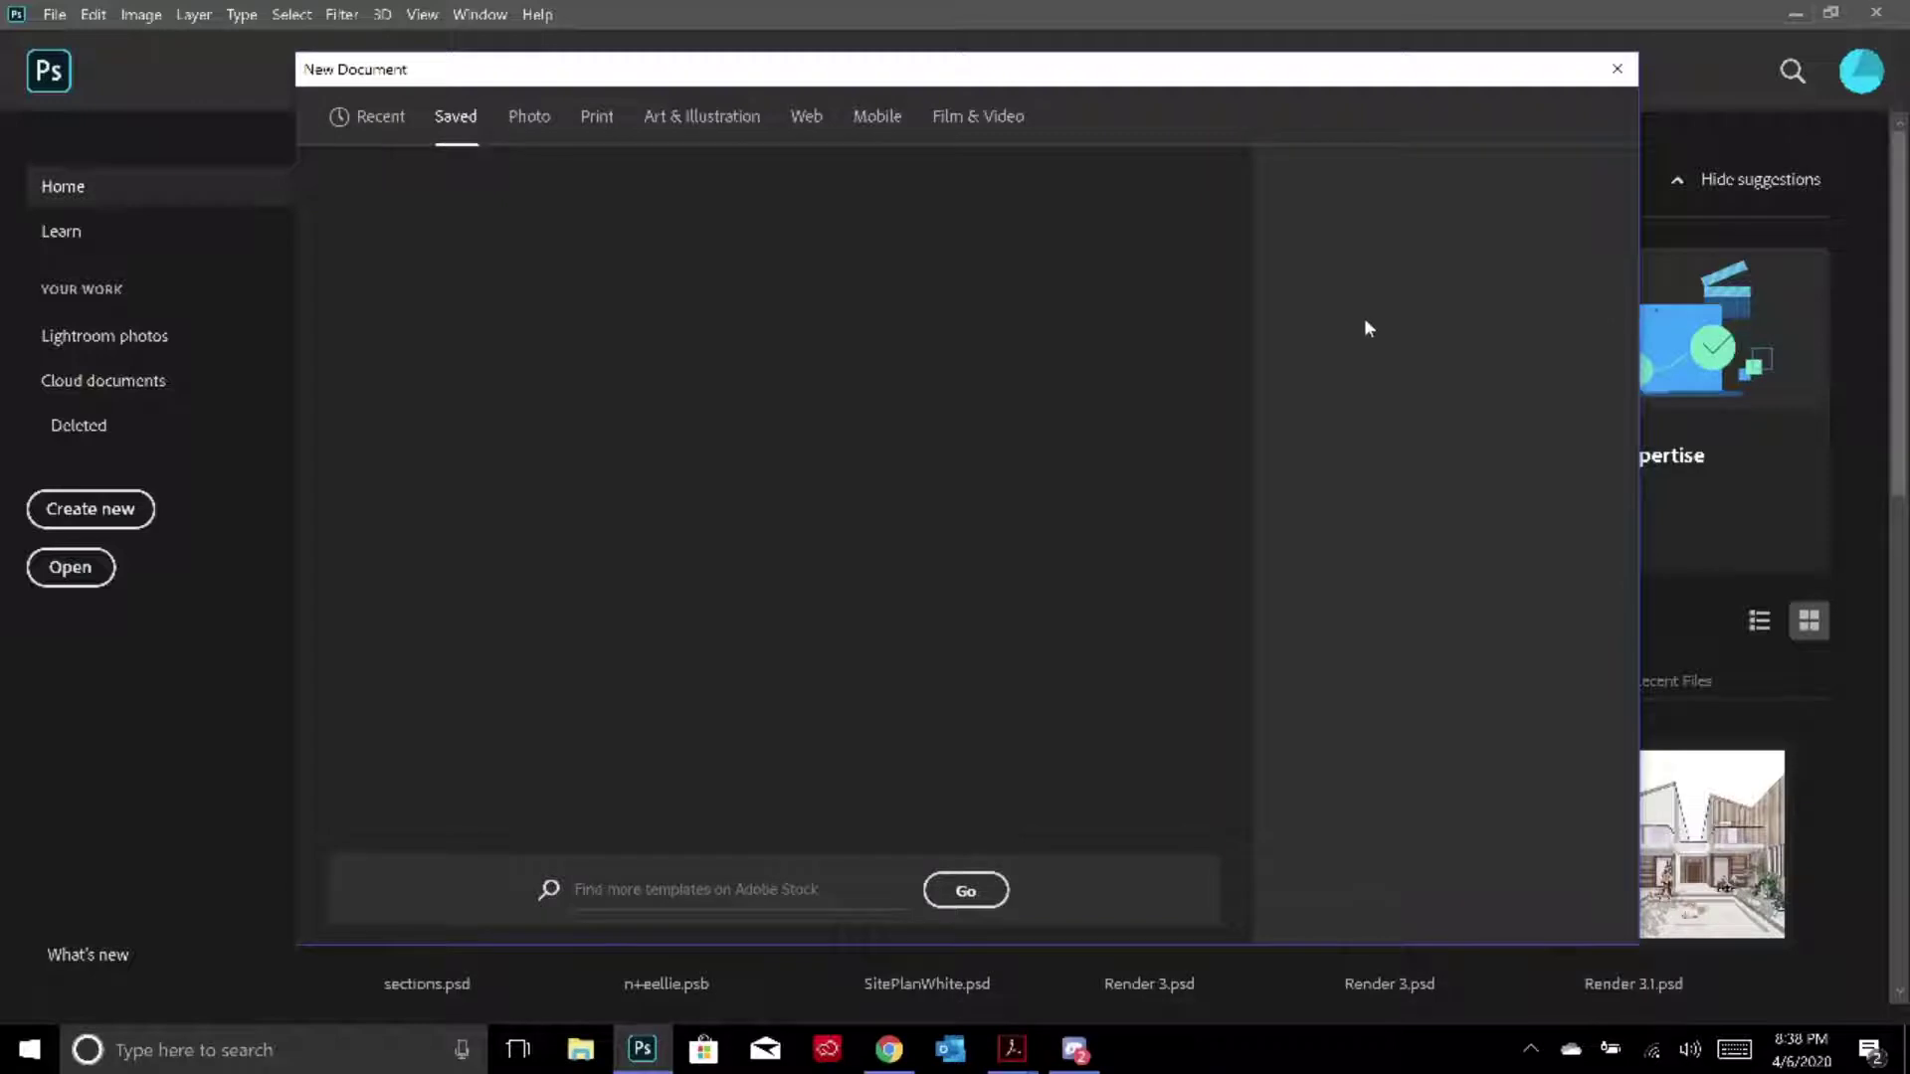
Create a new A4 document, 210 x 297 mm at 300 pixels/inch, in CMYK Color with a white background
left_click(370, 117)
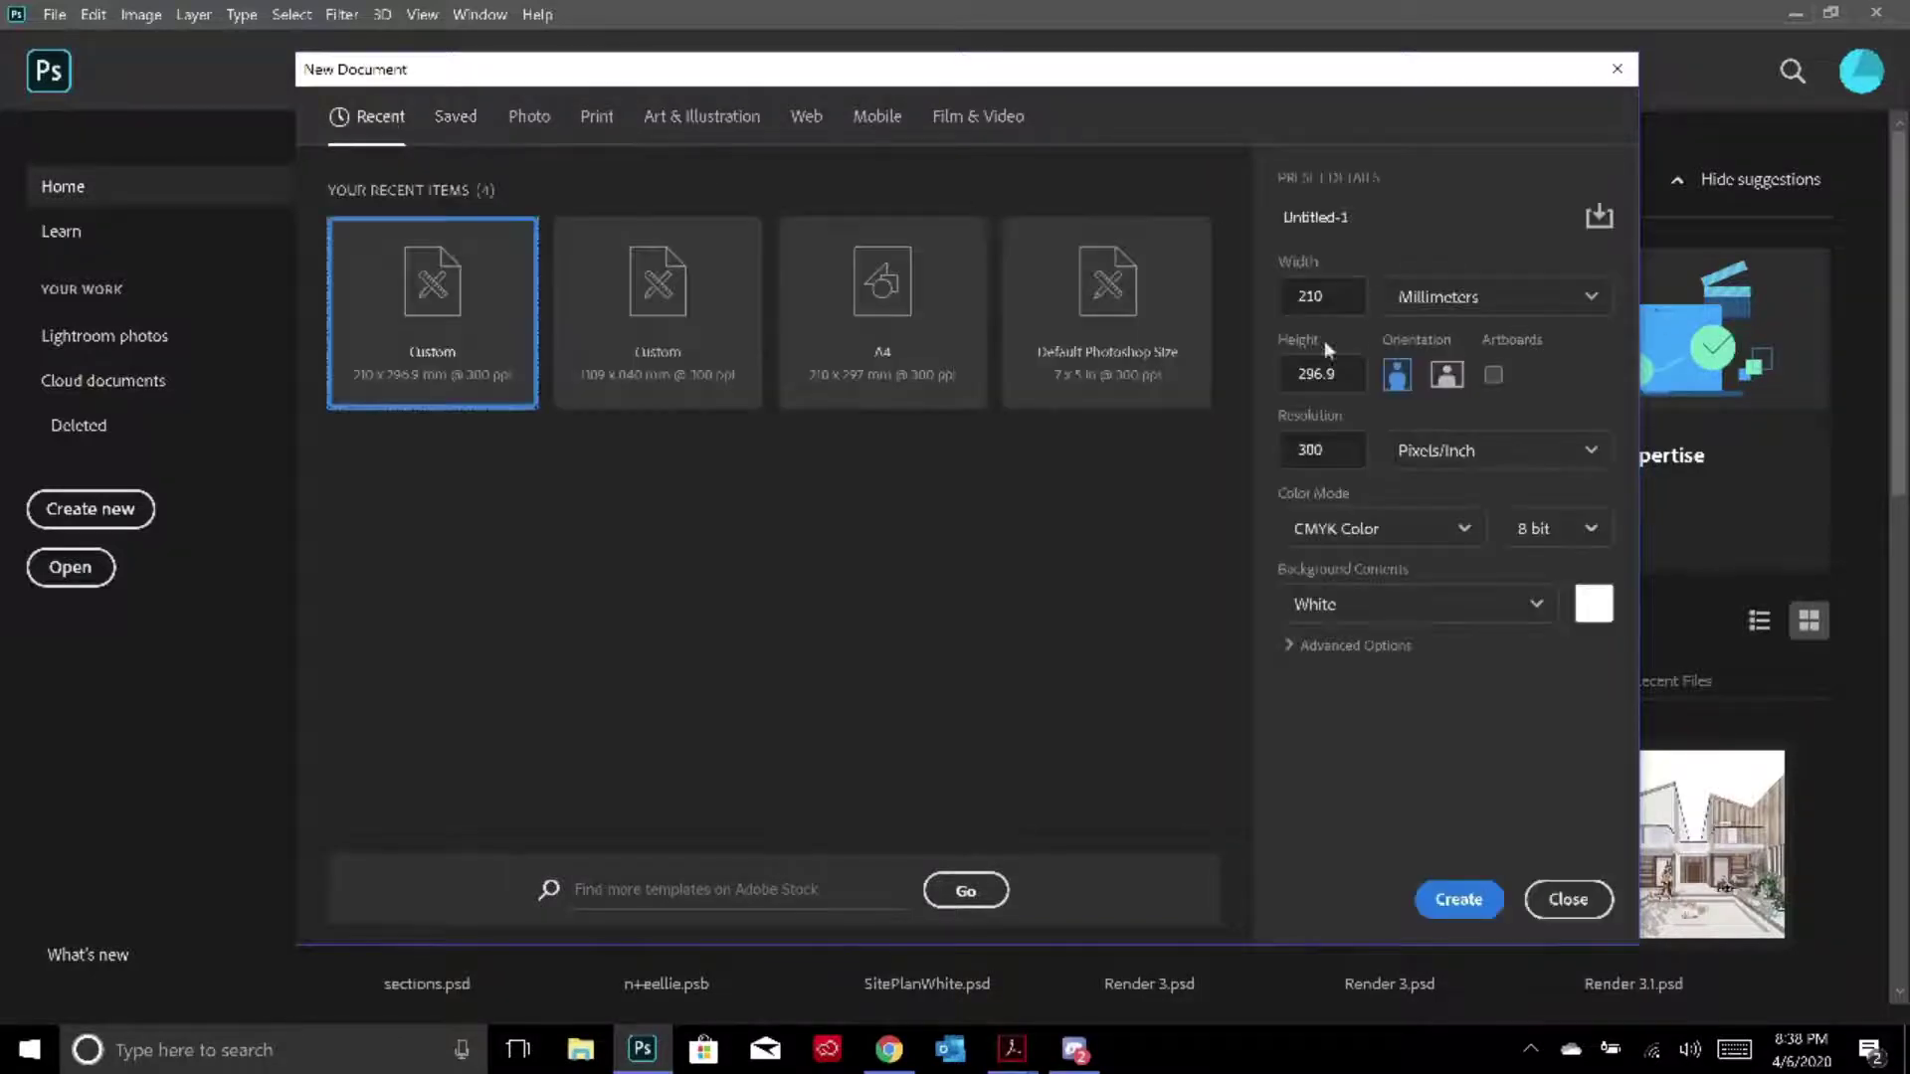
double_click(1310, 296)
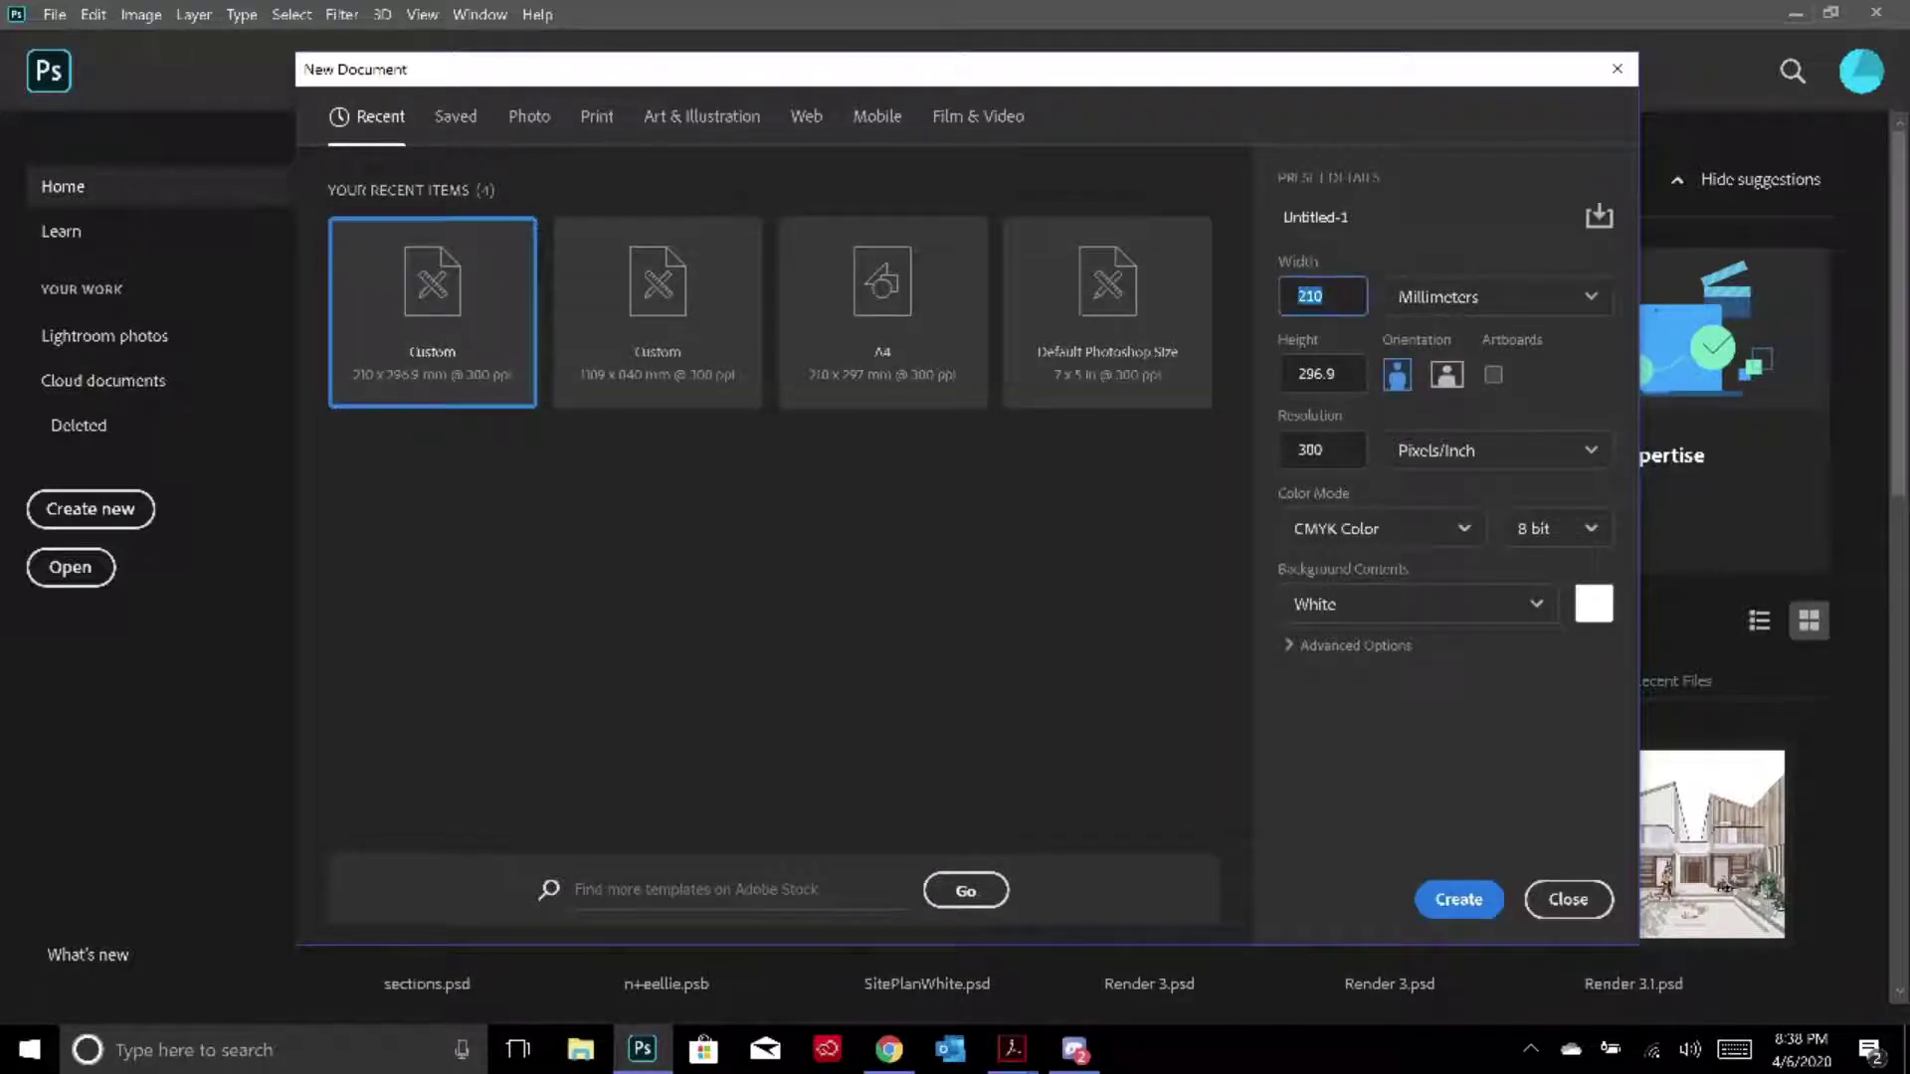
left_click(1334, 373)
left_click_drag(1334, 373, 1264, 373)
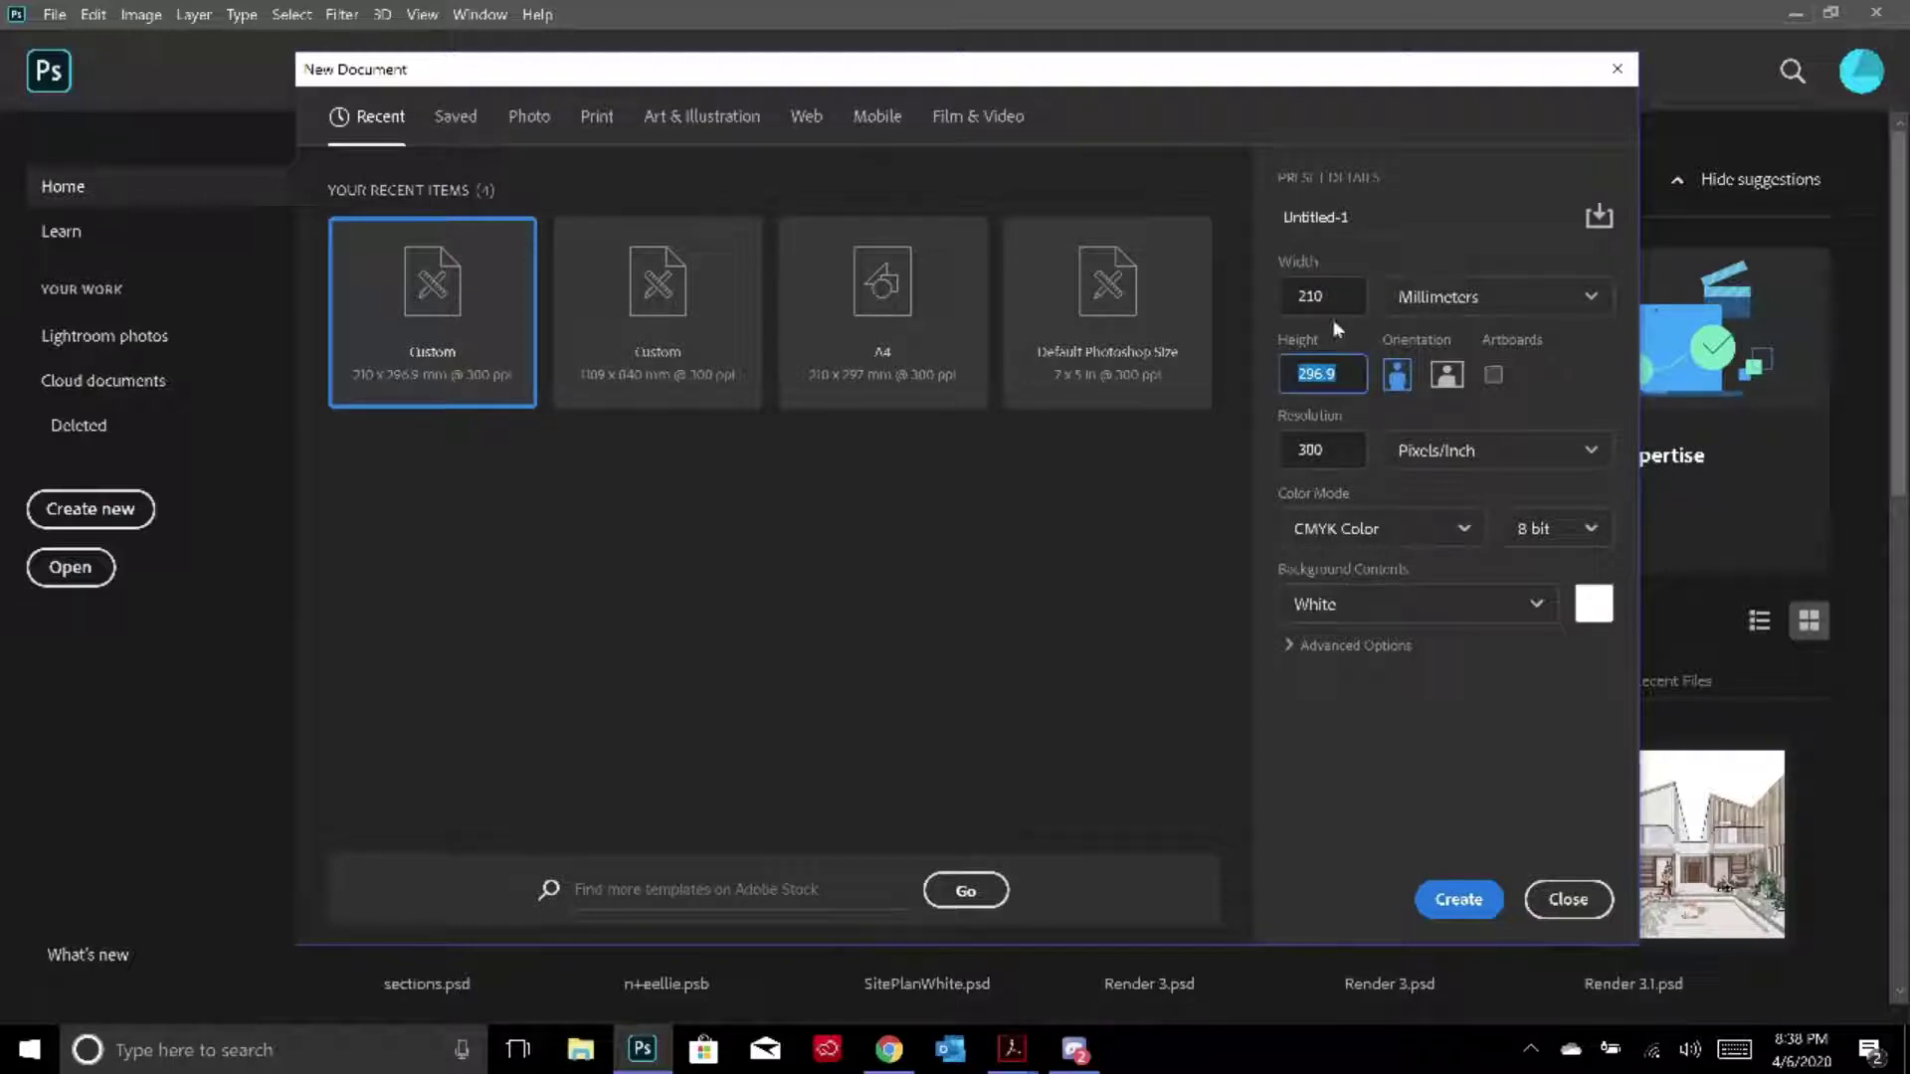
left_click(1323, 296)
left_click(930, 339)
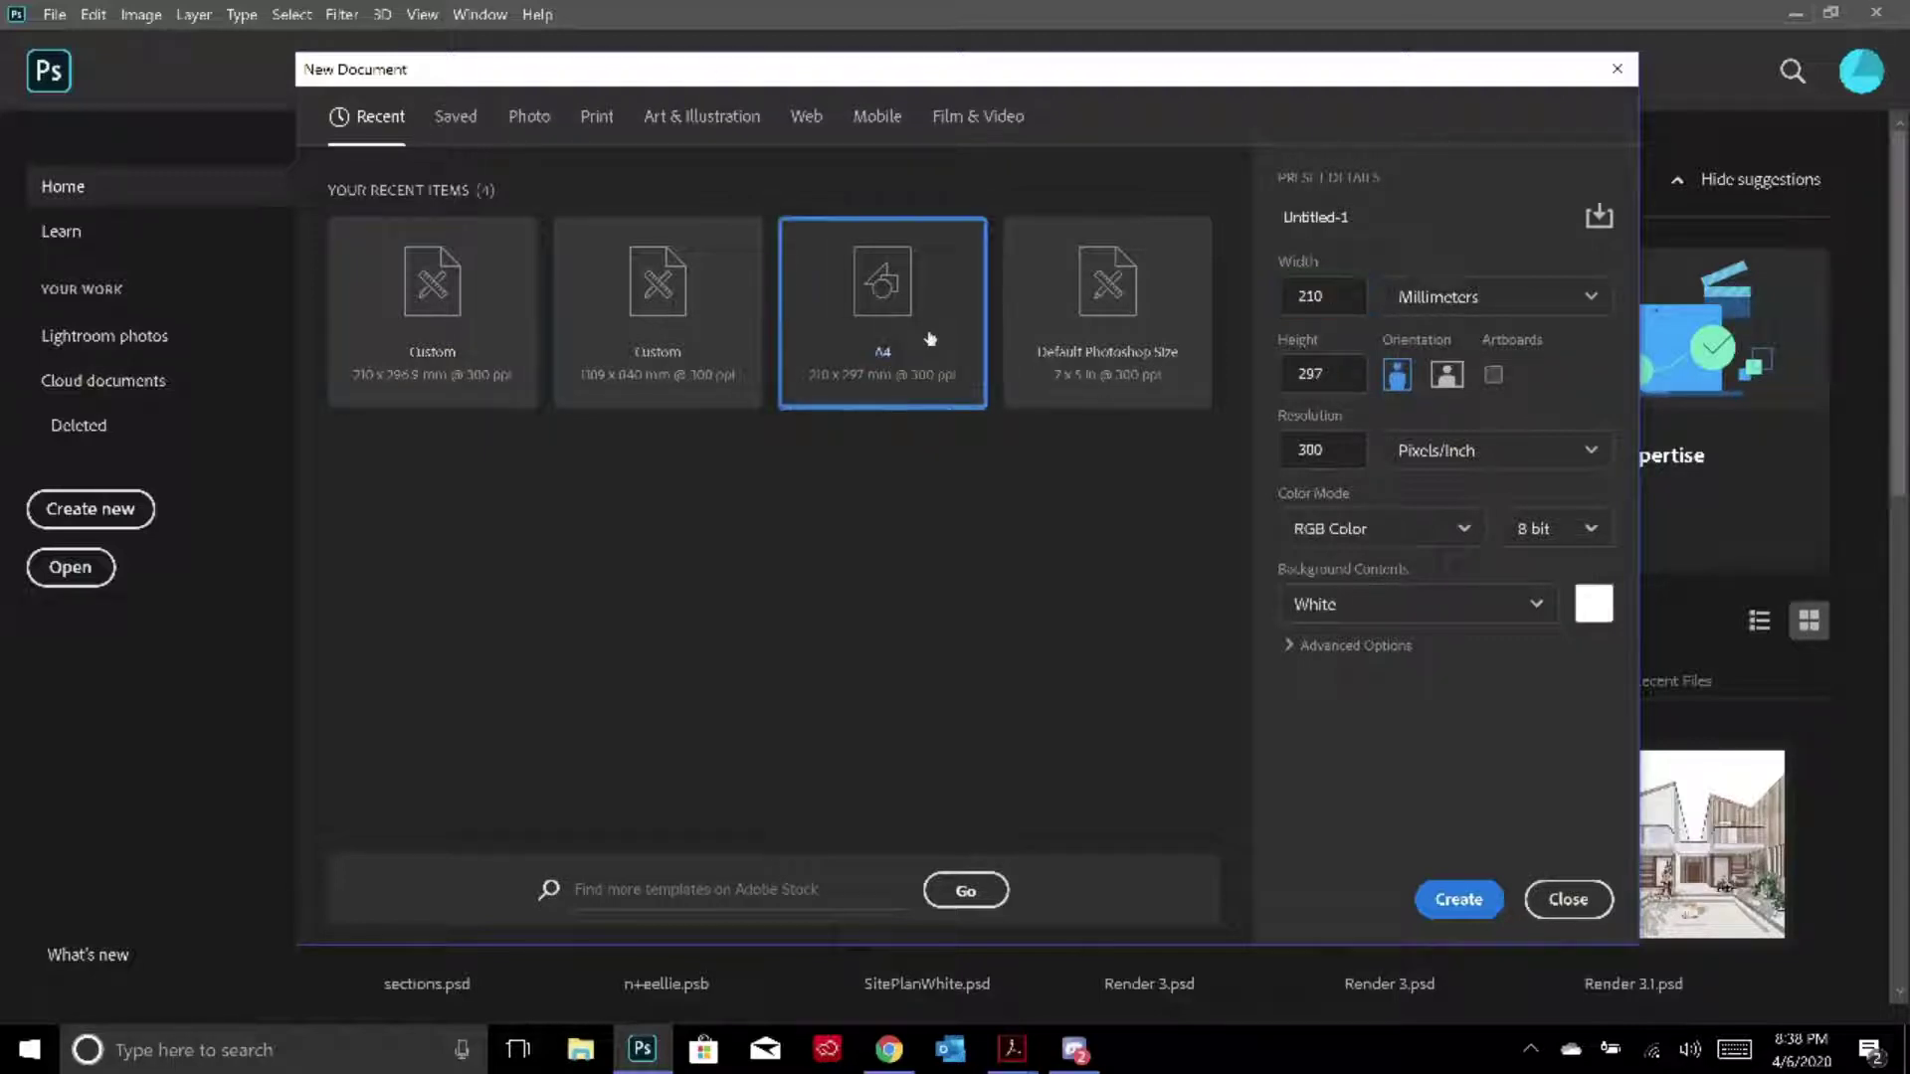
left_click(1363, 540)
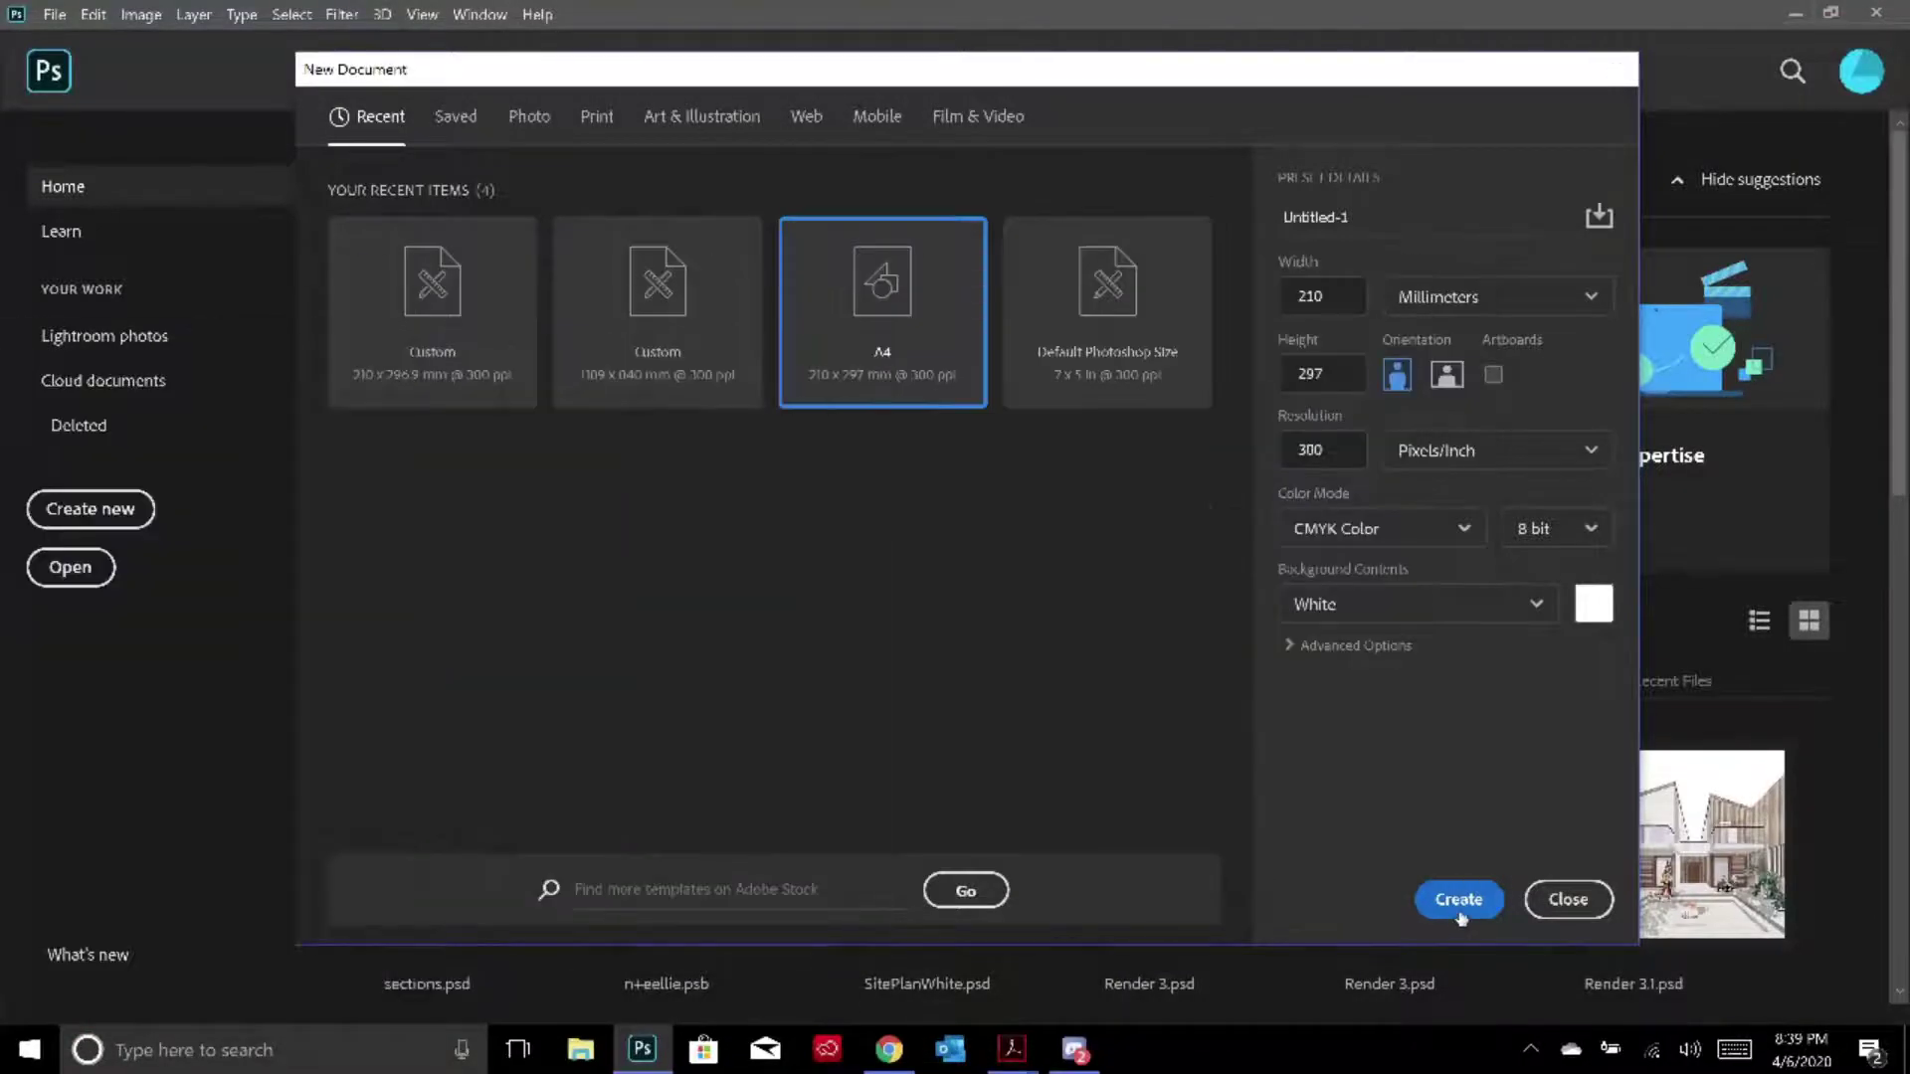
left_click(1459, 899)
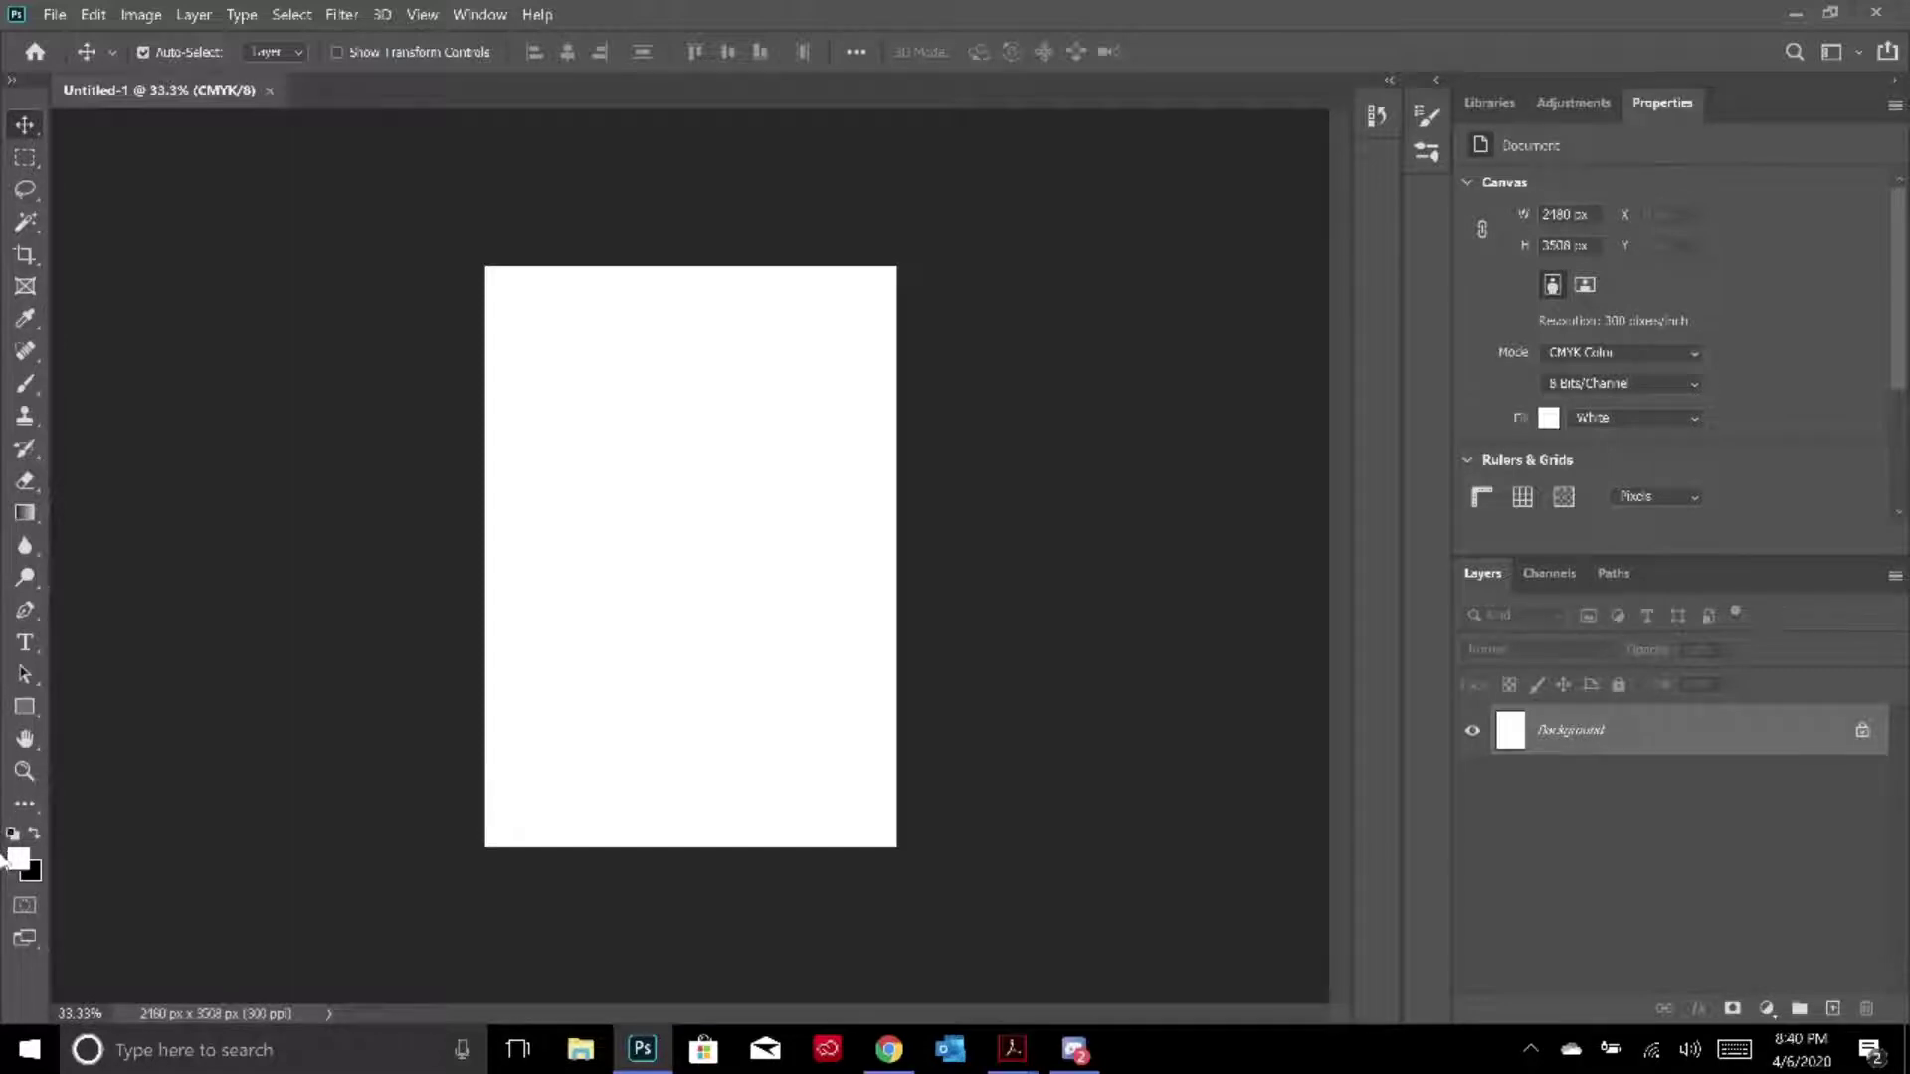
Switch from the Magic Wand tool to the Object Selection tool
left_click(26, 233)
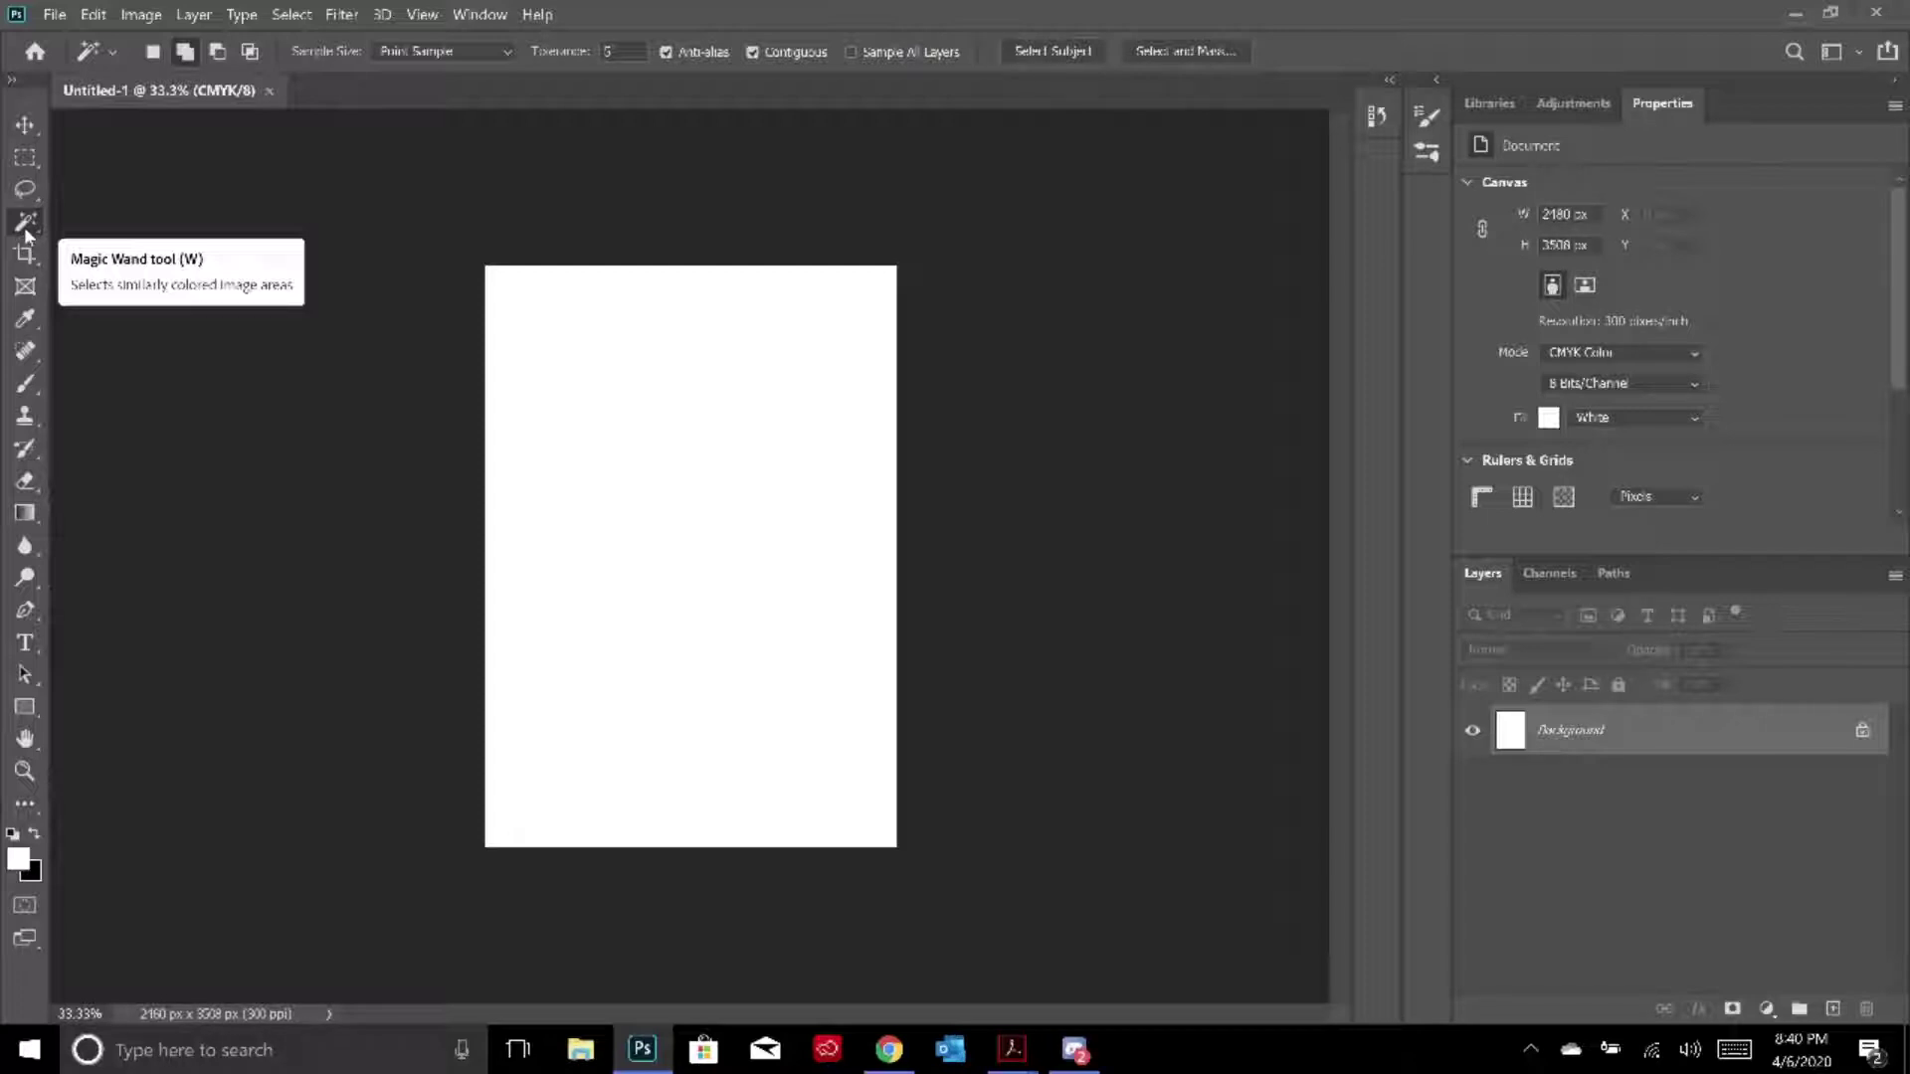
left_click(26, 231)
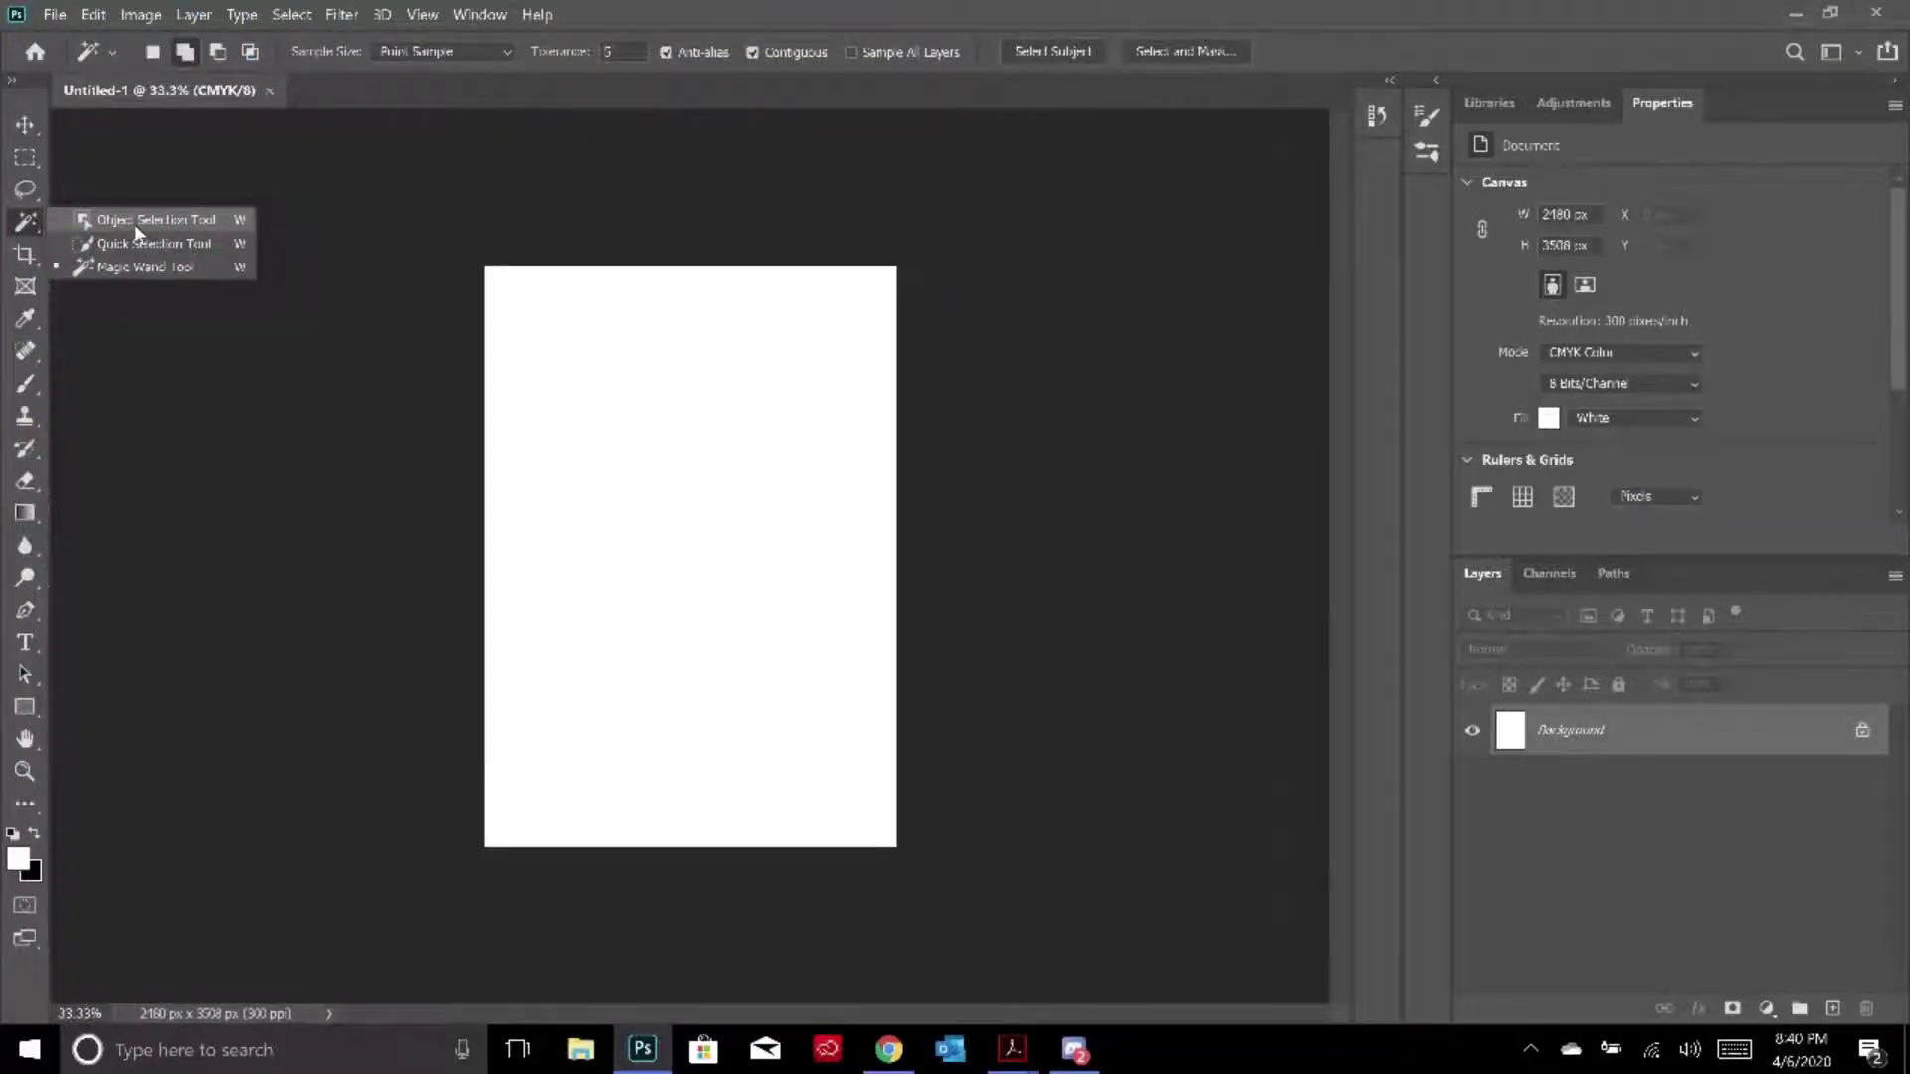
left_click(138, 221)
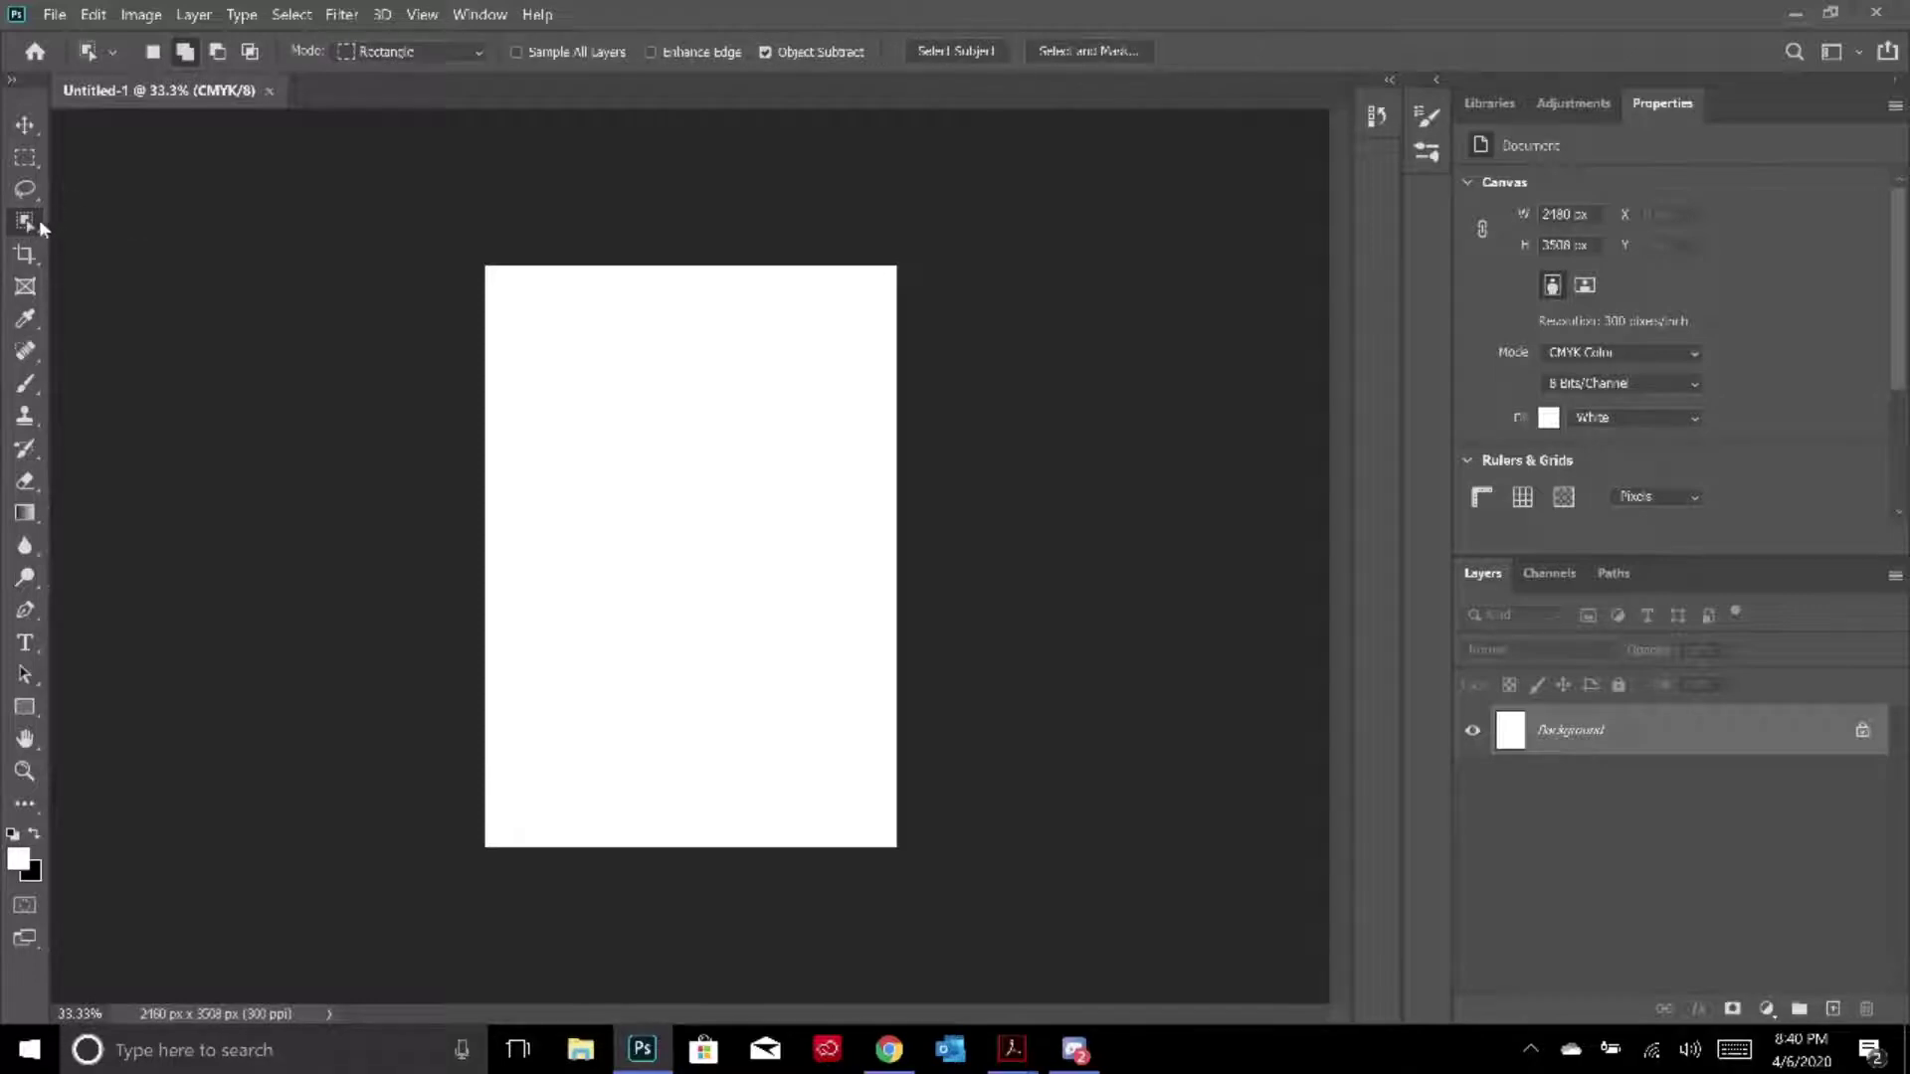
left_click(34, 224)
left_click(38, 223)
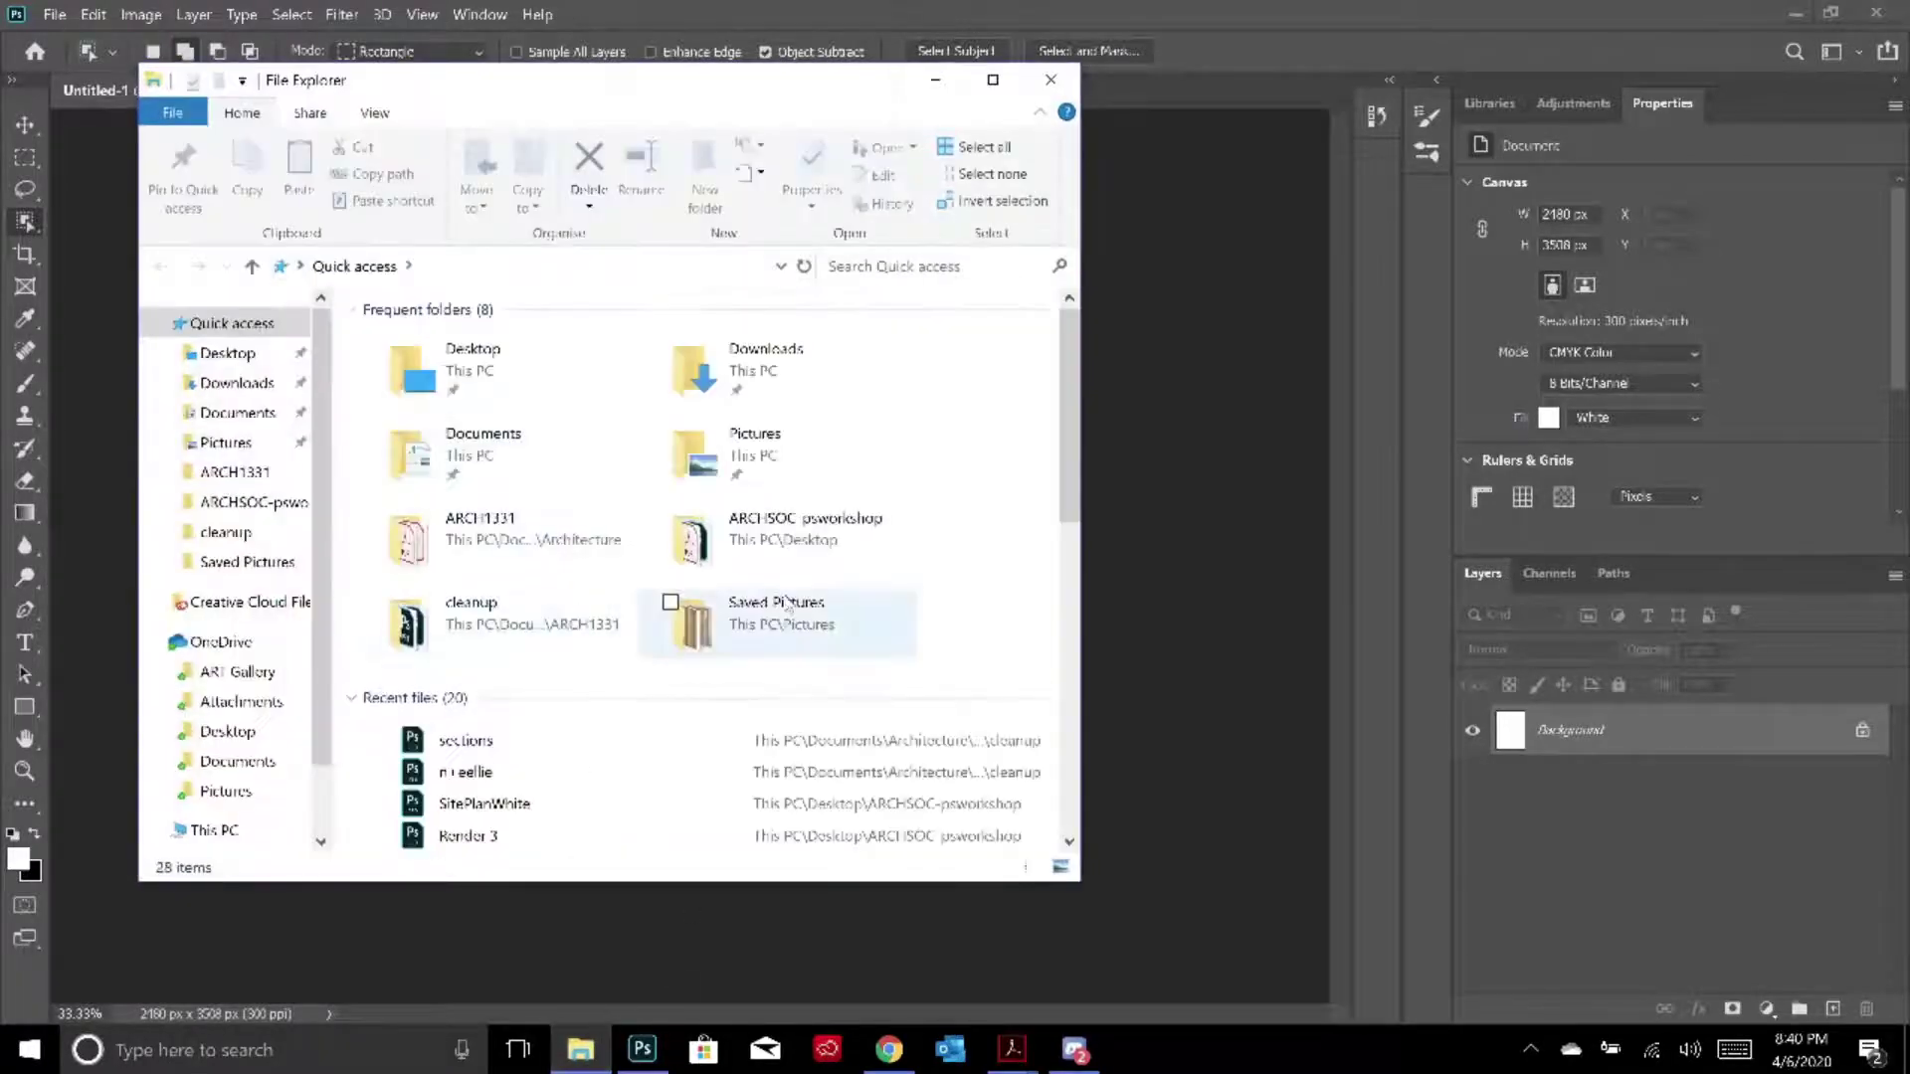
Place the picture of the seated woman beside a table from Saved Pictures on the canvas and object-select the figure and table
double_click(786, 602)
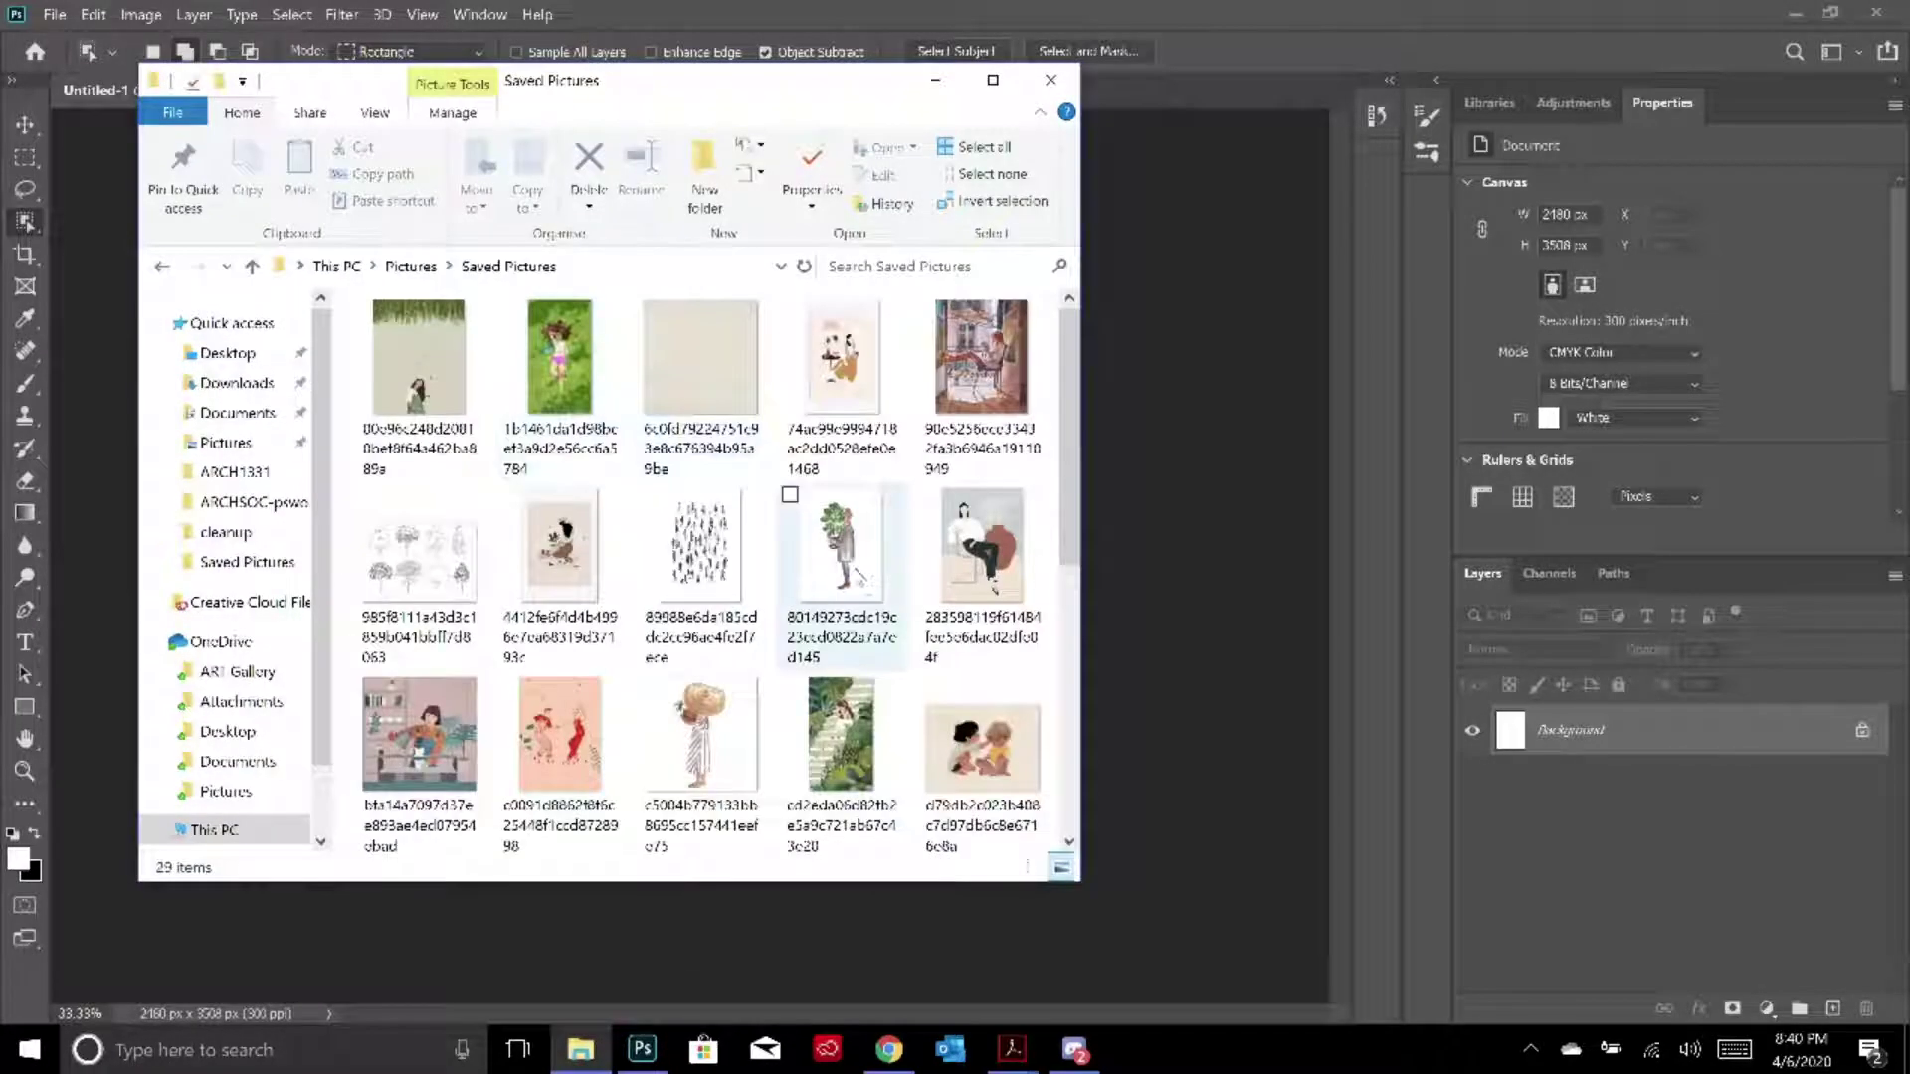
left_click(550, 396)
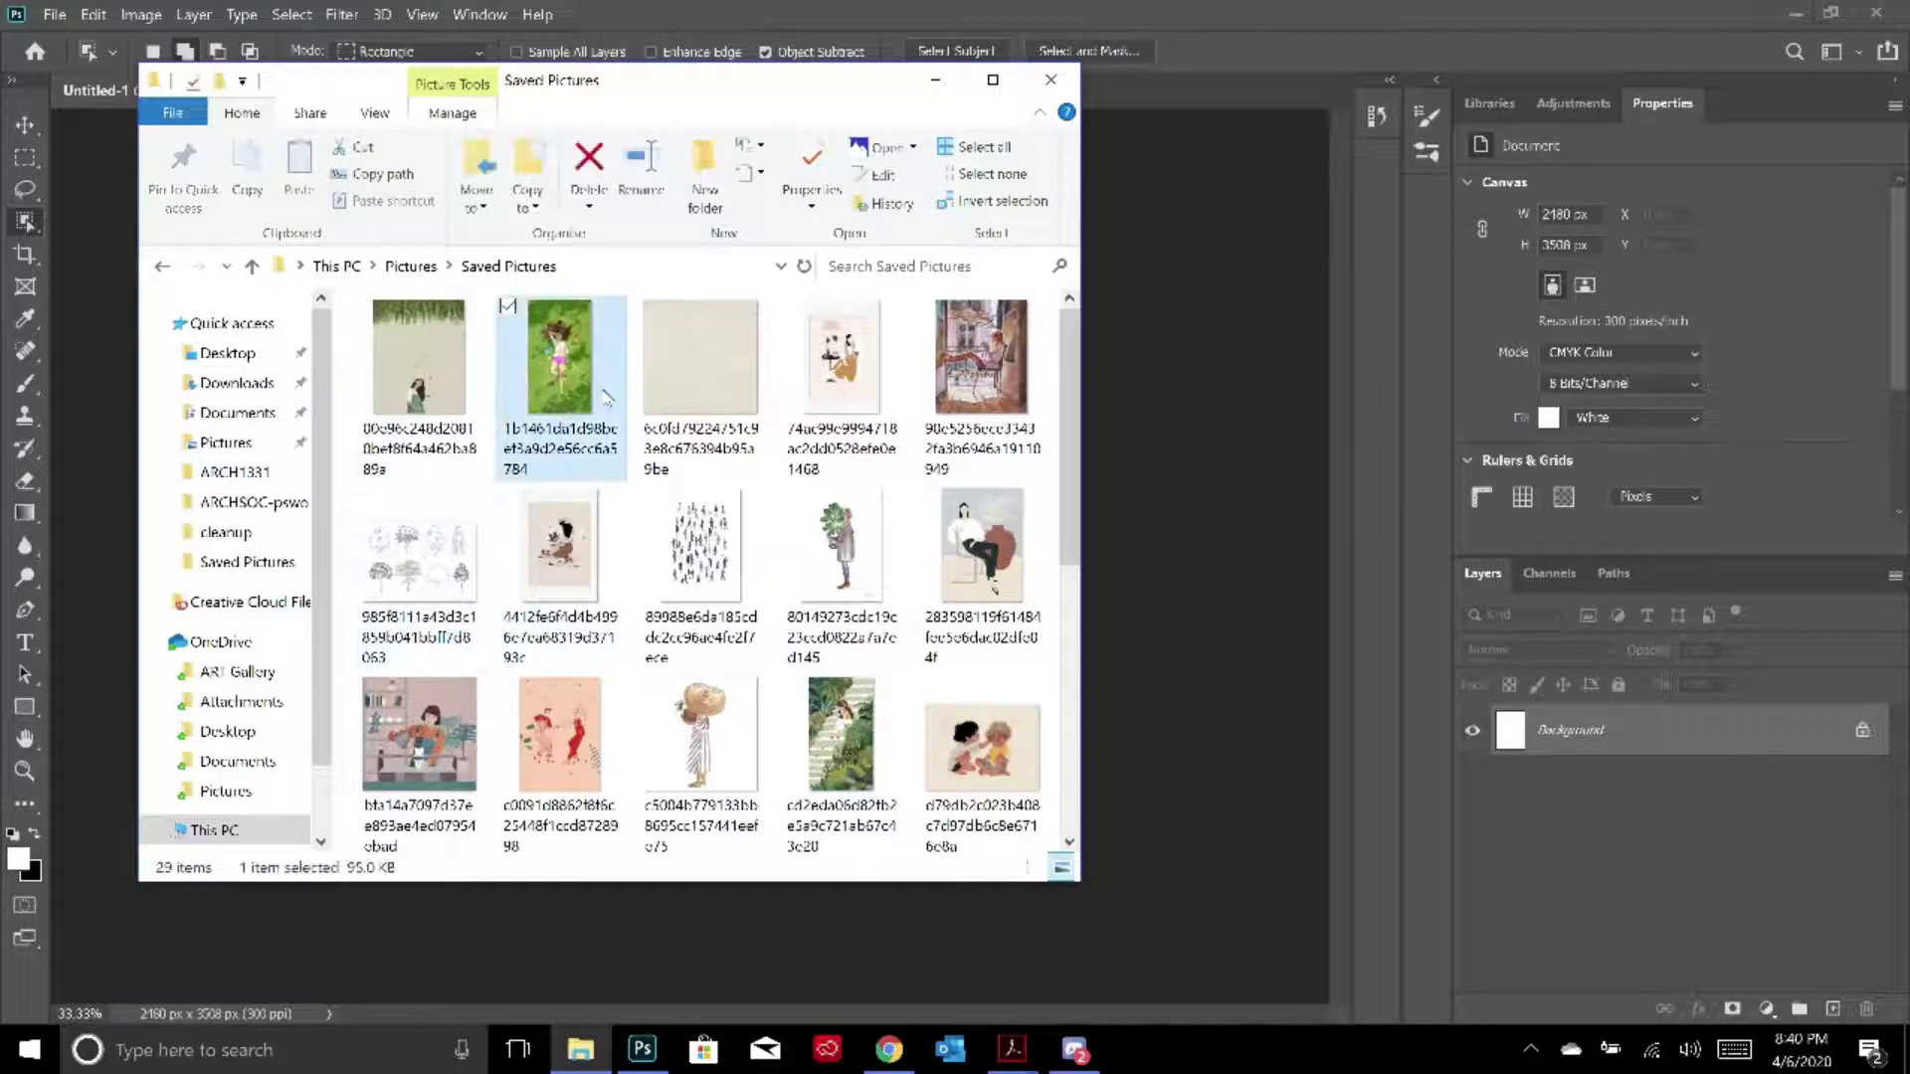
left_click(793, 374)
left_click(1132, 523)
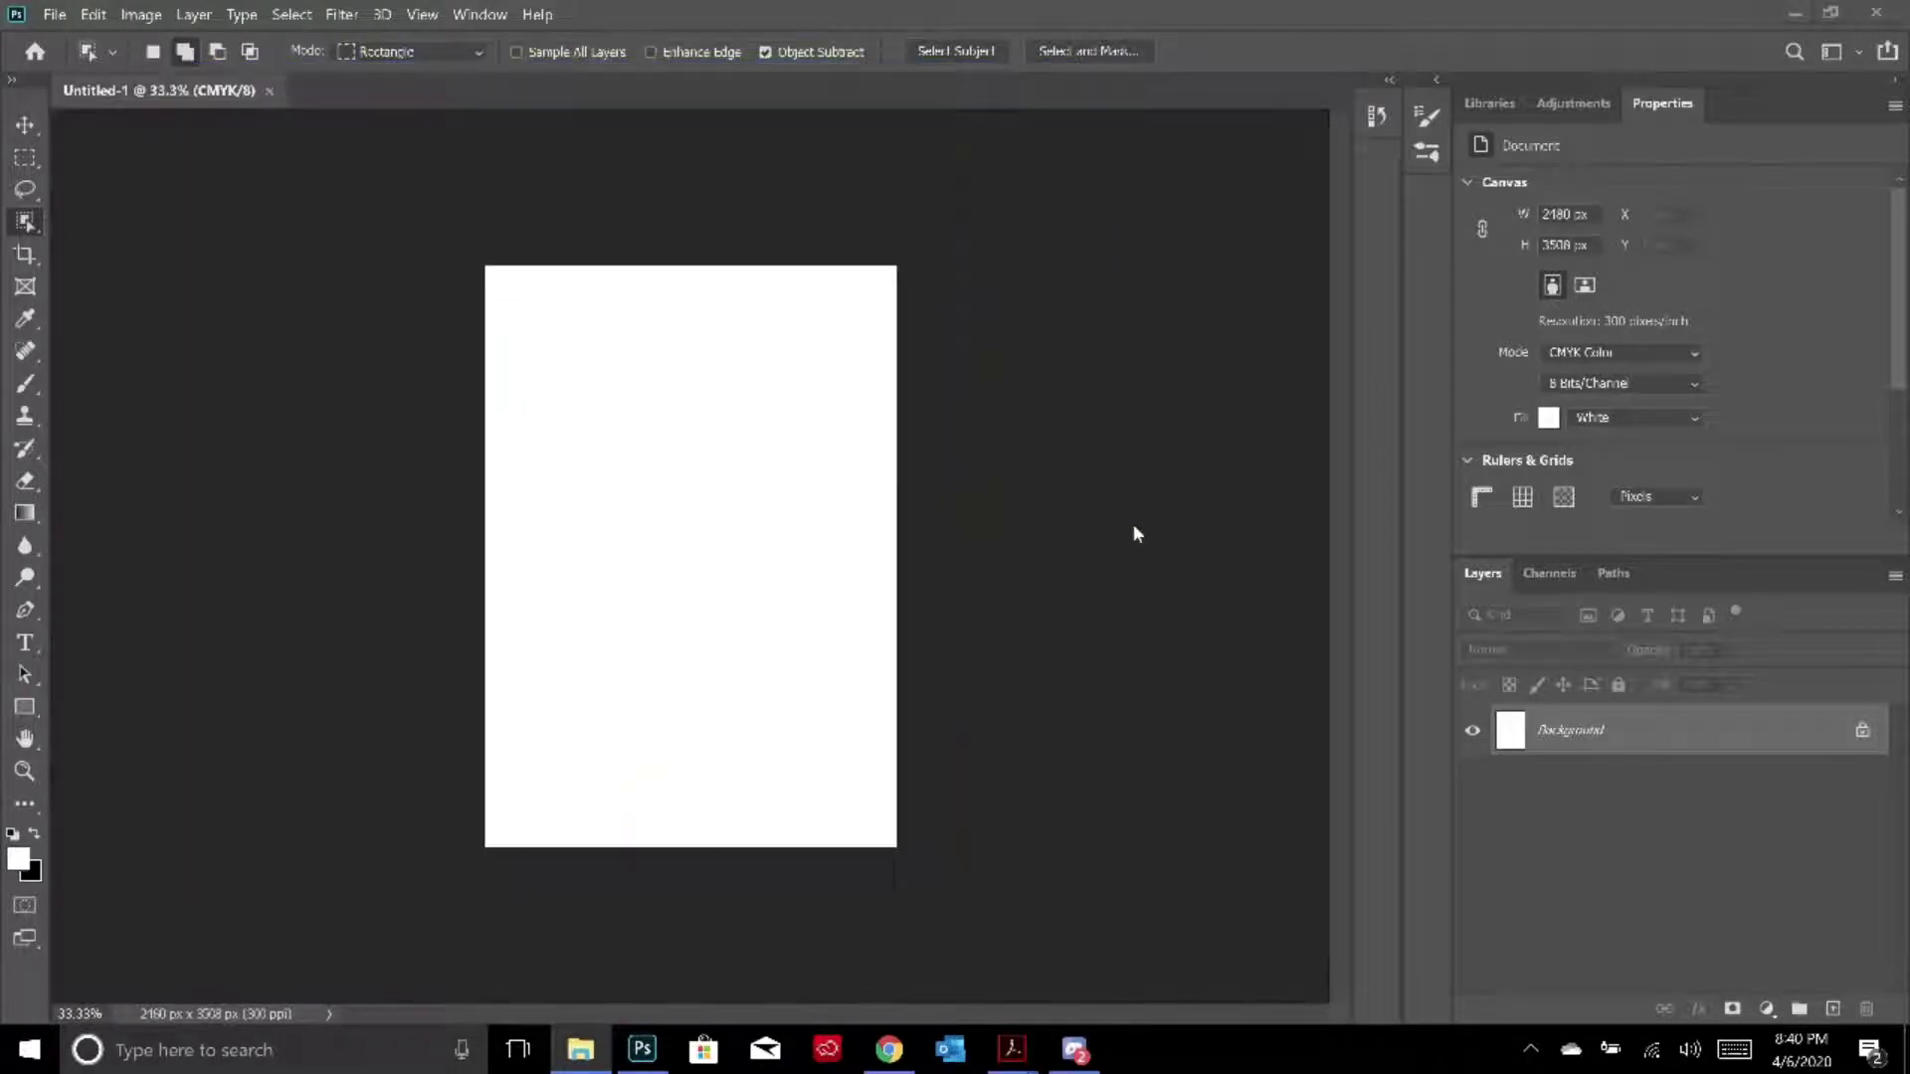
left_click_drag(957, 532, 955, 532)
left_click(1180, 55)
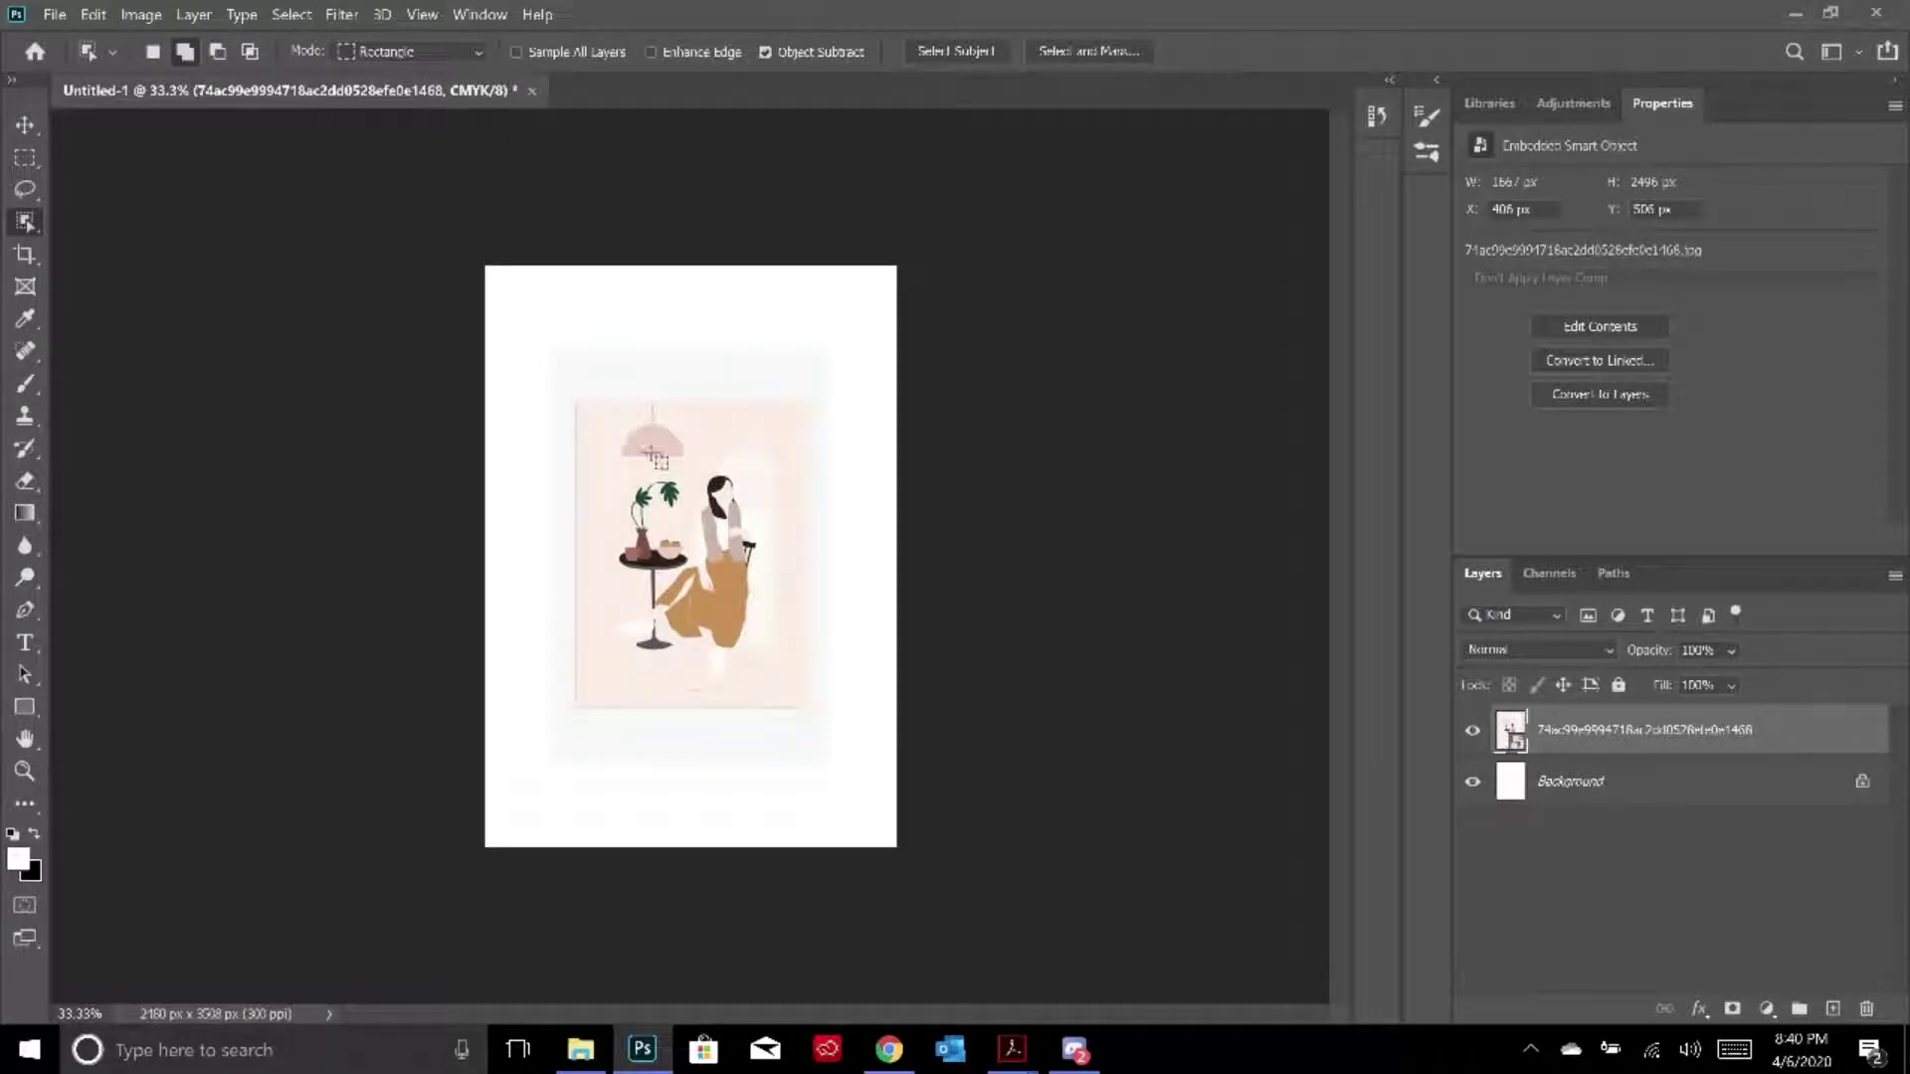
left_click_drag(627, 468, 746, 707)
Clear the selection and delete the placed picture's layer
left_click(25, 122)
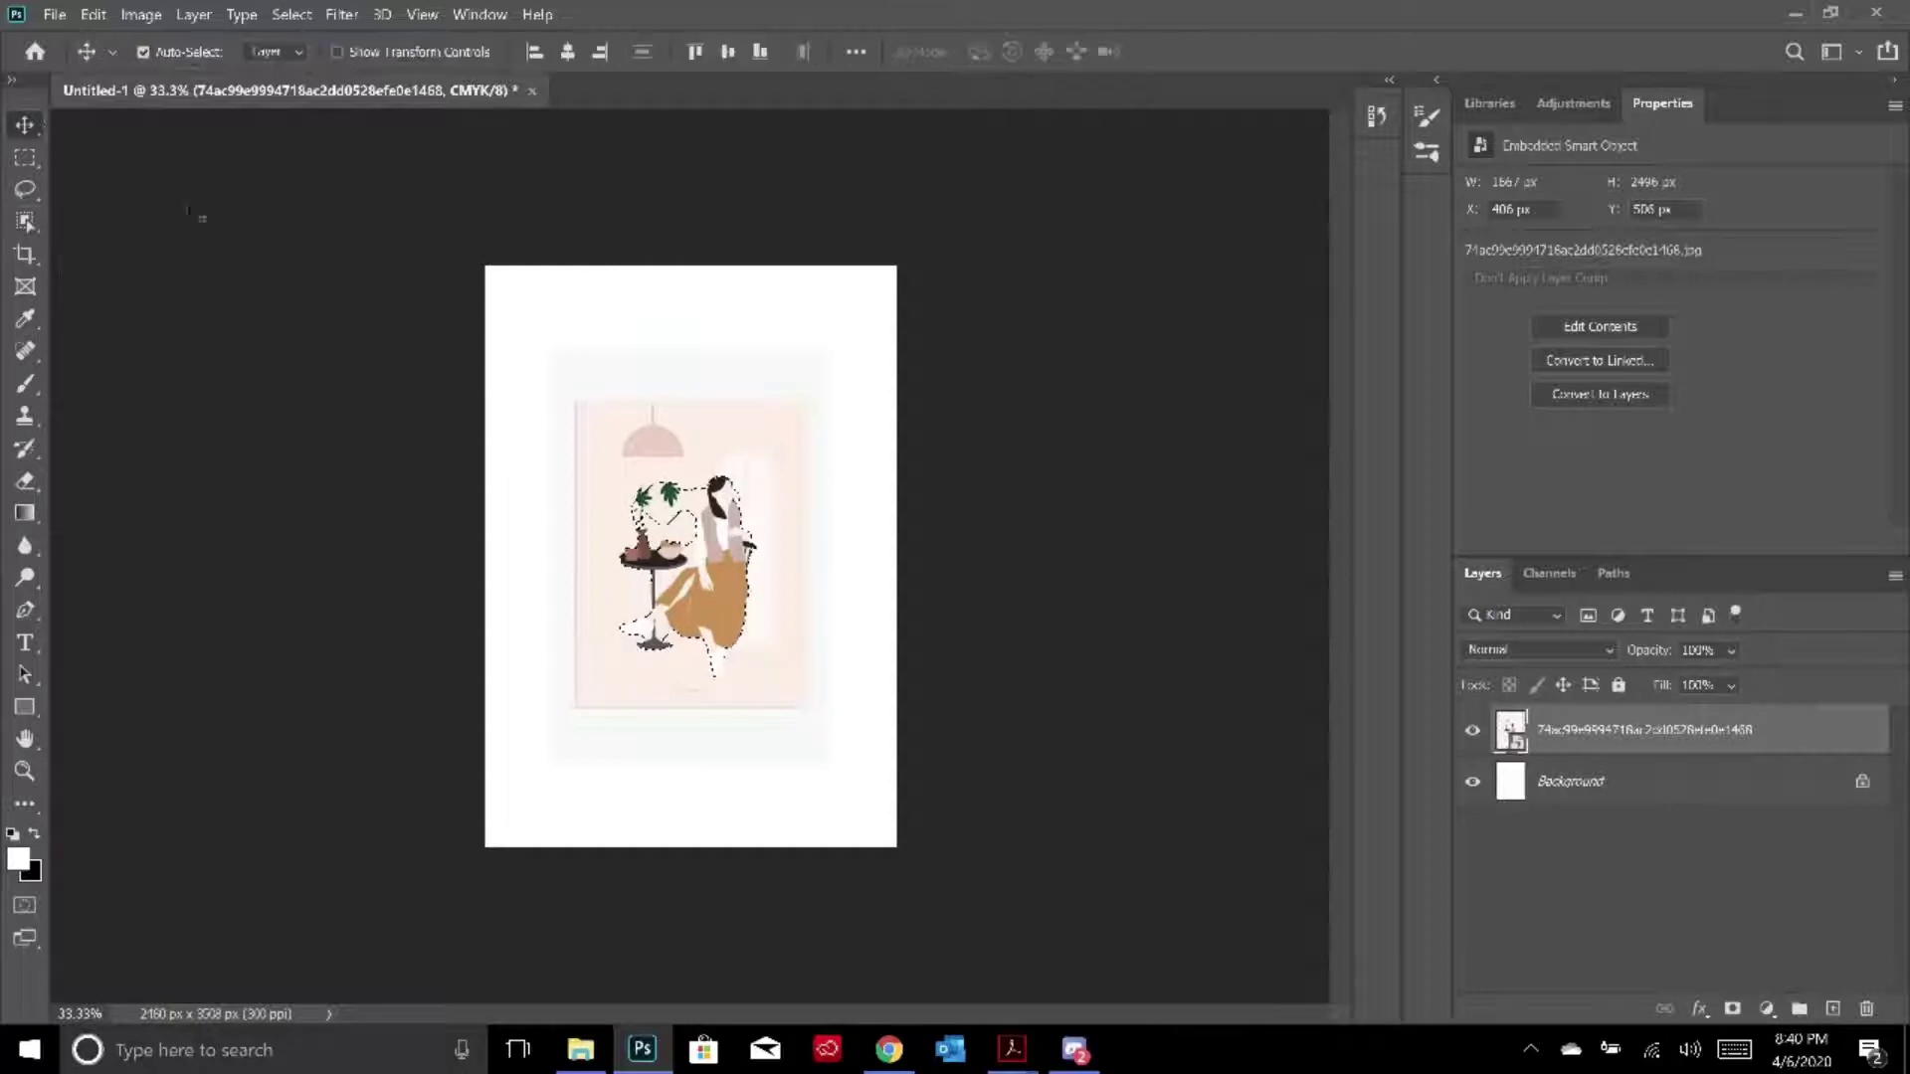
key("ctrl+d")
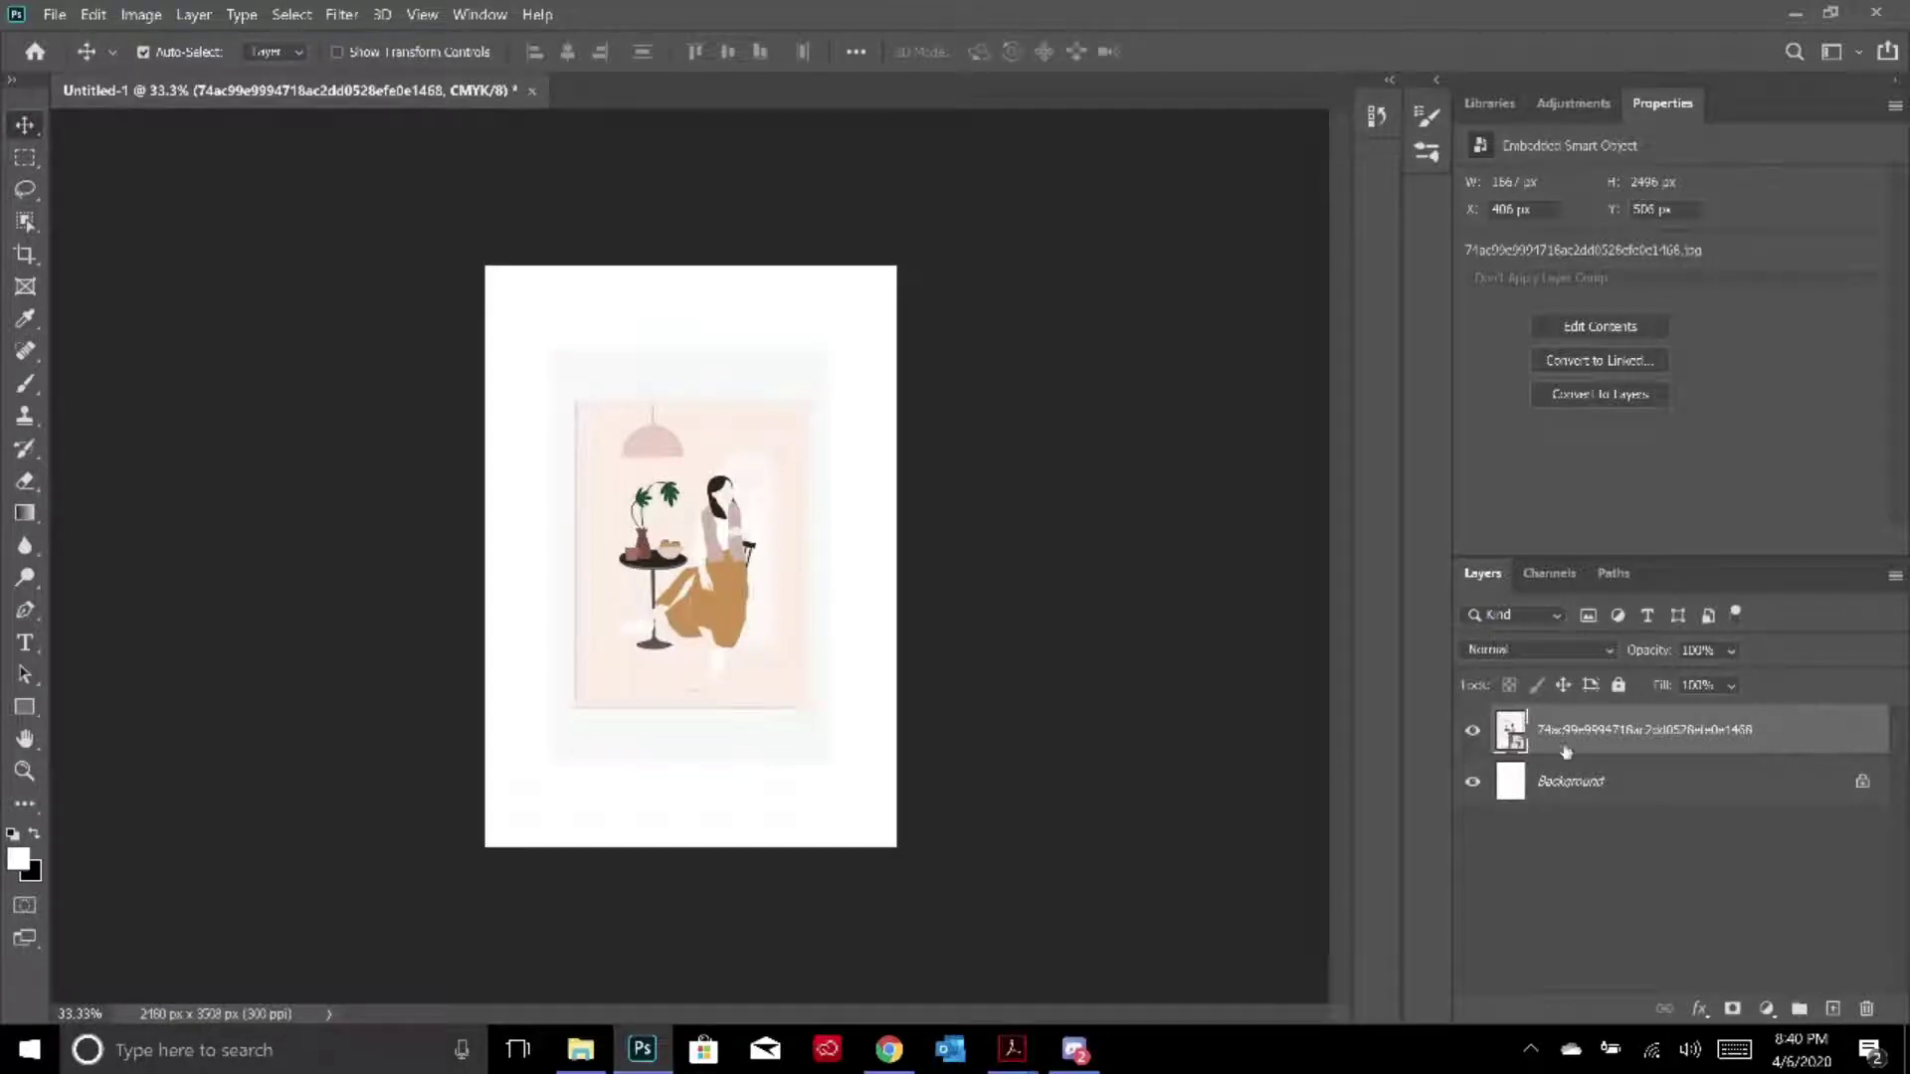
key("Delete")
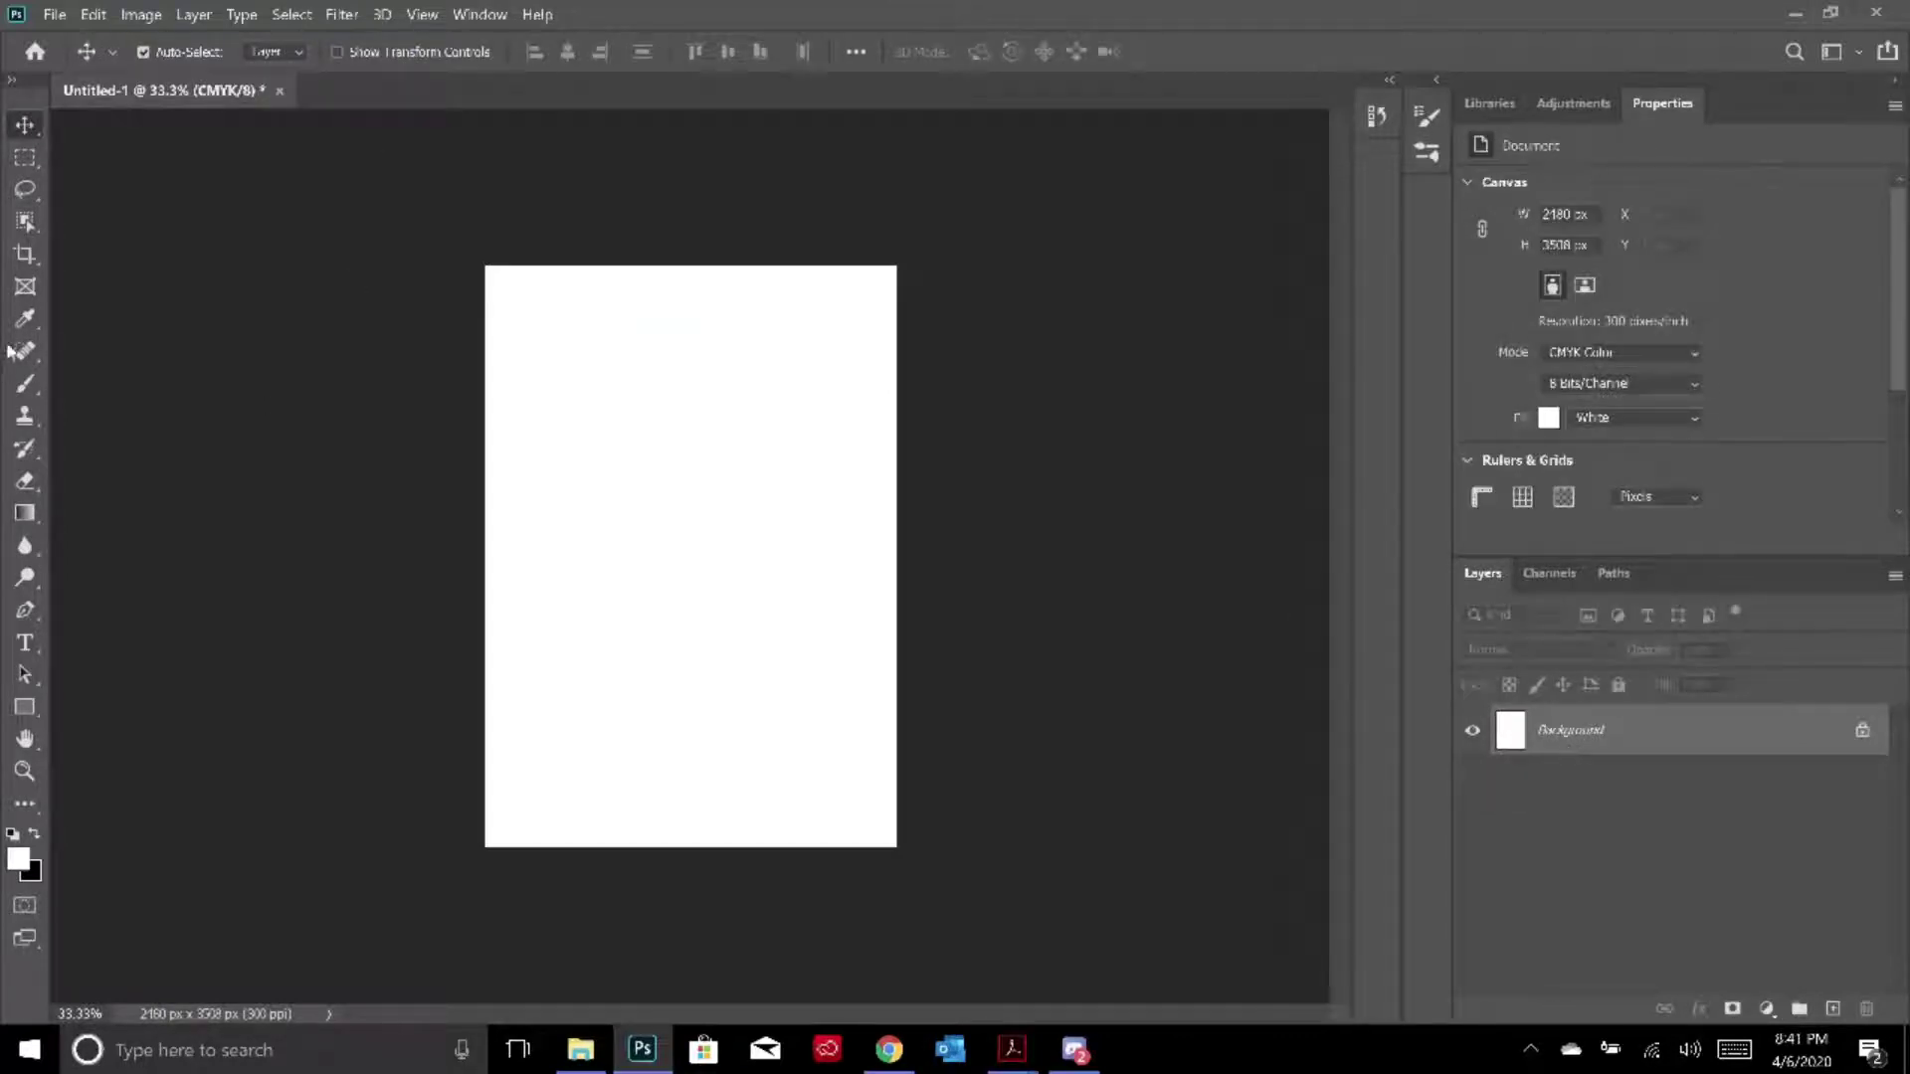
Activate the Eyedropper tool, followed by the Brush tool
left_click_drag(22, 321, 155, 318)
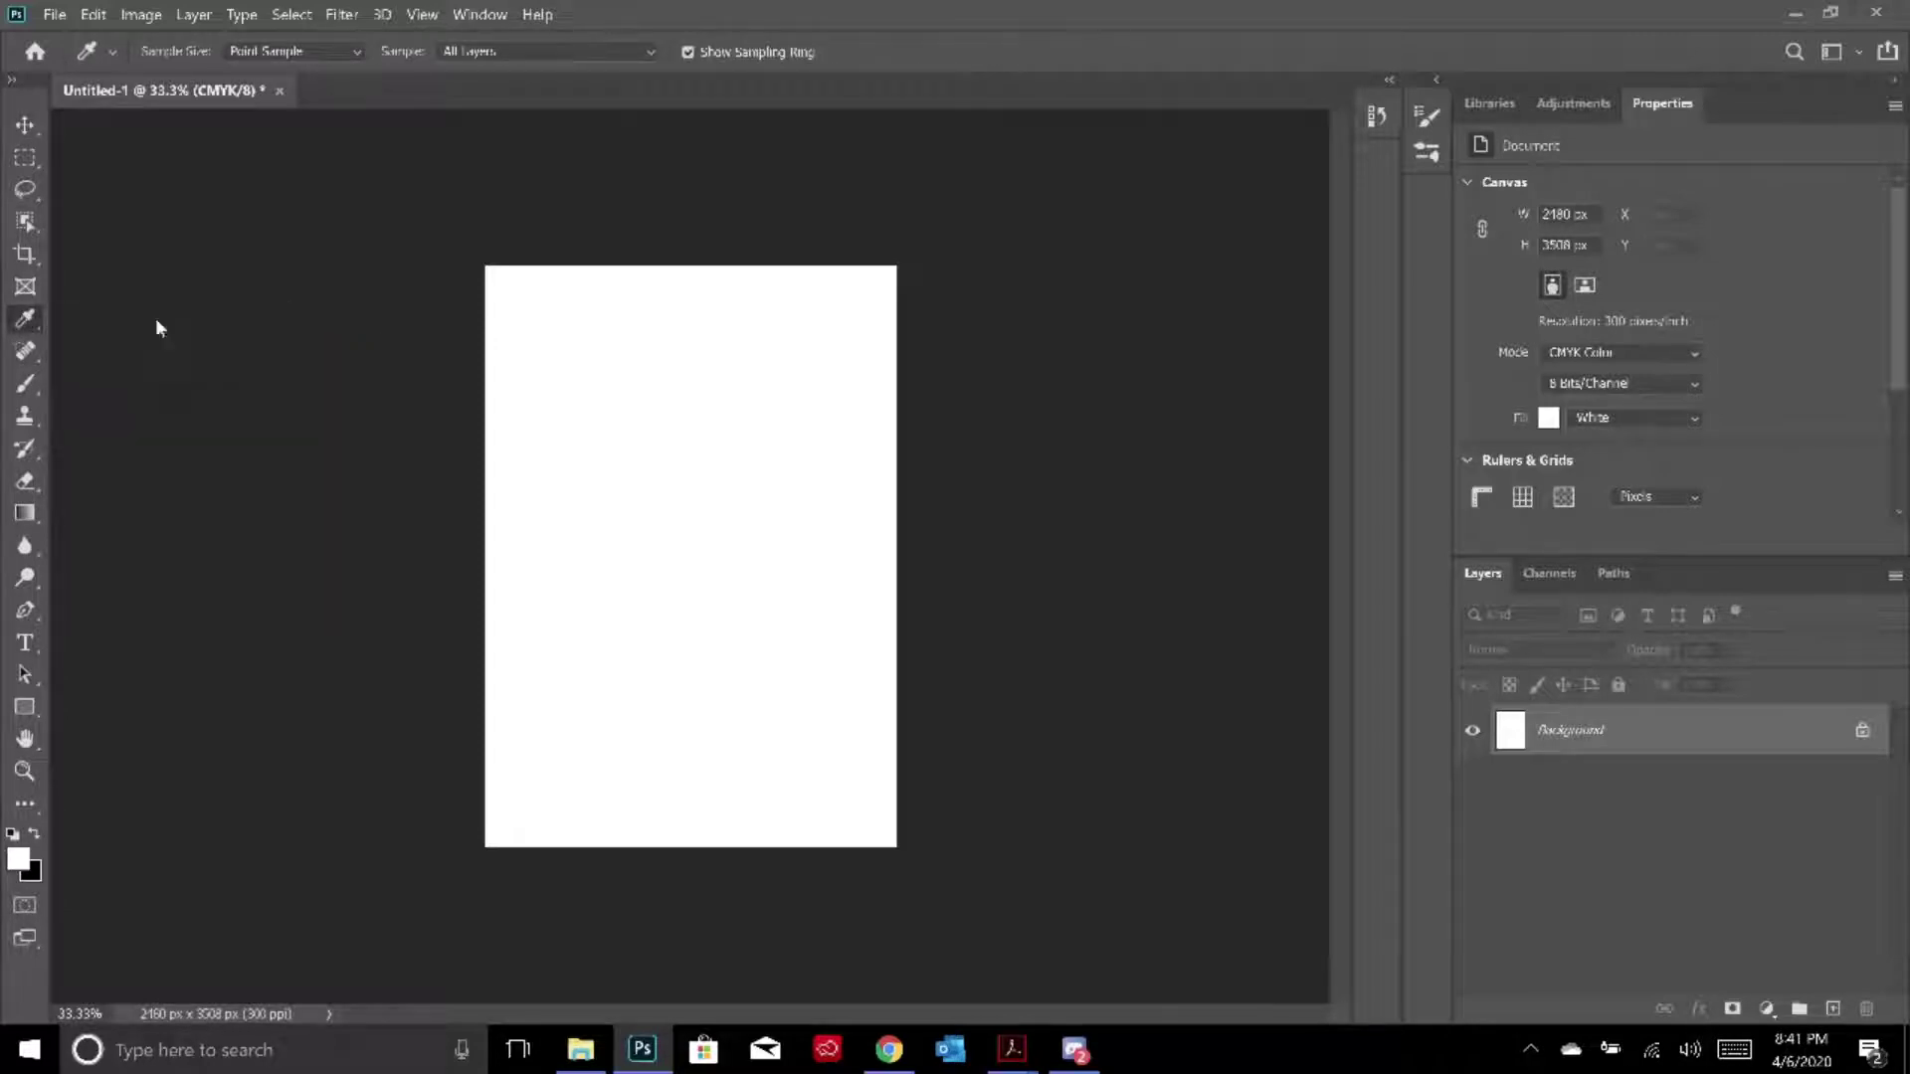
left_click(17, 323)
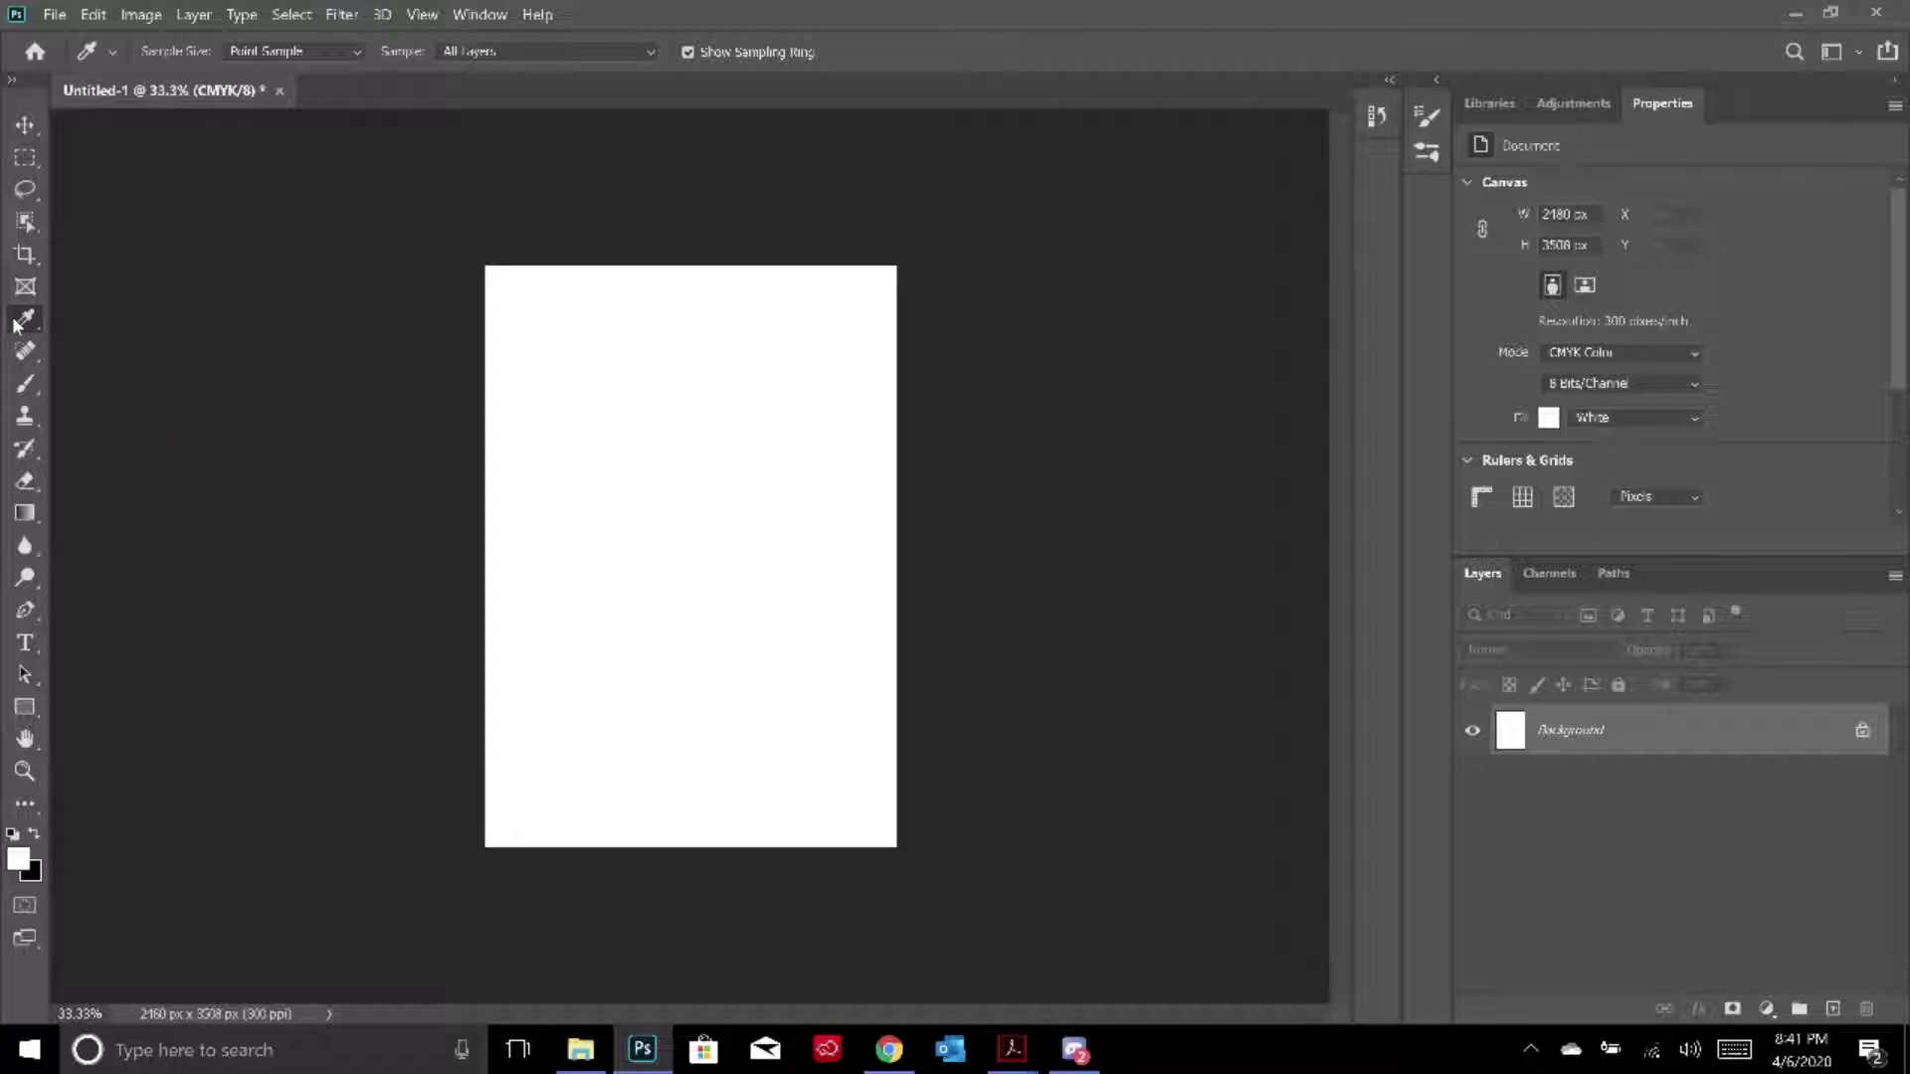
left_click(25, 390)
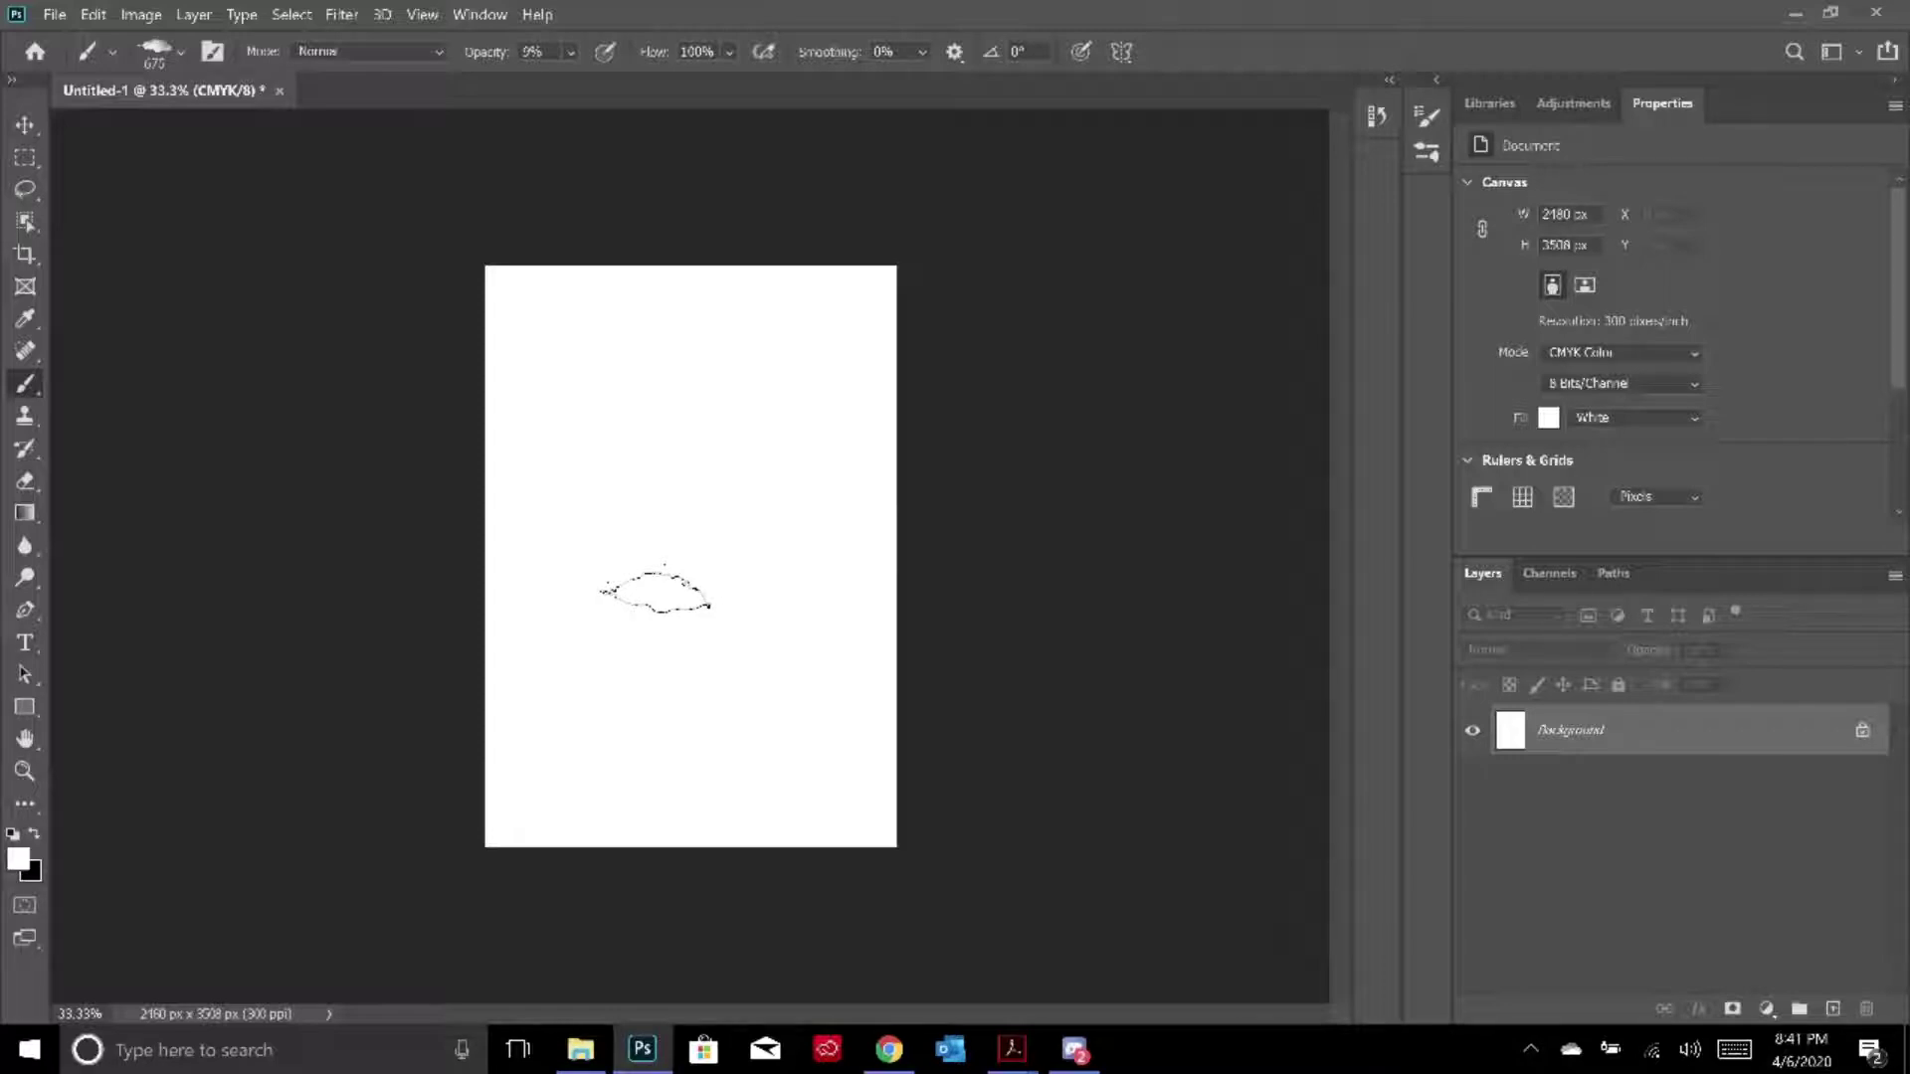
key("ctrl+z")
Switch to Chrome and look through the Show It Better article on installing Photoshop brushes for its download link
left_click(889, 1050)
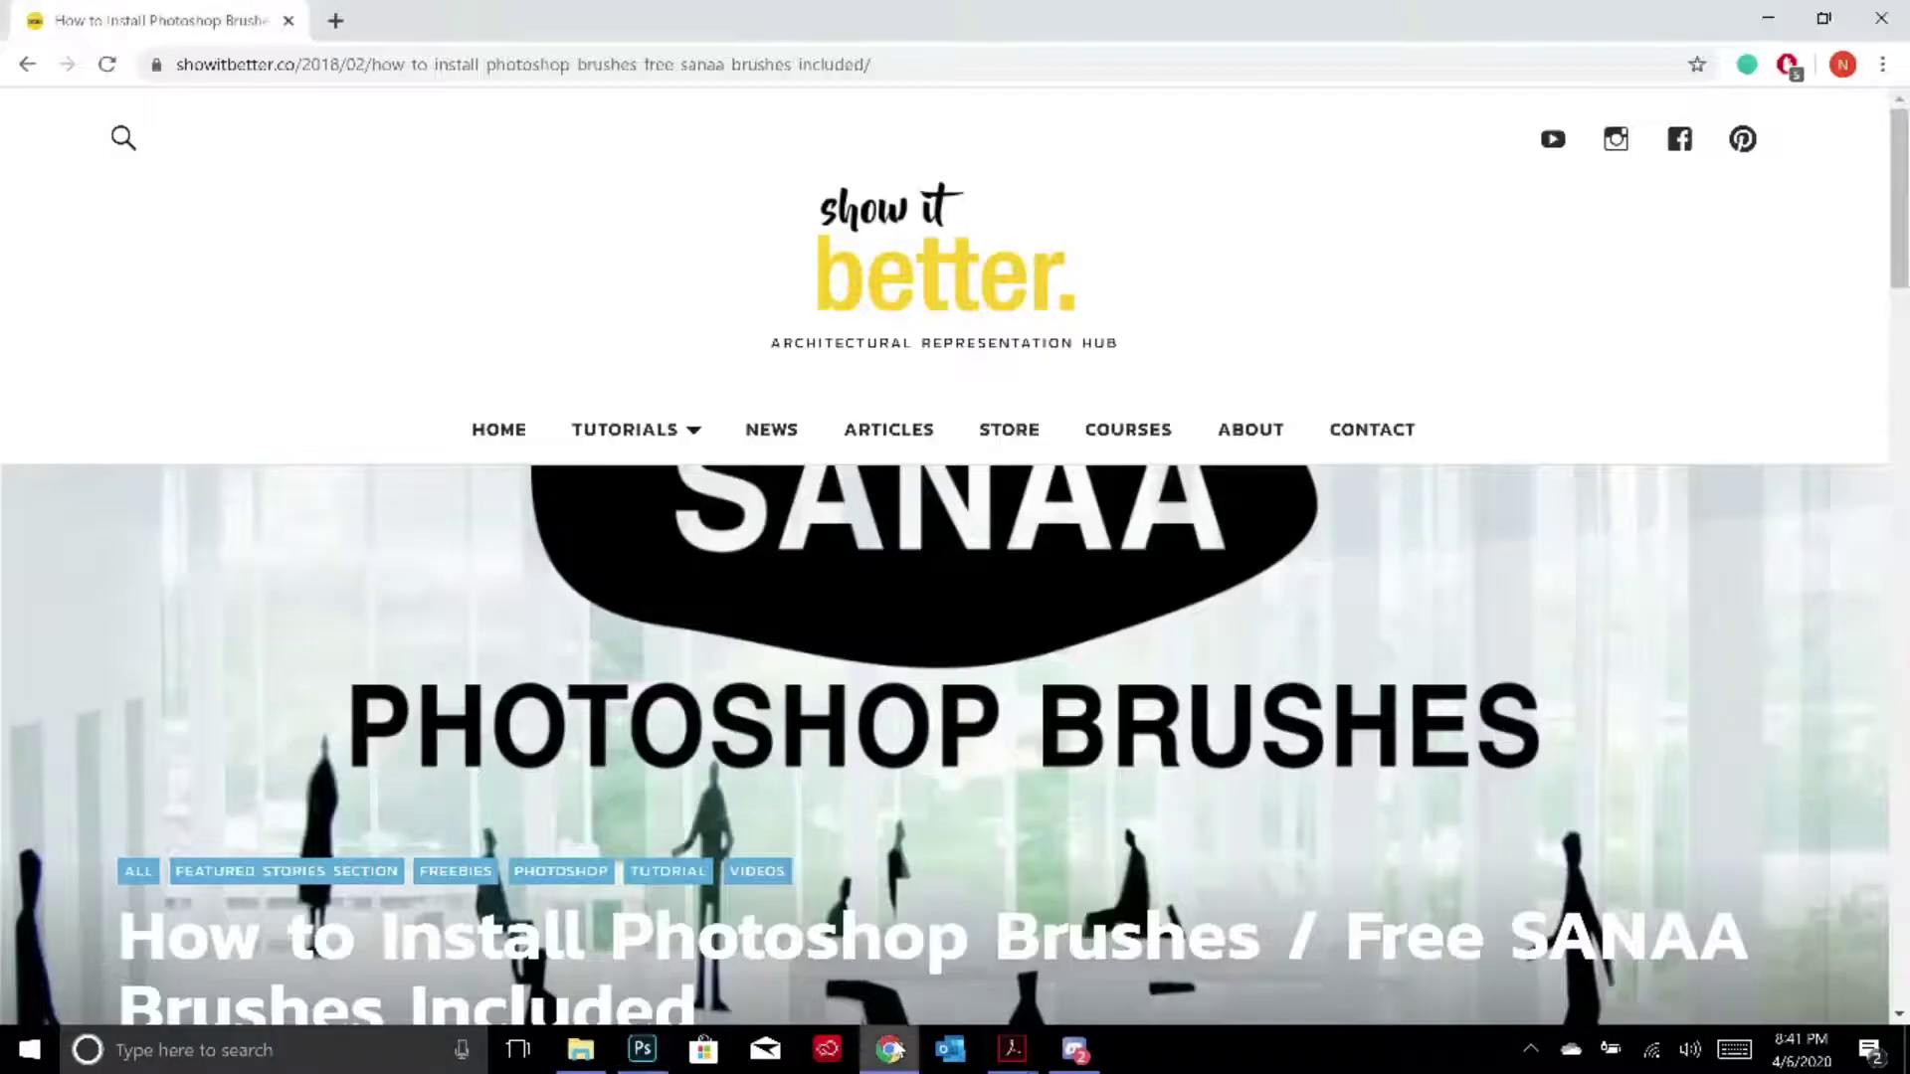
left_click(889, 1049)
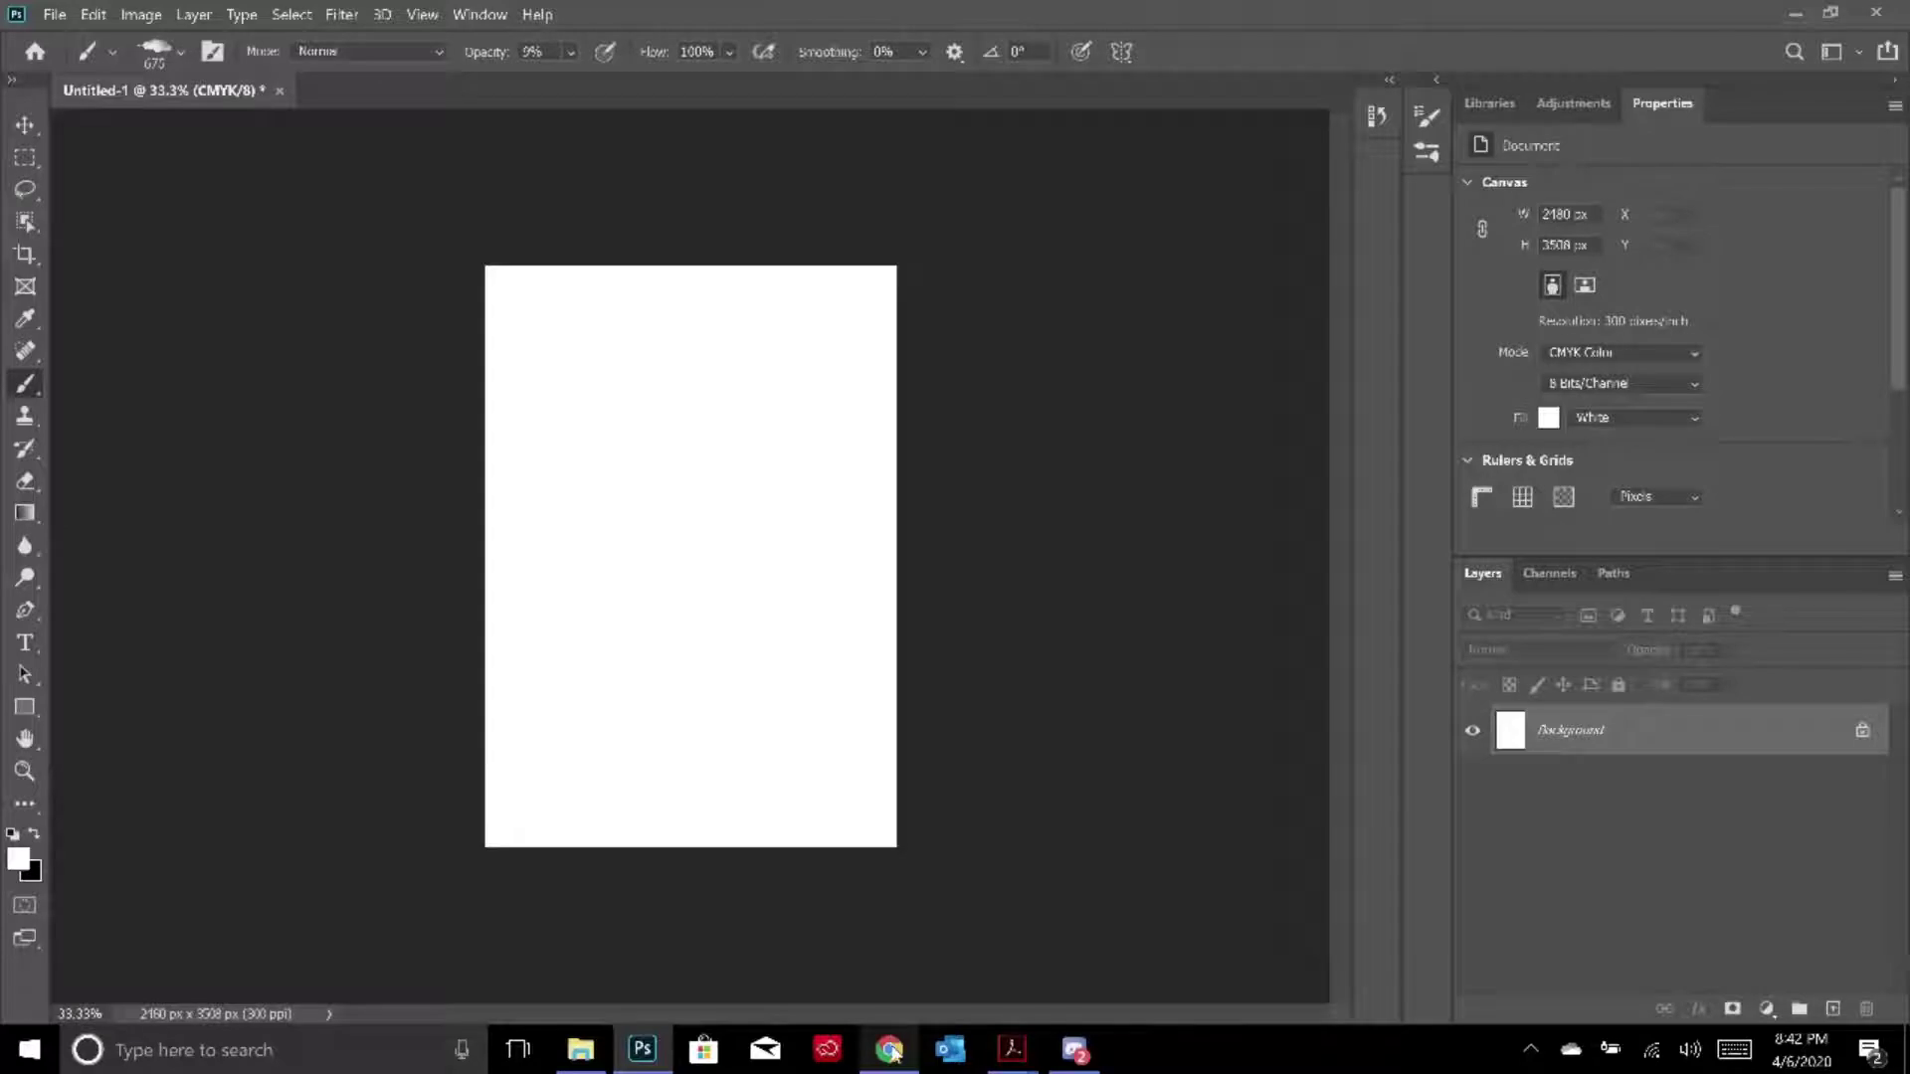
left_click(889, 1049)
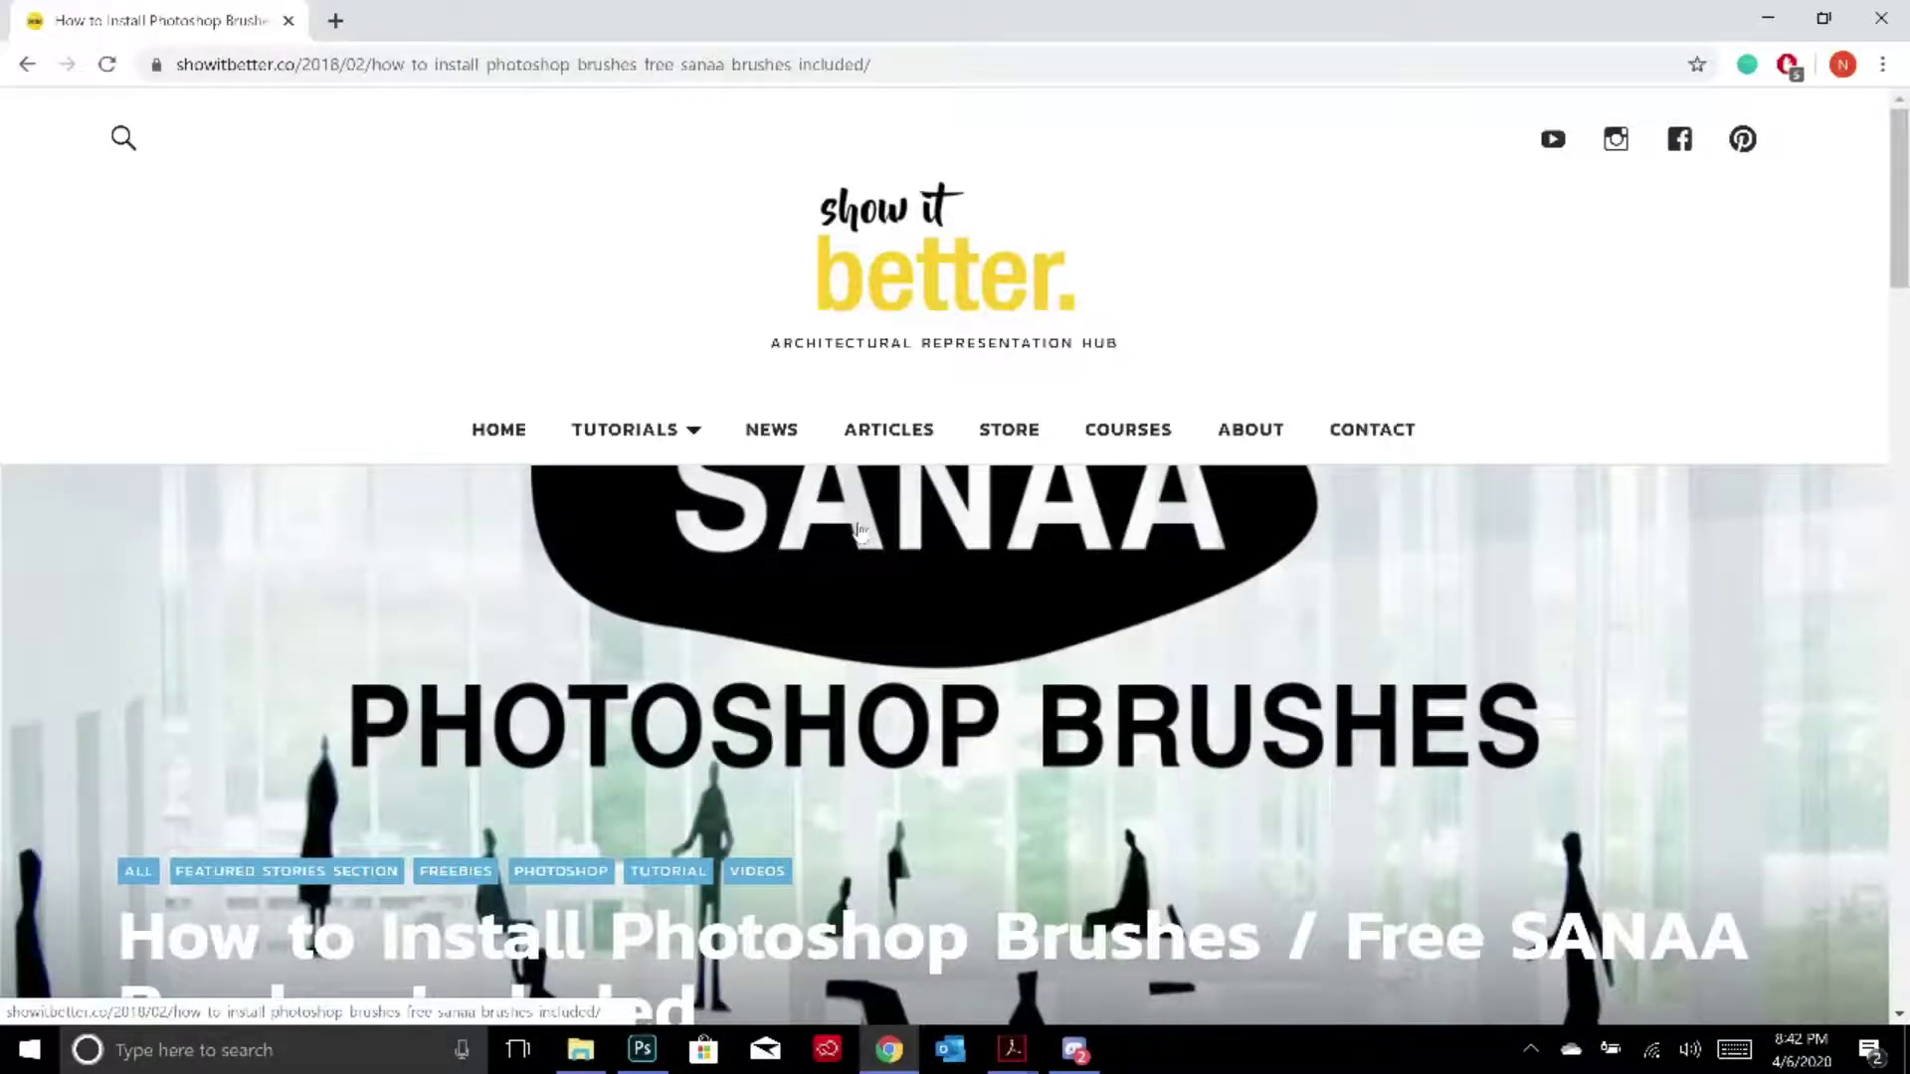
scroll(990, 512, "down", 5)
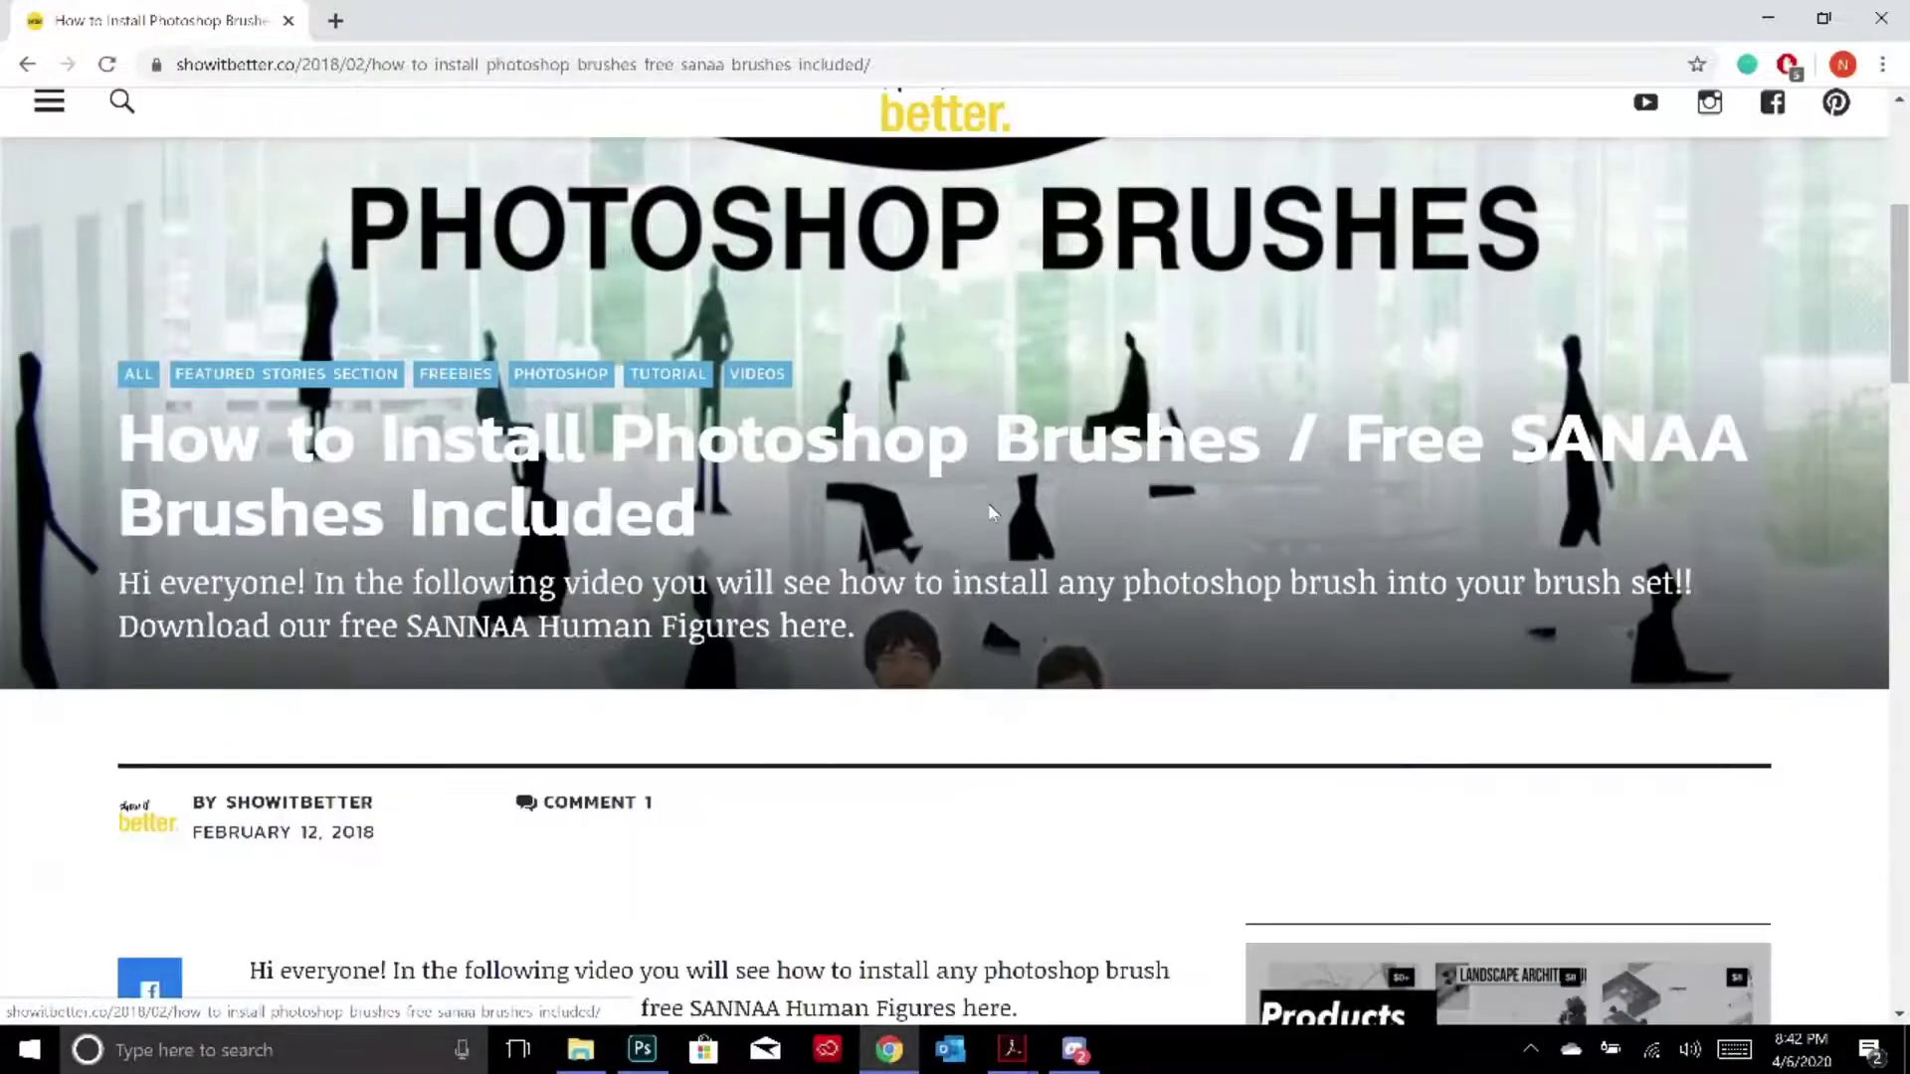
scroll(990, 512, "up", 1)
scroll(990, 512, "down", 2)
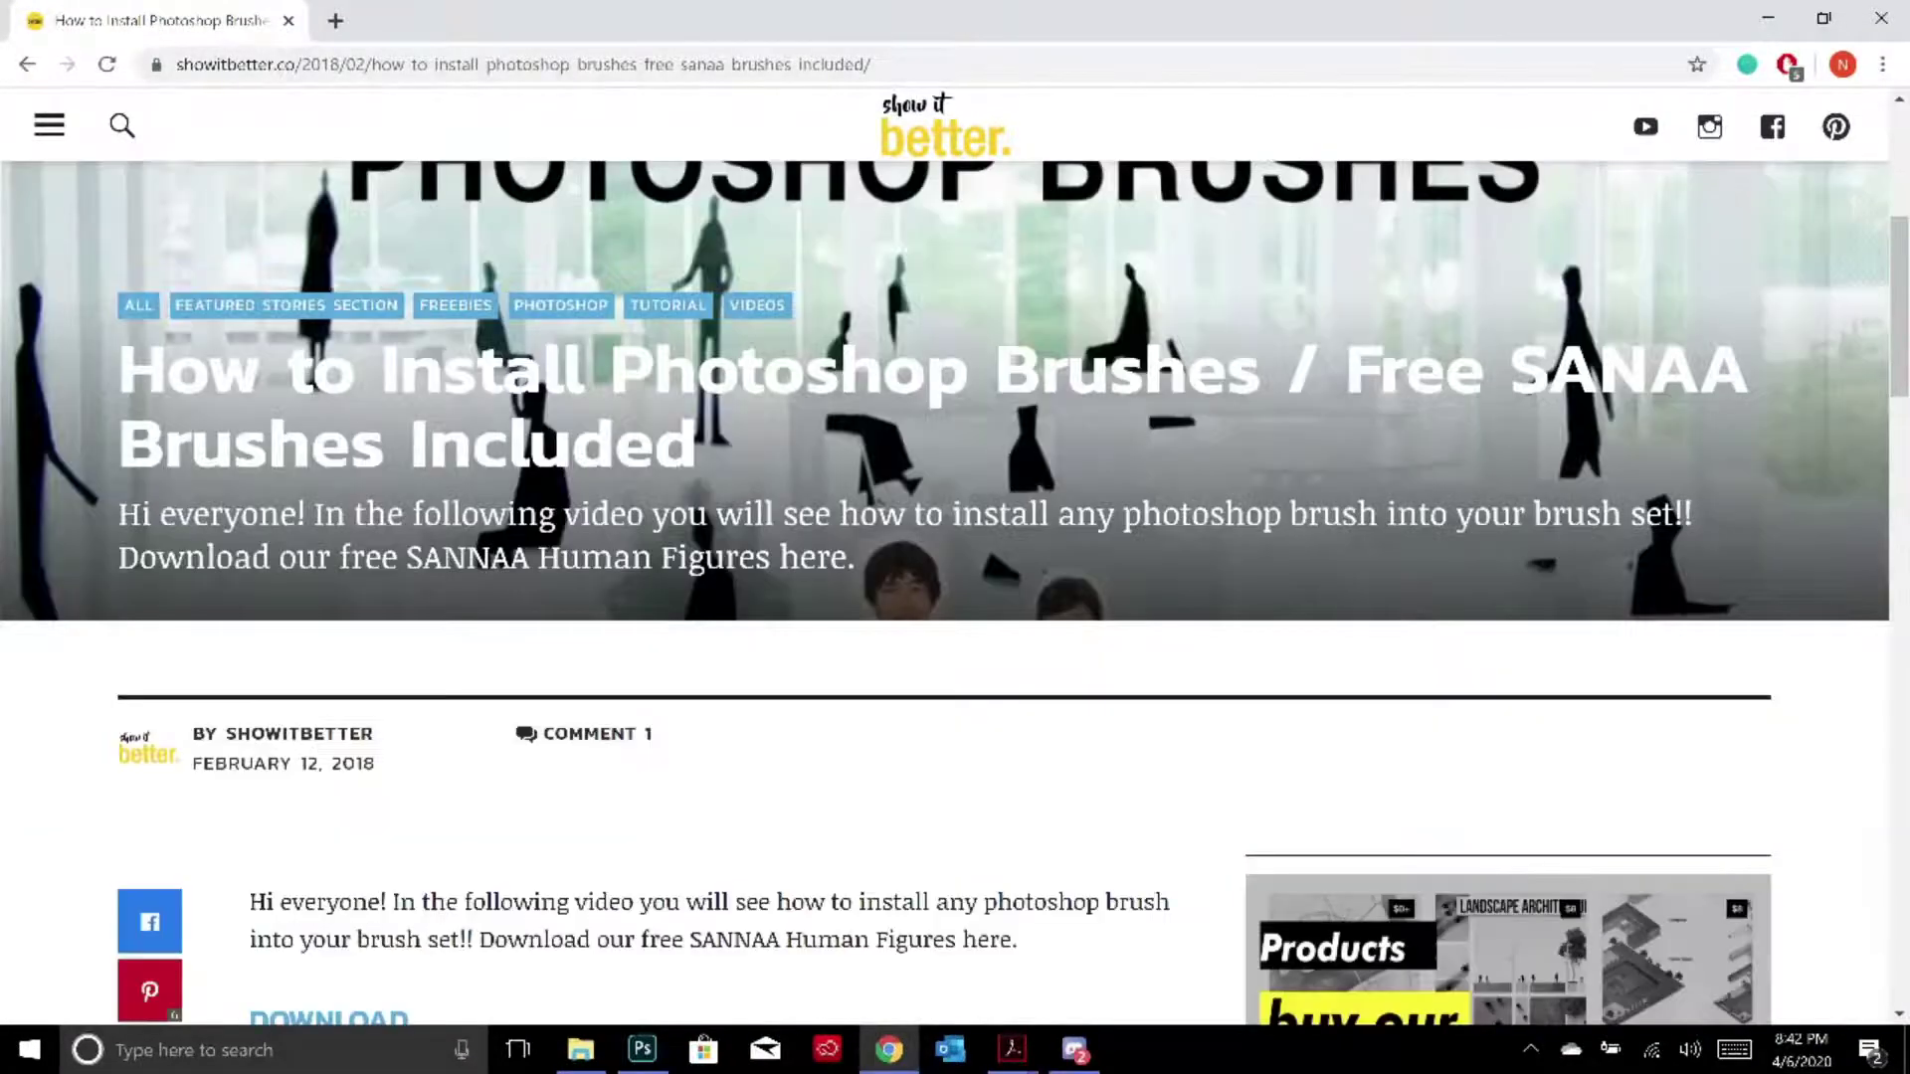
scroll(649, 422, "down", 15)
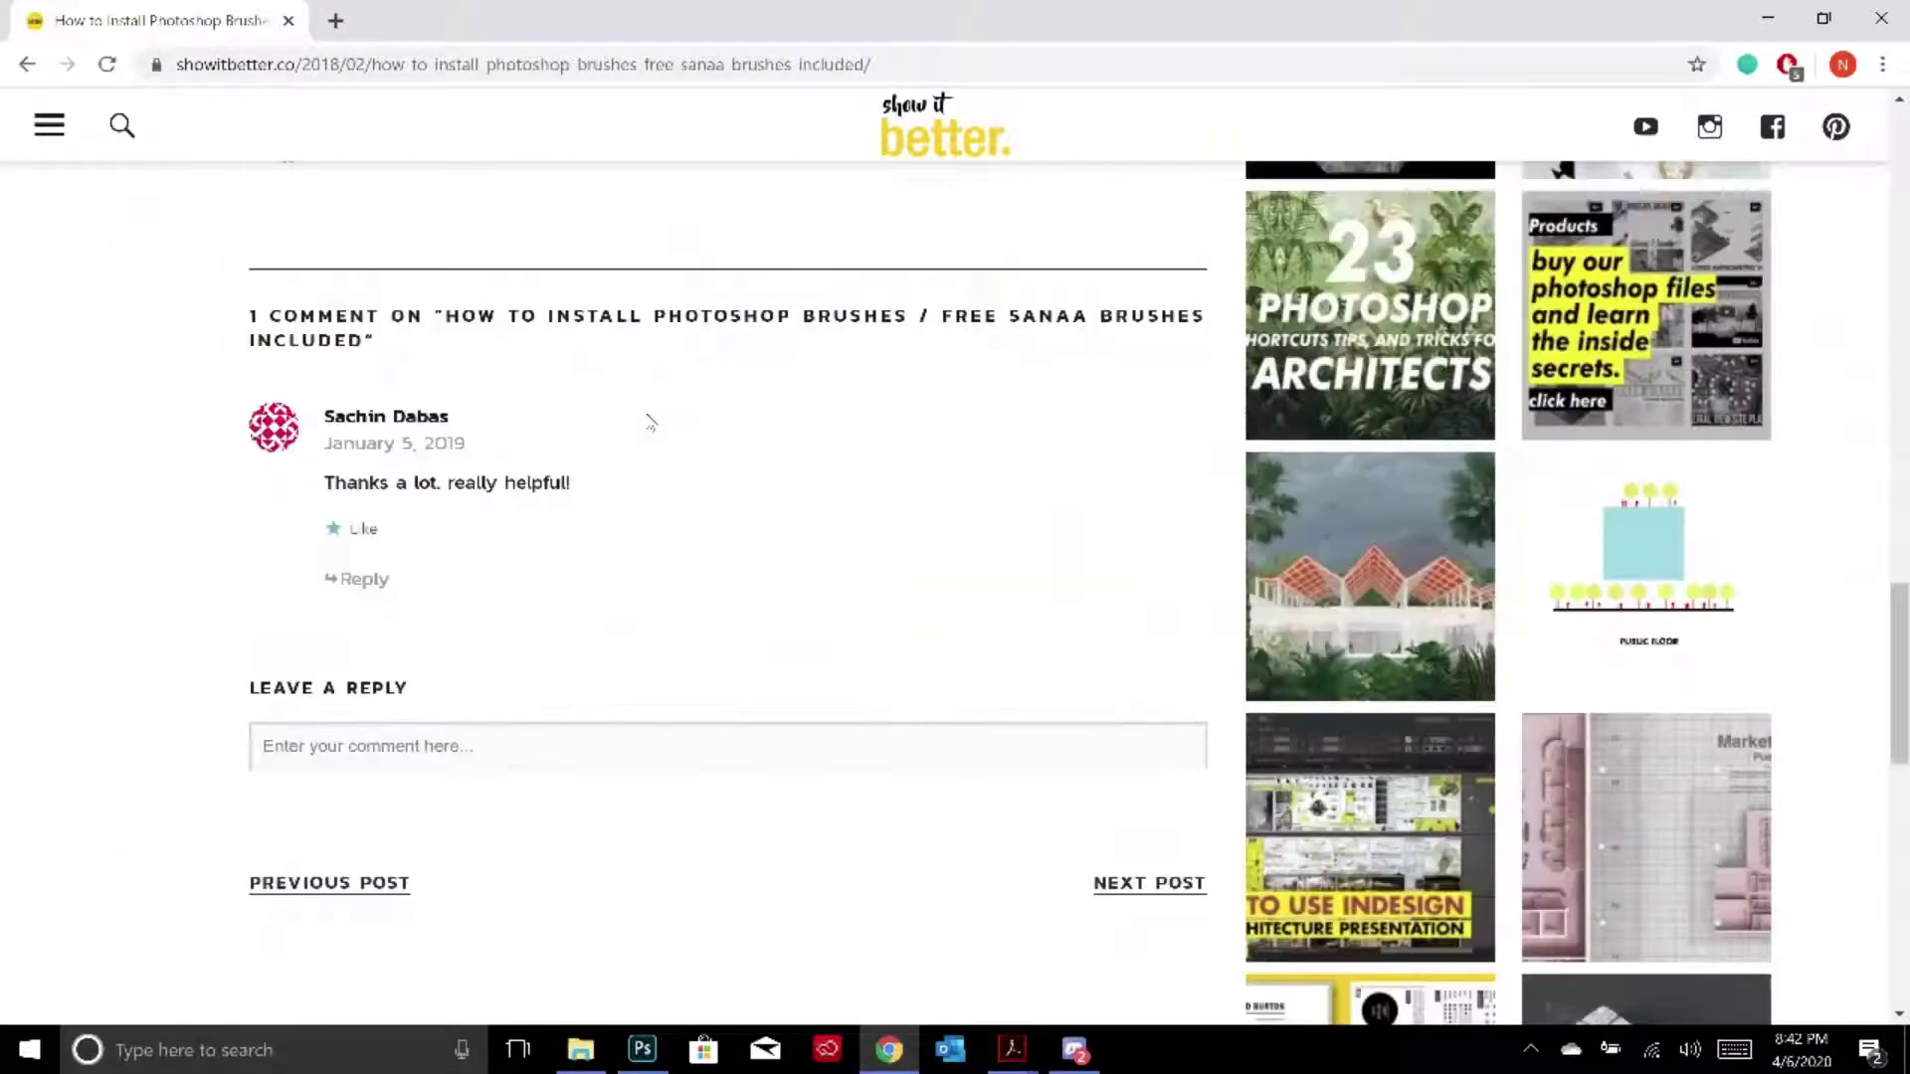
scroll(648, 422, "up", 12)
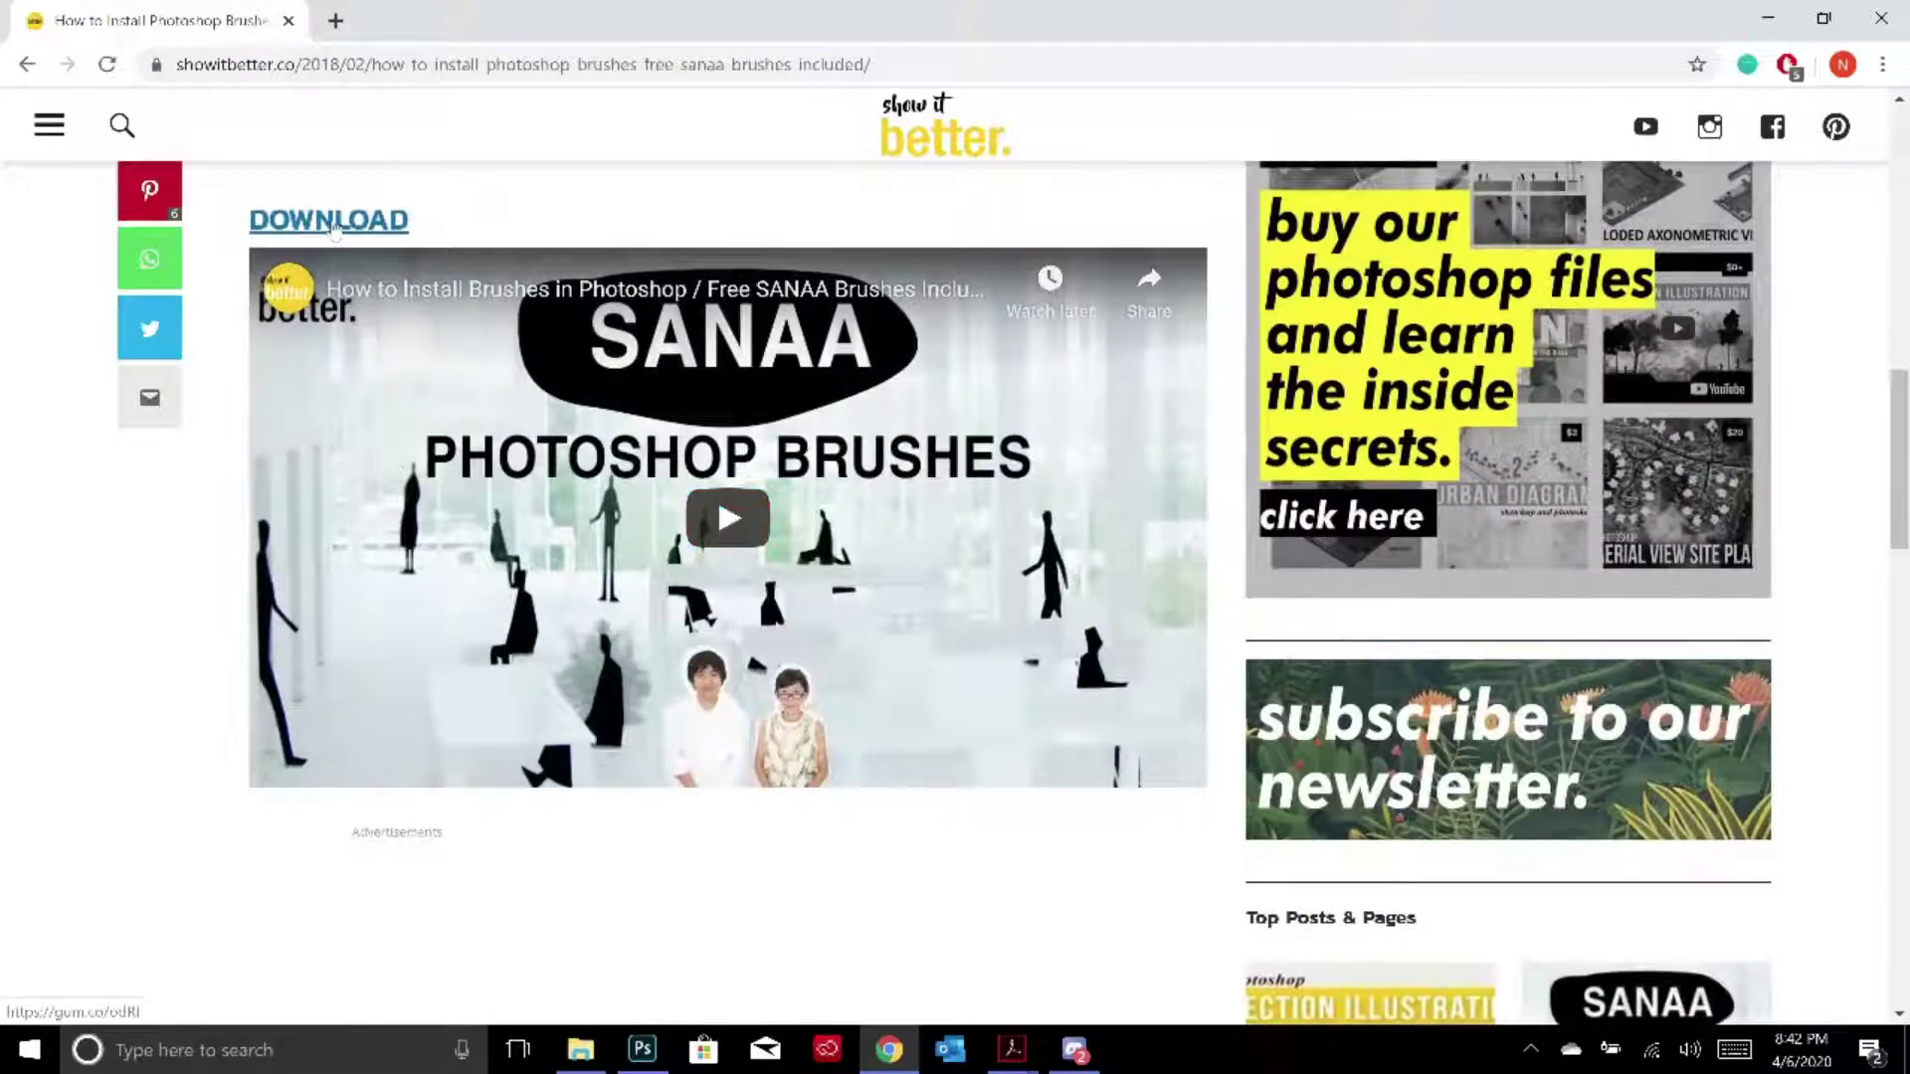
Open the article's SANAA Brush Set download page, review its pricing and licence details, and return to Photoshop
left_click(334, 222)
scroll(712, 693, "down", 3)
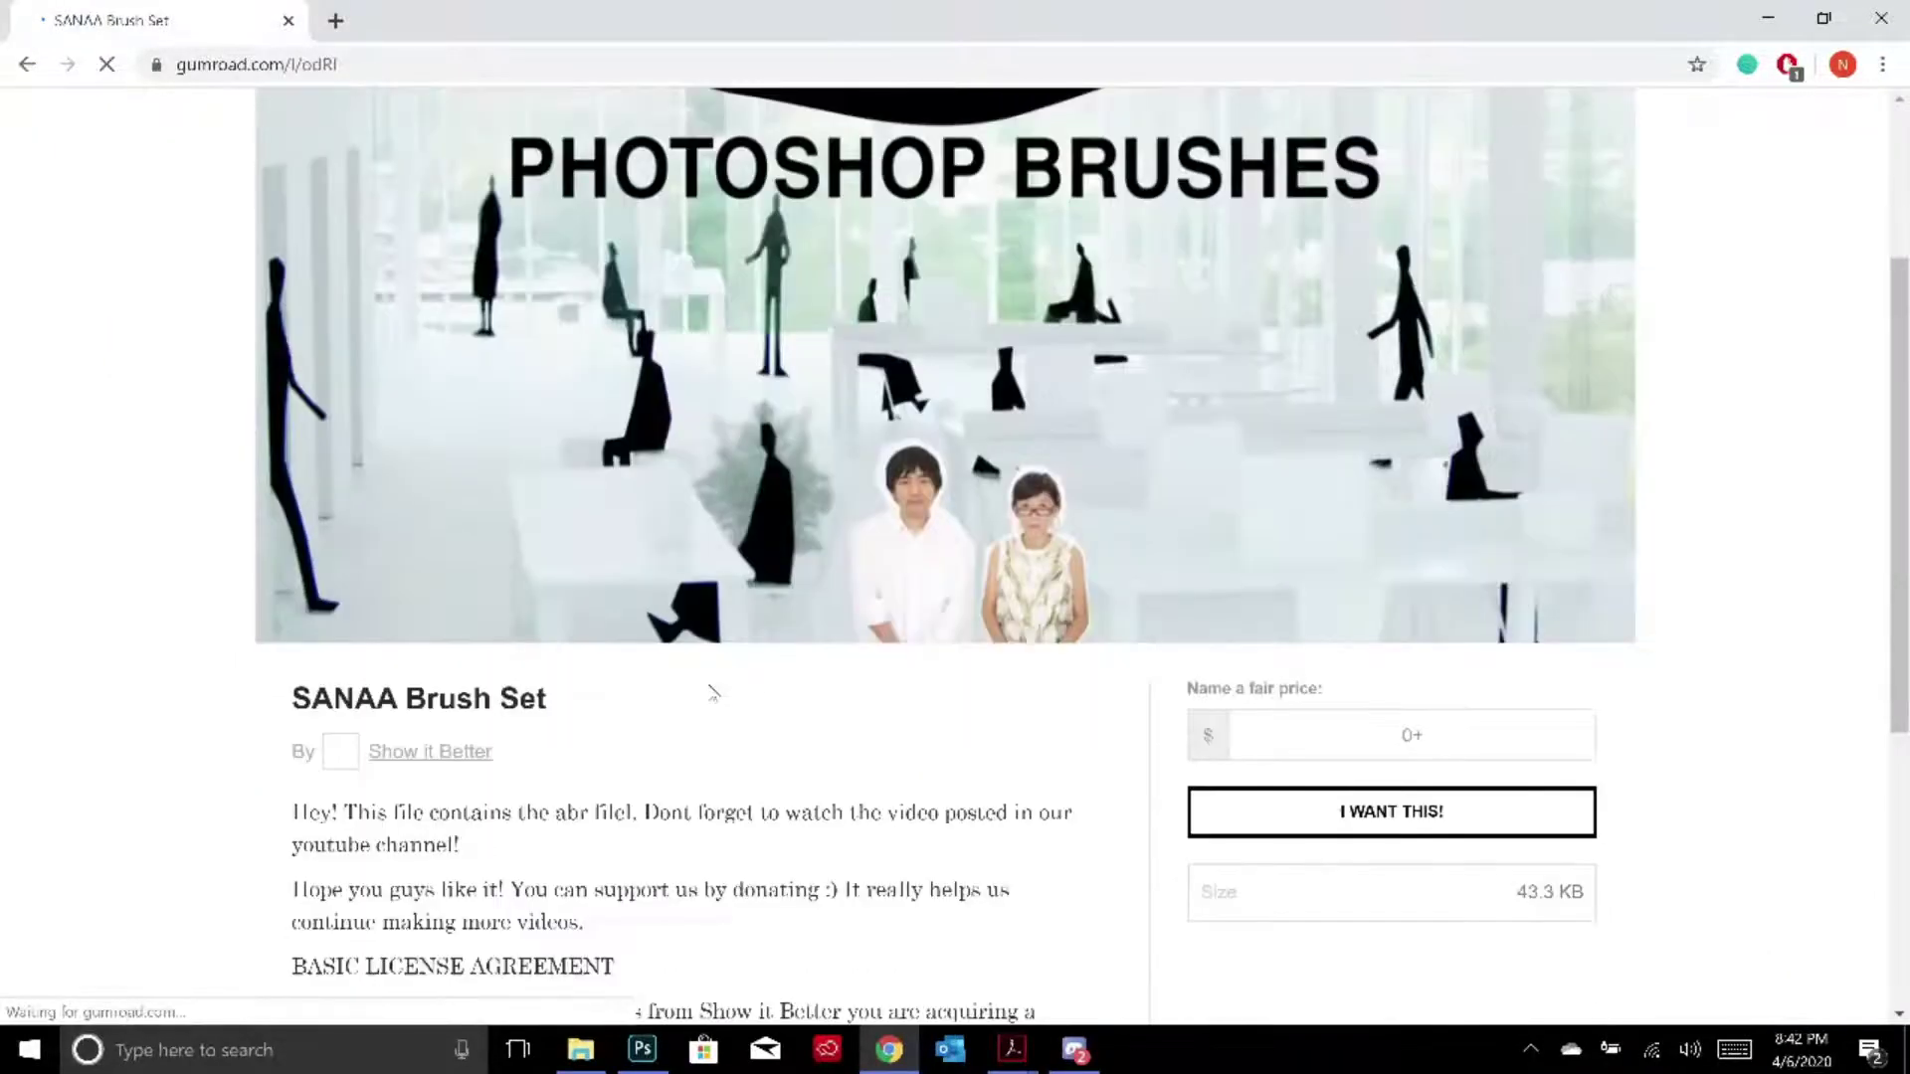
scroll(713, 694, "down", 3)
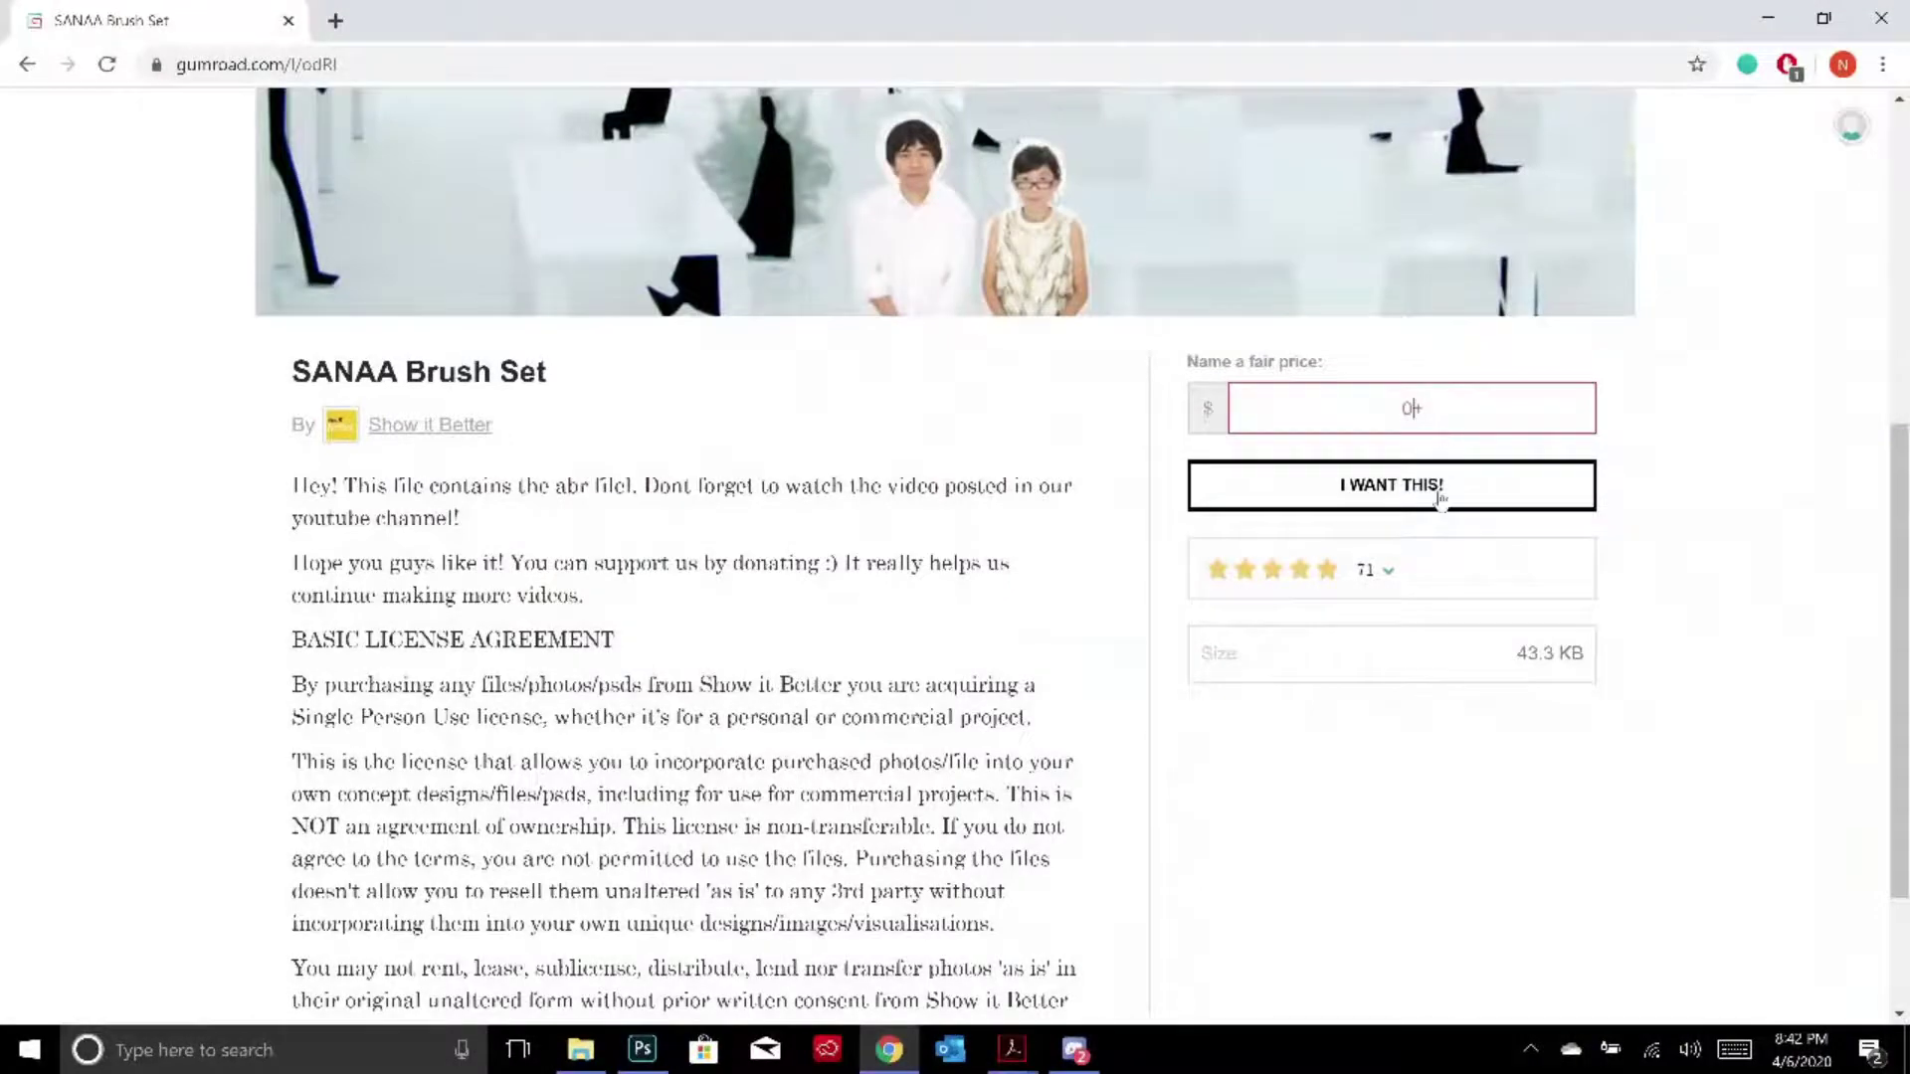
key("alt+Tab")
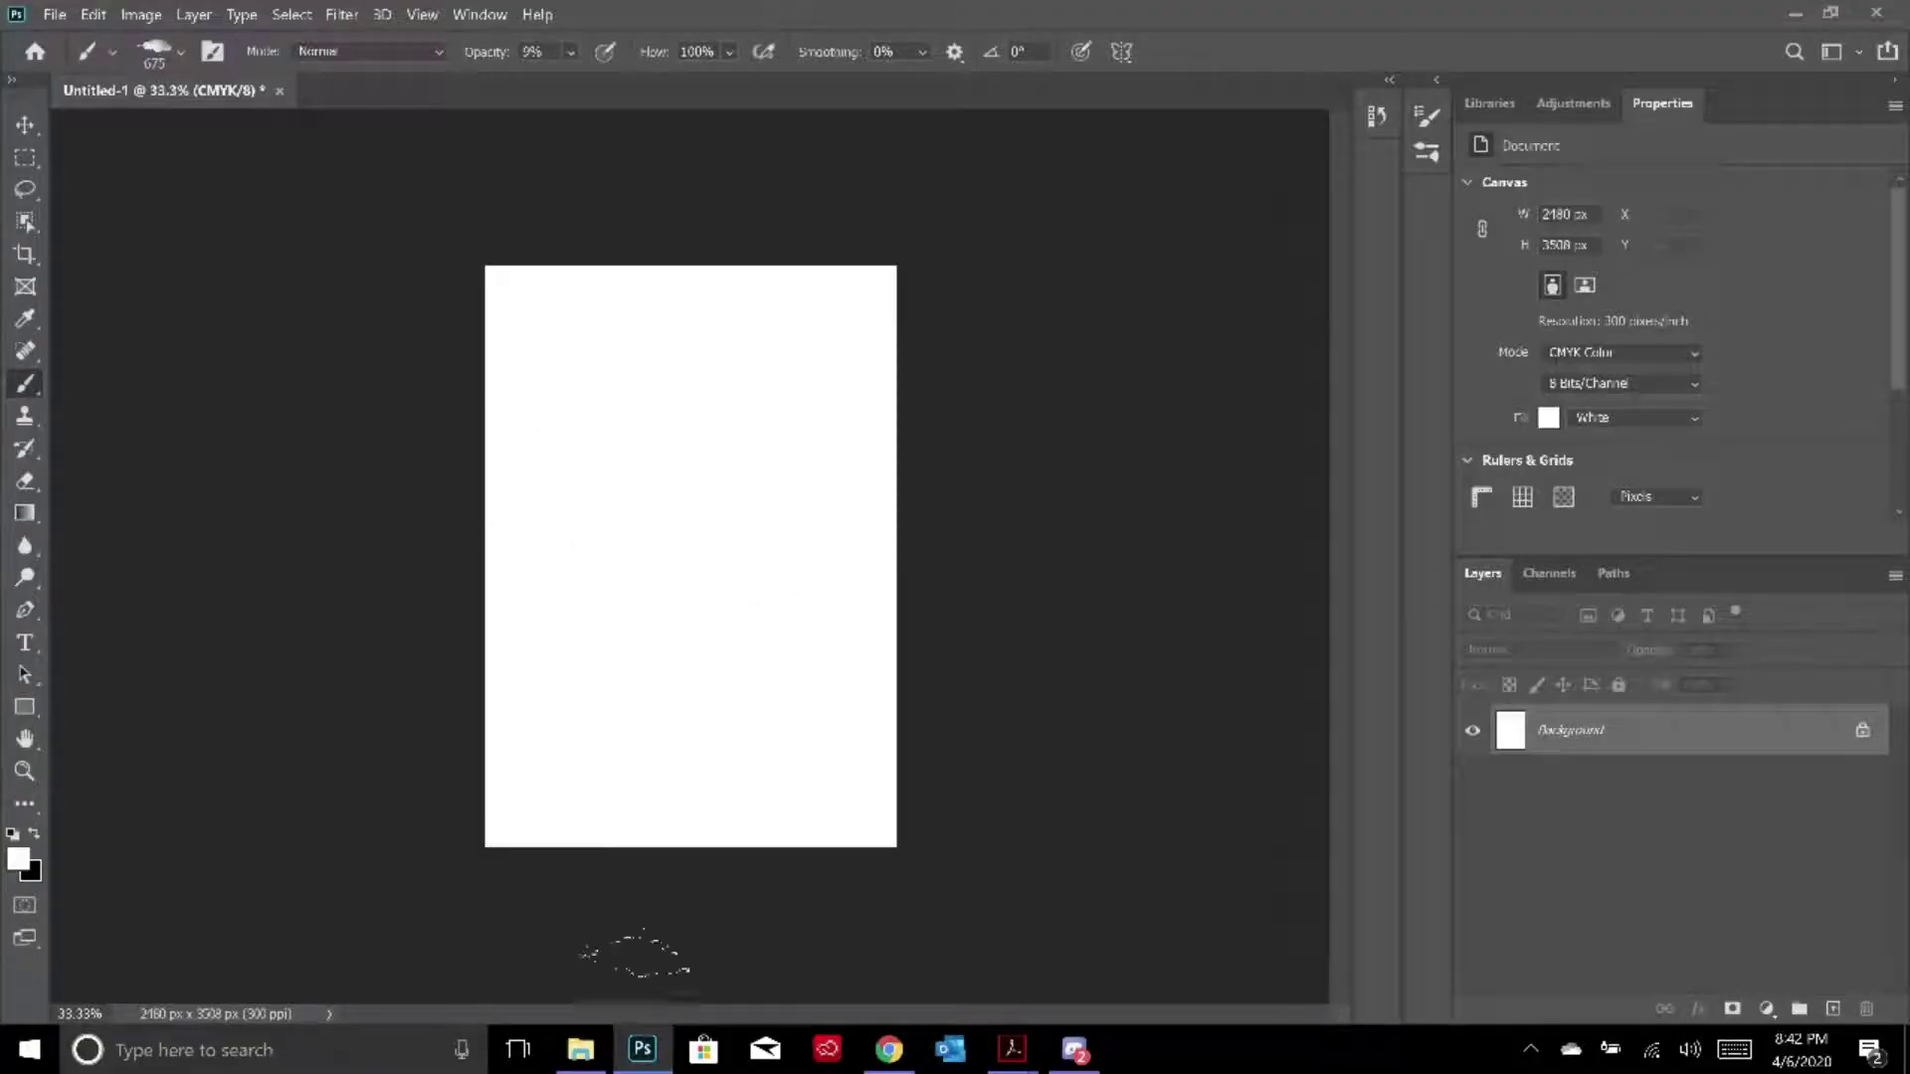
In File Explorer, open the Free_Watercolor_Washes_Photoshop_Brushes_7 archive in Downloads and select its ABR brush file
left_click(580, 1049)
left_click(224, 382)
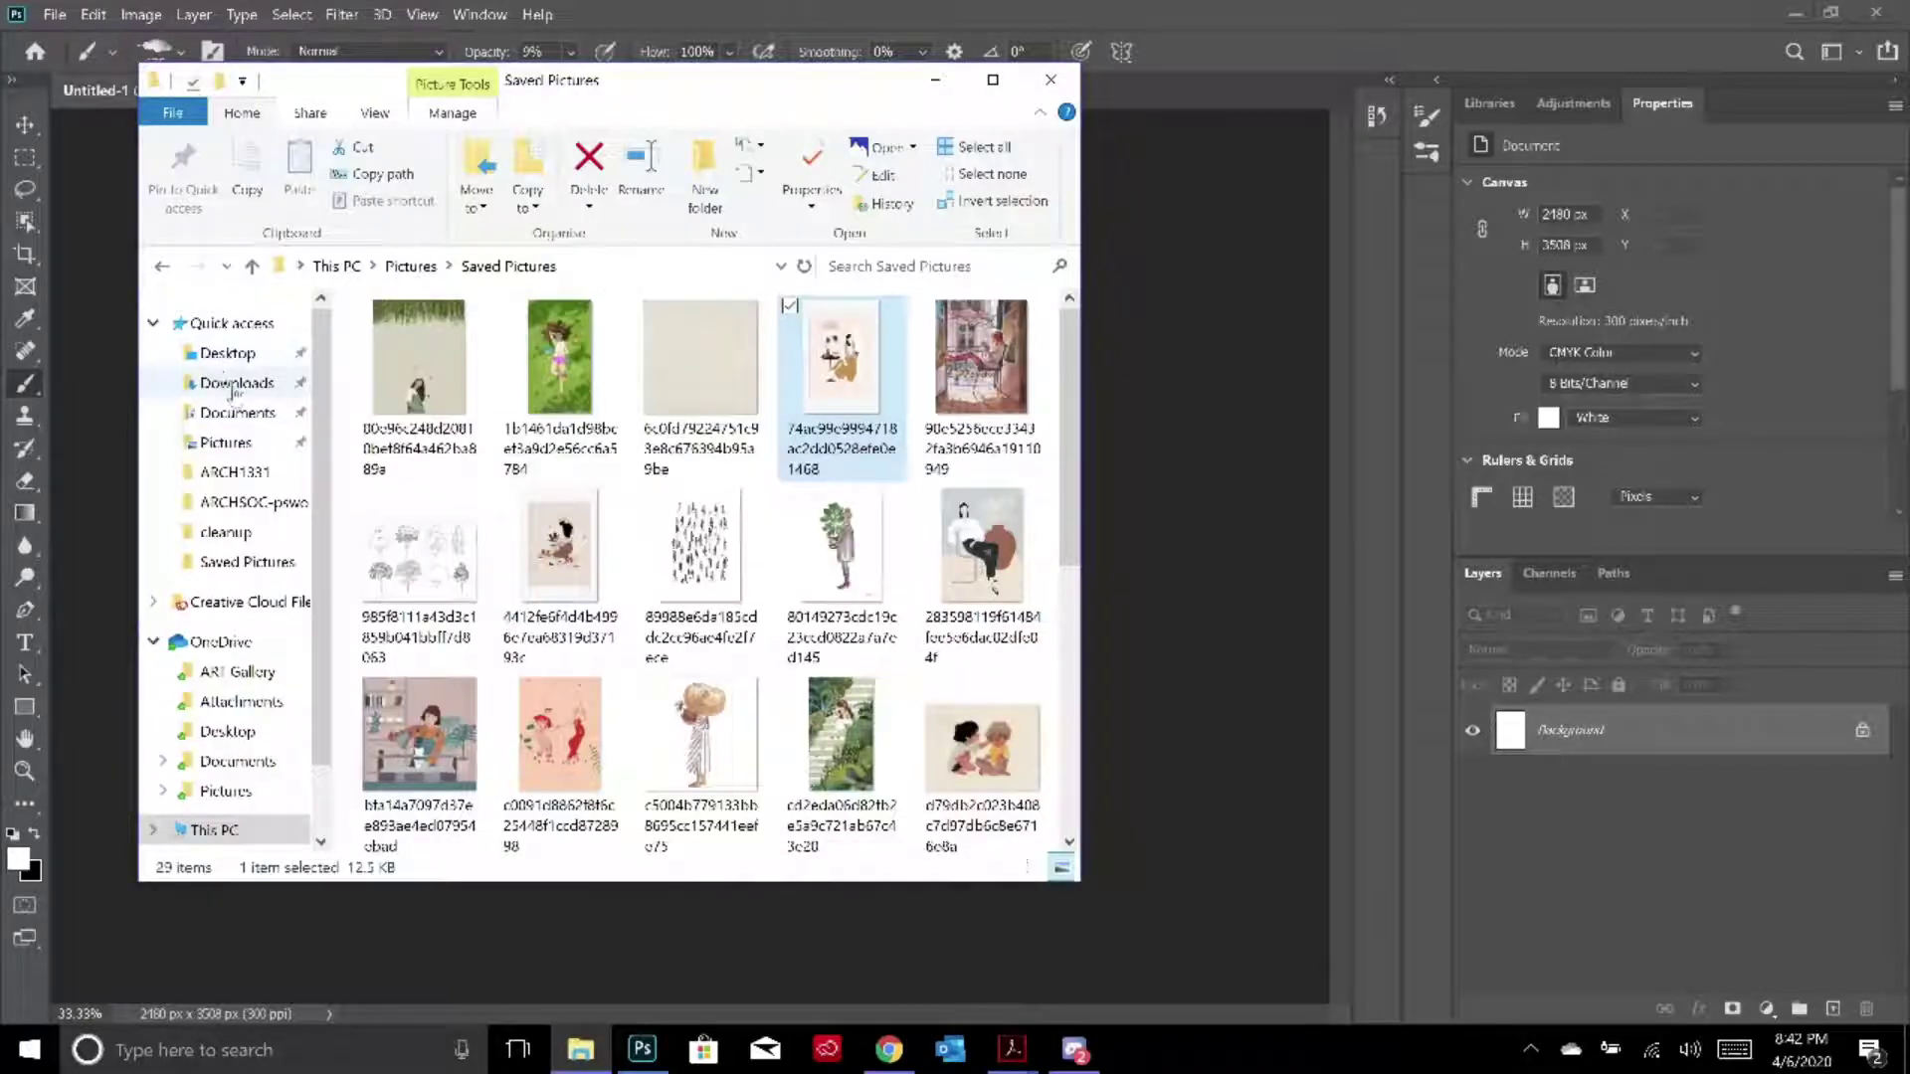
scroll(520, 493, "down", 10)
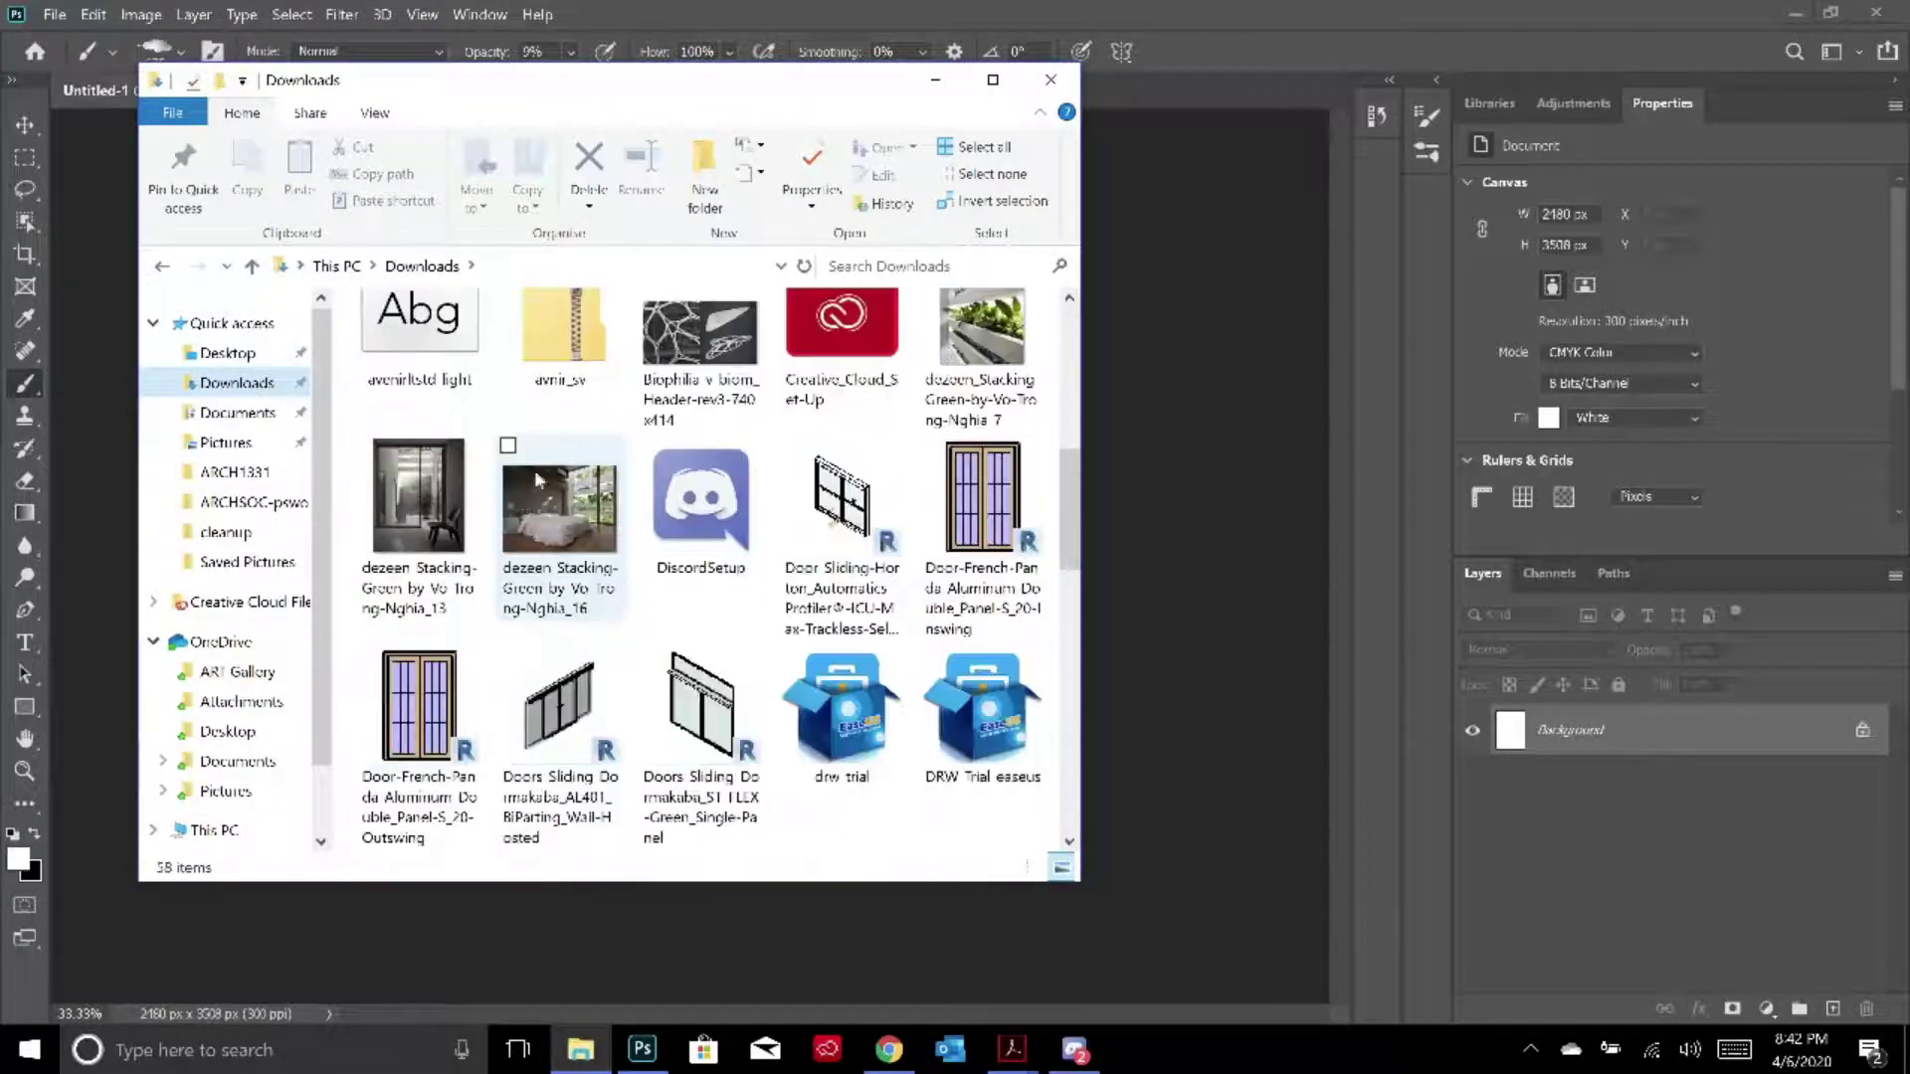
left_click(563, 390)
scroll(563, 390, "up", 5)
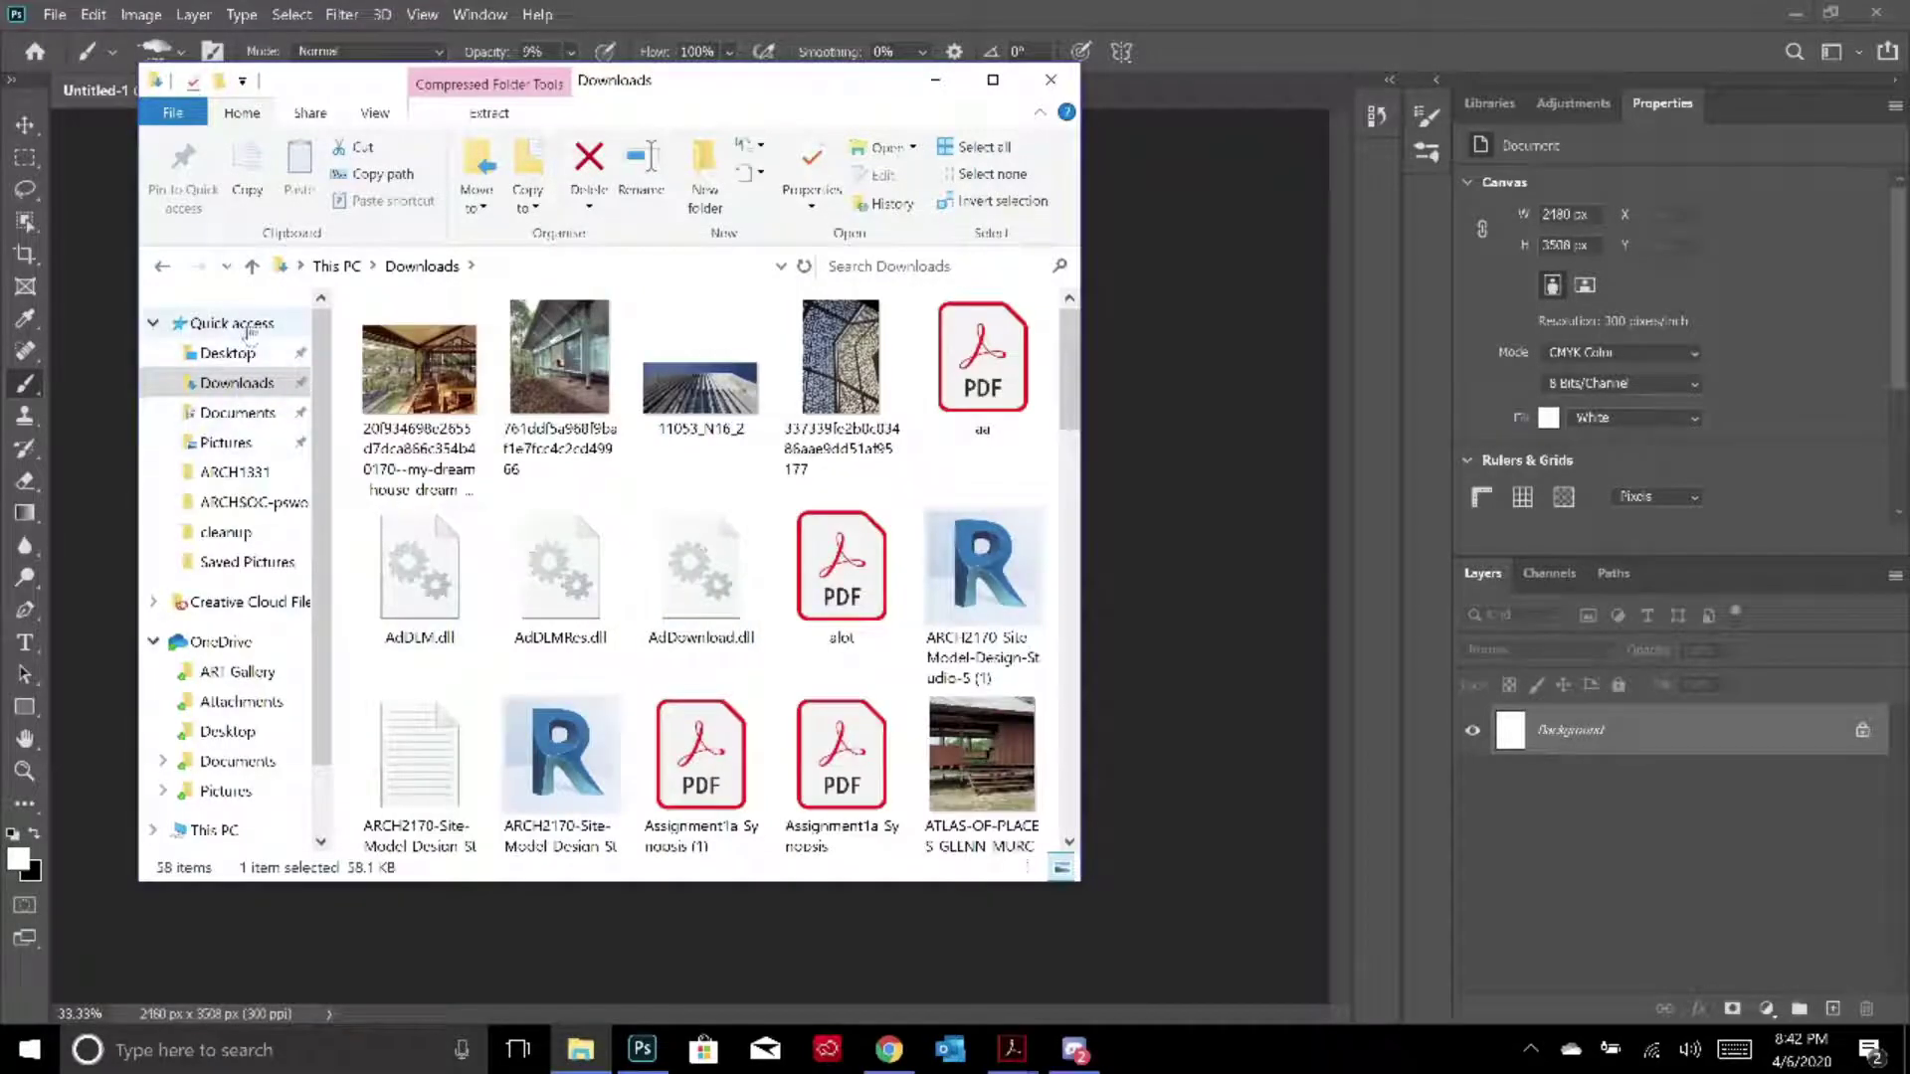
scroll(697, 696, "down", 8)
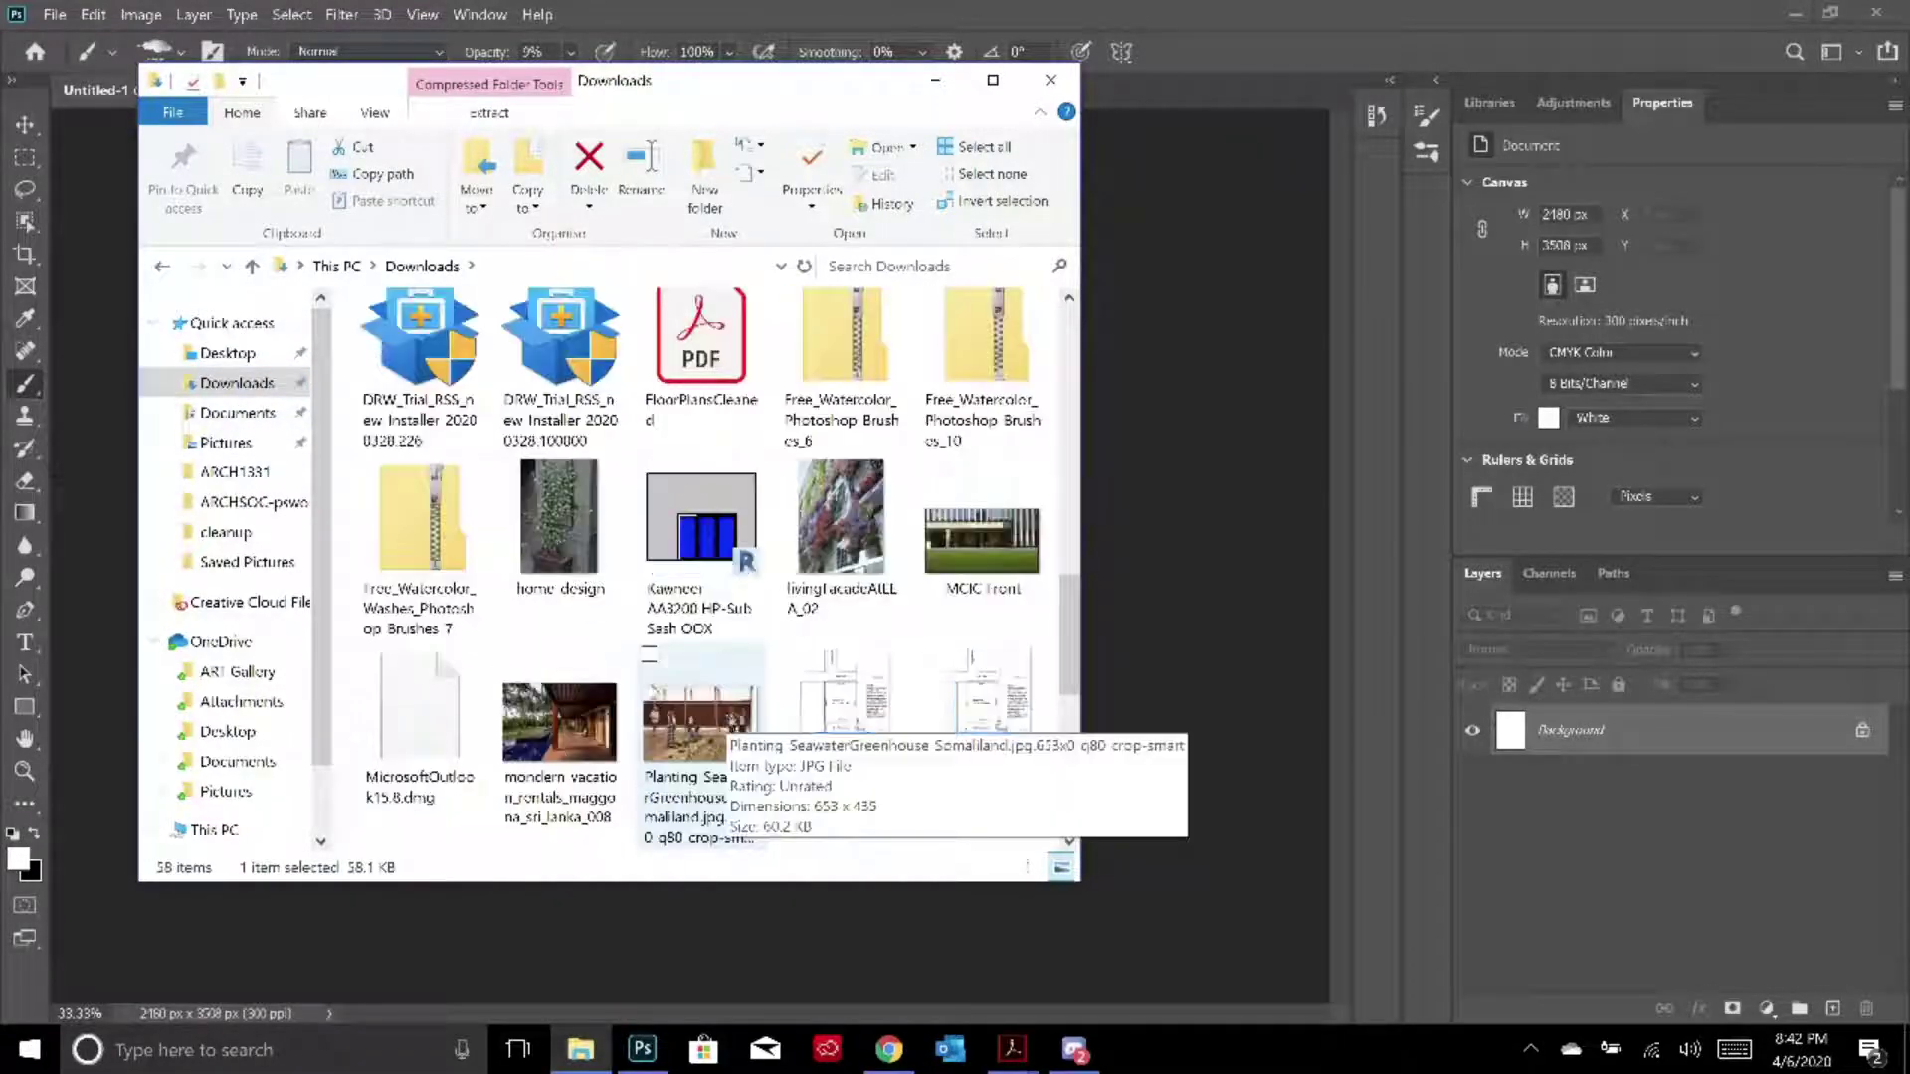
double_click(438, 547)
left_click(557, 345)
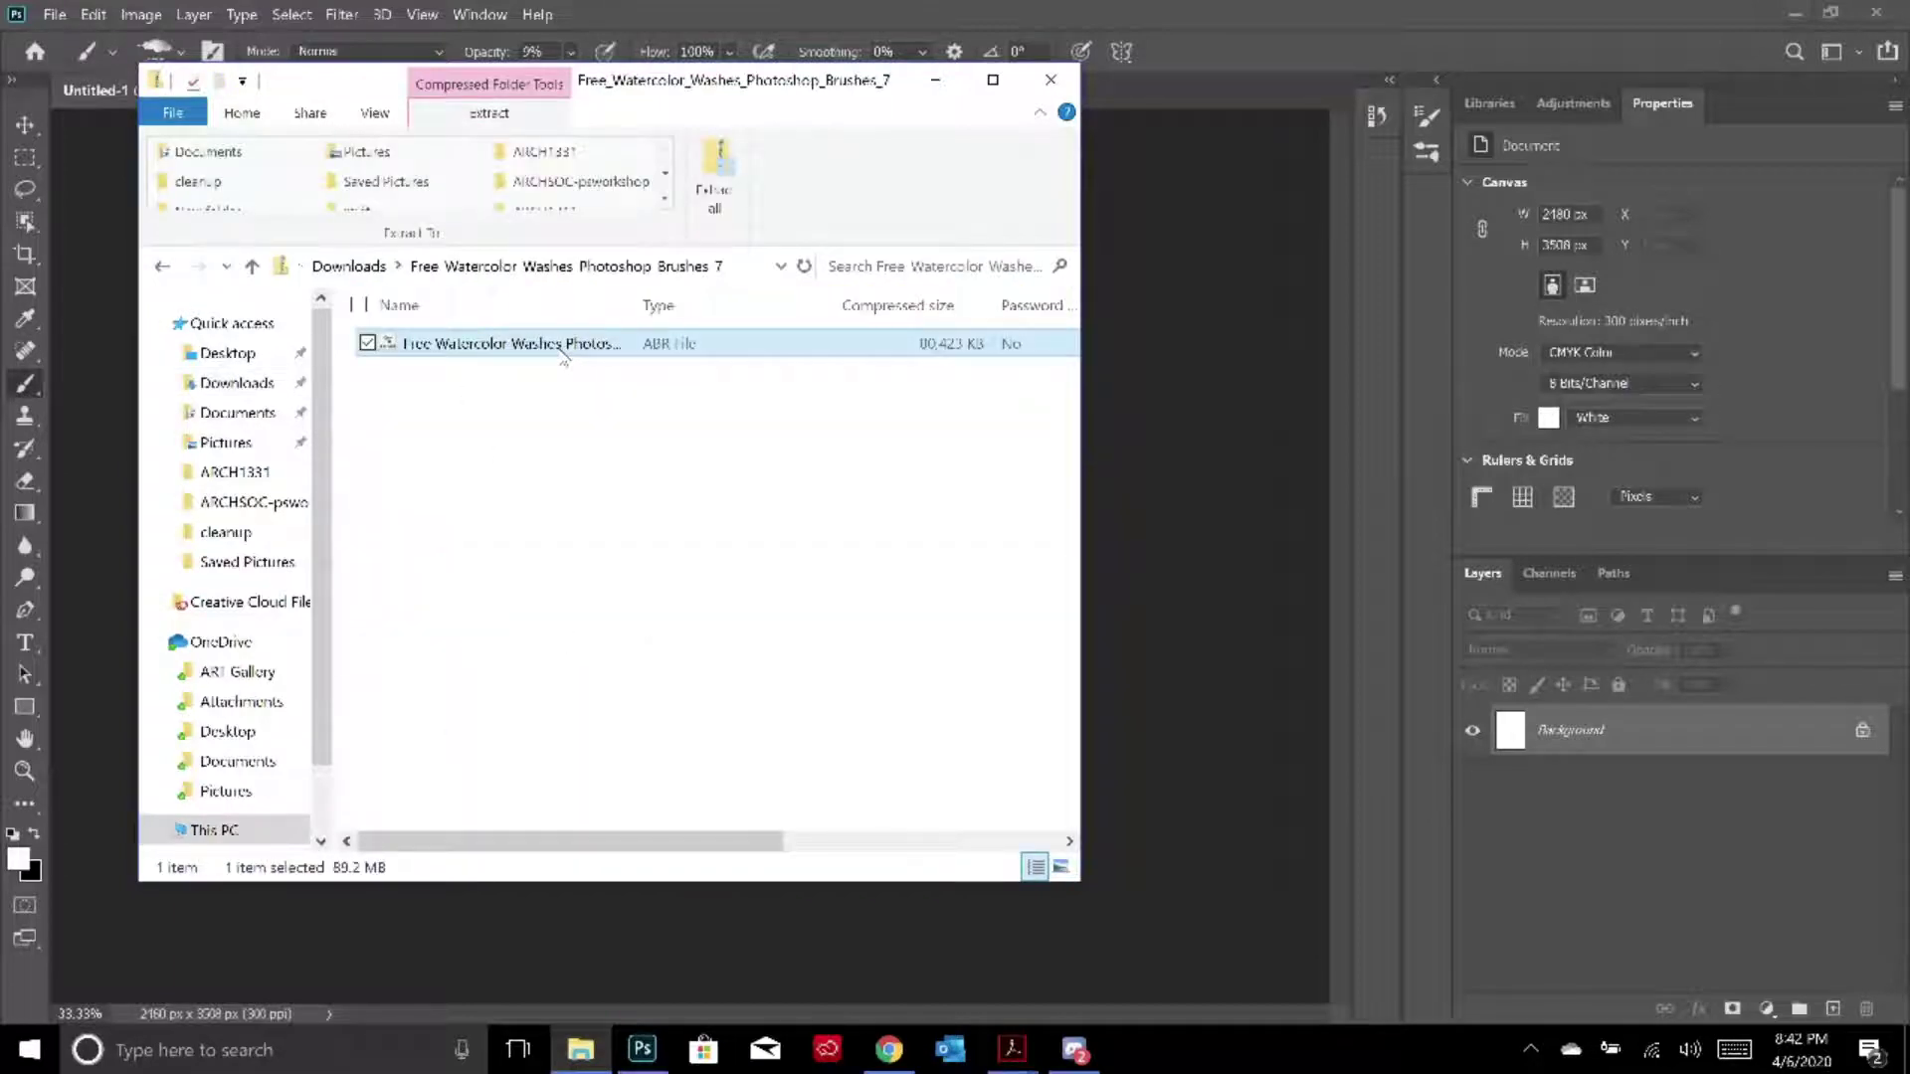
Load the watercolor washes ABR file into Photoshop and choose brush 1 at 2500 px from the Free Watercolor Washes set
double_click(564, 345)
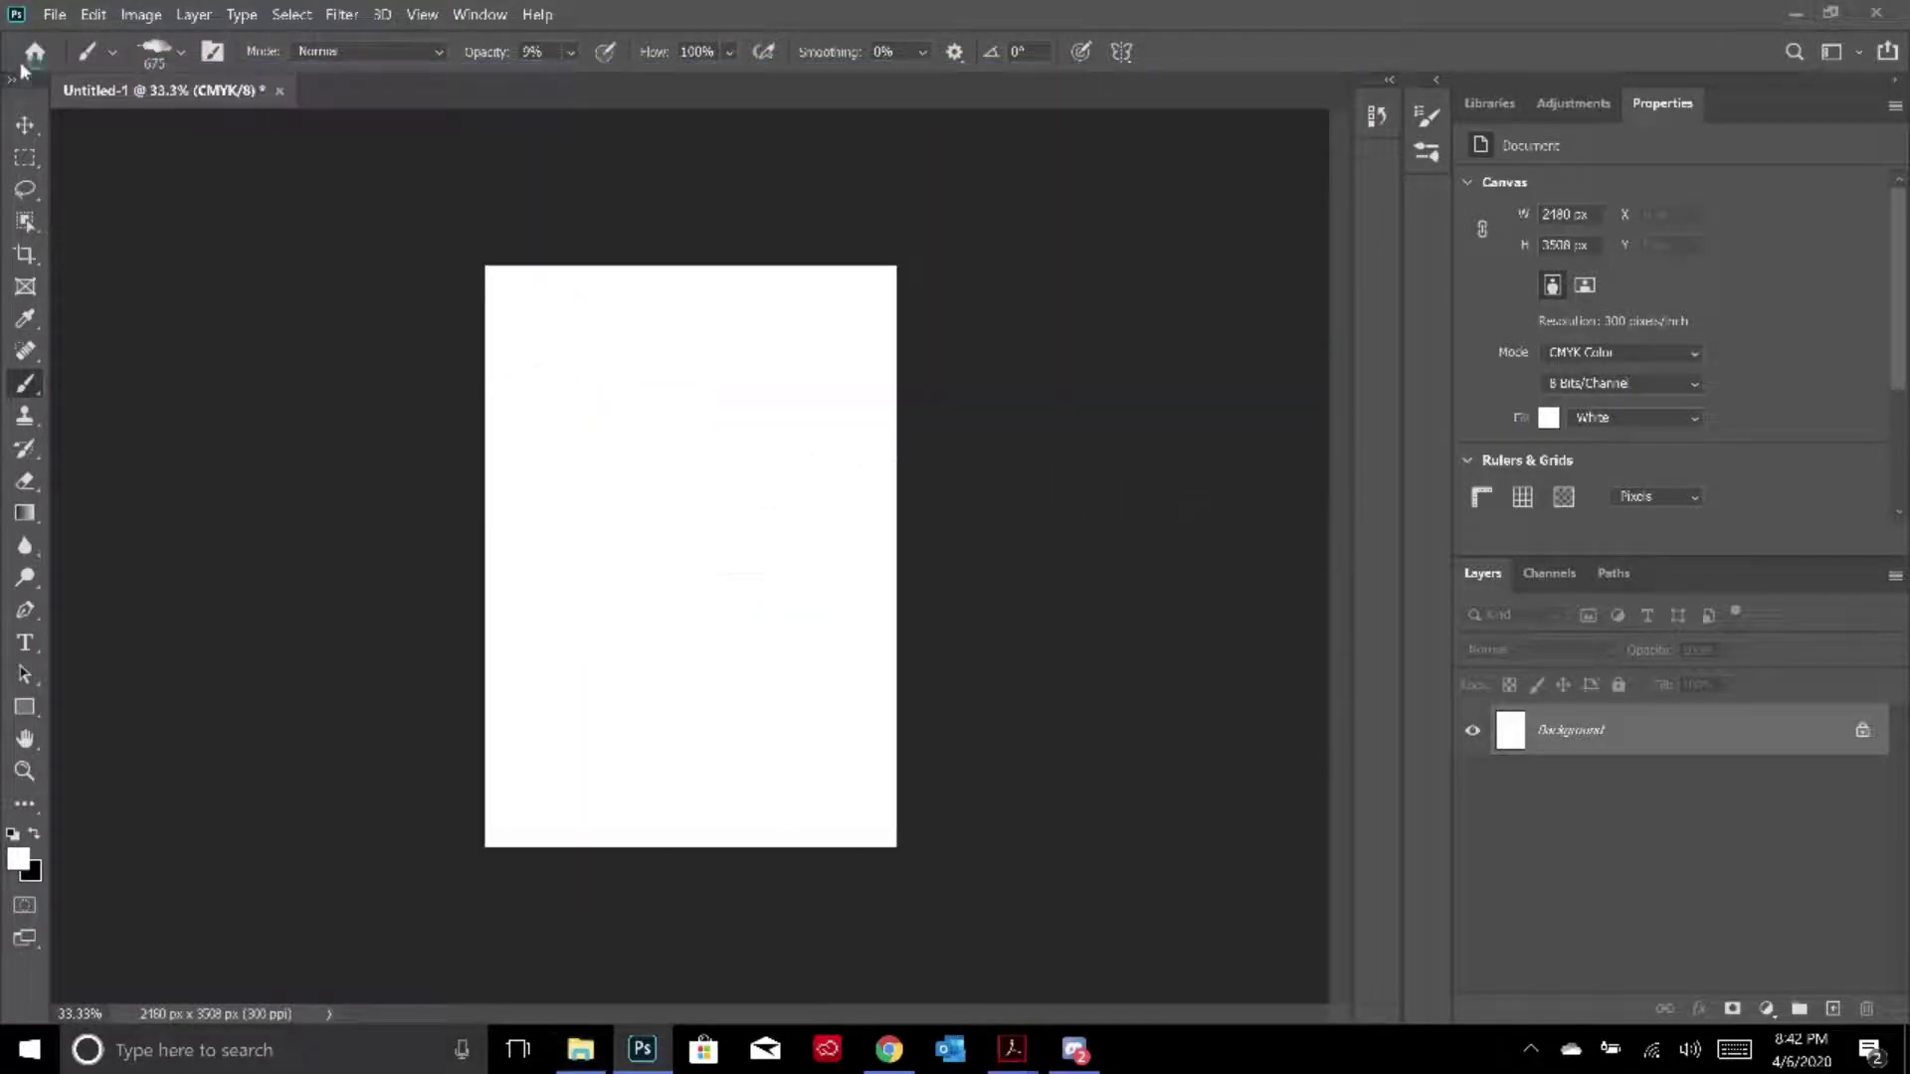
left_click(95, 50)
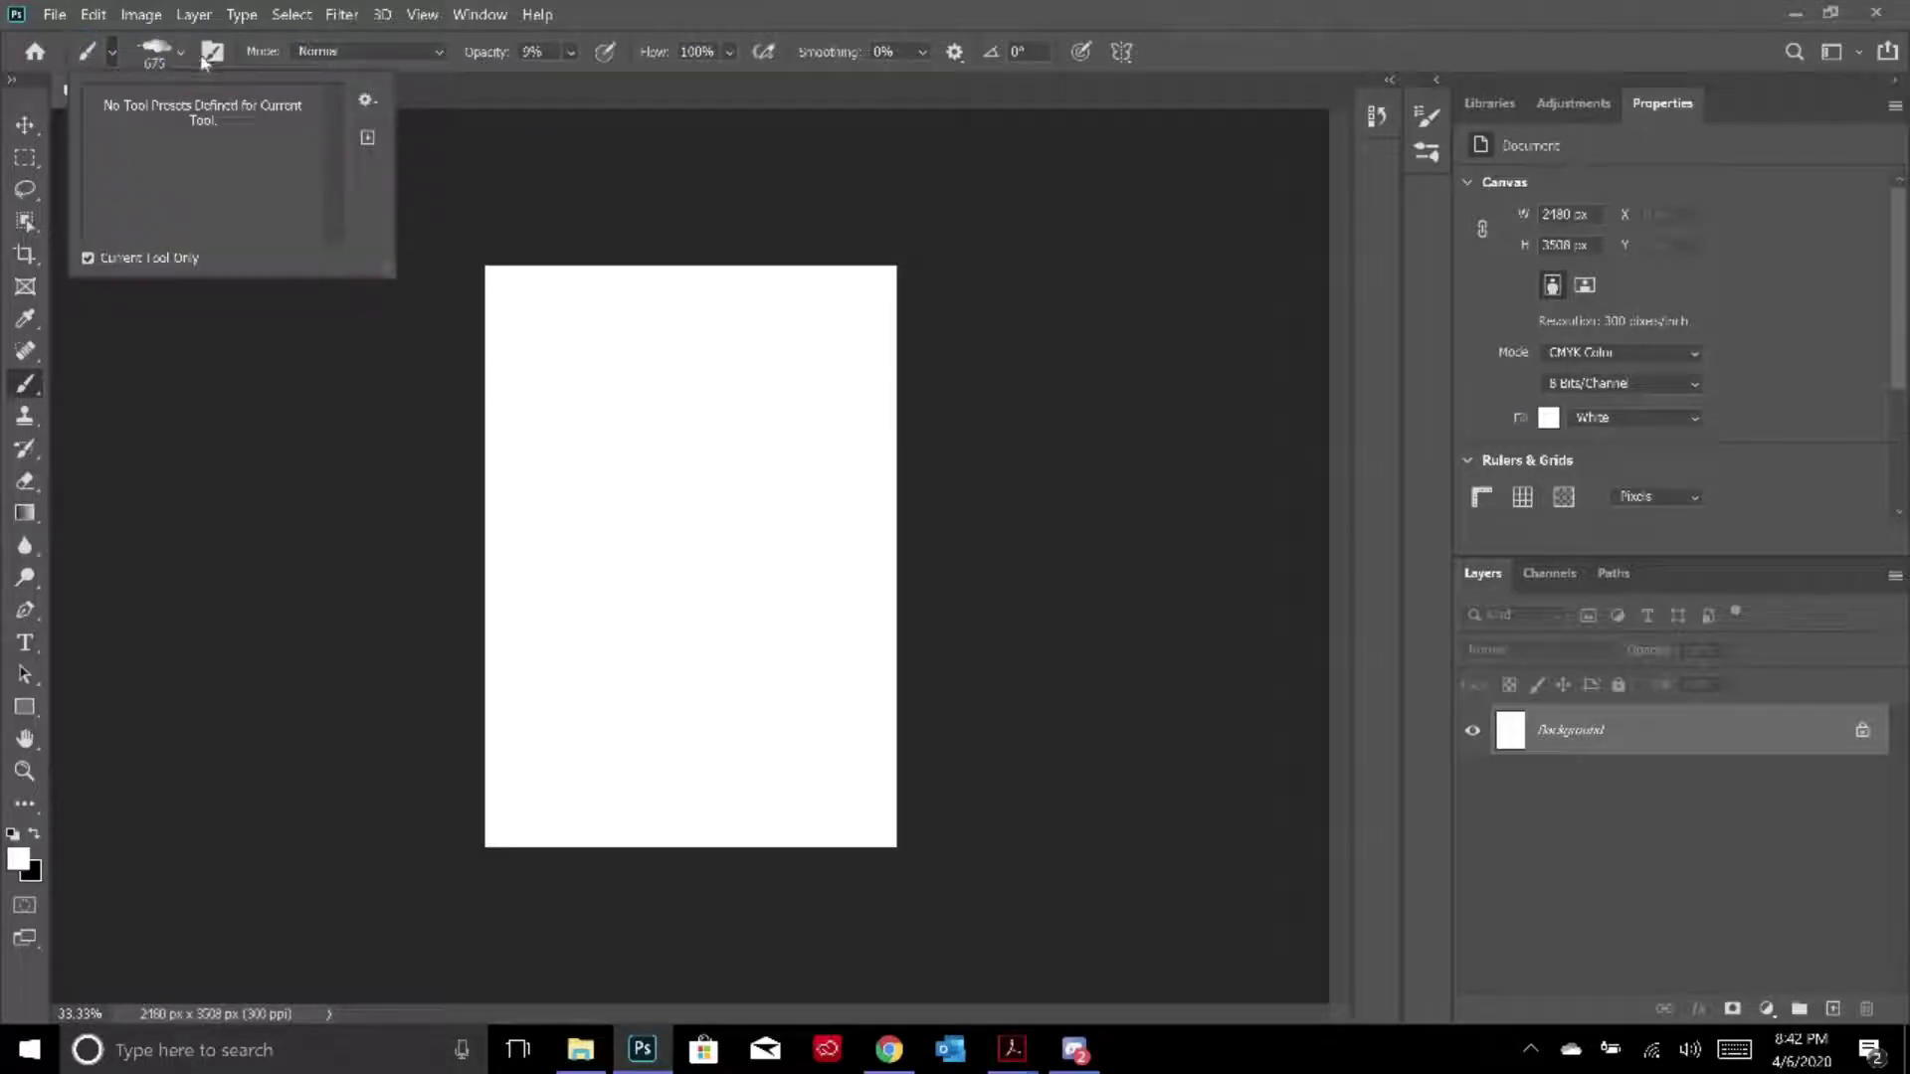
left_click(168, 57)
left_click(47, 343)
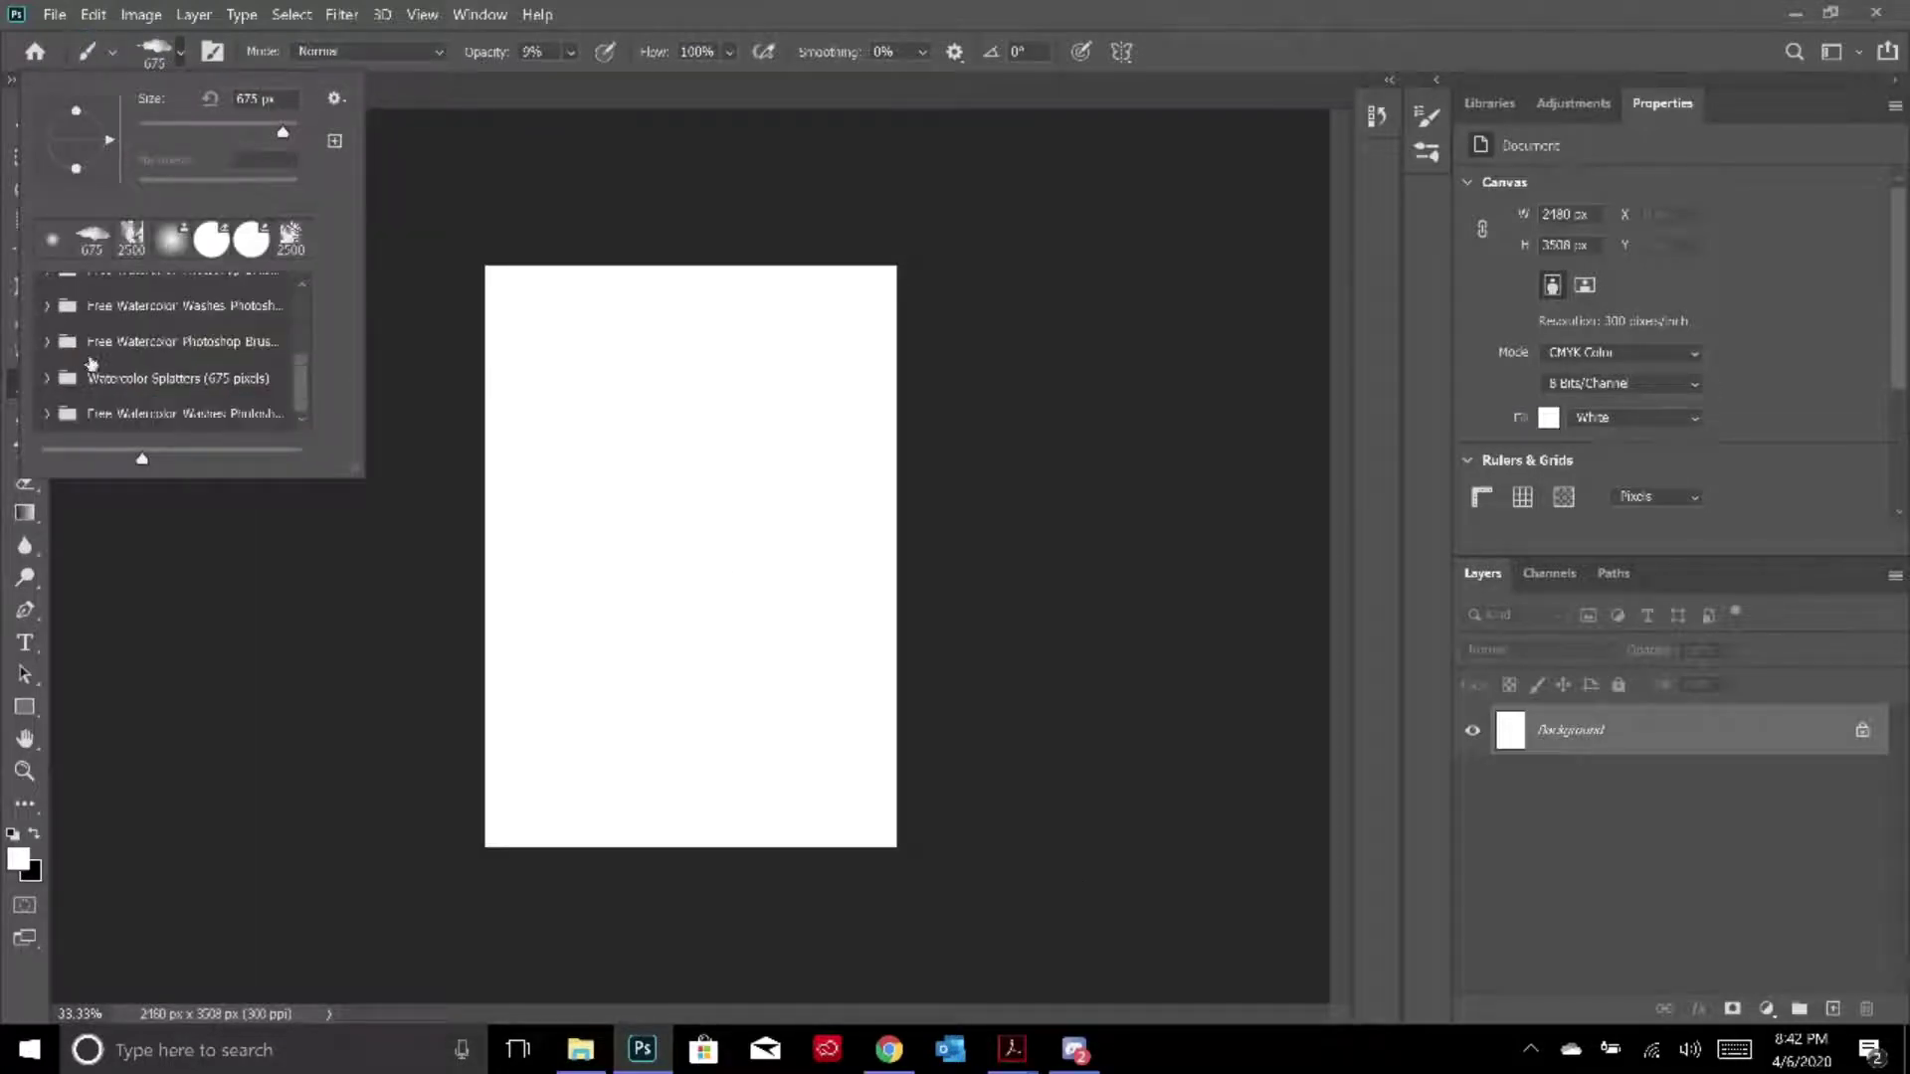
scroll(94, 366, "up", 1)
scroll(94, 365, "down", 1)
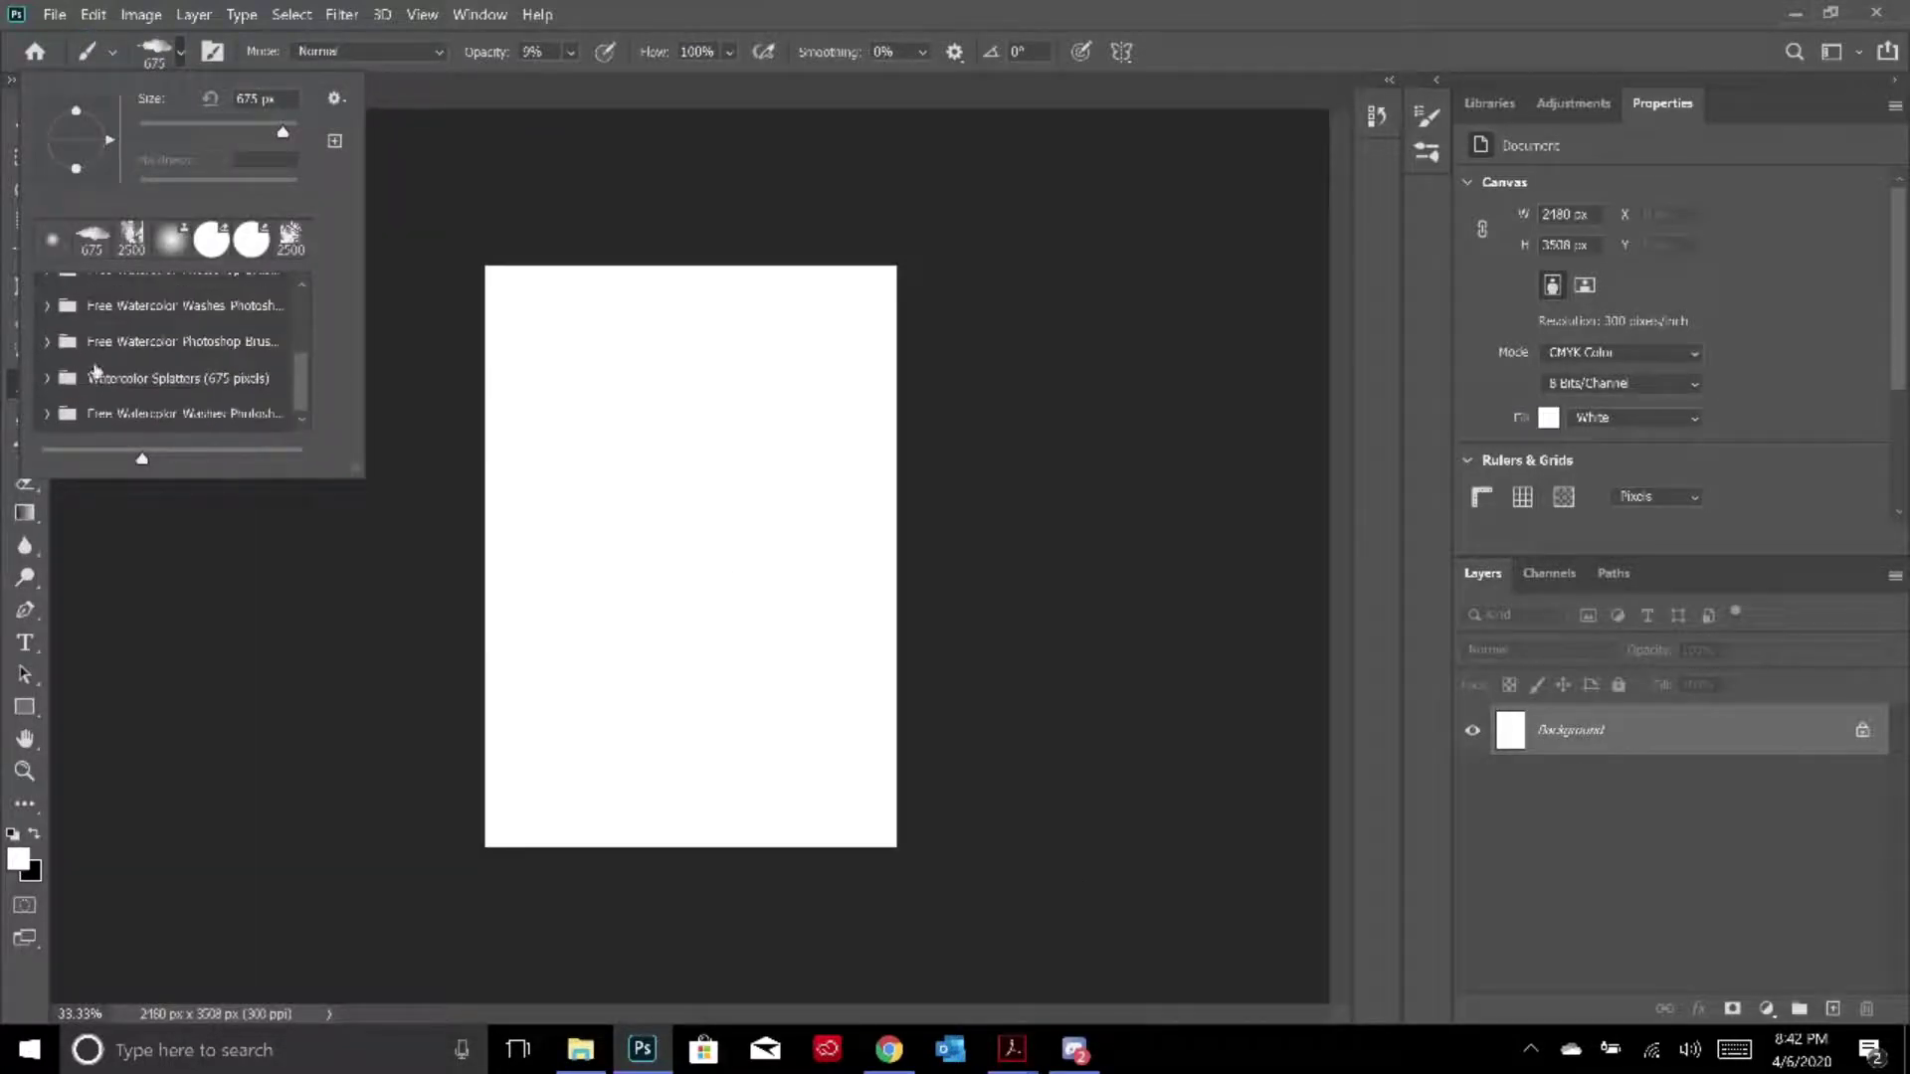
left_click(159, 426)
left_click(168, 386)
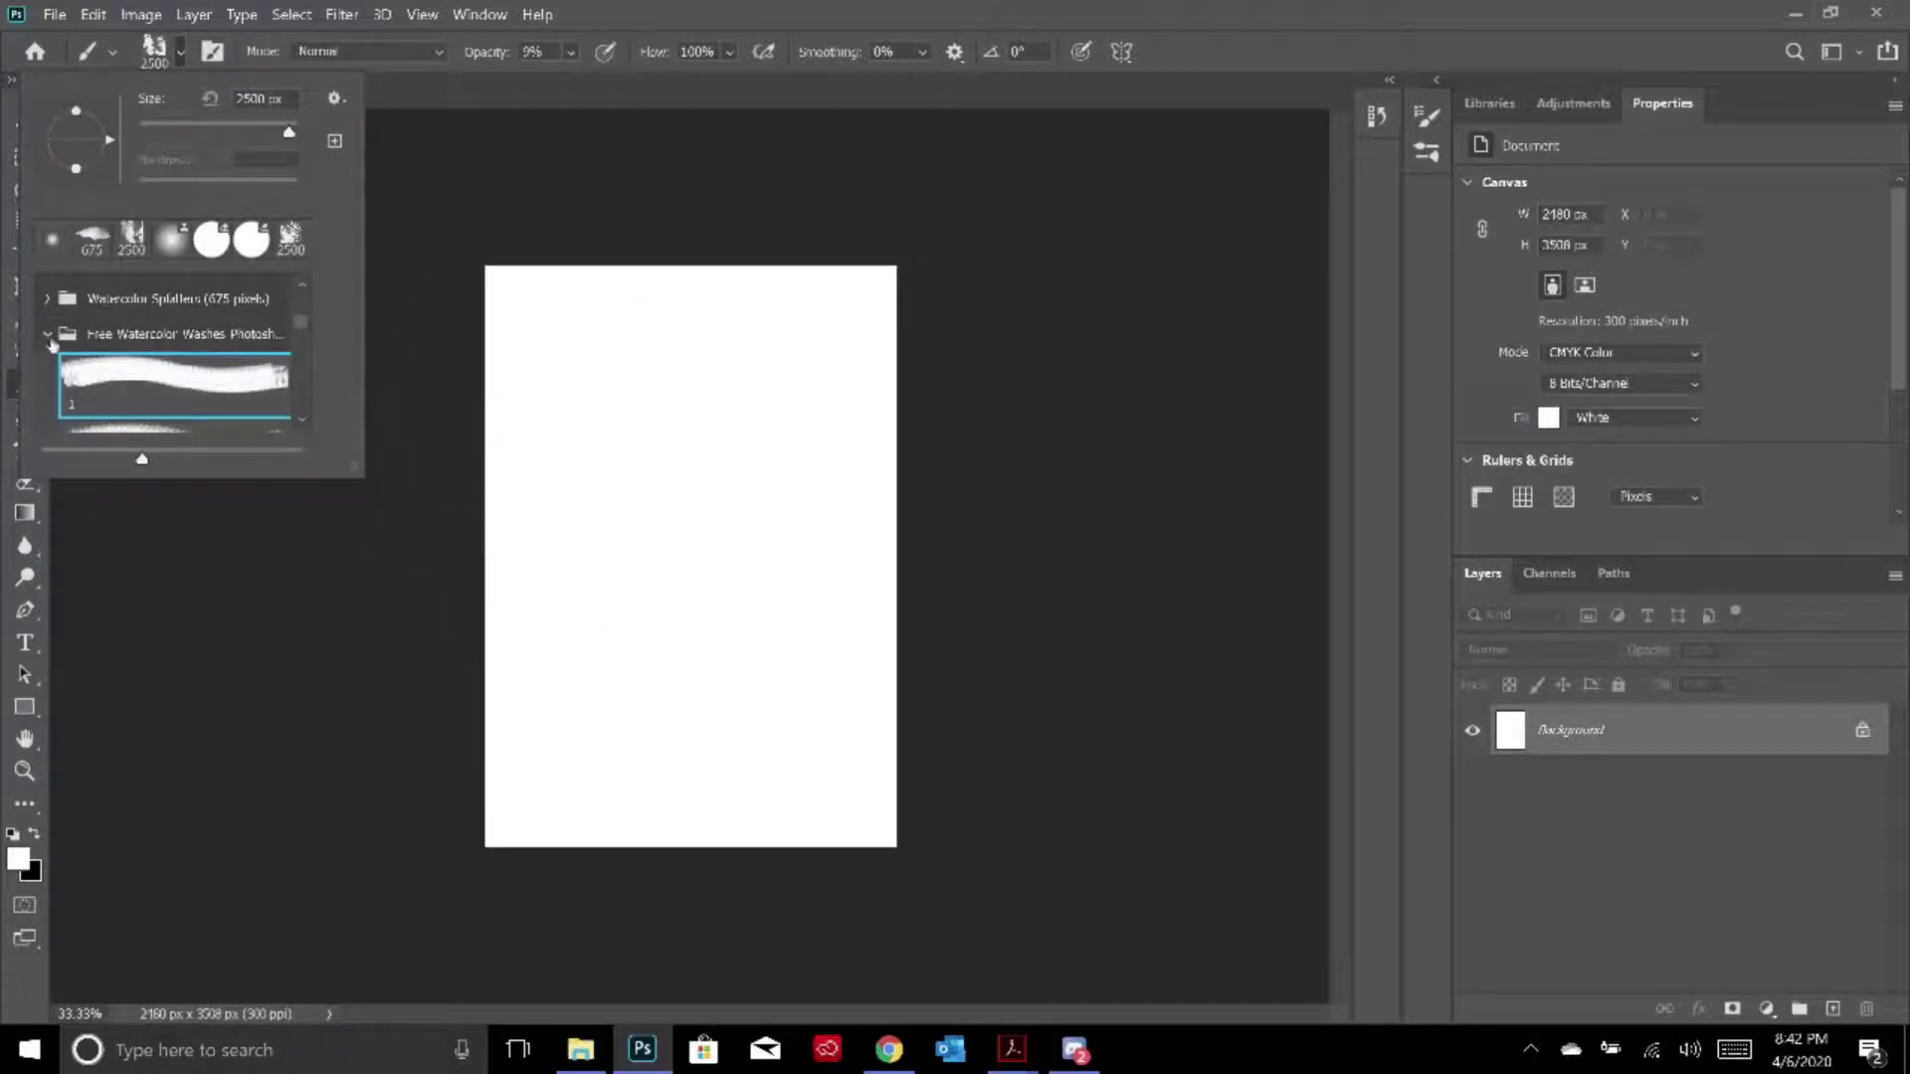
left_click(180, 52)
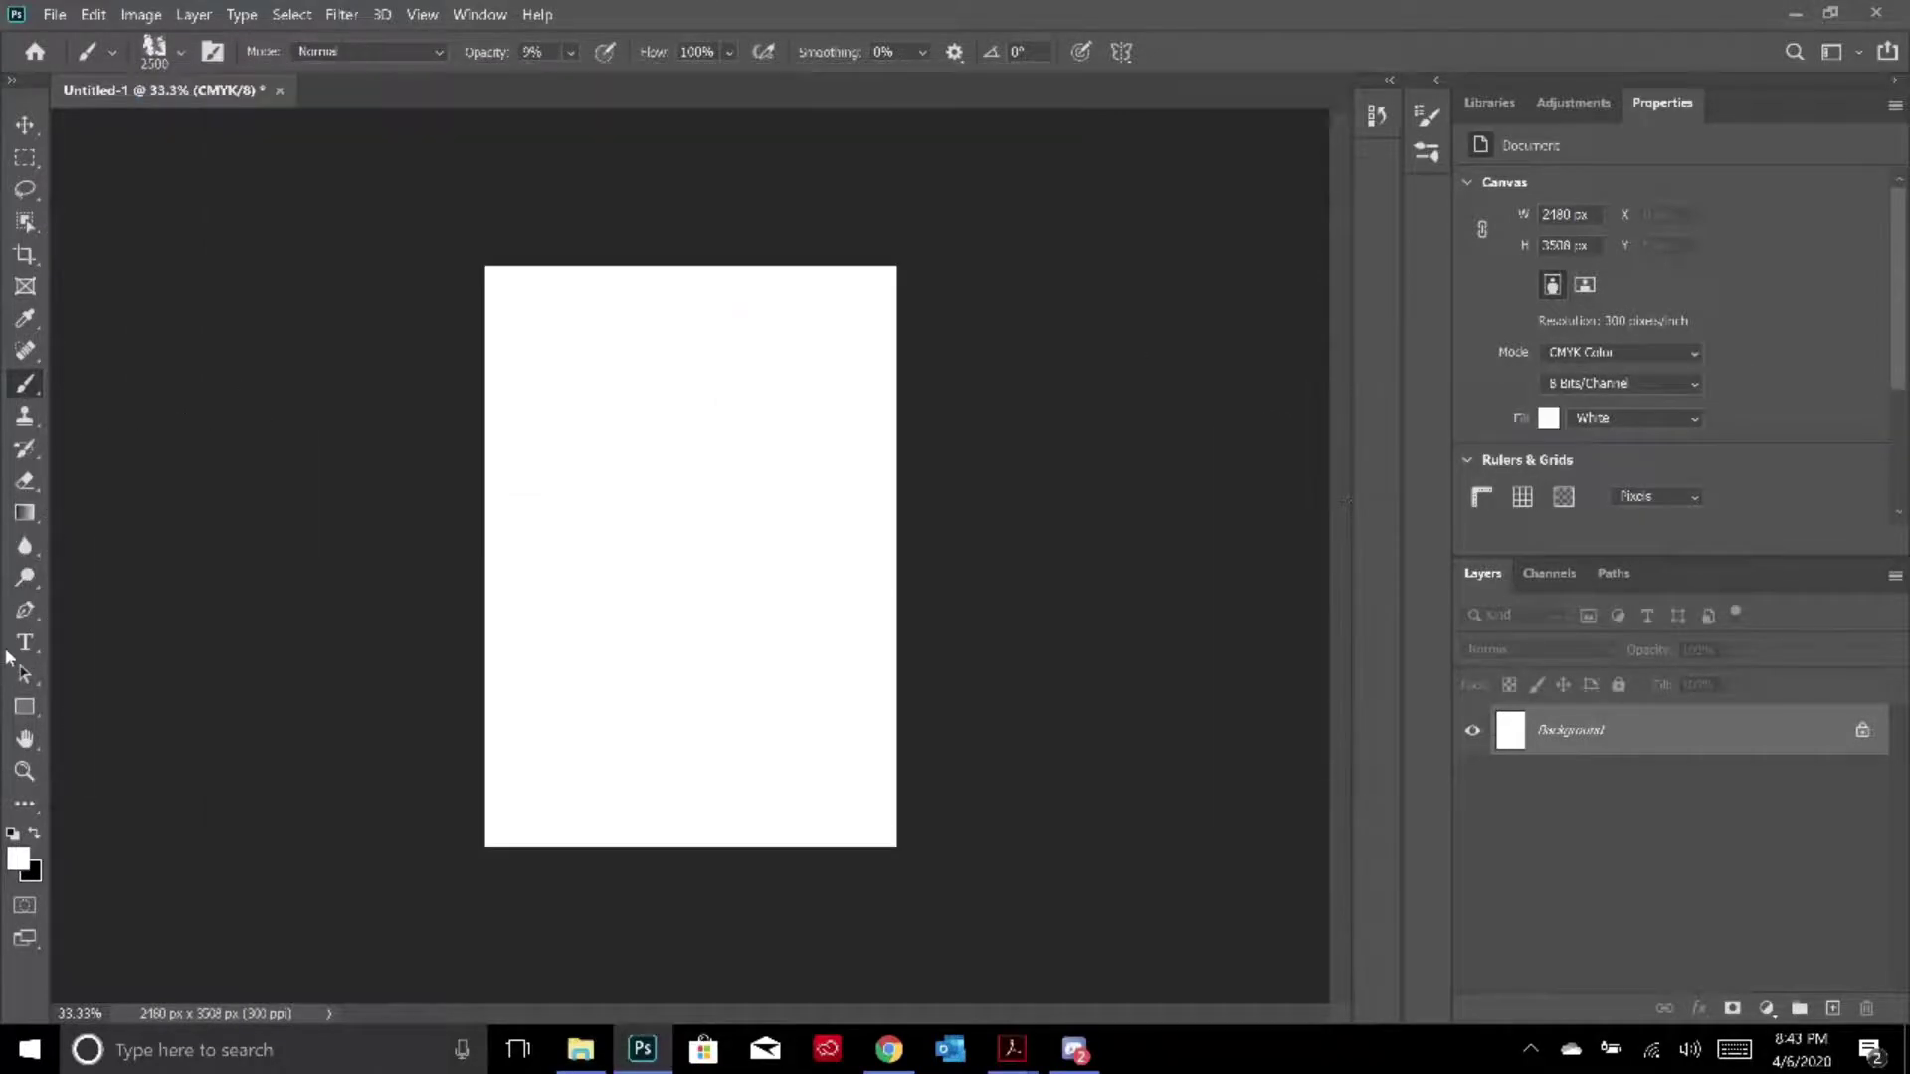
Try a straight horizontal path across the middle of the page with the Pen tool, undo it and activate the Move tool
left_click(24, 610)
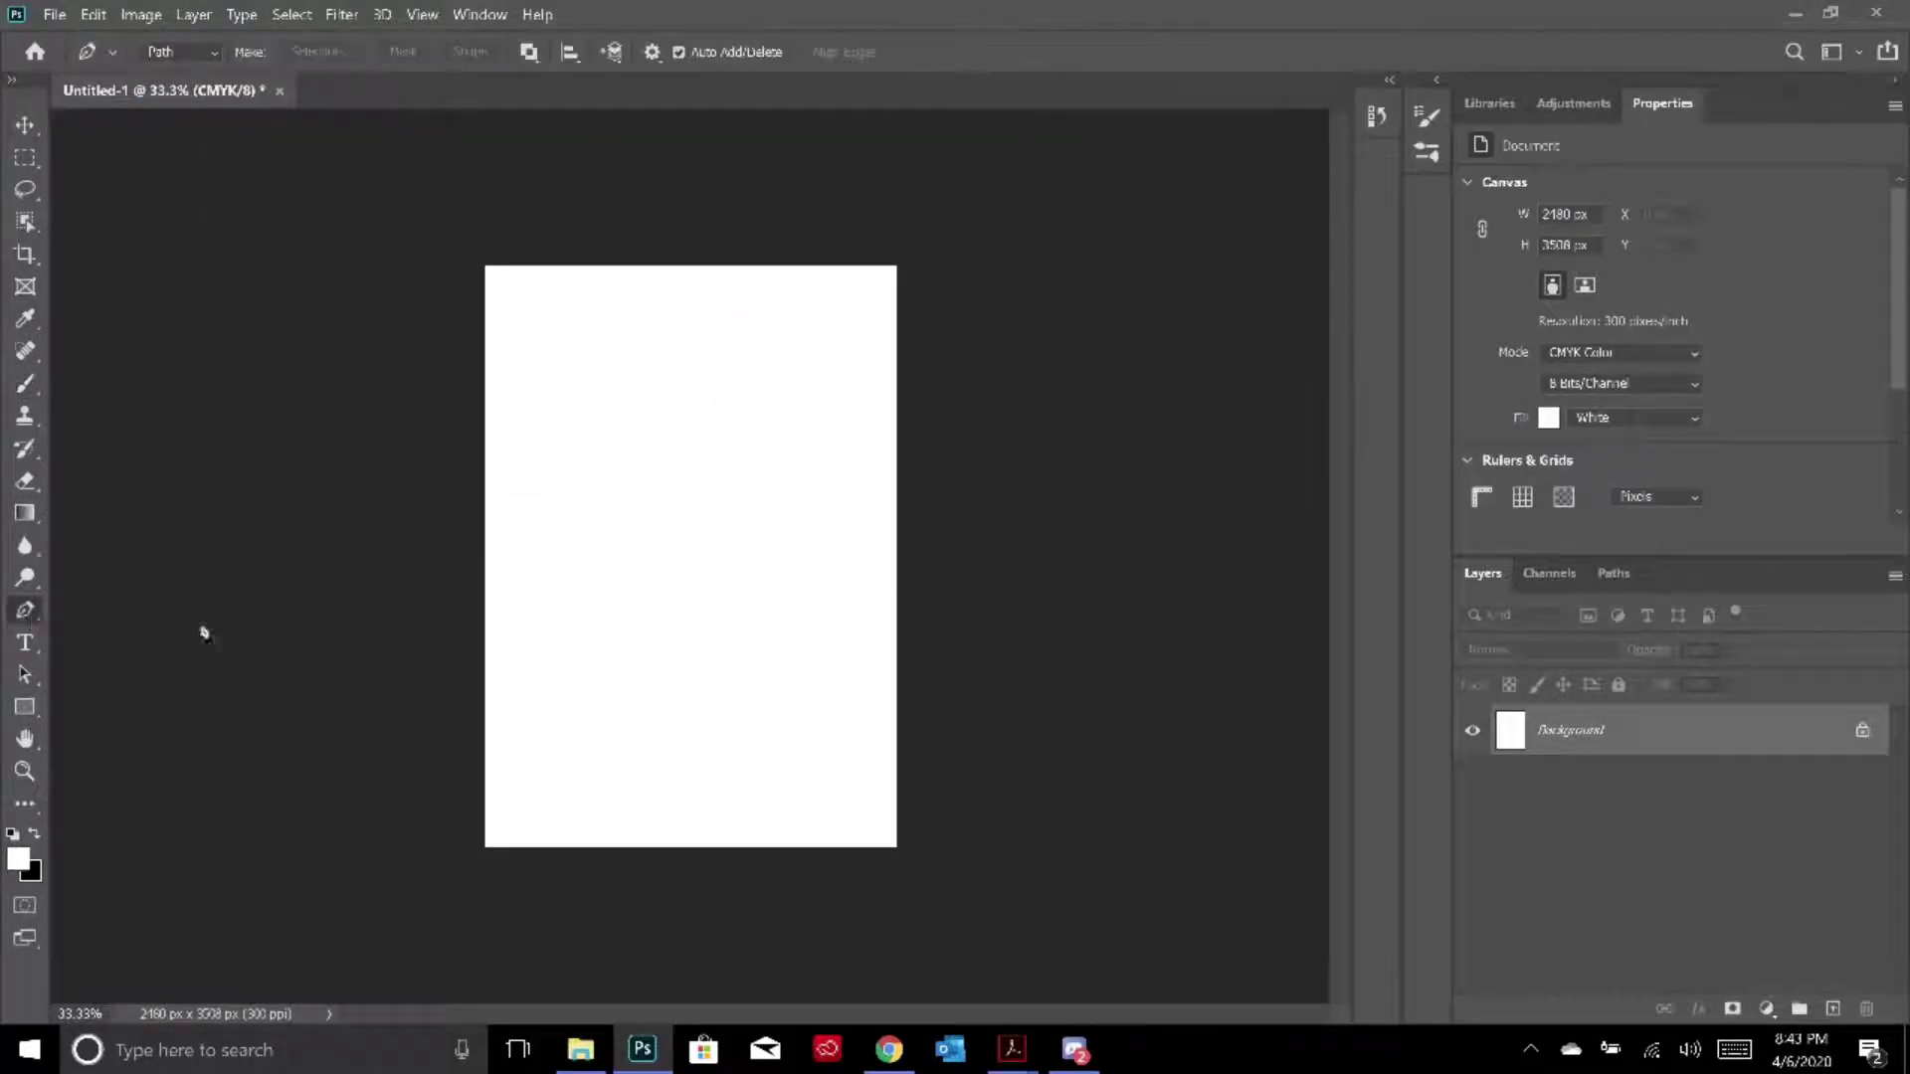
left_click(526, 553)
left_click(856, 552, "shift")
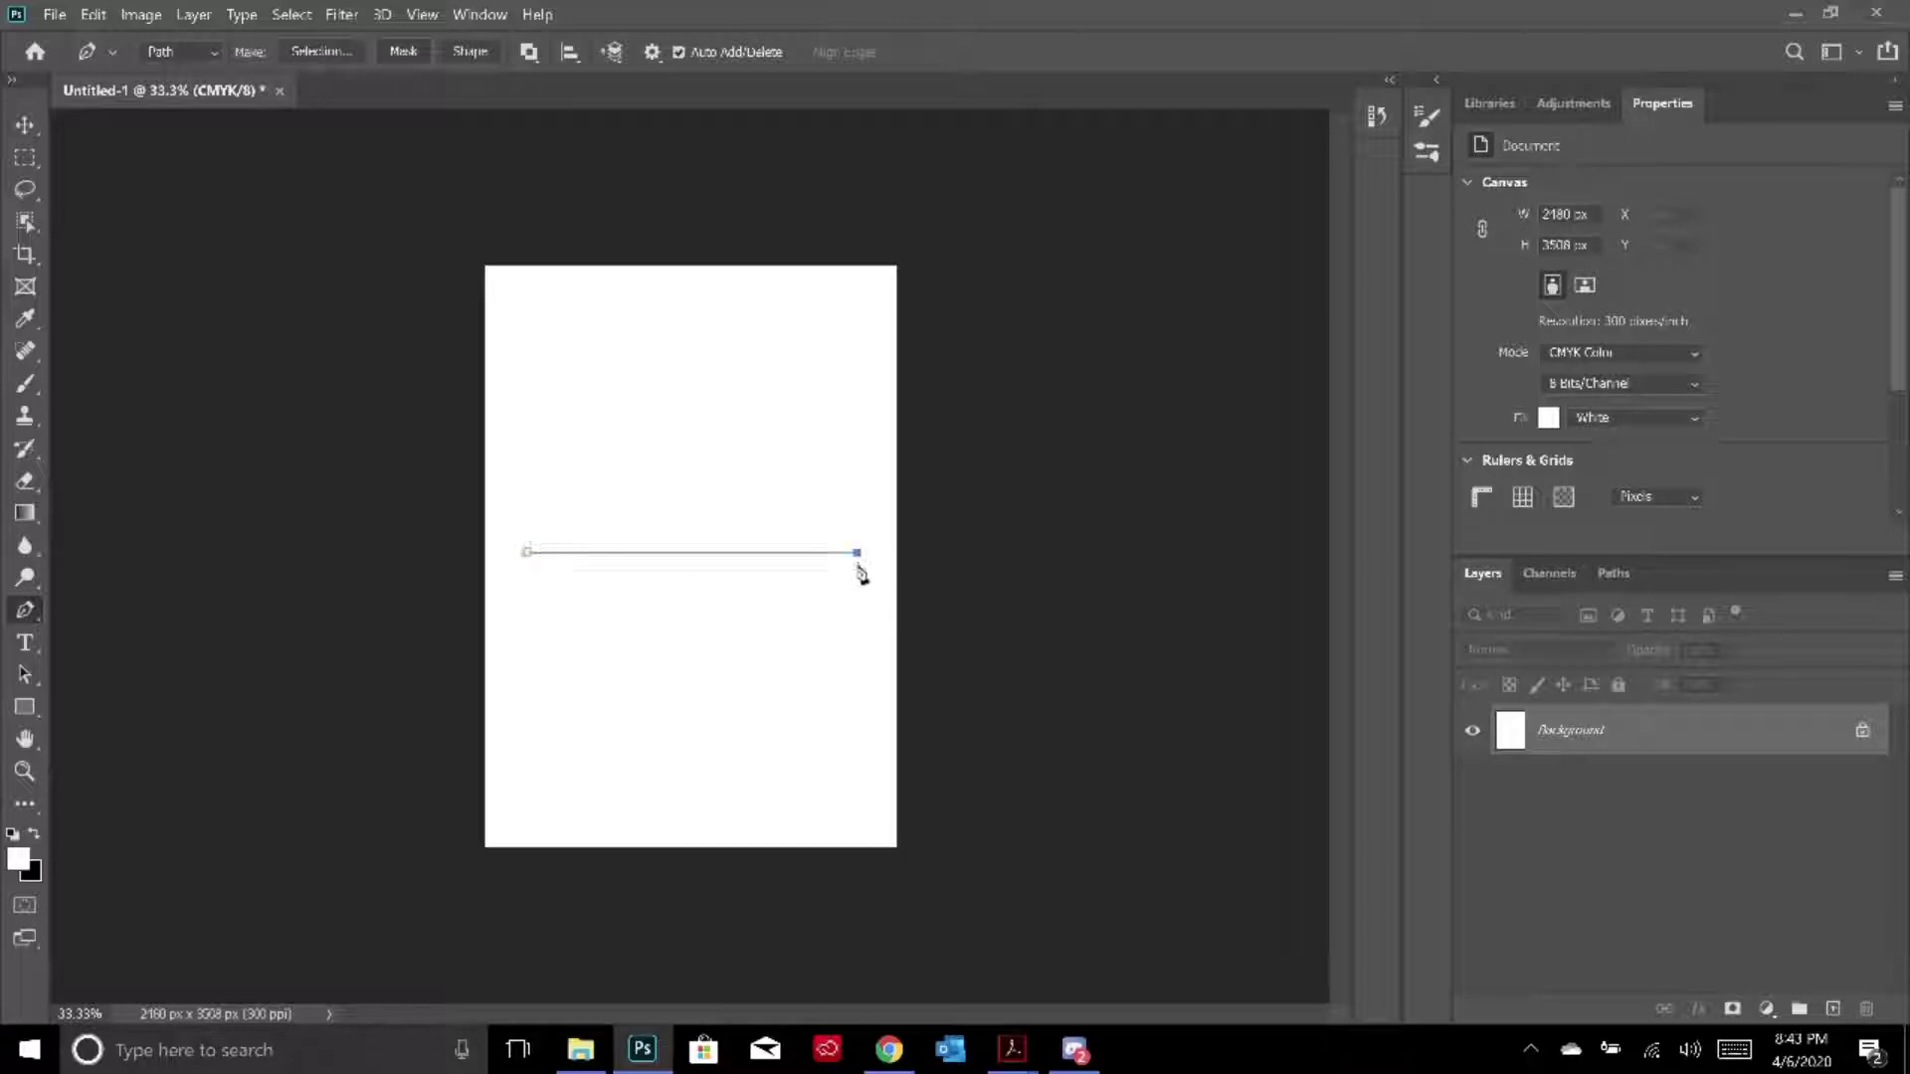
key("ctrl+z")
key("v")
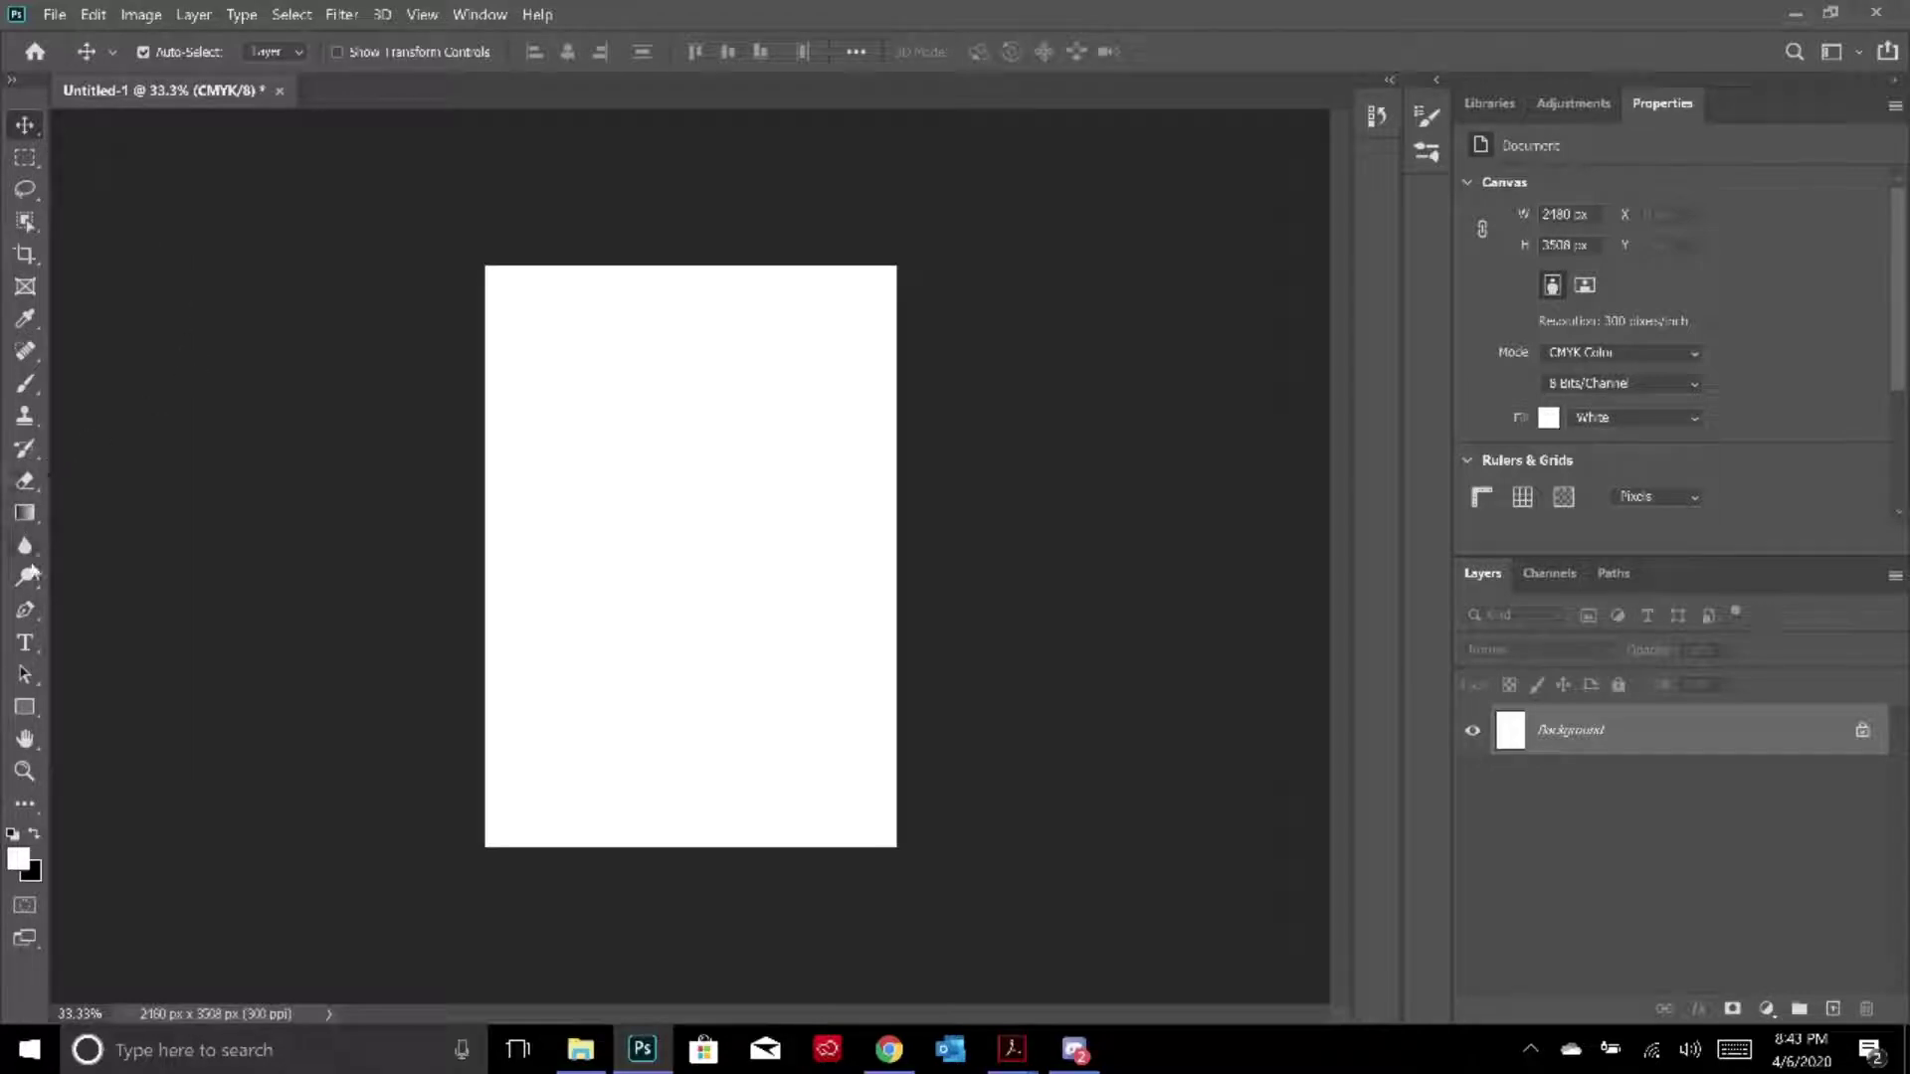
Draw a closed, curved freeform path in the lower half of the page with the Pen tool
left_click(27, 617)
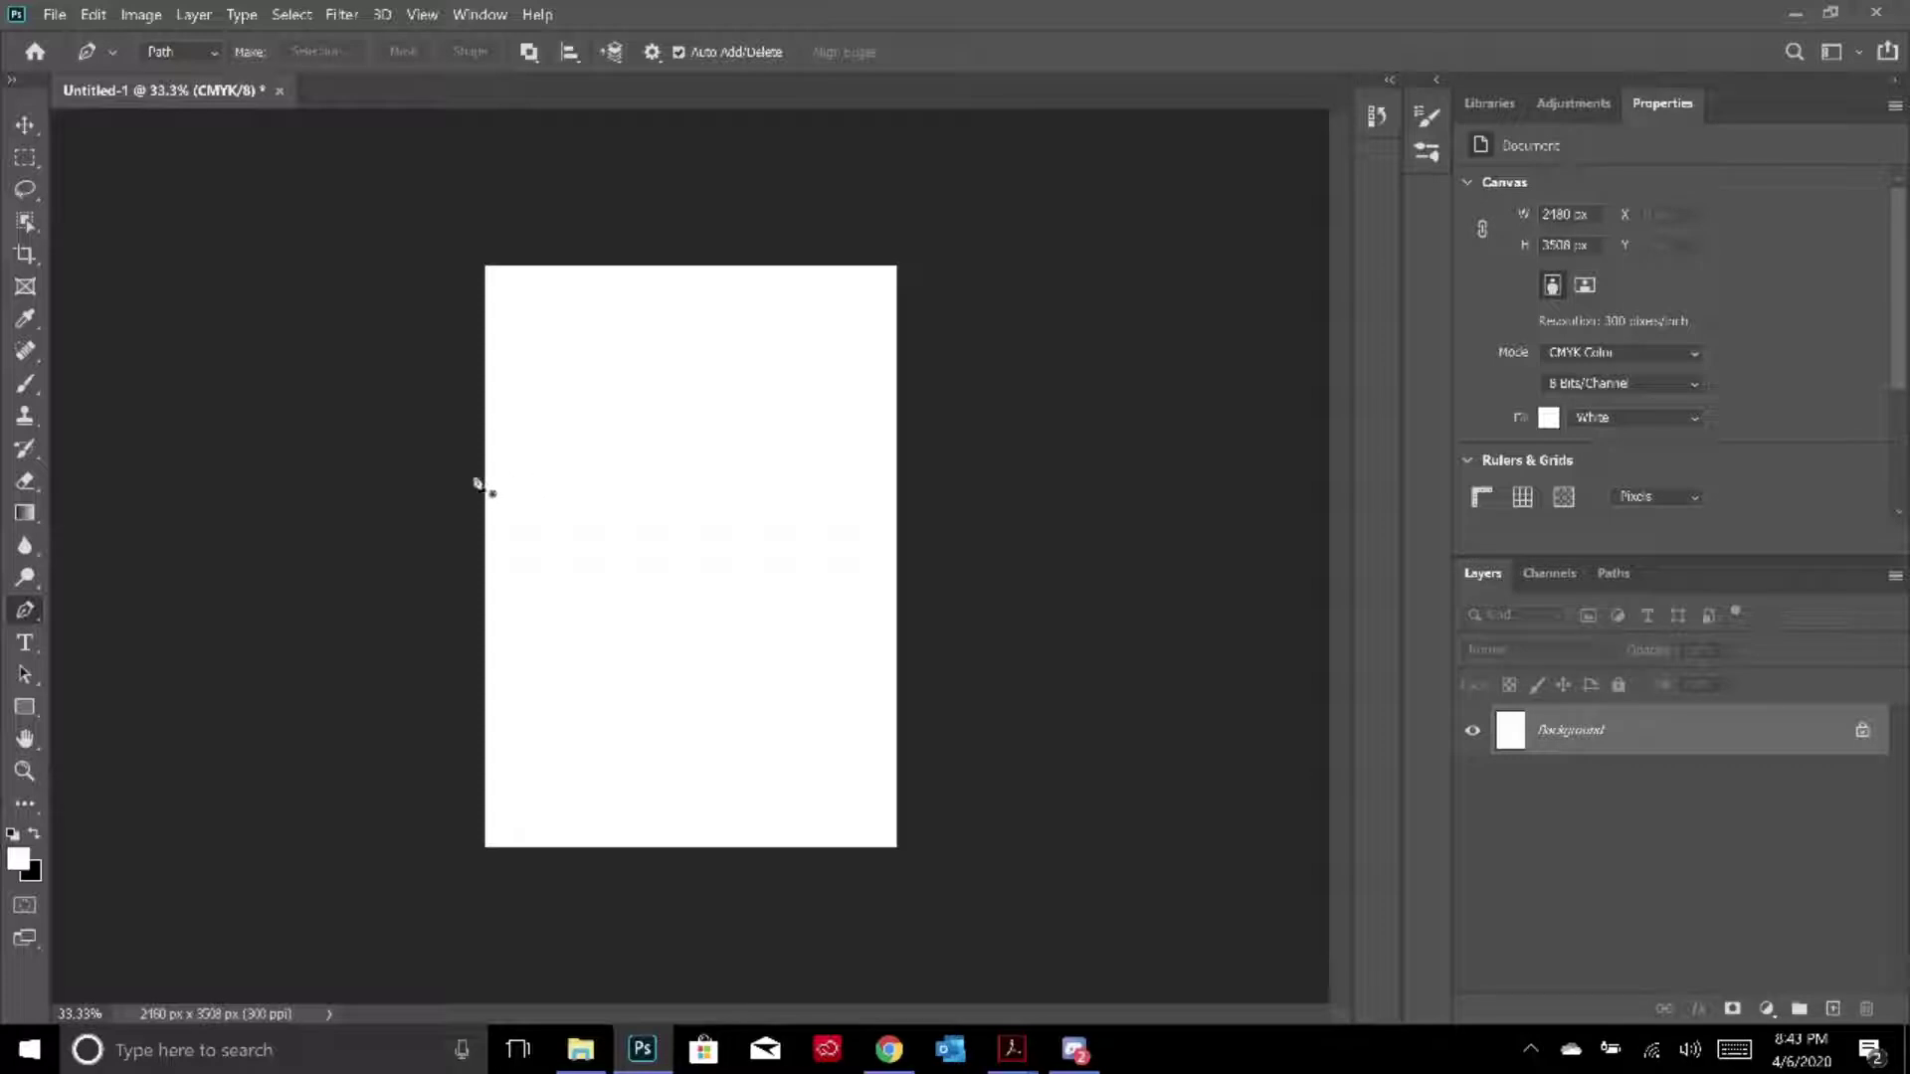
left_click(558, 584)
mouse_move(634, 604)
left_mouse_down()
mouse_move(665, 585)
mouse_move(781, 615)
mouse_move(832, 675)
left_mouse_up()
left_click_drag(662, 731, 631, 703)
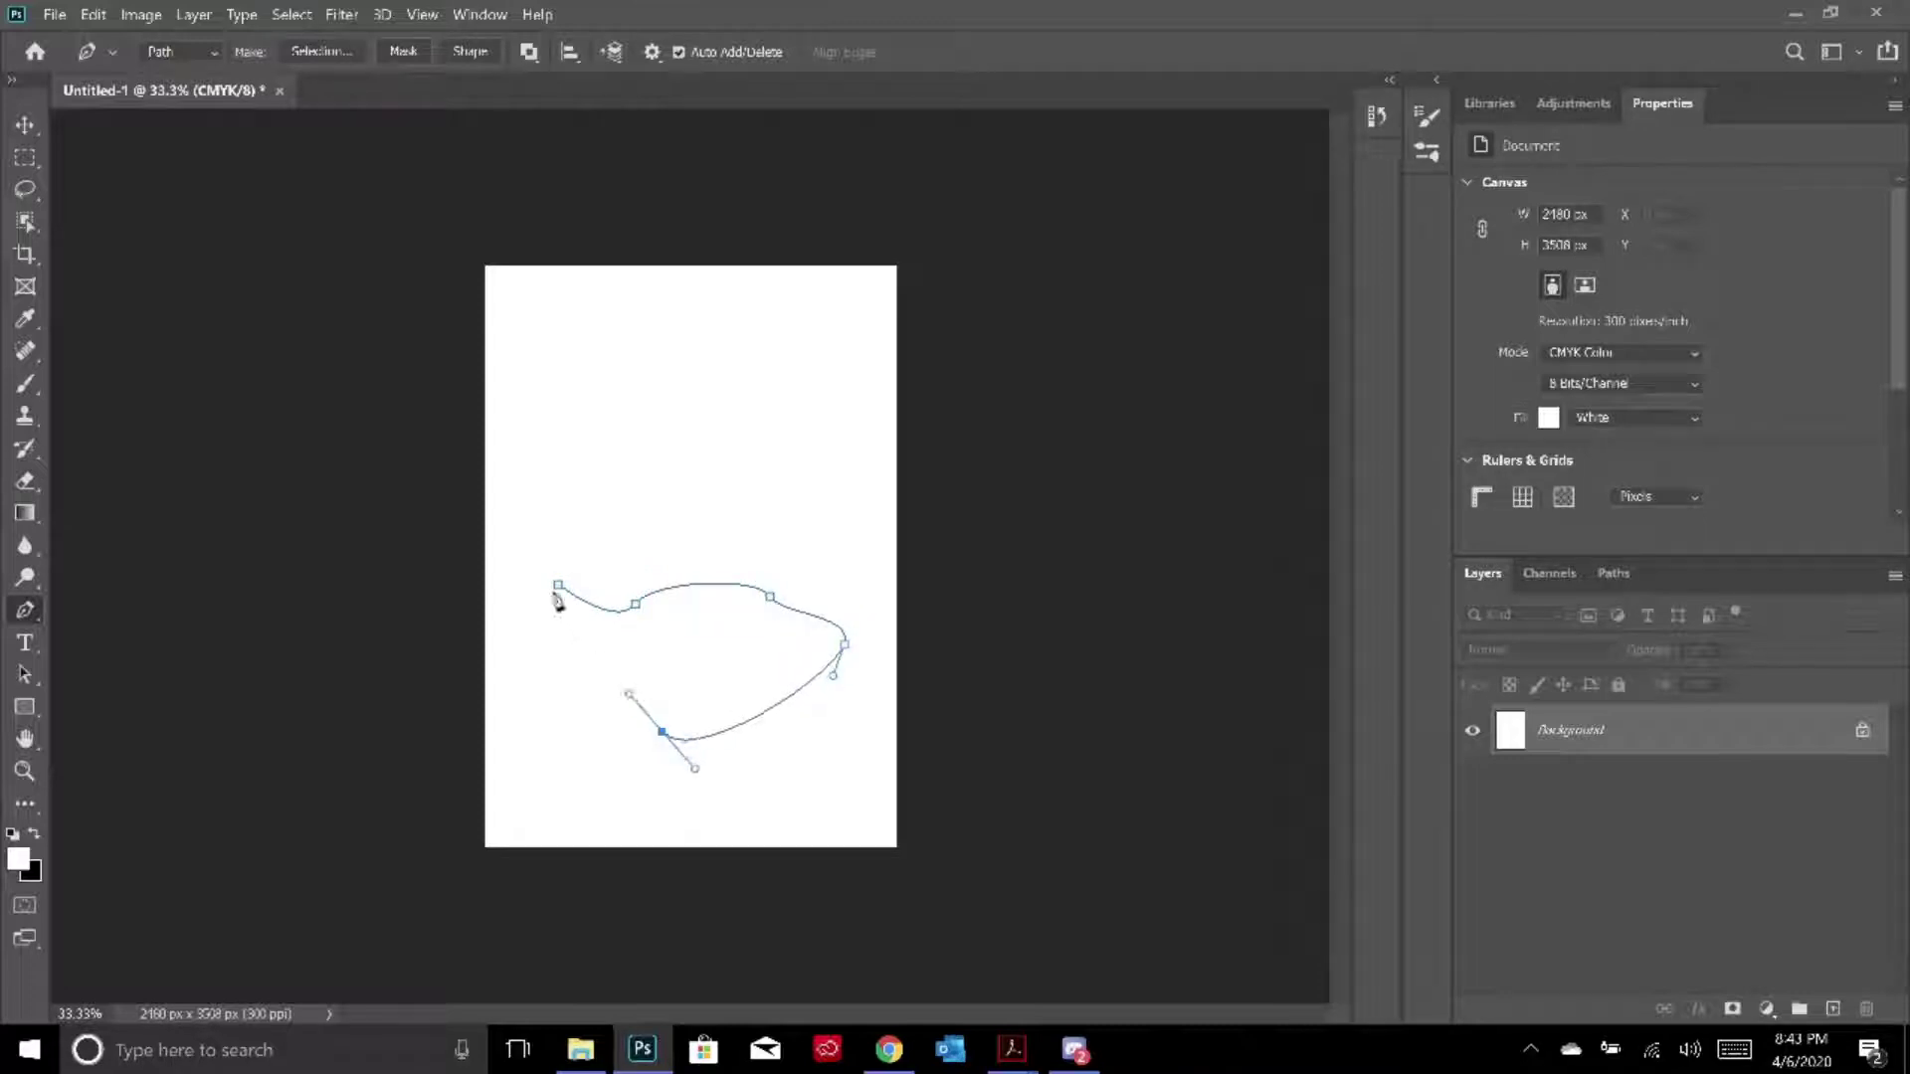
left_click_drag(558, 584, 590, 518)
Convert the closed path into a new anti-aliased selection with a 0-pixel feather radius, and deselect it
left_click(329, 52)
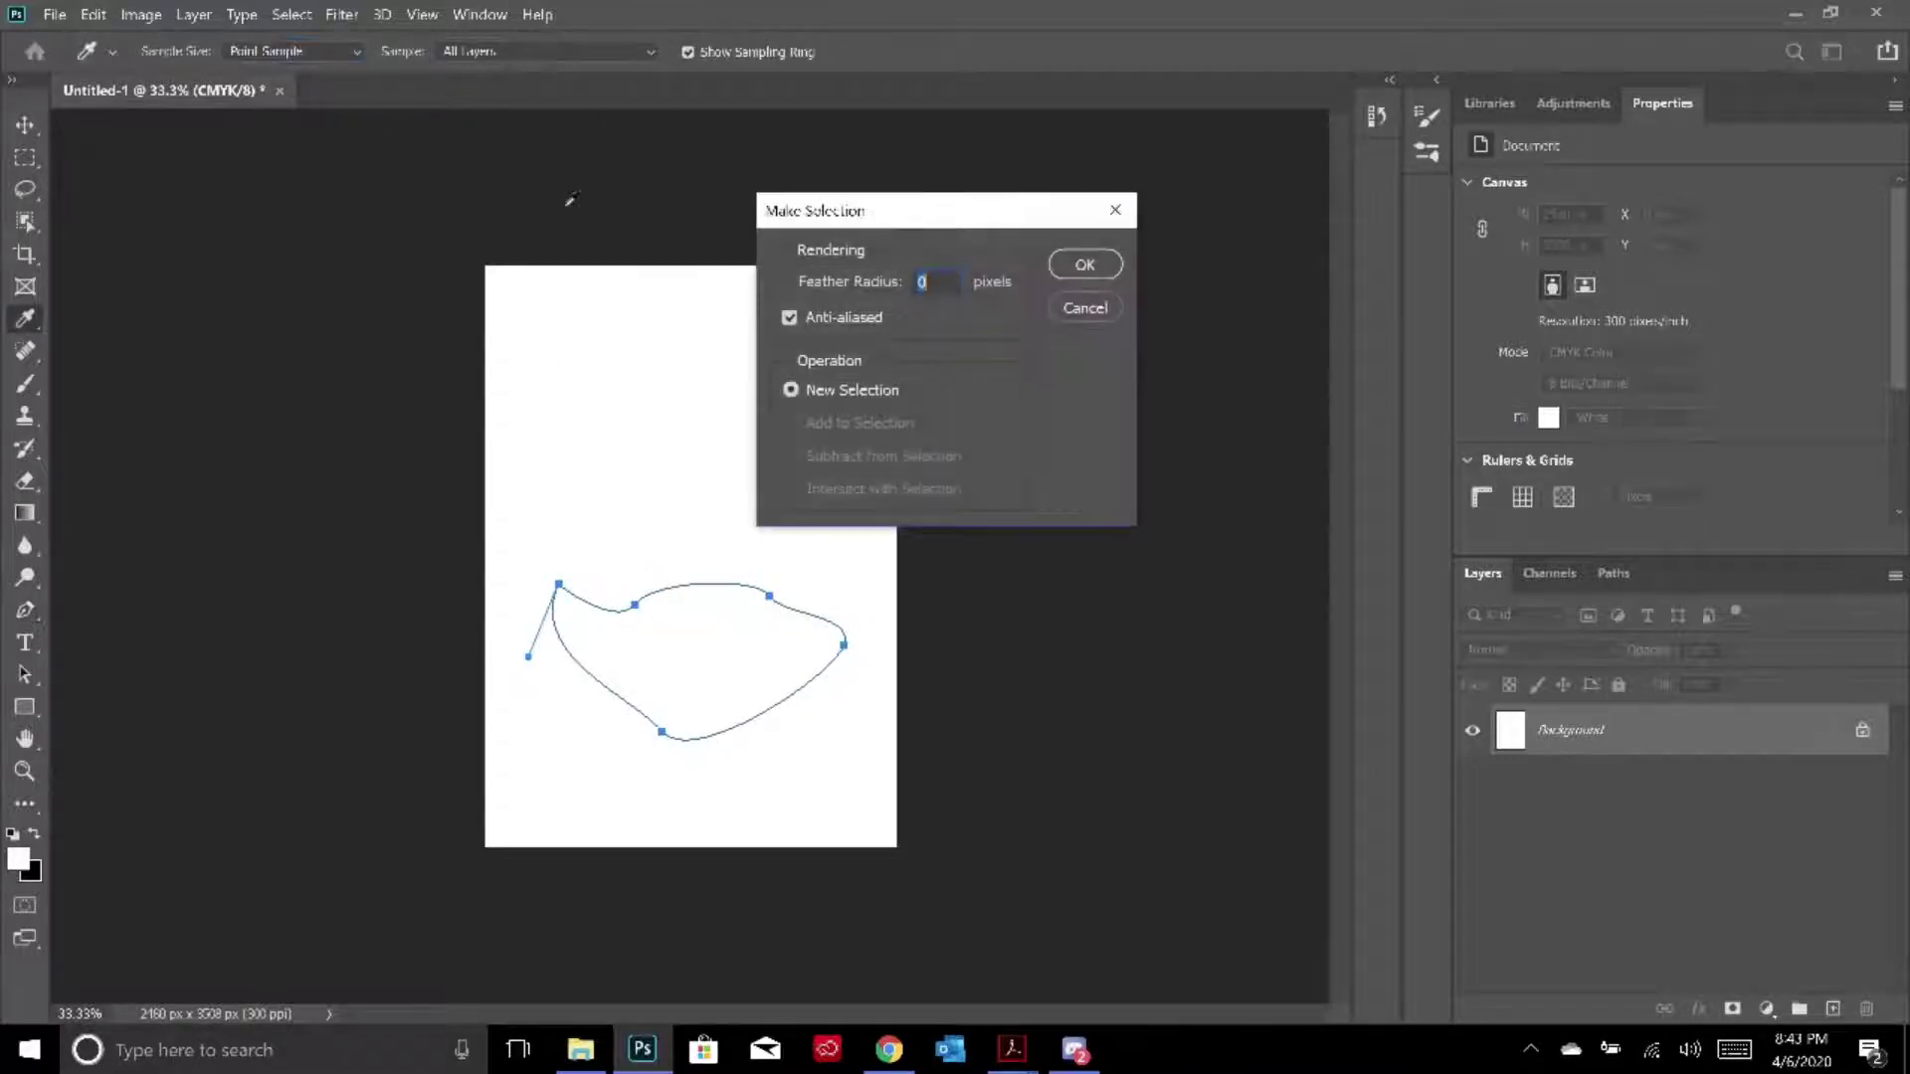
key("Return")
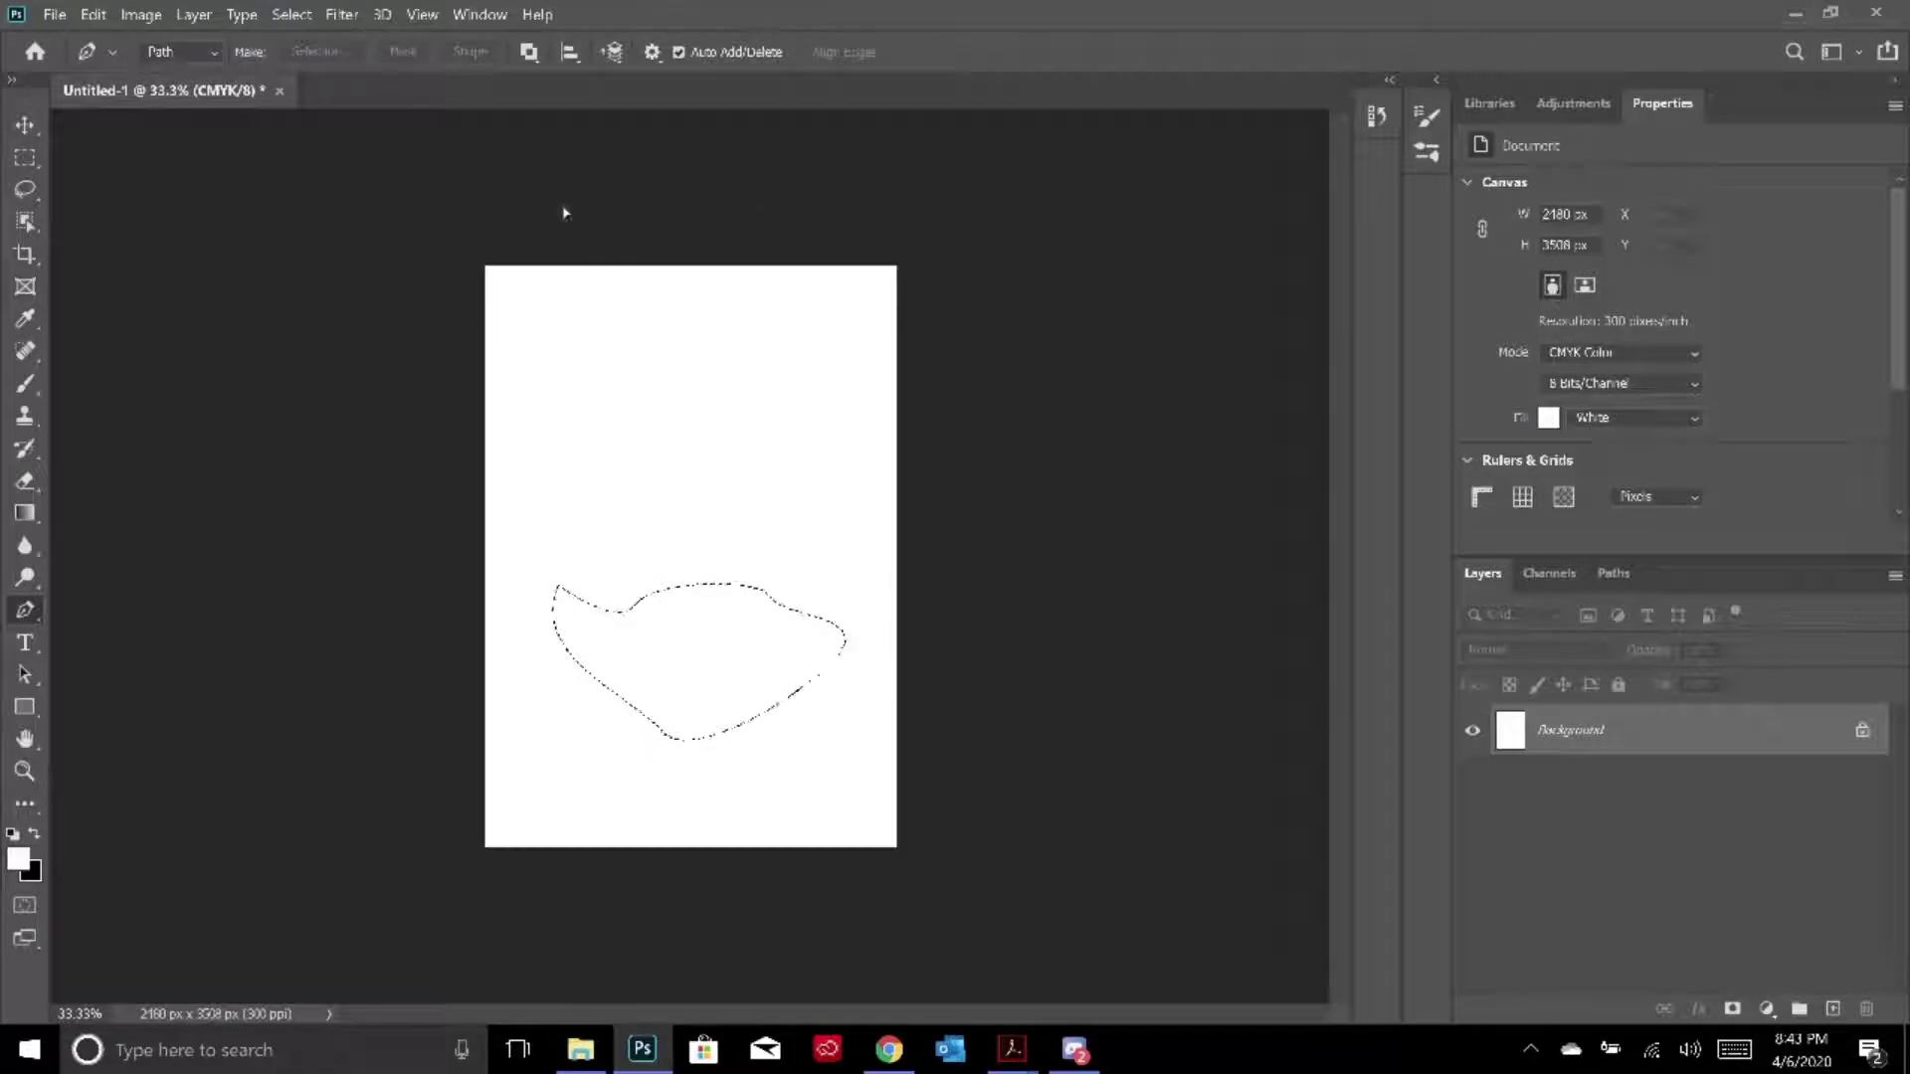
key("ctrl+d")
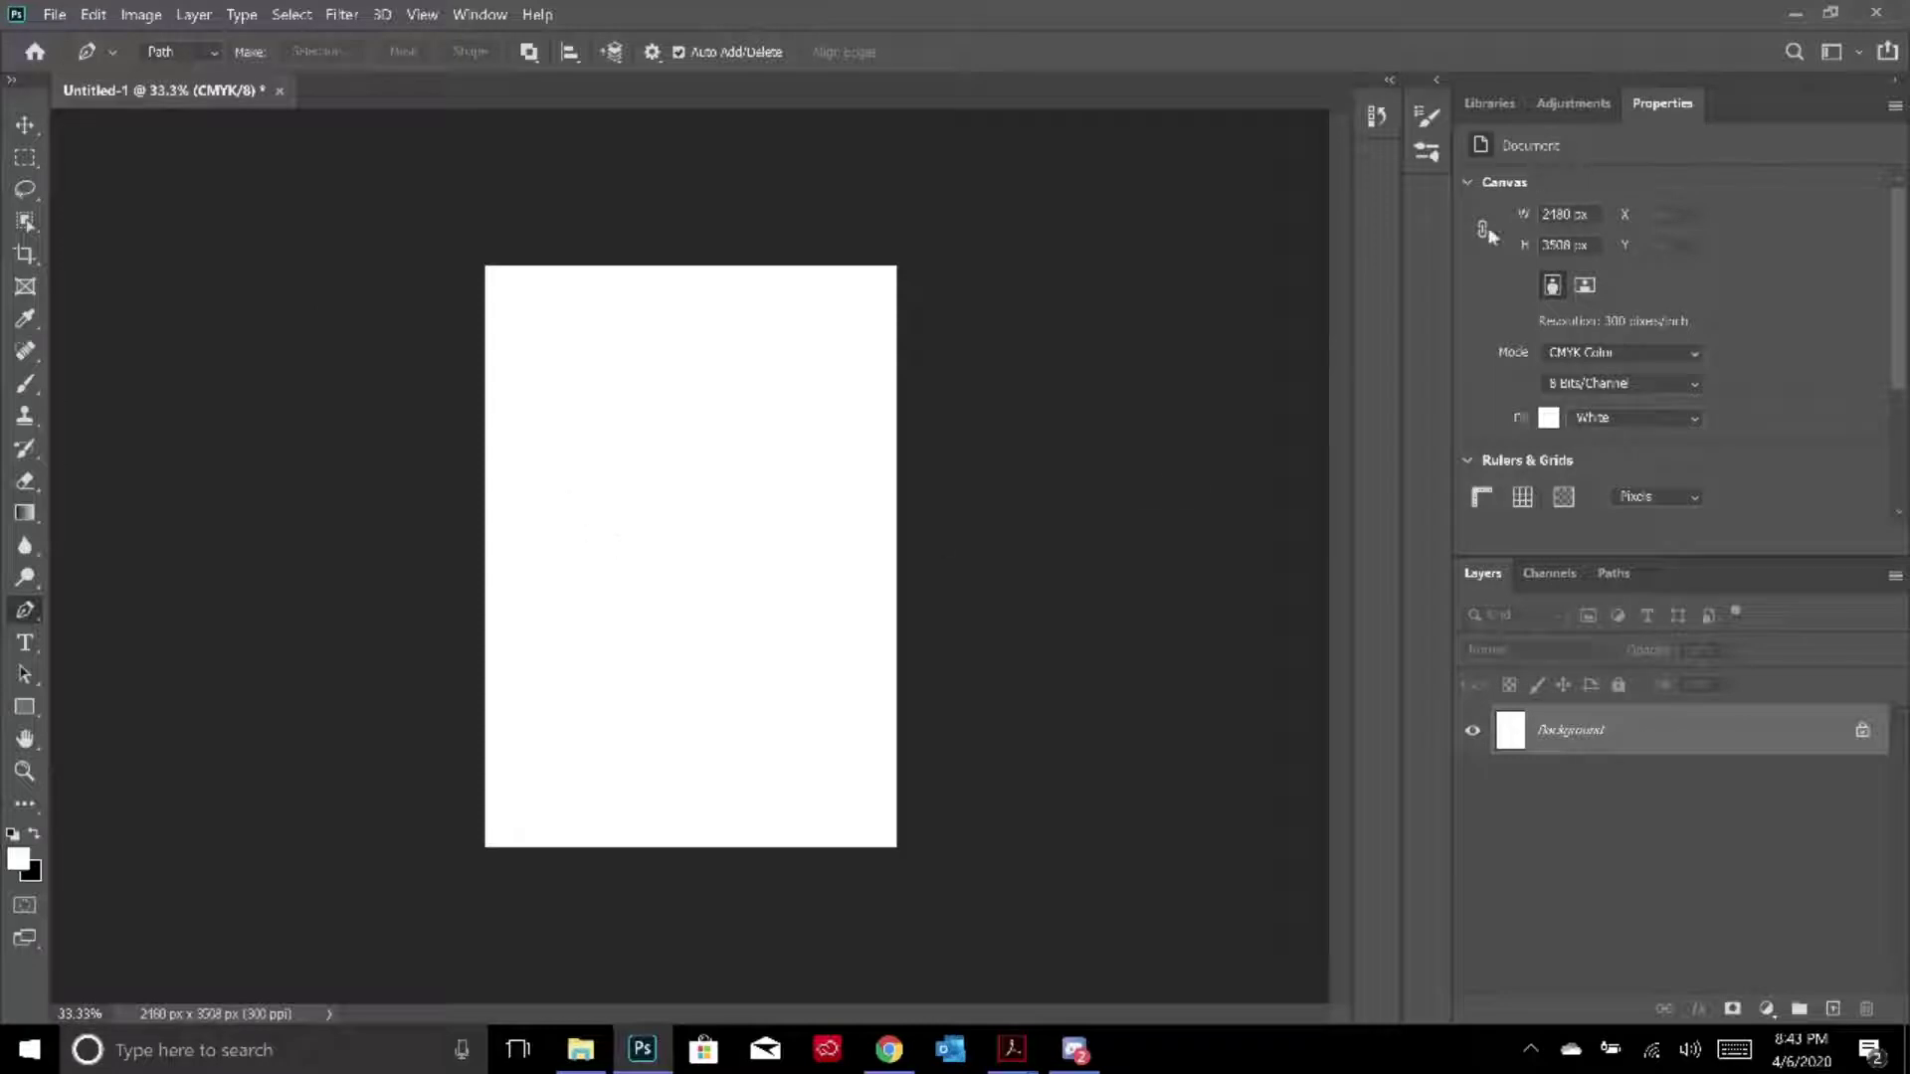
Switch to File Explorer, dismiss the extraction error and close the brush archive window
left_click(579, 1049)
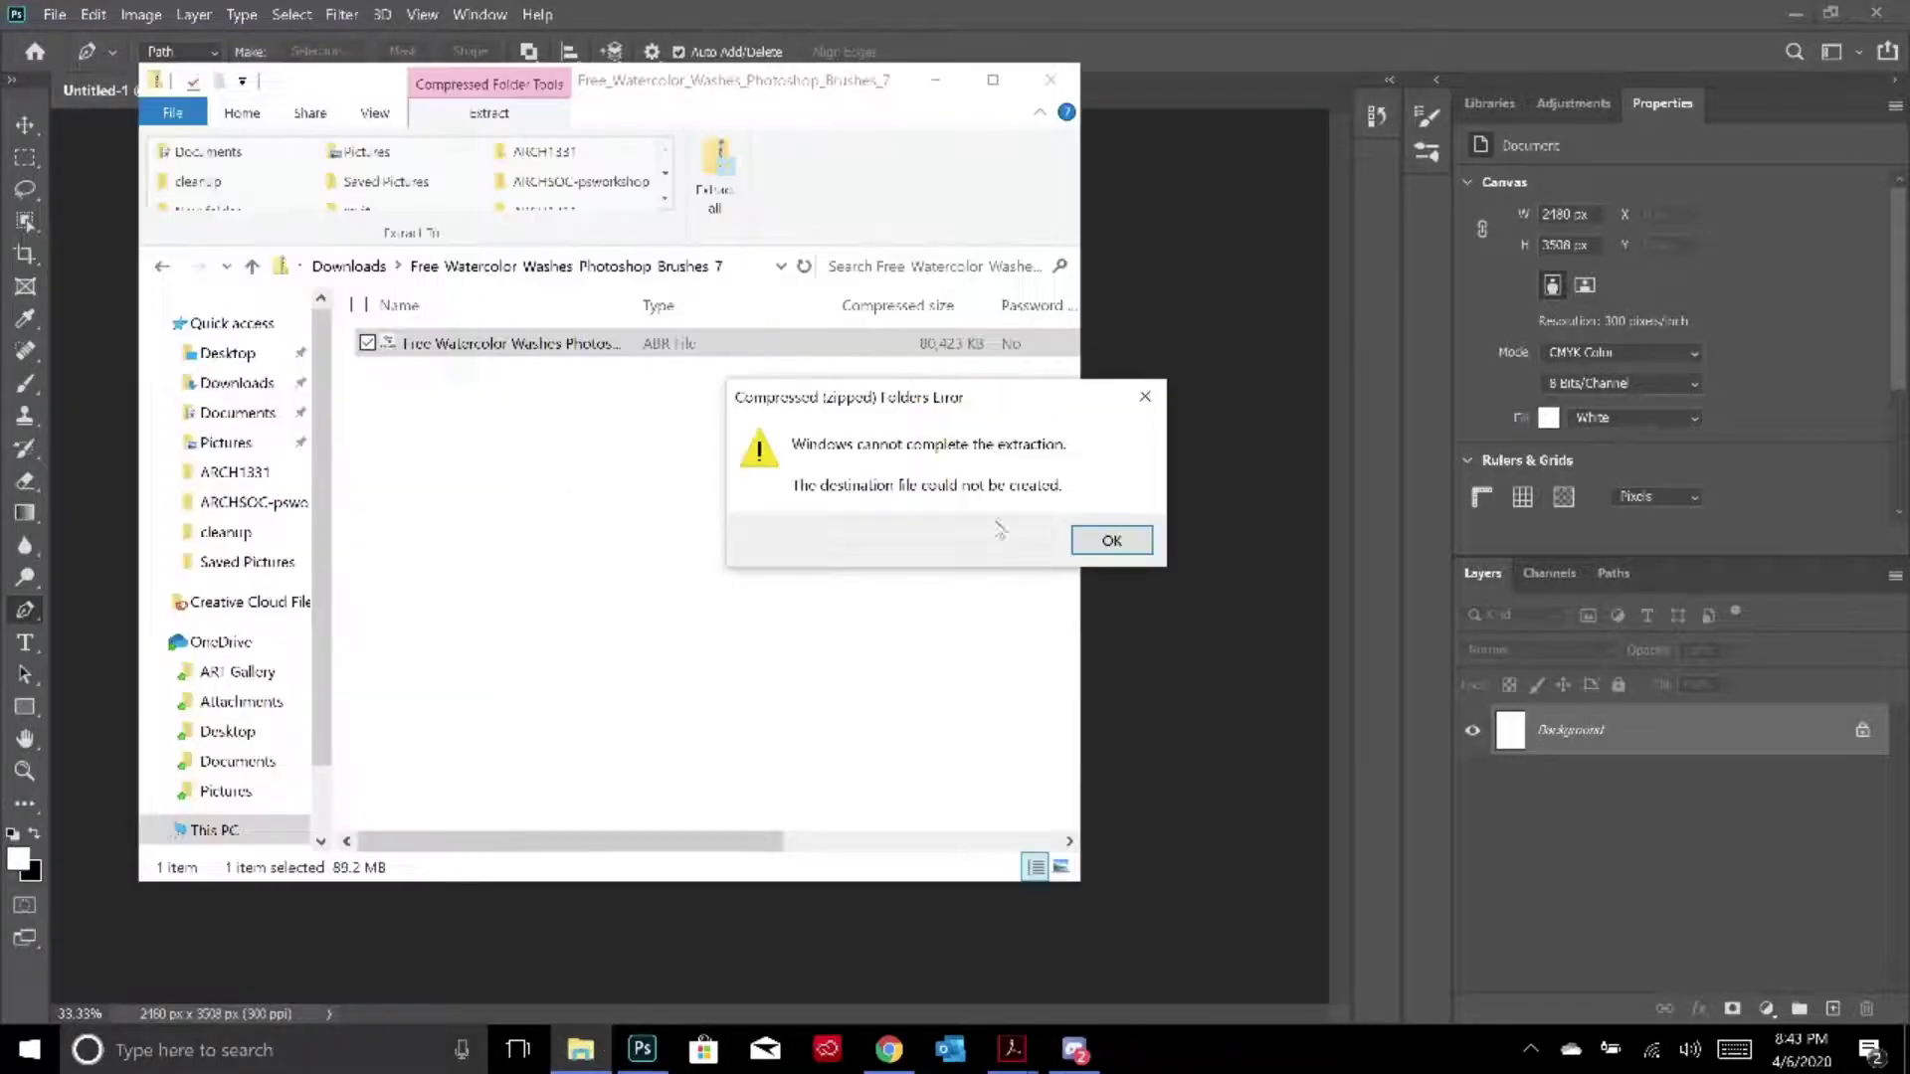
left_click(1111, 540)
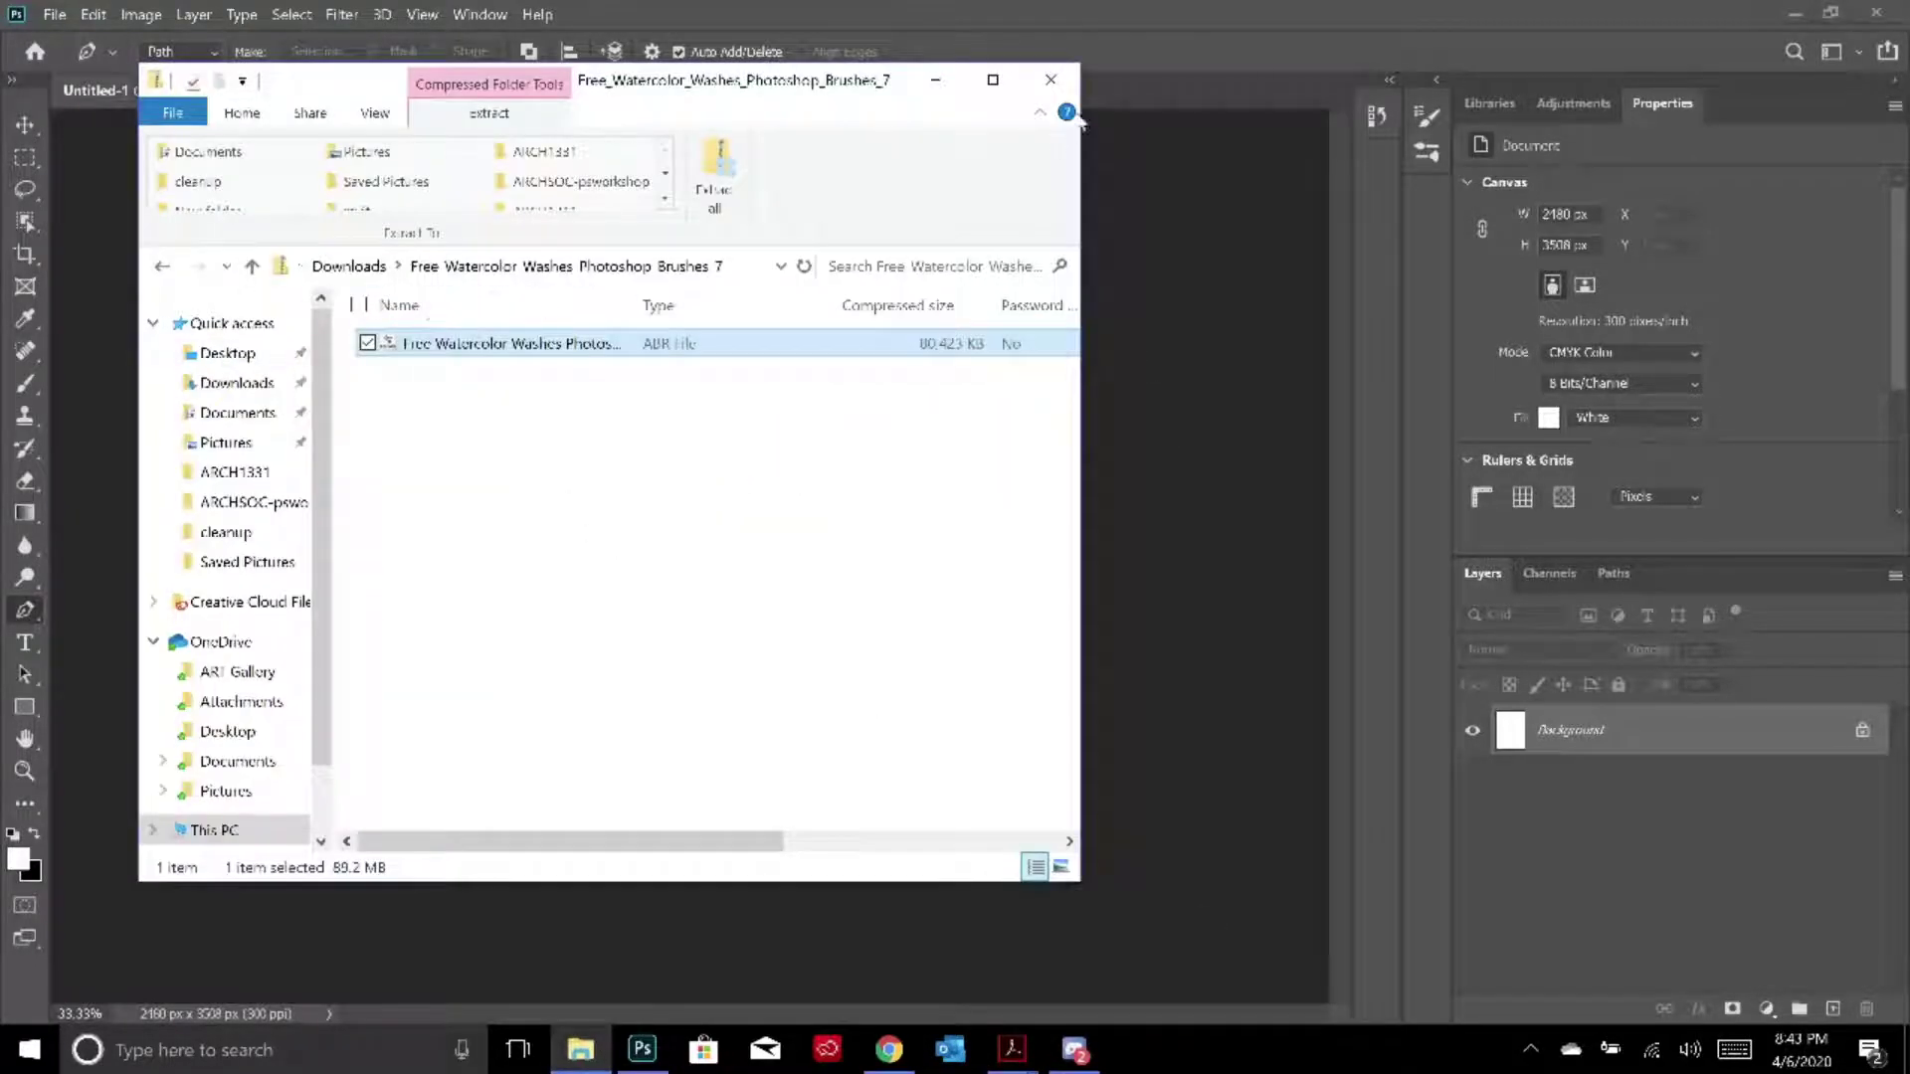
left_click(1051, 79)
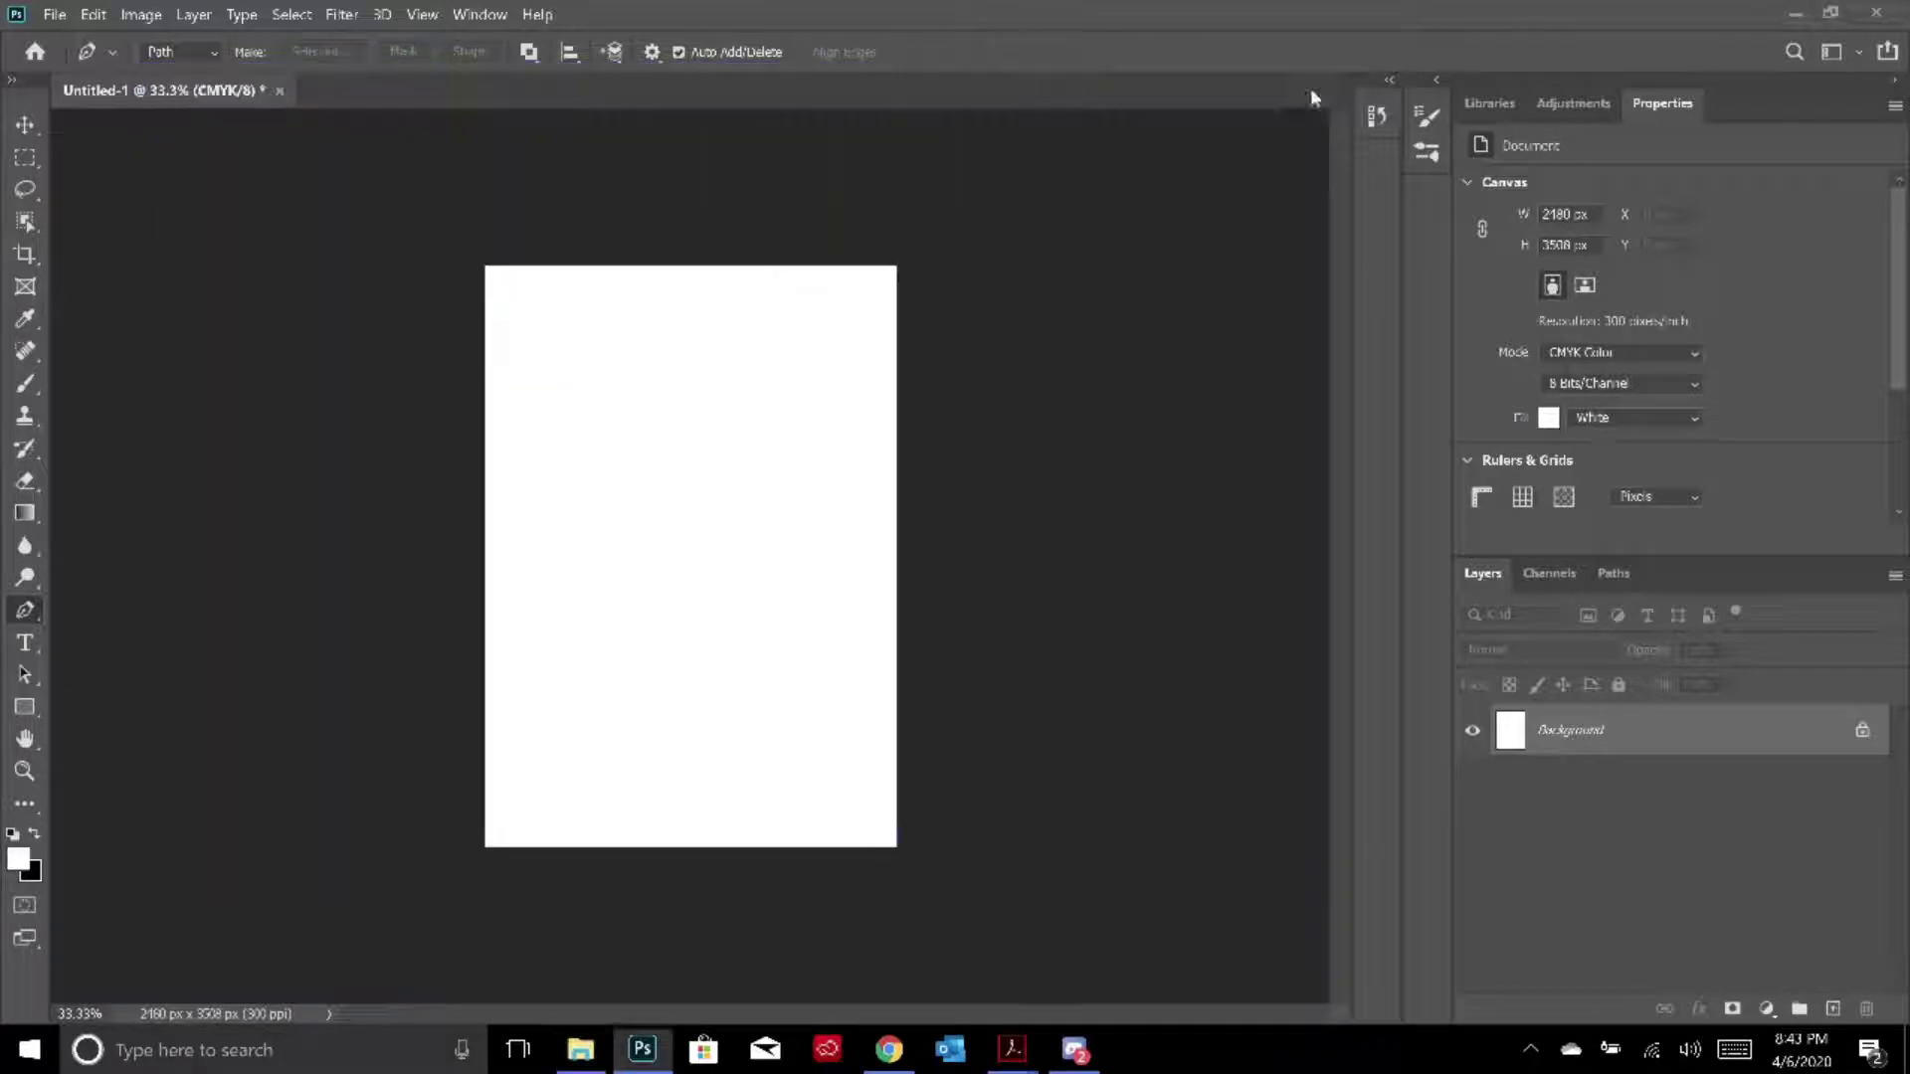
Minimise Photoshop and Chrome, open the ARCHSOC-psworkshop folder on the desktop and open the Render 3 file in Photoshop
left_click(1801, 15)
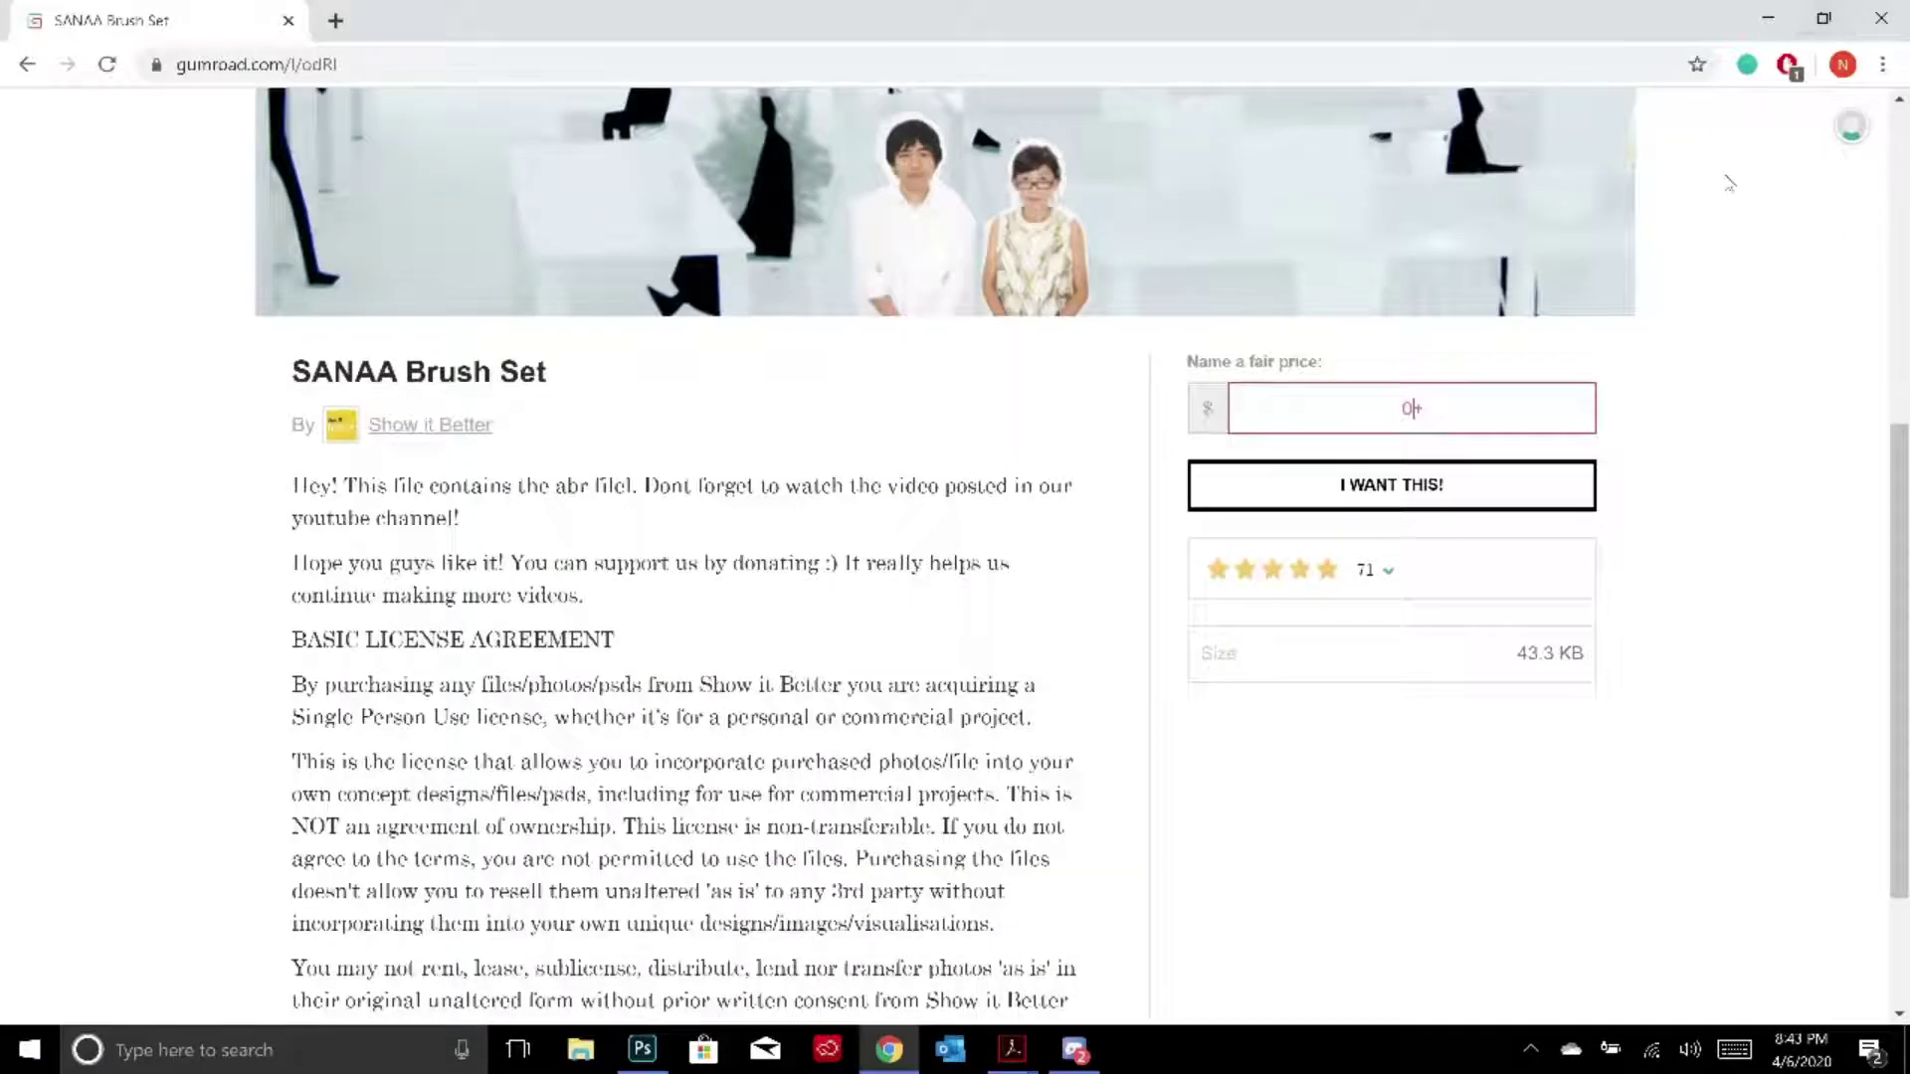
left_click(1768, 18)
double_click(1589, 165)
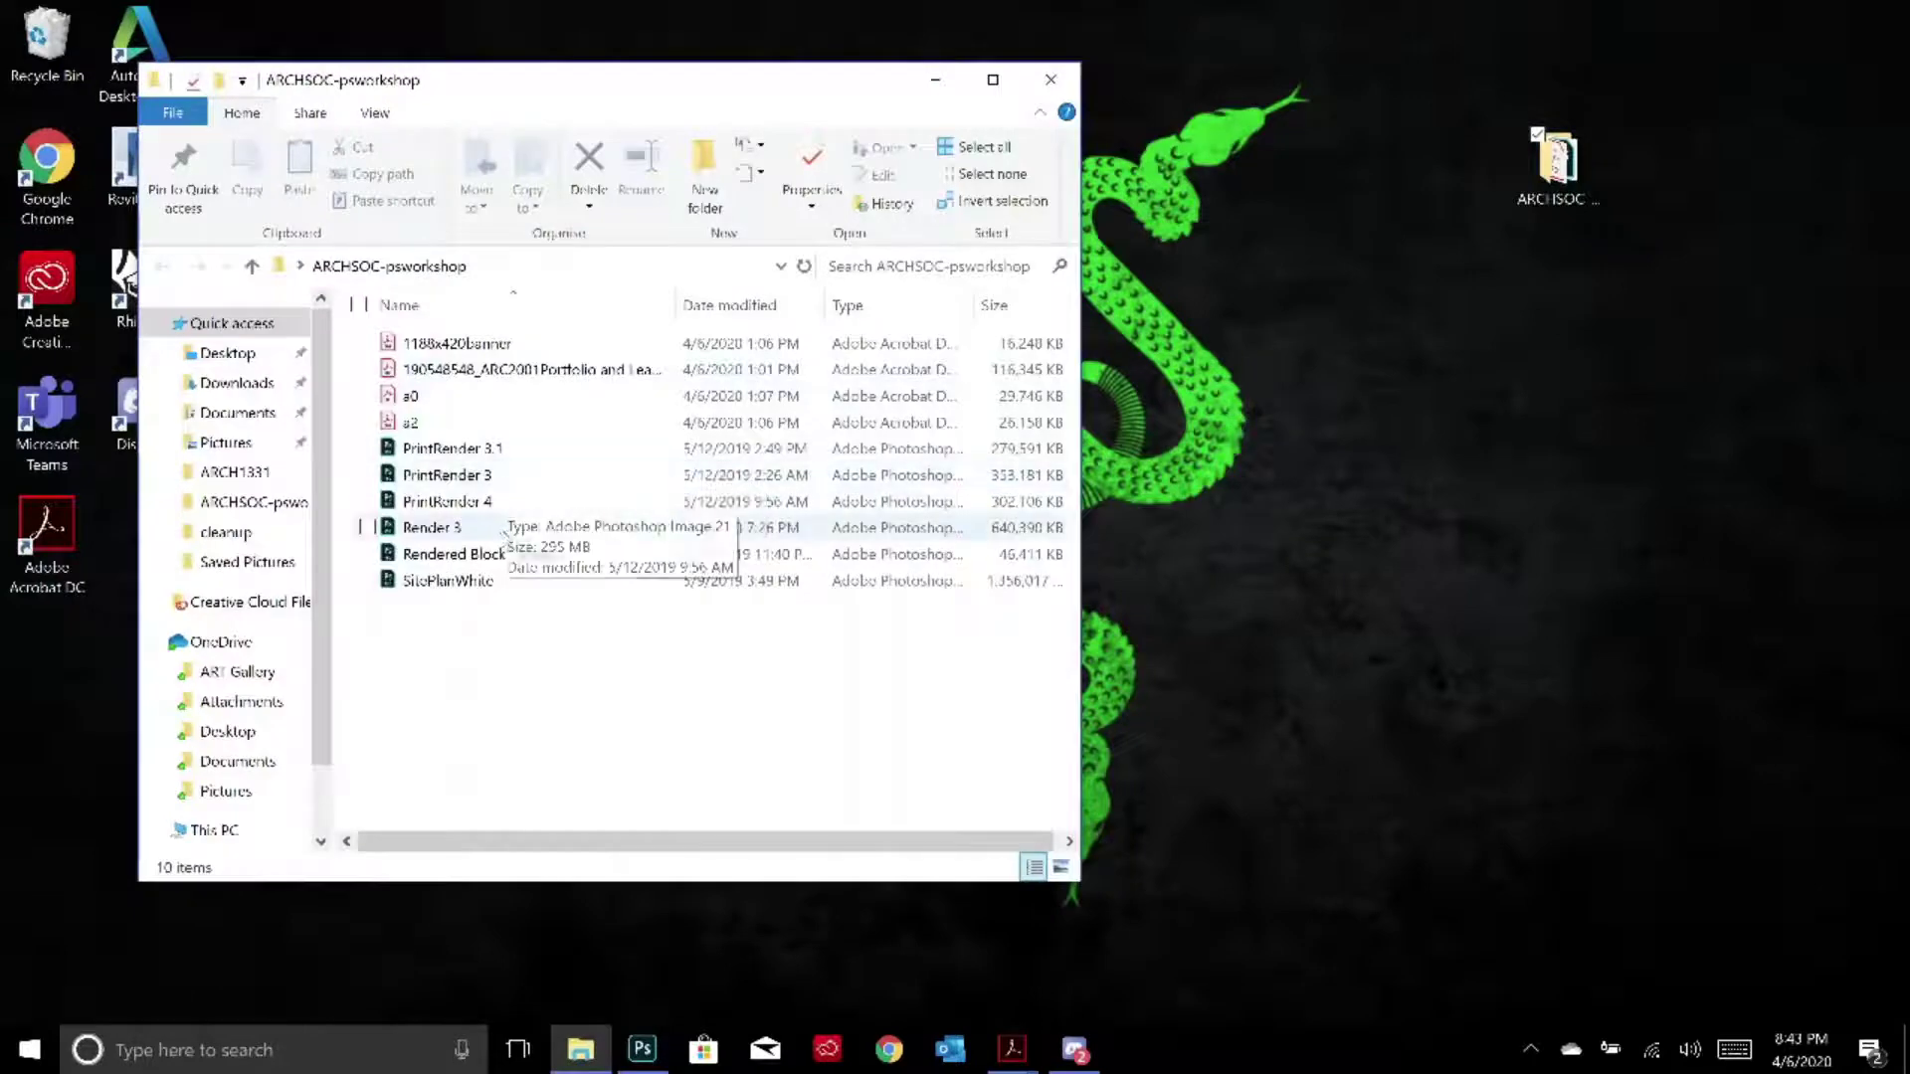
double_click(431, 527)
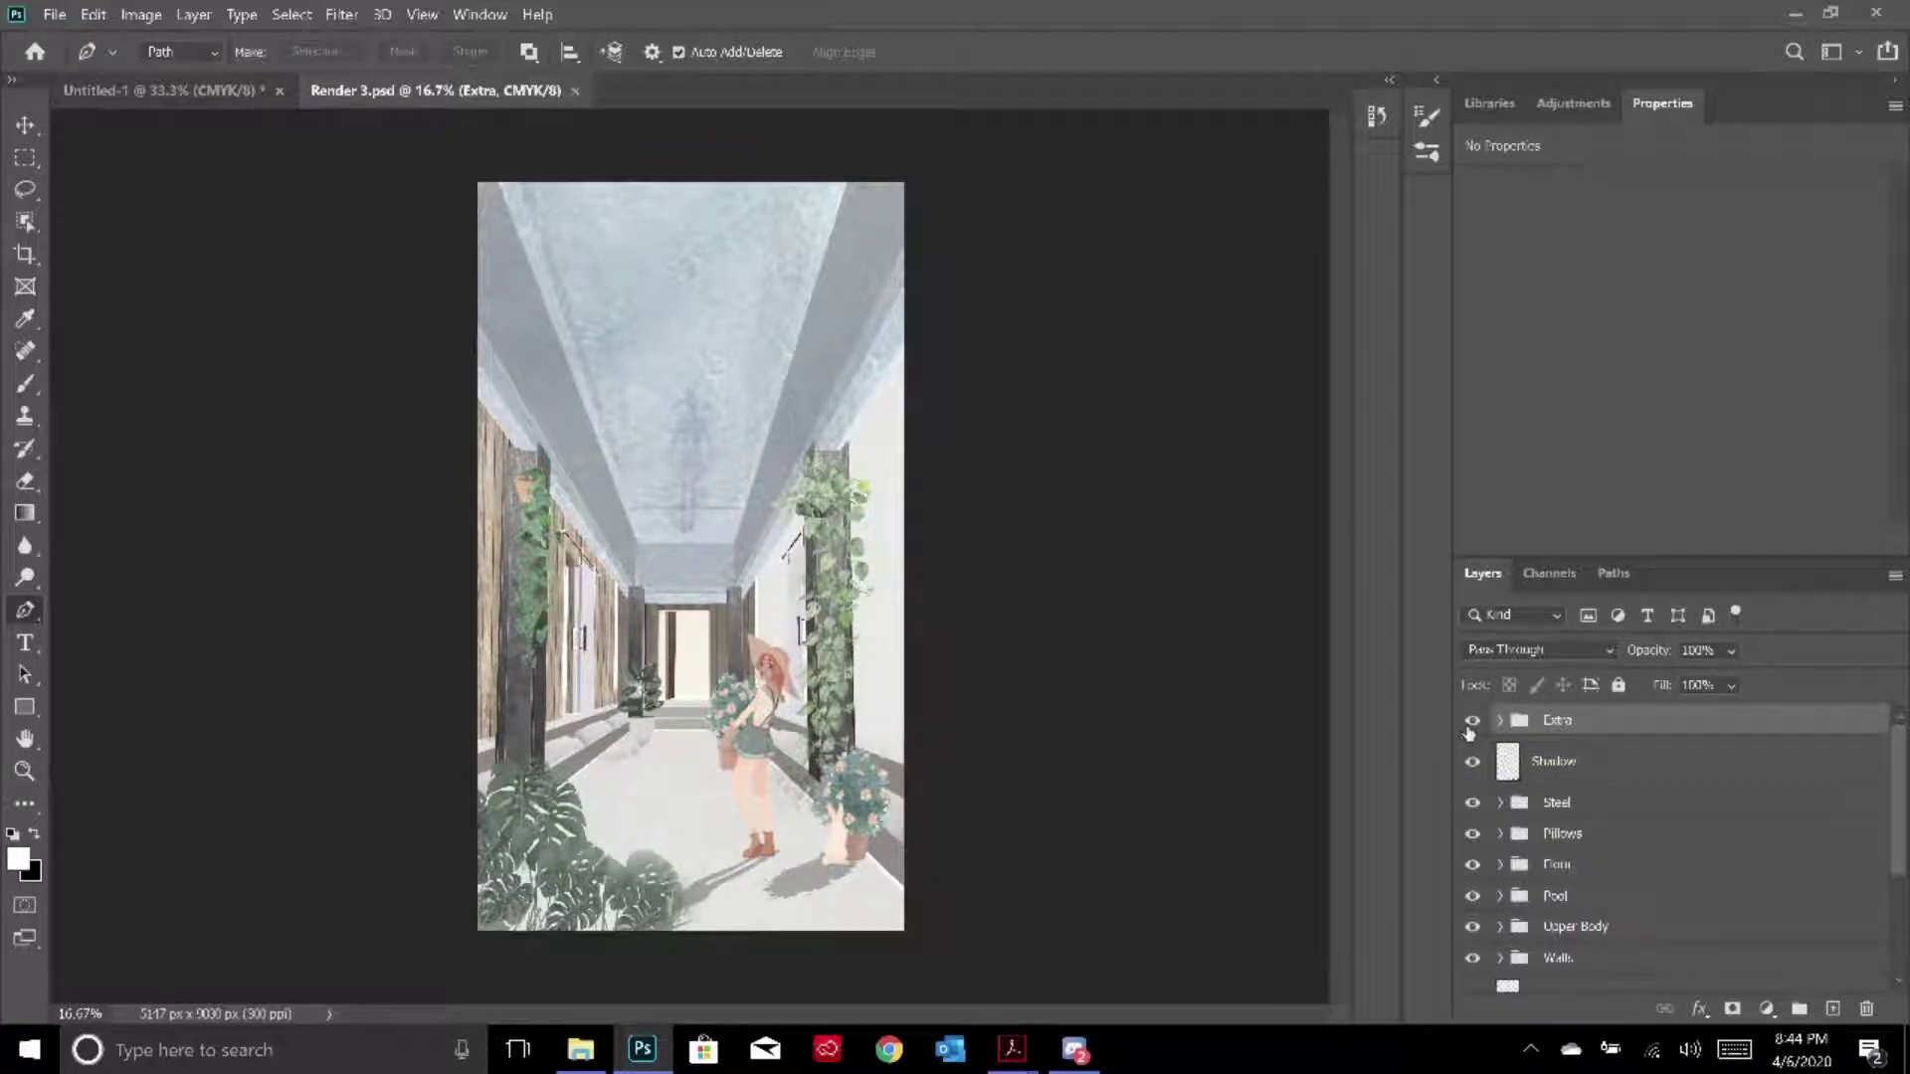
Hide all layers and groups above Working Linework in Render 3.psd and select the Working Linework layer
left_click_drag(1473, 733, 1472, 816)
left_click(1472, 865)
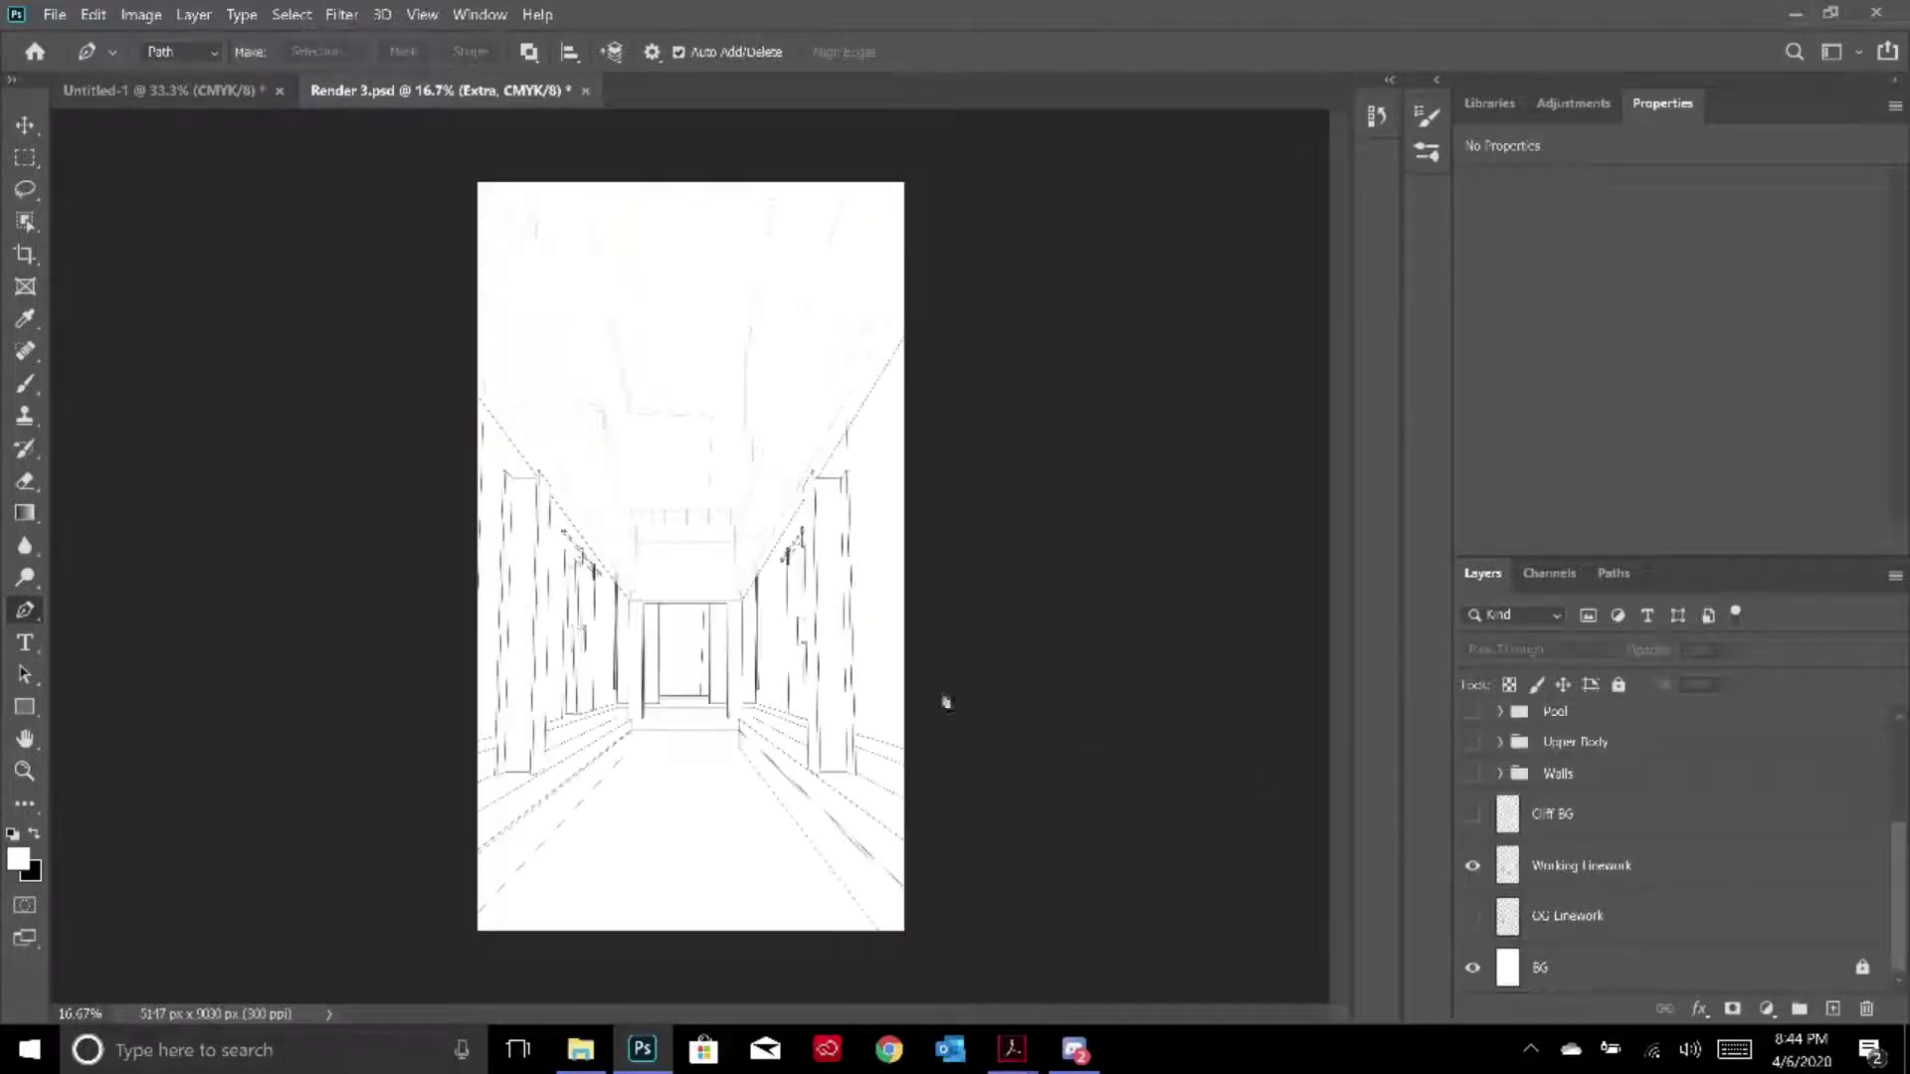
left_click(1534, 872)
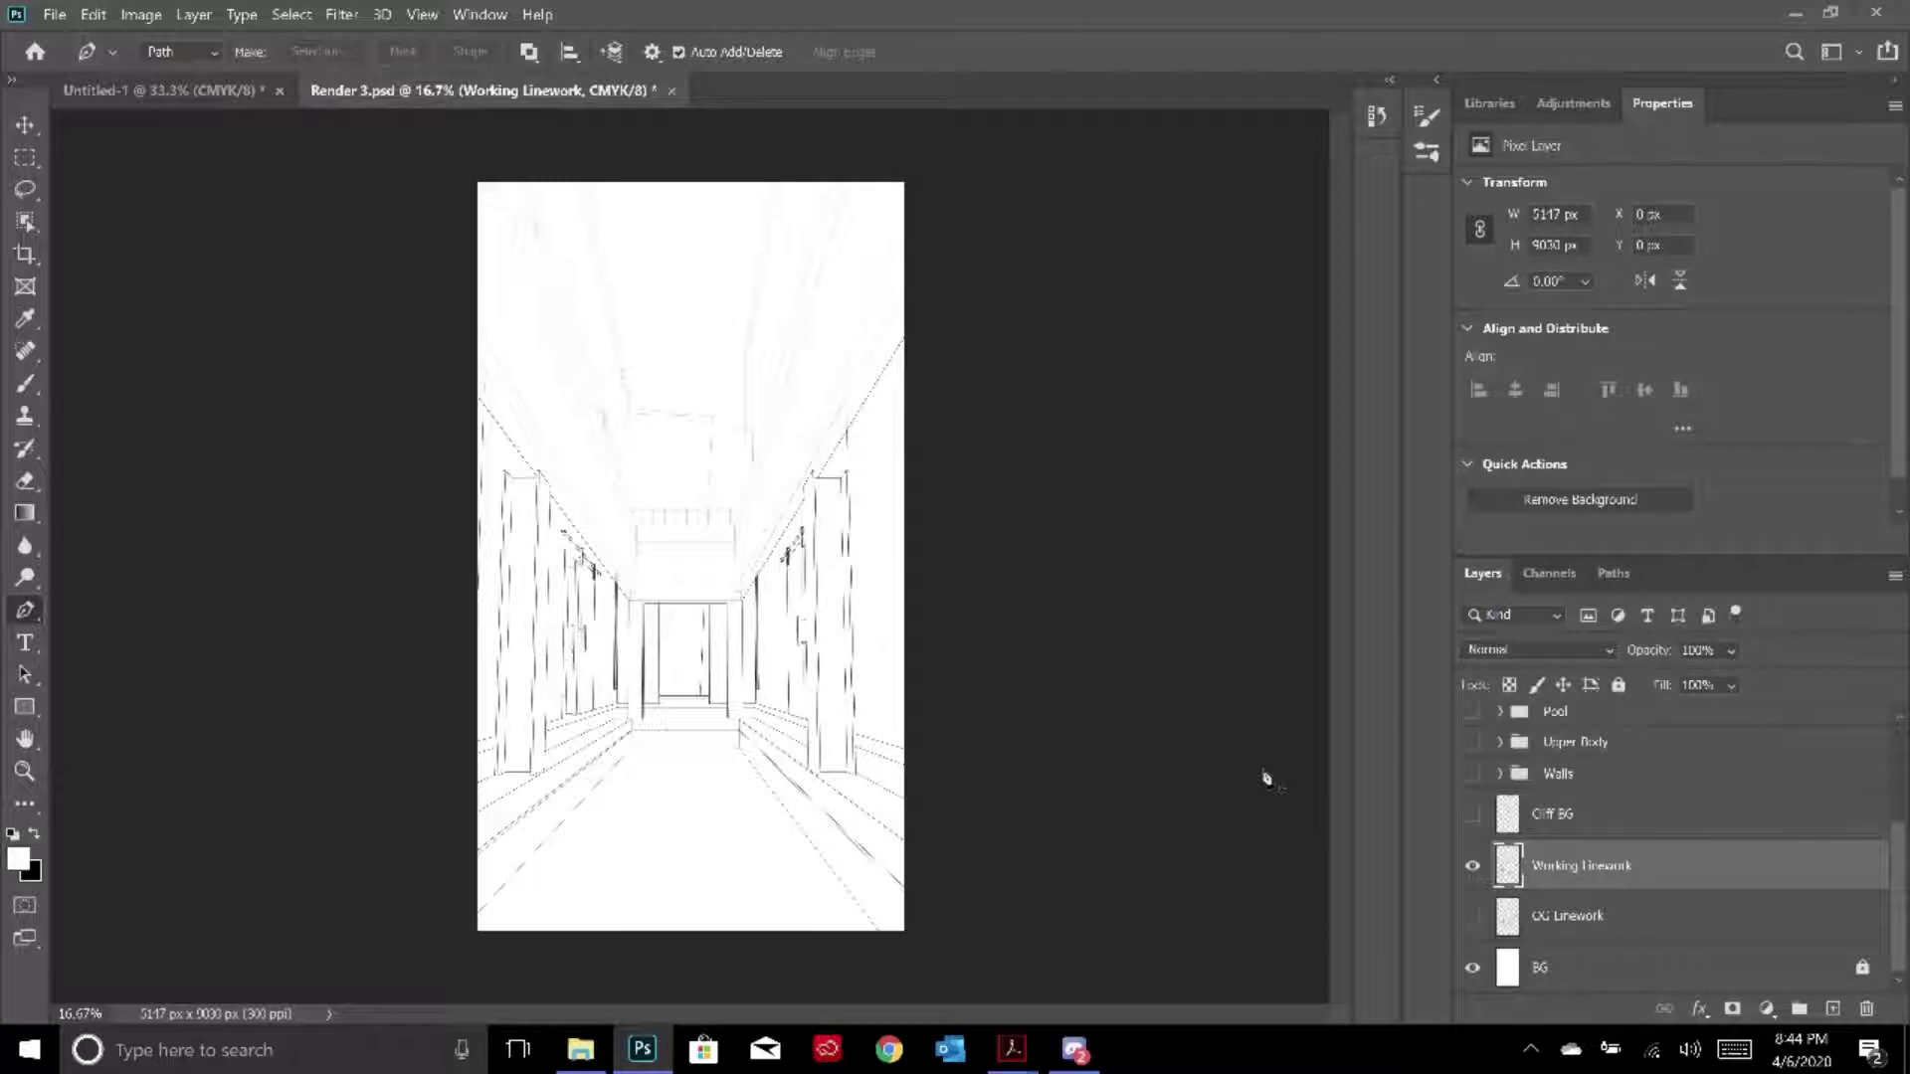
Check the OG Linework layer, reselect Working Linework and briefly show the Cliff BG layer to preview its fill
left_click(1634, 933)
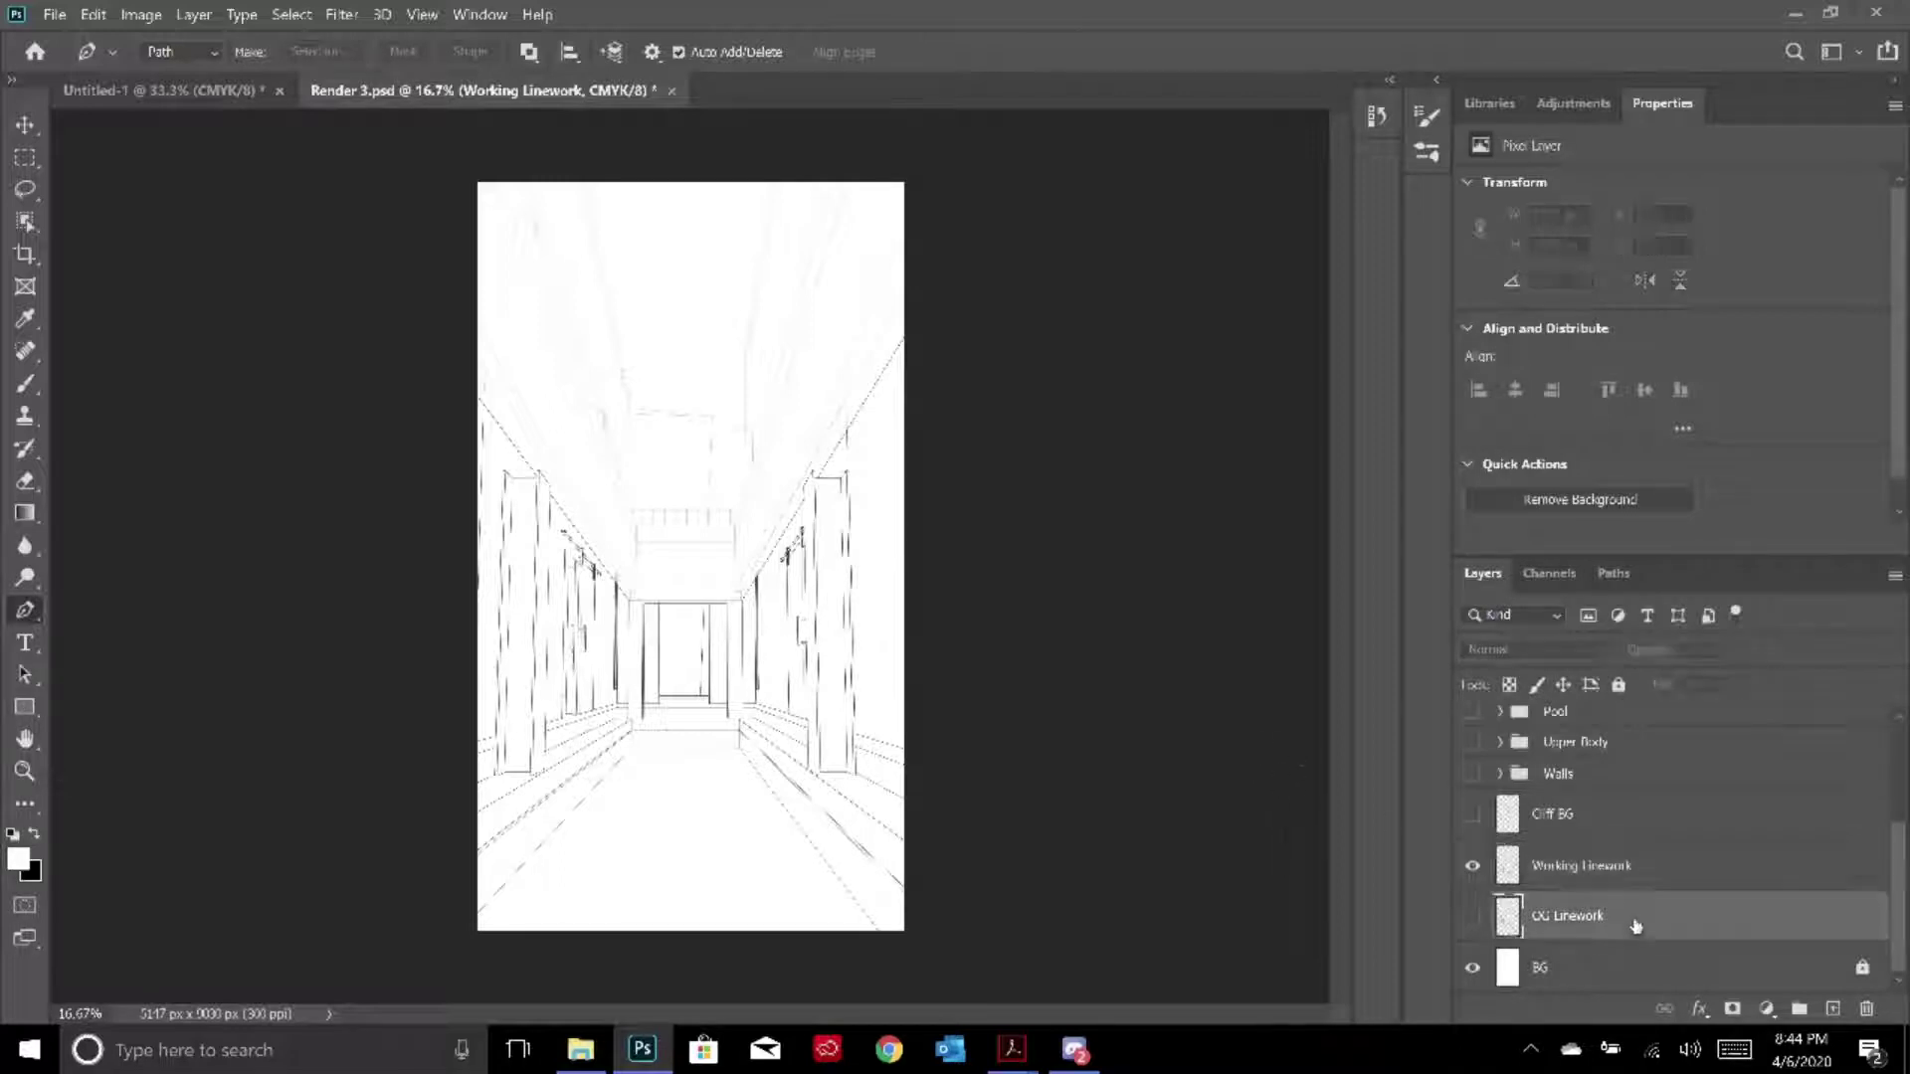
left_click(1588, 868)
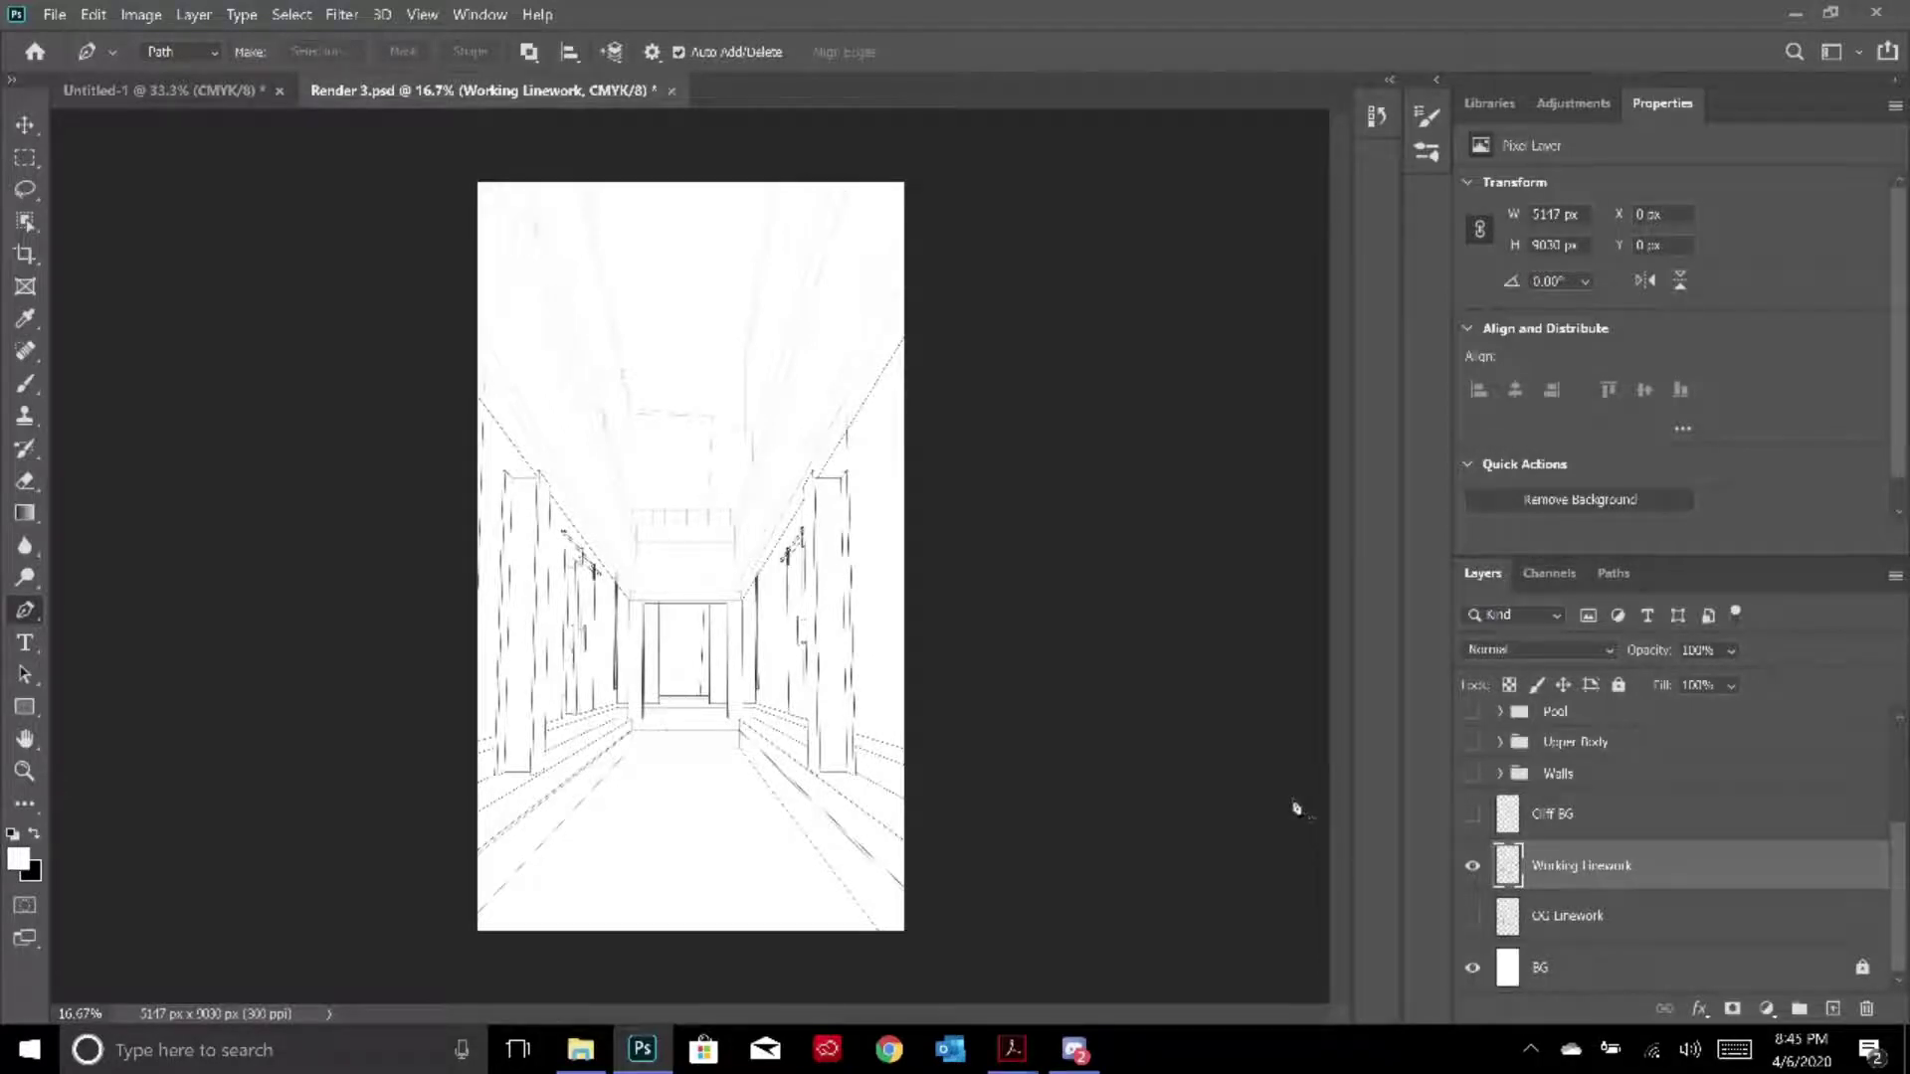
left_click(1472, 815)
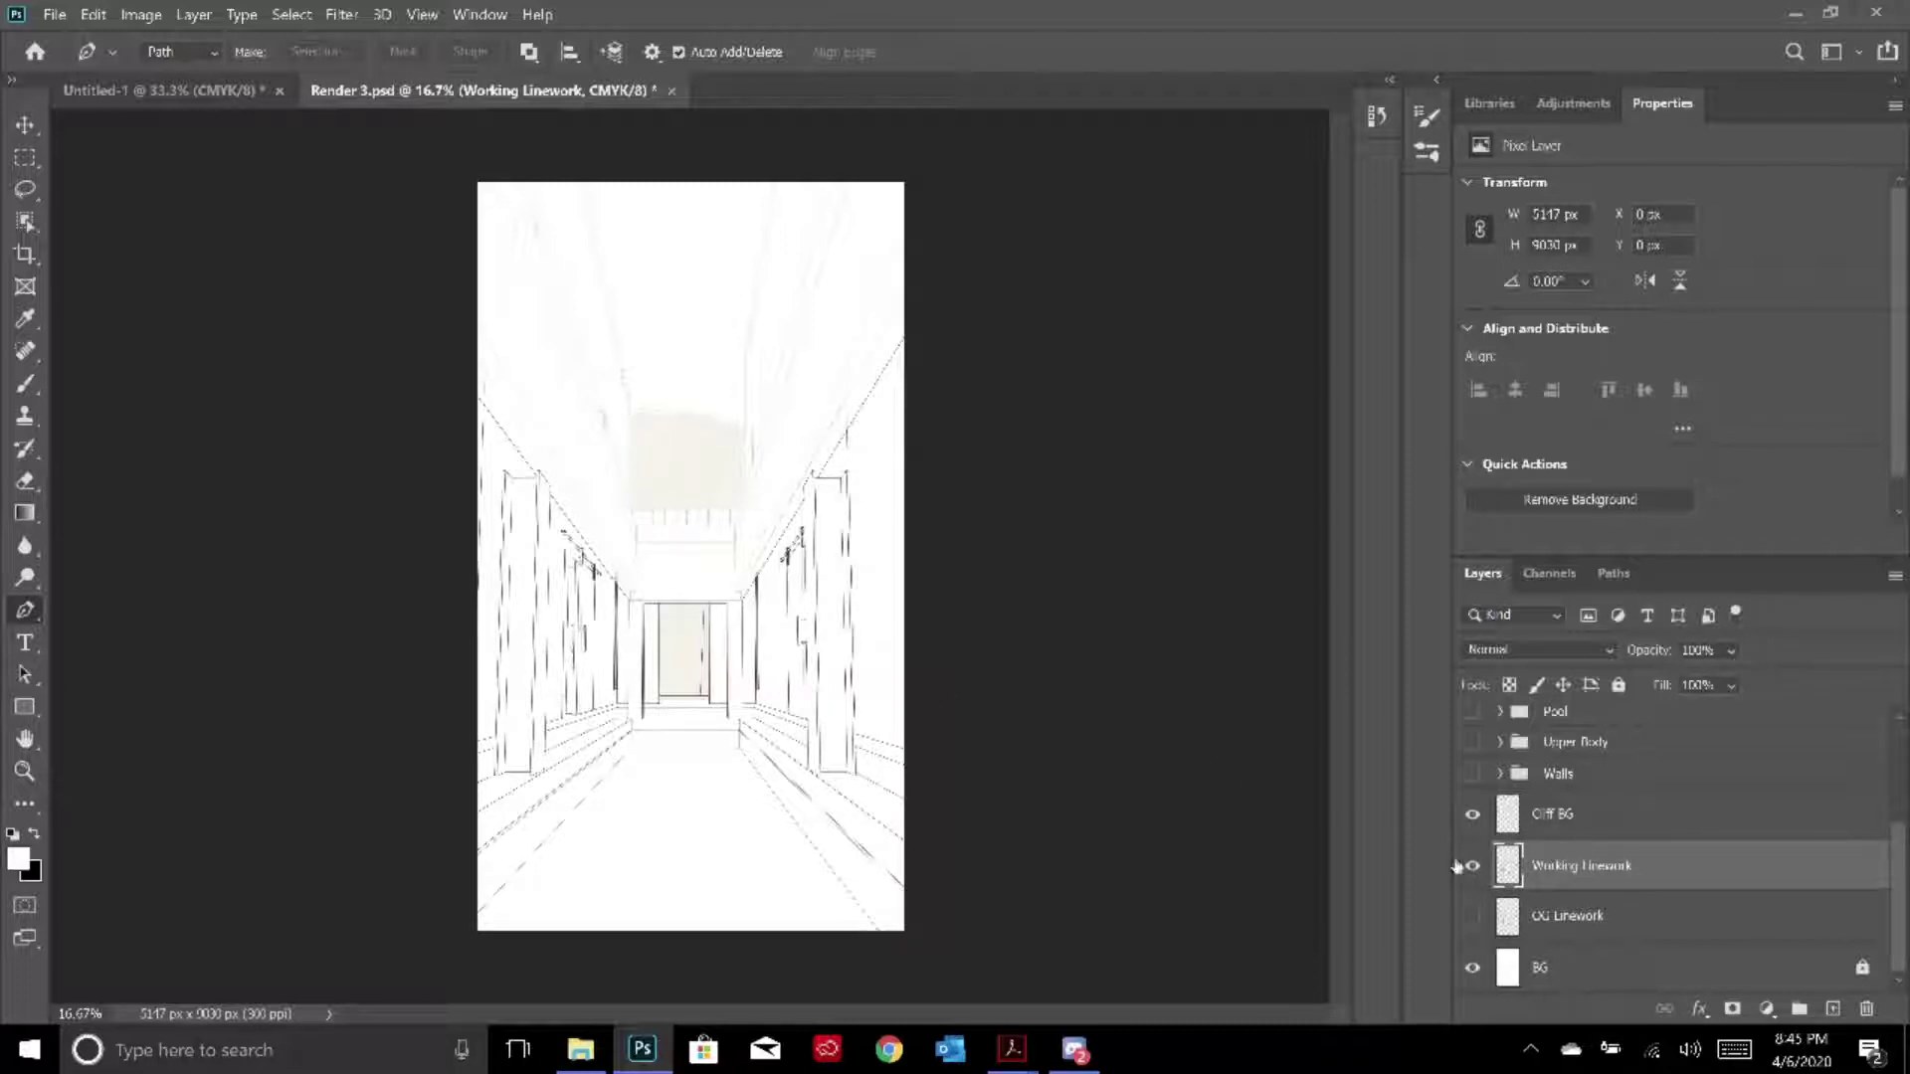
left_click(1472, 815)
Use the Magic Wand tool on Working Linework to select the far doorway opening and the two adjoining openings above it
left_click(21, 219)
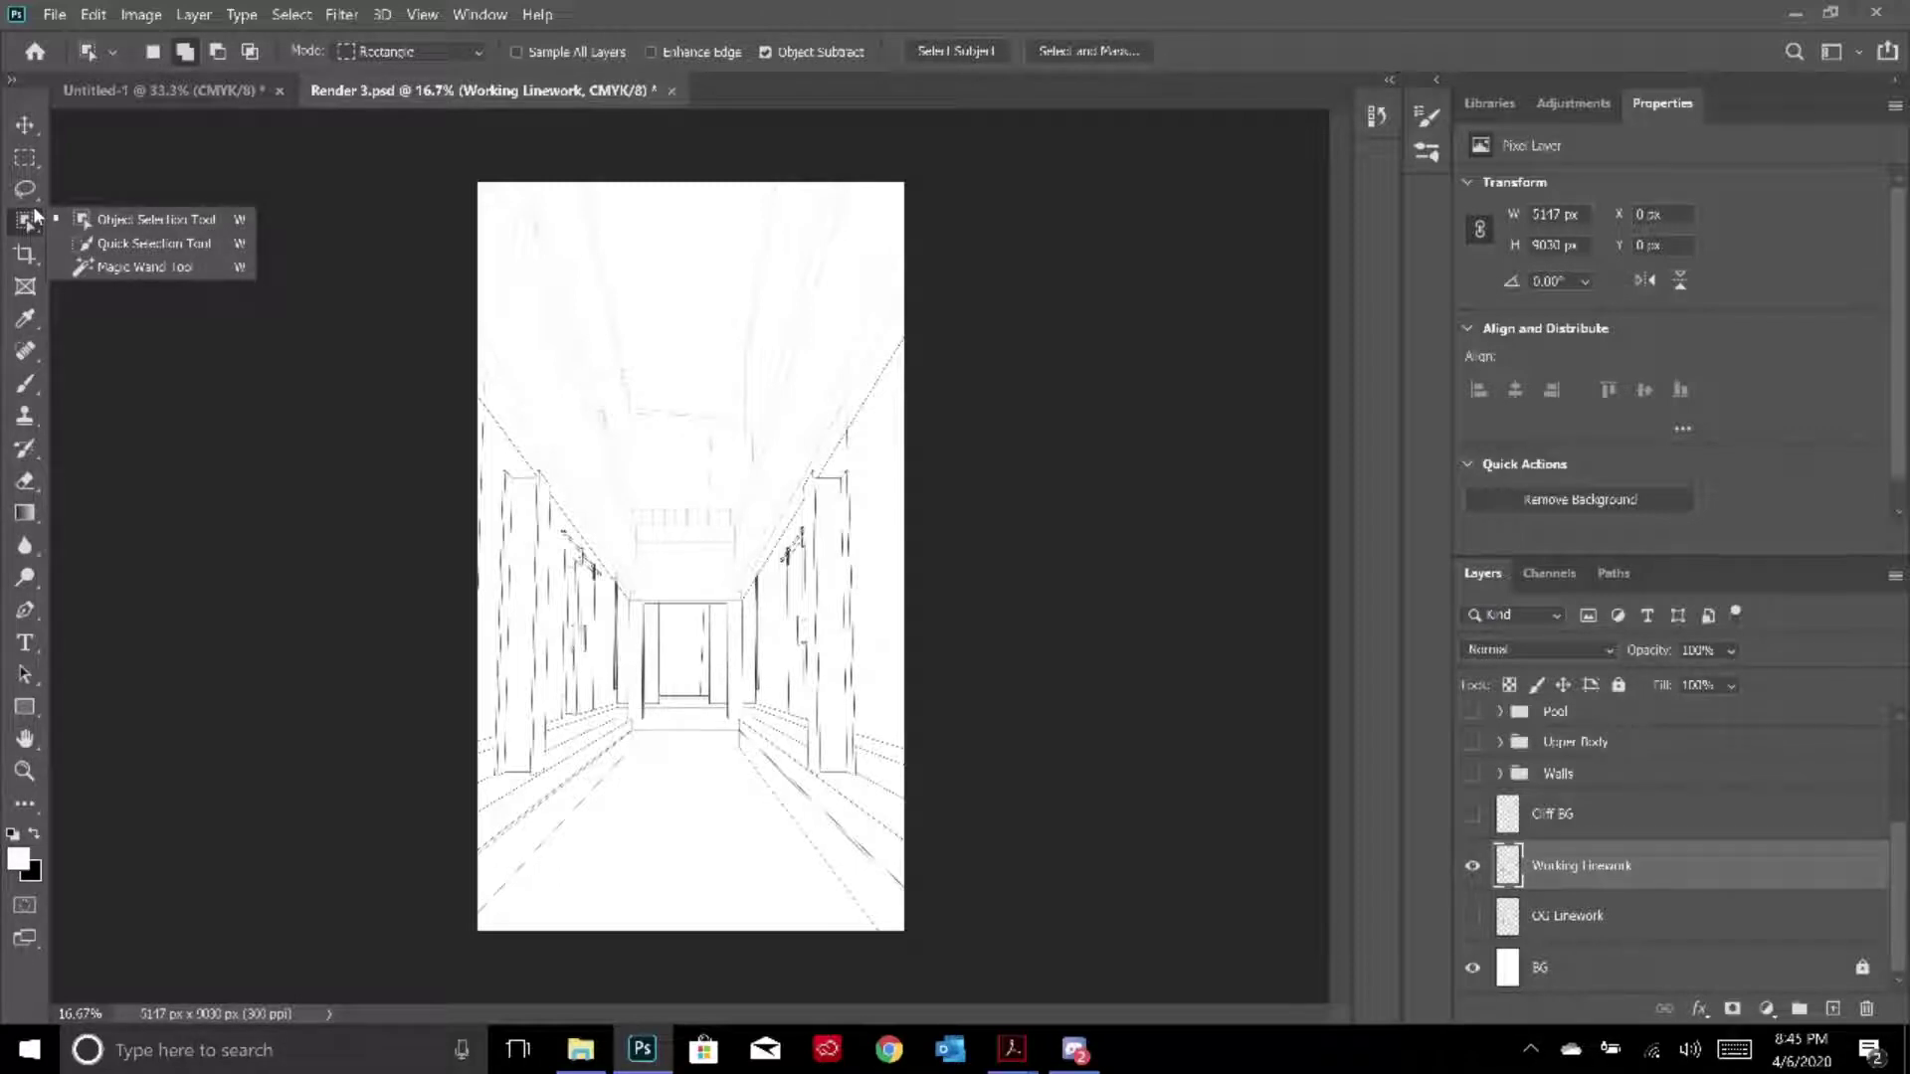
left_click(122, 266)
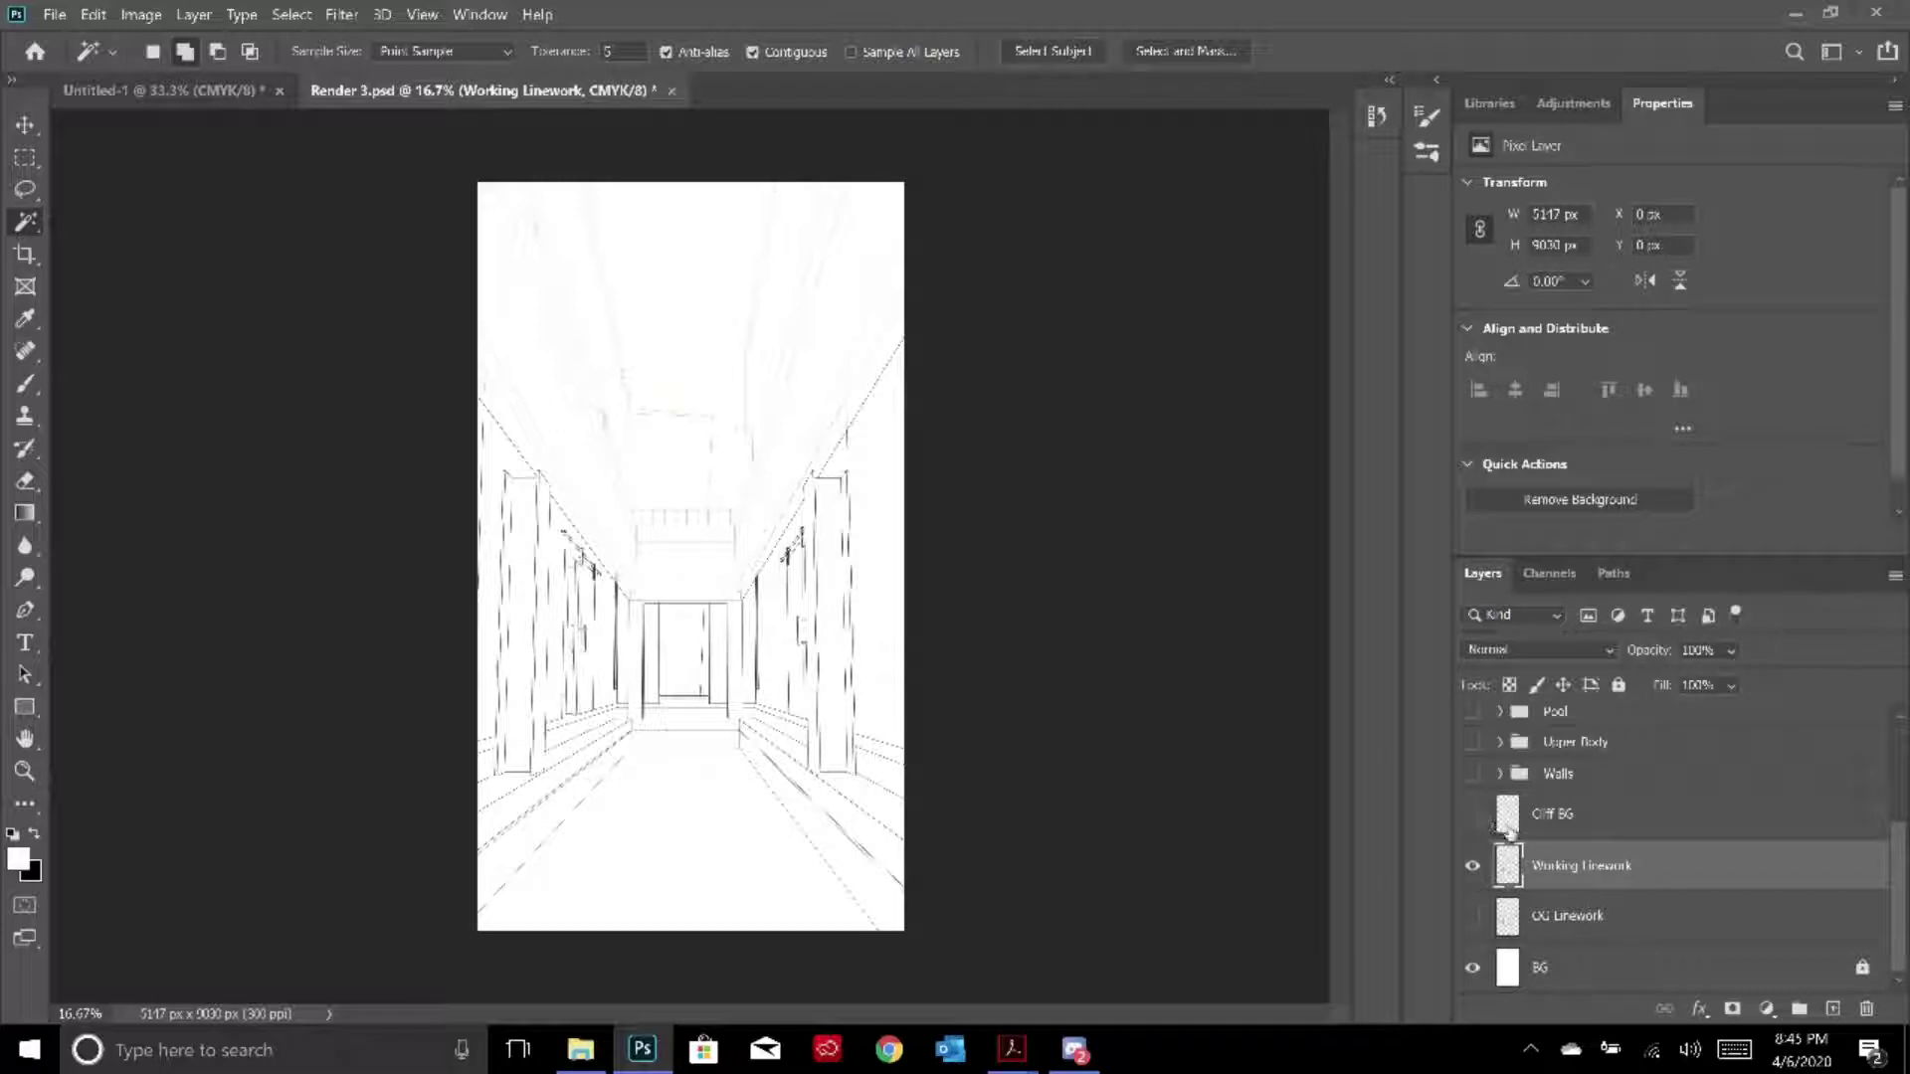
left_click(703, 677)
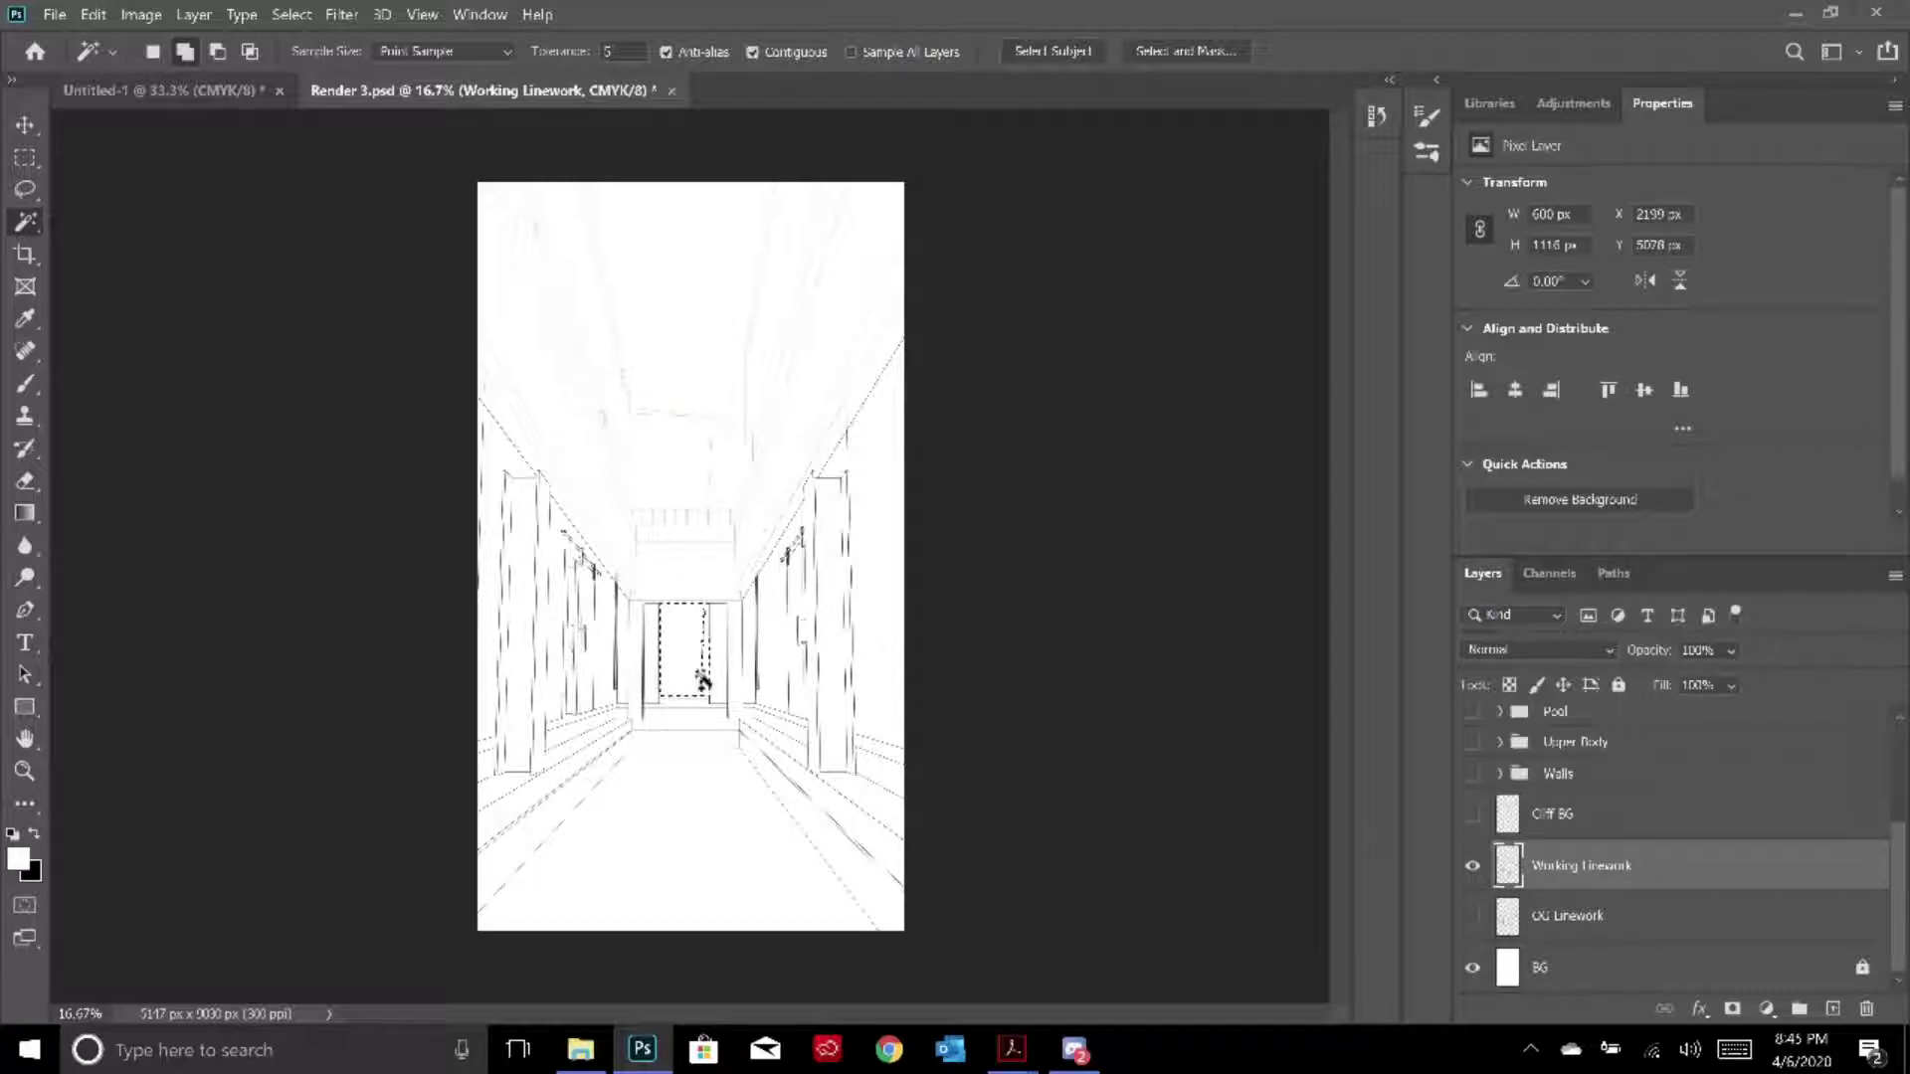
left_click(688, 465)
left_click(733, 469)
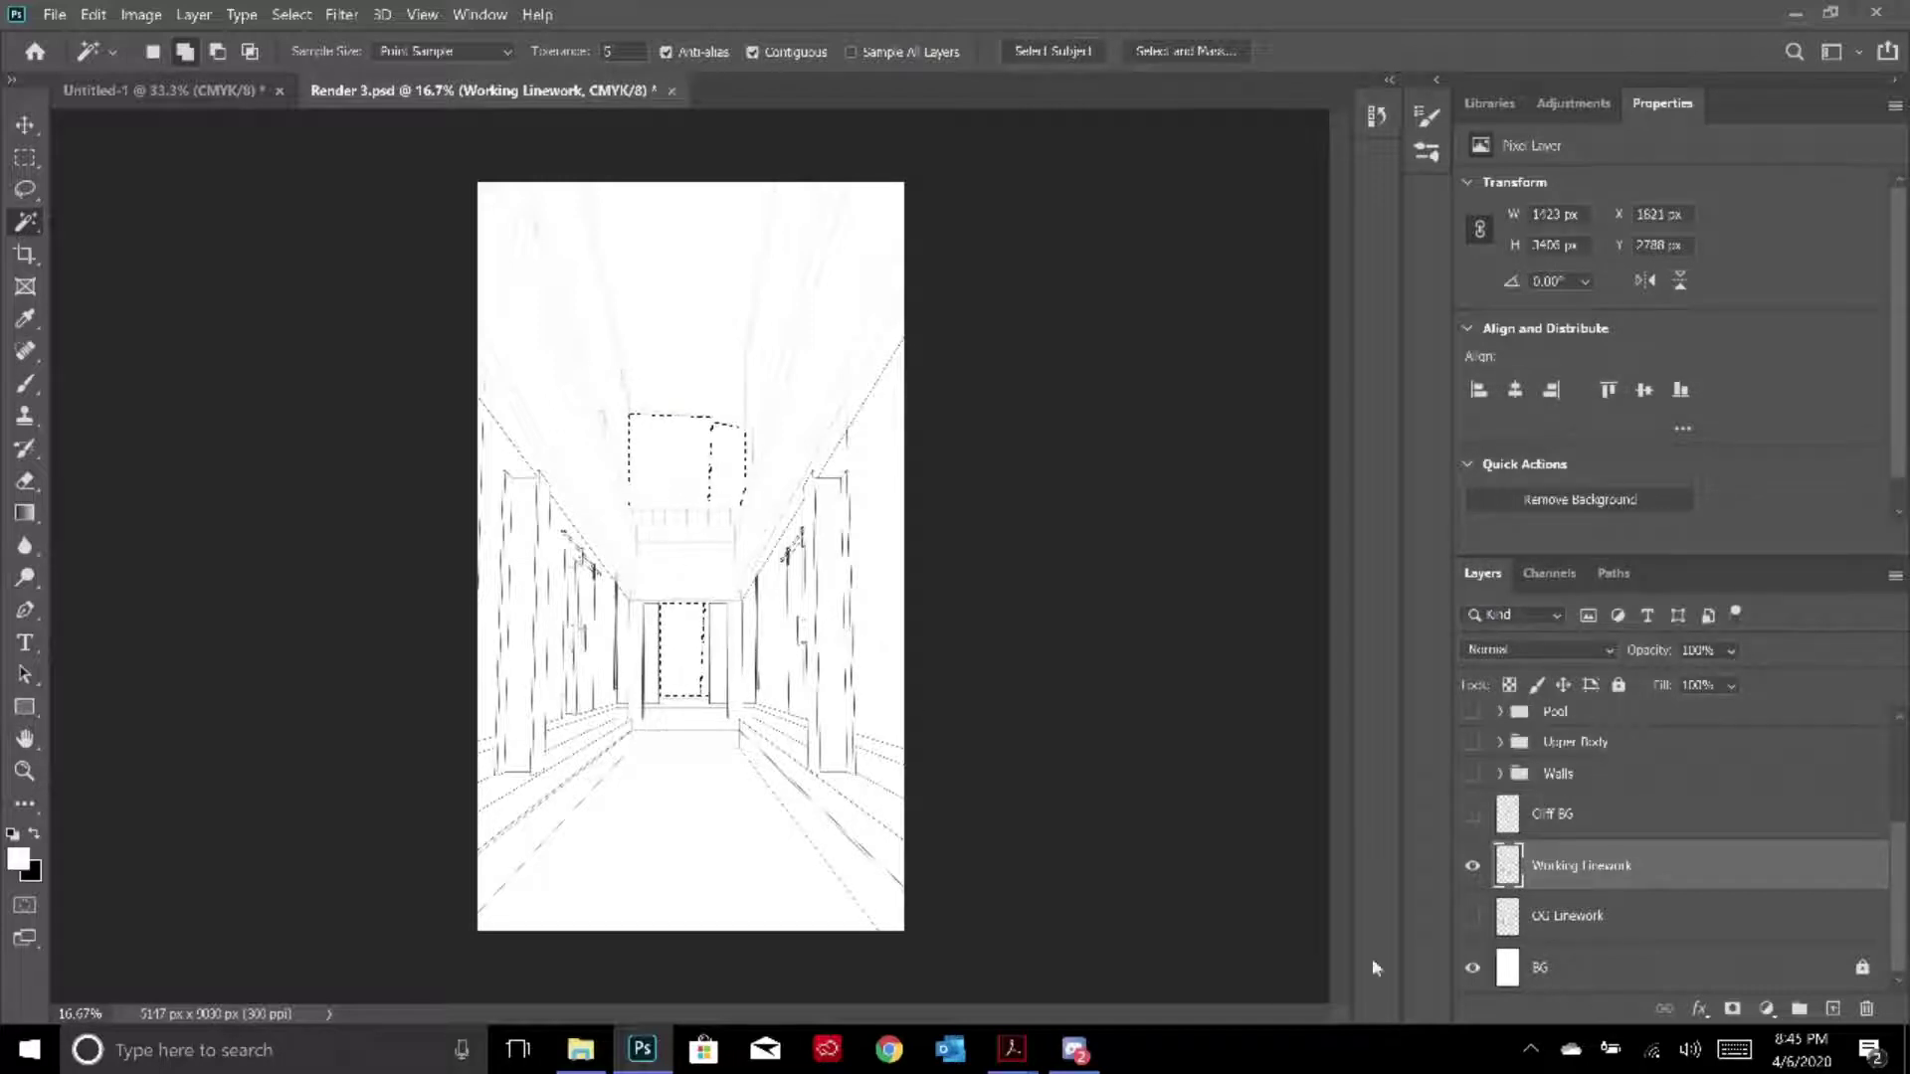
Create a new layer above Working Linework and name it Cliff BG
left_click(1832, 1008)
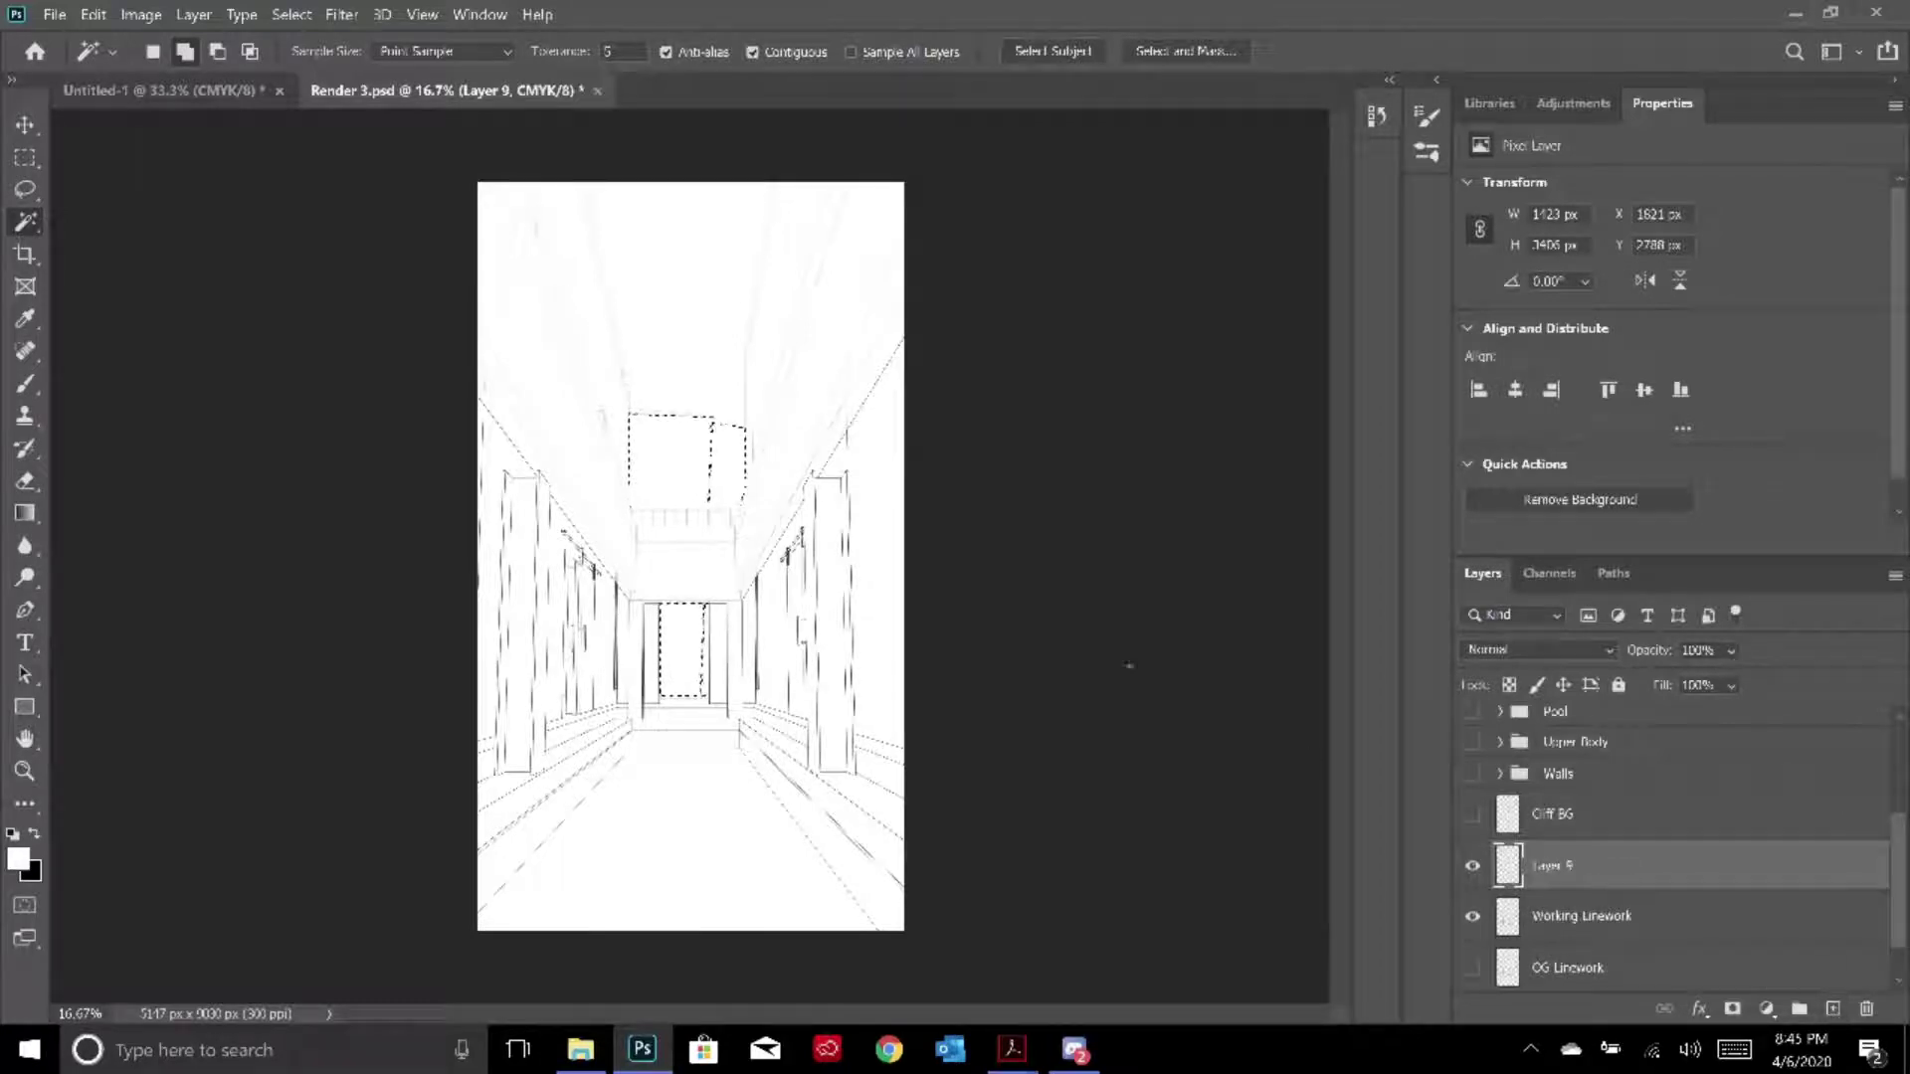
double_click(1535, 872)
type("C")
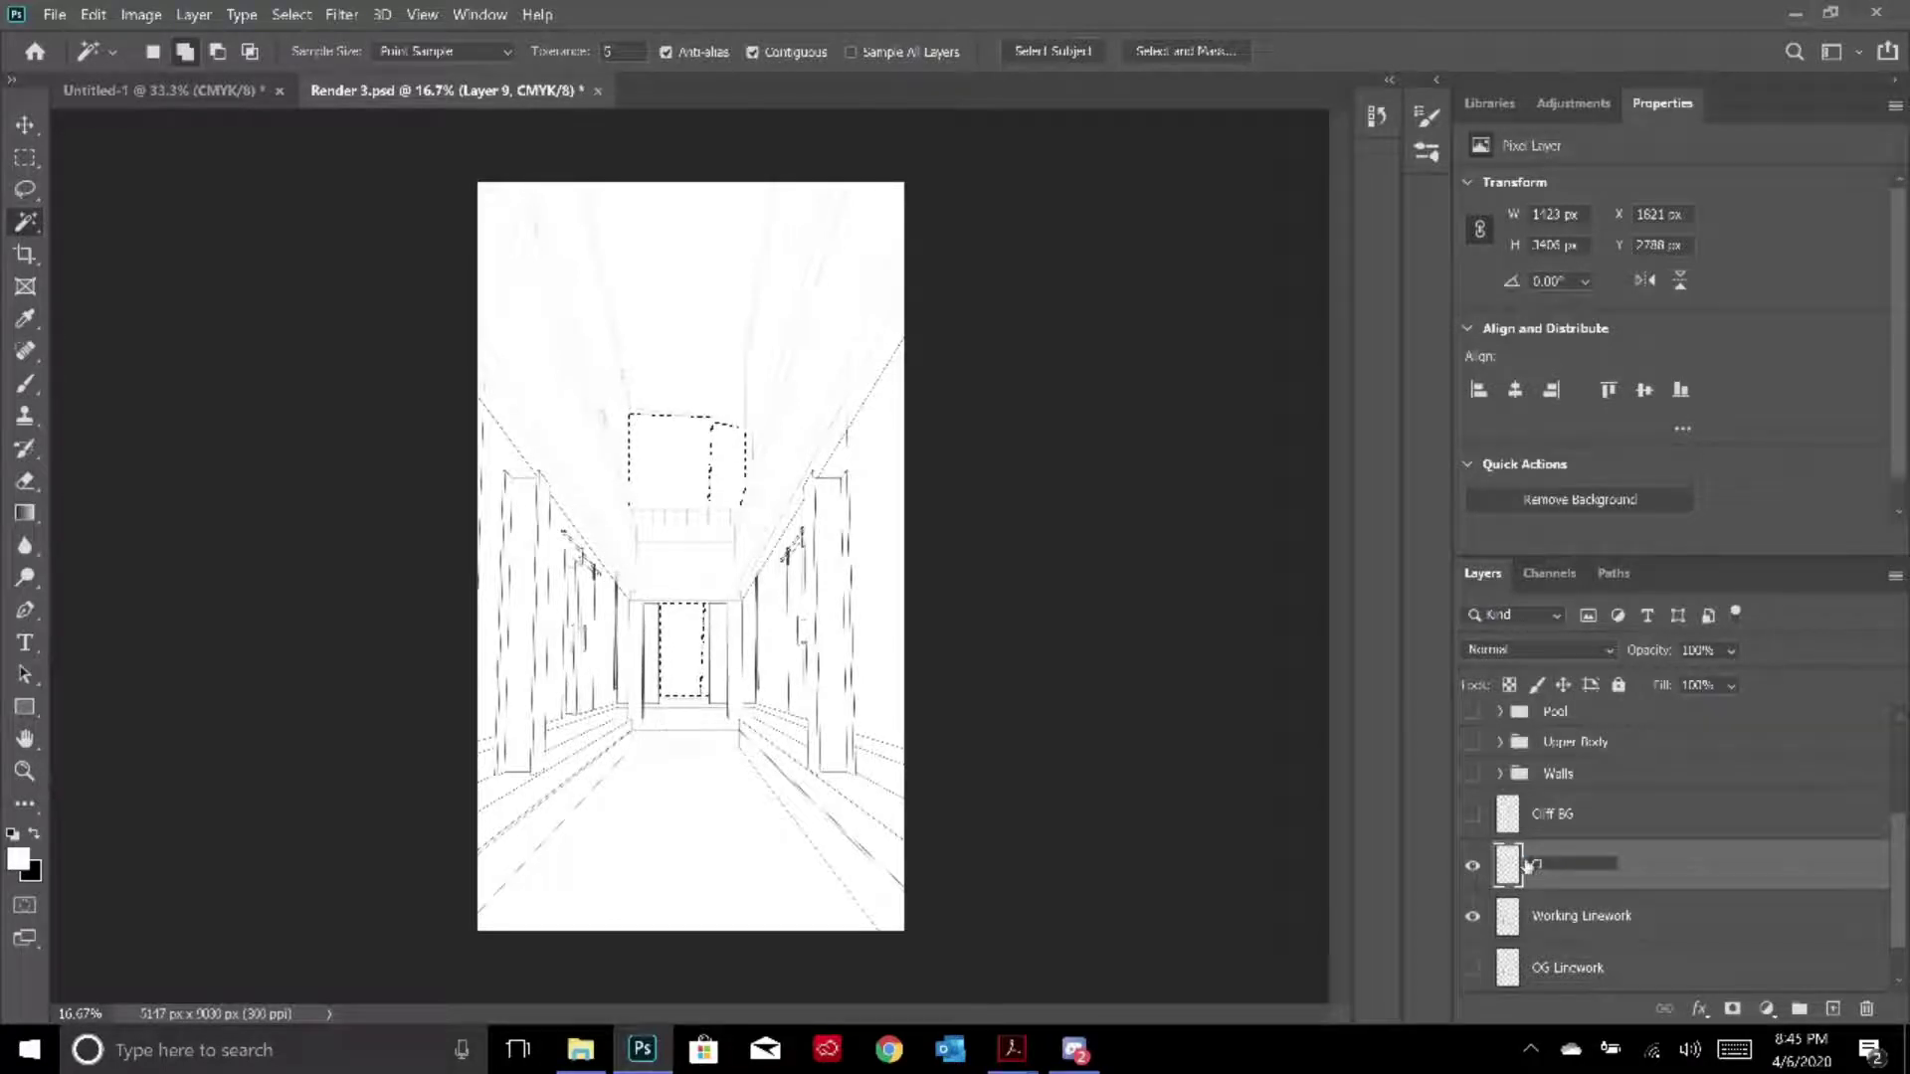
type("liff BG")
key("Return")
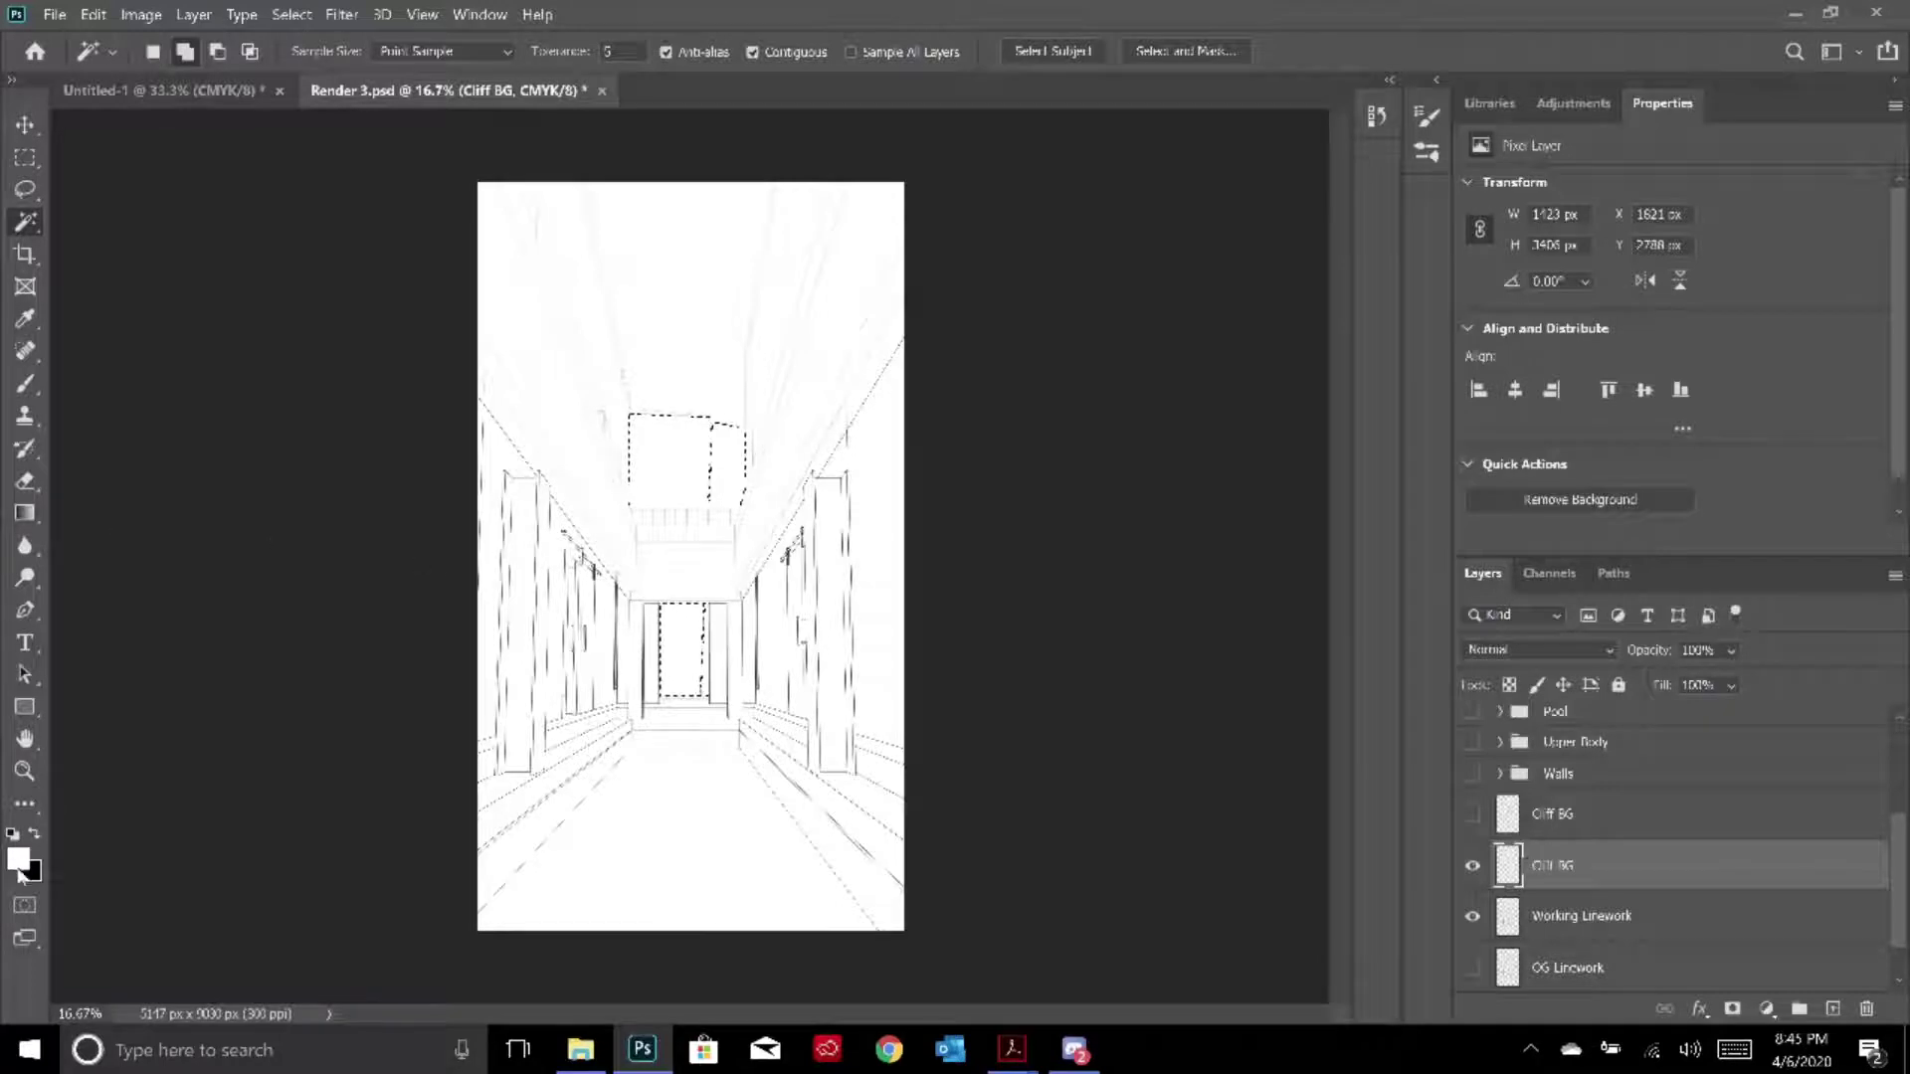
Set the foreground colour to a dark brown for filling the Cliff BG selection
key("x")
left_click(18, 857)
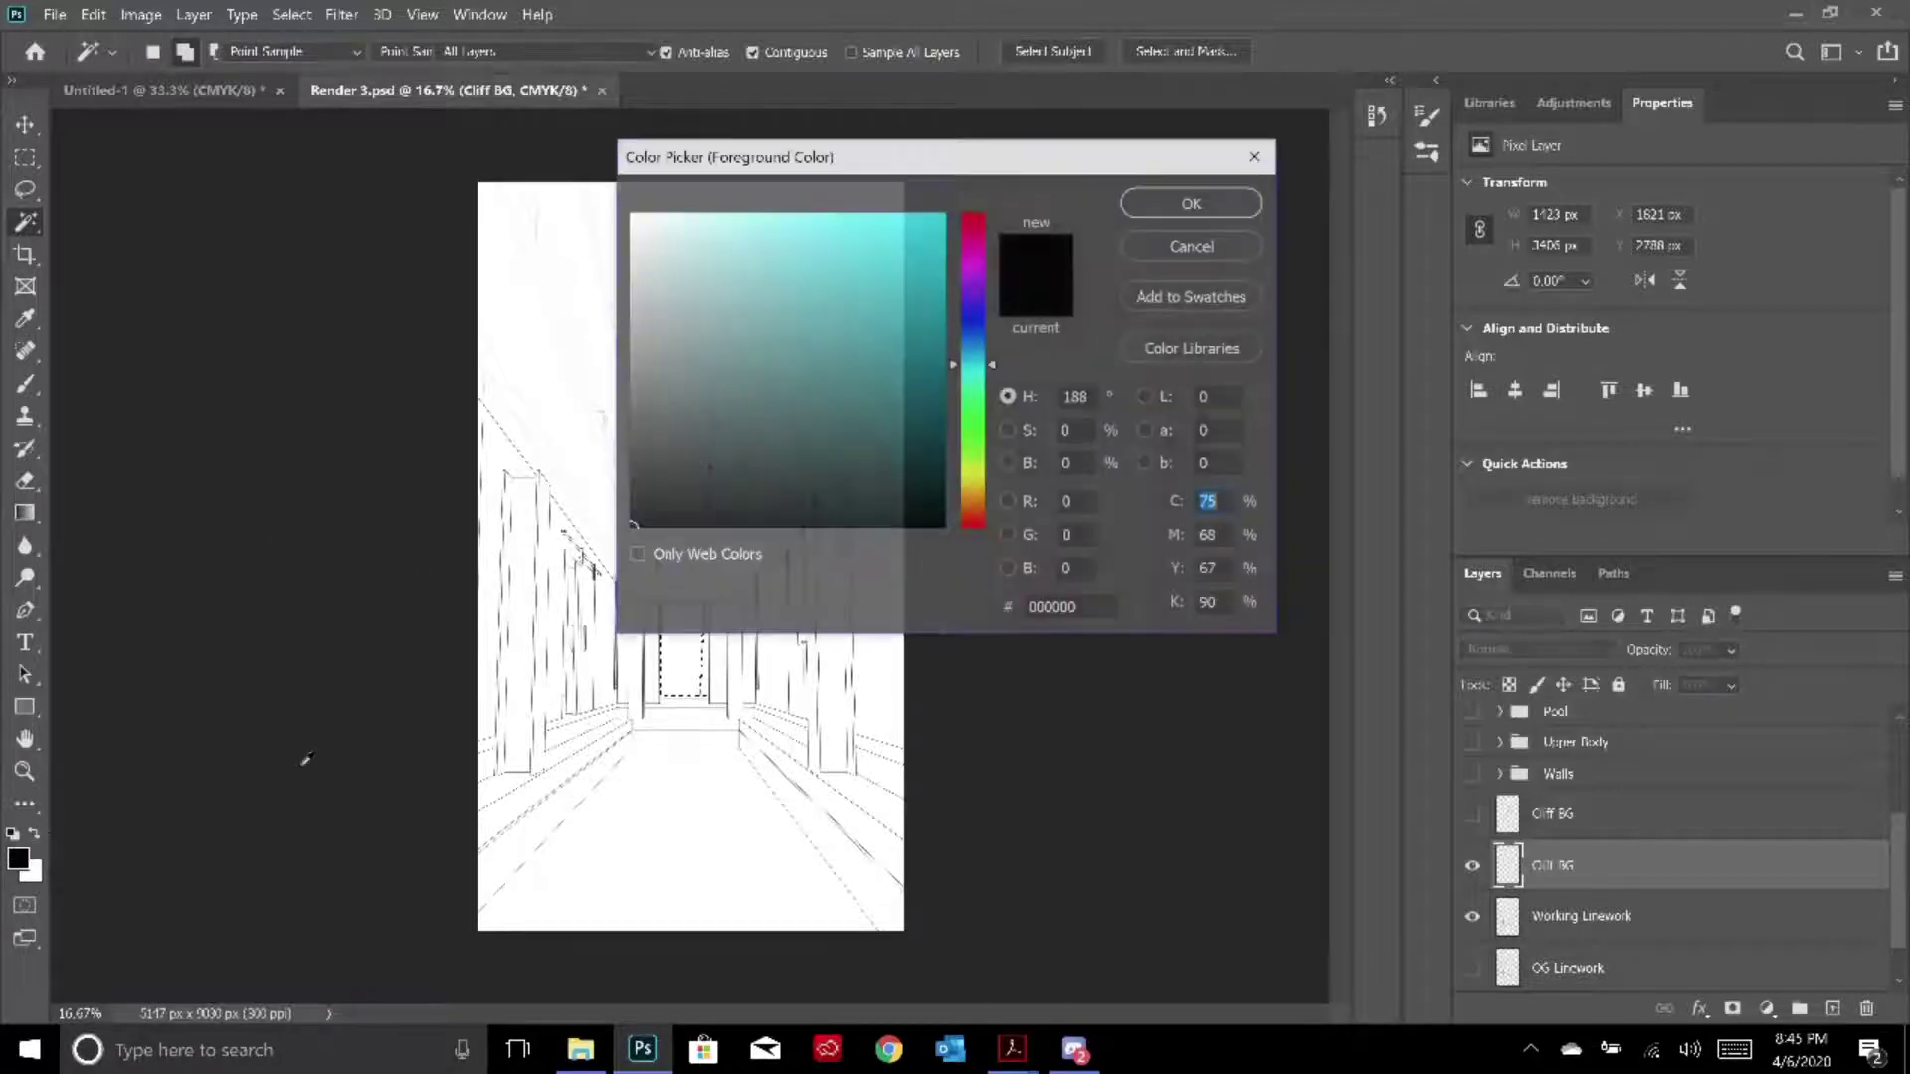
left_click(896, 277)
left_click(1191, 203)
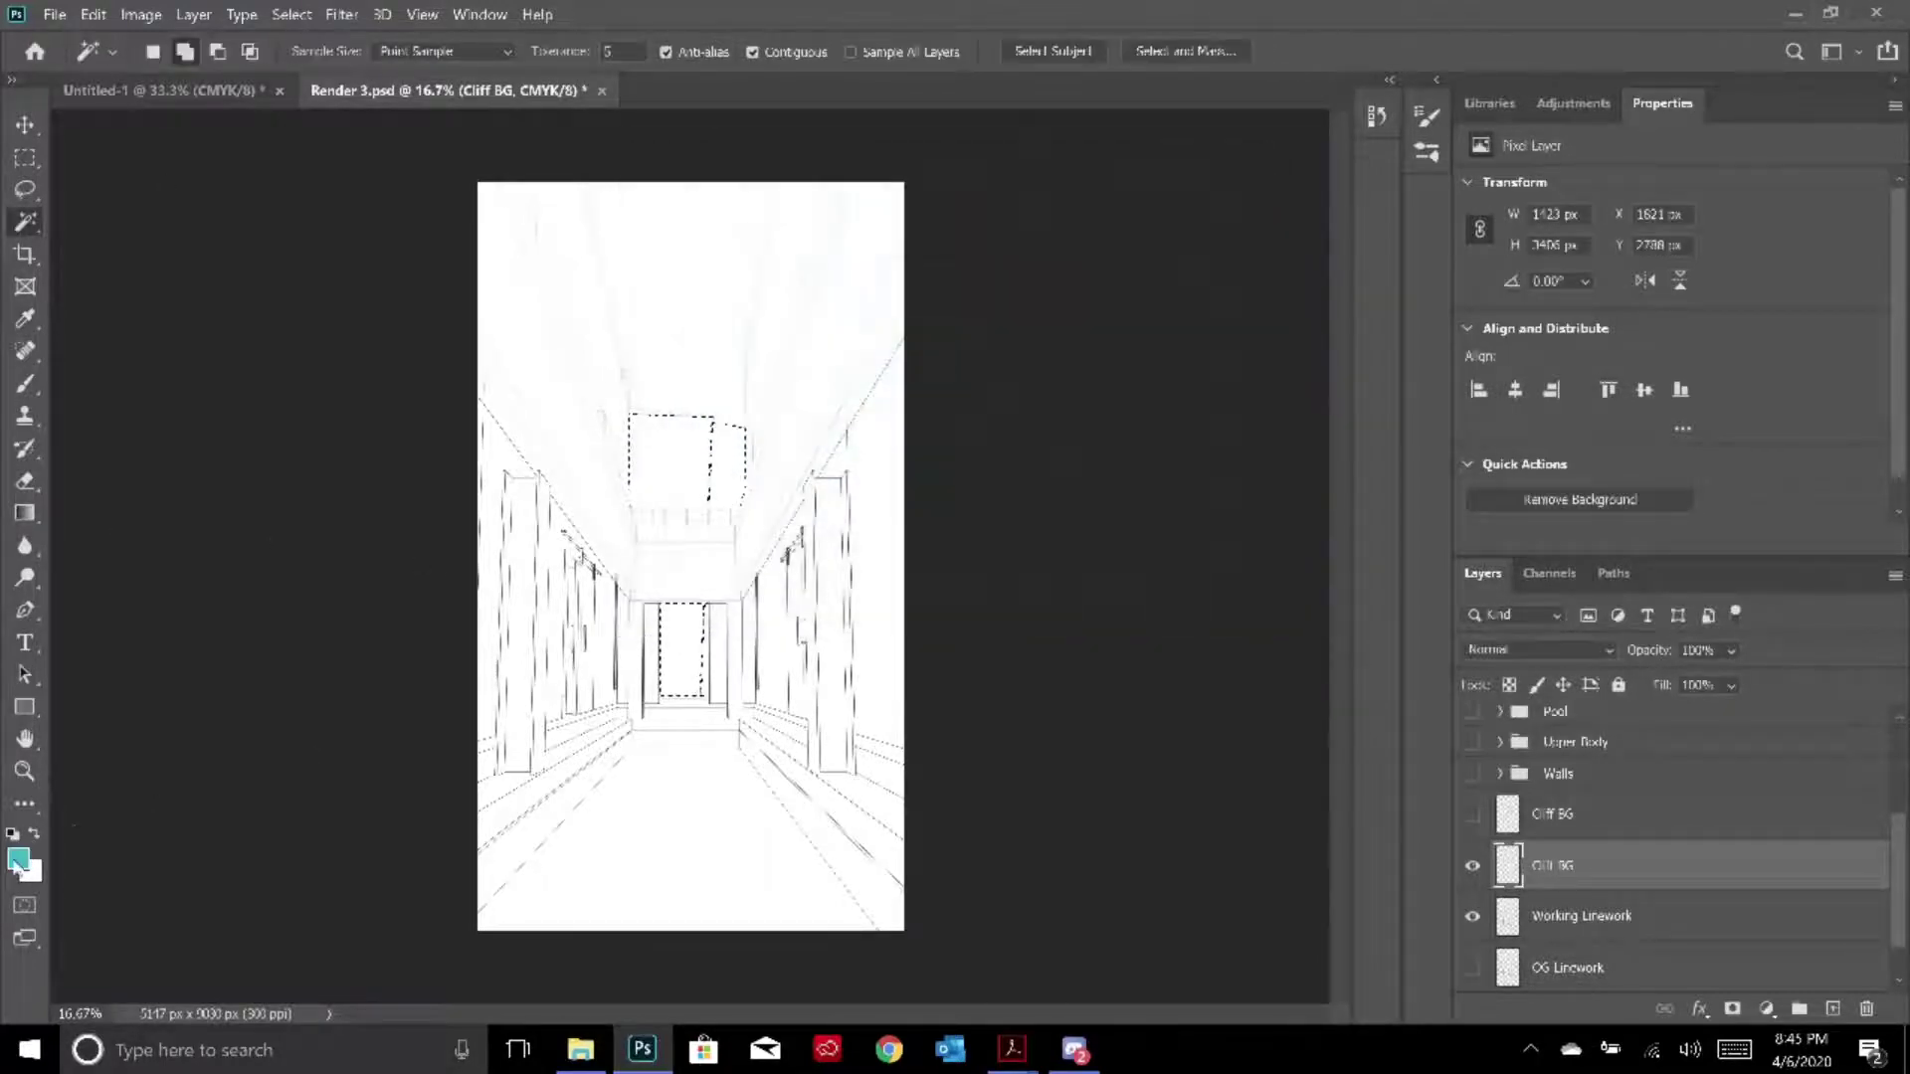
left_click(18, 862)
left_click_drag(965, 427, 960, 493)
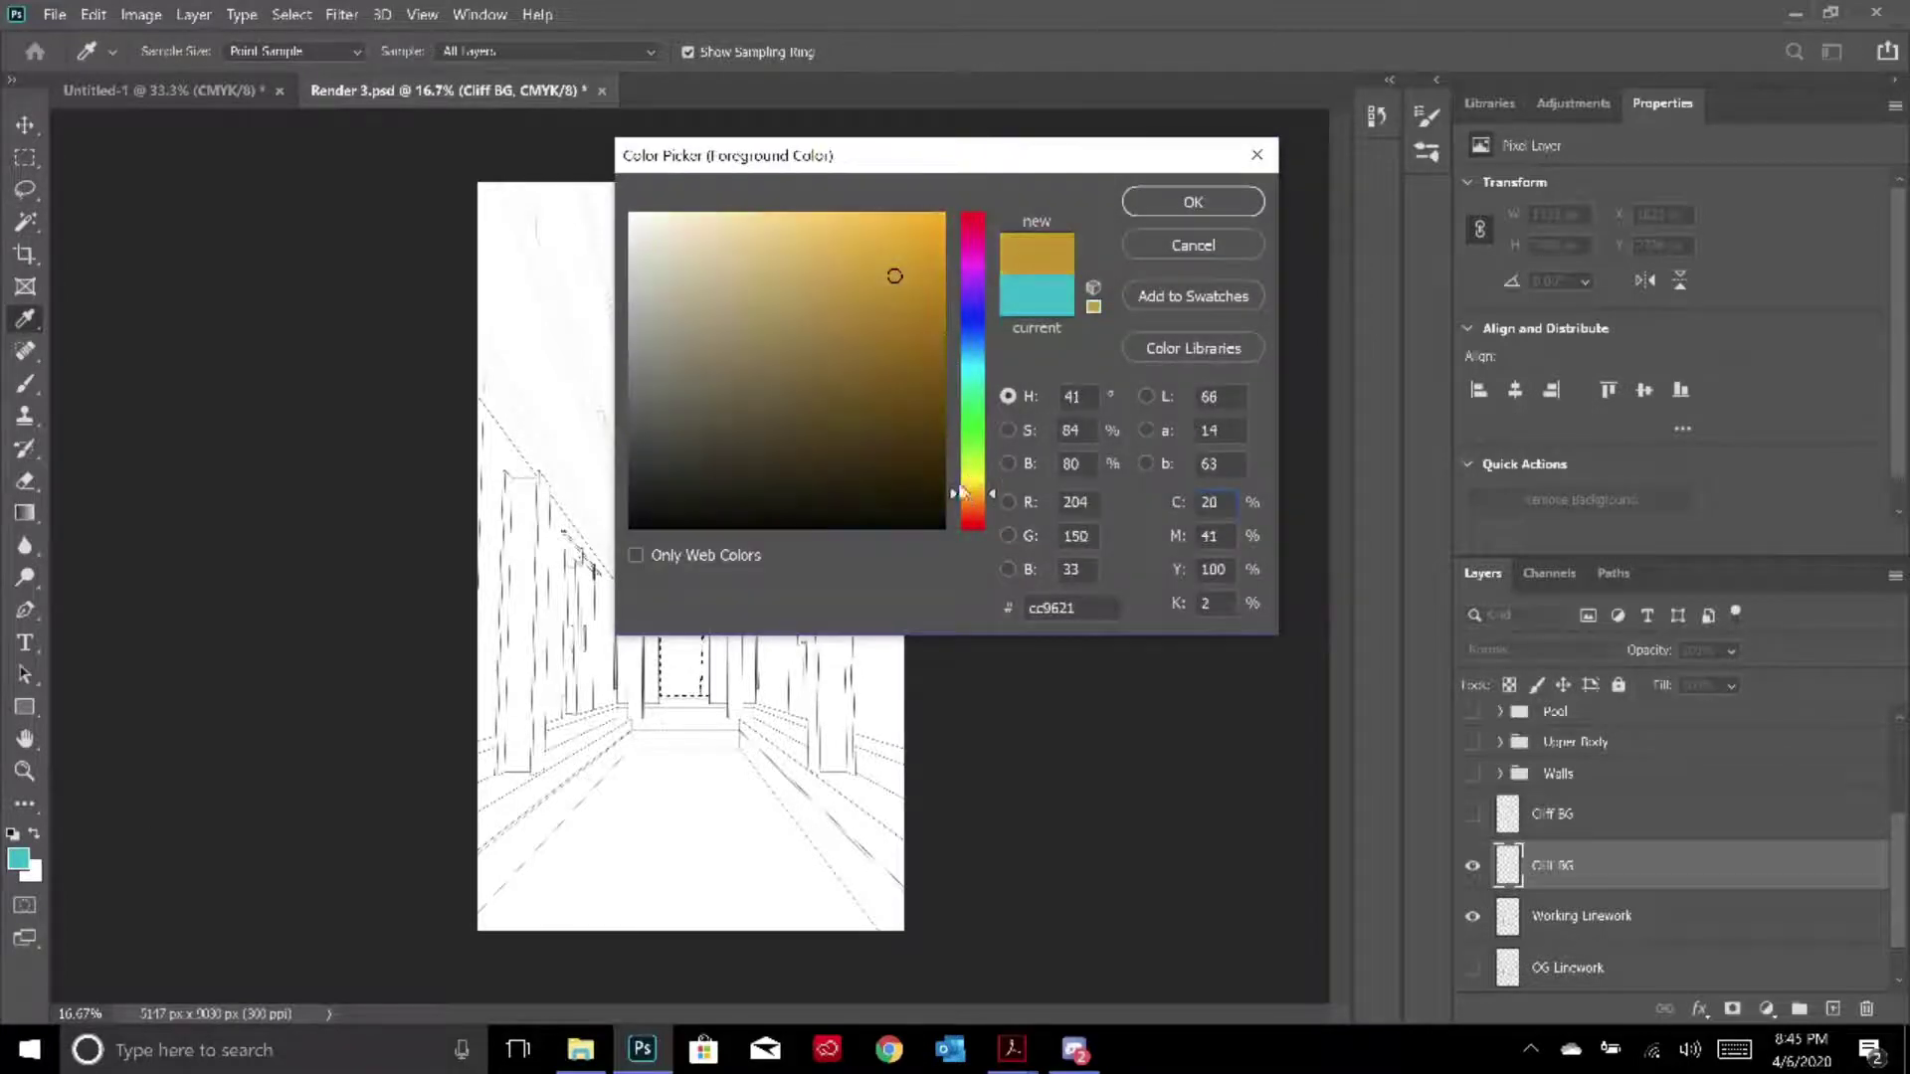
left_click(1181, 201)
key("w")
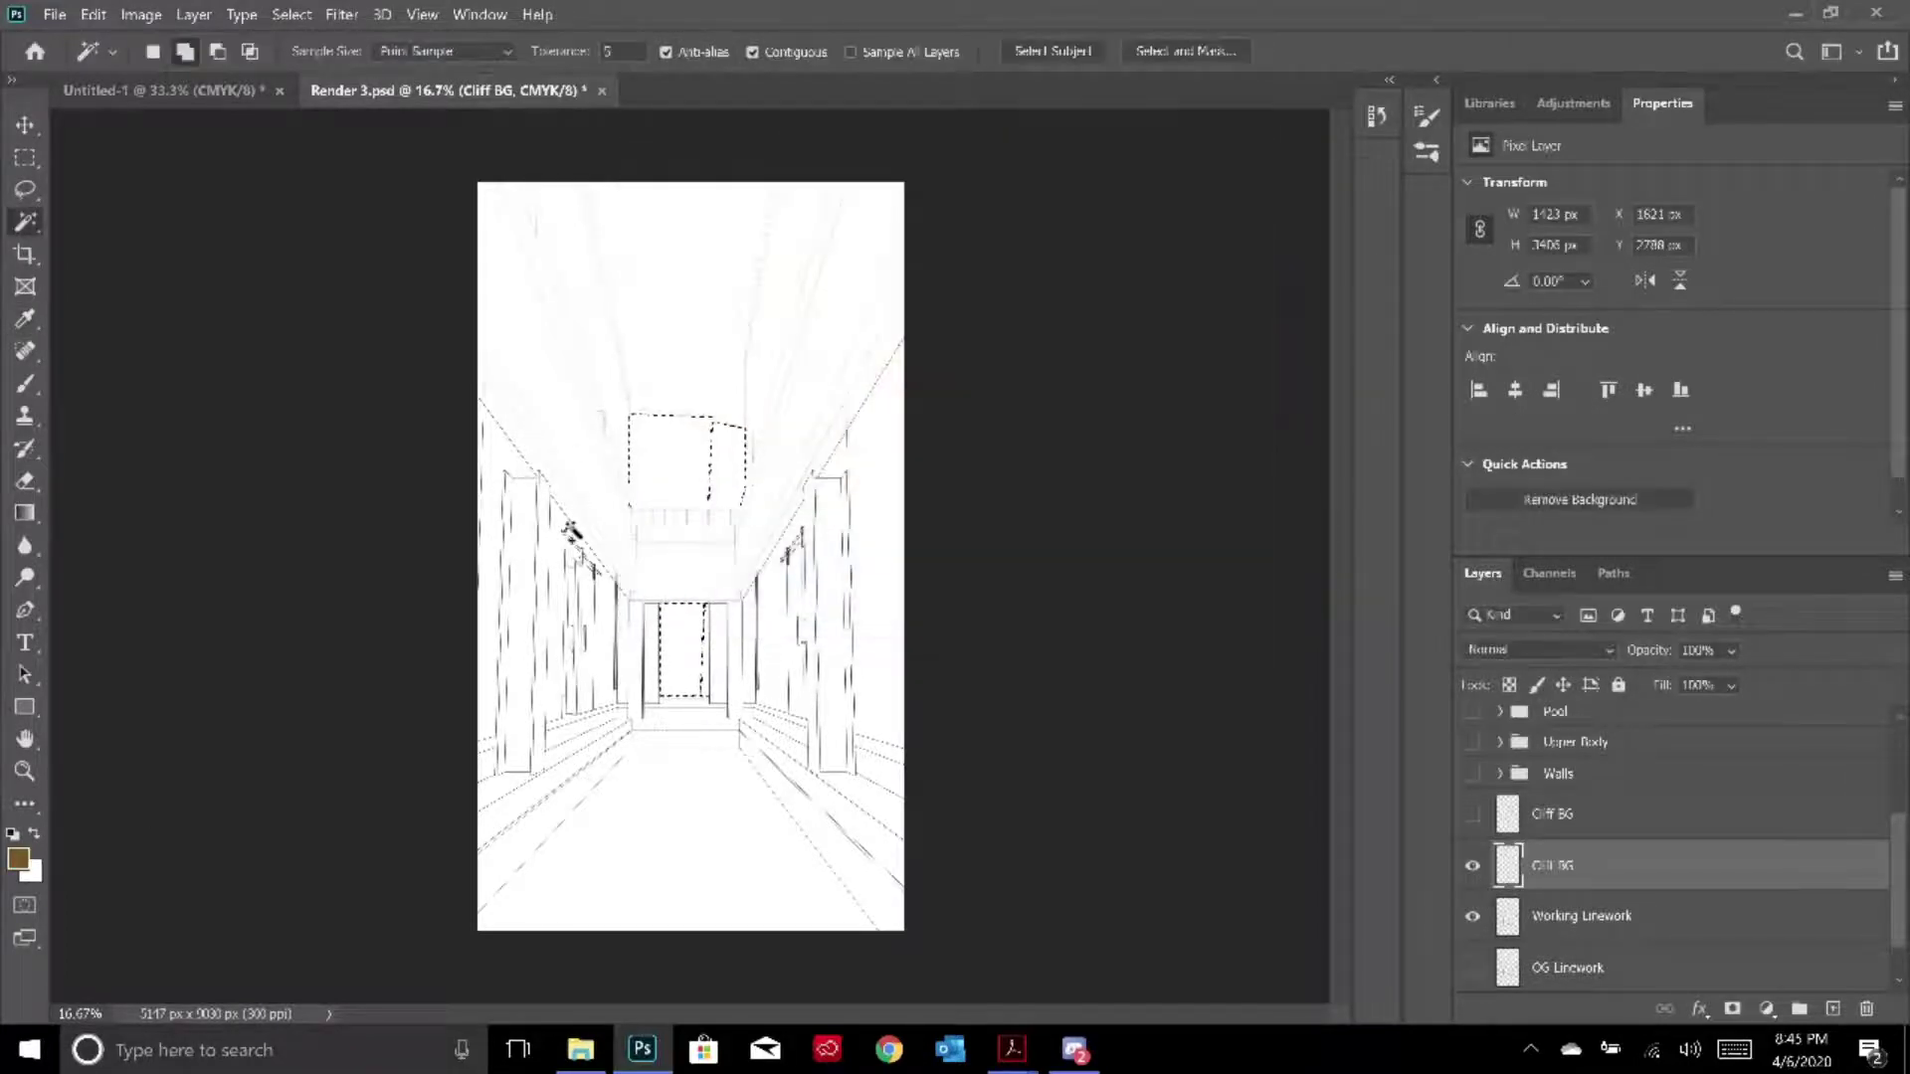
Fill the selected openings on the new Cliff BG layer with the foreground colour at 100% opacity, and deselect
key("shift+F5")
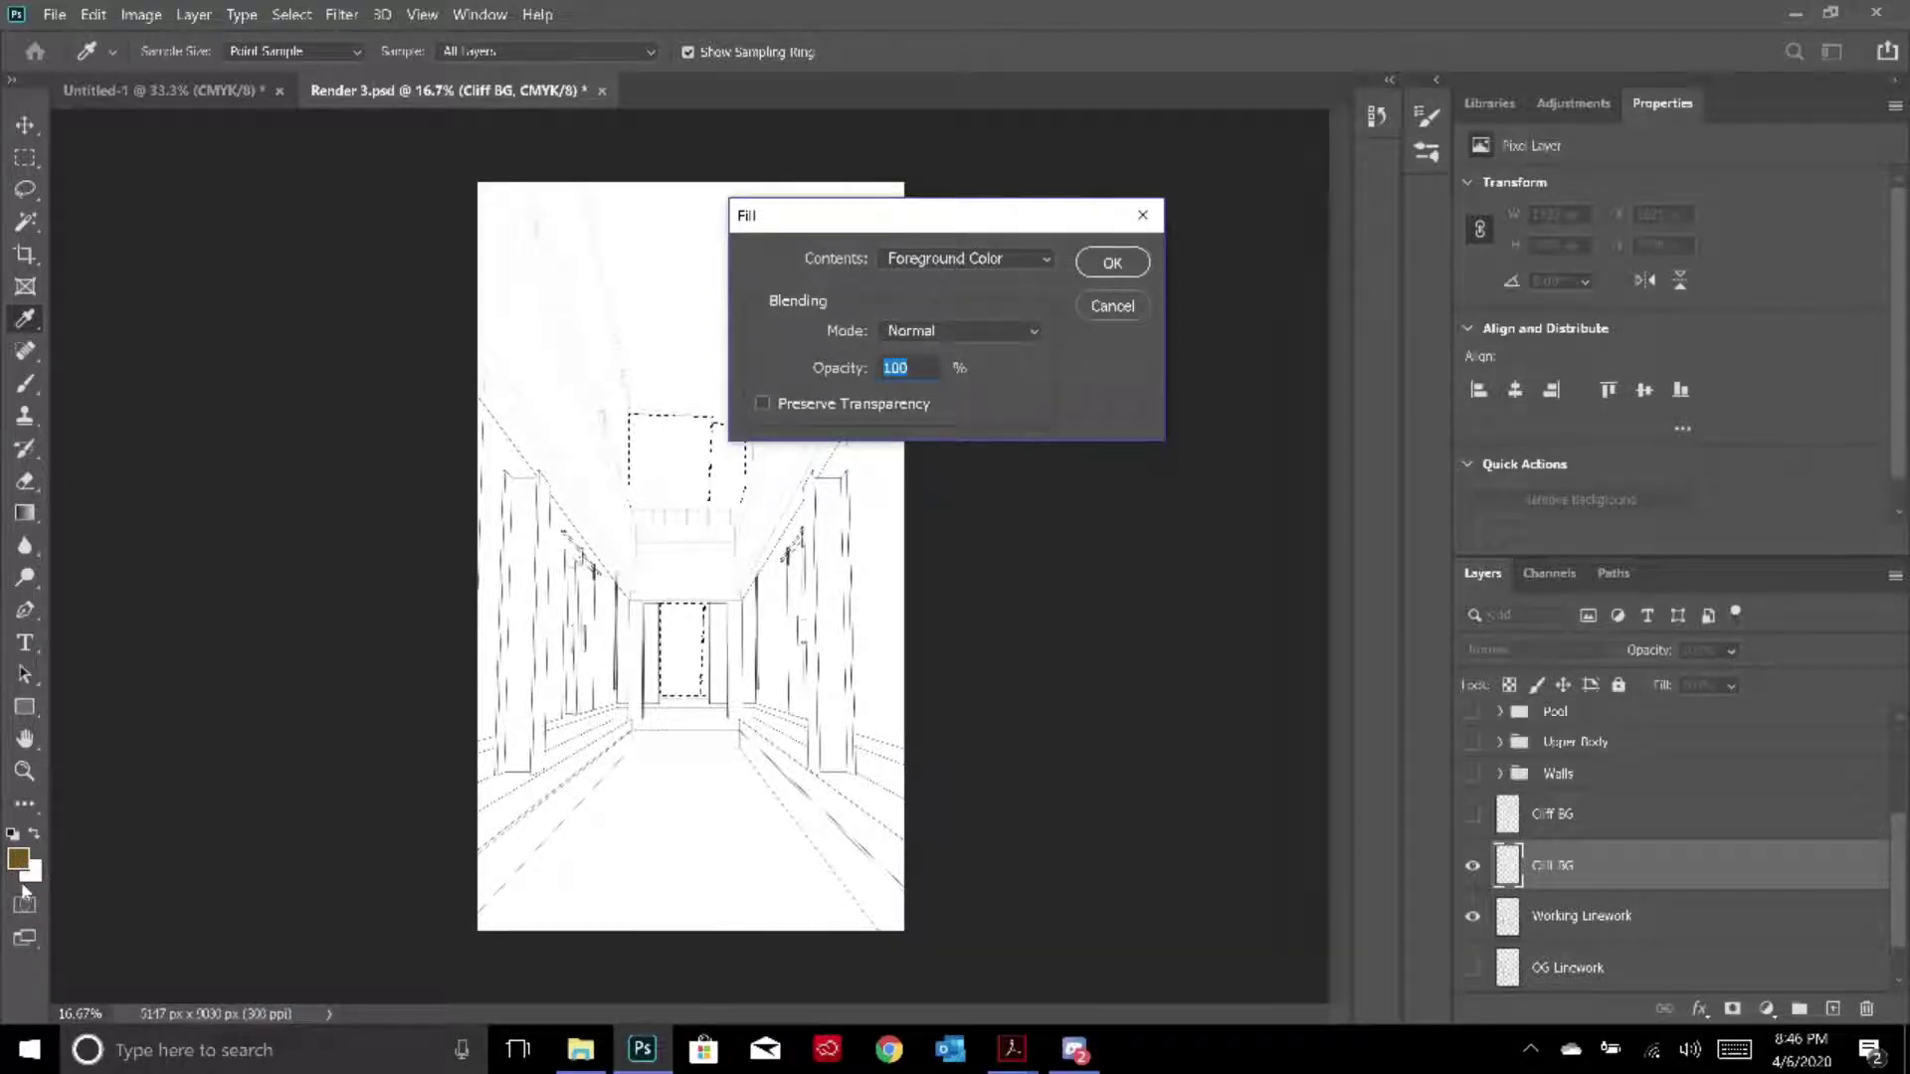
left_click(1106, 262)
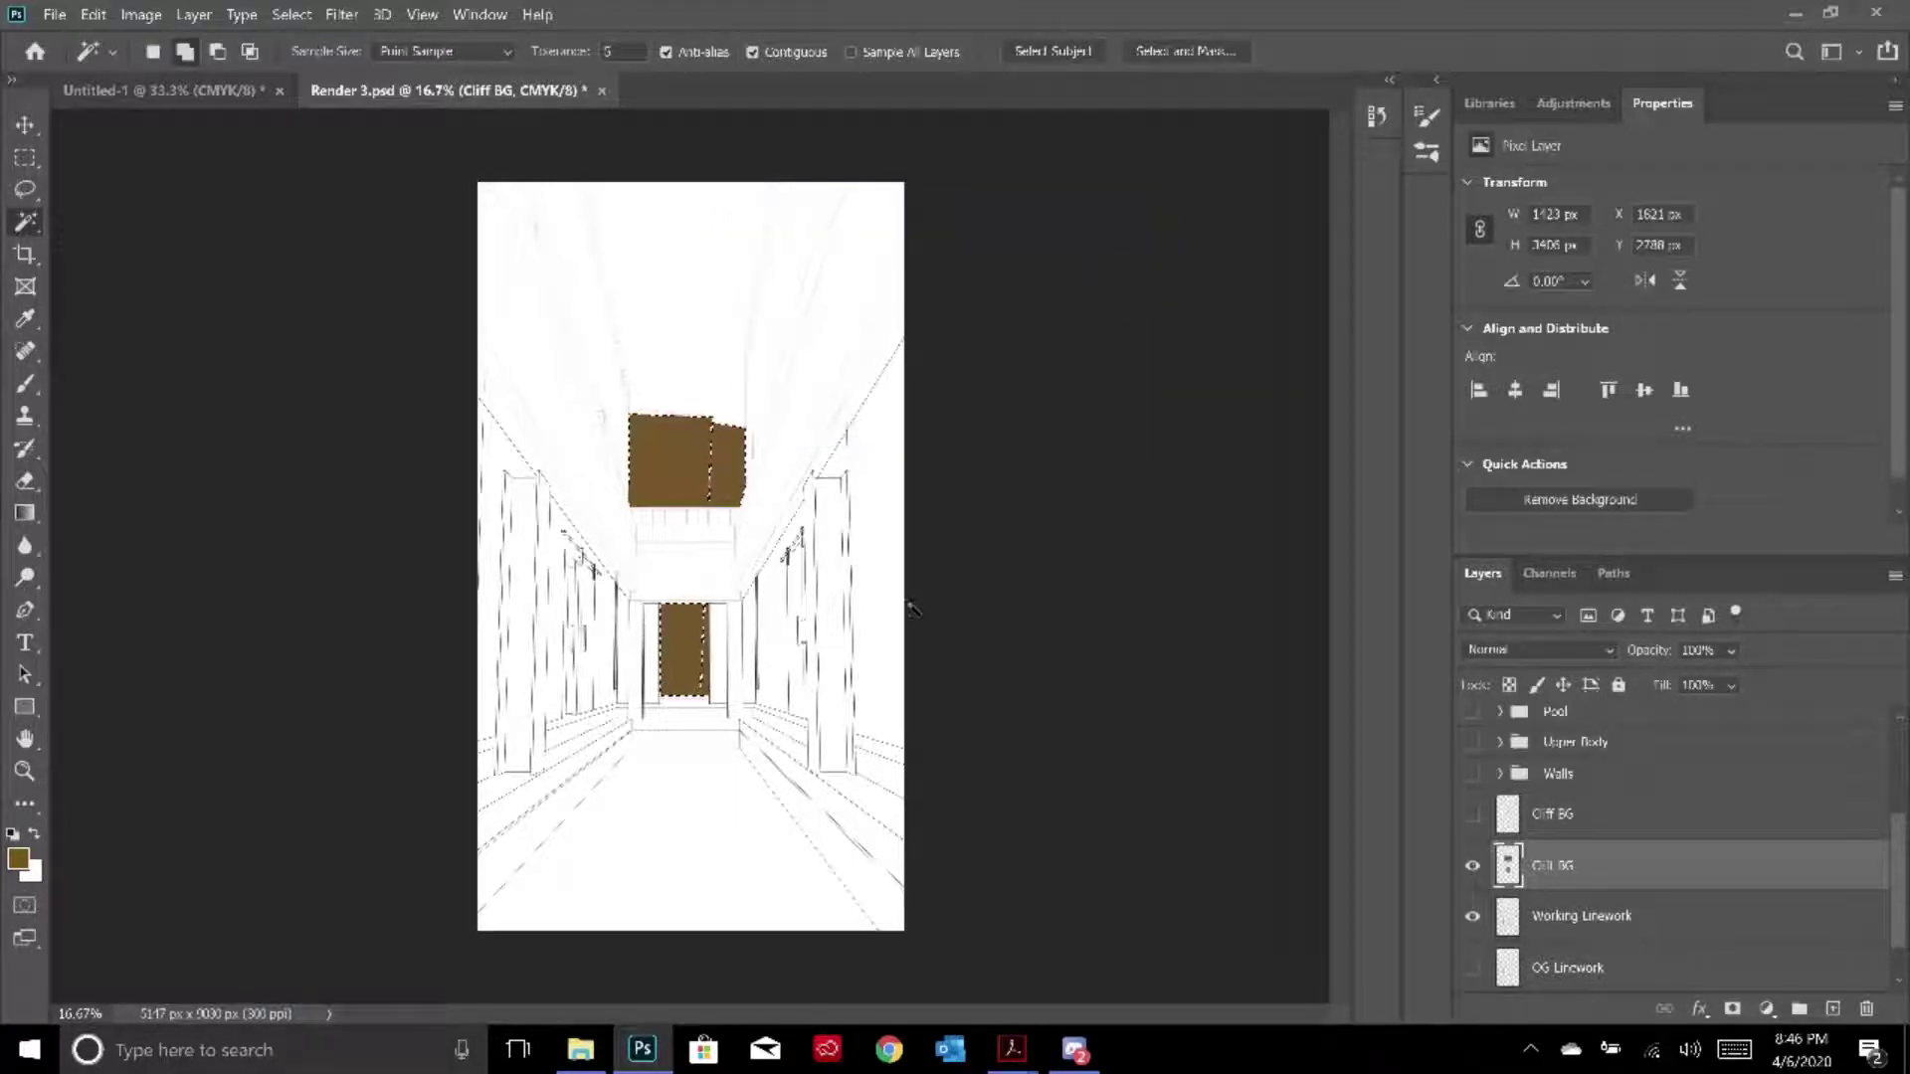
key("ctrl+d")
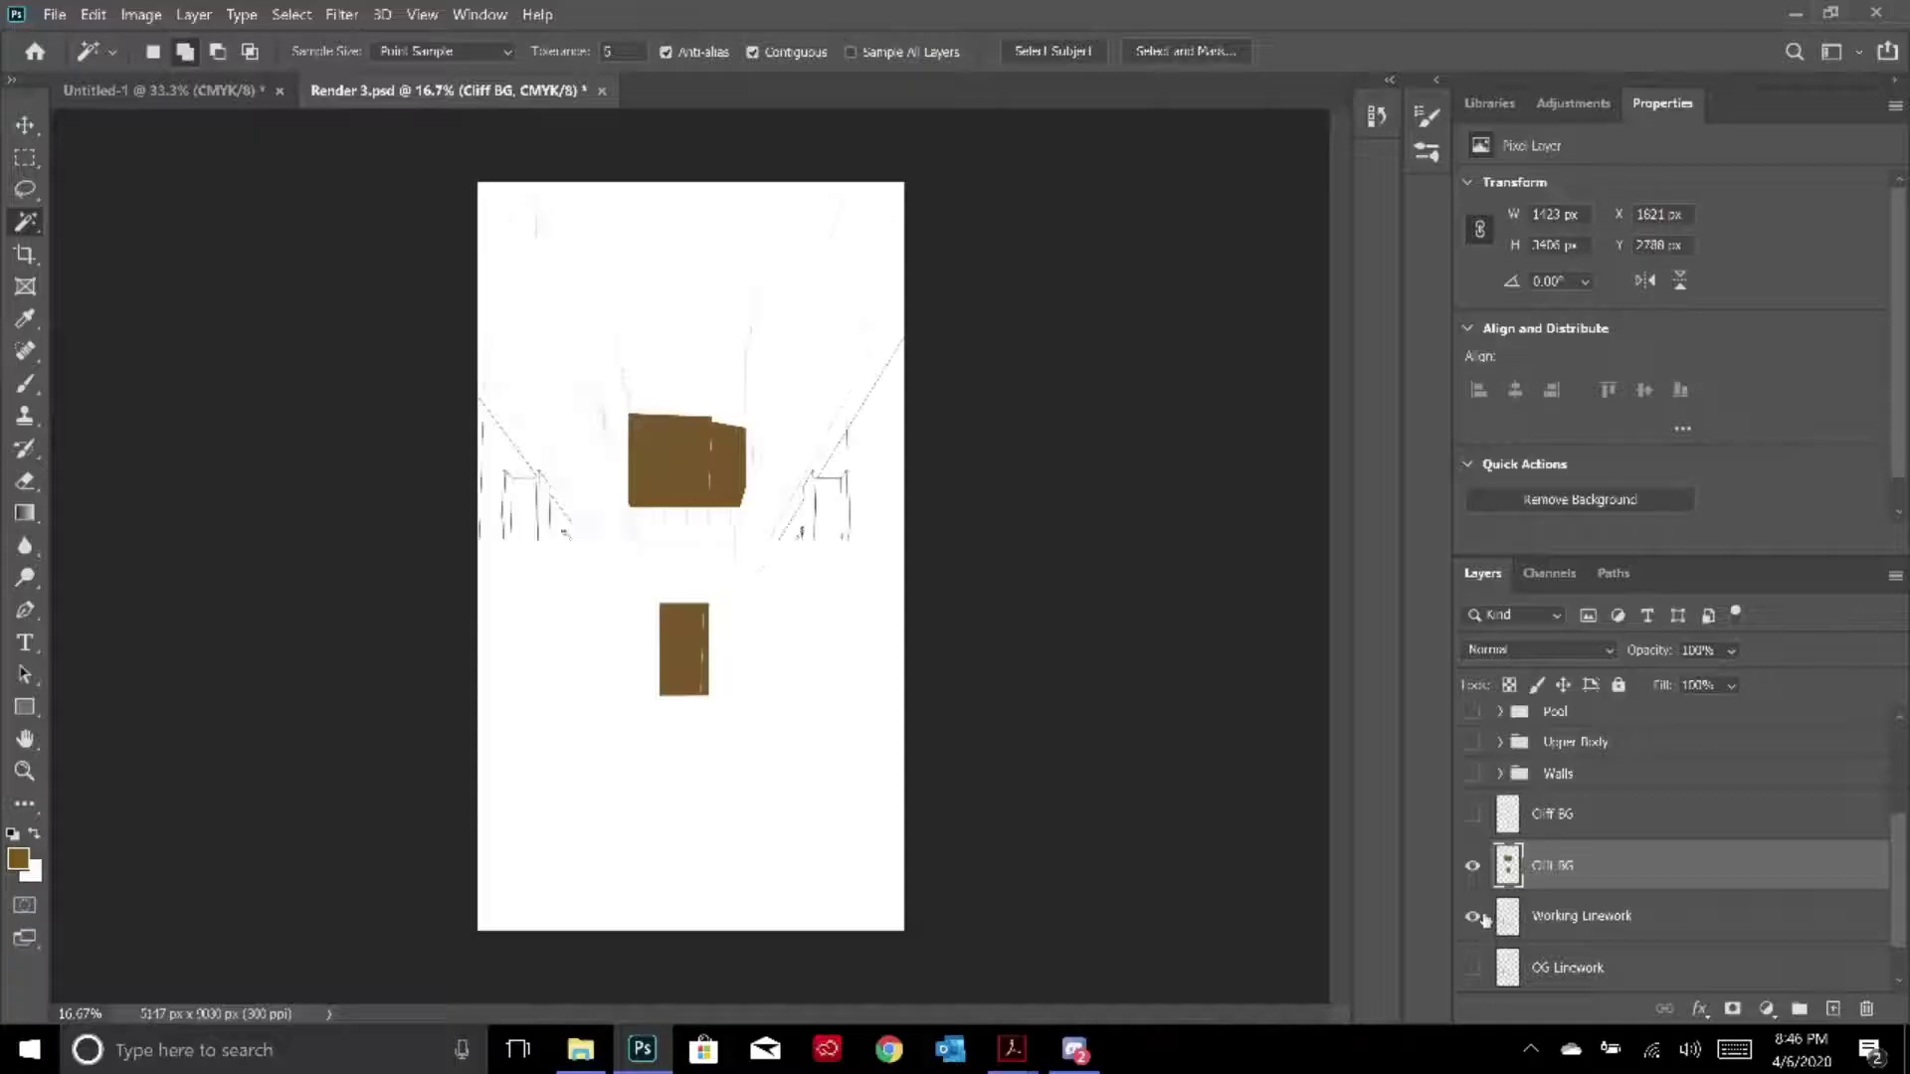
Hide the brown Cliff BG layer, show the original Cliff BG layer, and expand and show the Walls group
left_click(1473, 817)
left_click(1475, 819)
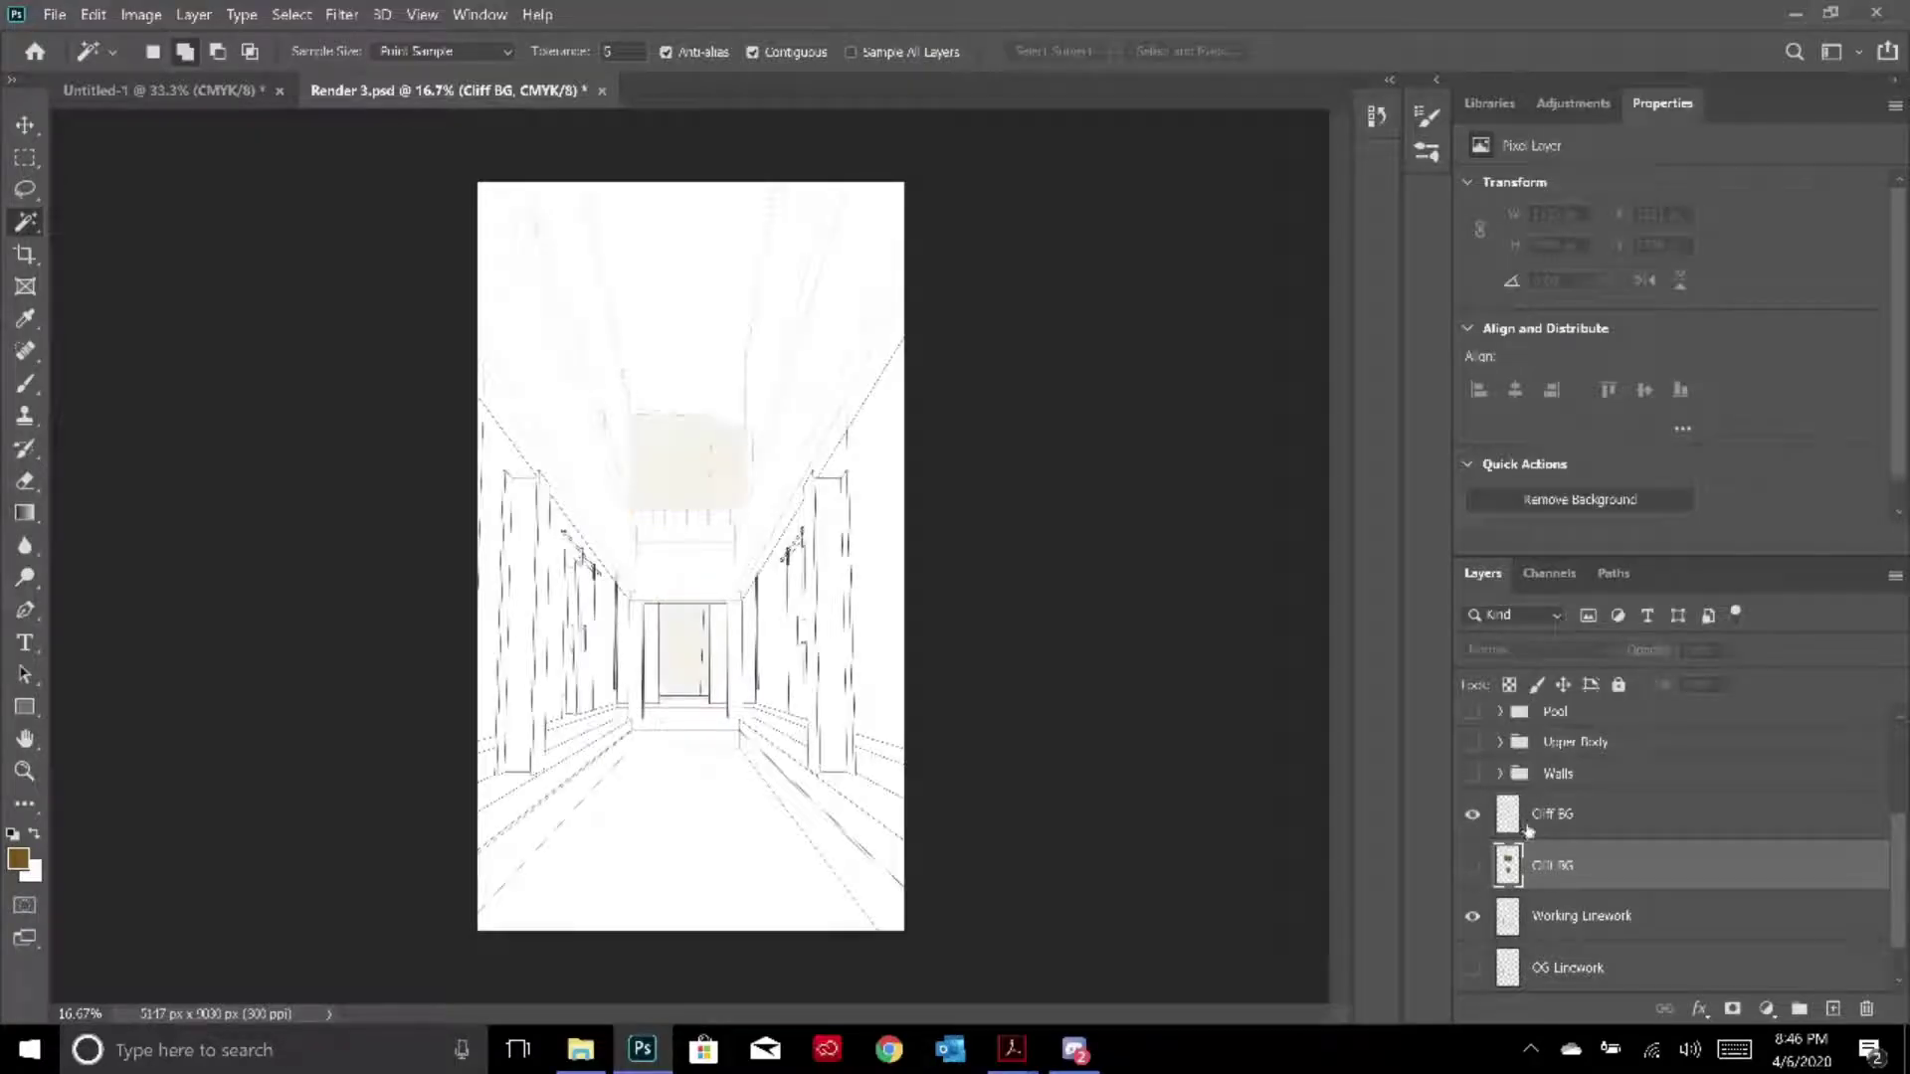
left_click(1500, 774)
left_click(1478, 775)
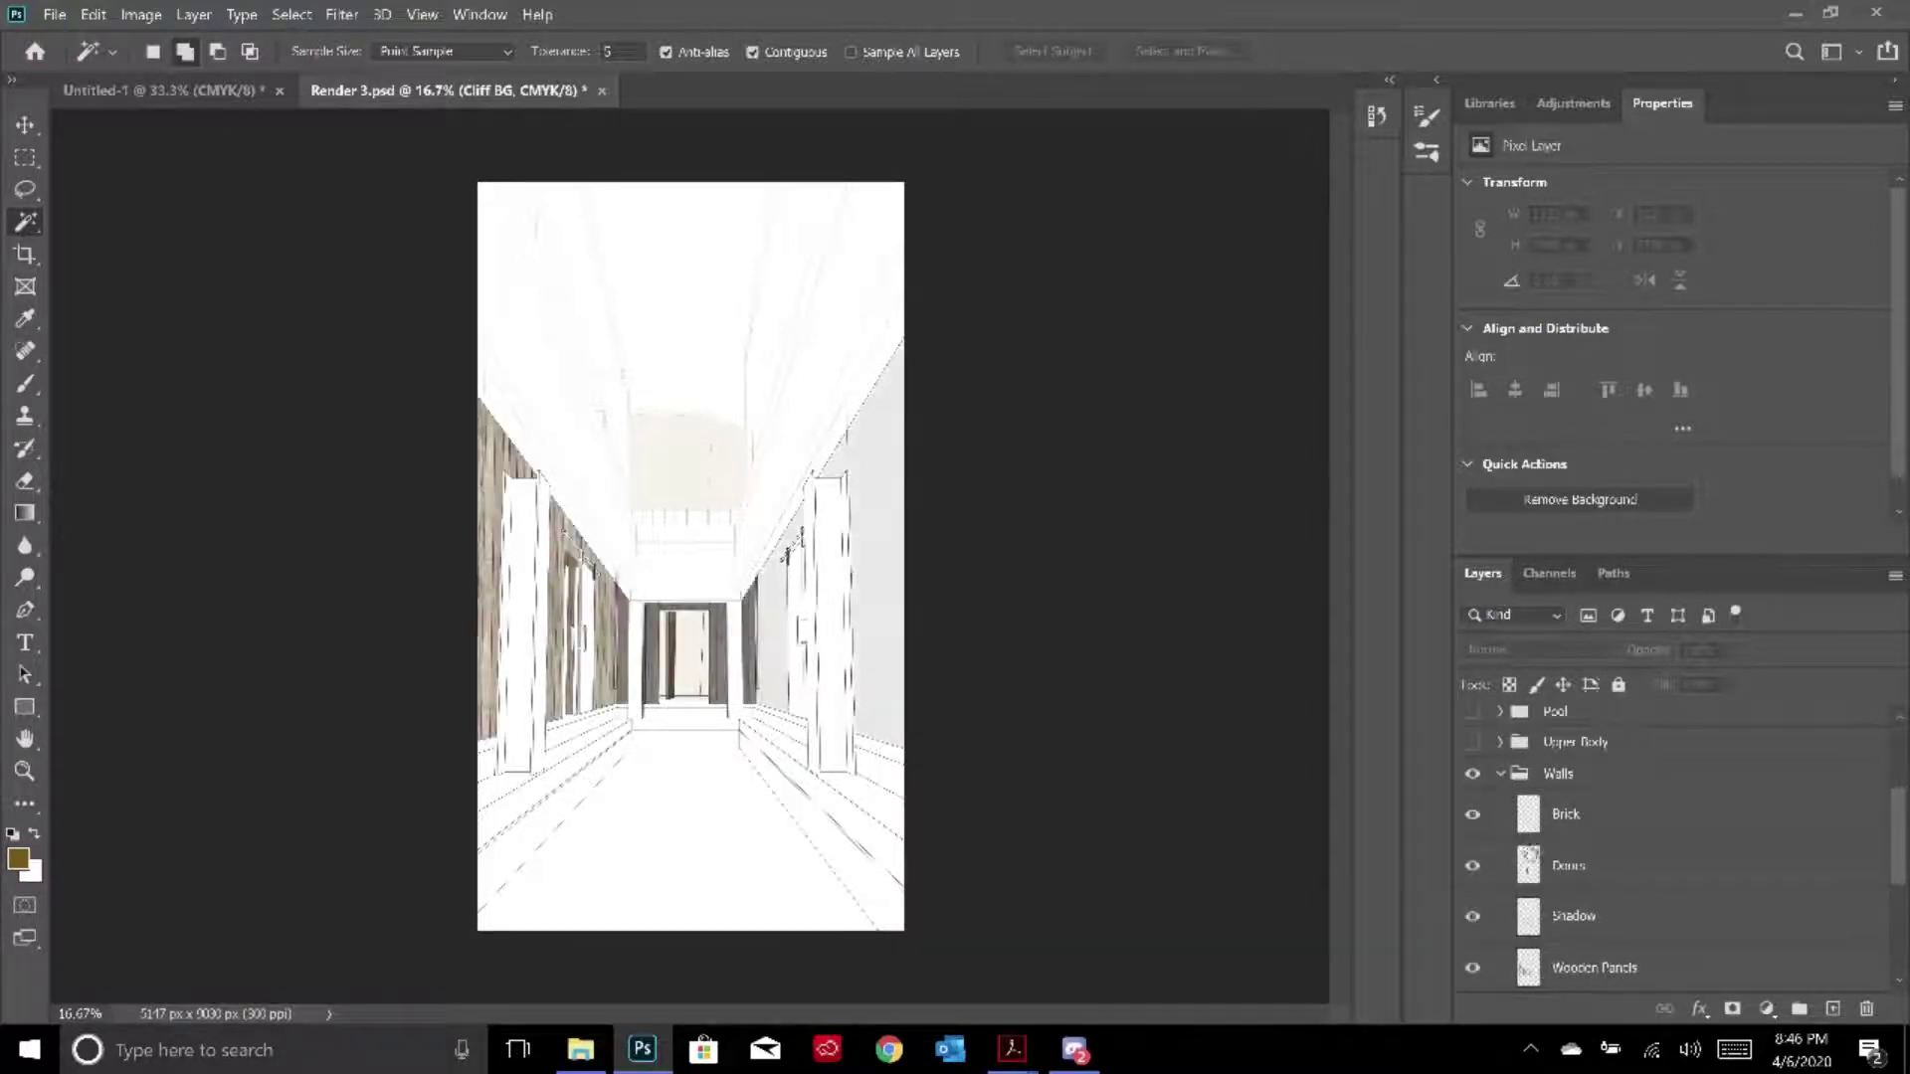
Check the Doors layer in the Walls group, toggle the Brick layer's visibility and select Brick
scroll(1552, 796, "down", 3)
scroll(1560, 796, "up", 2)
left_click(1560, 798)
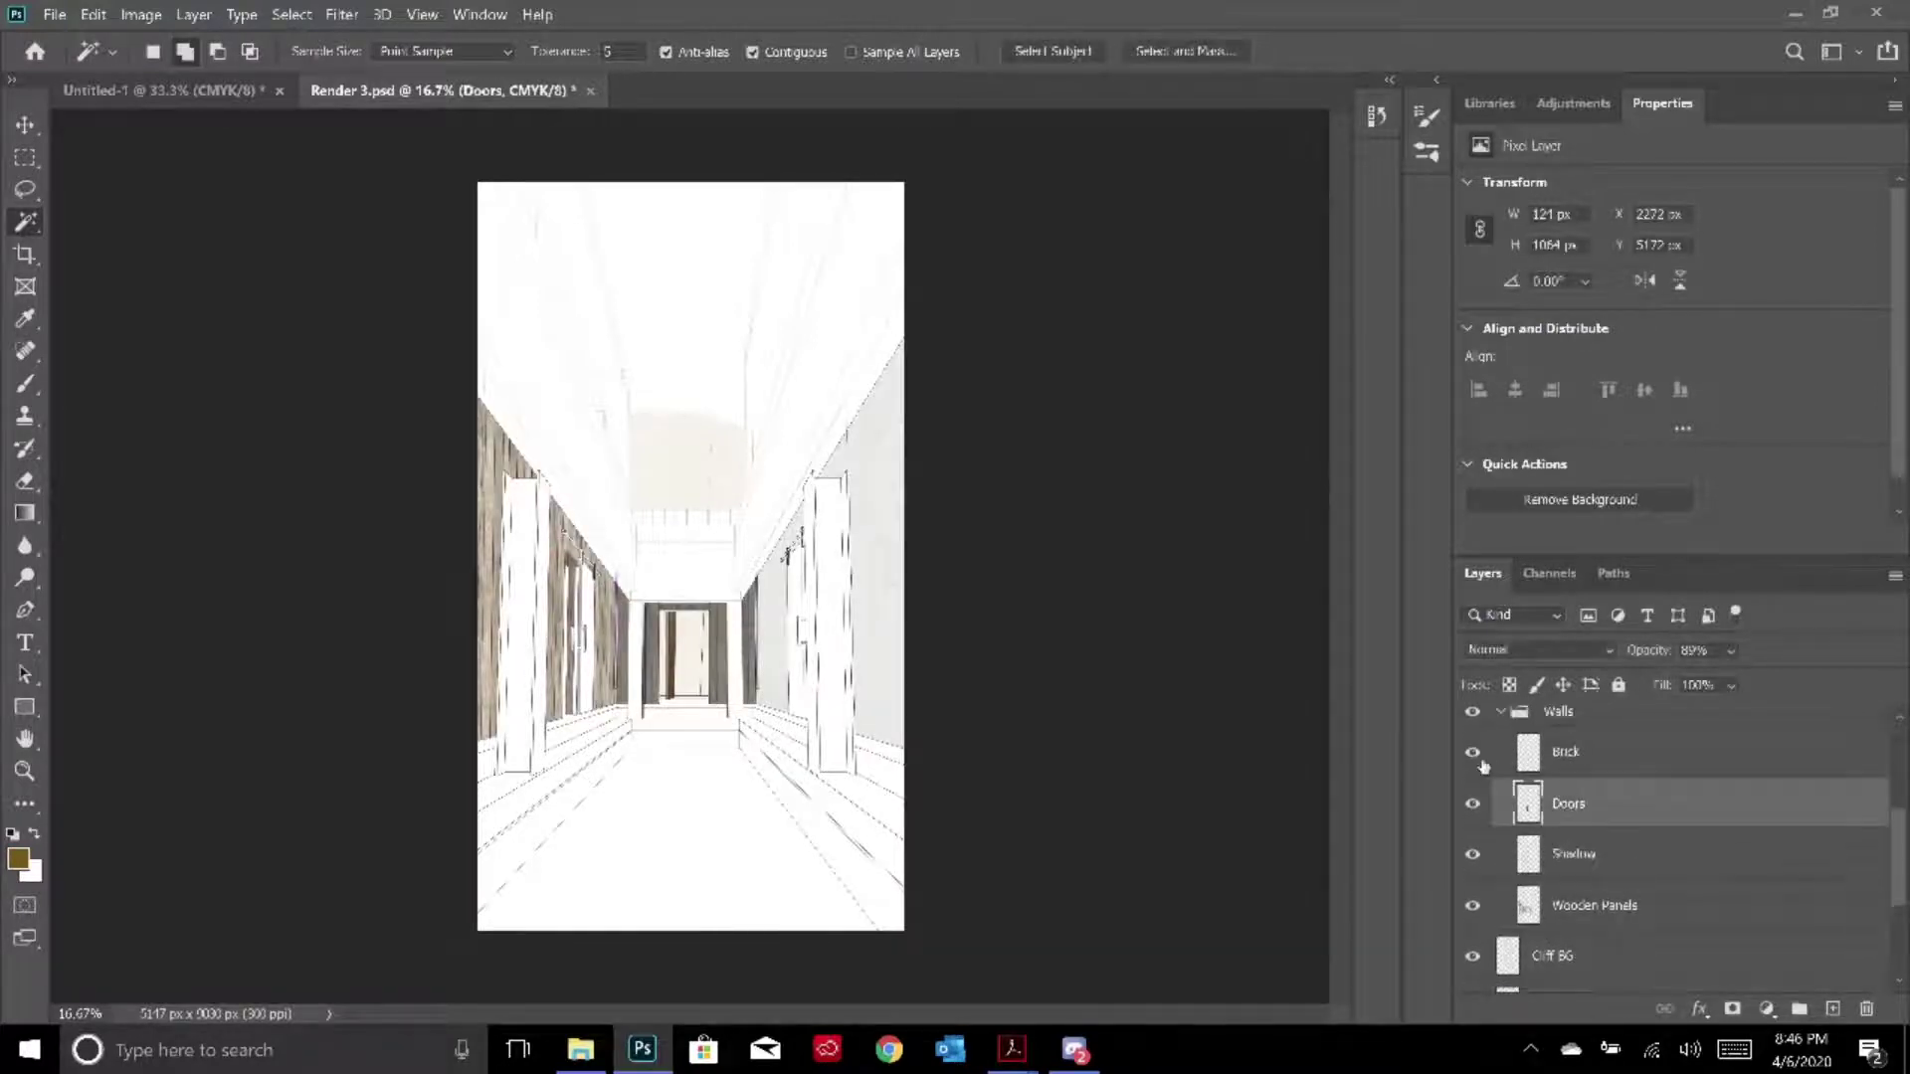
left_click(1473, 752)
left_click(1473, 753)
left_click(1586, 755)
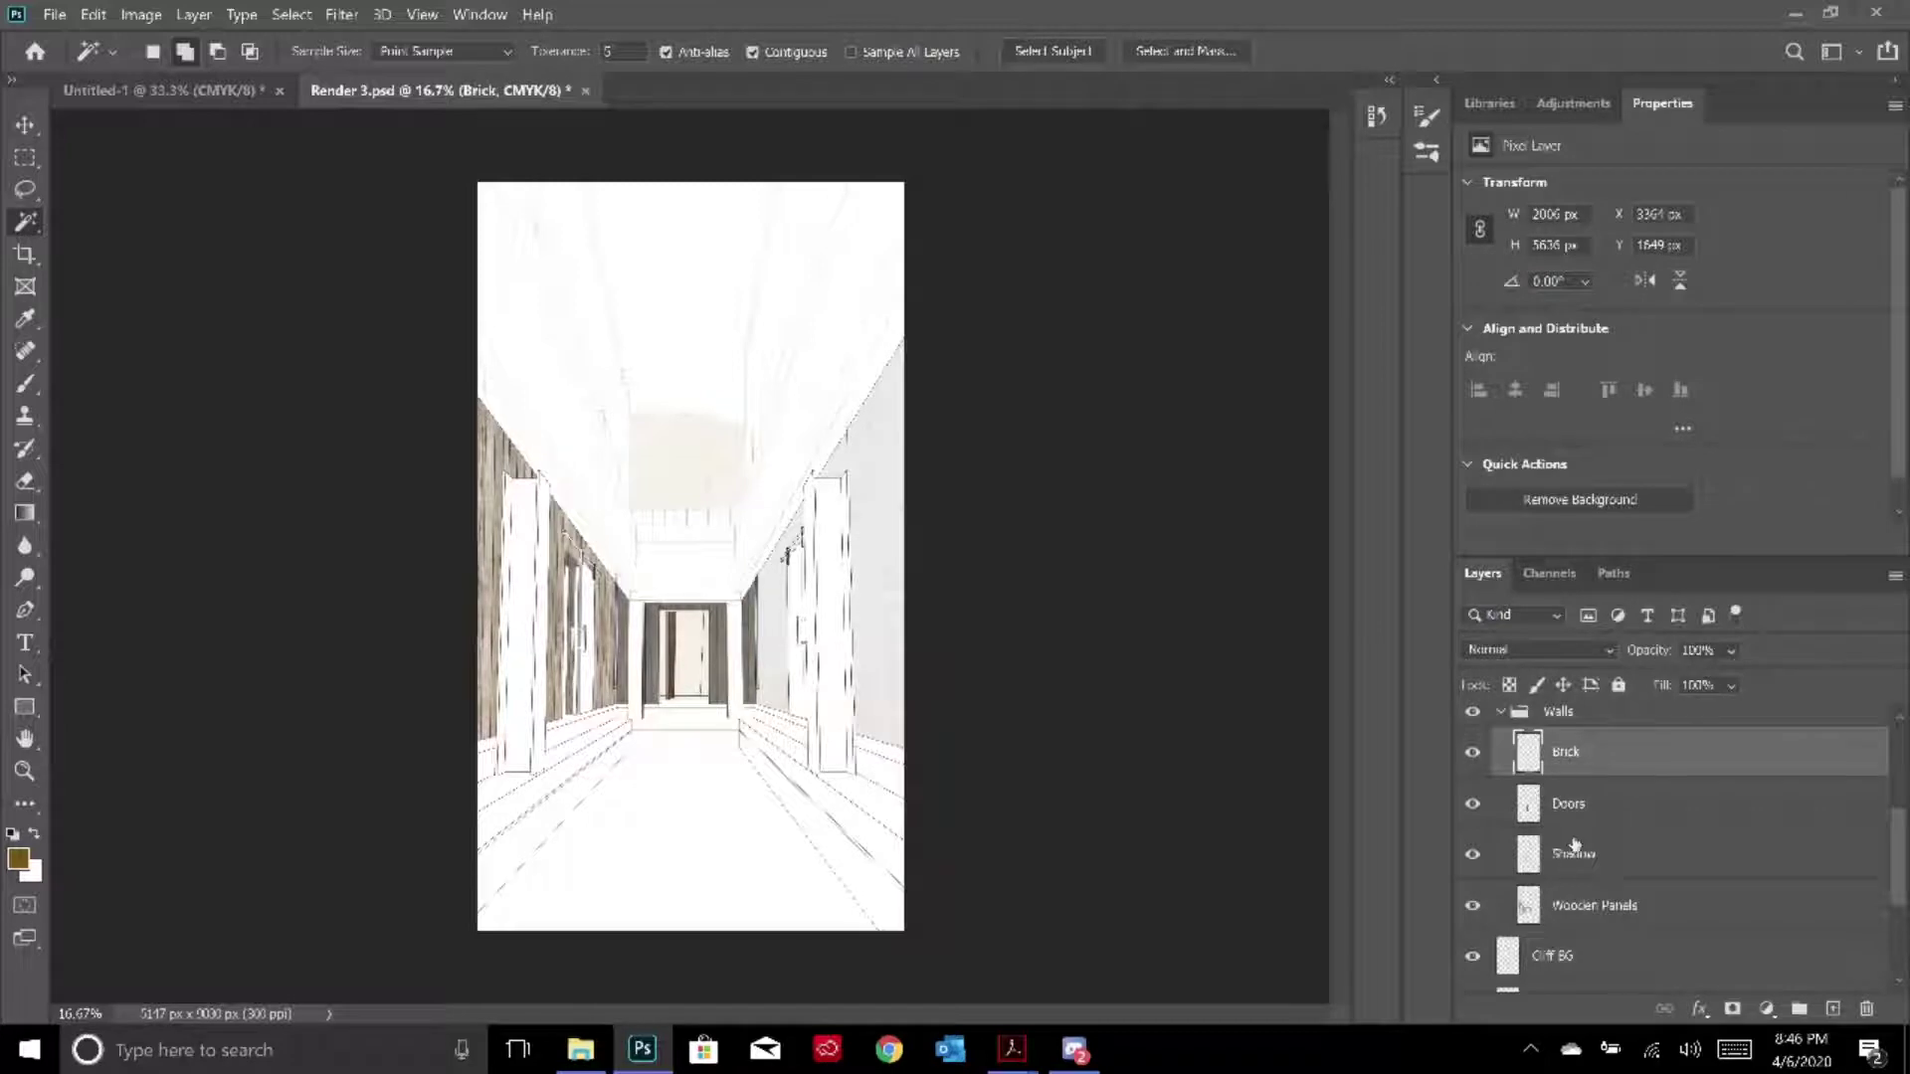
Toggle the original Cliff BG layer and hide Working Linework to preview the coloured fills on their own
scroll(1492, 935, "down", 2)
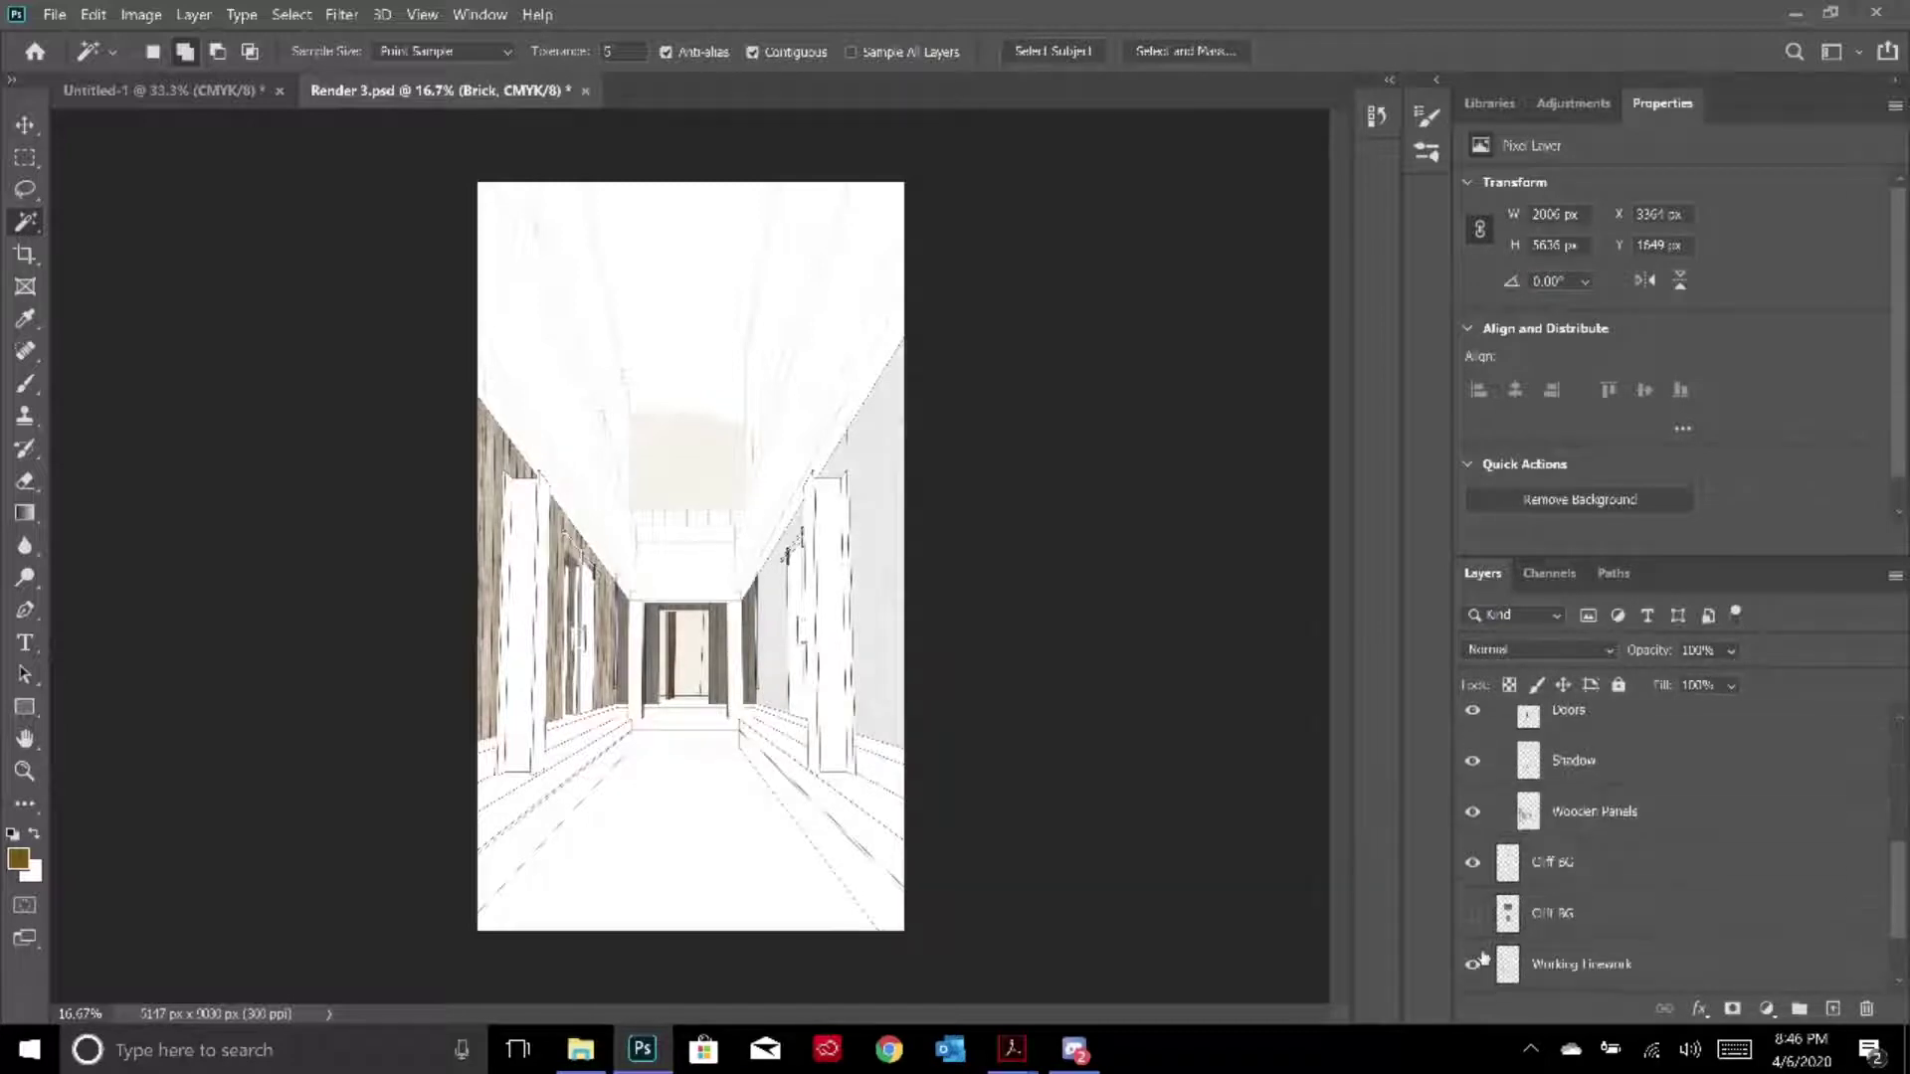
left_click(1474, 864)
left_click(1473, 863)
left_click(1473, 964)
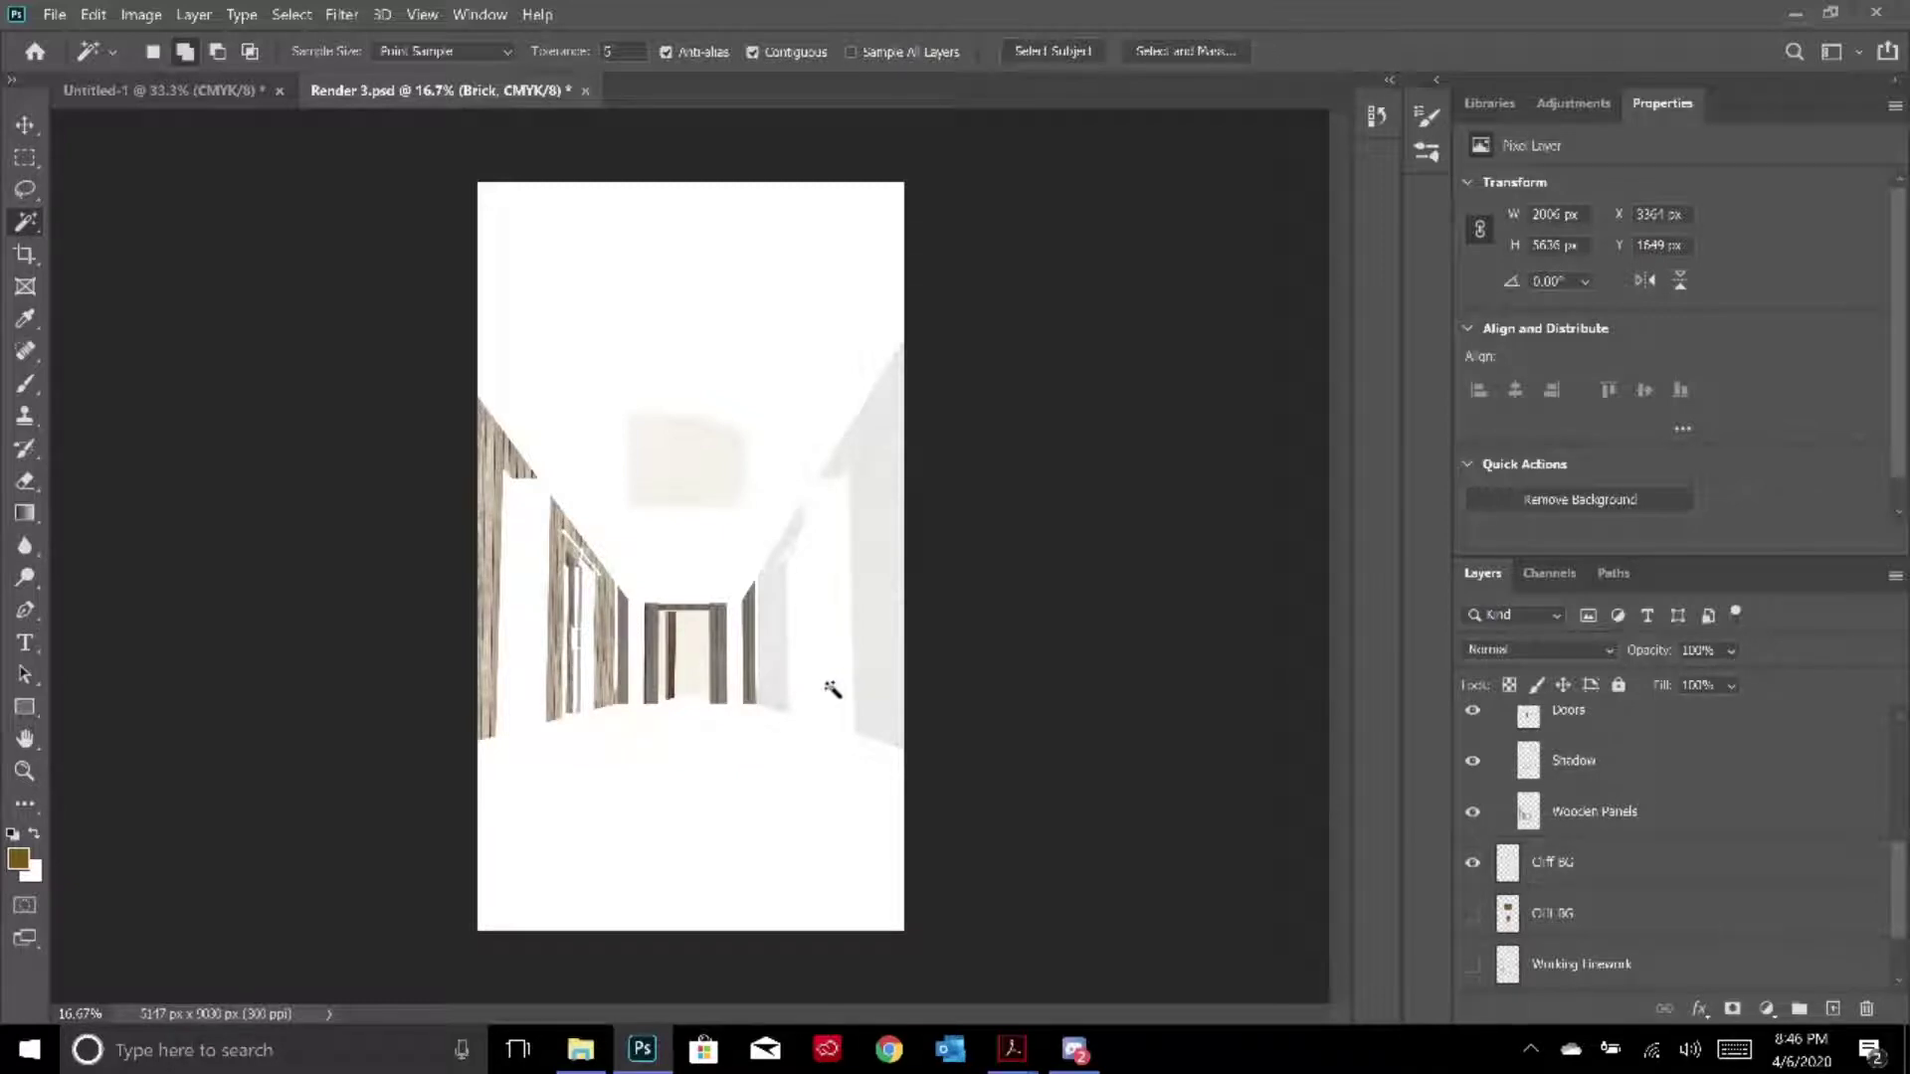
scroll(1622, 823, "up", 2)
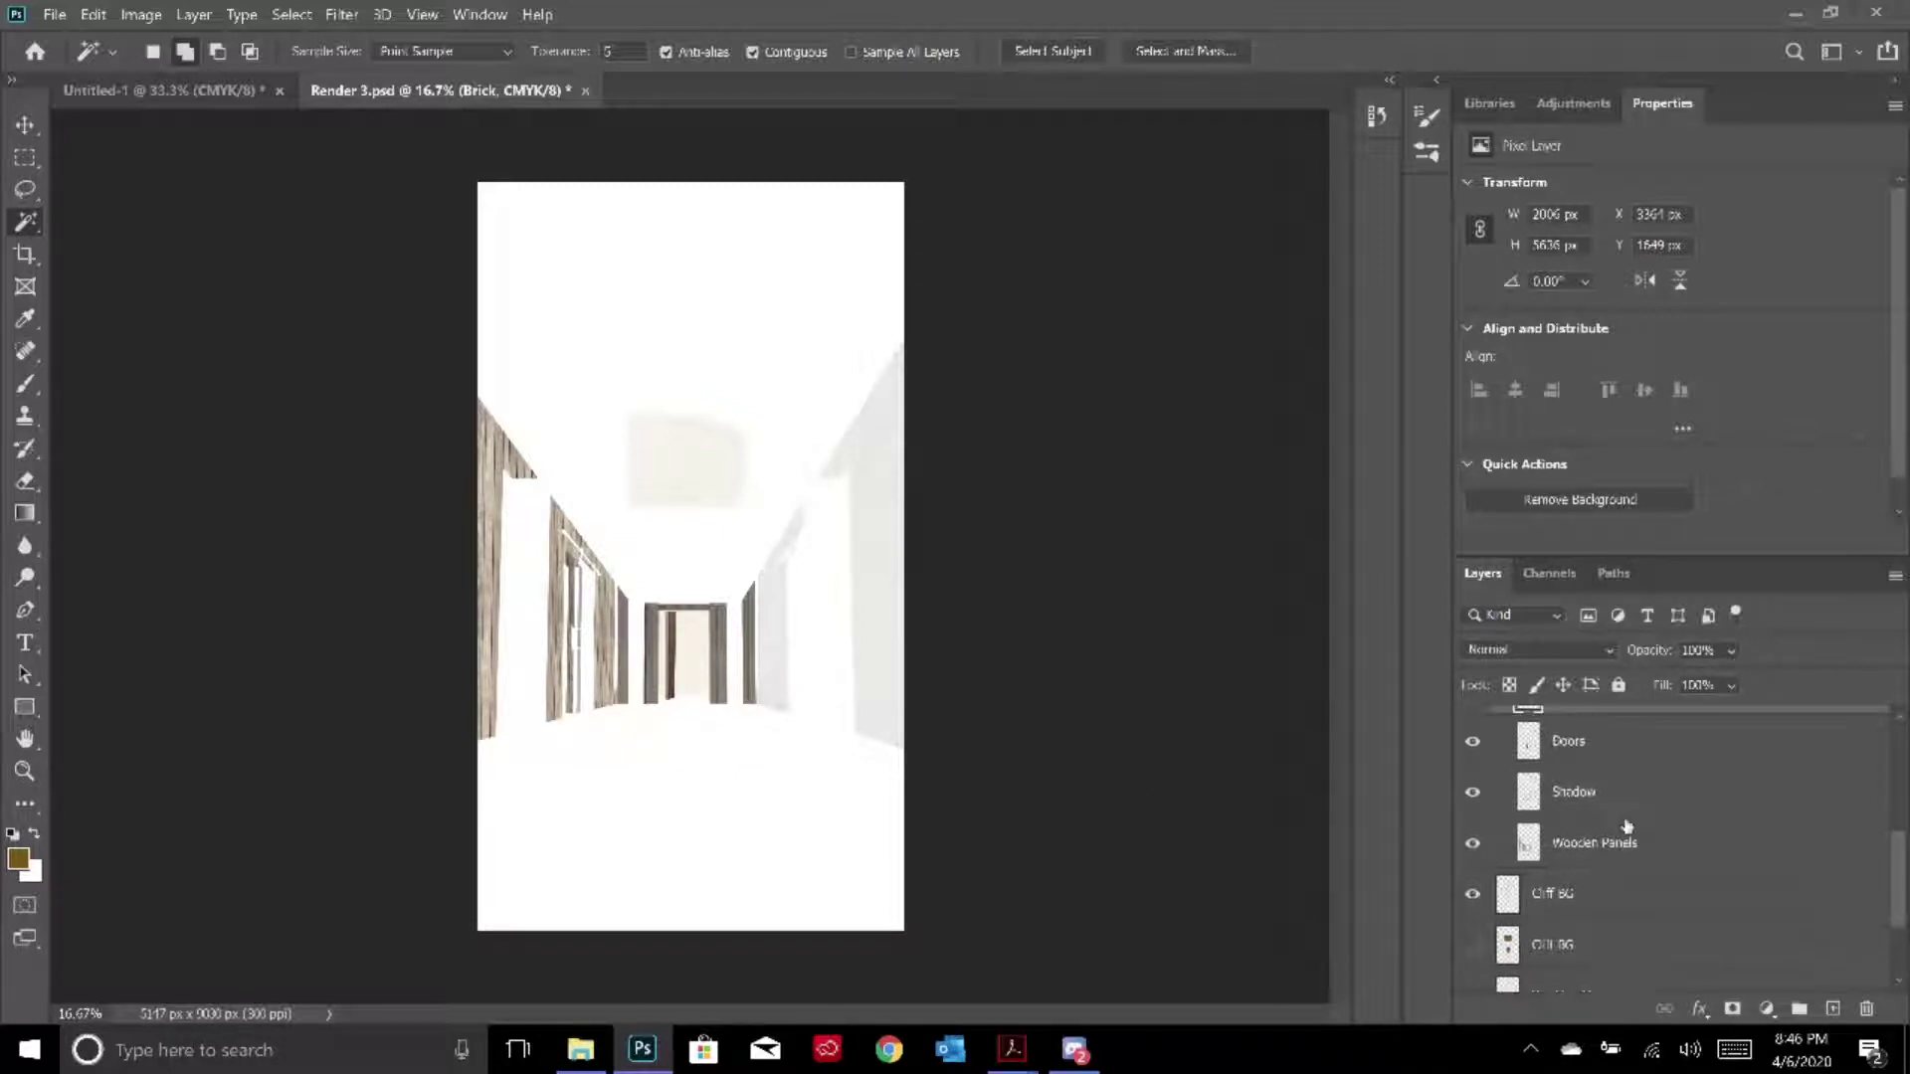
Switch to File Explorer and browse the Saved Pictures folder for a concrete texture image
left_click(602, 1051)
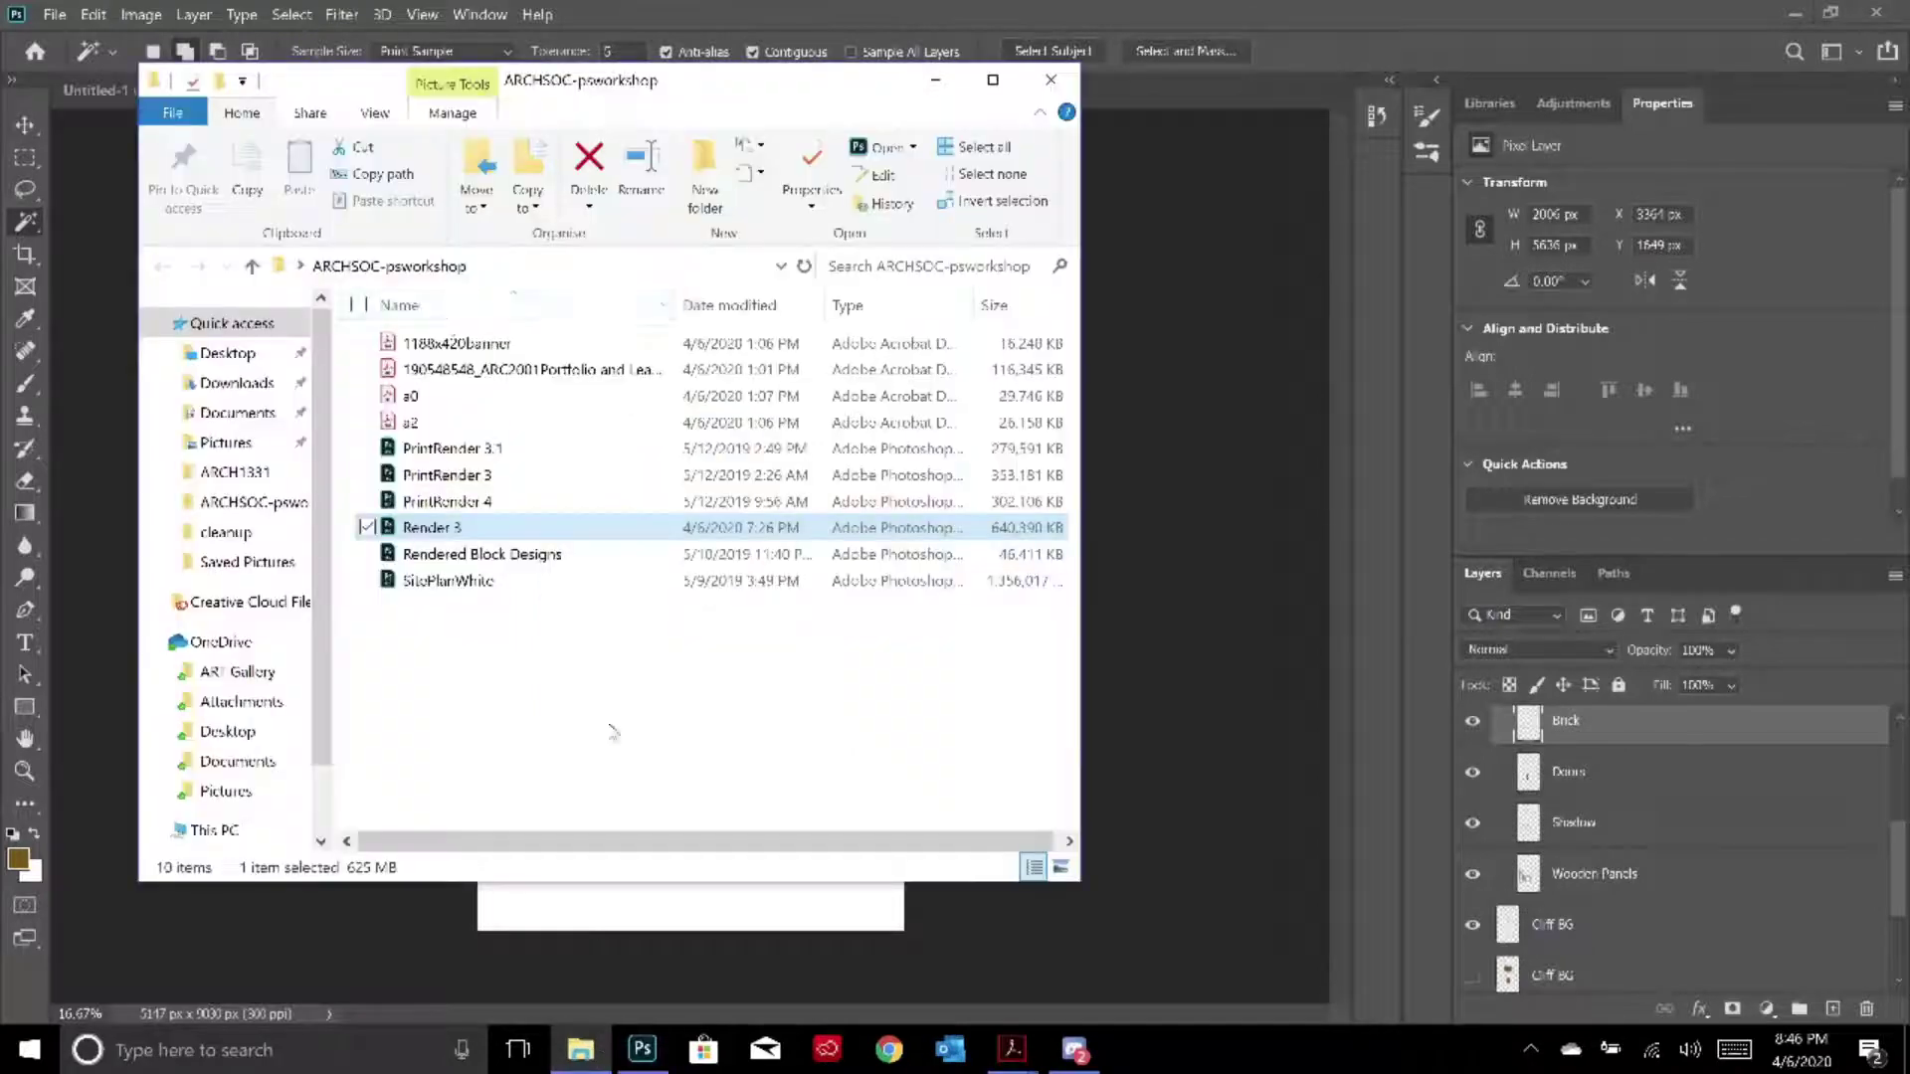
left_click(243, 412)
left_click(229, 441)
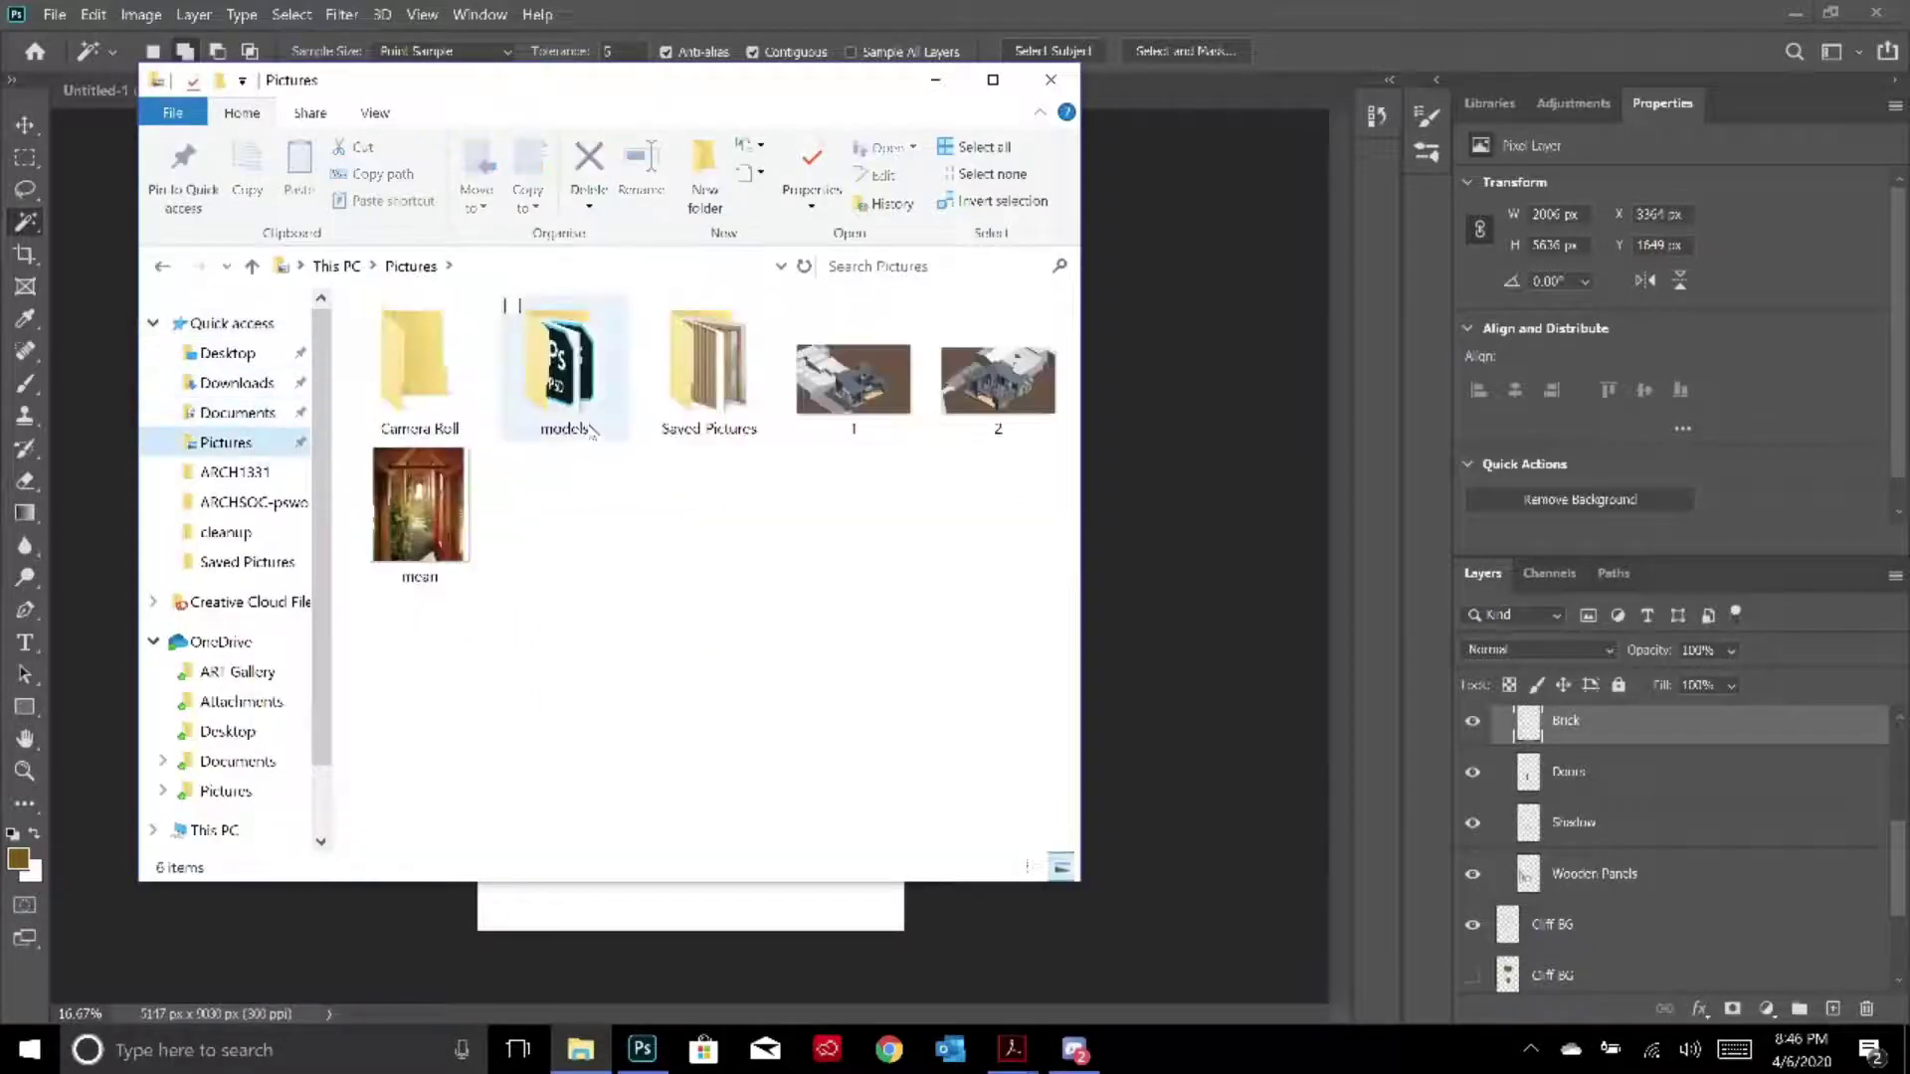
double_click(753, 401)
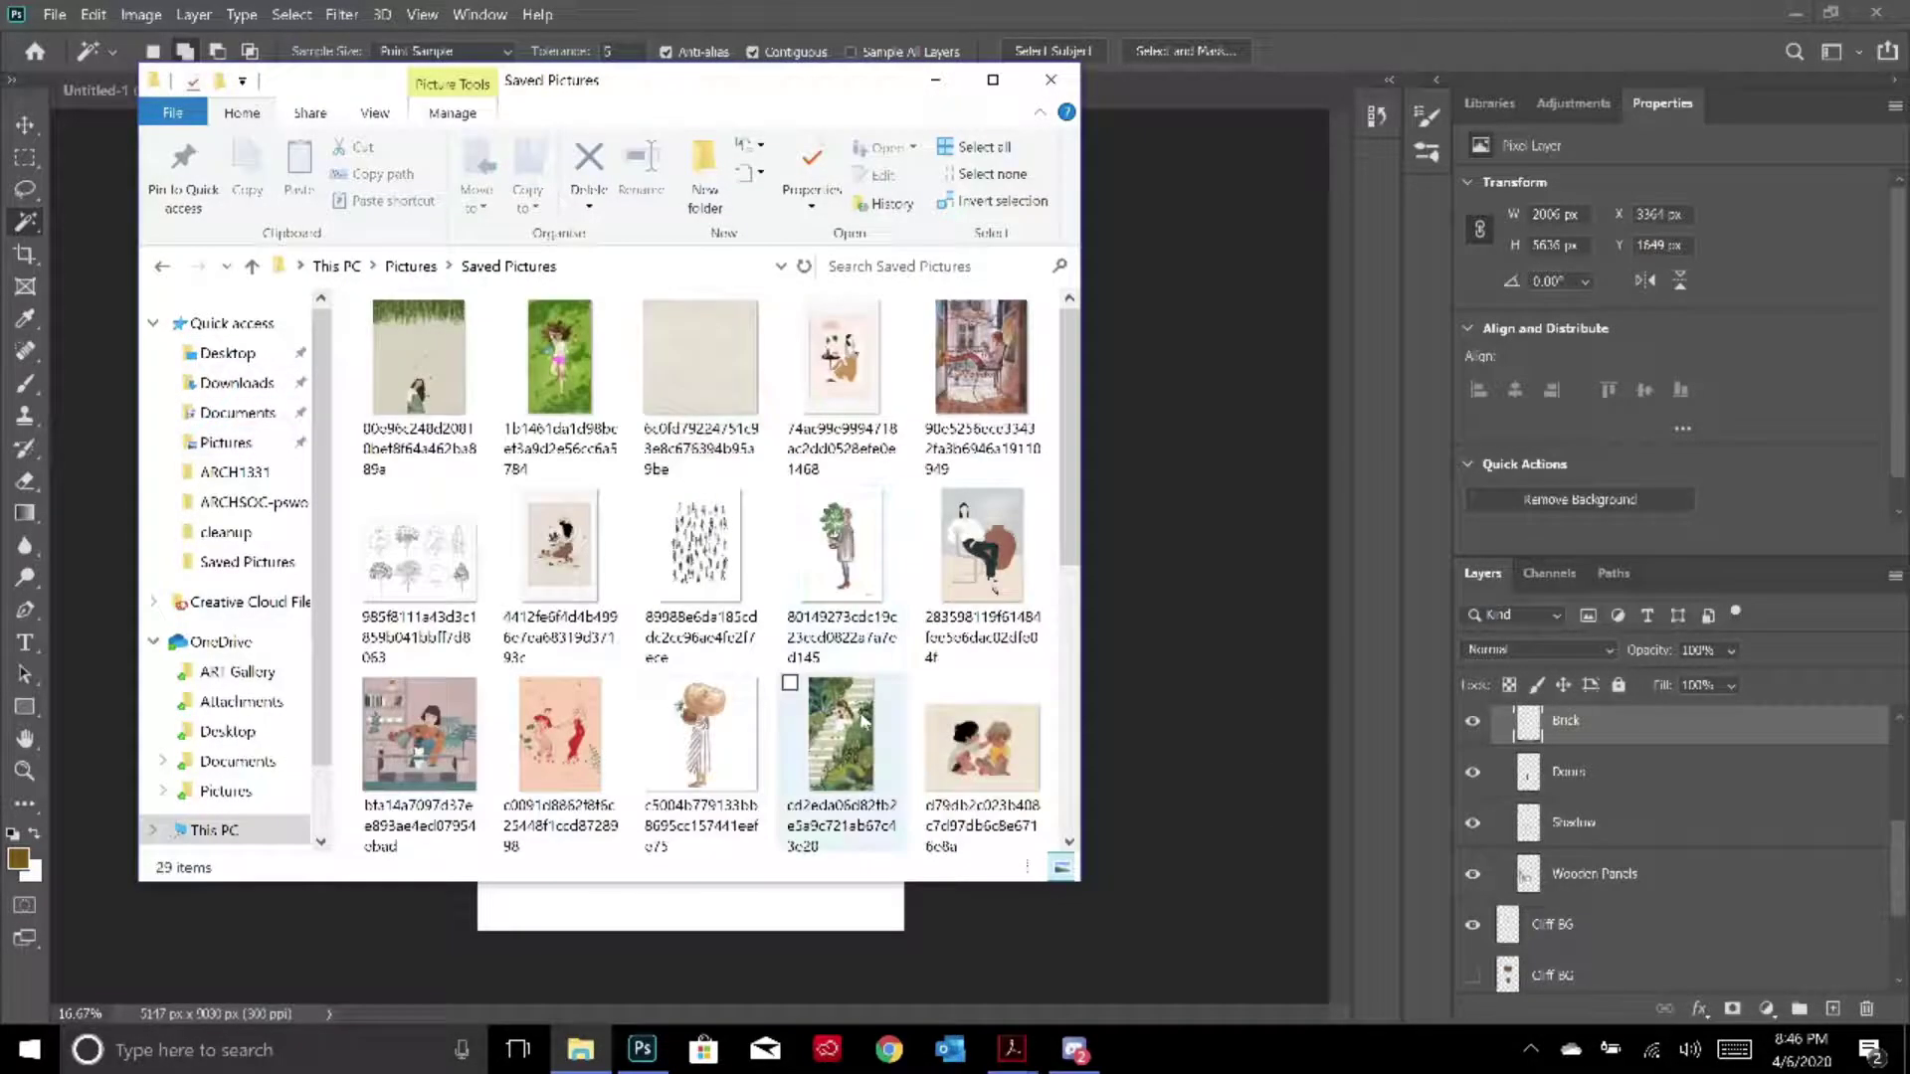
scroll(863, 723, "down", 2)
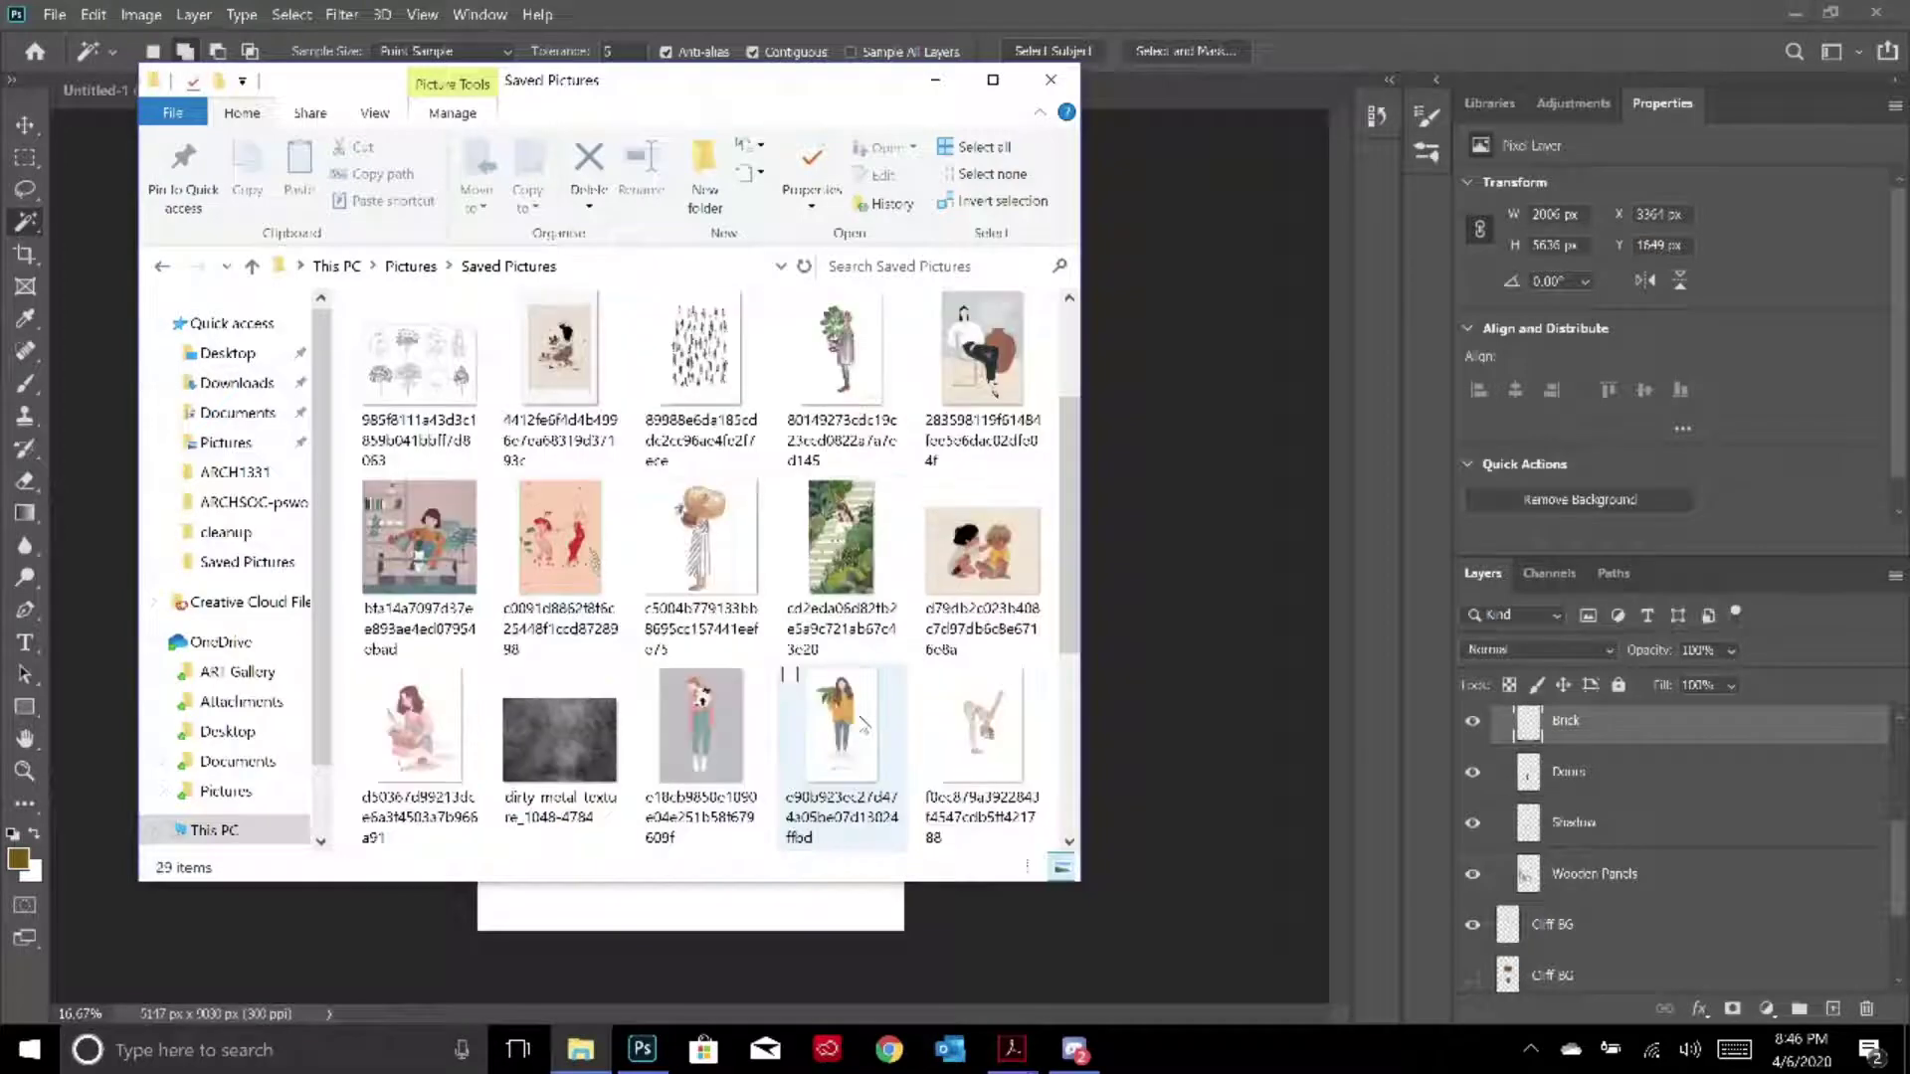
scroll(862, 723, "down", 4)
scroll(564, 527, "up", 6)
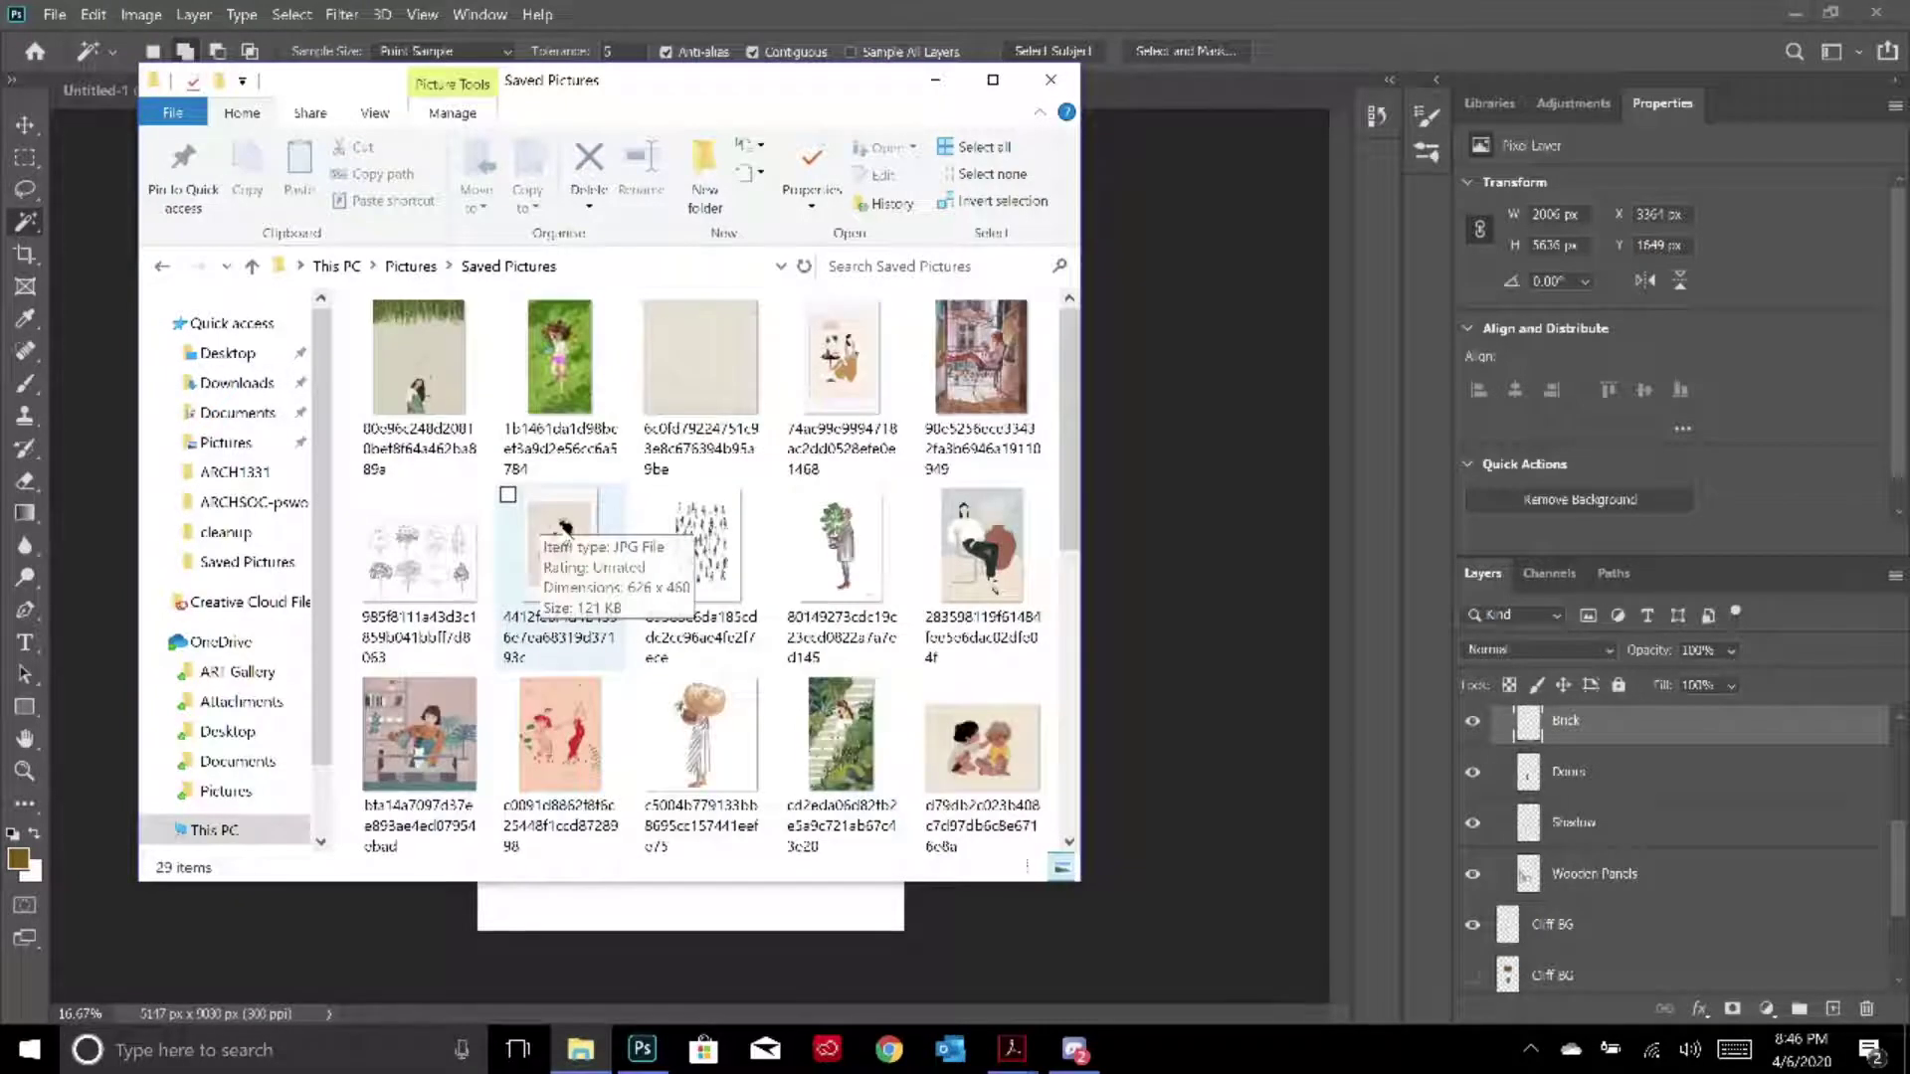
Place the beige concrete texture above the Brick layer, scale it to about 160.59% and position it over the right-hand wall
left_click_drag(700, 358, 1209, 503)
left_click_drag(772, 500, 994, 349)
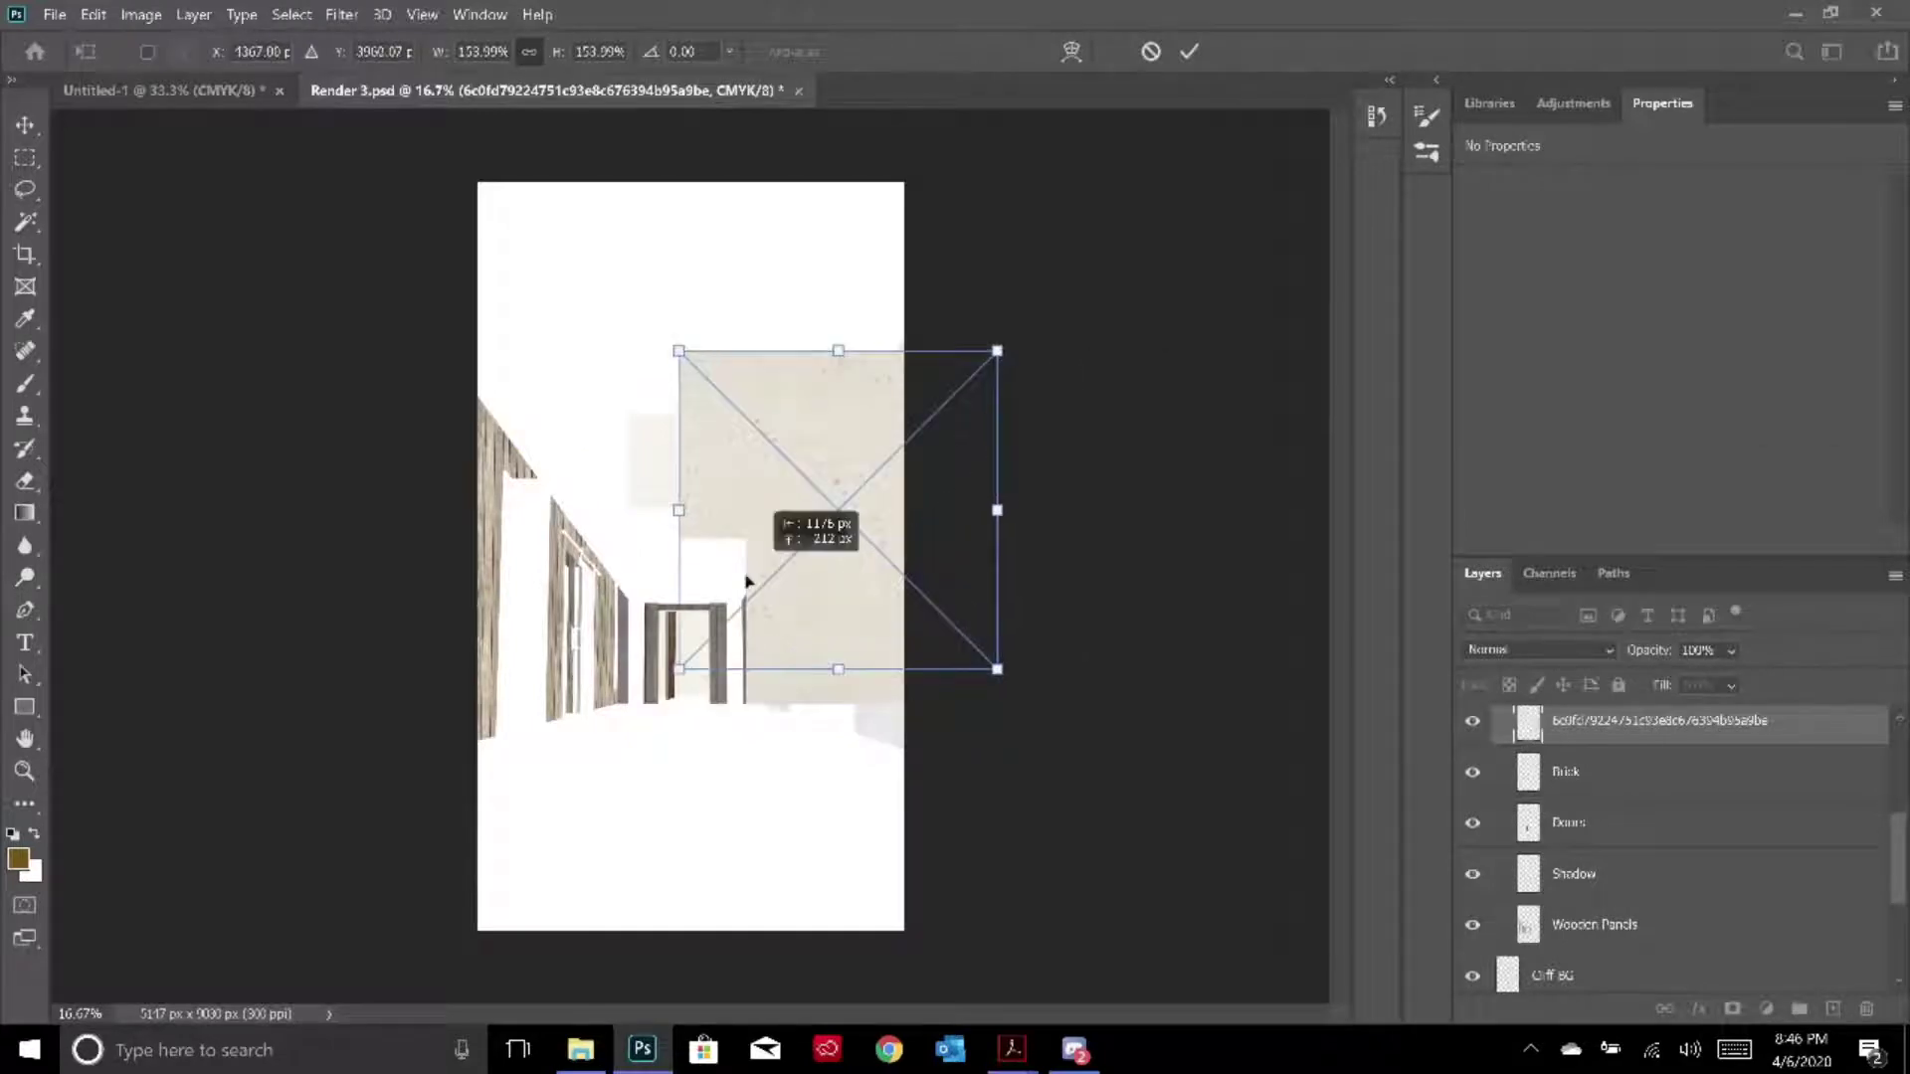
left_click_drag(738, 570, 775, 601)
left_click_drag(983, 397, 996, 383)
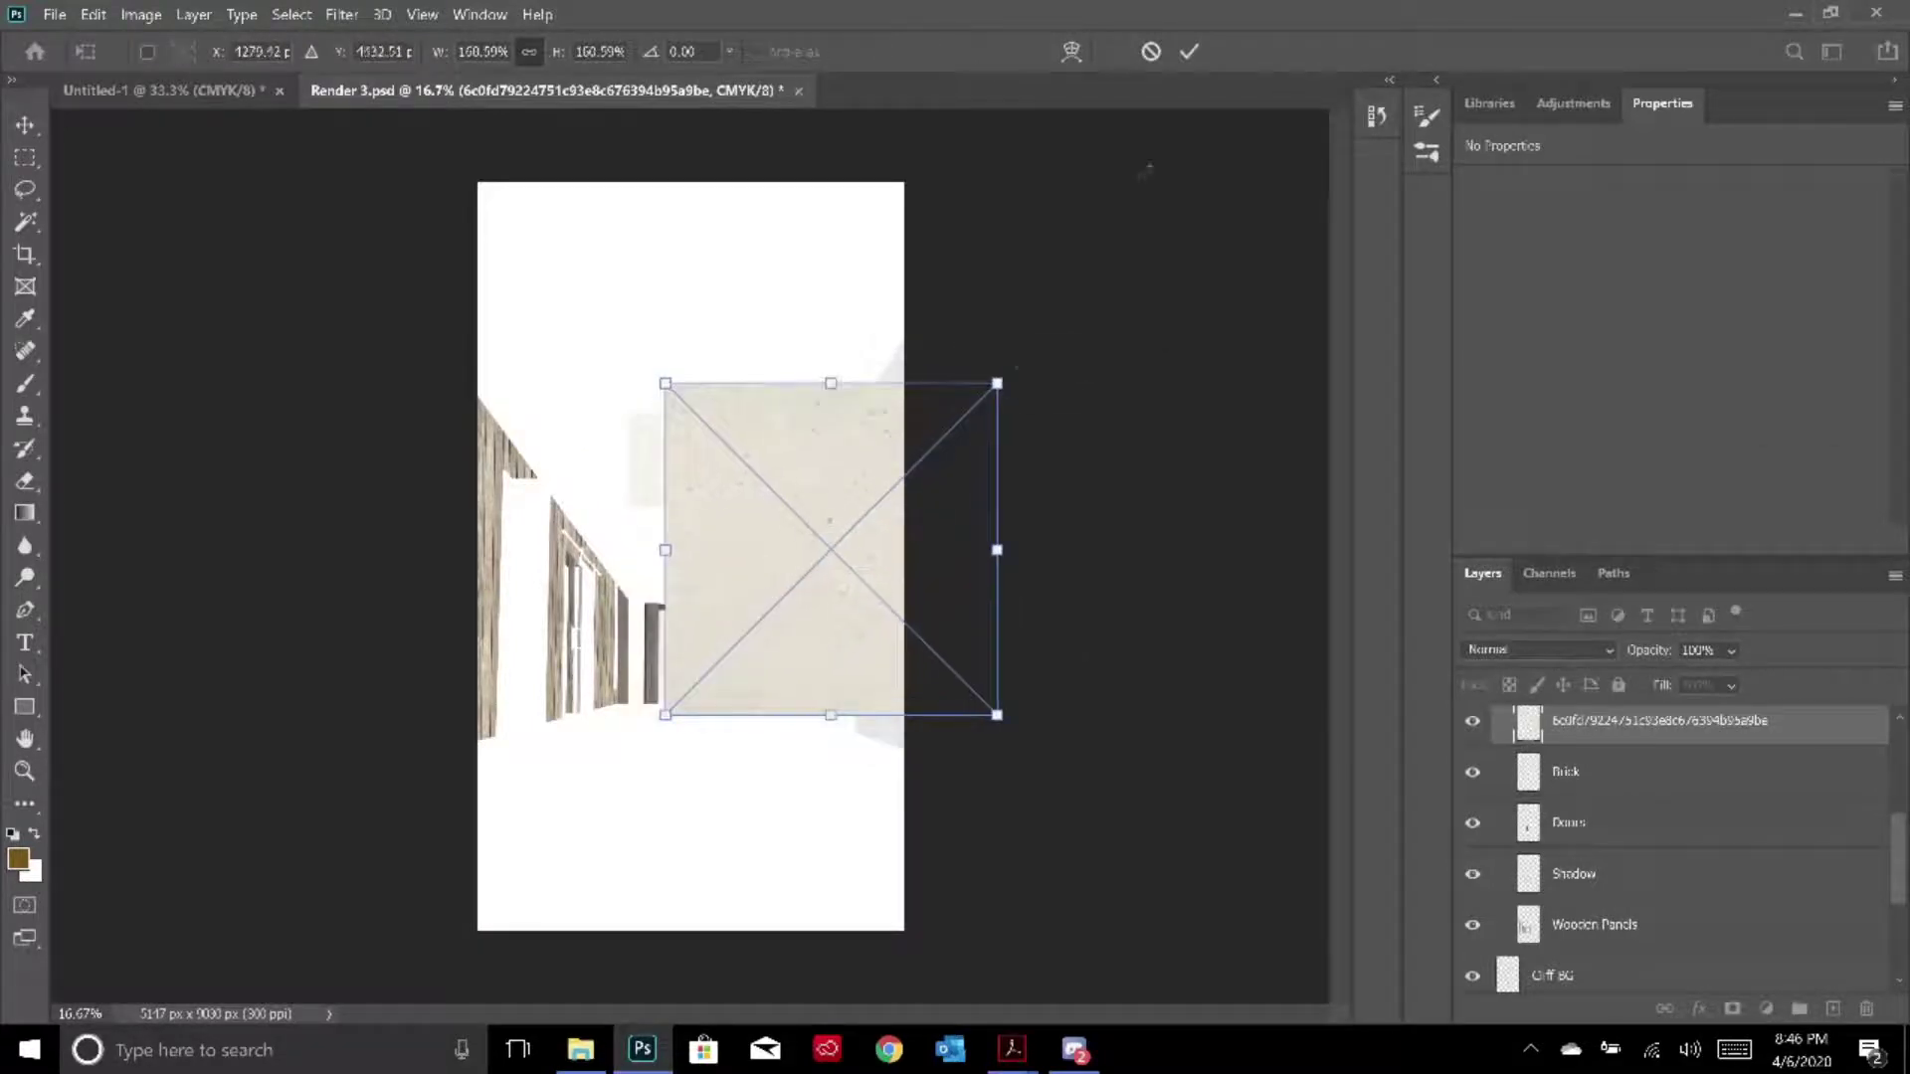
left_click(1190, 52)
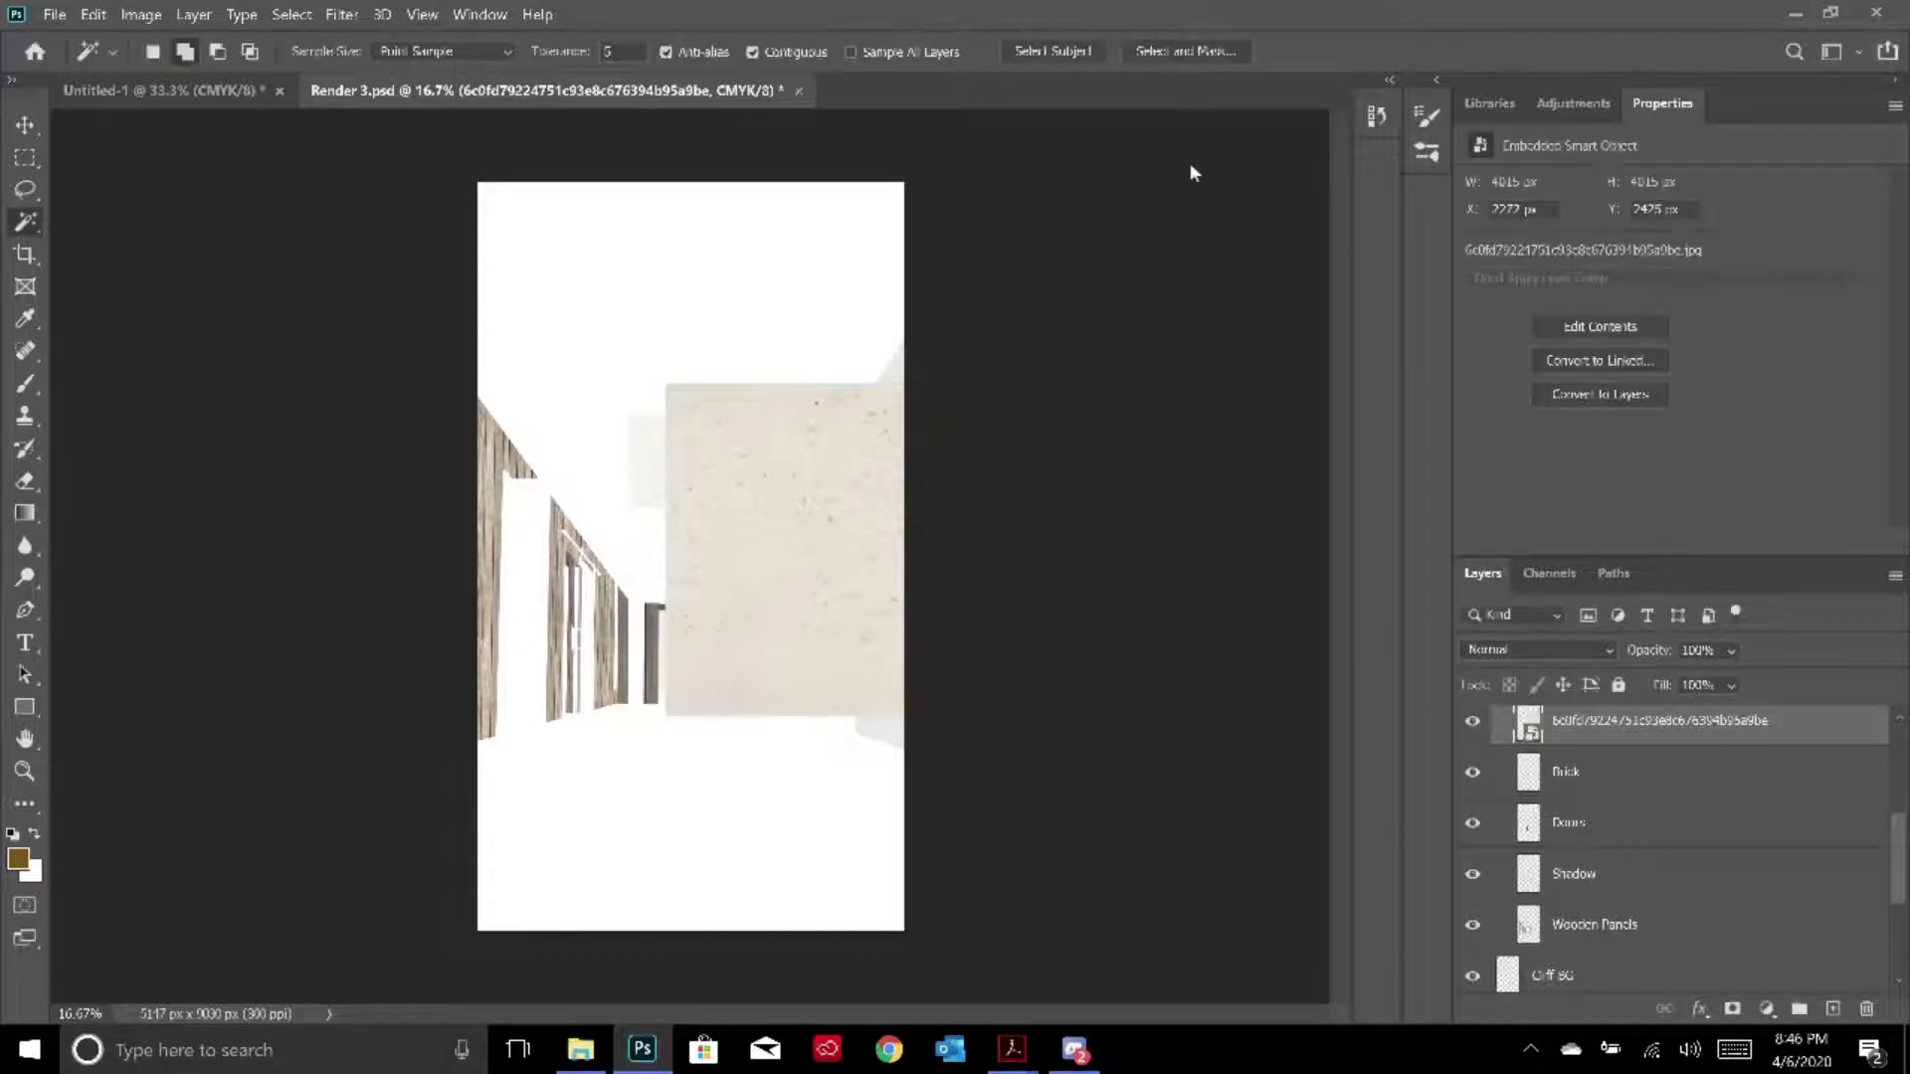
Rename the placed texture layer as concrete and rasterize it
scroll(1618, 769, "up", 1)
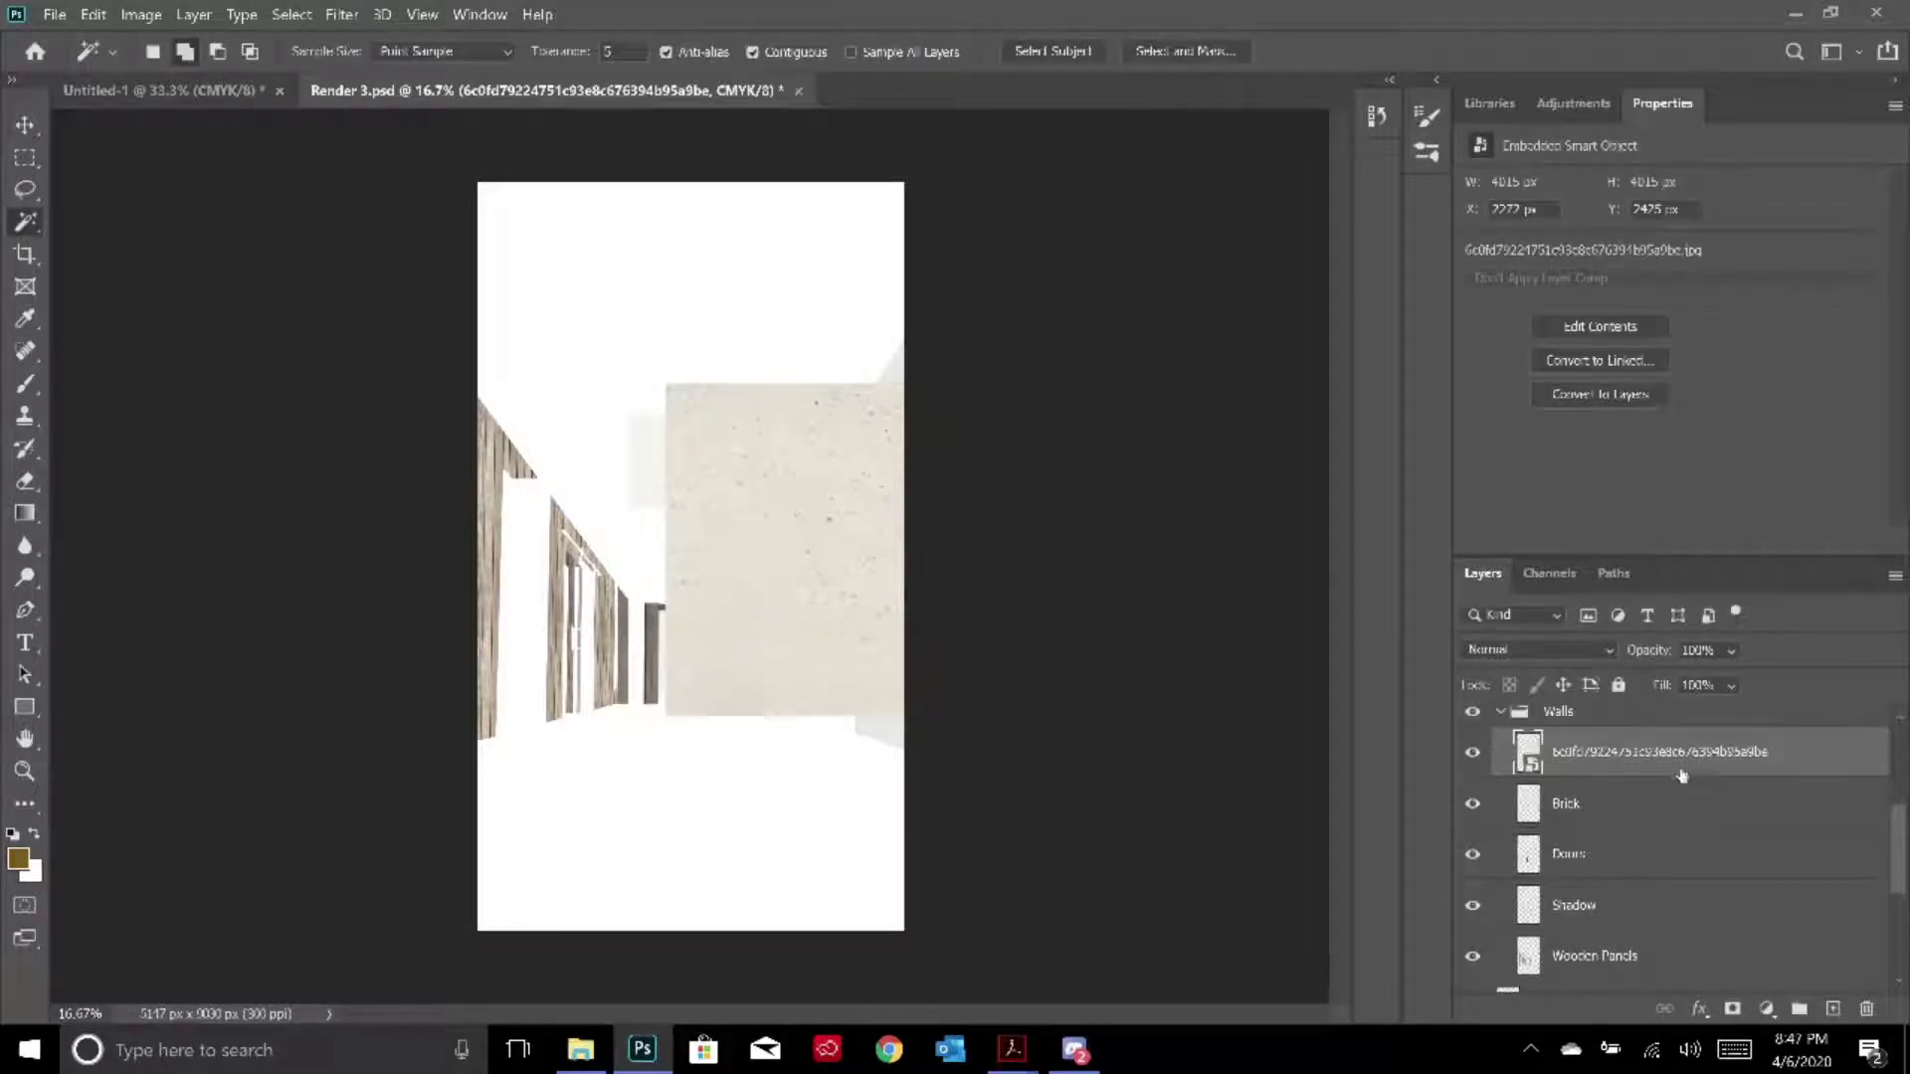
double_click(1624, 754)
type("concrete")
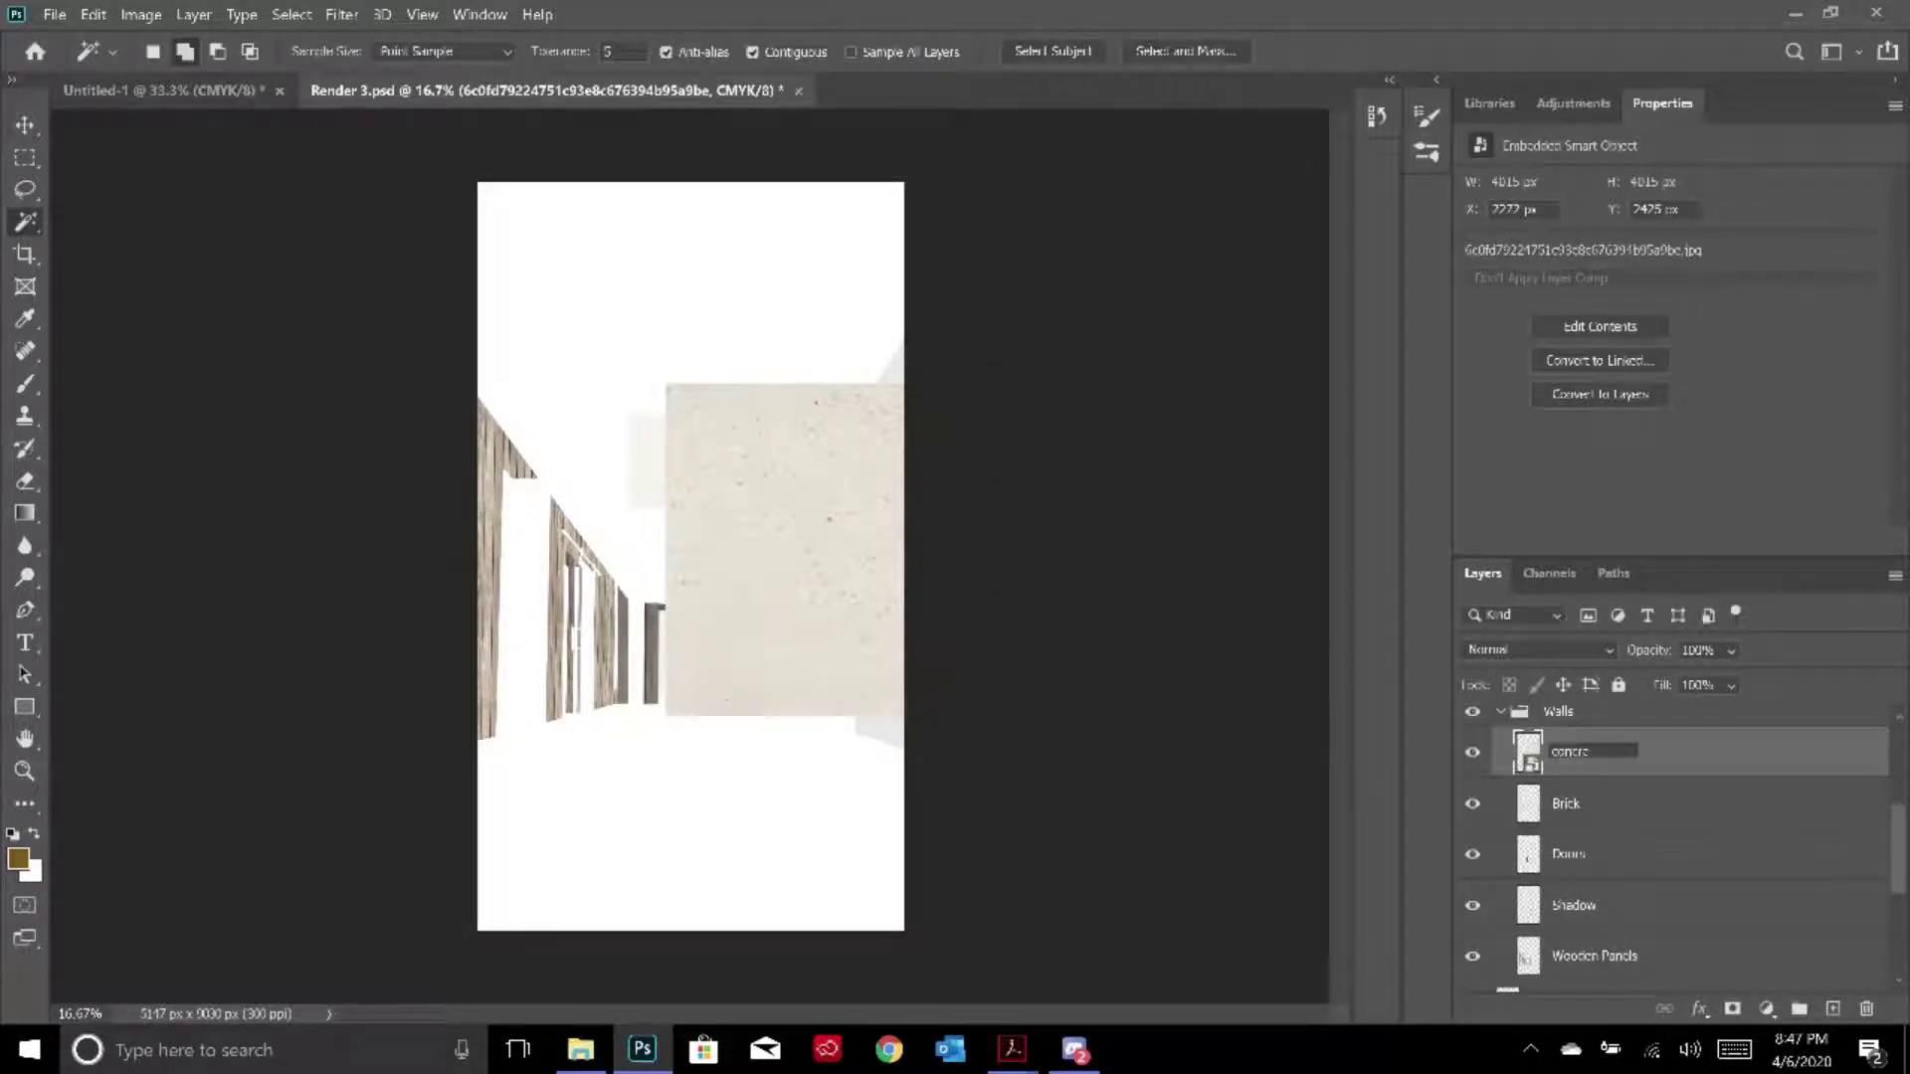
key("Return")
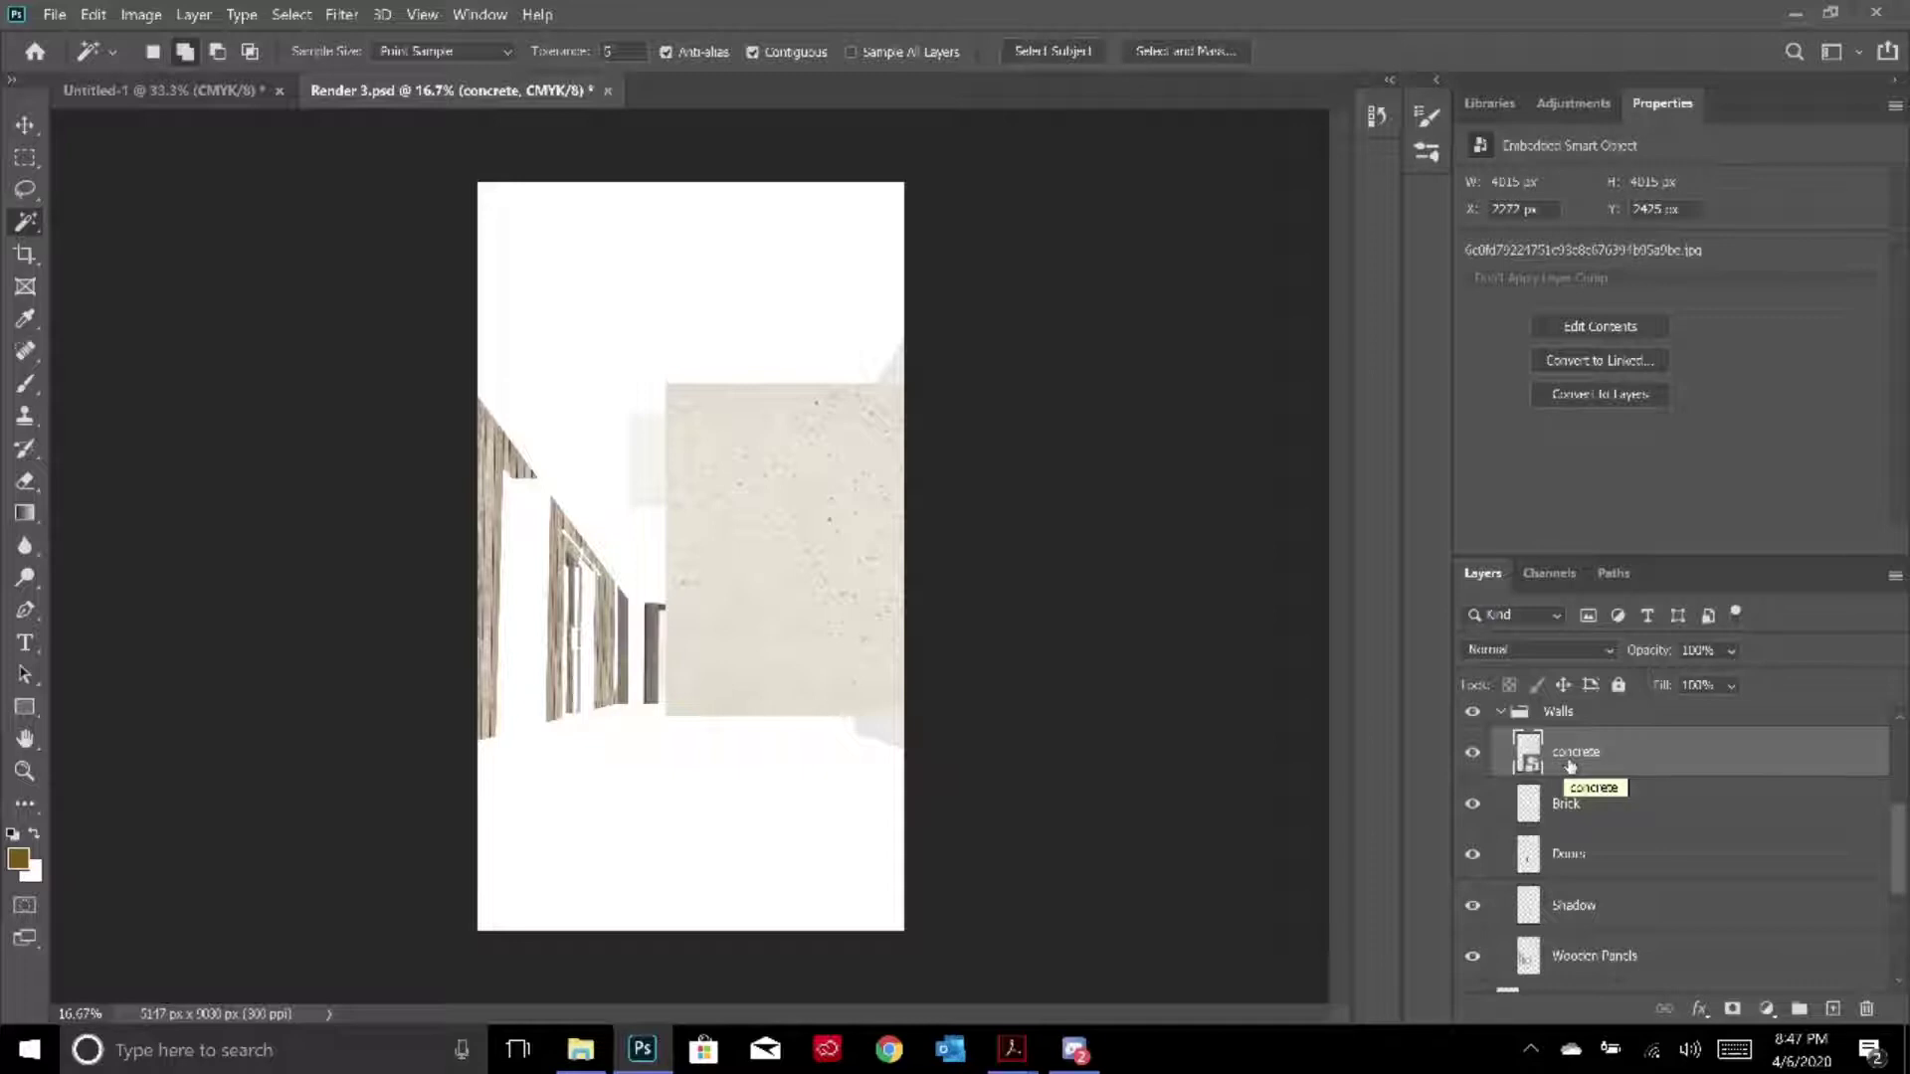
right_click(1706, 766)
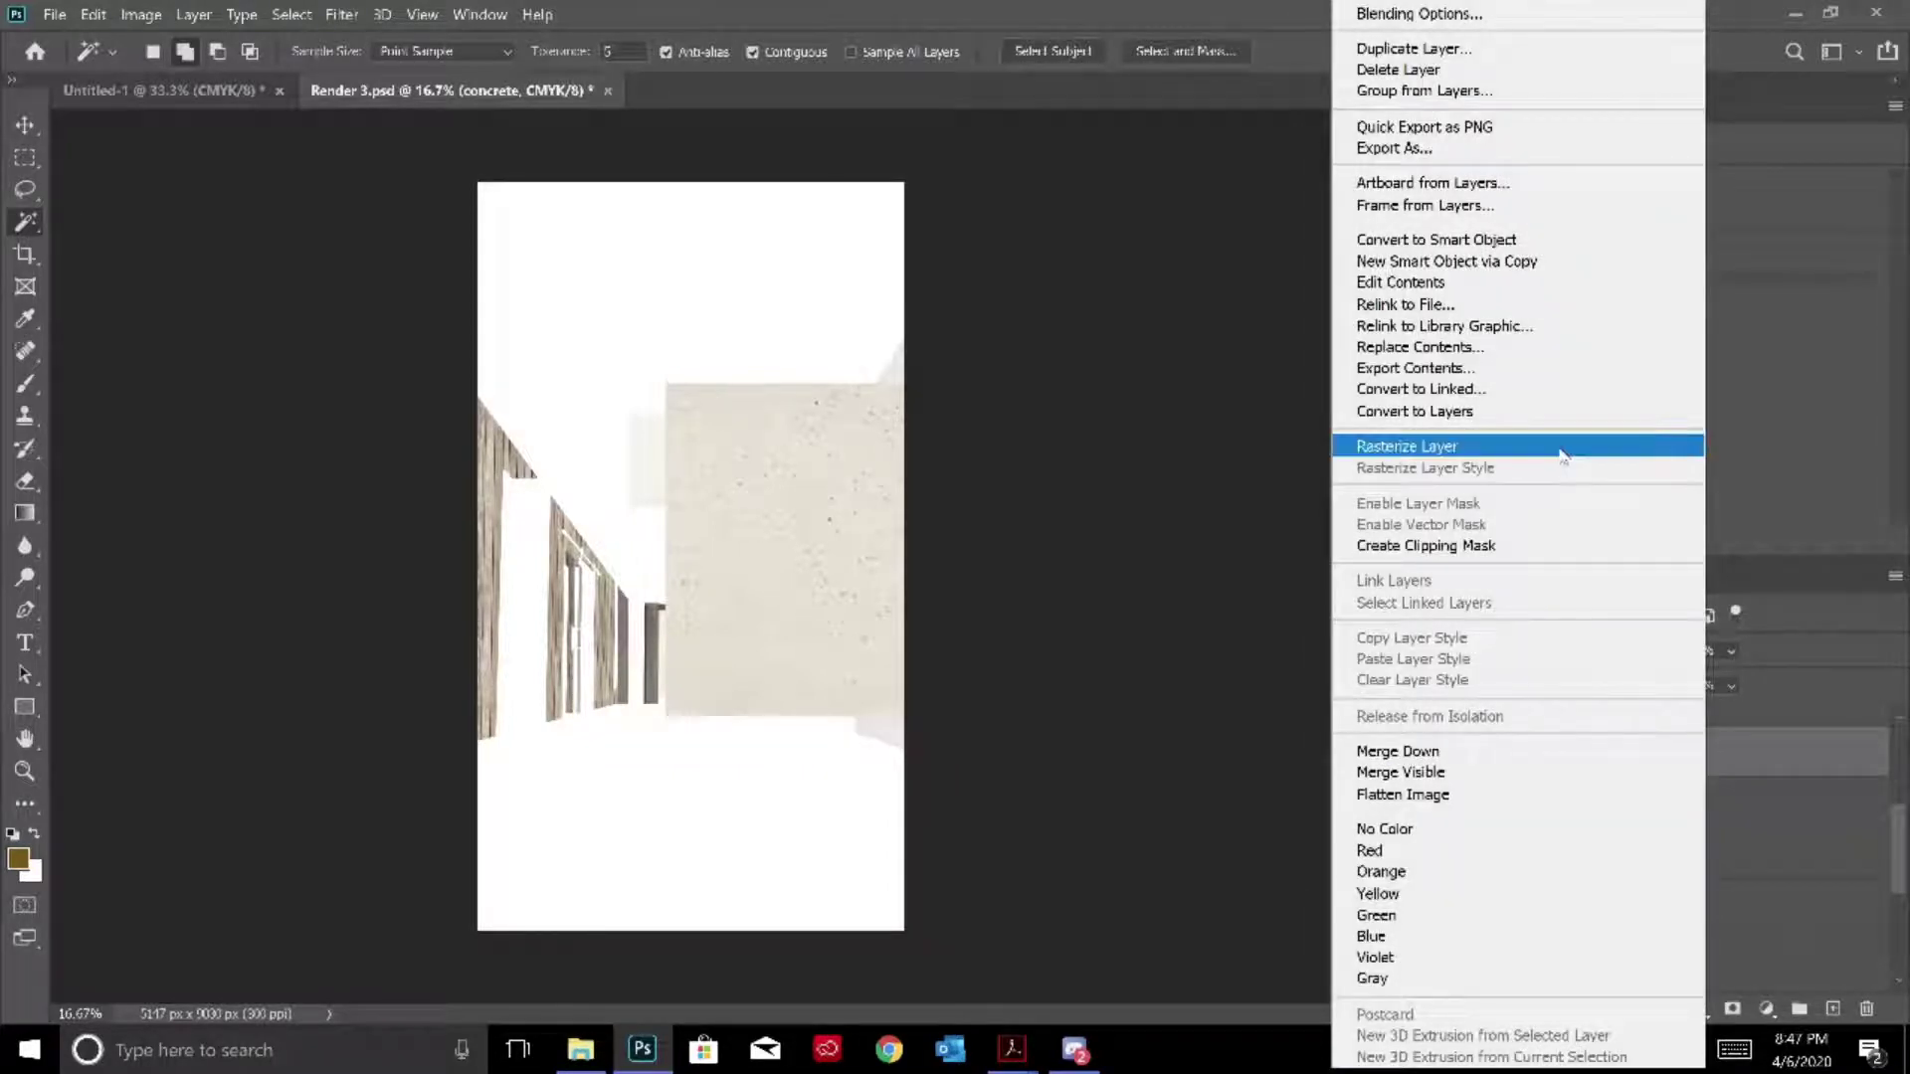
left_click(1559, 446)
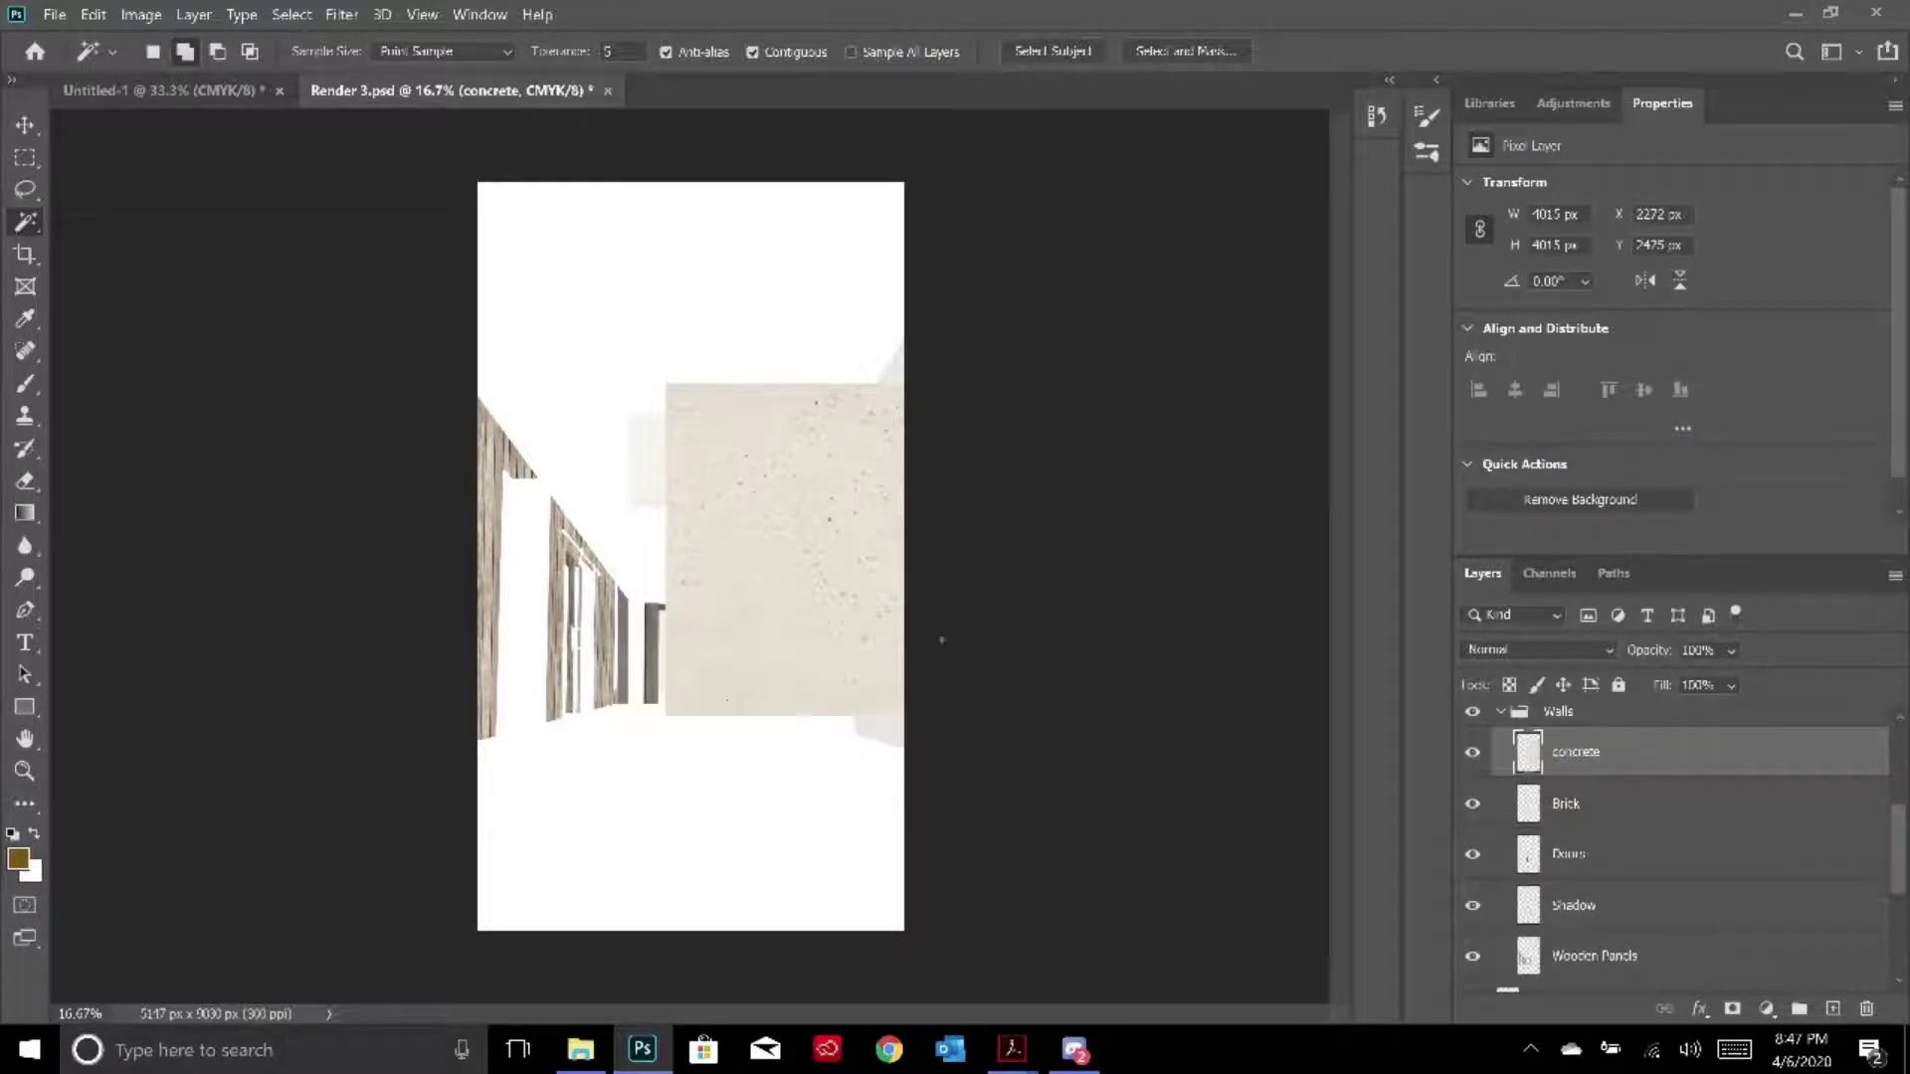
Show the Working Linework layer again as a guide for the concrete texture
scroll(1563, 945, "down", 2)
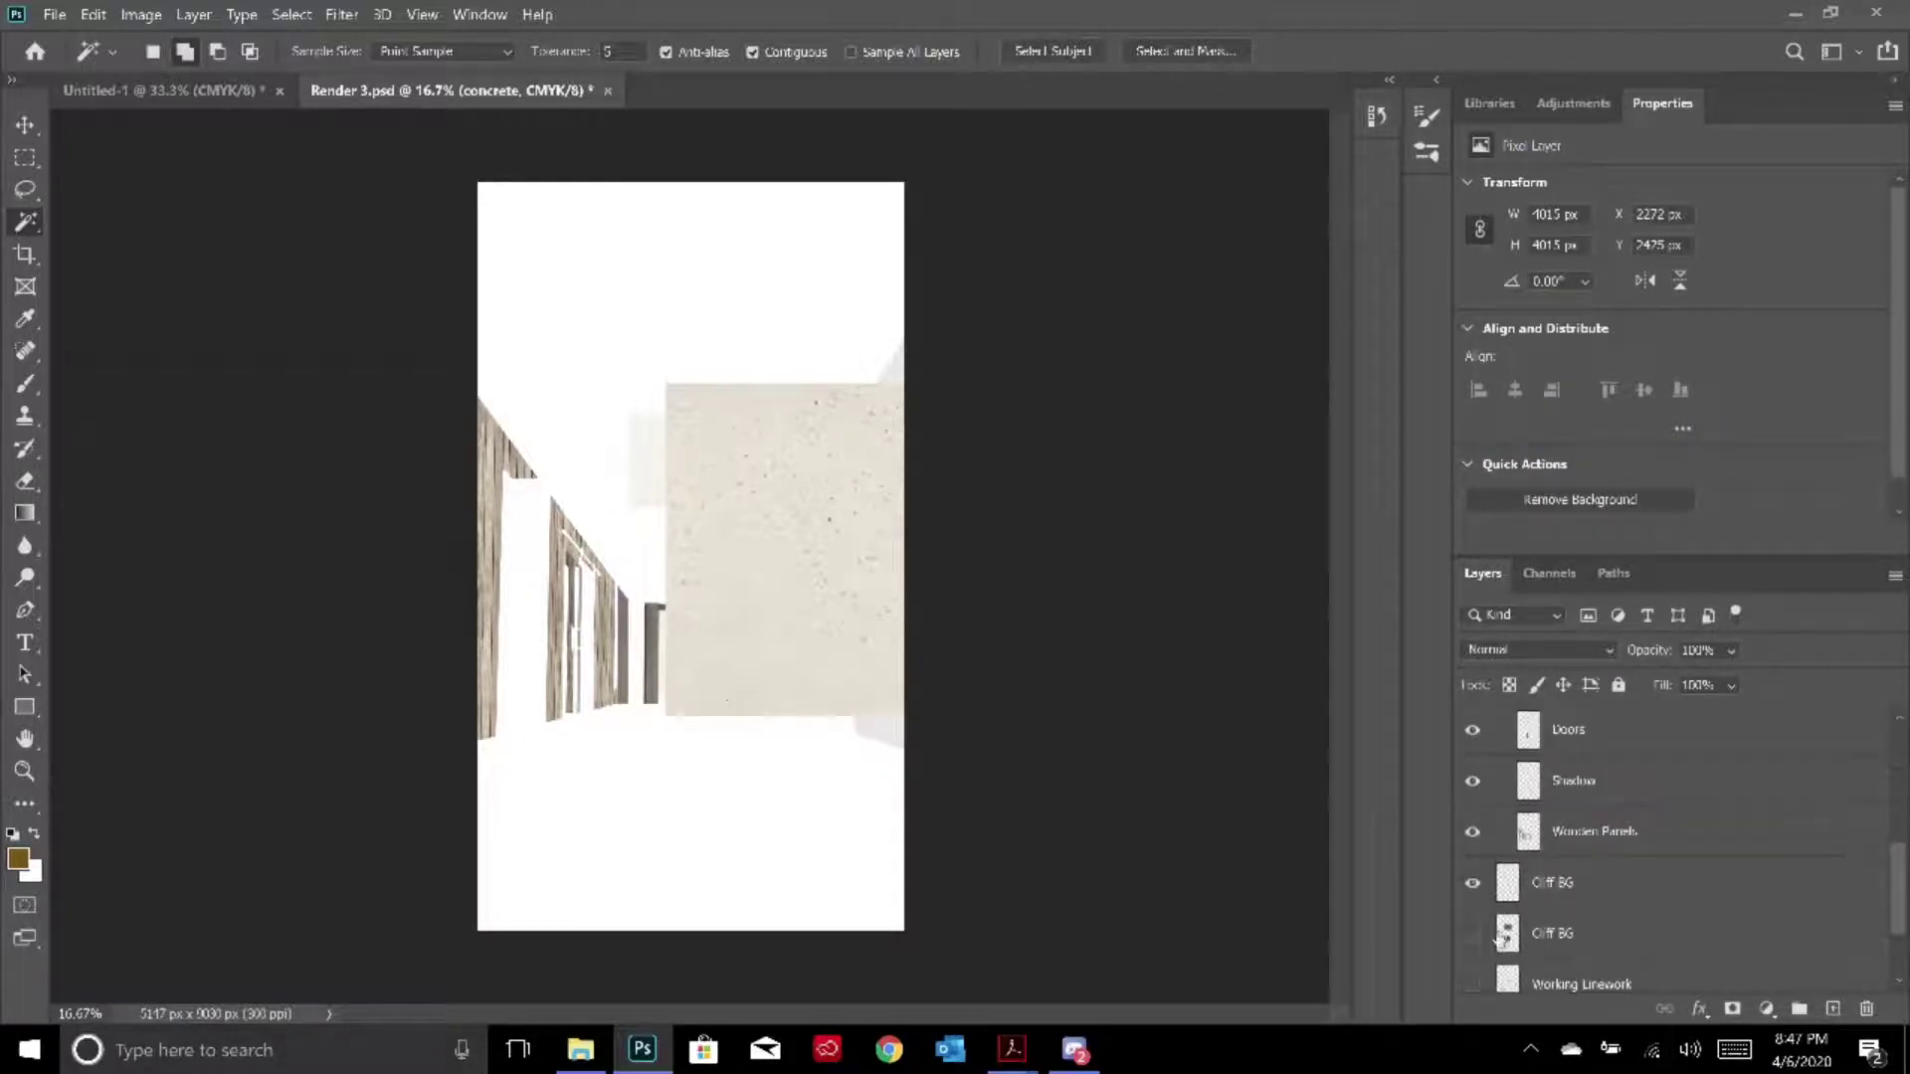
left_click(1473, 983)
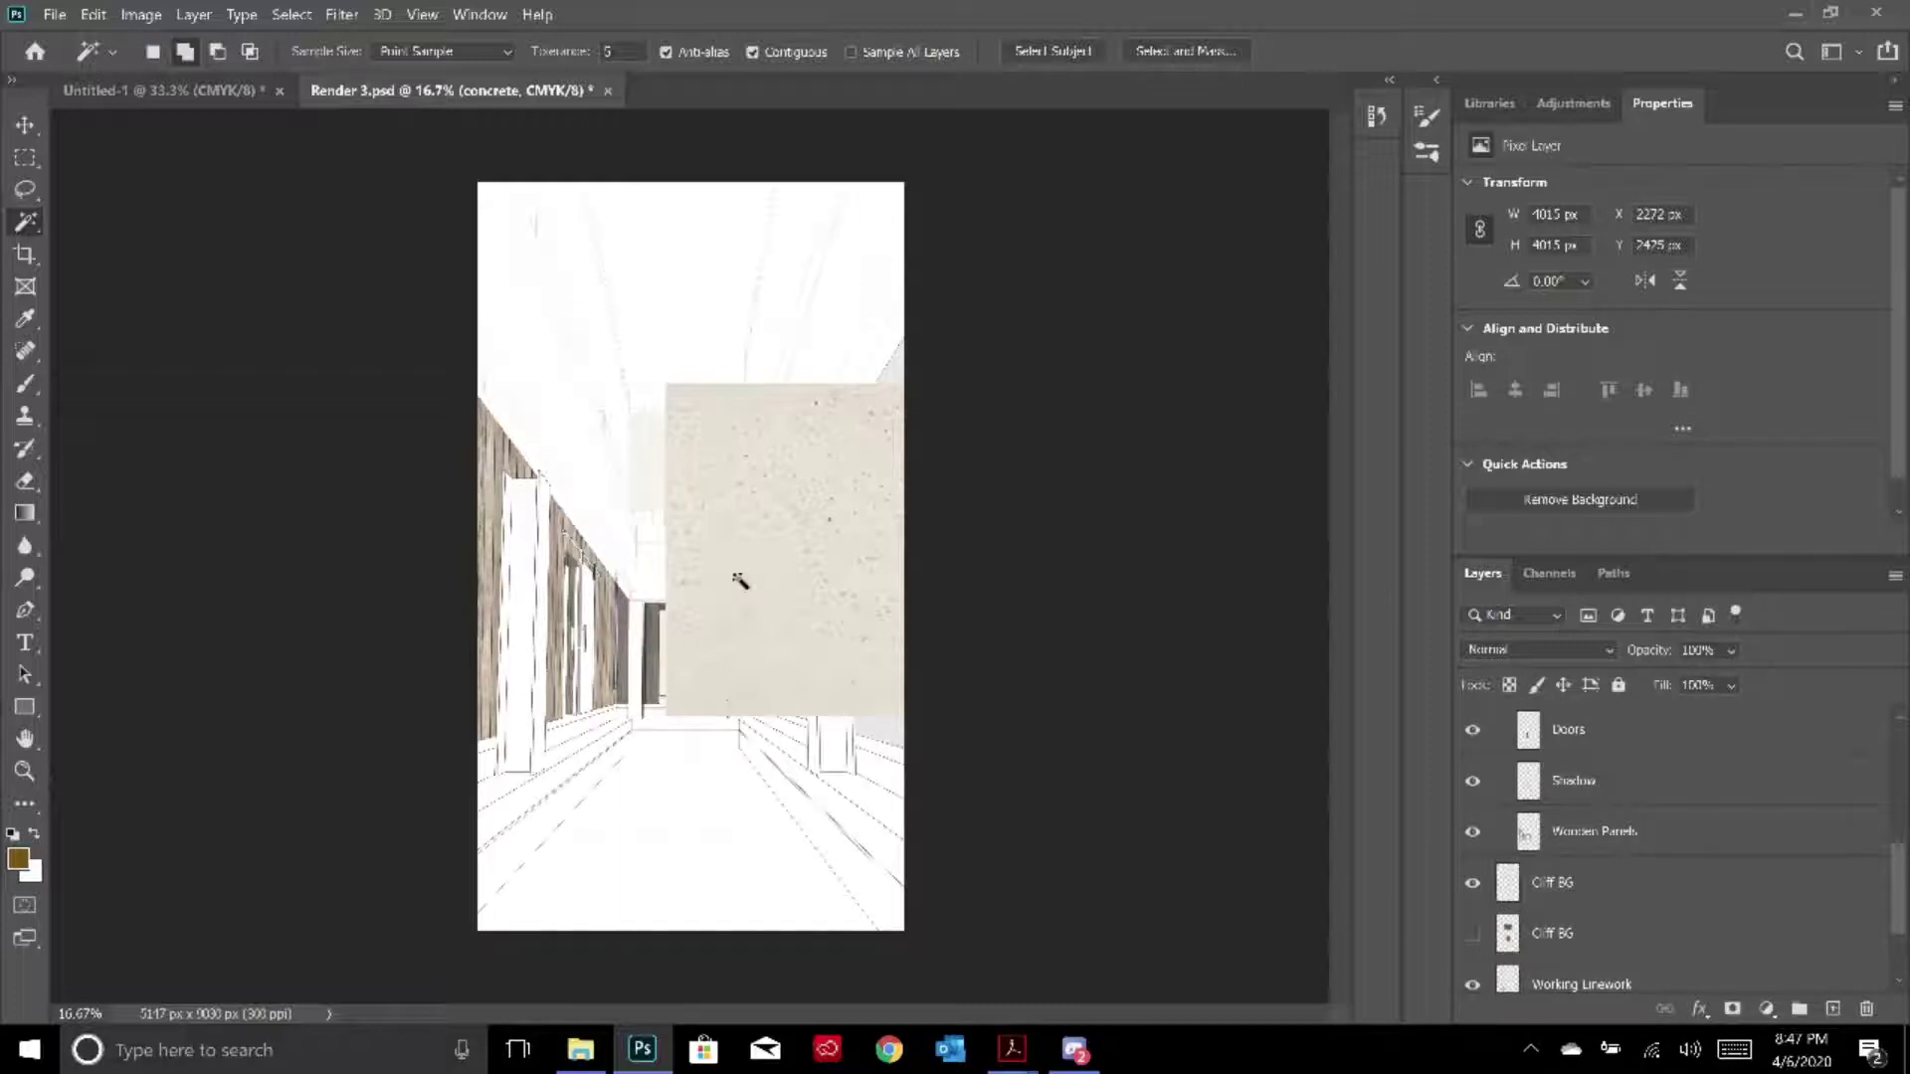
scroll(1611, 846, "up", 2)
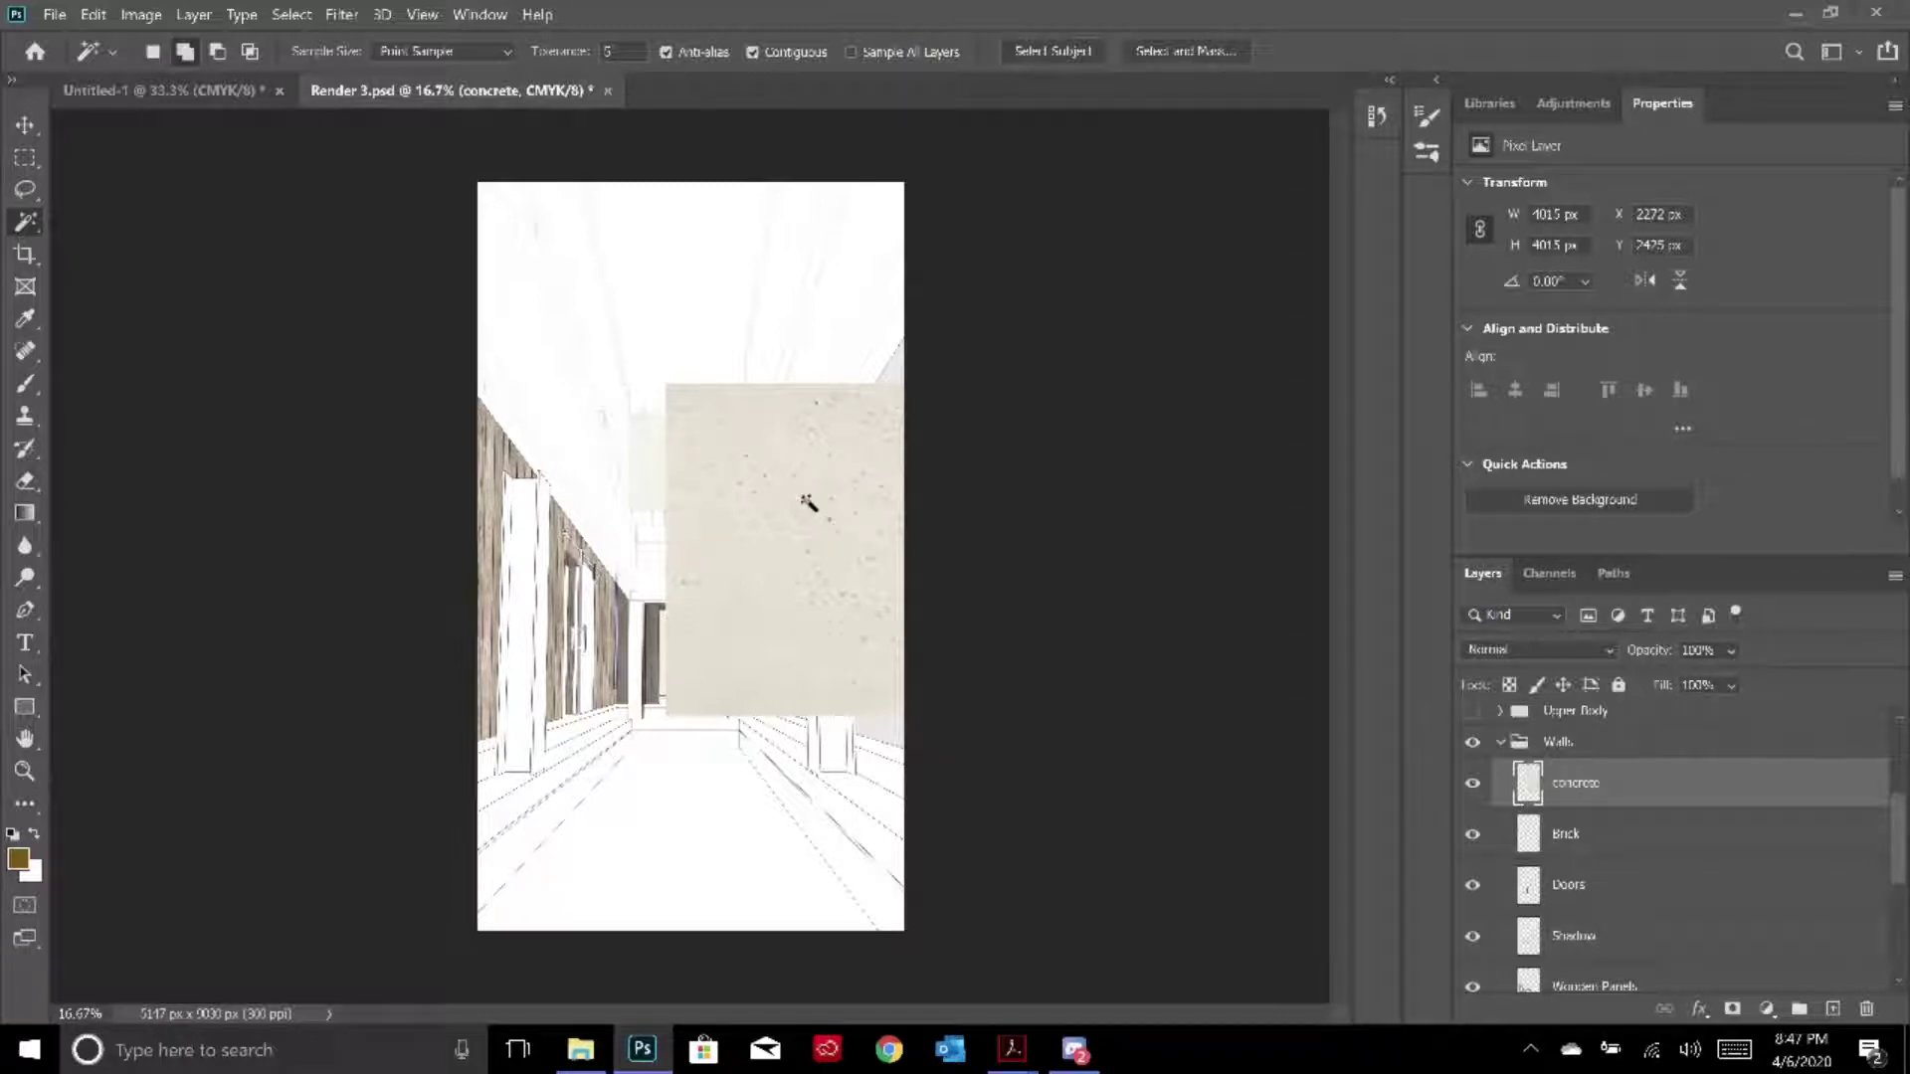
Transform the concrete texture in perspective to follow the right-hand wall's receding lines, stretching its height to about 243.46%, and reposition it over the wall
key("ctrl+t")
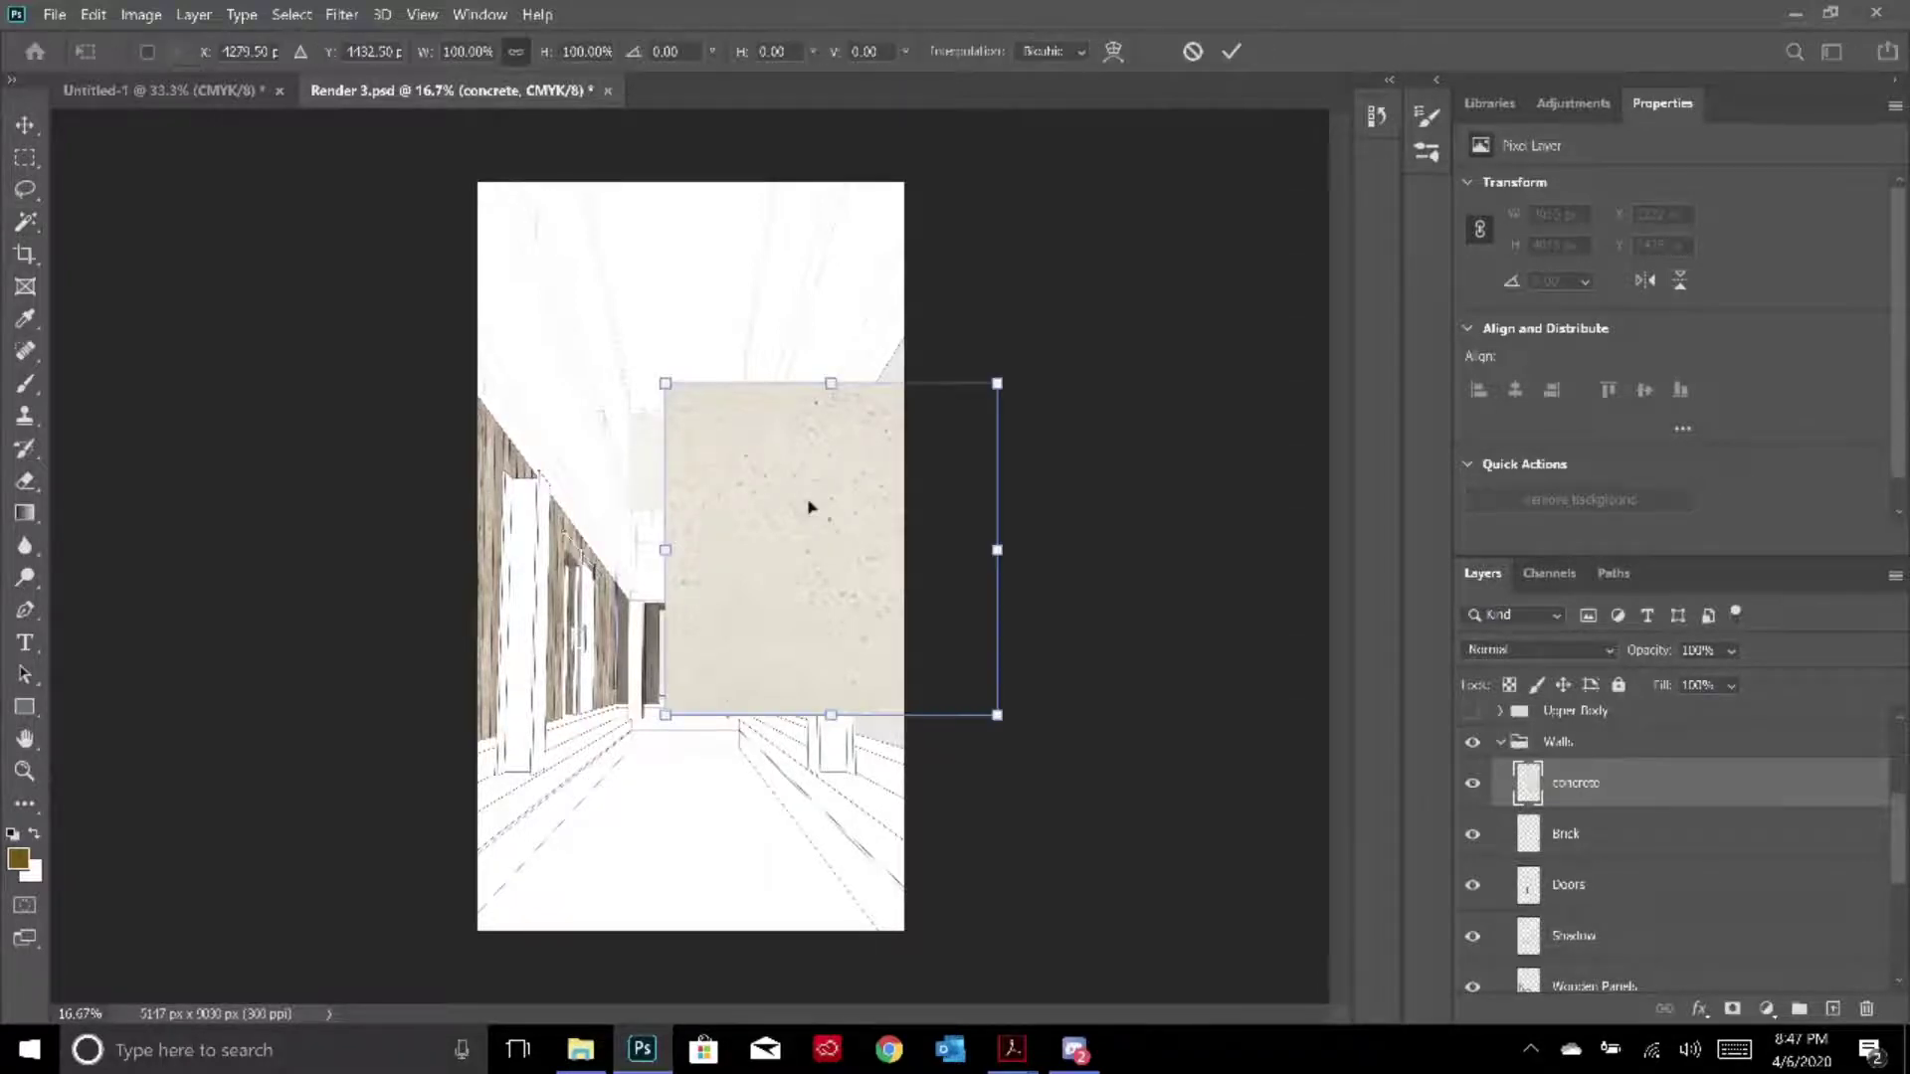
right_click(808, 508)
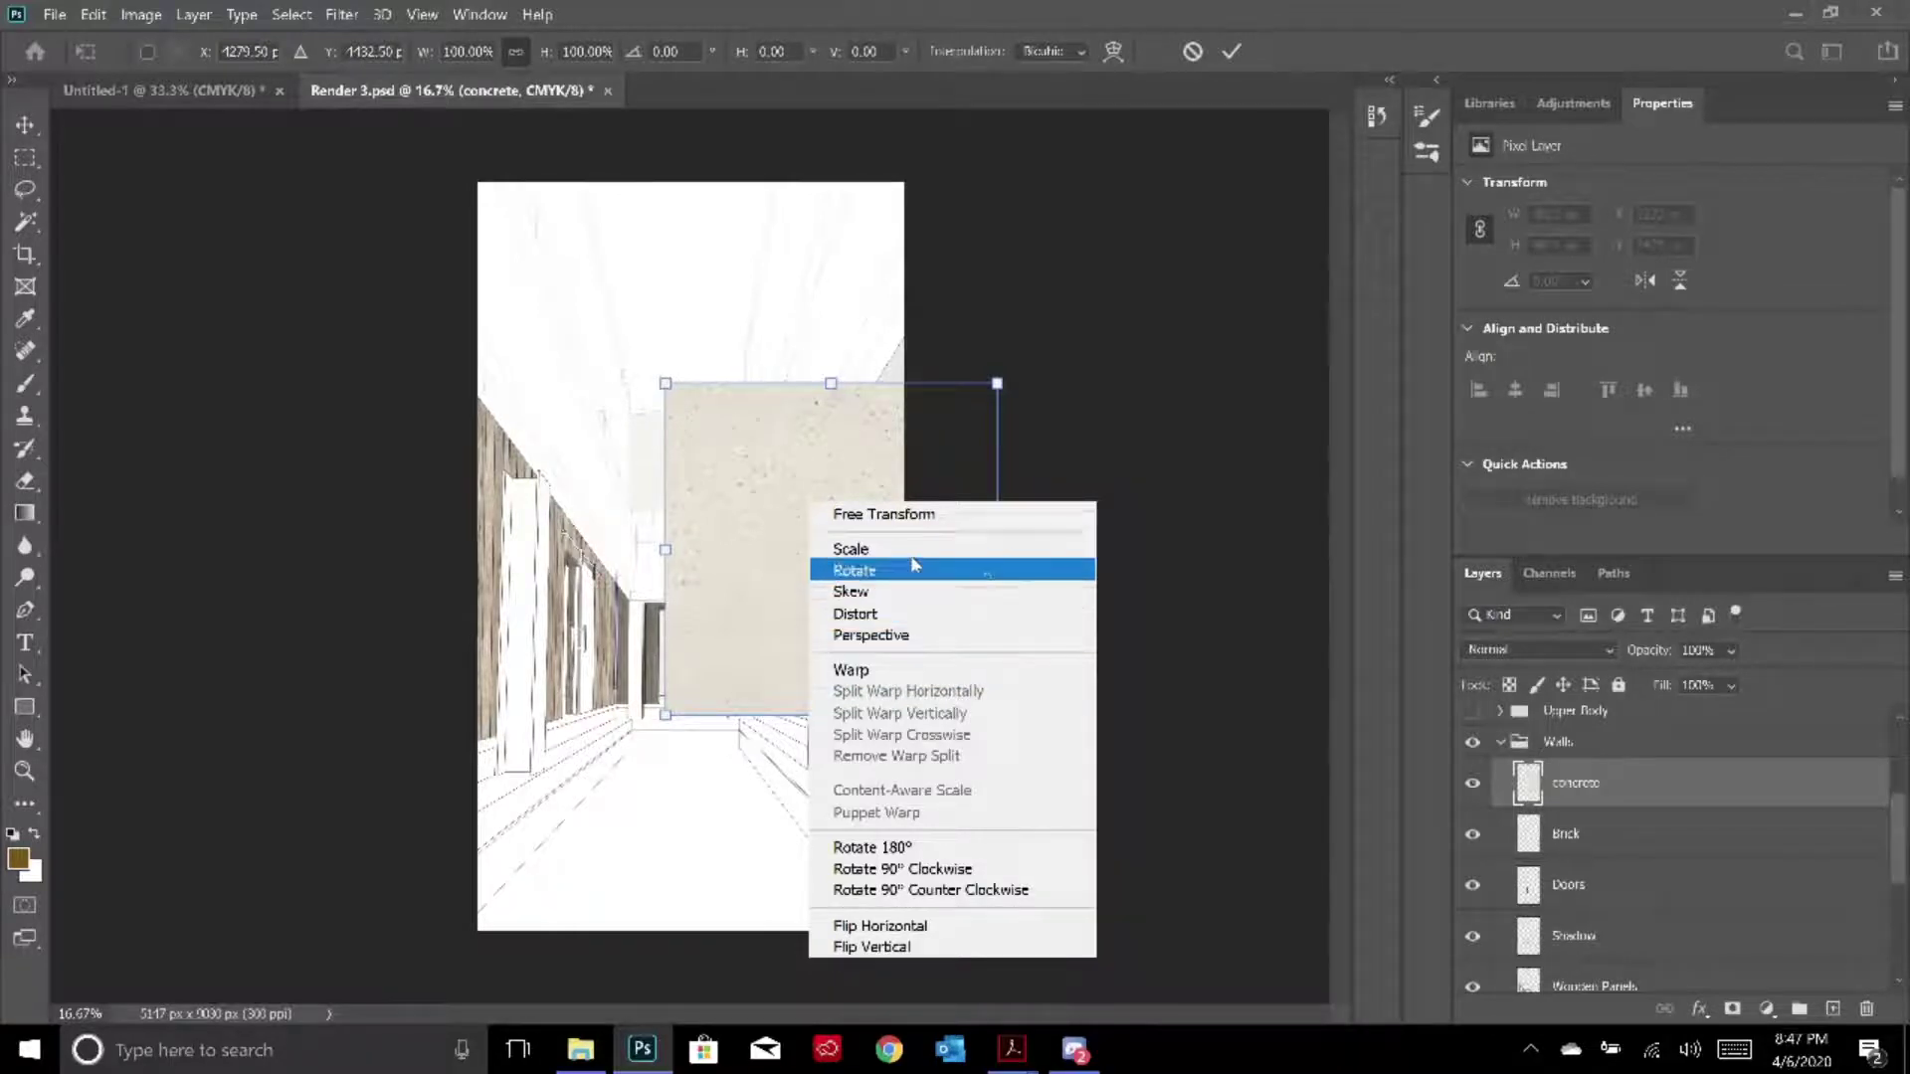
left_click(930, 637)
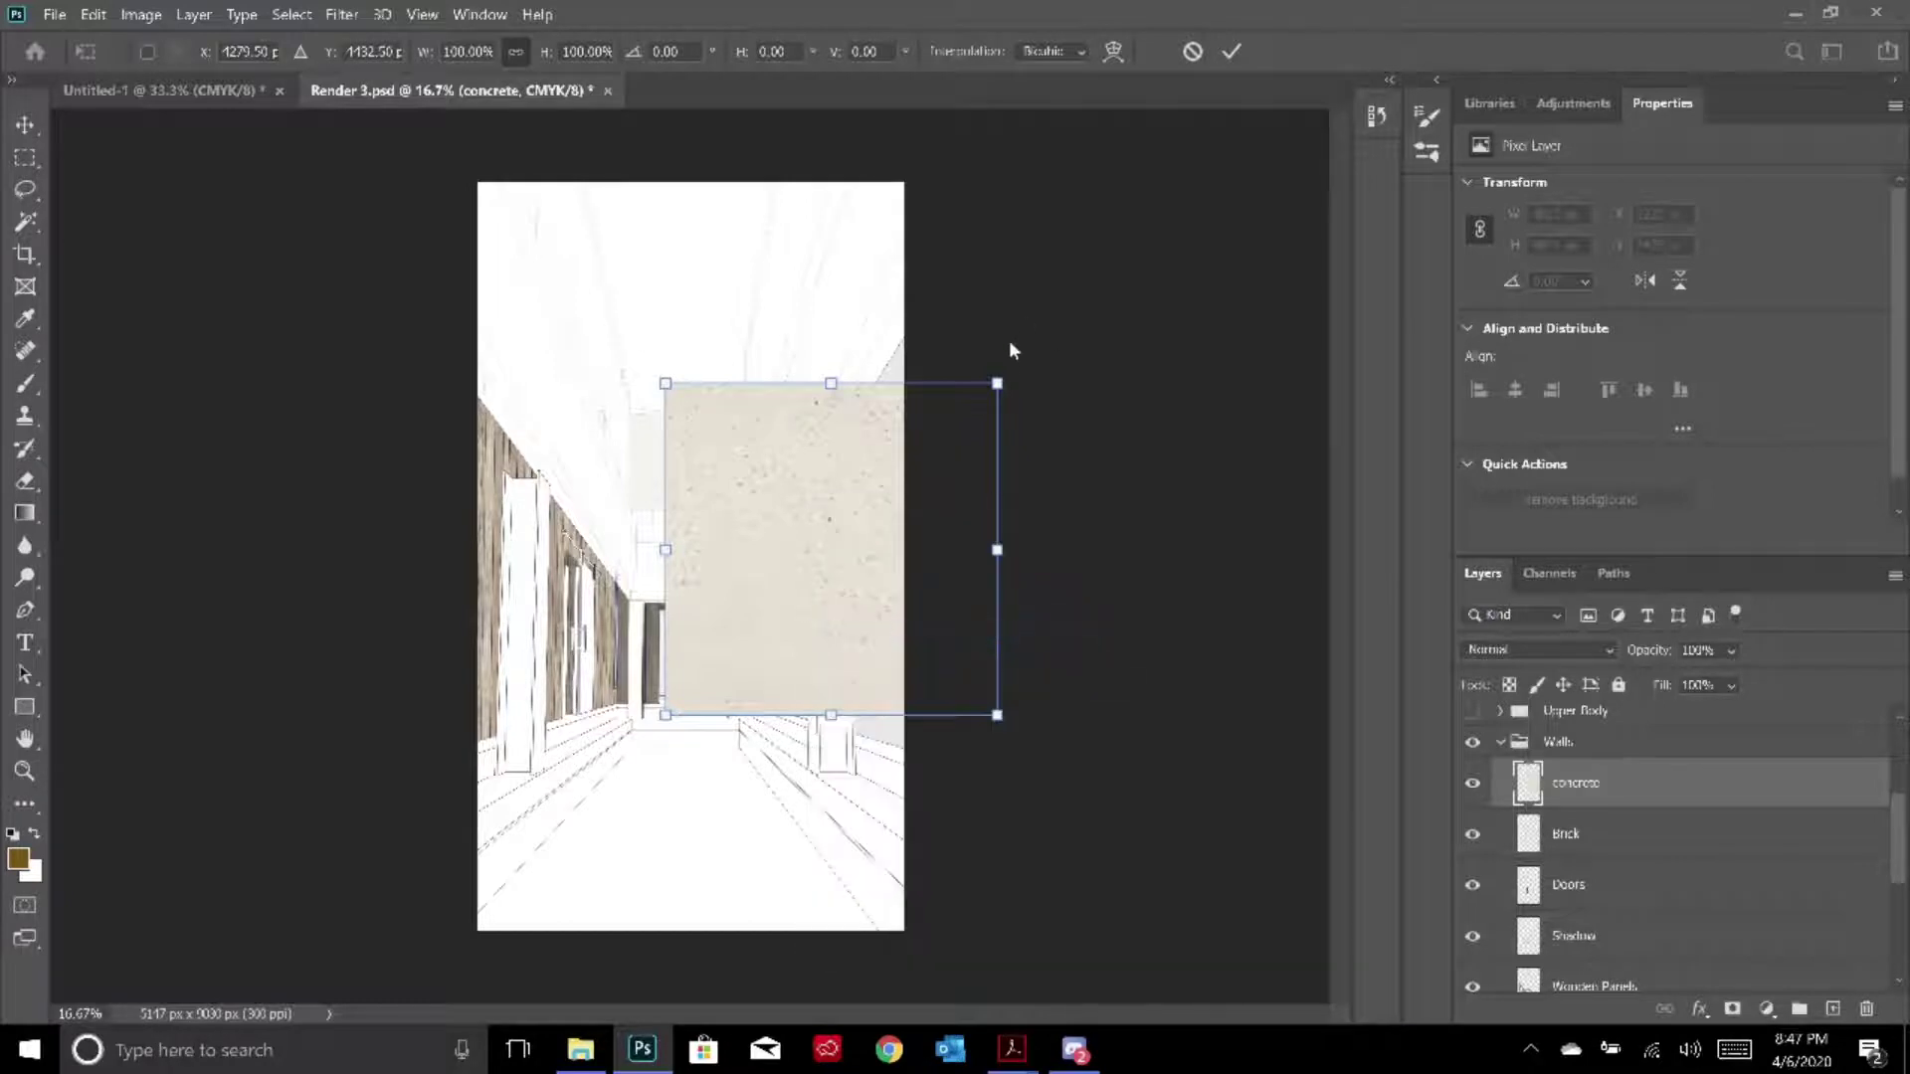
left_click_drag(997, 384, 997, 264)
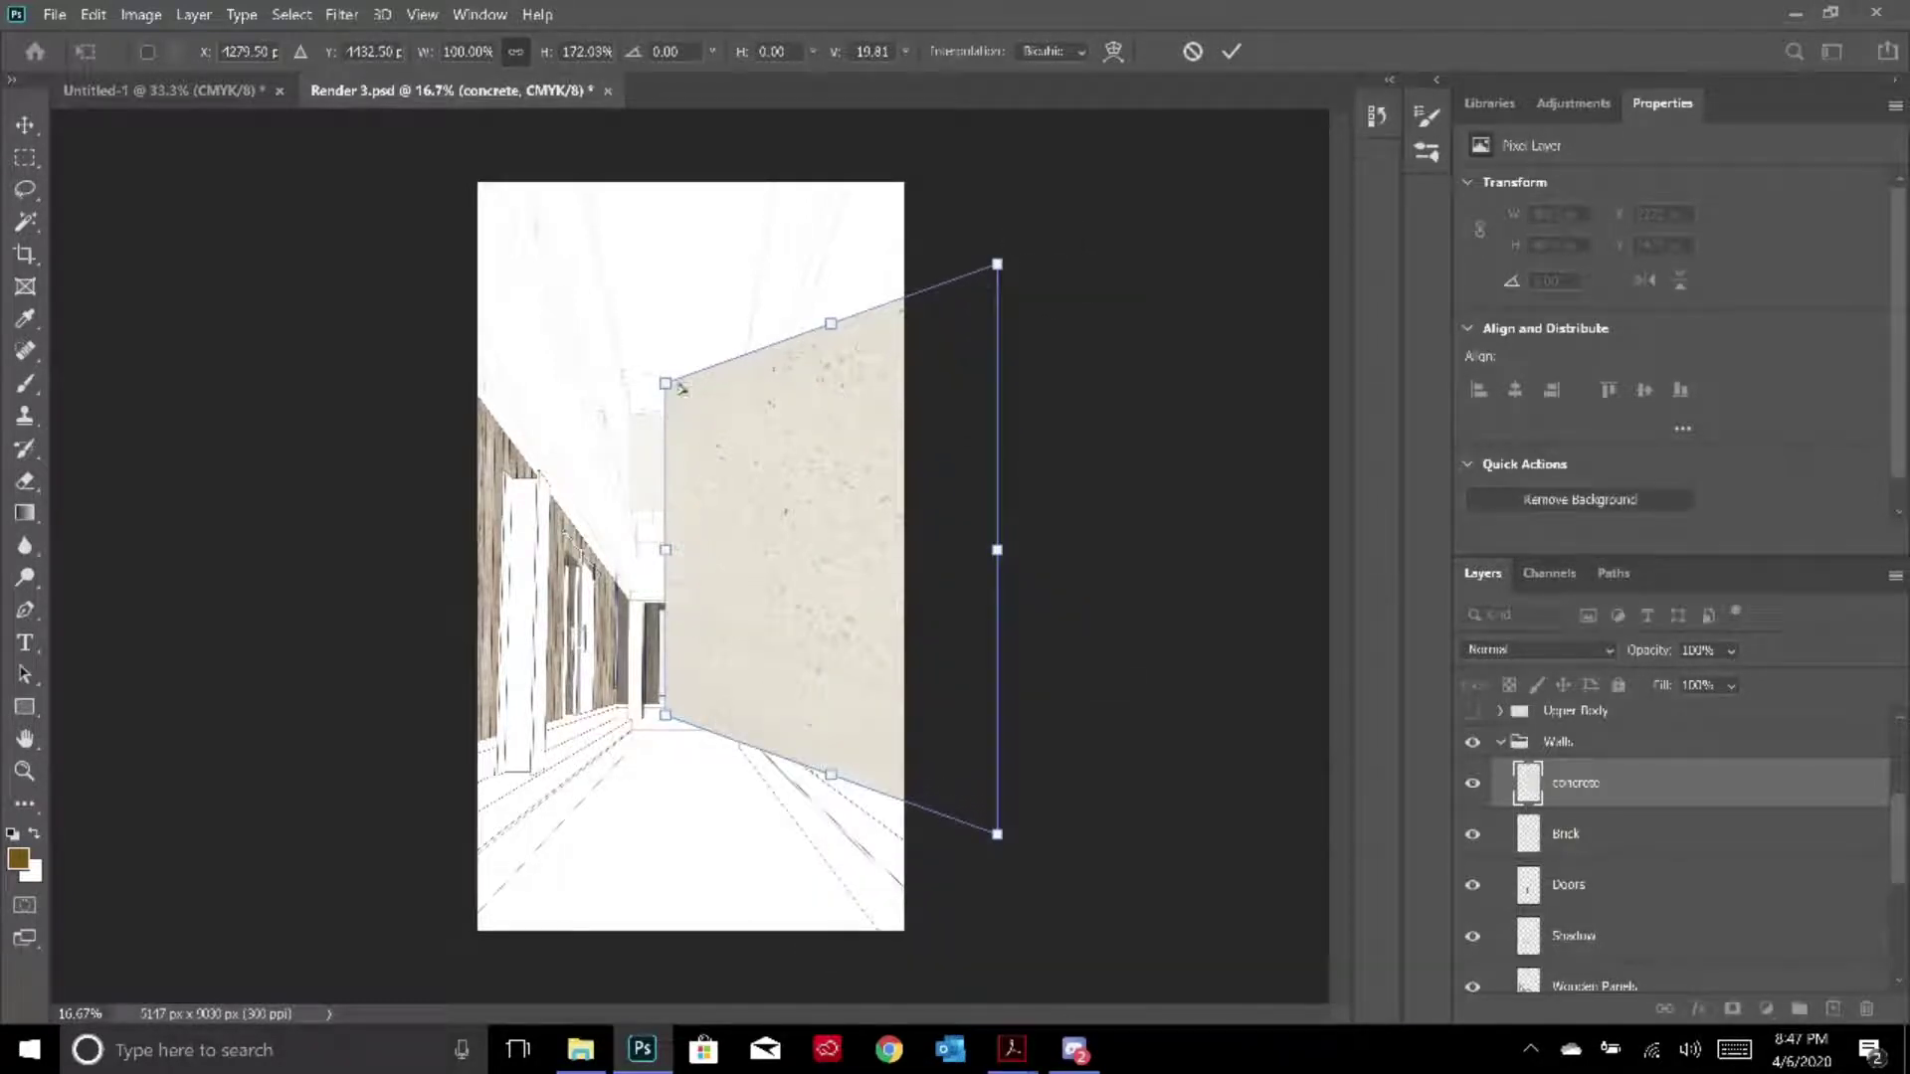
left_click_drag(673, 388, 677, 463)
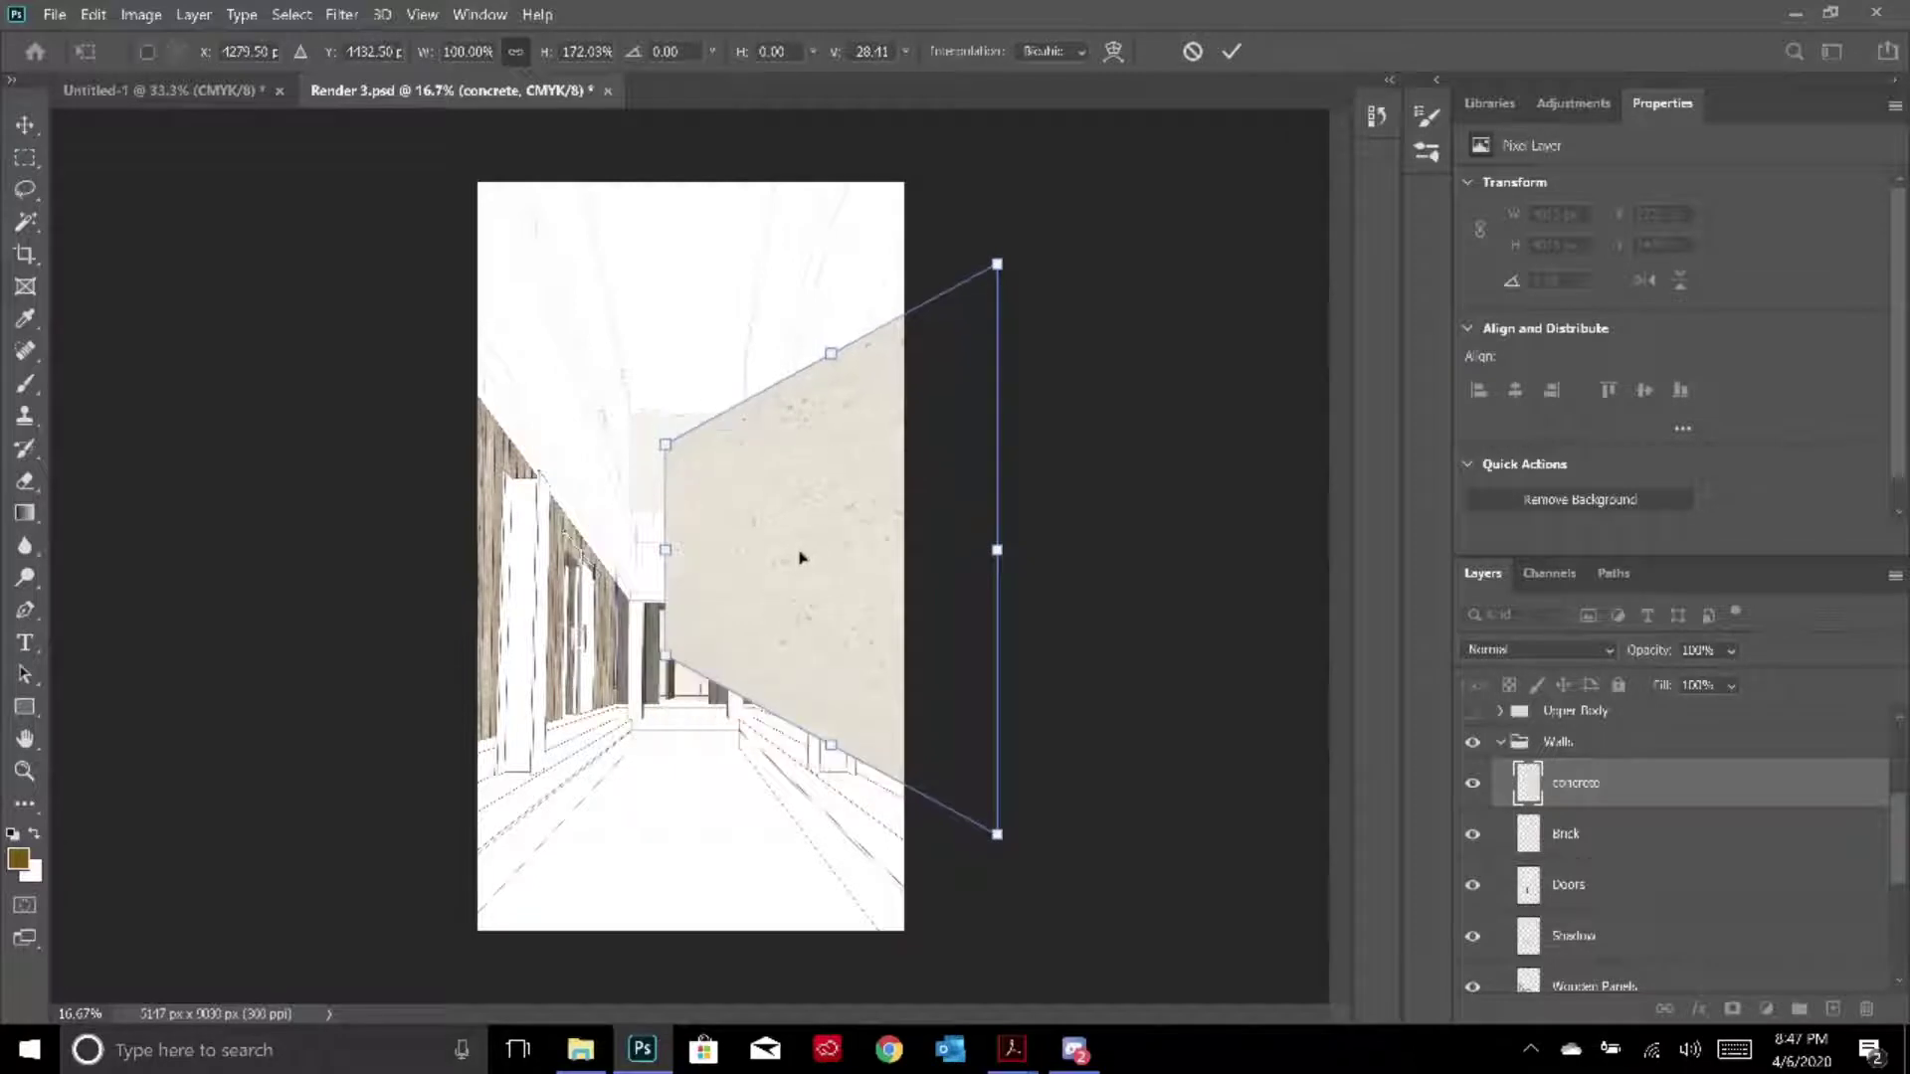
left_click_drag(802, 555, 854, 595)
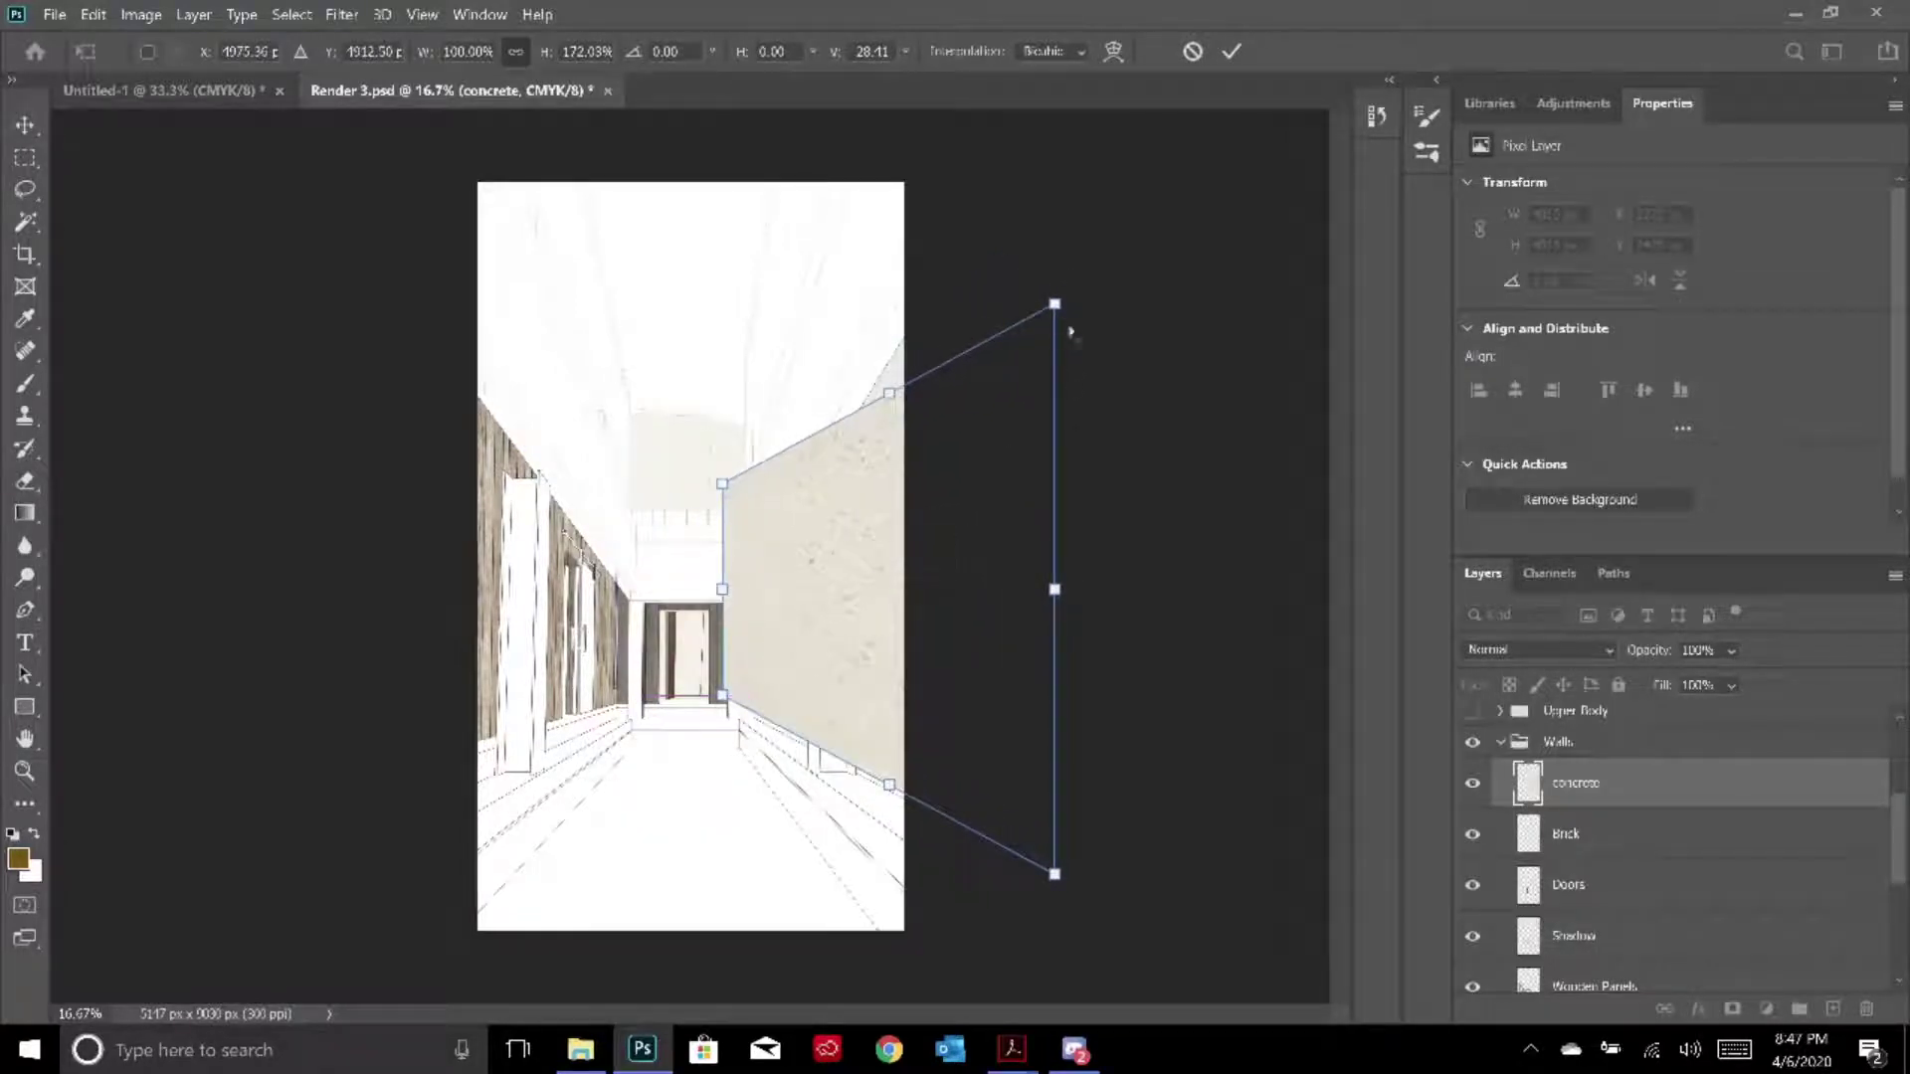
left_click_drag(1057, 285, 983, 186)
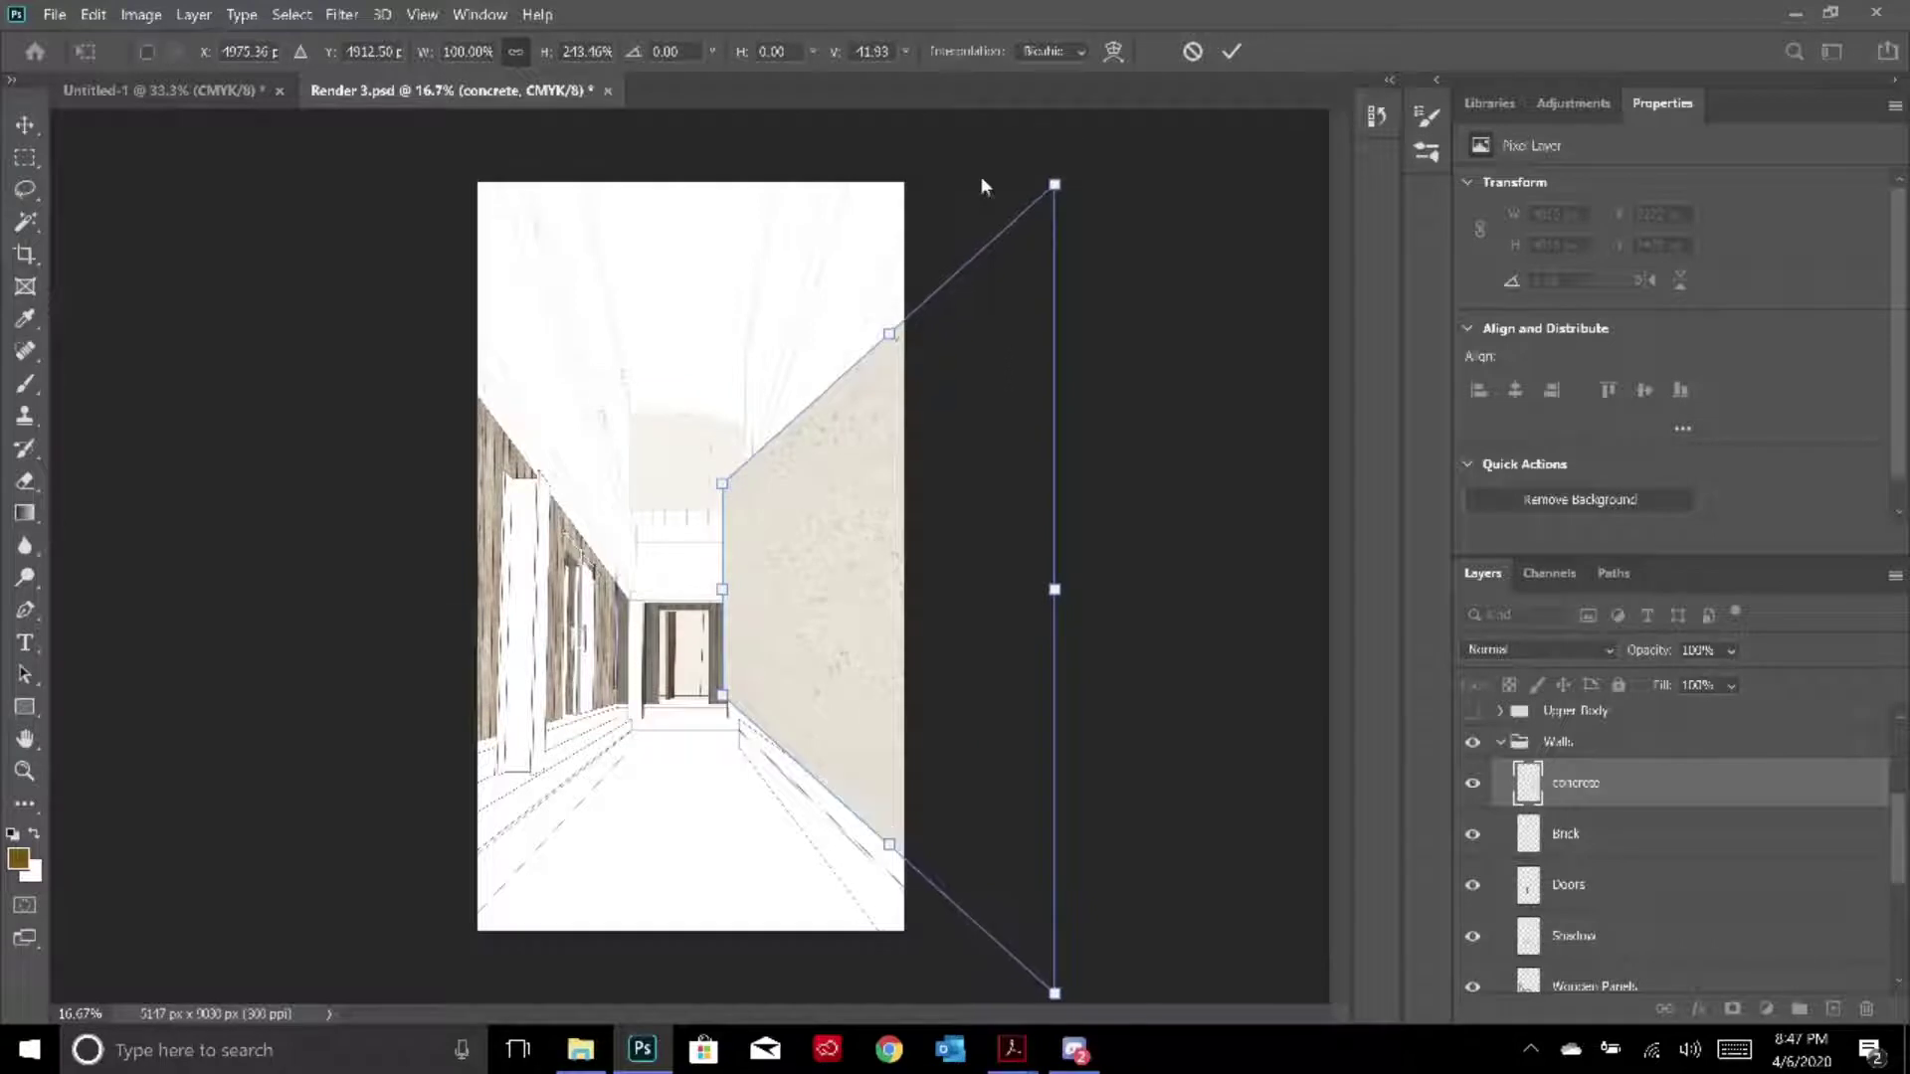
left_click(1231, 51)
Hide the concrete layer and select the right-hand wall areas around the column and door on the Working Linework layer with the Magic Wand
key("w")
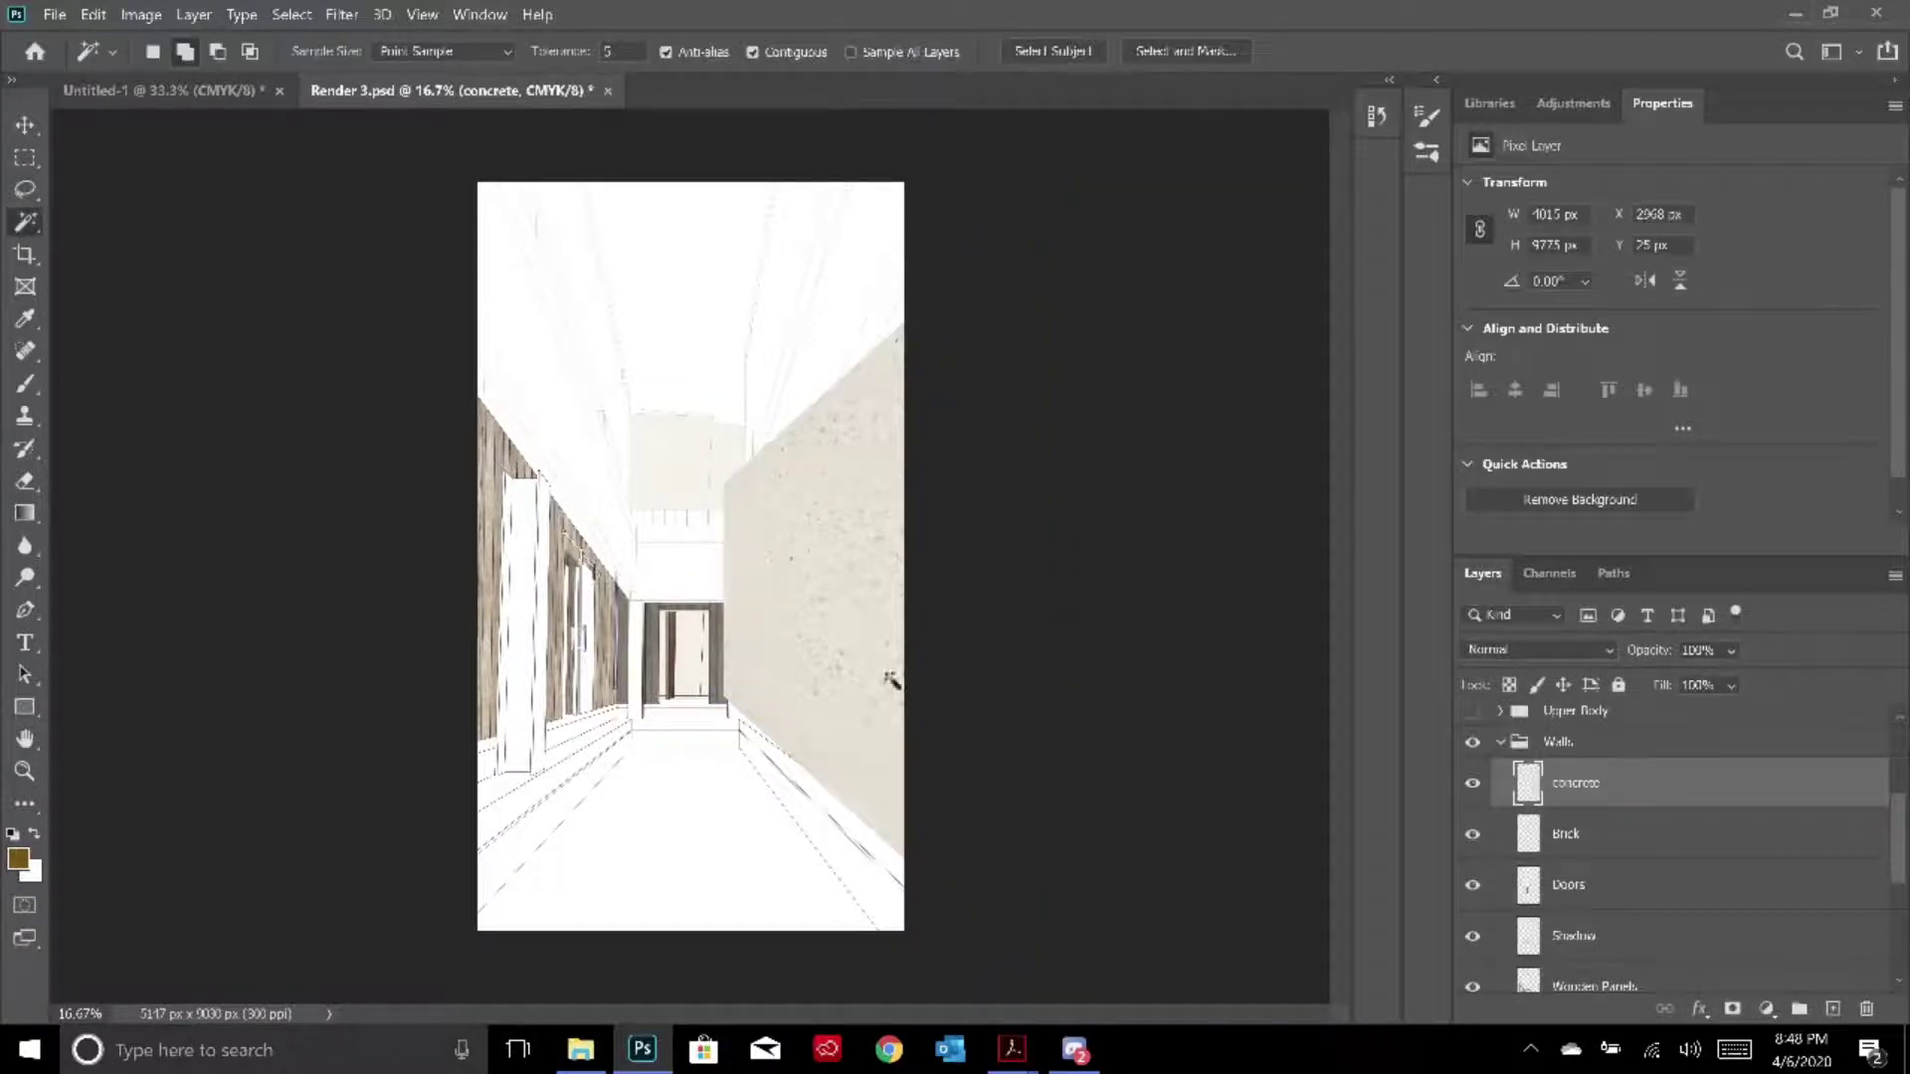
left_click(25, 127)
left_click(1472, 784)
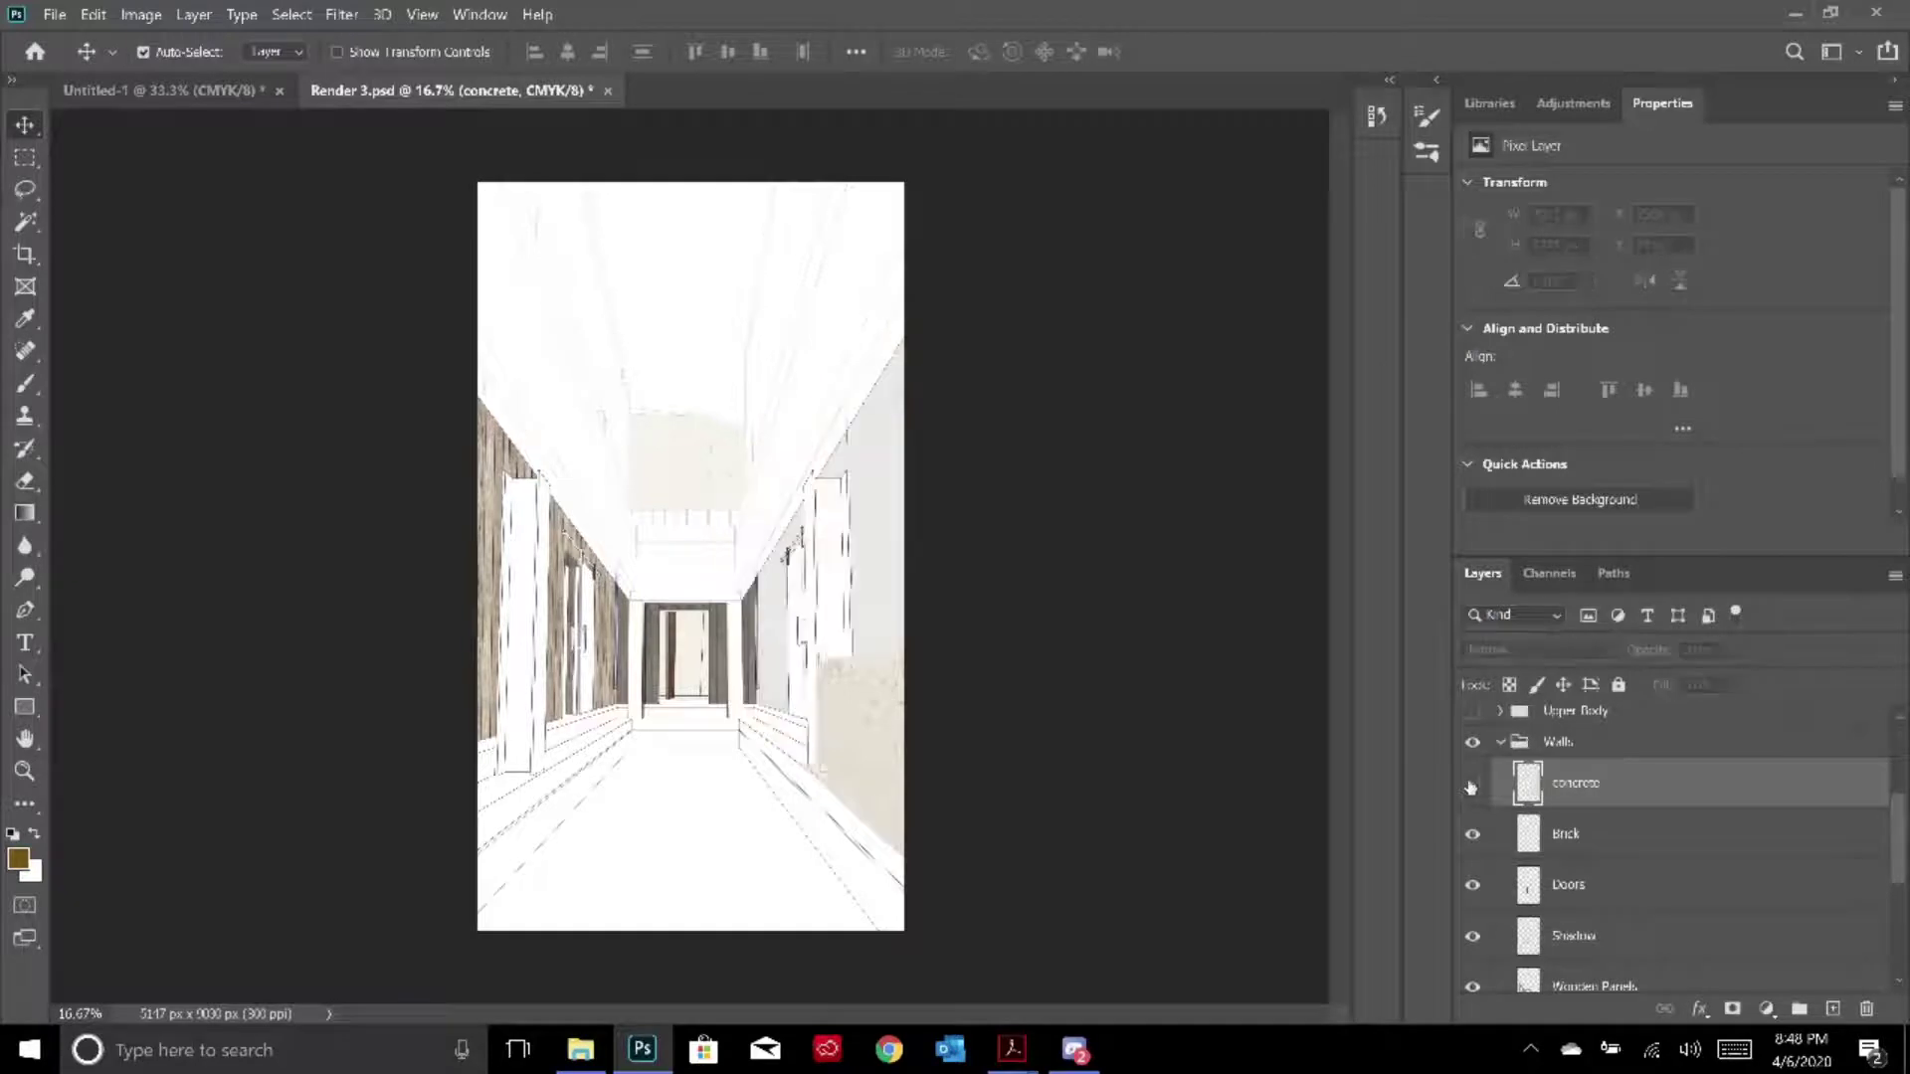
scroll(1607, 935, "down", 5)
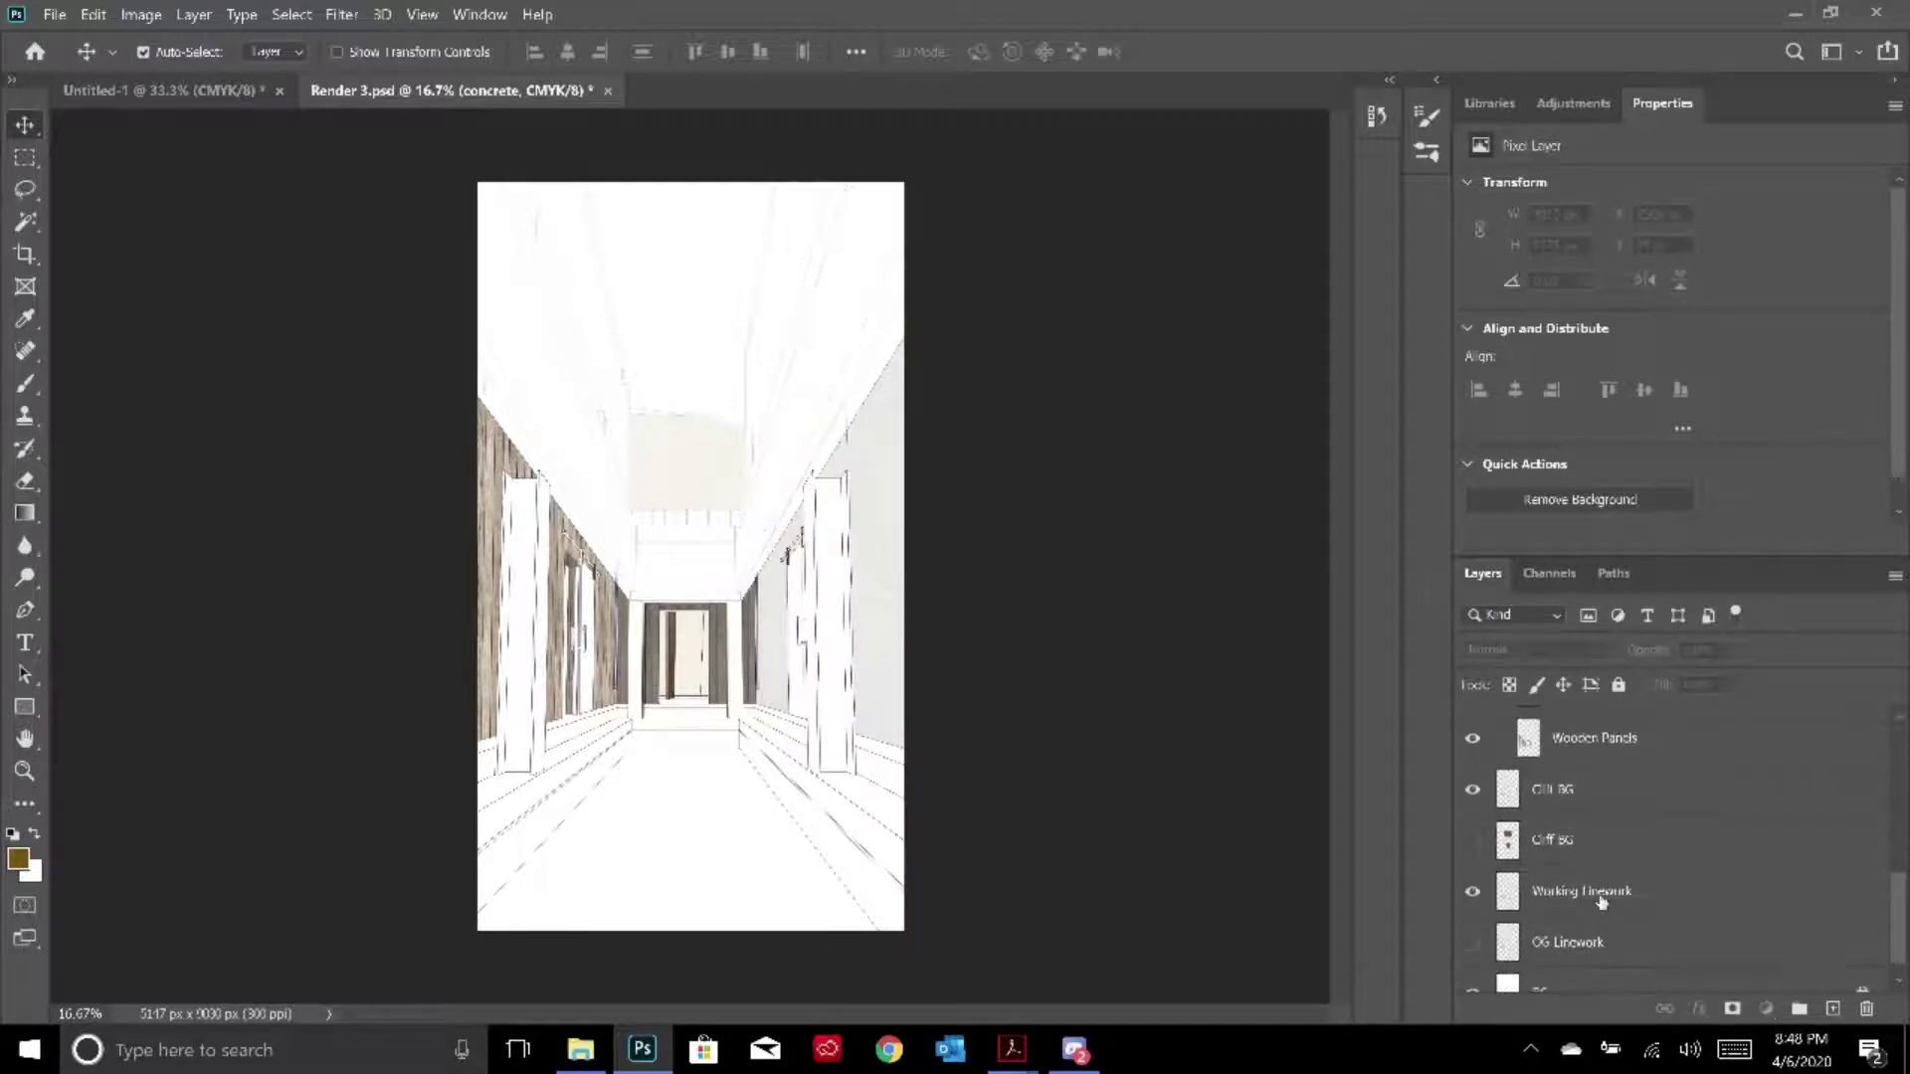
left_click(1602, 901)
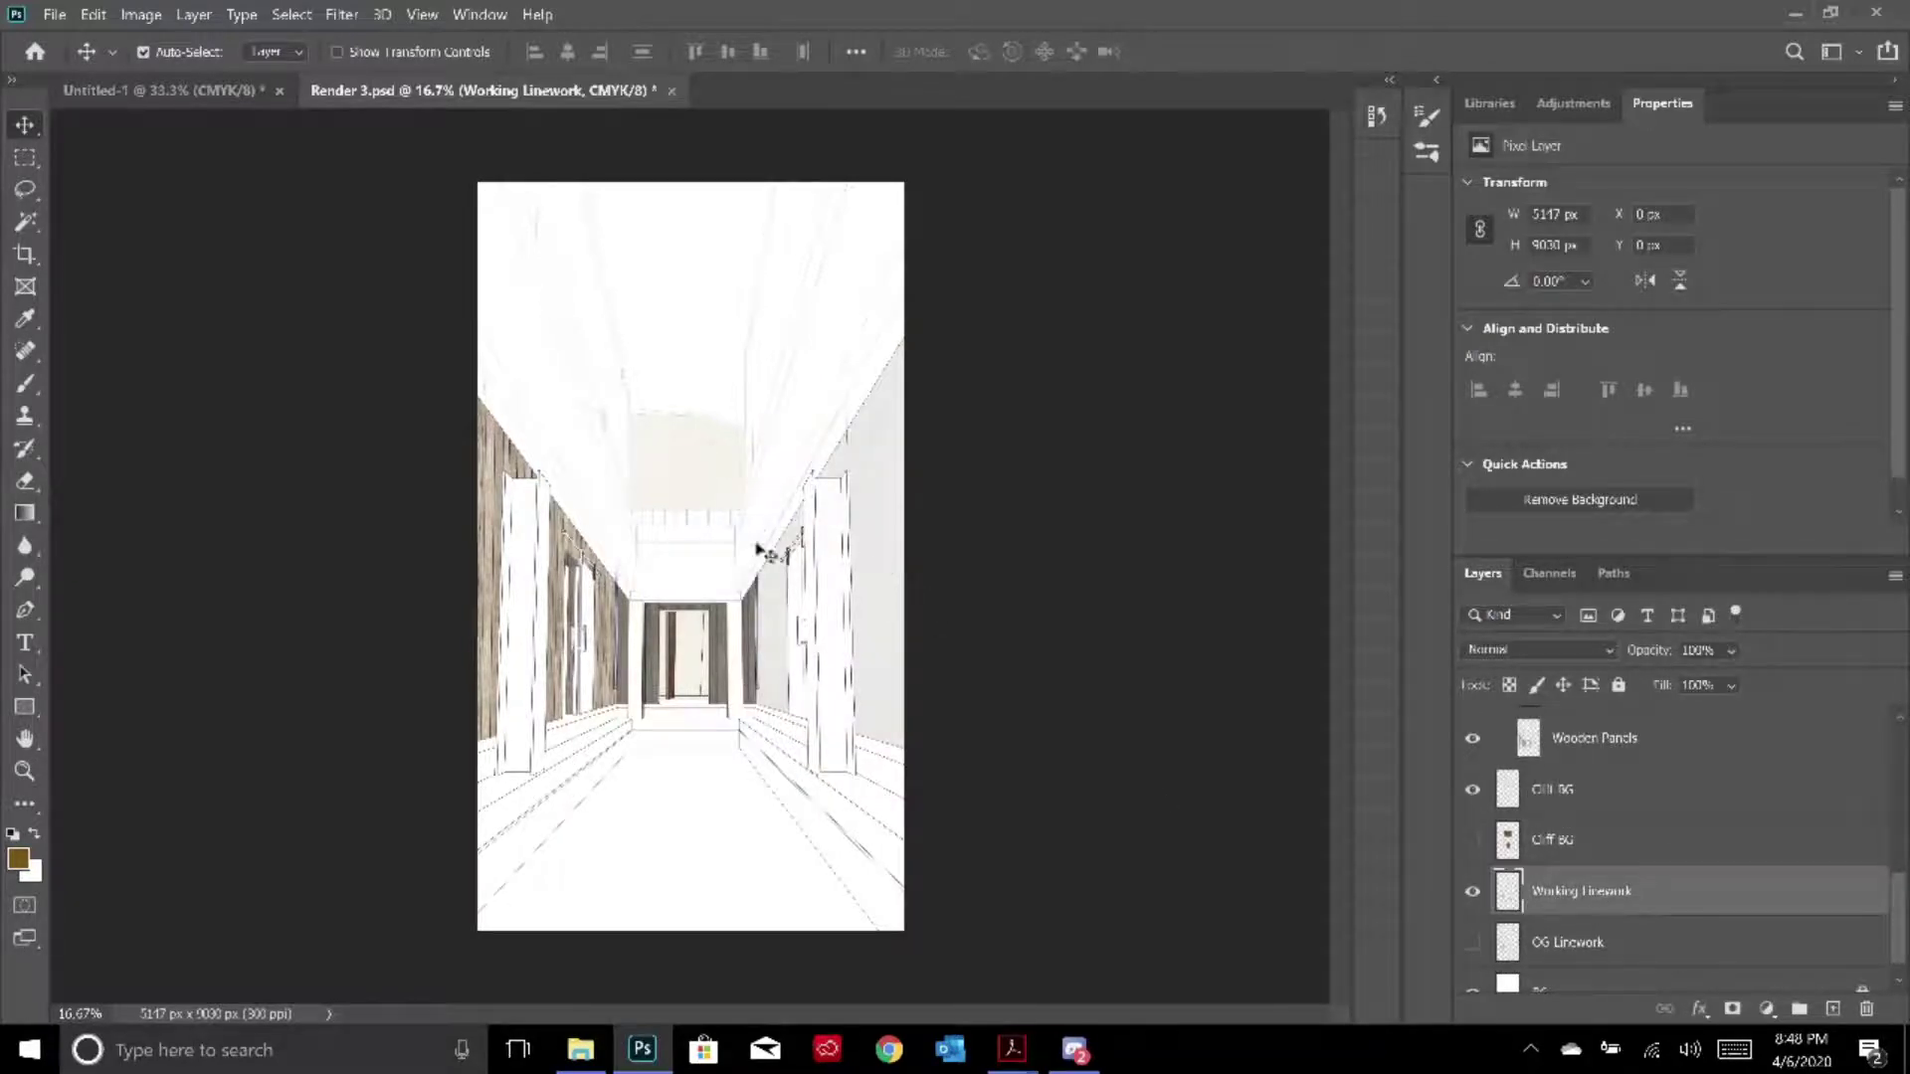
left_click(22, 223)
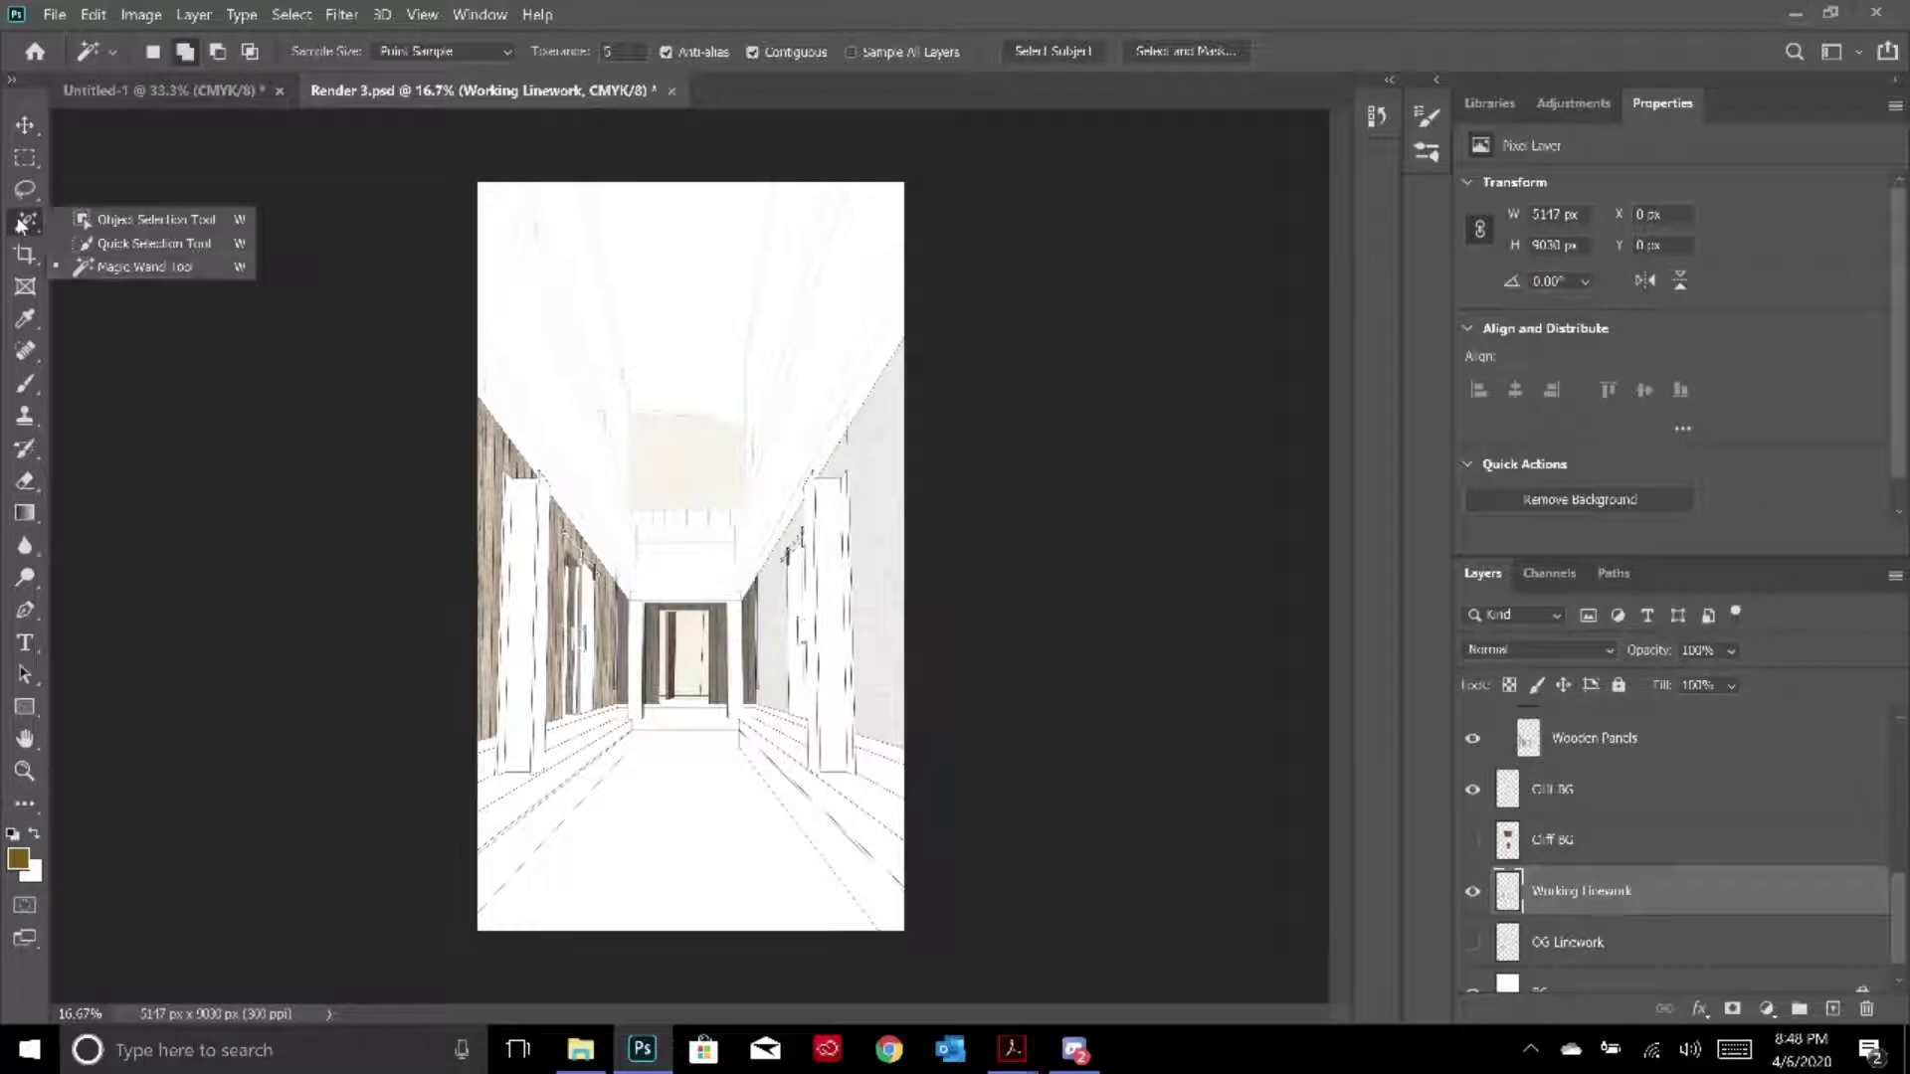
left_click(884, 523)
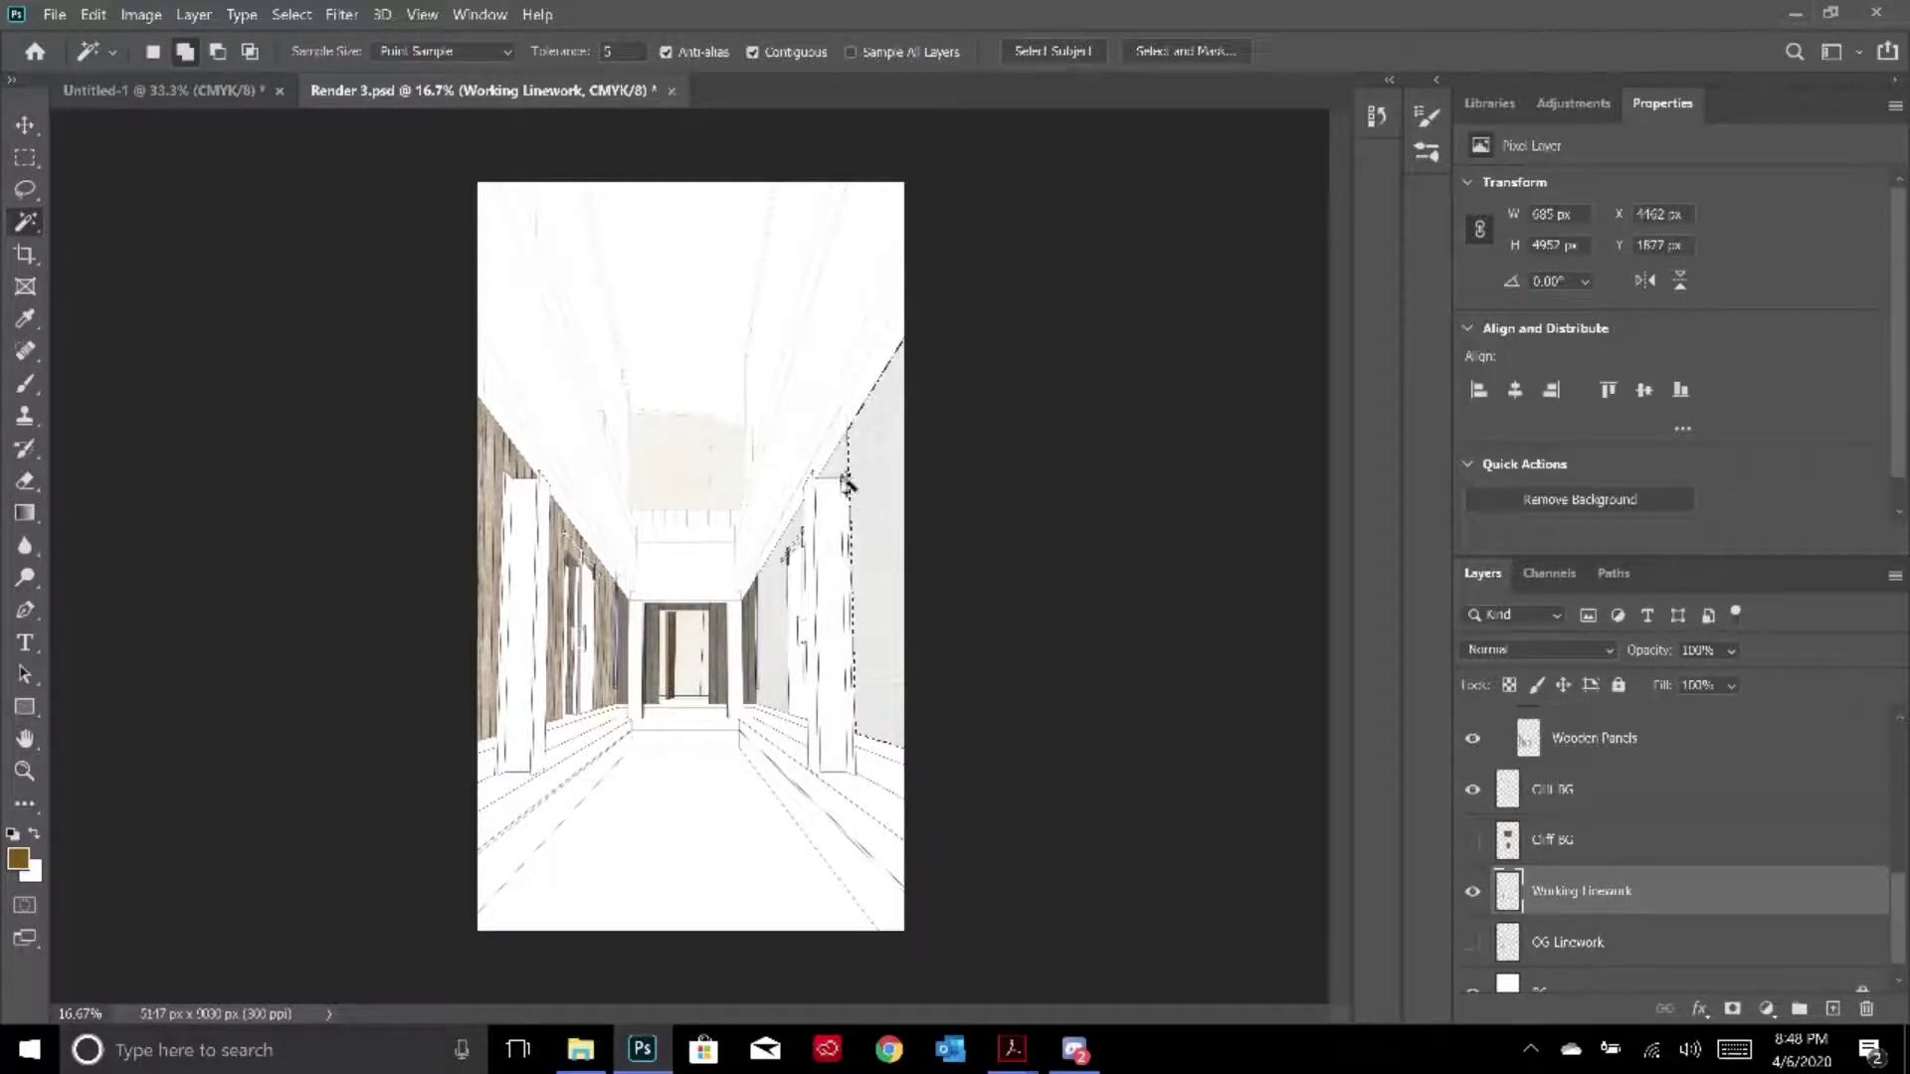
left_click(789, 550)
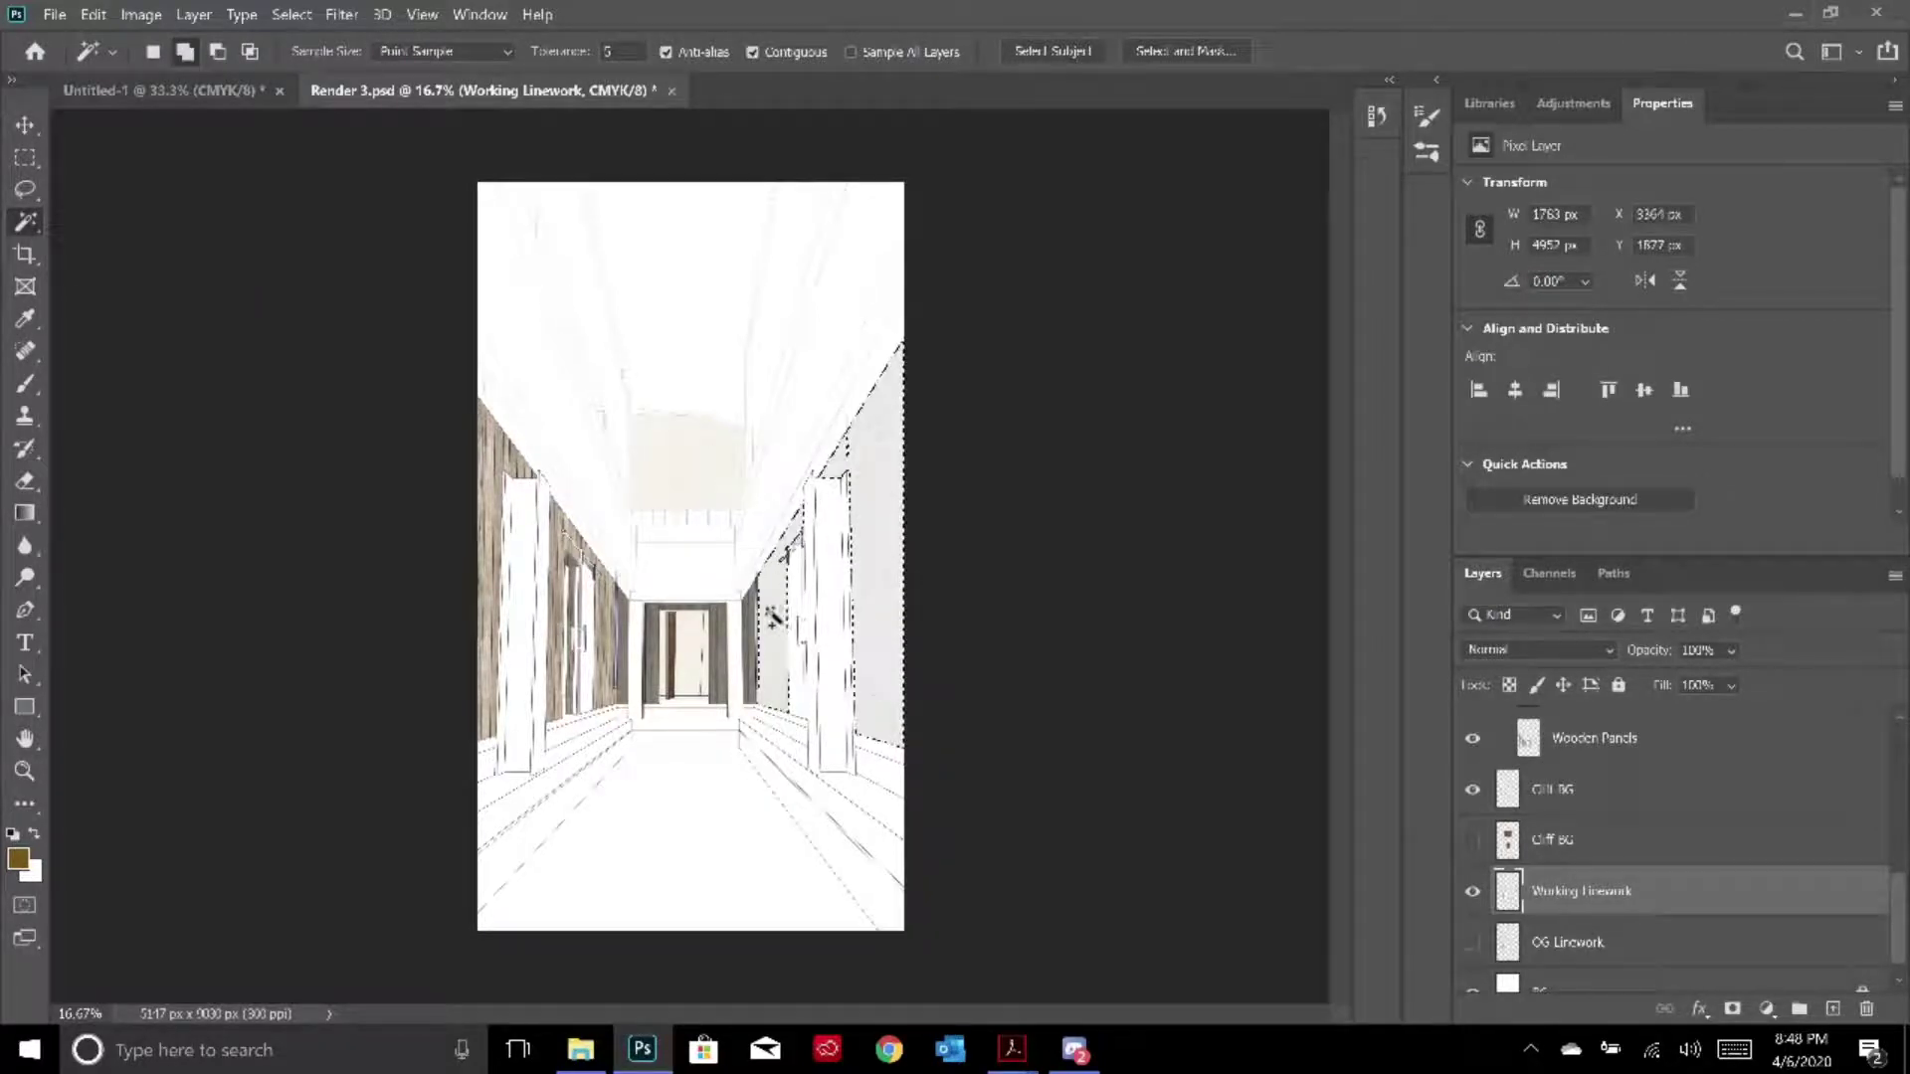
left_click(794, 553, "shift")
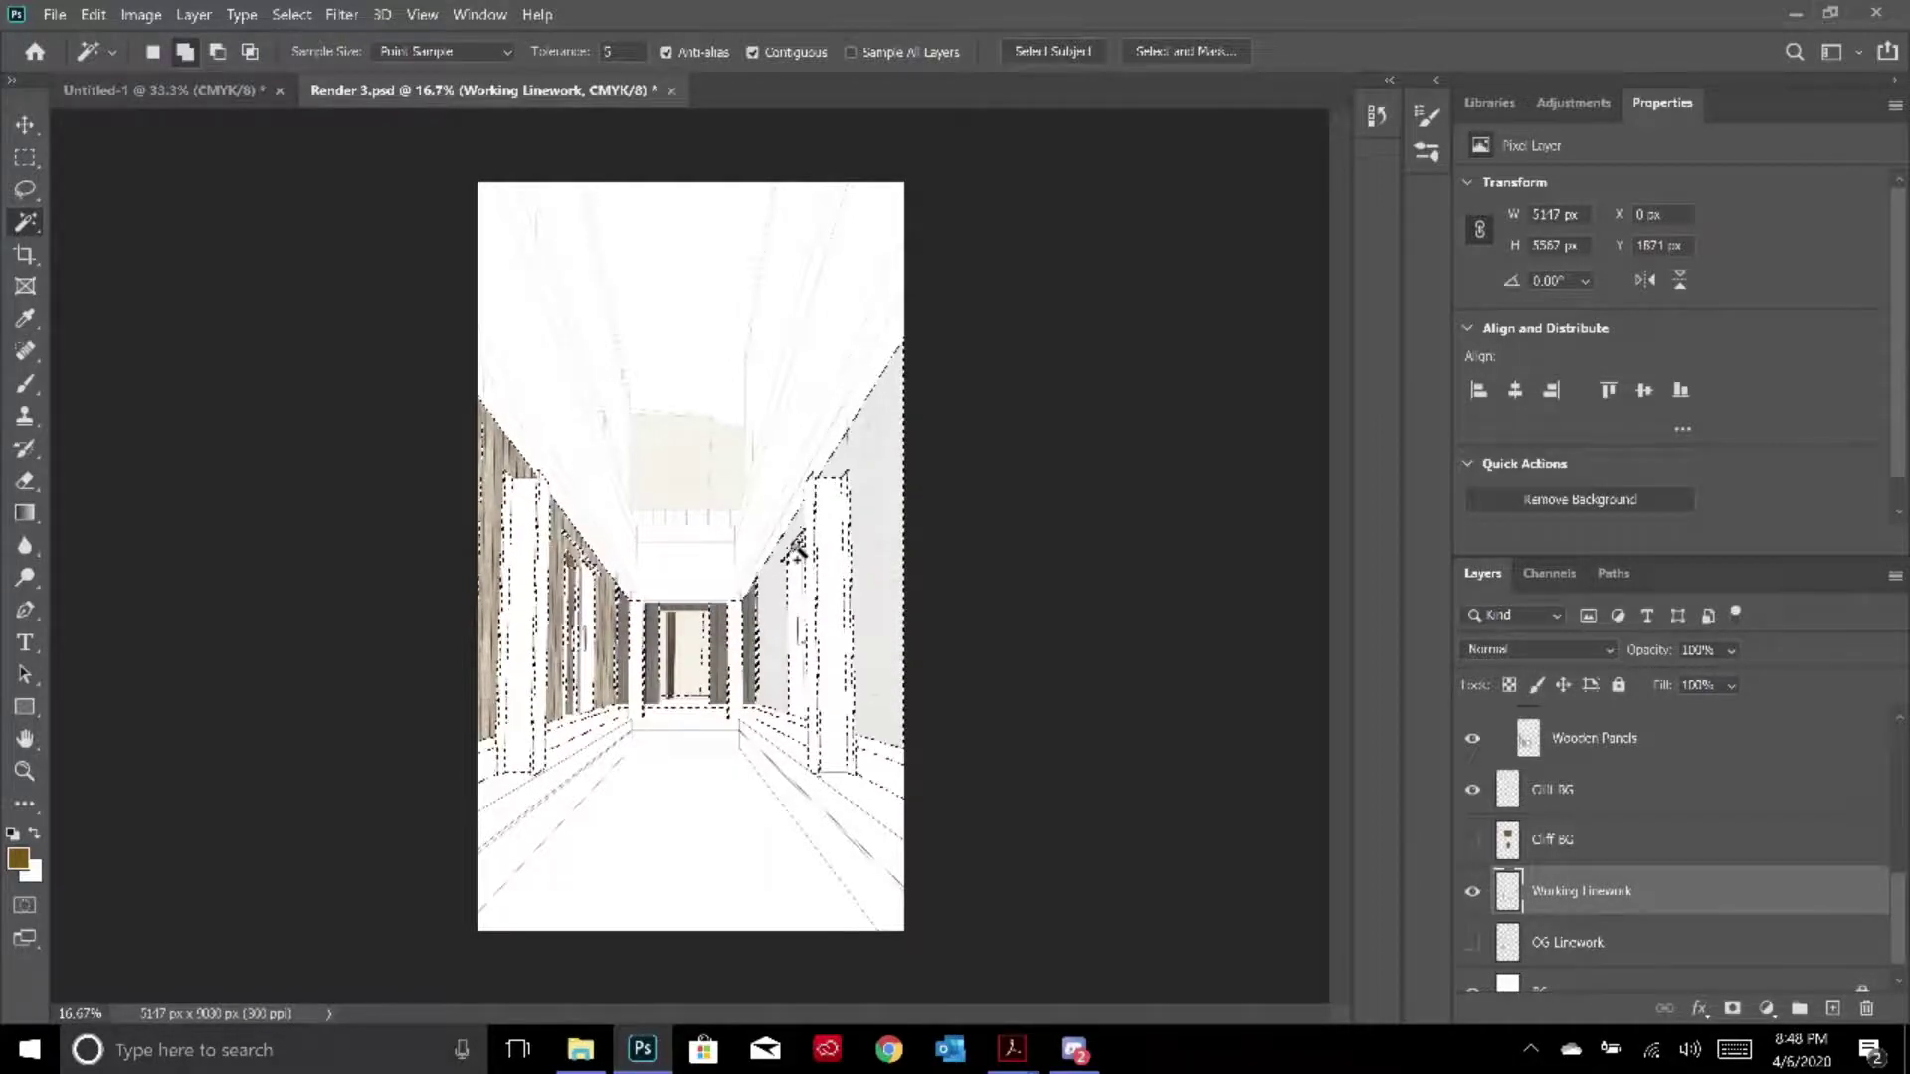
key("ctrl+z")
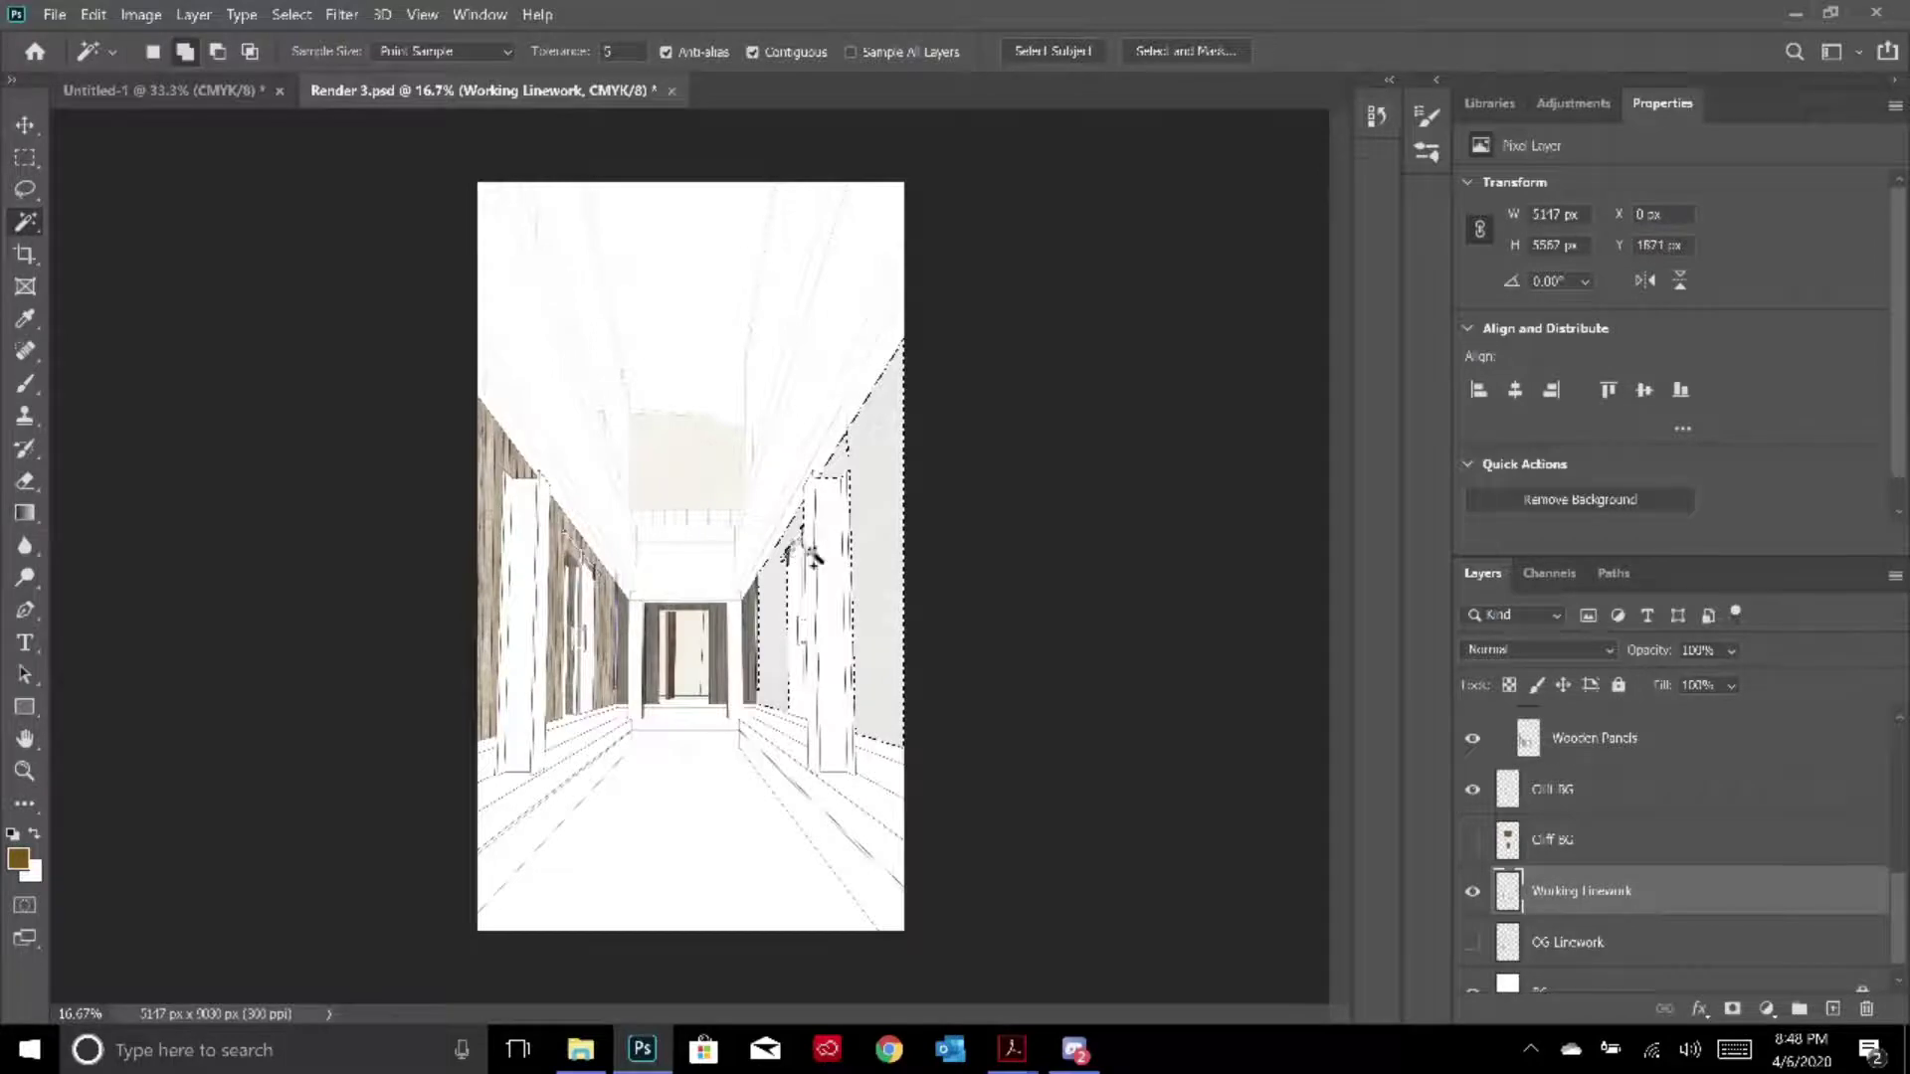
Show the concrete layer again, delete its texture outside the selected wall areas by inverting the selection, and deselect
key("ctrl+plus")
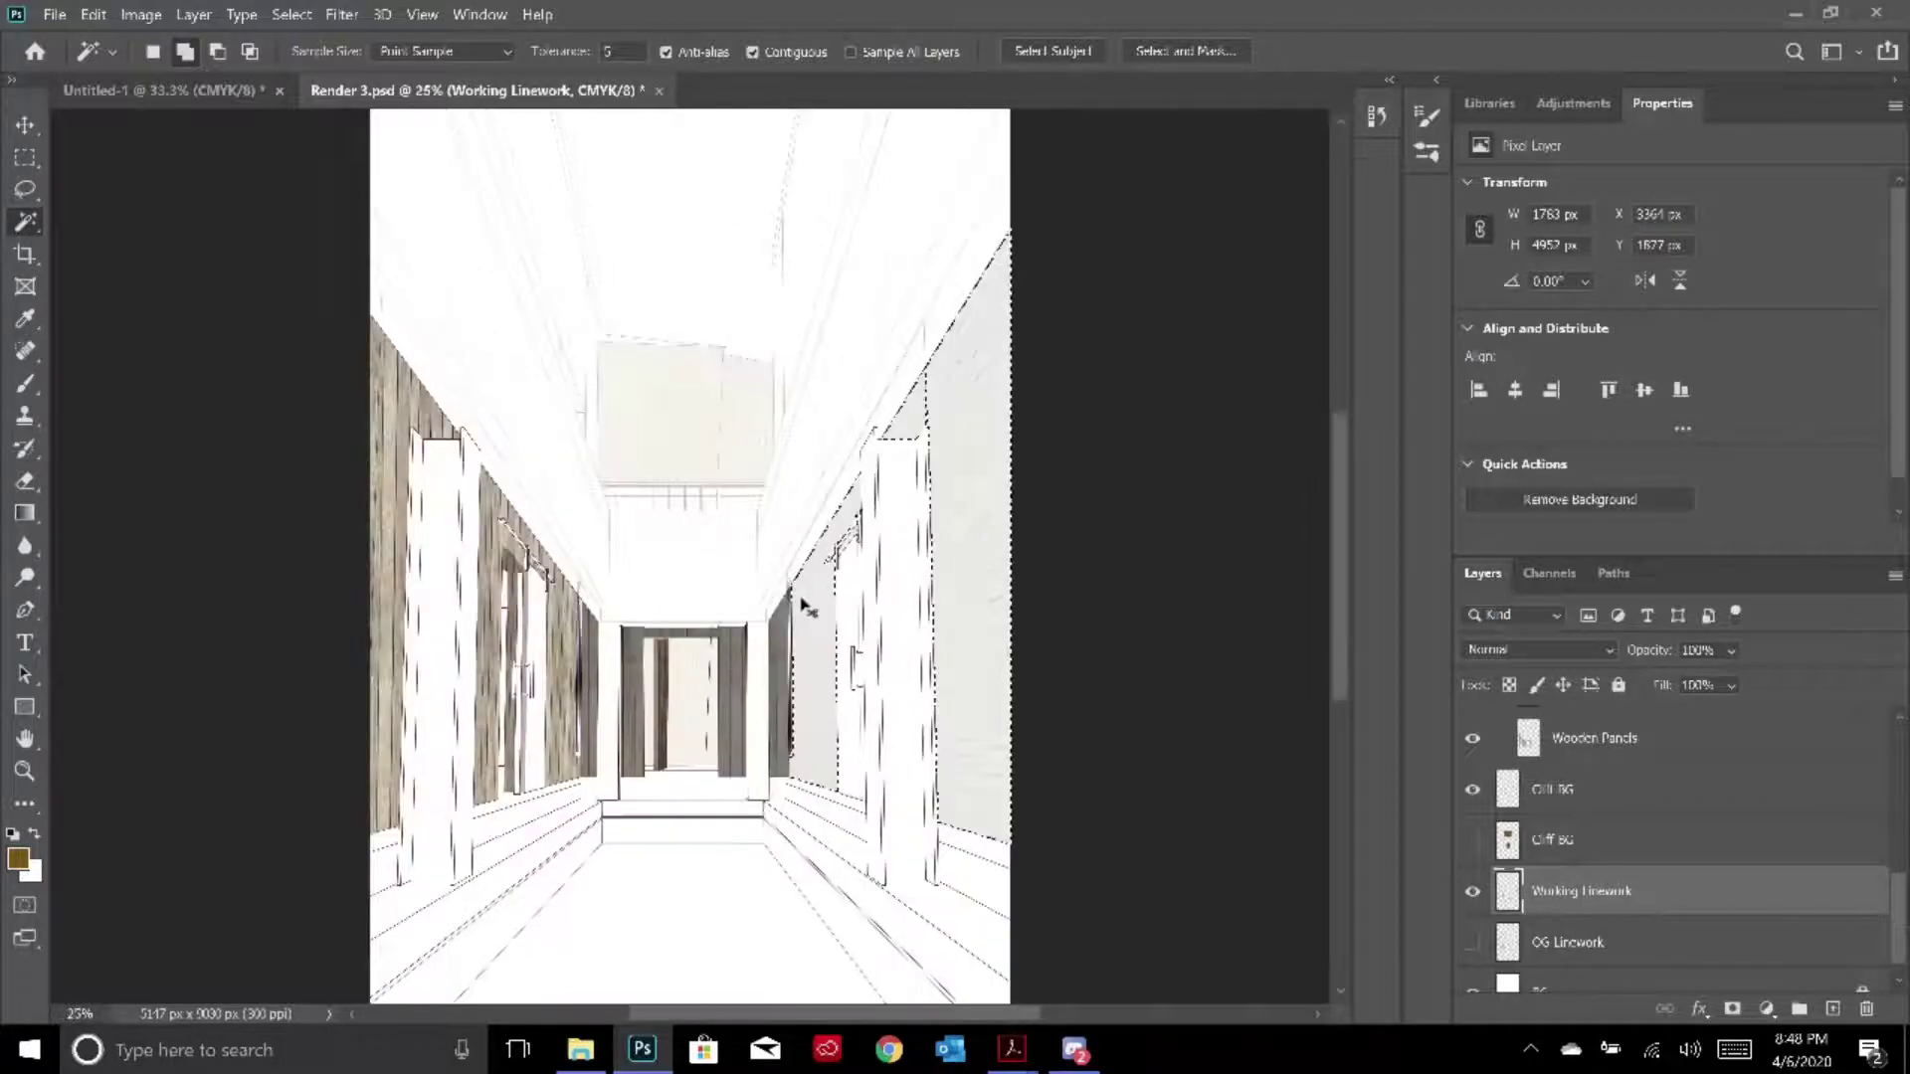
key("ctrl+plus")
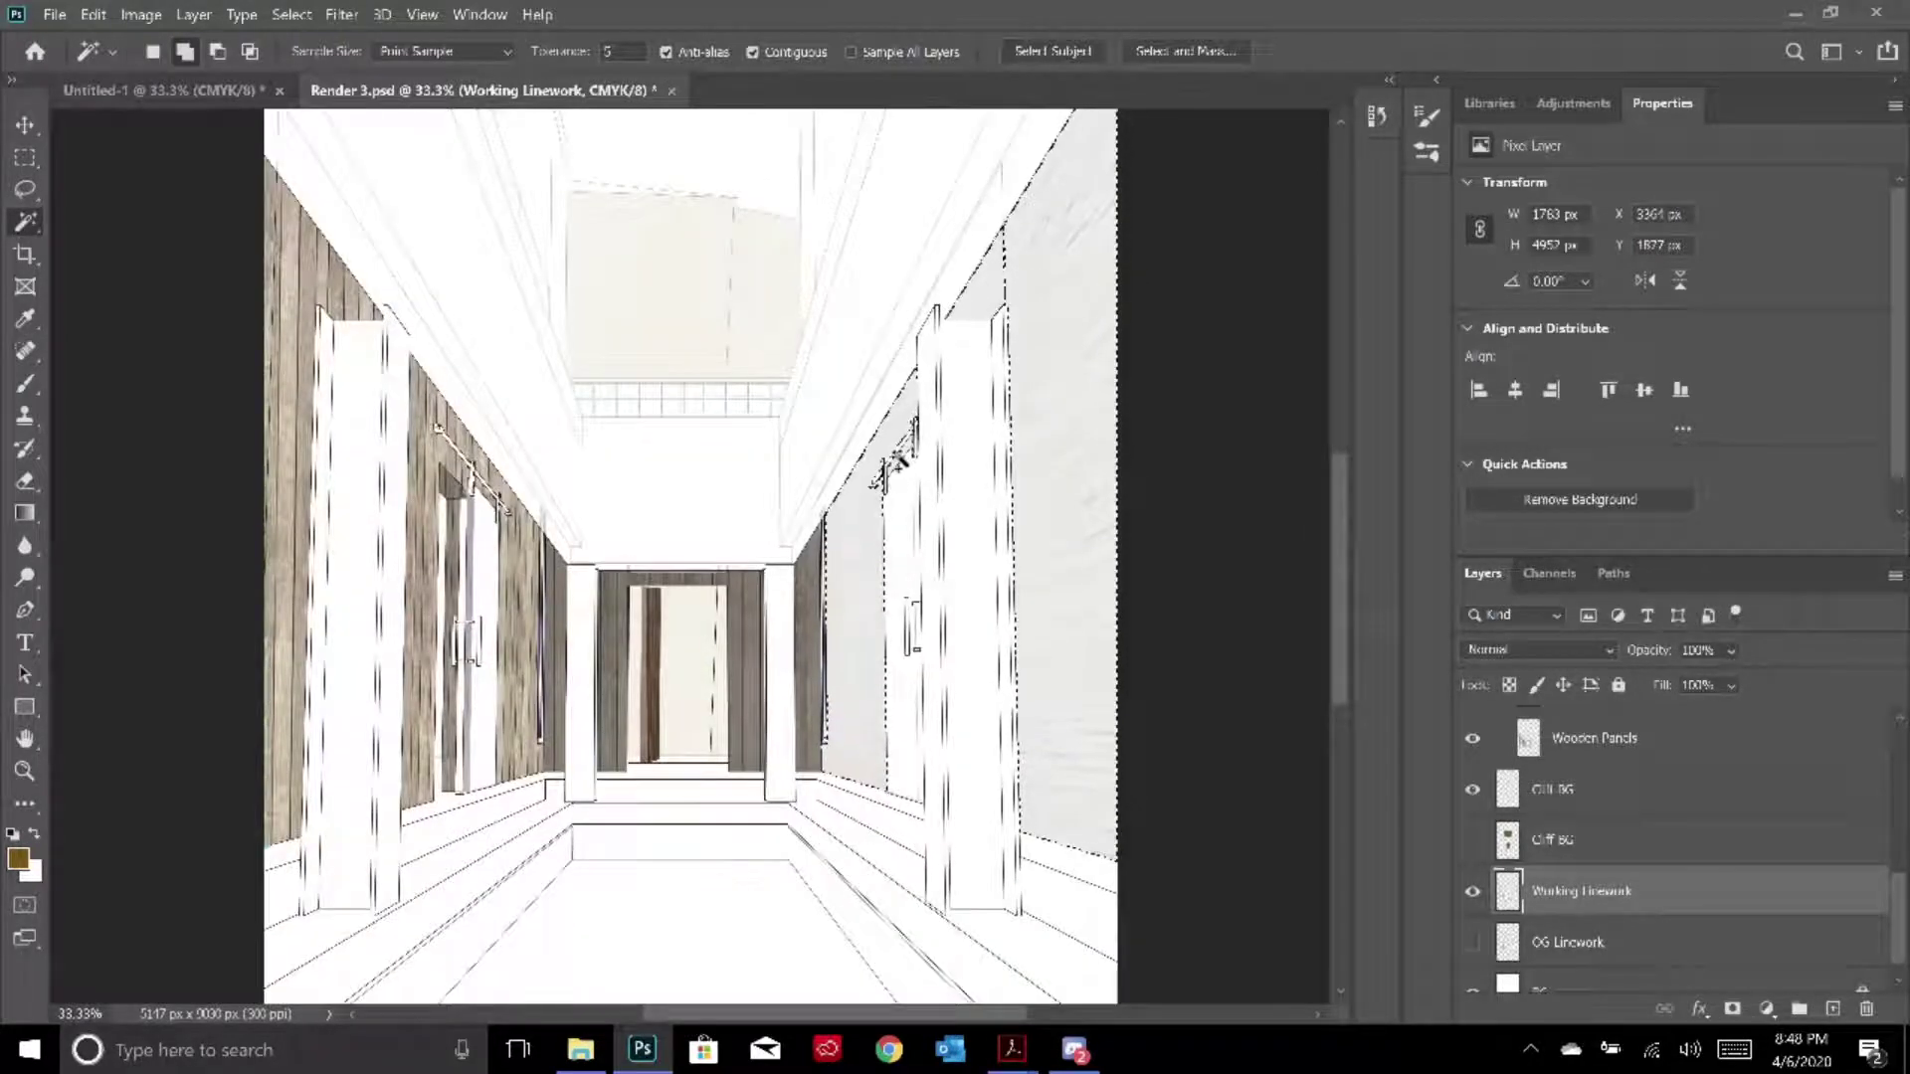
key("ctrl+minus")
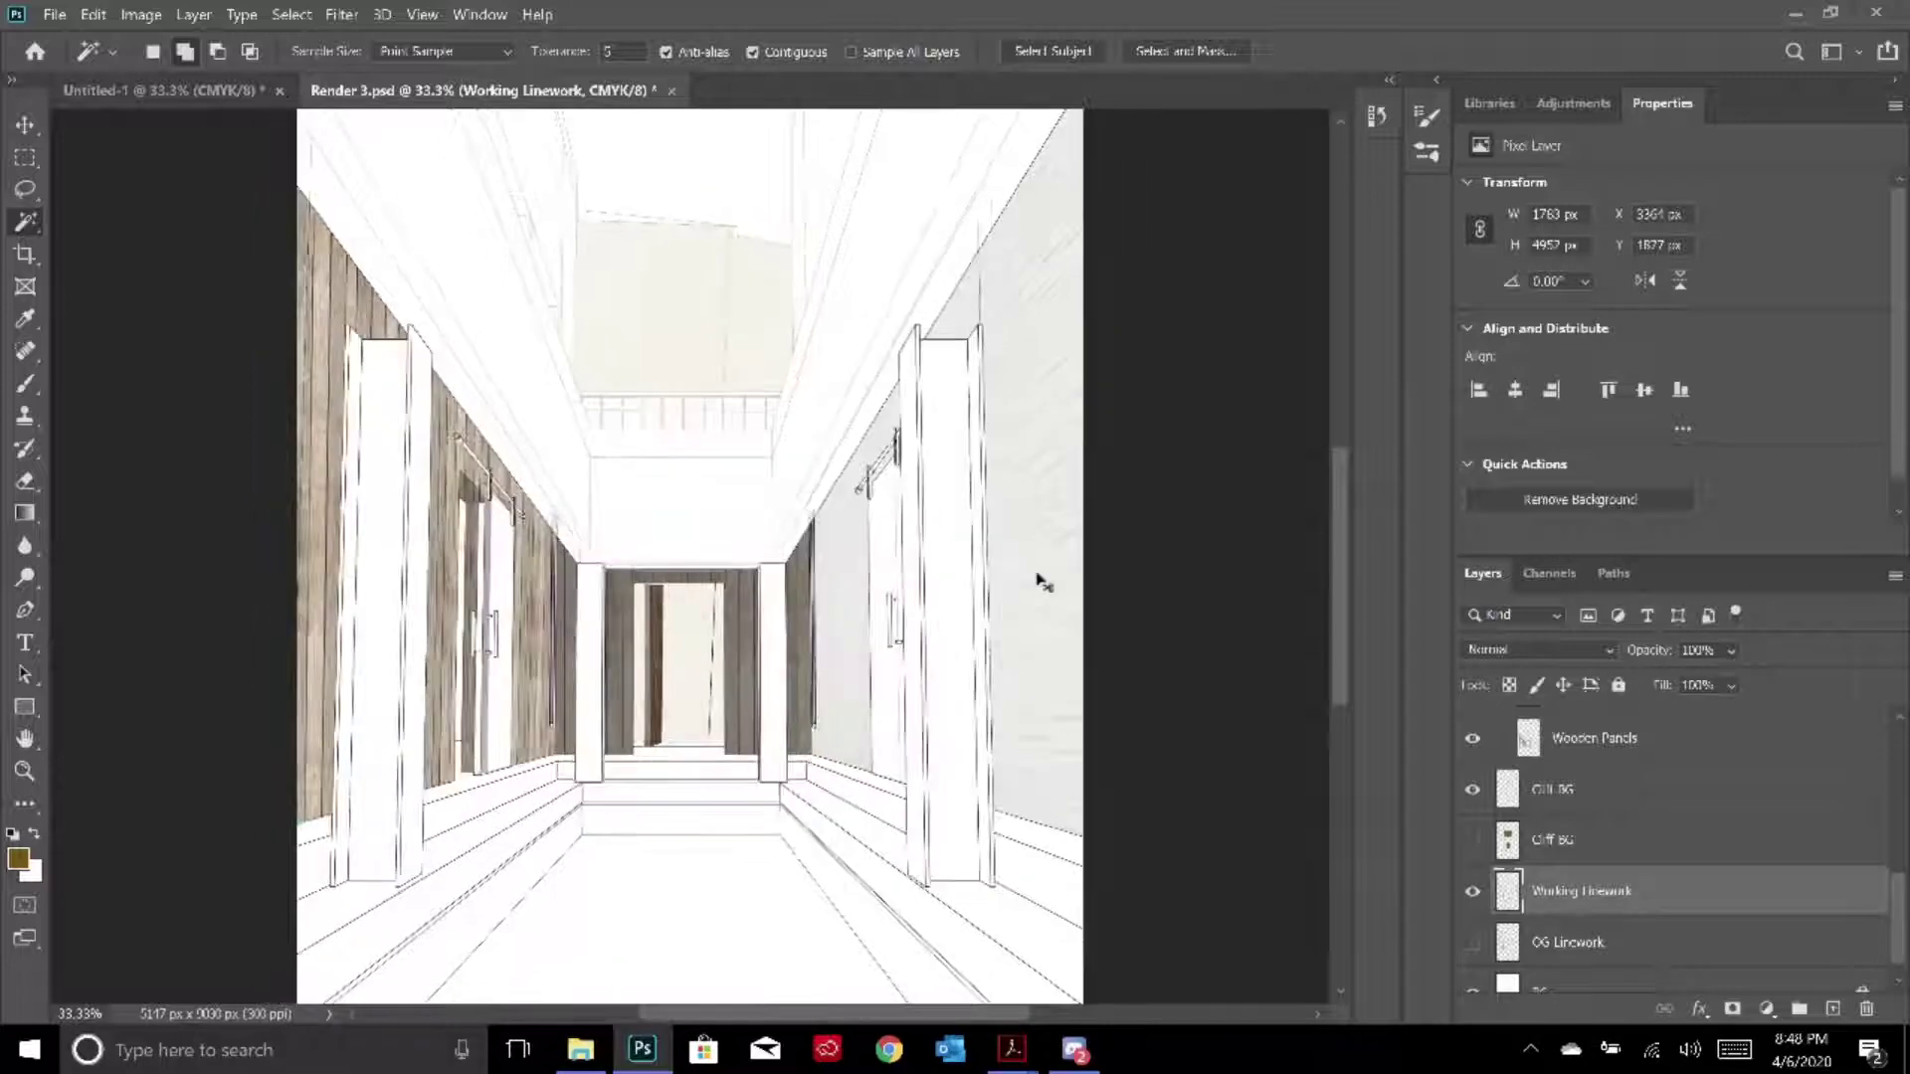
scroll(1560, 831, "up", 2)
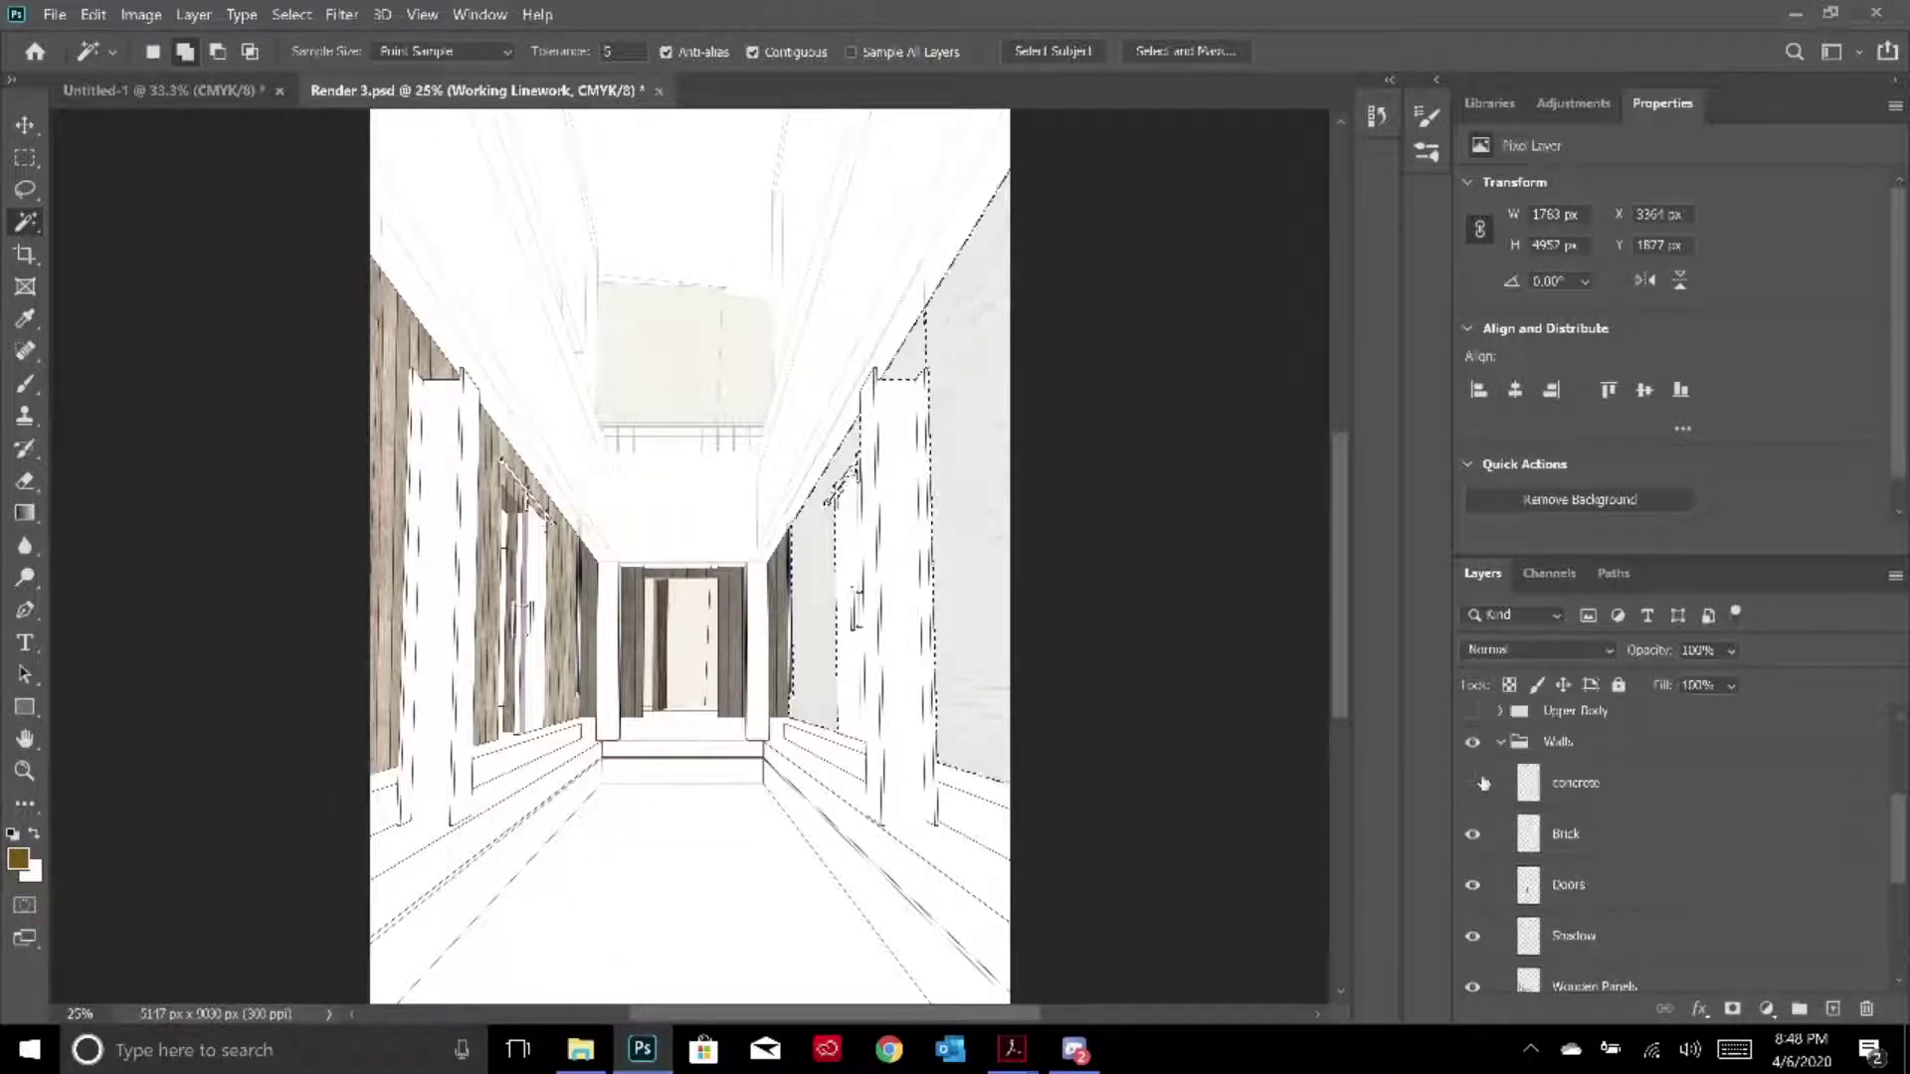
left_click(1474, 784)
left_click(1592, 783)
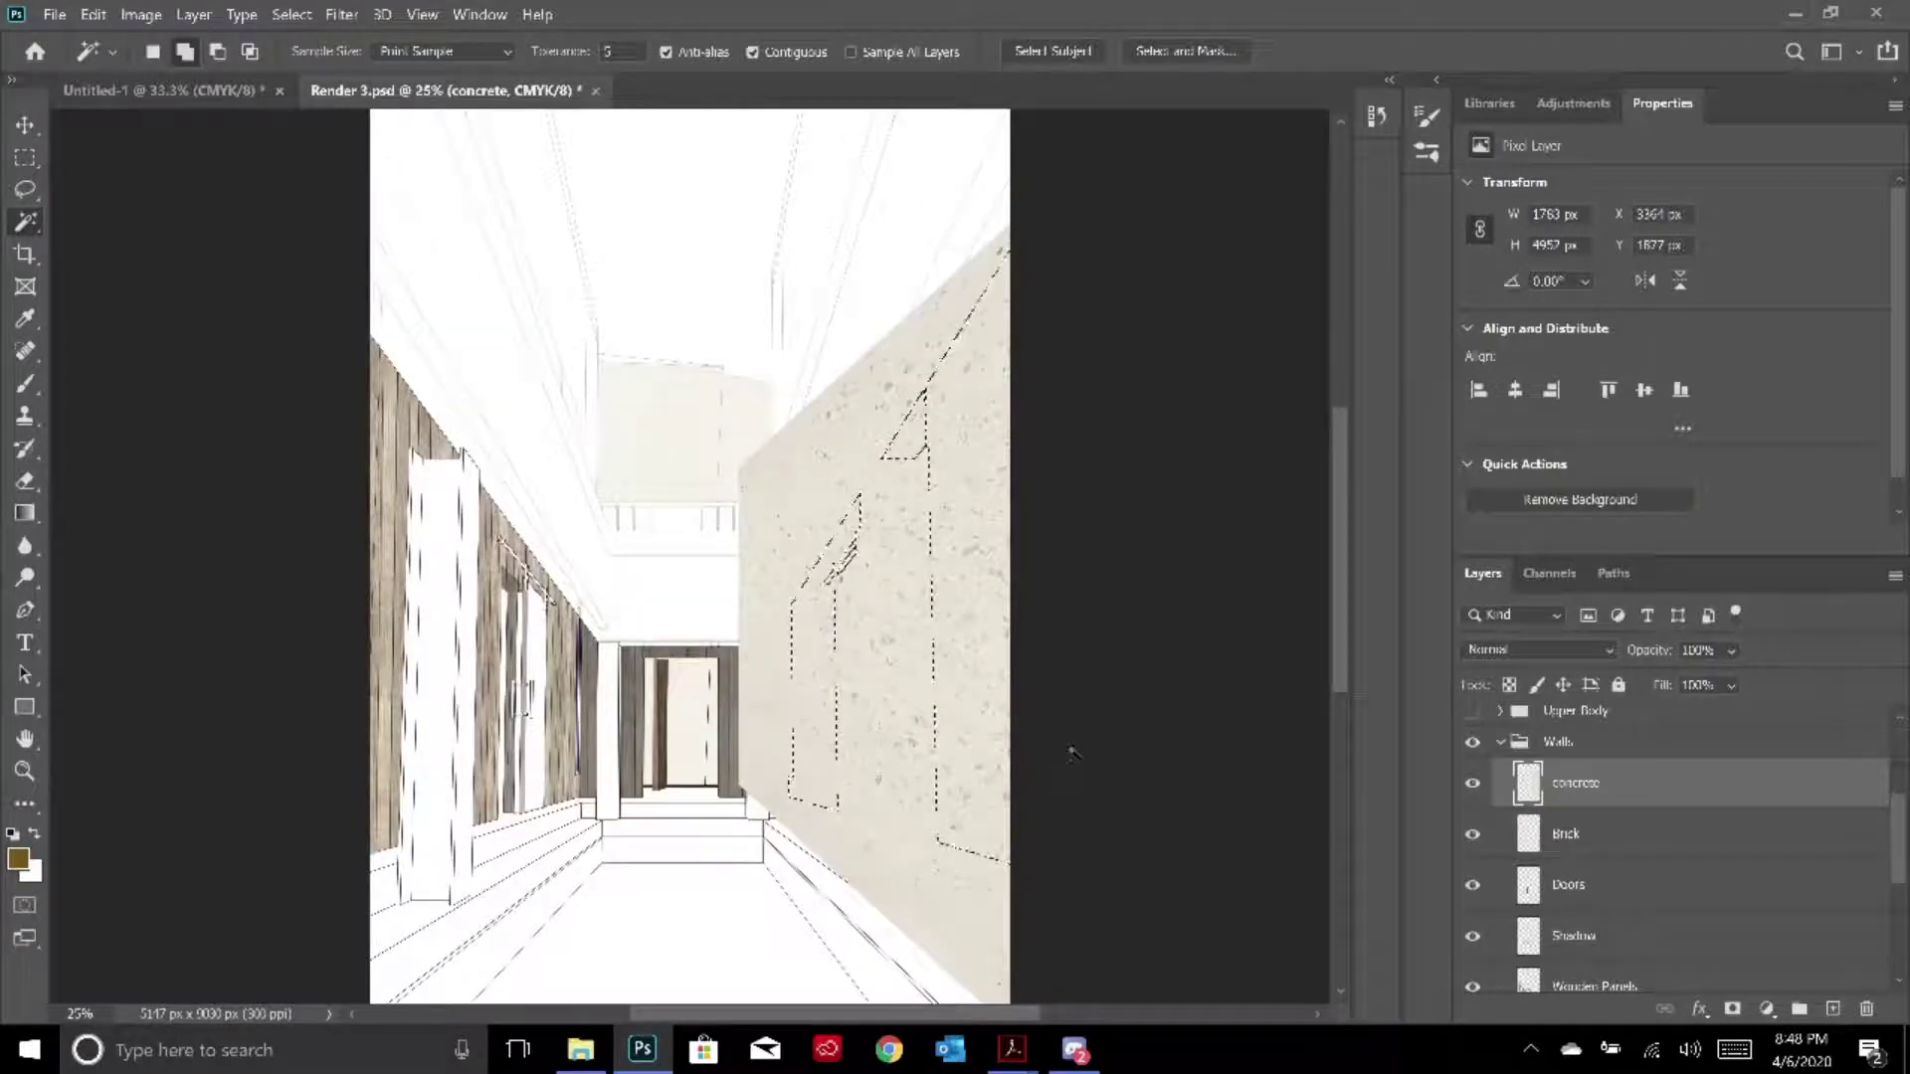
left_click(288, 14)
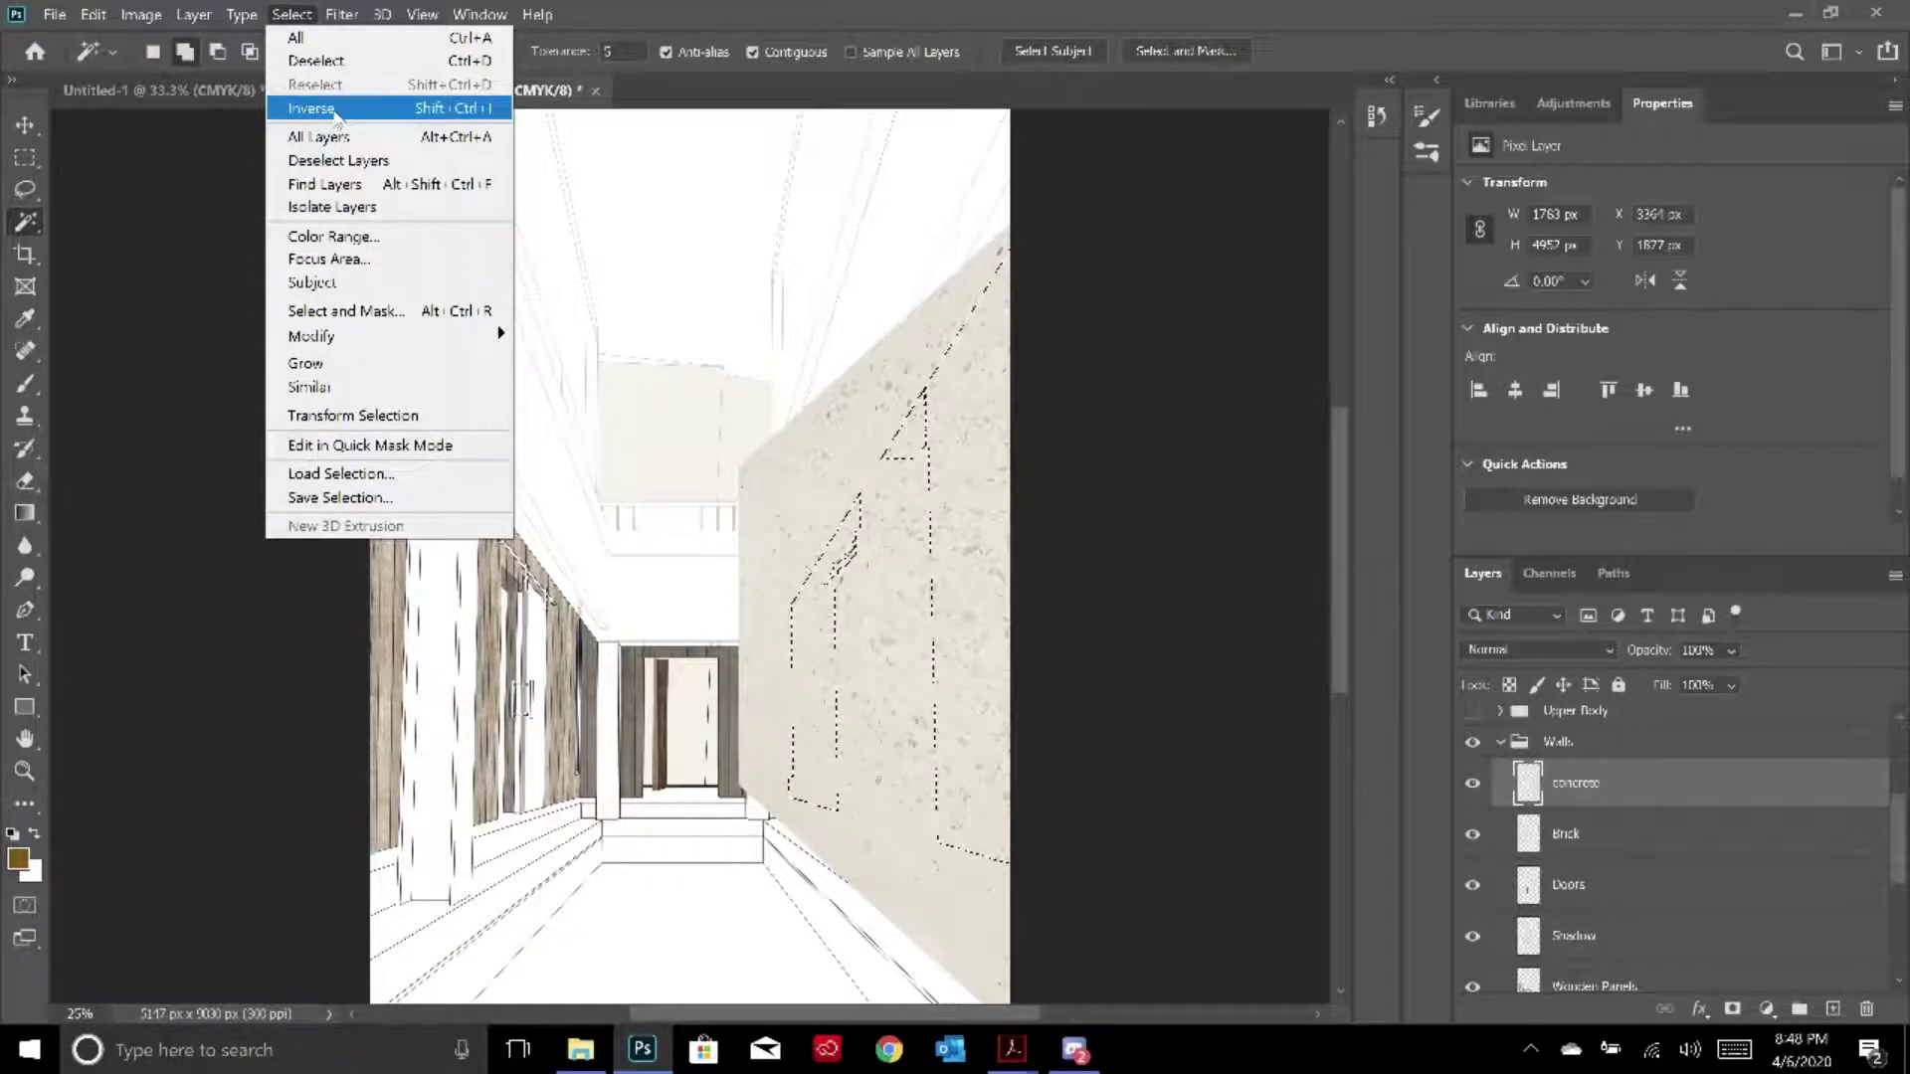
left_click(334, 113)
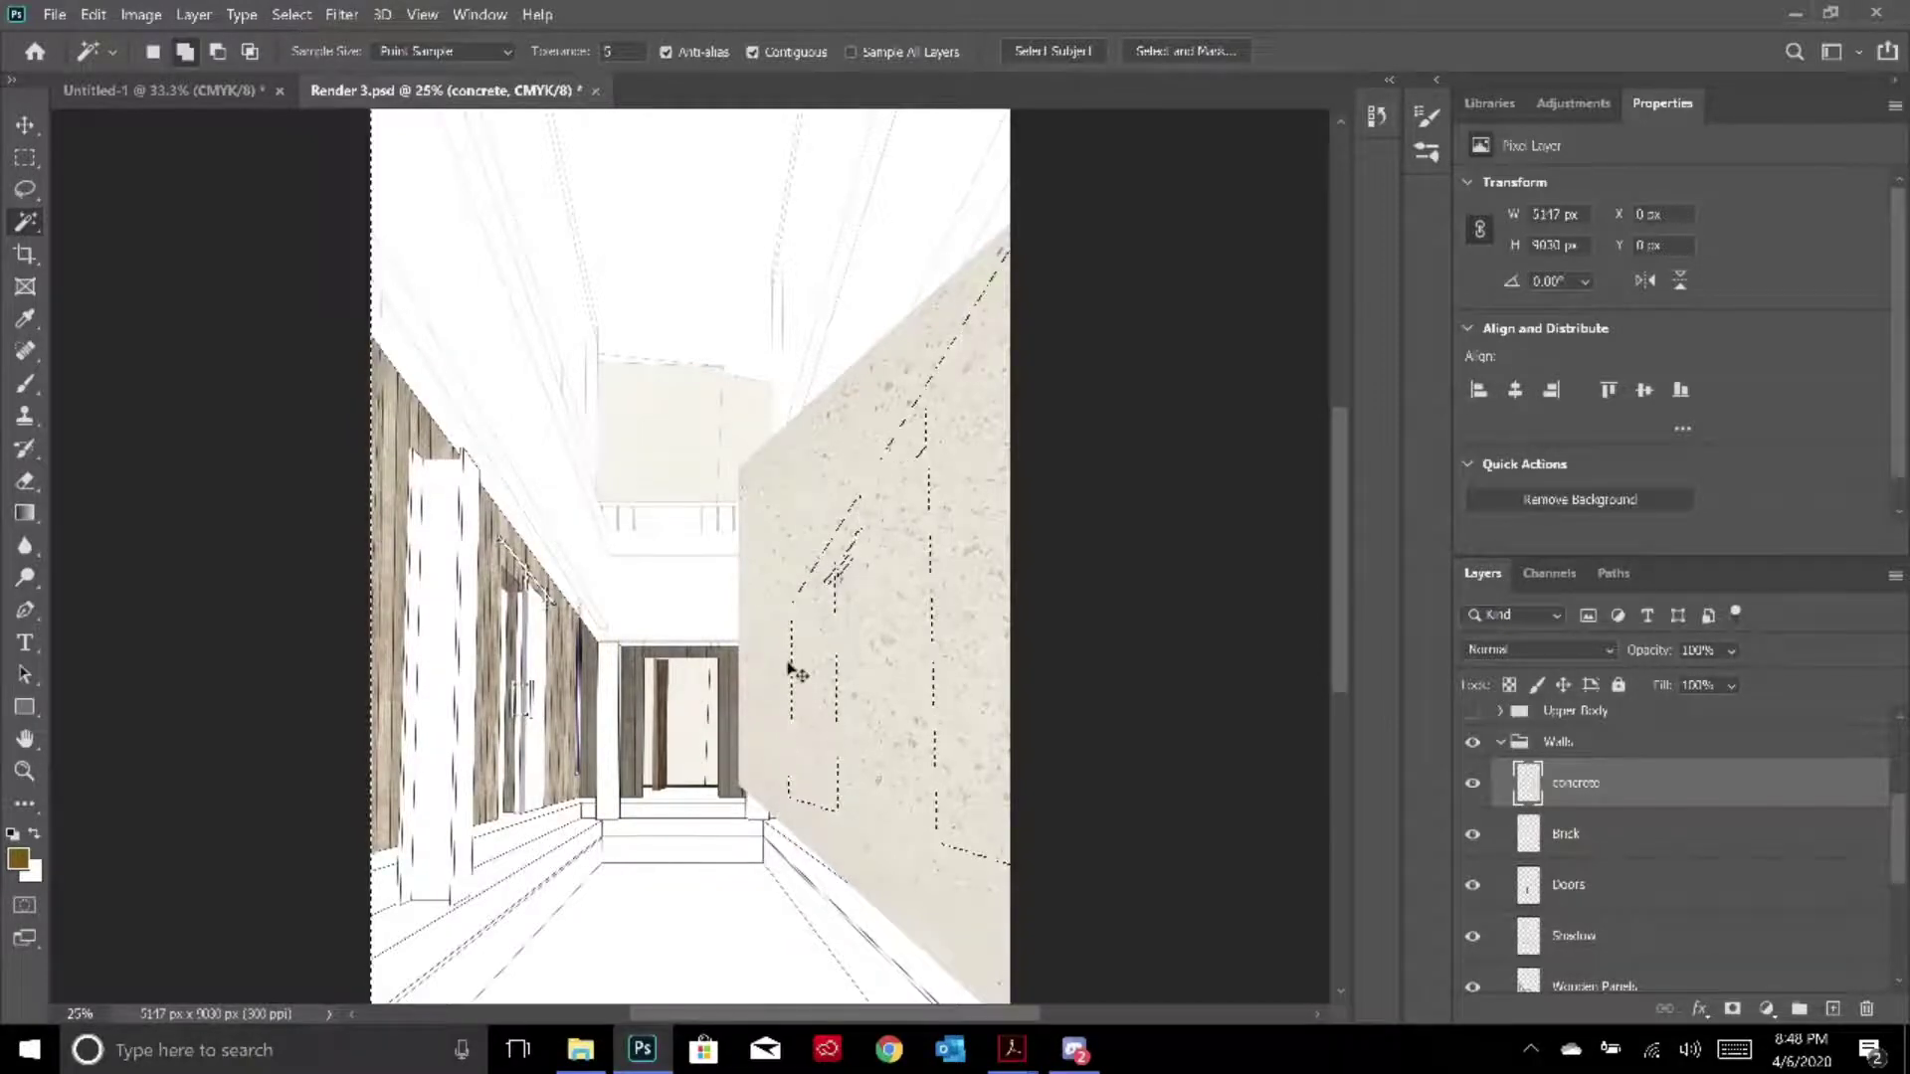
key("Delete")
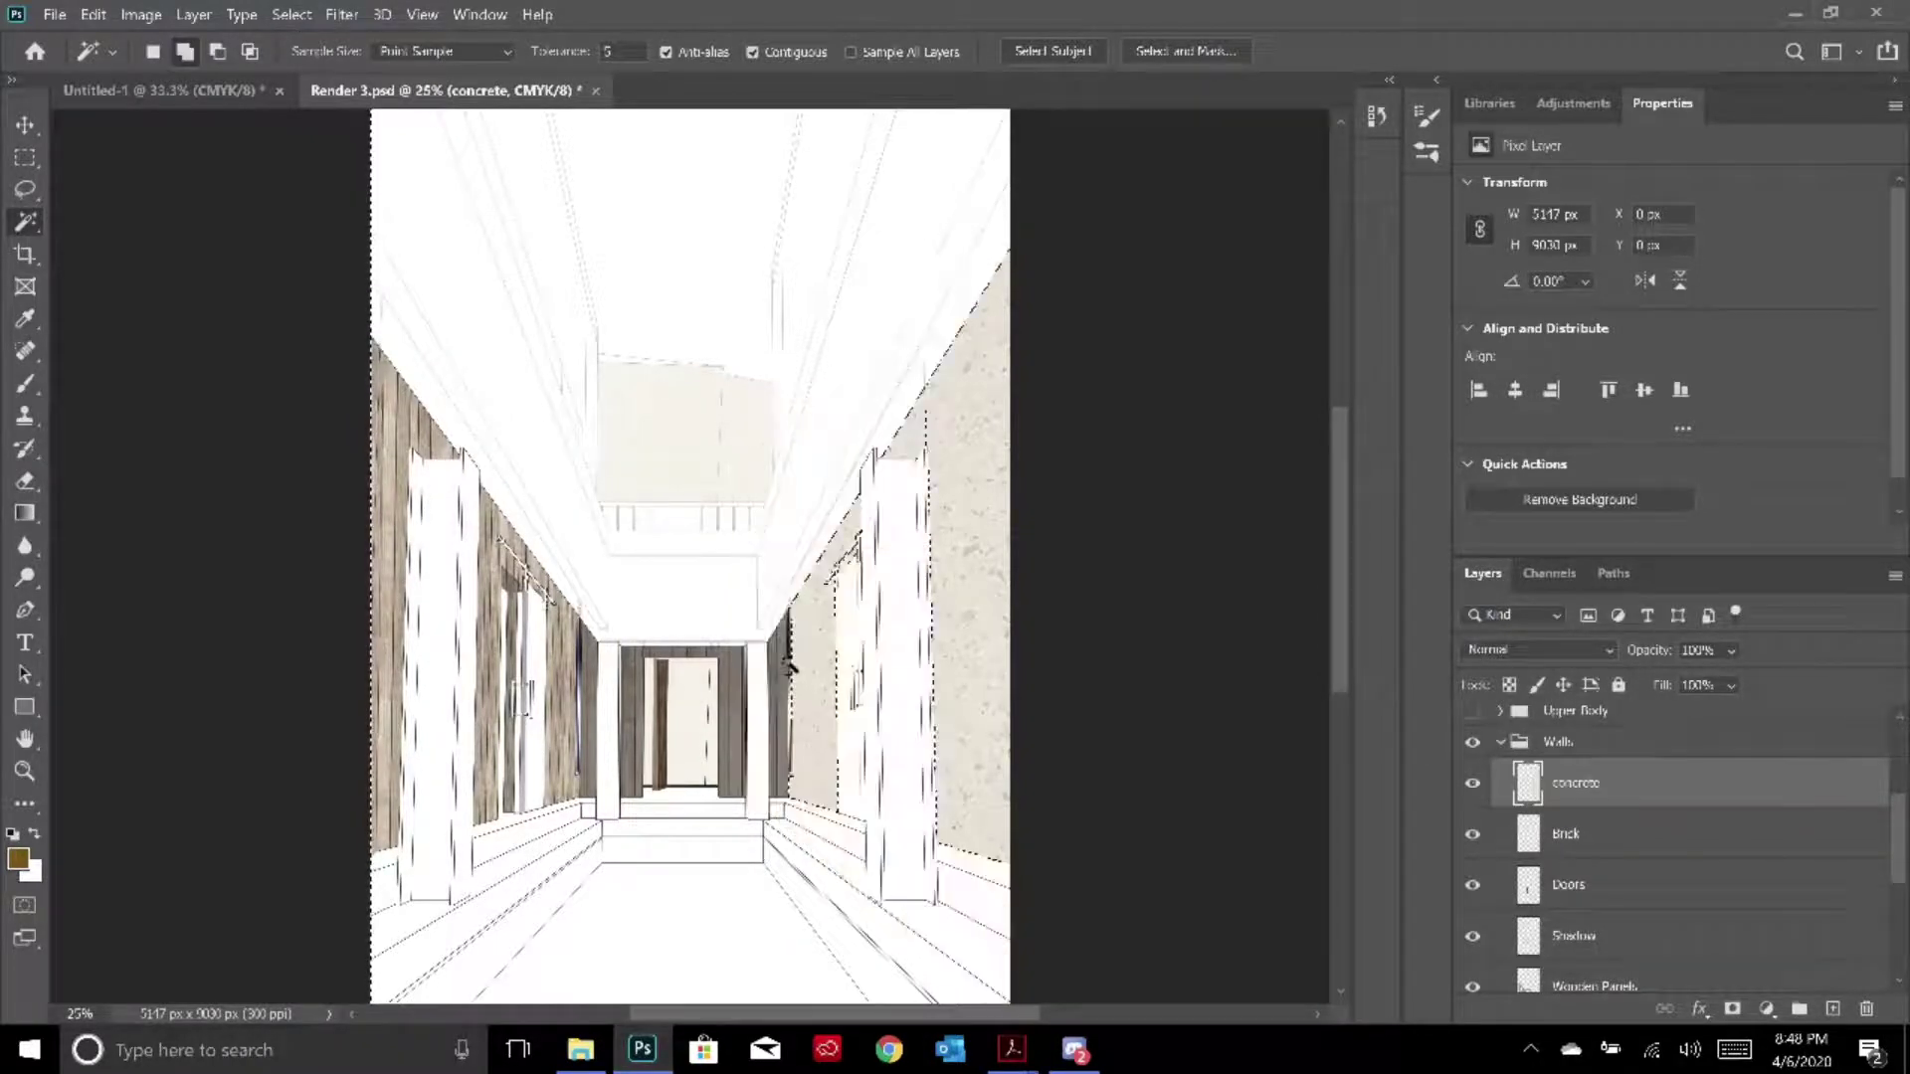
key("ctrl+d")
key("ctrl+minus")
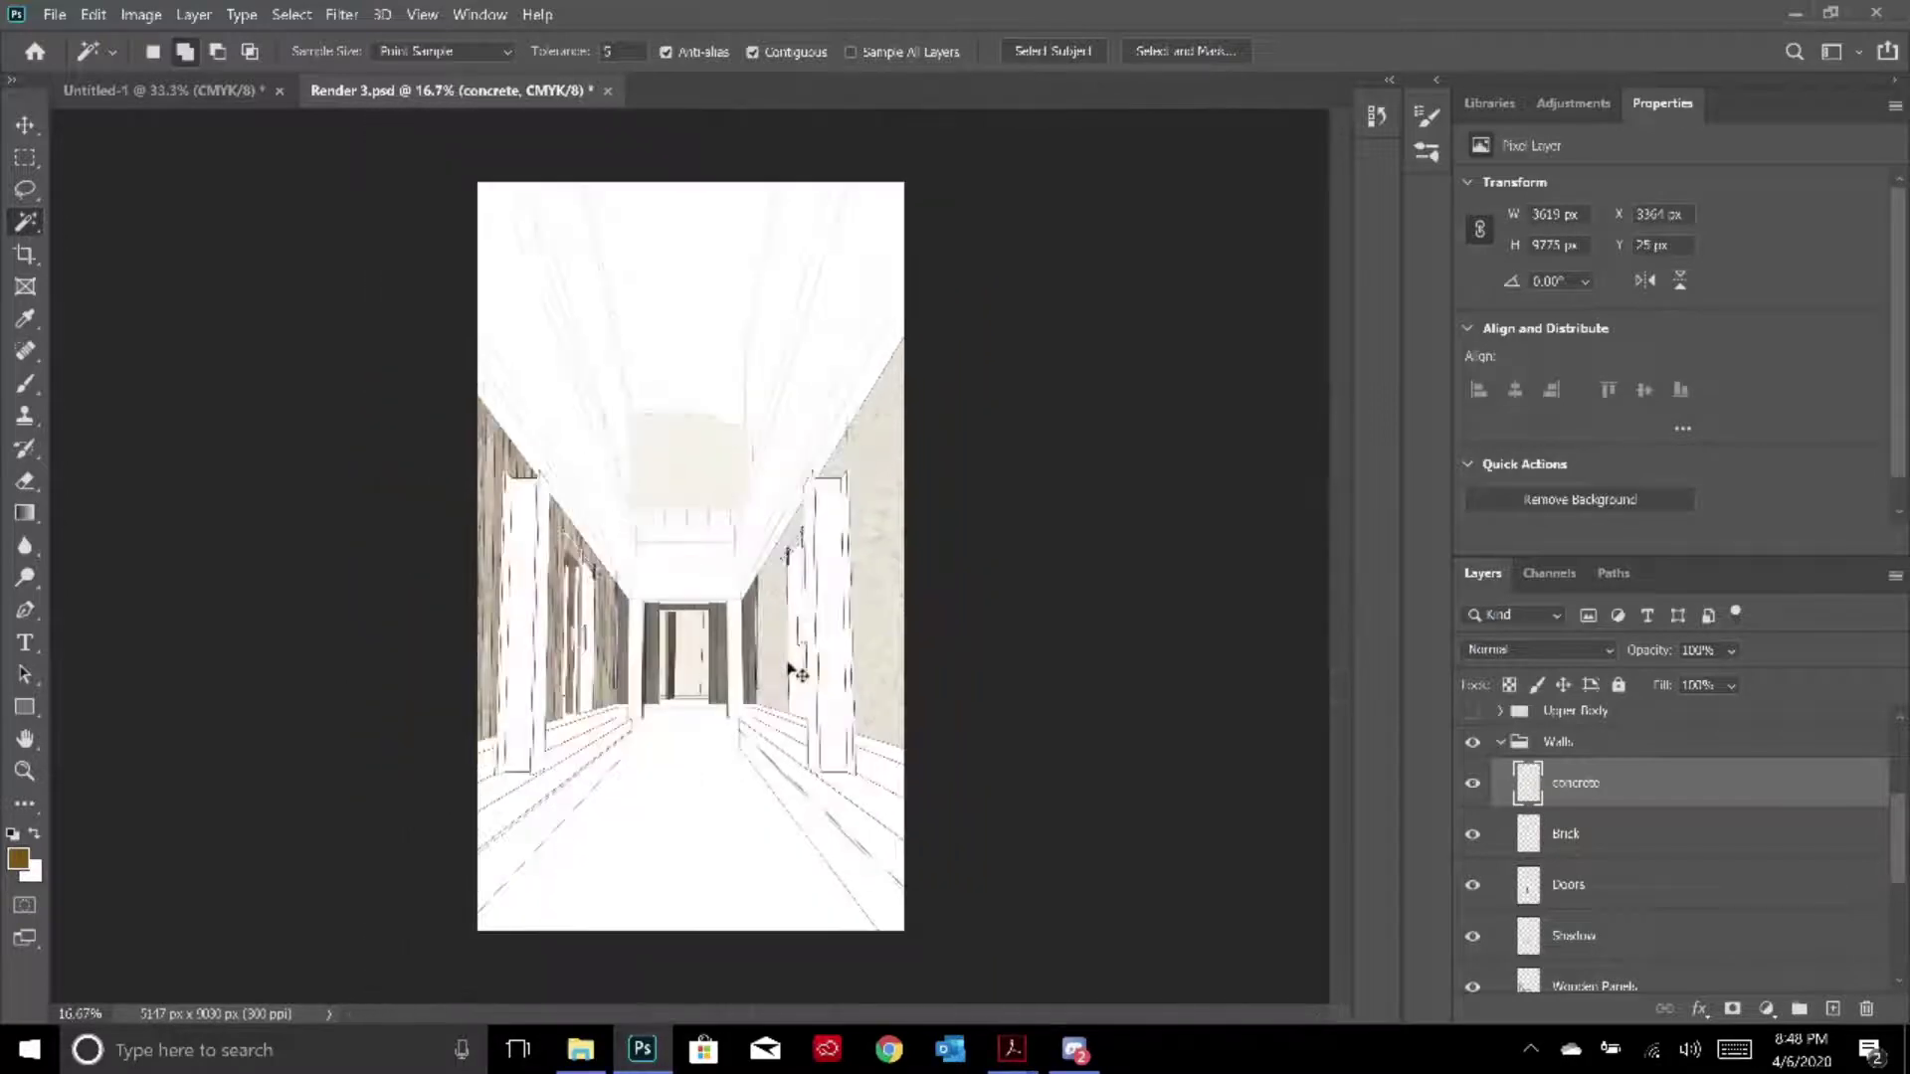
Hide the concrete layer, collapse the Walls group and show the Upper Body and Pool groups
left_click(1488, 802)
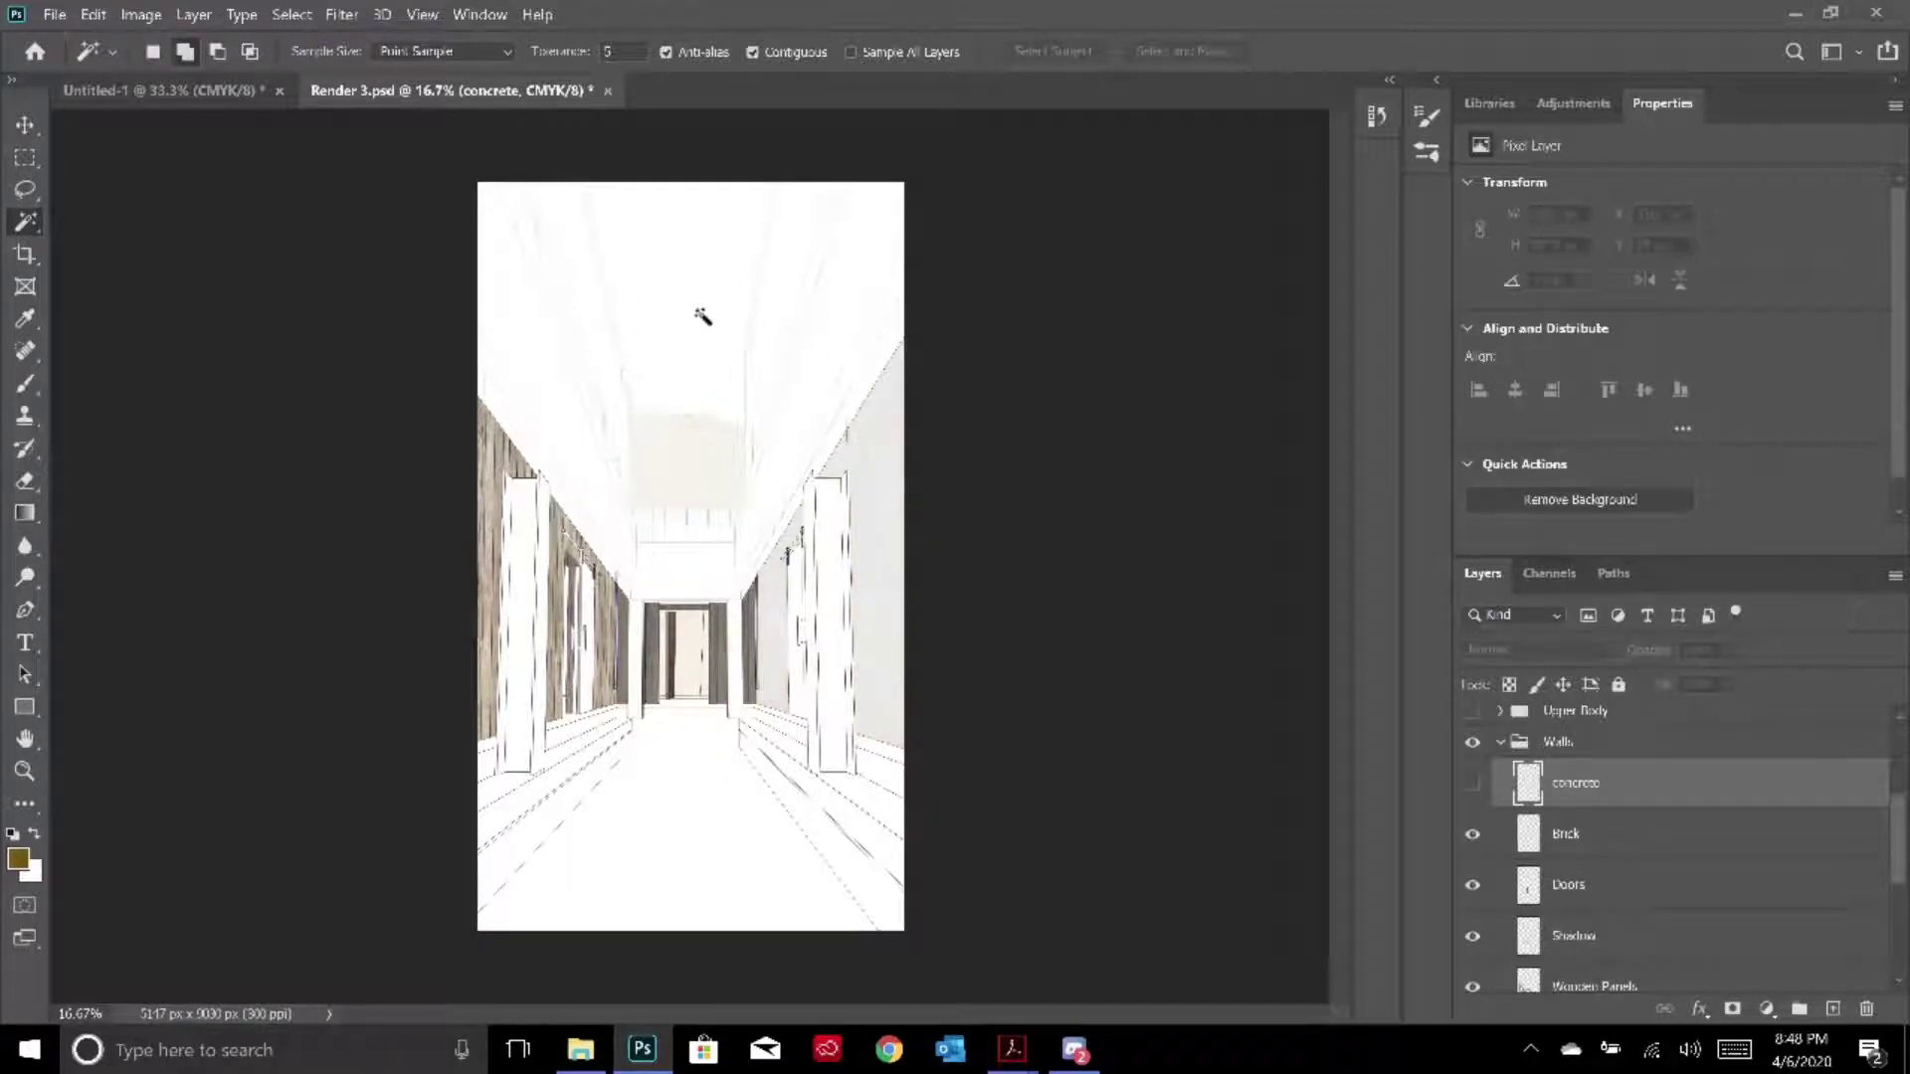
left_click(1500, 742)
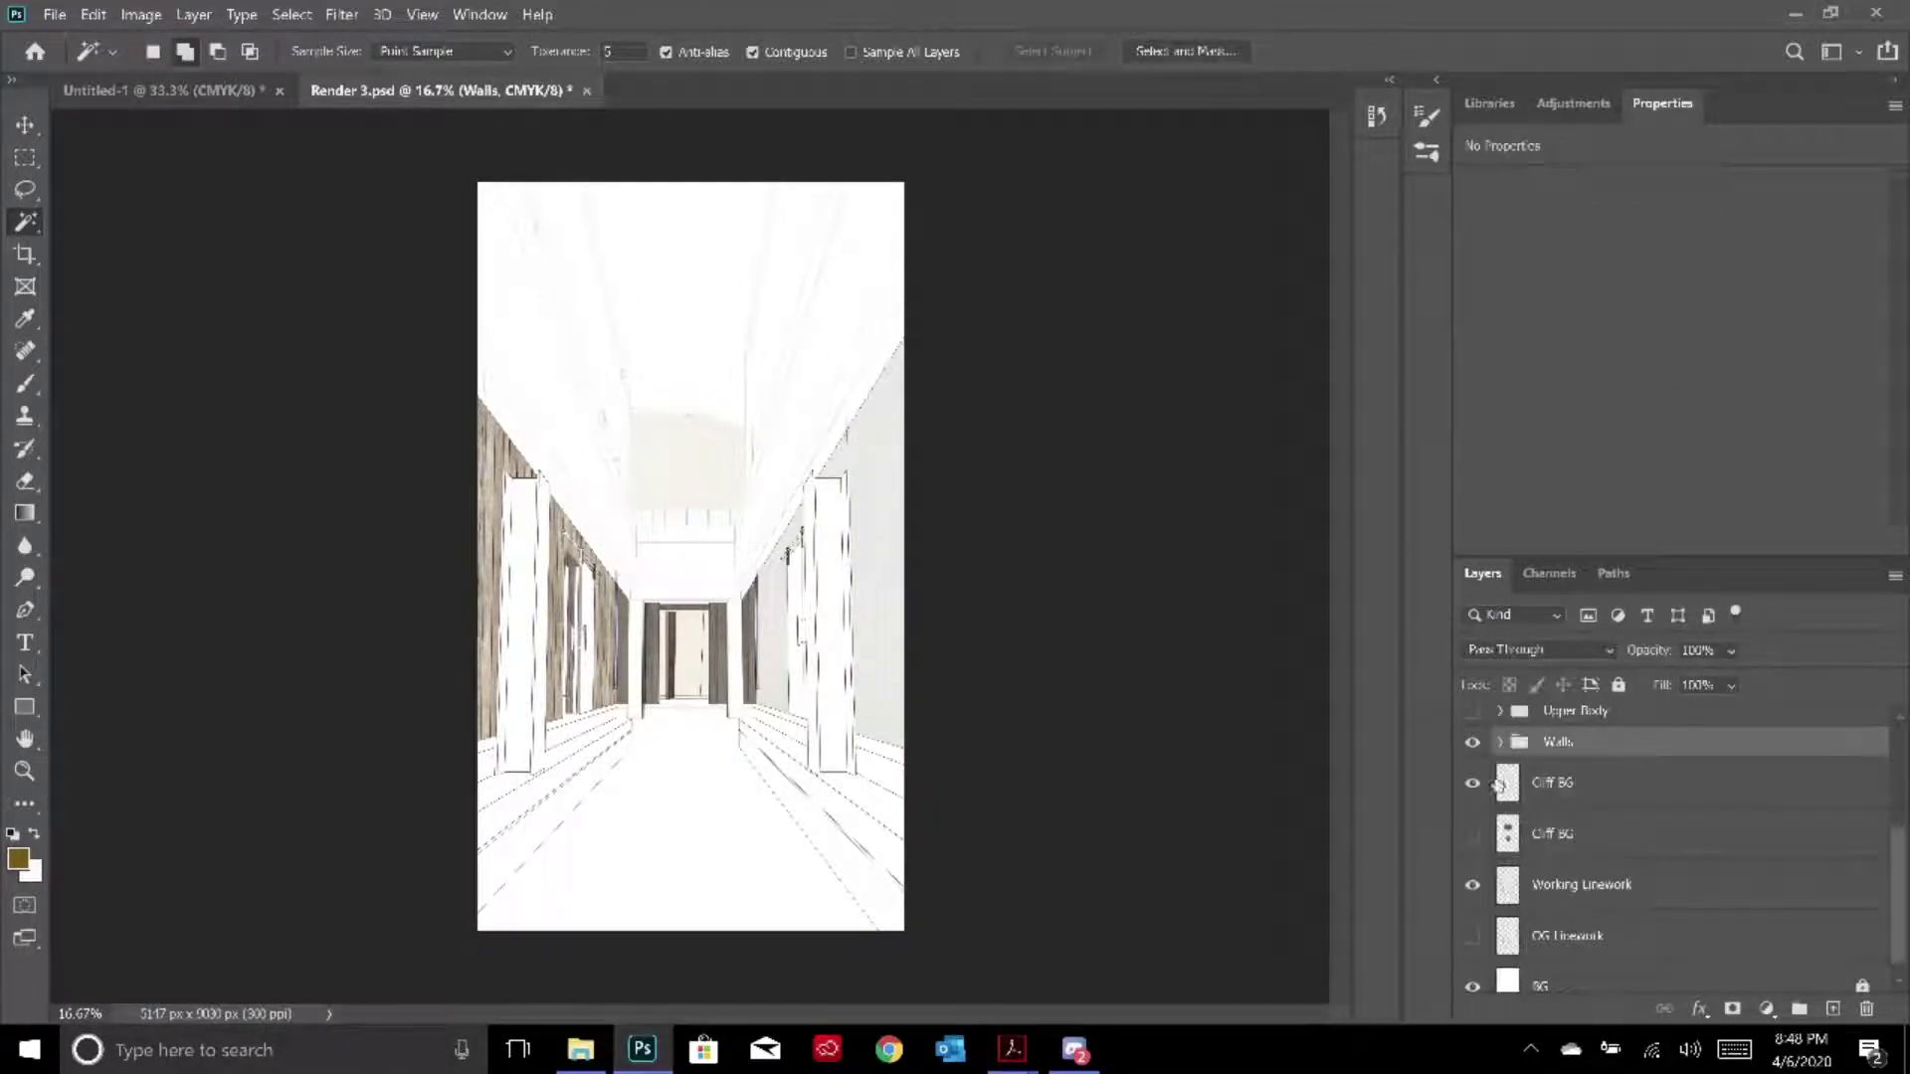
scroll(1490, 753, "up", 1)
left_click(1473, 744)
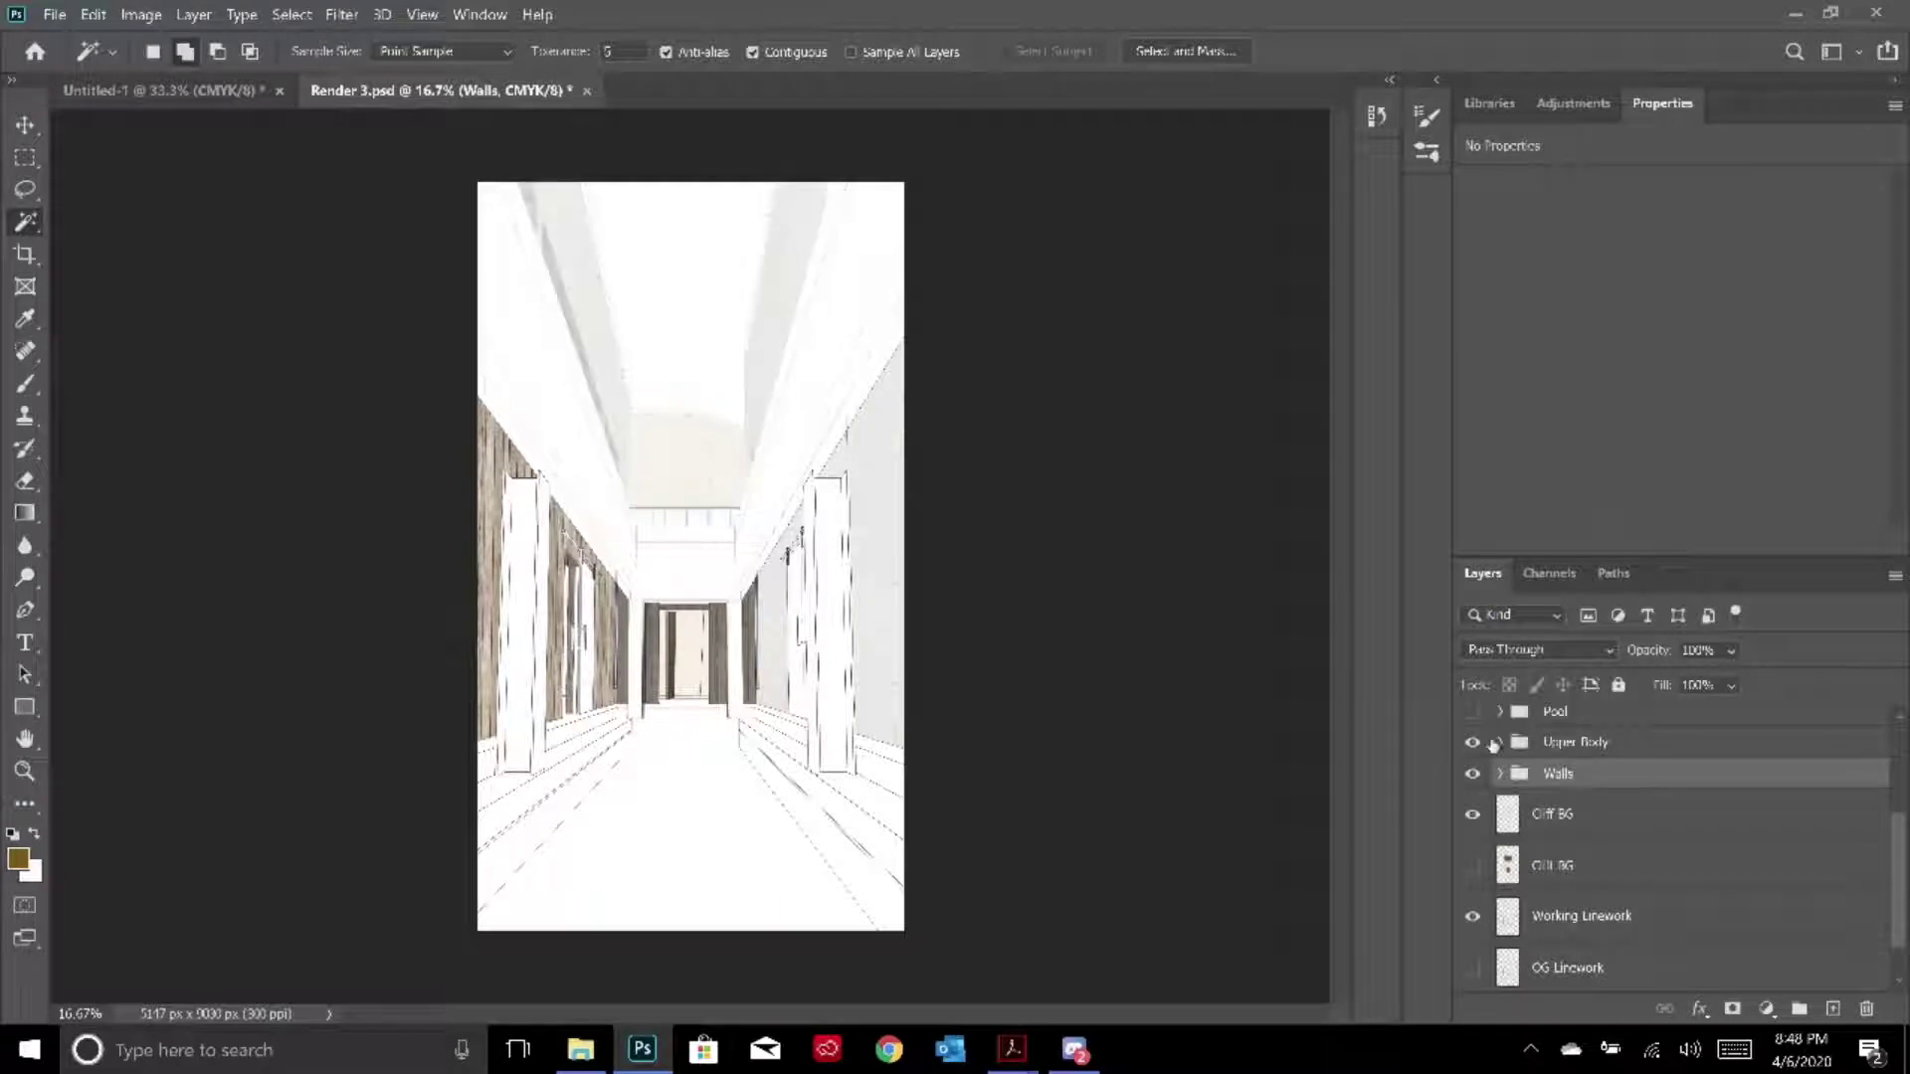
scroll(1610, 781, "up", 1)
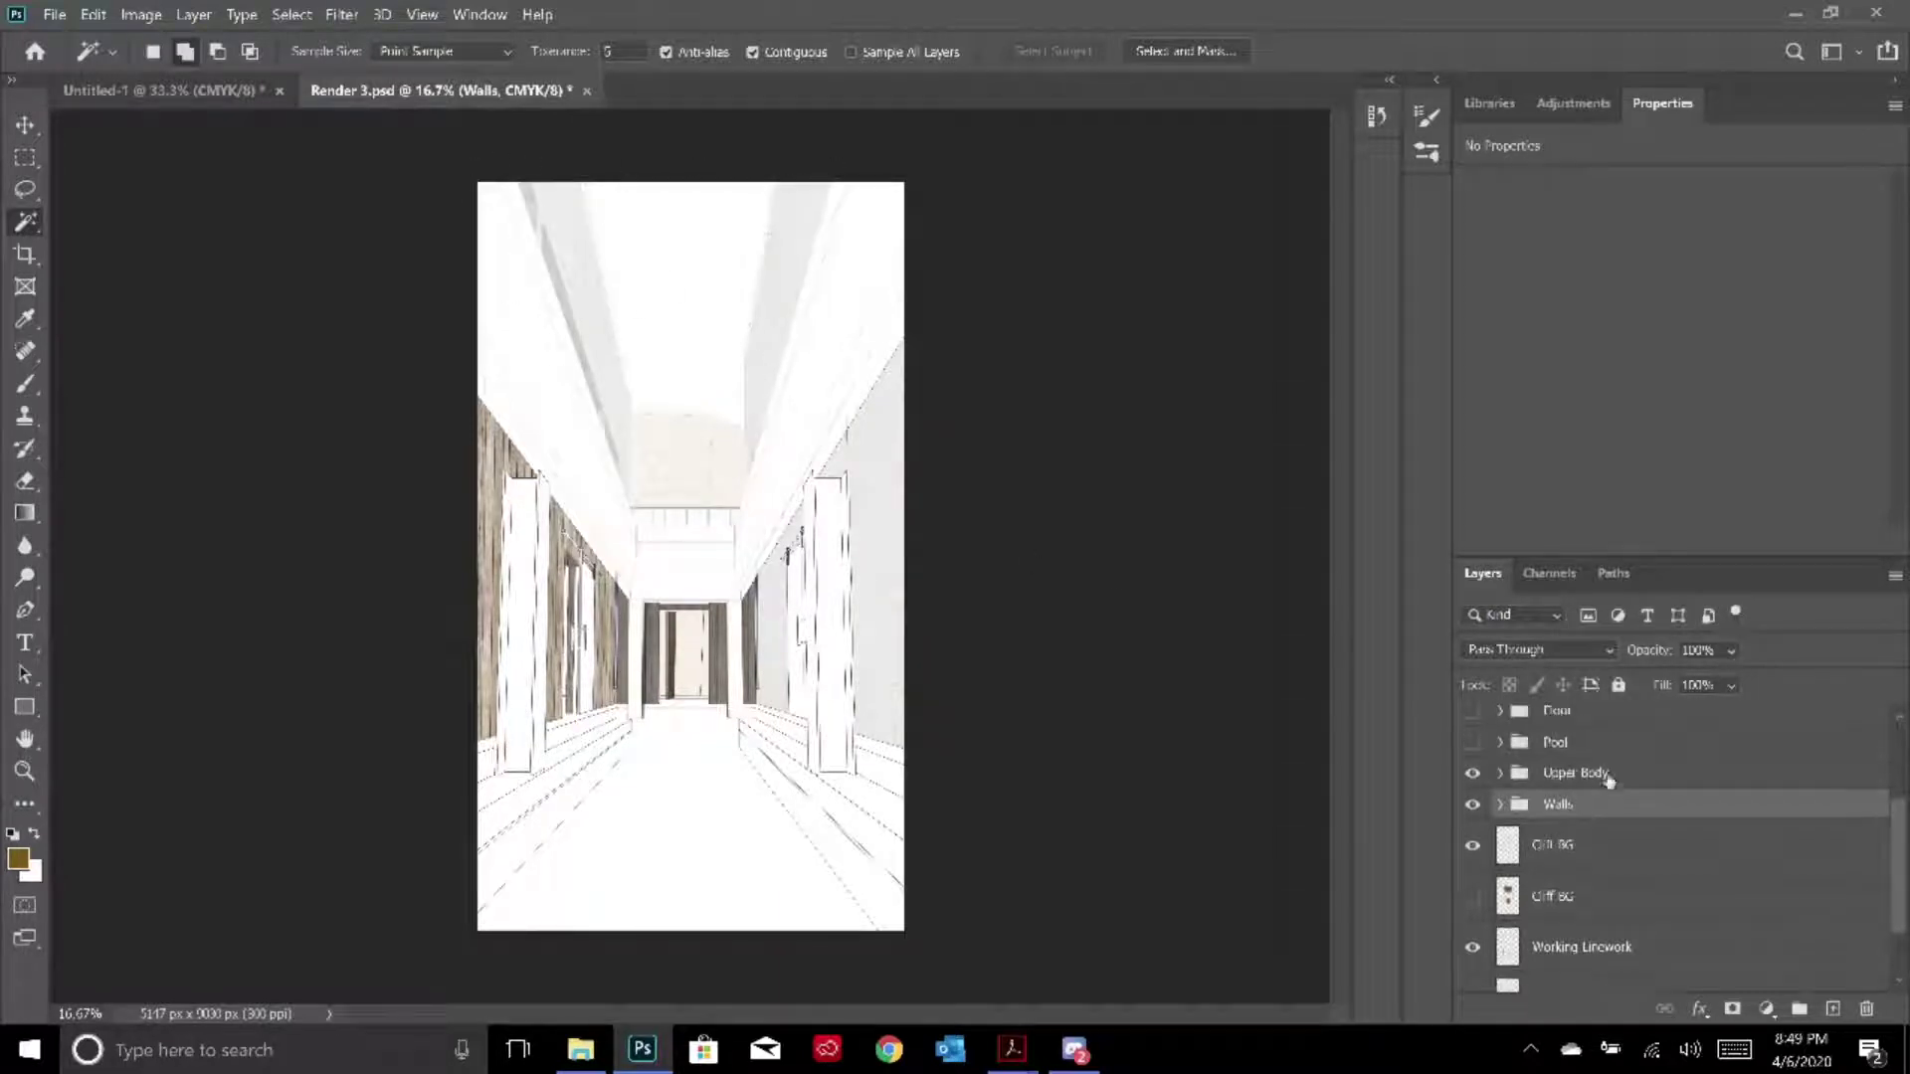
scroll(1609, 781, "up", 1)
left_click(1472, 773)
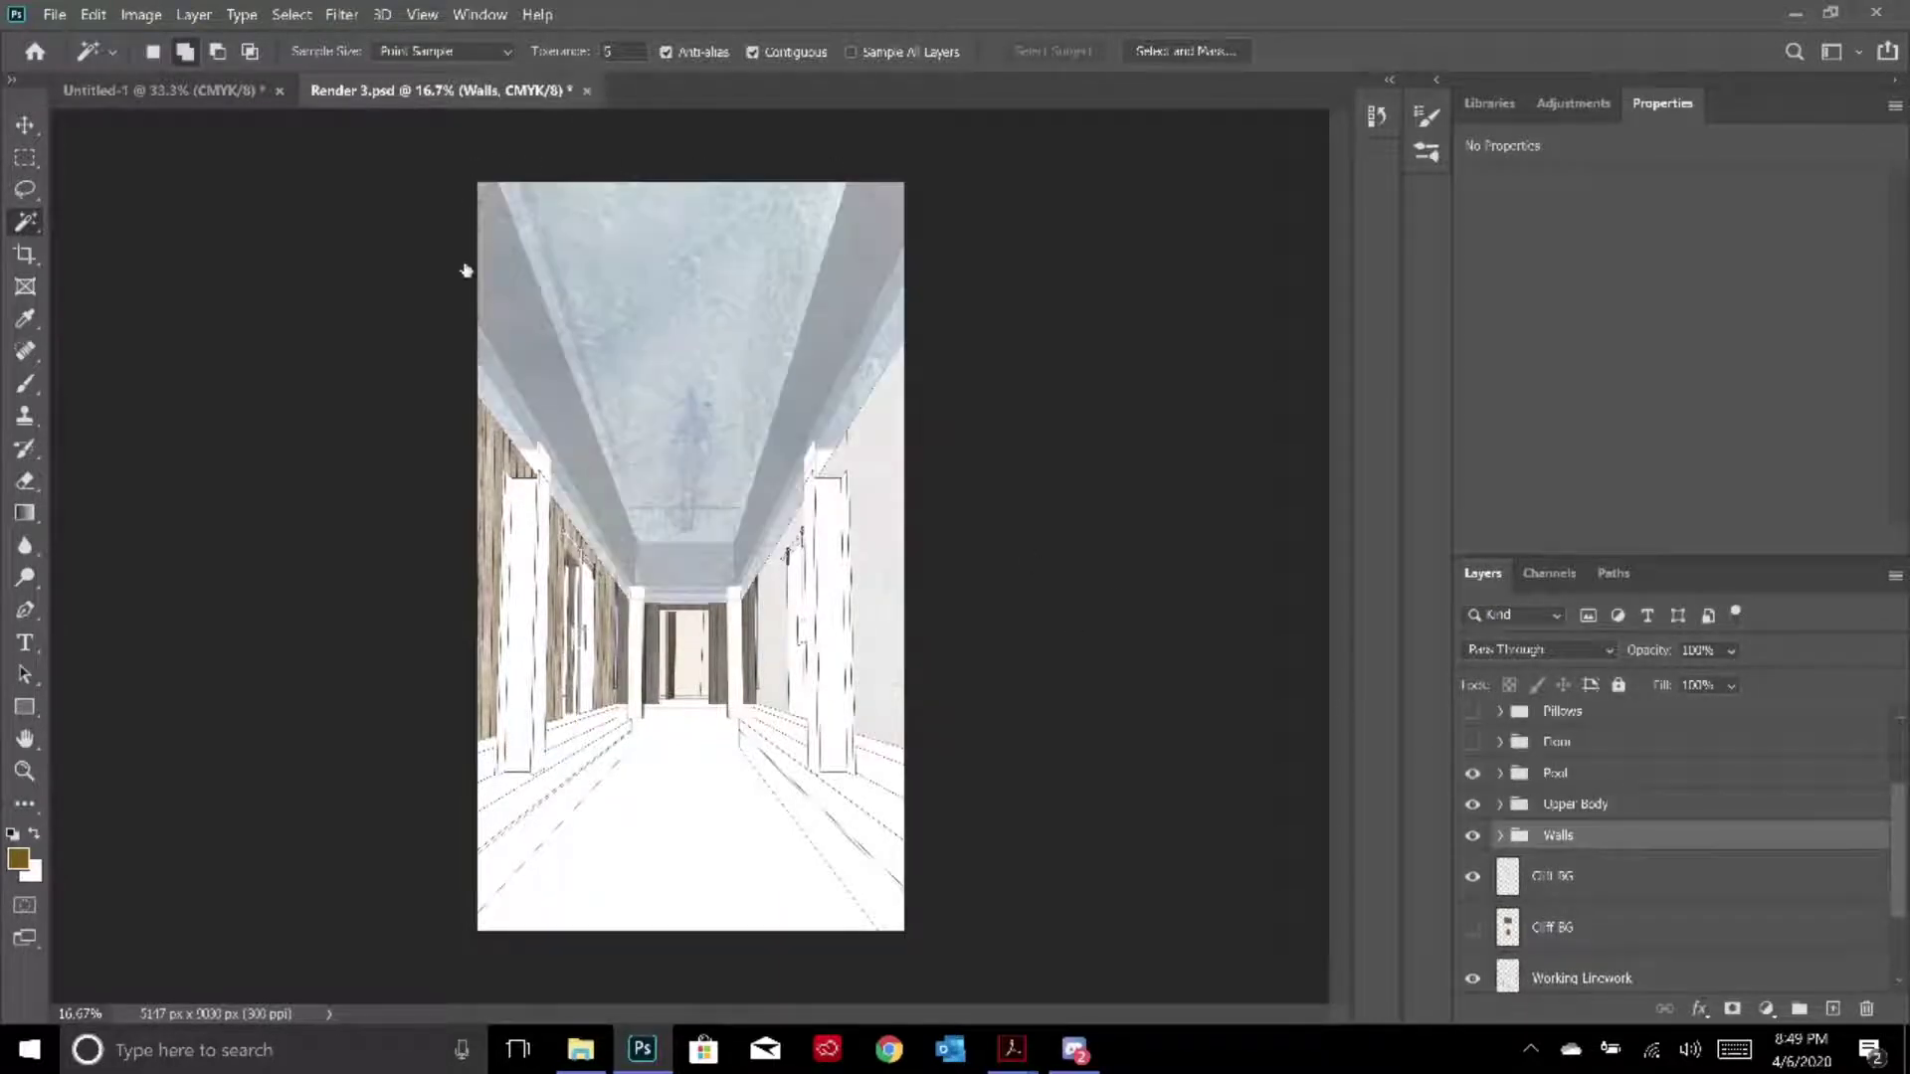
Expand the Pool group and examine its Pool subgroup, Hue/Saturation 2 adjustment and shadow pool layer
left_click(1500, 774)
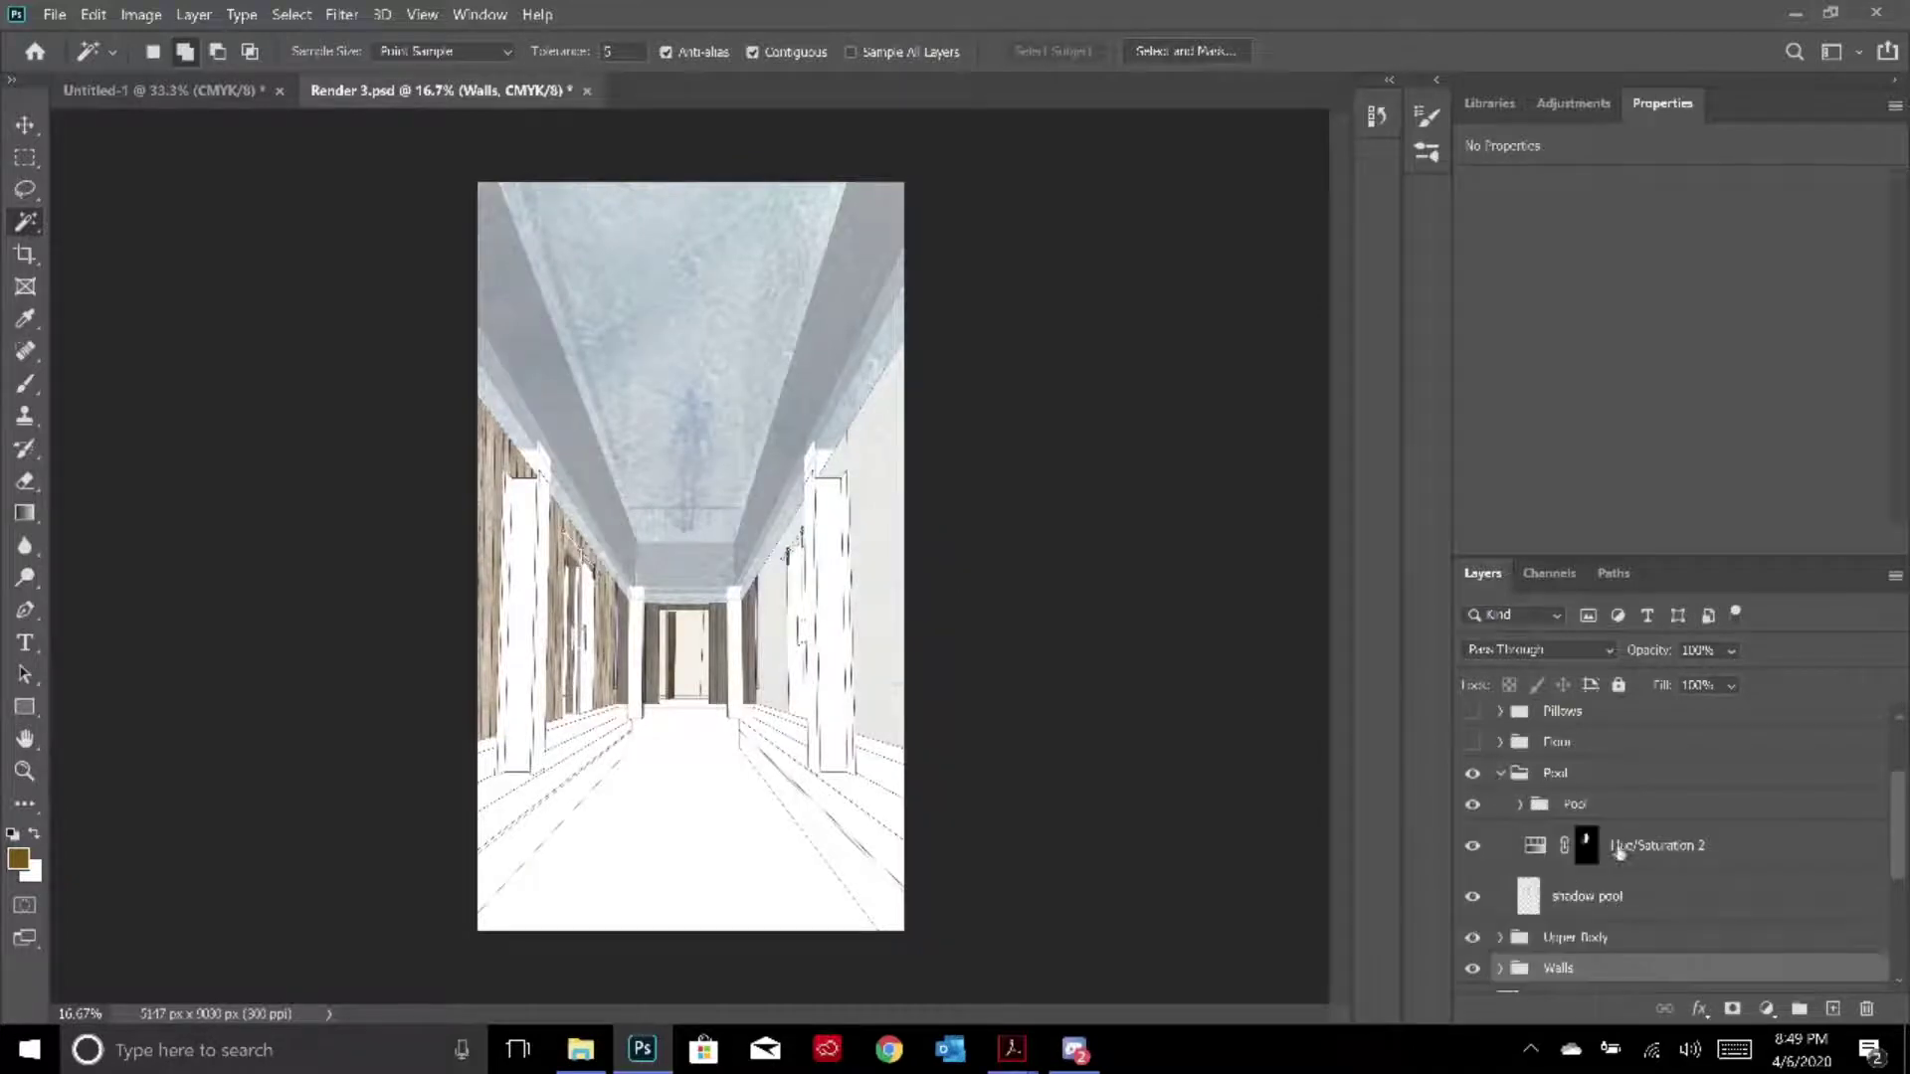
scroll(1591, 835, "down", 1)
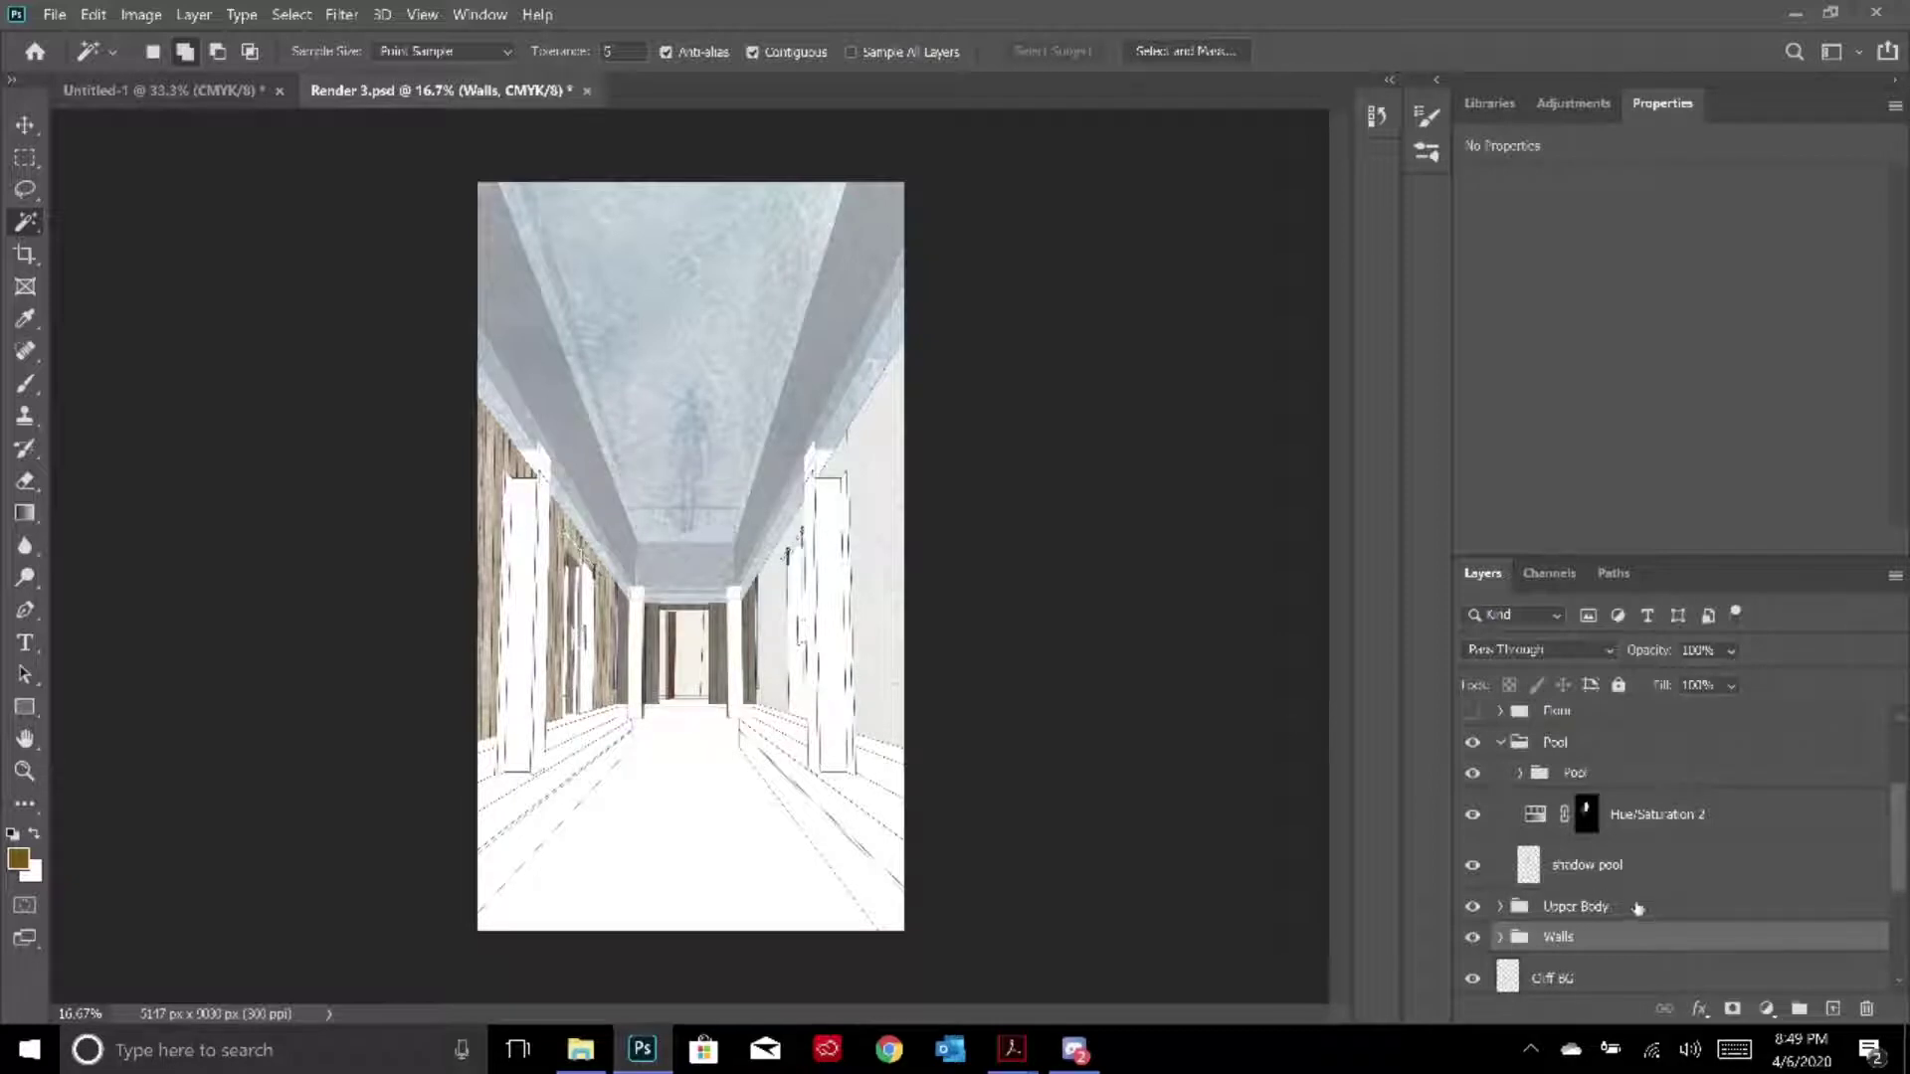
scroll(1596, 905, "down", 1)
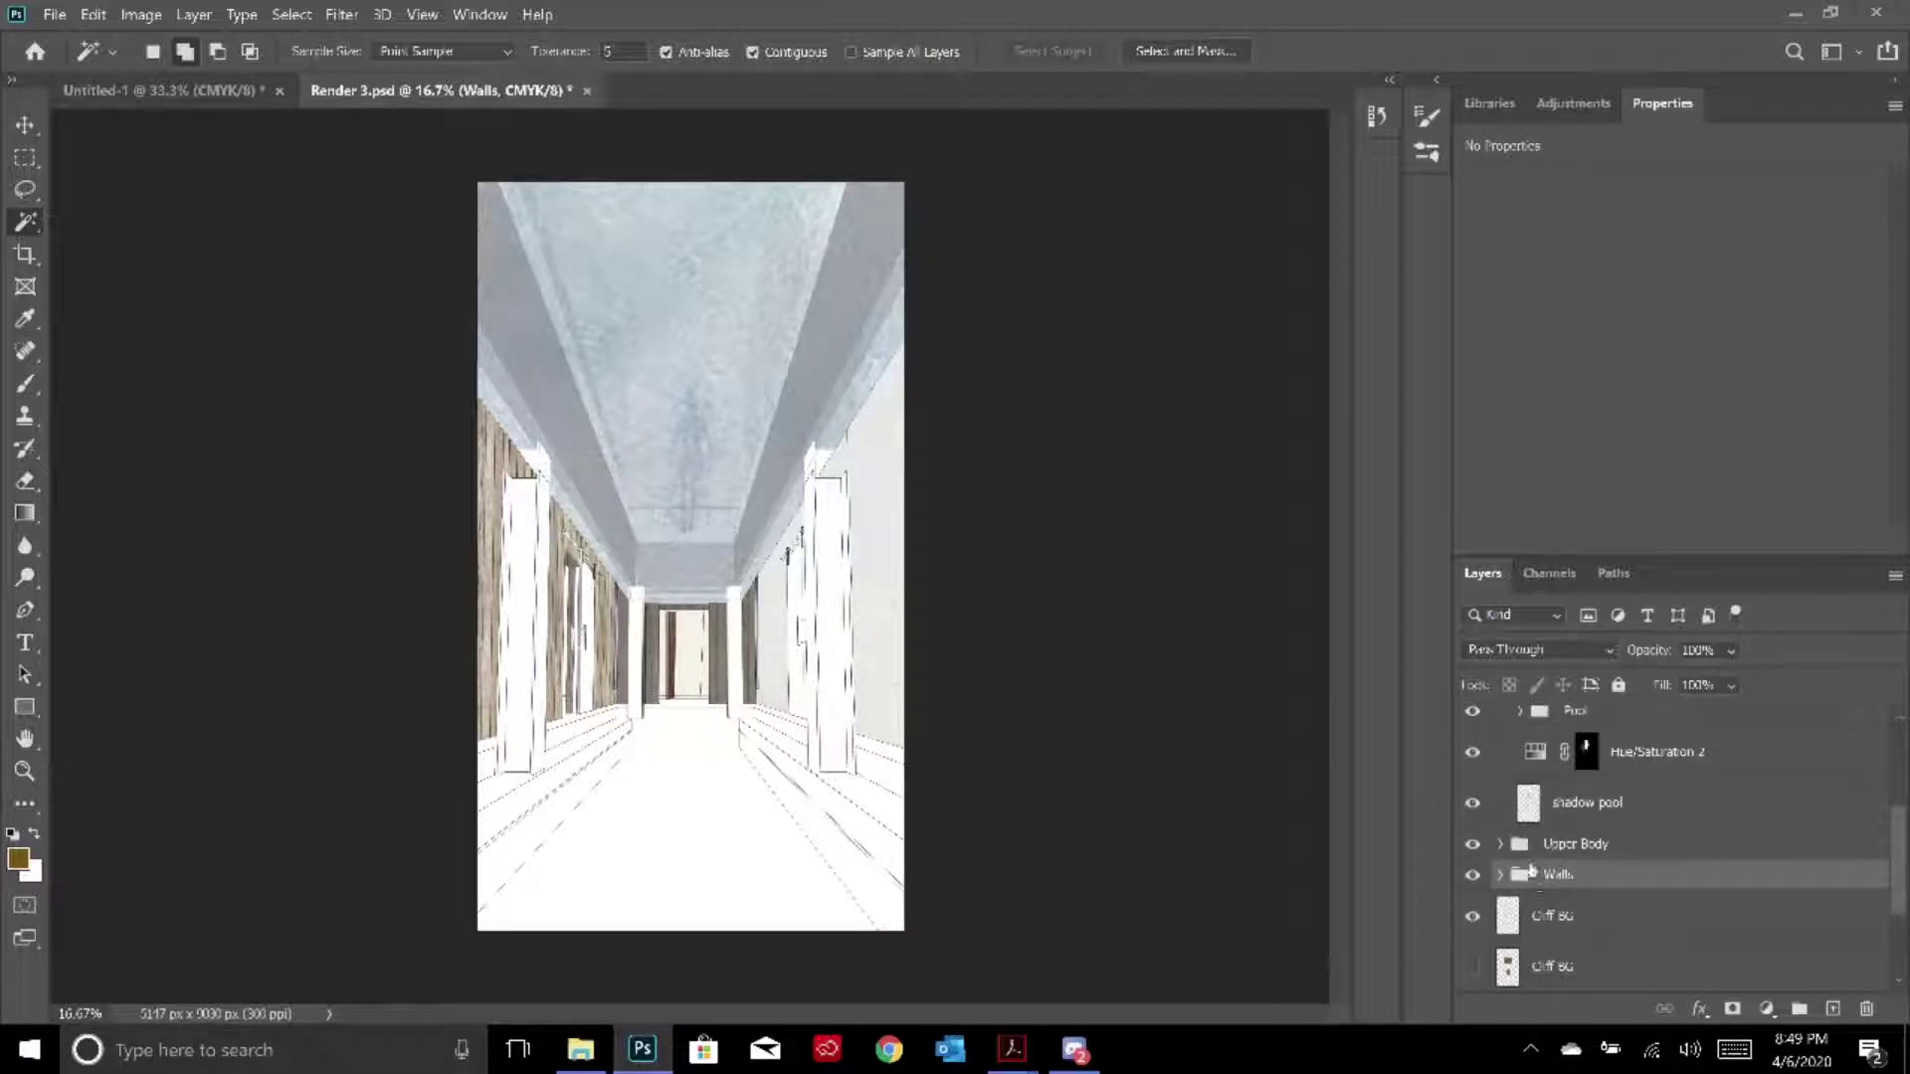
scroll(1473, 851, "up", 2)
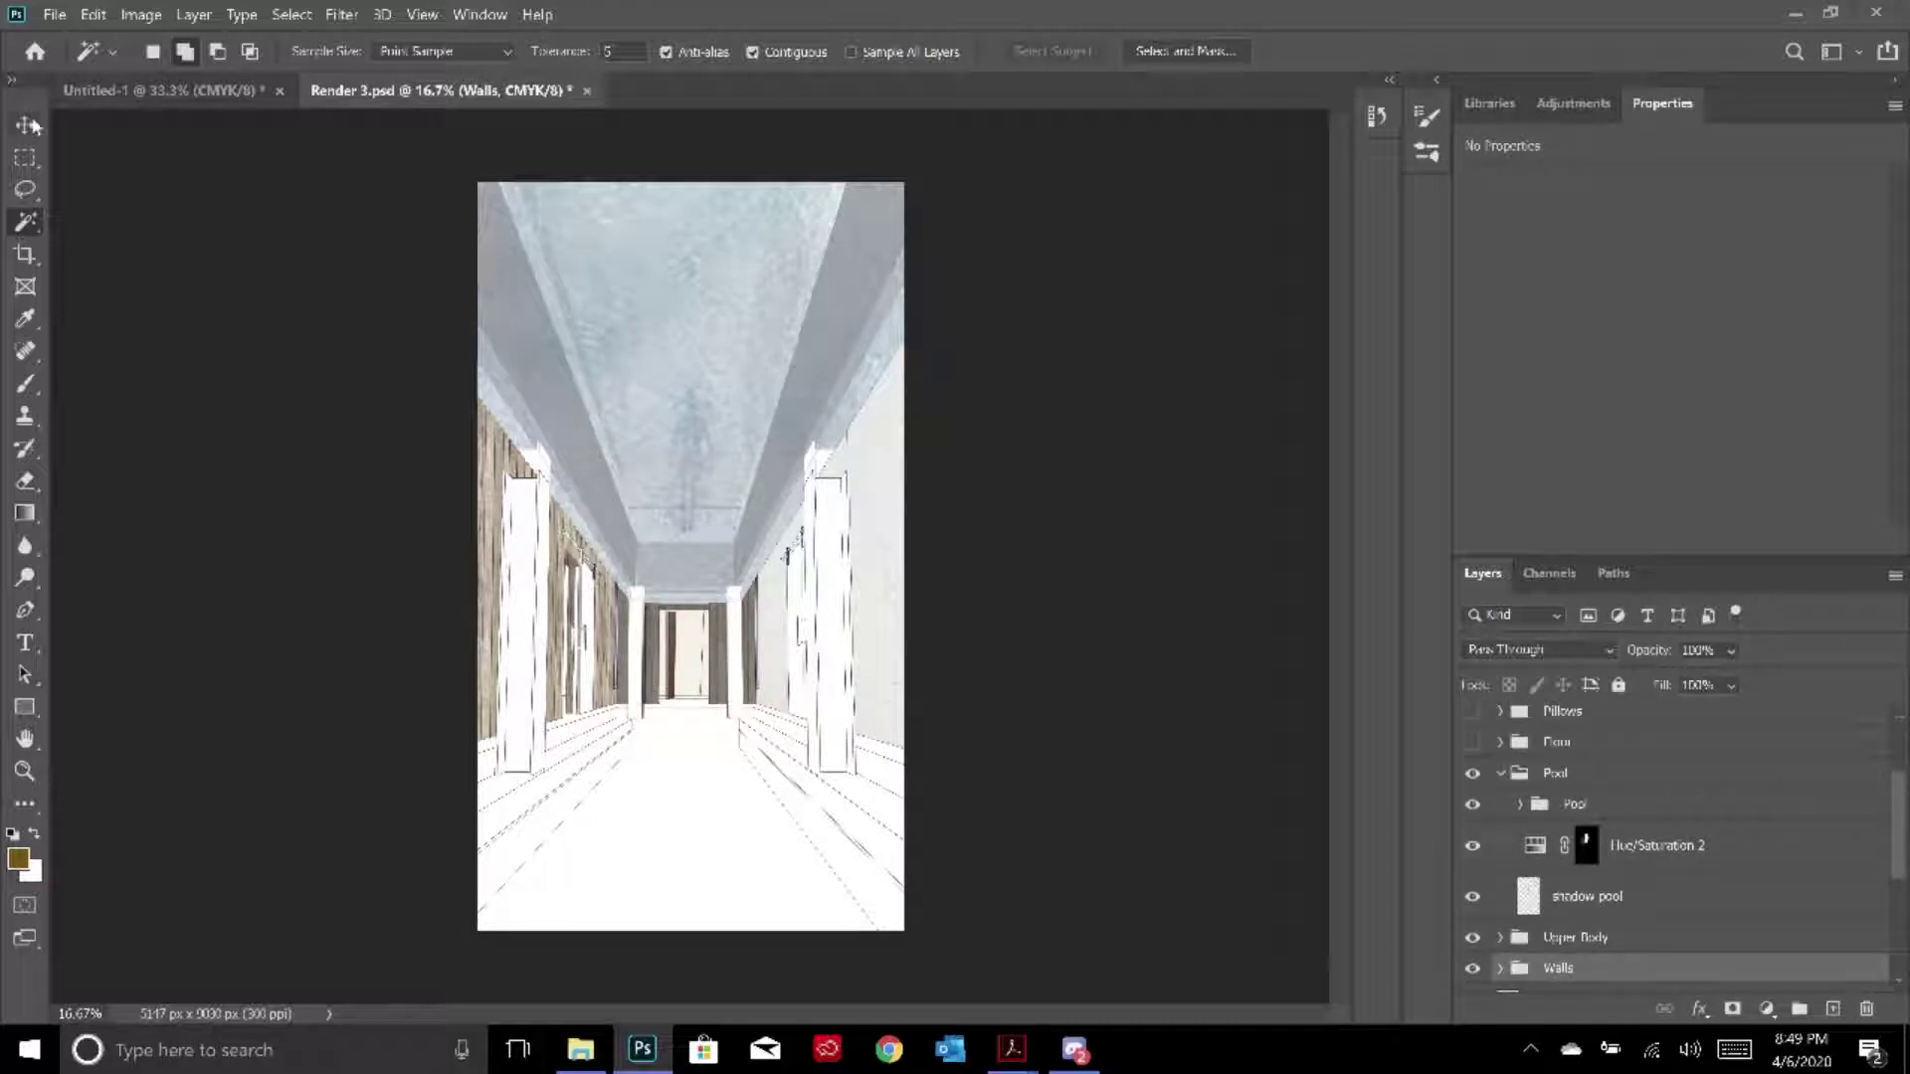
left_click(25, 125)
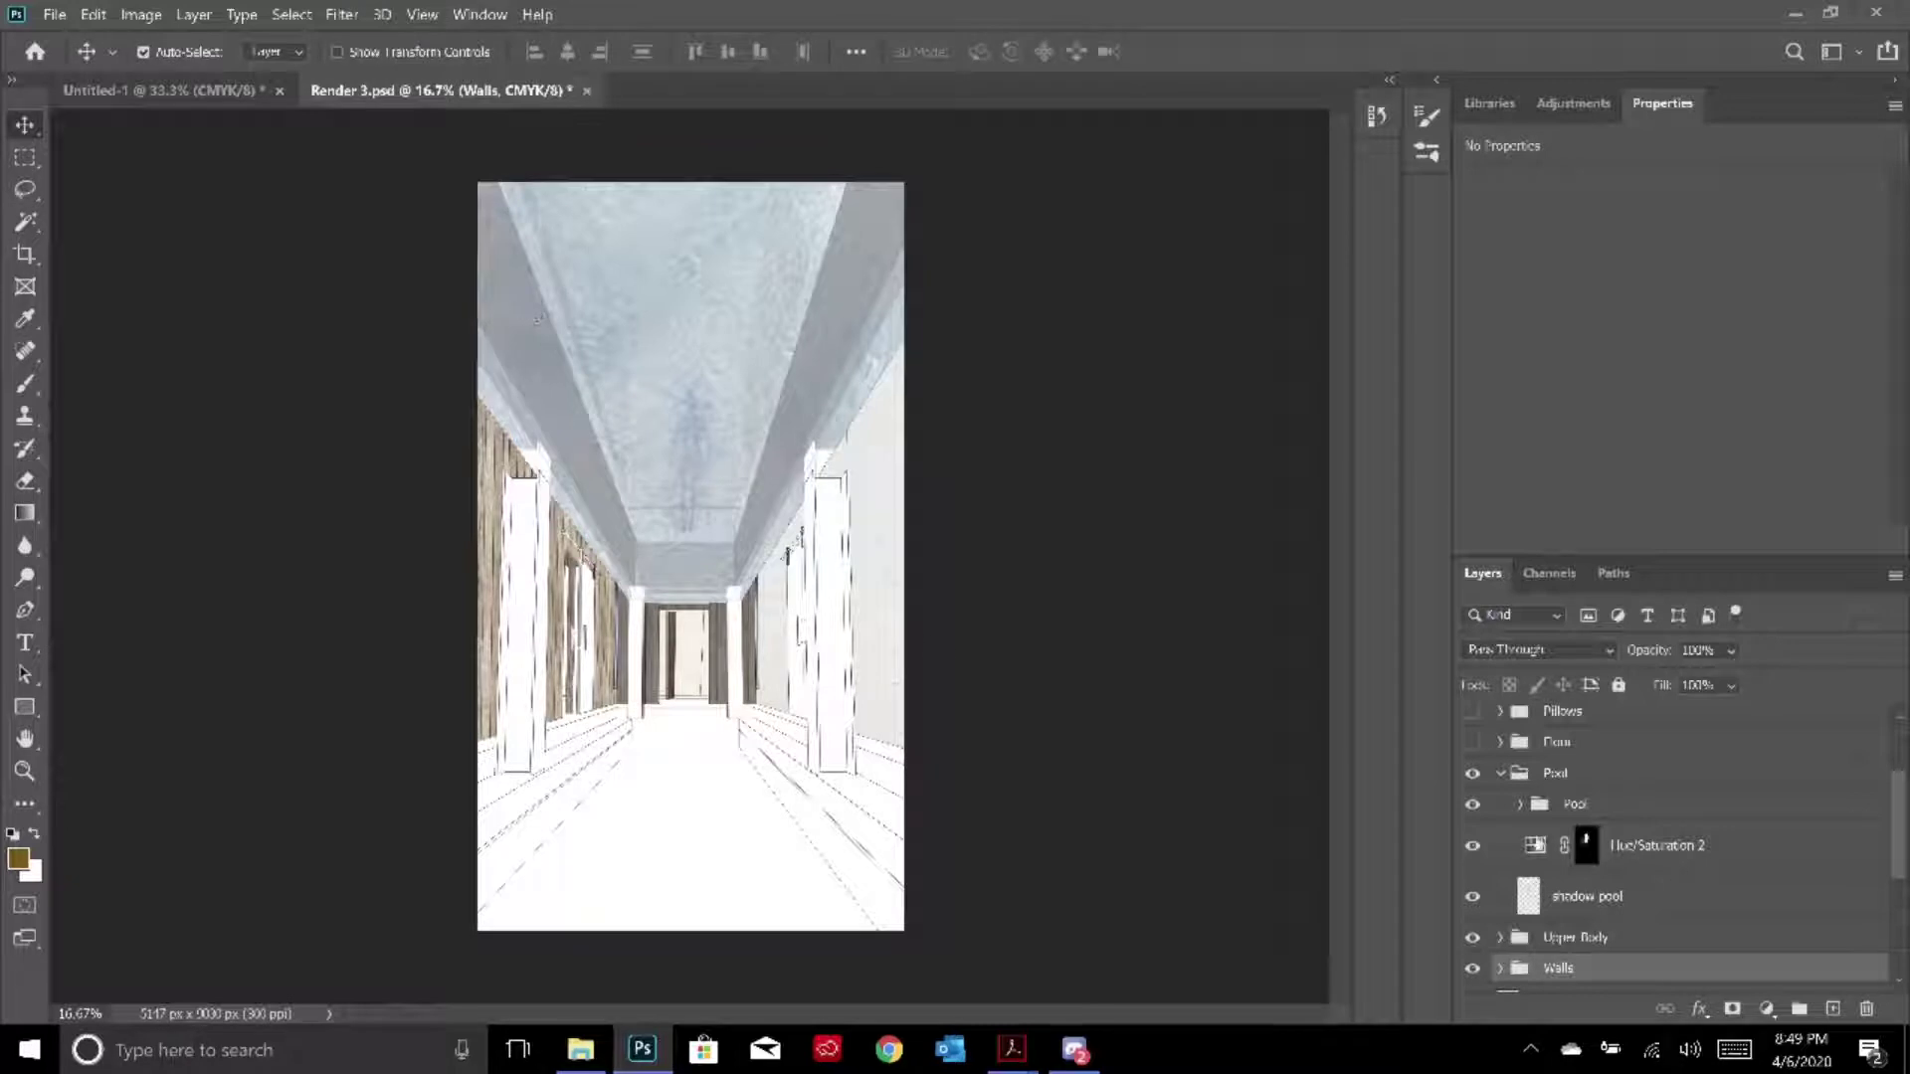
Check what the shadow and Pool layers in the nested Pool subgroup contribute by toggling their visibility, and collapse both Pool groups
left_click(1473, 896)
left_click(1519, 804)
scroll(1515, 806, "down", 1)
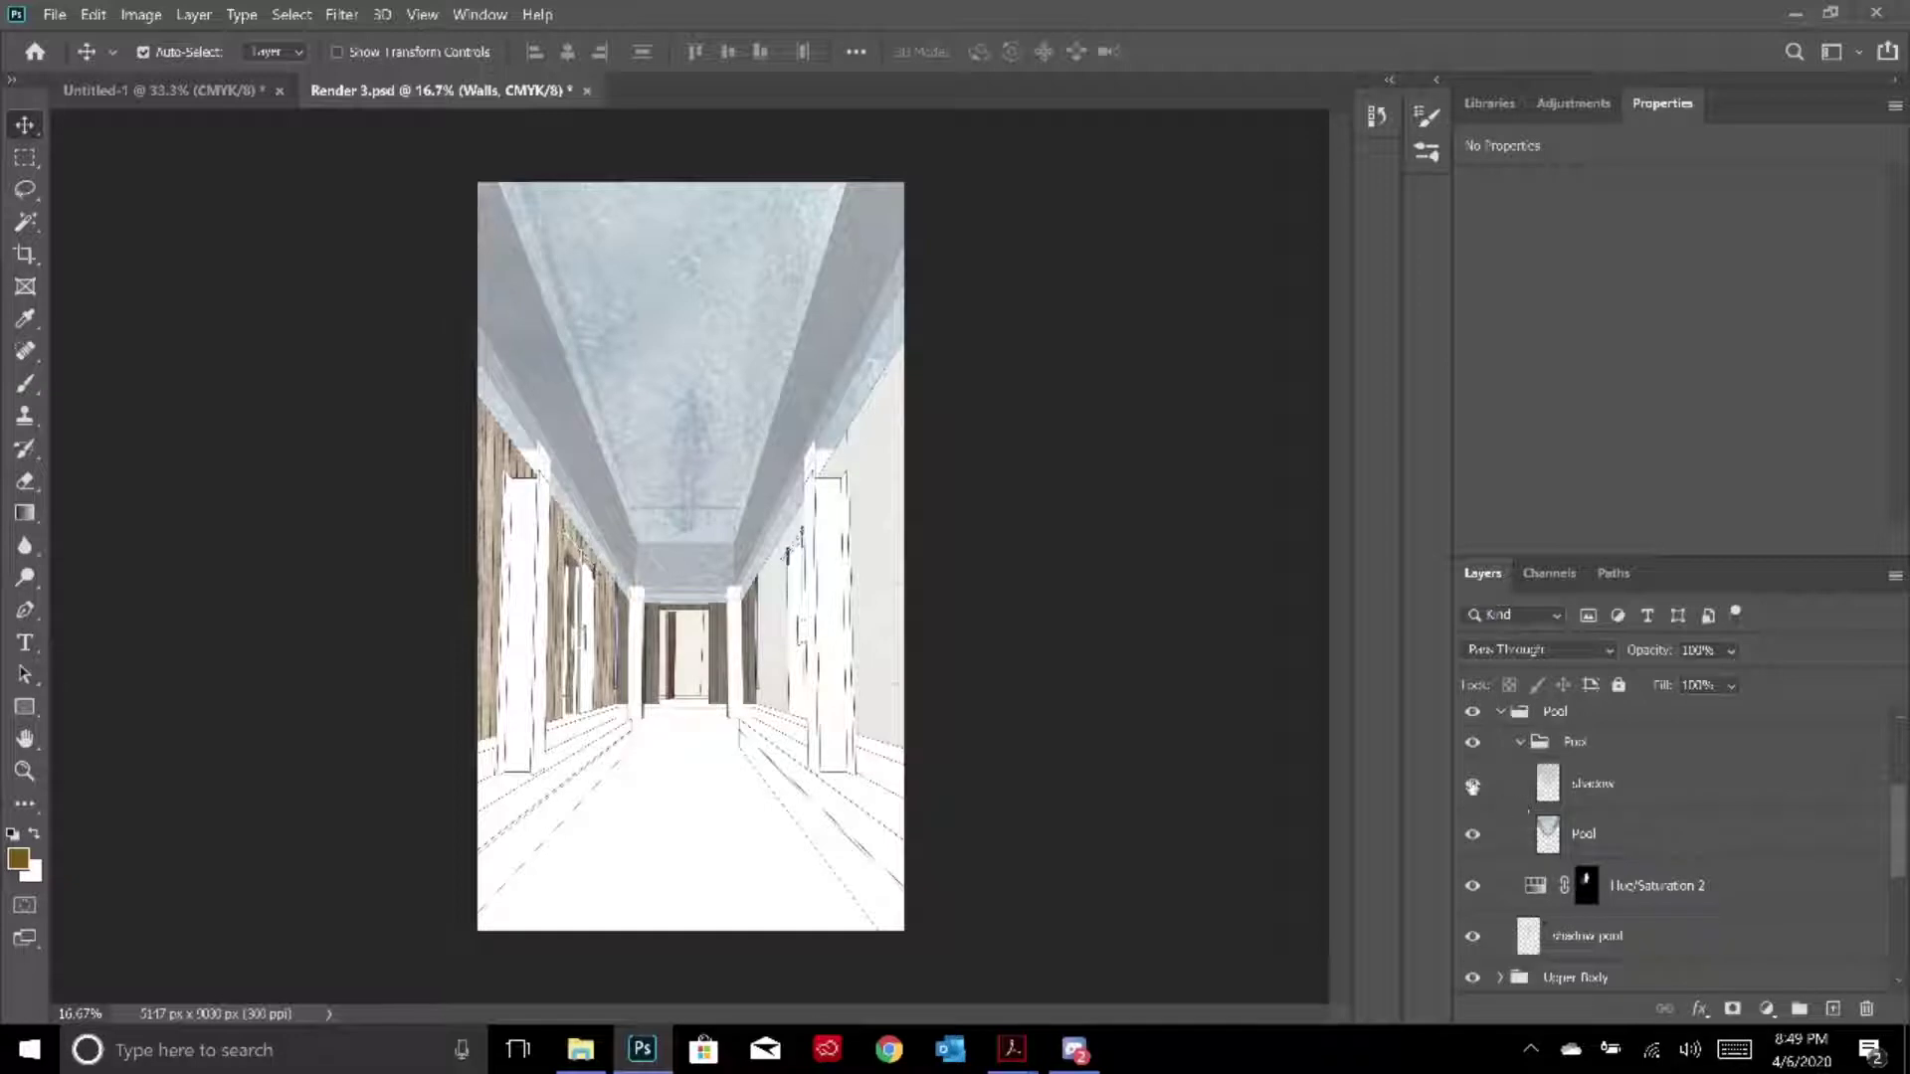
left_click(1473, 786)
left_click(1472, 786)
left_click(1473, 837)
left_click(1474, 837)
left_click(1519, 743)
left_click(1501, 712)
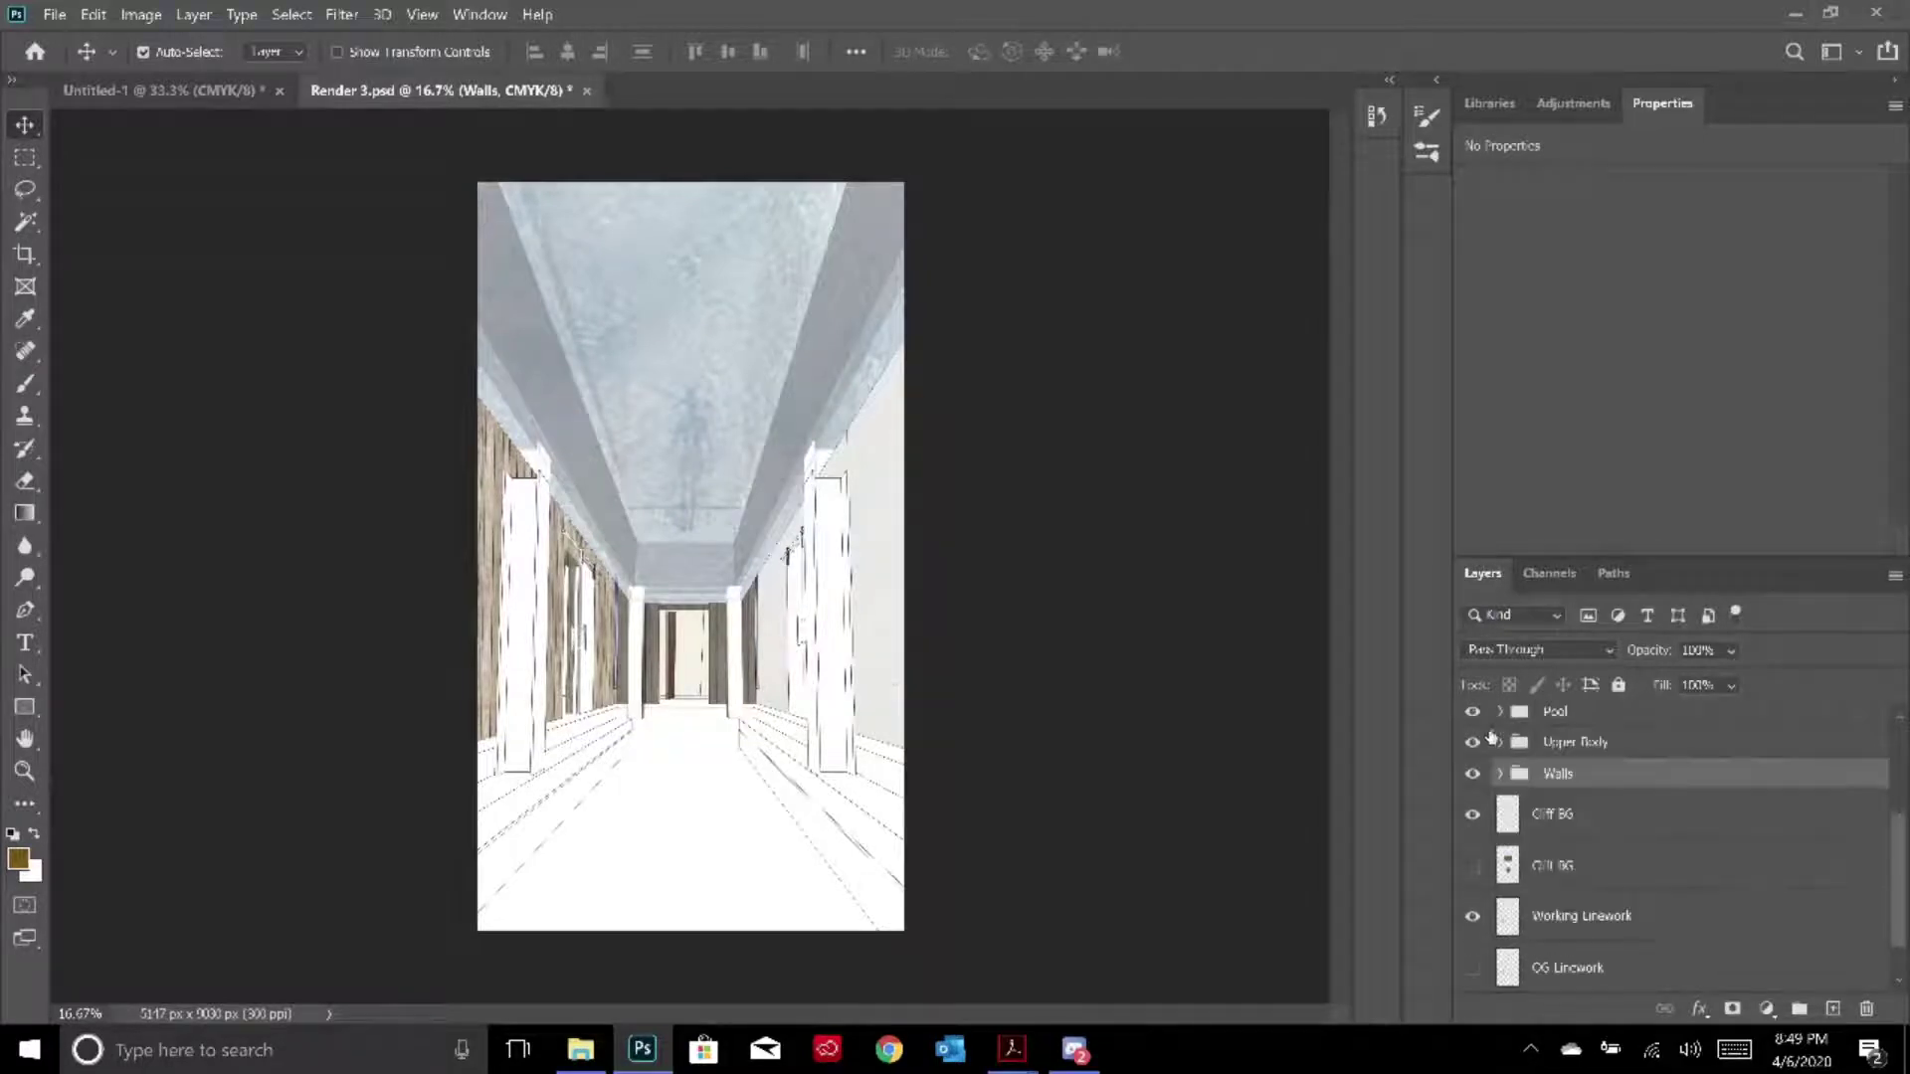
Show the Floor group, compare the render with its Shadows layer off and on, and collapse the group
scroll(1502, 783, "up", 1)
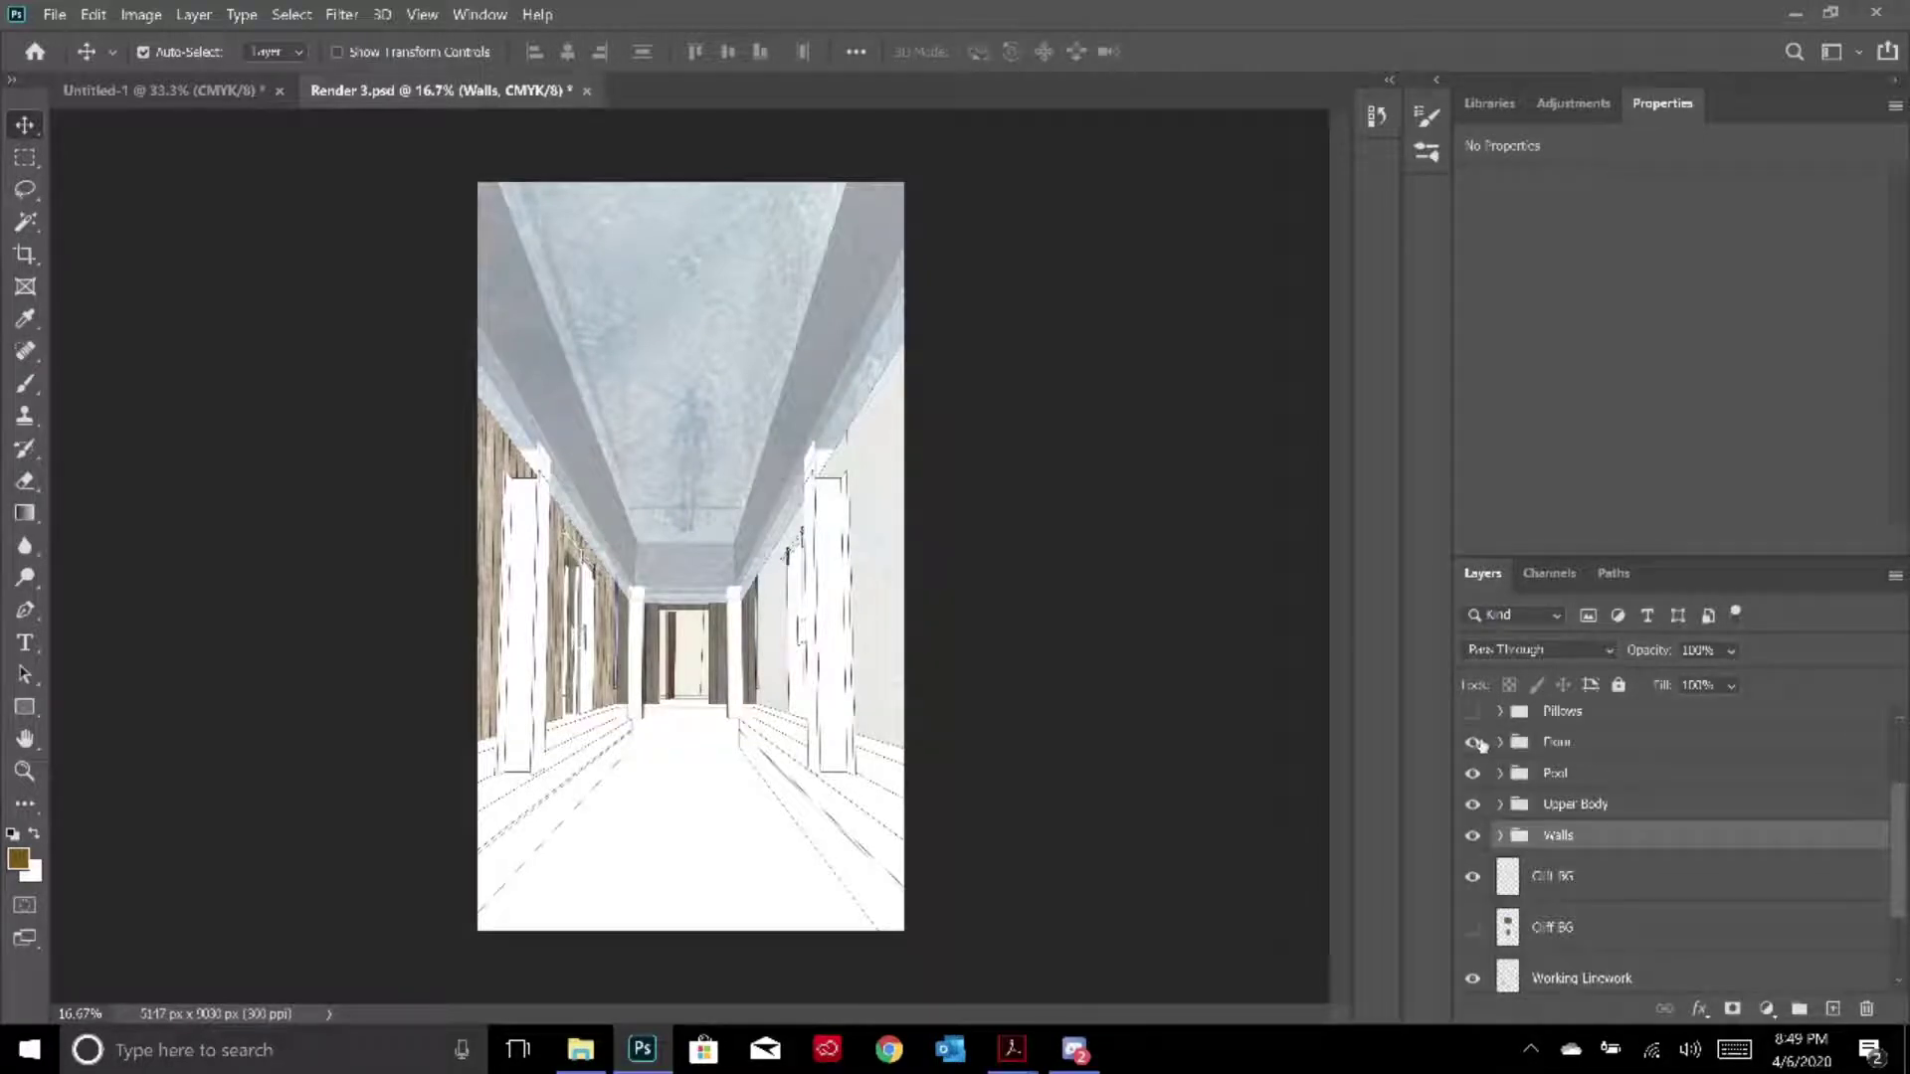
left_click(1474, 744)
scroll(1489, 758, "up", 1)
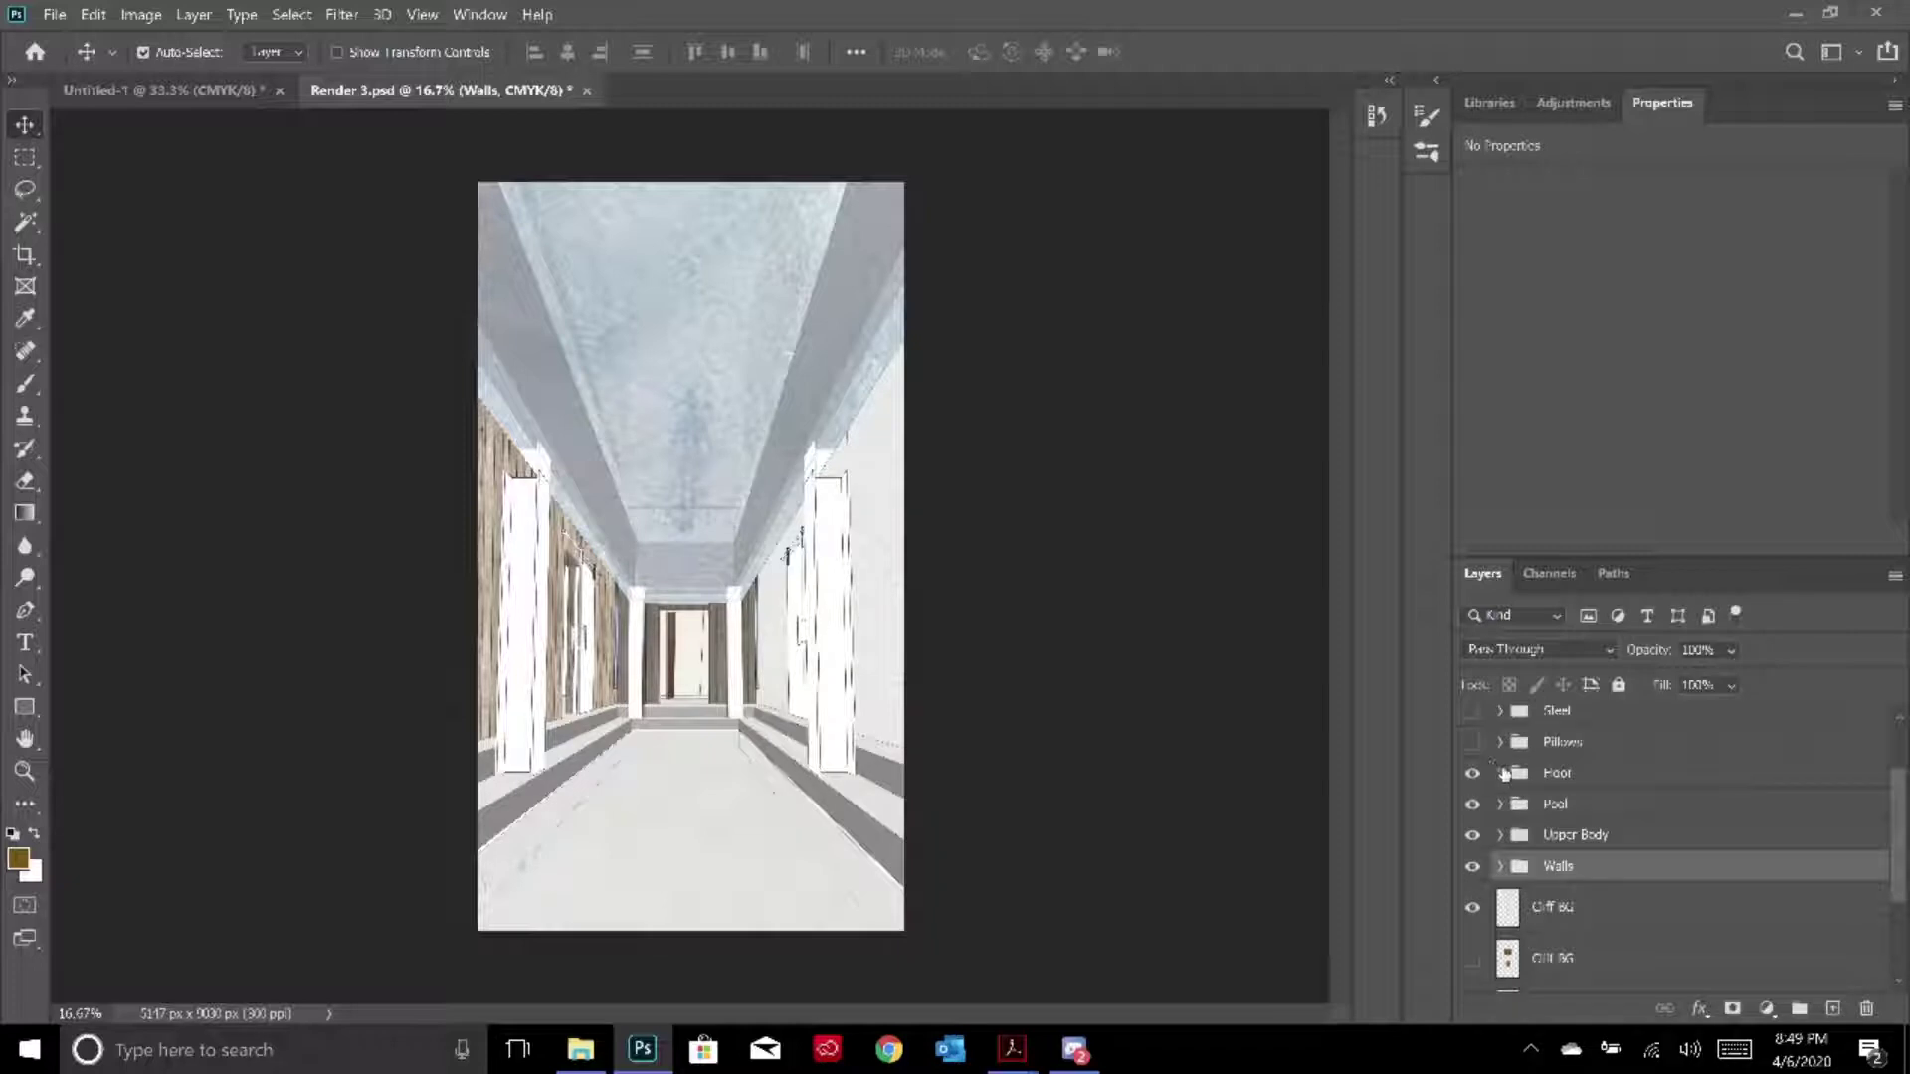
left_click(1501, 773)
left_click(1473, 816)
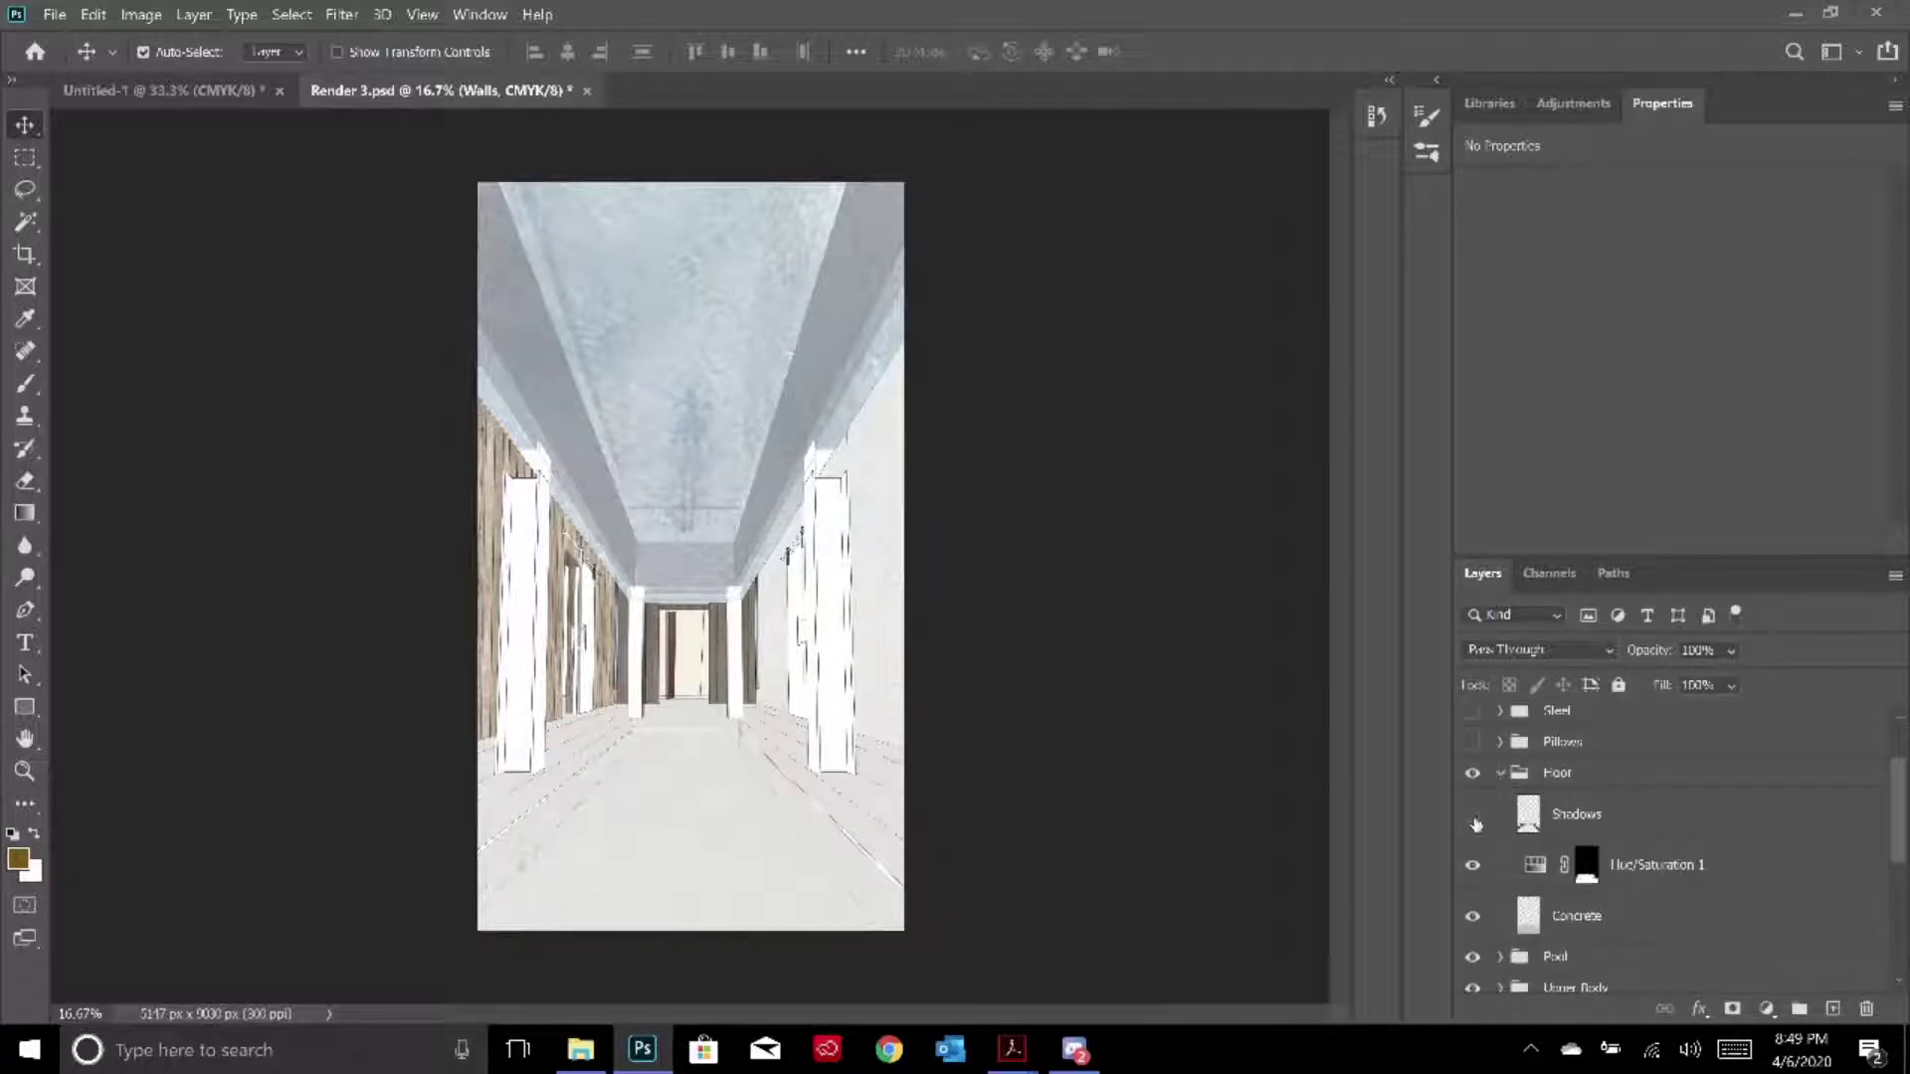
scroll(1482, 895, "down", 4)
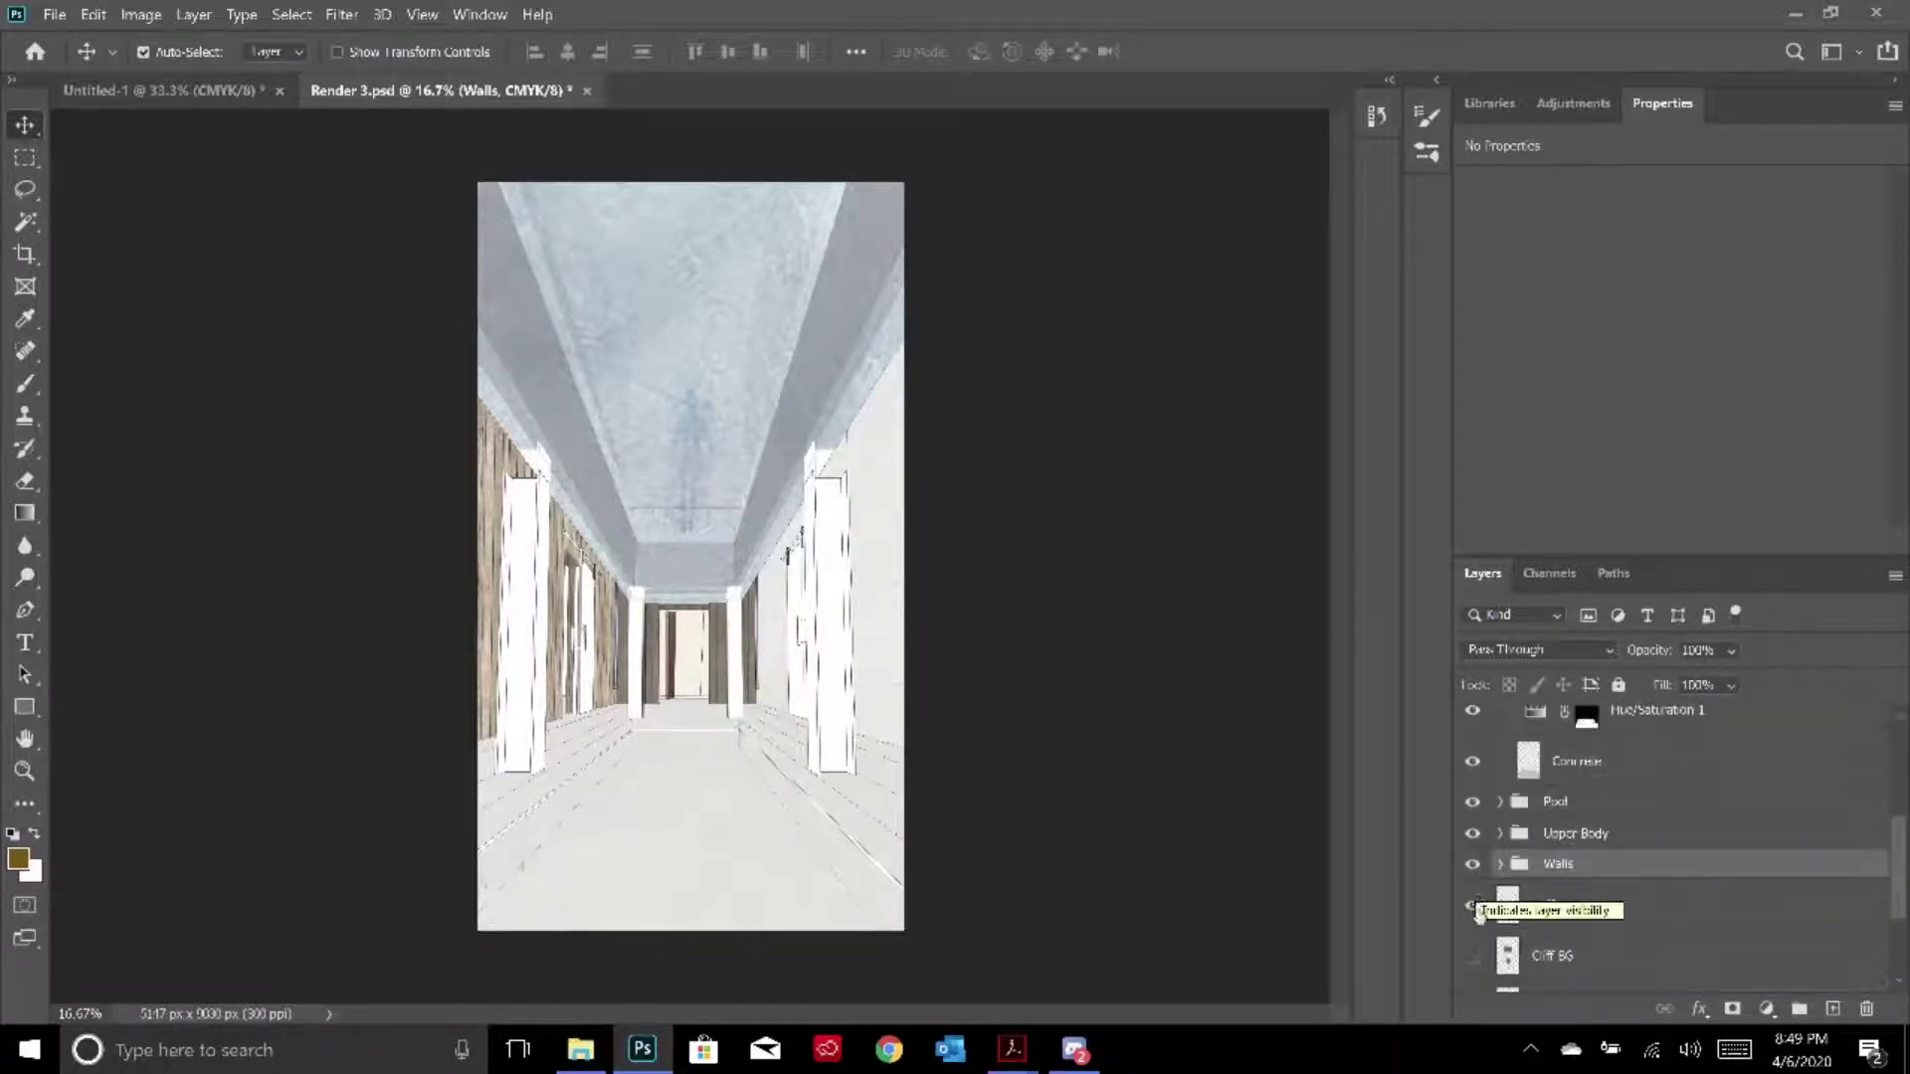
scroll(1489, 969, "up", 4)
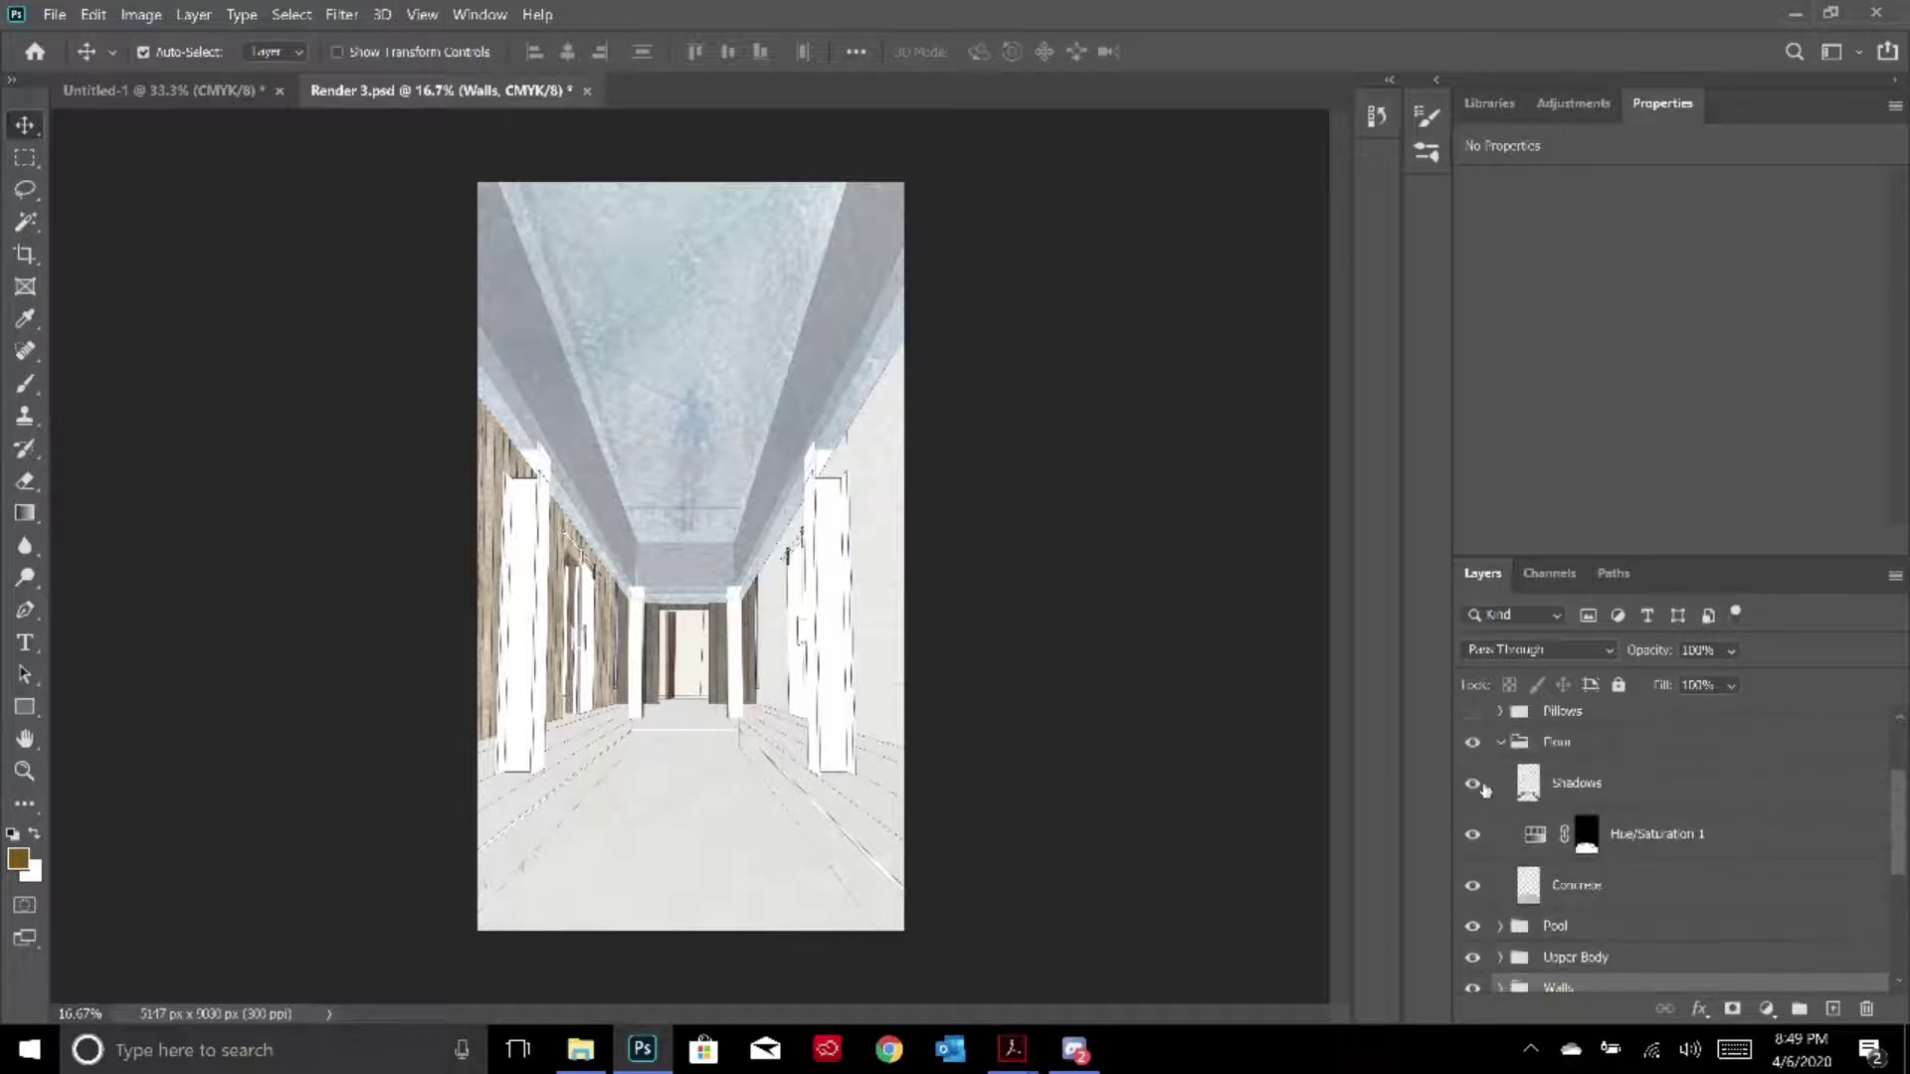
left_click(1477, 785)
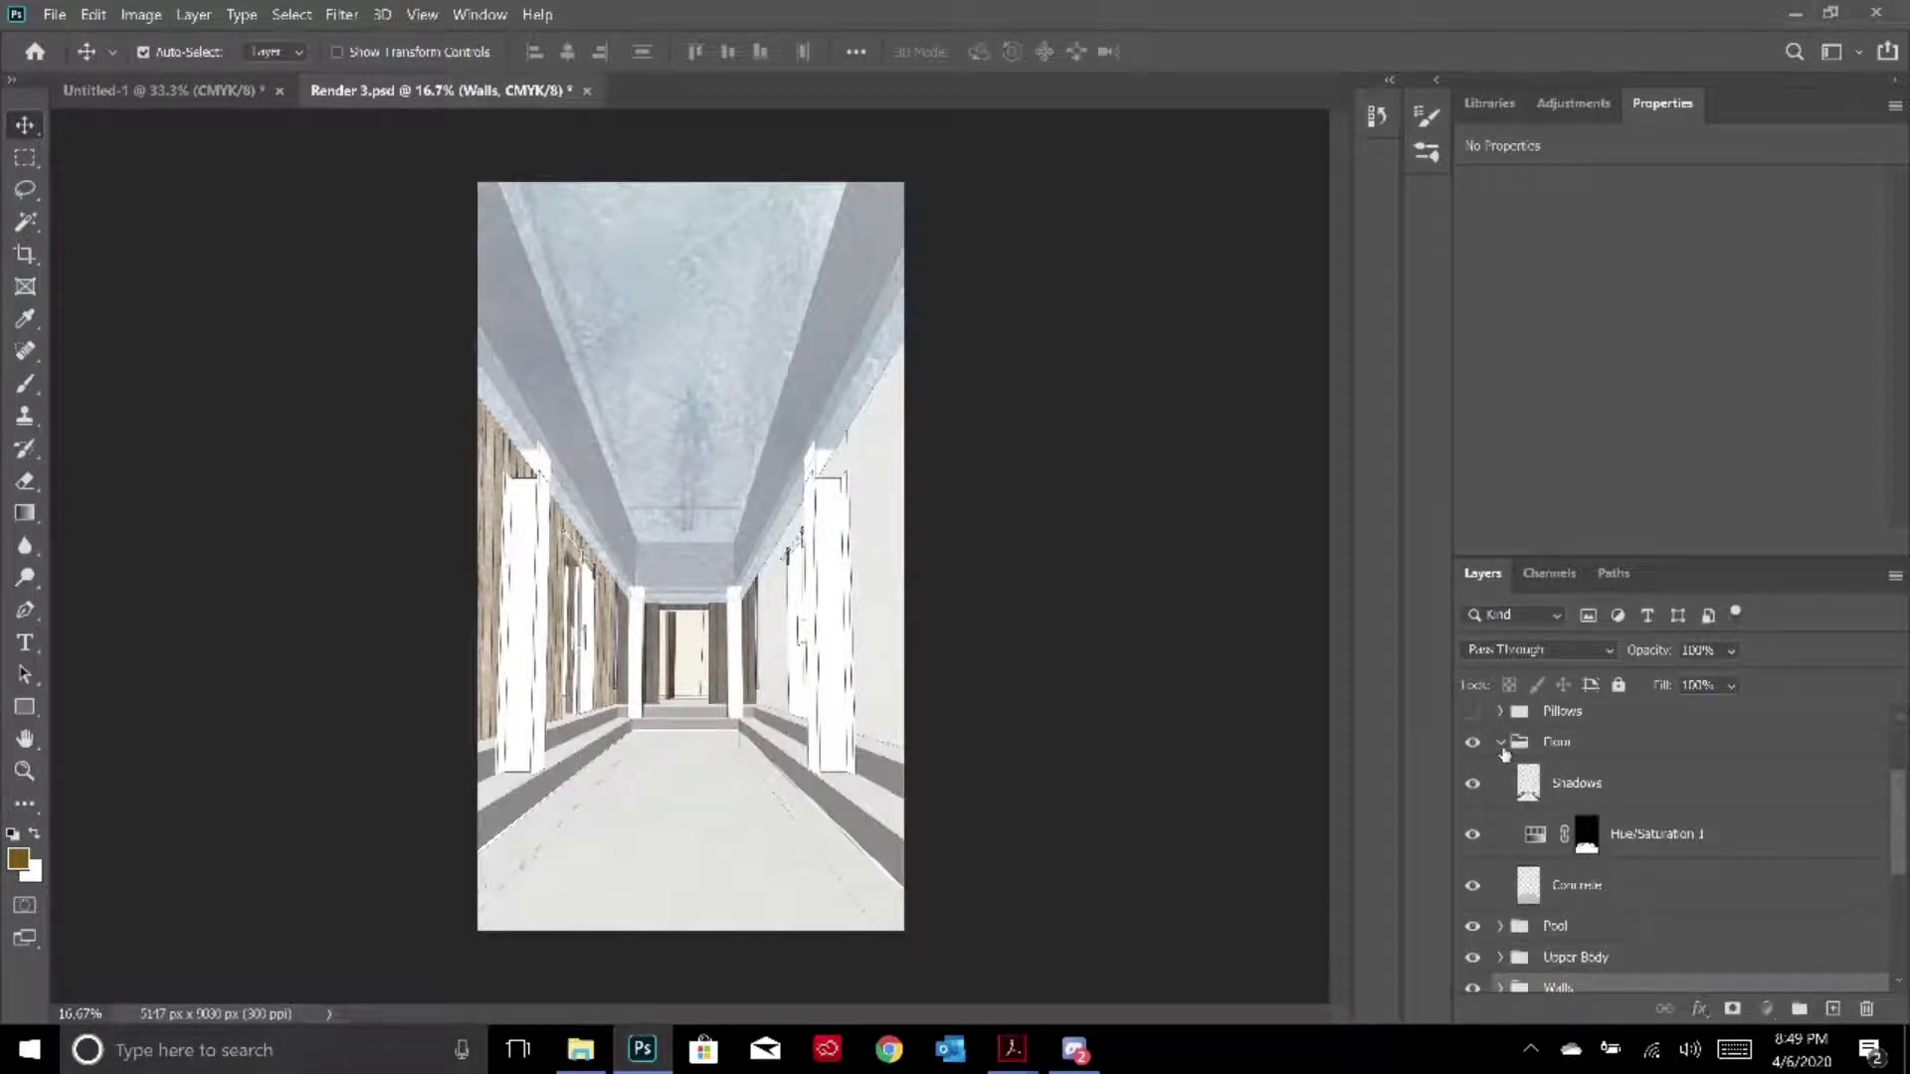
left_click(1501, 746)
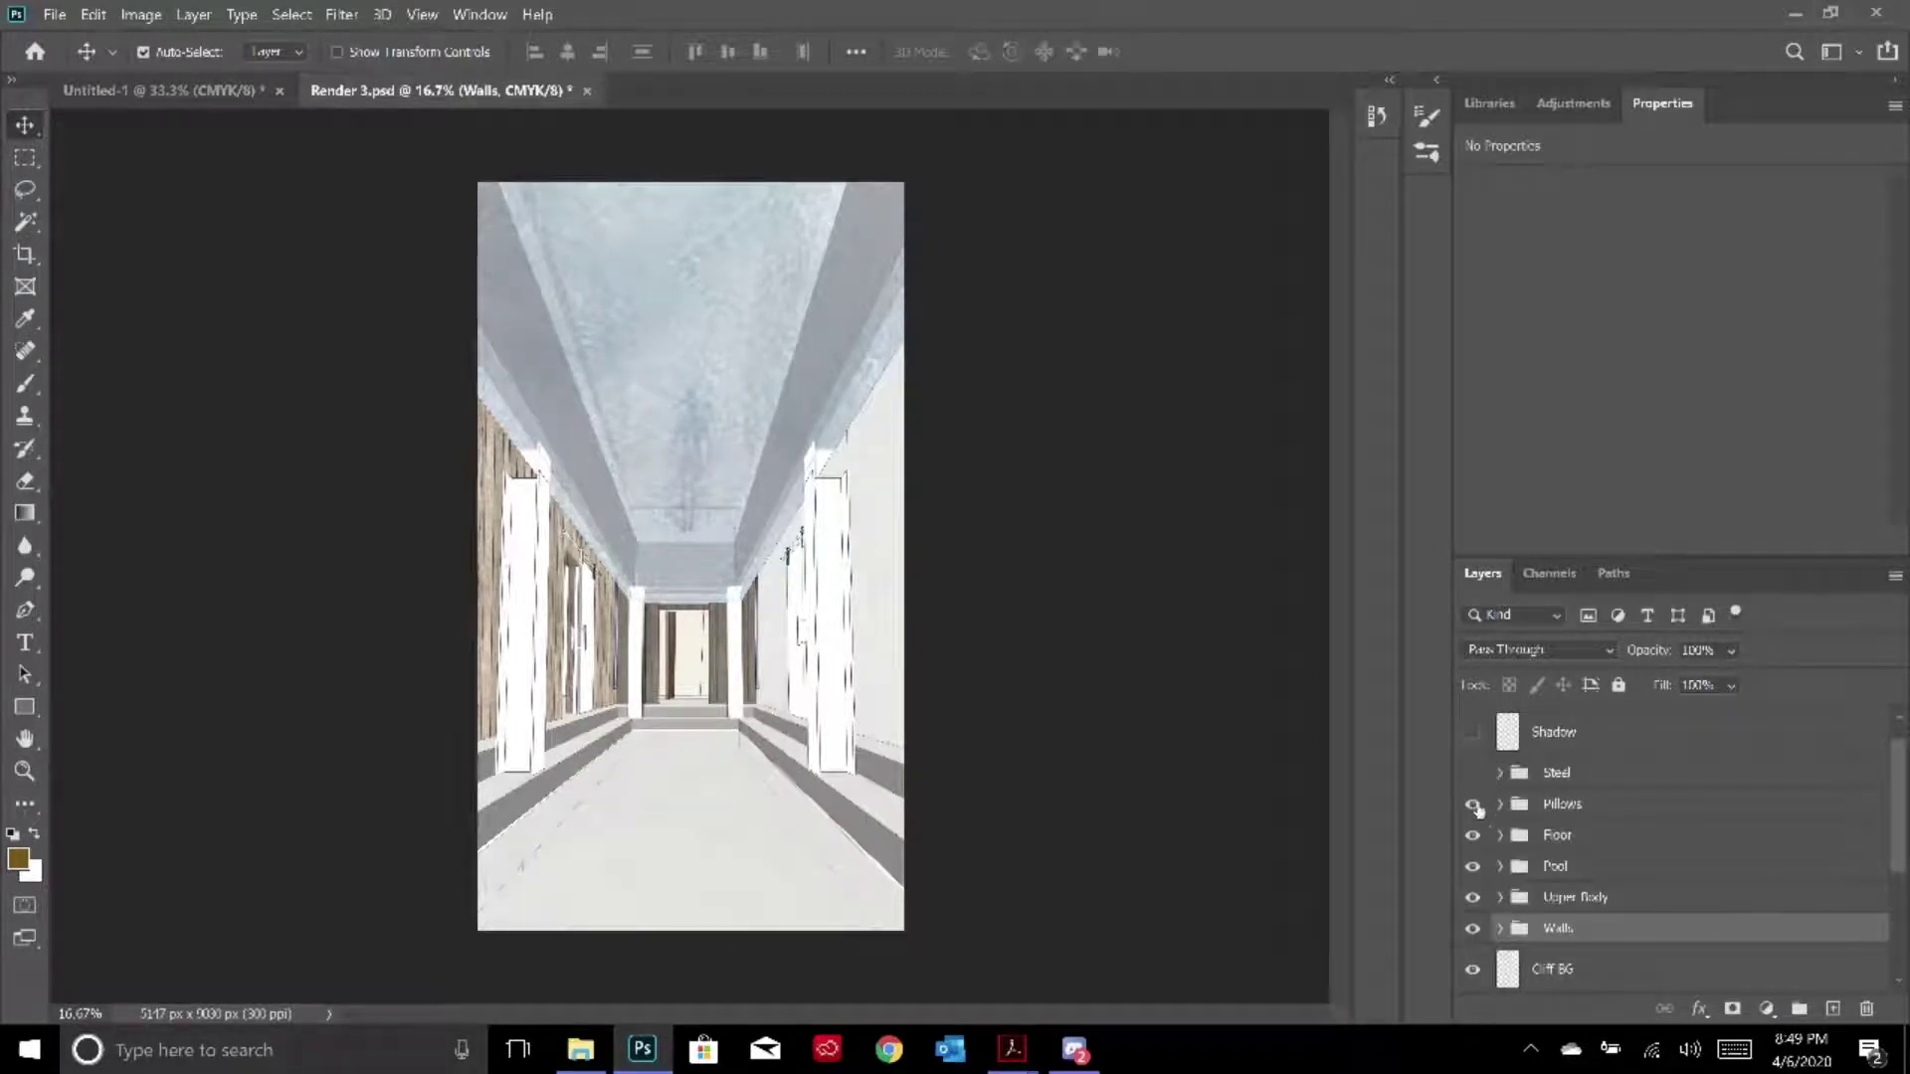
Show the Pillows and Steel groups and the Shadow layer above them
left_click(1475, 805)
left_click(1475, 774)
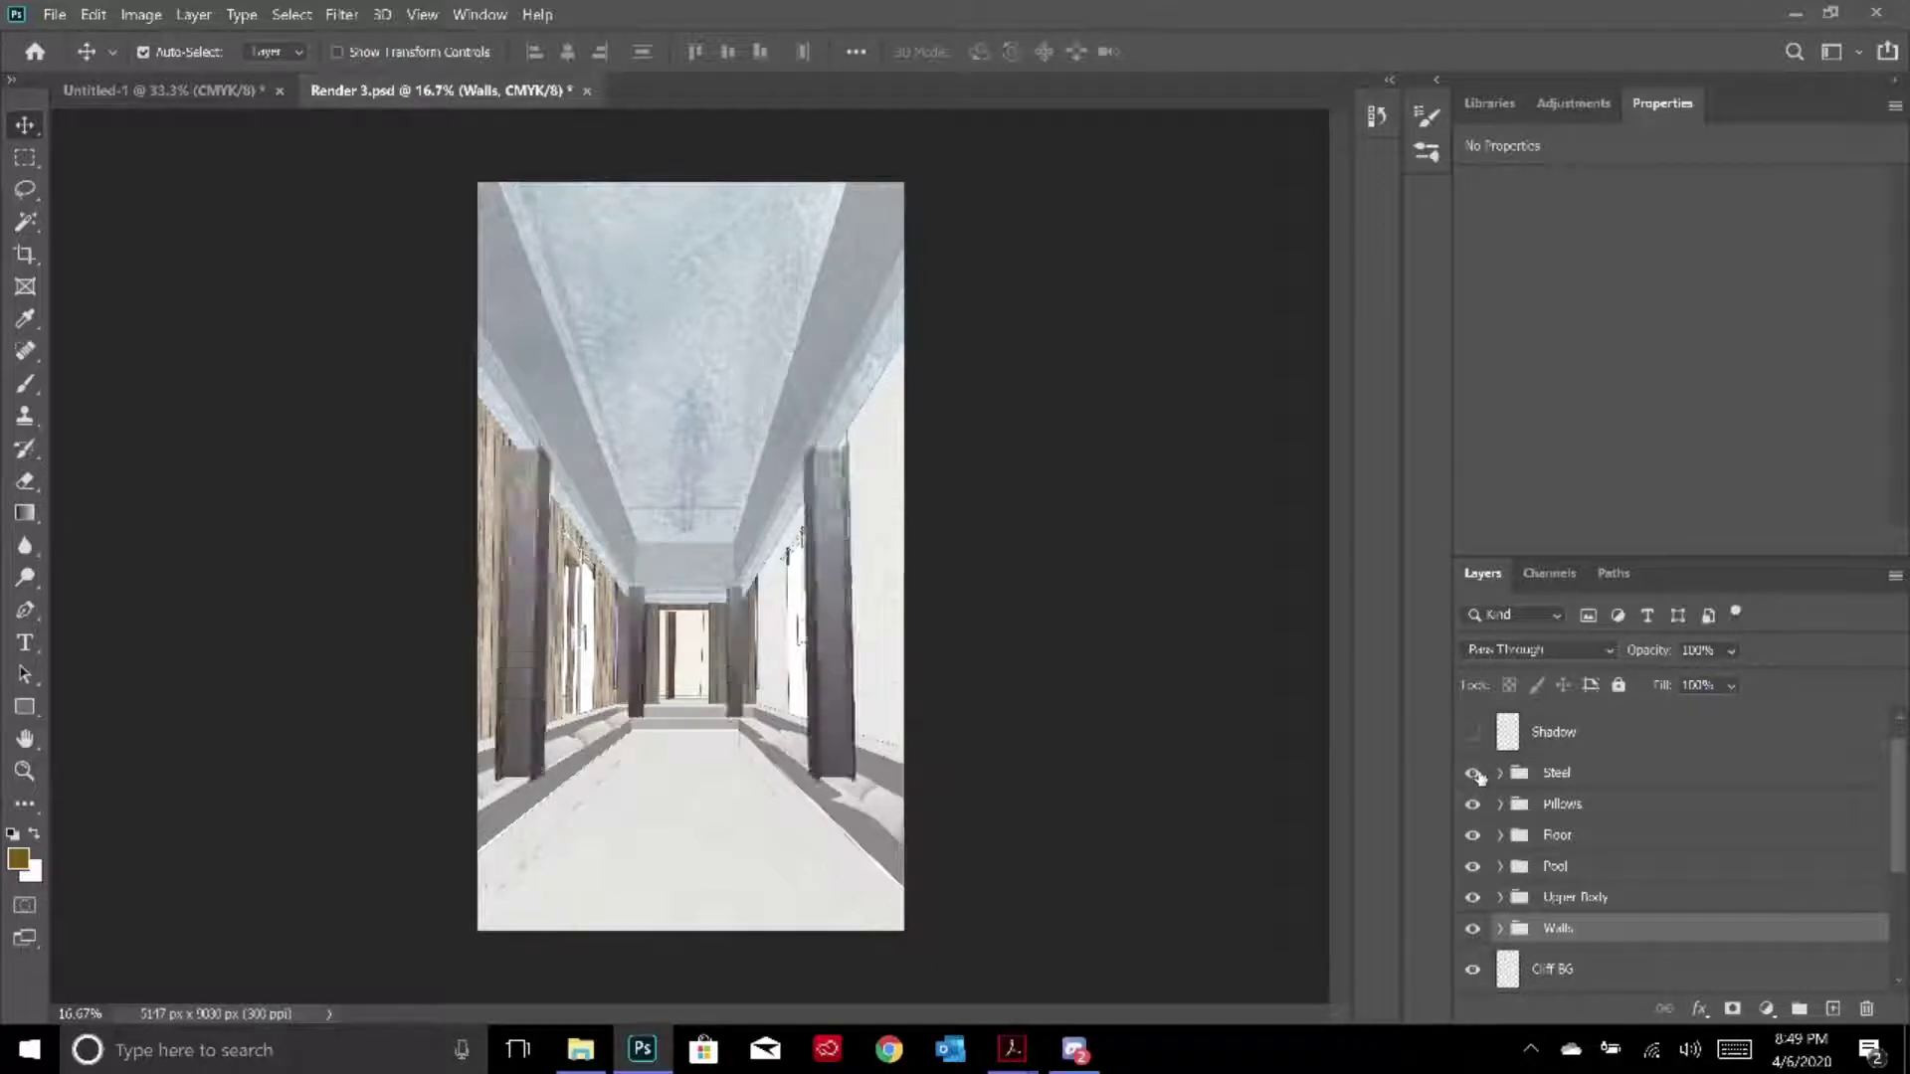
left_click(1473, 736)
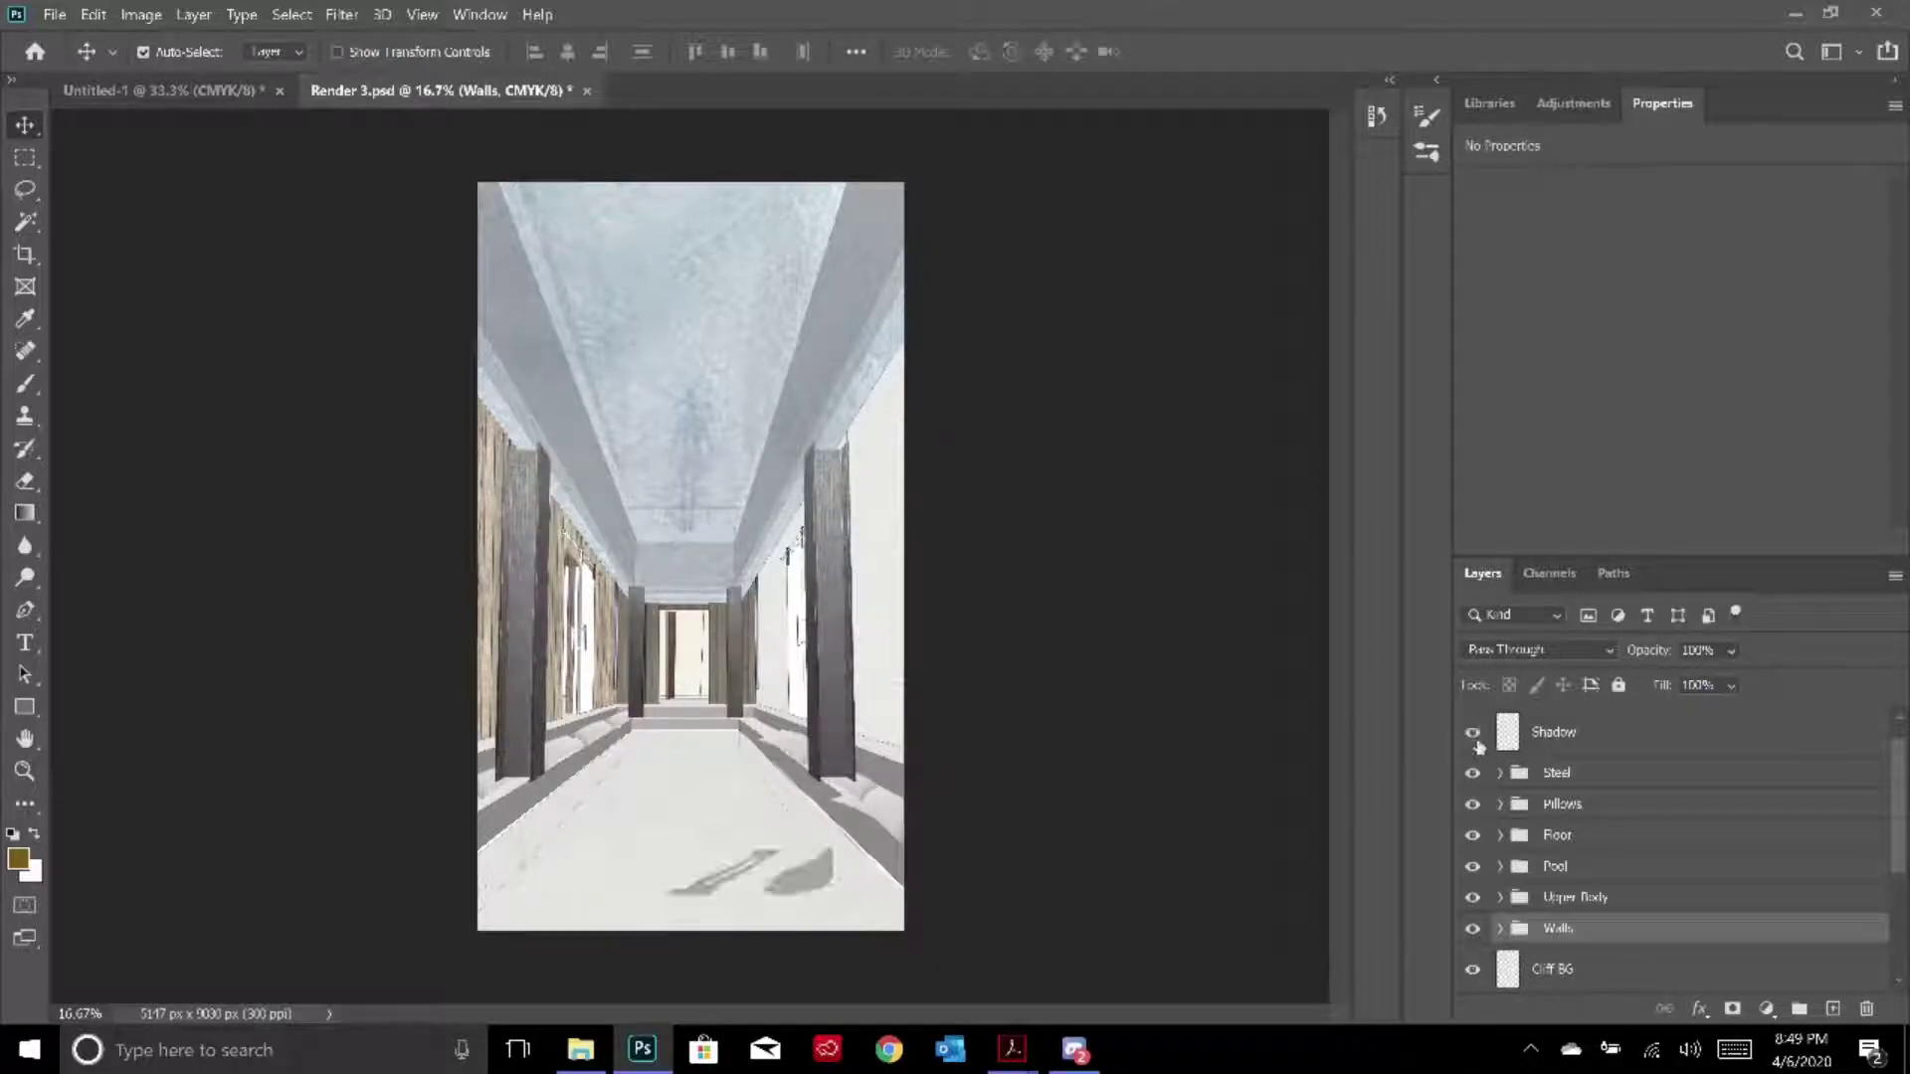
scroll(1519, 776, "up", 1)
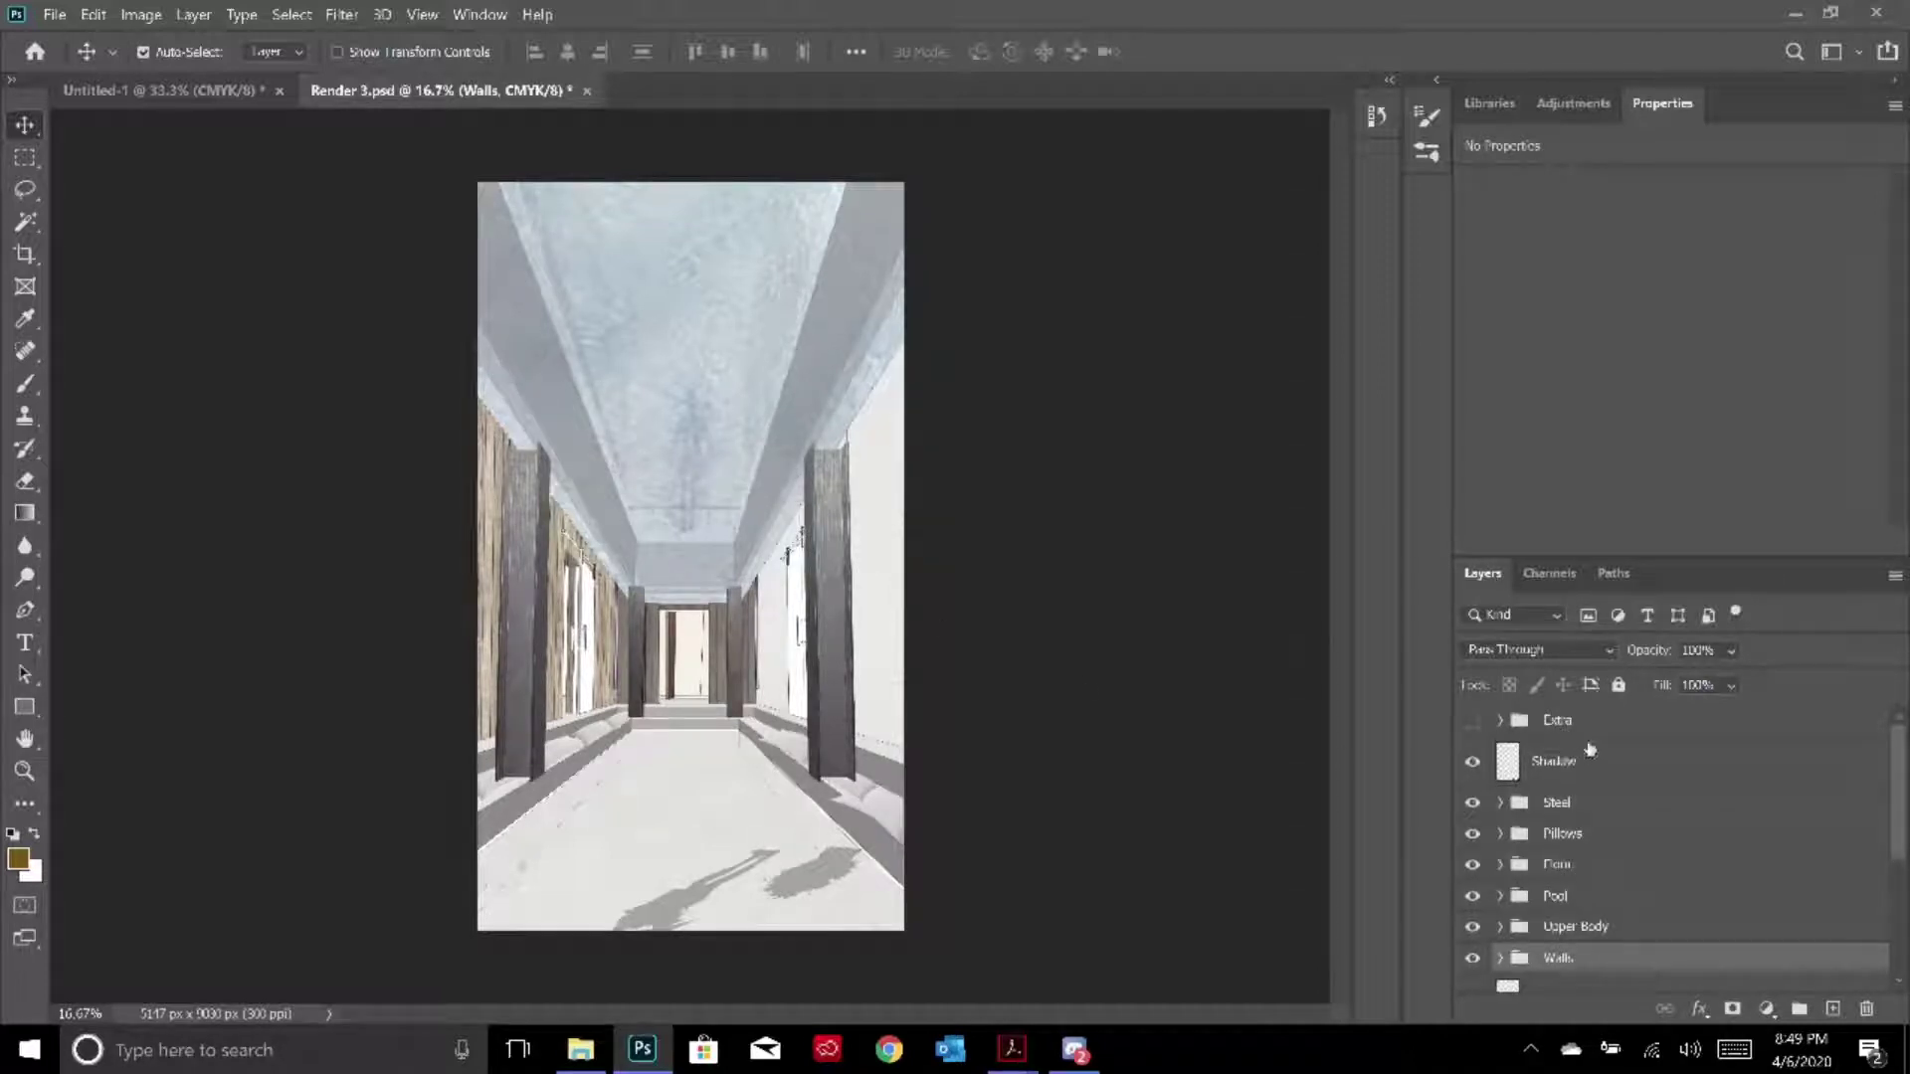
Add a new layer directly above the Walls group and name it Shadows
left_click(1833, 1009)
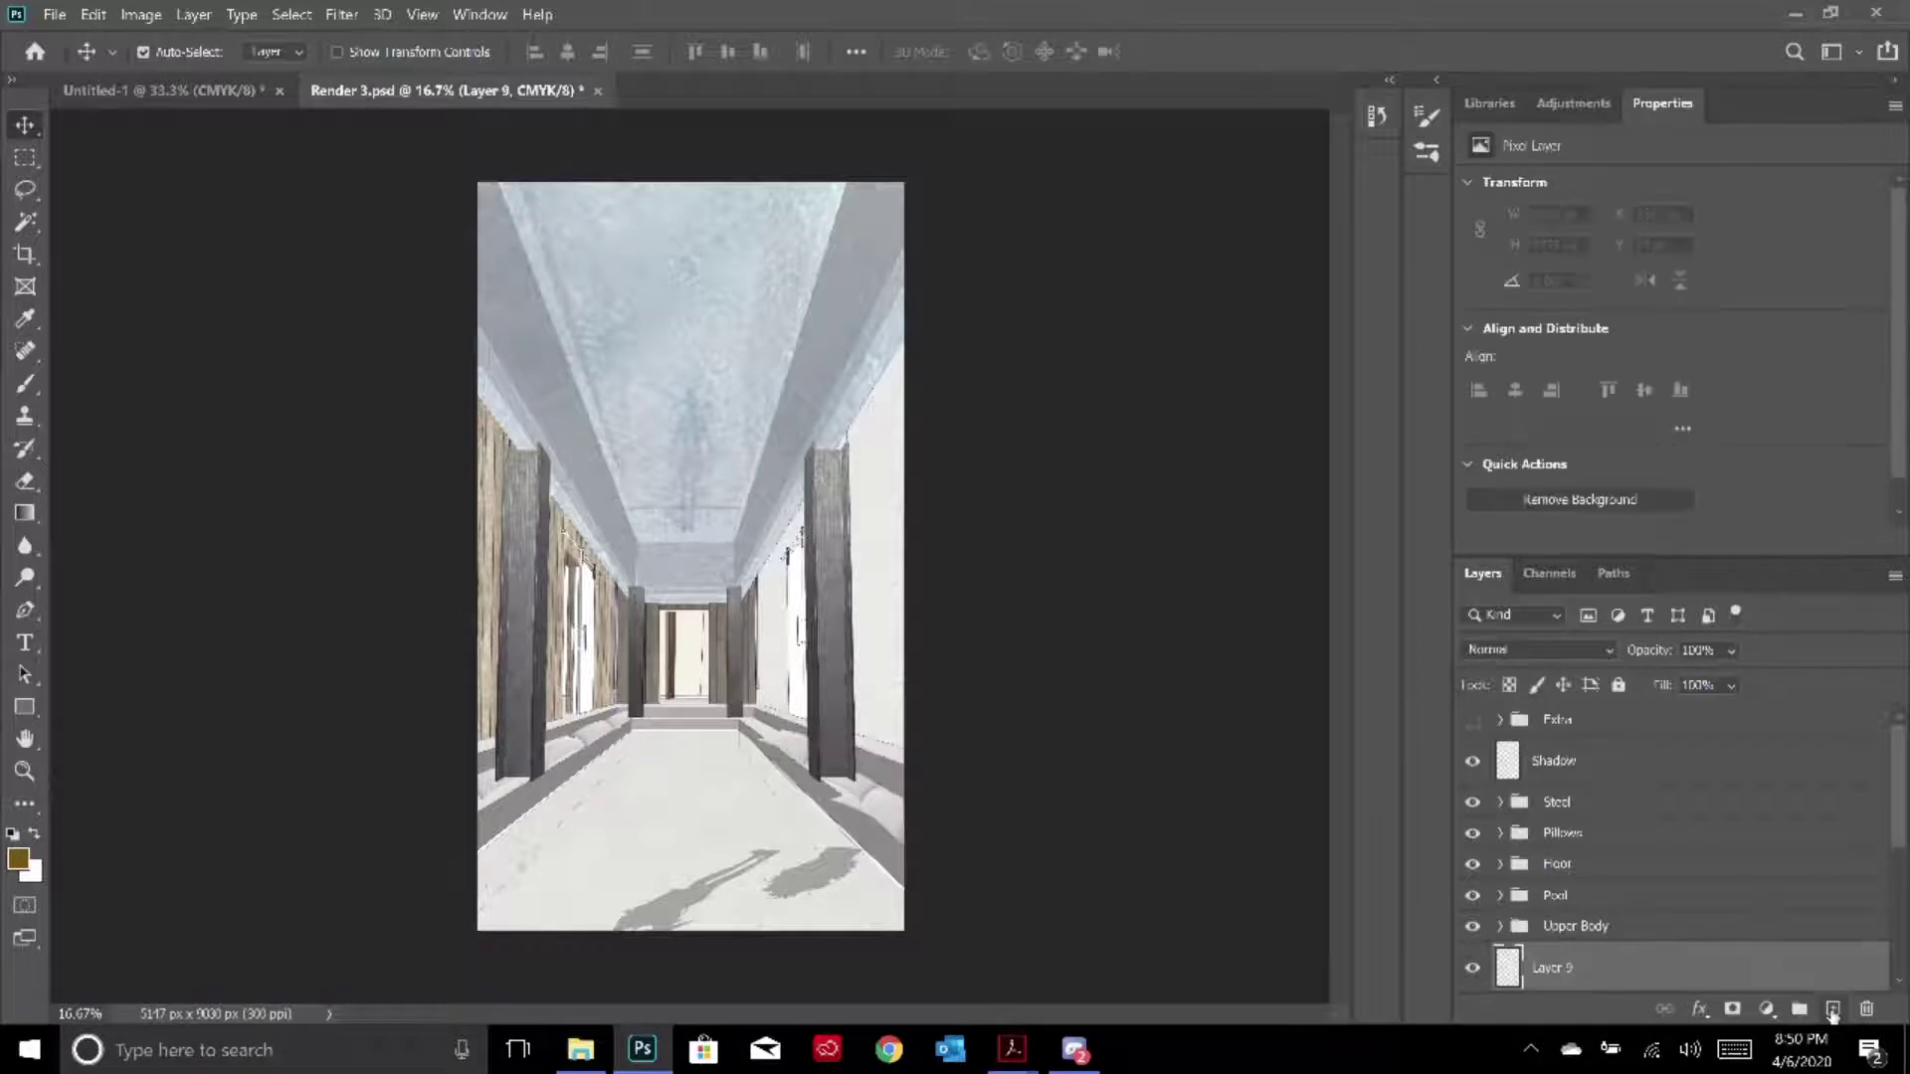
scroll(1575, 957, "down", 2)
double_click(1552, 875)
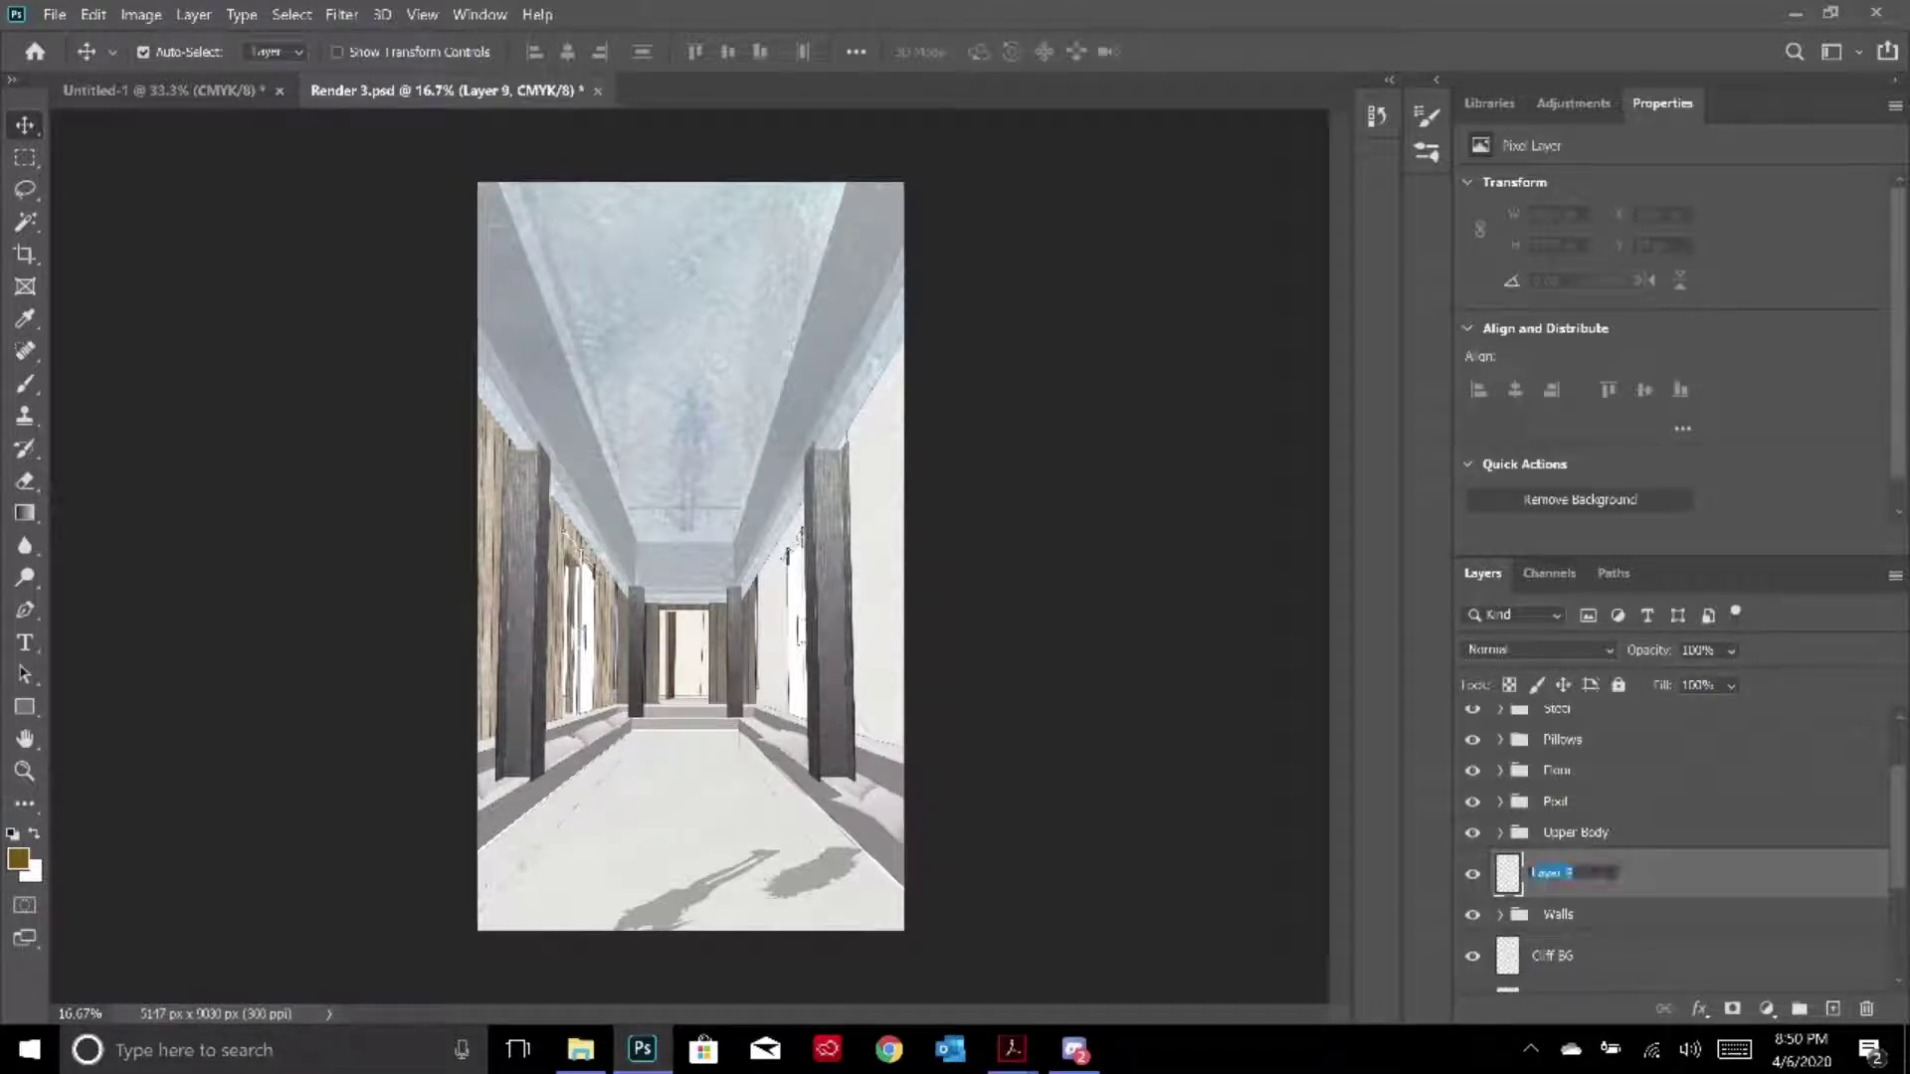
type("Shel")
type("ows")
key("Return")
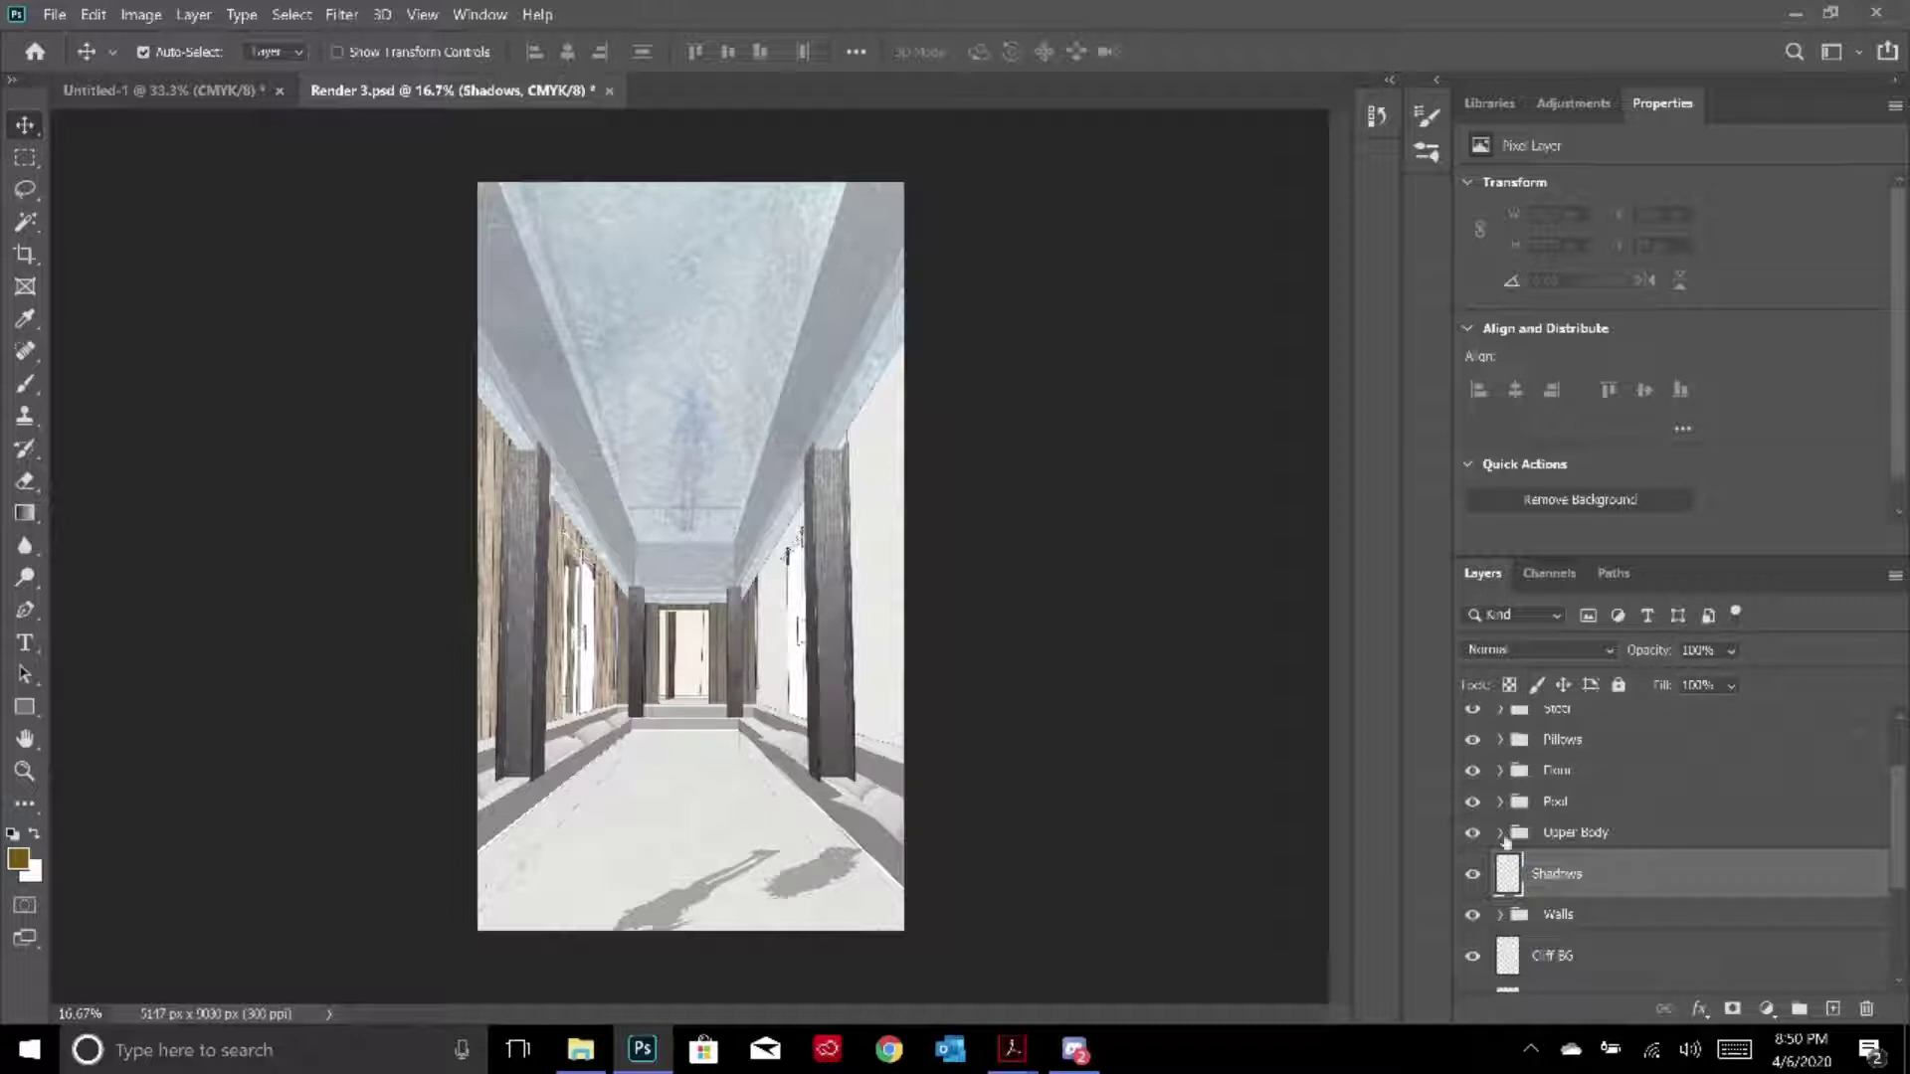
Outline the sloping beam on the right side of the ceiling with a closed Pen path and convert it to a selection
left_click(25, 613)
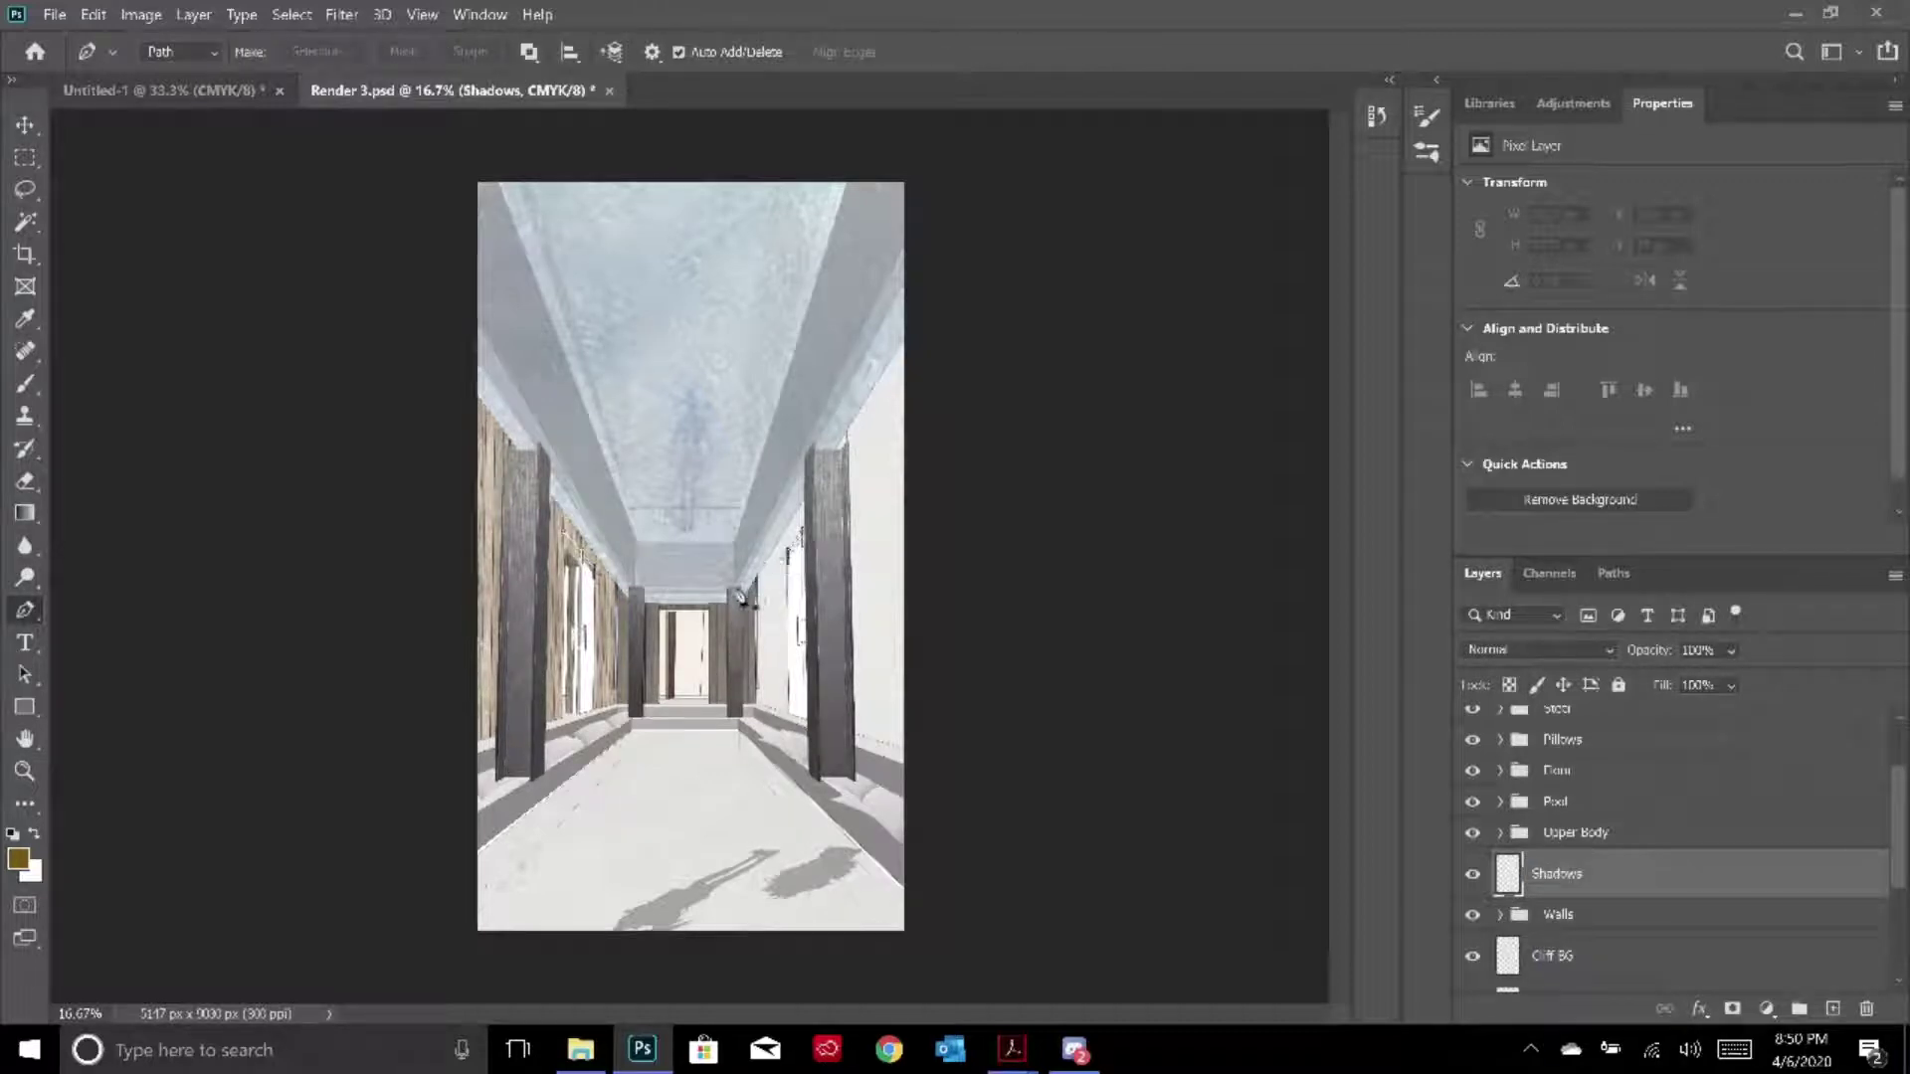
left_click(738, 594)
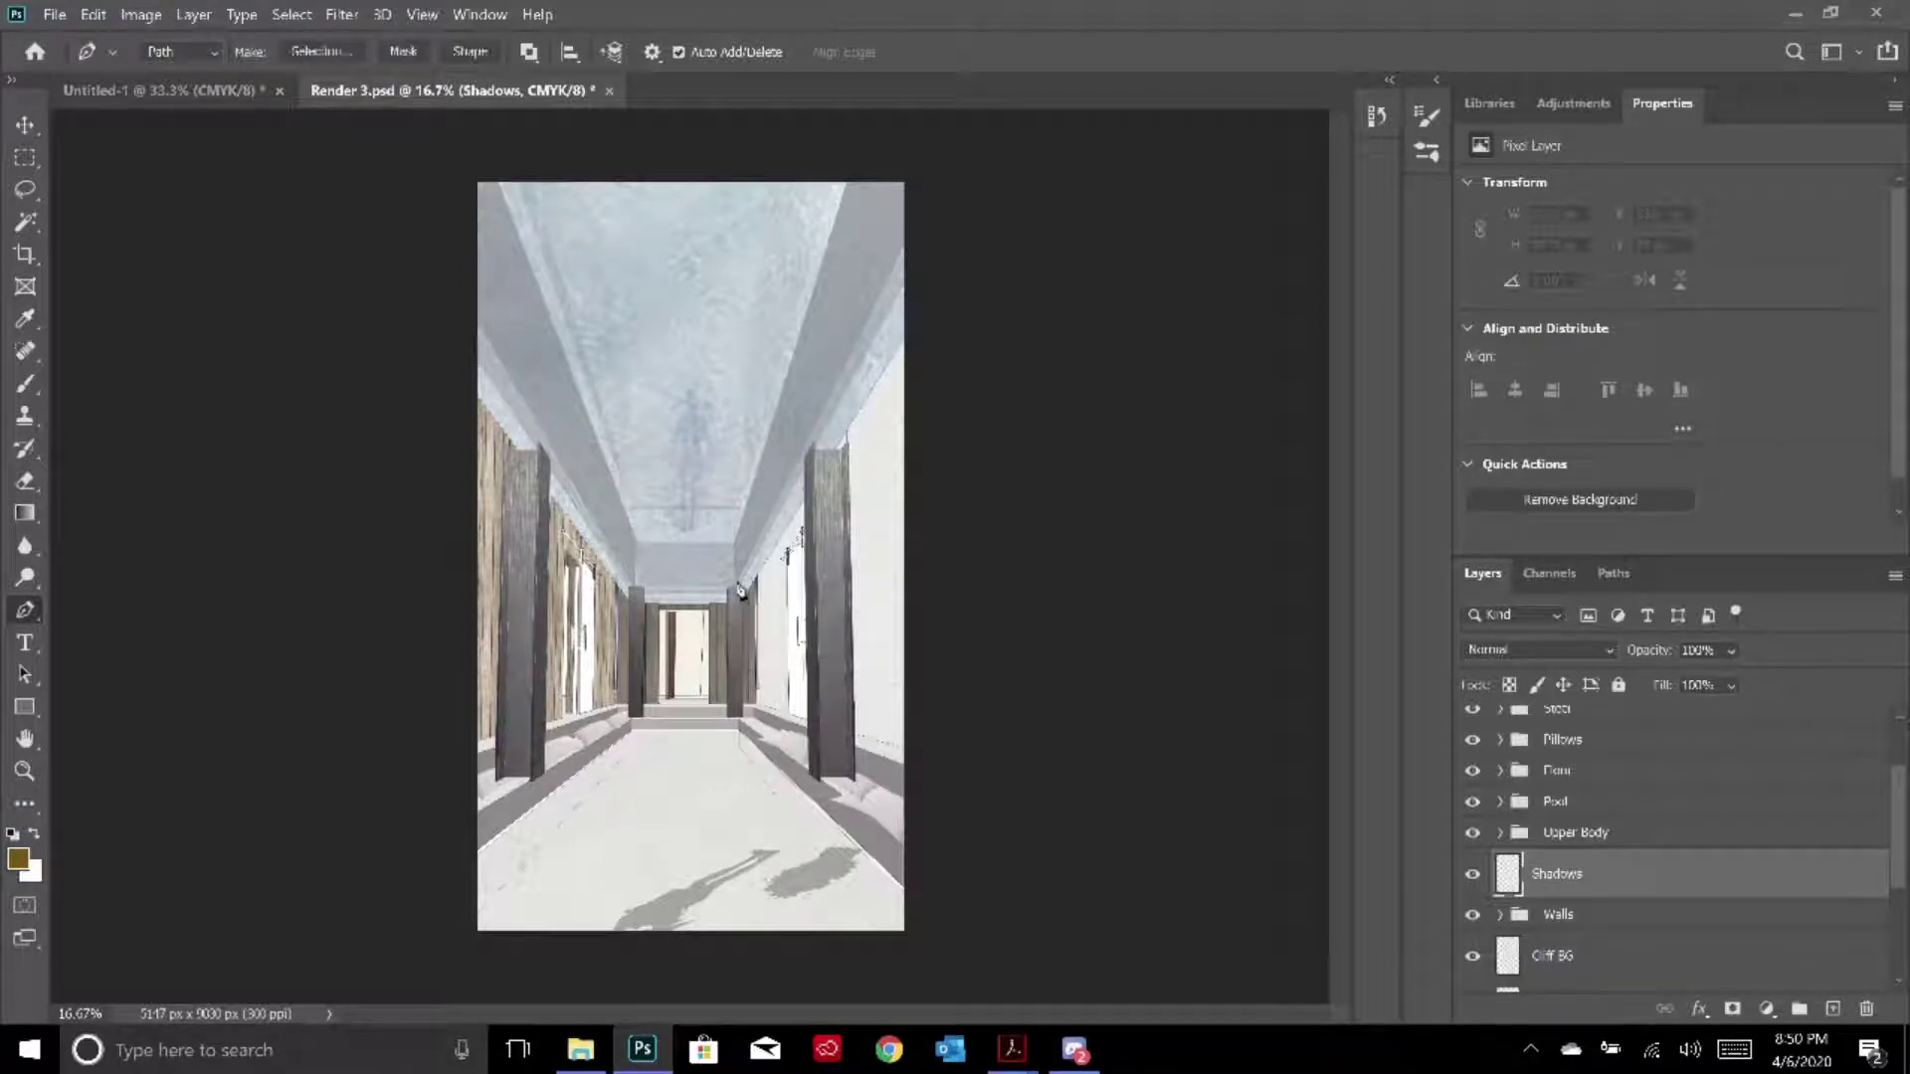
left_click(737, 537)
left_click(851, 181)
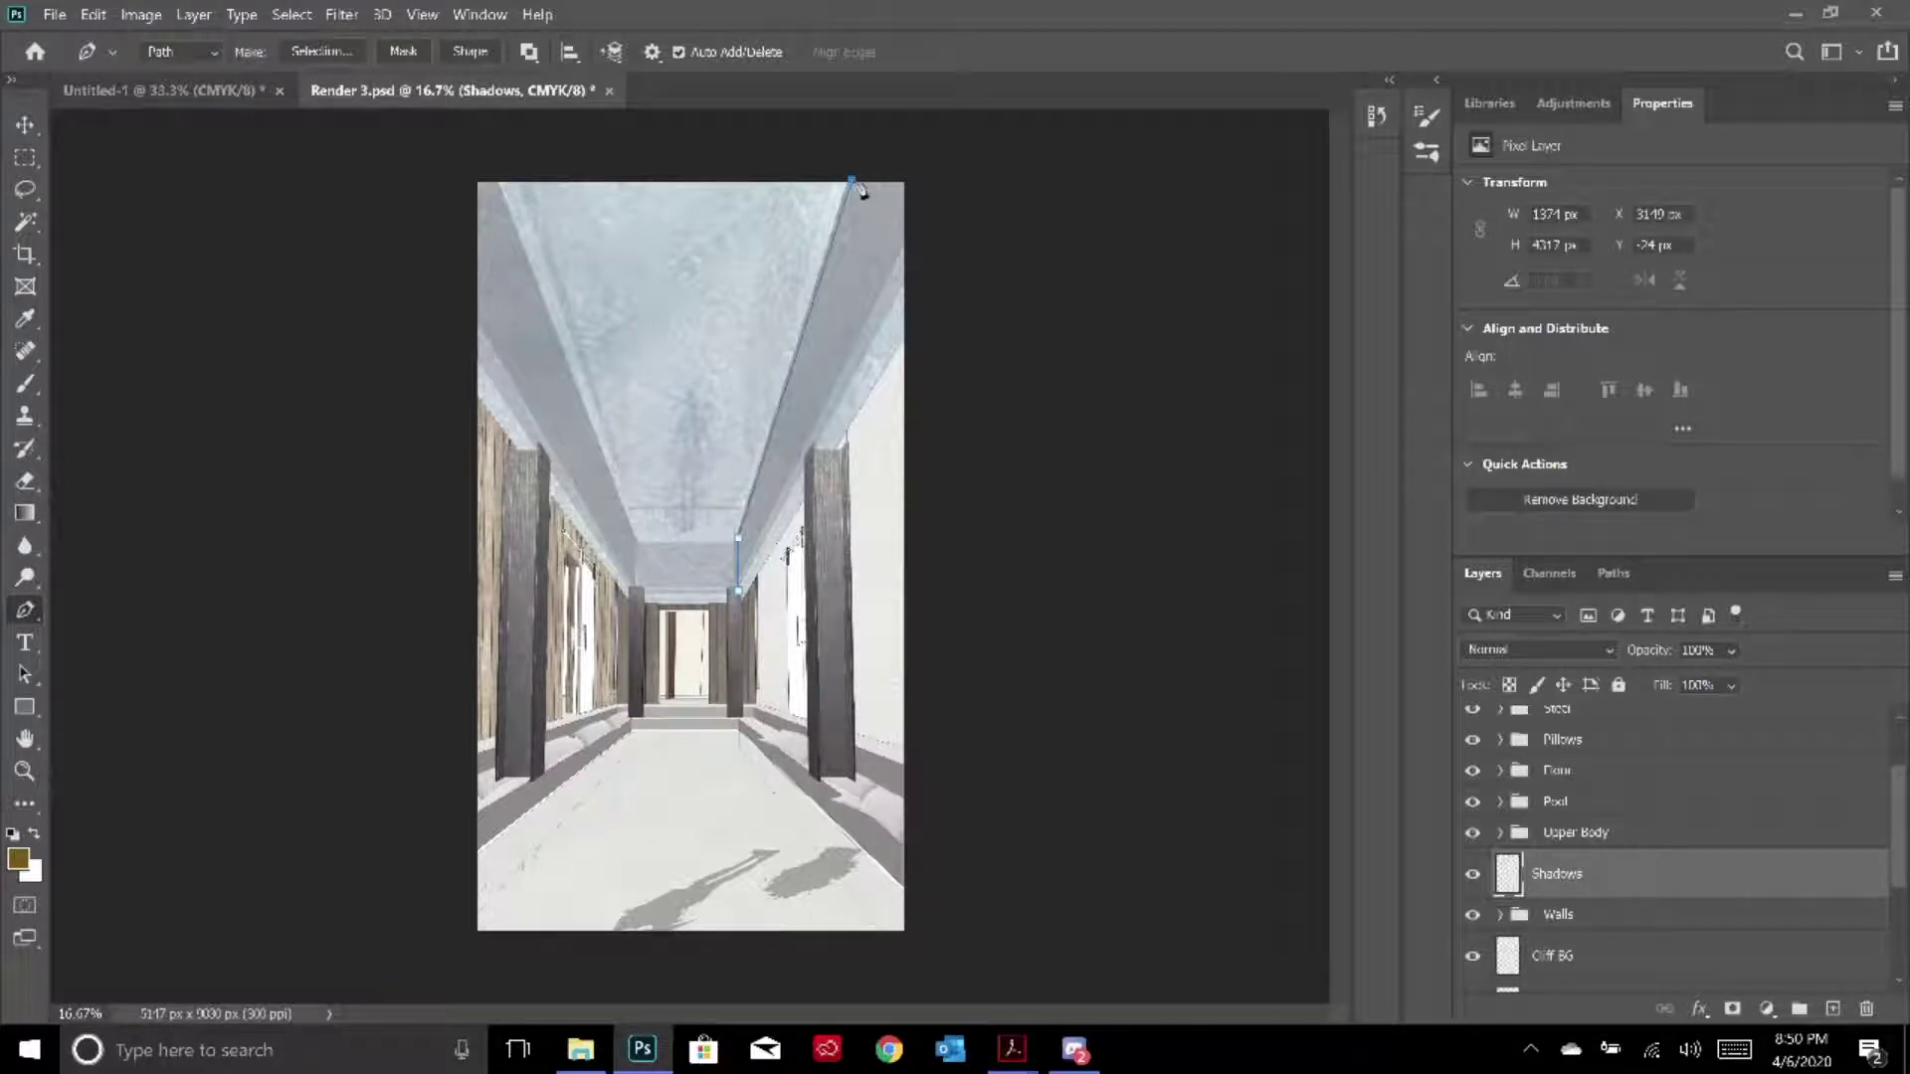
left_click(910, 181)
left_click(911, 284)
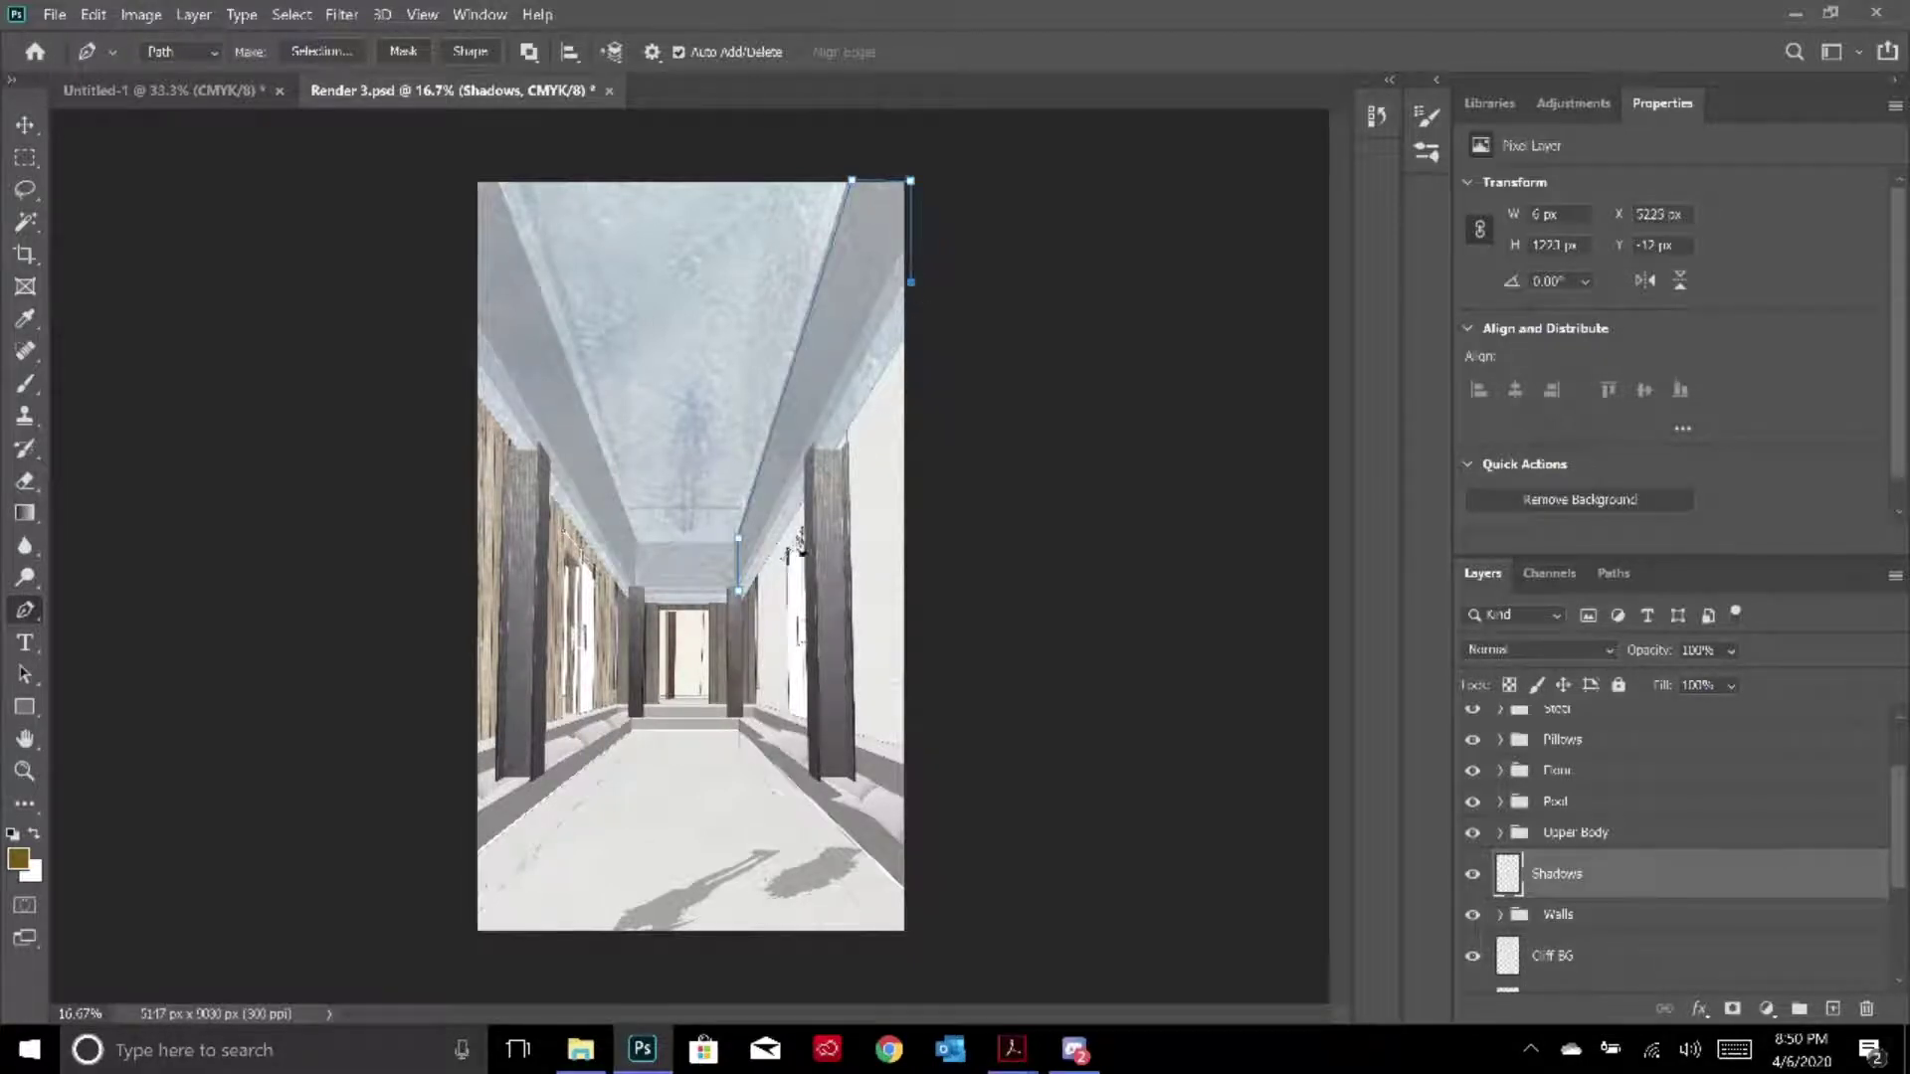
left_click(737, 594)
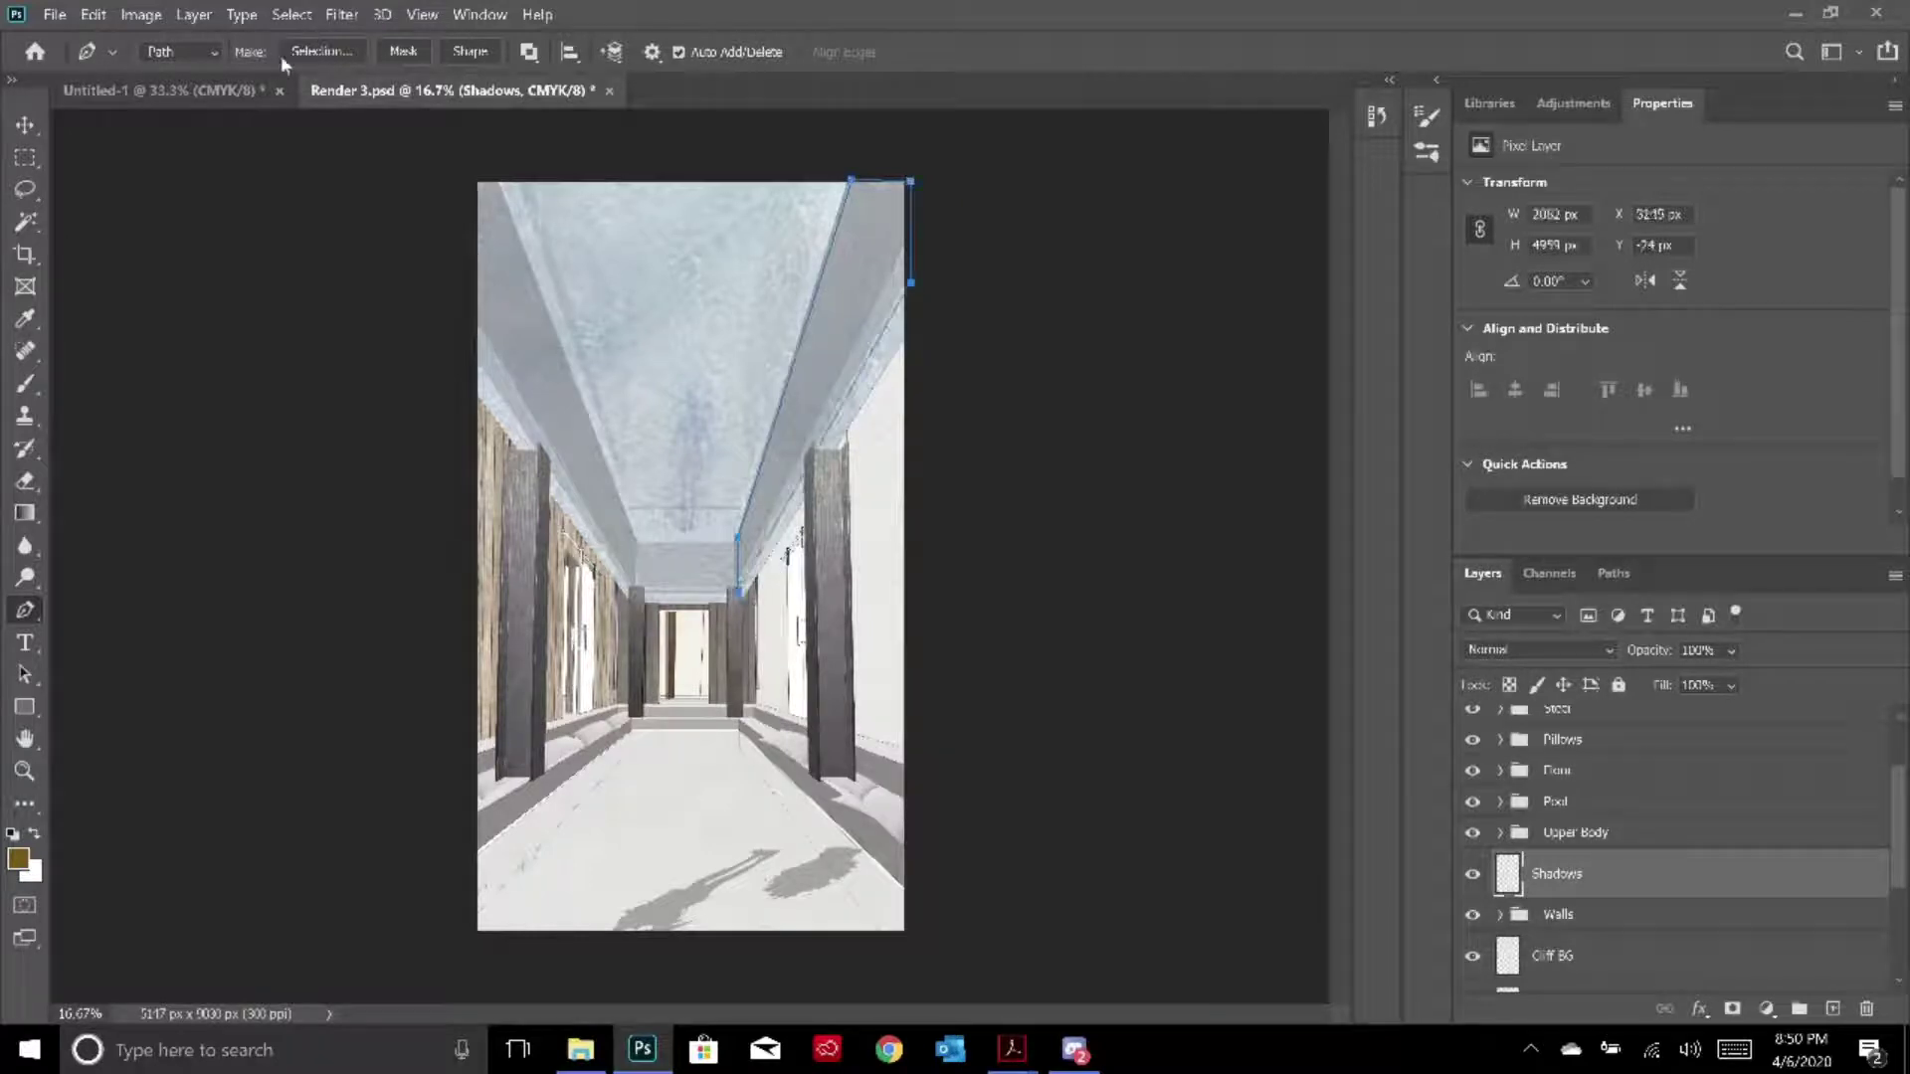
left_click(309, 51)
key("Return")
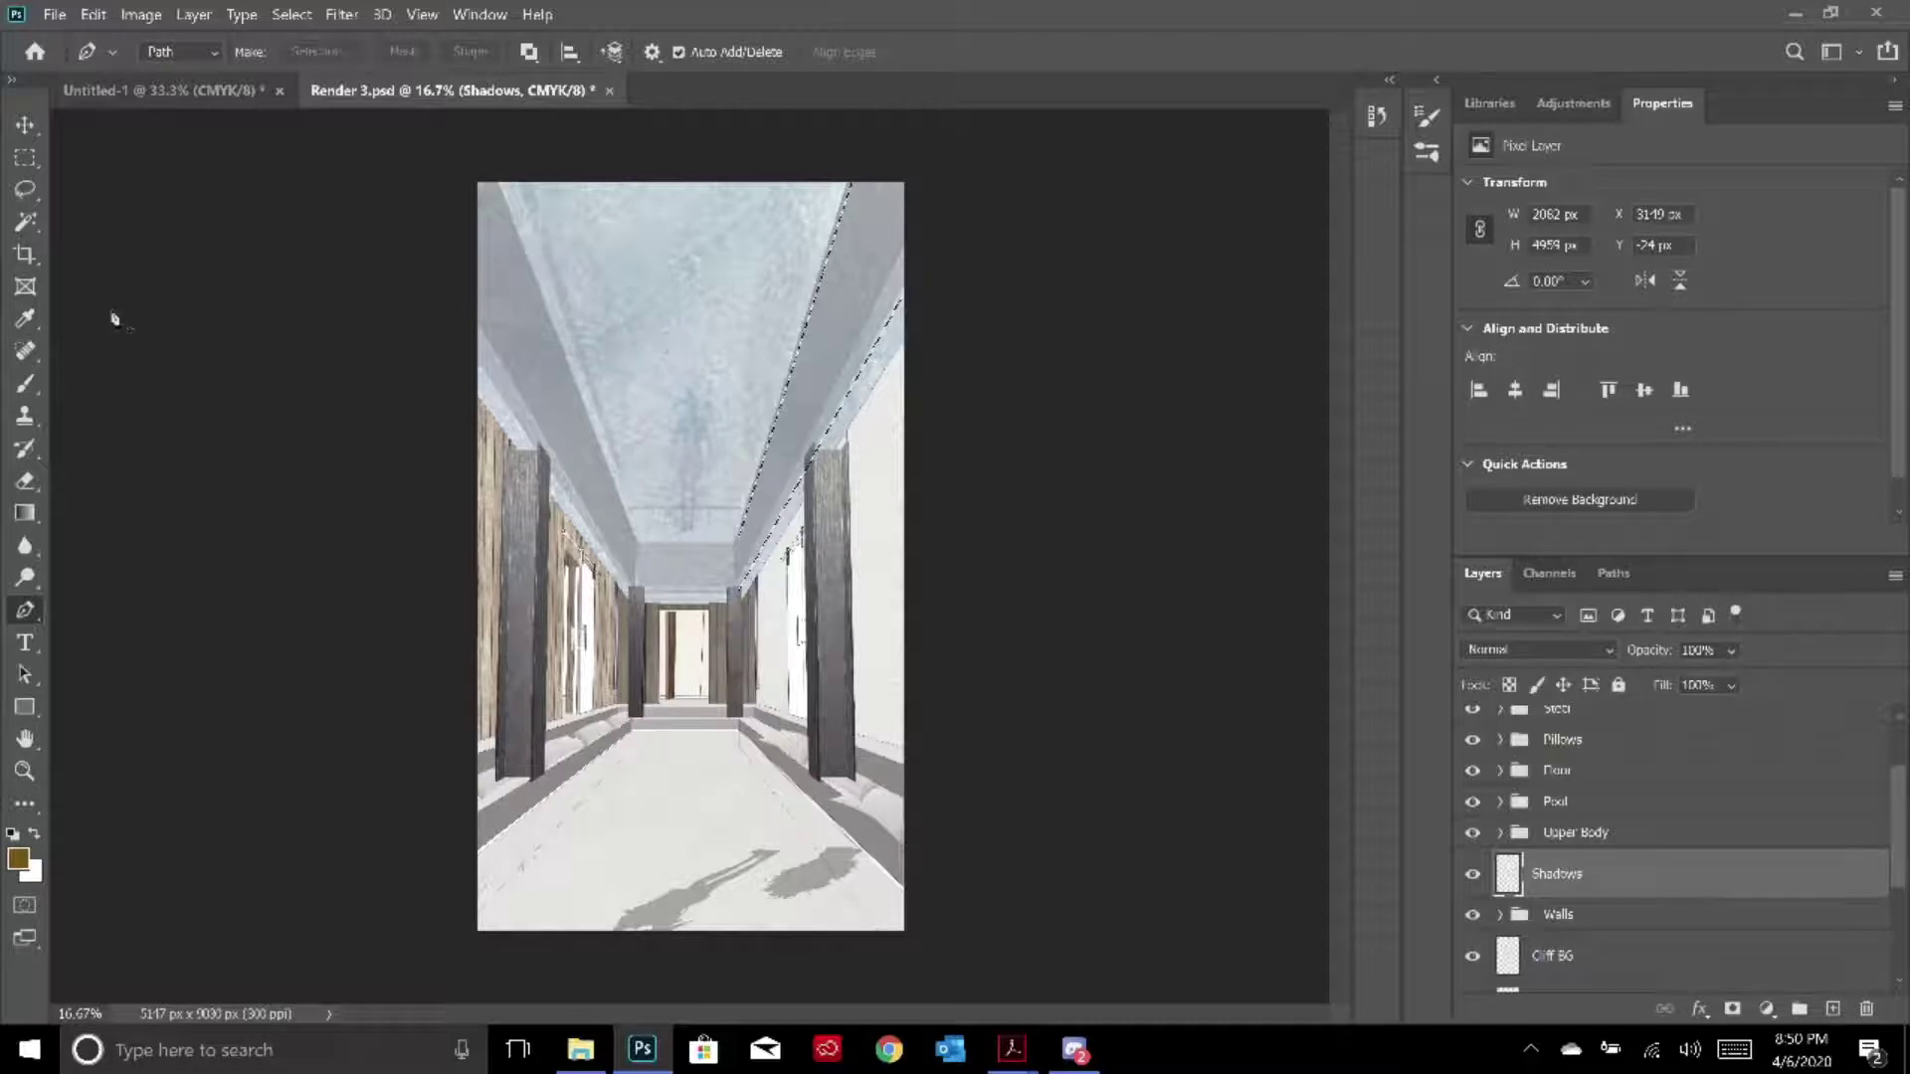
left_click(25, 383)
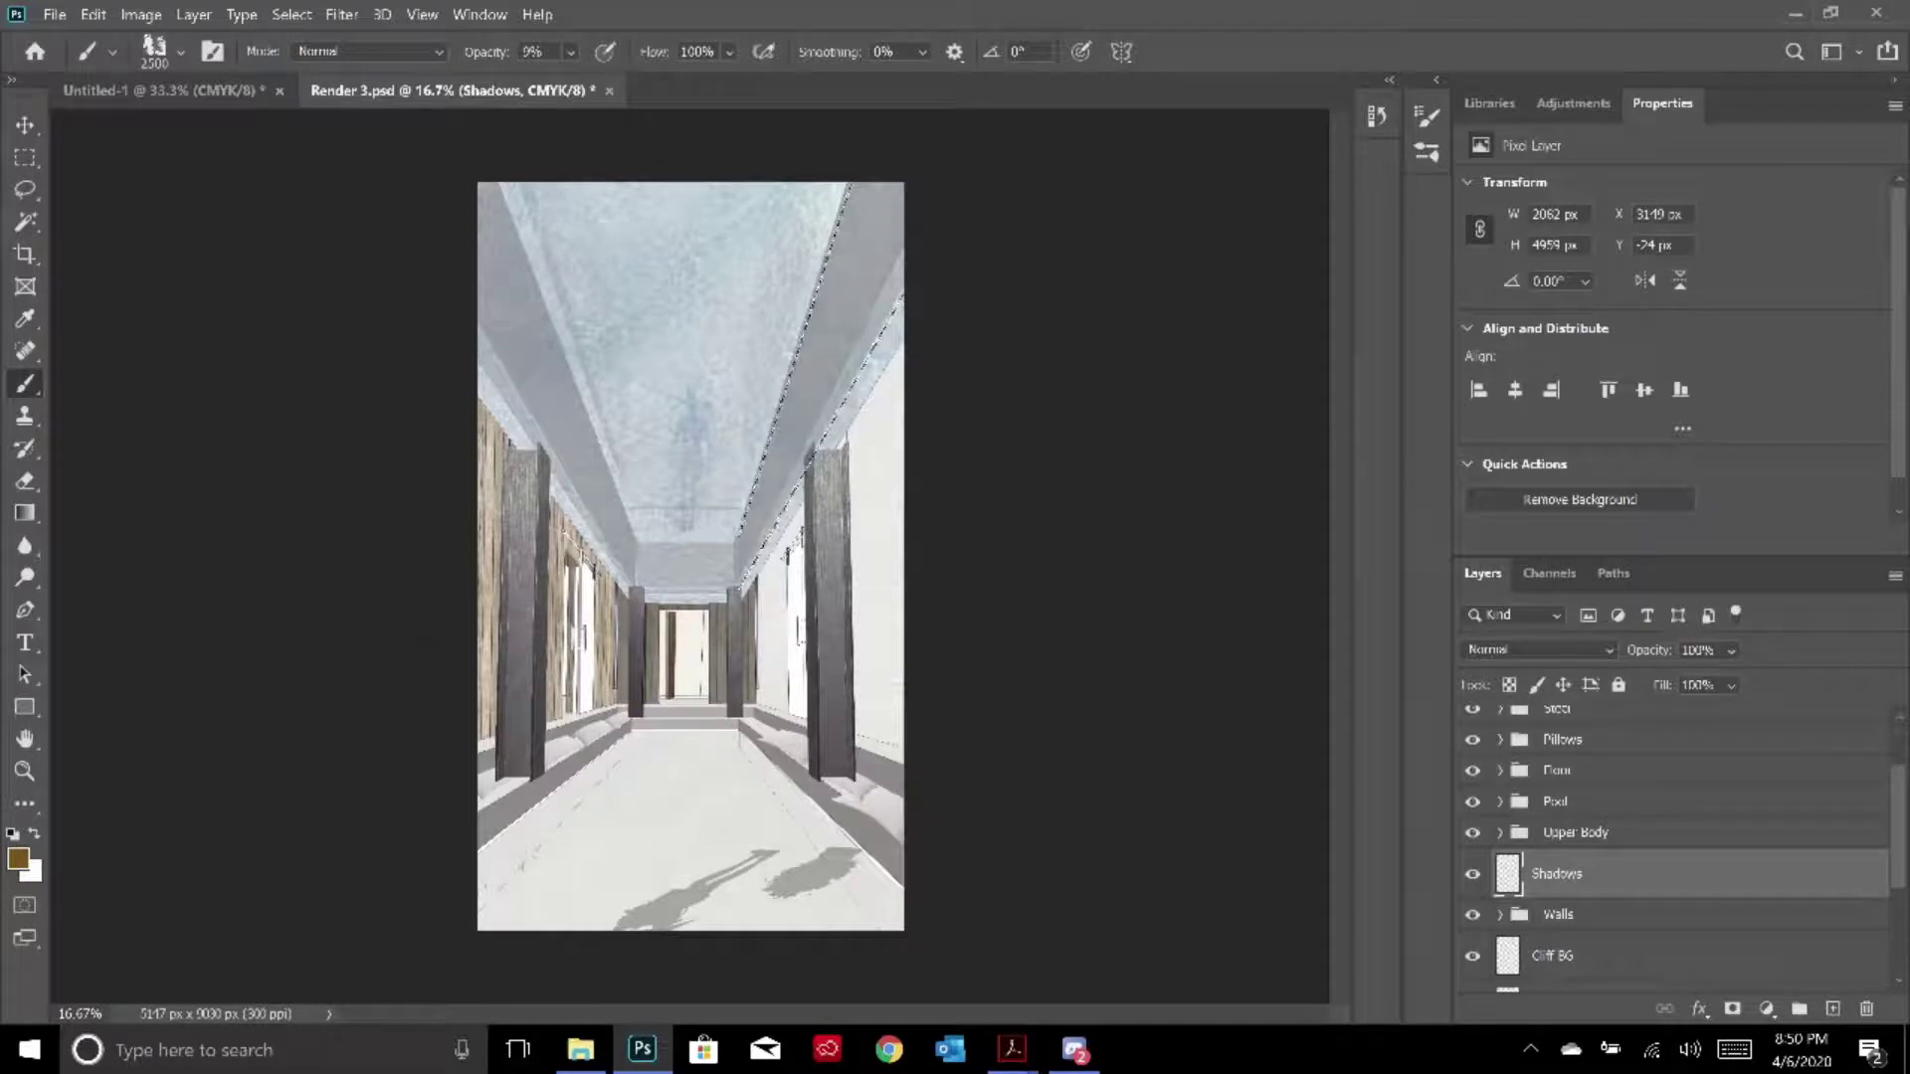
key("shift+BackSpace")
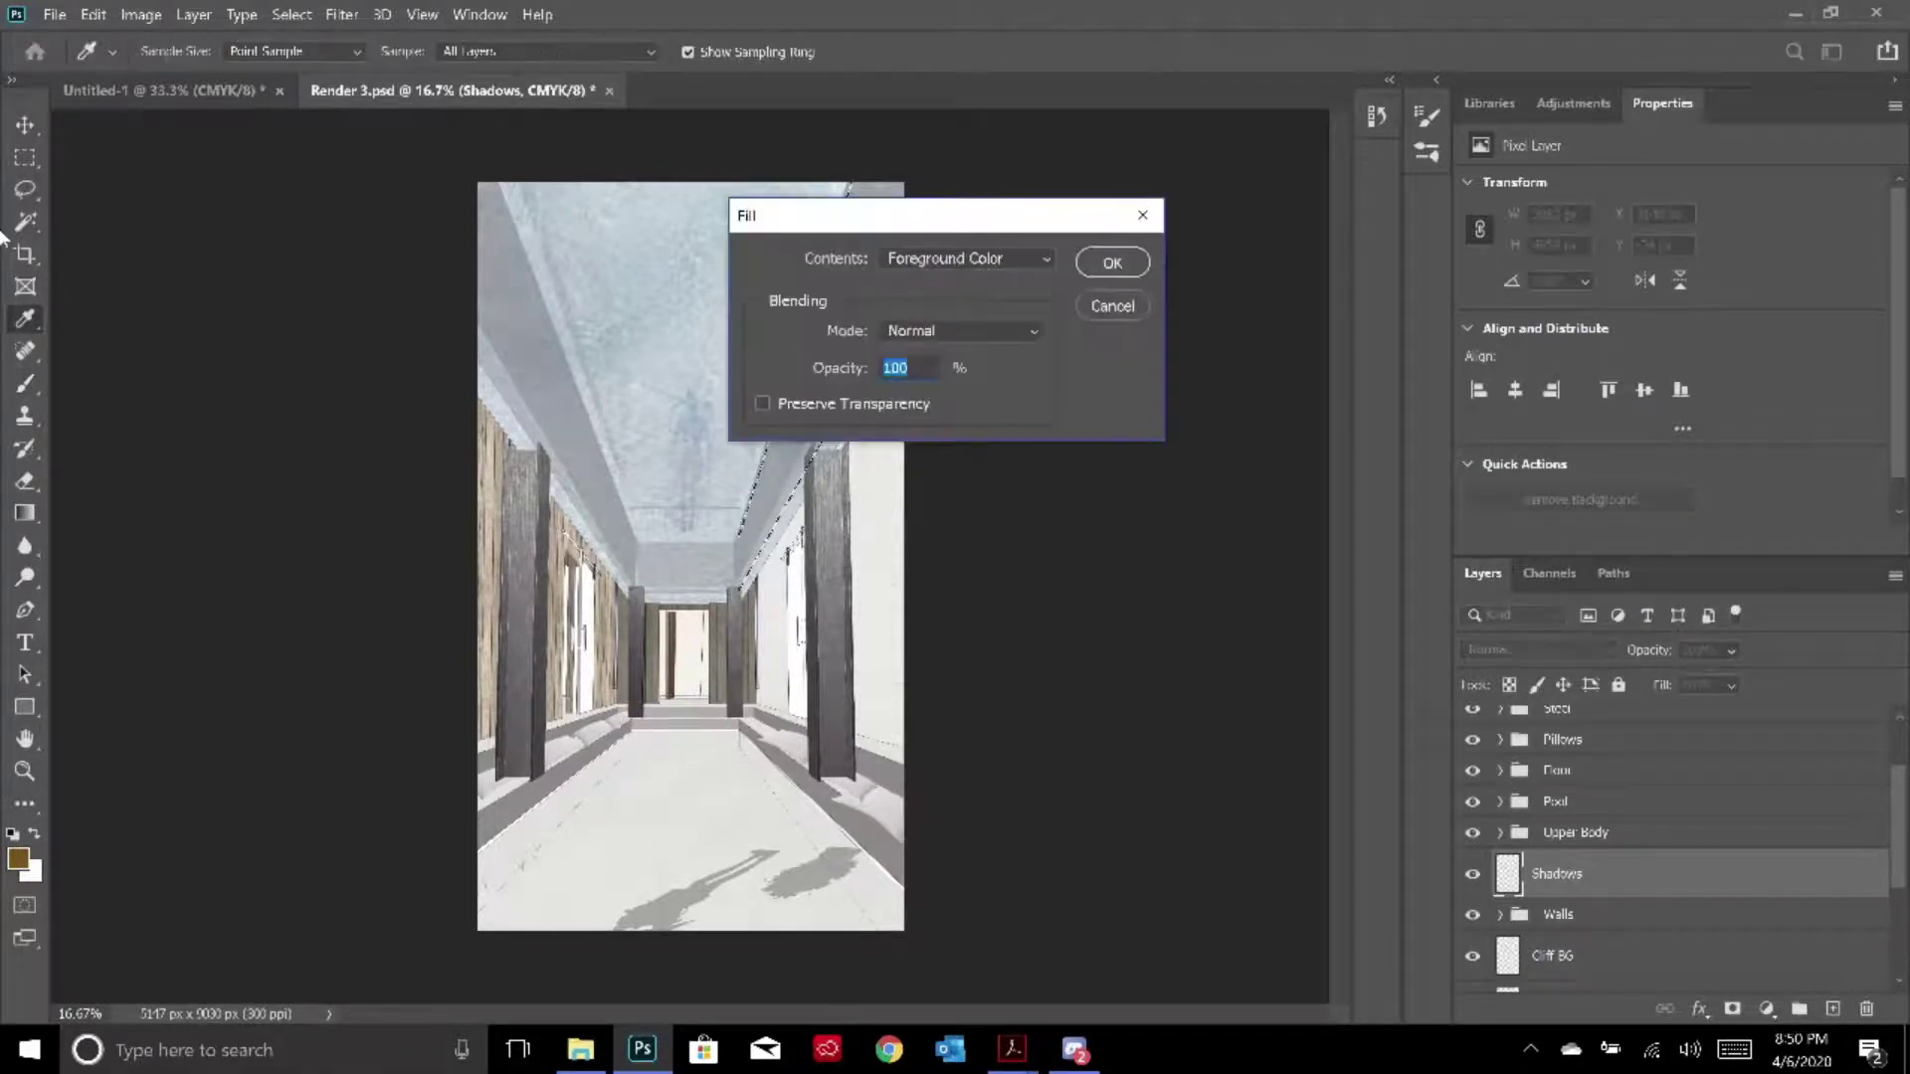
left_click(1104, 306)
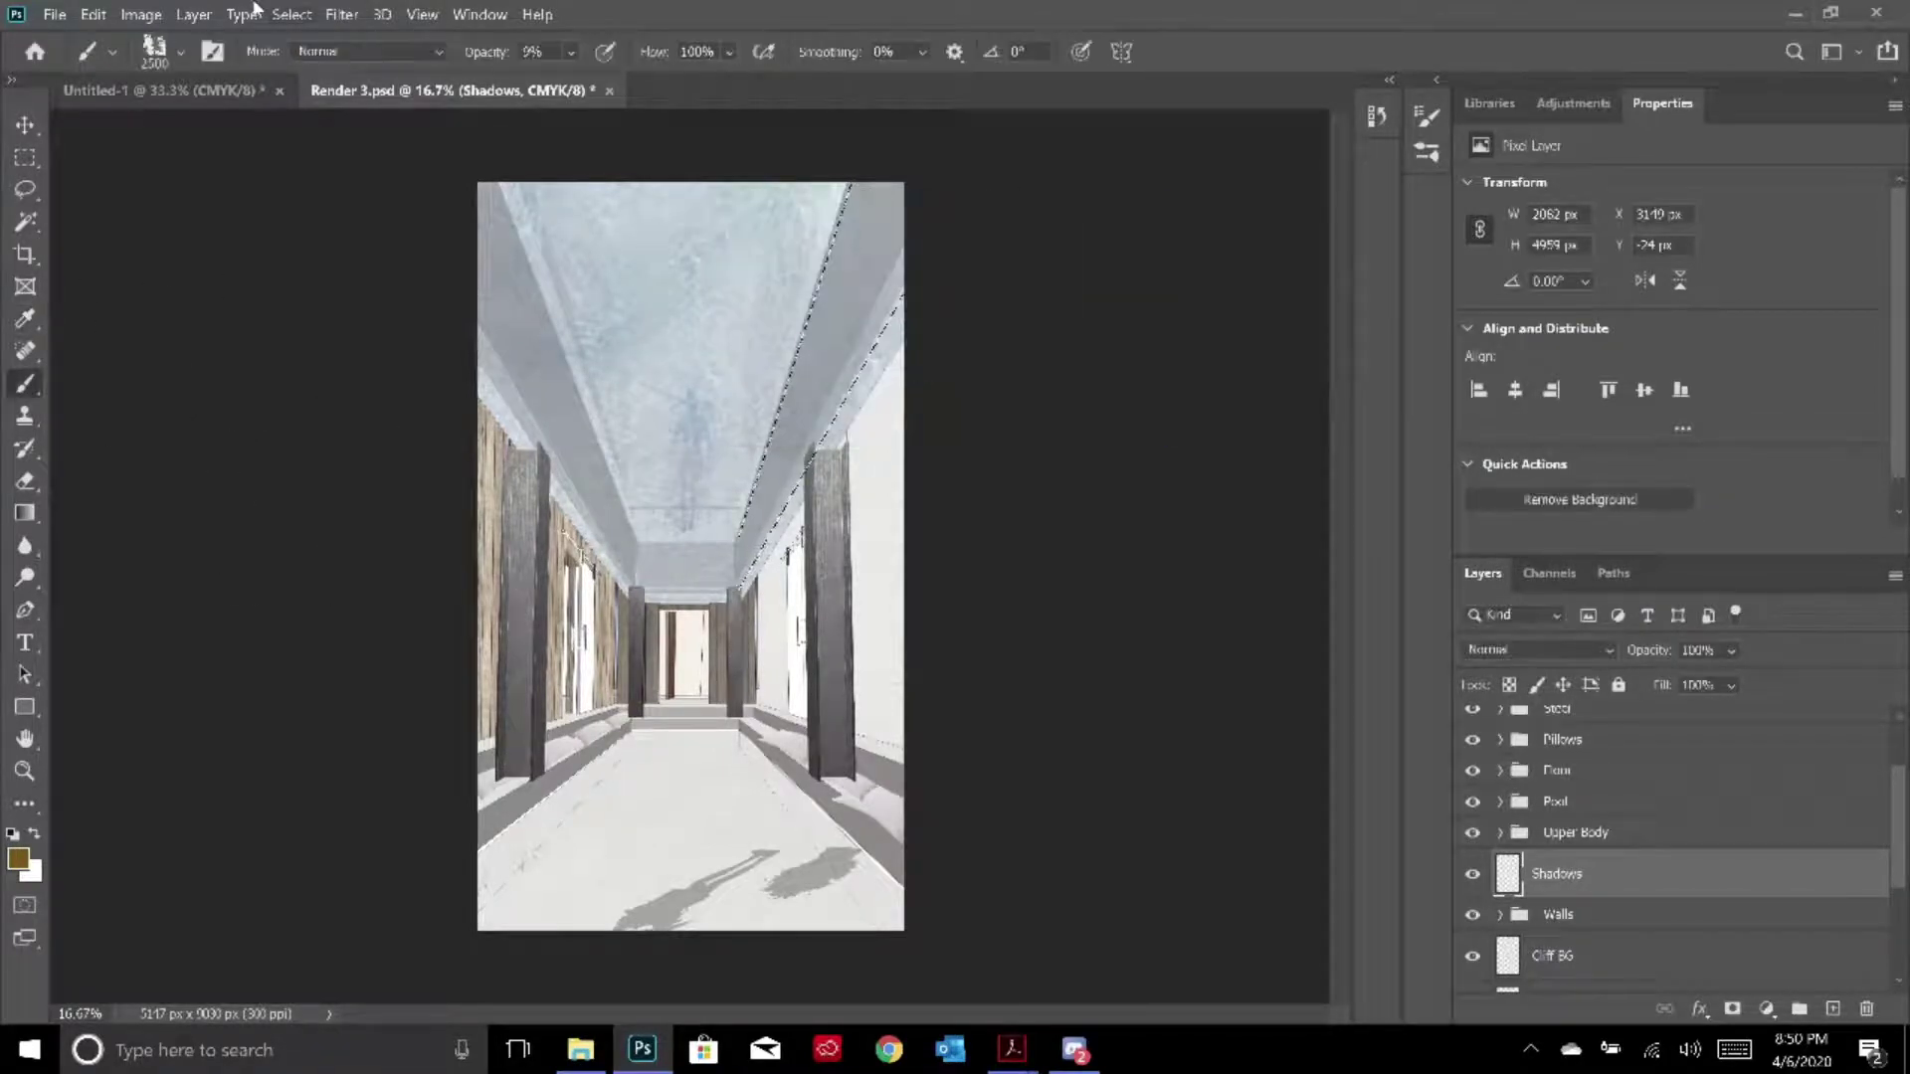
Fill the selected beam area on the Shadows layer with the brown foreground colour
left_click(126, 10)
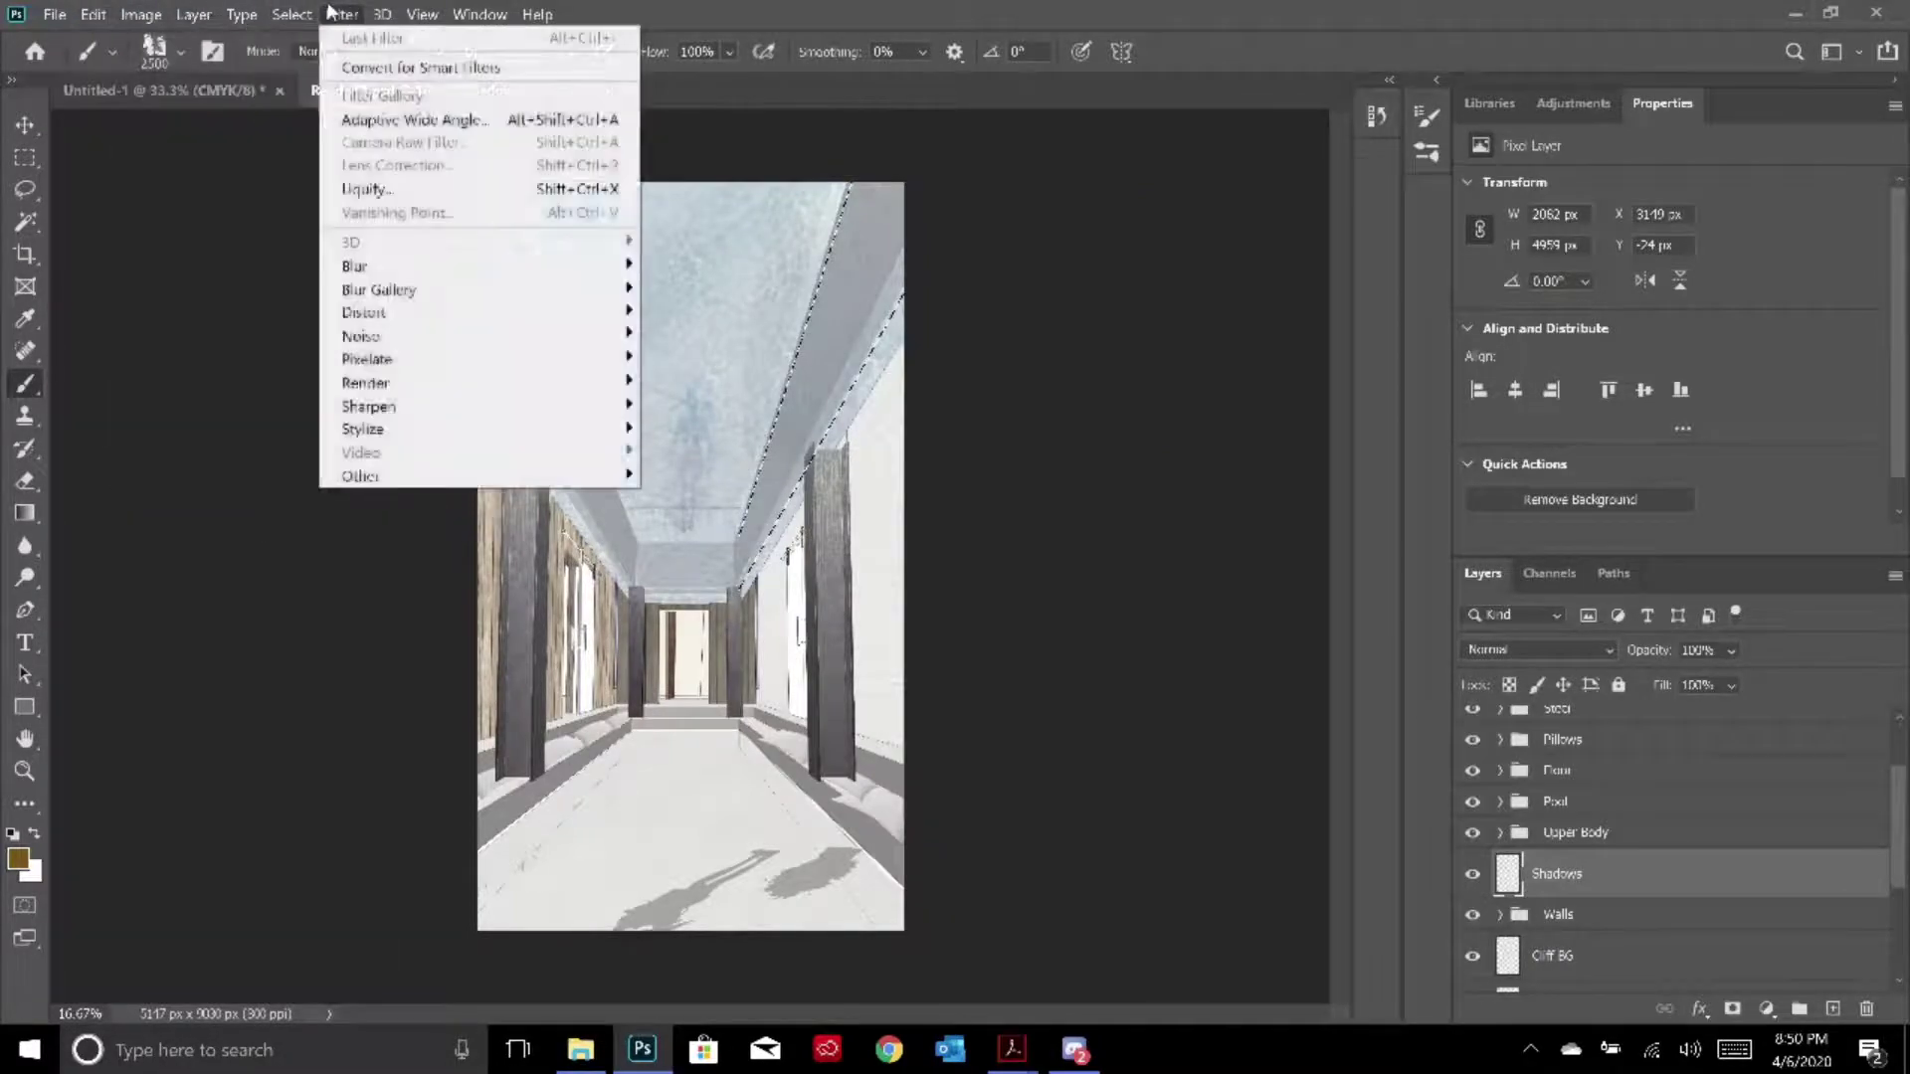
mouse_move(149, 12)
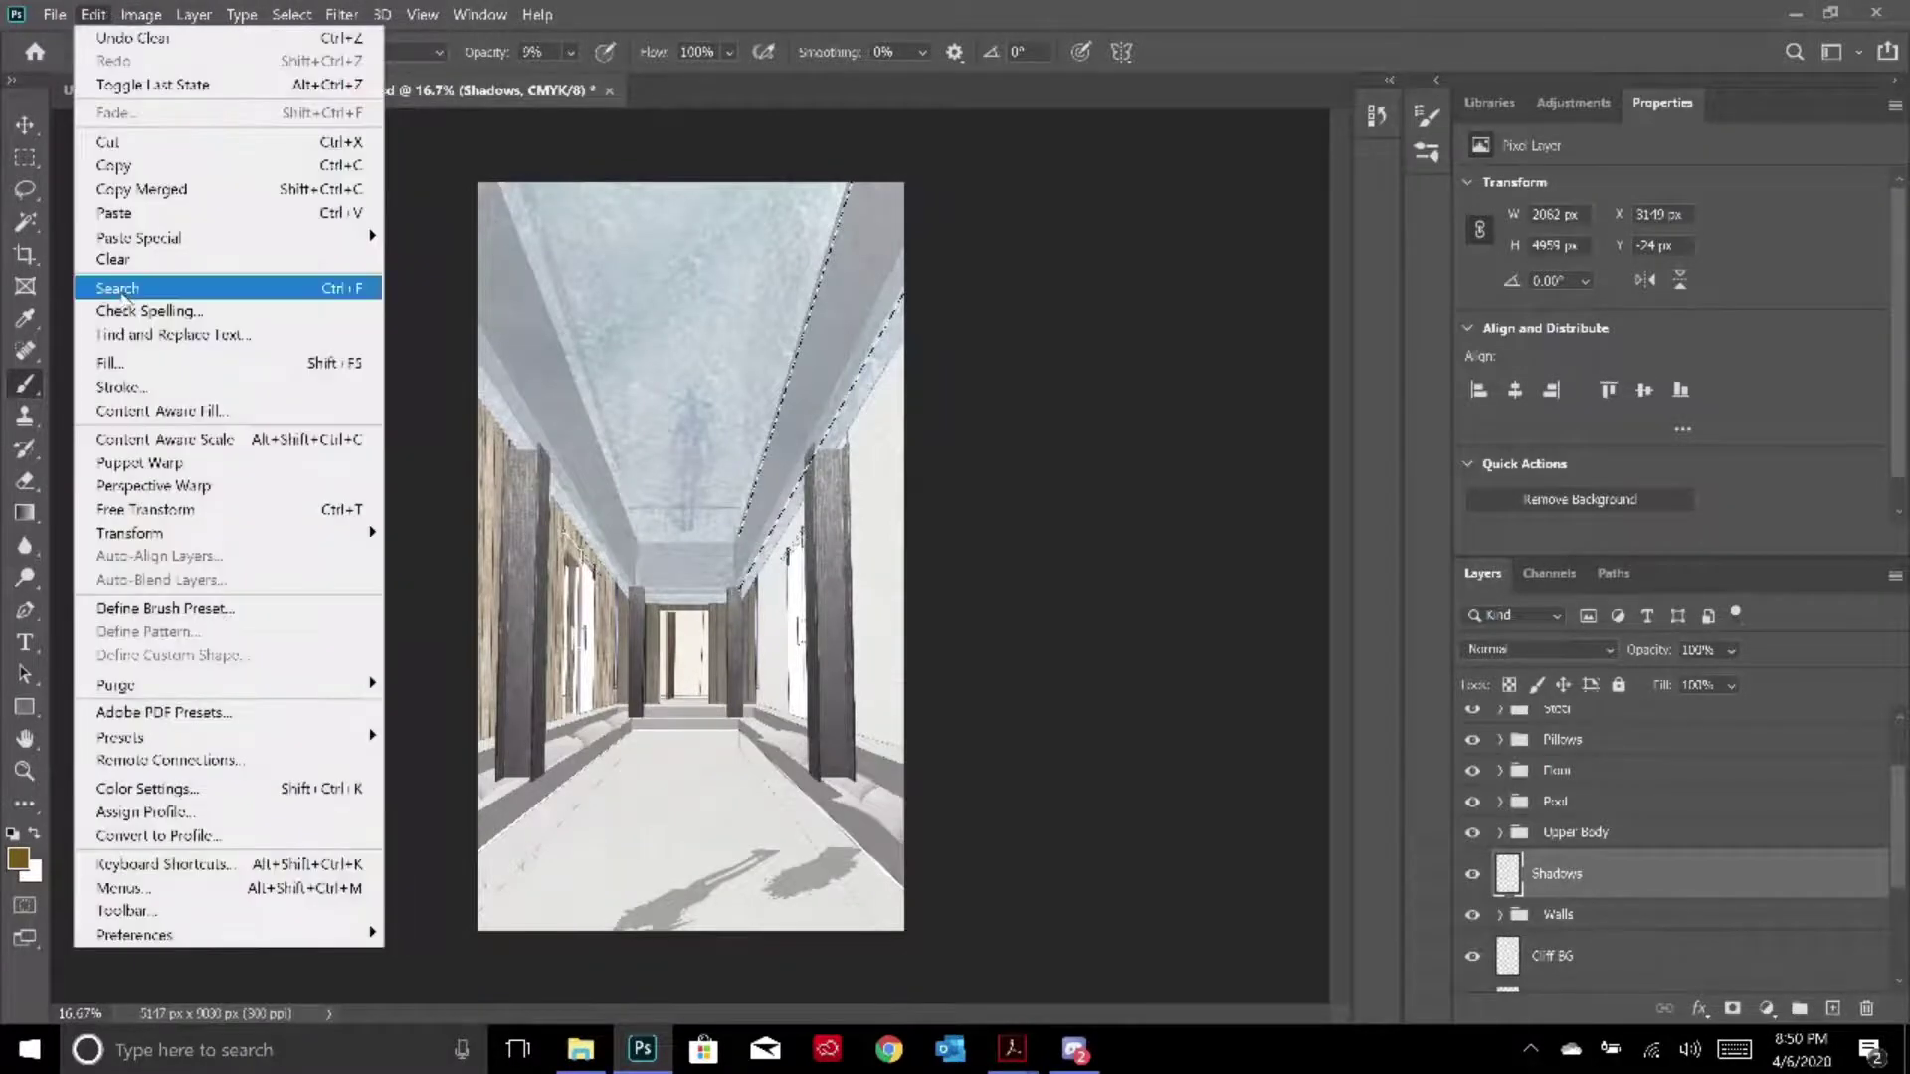
left_click(178, 366)
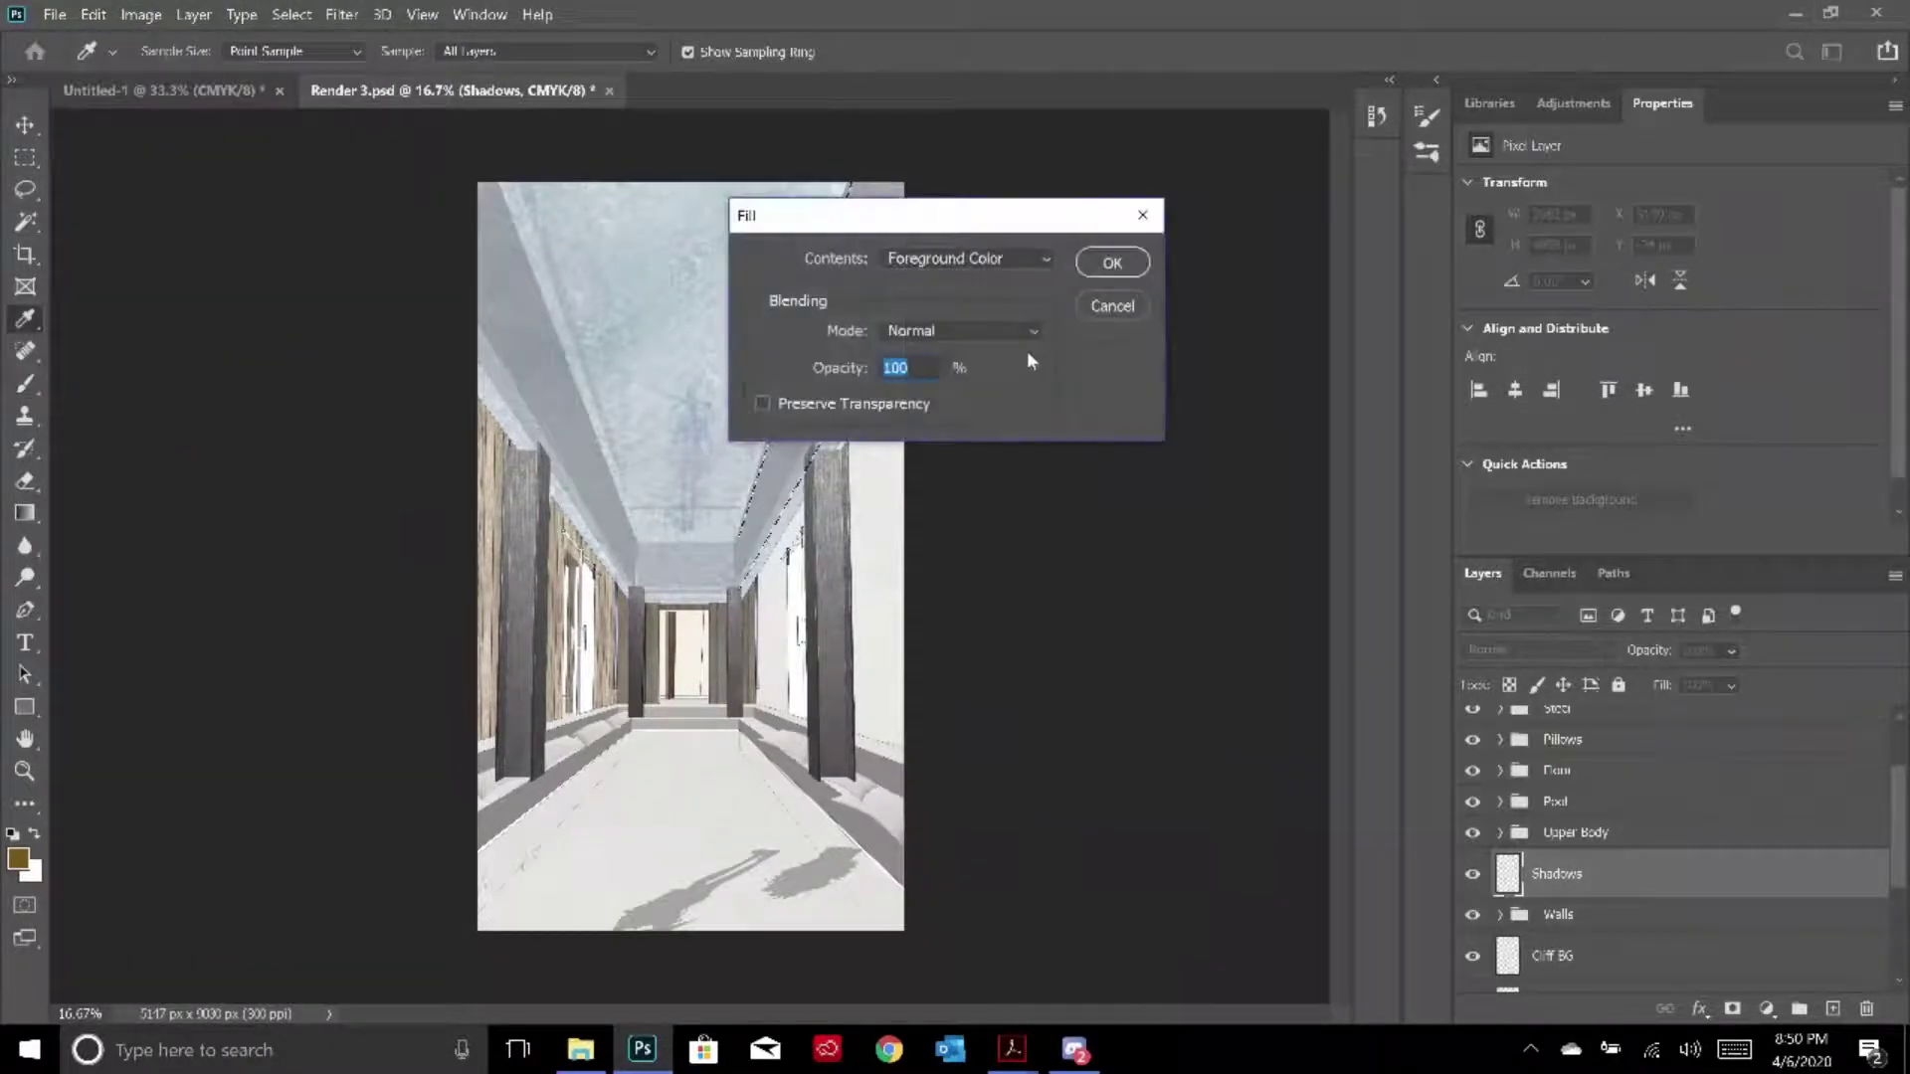
left_click(980, 261)
left_click(973, 274)
left_click(978, 261)
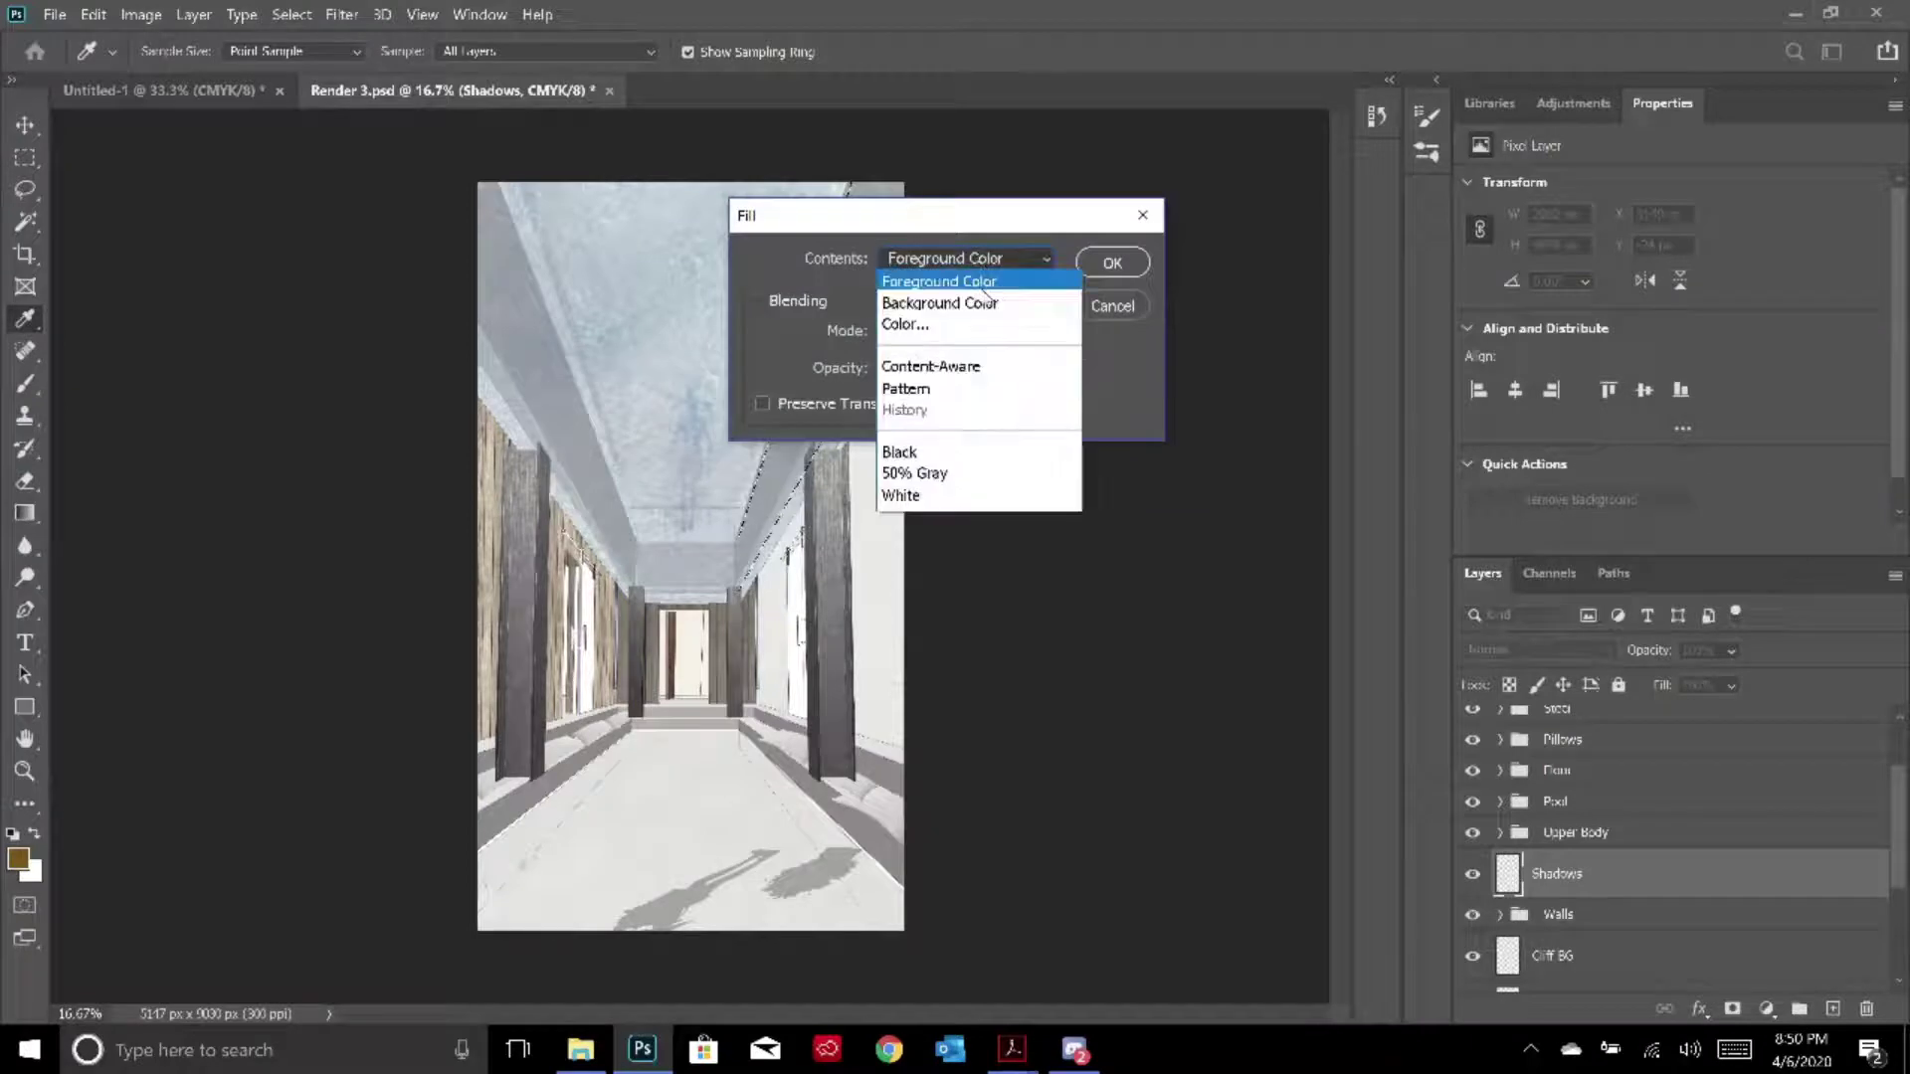
left_click(975, 274)
left_click(1111, 263)
key("b")
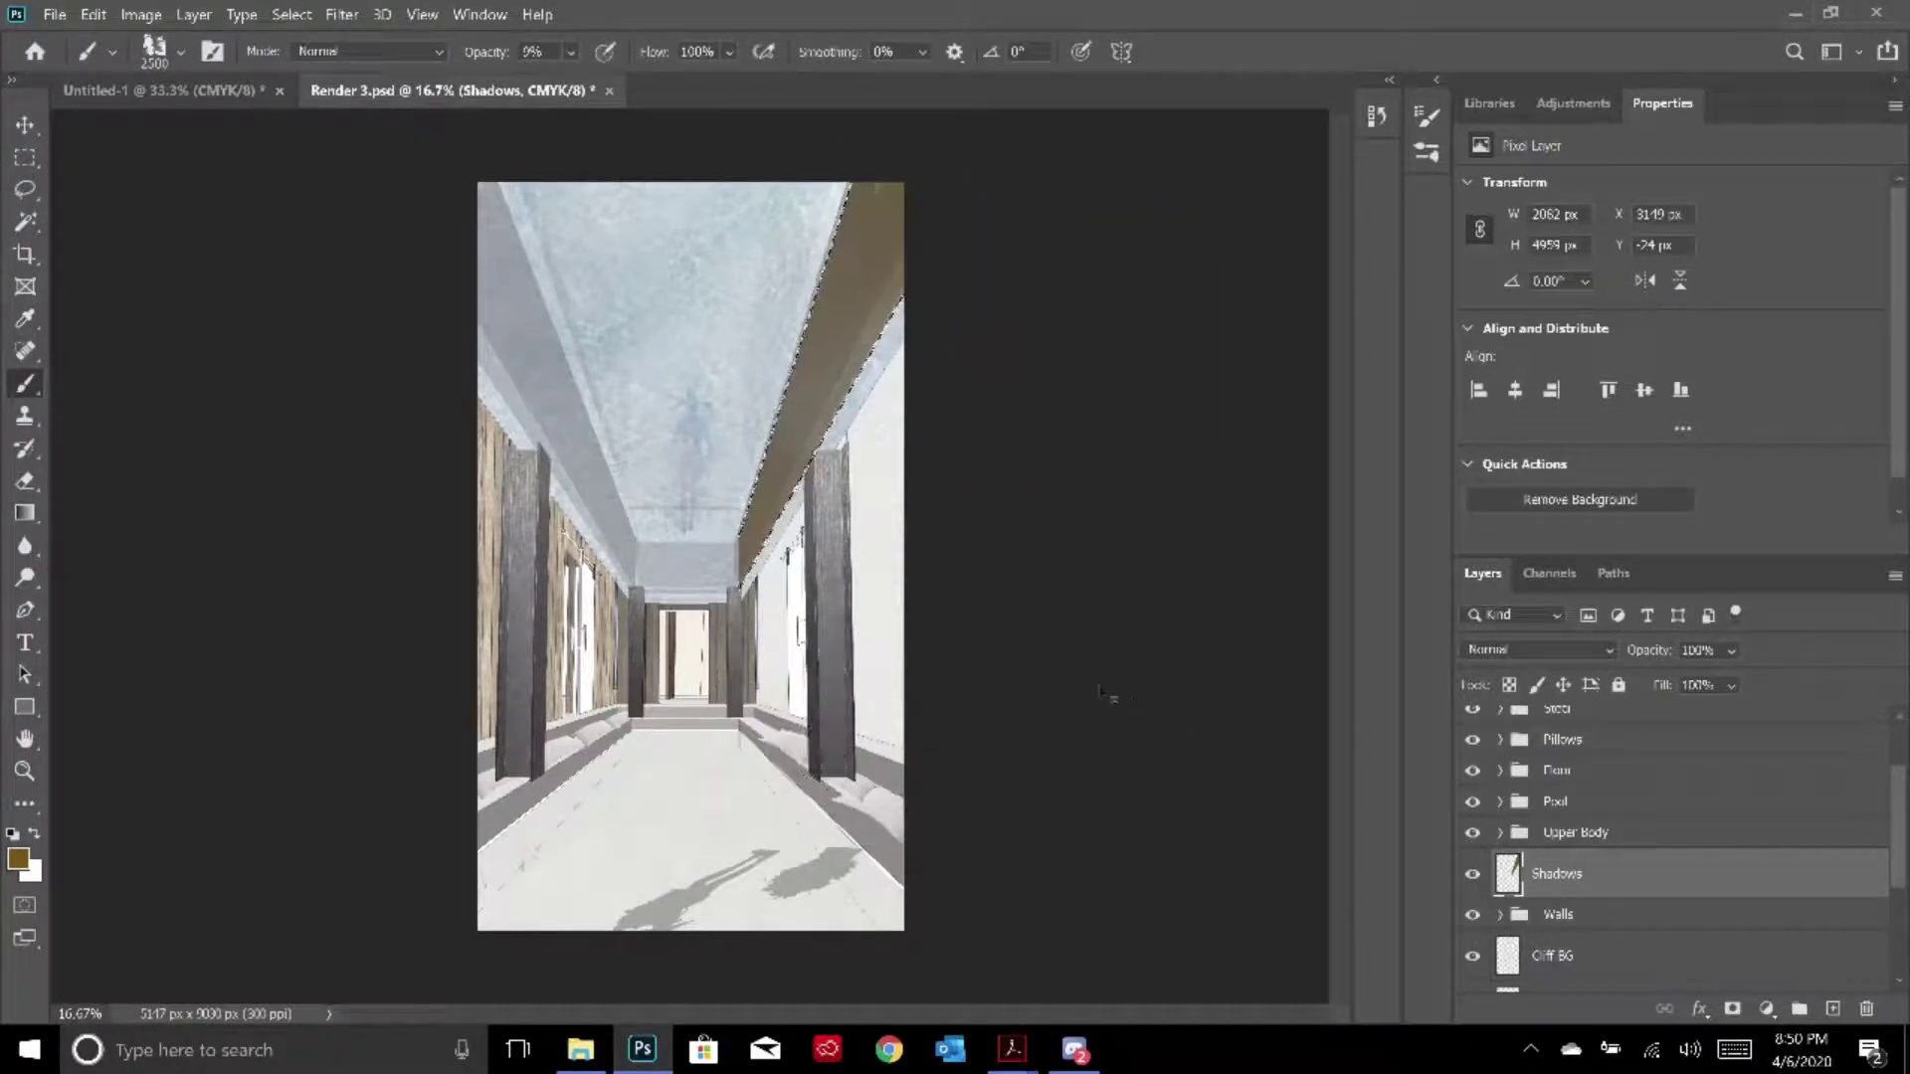
Set the foreground colour to near-black #0c0b09, fill the selected beam area with it and deselect
left_click(18, 857)
left_click(631, 525)
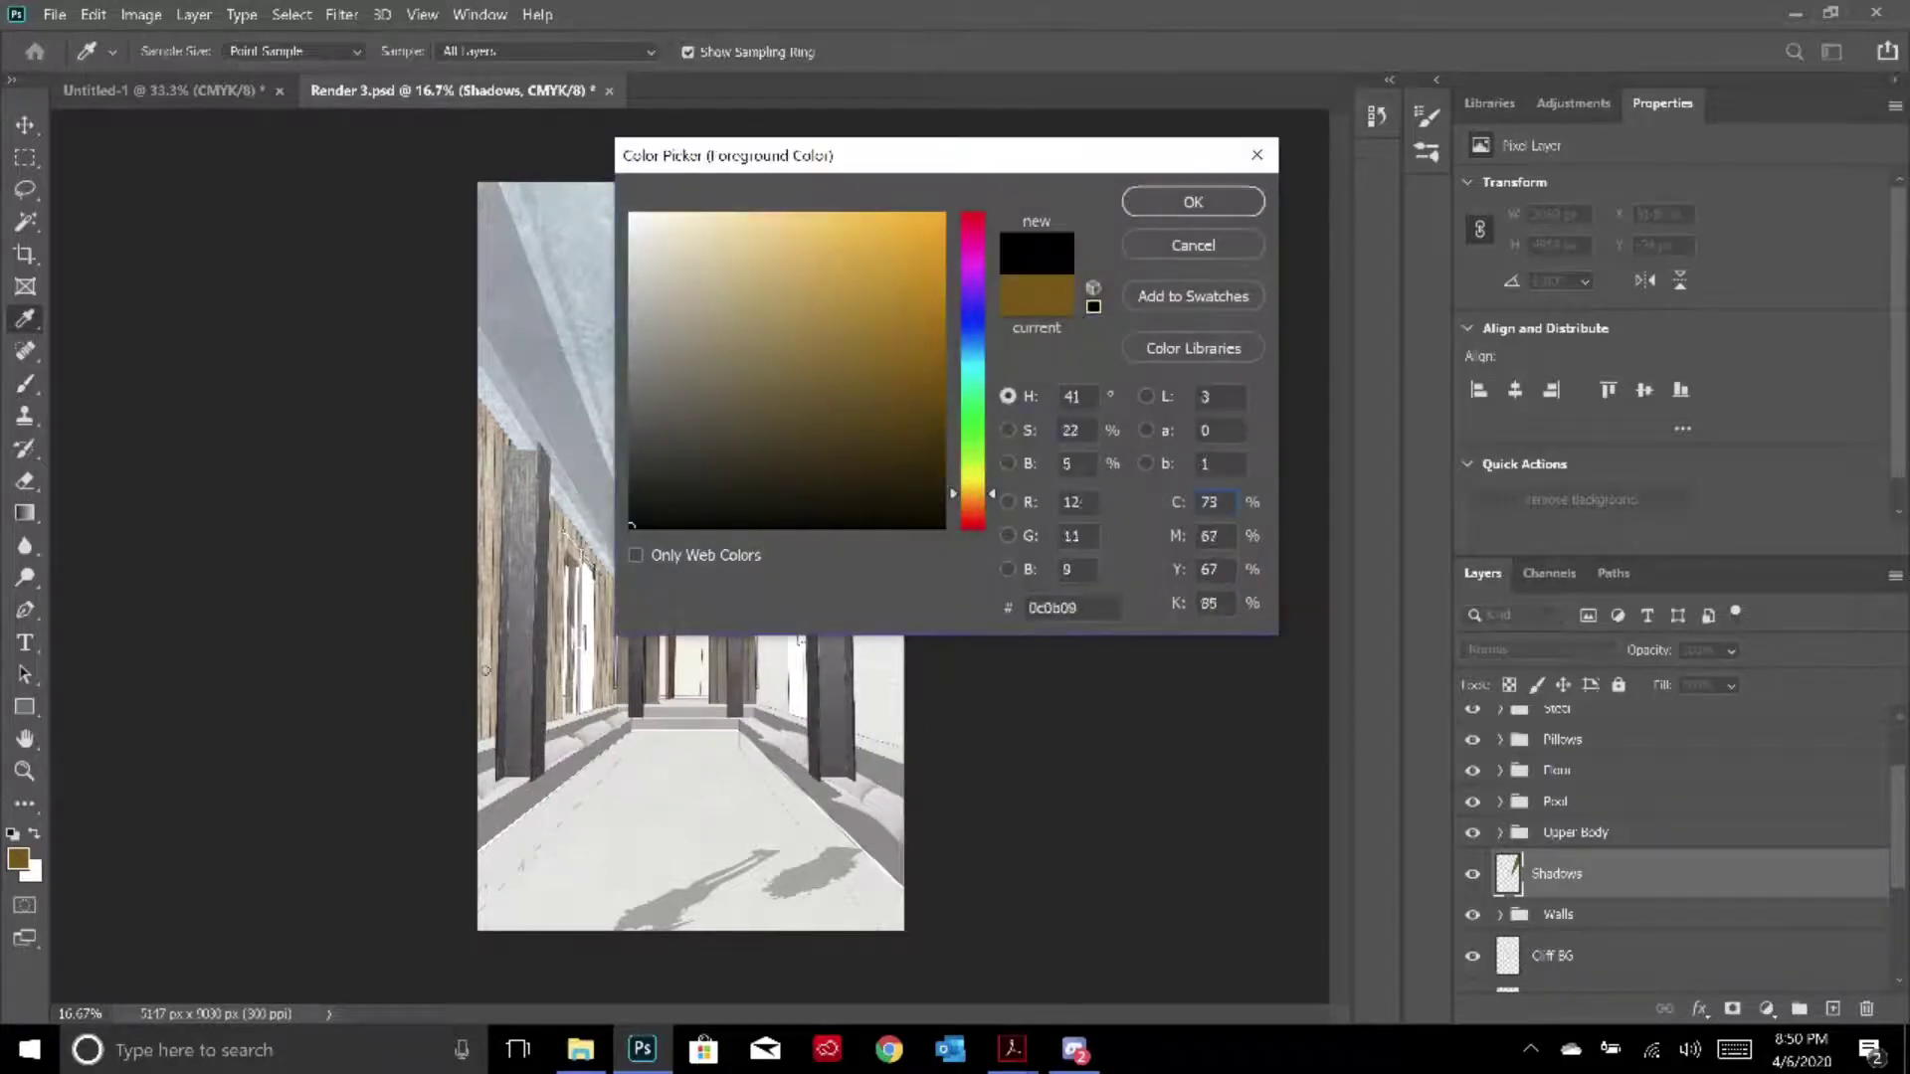
left_click(1193, 202)
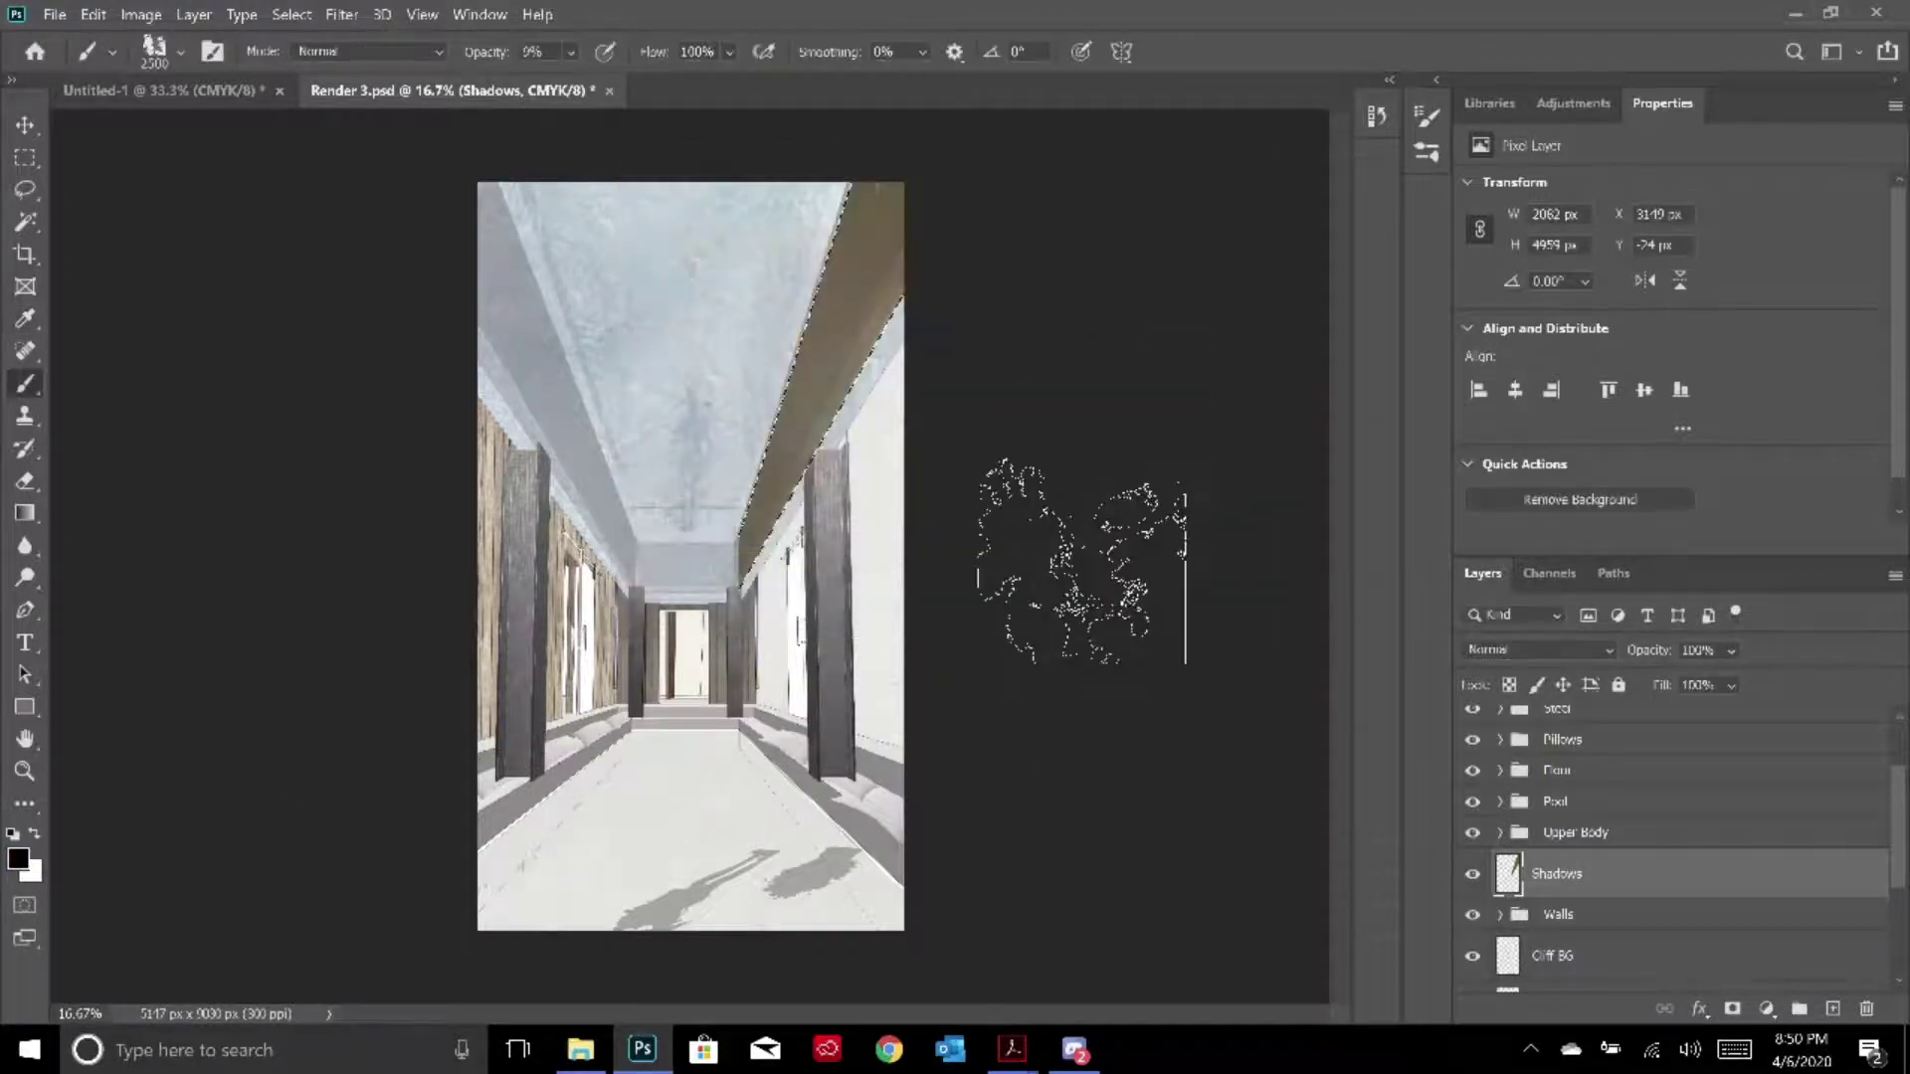
key("shift+F5")
key("Return")
key("b")
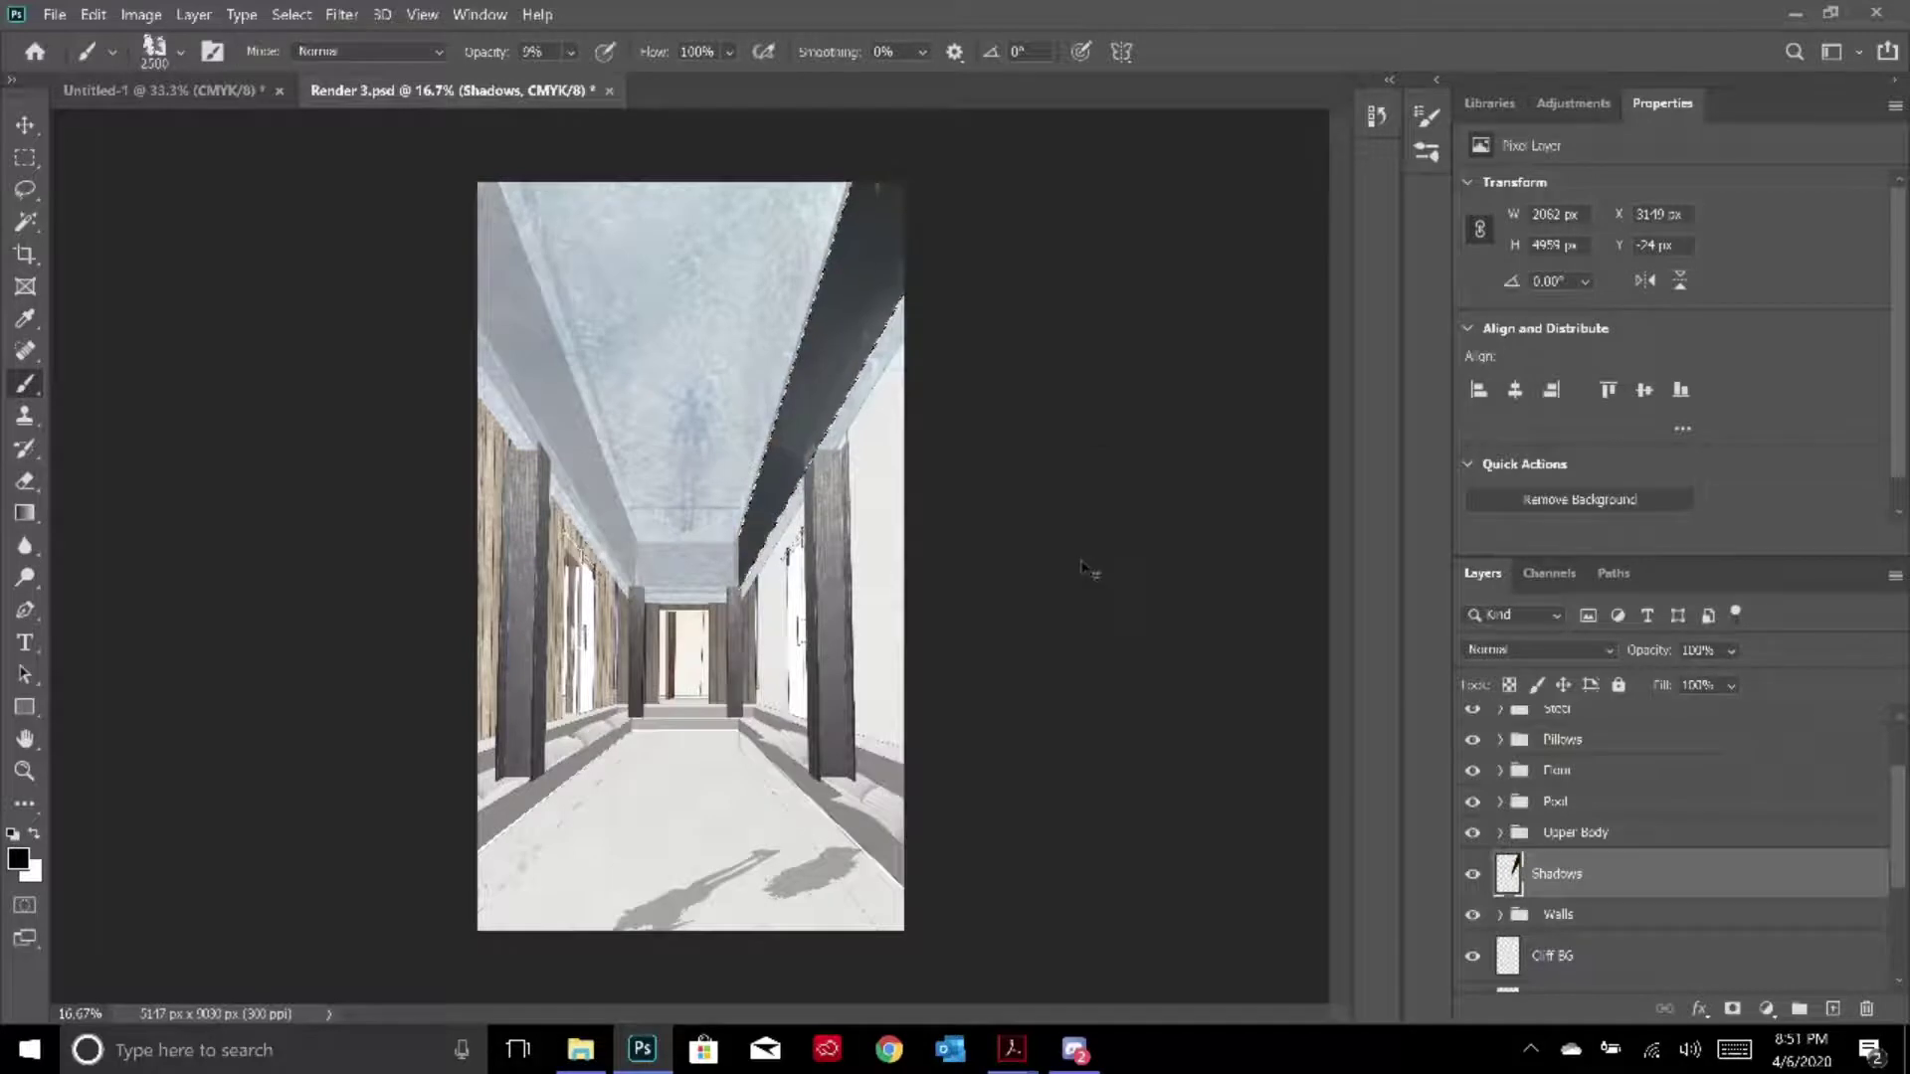
key("ctrl+d")
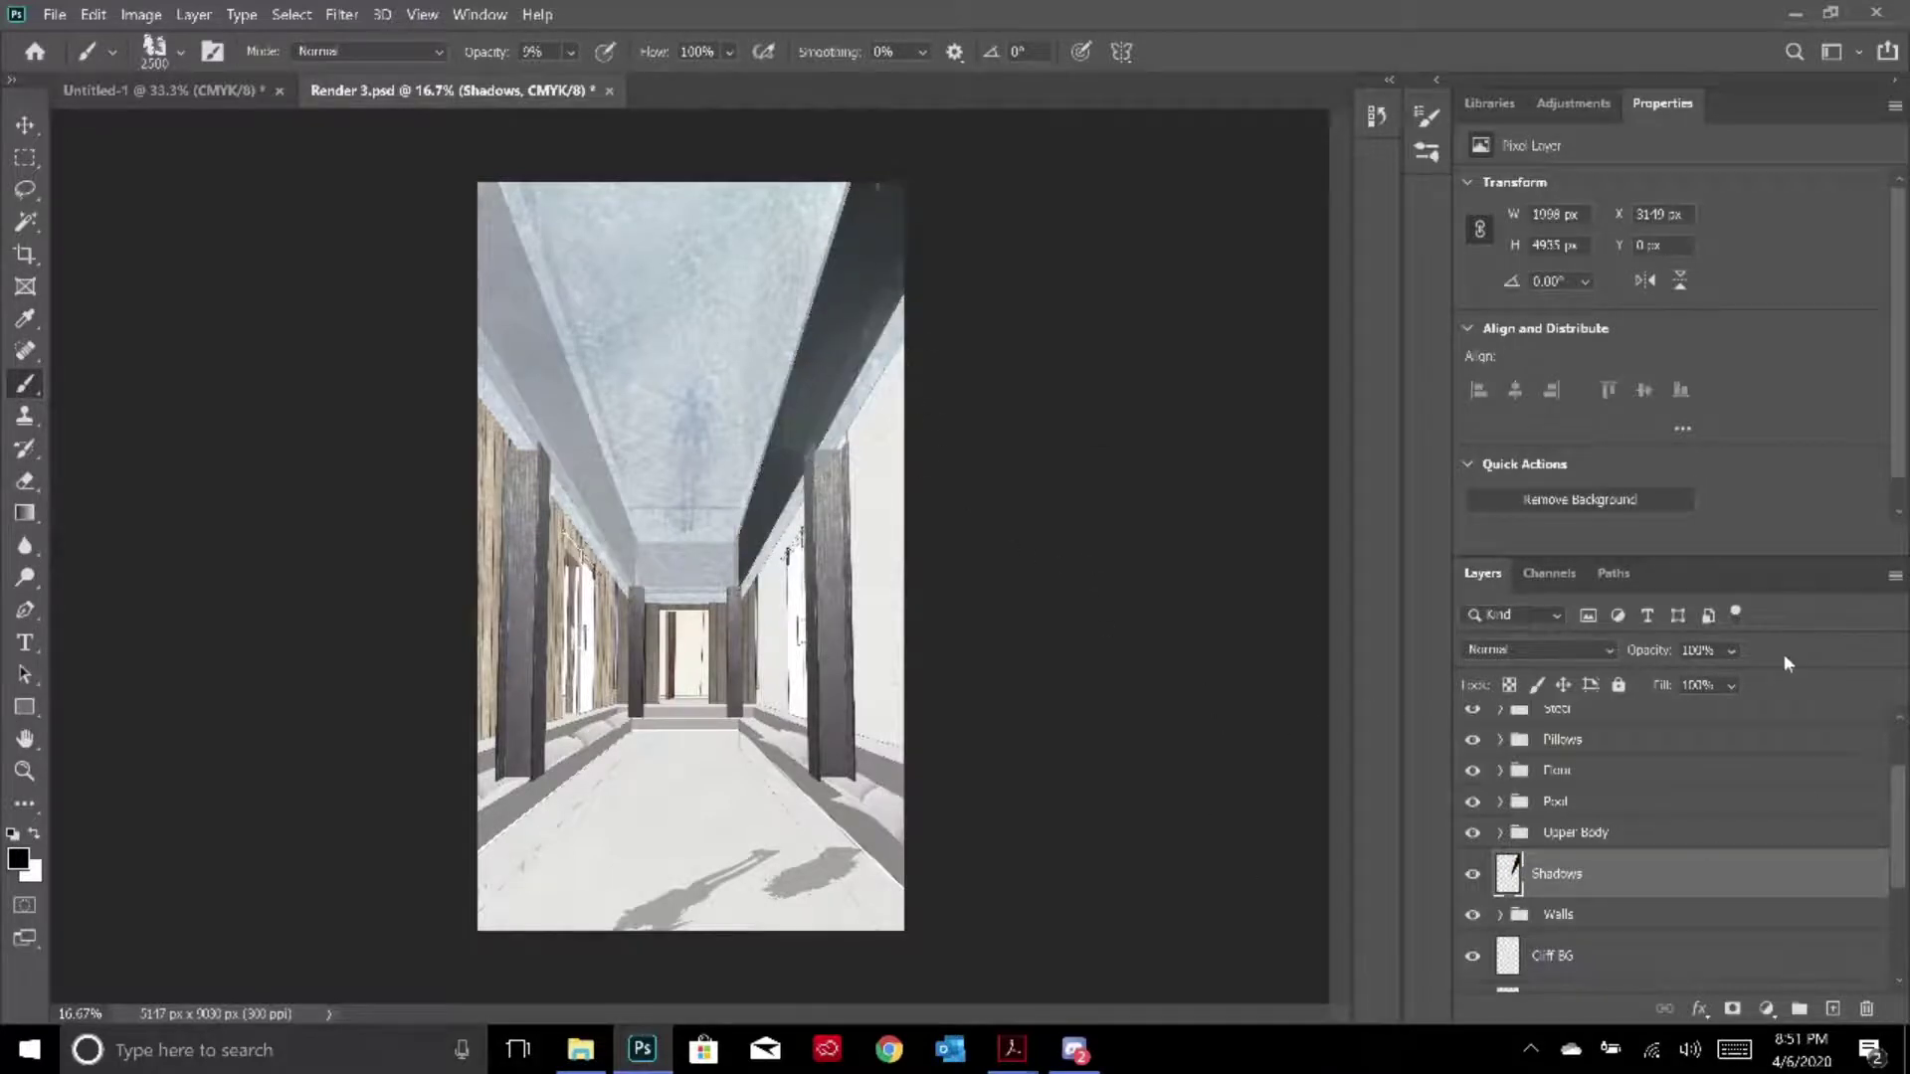
Reduce the Shadows layer's opacity to 20% and activate the Pen tool
left_click(1731, 650)
left_click_drag(1733, 676, 1717, 680)
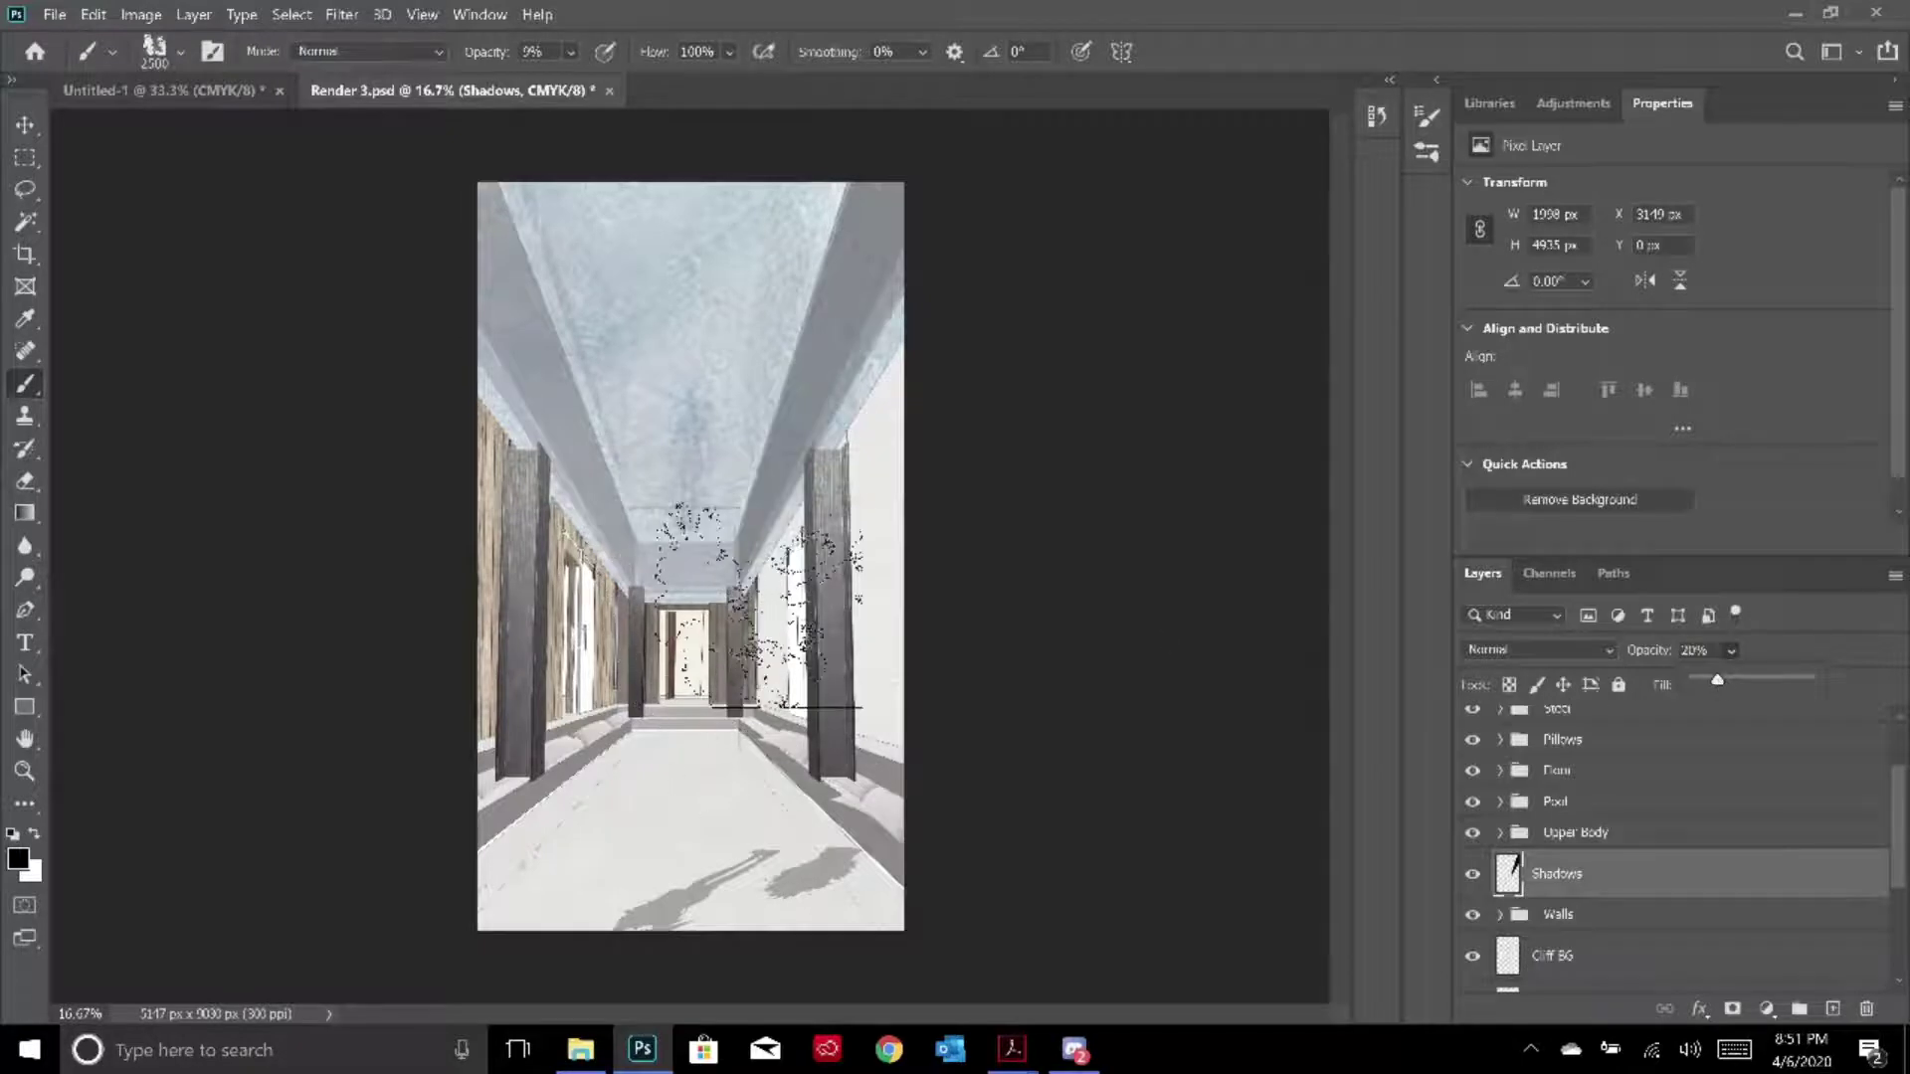
left_click(25, 609)
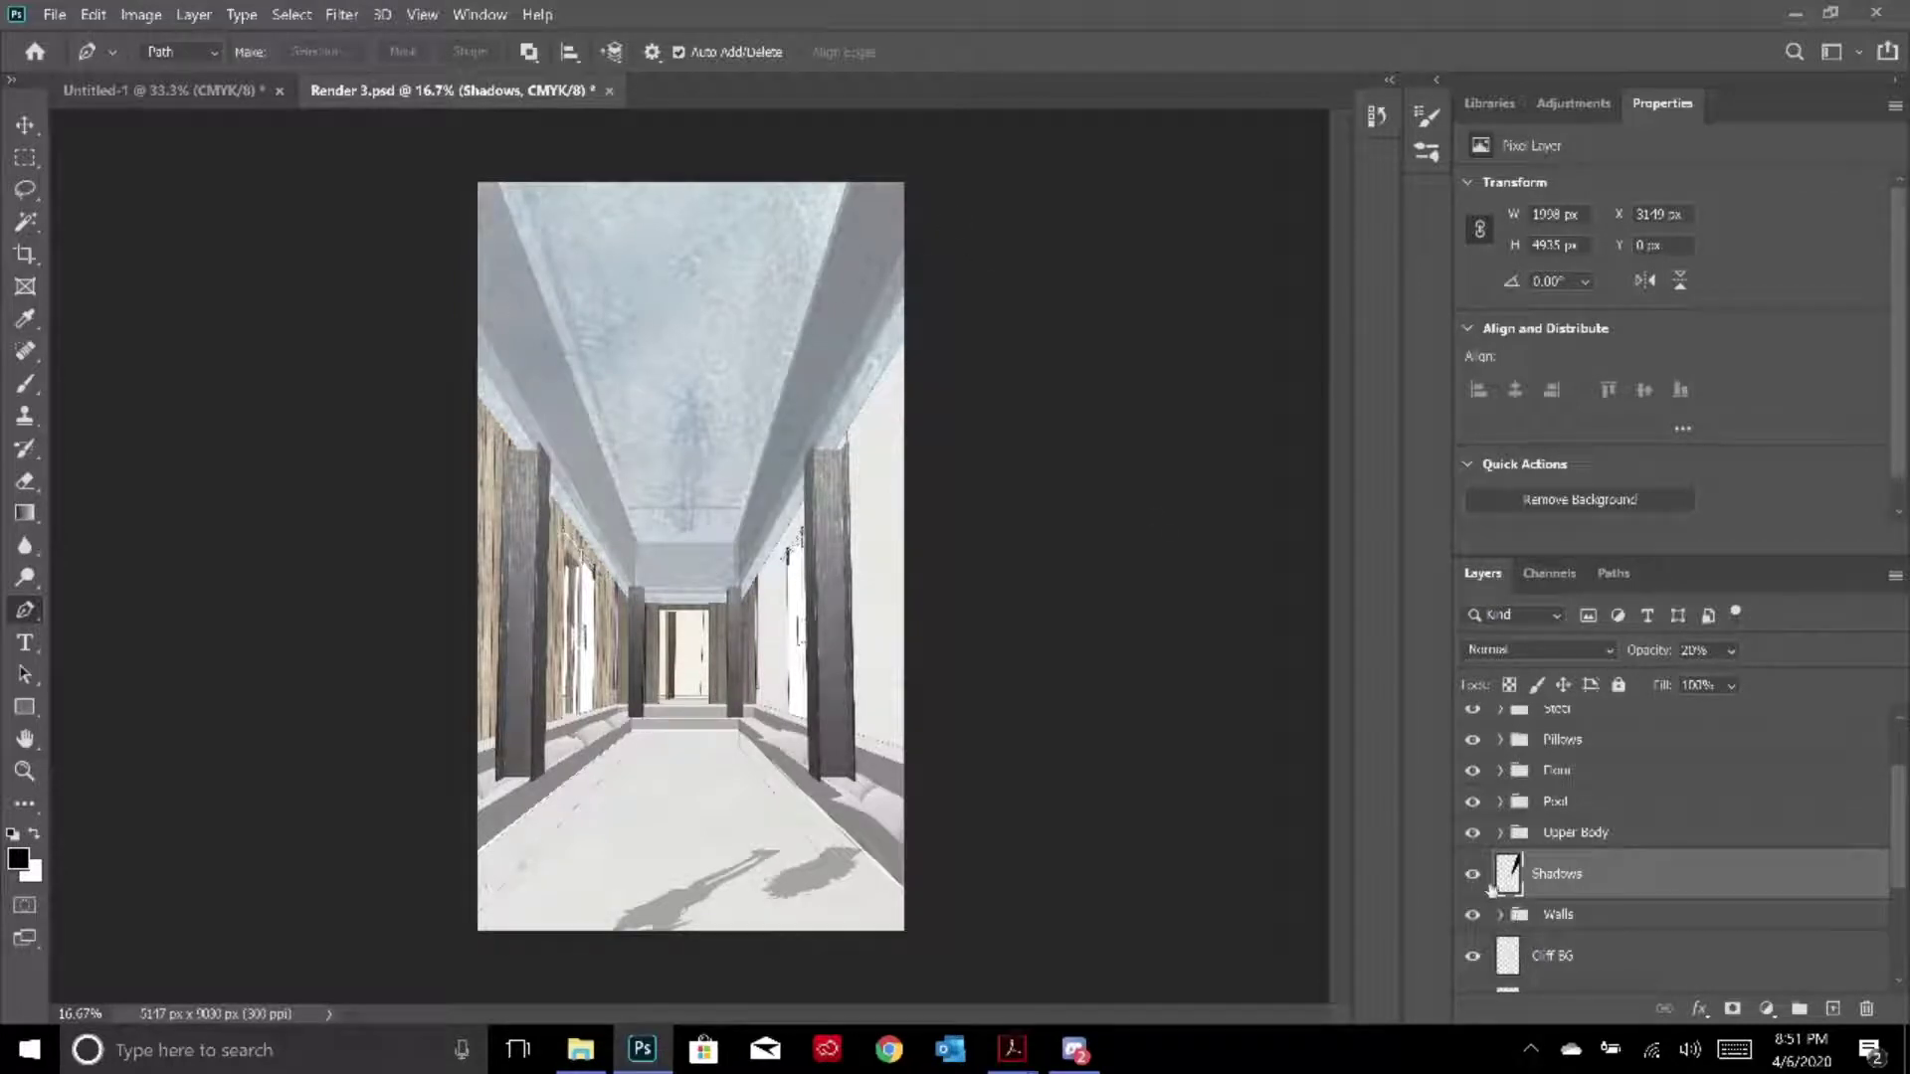
Delete the Shadows layer above the Walls group and turn on the visibility of the Extra group
key("Delete")
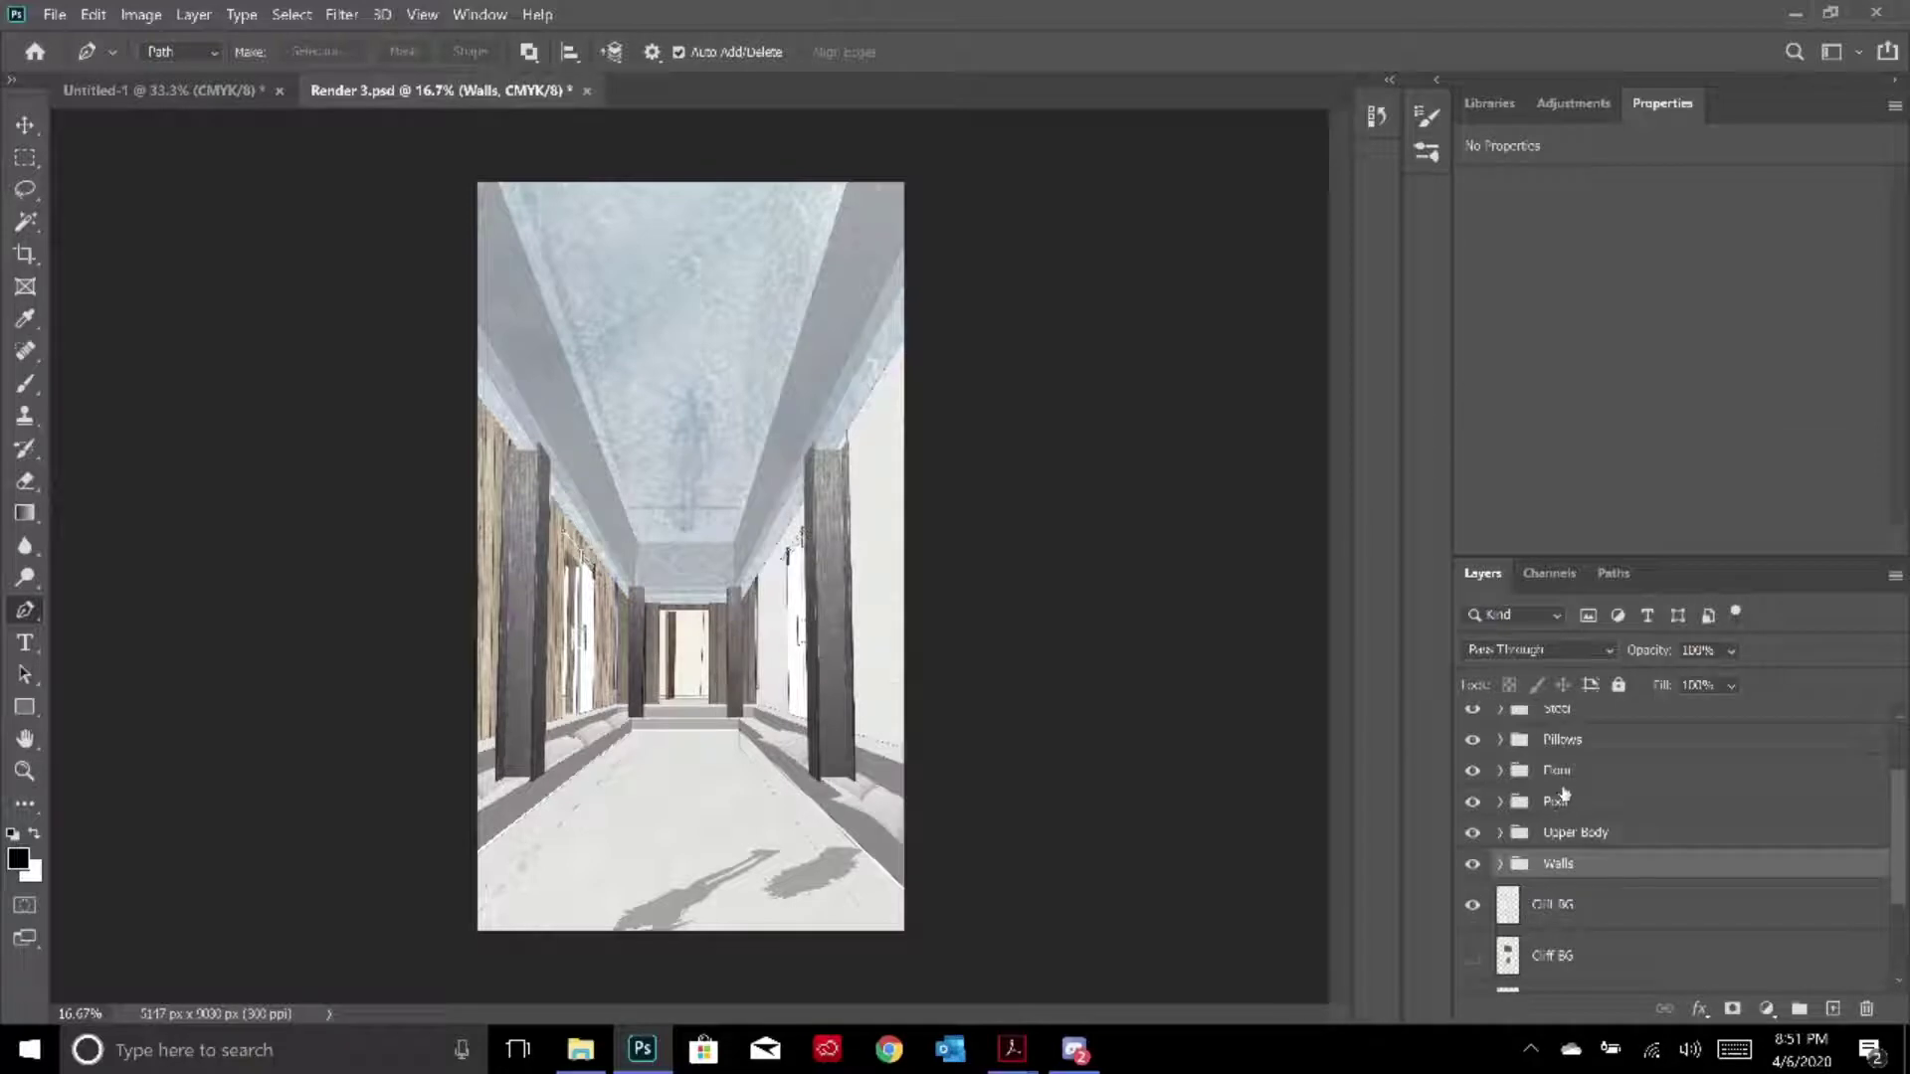
scroll(1564, 795, "up", 2)
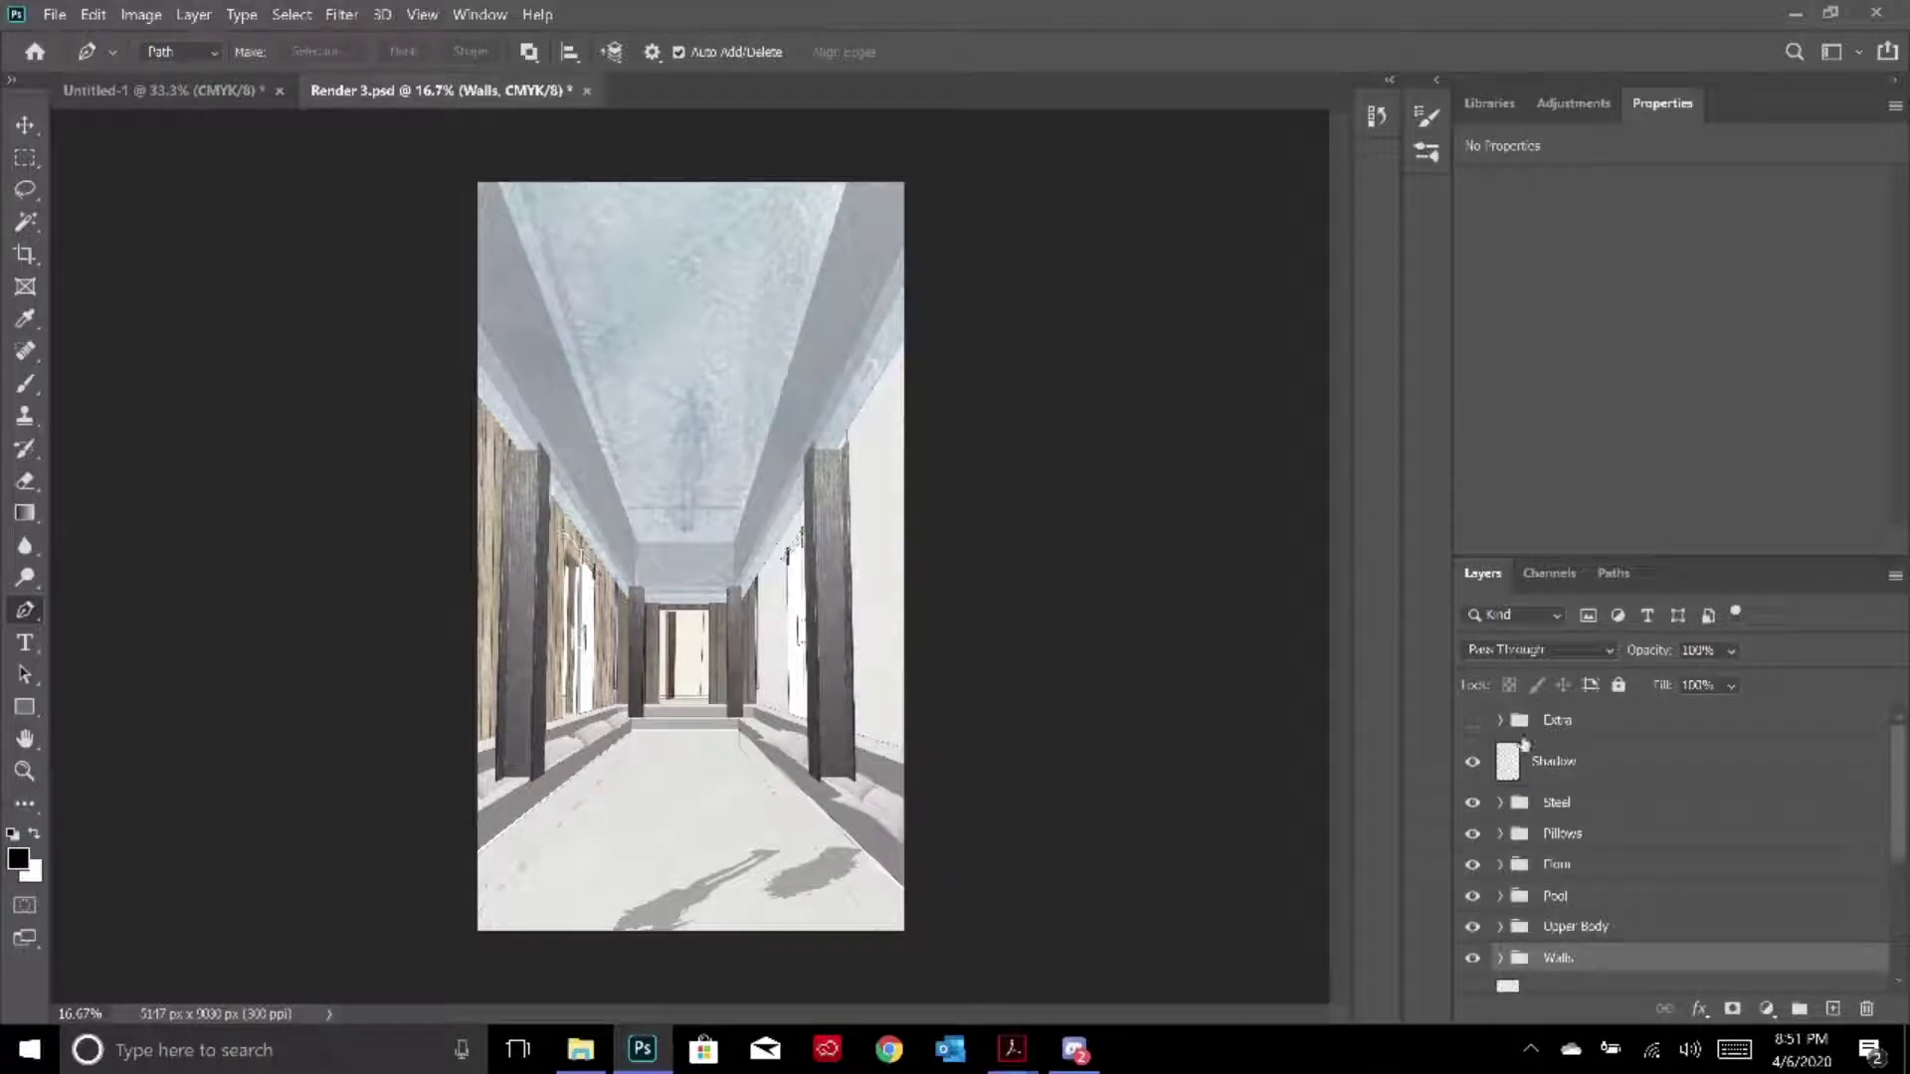
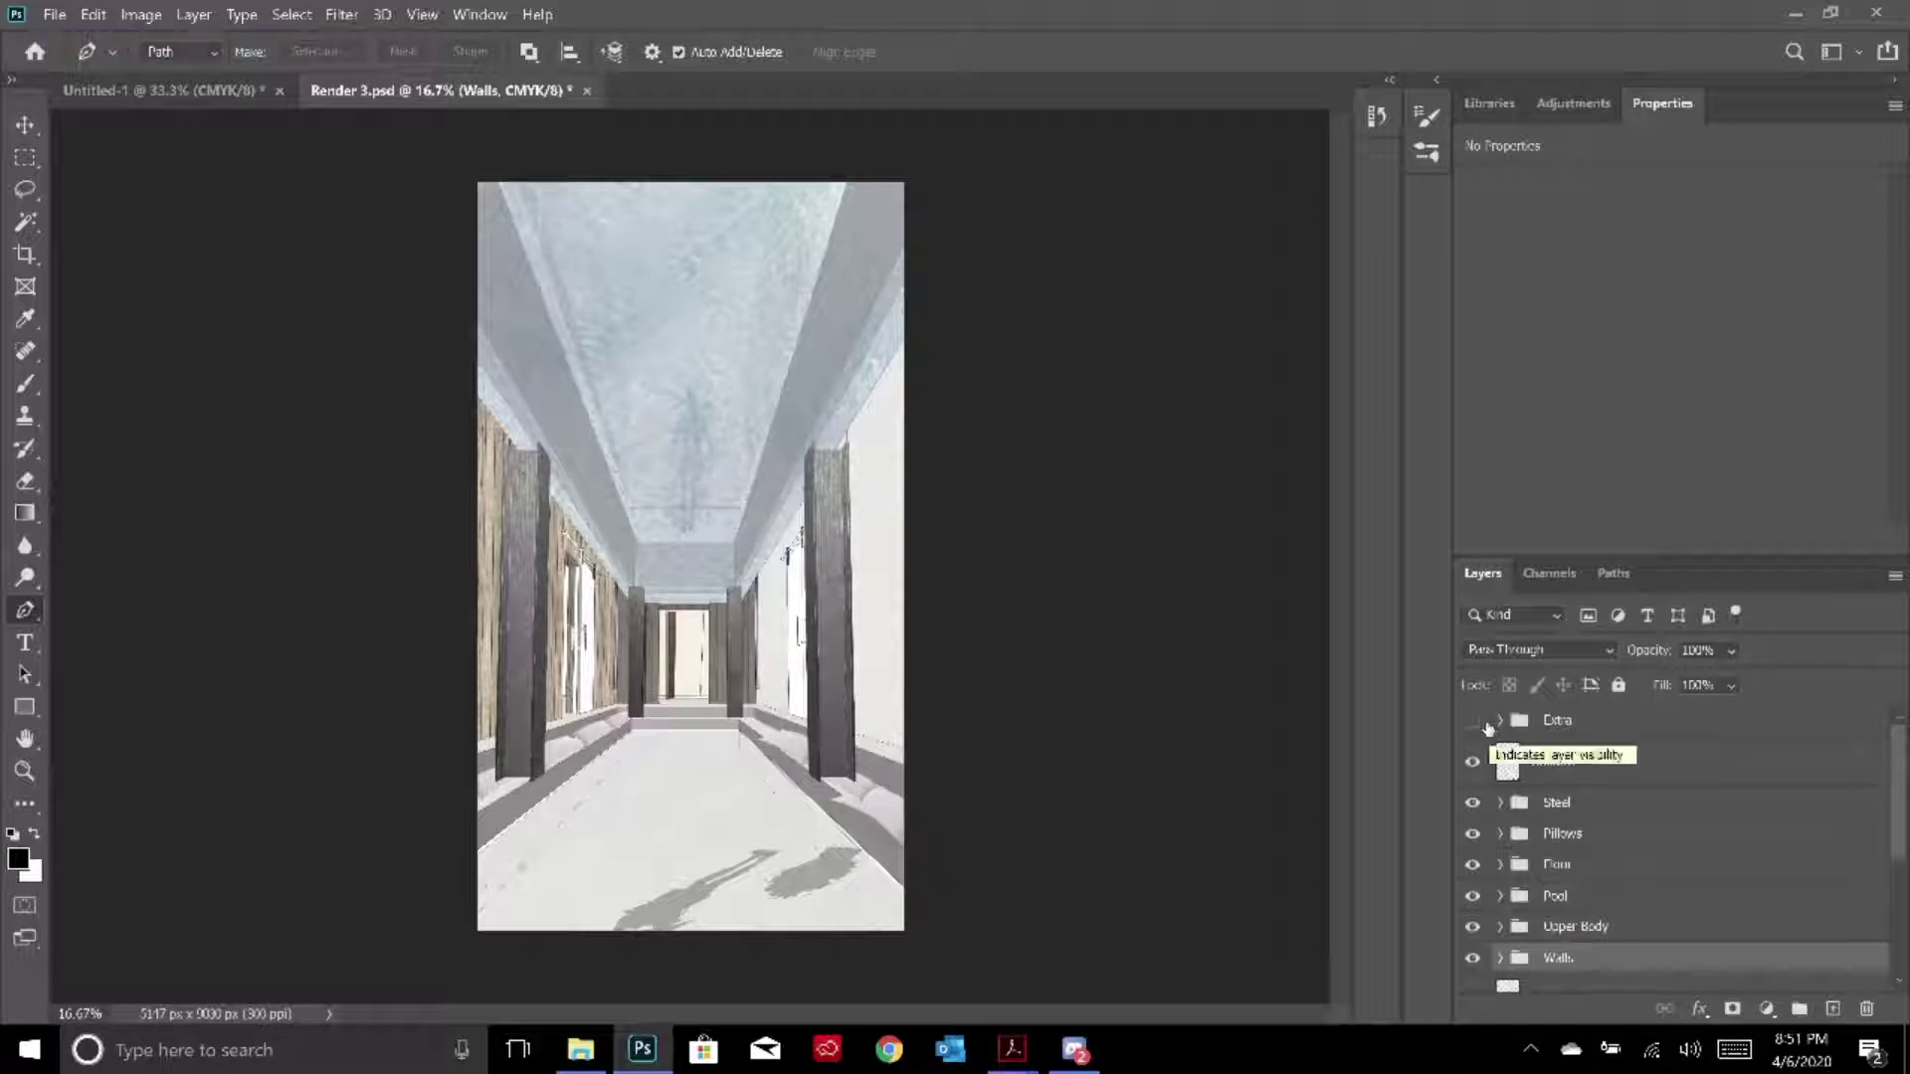
left_click(1498, 722)
left_click(1499, 722)
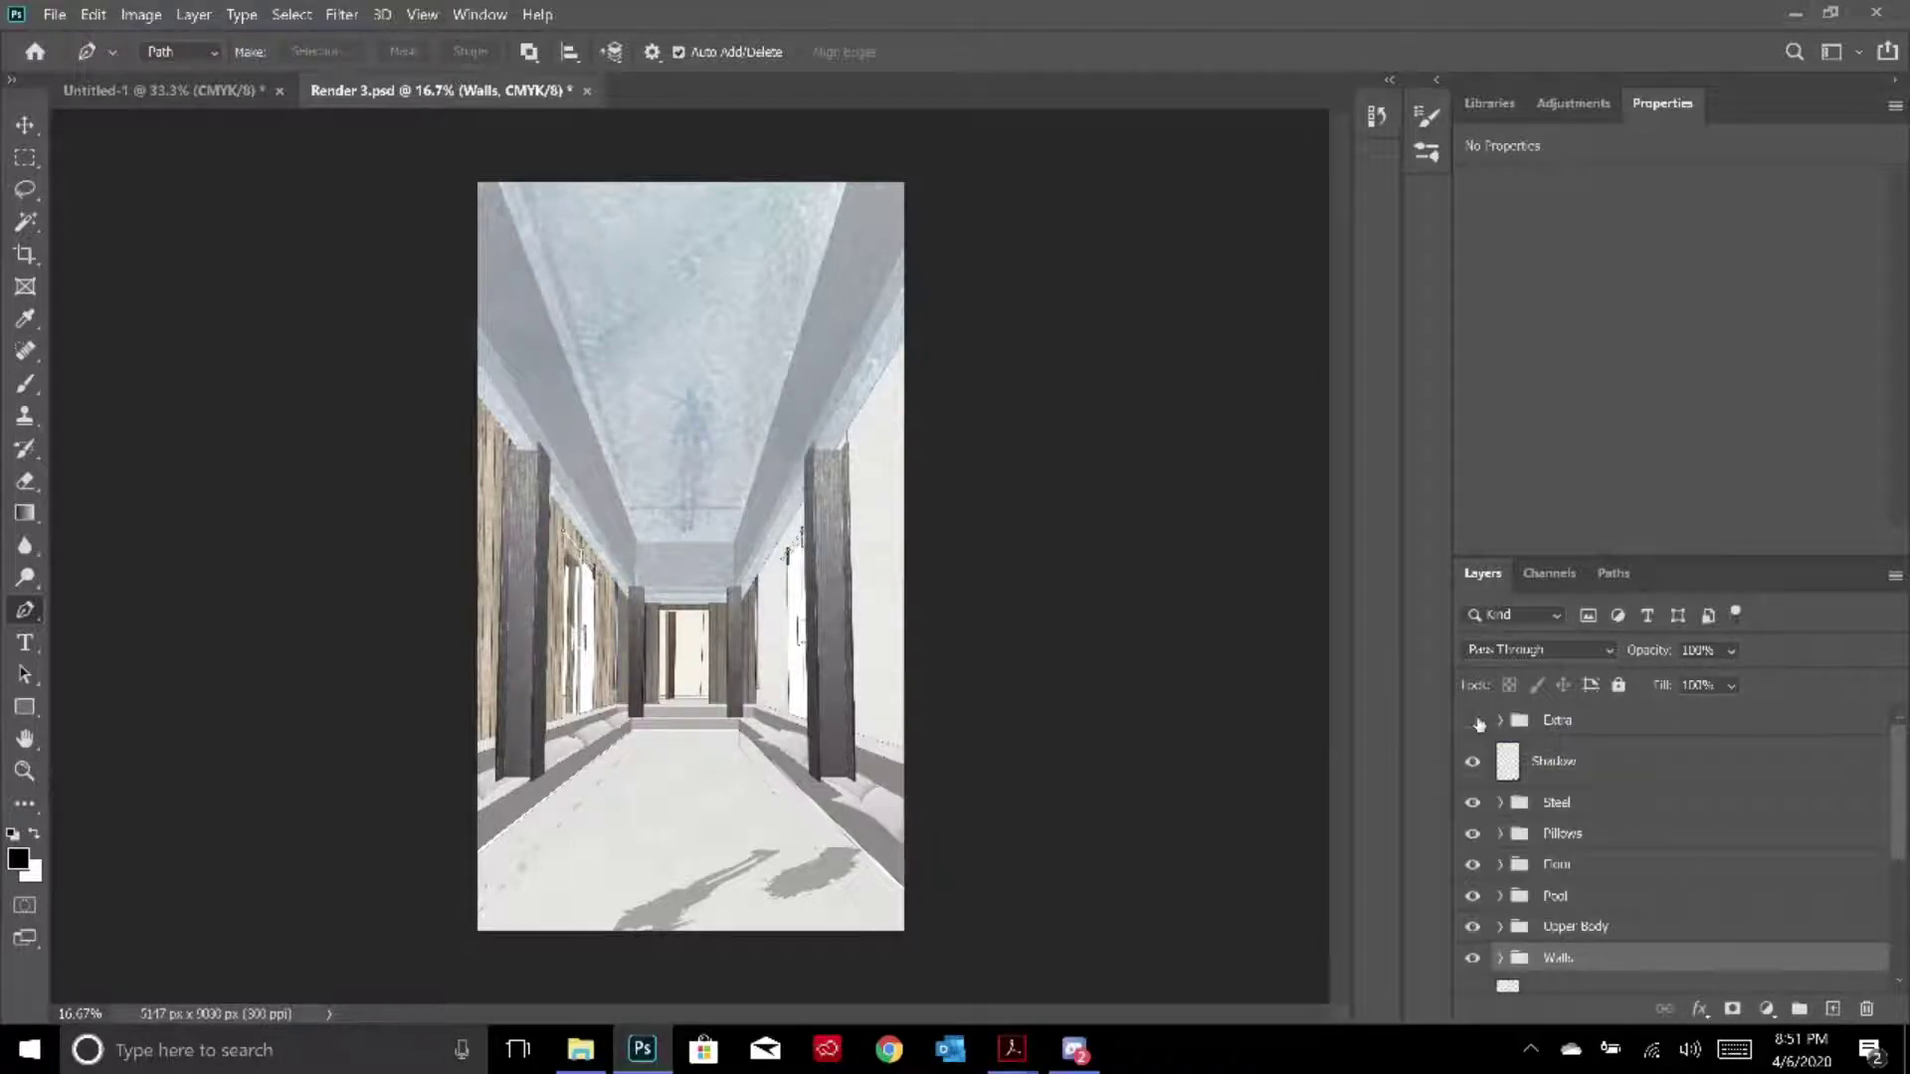
left_click(1475, 723)
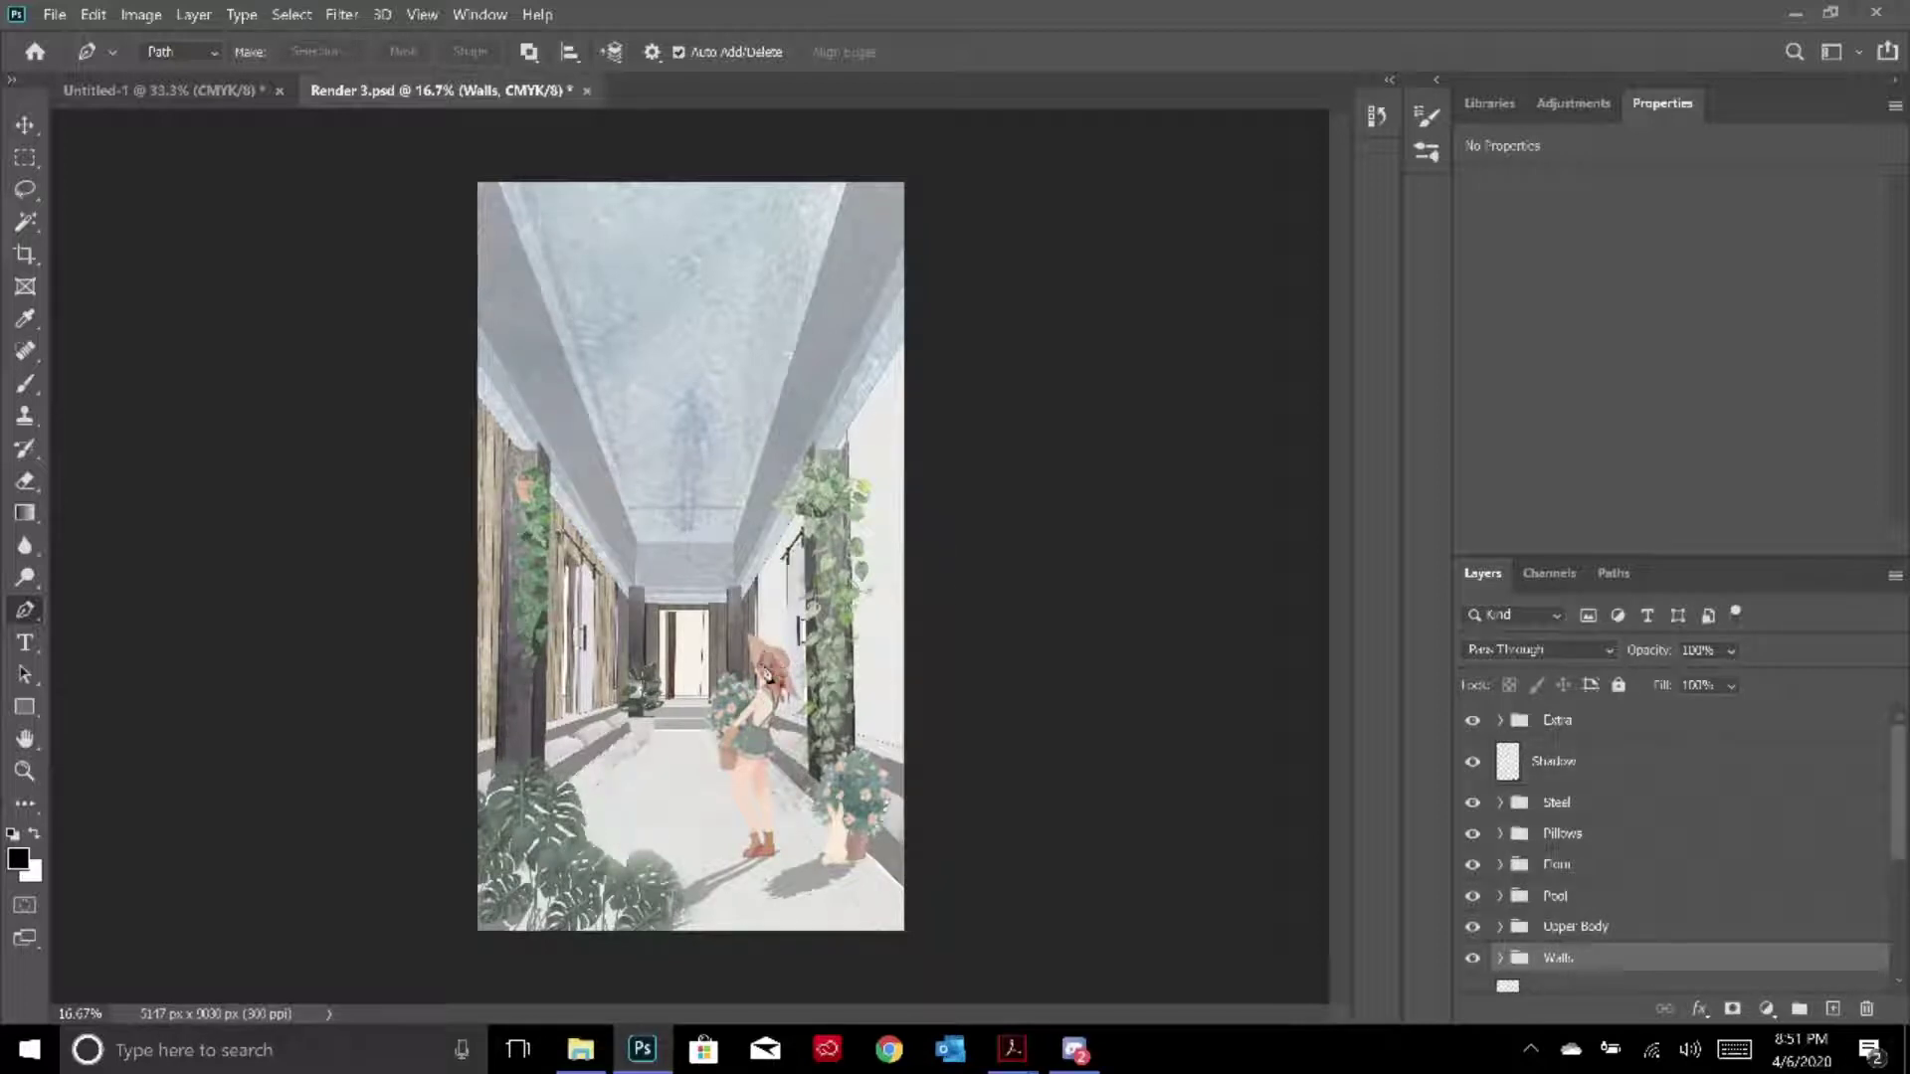
Place the picture of the woman holding a potted plant directly above the Human layer in the Extra group
left_click(1500, 720)
left_click(1542, 766)
scroll(1554, 851, "down", 3)
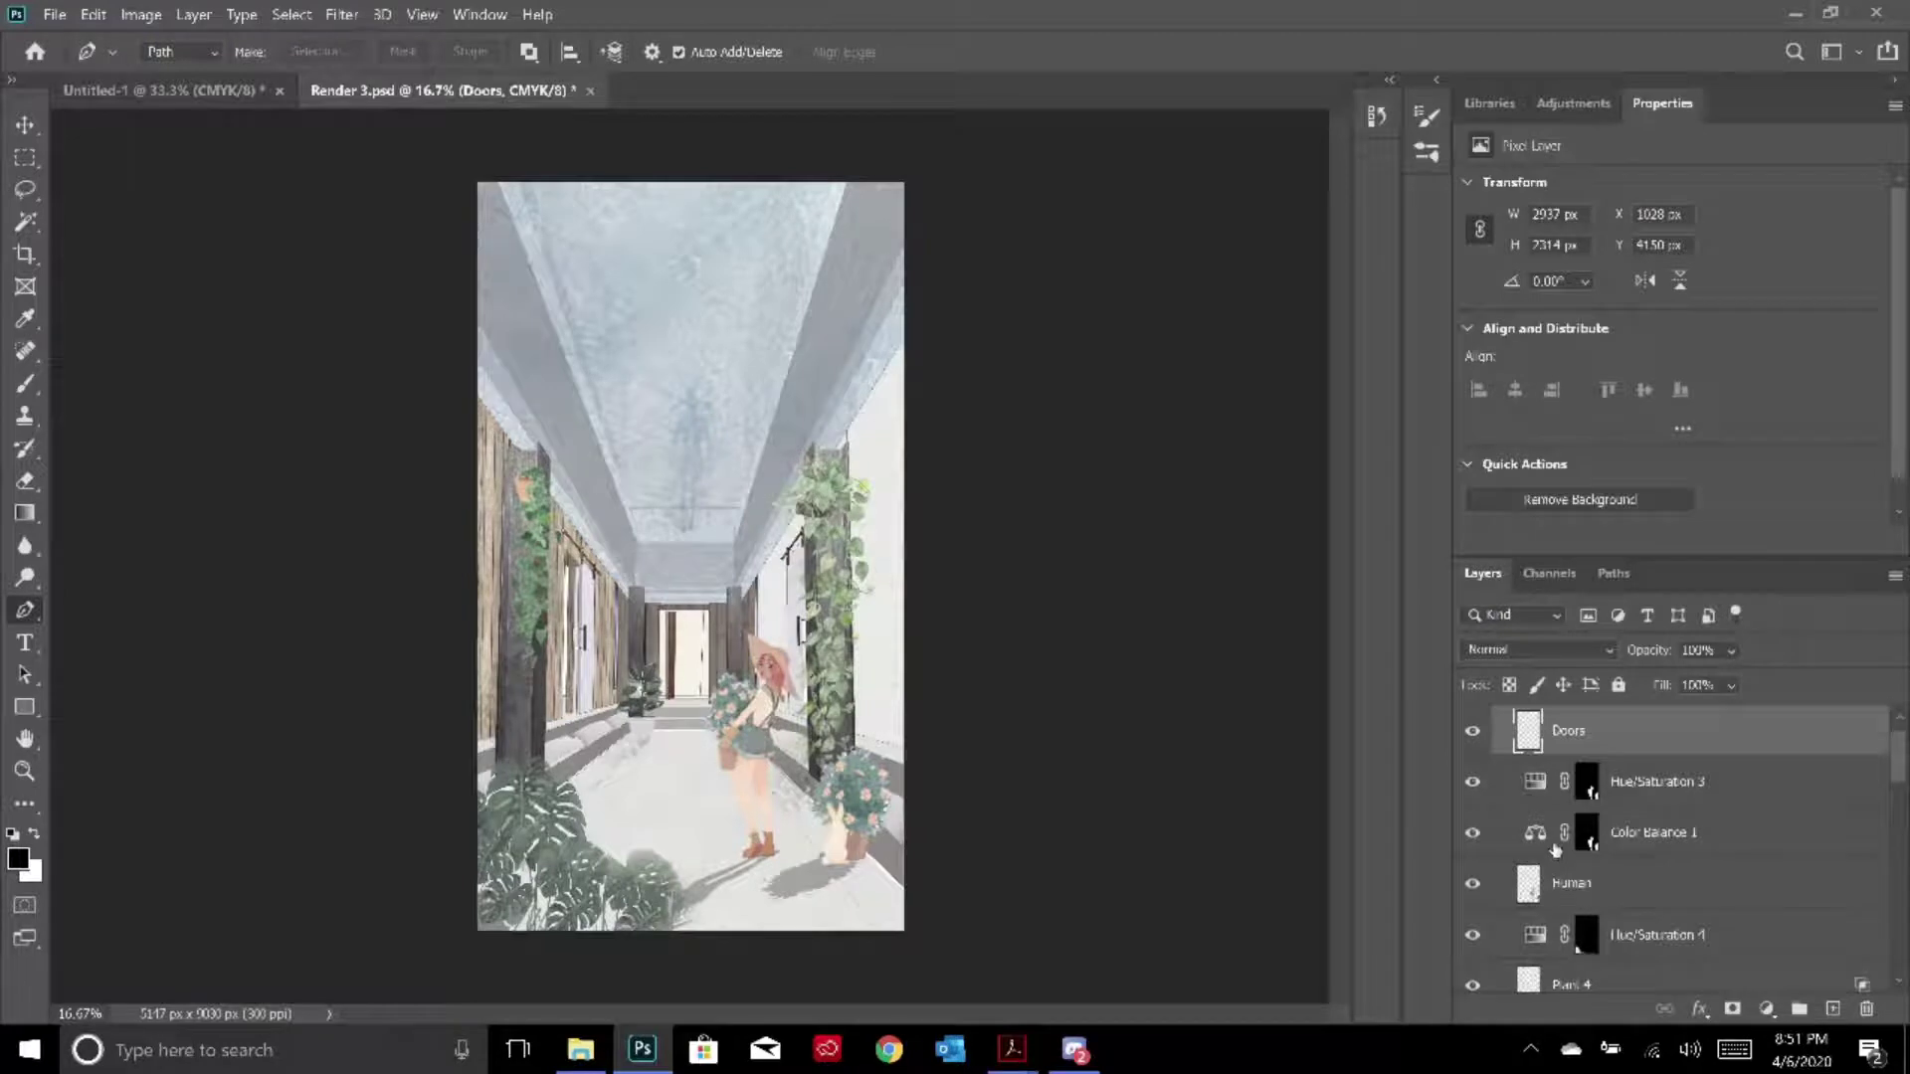
left_click(1597, 762)
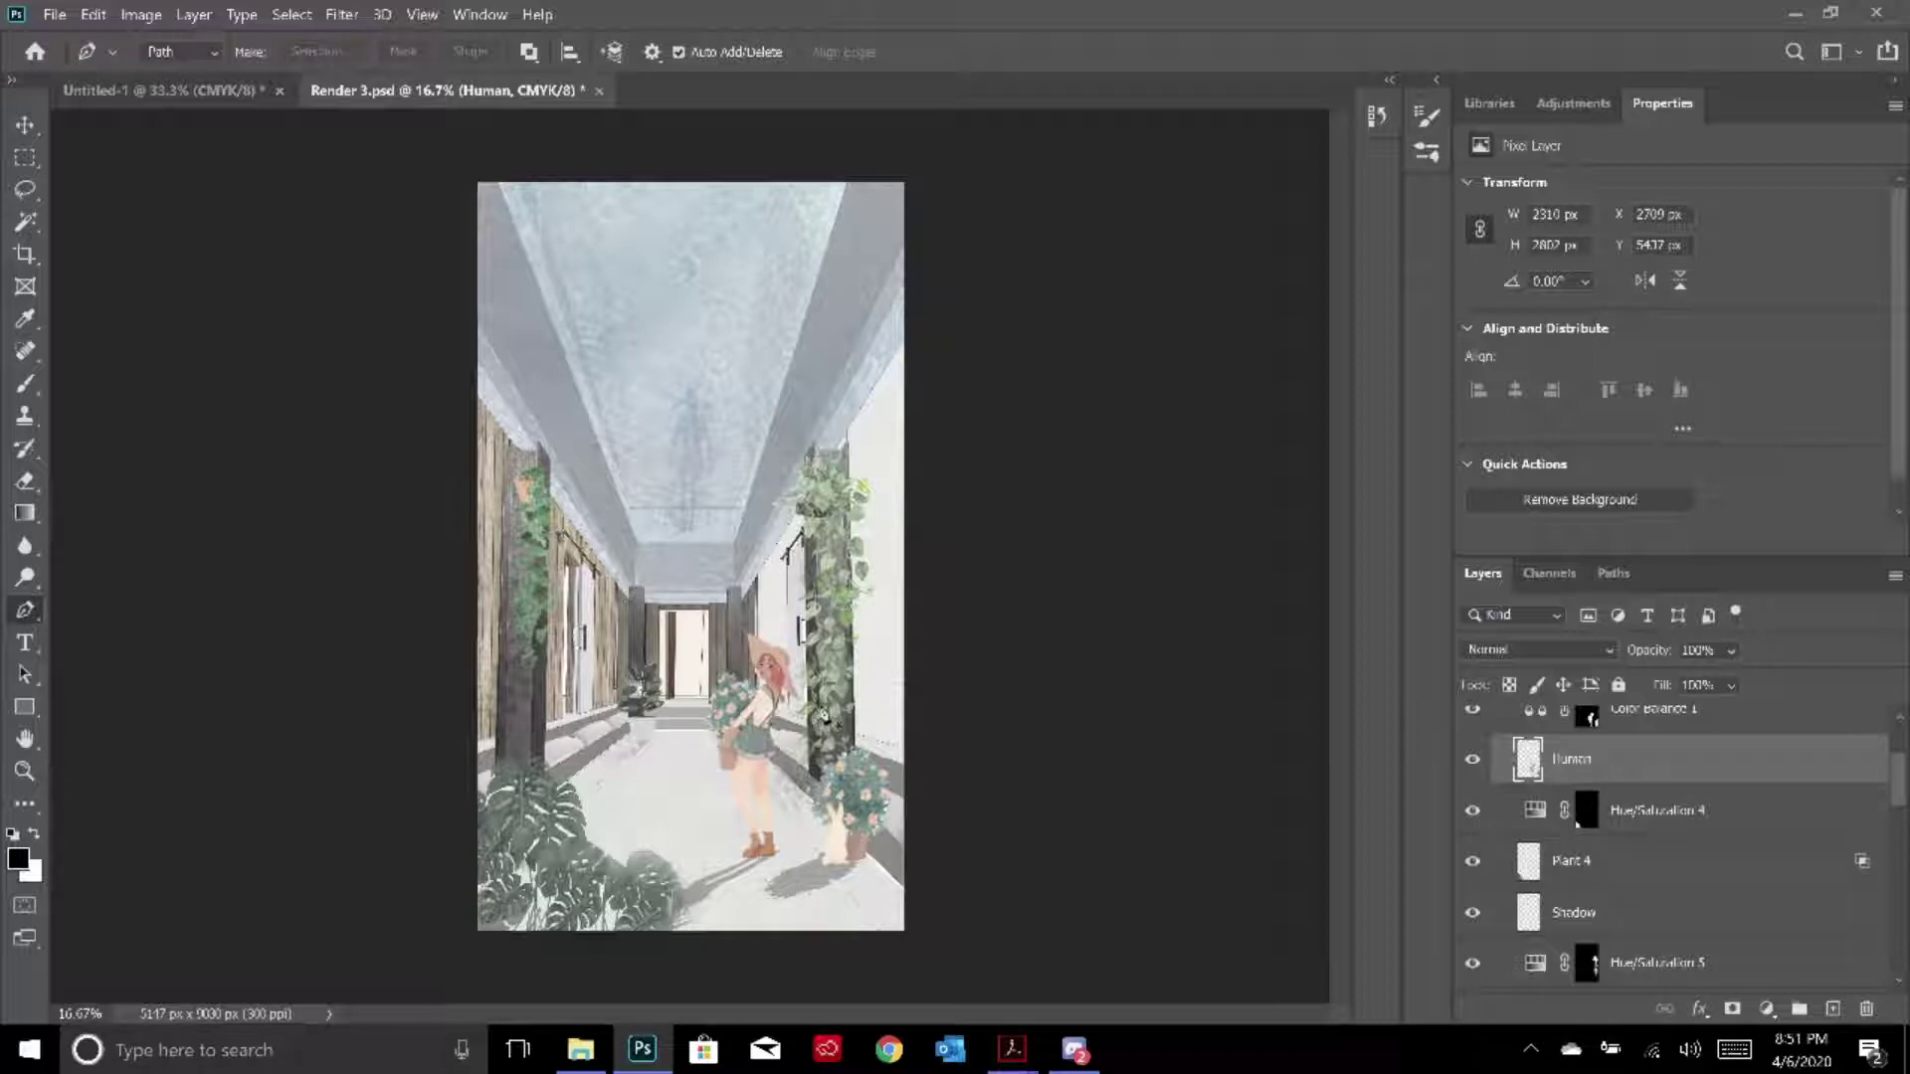
left_click(582, 1051)
left_click_drag(844, 557, 1190, 539)
left_click_drag(636, 532, 644, 677)
left_click(1189, 51)
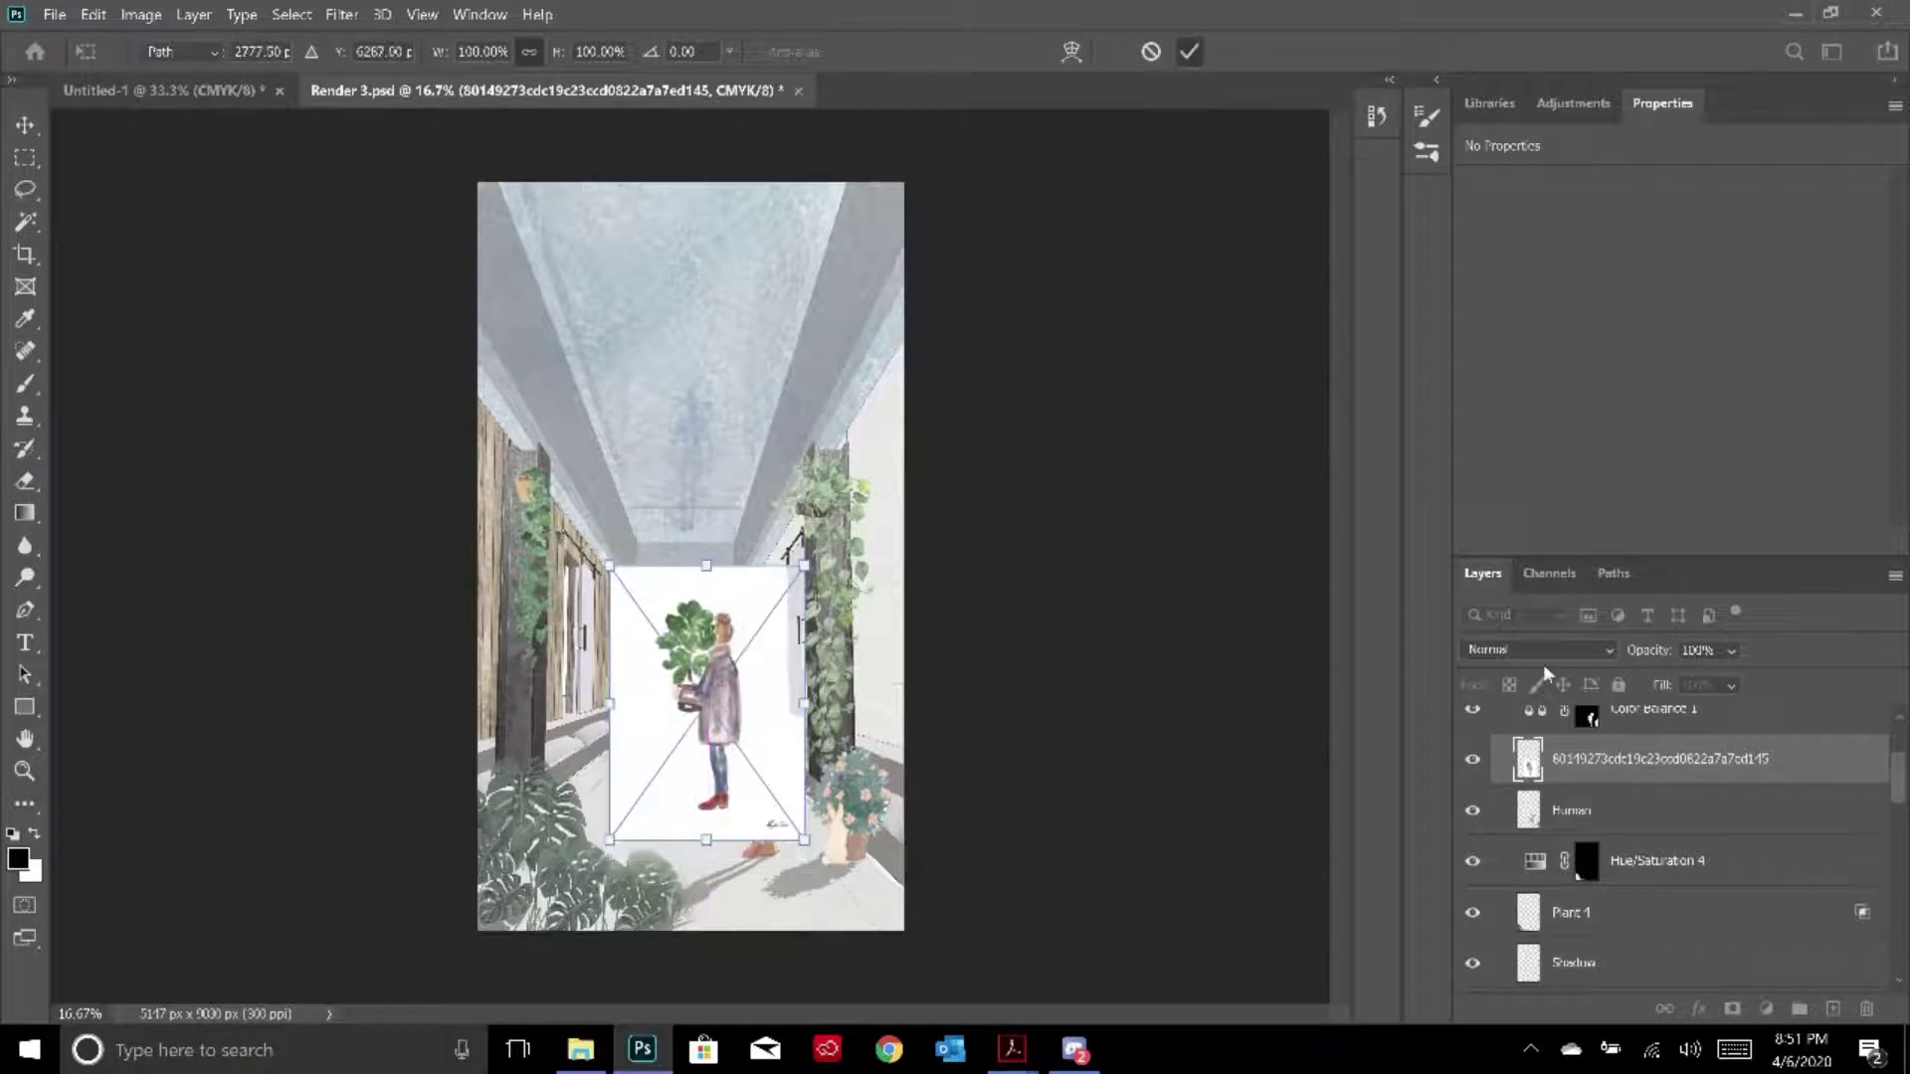
Hide the original Human layer, rename the placed picture's layer Human and rasterize it
left_click(1473, 809)
double_click(1621, 764)
type("Human")
key("Return")
right_click(1617, 766)
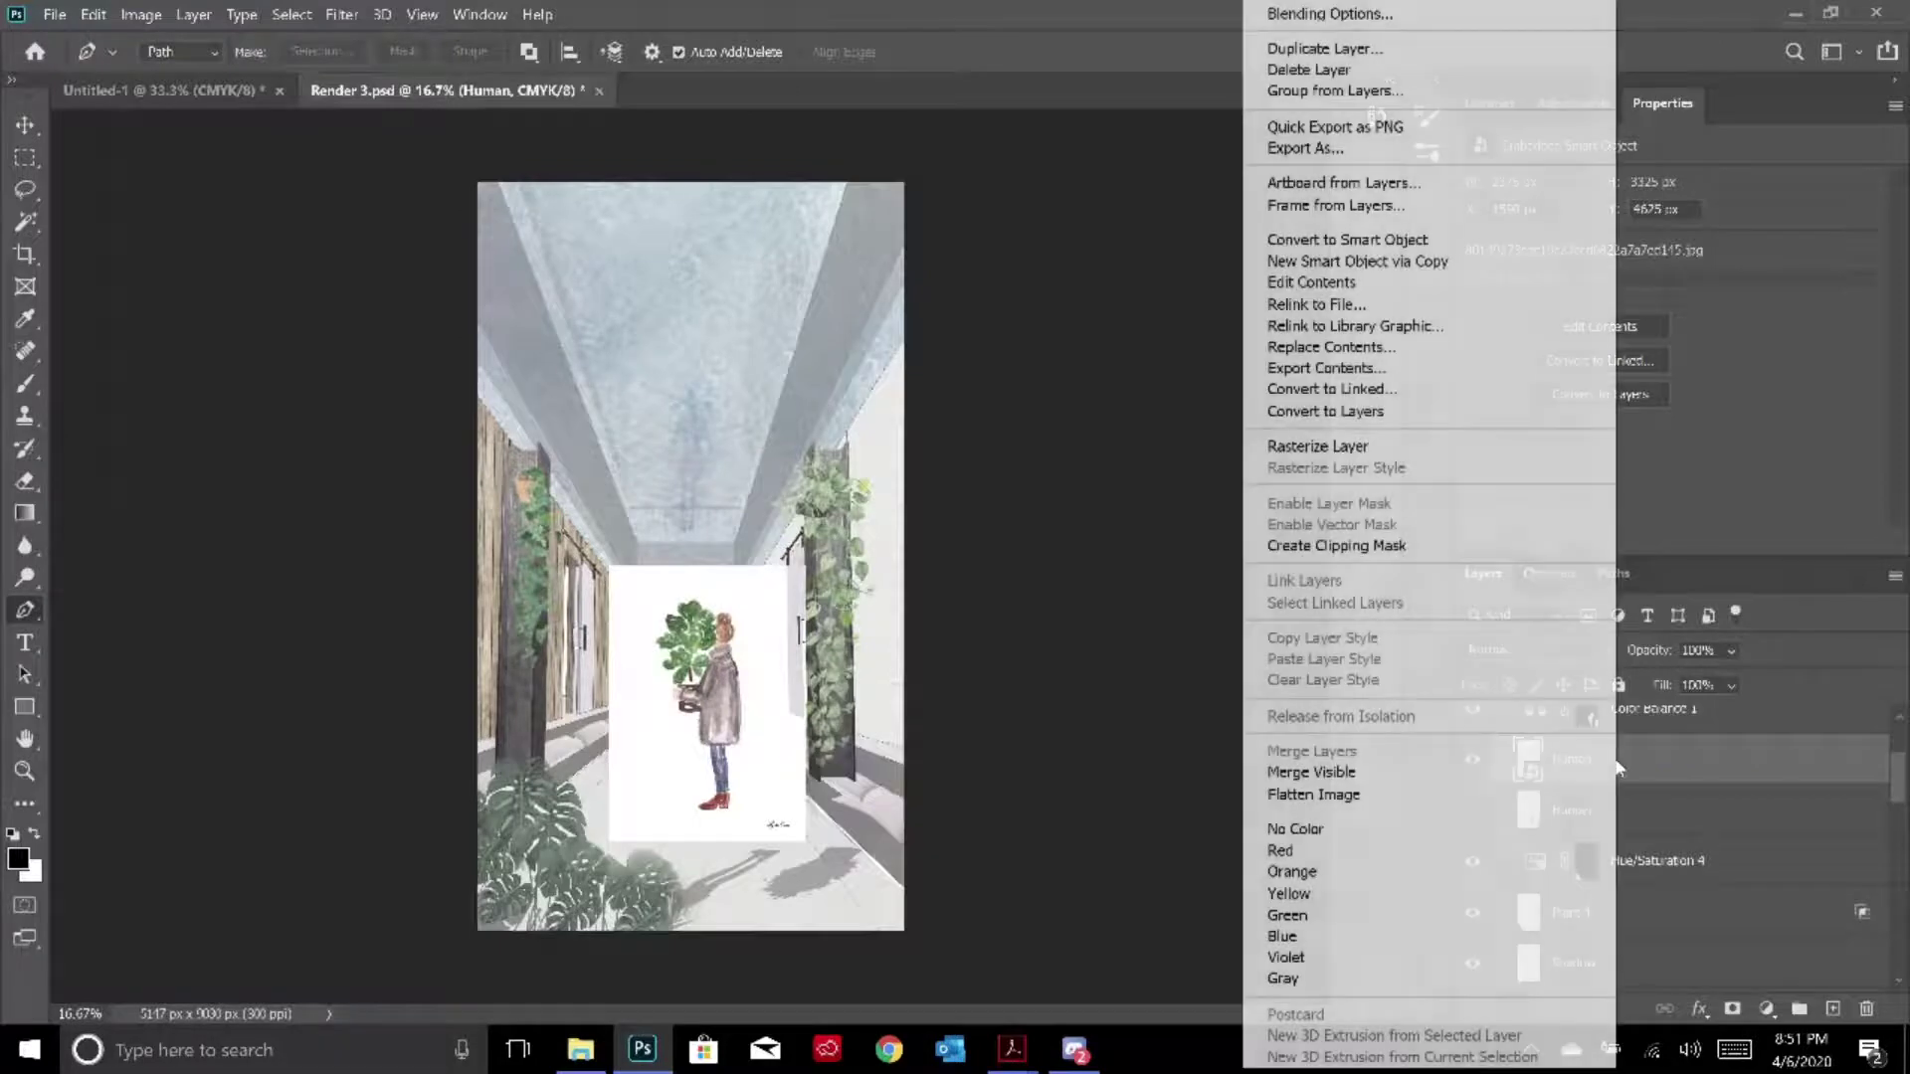
left_click(1397, 450)
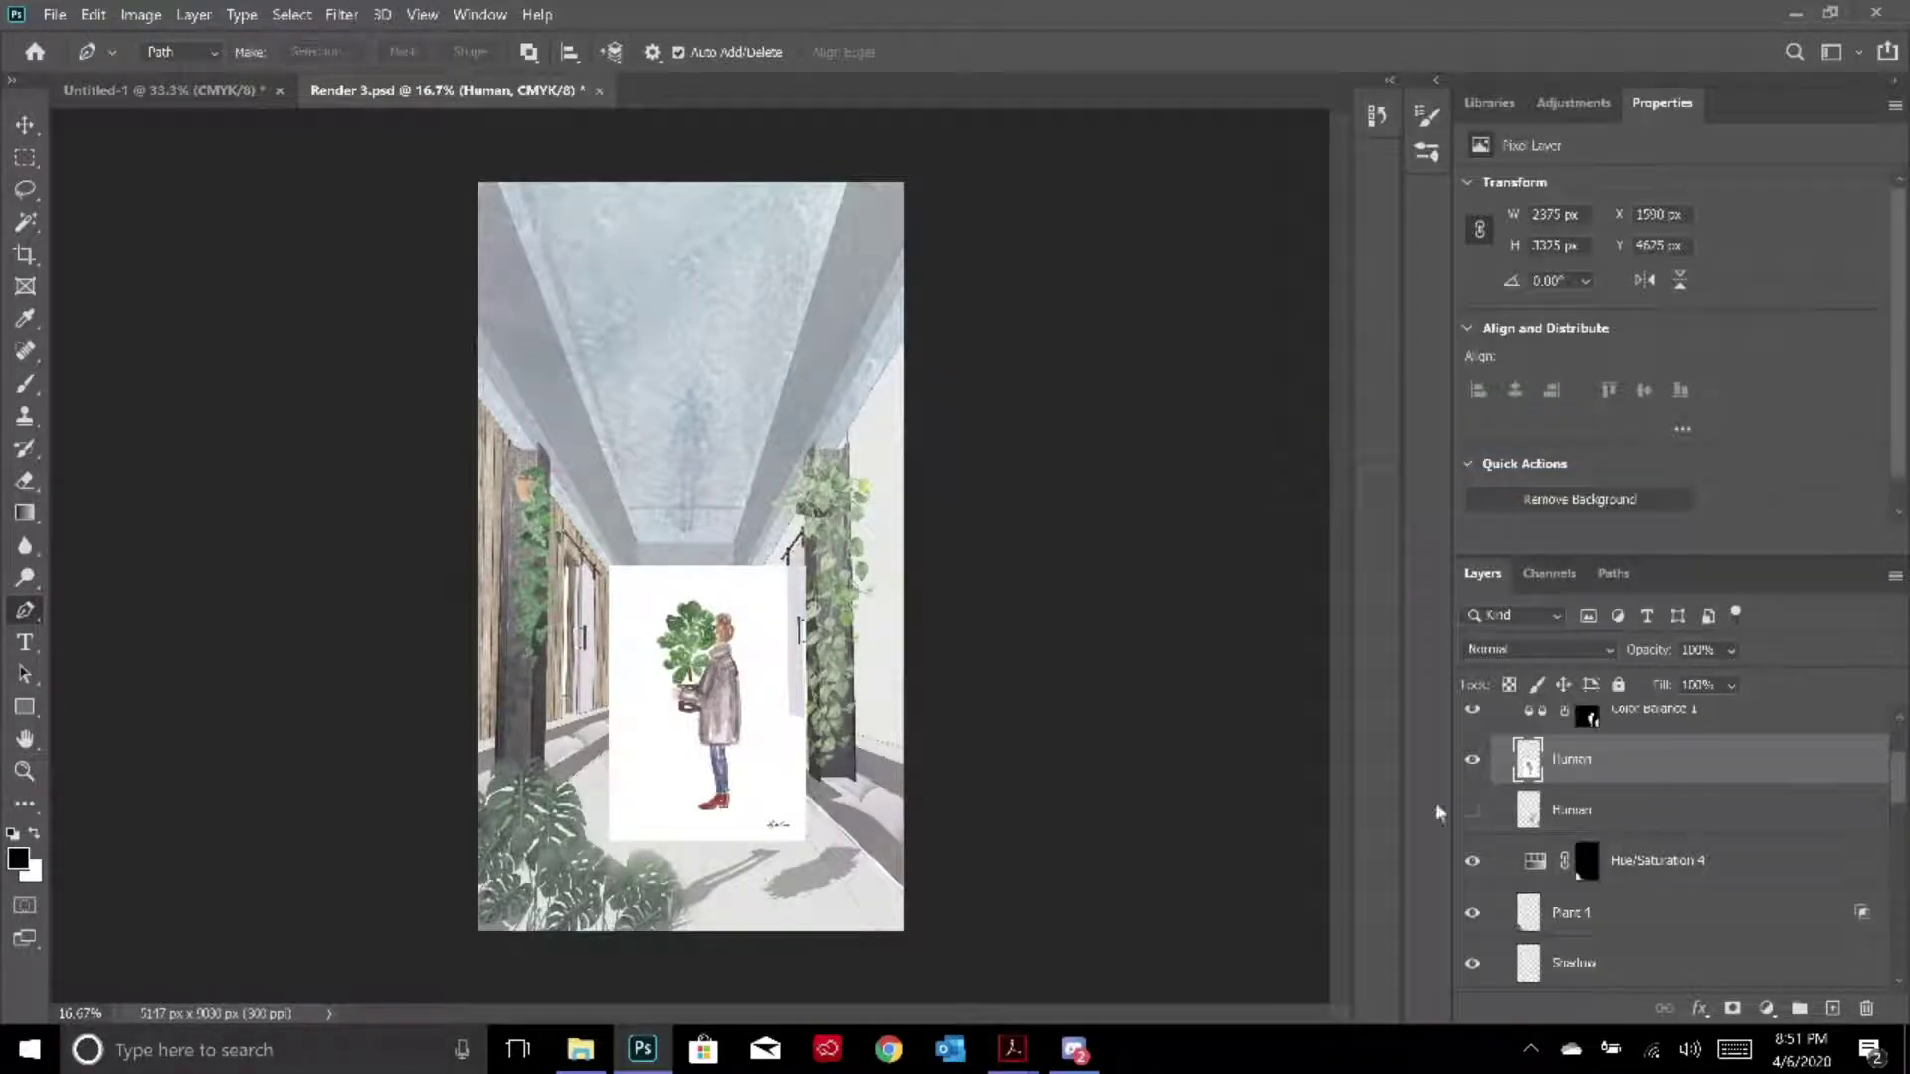
Try removing the new figure's white background with the Magic Wand, then undo the deletion and the selection
left_click(25, 220)
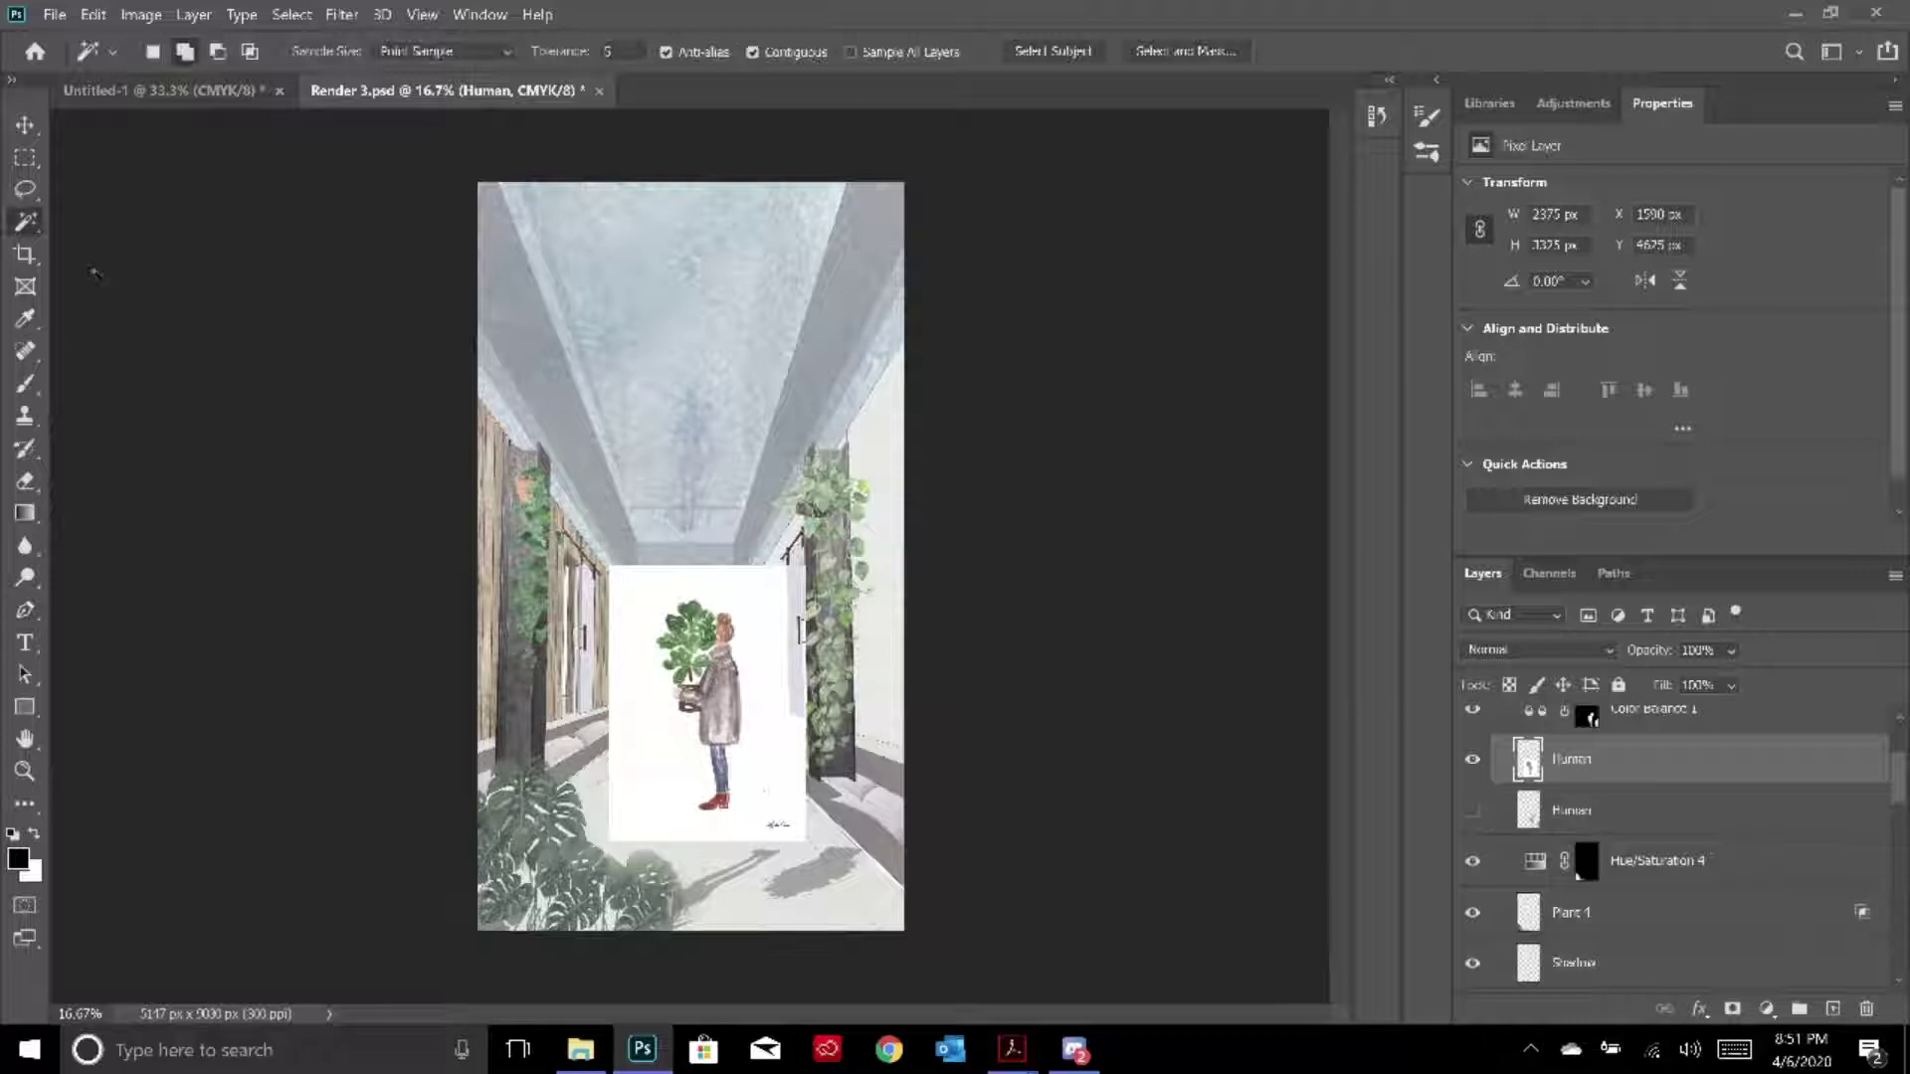
left_click(764, 712)
key("Delete")
key("ctrl+d")
key("ctrl+z")
key("ctrl+z")
key("ctrl+z")
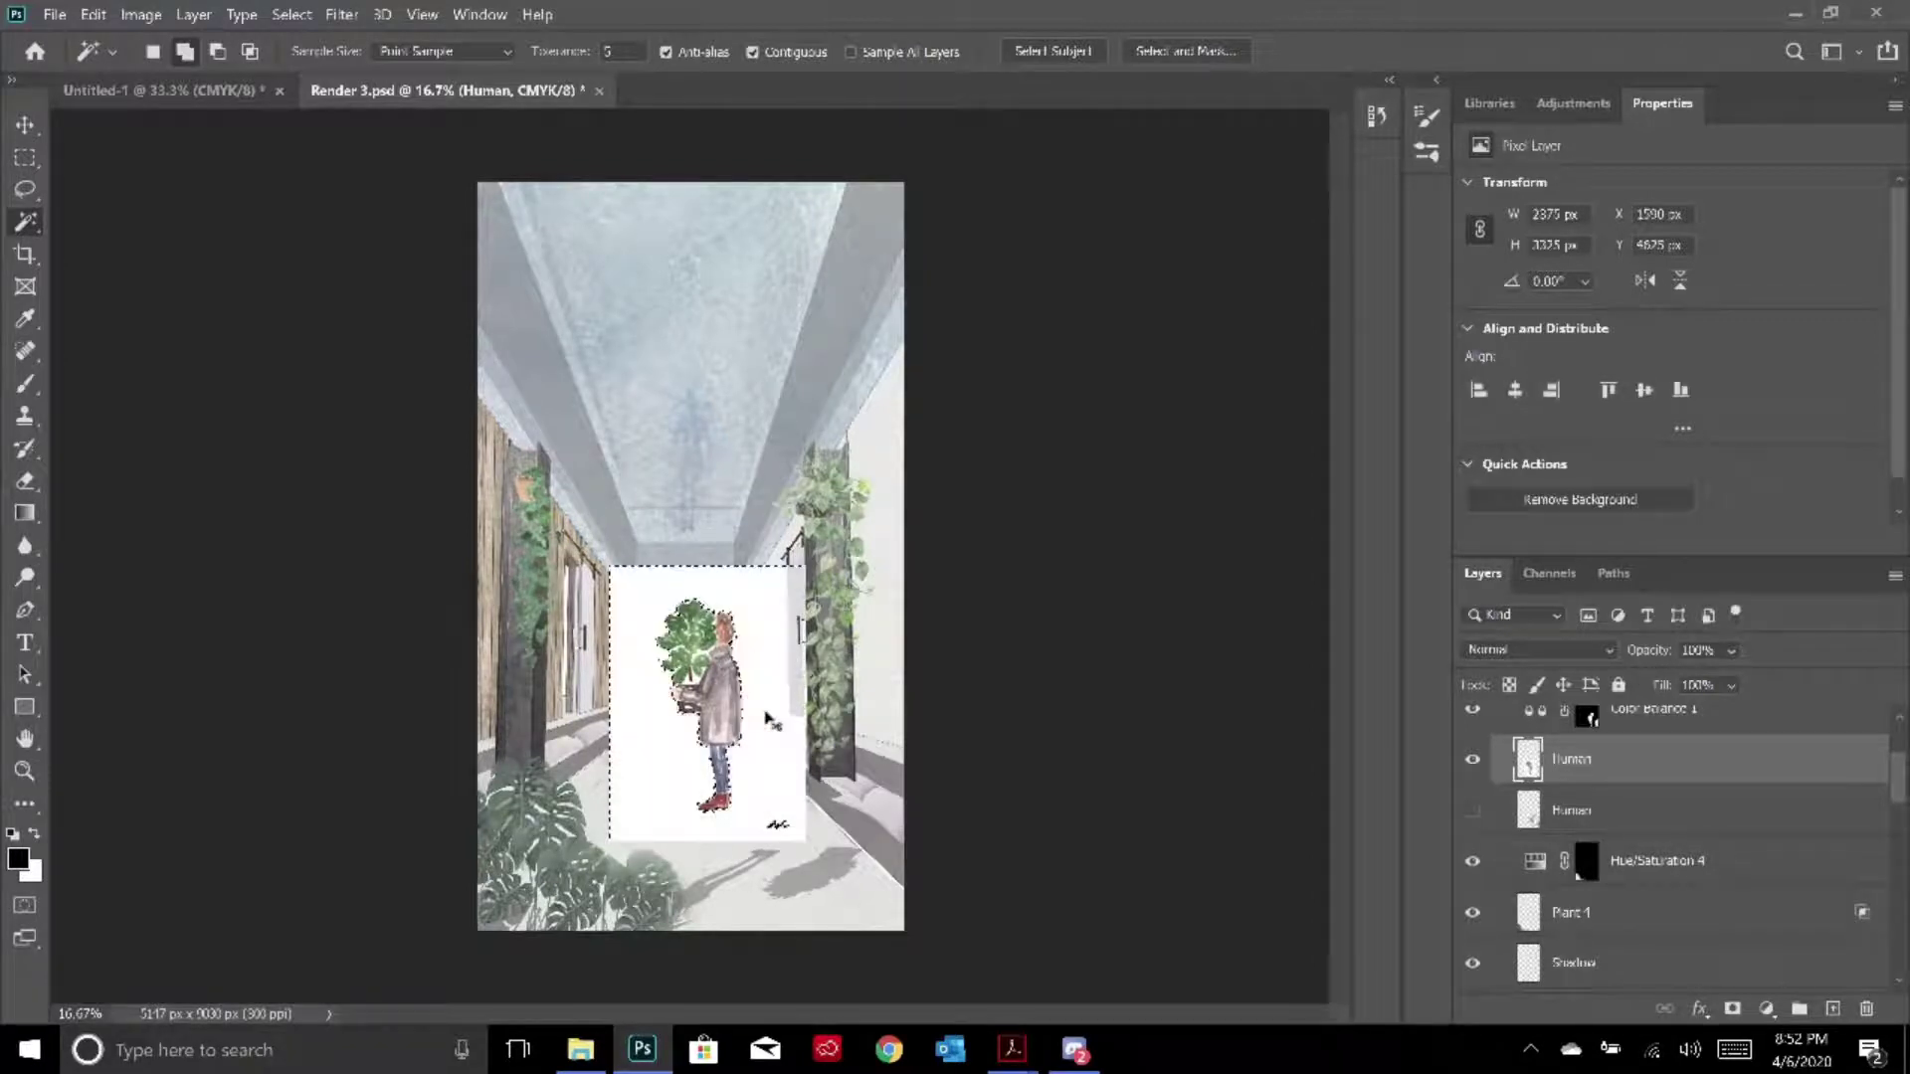
Blend out the new Human layer's white background by setting the Blend If white limit for This Layer to 233
left_click(24, 124)
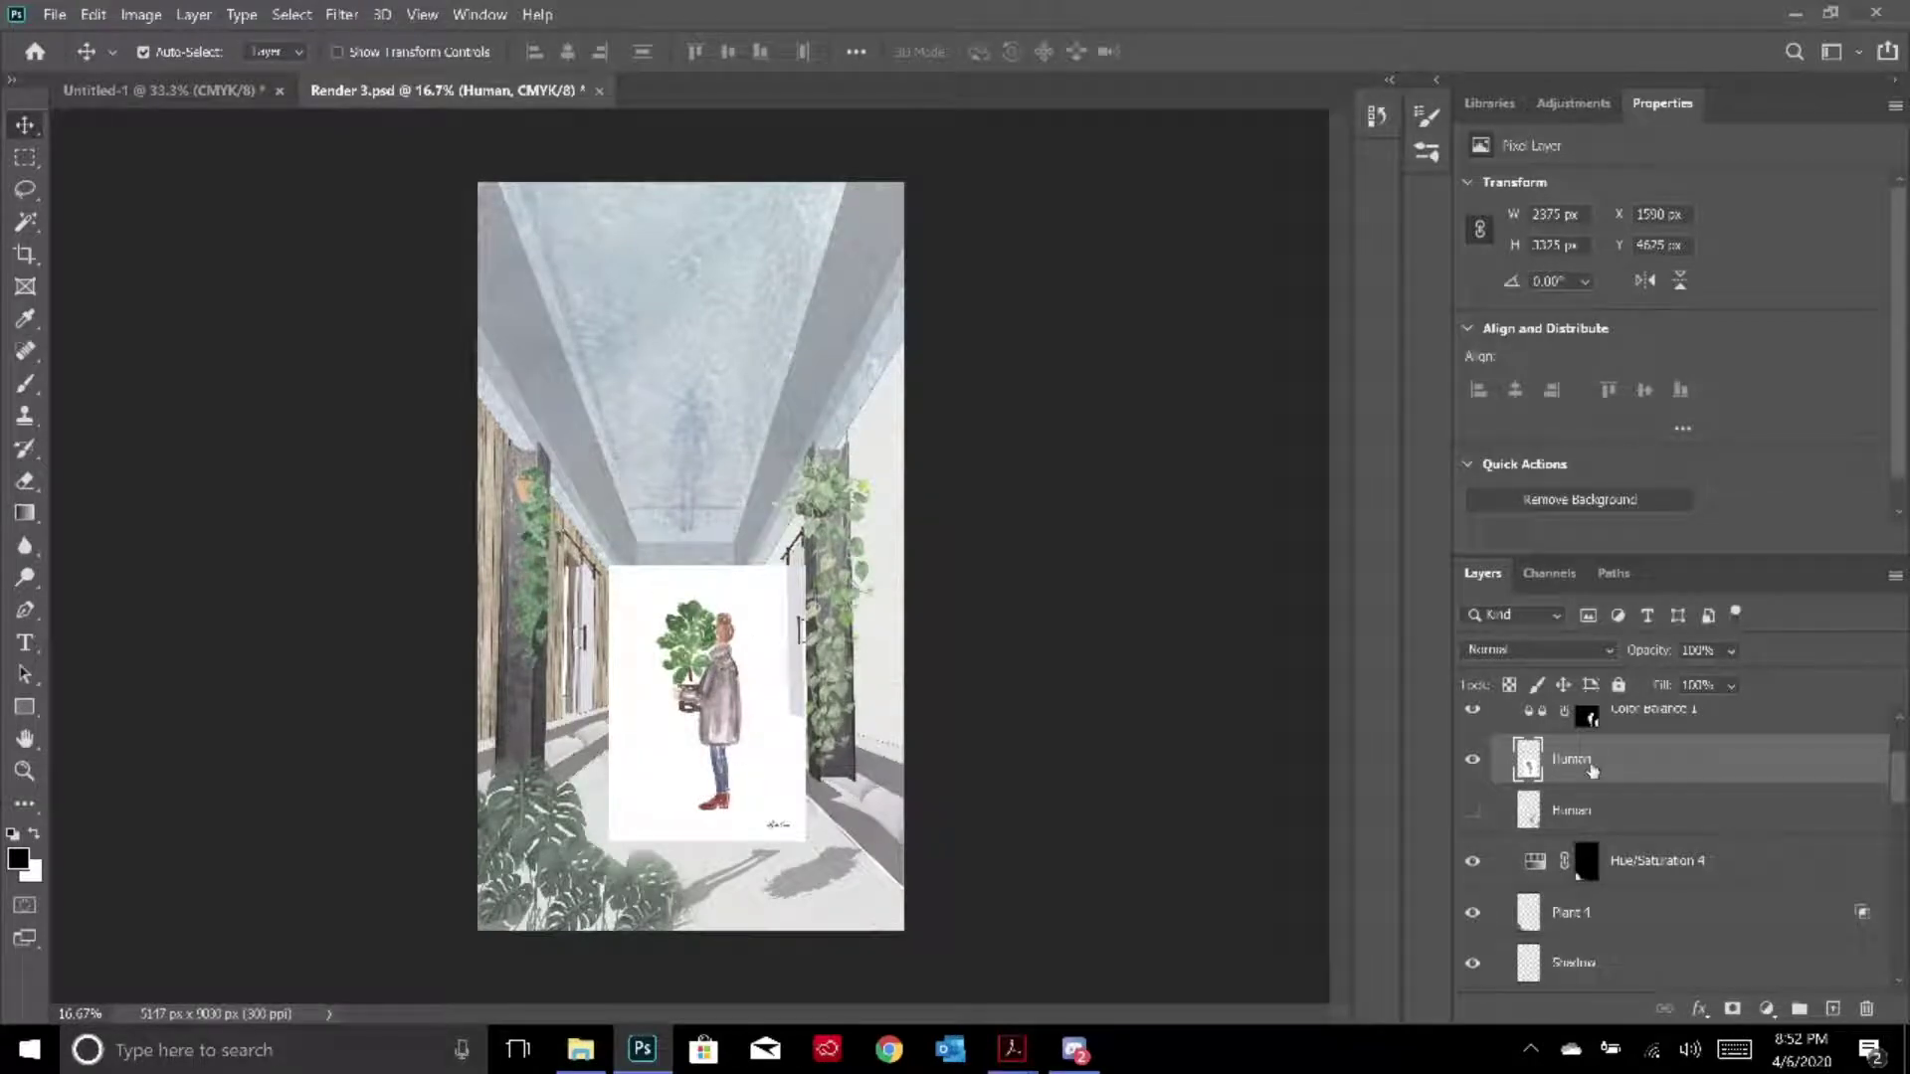
right_click(1631, 773)
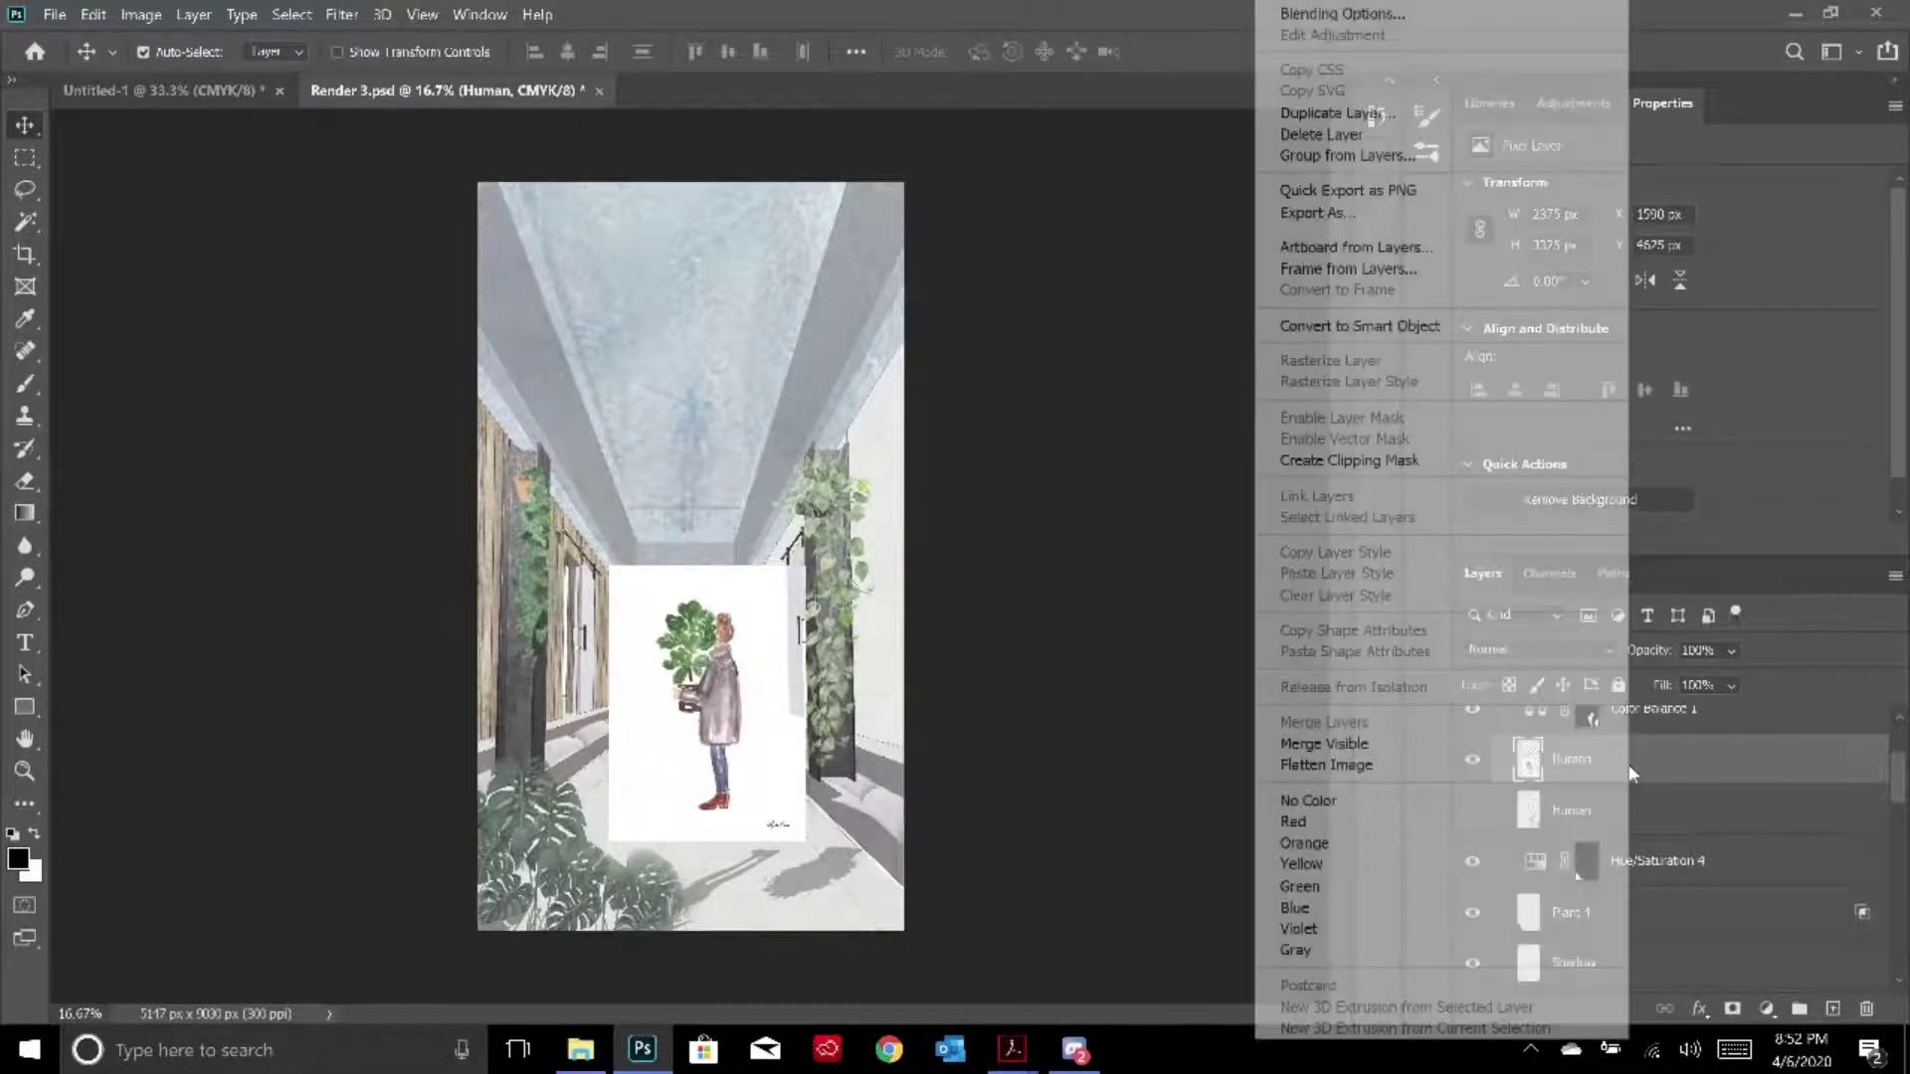
left_click(1501, 23)
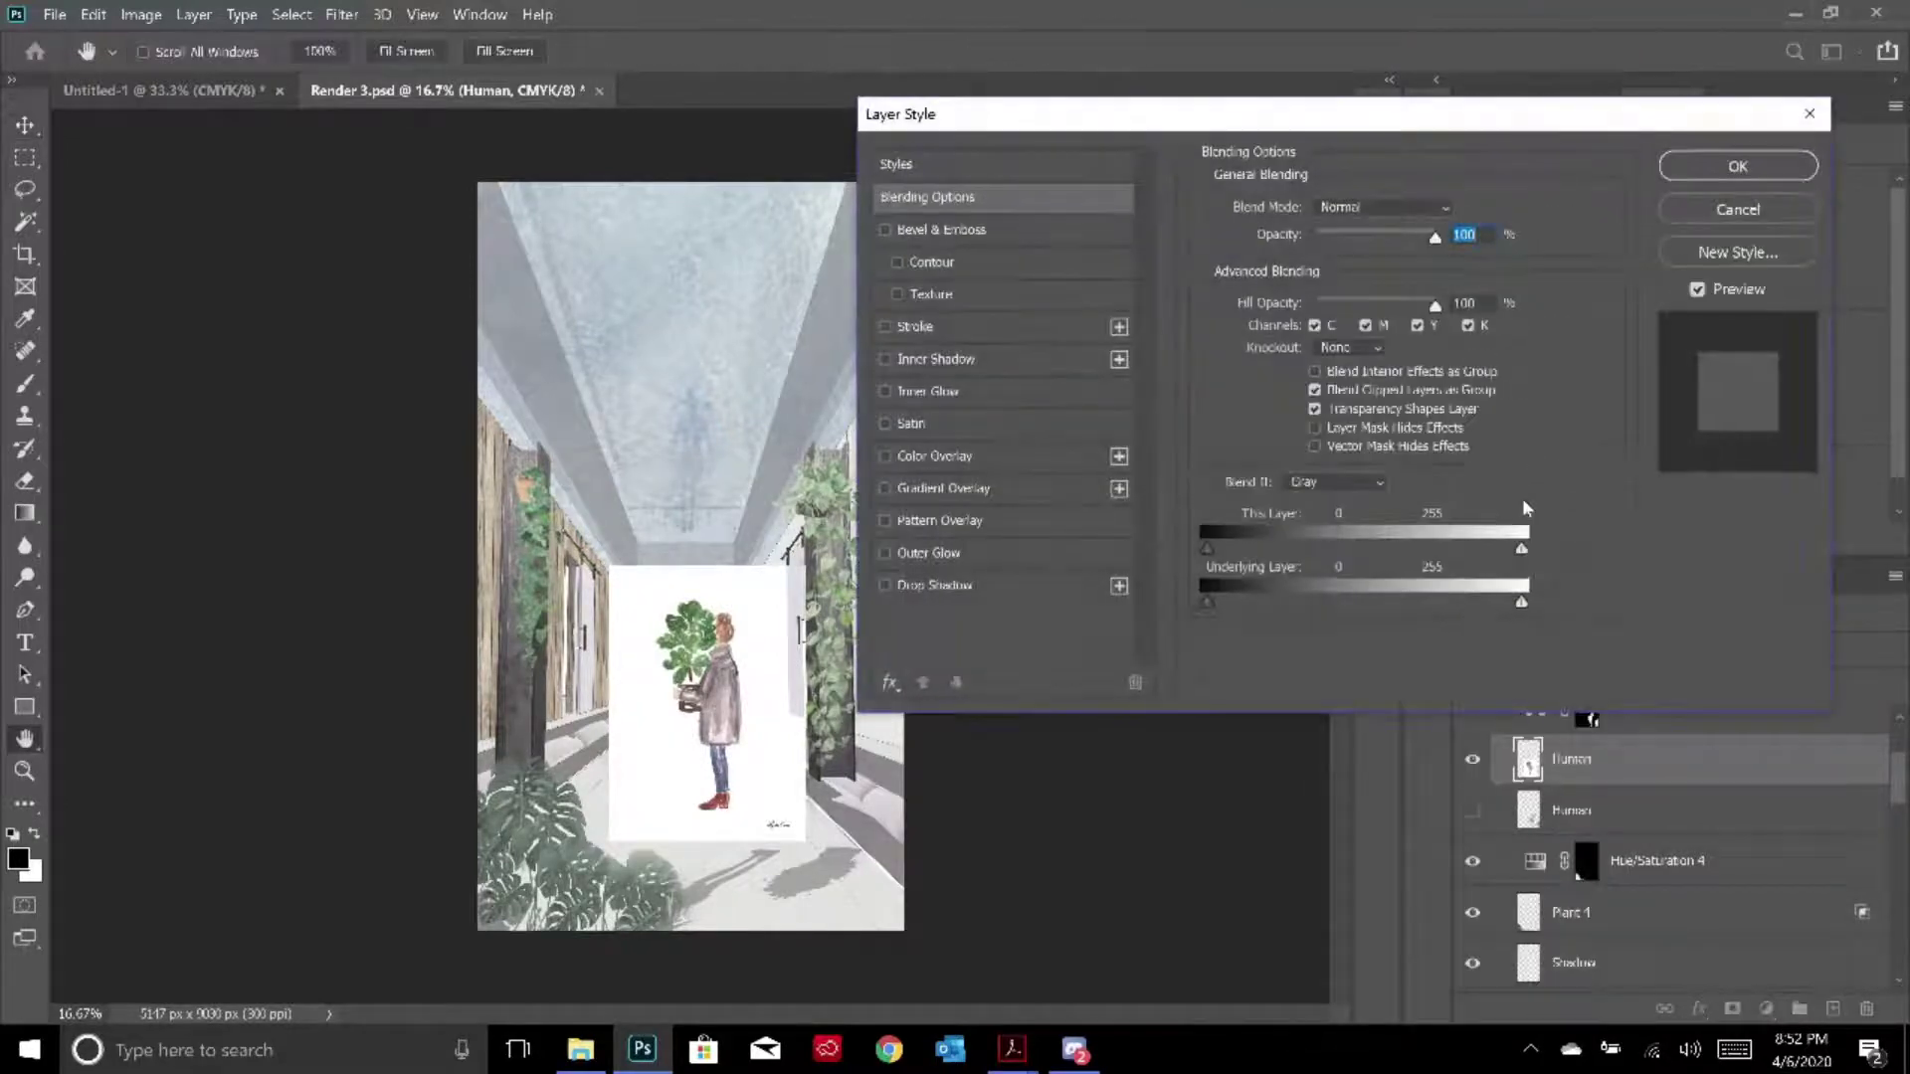
left_click_drag(1523, 553, 1442, 558)
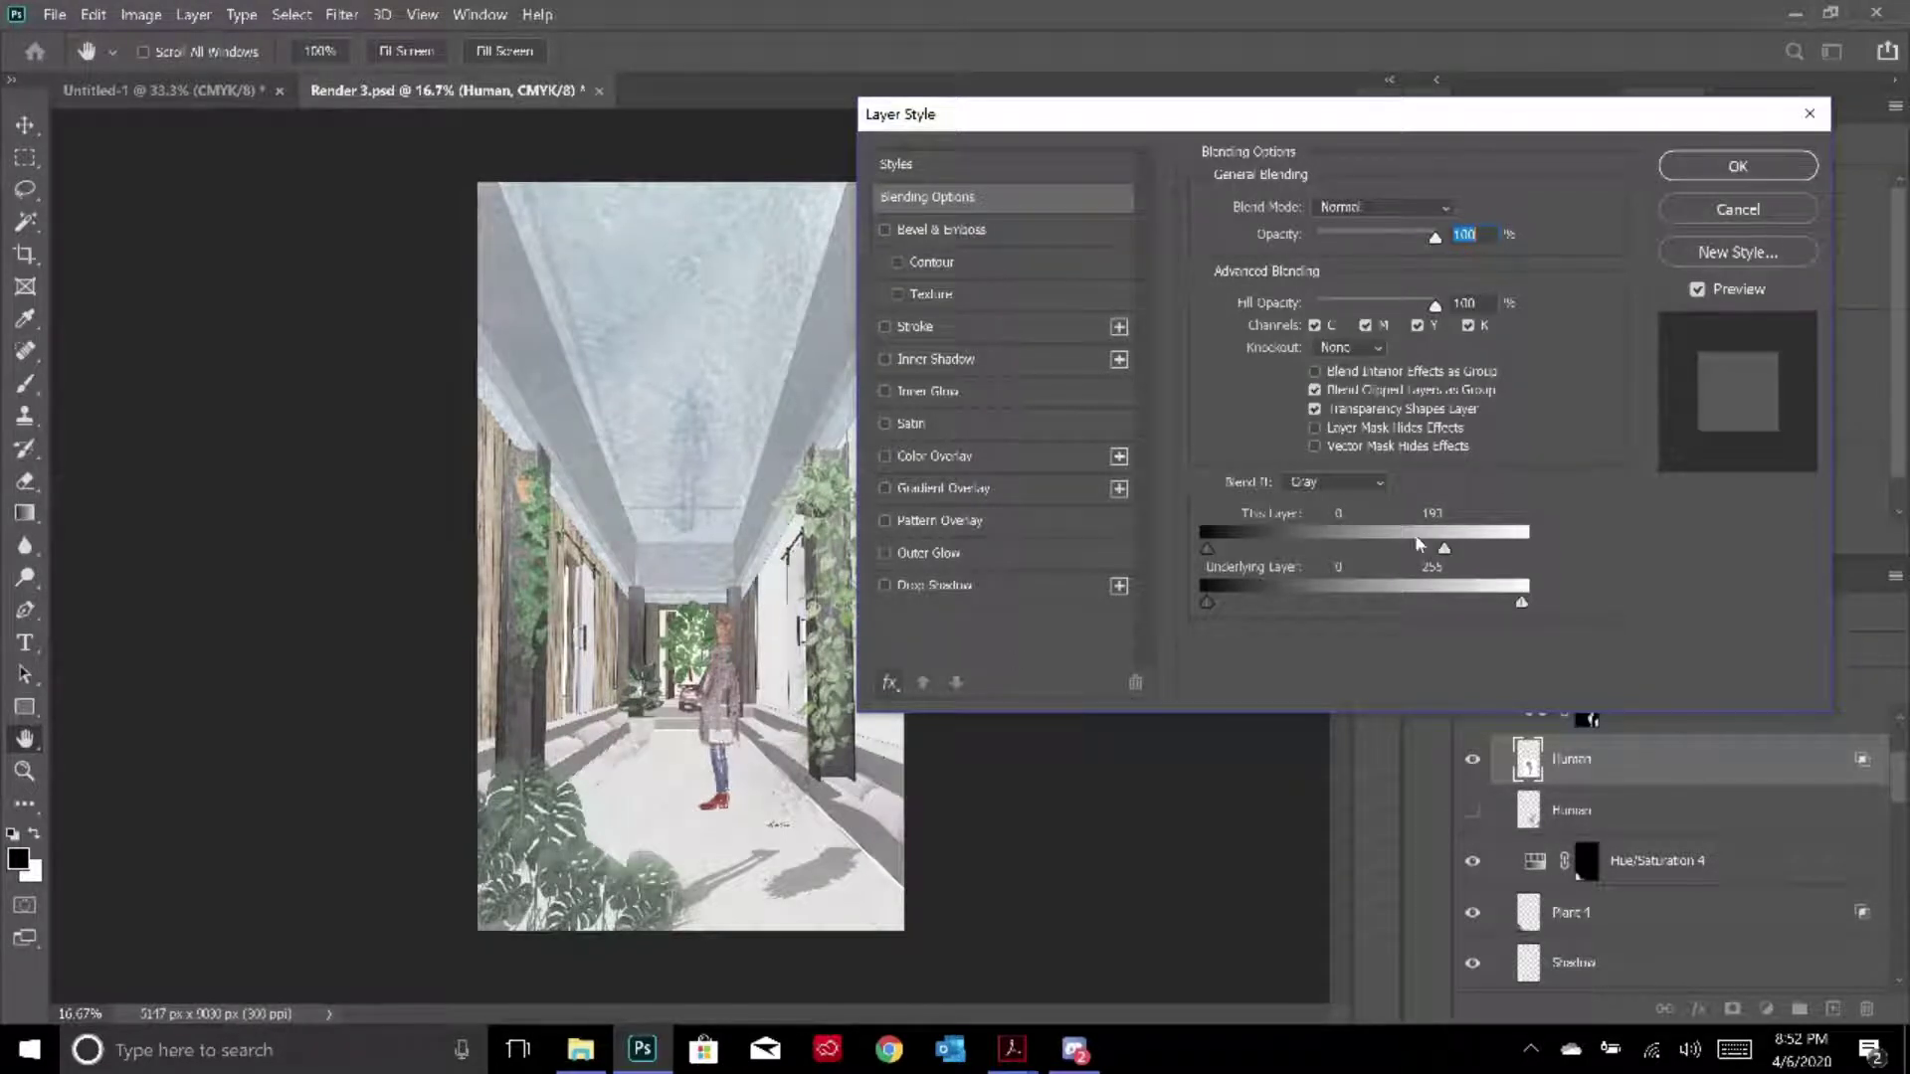
left_click_drag(1444, 550, 1493, 551)
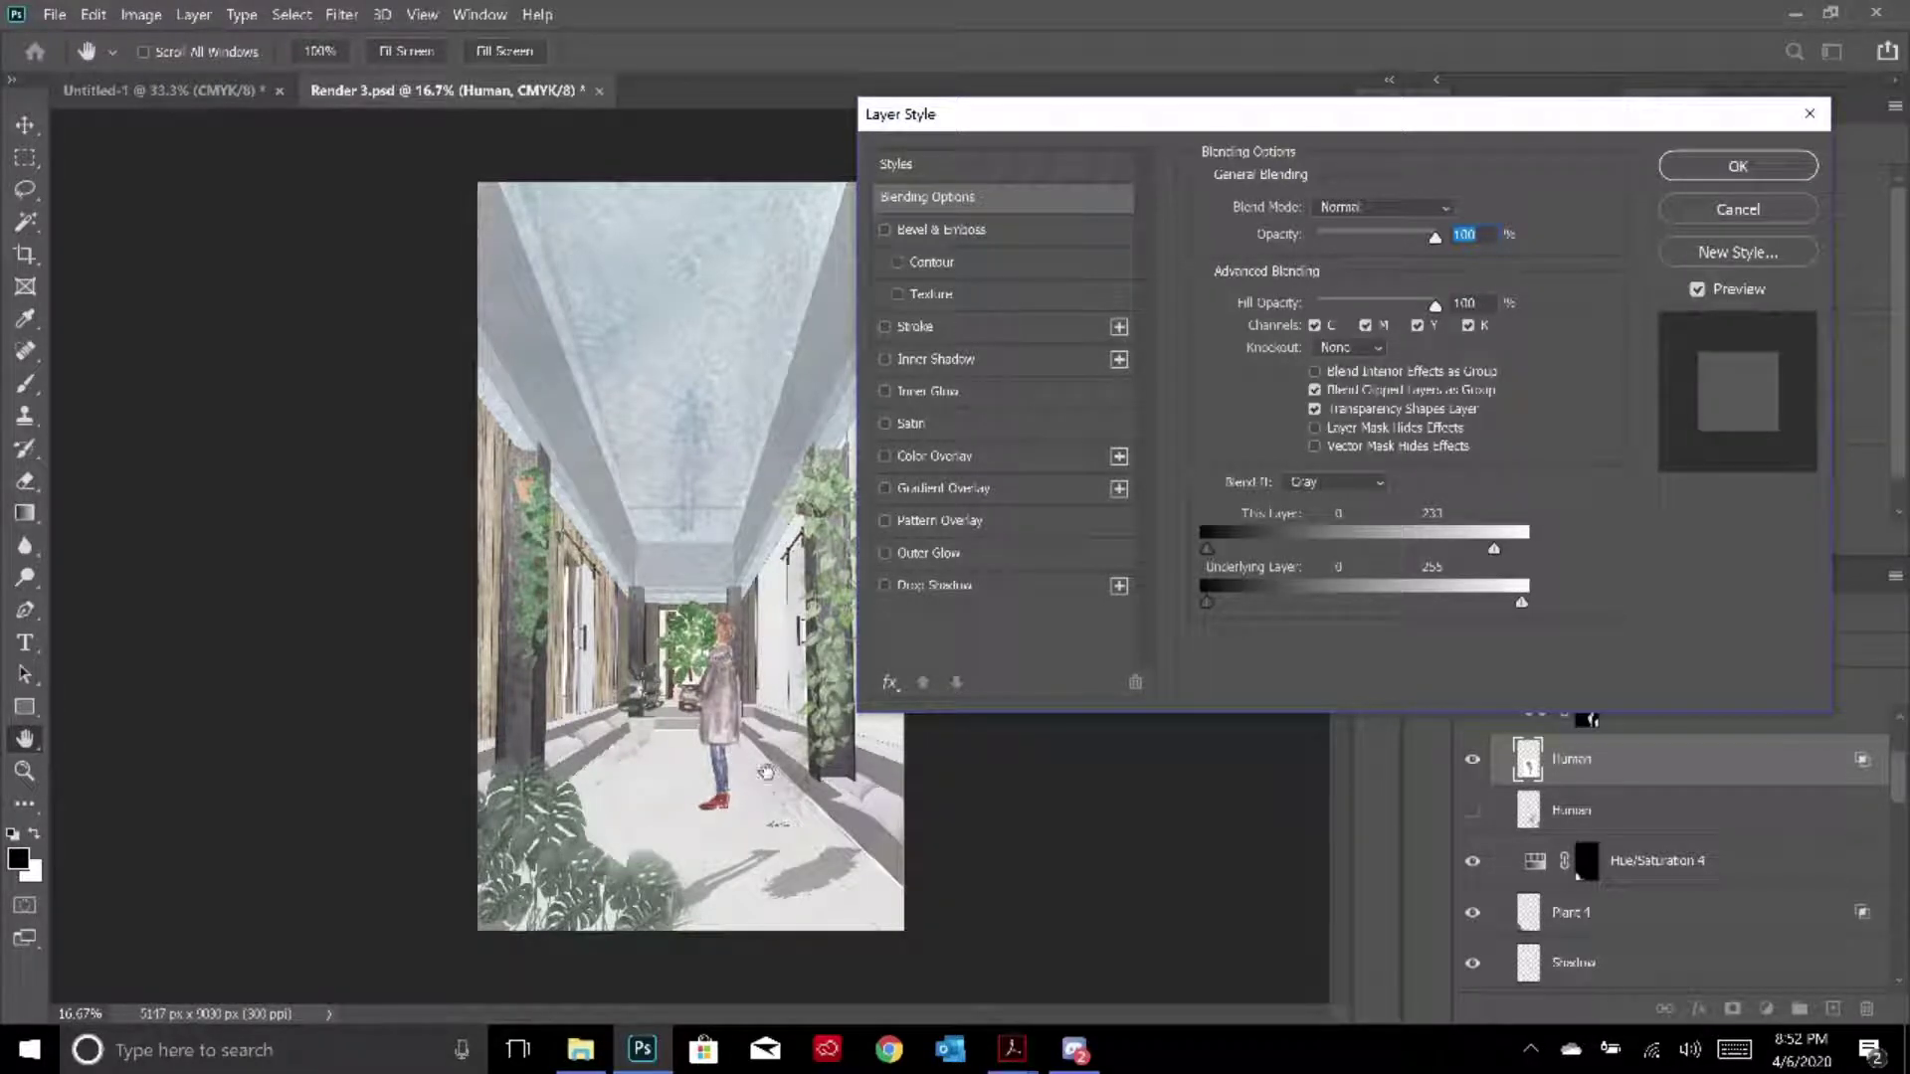
left_click(1681, 171)
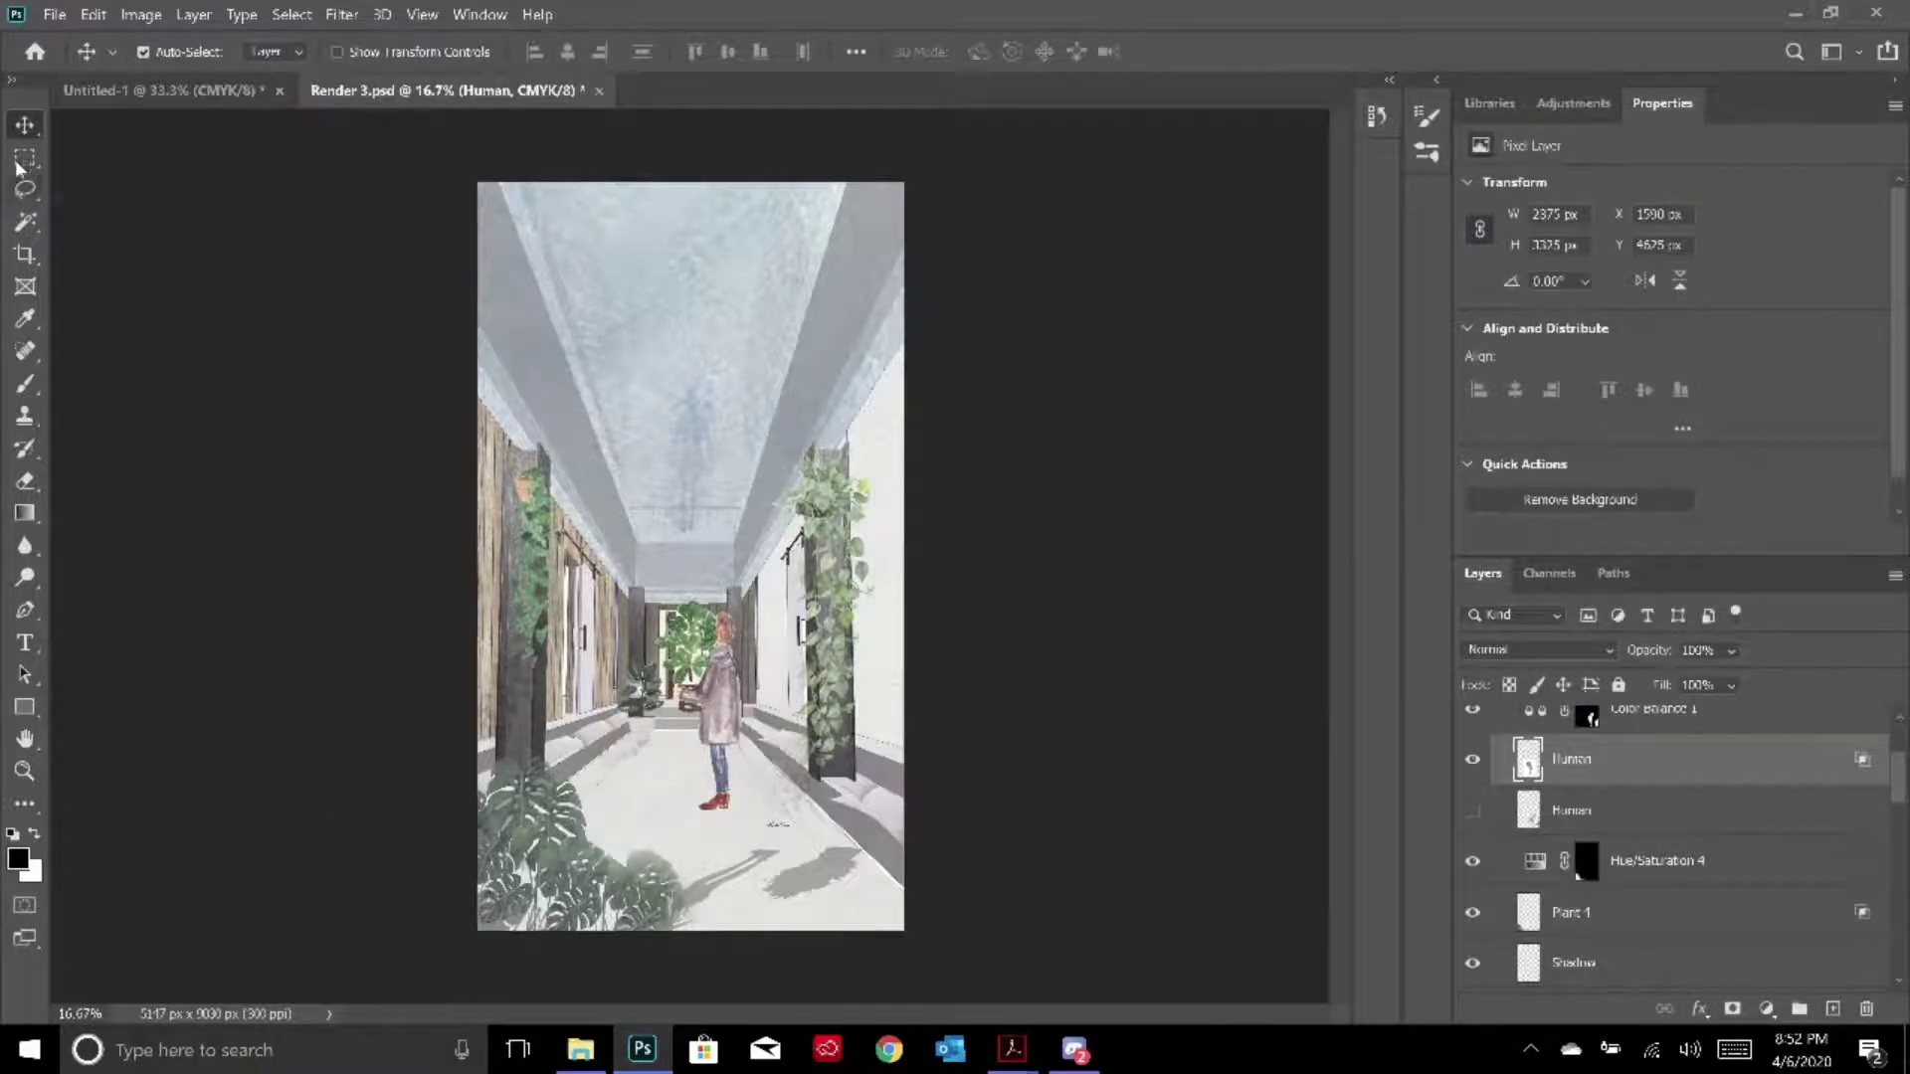
Remove the small signature beside the figure's feet with a rectangular marquee selection and deselect
left_click(24, 158)
left_click_drag(807, 809, 747, 862)
key("ctrl+d")
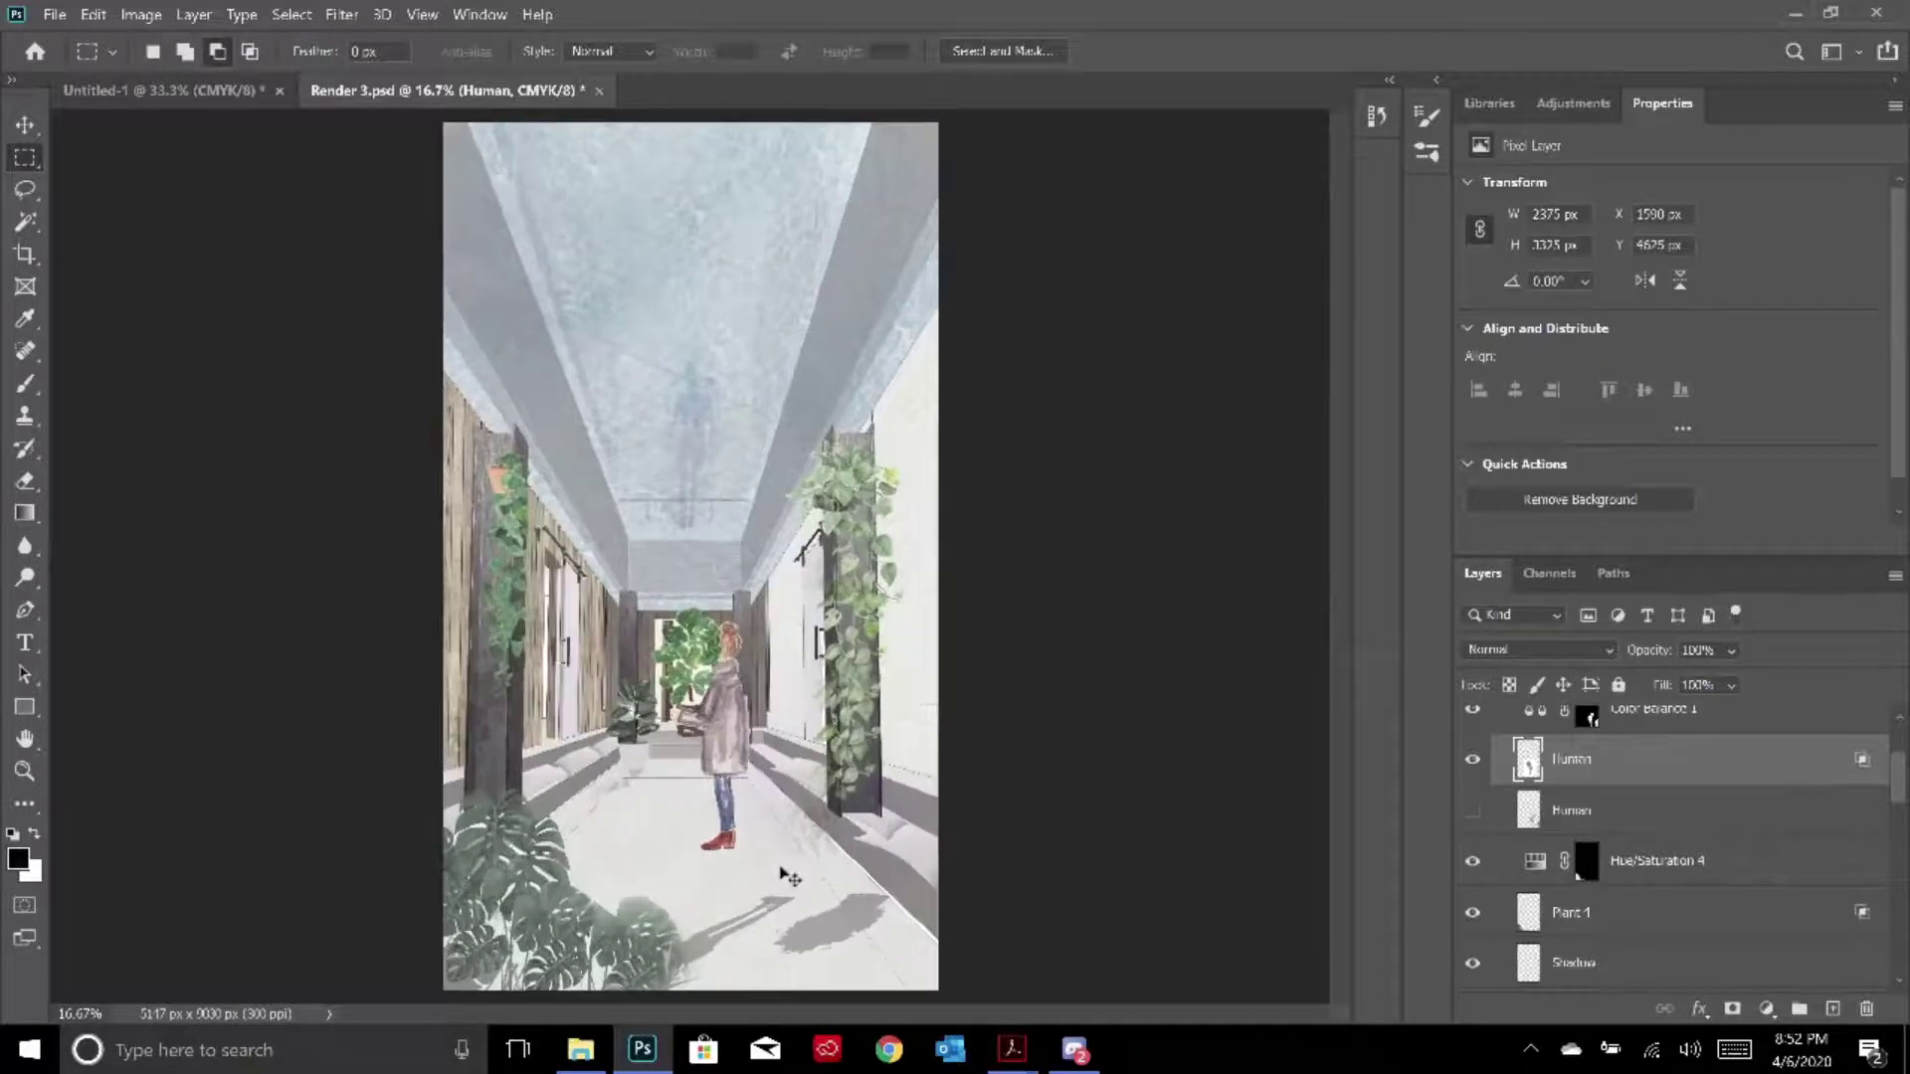
Select the woman and her plant with the Quick Selection tool and add a Hue/Saturation adjustment layer masked to them
left_click_drag(26, 221, 90, 257)
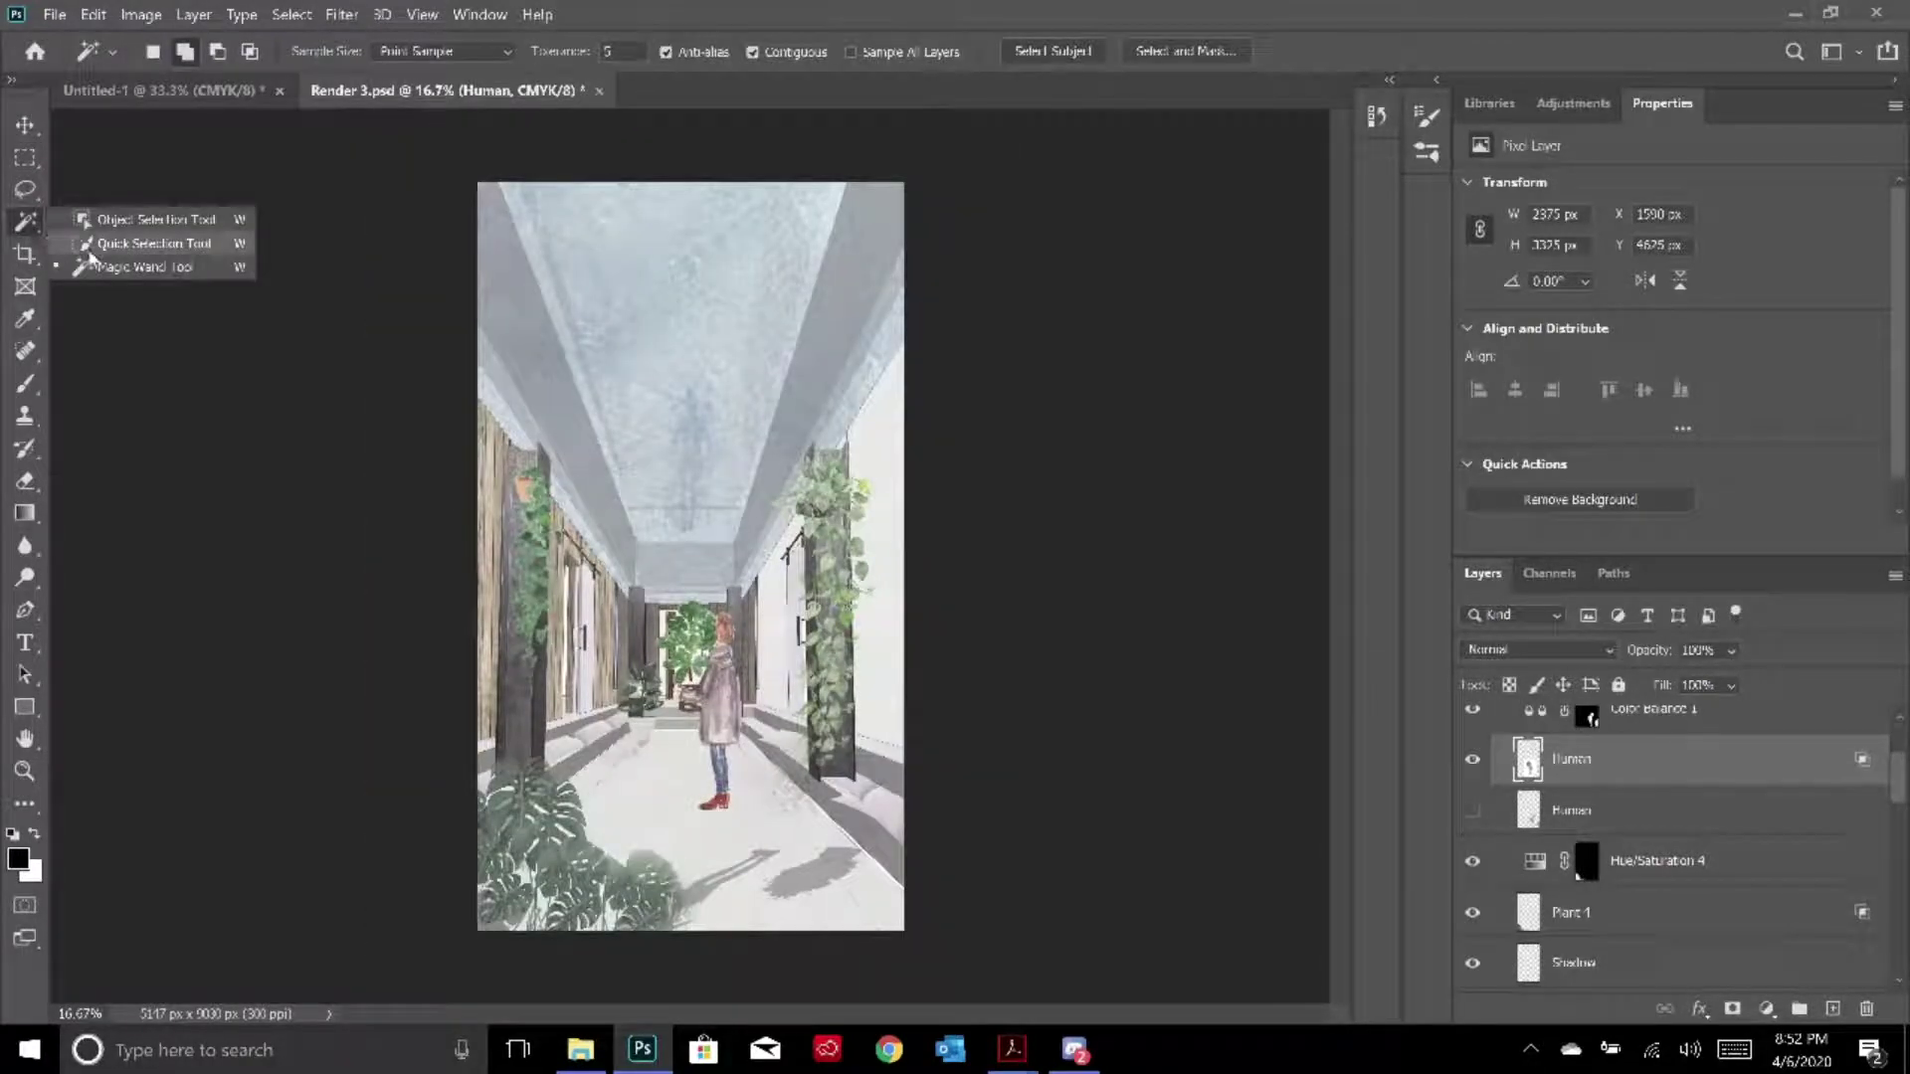
left_click(89, 245)
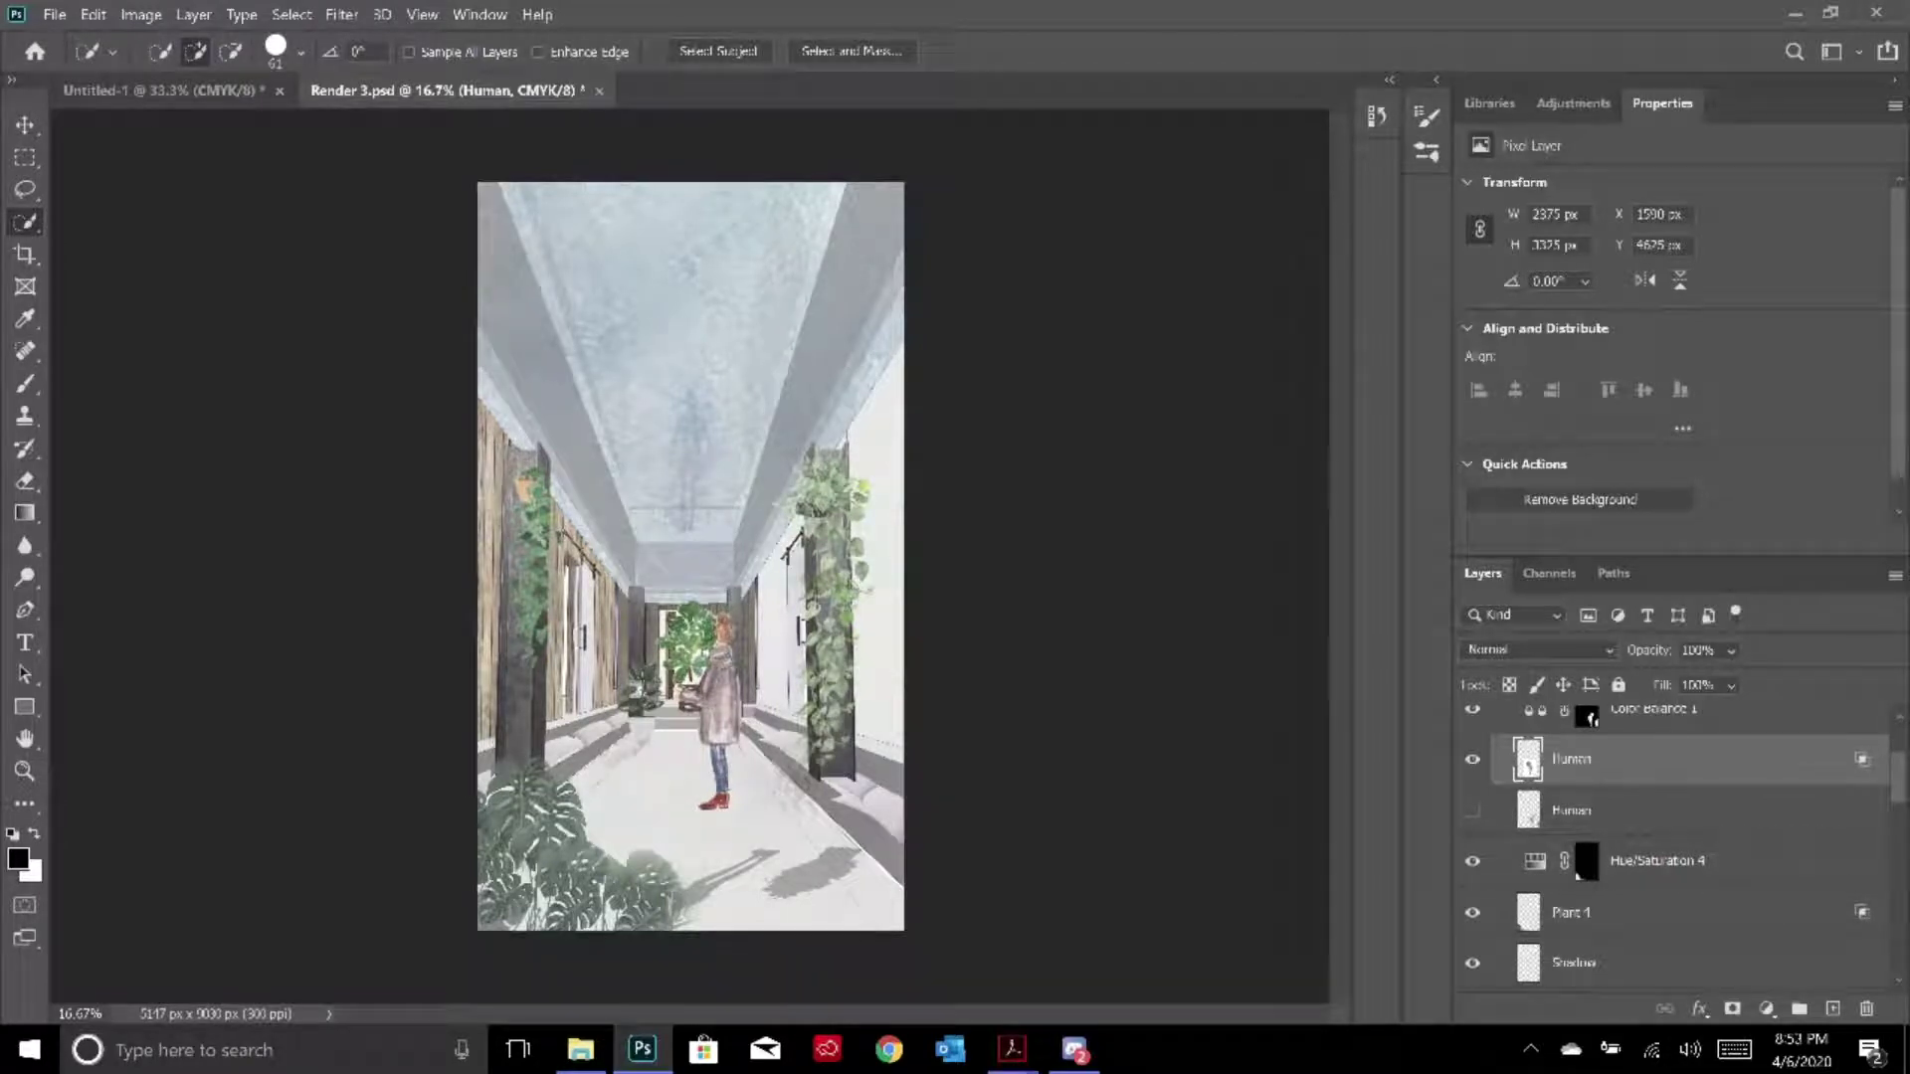
mouse_move(726, 659)
left_mouse_down()
mouse_move(688, 693)
mouse_move(671, 612)
mouse_move(716, 632)
mouse_move(710, 791)
left_mouse_up()
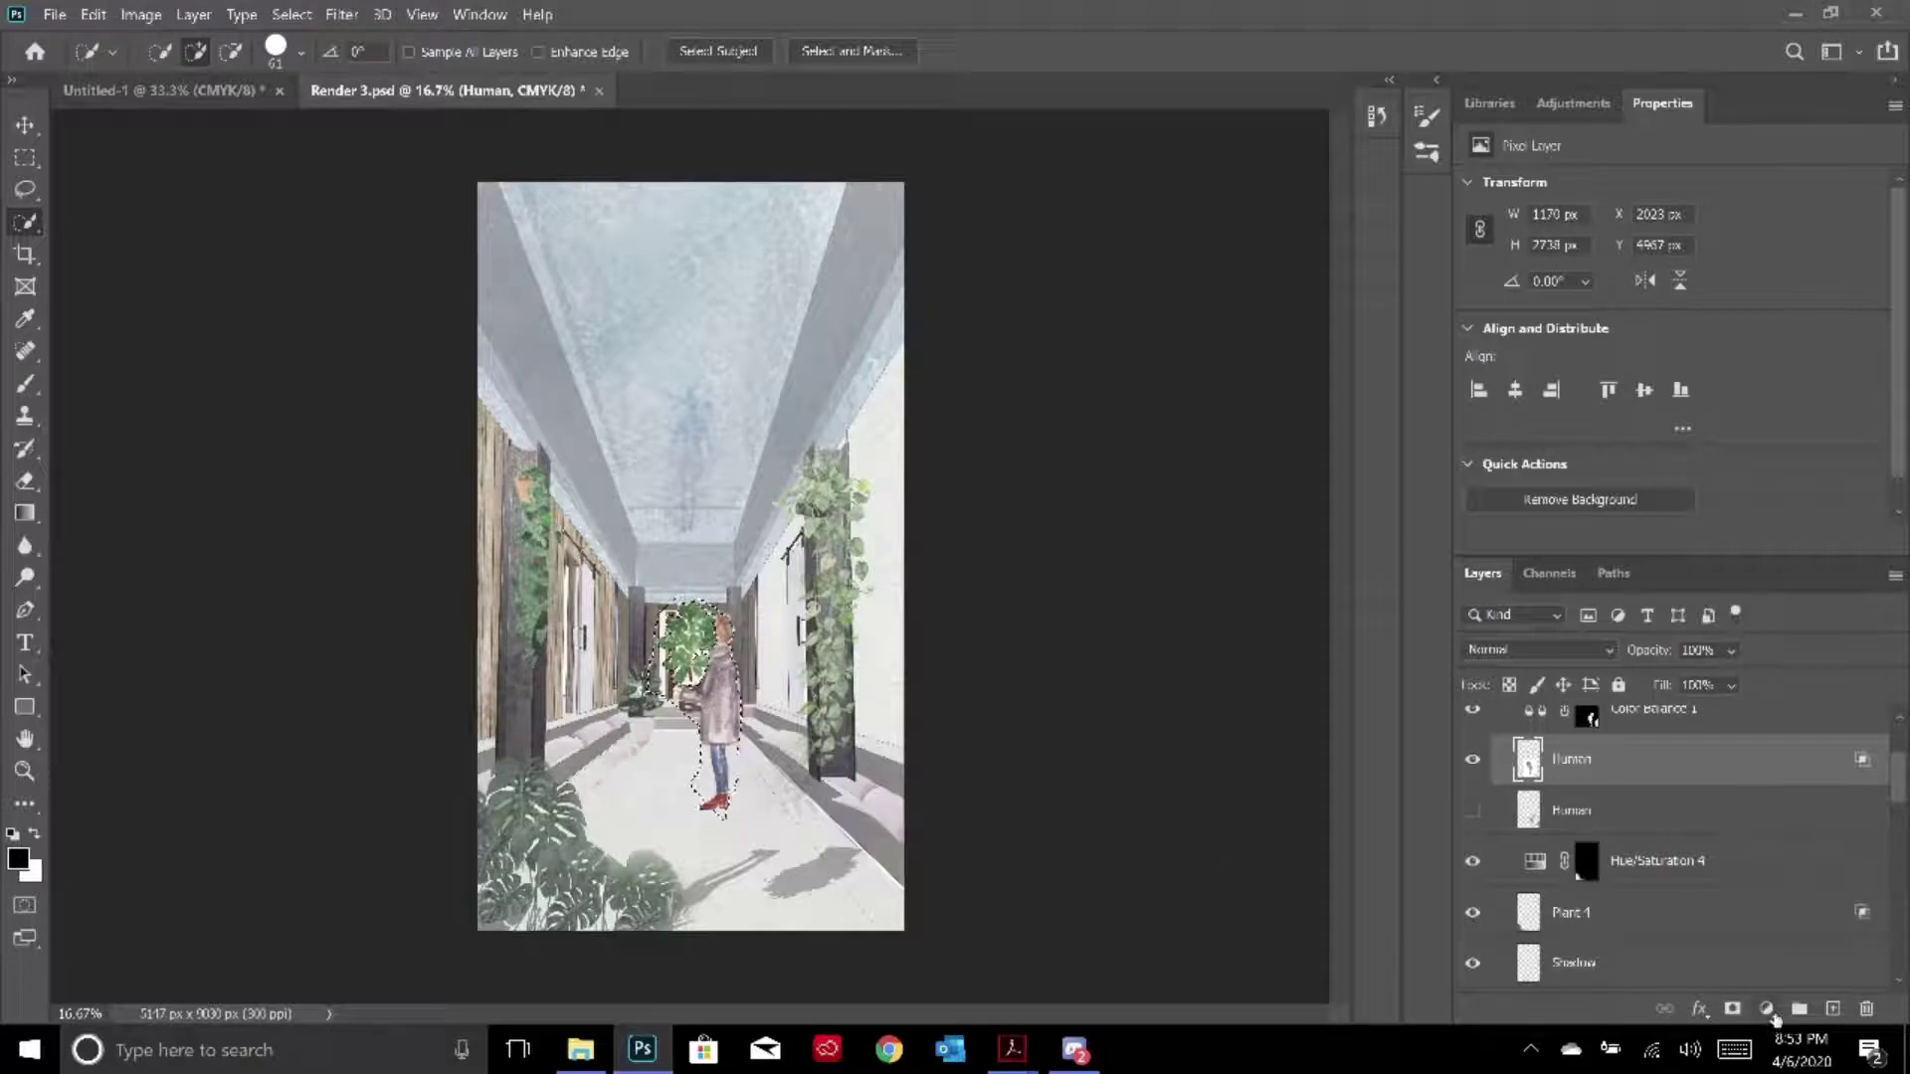
left_click(1767, 1009)
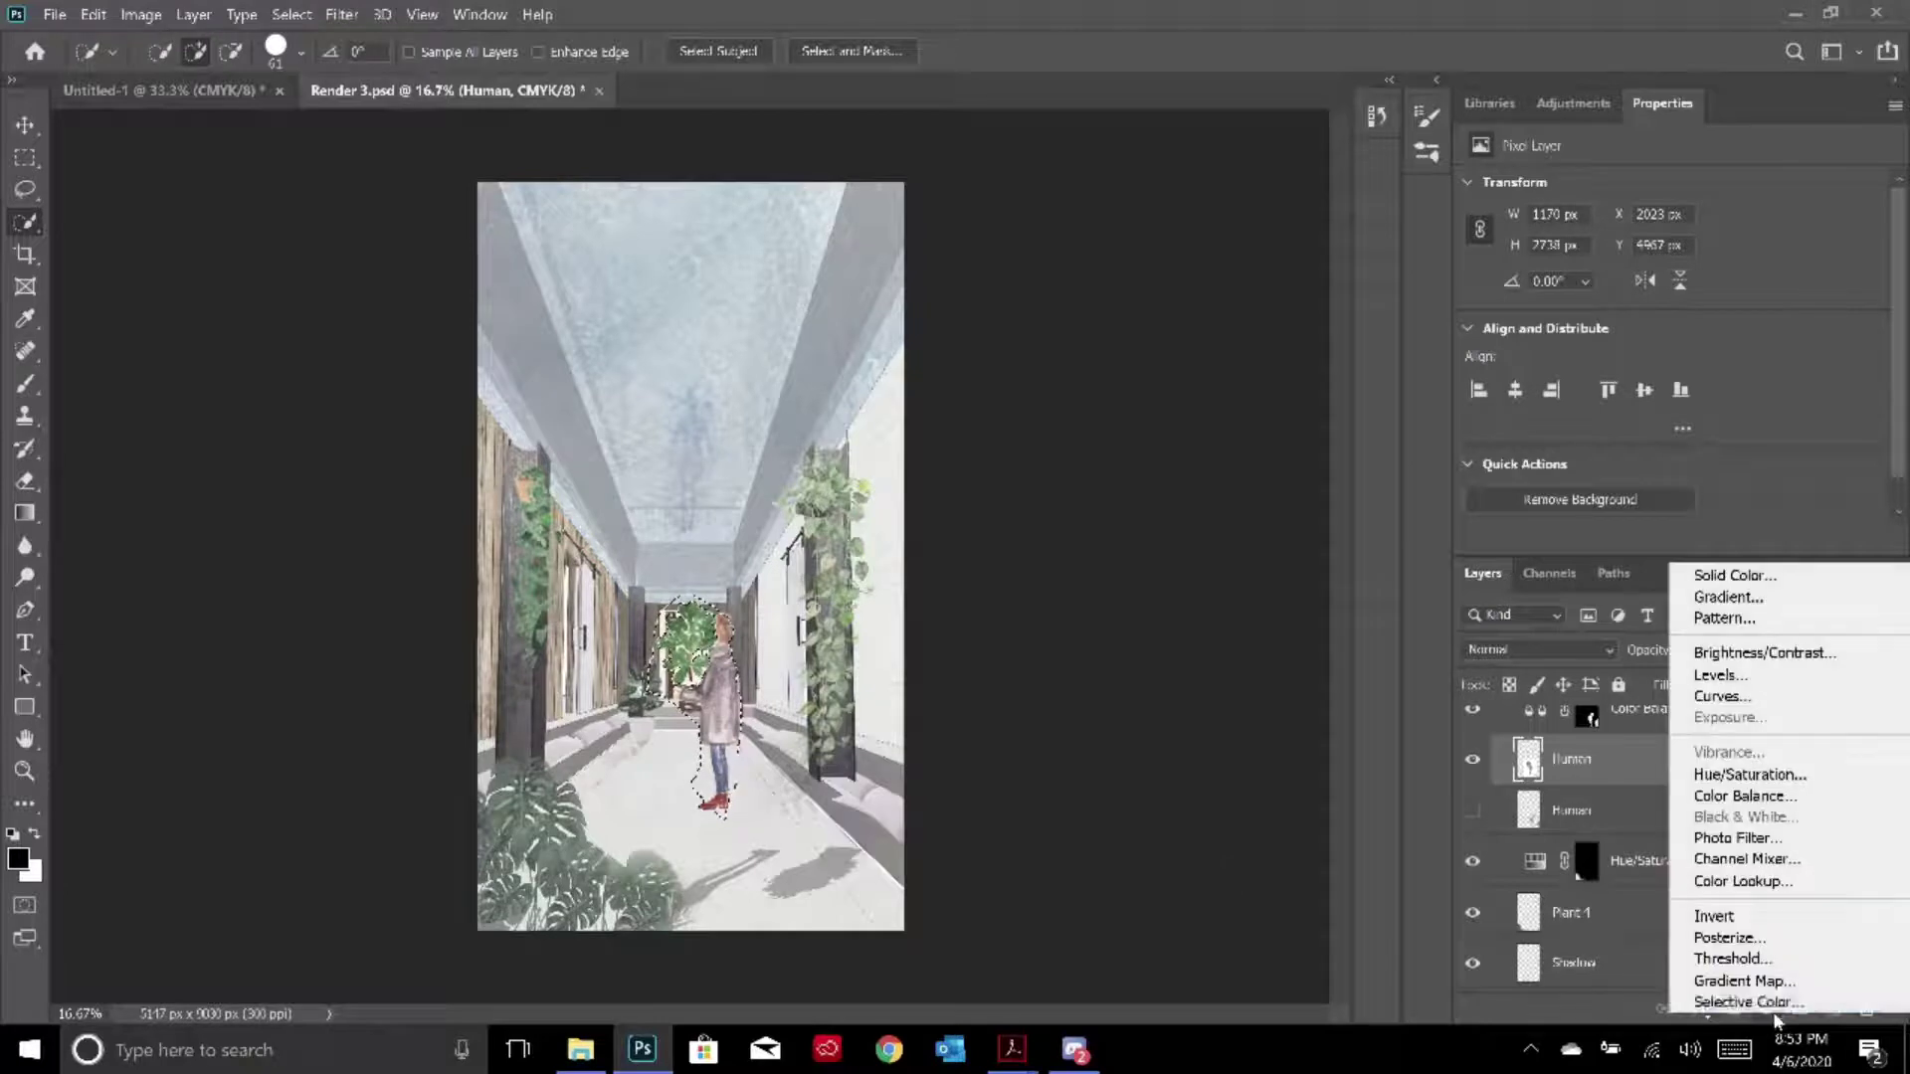
left_click(1748, 776)
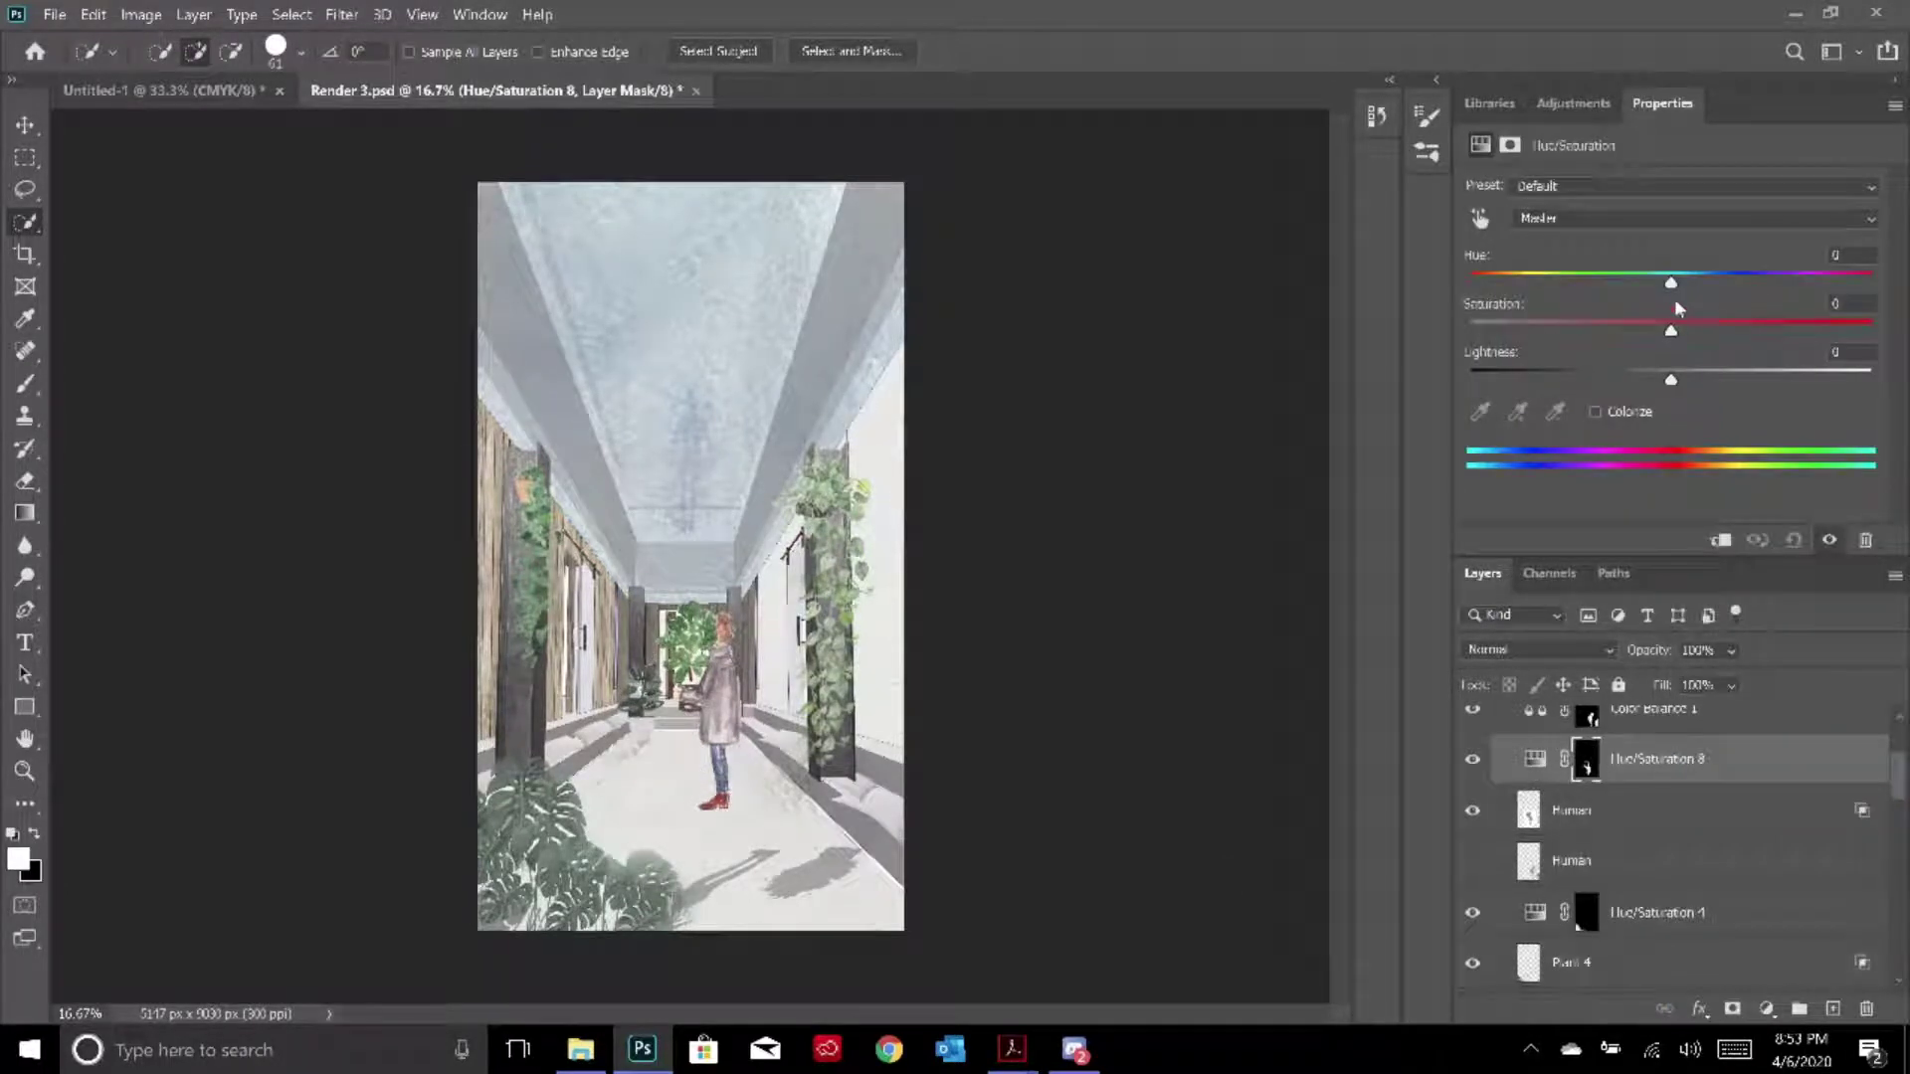
Set the new adjustment's Saturation to -12 and reselect the visible Human layer
left_click_drag(1671, 334, 1604, 332)
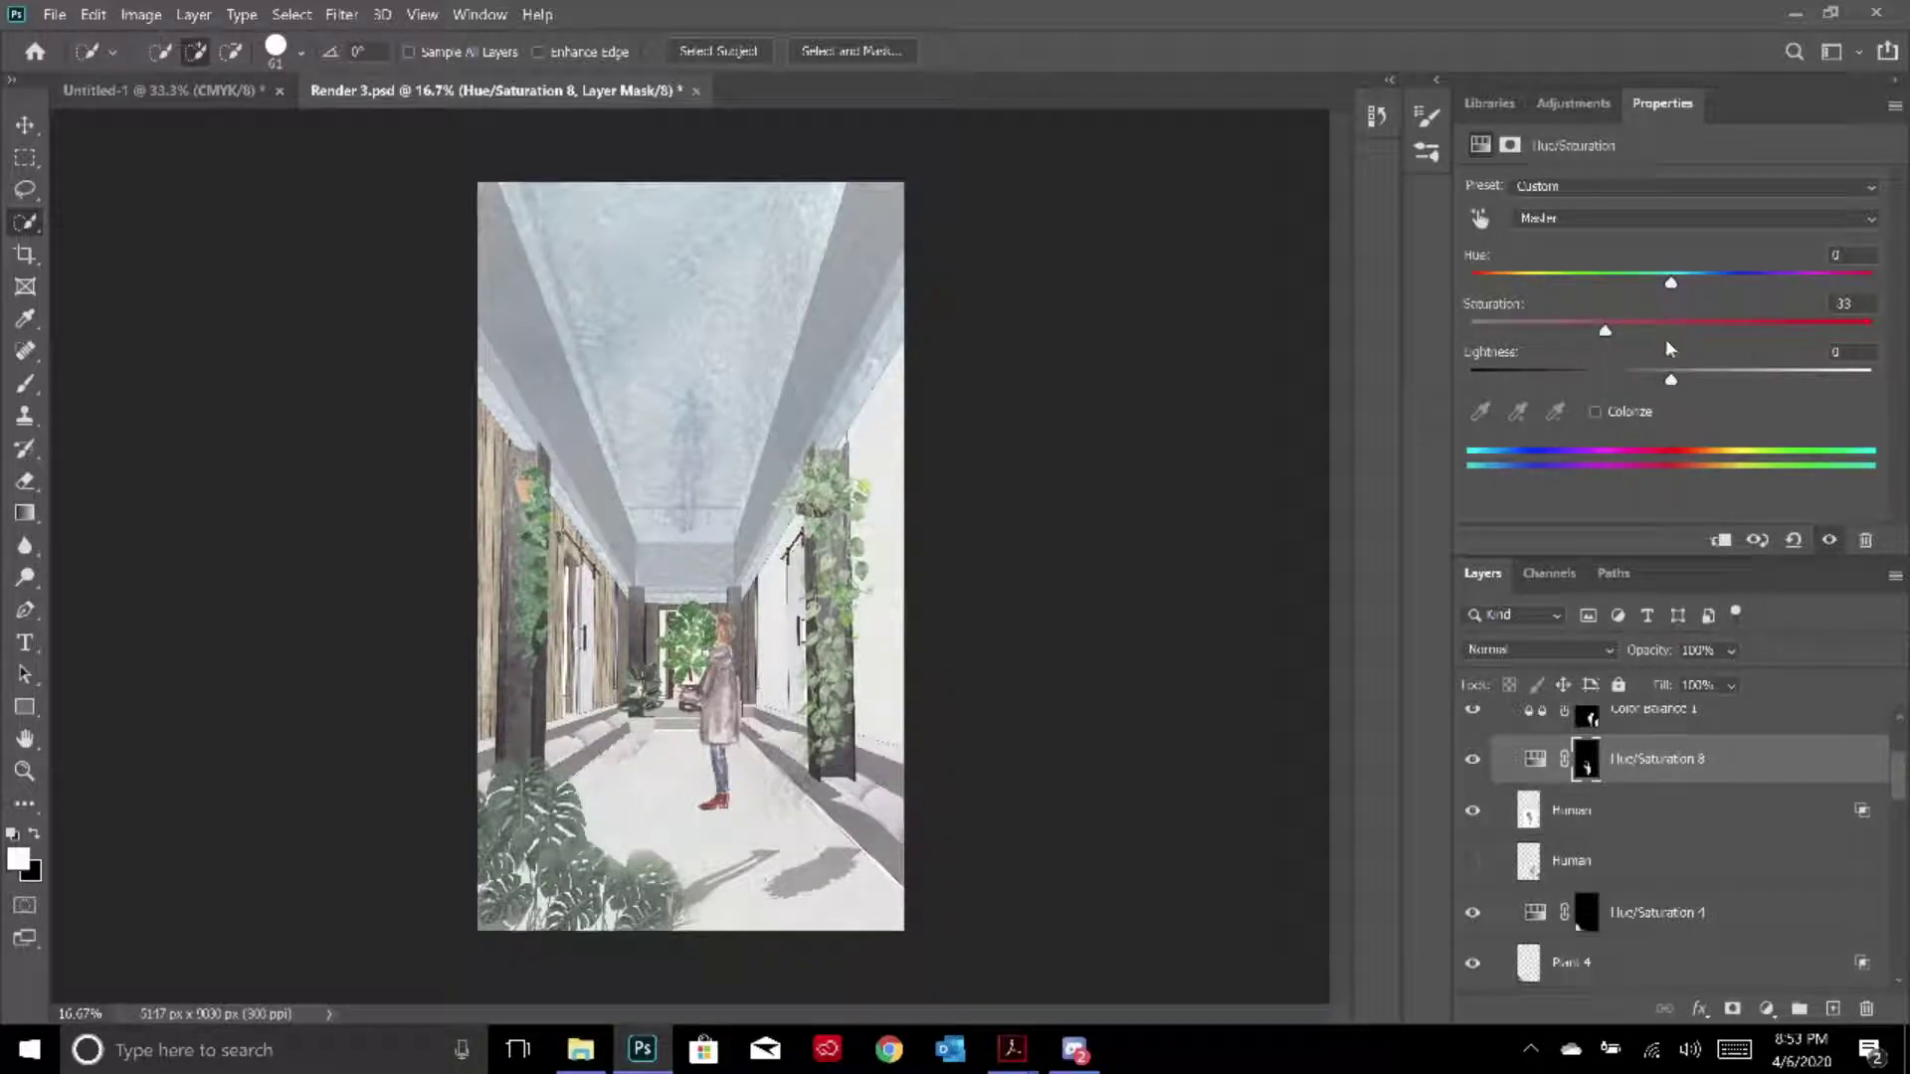
left_click_drag(1674, 385, 1647, 329)
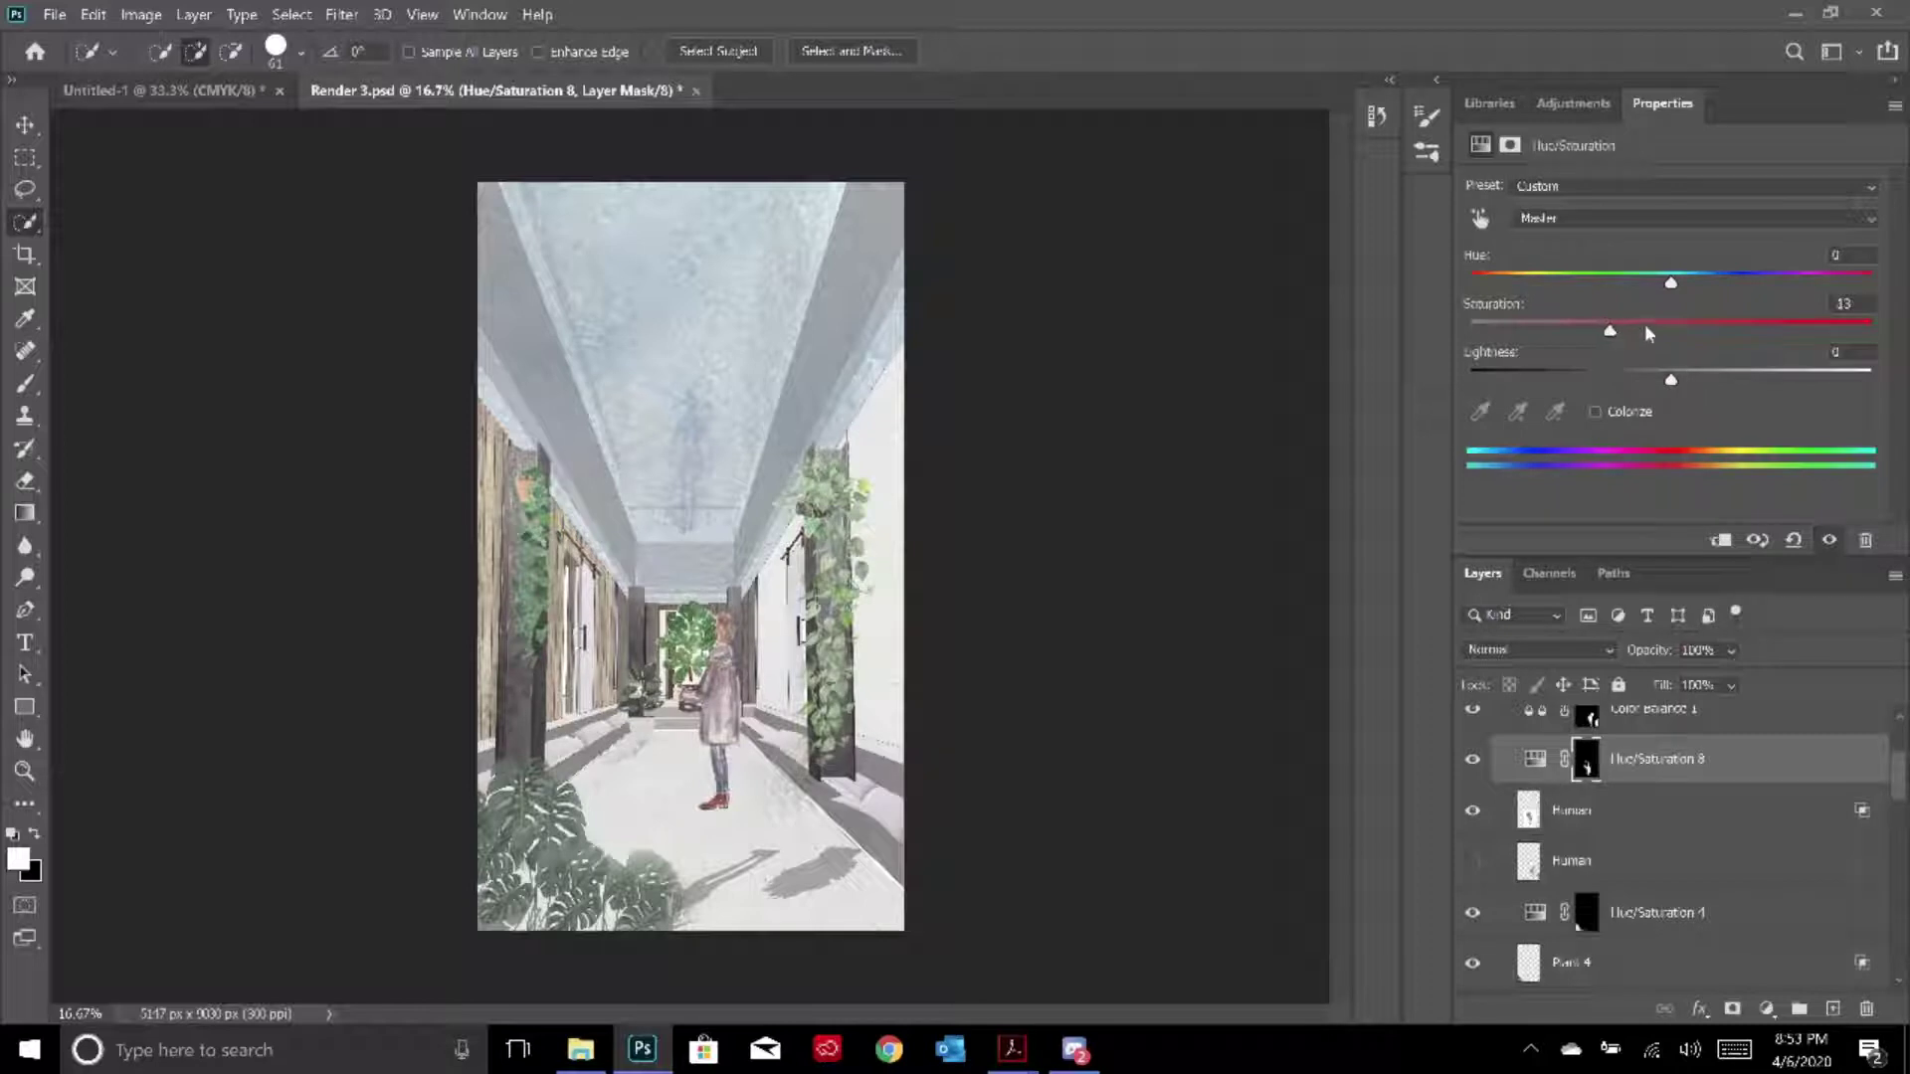
left_click(1657, 771)
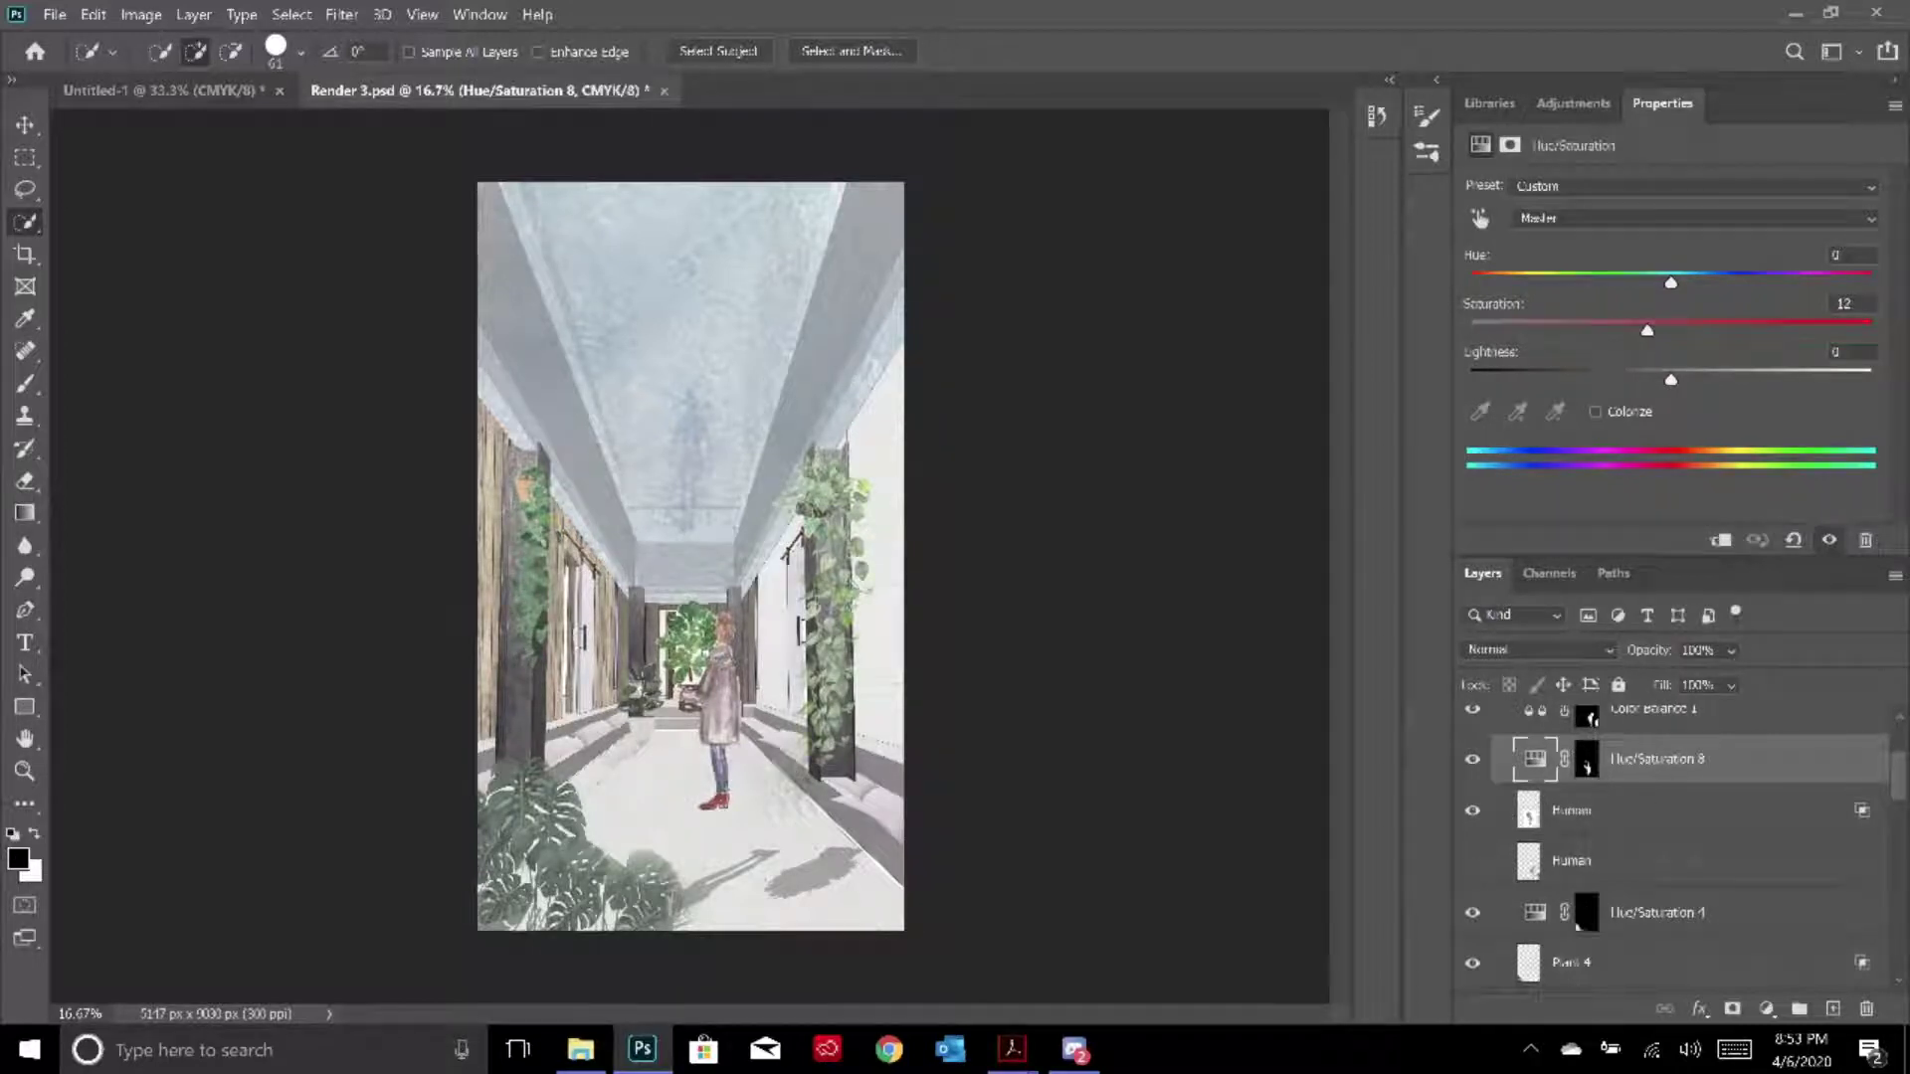
left_click(1574, 827)
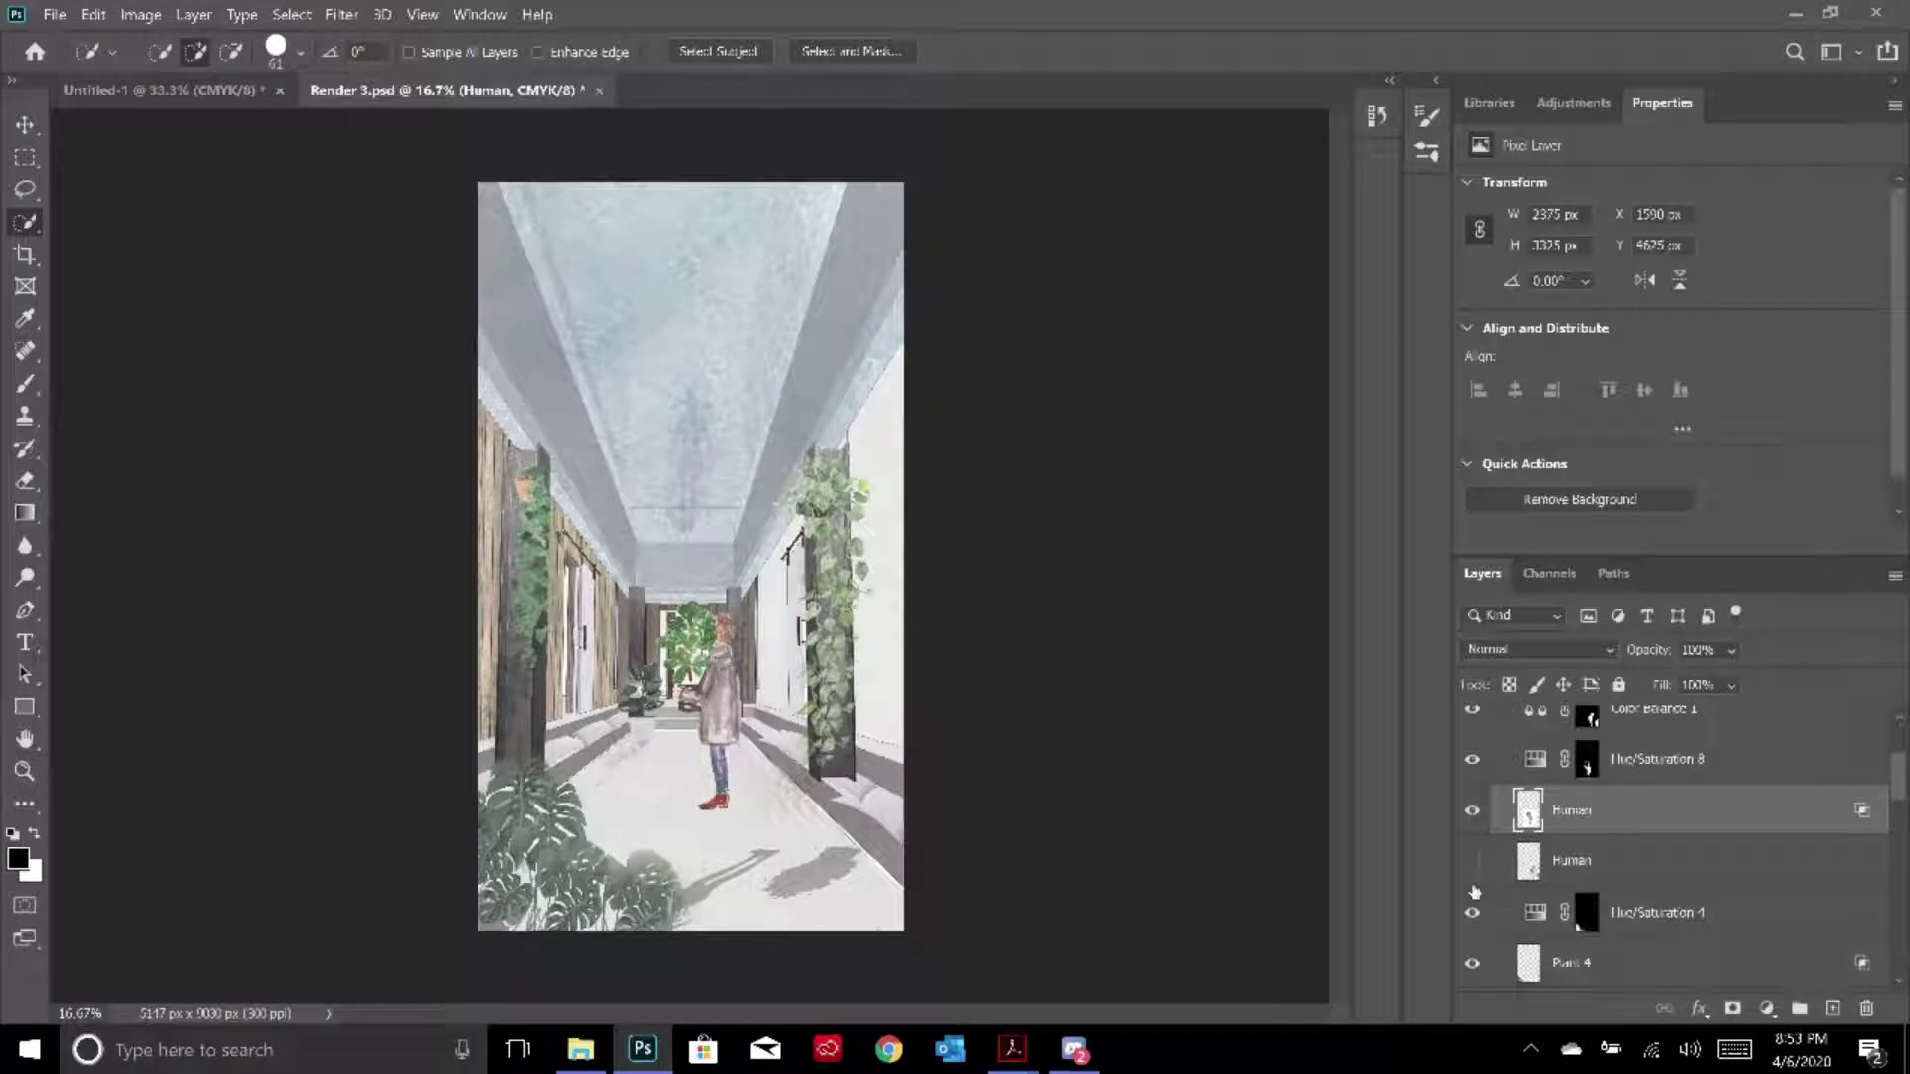
Toggle the visibility of the Hue/Saturation 4, Plant 4 and original Human layers to check what each contributes
left_click(1473, 915)
left_click(1472, 965)
left_click(1473, 965)
left_click(1473, 915)
left_click(1473, 861)
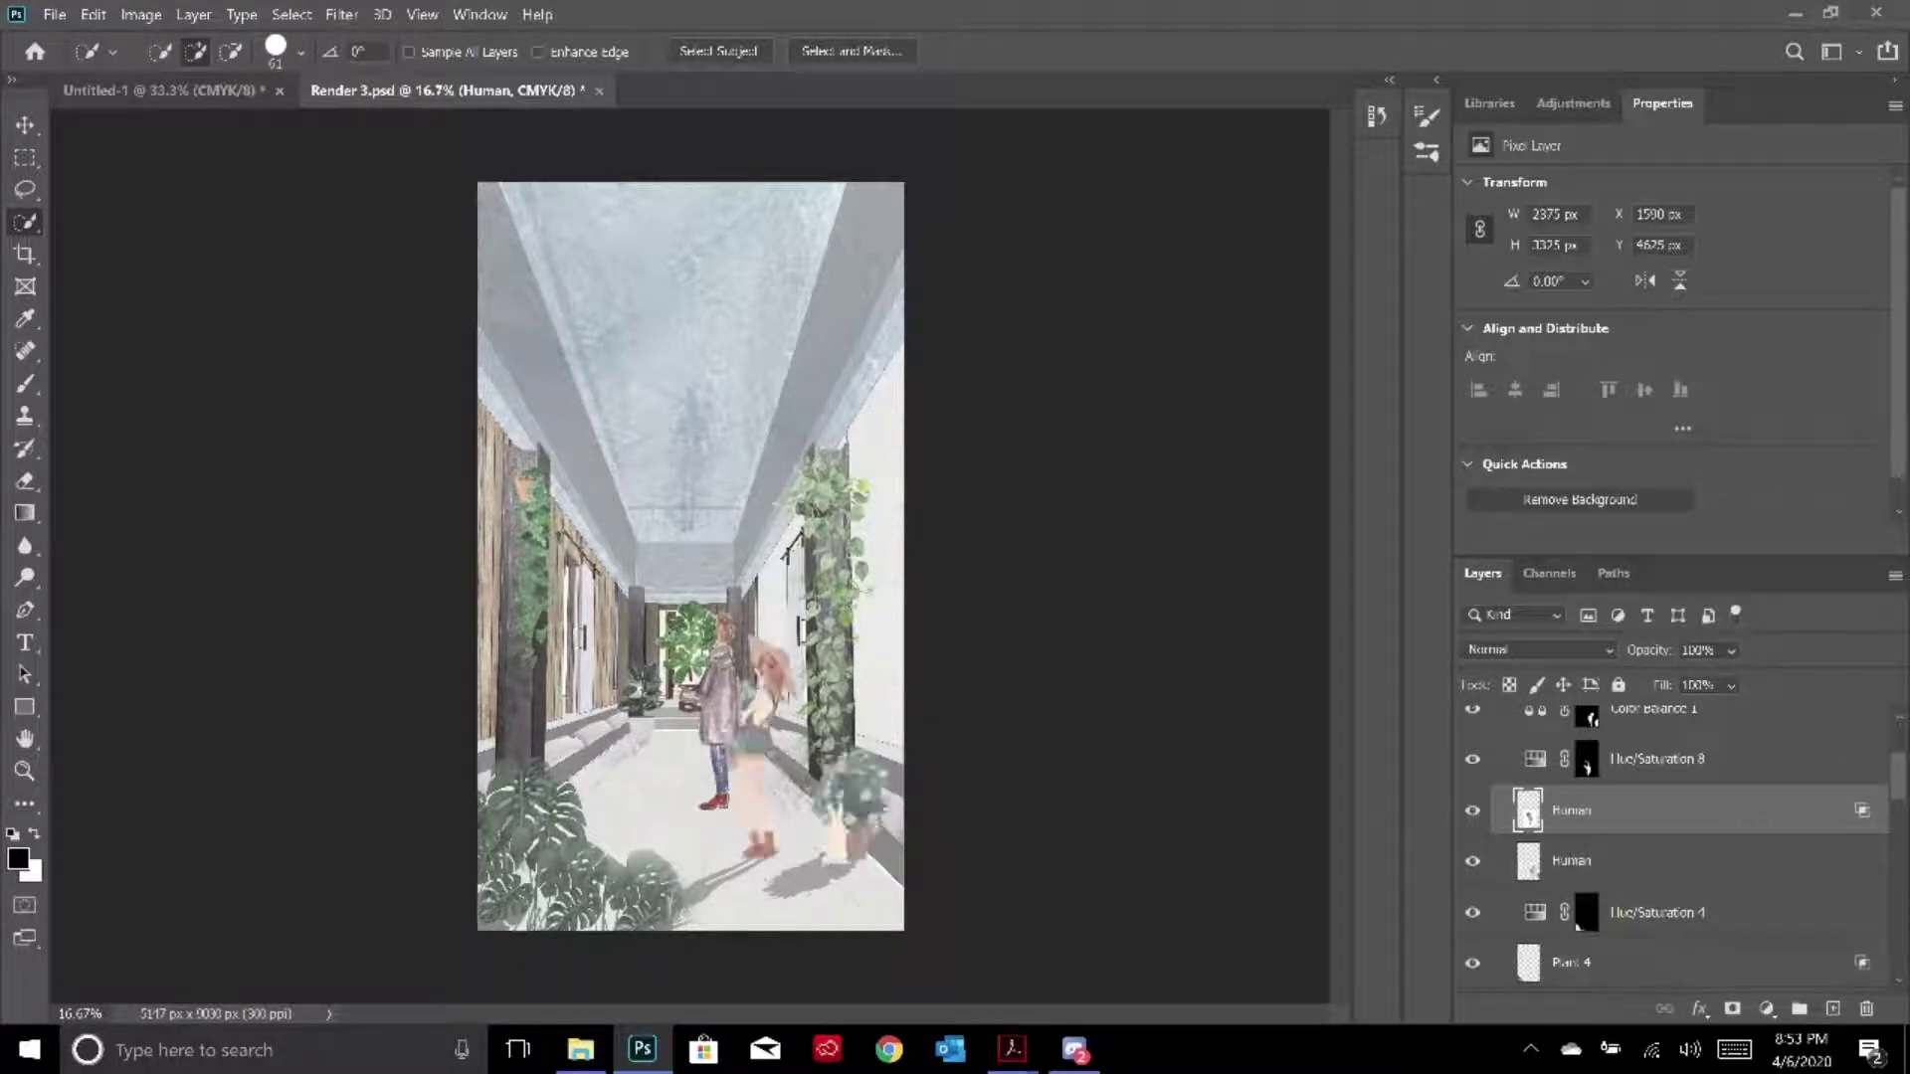
left_click(1474, 861)
Select the woman and her potted plant on the Human layer with the Object Selection tool
right_click(25, 221)
left_click(149, 220)
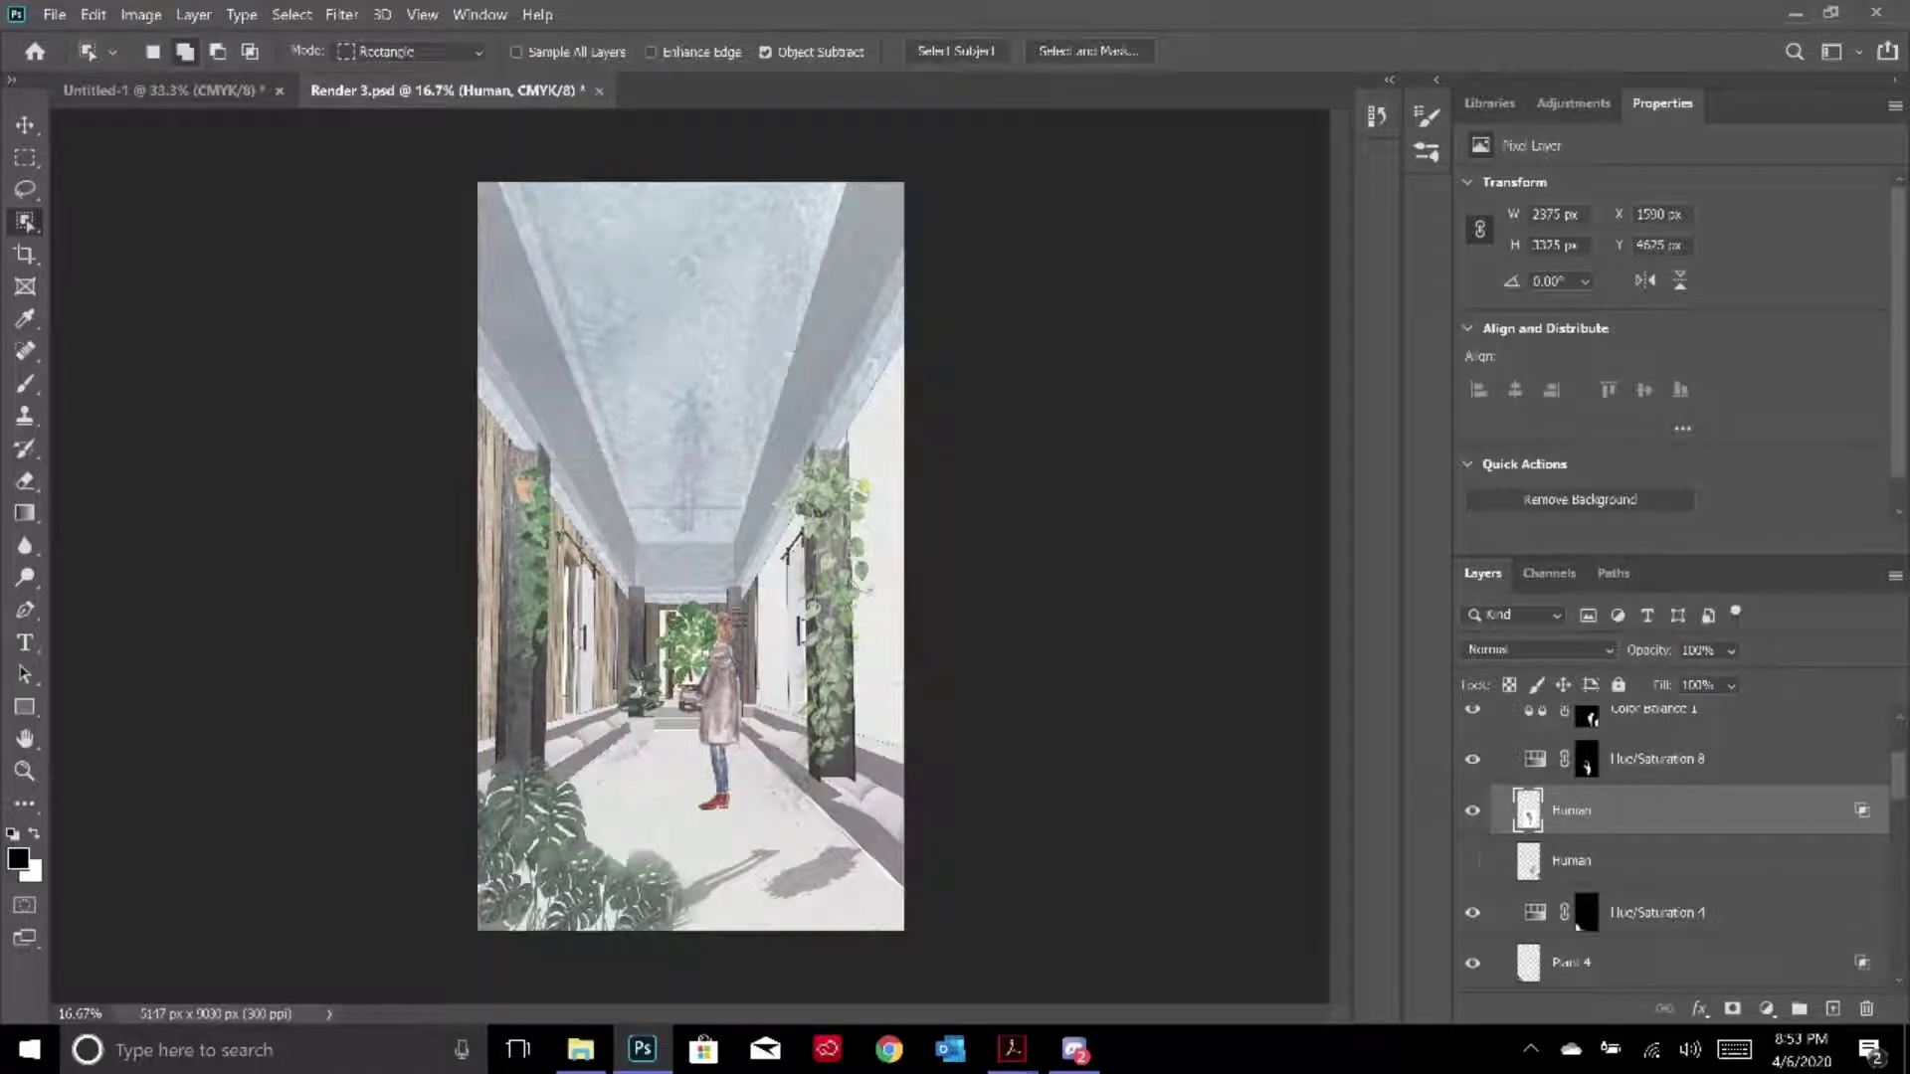
left_click_drag(649, 589, 781, 828)
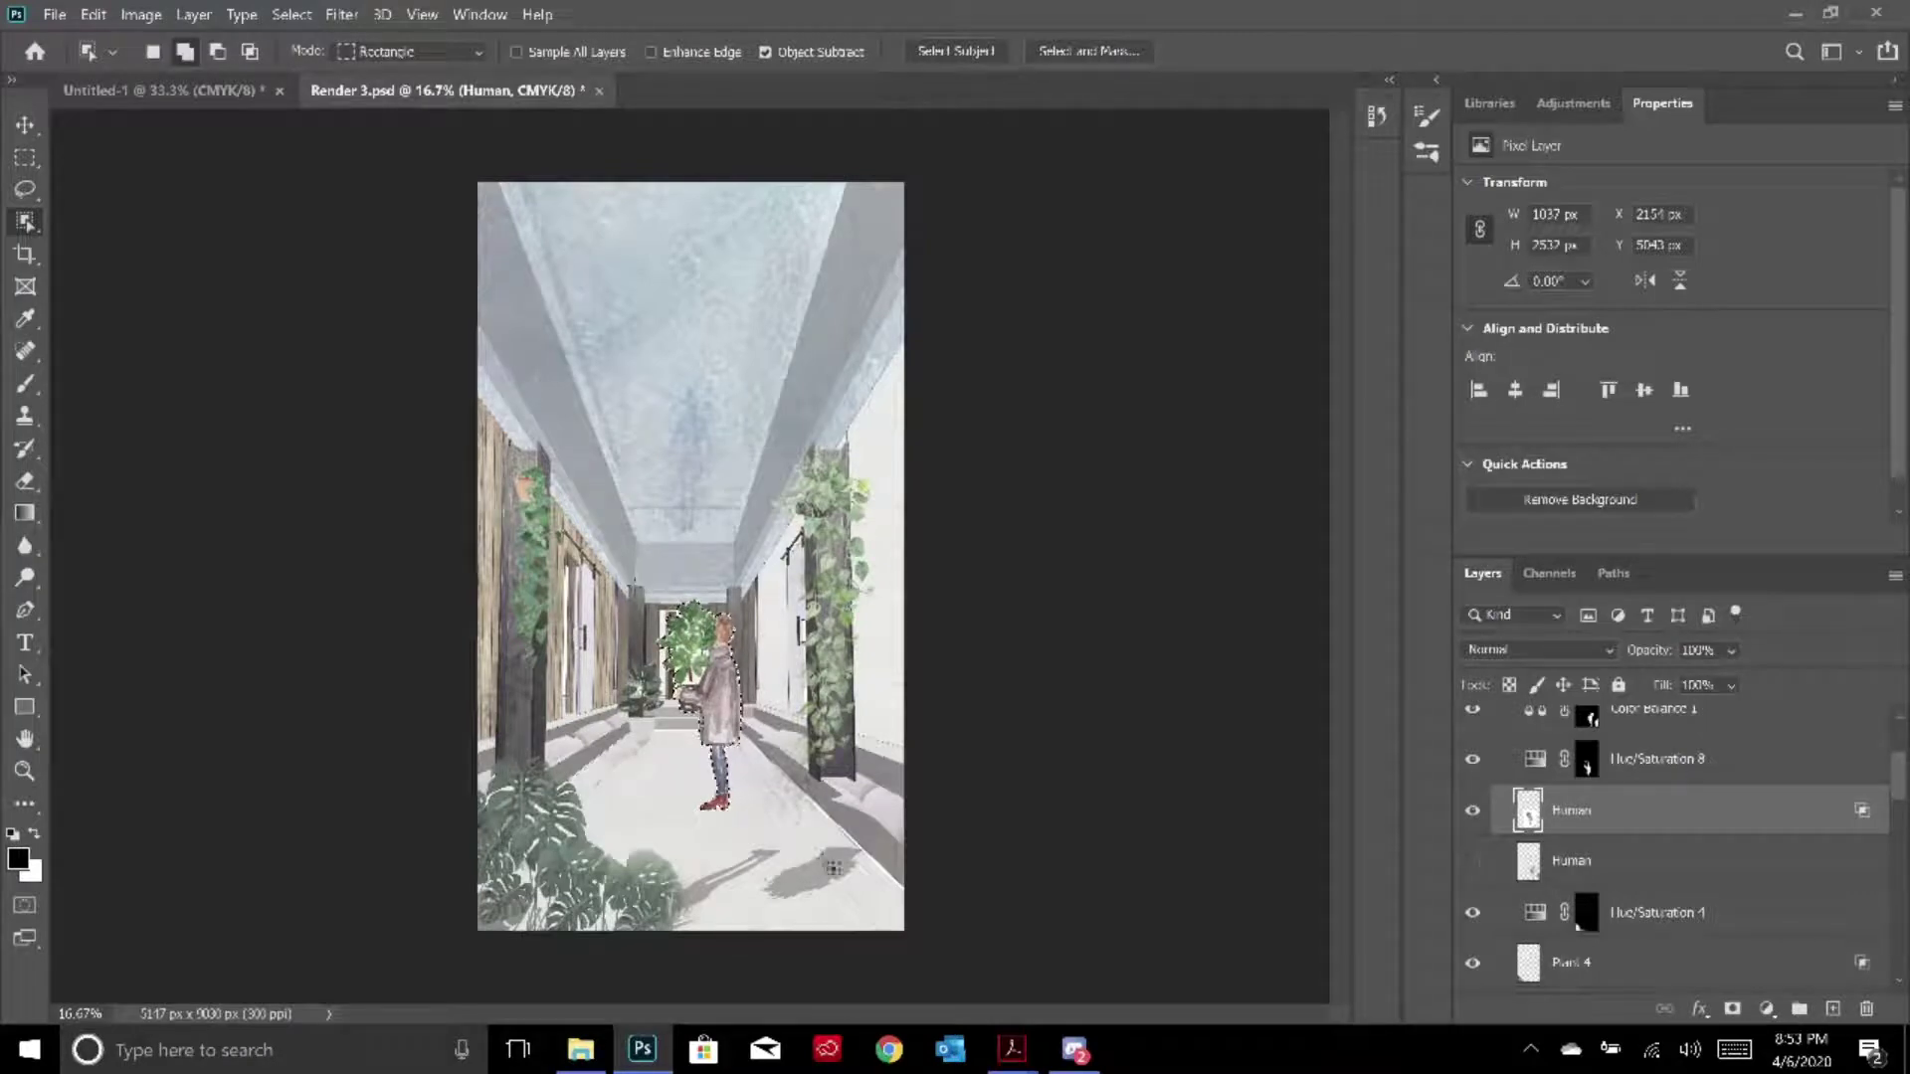
left_click_drag(639, 580, 784, 823)
Add a new empty layer above the visible Human layer and name it Shadow, keeping the figure selected
left_click(1831, 1010)
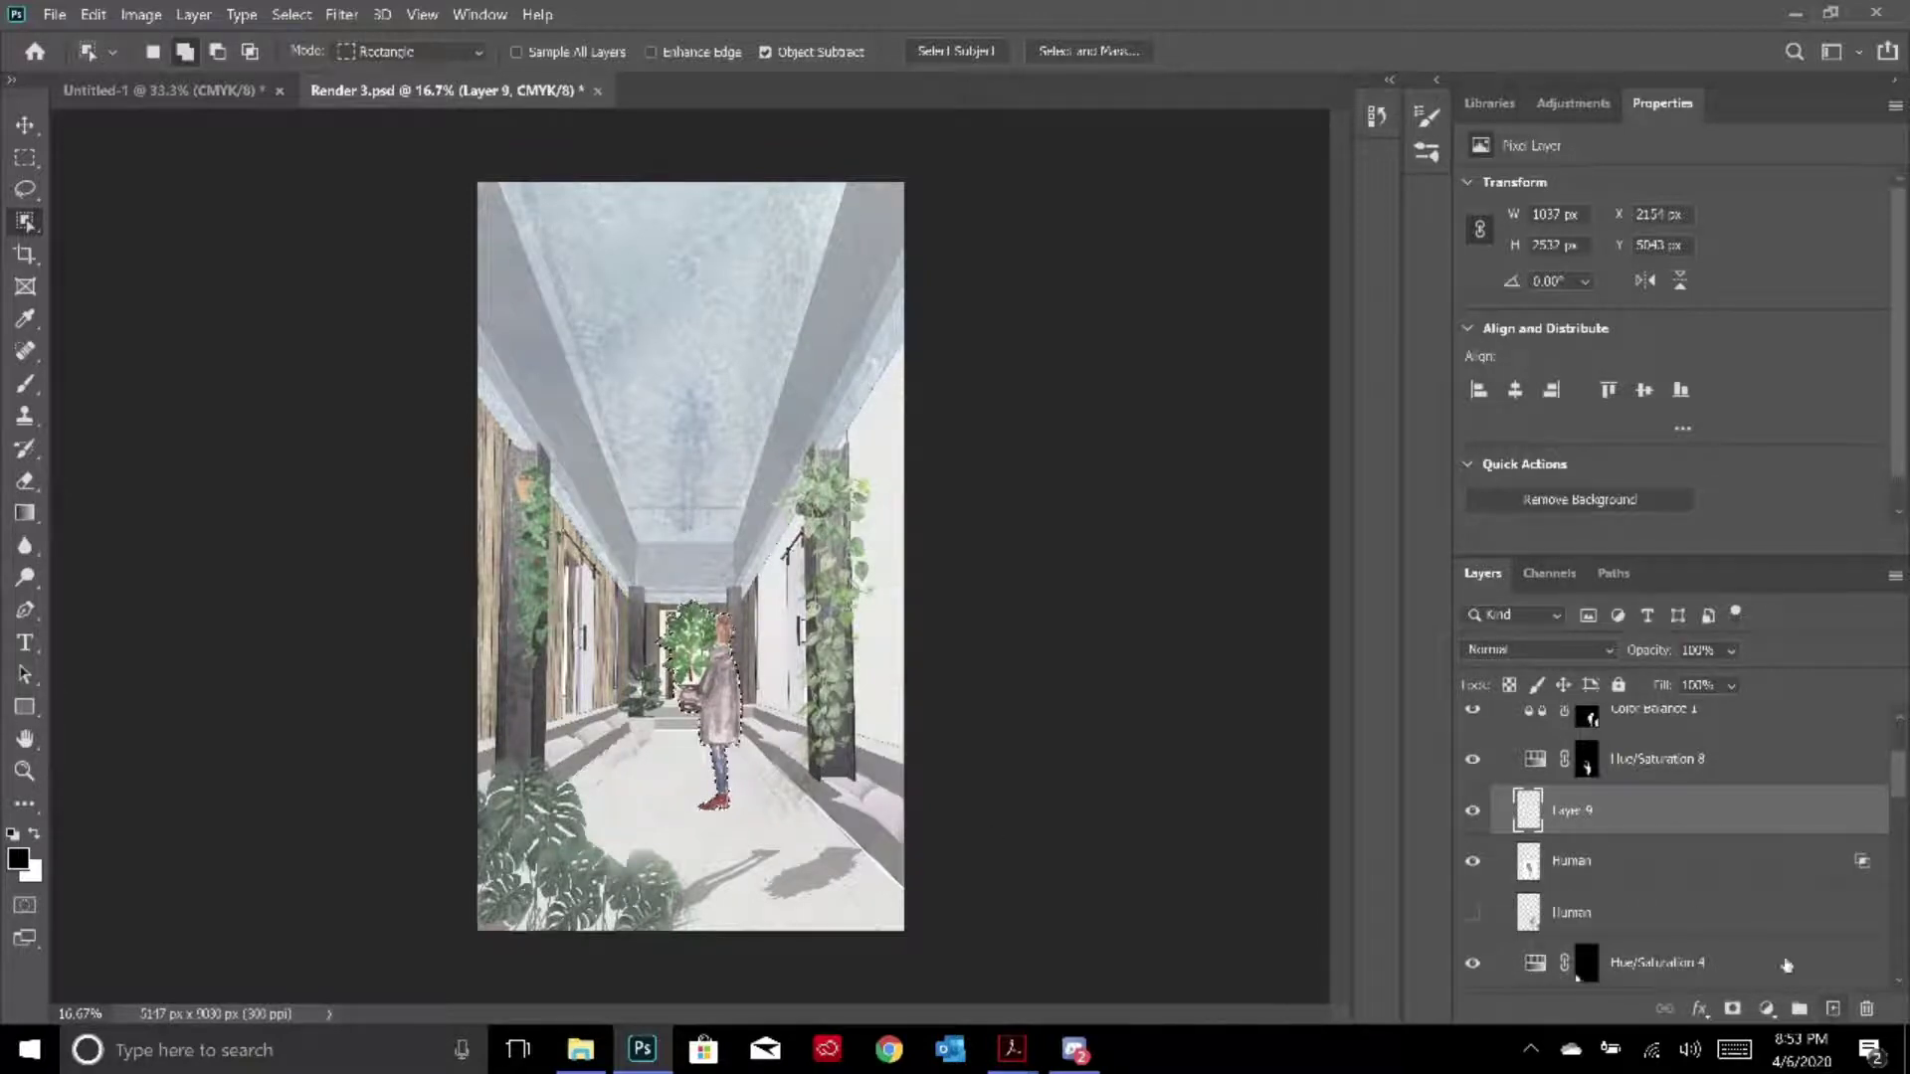
right_click(26, 221)
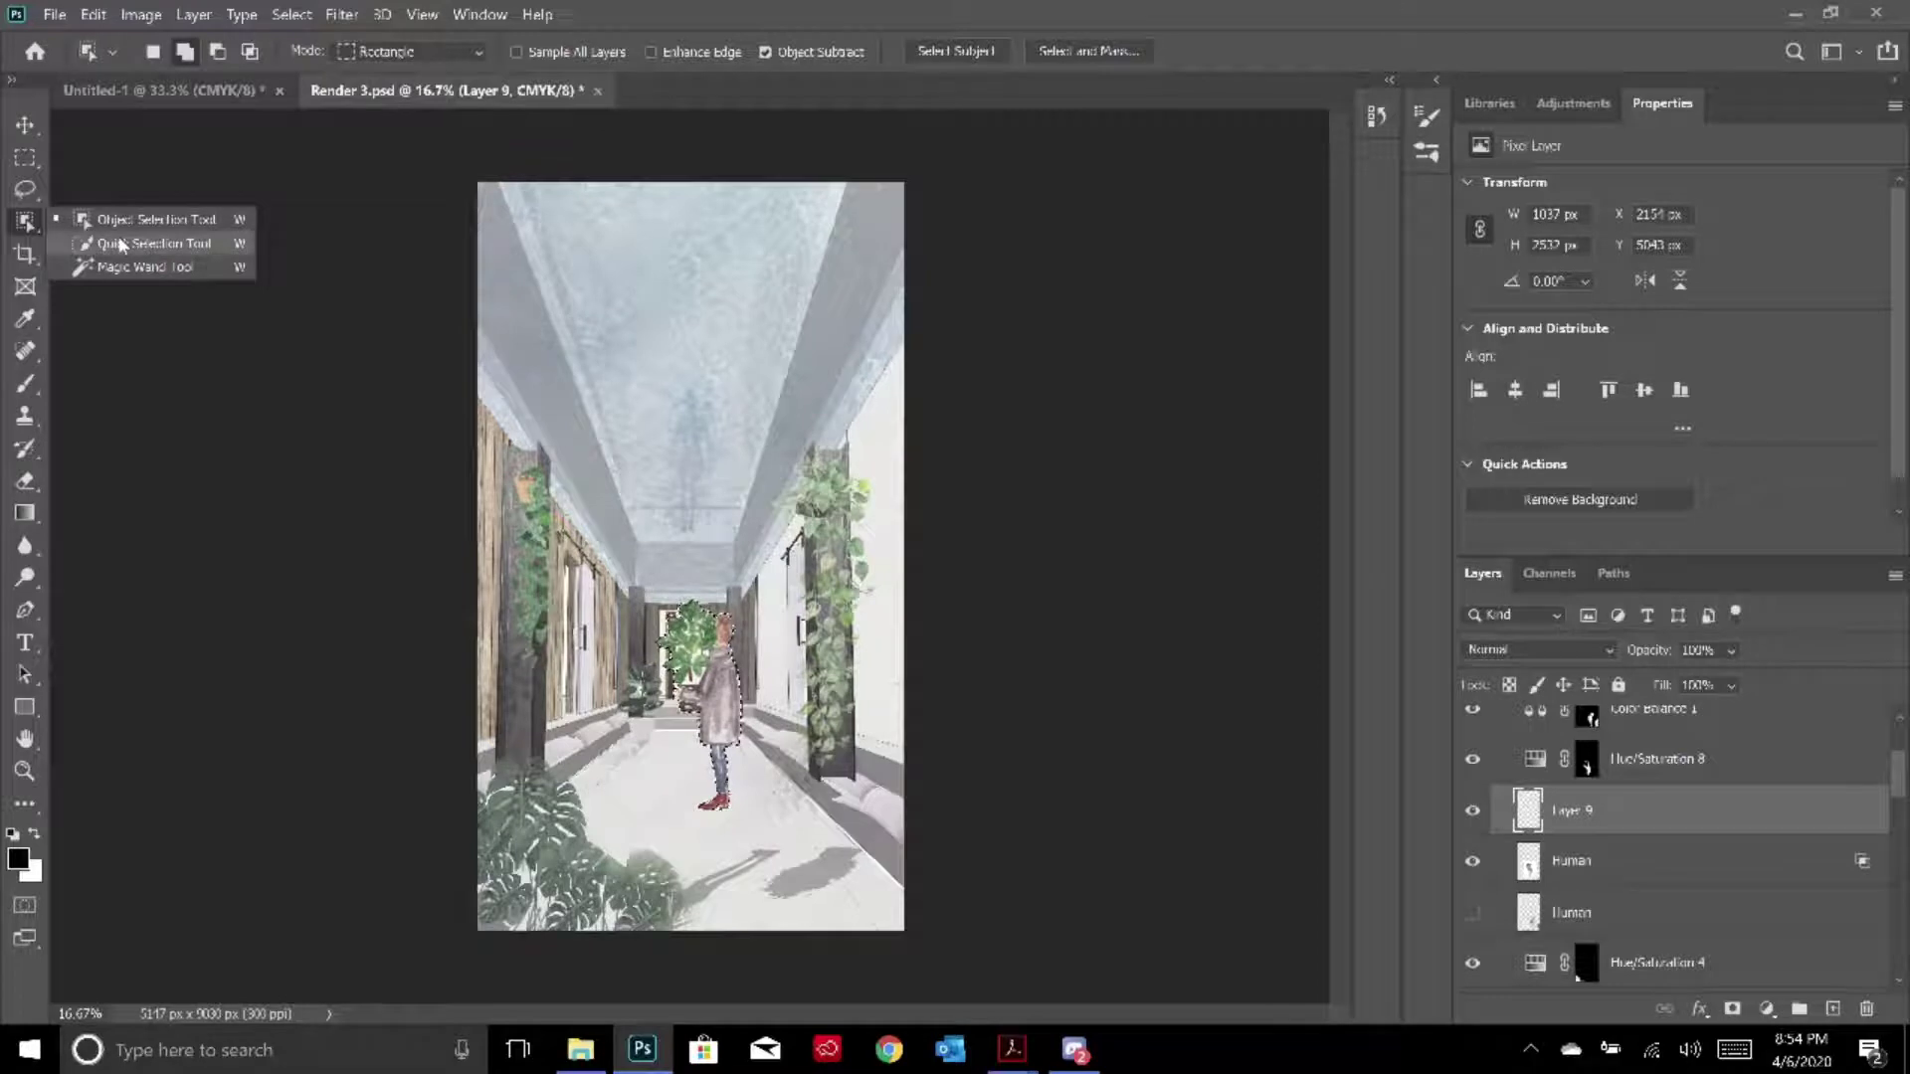
left_click(24, 225)
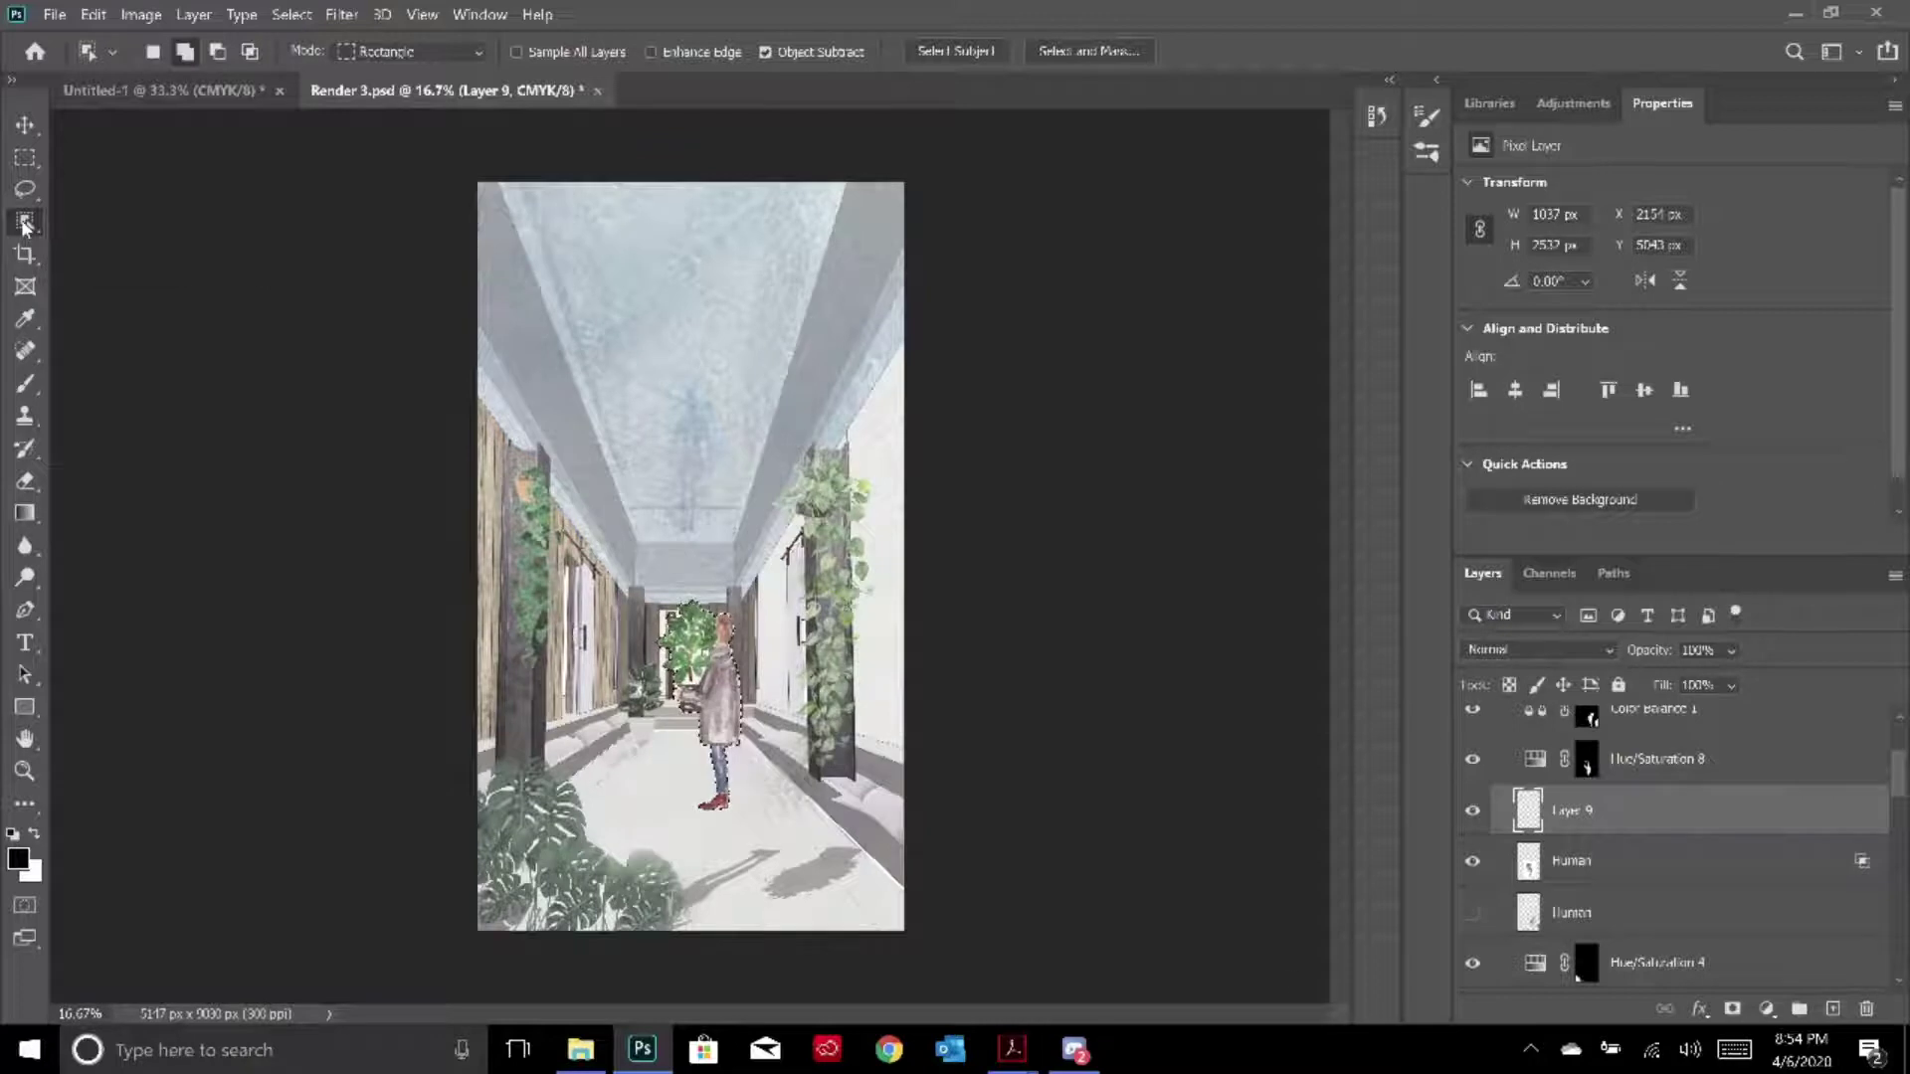
double_click(1566, 810)
type("Shadow")
key("Return")
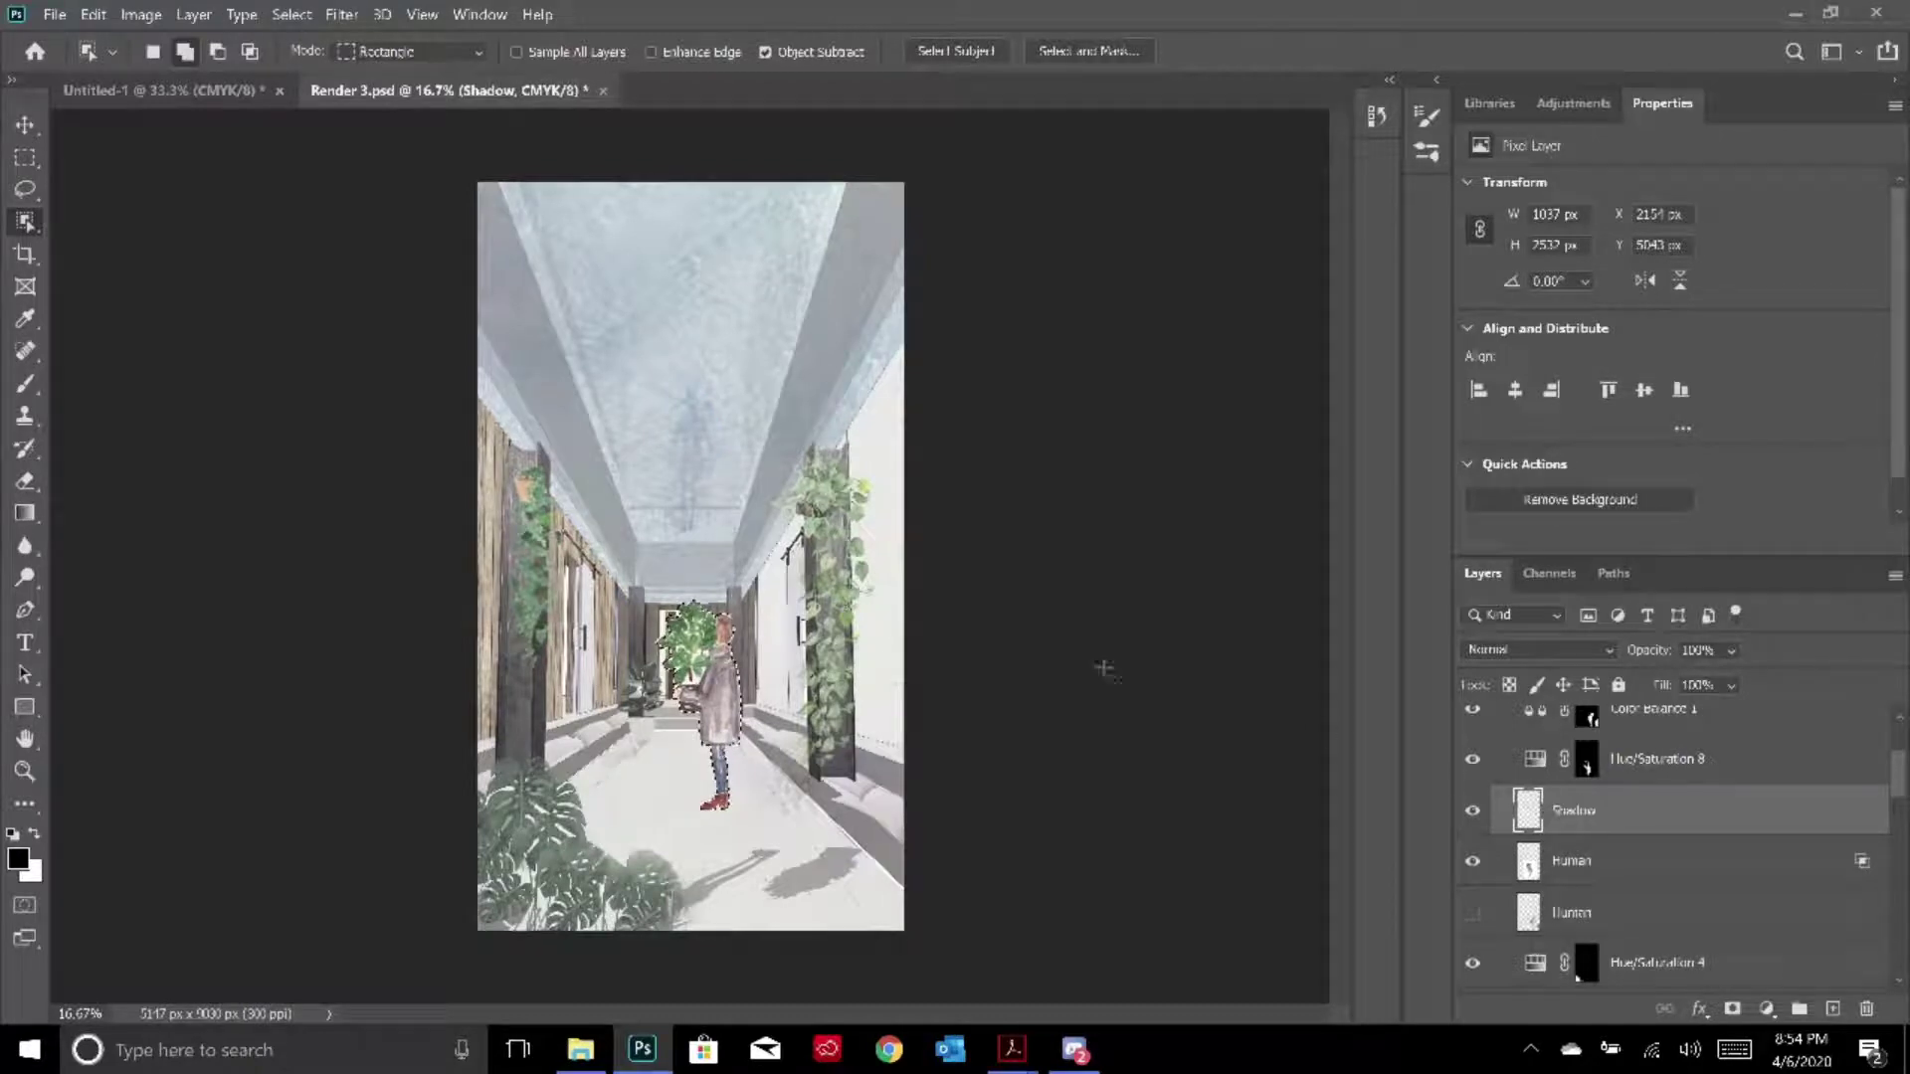
Fill the figure selection on the Shadow layer with the black foreground color at 100% opacity and deselect
key("shift+F5")
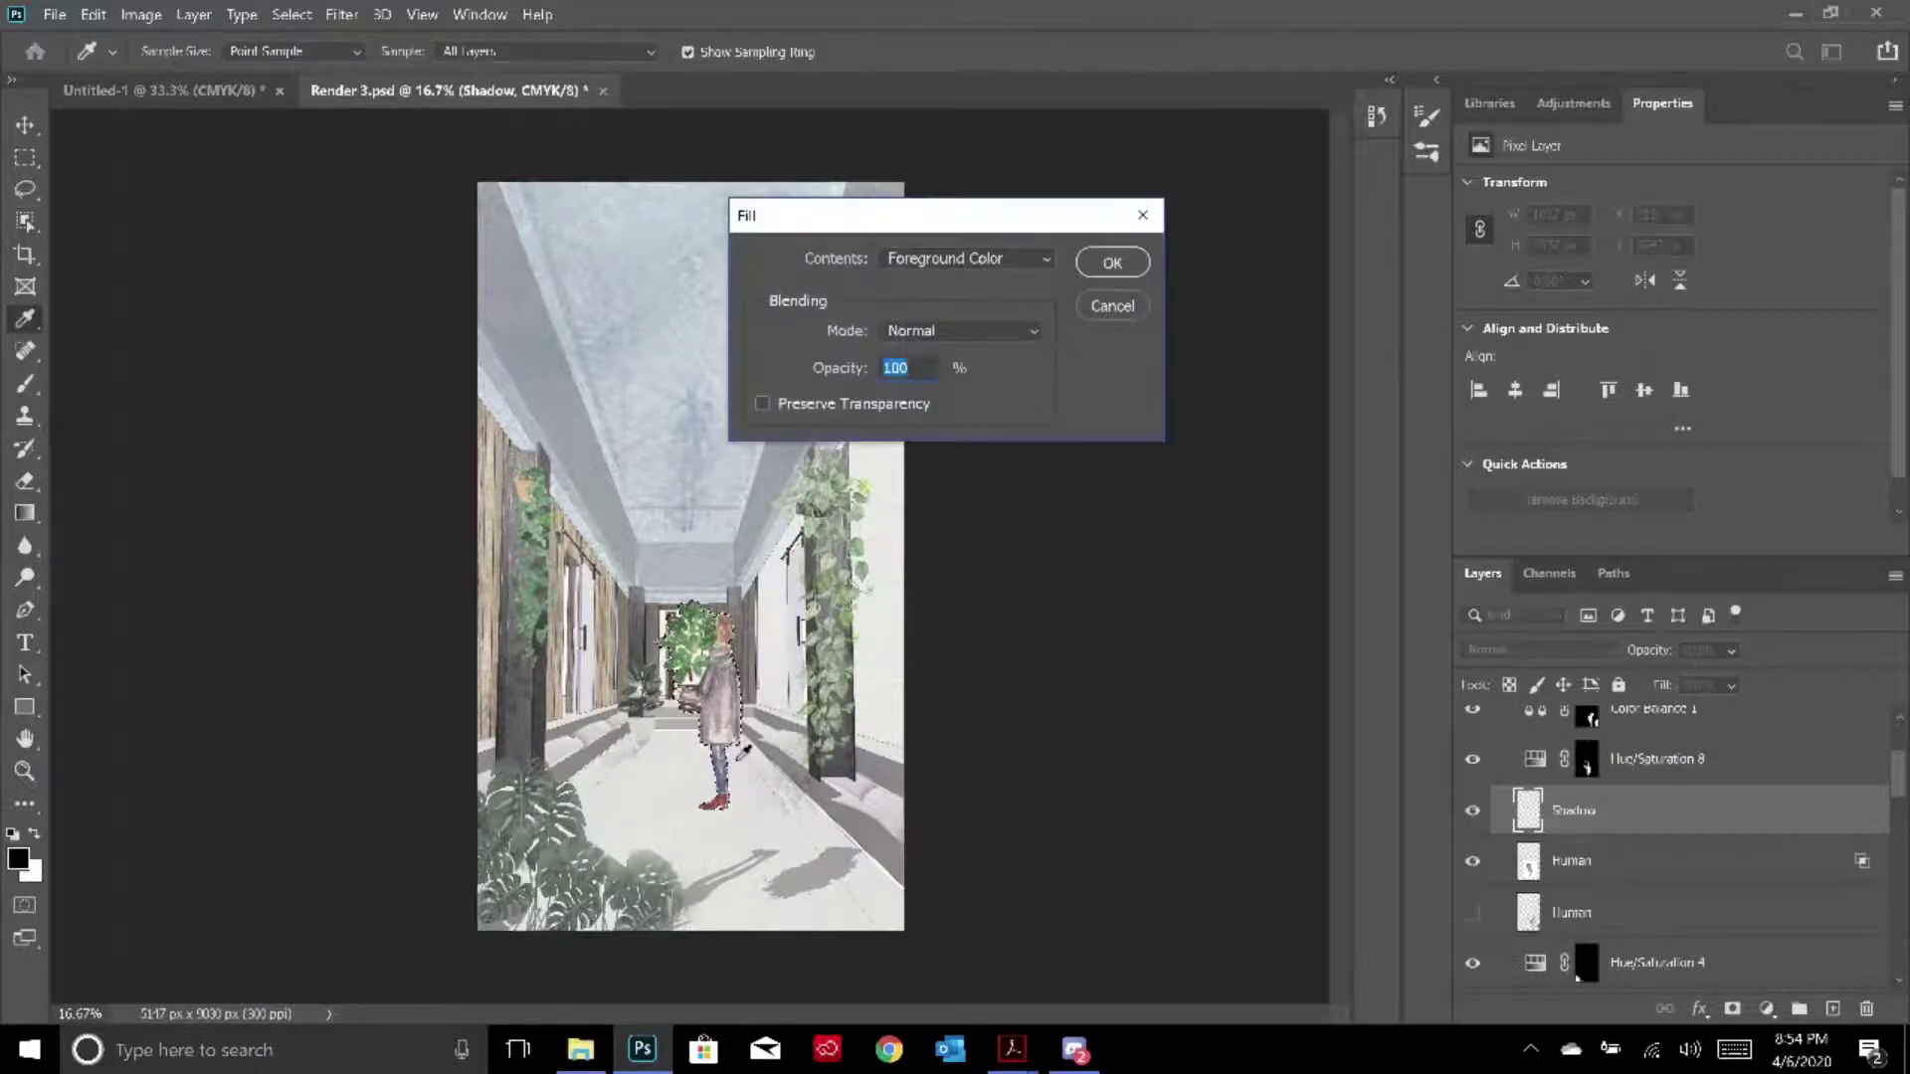
key("Return")
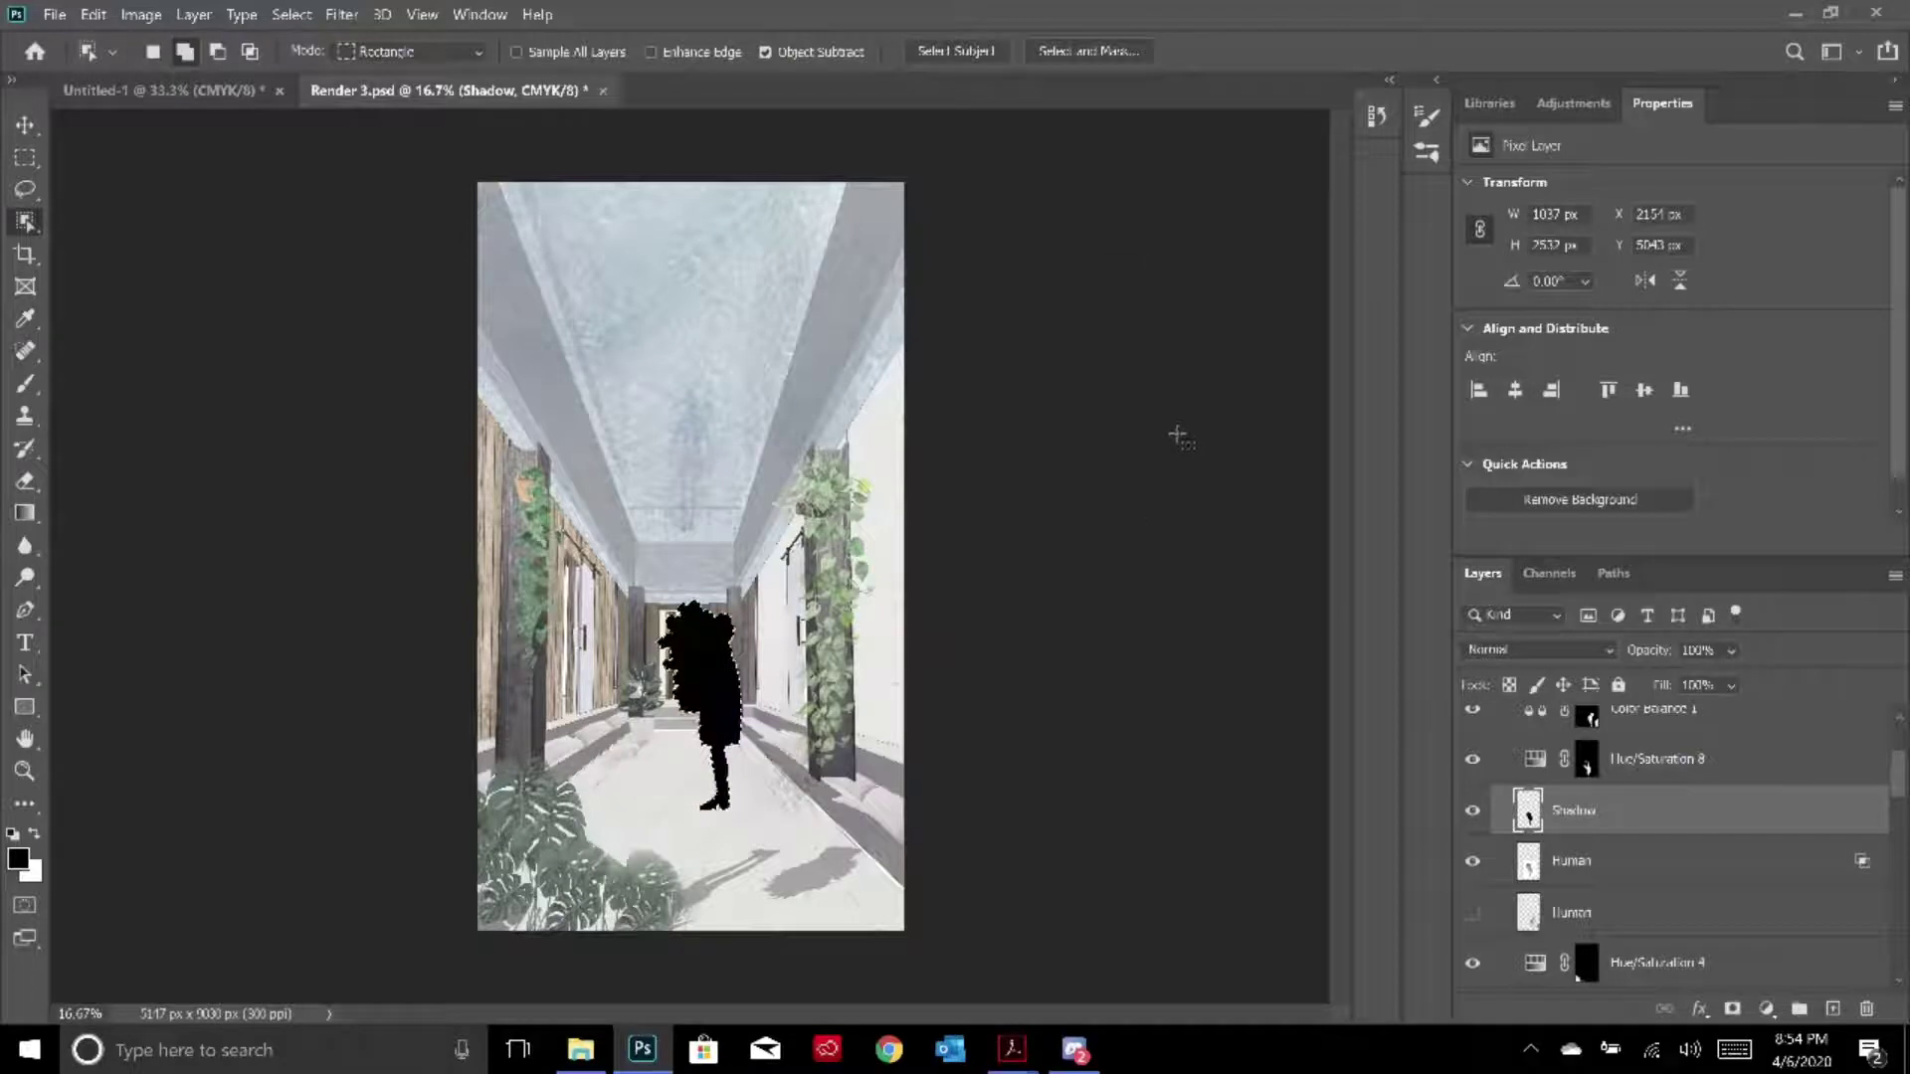
key("ctrl+d")
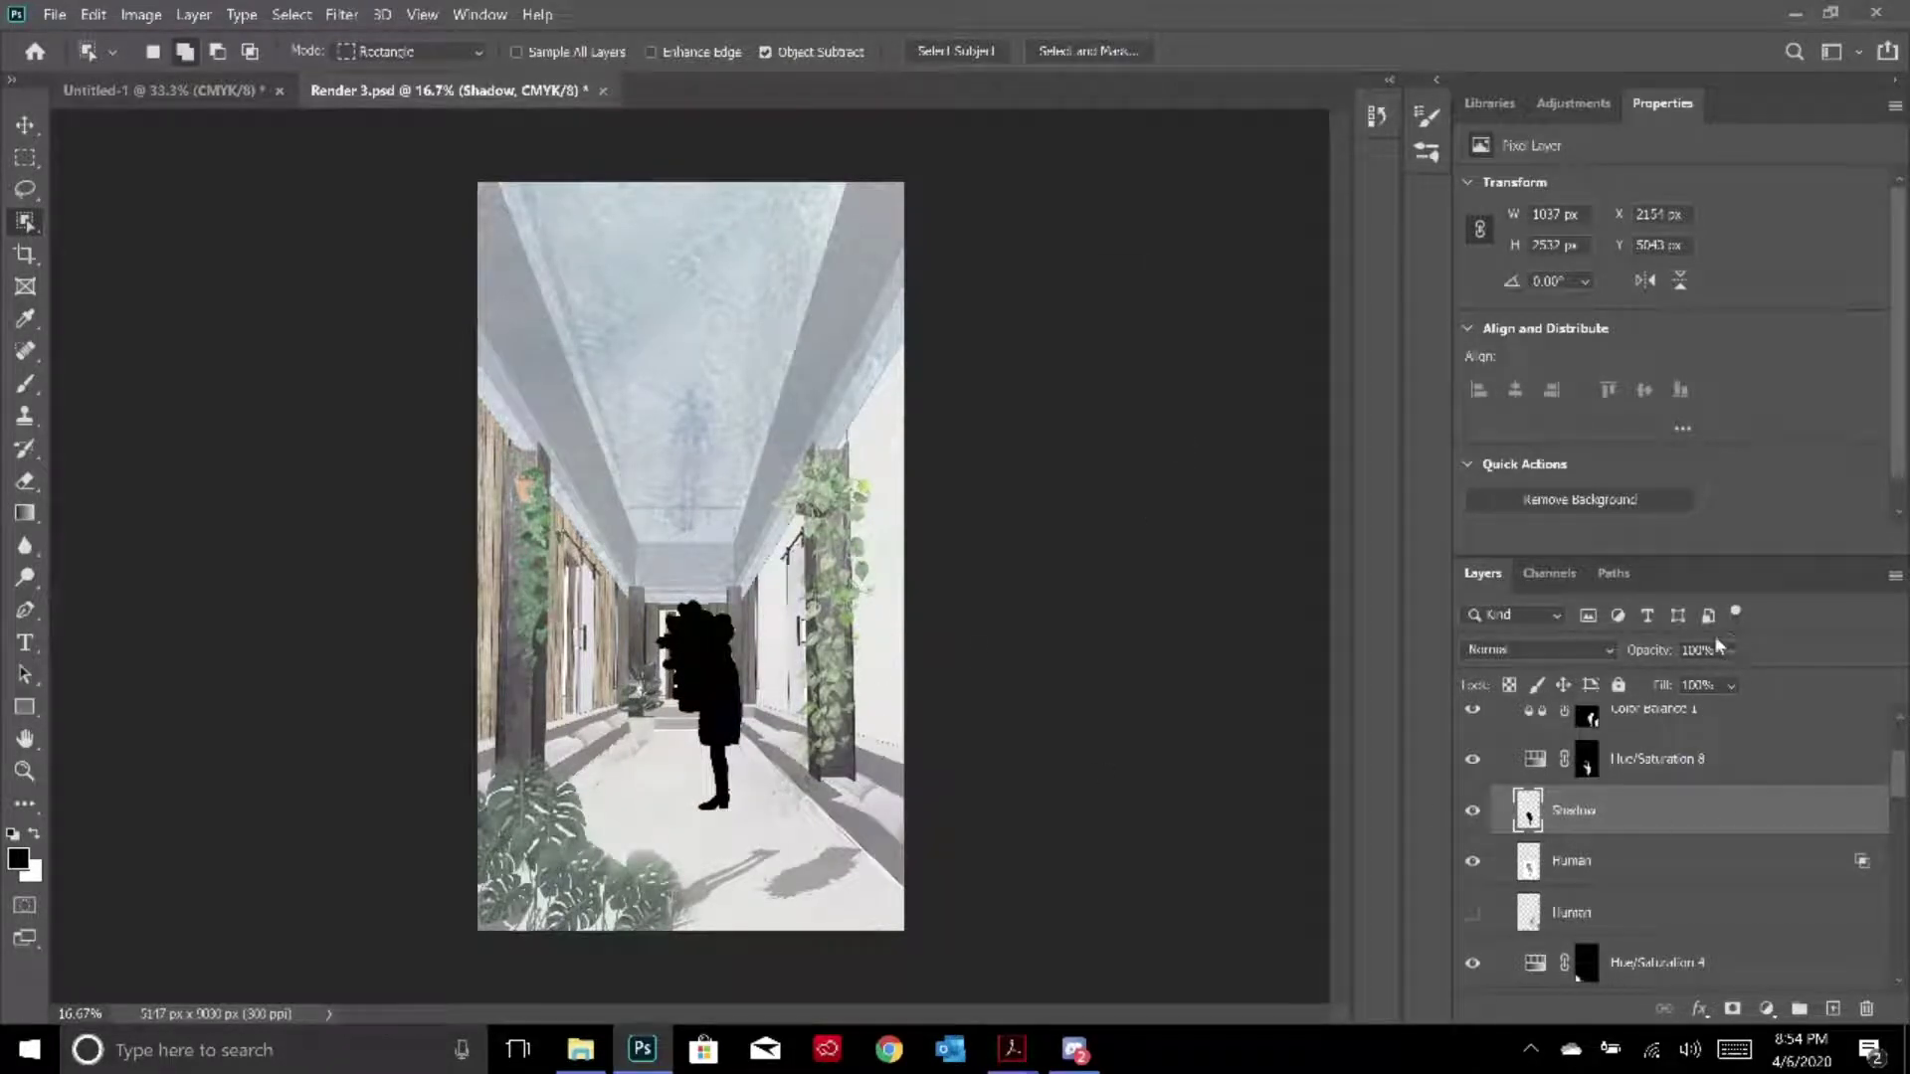
left_click_drag(1724, 684, 1809, 684)
Flip the black silhouette vertically with Free Transform and move it directly beneath the woman's feet
key("ctrl+t")
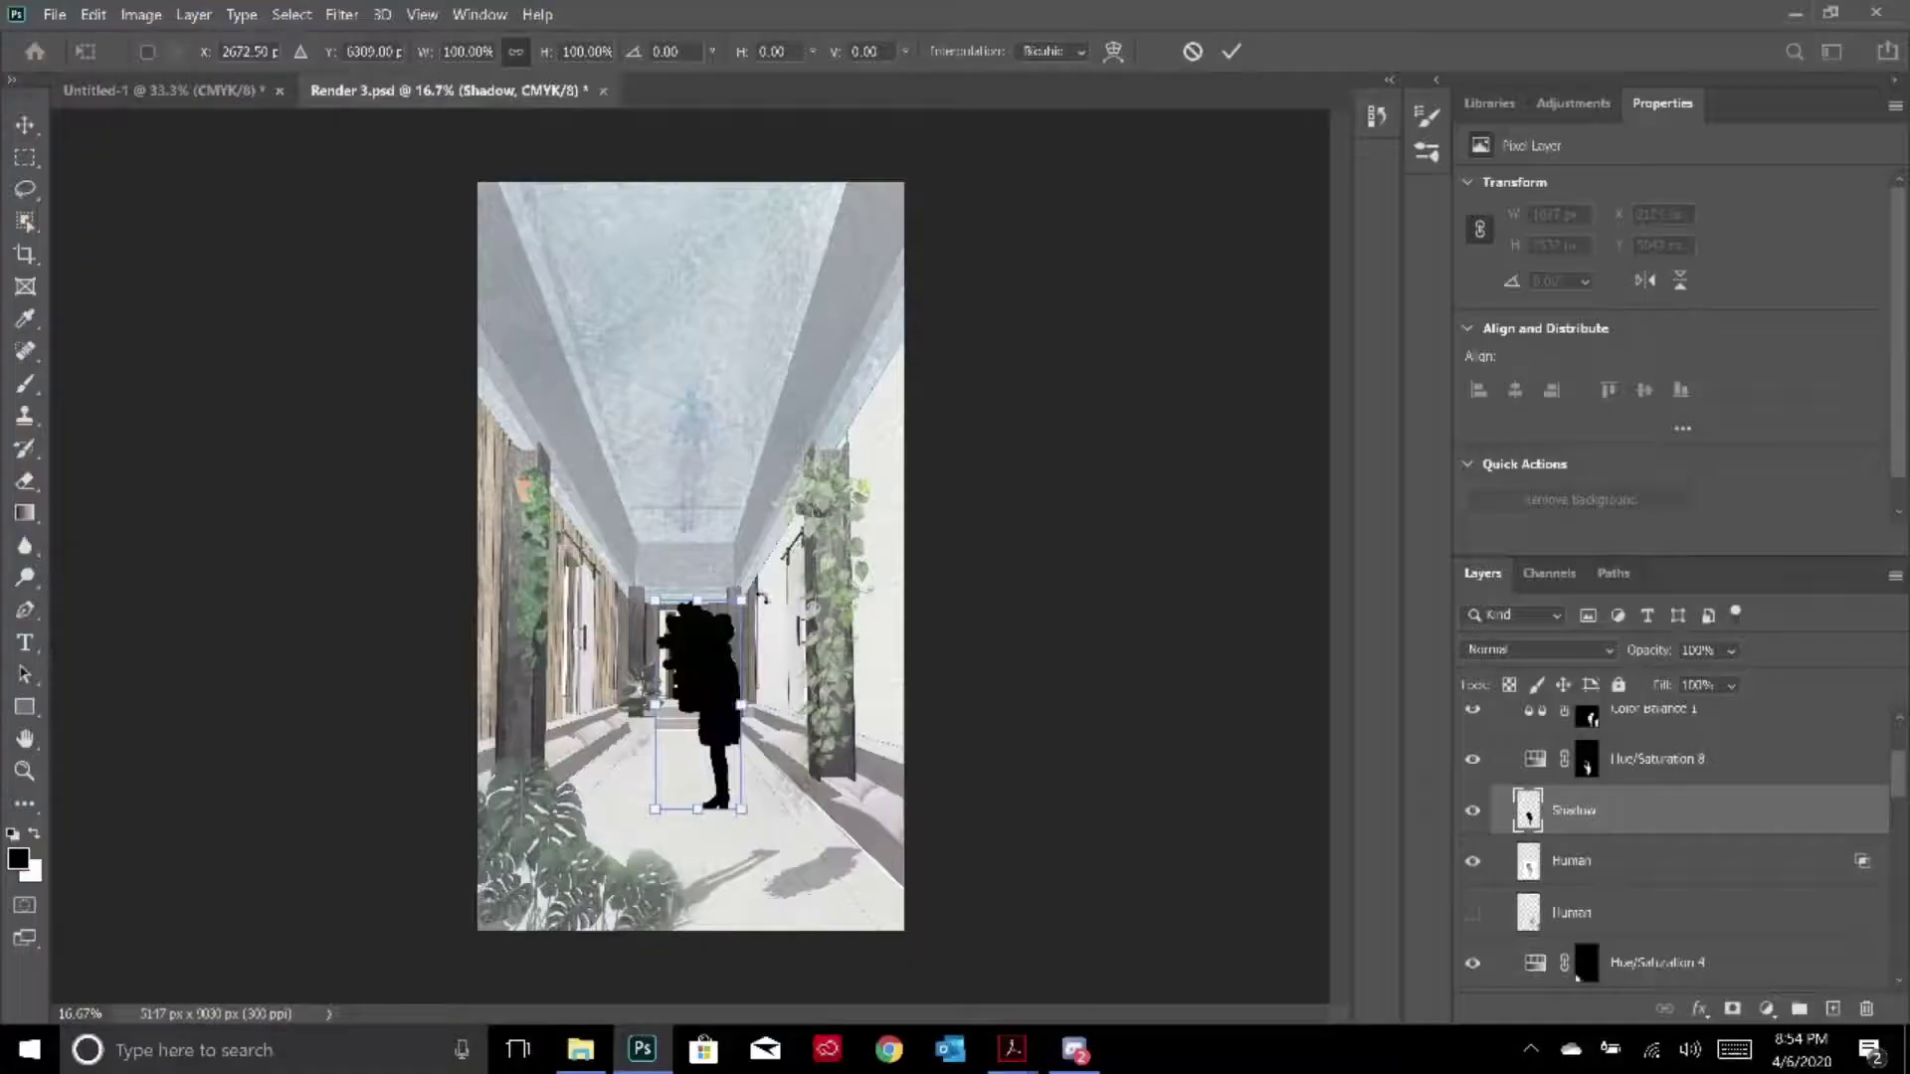
right_click(706, 648)
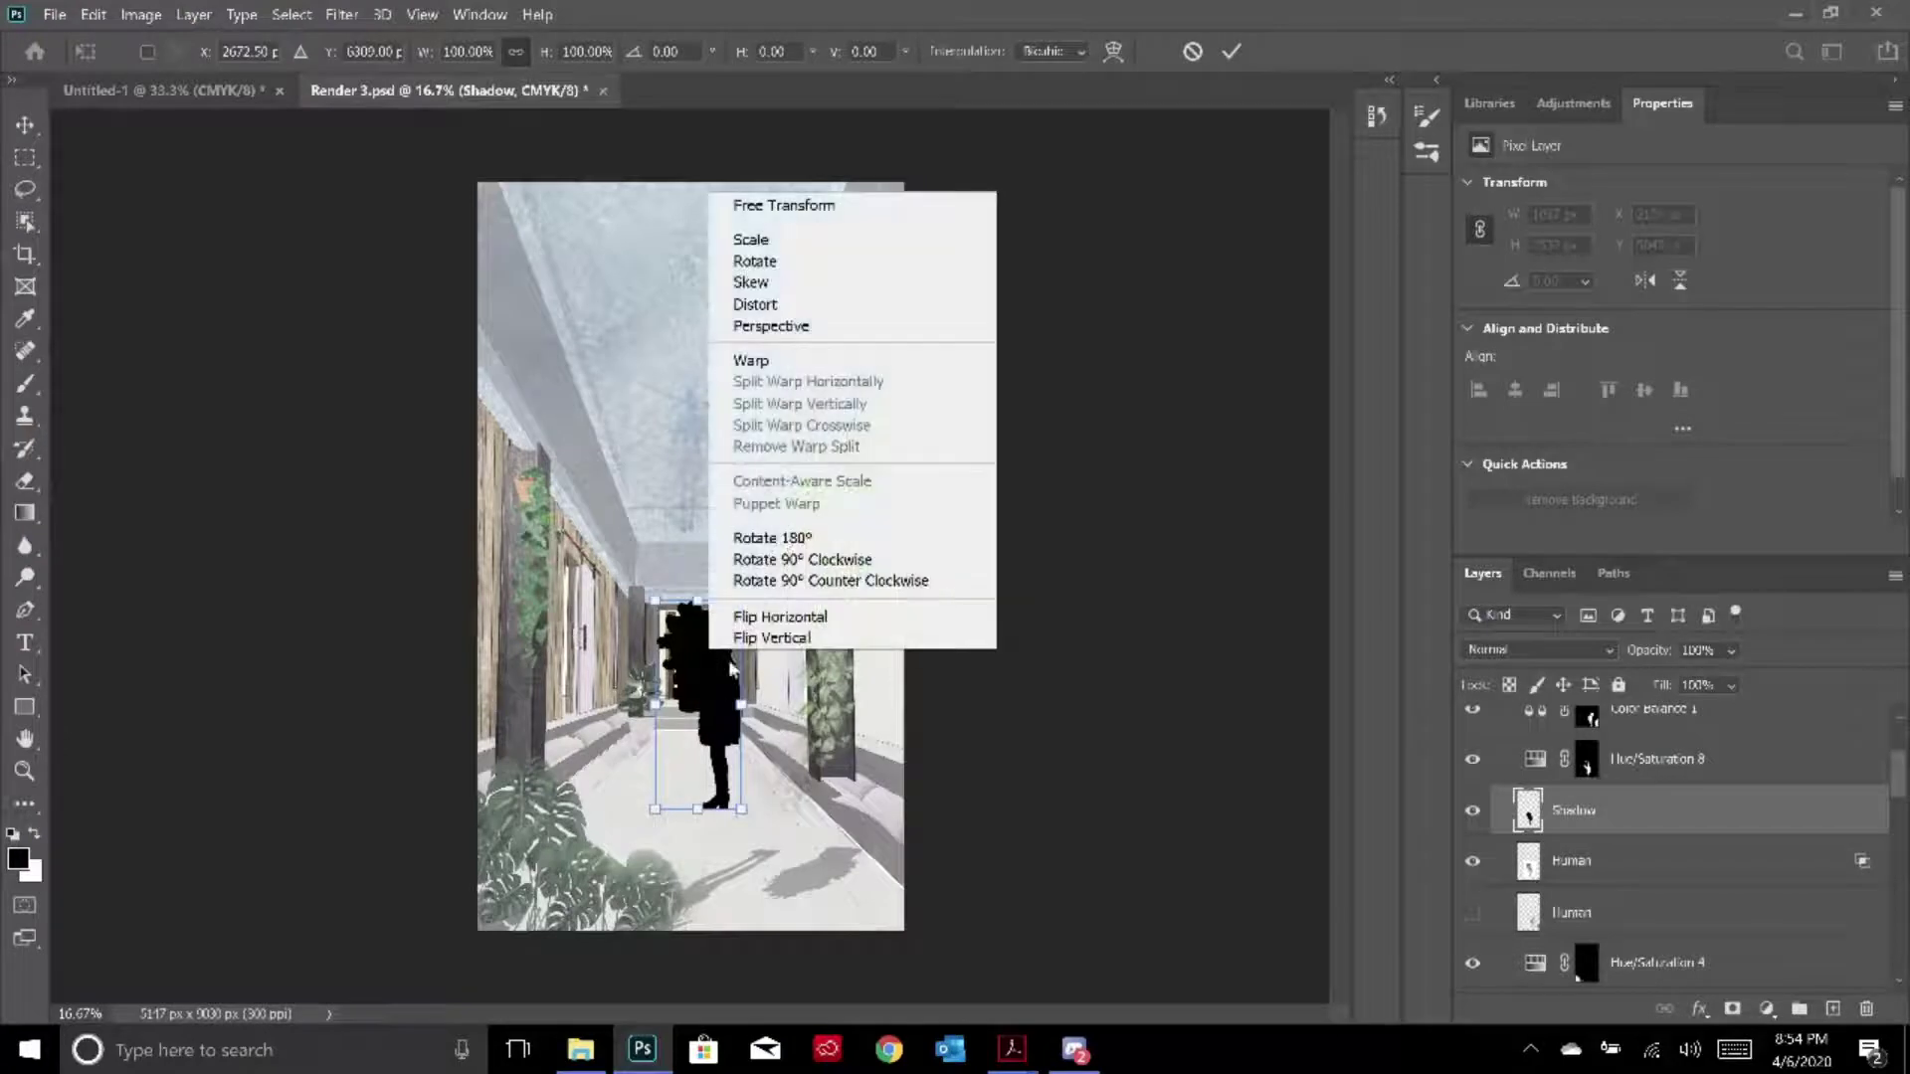
left_click(772, 608)
right_click(739, 713)
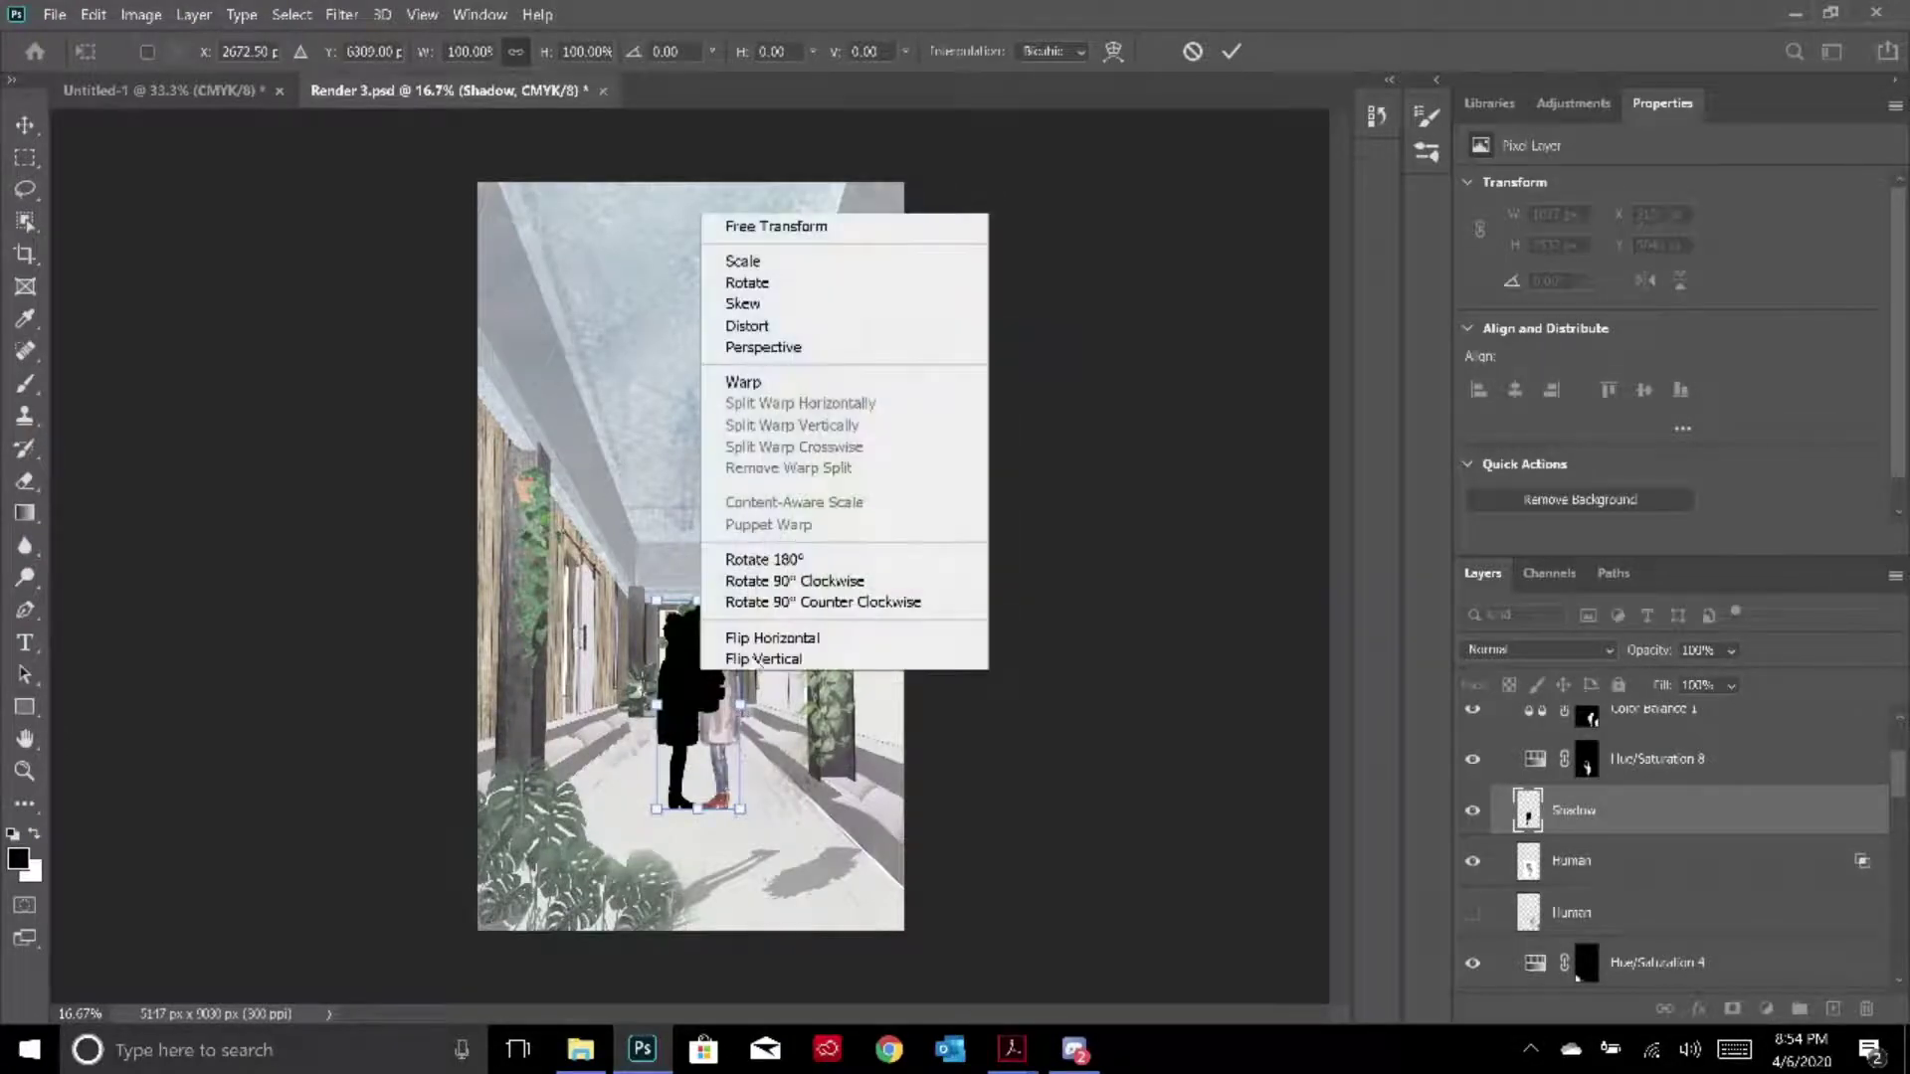
left_click(756, 660)
right_click(693, 709)
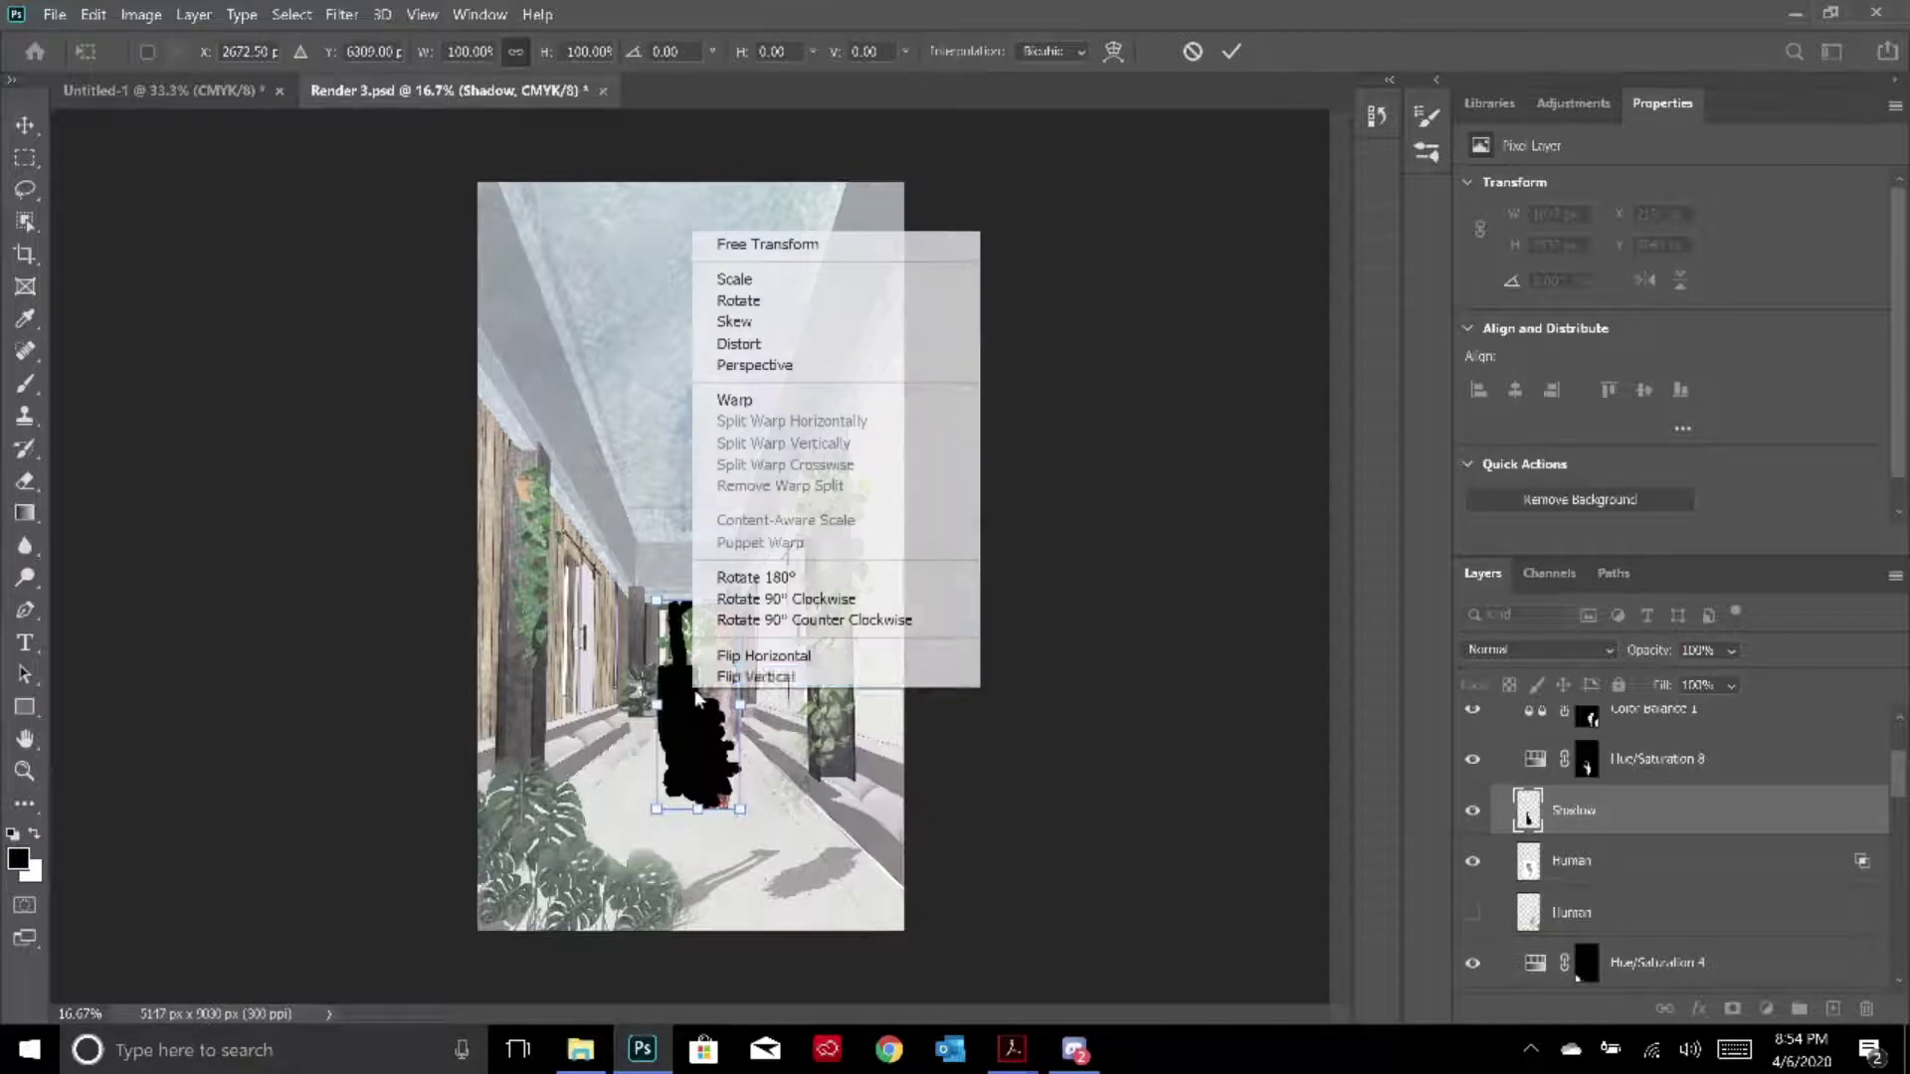
left_click(748, 689)
left_click_drag(727, 611, 732, 822)
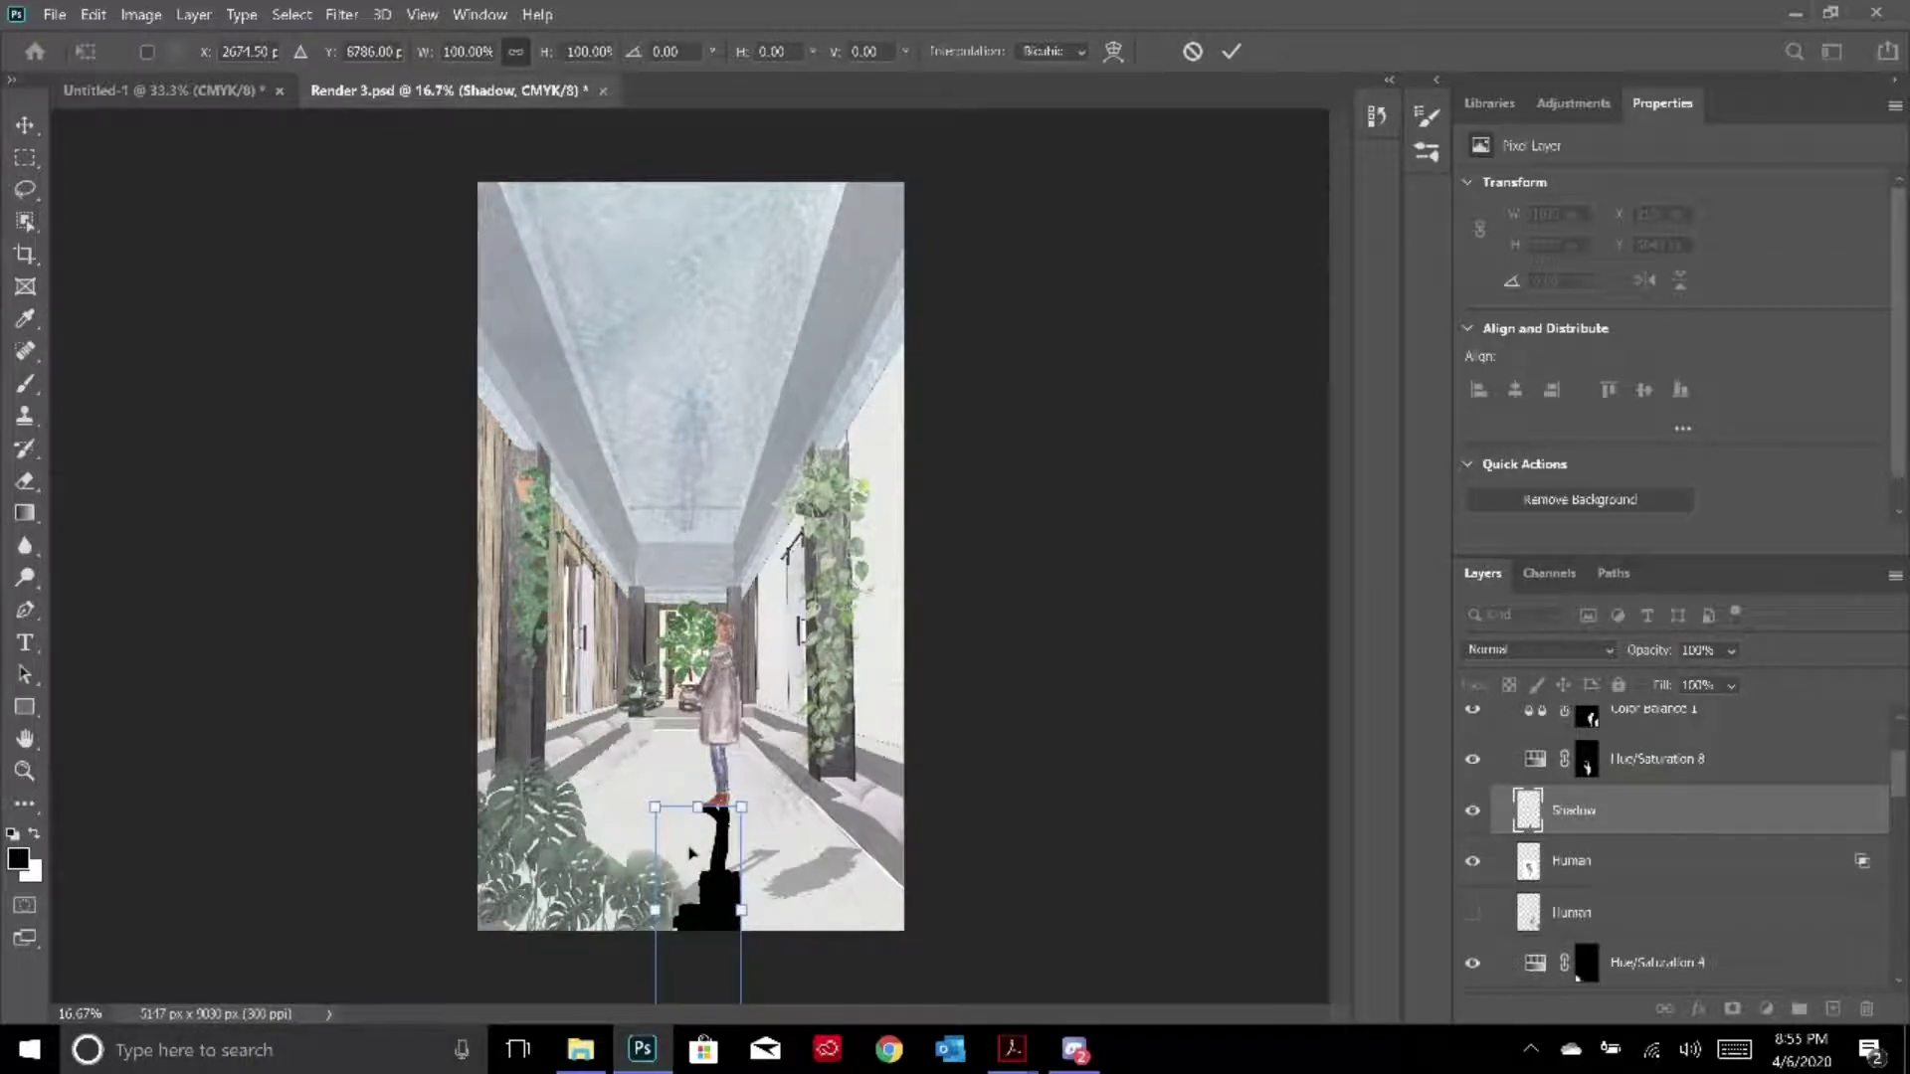
Squash the flipped silhouette to about 62% height and skew it by about 27.6 degrees so it slants across the floor
right_click(715, 863)
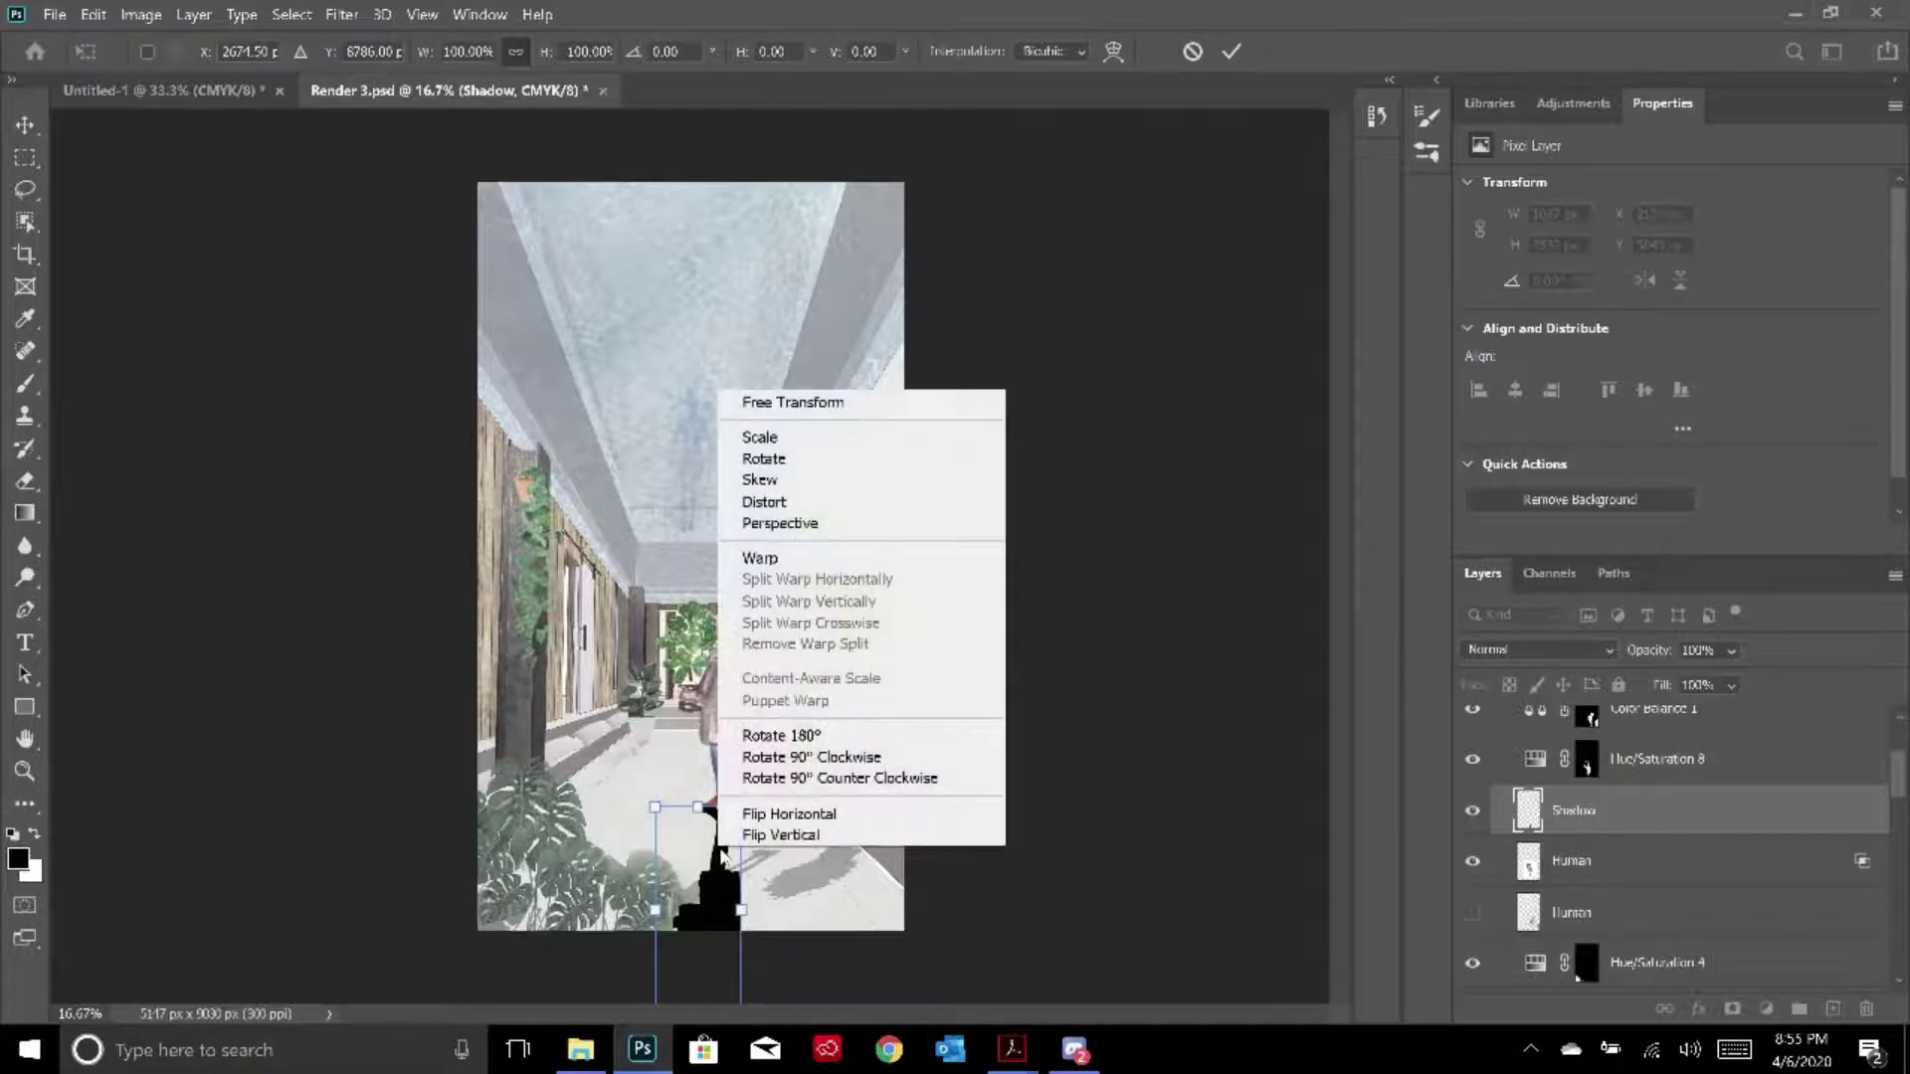
key("Escape")
right_click(713, 866)
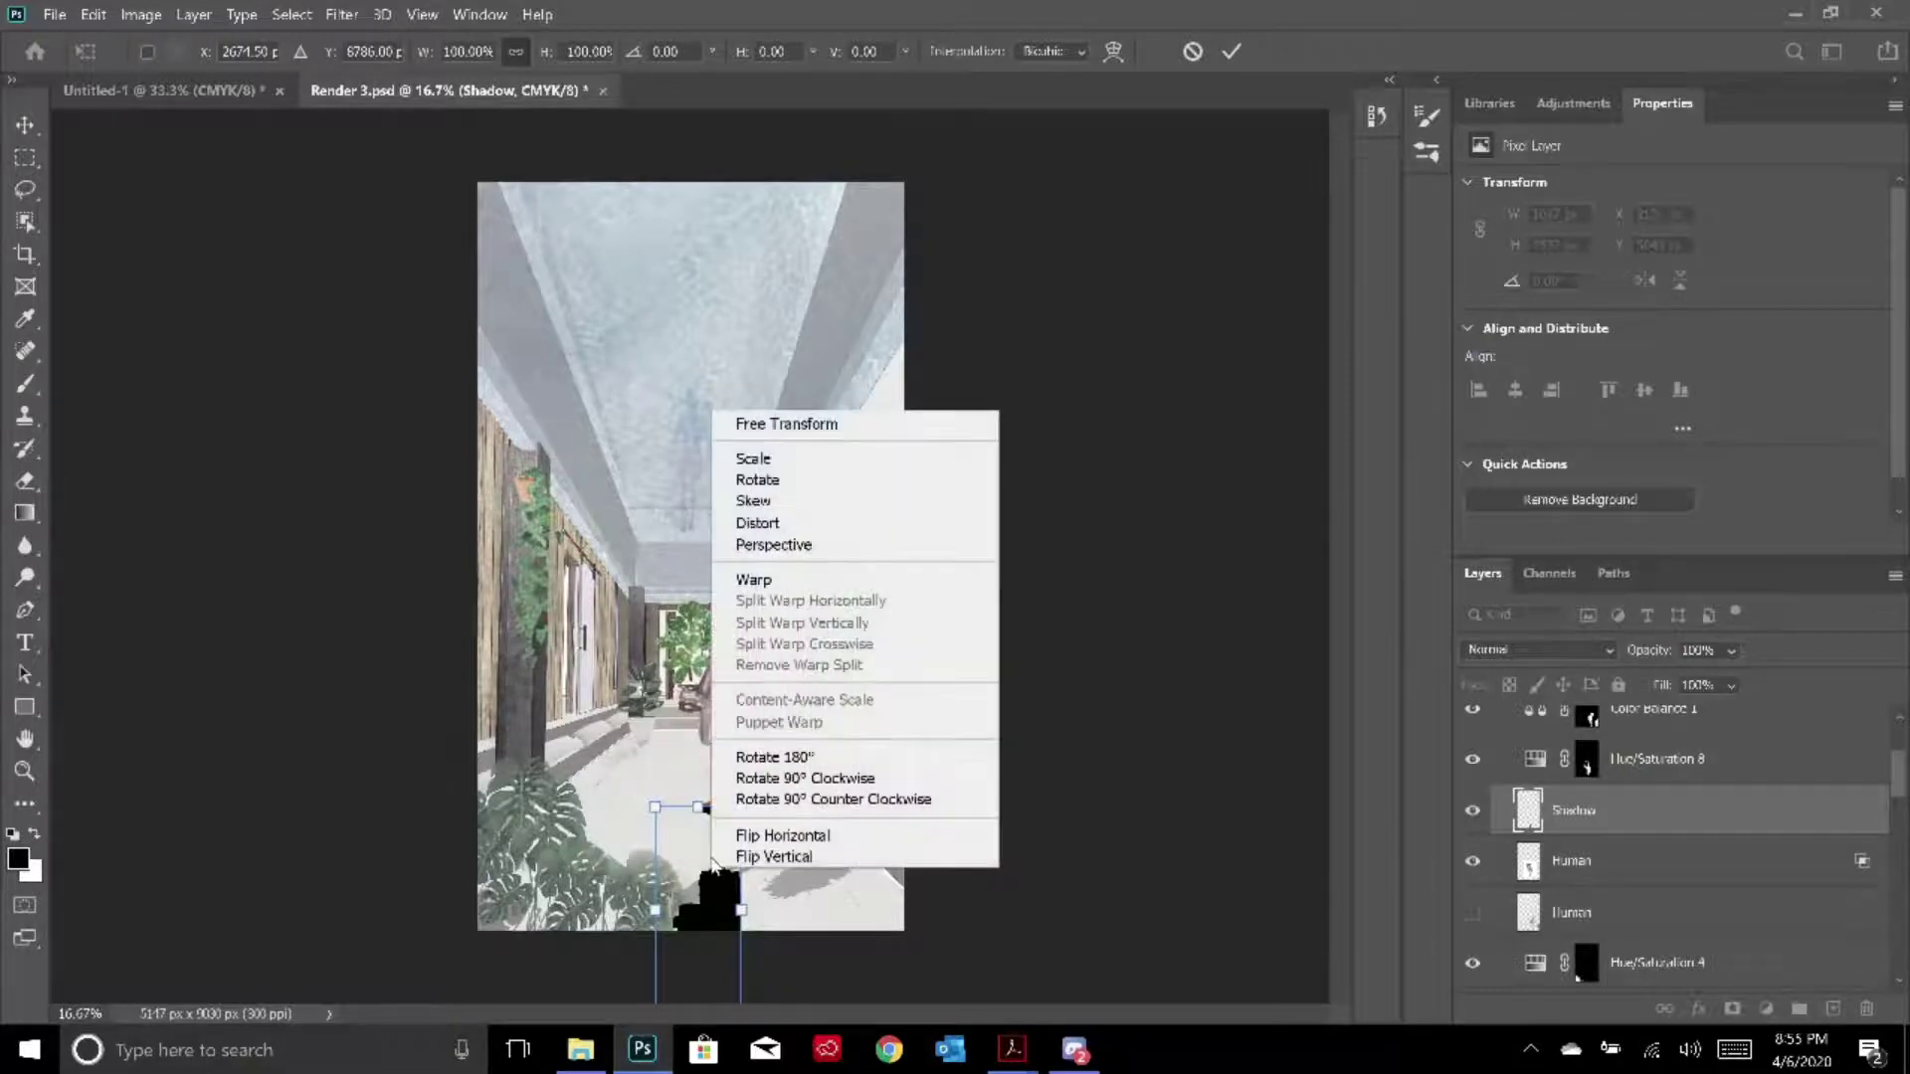
left_click(784, 500)
left_click_drag(655, 909, 654, 898)
key("ctrl+z")
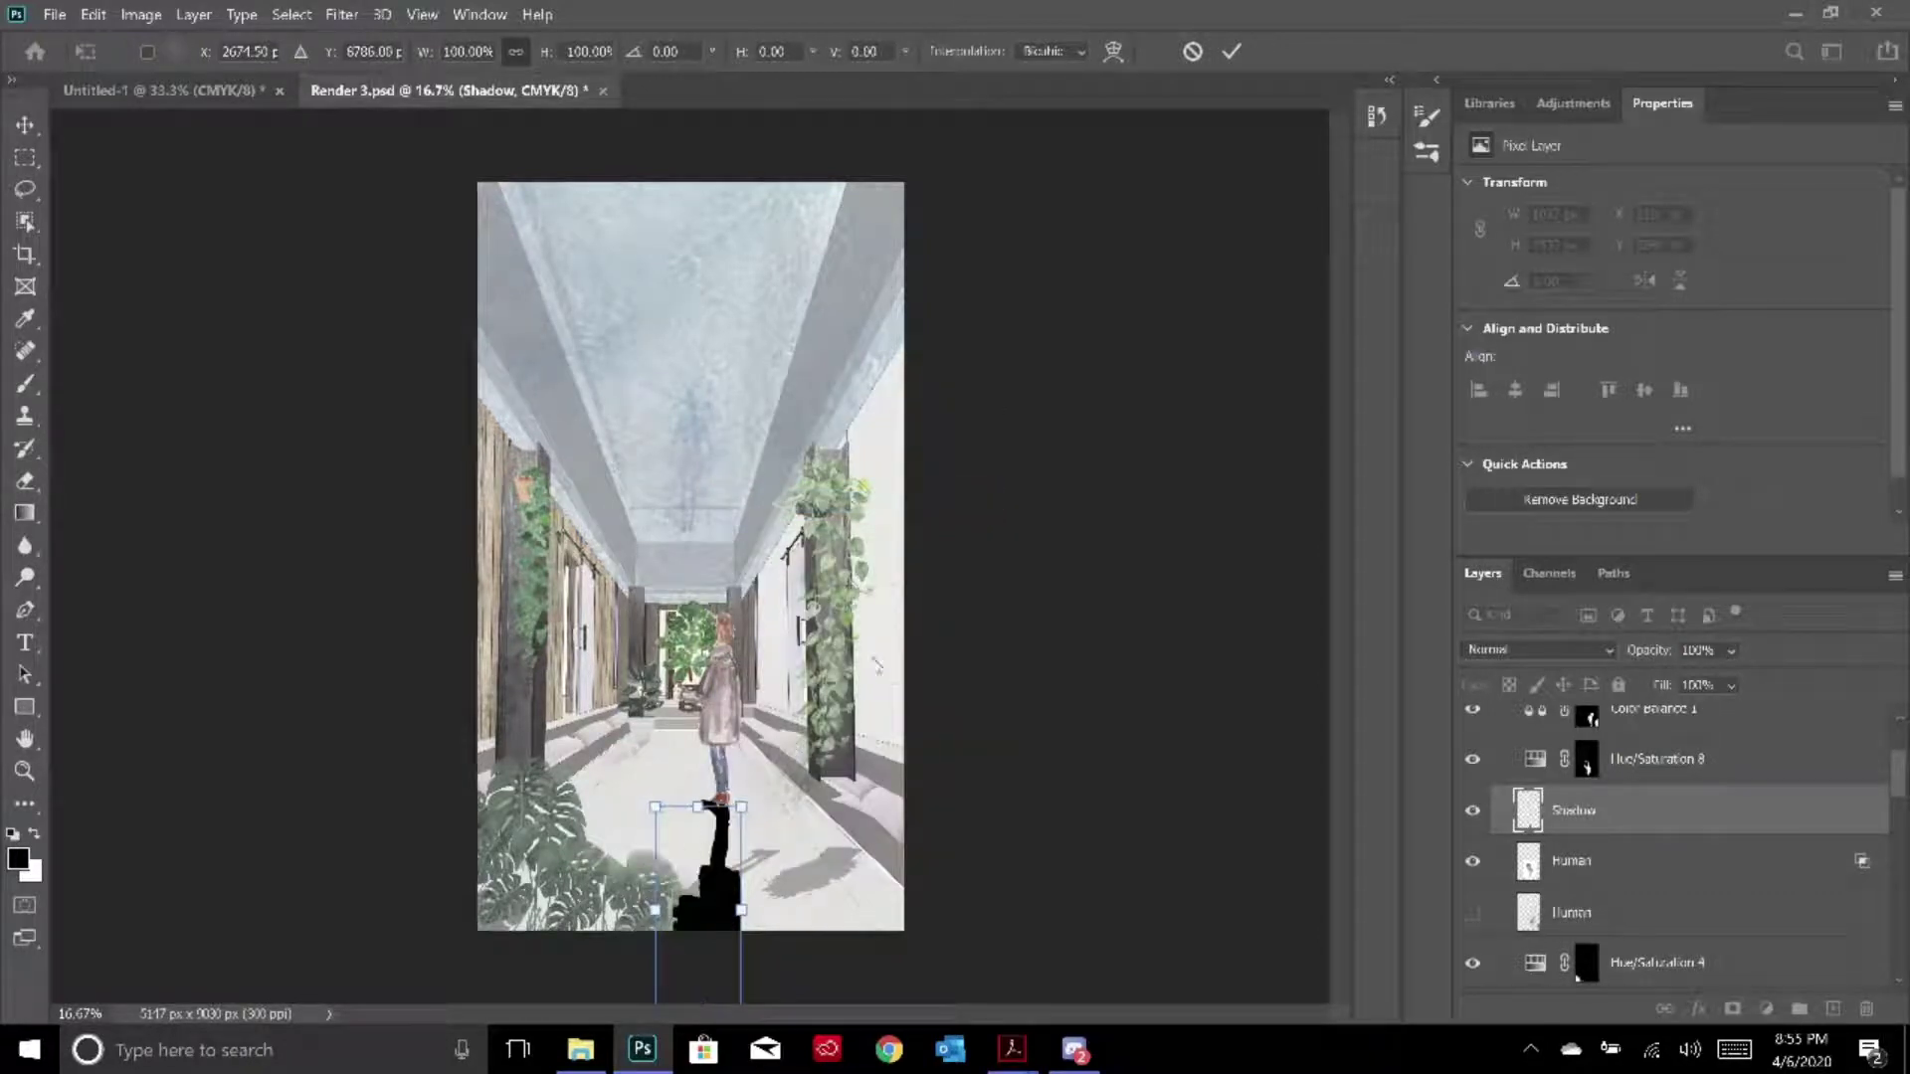
left_click_drag(716, 856, 716, 717)
mouse_move(658, 883)
left_mouse_down()
mouse_move(609, 884)
mouse_move(723, 884)
mouse_move(647, 881)
left_mouse_up()
left_click_drag(741, 670, 647, 705)
left_click_drag(602, 876, 555, 877)
Warp the foot end of the shadow slightly, undo the excess bending, and apply the transform
right_click(681, 746)
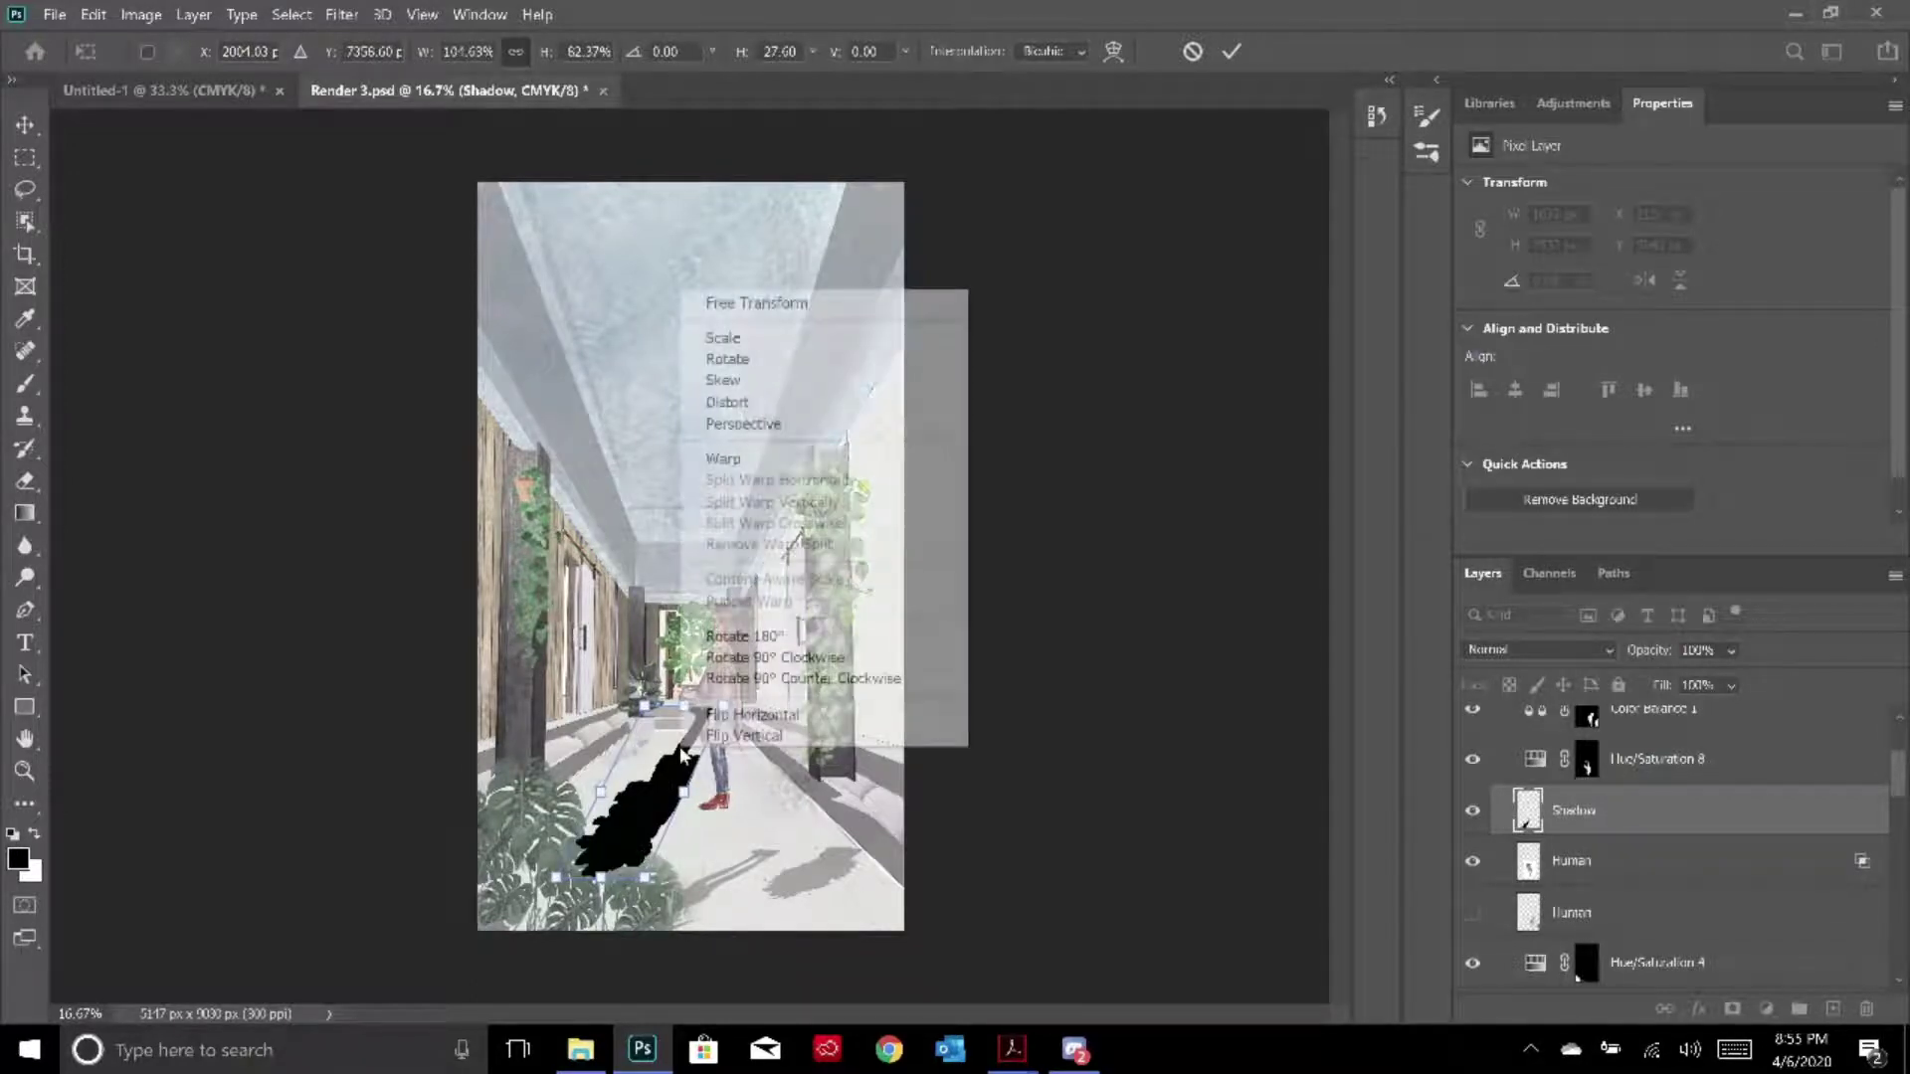
left_click(784, 461)
left_click_drag(642, 712, 746, 793)
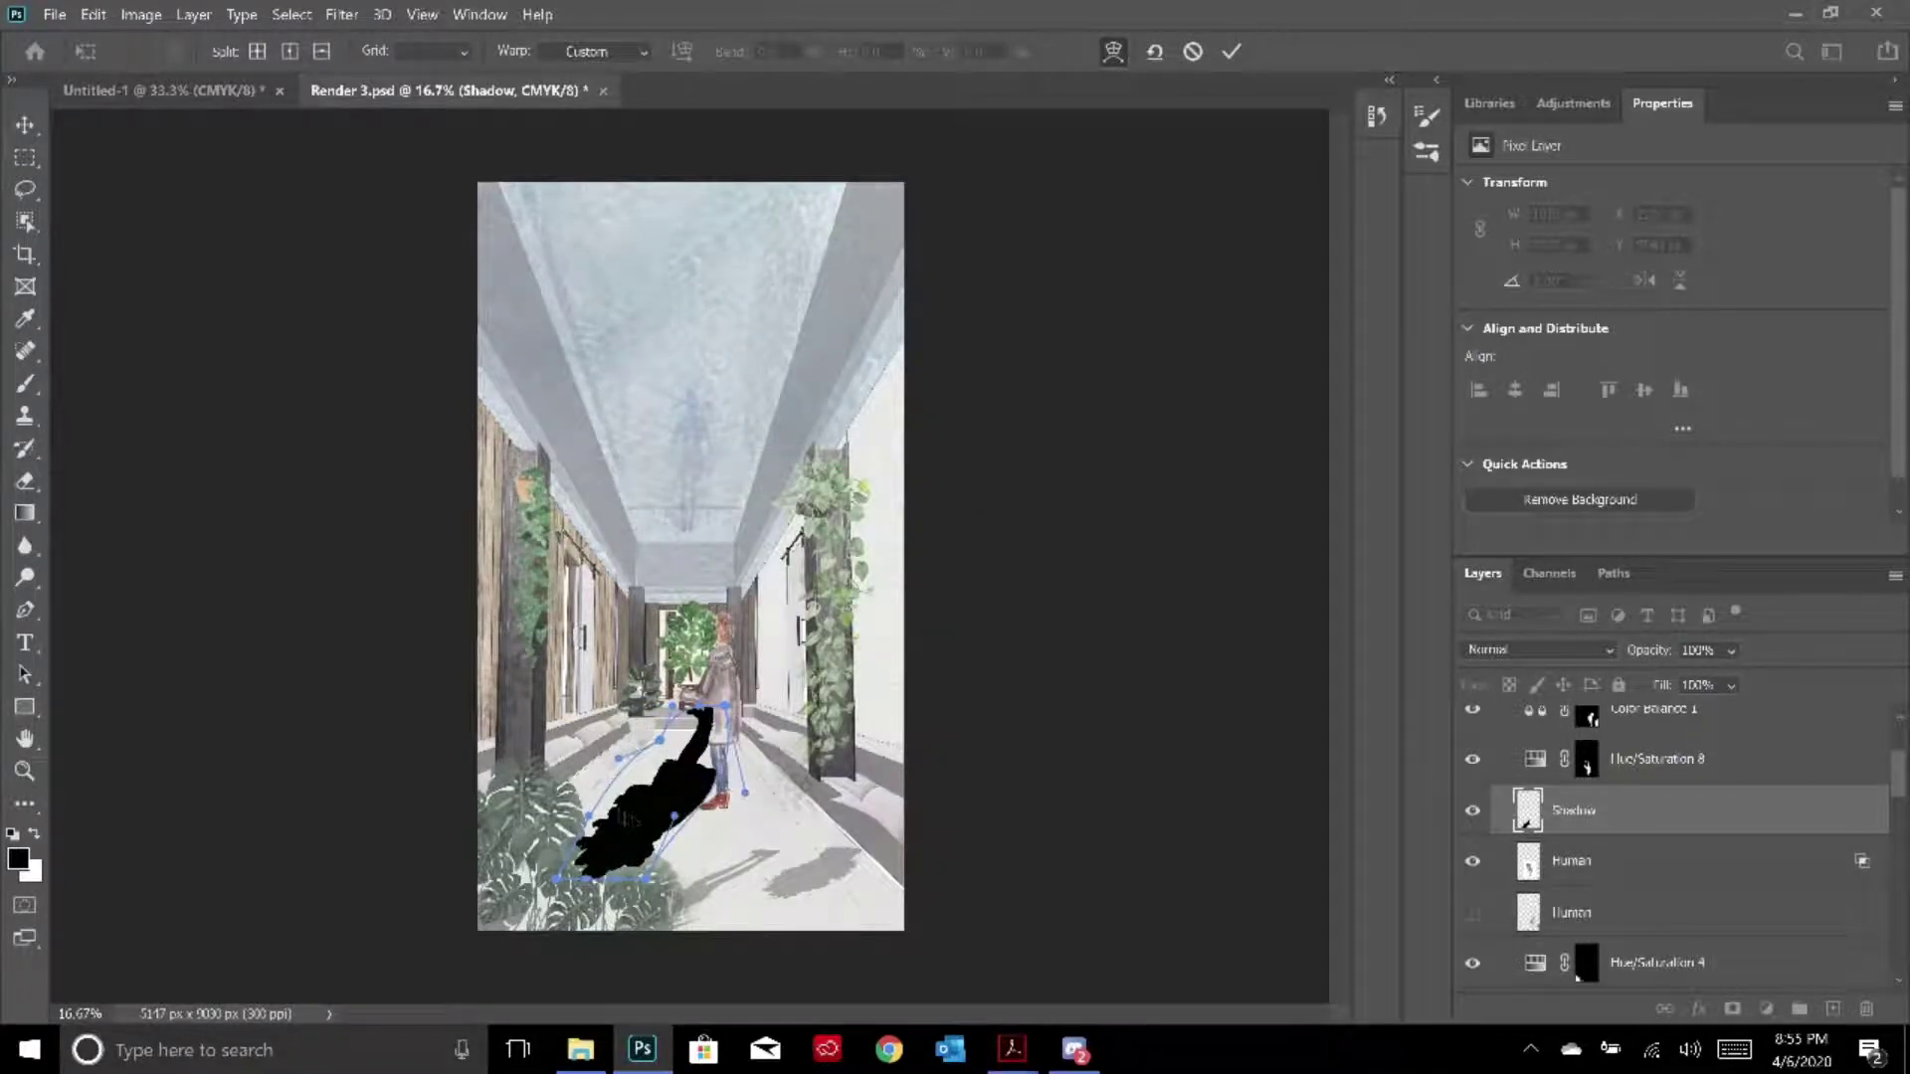
key("ctrl+z")
key("ctrl+z")
key("ctrl+z")
key("ctrl+z")
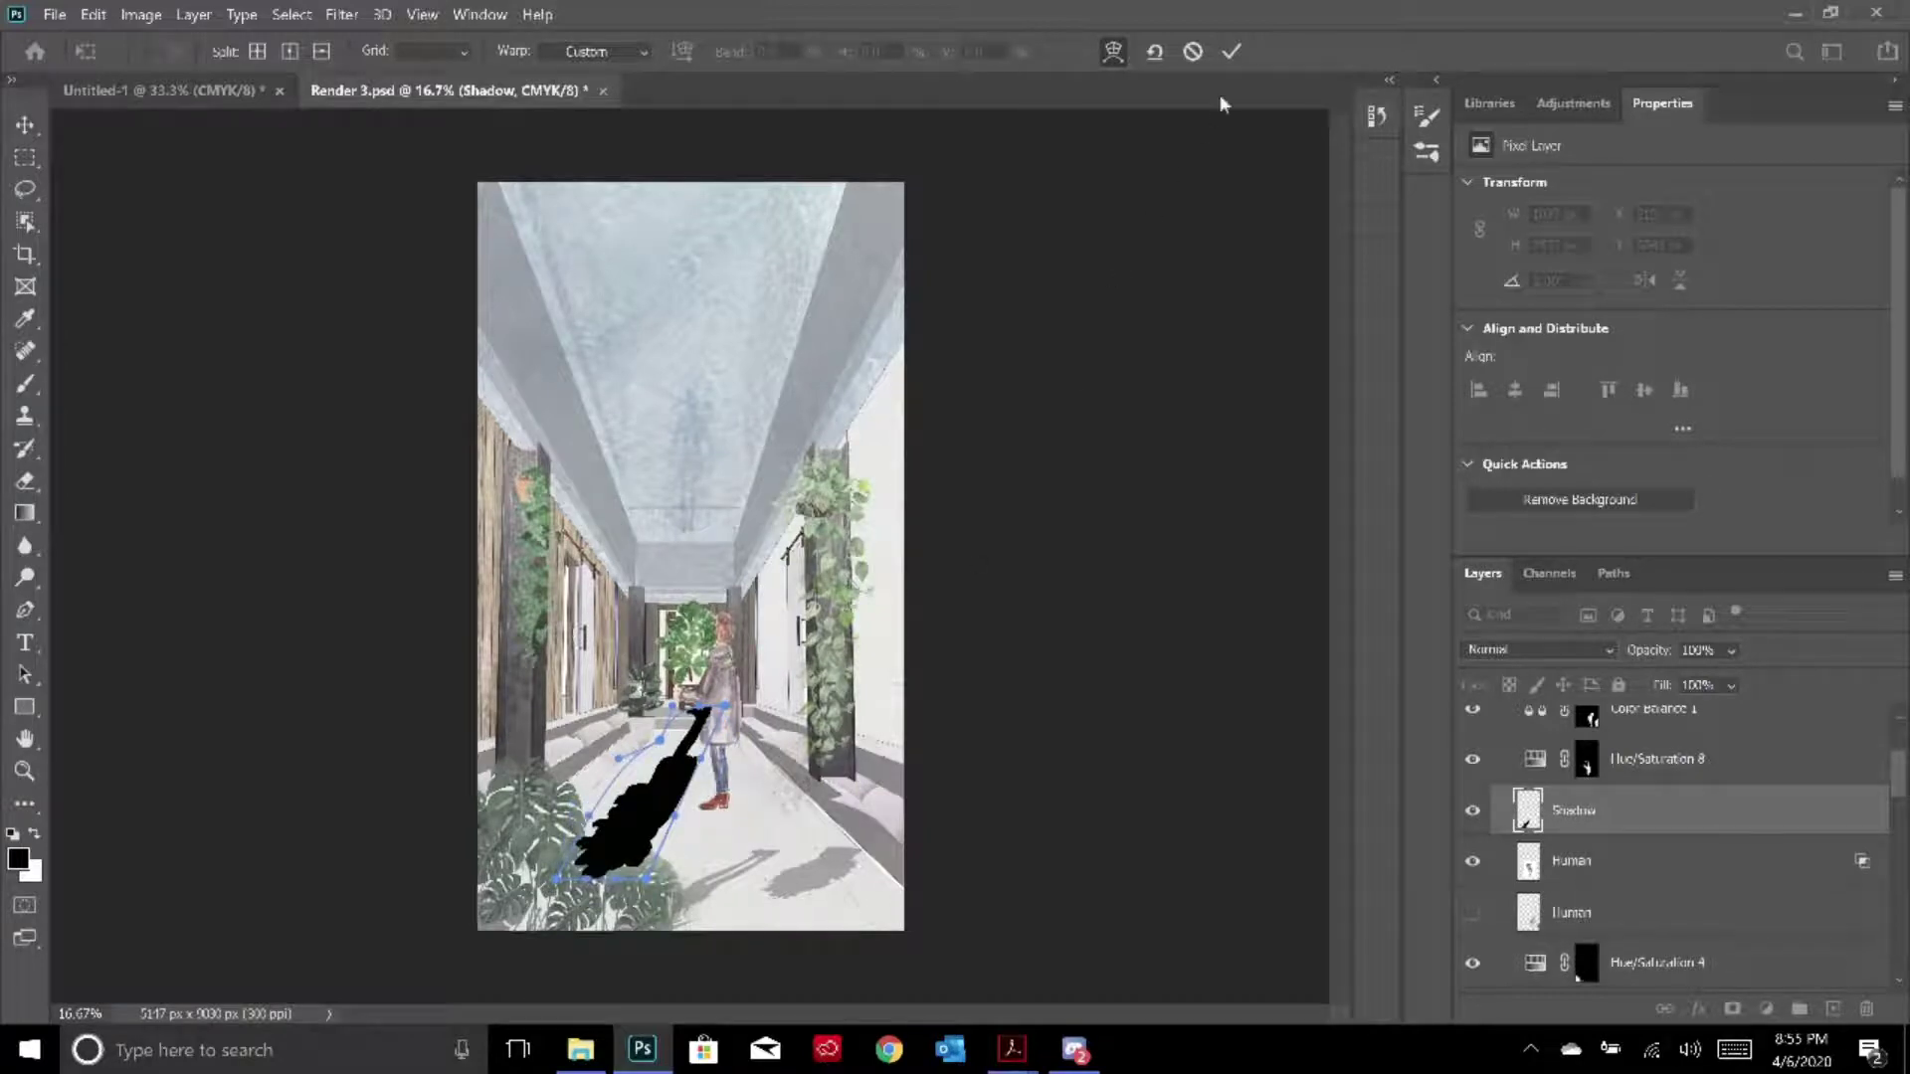
left_click(1231, 51)
Move and rotate the shadow so it starts at the woman's shoes and falls diagonally over the foreground plants
left_click(25, 125)
left_click_drag(670, 783, 672, 901)
key("ctrl+t")
left_click_drag(758, 734, 881, 786)
left_click_drag(674, 926, 717, 811)
left_click(1231, 51)
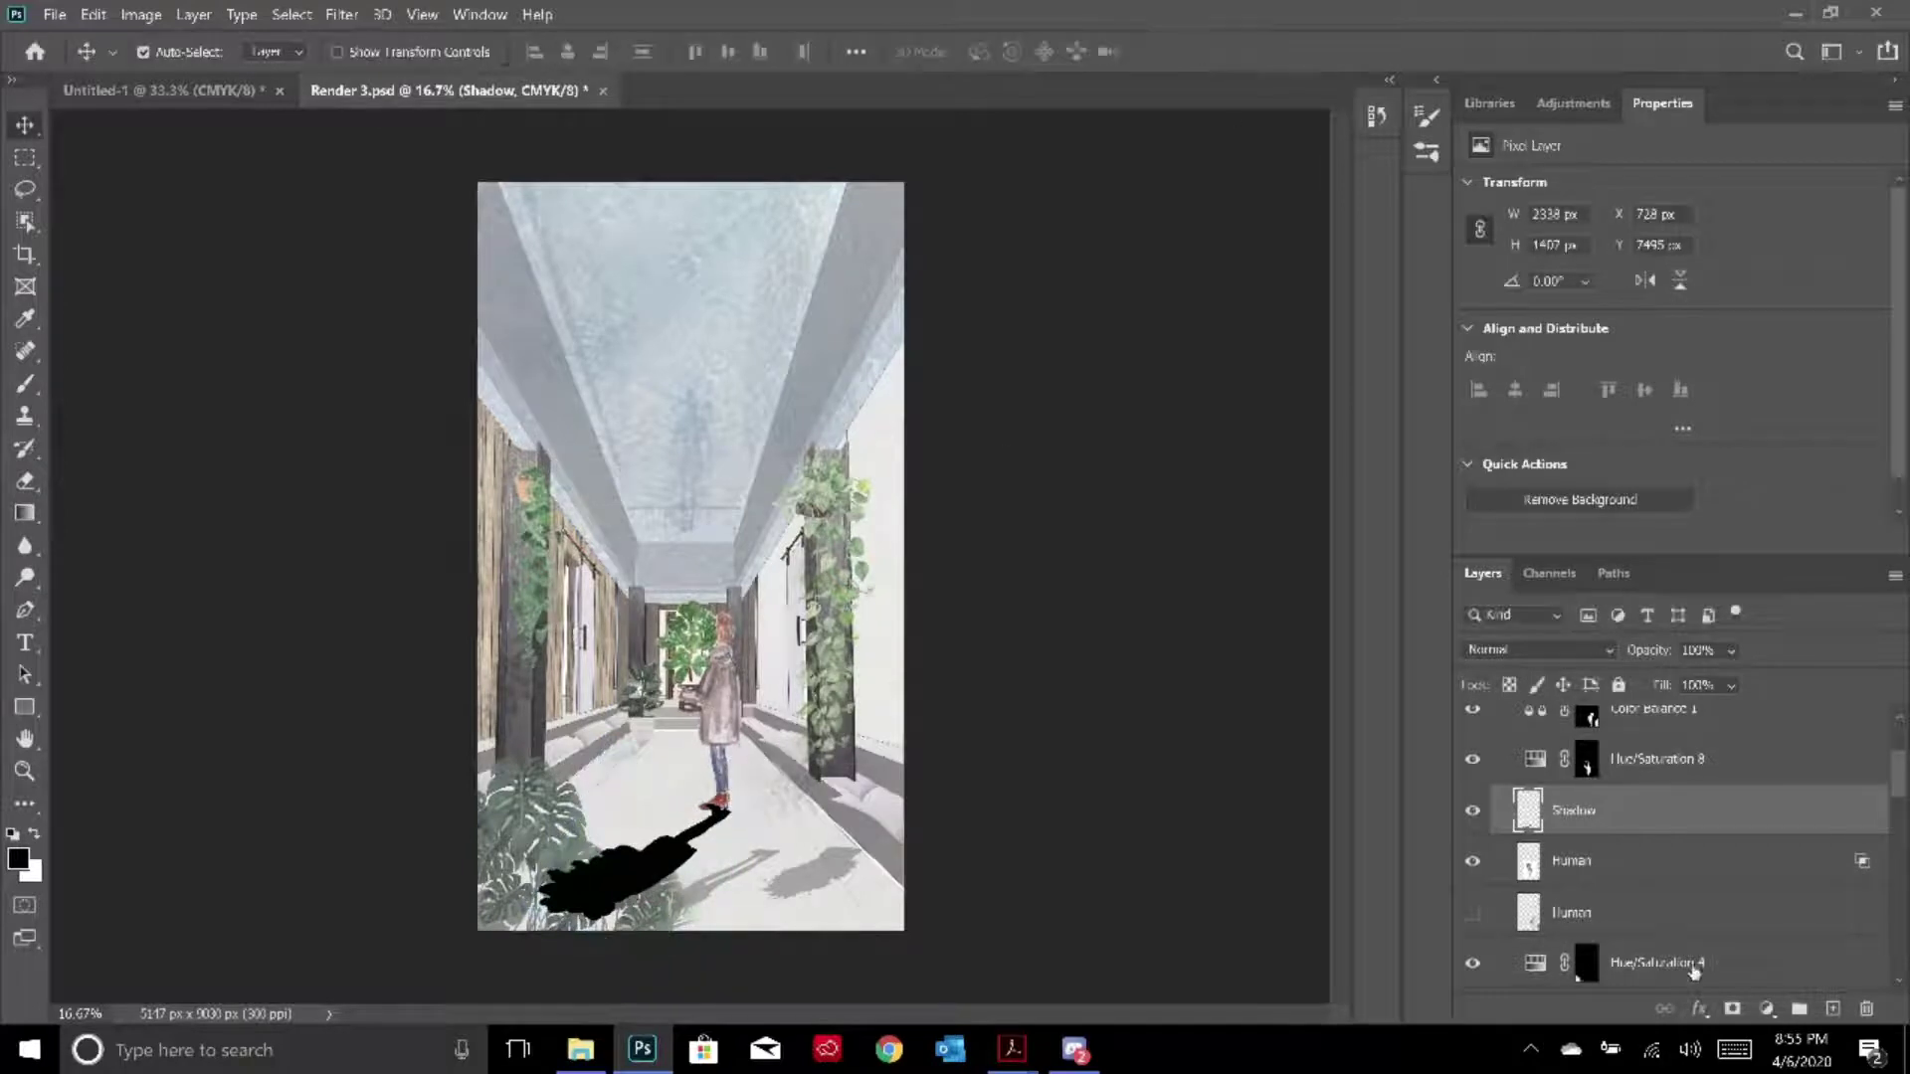
Select the woman's outline from the Human layer, clear the overlapping part of the Shadow layer, and deselect
left_click(1602, 857)
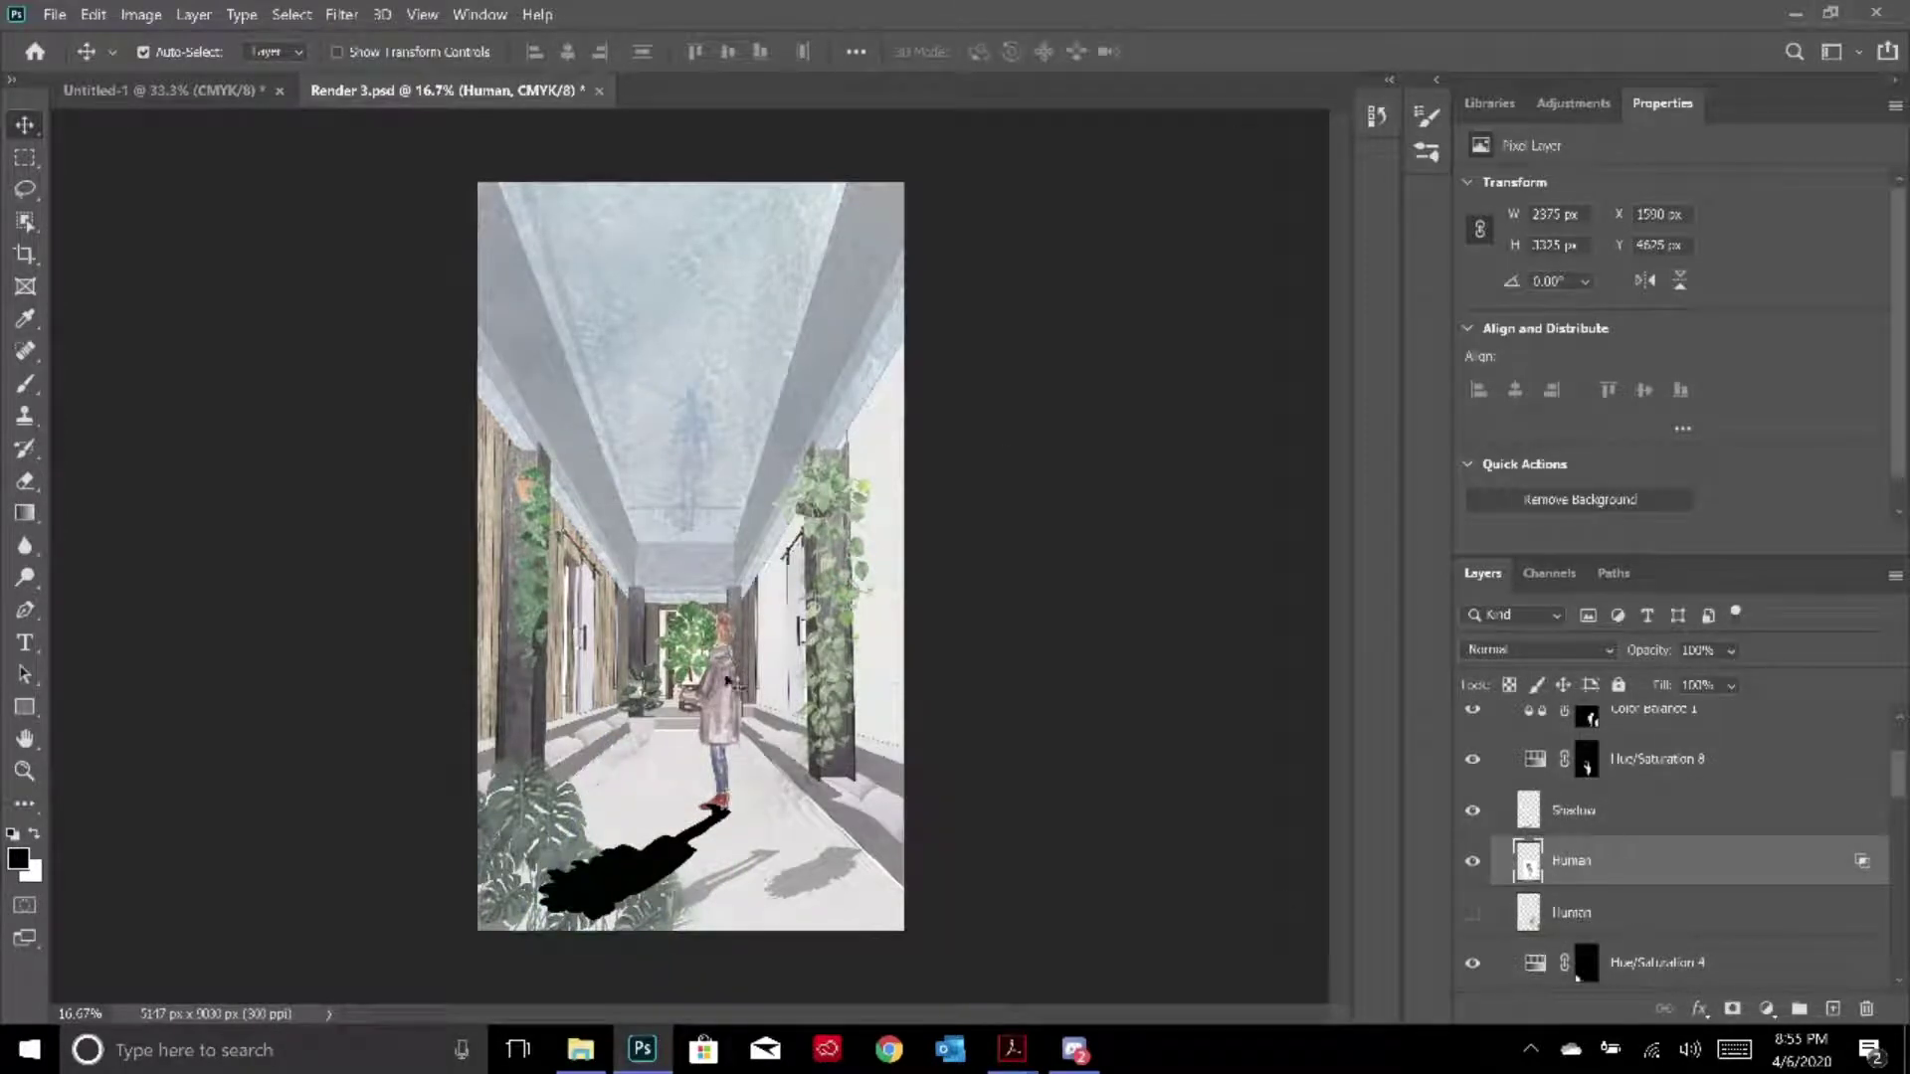
left_click(27, 223)
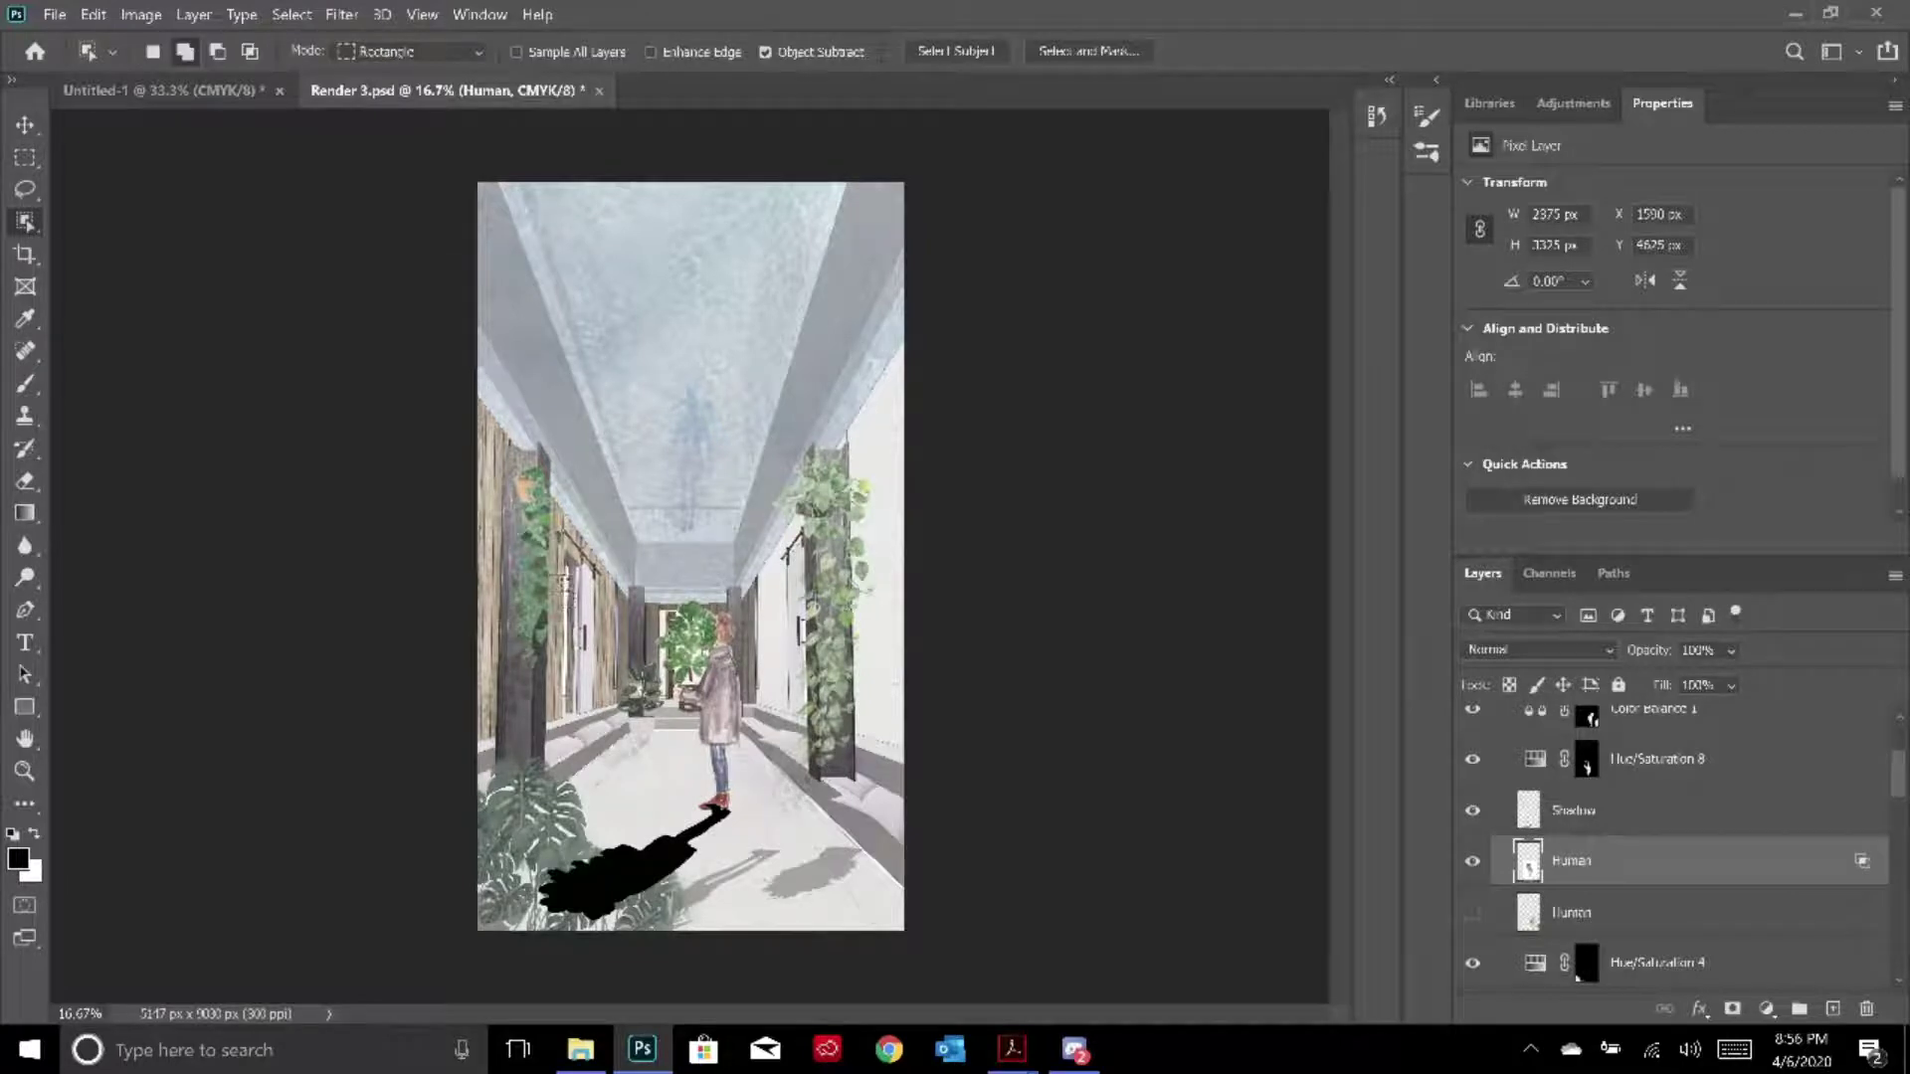
left_click_drag(613, 578, 785, 830)
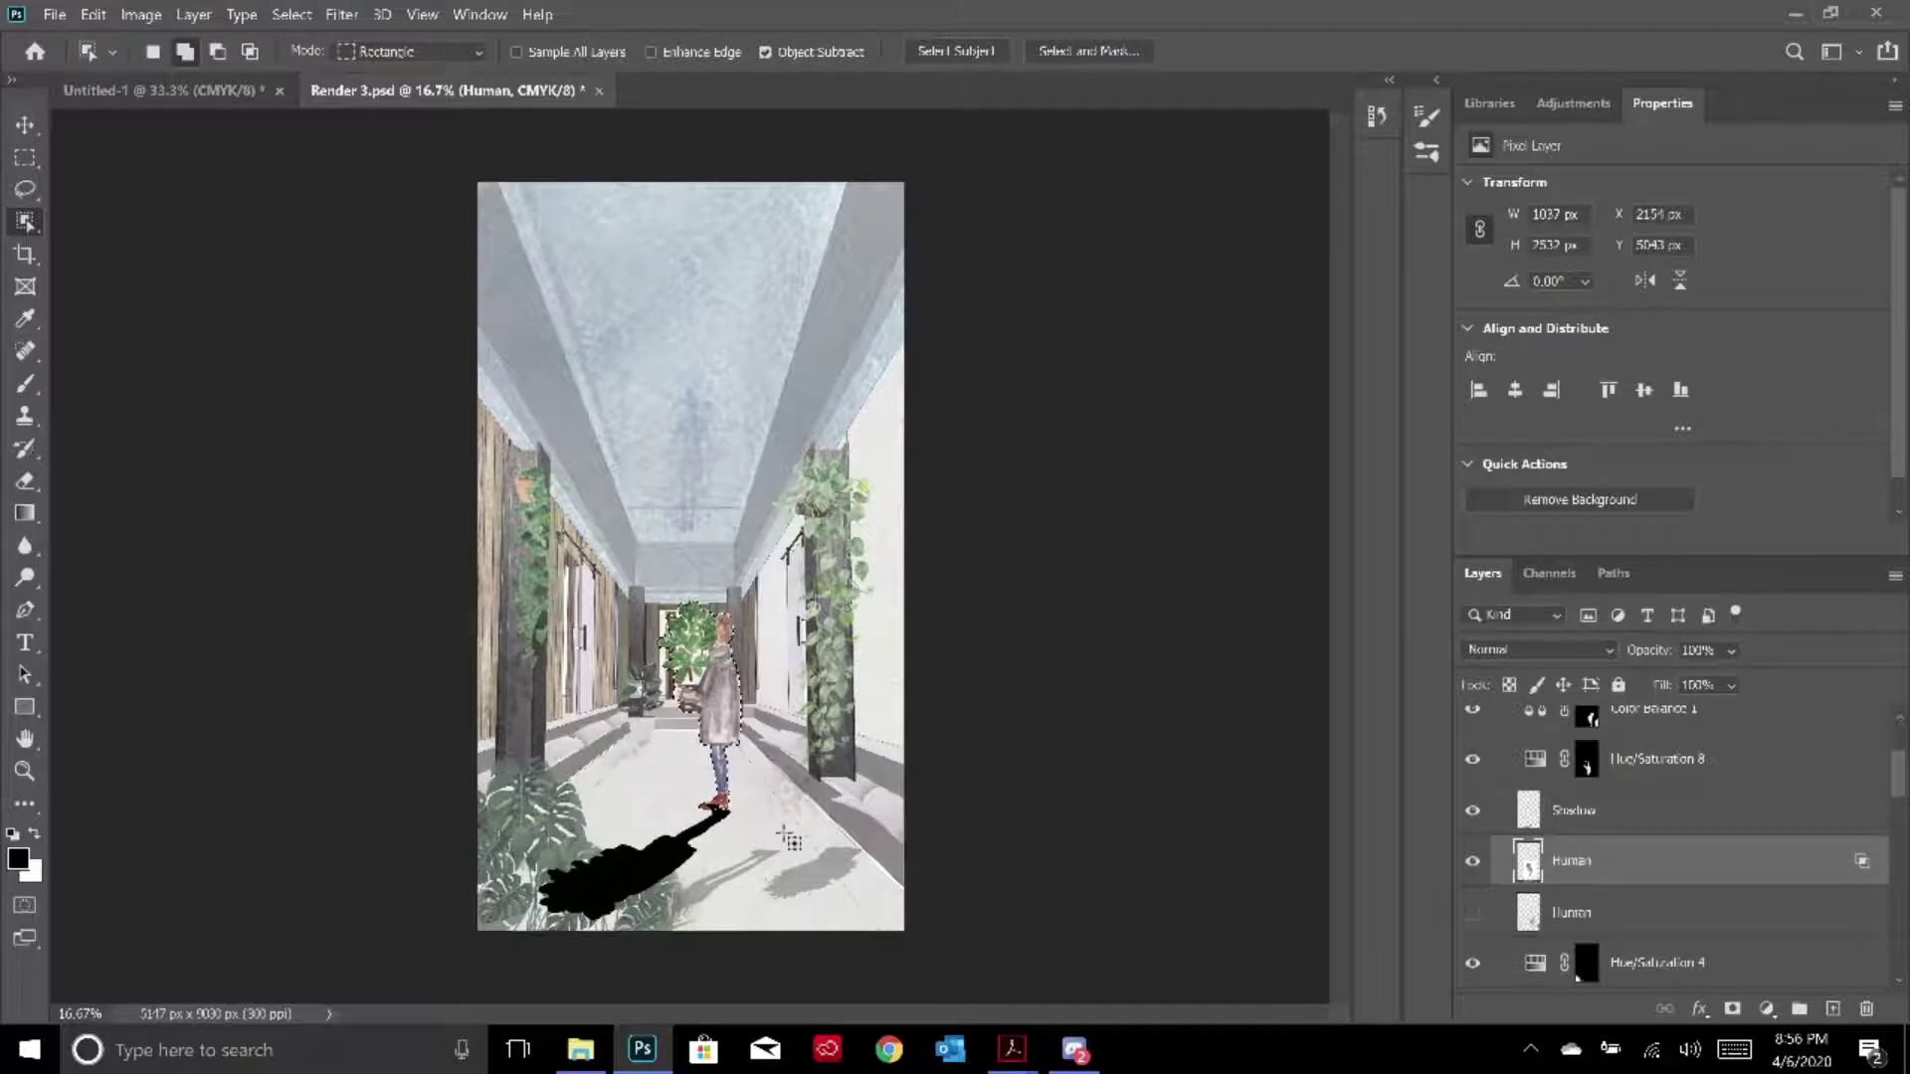
left_click(1605, 824)
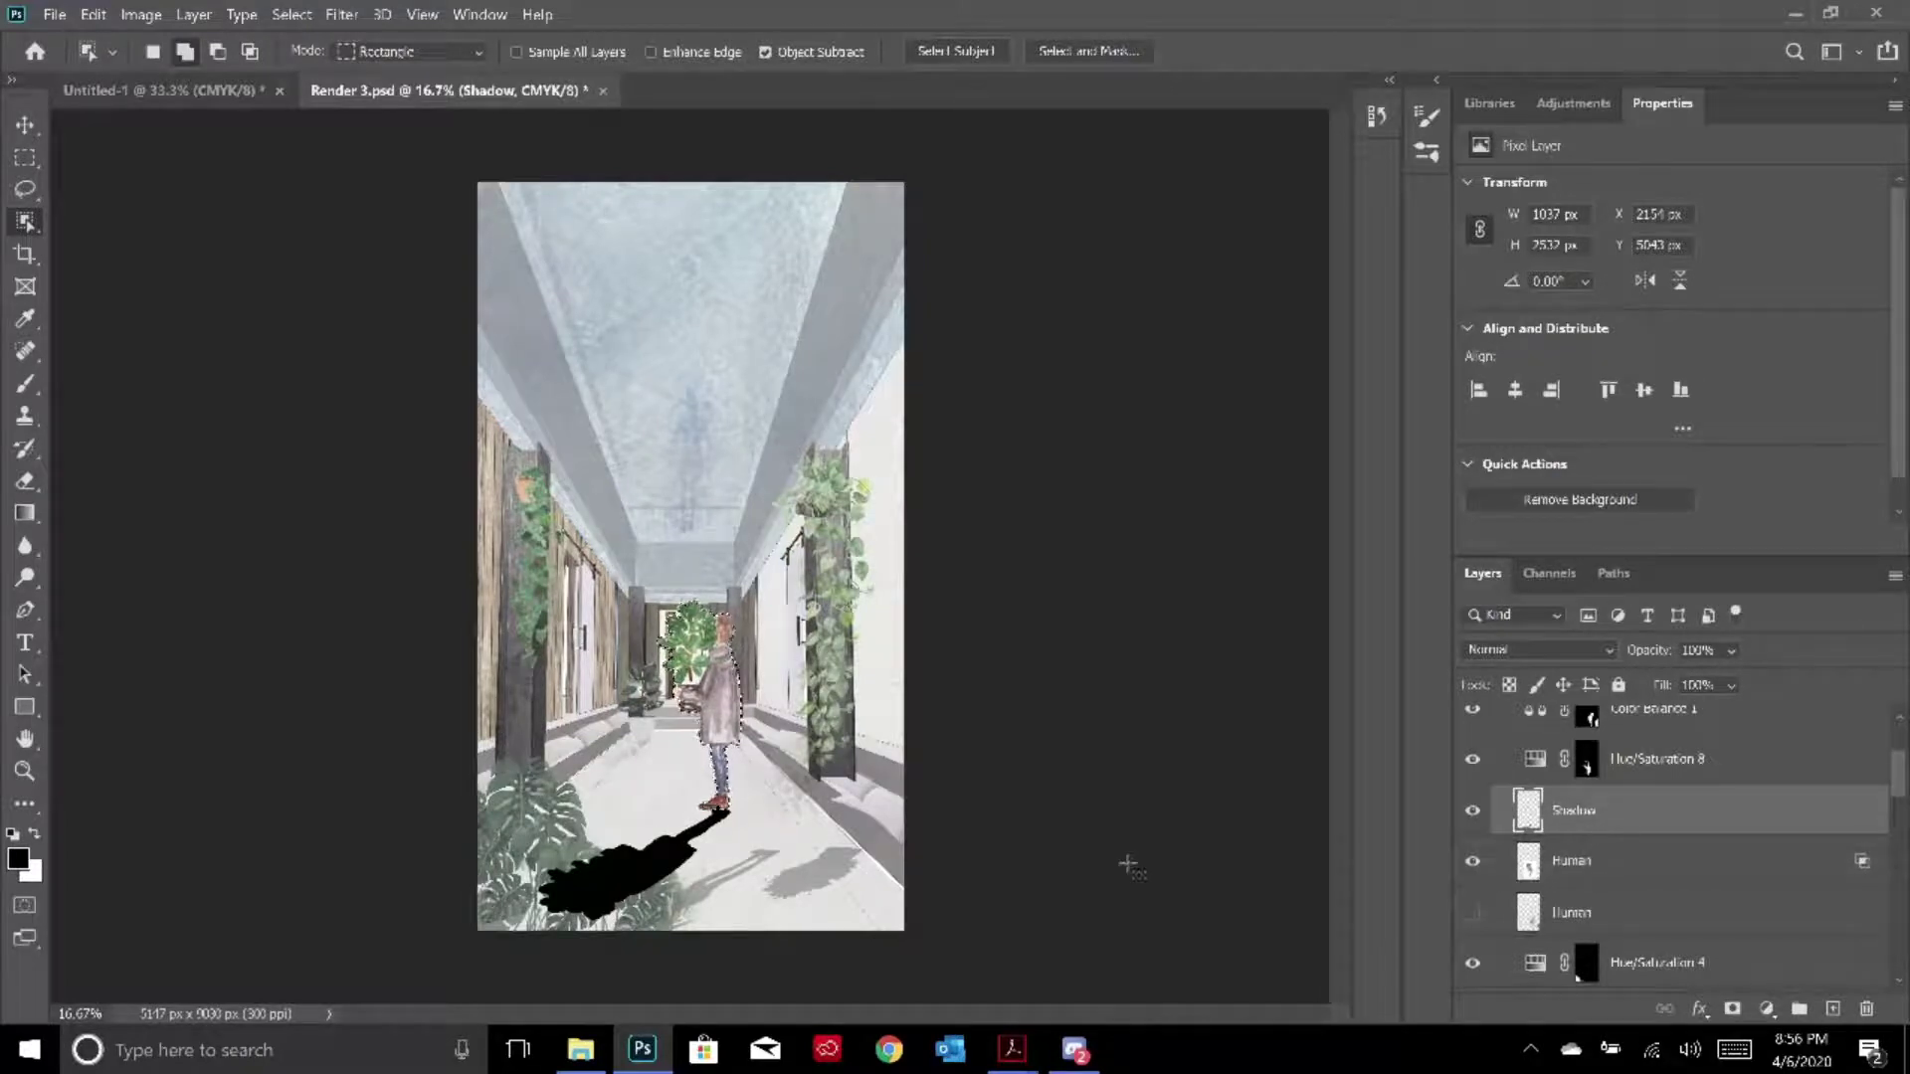
key("ctrl+d")
Move the Shadow layer beneath the visible Human layer and lower its opacity to 14%
left_click_drag(1743, 815, 1663, 883)
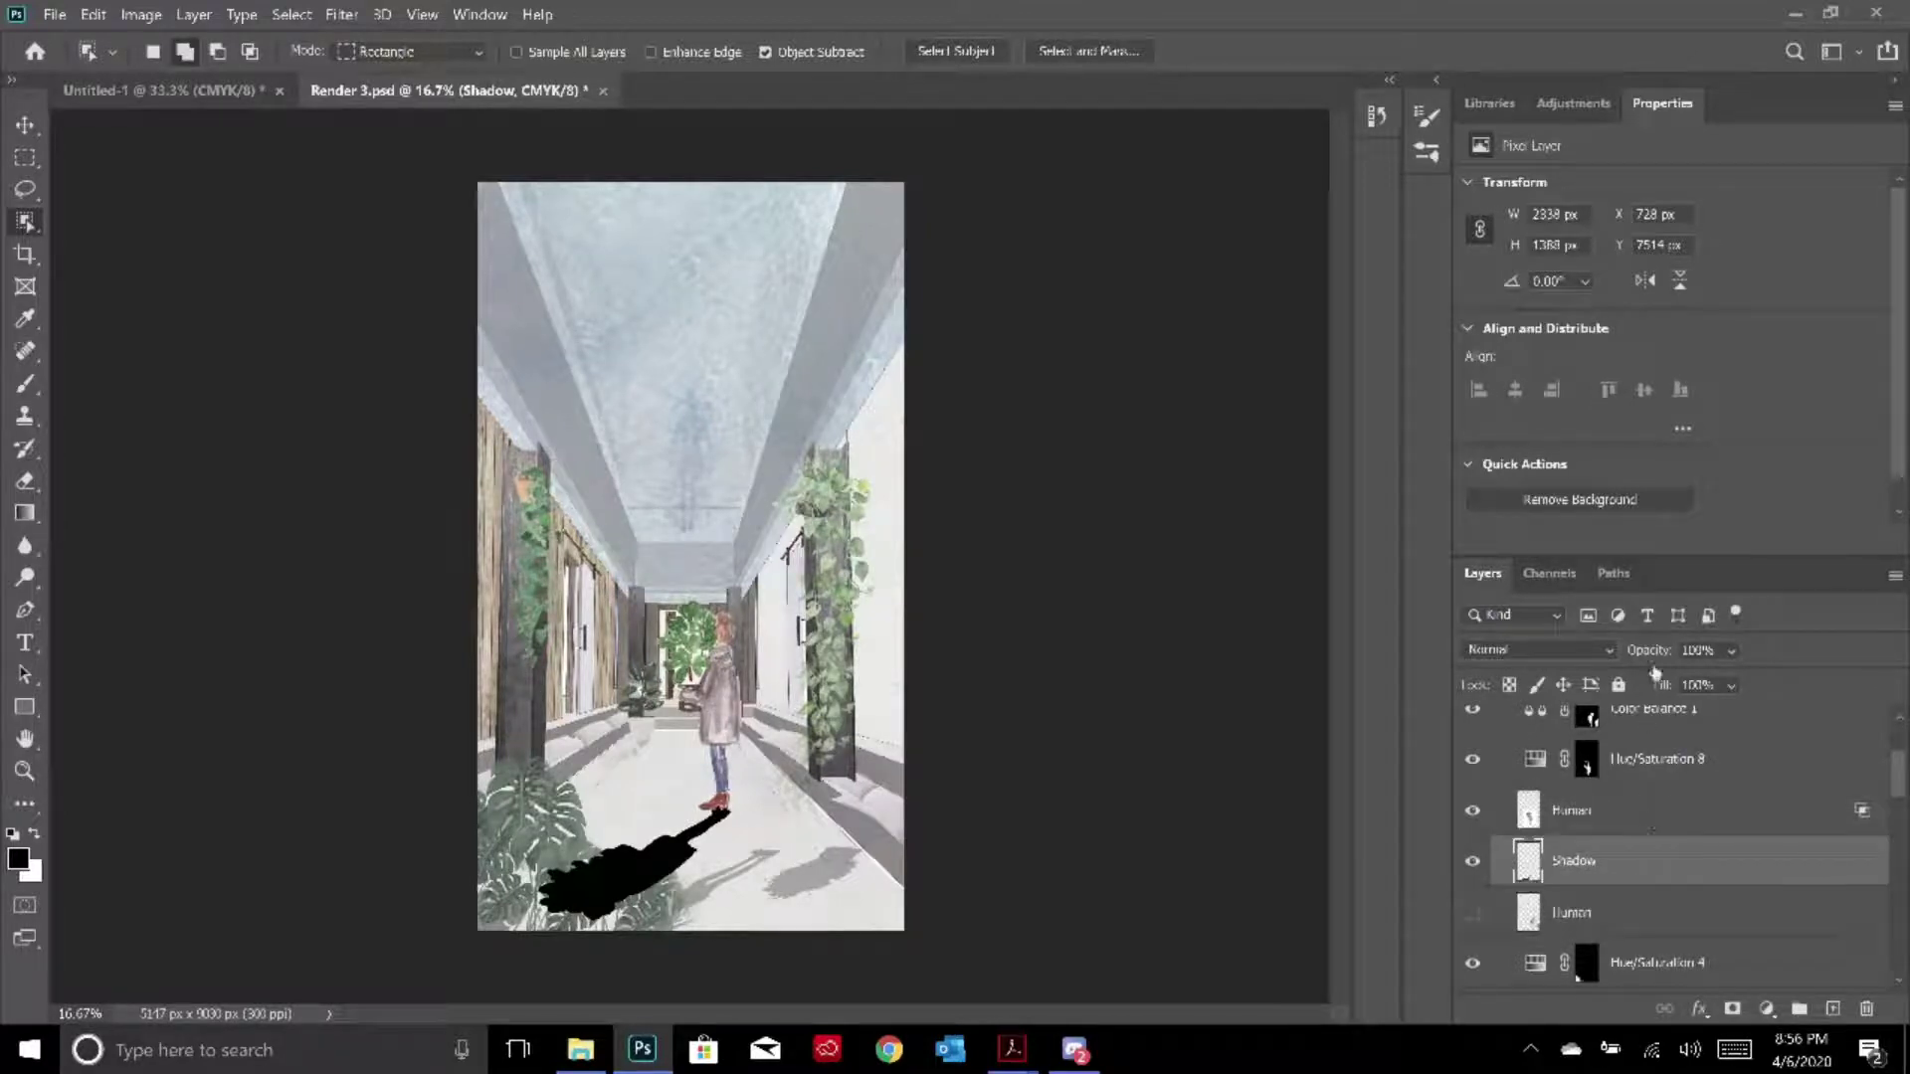
left_click(1729, 651)
left_click_drag(1814, 679, 1709, 680)
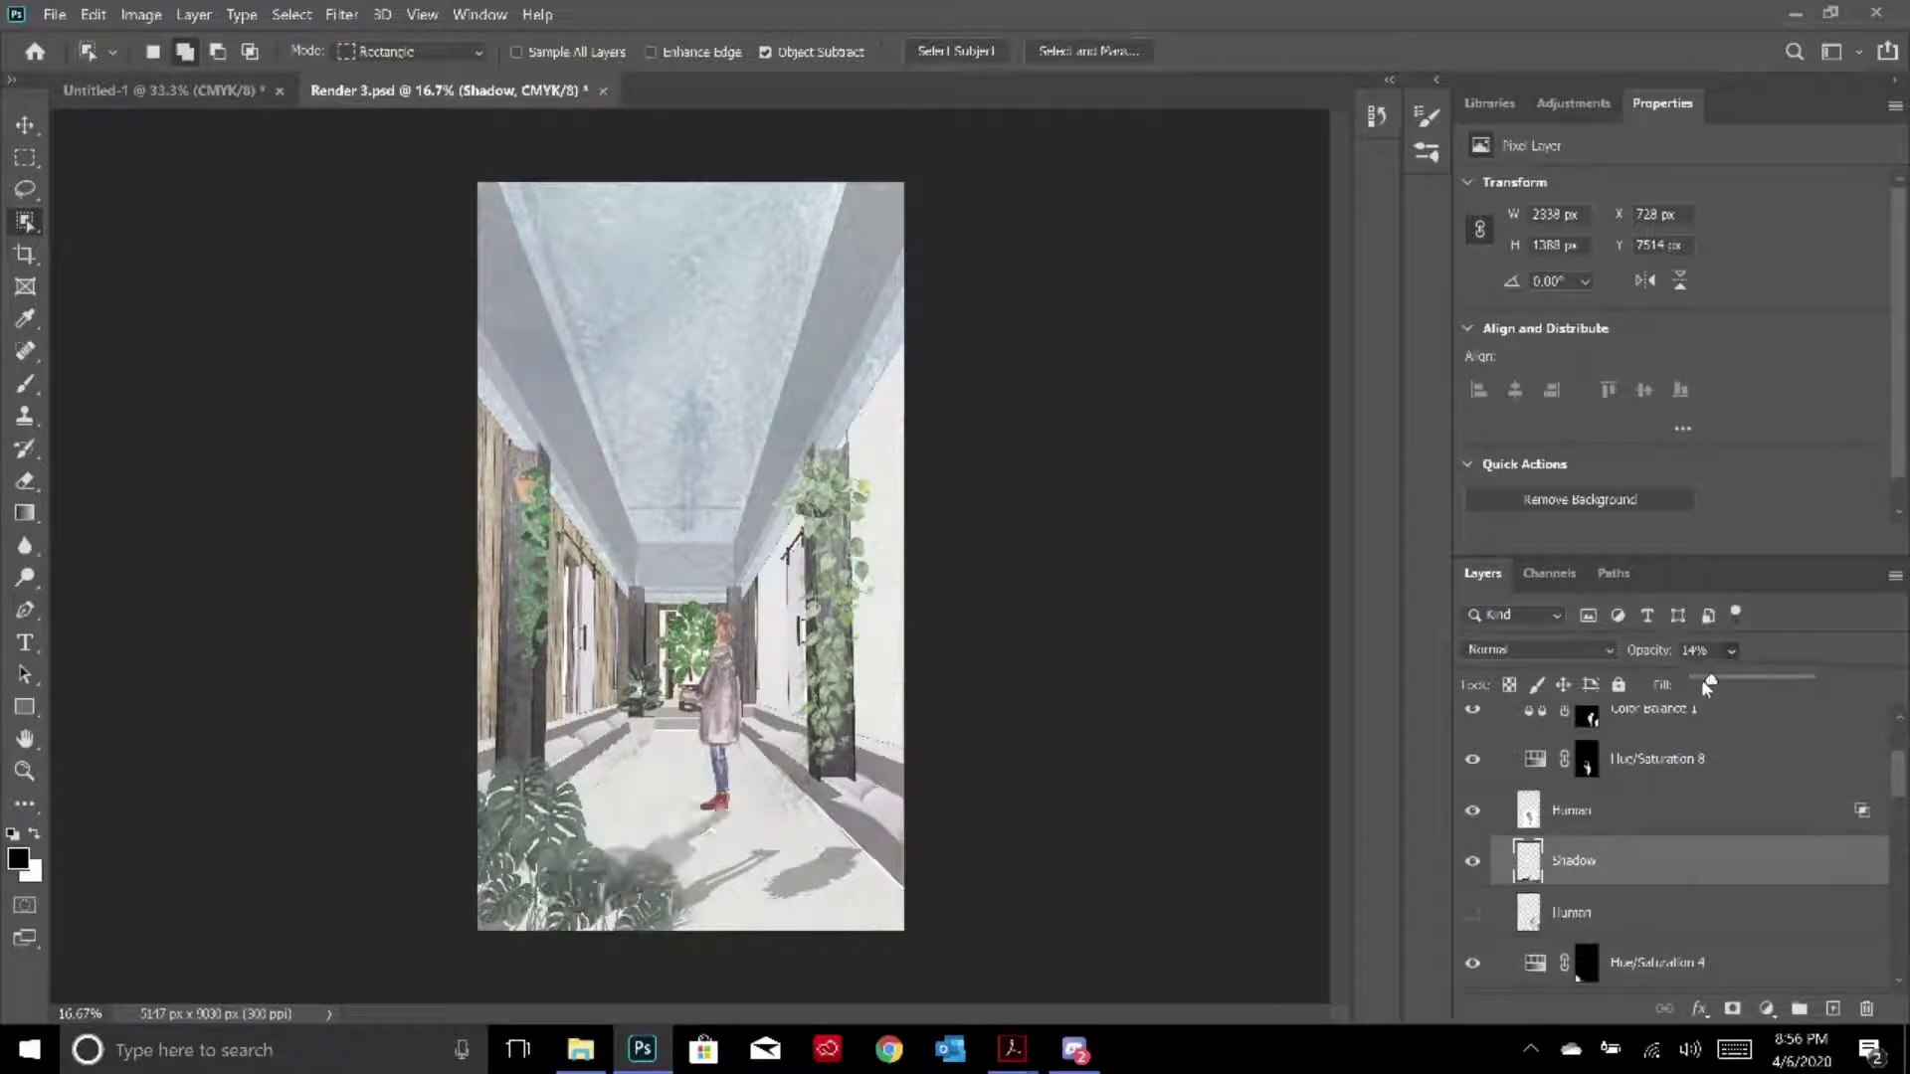
left_click(1739, 657)
Toggle the Shadow layer below Plant 4 off and on to check its effect, and collapse the Extra group
scroll(1537, 856, "up", 3)
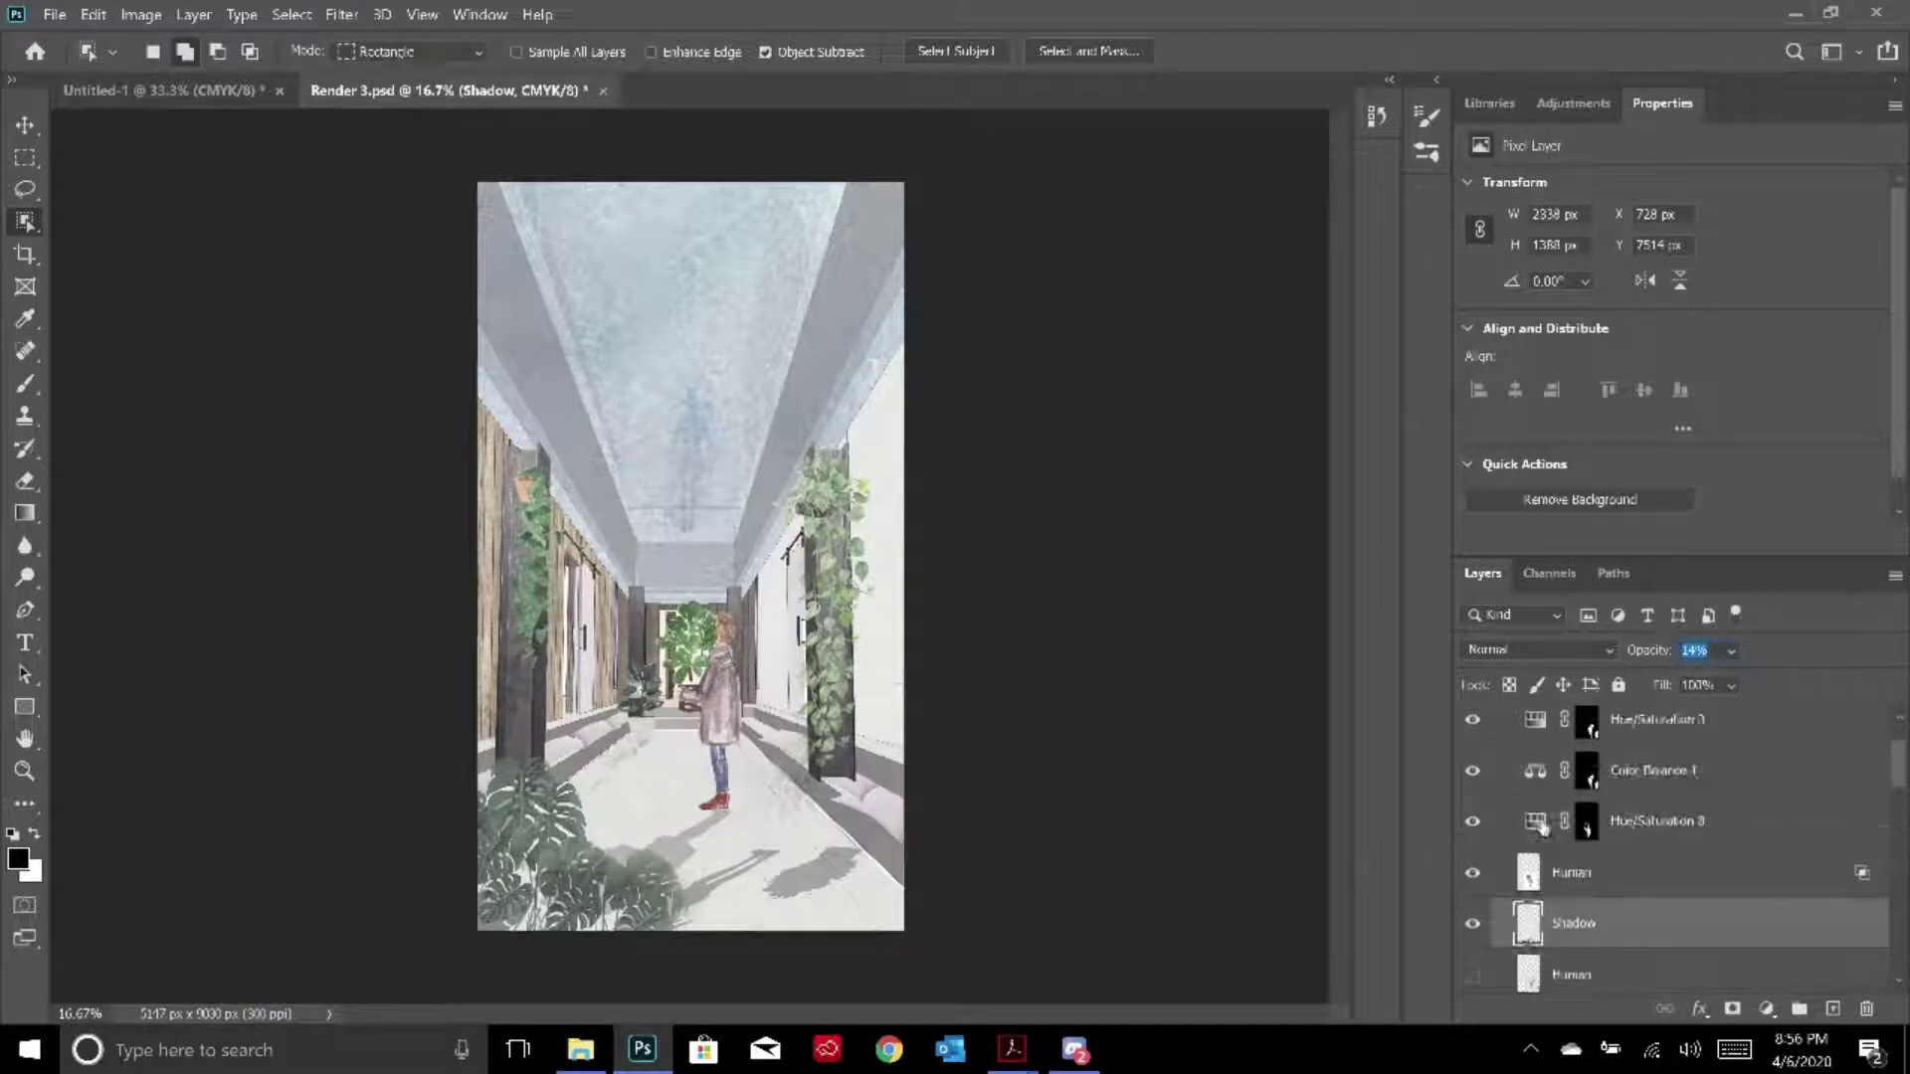
scroll(1543, 818, "down", 4)
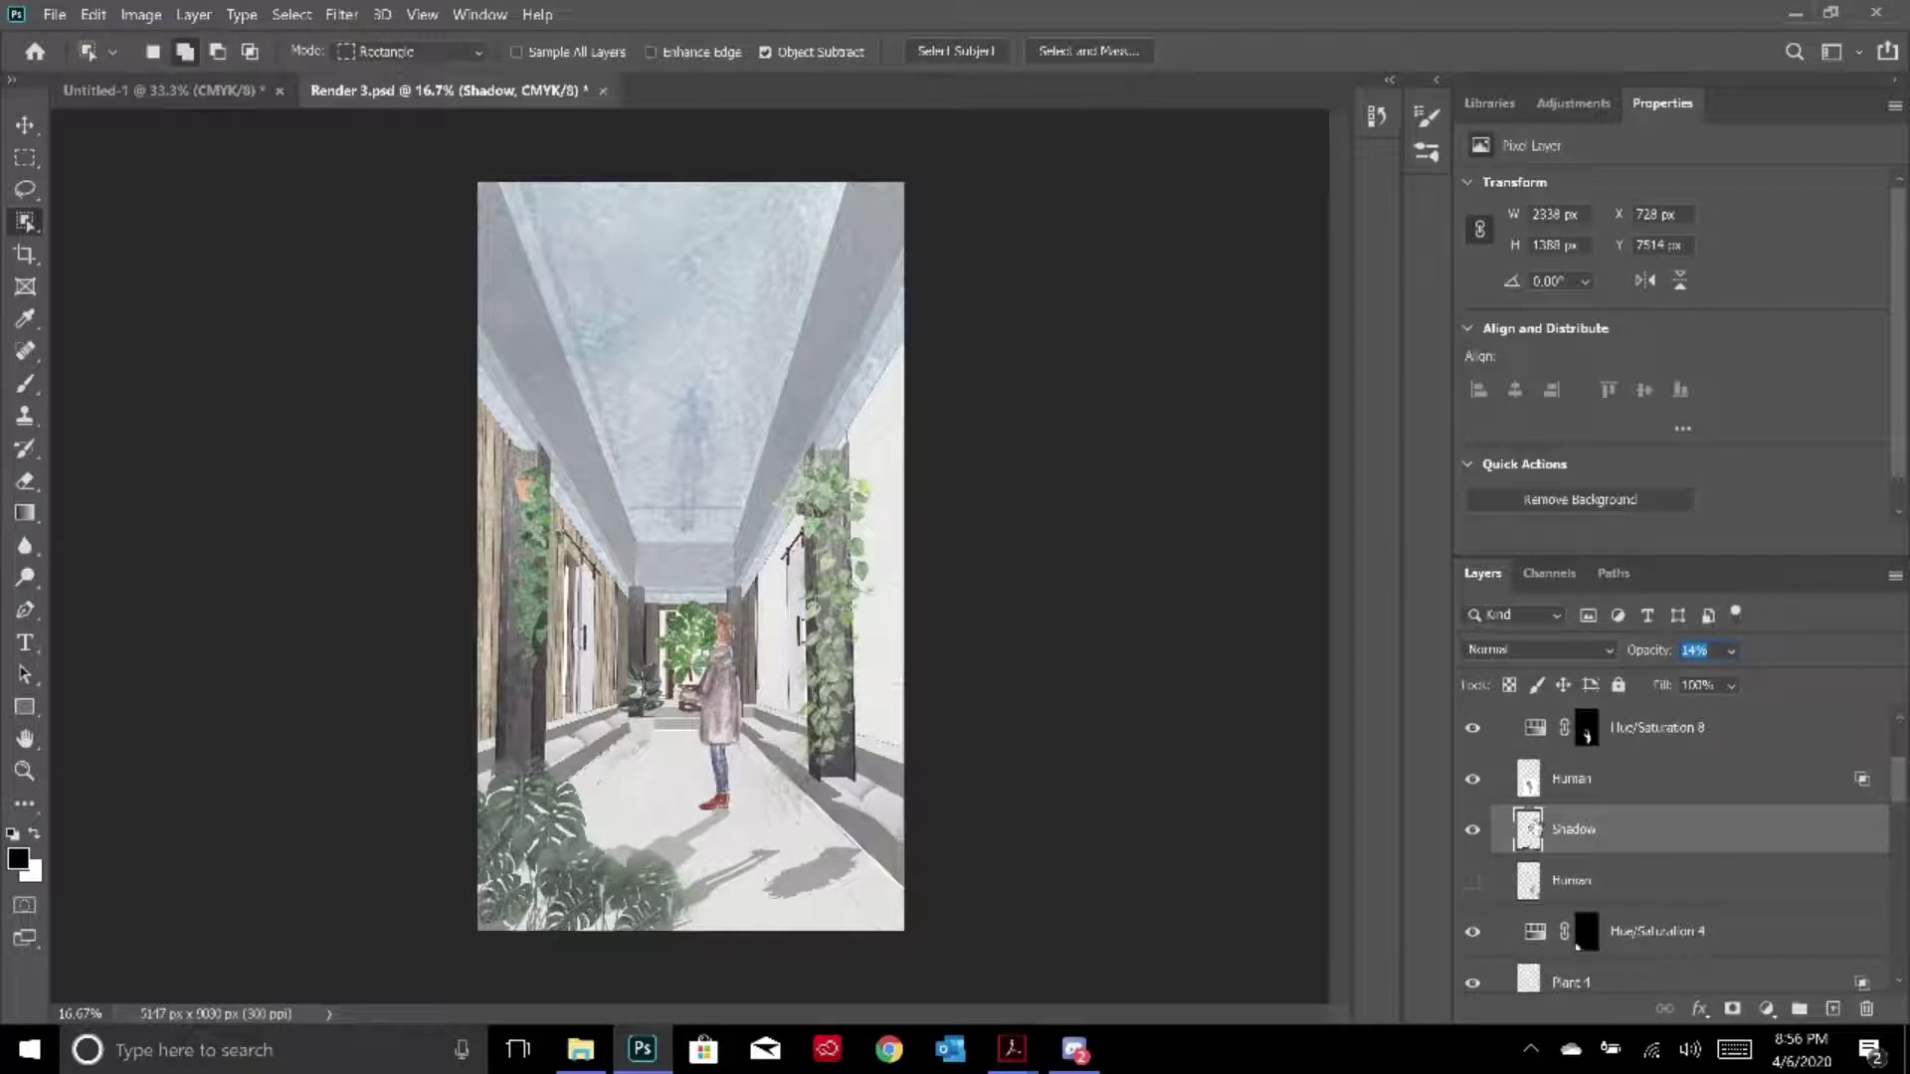
scroll(1512, 855, "down", 3)
left_click(1475, 880)
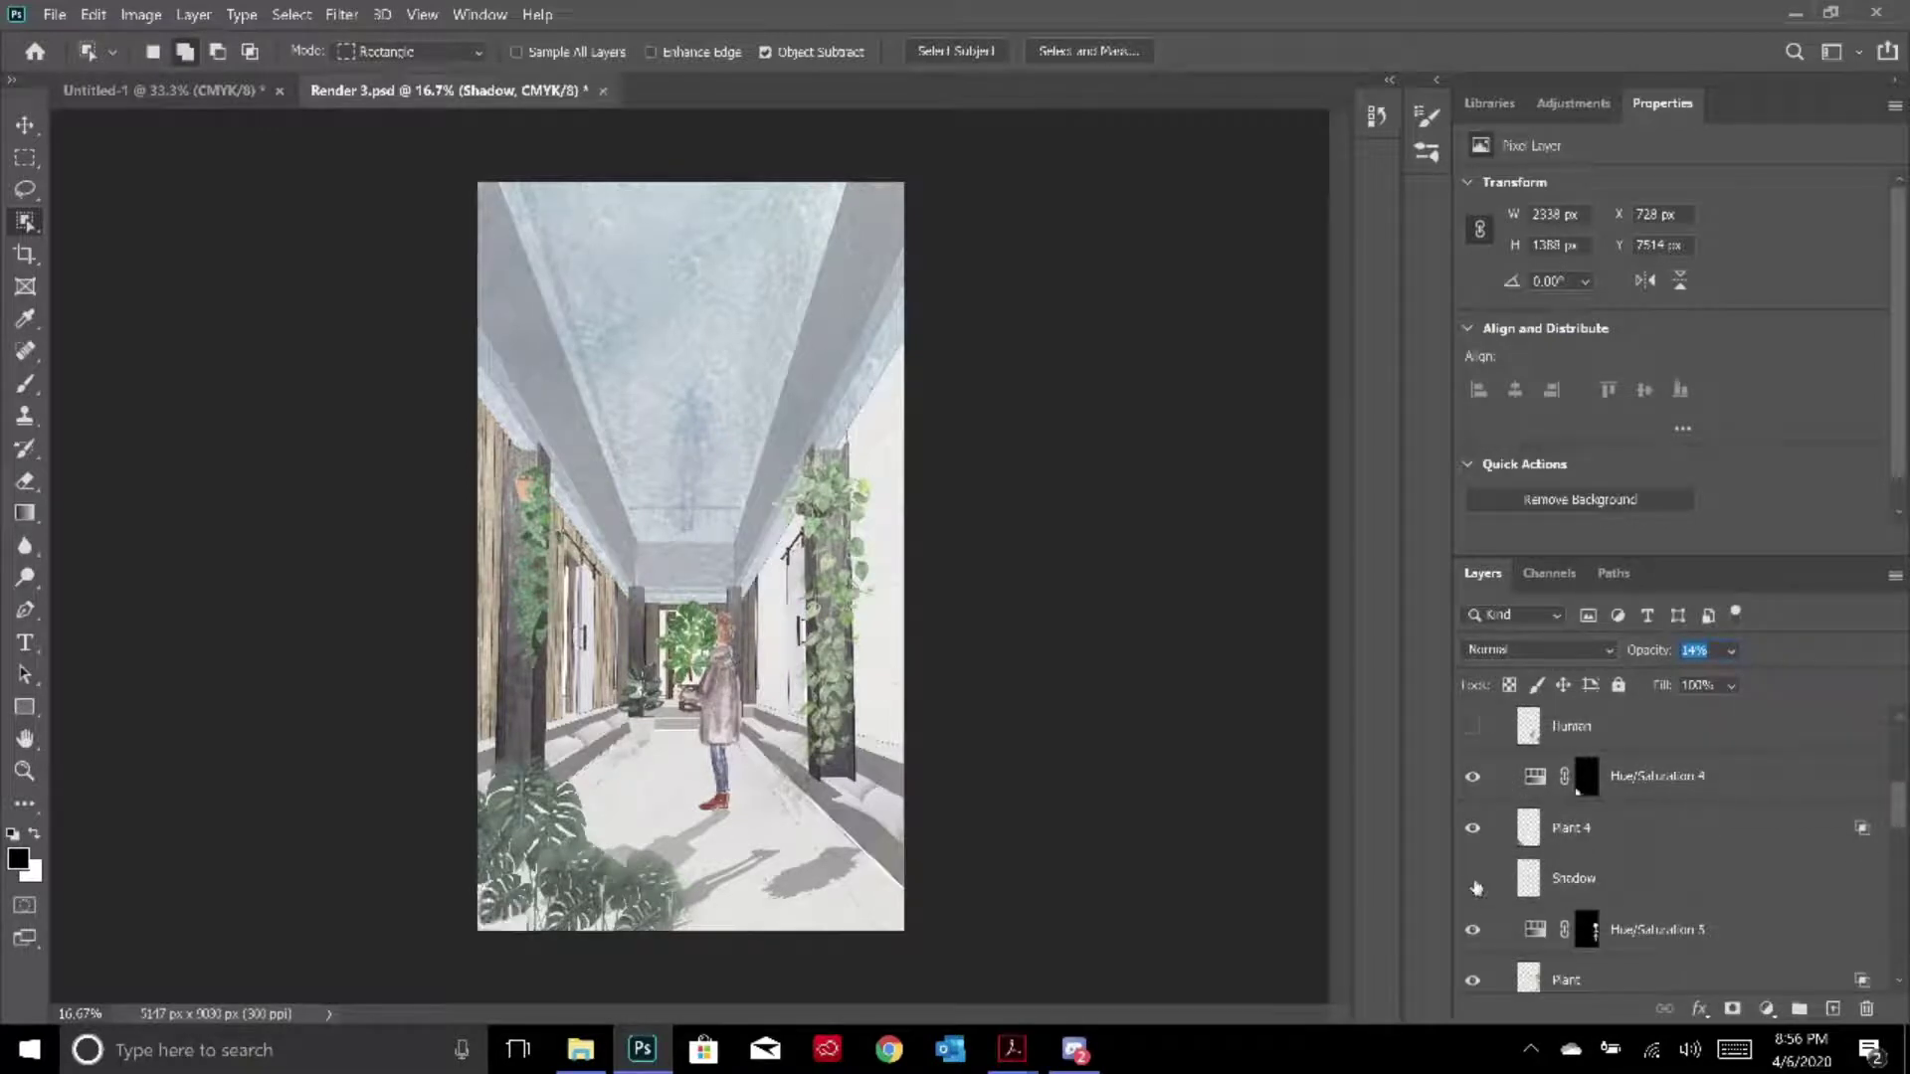
left_click(1474, 881)
scroll(1601, 874, "up", 5)
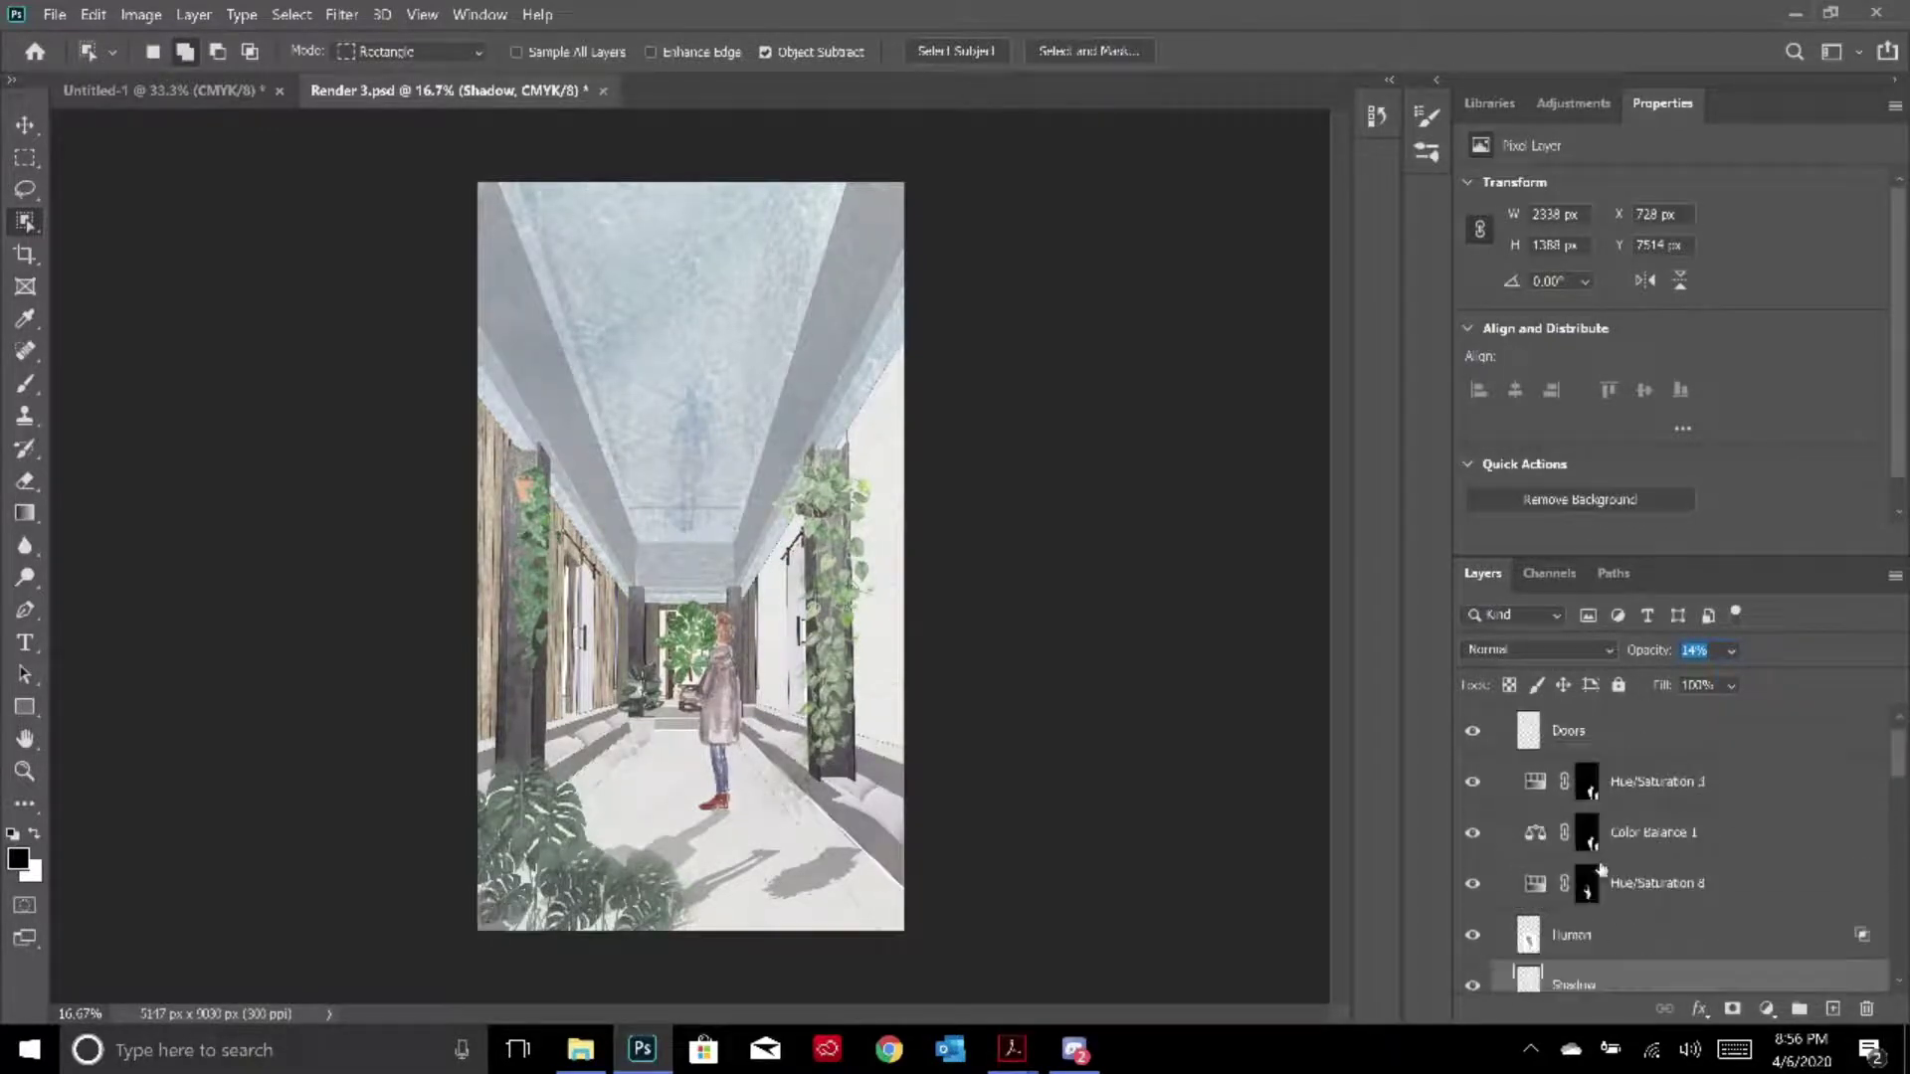
left_click(1497, 718)
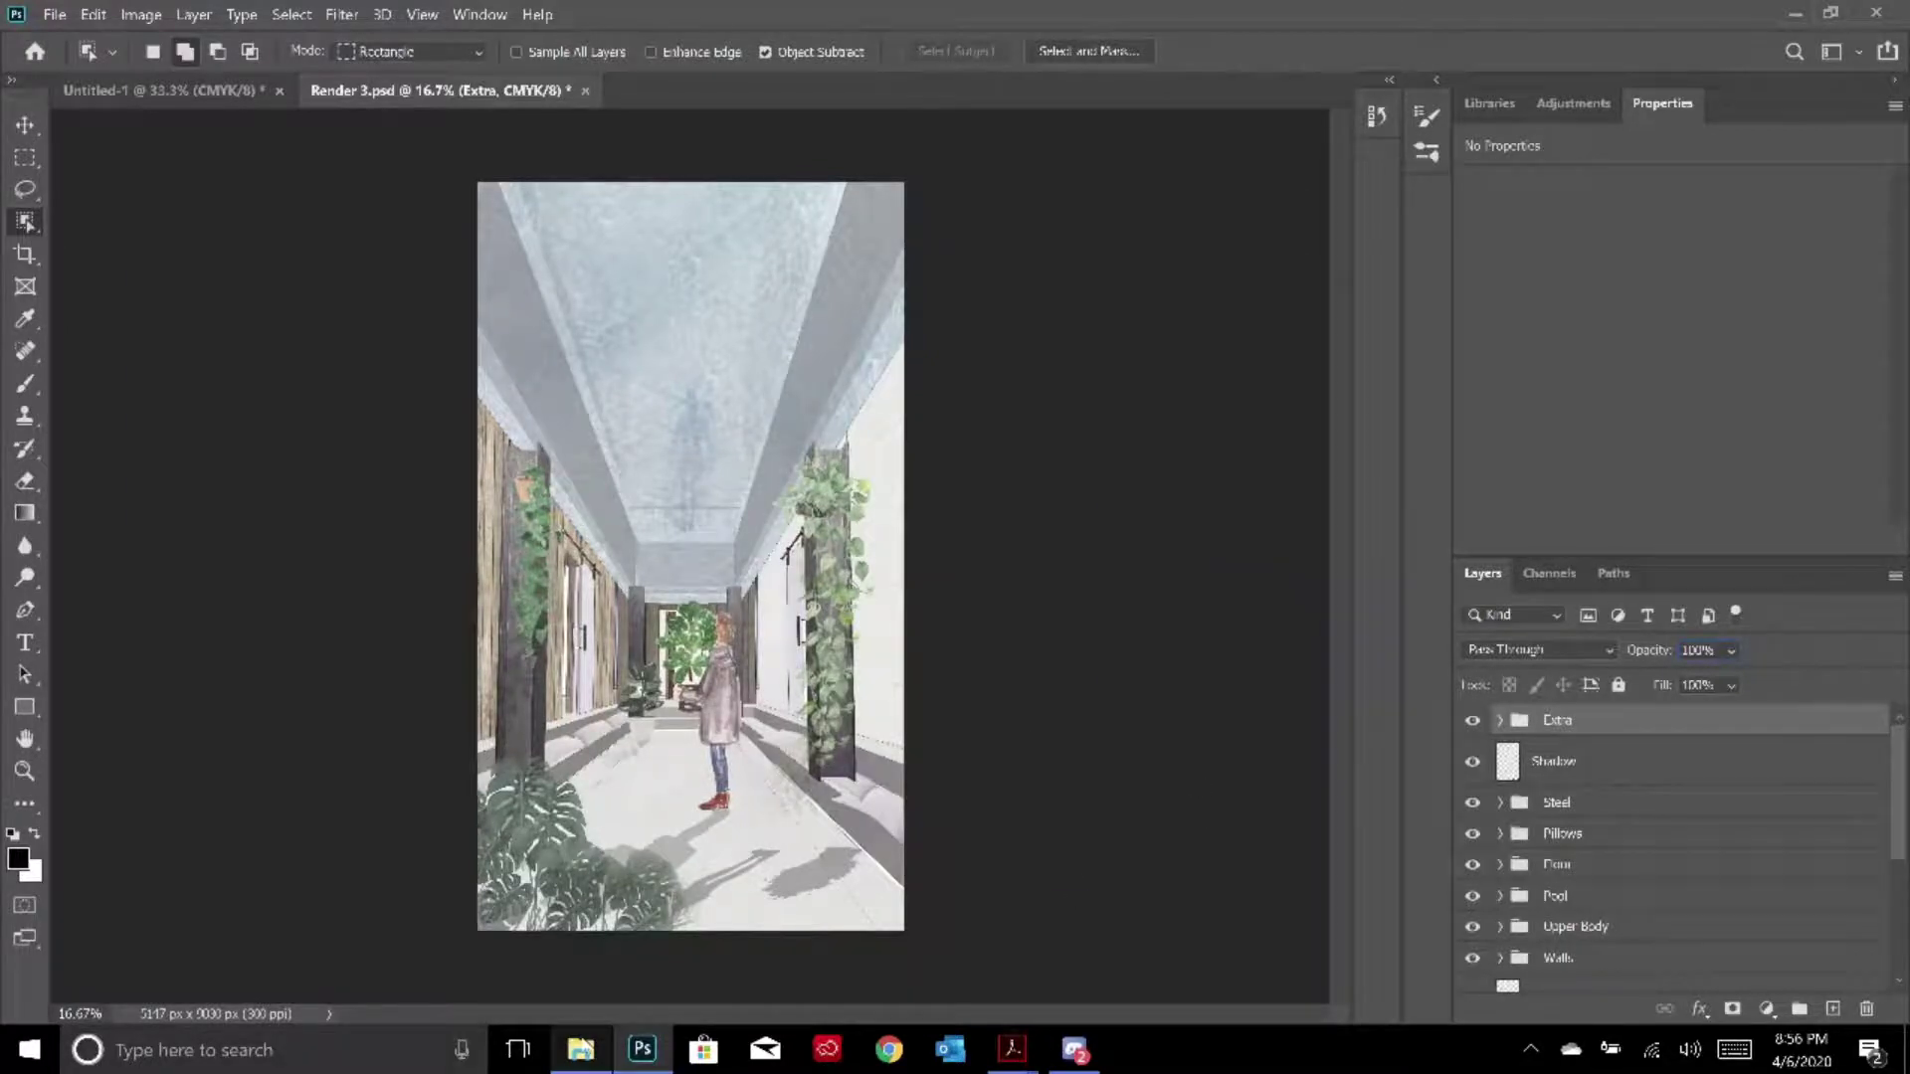
Switch to File Explorer with Photoshop minimized and look through the models folder inside Pictures
left_click(580, 1049)
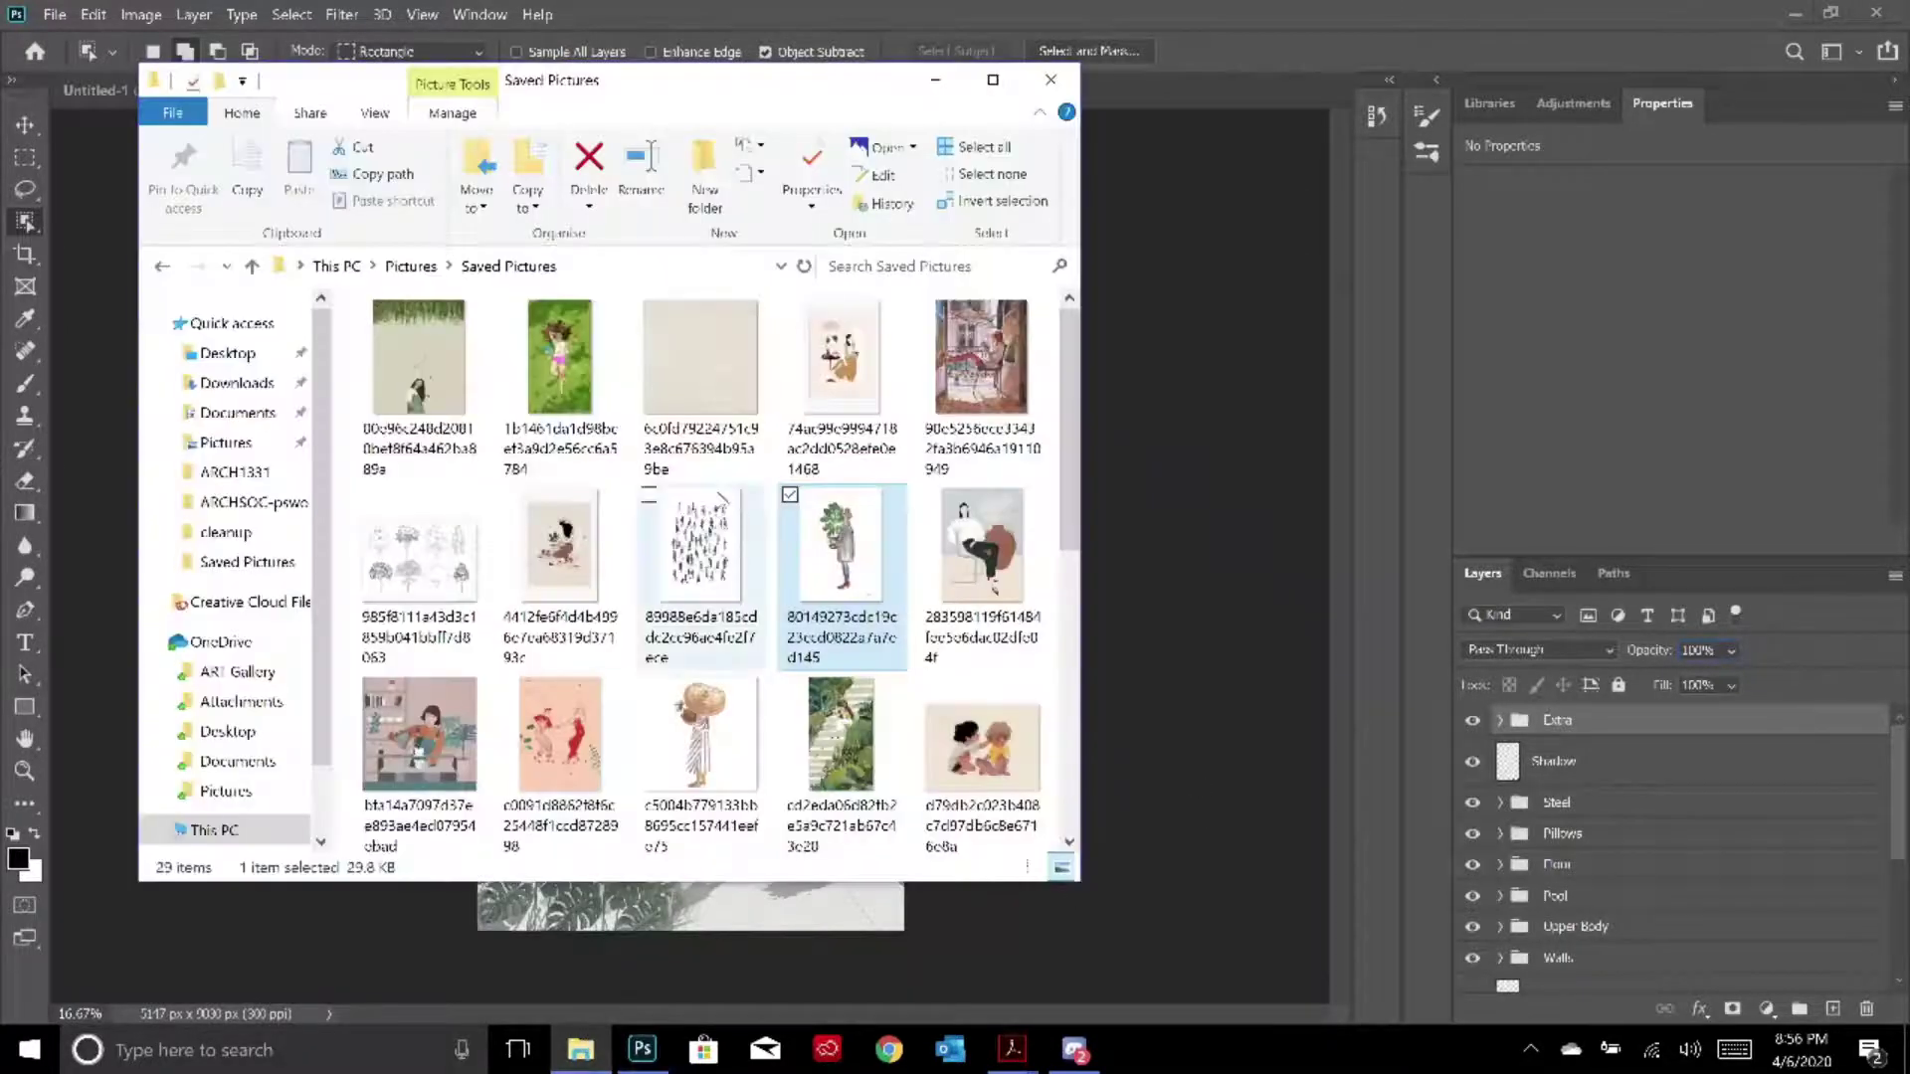
left_click(947, 83)
left_click(1796, 13)
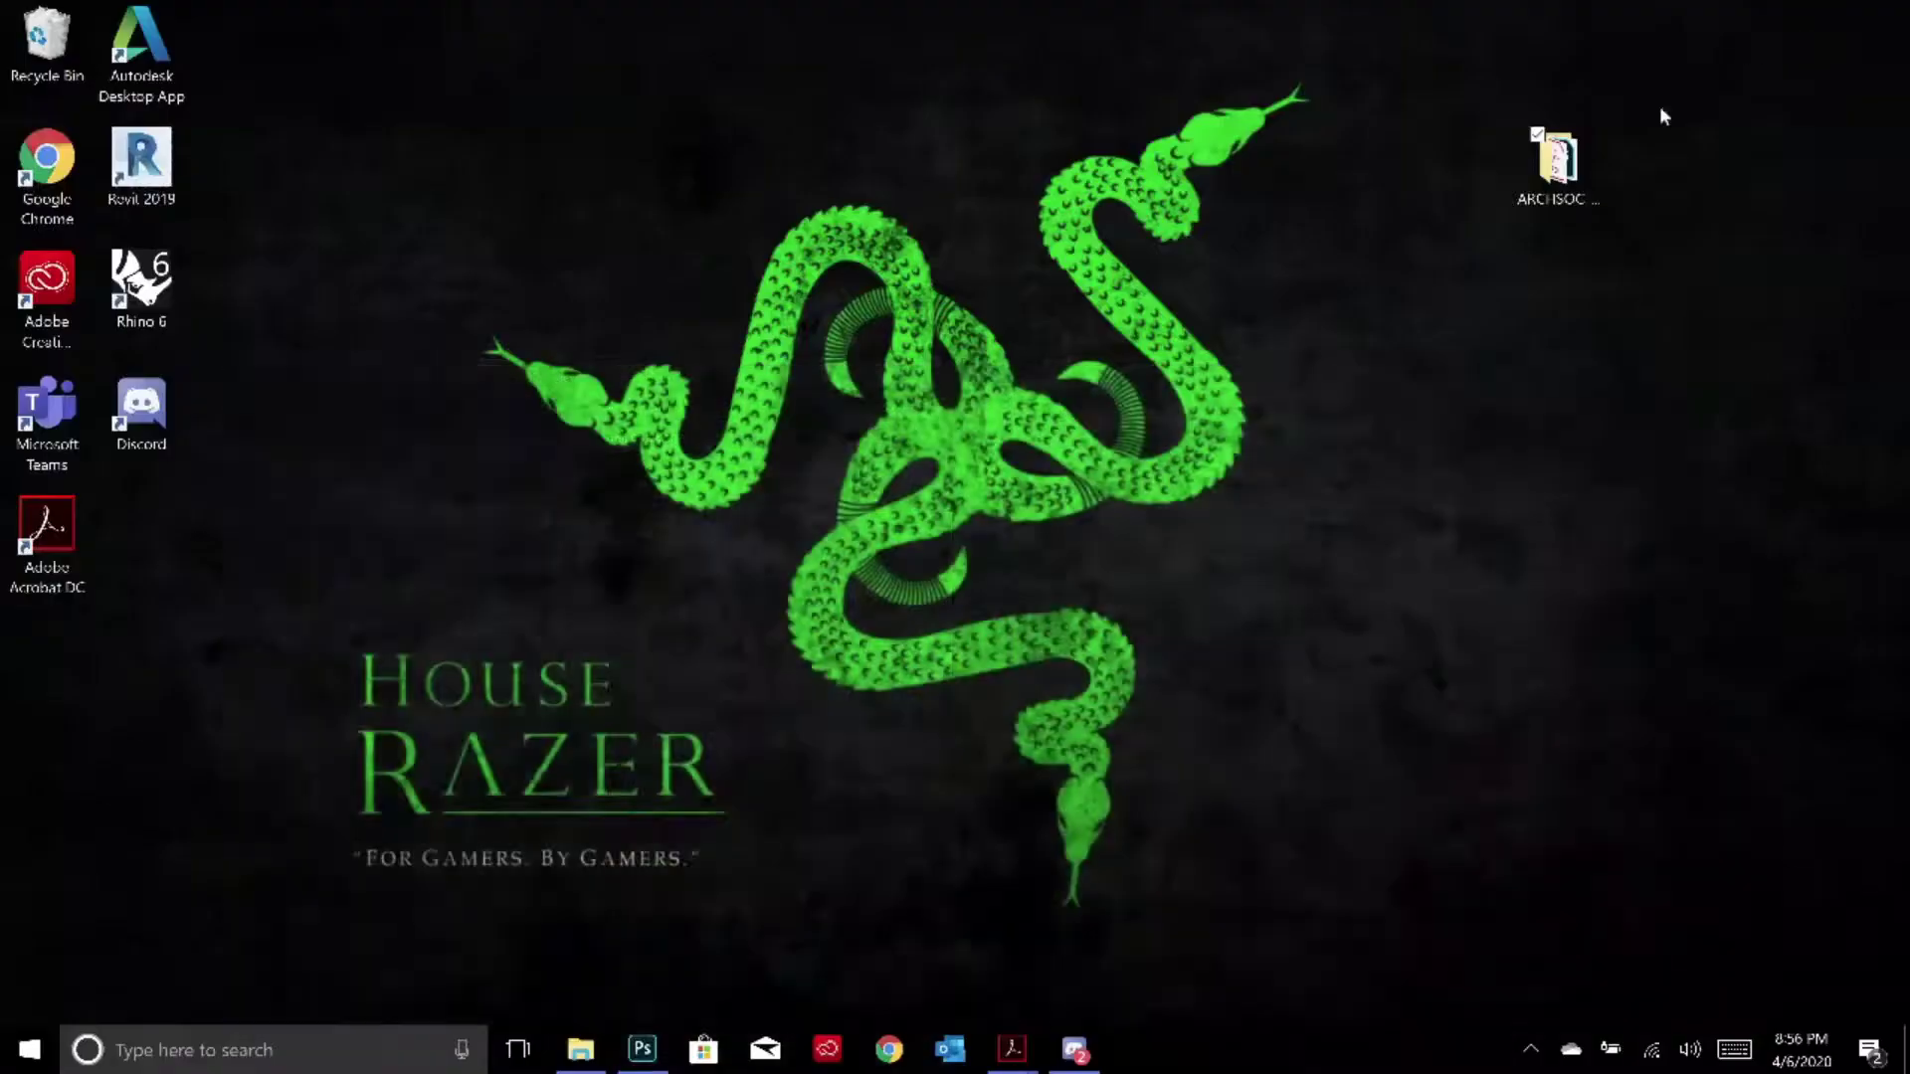
left_click(576, 1057)
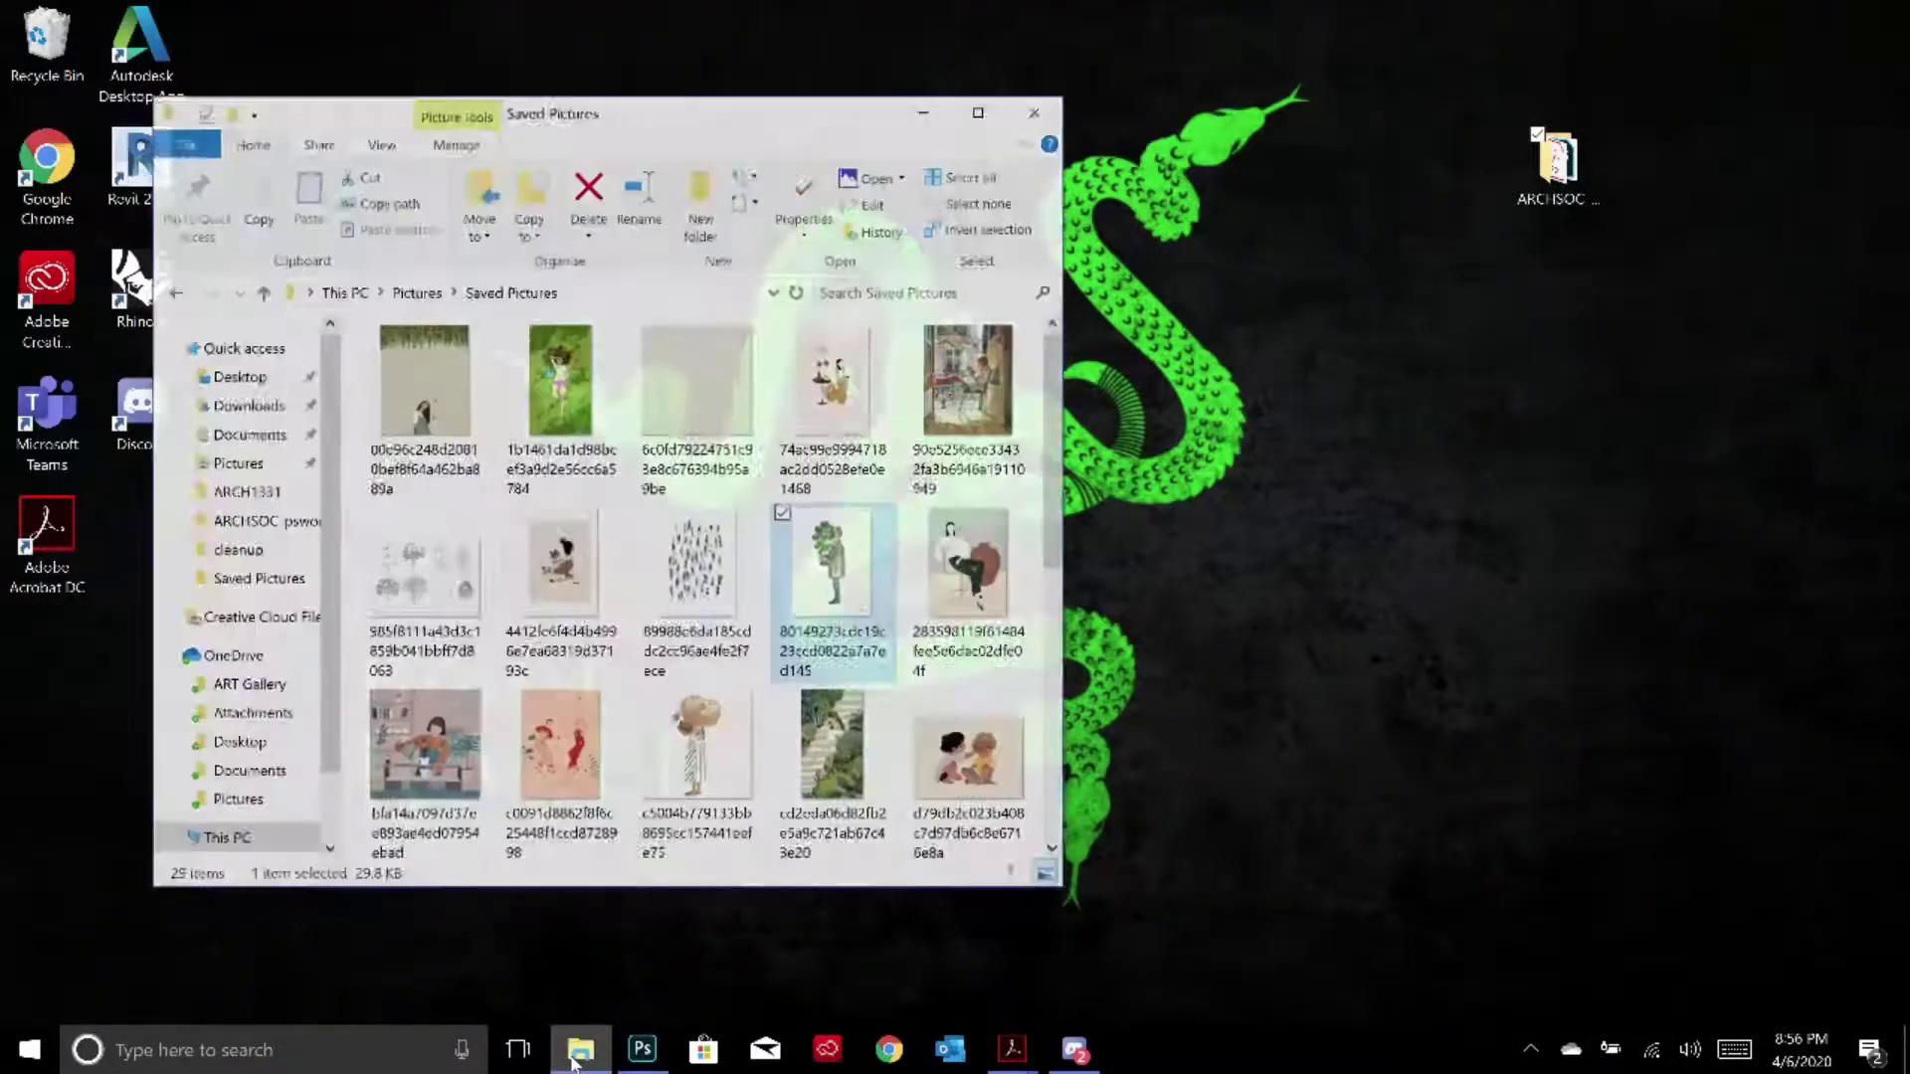
left_click(411, 265)
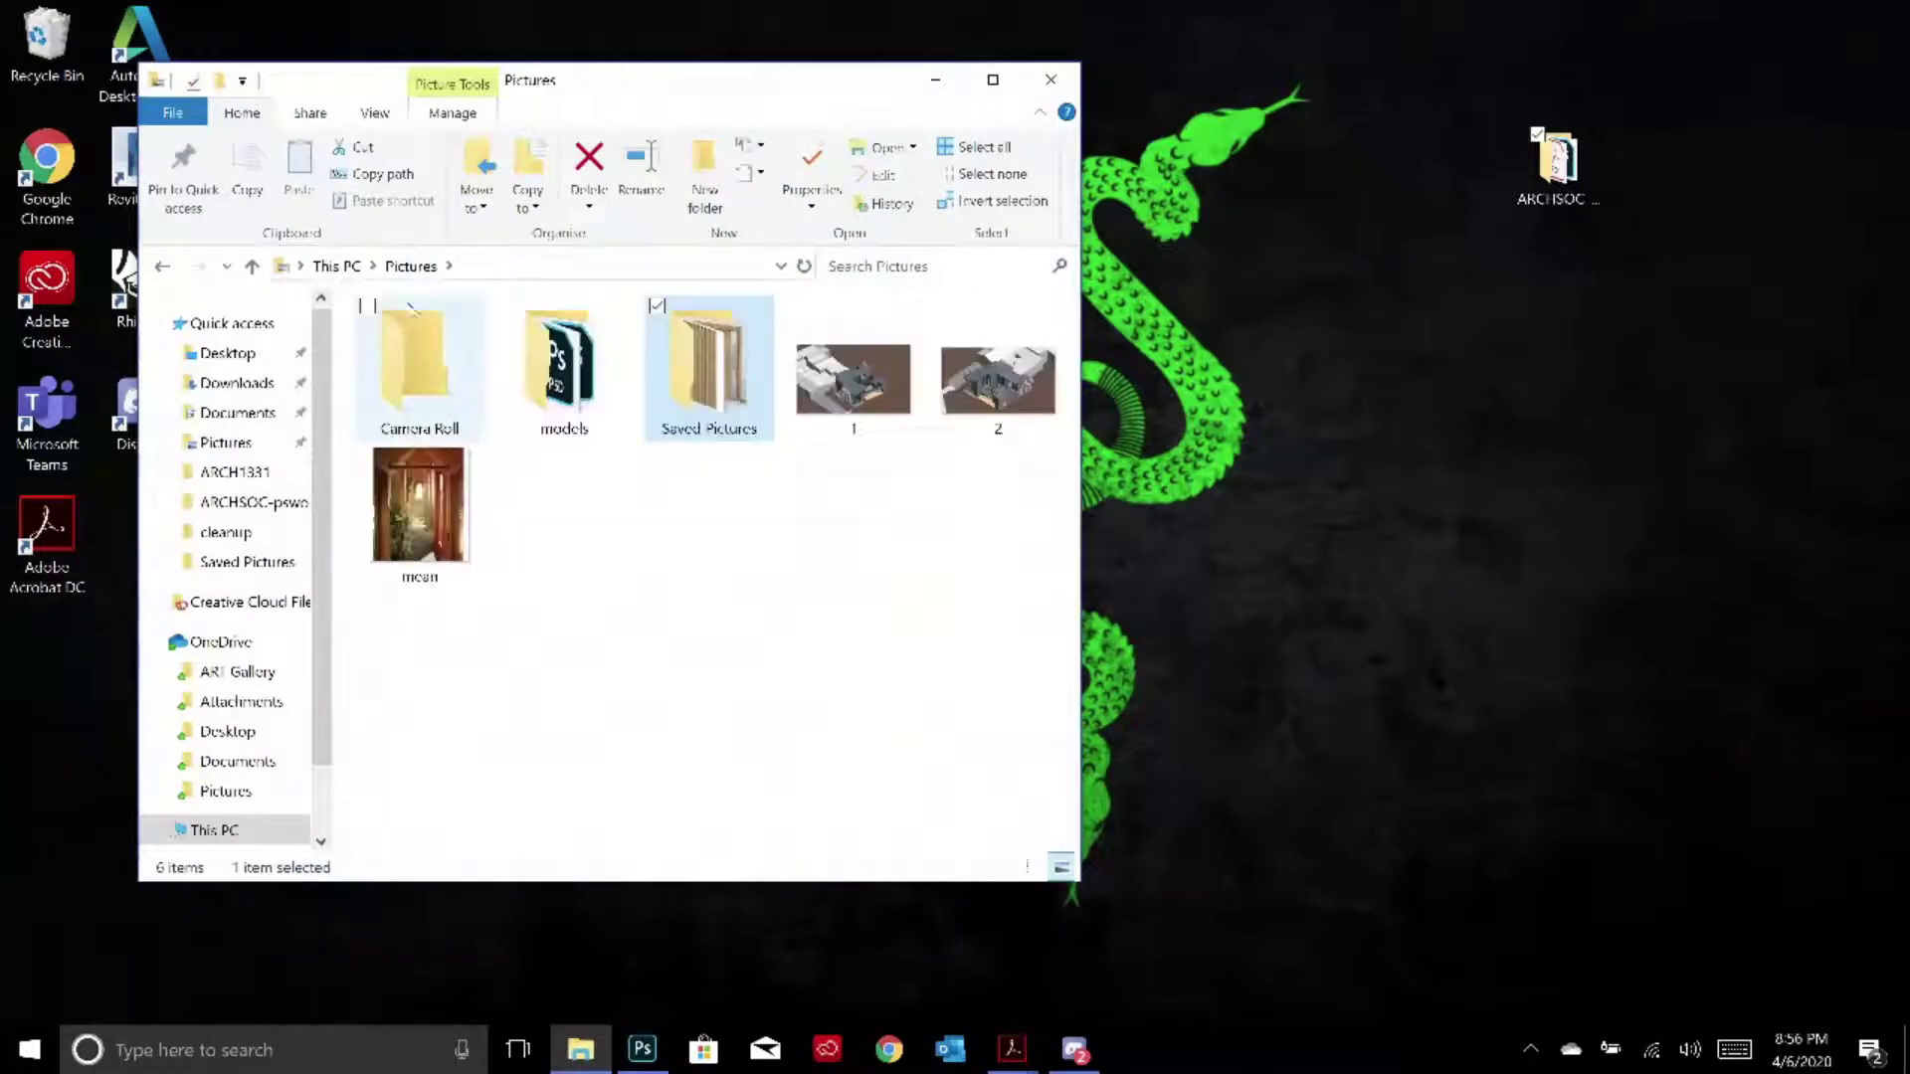
double_click(562, 370)
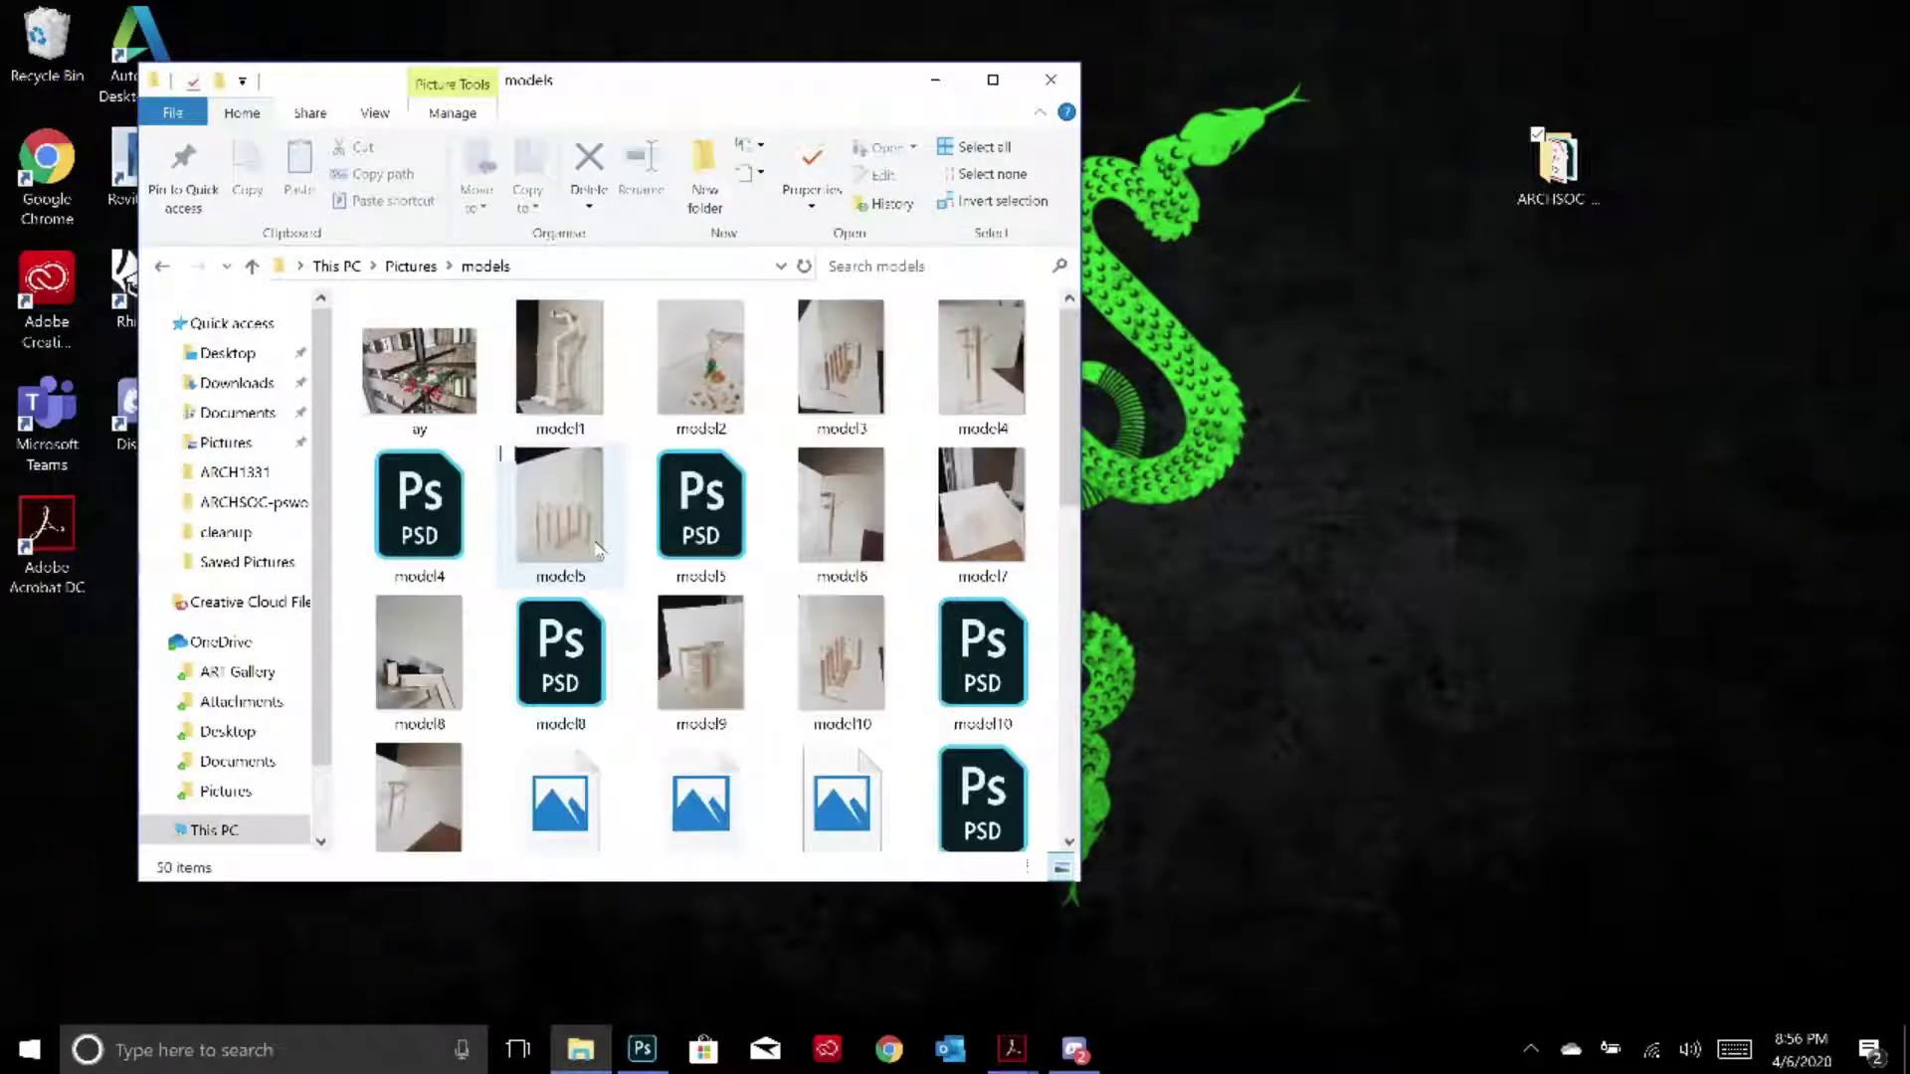
scroll(504, 414, "down", 5)
left_click(393, 275)
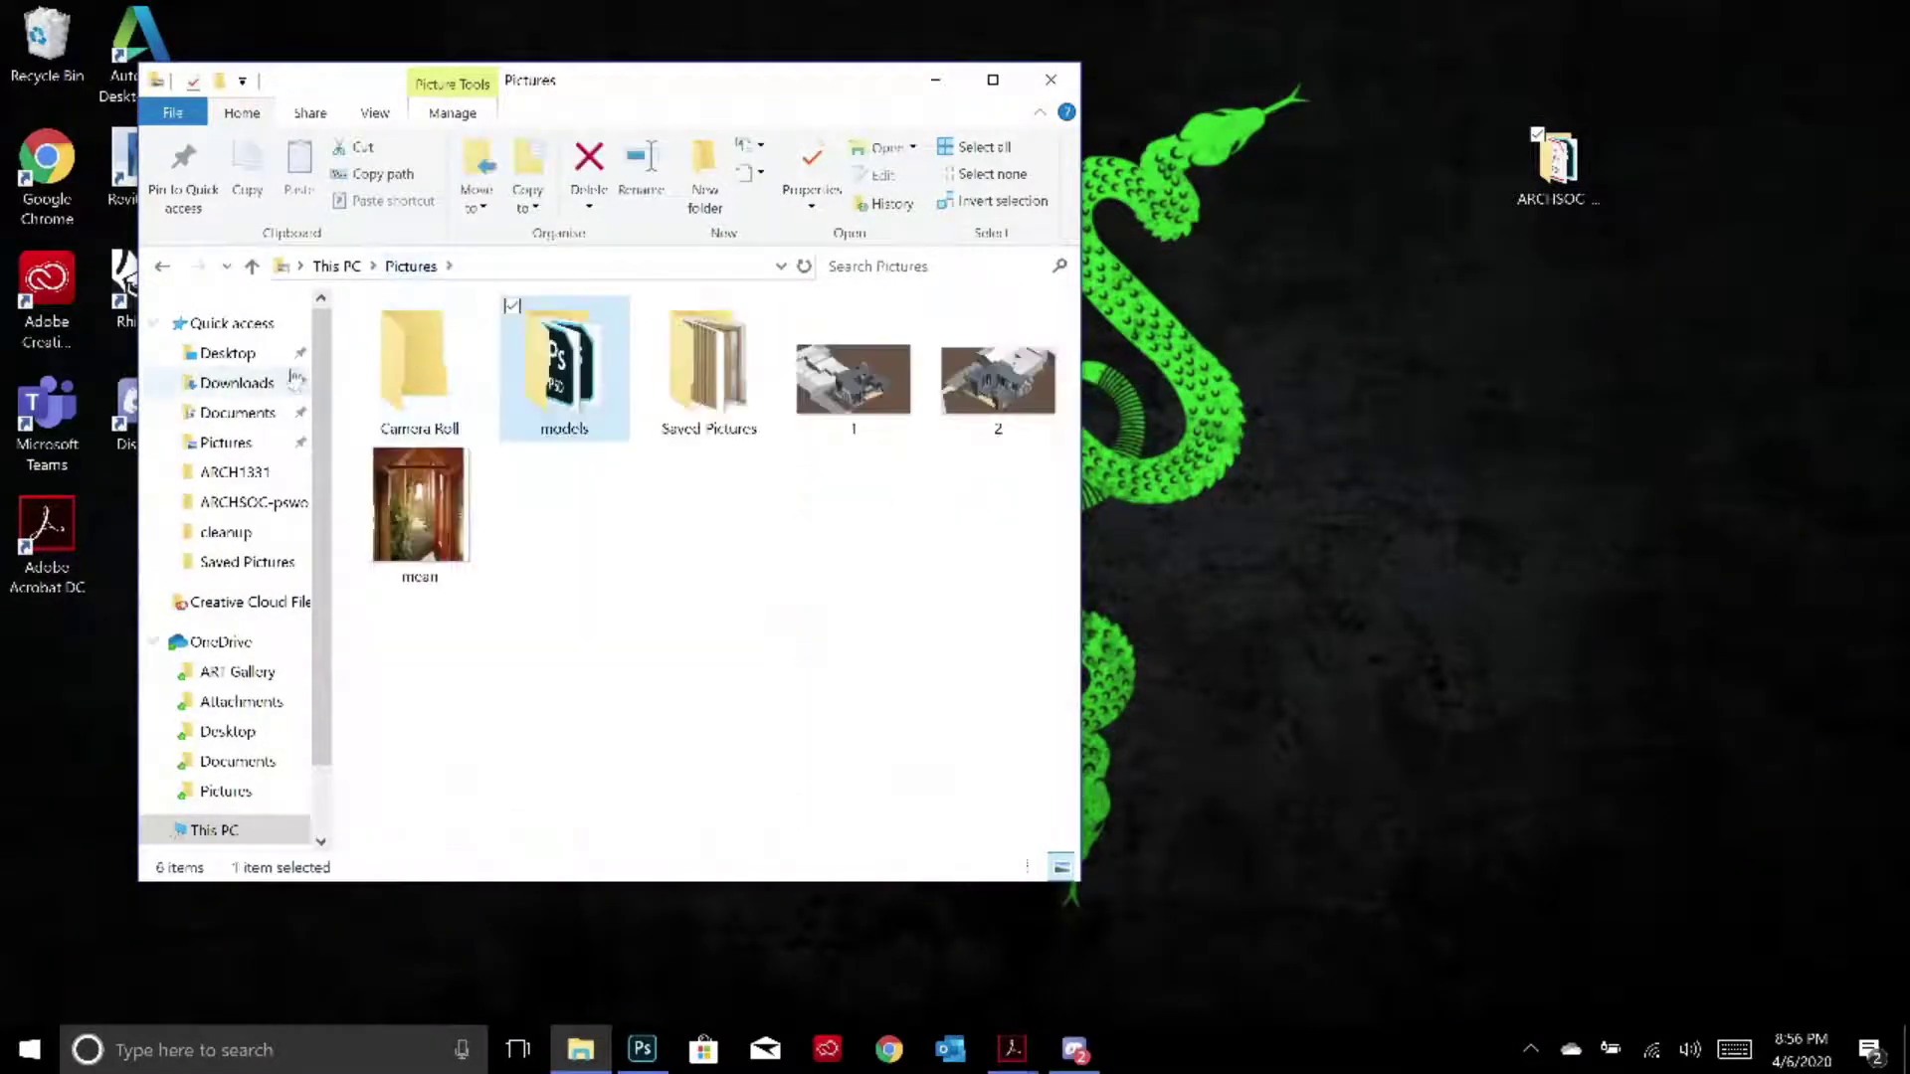
Open the ARCH1331 folder inside the Architecture folder of Documents
left_click(239, 414)
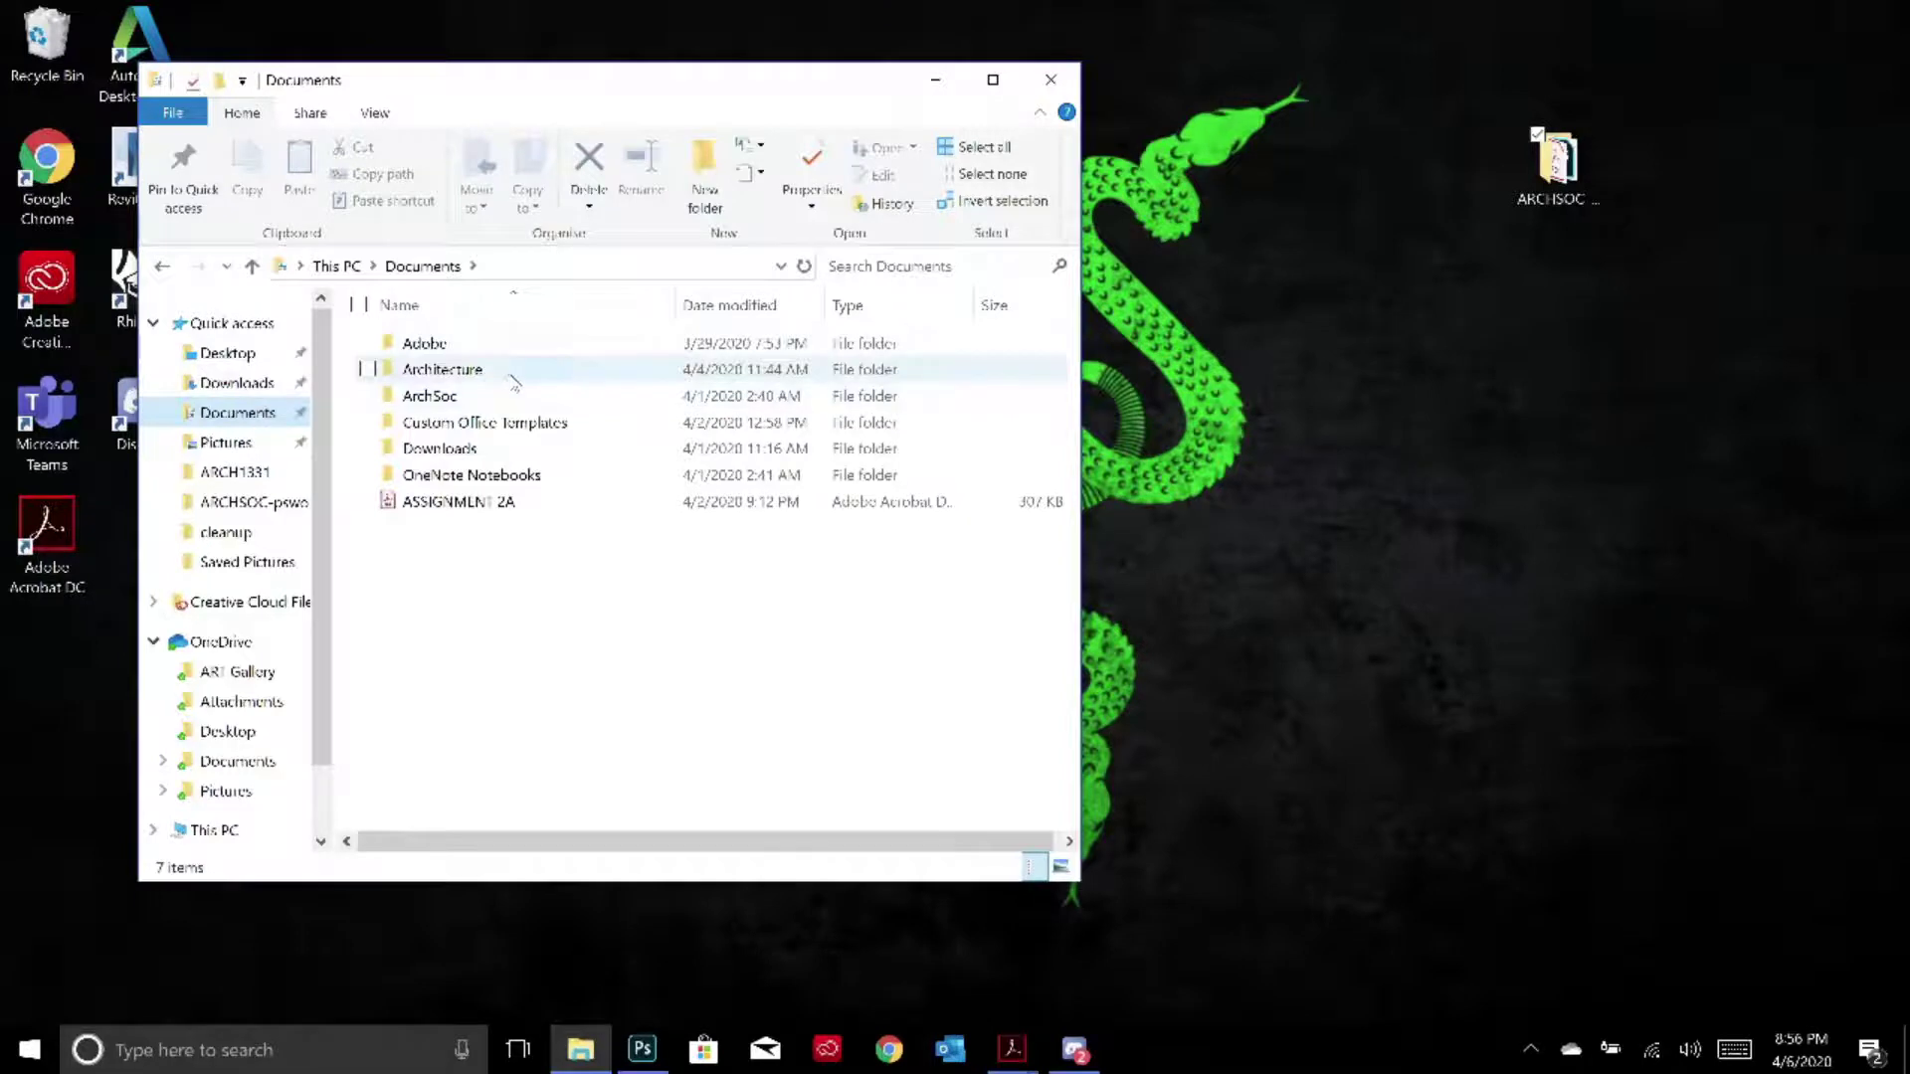
double_click(512, 378)
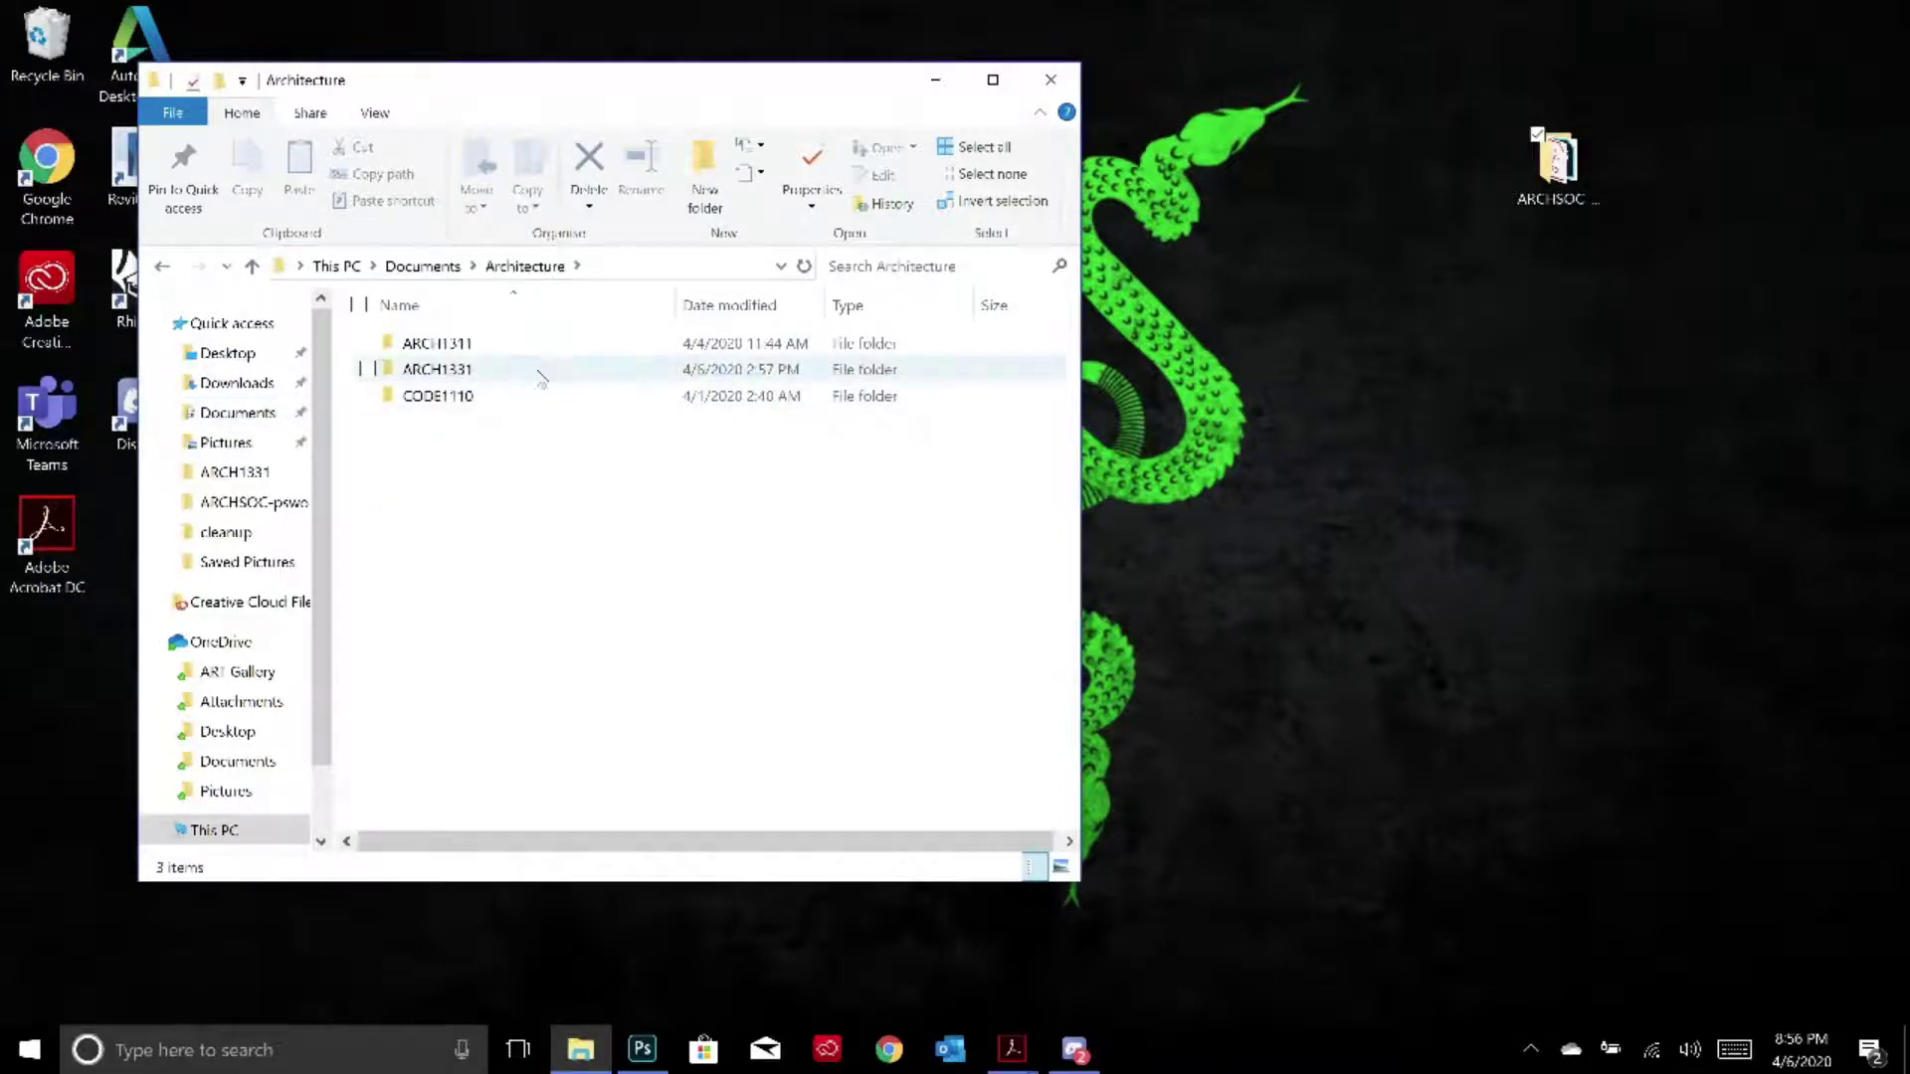
double_click(545, 366)
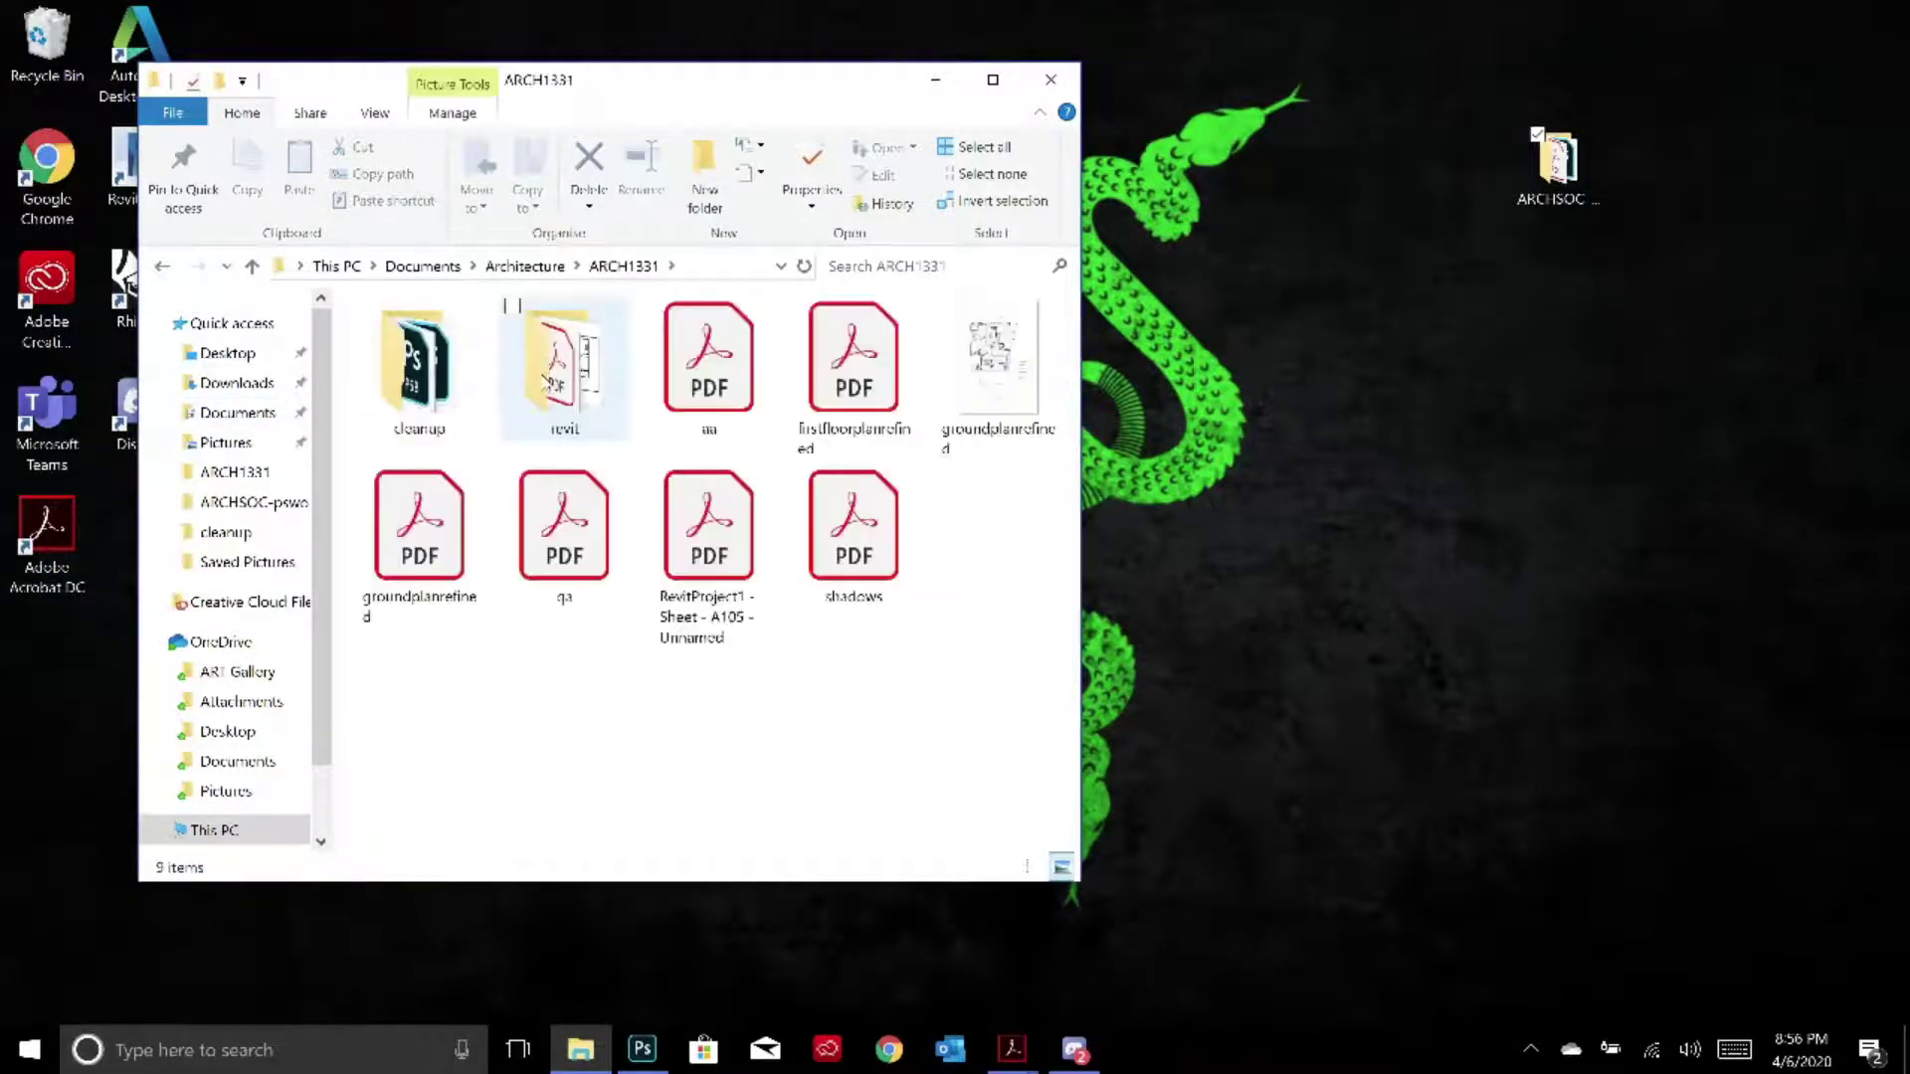
Open the cleanup folder, view its elevations PDF in Acrobat, close it and return to the folder
double_click(435, 388)
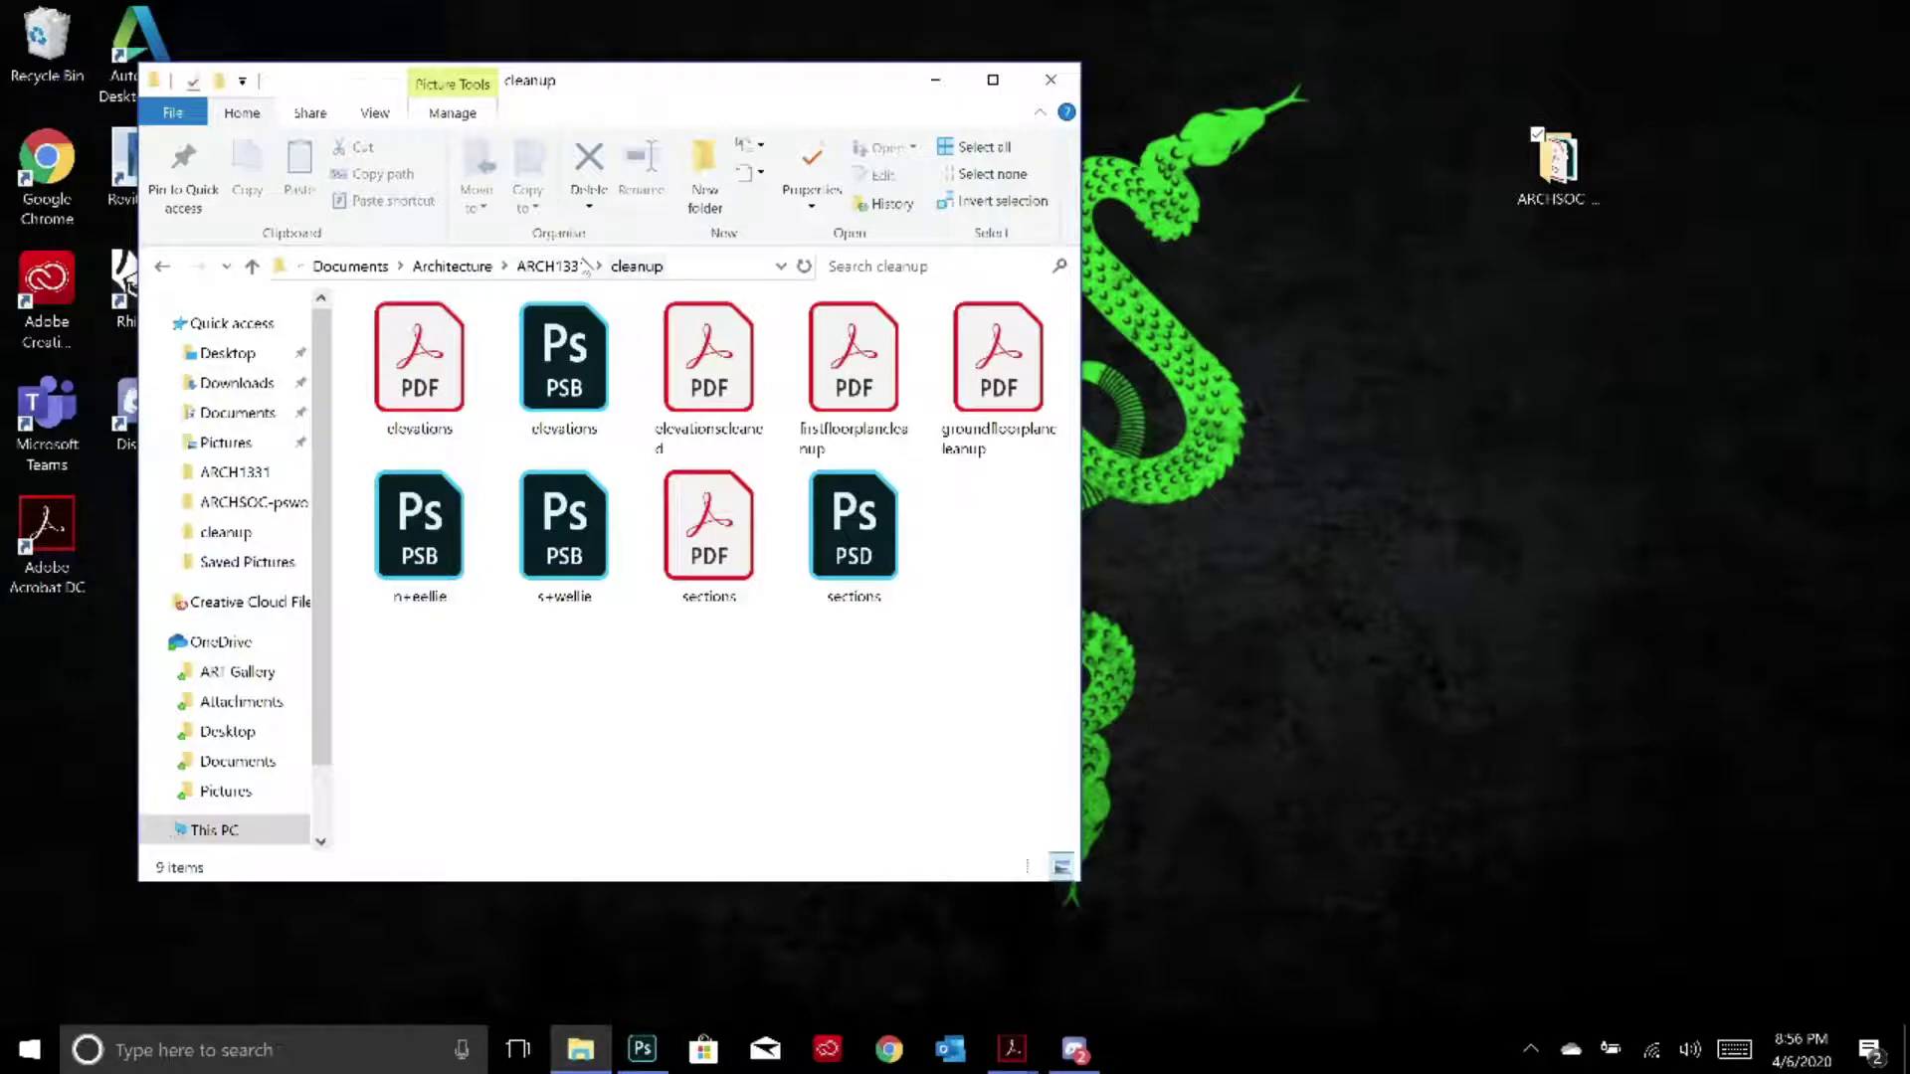
double_click(473, 505)
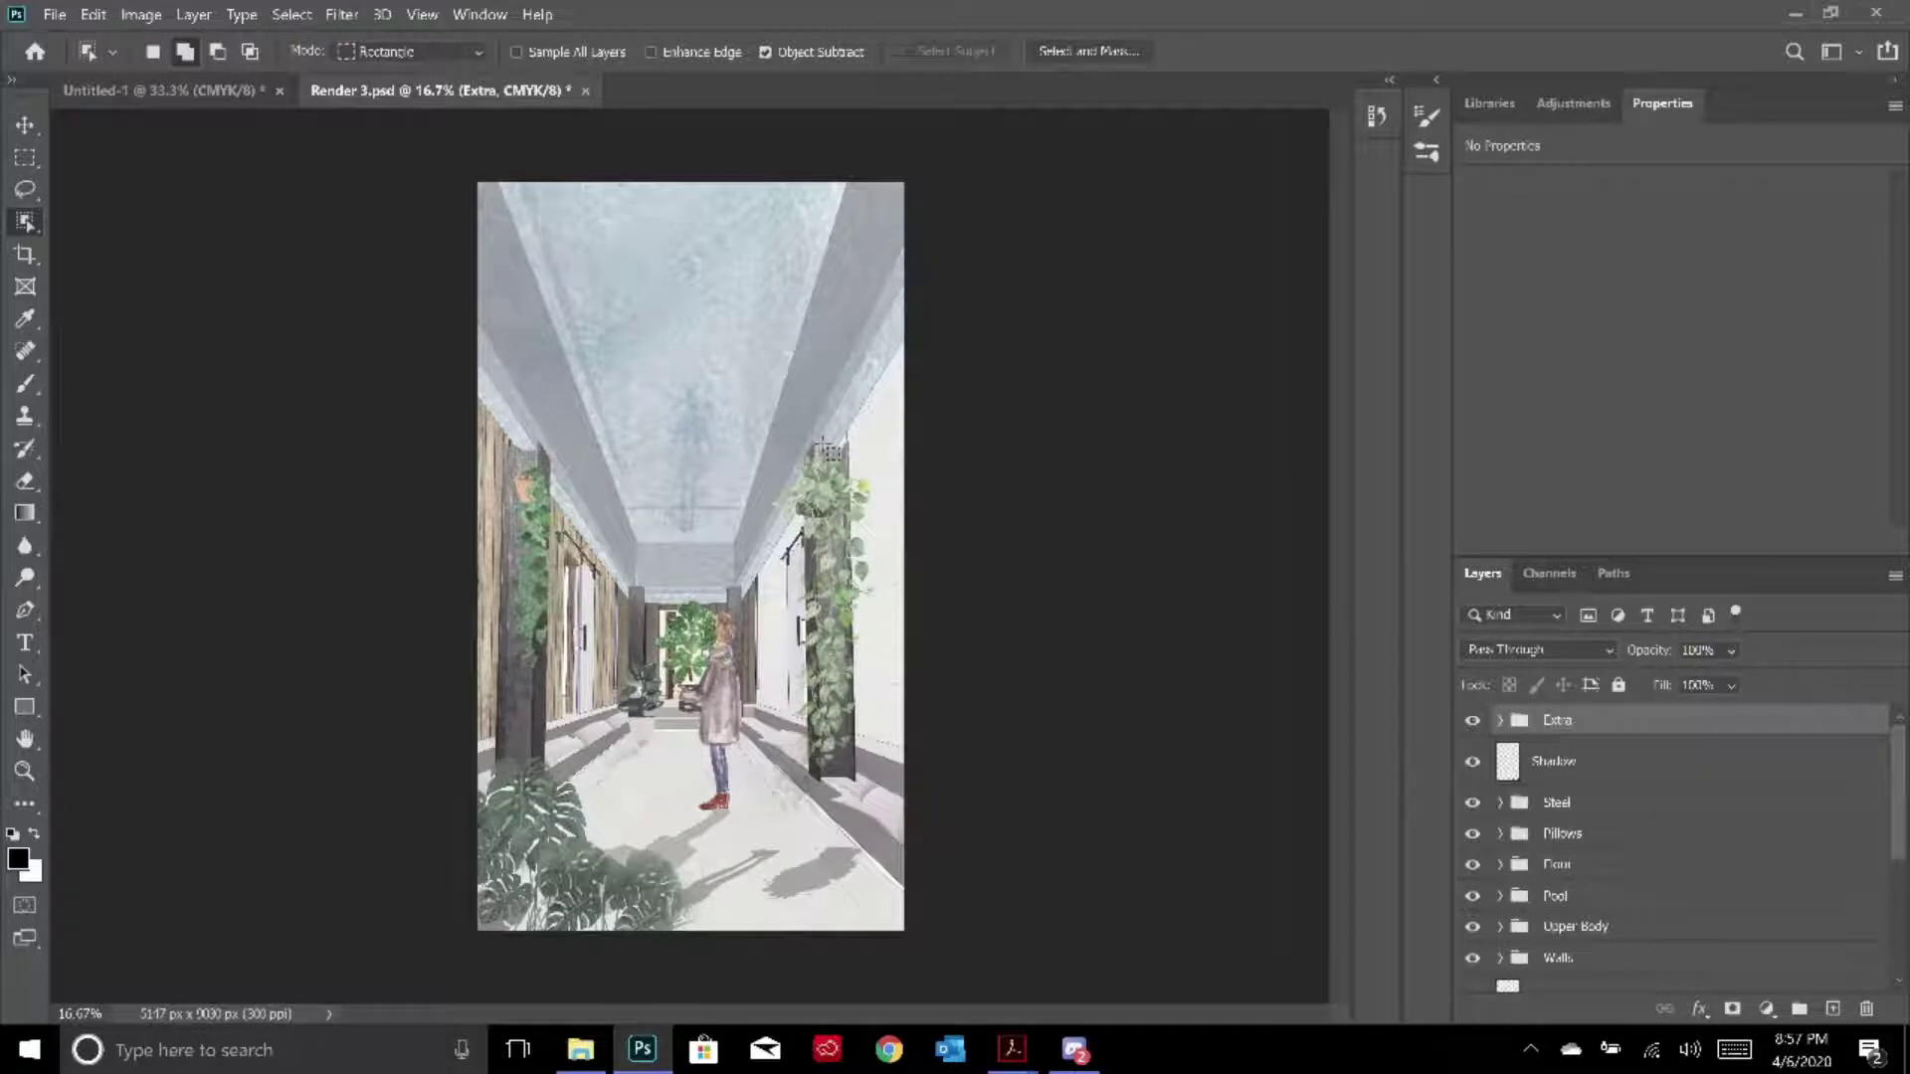
key("alt+Tab")
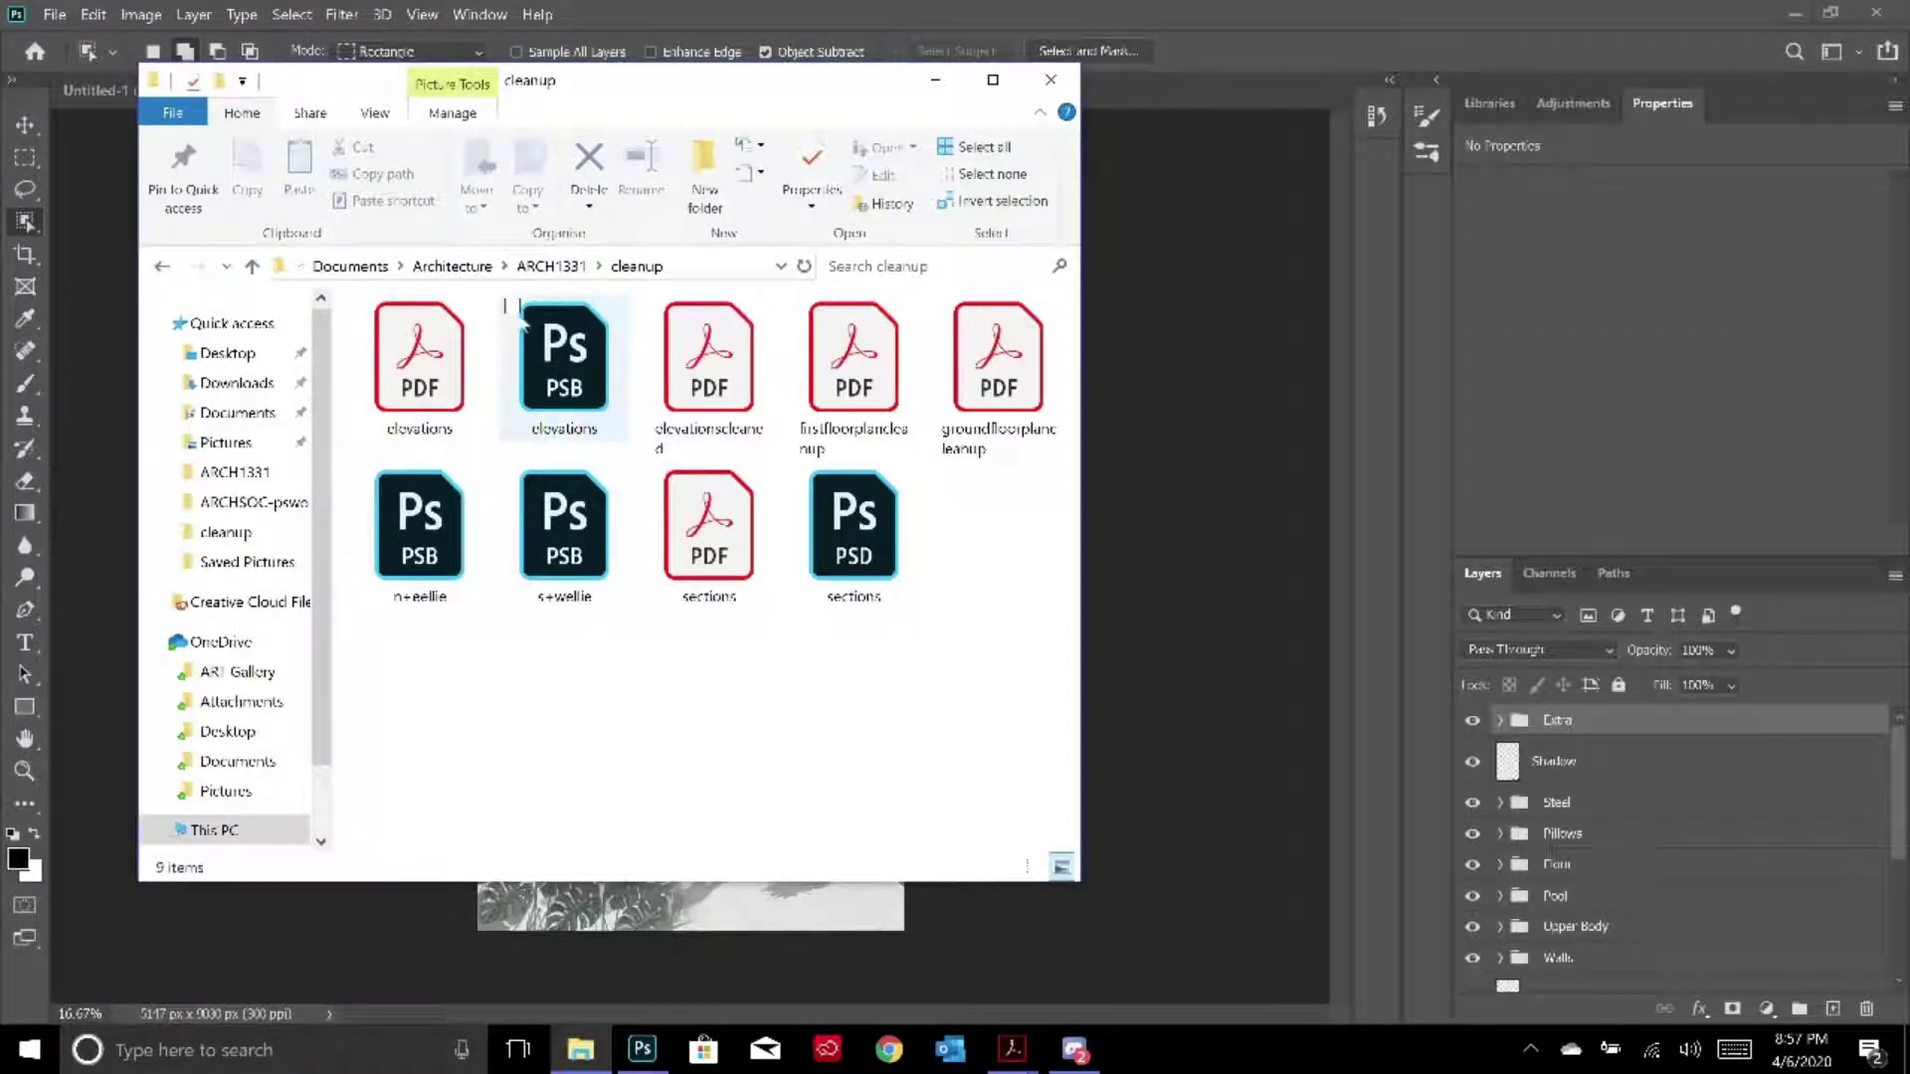
double_click(438, 417)
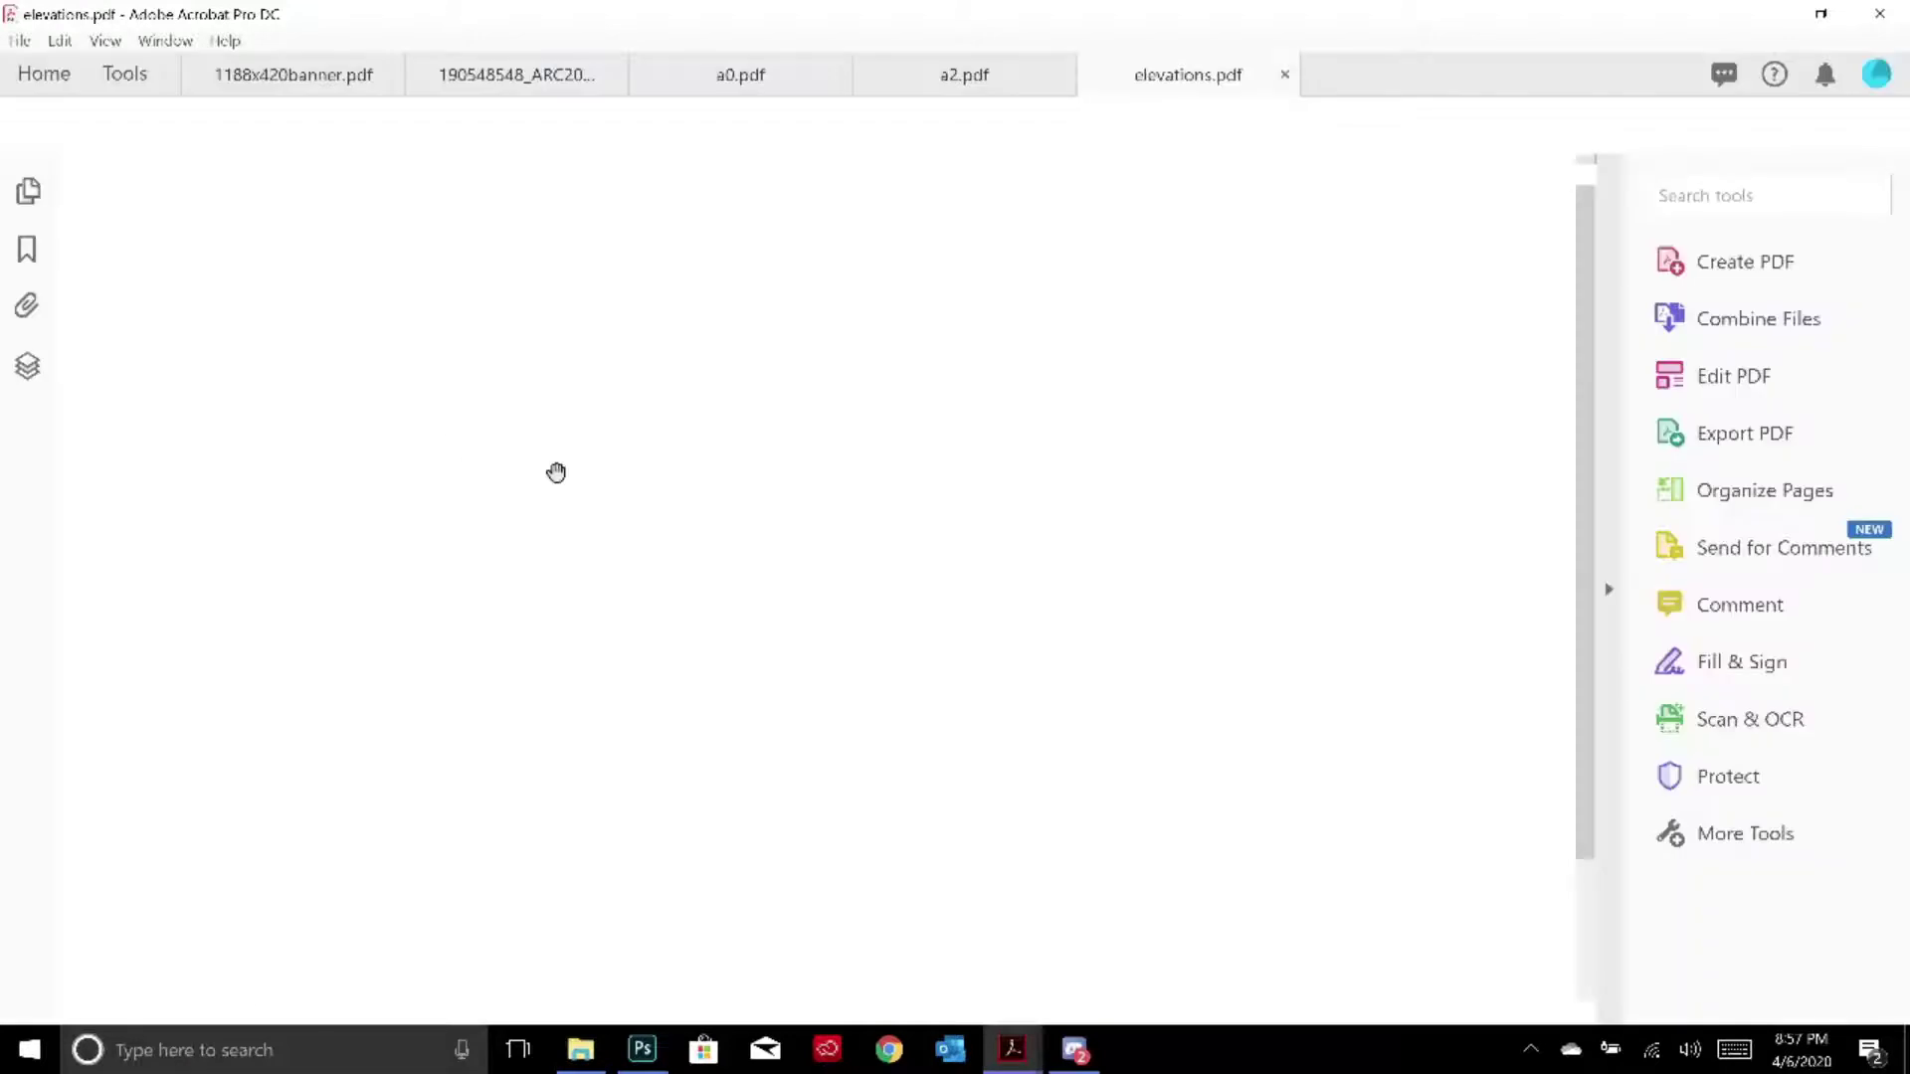
left_click(1284, 74)
key("alt+Tab")
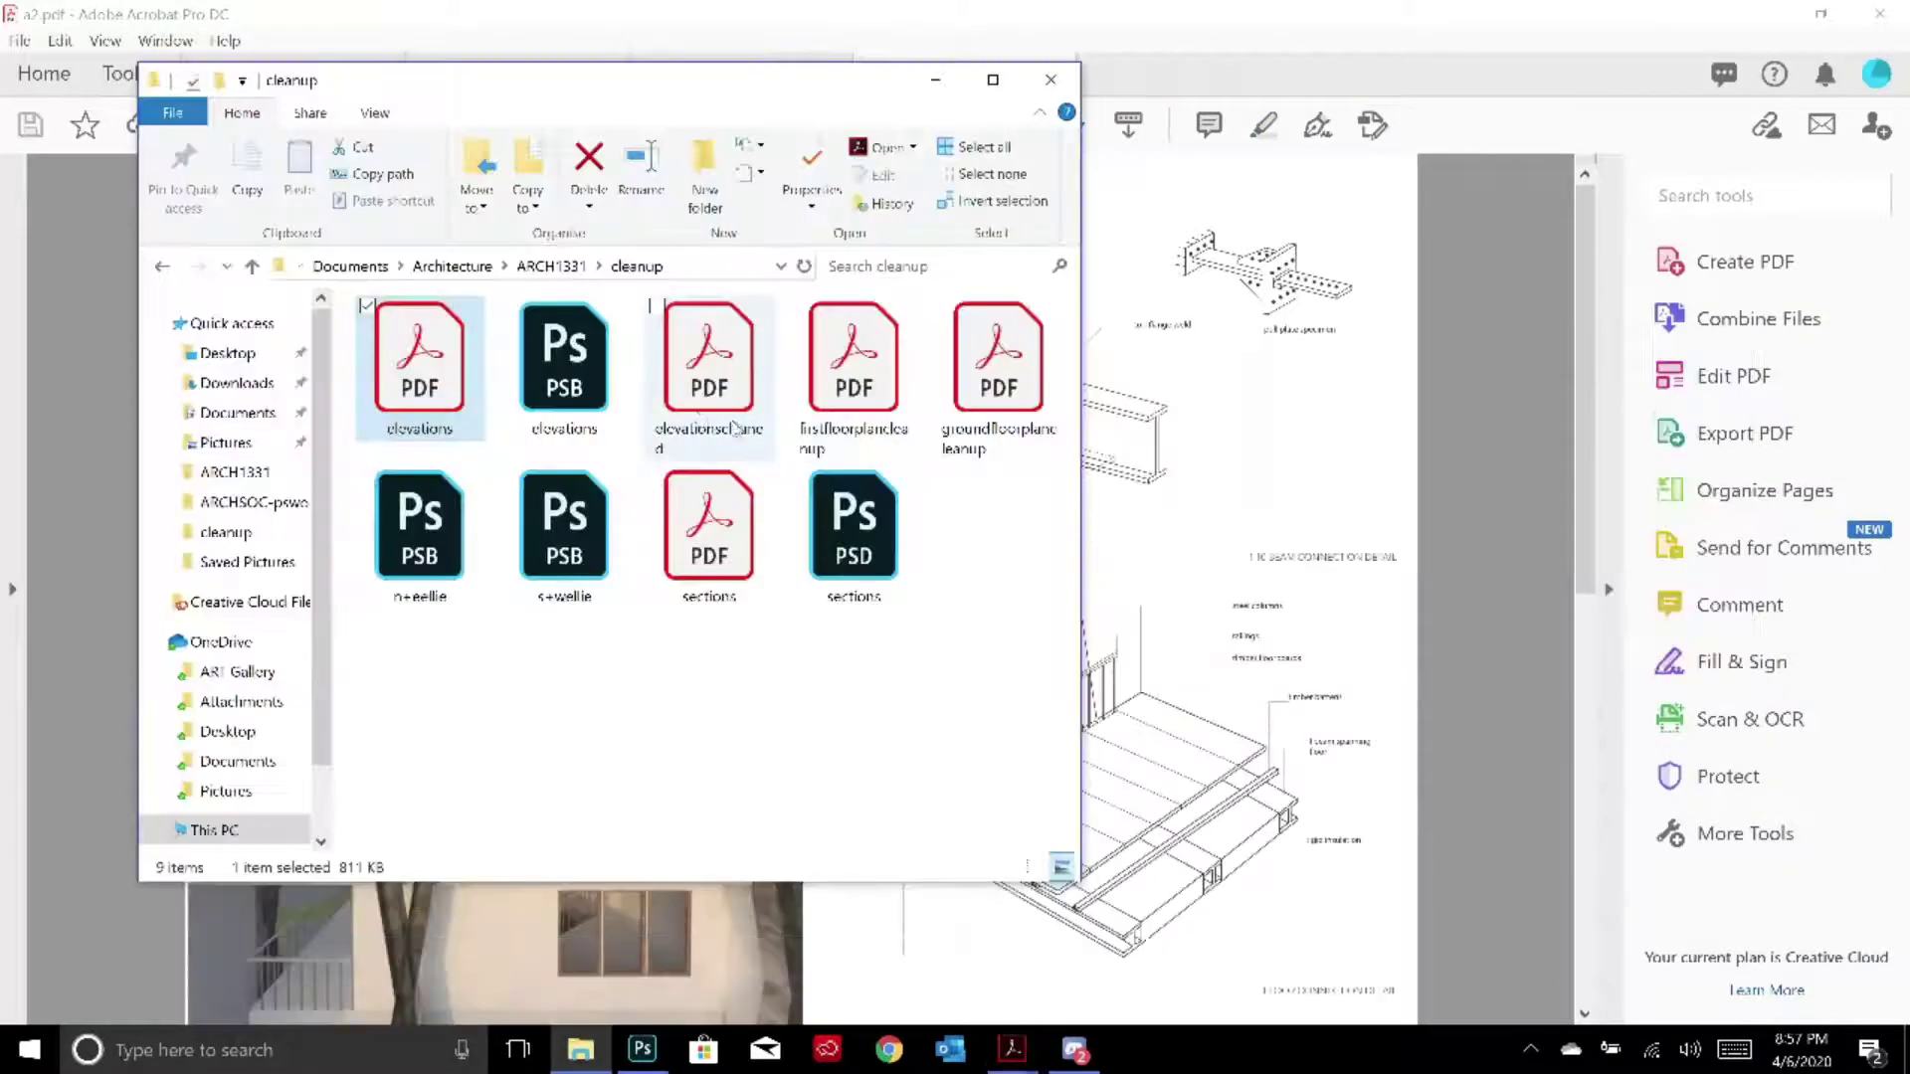
View the sections PDF from the cleanup folder, and open the RevitProject1 Sheet A104 PDF from the revit folder
double_click(708, 537)
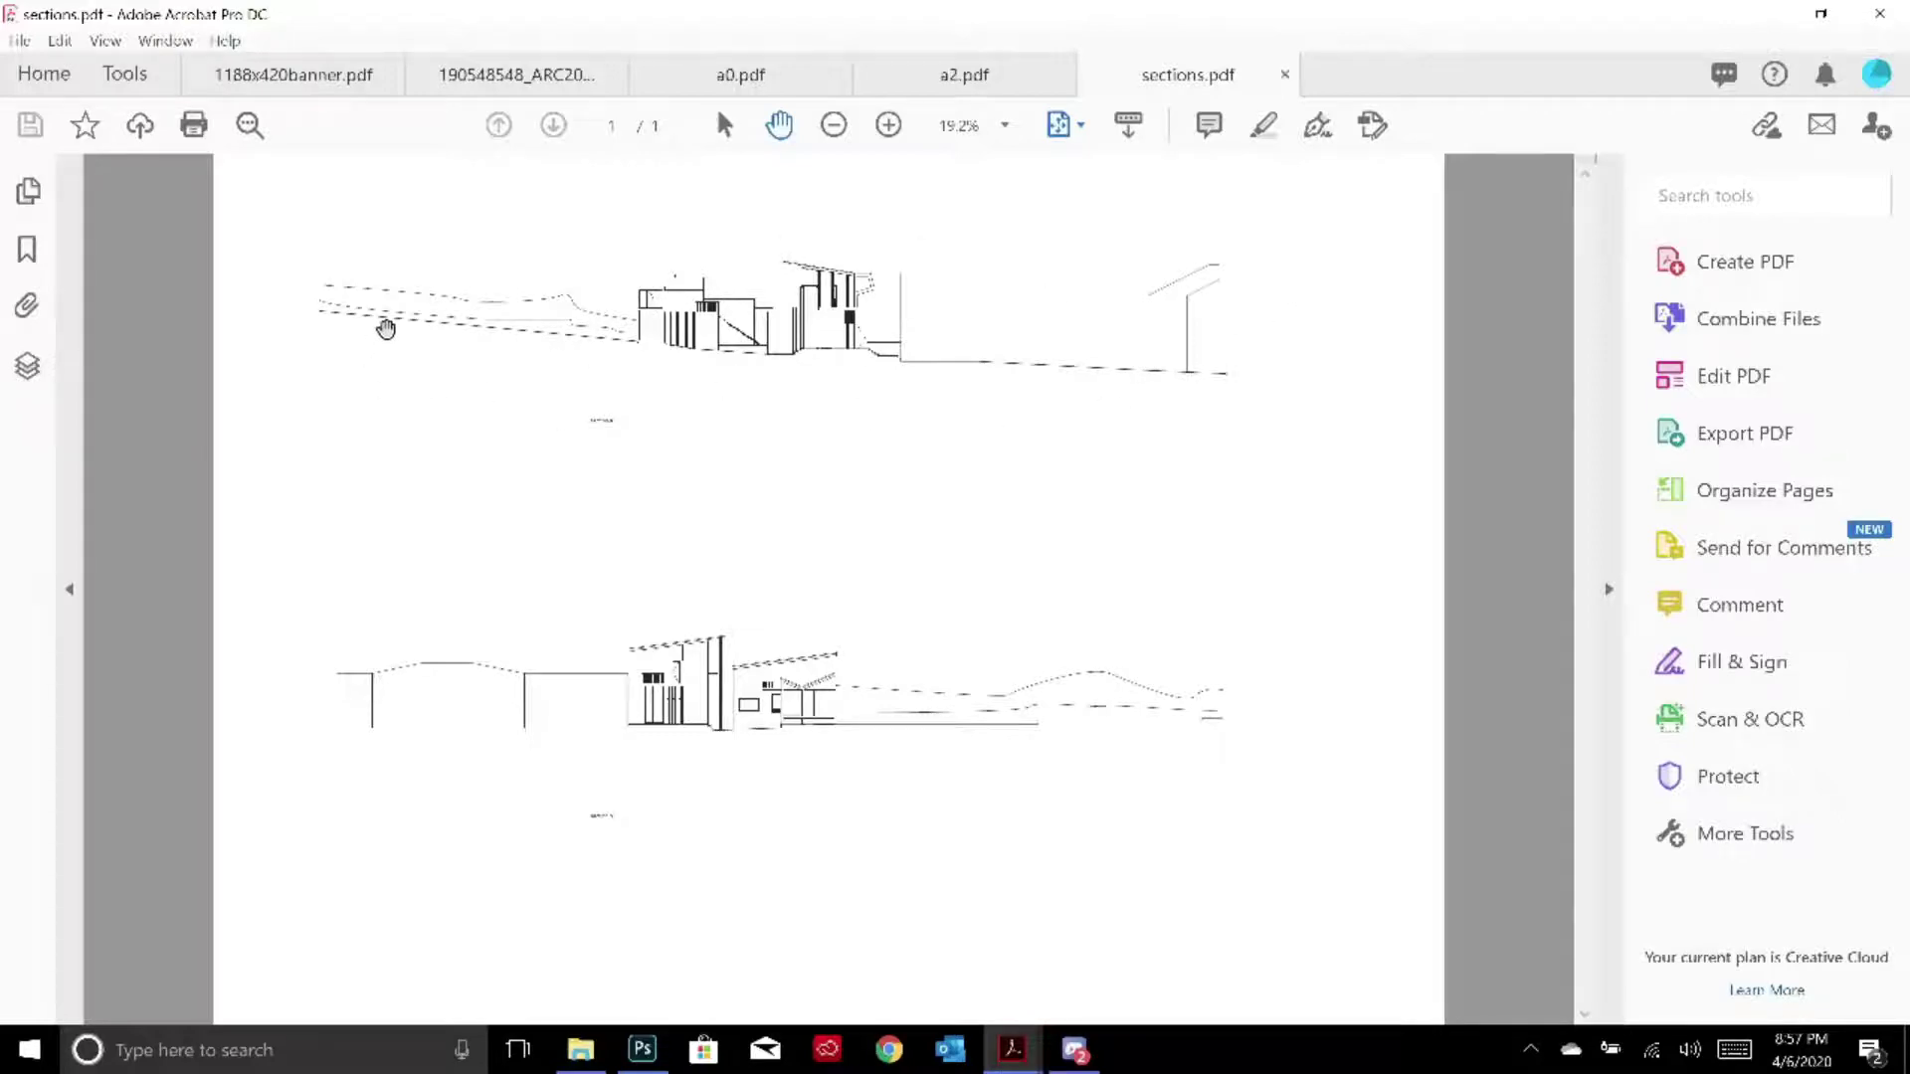
key("alt+Tab")
key("BackSpace")
double_click(580, 393)
double_click(587, 396)
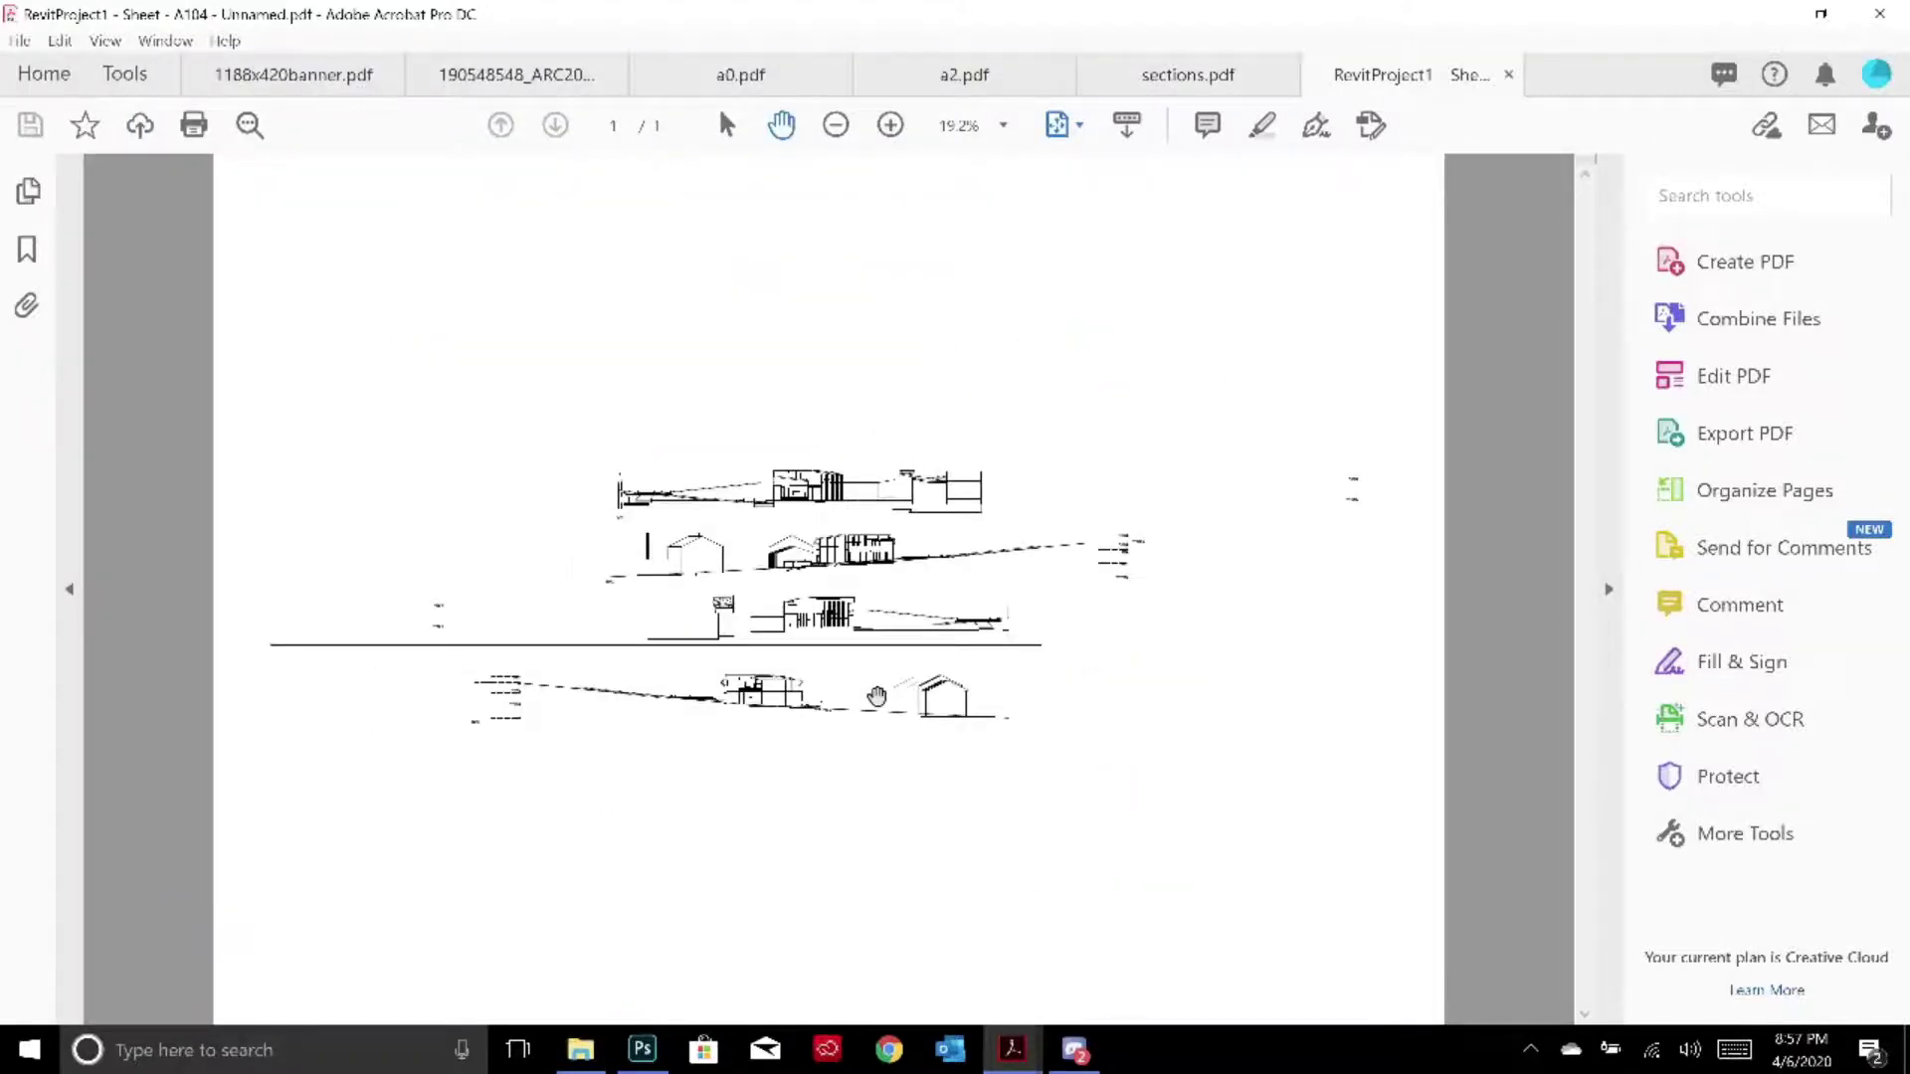
Examine the building elevations on Sheet A104 up close, and close both the sheet and the sections PDF
scroll(874, 692, "up", 3, "ctrl")
left_click_drag(874, 695, 293, 276)
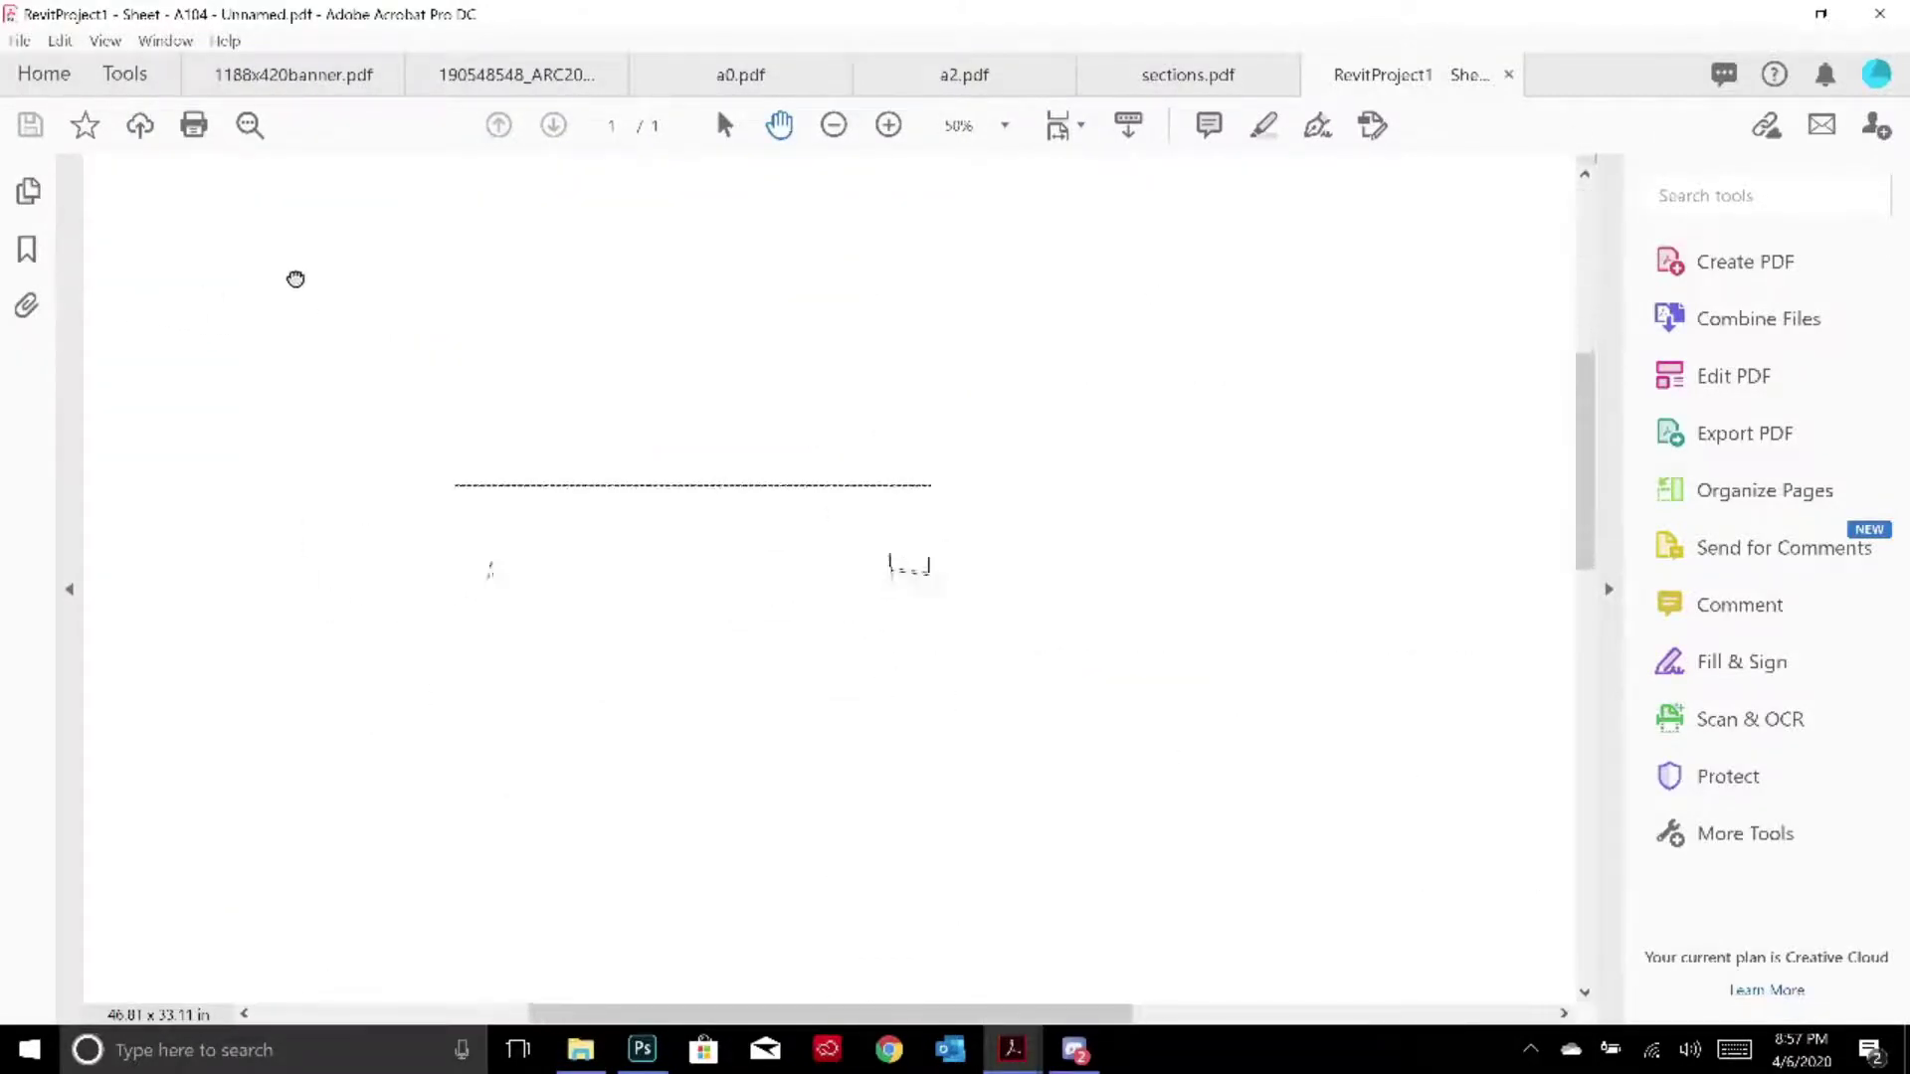
left_click_drag(766, 547, 639, 395)
left_click_drag(767, 416, 850, 457)
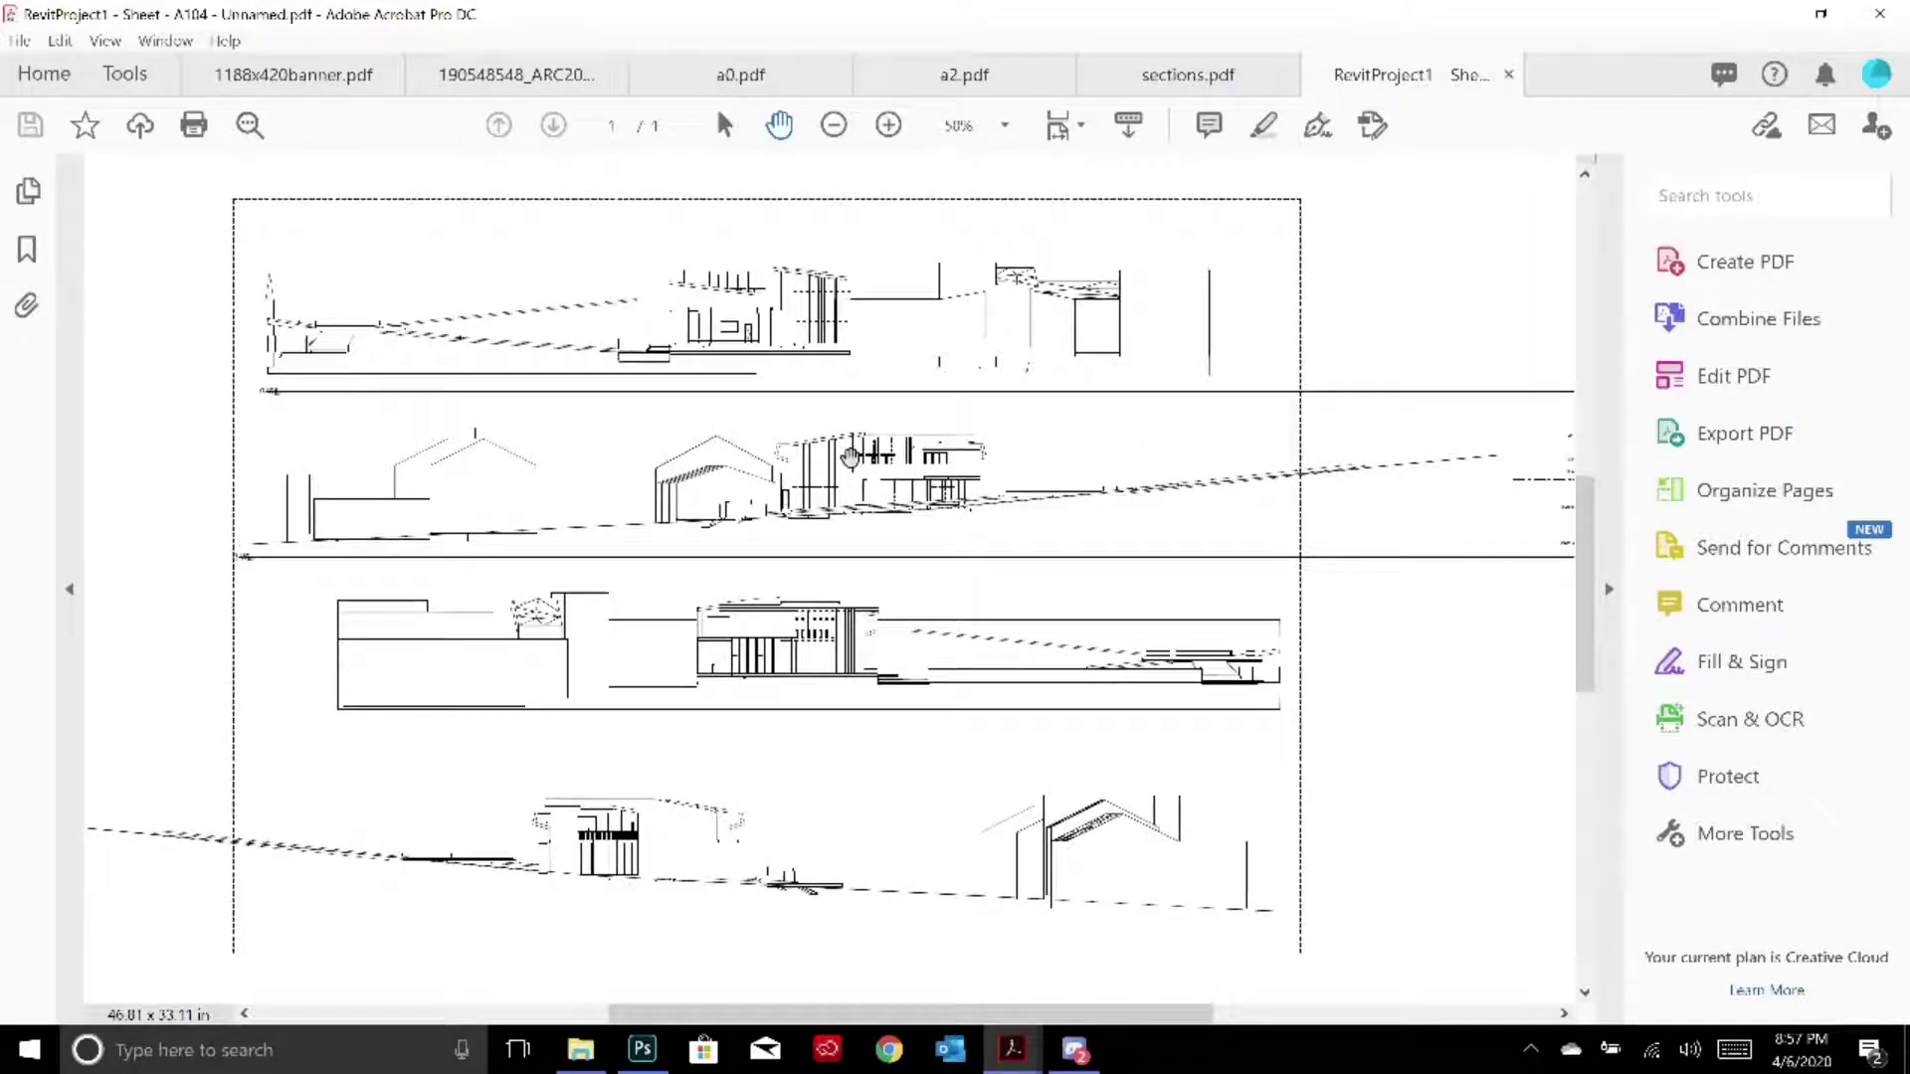
scroll(880, 494, "up", 1, "ctrl")
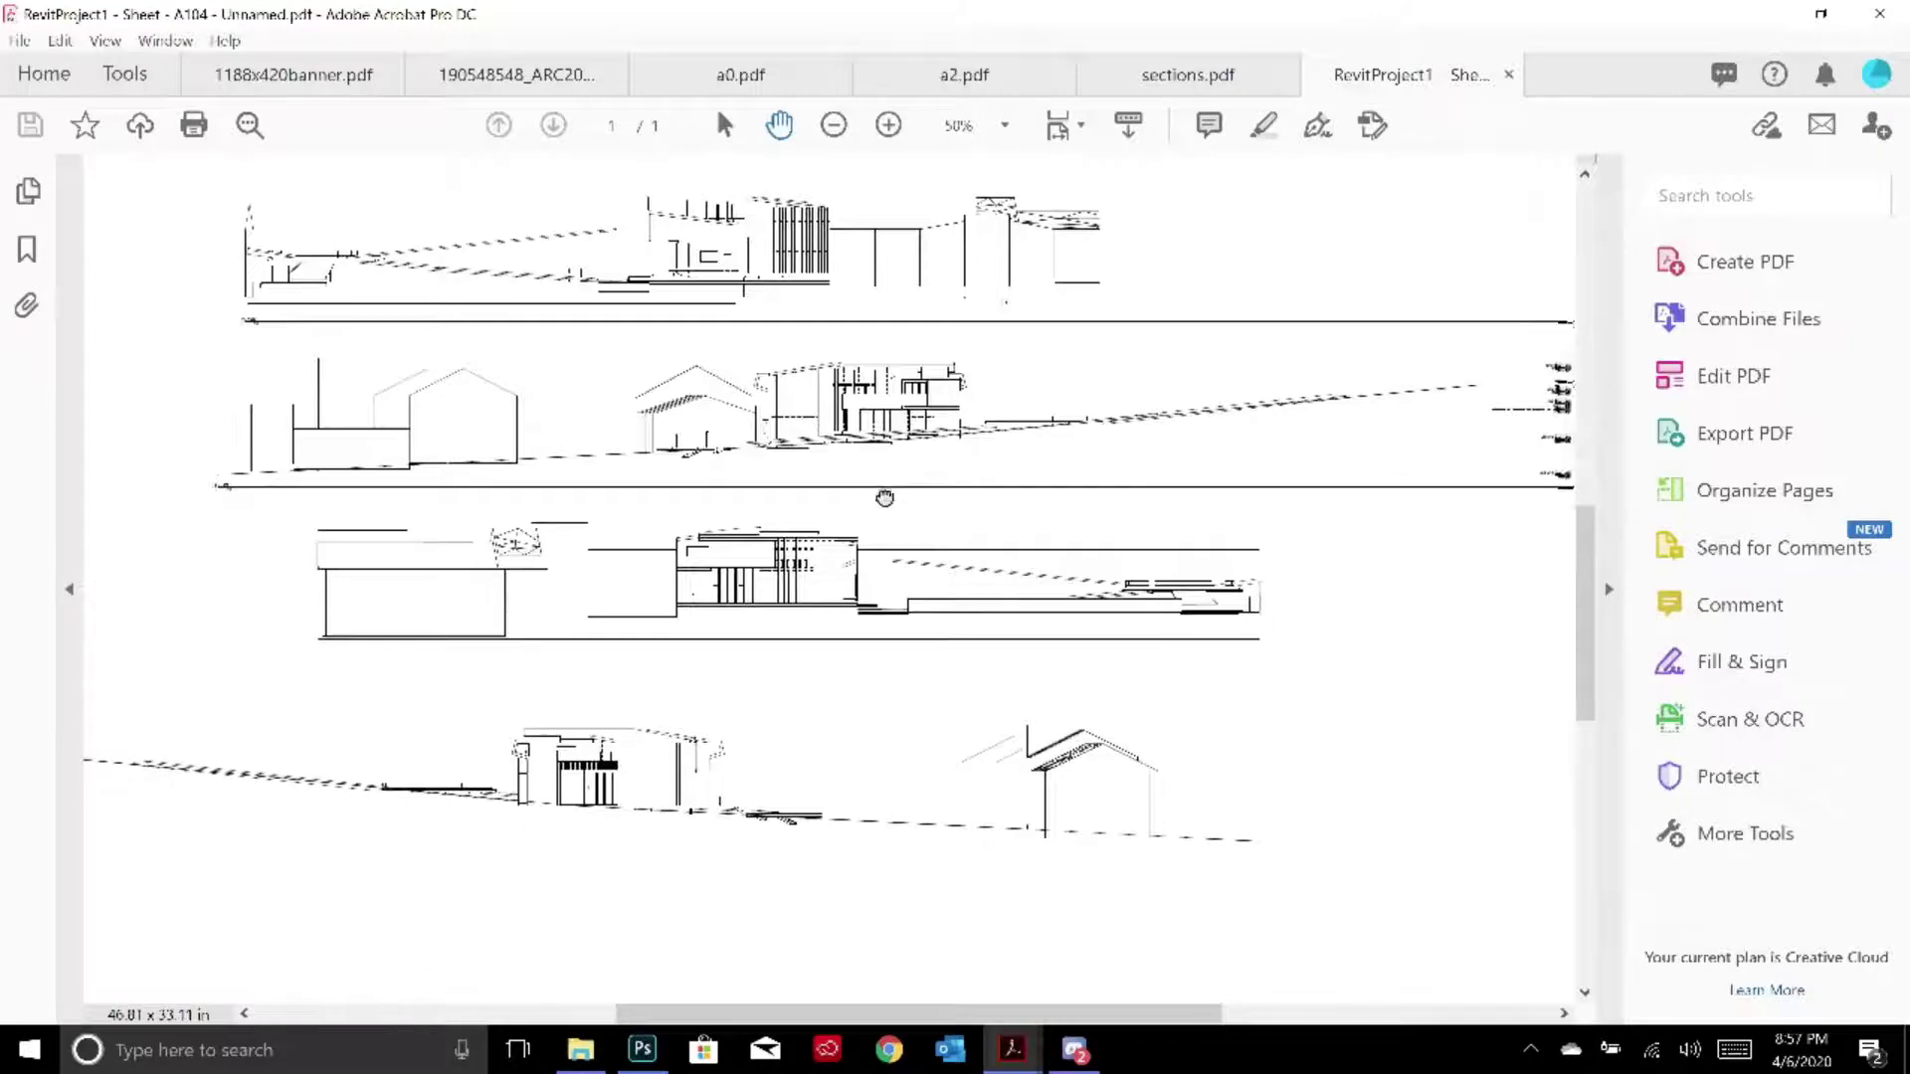
left_click_drag(1227, 597, 541, 468)
left_click_drag(676, 427, 791, 433)
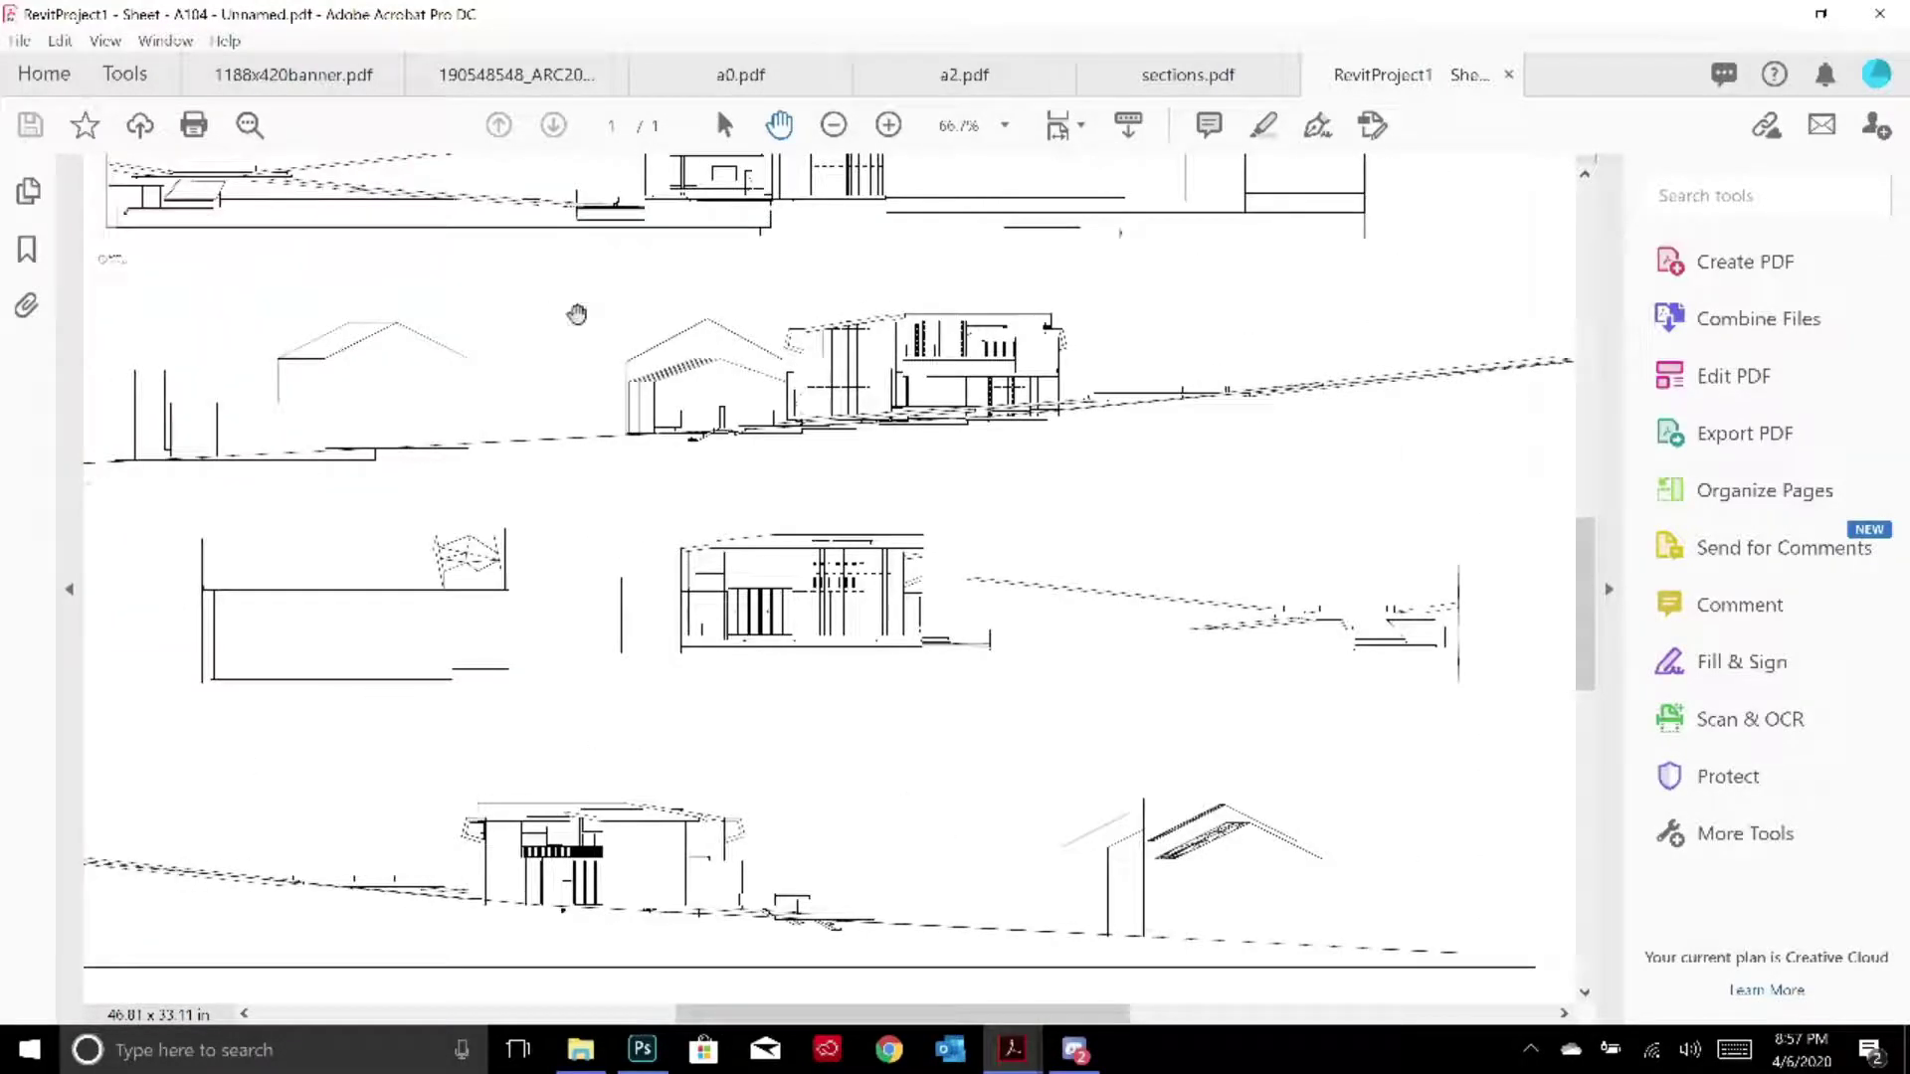
left_click_drag(1066, 458, 1107, 491)
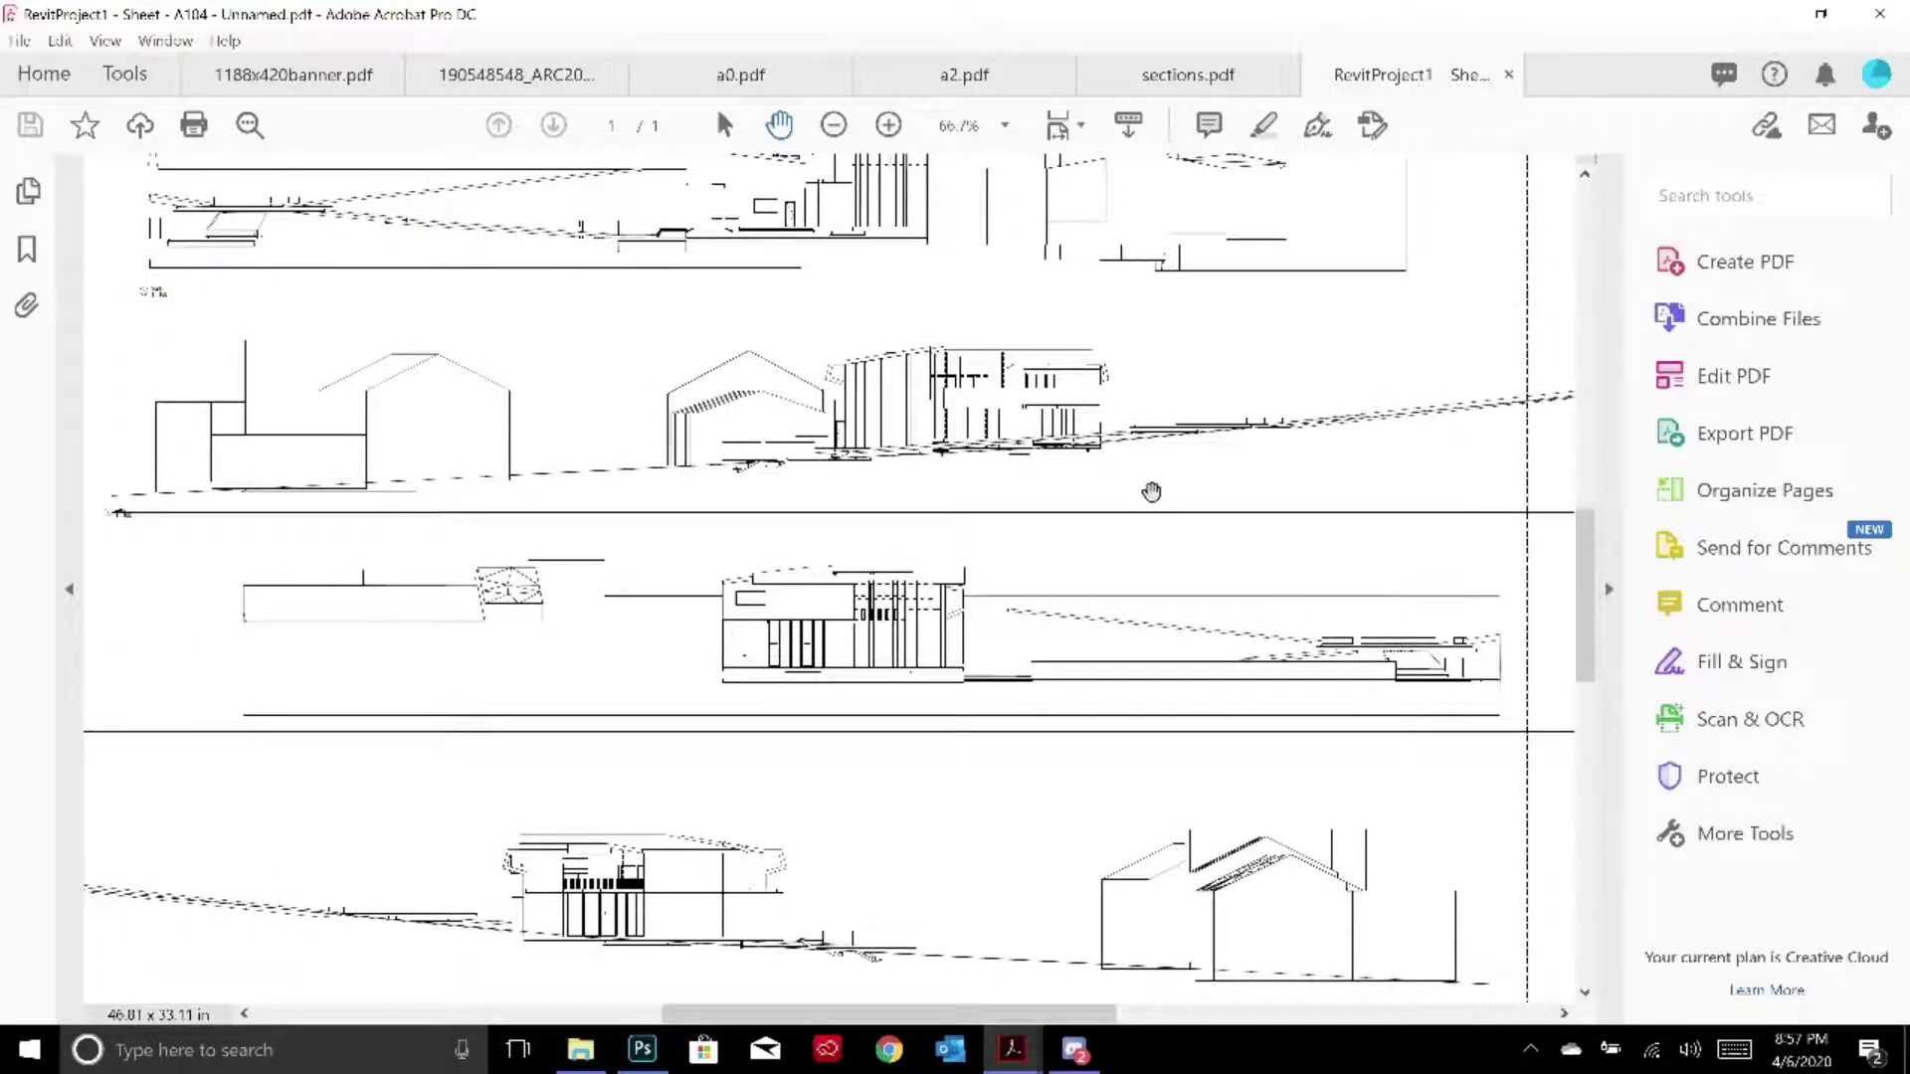
left_click(1507, 77)
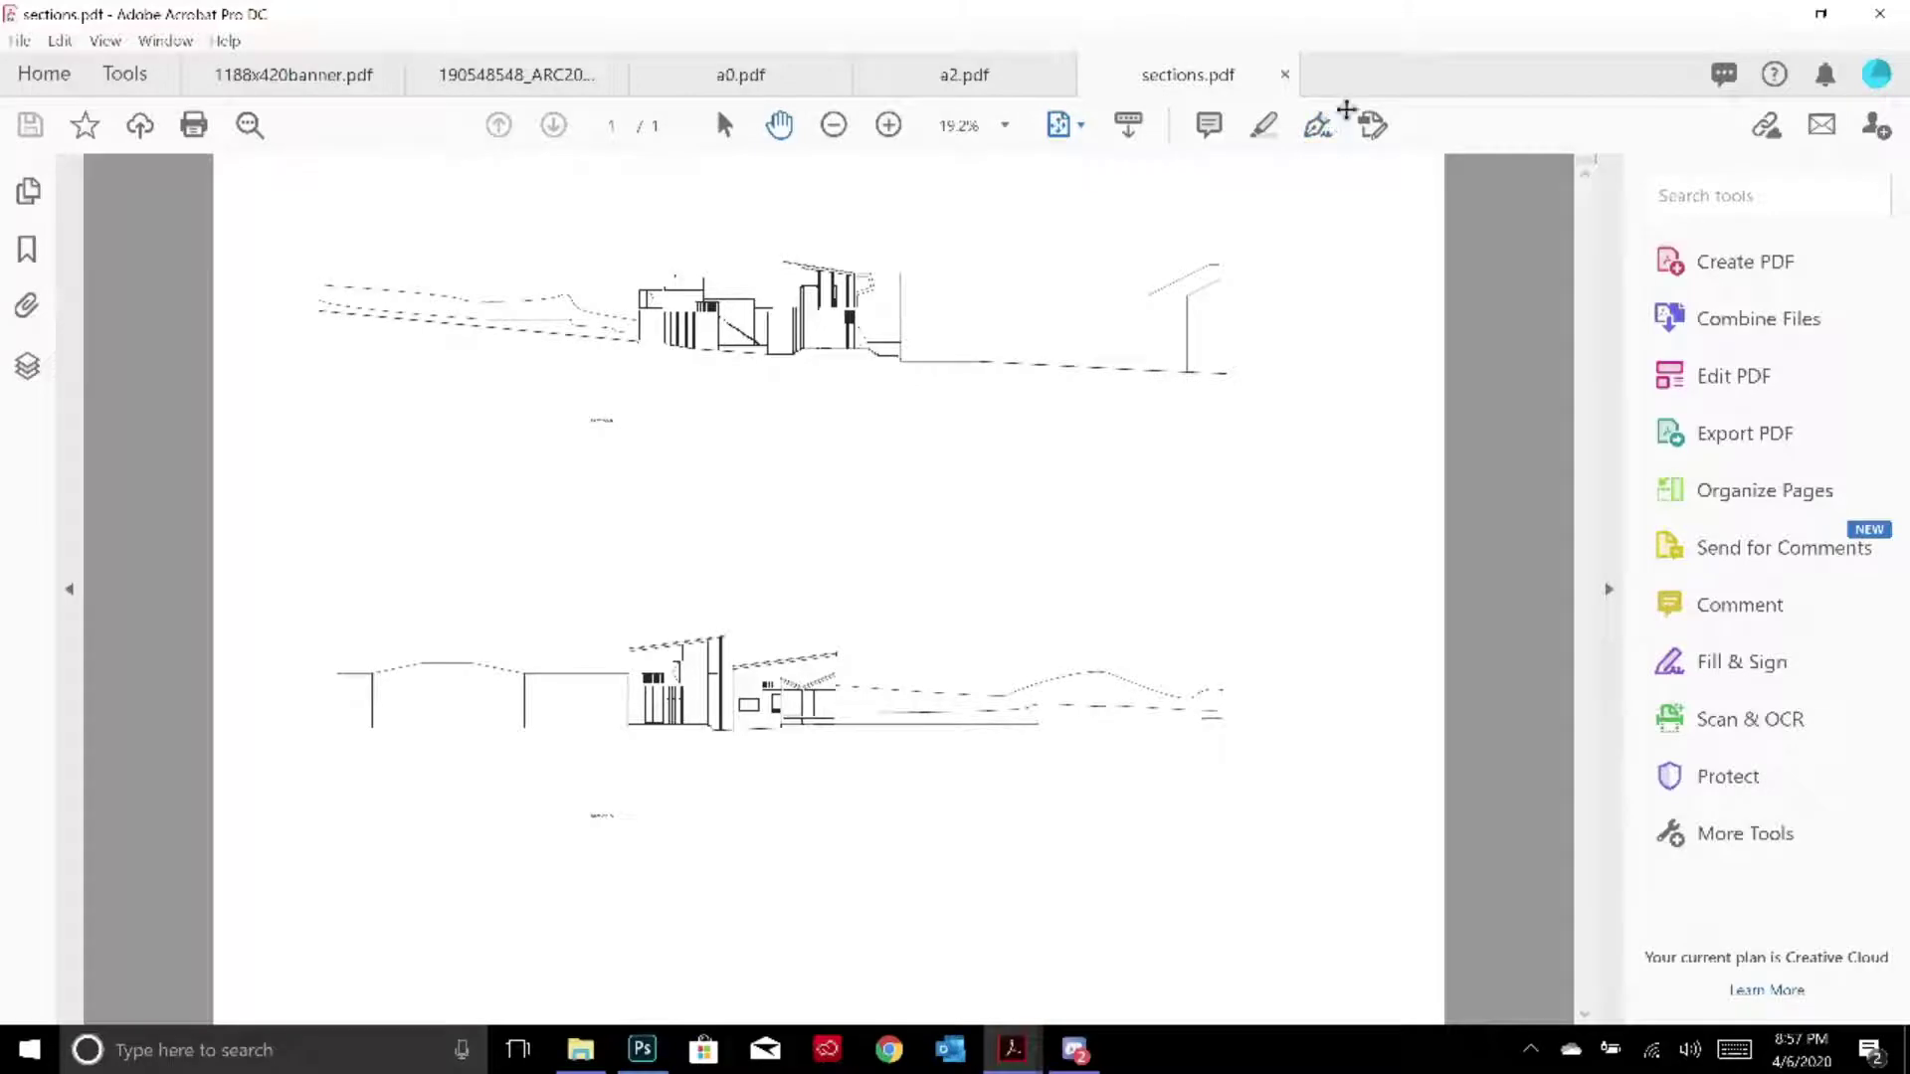
left_click(1287, 77)
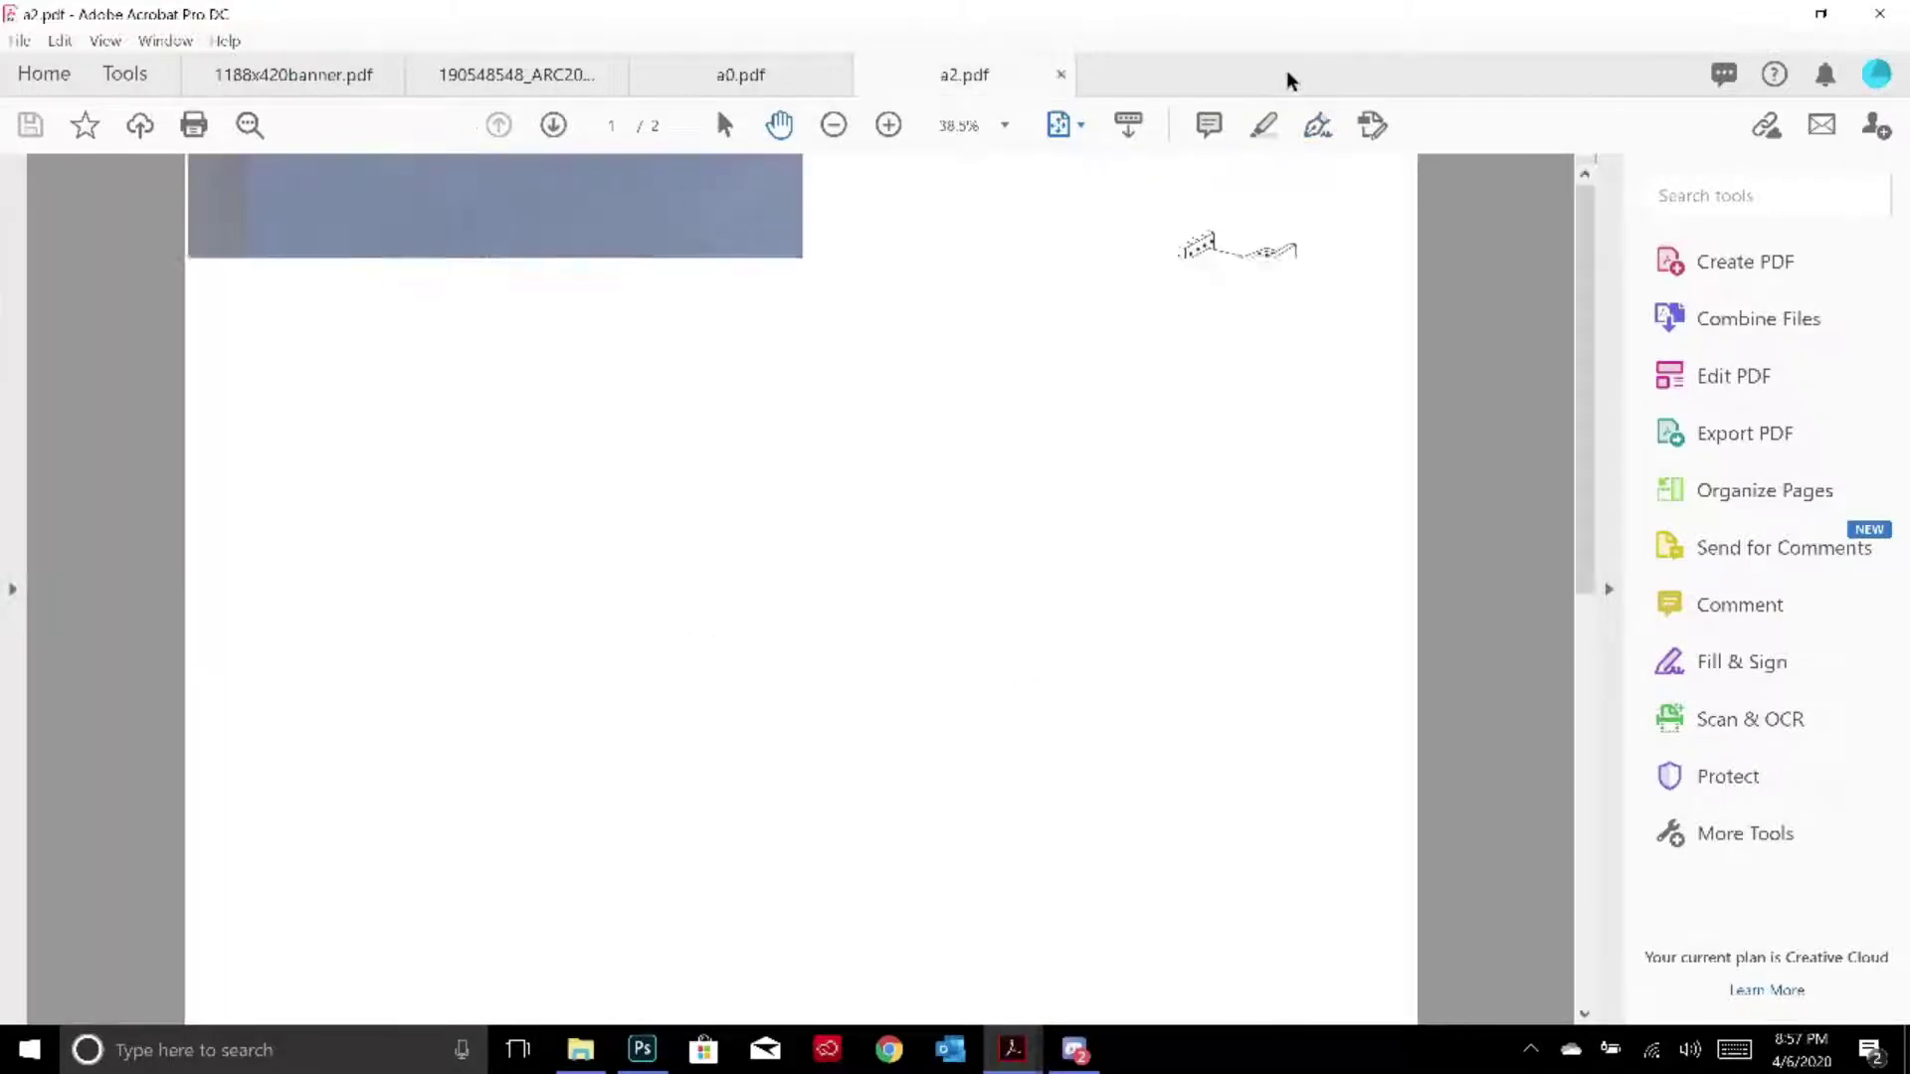
Return to the cleanup folder in File Explorer and open its sections PDF with Photoshop
key("alt+Tab")
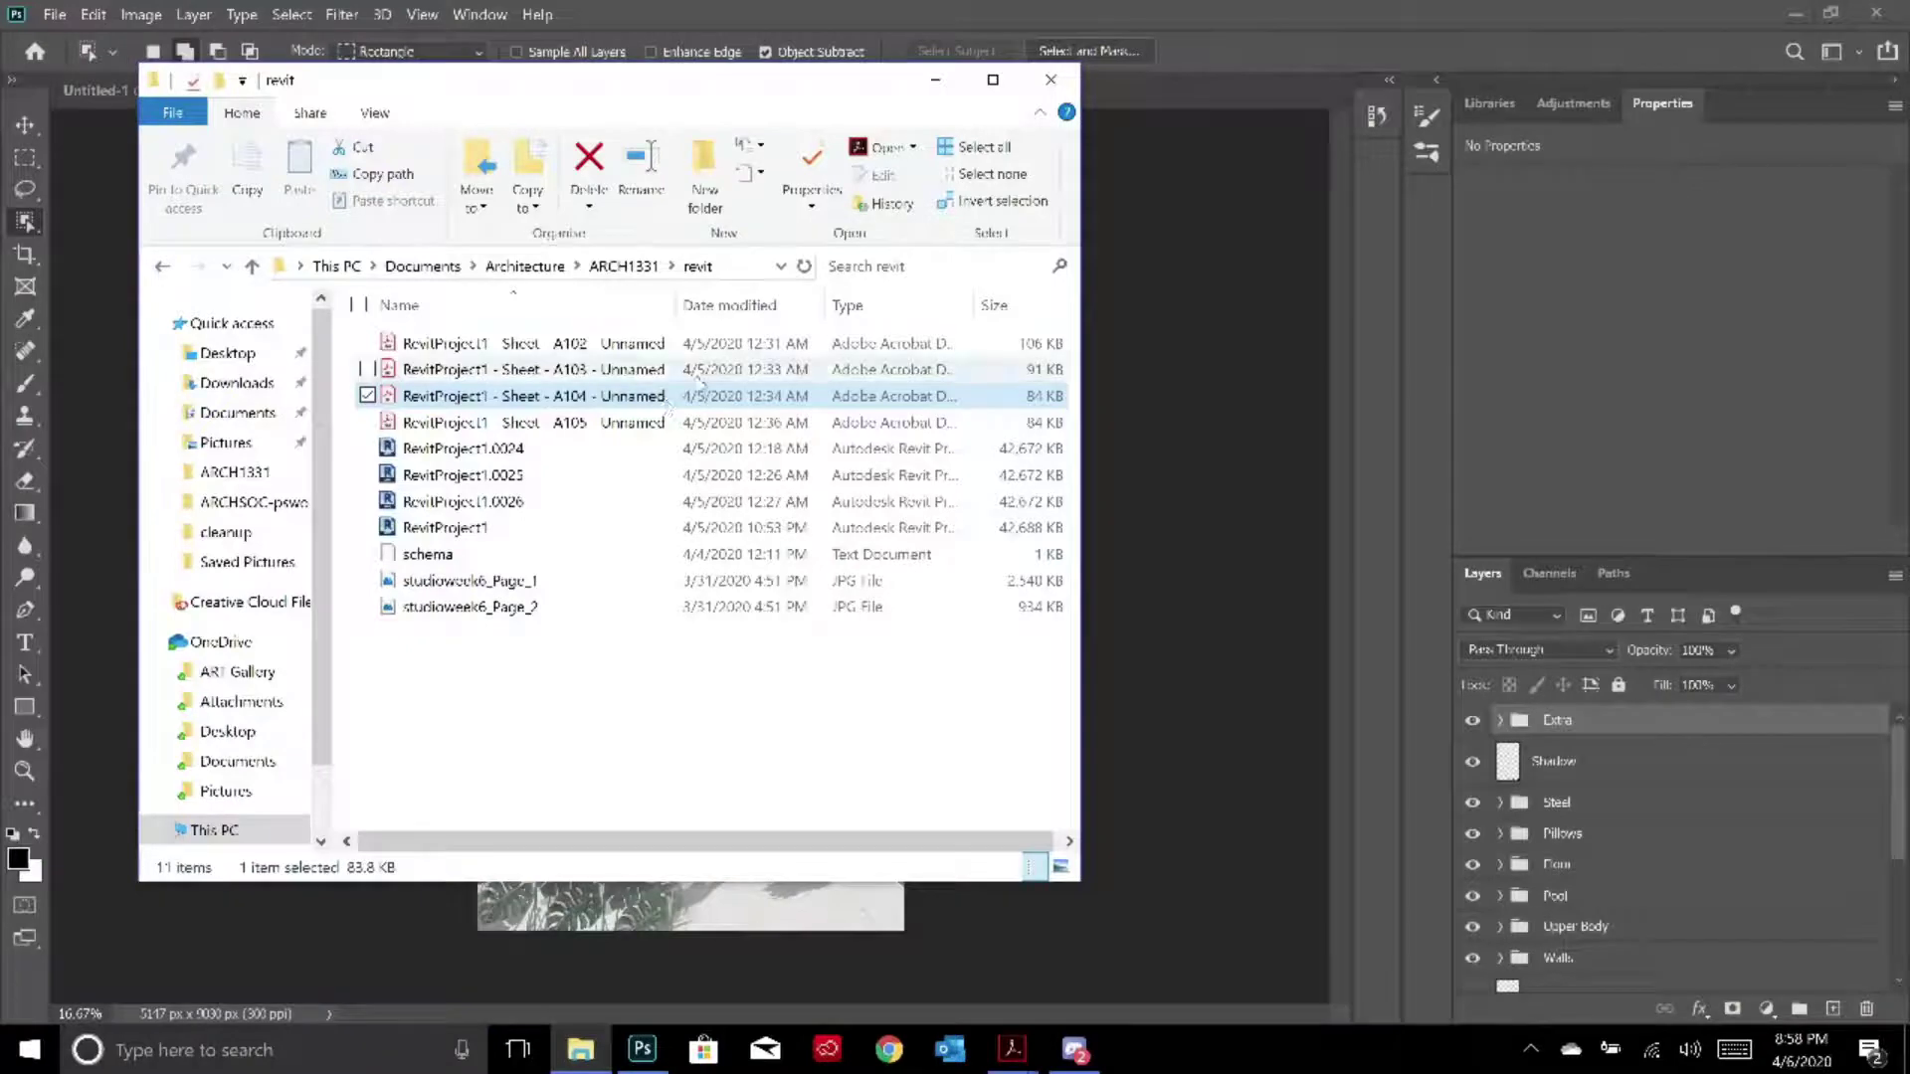
key("alt+Up")
double_click(462, 393)
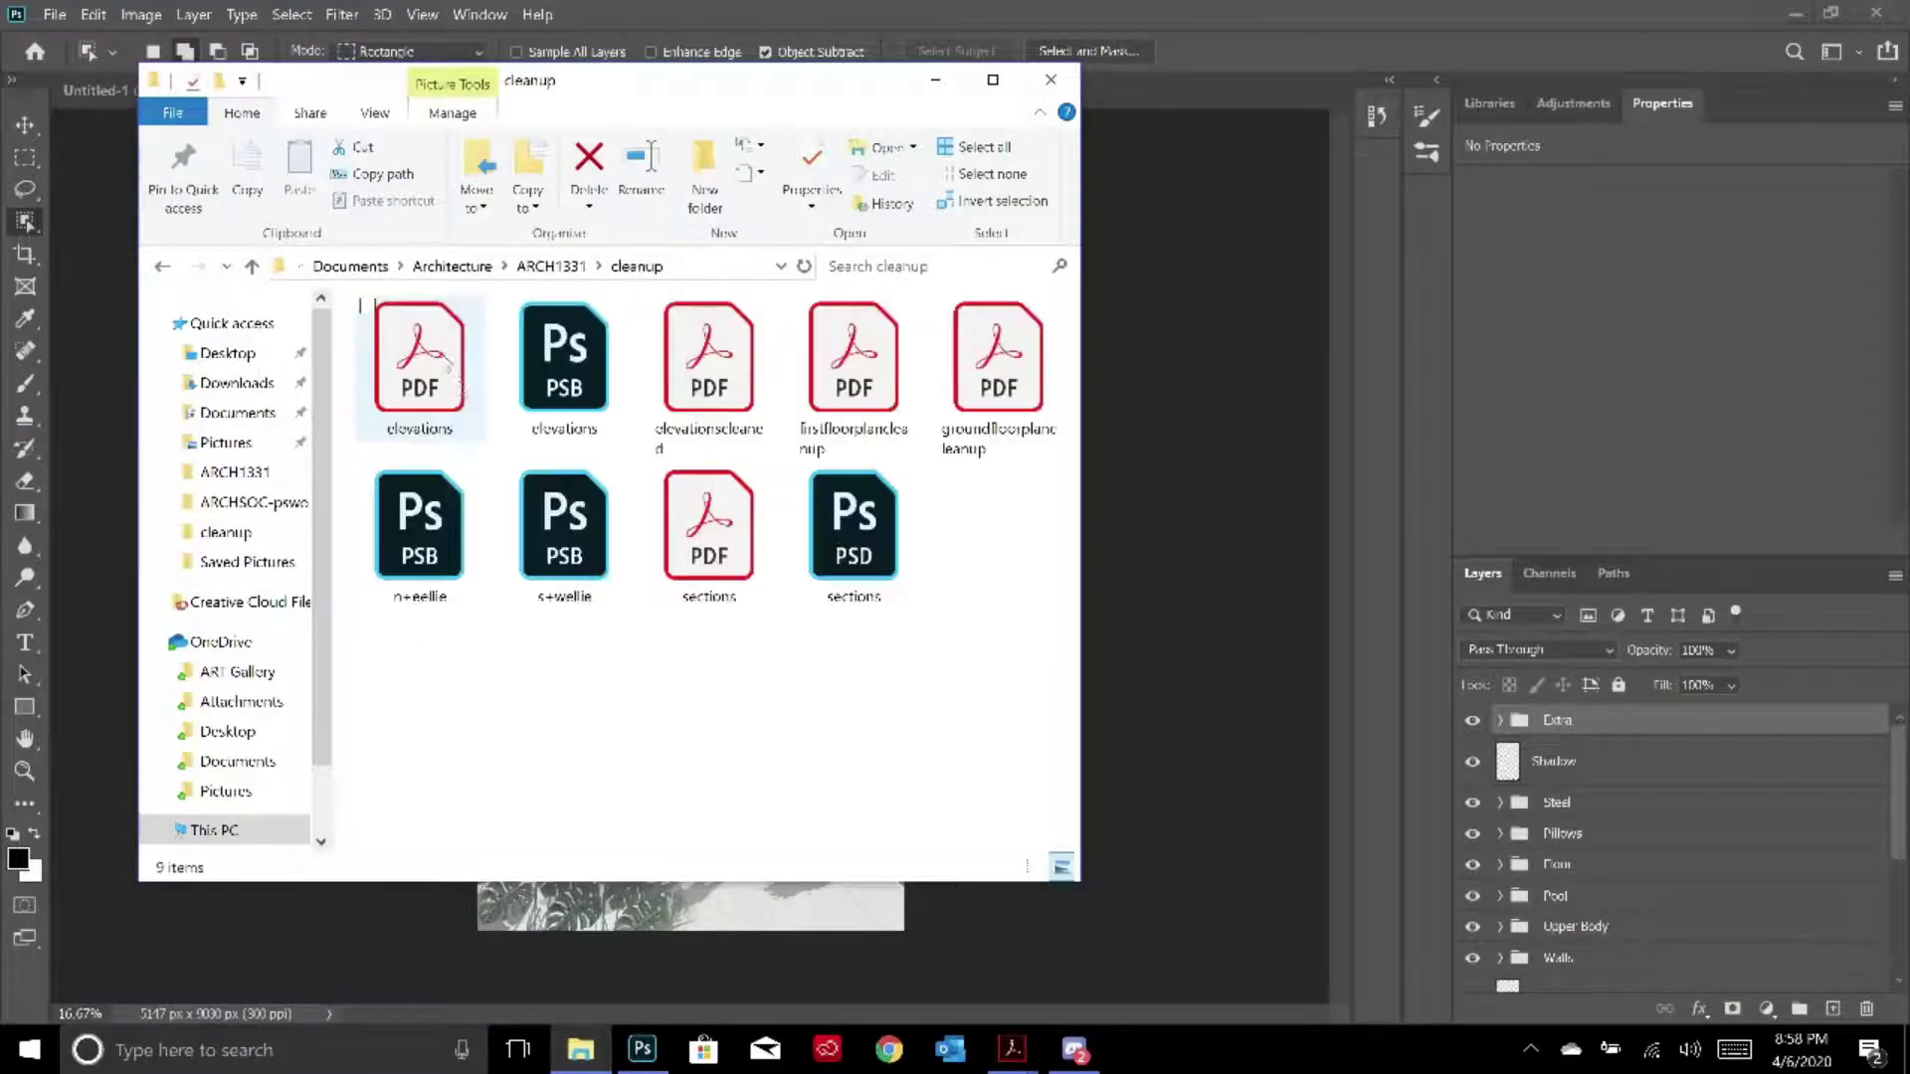
right_click(715, 557)
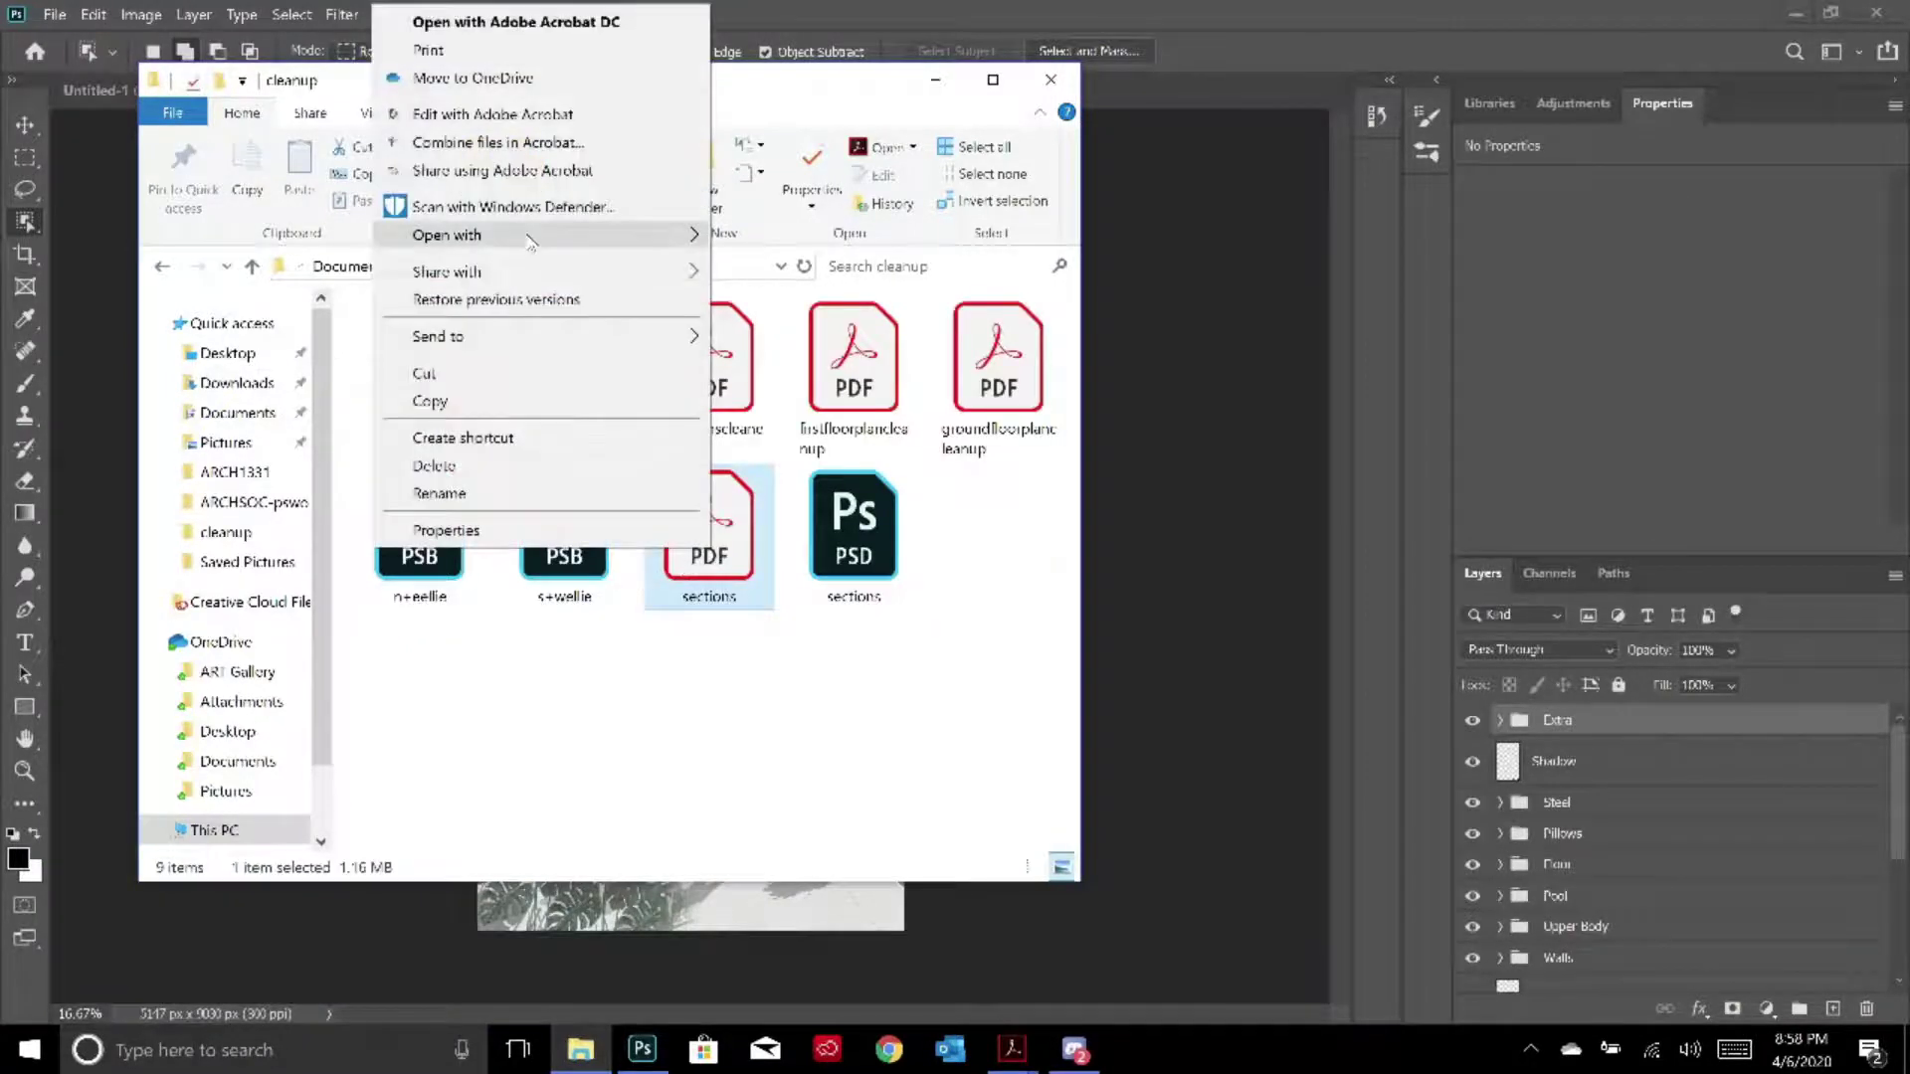
mouse_move(530, 241)
left_click(244, 295)
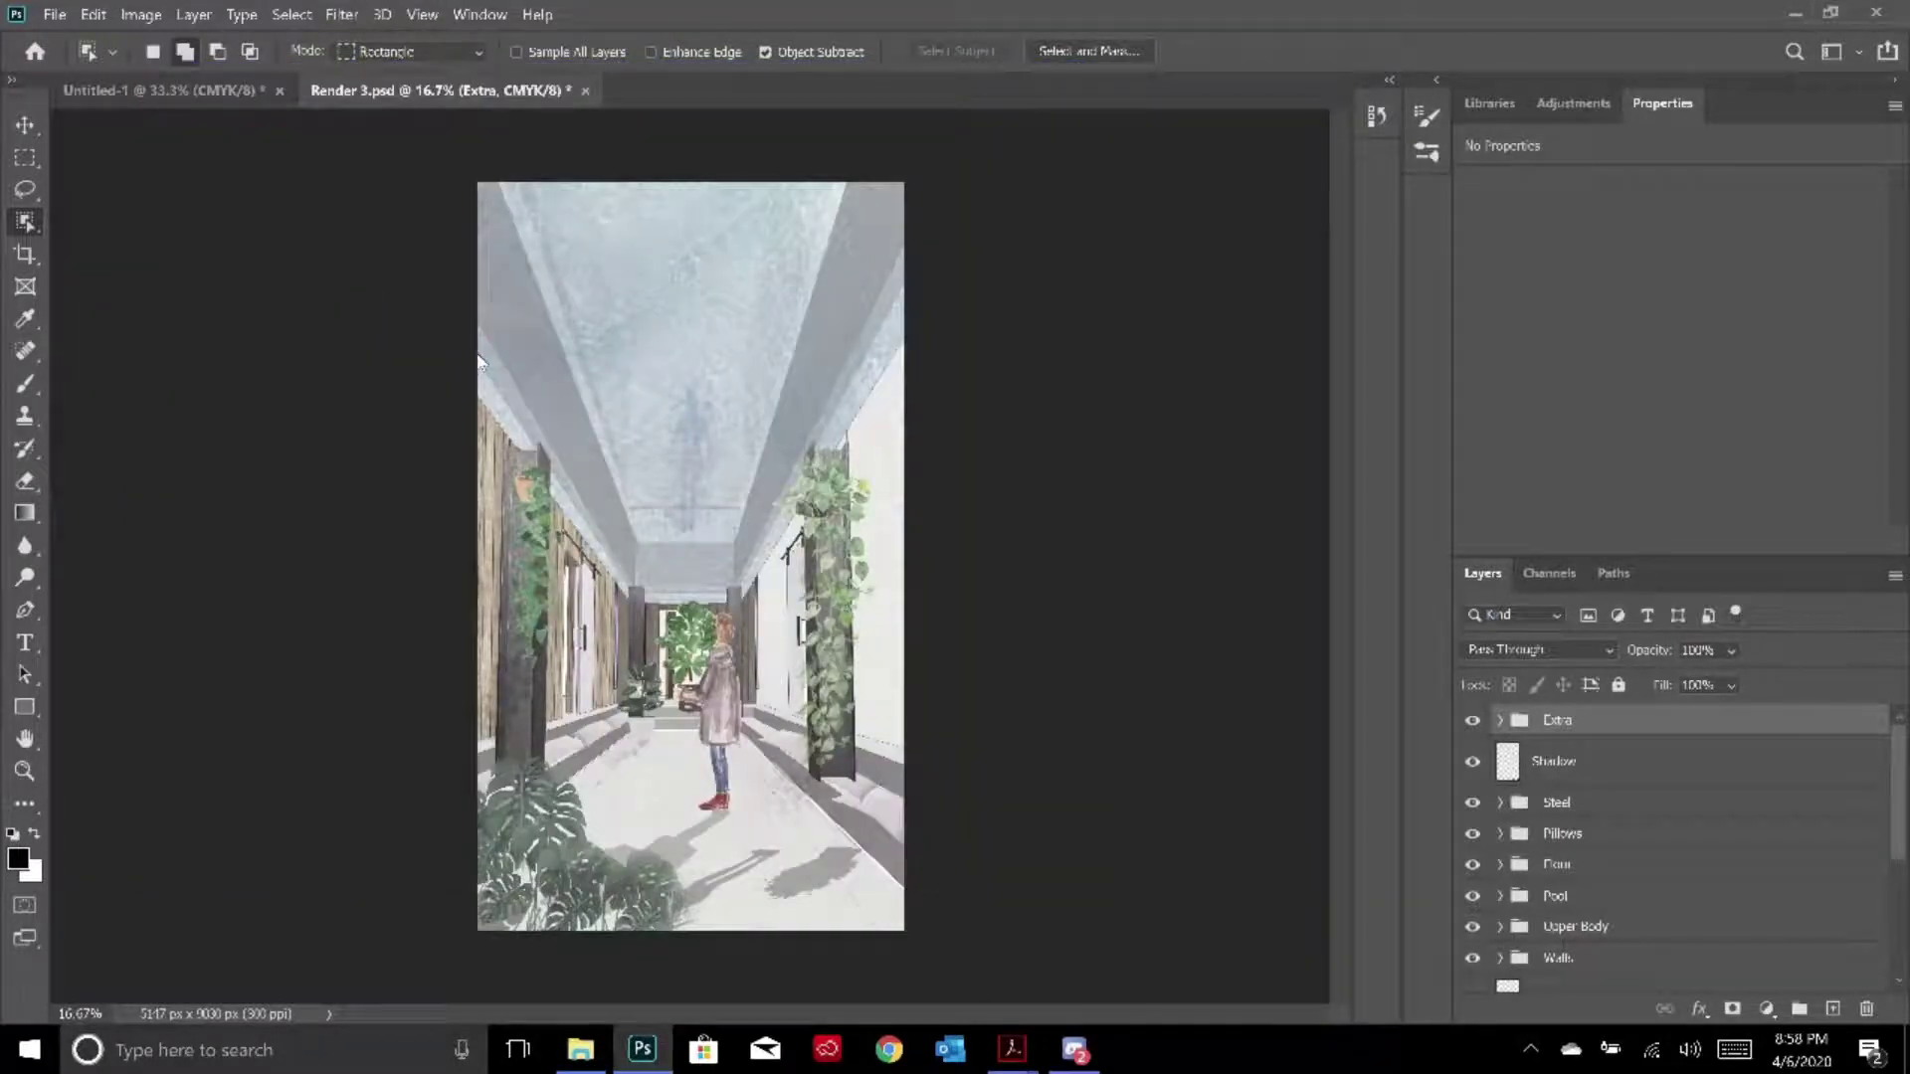
Import the single page of sections.pdf in RGB Color mode
left_click(1169, 498)
left_click(1166, 491)
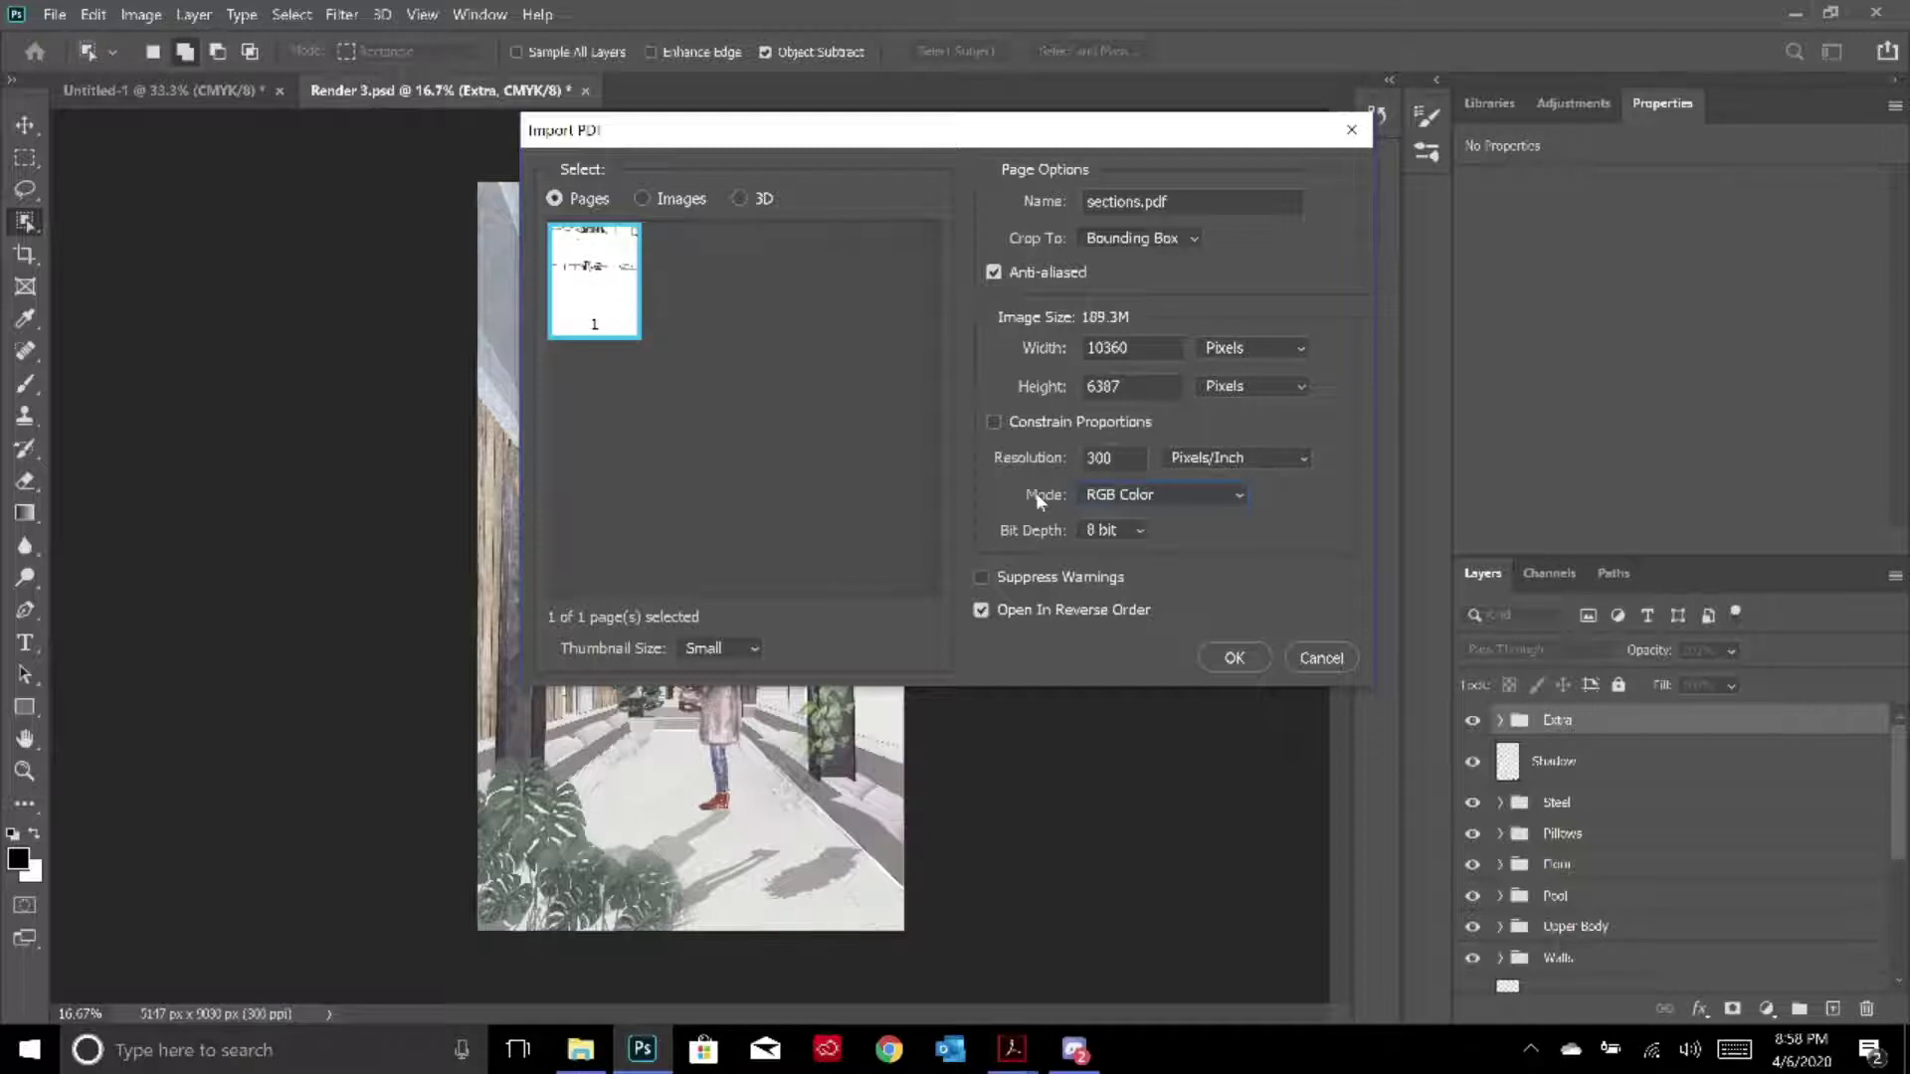
left_click(1159, 502)
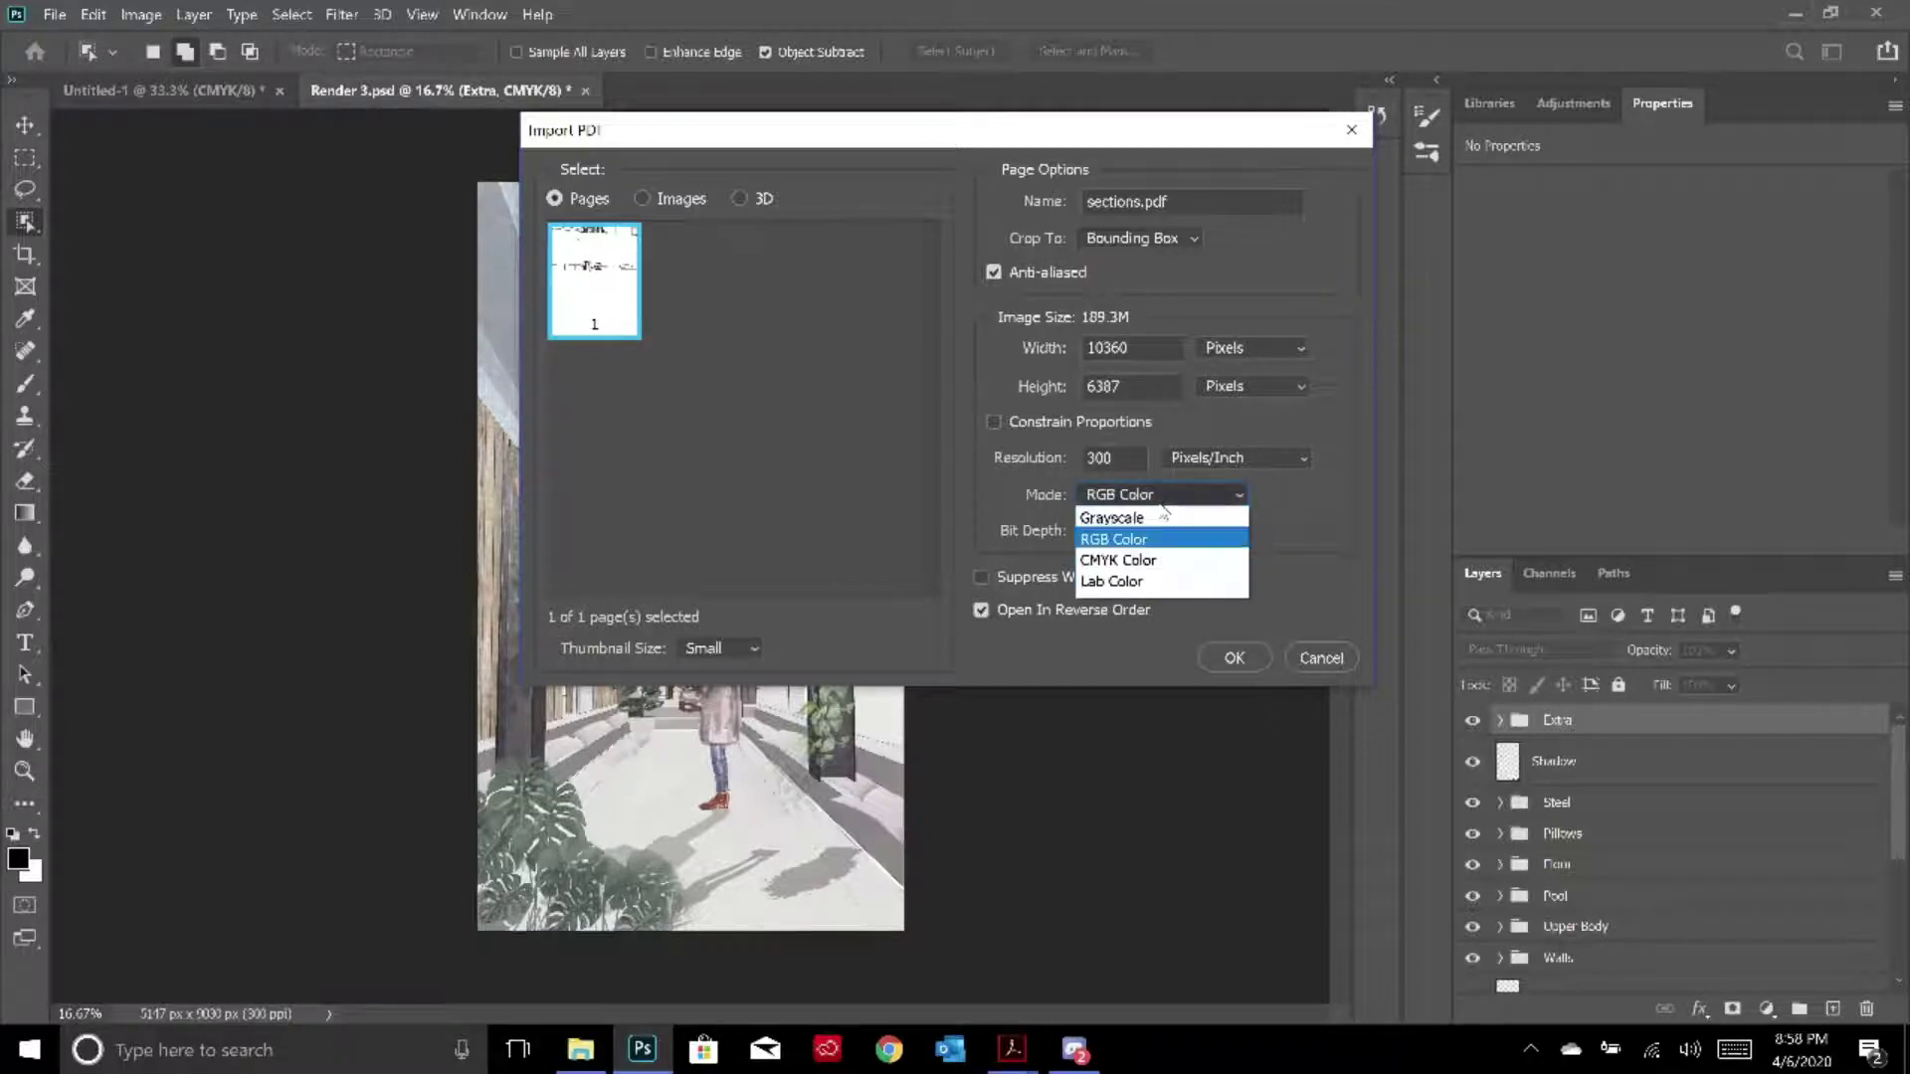
left_click(1166, 563)
left_click(1234, 657)
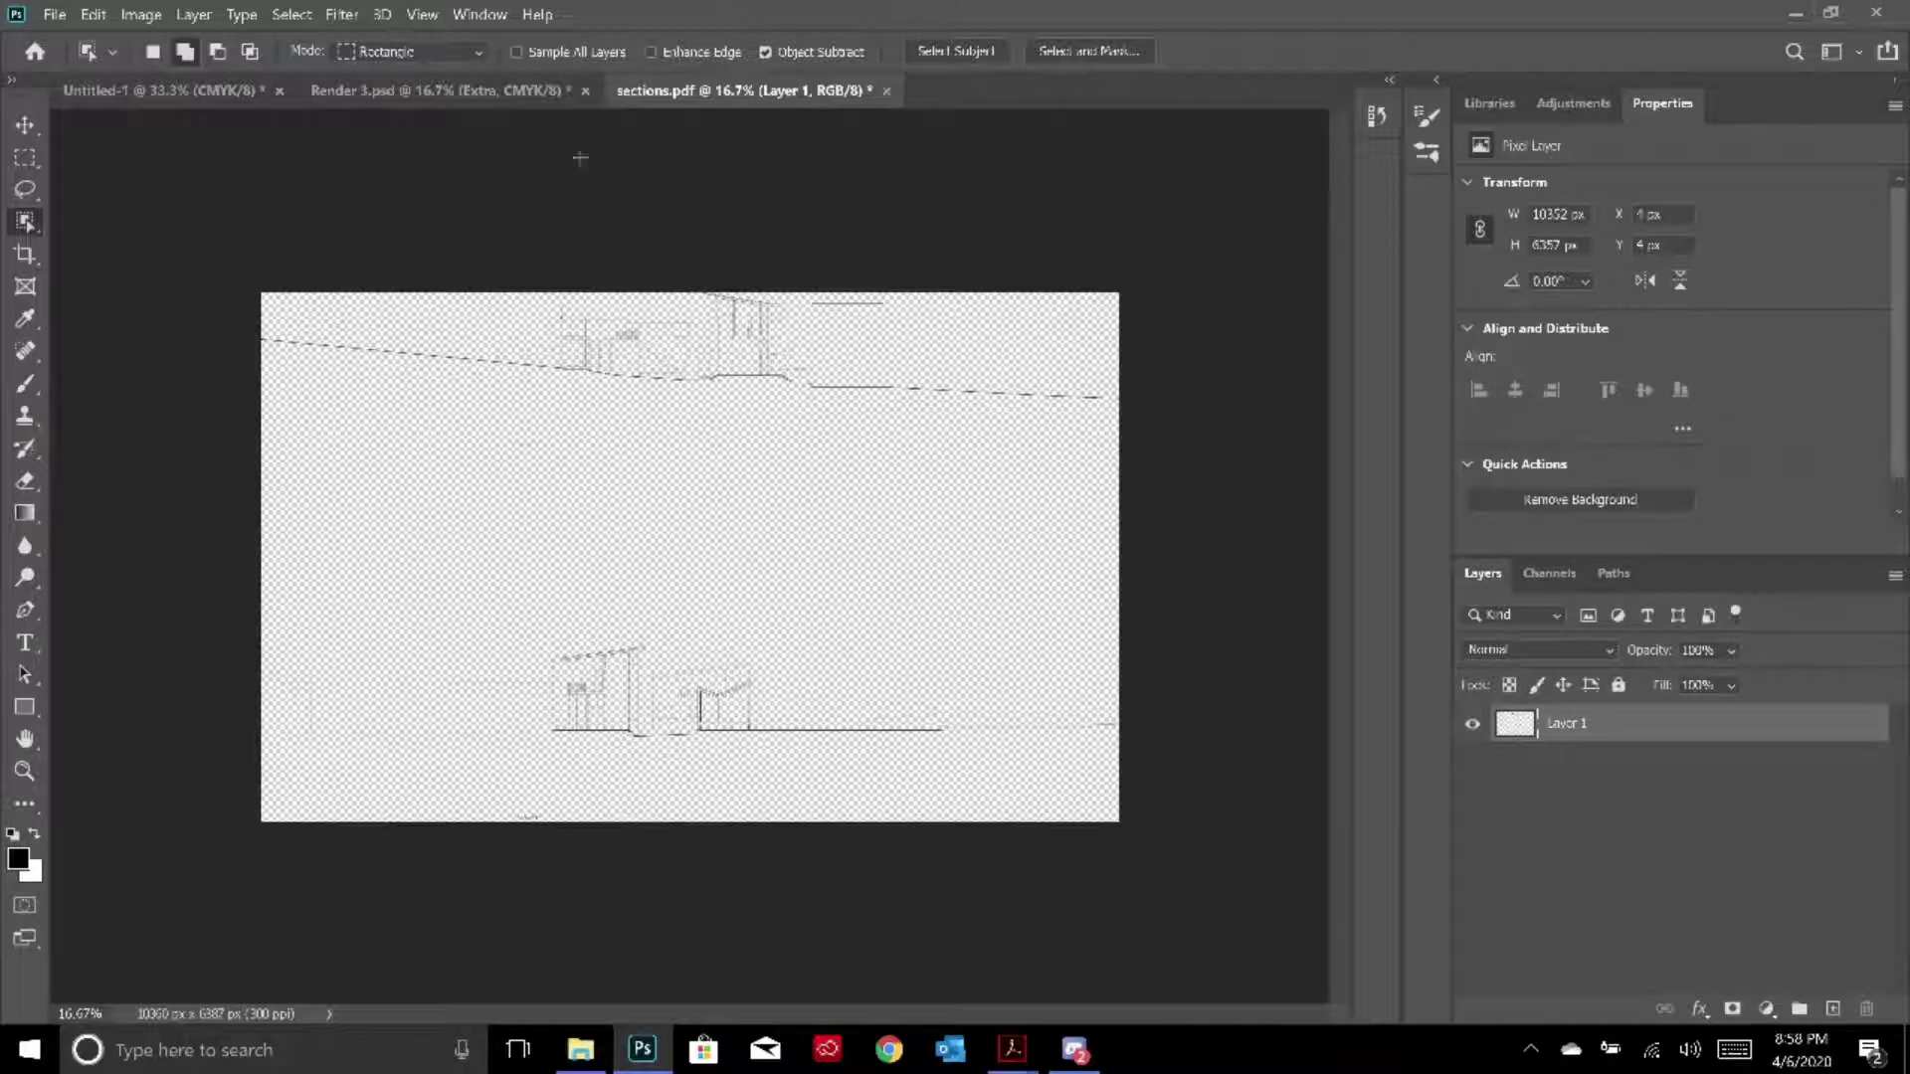
Activate the Move tool and rename Layer 1 as "working linework"
left_click(25, 125)
left_click_drag(704, 356, 750, 396)
left_click(1590, 729)
double_click(1589, 727)
type("work")
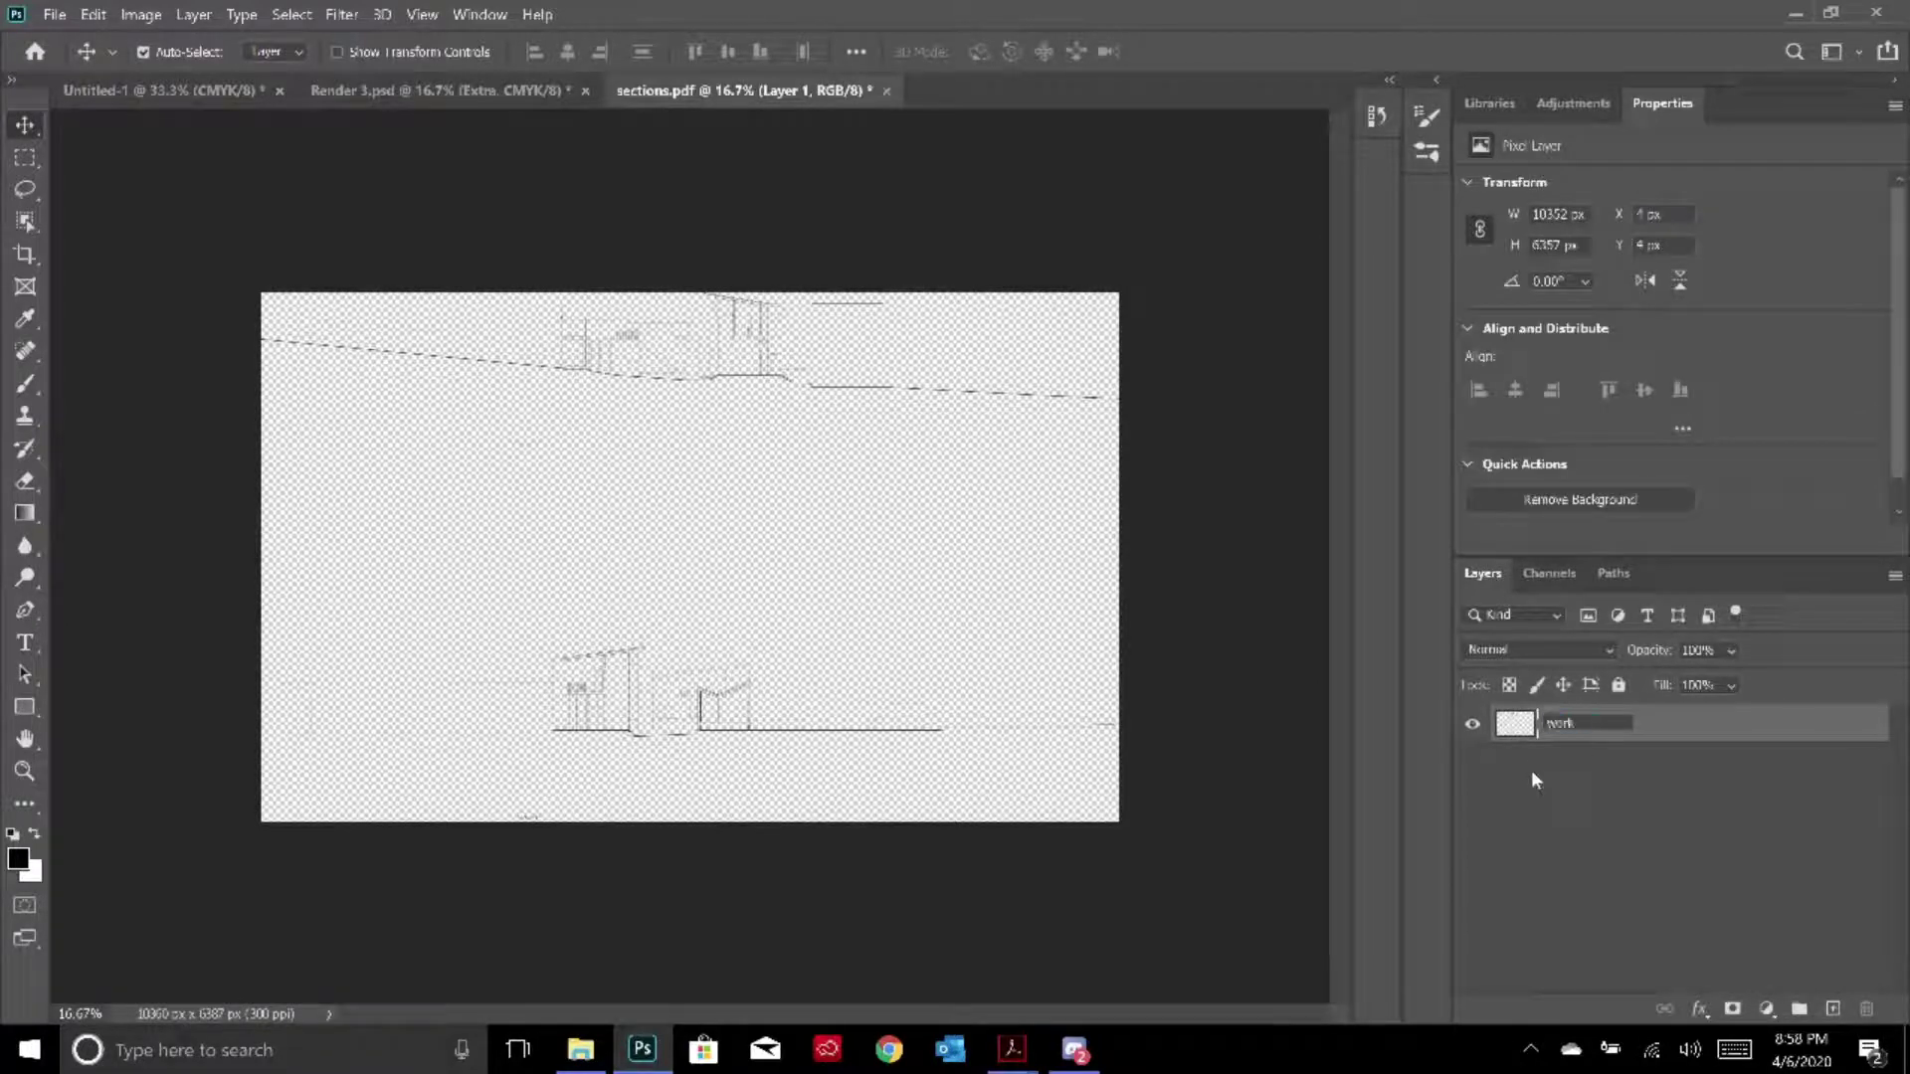
type("ing linework")
key("Return")
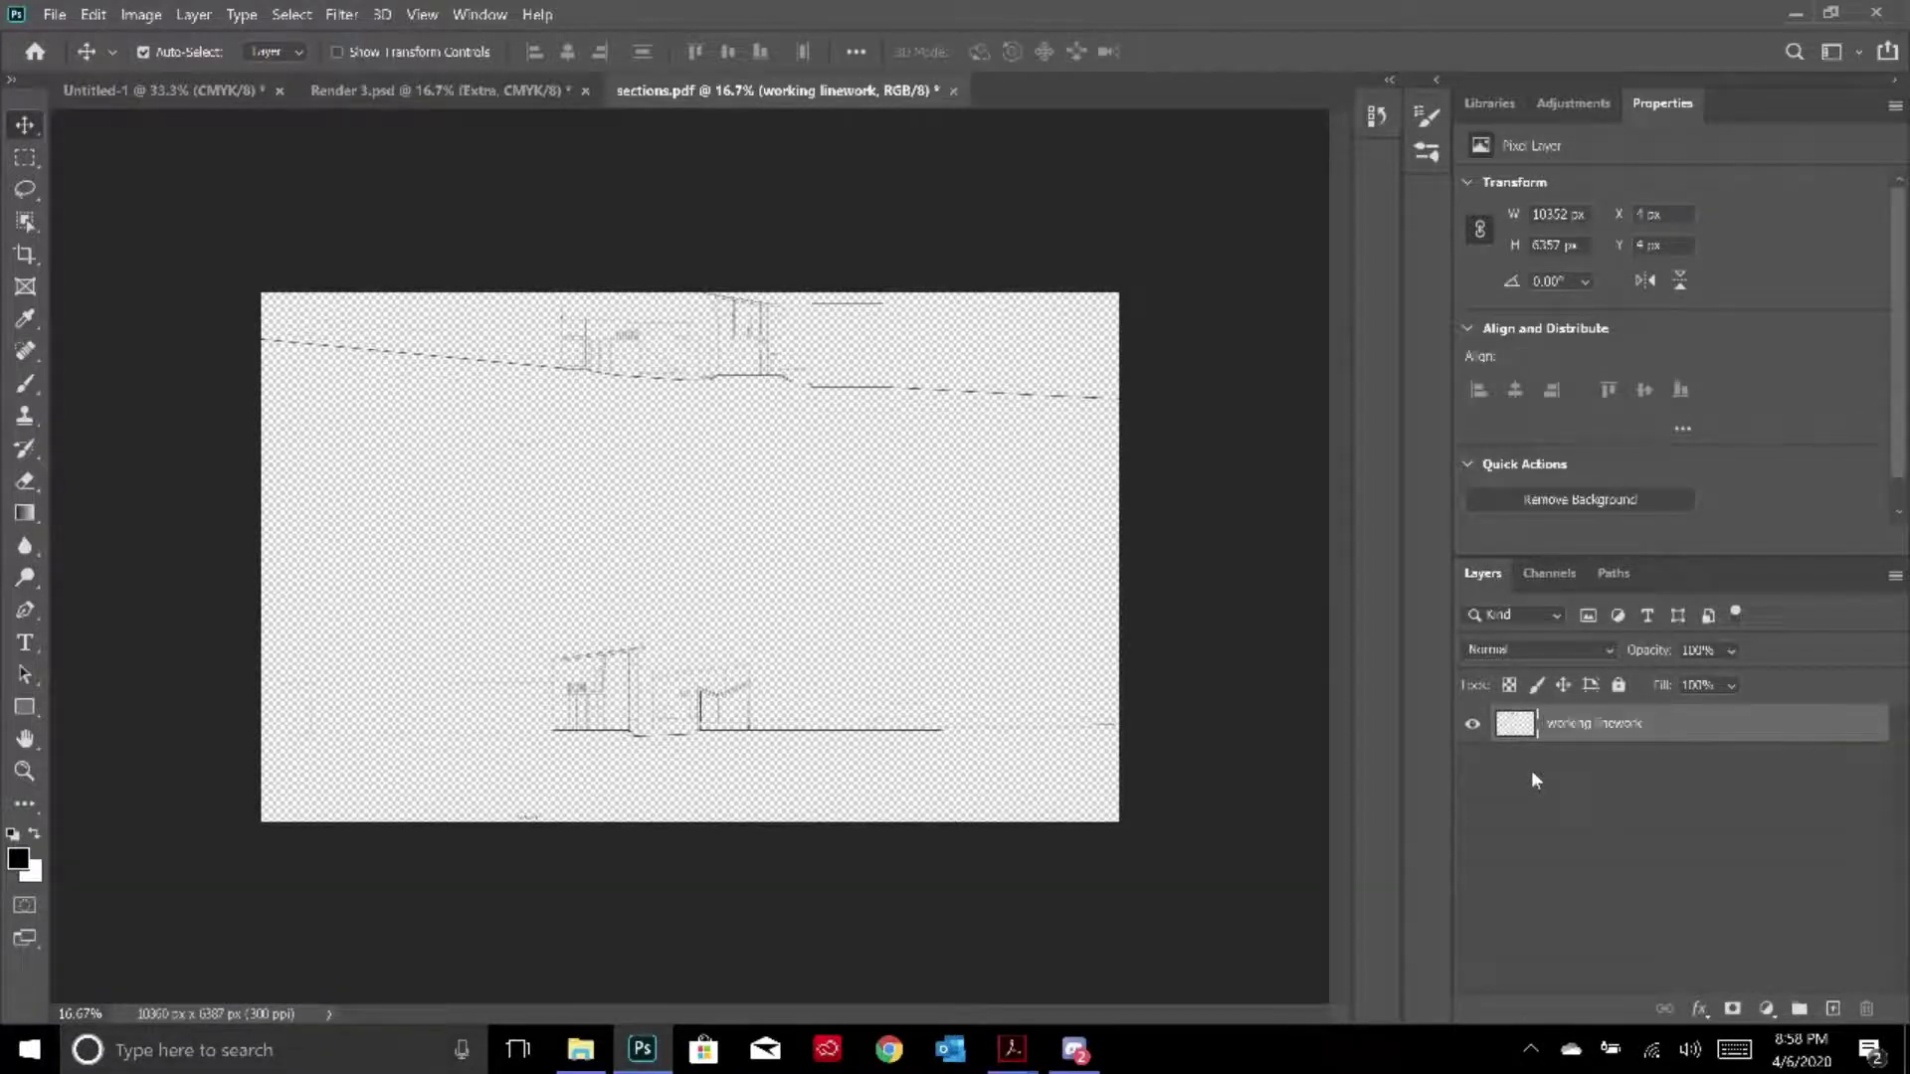
Duplicate the working linework layer, load its outline as a selection and hide the original layer
key("ctrl+j")
left_click(1520, 760, "ctrl")
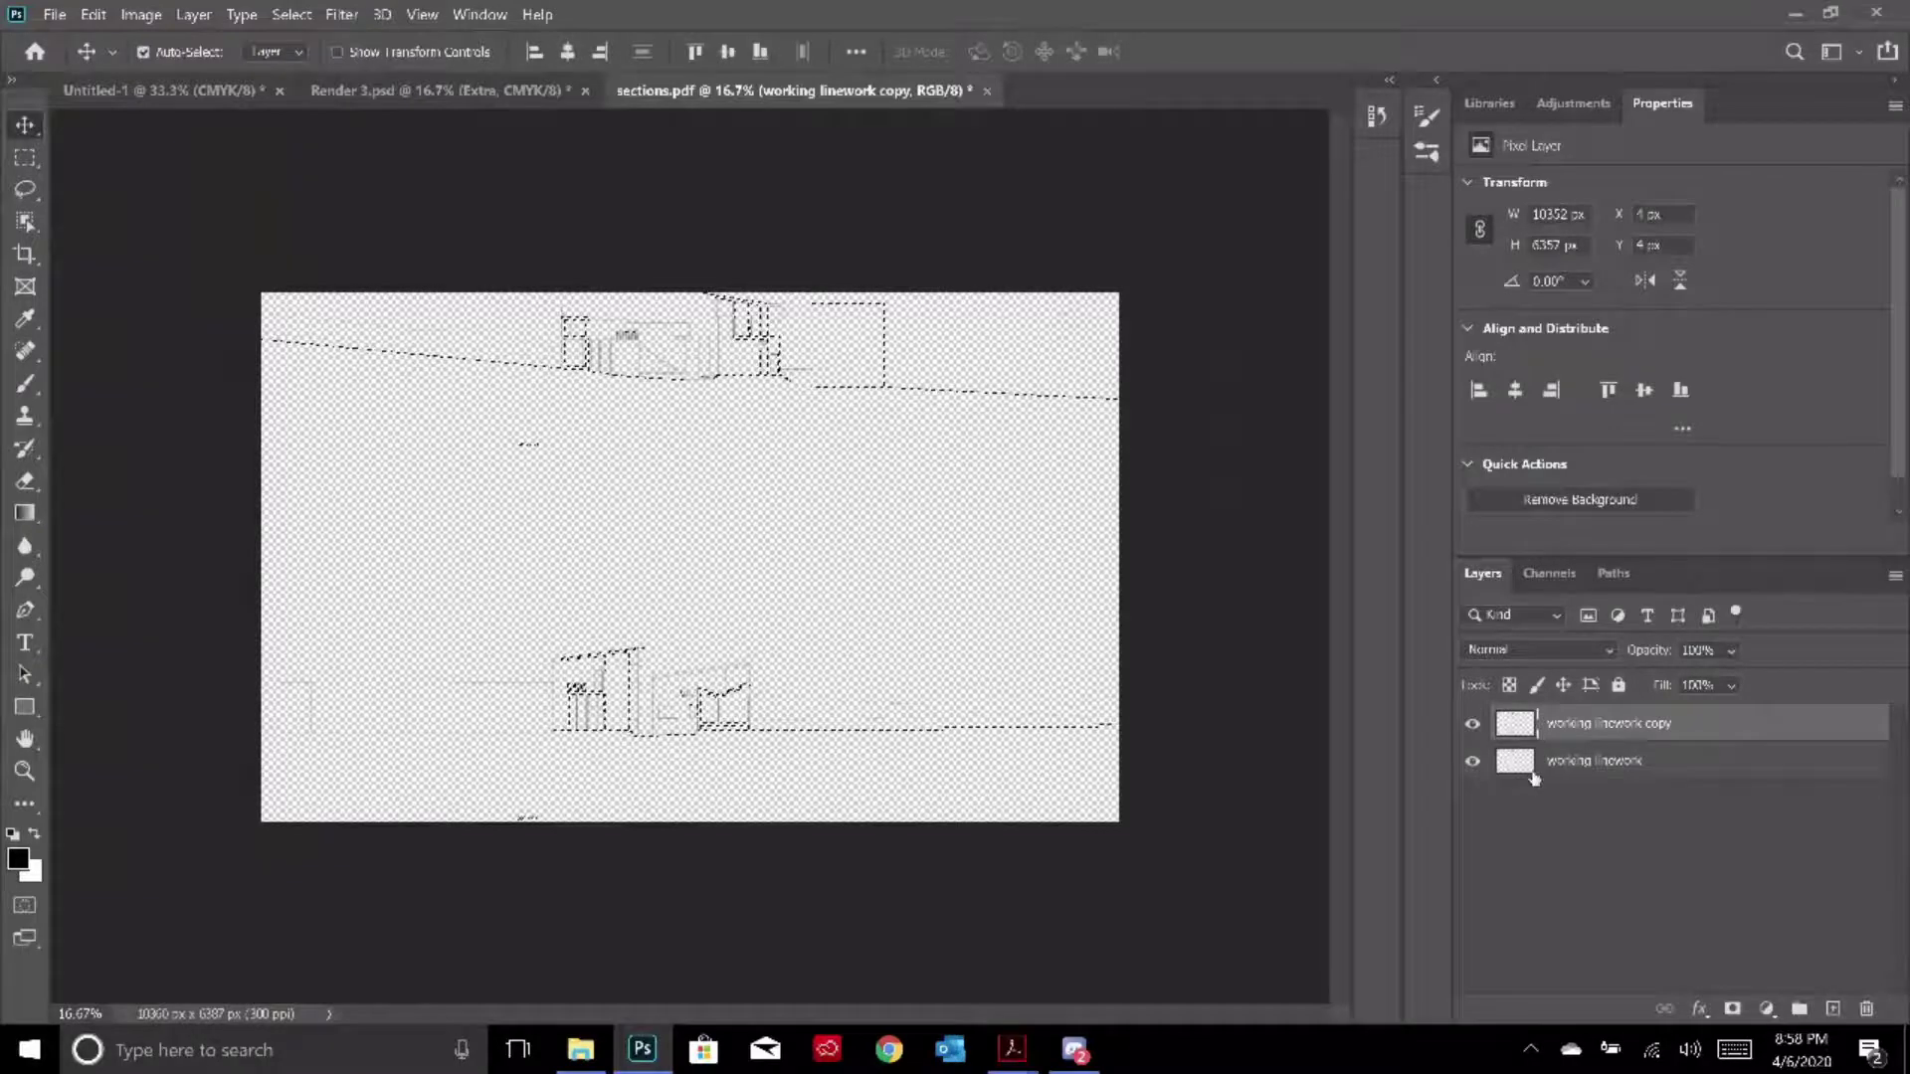
left_click(1474, 762)
Rename the hidden layer as "og linework" and the visible copy as "working linework"
double_click(1595, 726)
double_click(1585, 762)
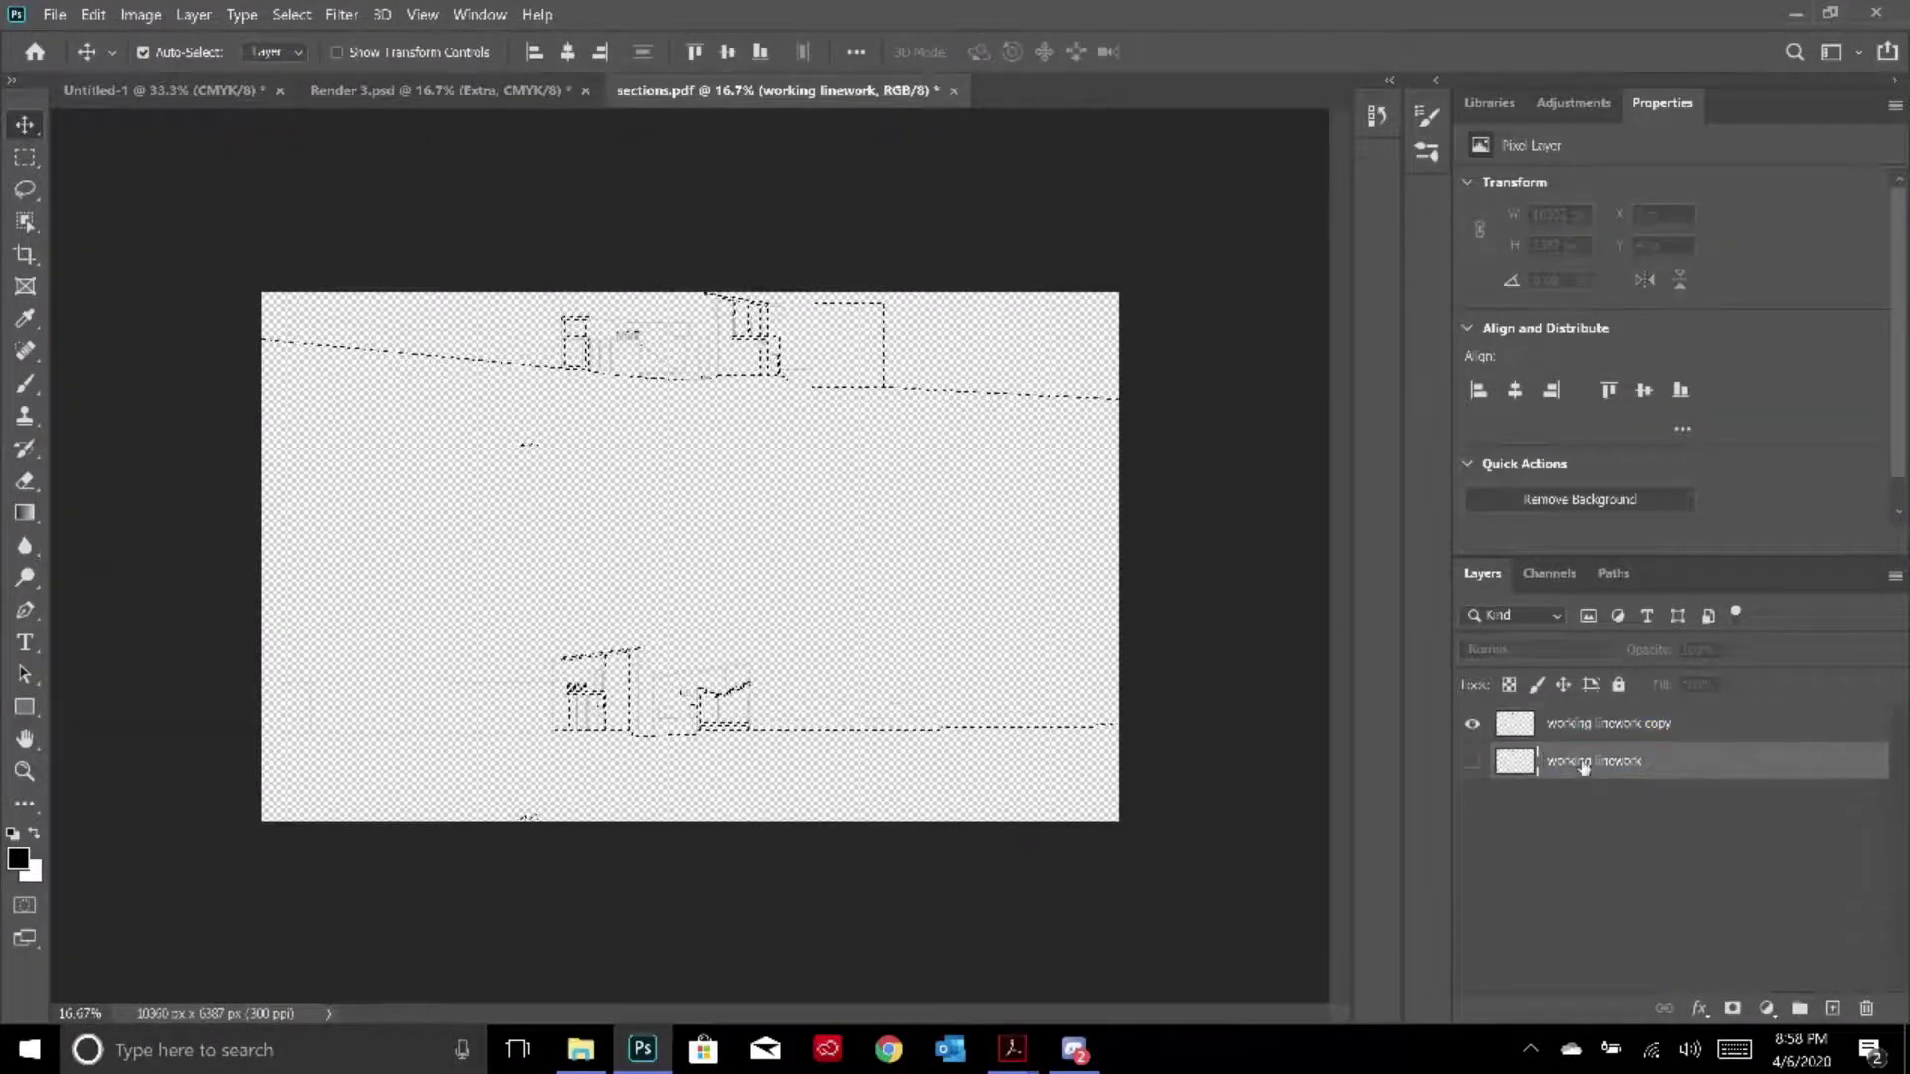
type("op line")
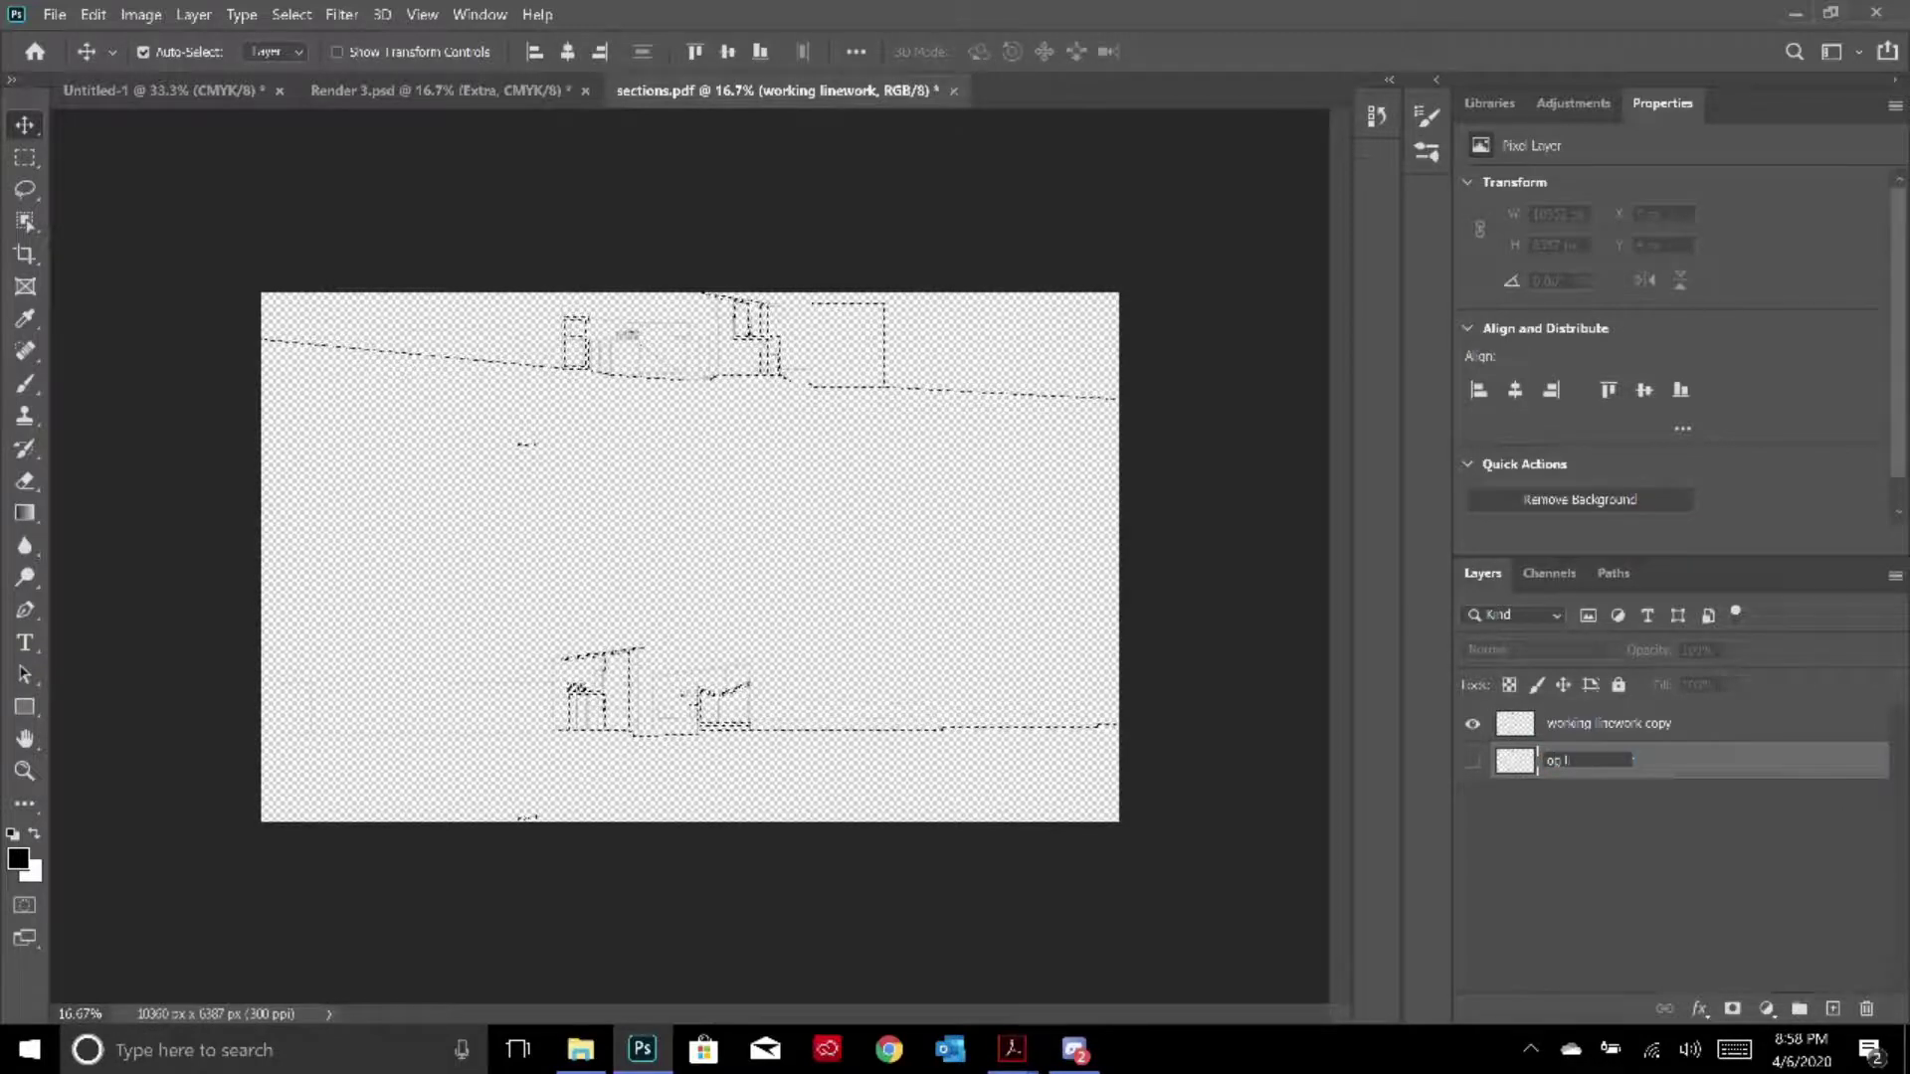
key("Return")
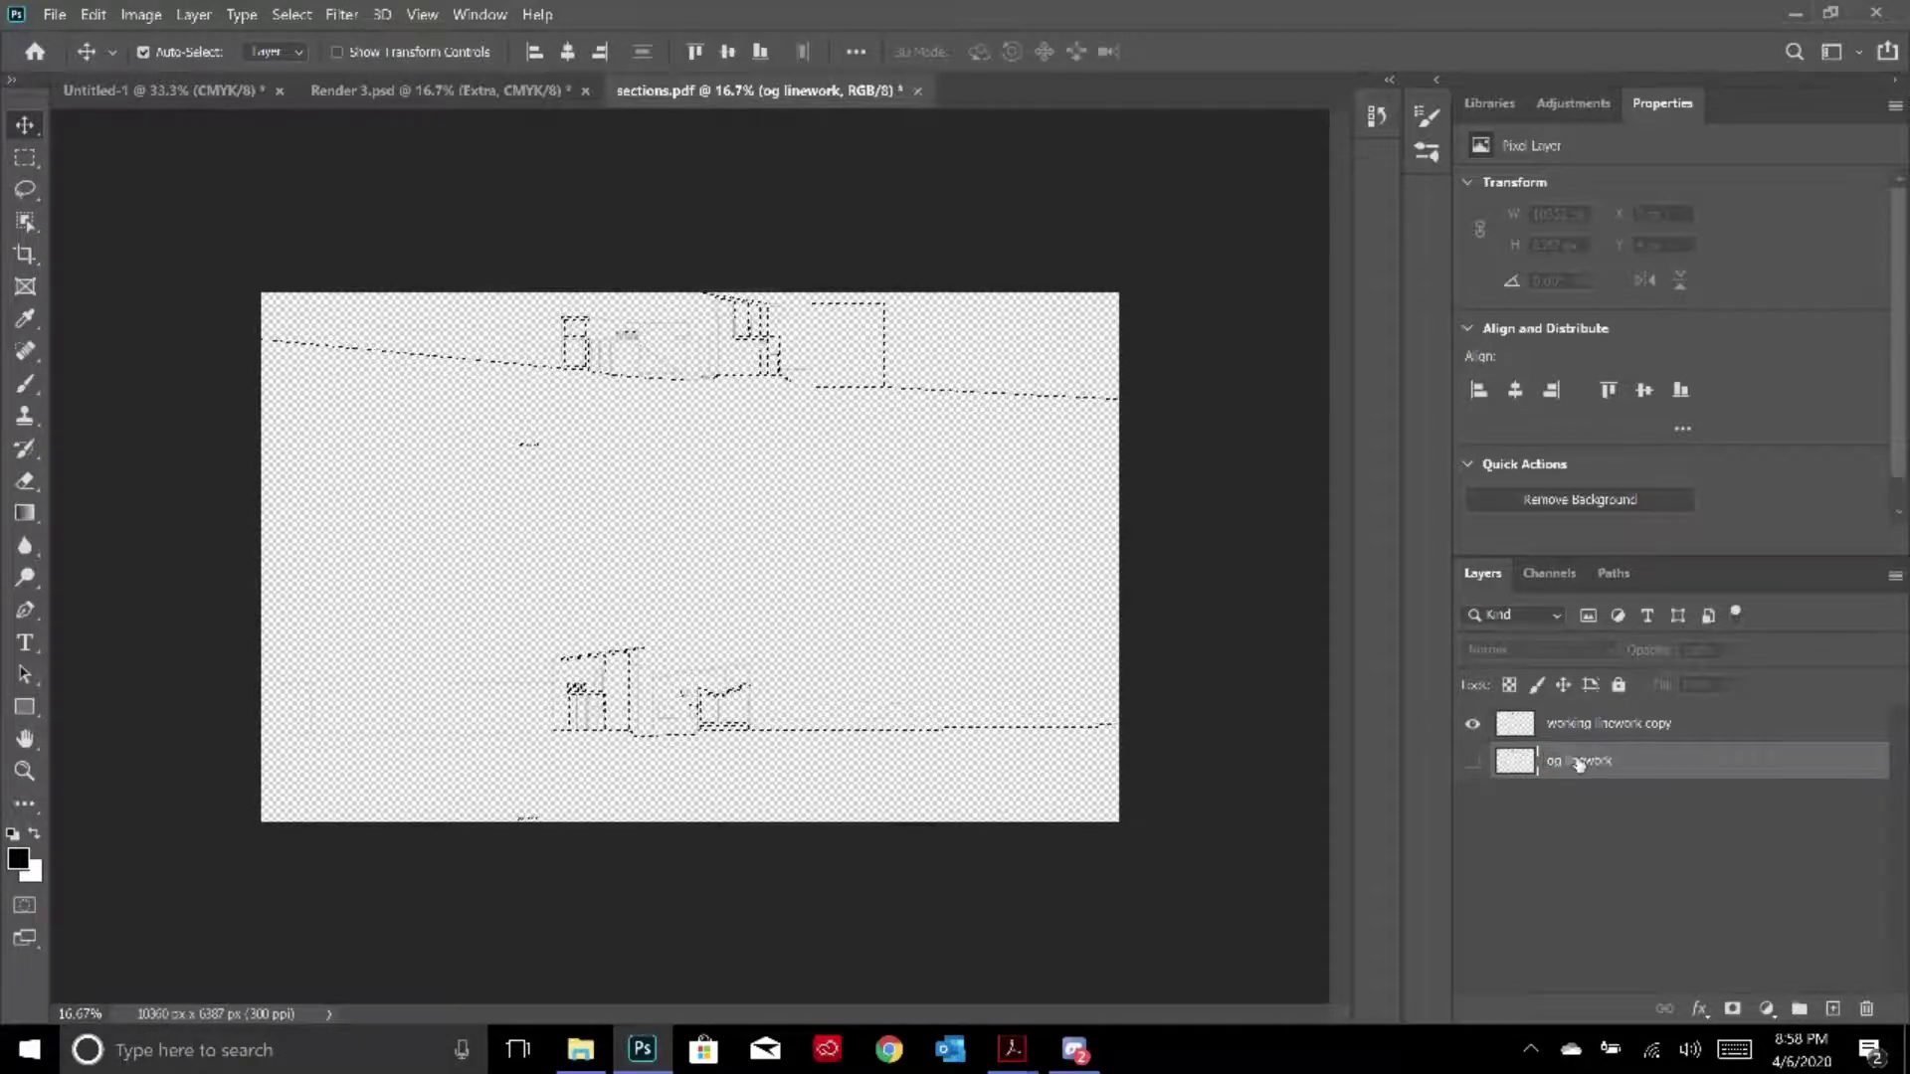
double_click(1629, 722)
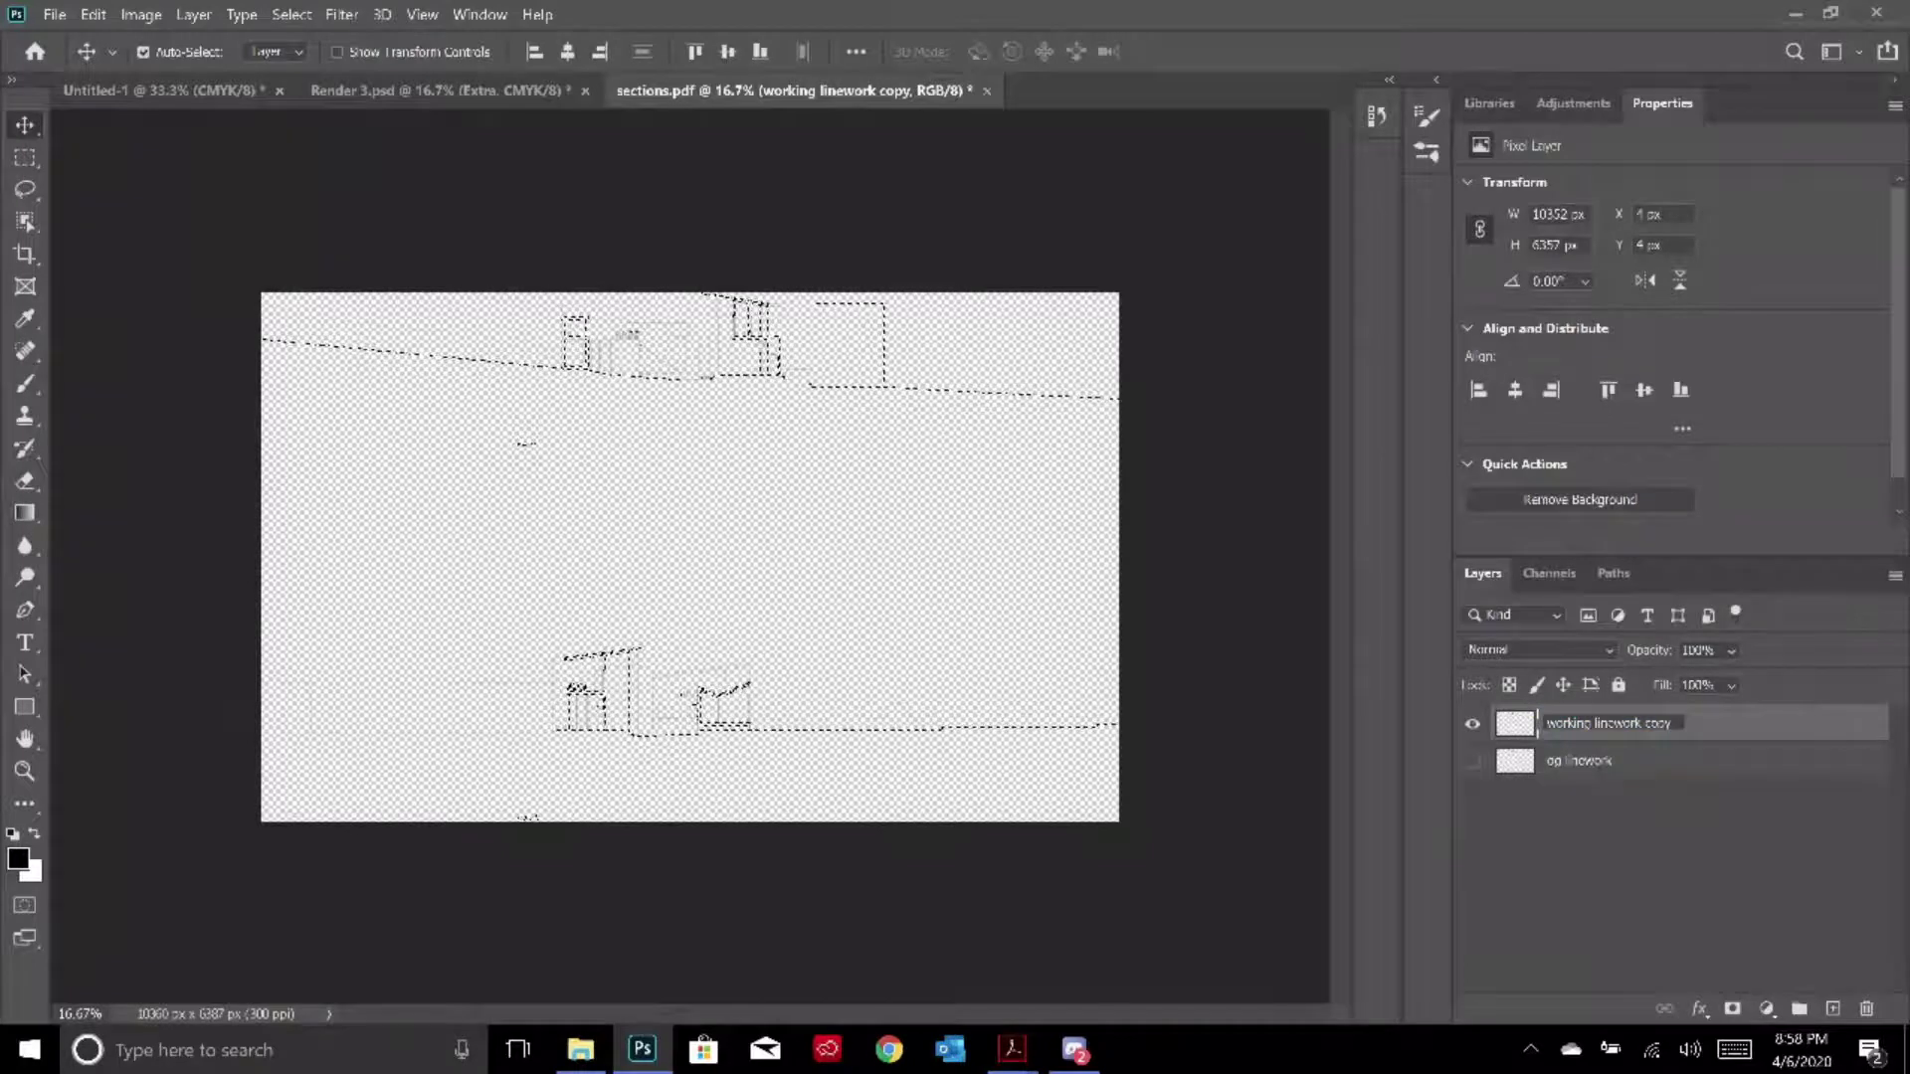
key("BackSpace")
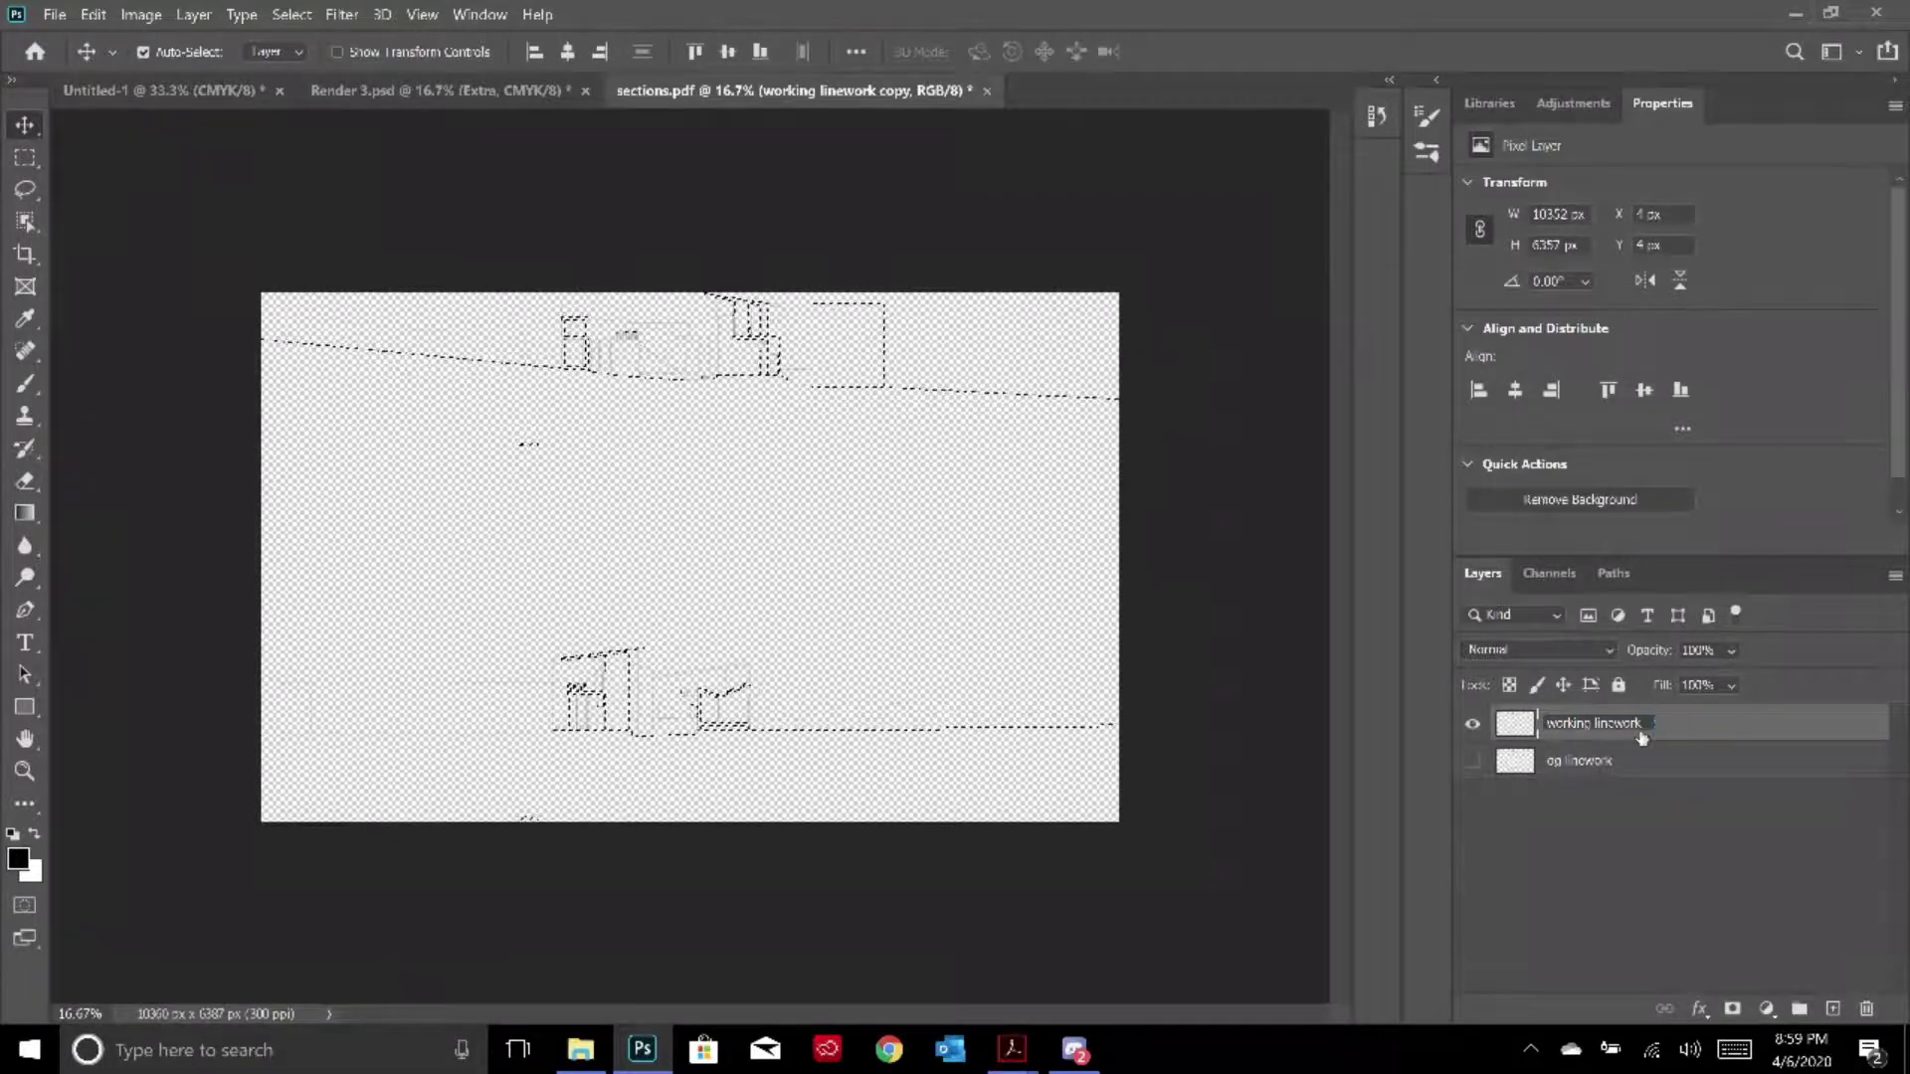
key("Return")
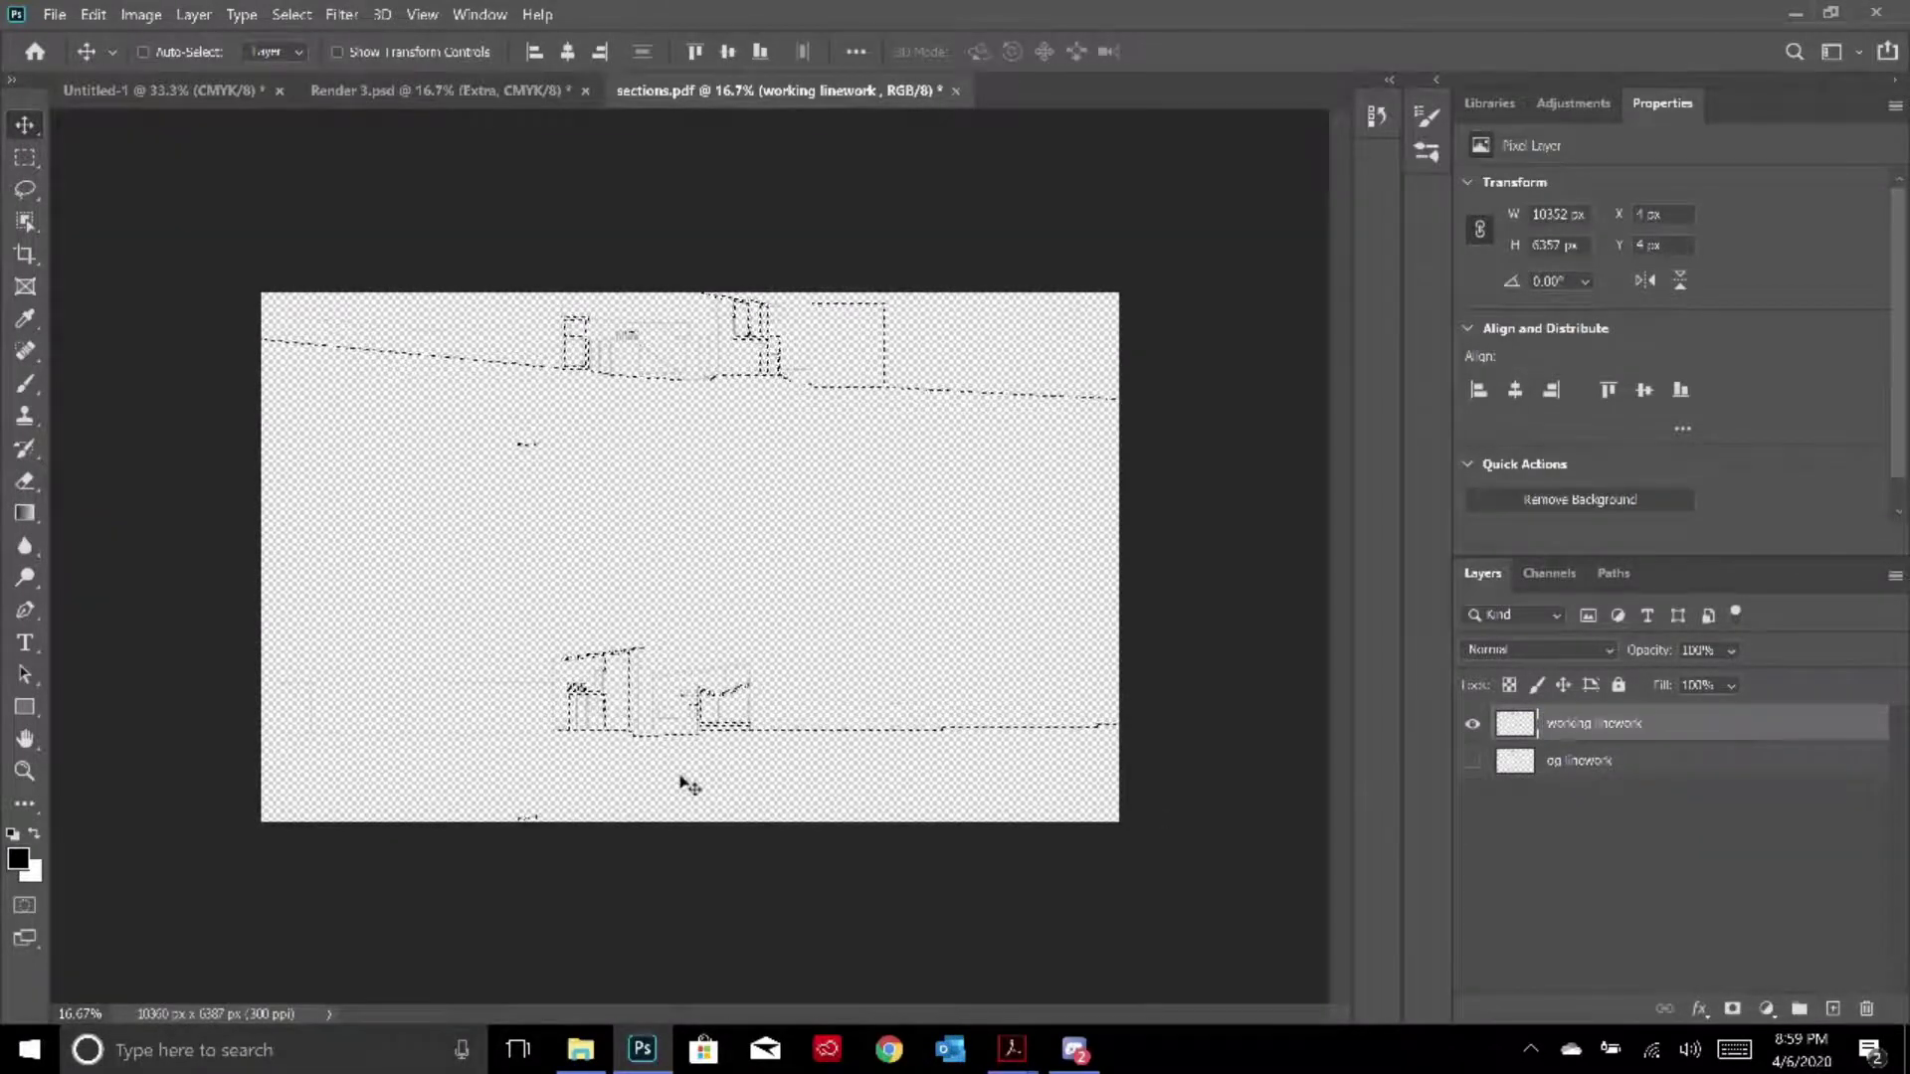
Create a new layer named "bg" above the working linework layer
key("ctrl+shift+n")
type("bg")
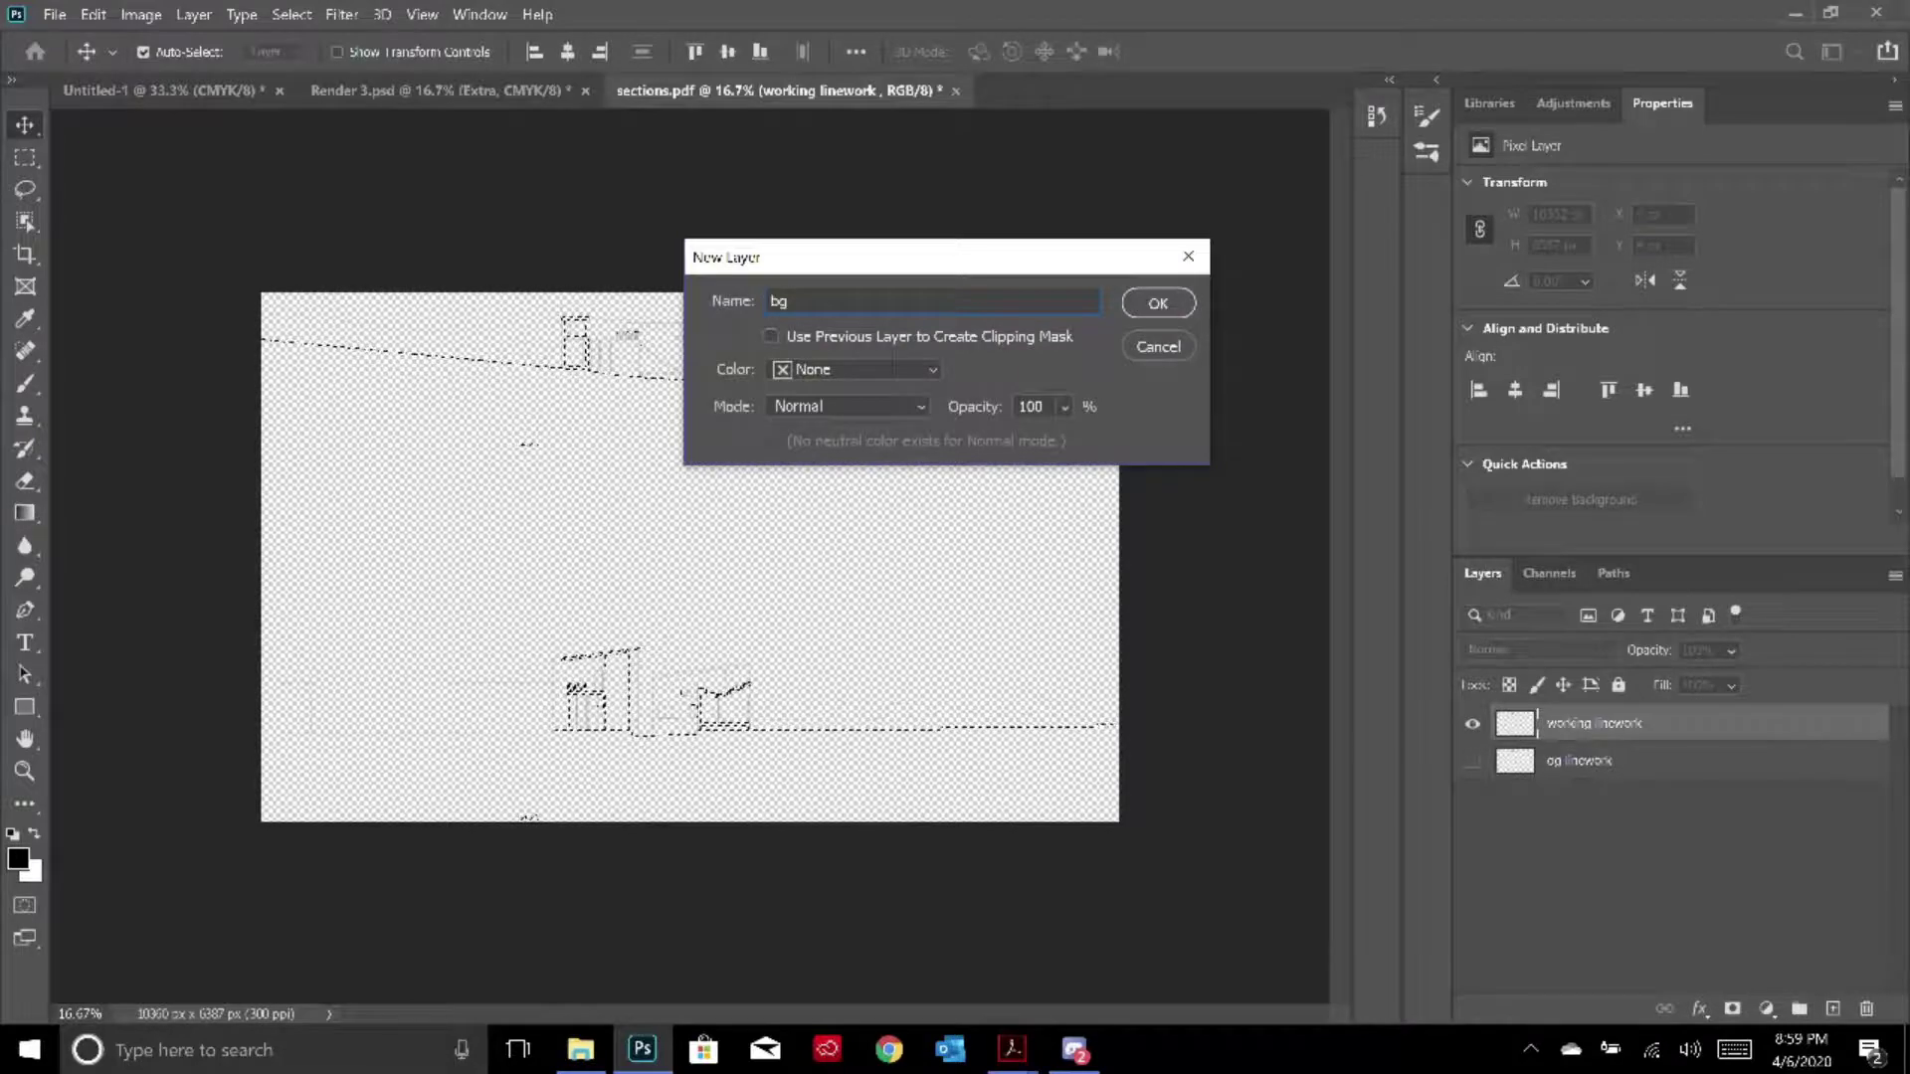
key("Return")
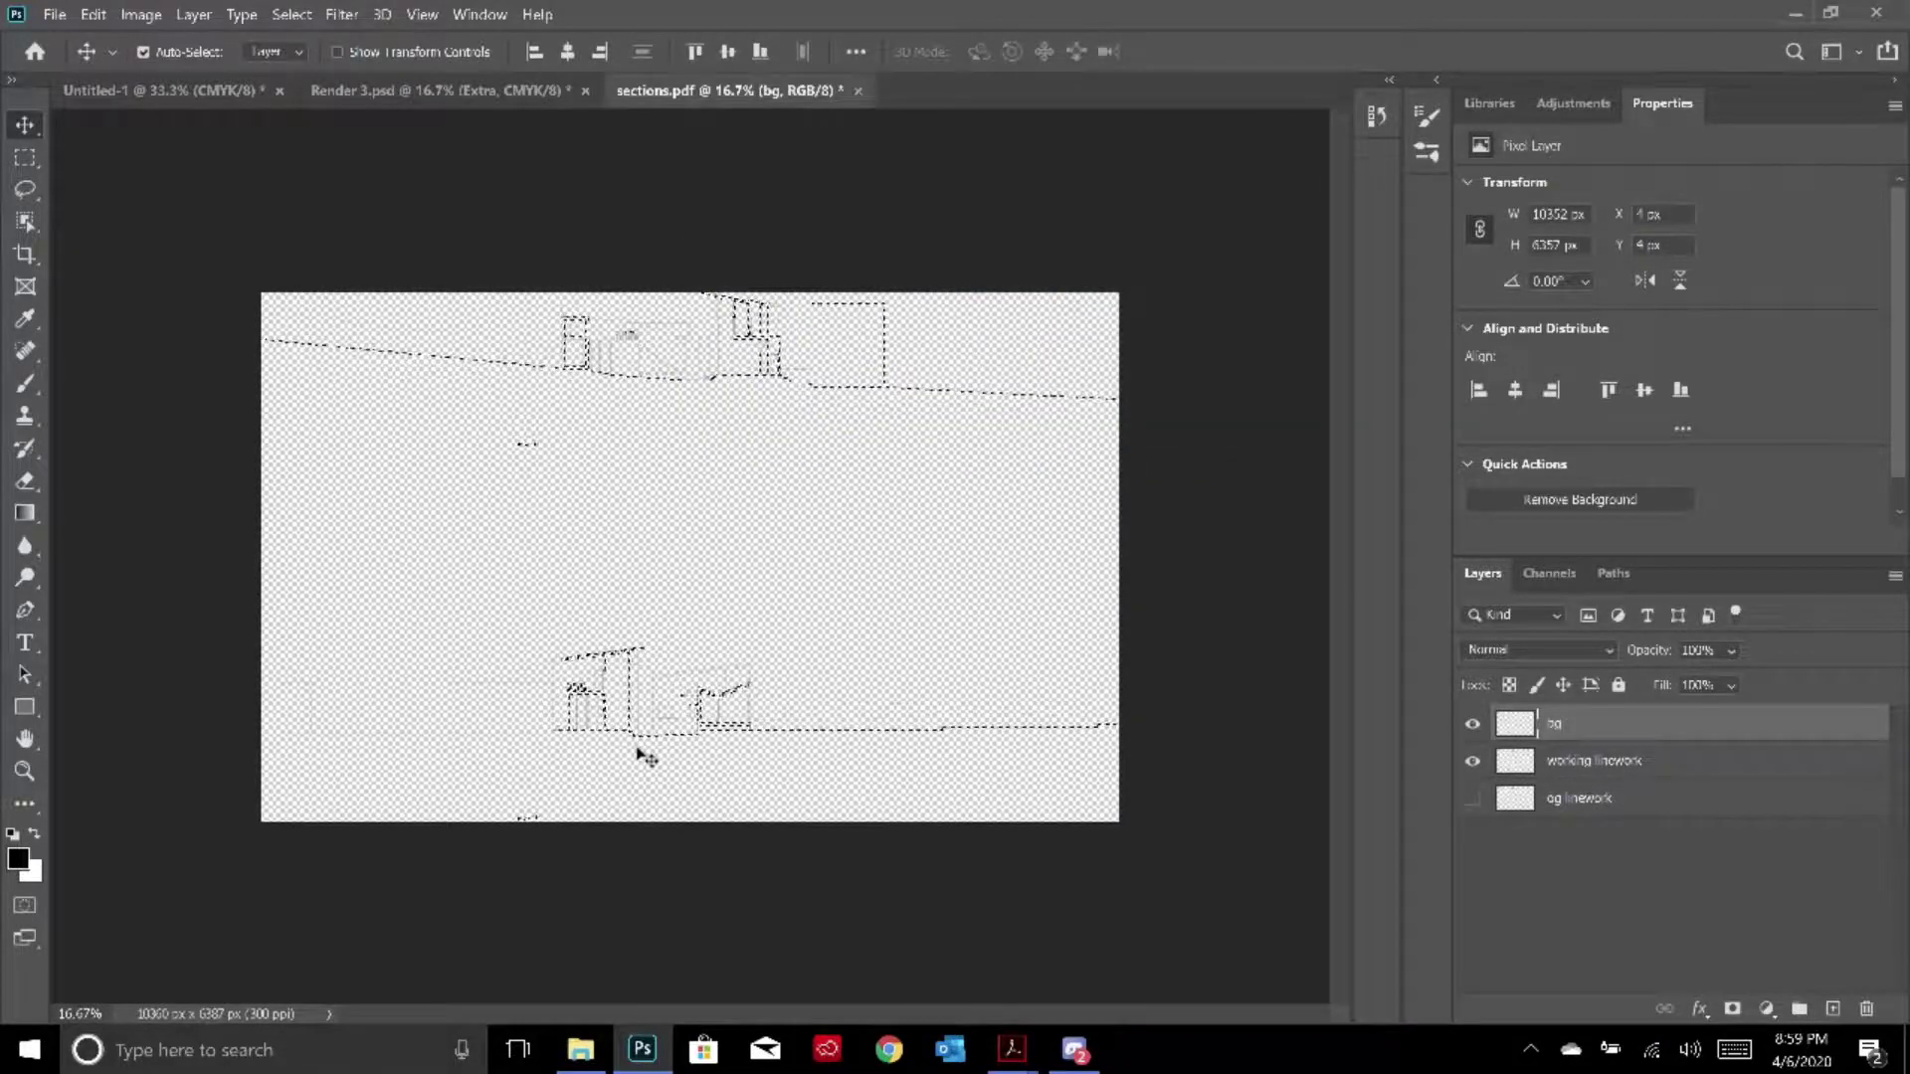
key("shift+F5")
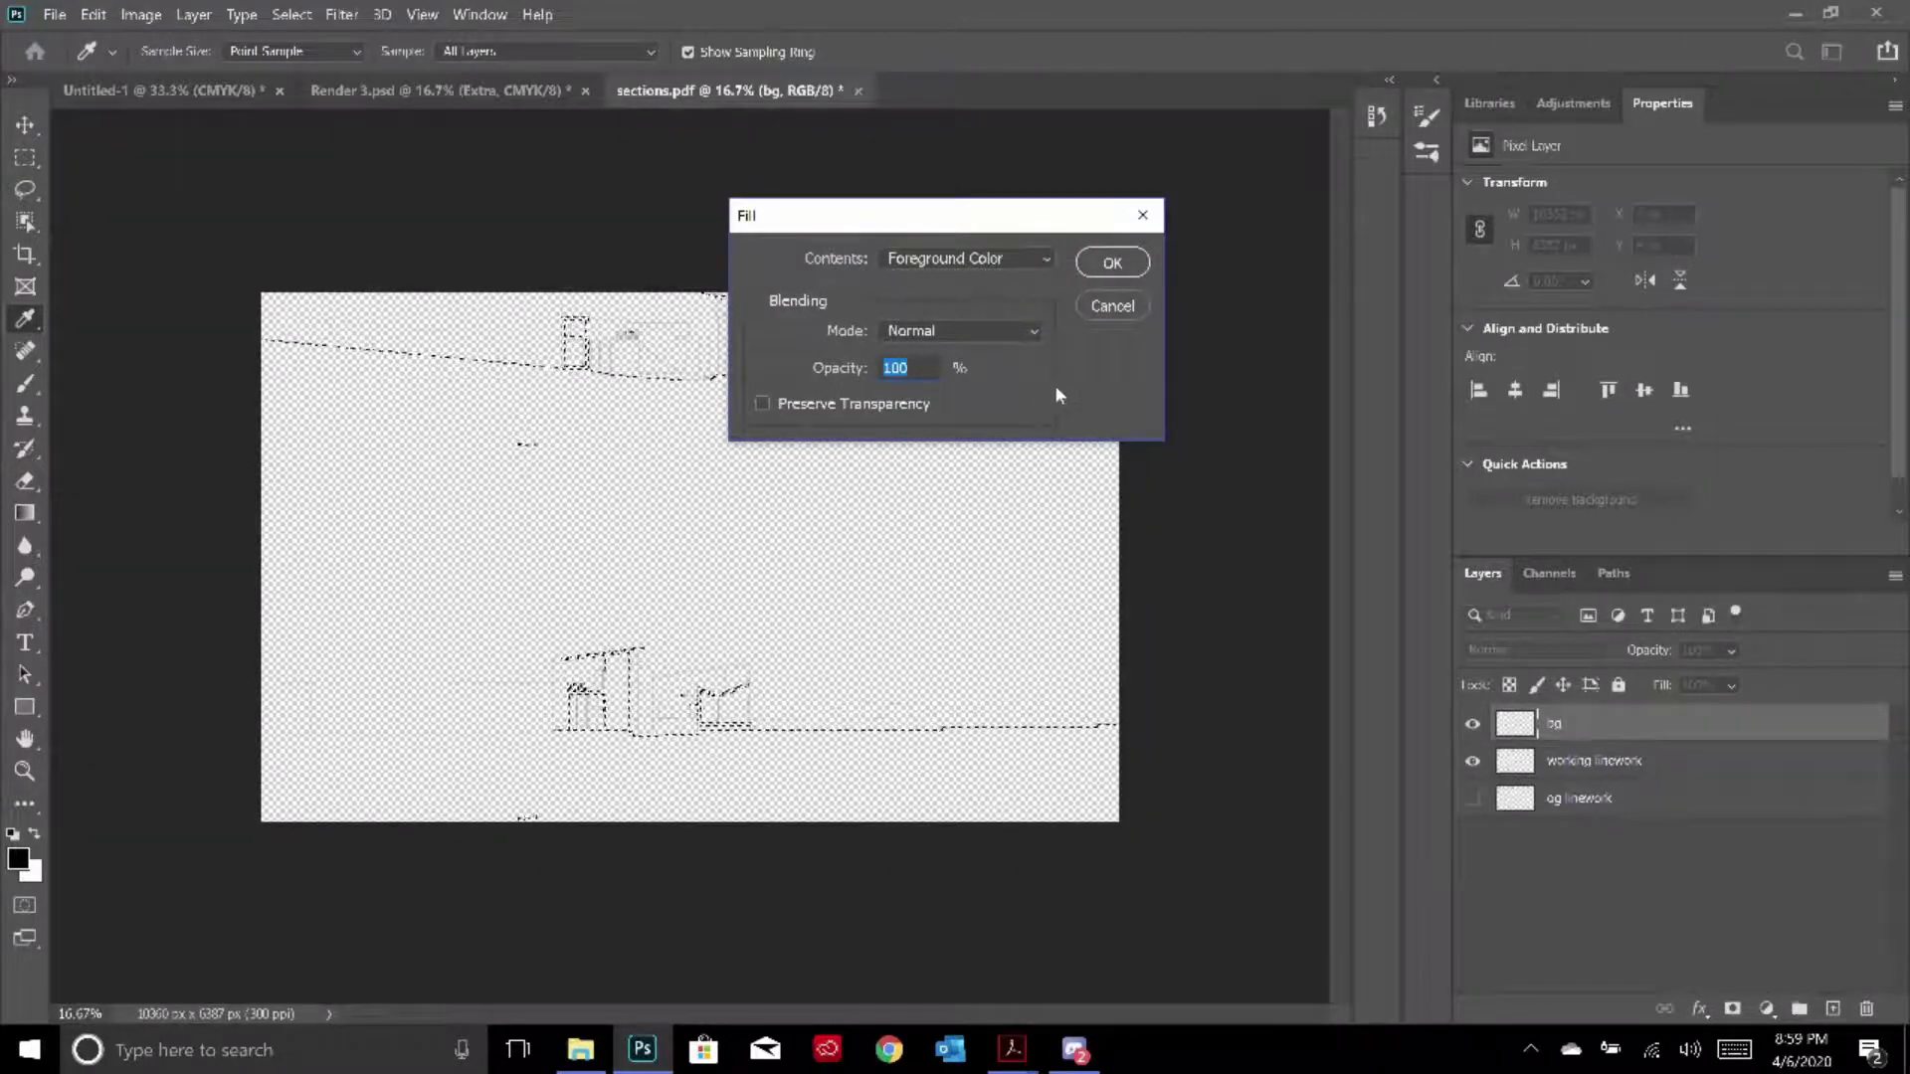
left_click(1115, 306)
key("v")
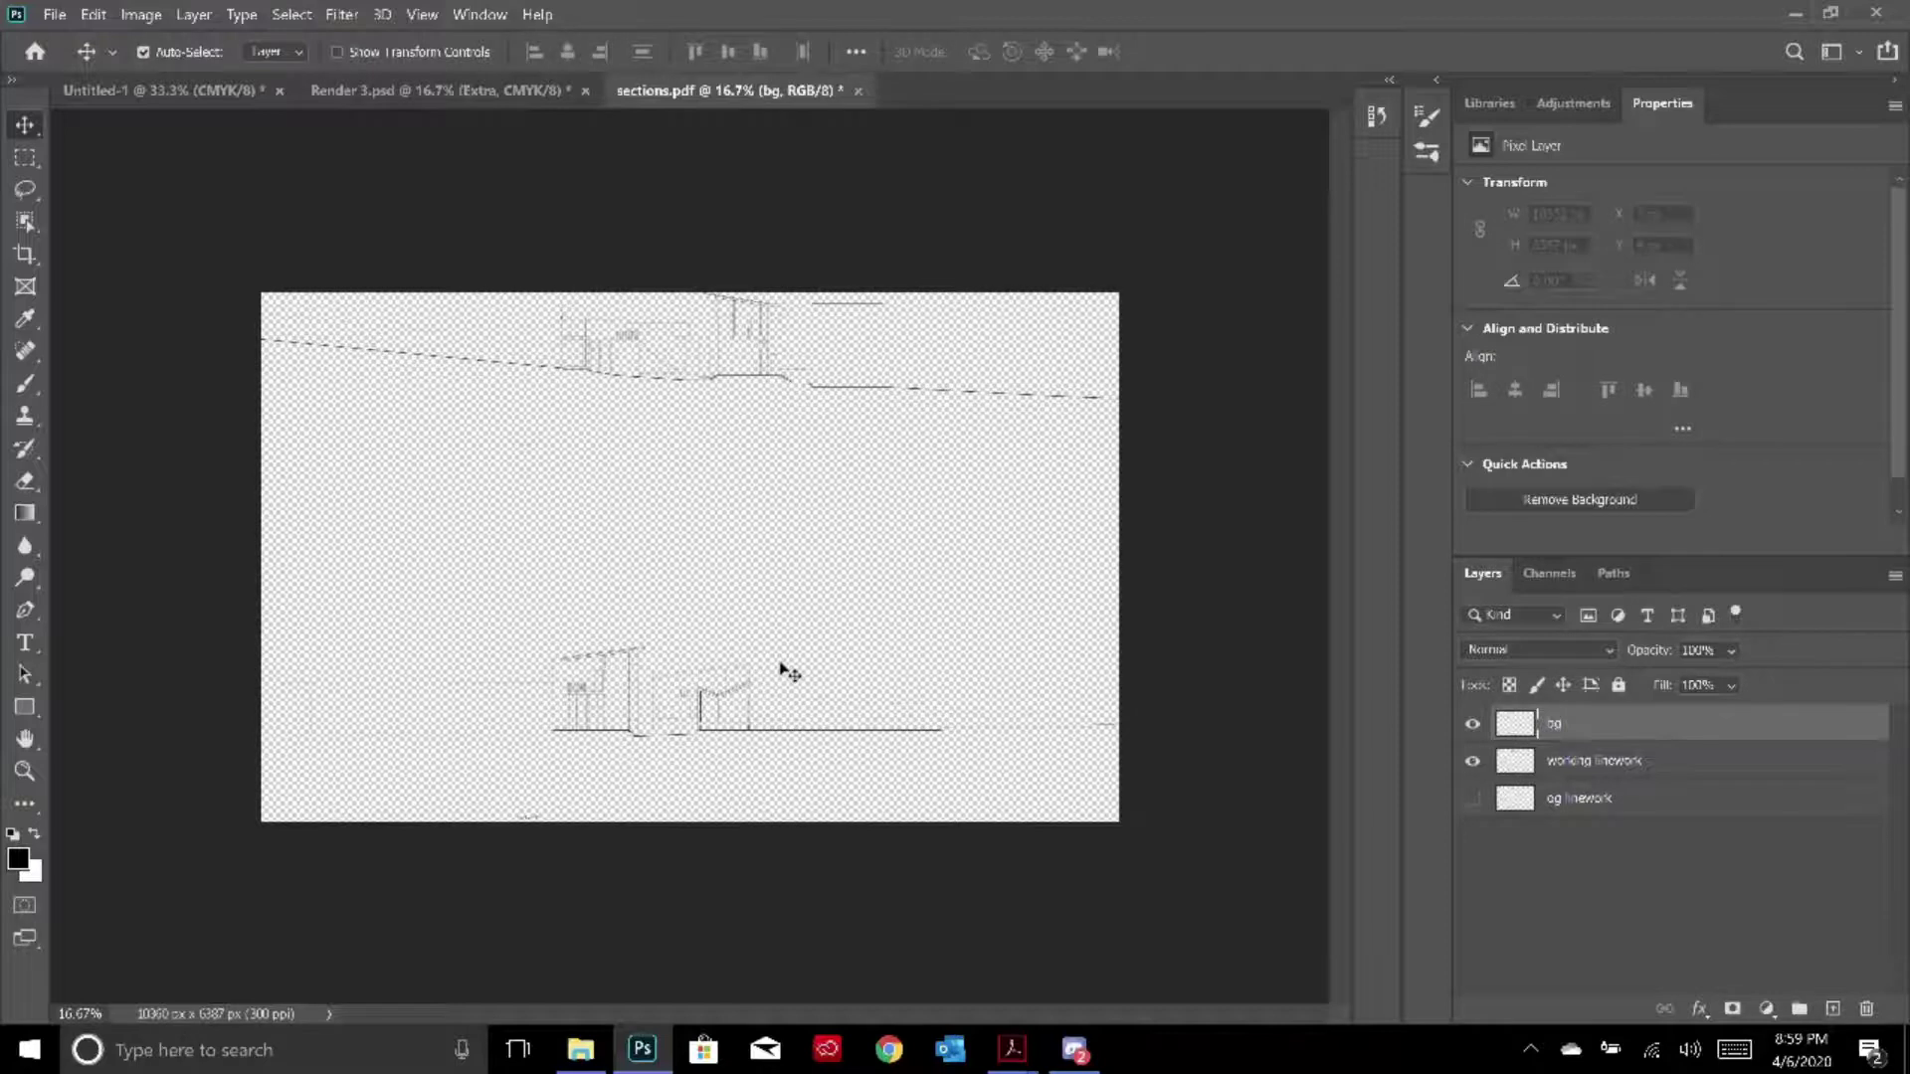
Fill the bg layer with the background color at 100% opacity and move it below the og linework layer
key("shift+F5")
left_click(945, 260)
left_click(941, 299)
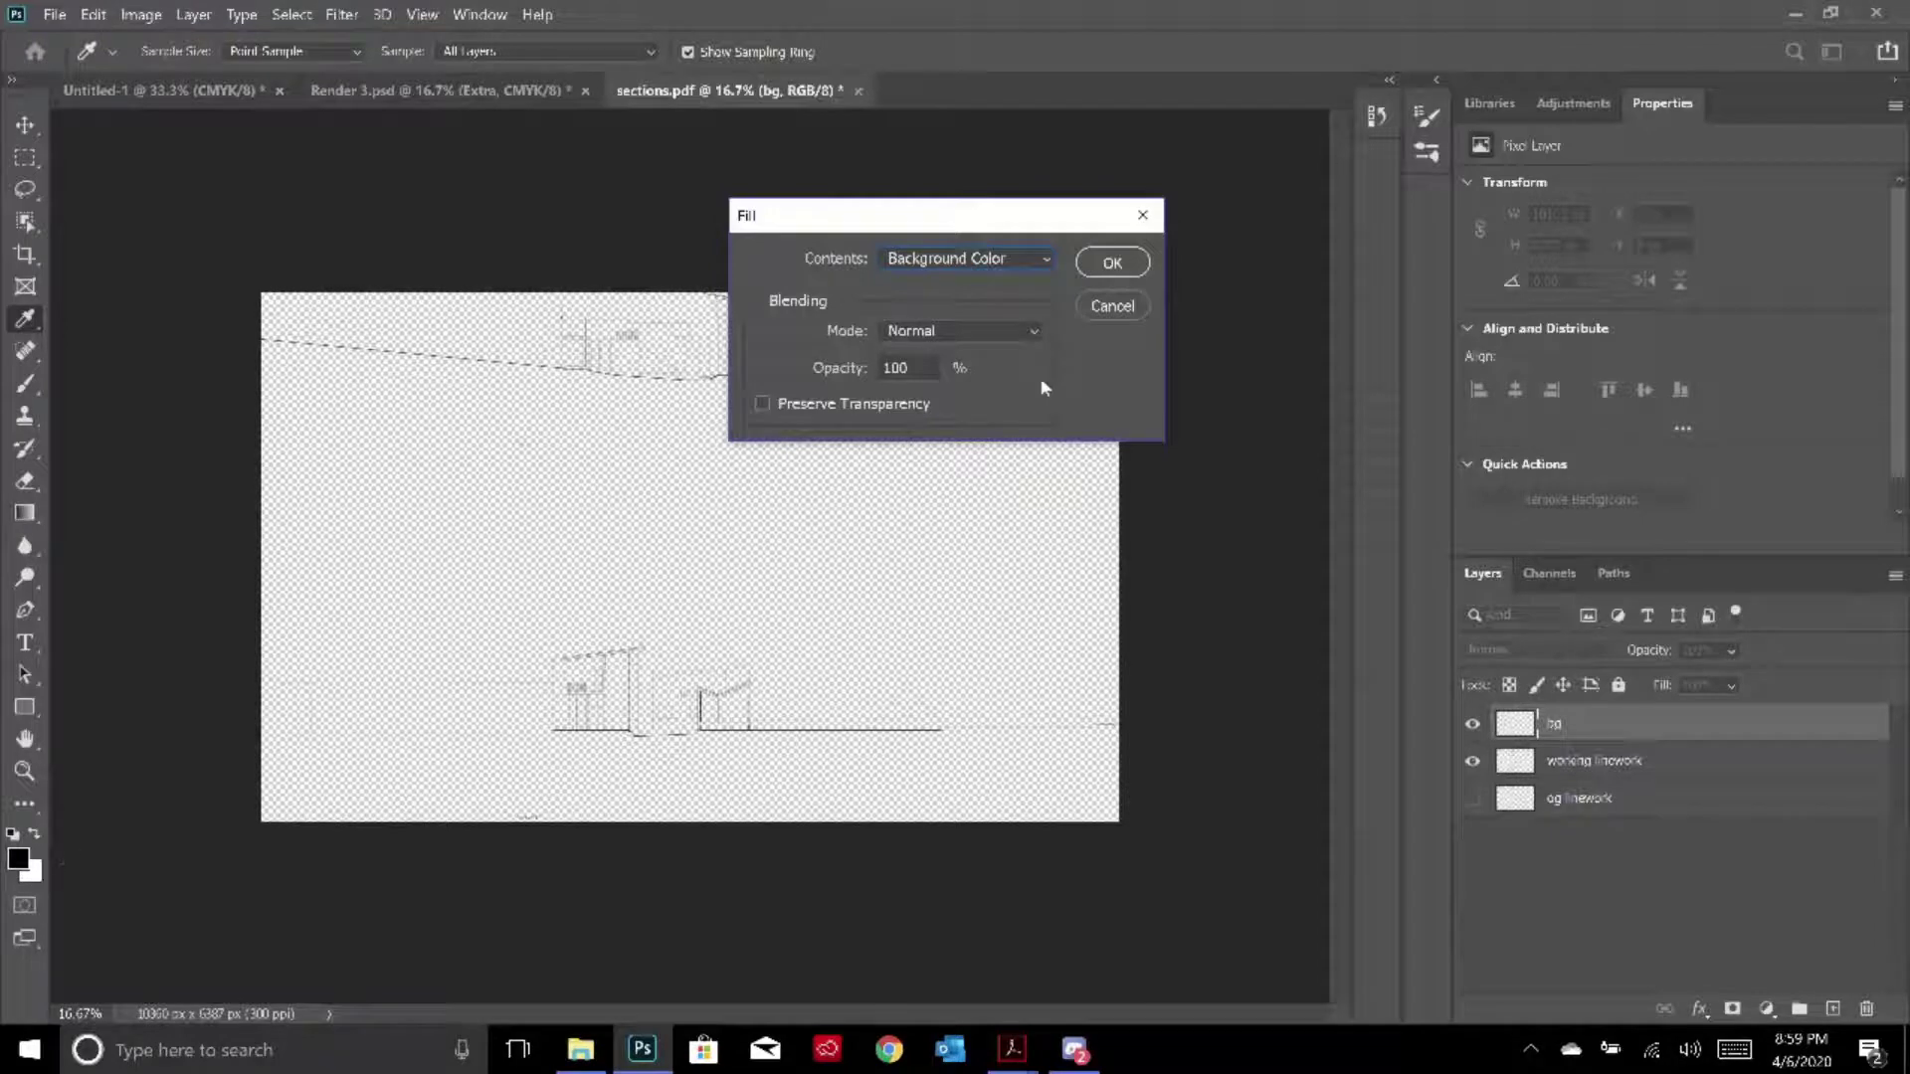
left_click(1112, 262)
left_click_drag(1671, 730, 1646, 816)
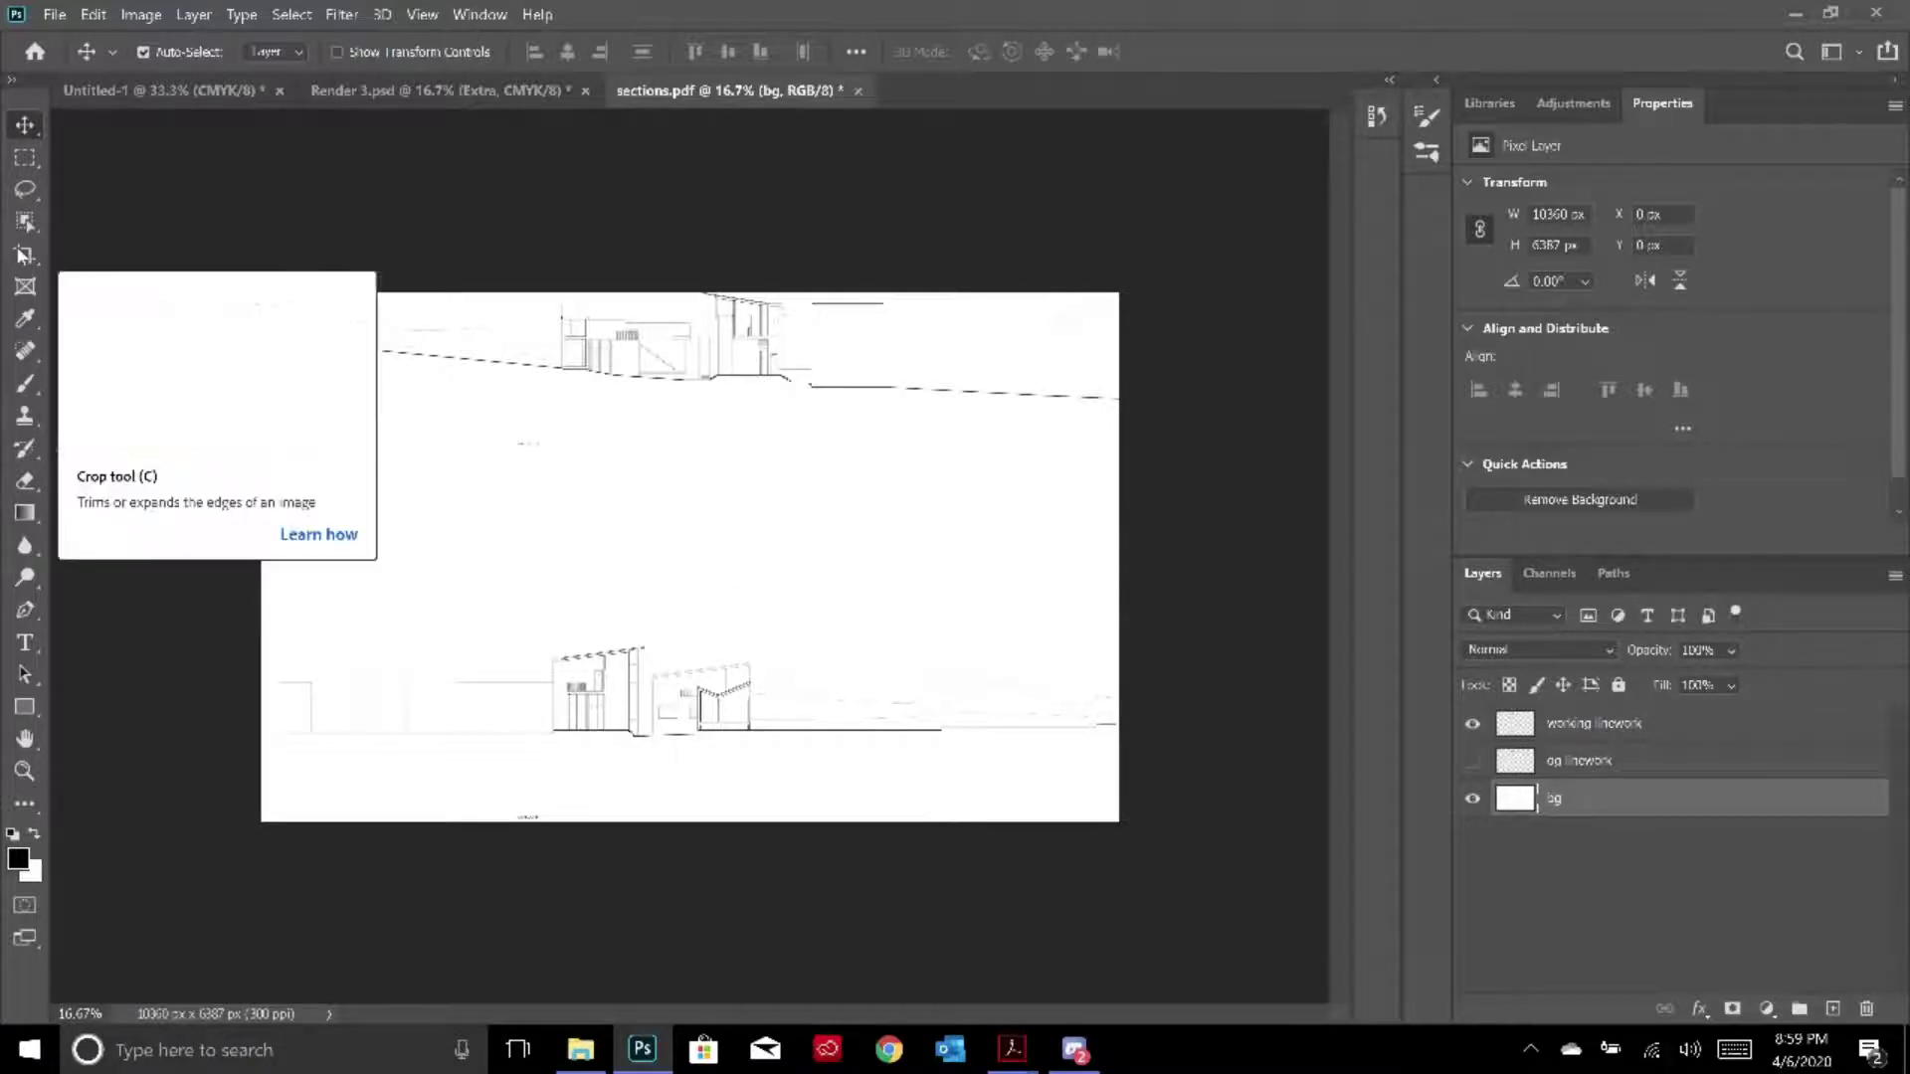
Extend the canvas beyond the drawing on all four sides with the Crop tool, to about 12686 by 8667 px
key("c")
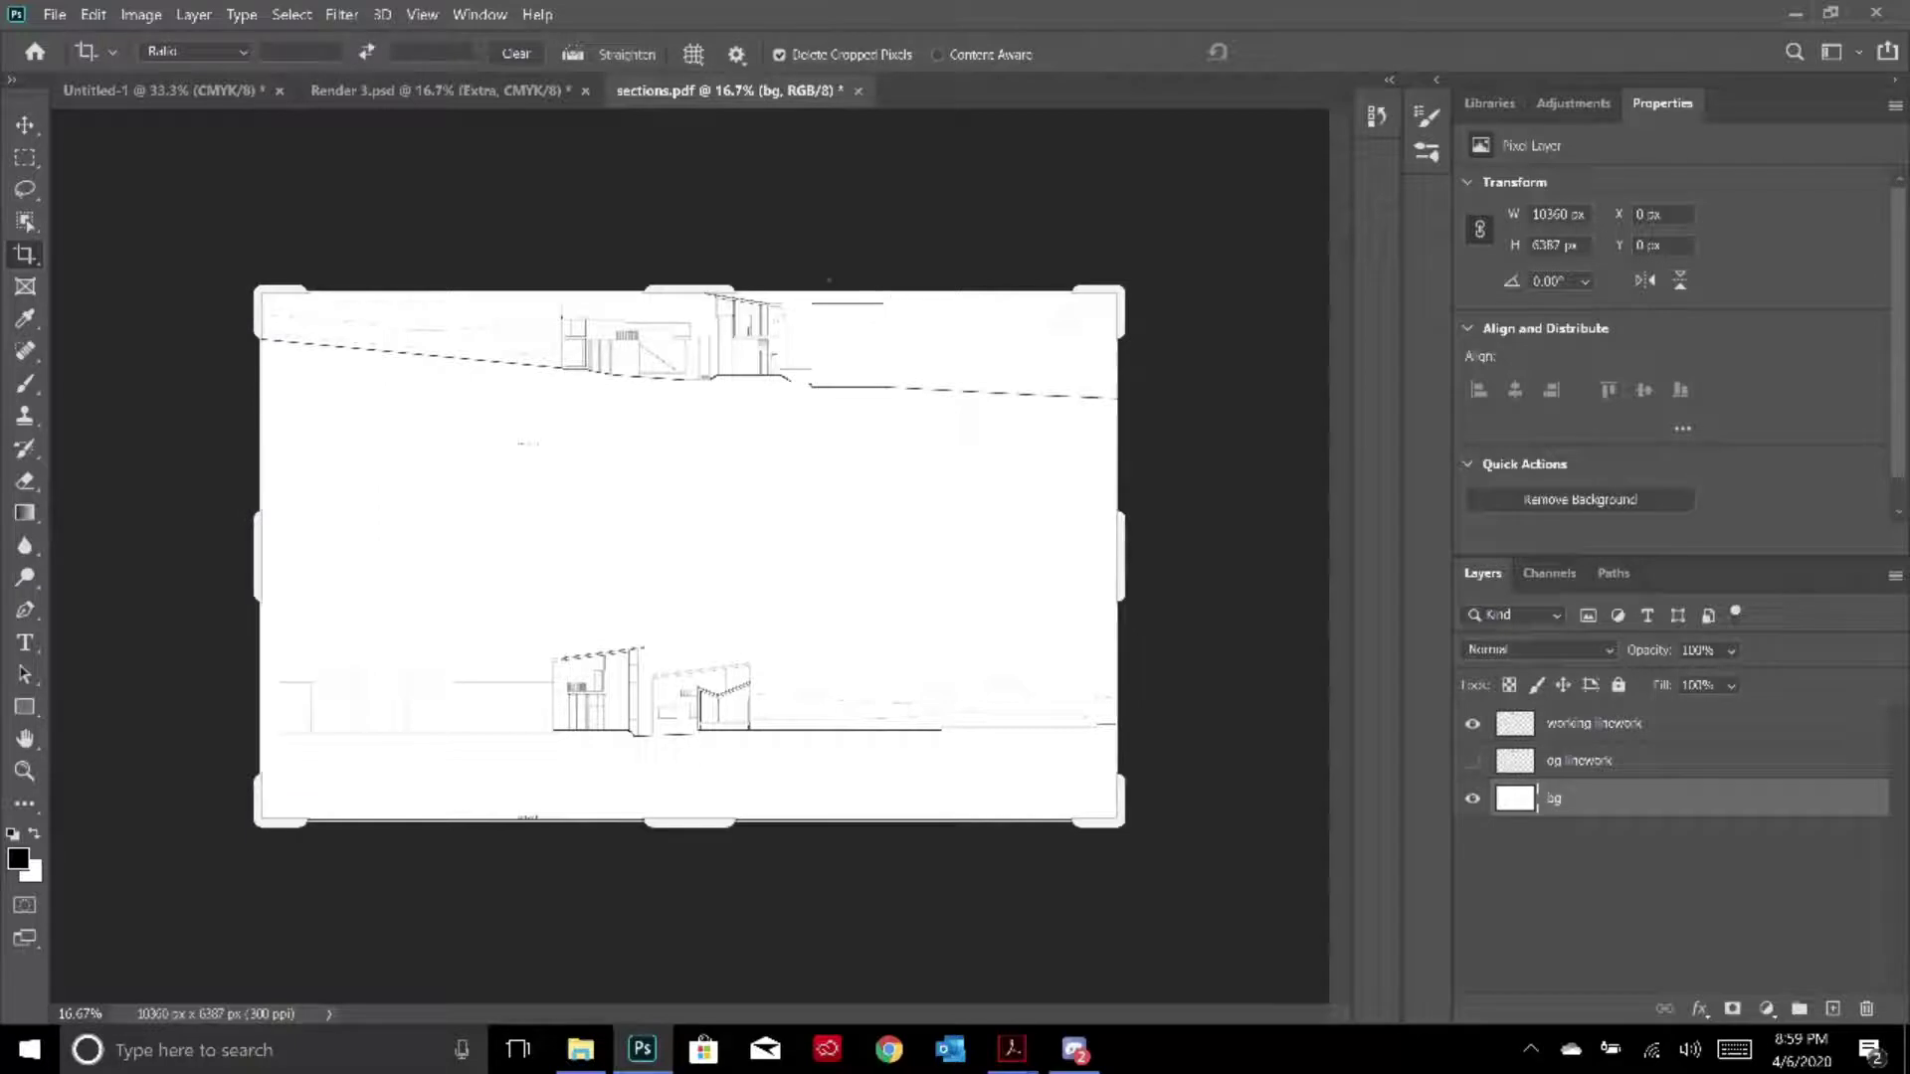
left_click_drag(695, 284, 702, 247)
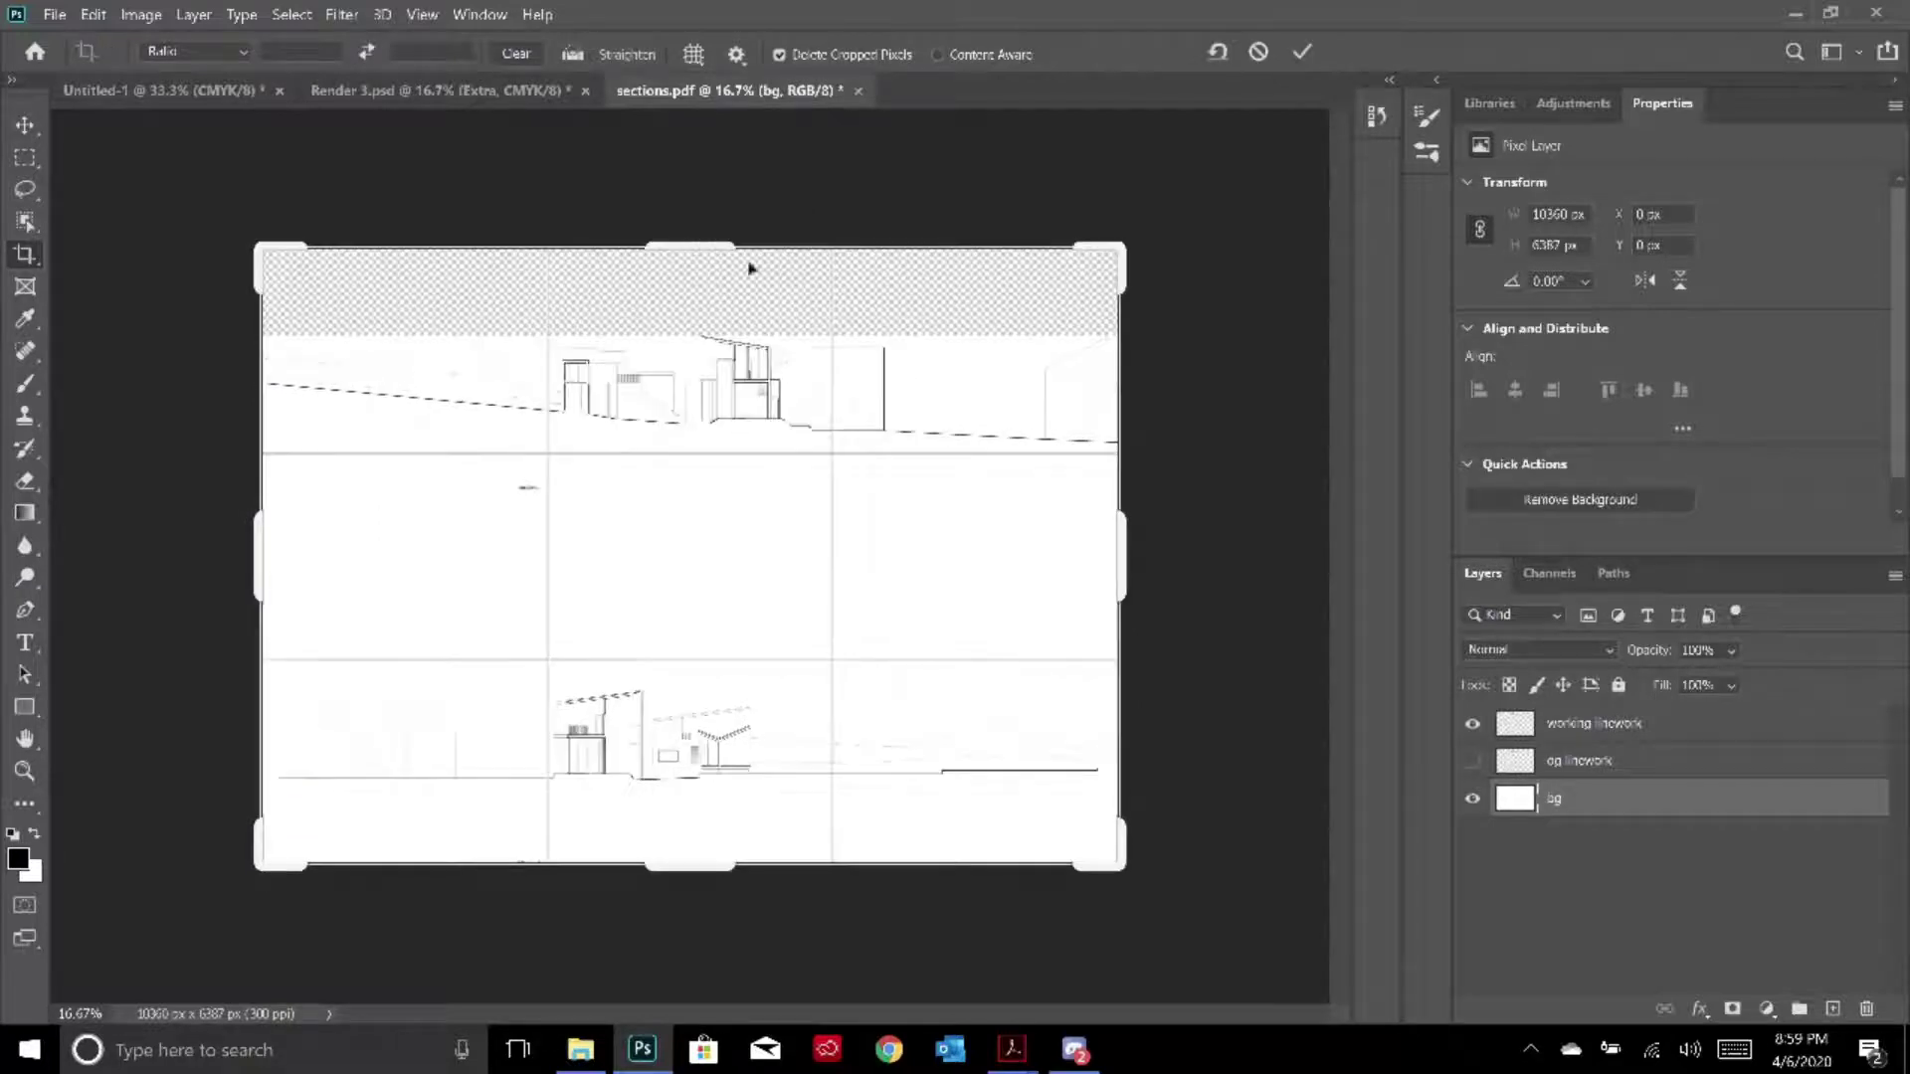
left_click_drag(1122, 537, 1180, 545)
left_click_drag(689, 866, 689, 913)
left_click_drag(202, 542, 161, 547)
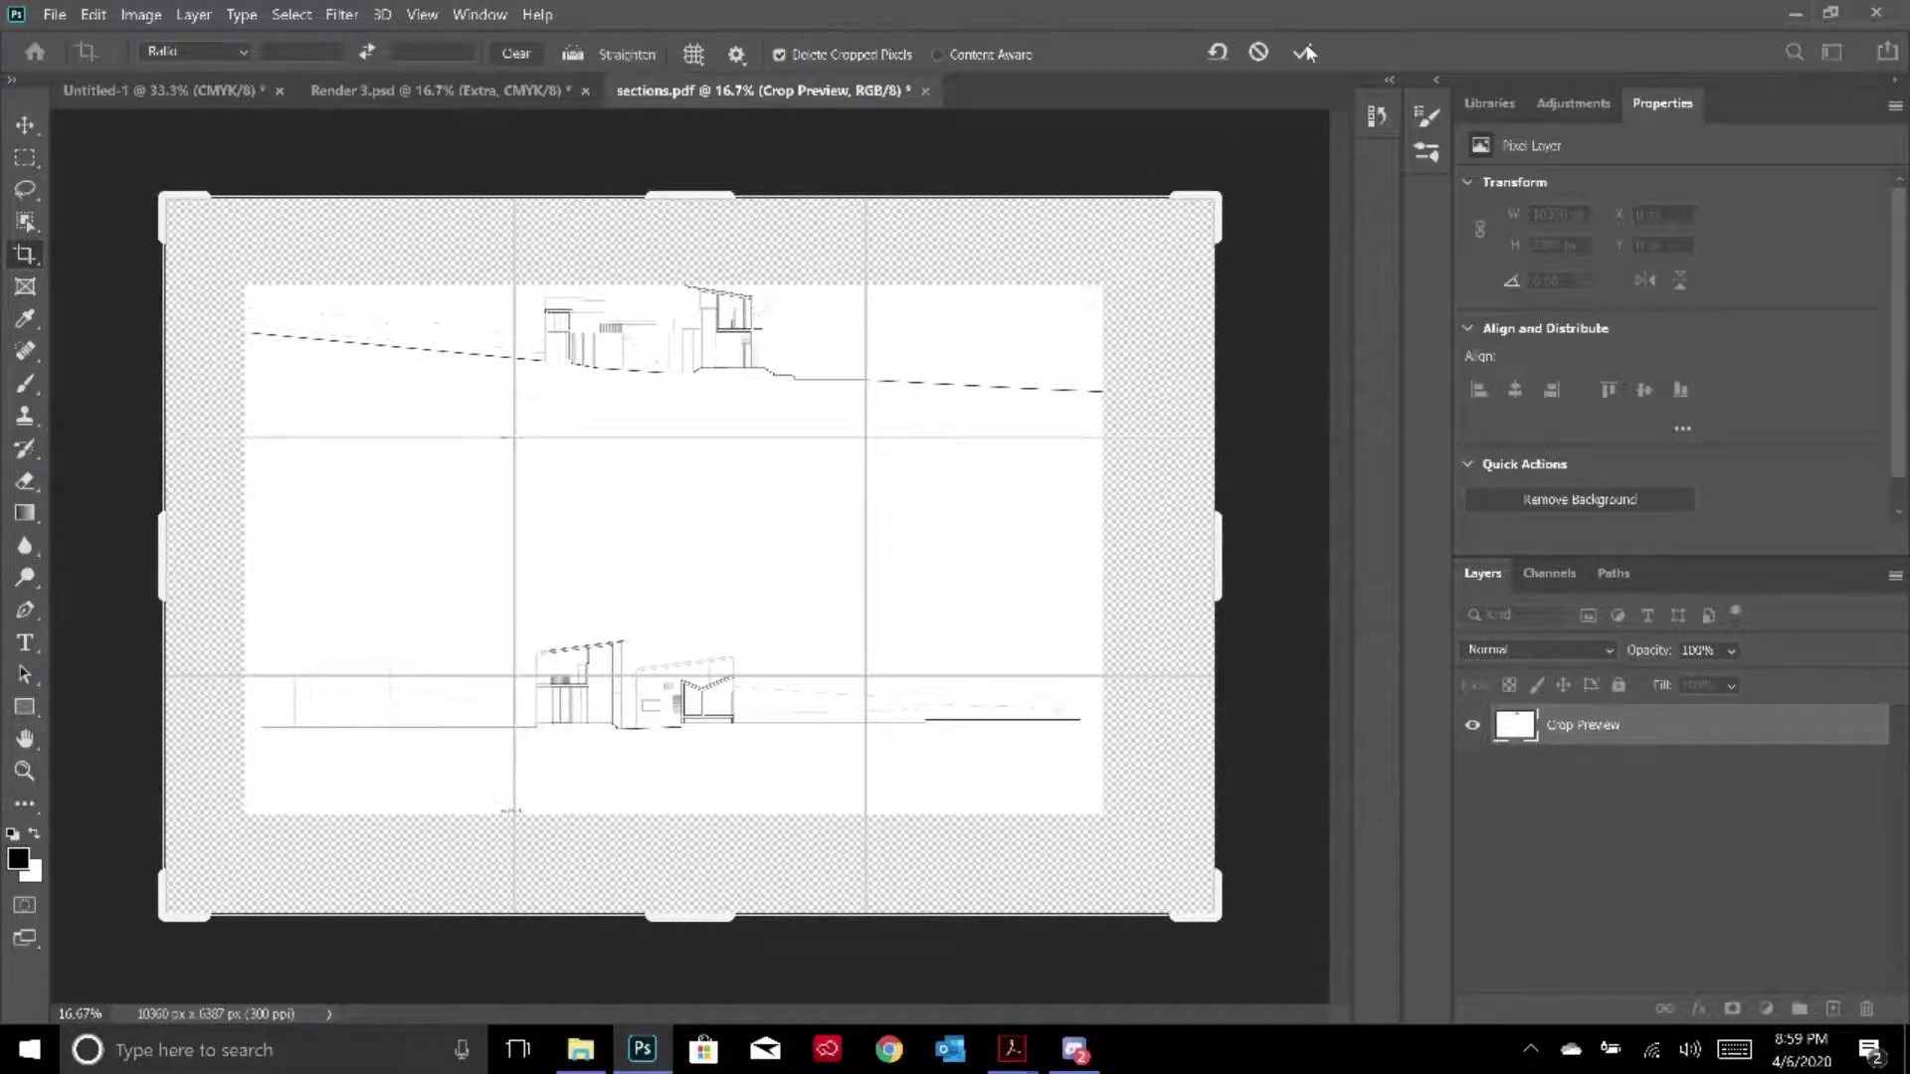
left_click(1304, 52)
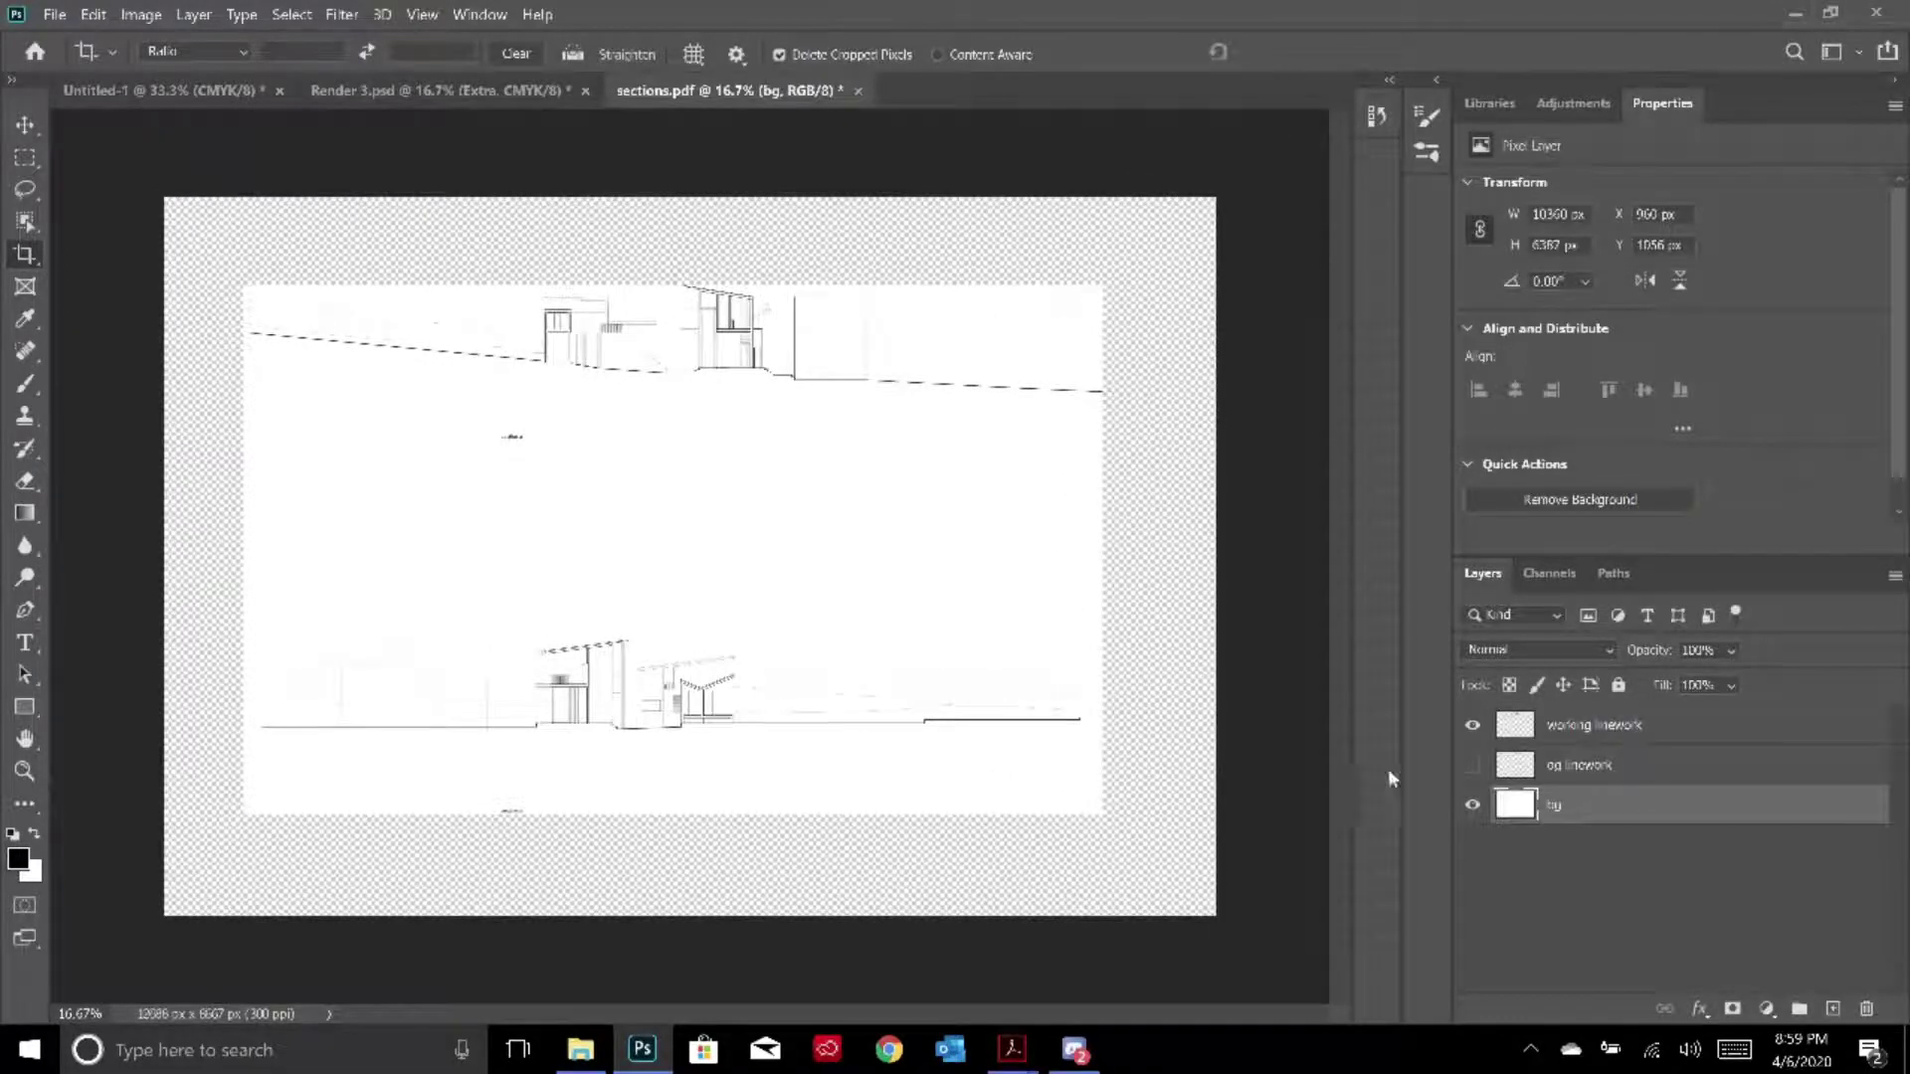
Fill the bg layer with the background color across the enlarged canvas and lock the layer
key("shift+BackSpace")
key("Return")
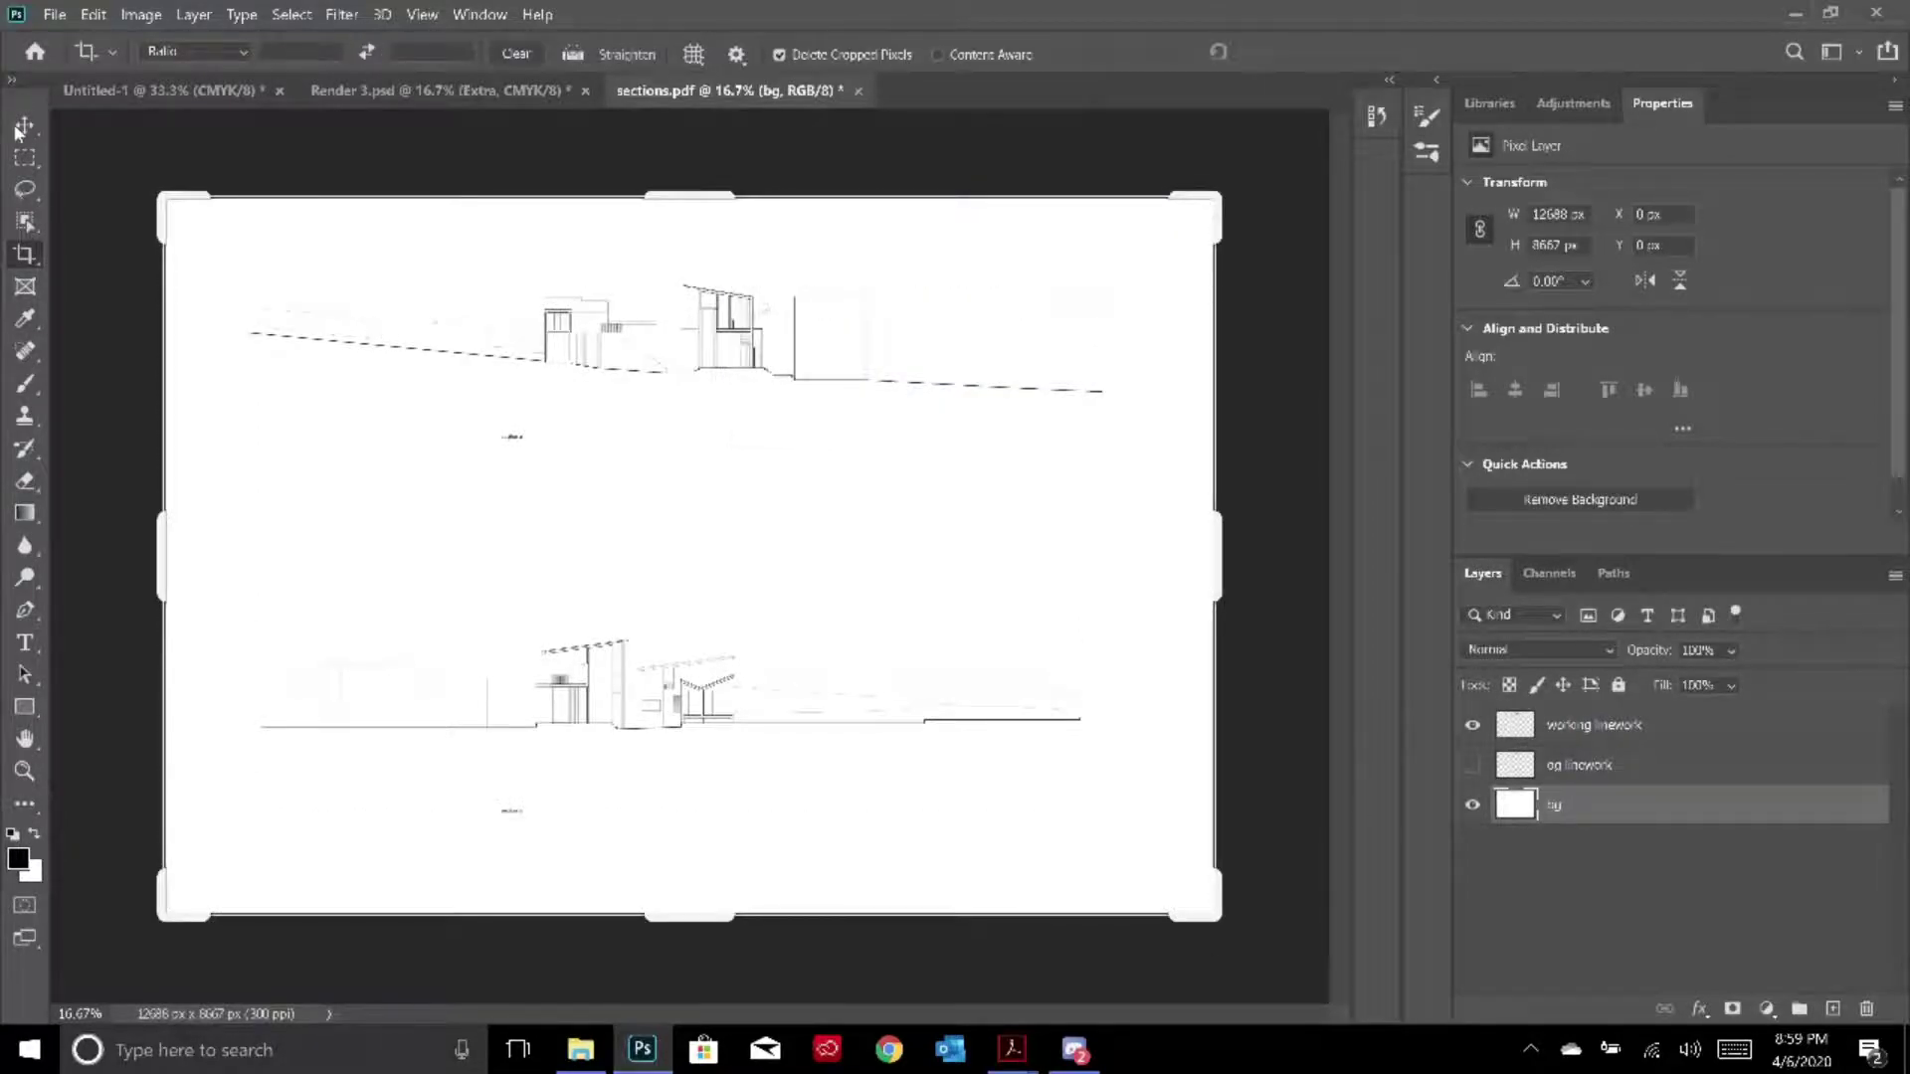
key("v")
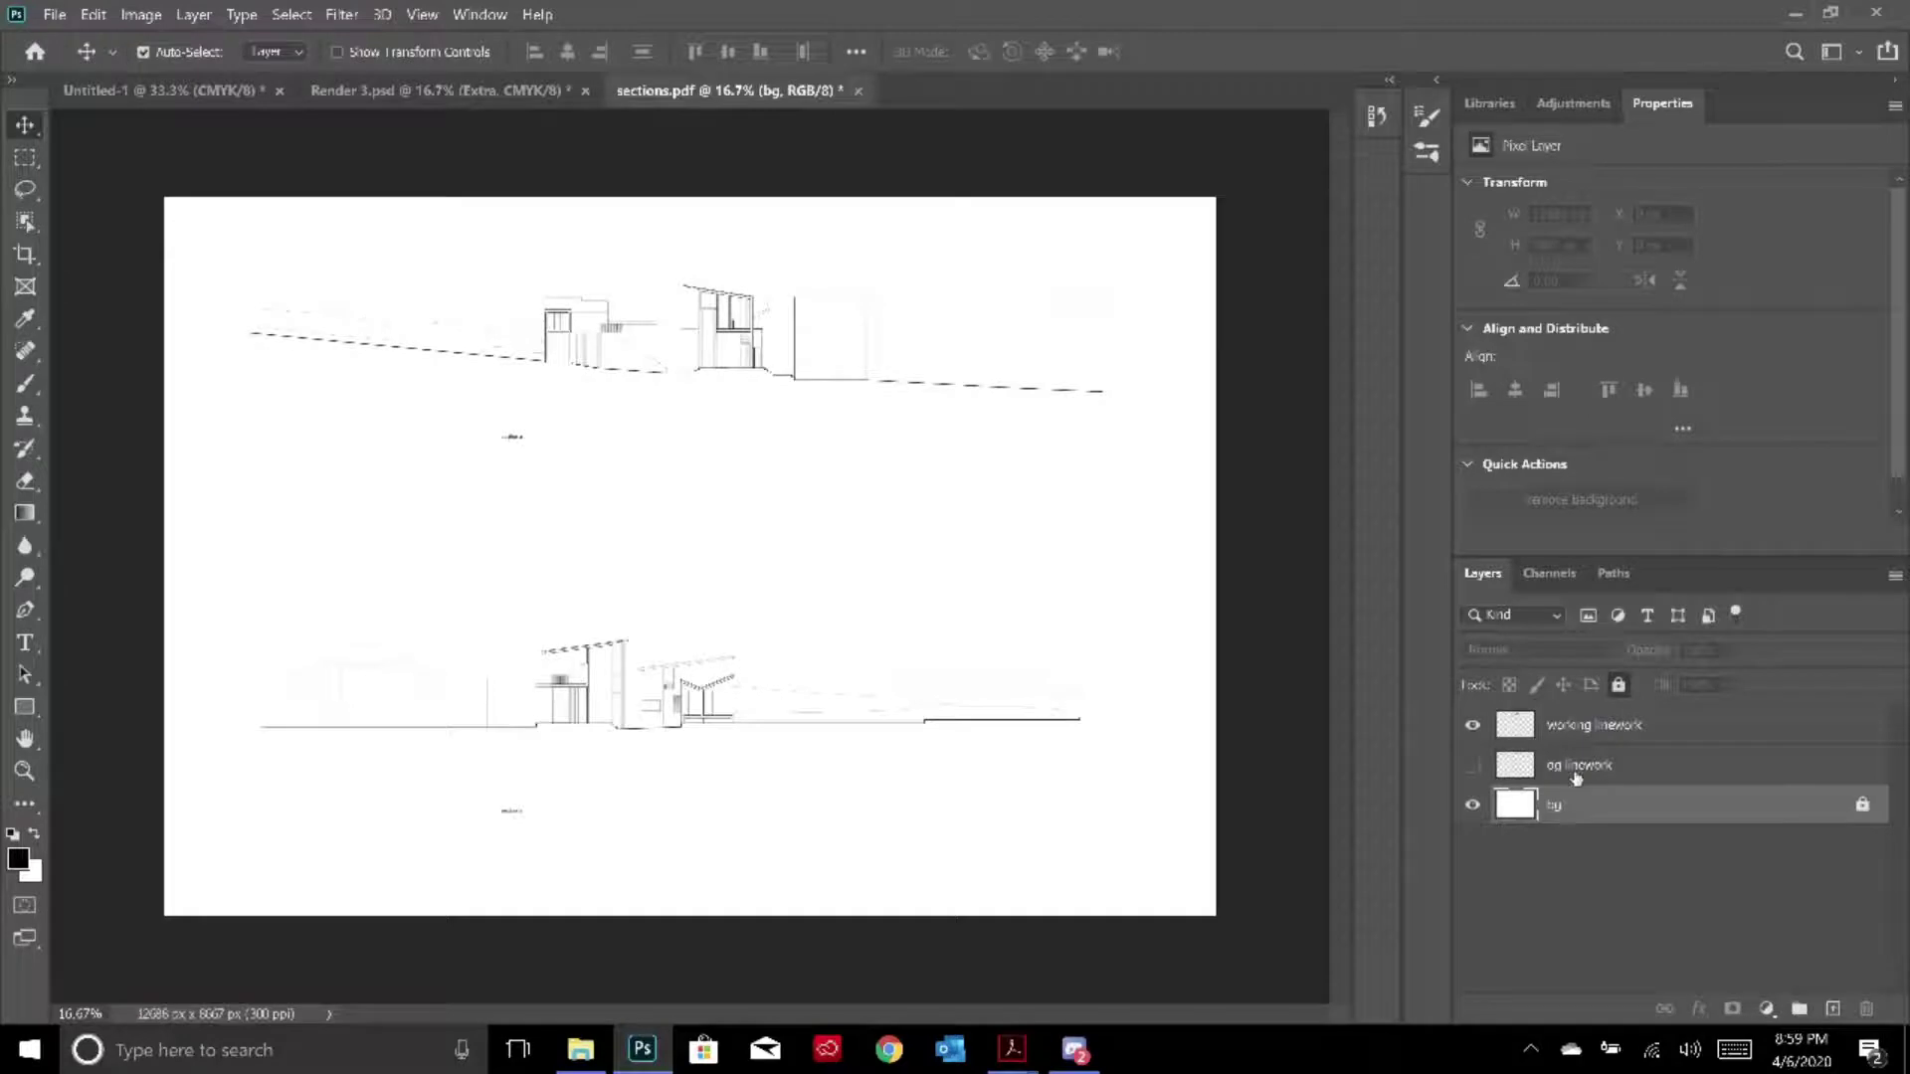
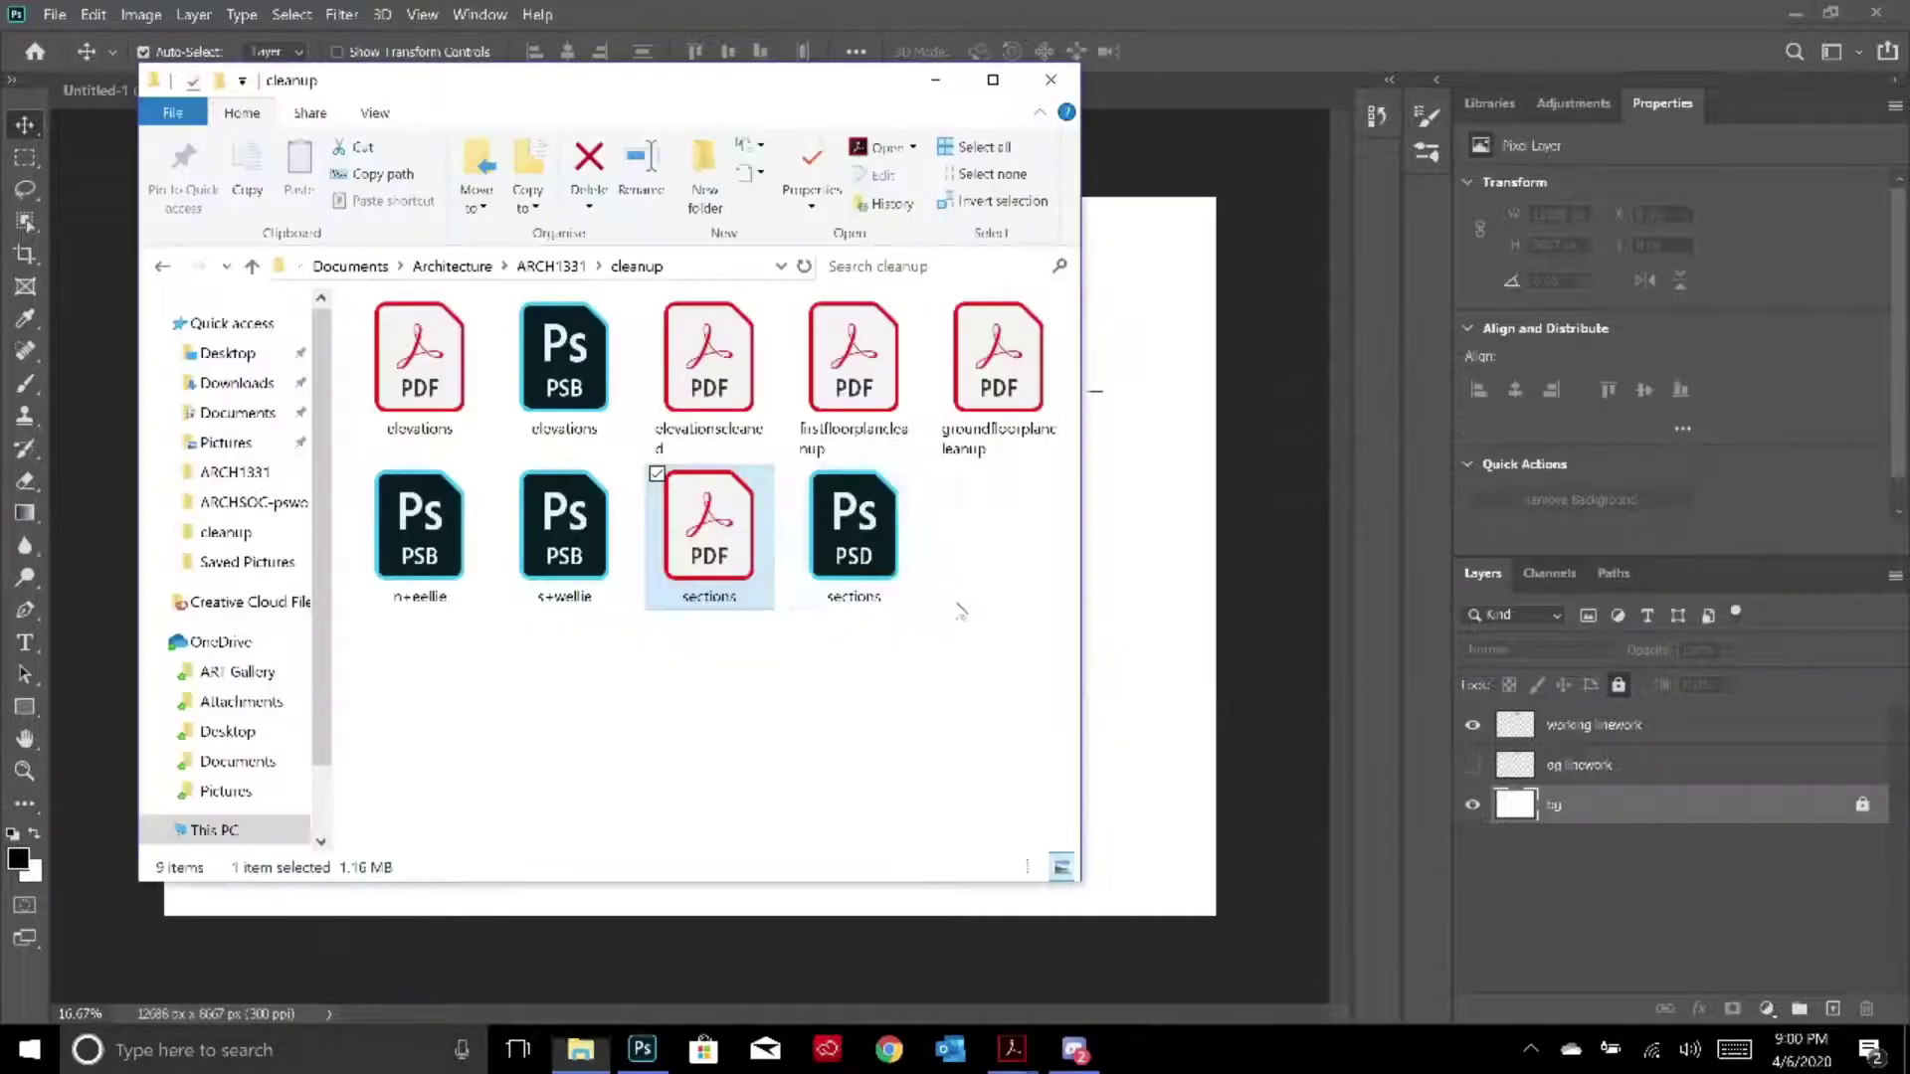
Open sections.psd from the cleanup folder and examine its section layer groups, including the bgcolour and watercolorbg layers
double_click(856, 562)
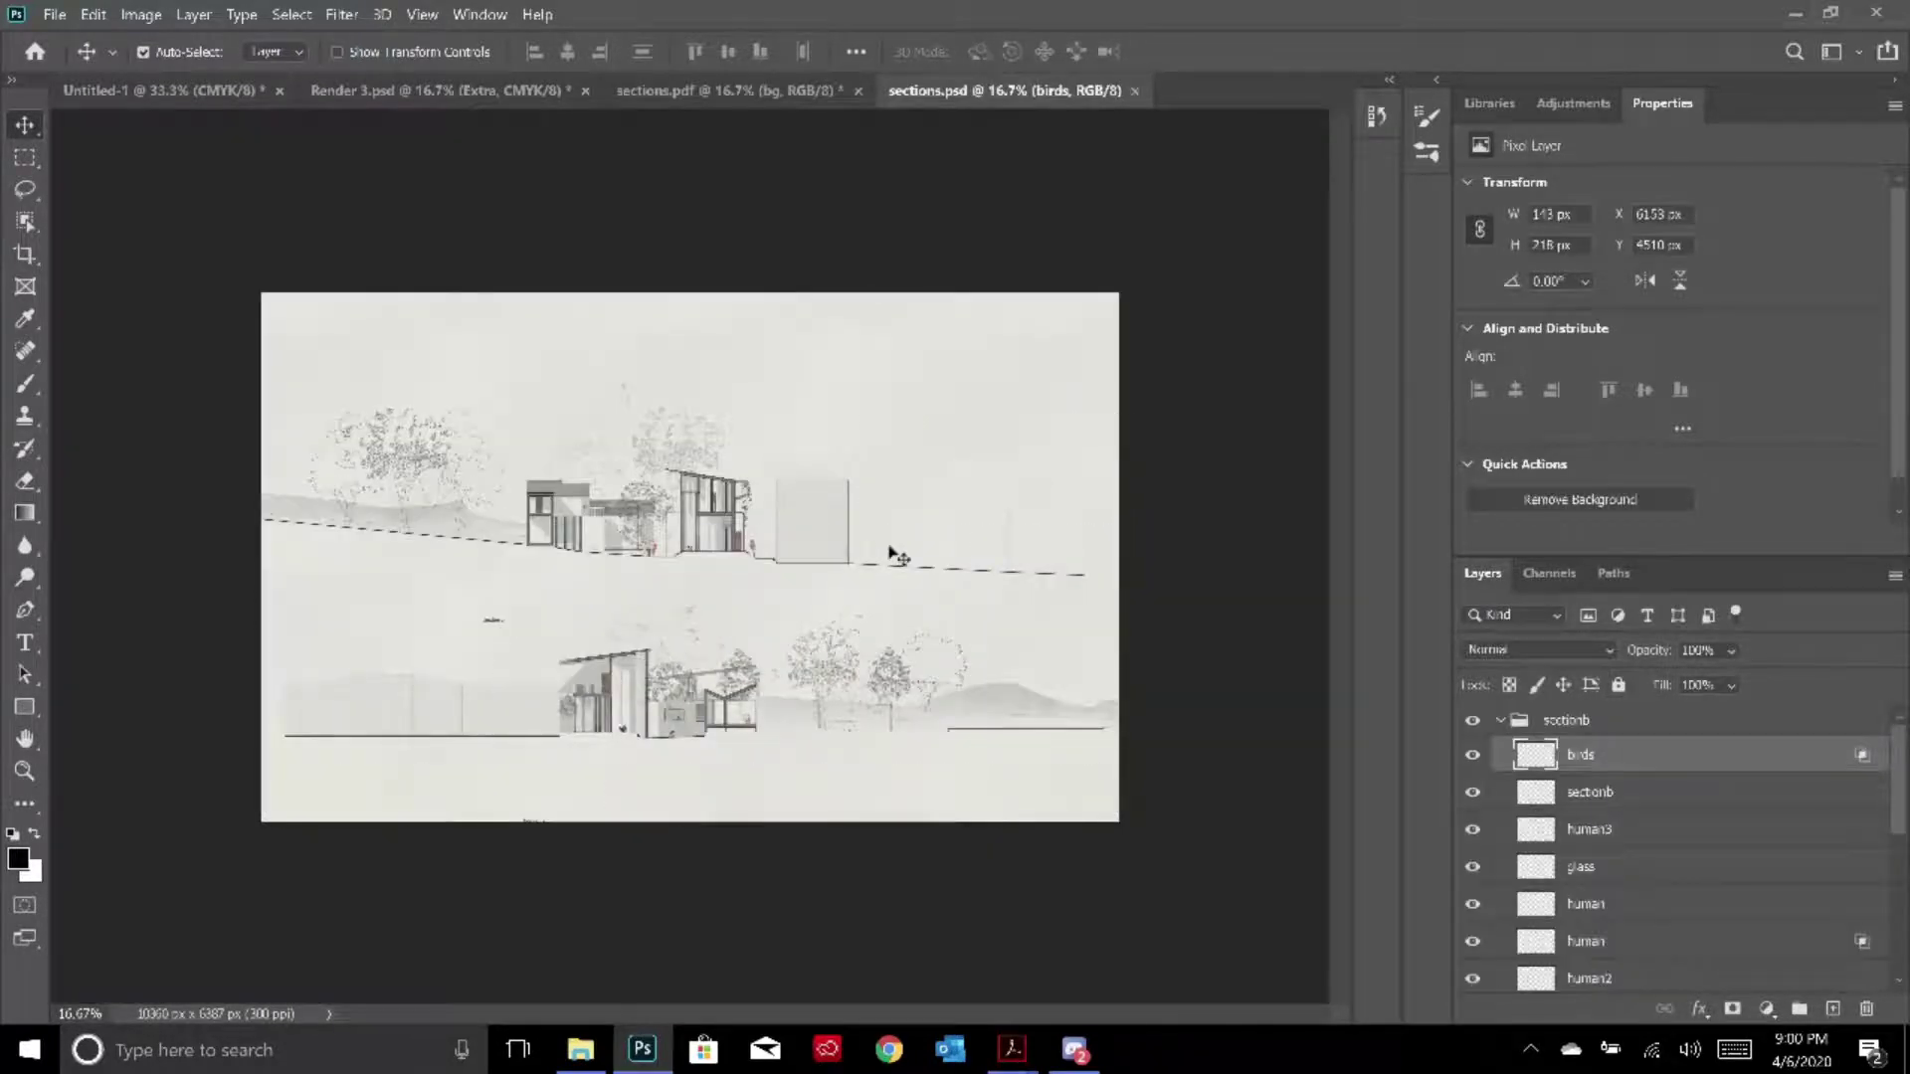
key("ctrl+plus")
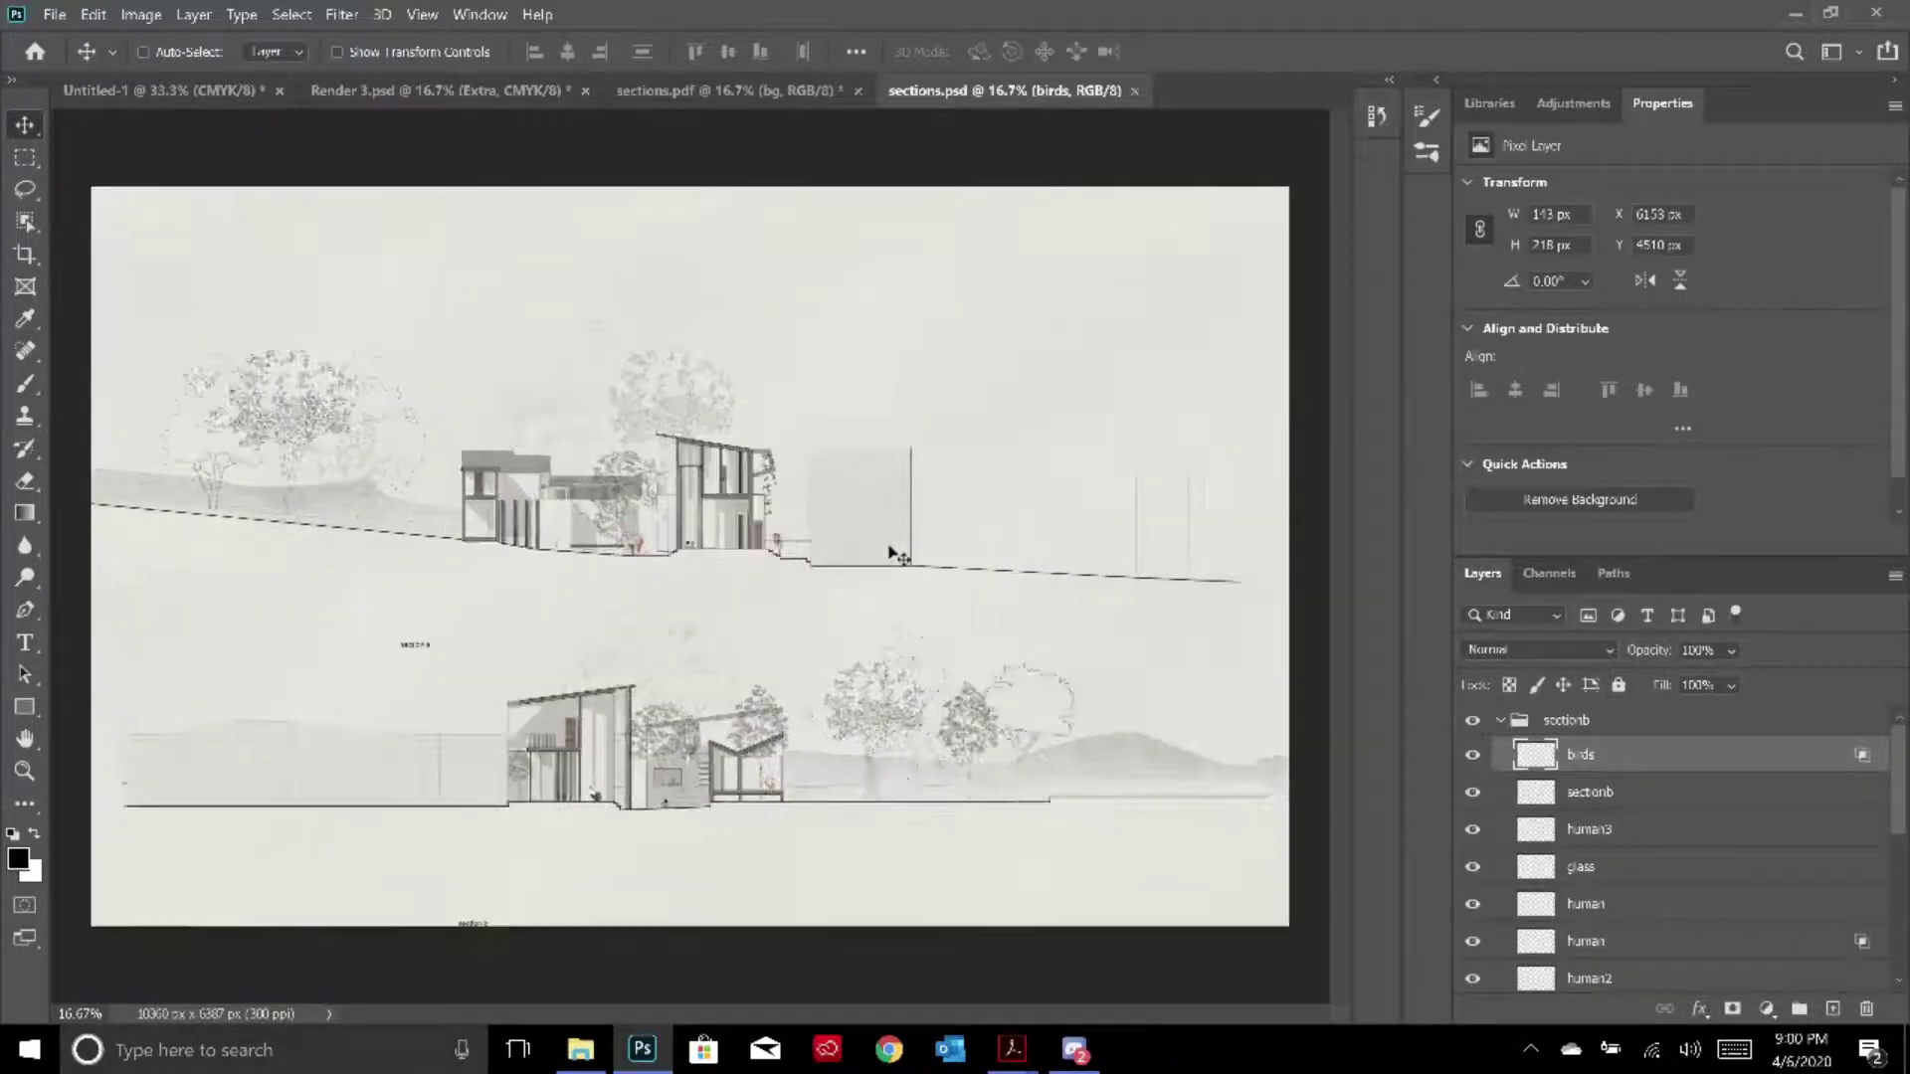
key("ctrl+plus")
left_click(1500, 720)
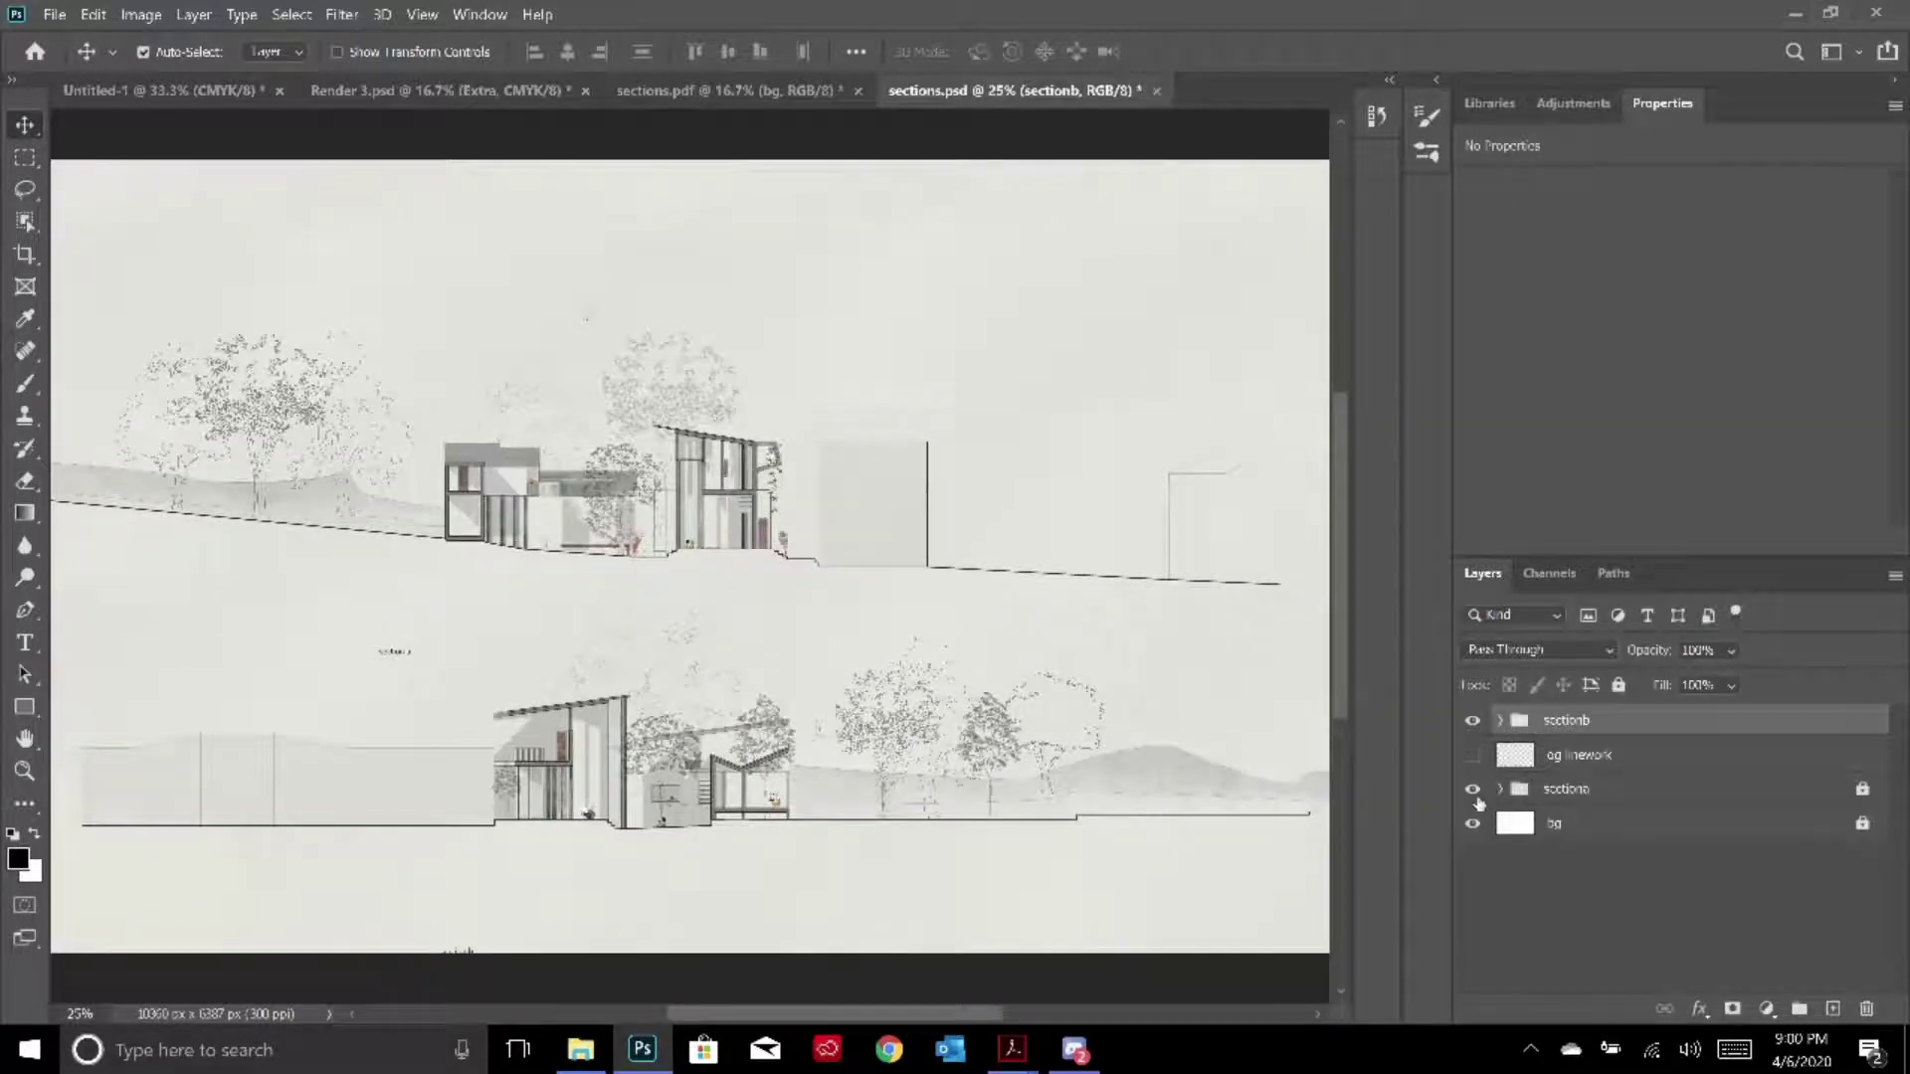
left_click(1502, 791)
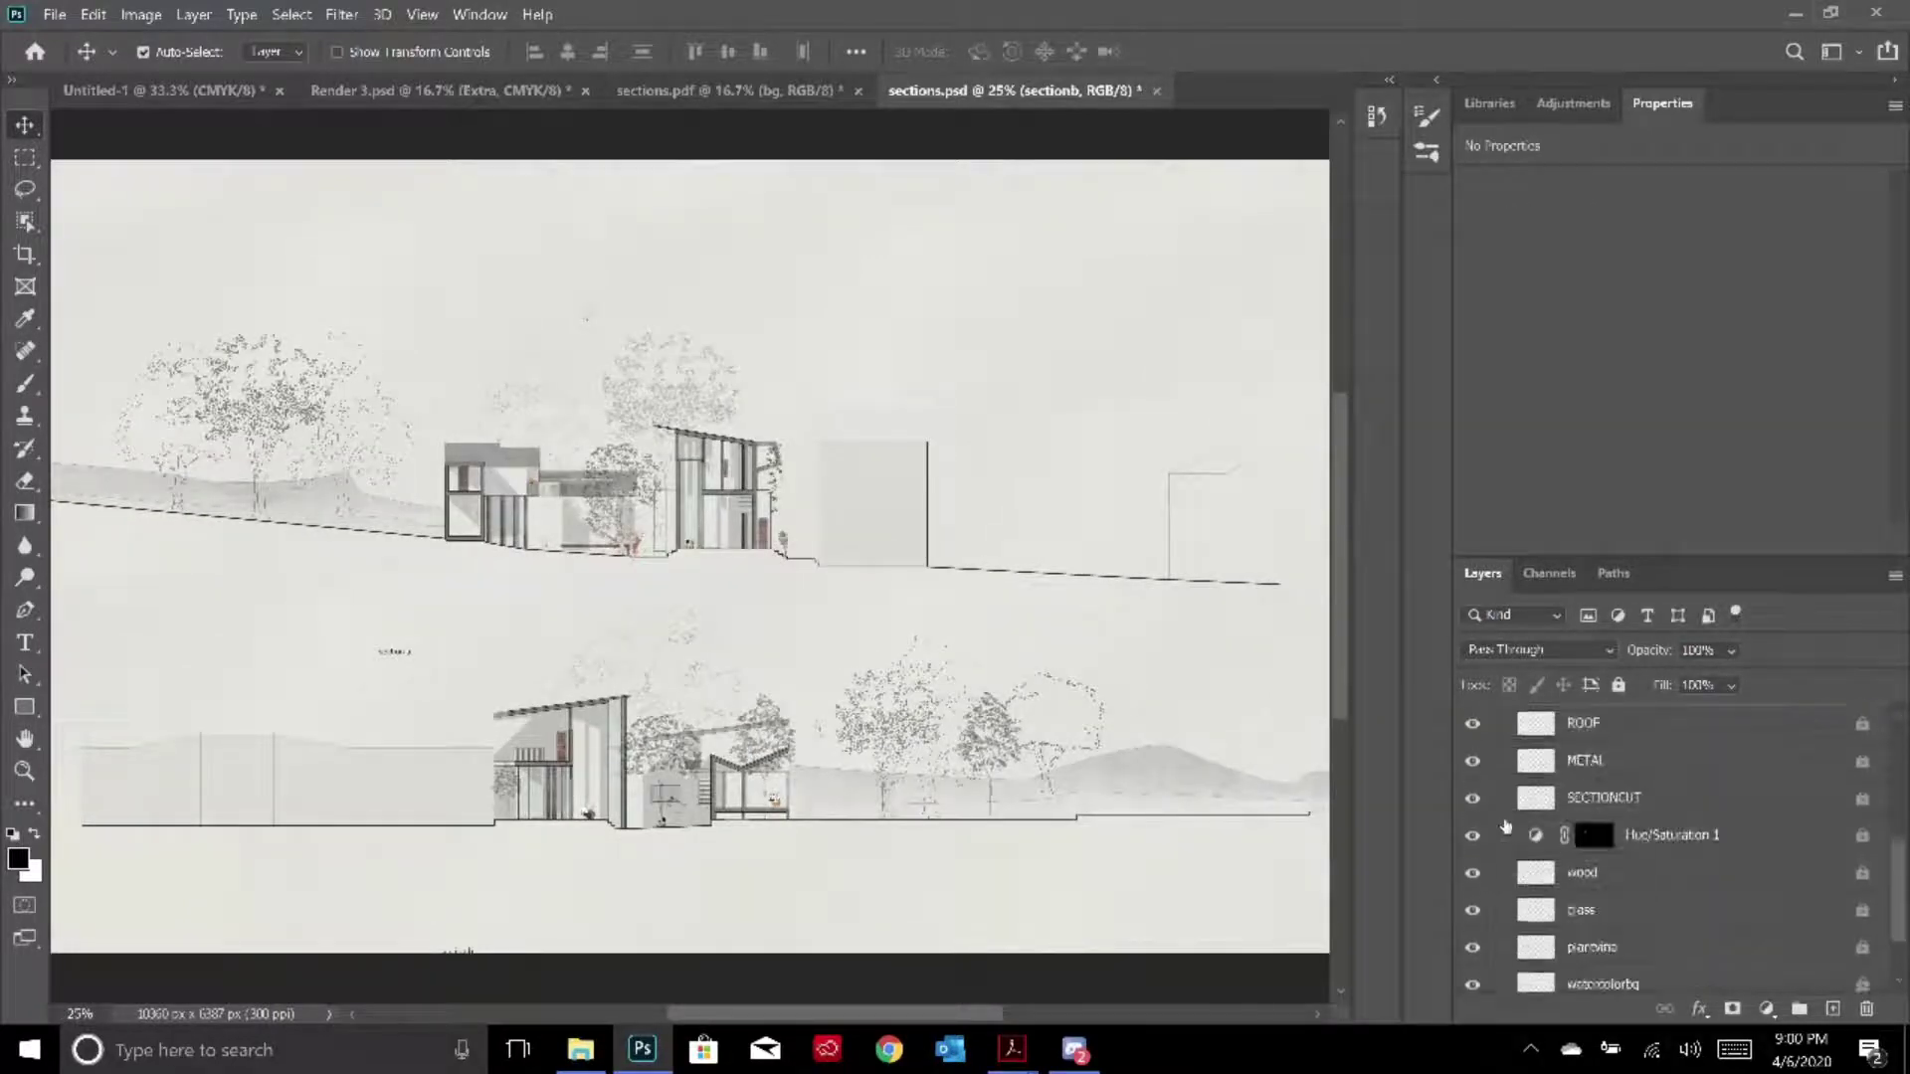
left_click(1581, 791)
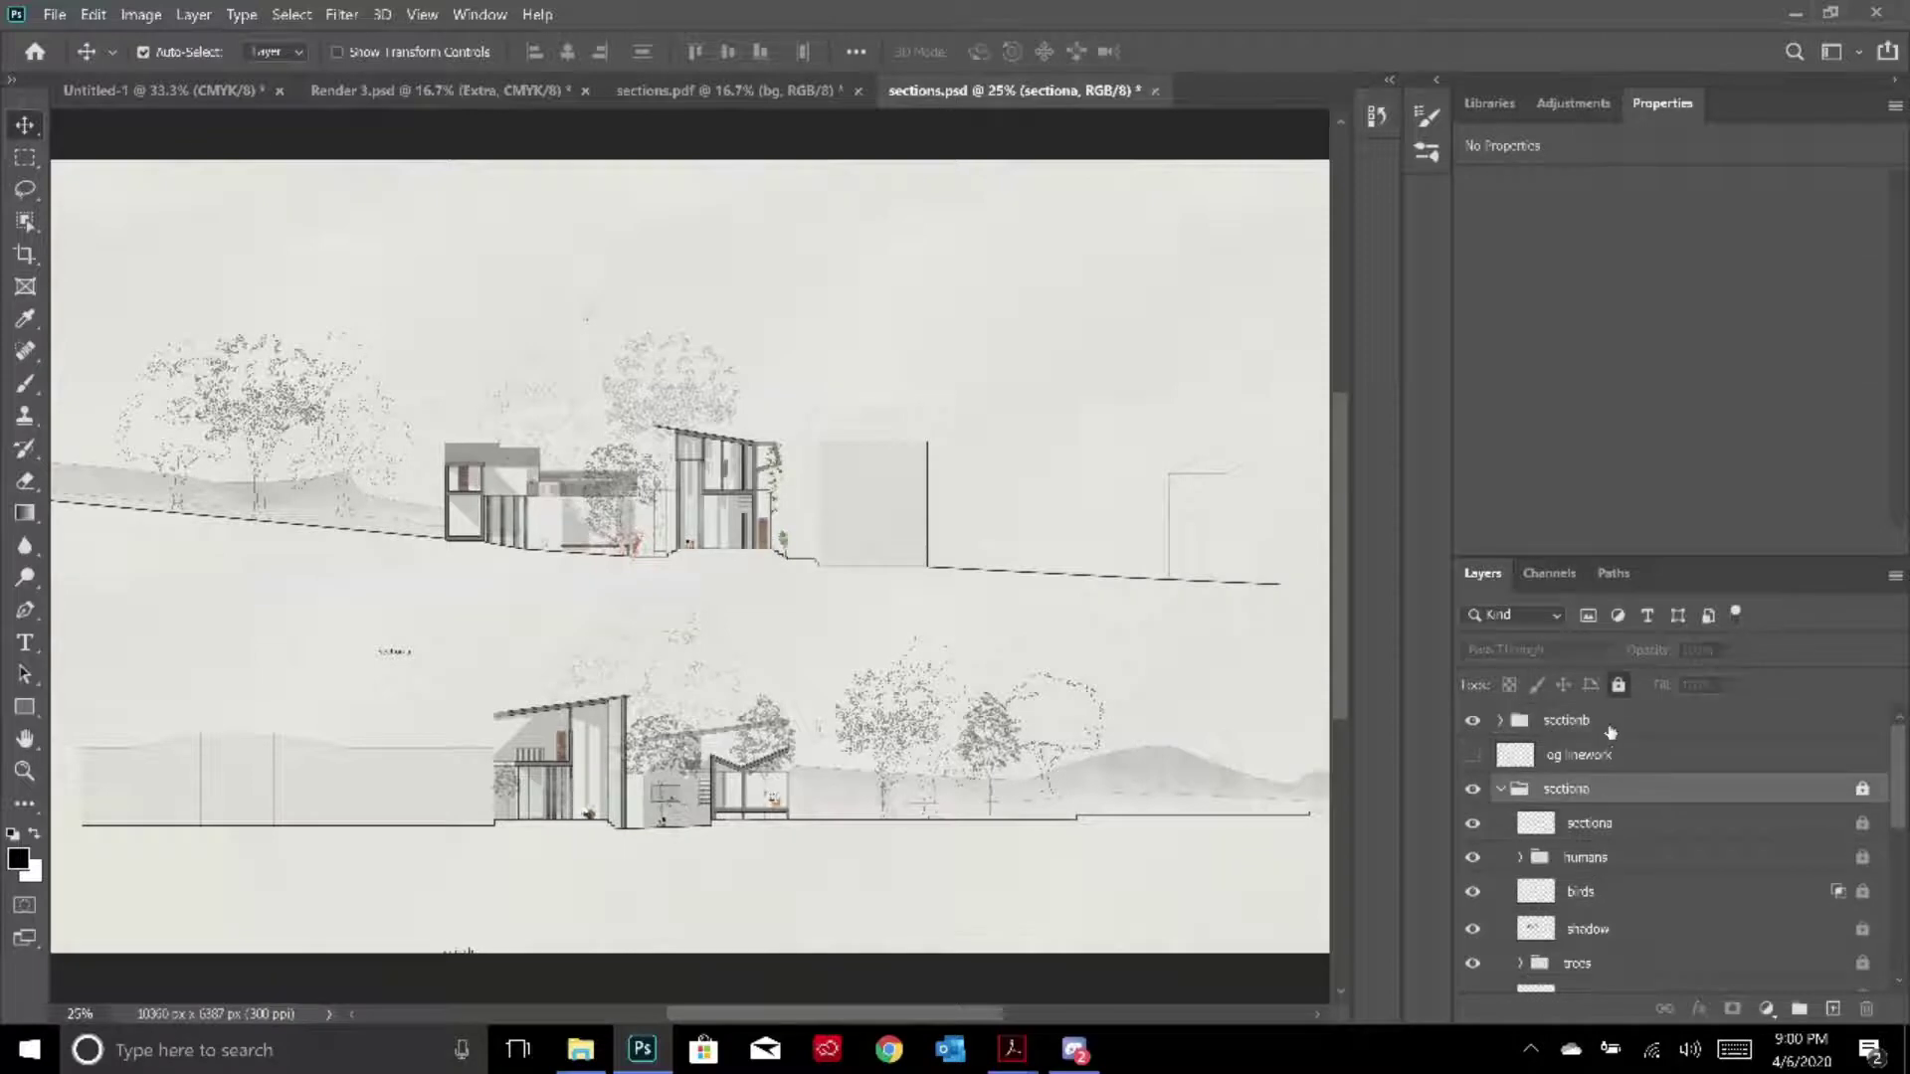
scroll(1614, 888, "down", 5)
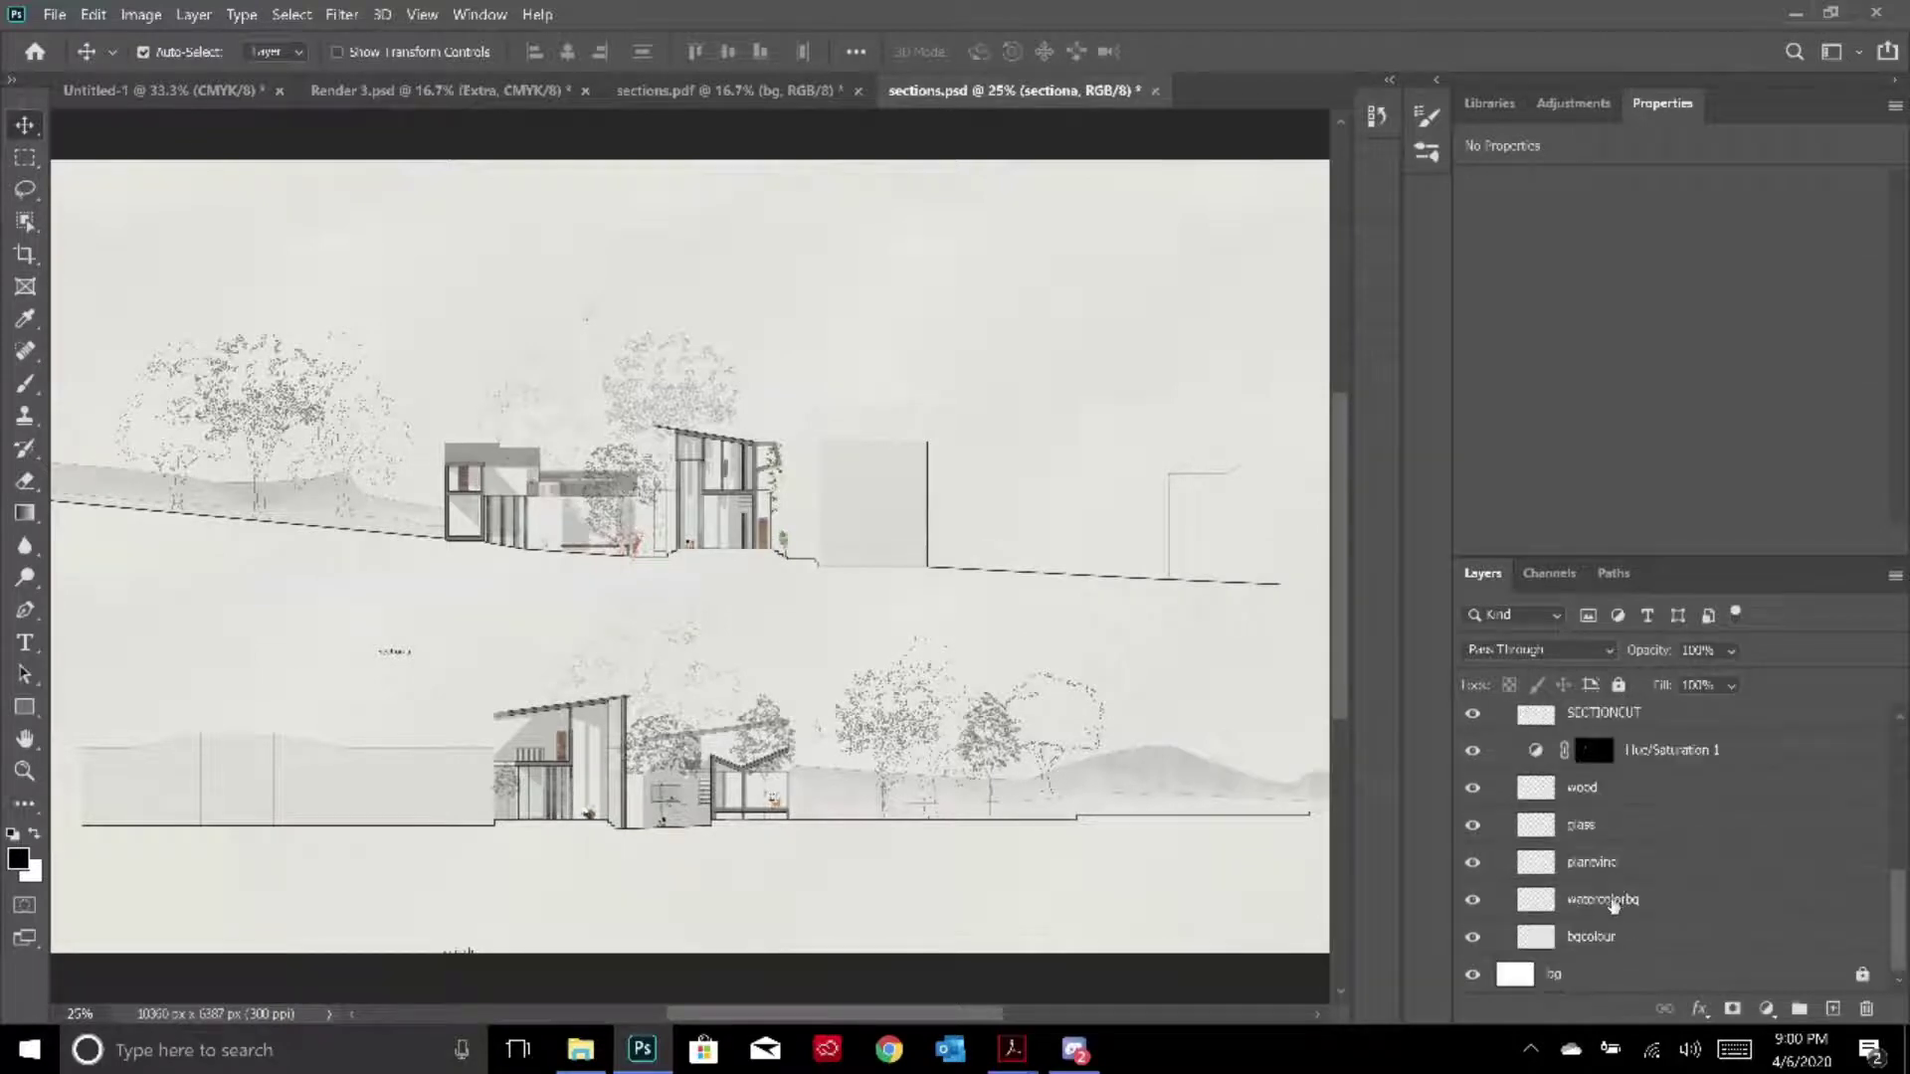
left_click(1572, 932)
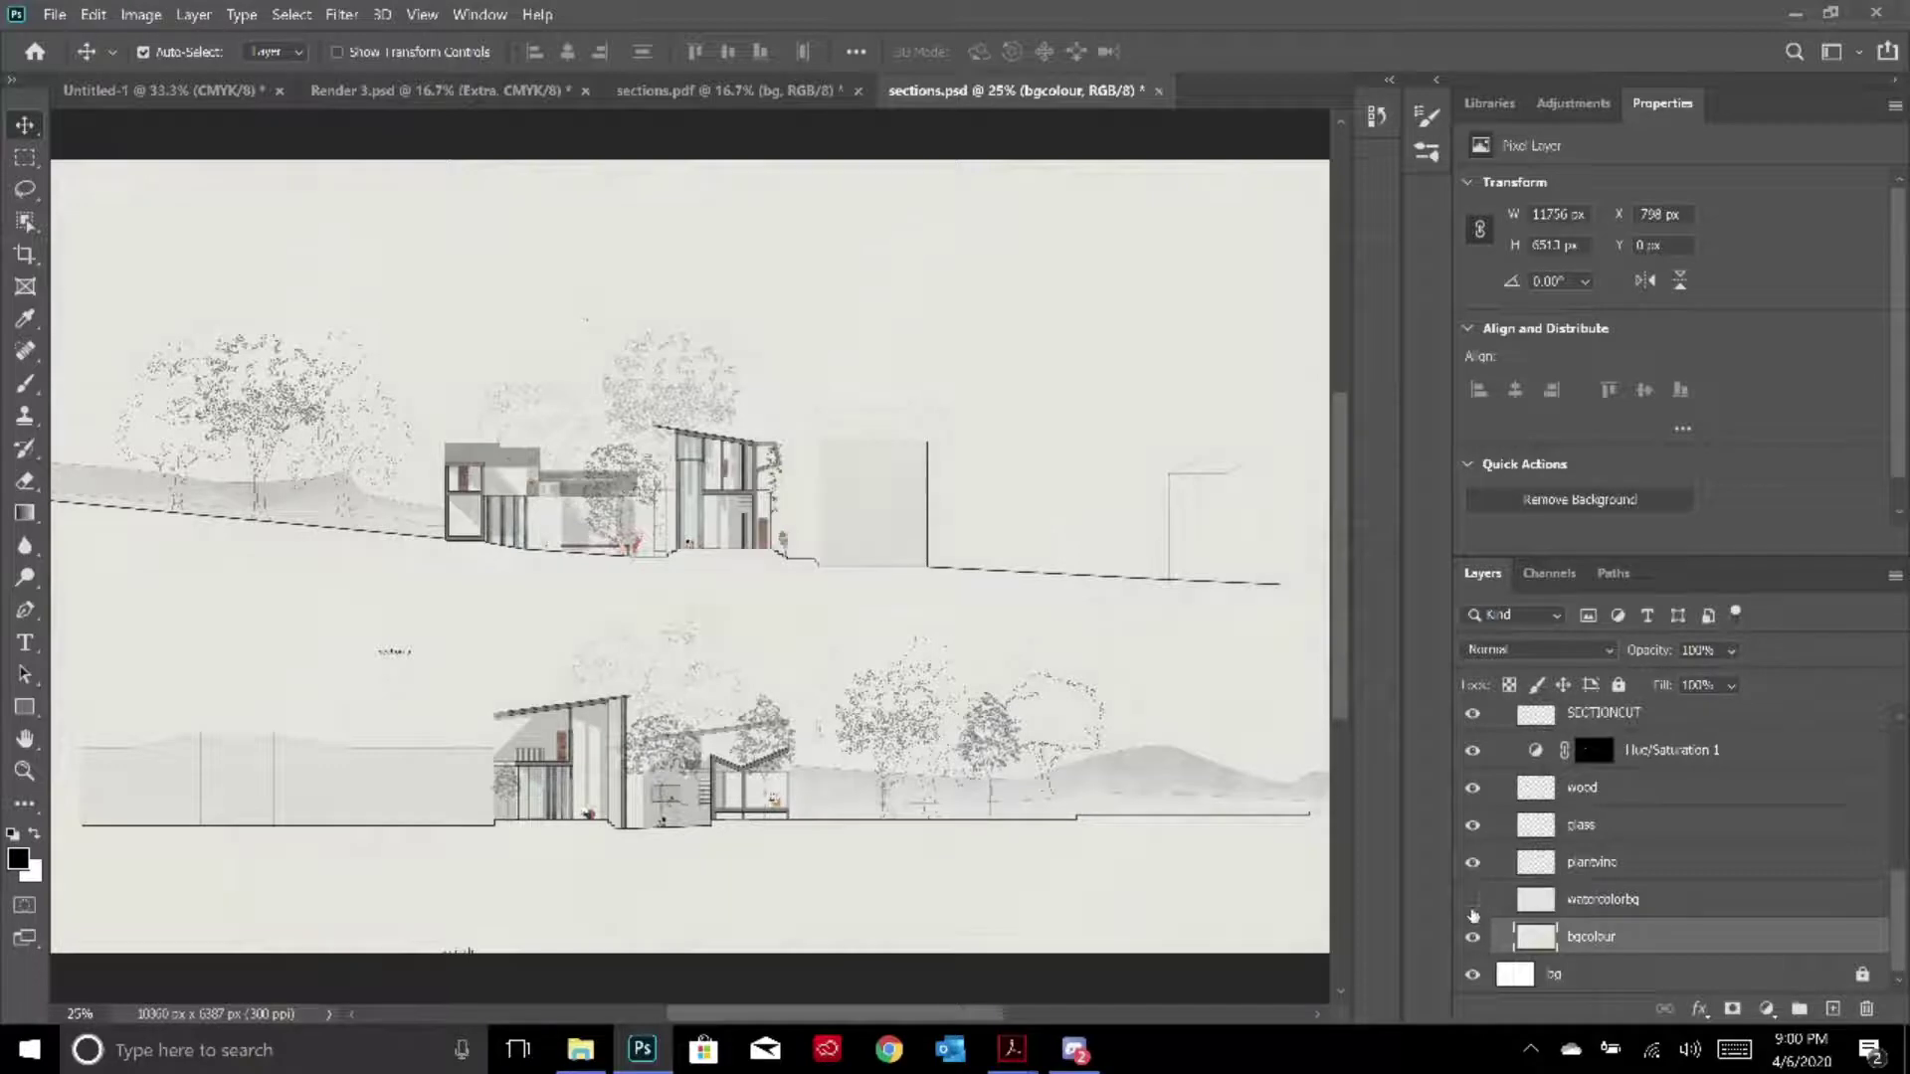
left_click(1636, 900)
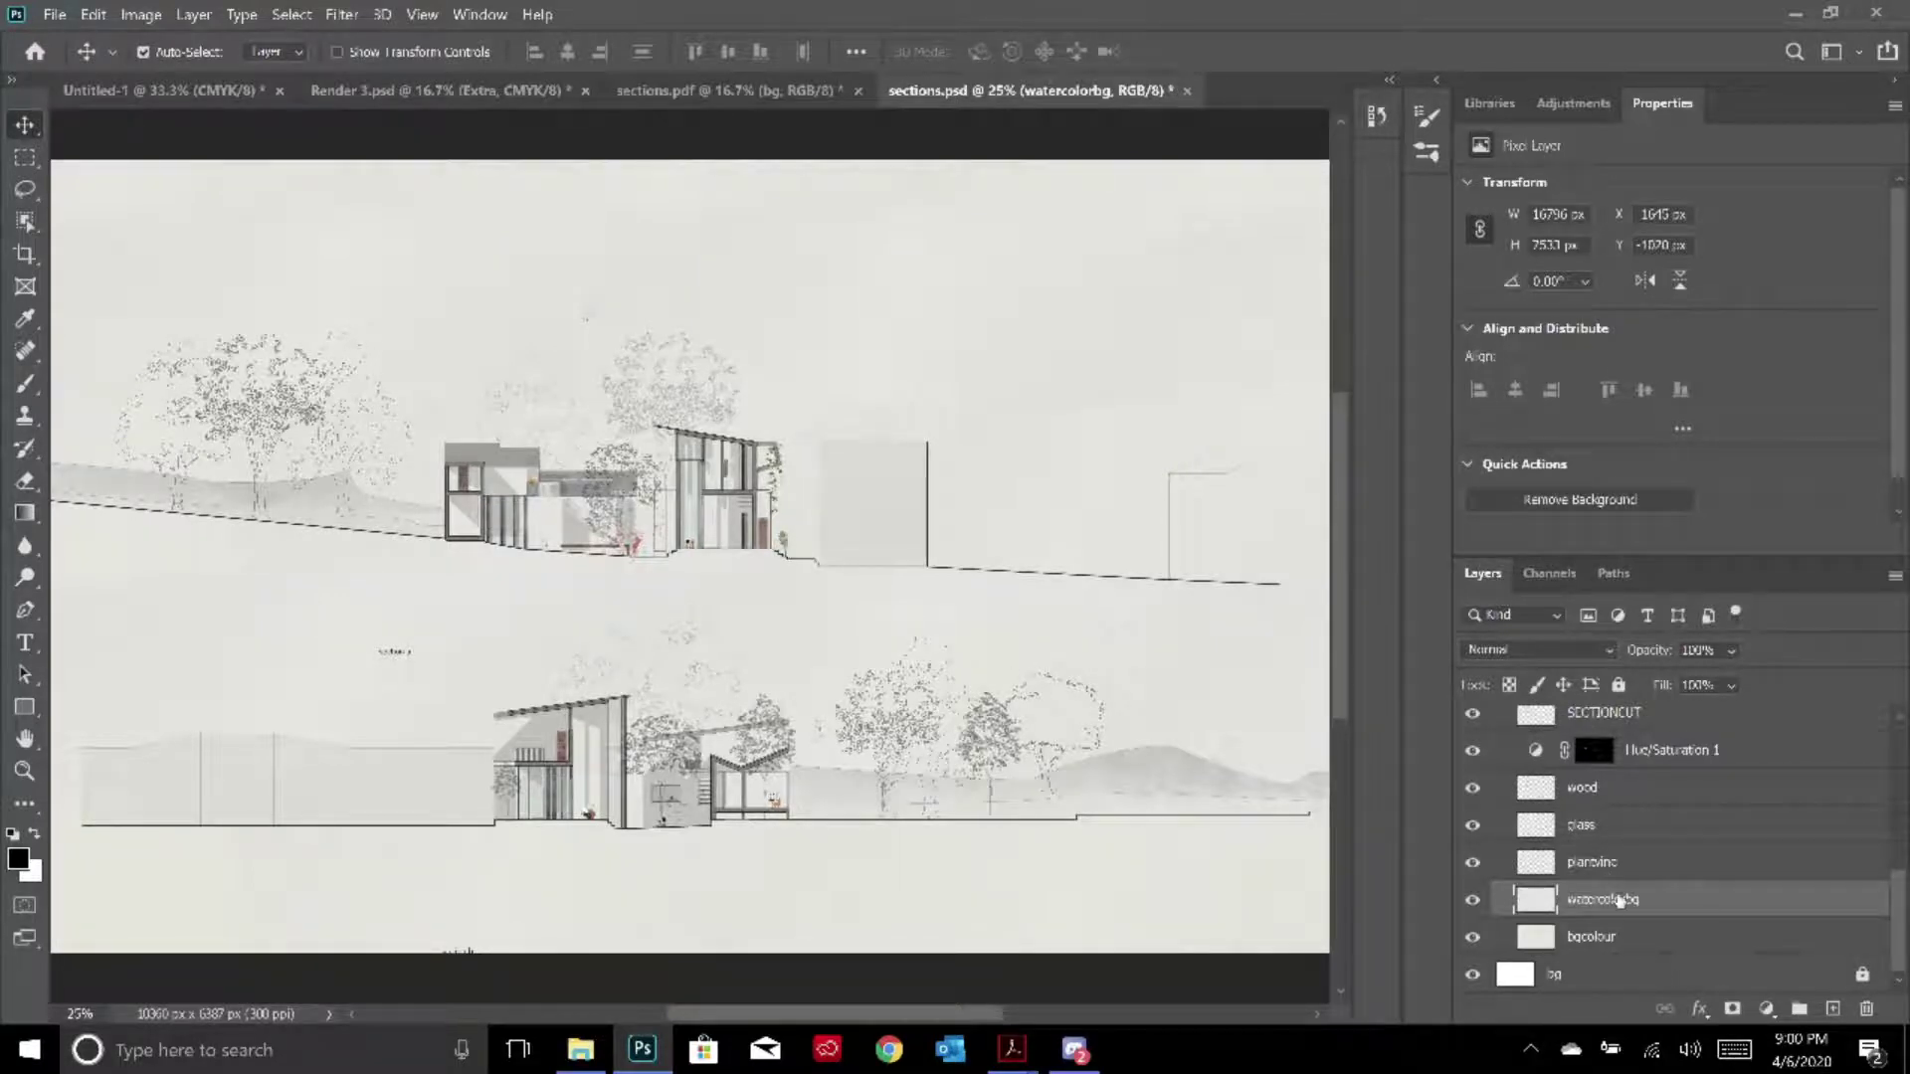
Return to sections.pdf and place the free-vector-watercolor-paper-texture image from the Saved Pictures folder above the bg layer
left_click(736, 90)
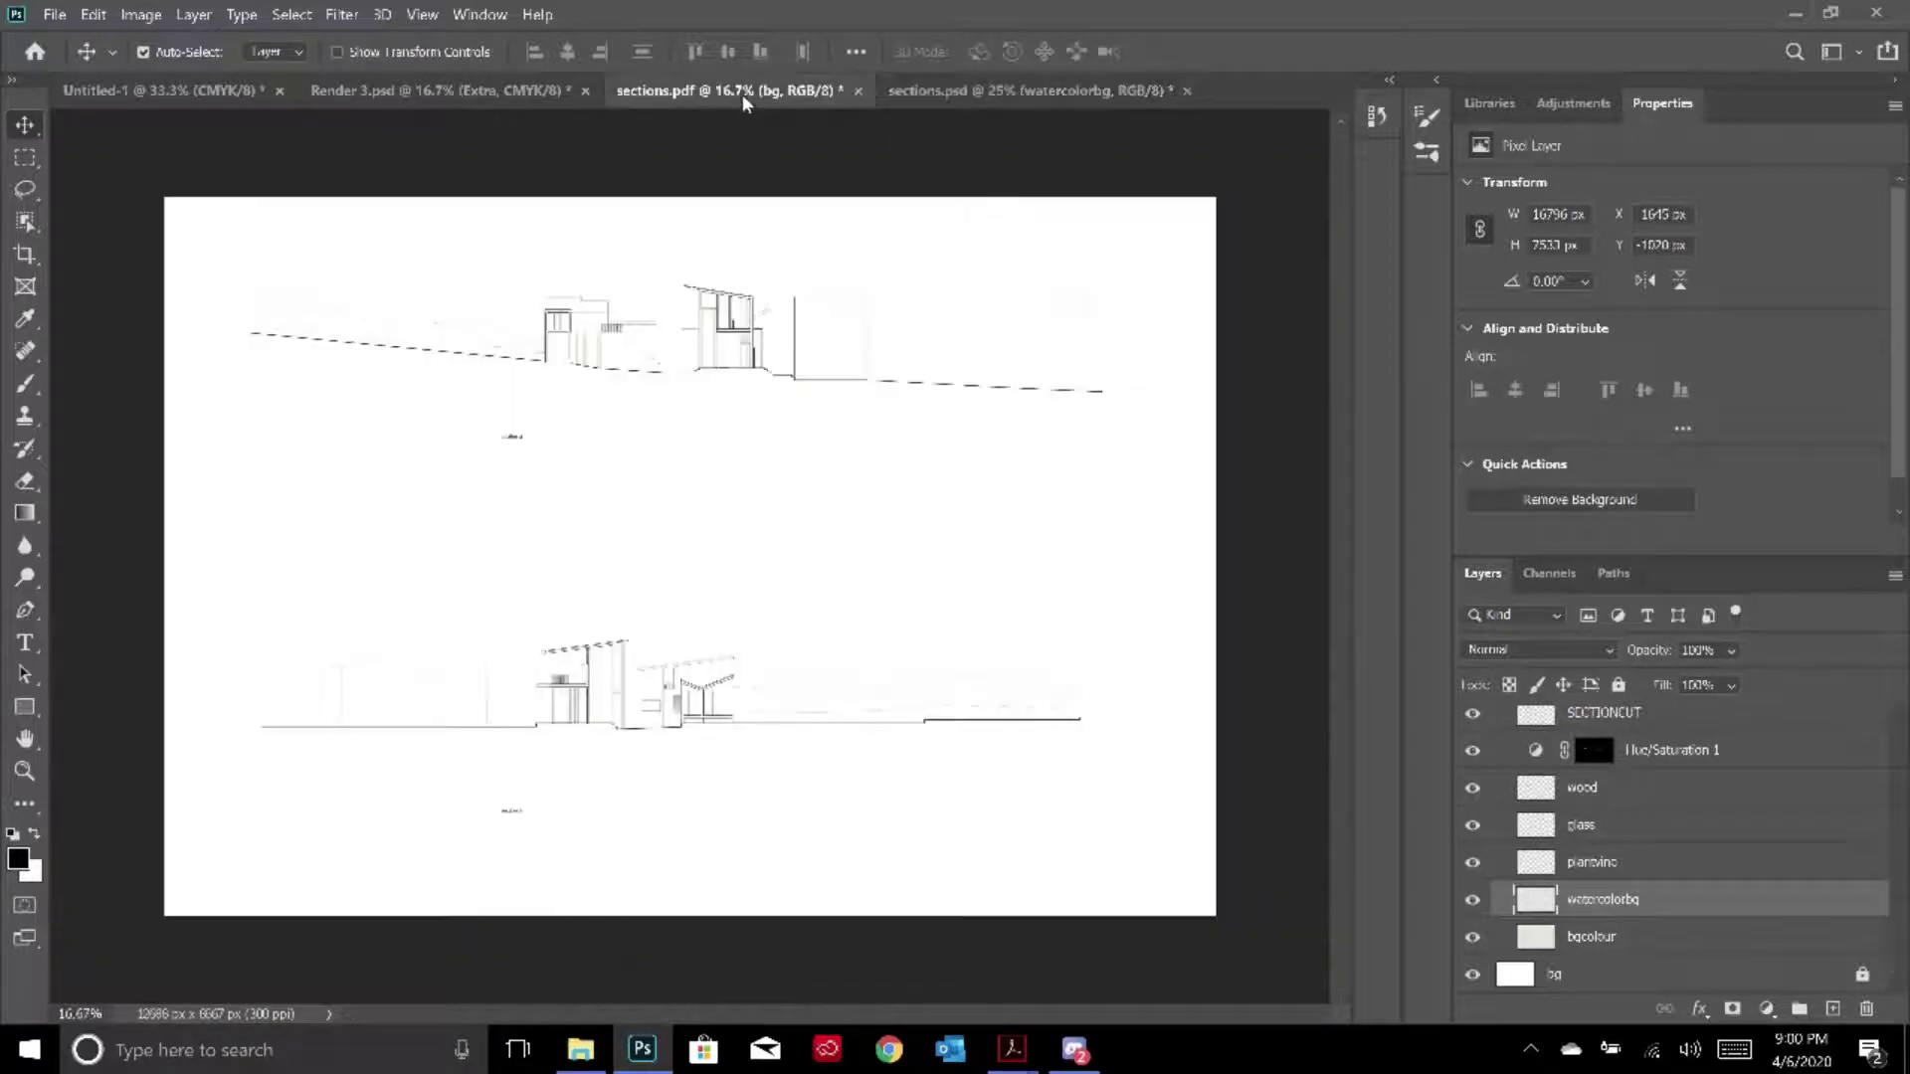
left_click(581, 1052)
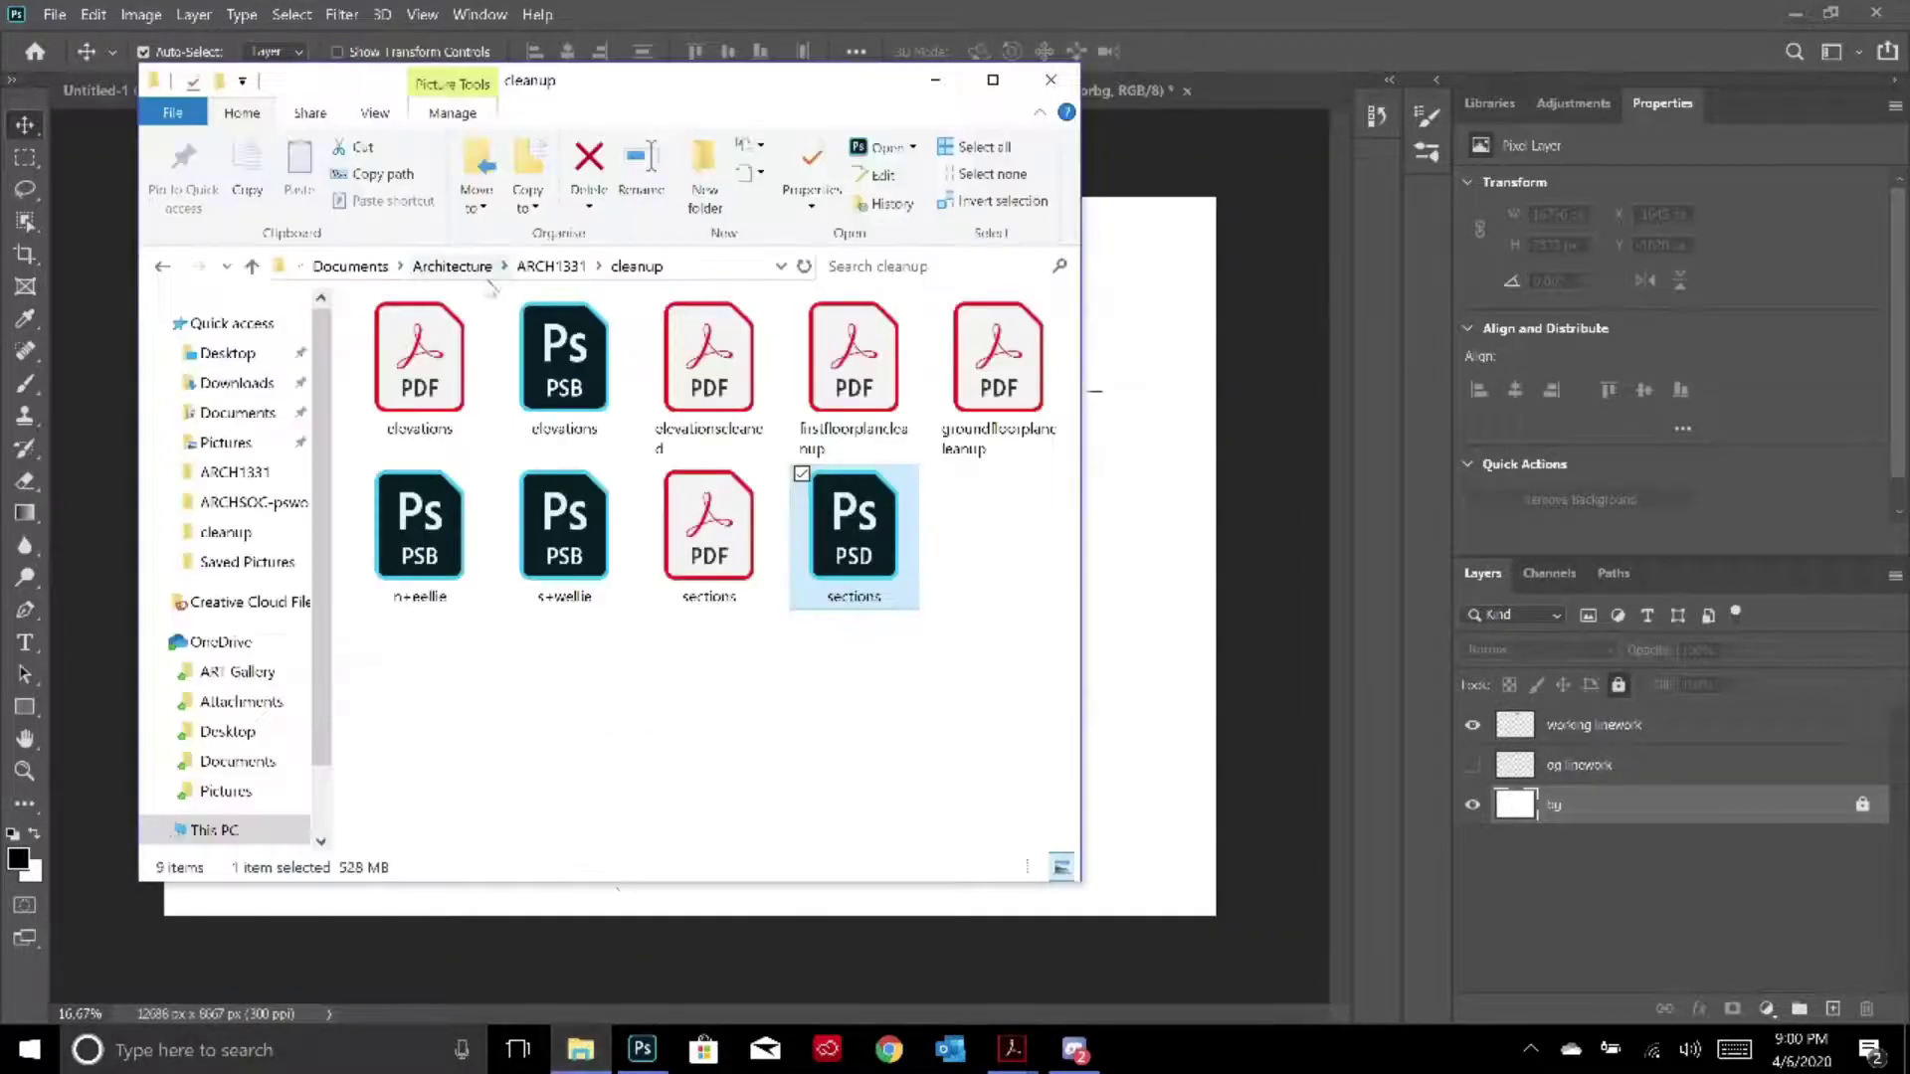
left_click(245, 476)
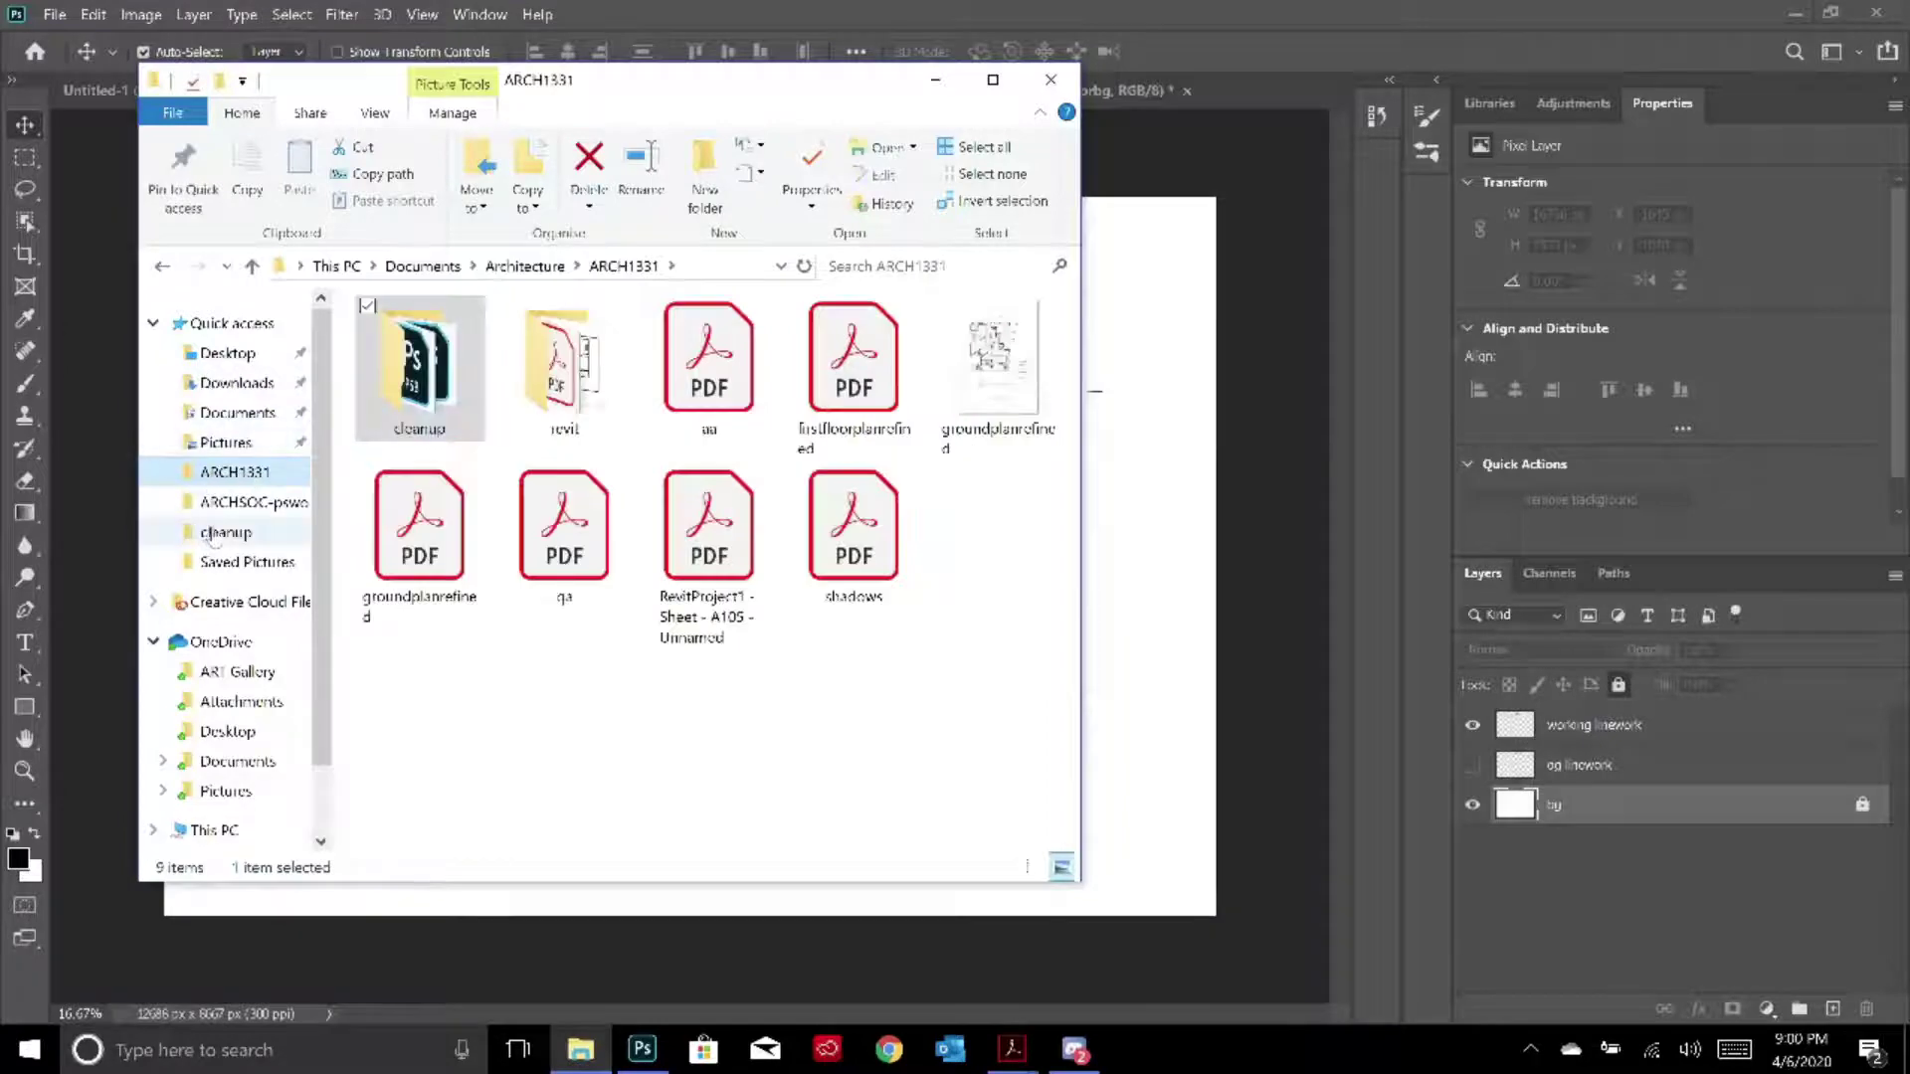
left_click(247, 562)
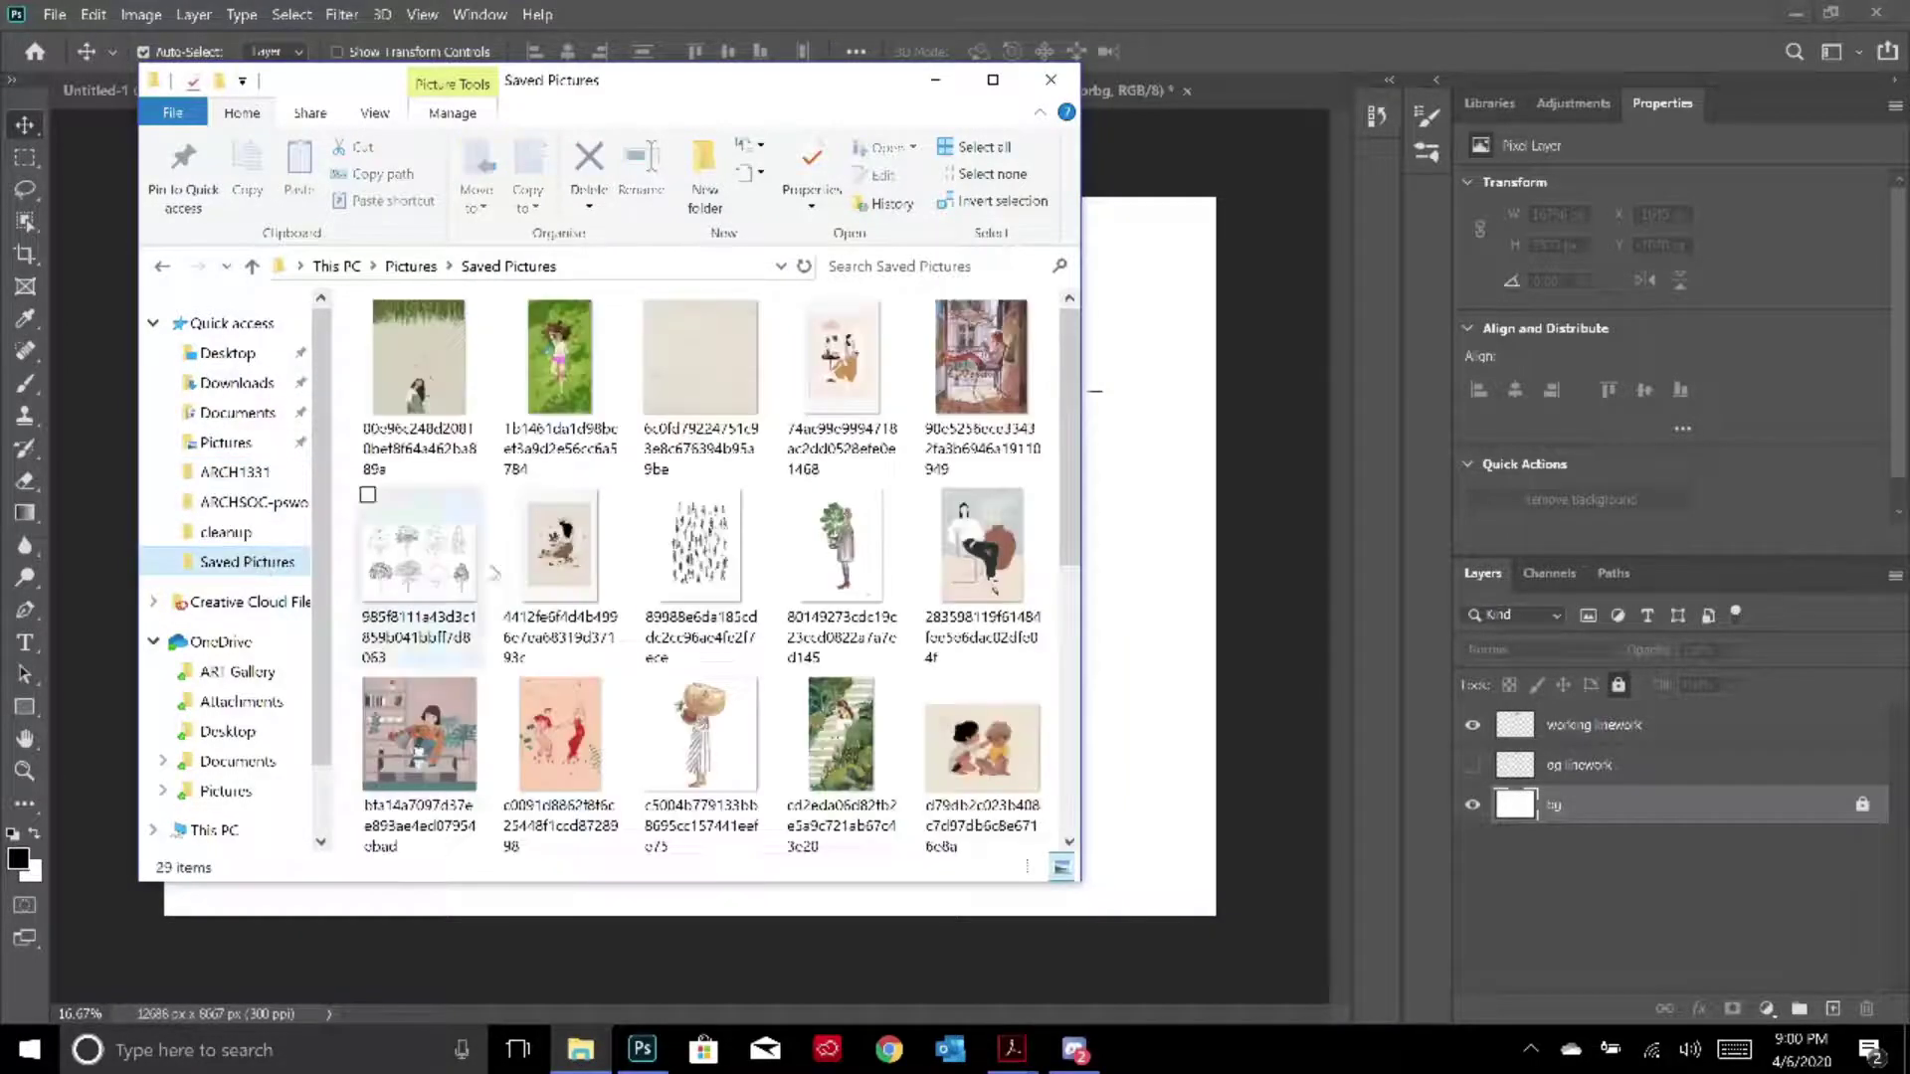
scroll(720, 619, "down", 5)
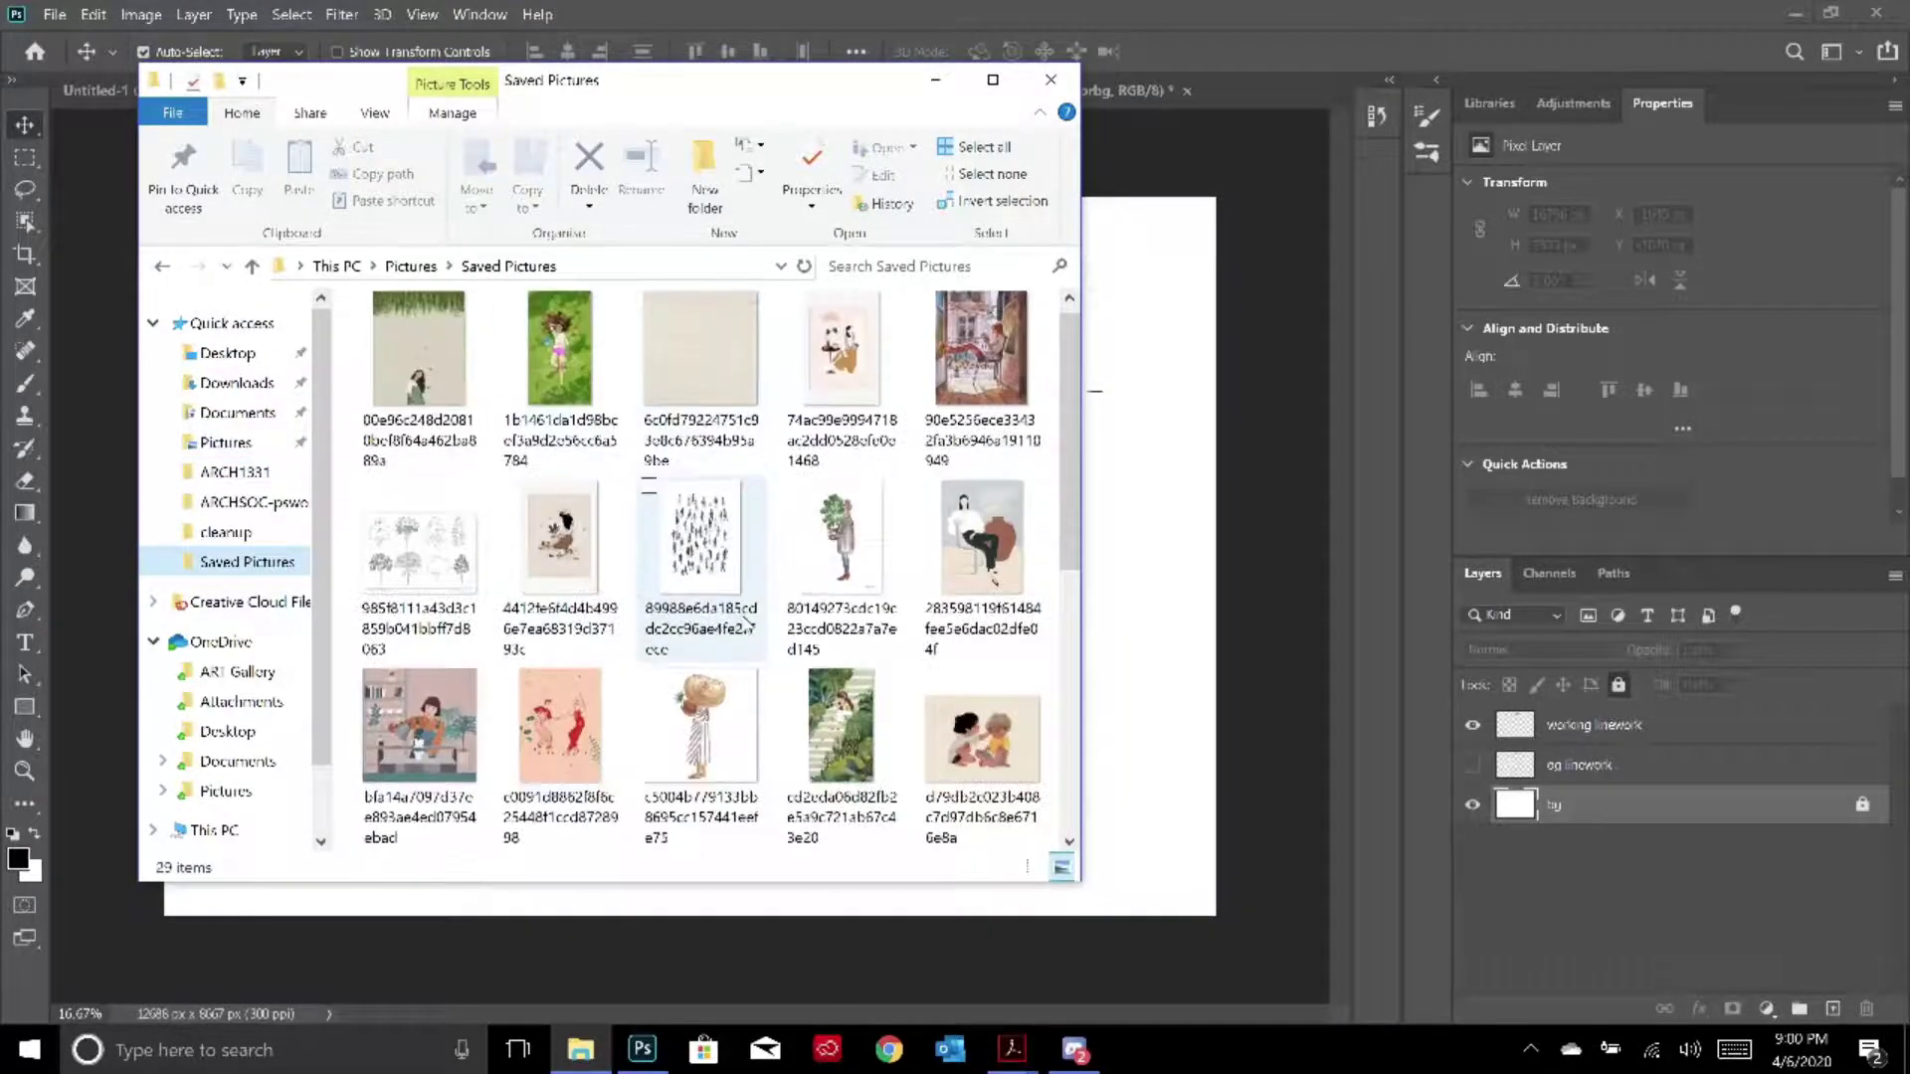
left_click_drag(560, 512, 1036, 559)
Align the paper texture with the canvas's upper-left corner and scale it to about 4264 by 2984 px
left_click_drag(676, 547, 466, 356)
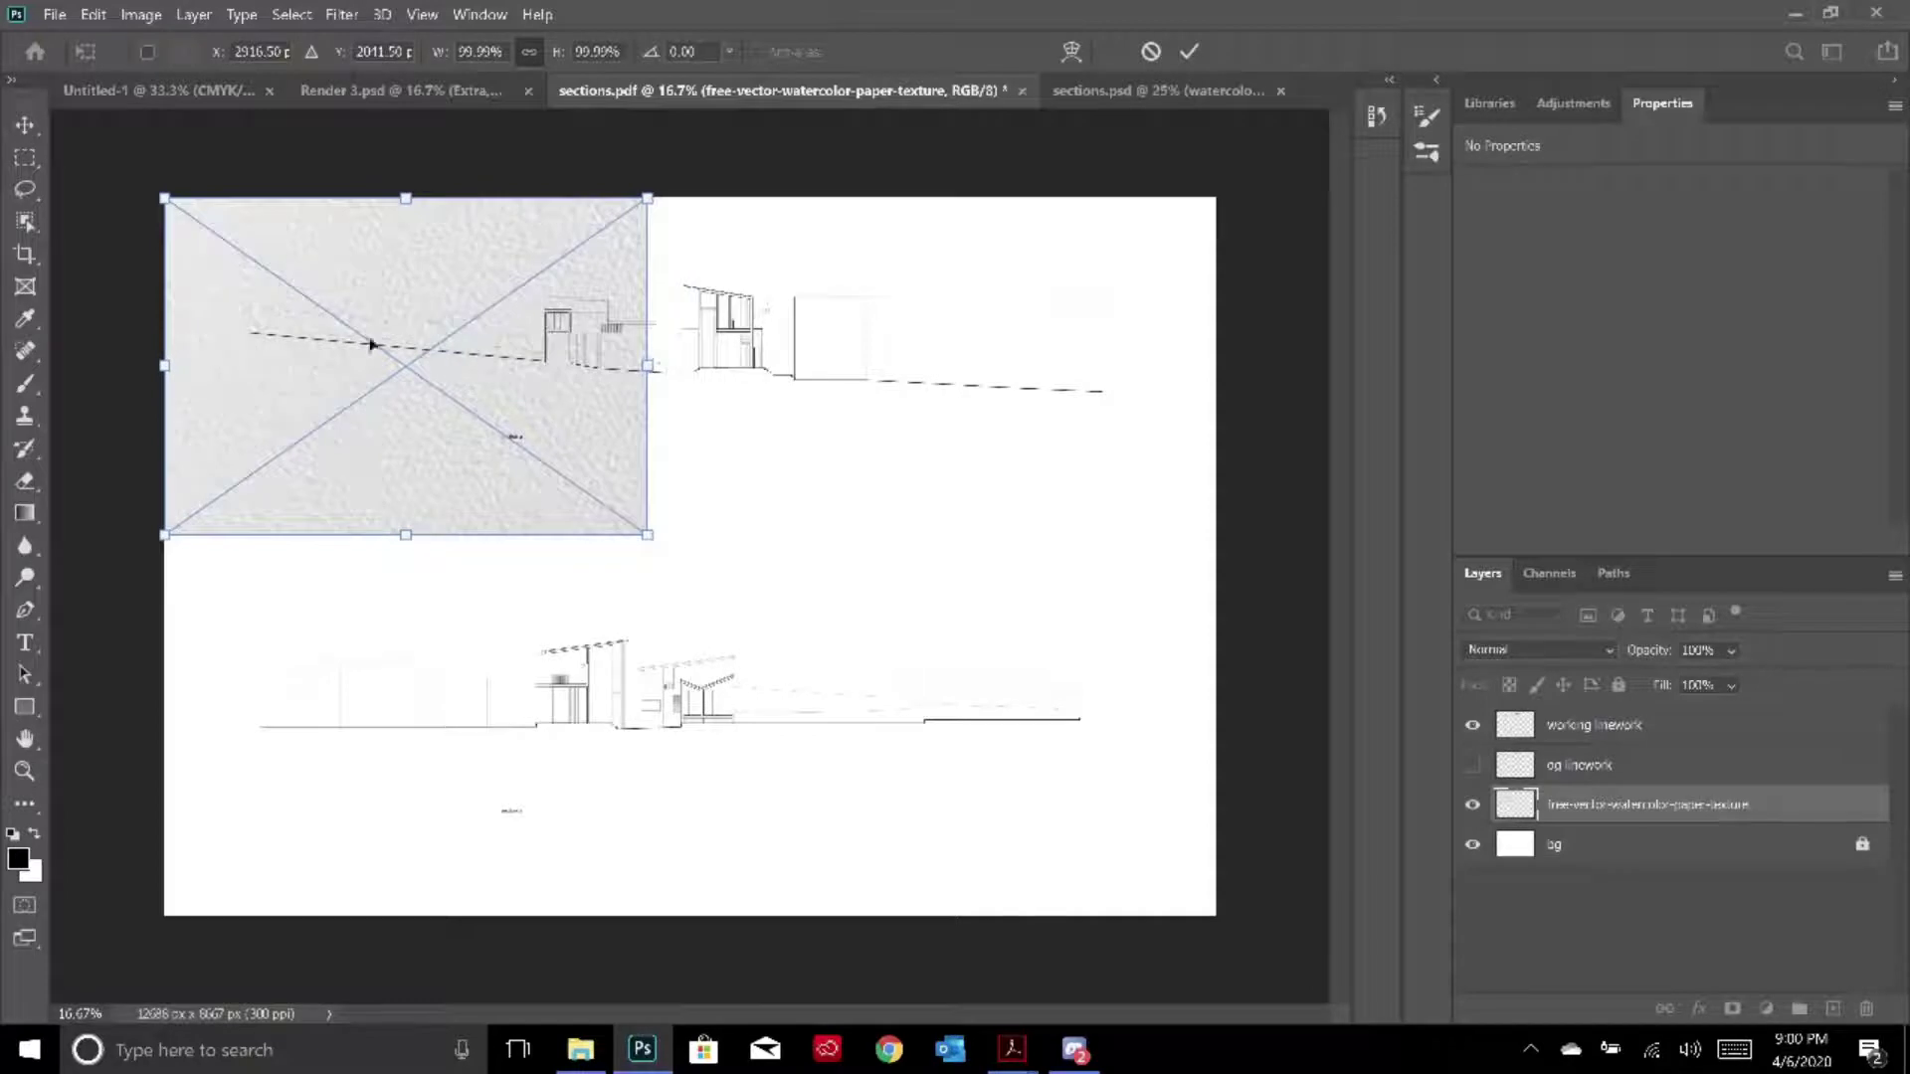
left_click_drag(652, 532, 517, 444)
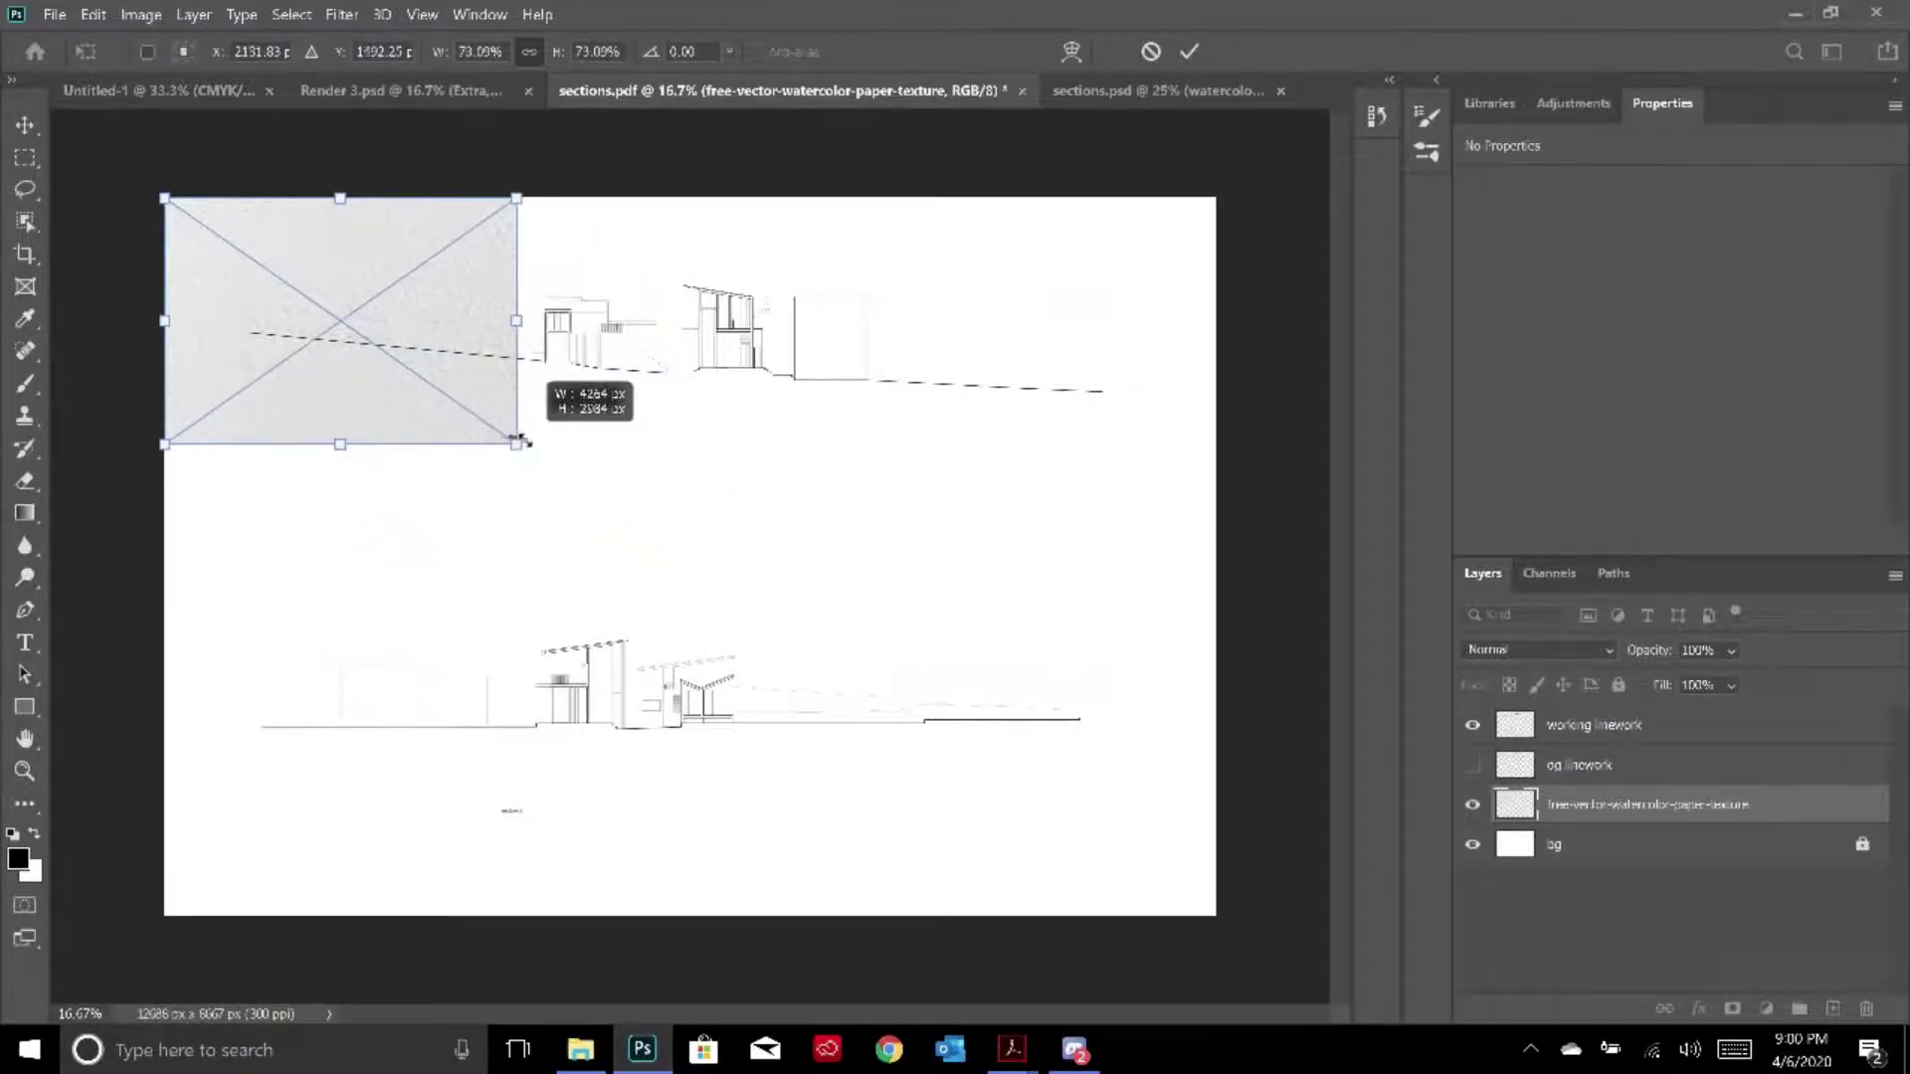
left_click(1190, 52)
Duplicate the paper texture tile to the right of the original and again directly below that copy
left_click_drag(385, 310, 738, 318)
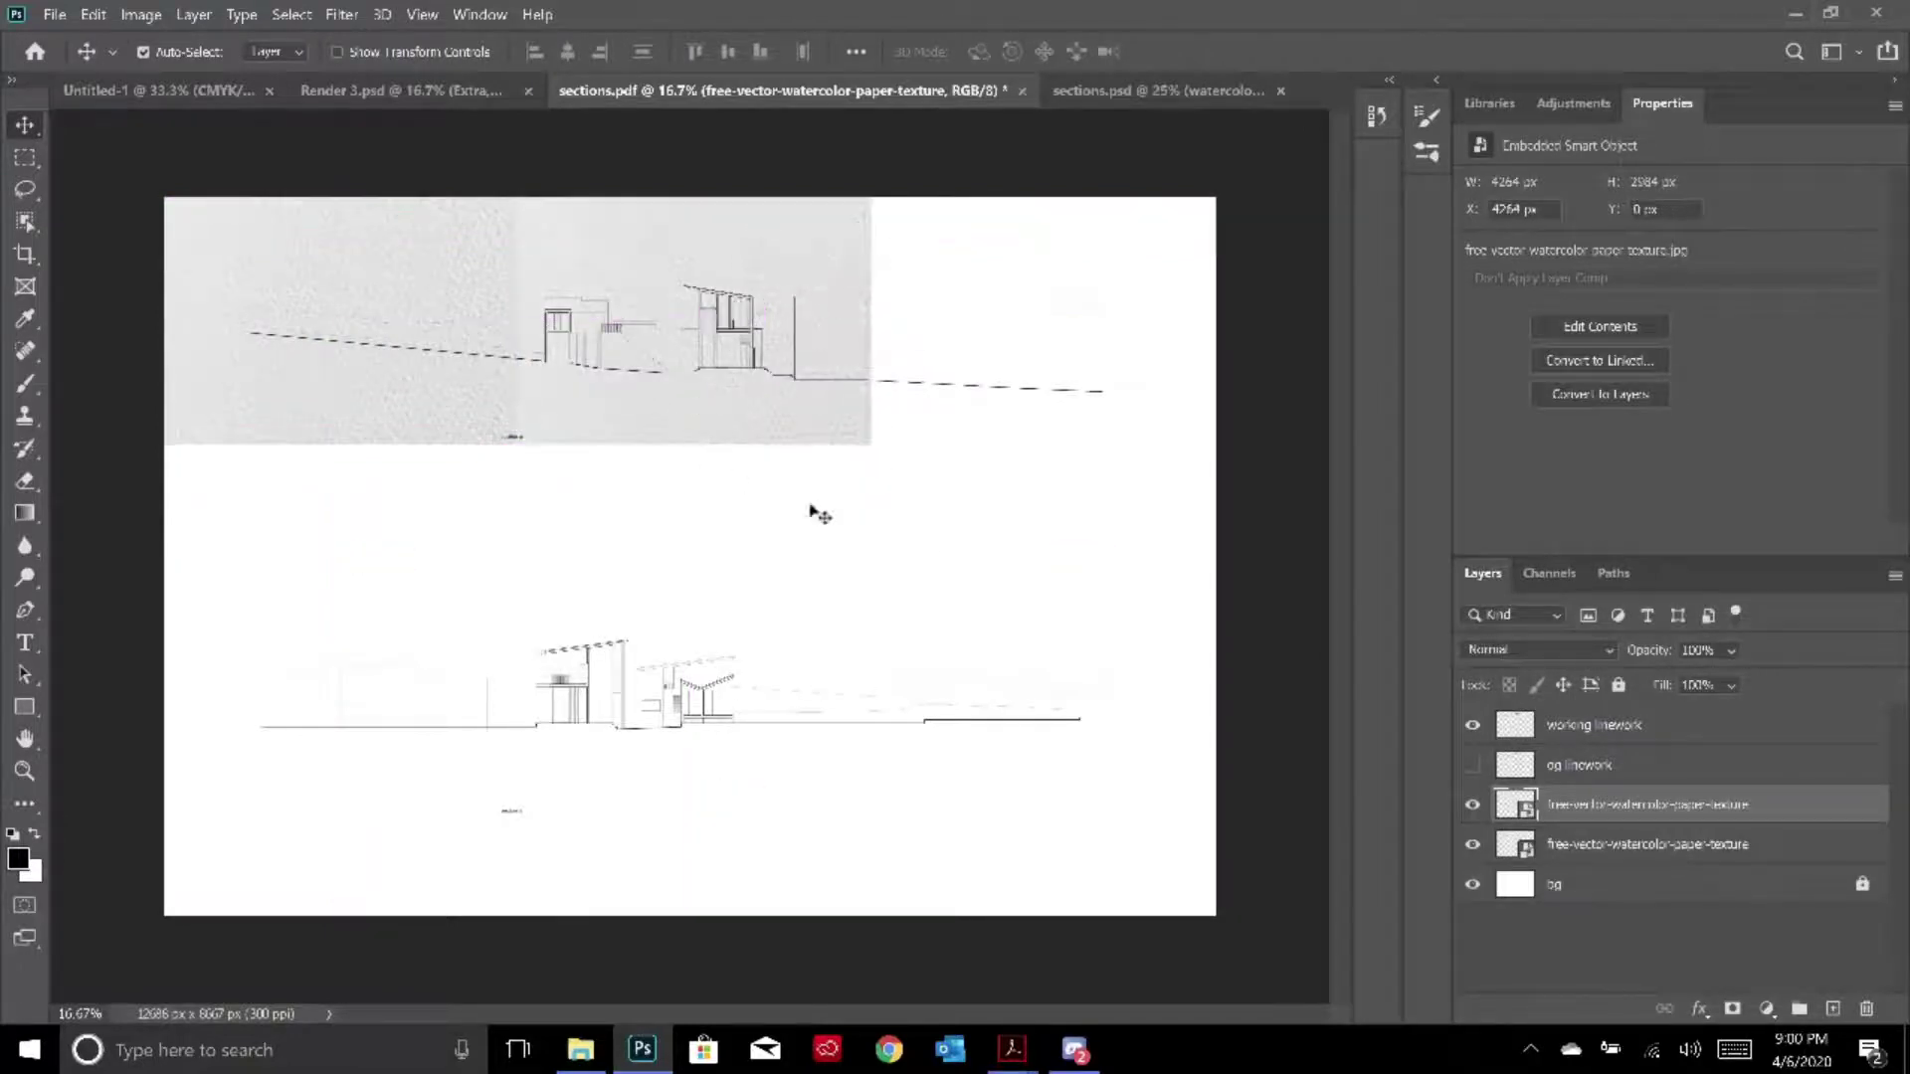
left_click(376, 416, "shift")
left_click_drag(786, 534, 827, 595)
Merge the paper texture tiles into a single layer and toggle its visibility to check it
left_click(1666, 885, "shift")
right_click(1629, 853)
left_click(1447, 751)
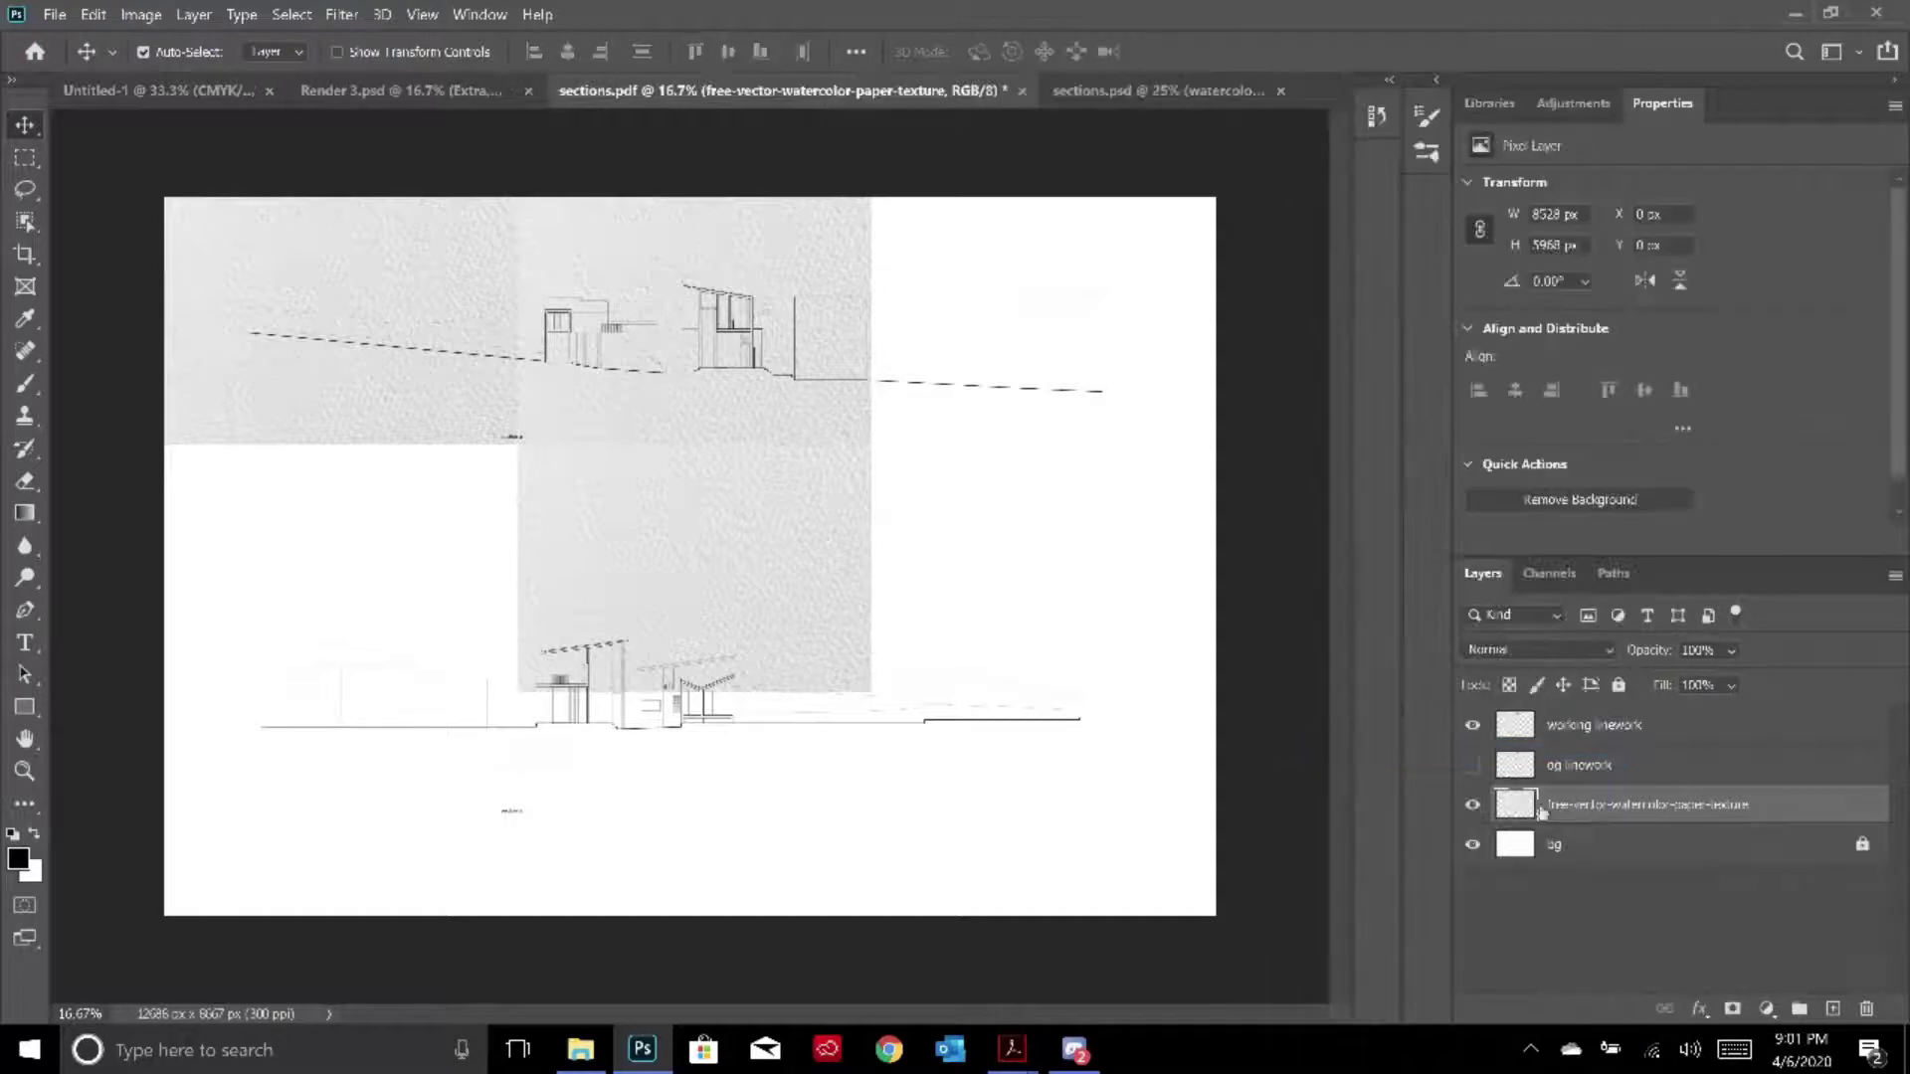
left_click(1472, 803)
left_click(1472, 804)
Rename the merged paper texture layer as "watercolour bg"
double_click(1597, 805)
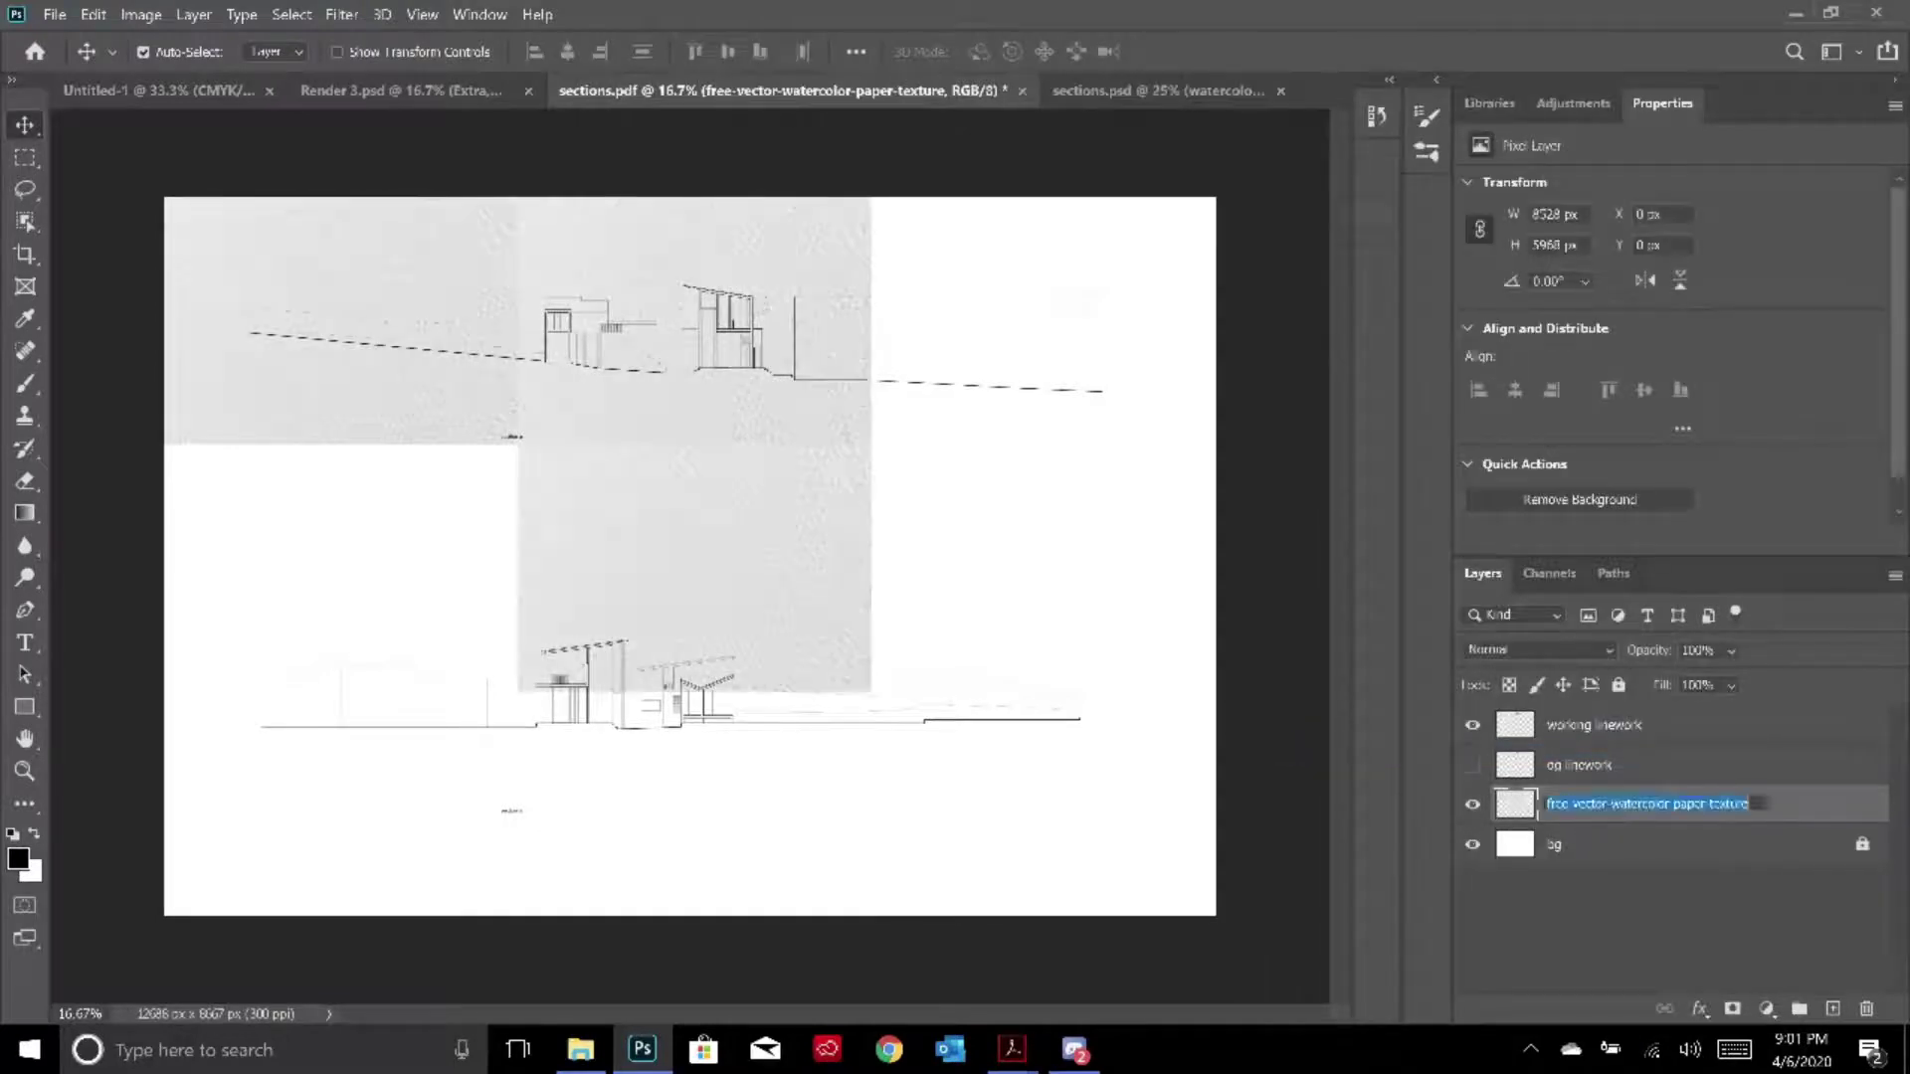
type("waterco")
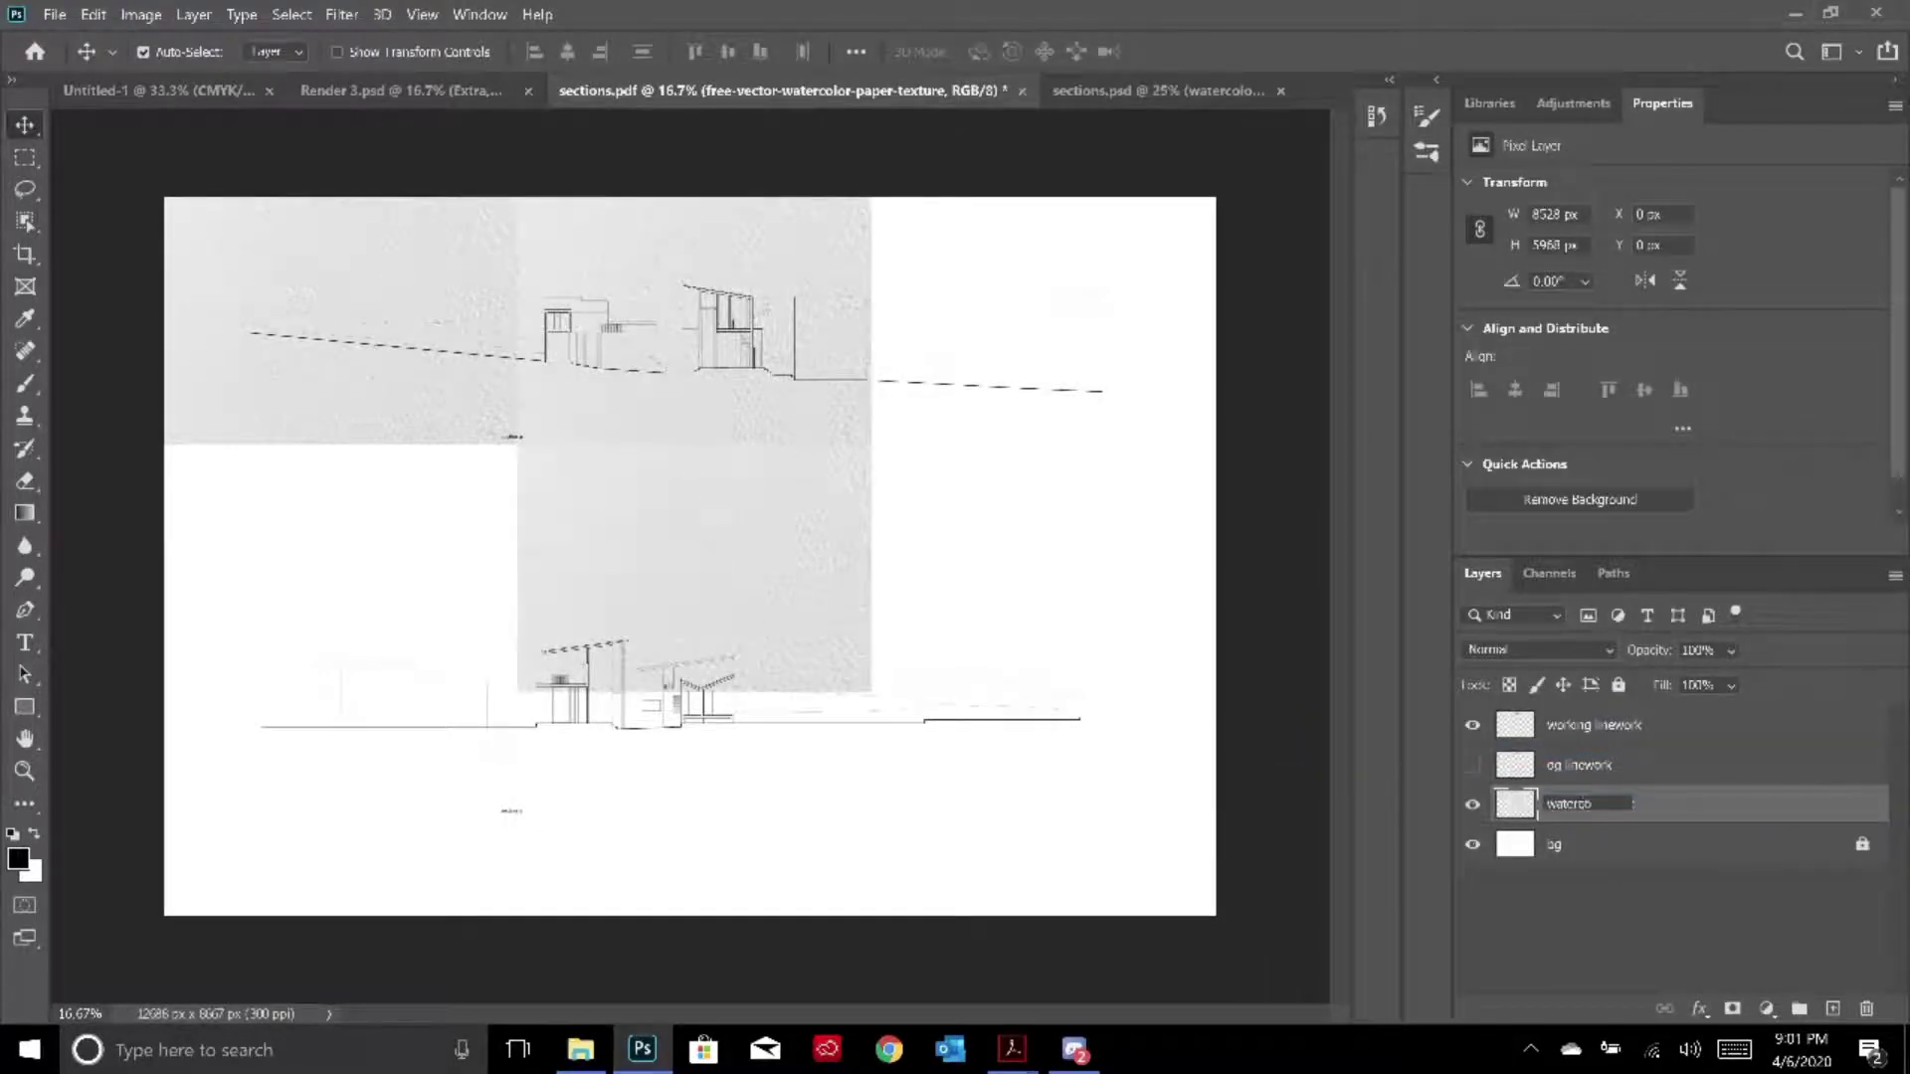
type("lour bg")
key("Return")
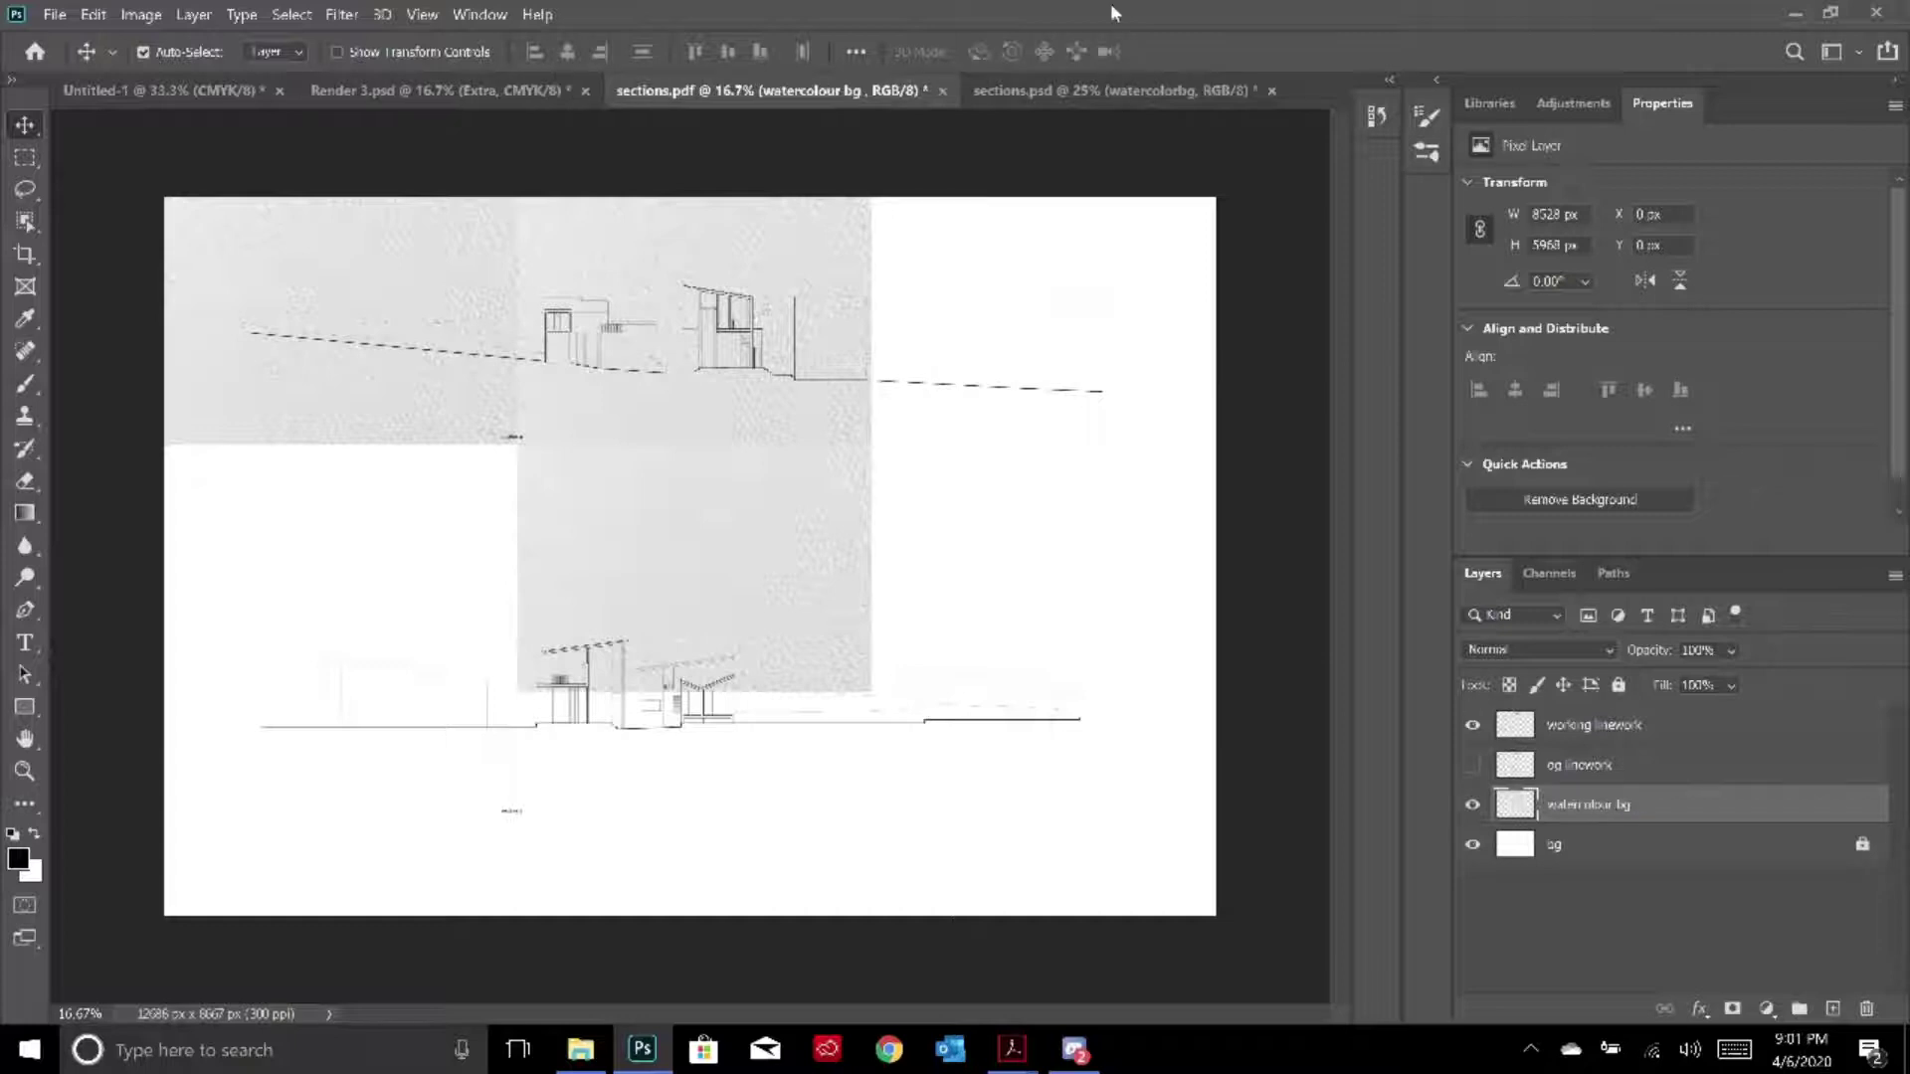
Switch to sections.psd and hide its watercolorbg layer to examine the bgcolour layer underneath
left_click(1104, 88)
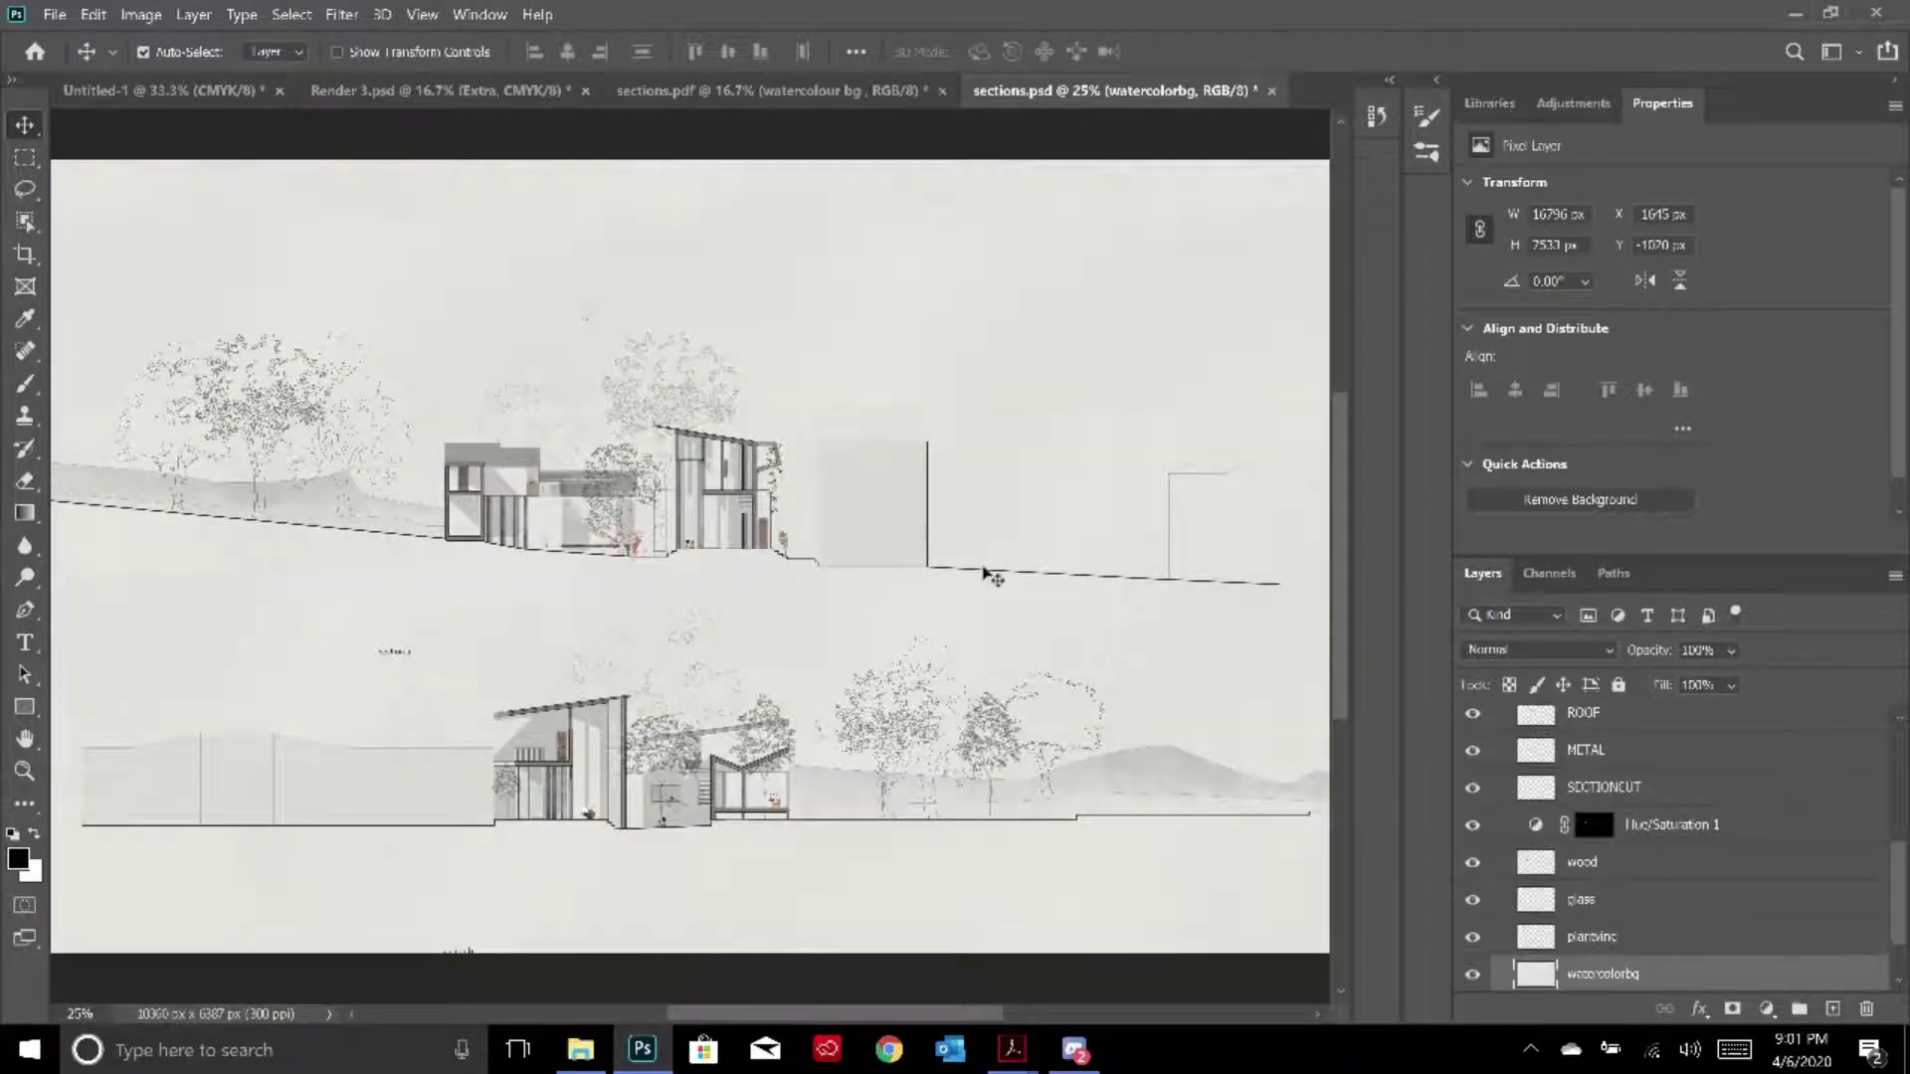
key("ctrl+minus")
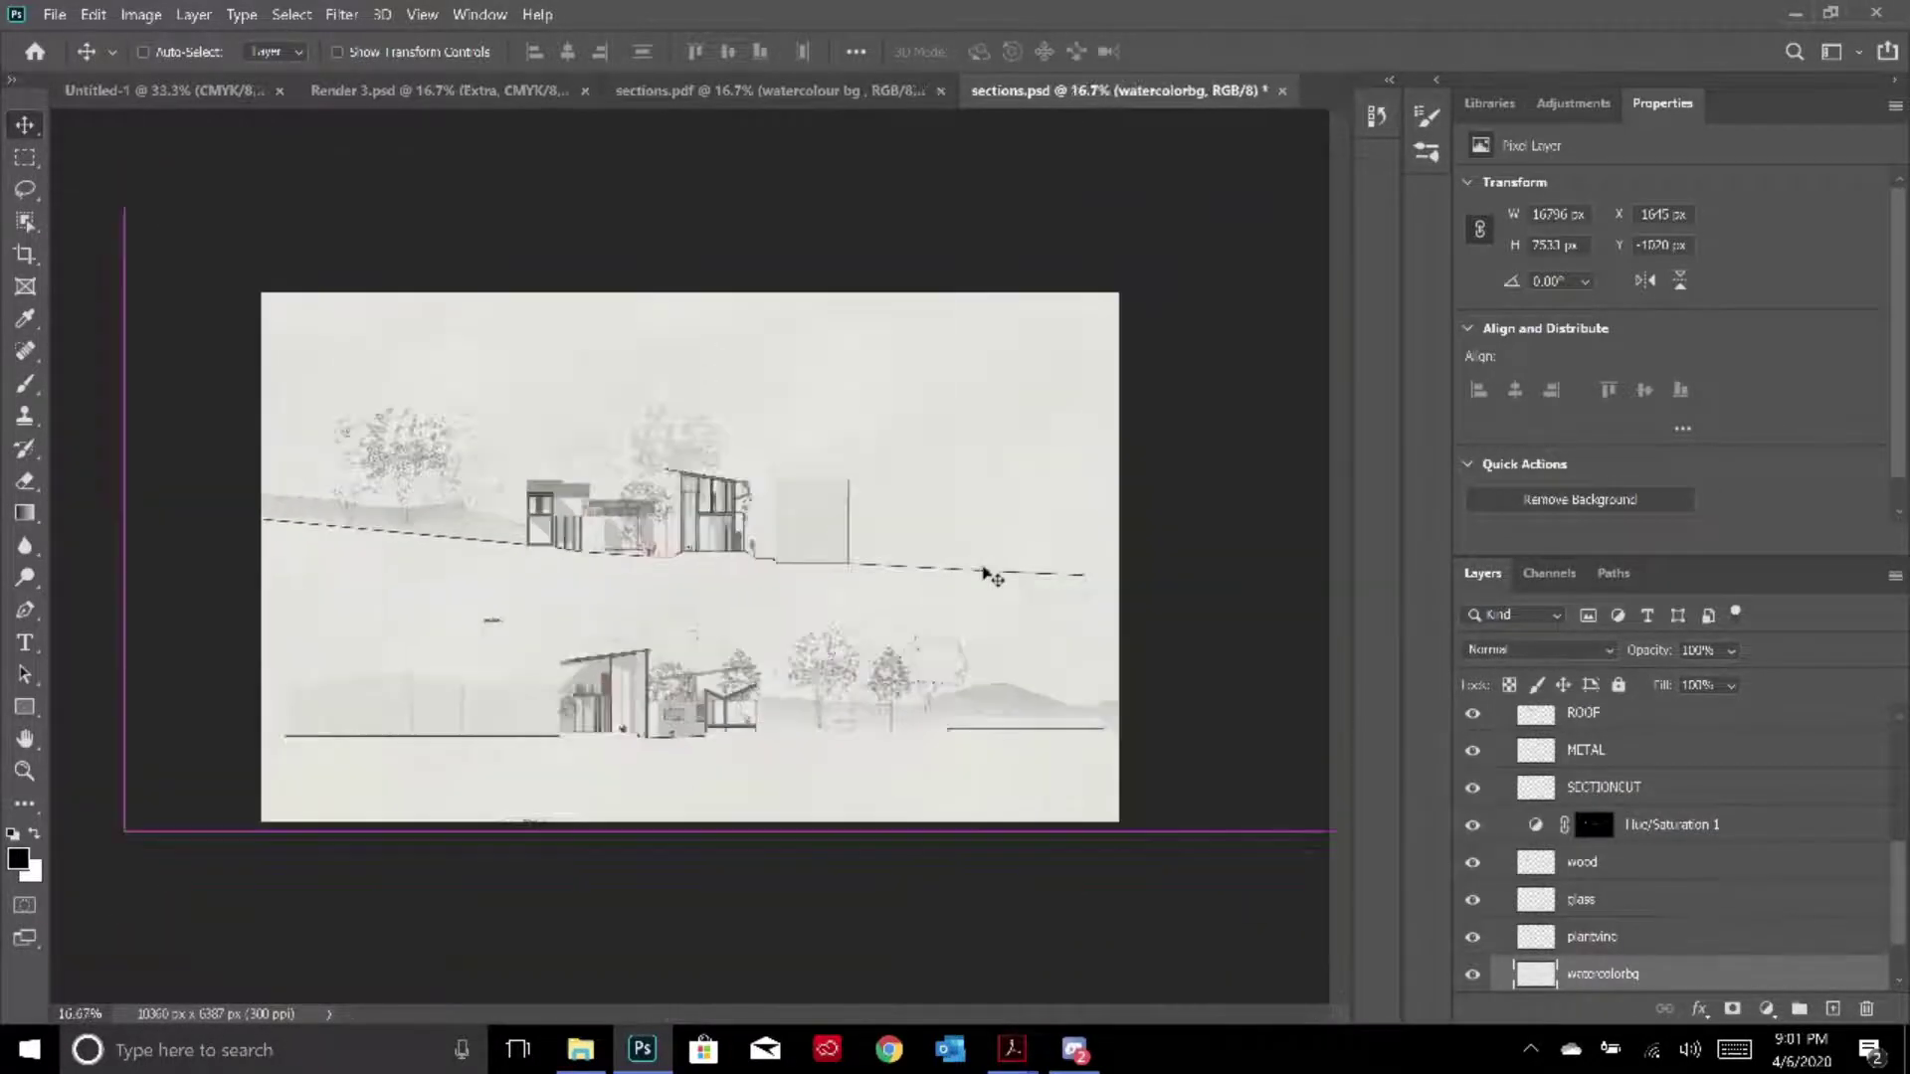
scroll(1612, 896, "down", 2)
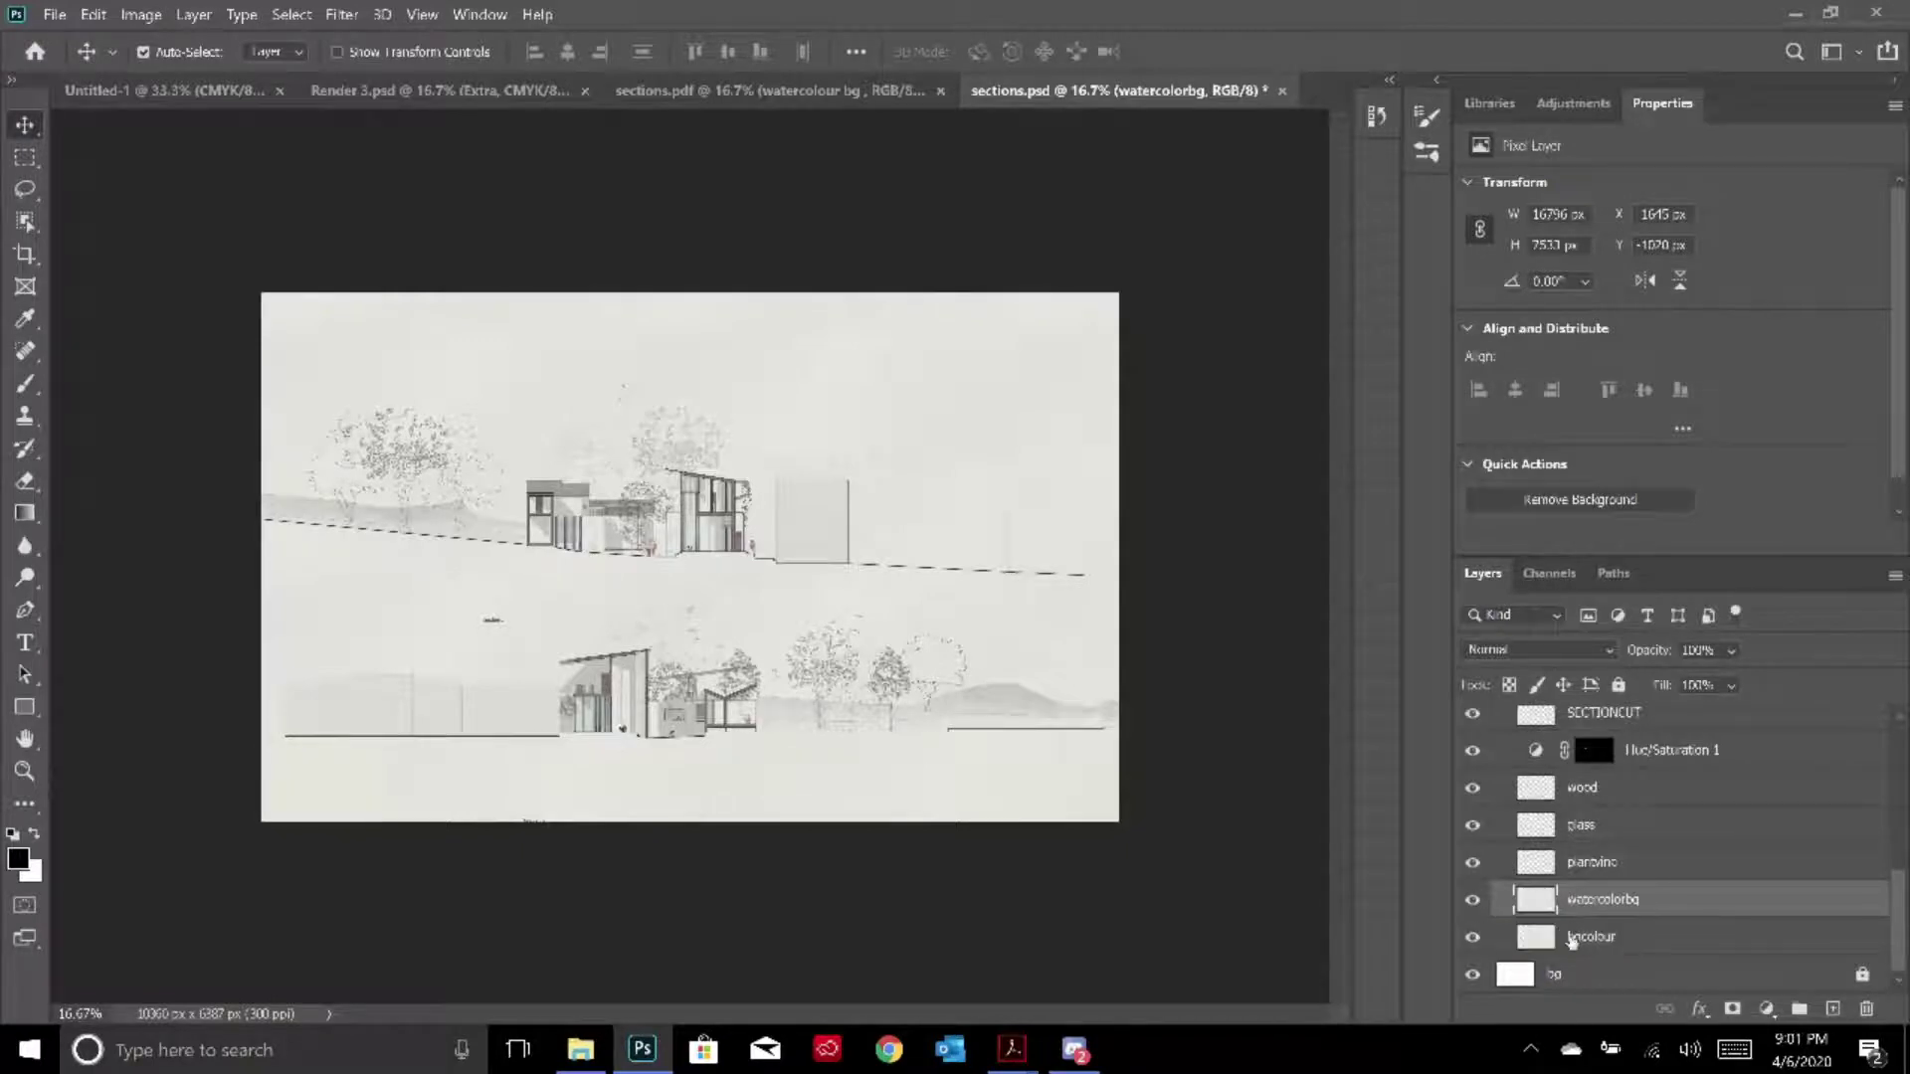
left_click(1474, 901)
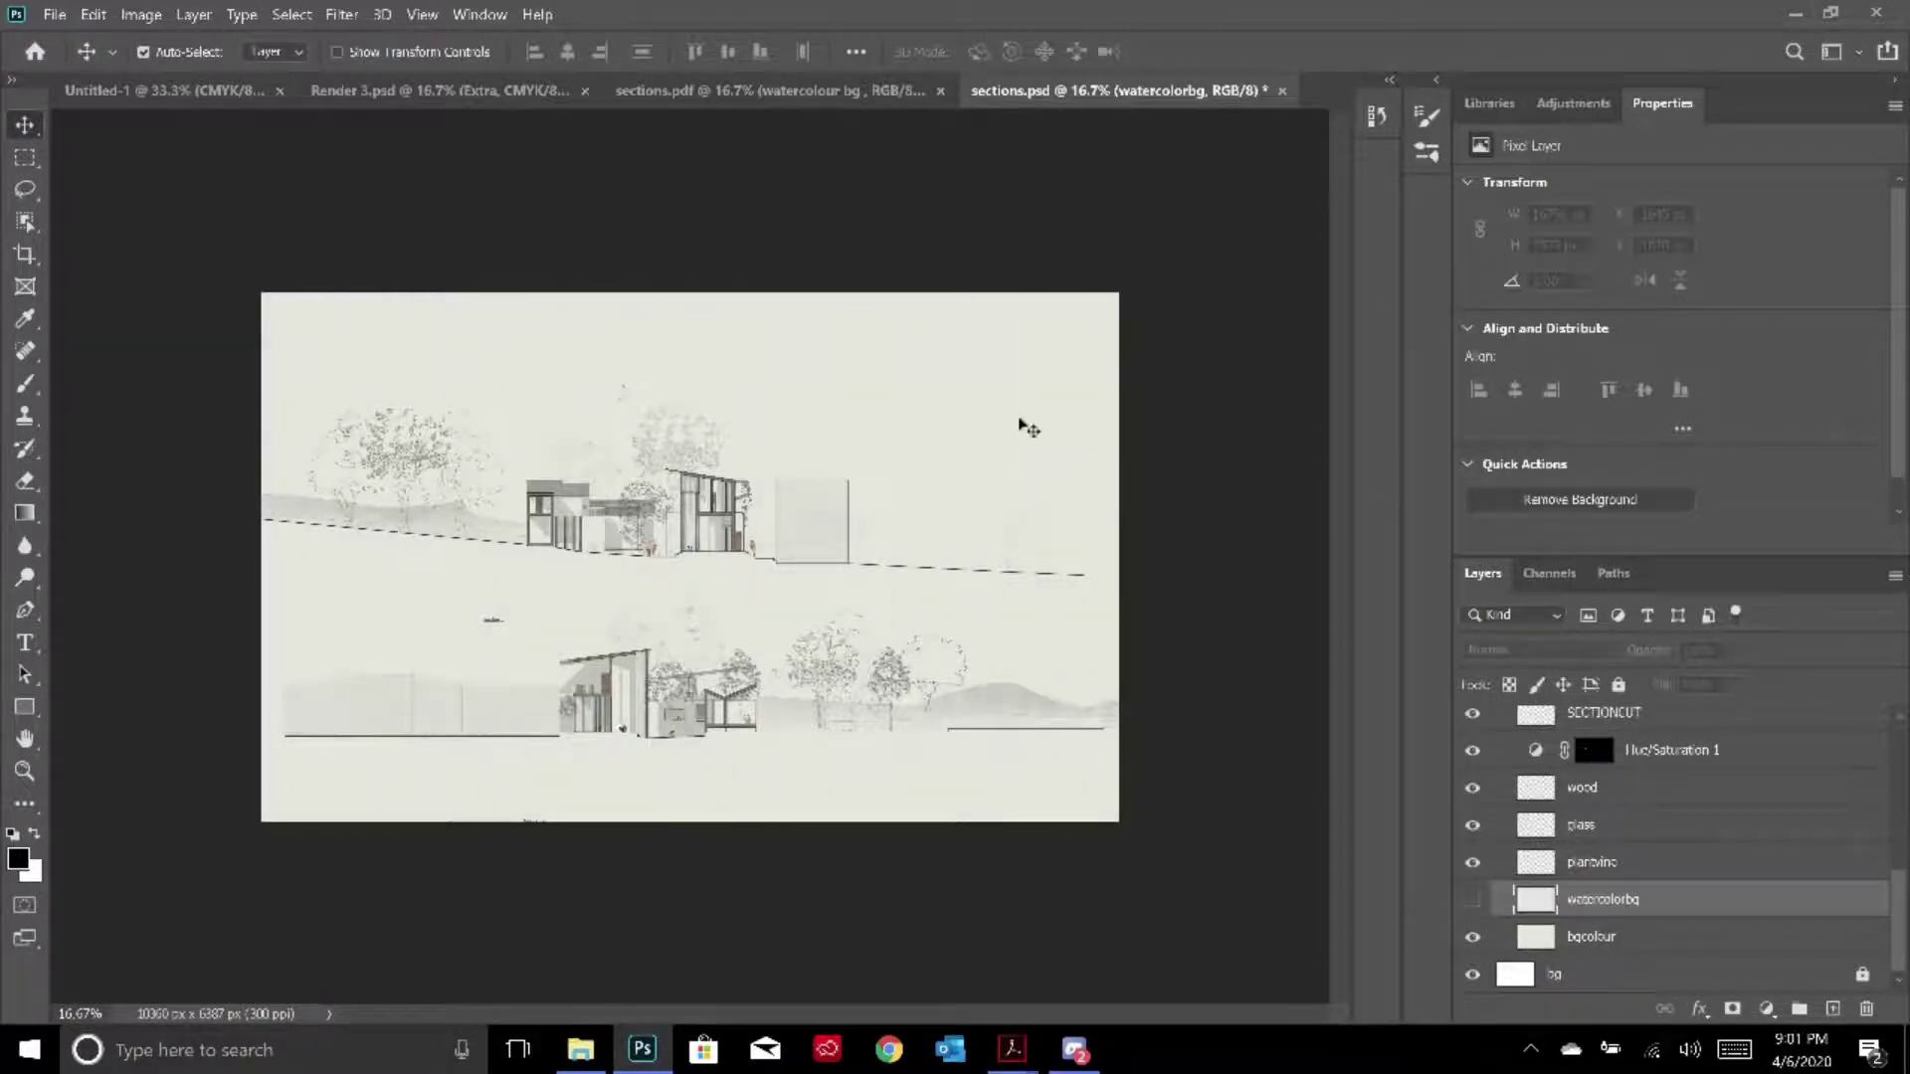
Show the watercolorbg layer again and browse its blend modes, keeping it set to Normal
left_click(1471, 901)
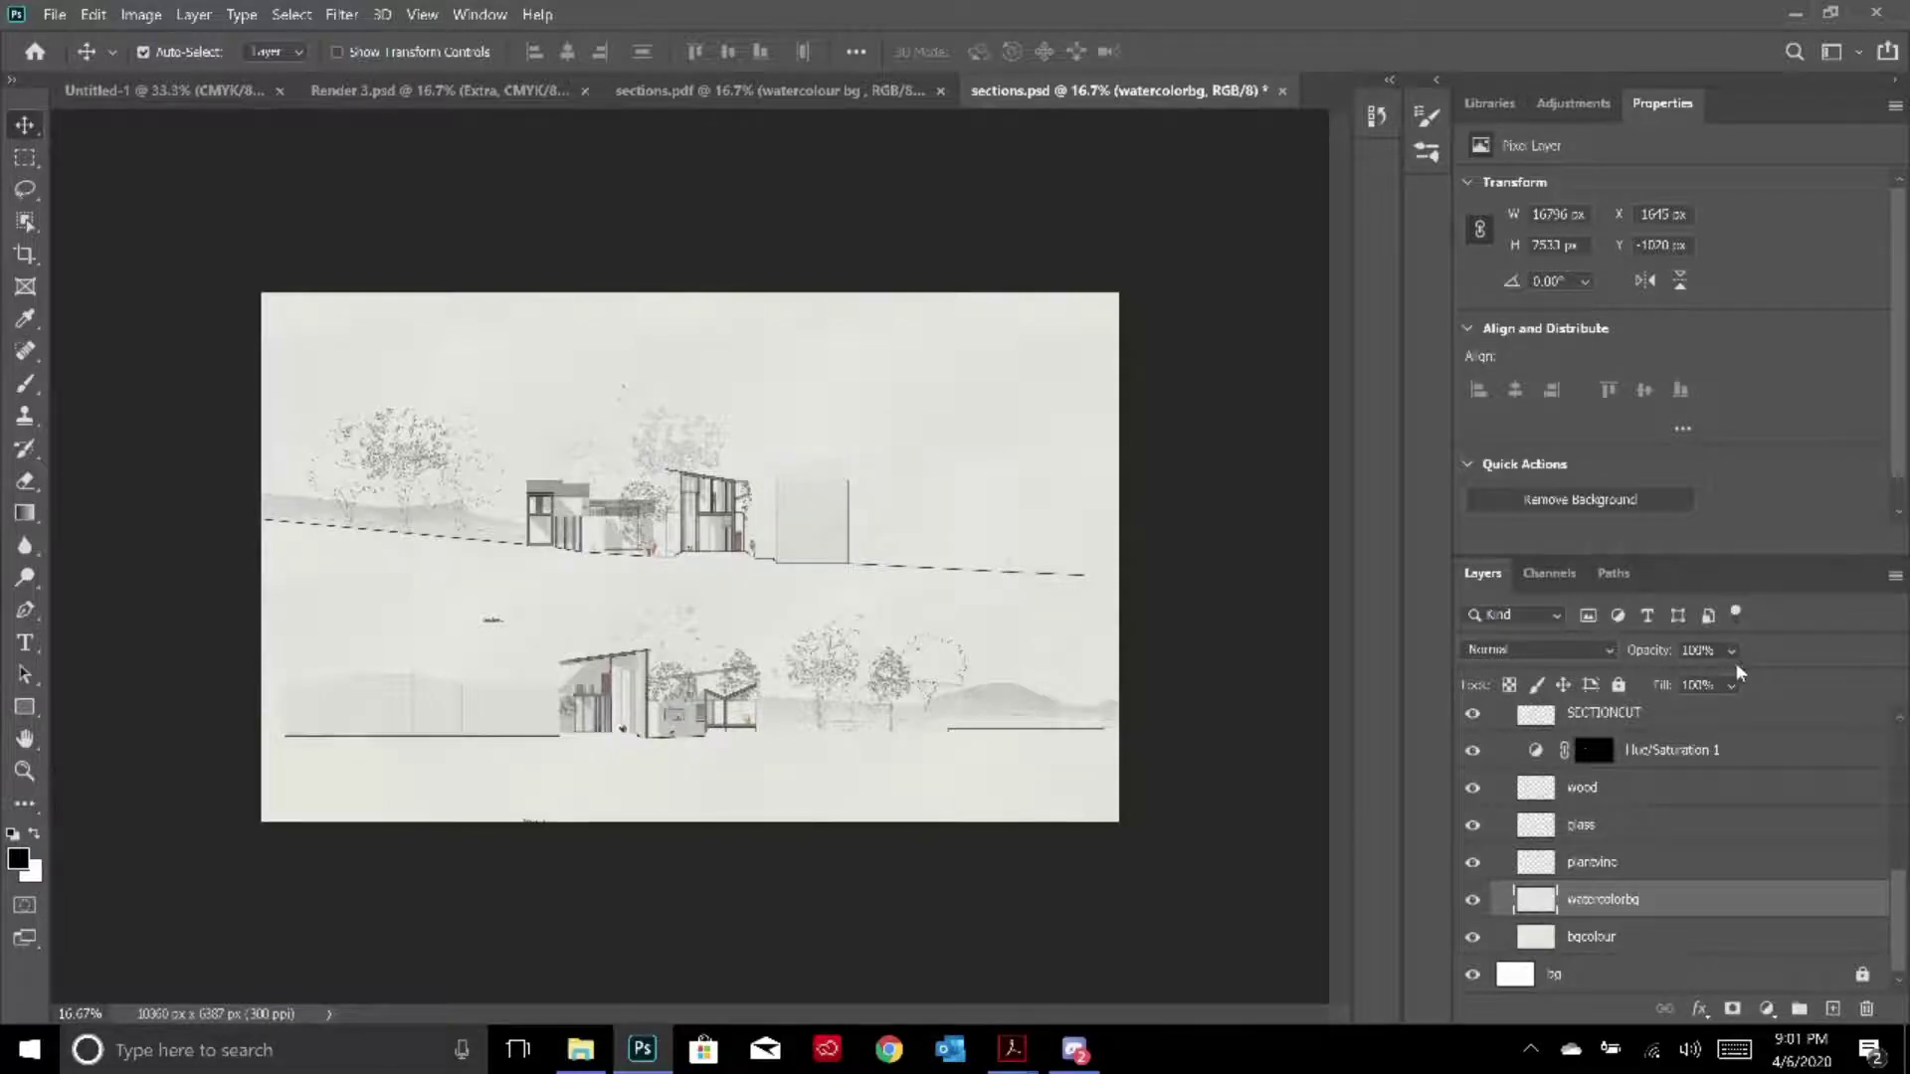
left_click(1635, 873)
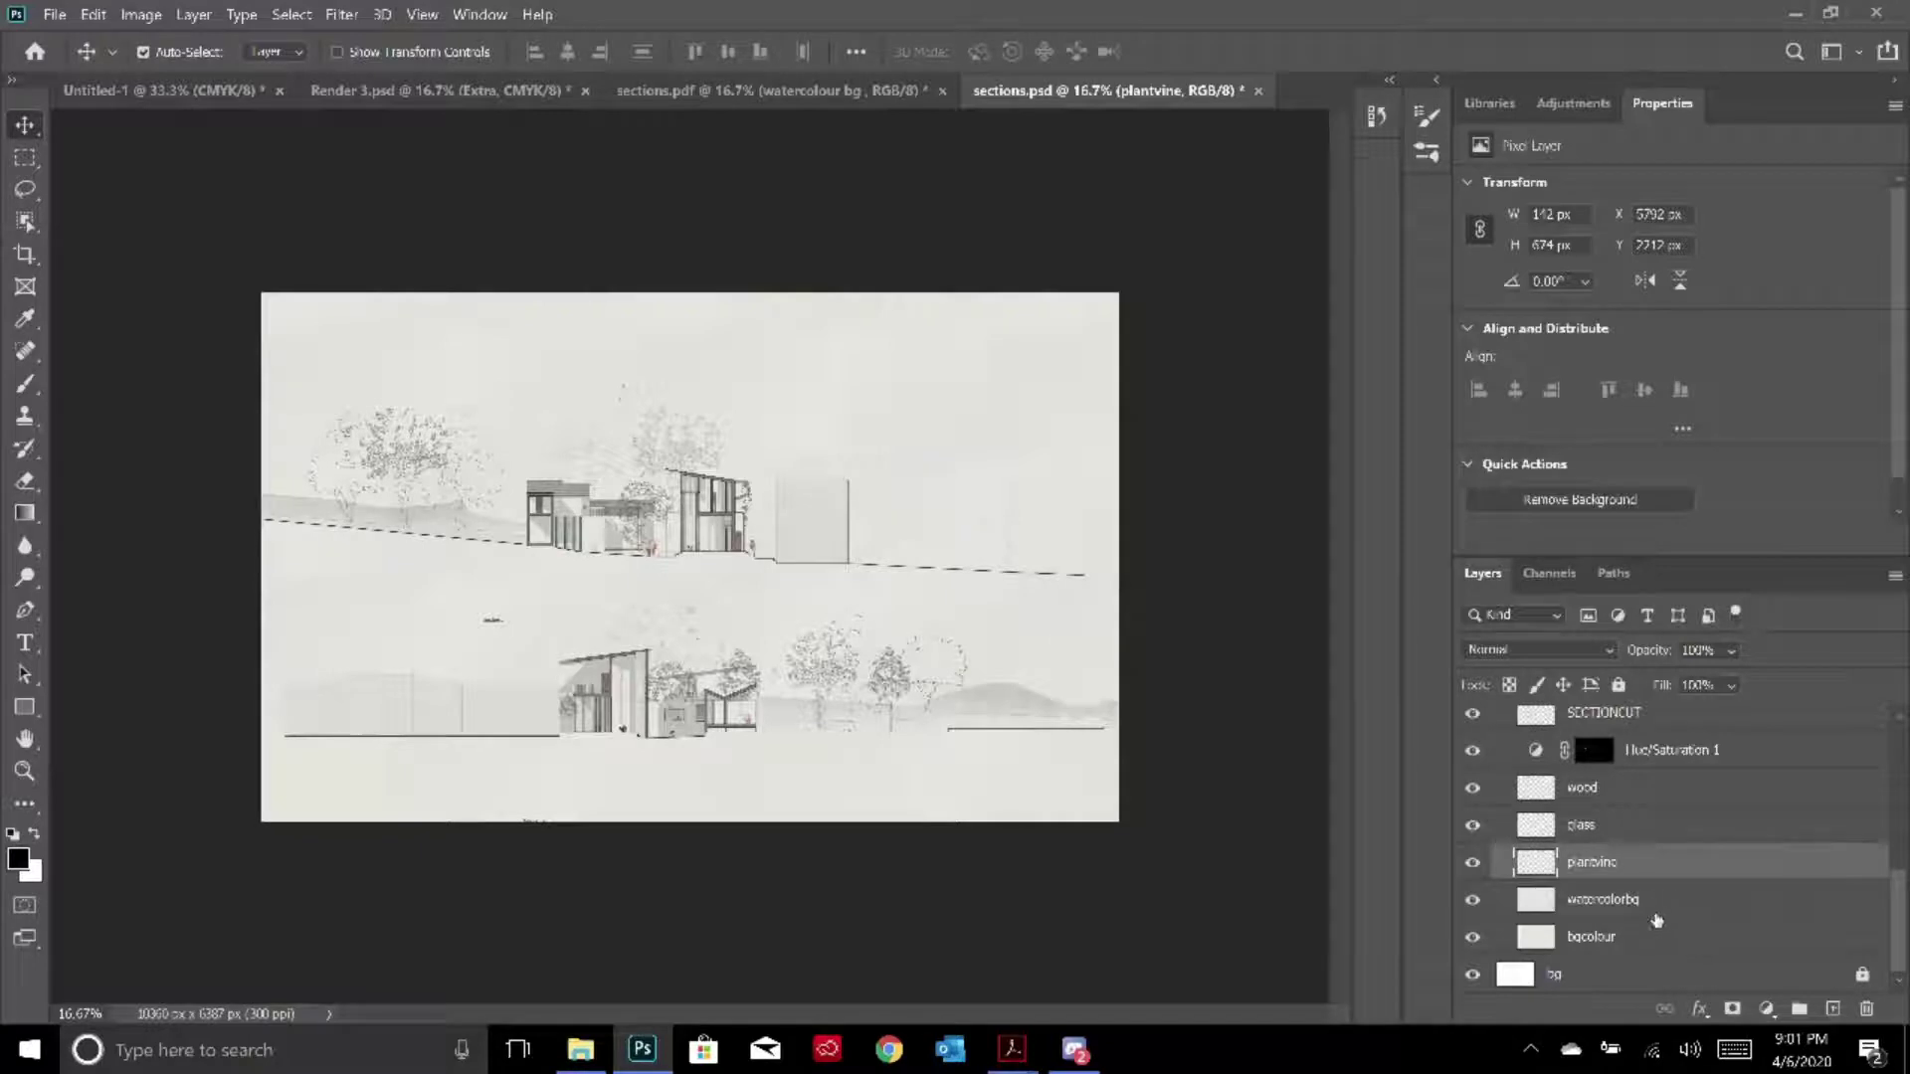
left_click(1650, 907)
left_click(1559, 648)
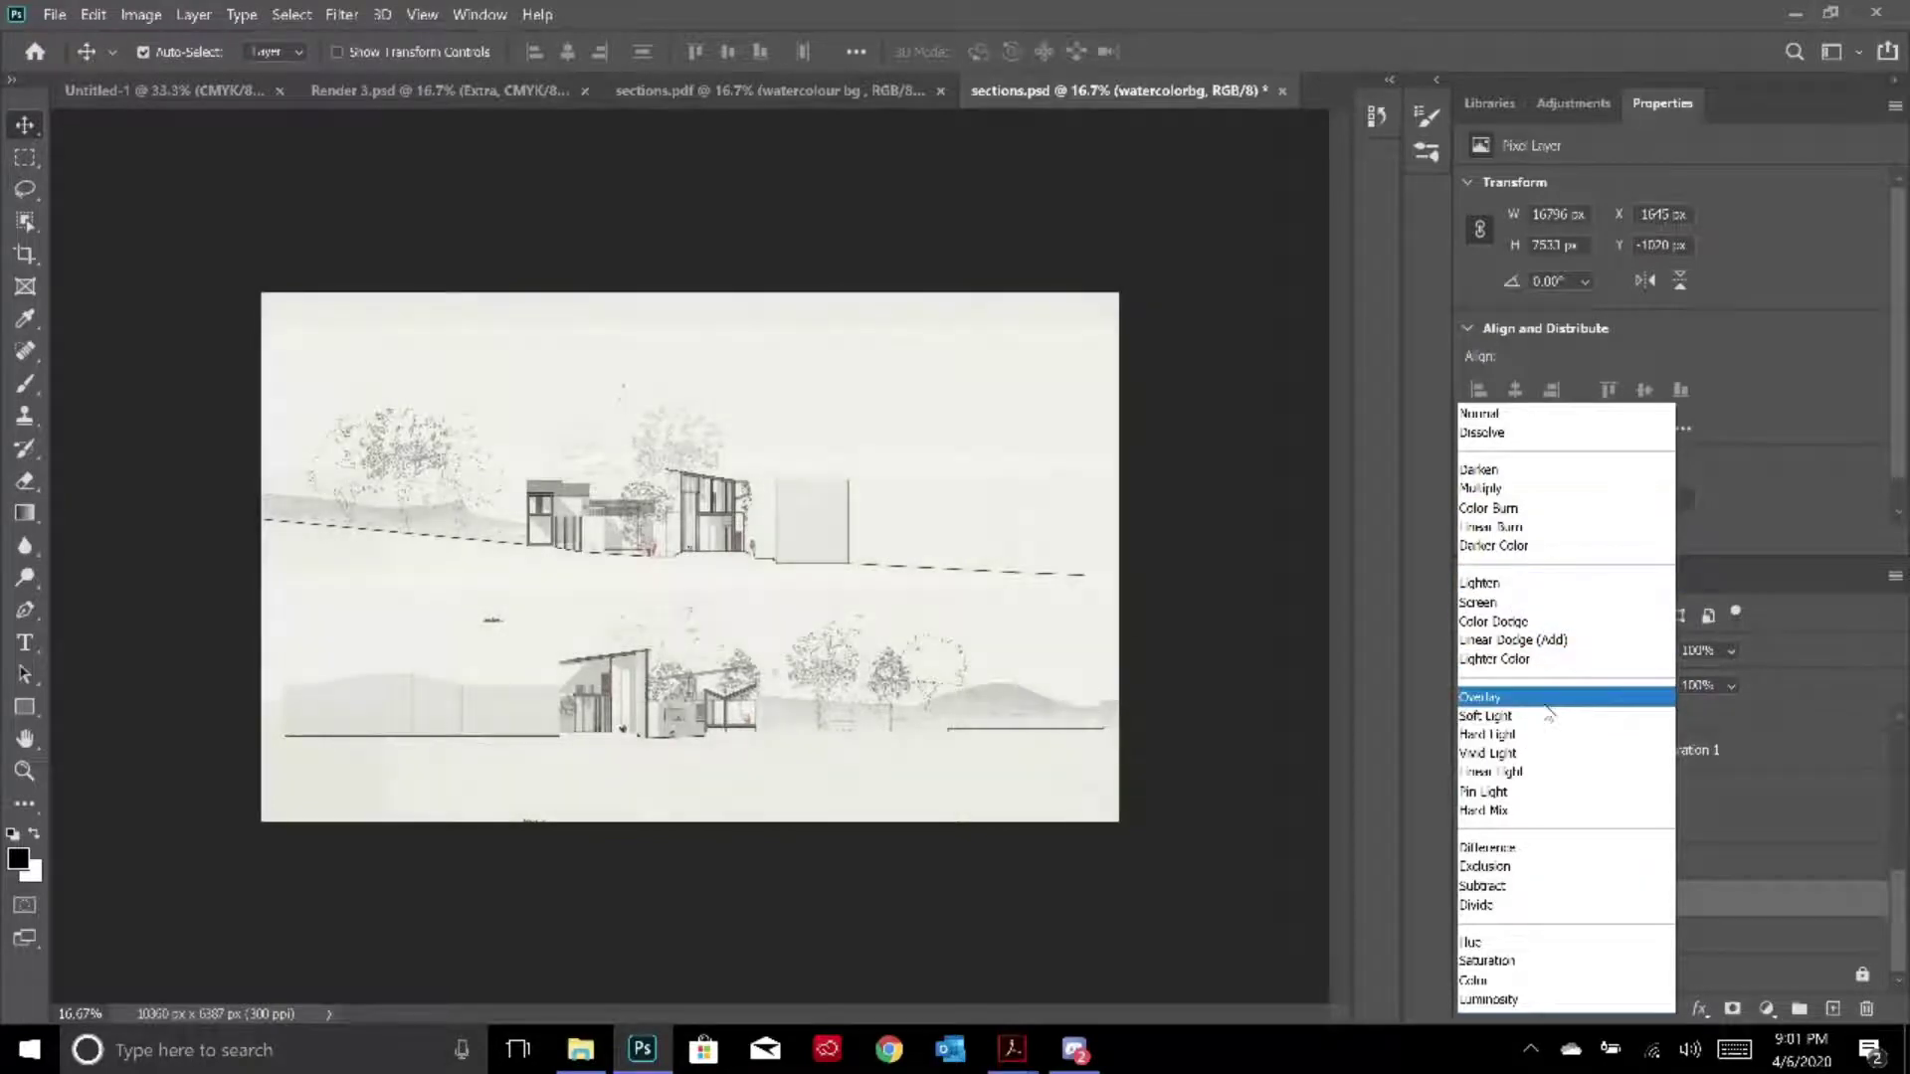
left_click(1572, 425)
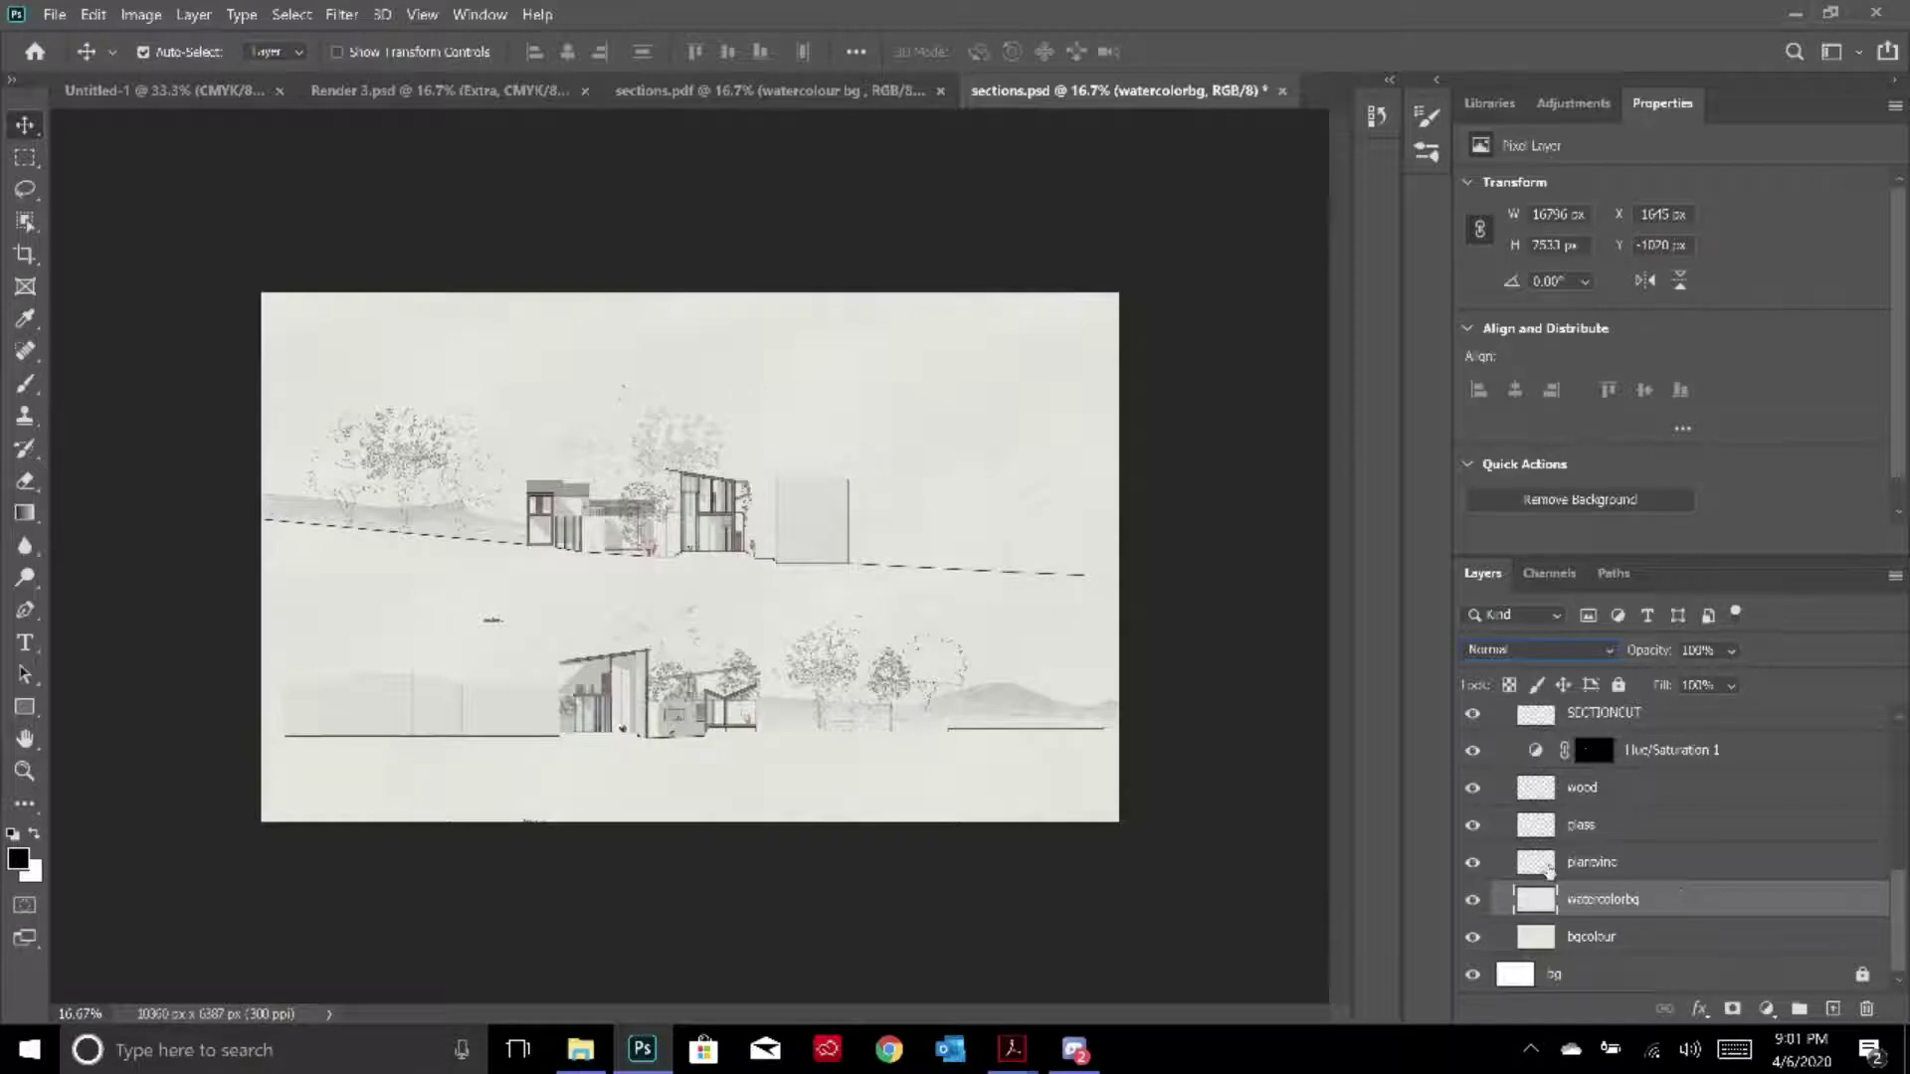
Examine the finished section drawings and the layer stack from plantvine up to the sections group
left_click(1736, 865)
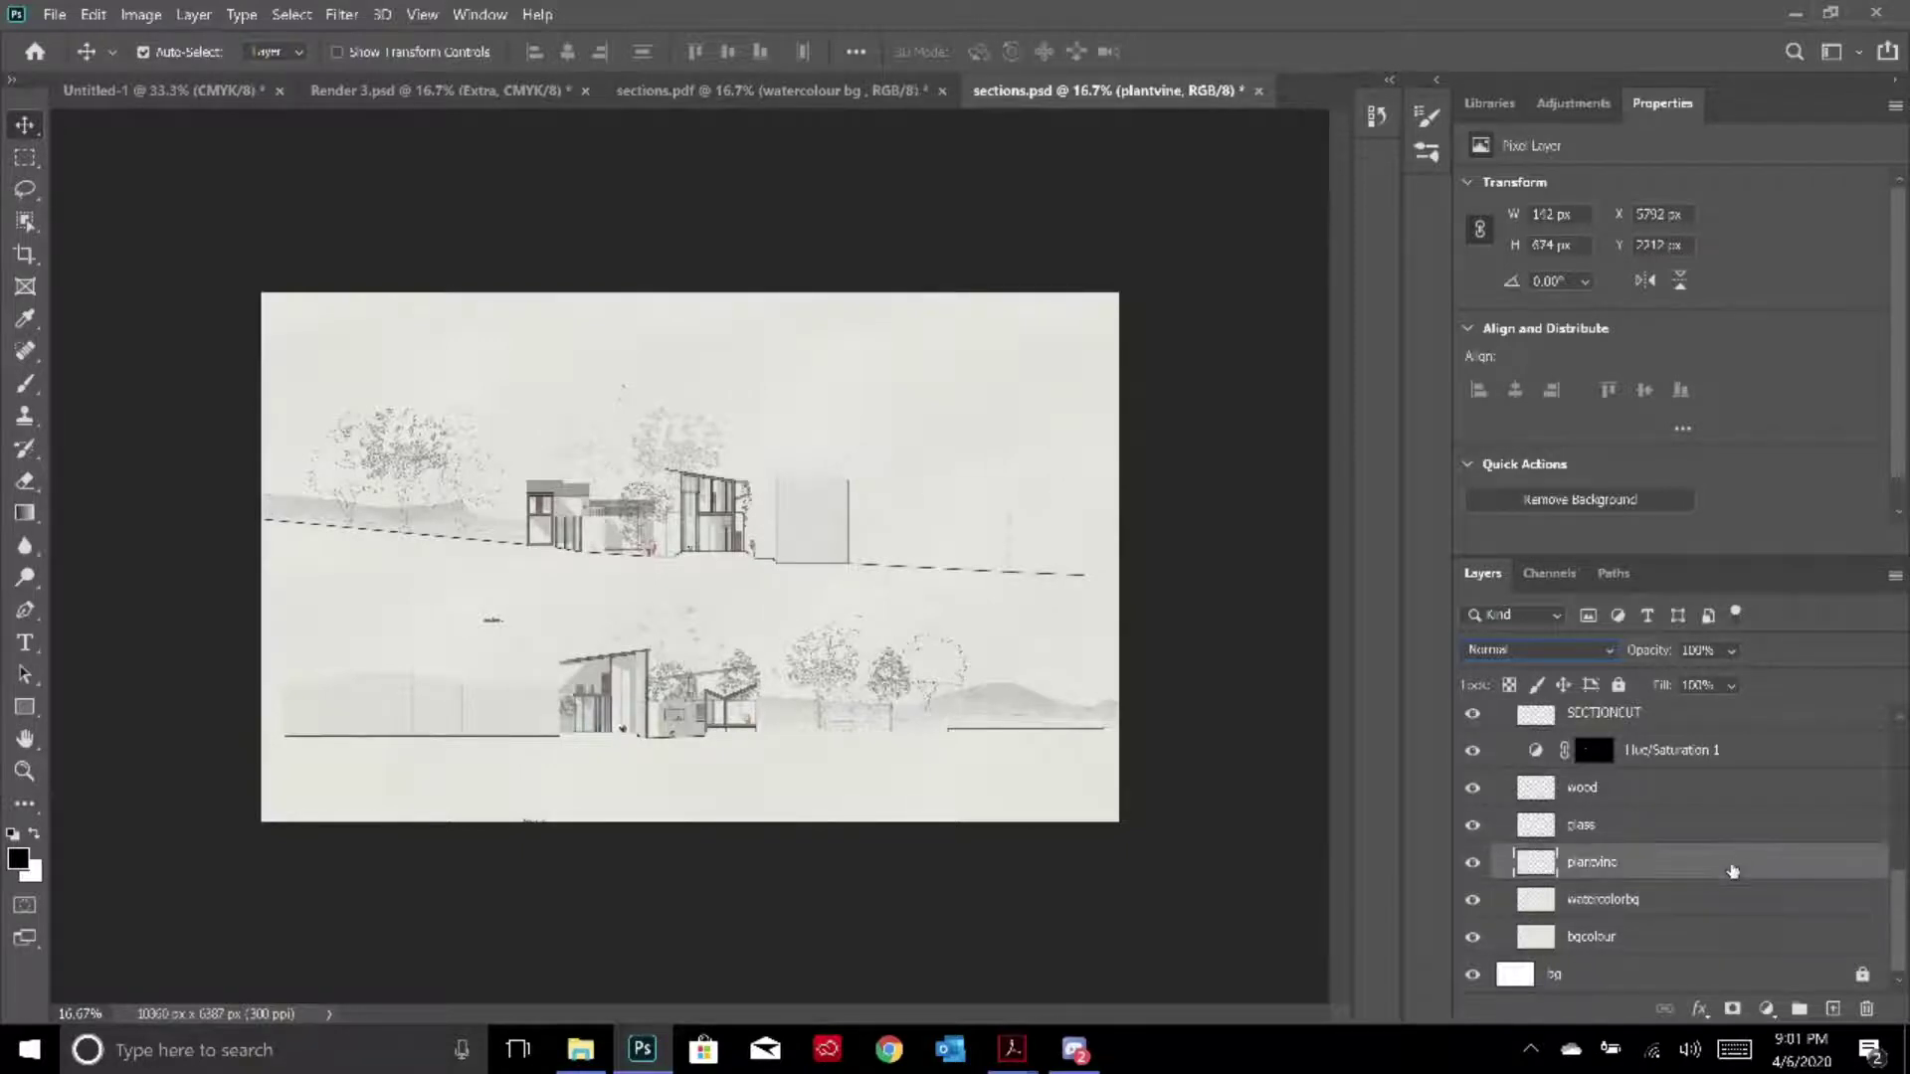
scroll(1652, 891, "up", 1)
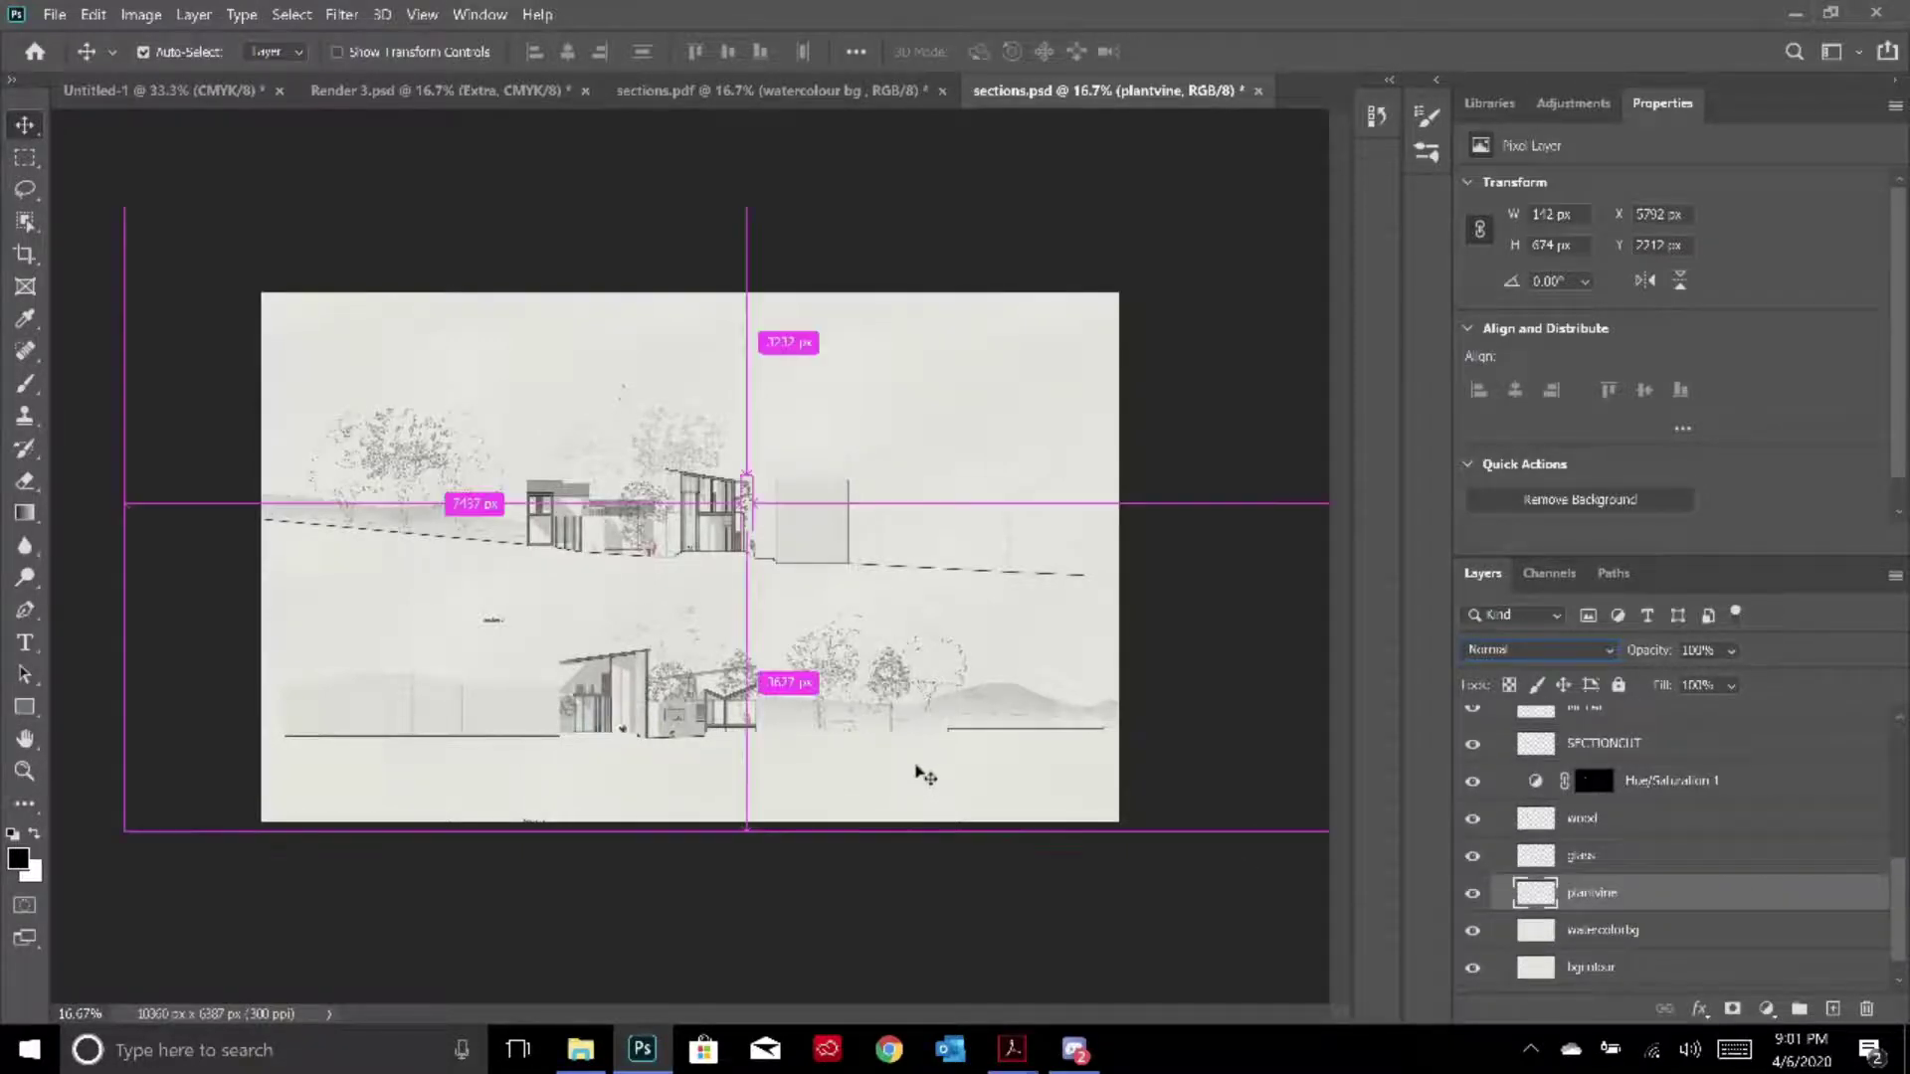
key("ctrl+plus")
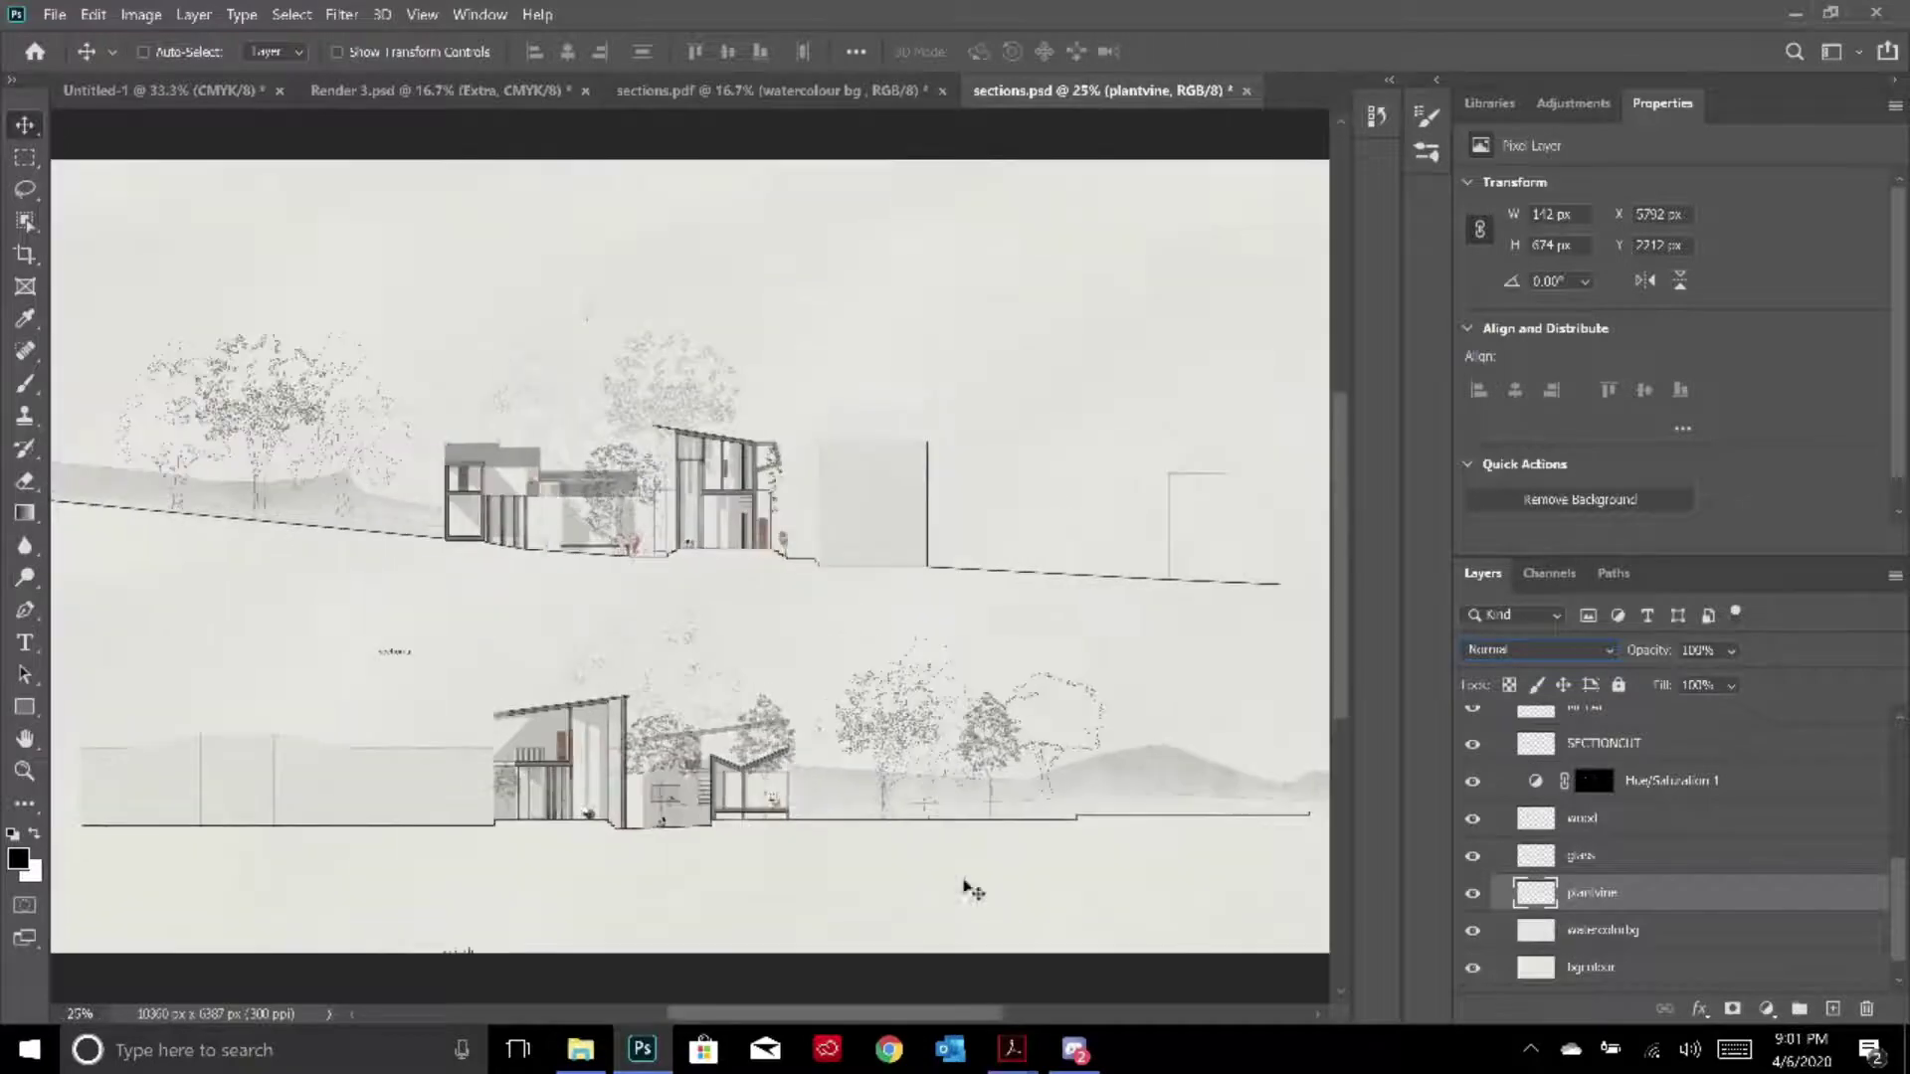
left_click_drag(990, 1025, 962, 1018)
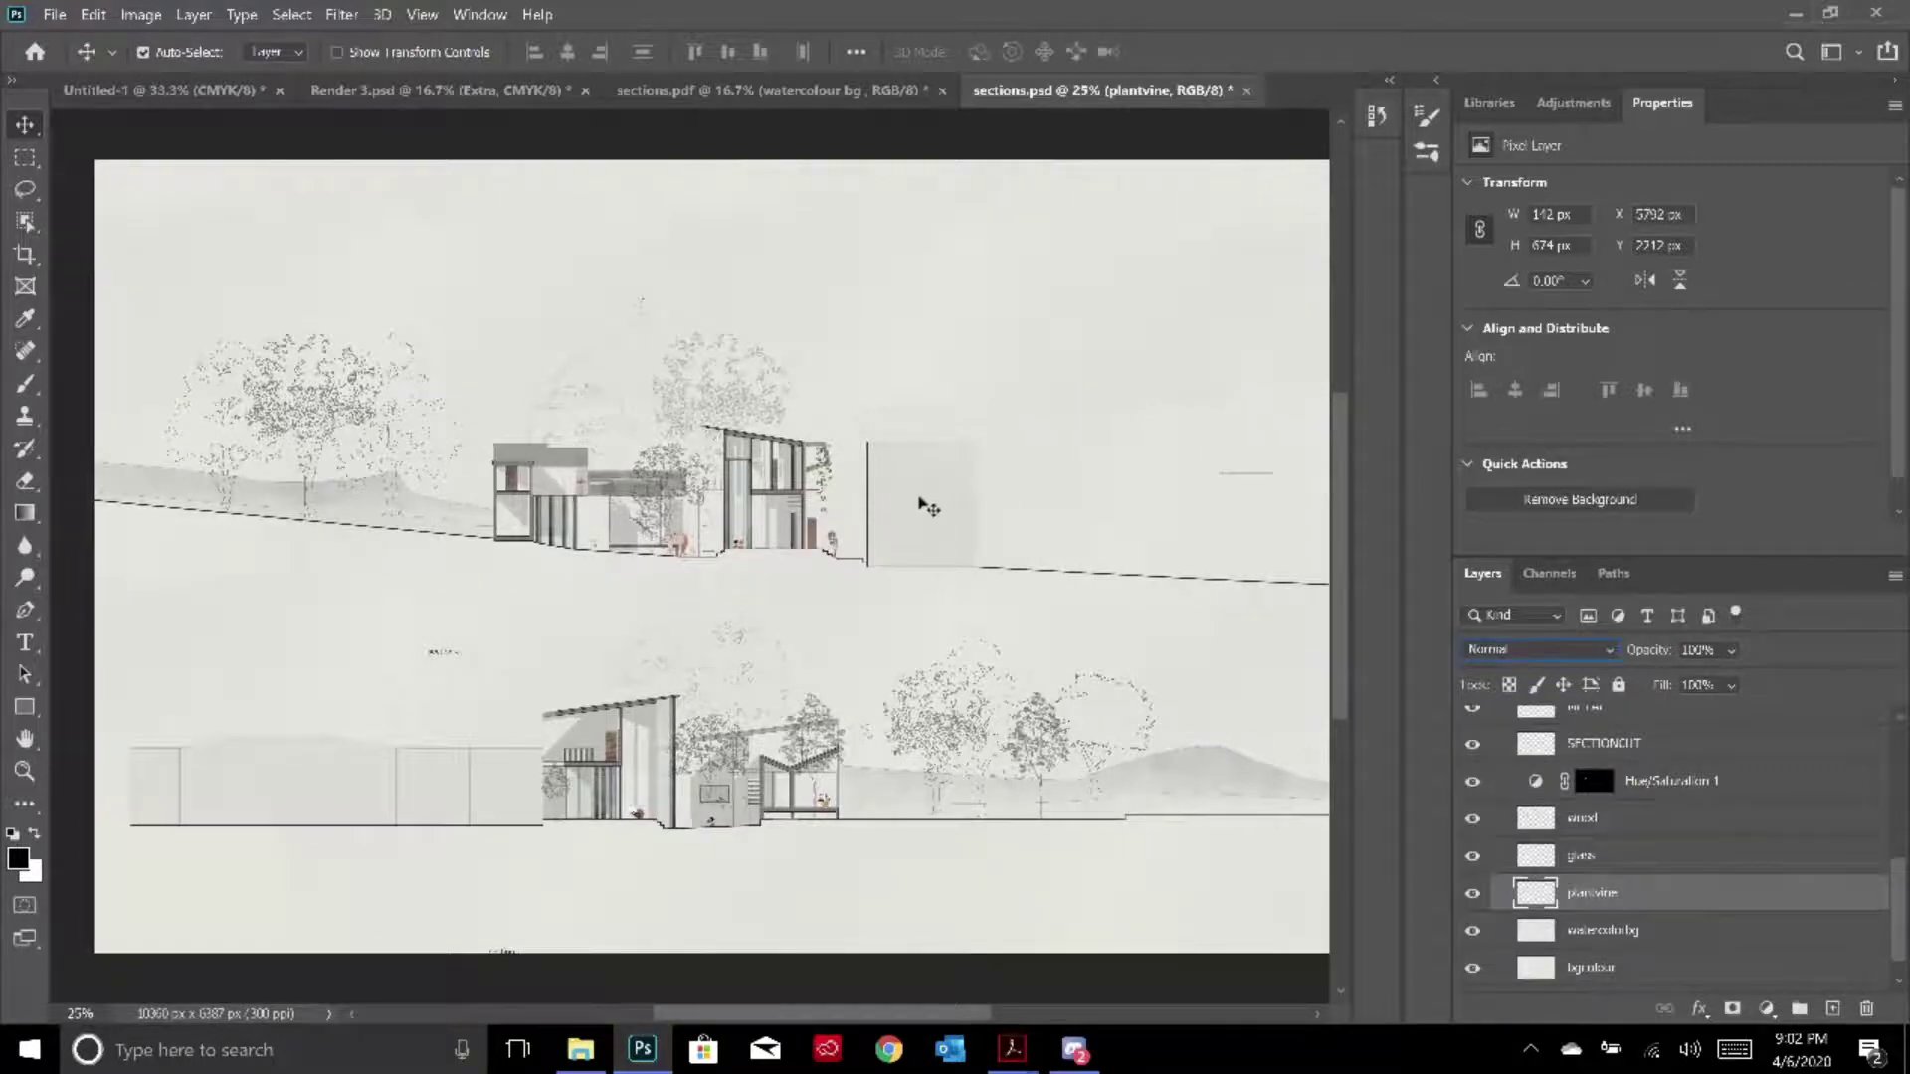
scroll(1681, 826, "up", 5)
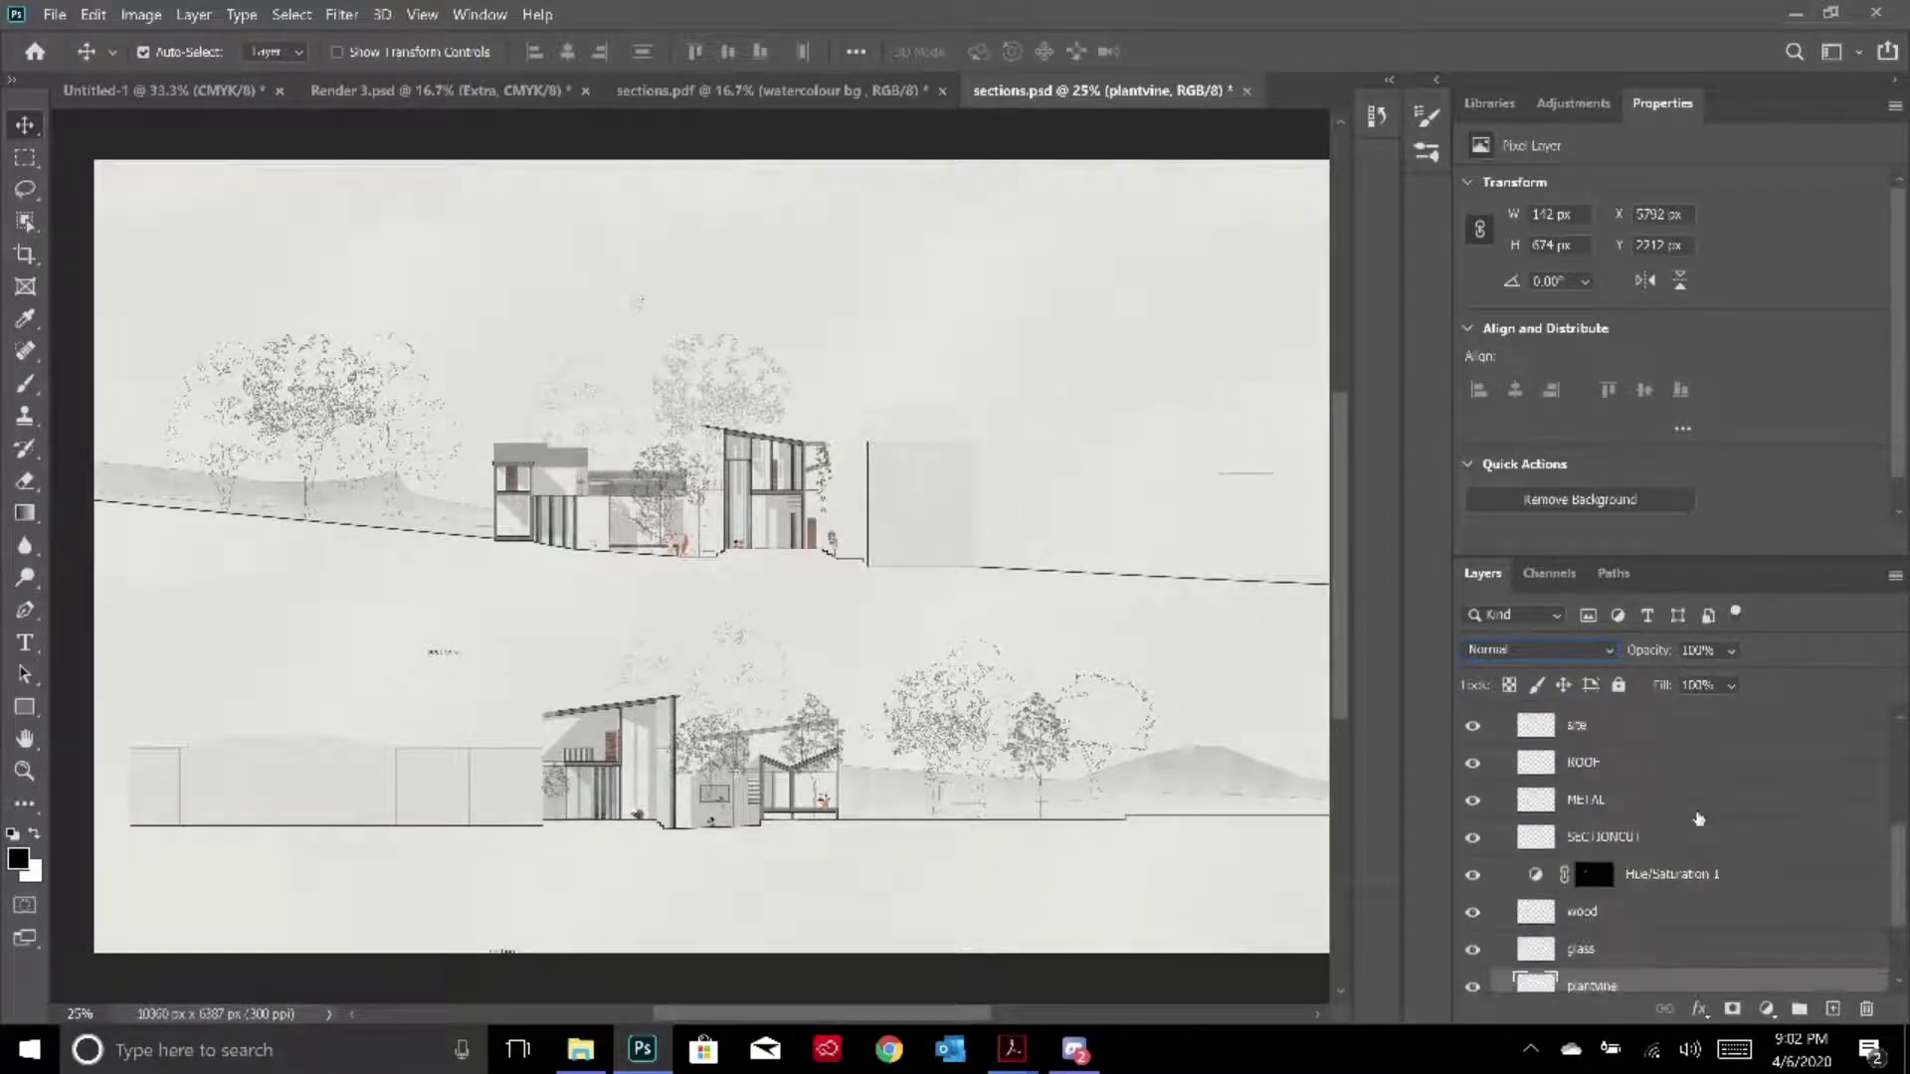
scroll(1612, 865, "down", 6)
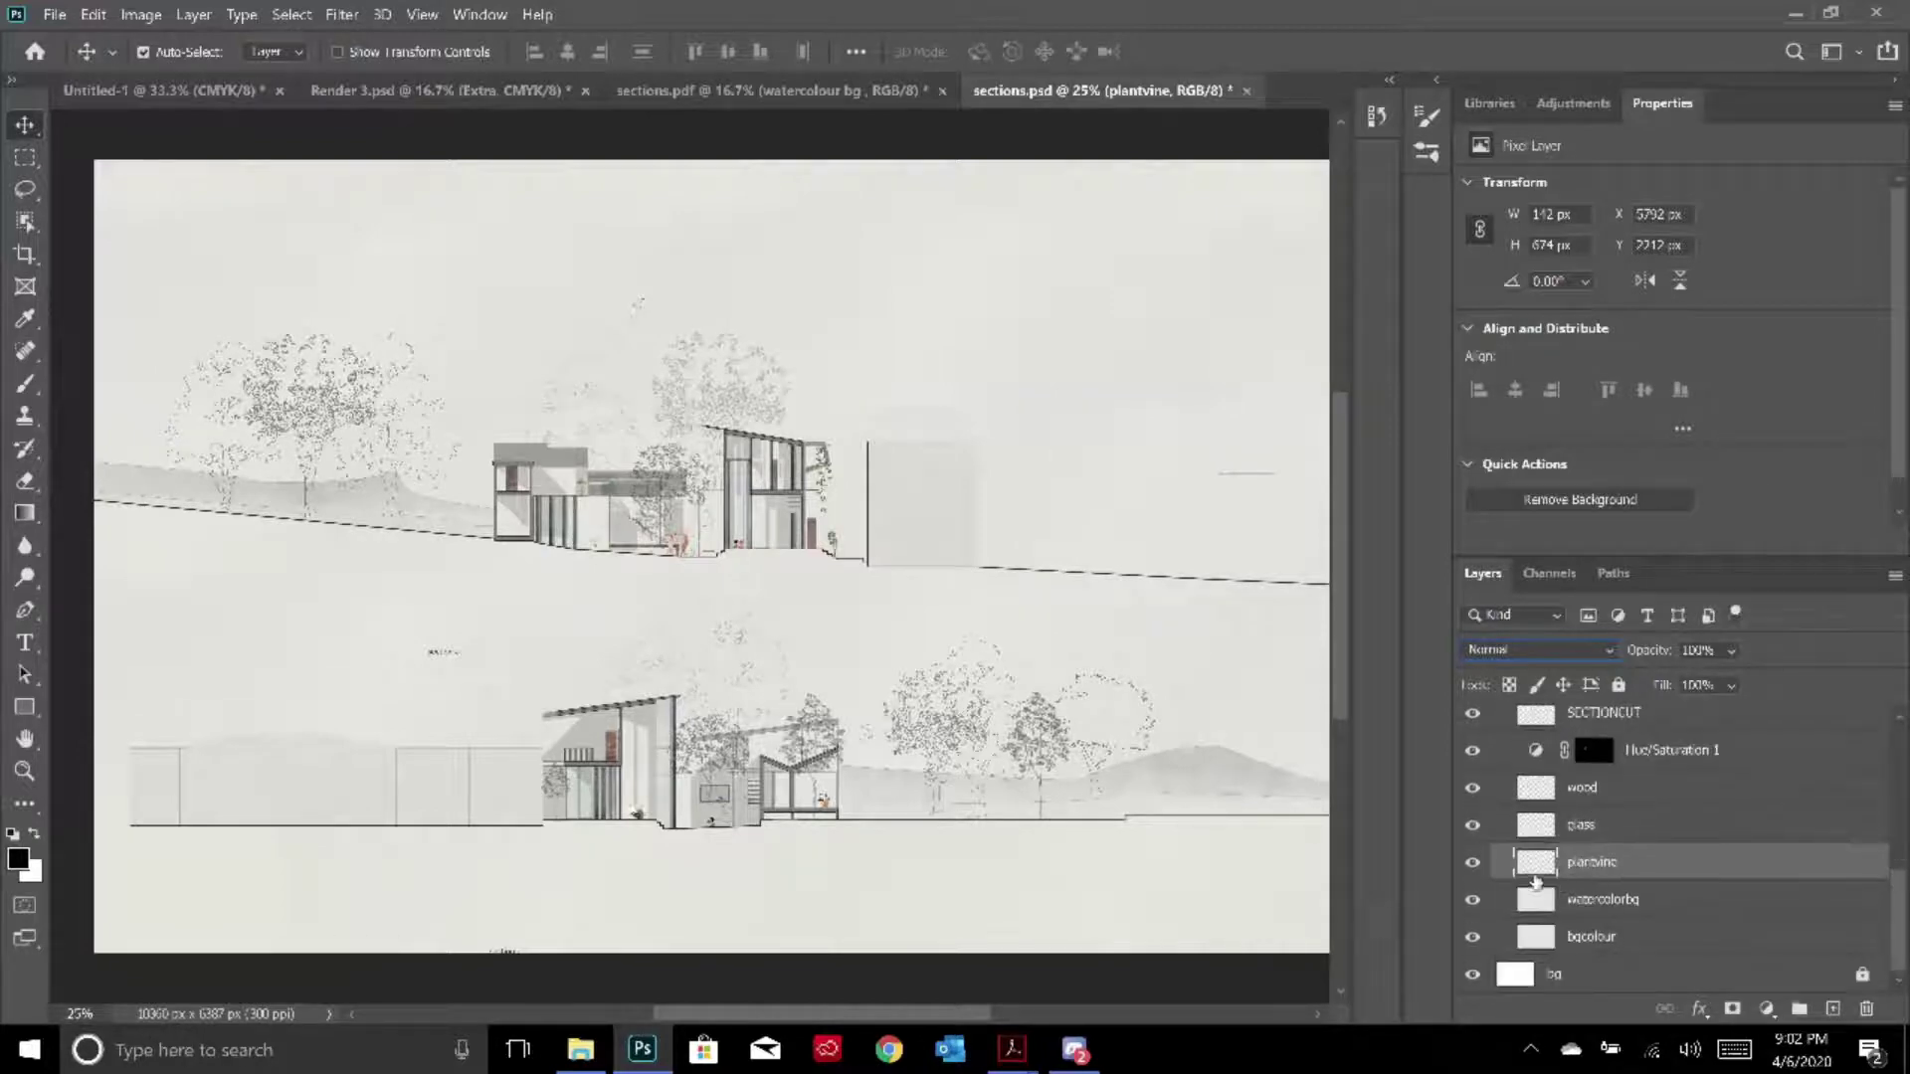
scroll(1535, 882, "up", 2)
scroll(1537, 875, "up", 2)
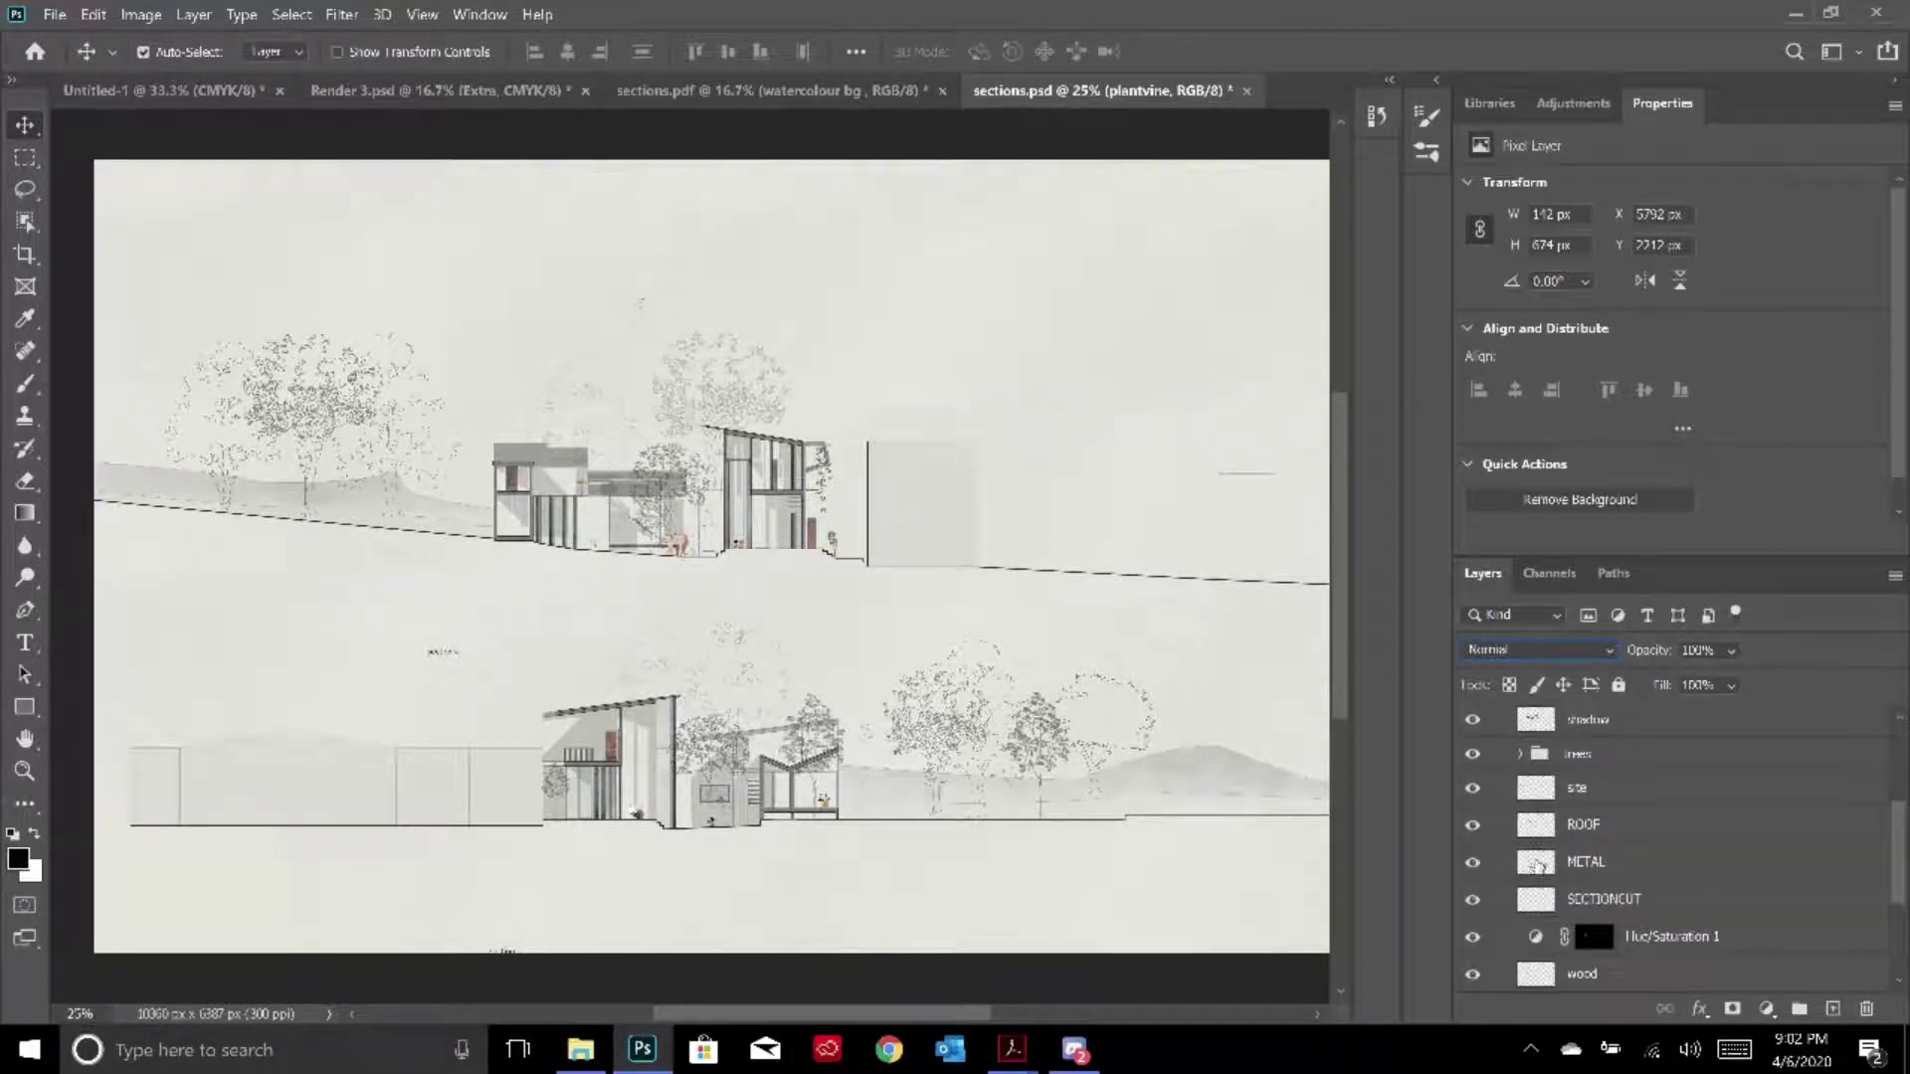
scroll(1538, 866, "up", 1)
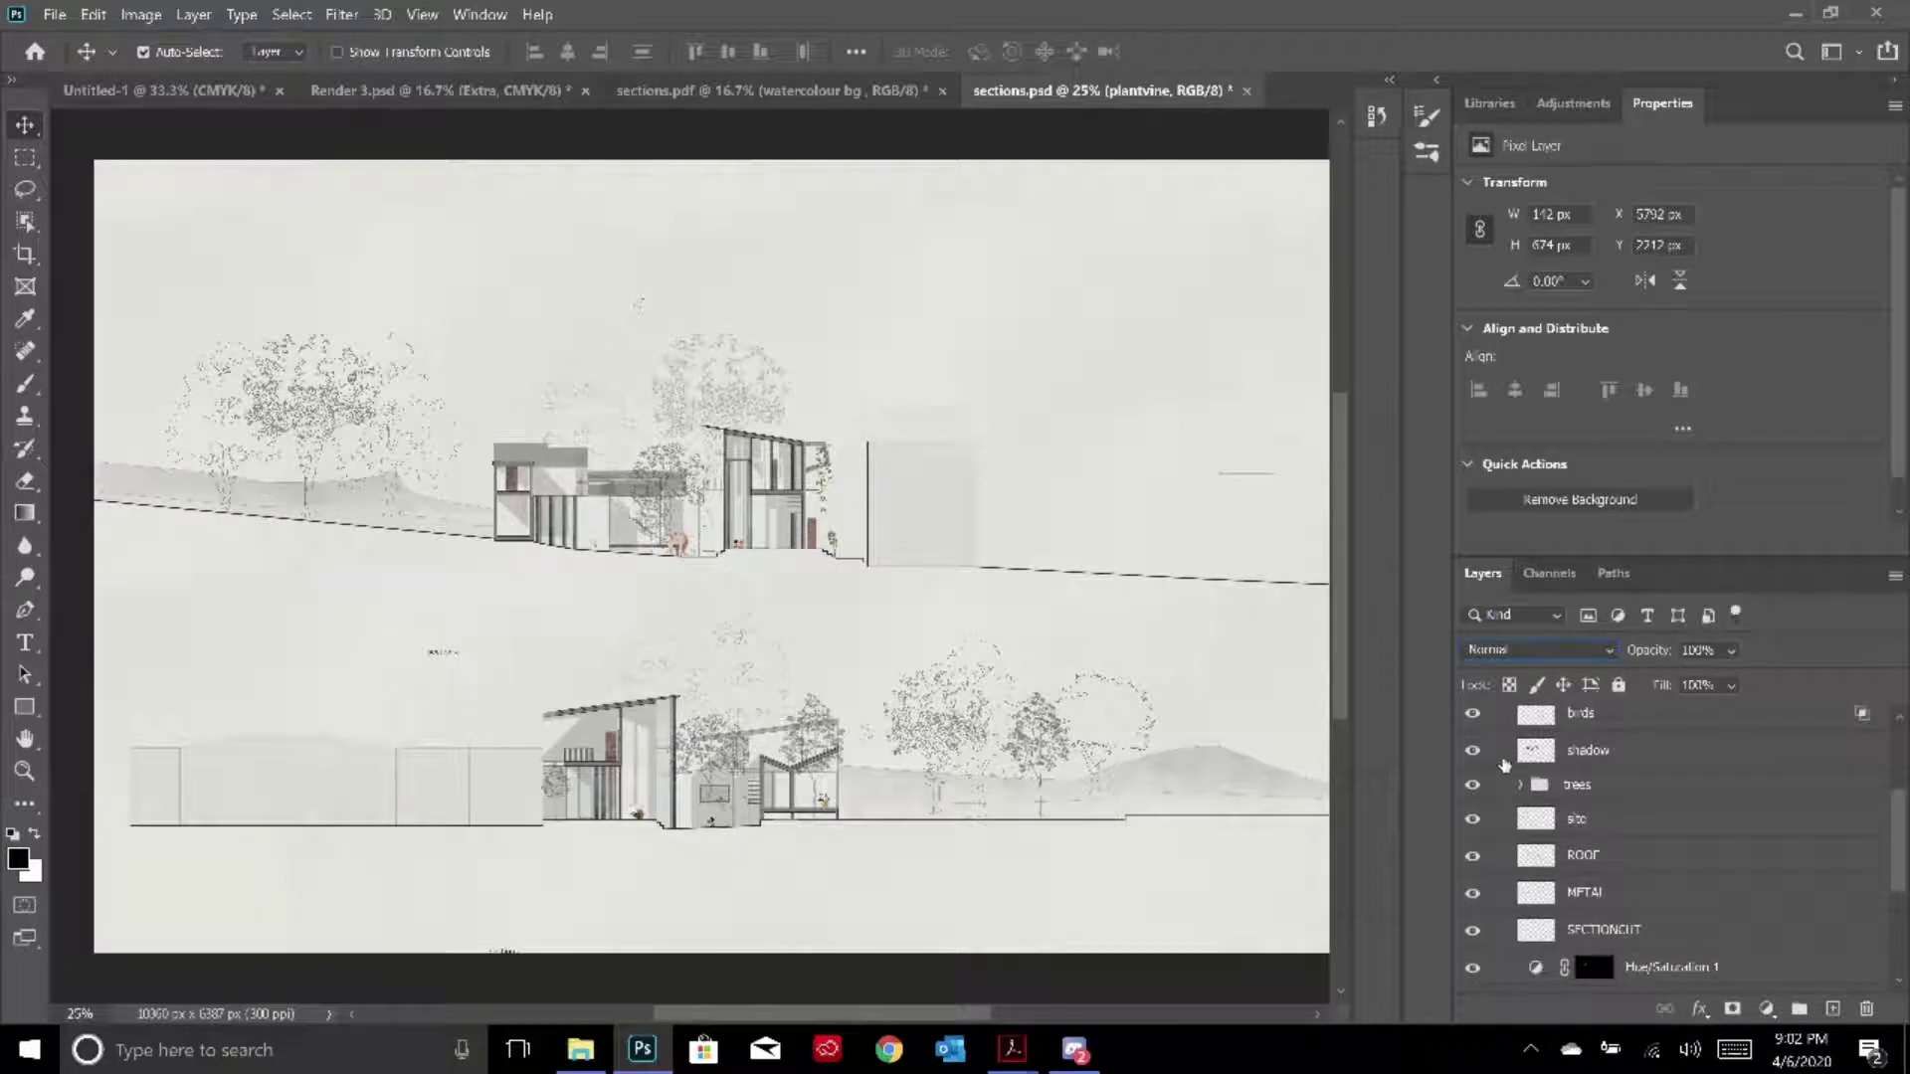
scroll(1505, 764, "up", 3)
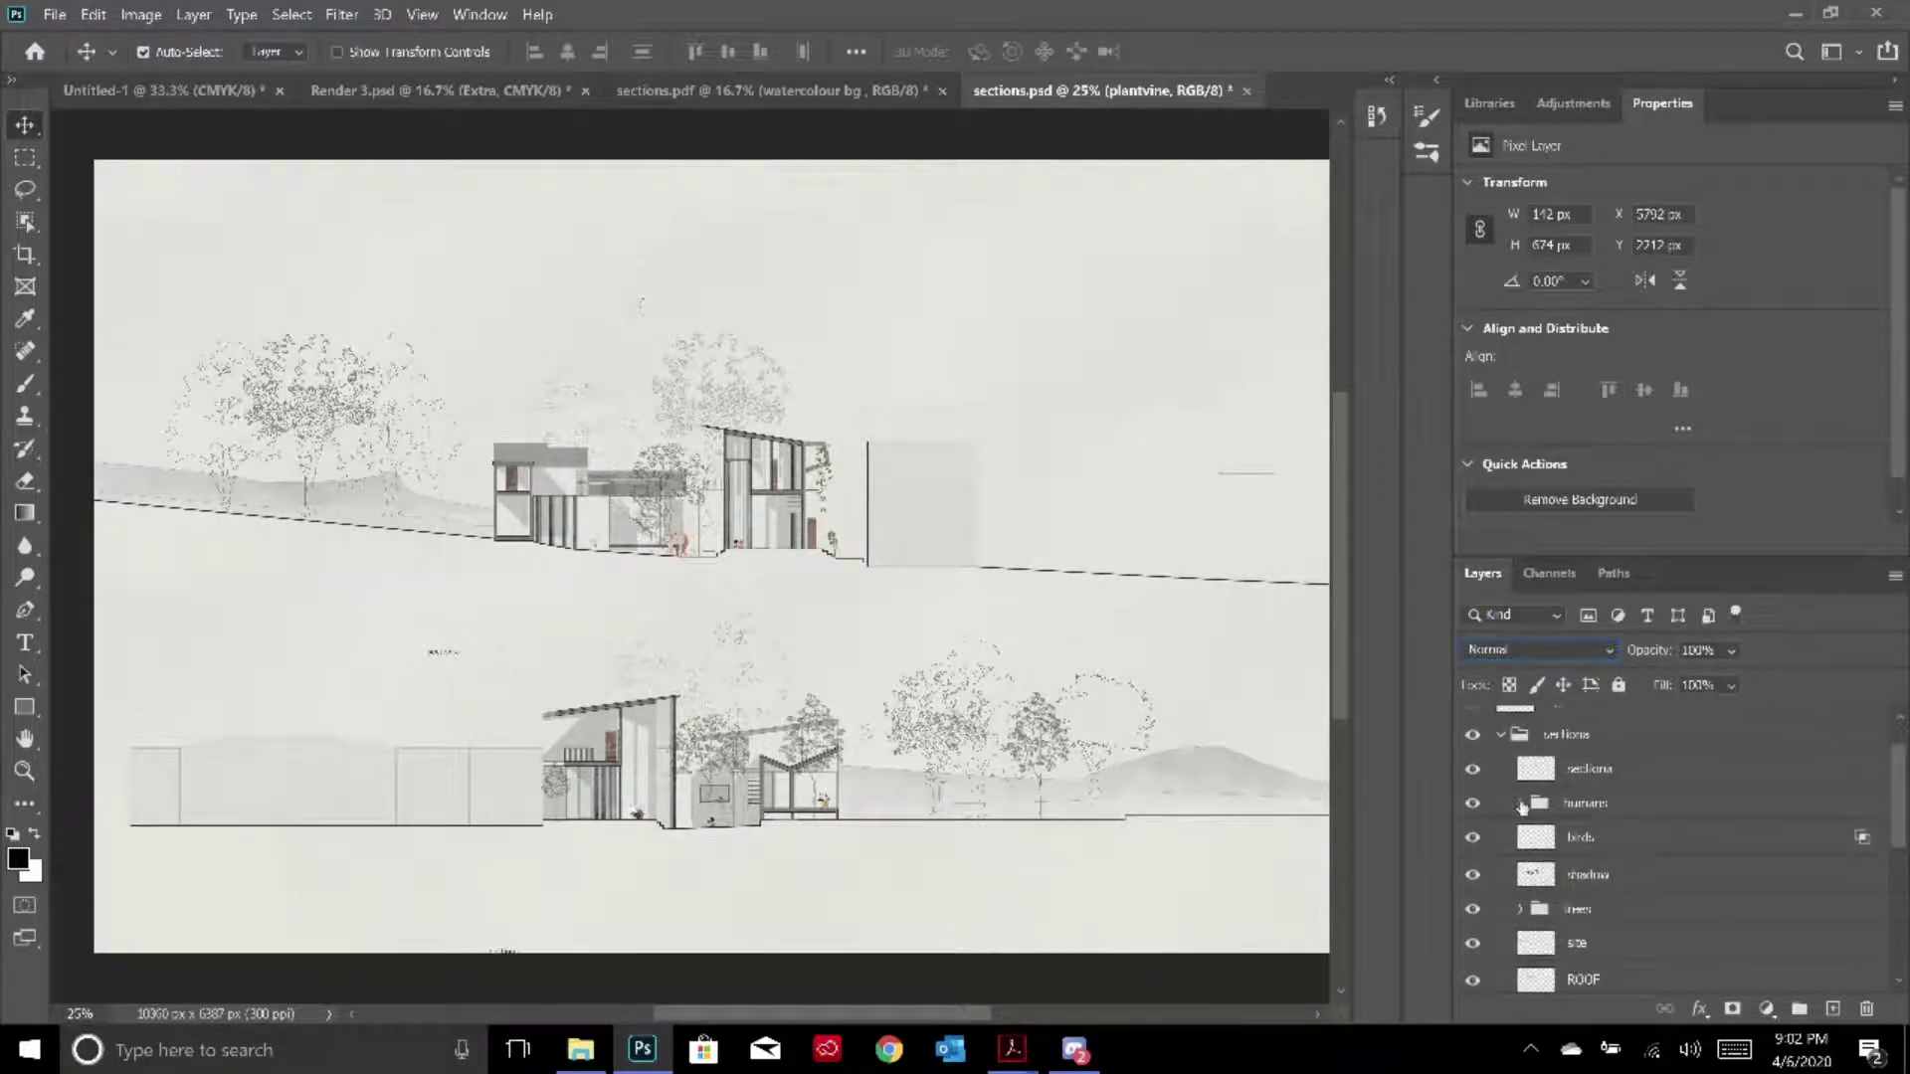
scroll(1516, 814, "down", 3)
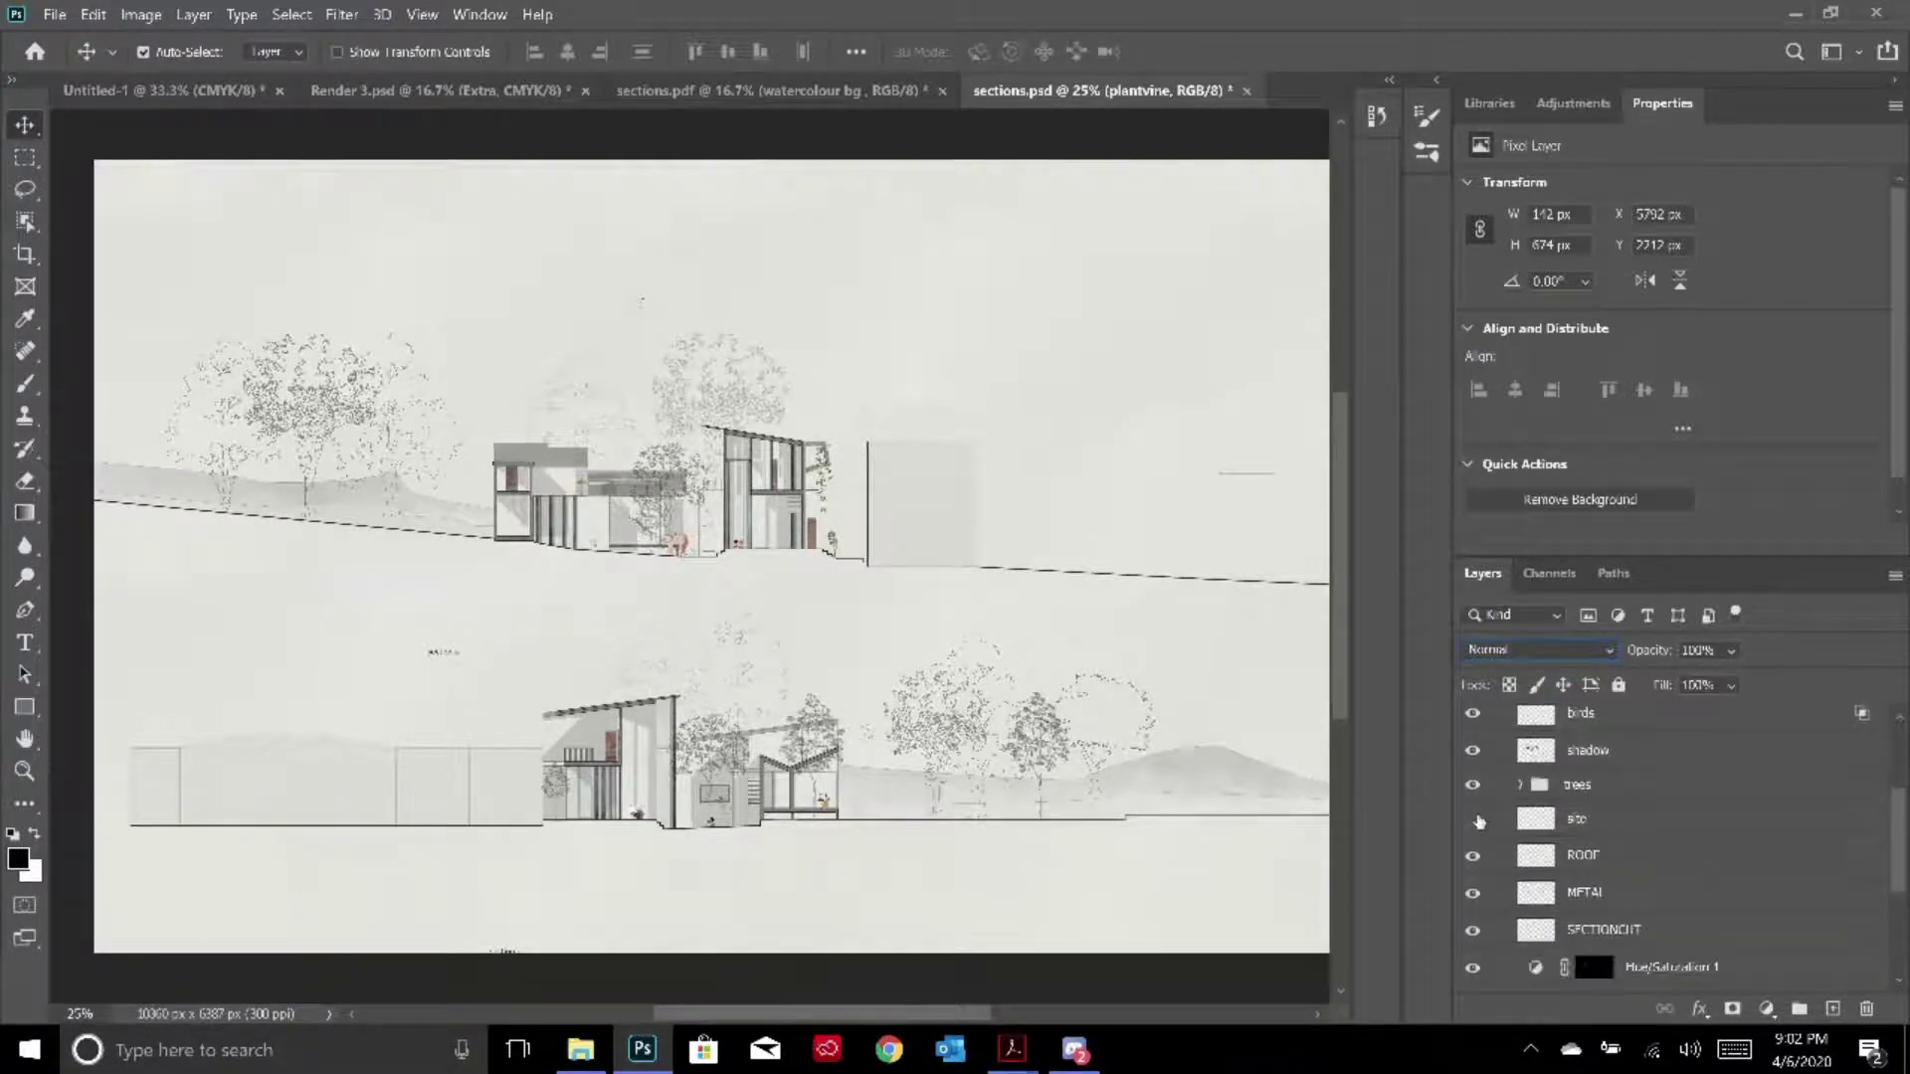
Toggle the site layer off and on to check what it contains, and make it the active layer
left_click(1473, 820)
left_click(1473, 820)
left_click(1567, 819)
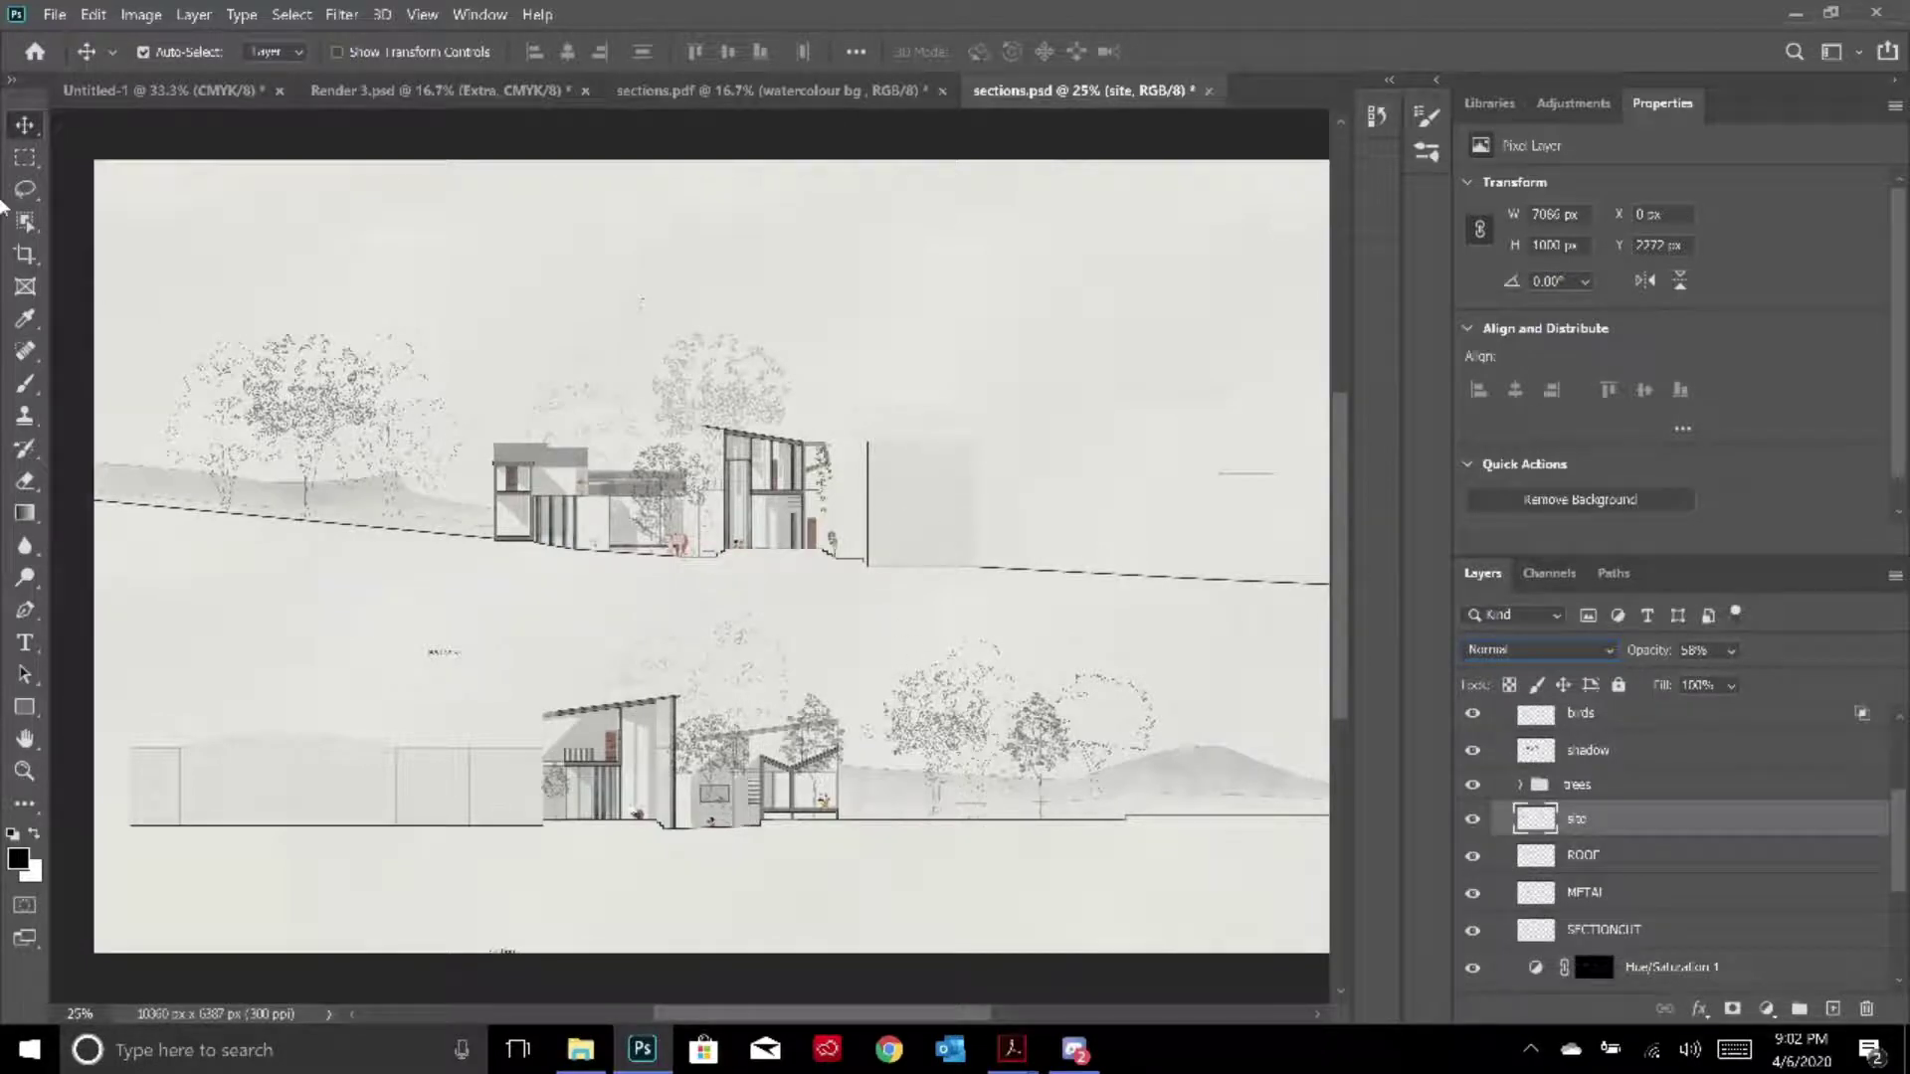
Select the rectangular block and the hill area of the upper section with the Magic Wand, using the sectiona linework layer
left_click_drag(25, 221, 105, 255)
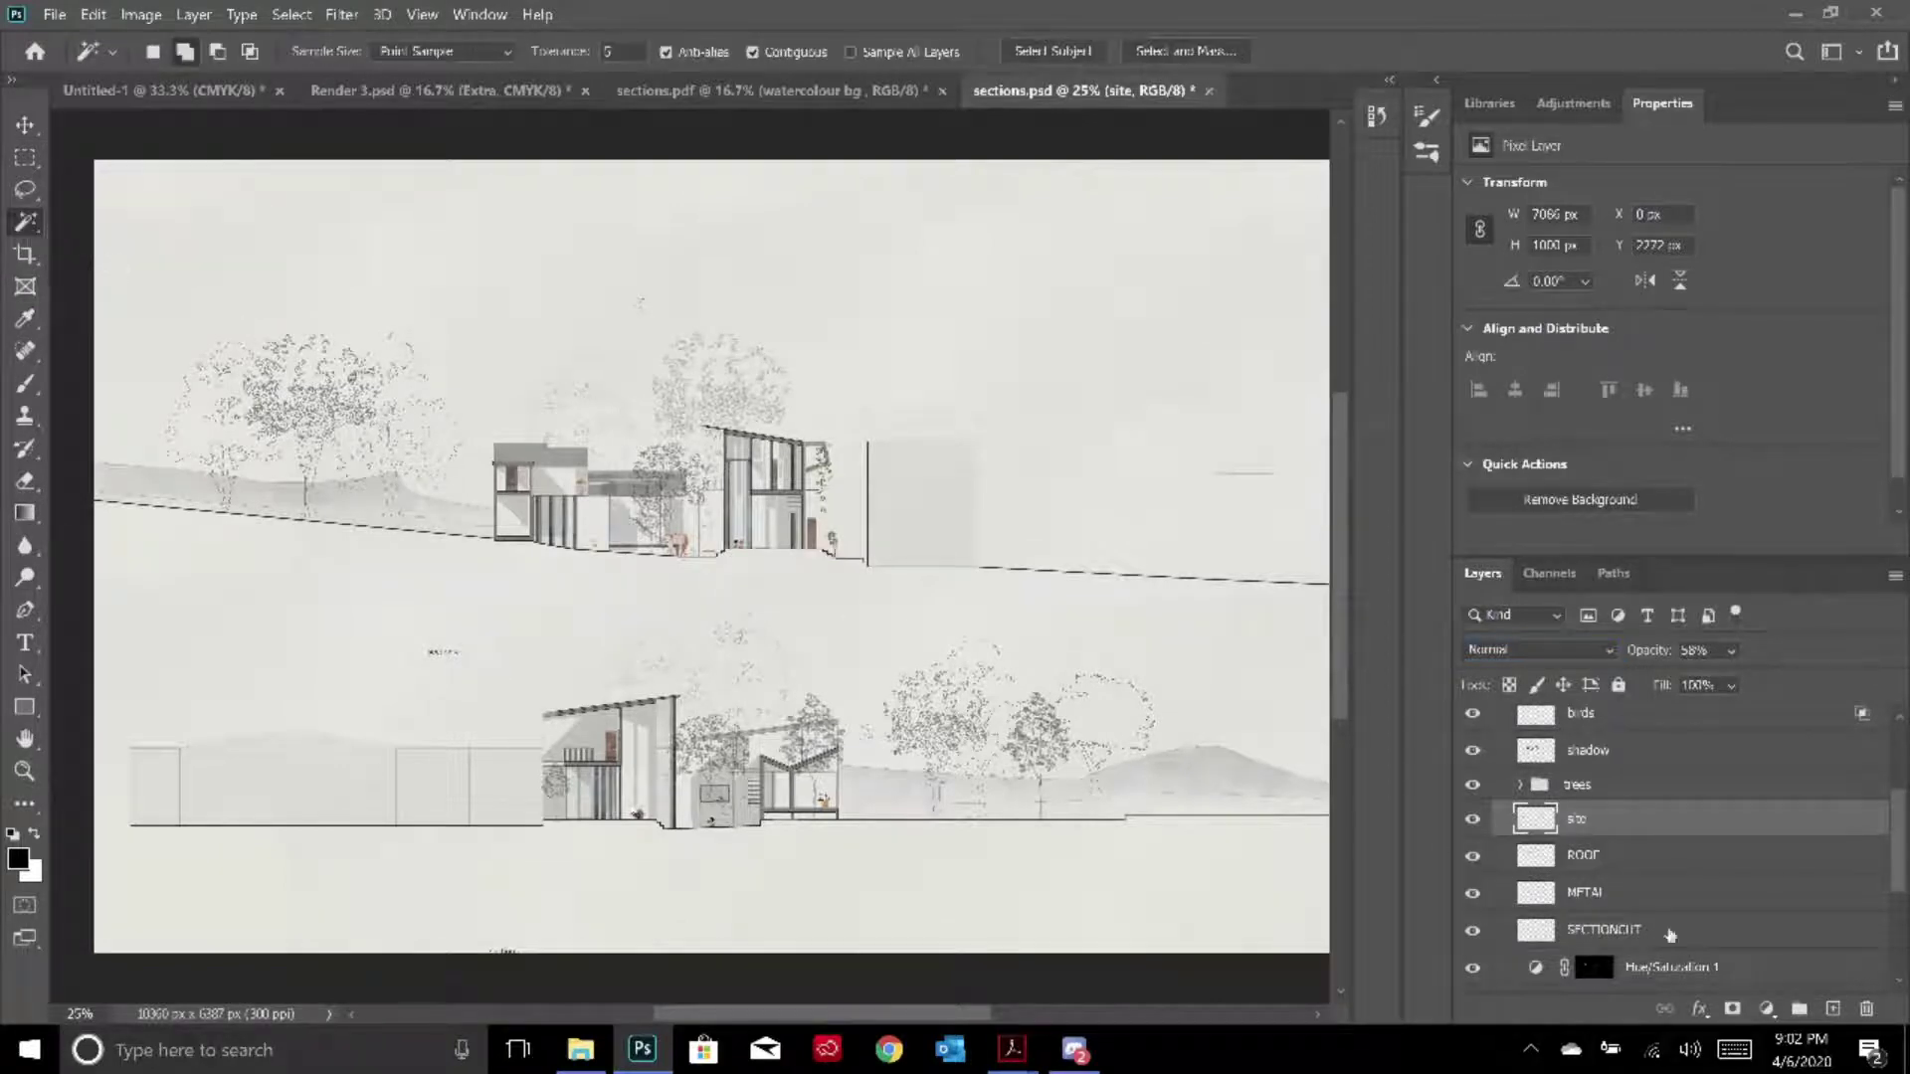
scroll(1651, 915, "down", 5)
scroll(1636, 915, "up", 5)
scroll(1602, 807, "down", 1)
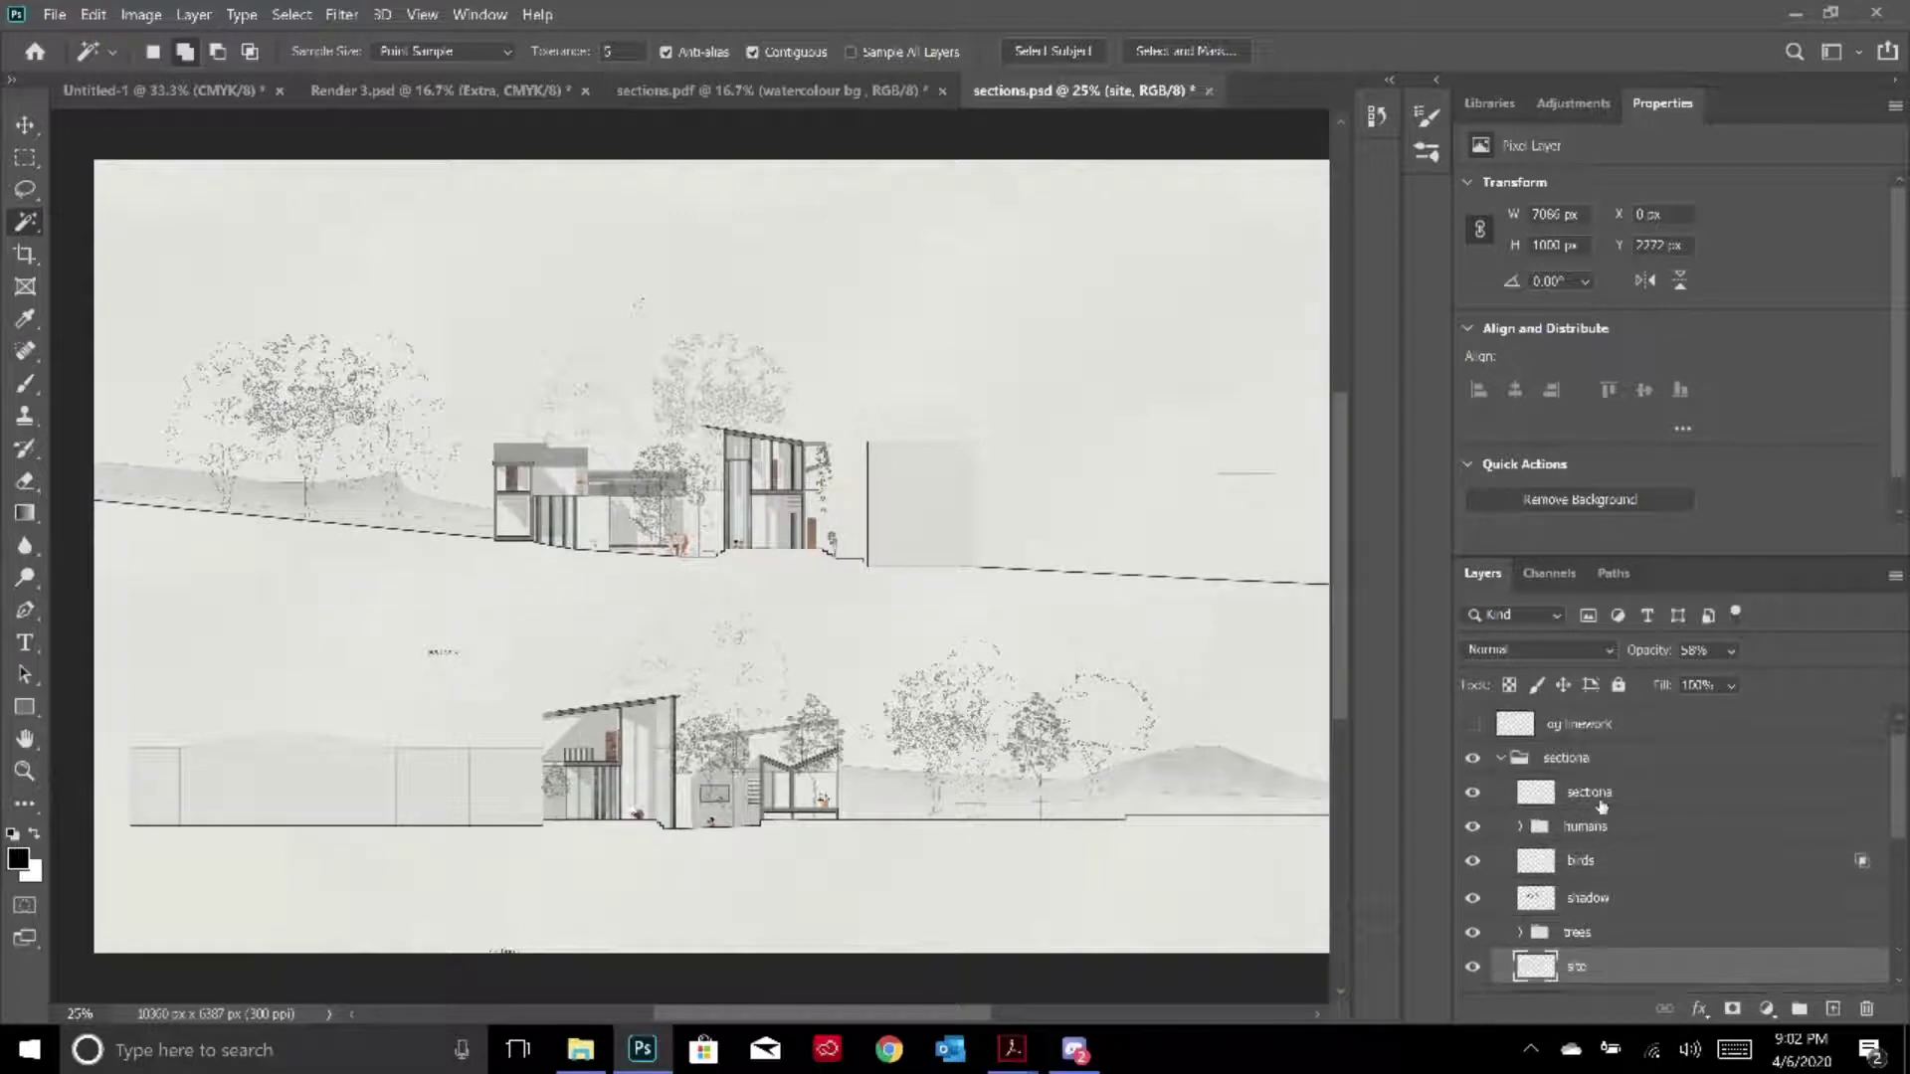
left_click(1603, 802)
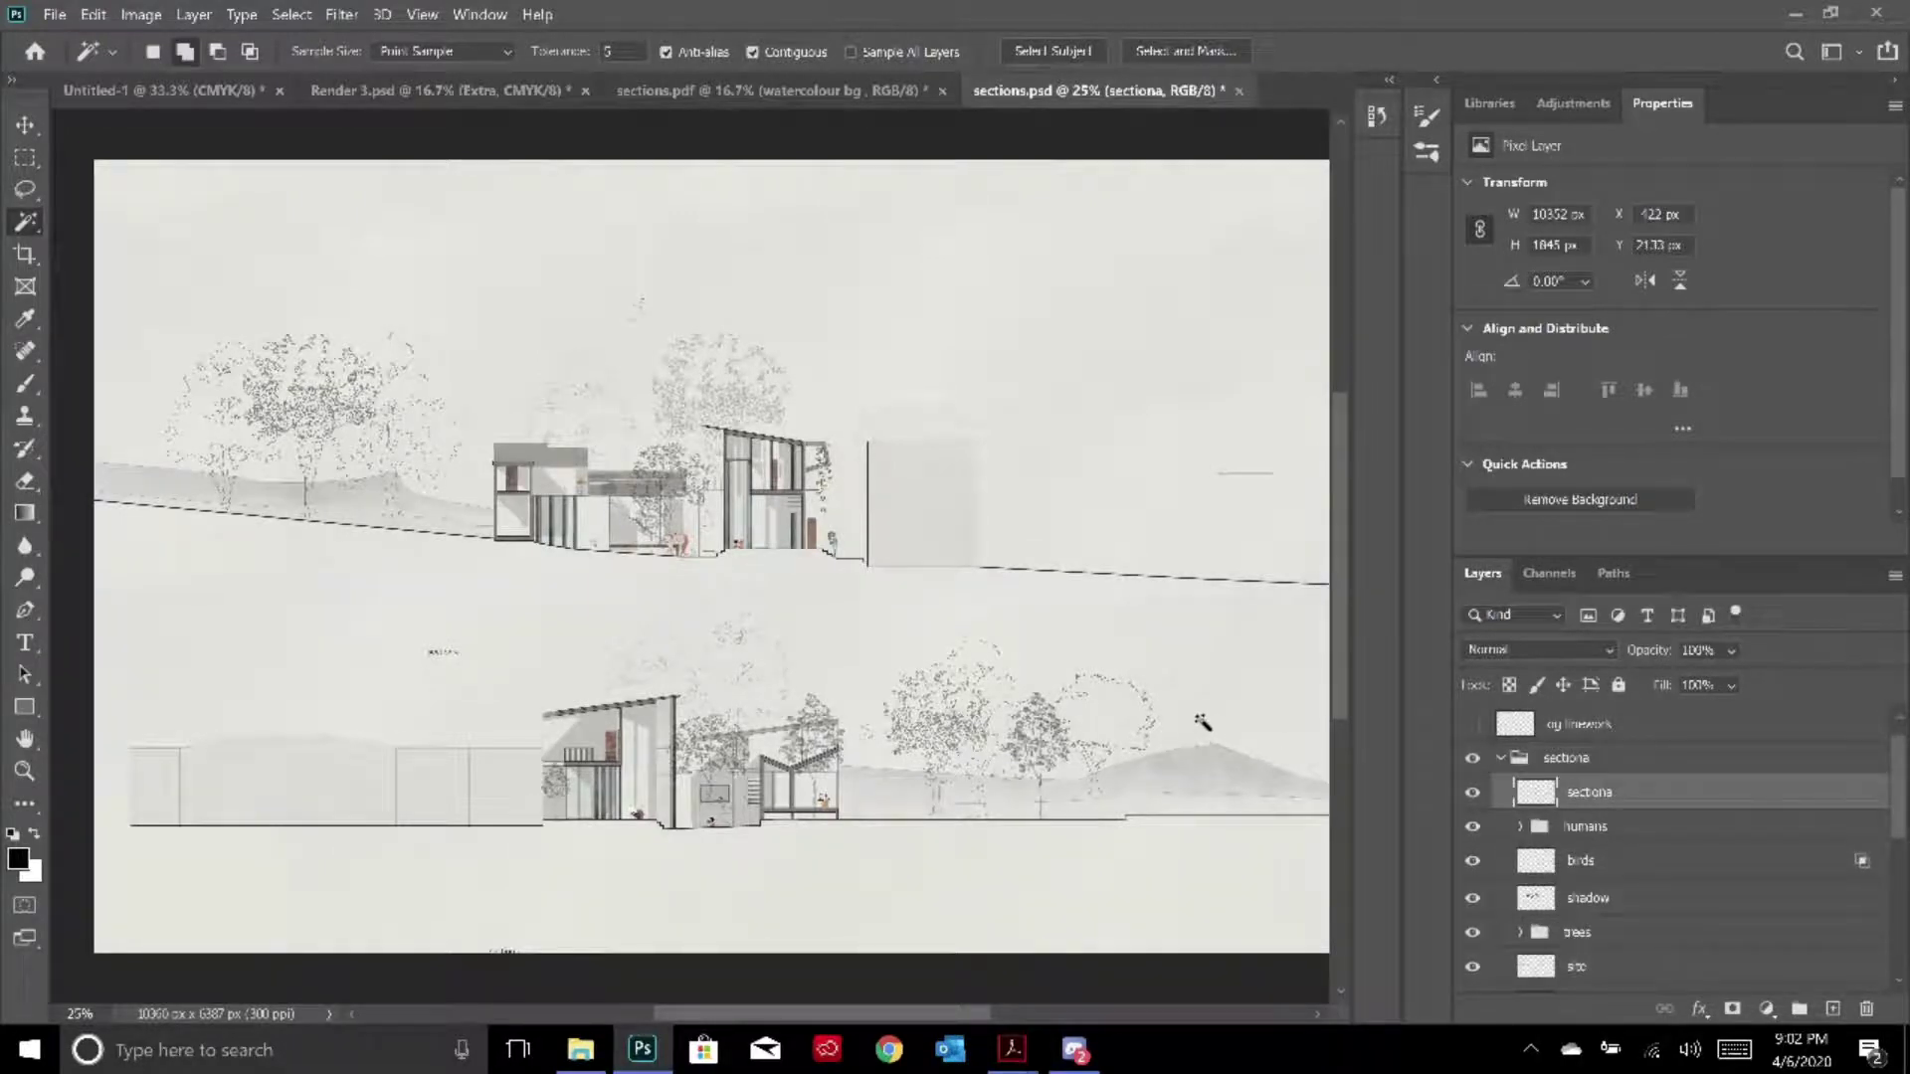
left_click(919, 475)
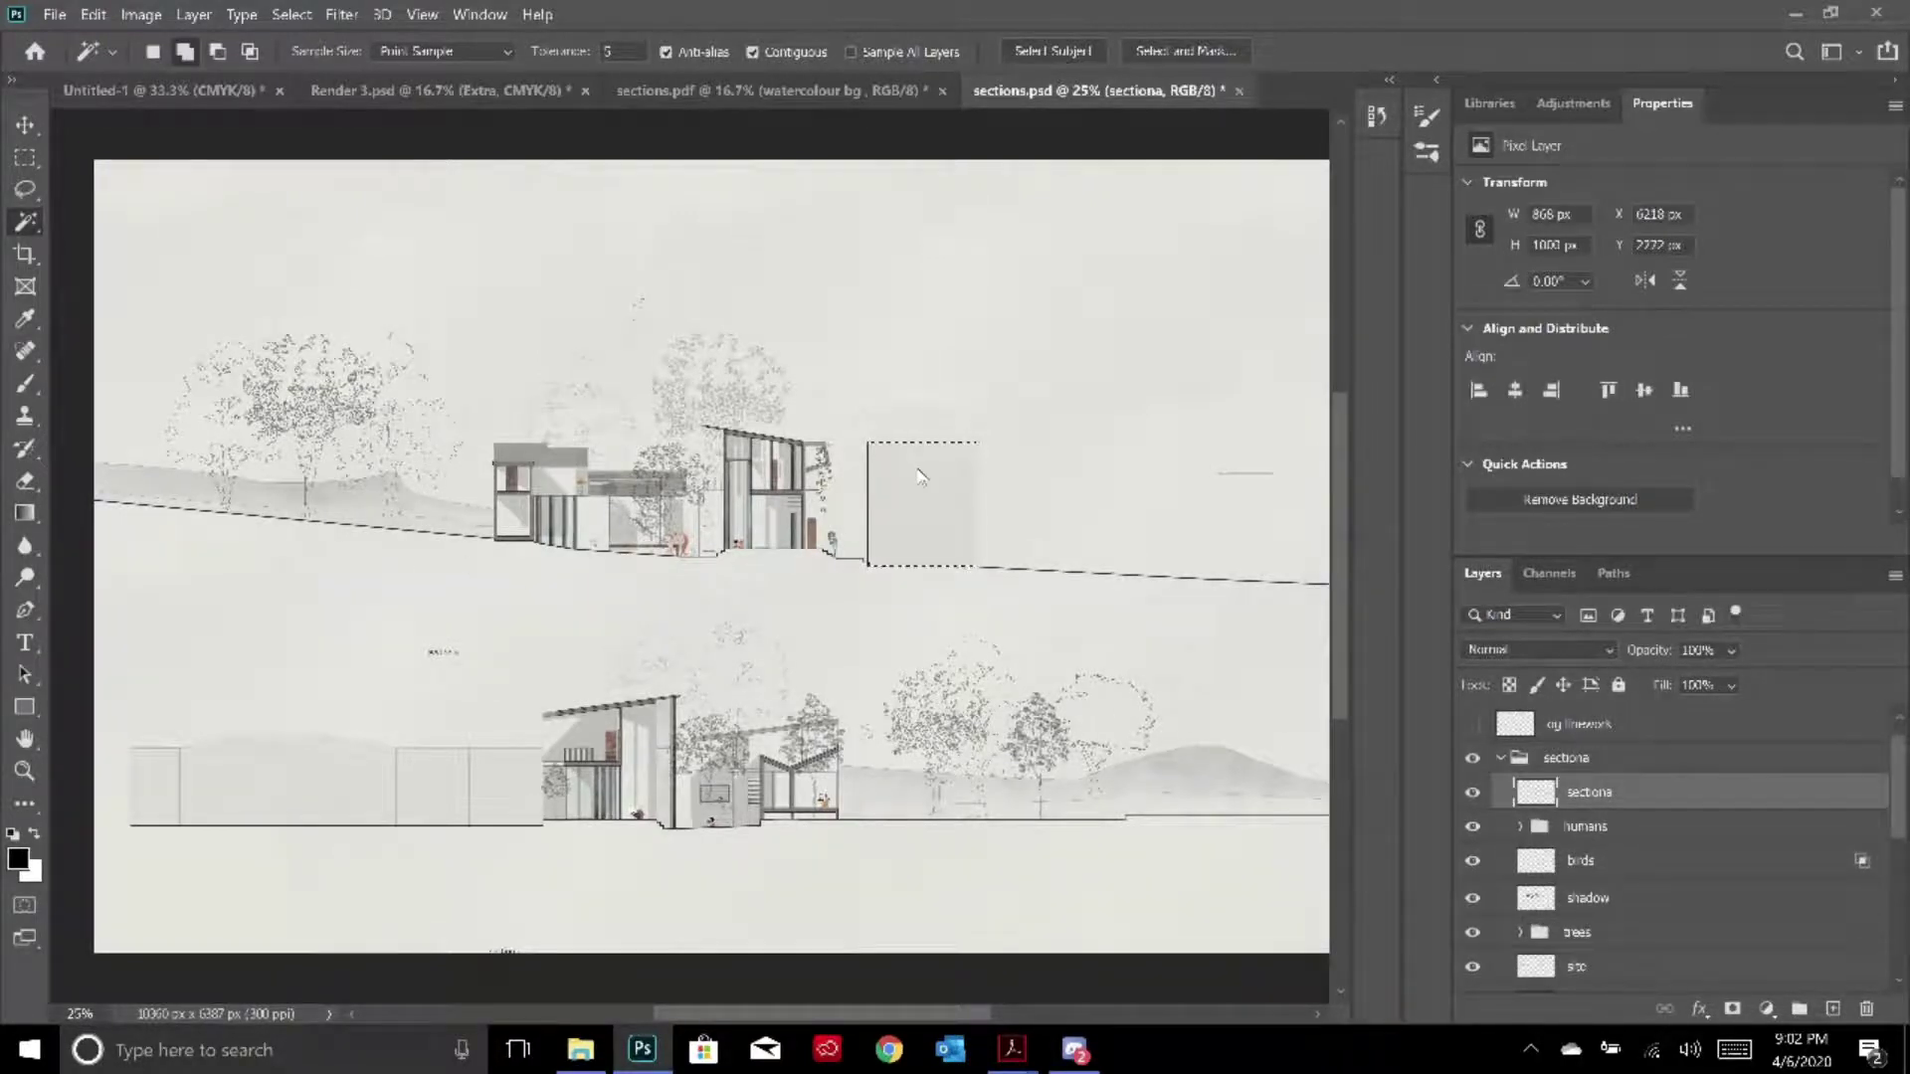
left_click(405, 505)
Make the site layer active with the block and hill areas selected, and clear the selection
scroll(1636, 895, "down", 3)
scroll(1636, 895, "up", 3)
scroll(1598, 927, "down", 1)
left_click(1596, 911)
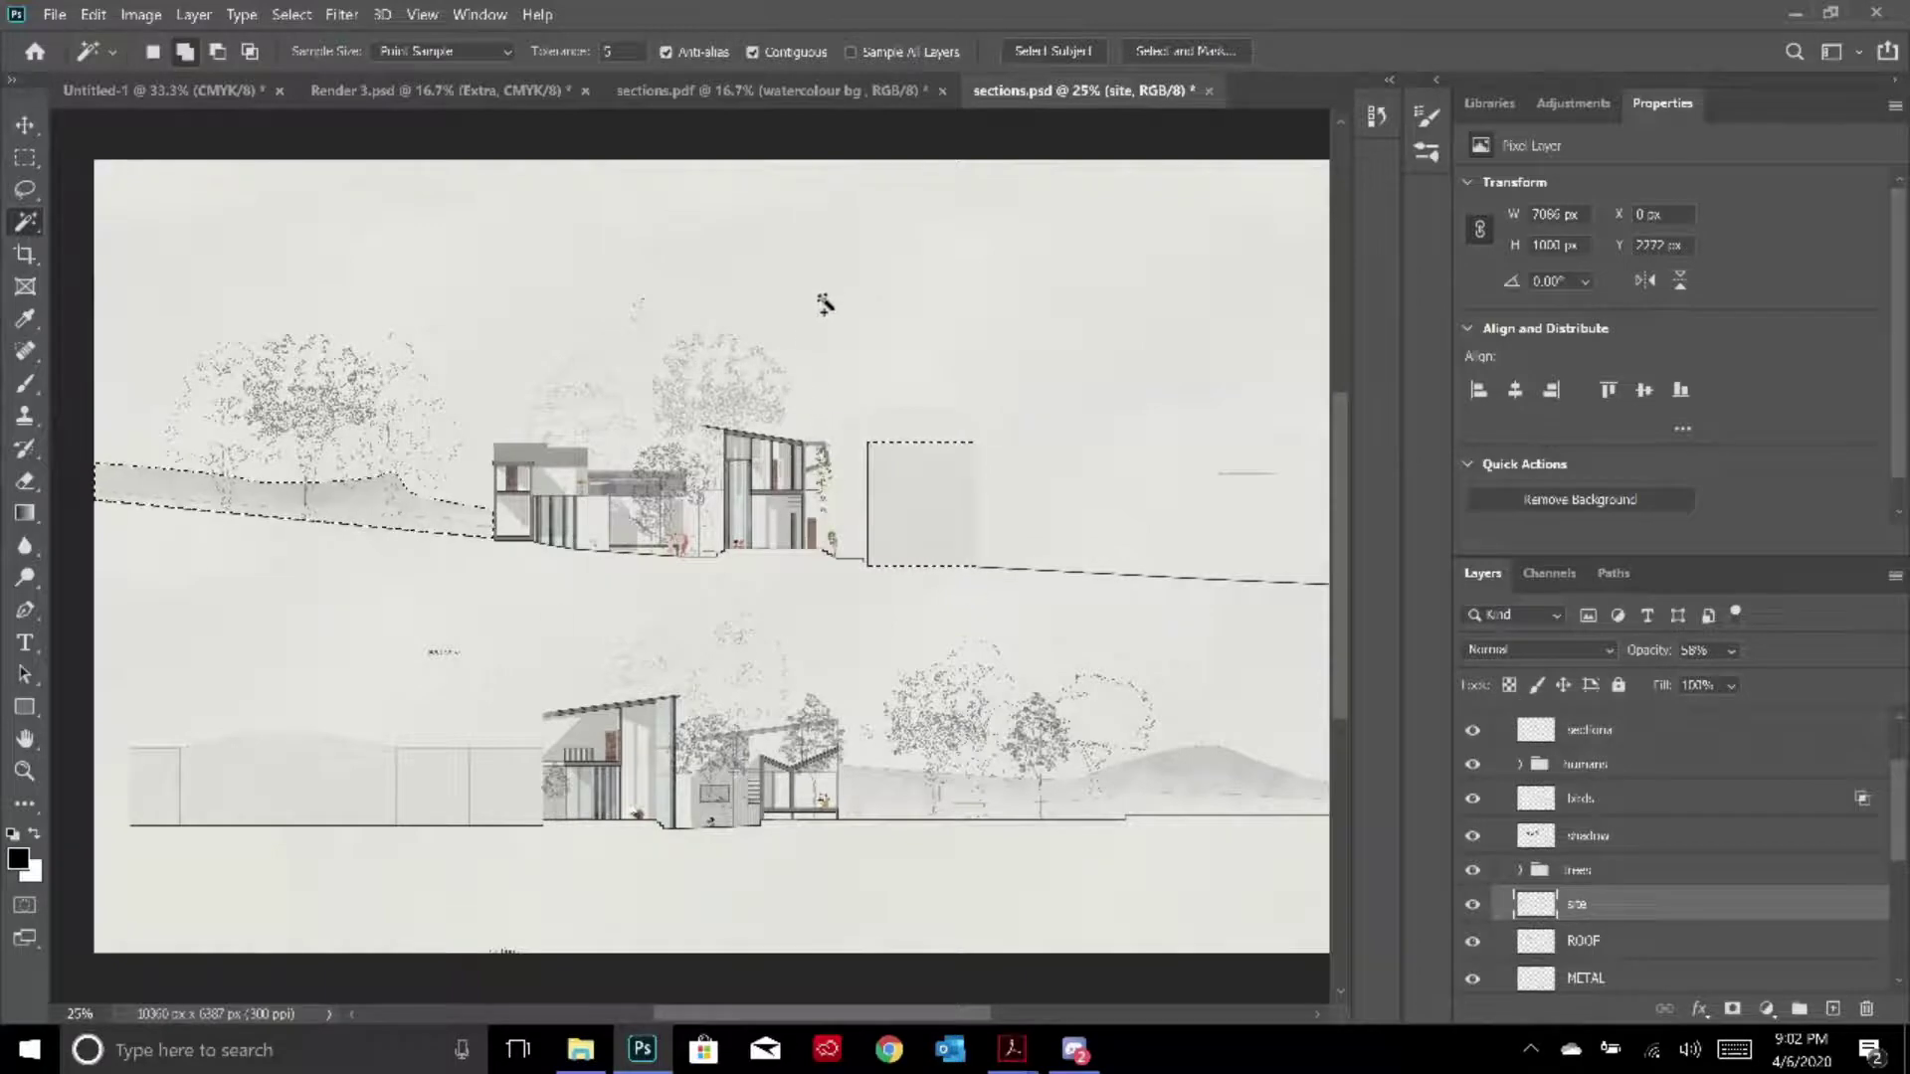
scroll(870, 344, "up", 2)
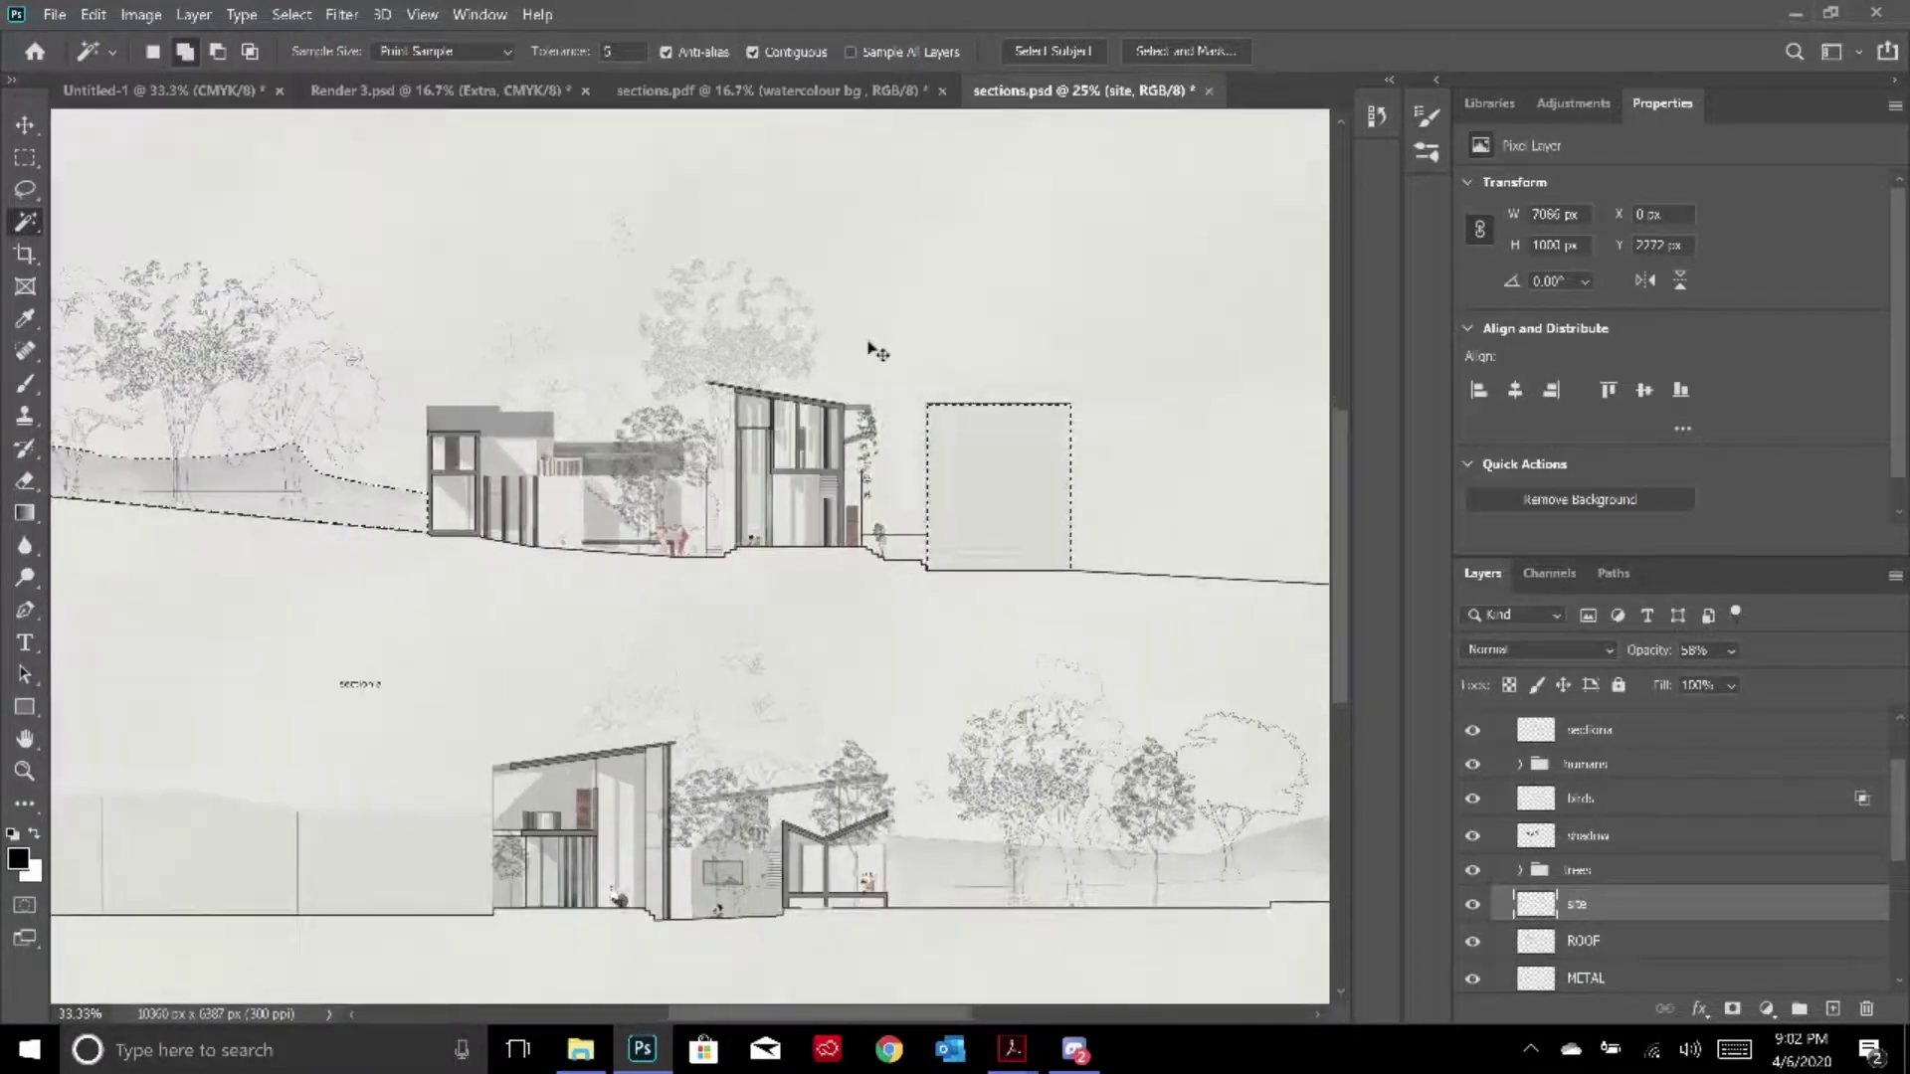
key("ctrl+d")
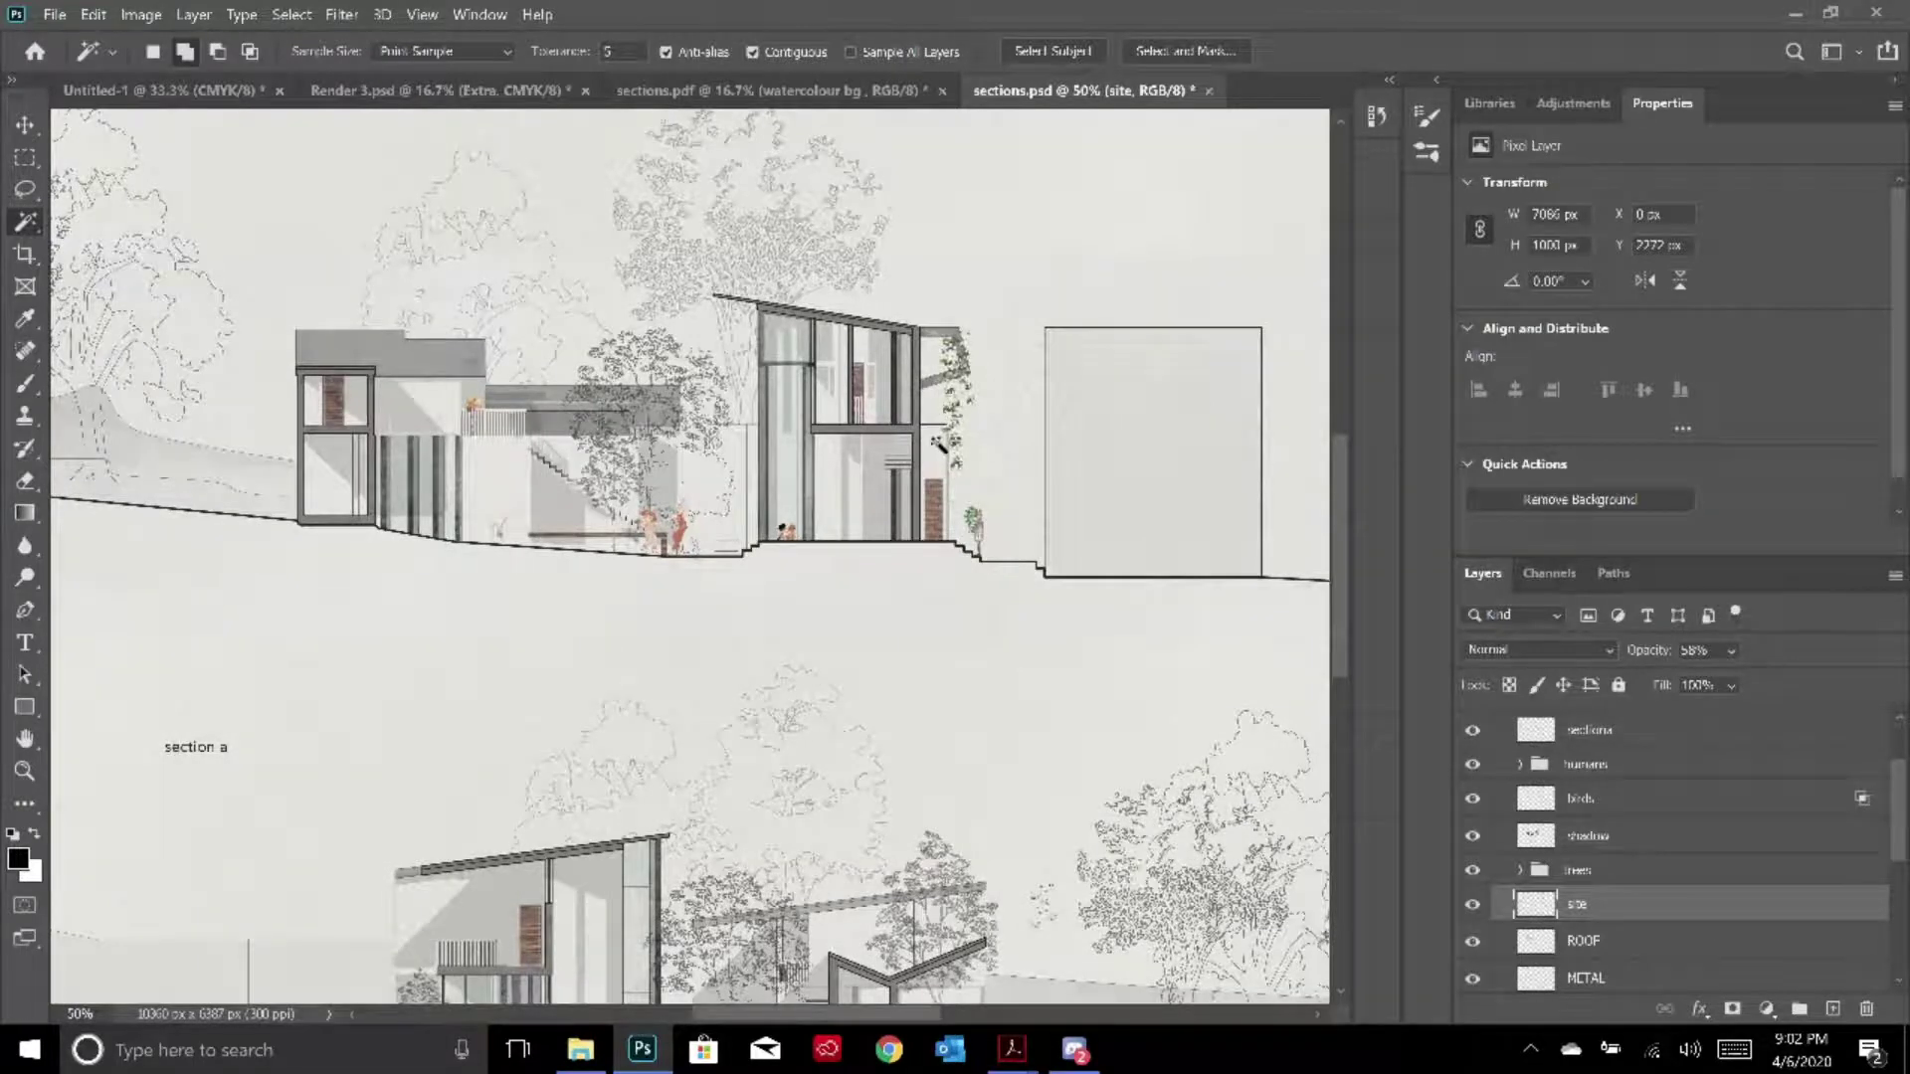
Switch to sections.pdf and place the "Smooth garage wall texture (1 of 1)" image from Saved Pictures over the upper section
left_click(874, 91)
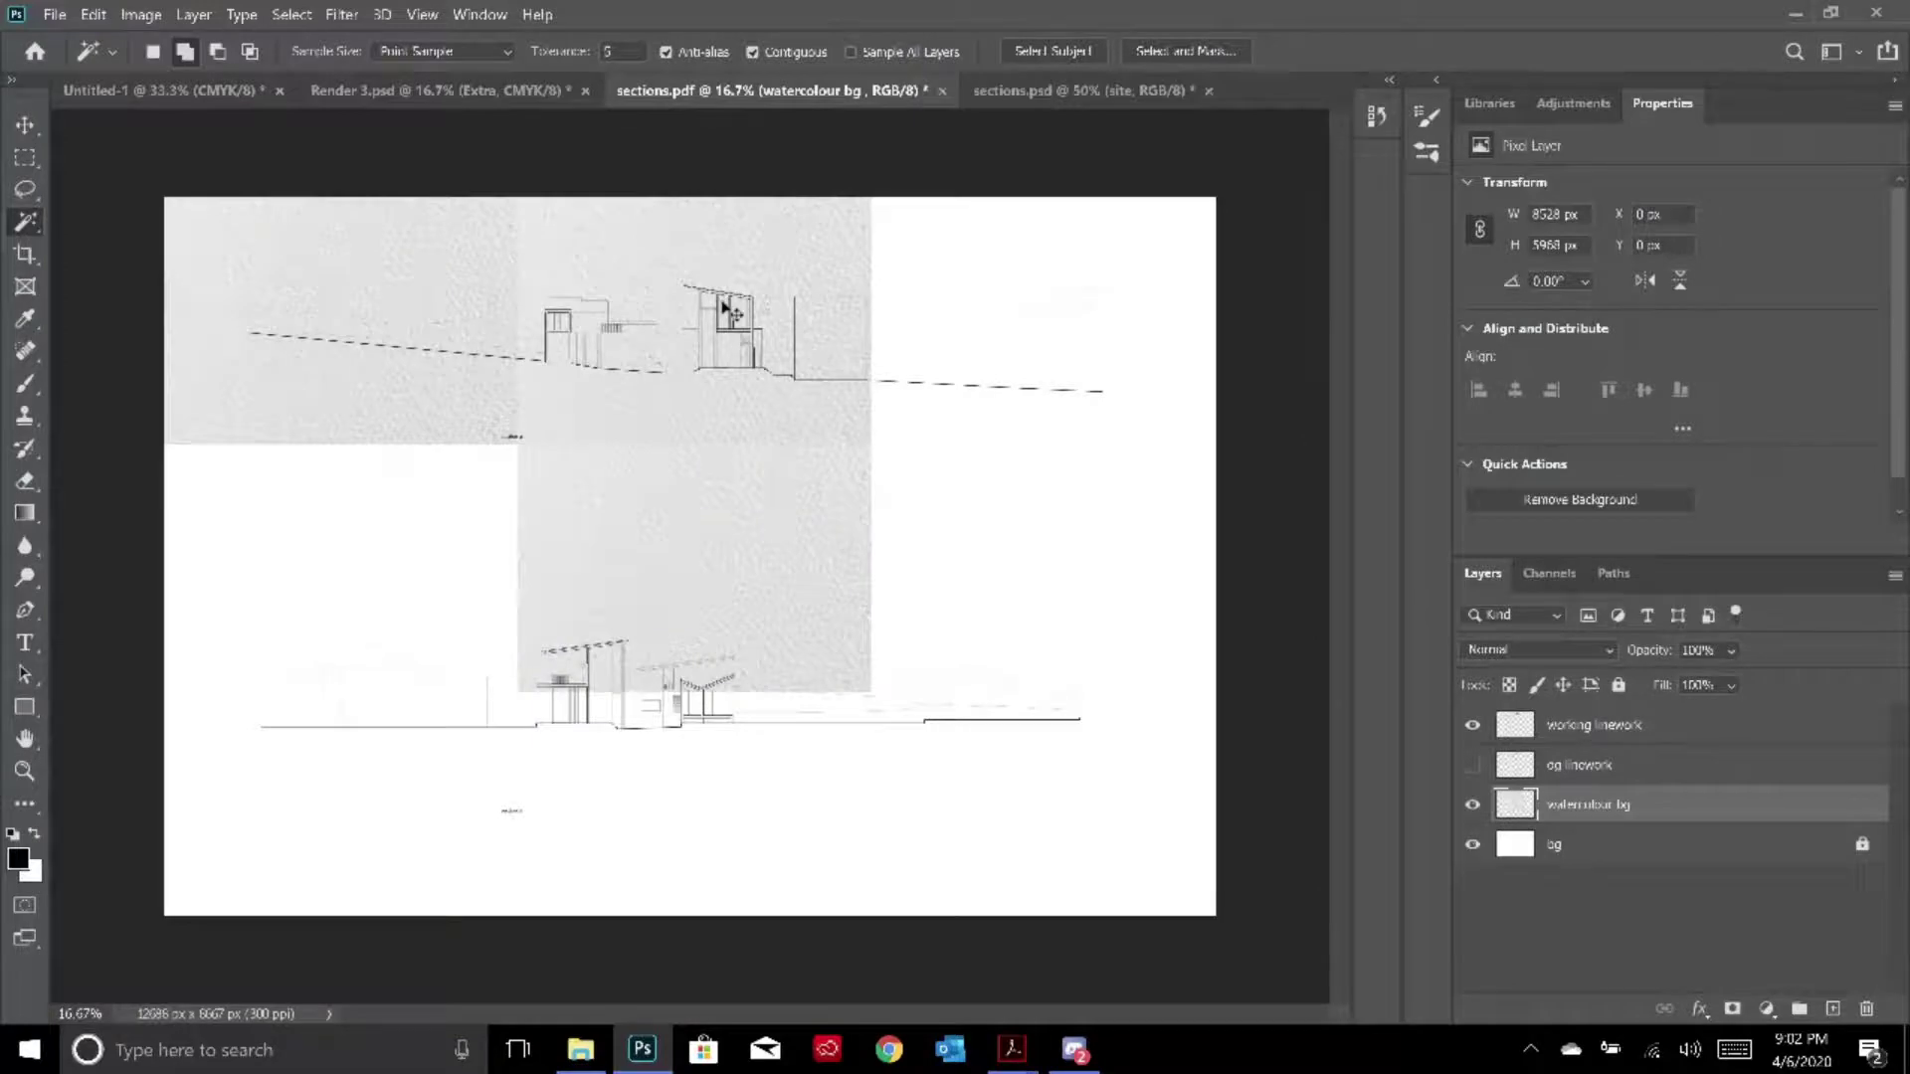
scroll(731, 314, "up", 2)
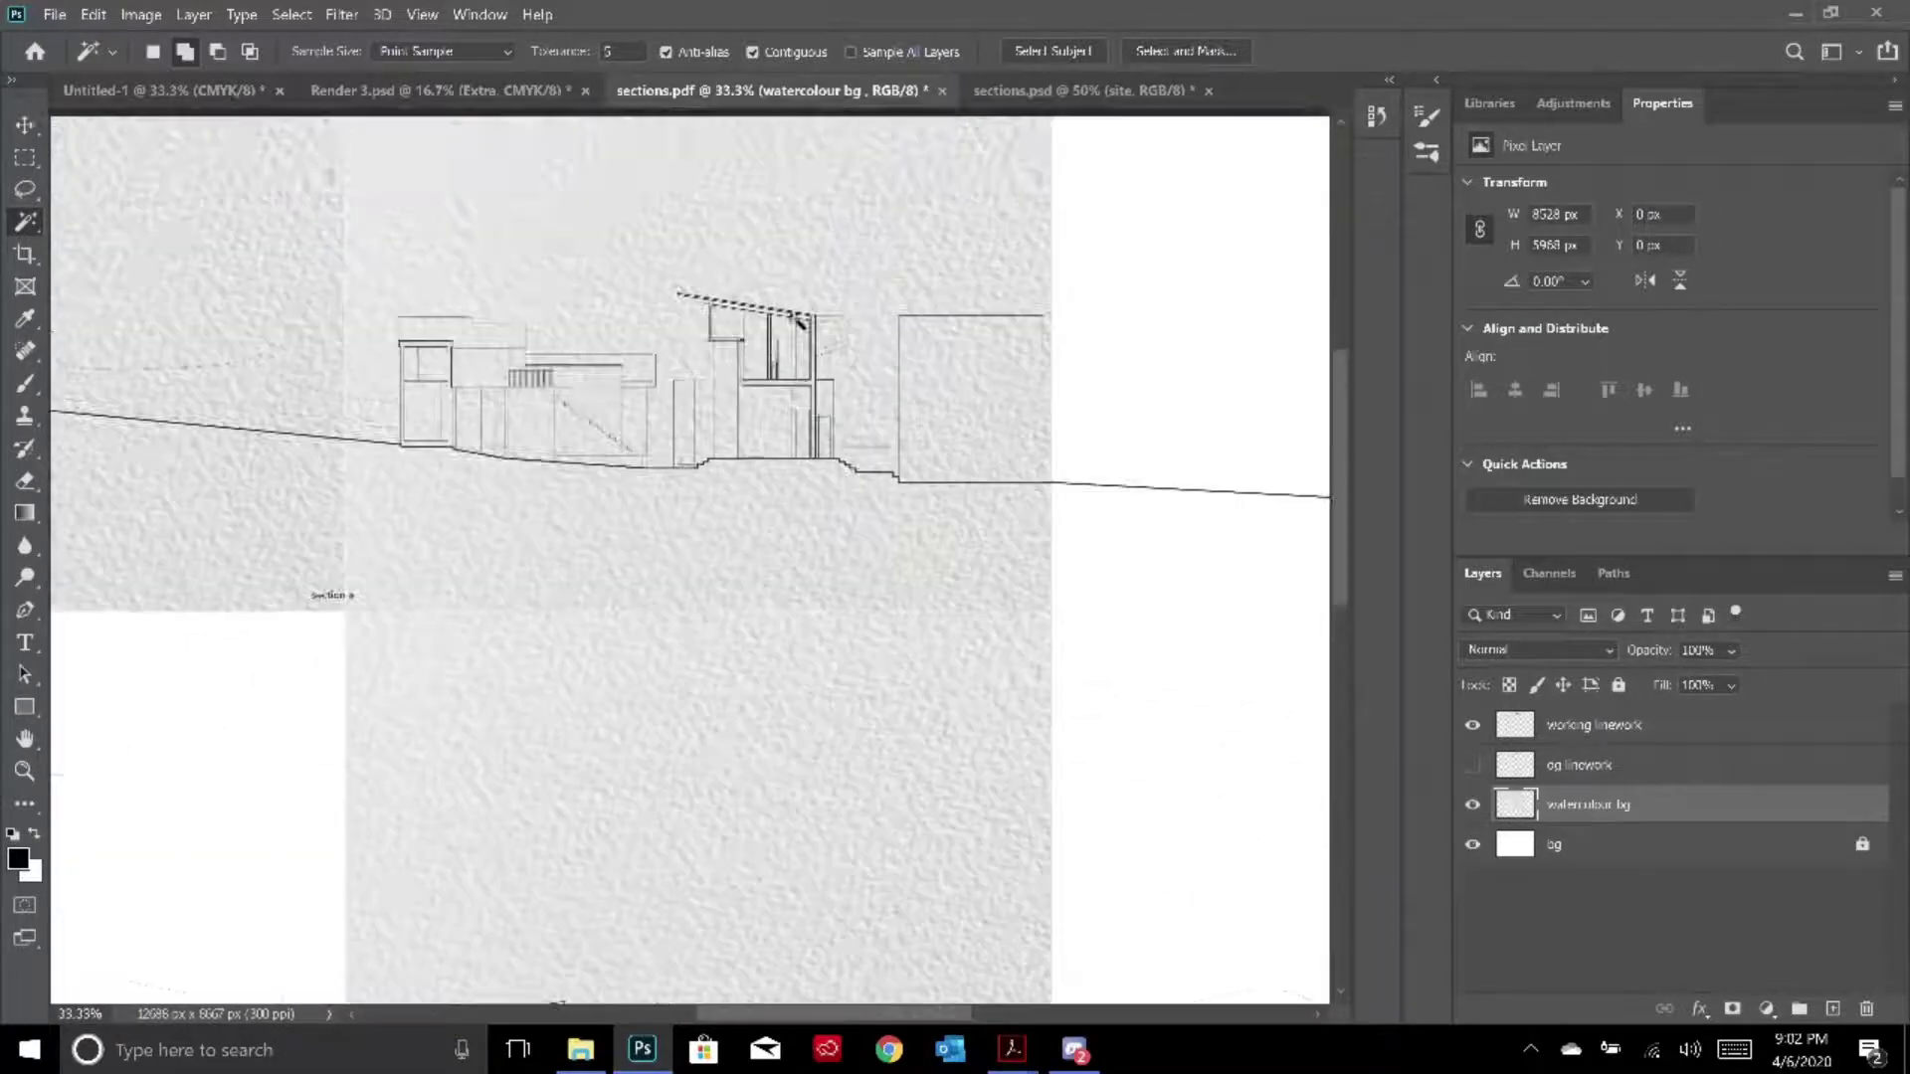
scroll(789, 301, "up", 1)
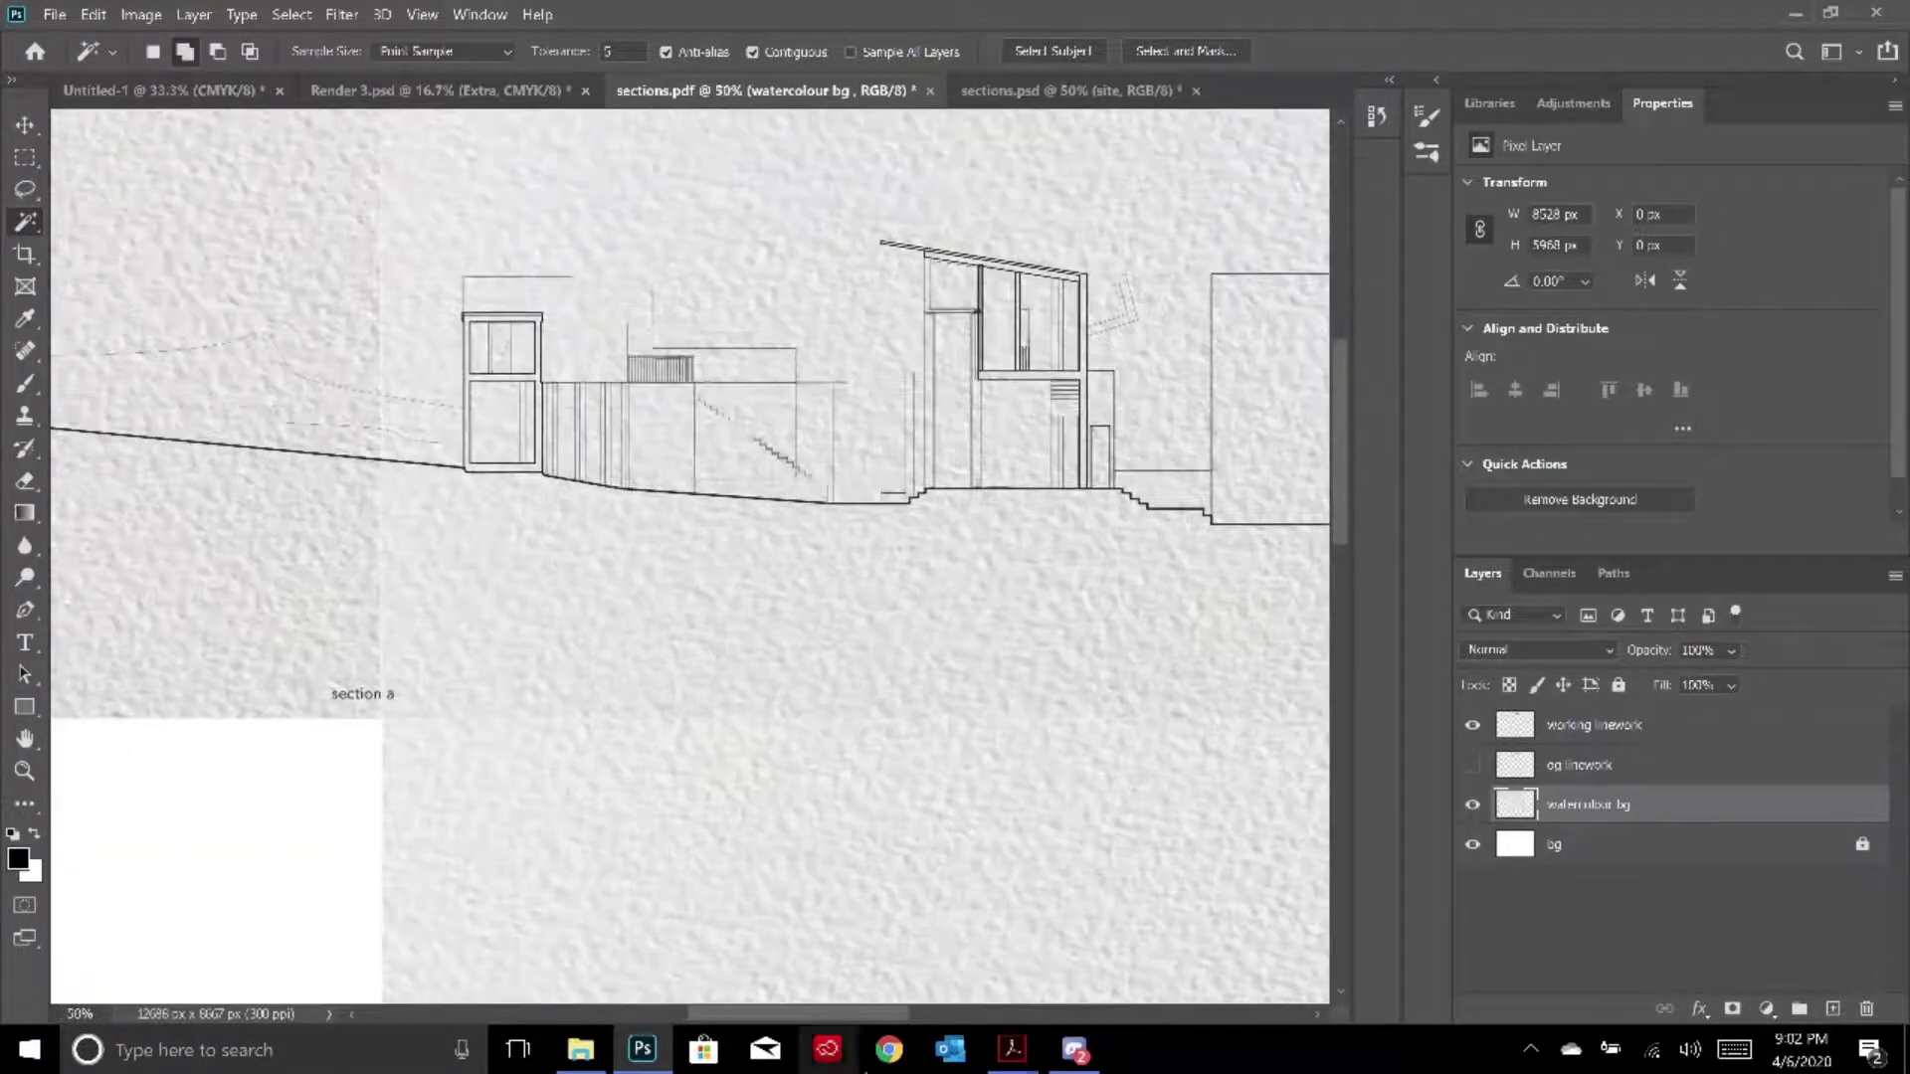
left_click_drag(890, 1014, 935, 1007)
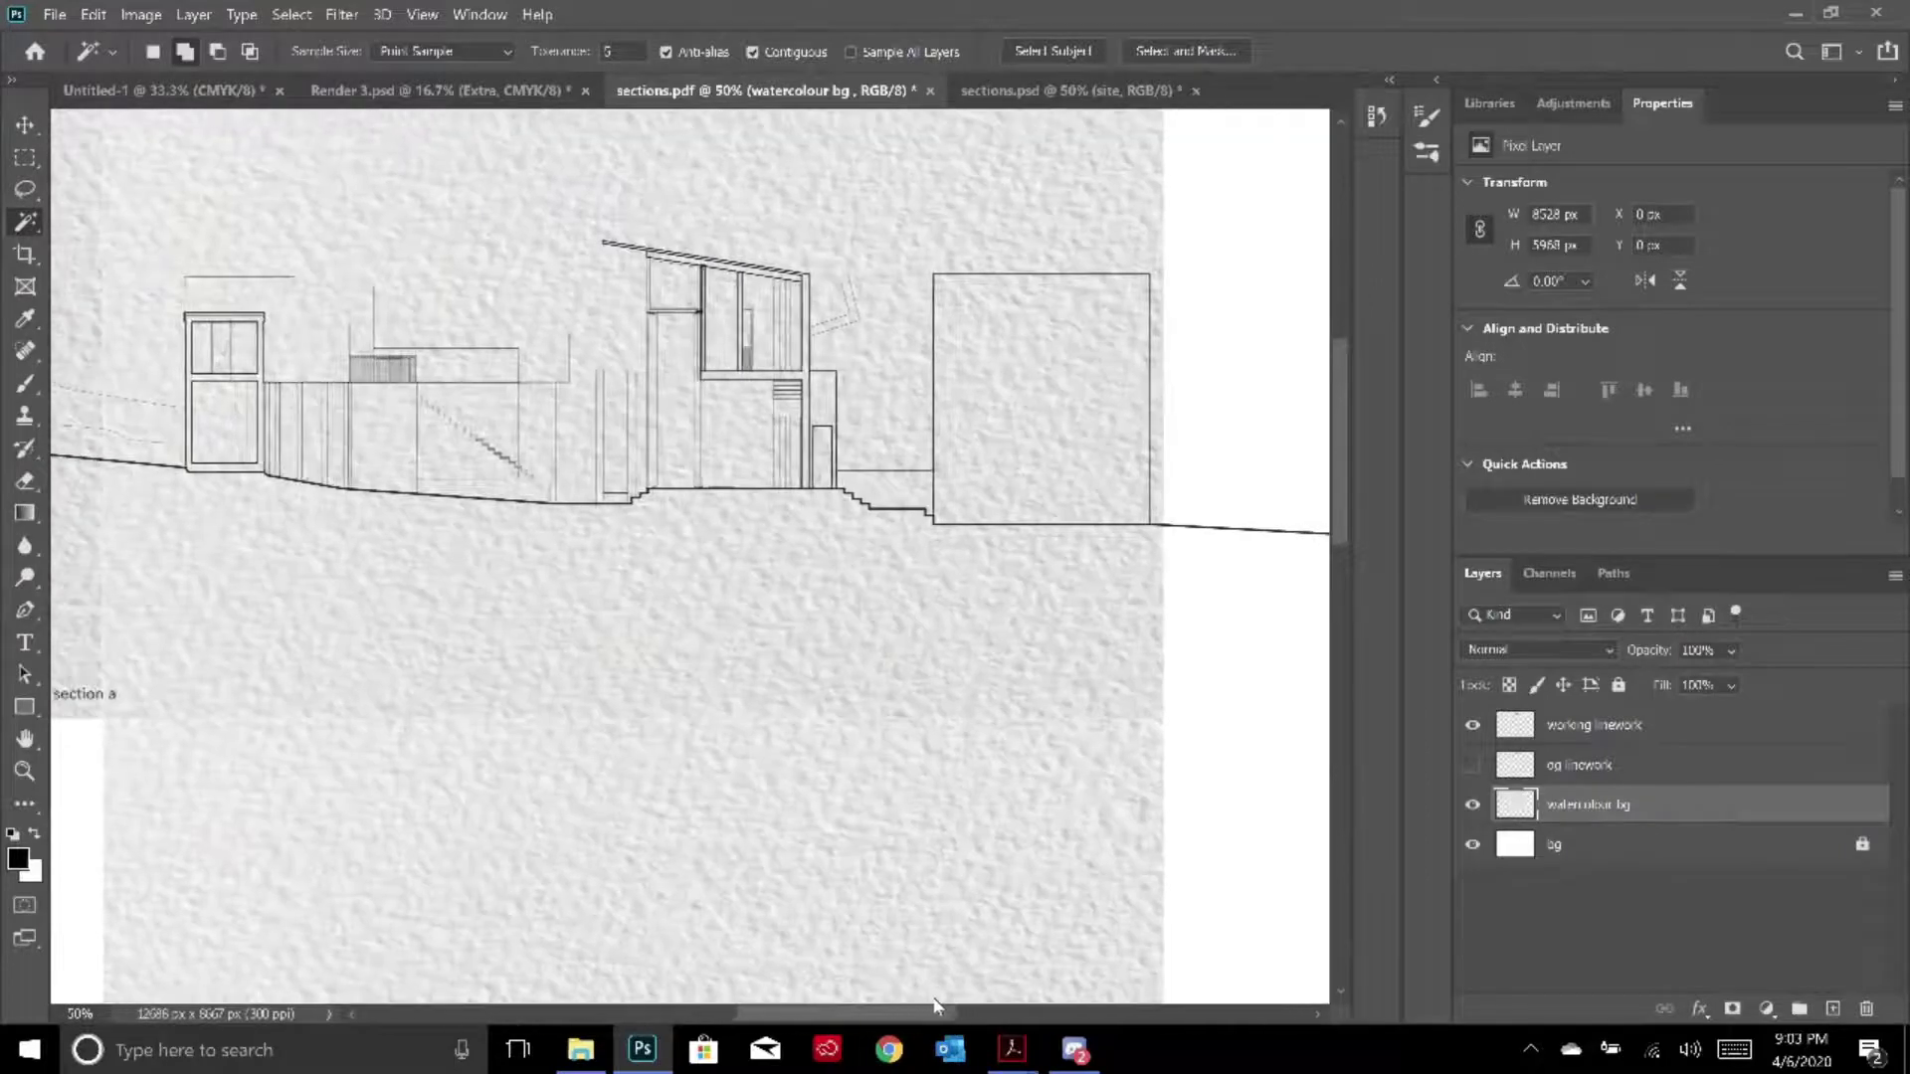
left_click(580, 1050)
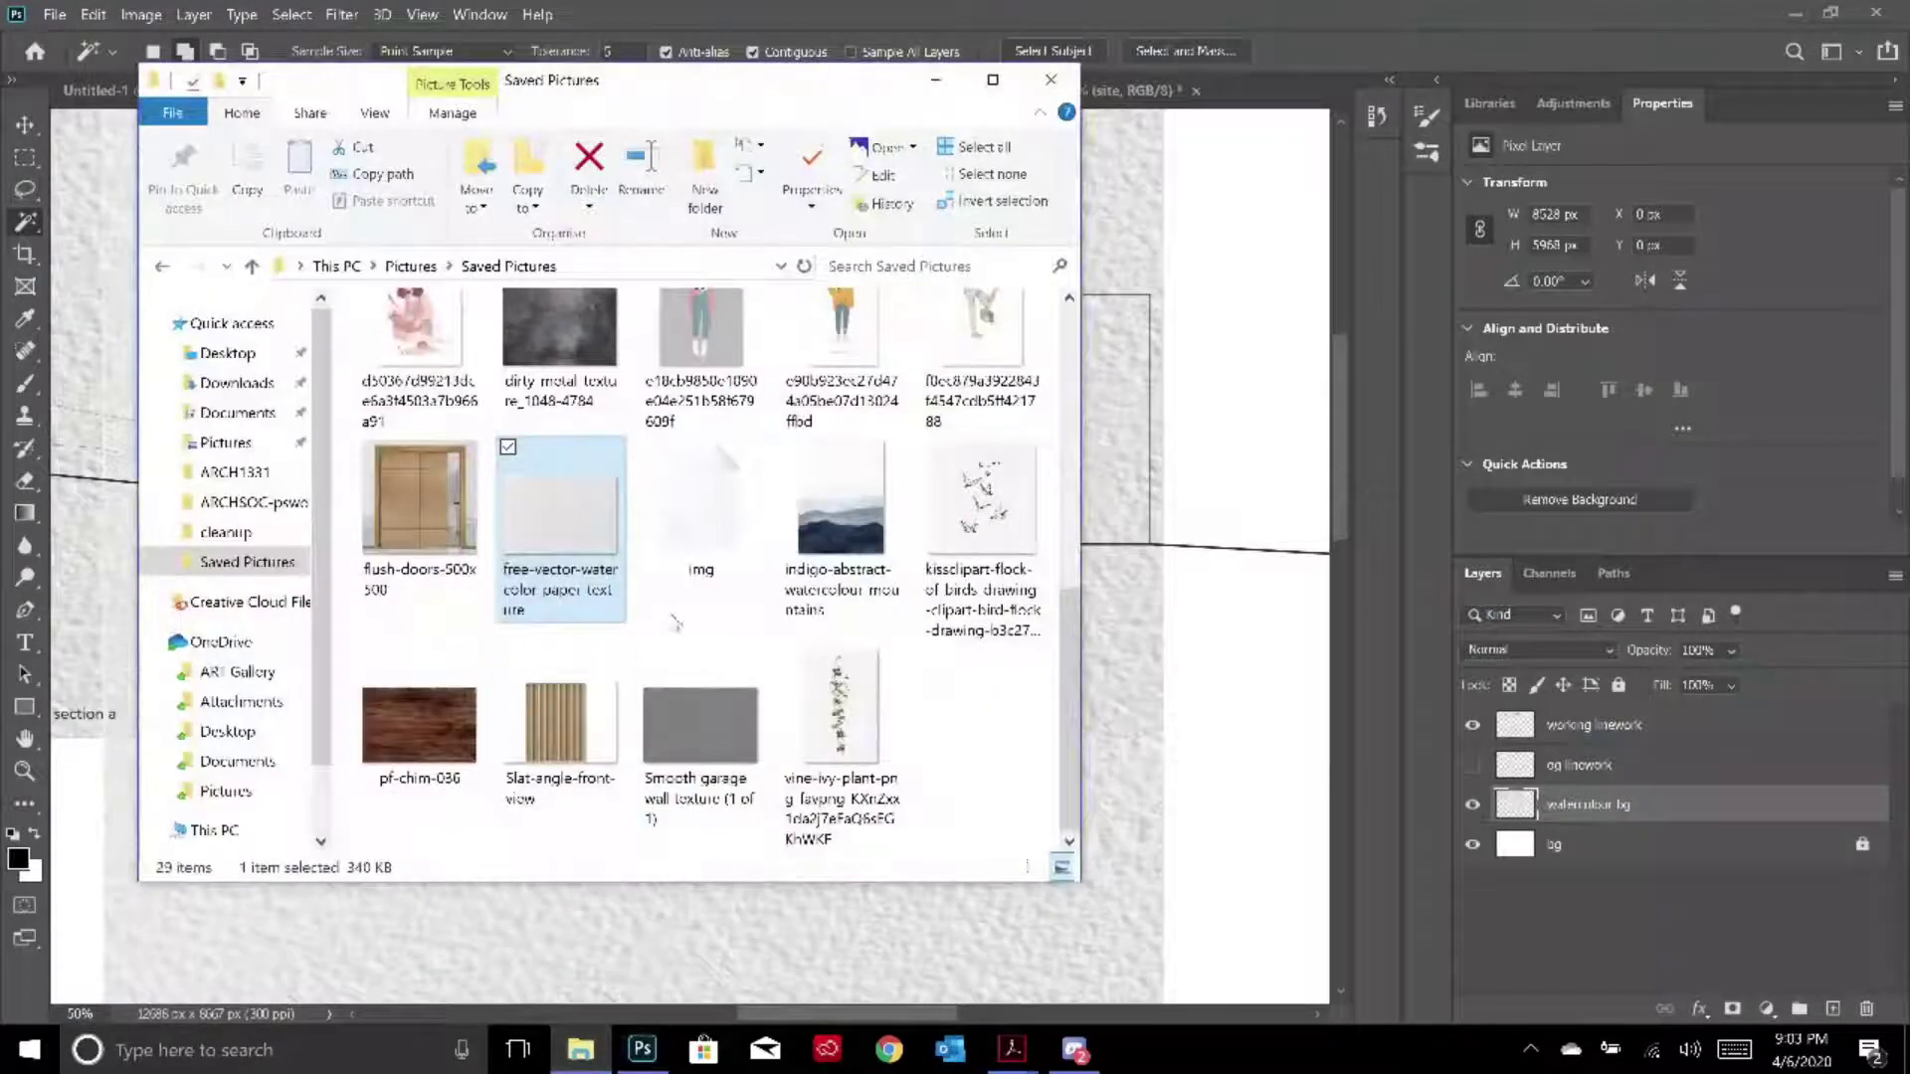
scroll(696, 517, "up", 1)
left_click(718, 765)
left_click_drag(718, 765, 1094, 460)
Scale the placed wall texture to about 79%, position it over the upper section's buildings and commit the placement
left_click_drag(849, 426, 780, 375)
key("ctrl+minus")
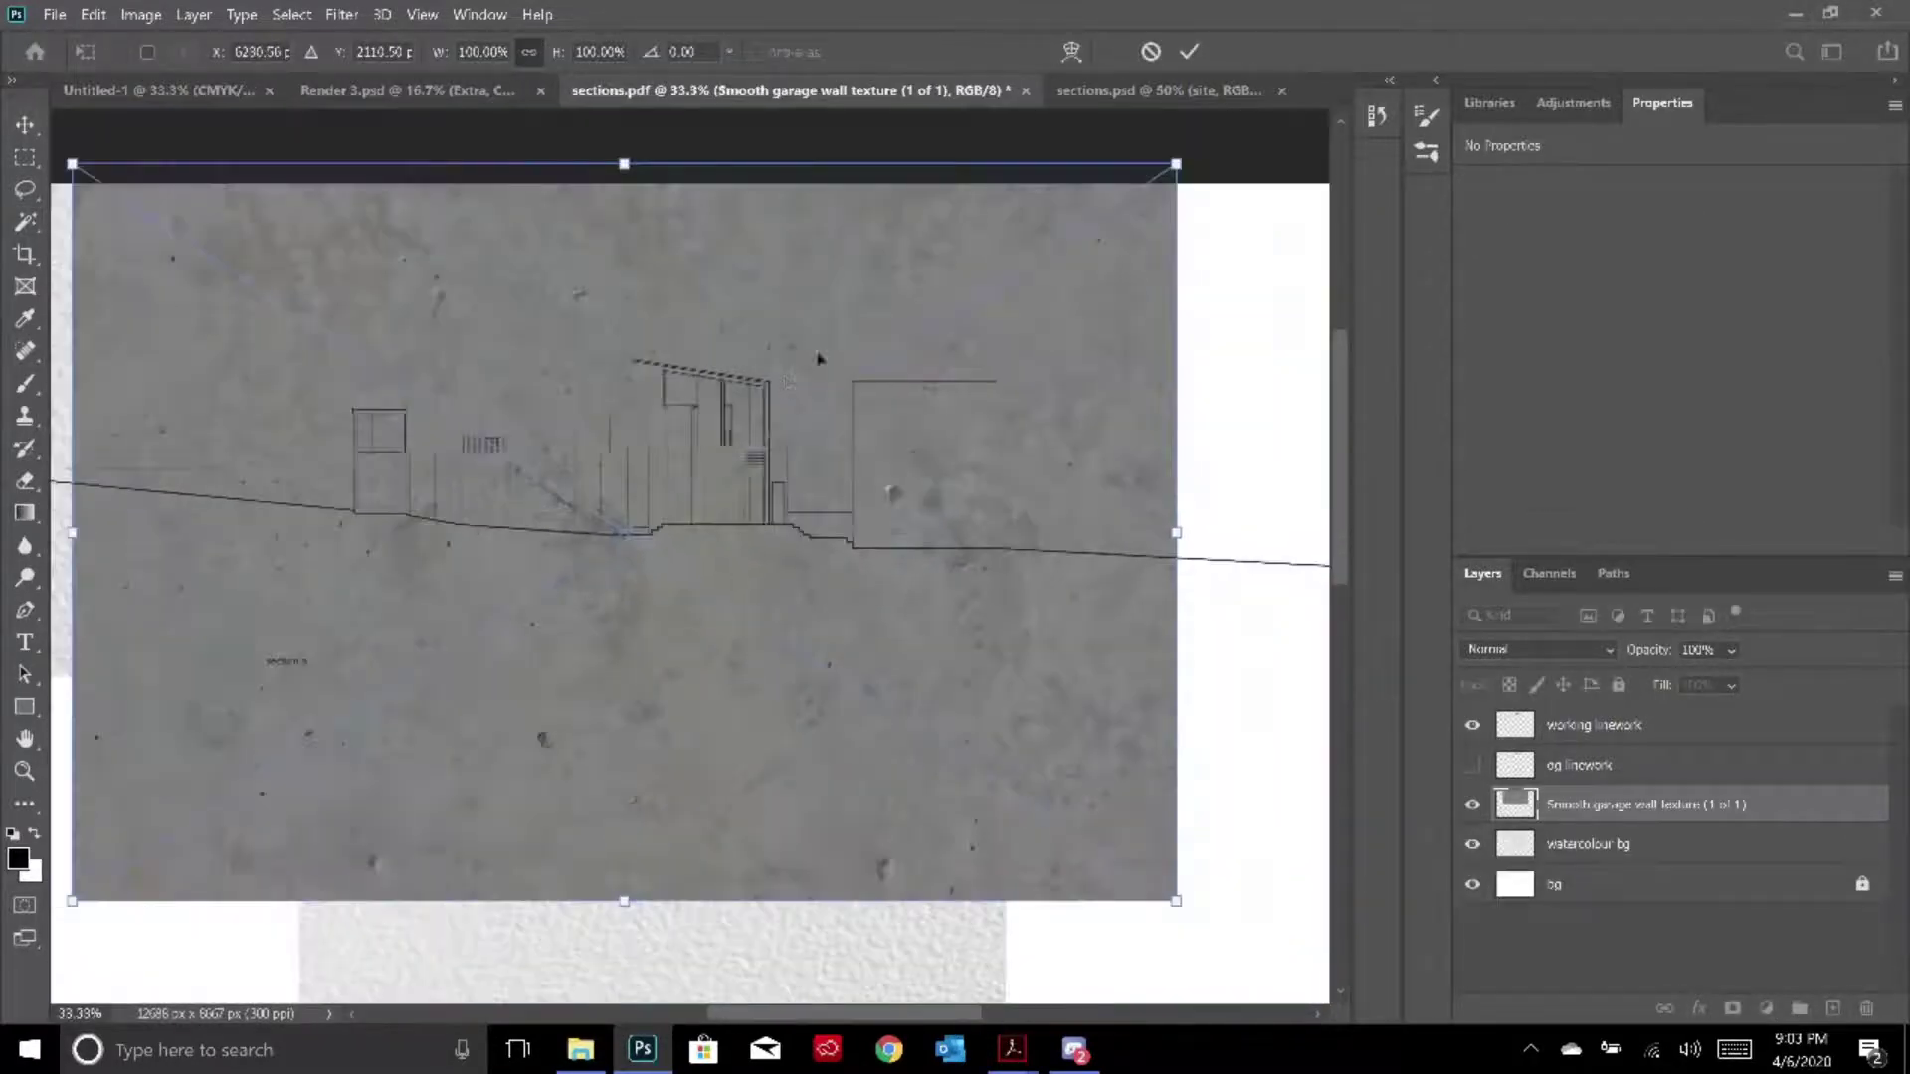
left_click_drag(1176, 163, 946, 319)
left_click_drag(824, 412, 857, 333)
key("Return")
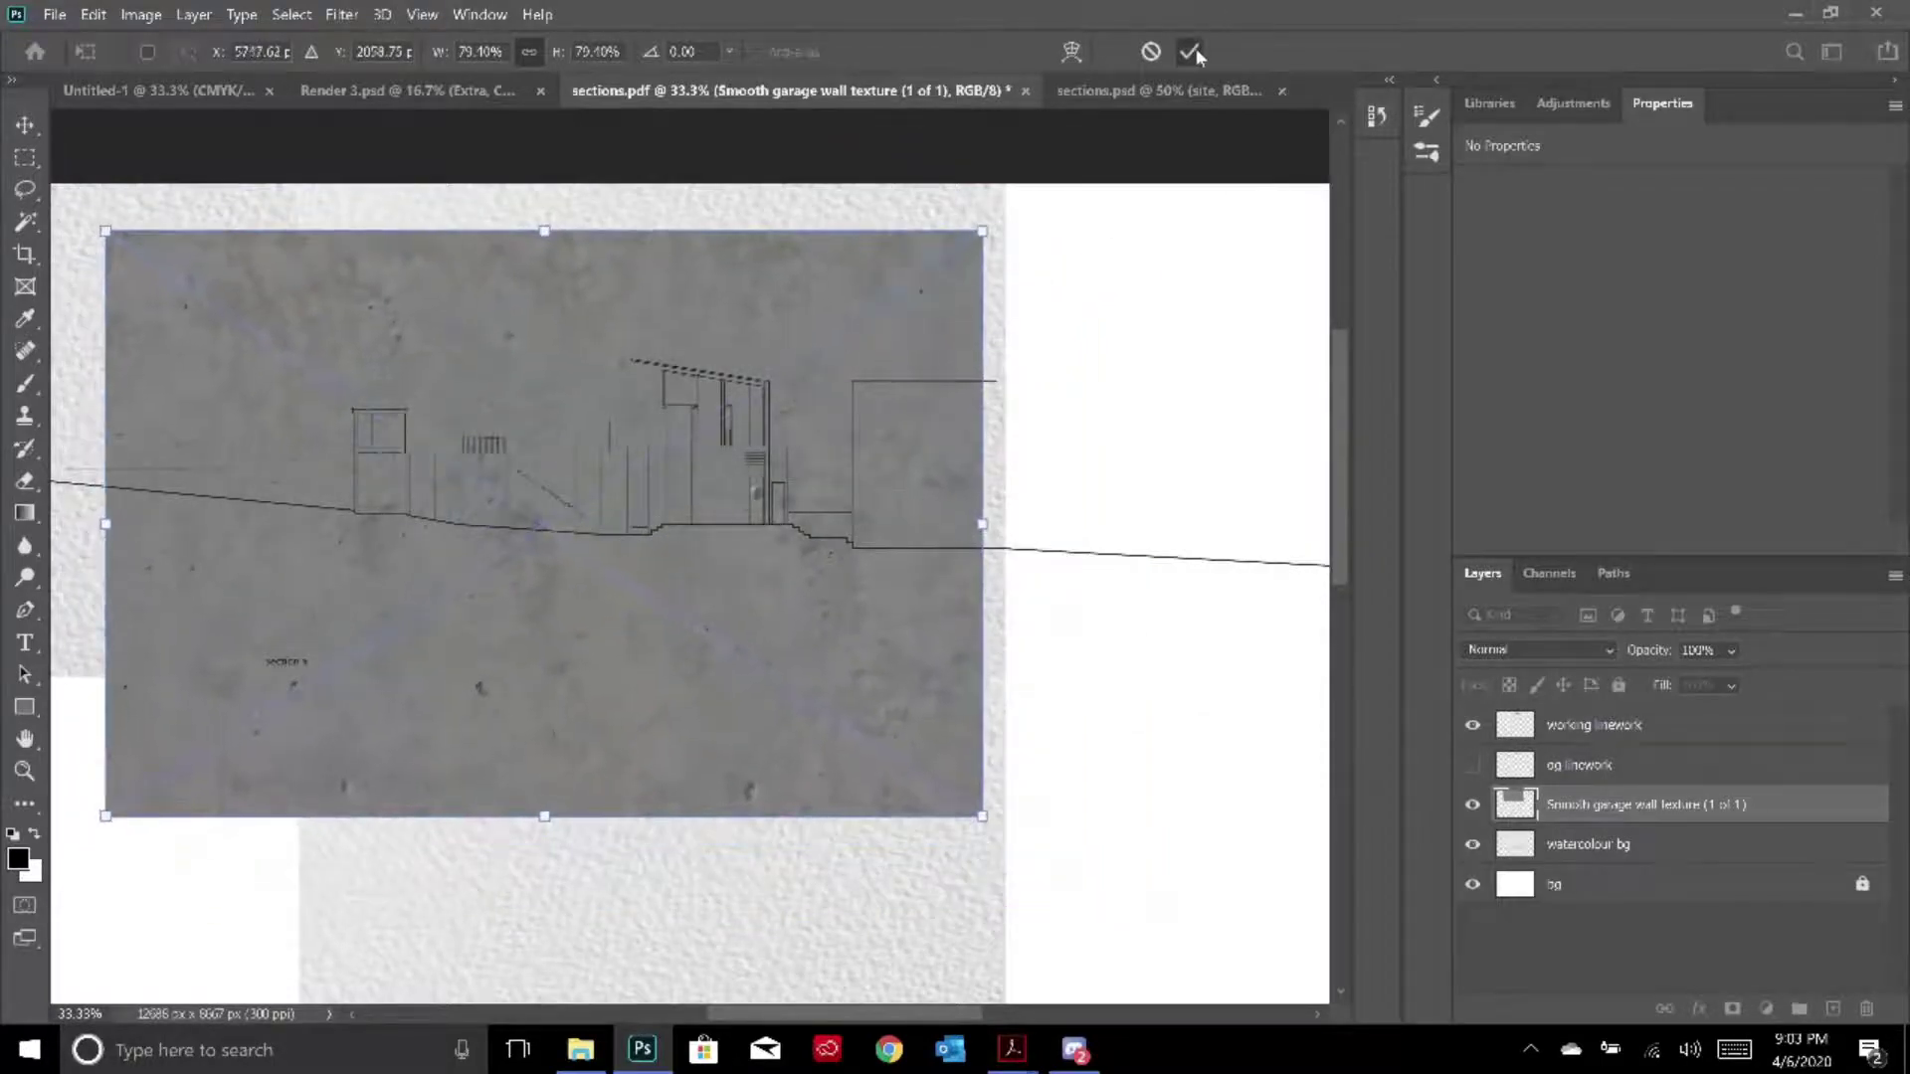
Rasterize the wall texture layer and rename it "concrete"
key("w")
key("ctrl+plus")
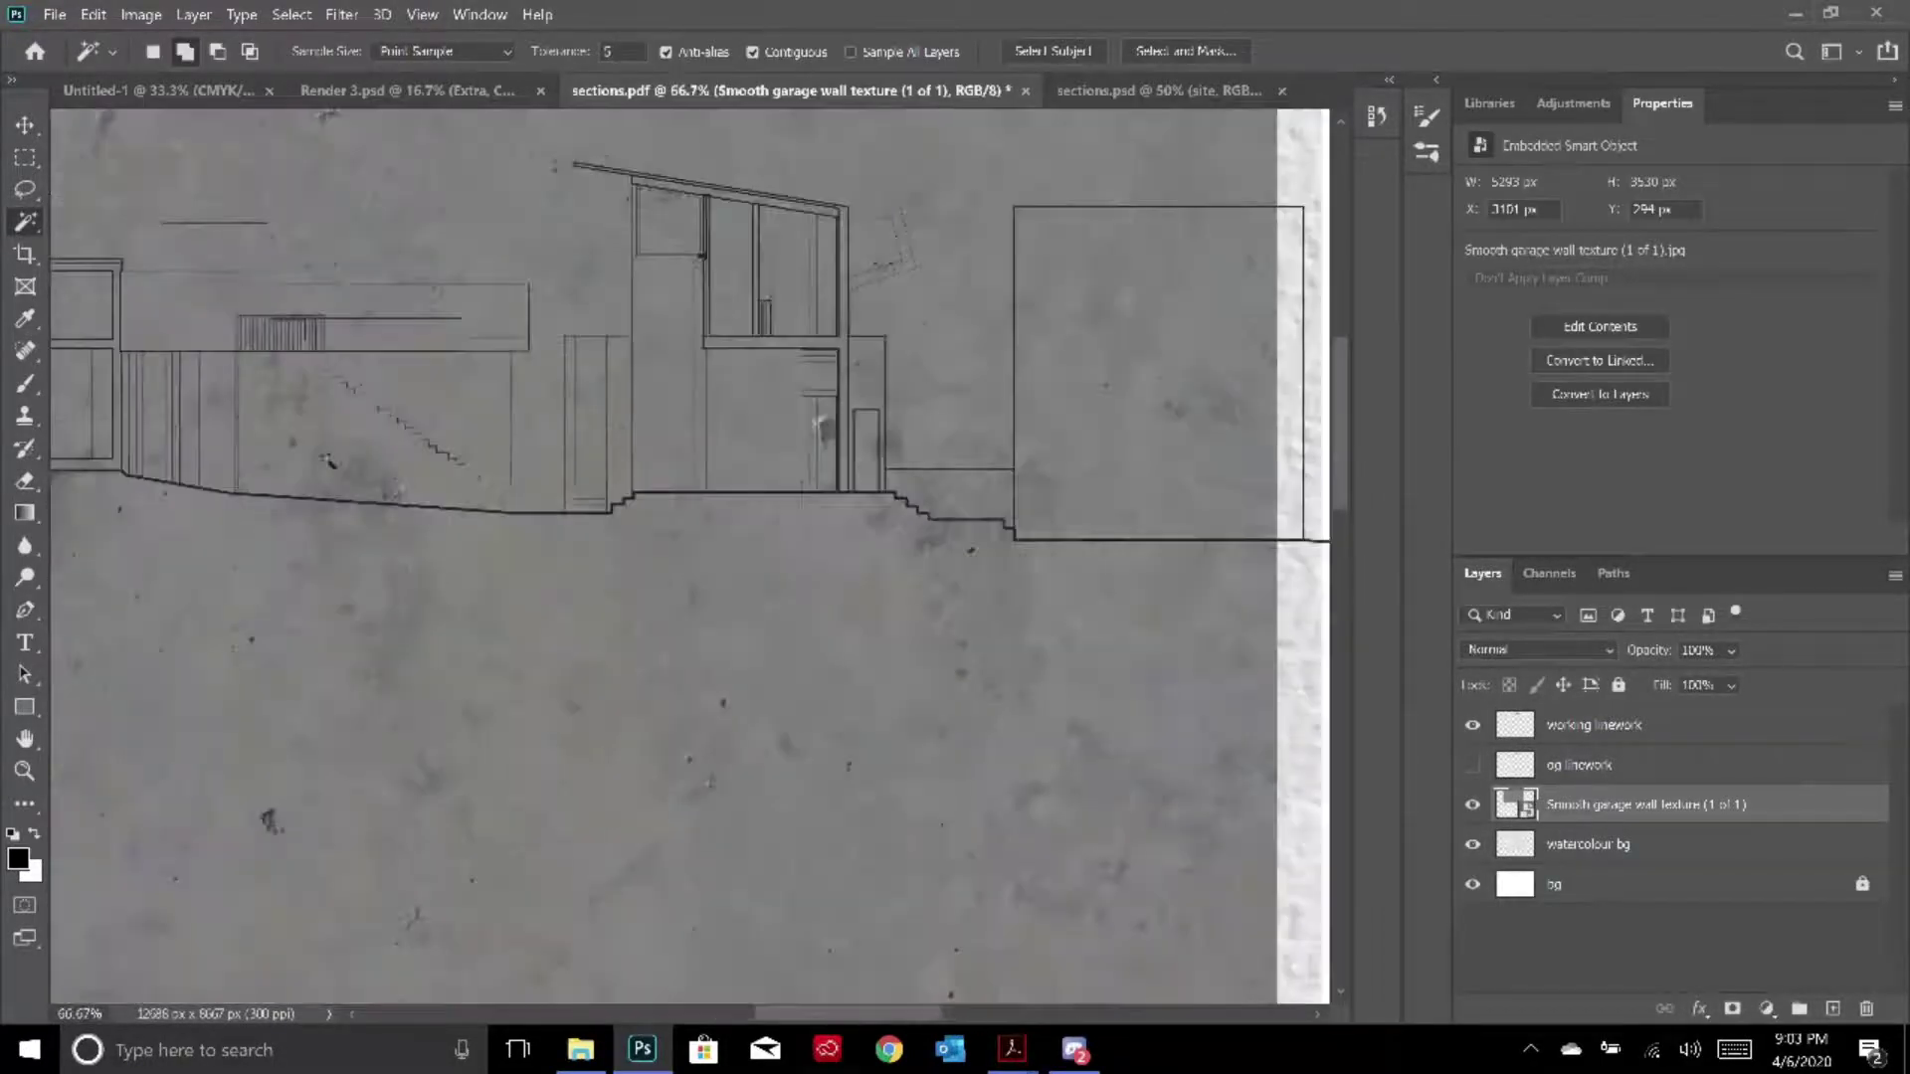
left_click_drag(869, 1017, 821, 1003)
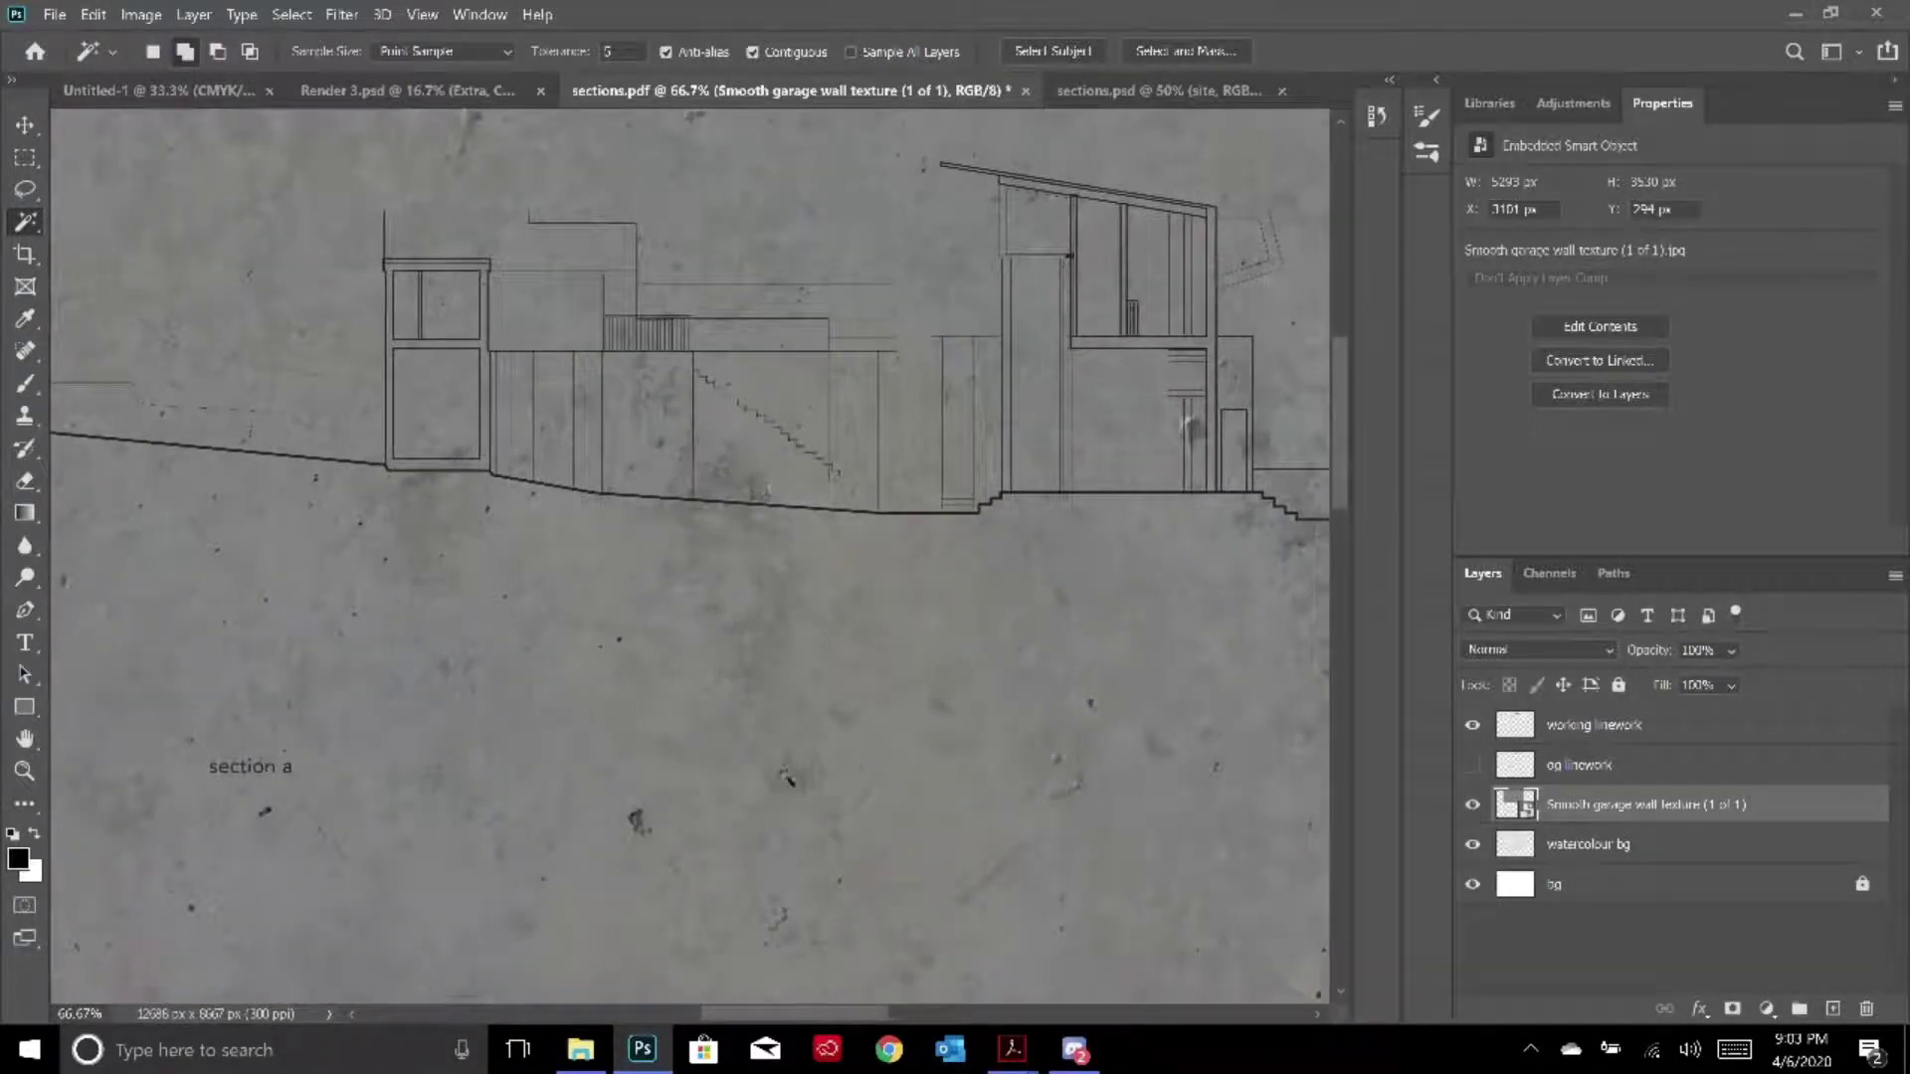
right_click(1554, 796)
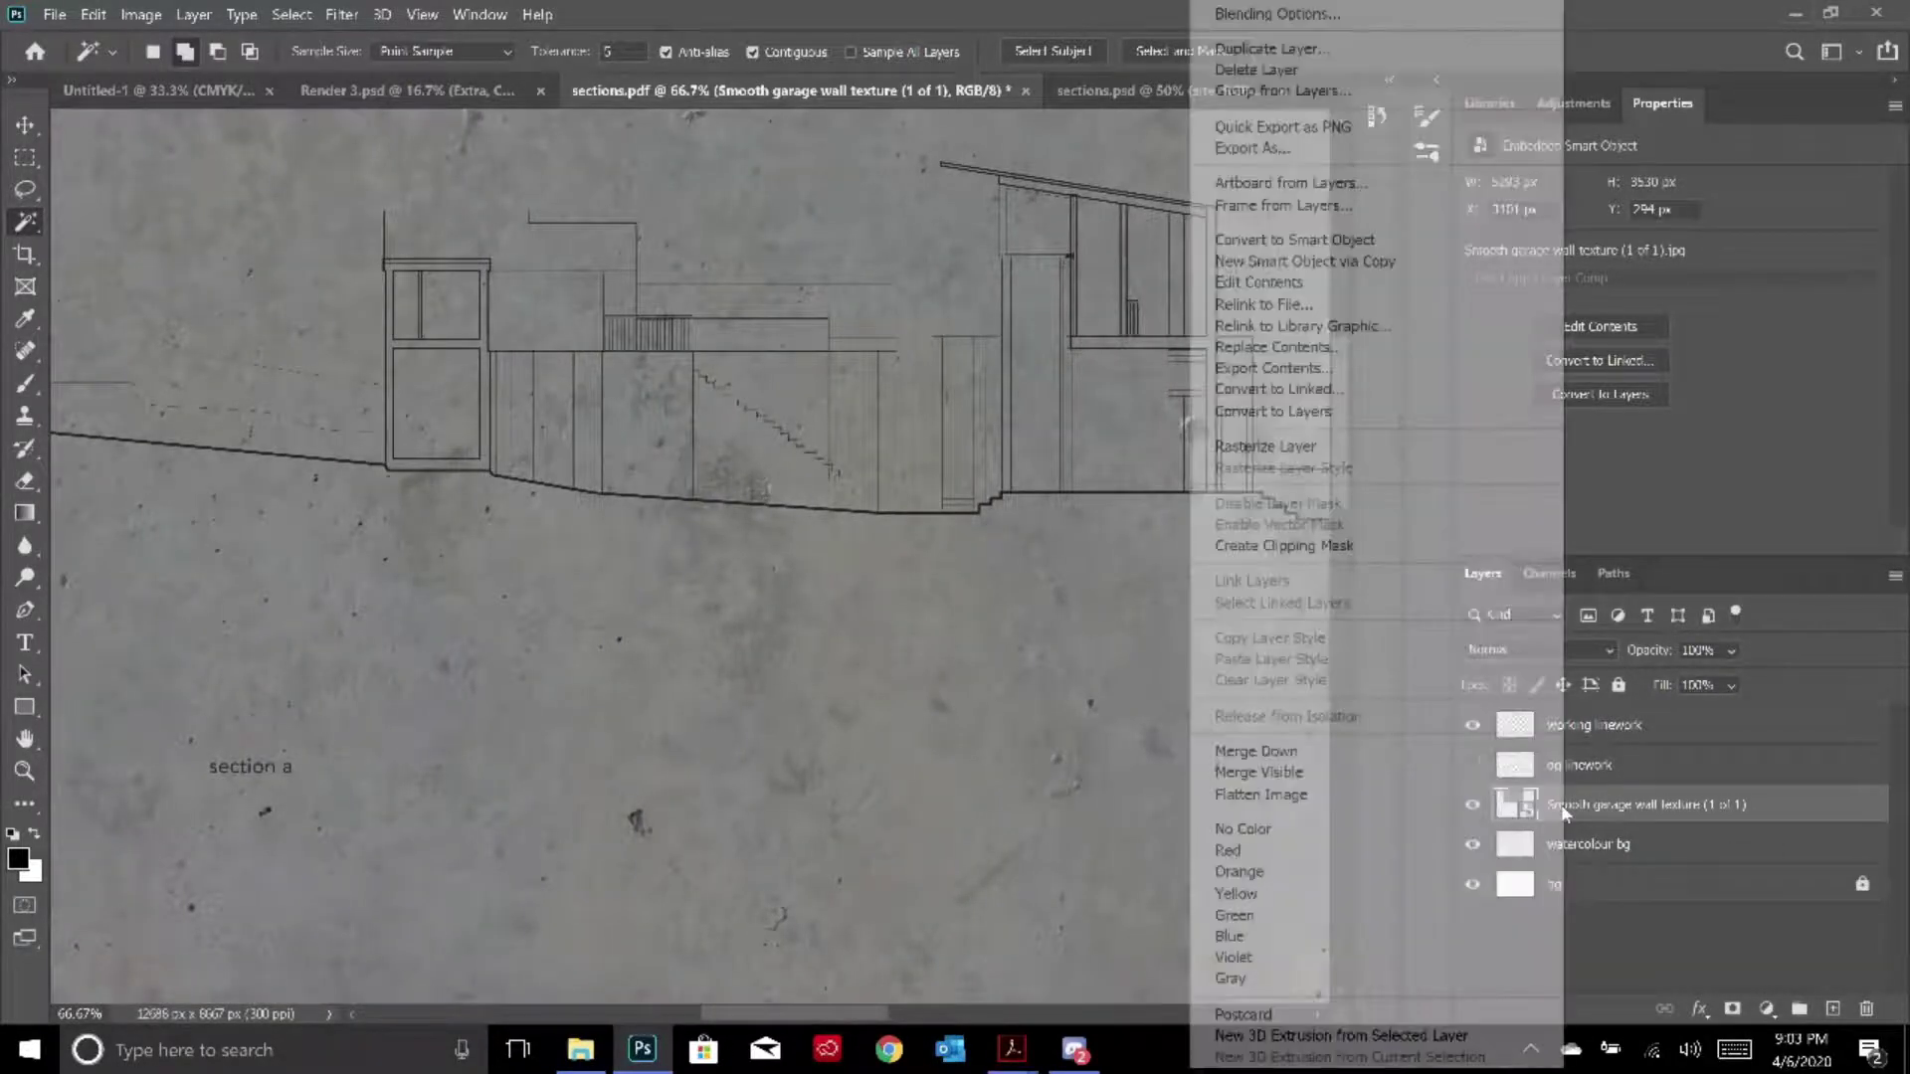
left_click(1393, 446)
double_click(1620, 803)
type("concrete")
key("Return")
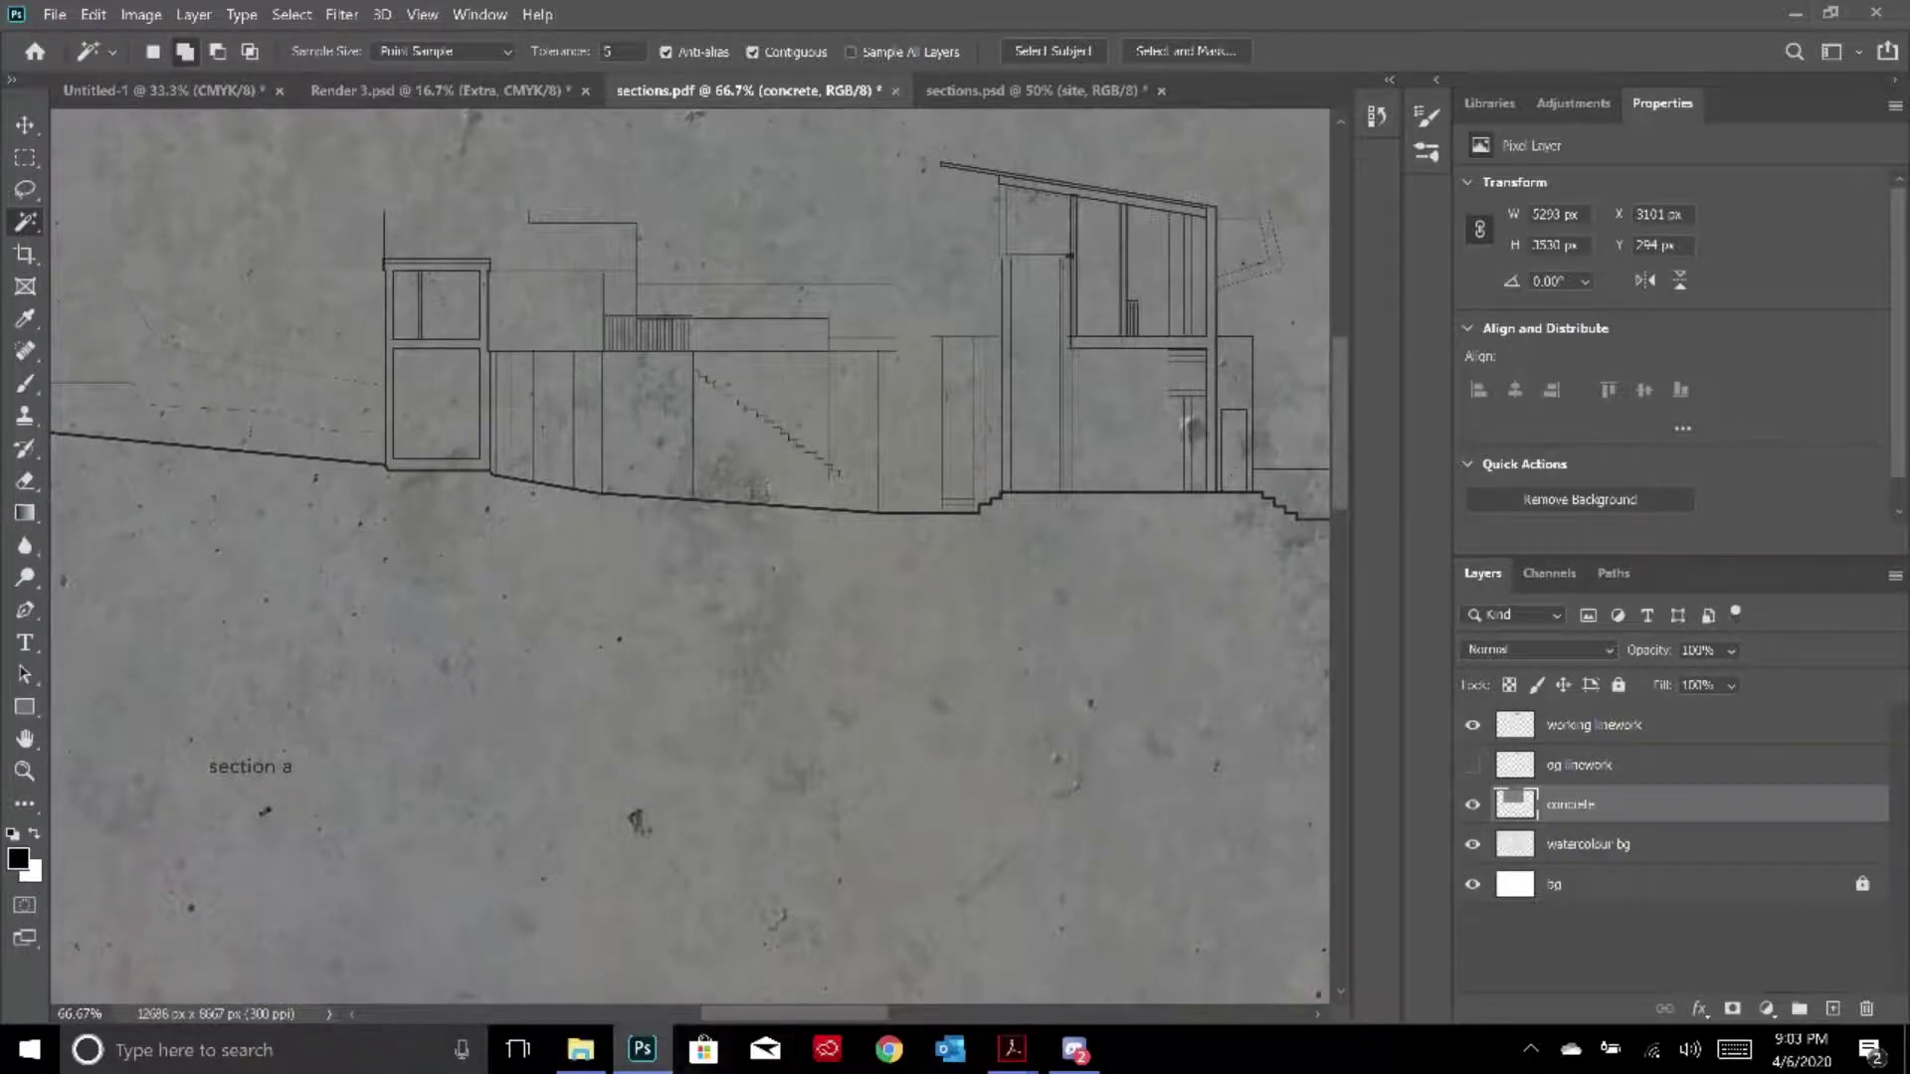
Switch to the Saved Pictures folder in File Explorer
left_click(580, 1050)
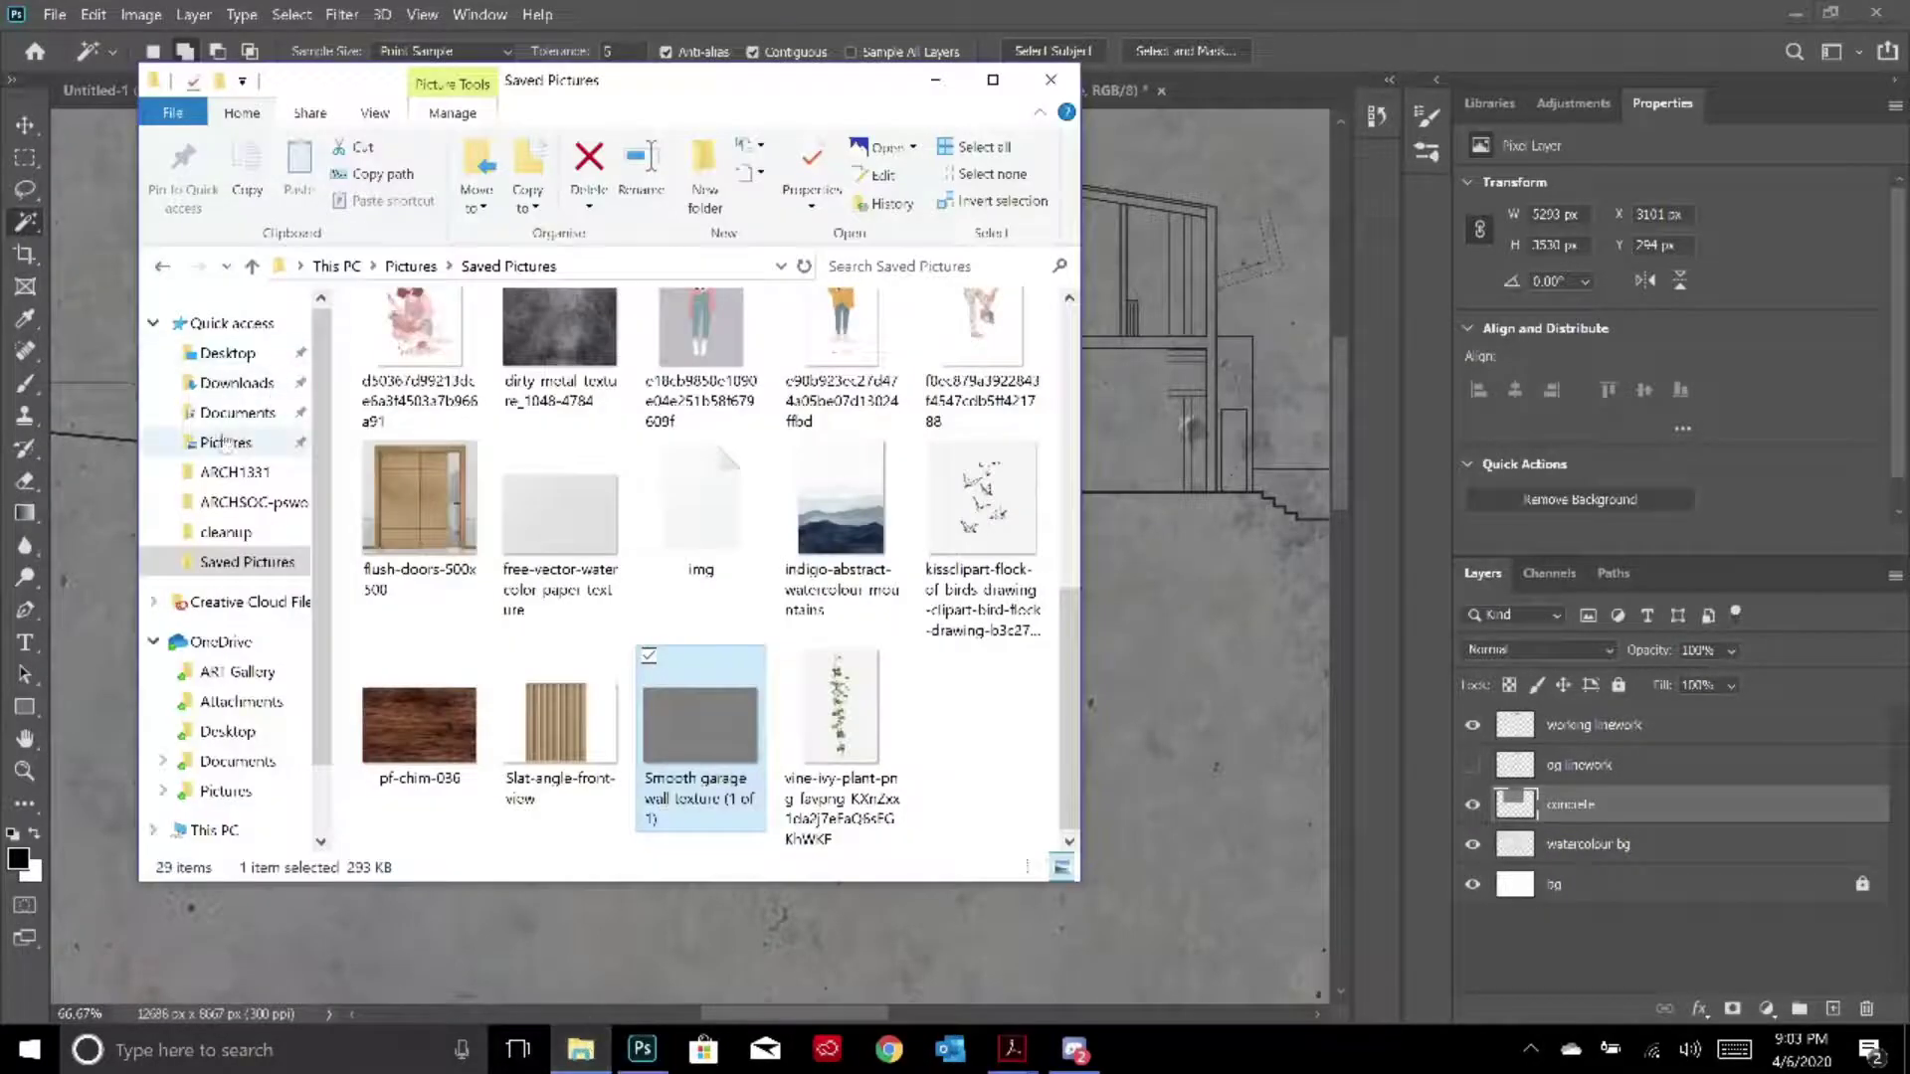
Open the SitePlanWhite Photoshop file from the ARCHSOC-psworkshop folder on the Desktop
left_click(237, 412)
left_click(227, 352)
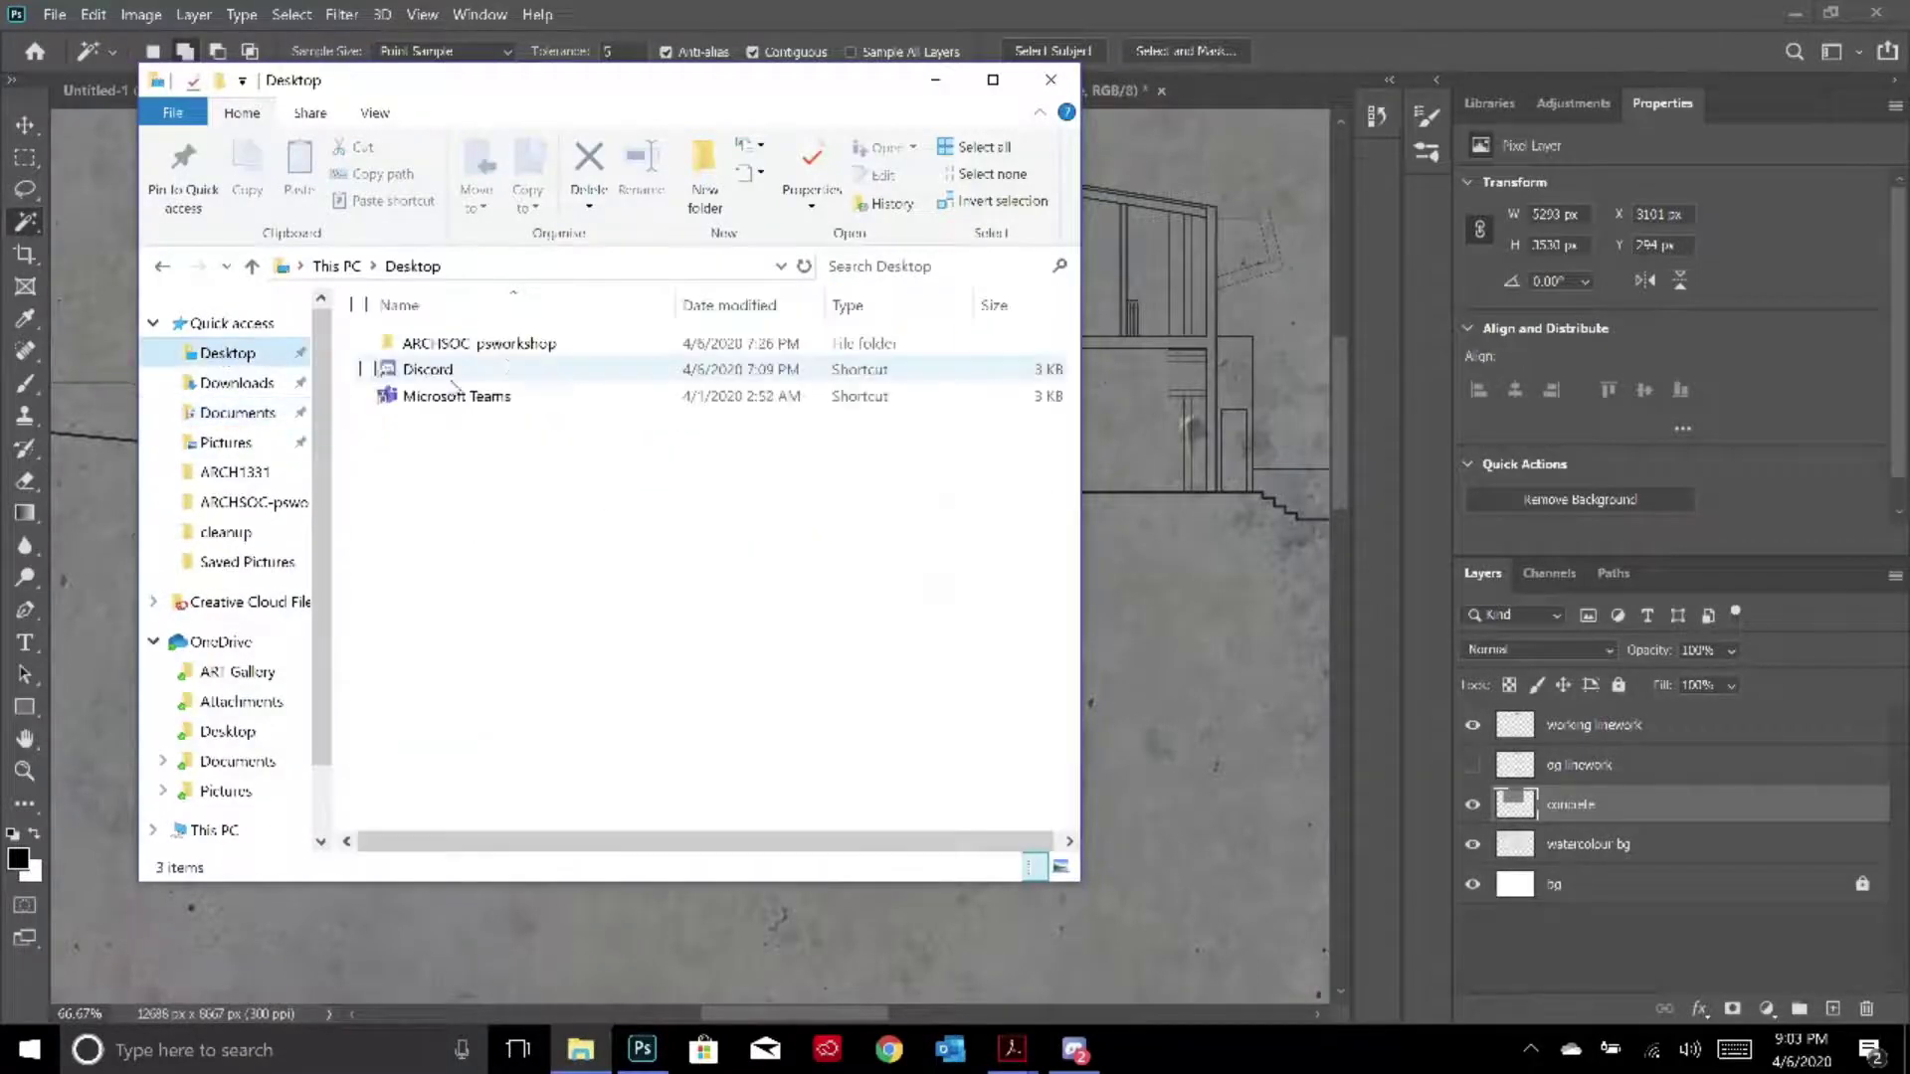
double_click(517, 343)
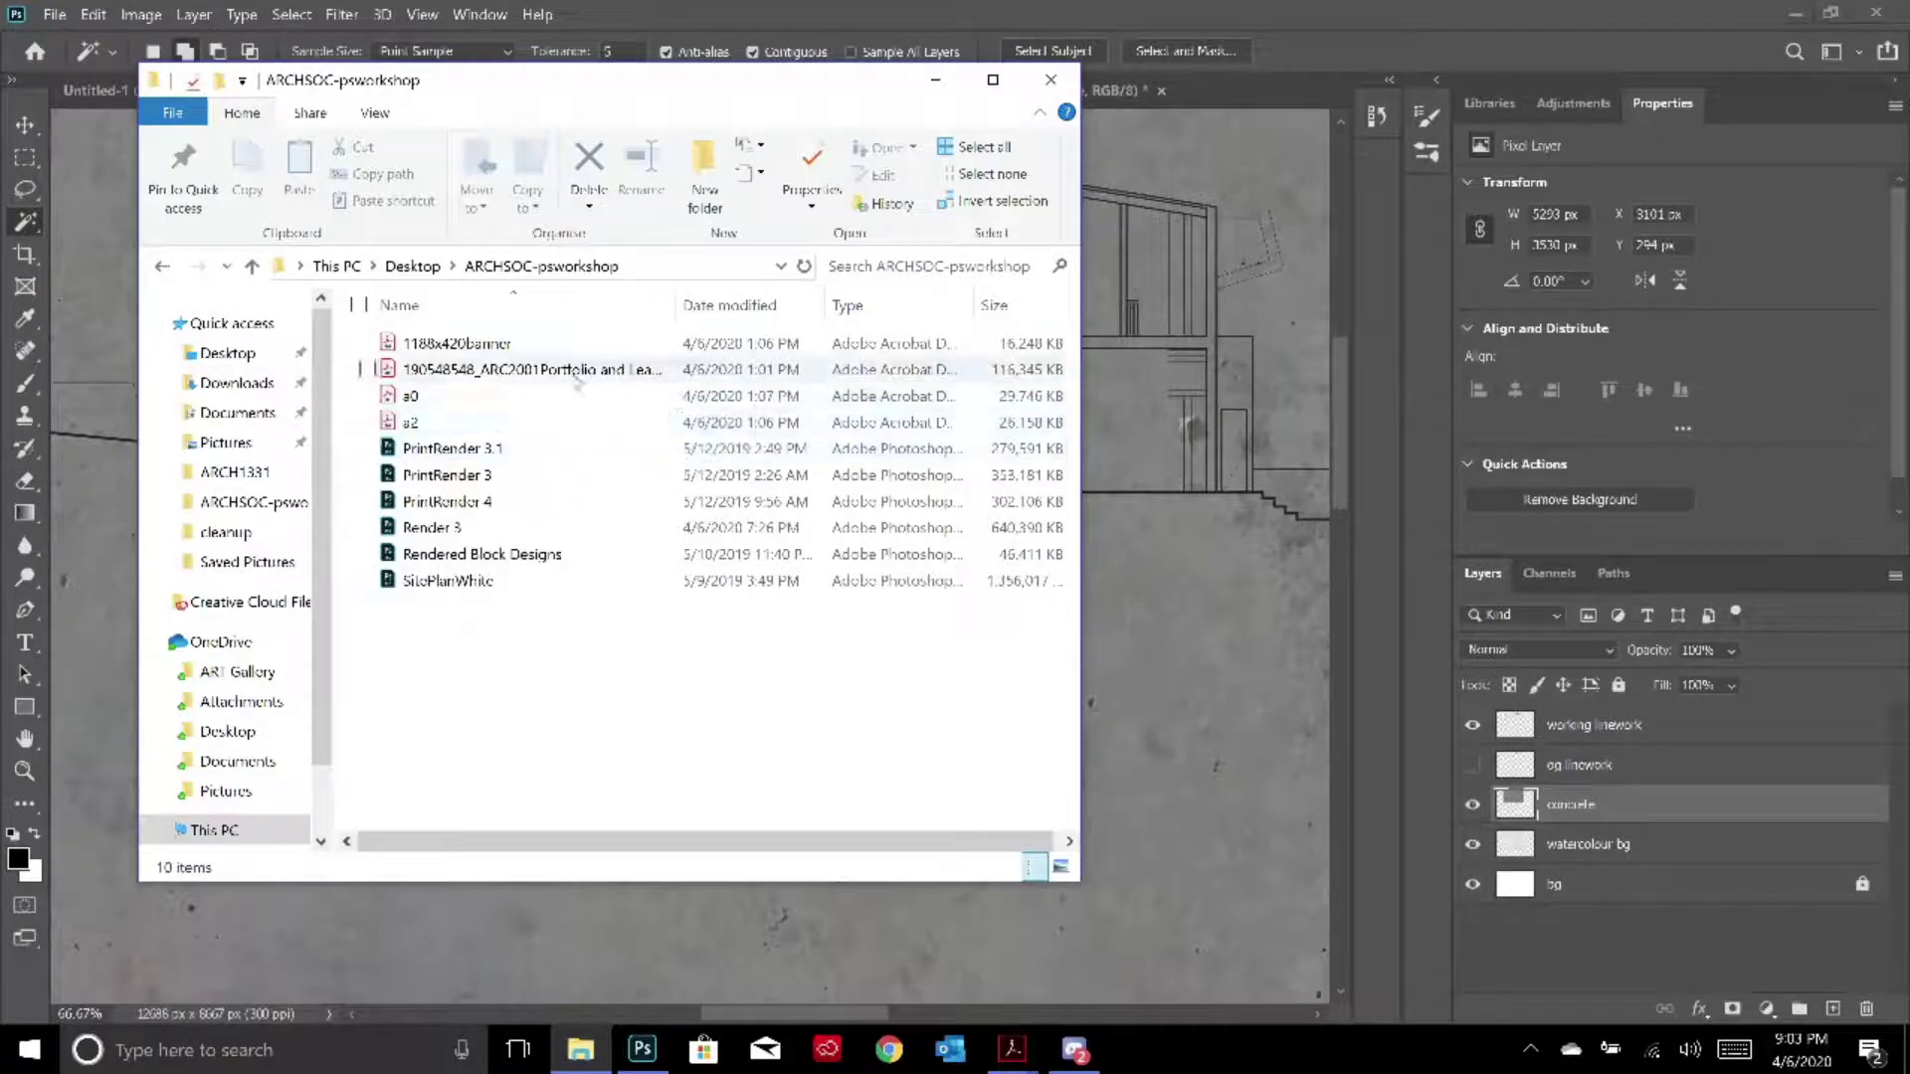
left_click(513, 583)
double_click(513, 583)
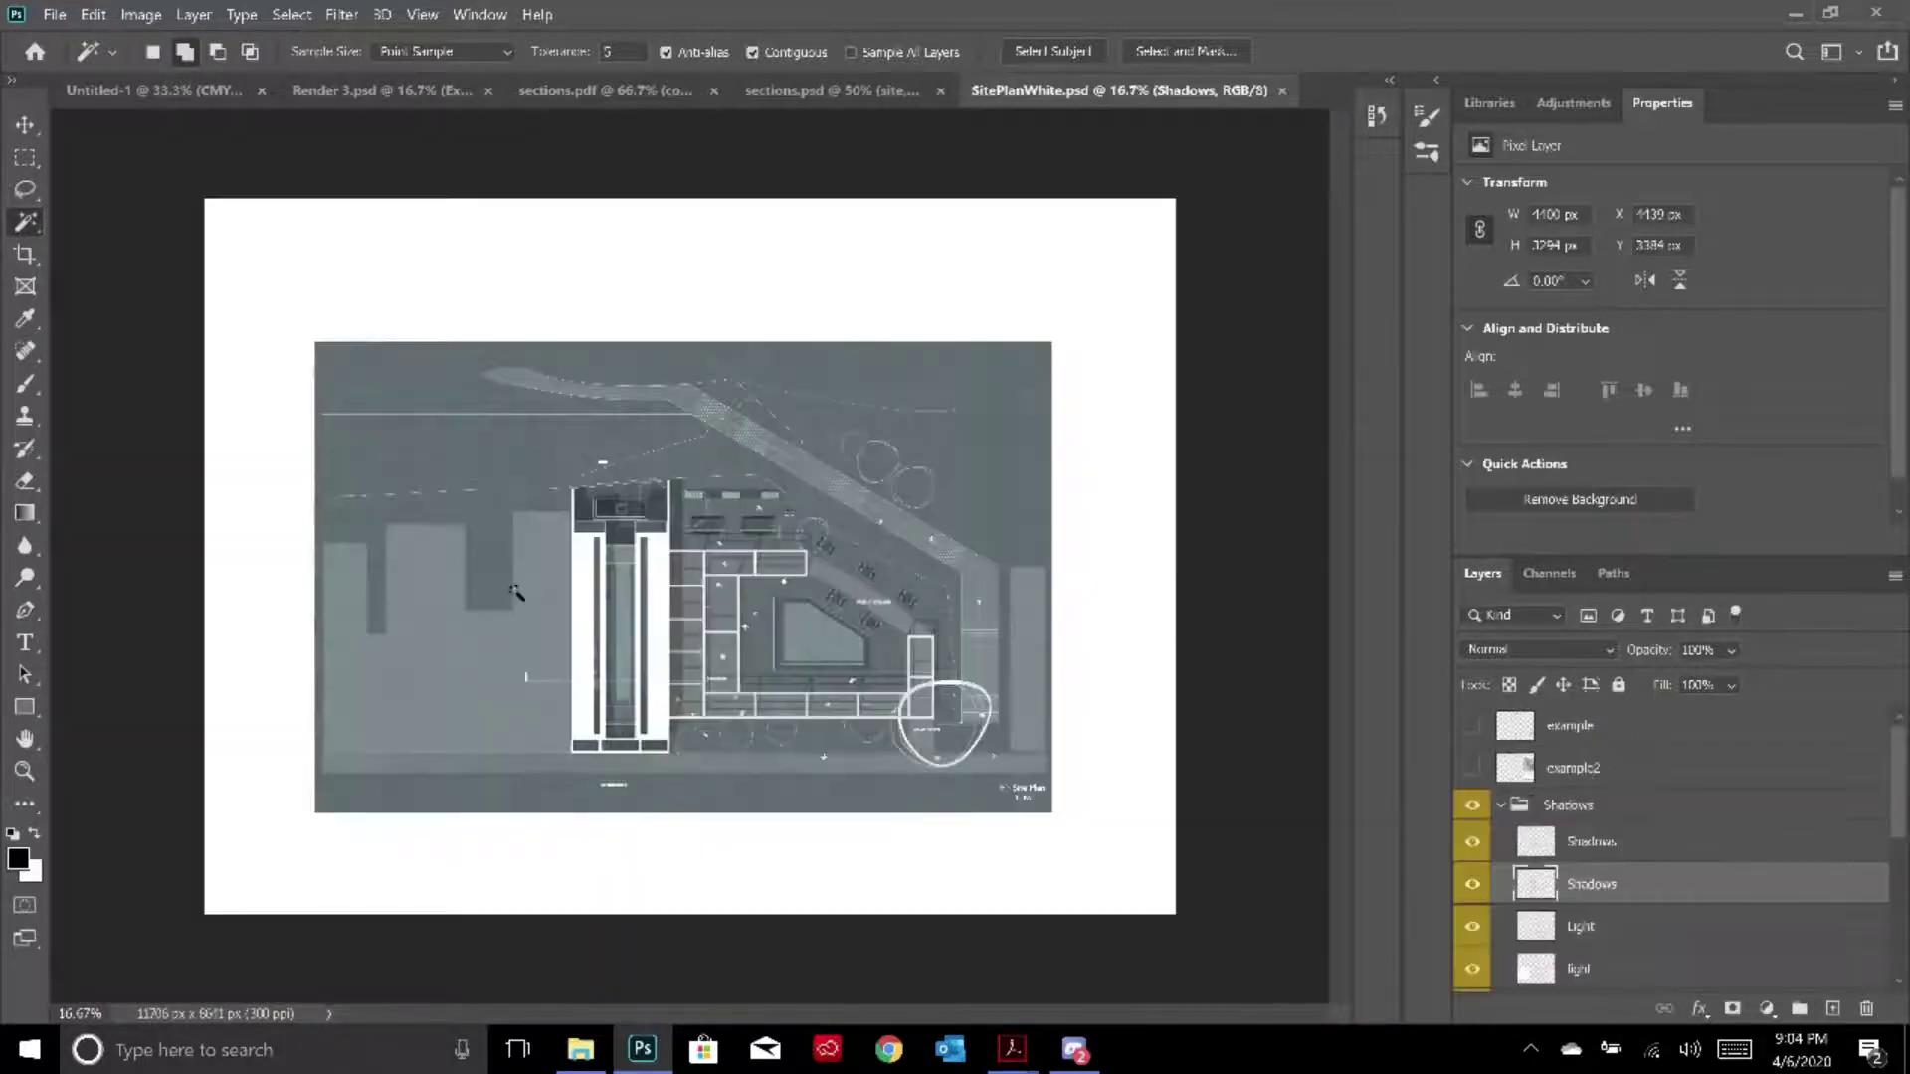
Examine the site plan's building, shadows and public square up close, and look through the available adjustment layer types
key("ctrl+plus")
key("ctrl+plus")
key("ctrl+minus")
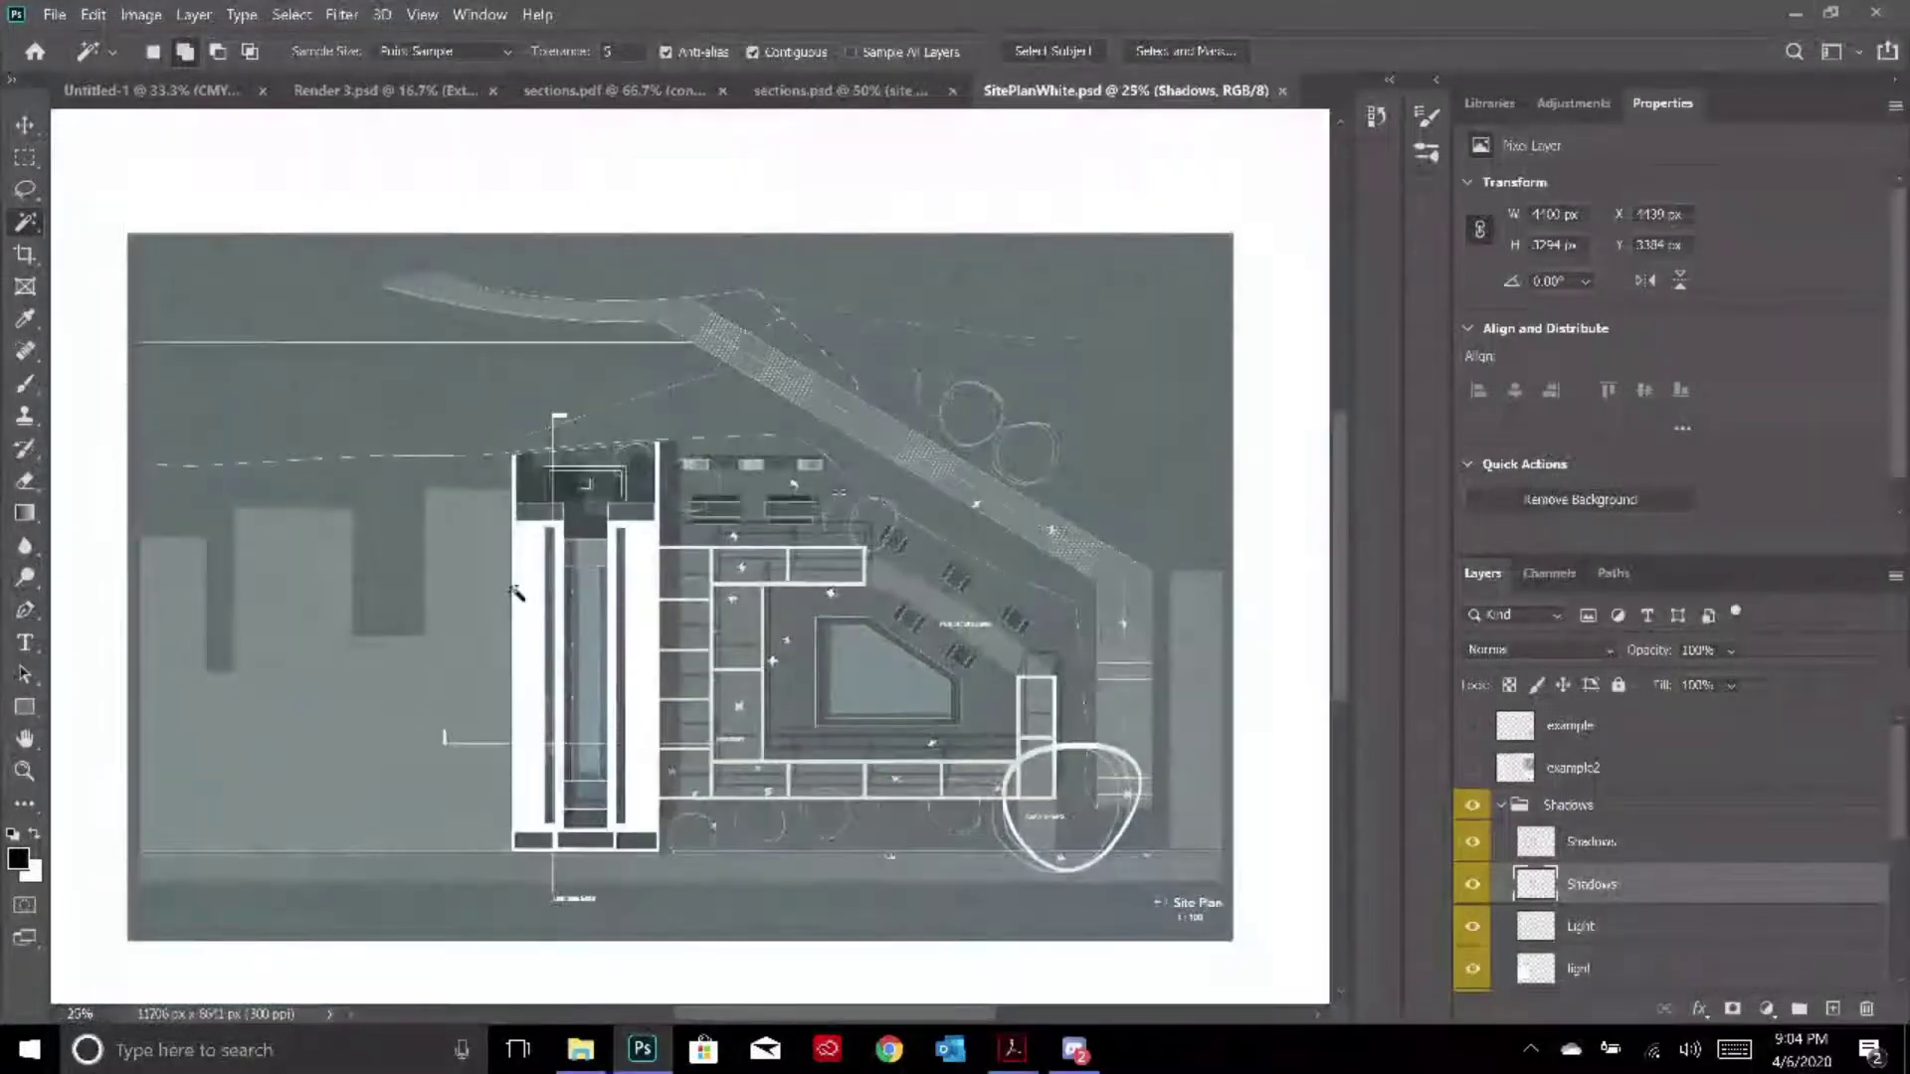
scroll(864, 321, "down", 1)
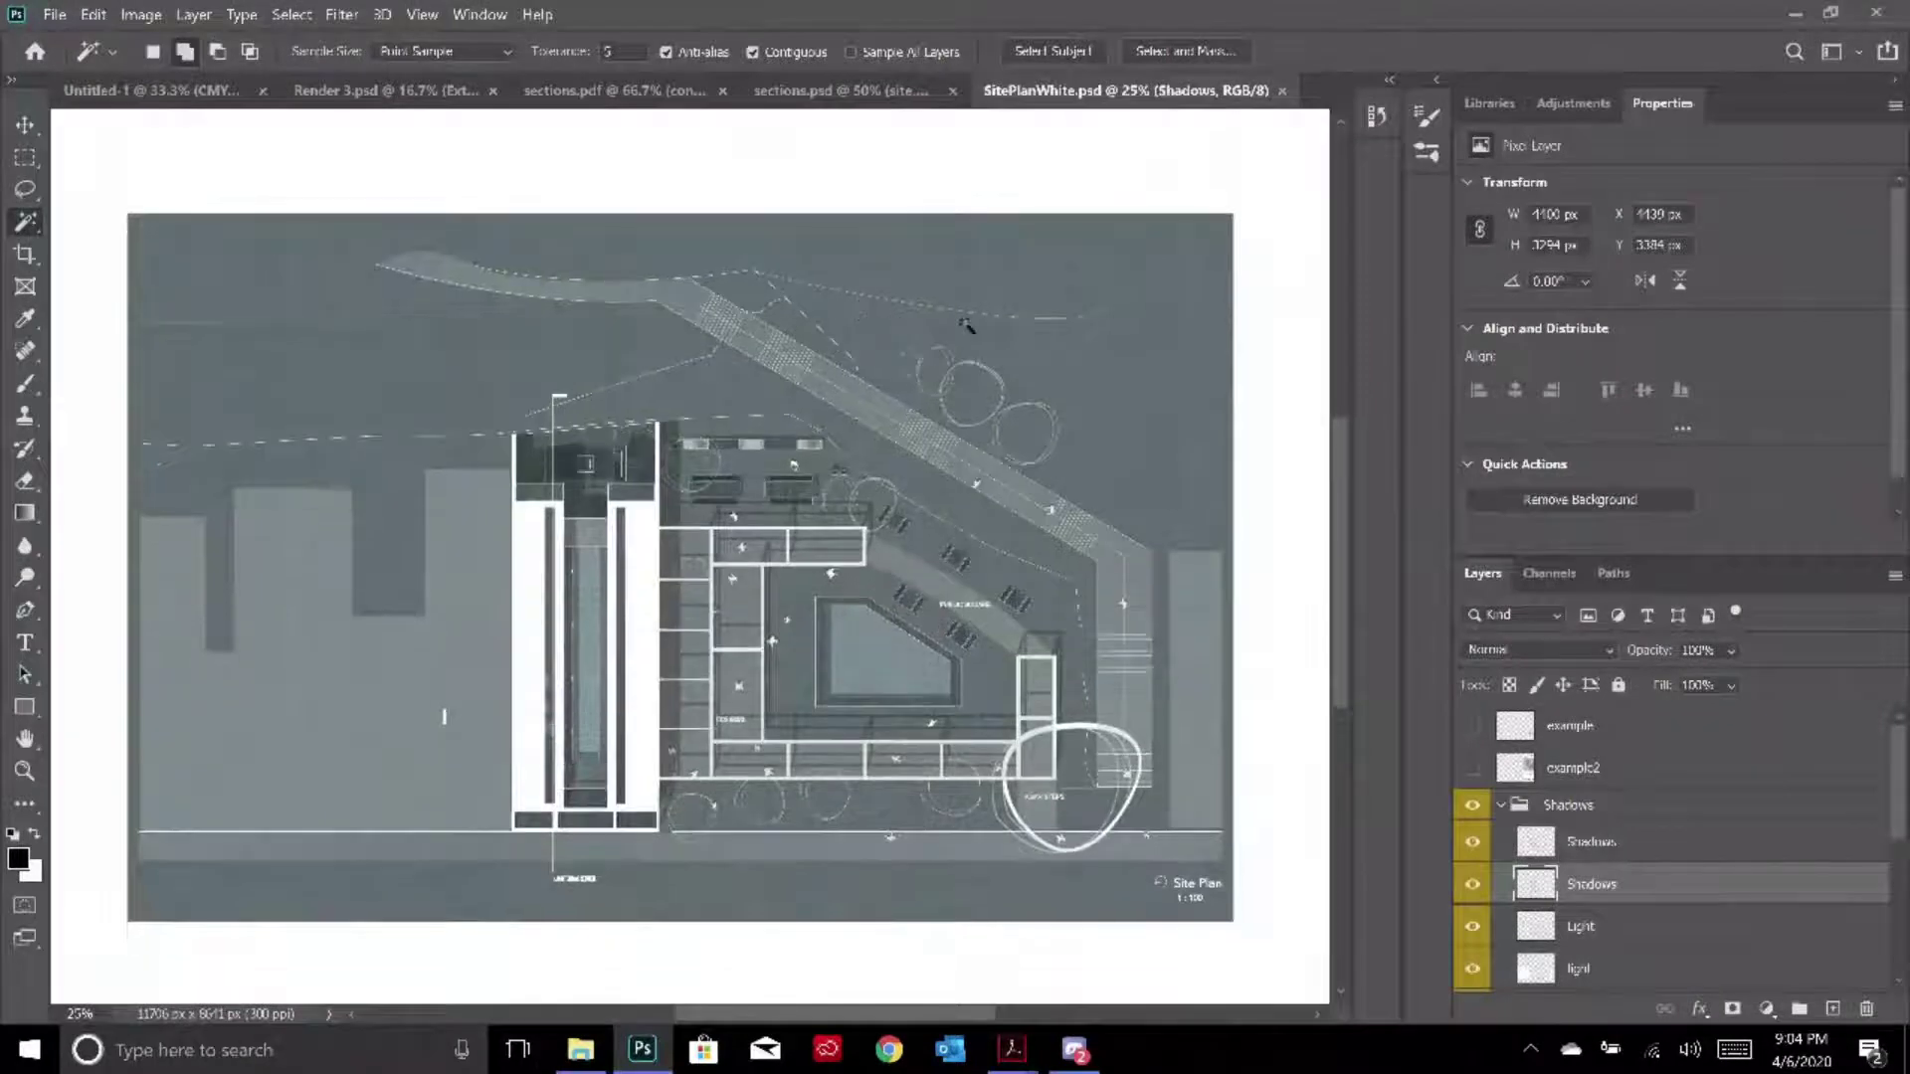
left_click(25, 126)
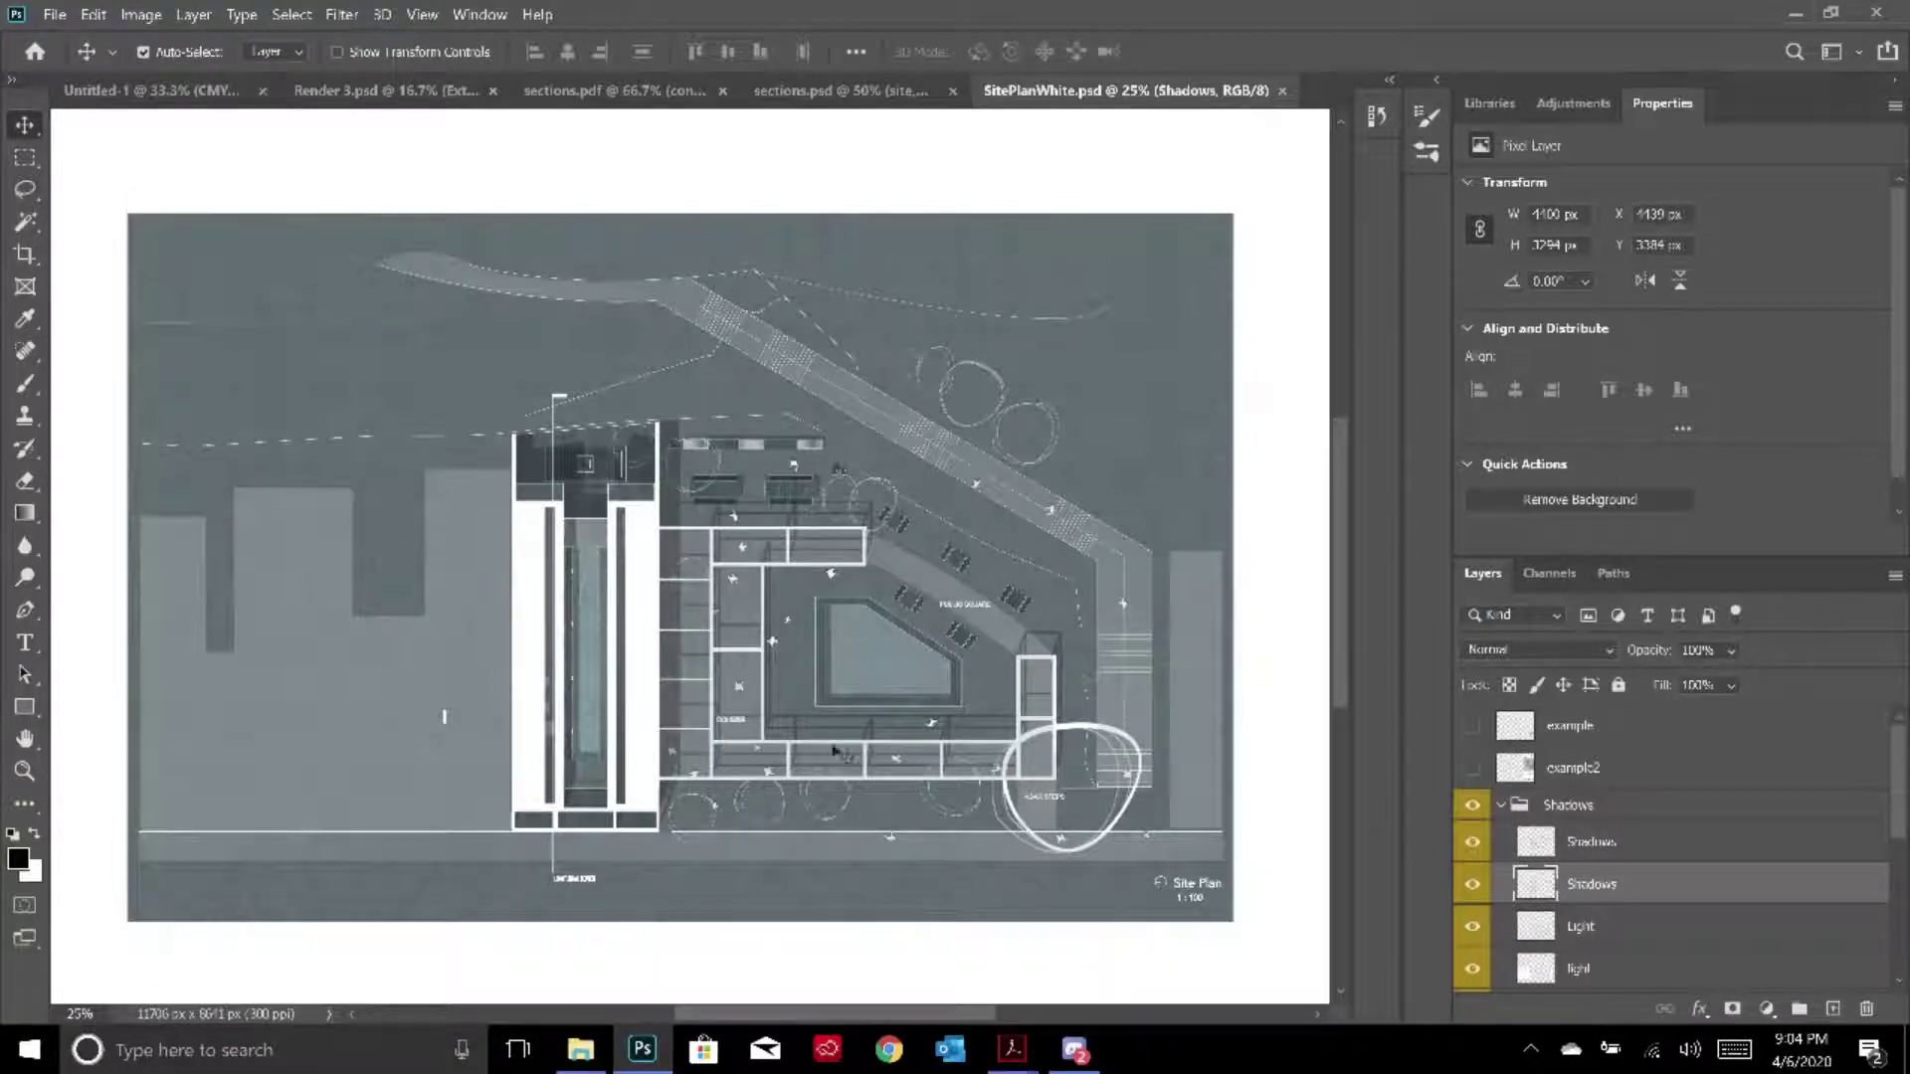
scroll(1094, 661, "down", 2)
key("ctrl+plus")
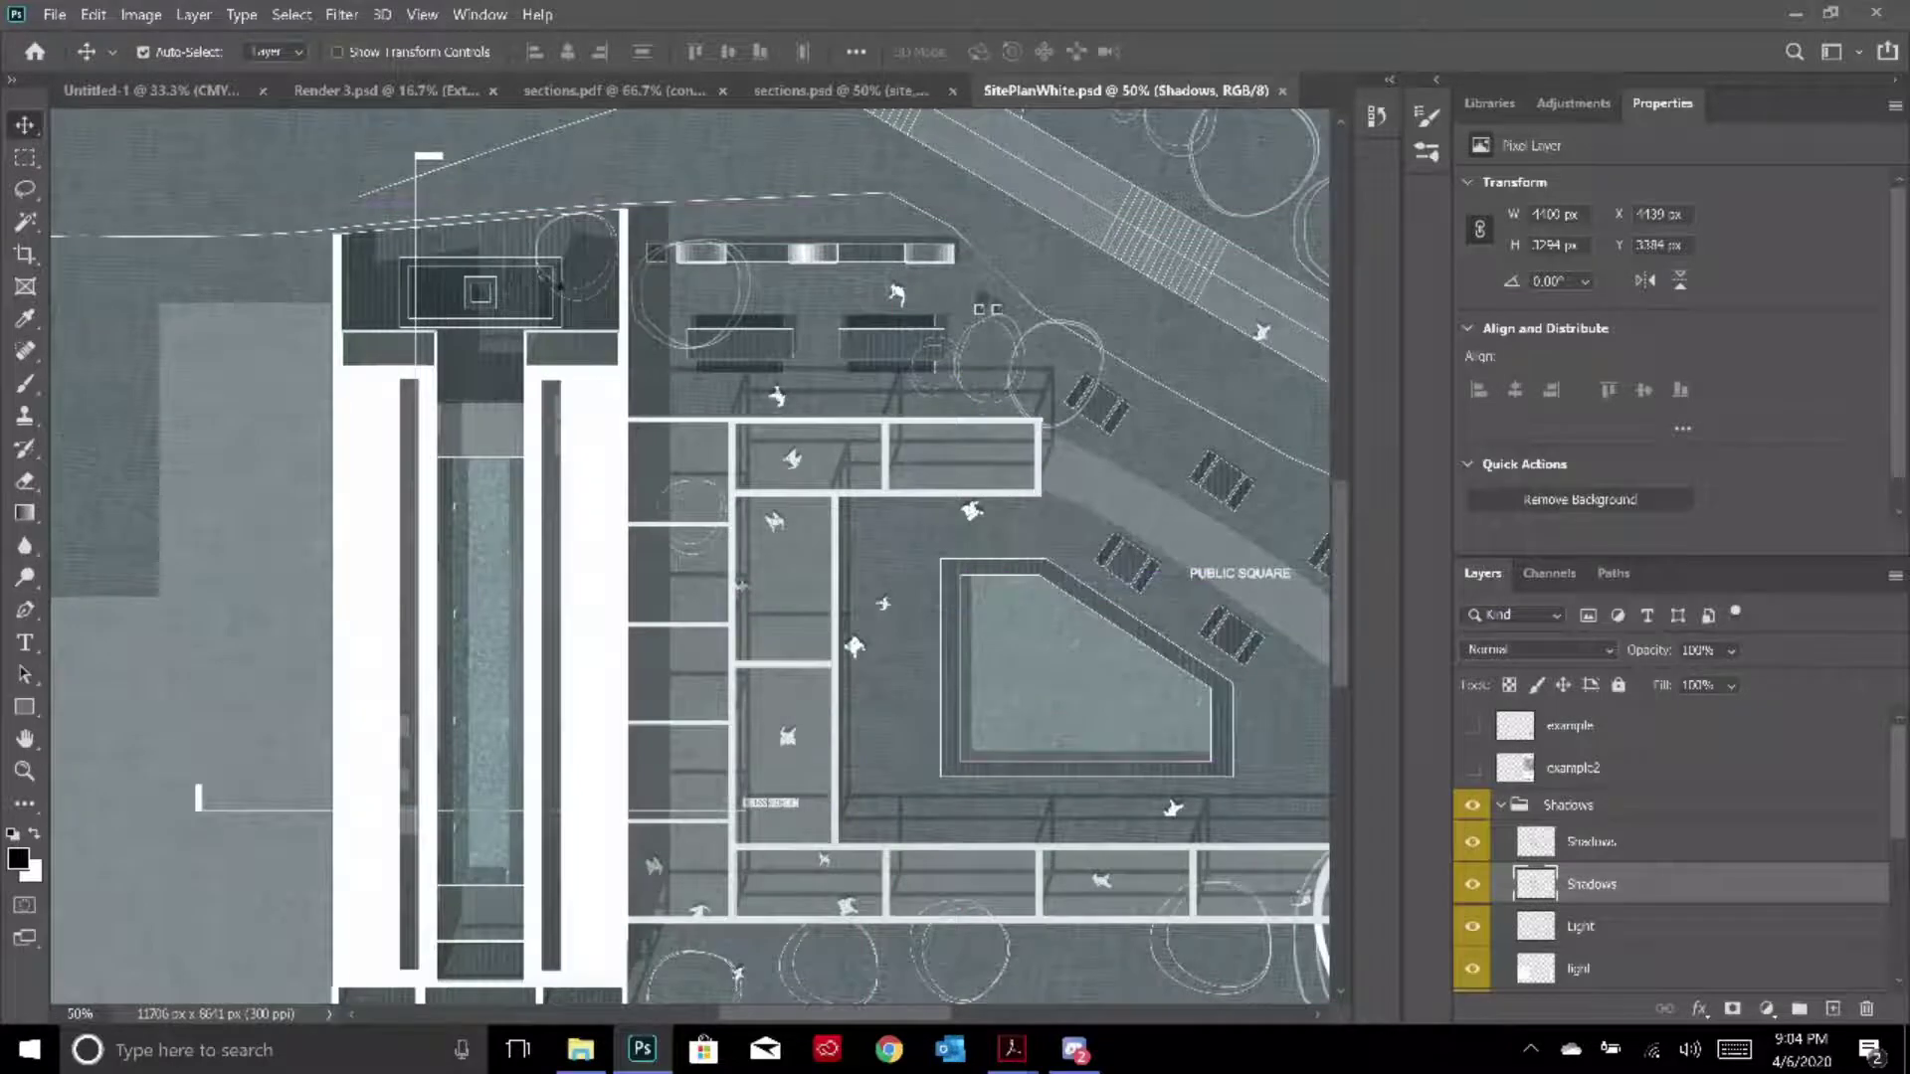
scroll(616, 328, "up", 2)
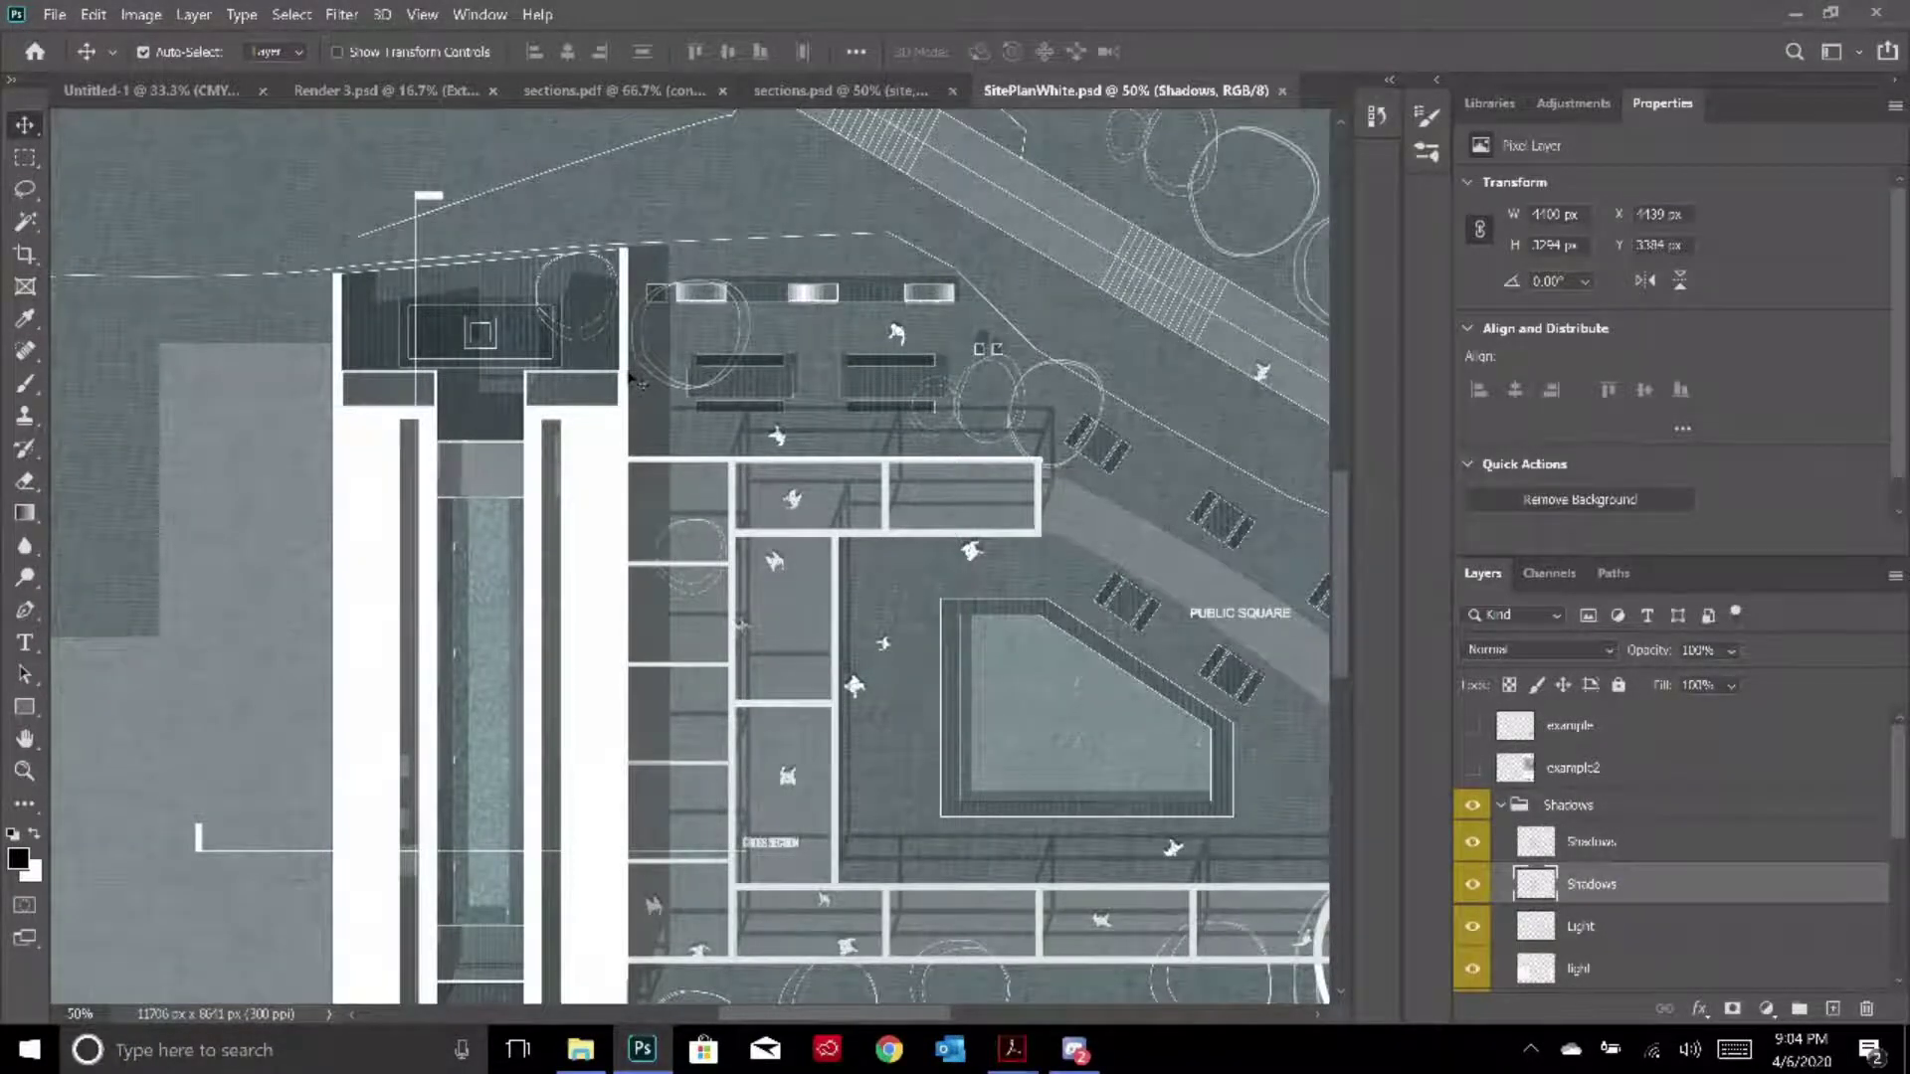
left_click(1767, 1009)
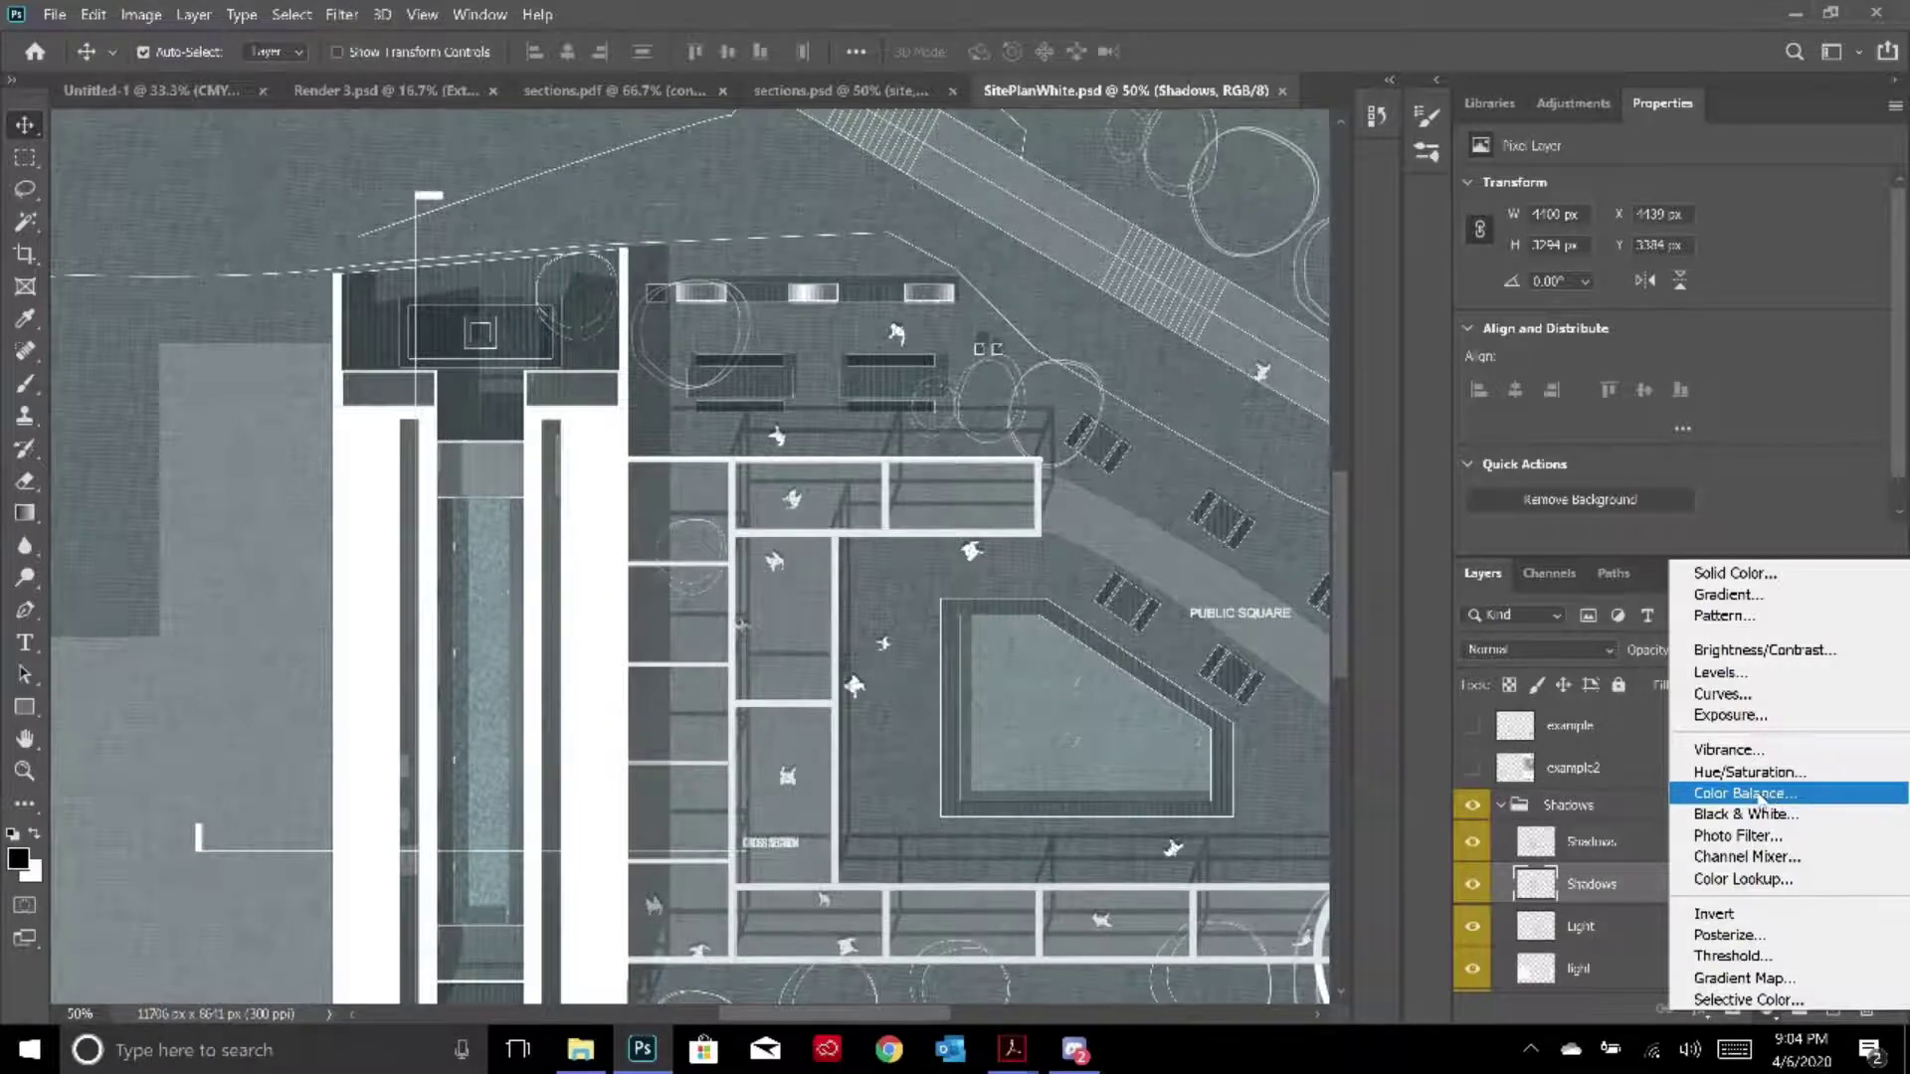
key("Escape")
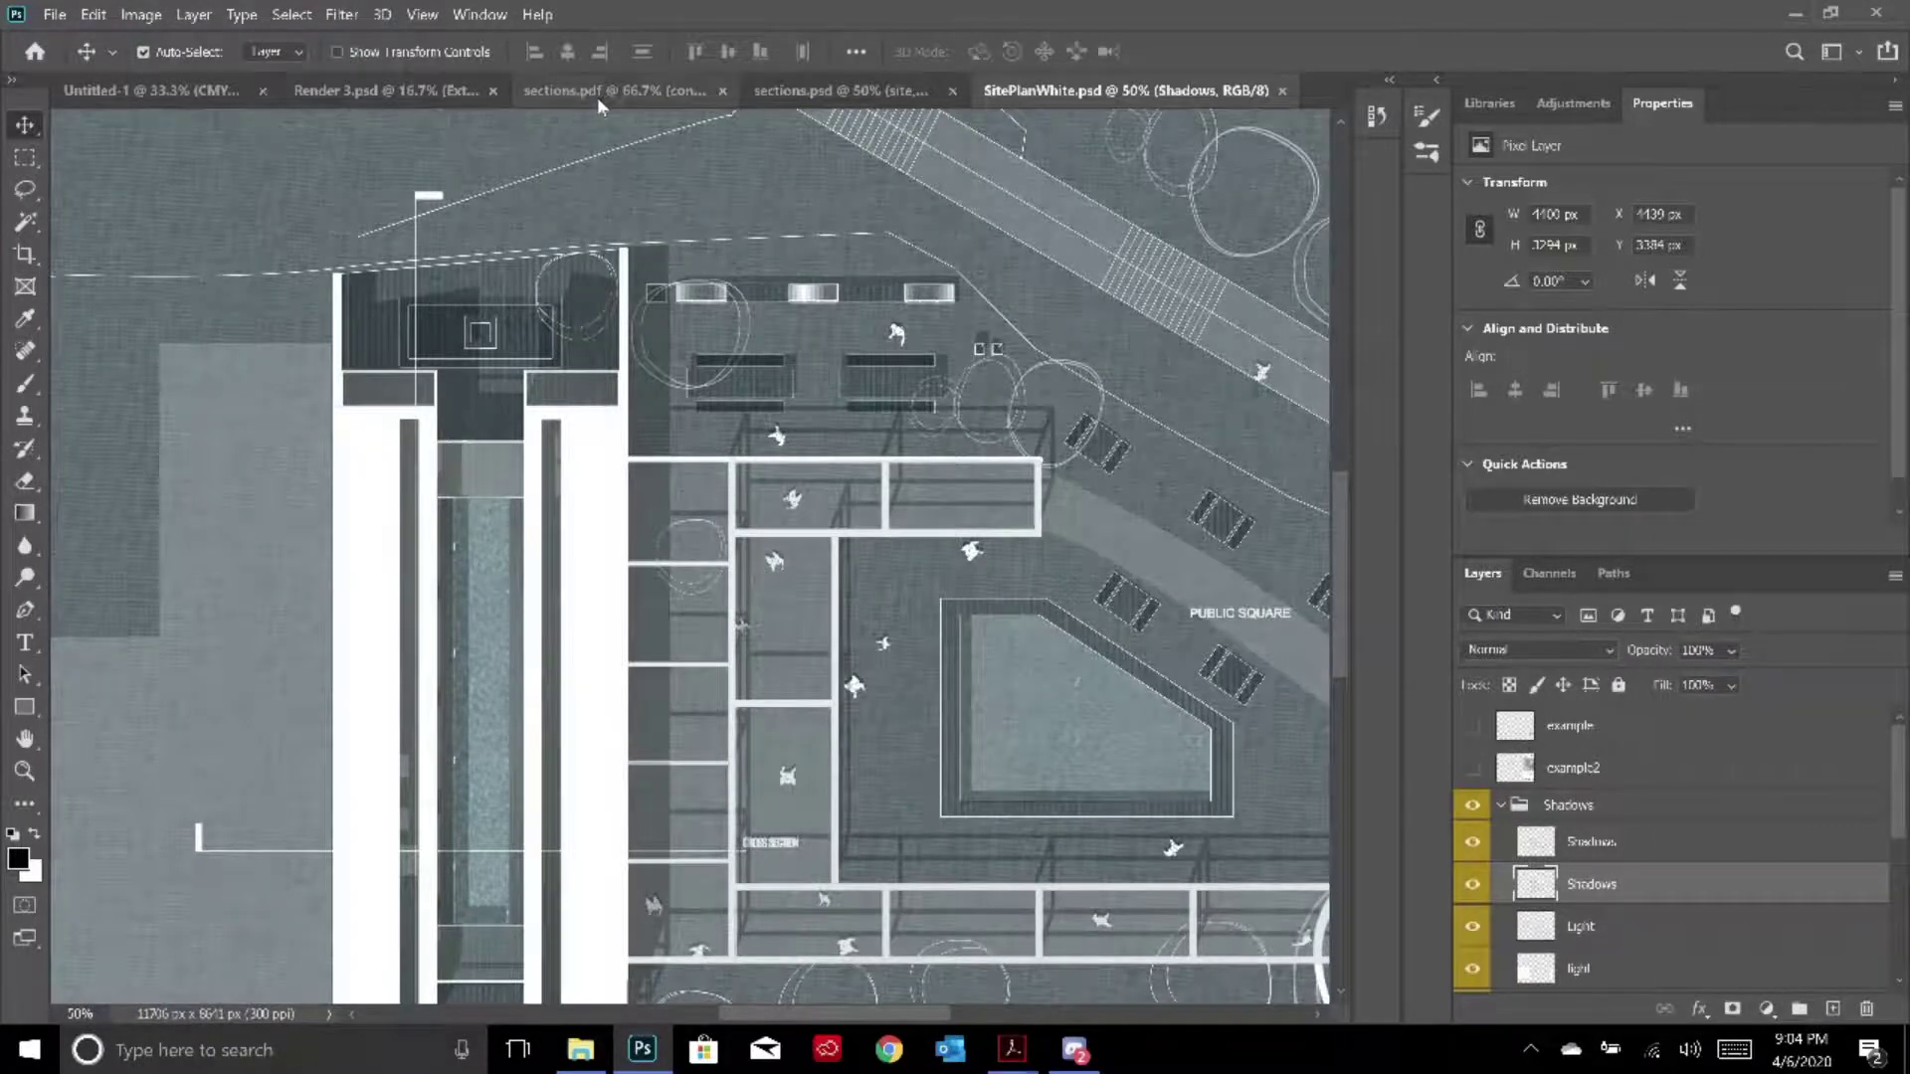
In sections.psd, hide the watercolorbg layer to compare the background without its texture, and show it again
left_click(613, 90)
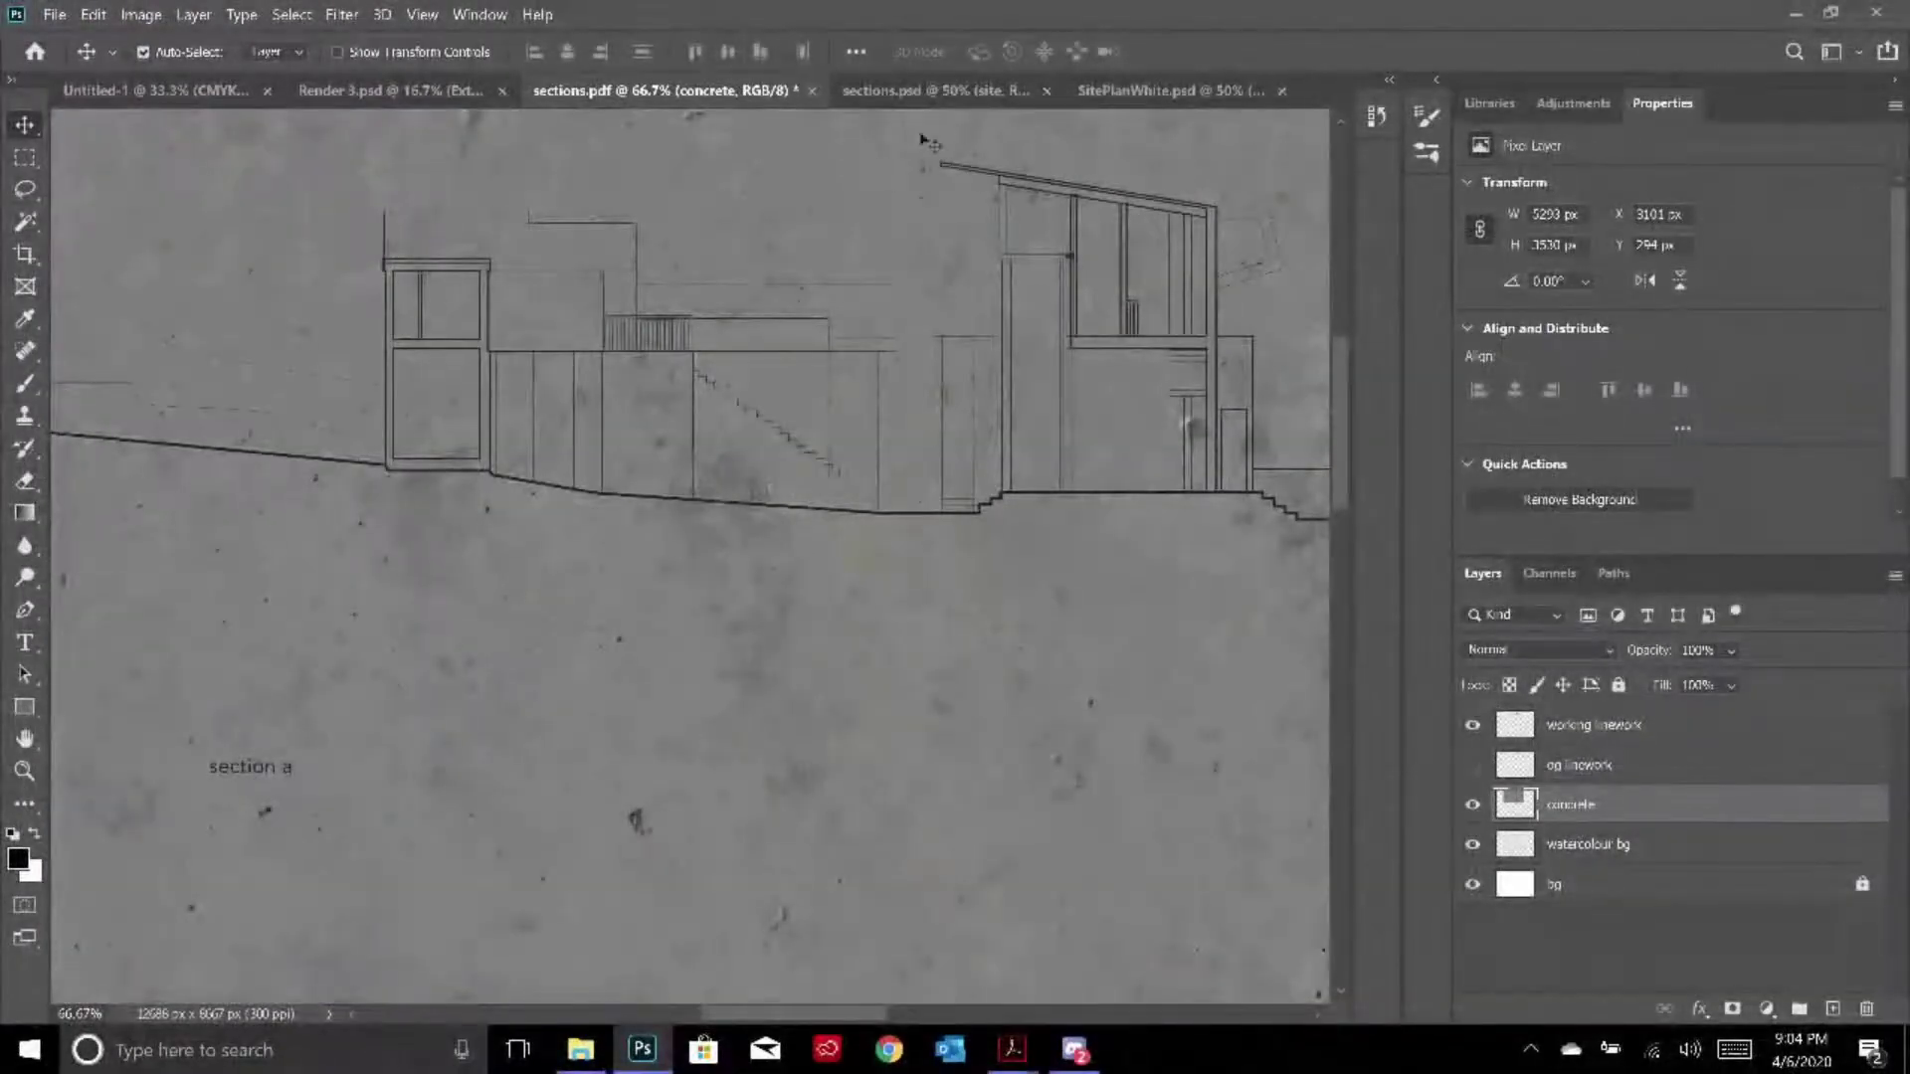
left_click(934, 91)
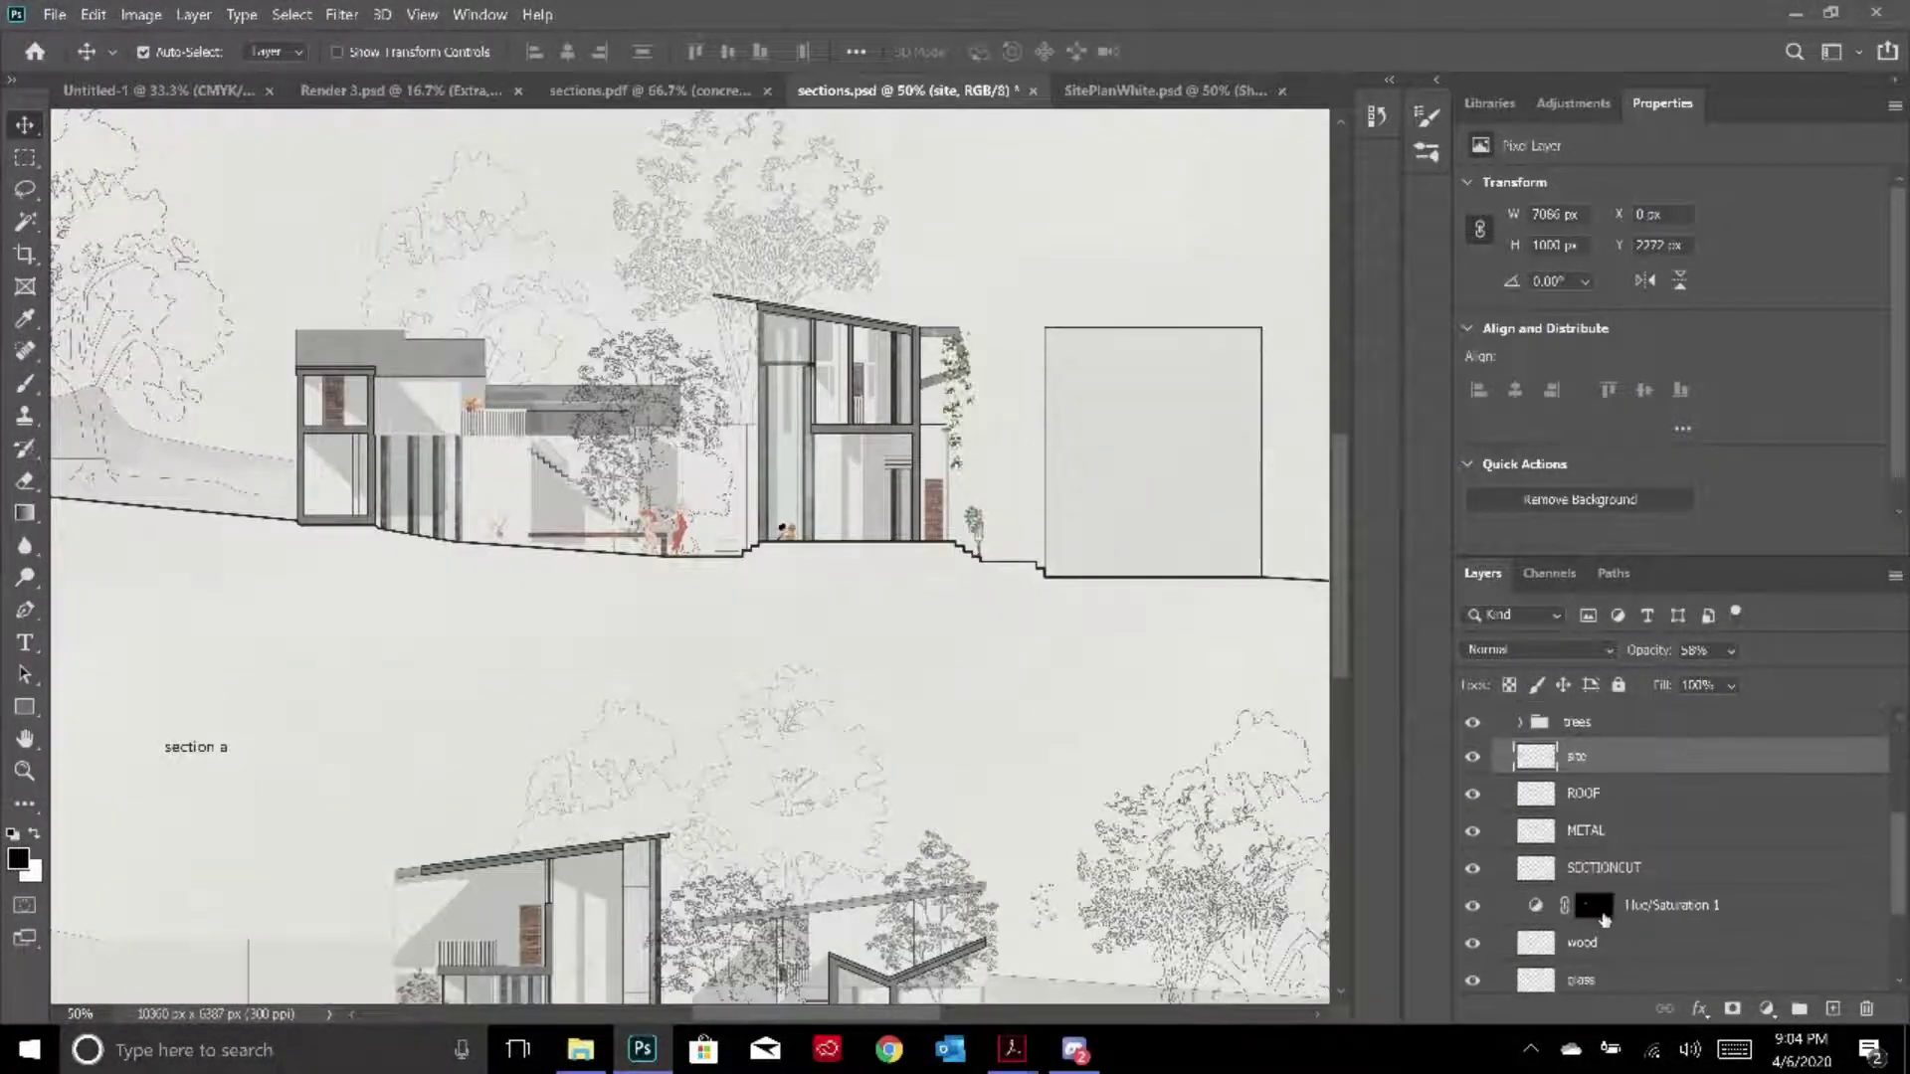
scroll(1605, 920, "down", 2)
left_click(1473, 901)
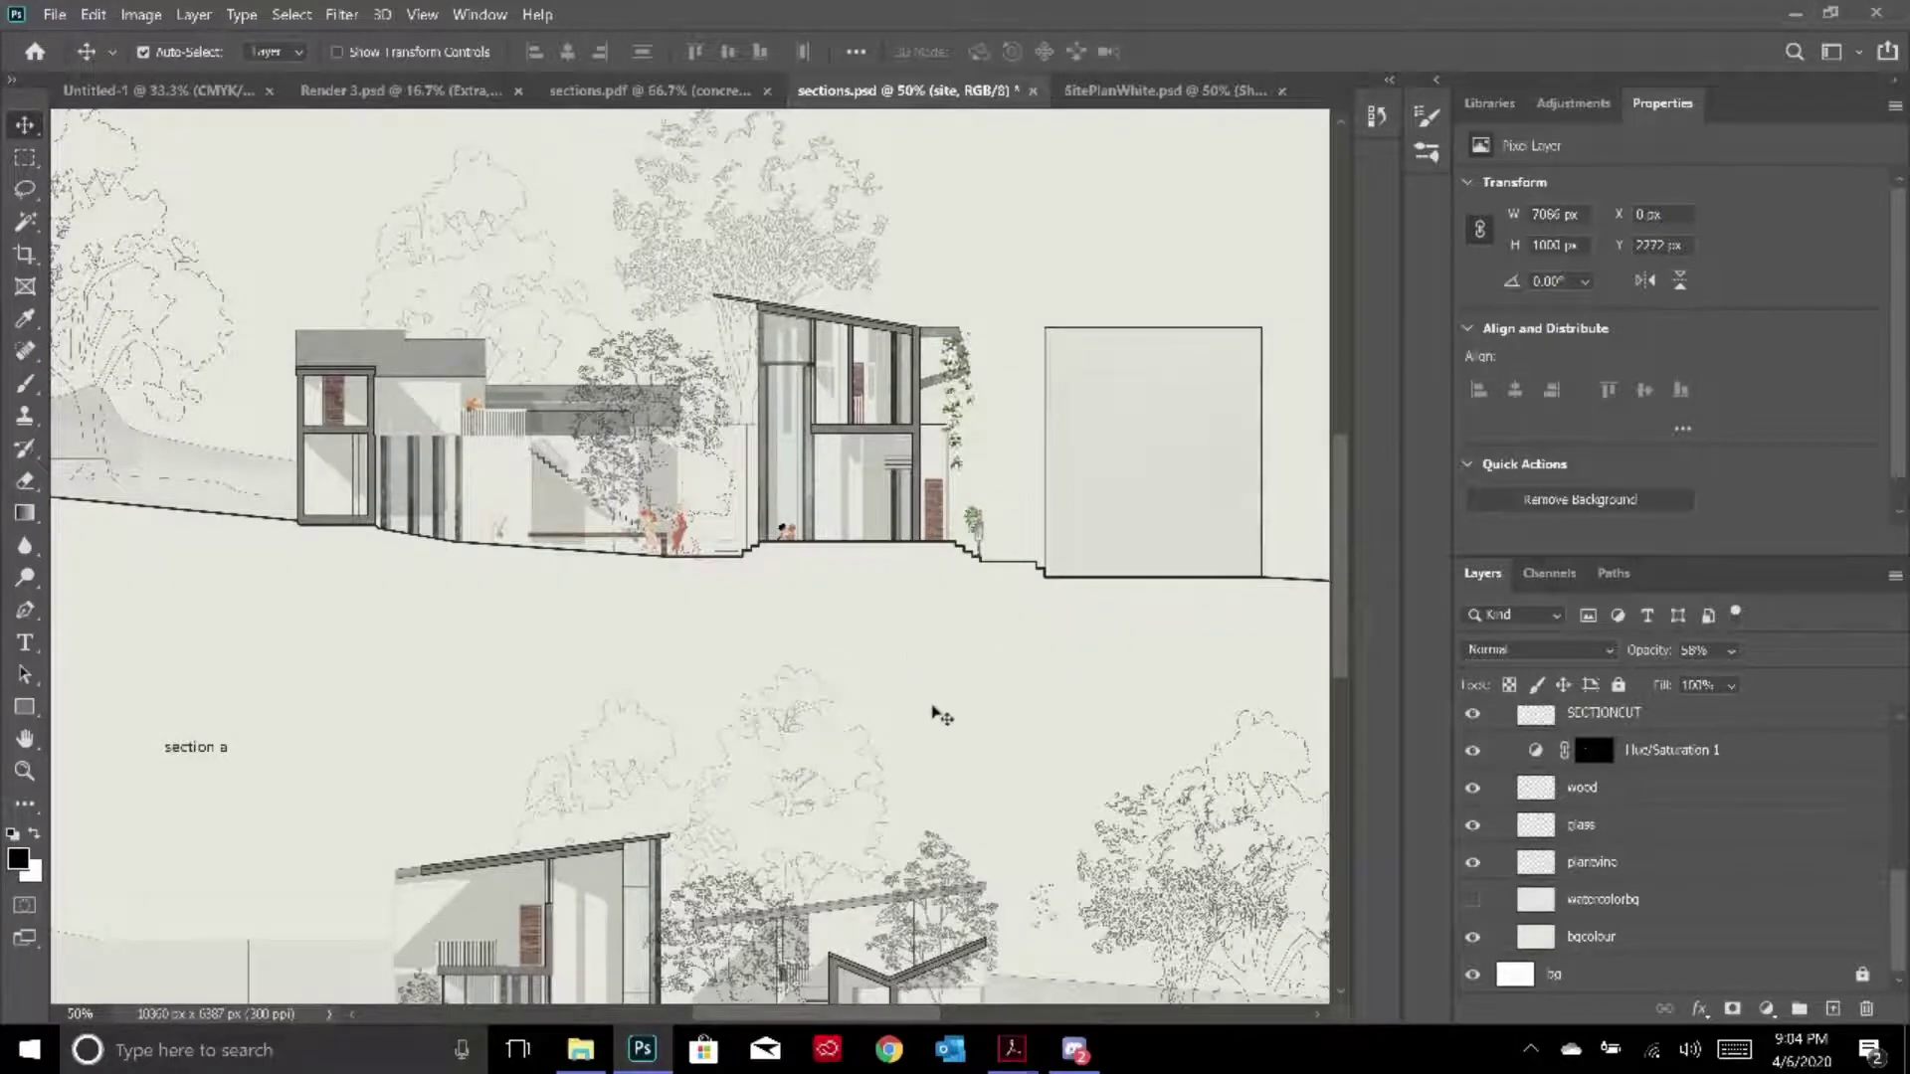
left_click(1474, 901)
In sections.pdf, select the cut walls, floors and roof of section a on the working linework layer with the Magic Wand, and clear the selection
left_click(674, 96)
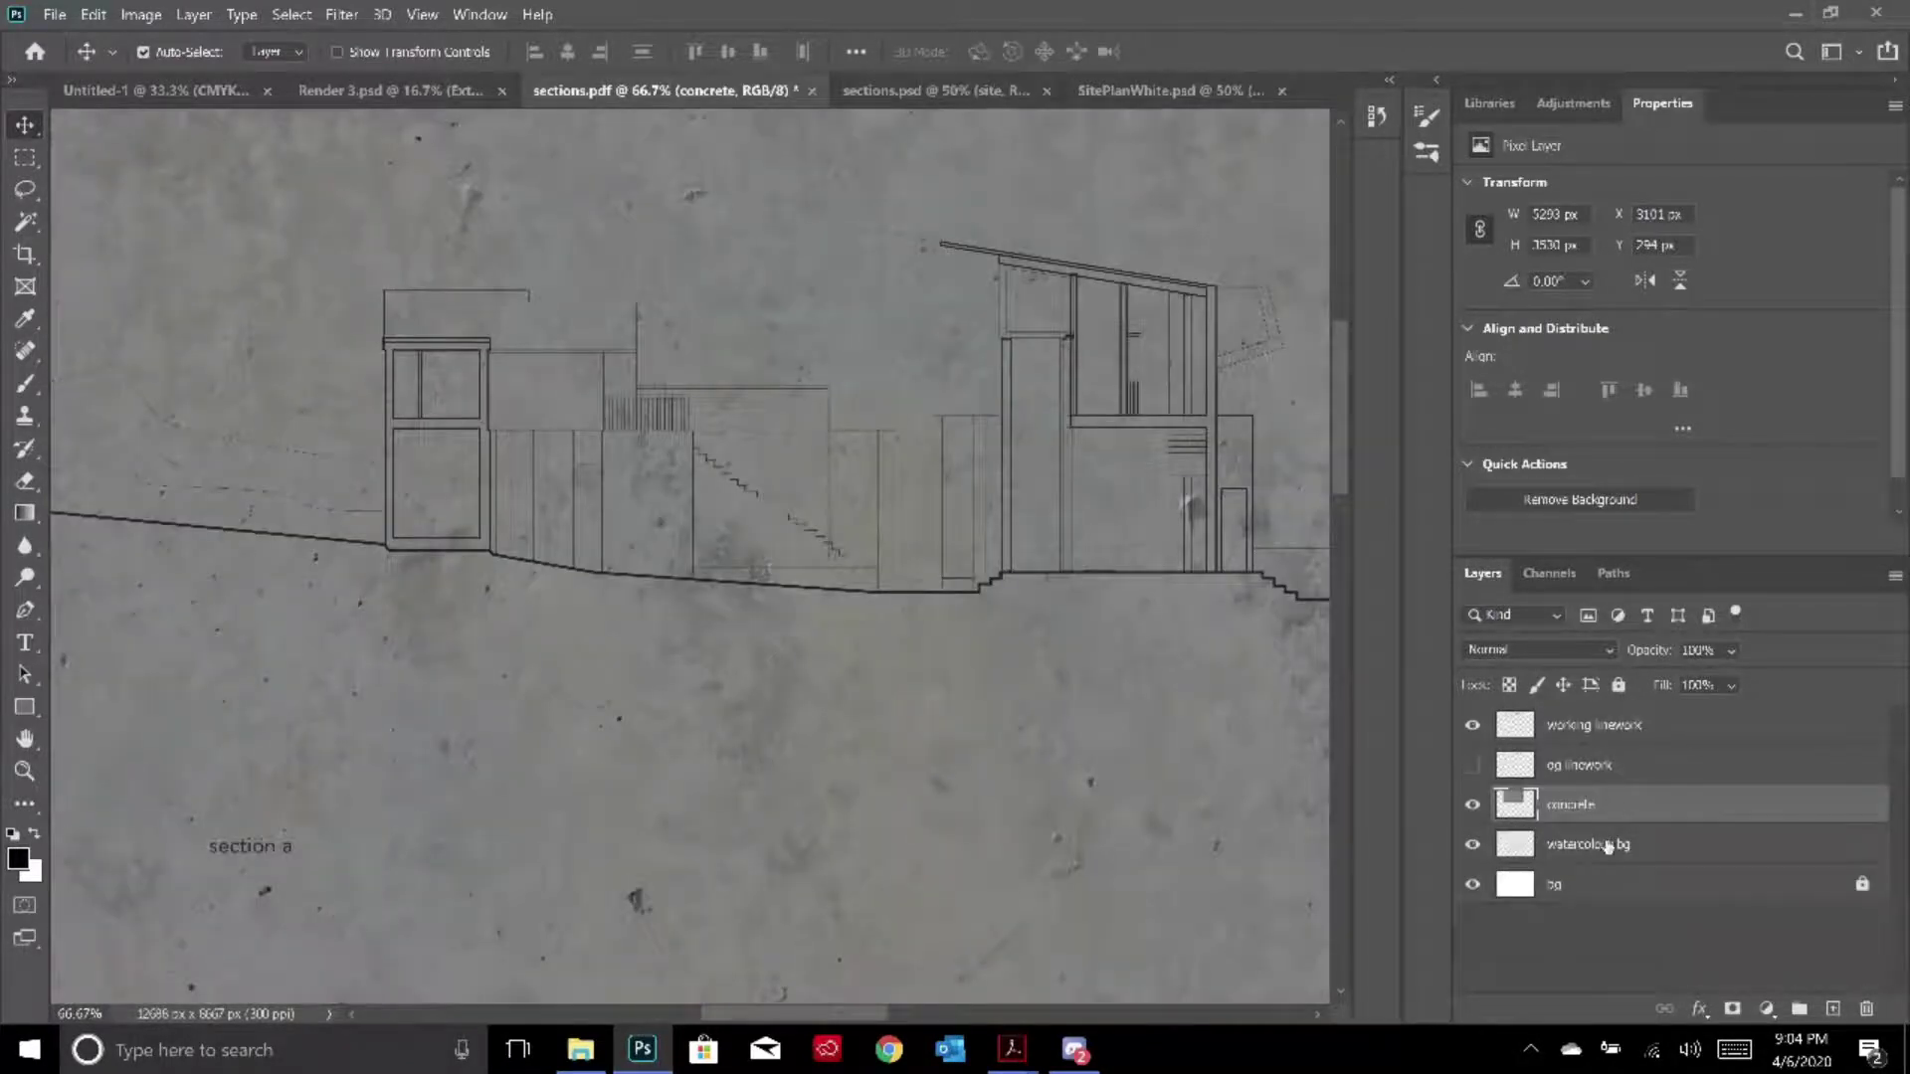
left_click(1621, 725)
left_click(22, 223)
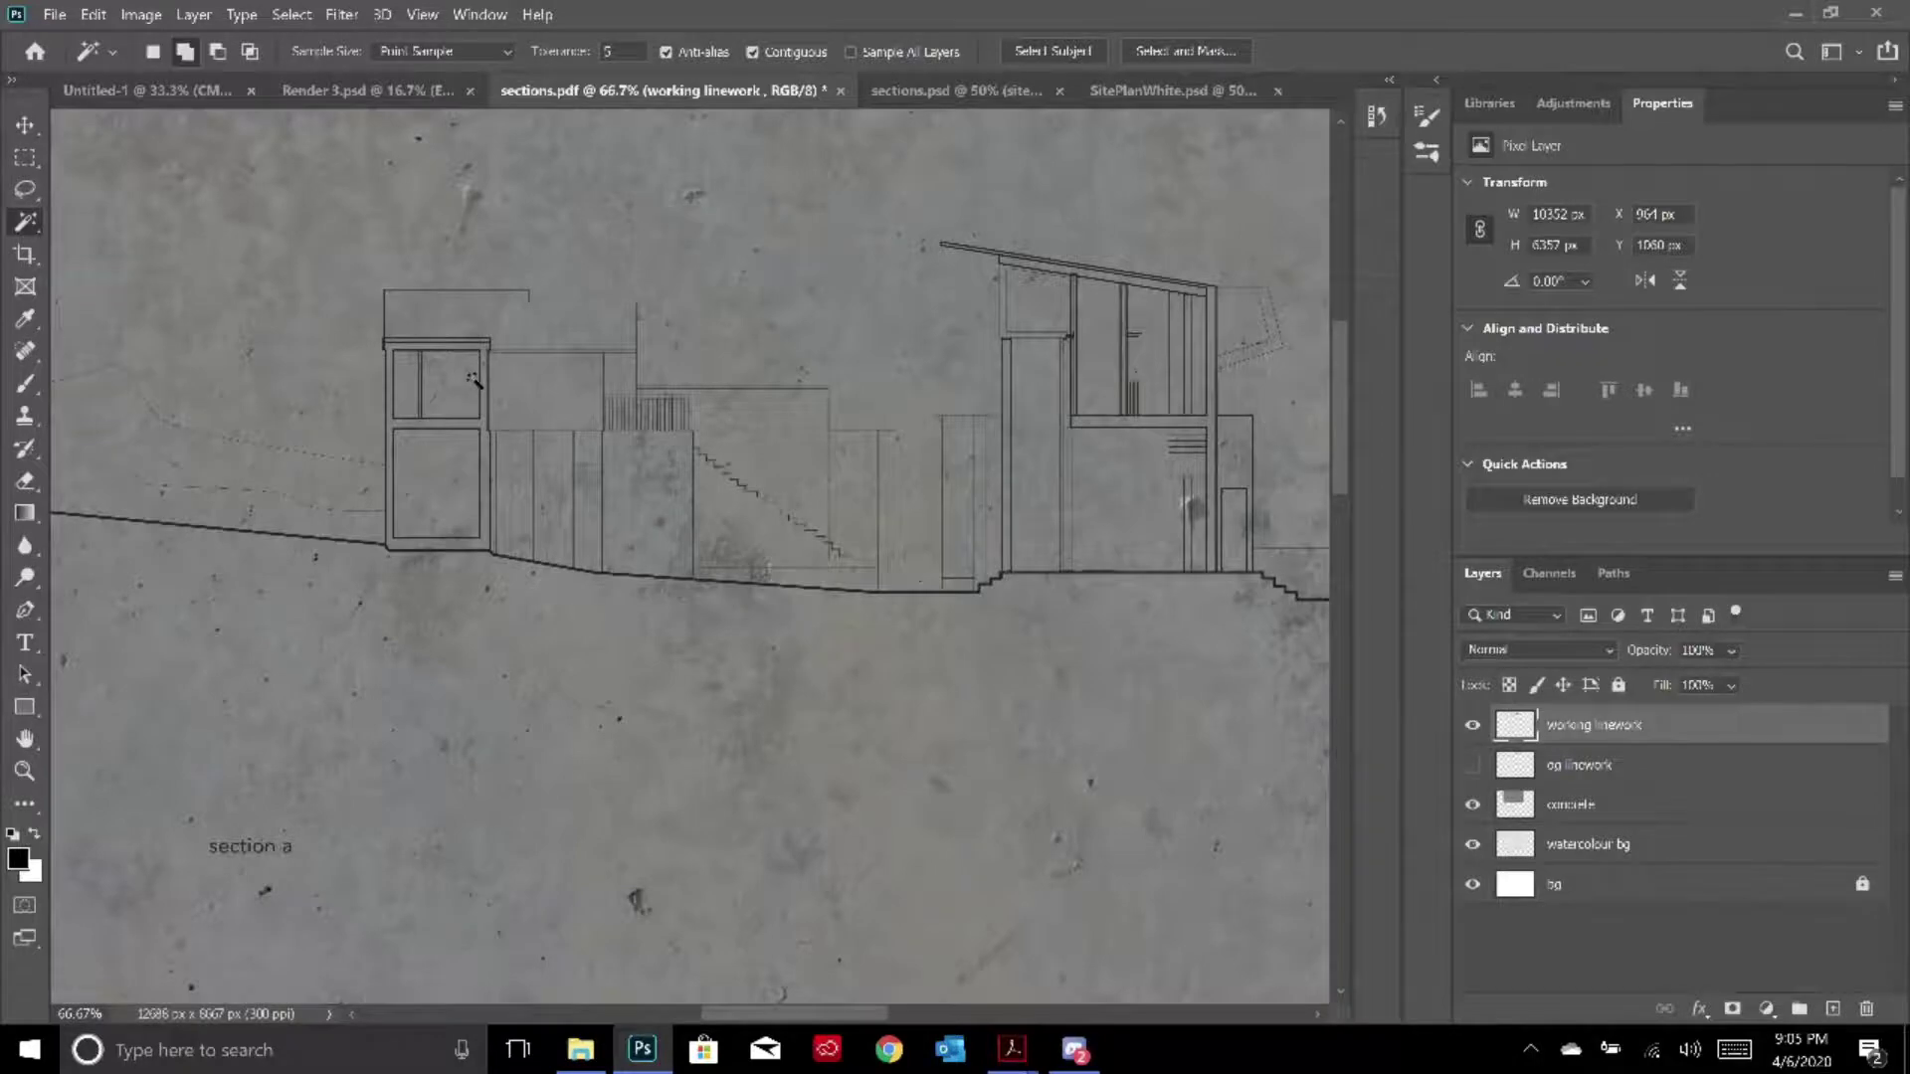
key("alt+Tab")
key("alt+Tab")
left_click(488, 427)
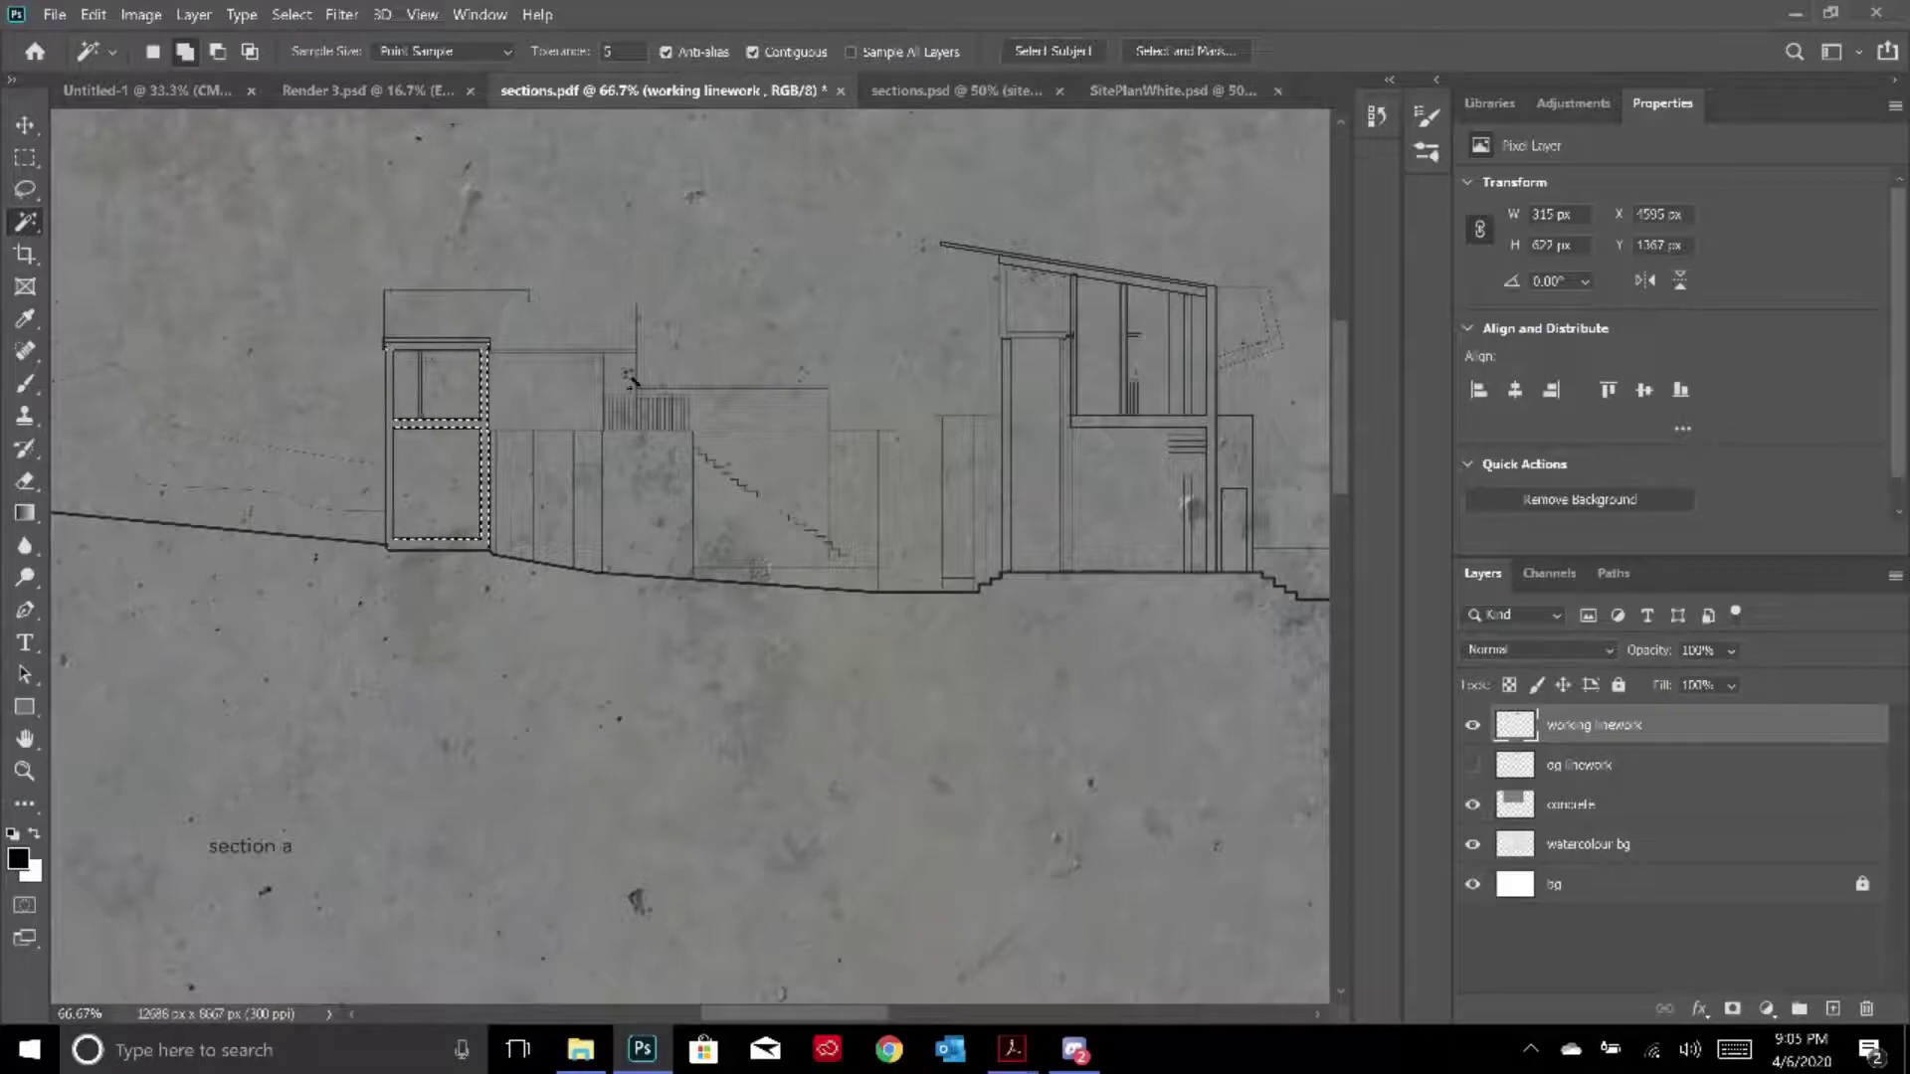
left_click(1141, 424)
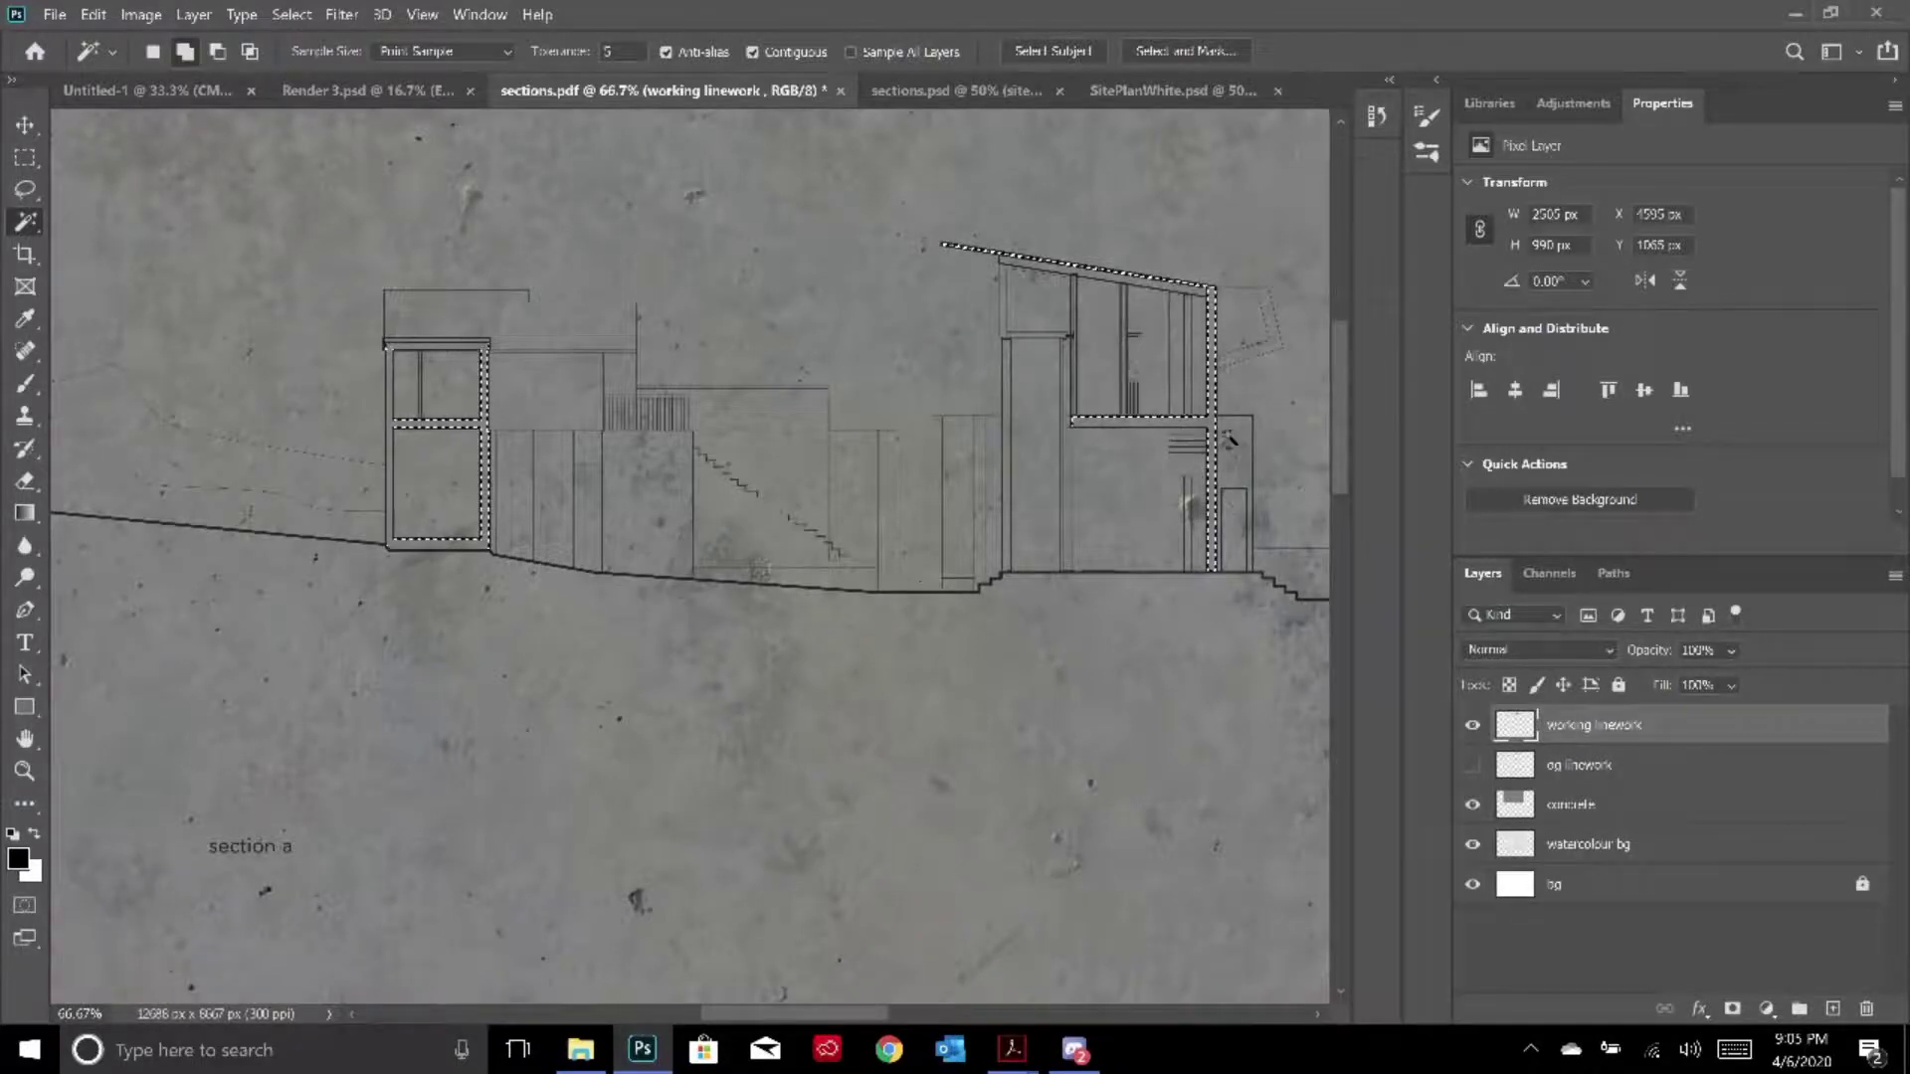
left_click(1009, 261)
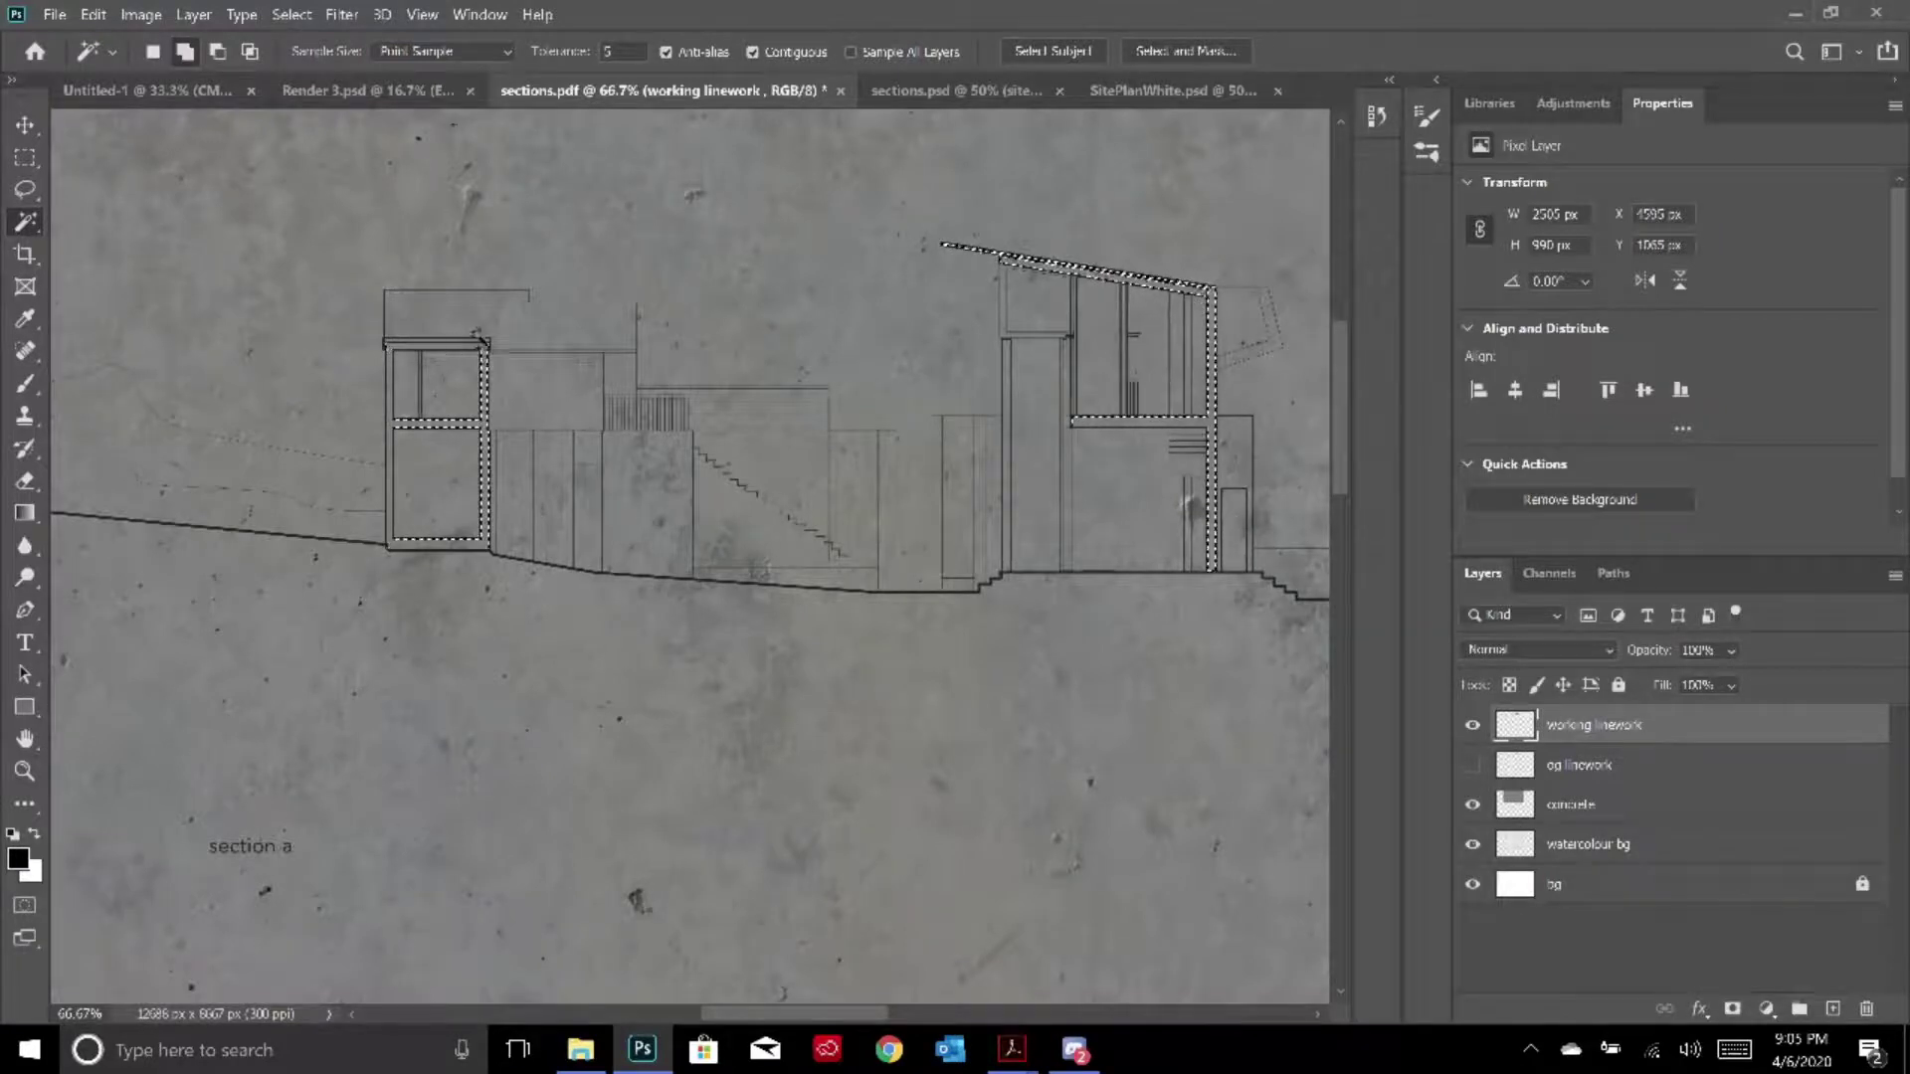
scroll(490, 338, "up", 1)
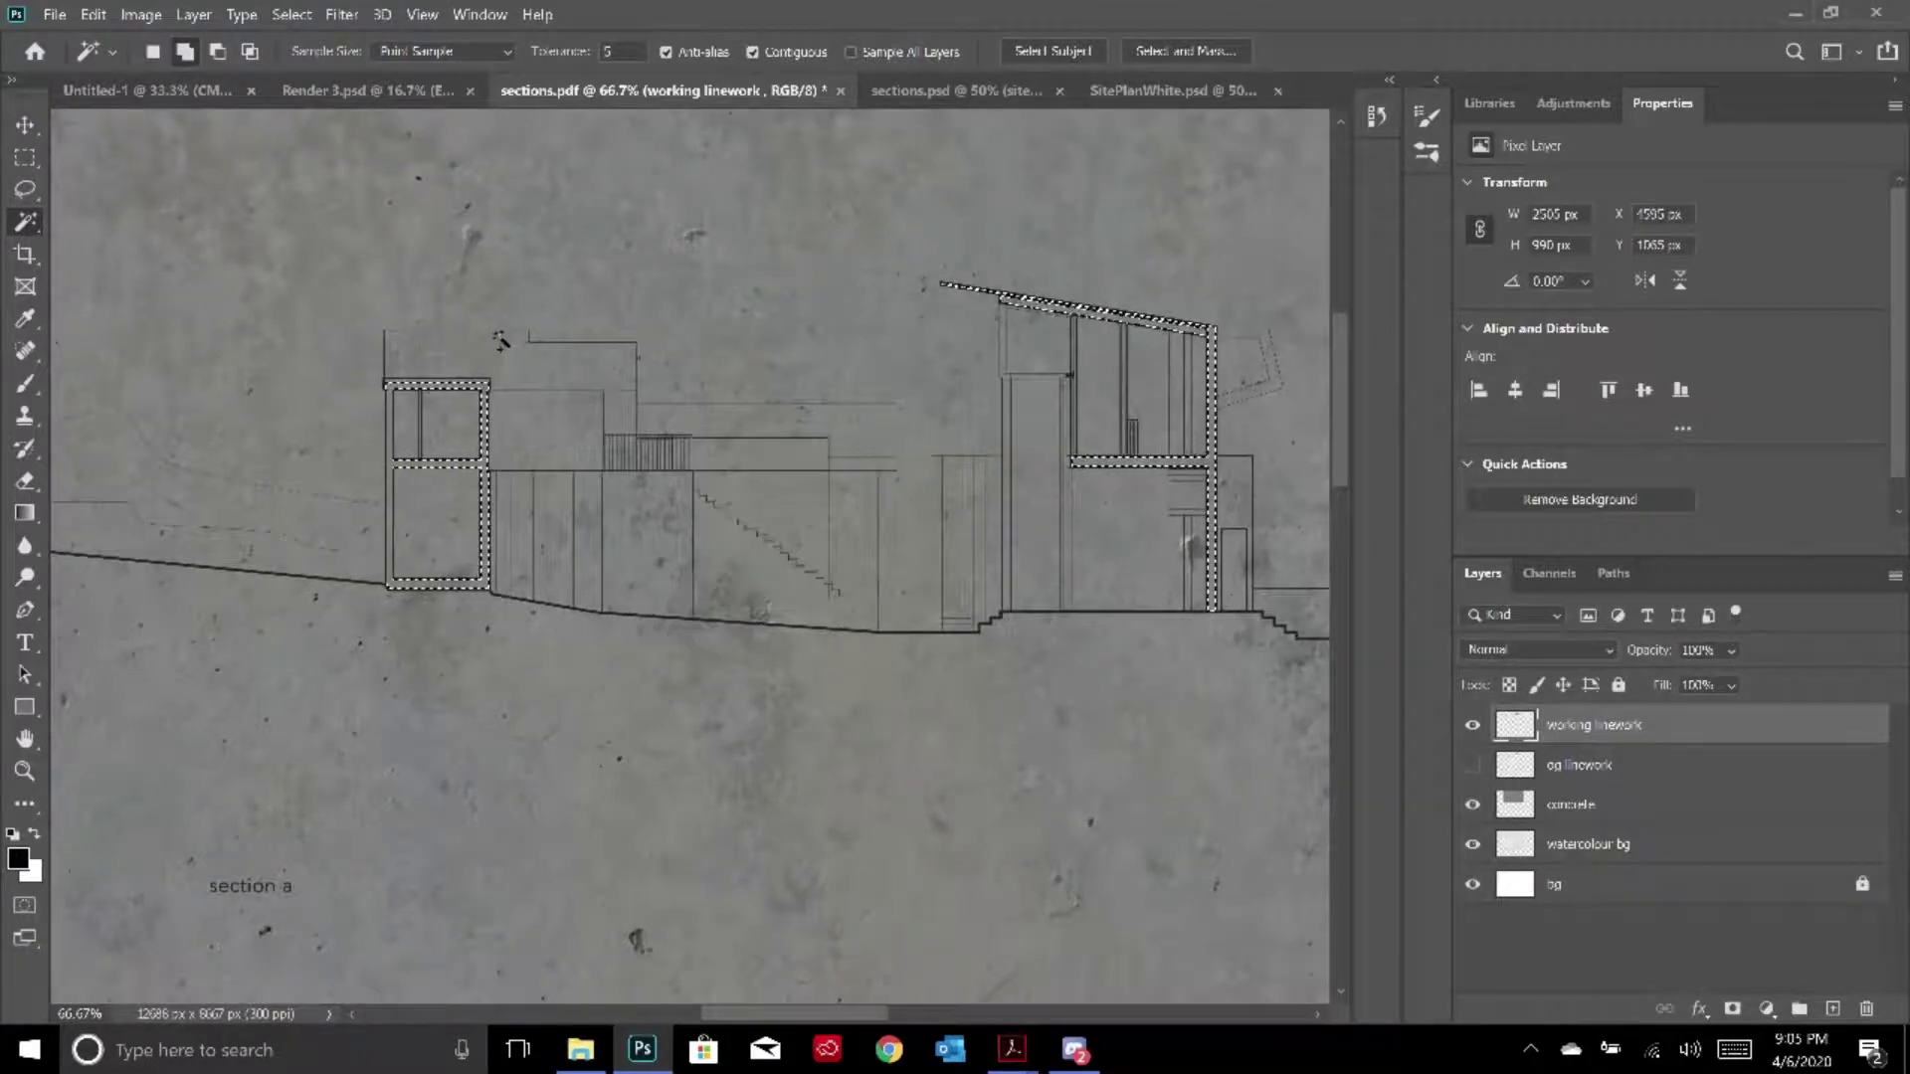
key("ctrl+d")
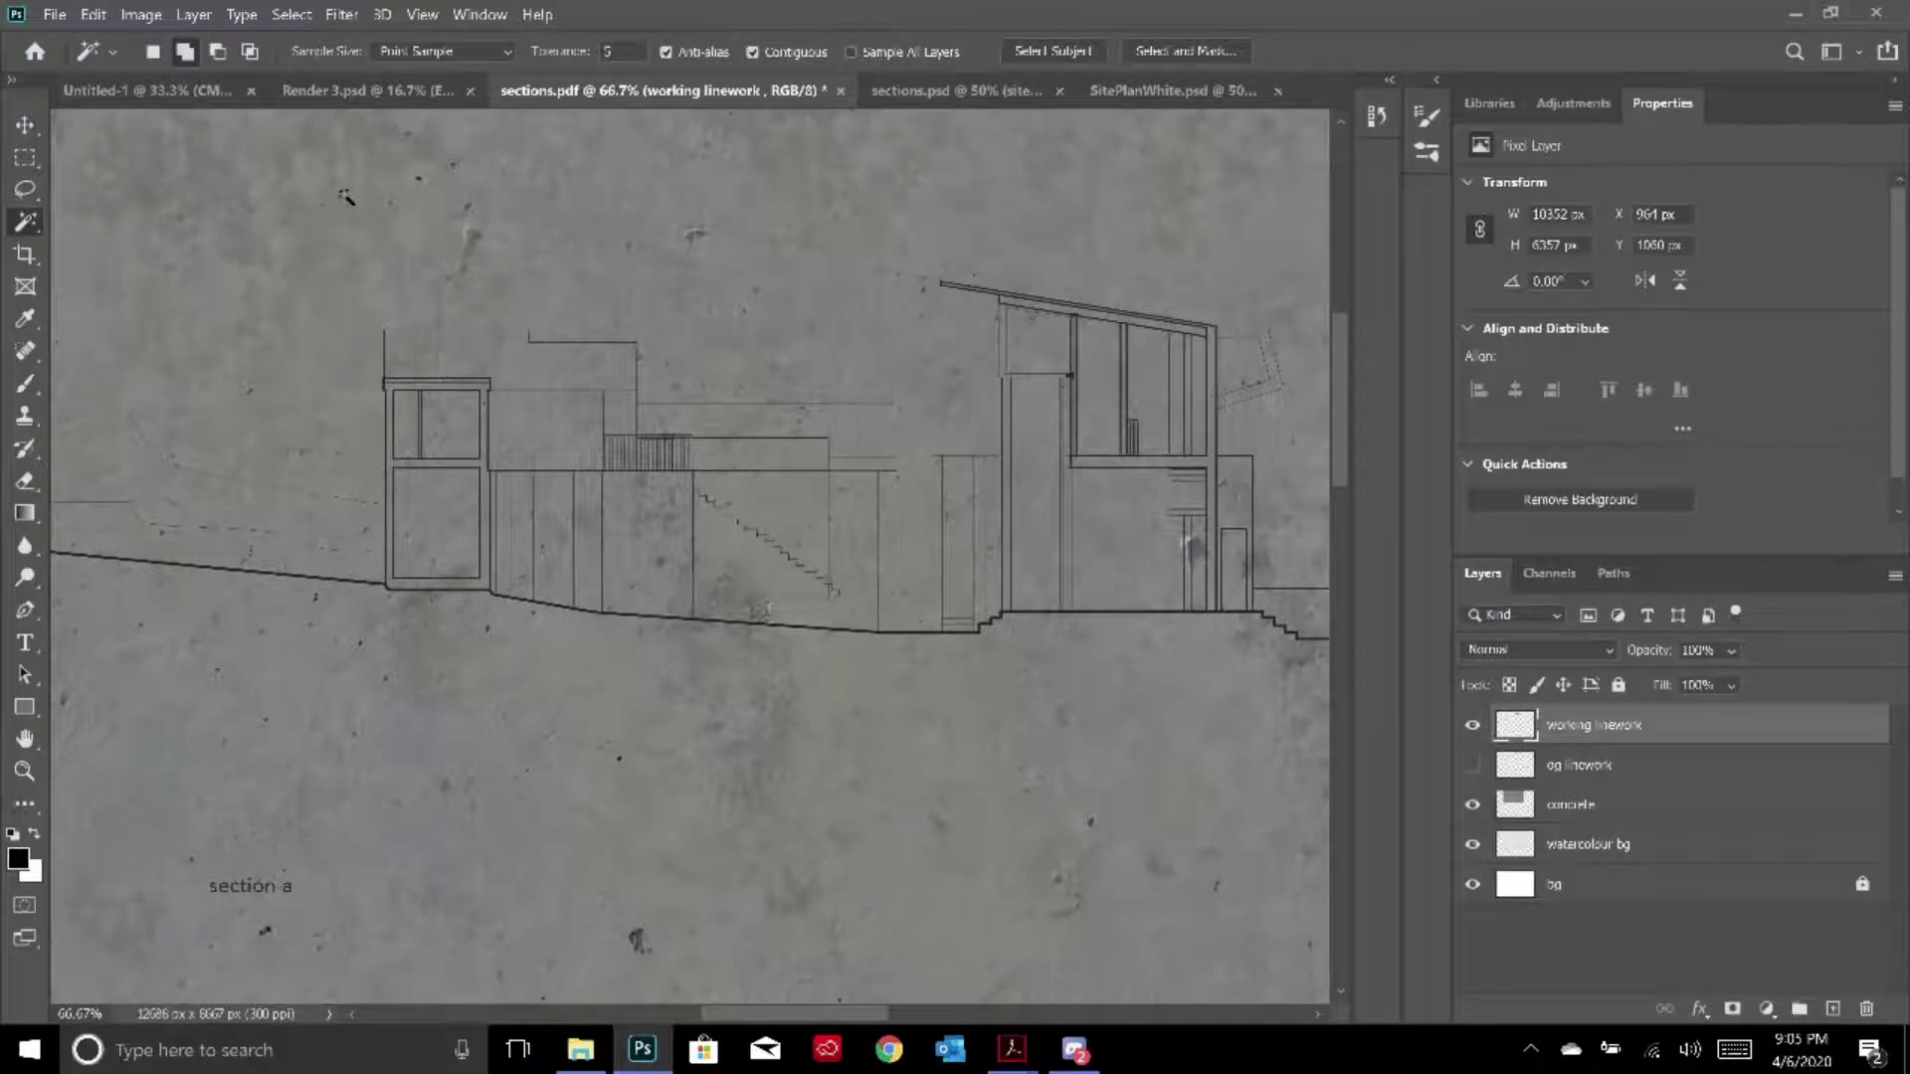
Revisit SitePlanWhite.psd, switch to Chrome and search Google Images for "people plan view"
left_click(1154, 90)
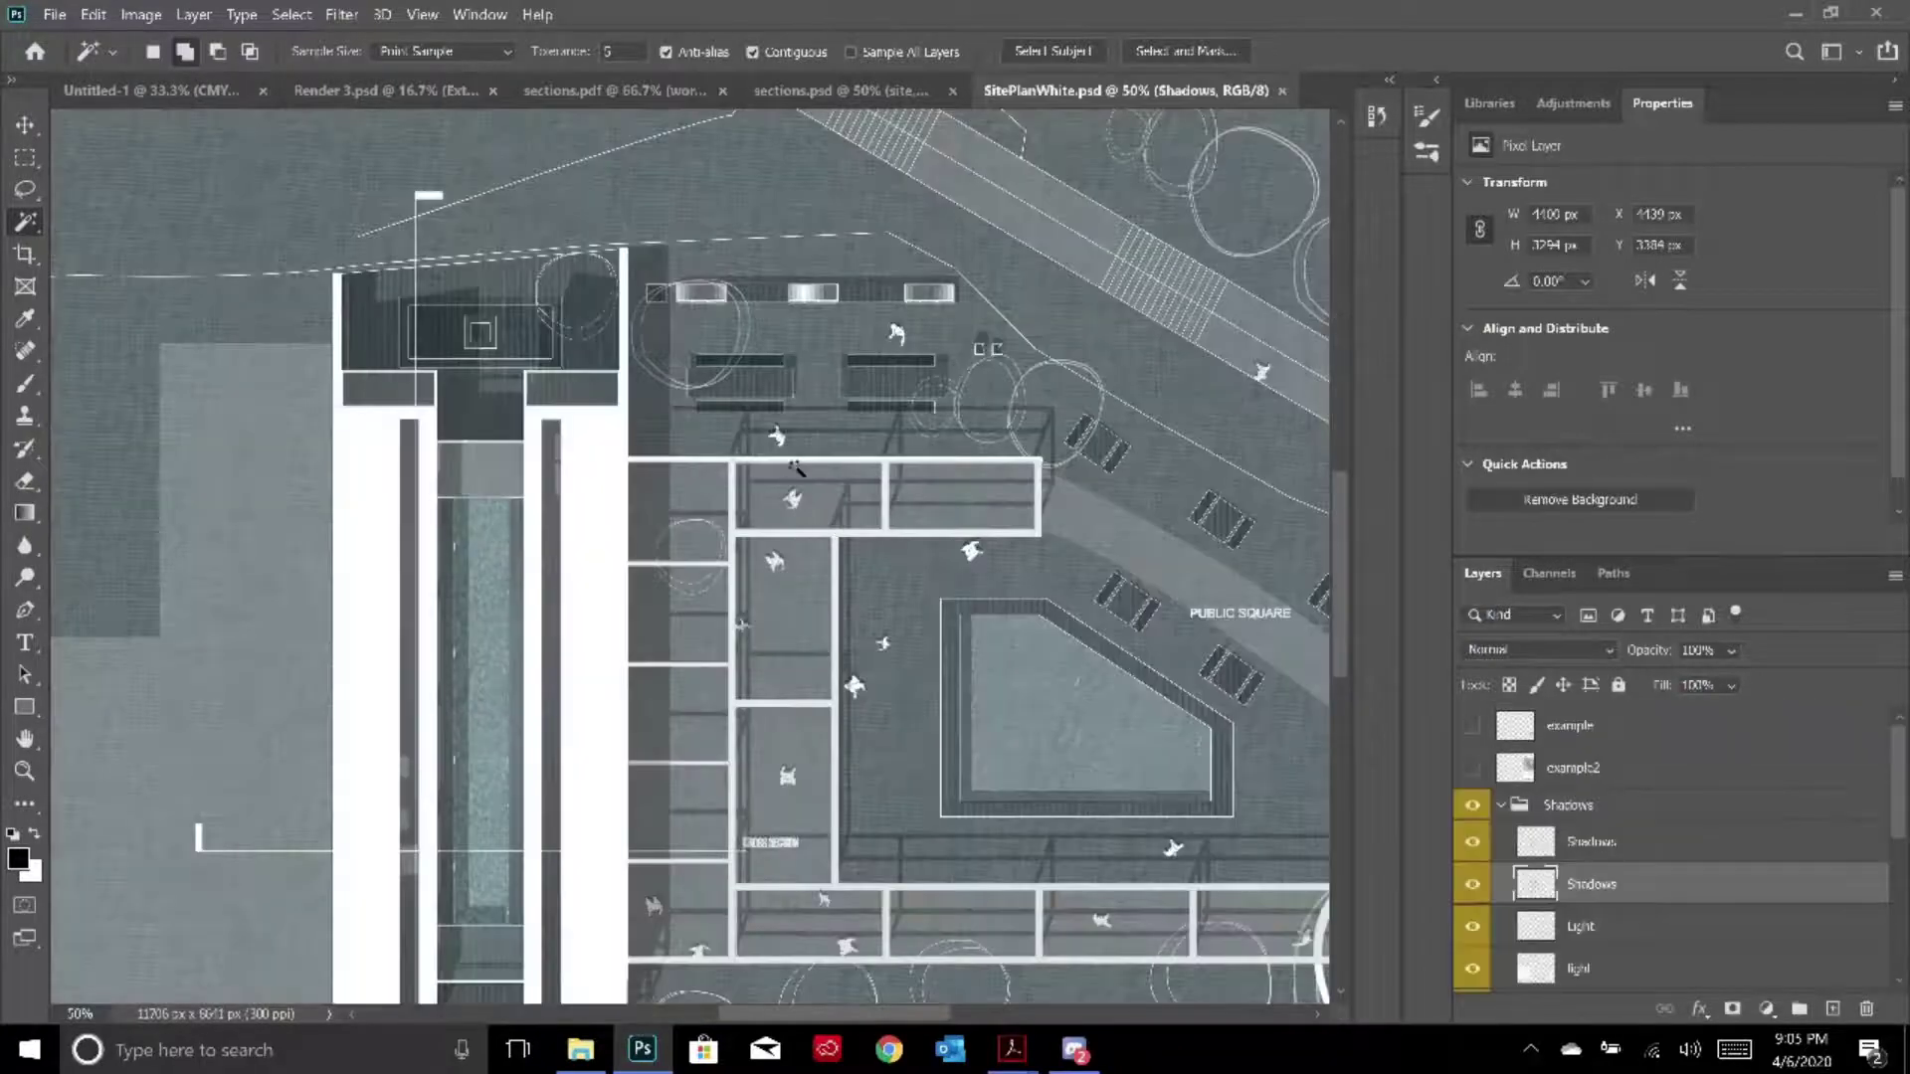
scroll(796, 505, "down", 2)
left_click(889, 1050)
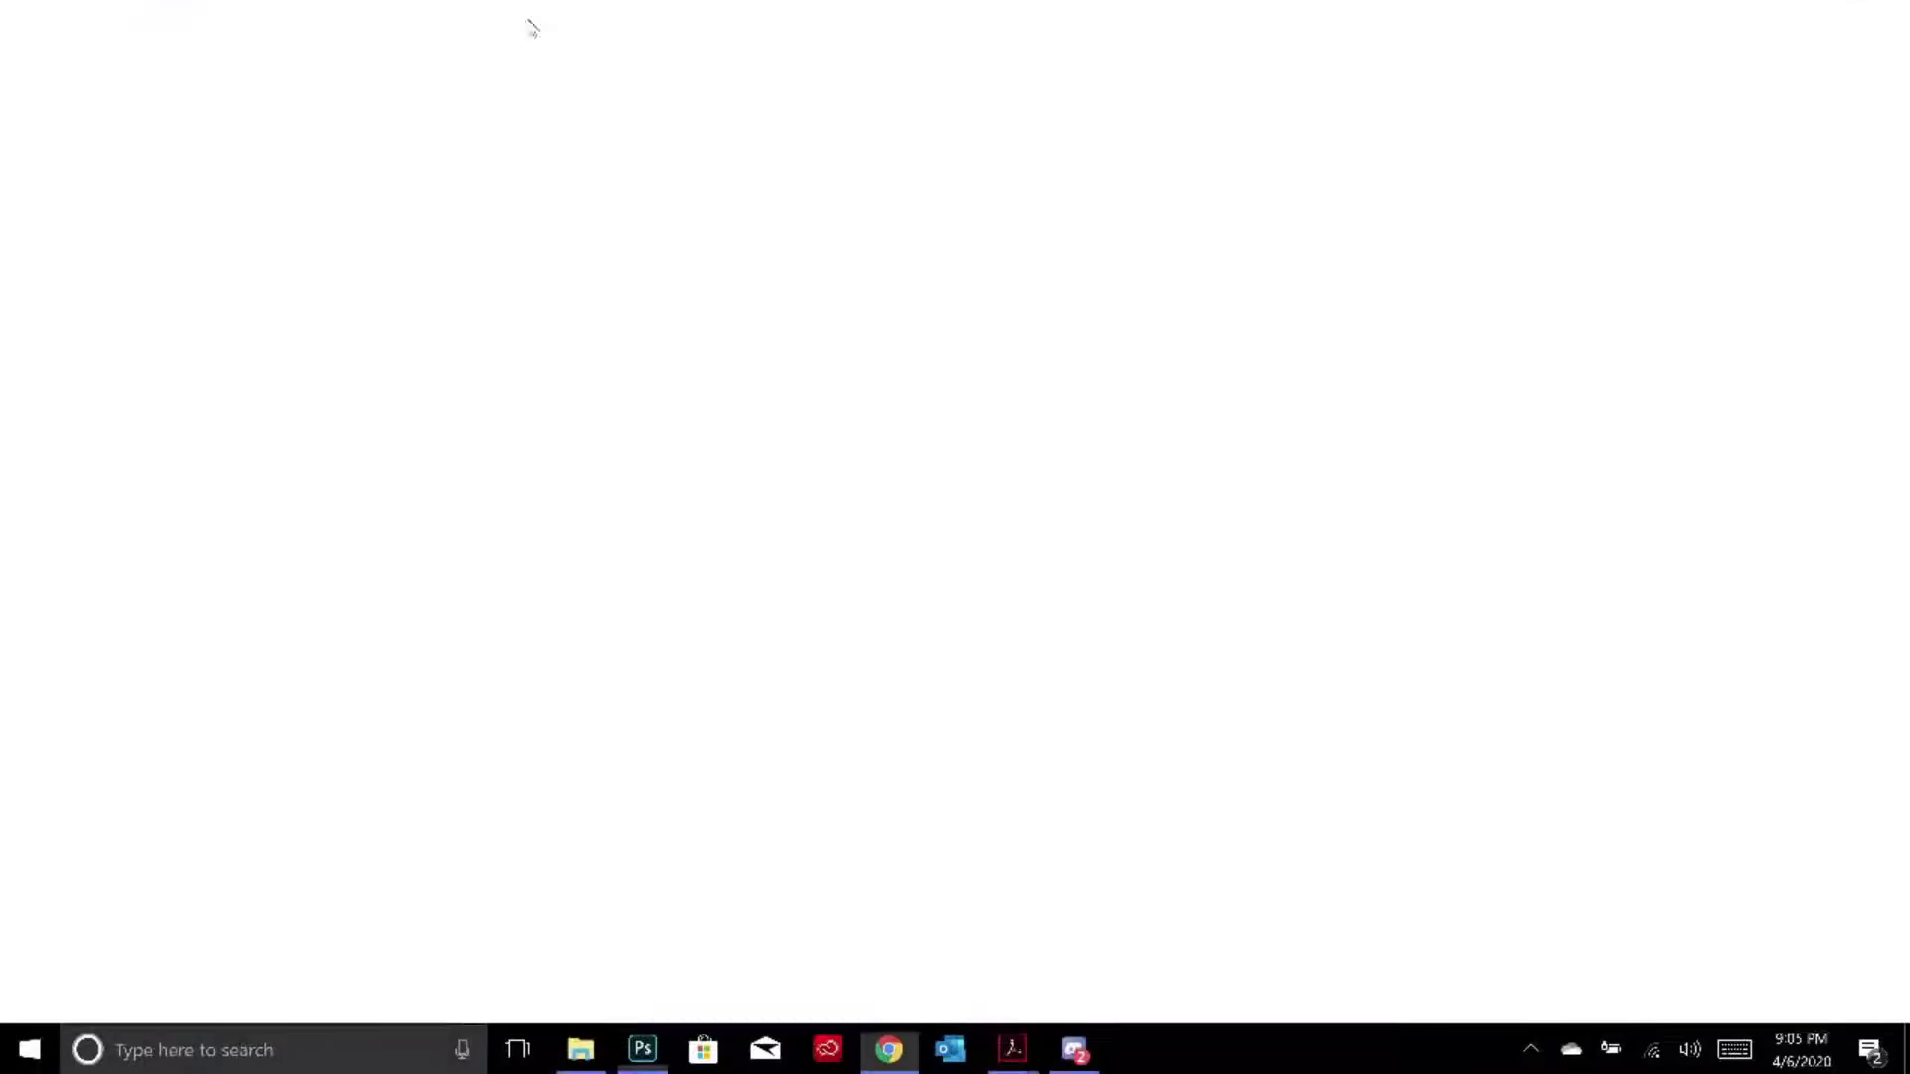
type("t")
key("BackSpace")
type("people plan view")
key("Return")
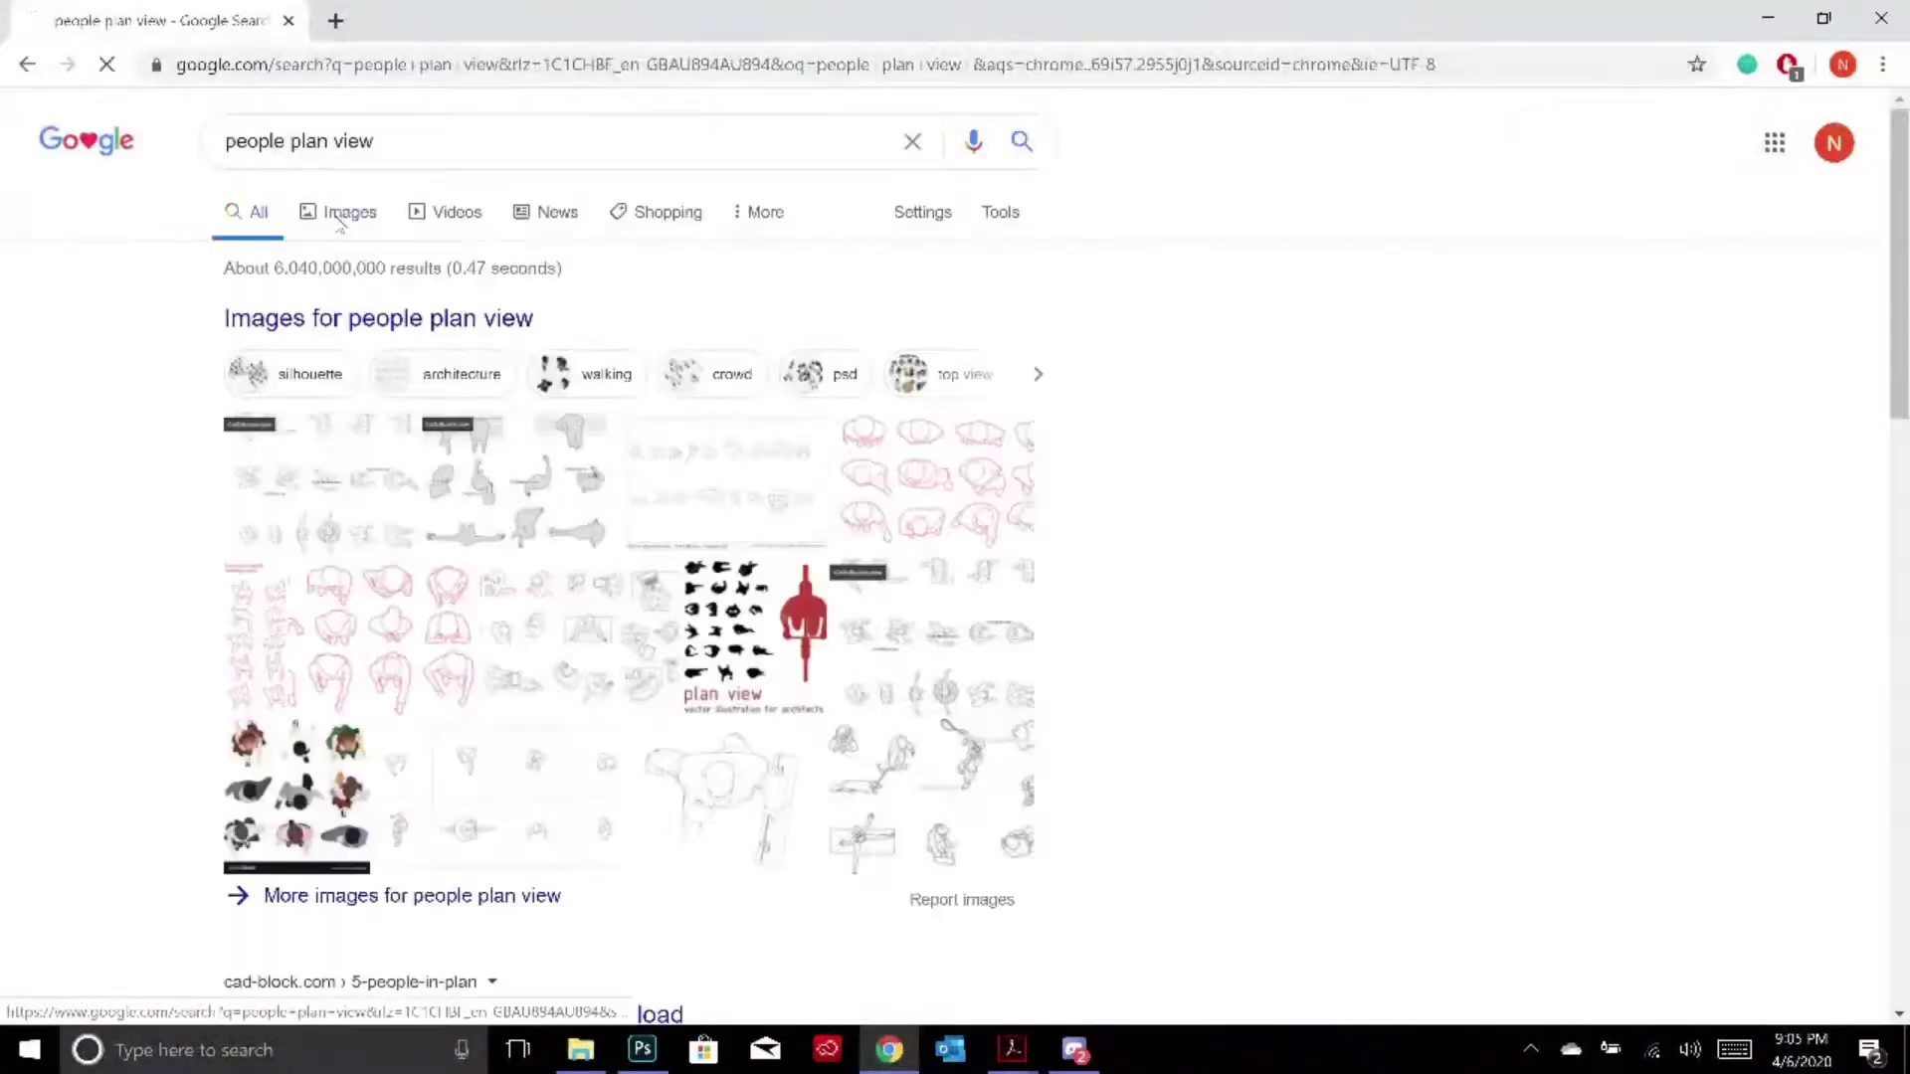
left_click(333, 214)
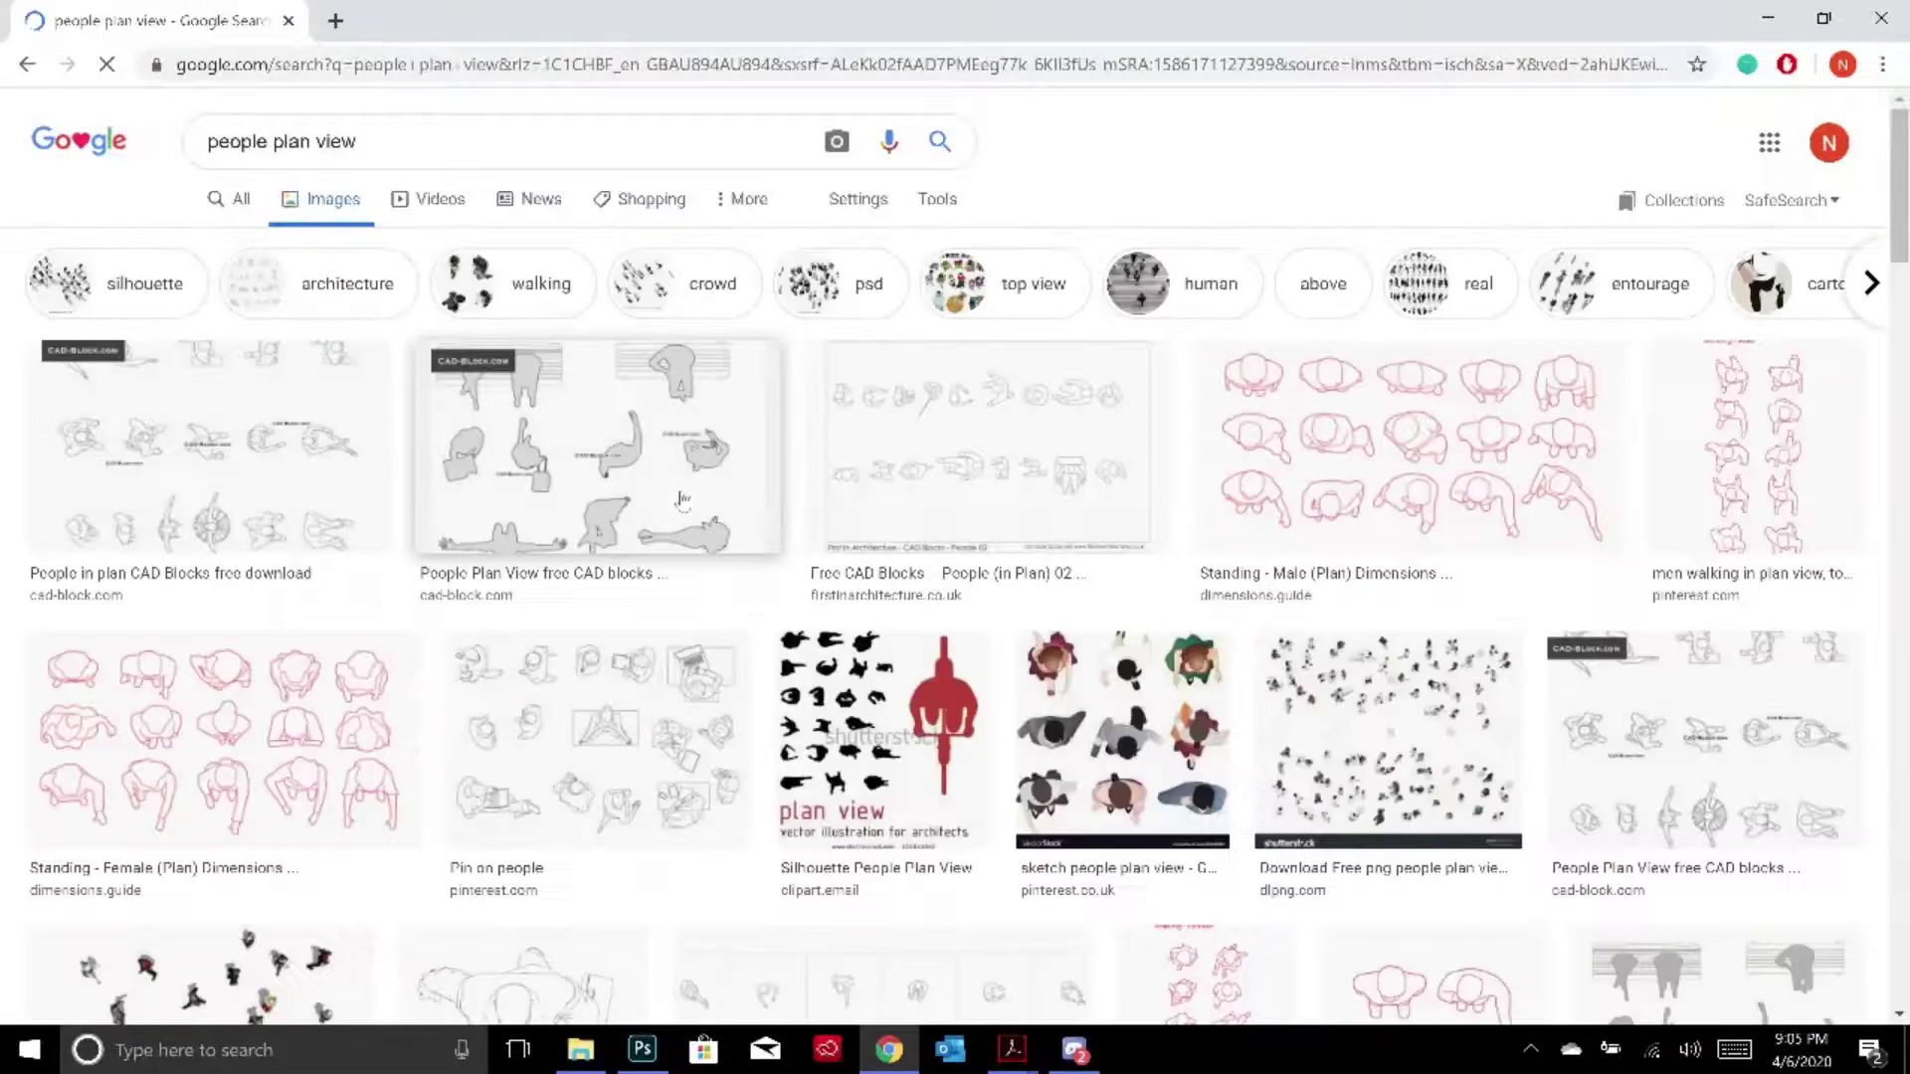
Preview several plan-view people images, including CAD block, standing female, First In Architecture and silhouette results
scroll(438, 487, "down", 1)
left_click(249, 319)
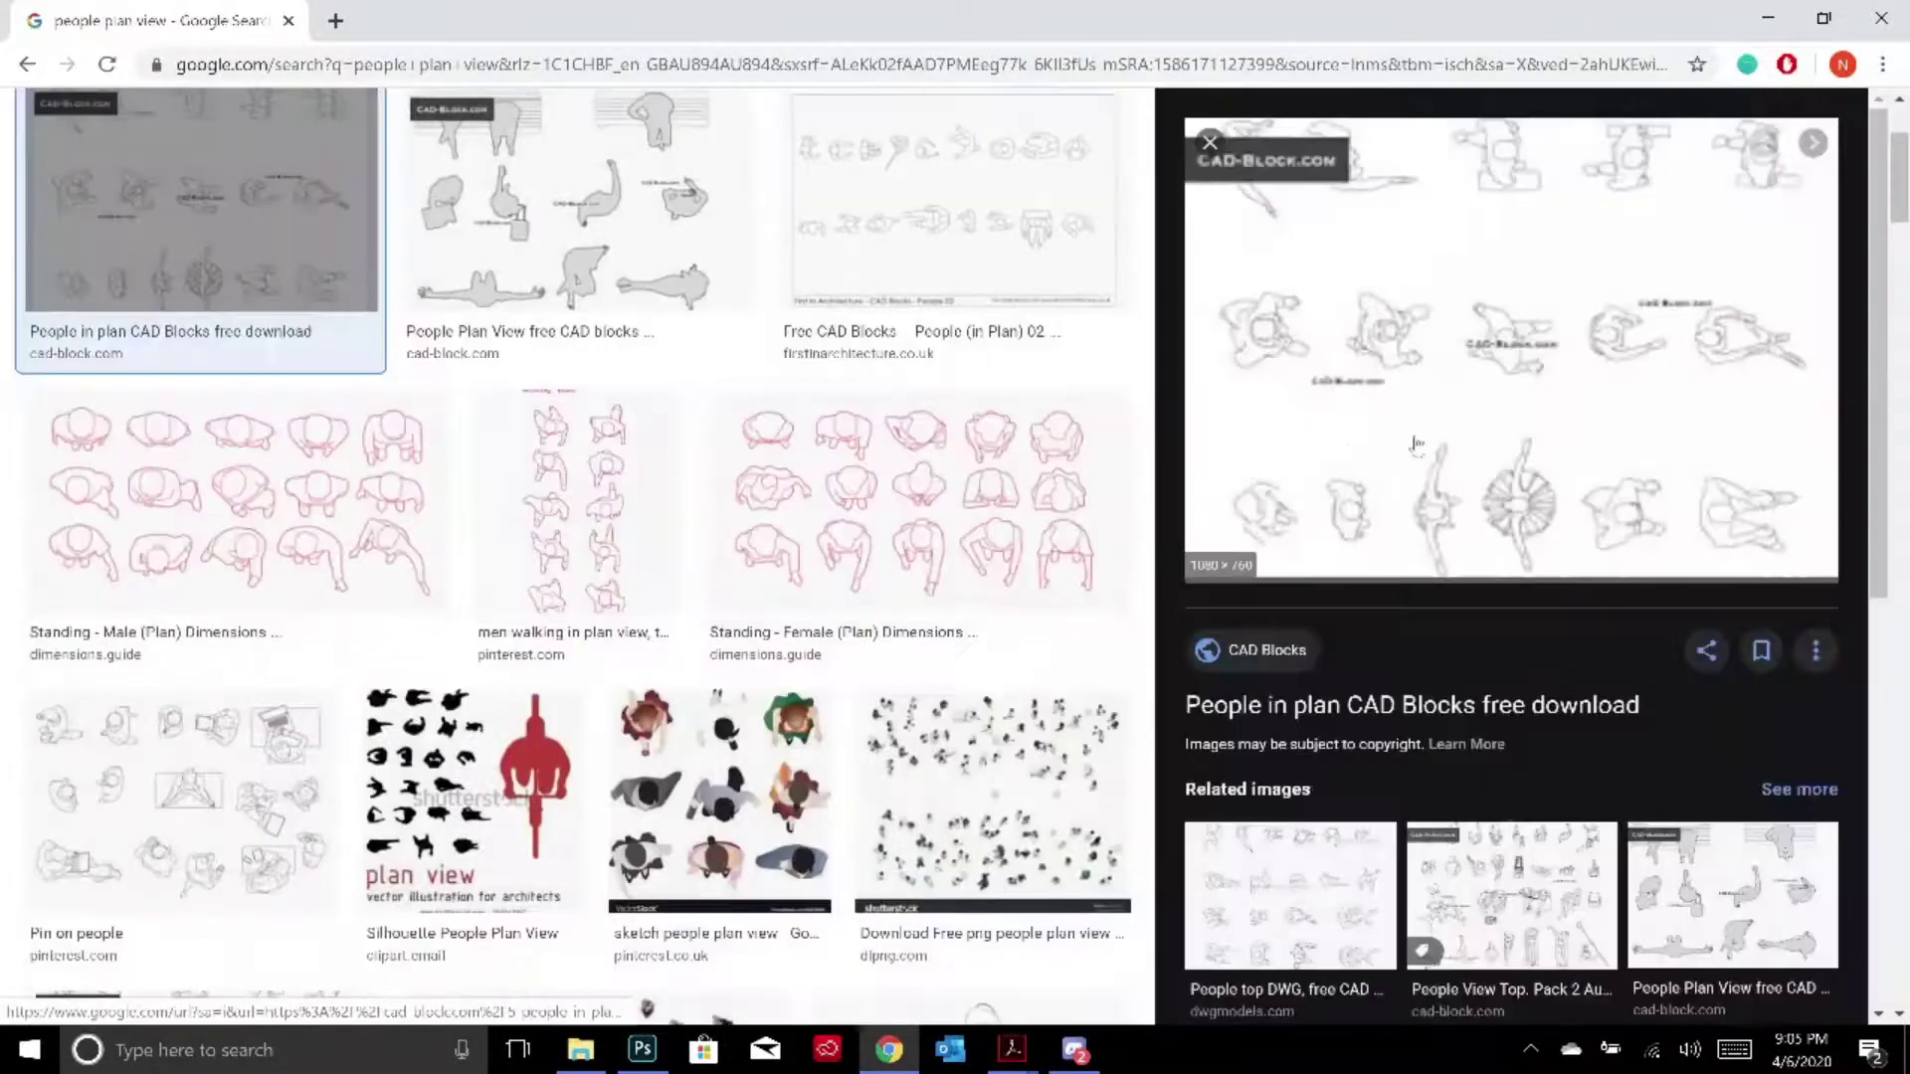
left_click(945, 478)
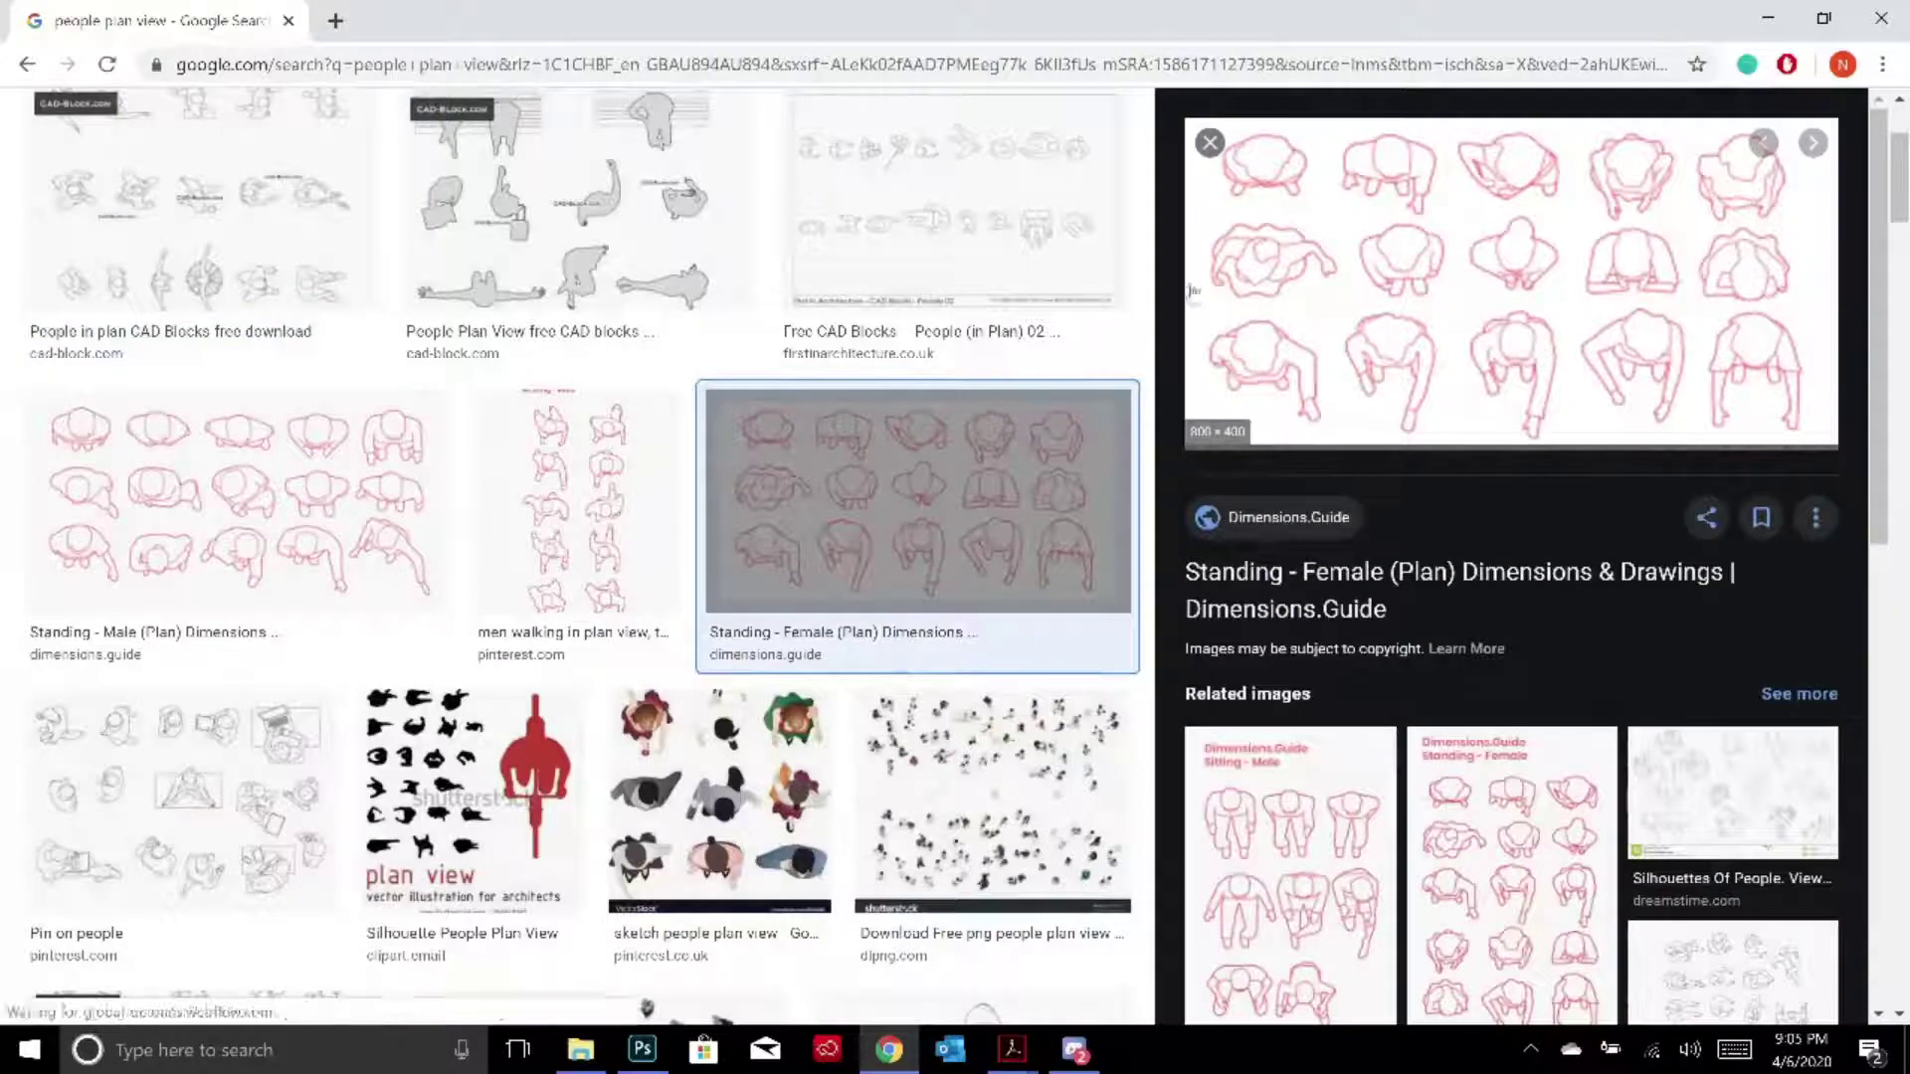
left_click(895, 214)
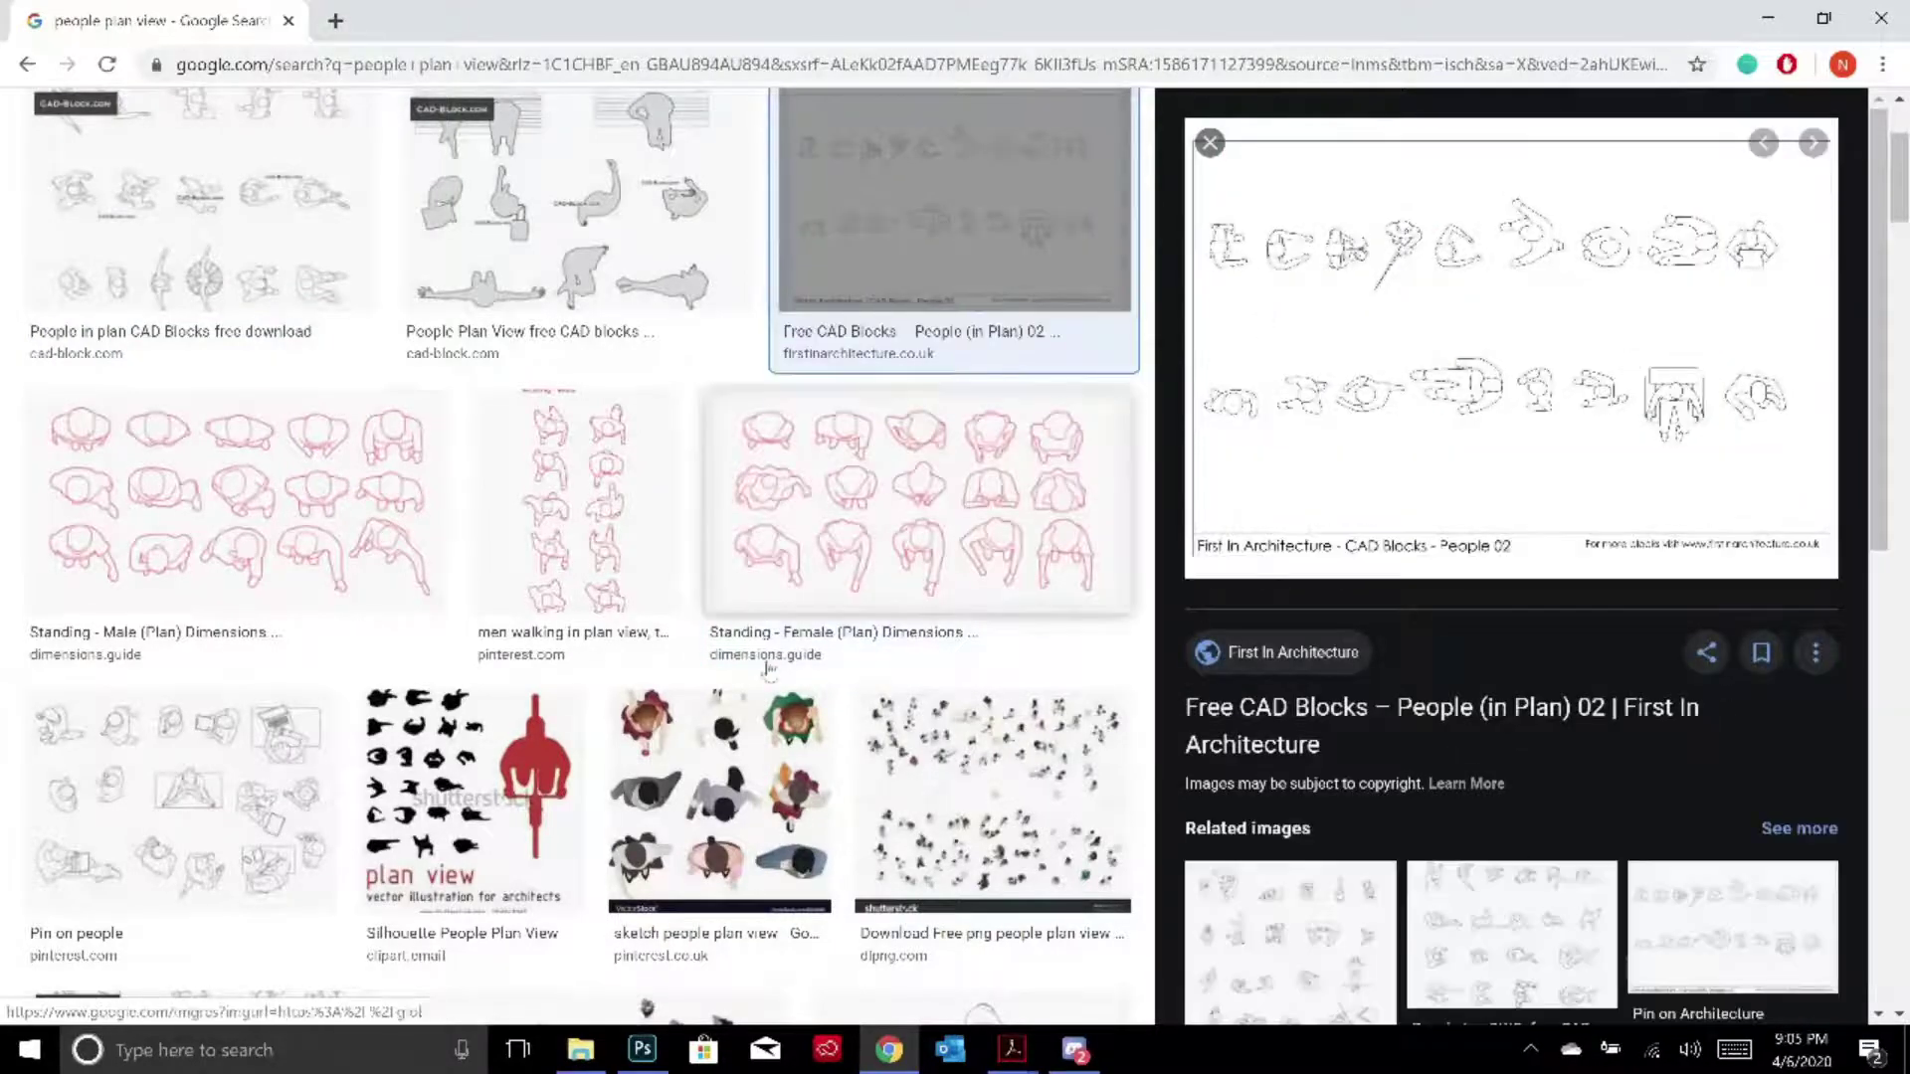
scroll(388, 560, "down", 2)
left_click(434, 538)
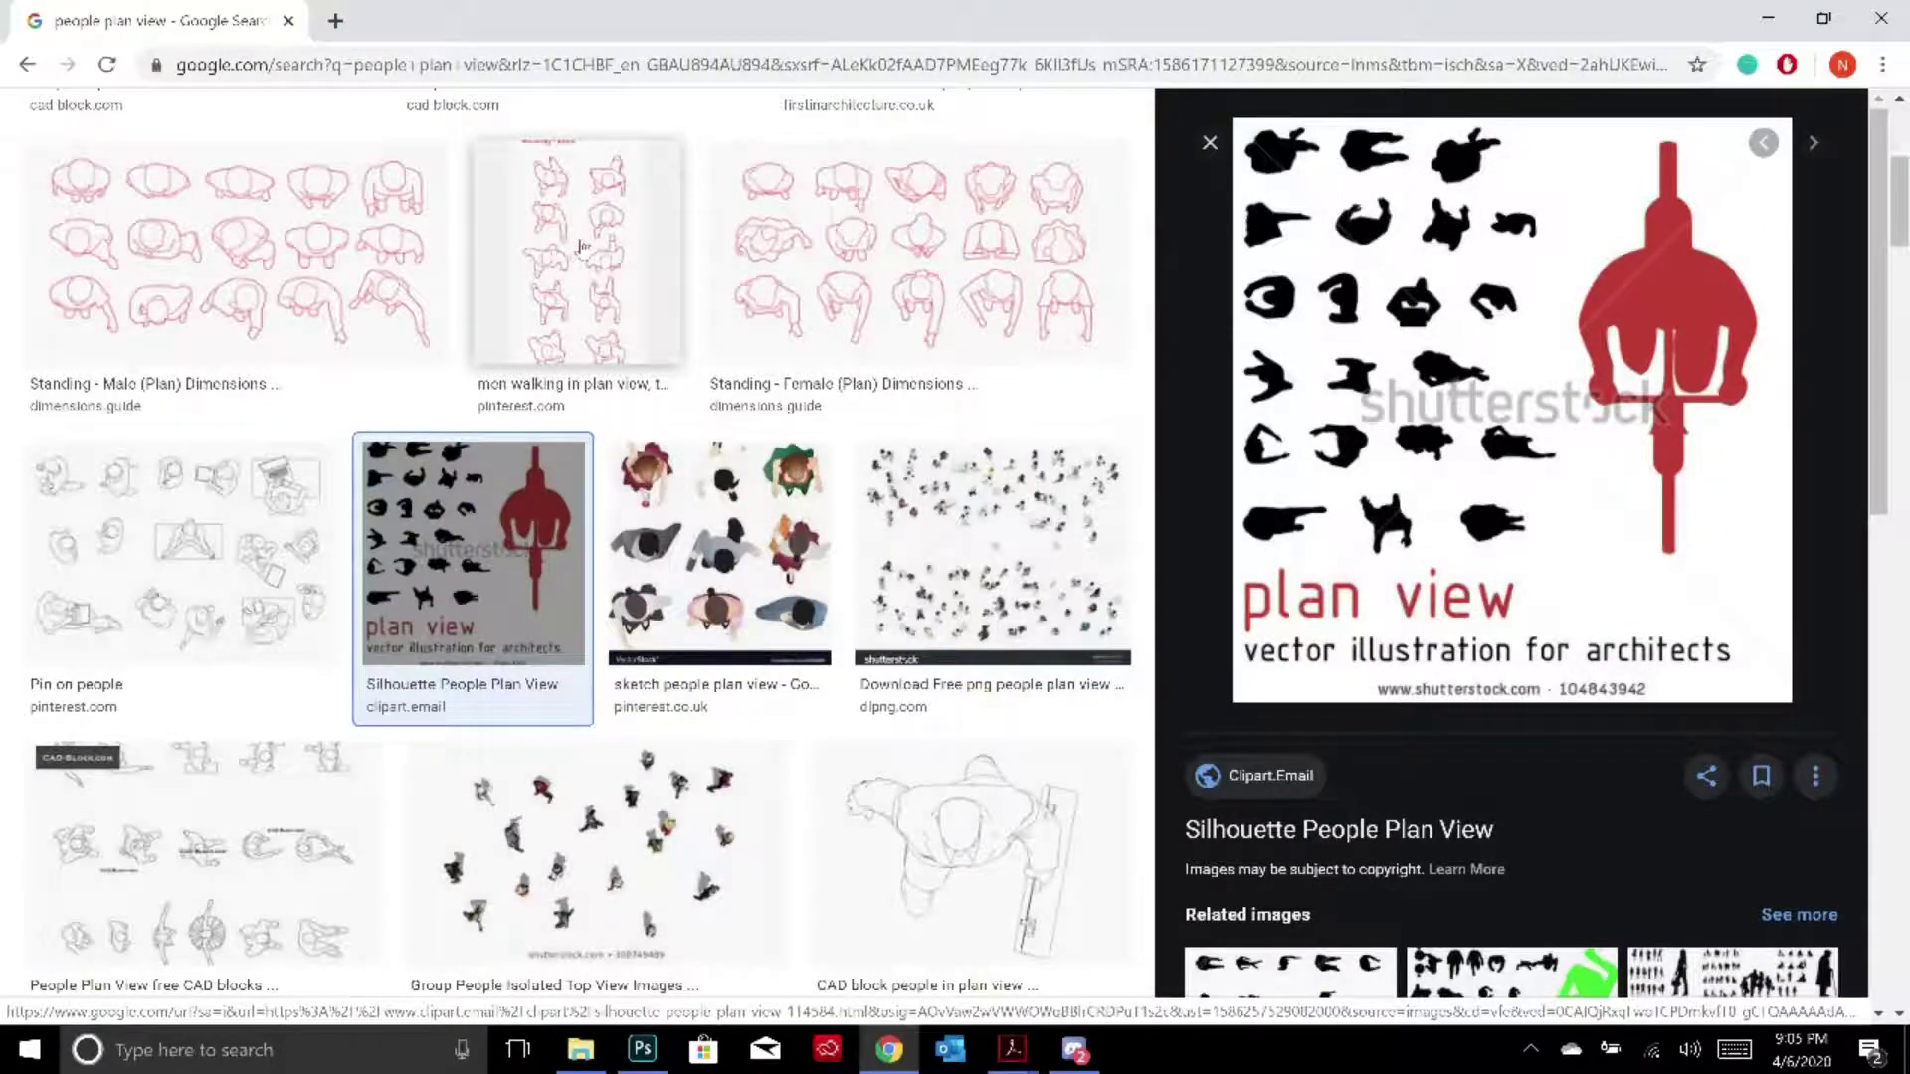
Return to Photoshop and examine the people and trees in SitePlanWhite.psd, comparing the plan with the rendered sections in sections.psd
key("alt+Tab")
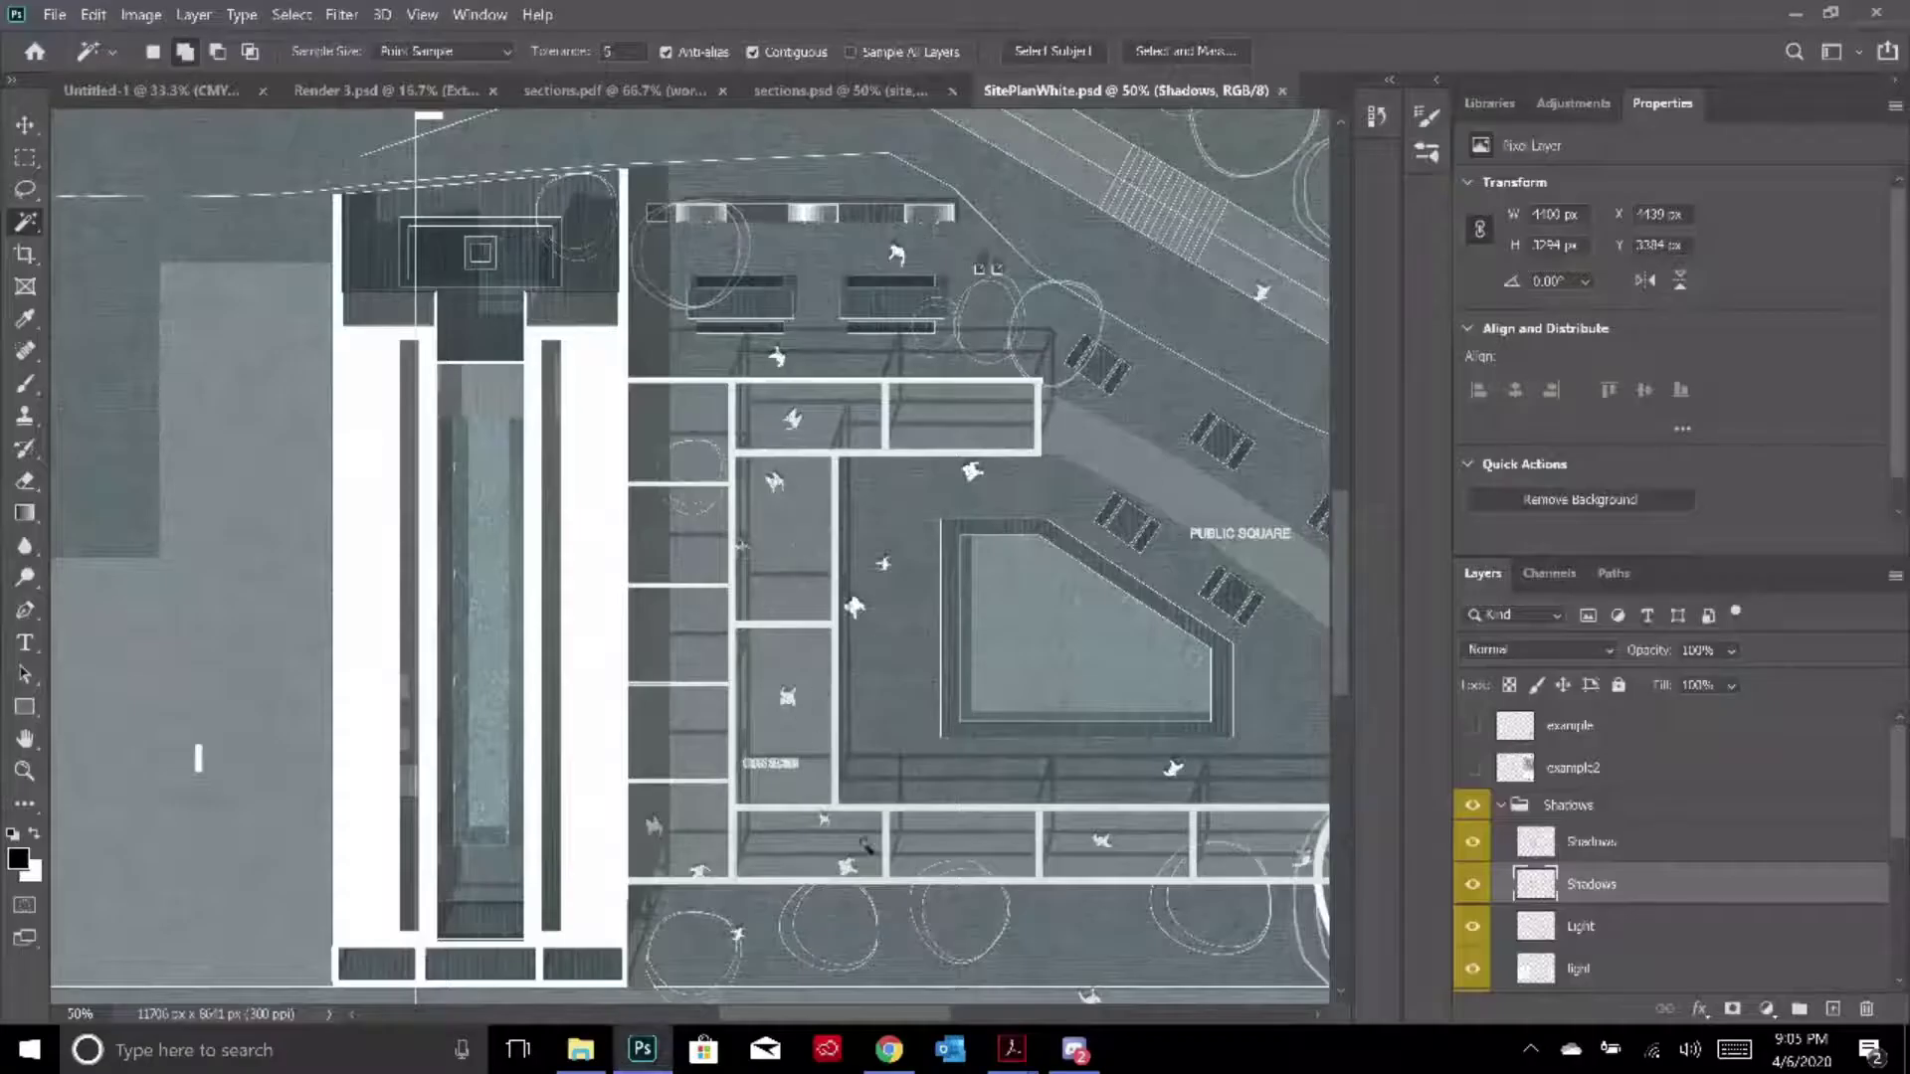
scroll(524, 524, "down", 2)
scroll(517, 524, "up", 1)
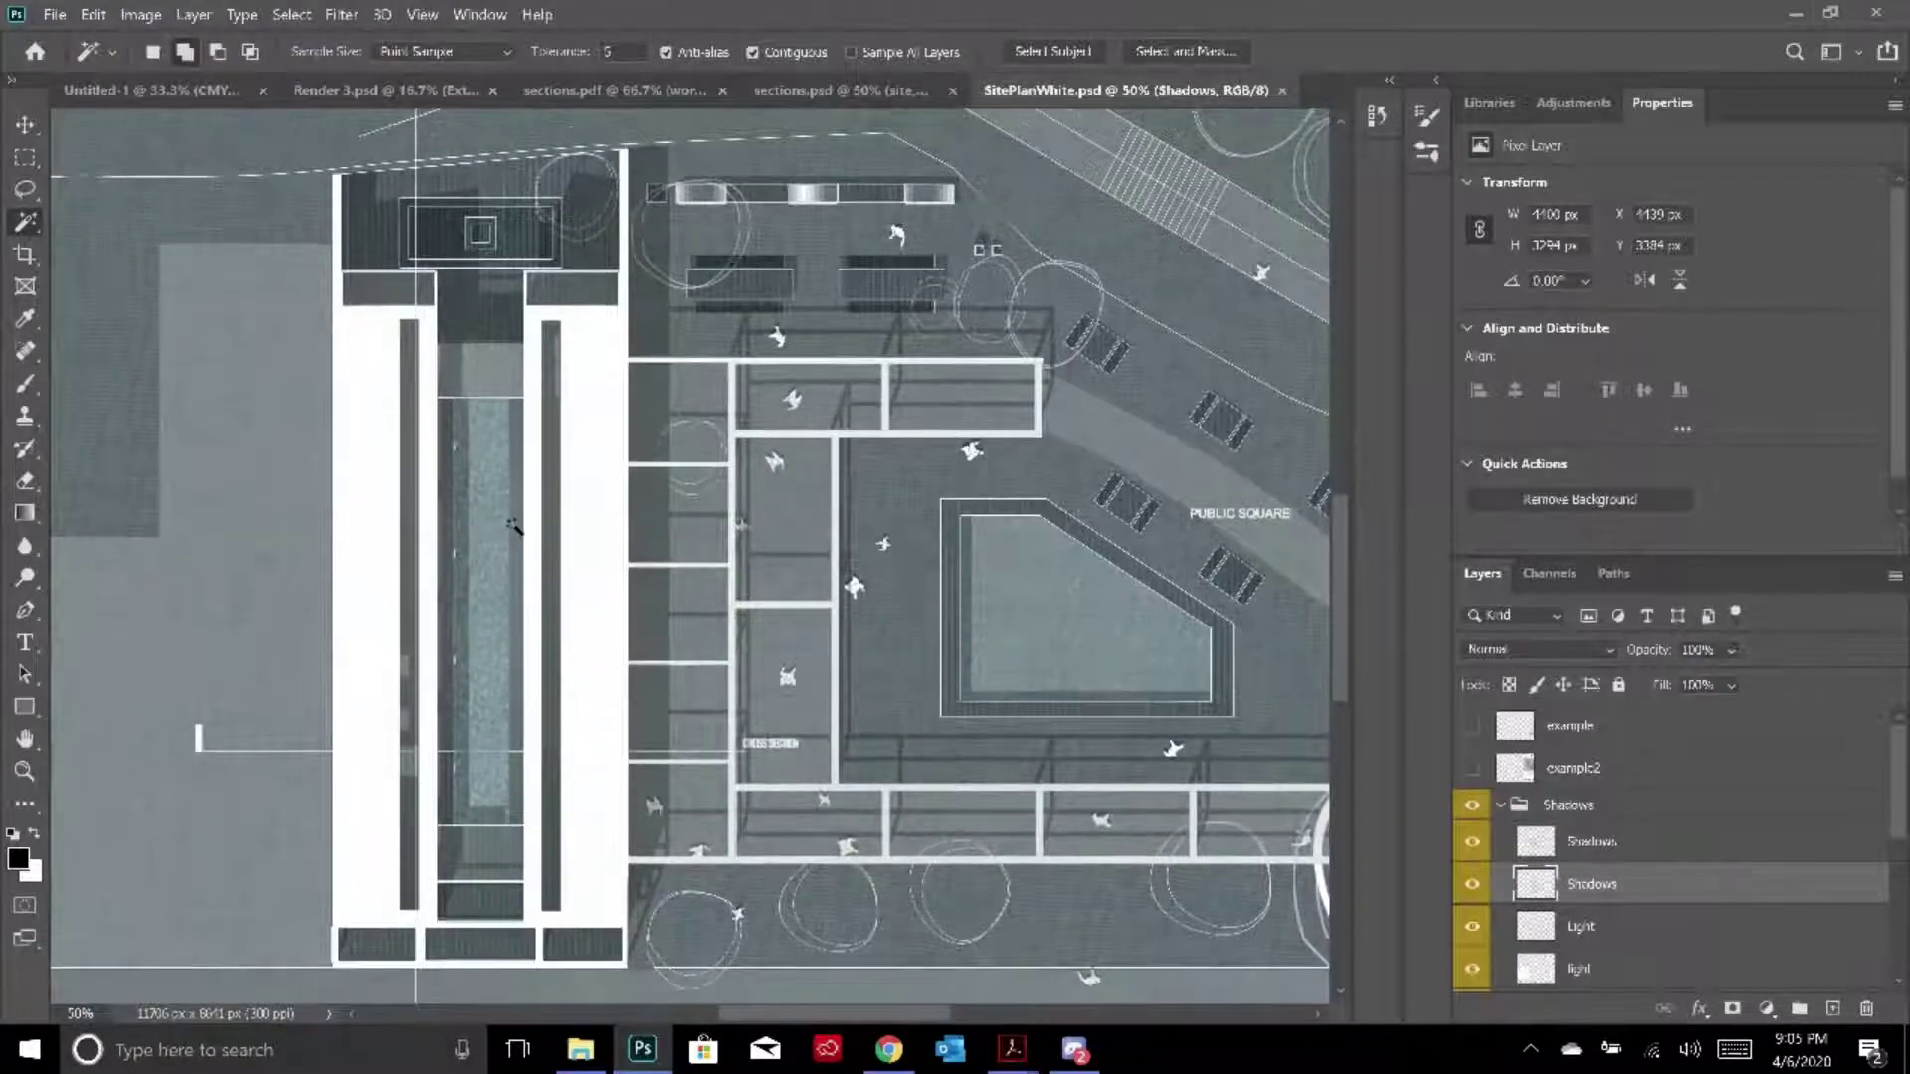
left_click(865, 89)
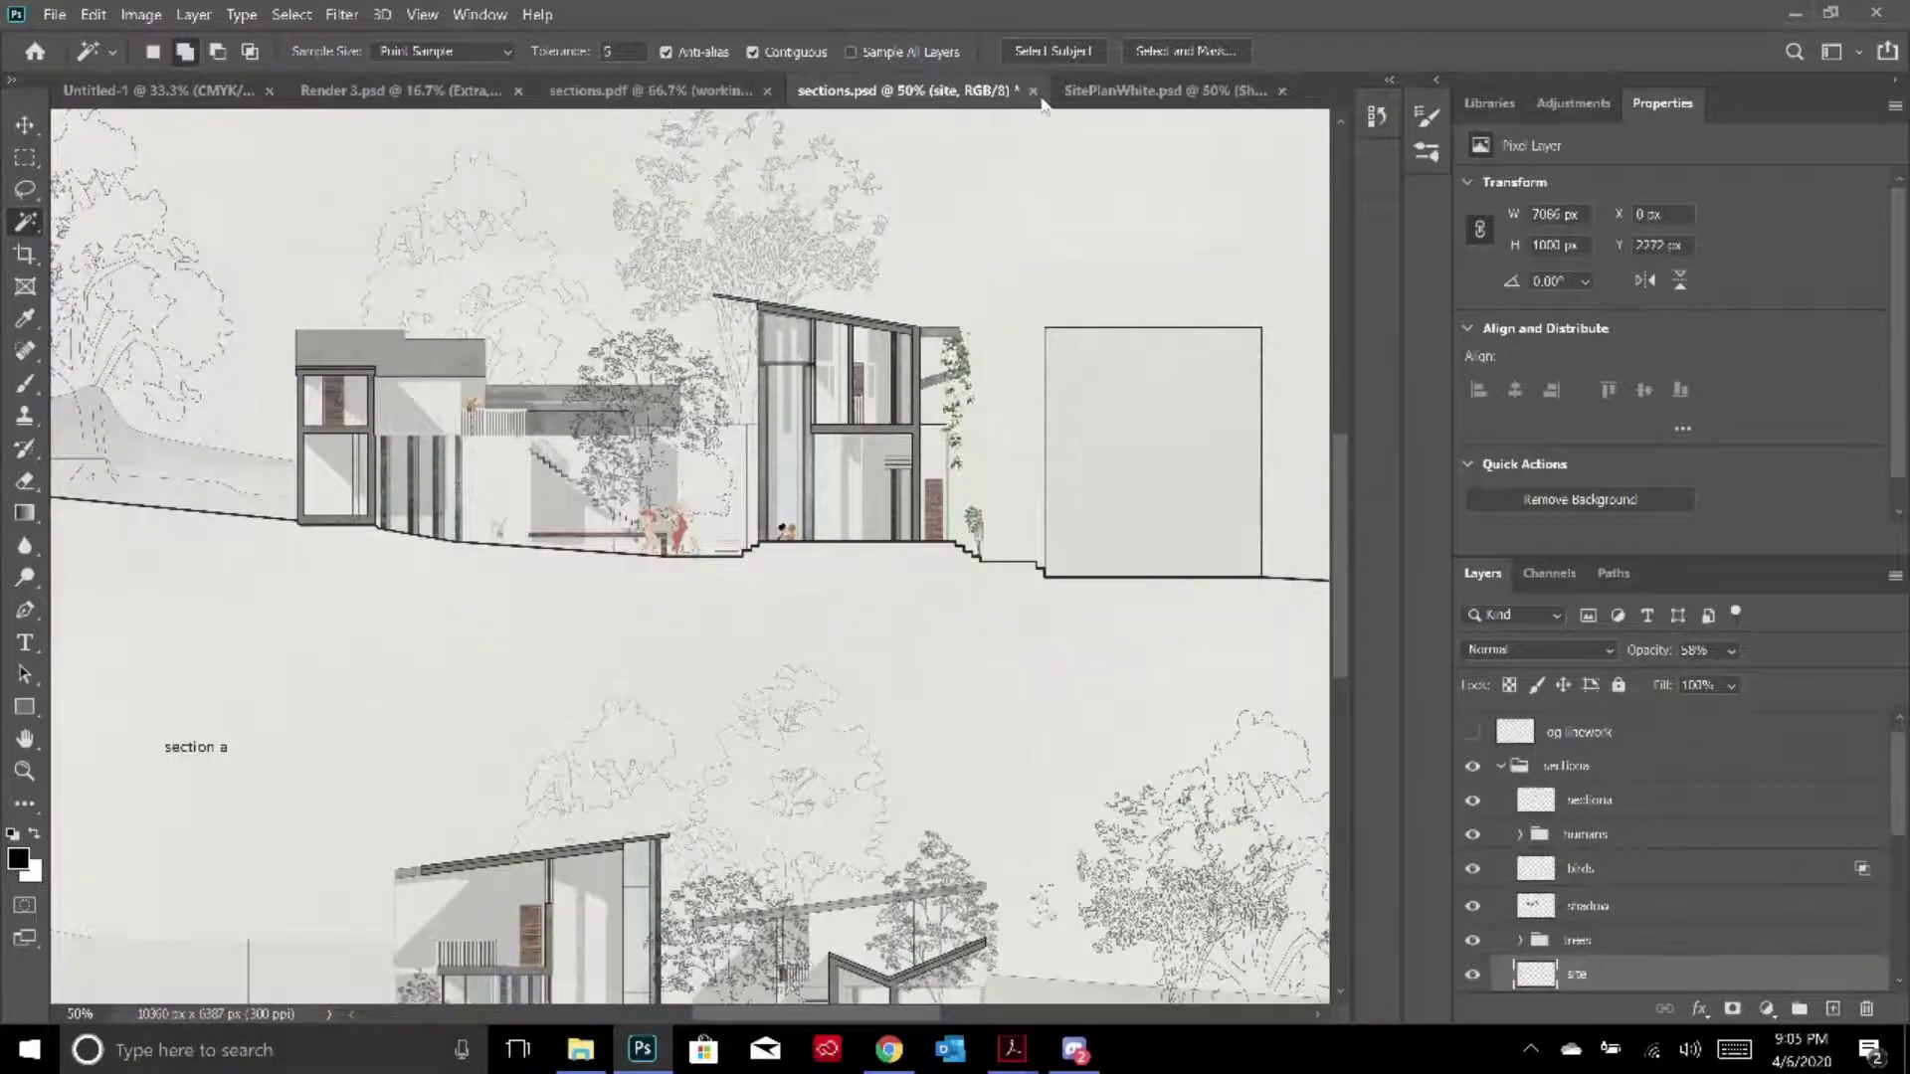
key("ctrl+Tab")
scroll(825, 355, "down", 1)
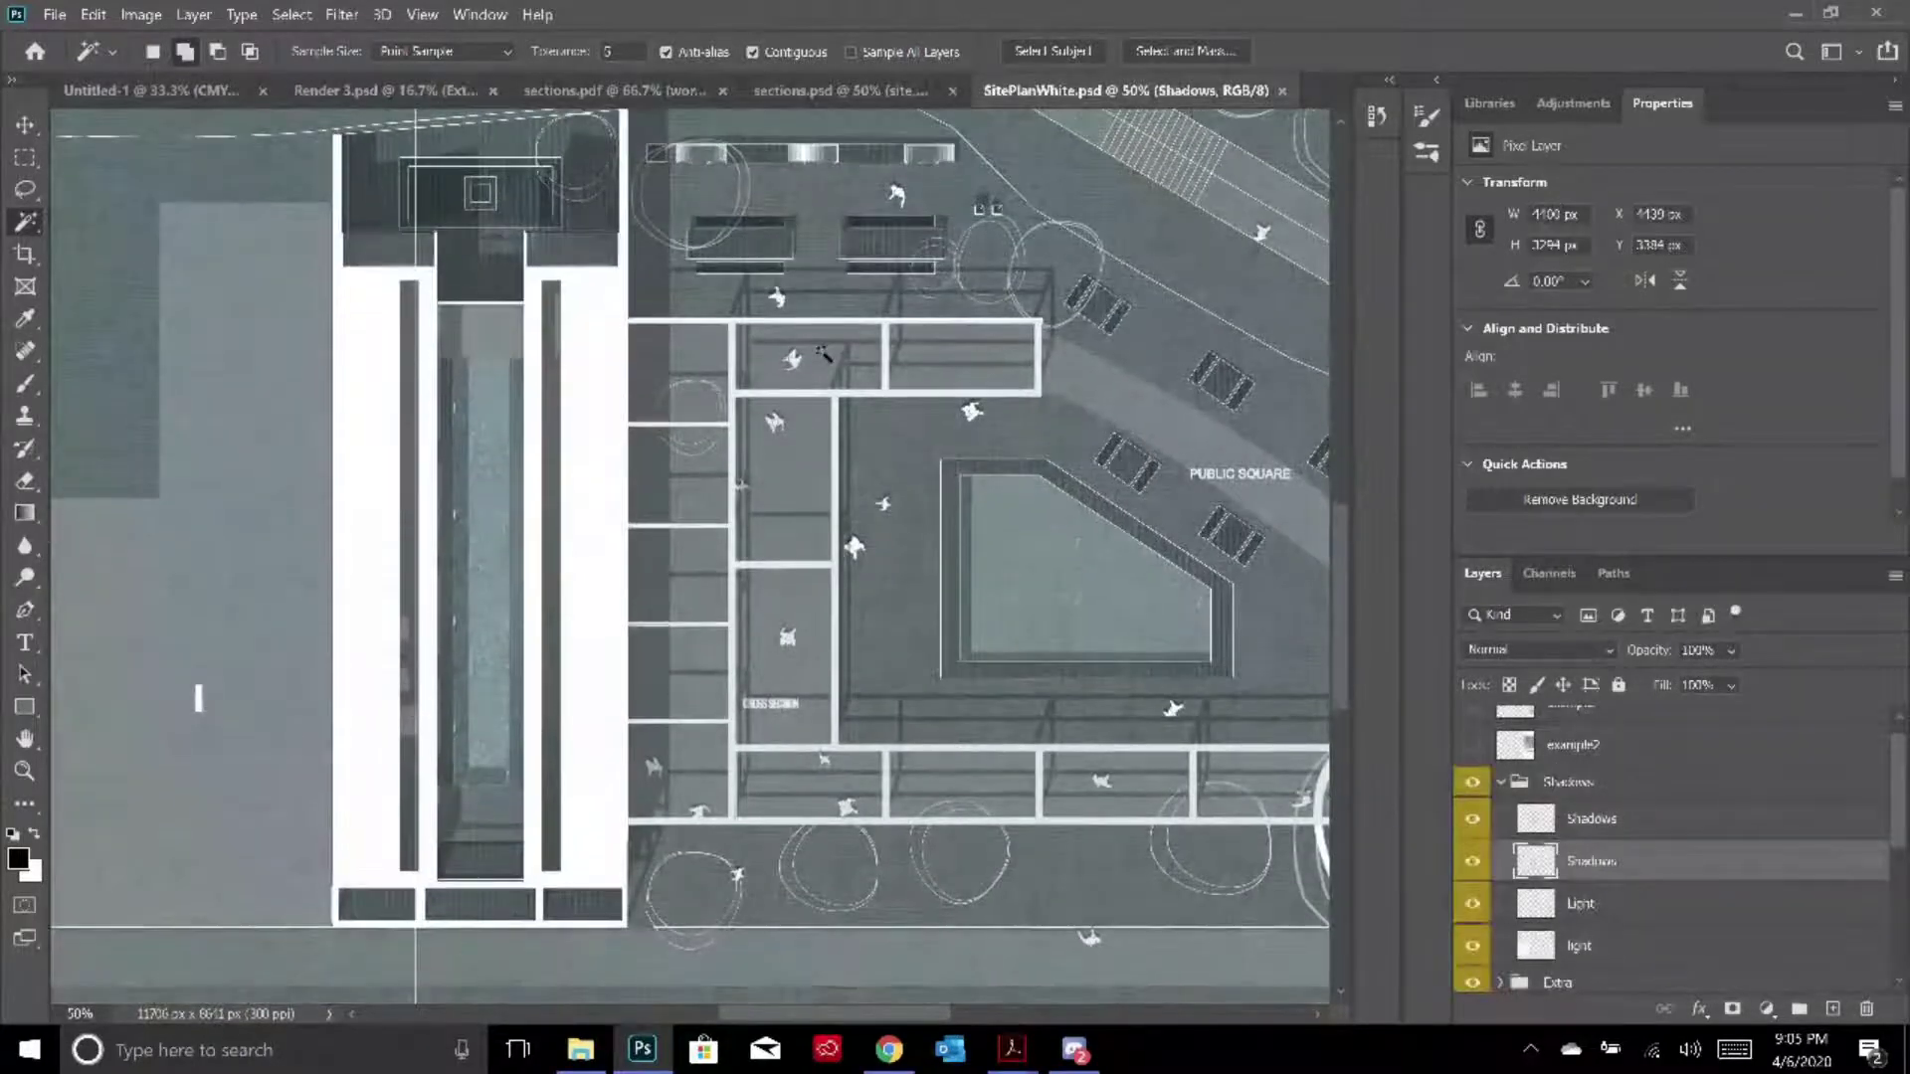
Hide the site plan's Shadows group to compare the drawing without shadows, and show it again
key("ctrl+minus")
key("ctrl+plus")
key("ctrl+minus")
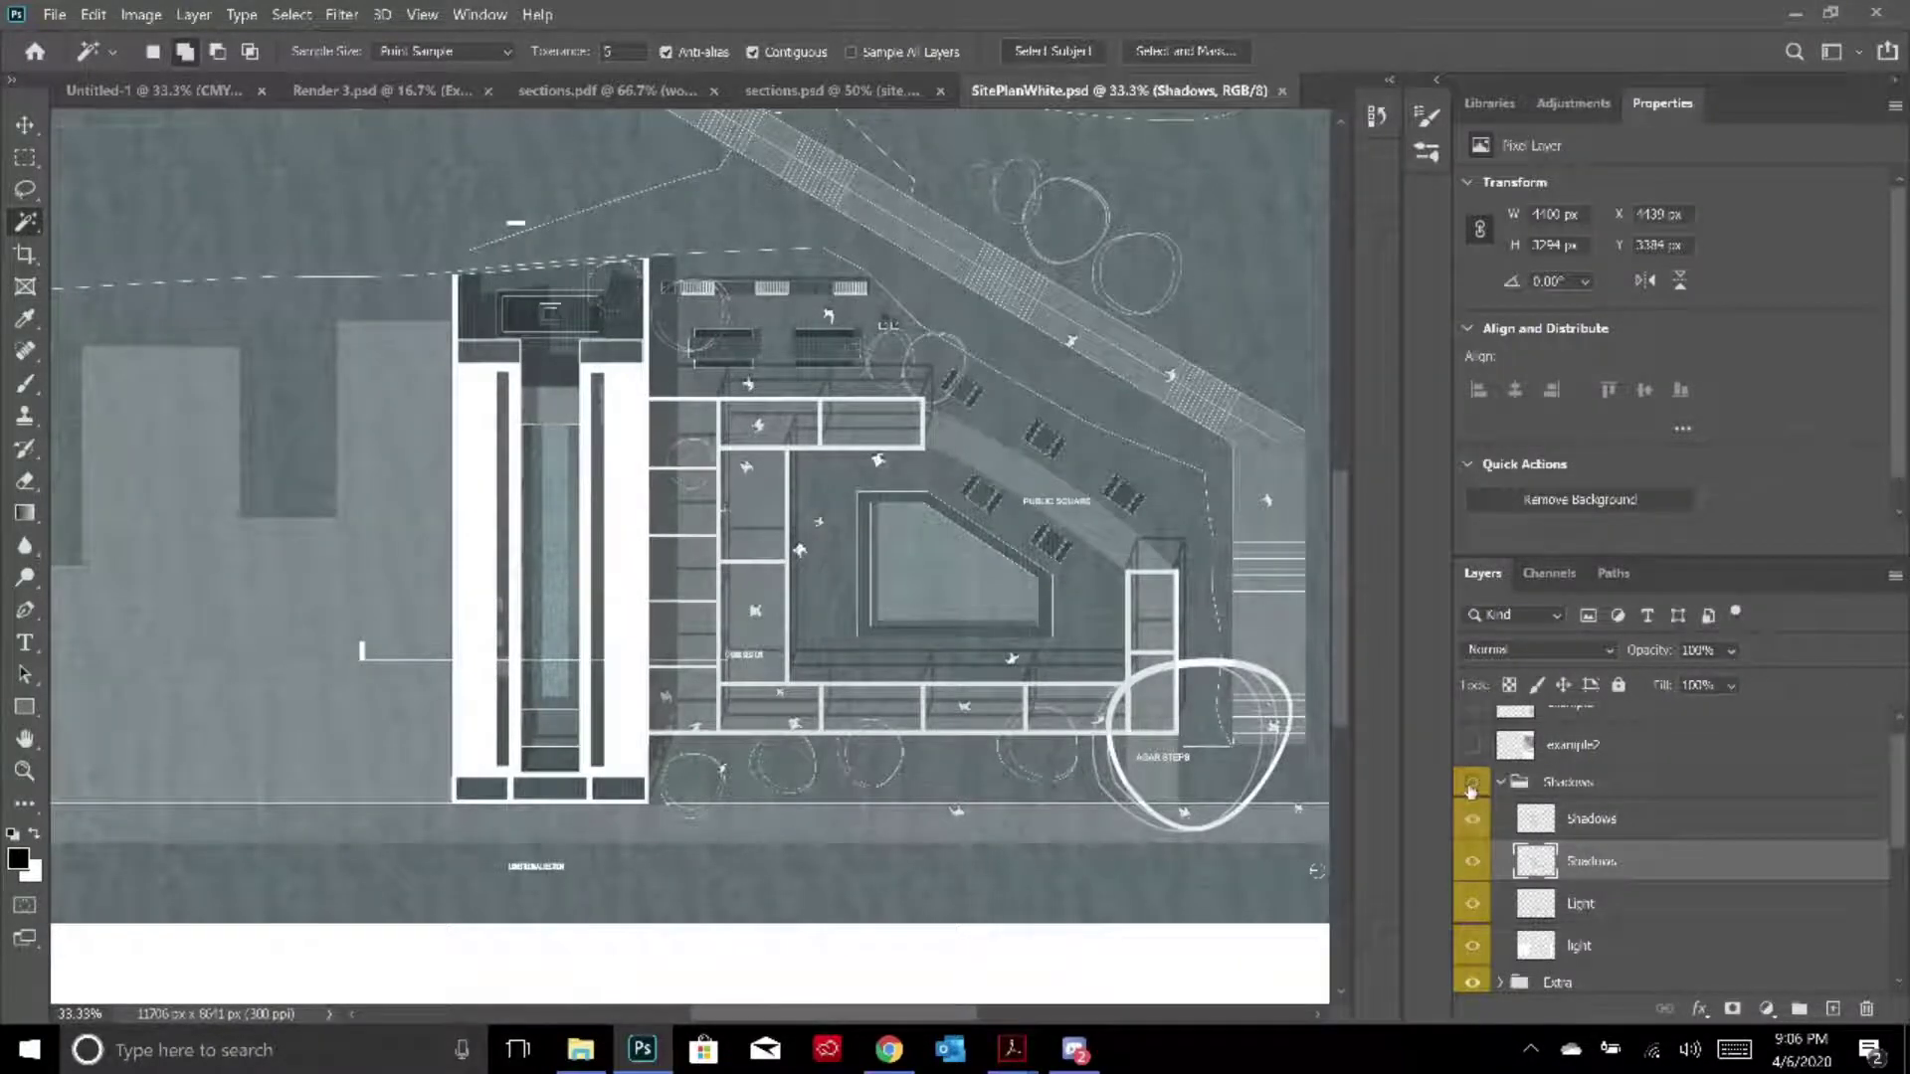
left_click(1472, 784)
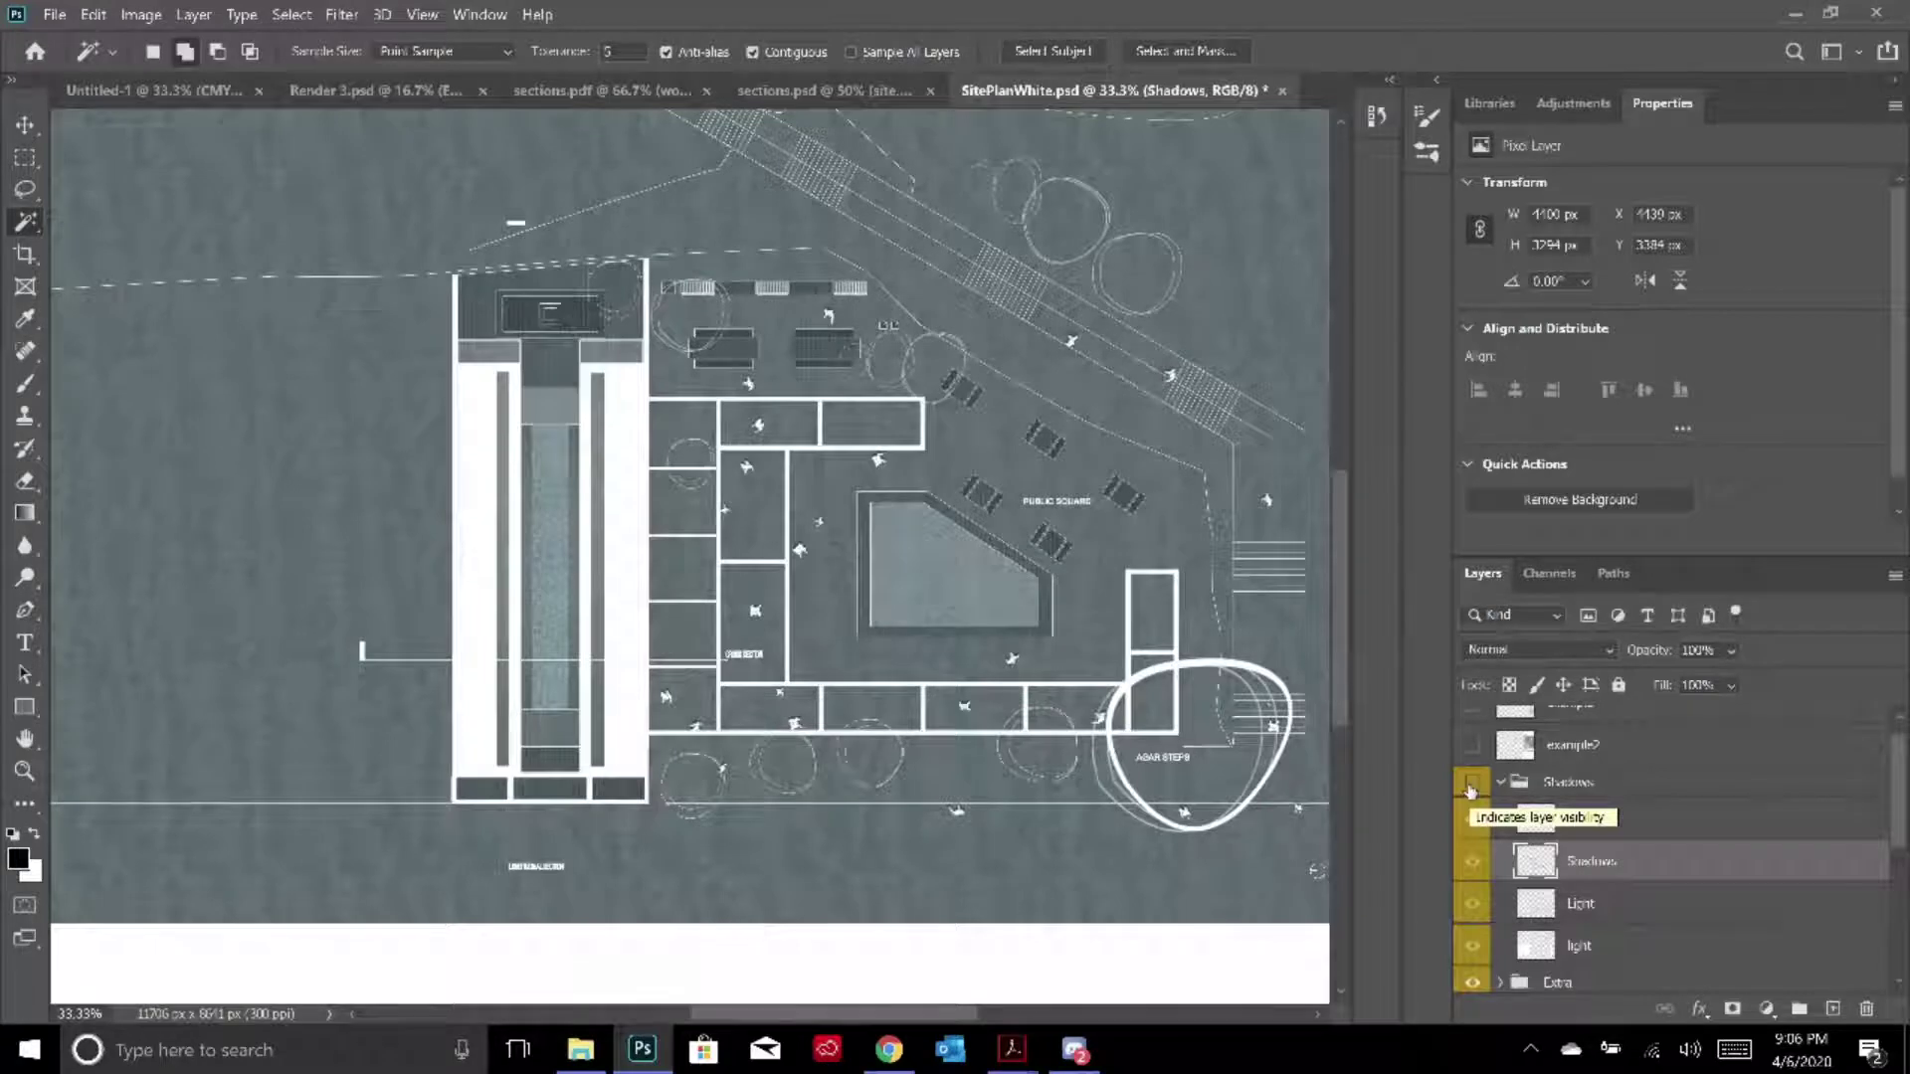
left_click(1471, 785)
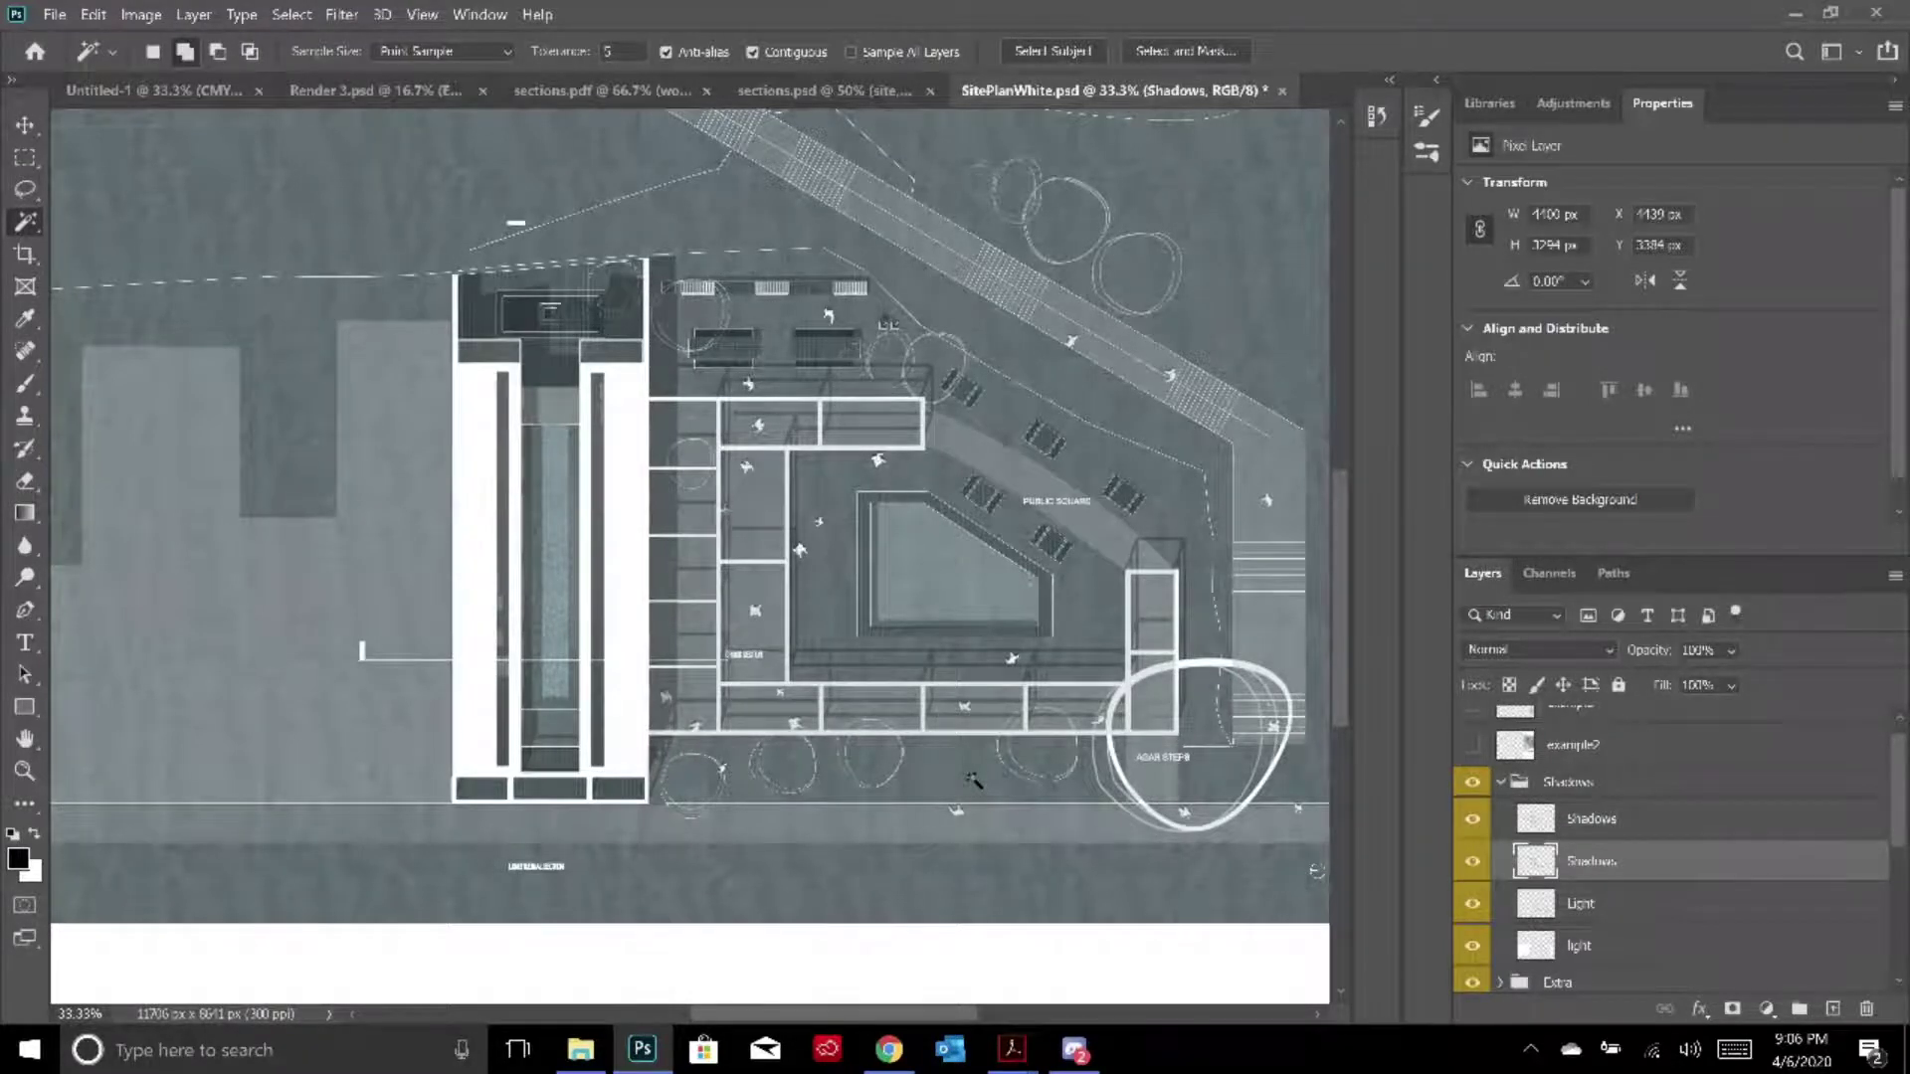
Compare the rendered section a in sections.psd with the unfinished linework in sections.pdf, finishing in sections.pdf
left_click(786, 90)
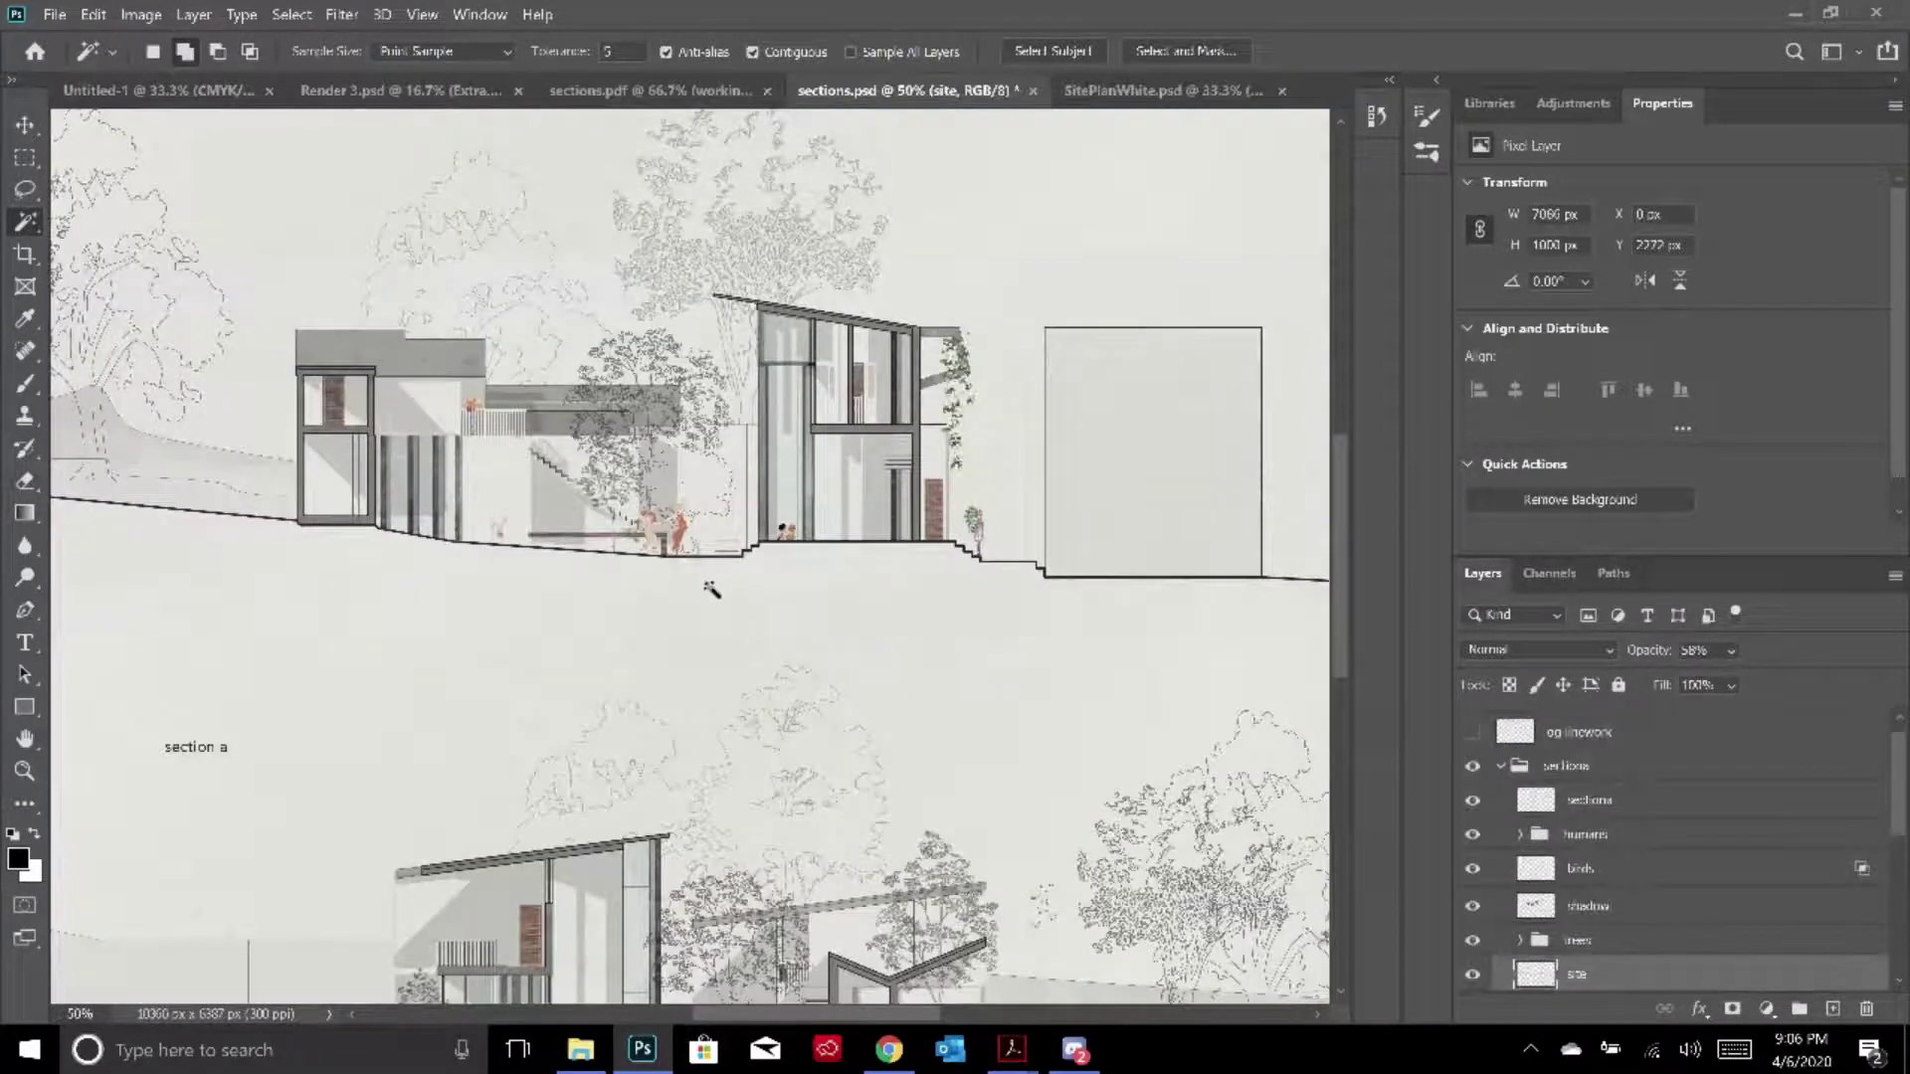
left_click(638, 90)
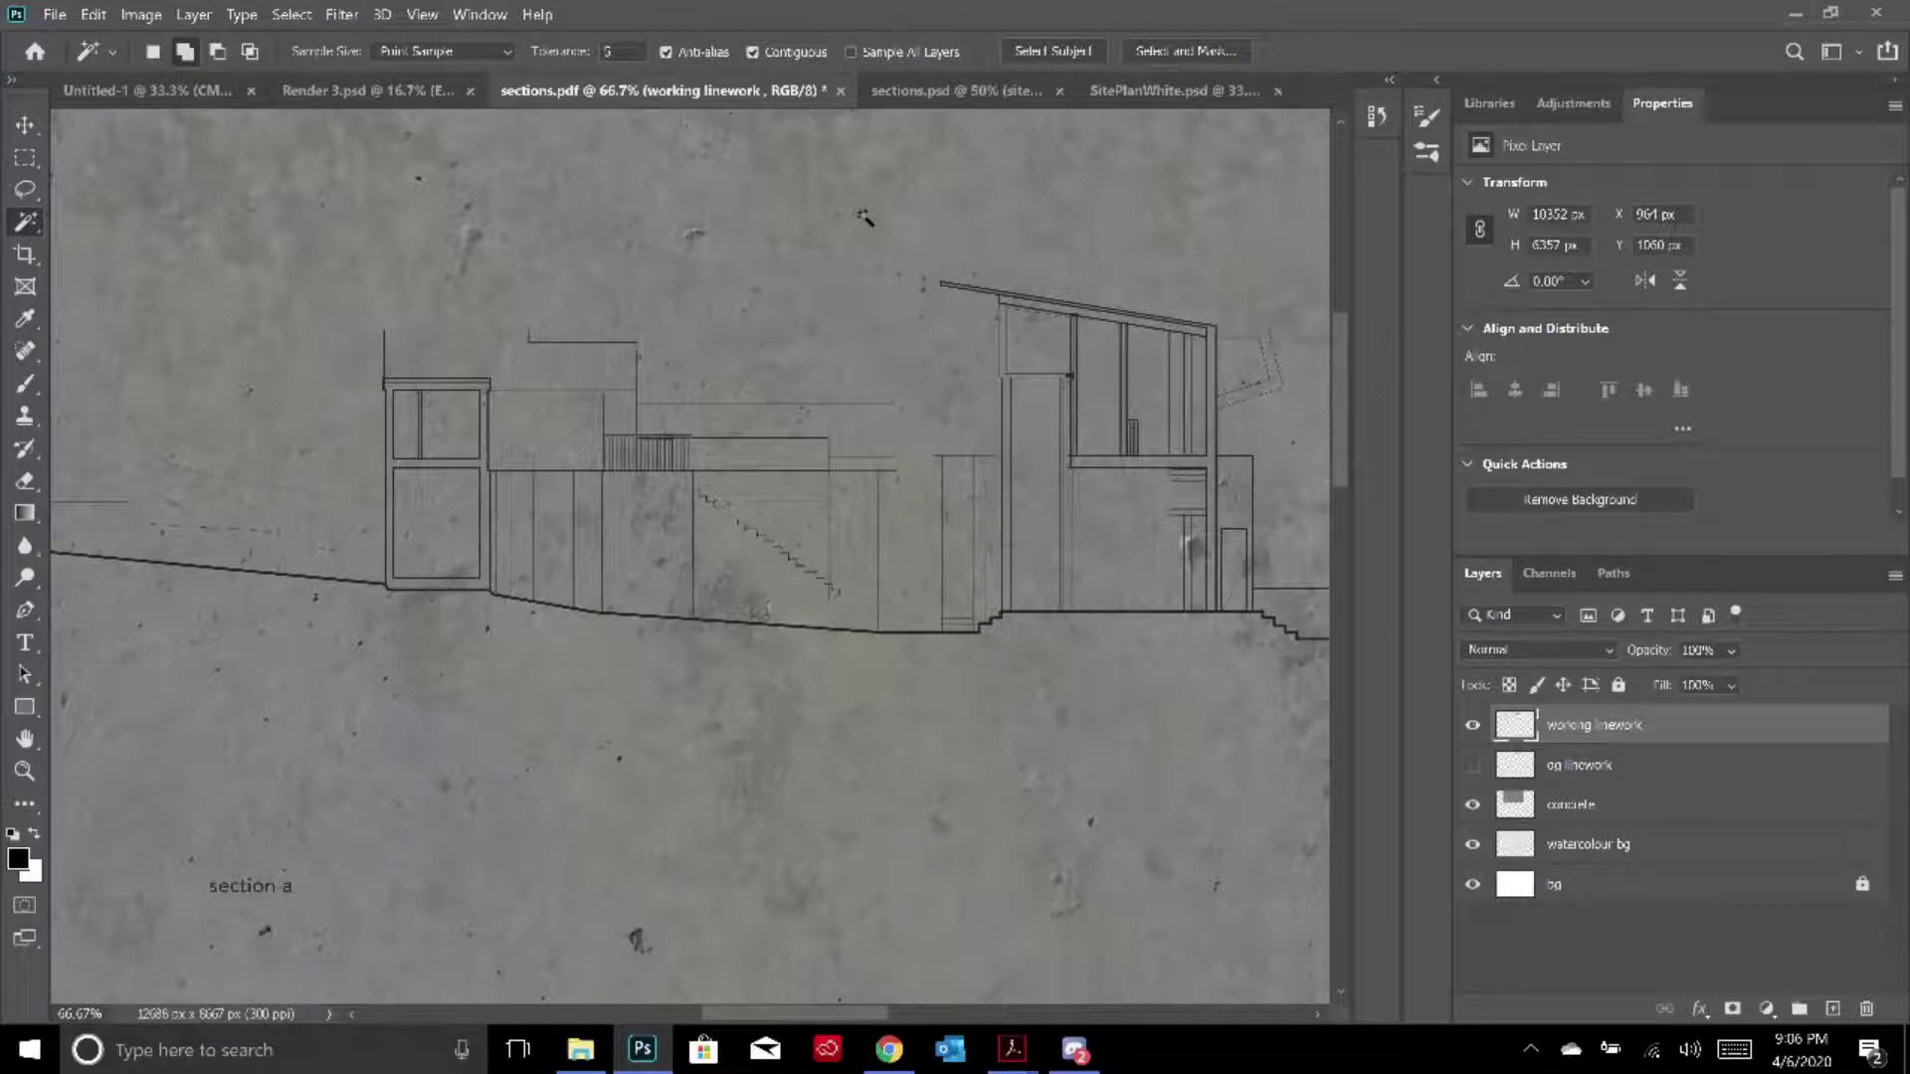
left_click(955, 89)
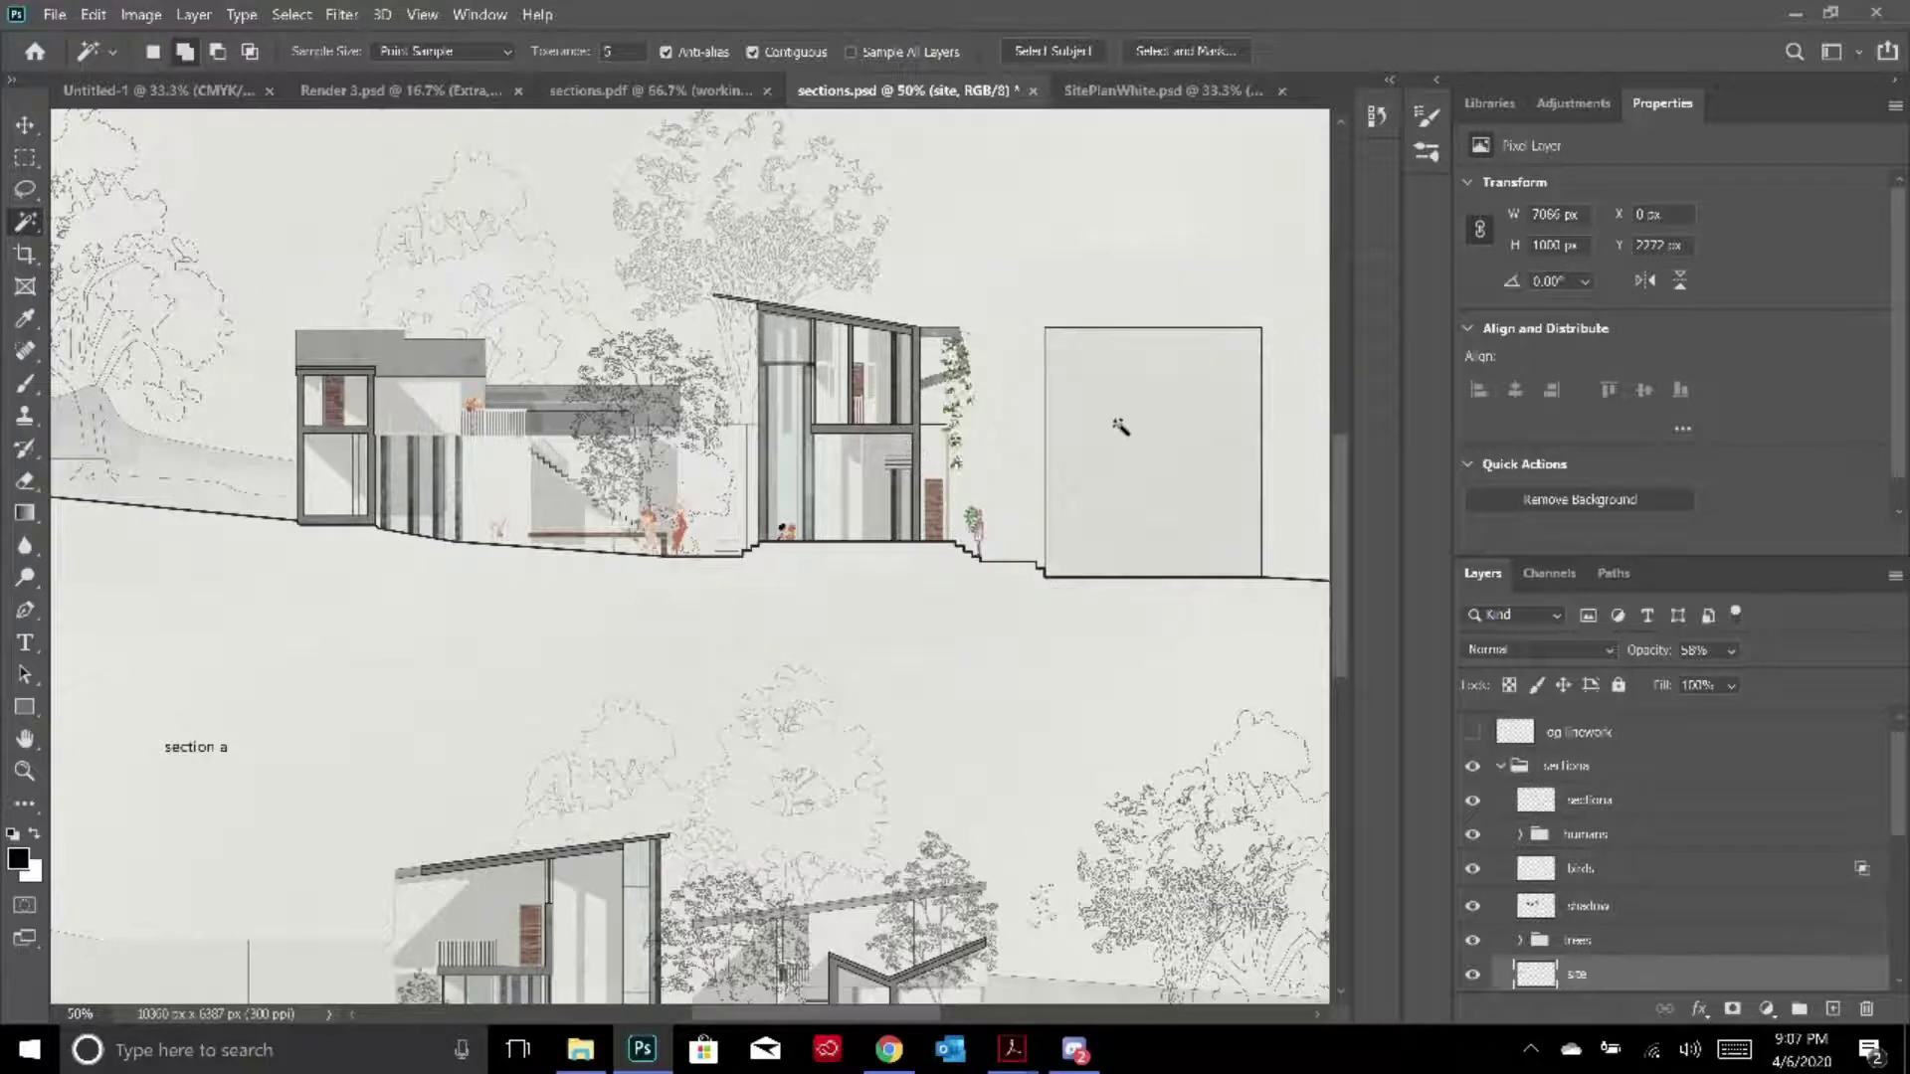
scroll(911, 984, "down", 2)
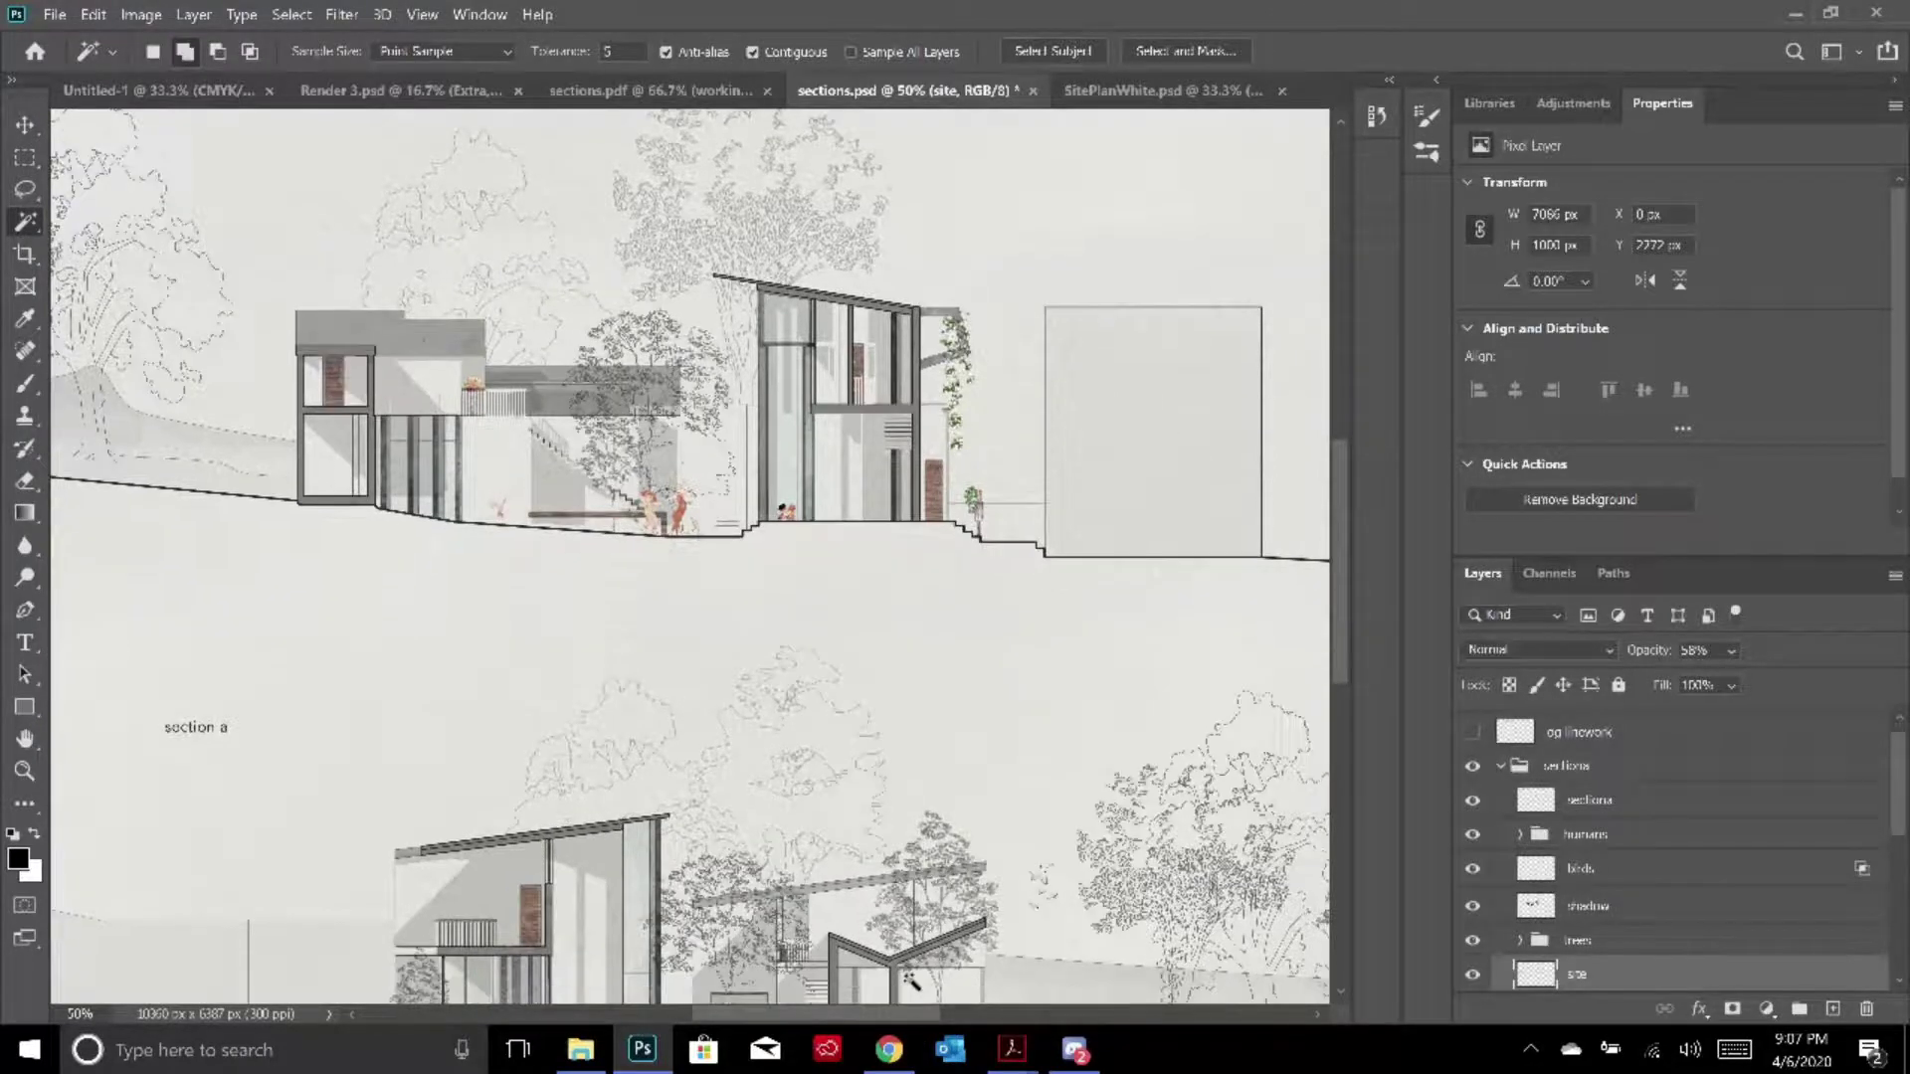
scroll(910, 980, "up", 2)
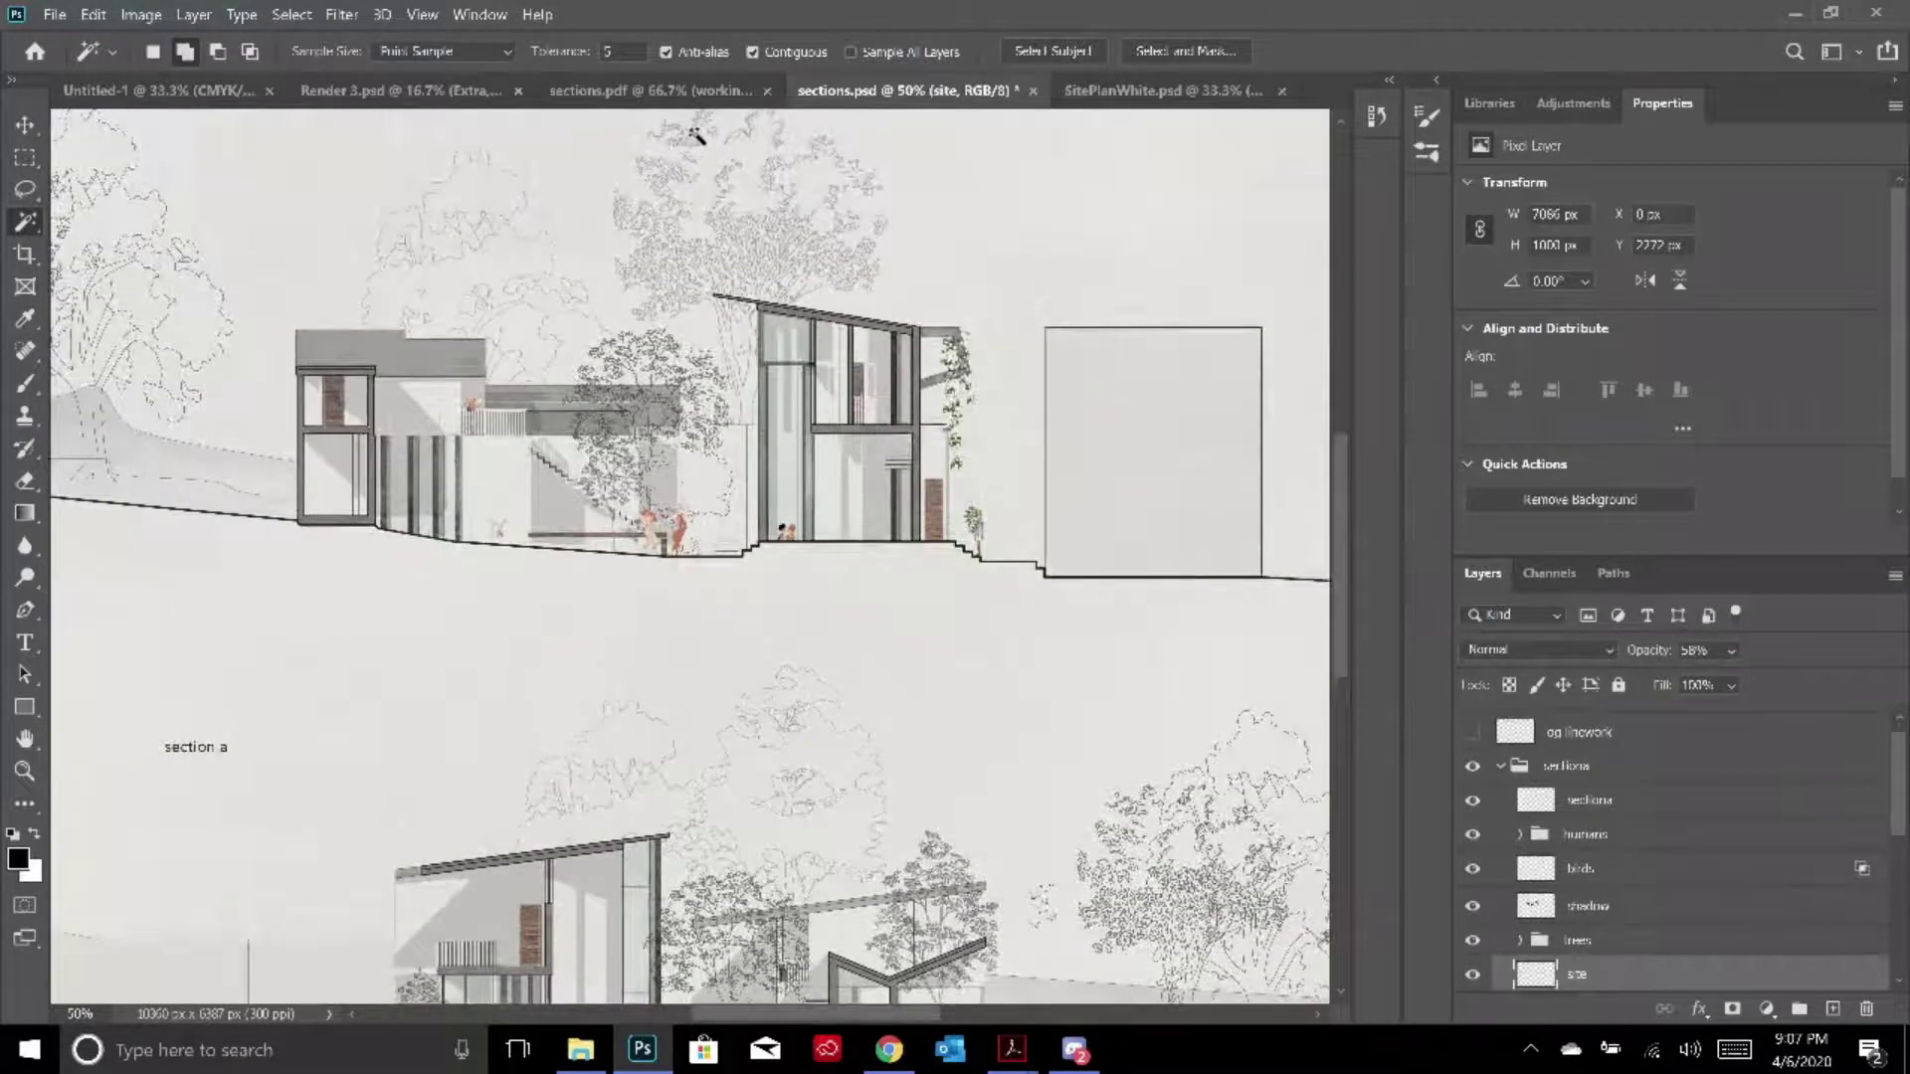
left_click(693, 95)
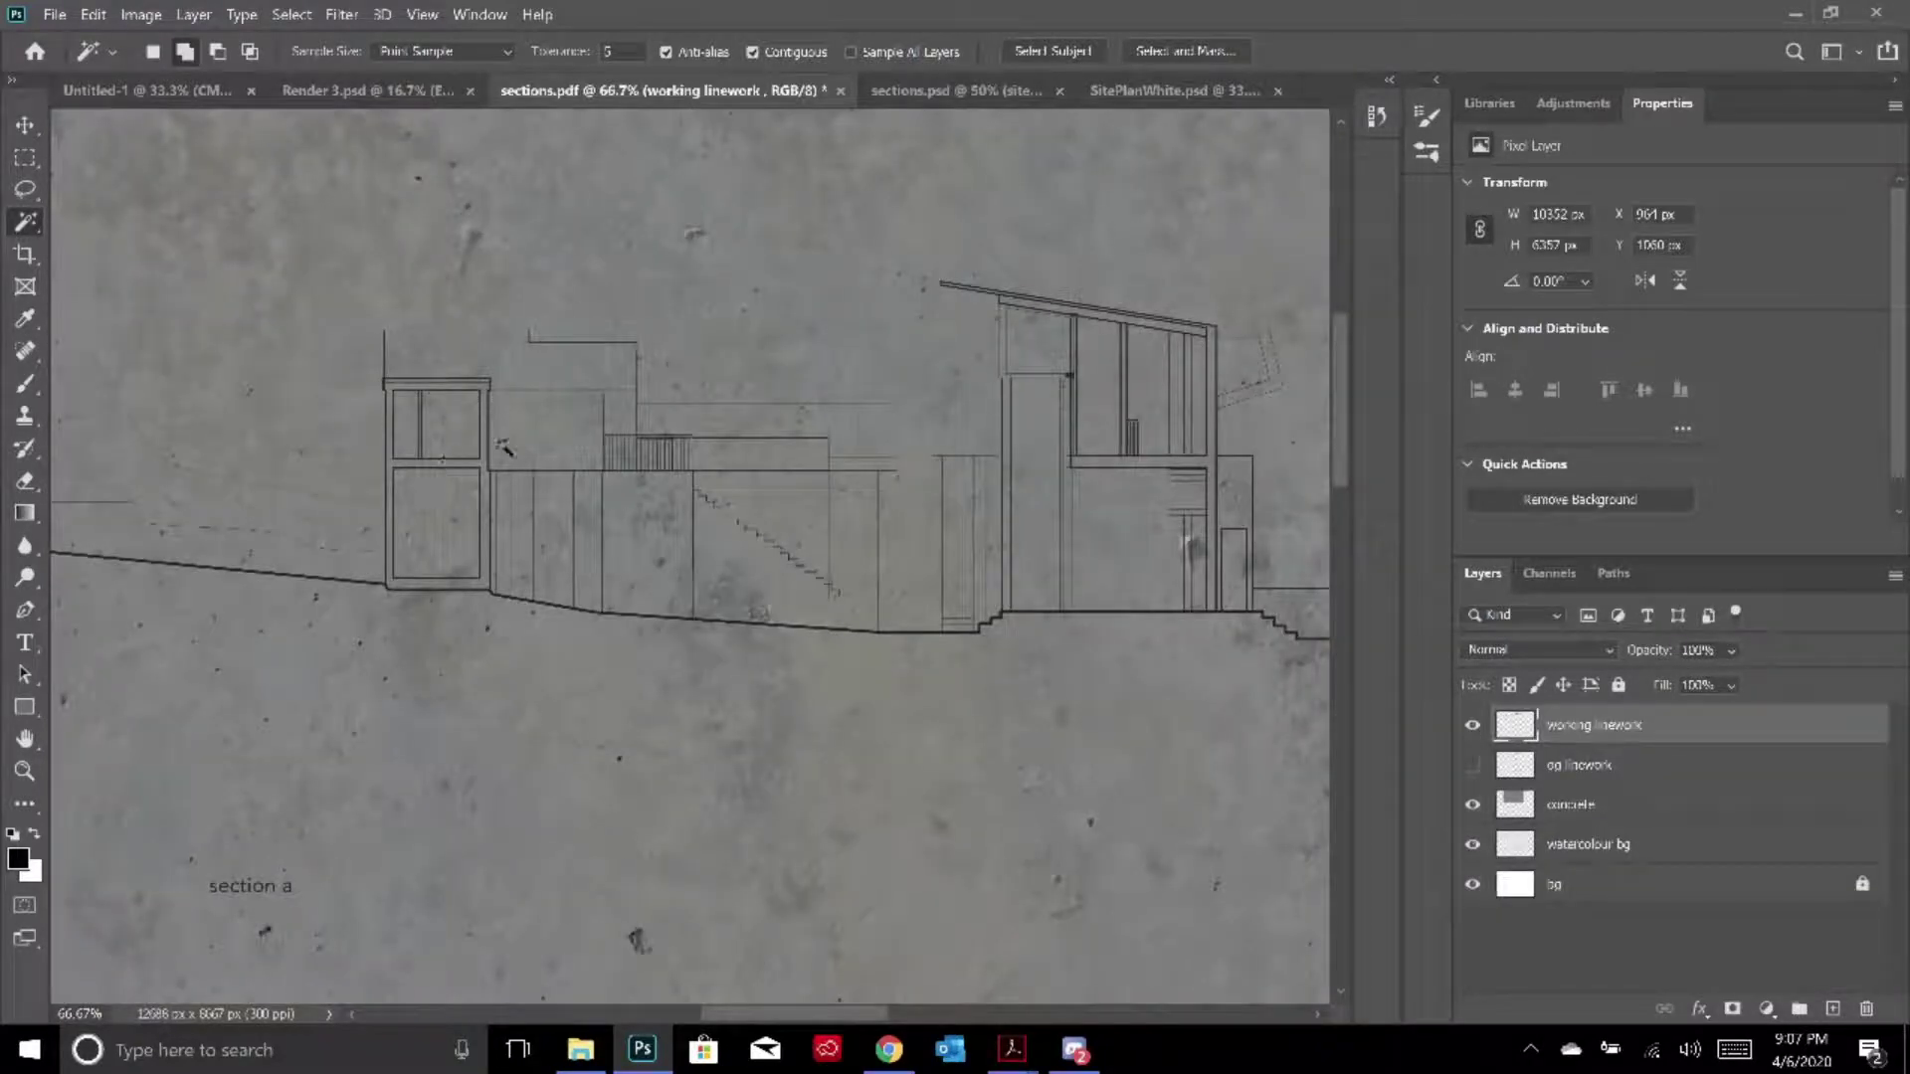
On the working linework layer, select section a's smaller building's cut frame and upper roof volume with the Magic Wand
left_click(484, 468)
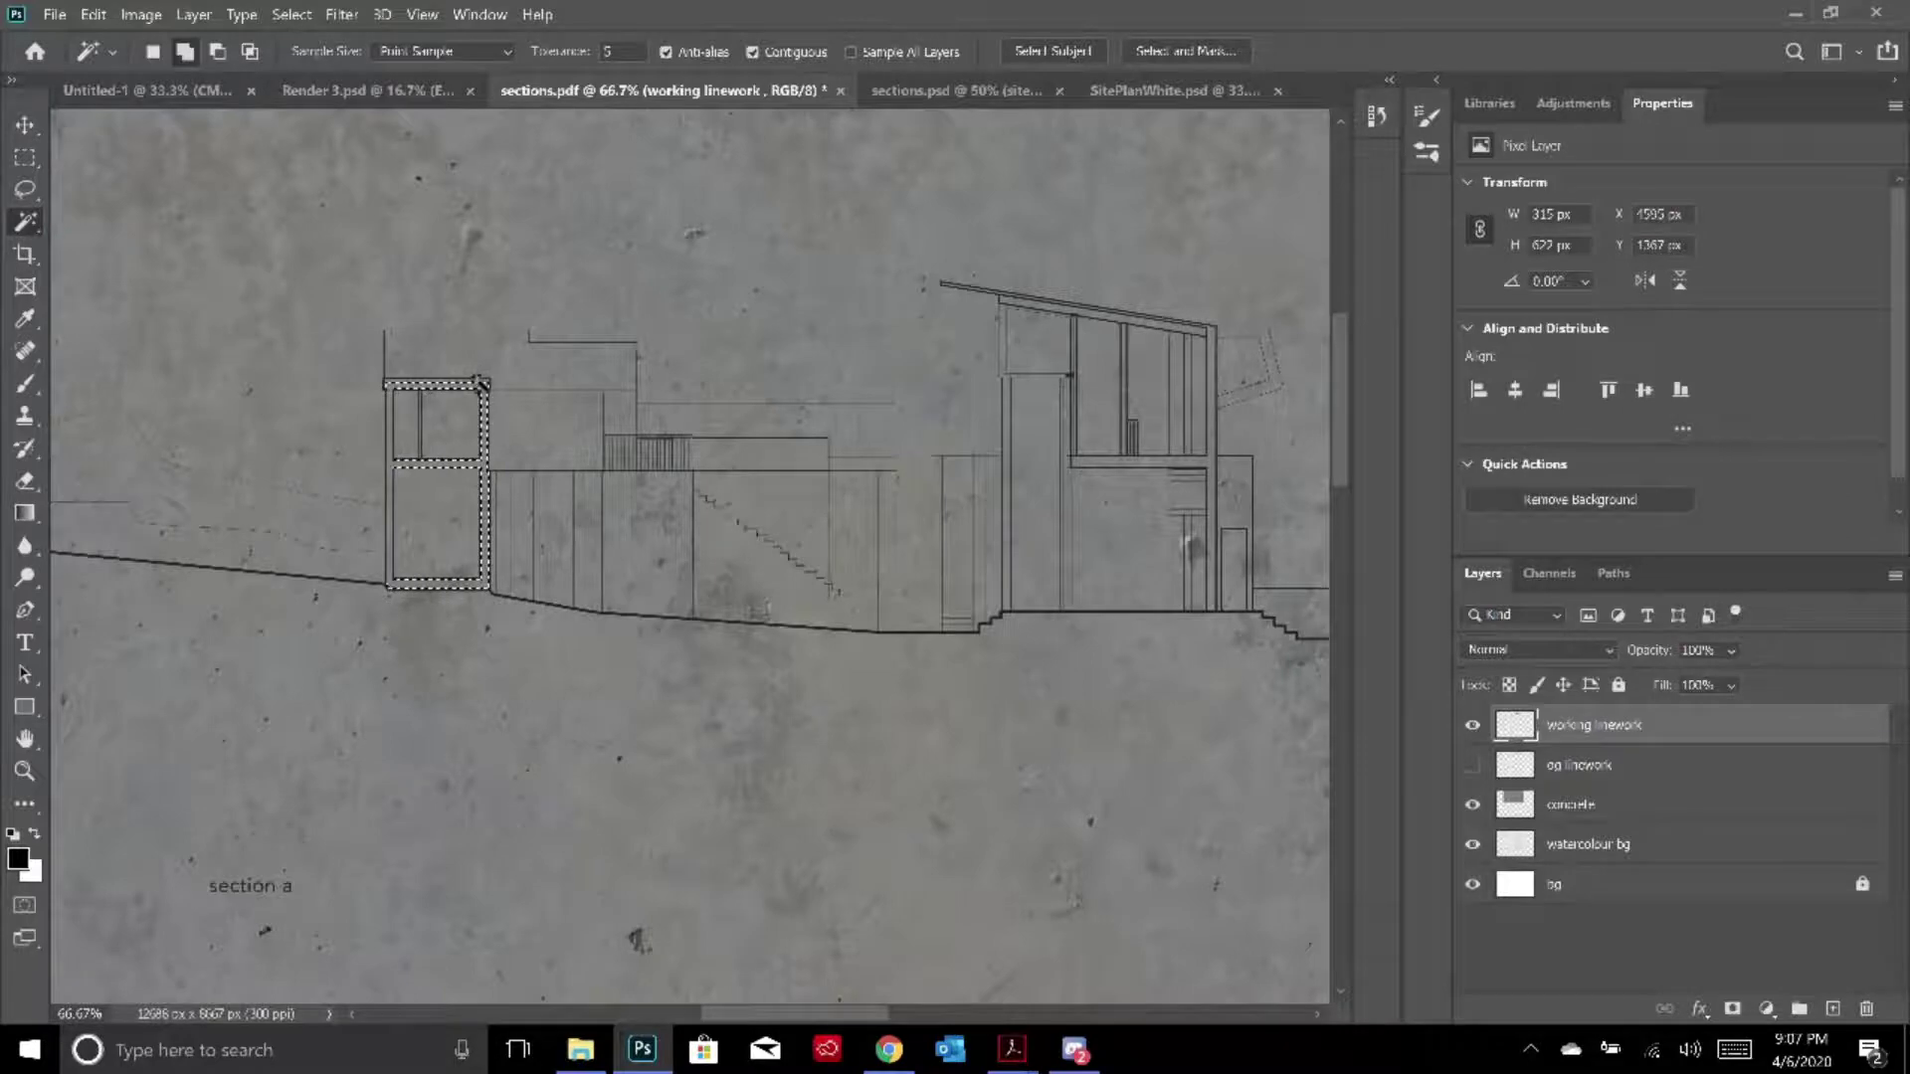
left_click(533, 388)
left_click(560, 397)
key("ctrl+plus")
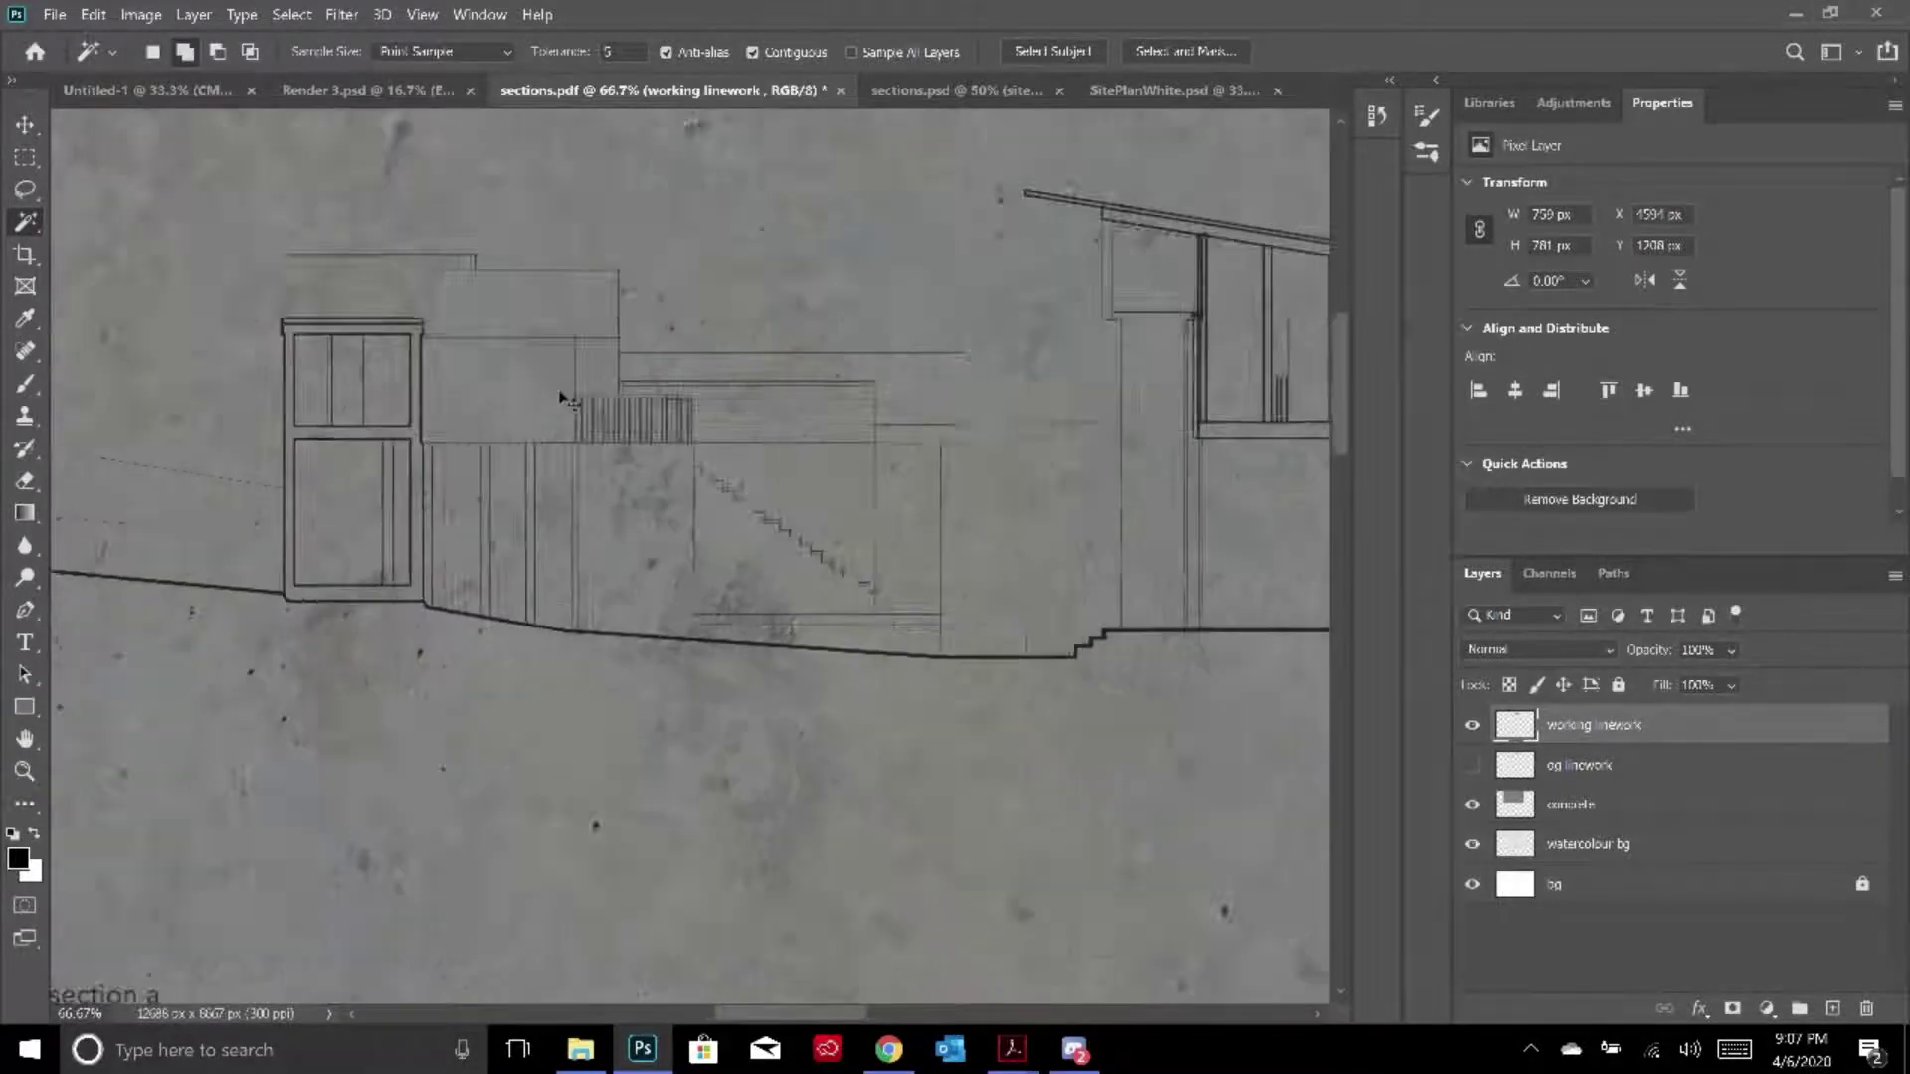
left_click(592, 312)
key("ctrl+z")
left_click(571, 313)
key("ctrl+z")
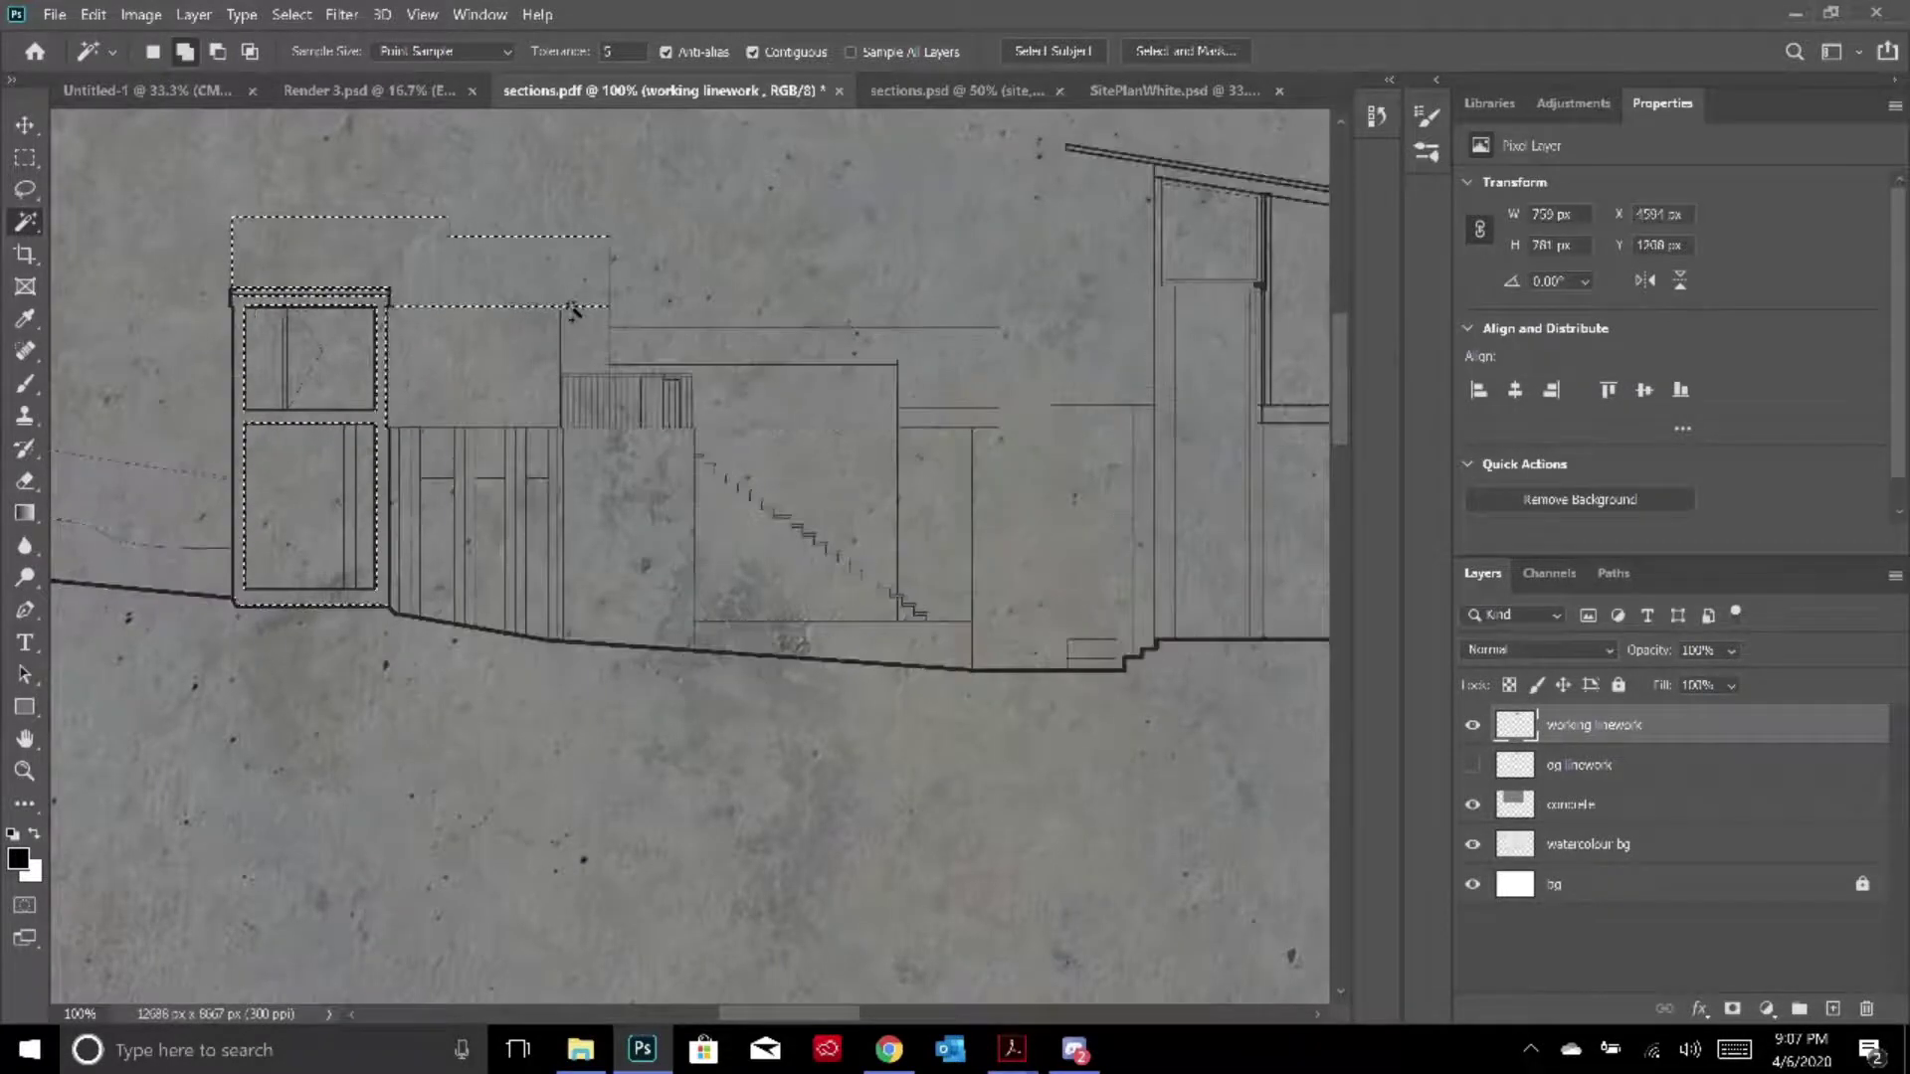
Add the lower roof volume with its edge strips, plus the taller building's cut roof, floor slab and wall, to the selection
left_click(867, 348)
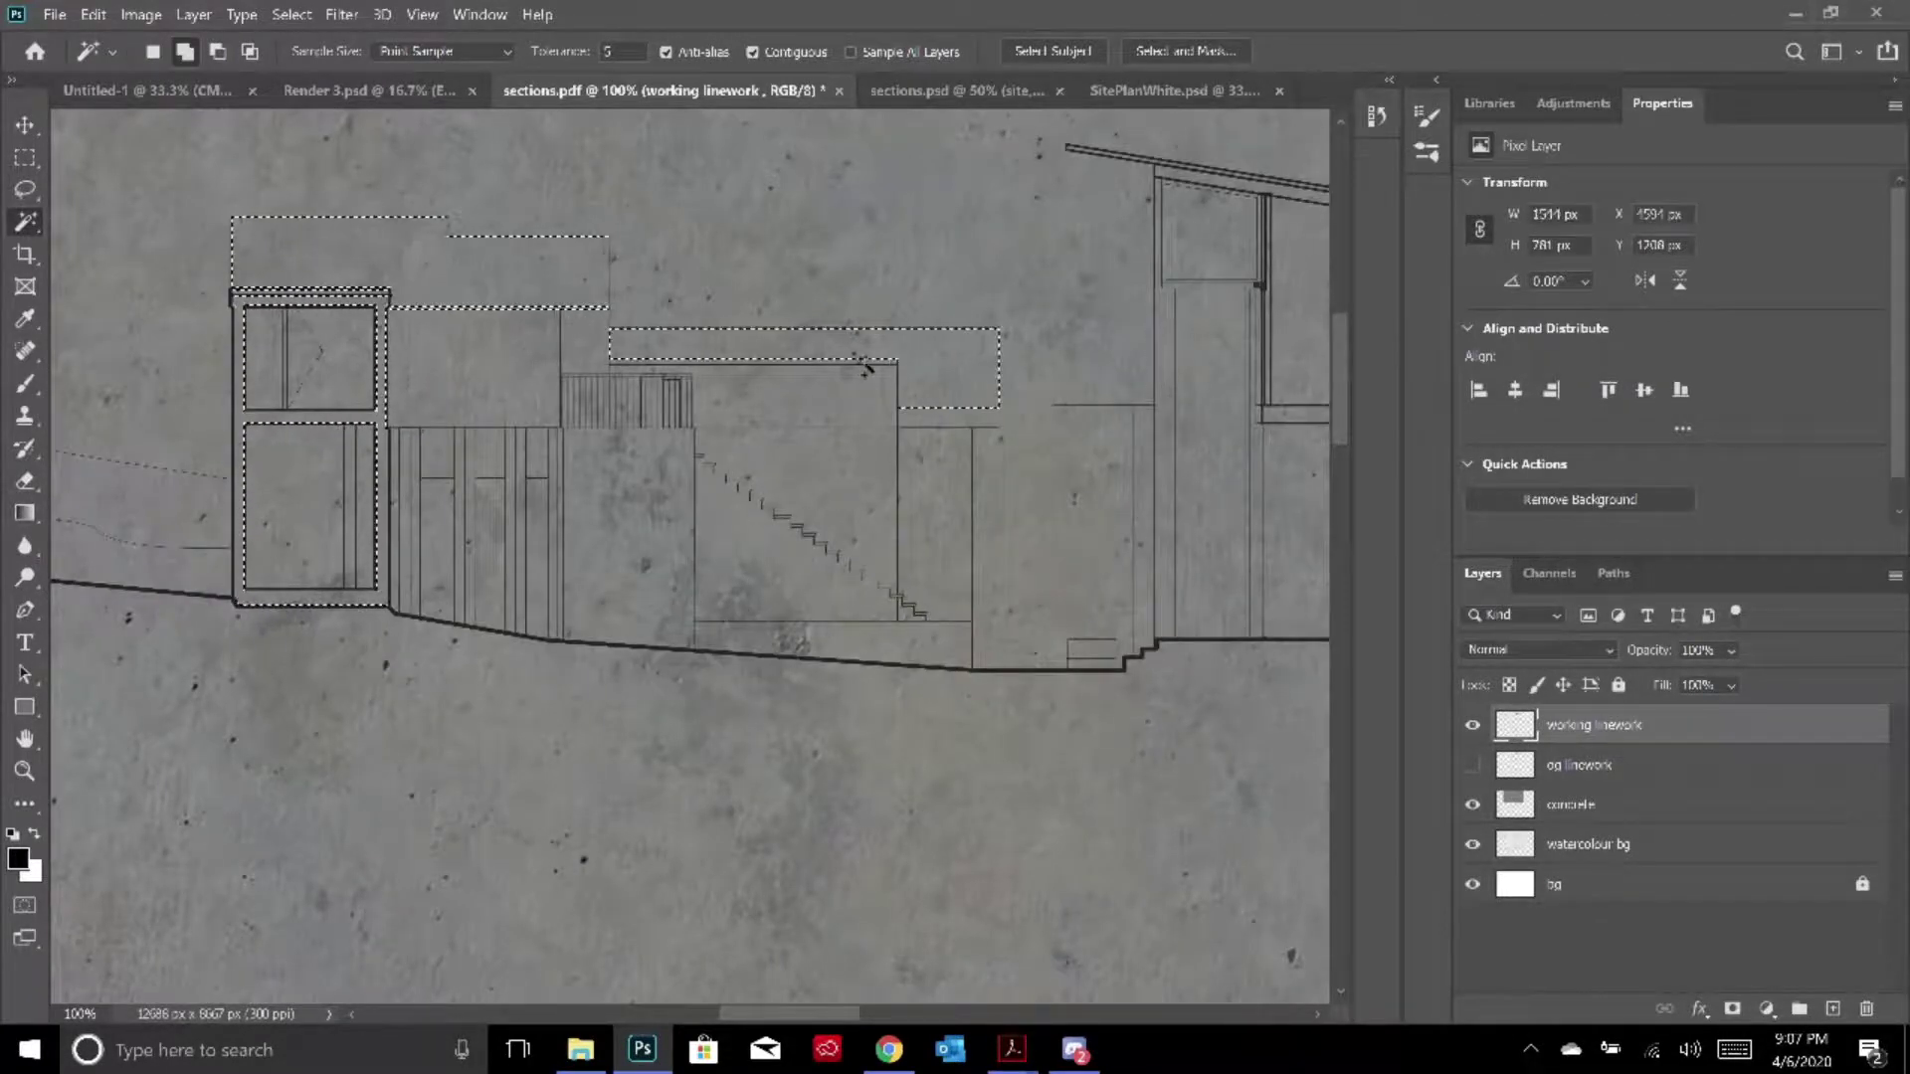
left_click(938, 422)
left_click(1176, 320)
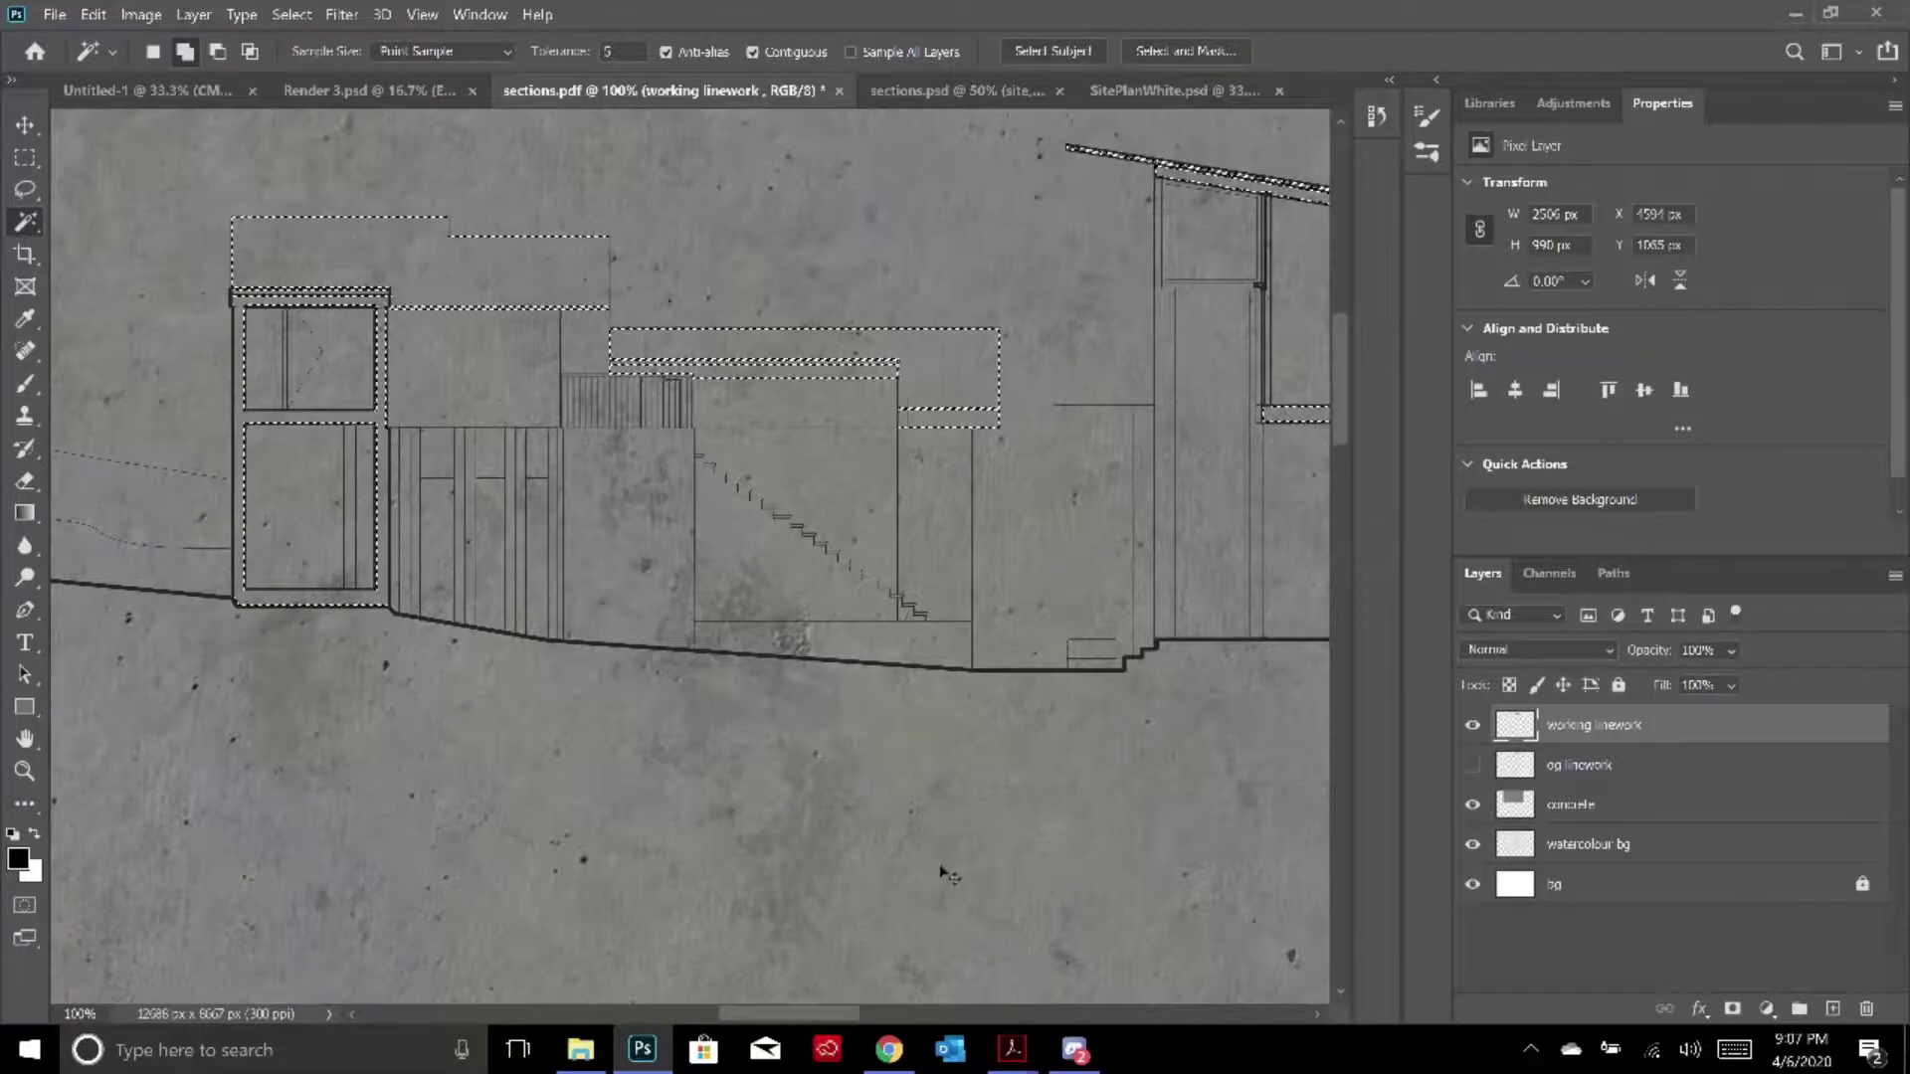
key("ctrl+minus")
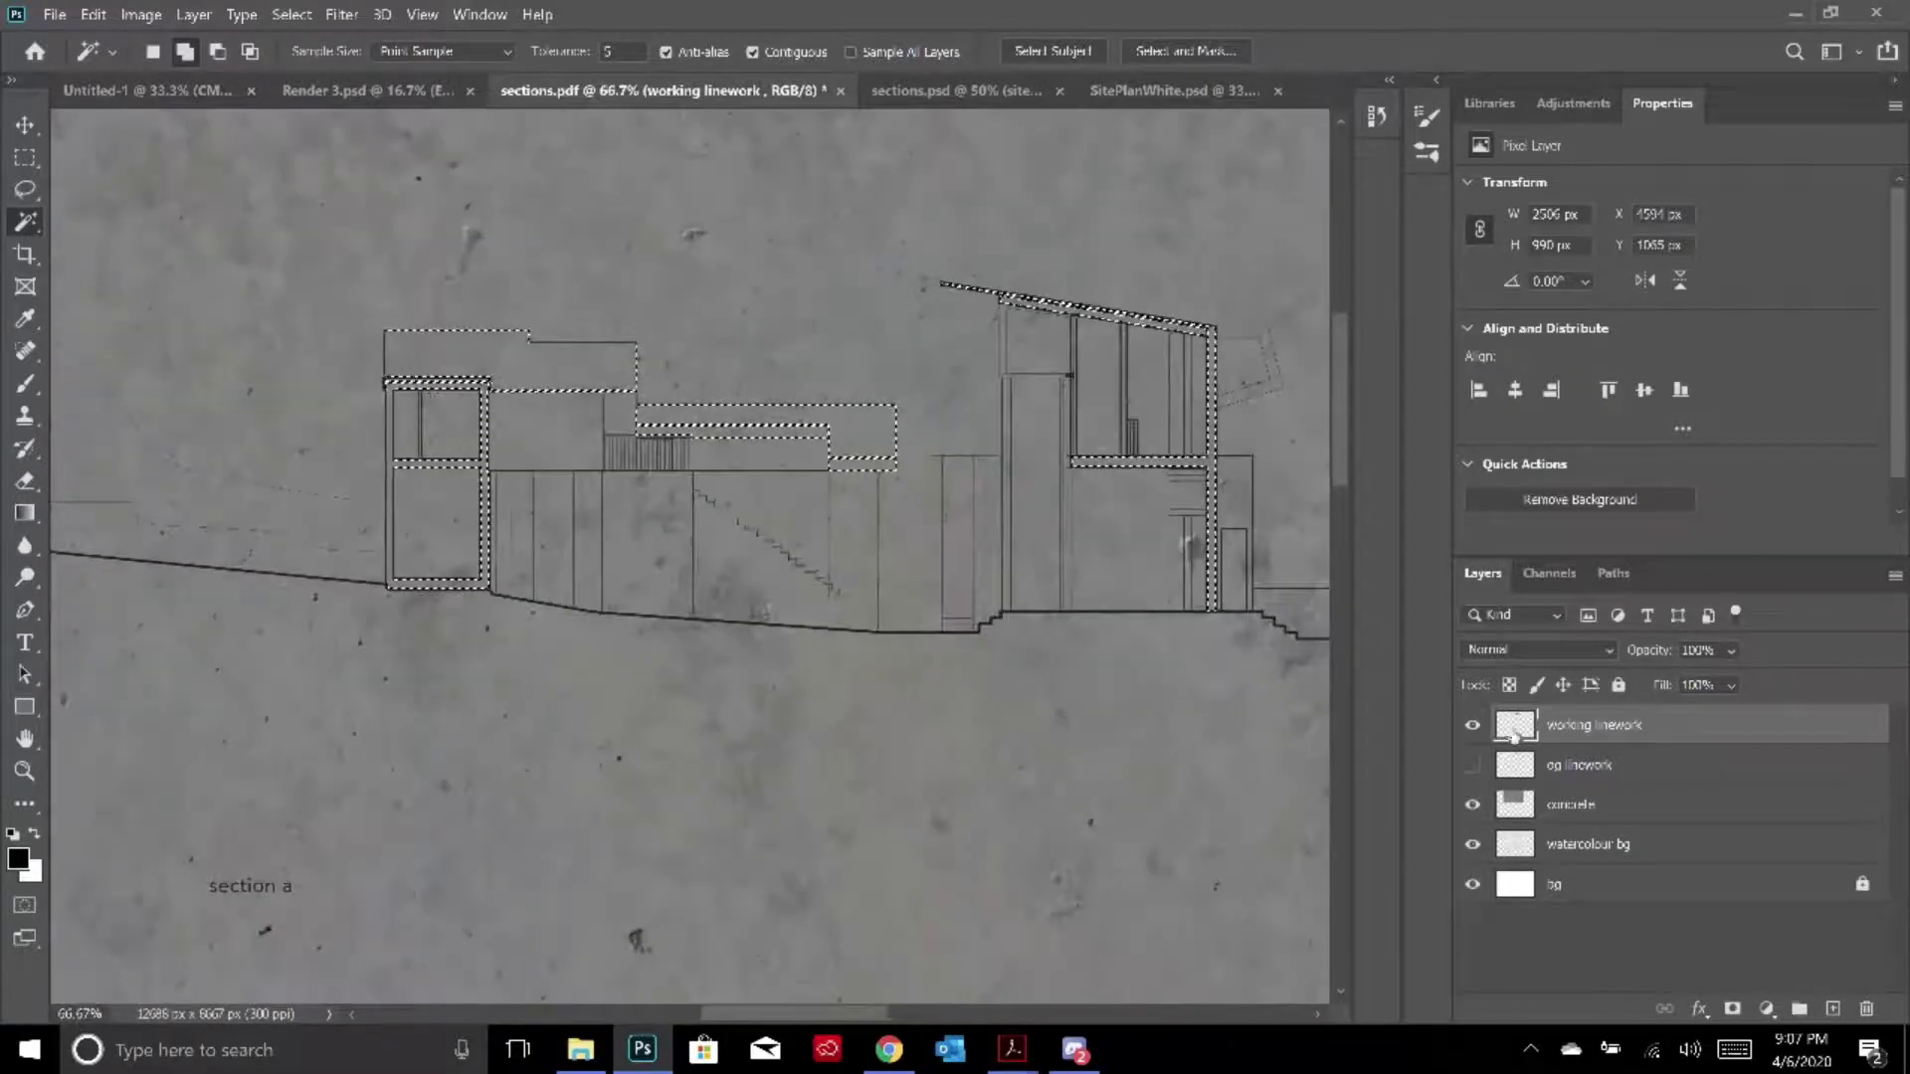
Delete the concrete layer's texture everywhere outside the selected building parts, and clear the selection
left_click(1570, 802)
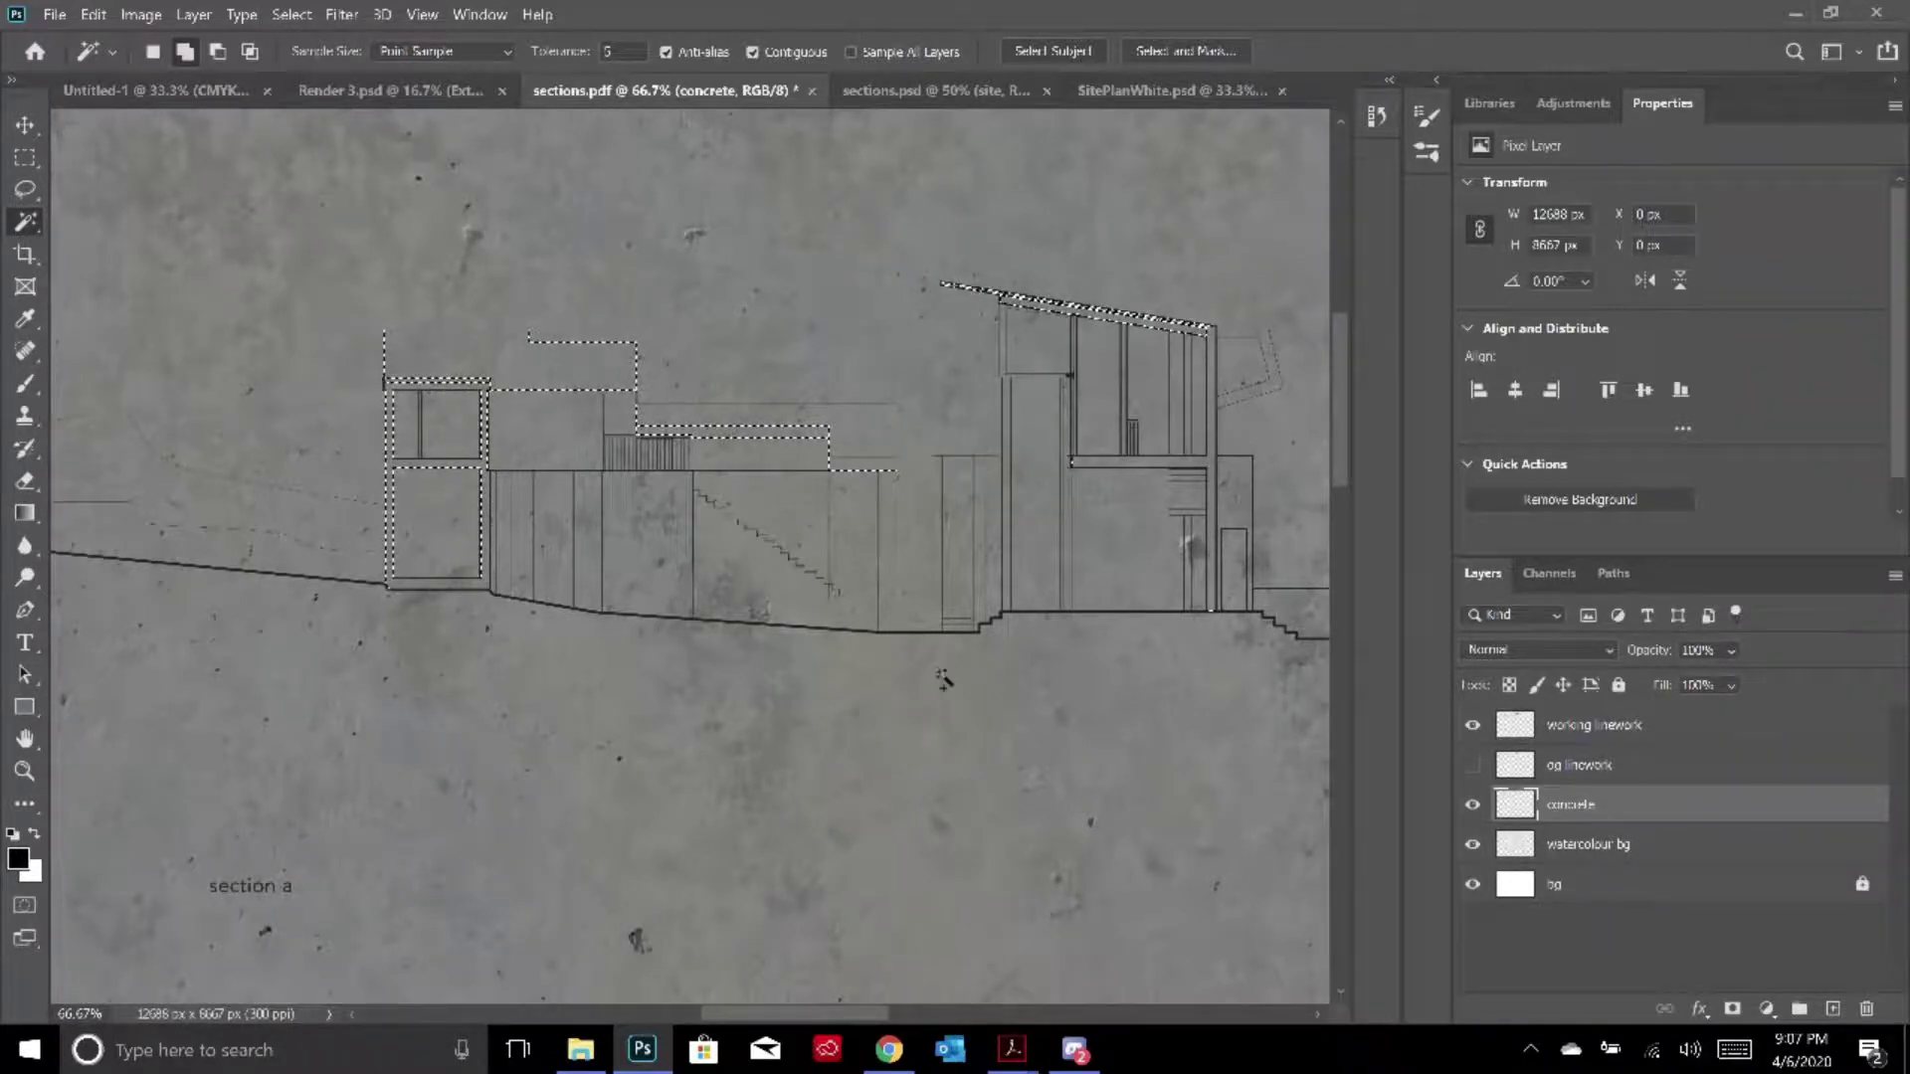
key("Delete")
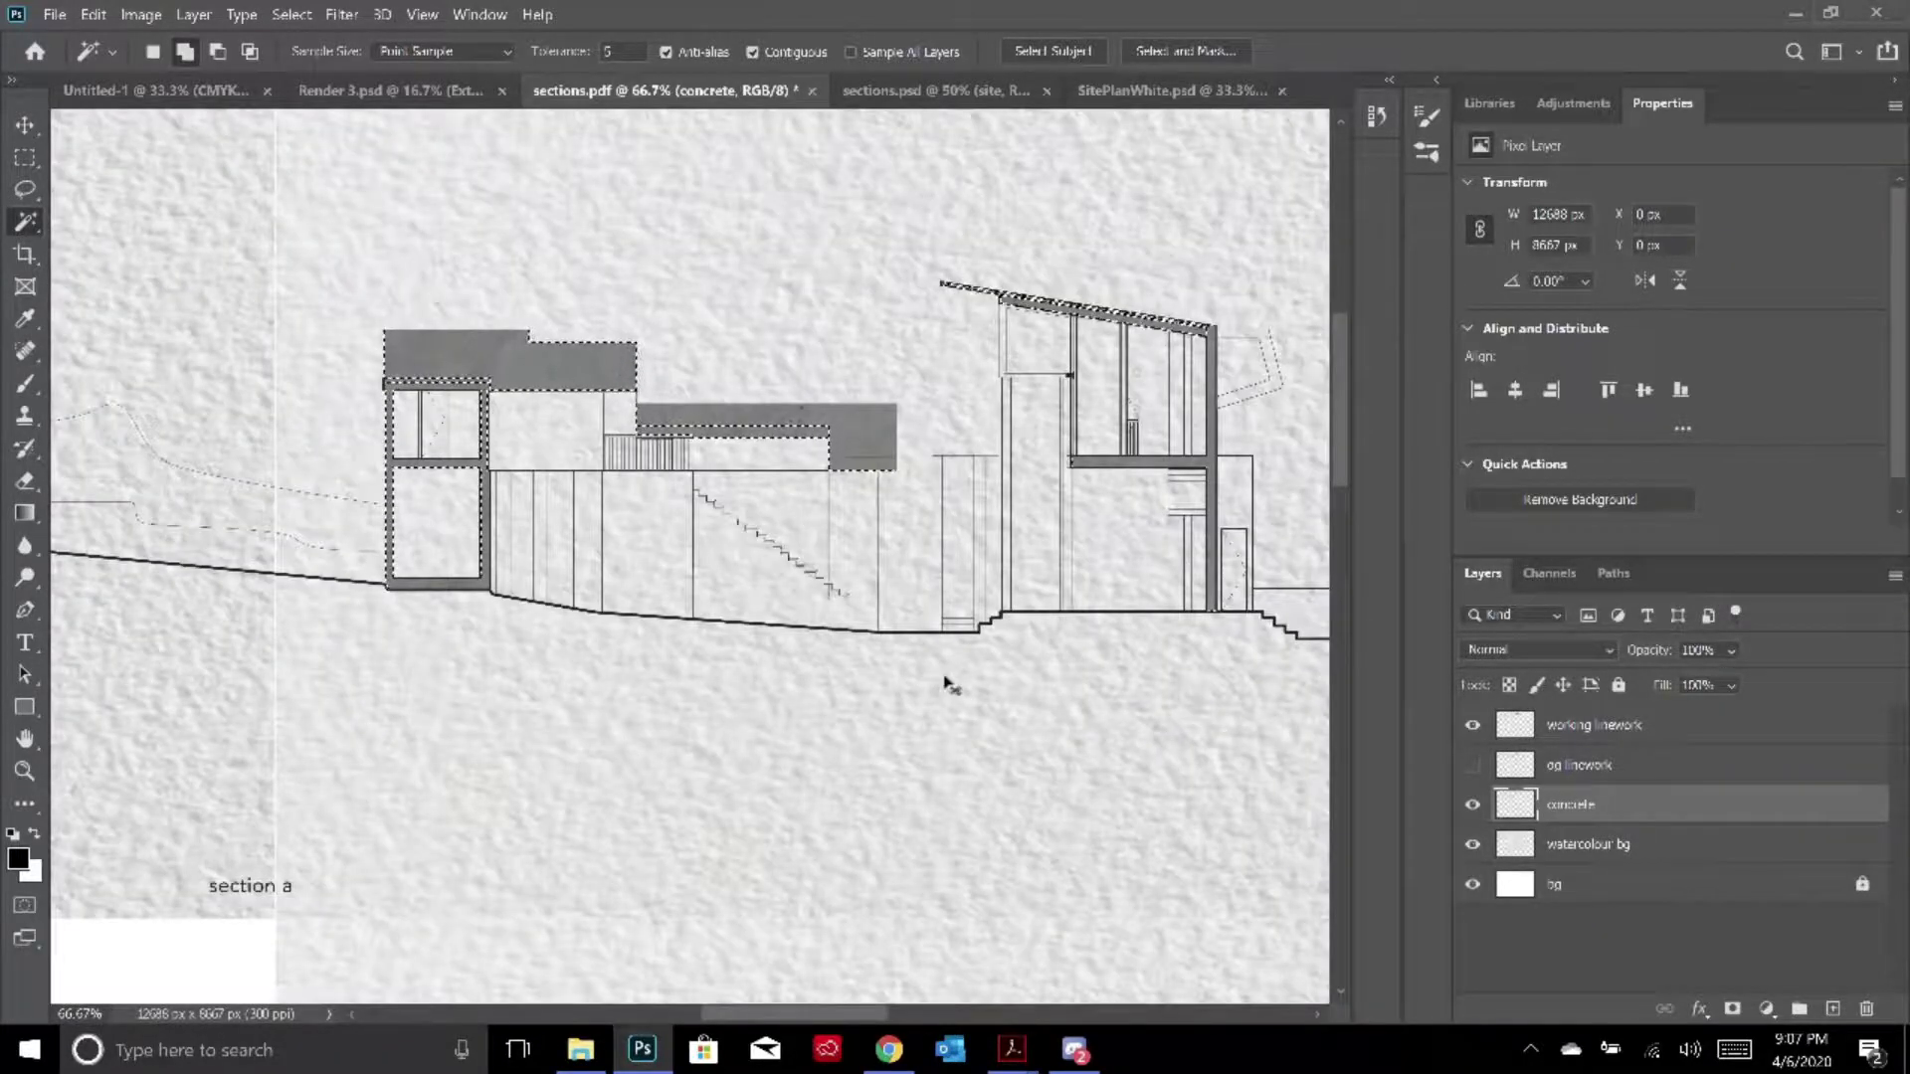
key("ctrl+d")
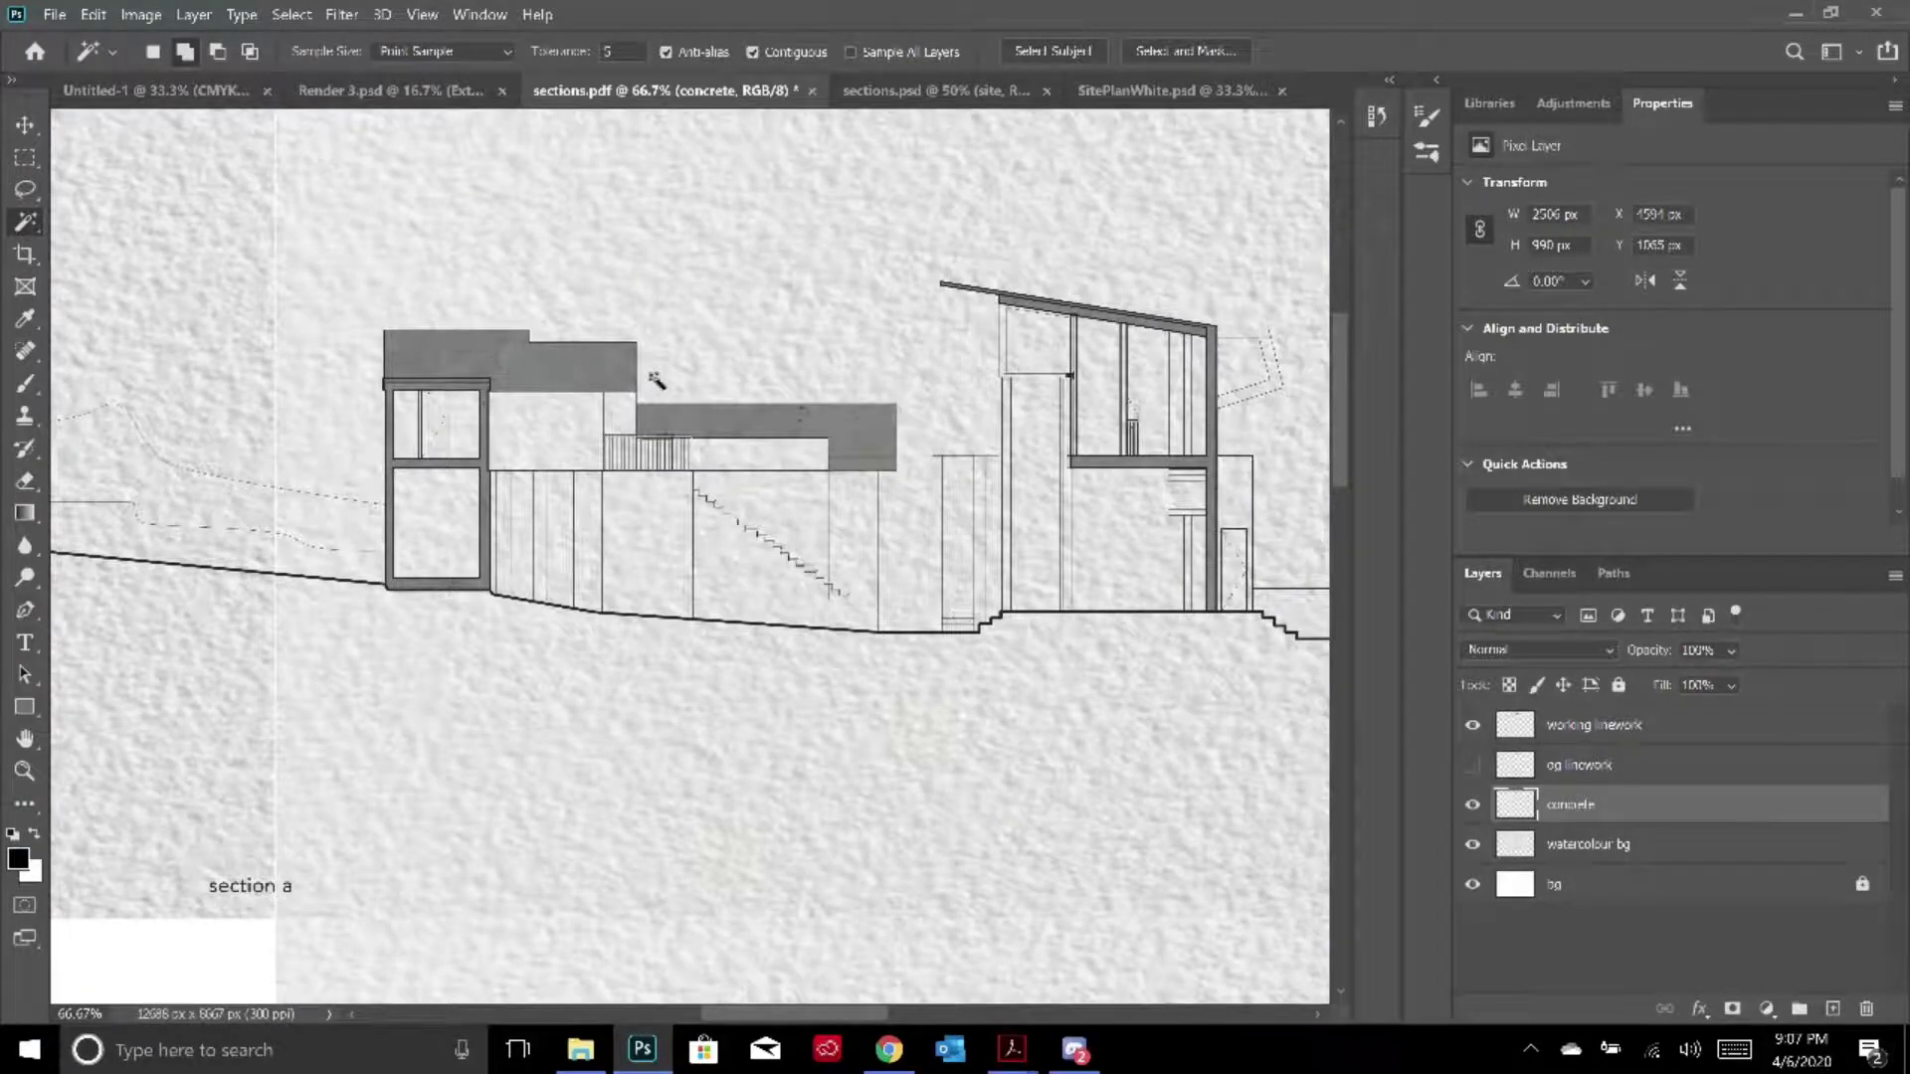
Select the upper and lower background roof volumes from the working linework layer and switch to the Eraser tool
left_click(1634, 733)
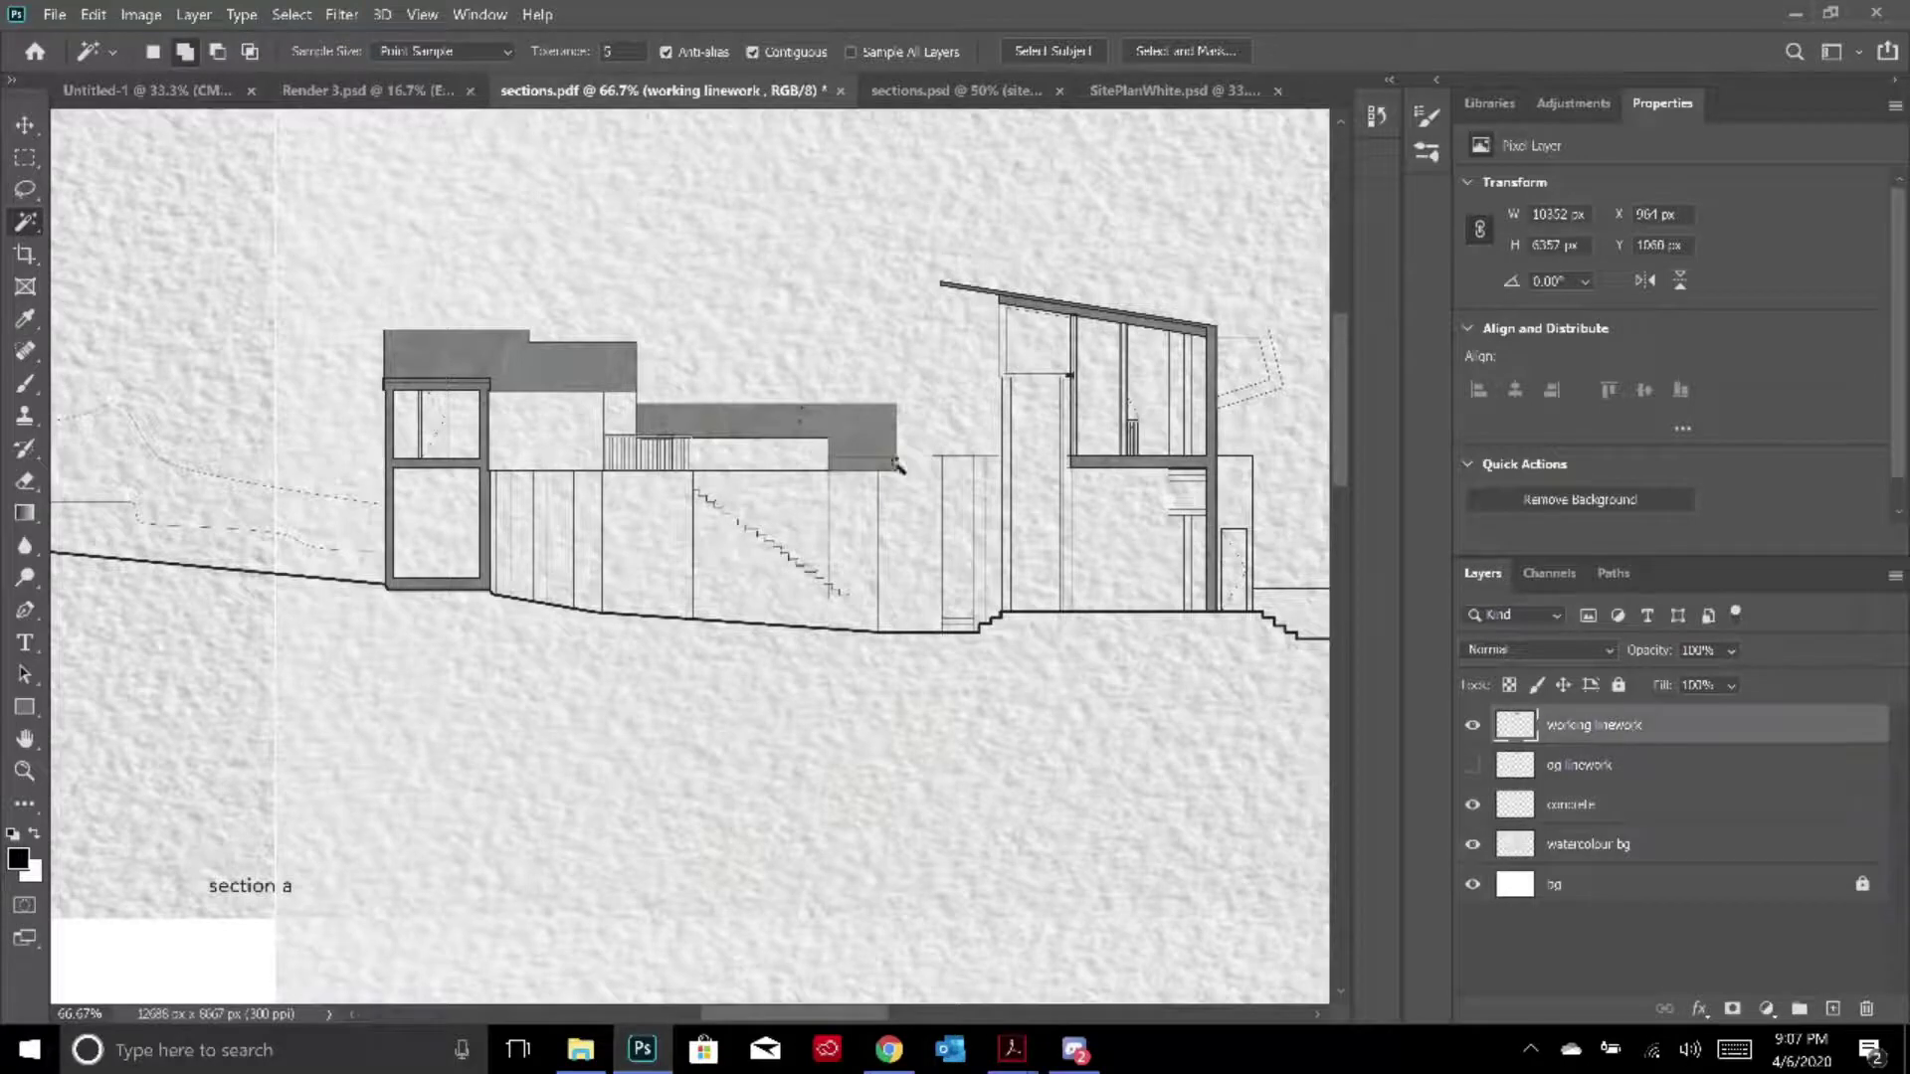
left_click(571, 370)
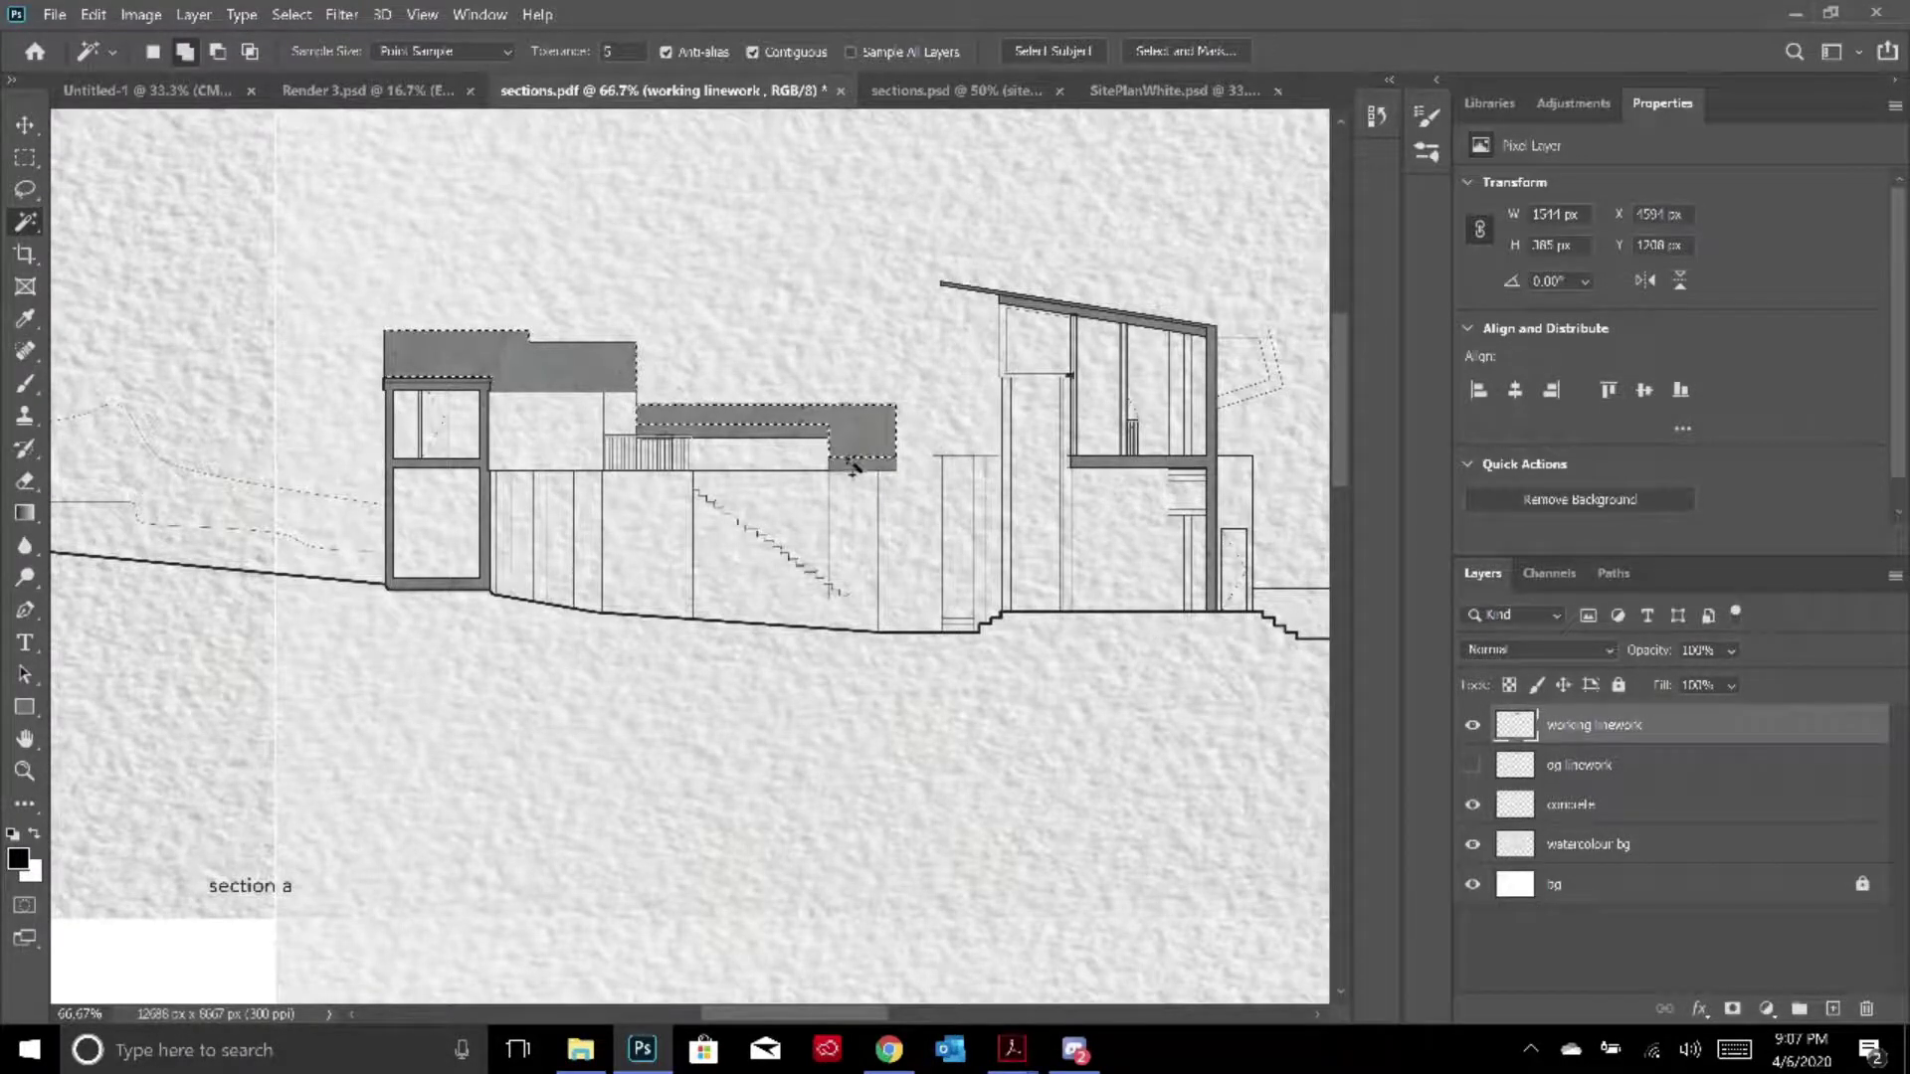
left_click(812, 438)
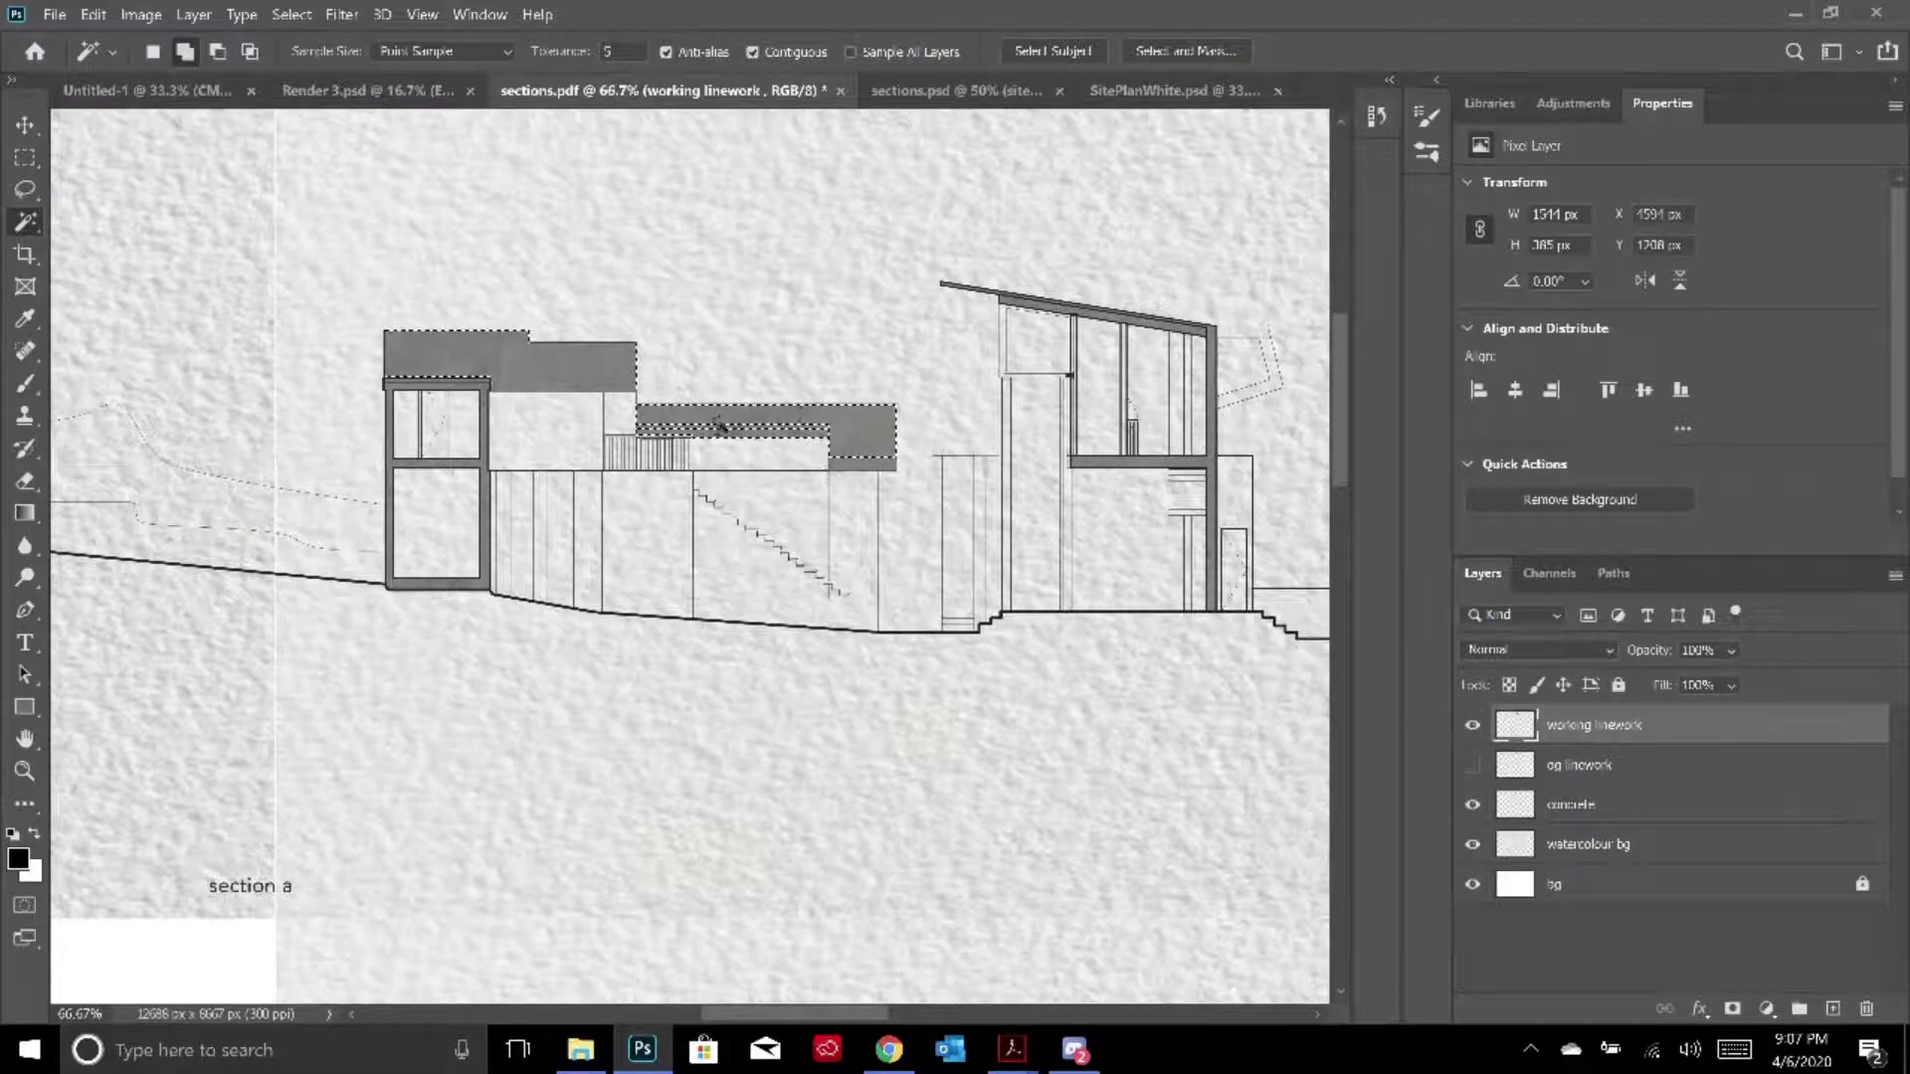
left_click(25, 481)
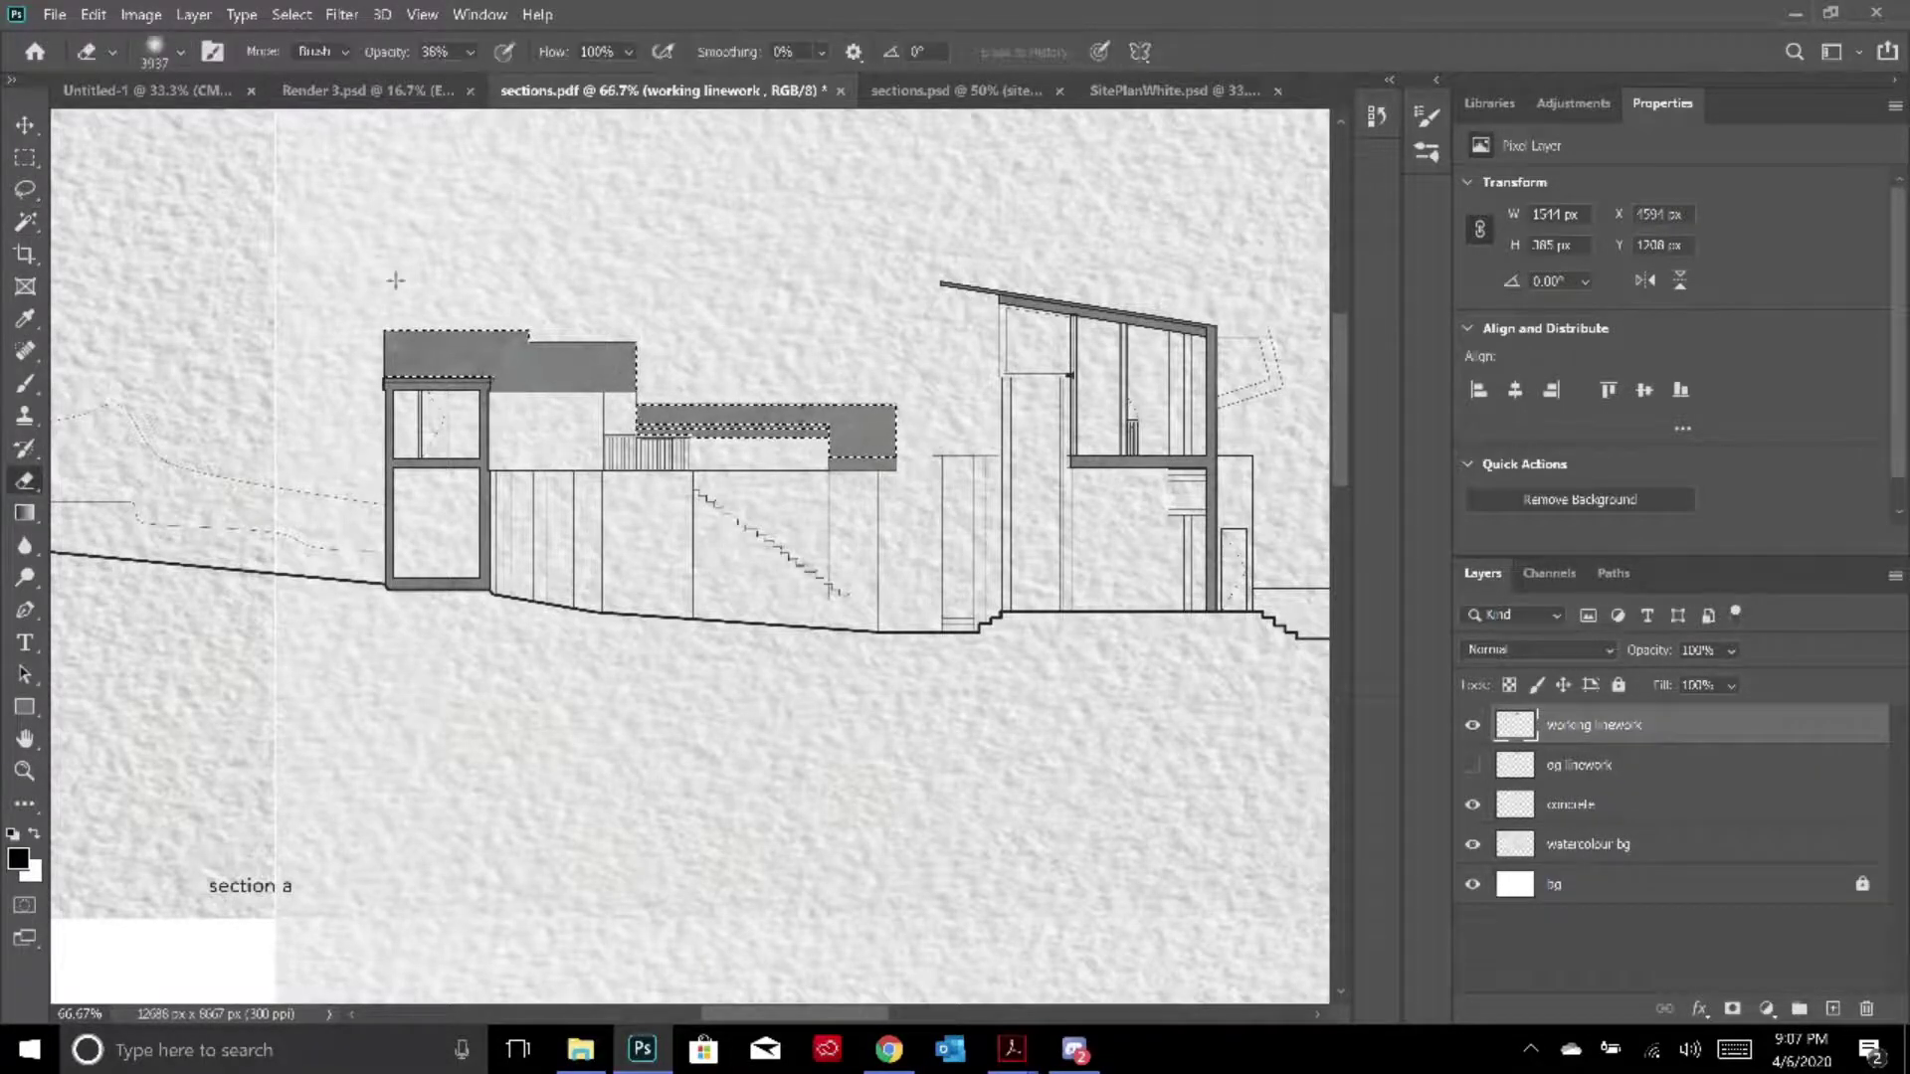
key("ctrl+d")
key("ctrl+minus")
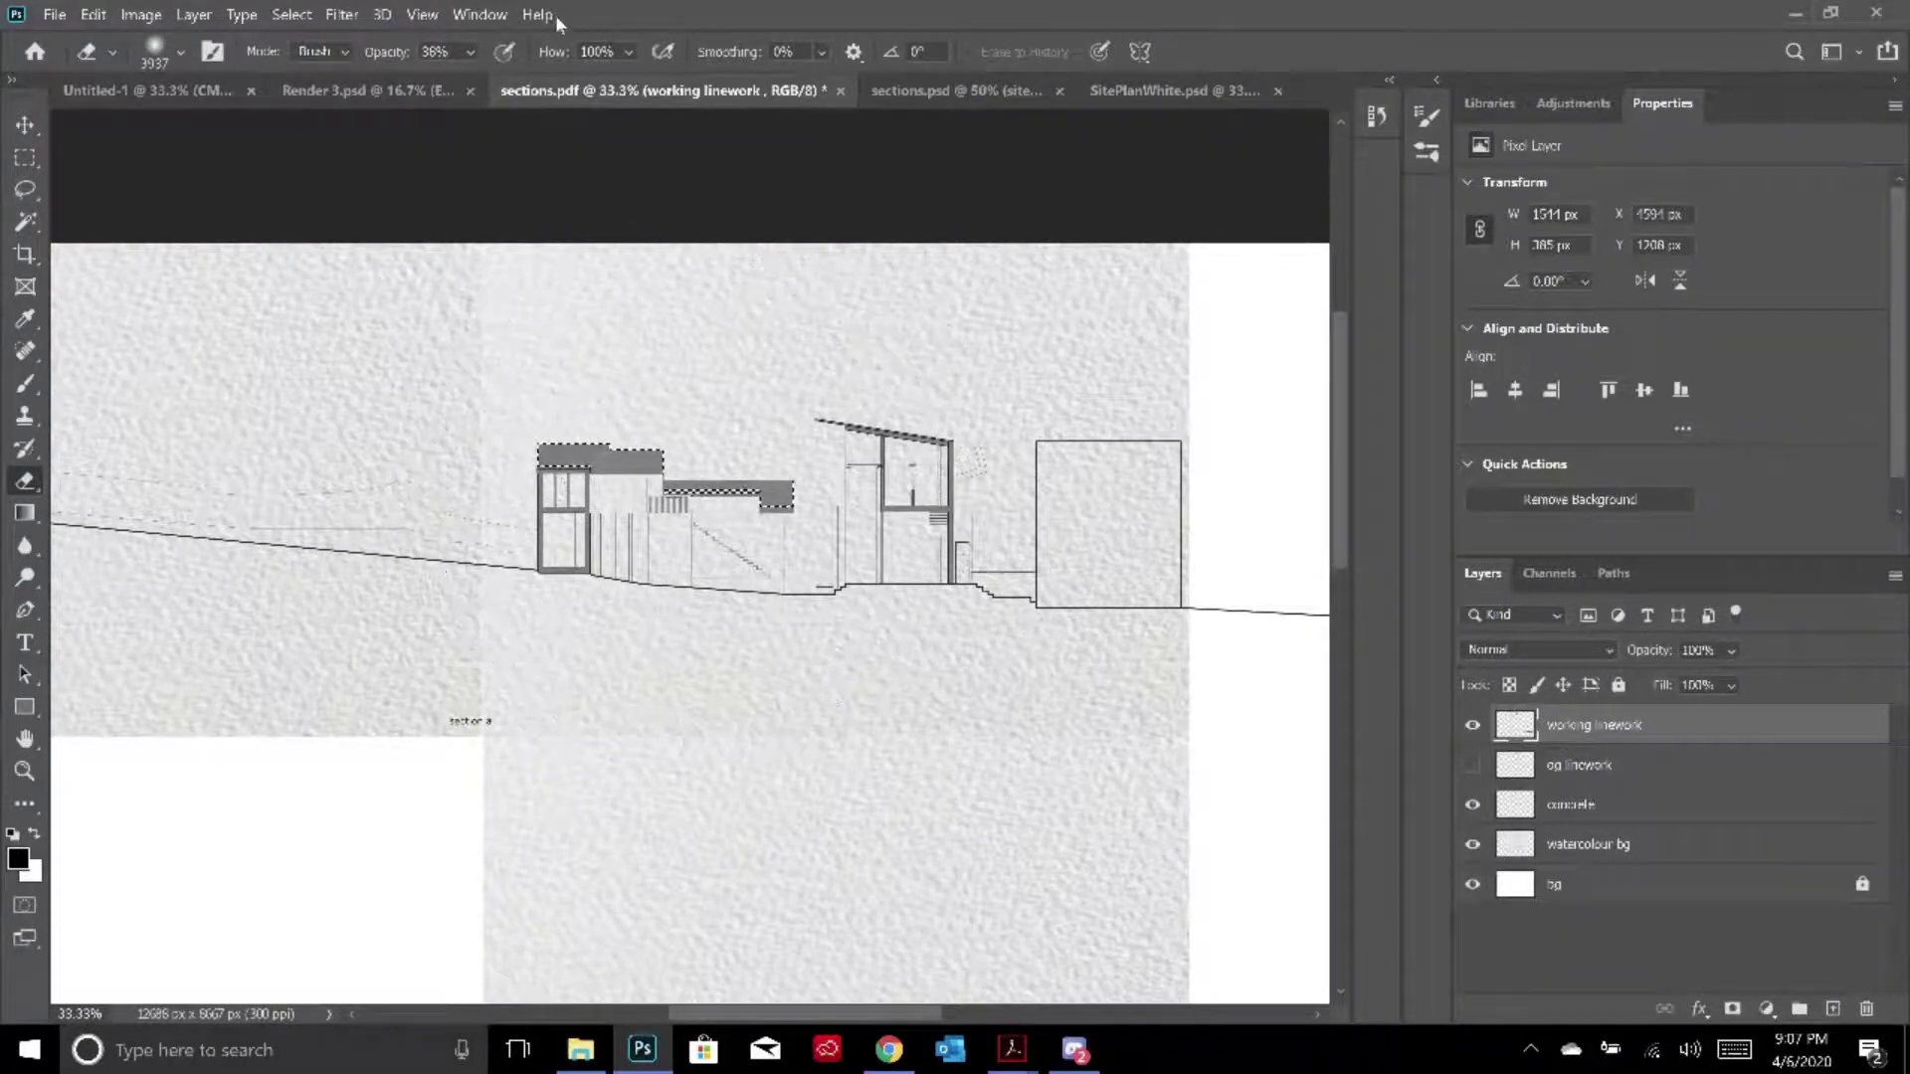
Try erasing the selected roof volumes on the concrete layer with the Eraser at 100% opacity, and undo the stroke
left_click(468, 52)
left_click_drag(505, 87, 589, 90)
left_click(1620, 805)
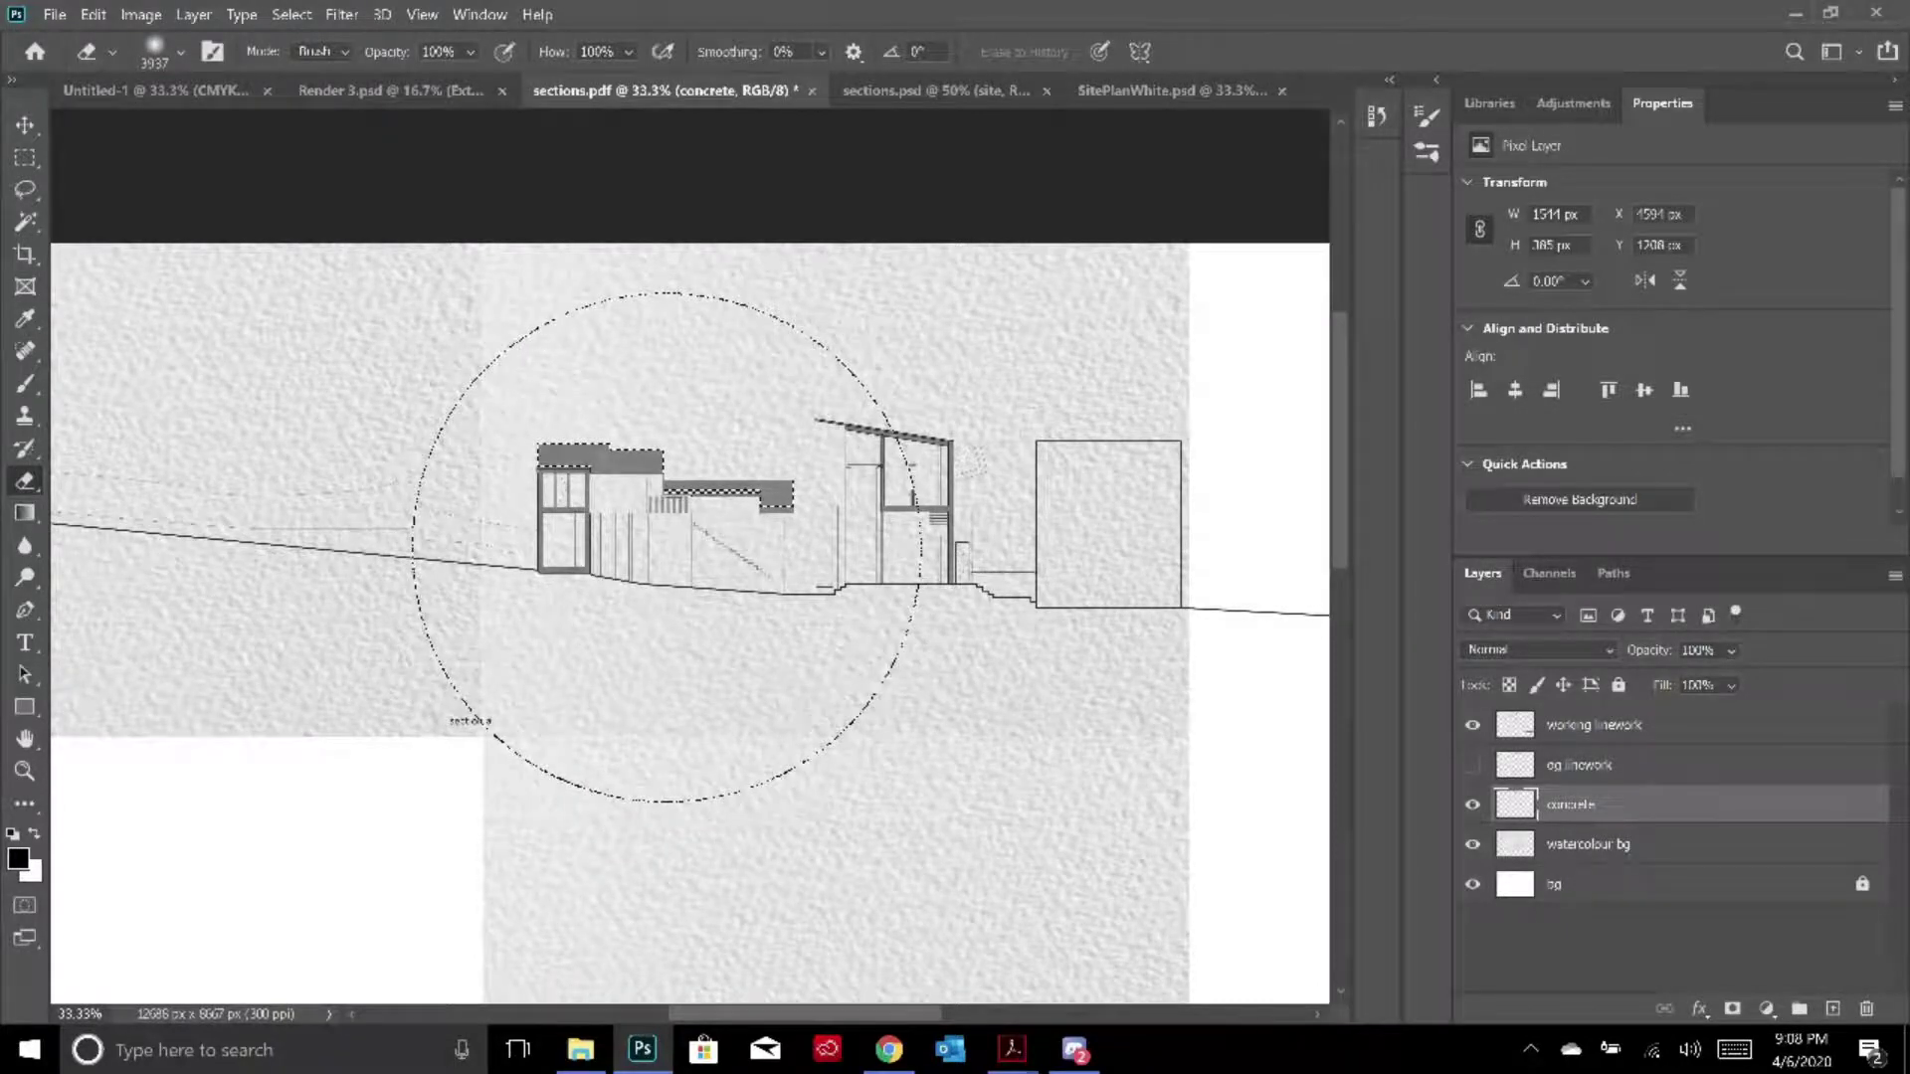
left_click(666, 547)
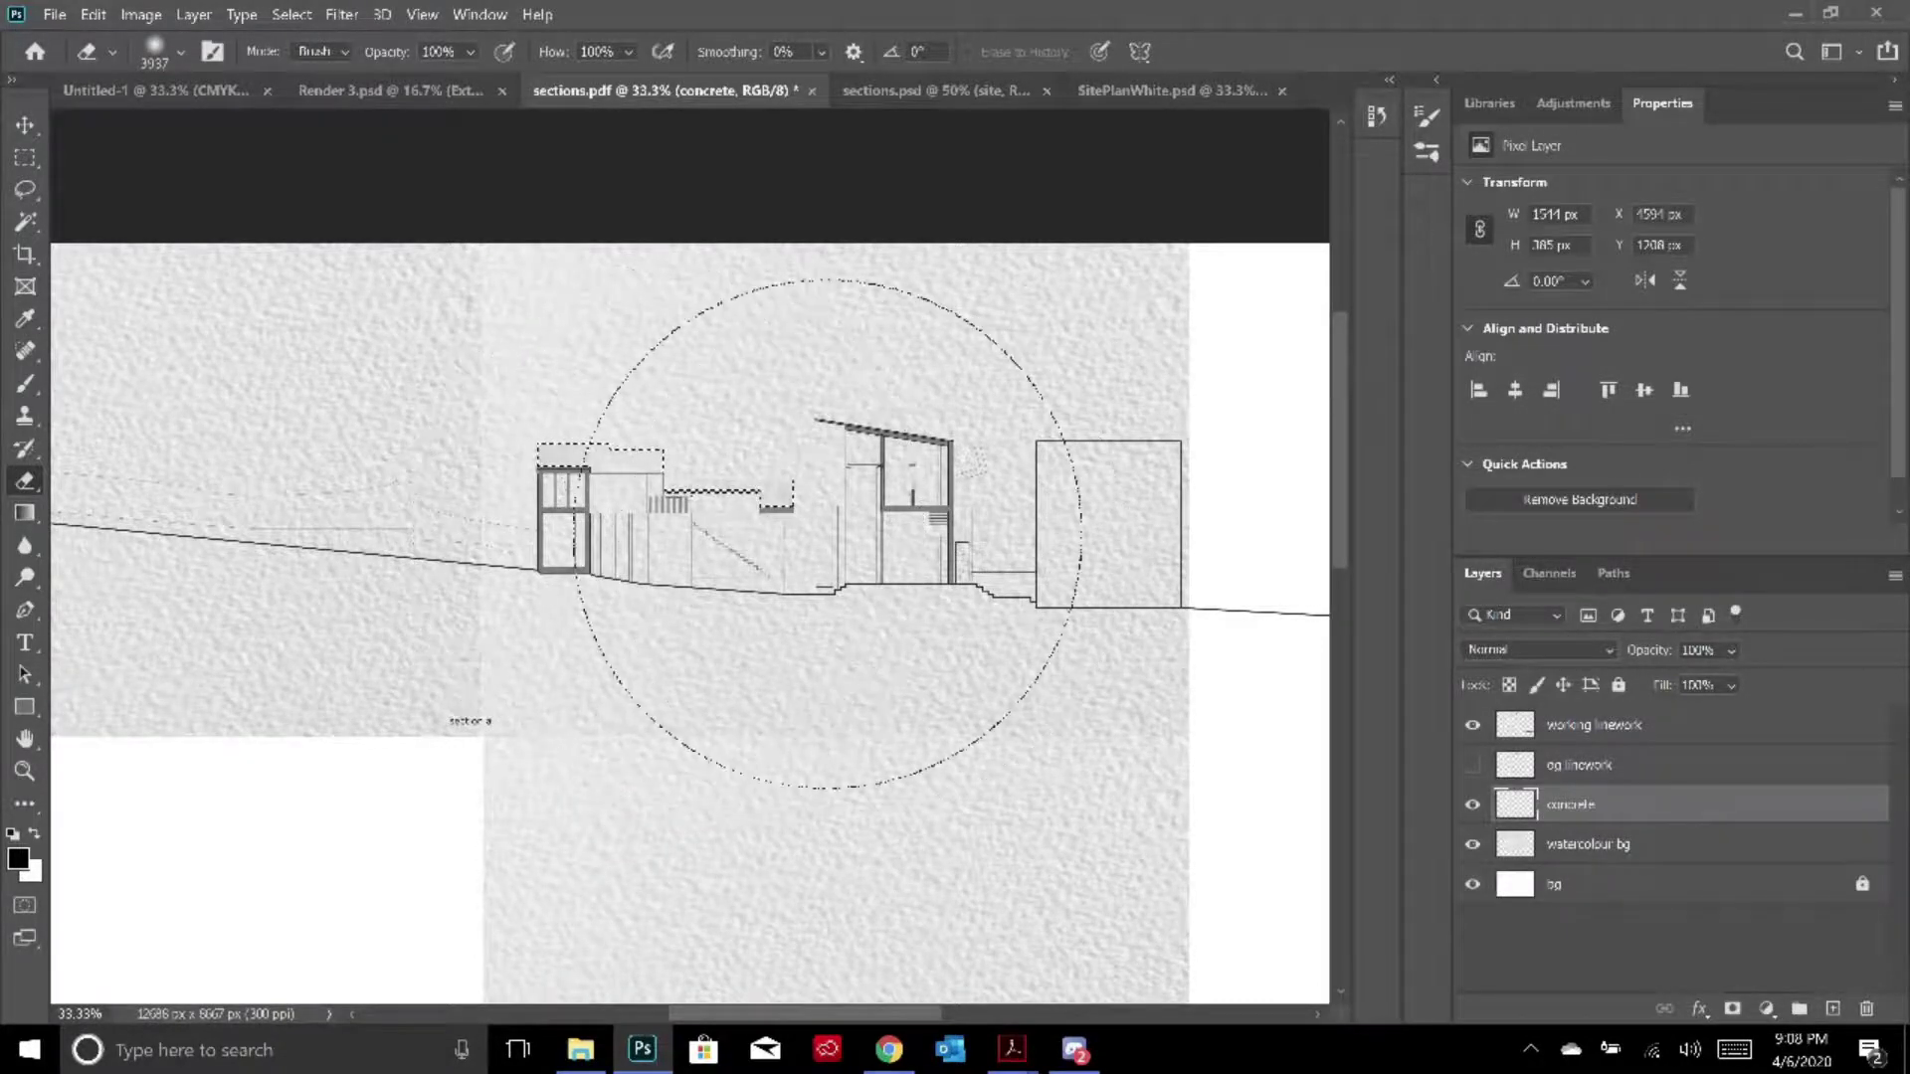
key("ctrl+z")
Lighten the selected roof volumes on the concrete layer with the Eraser at 13% opacity, and clear the selection
left_click_drag(464, 51, 449, 87)
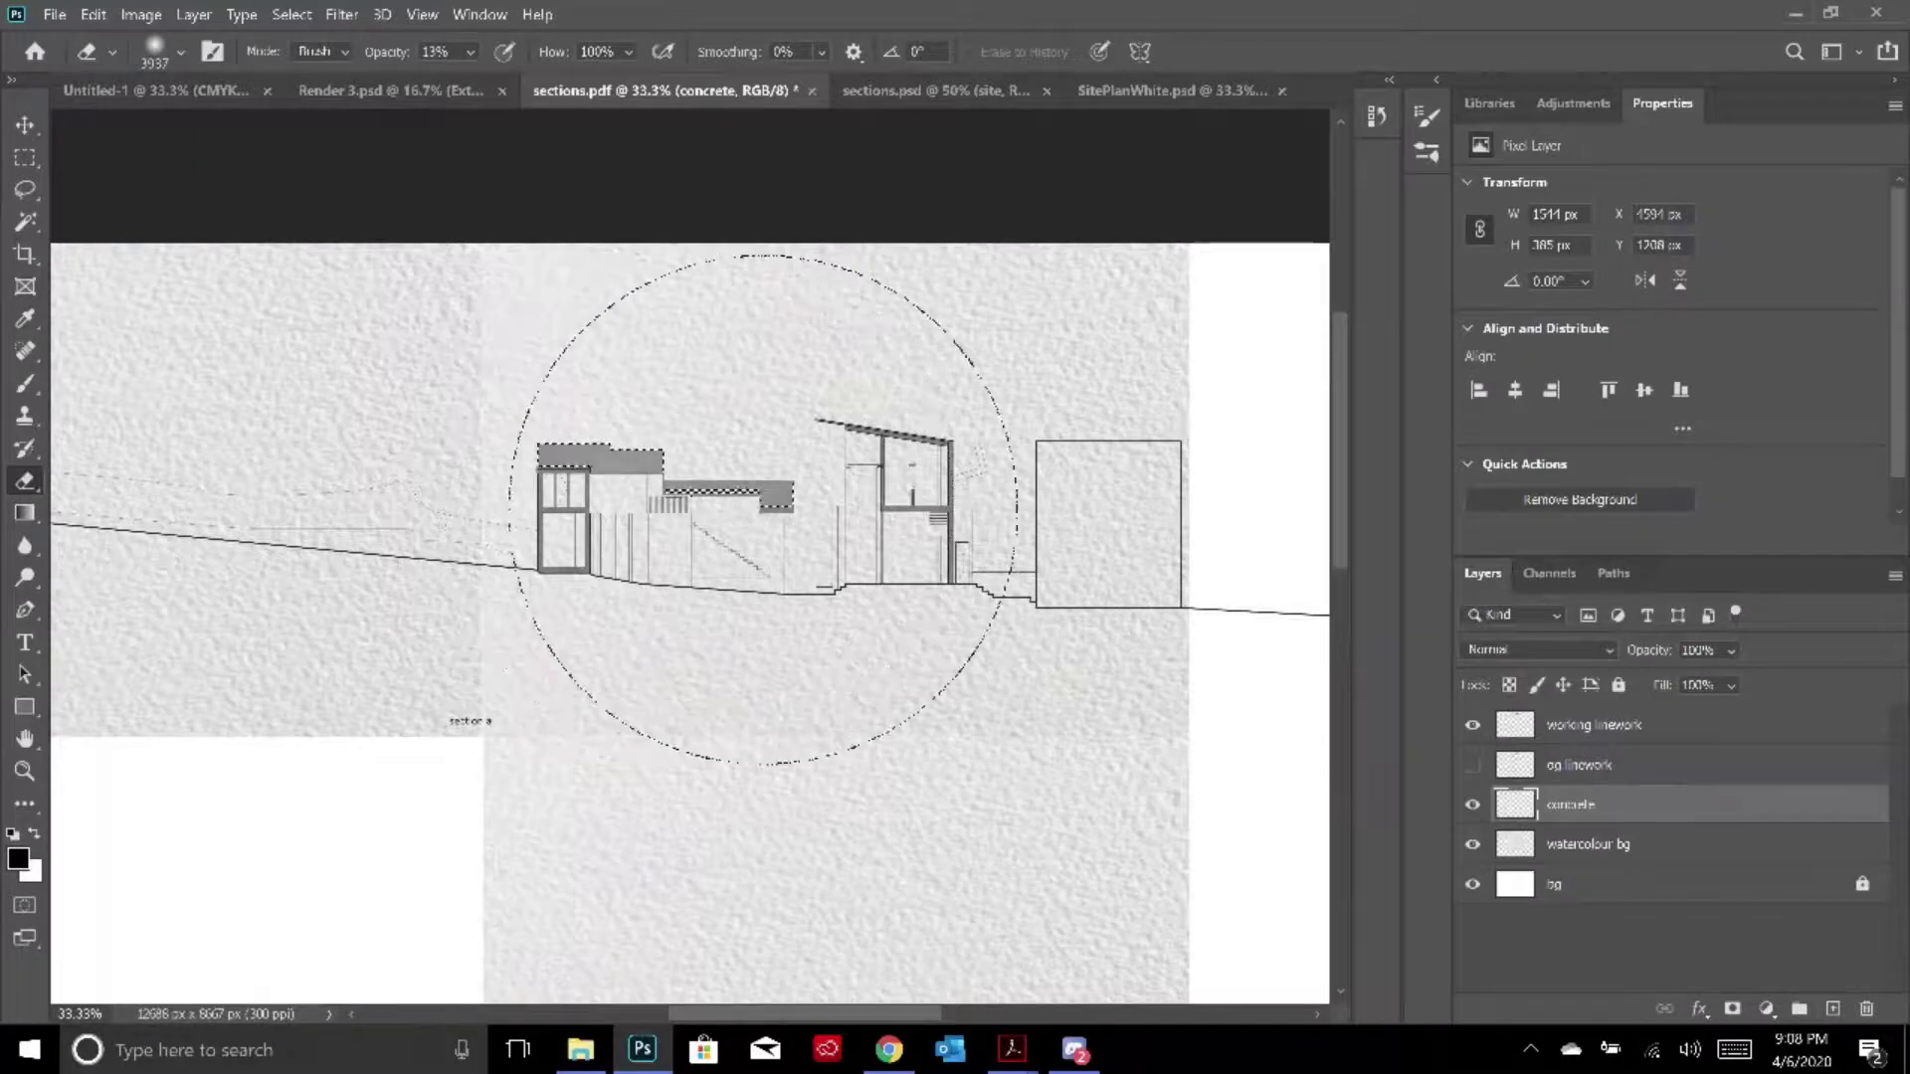
key("ctrl+plus")
key("ctrl+plus")
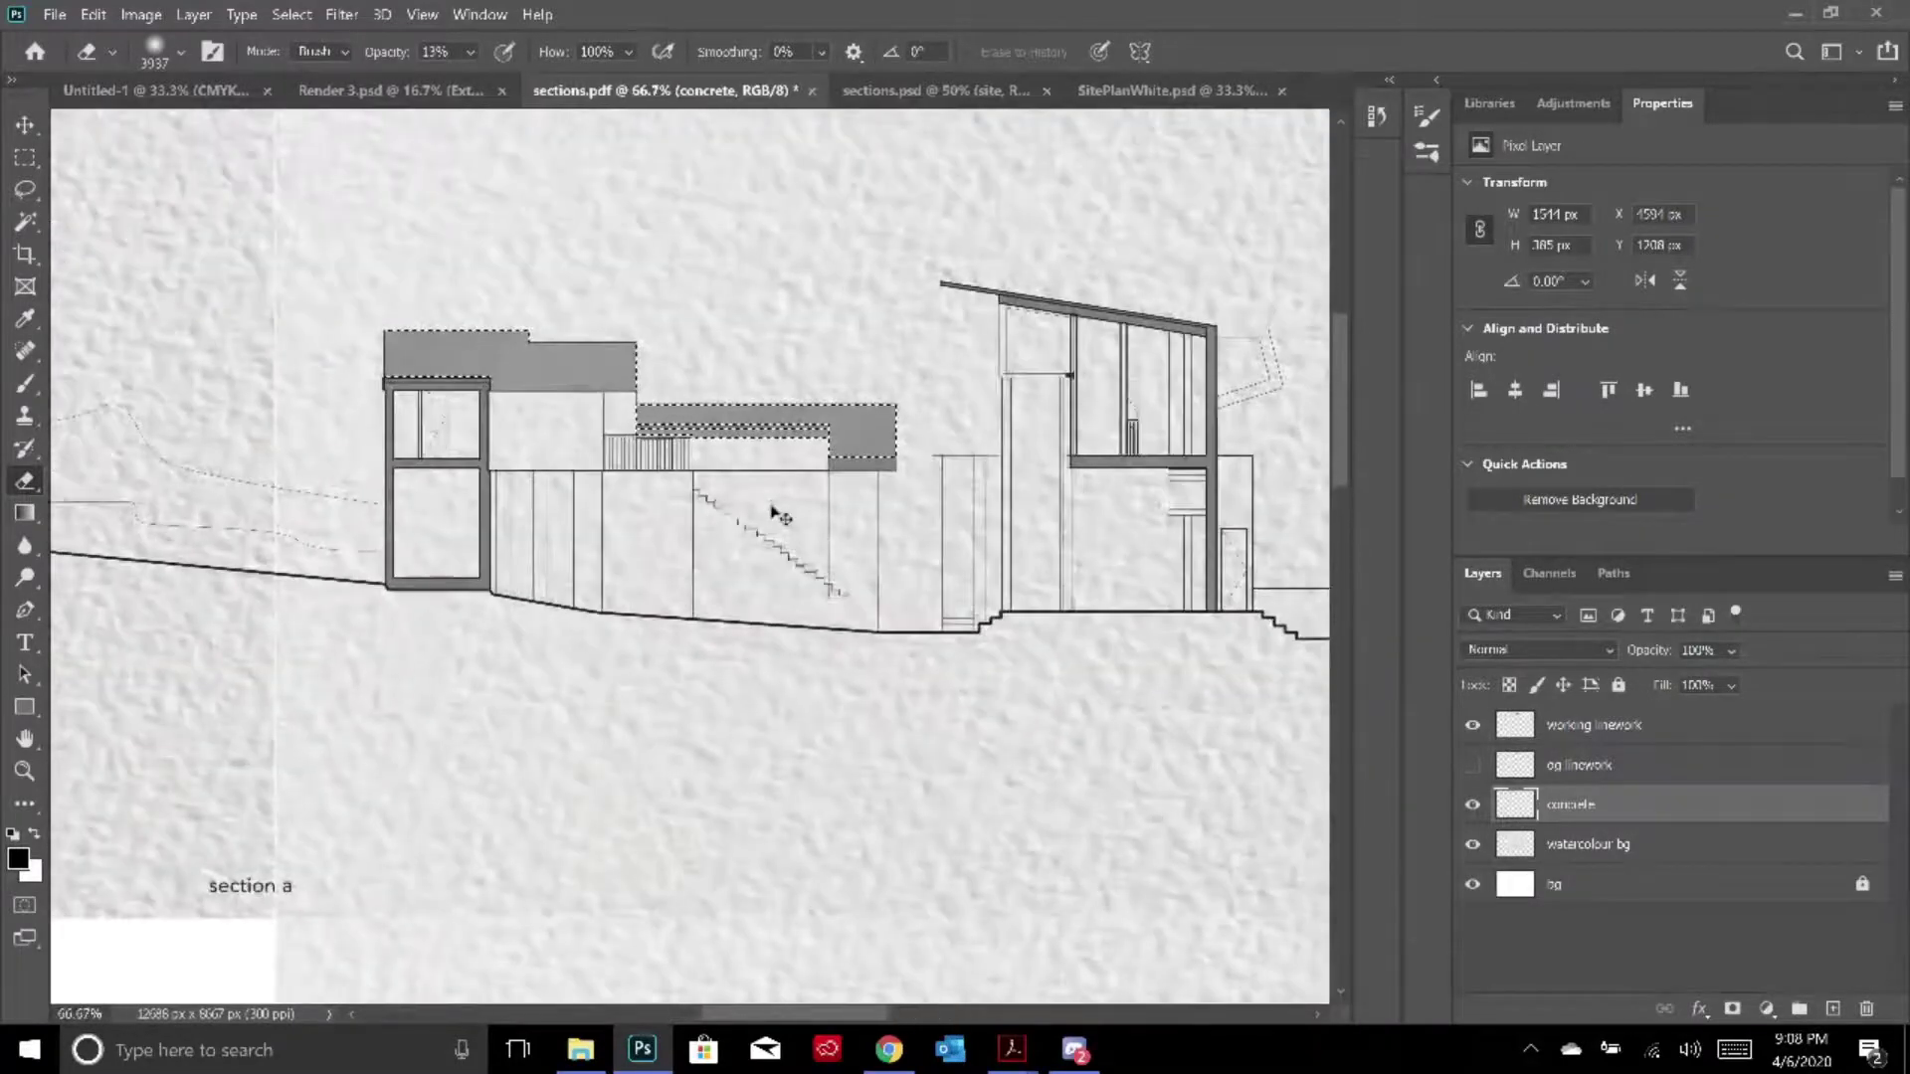
key("ctrl+plus")
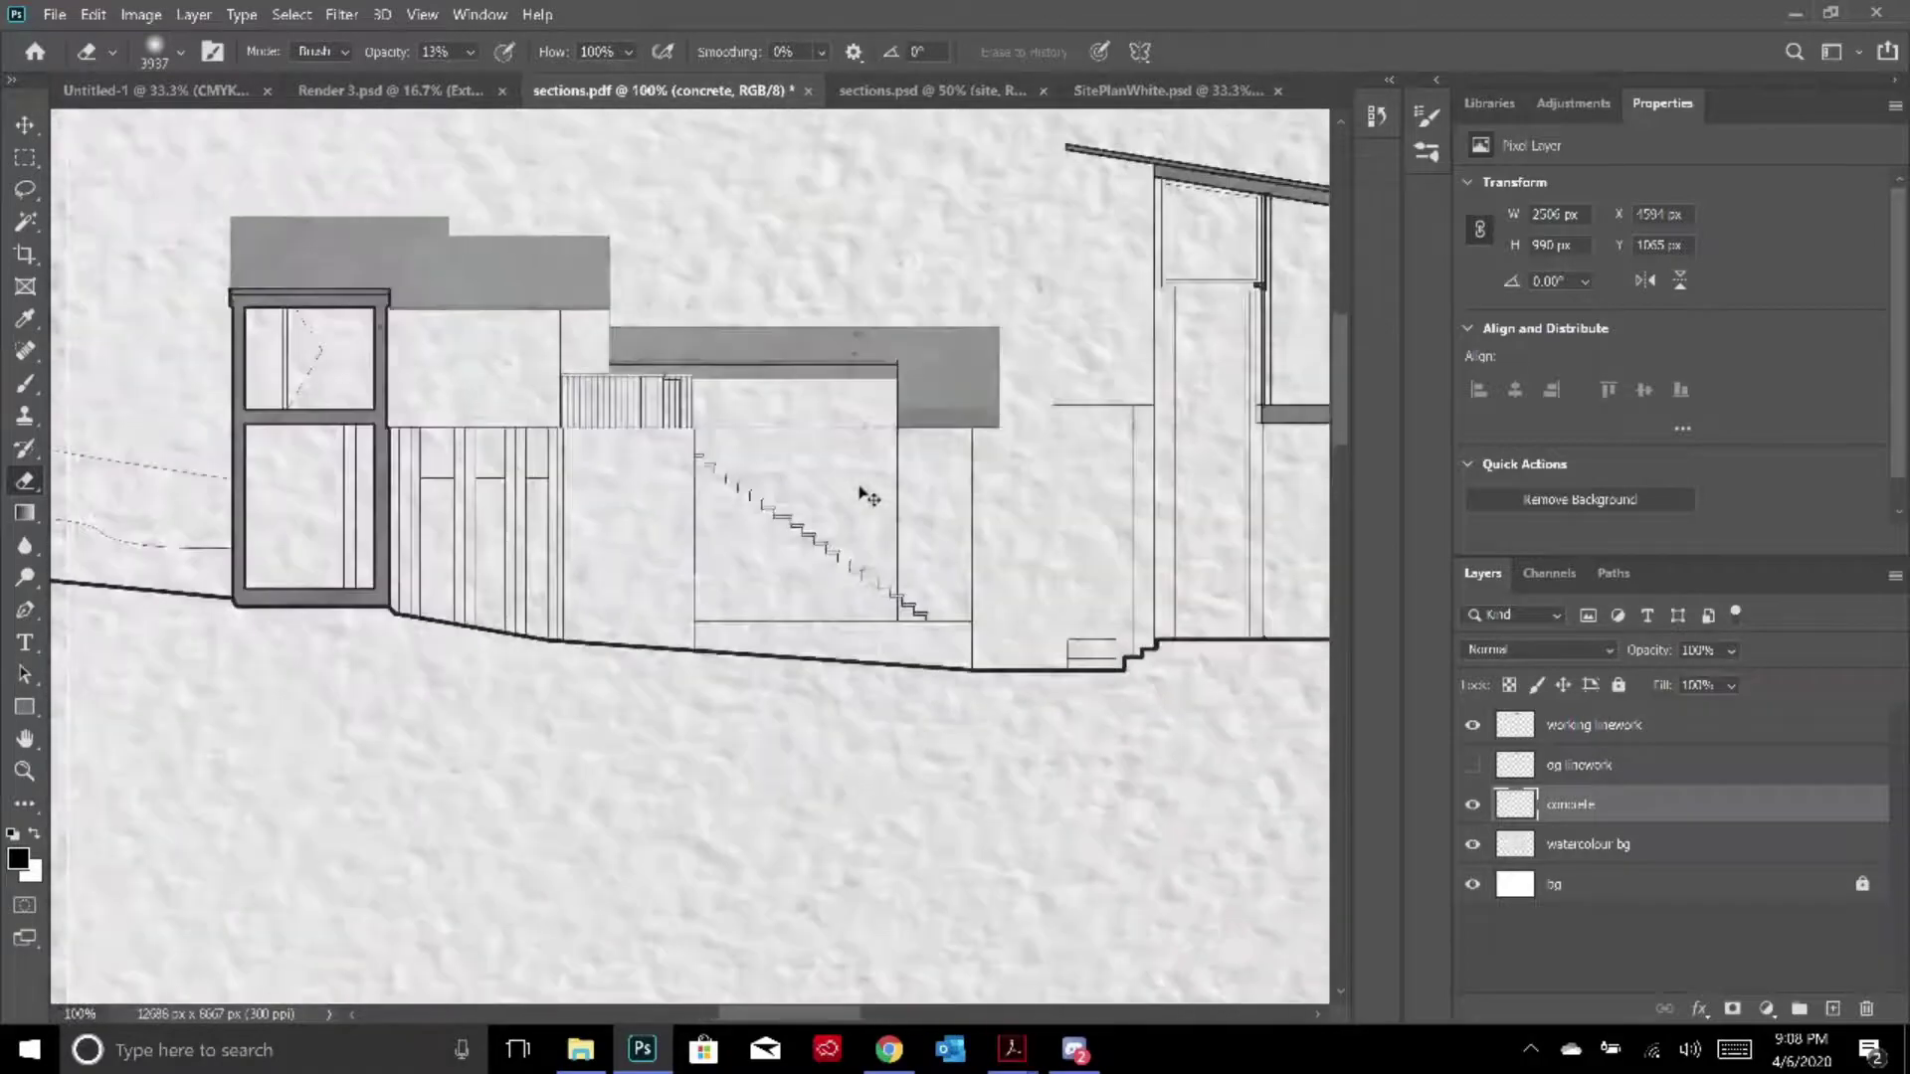
key("ctrl+minus")
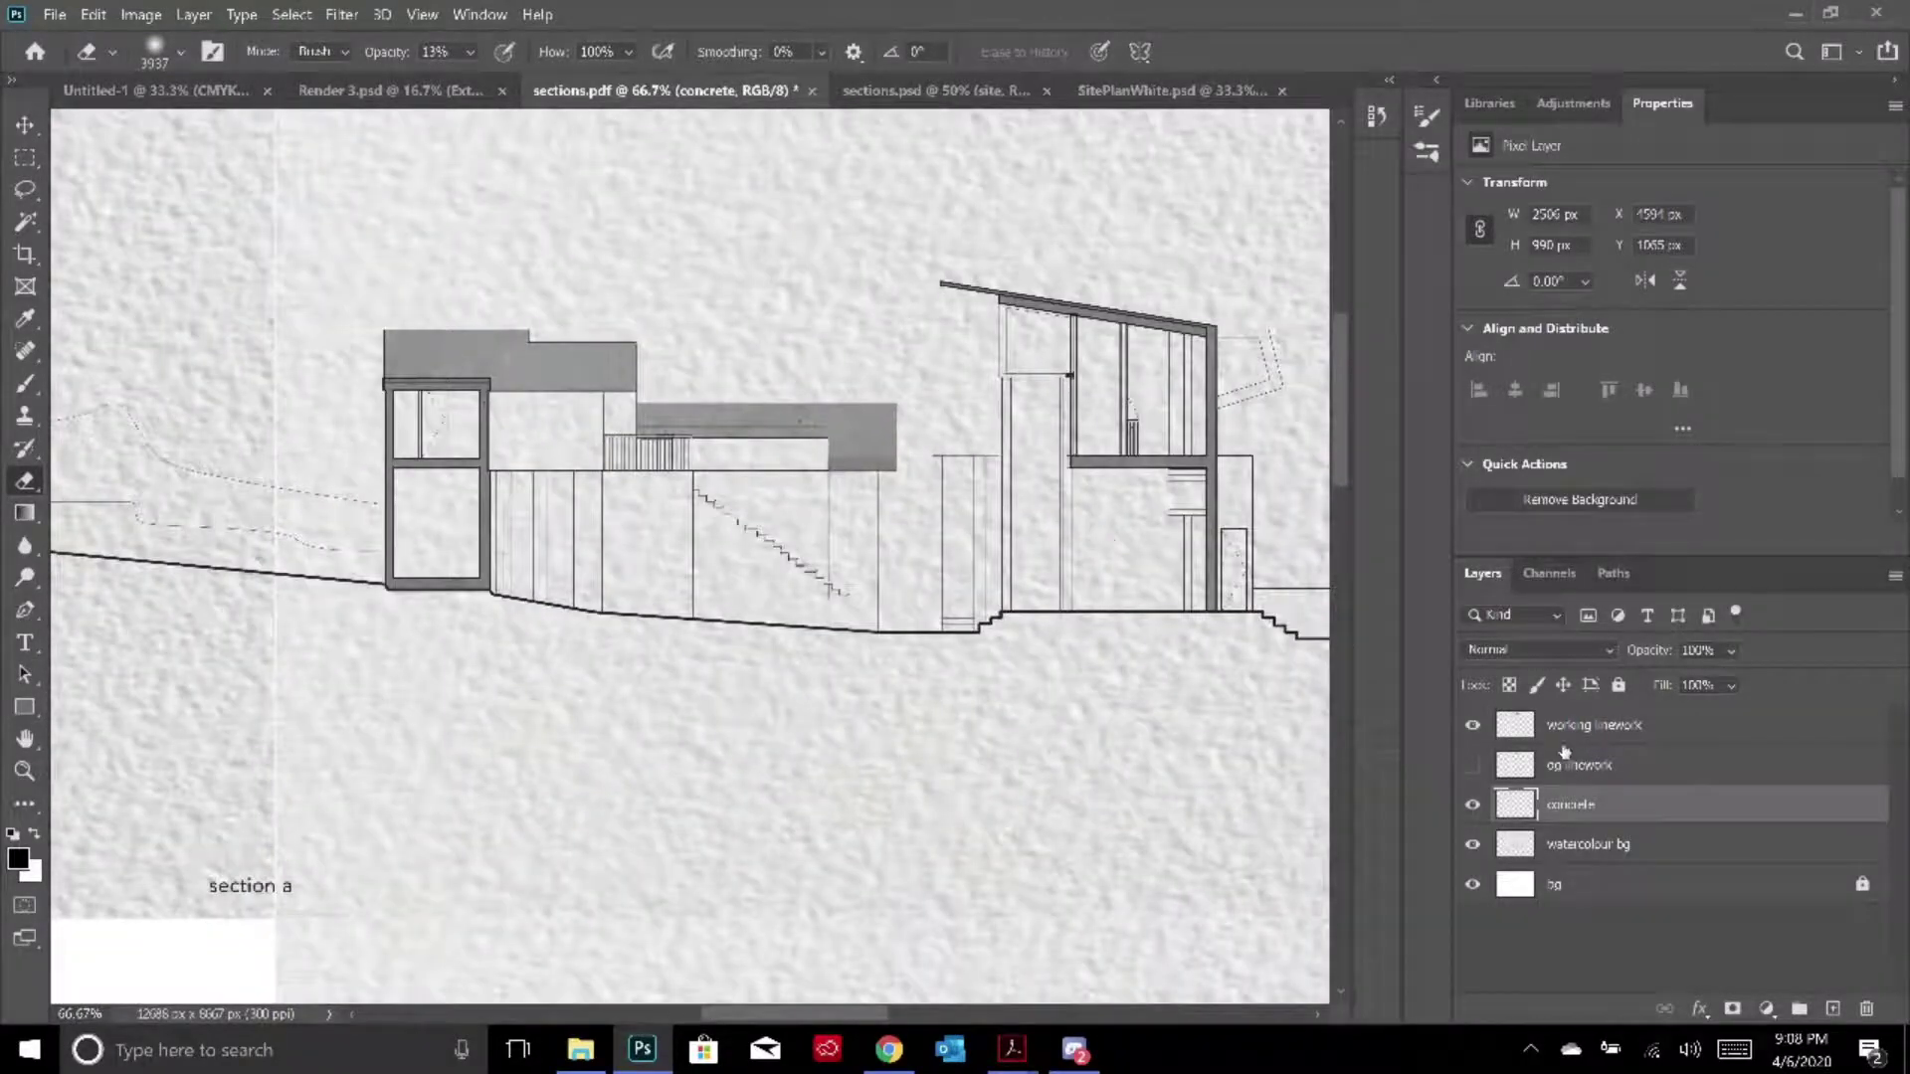
On the working linework layer, select the thin edge strips beneath the upper and lower roof volumes with the Magic Wand
left_click(1589, 731)
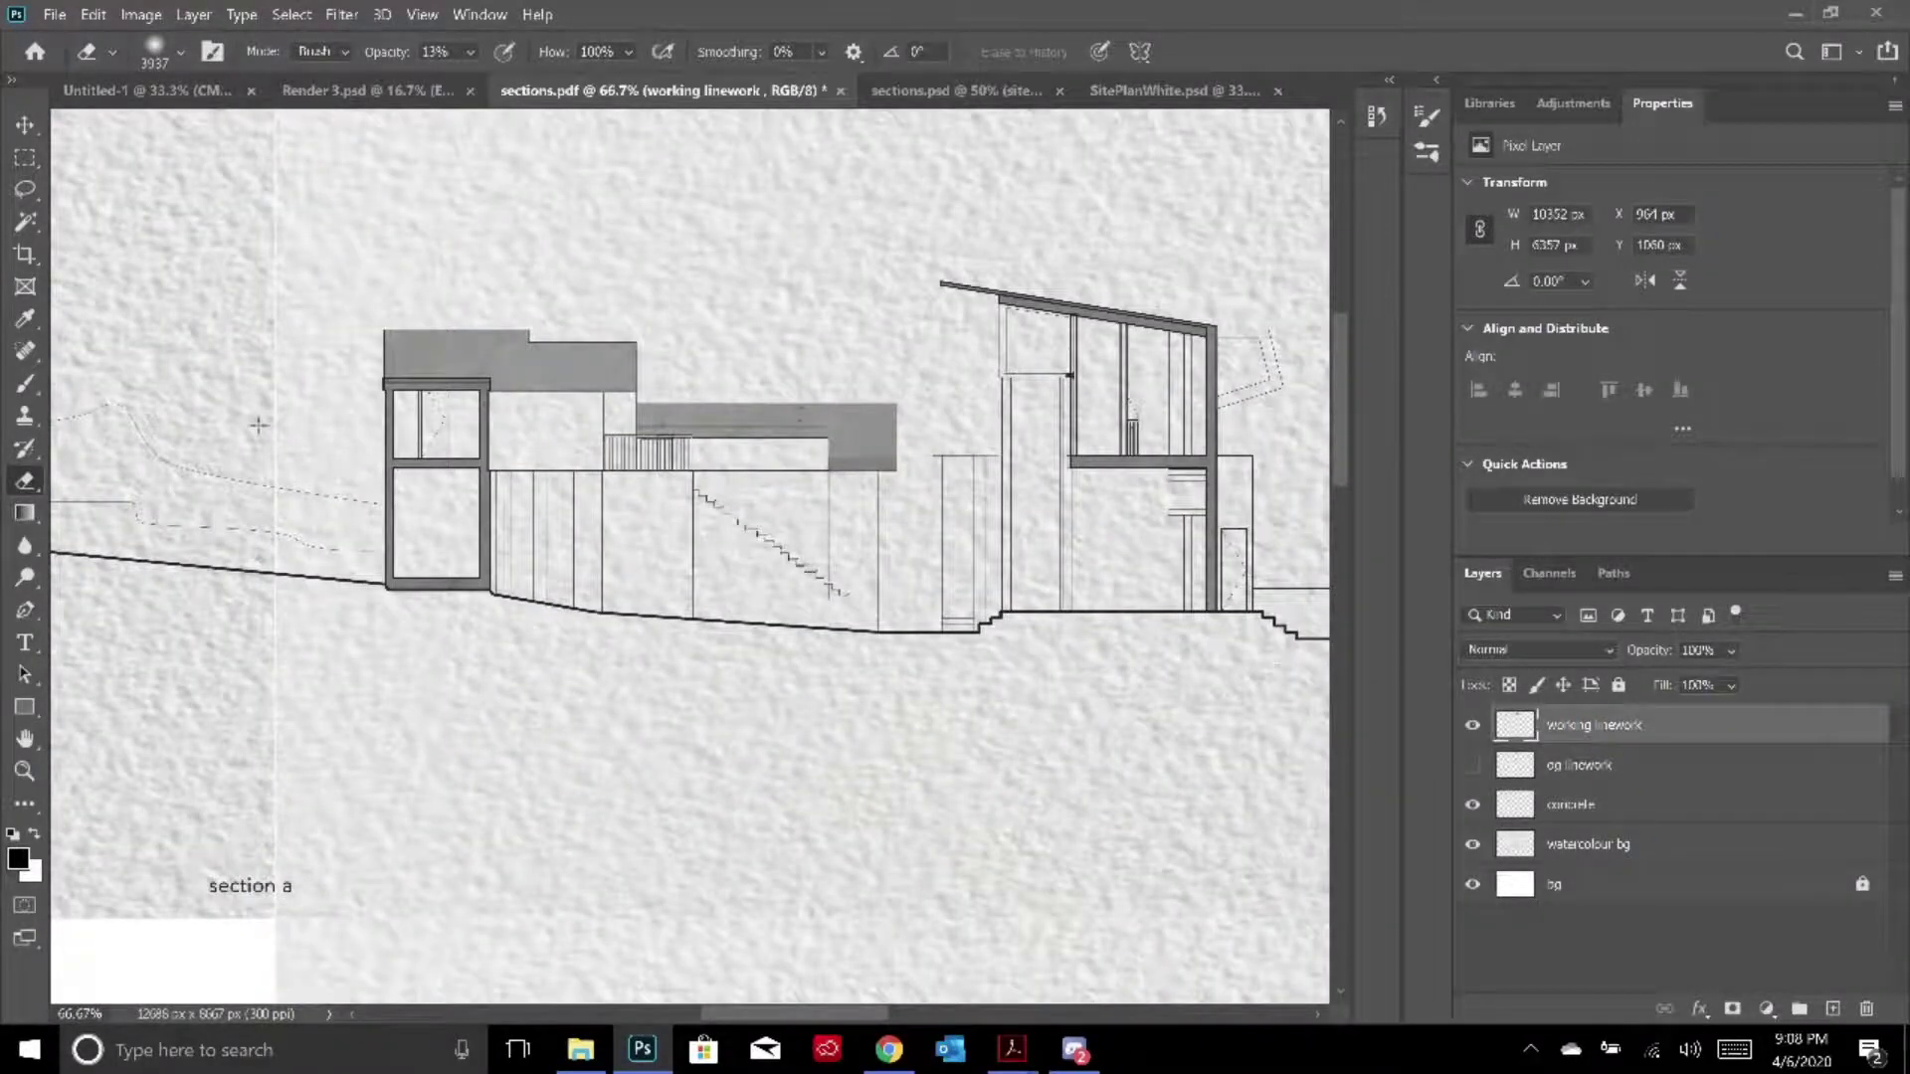
left_click(24, 222)
left_click(615, 395)
key("ctrl+d")
key("ctrl+plus")
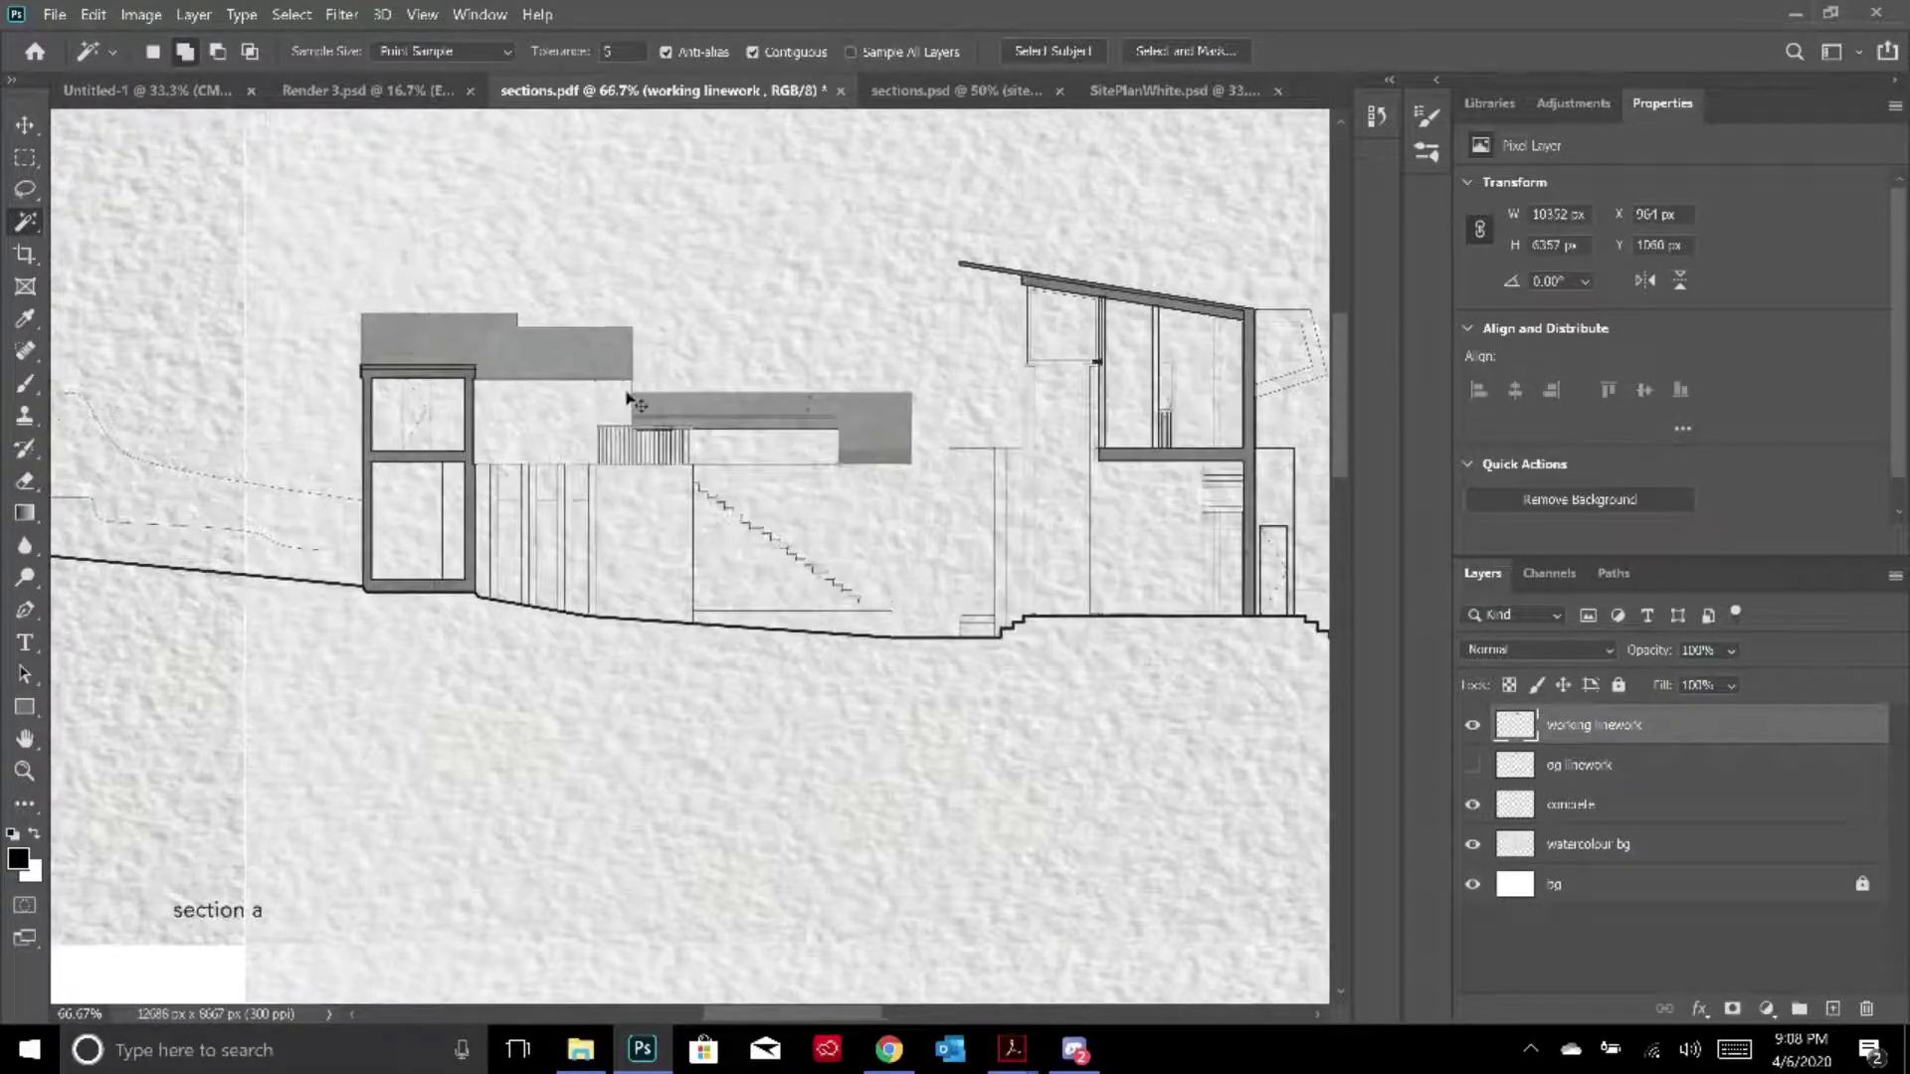
left_click(565, 307)
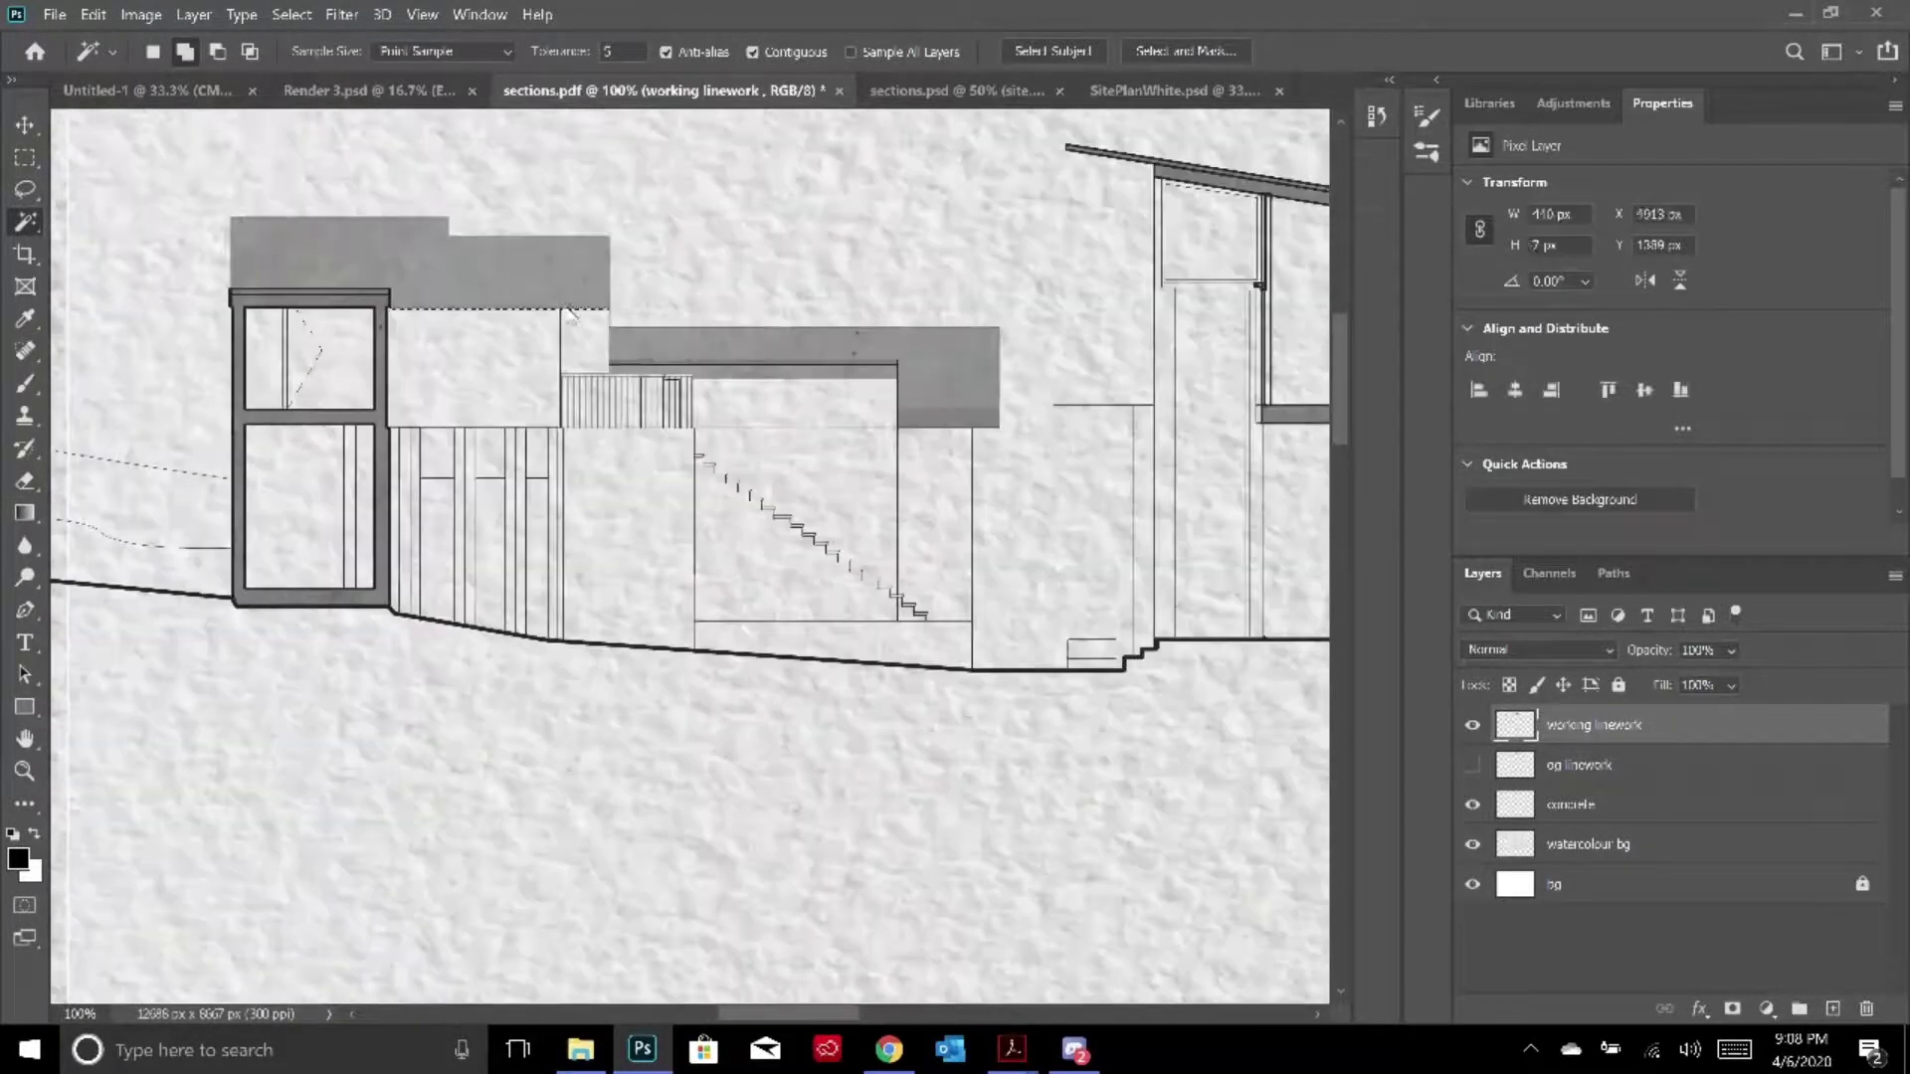
left_click(674, 366)
left_click(946, 418)
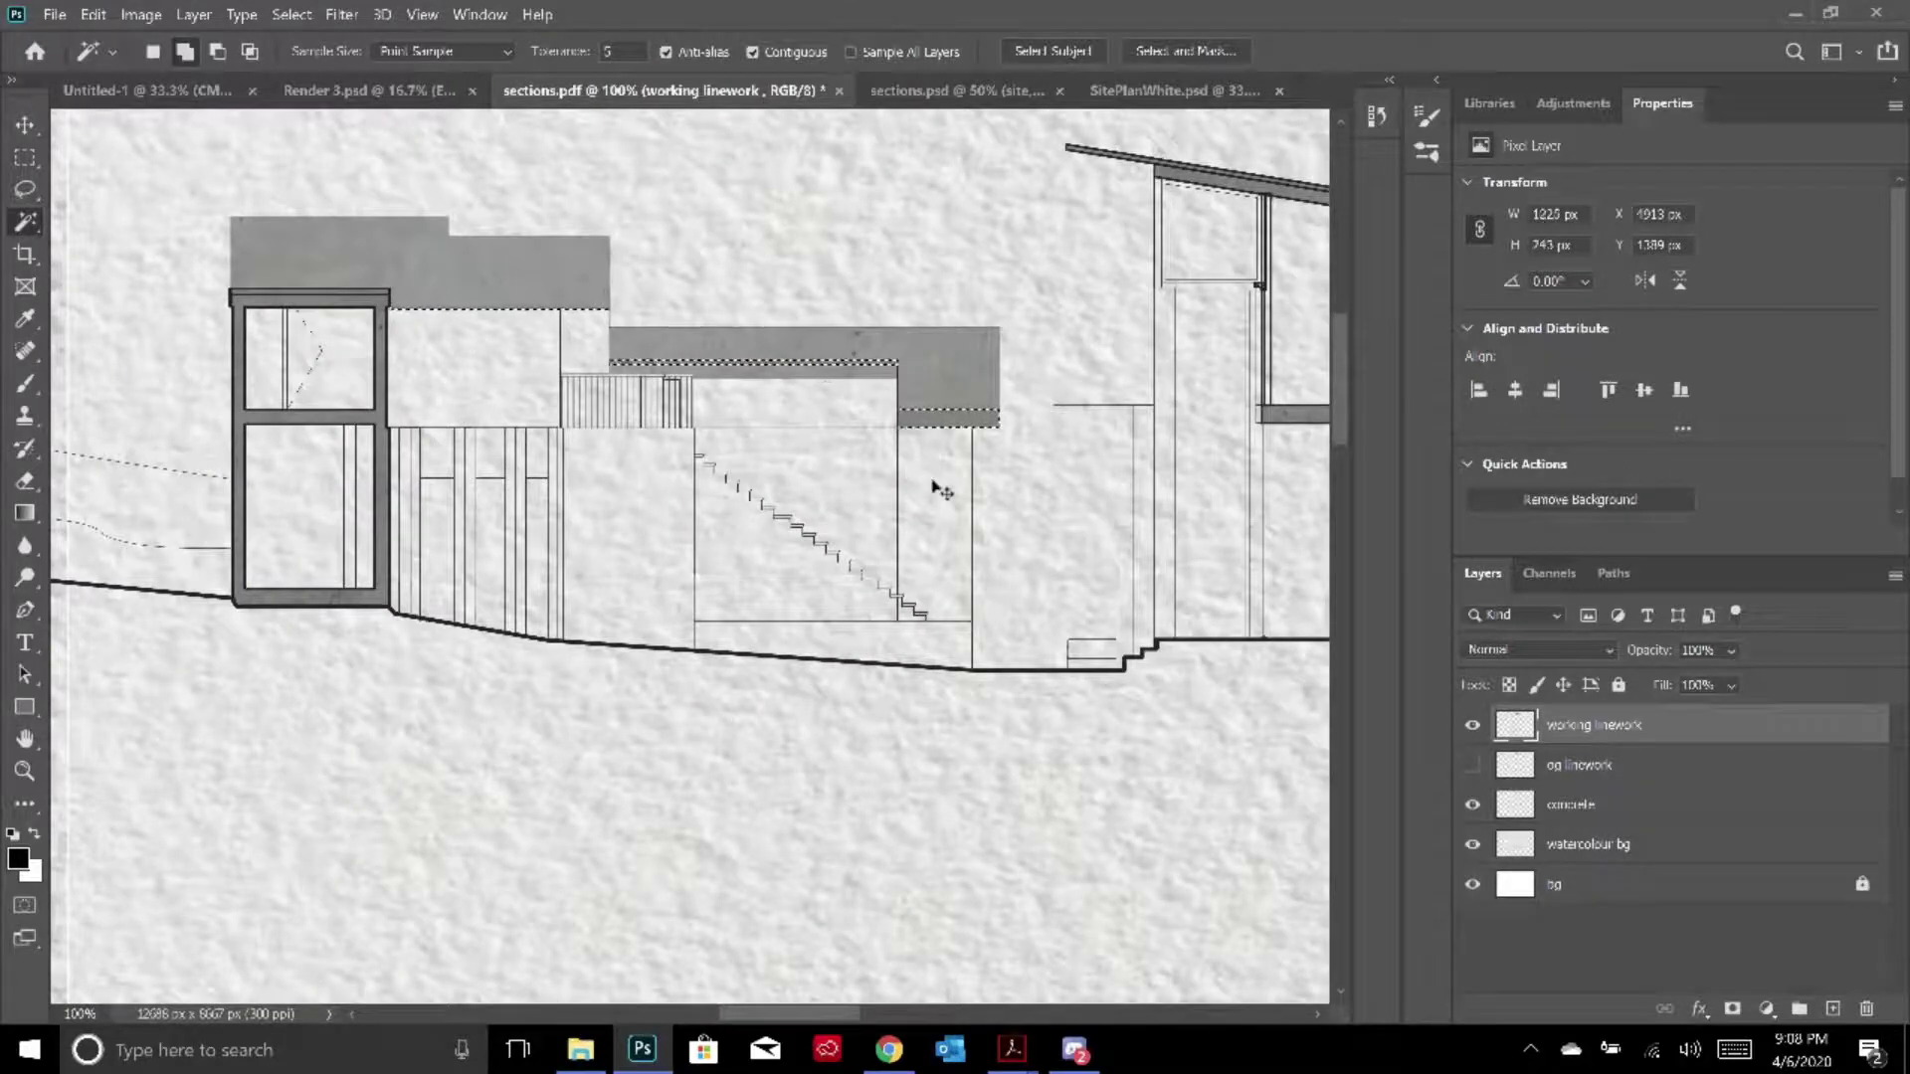
key("ctrl+minus")
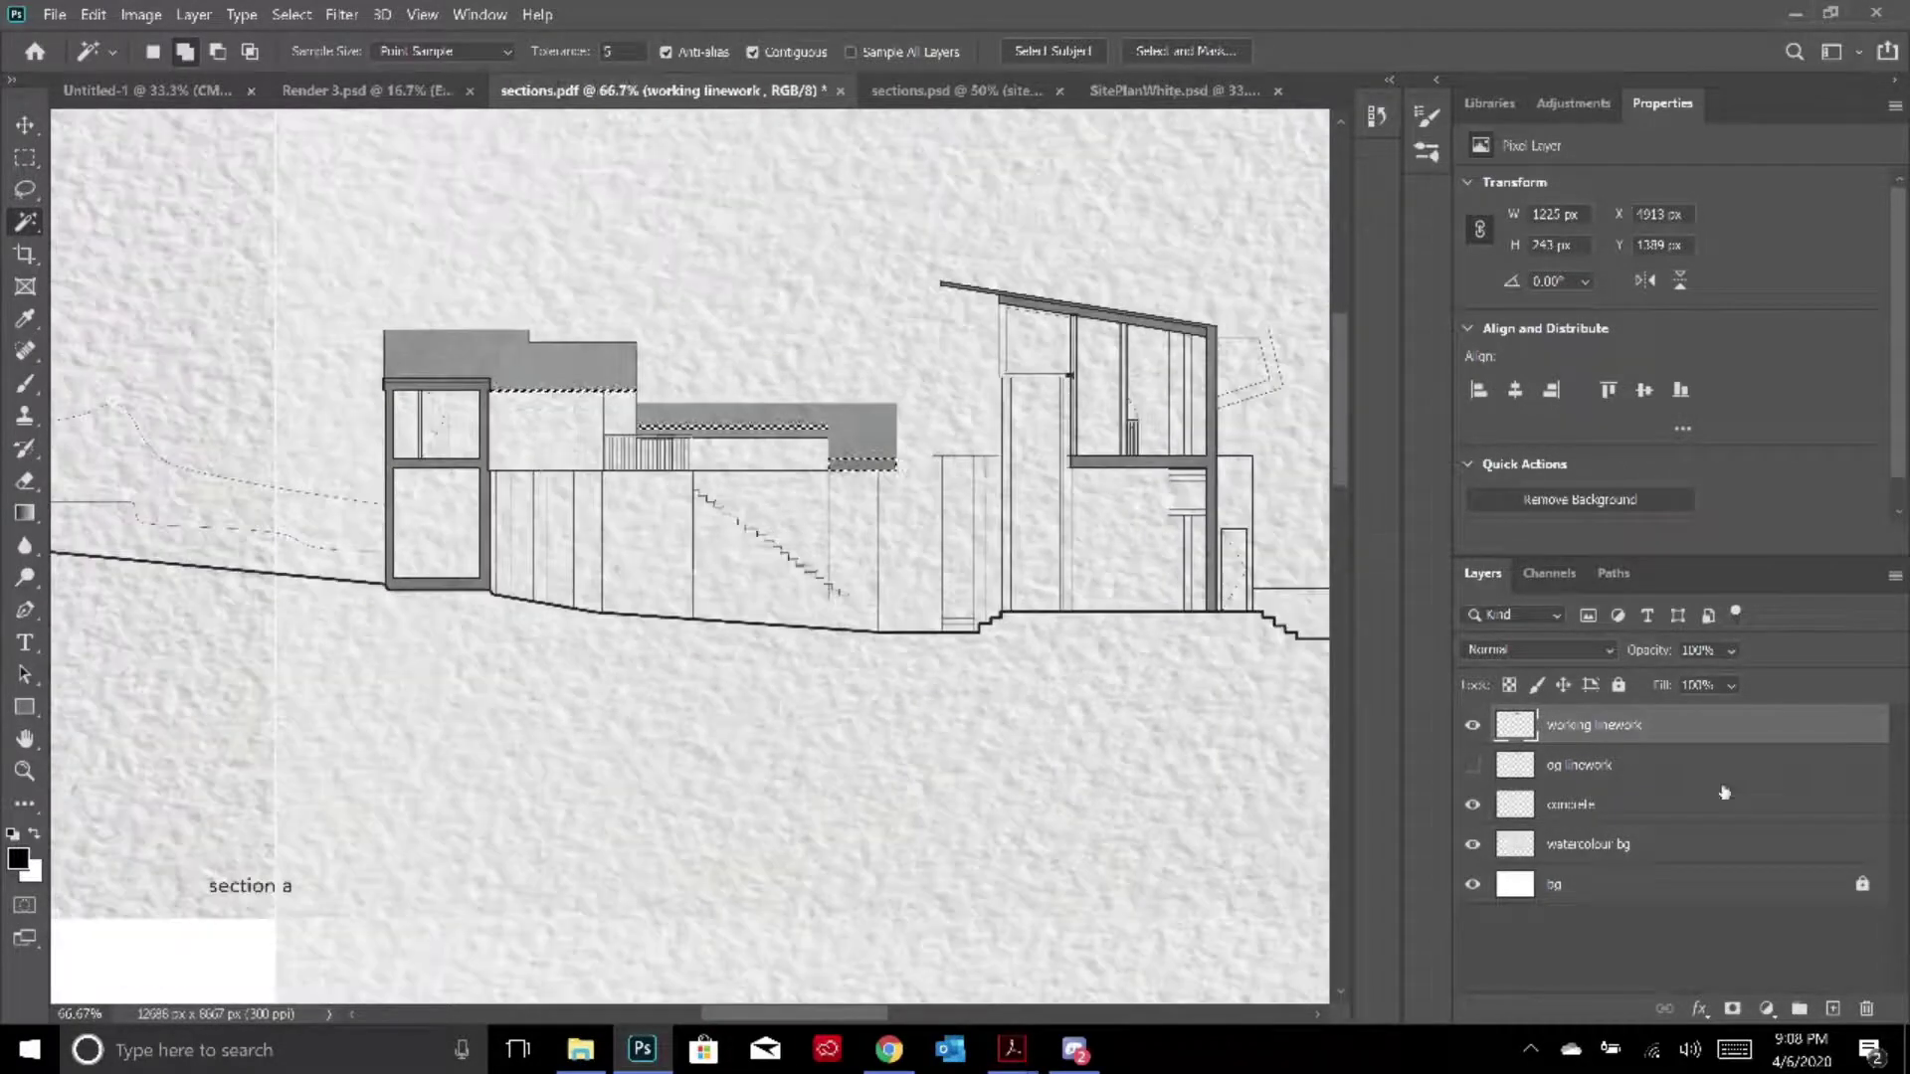
Make the concrete layer active and set the Brush tool to the 675 px Dried Blood Splatters preset from Watercolor Splatters
left_click(1733, 815)
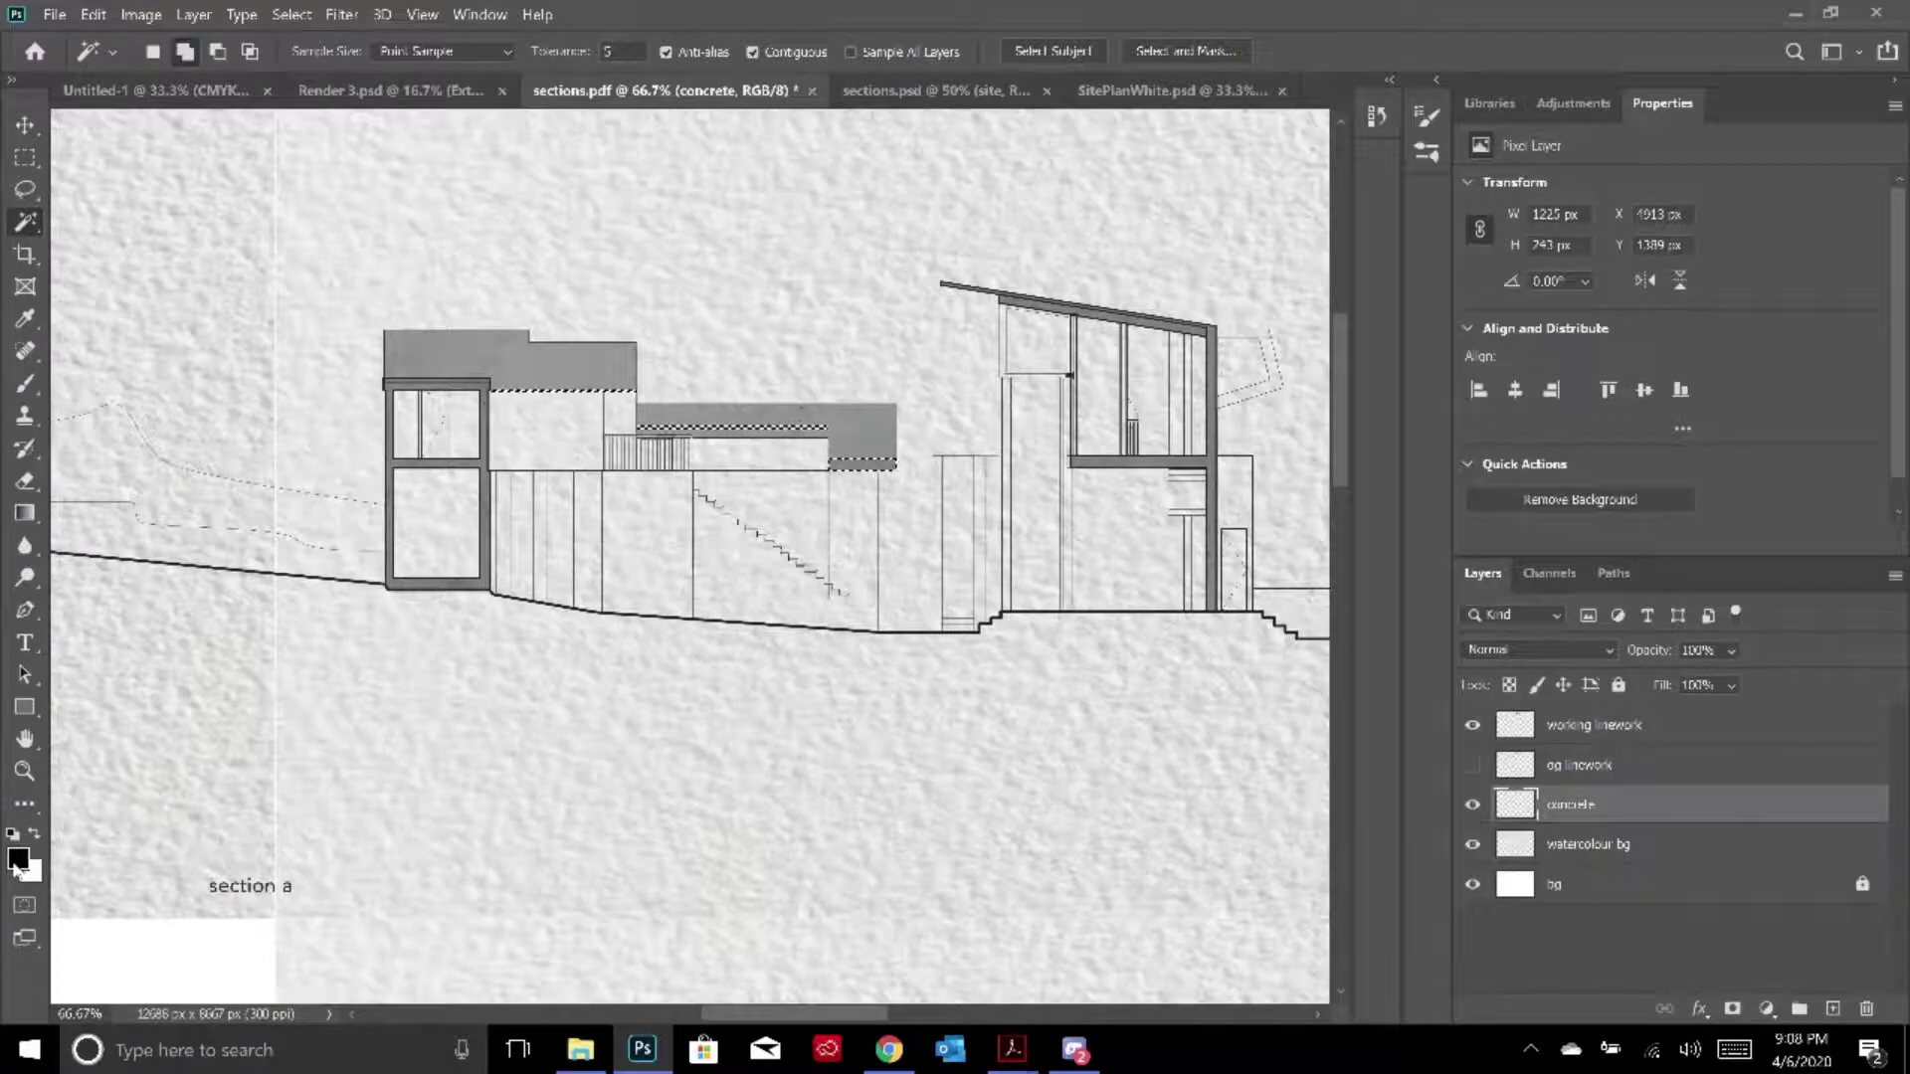
left_click(25, 387)
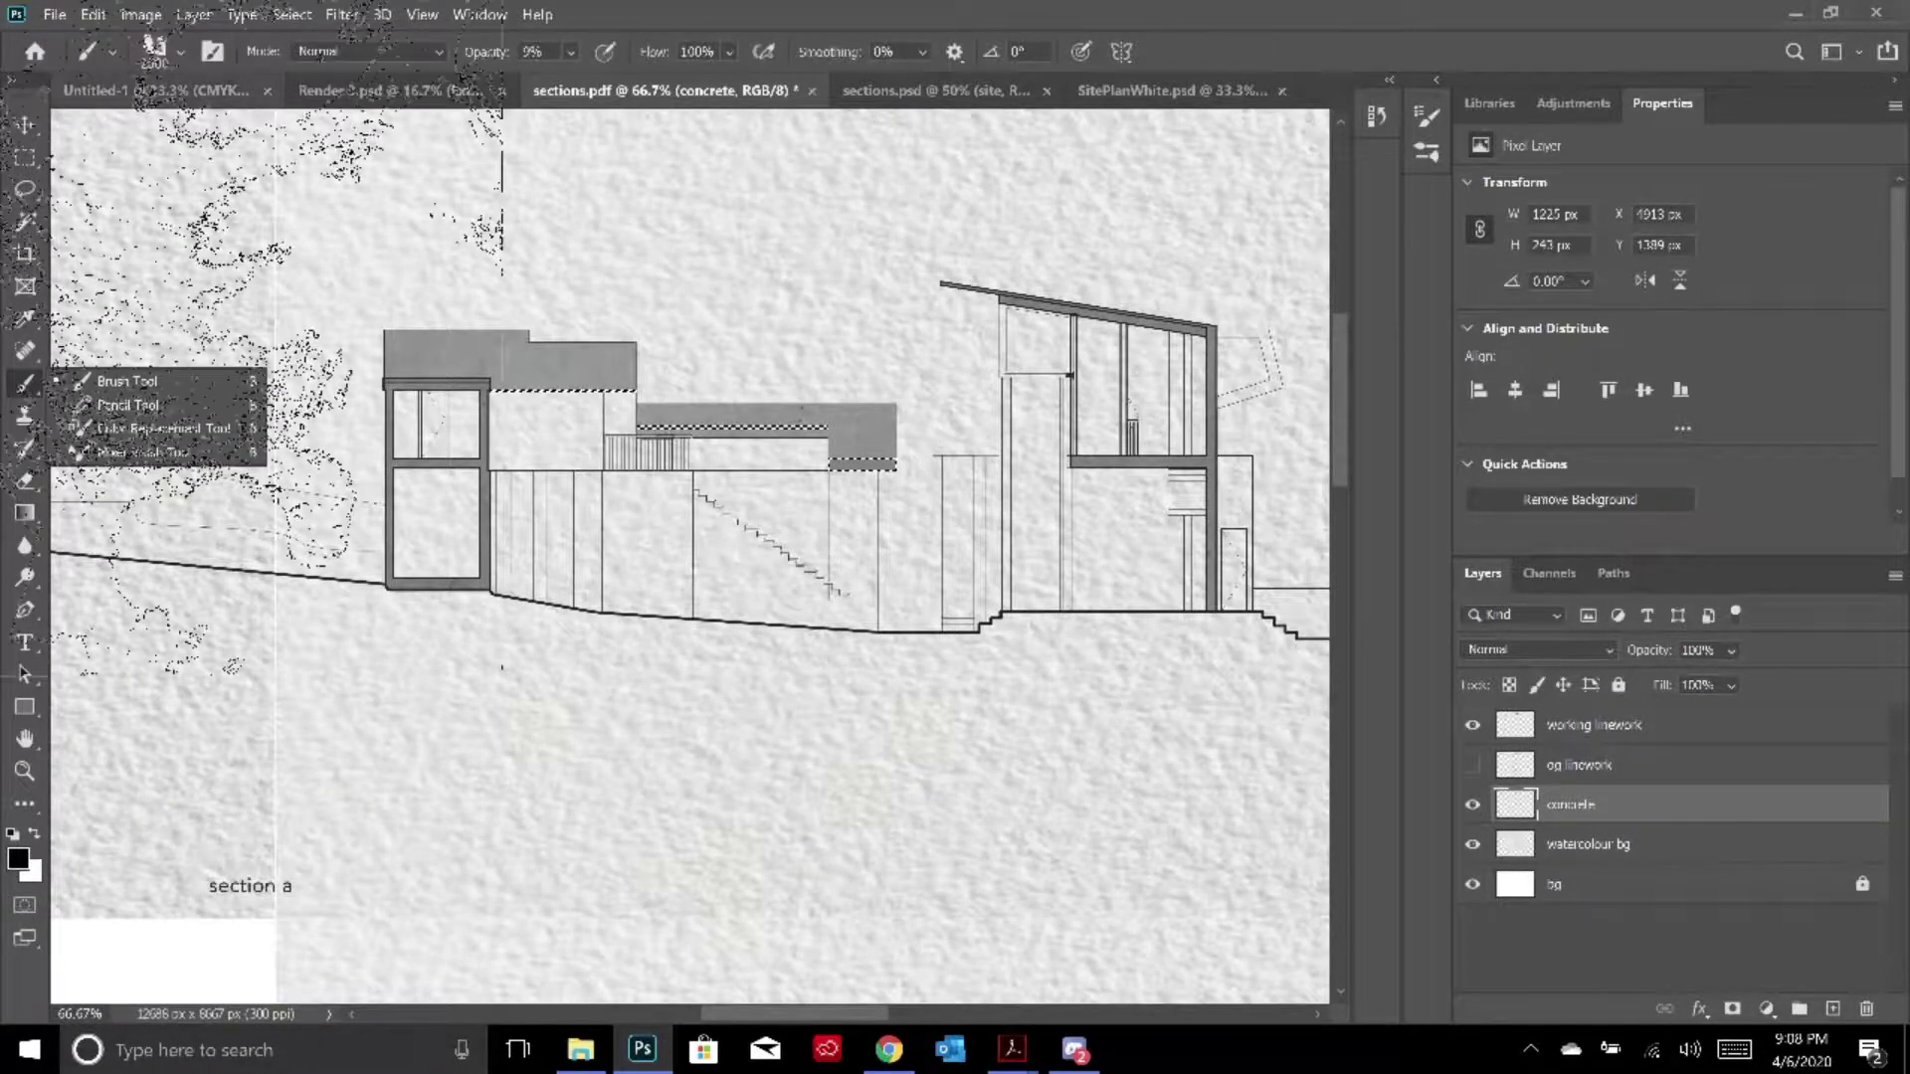
left_click(151, 51)
scroll(130, 398, "up", 2)
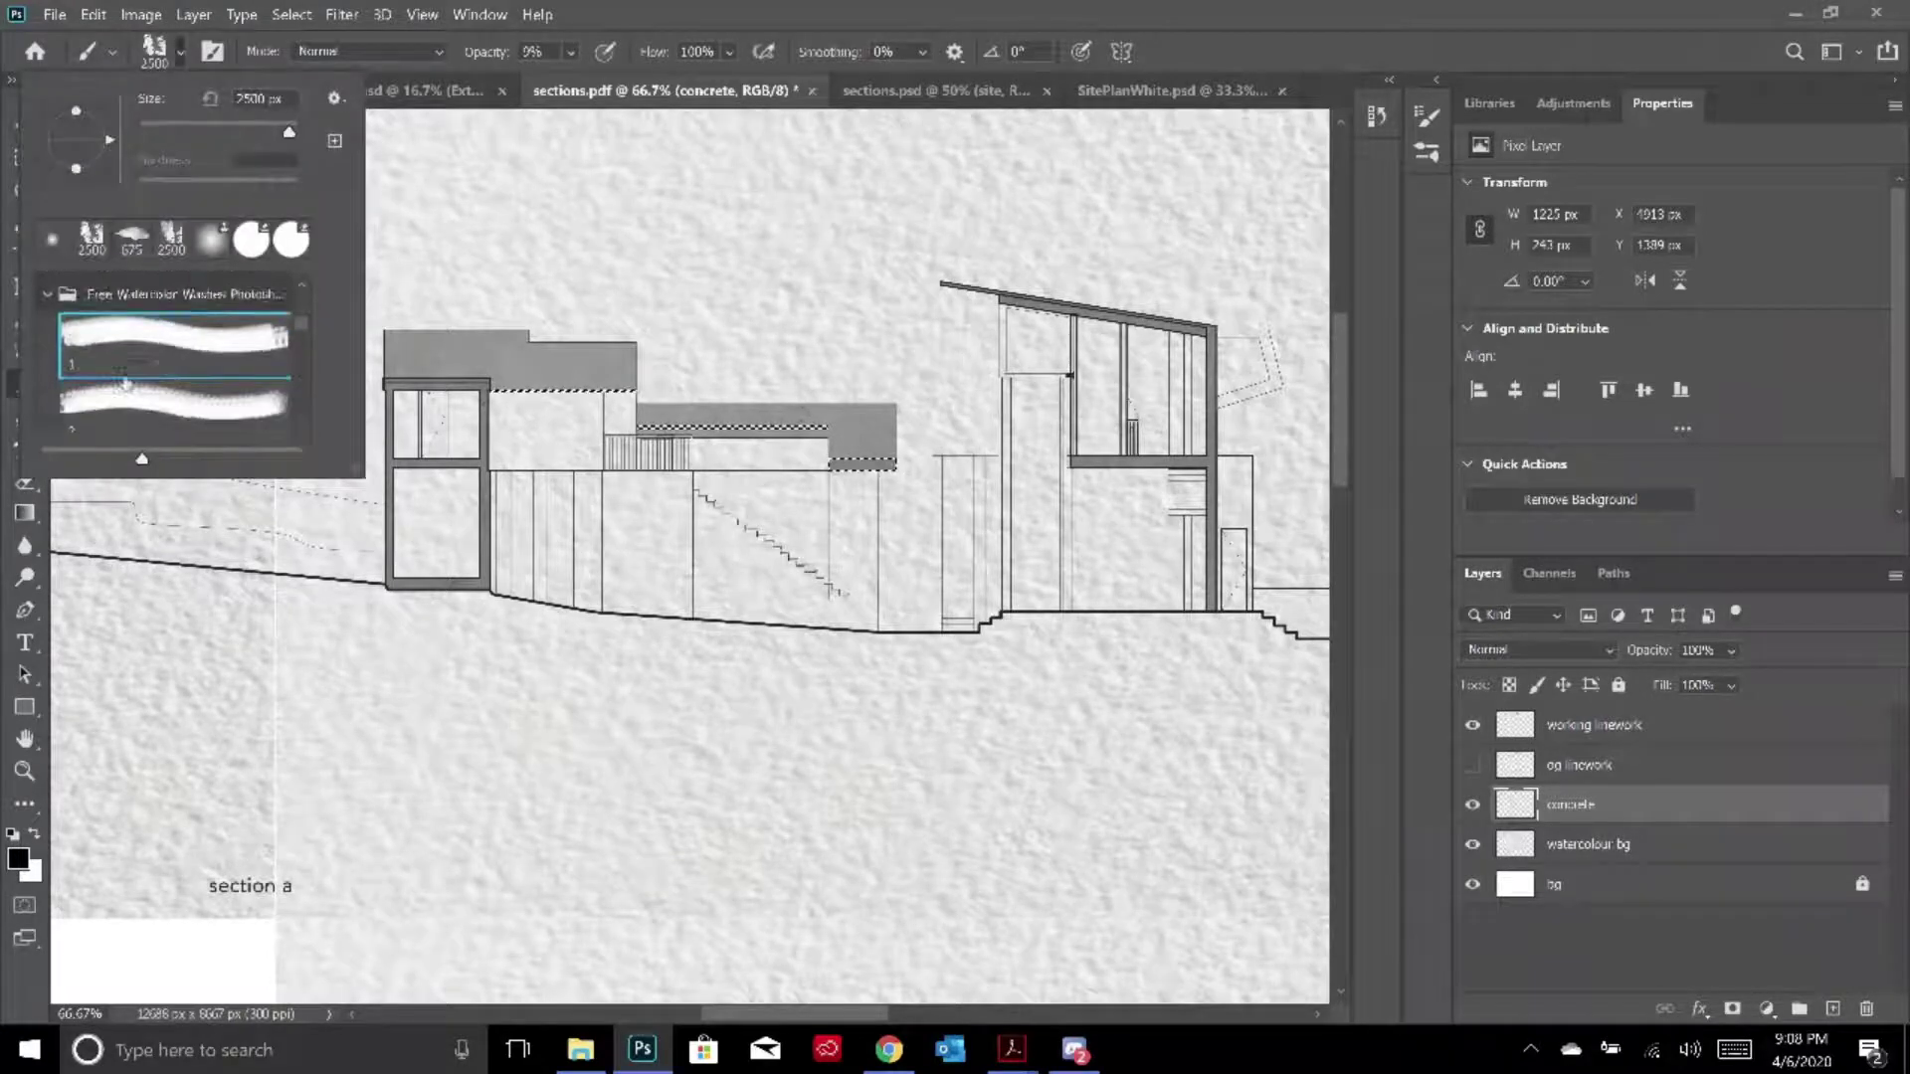
left_click(47, 320)
left_click(180, 366)
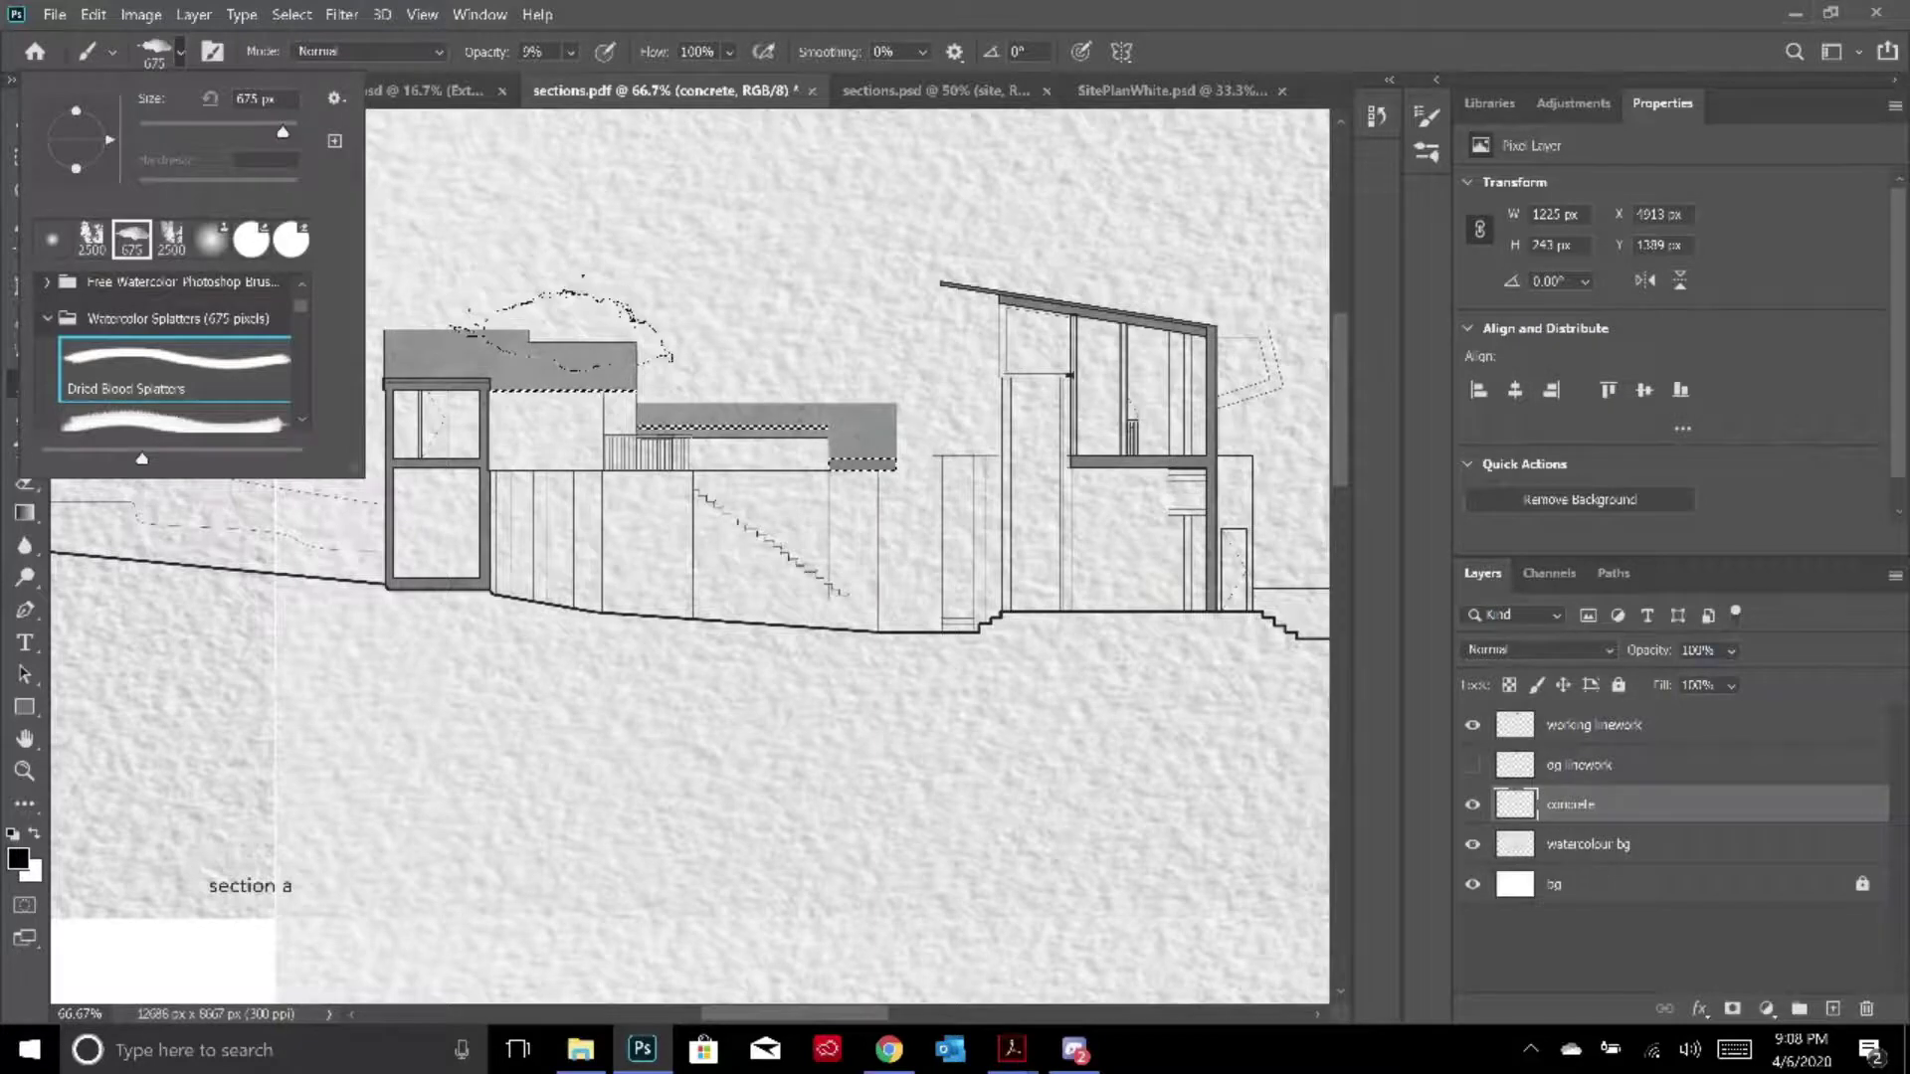
Shade the selected edge strips beneath the roof volumes on the concrete layer with the splatter brush at 9% opacity, and clear the selection
left_click(565, 326)
key("ctrl+z")
key("ctrl+minus")
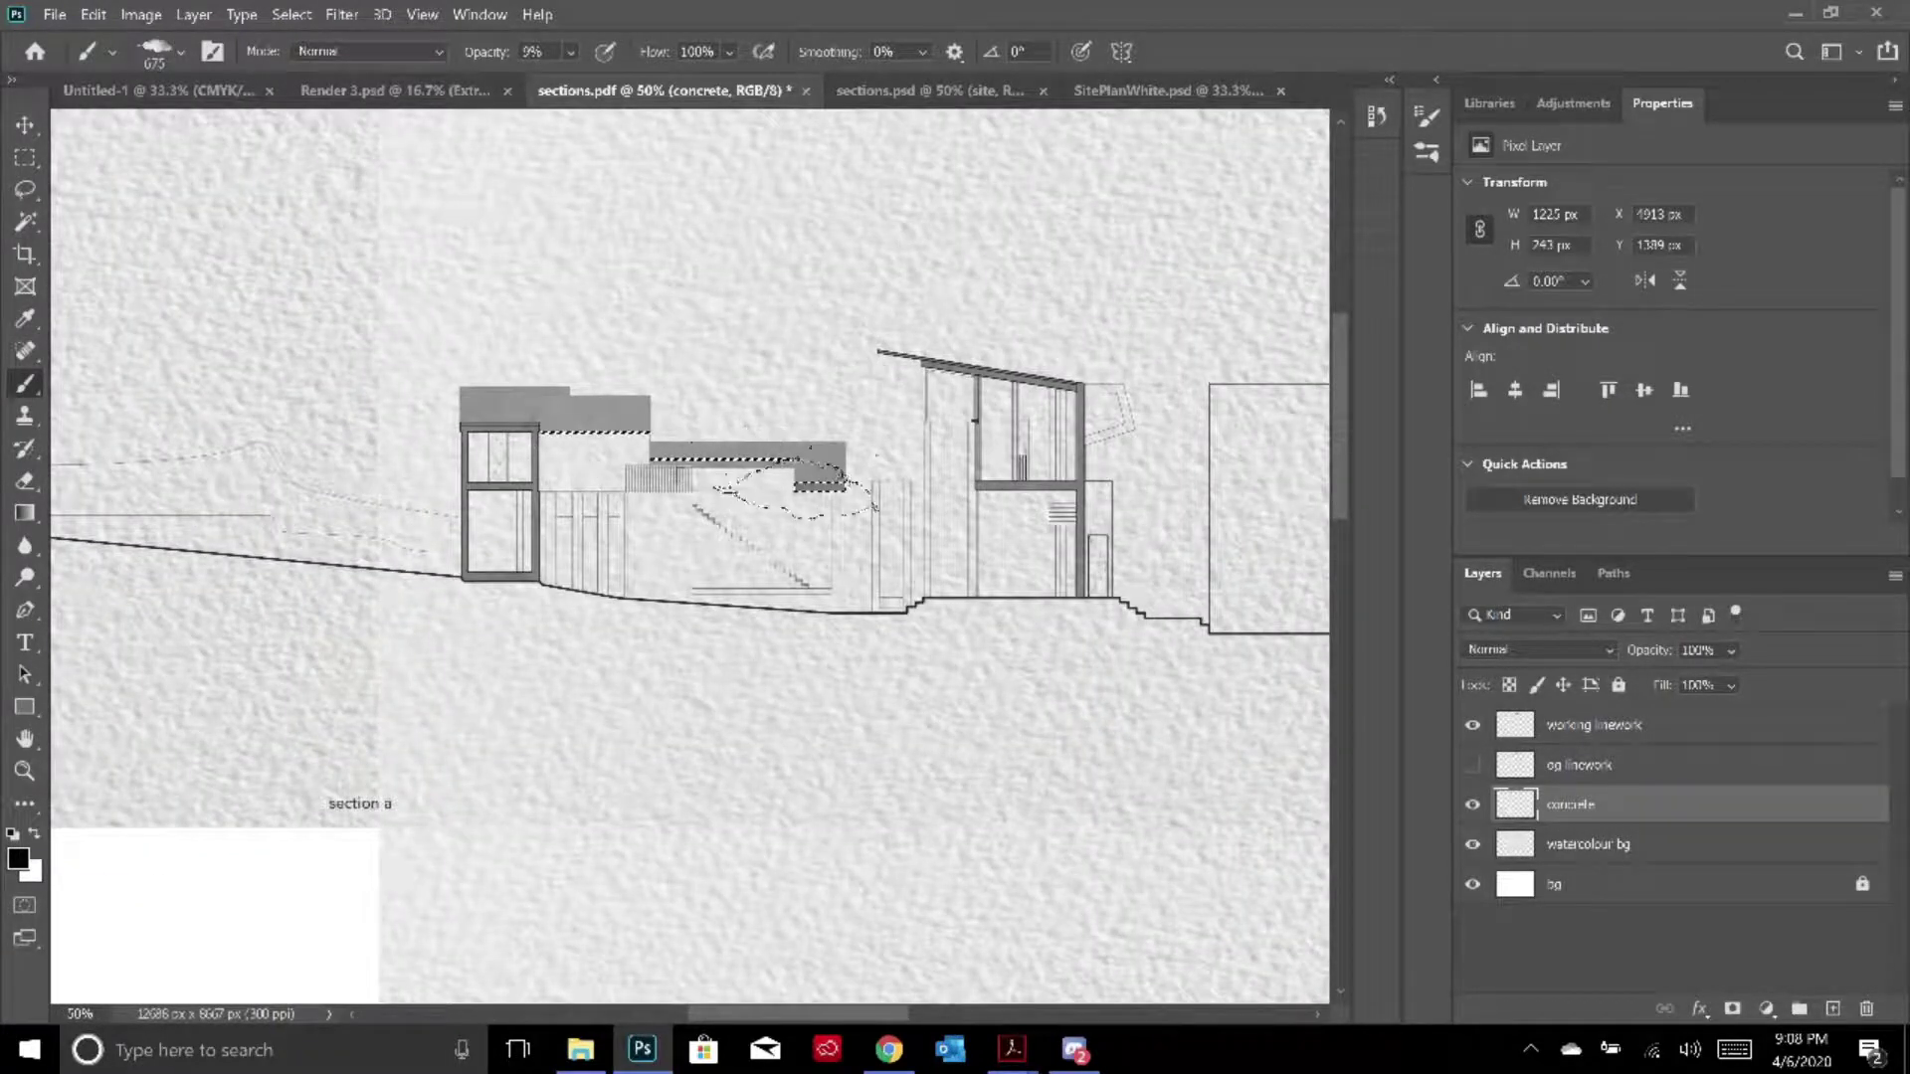
key("ctrl+d")
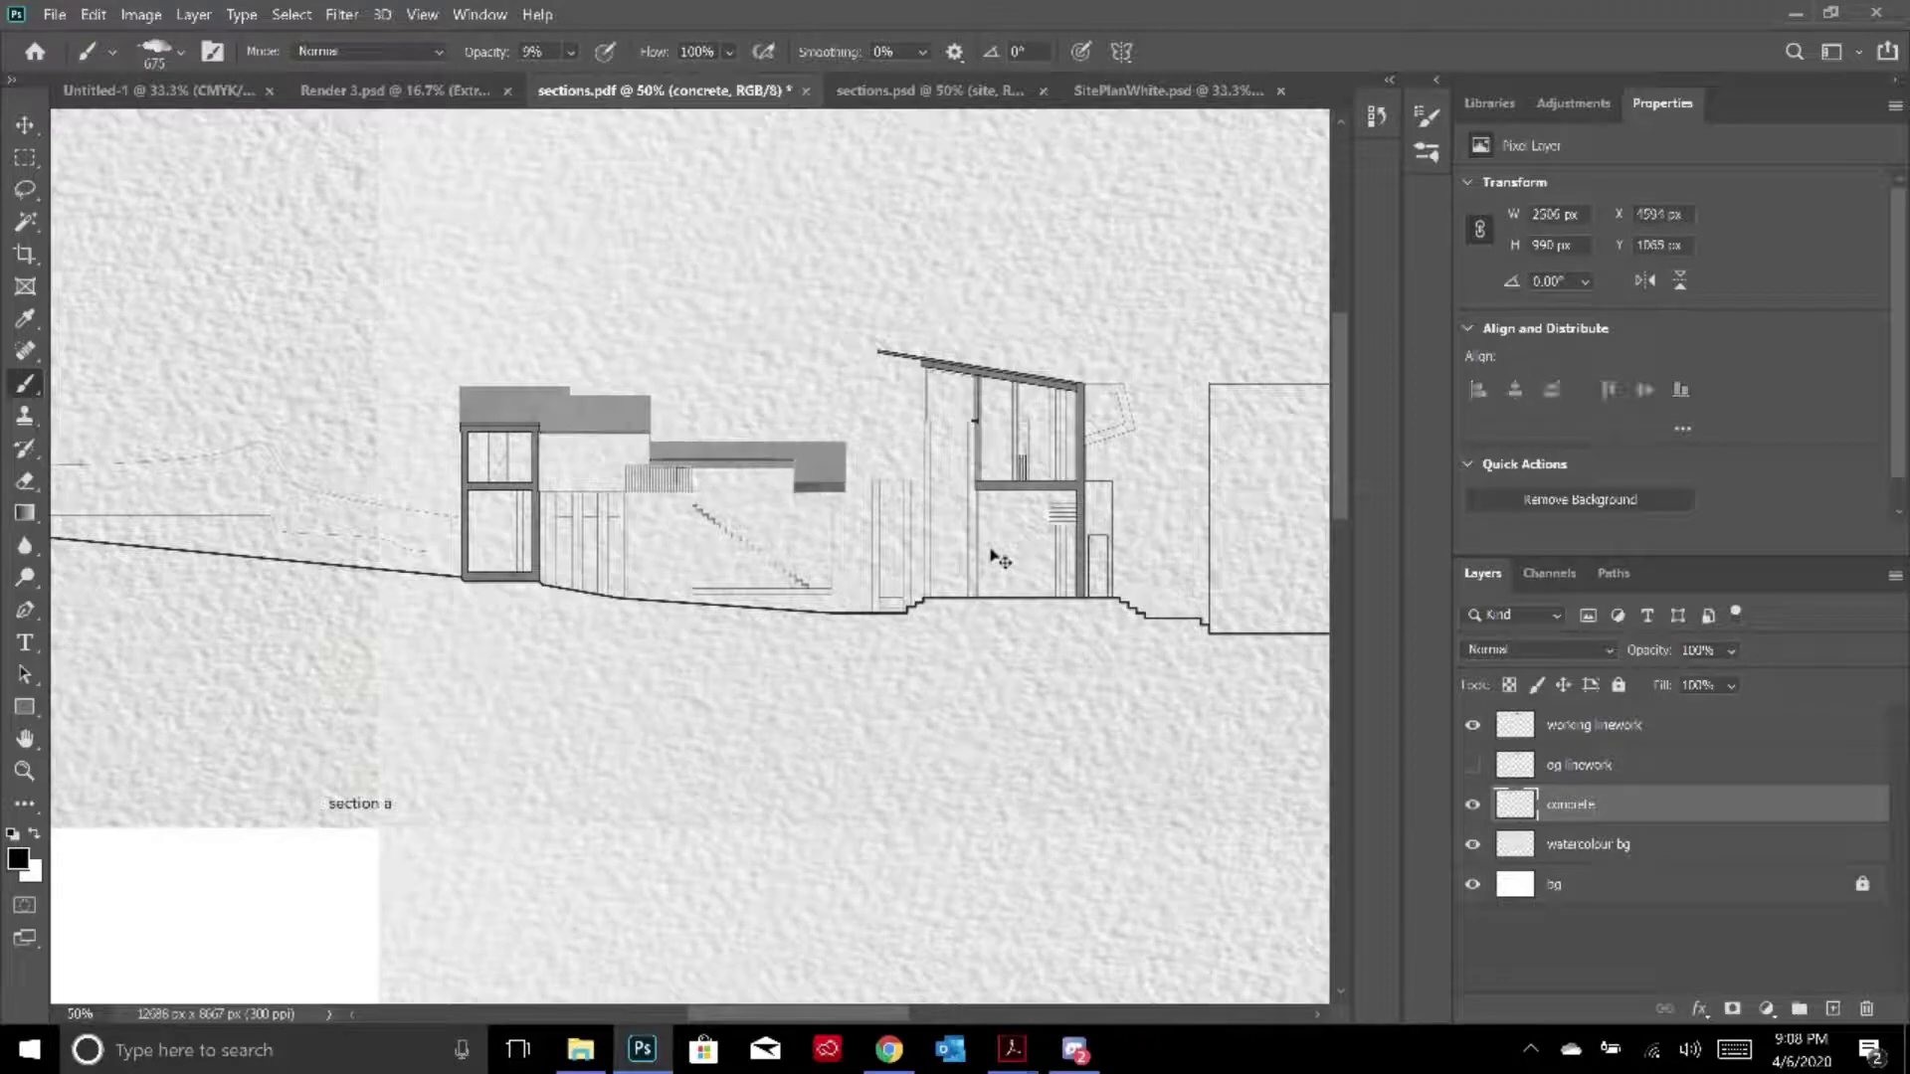
key("ctrl+plus")
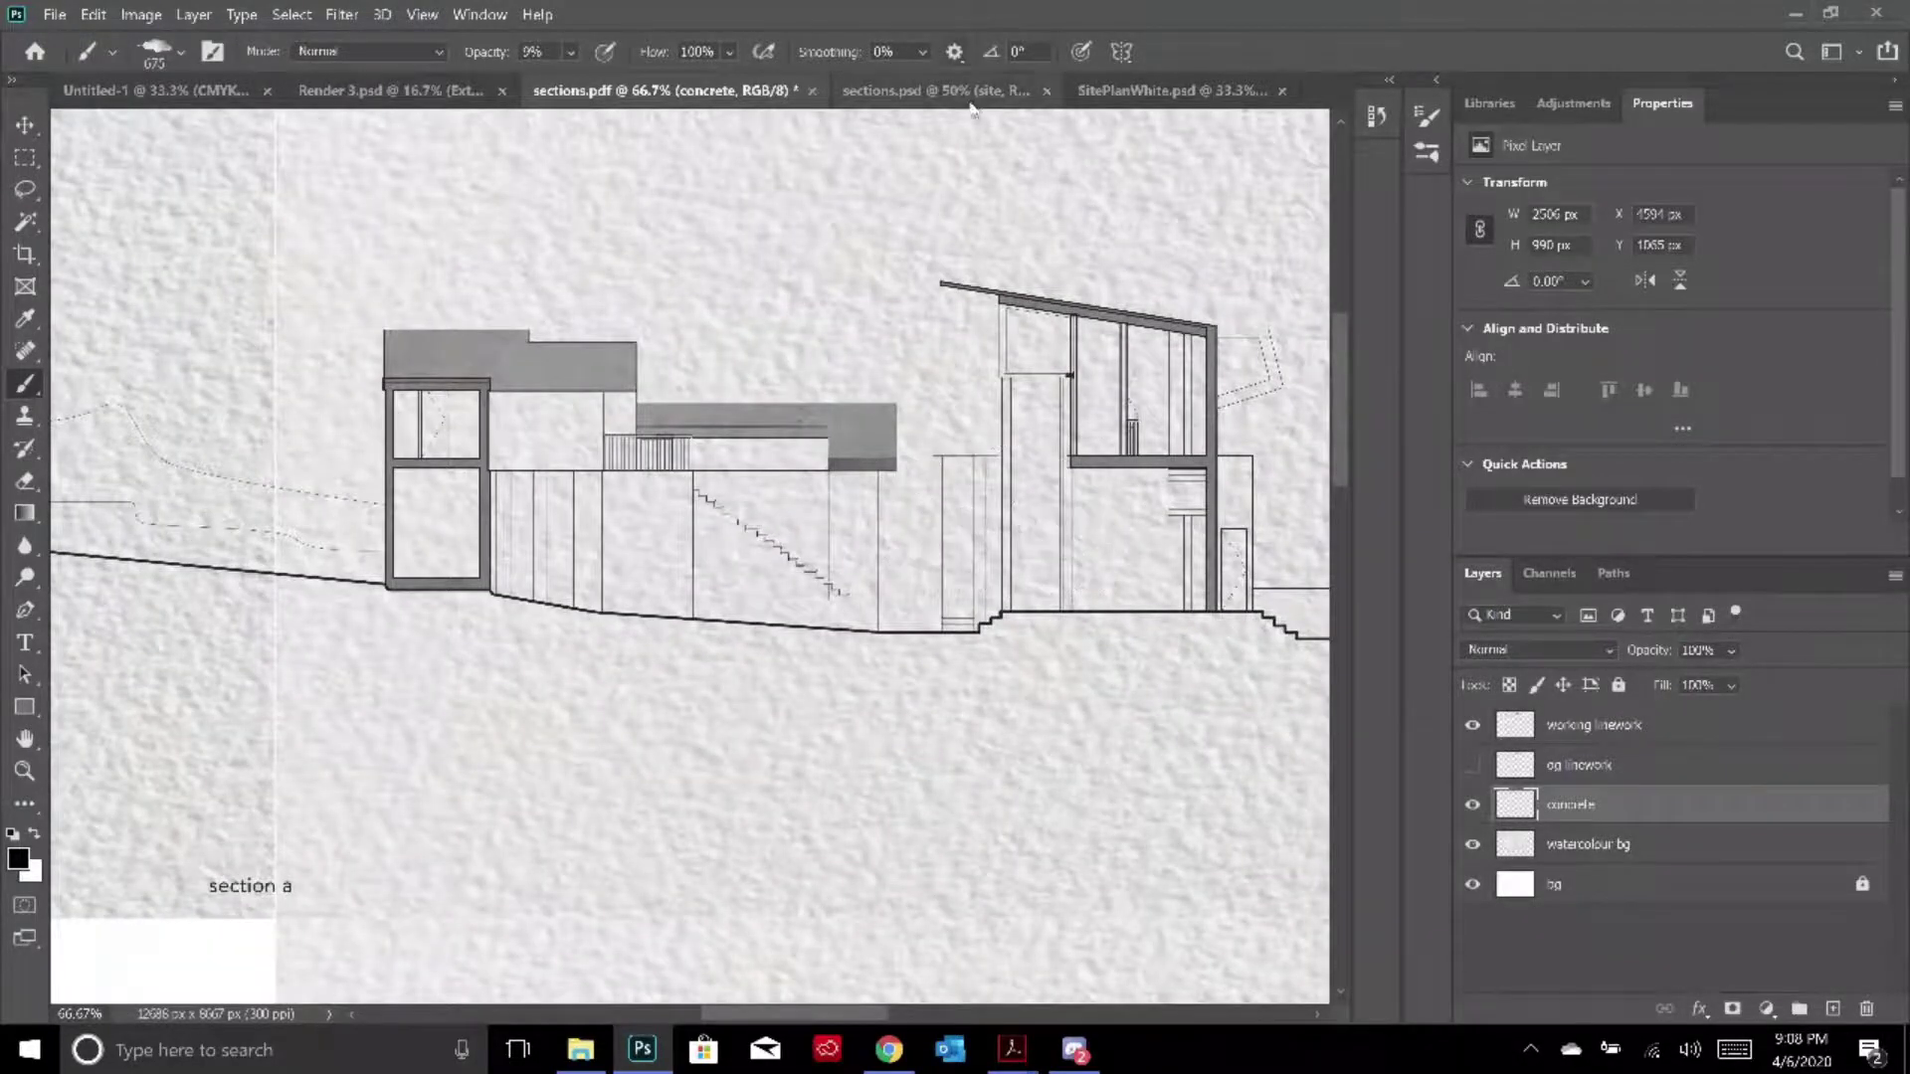
Examine the finished section renderings in sections.psd for reference, and return to sections.pdf
left_click(935, 91)
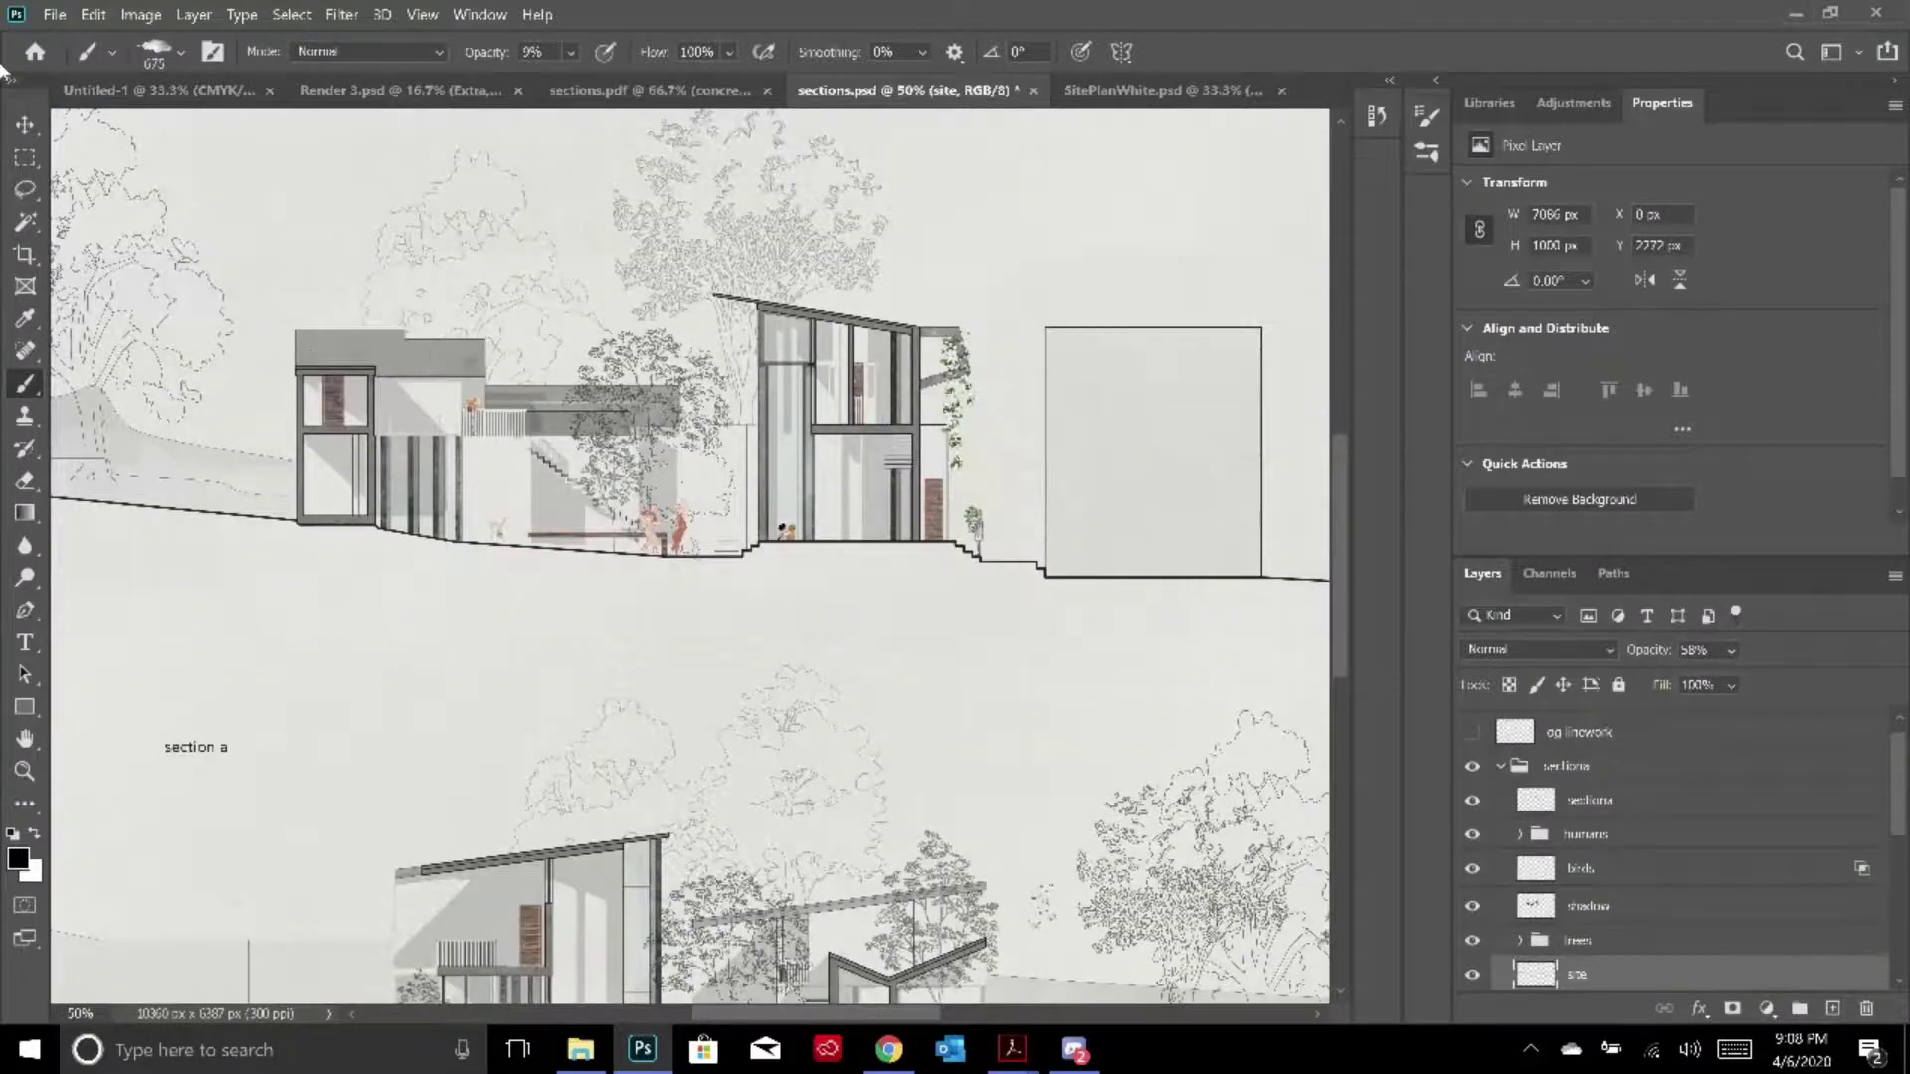
left_click(22, 124)
scroll(1079, 533, "down", 4)
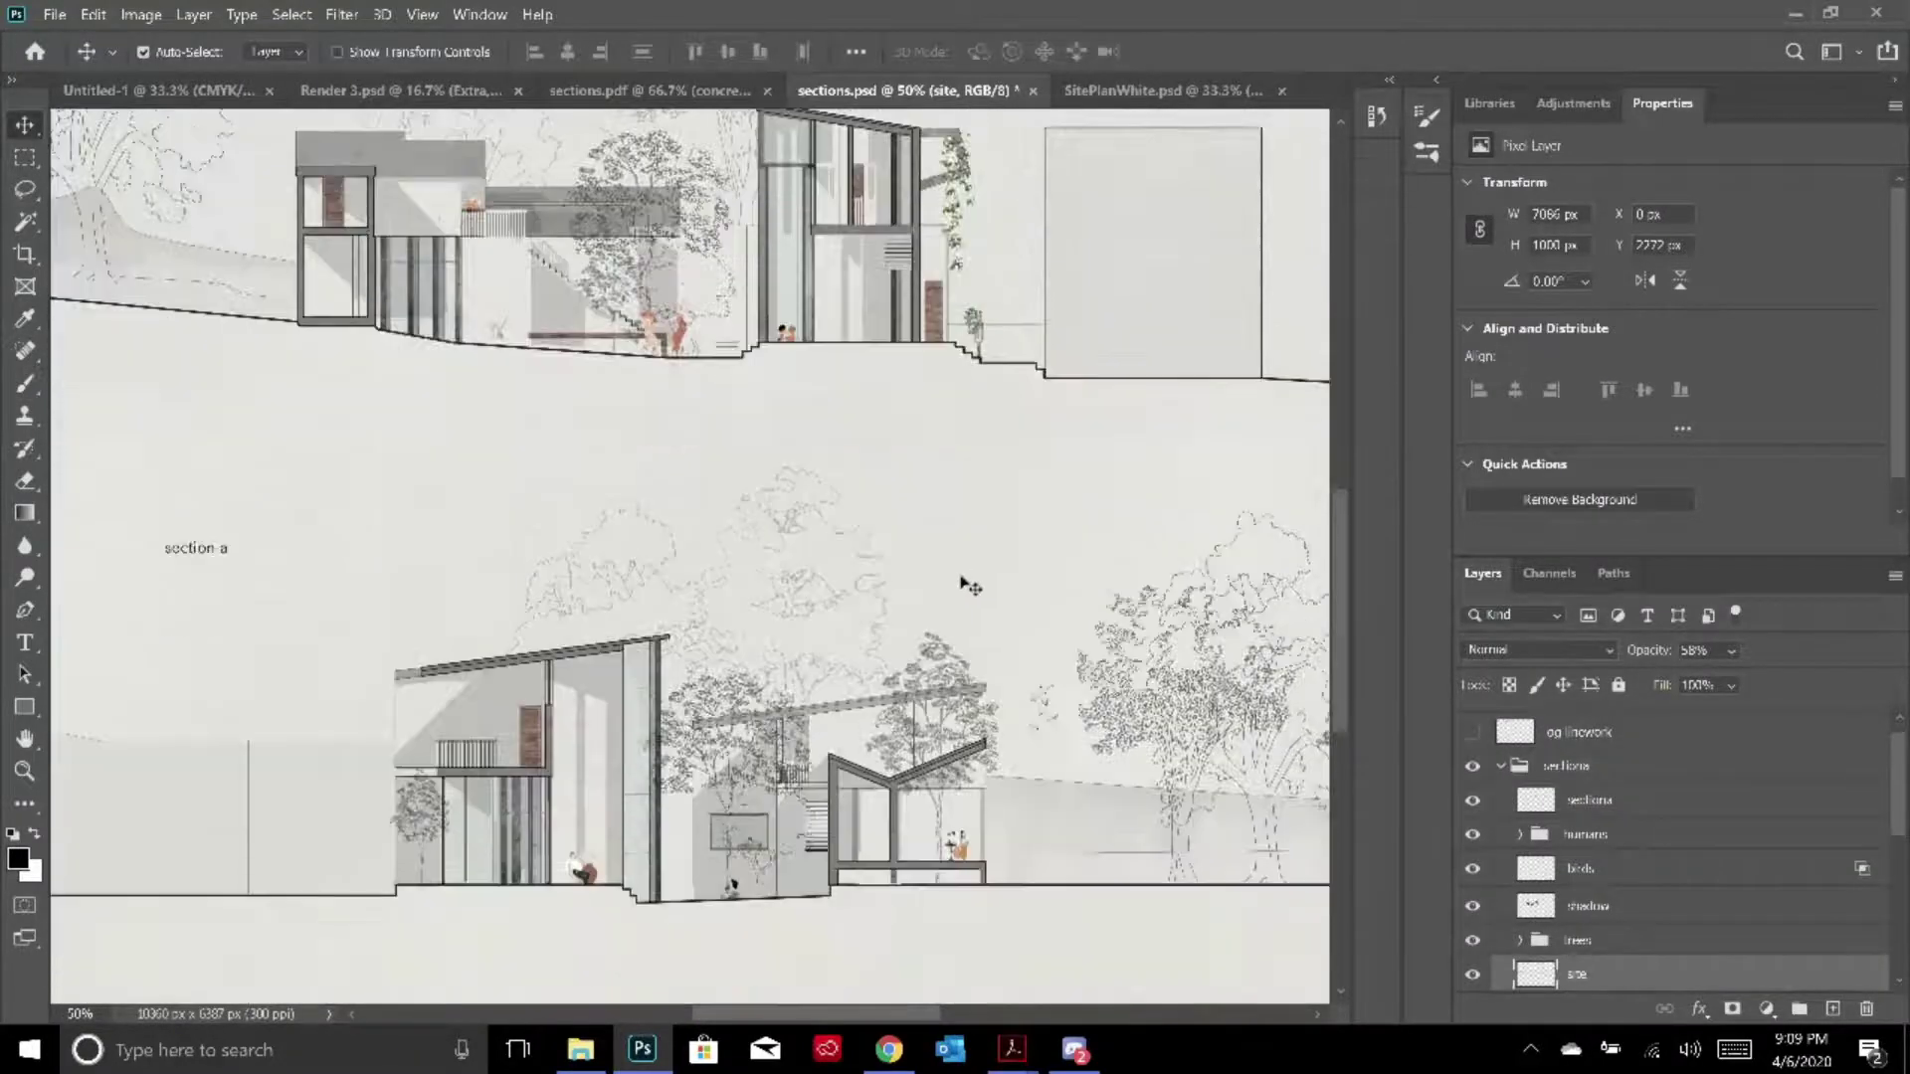
scroll(1005, 781, "up", 3)
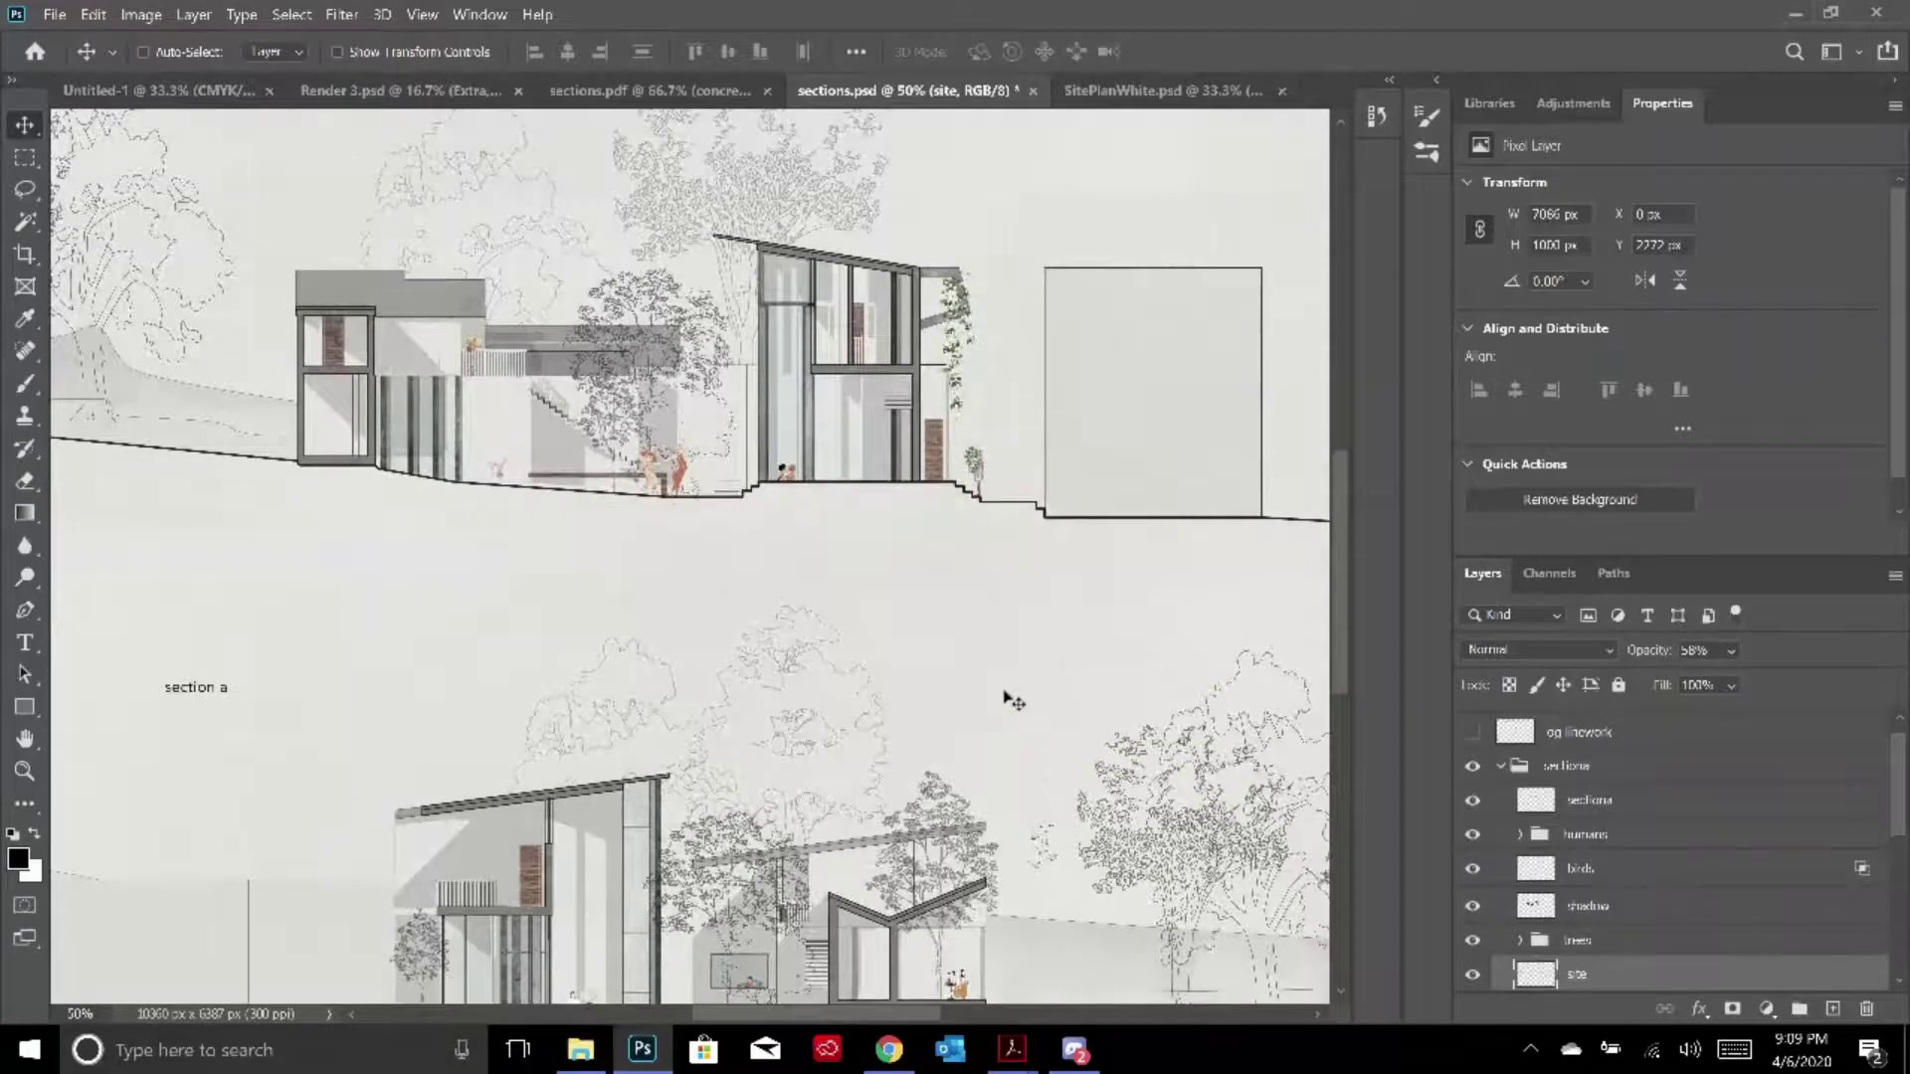
key("ctrl+minus")
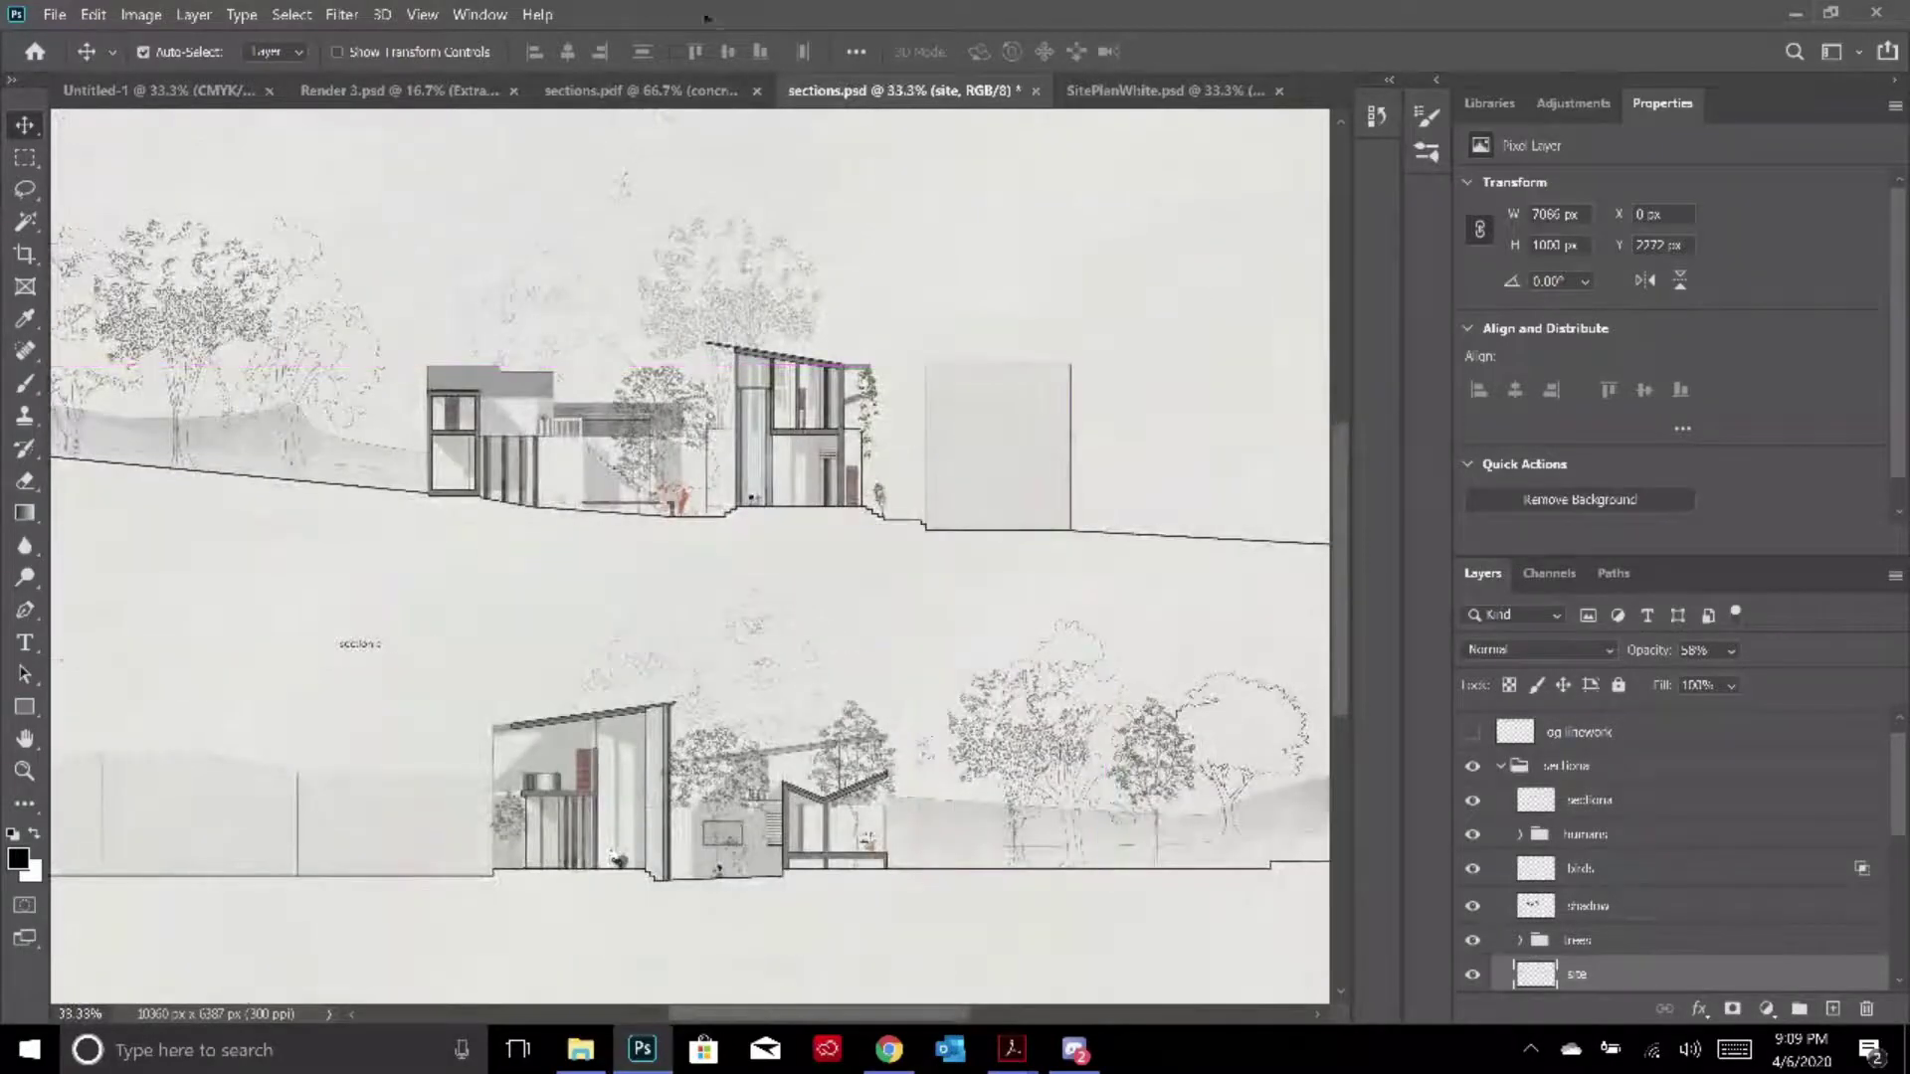
left_click(657, 91)
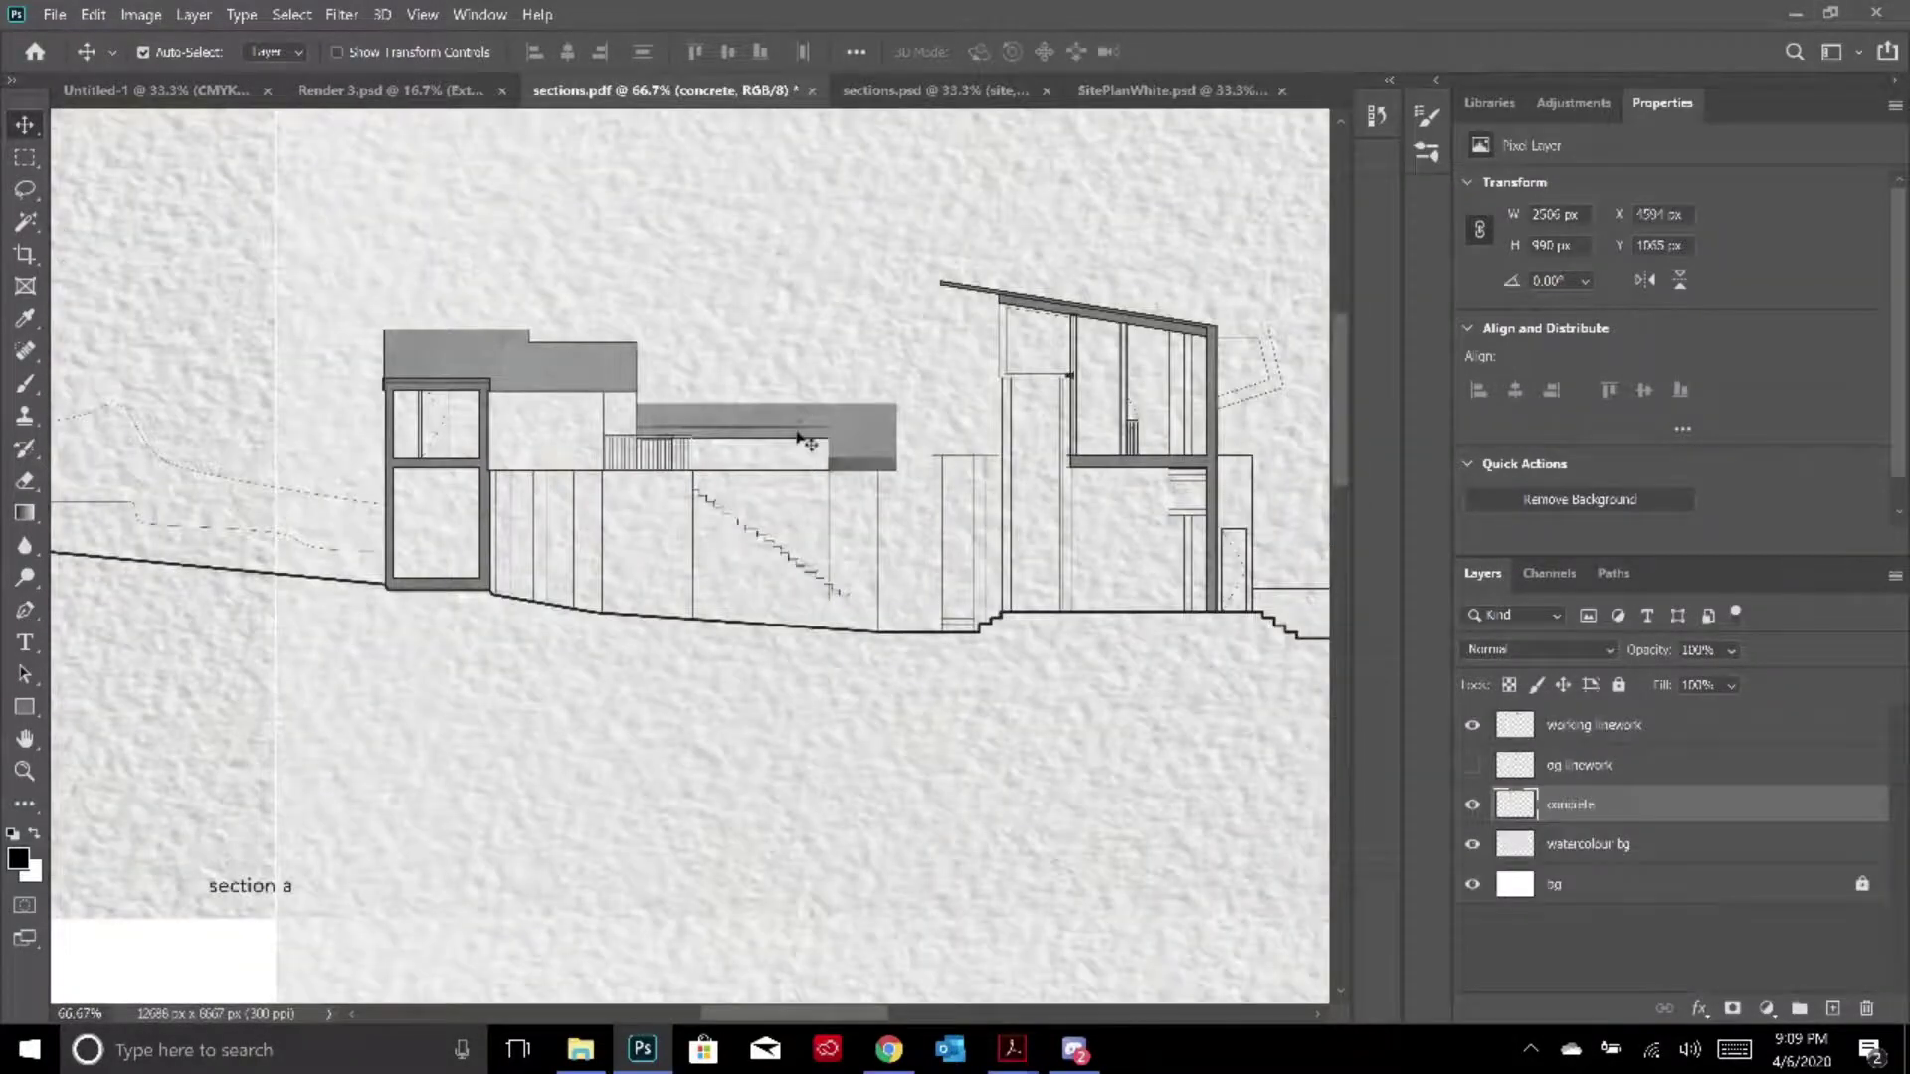
key("ctrl+minus")
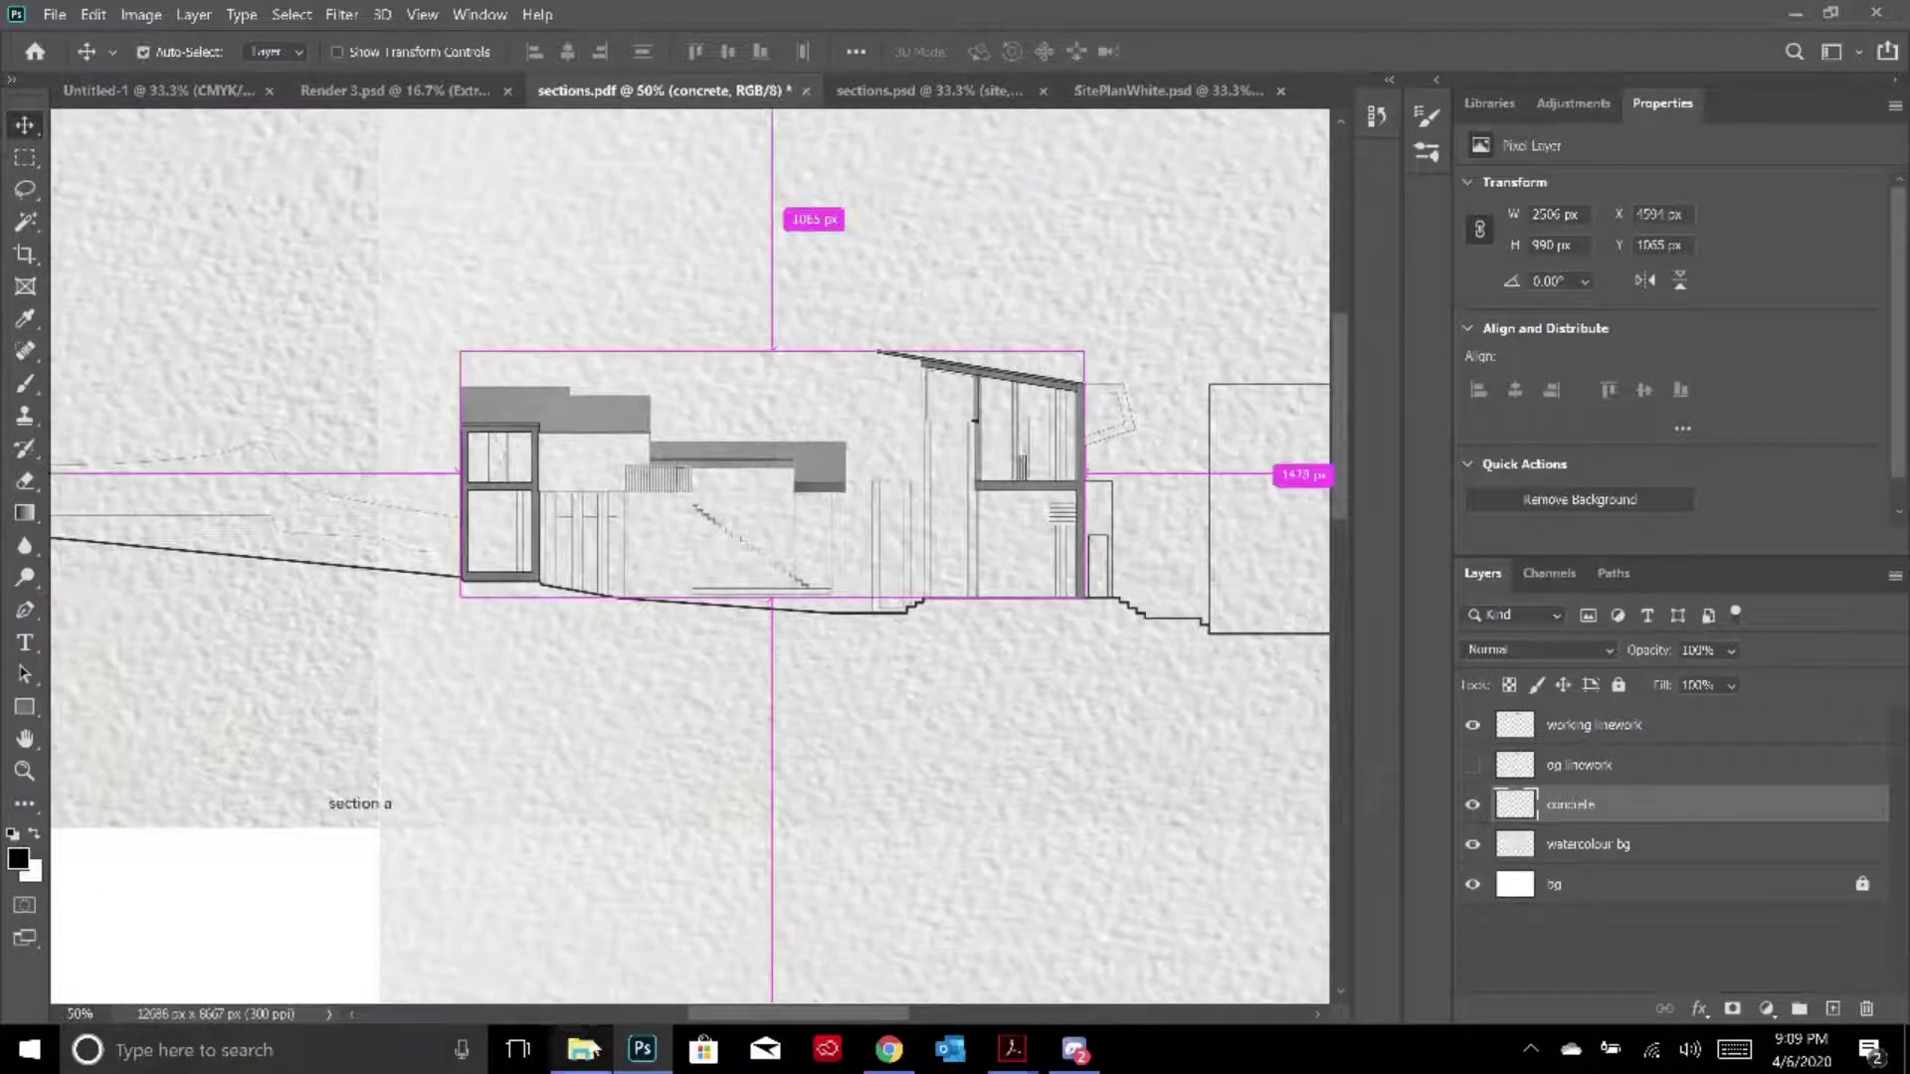
Open n+eellie.psb from the cleanup folder inside the ARCH1331 folder
left_click(580, 1050)
left_click(610, 669)
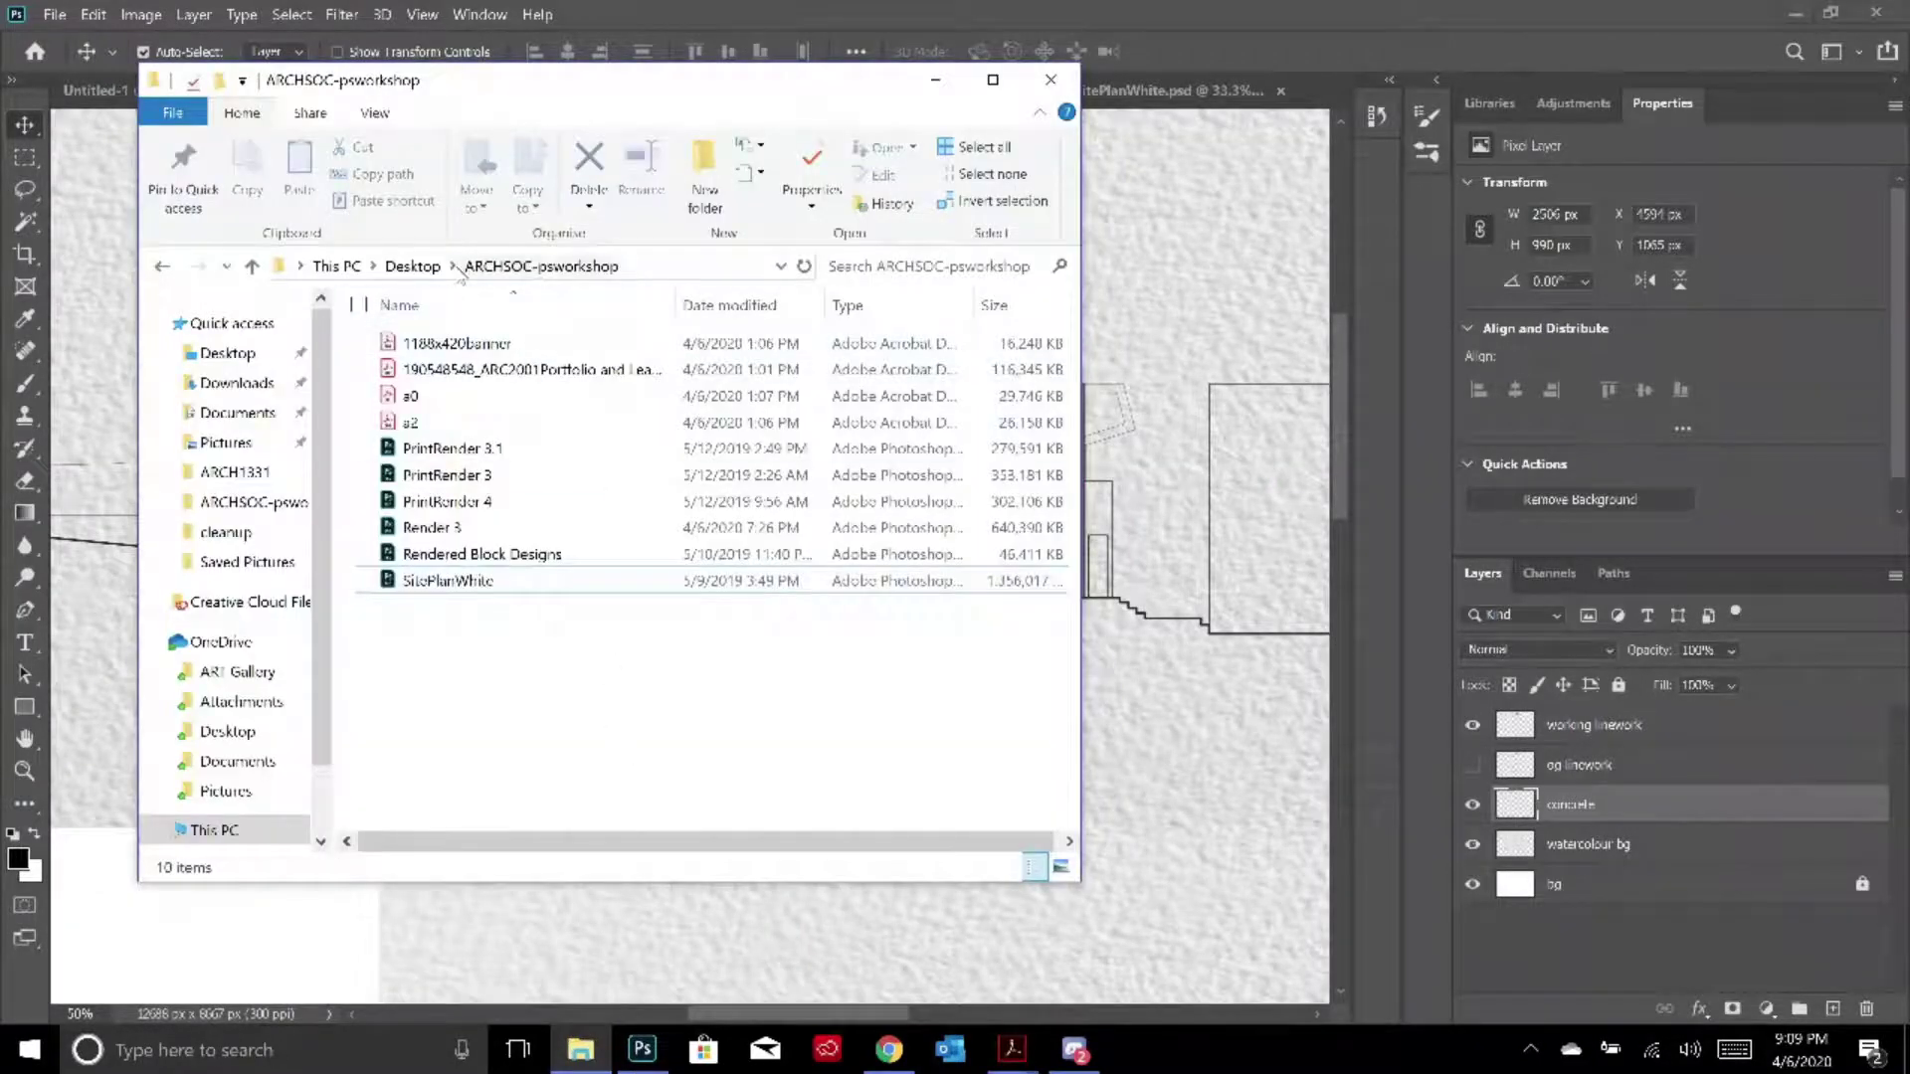
left_click(410, 267)
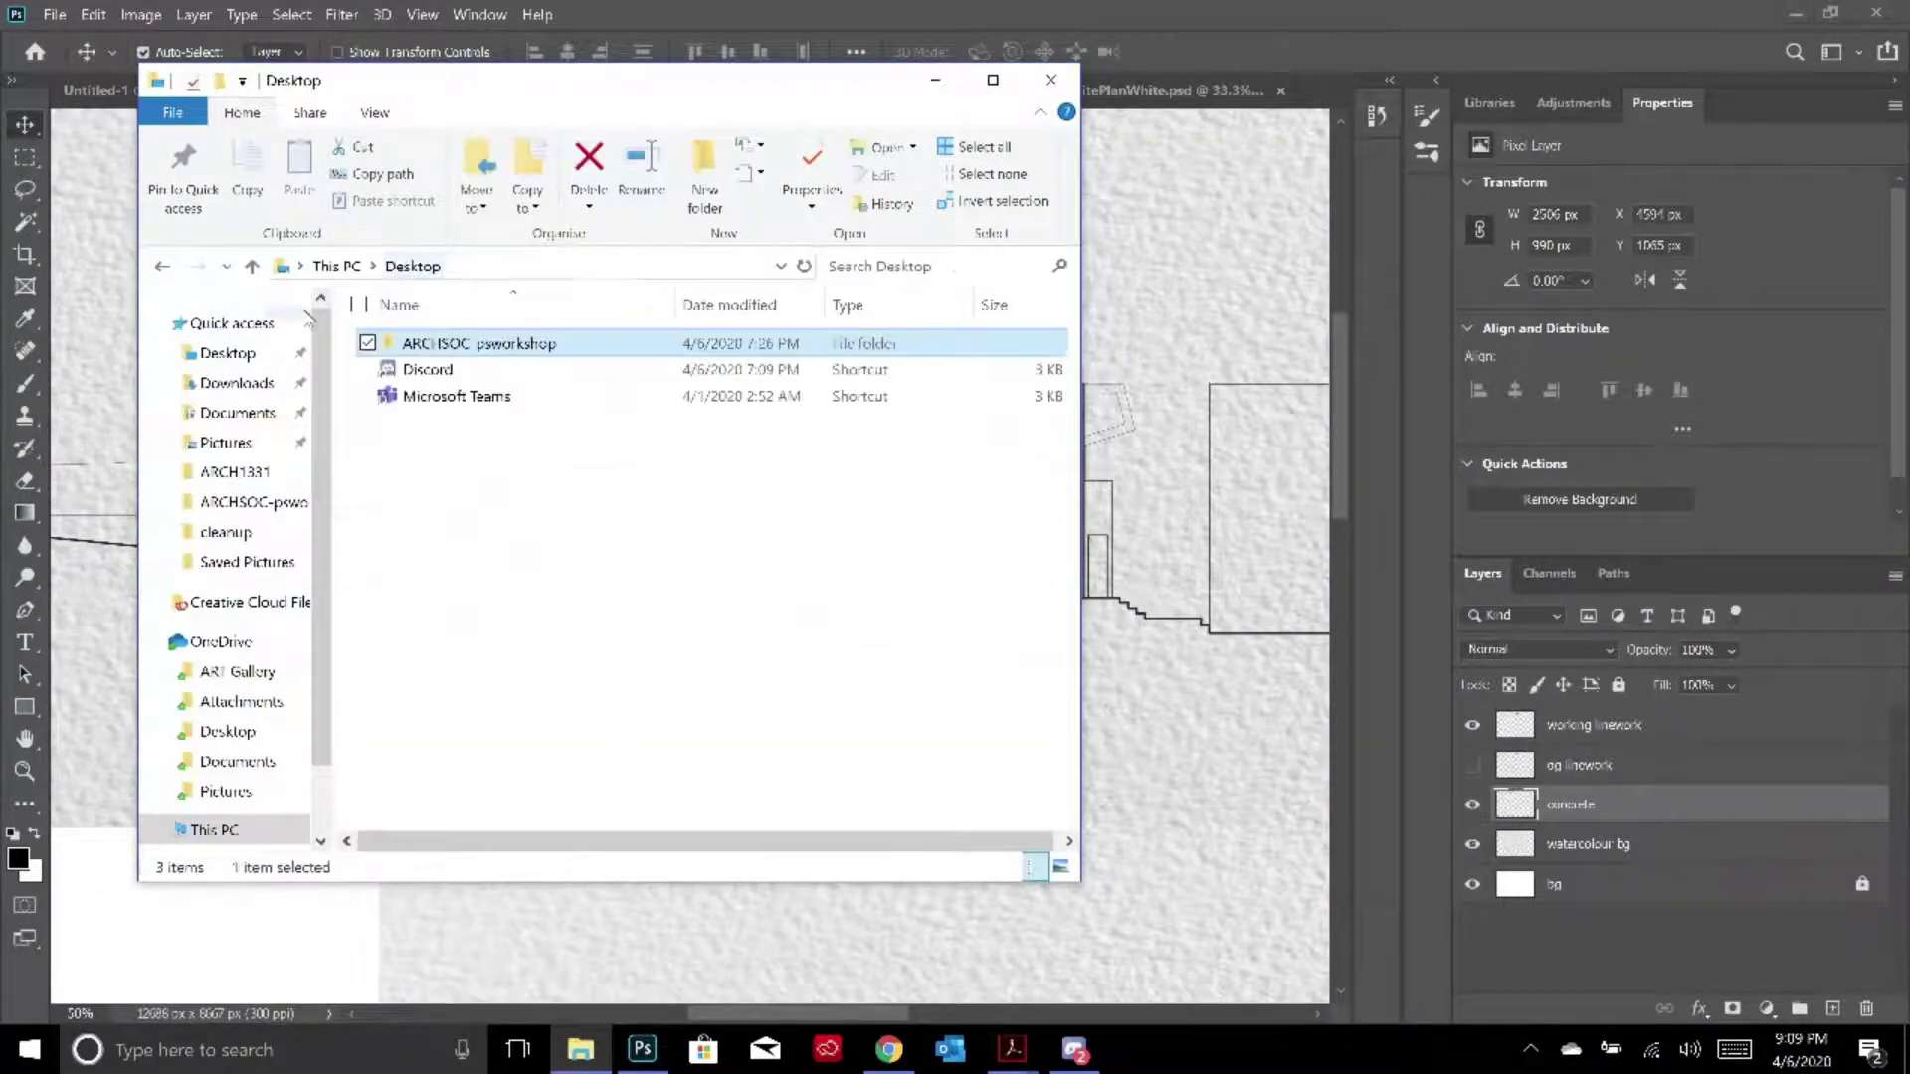
left_click(244, 471)
left_click(226, 442)
left_click(239, 471)
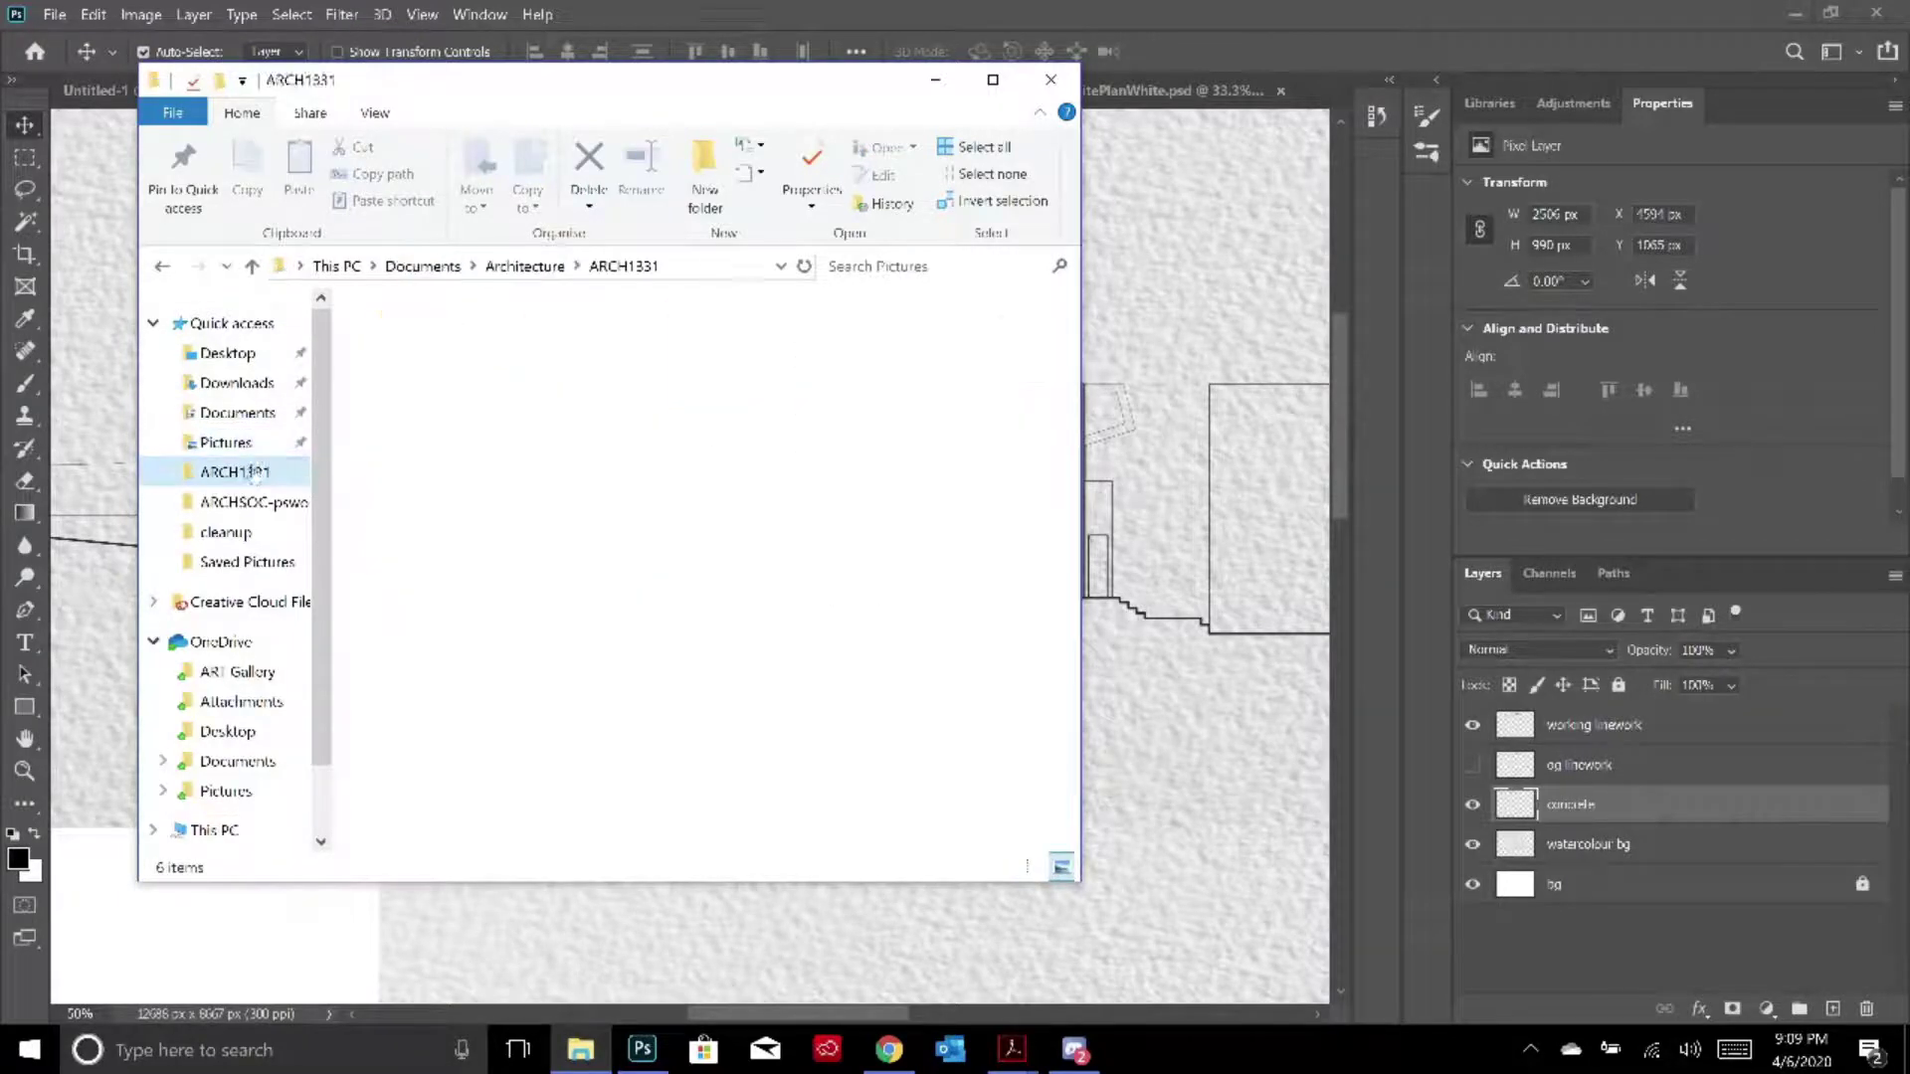
double_click(419, 373)
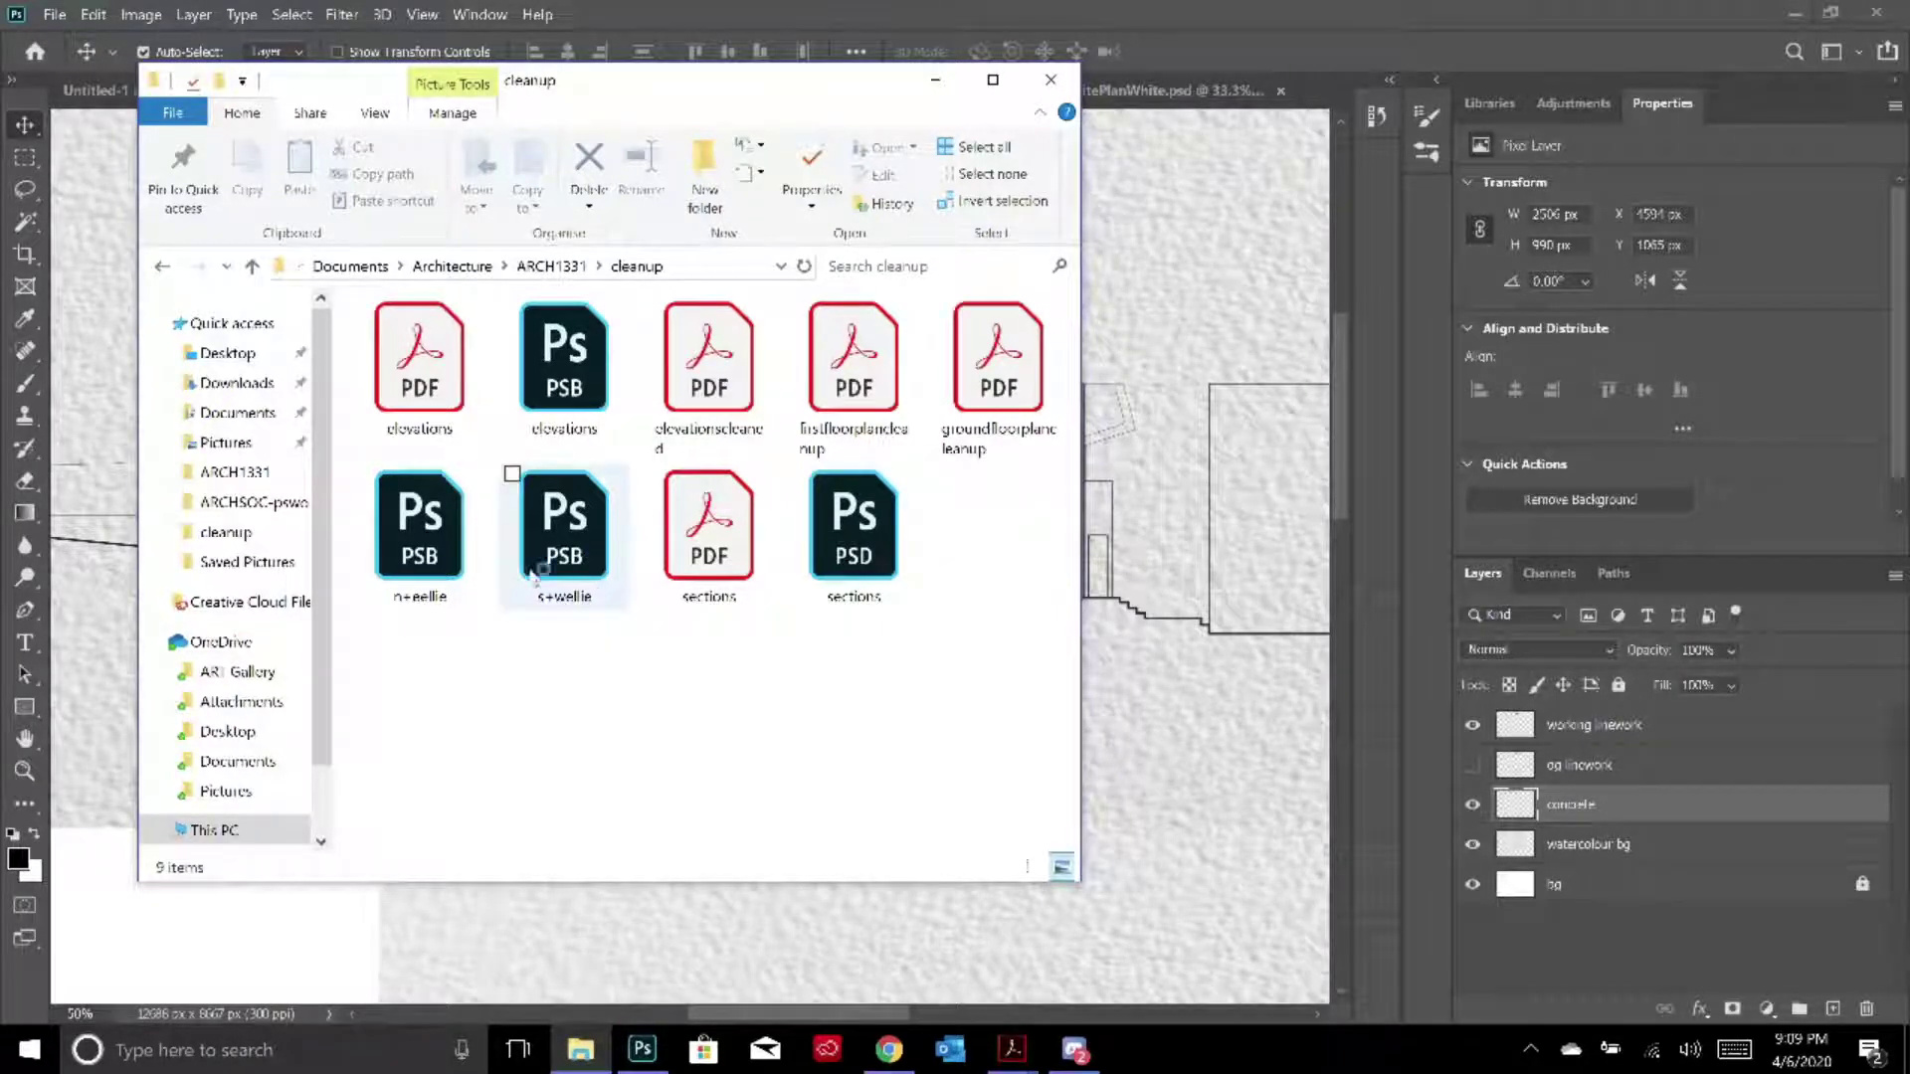
left_click(438, 546)
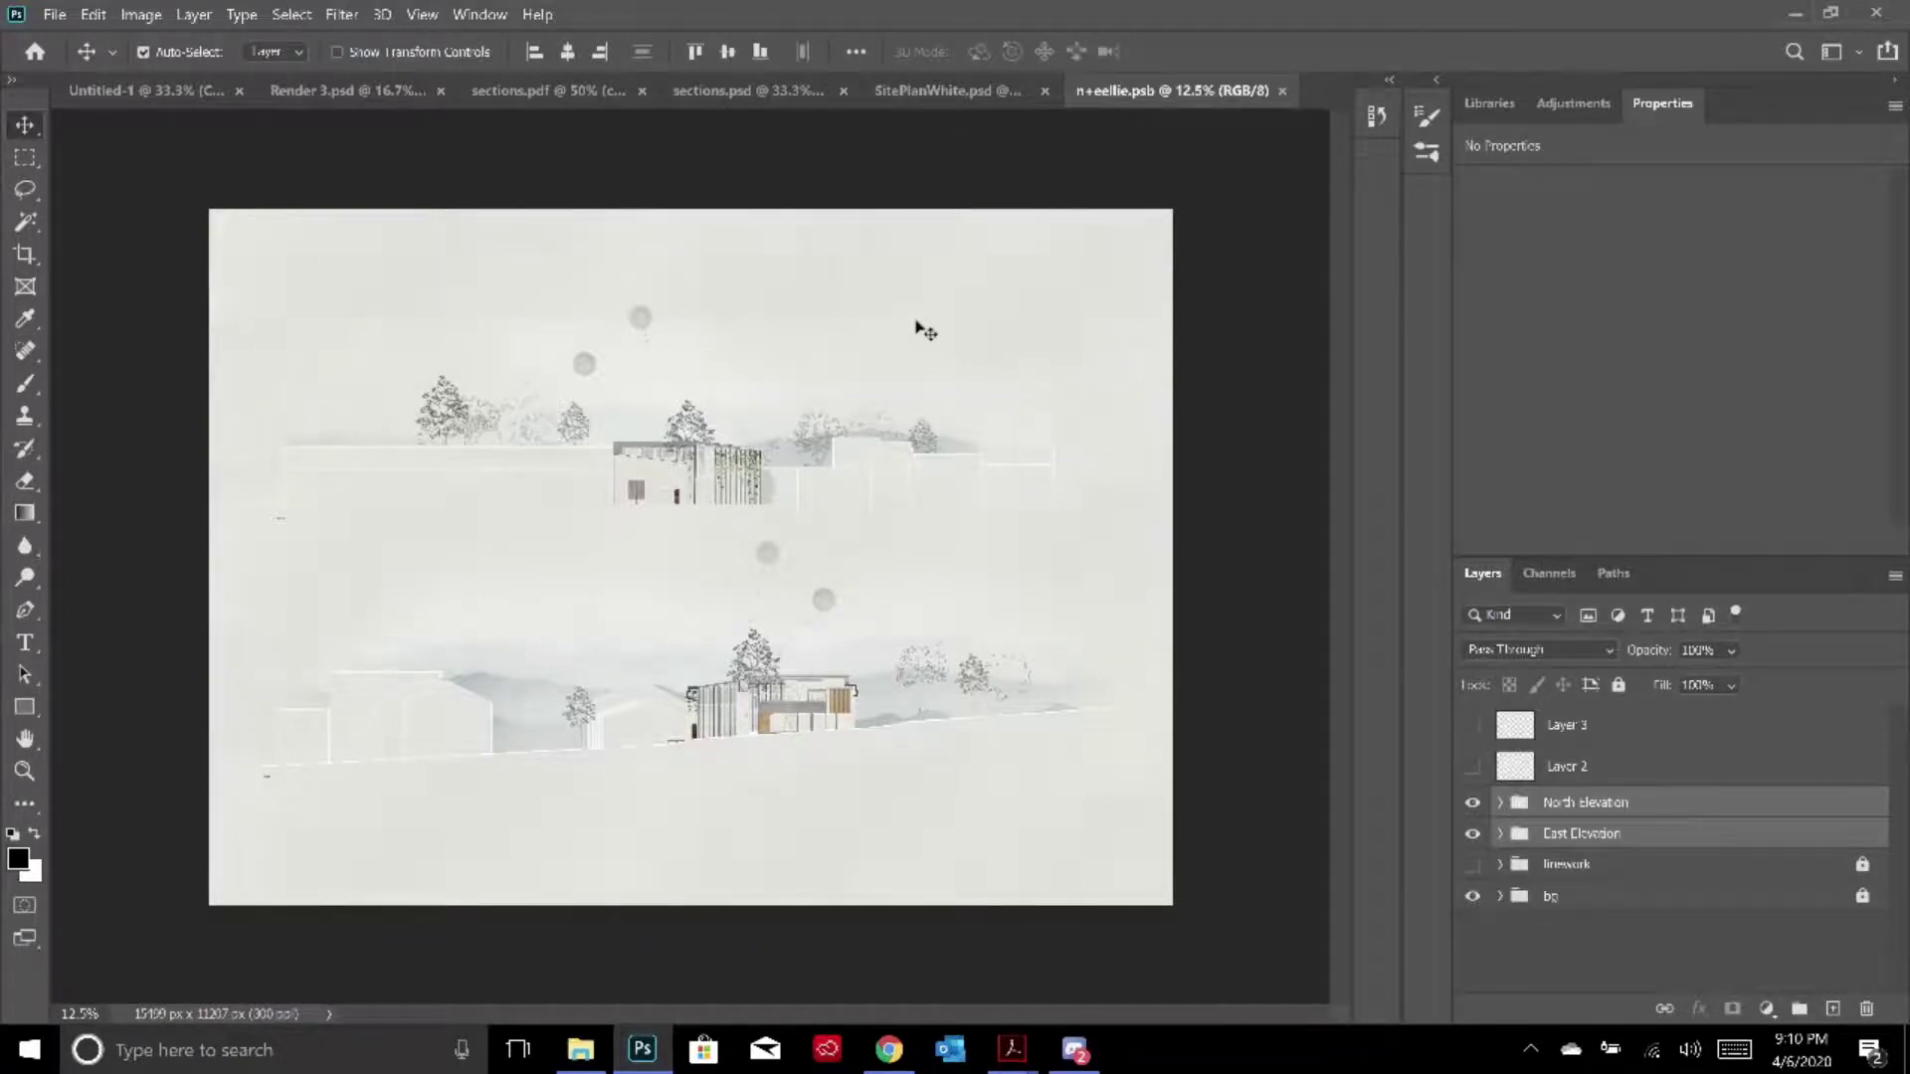
Examine the north and east elevation renderings, including their watercolour mountain backgrounds
key("ctrl+plus")
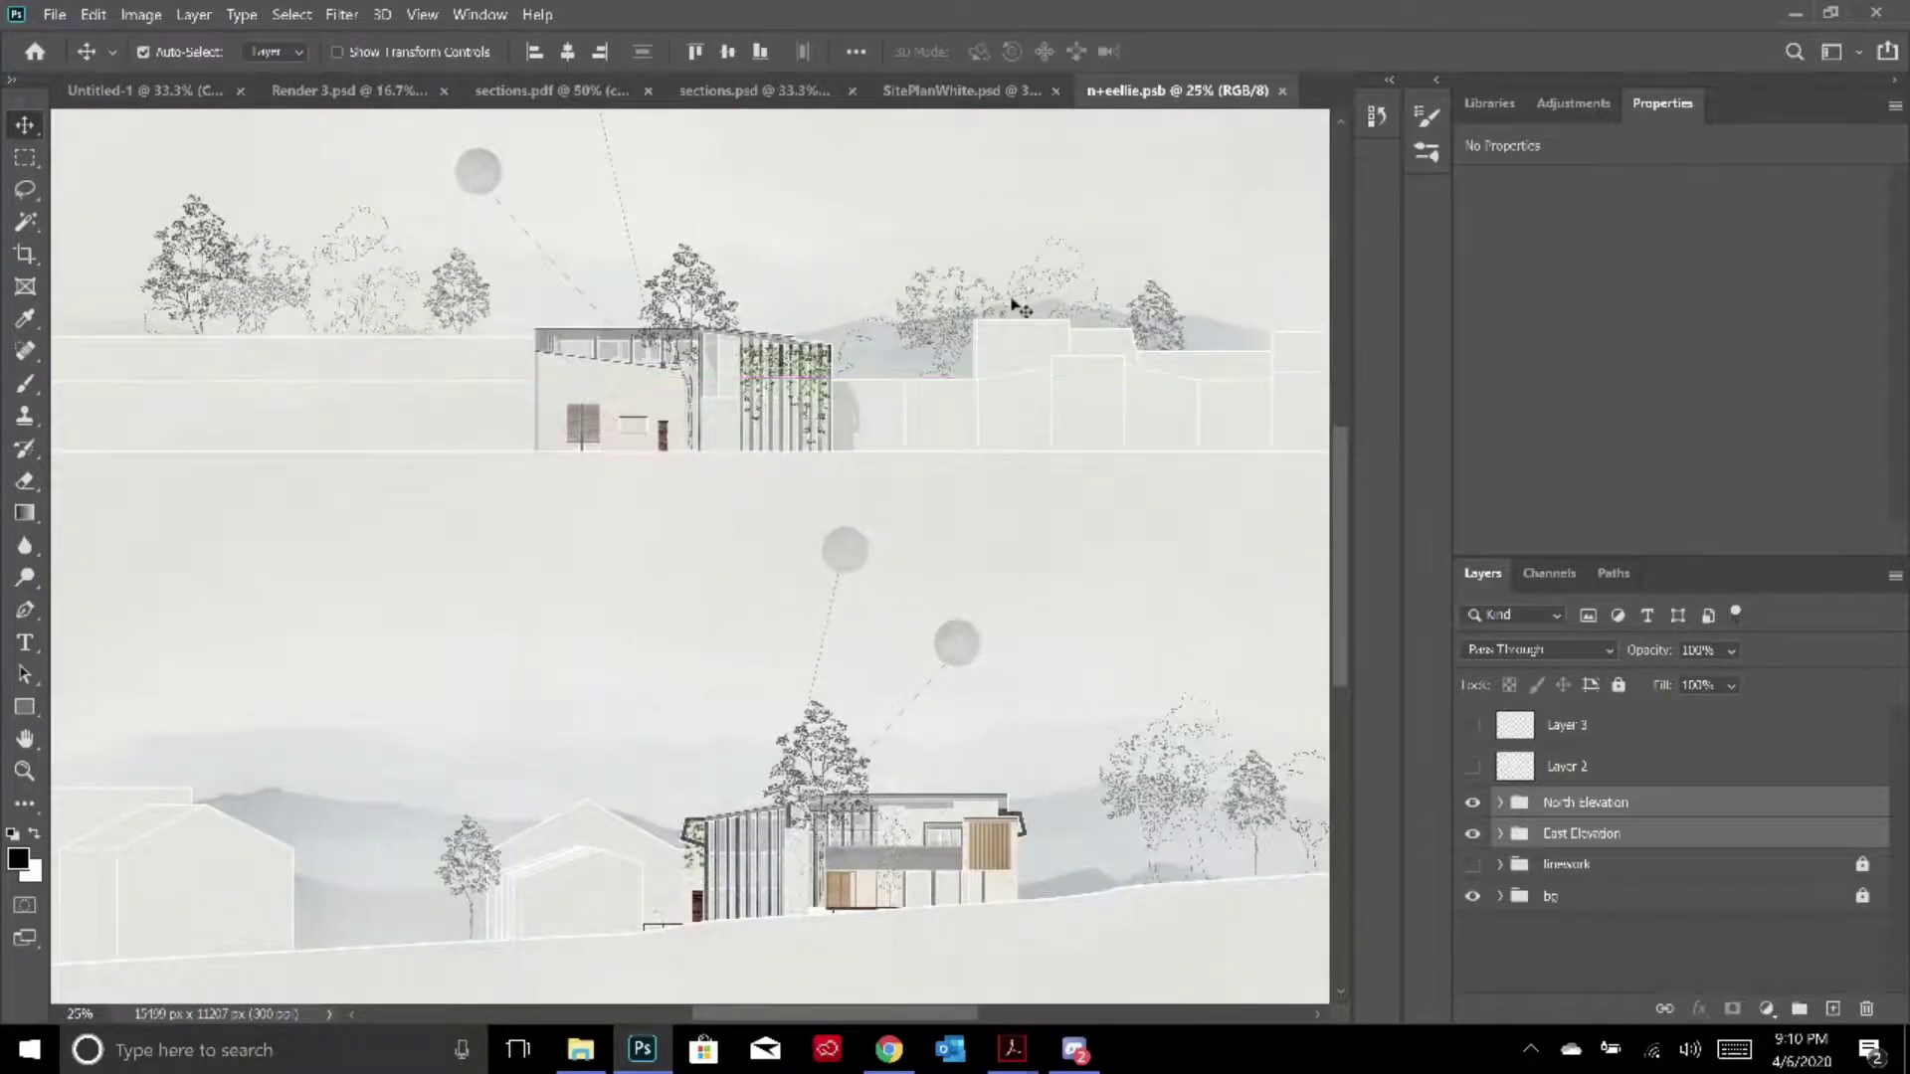
scroll(731, 313, "up", 2)
scroll(682, 311, "up", 2)
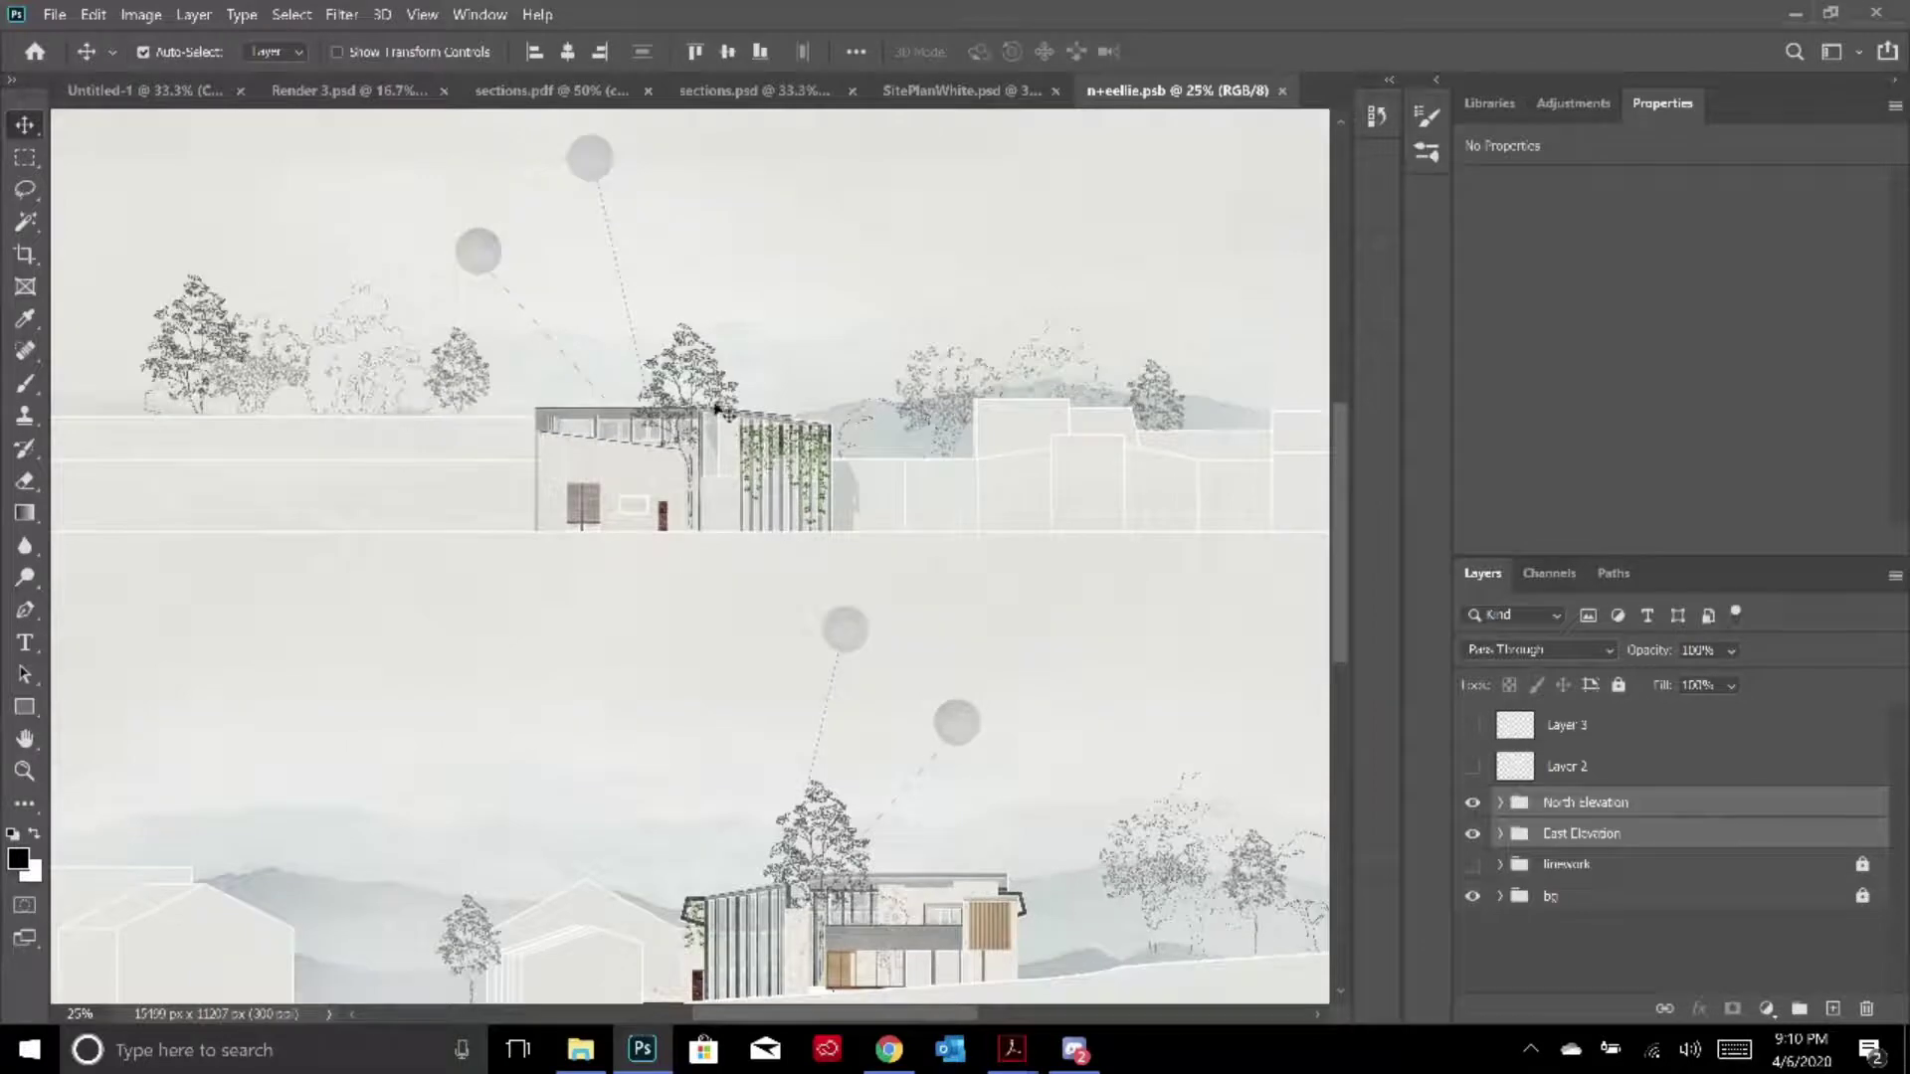
scroll(1094, 467, "down", 6)
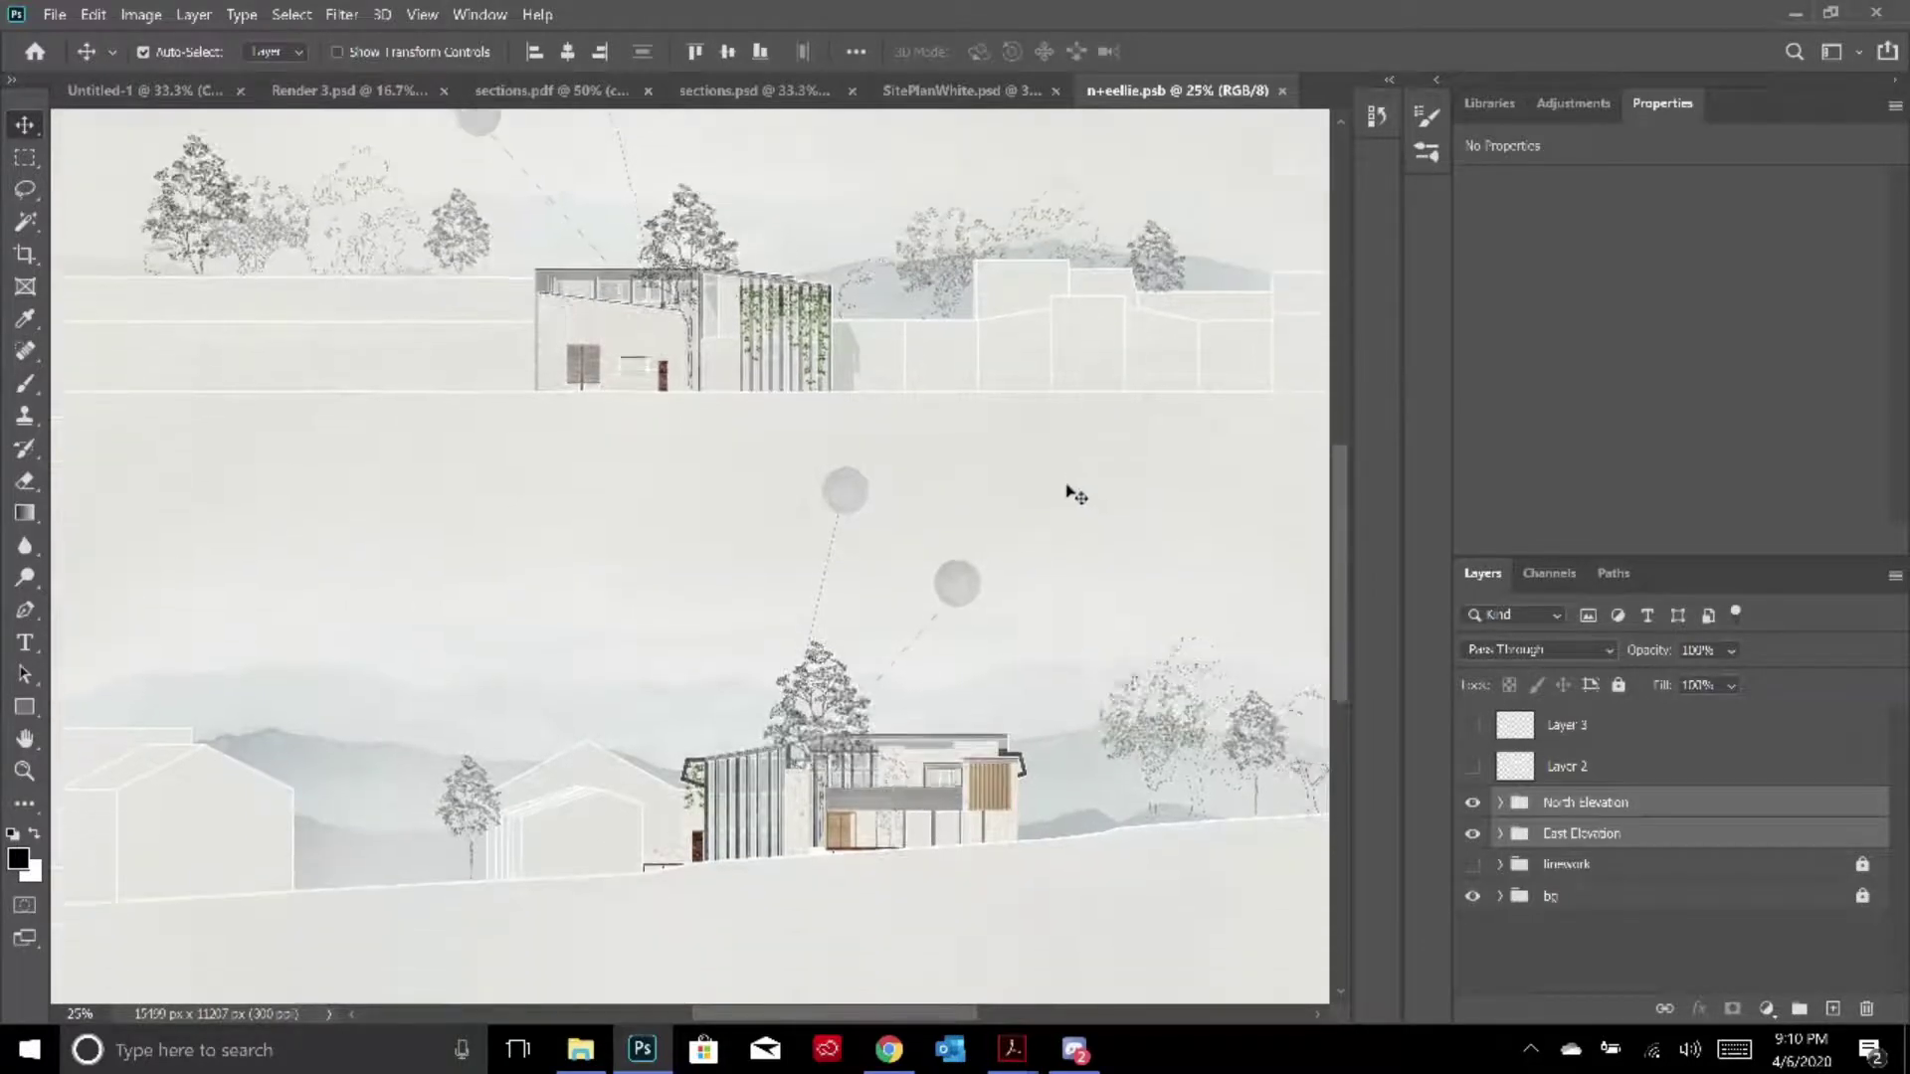
scroll(908, 533, "down", 2)
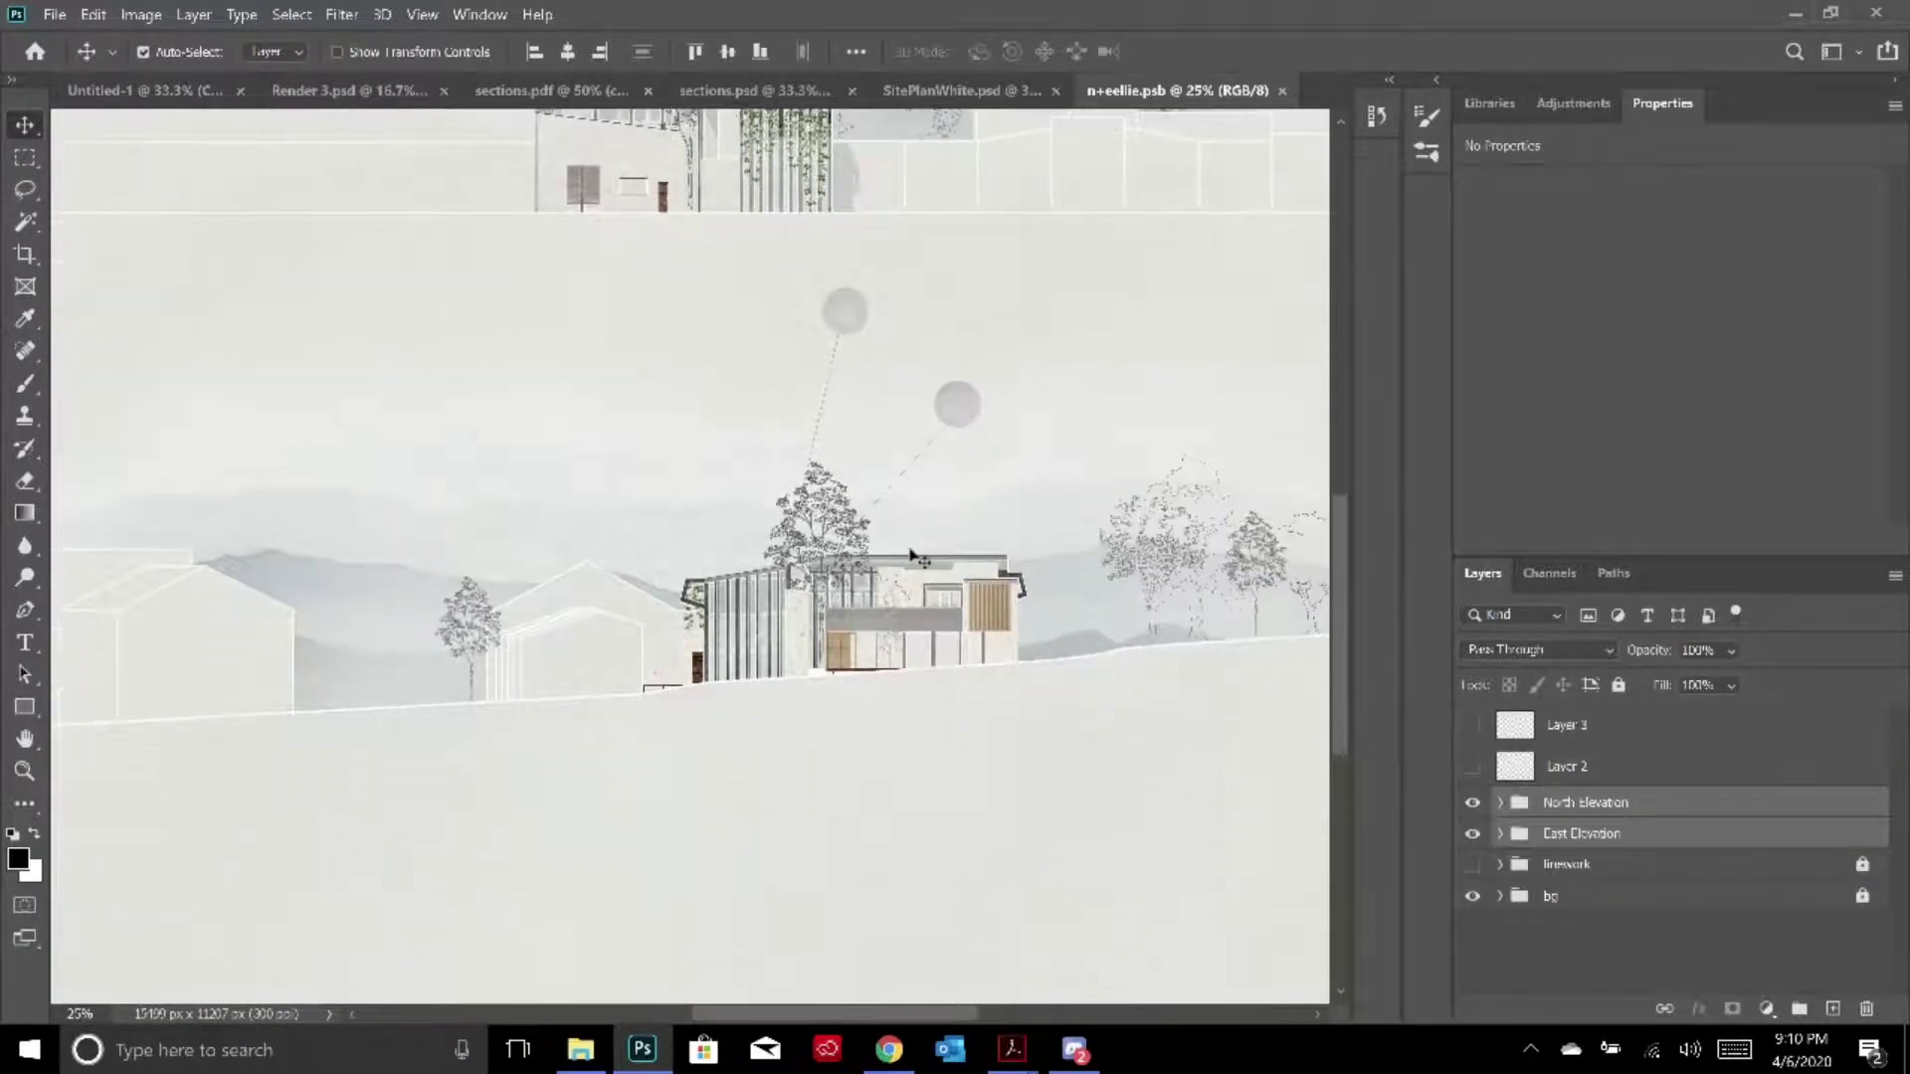
scroll(918, 555, "up", 5)
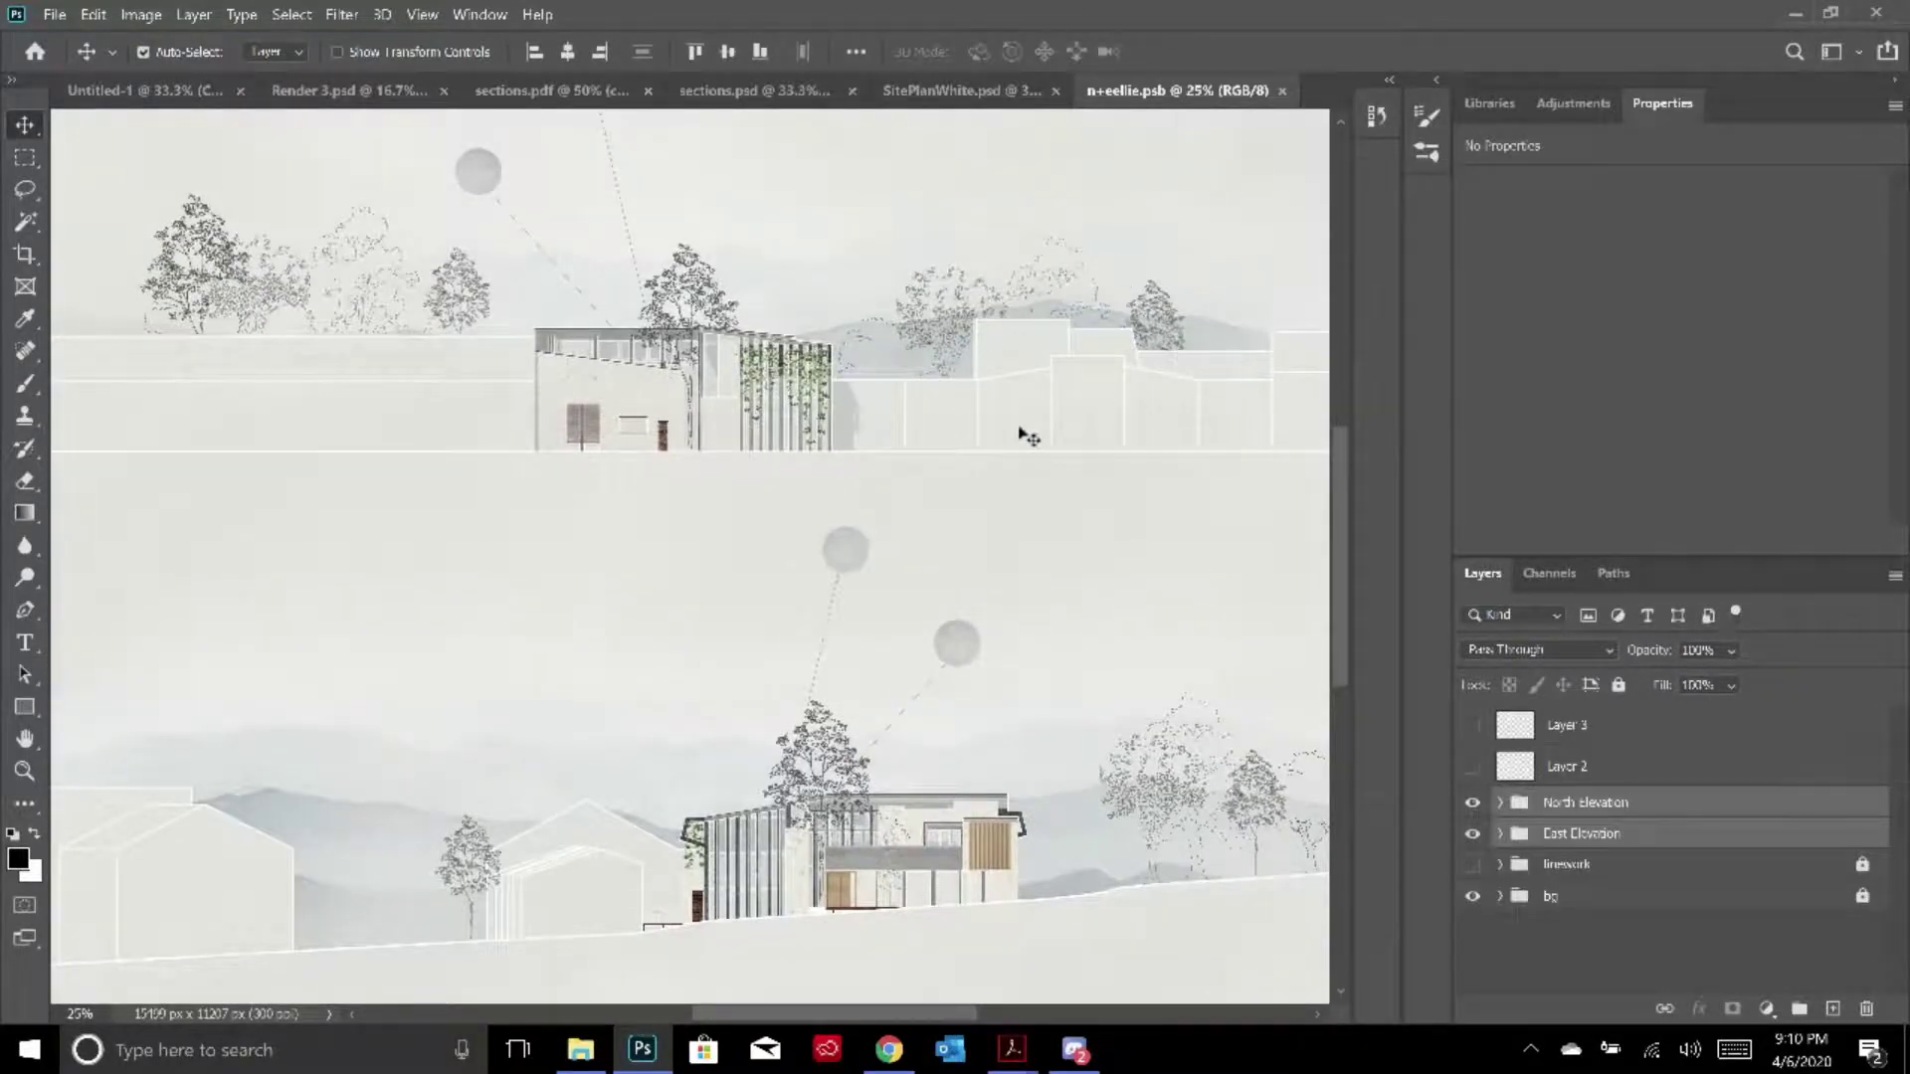
scroll(825, 587, "up", 3)
key("ctrl+minus")
Place the indigo-abstract-watercolour-mountains image from the Saved Pictures folder into n+eellie.psb, beside the upper elevation
left_click(580, 1050)
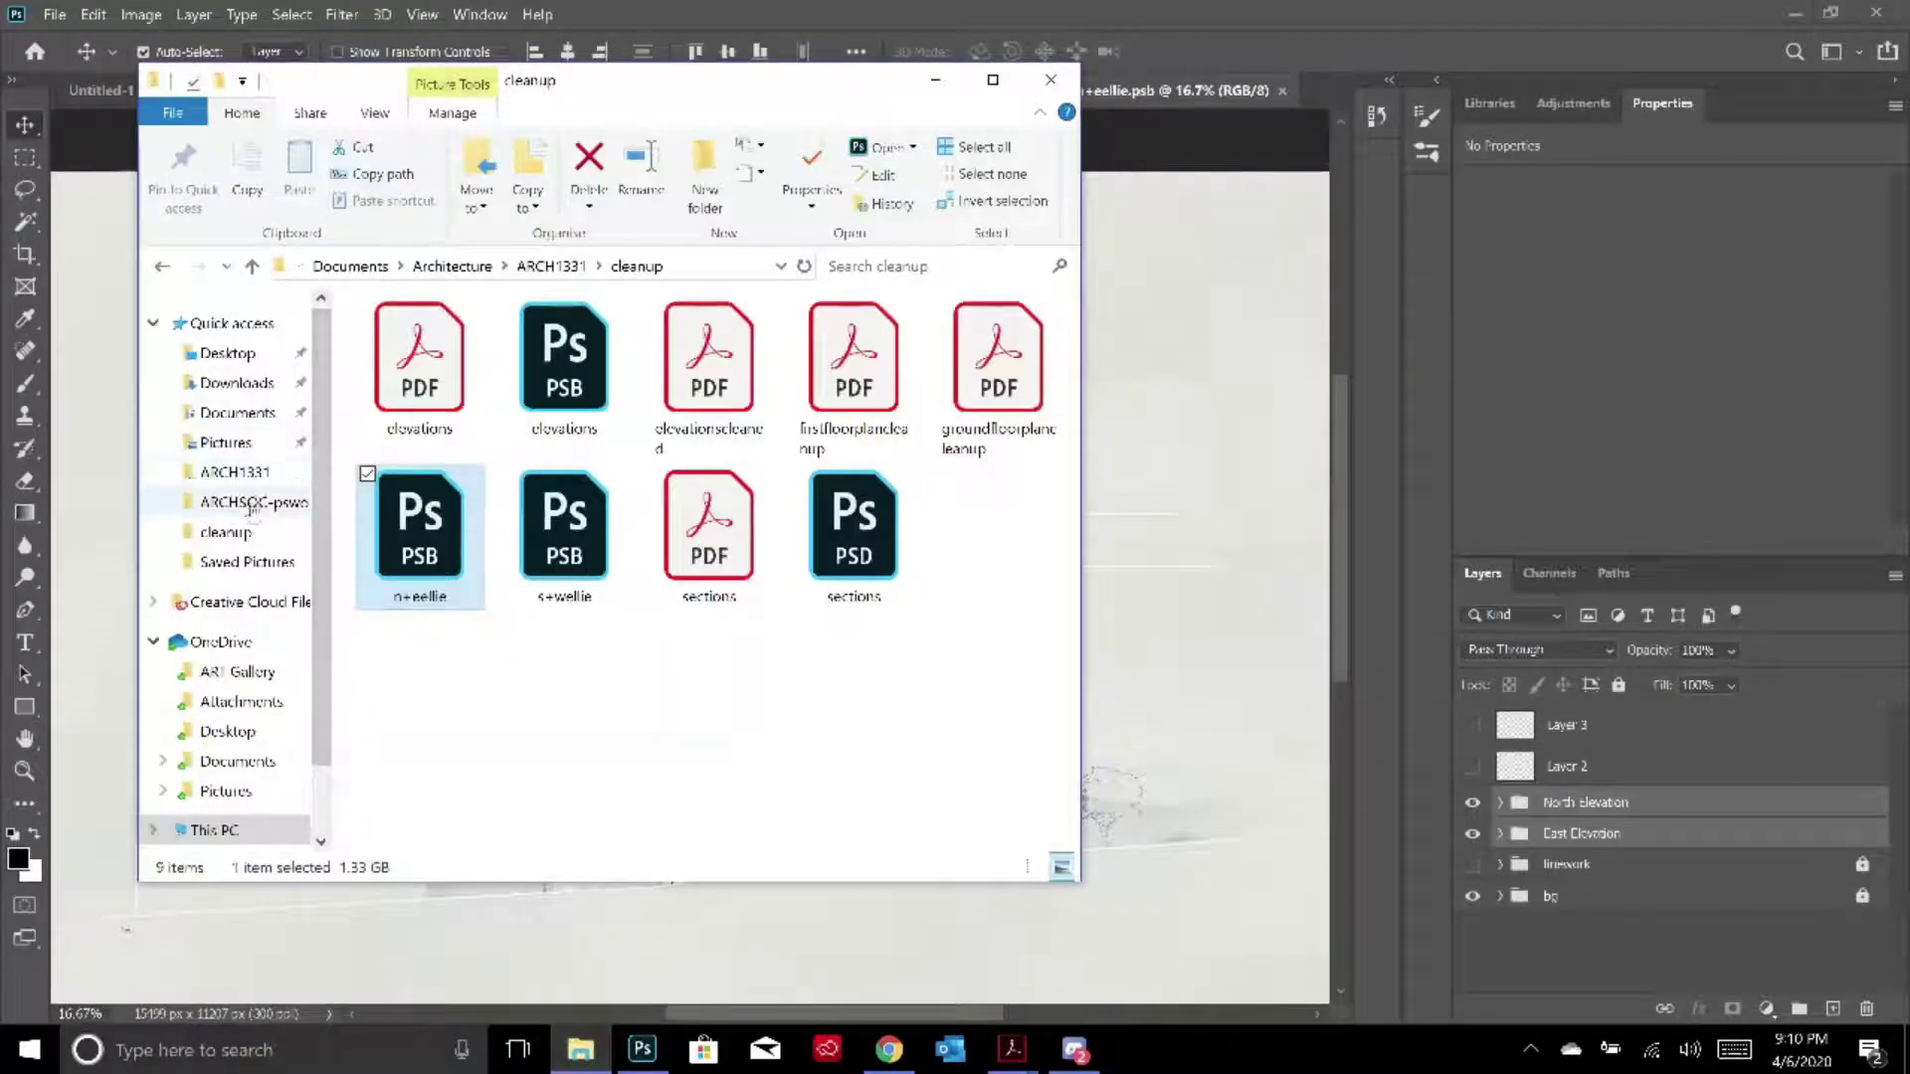
left_click(247, 562)
scroll(540, 517, "down", 5)
left_click(840, 507)
left_click_drag(1206, 625, 210, 443)
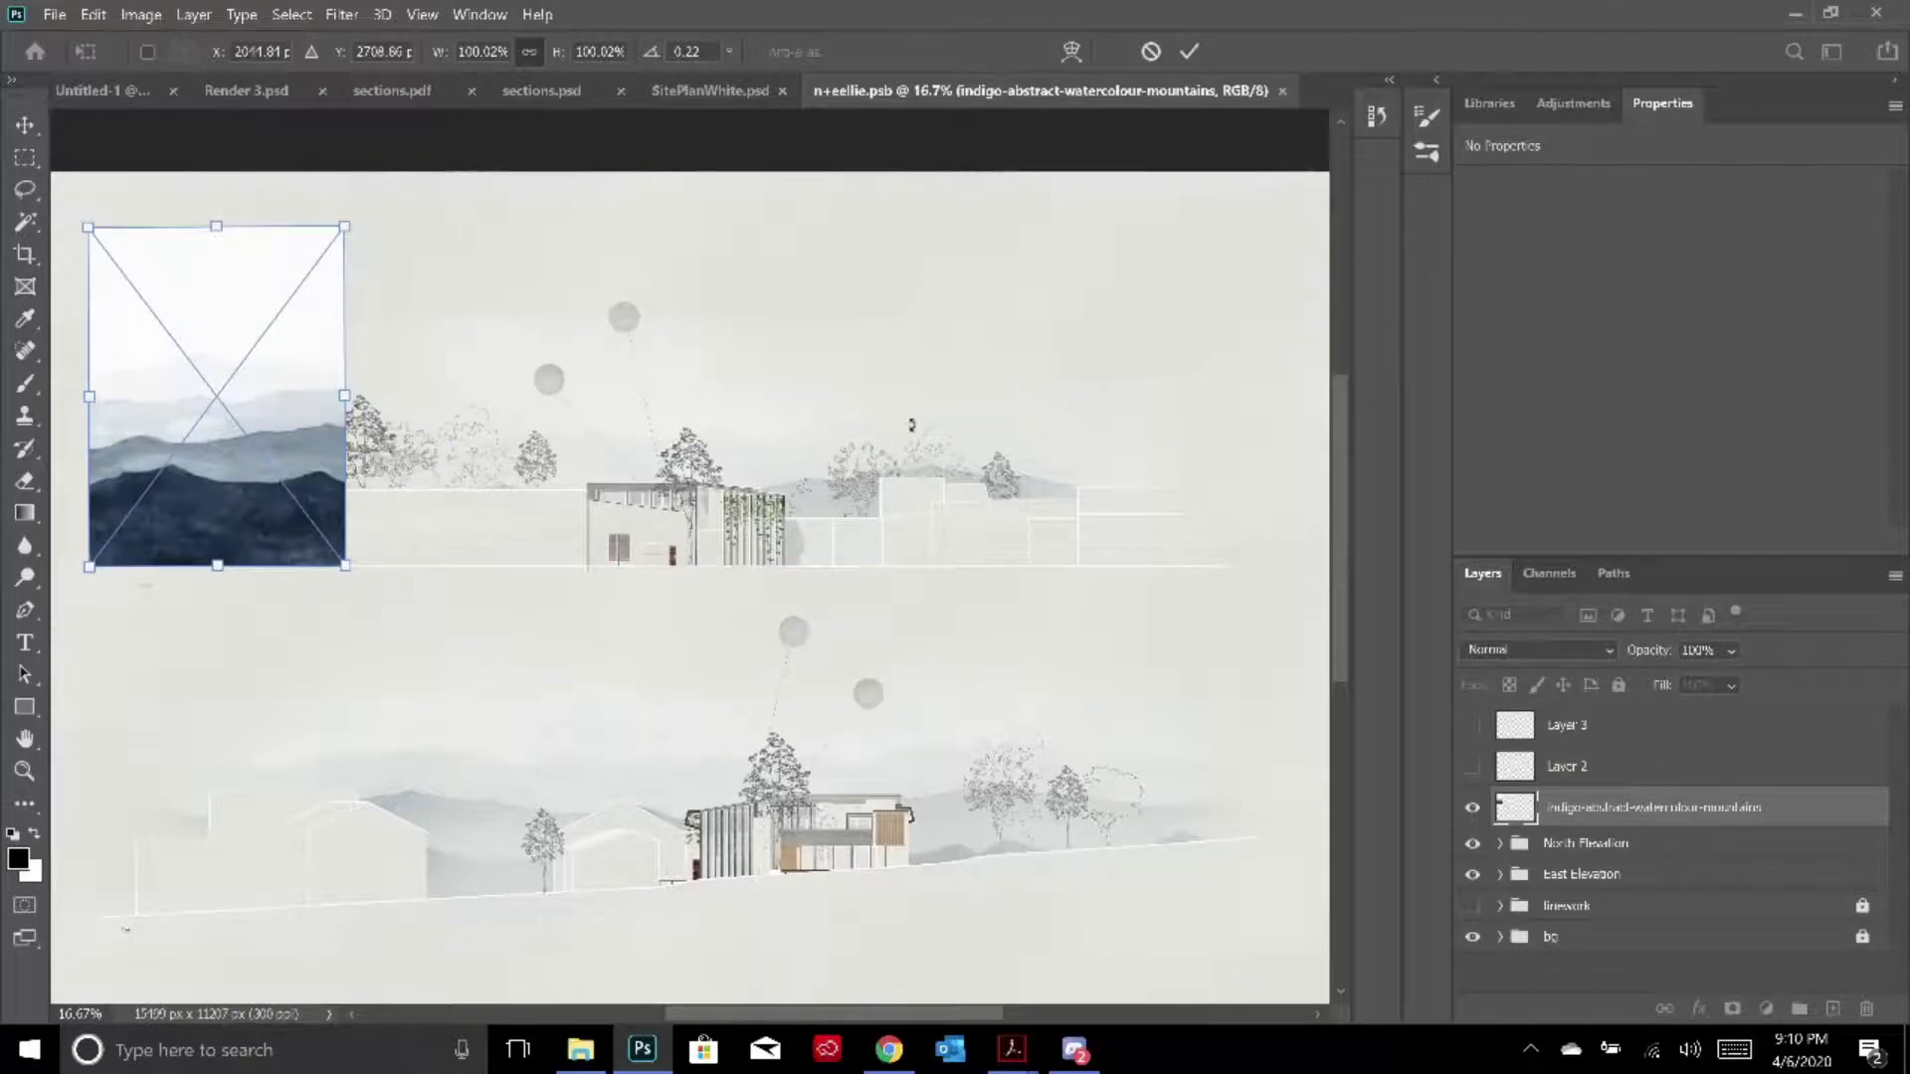
key("h")
left_click(911, 424)
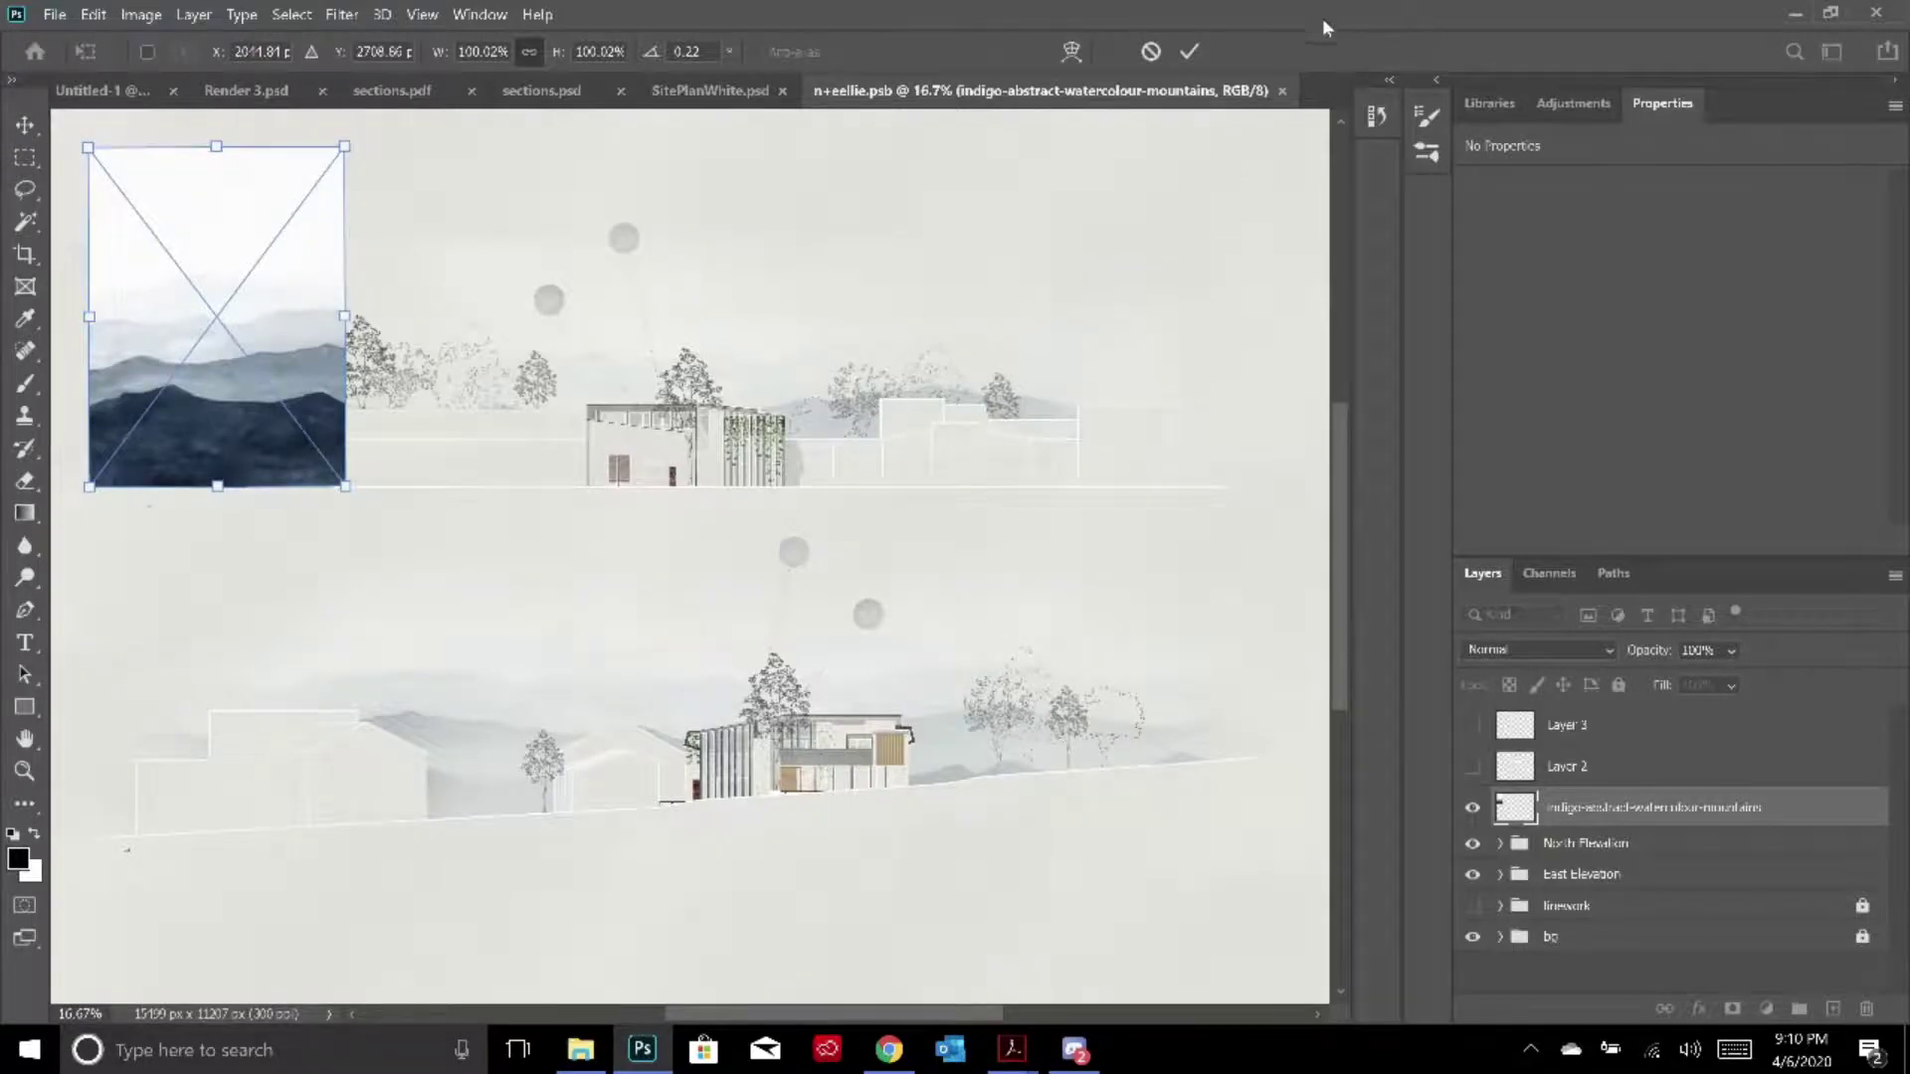
left_click(1189, 50)
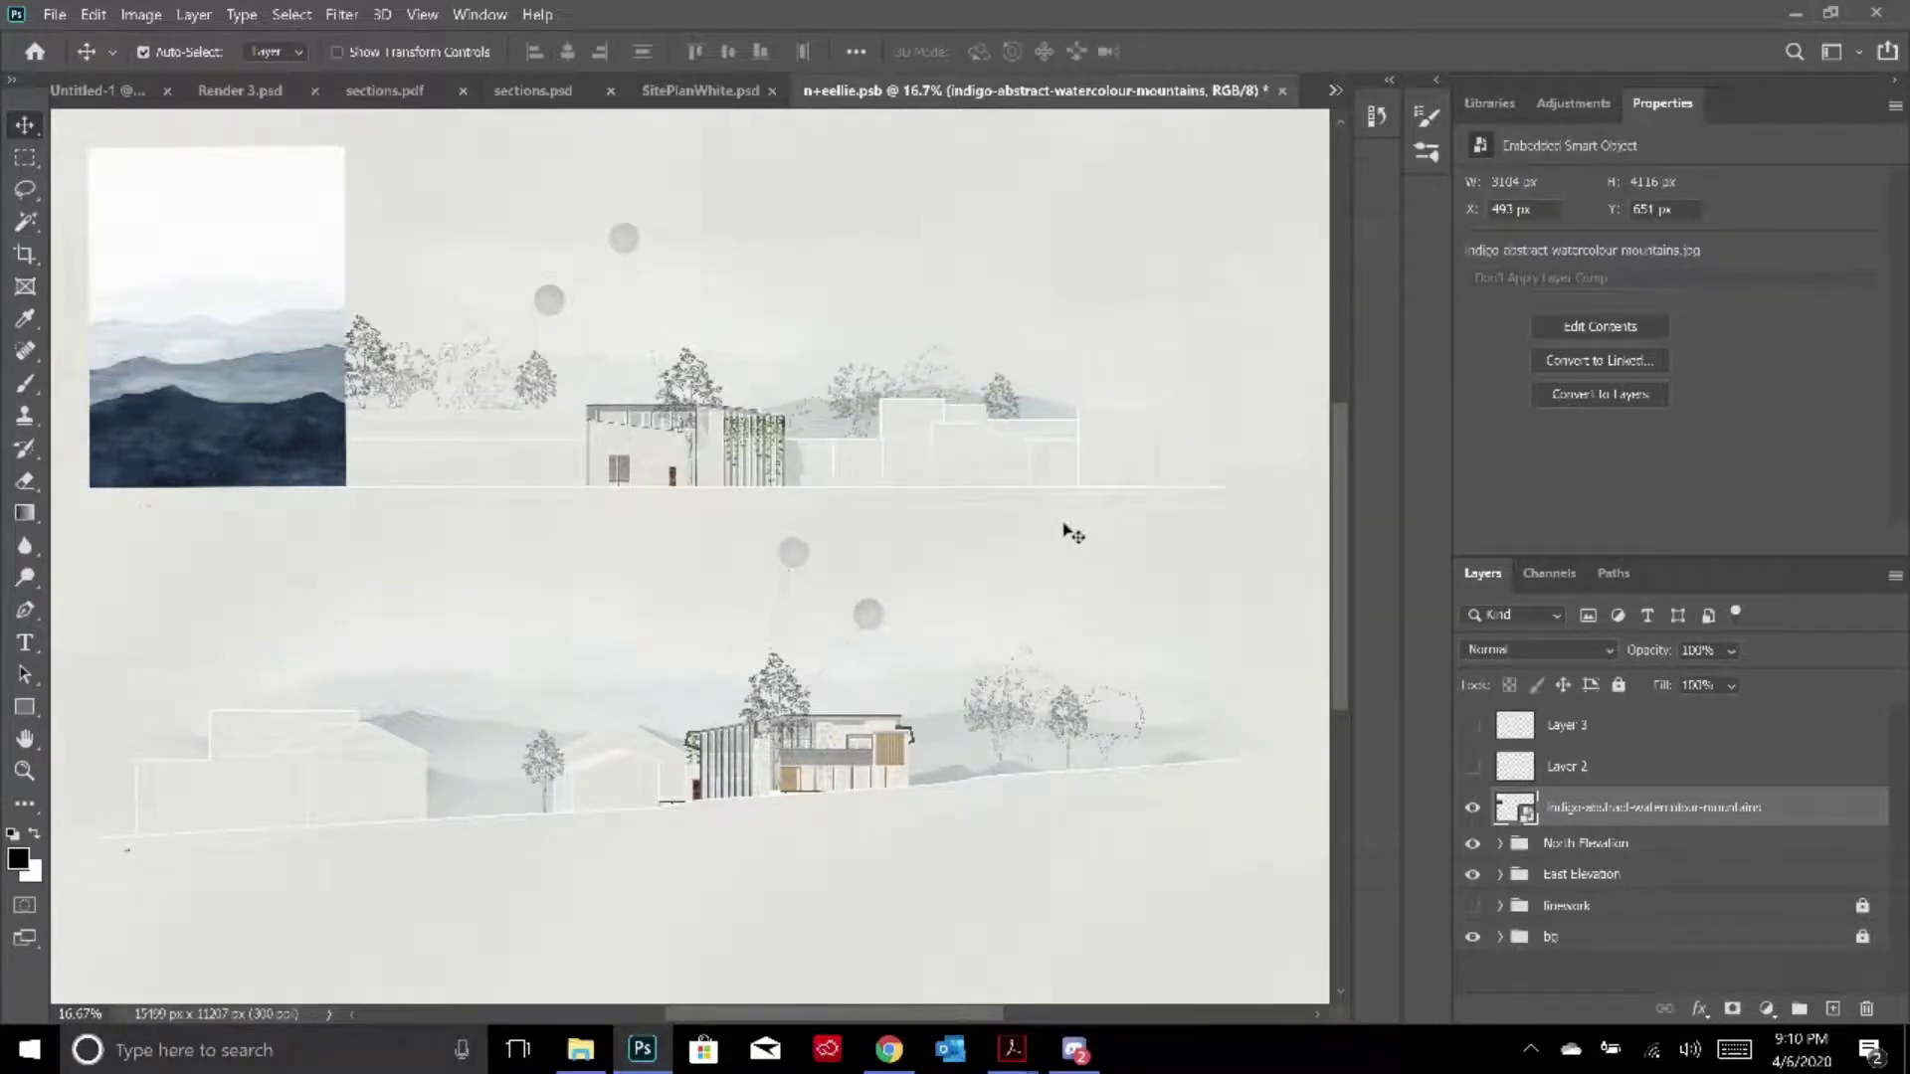
Rasterize the indigo-abstract-watercolour-mountains layer
right_click(1725, 810)
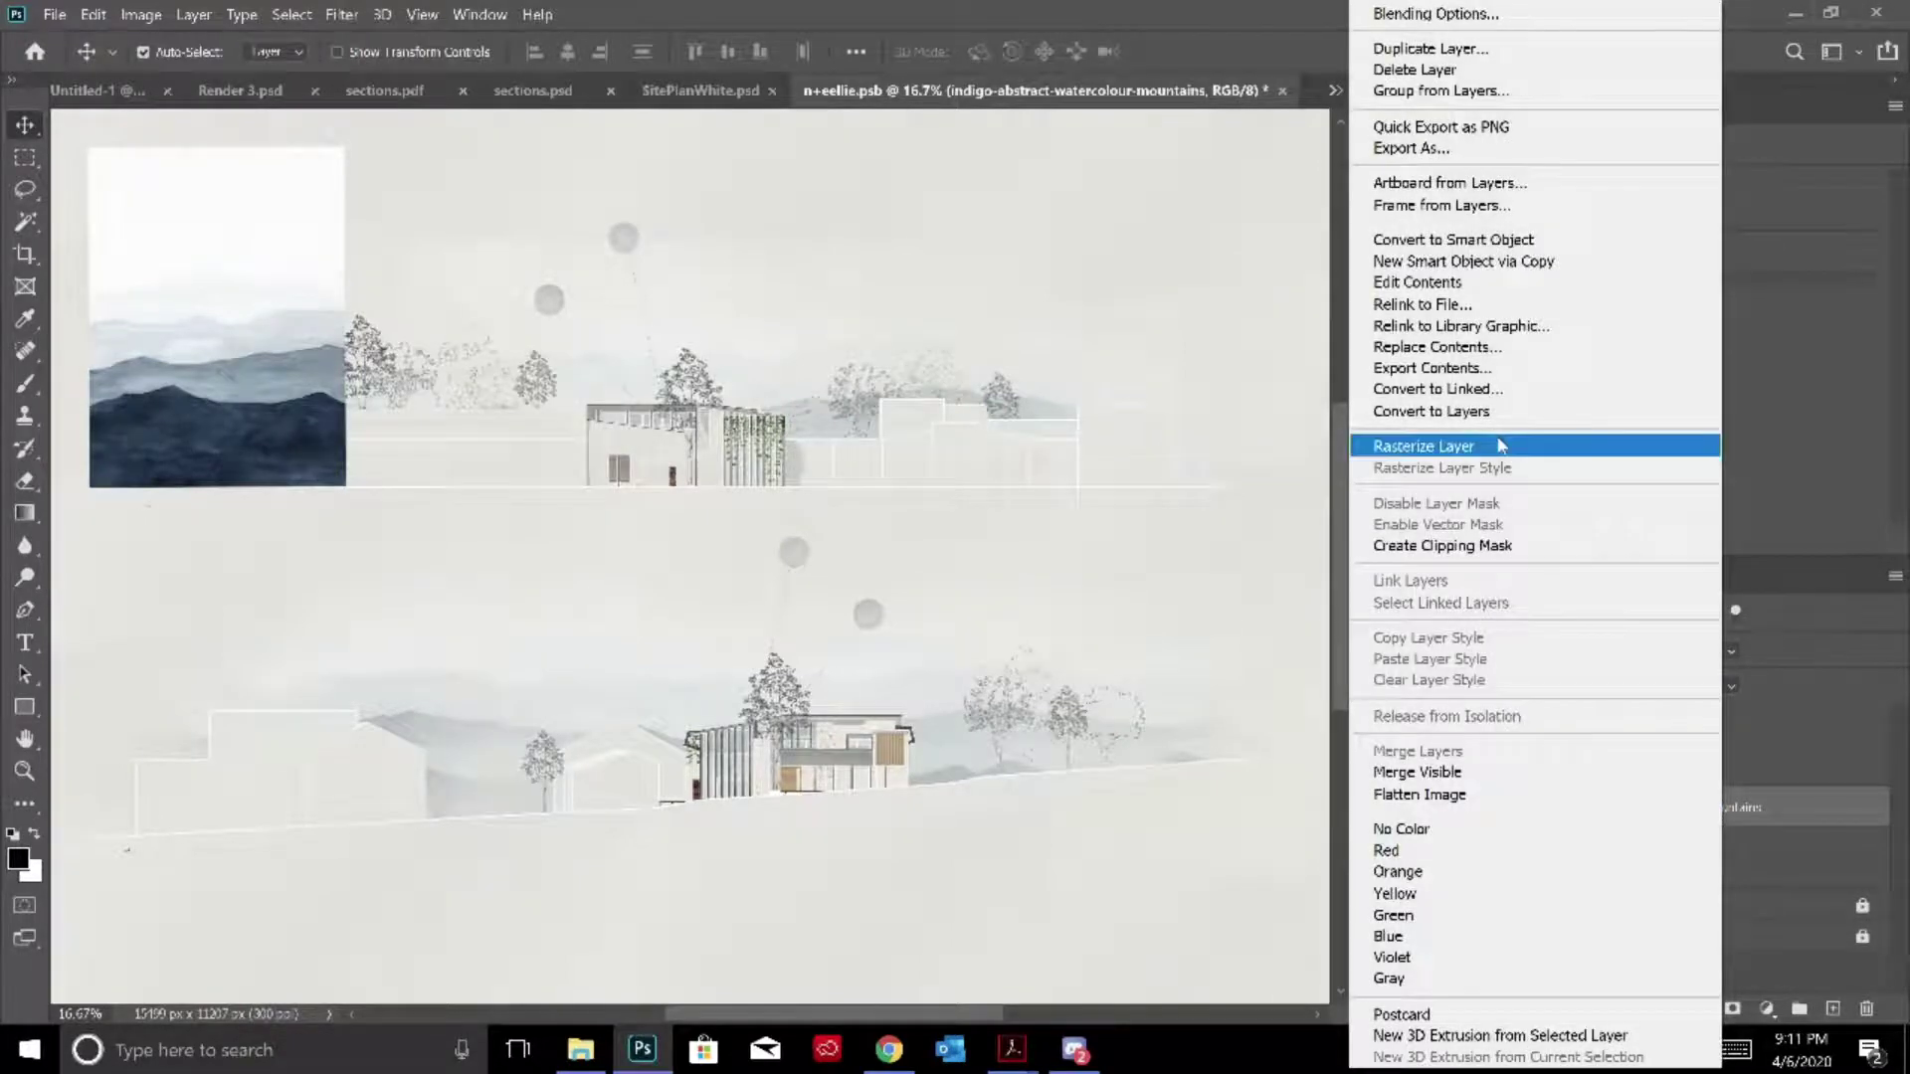
left_click(1836, 823)
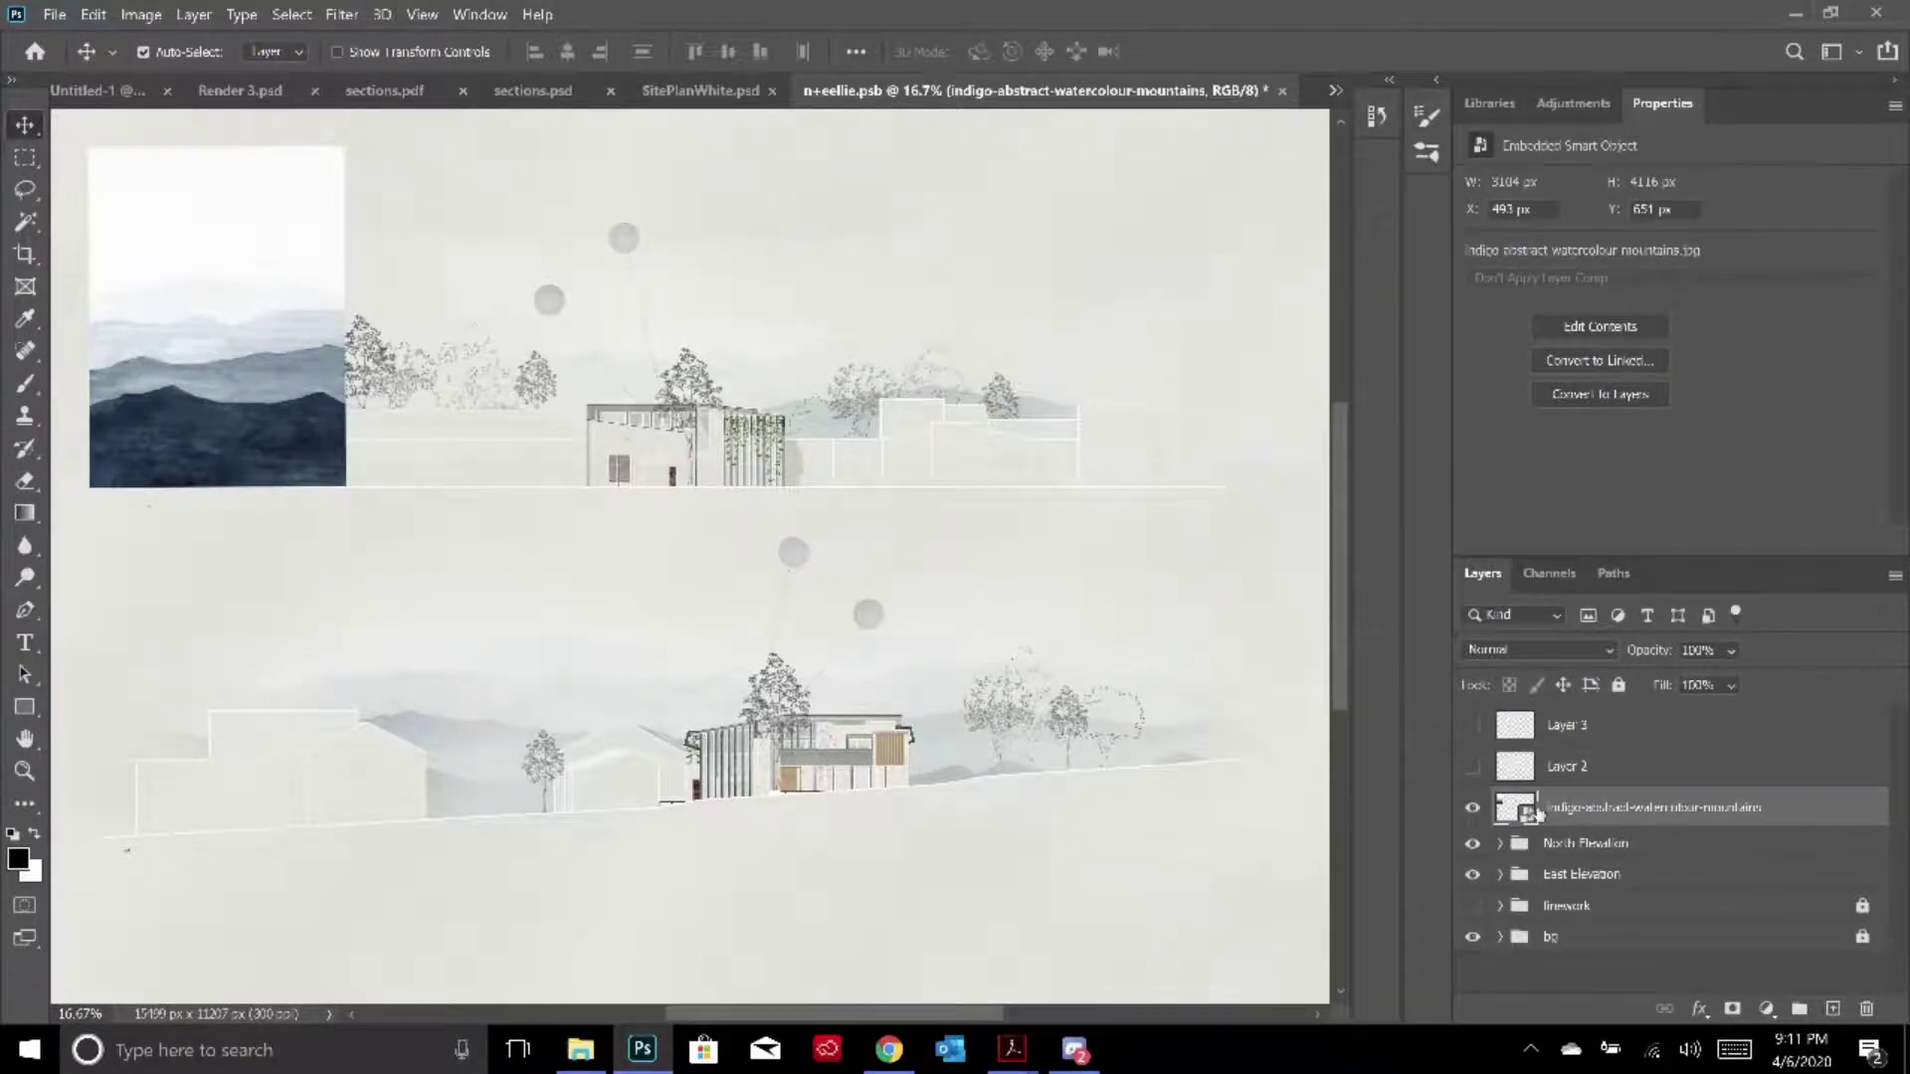
right_click(1637, 816)
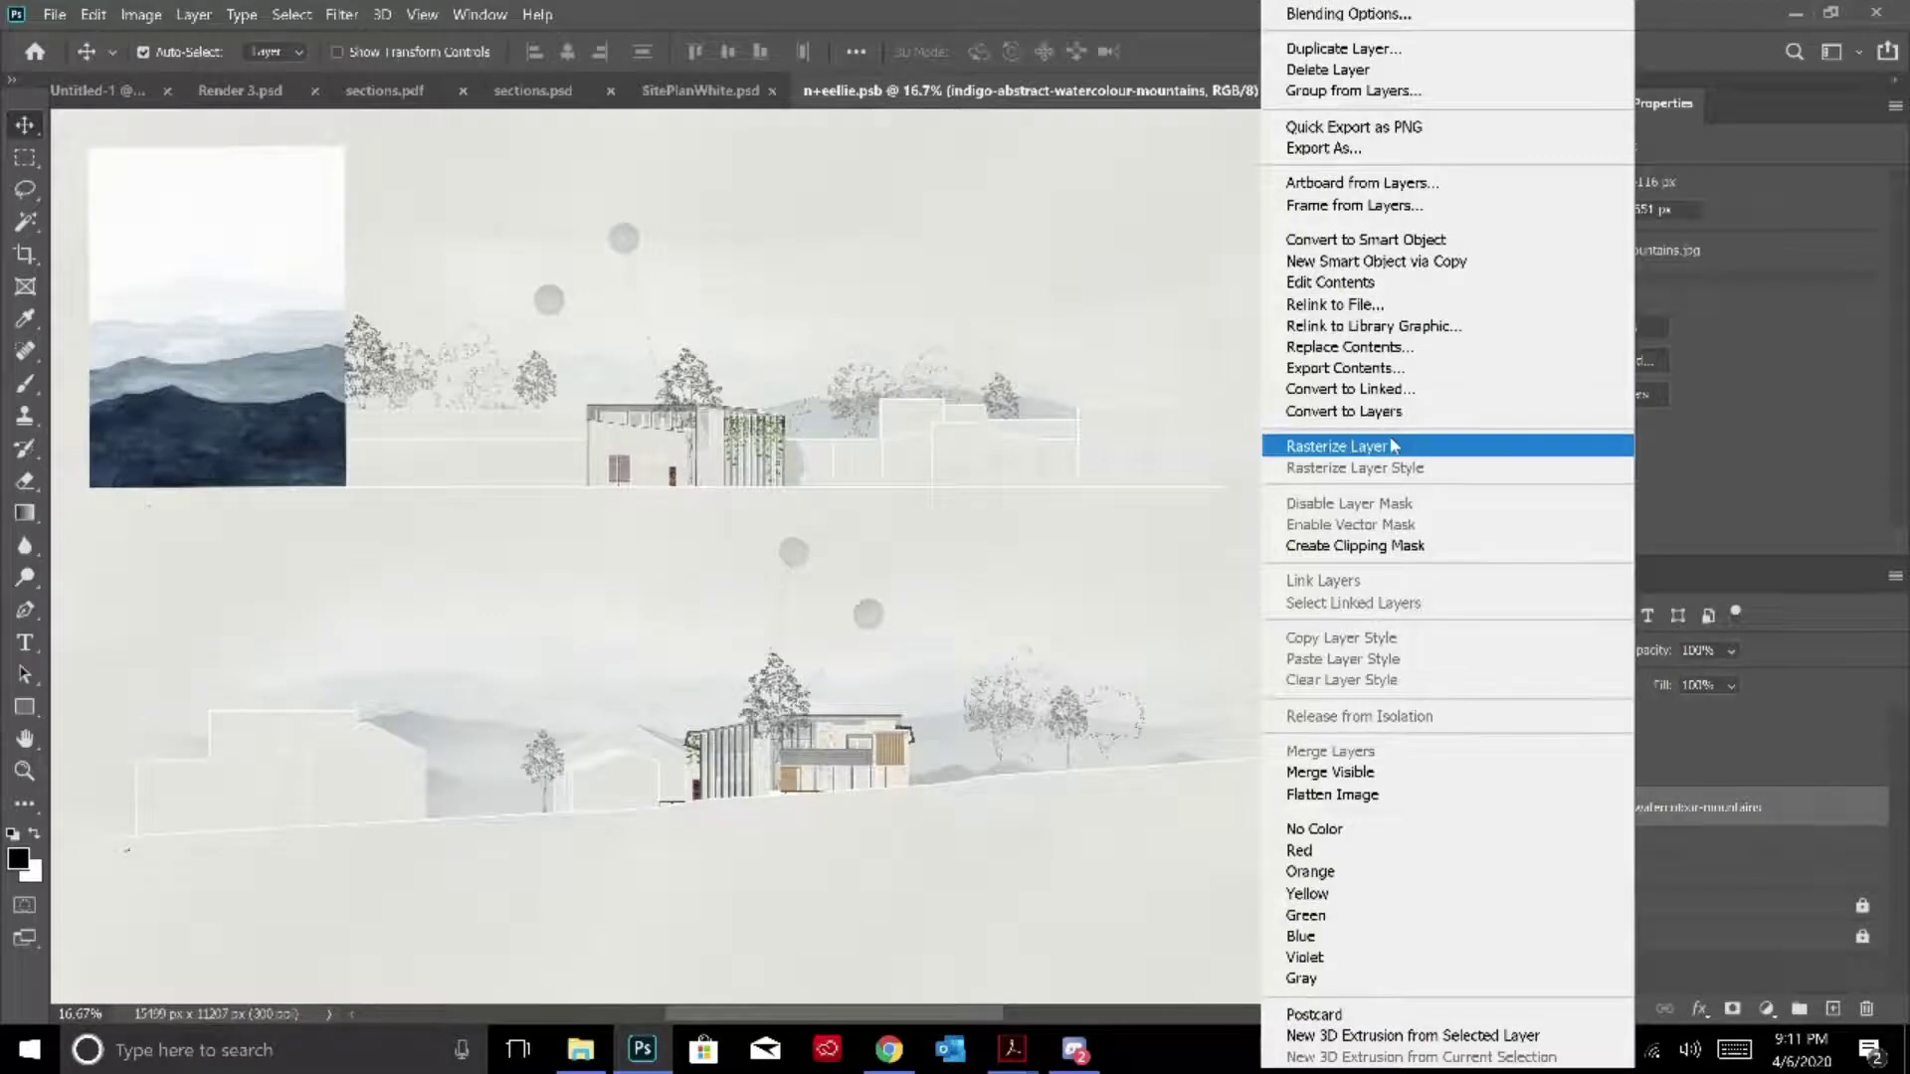
left_click(1358, 446)
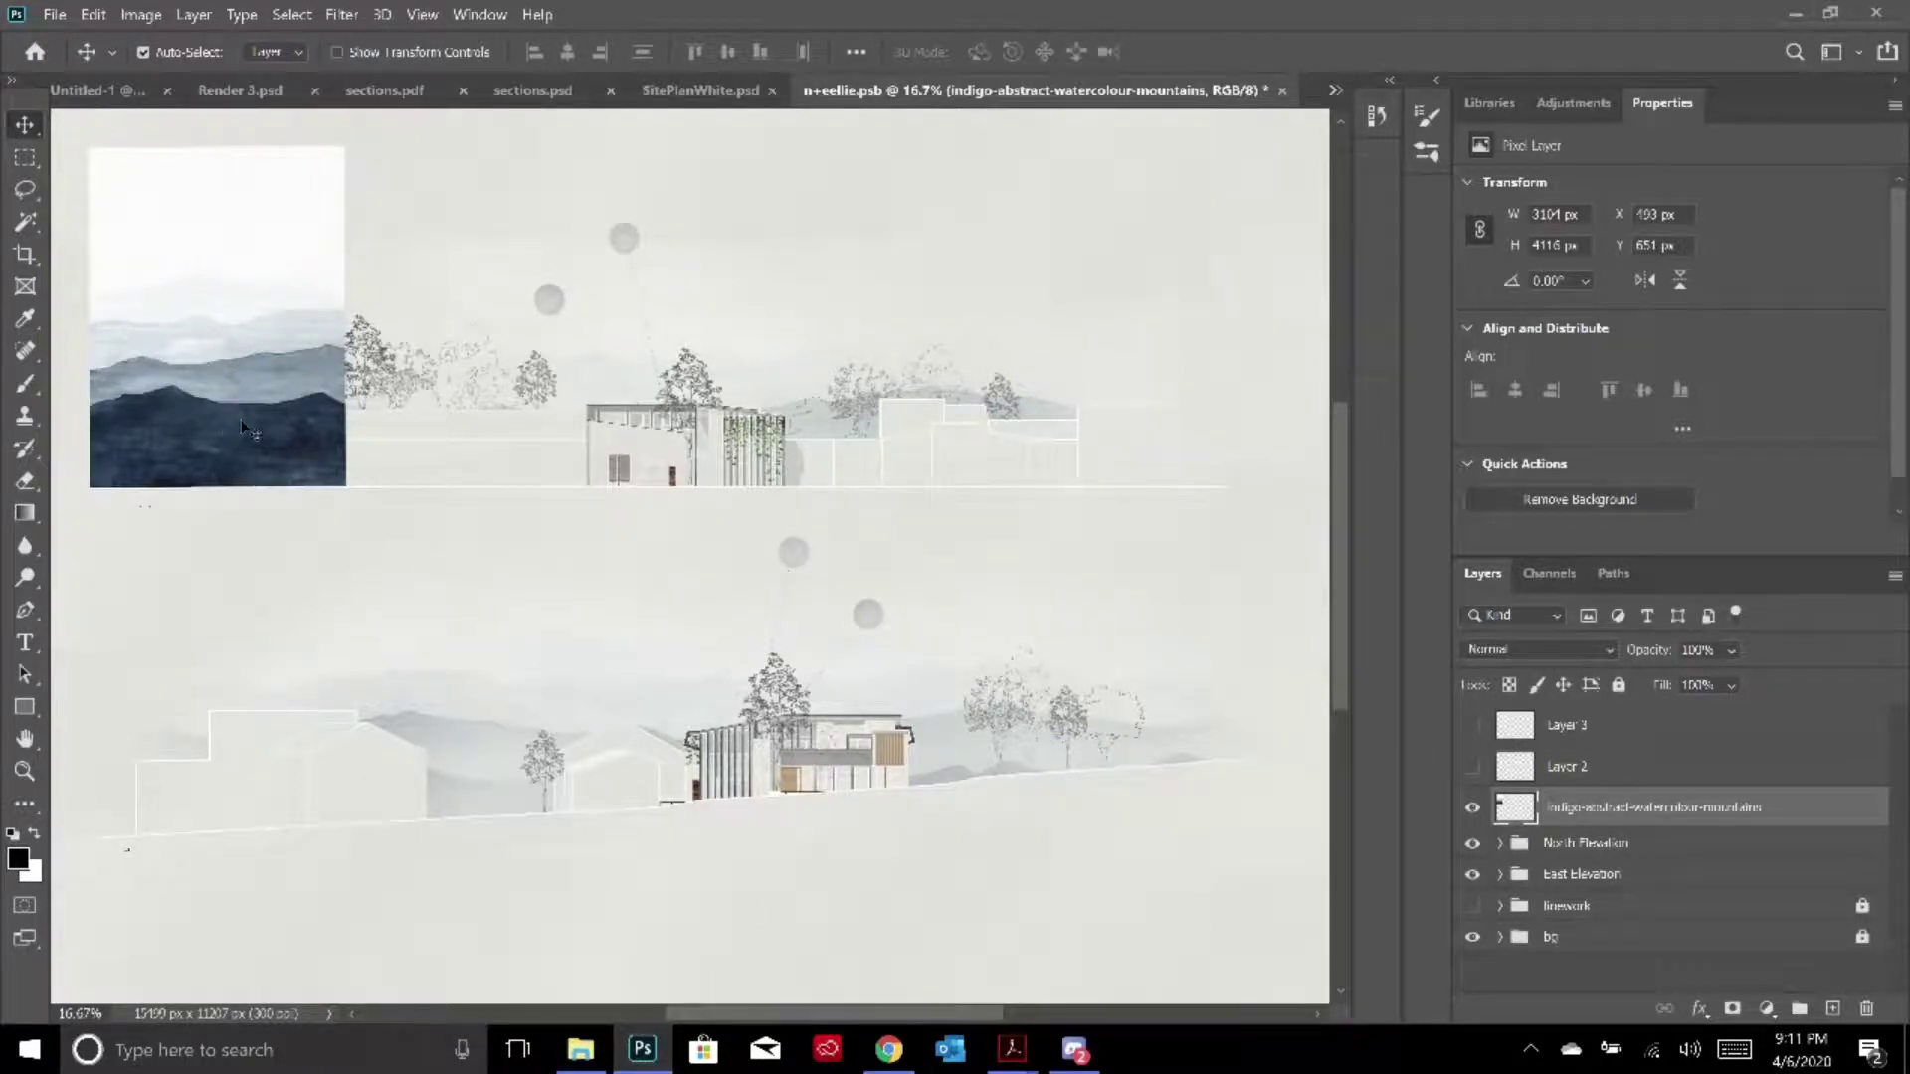
Move the mountains image slightly towards the upper elevation's building and scale it proportionally to about 124%
left_click_drag(184, 301, 243, 320)
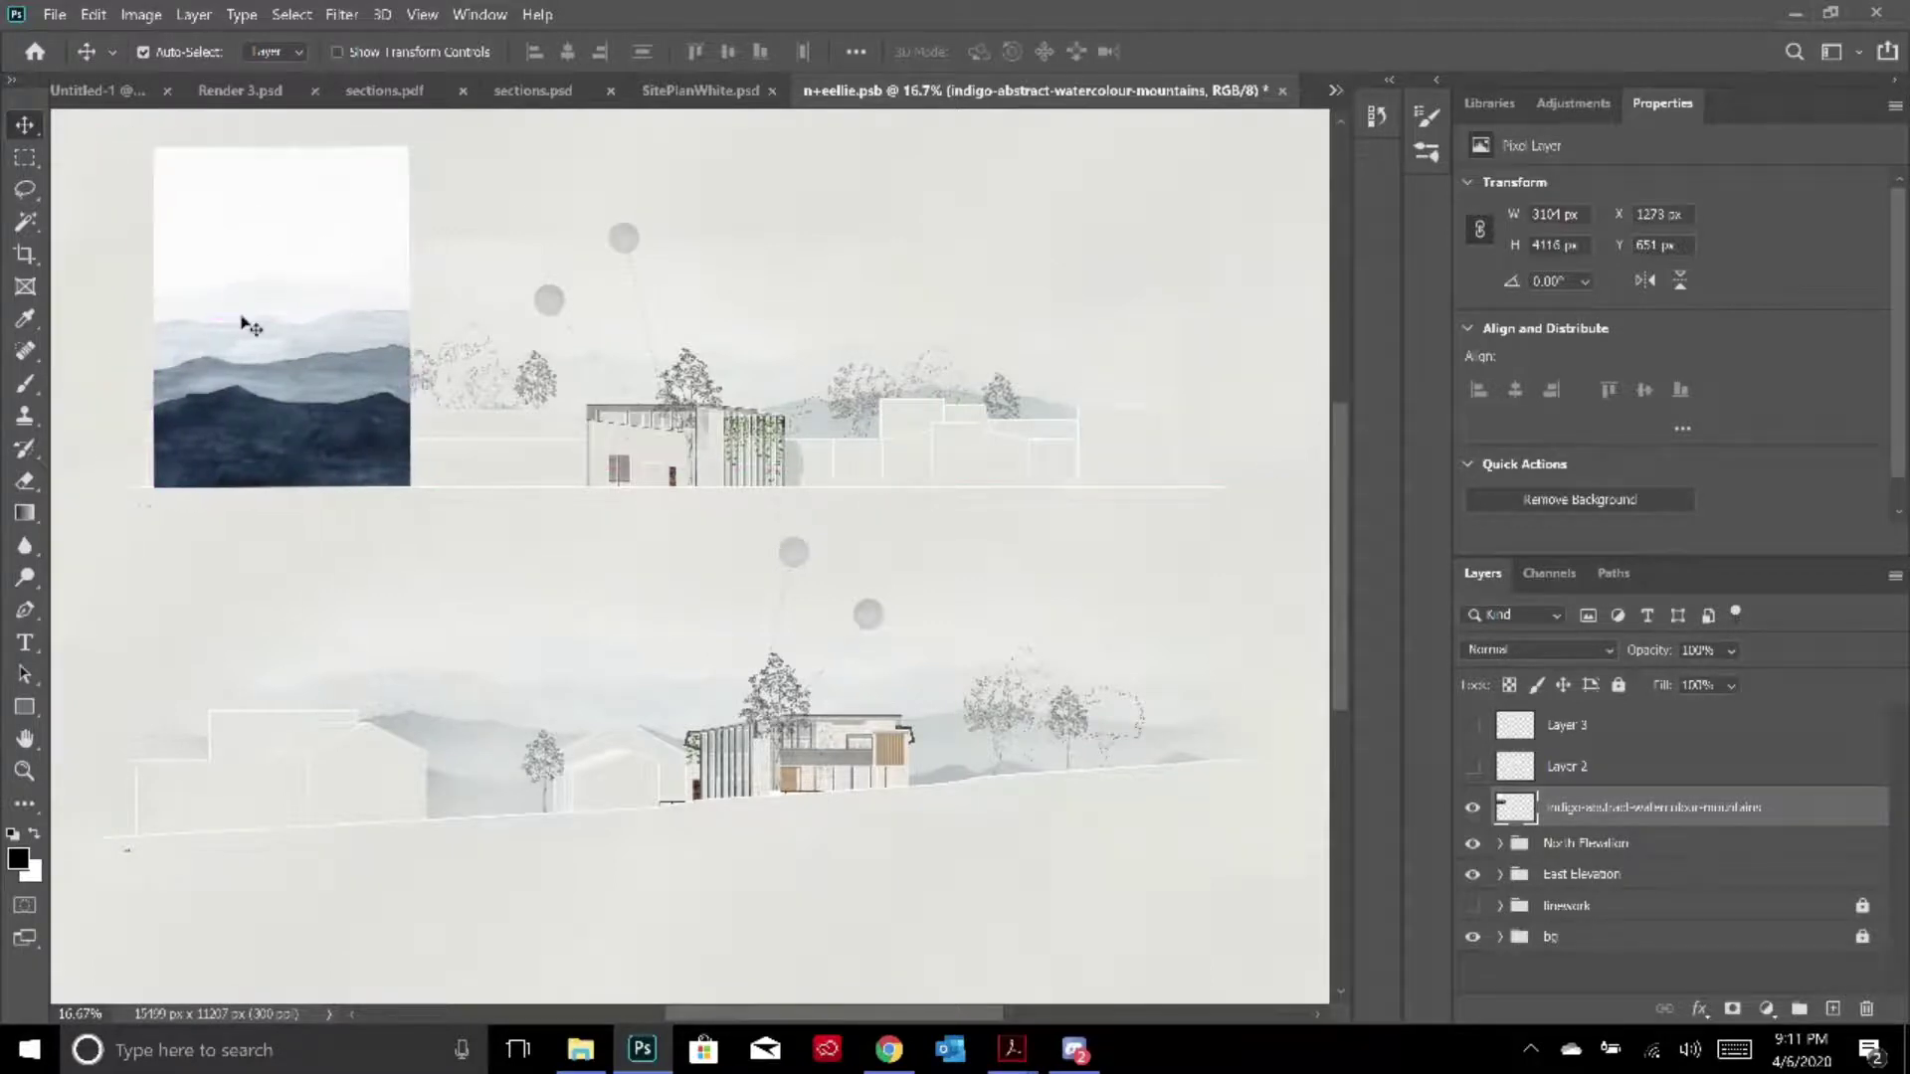
scroll(249, 323, "up", 1)
key("ctrl+t")
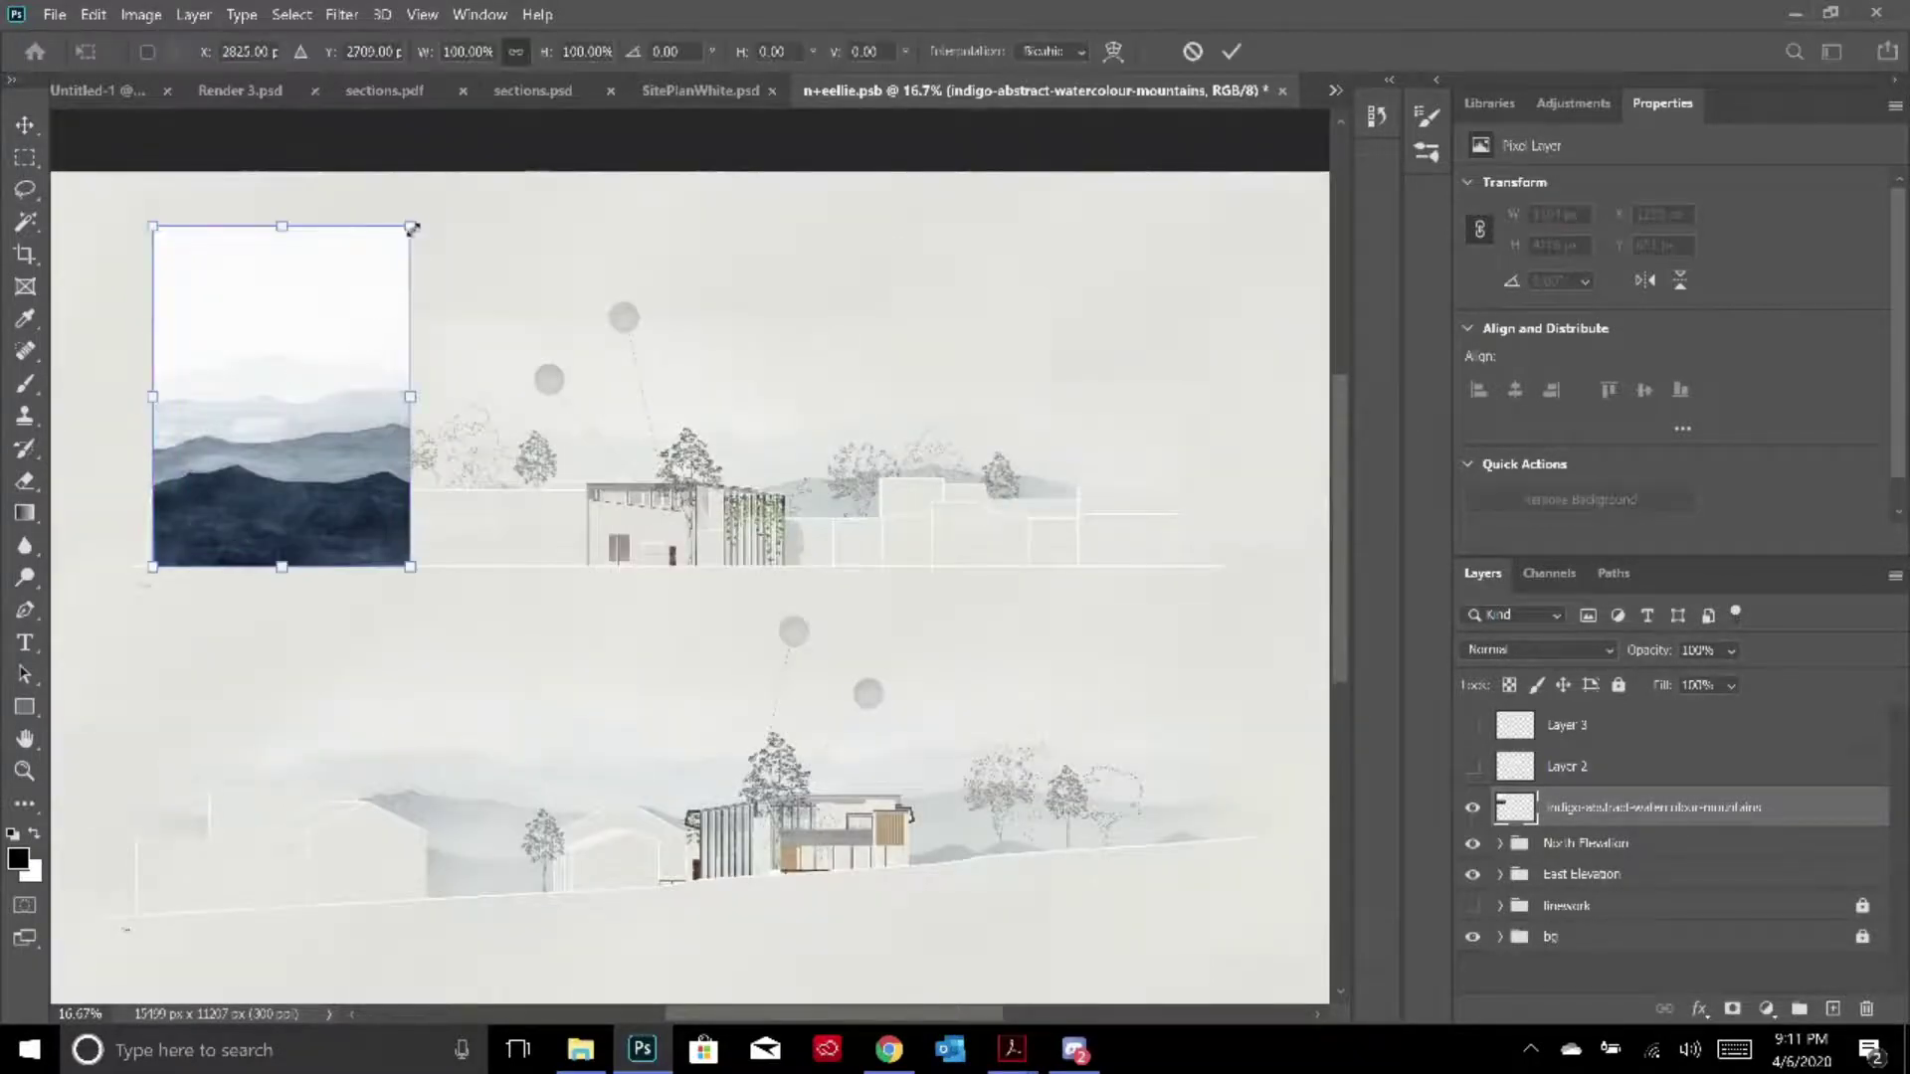
left_click_drag(414, 221, 533, 191)
left_click_drag(359, 319, 348, 369)
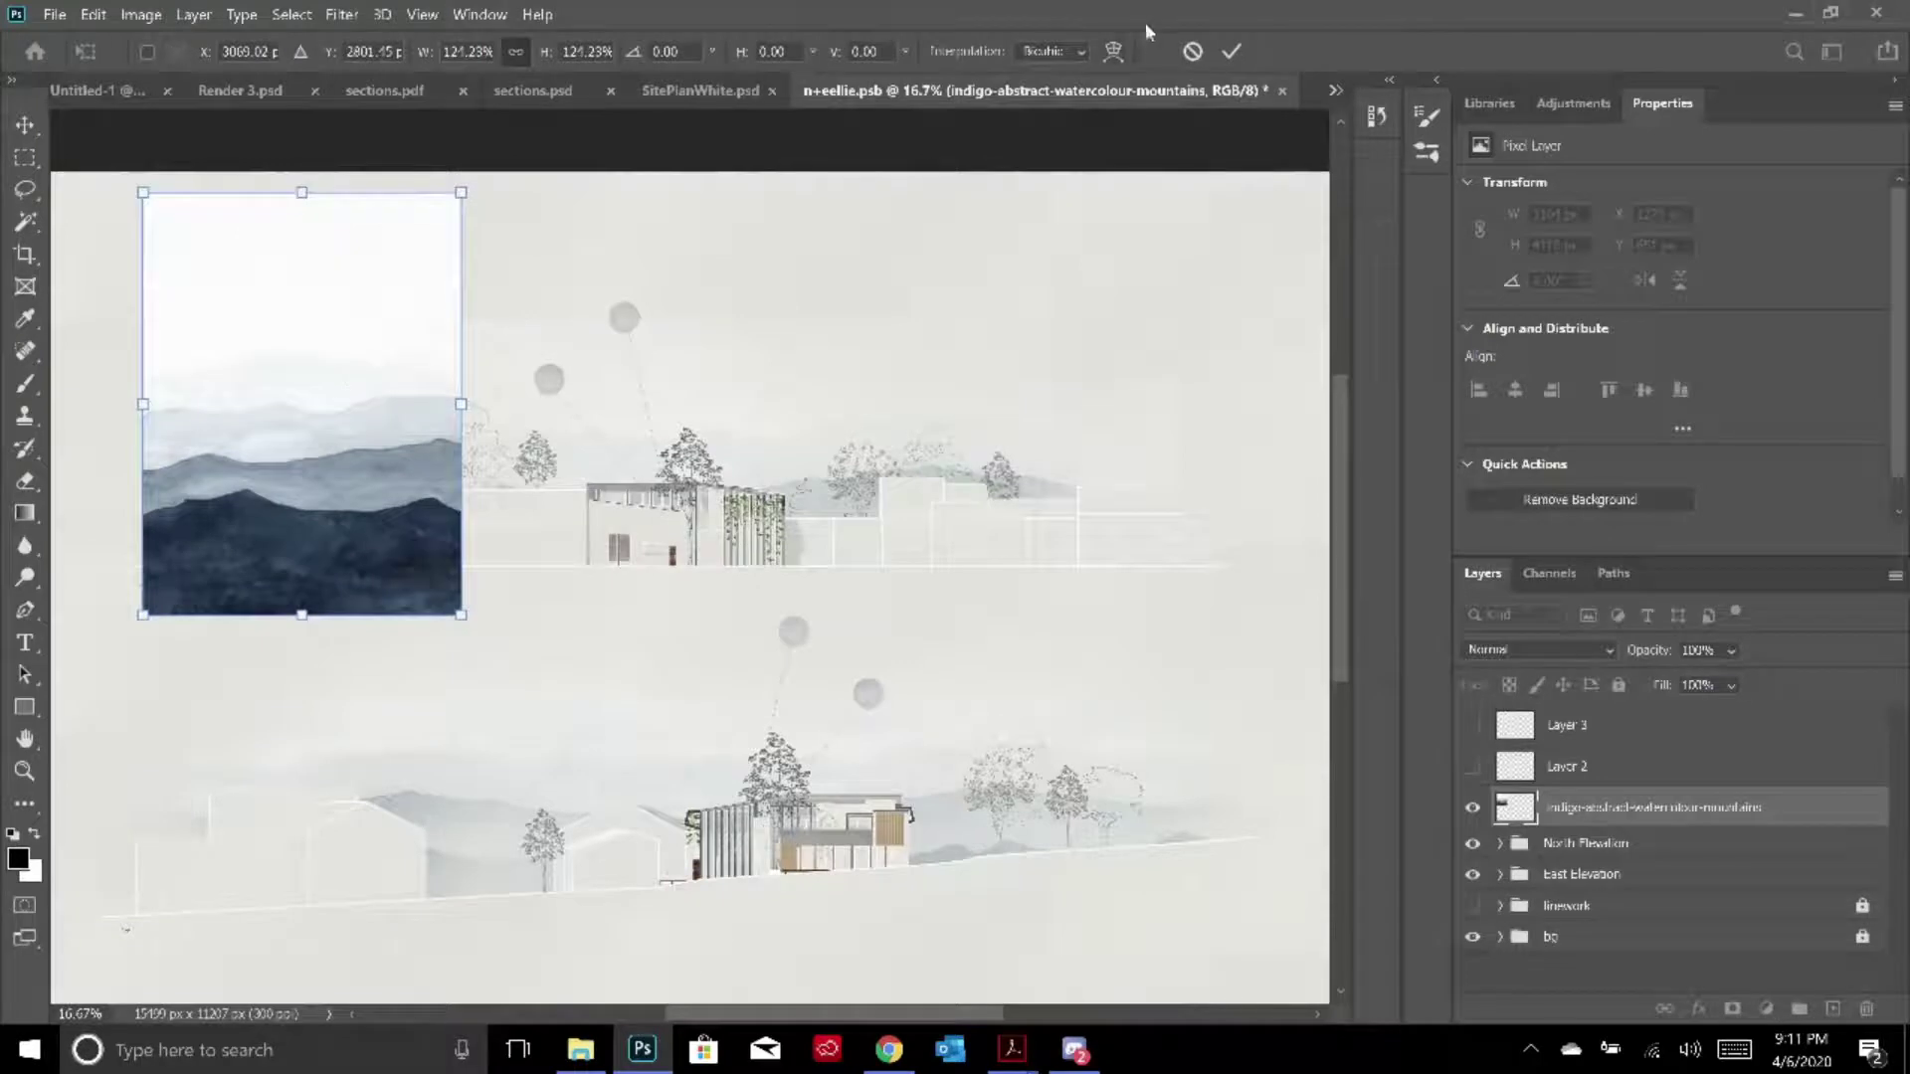
left_click(1233, 56)
Copy the mountains layer into sections.pdf and position it over the first part of the upper section
key("ctrl")
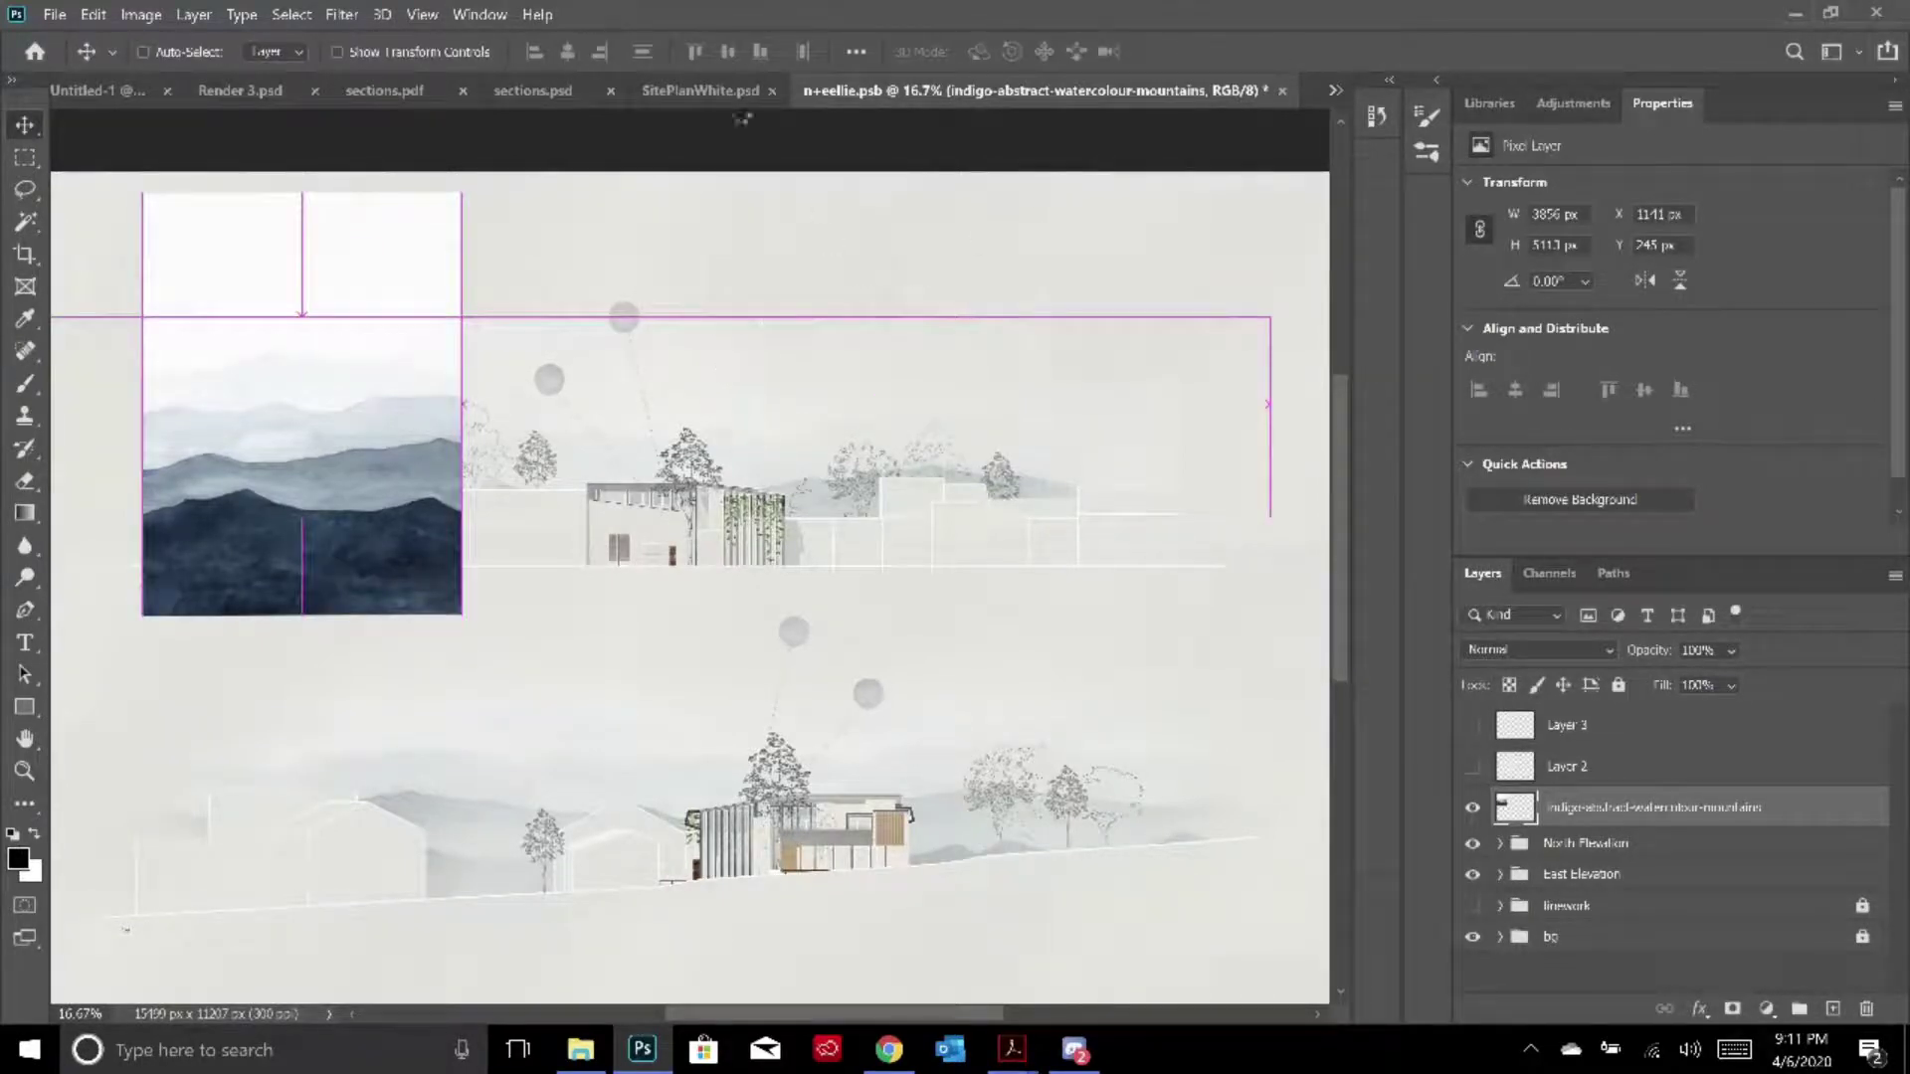
left_click(528, 91)
left_click(524, 91)
scroll(716, 456, "up", 2)
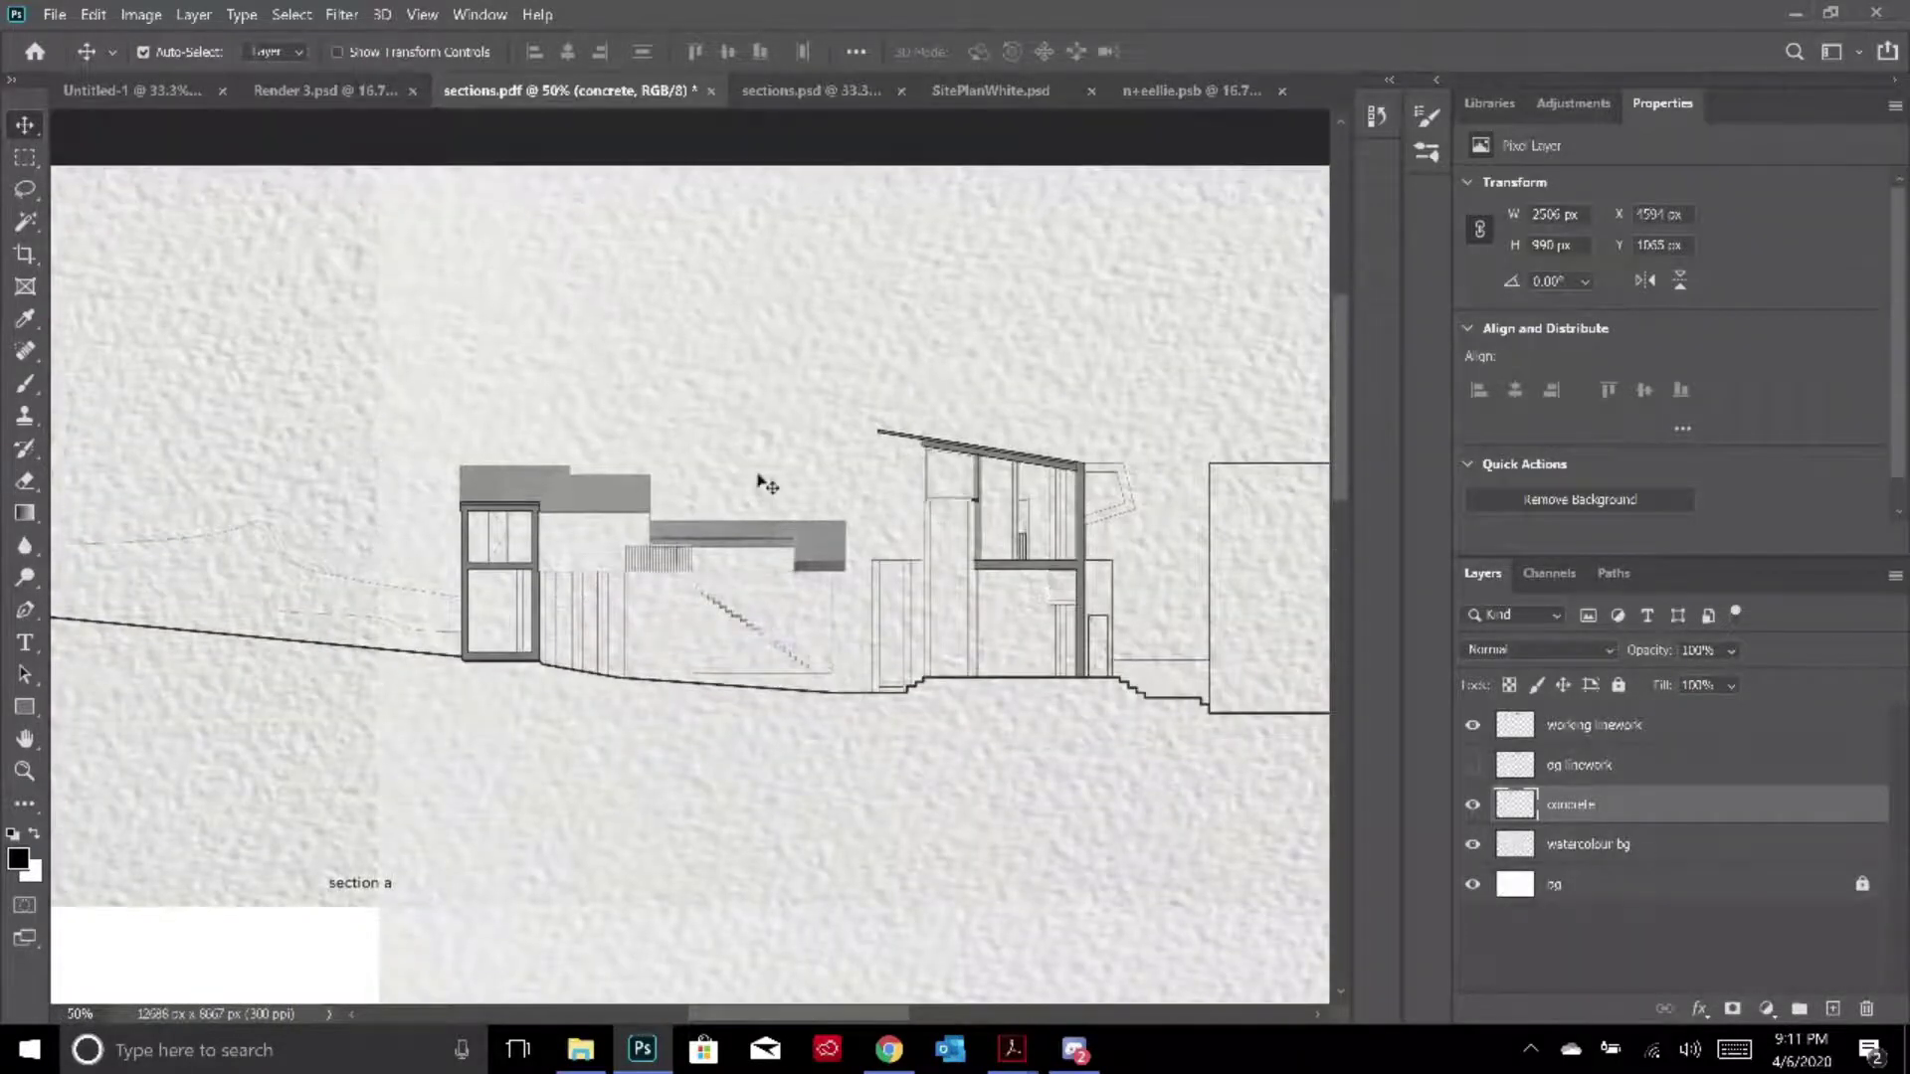
key("ctrl+minus")
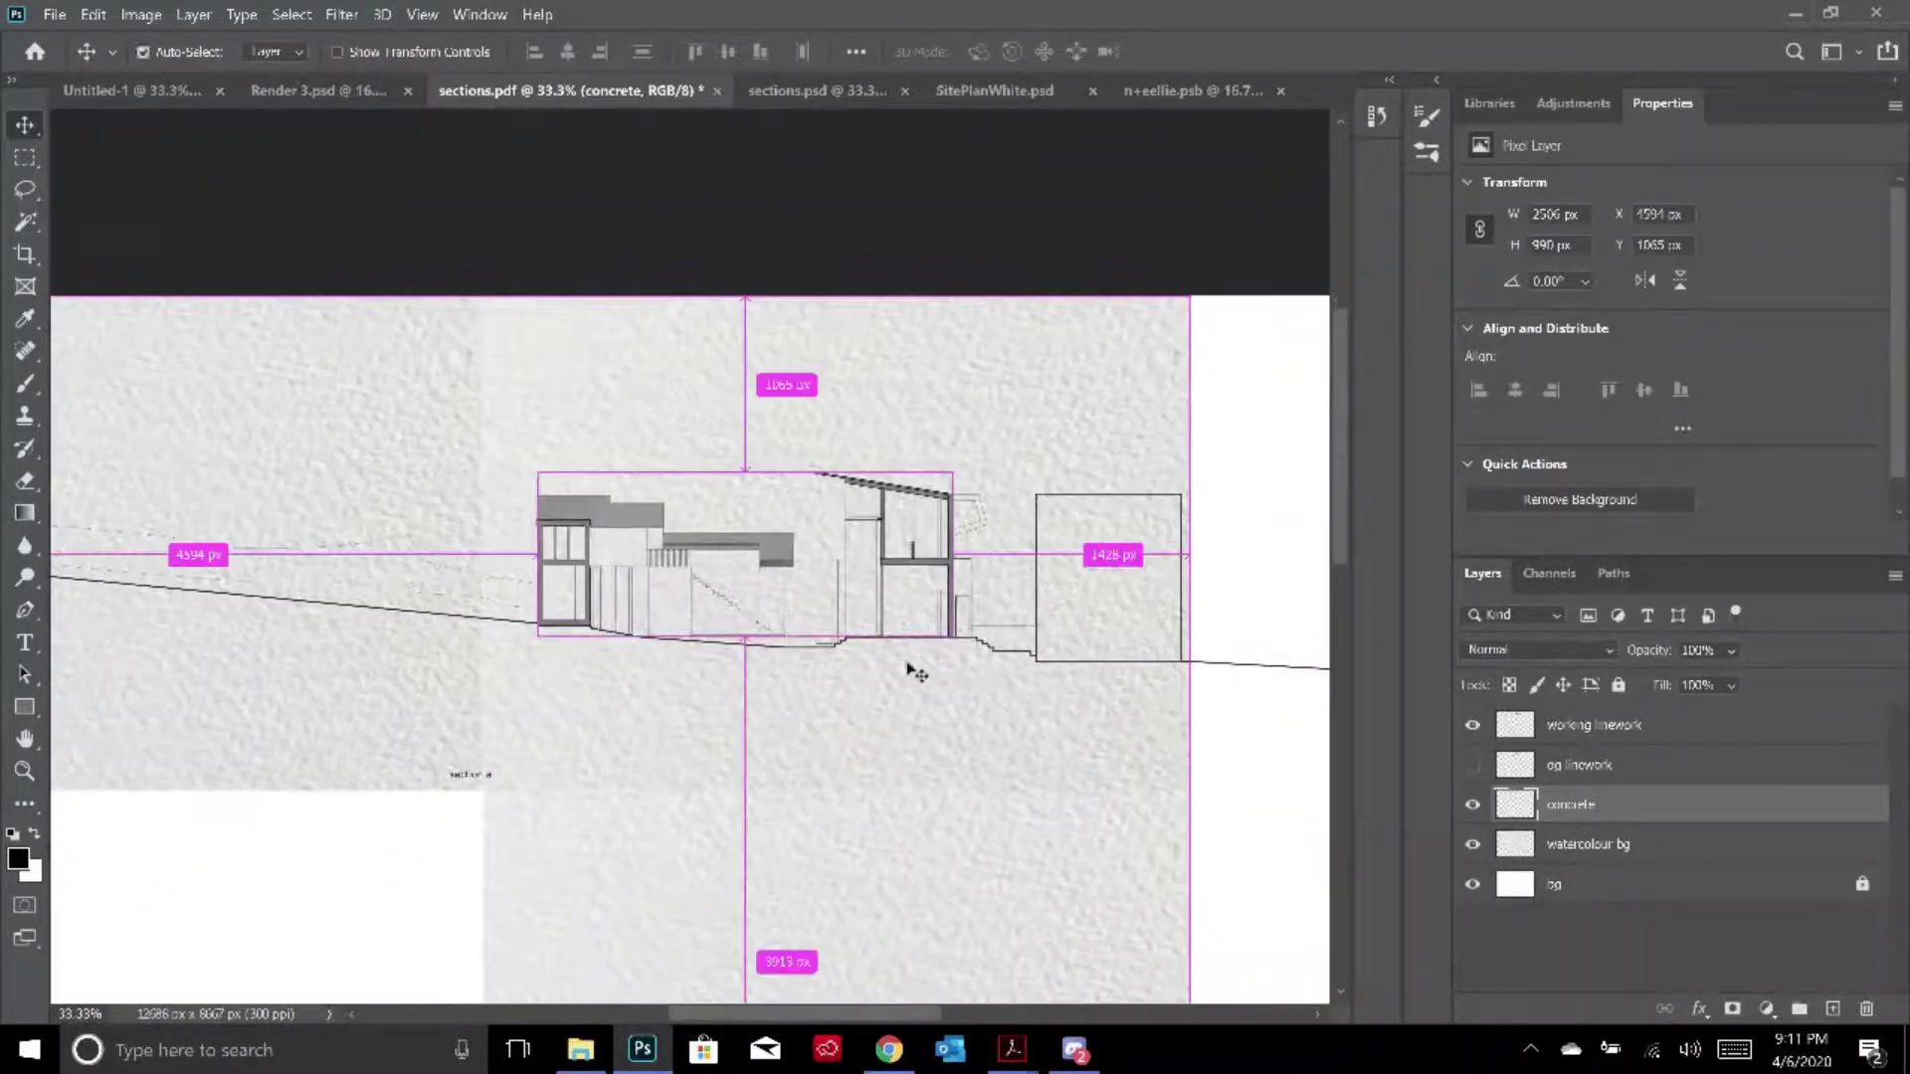
key("ctrl+v")
left_click_drag(776, 661, 567, 260)
Paste another copy of the mountains layer into sections.pdf and position it edge to edge beside the first copy
key("ctrl+minus")
key("ctrl+minus")
key("ctrl+v")
left_click_drag(645, 615, 690, 297)
Flip the second mountains copy horizontally and align its ridgelines with the first copy
key("ctrl+t")
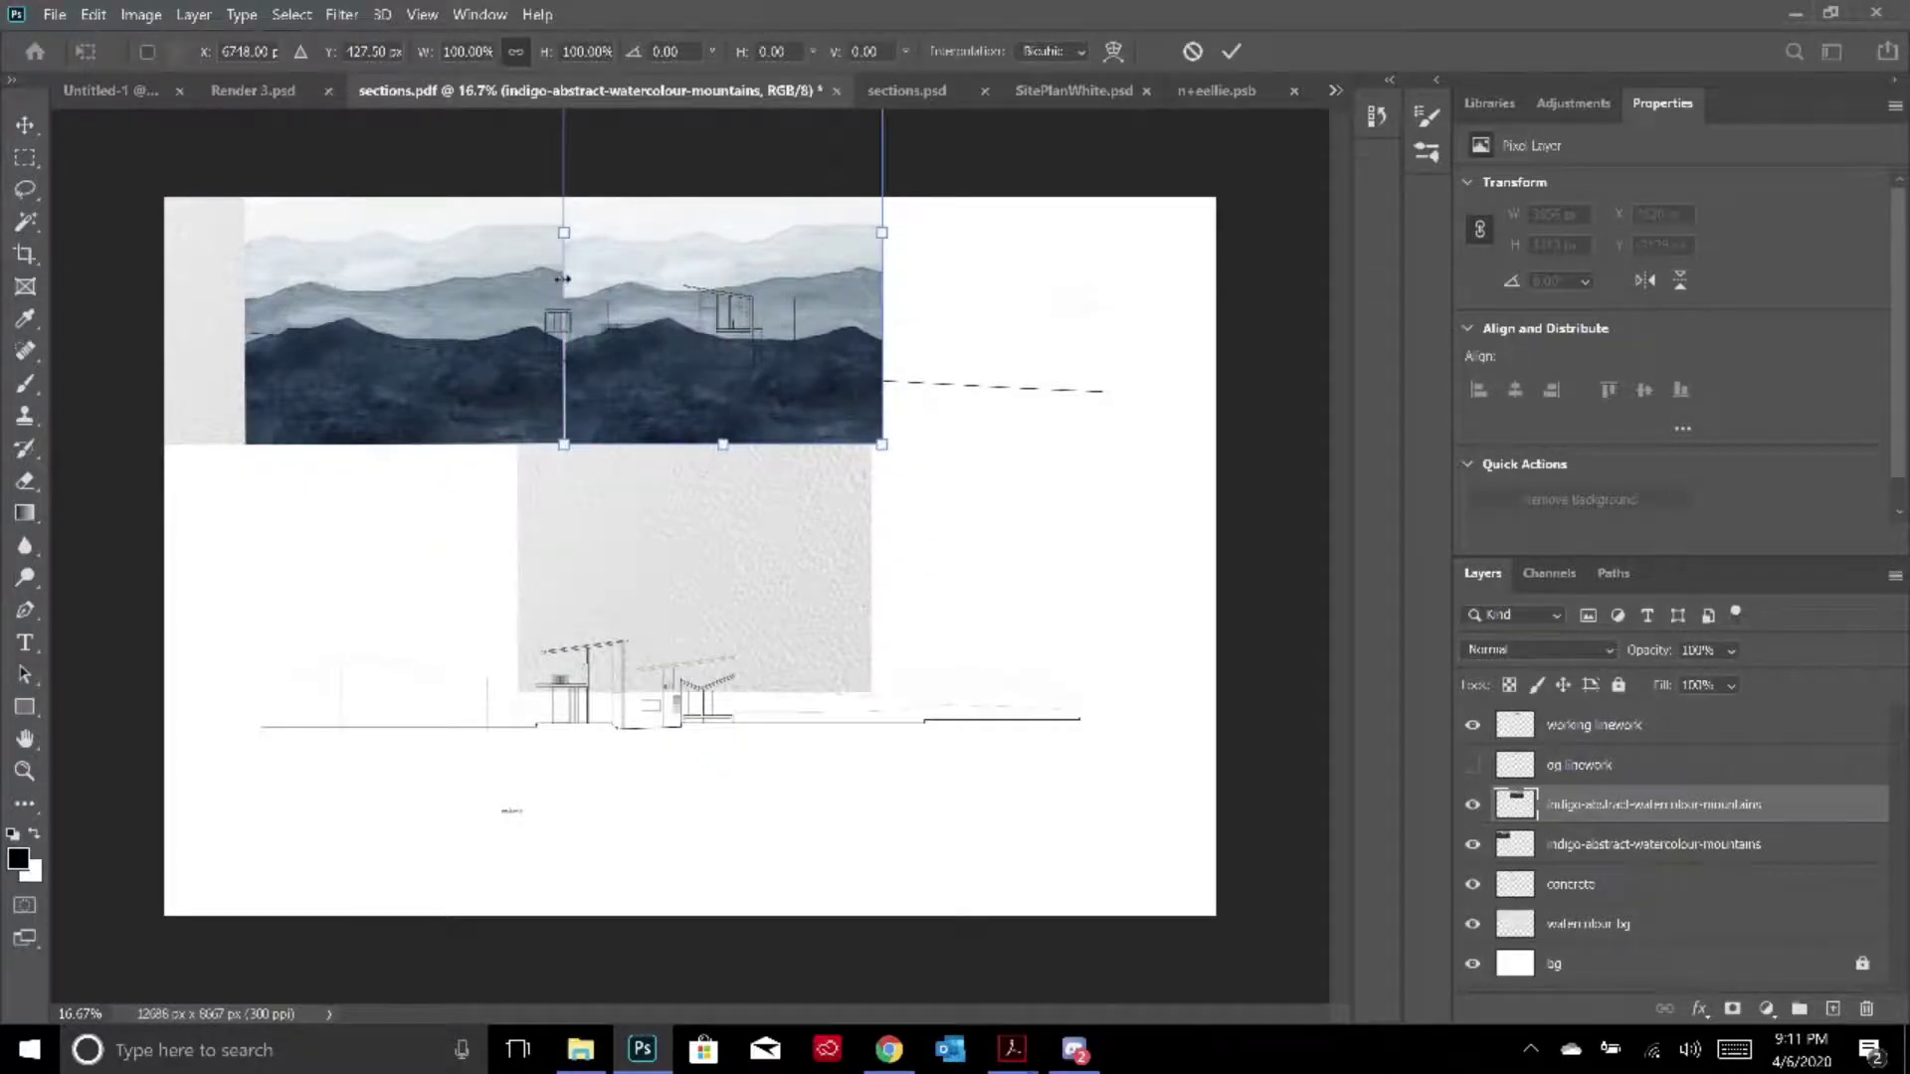
right_click(708, 320)
left_click(882, 744)
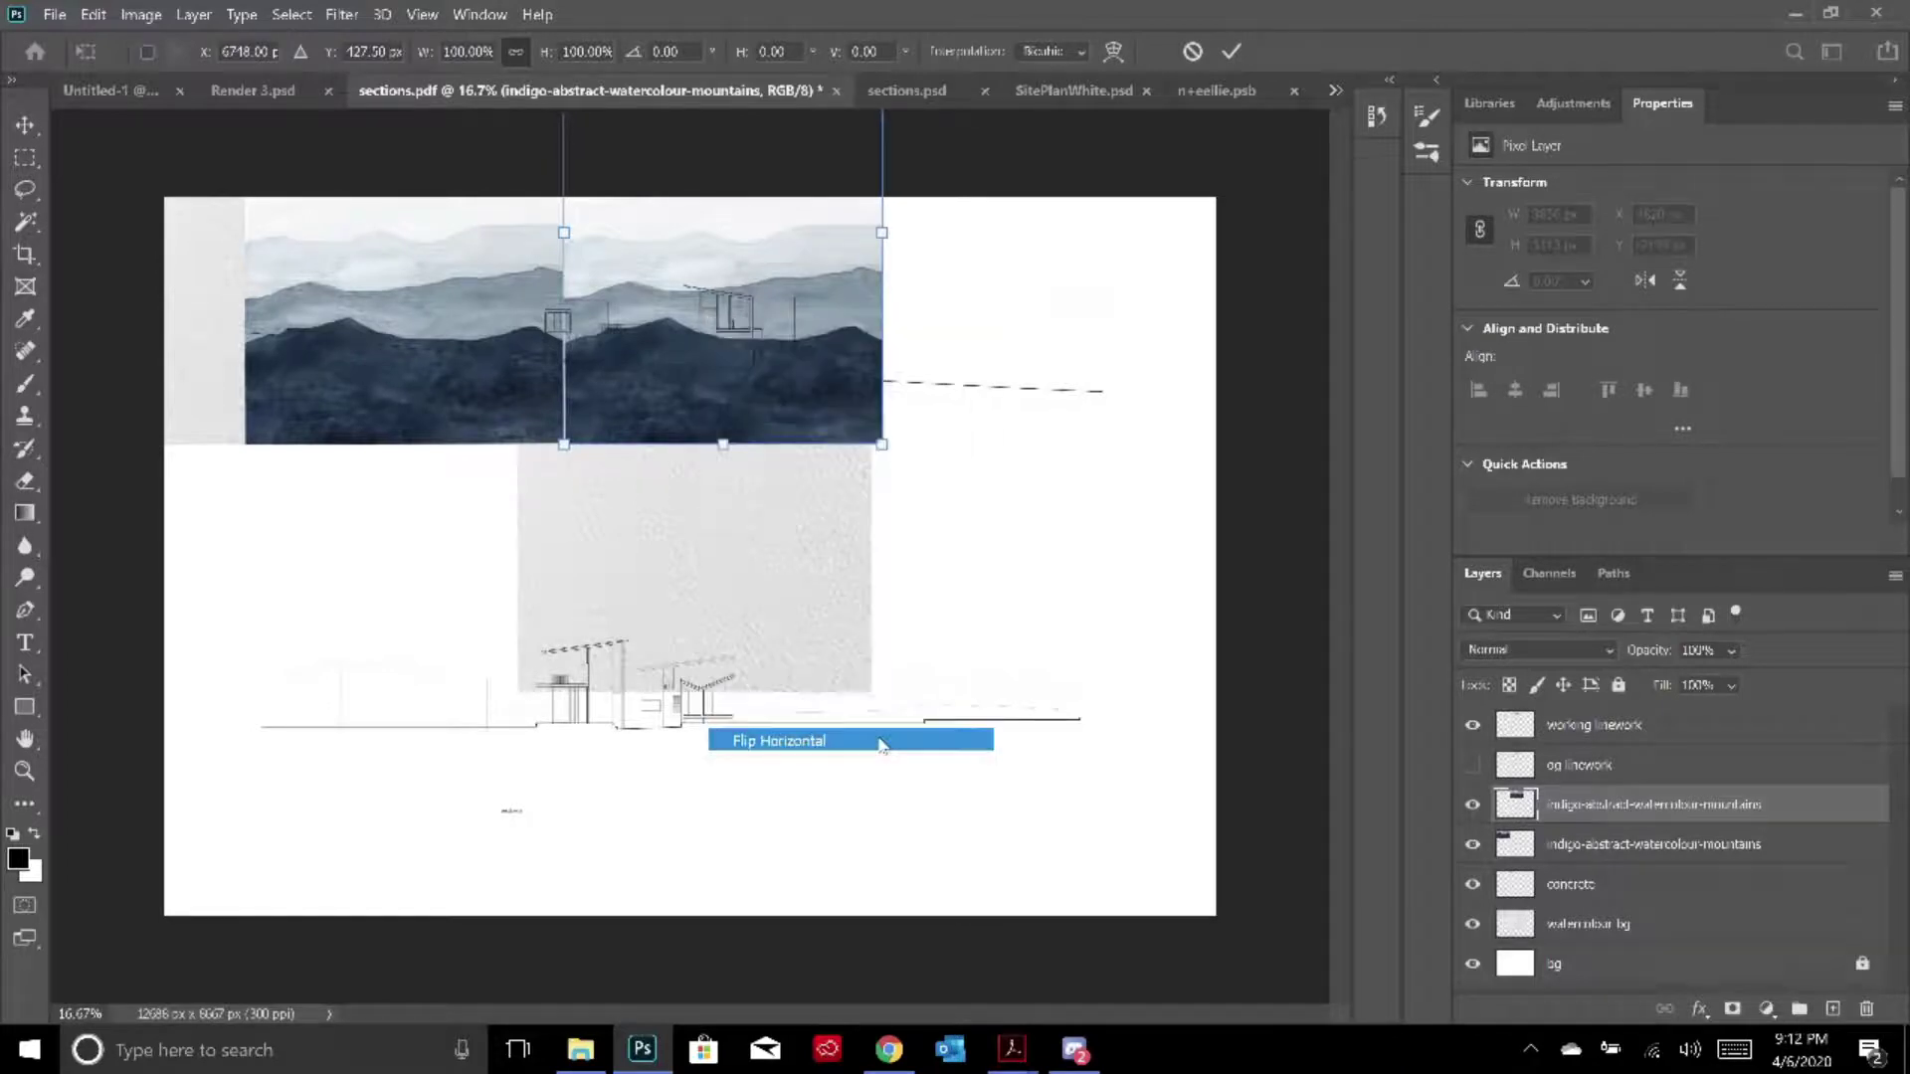
left_click_drag(701, 299, 718, 298)
key("Down")
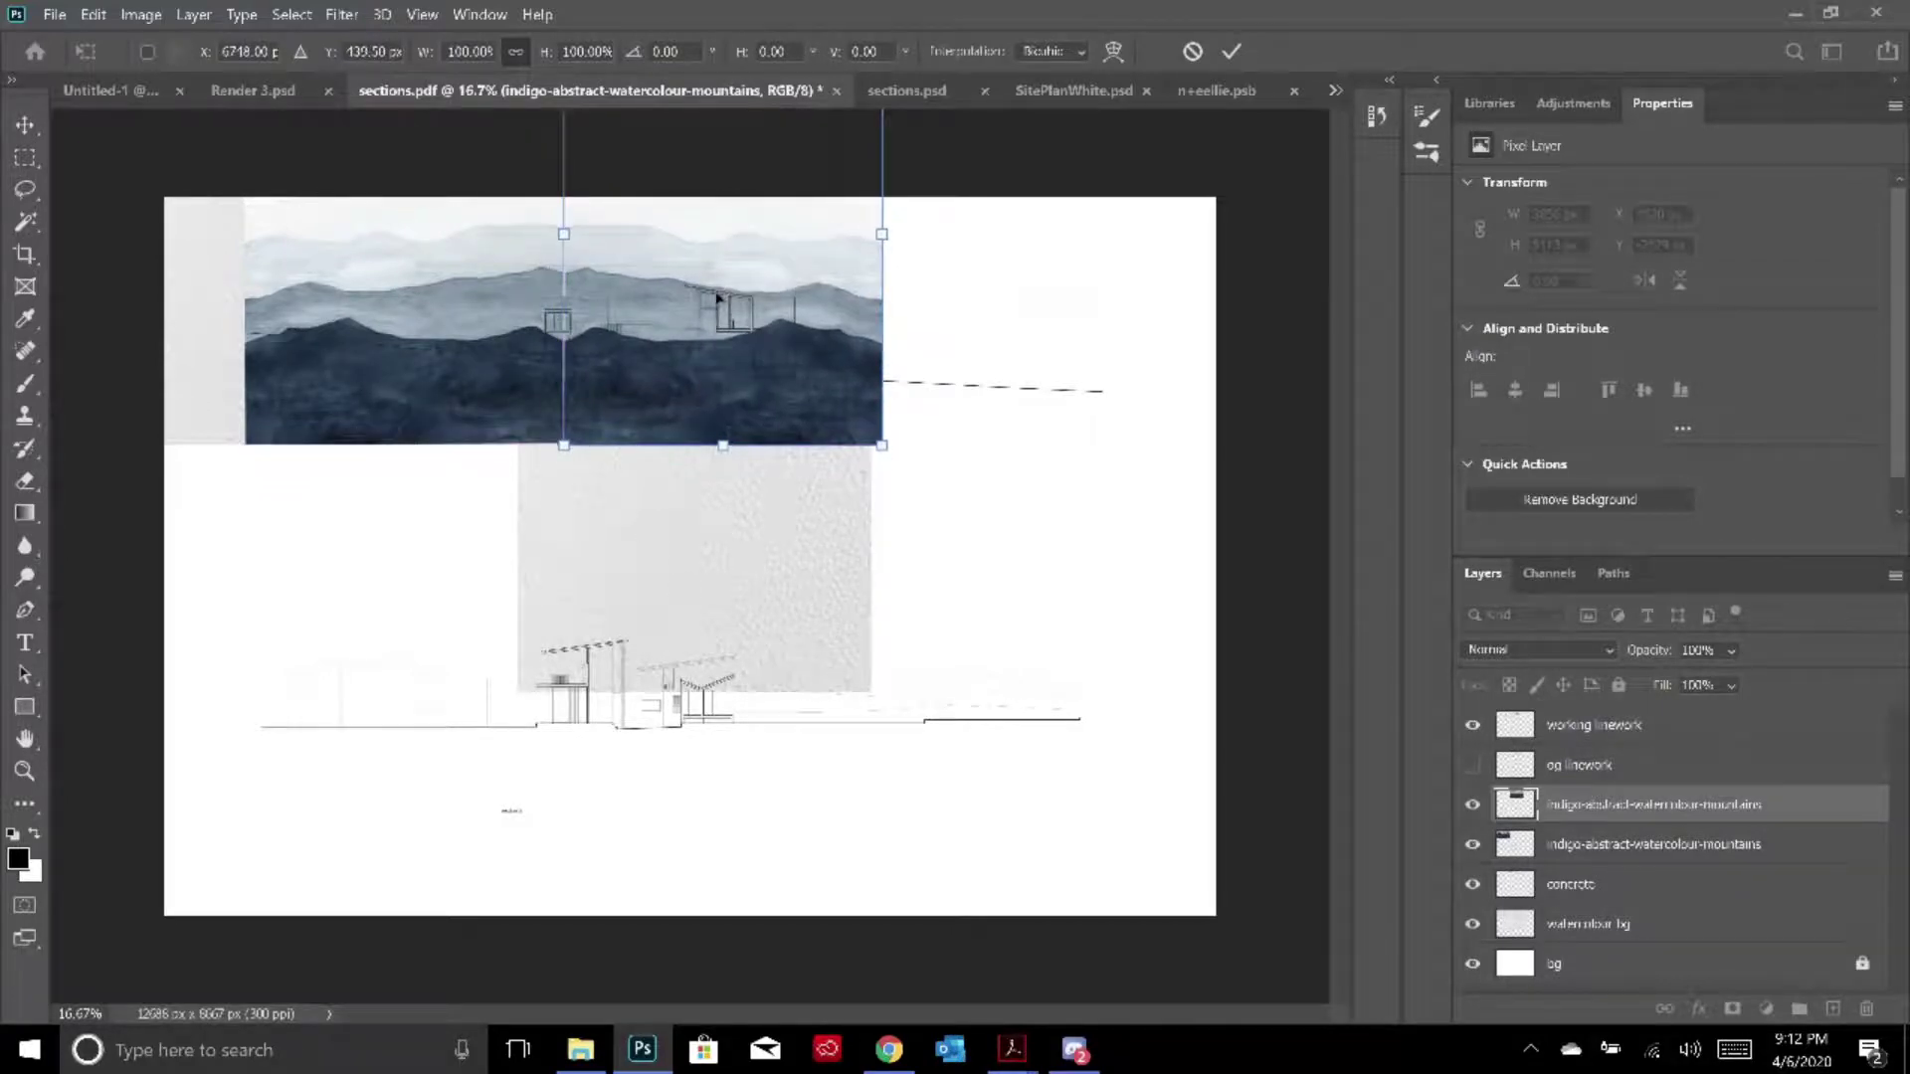
key("Return")
Nudge the flipped mountains copy horizontally to refine the seam with the first copy
key("shift+Right")
key("shift+Right")
key("shift+Right")
key("shift+Right")
key("shift+Right")
key("shift+Right")
key("shift+Right")
key("shift+Right")
key("shift+Right")
key("shift+Right")
key("shift+Right")
key("shift+Right")
key("shift+Right")
key("shift+Right")
key("shift+Right")
key("shift+Right")
key("shift+Right")
Merge the two indigo-abstract-watercolour-mountains layers into one
right_click(782, 374)
left_click(1691, 861)
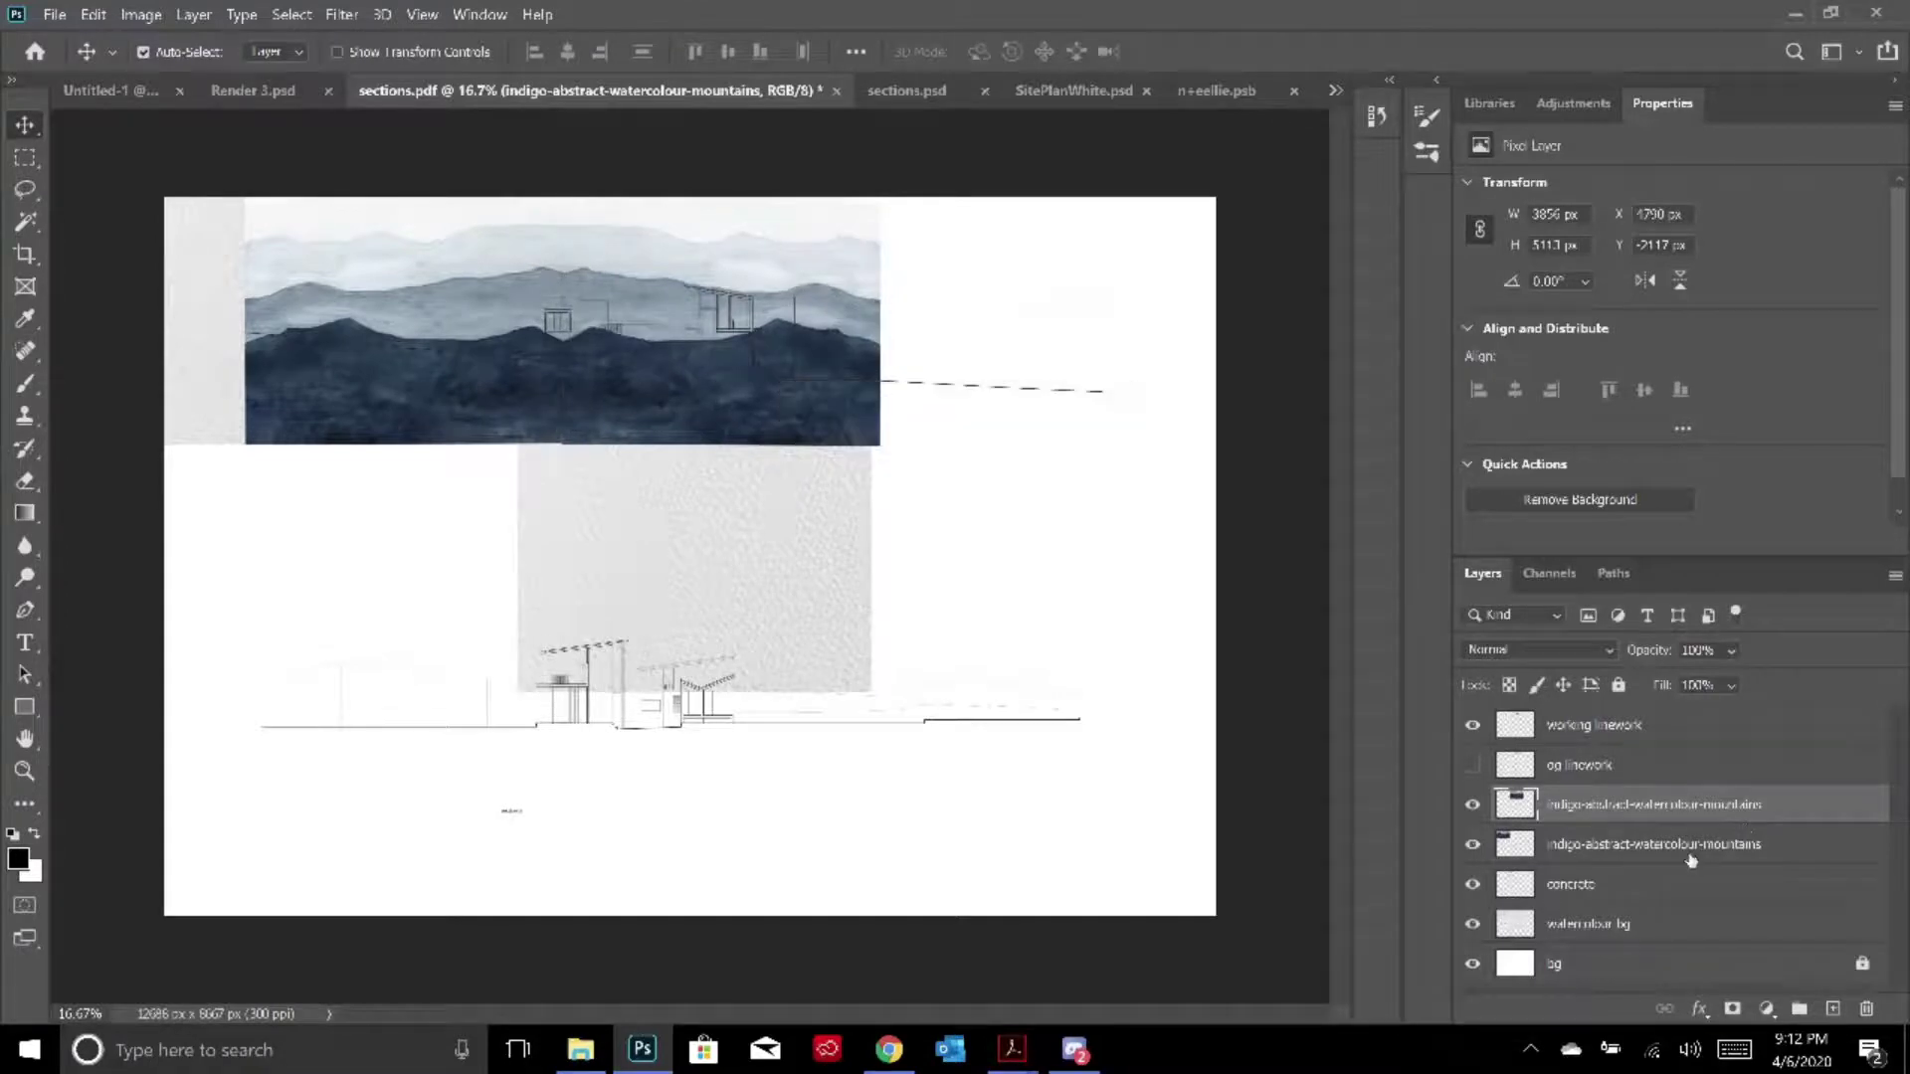
left_click(1684, 844, "shift")
right_click(1684, 843)
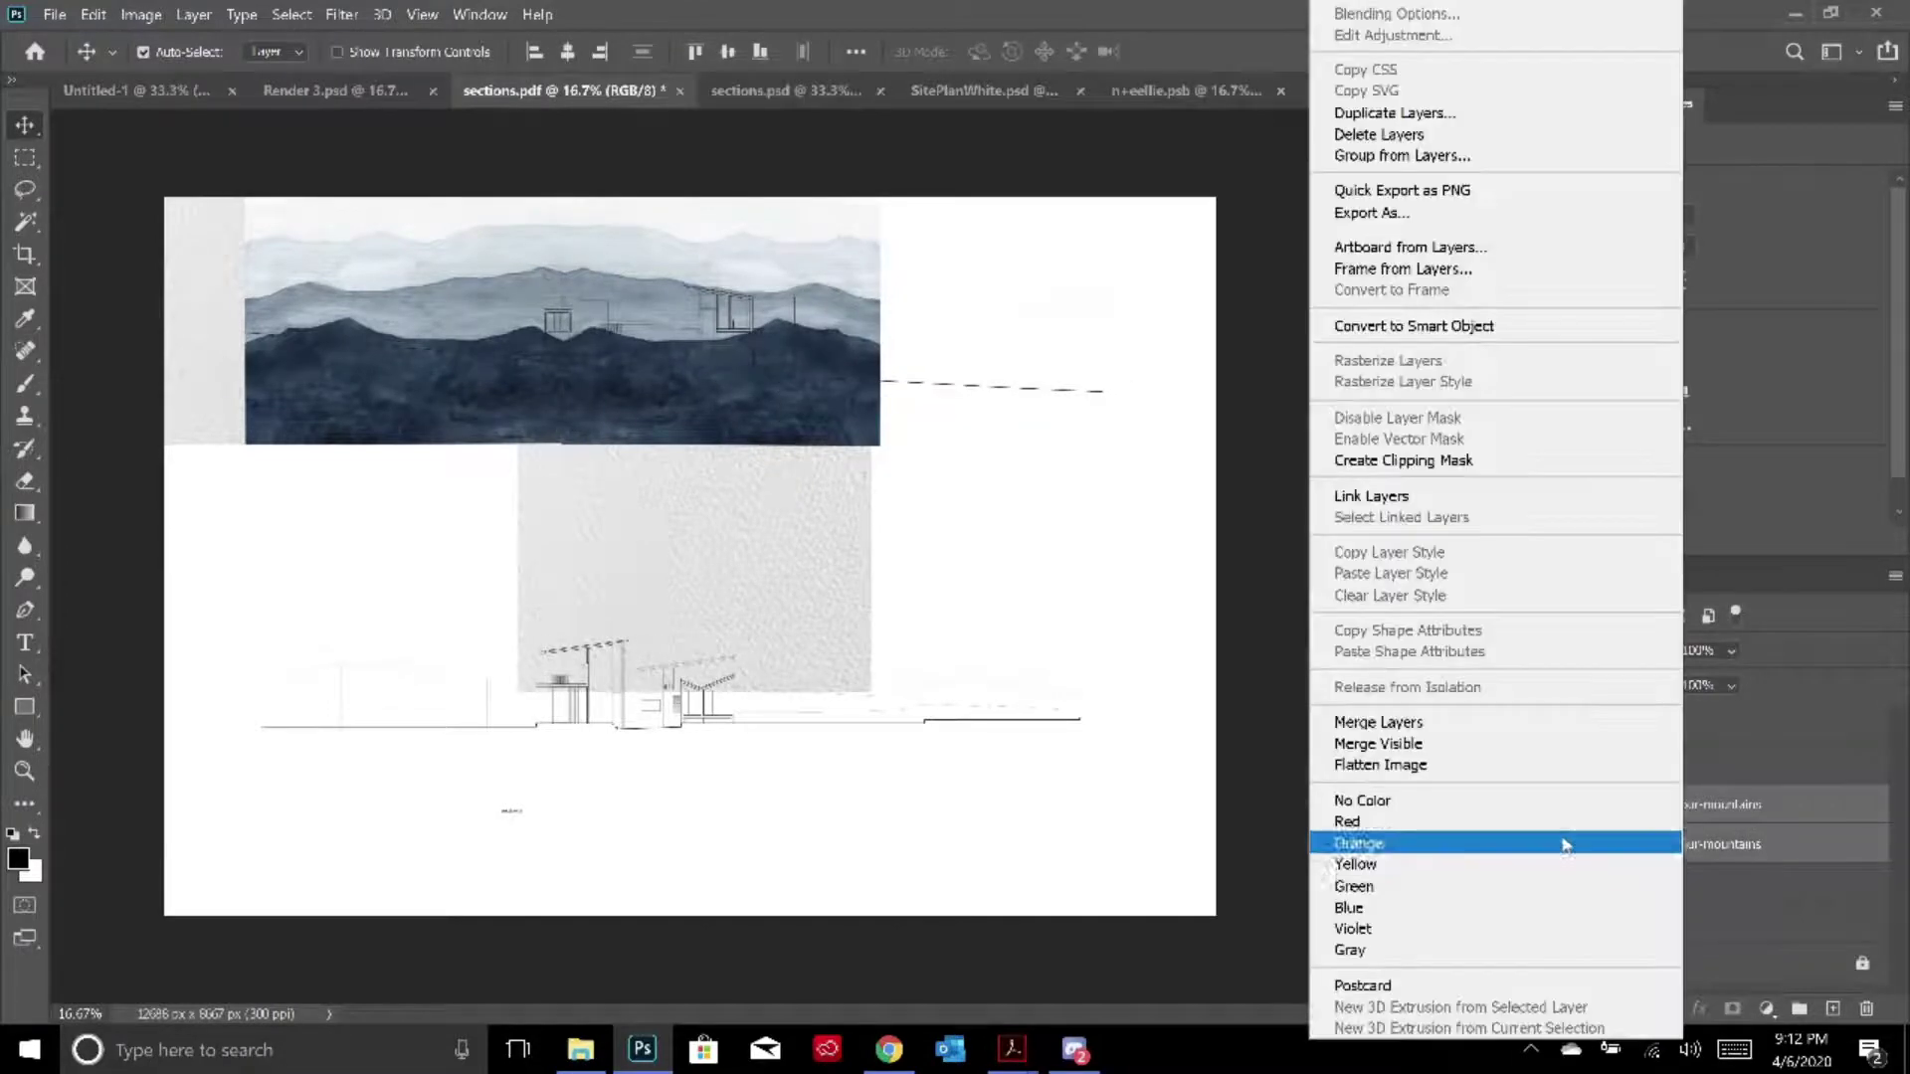
left_click(1482, 725)
Place a duplicate of the merged mountains beside the original and shift both layers together so they span the full page width
left_click_drag(1023, 690, 1051, 364)
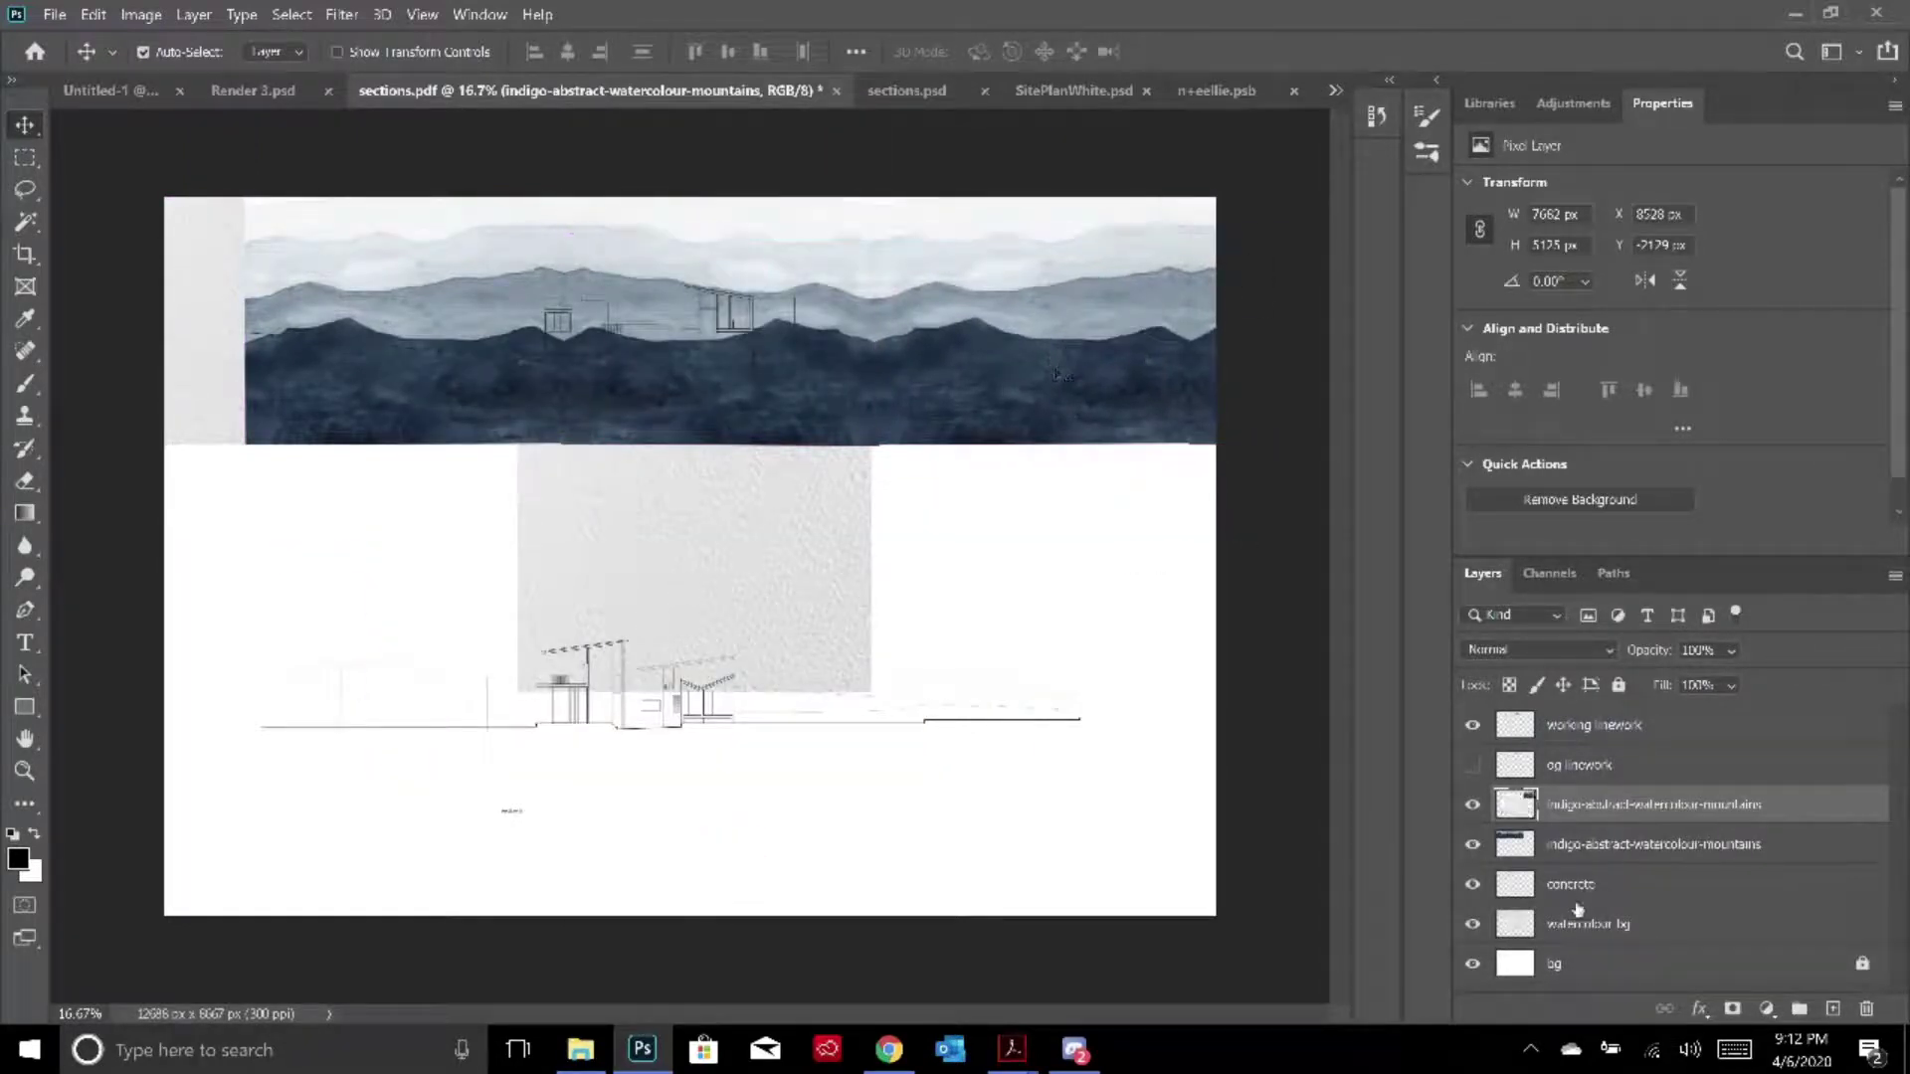
left_click(1682, 843, "ctrl")
key("ctrl+t")
left_click_drag(796, 369, 889, 372)
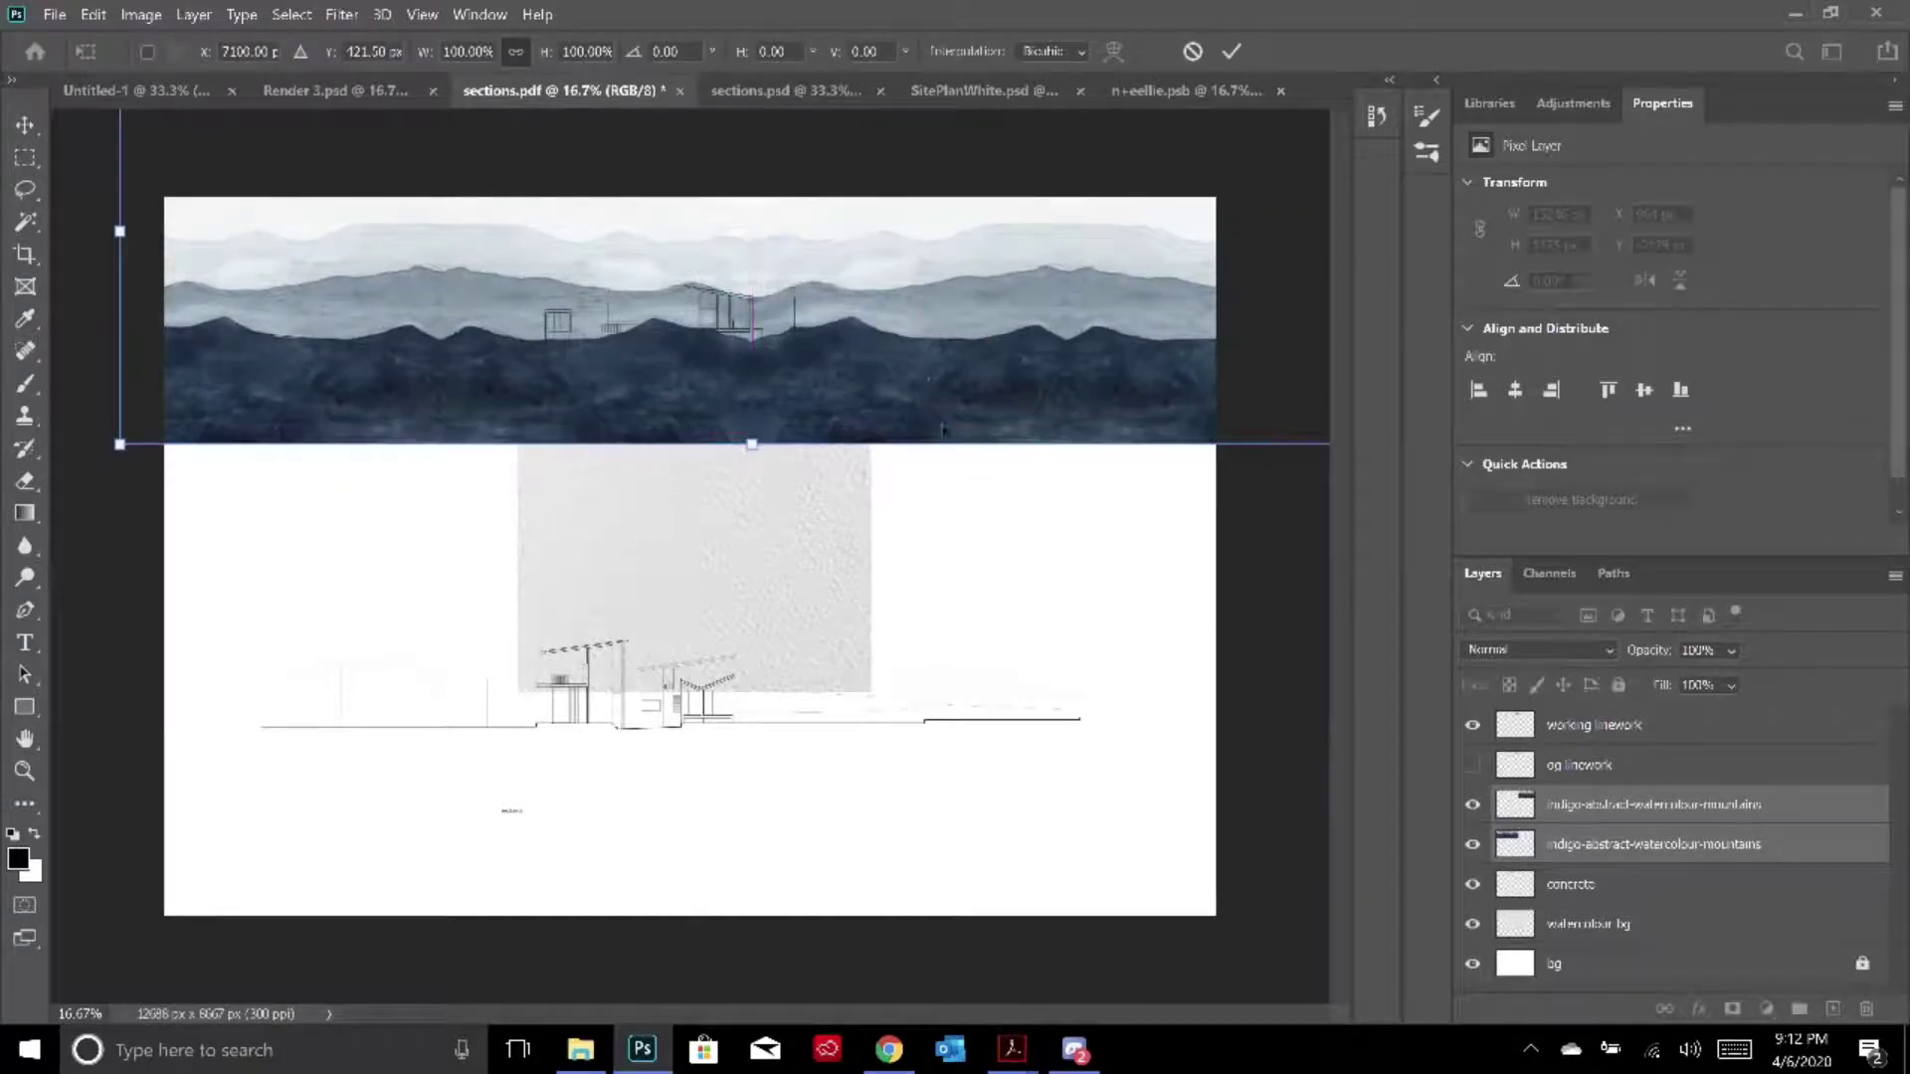
left_click(1232, 51)
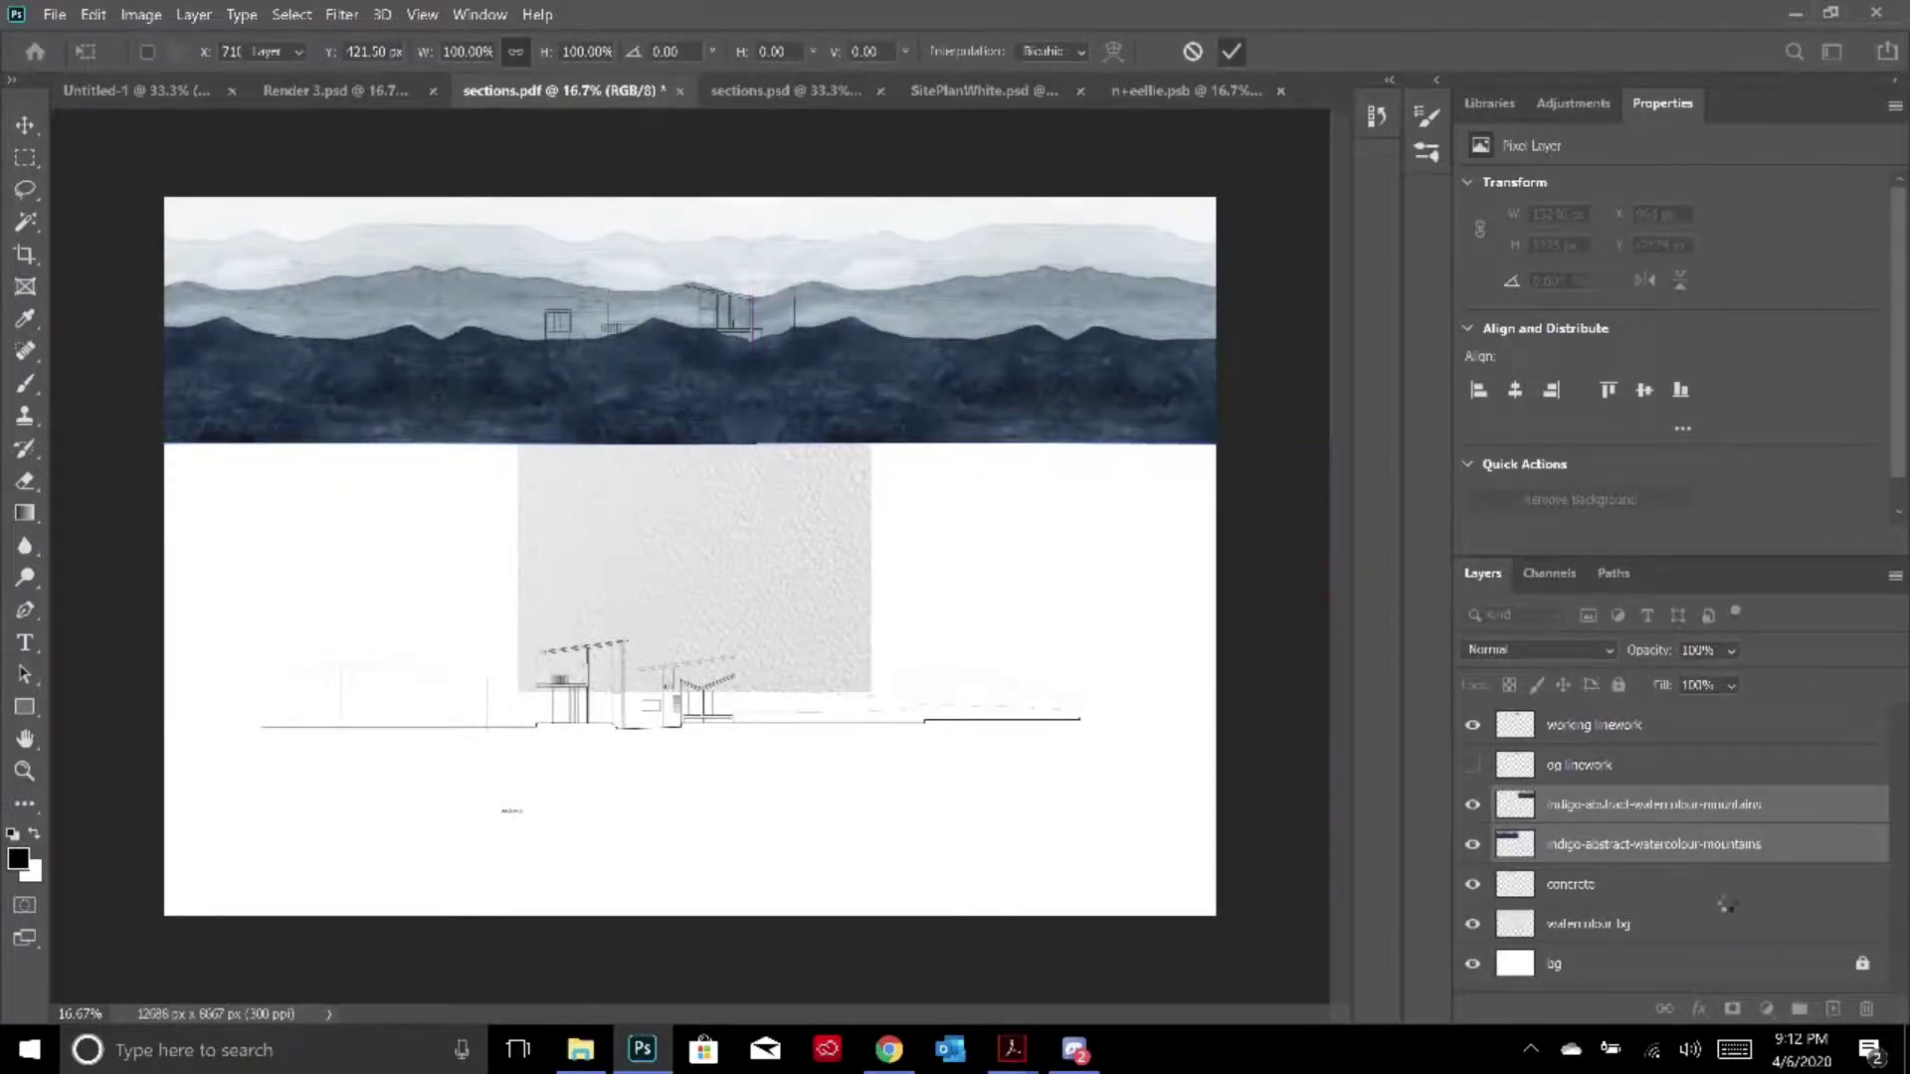
Merge both mountains layers and rename the resulting layer "watercolour bg"
right_click(1664, 822)
left_click(1439, 722)
double_click(1647, 806)
type("watercolour")
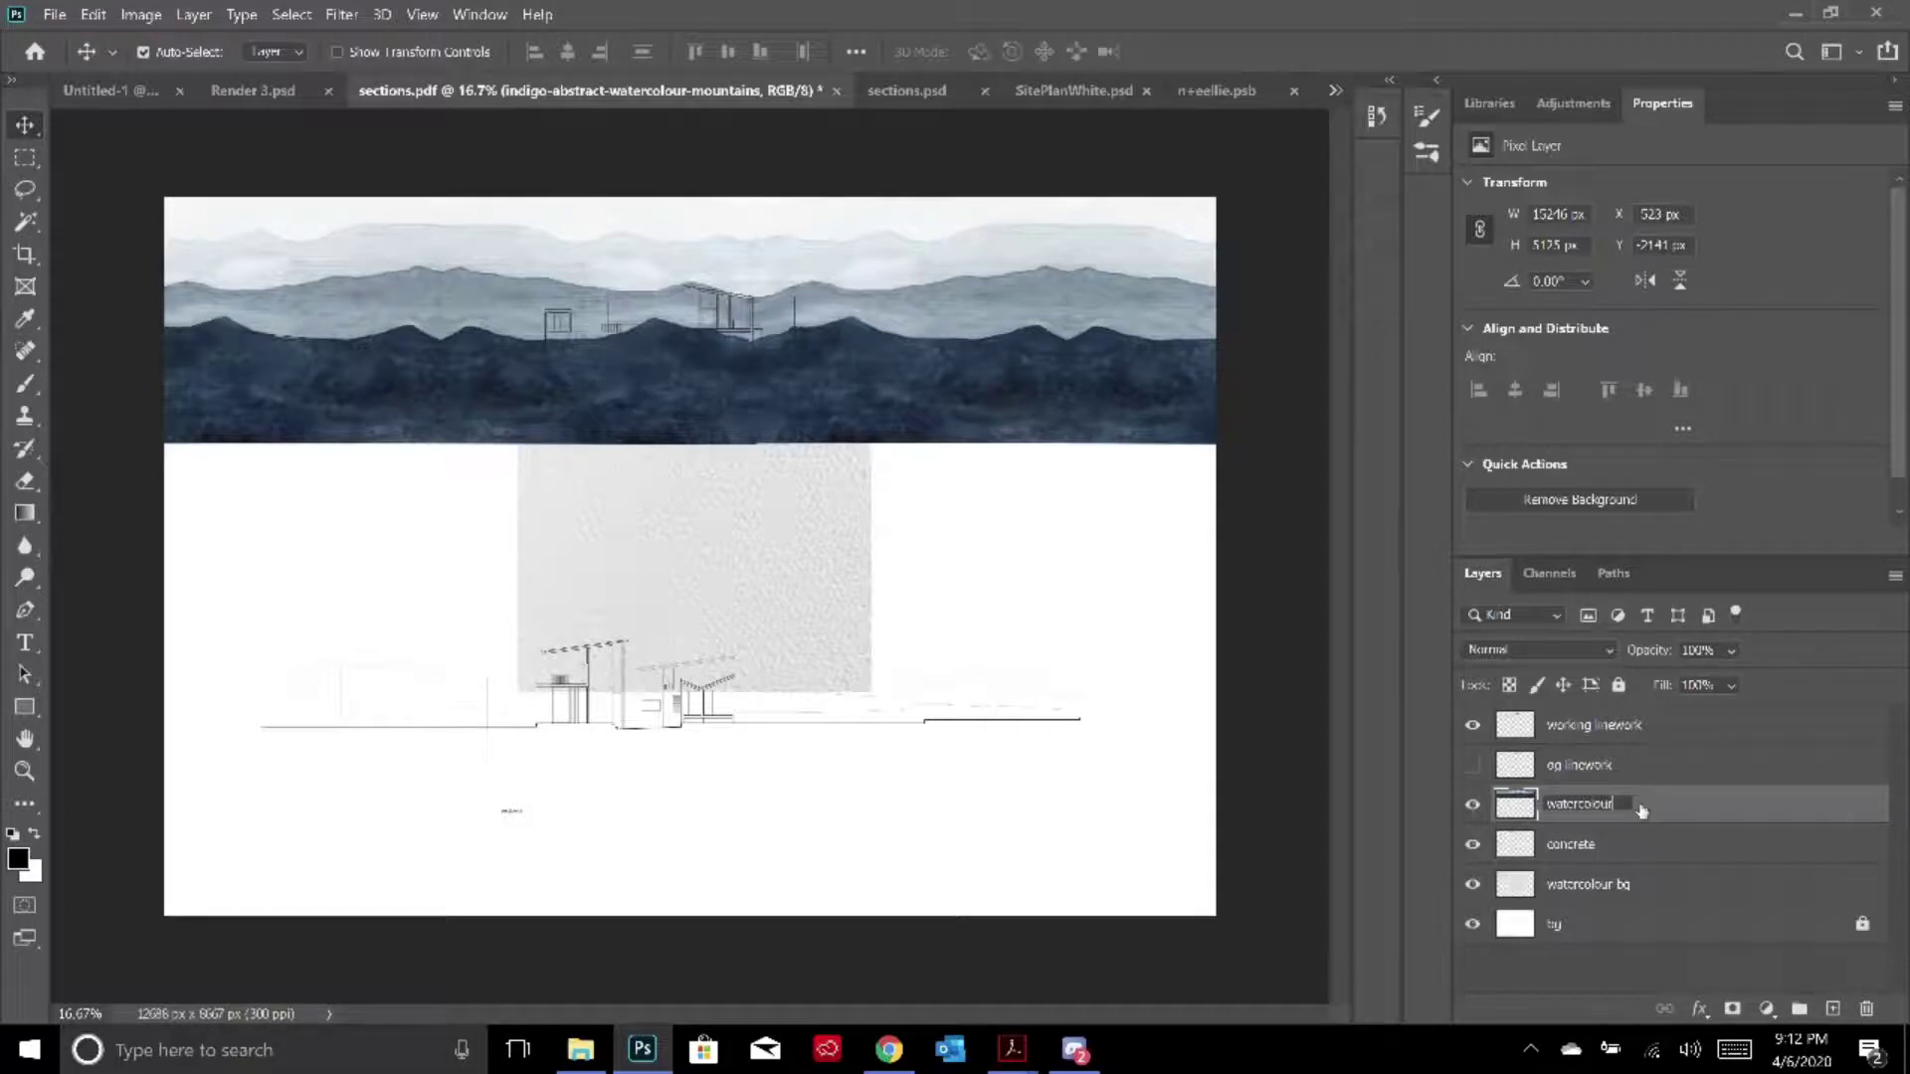
type(" bg")
key("Return")
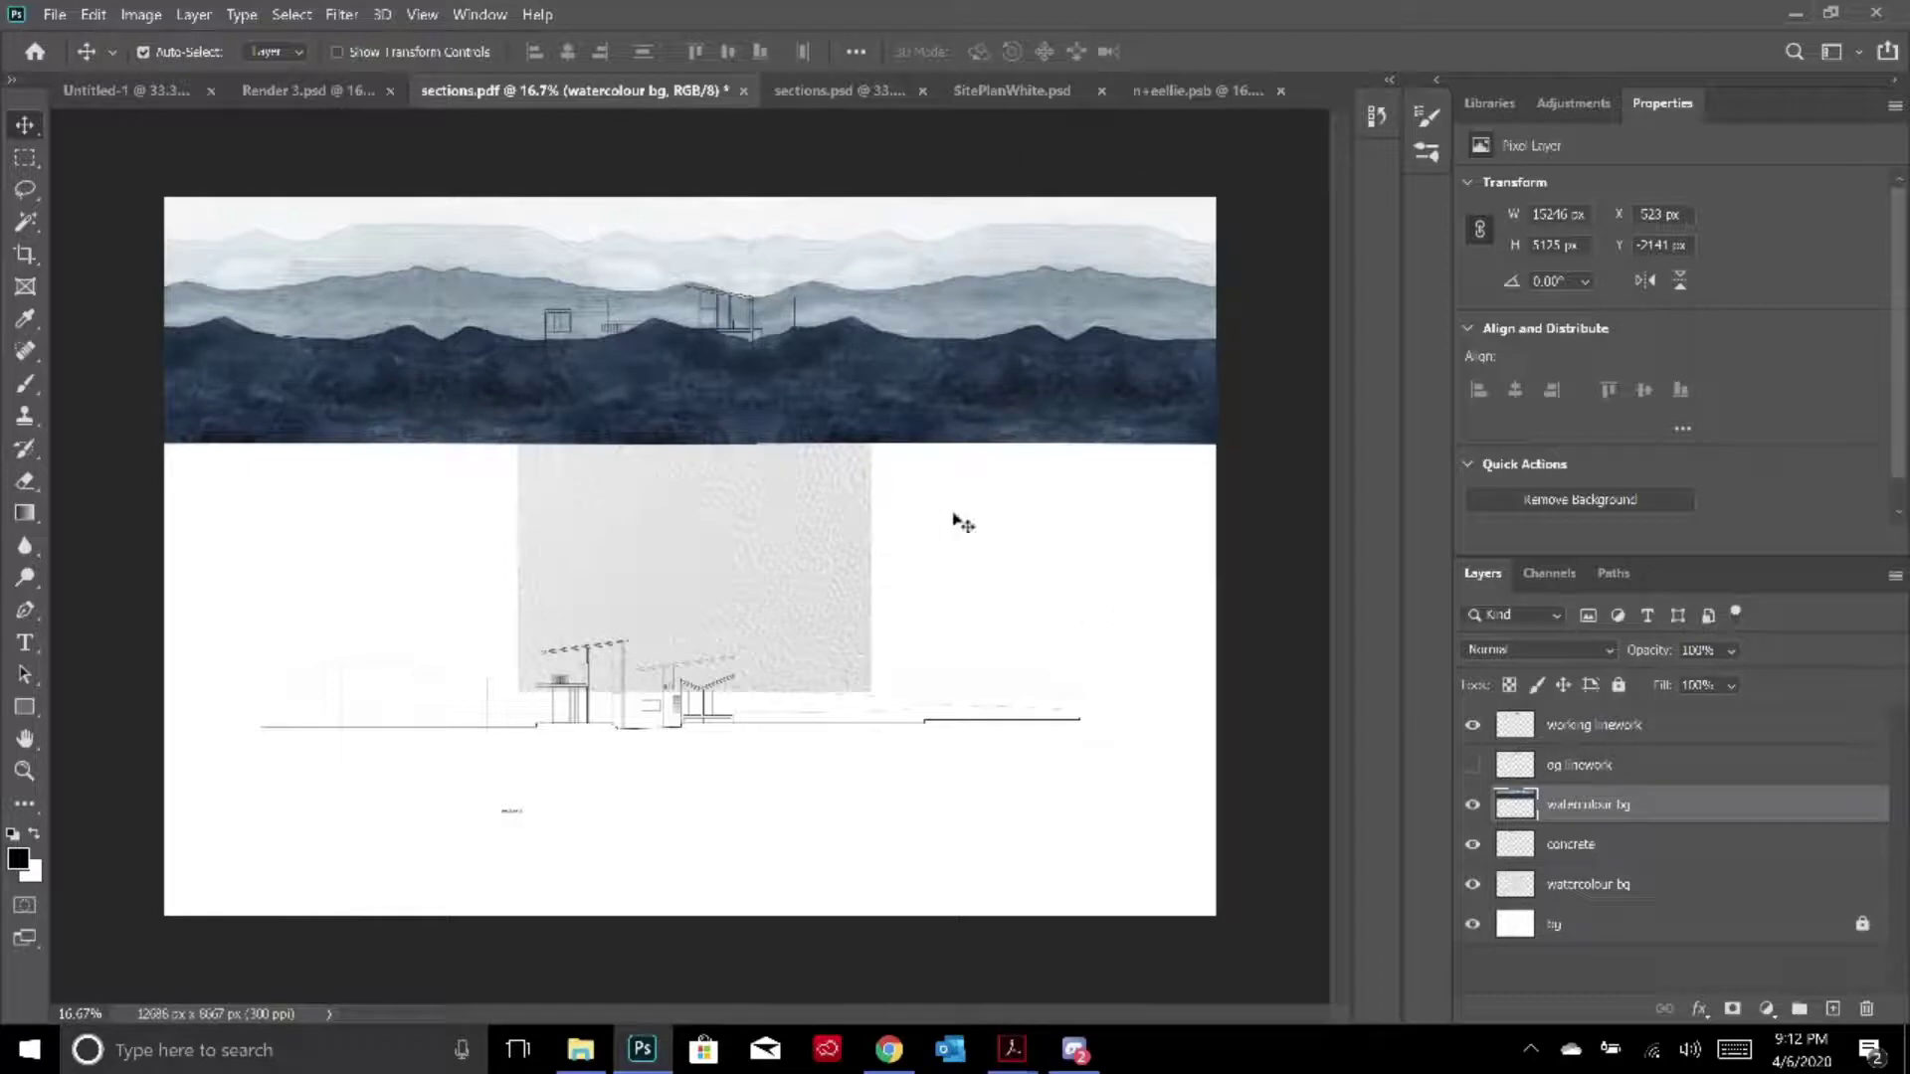
Hide the mountains layer and, with working linework active, start a Pen path along the upper section's ground line and the first building's outer wall
left_click(1472, 803)
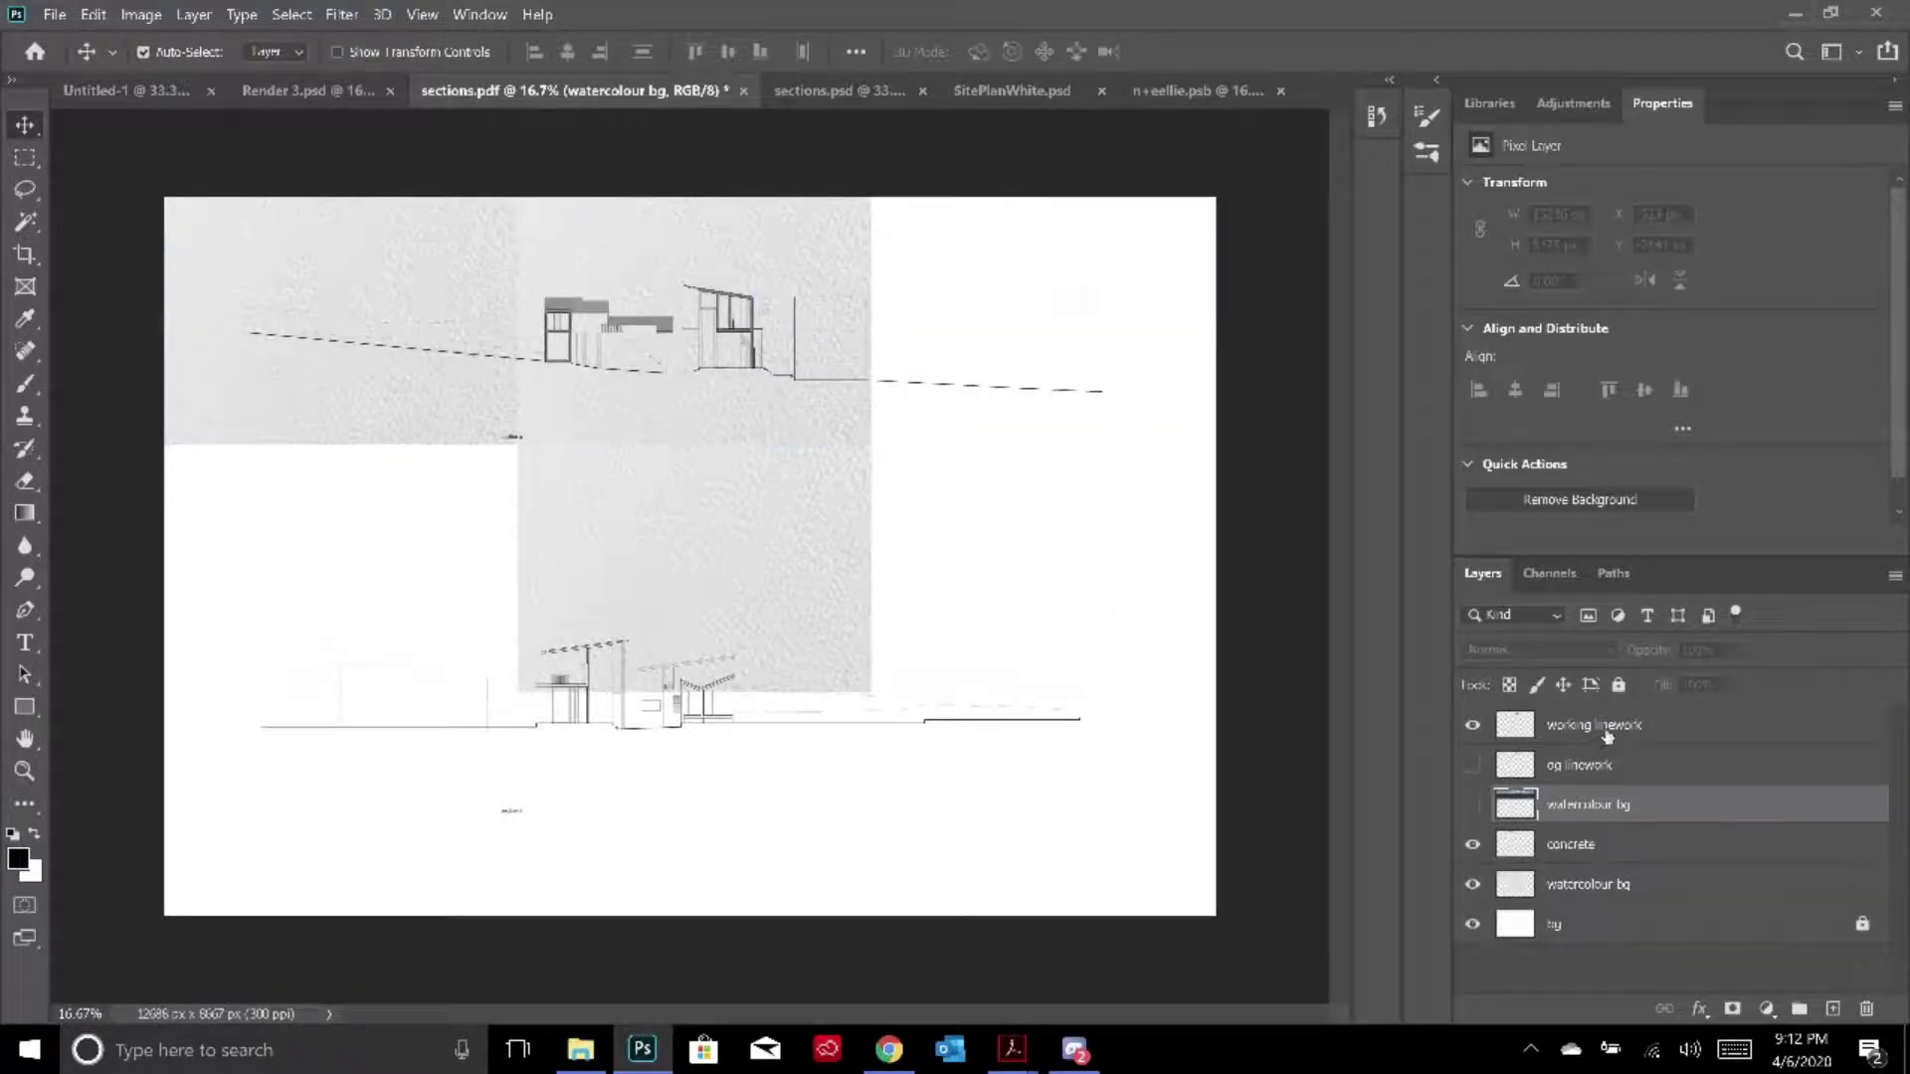
left_click(1607, 734)
left_click(24, 610)
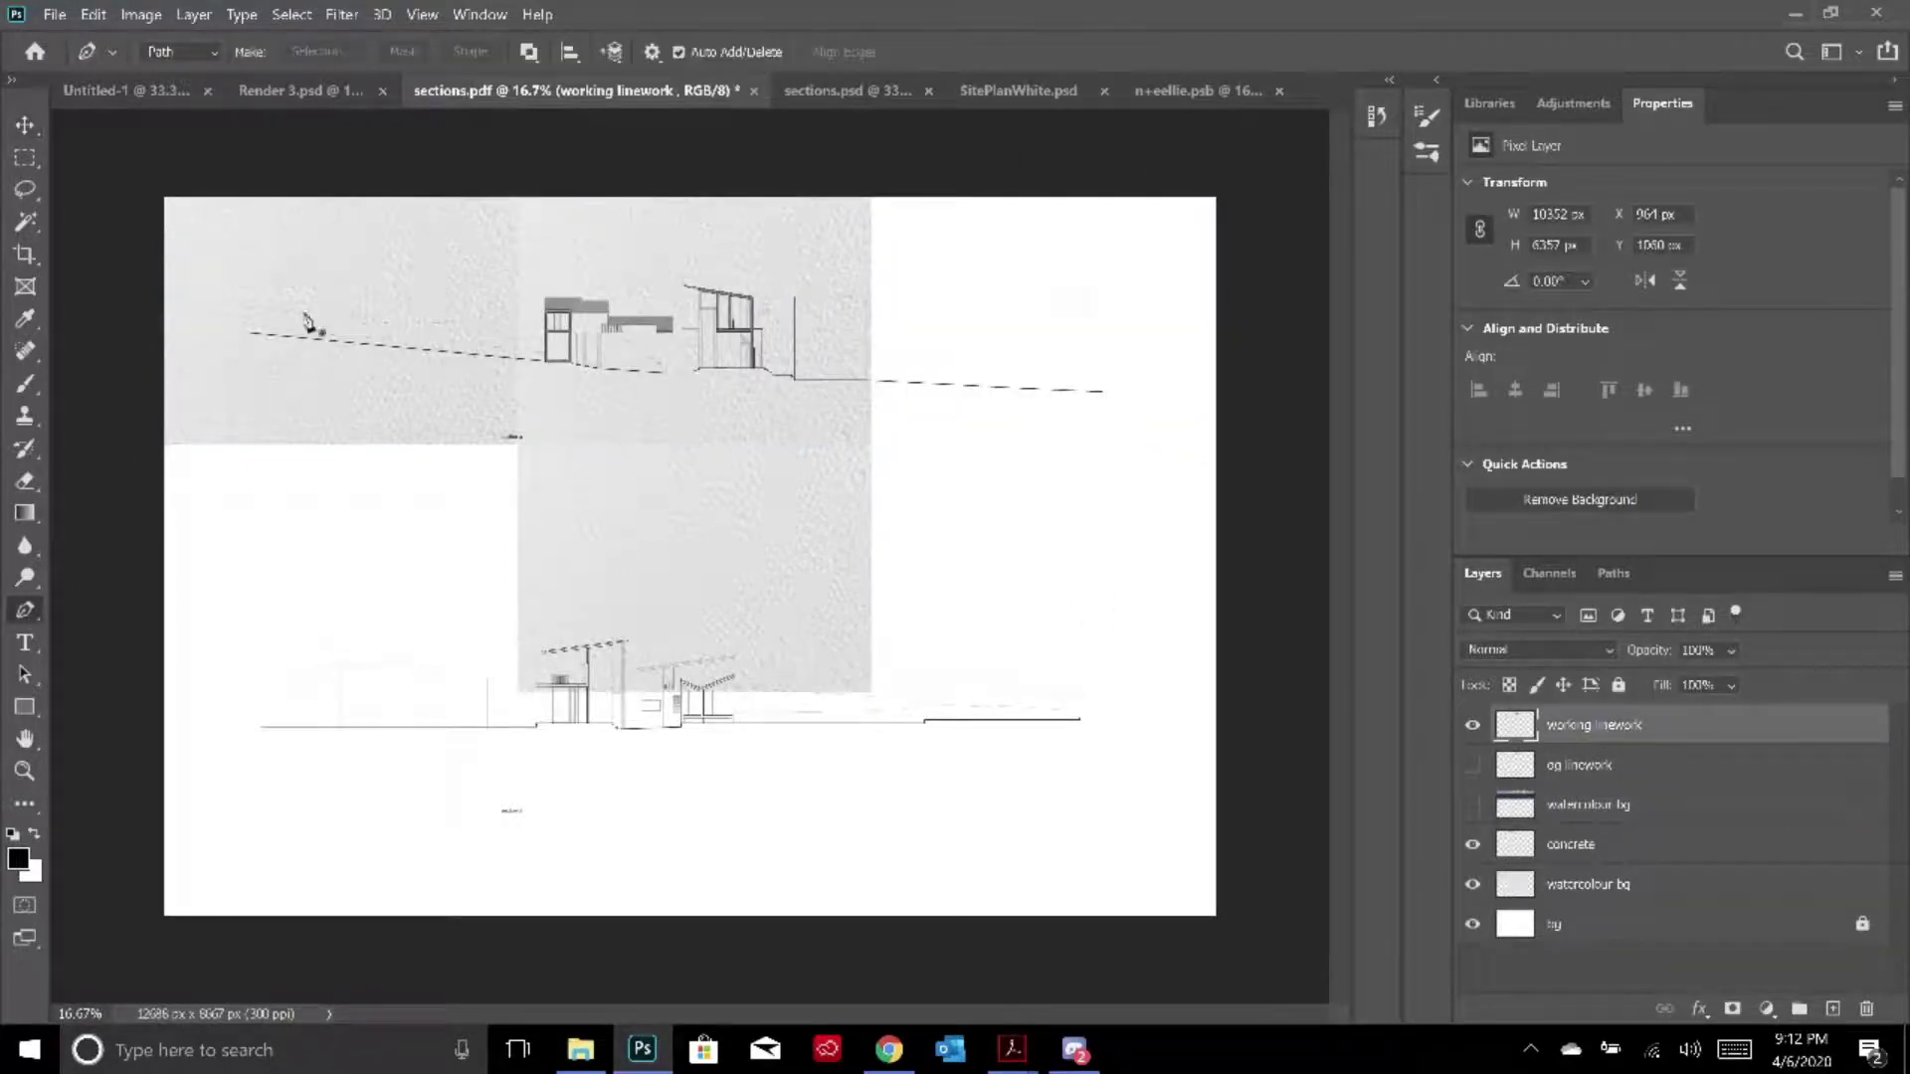
left_click(244, 333)
left_click(547, 360)
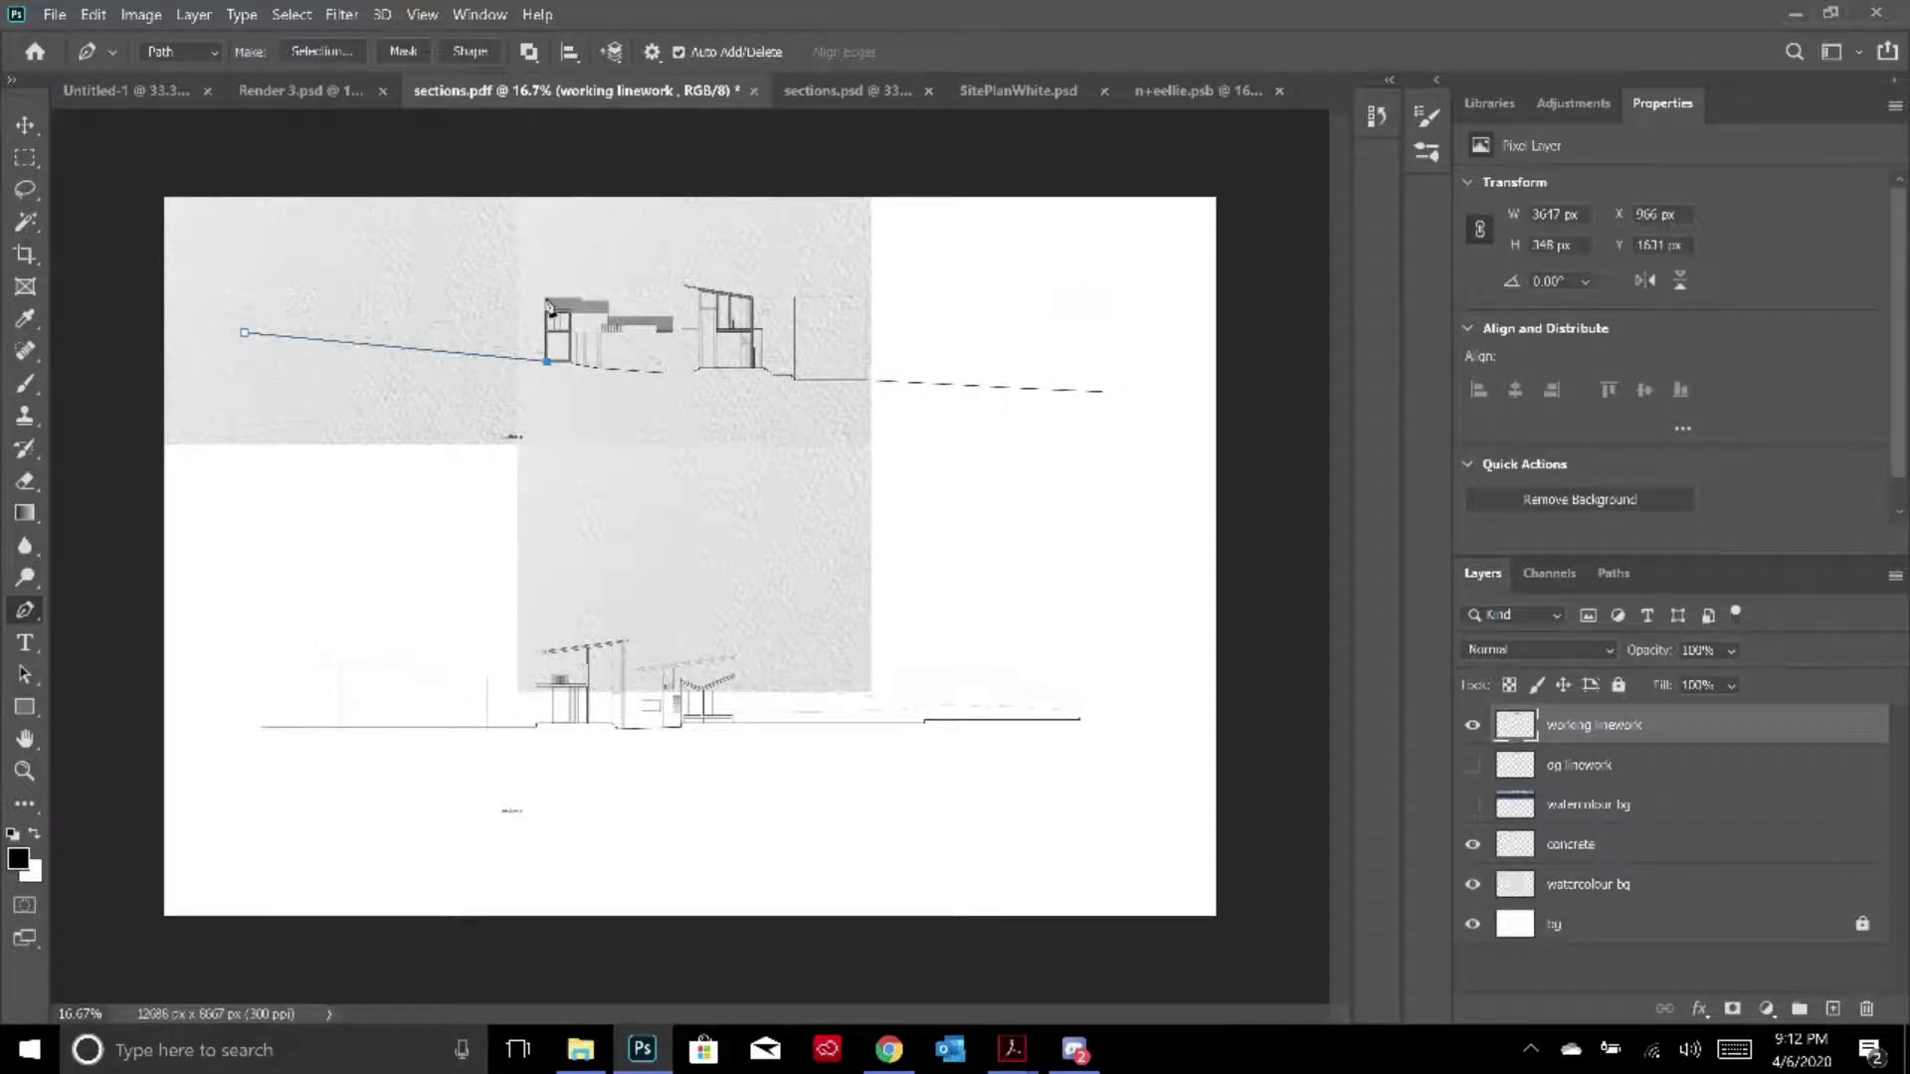
left_click(544, 298)
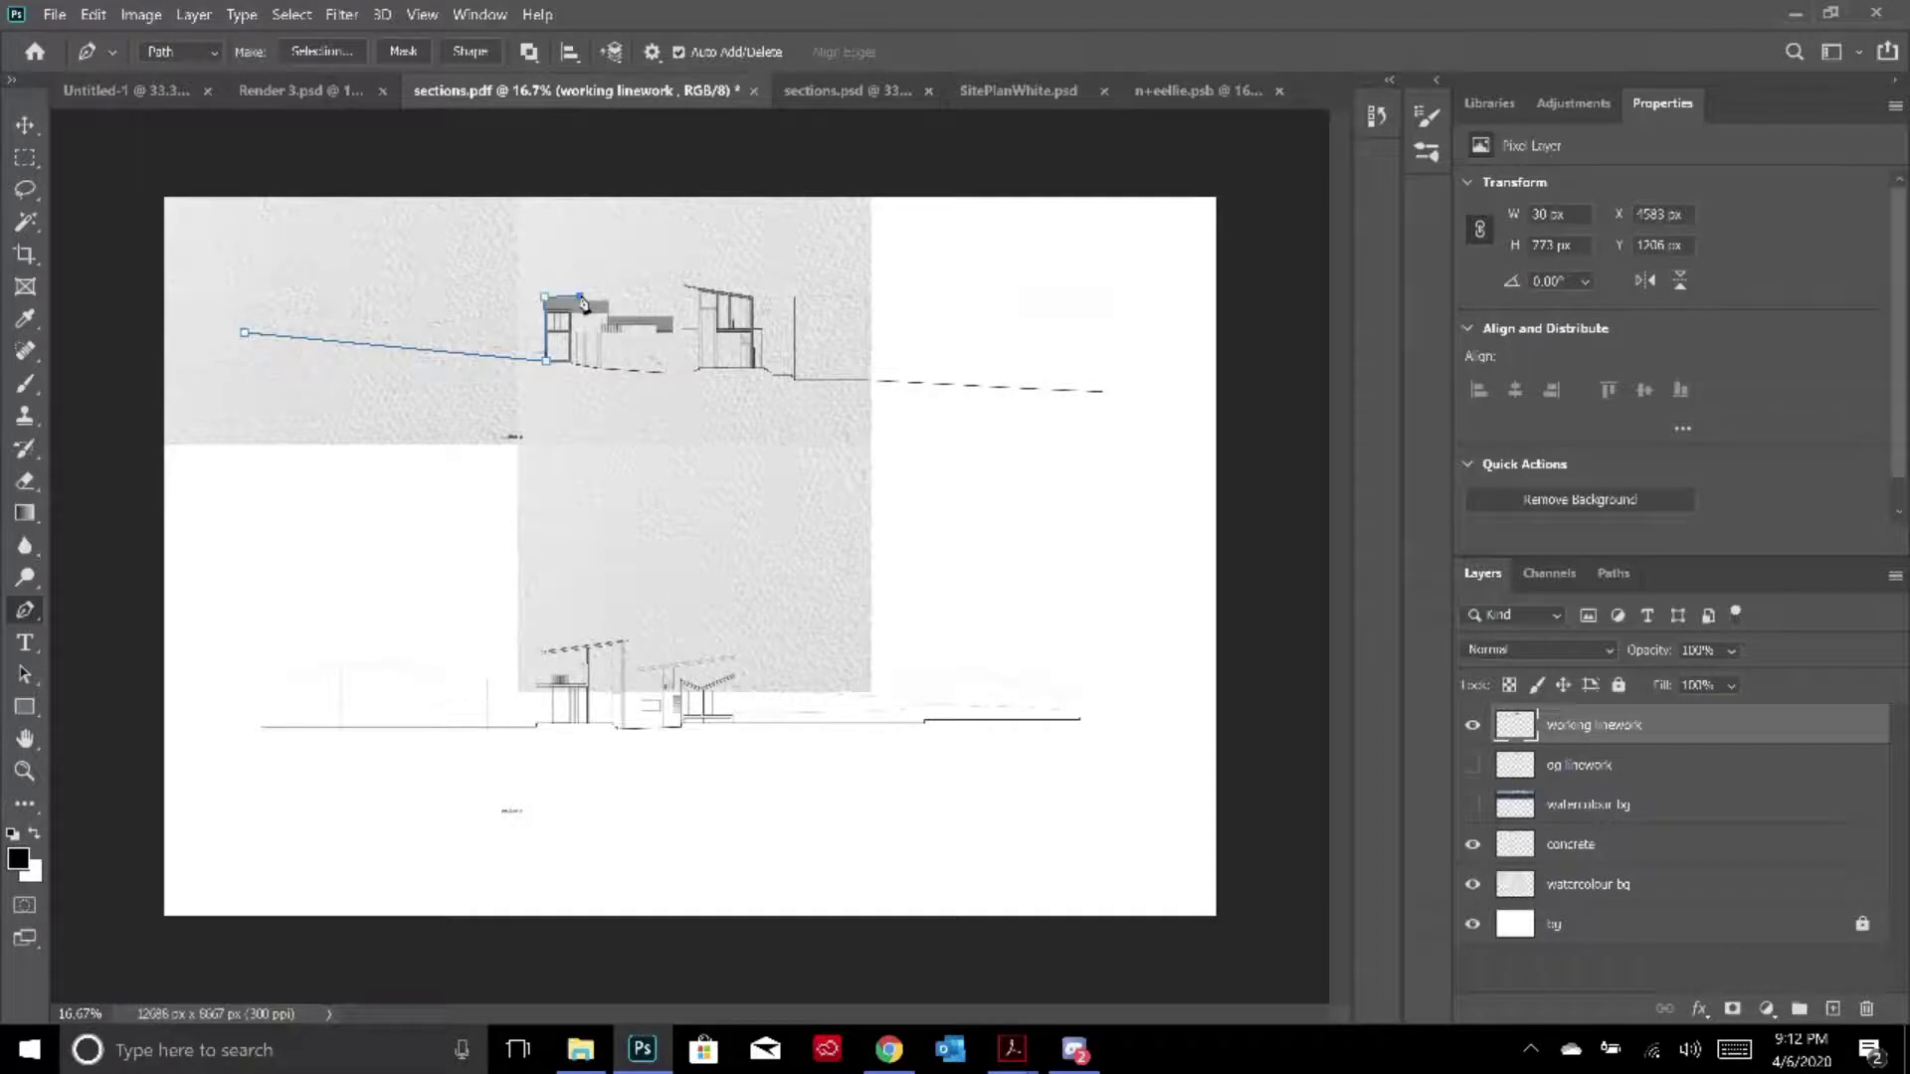
Continue the path over the first building's stepped roofs and down its far wall to the ground
key("ctrl+plus")
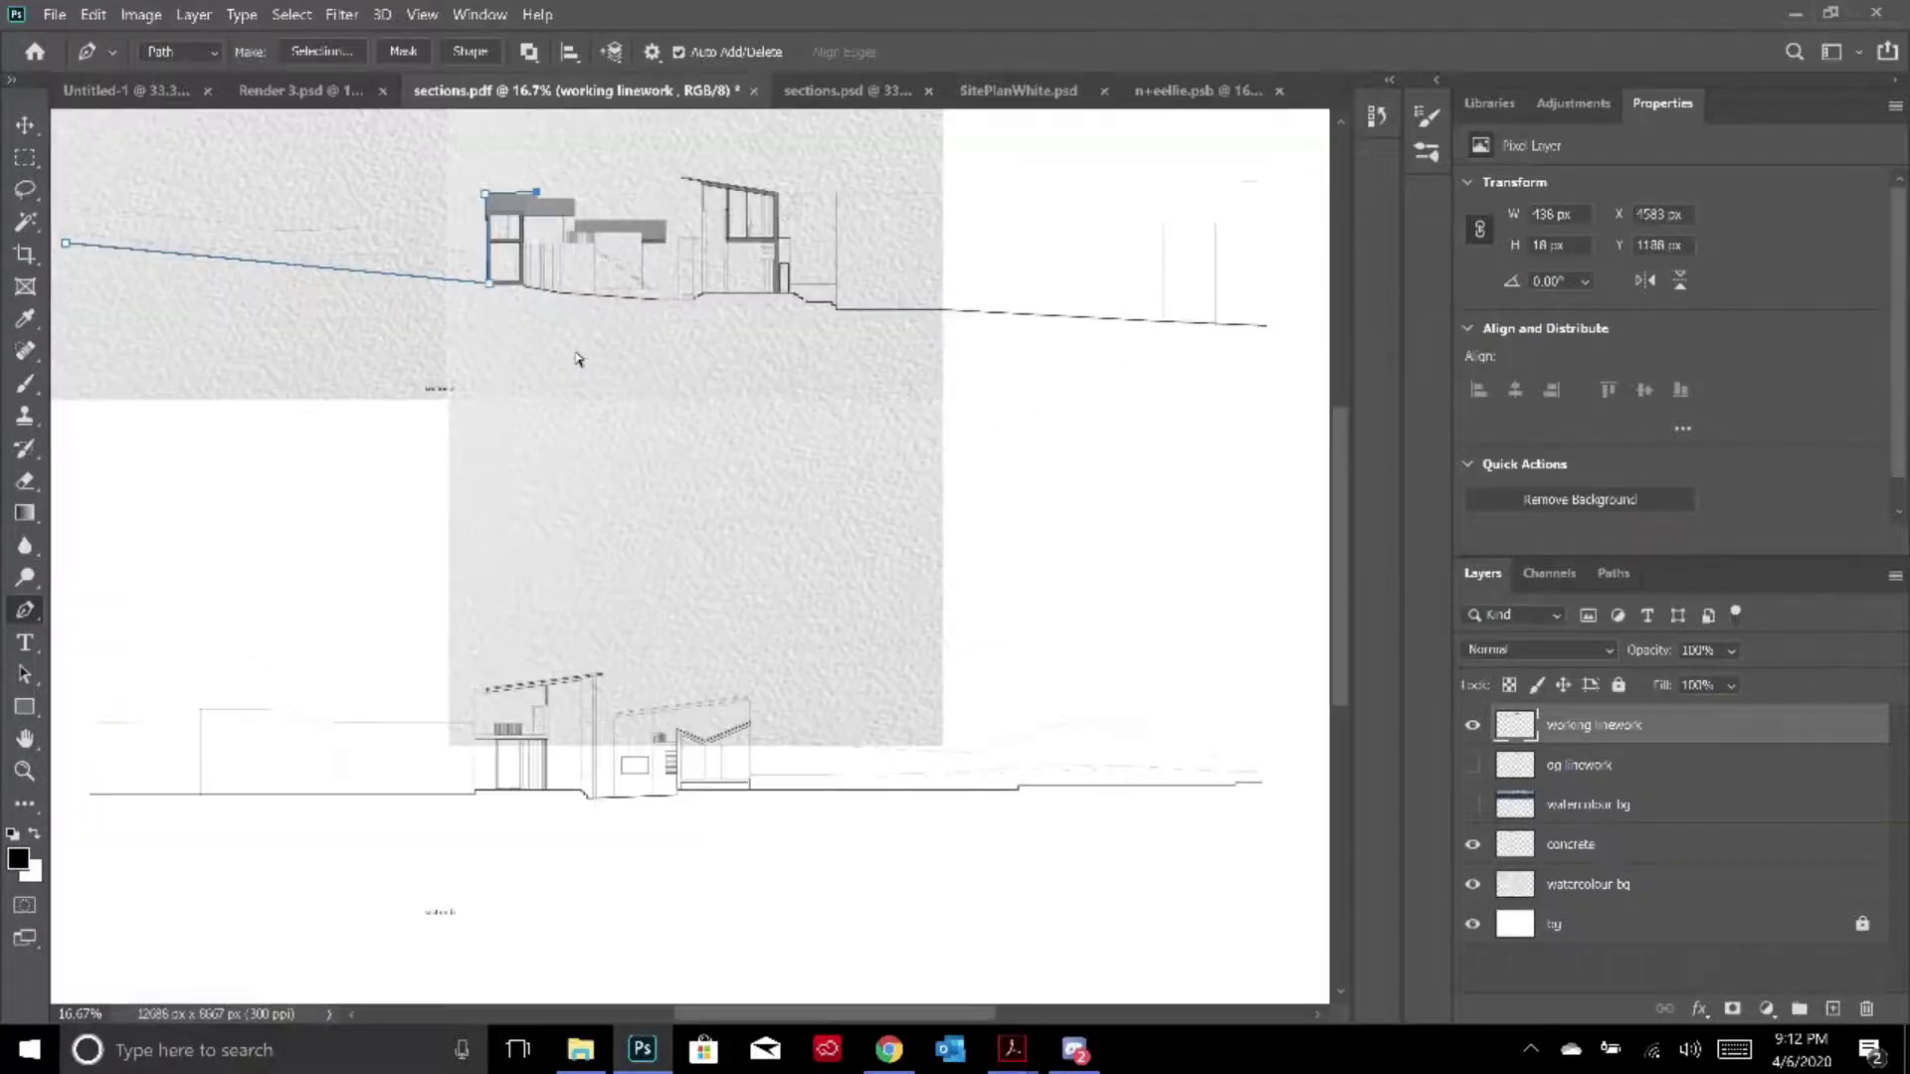
key("ctrl+plus")
left_click(474, 259)
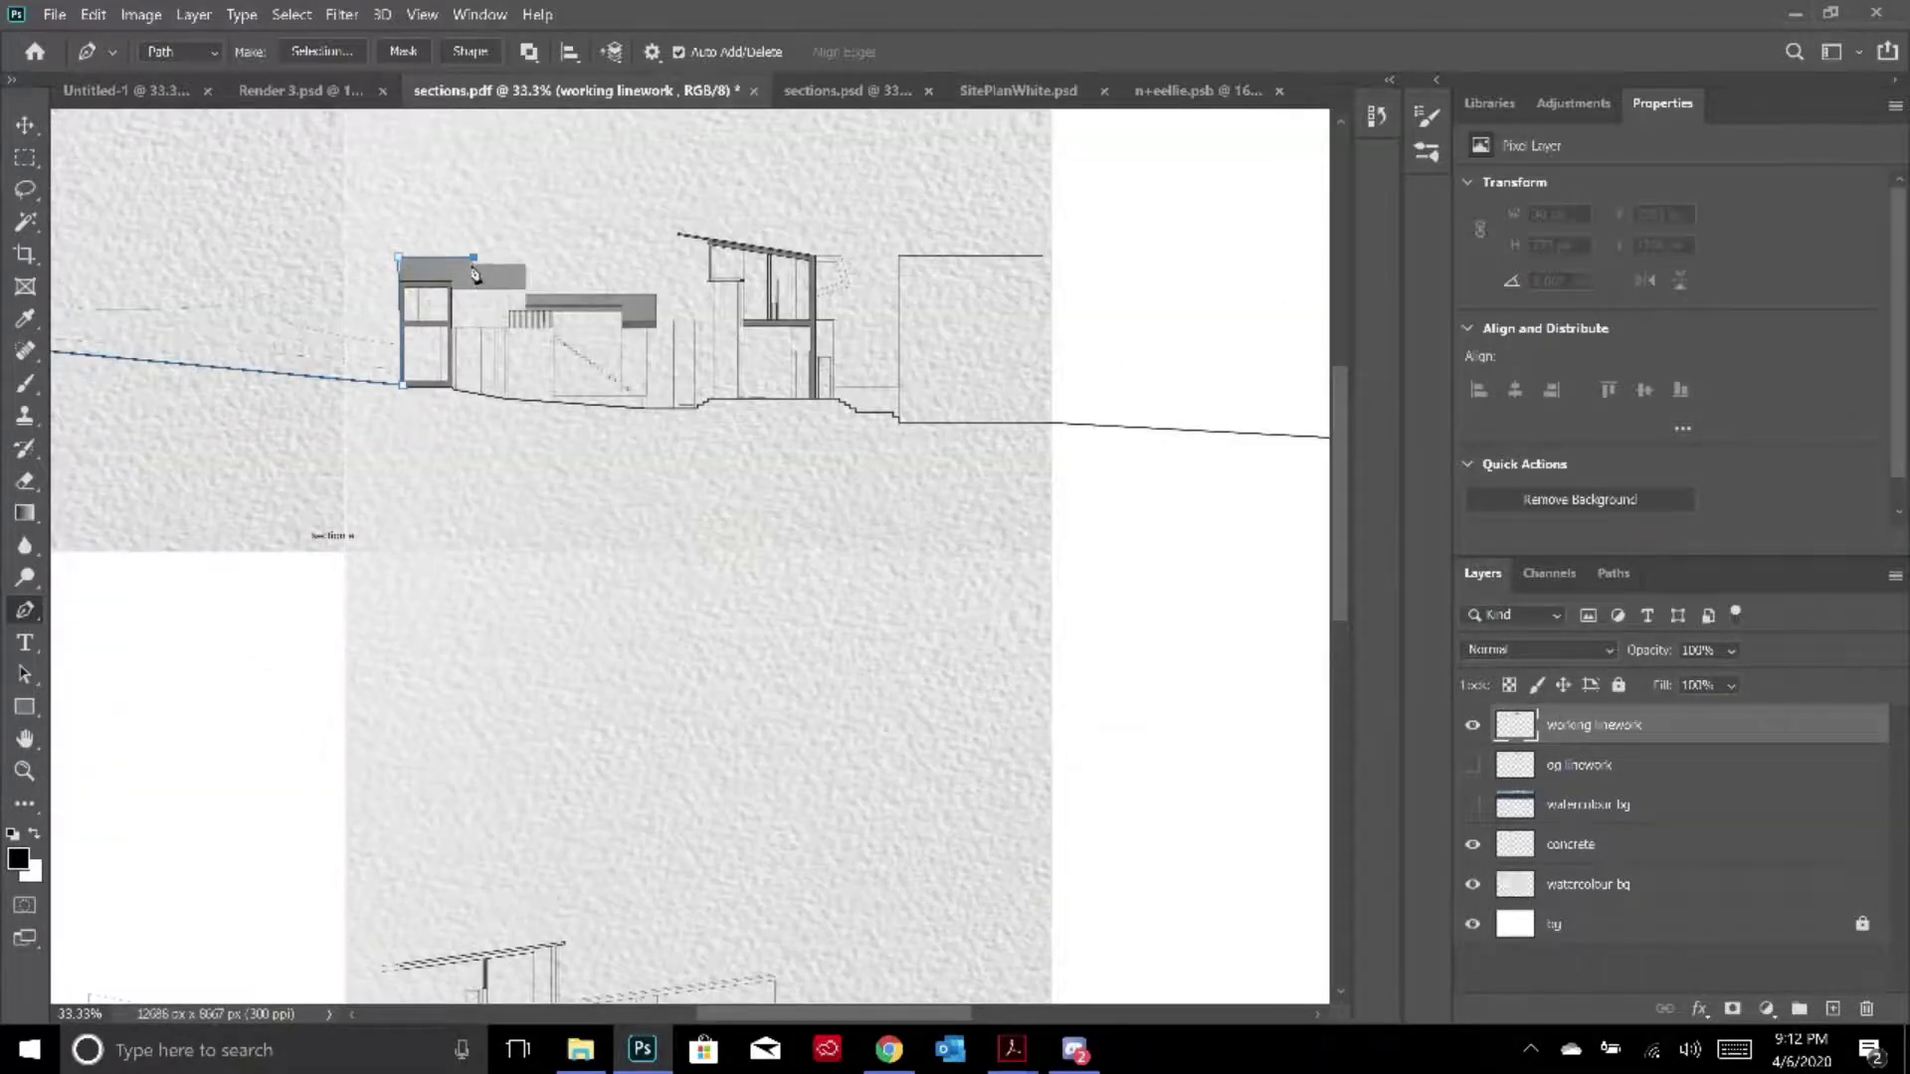
left_click(527, 264)
left_click(655, 293)
left_click(646, 408)
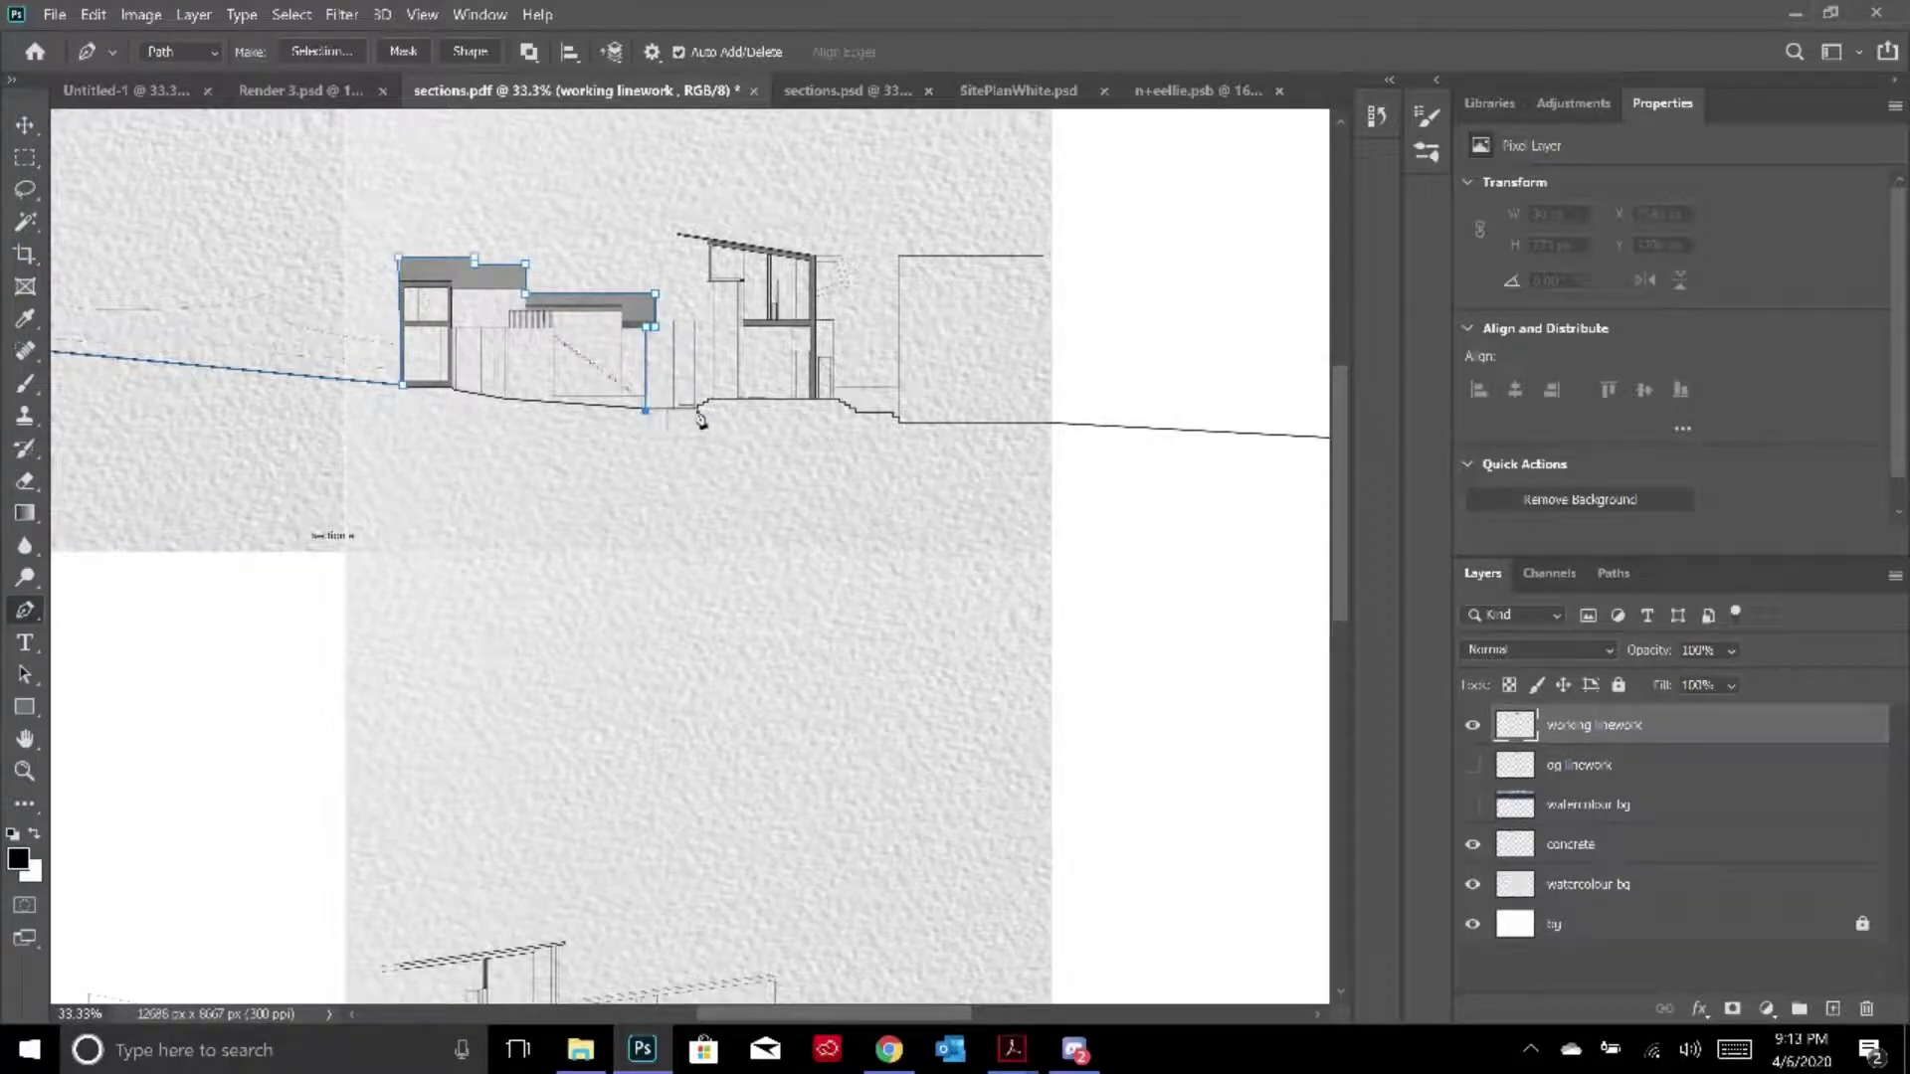
Extend the path across the gap between the buildings, up the taller building's stepped wall and along its sloping roof
left_click(674, 409)
left_click(707, 319)
left_click(708, 241)
left_click(678, 234)
left_click(815, 256)
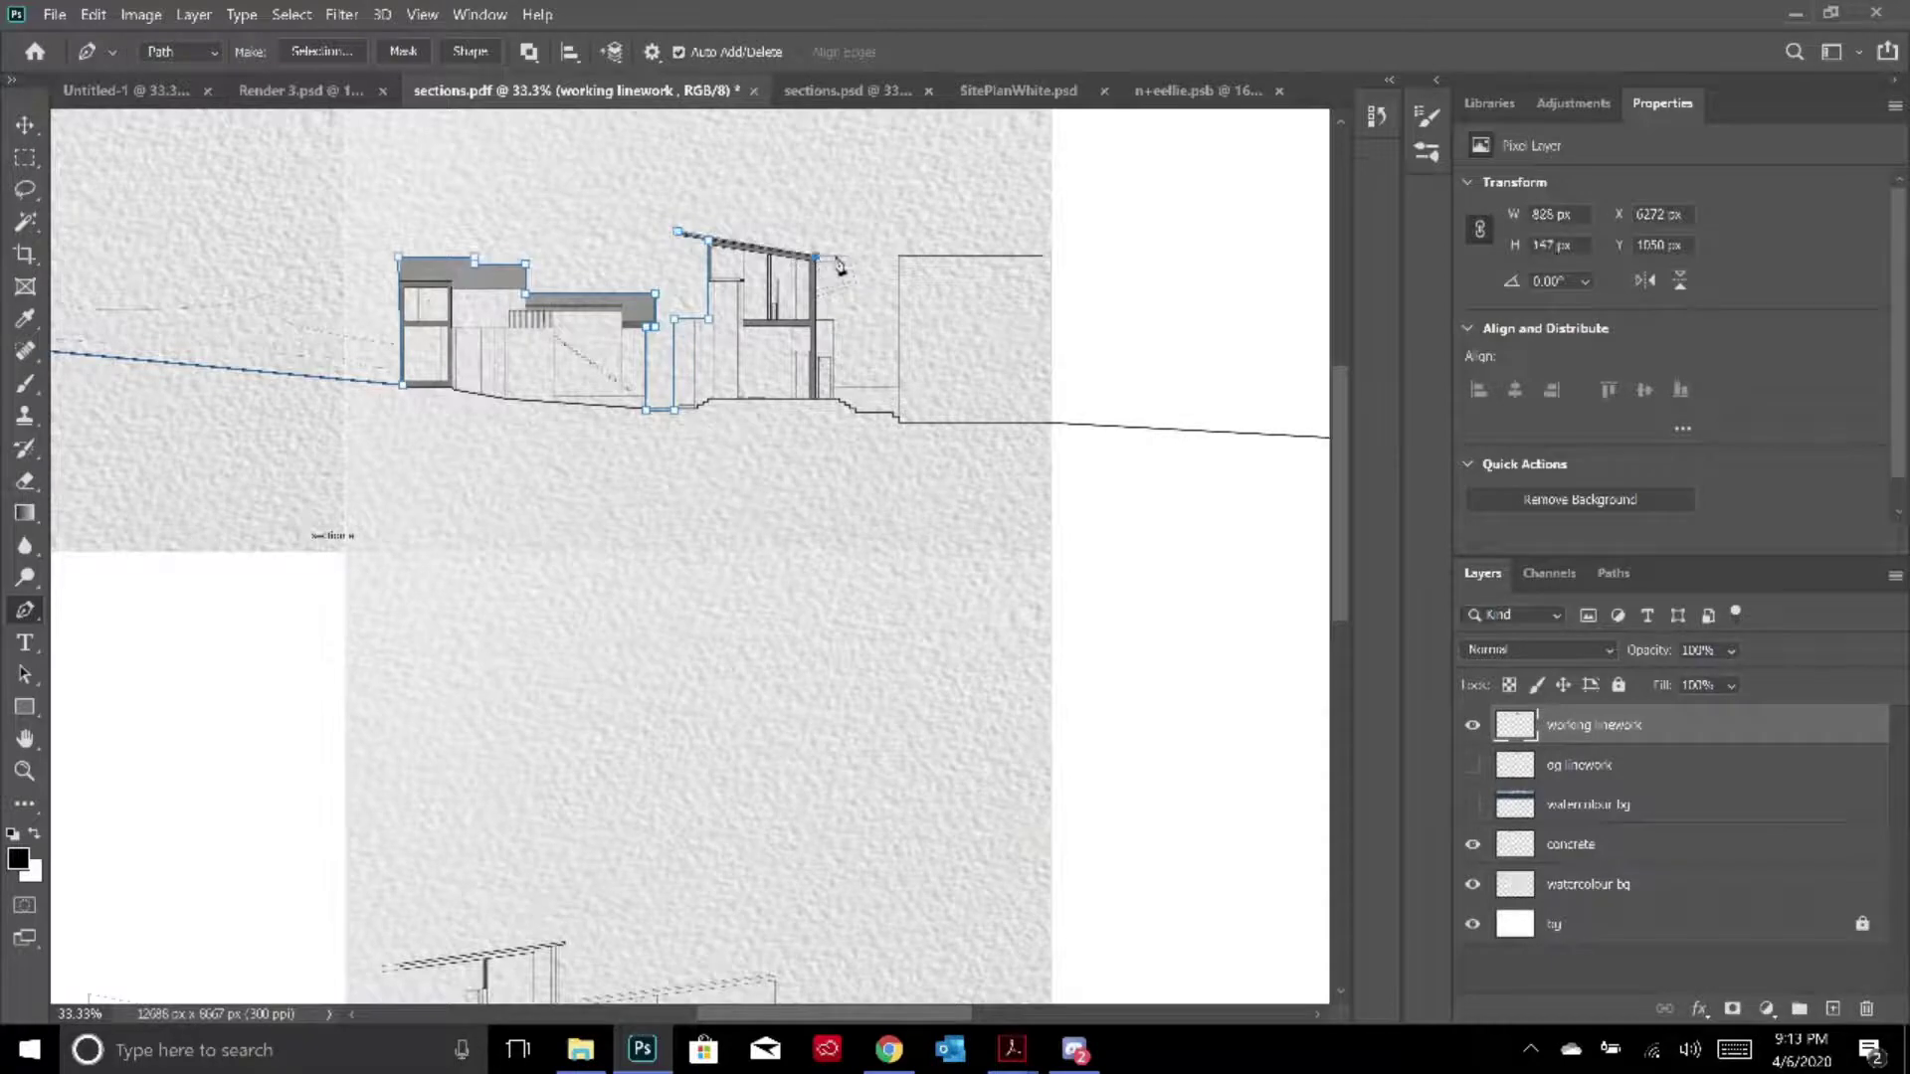
Trace the small angled projection at the roof's lower end and the taller building's outer wall down to the low wall
left_click(841, 254)
left_click(846, 283)
left_click(818, 298)
left_click(816, 318)
left_click(833, 319)
left_click(833, 384)
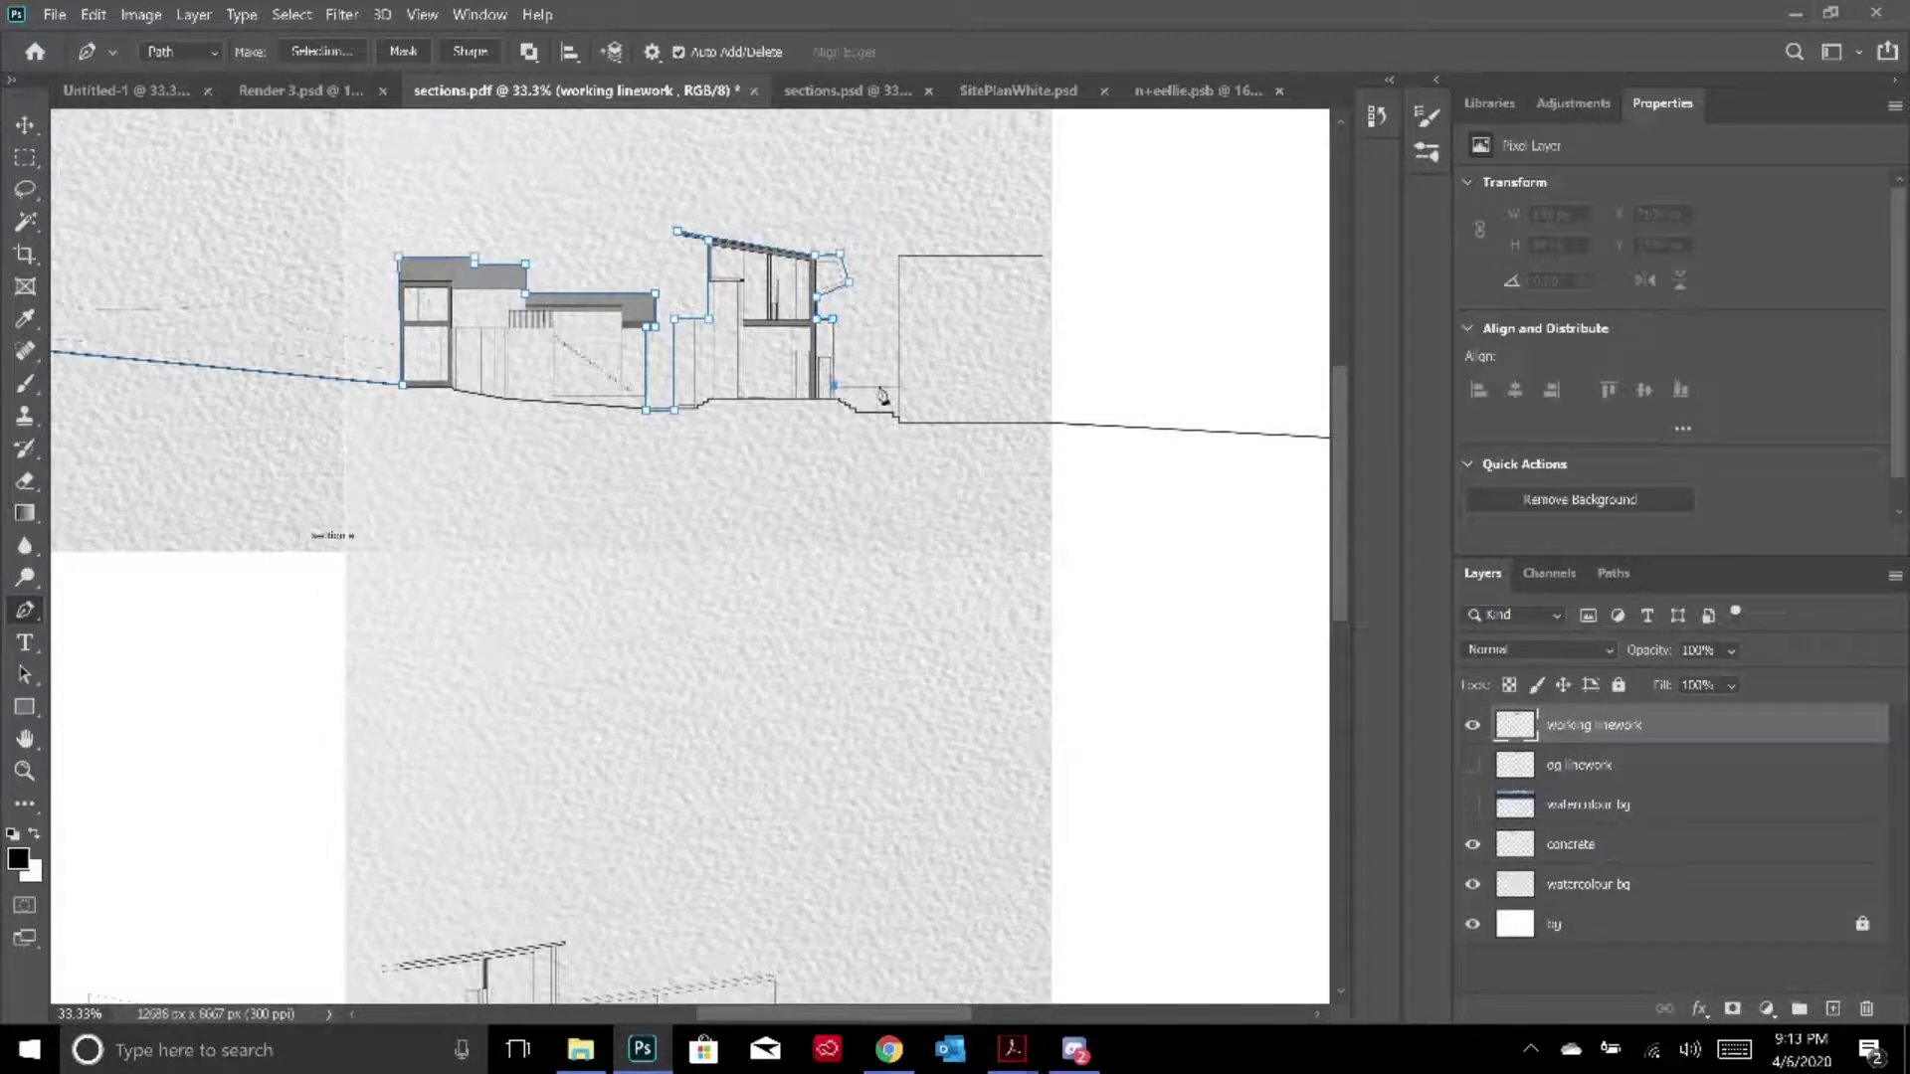
left_click(899, 385)
left_click(899, 257)
left_click(834, 397)
left_click(876, 412)
left_click(899, 419)
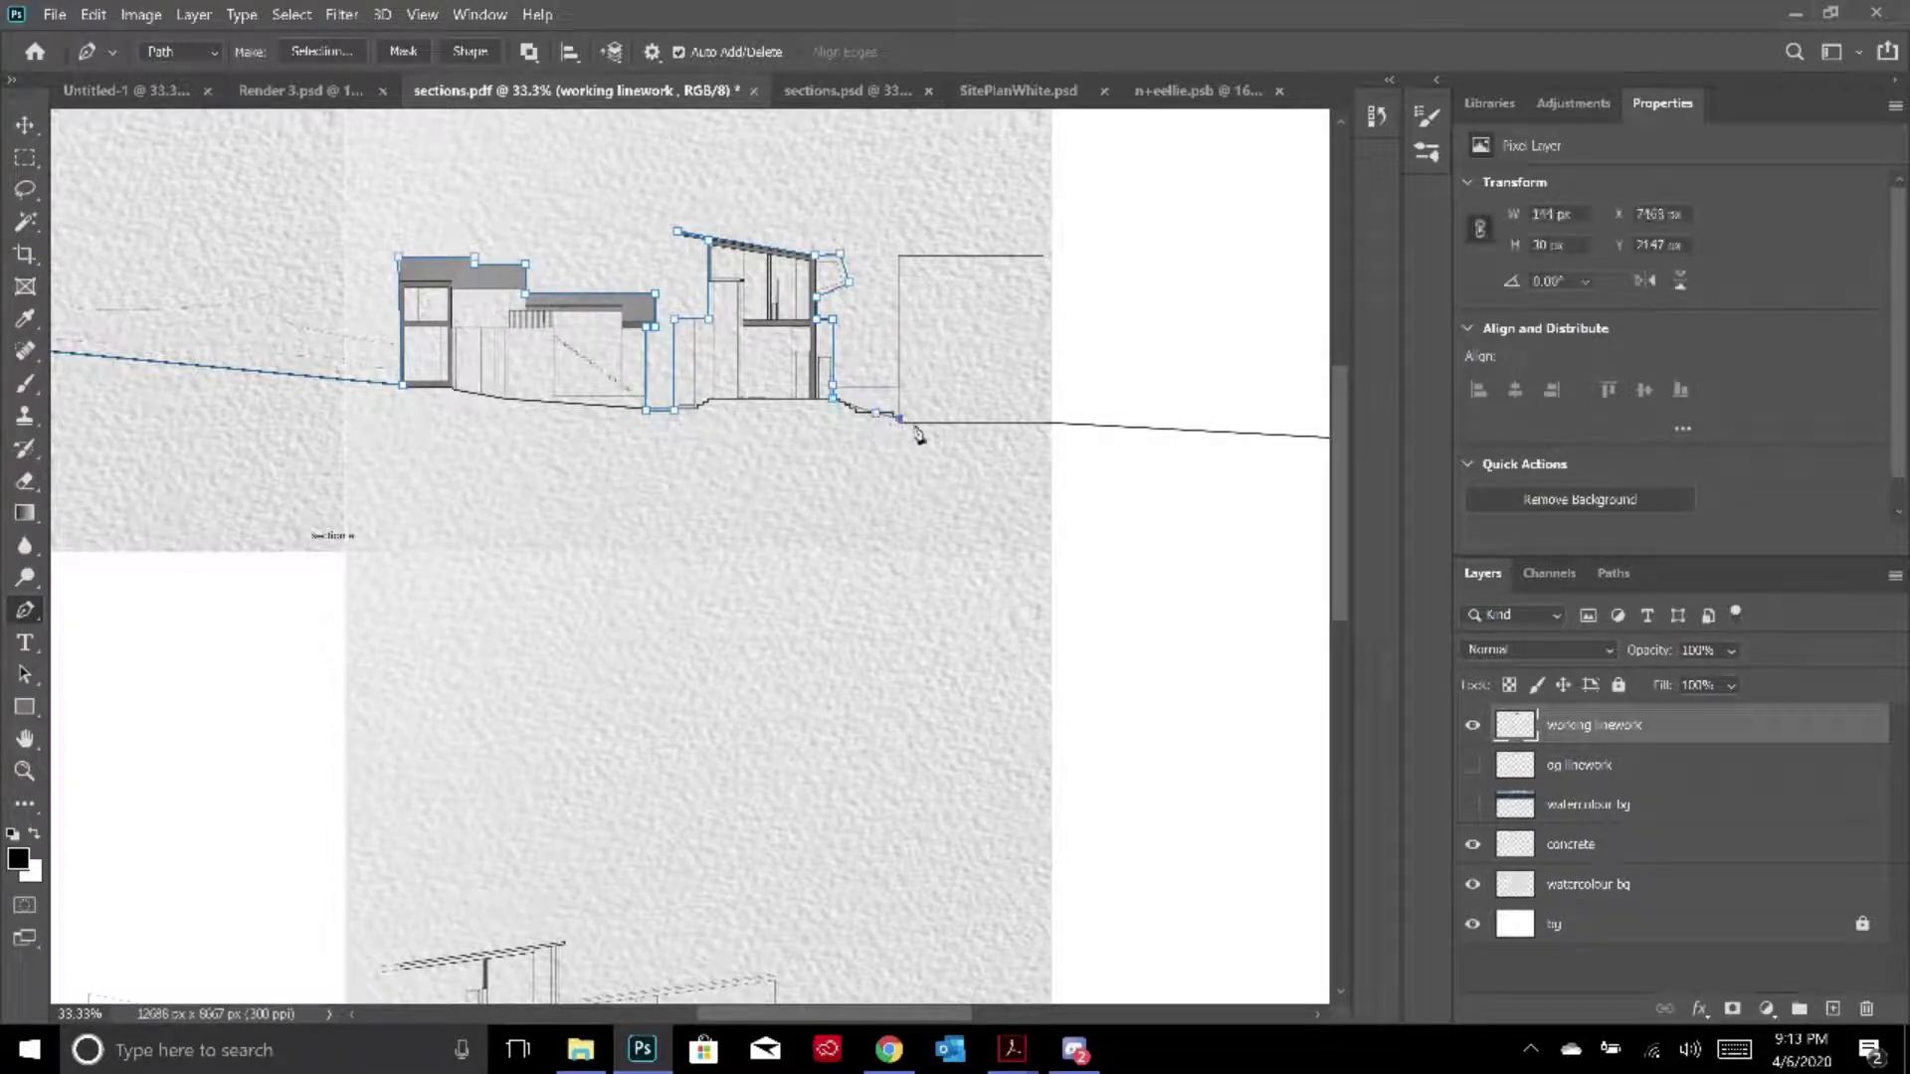
left_click(1121, 428)
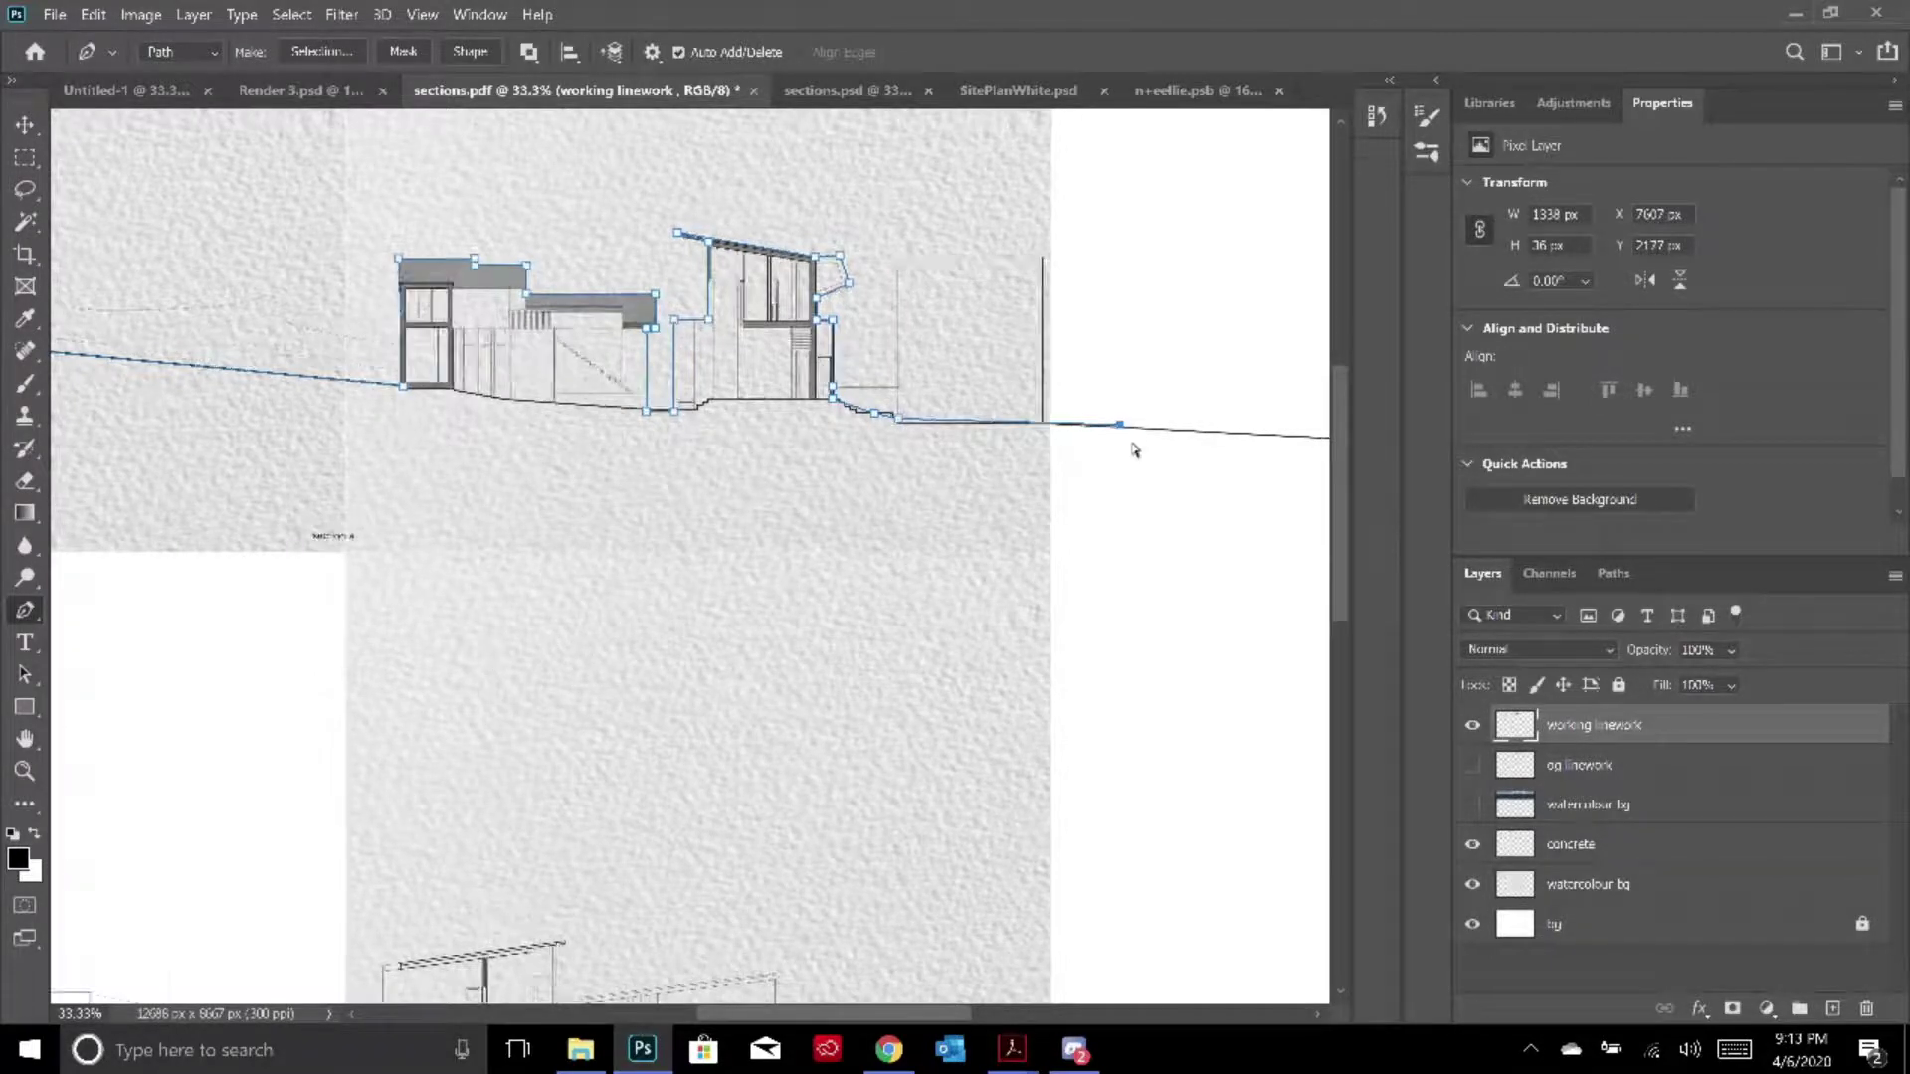
key("ctrl+minus")
left_click(1315, 471)
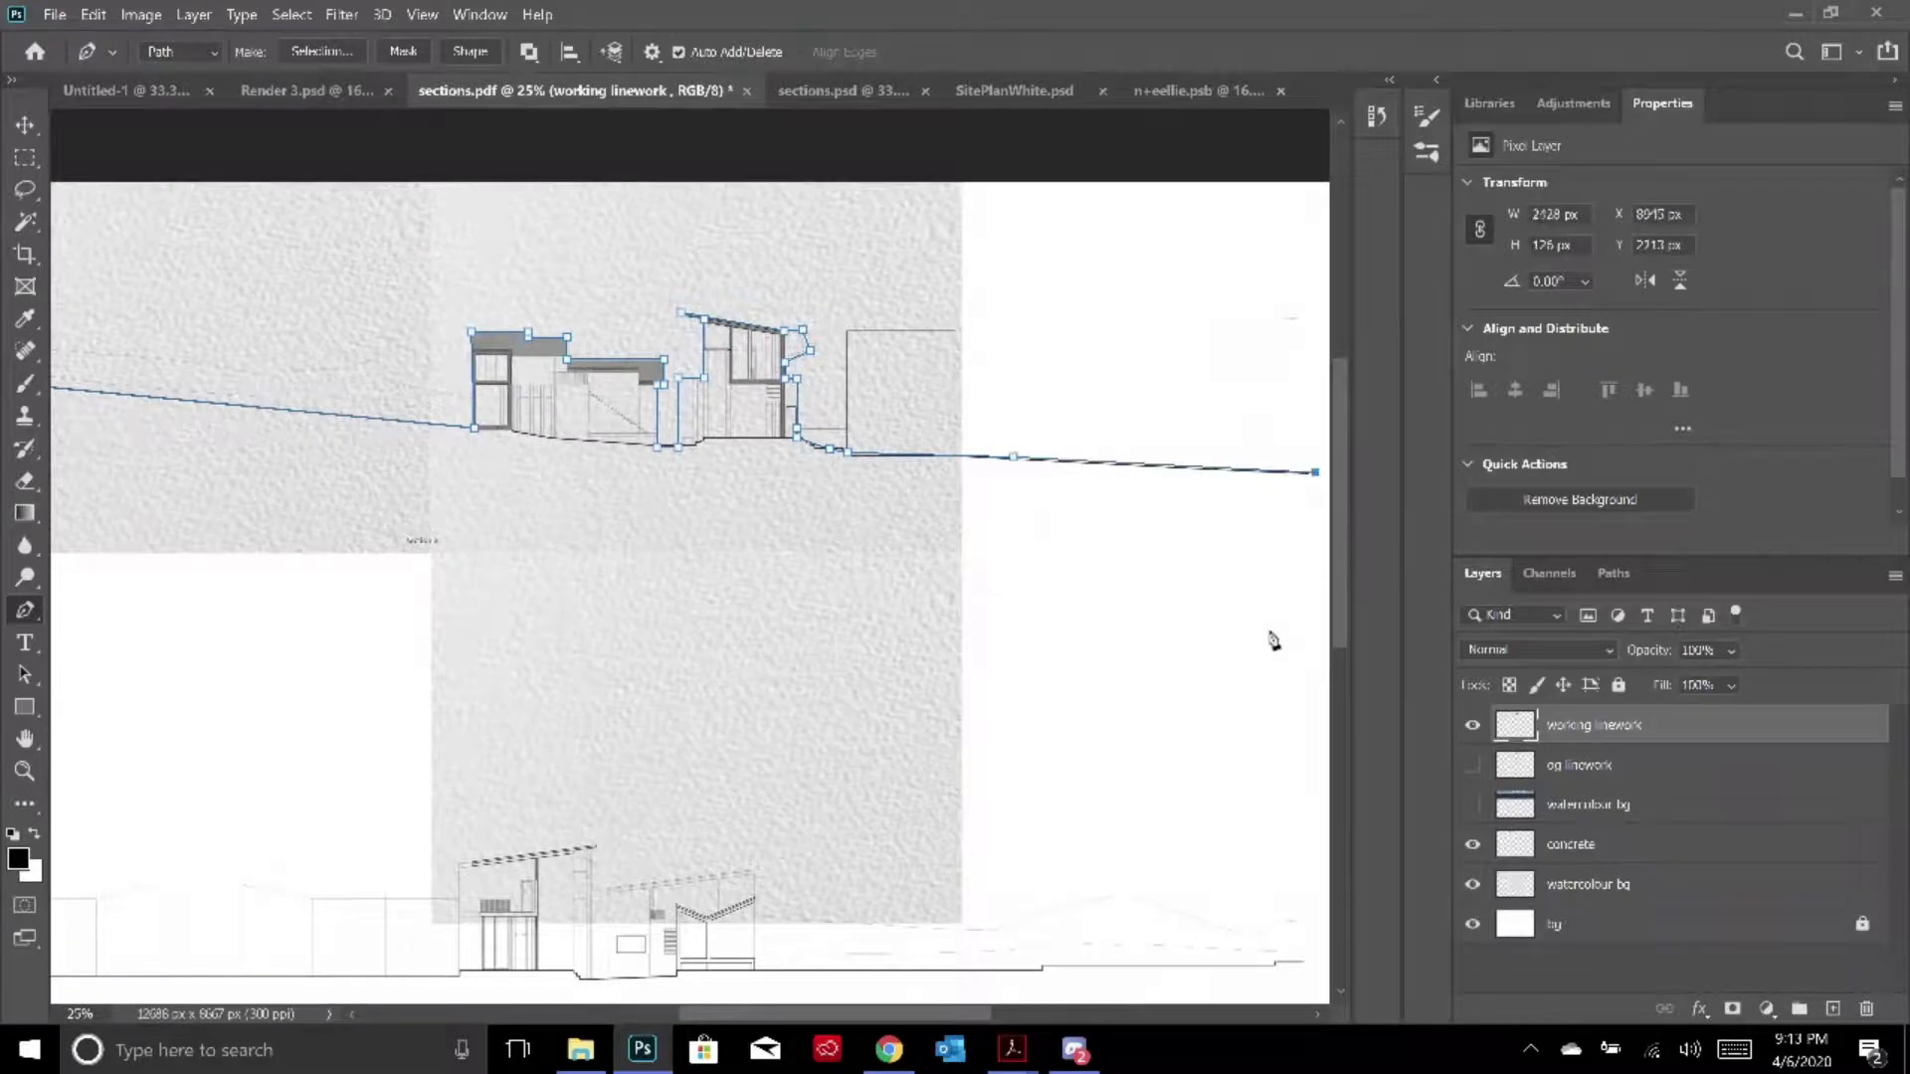
key("ctrl+minus")
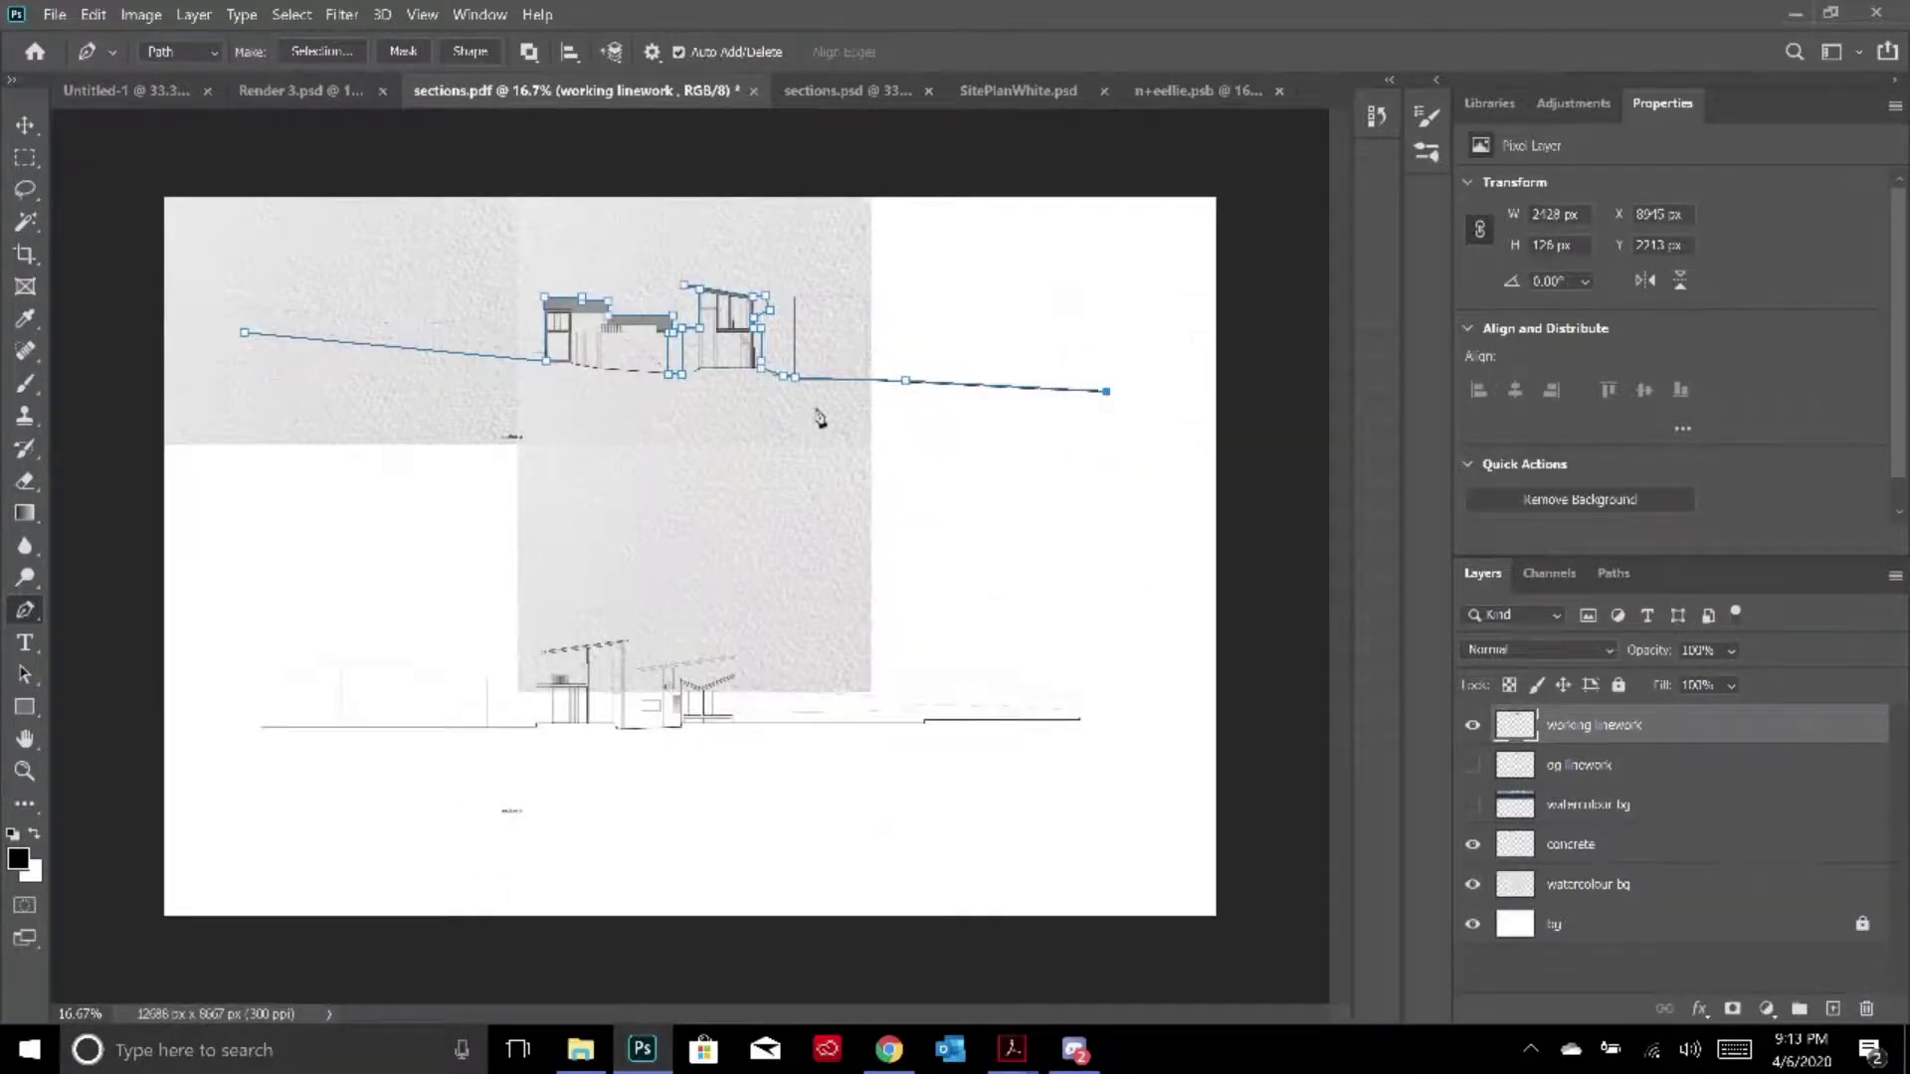
left_click(1231, 397)
key("ctrl+z")
key("ctrl+z")
key("ctrl+z")
key("ctrl+z")
Continue the path along the low wall, around the plain rectangular volume and along the remaining ground line to its end
key("ctrl+plus")
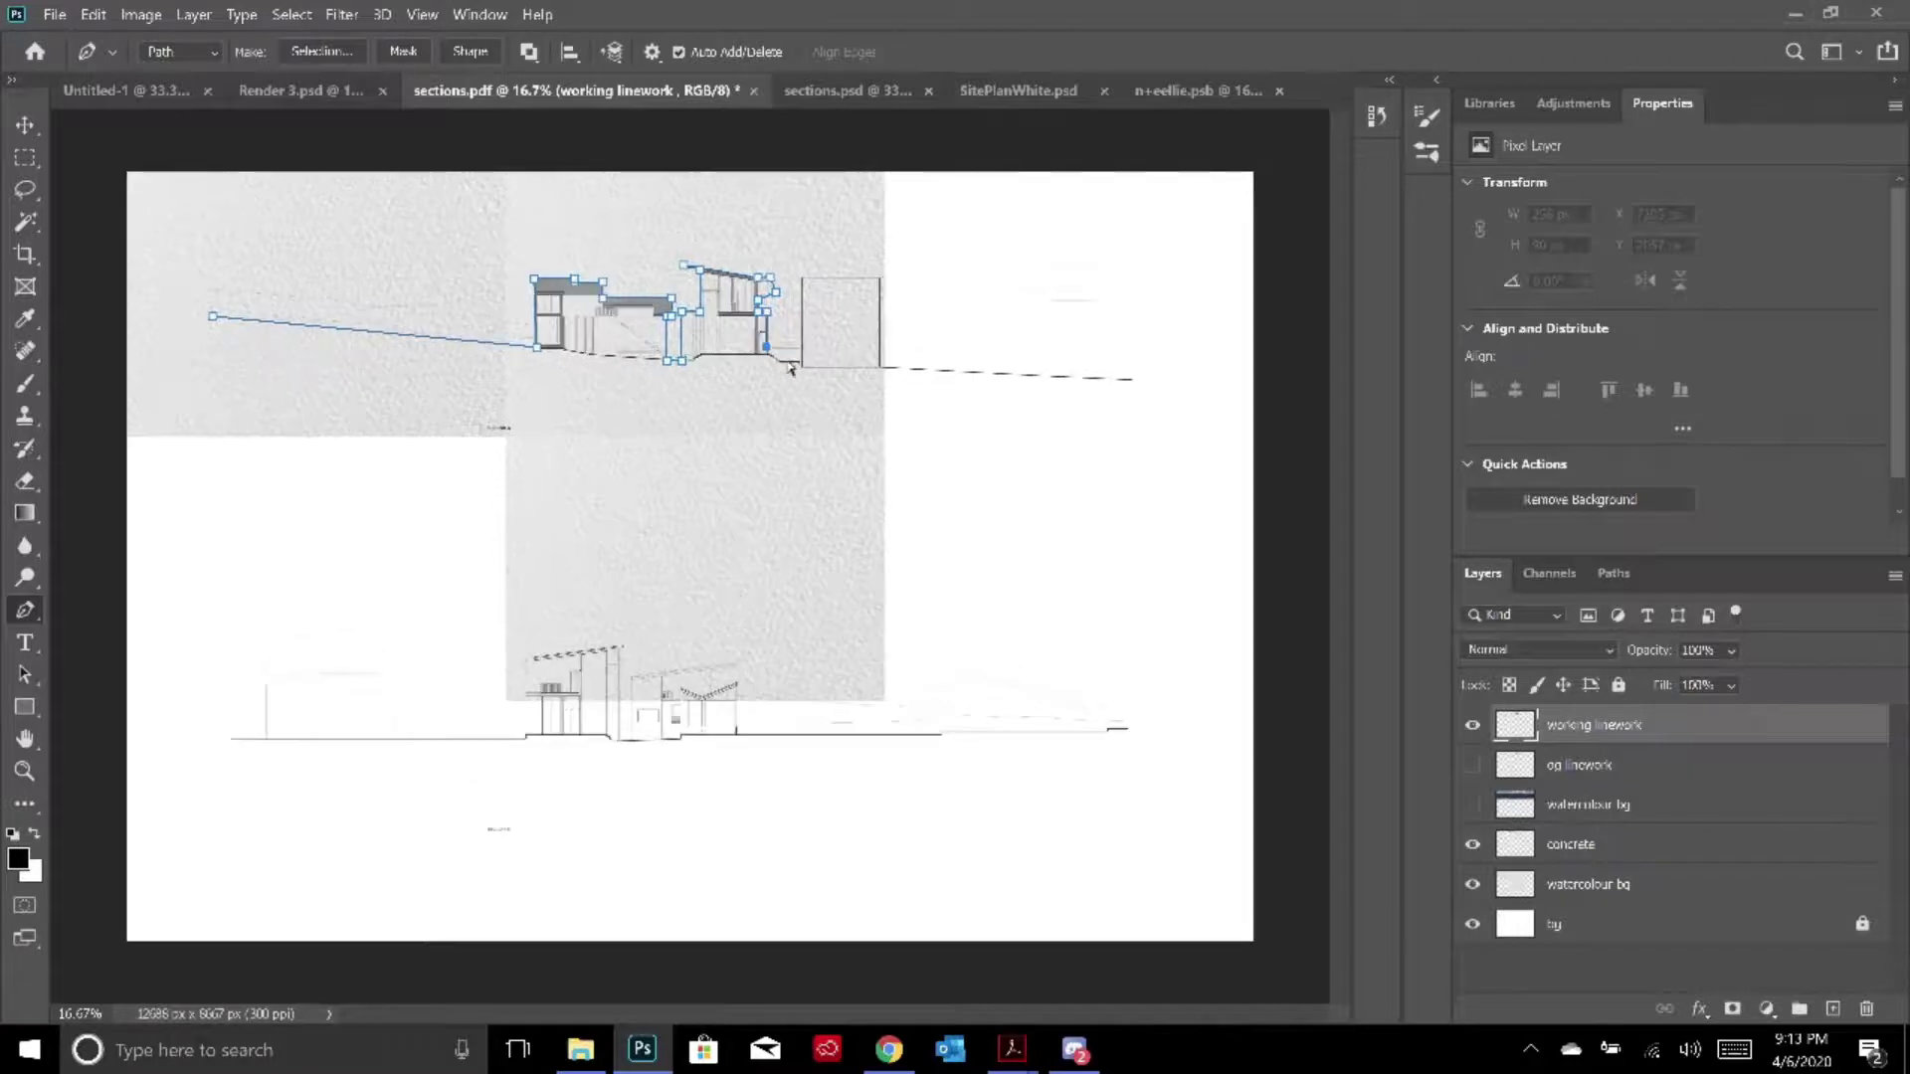
left_click(845, 324)
left_click(847, 227)
left_click(953, 227)
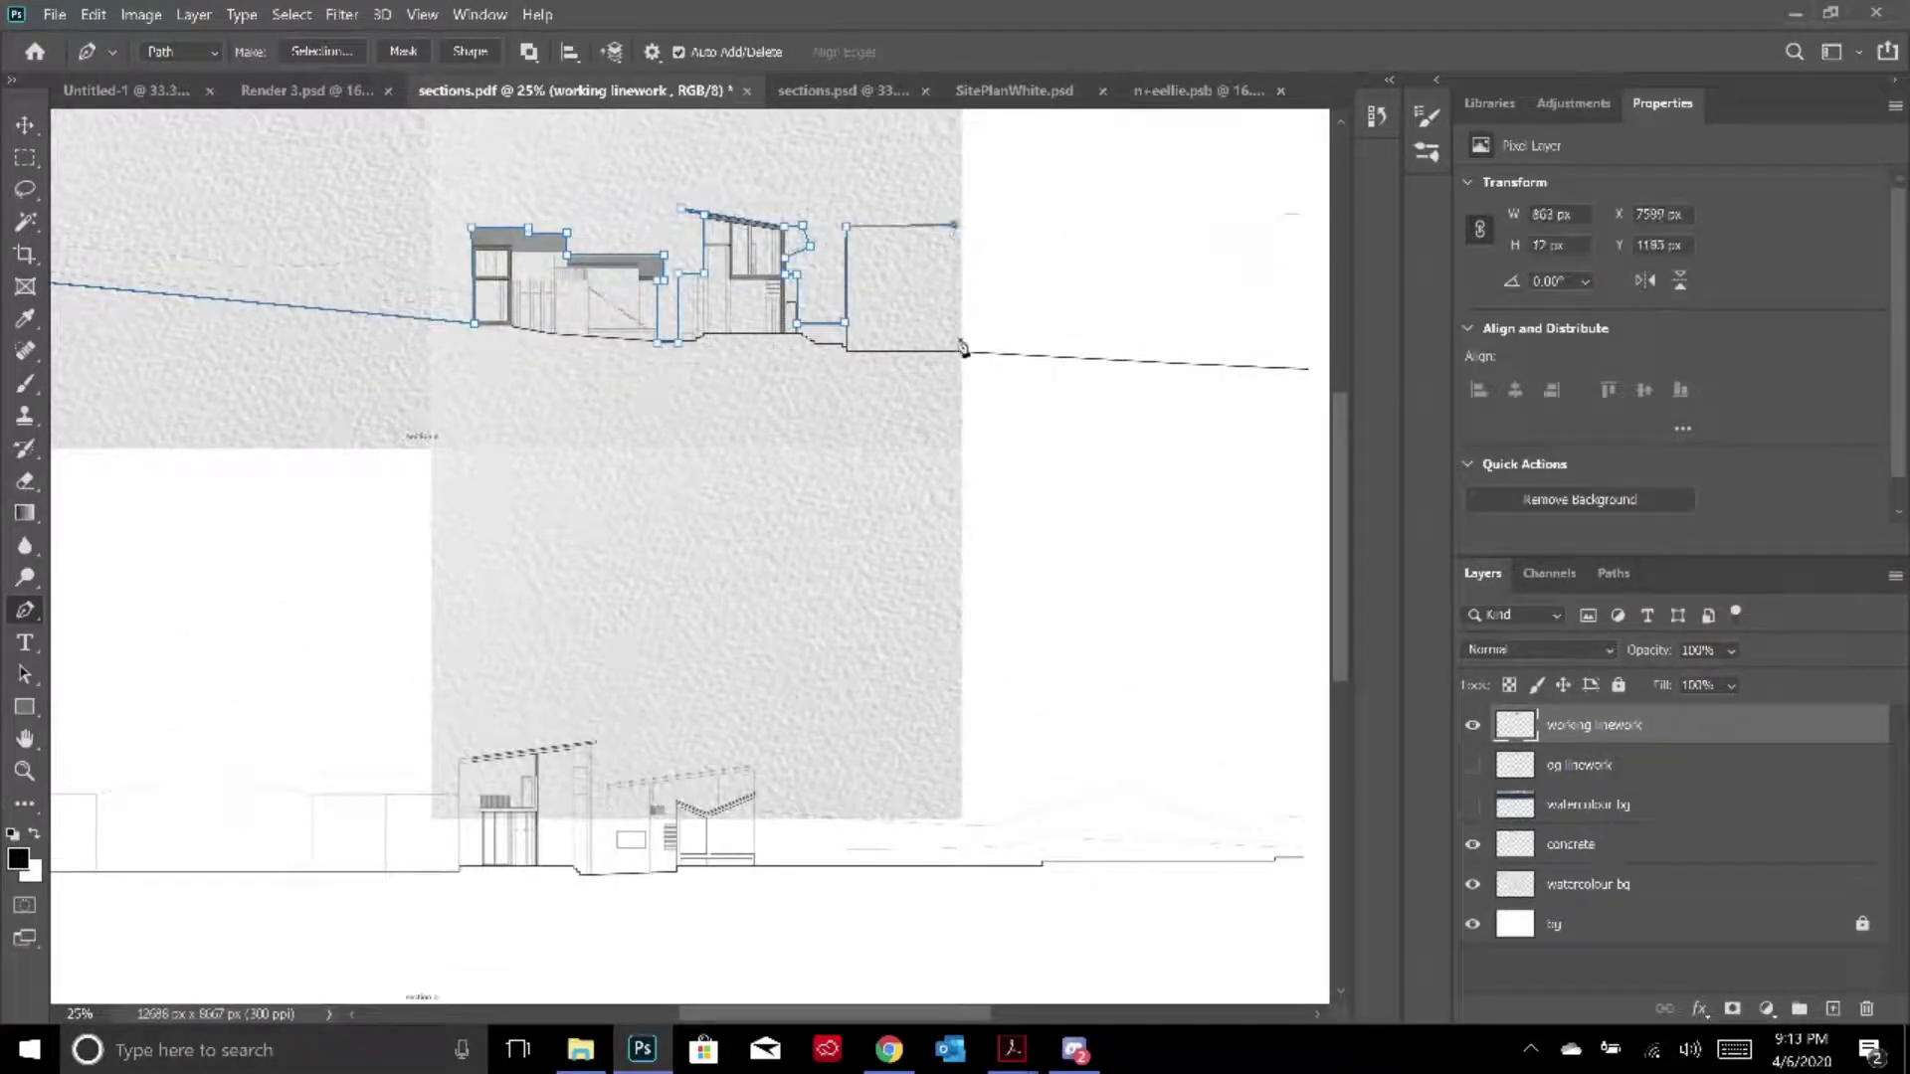
left_click(956, 349)
left_click(1309, 370)
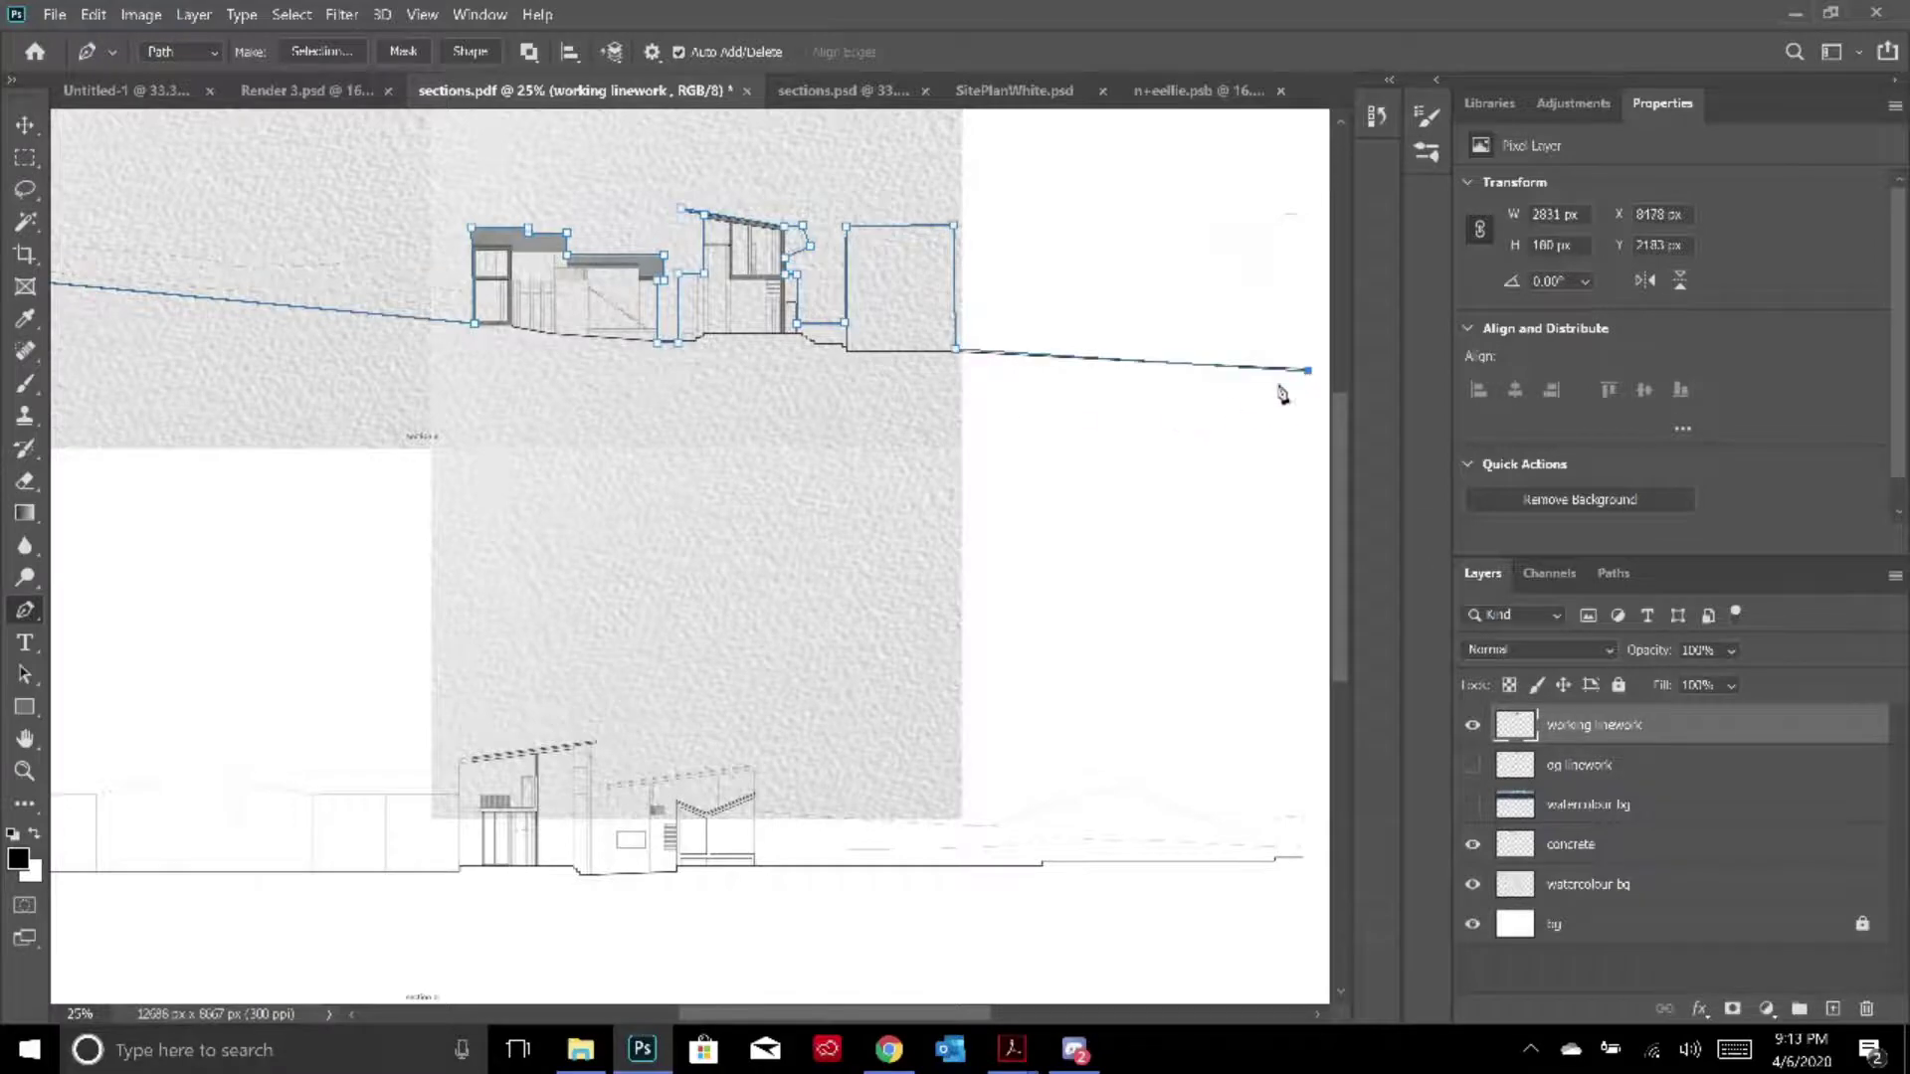
Close the path around the area below the upper section and convert it to a new anti-aliased selection with 0 px feather
scroll(1202, 435, "up", 3)
key("ctrl+minus")
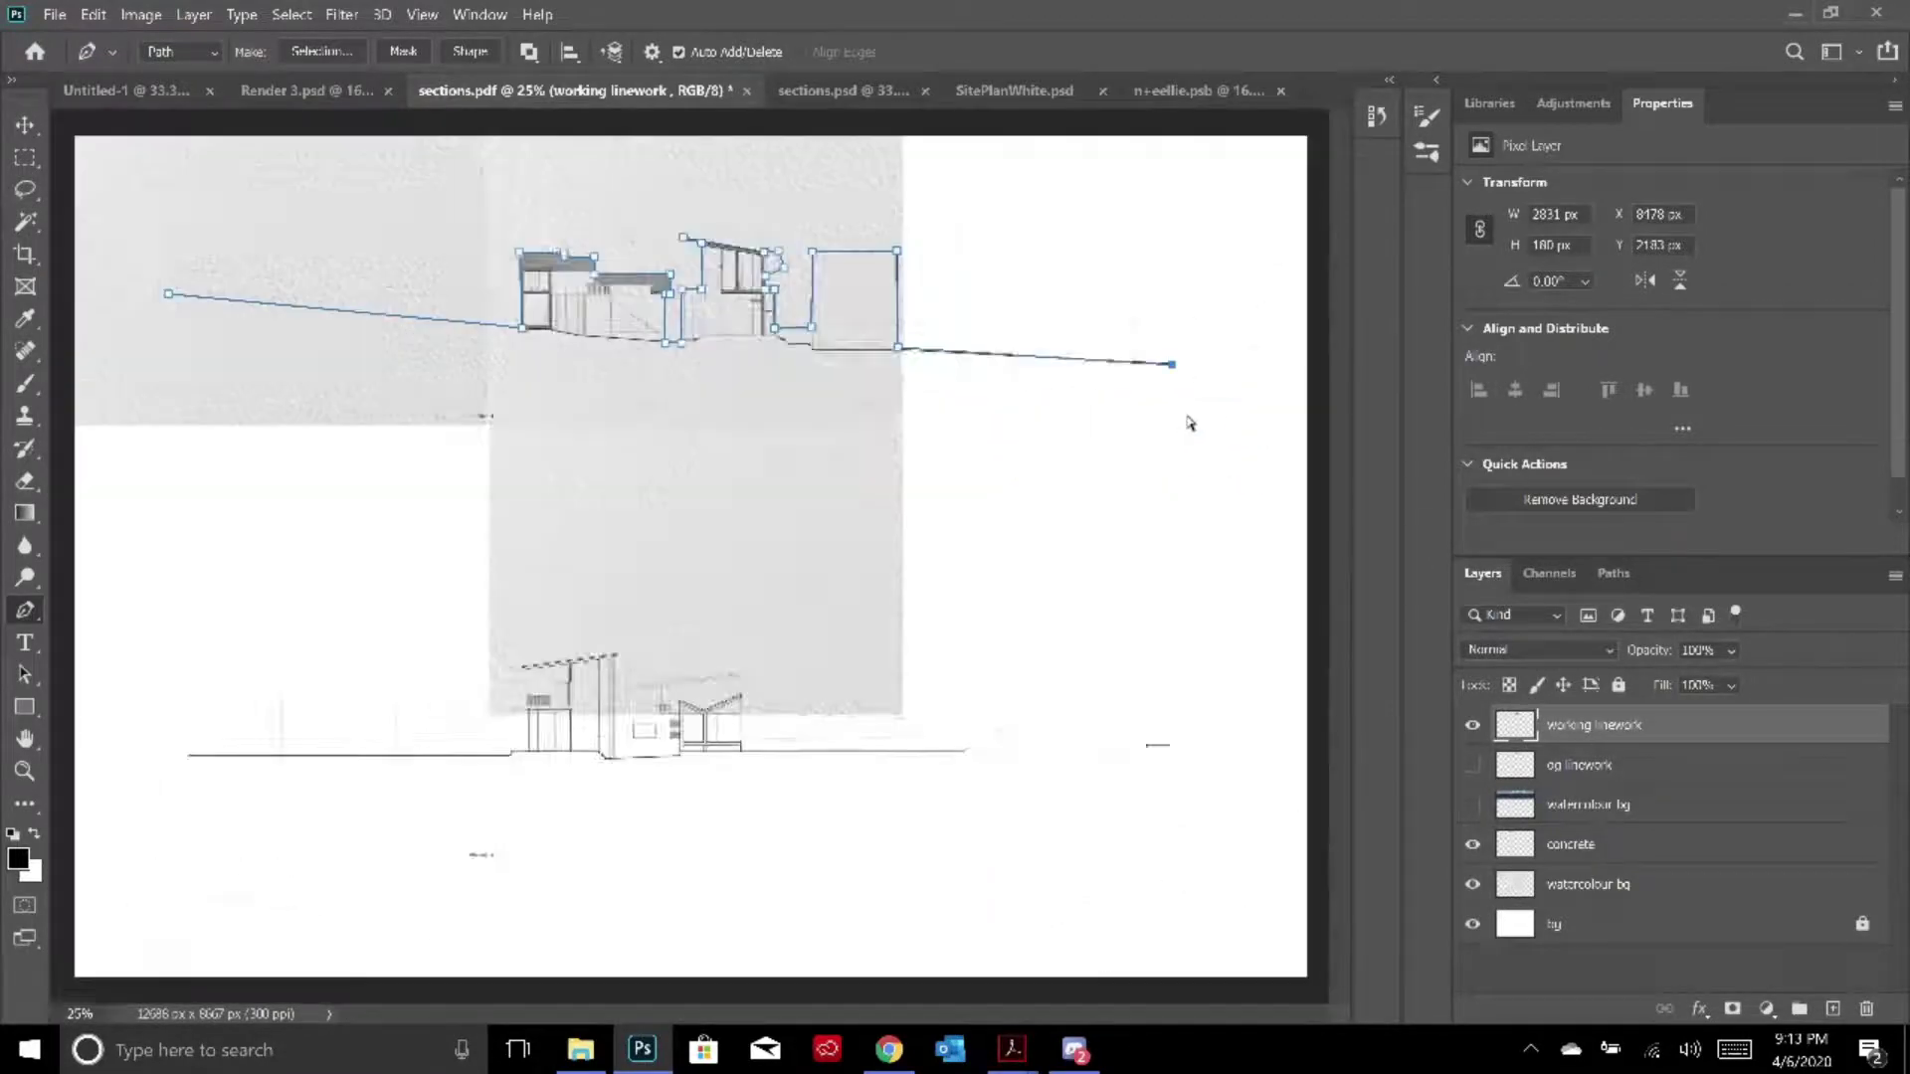
left_click(1214, 460)
left_click(543, 610)
left_click(241, 506)
left_click(161, 407)
left_click(244, 332)
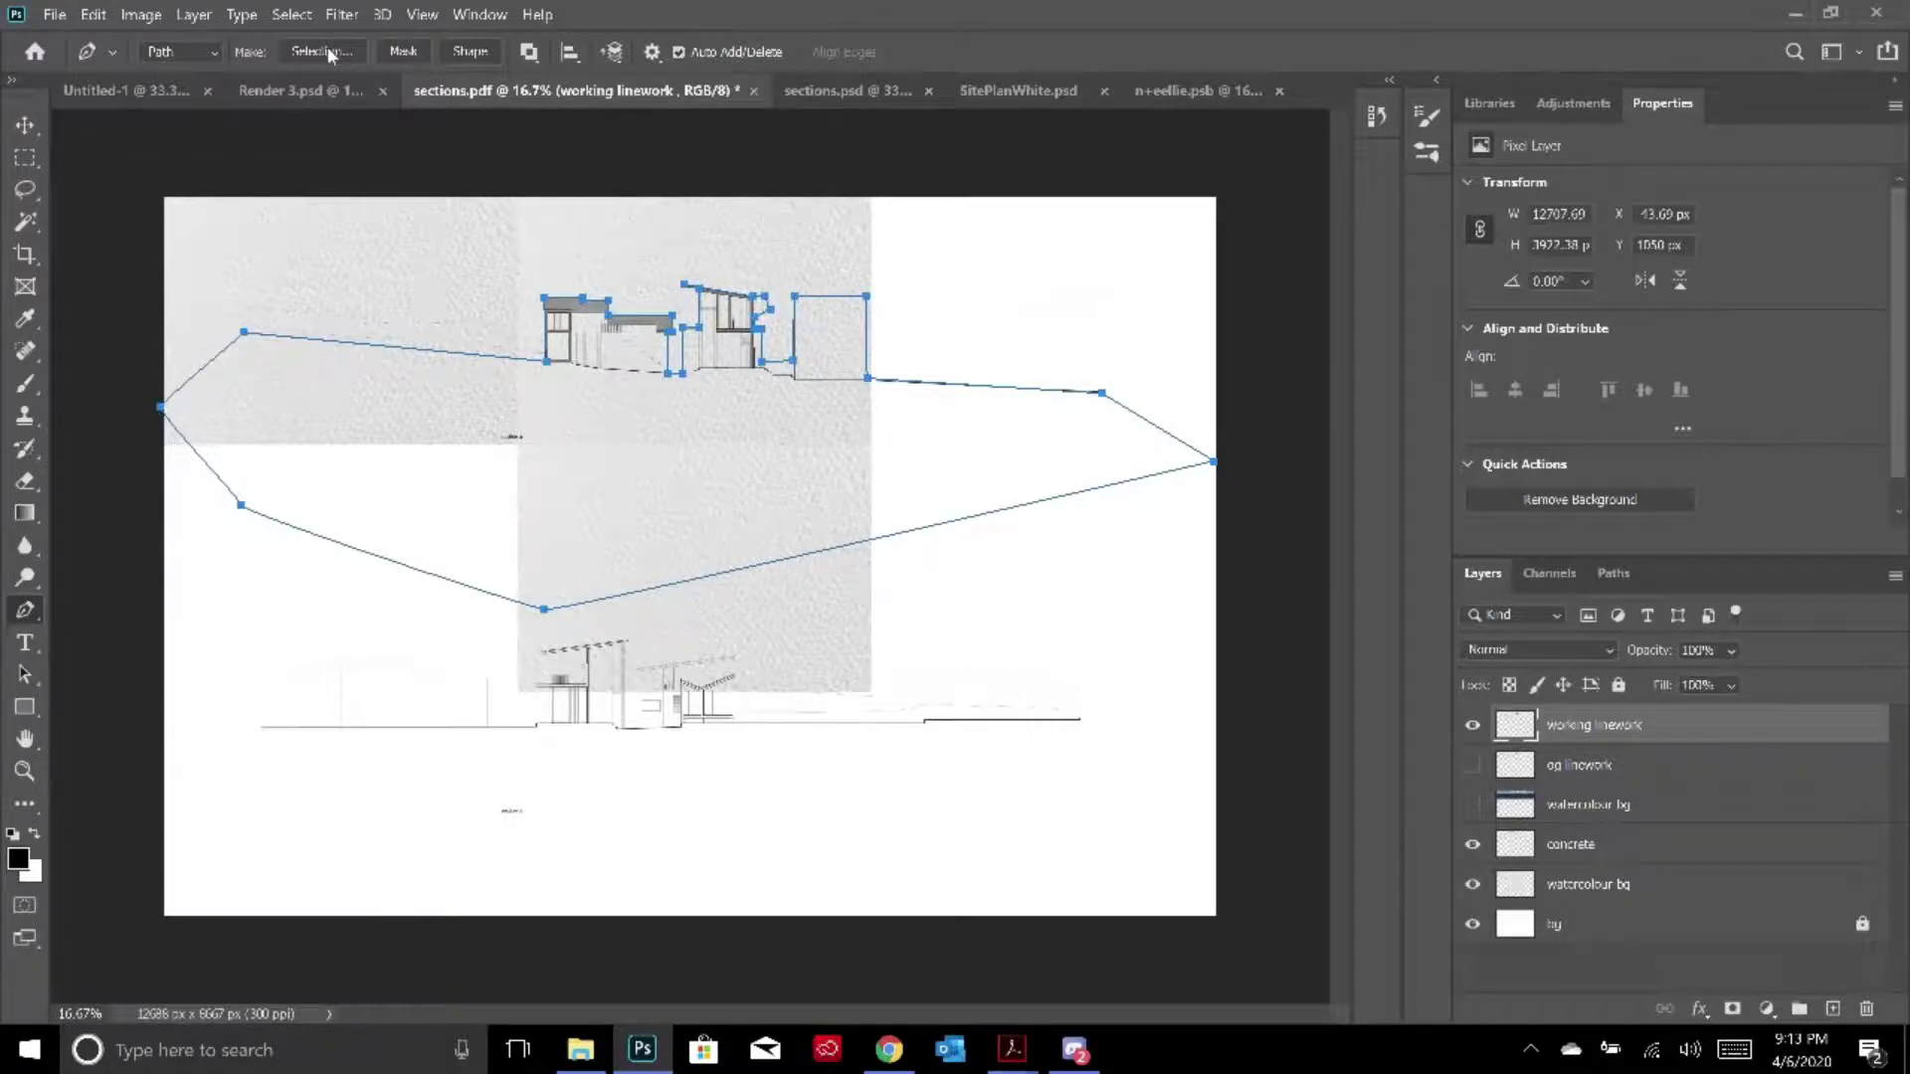
left_click(326, 51)
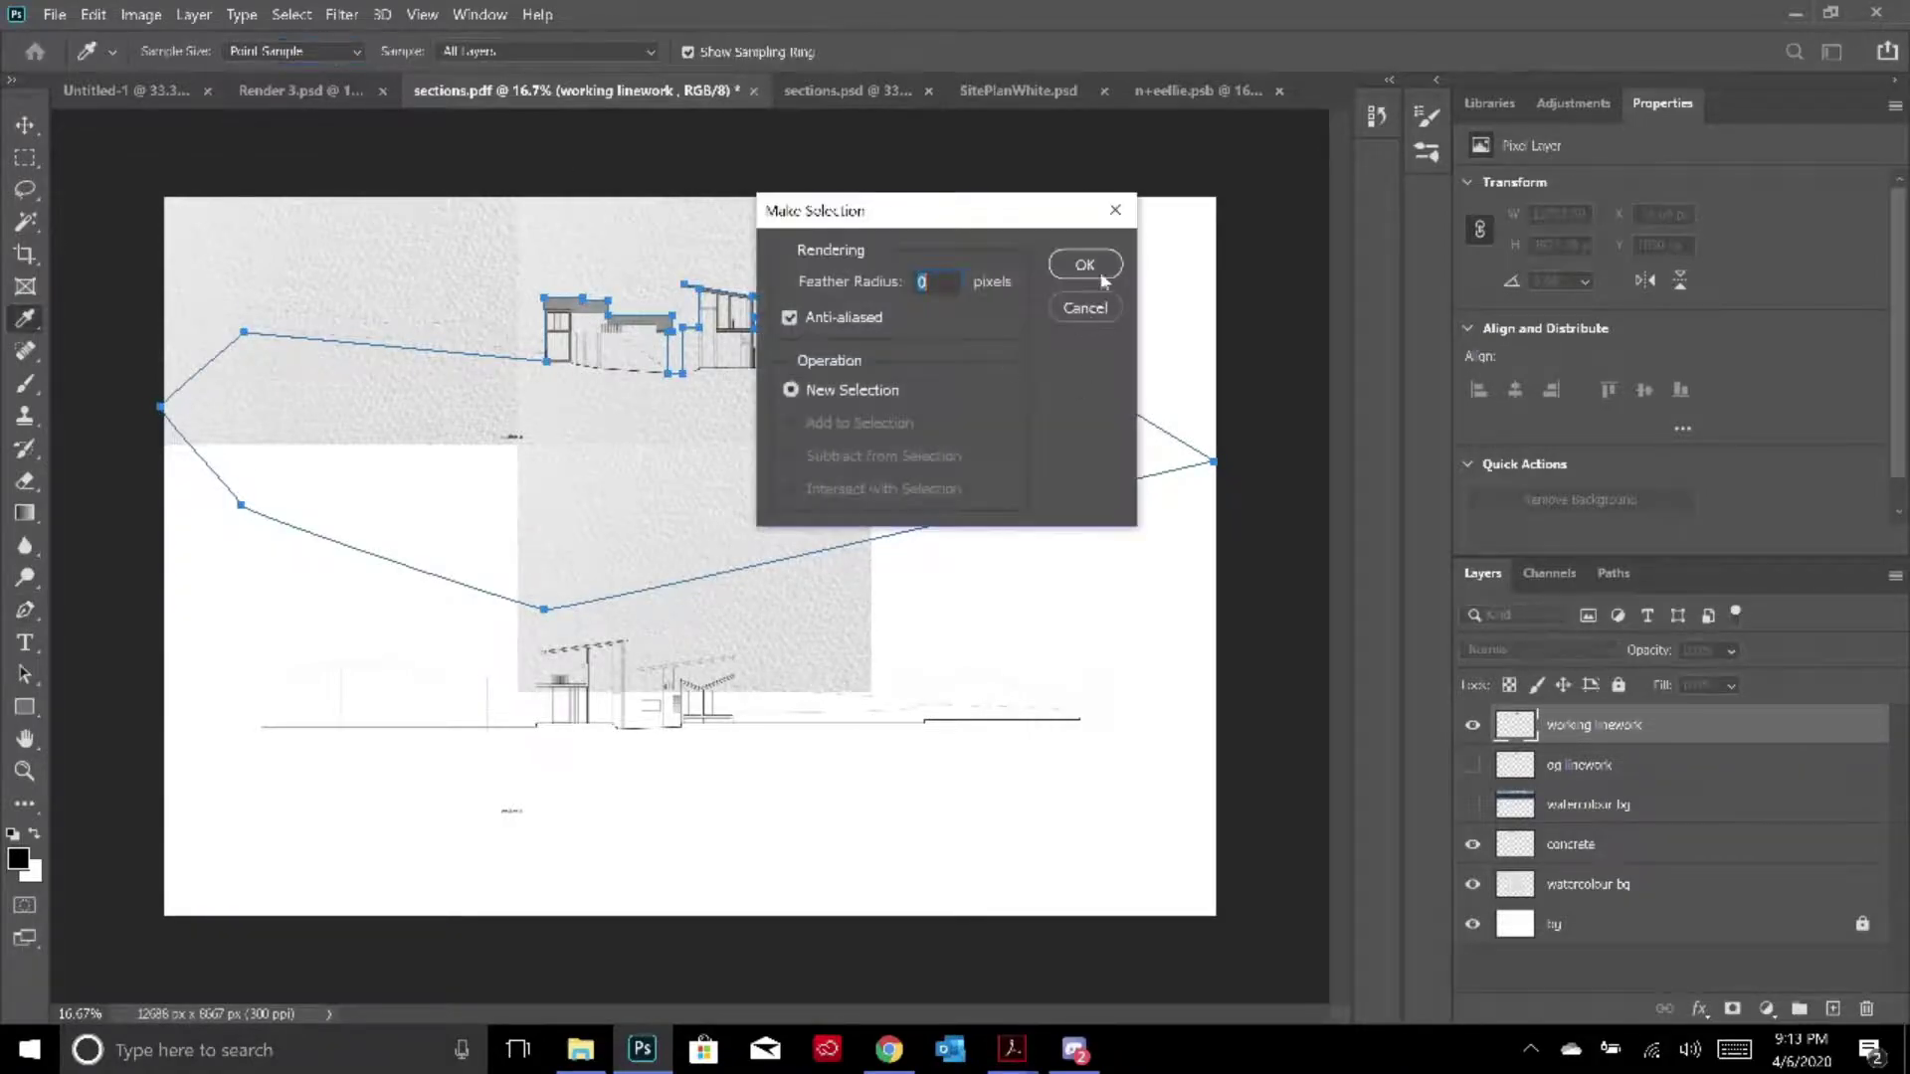
left_click(1094, 279)
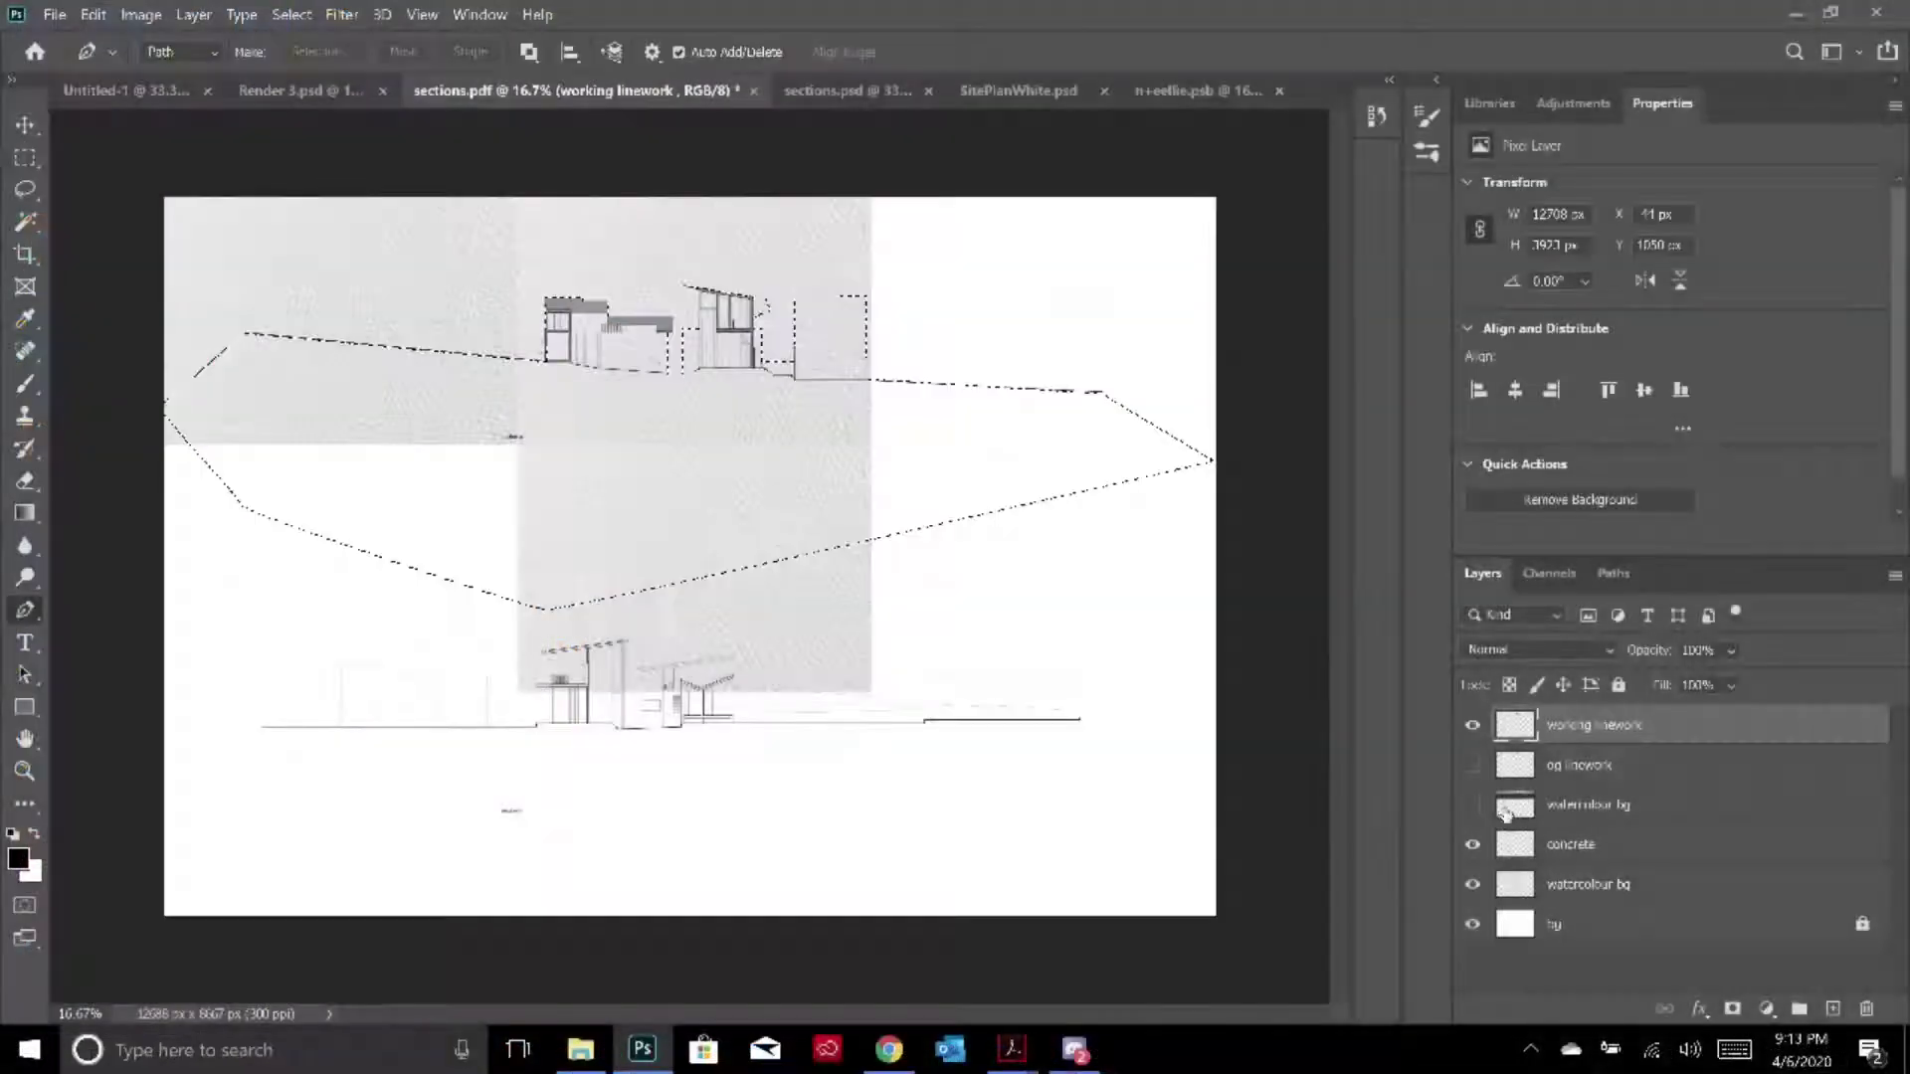
Show the mountains watercolour bg layer, delete its content inside the building and ground selection, and deselect
left_click(1473, 807)
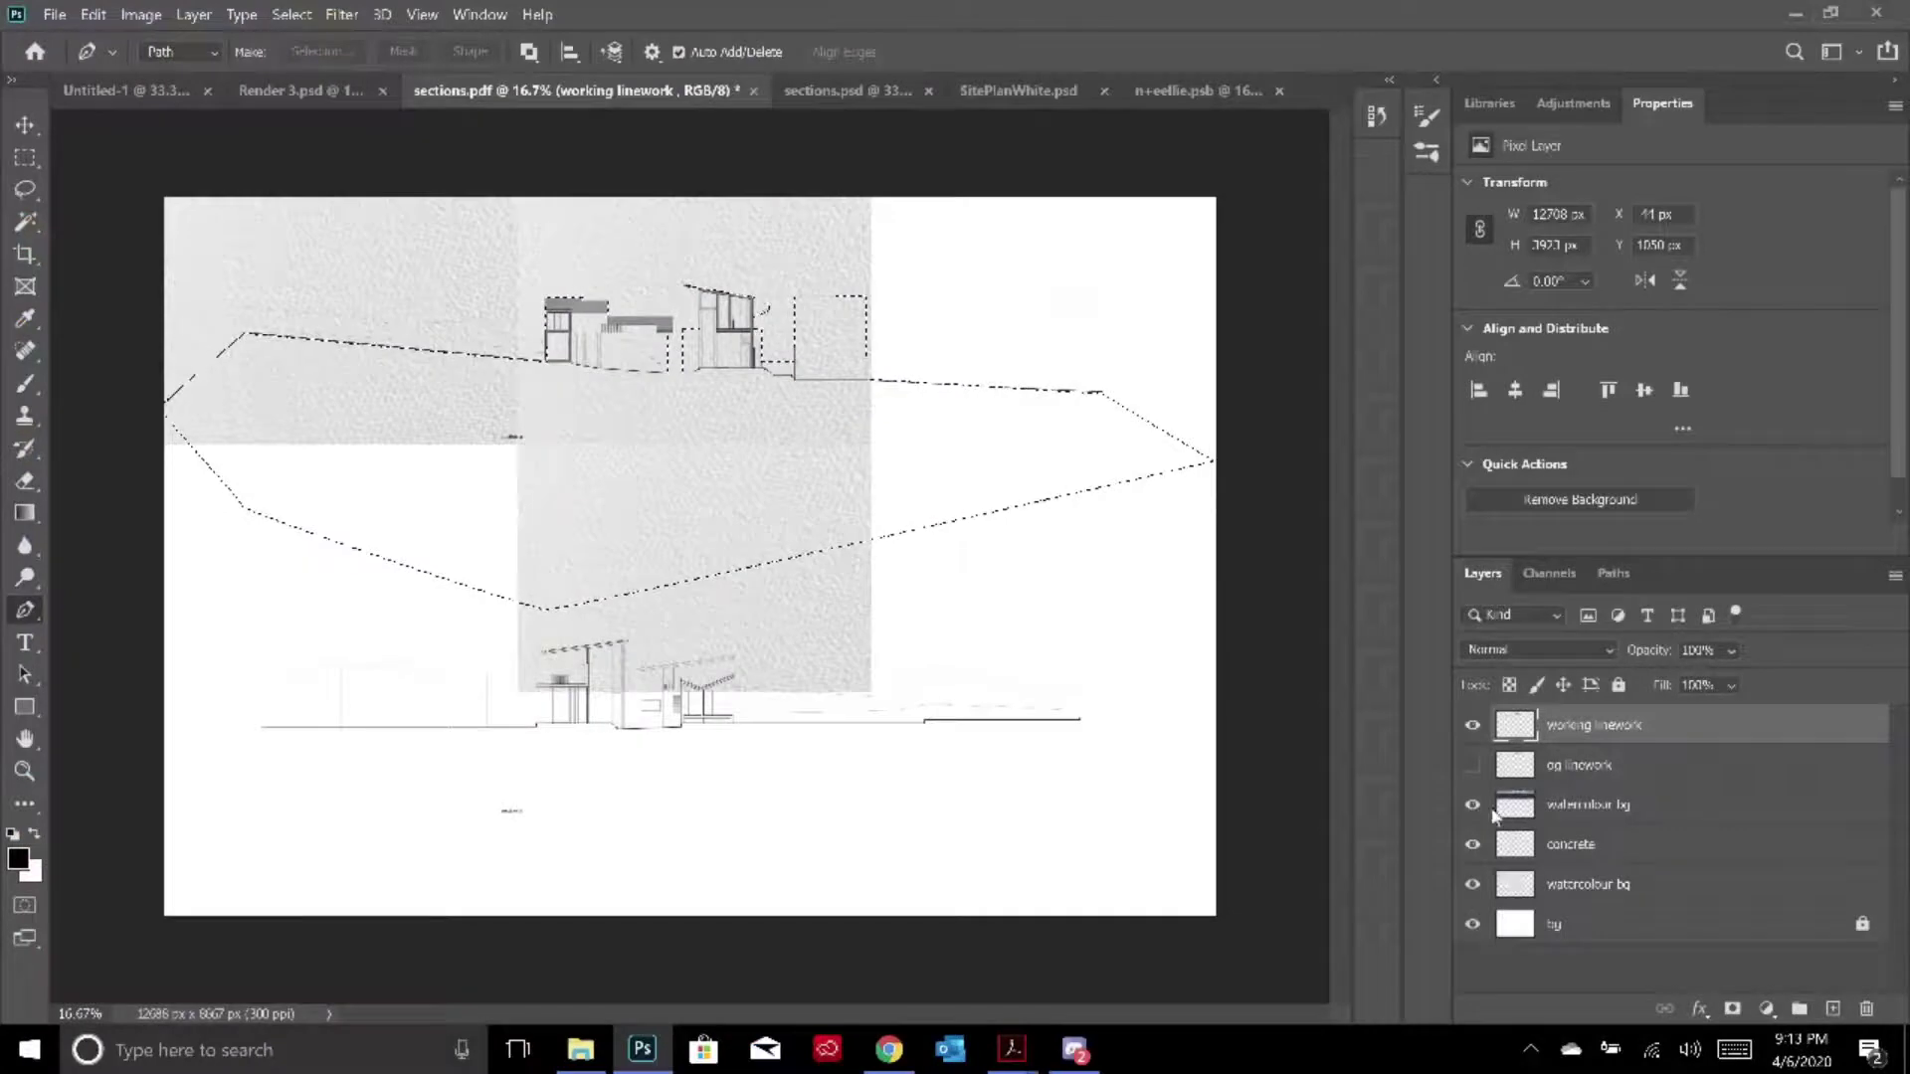
left_click(1552, 806)
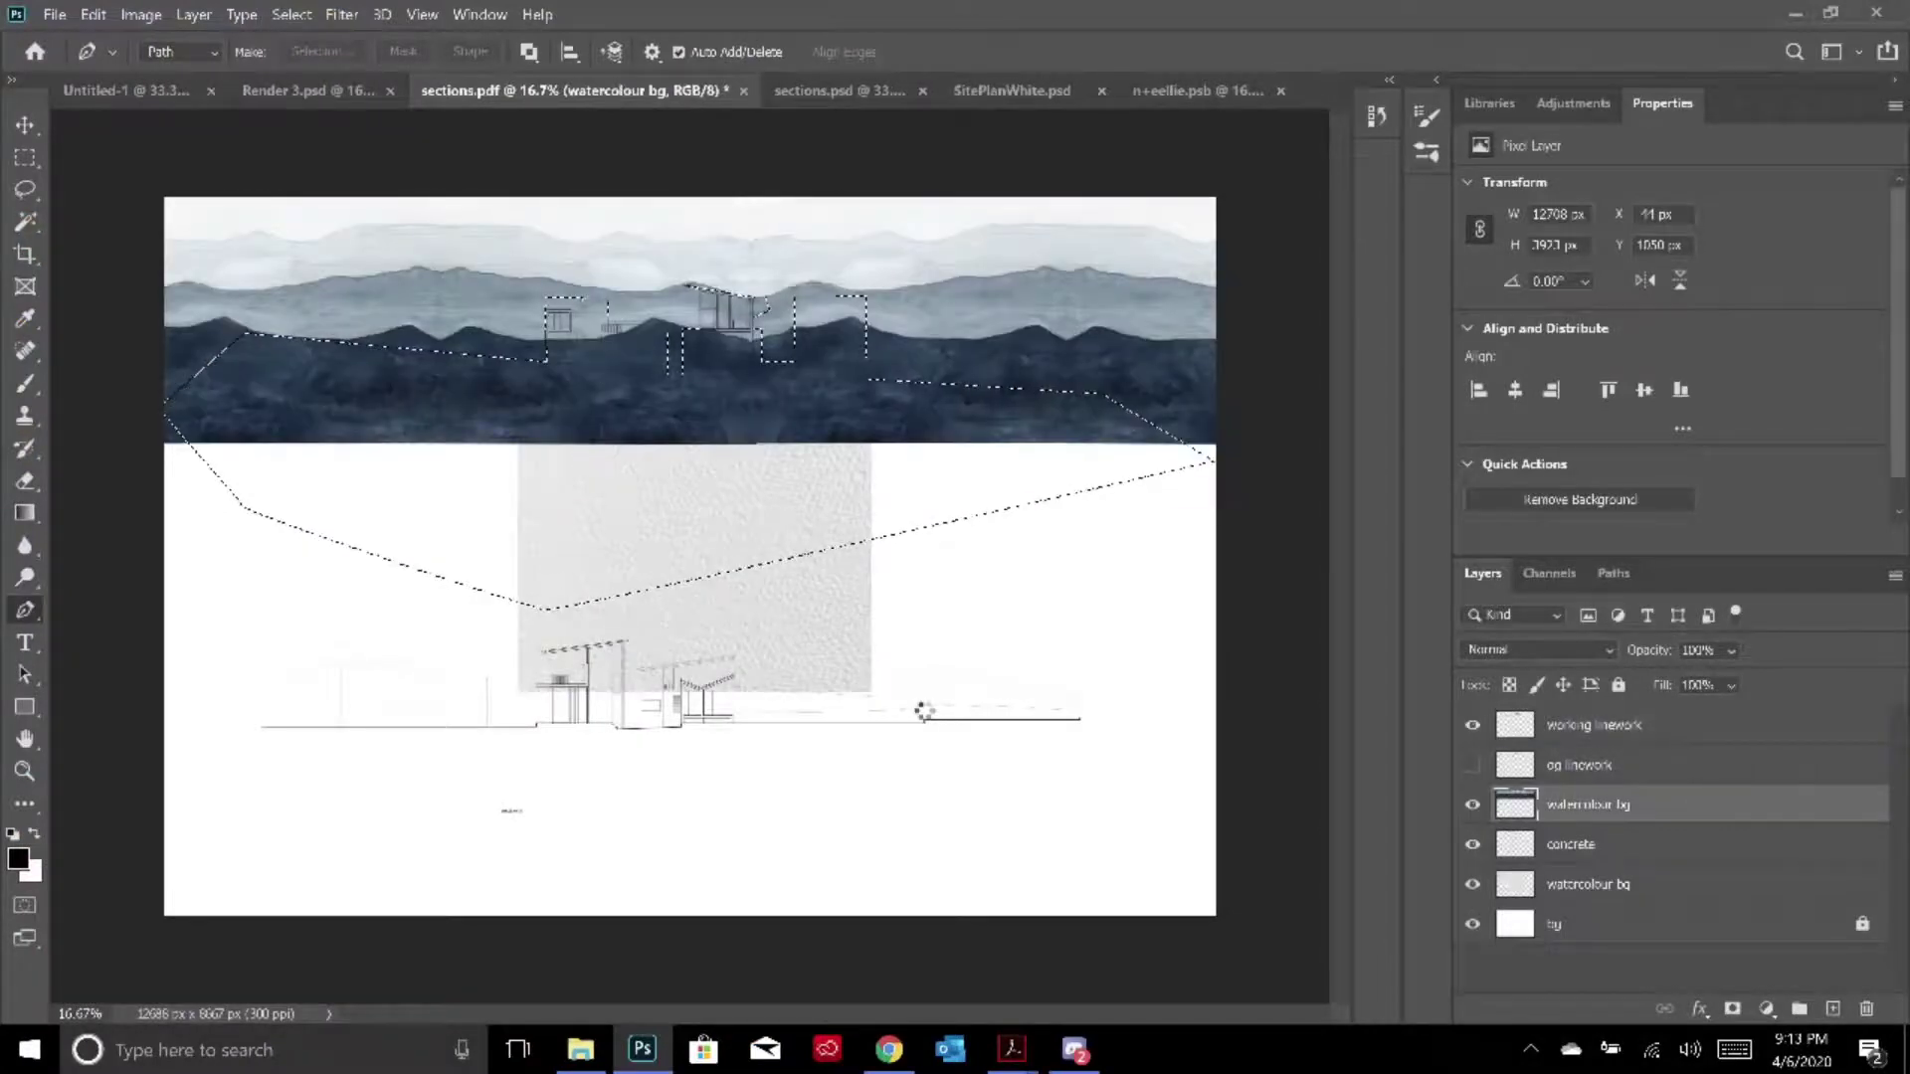
key("Delete")
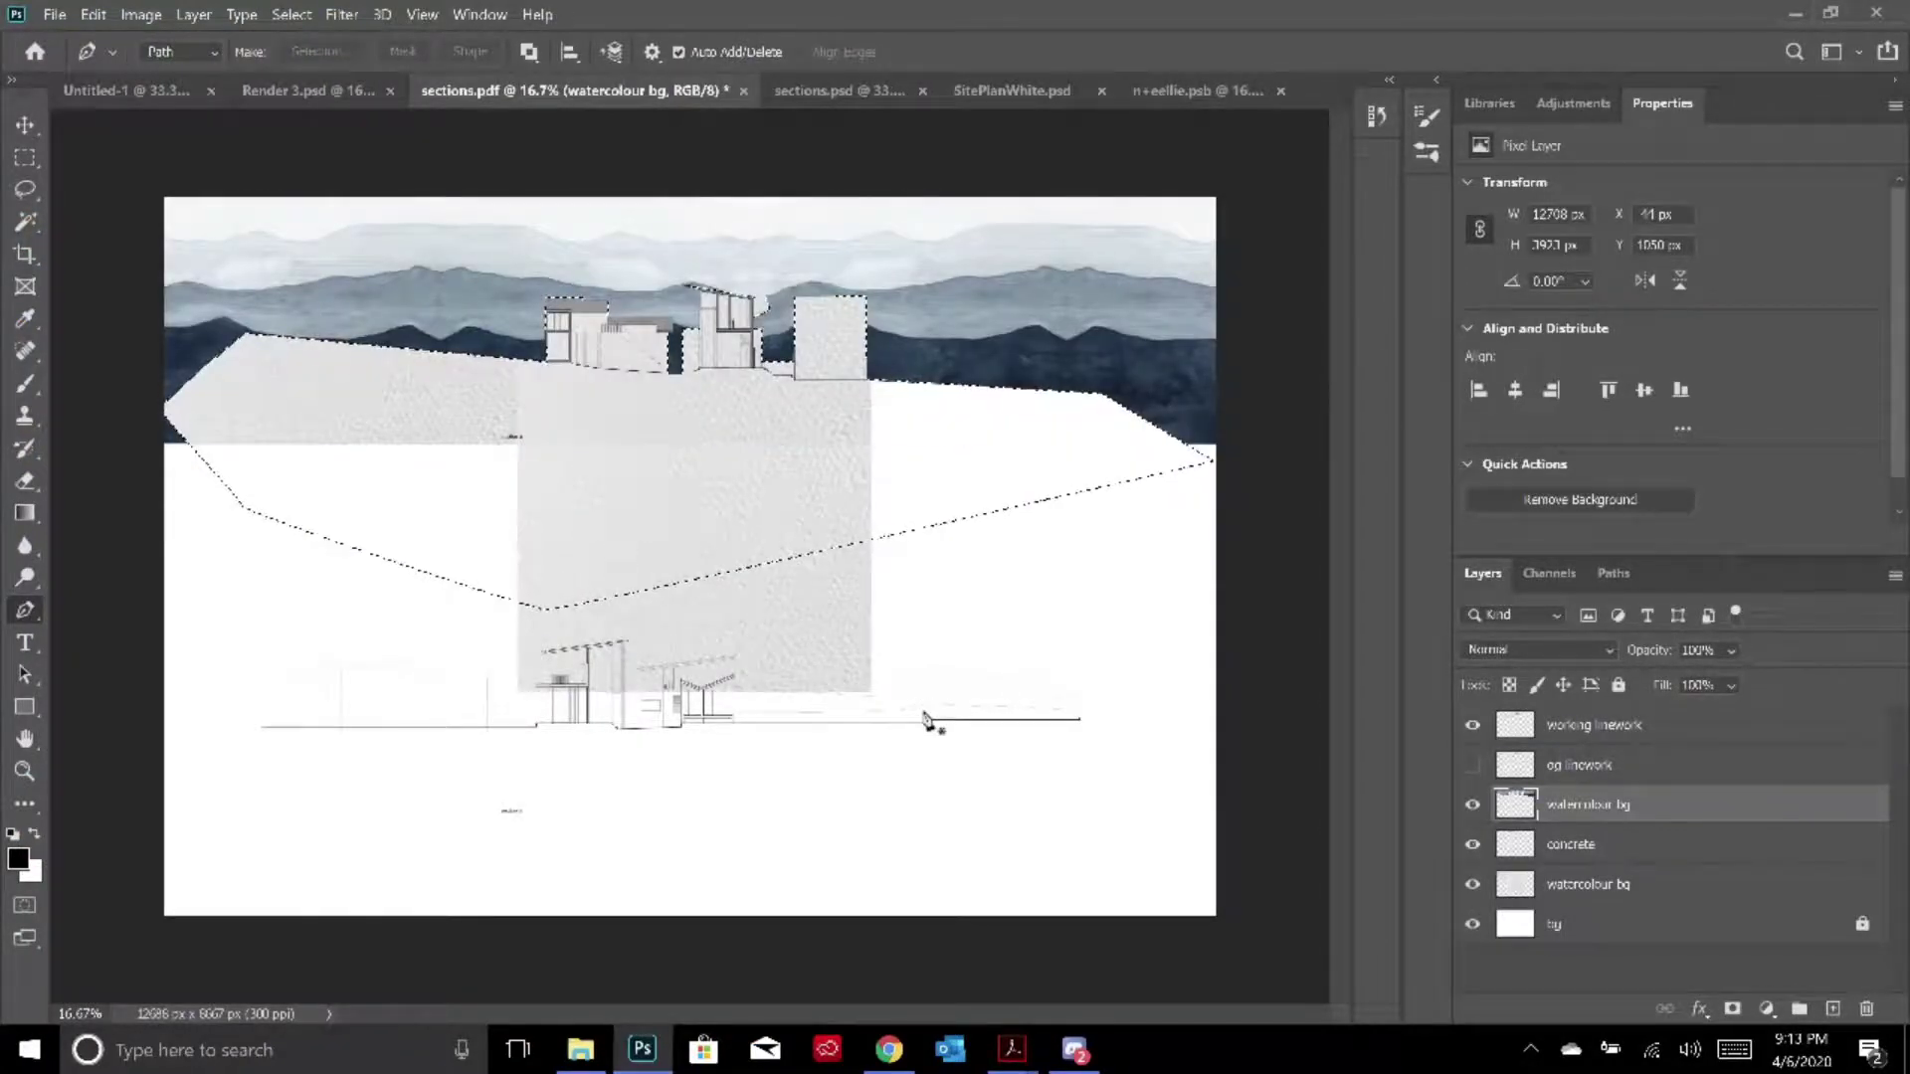
key("ctrl+d")
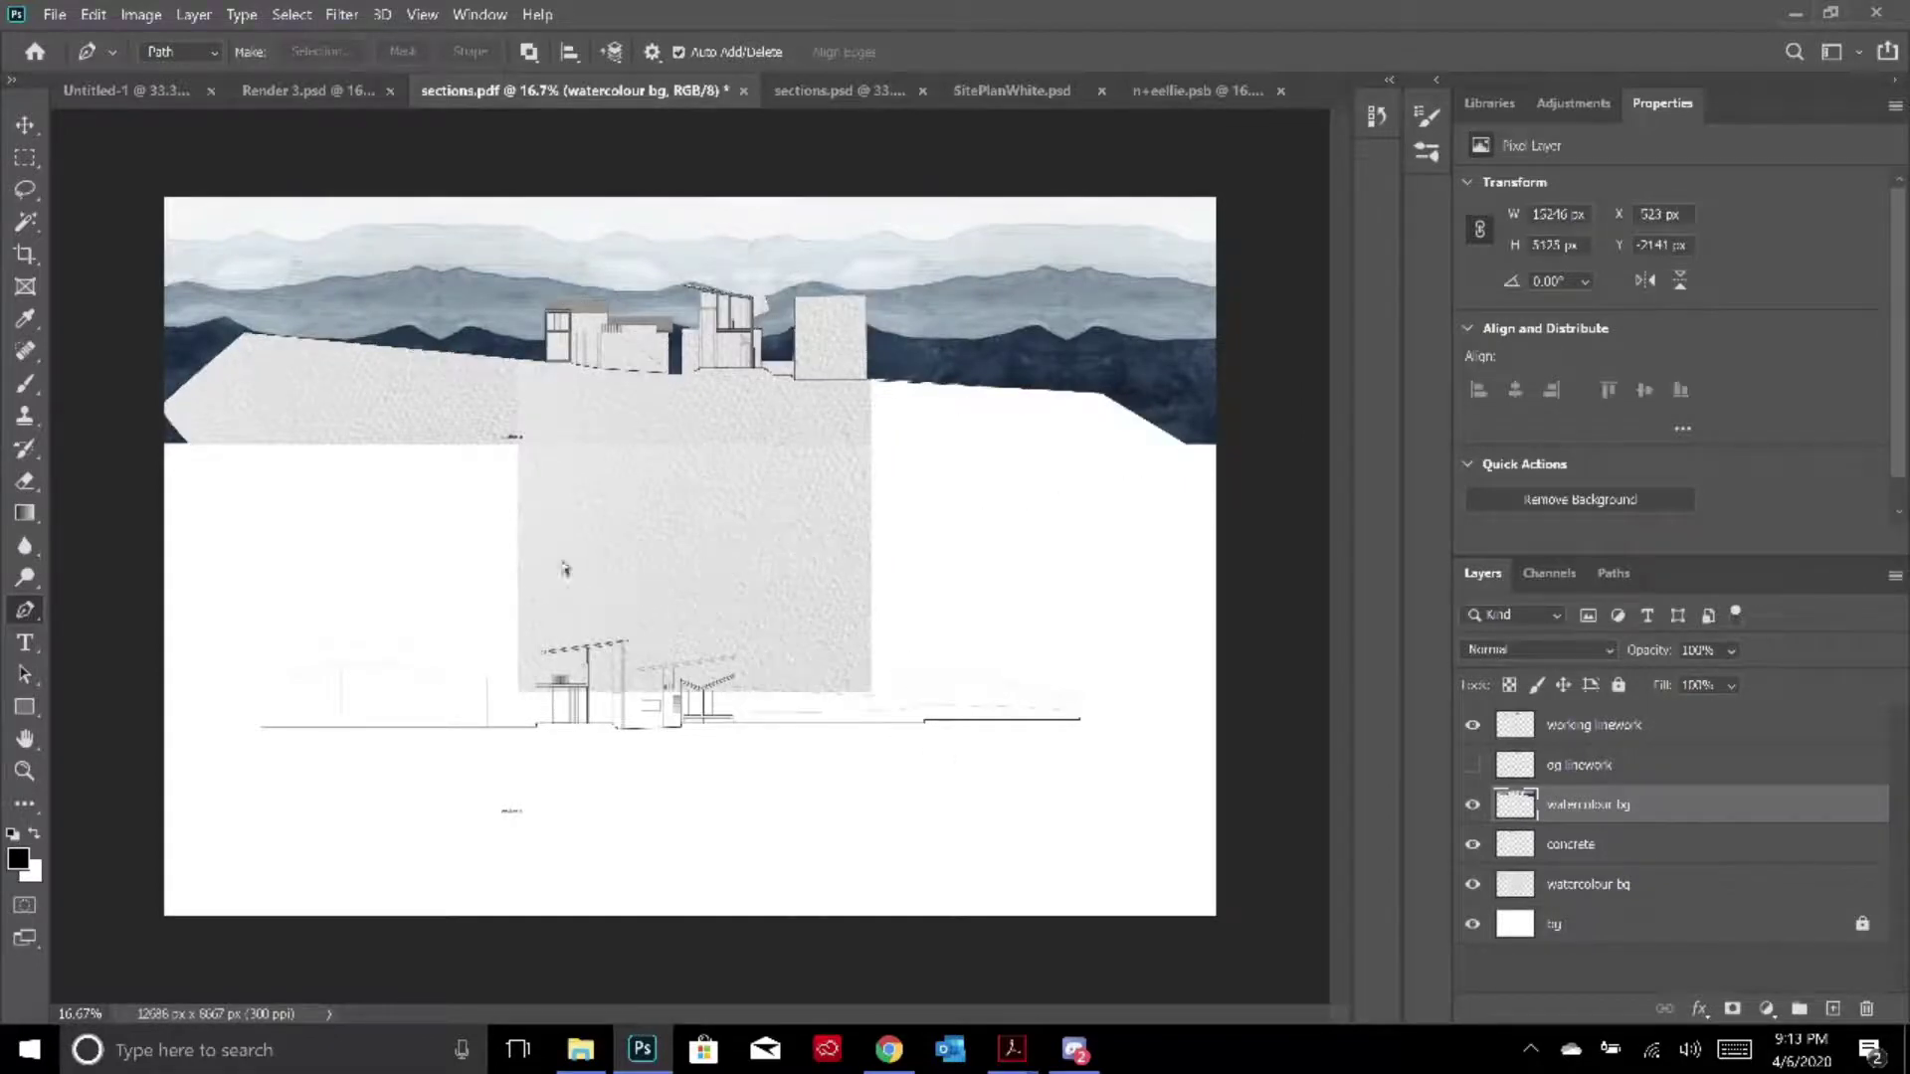
Marquee-select the mountain remnant at the lower edge of the ground's left end, delete it from the watercolour bg layer, and deselect
left_click(25, 157)
left_click_drag(416, 602, 8, 370)
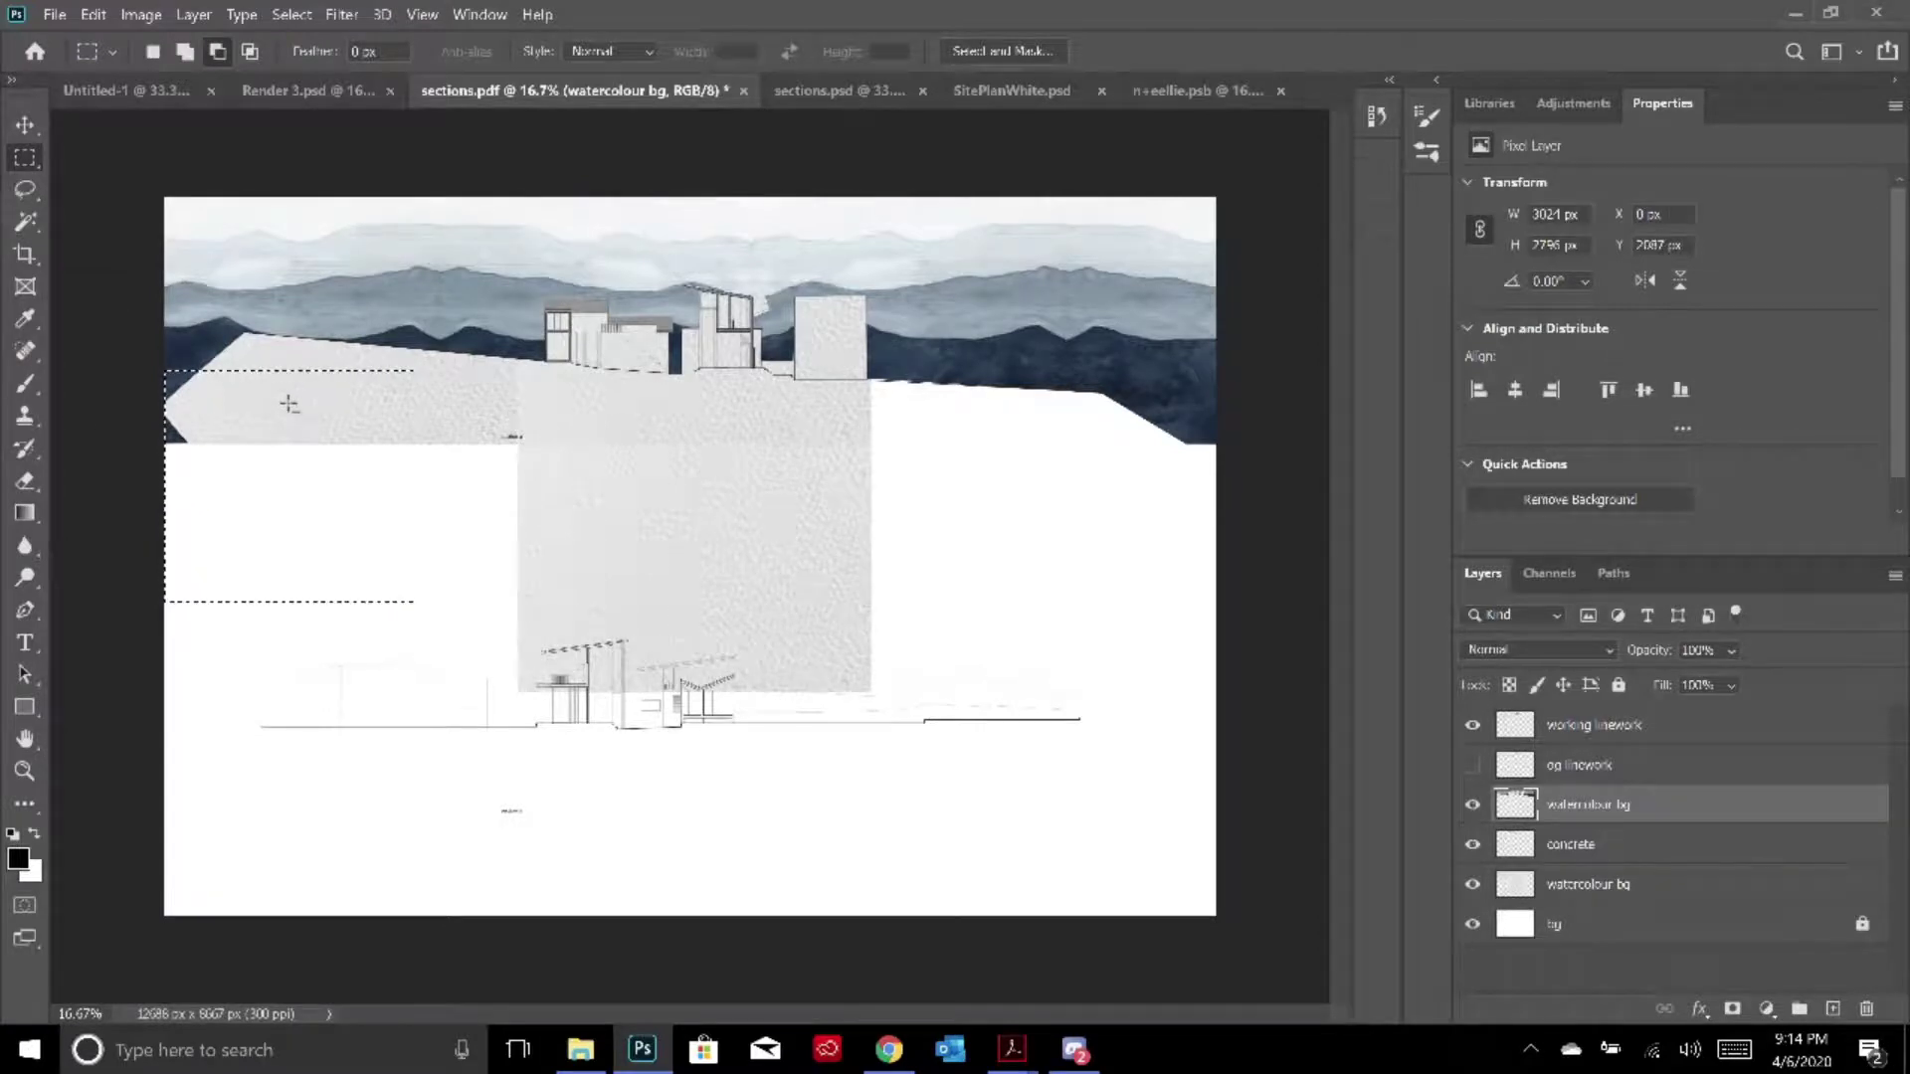
left_click(24, 221)
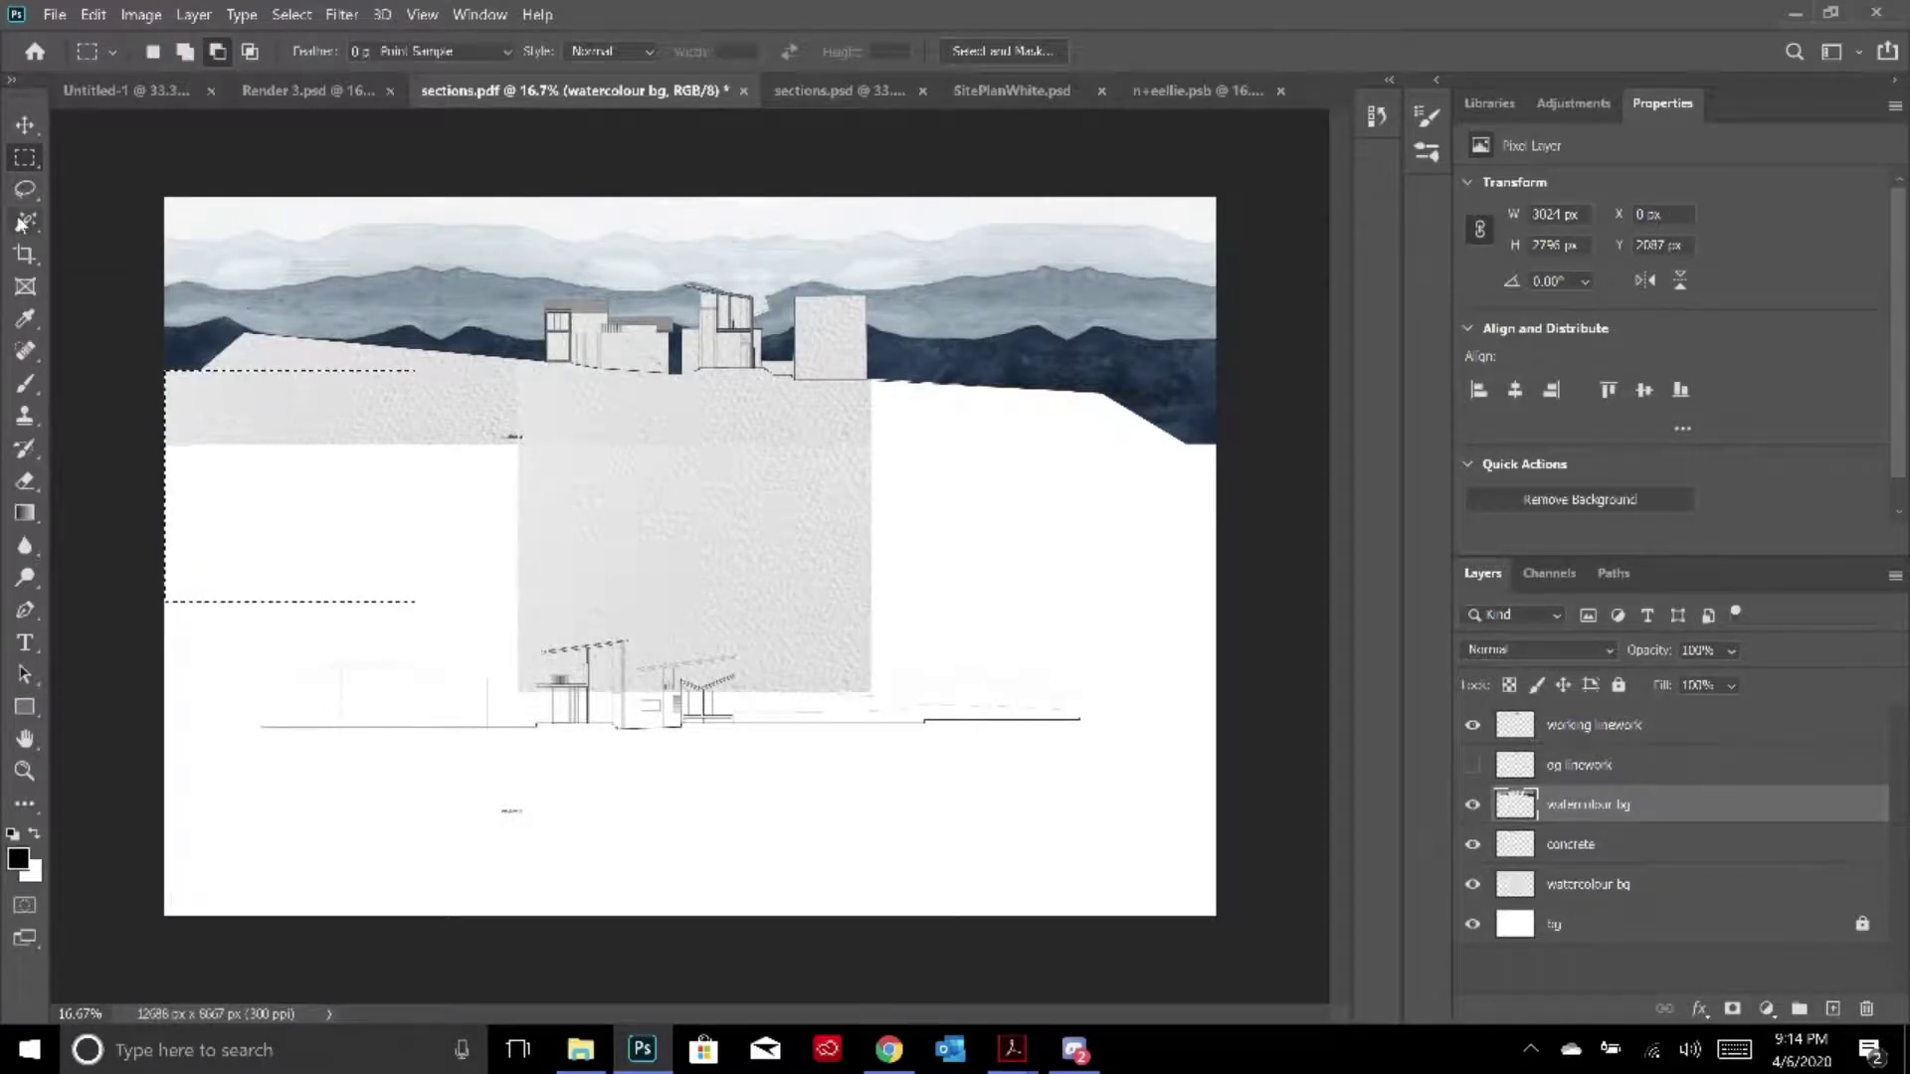
key("ctrl+d")
Outline the leftover concrete wedge gap at the ground's left end with the Pen tool, convert it to a selection, and delete the mountains inside
left_click(24, 223)
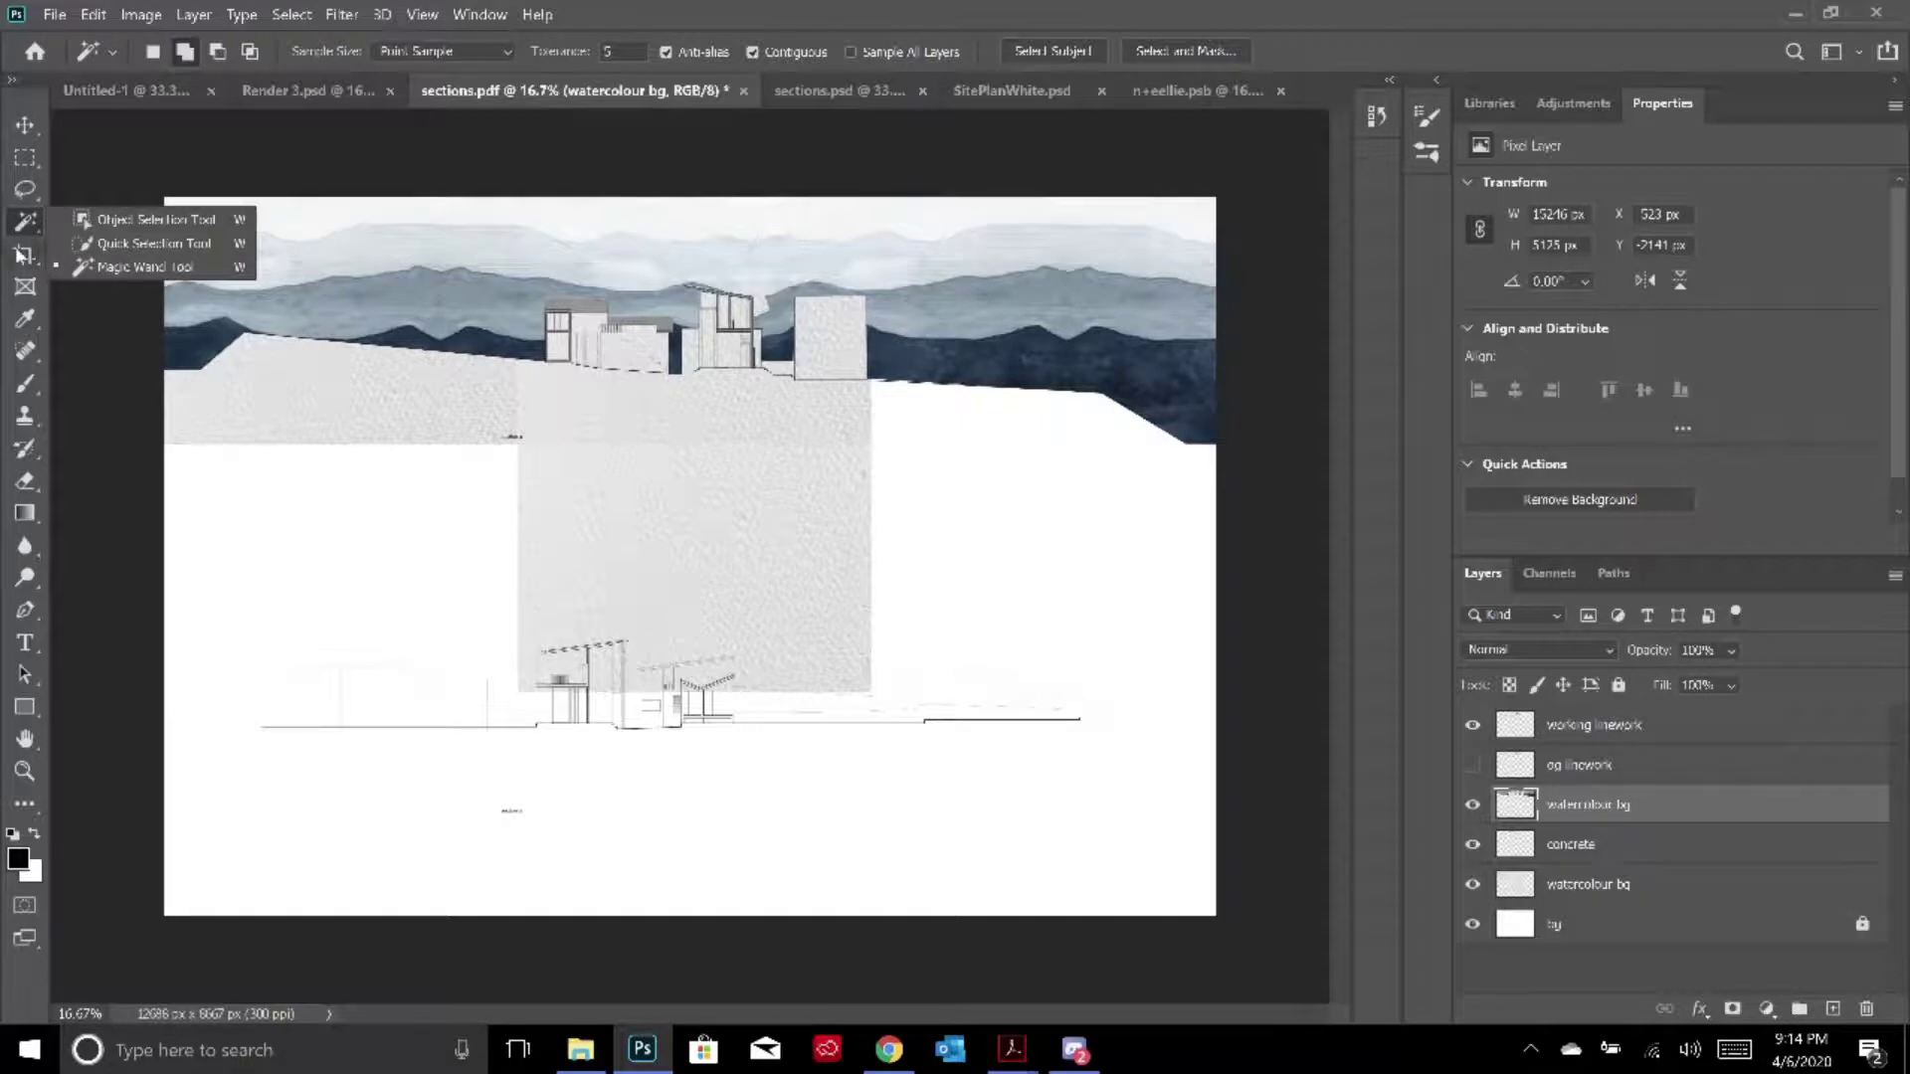
left_click(25, 609)
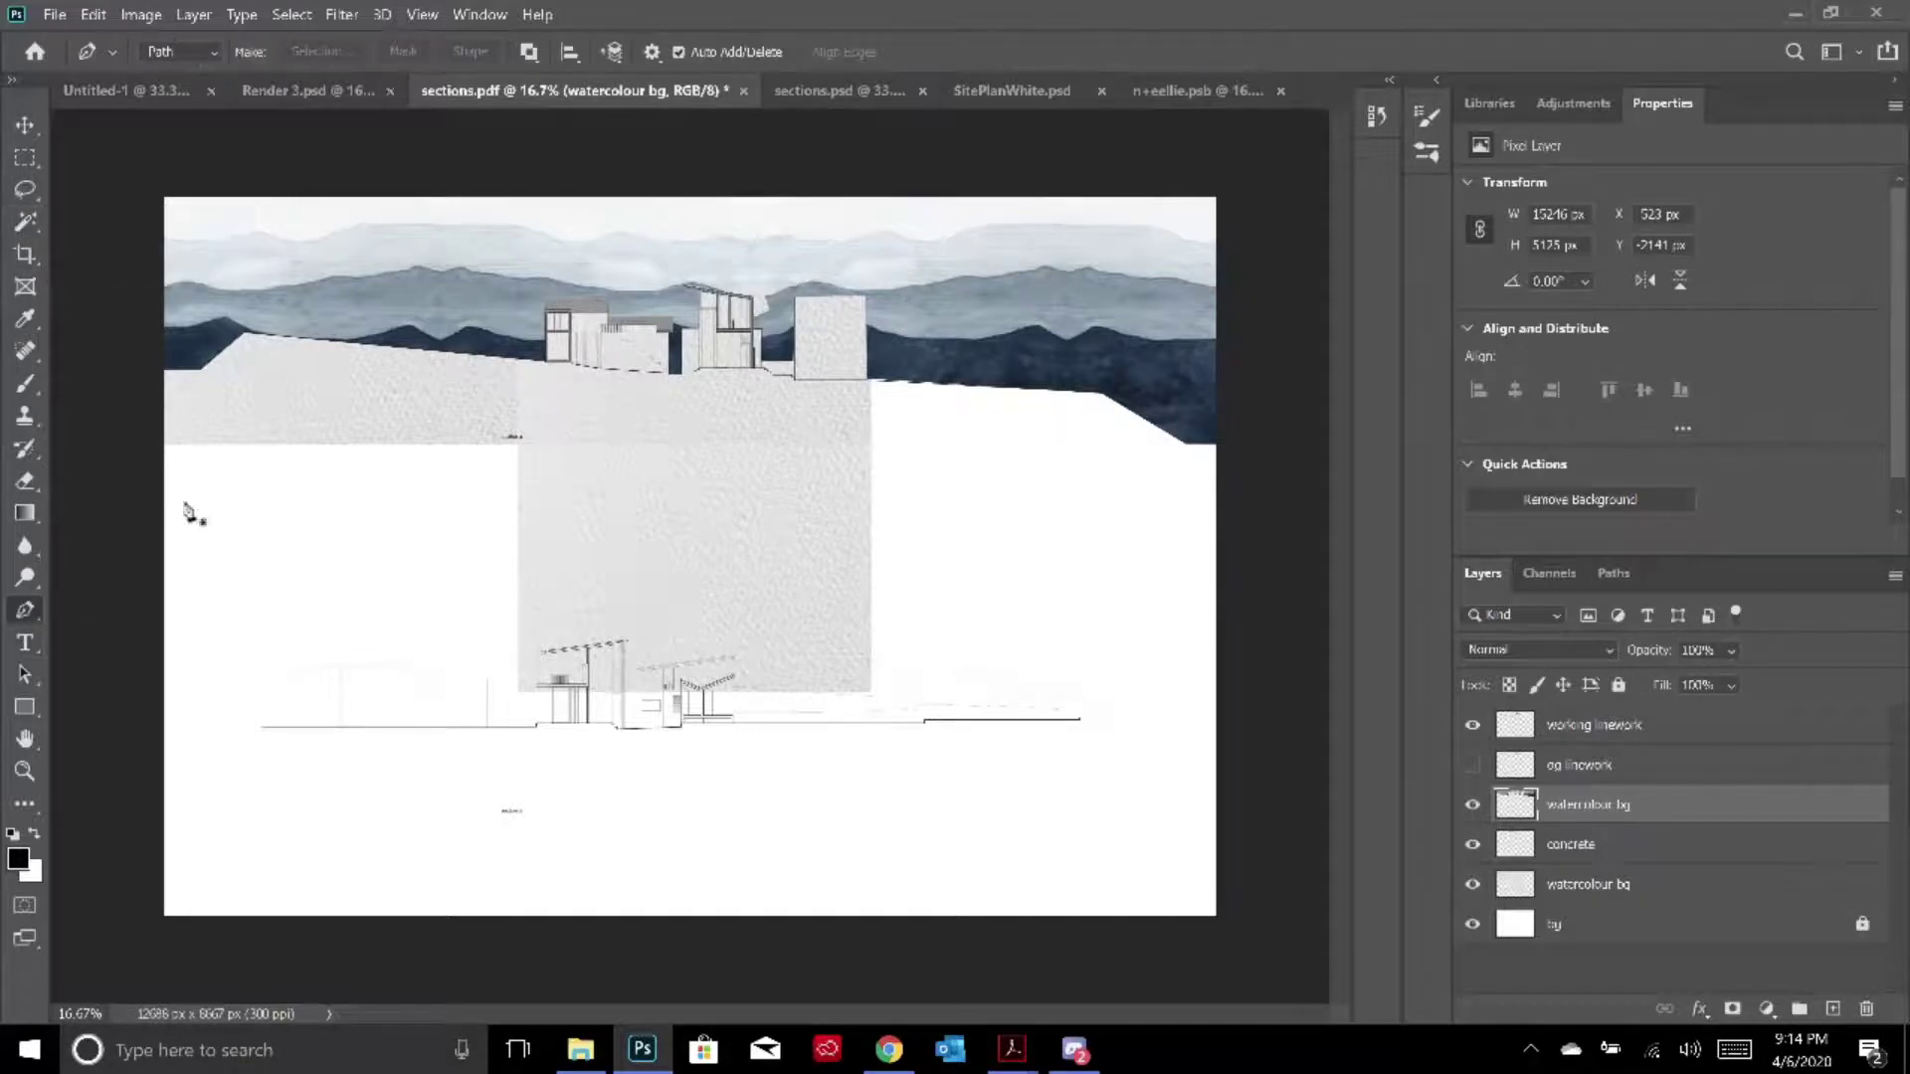
left_click(246, 332)
left_click(161, 327)
left_click(144, 416)
left_click(285, 396)
left_click(247, 332)
left_click(318, 48)
key("Return")
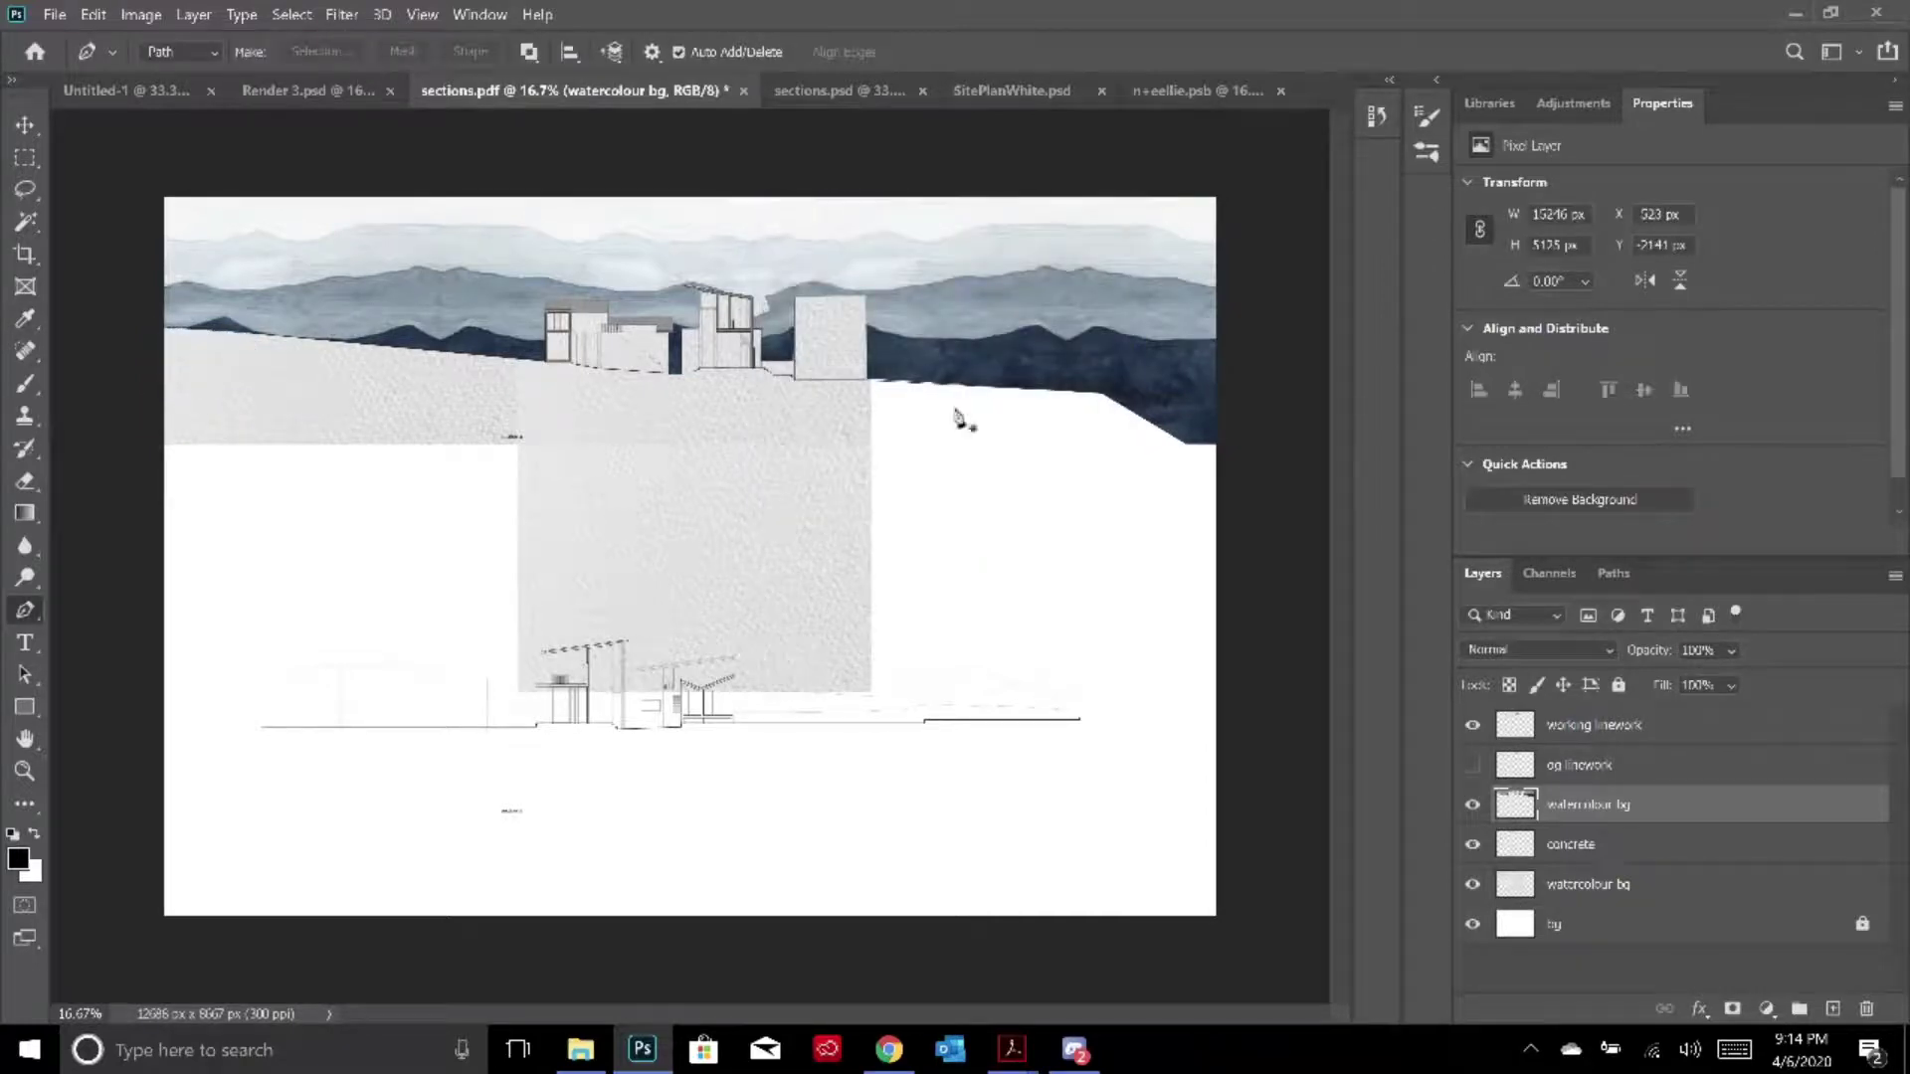
Outline the leftover mountains below the ground's right end with the Pen tool, convert the path to a selection, delete its content, and deselect
left_click(1101, 391)
left_click(1234, 405)
left_click(1234, 513)
left_click(1000, 505)
left_click(1101, 391)
left_click(315, 49)
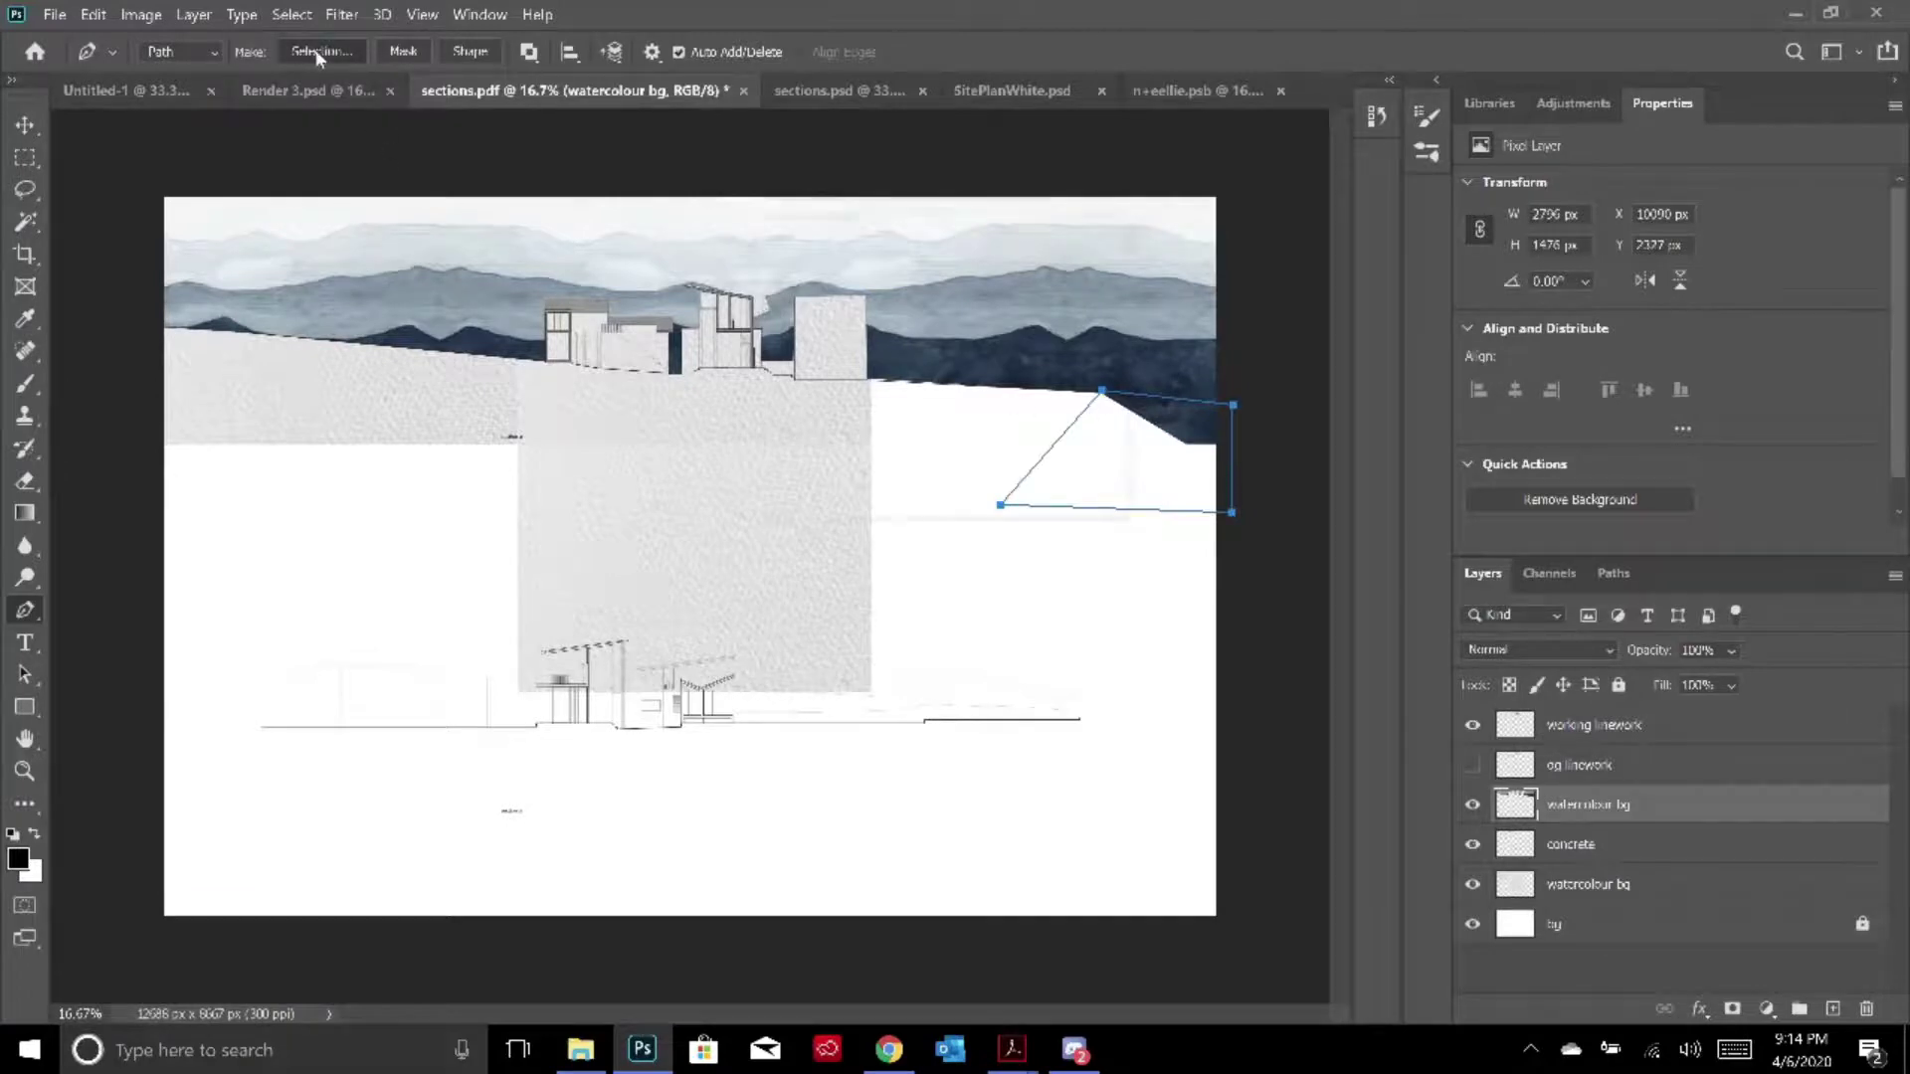
key("Return")
key("Delete")
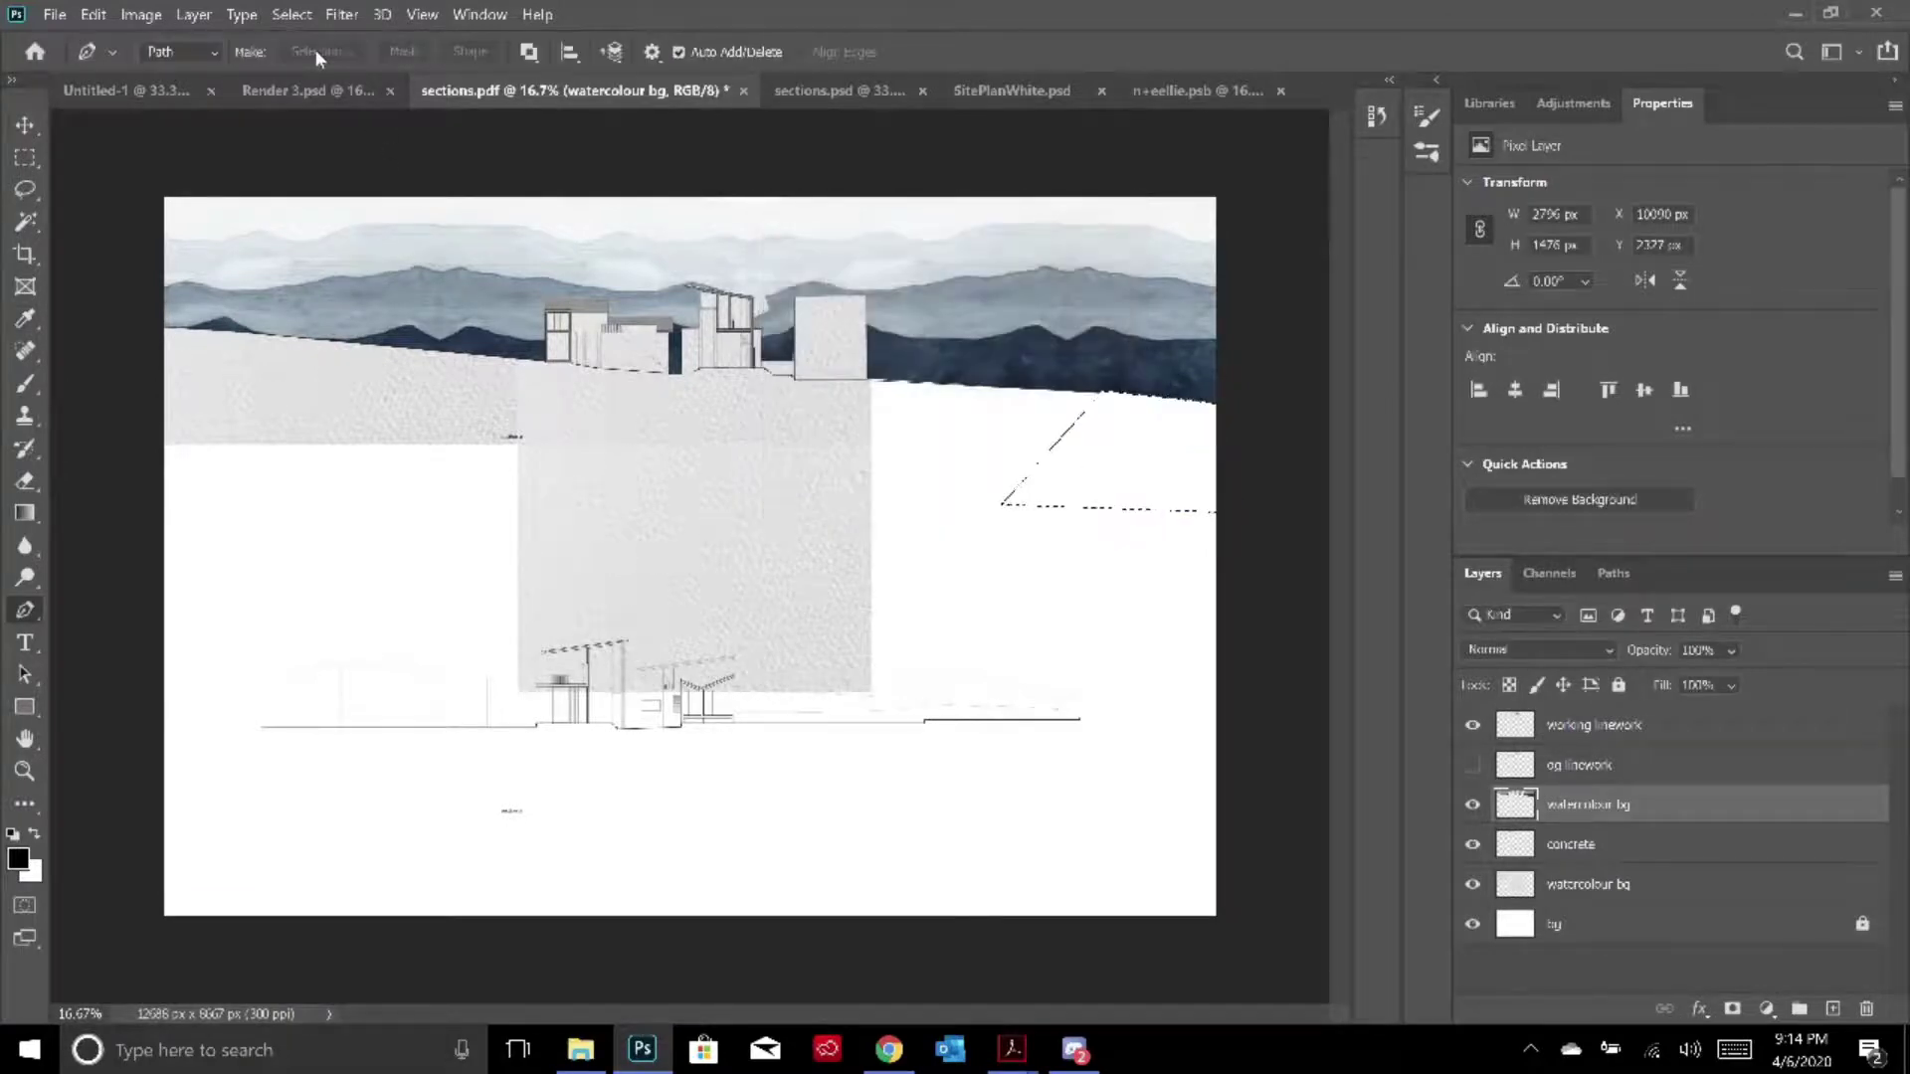
key("ctrl+d")
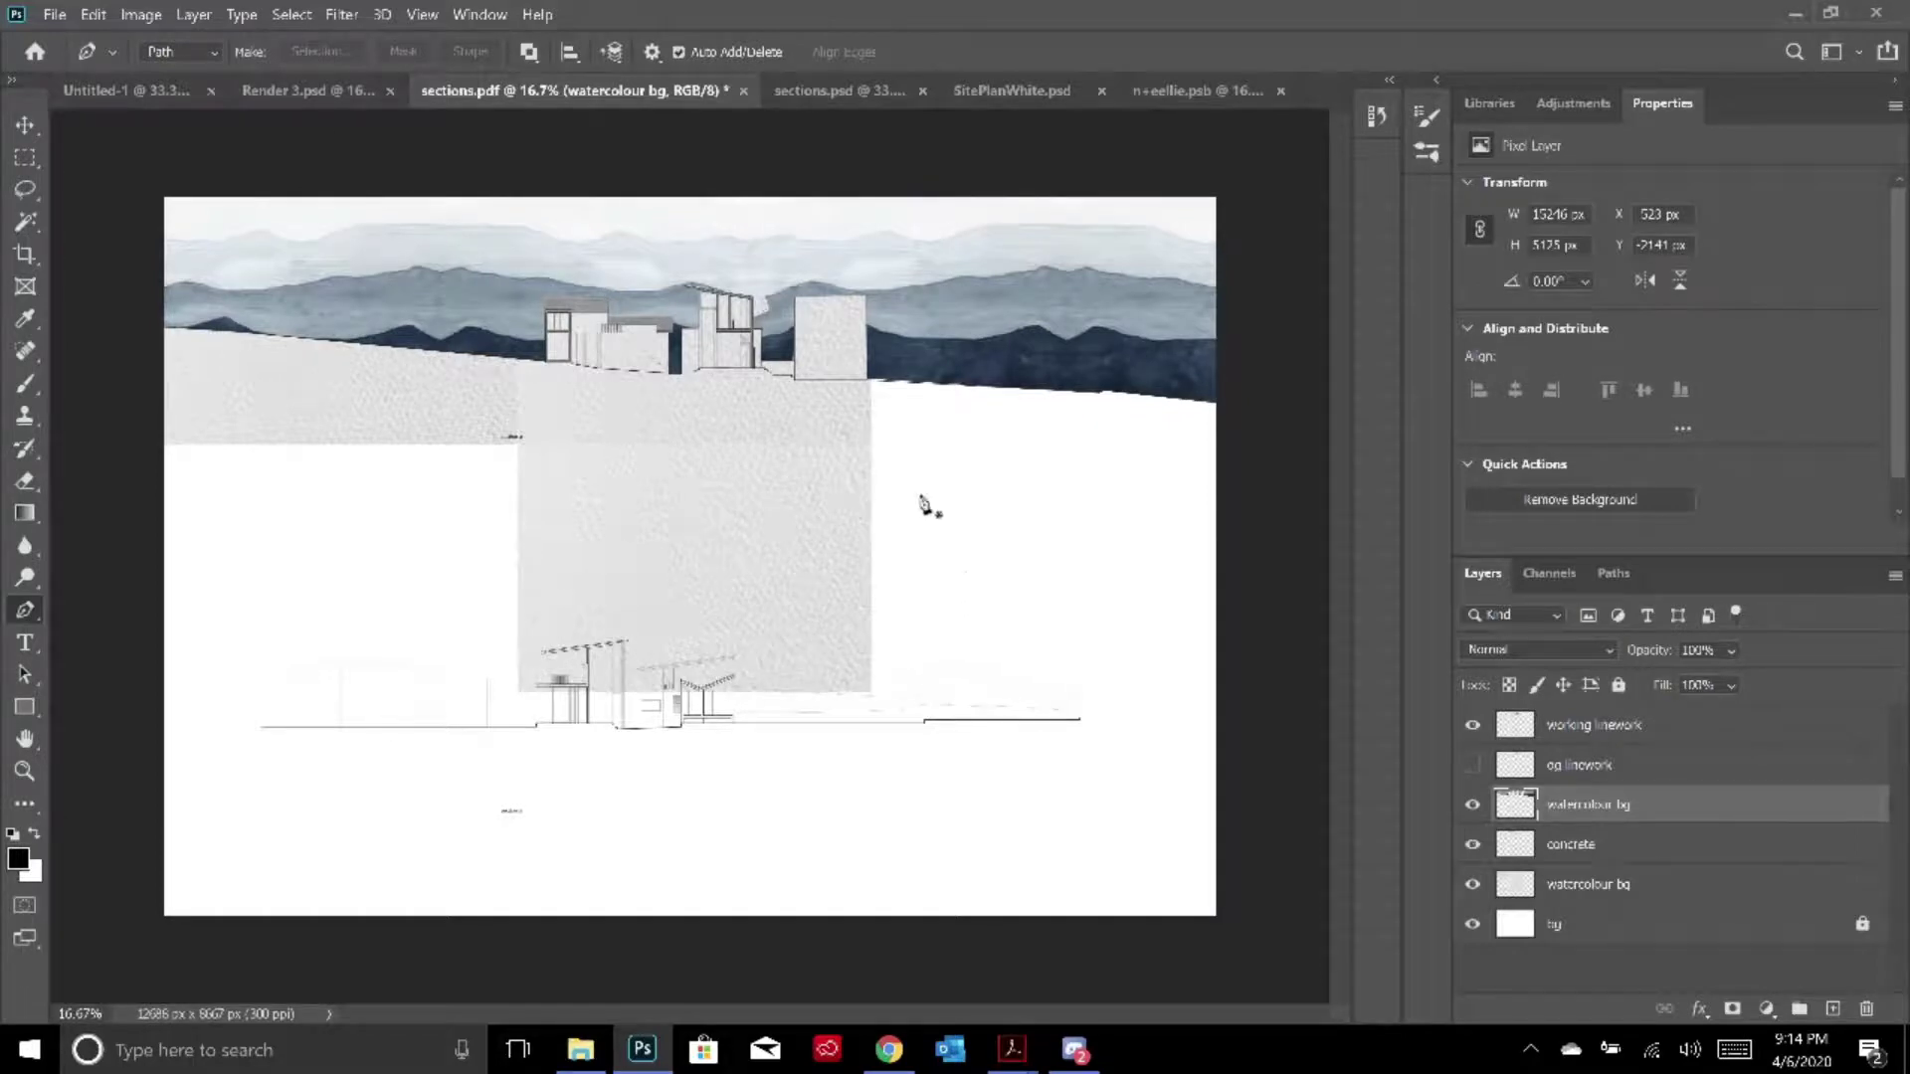
left_click(25, 222)
left_click(24, 224)
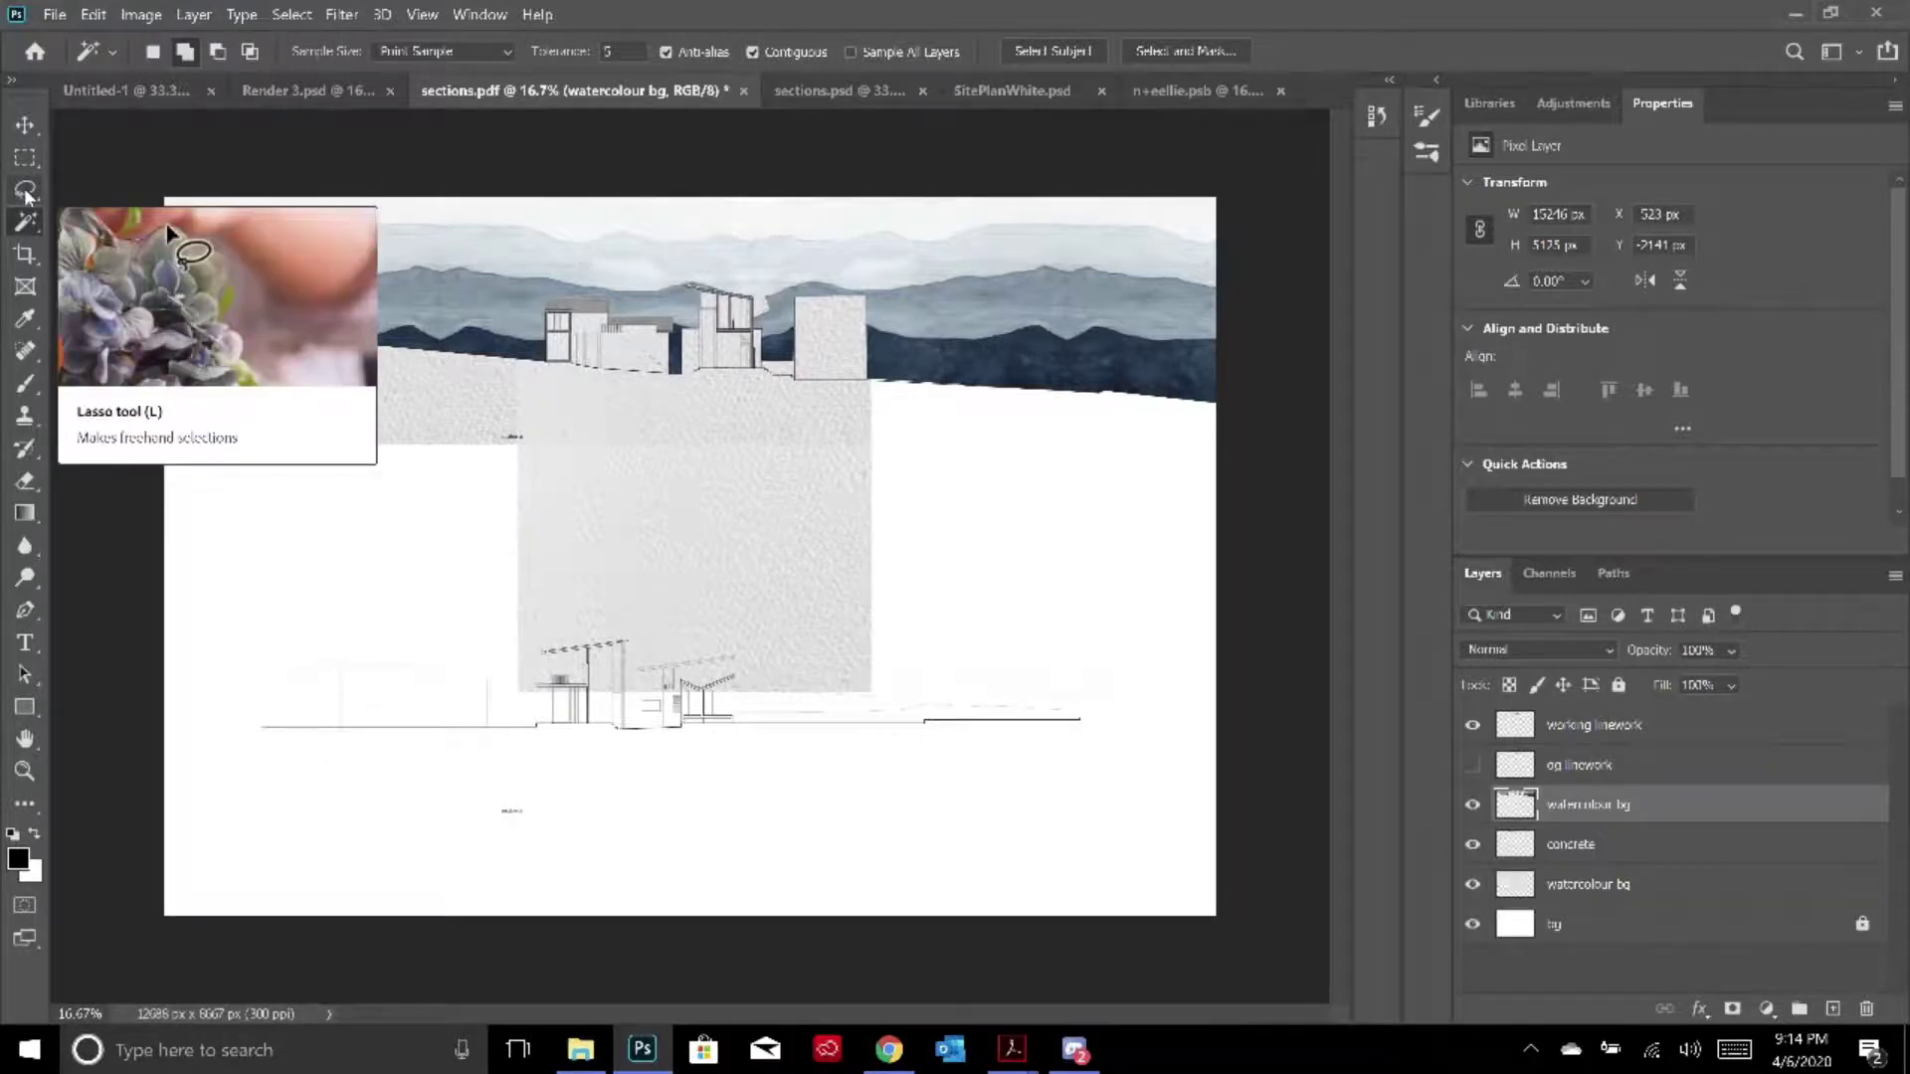
left_click(26, 192)
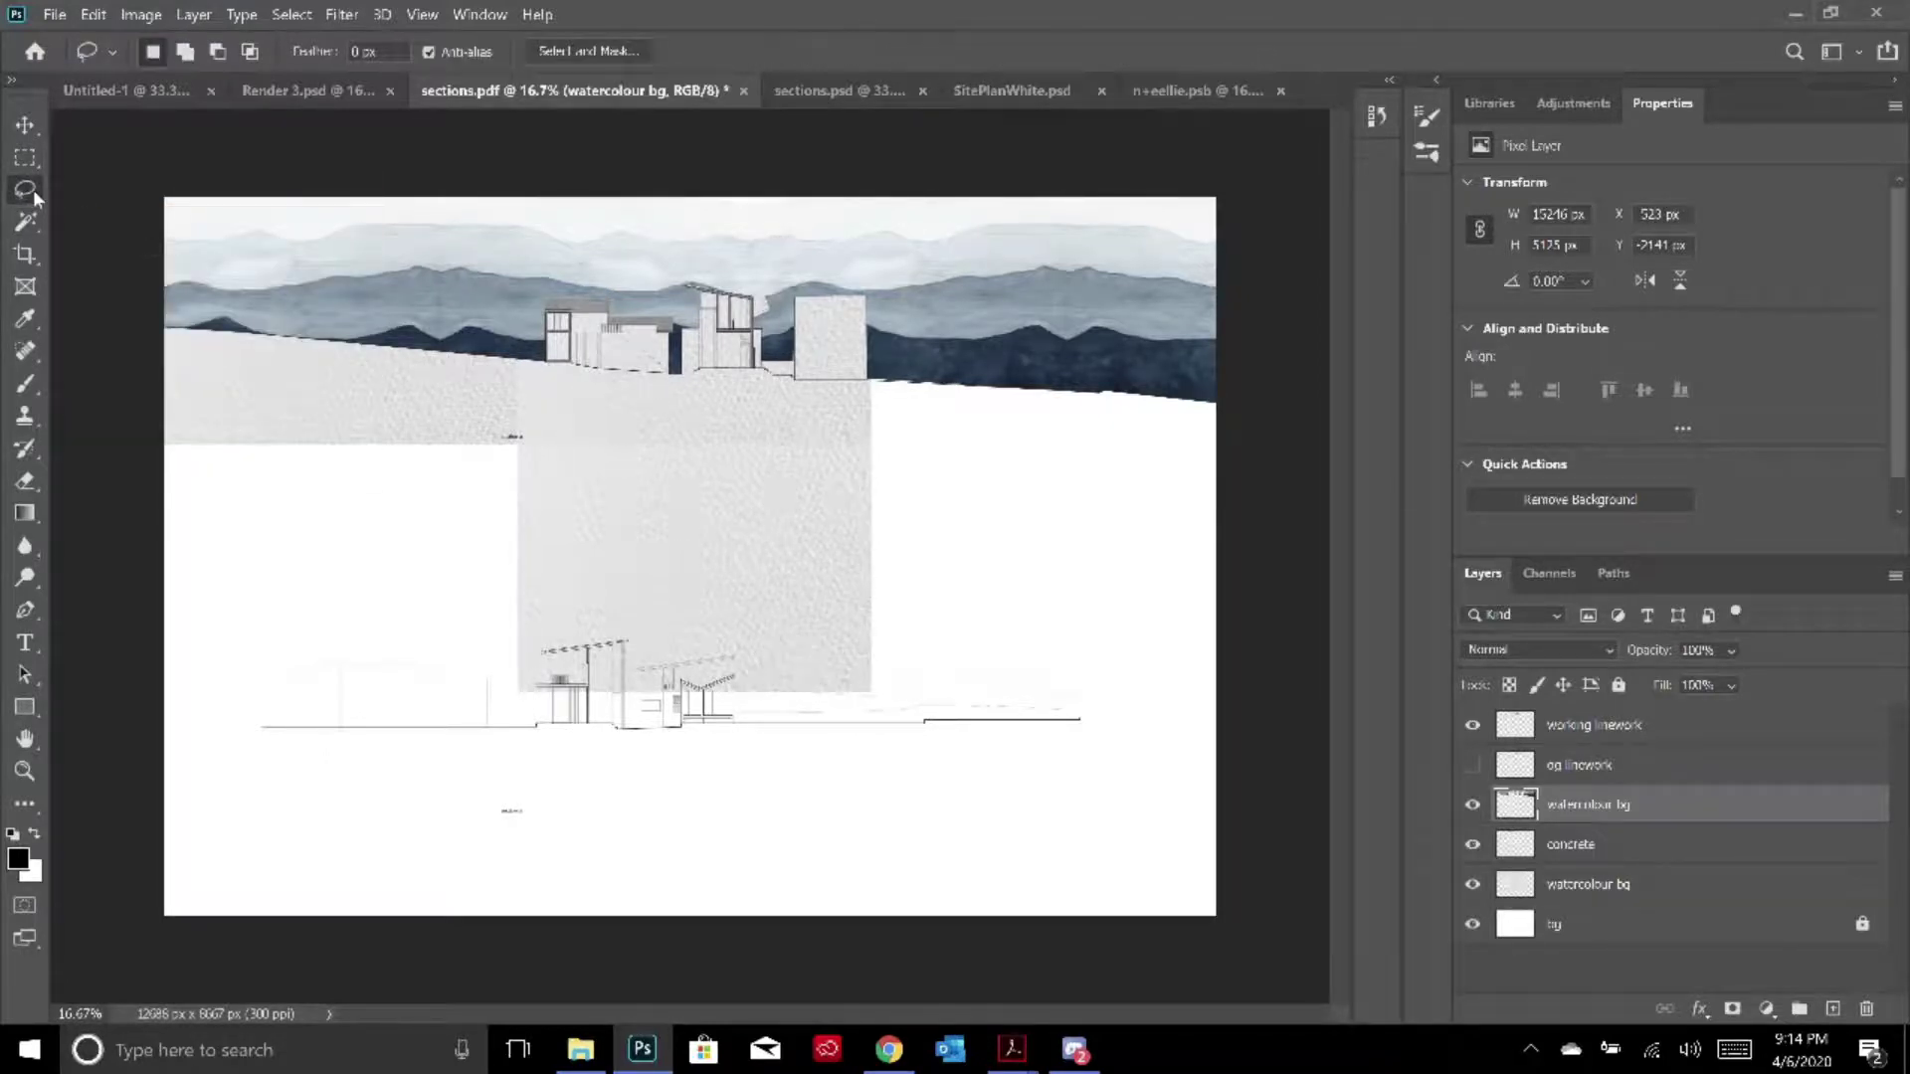
right_click(32, 189)
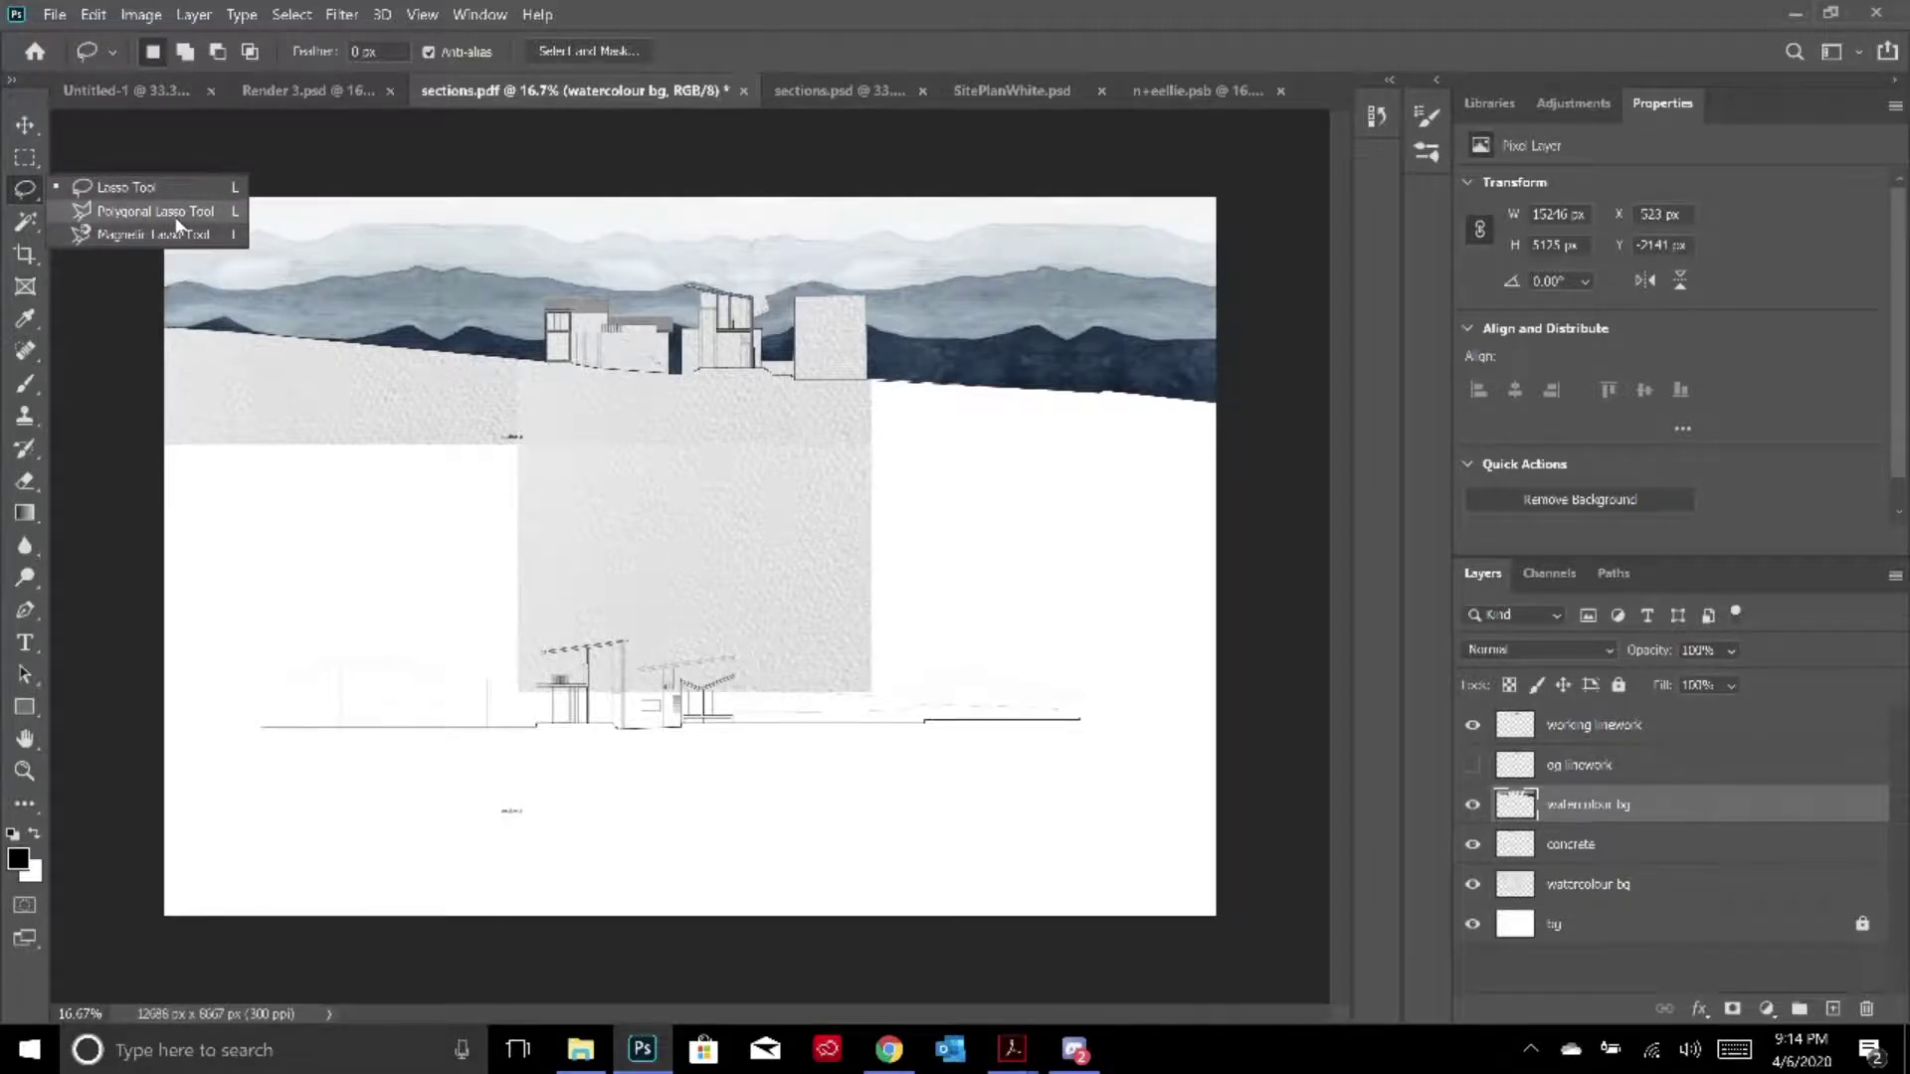
key("v")
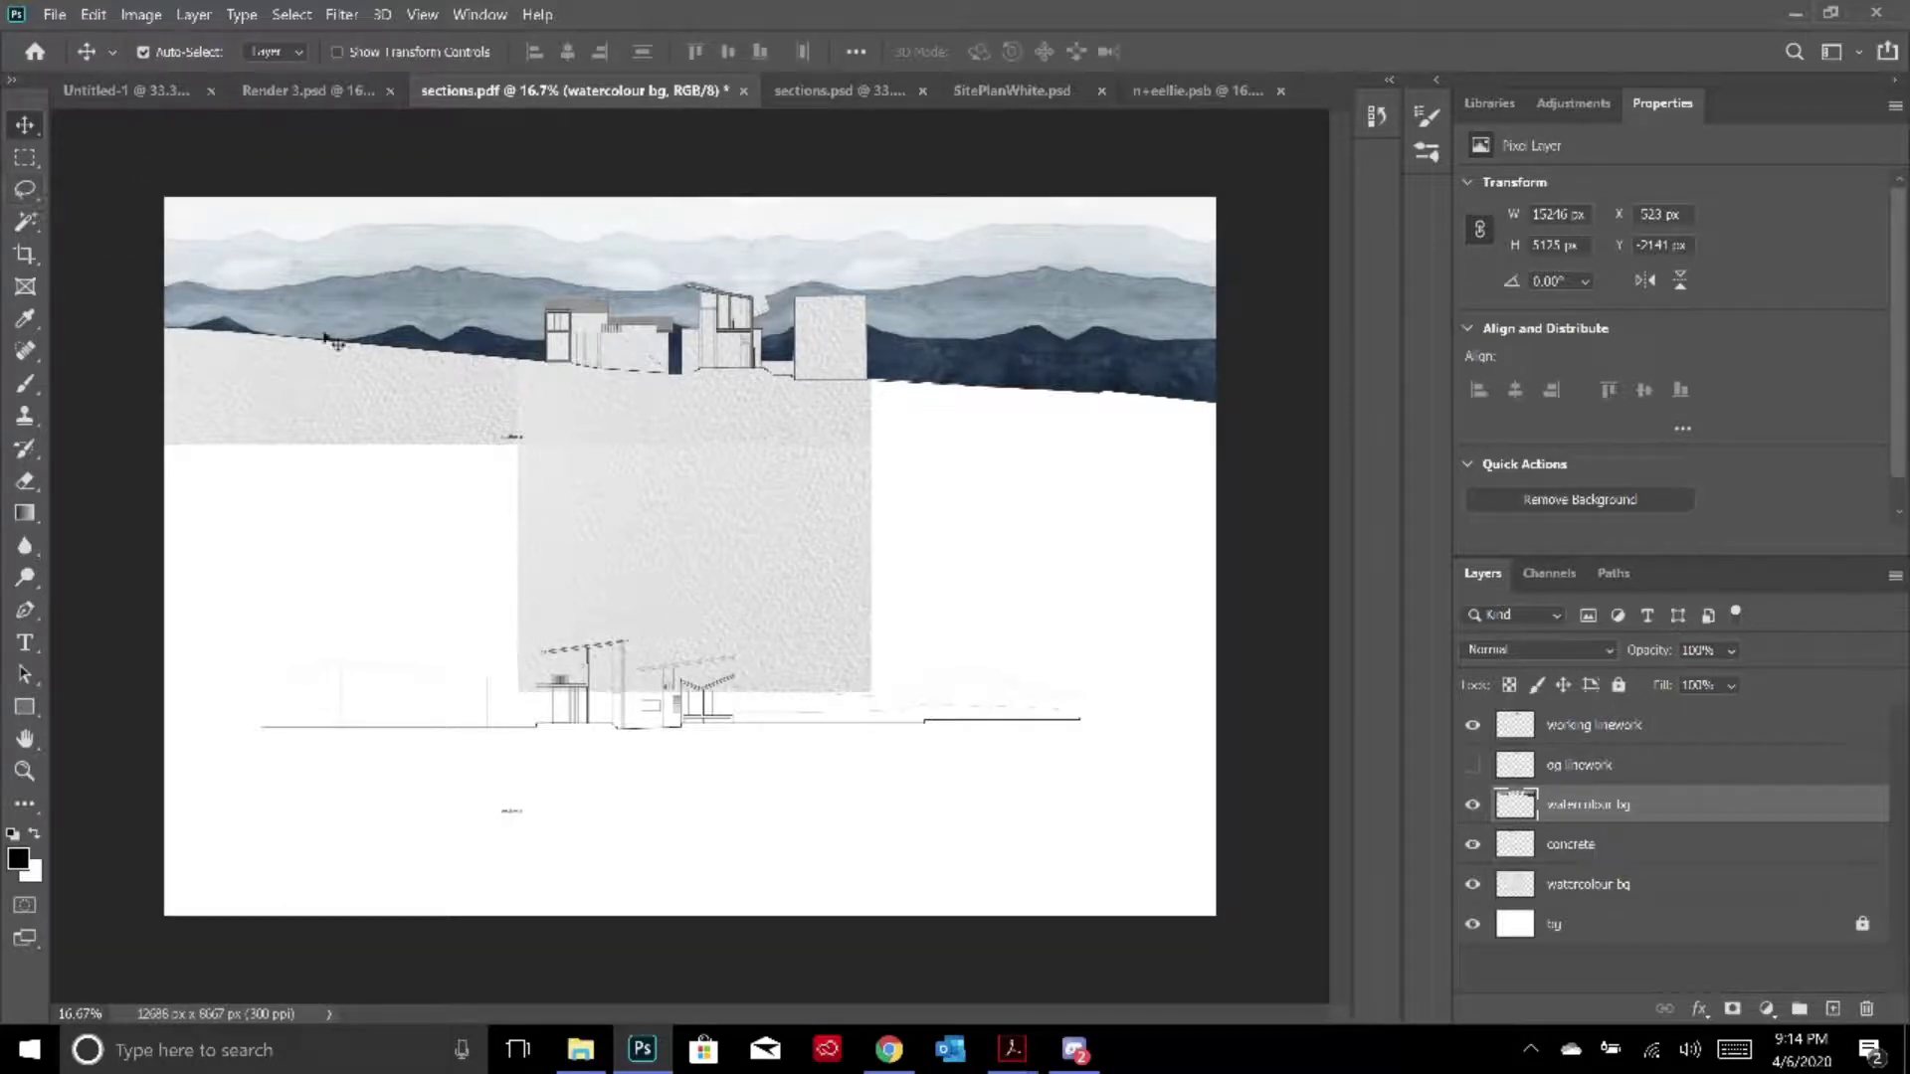
key("ctrl+minus")
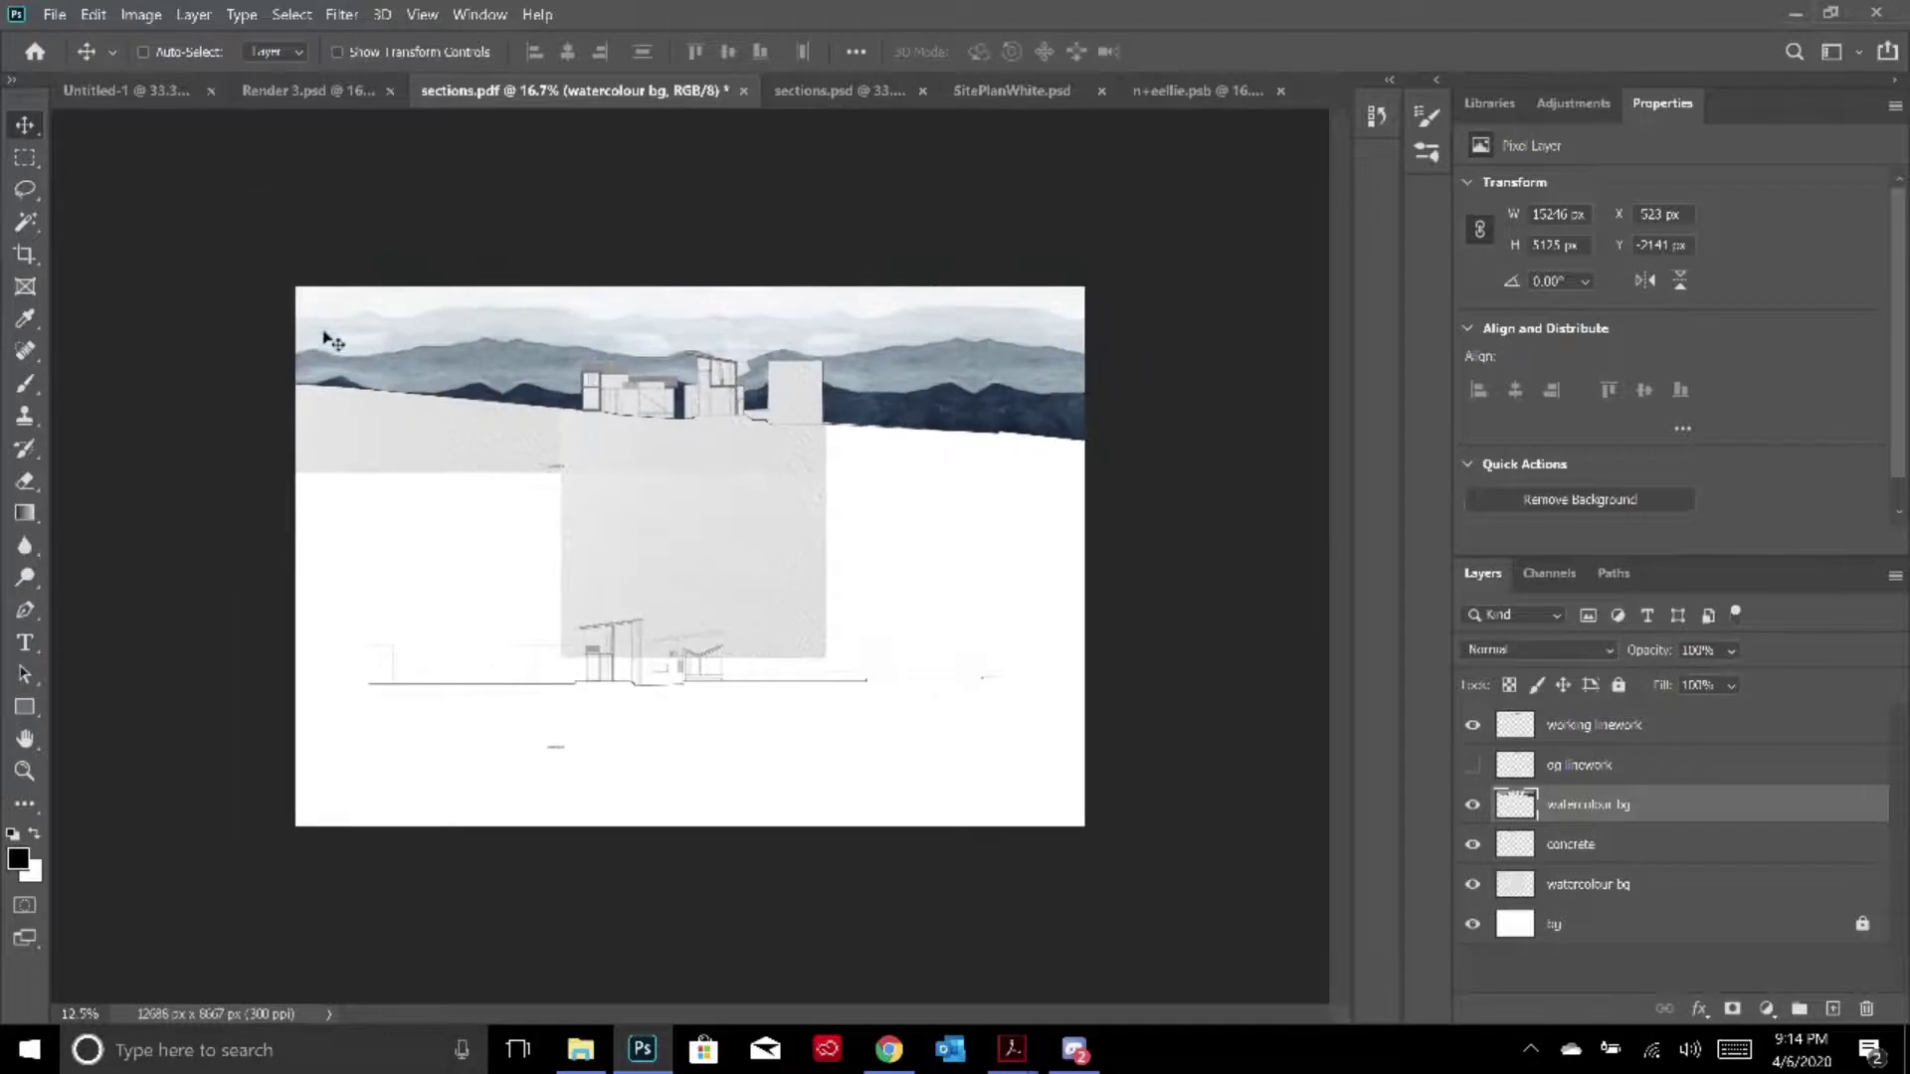
key("ctrl+plus")
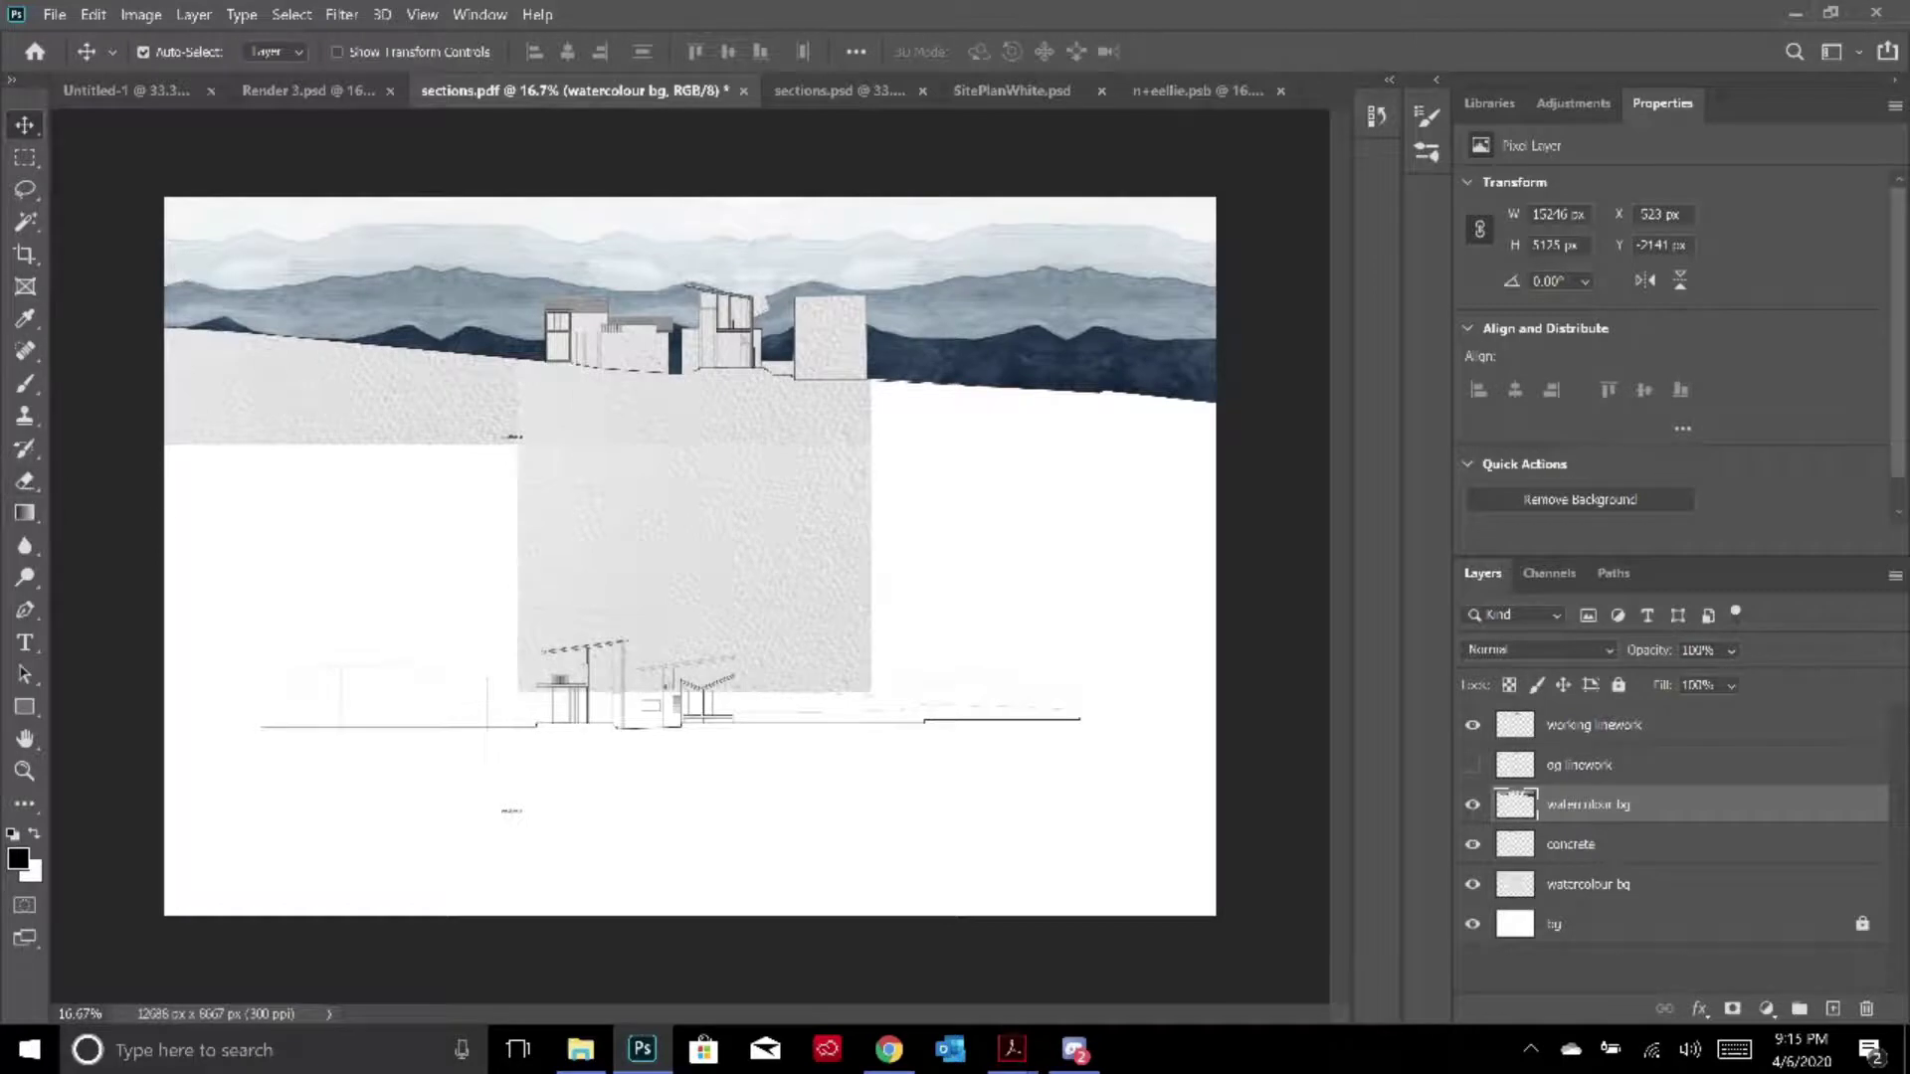
Set the opacity of the mountains watercolour bg layer to 52%
left_click(1701, 651)
type("52")
key("Return")
Fade the right part of the mountains and the sky with a large soft Eraser at 13% opacity
left_click(24, 480)
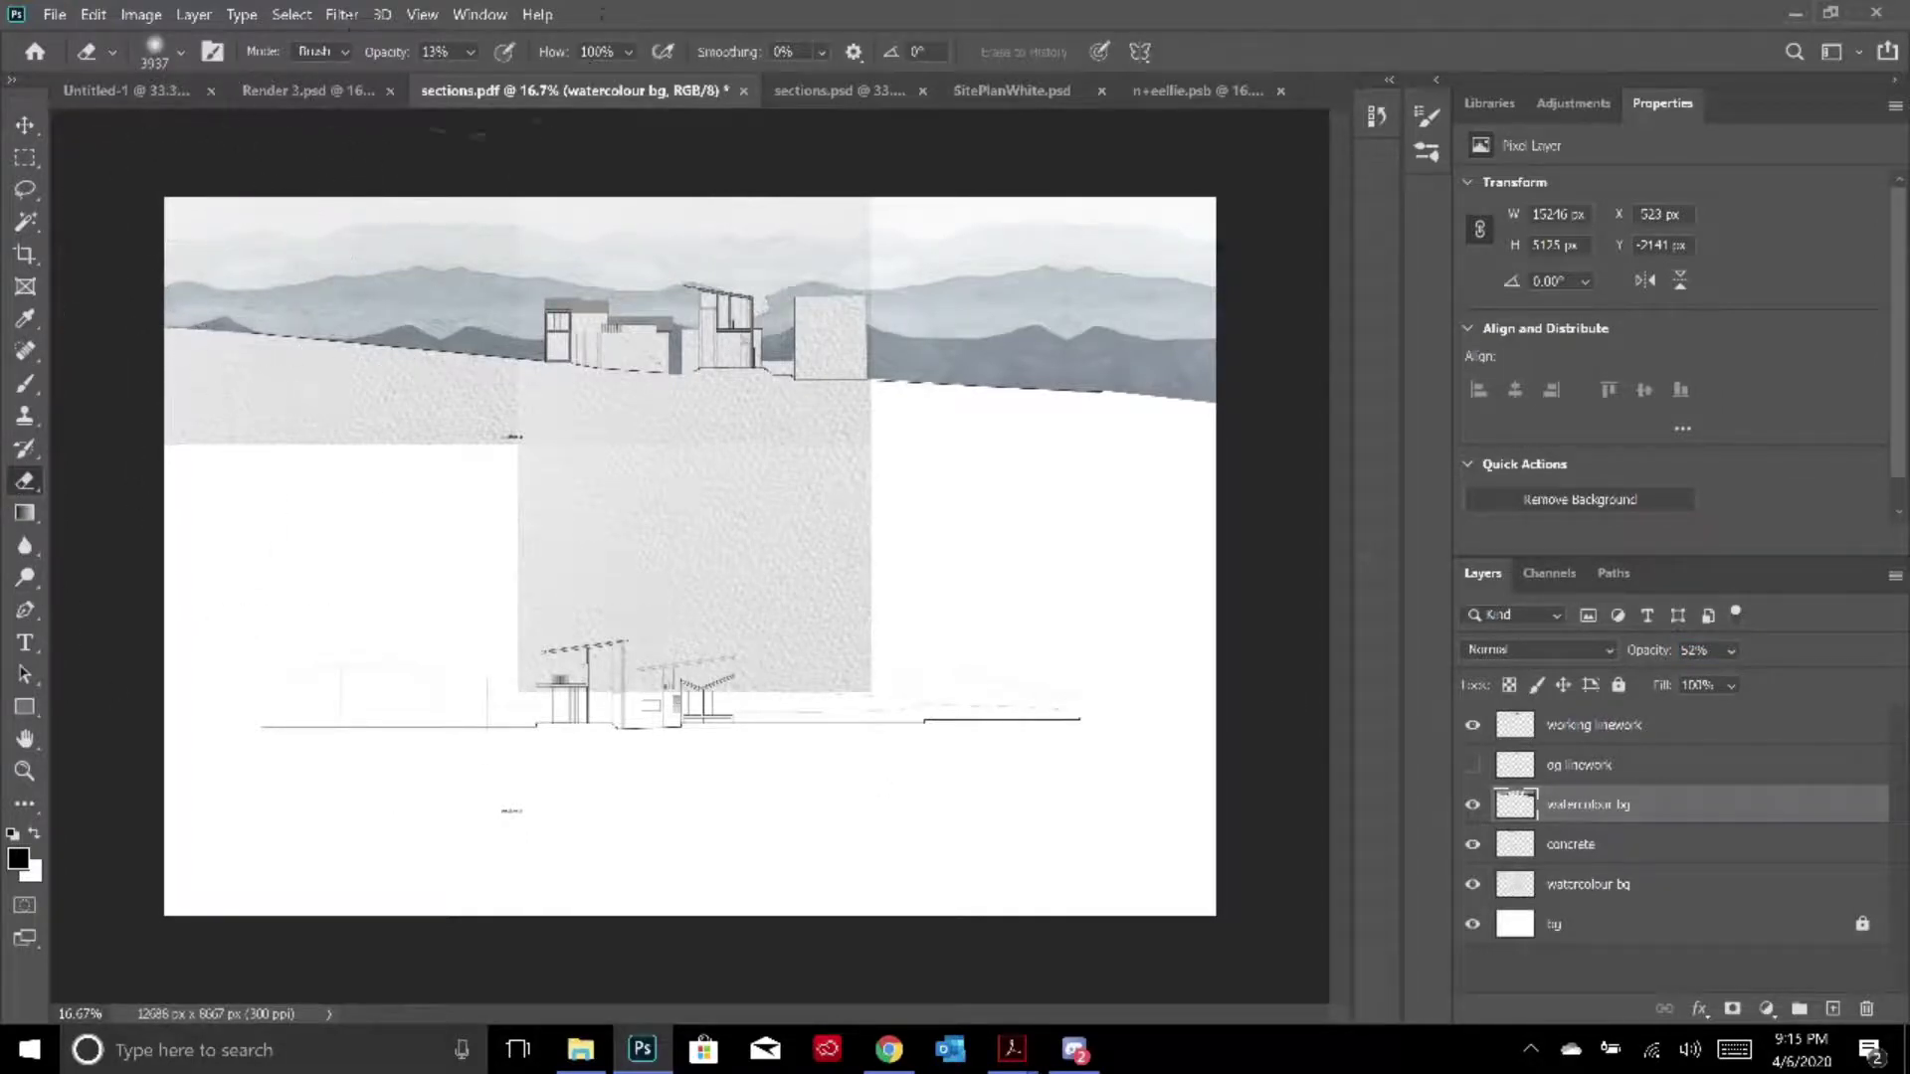
left_click(470, 51)
left_click(462, 57)
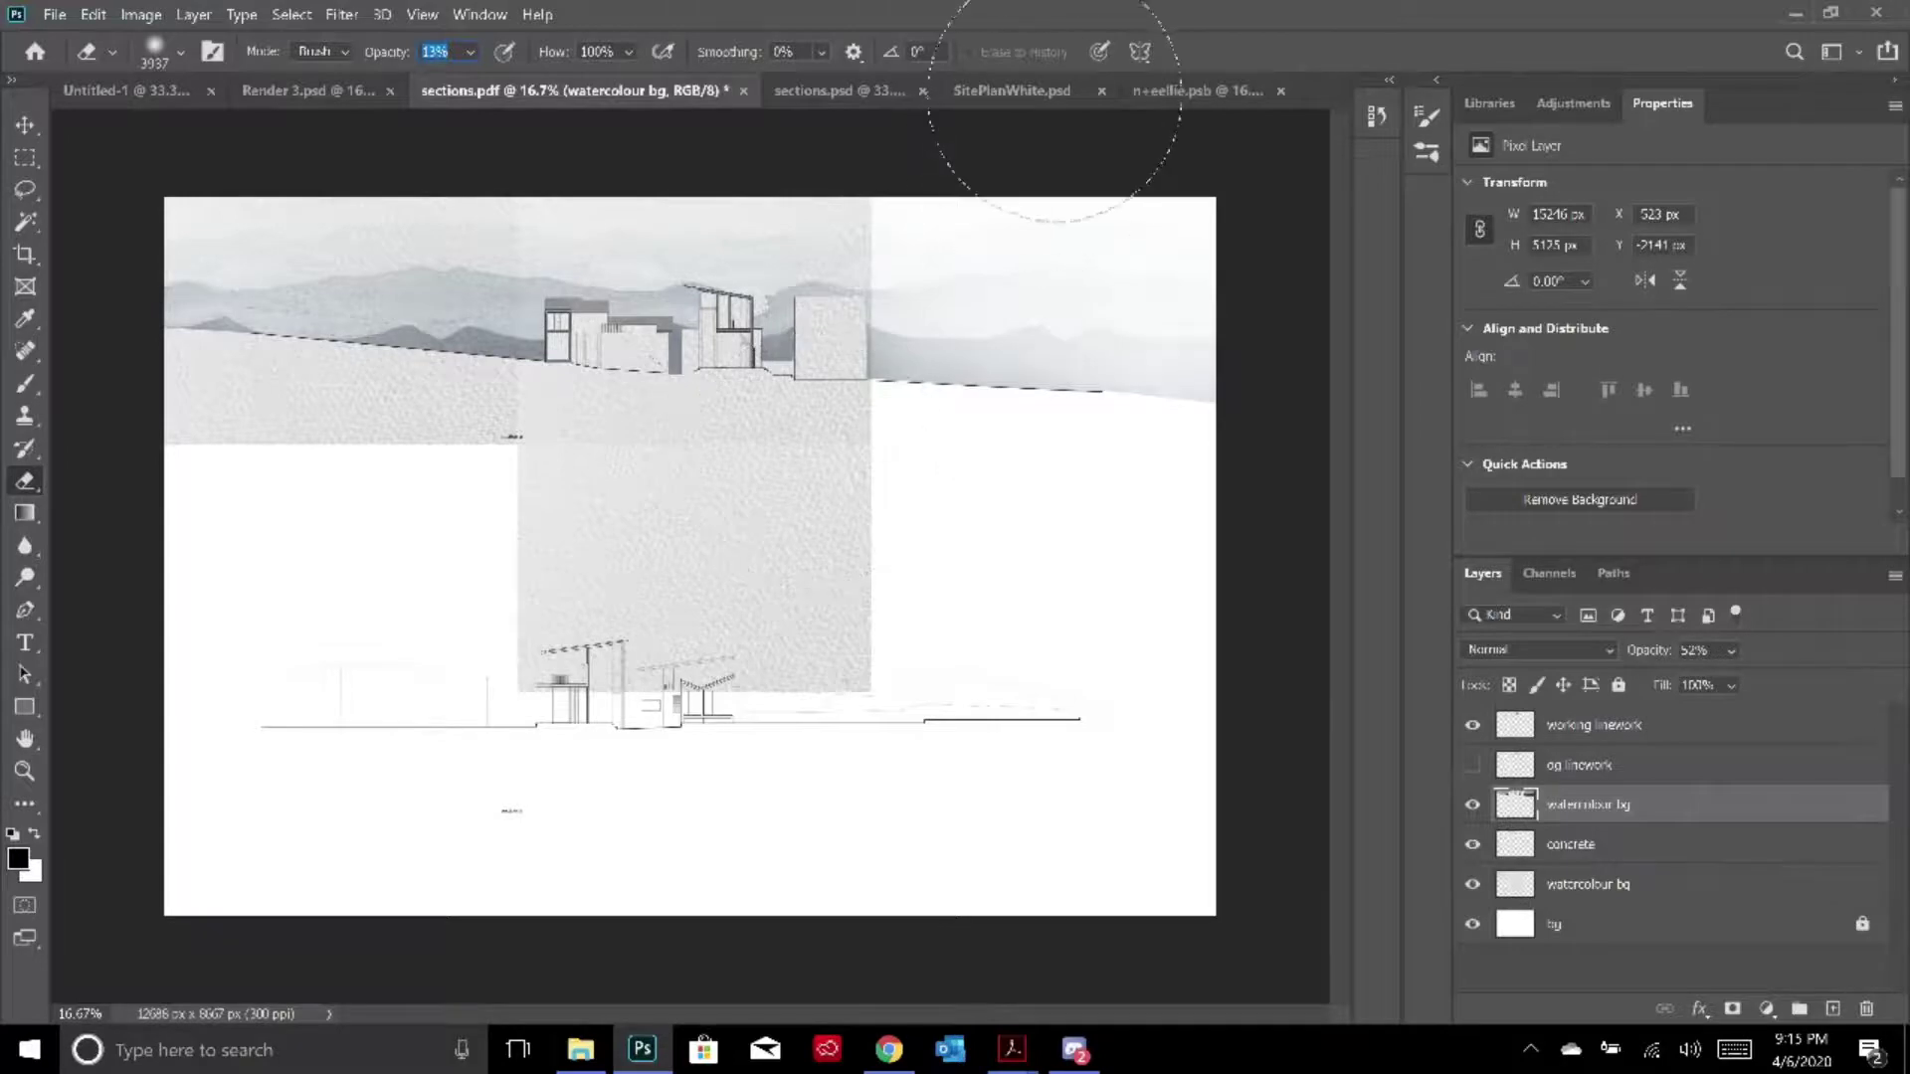
key("alt+Tab")
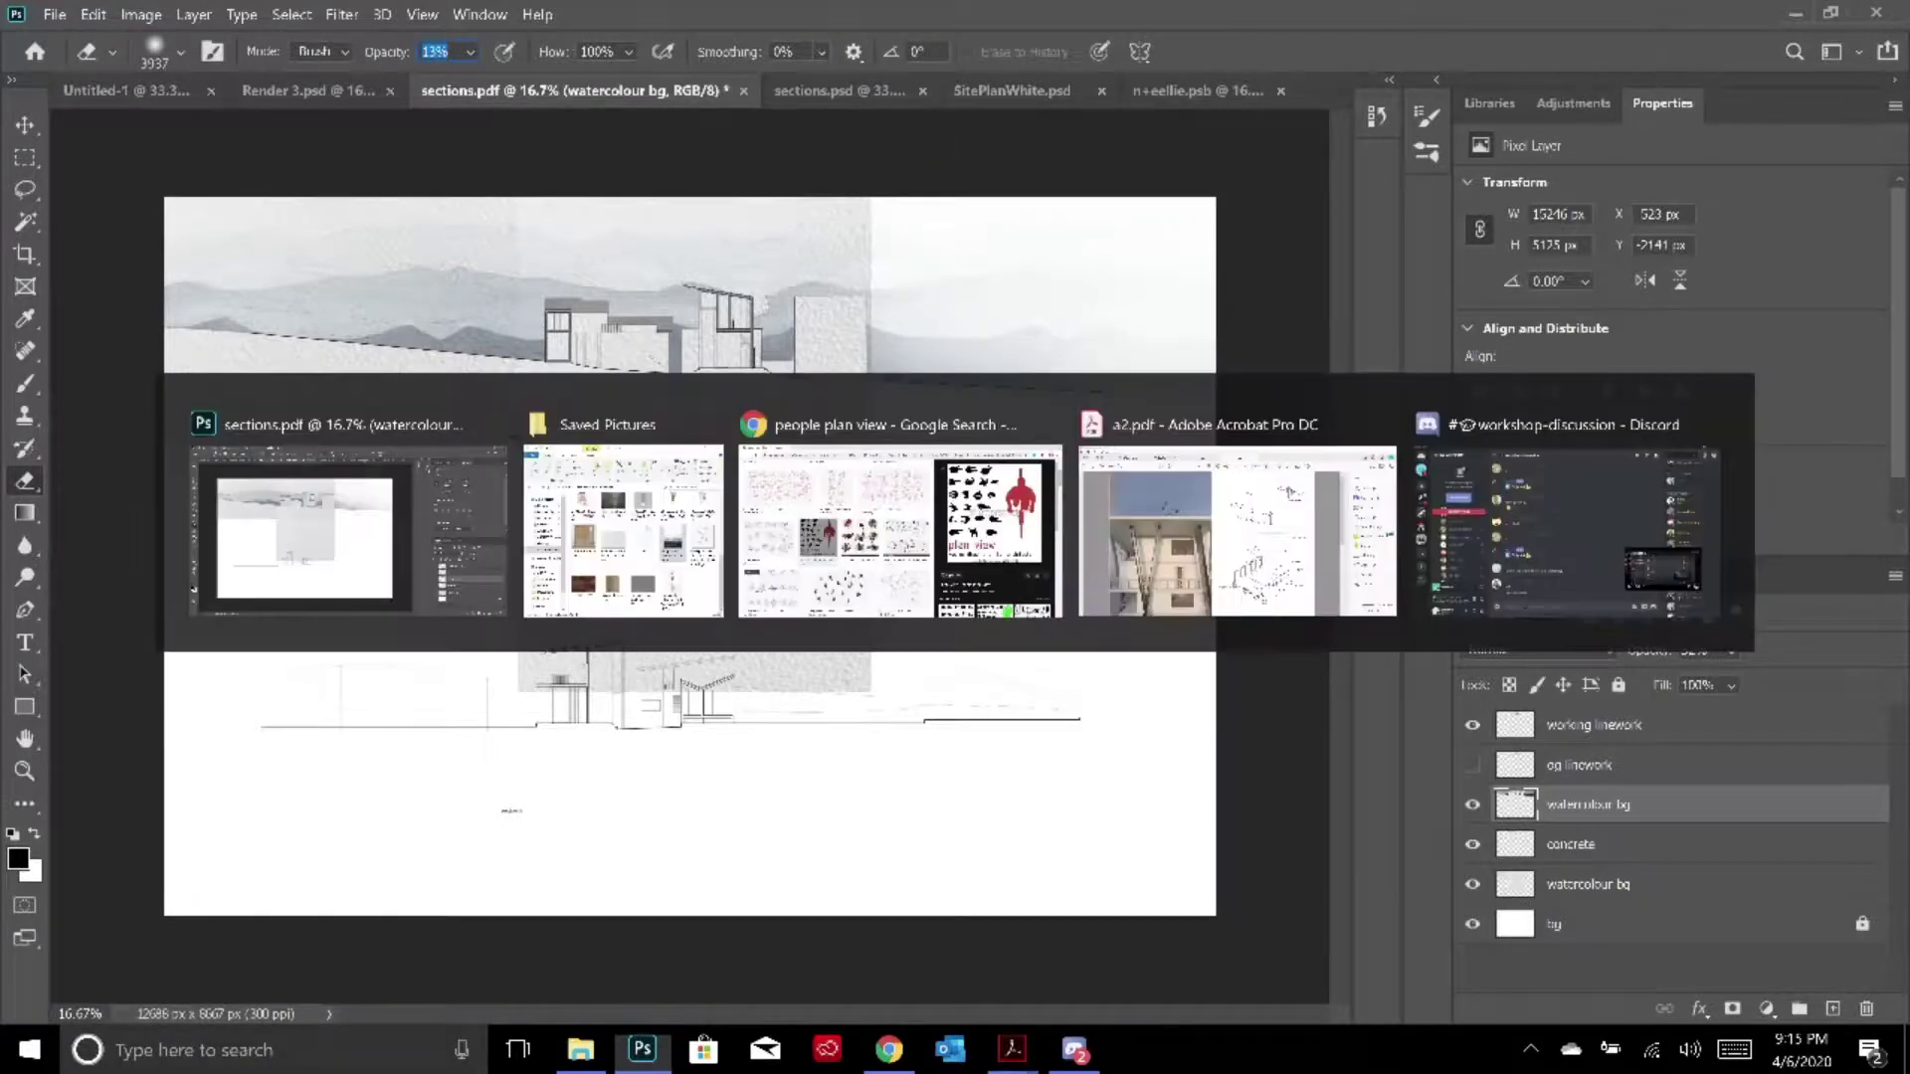
key("alt+Tab")
key("alt+Tab")
key("alt+Tab")
key("v")
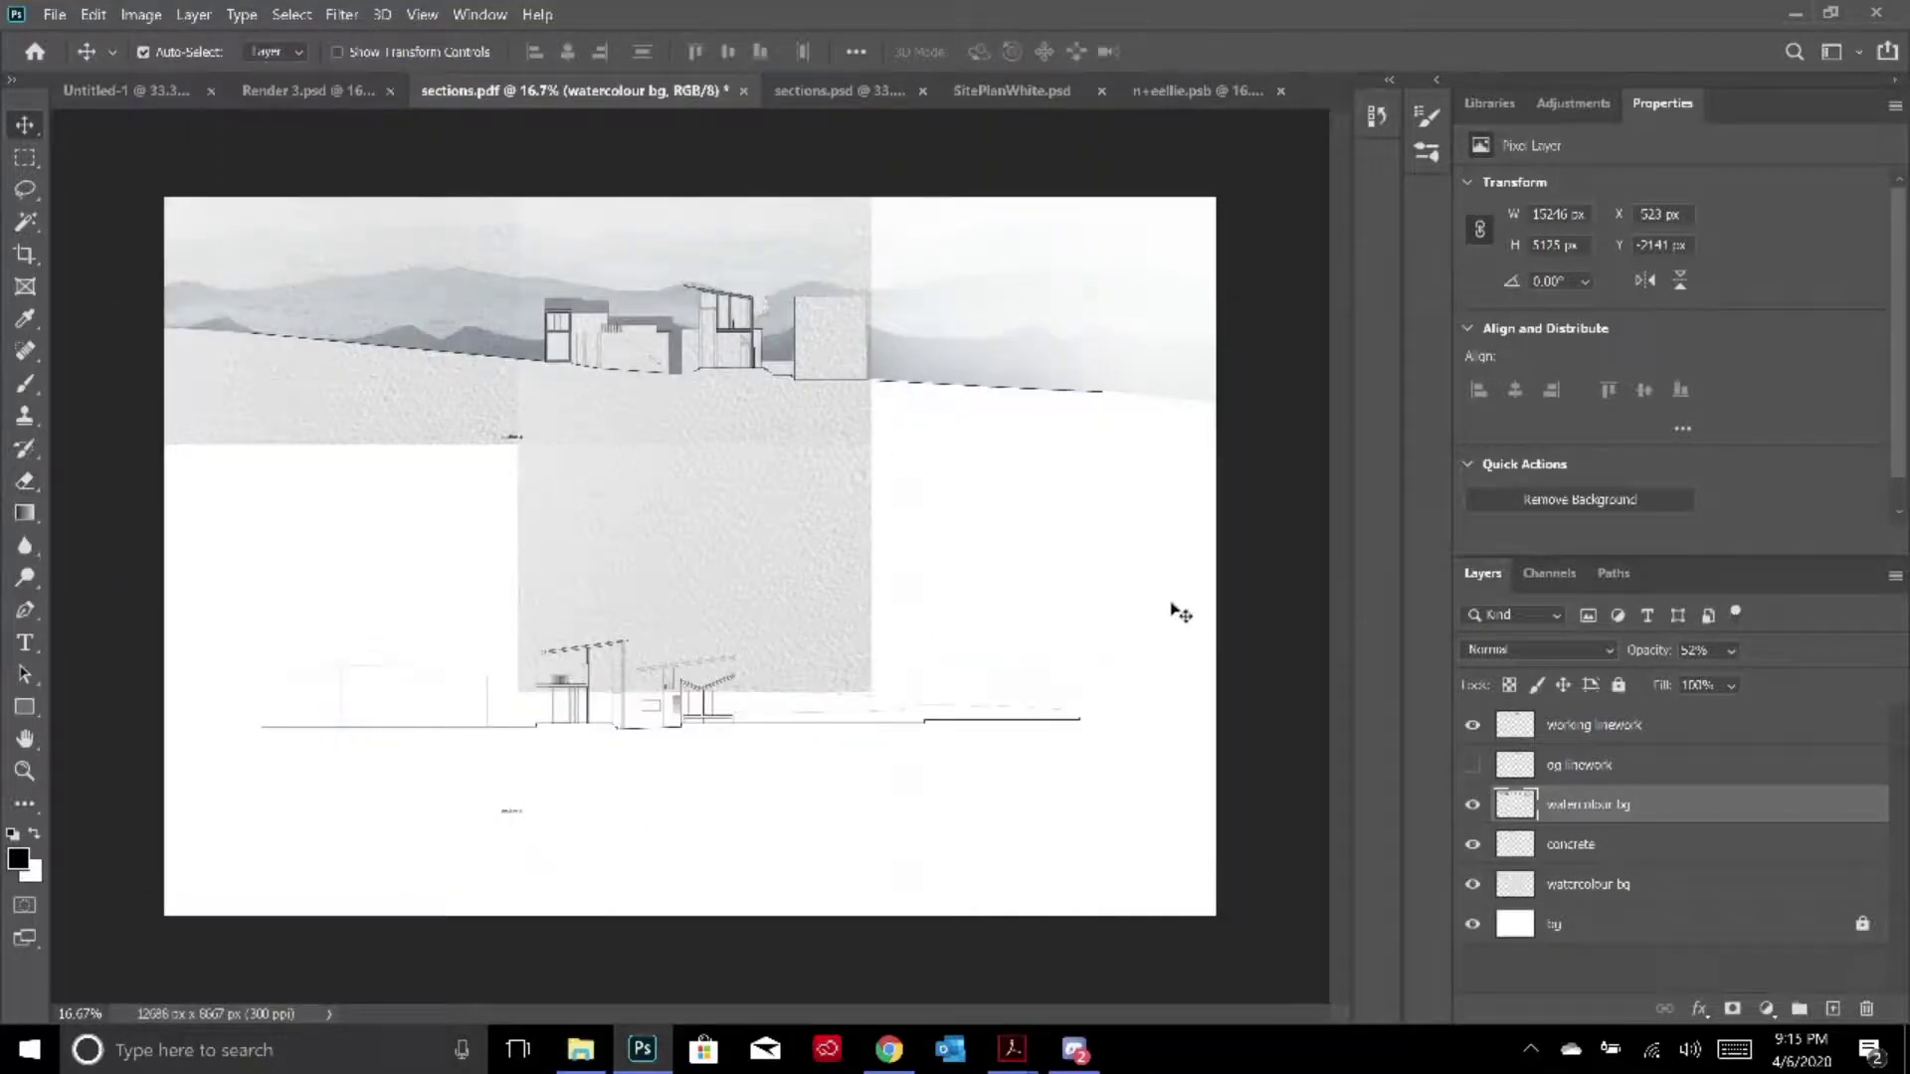
Select the mountains and sky around the upper section's buildings with the Quick Selection tool, using a 160 px brush
left_click(25, 223)
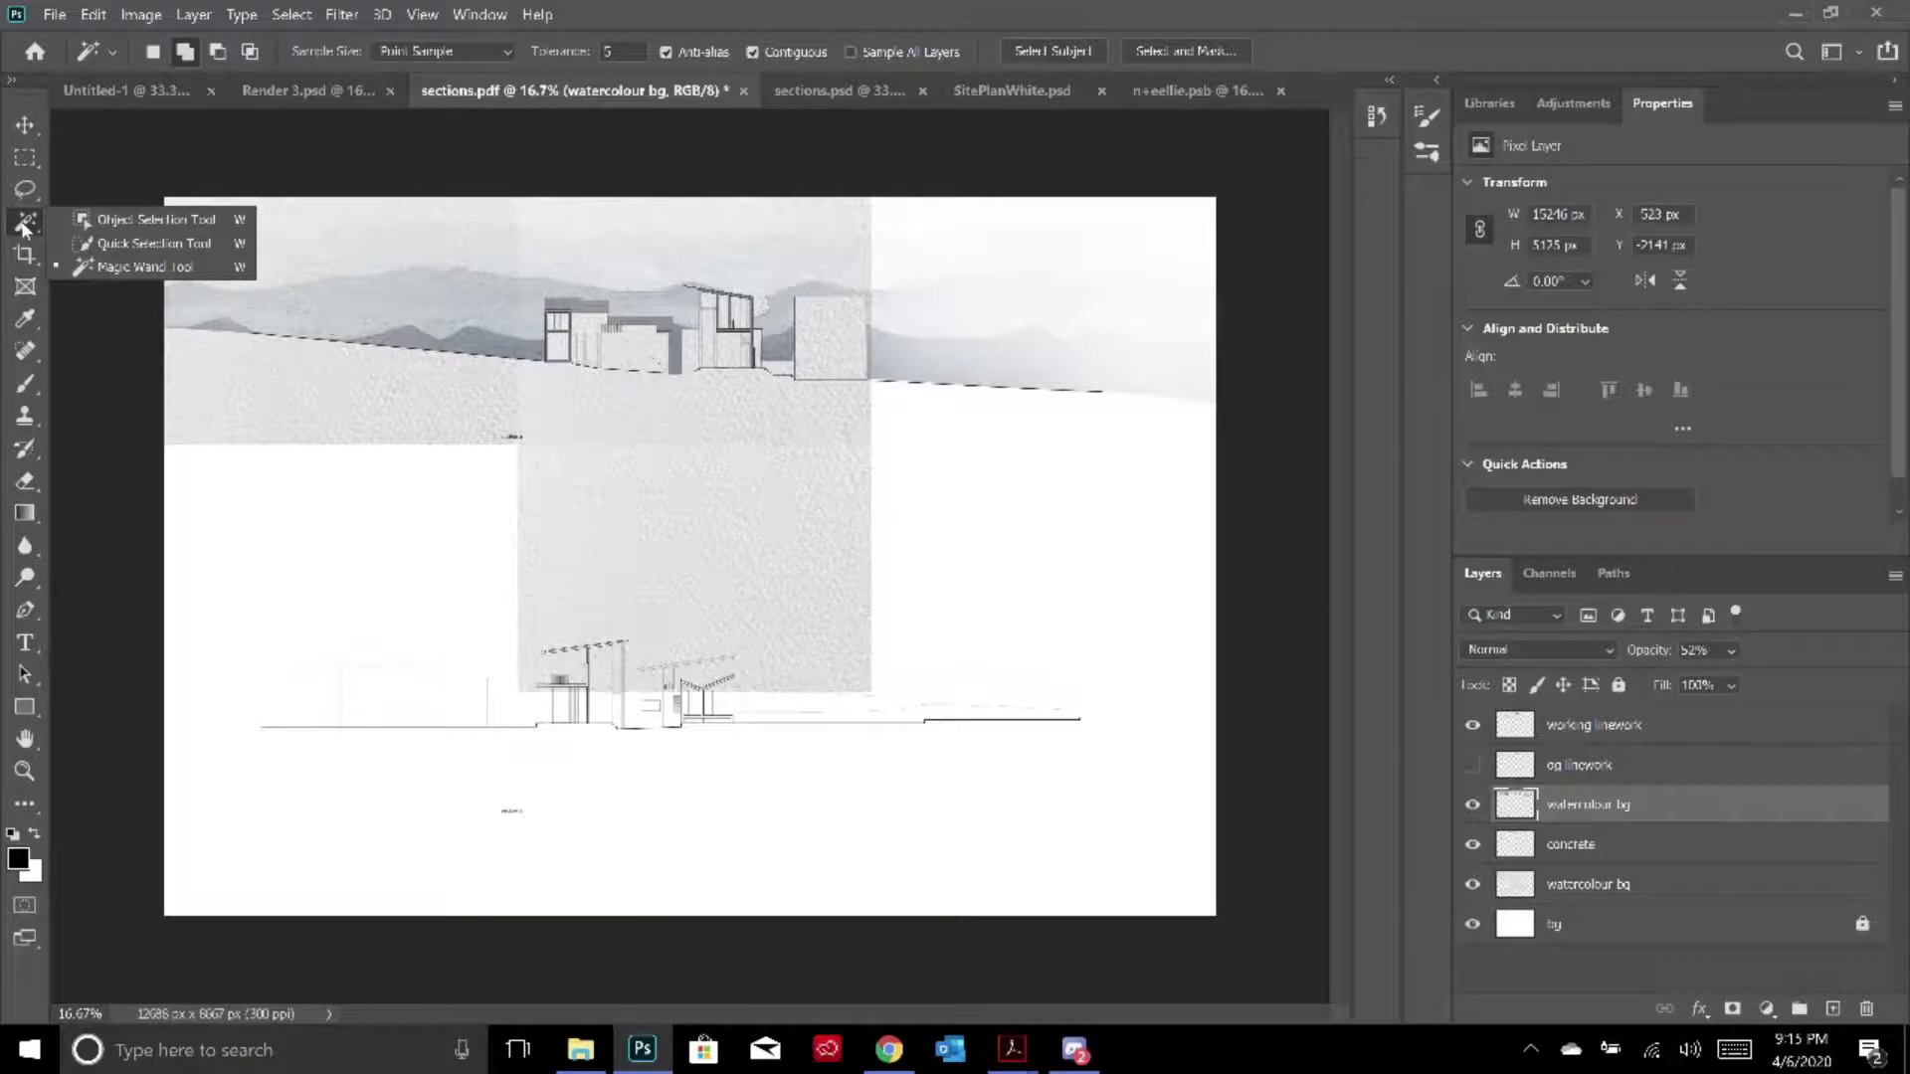
left_click(150, 244)
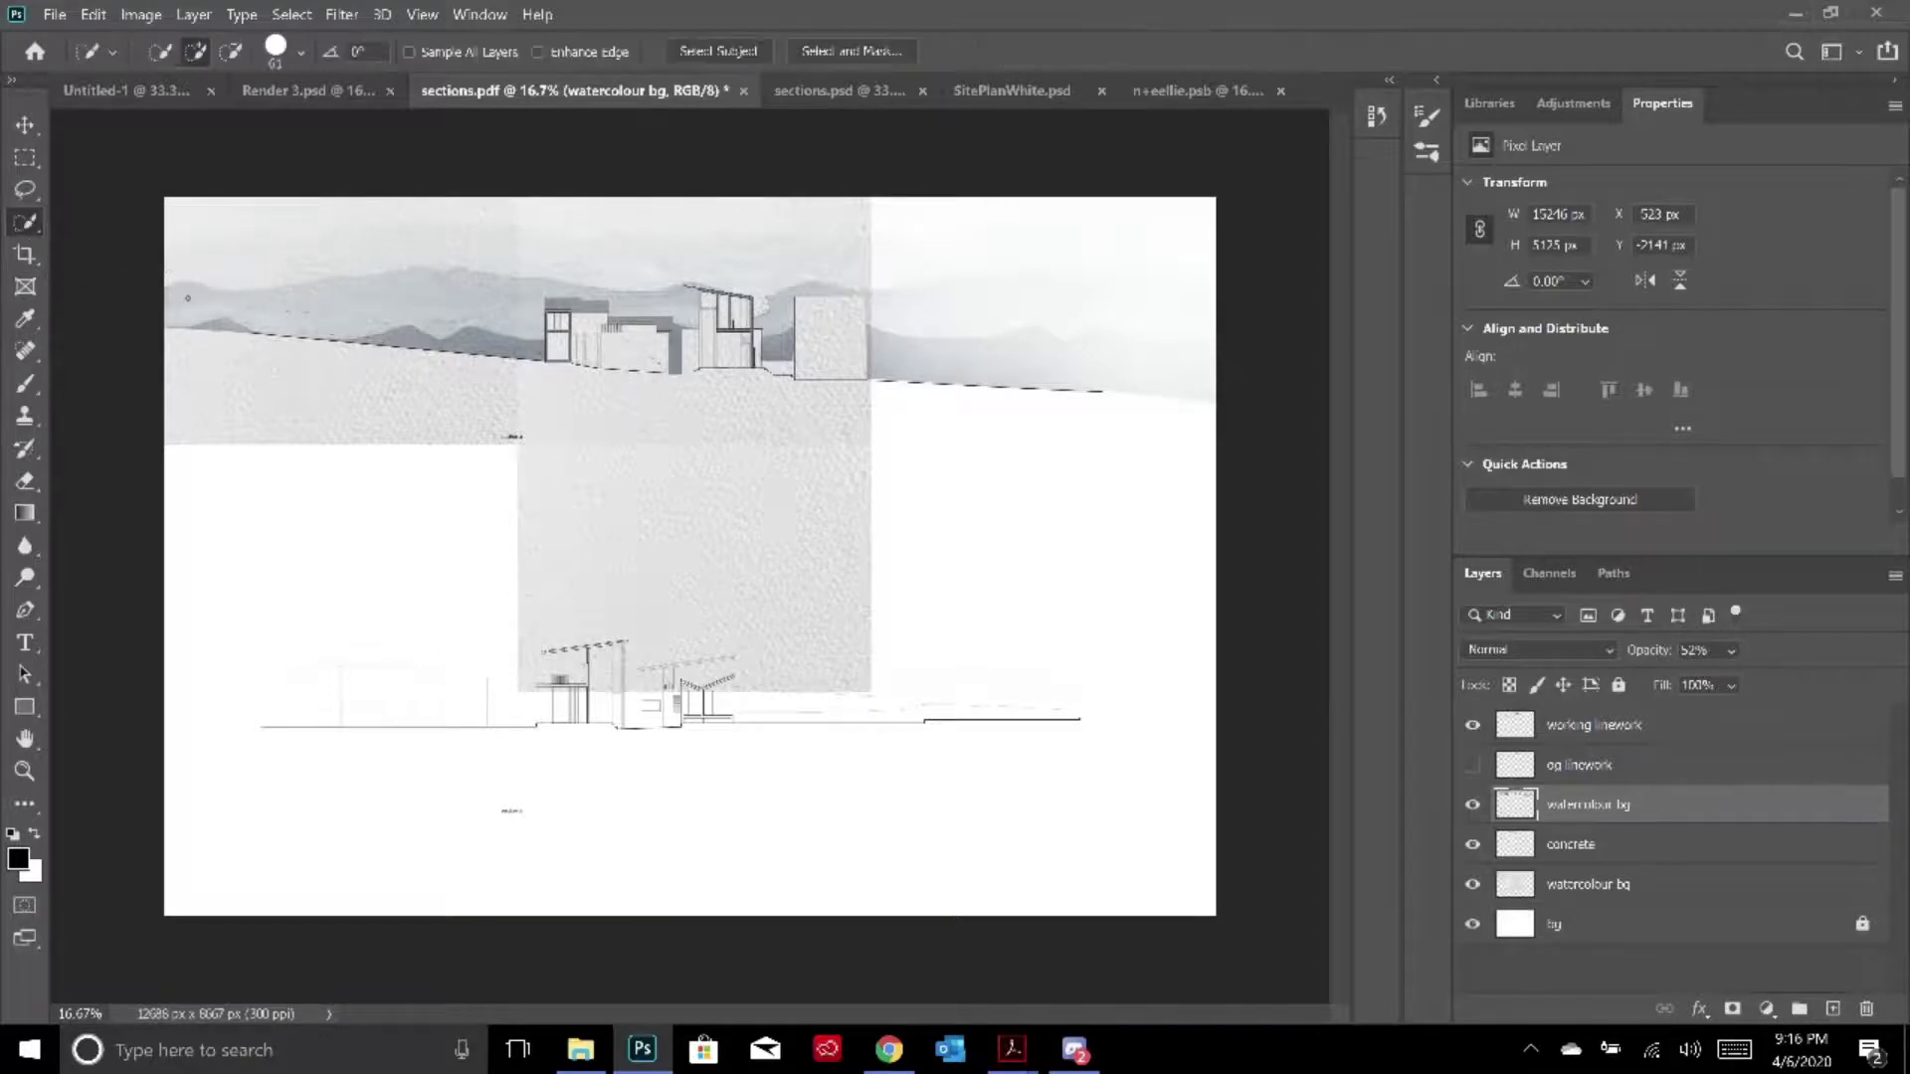
left_click(300, 51)
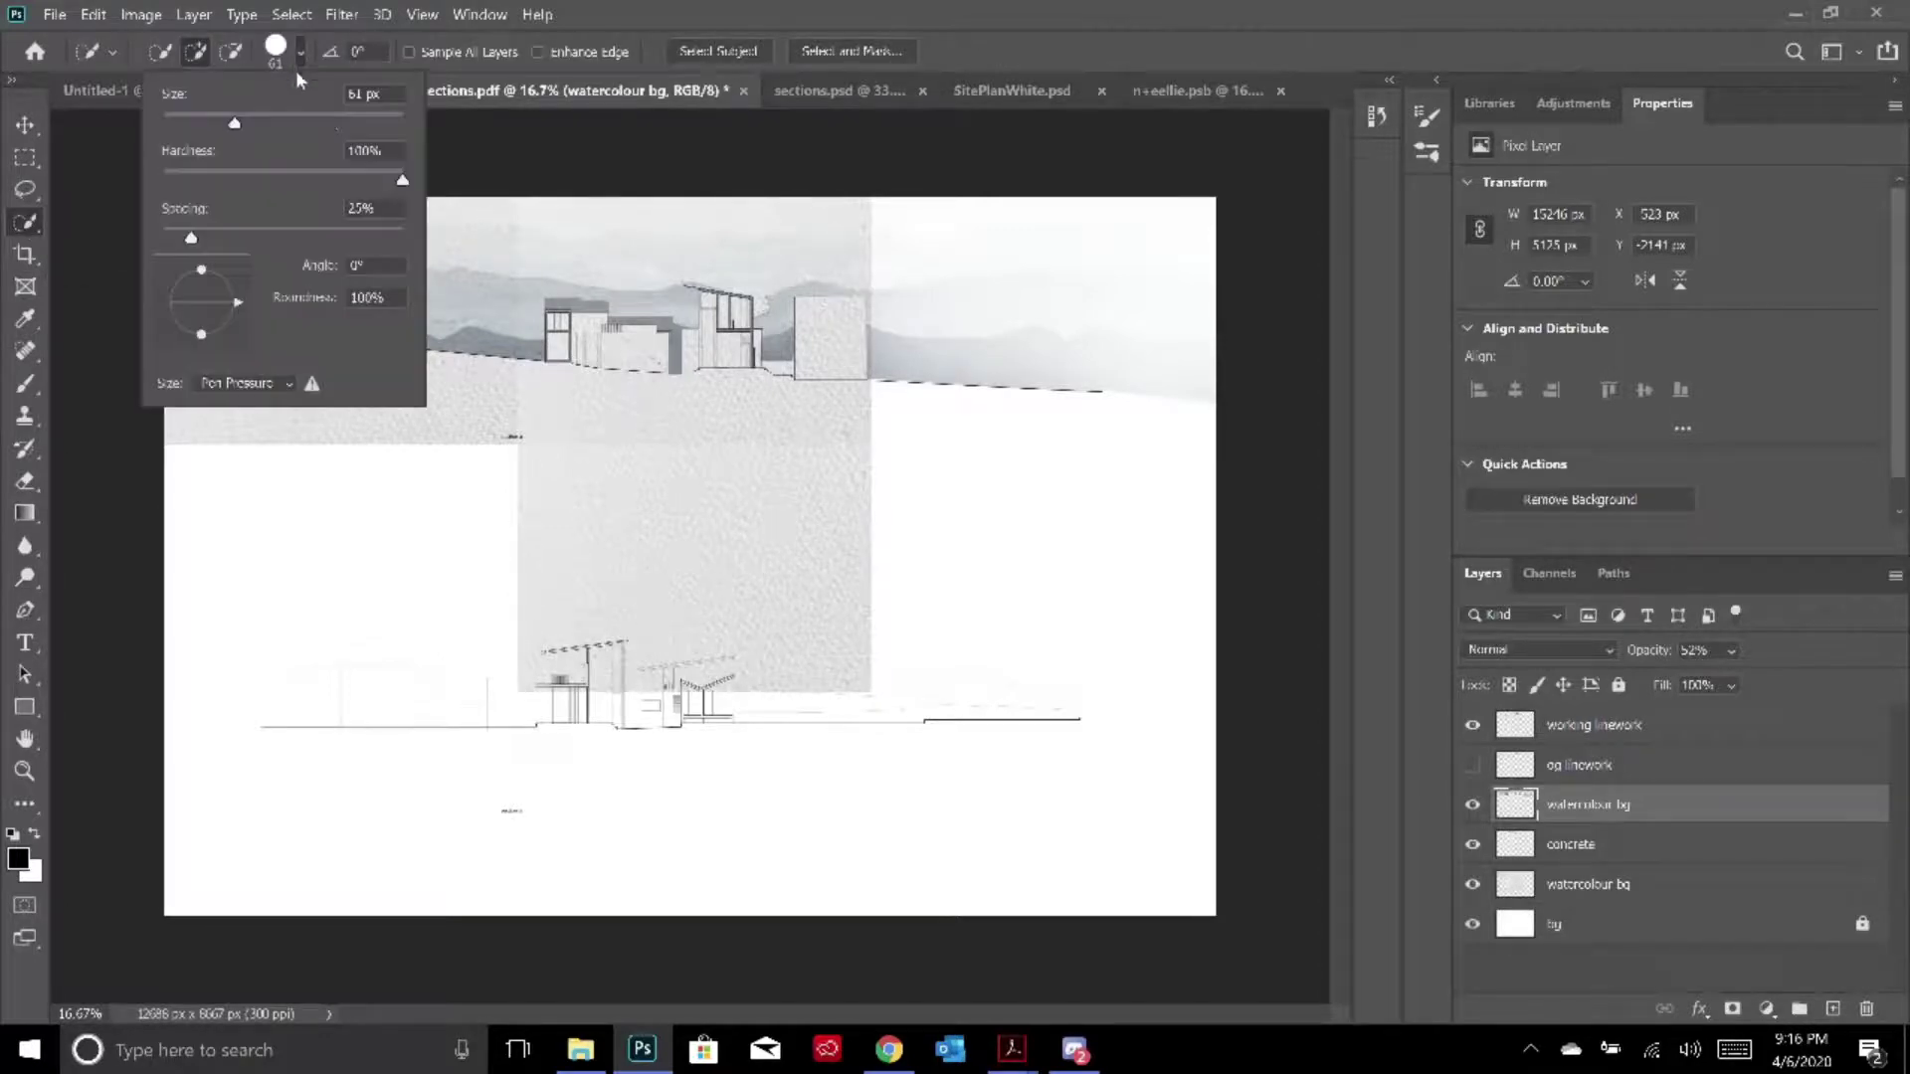
left_click(841, 15)
mouse_move(131, 319)
left_mouse_down()
mouse_move(1070, 340)
mouse_move(1103, 379)
mouse_move(662, 372)
mouse_move(236, 306)
mouse_move(226, 338)
mouse_move(204, 299)
mouse_move(267, 233)
mouse_move(611, 236)
left_mouse_up()
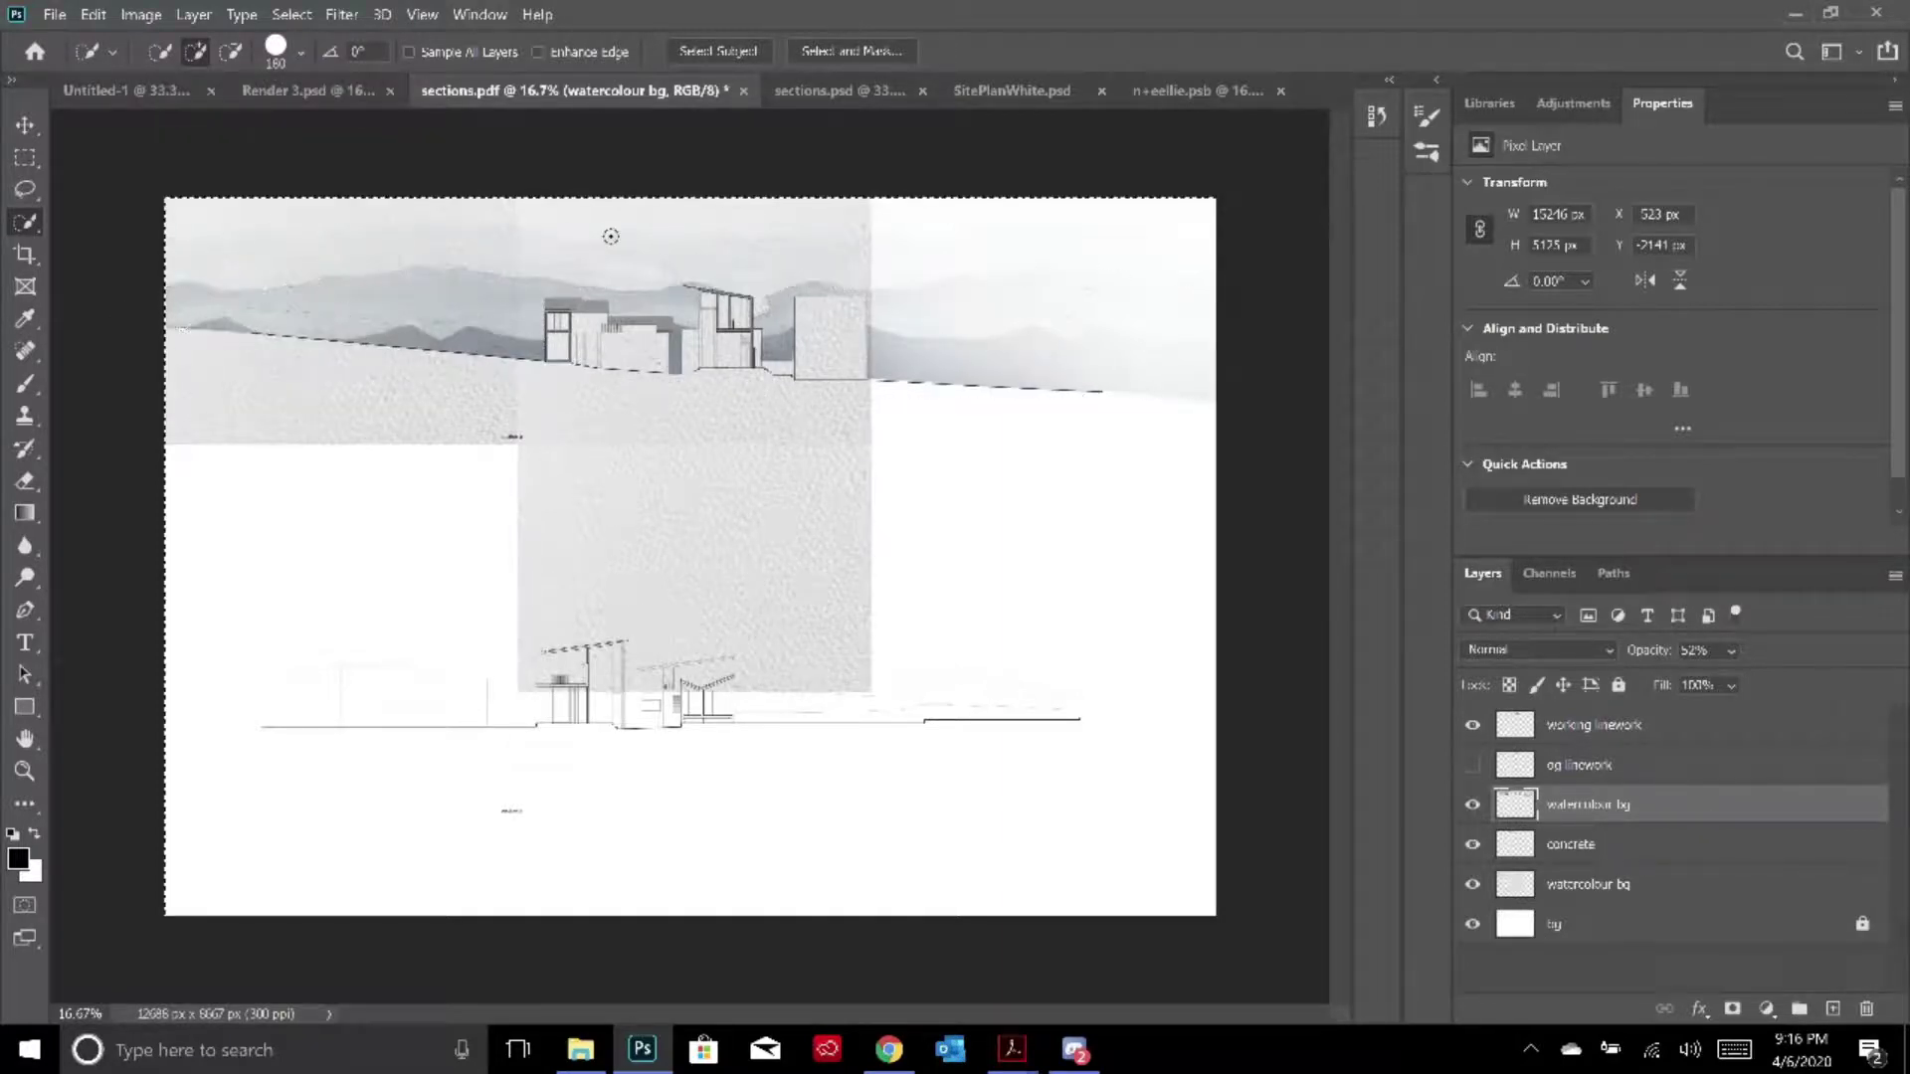
left_click_drag(875, 248, 935, 318)
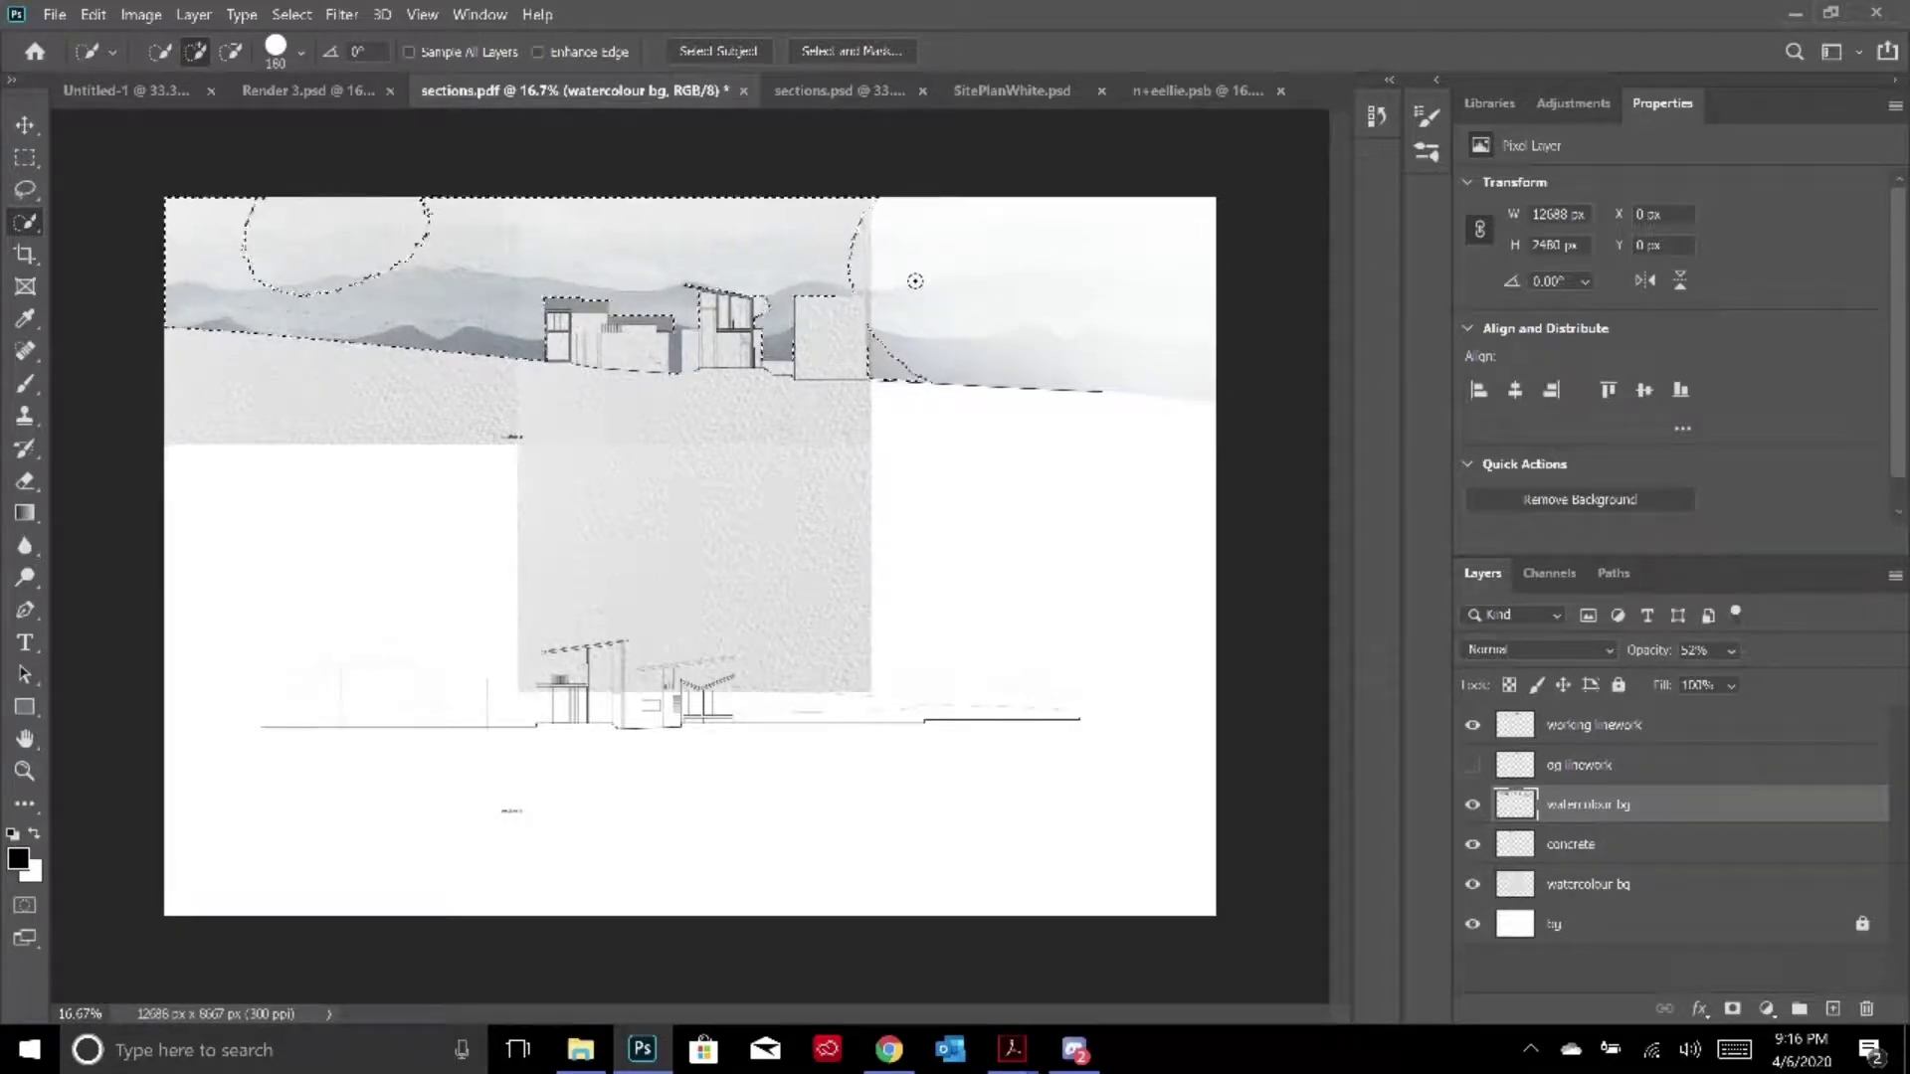
Add a Hue/Saturation adjustment layer above the mountains watercolour bg layer, masked to the current selection
right_click(1695, 802)
key("Escape")
left_click(1767, 1009)
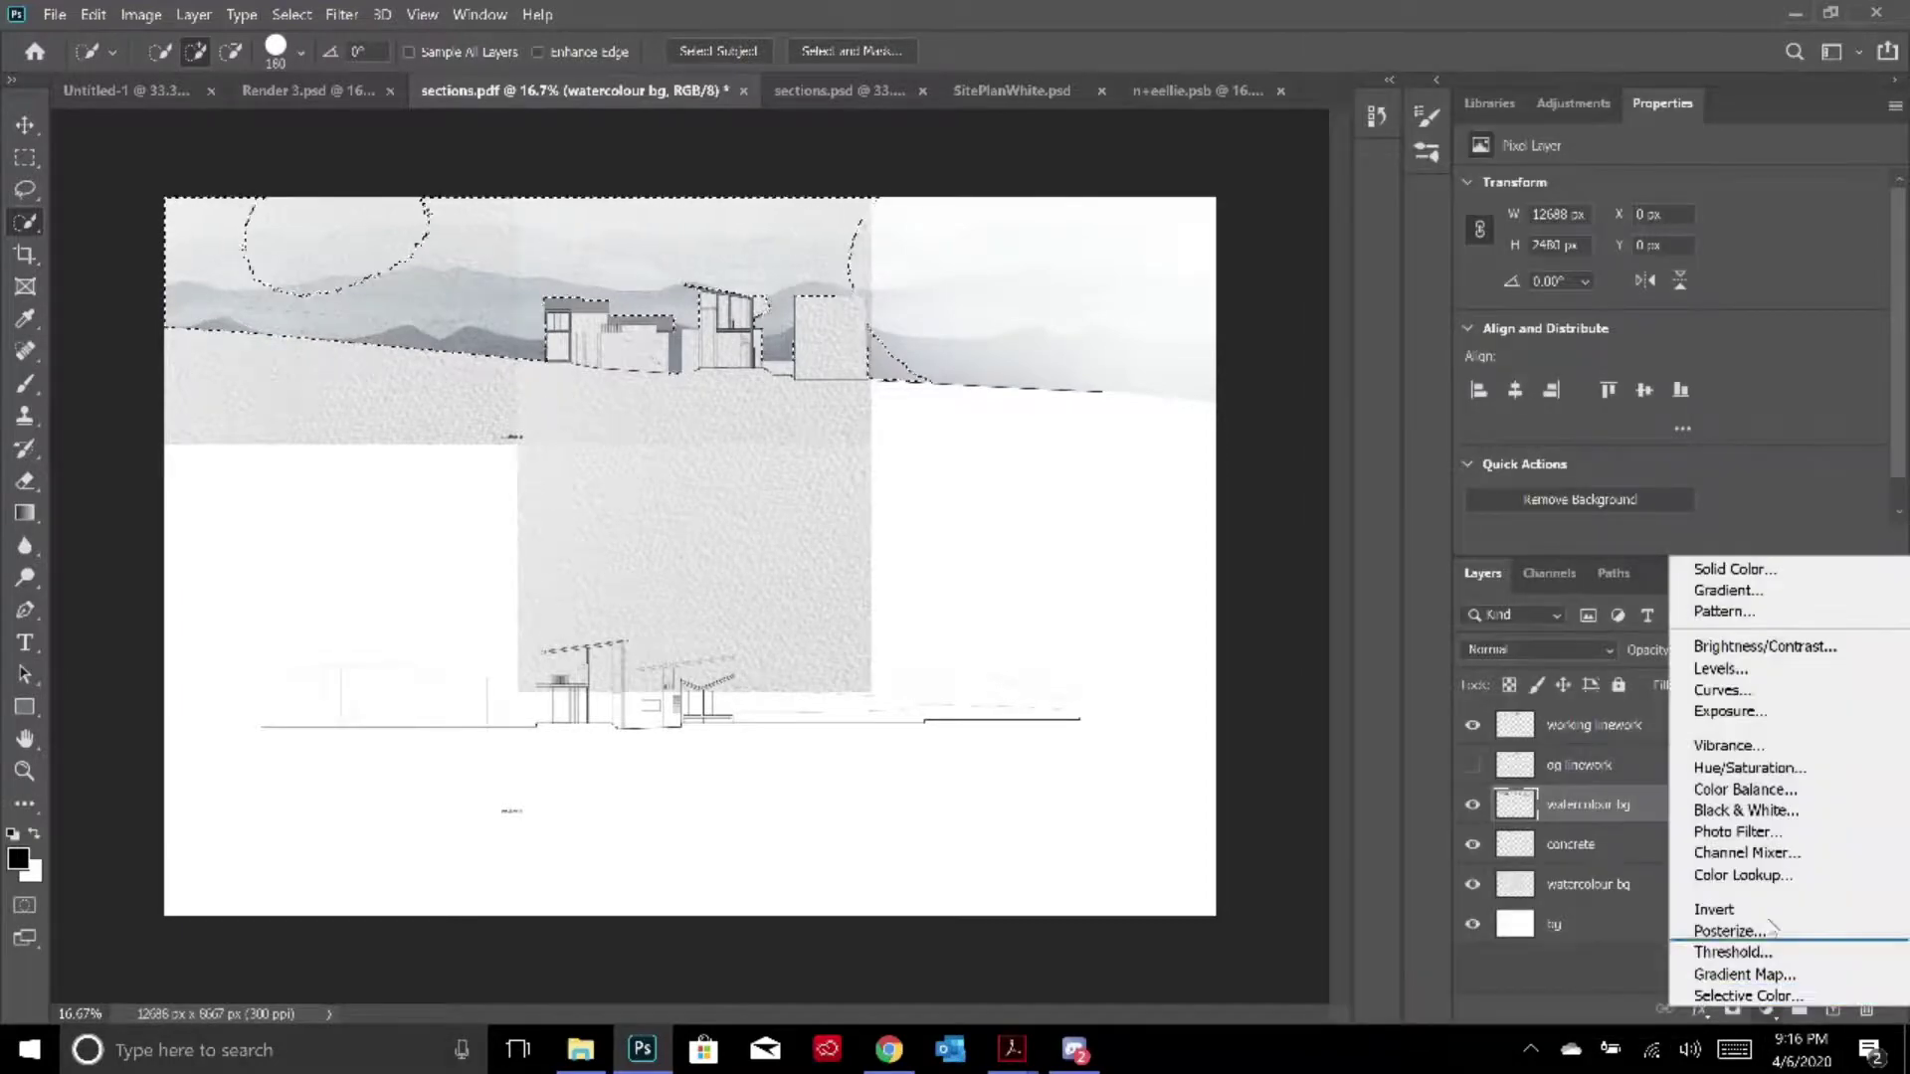
left_click(1573, 816)
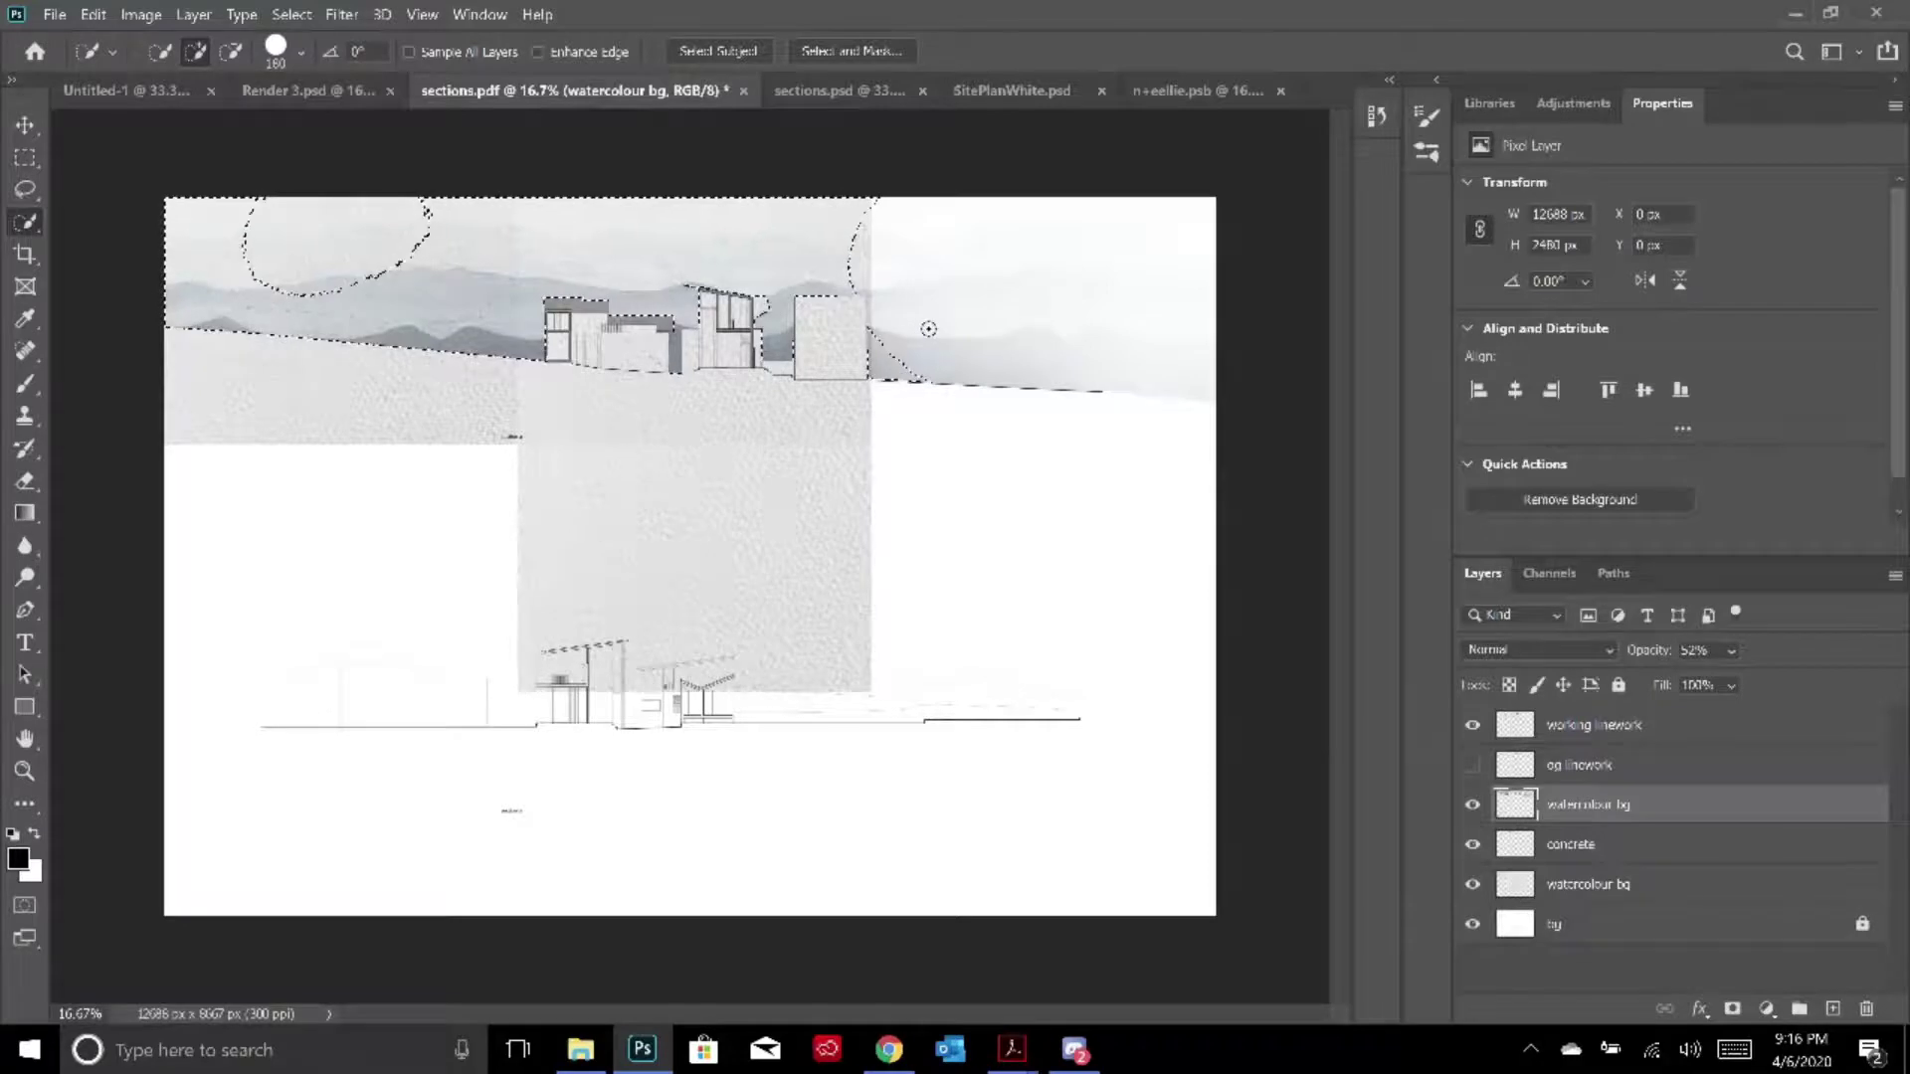
left_click(1766, 1009)
left_click(1756, 412)
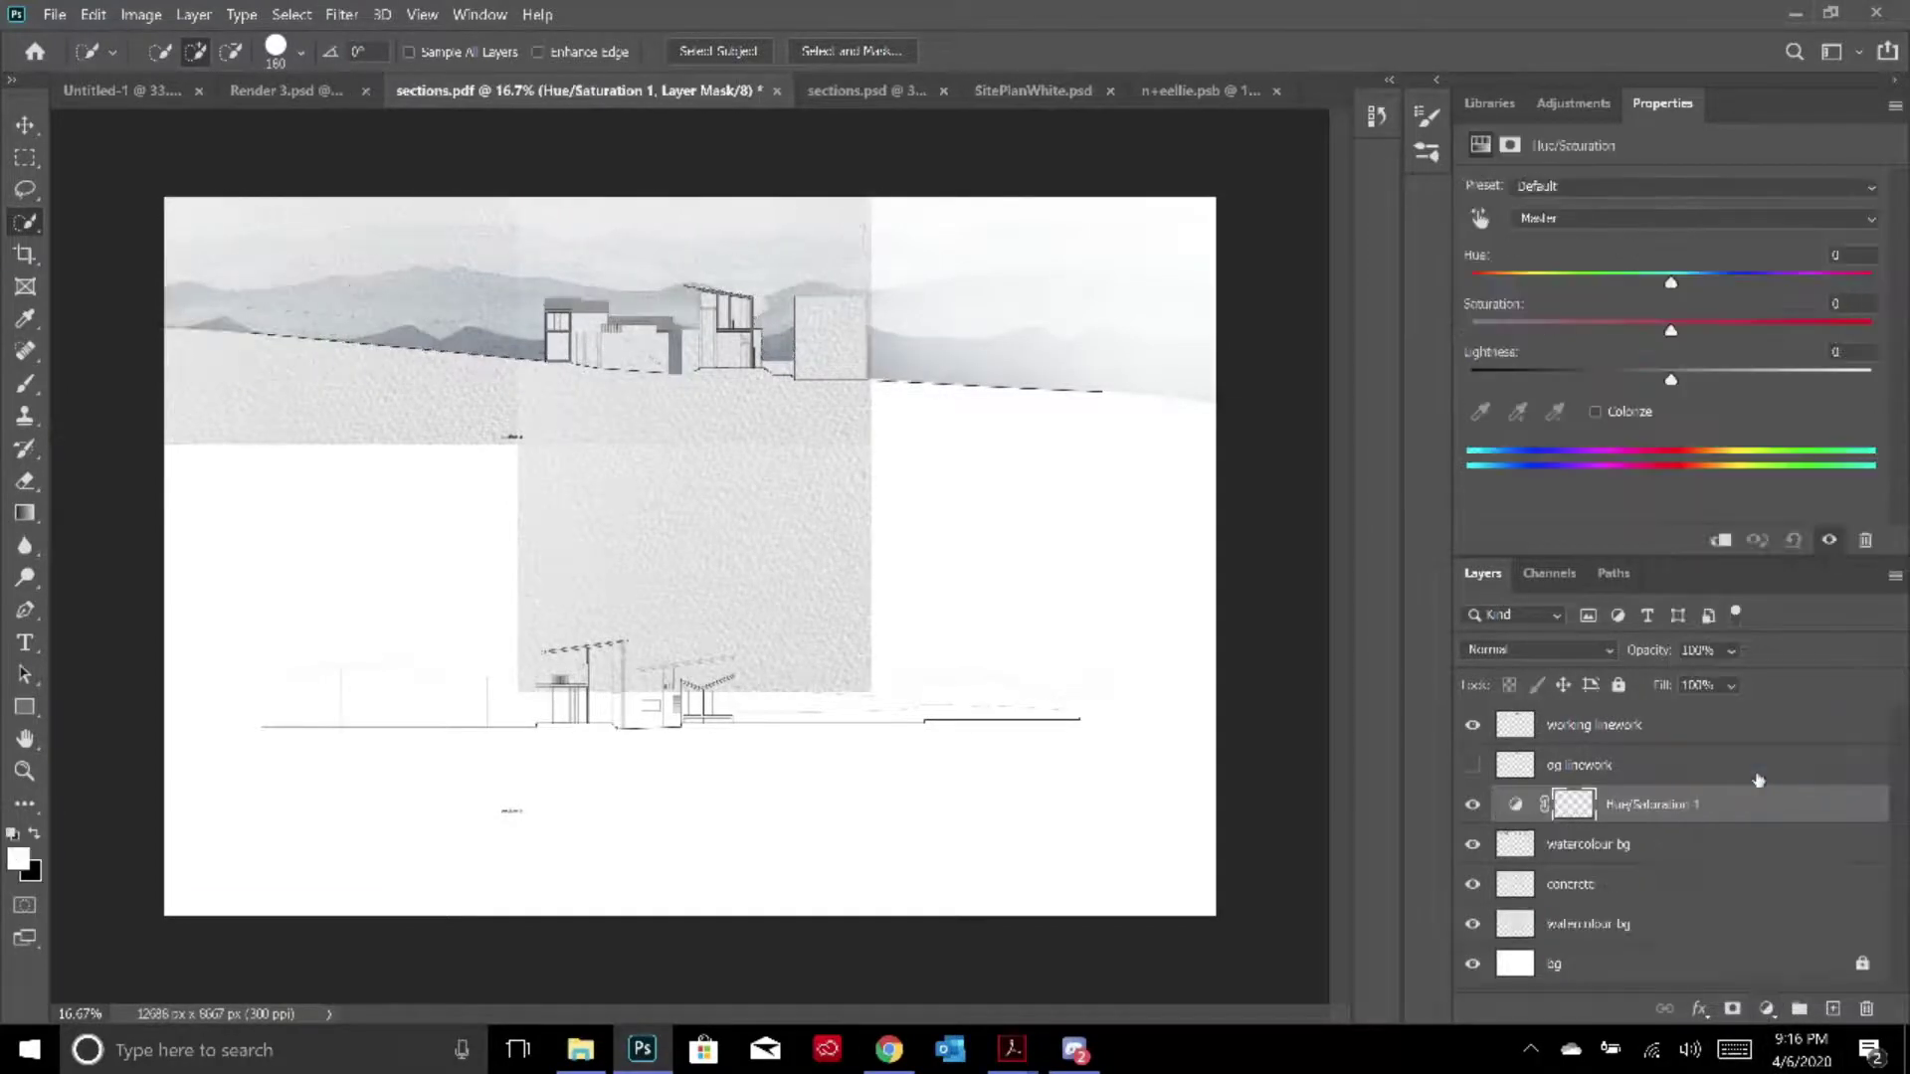
Set the Hue/Saturation adjustment to saturation -11 and lightness +10, leaving hue at 0, and target the adjustment instead of its mask
left_click_drag(1664, 322, 1832, 327)
left_click_drag(1672, 283, 1690, 382)
key("ctrl+z")
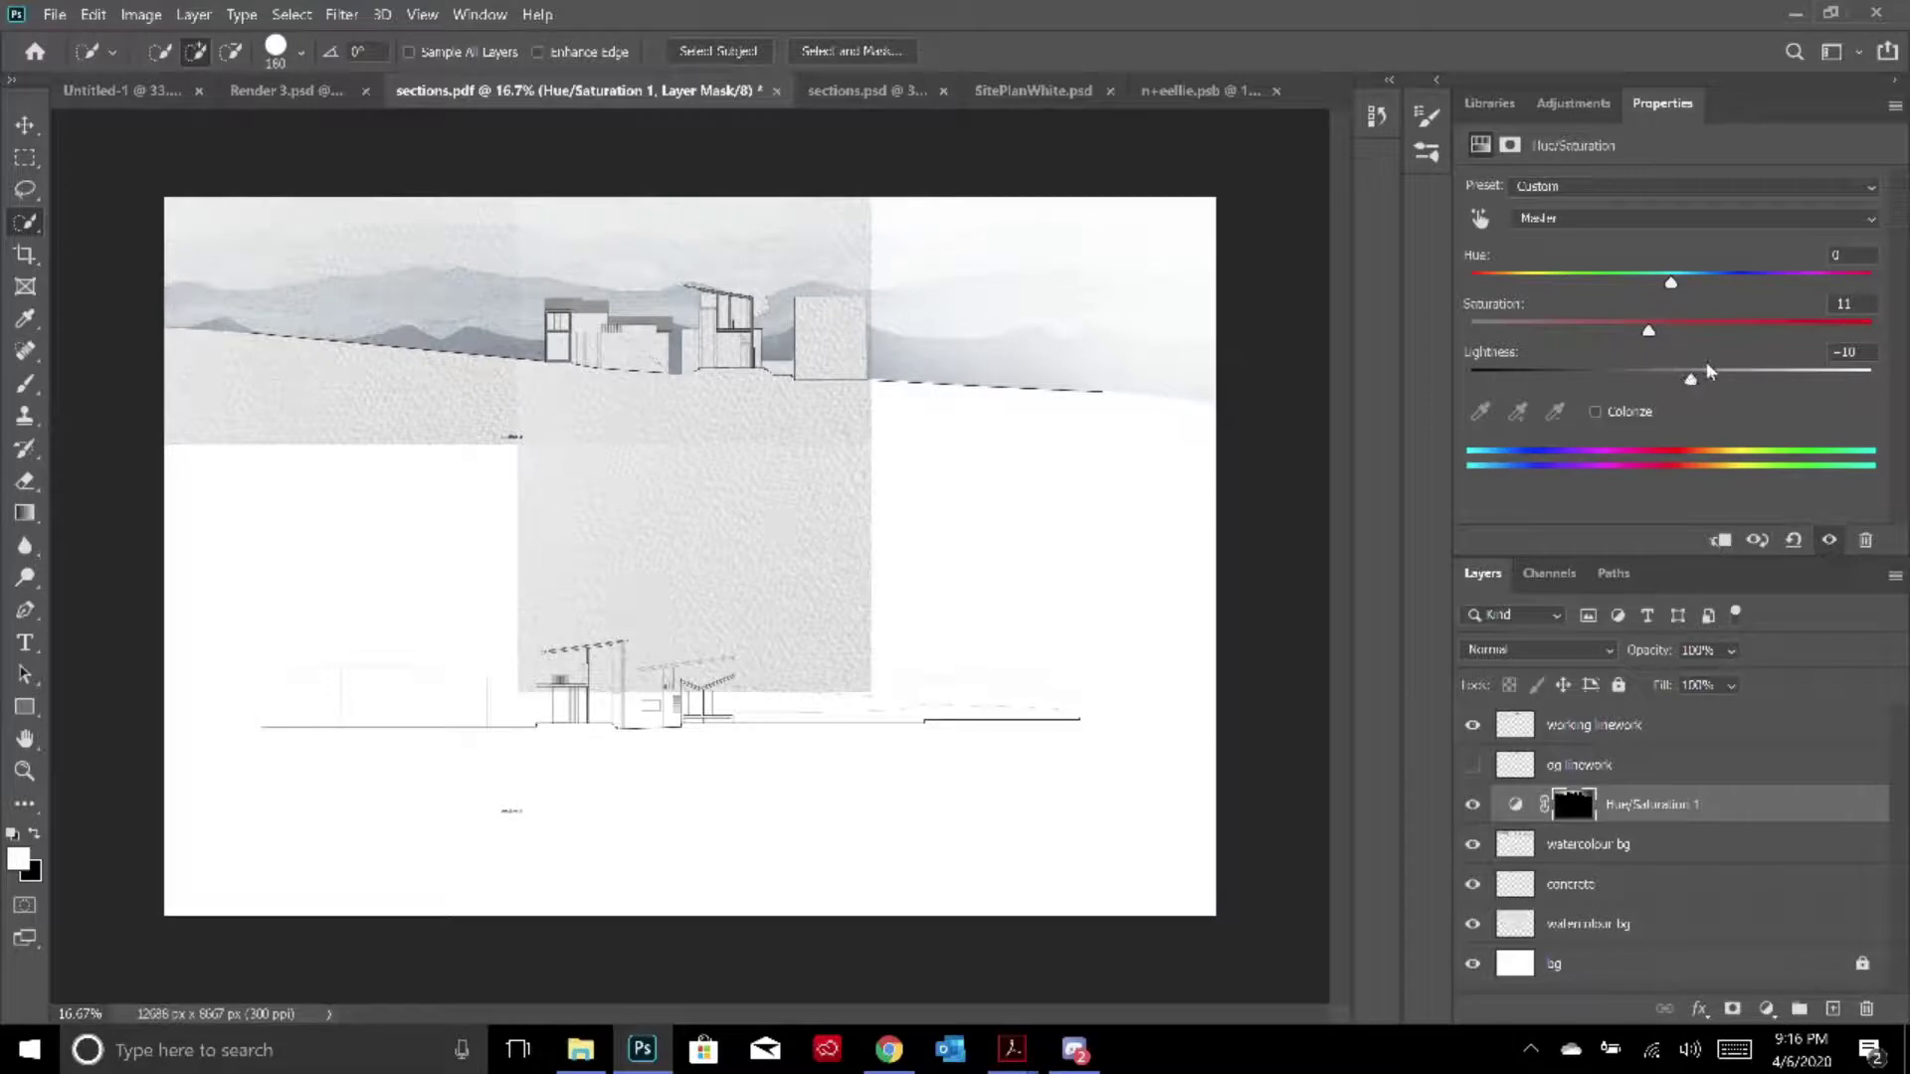
key("ctrl+2")
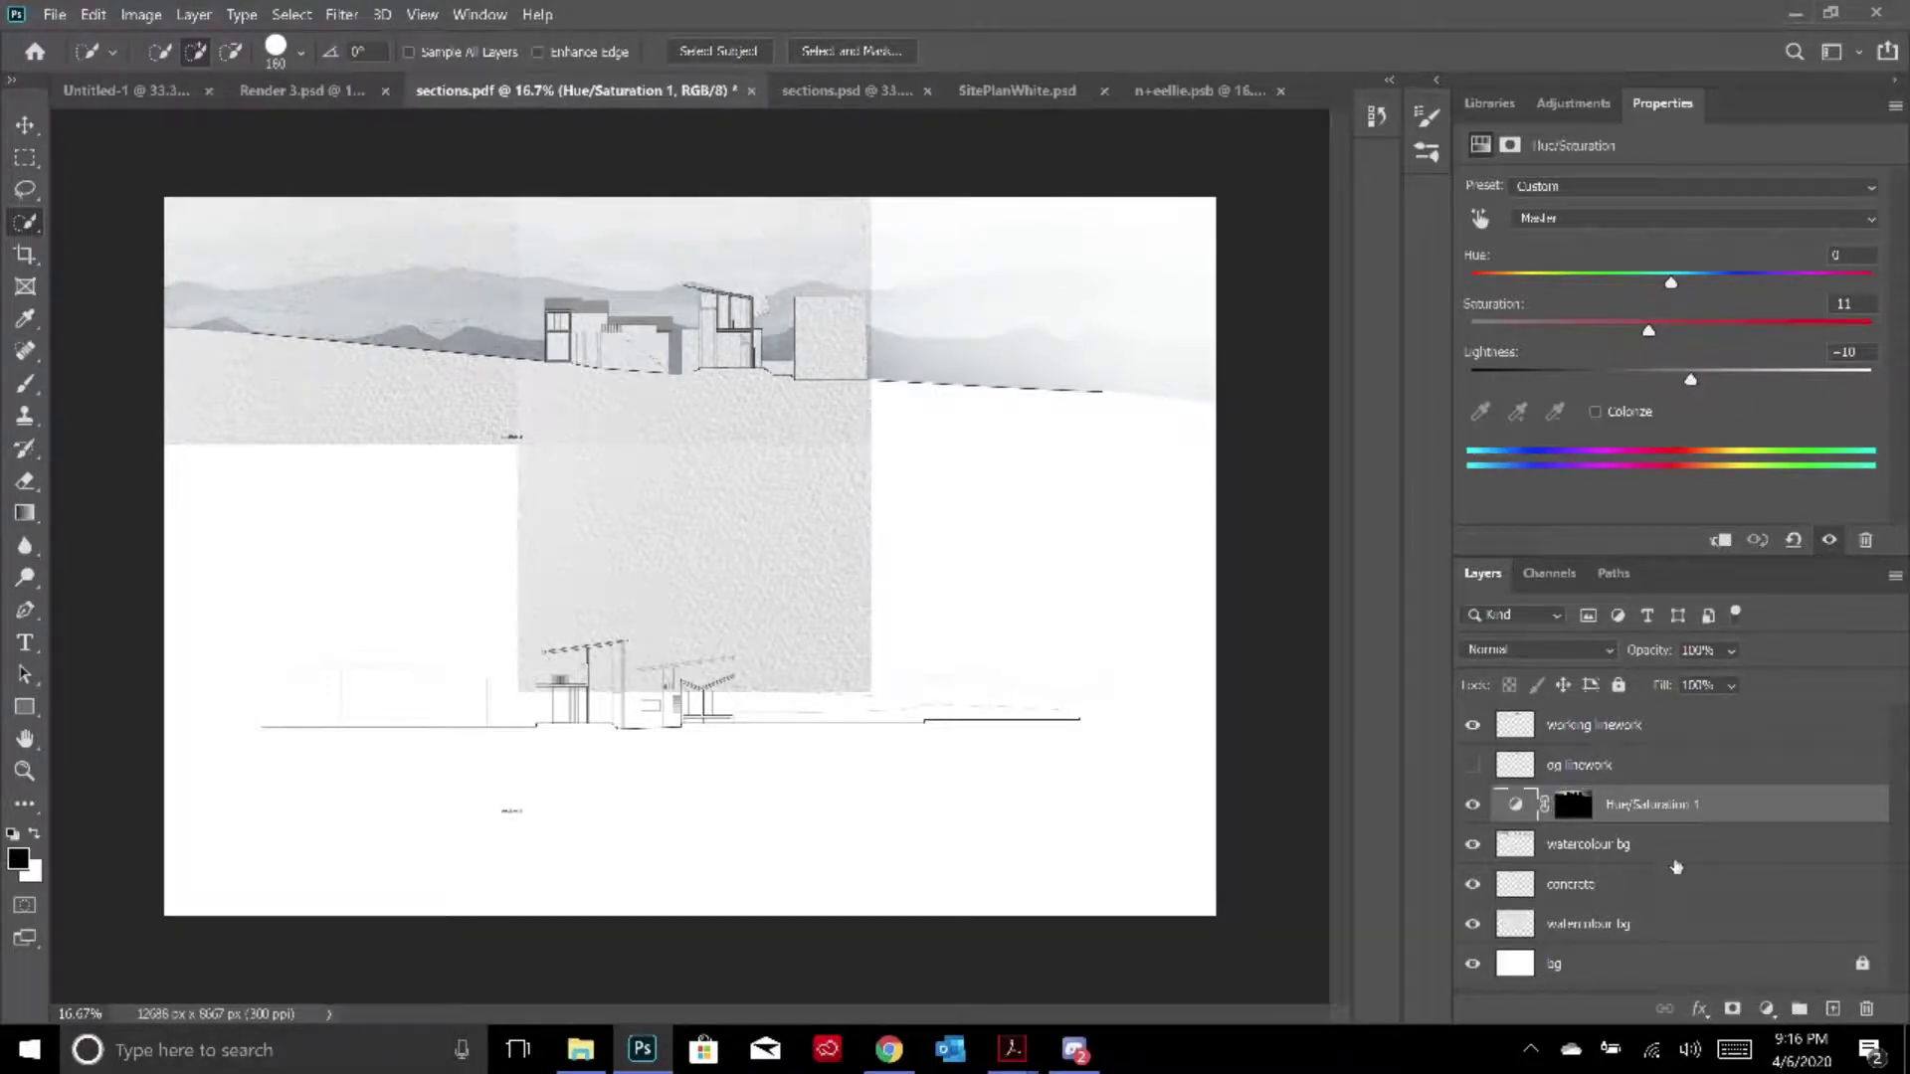
Set the opacity of the Hue/Saturation adjustment layer to 55%
left_click(1731, 652)
left_click(1731, 652)
left_click(1731, 652)
left_click_drag(1729, 686, 1787, 676)
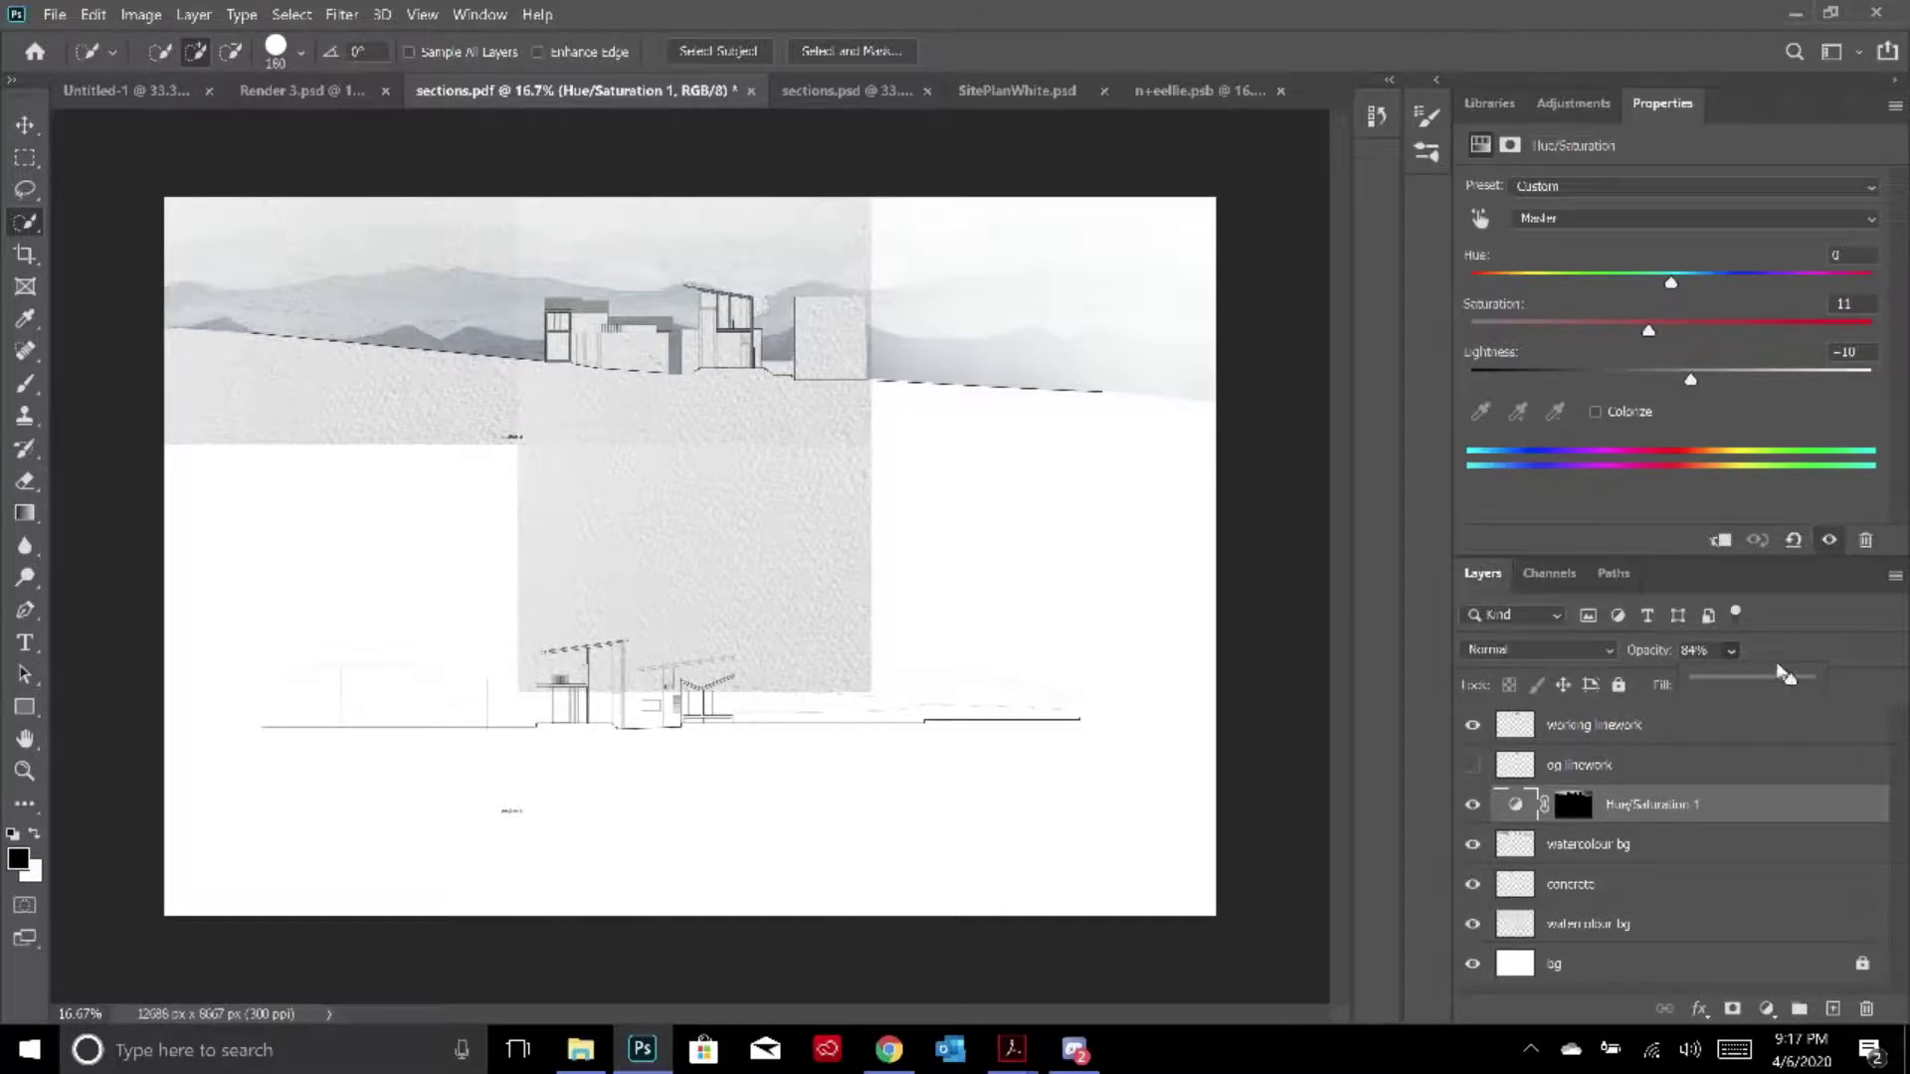
left_click(1705, 652)
type("55")
key("Return")
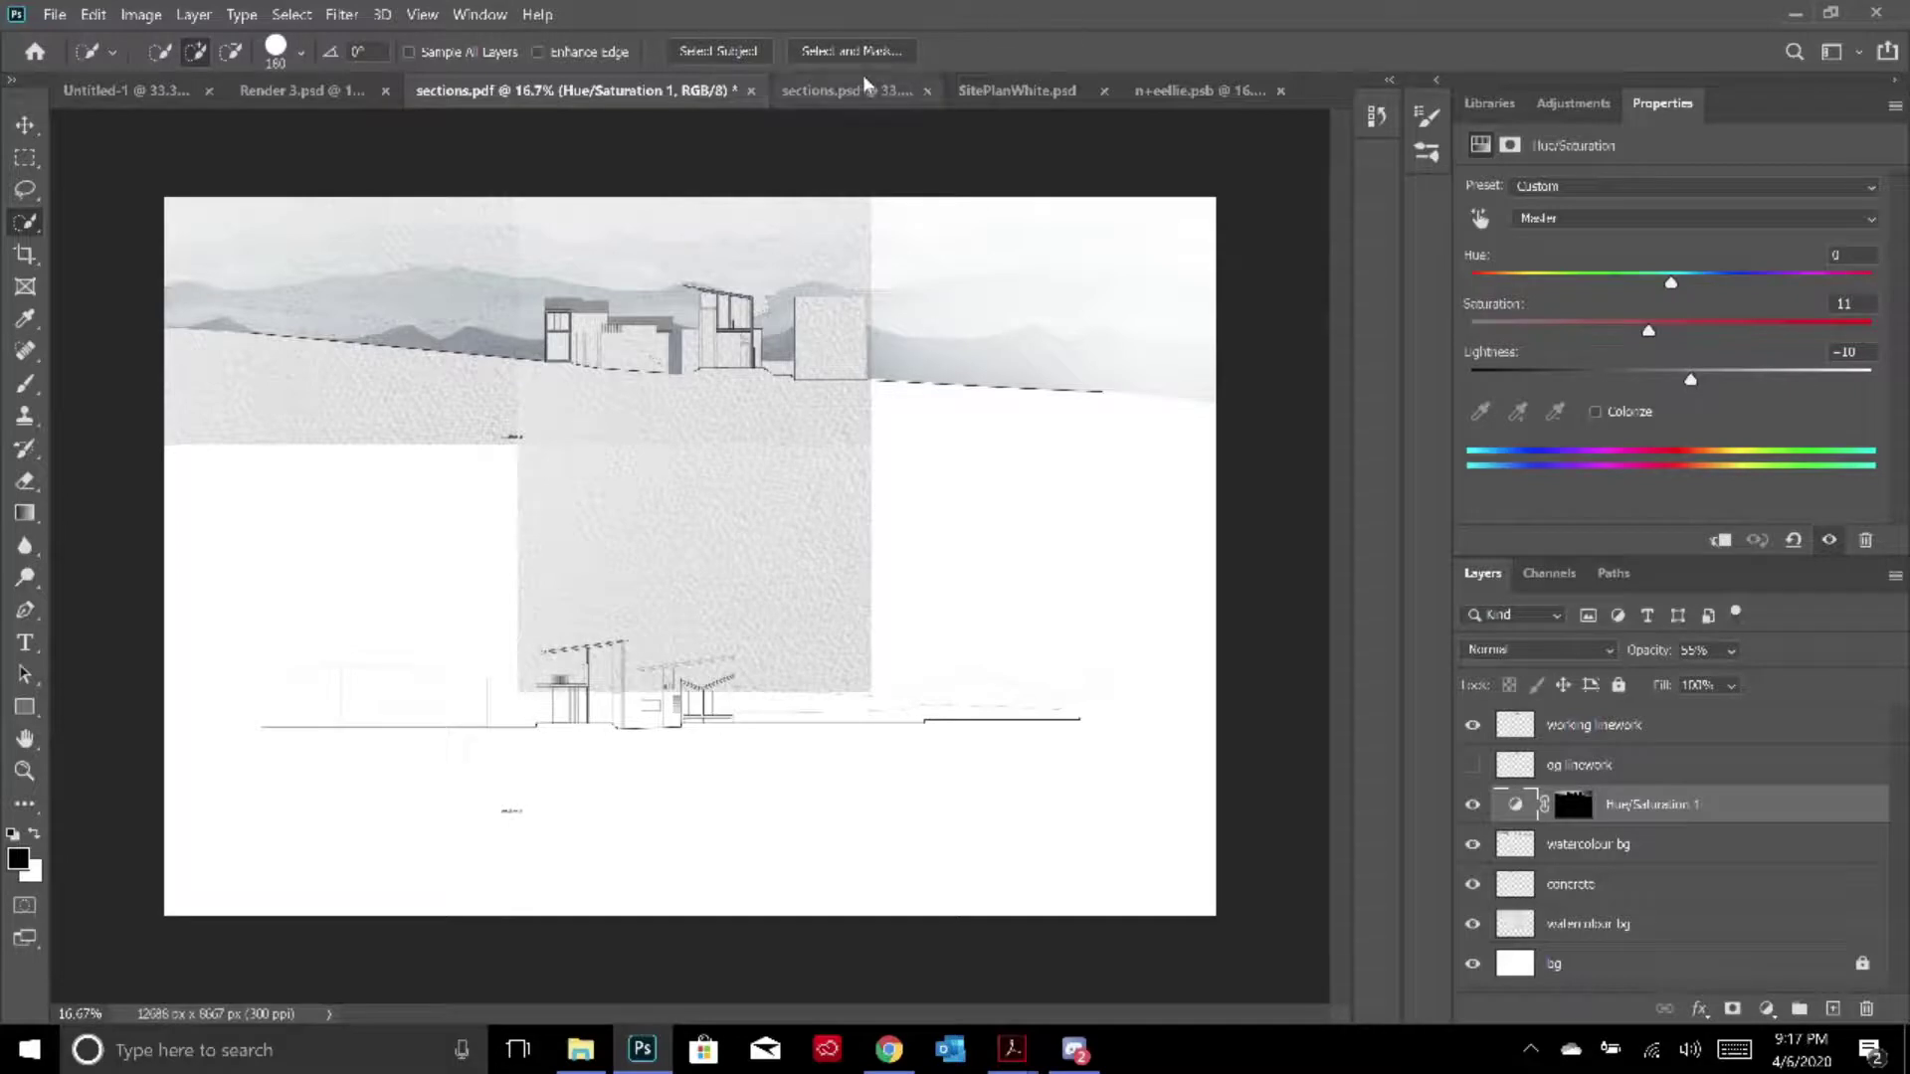
Switch to the open .psb elevations document and delete its indigo-abstract-watercolour-mountains layer
left_click(1213, 94)
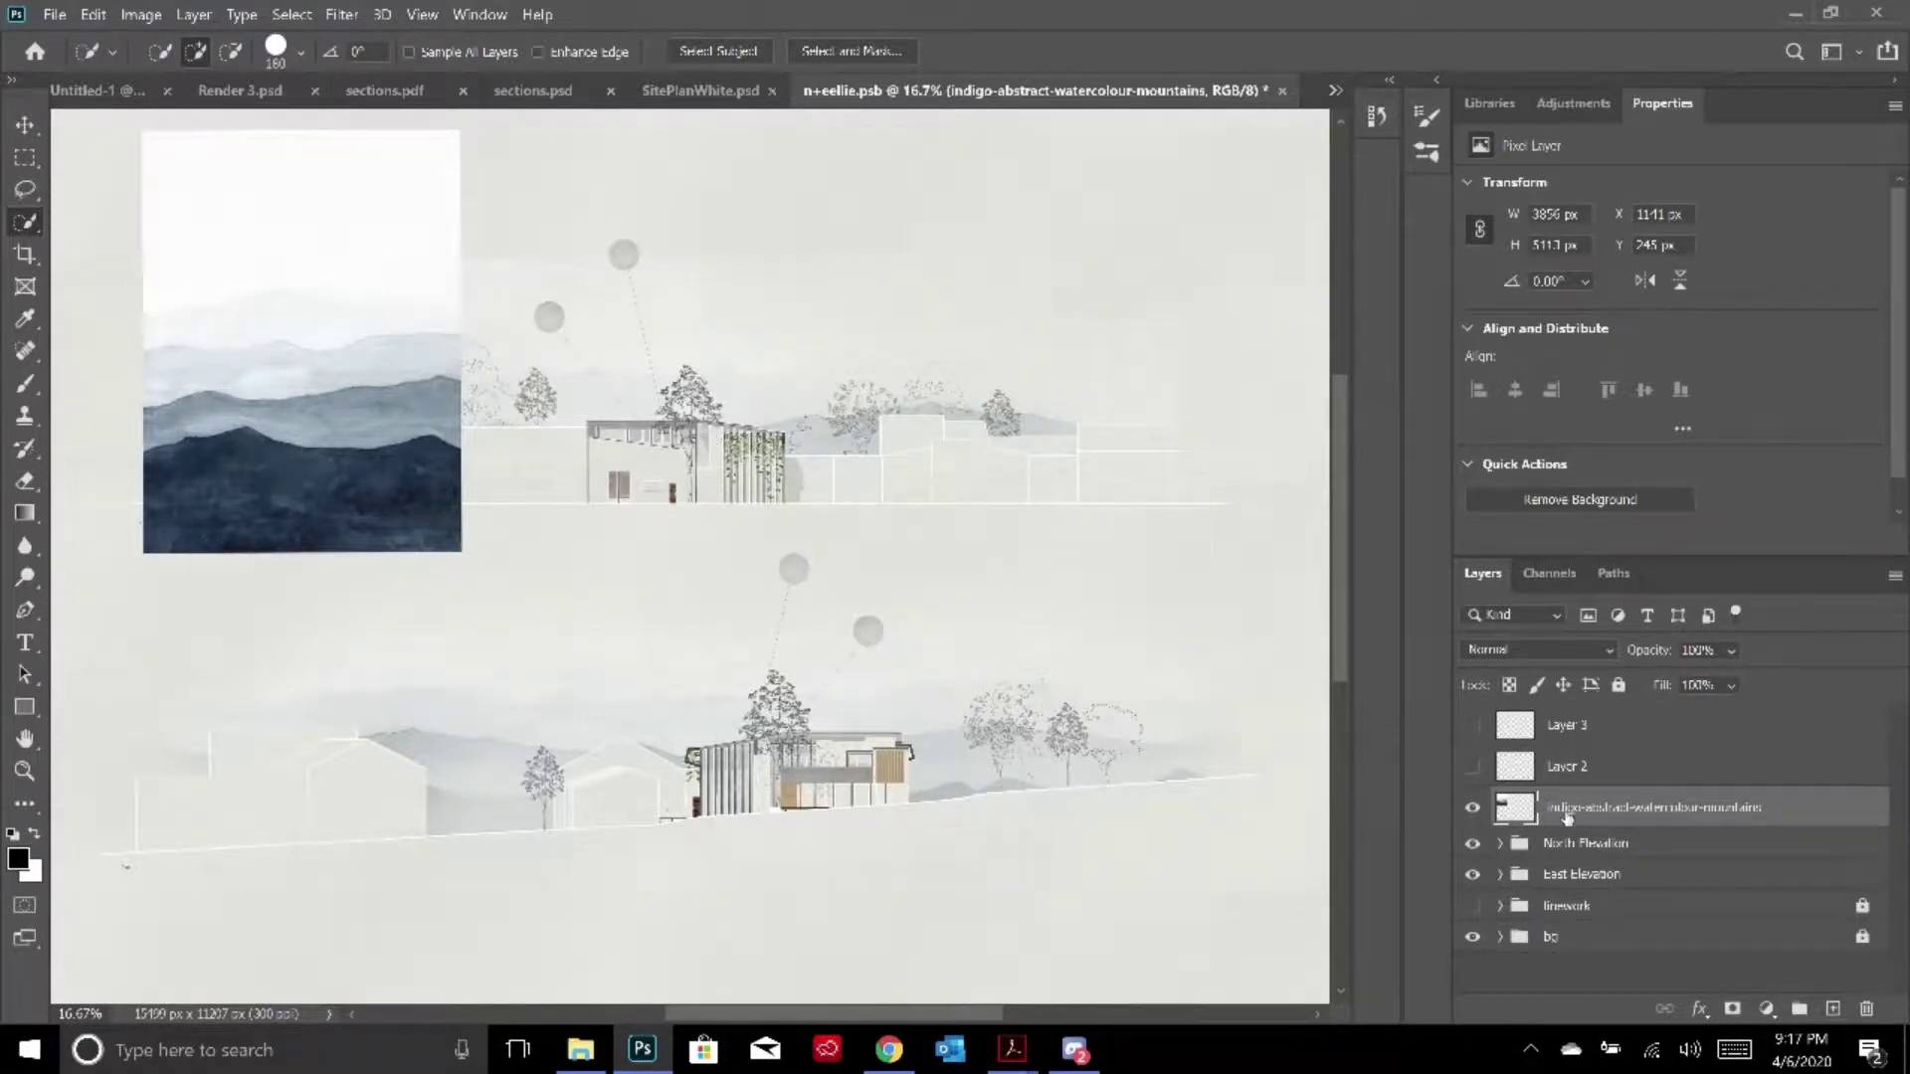
key("Delete")
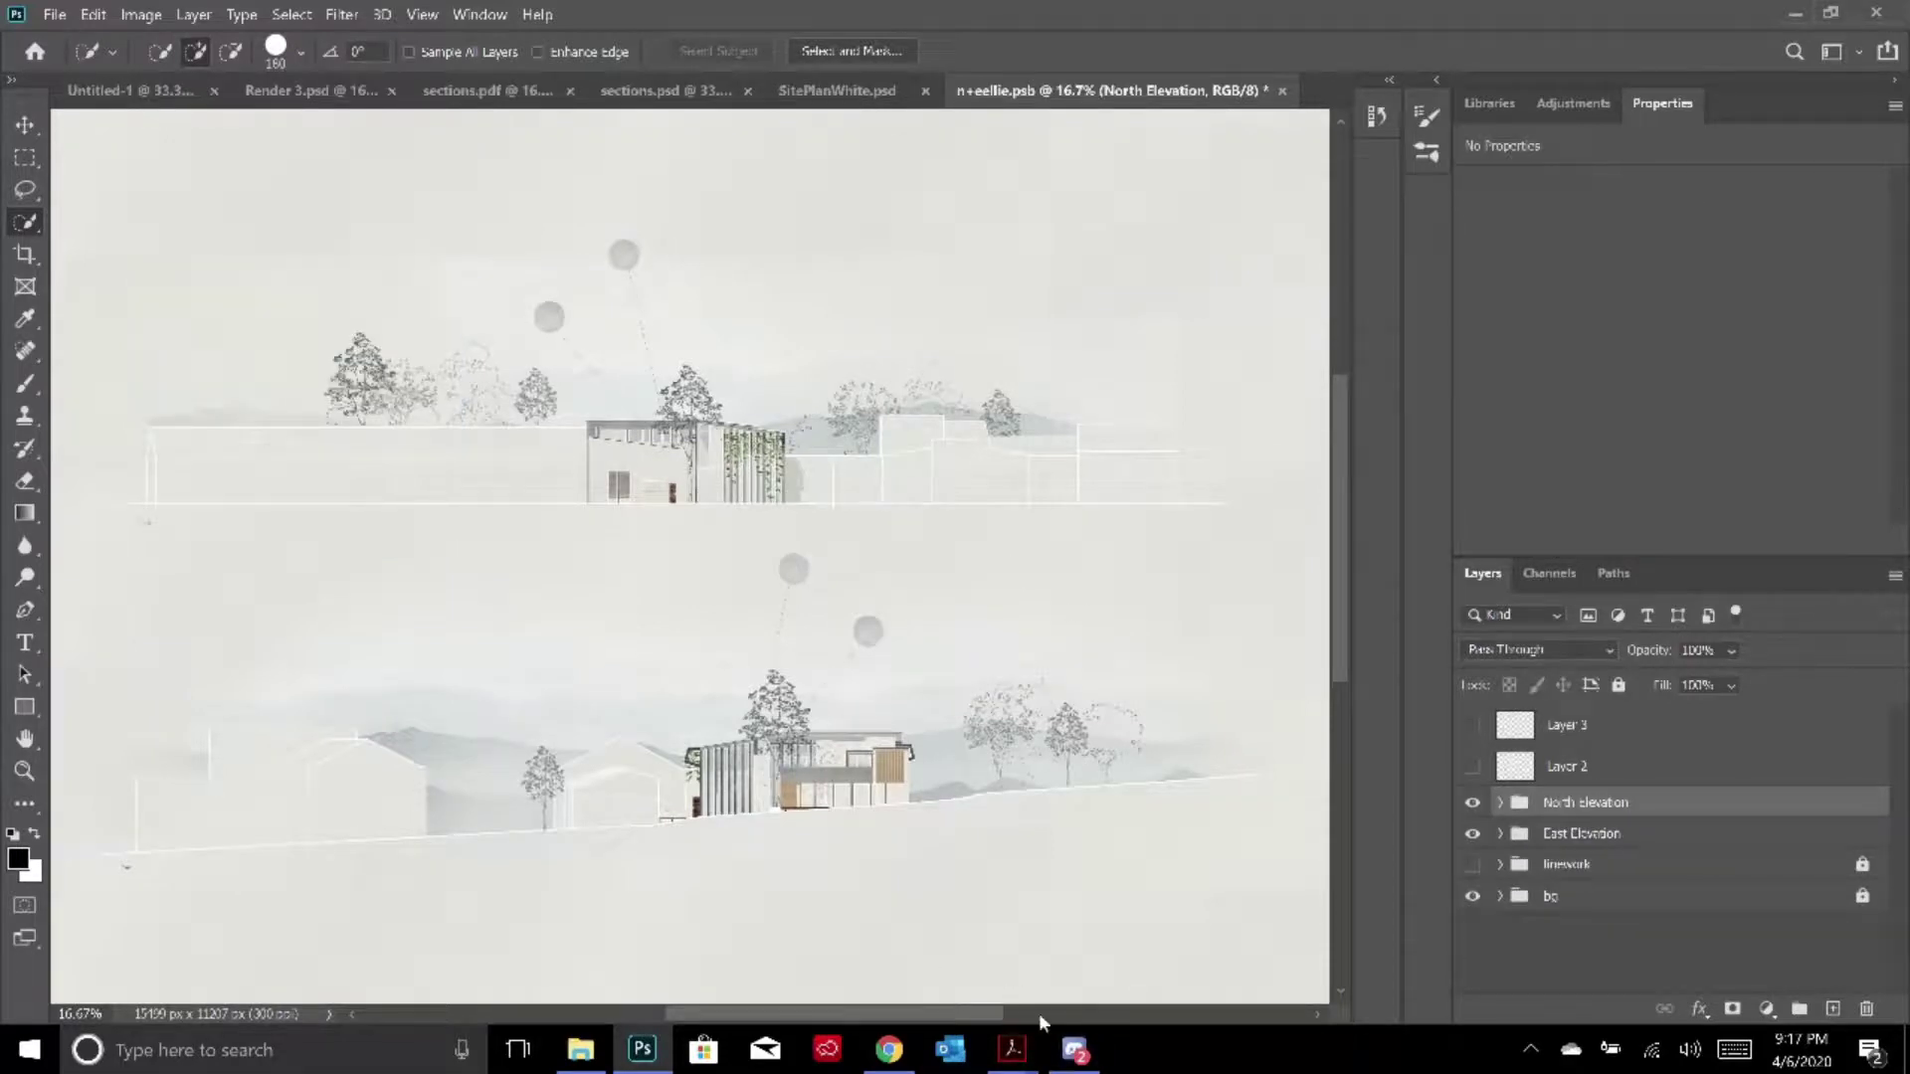
Switch to Chrome, search Google for "trees architecture", and open the image results
key("alt+Tab")
key("Tab")
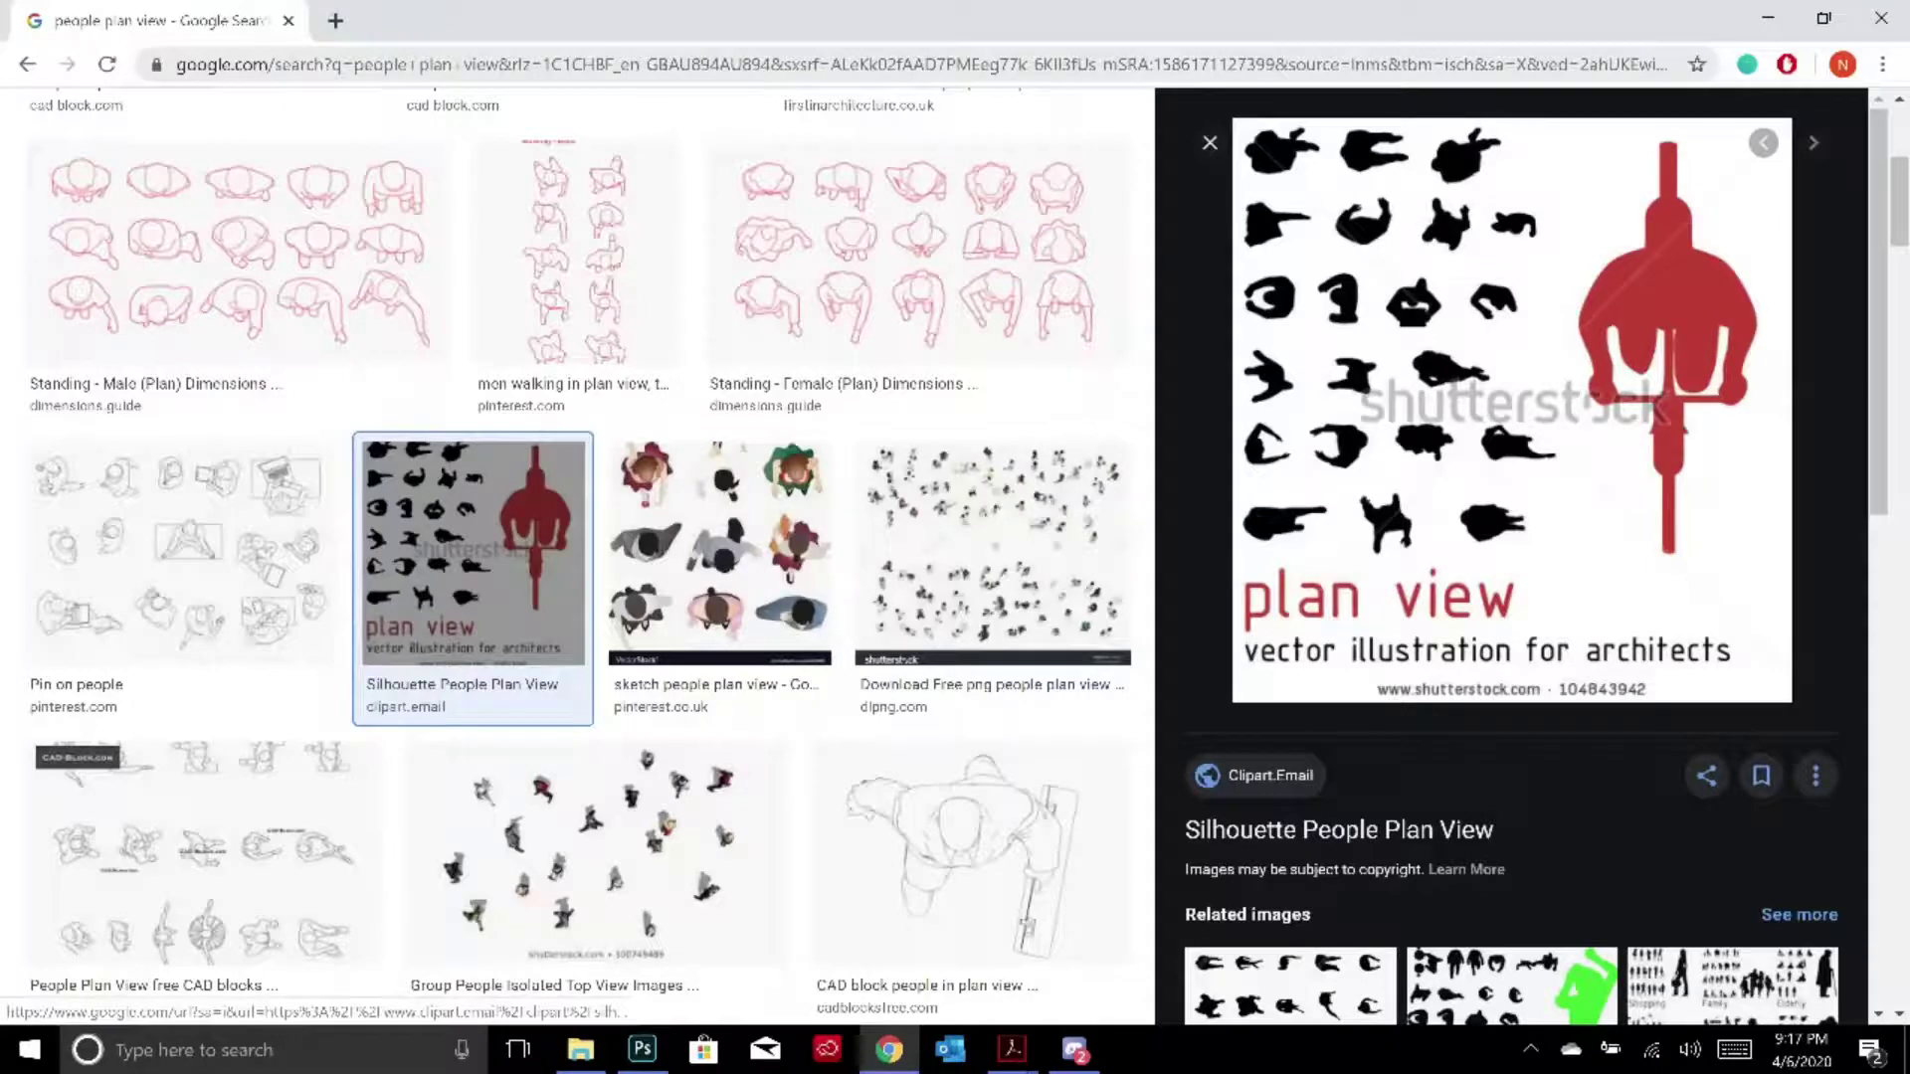
key("ctrl+l")
type("tree")
key("Return")
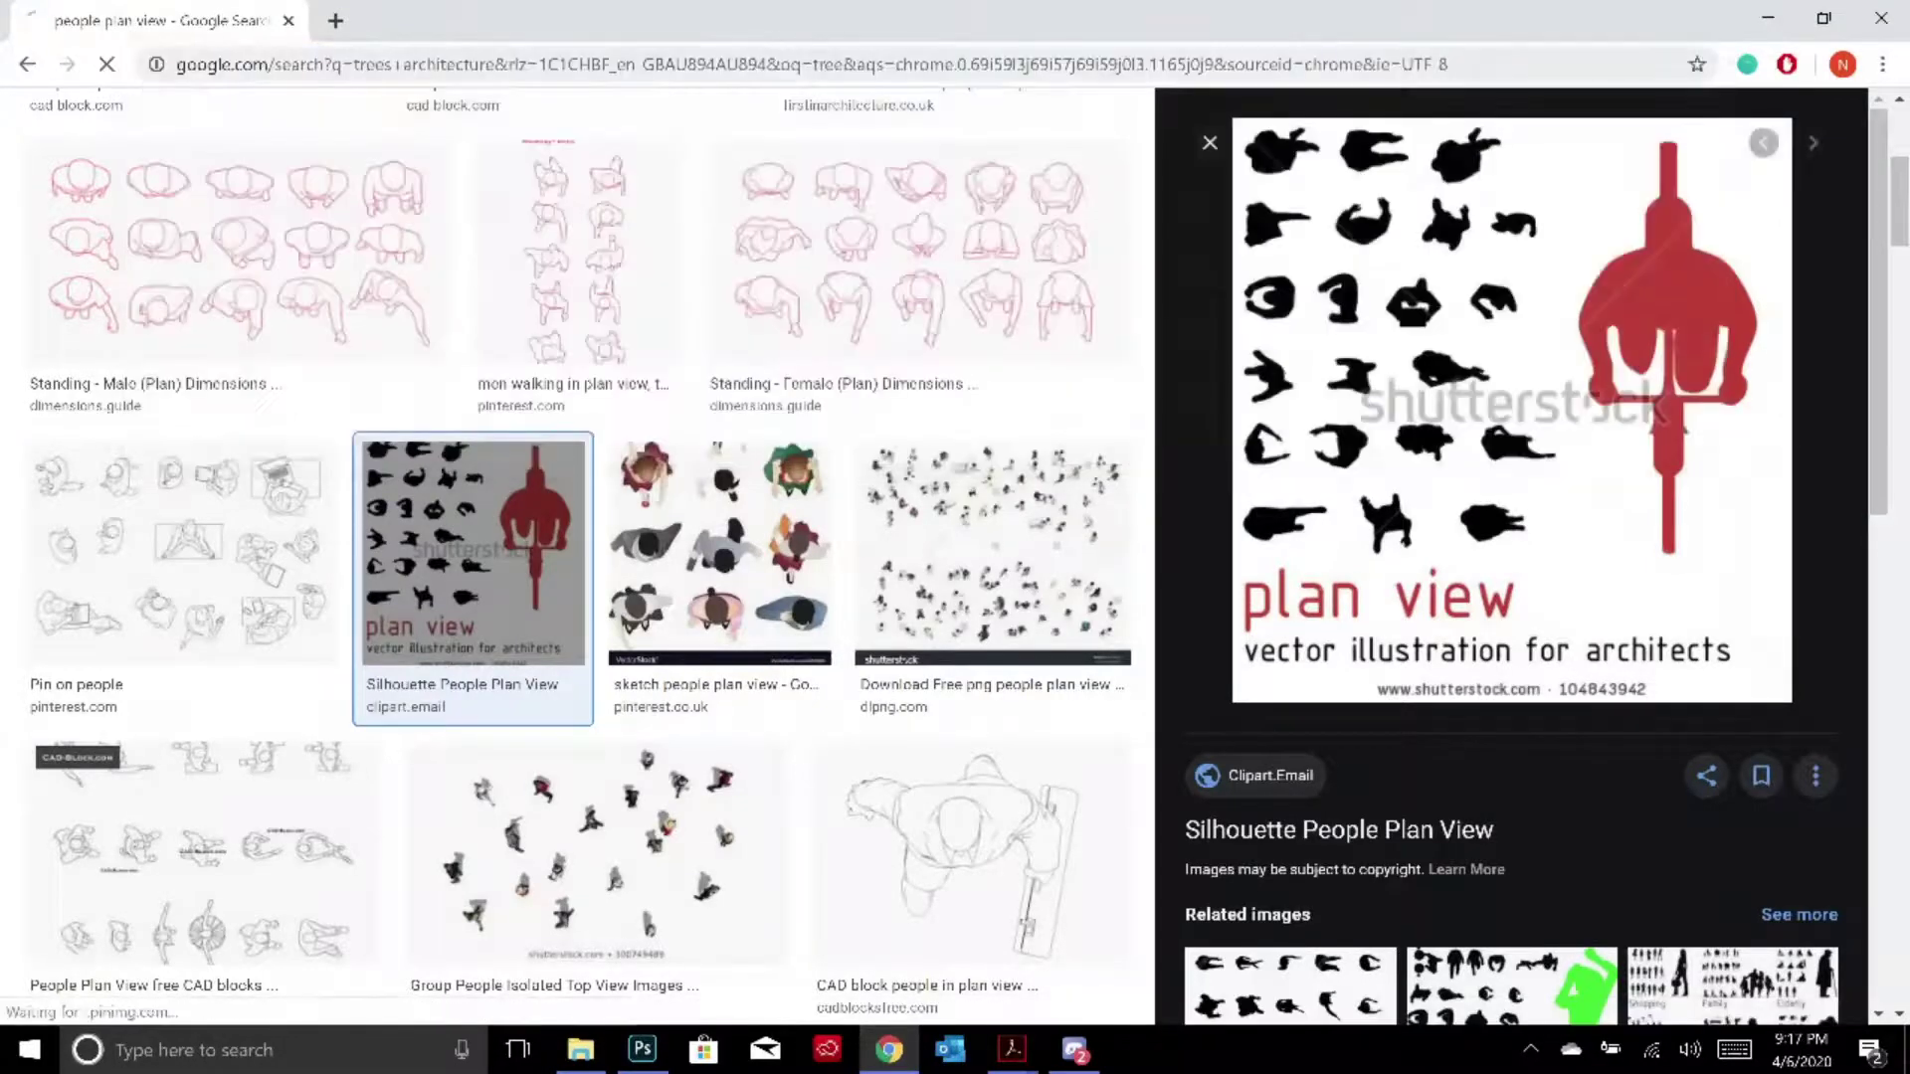
left_click(348, 215)
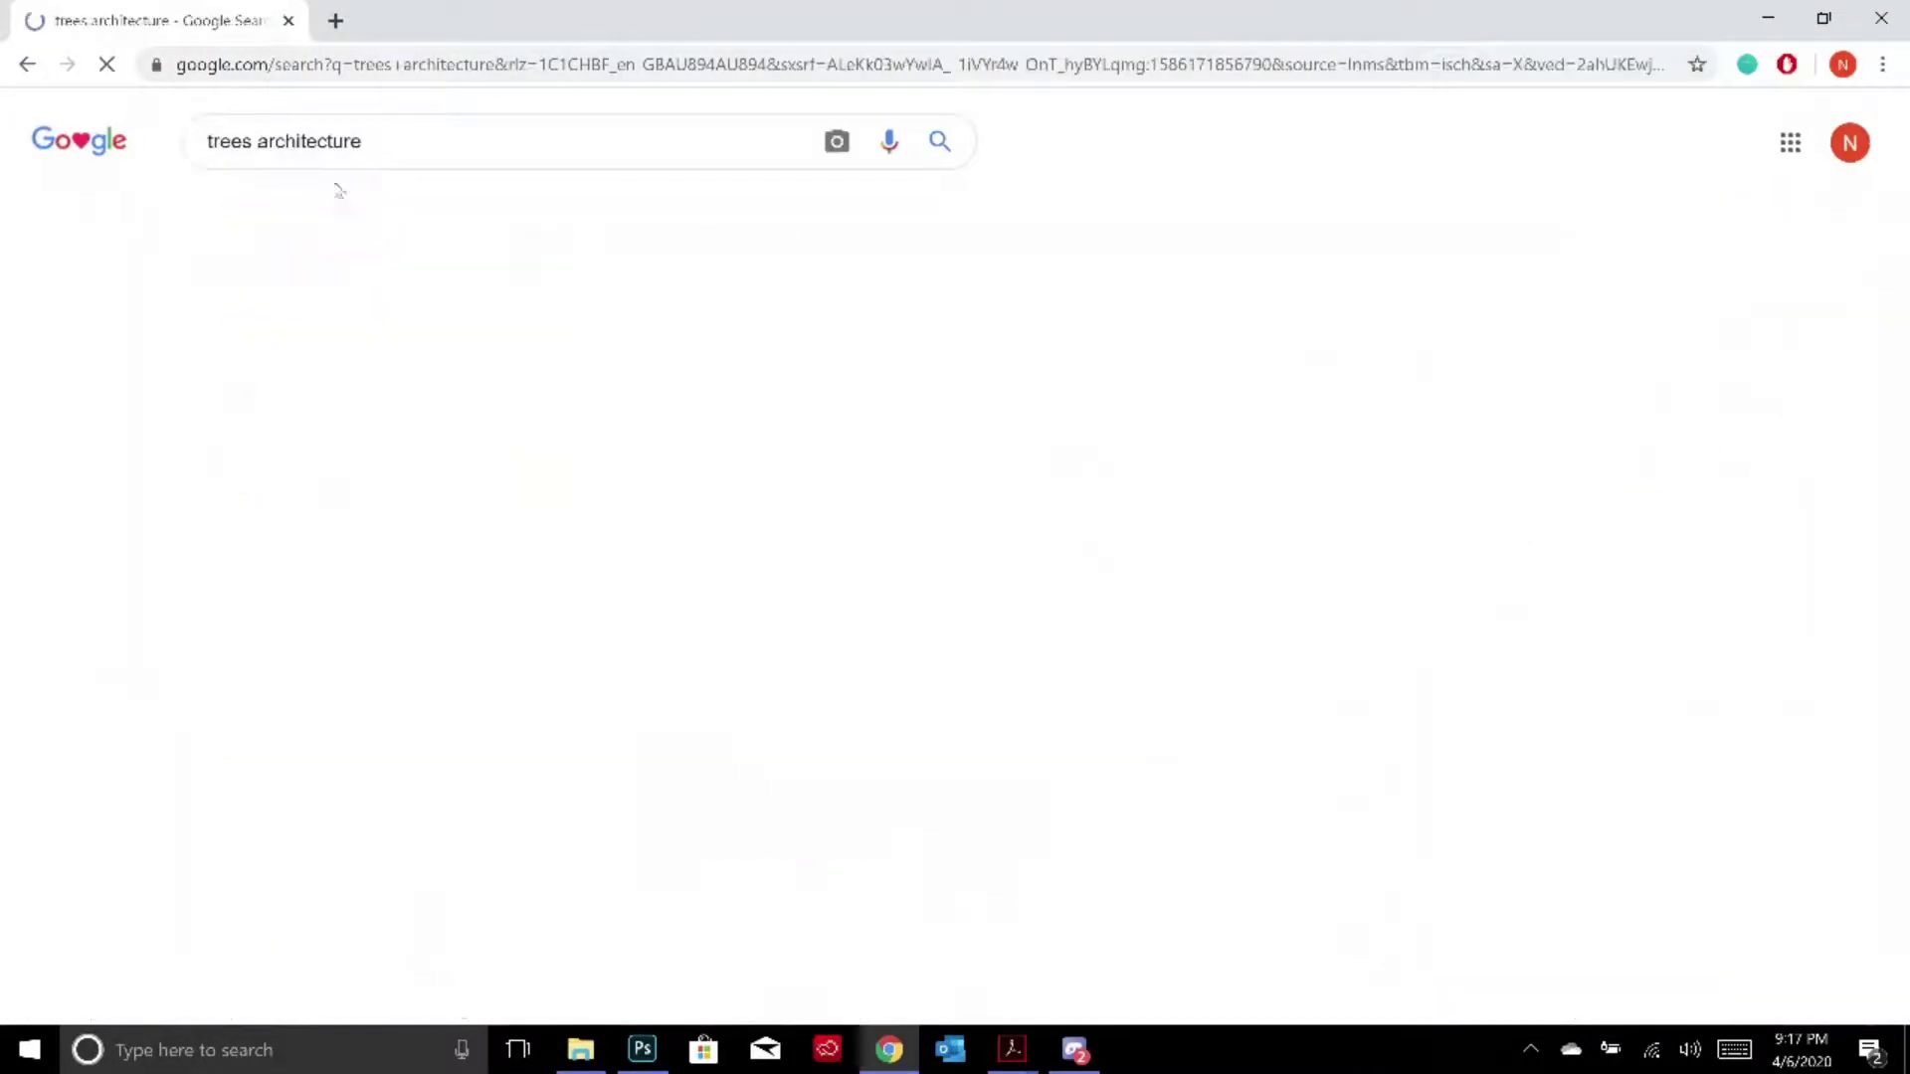
Preview the sheet of eight line-drawn trees in the image results and open the Saved Pictures folder in File Explorer
left_click(624, 403)
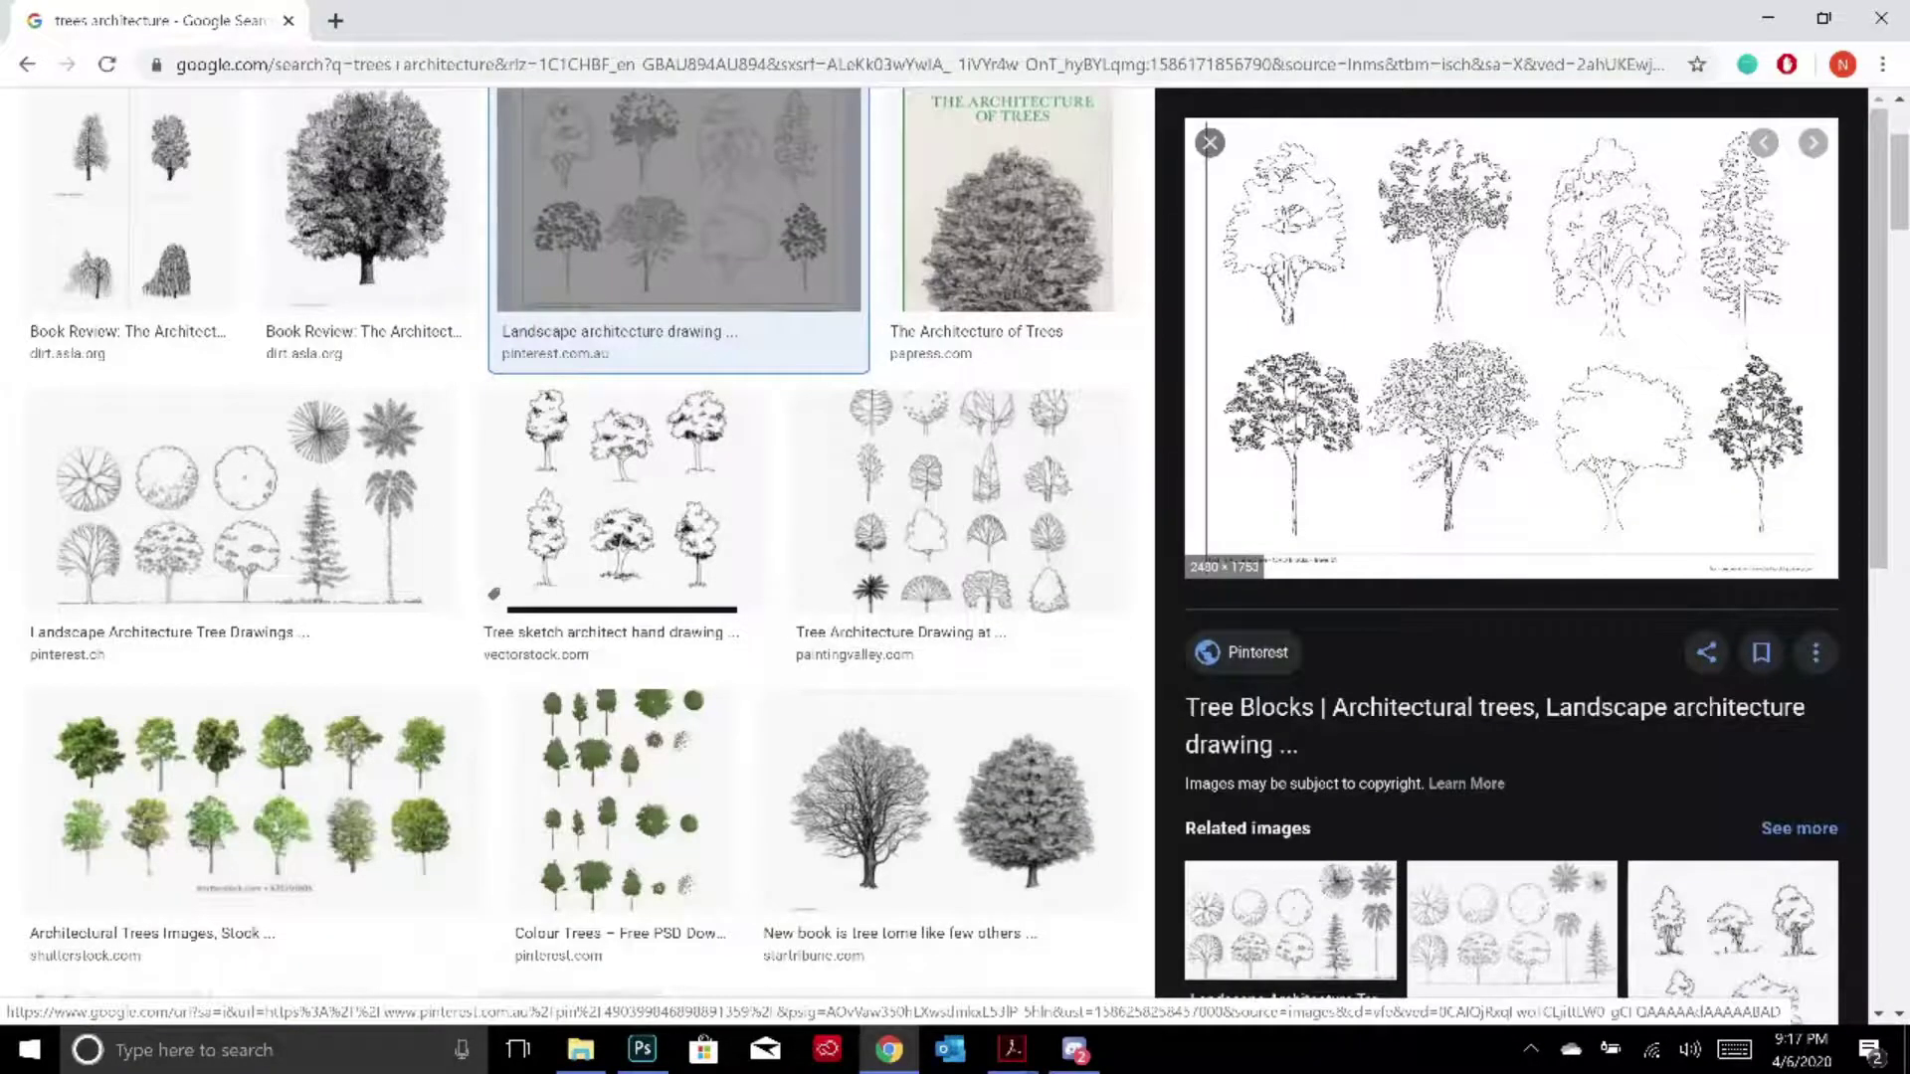
right_click(1456, 373)
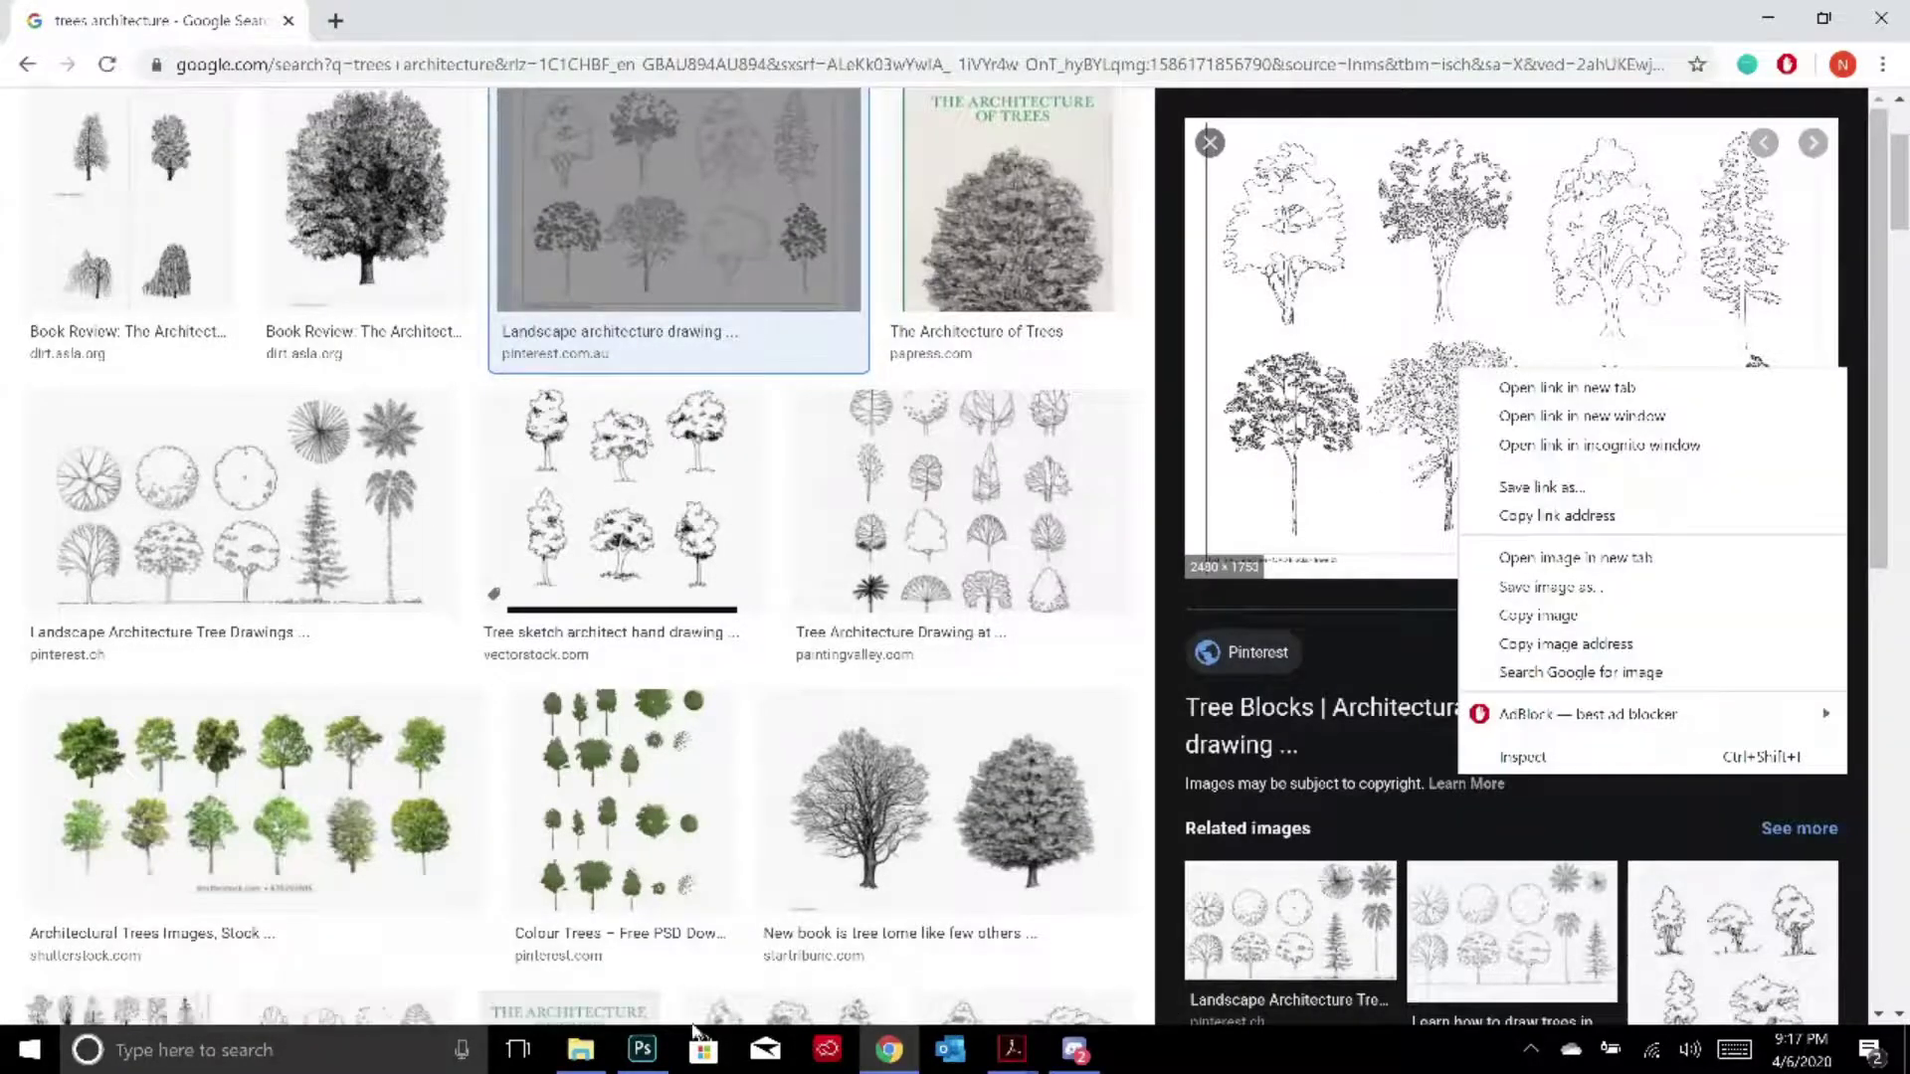
left_click(580, 1050)
scroll(892, 679, "up", 5)
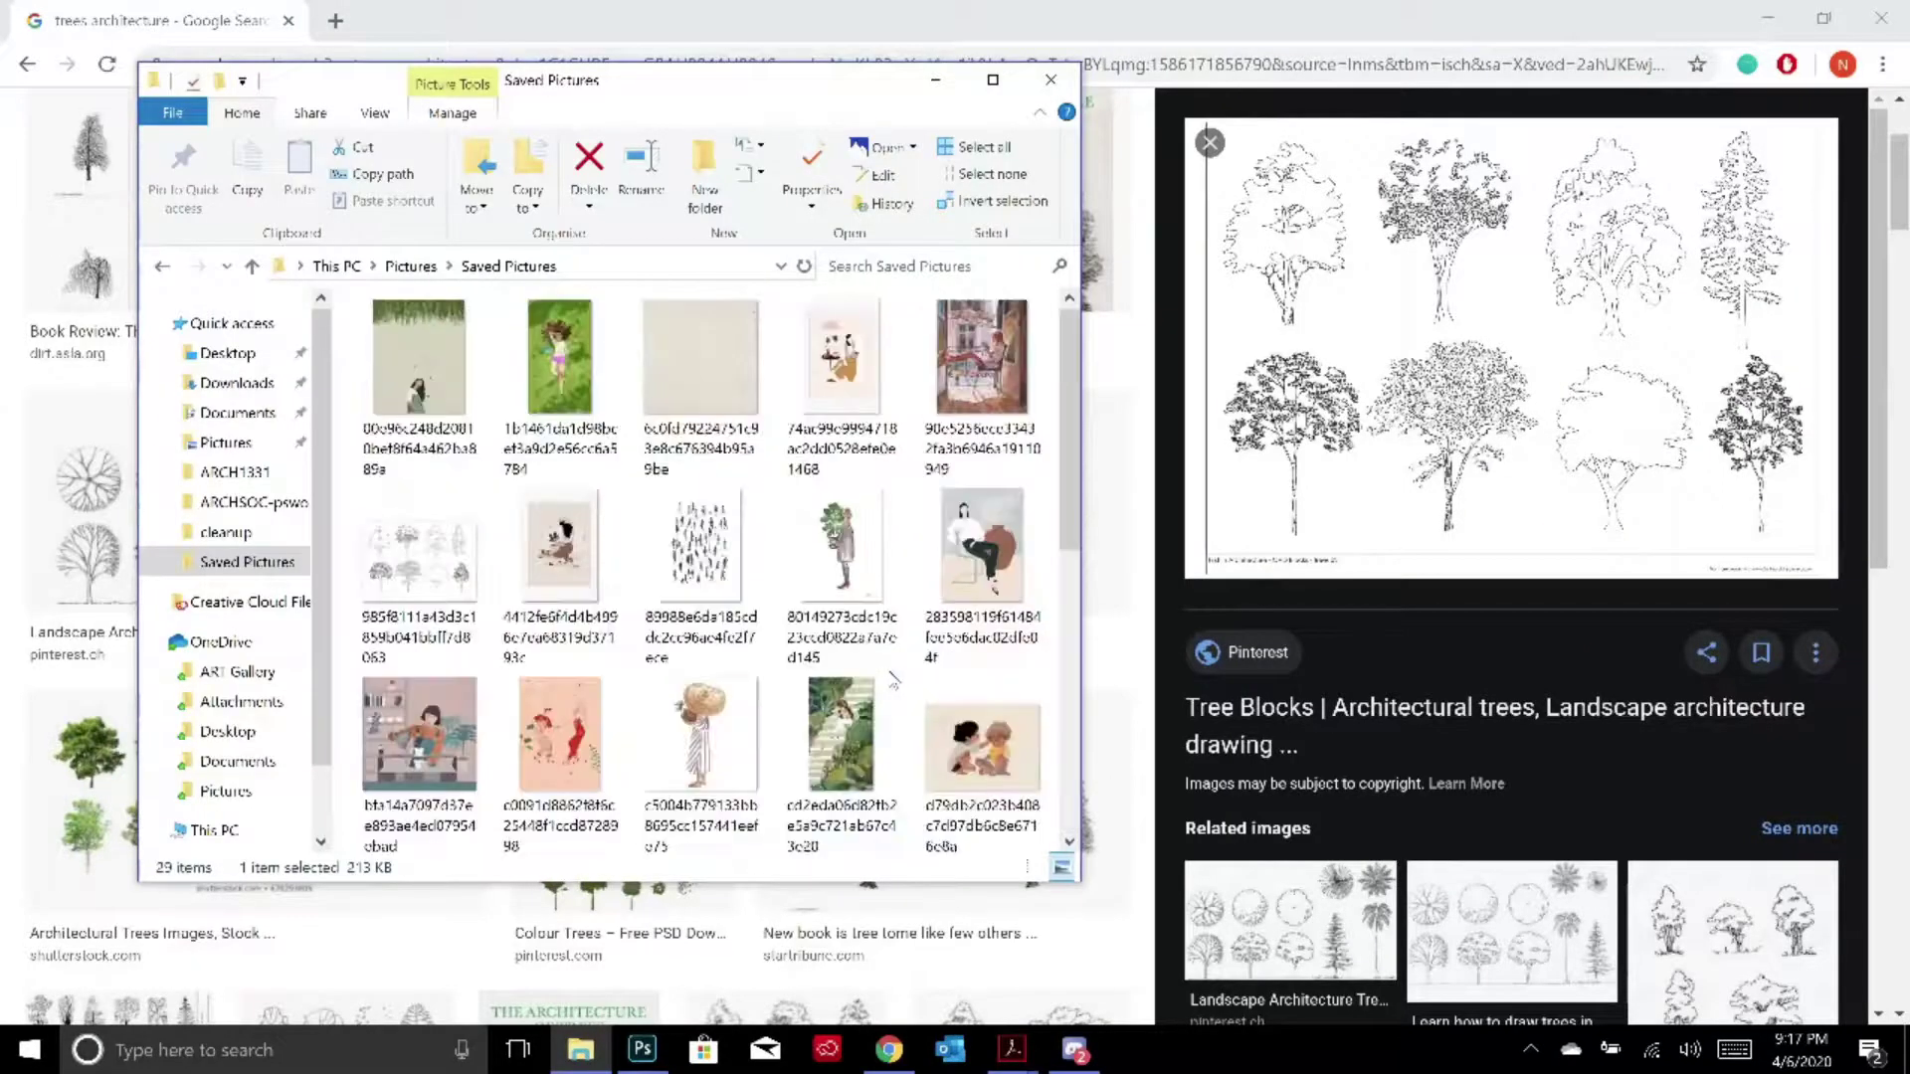
Place the saved eight-tree sheet from Saved Pictures into the Photoshop elevations document at its default size
left_click(428, 585)
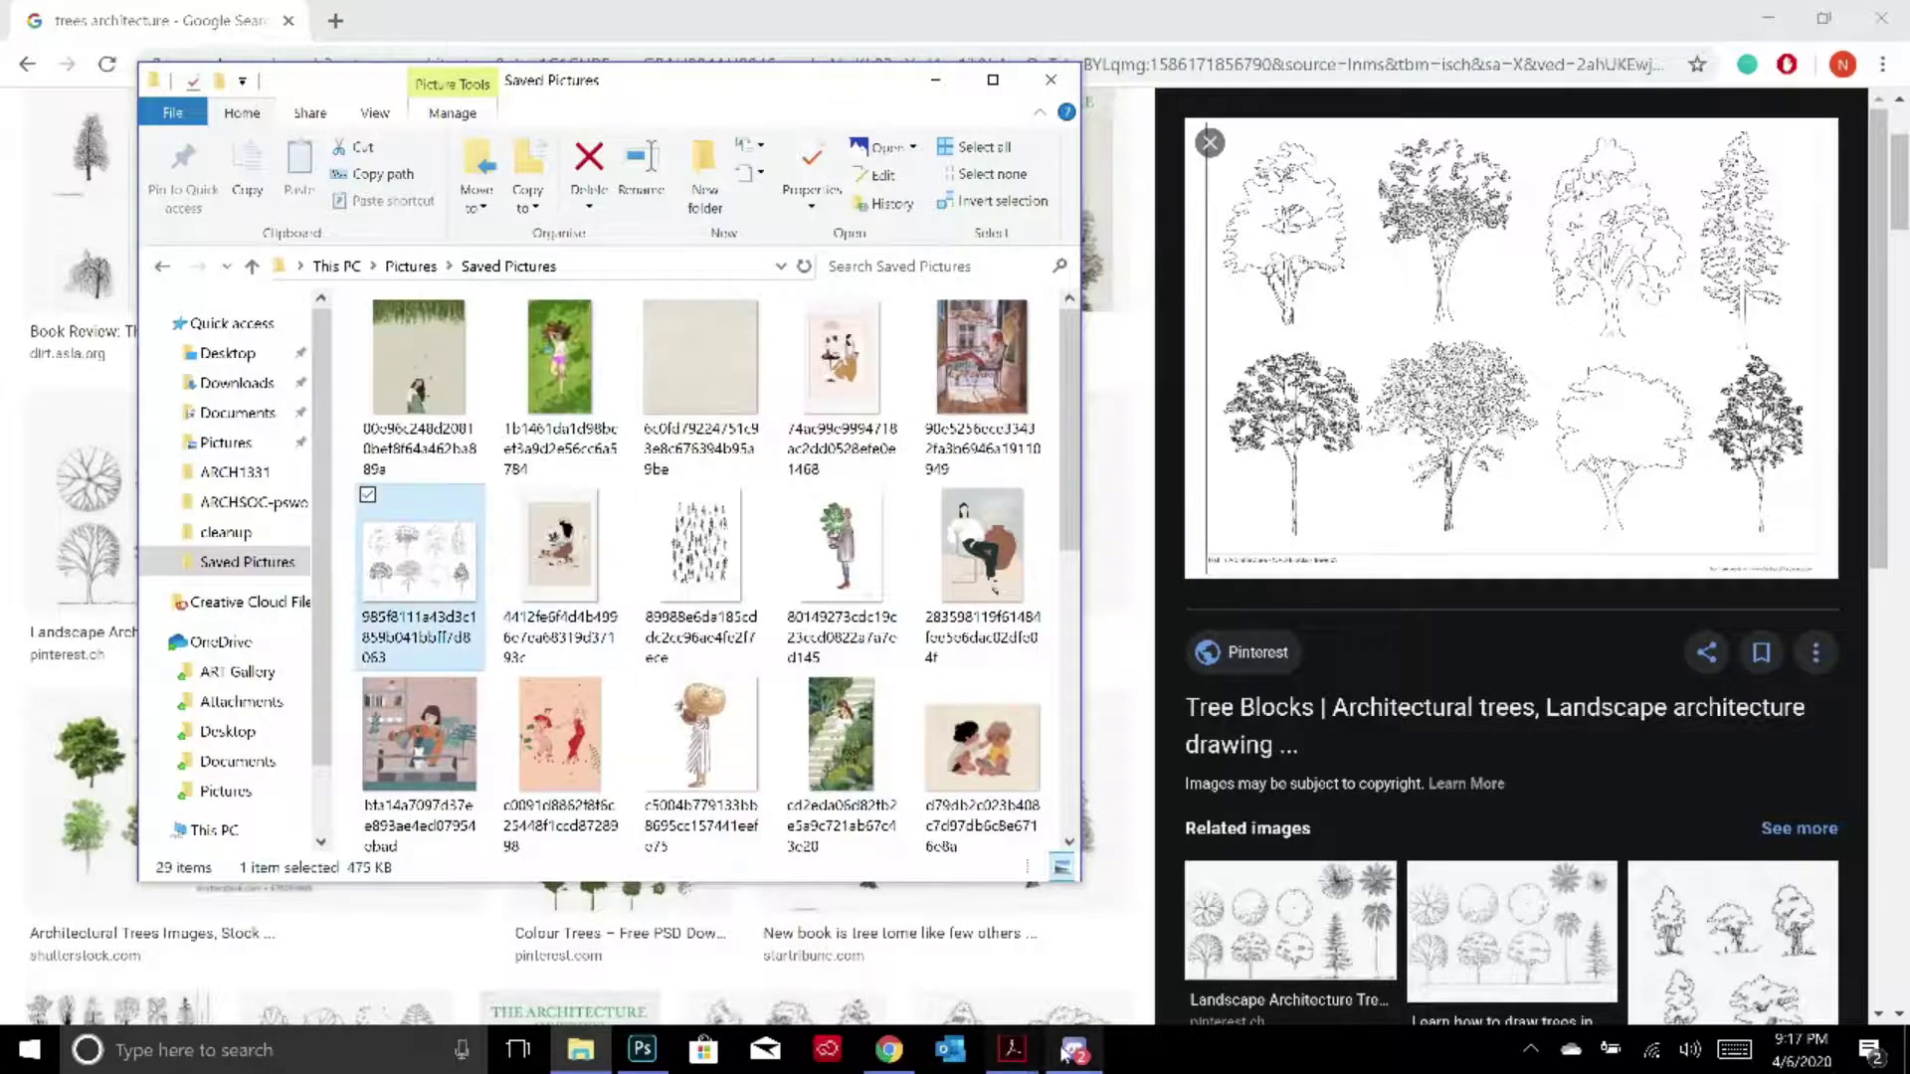
right_click(460, 560)
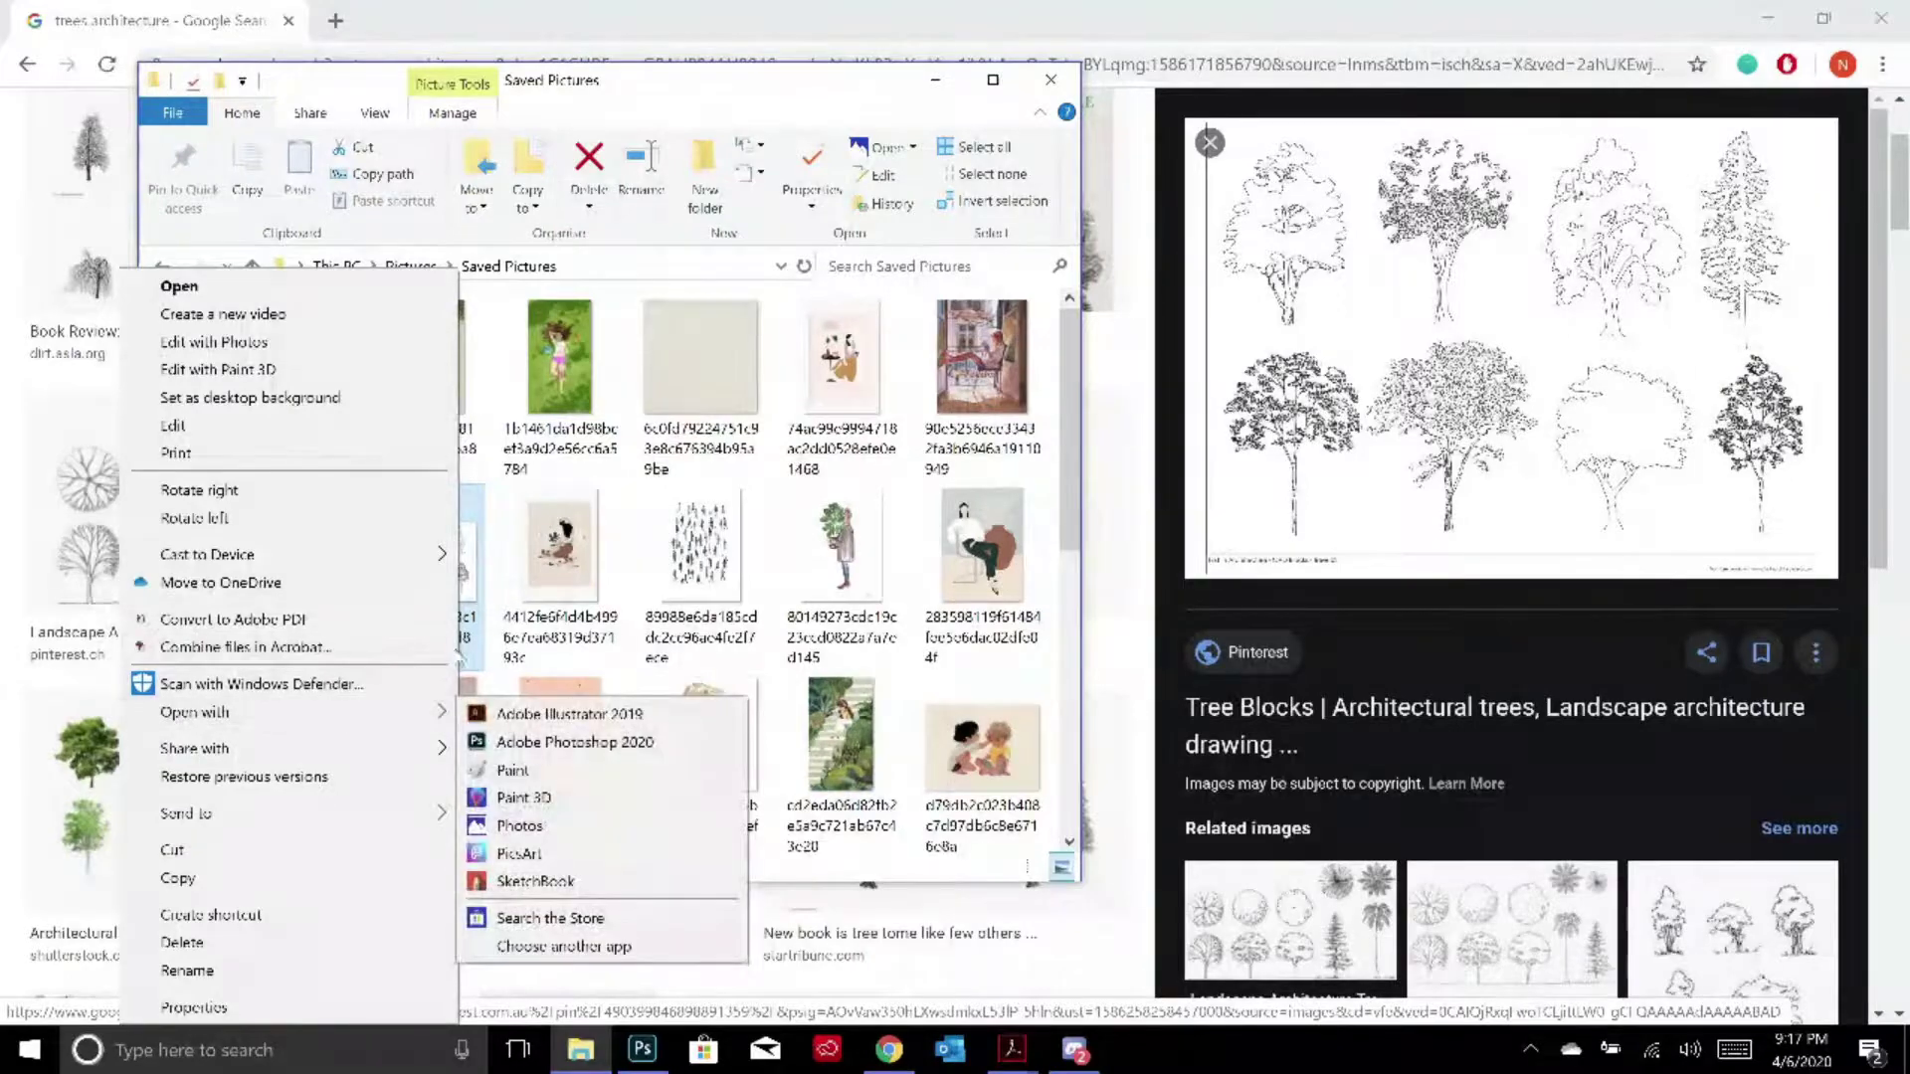
key("Escape")
left_click(644, 1050)
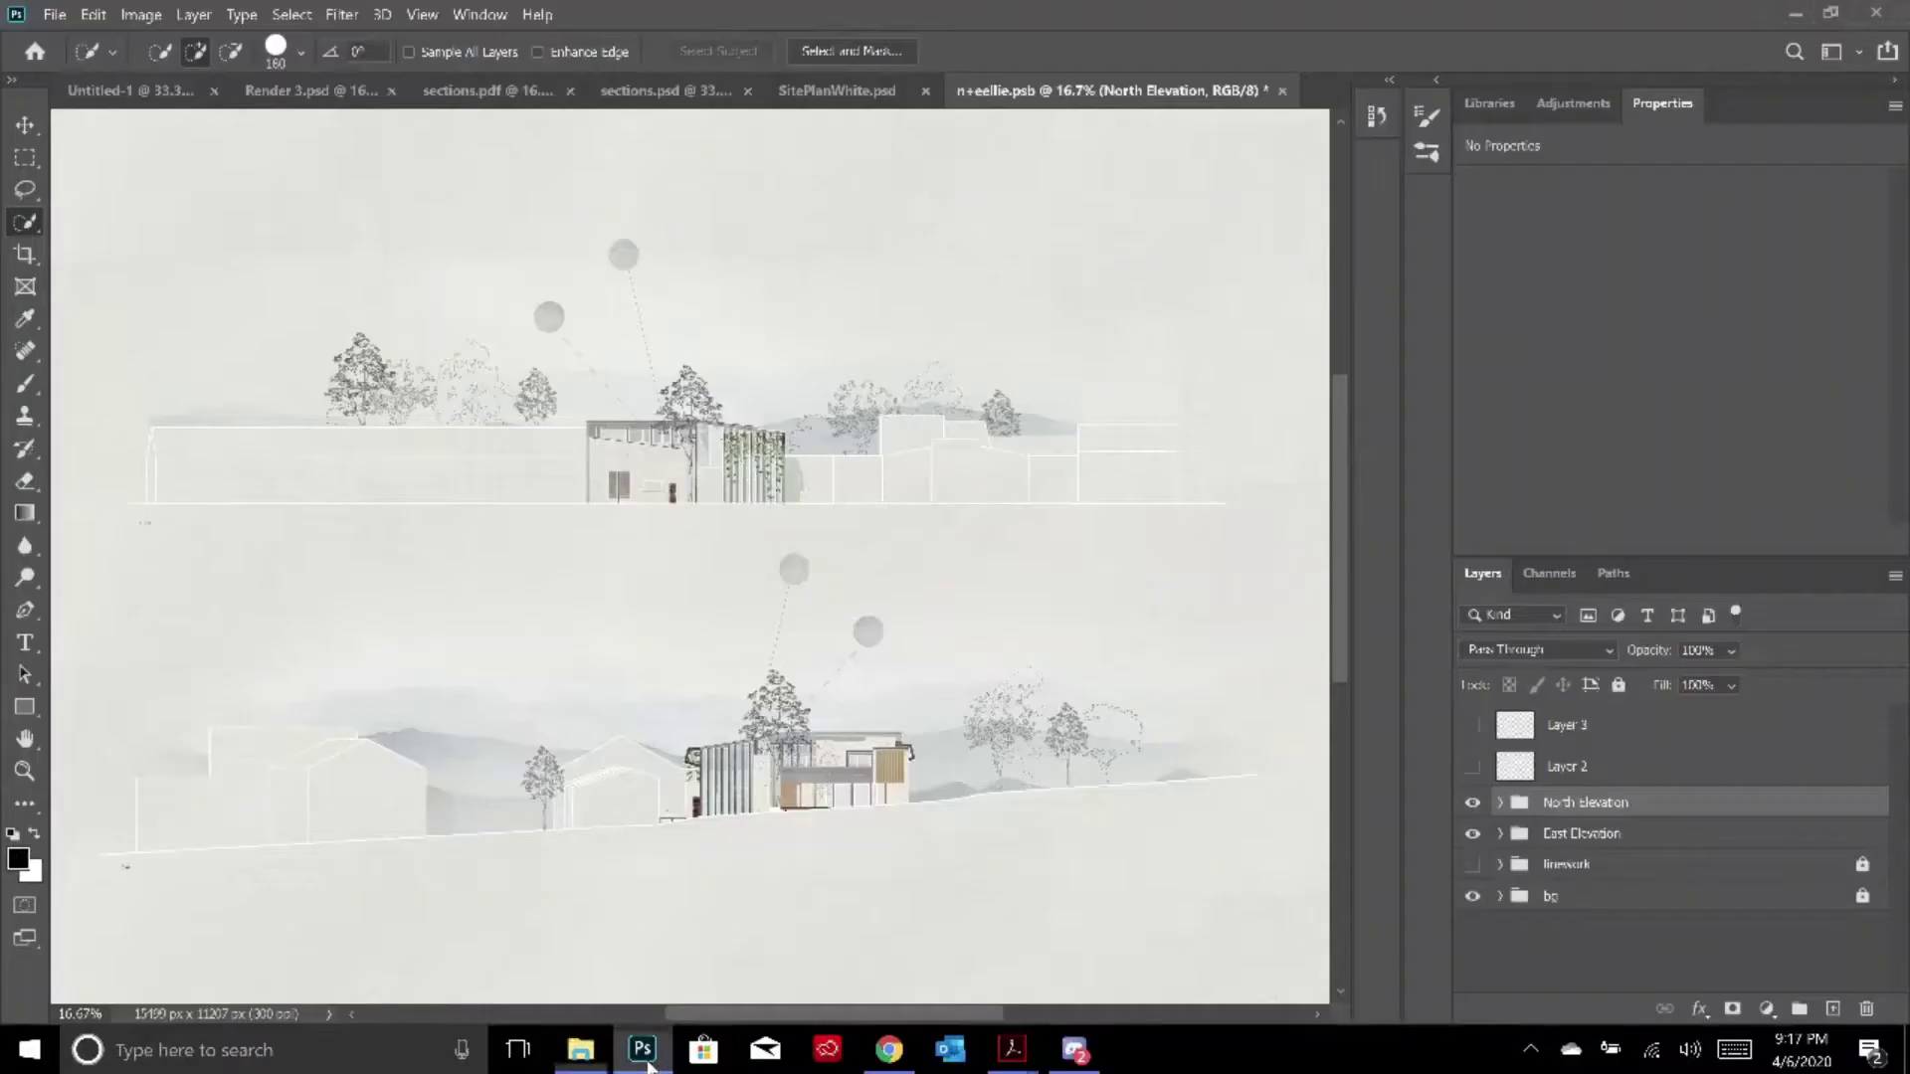
key("alt+Tab")
left_click_drag(428, 550, 1201, 634)
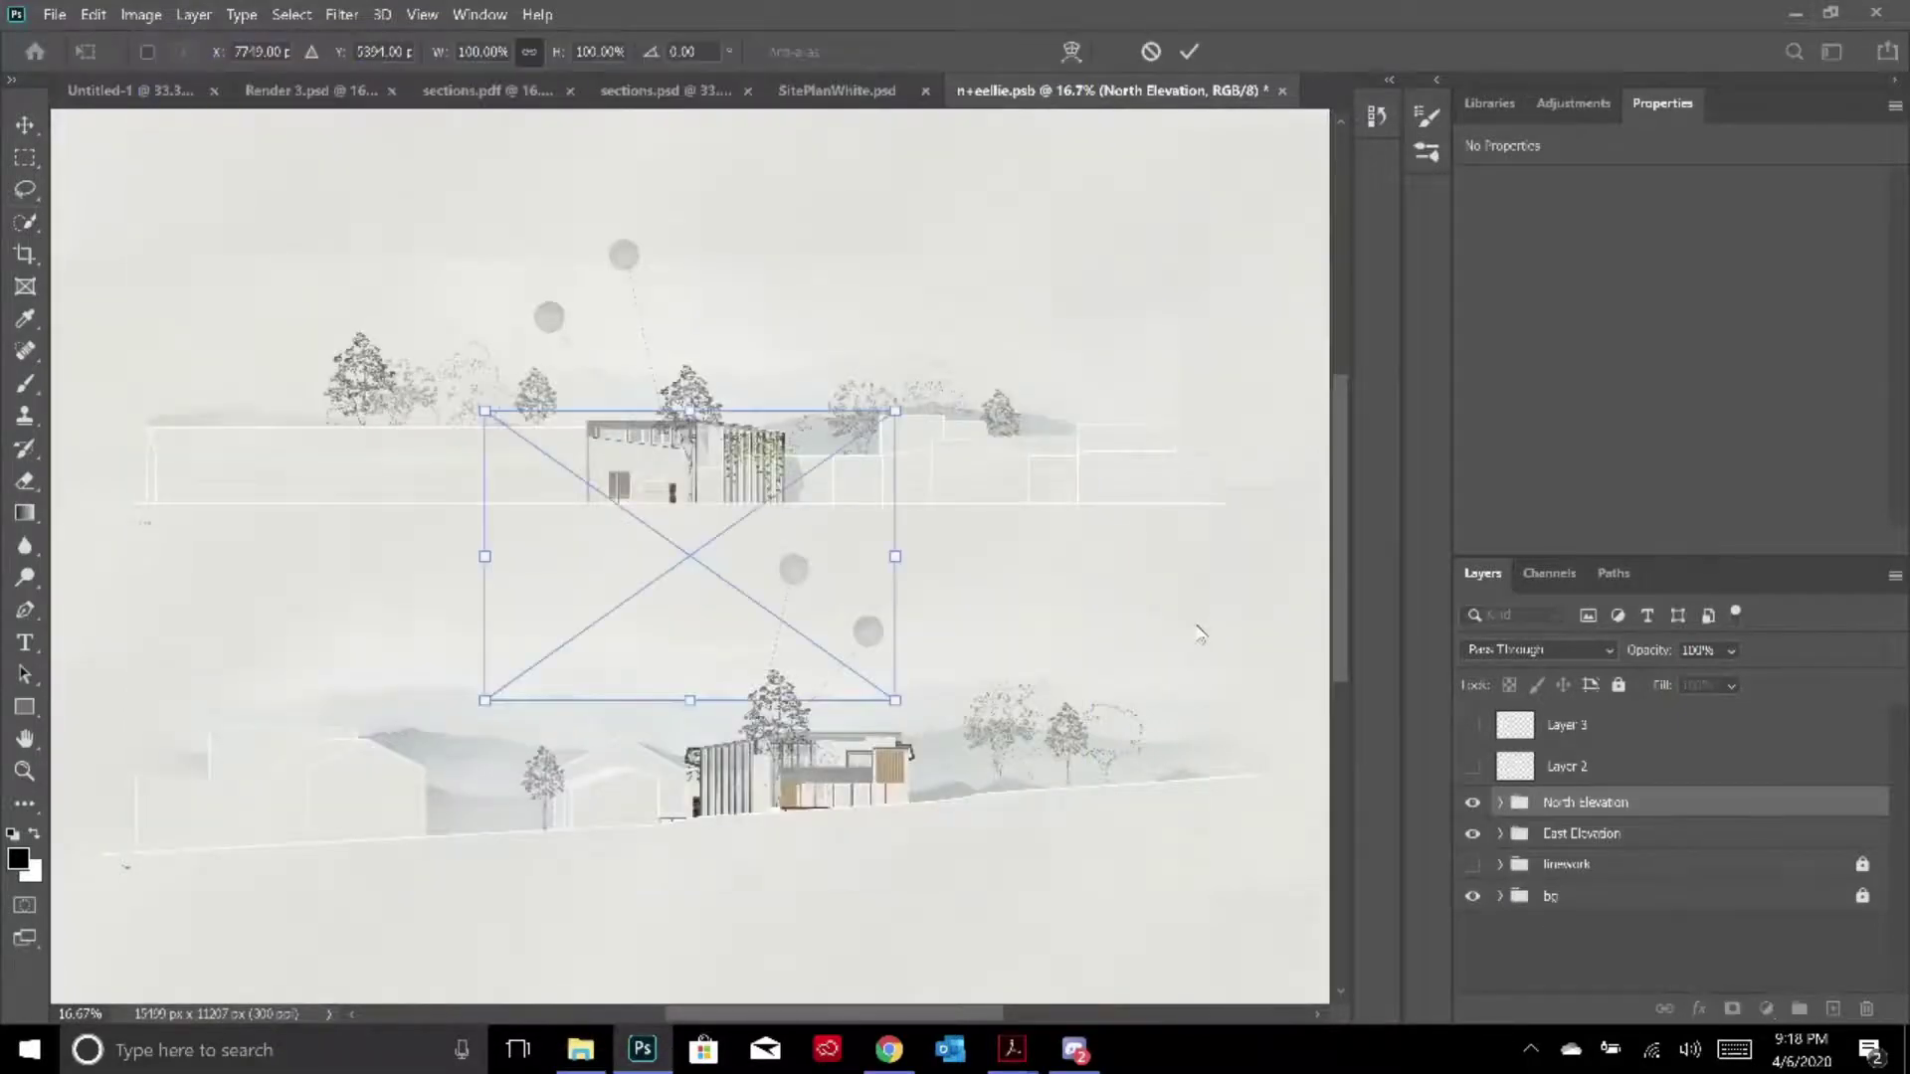
left_click(1190, 51)
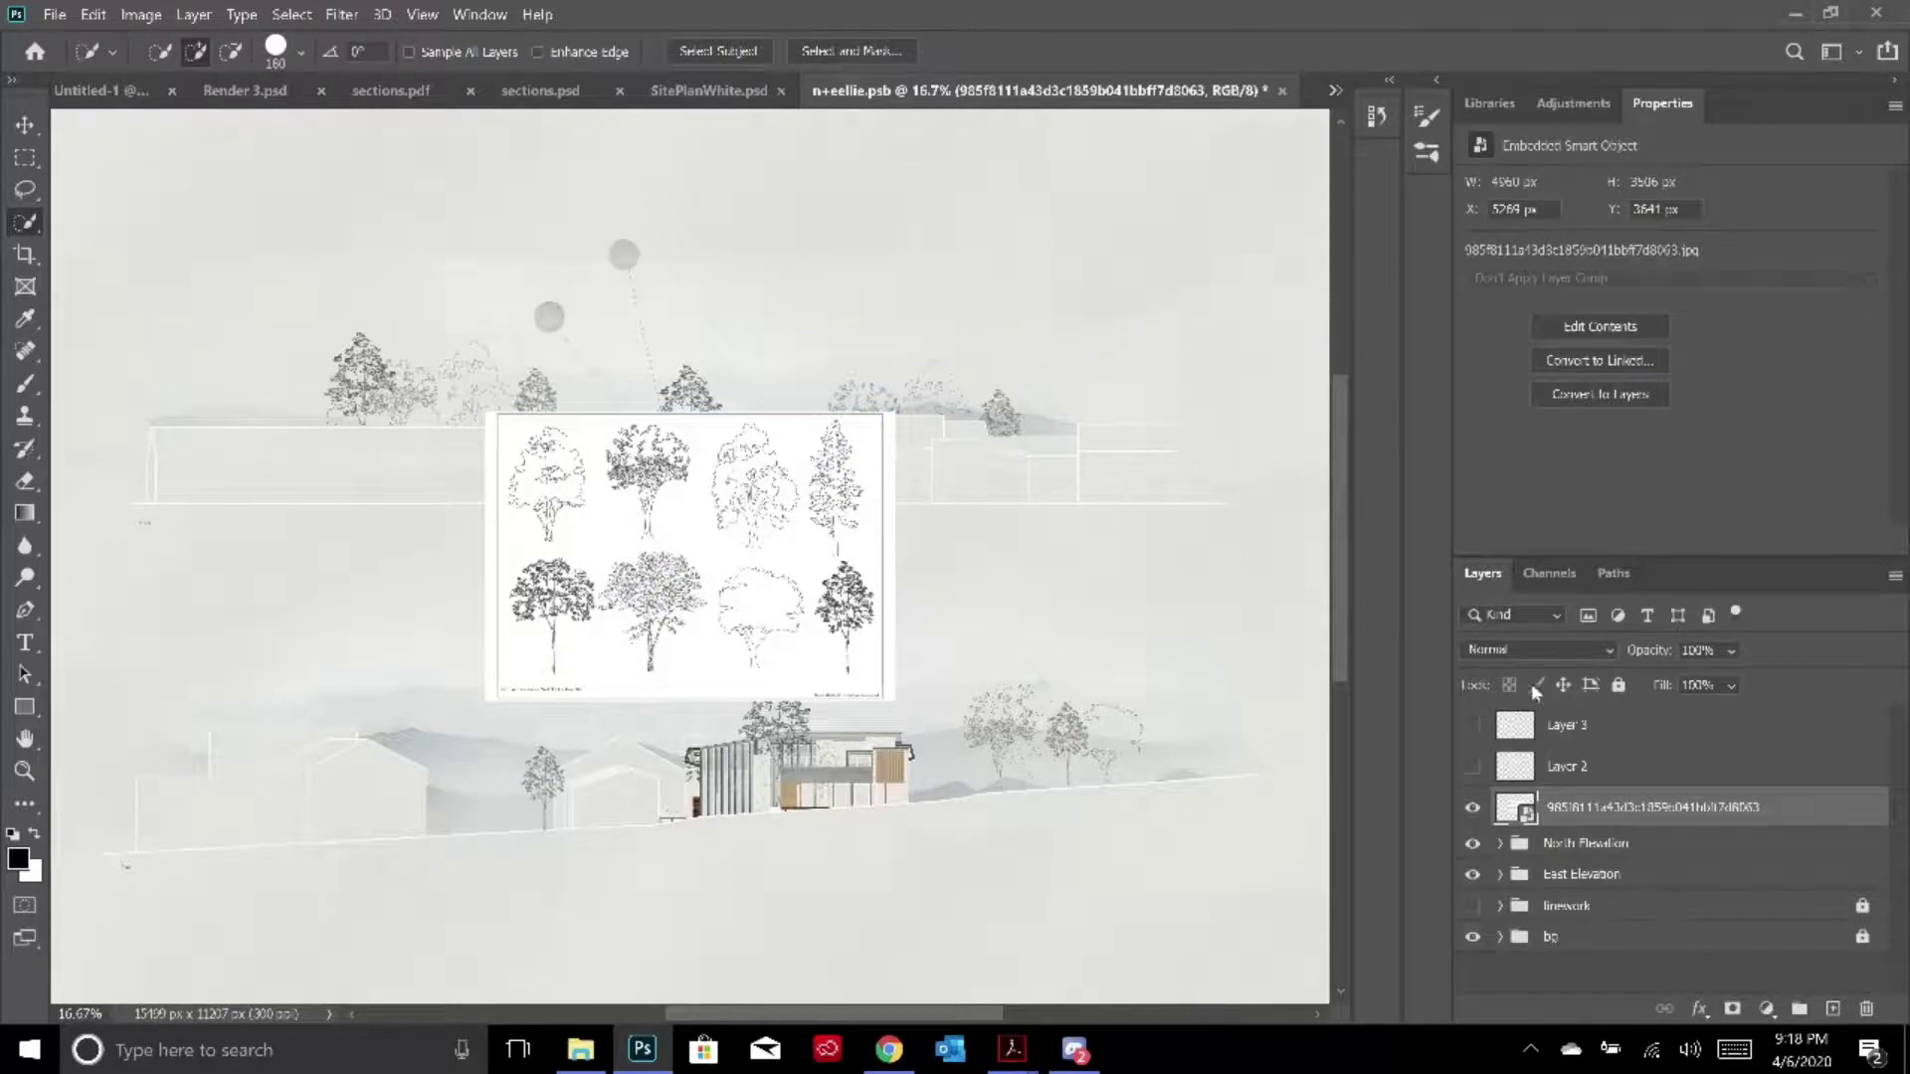
Rasterize the placed tree sheet layer and rename it "trees"
right_click(1589, 816)
left_click(1373, 443)
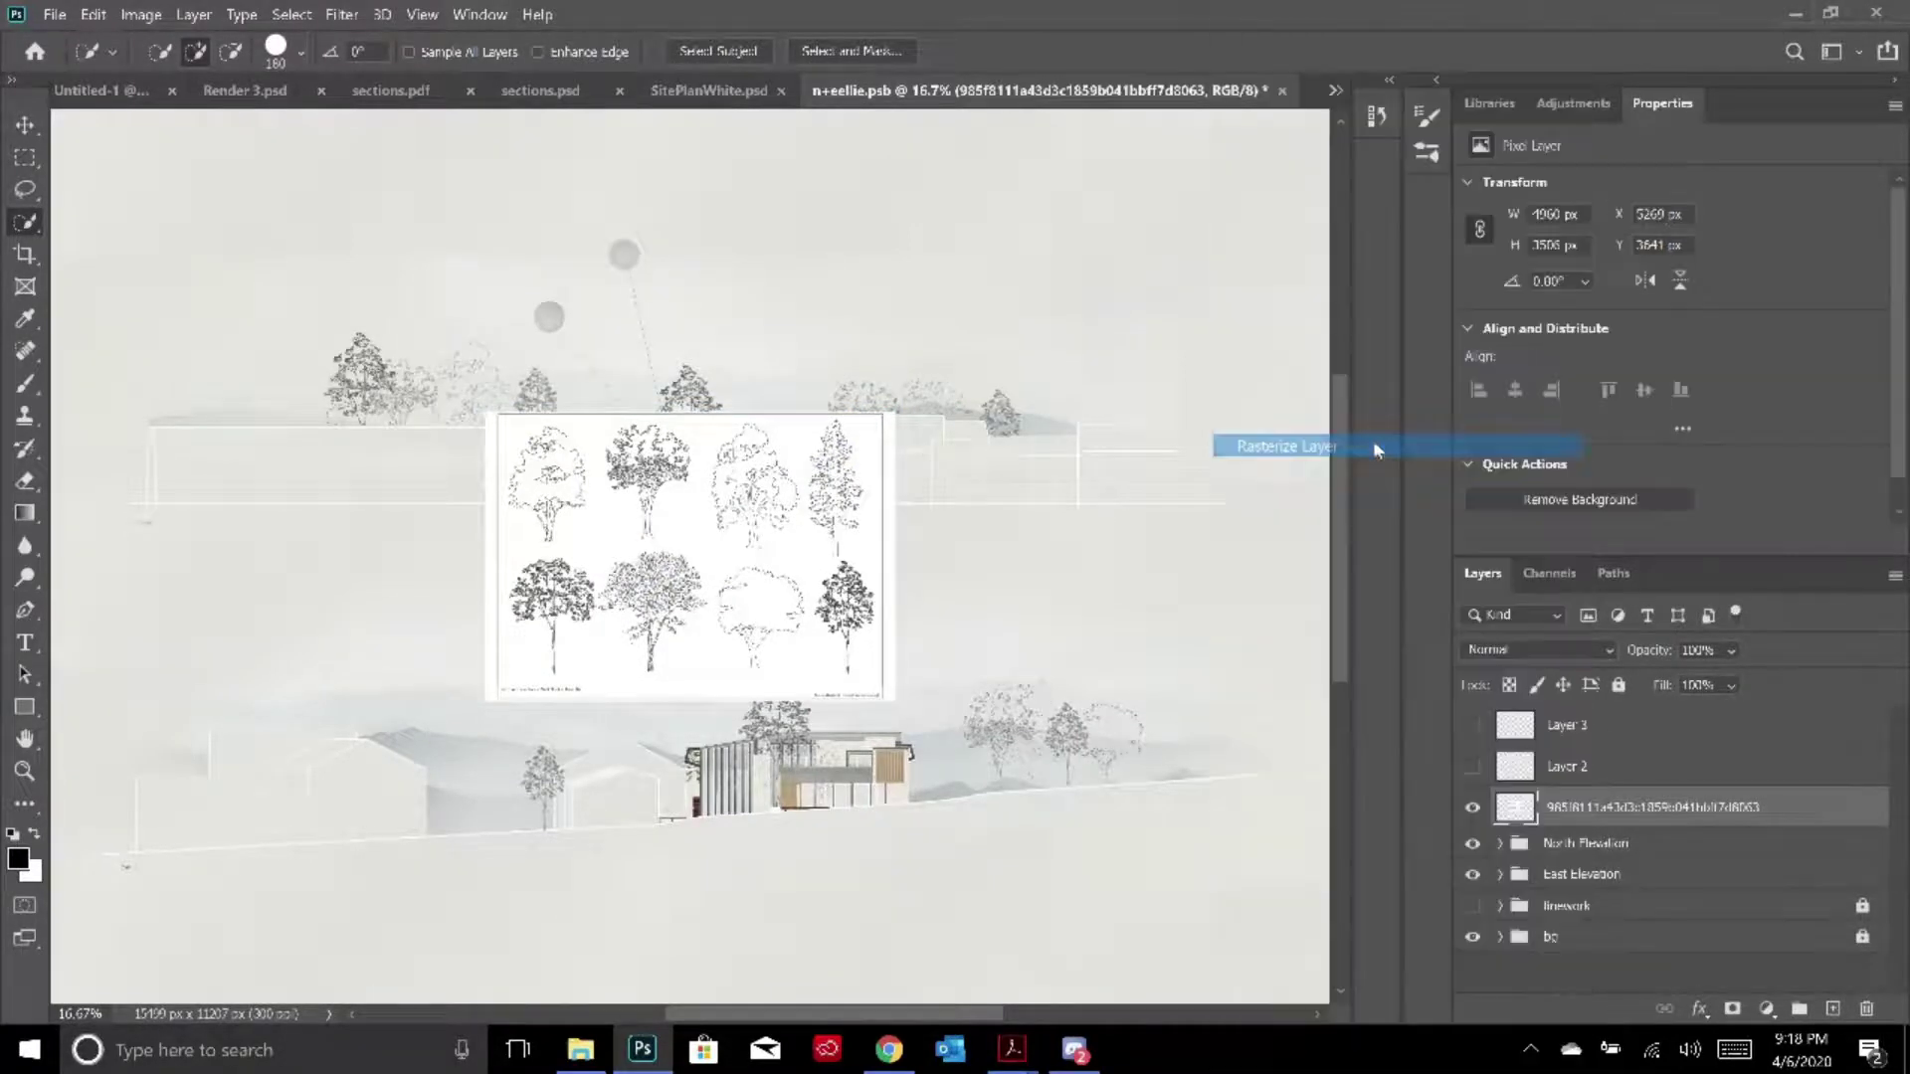
double_click(1622, 818)
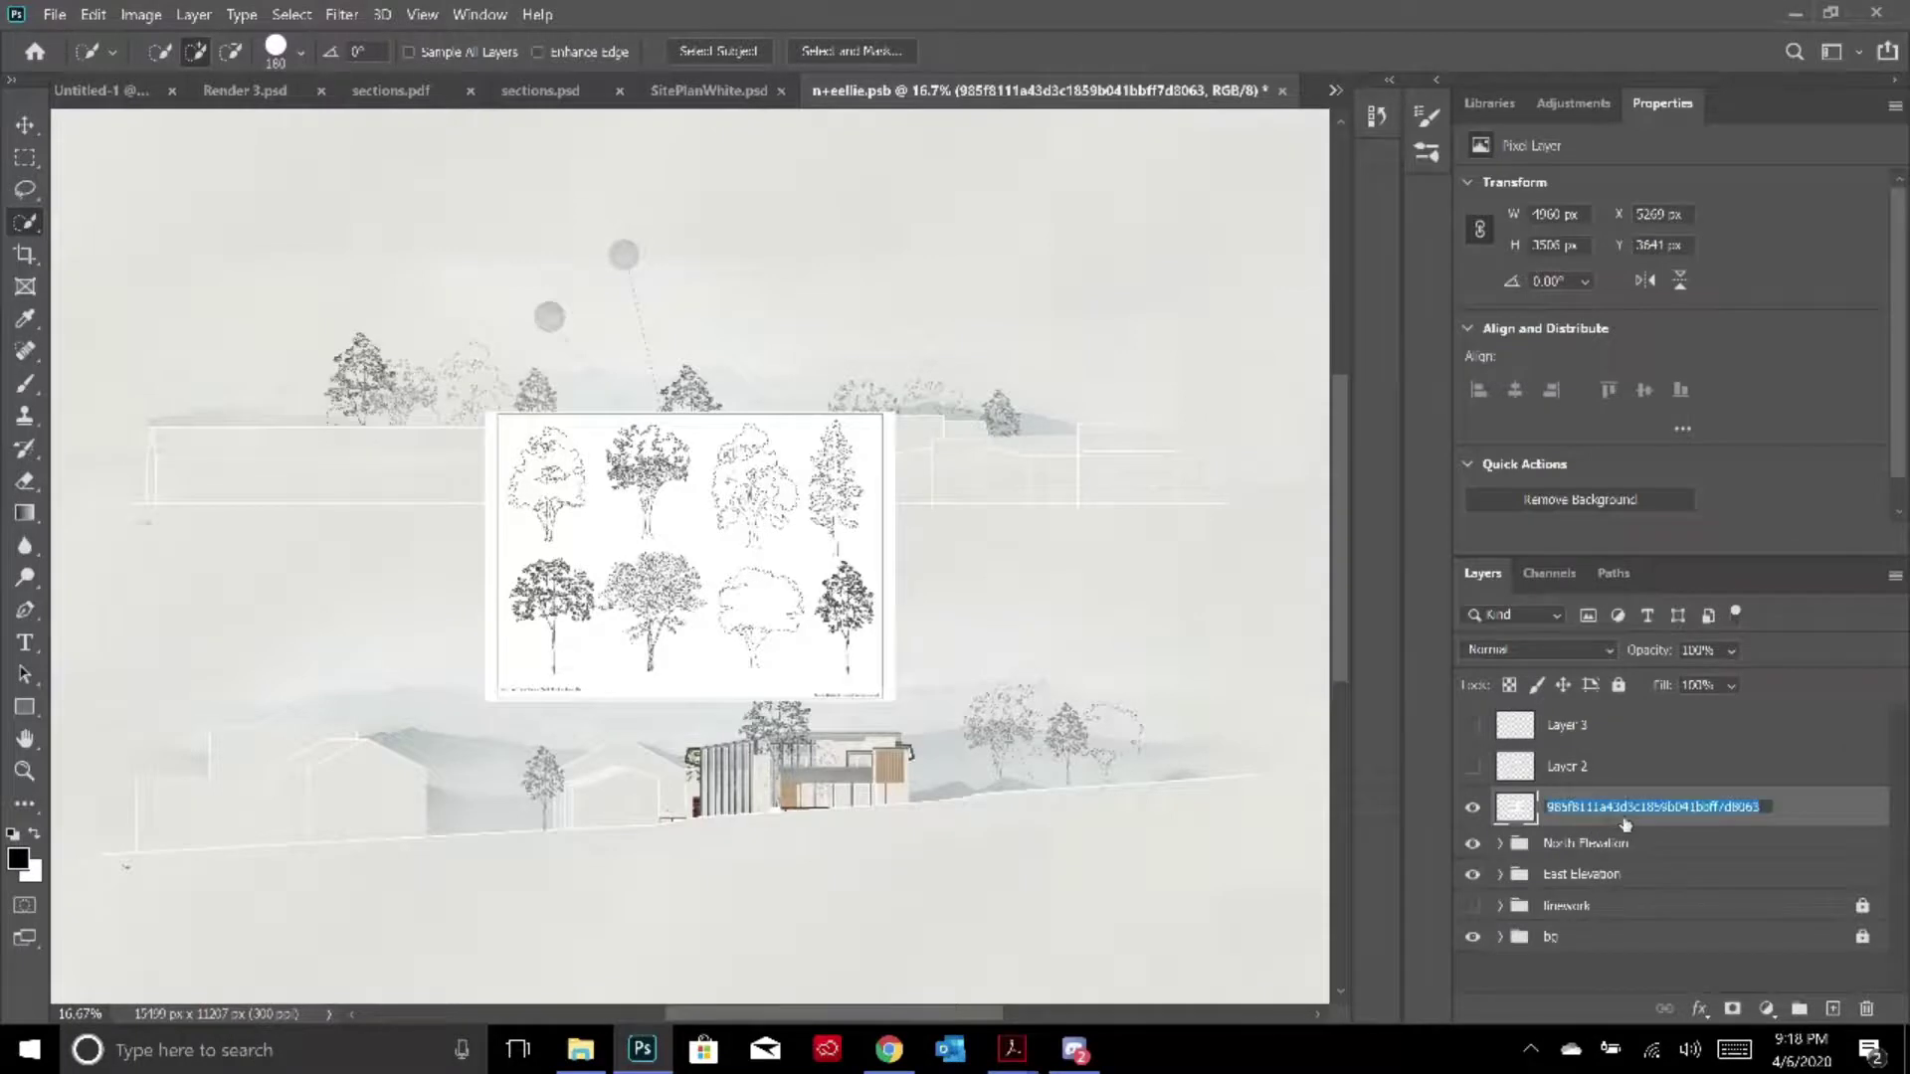
type("trees")
key("Return")
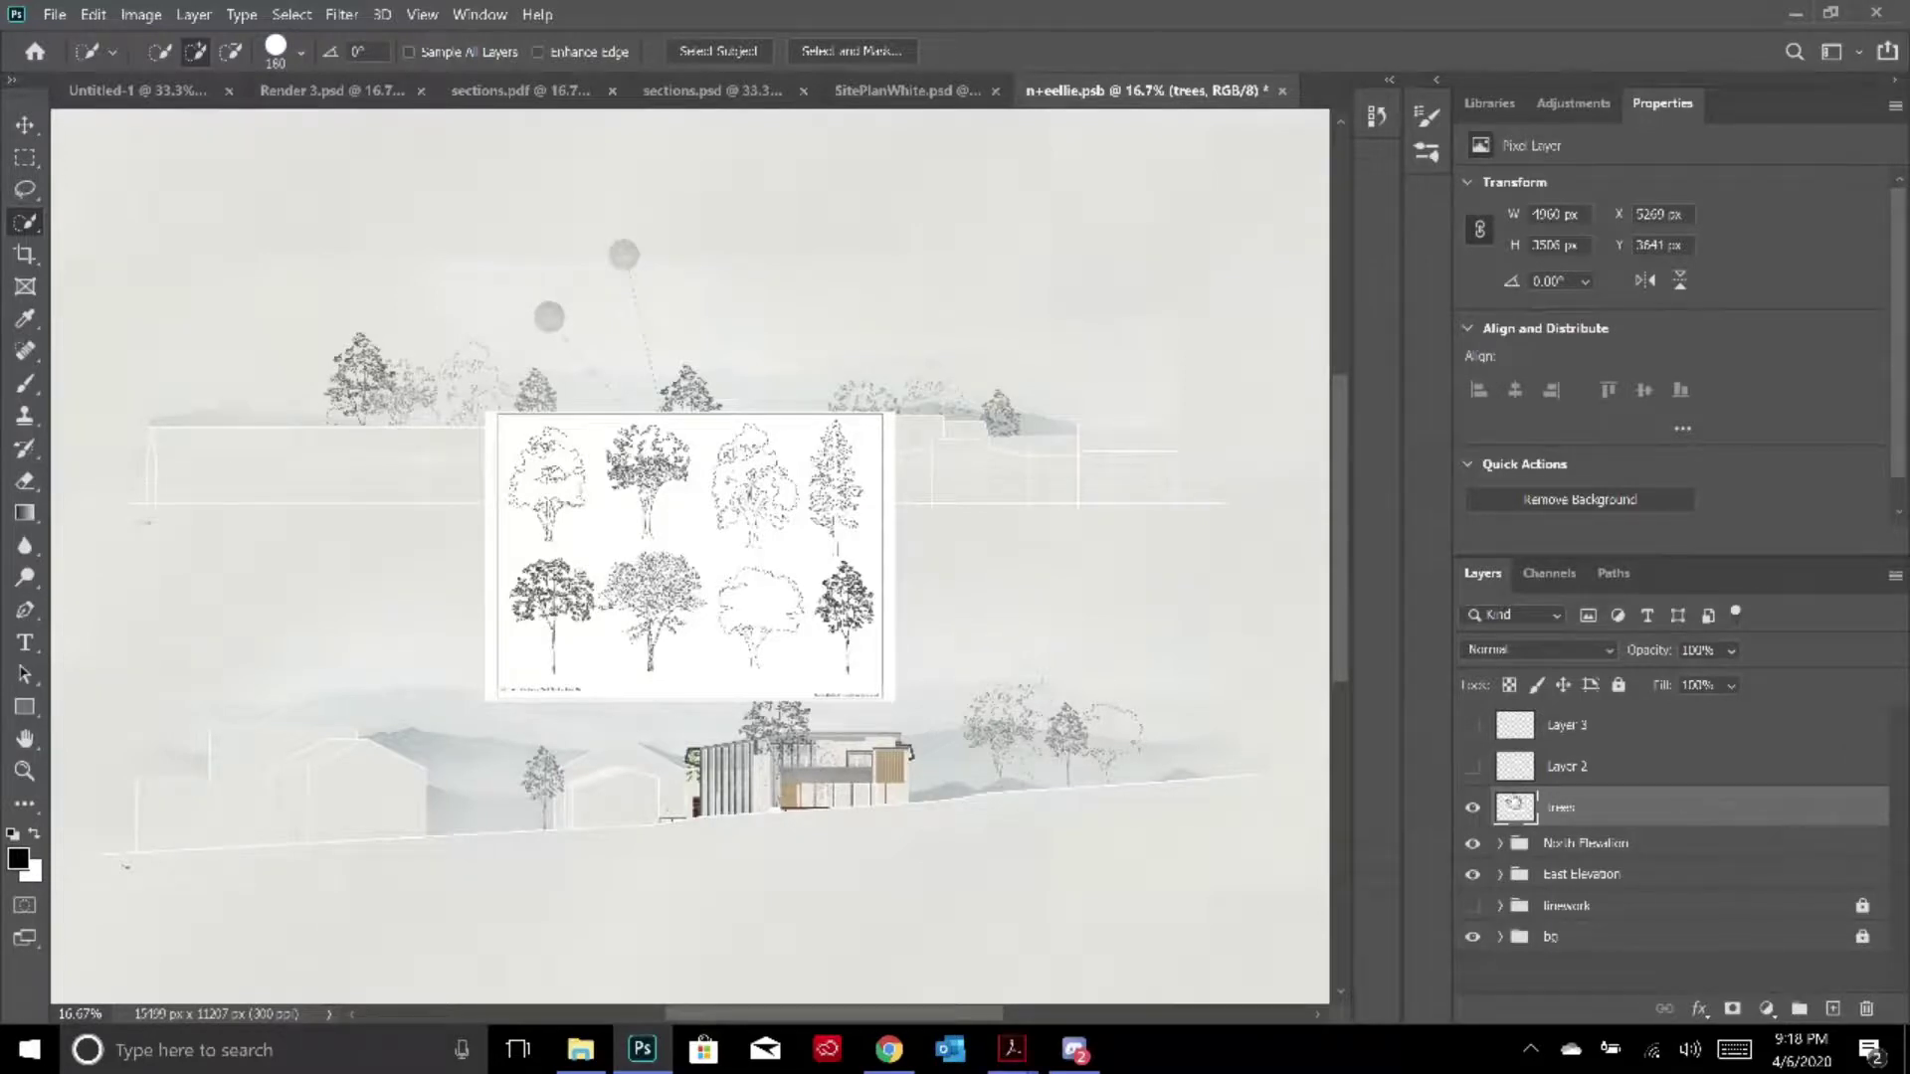
Move the tree sheet left on the canvas and copy the third tree of its upper row, about 1435 × 1651 px, to a new layer
left_click(16, 133)
left_click_drag(856, 529, 556, 515)
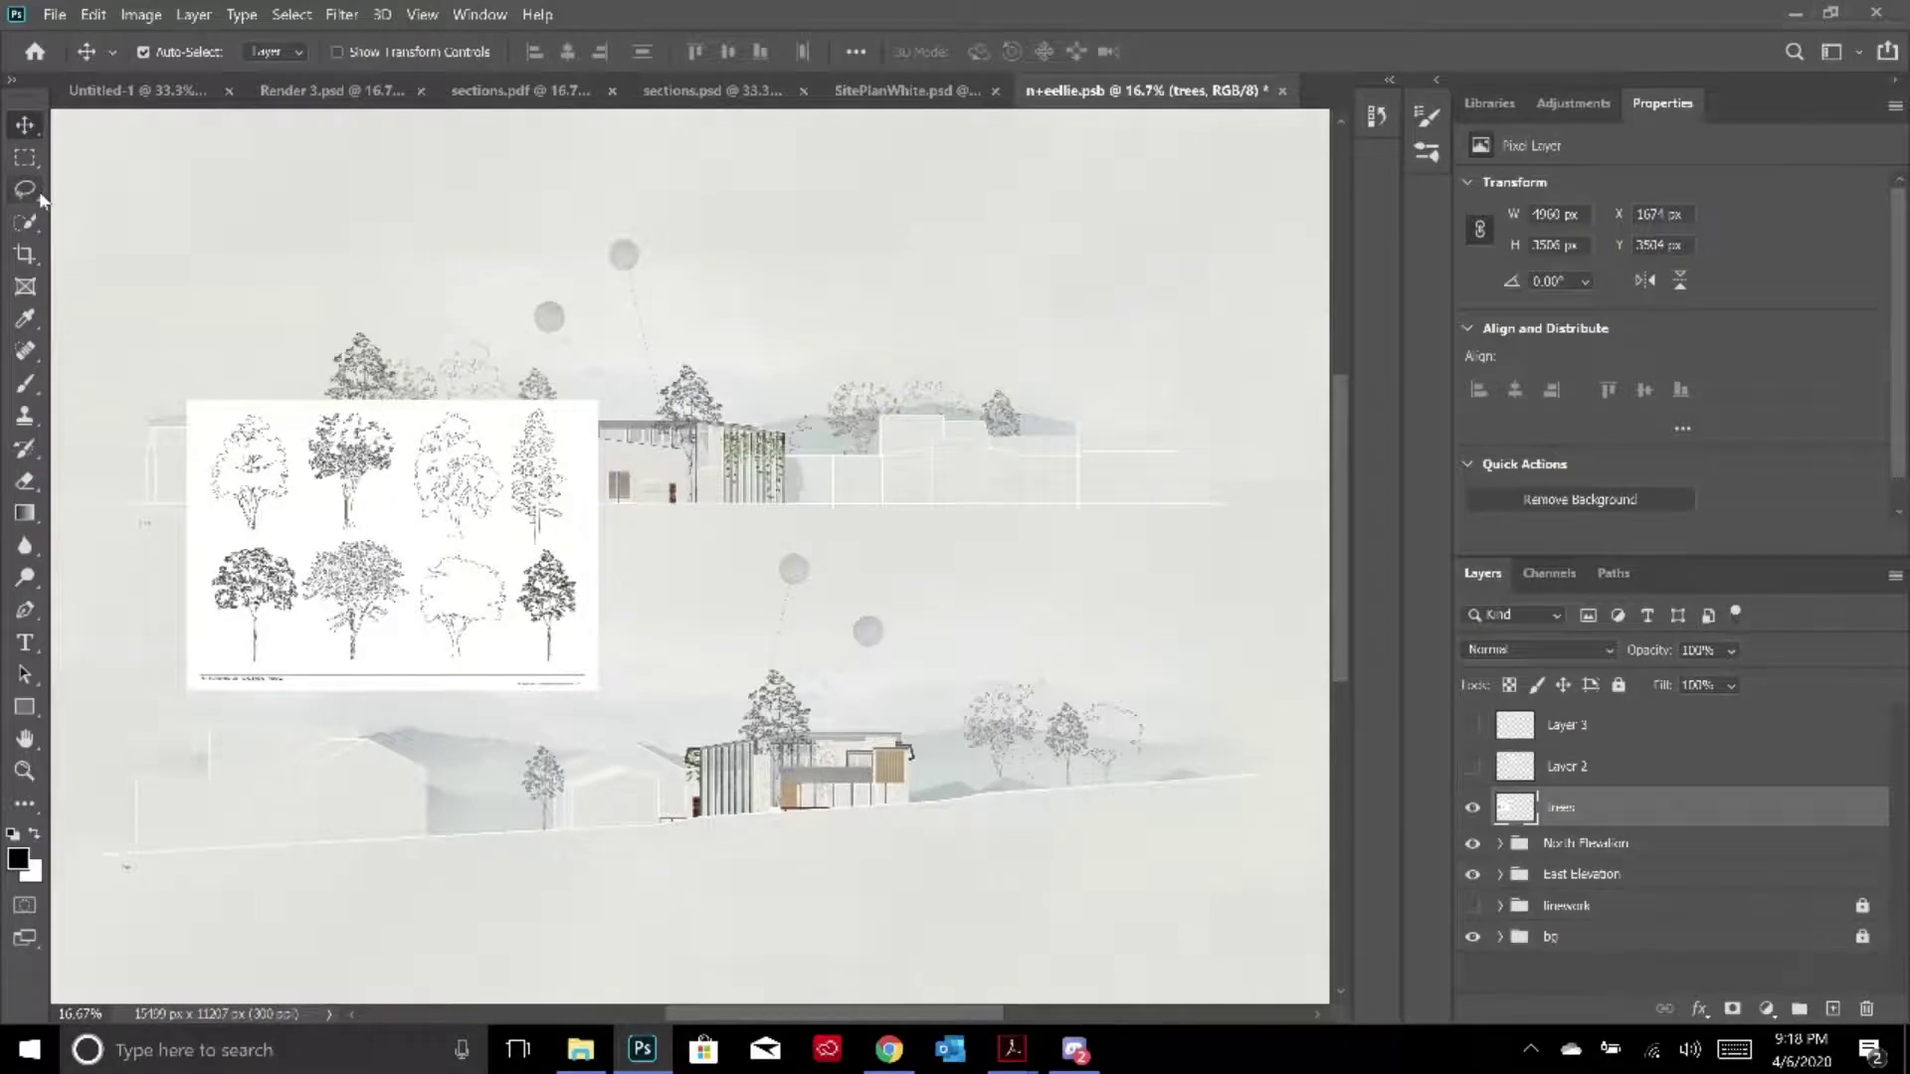
left_click(25, 157)
left_click_drag(393, 408, 511, 544)
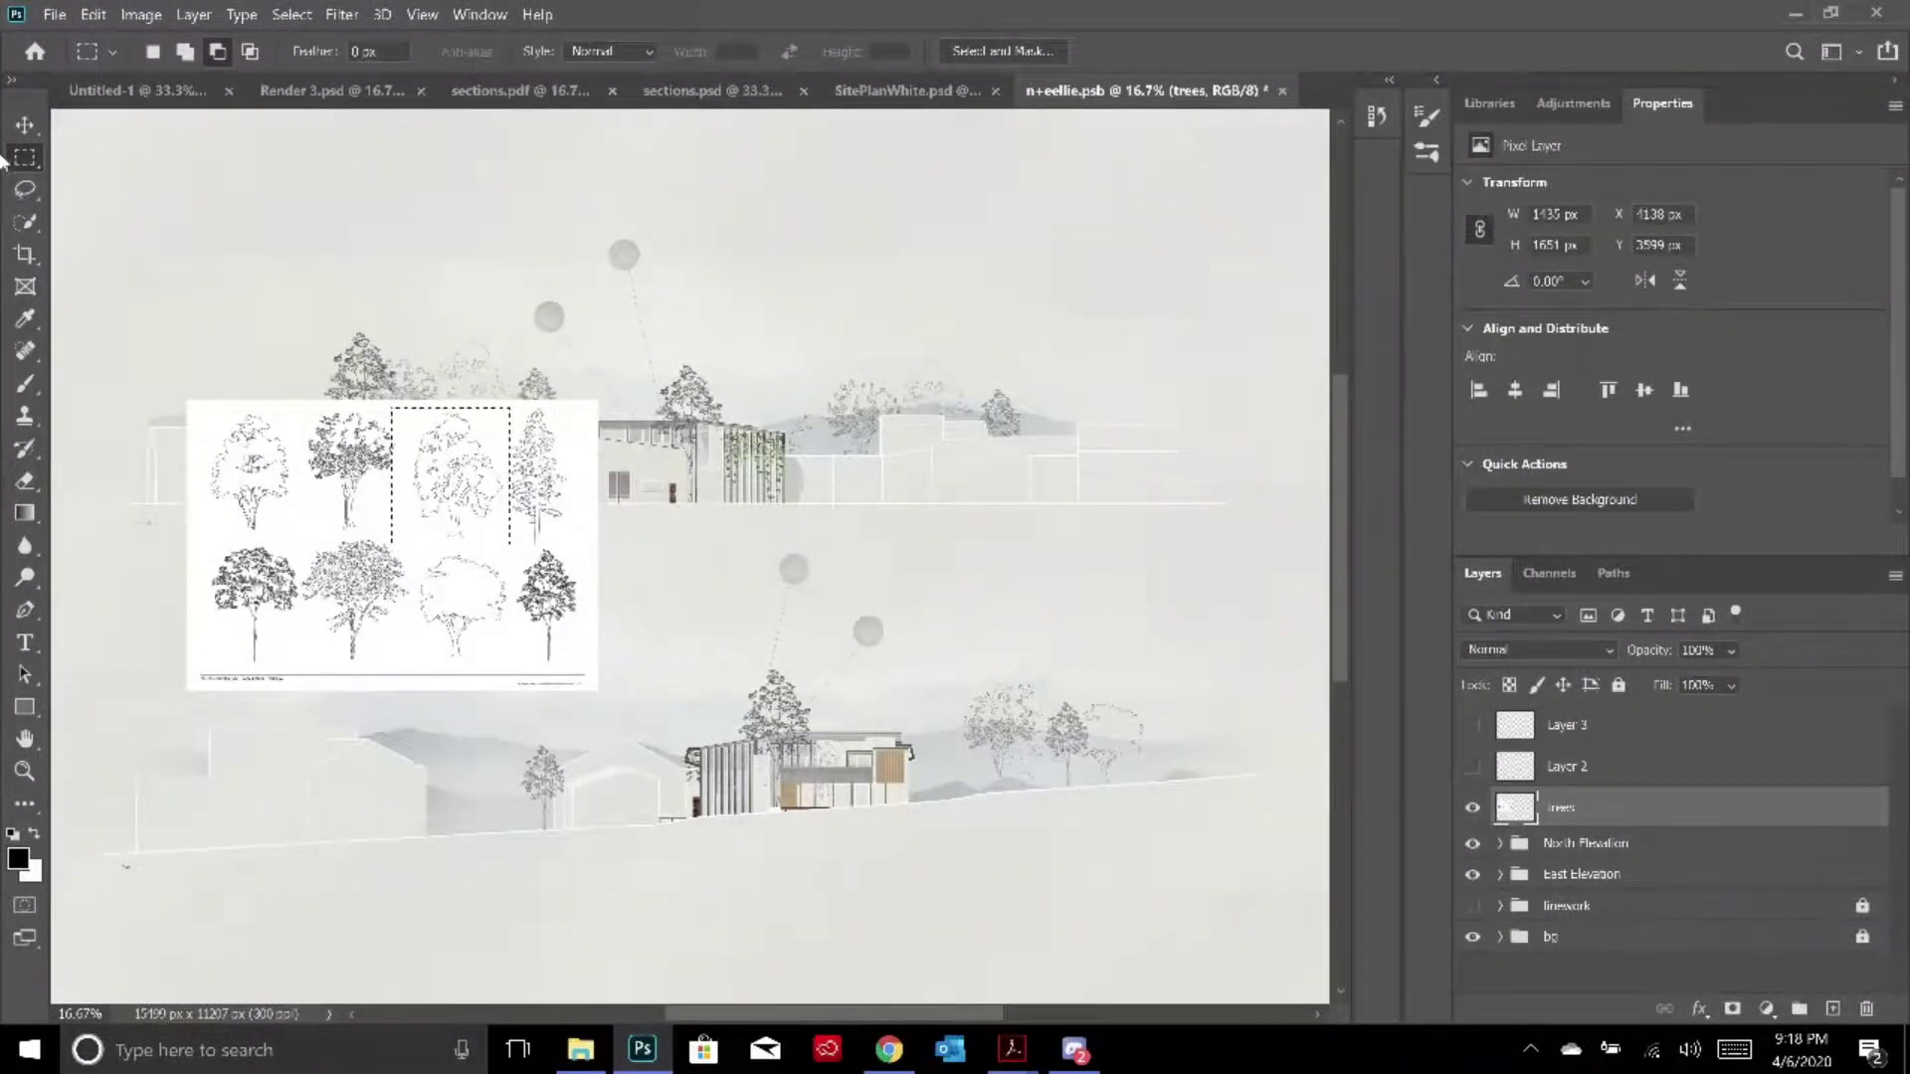
right_click(29, 169)
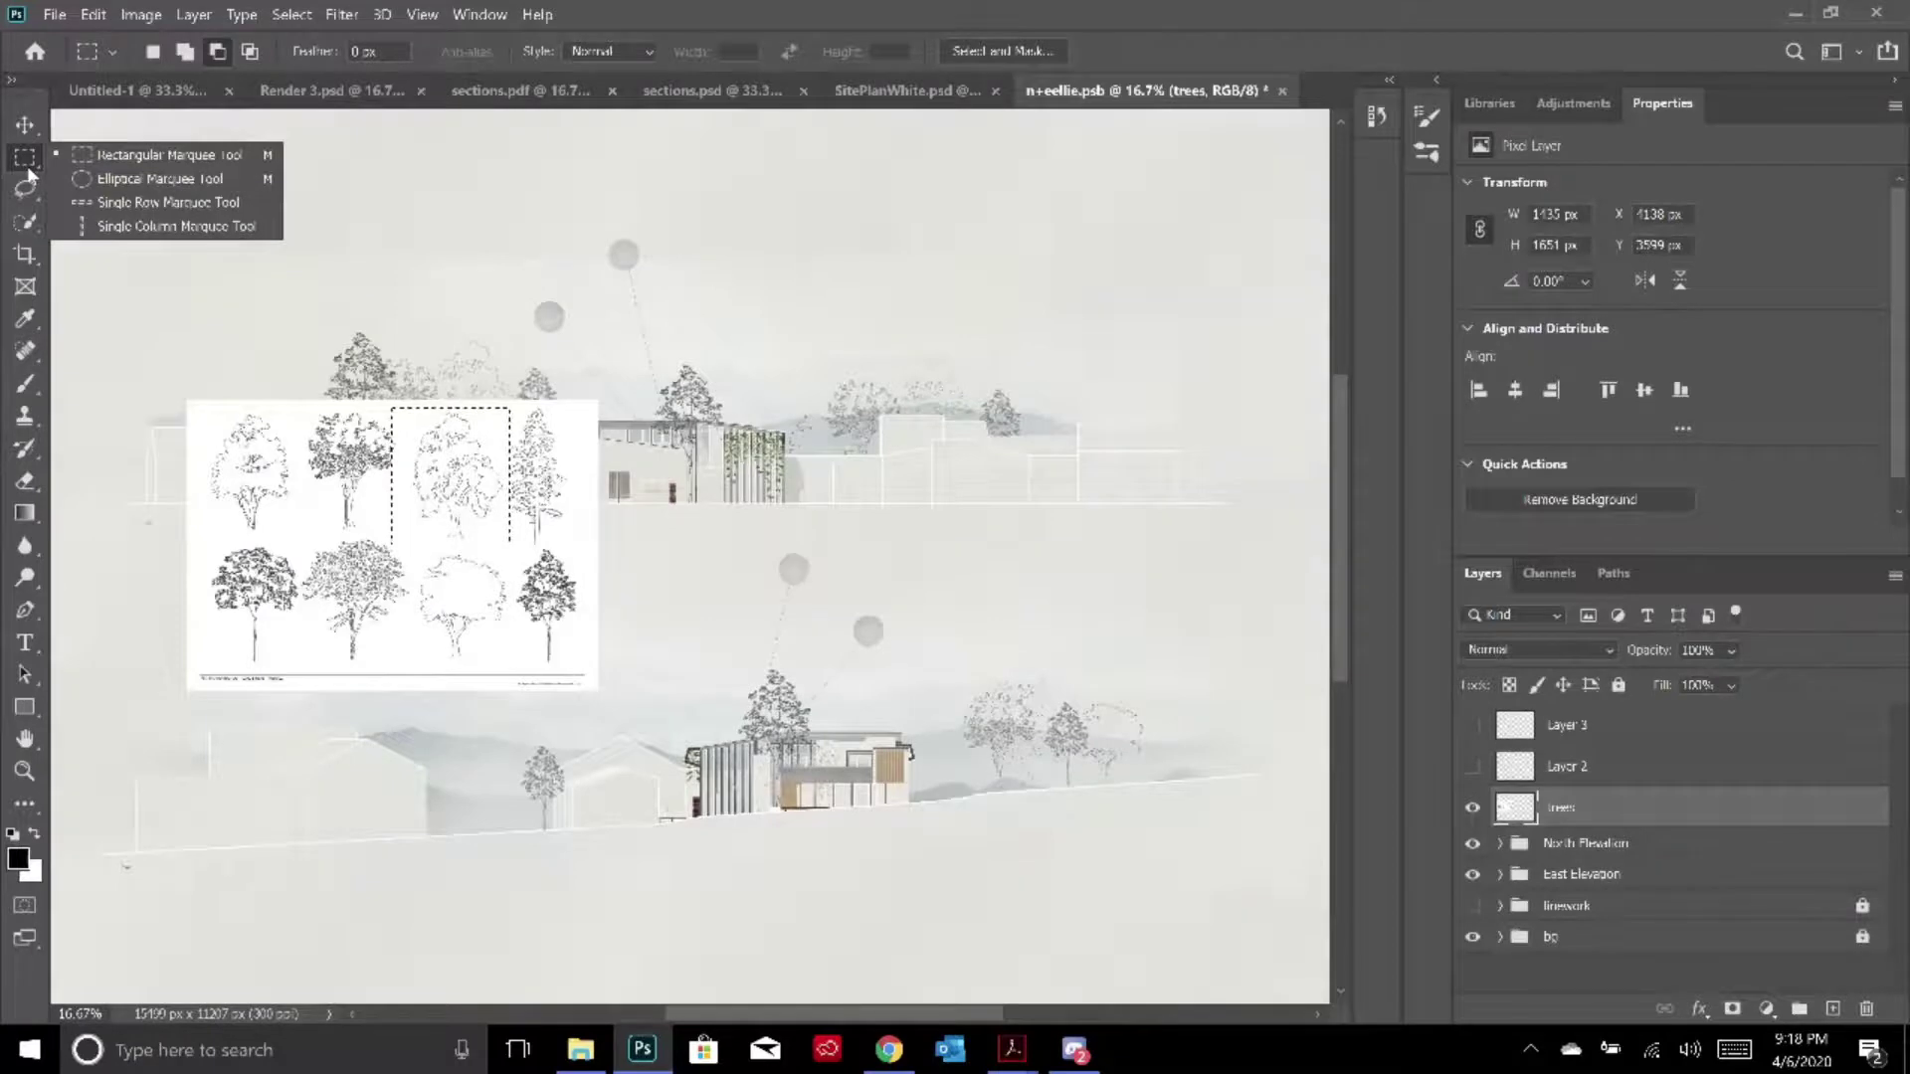
left_click(29, 169)
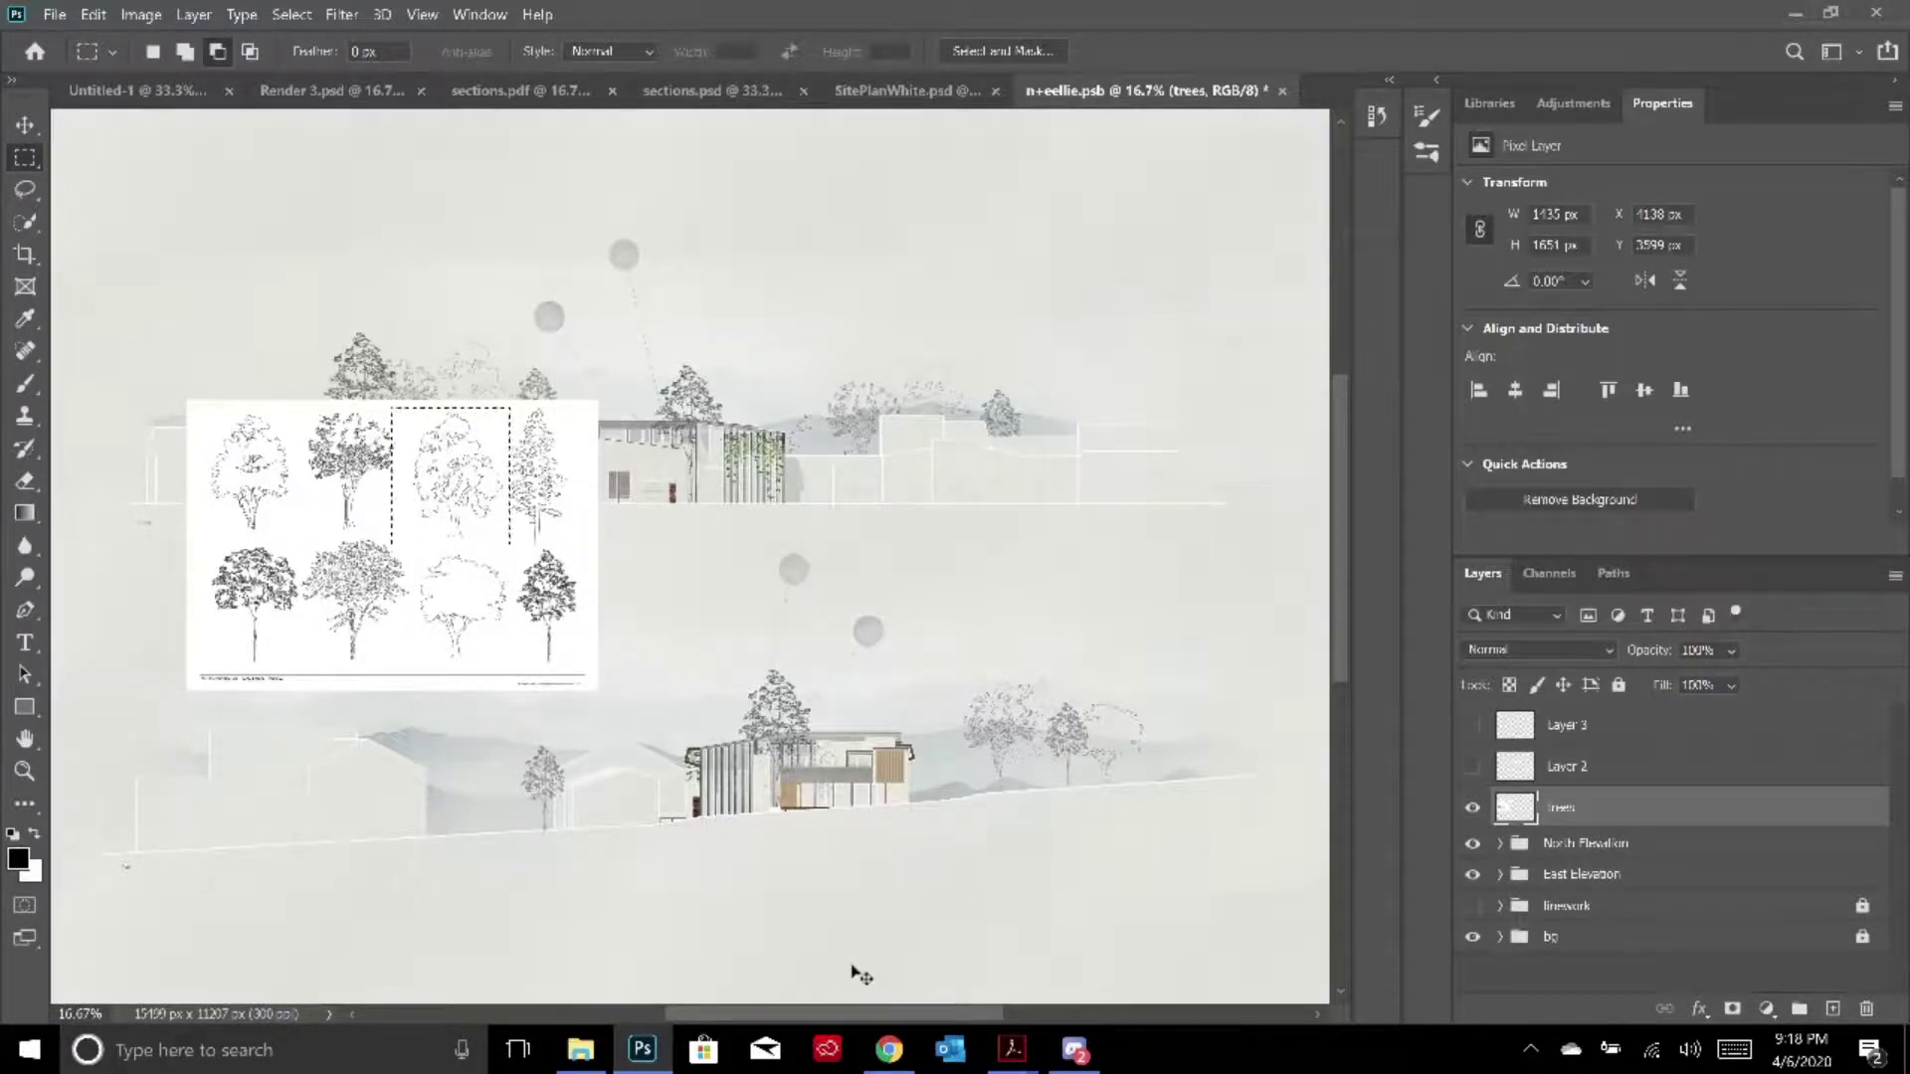
key("ctrl+j")
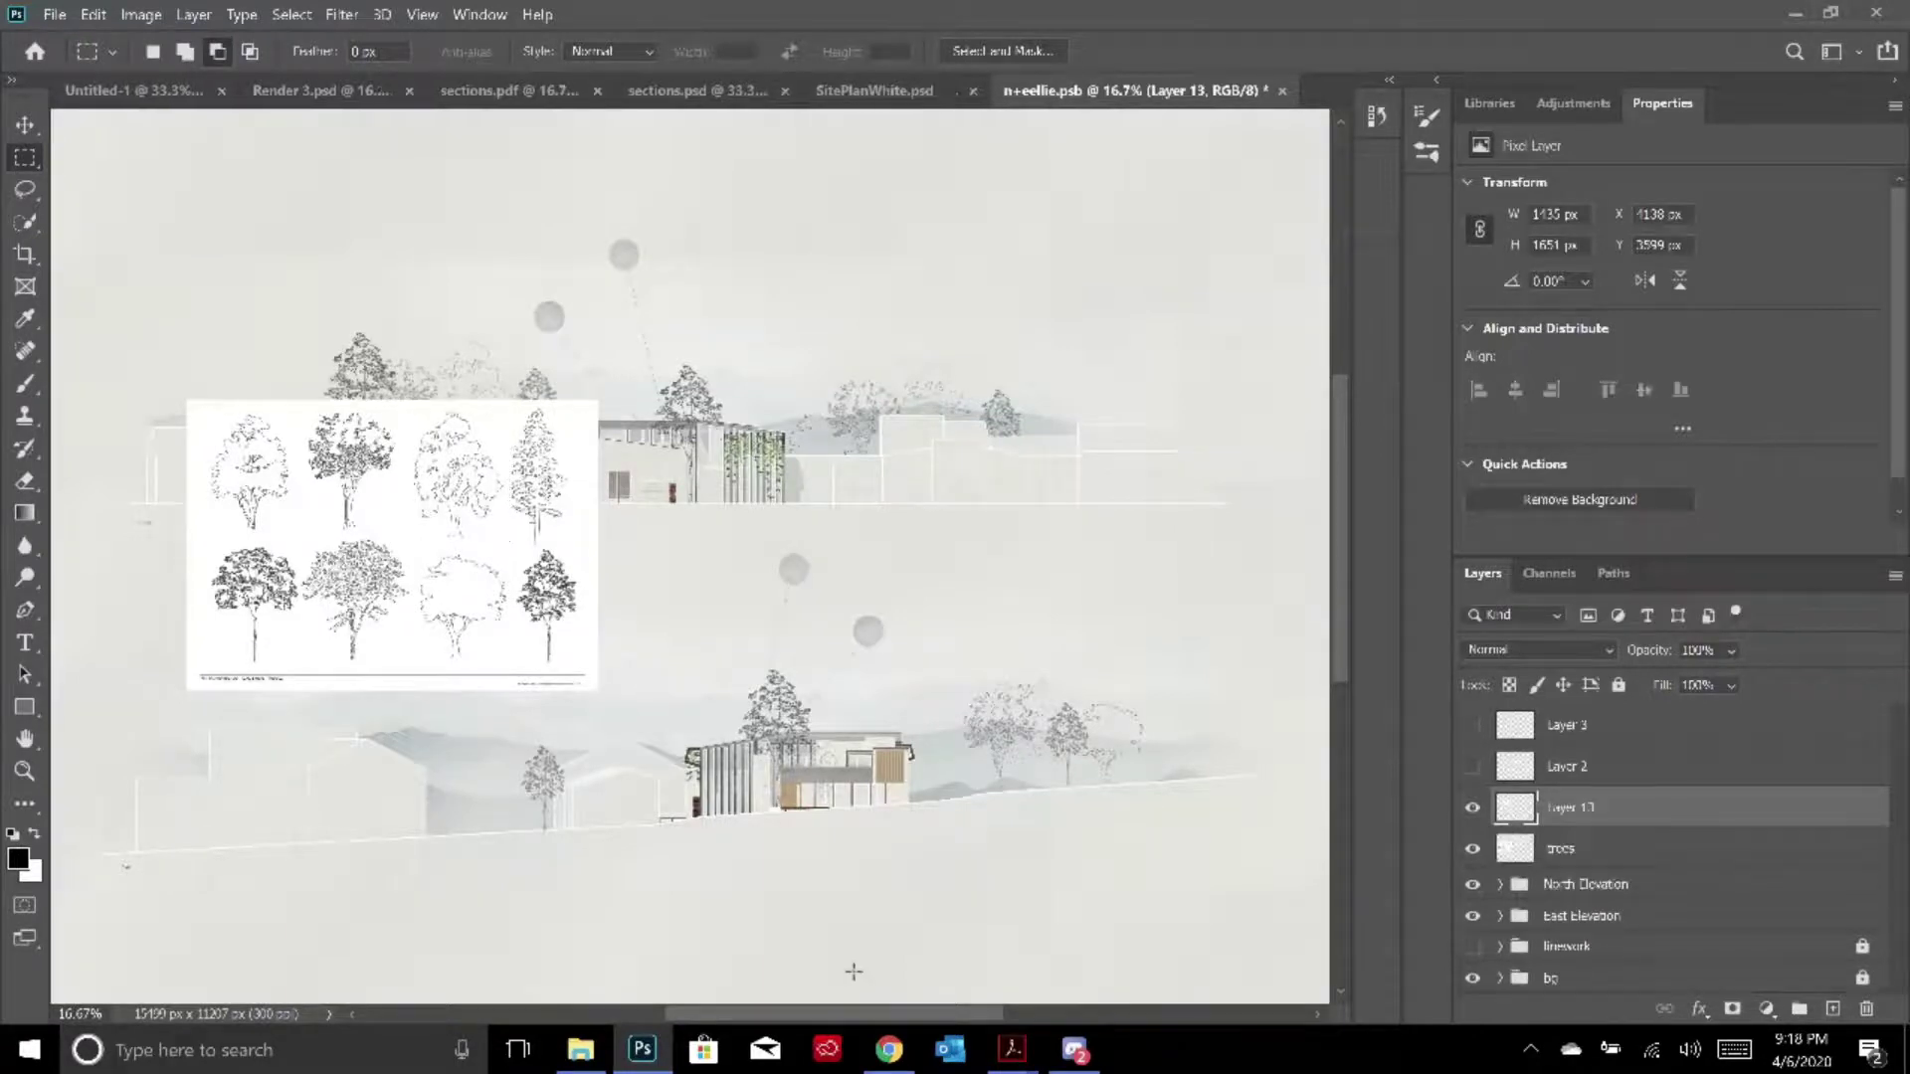
Rename the layer holding the copied tree "tree1"
left_click(25, 124)
double_click(1580, 811)
type("tre")
key("Return")
Move the copied tree off the sheet to the right of the upper elevation's building and hide the trees layer
key("ctrl")
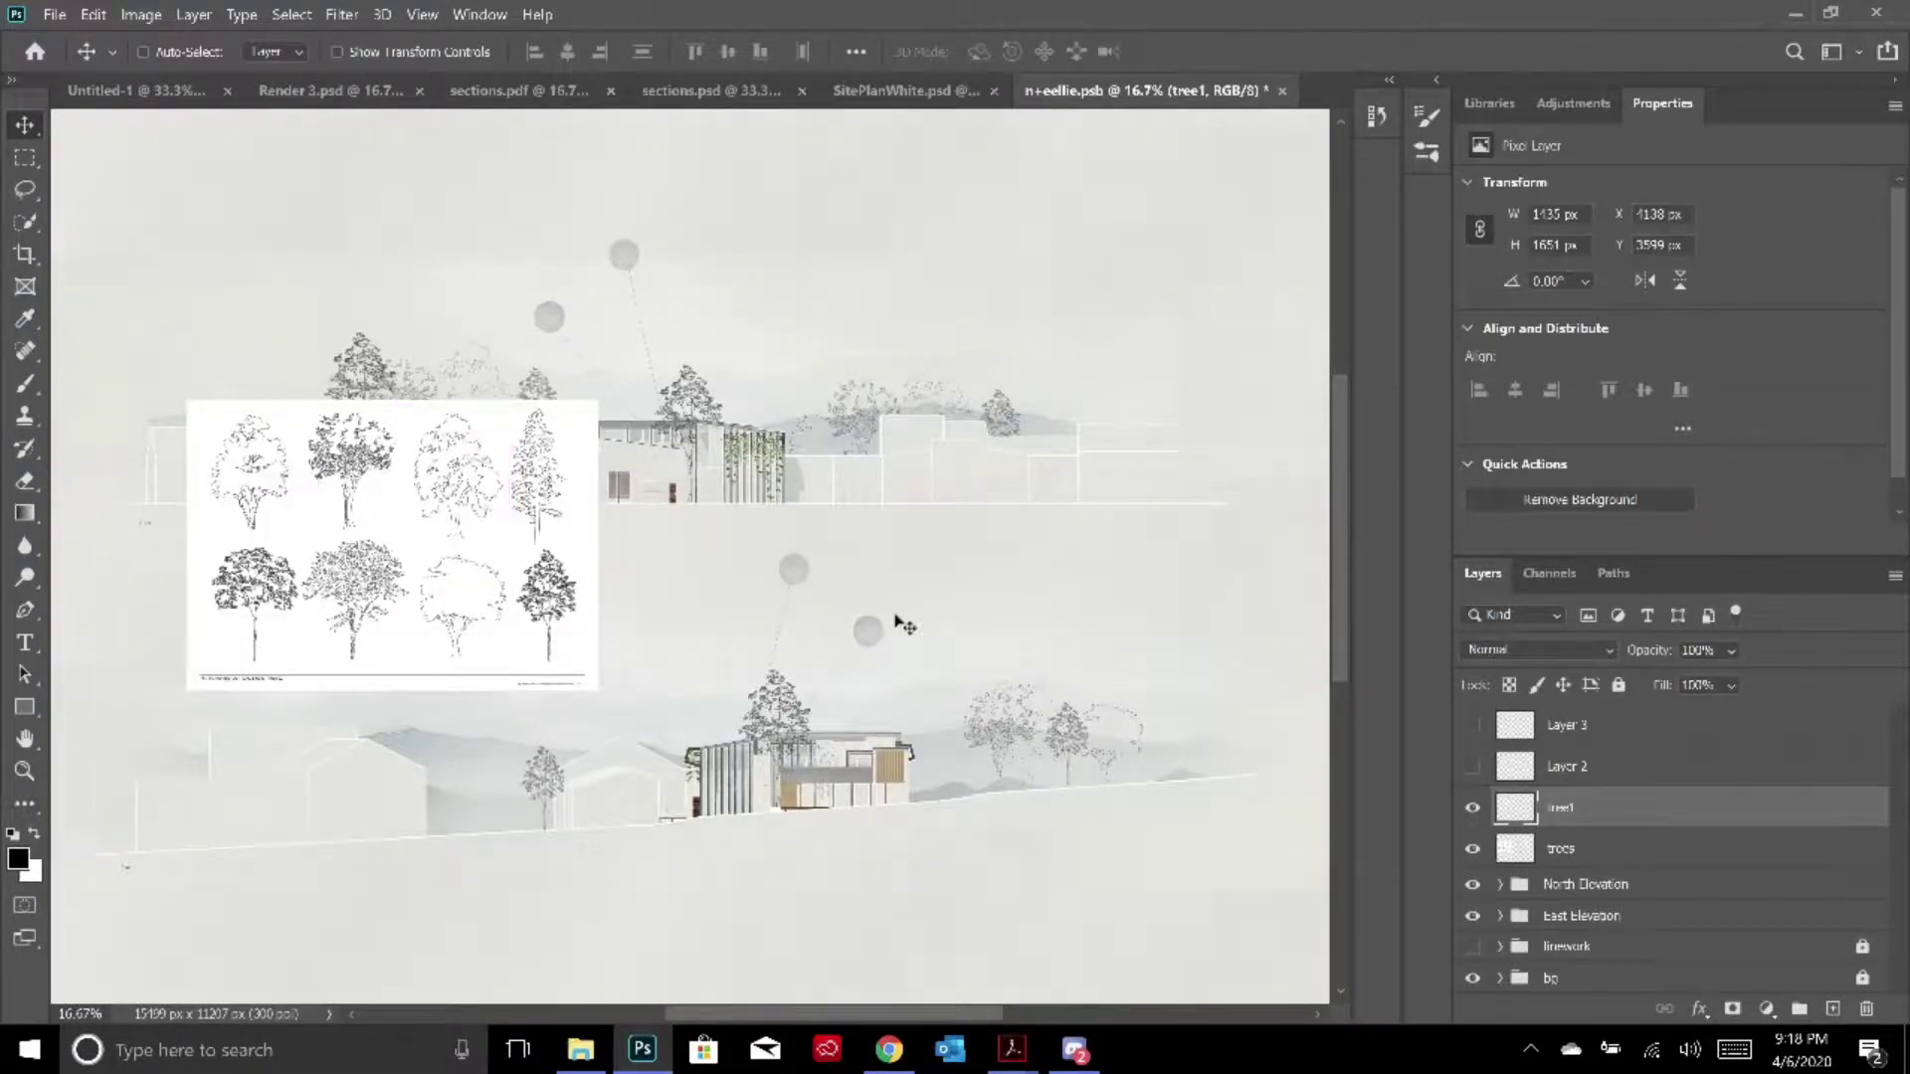
key("ctrl+t")
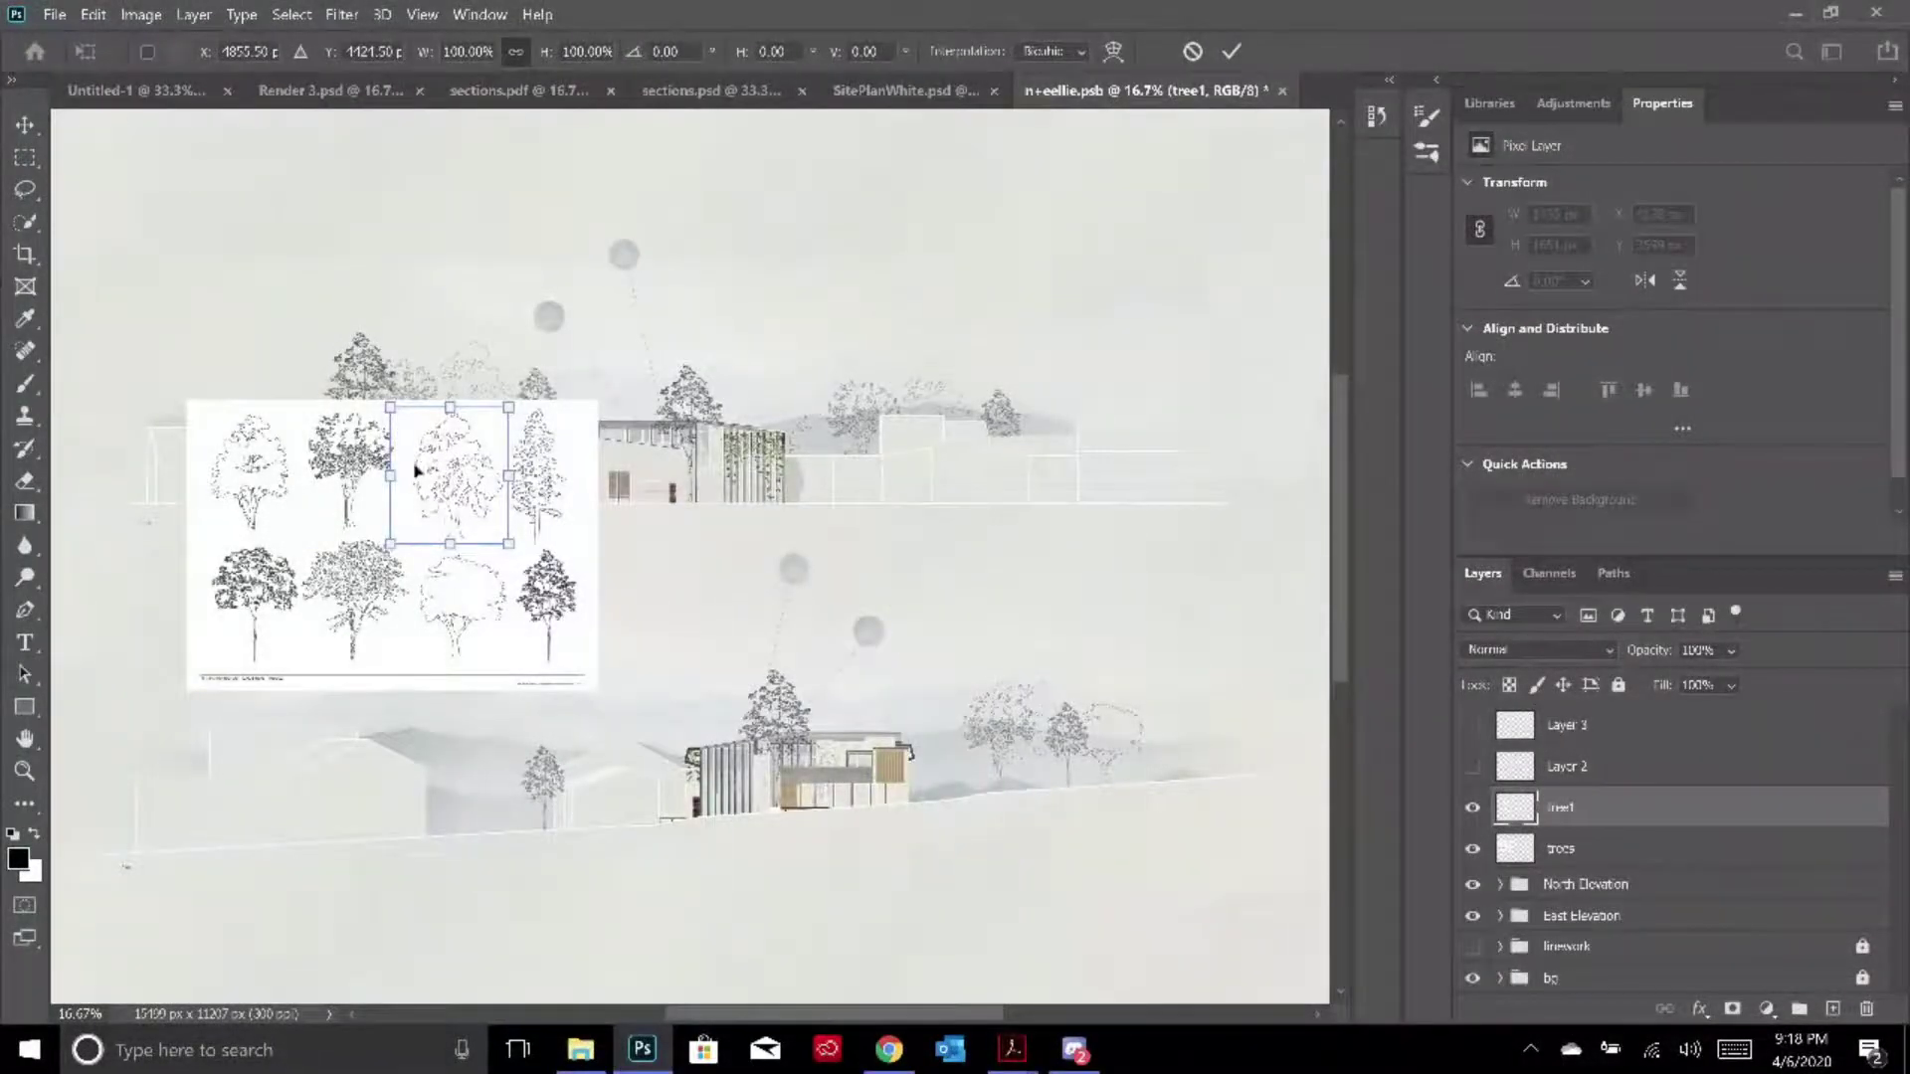
left_click_drag(449, 469, 801, 482)
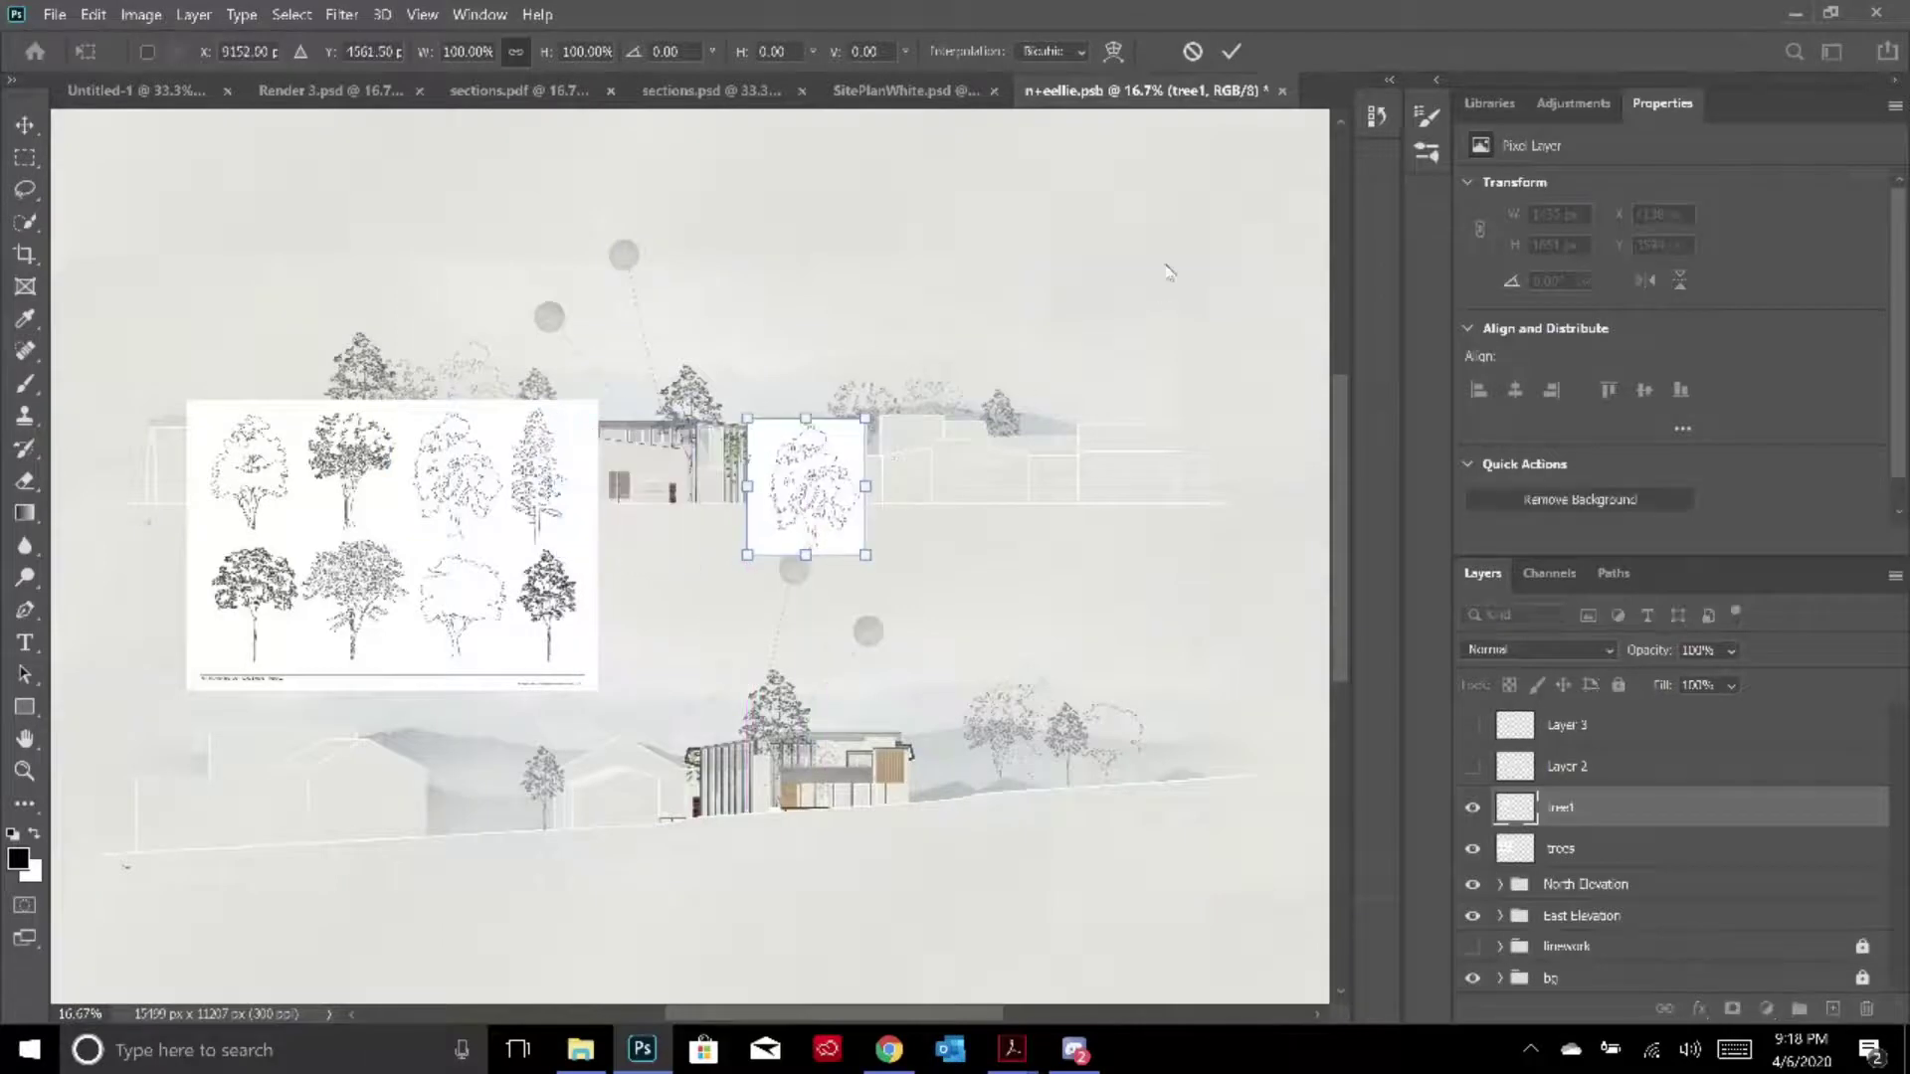
left_click(1230, 51)
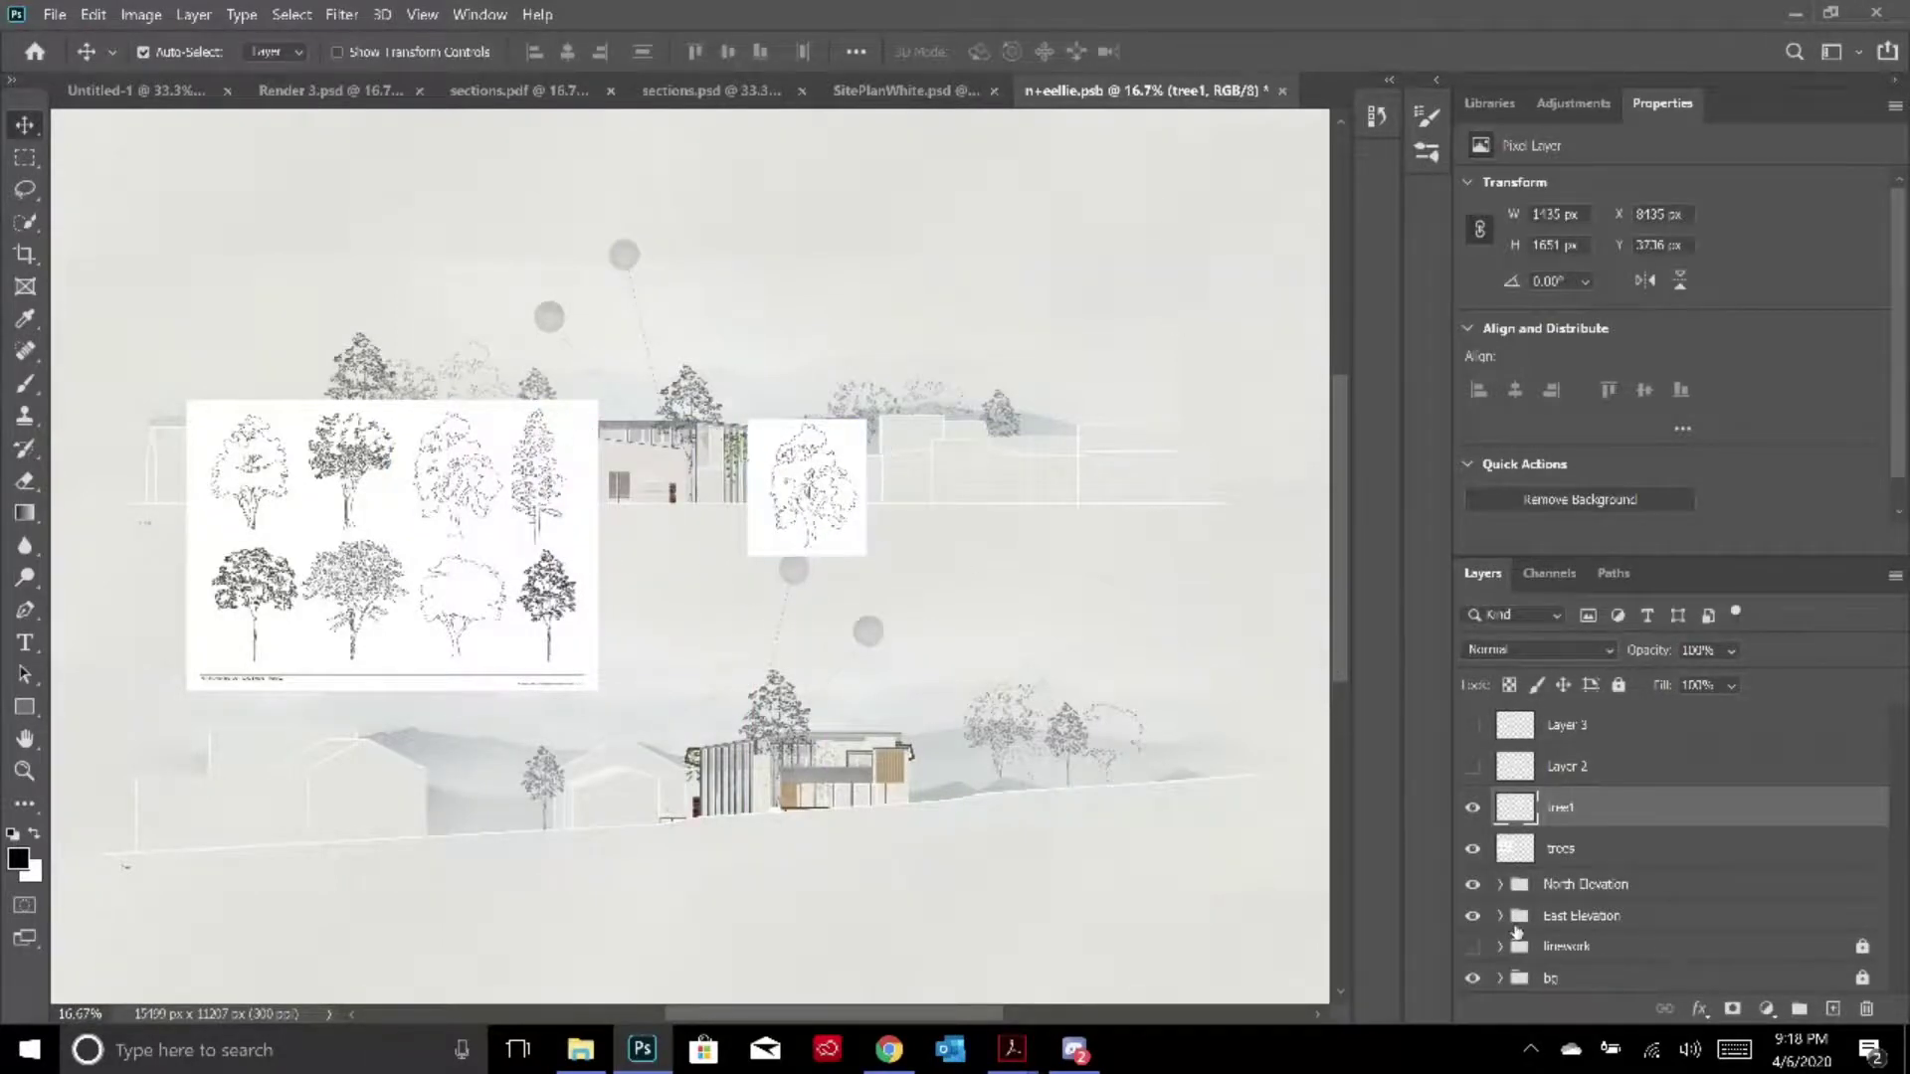
left_click(1473, 849)
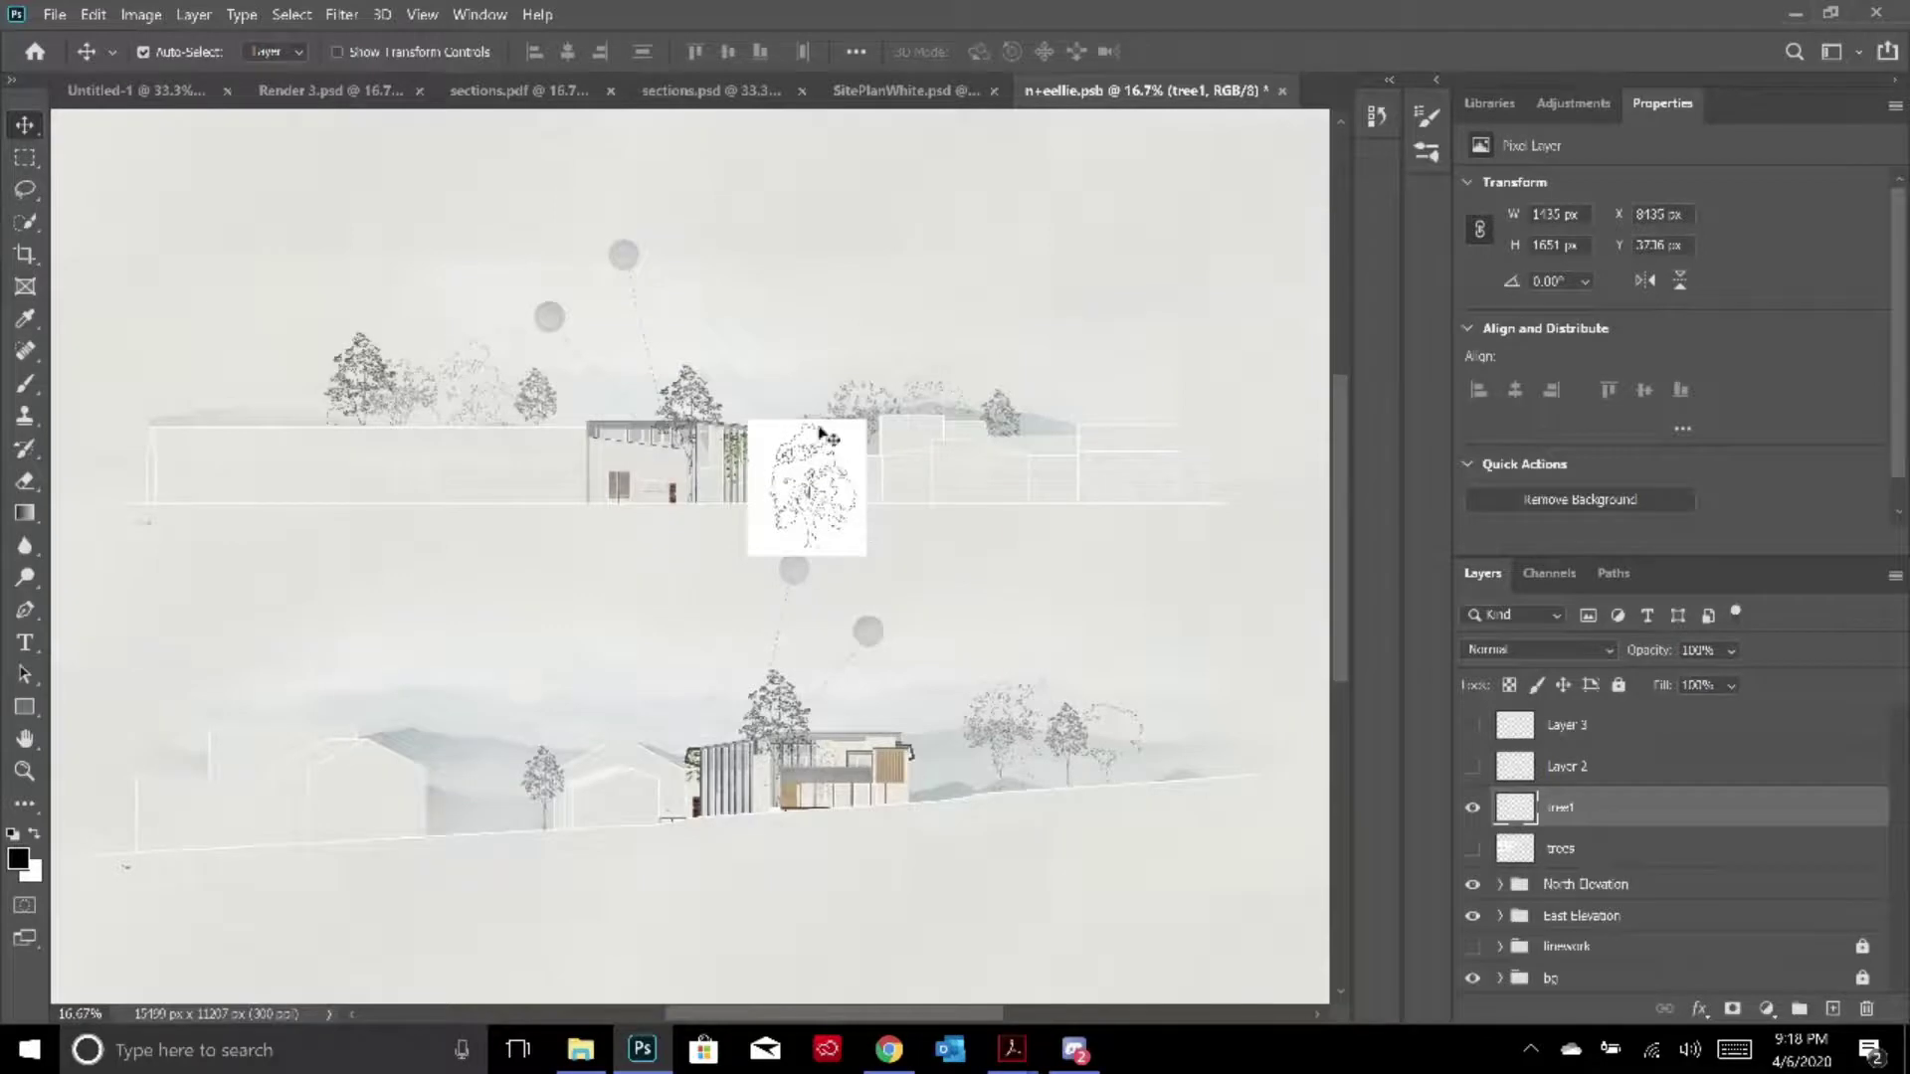
Try to select the white background around the copied tree with the Magic Wand, and clear the selection
left_click(25, 221)
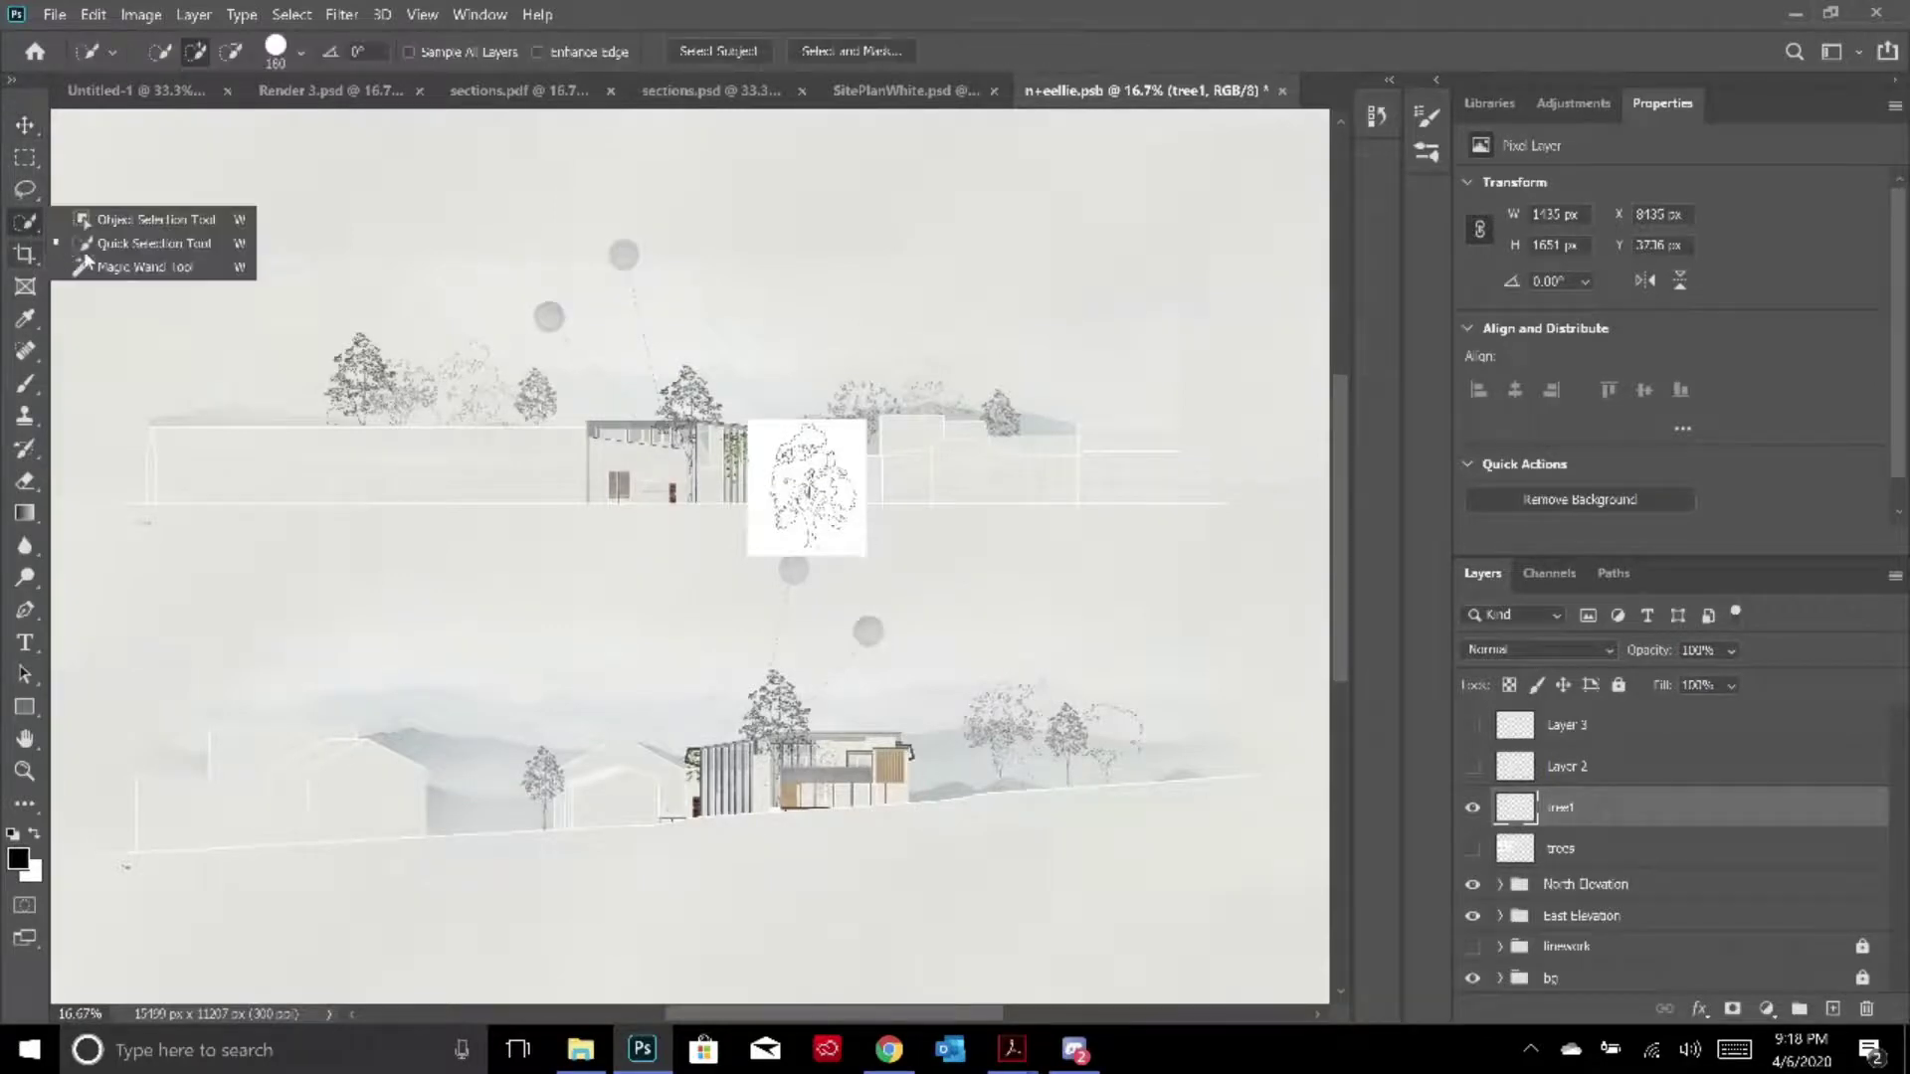
left_click(99, 267)
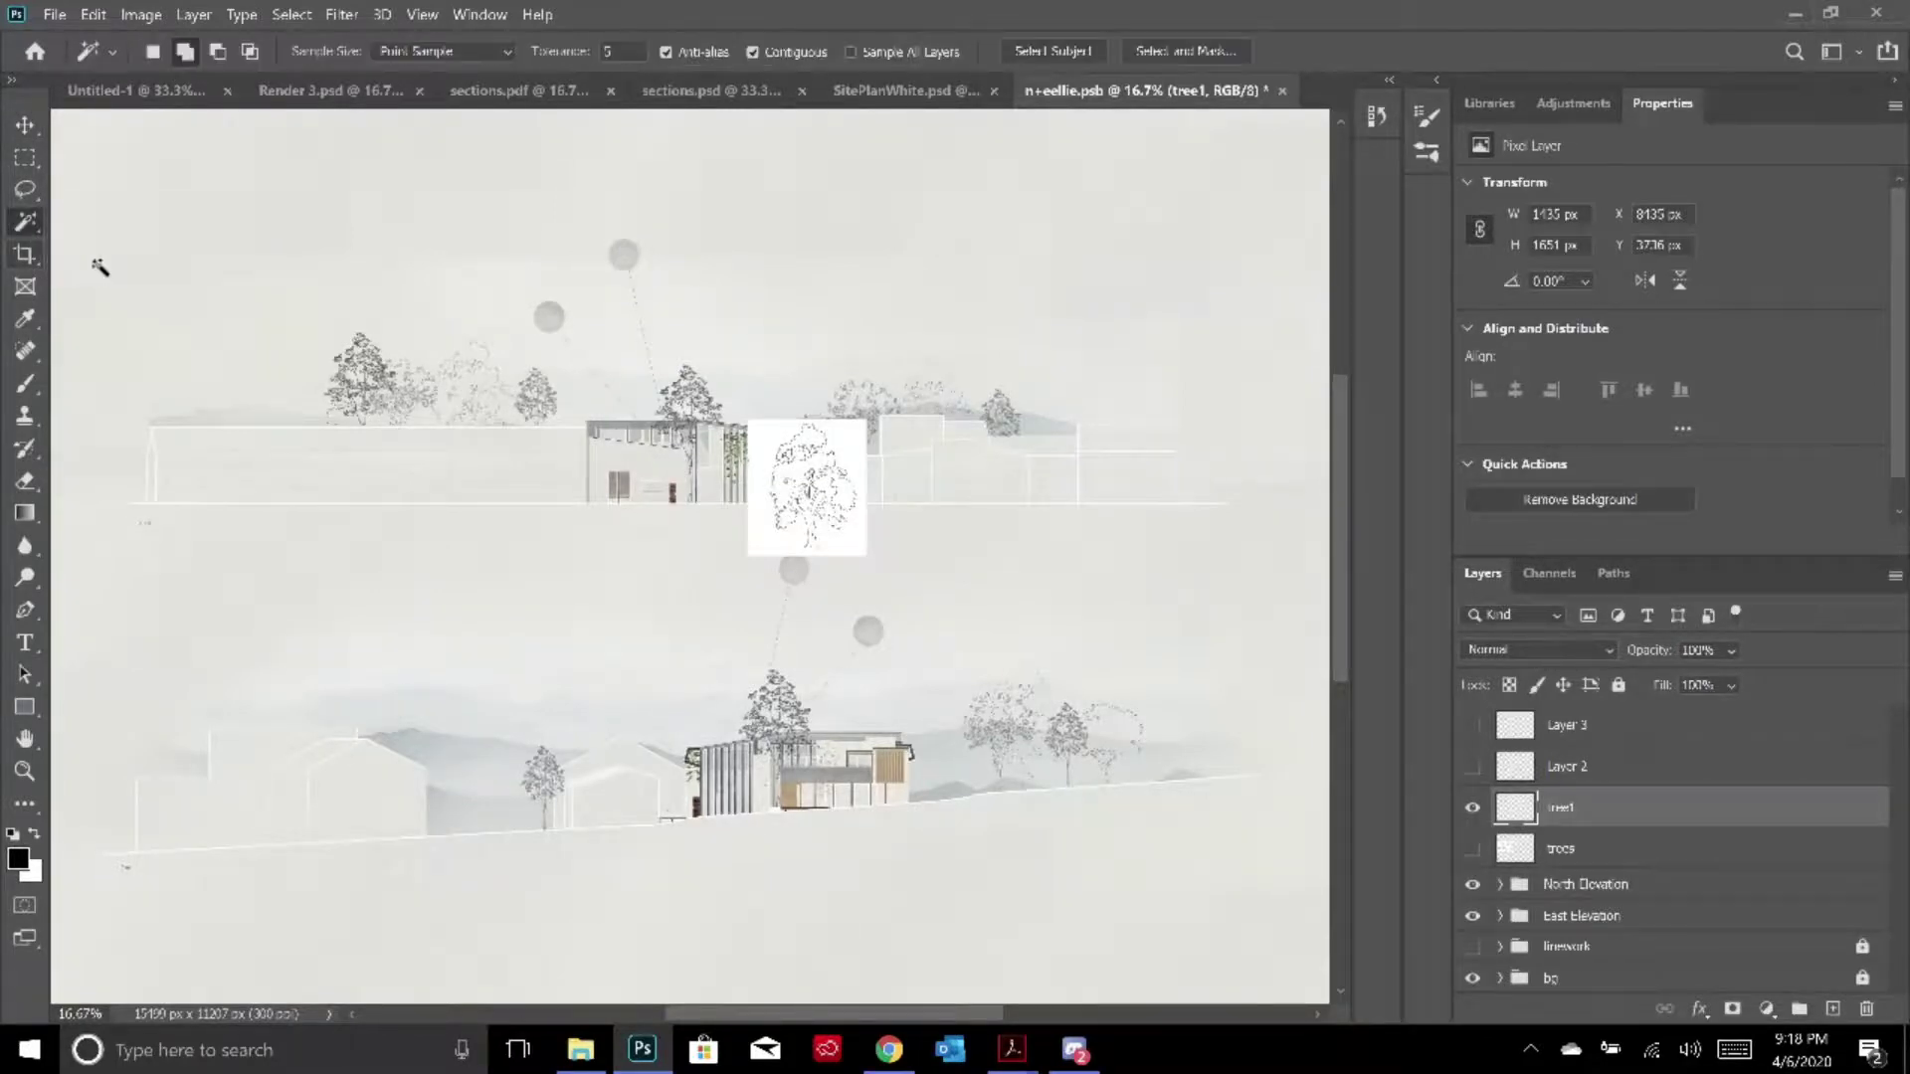
left_click(851, 458)
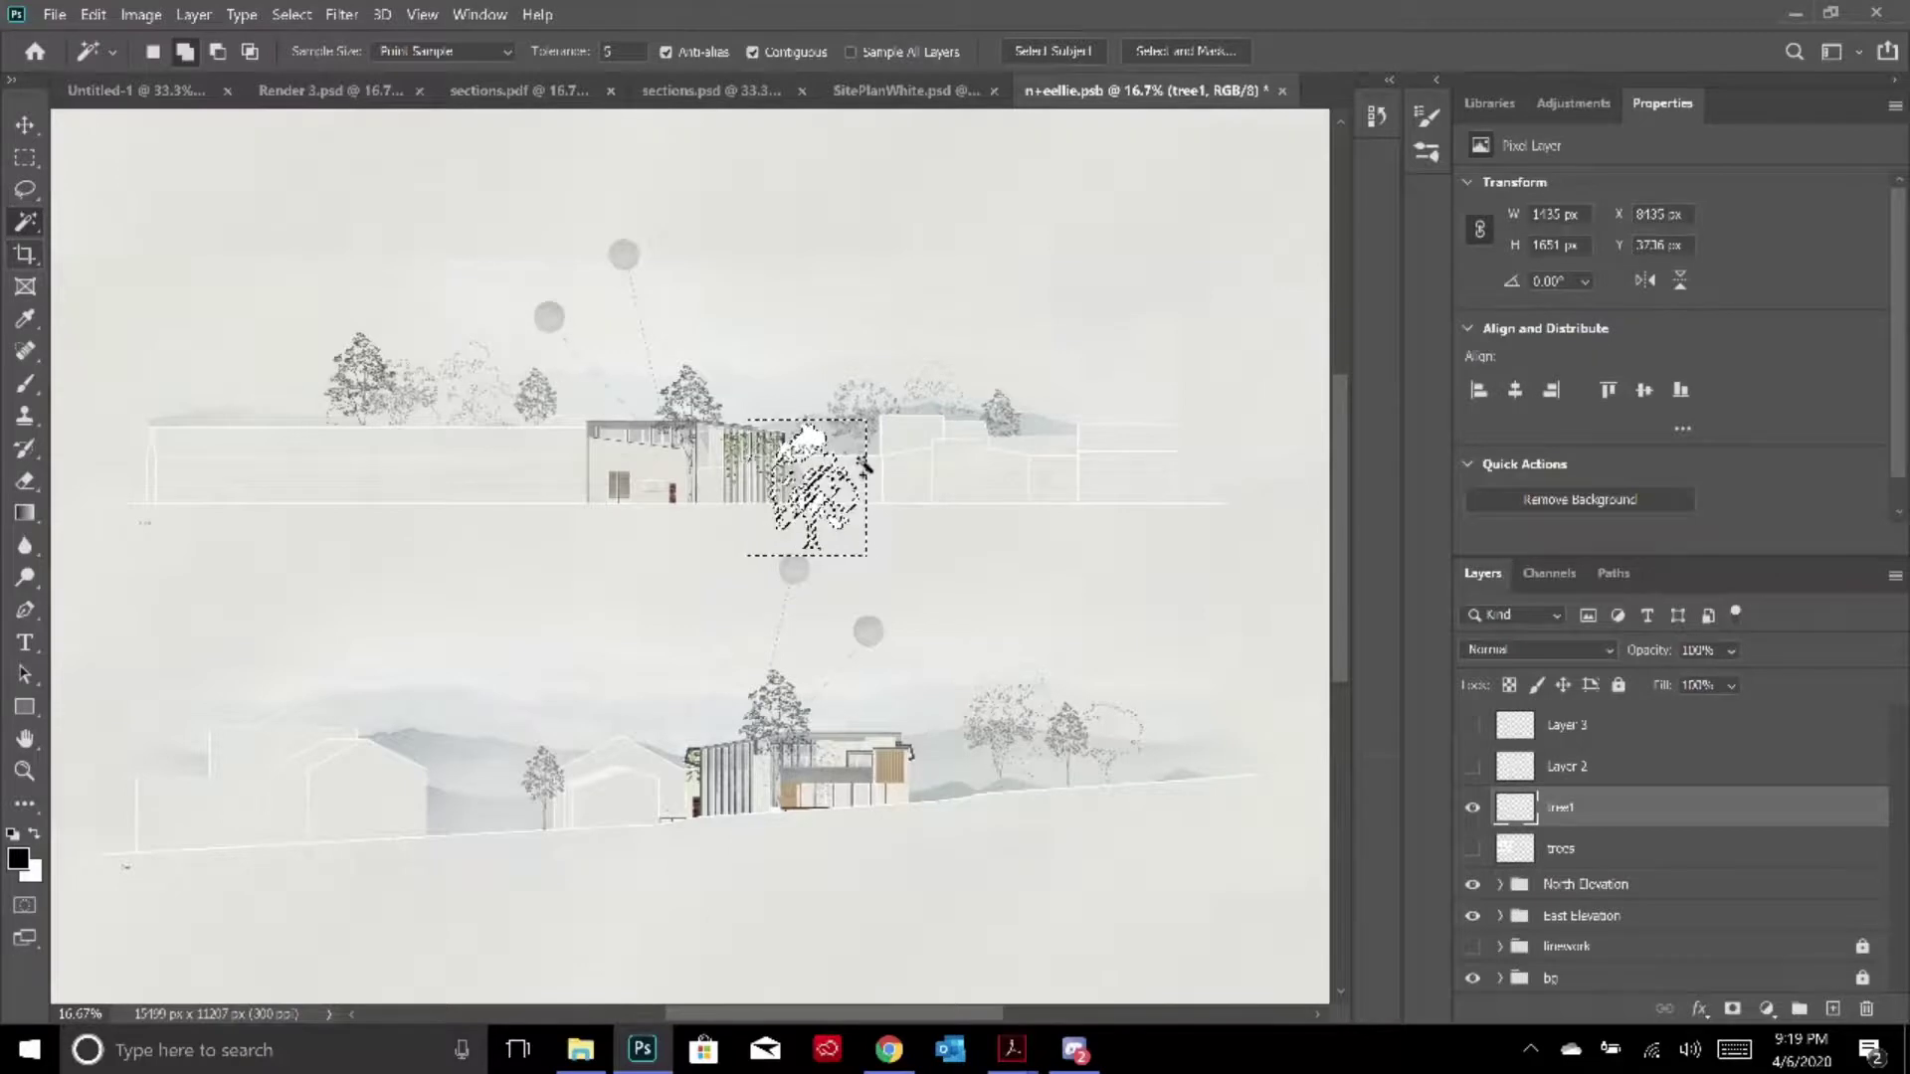
key("ctrl+d")
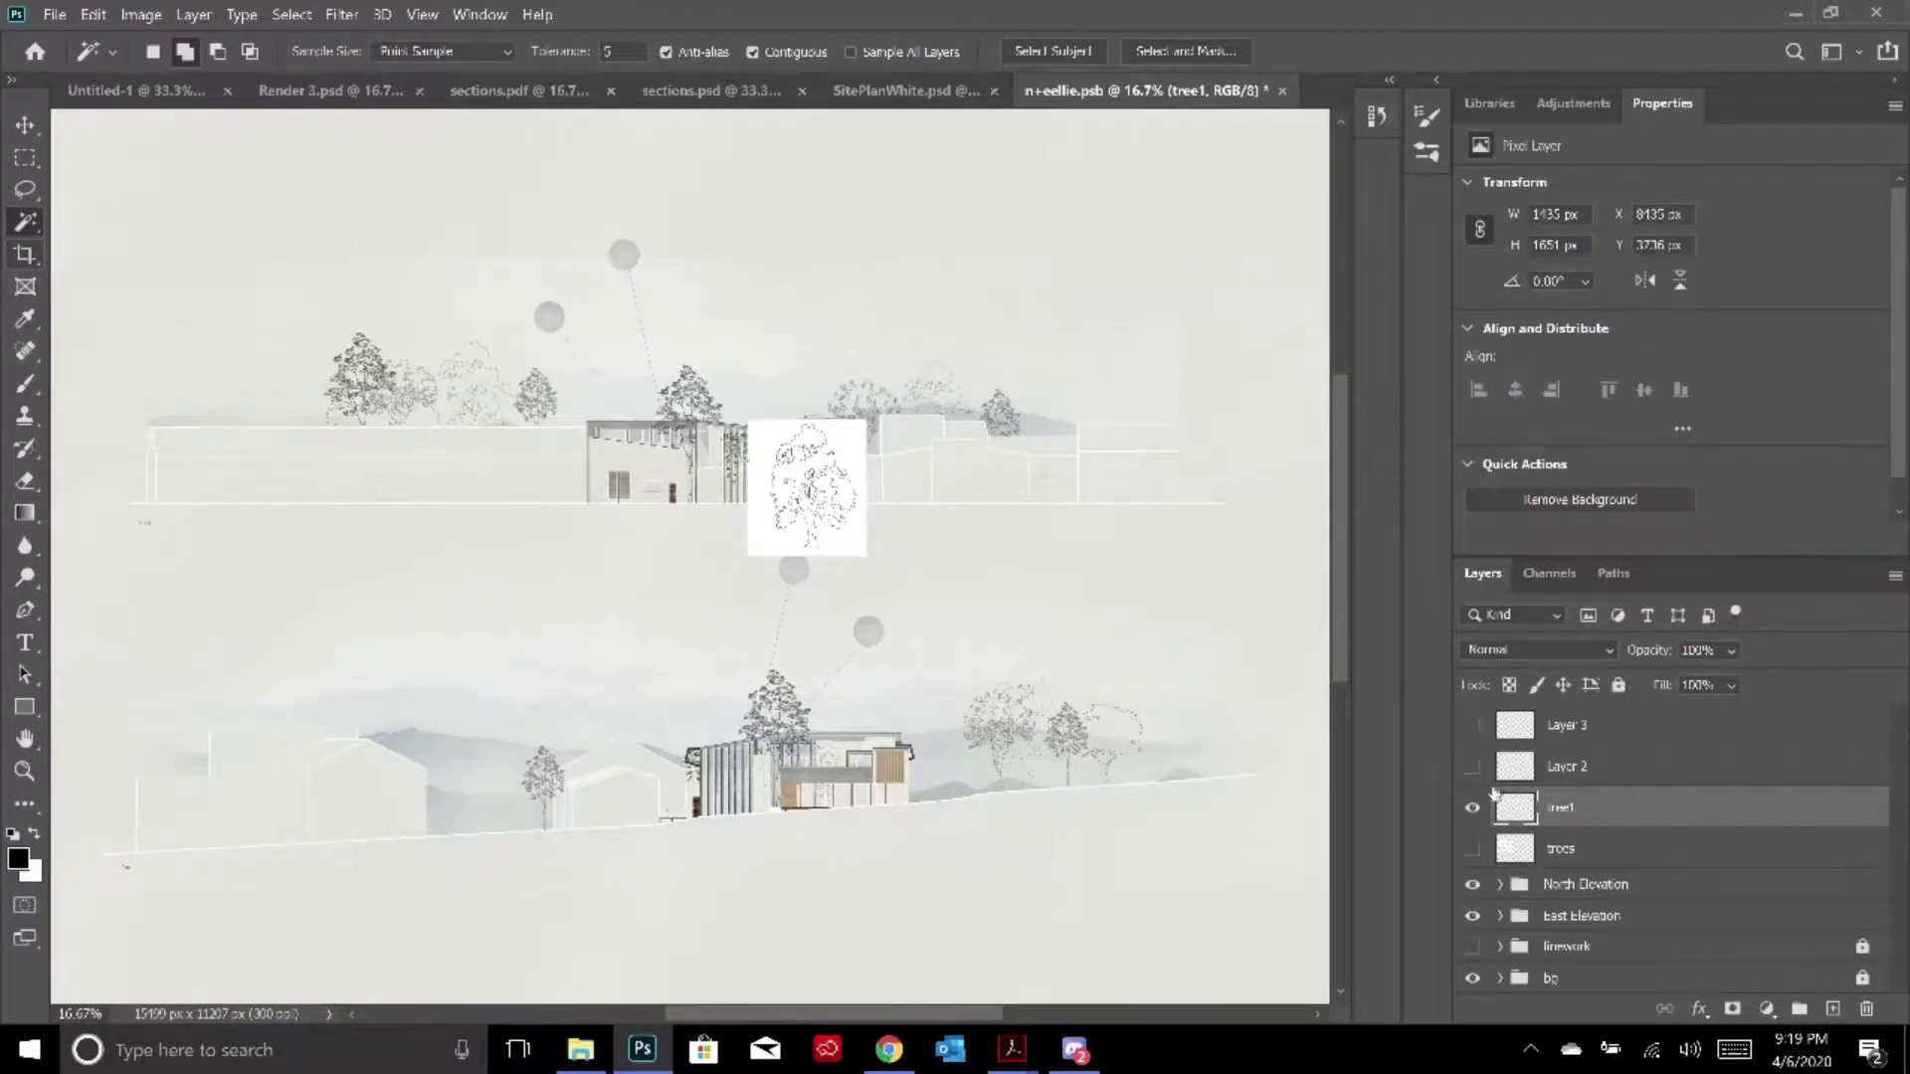
Remove the white background of tree1 through Blend If, setting the white limit of This Layer to 229
right_click(1571, 808)
left_click(1192, 257)
left_click_drag(1521, 551, 1491, 555)
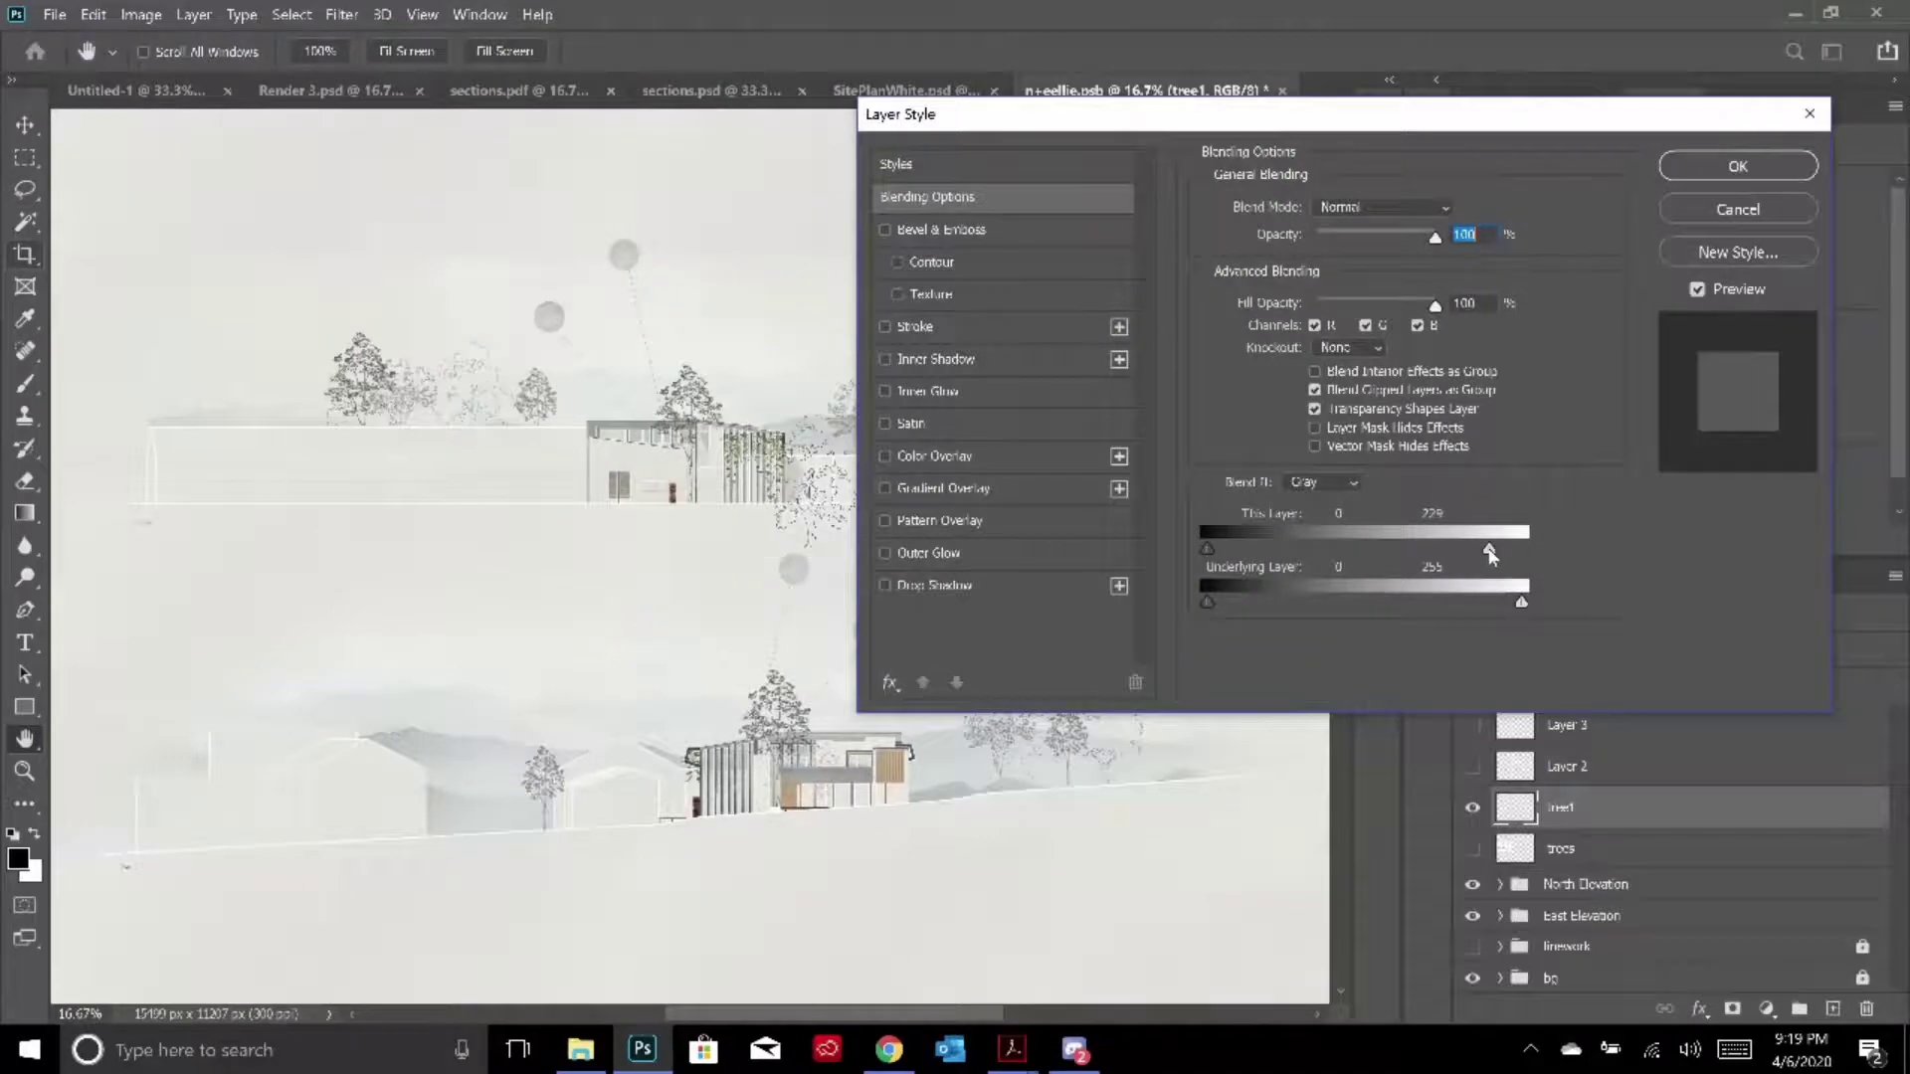
left_click(1736, 171)
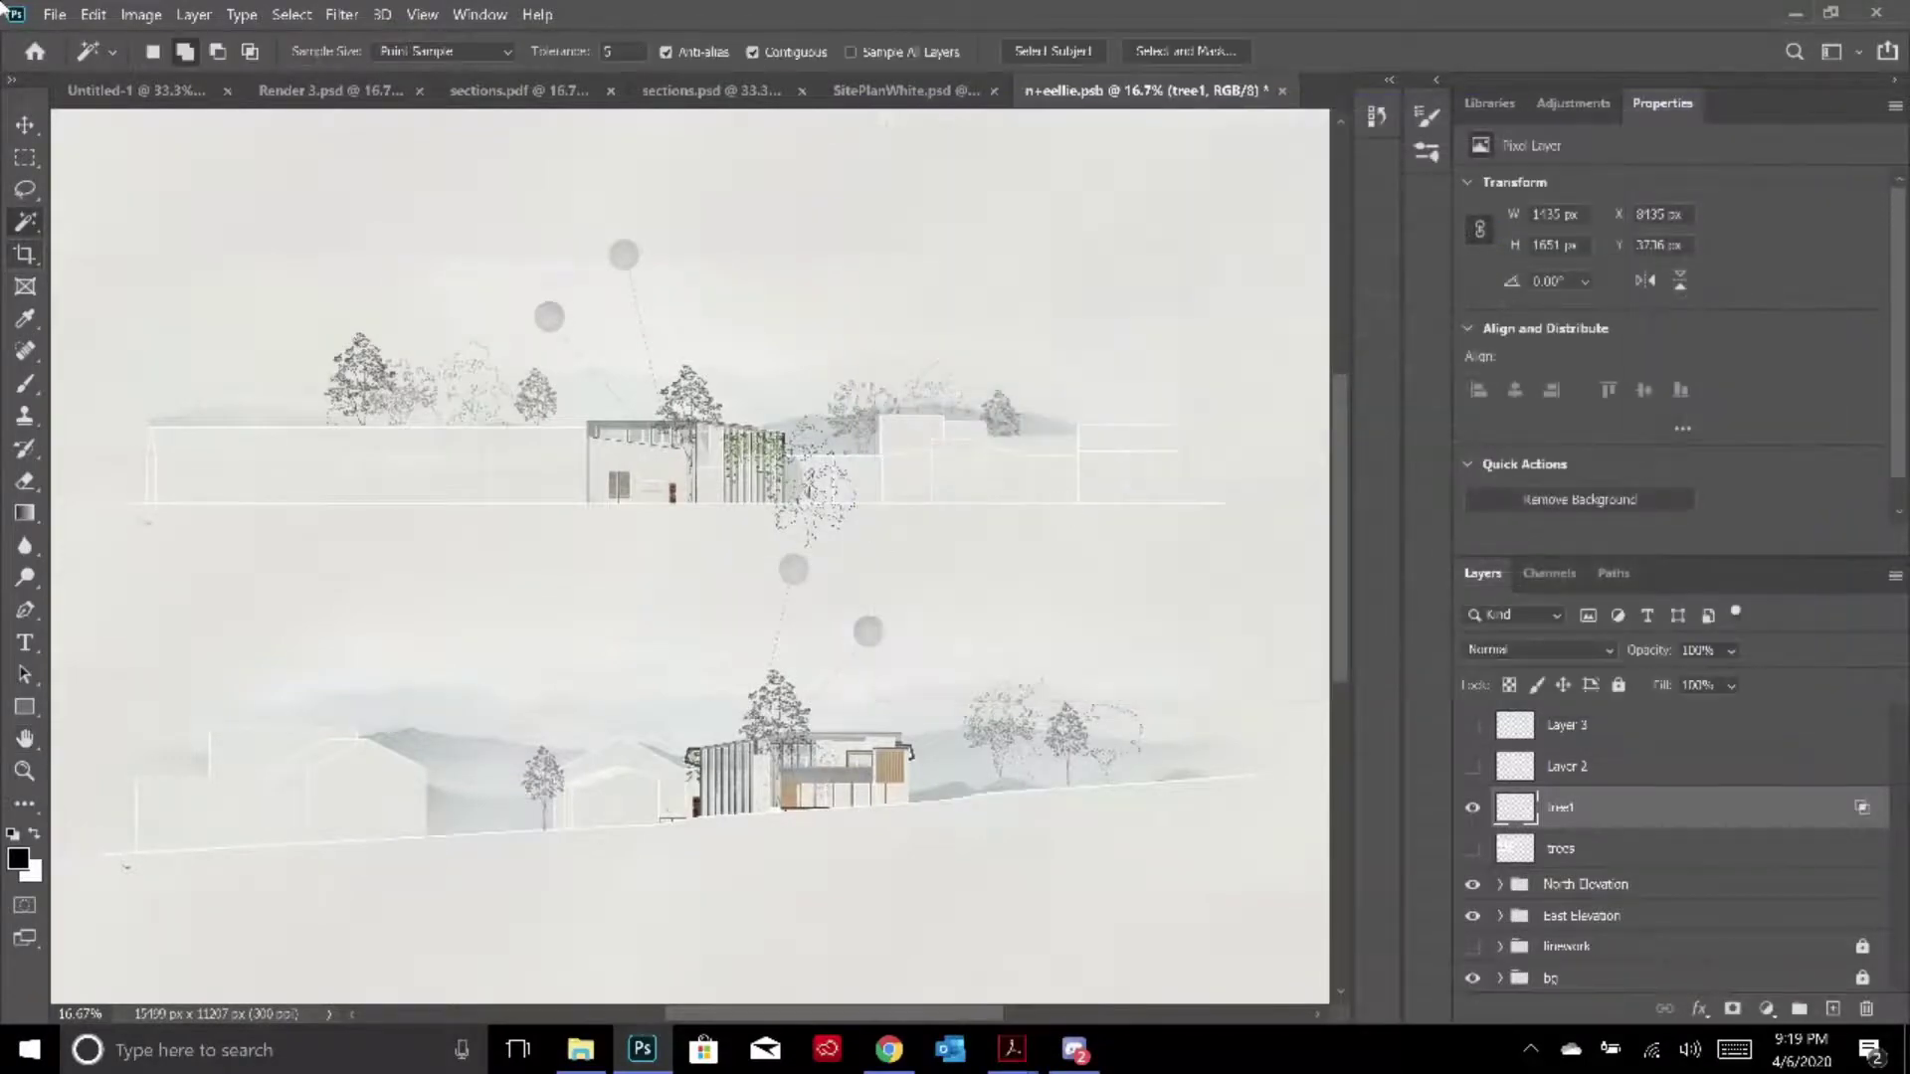
Enlarge tree1 to about 1978 × 2276 px and place it over the left end of the upper elevation's rendered building
key("ctrl+t")
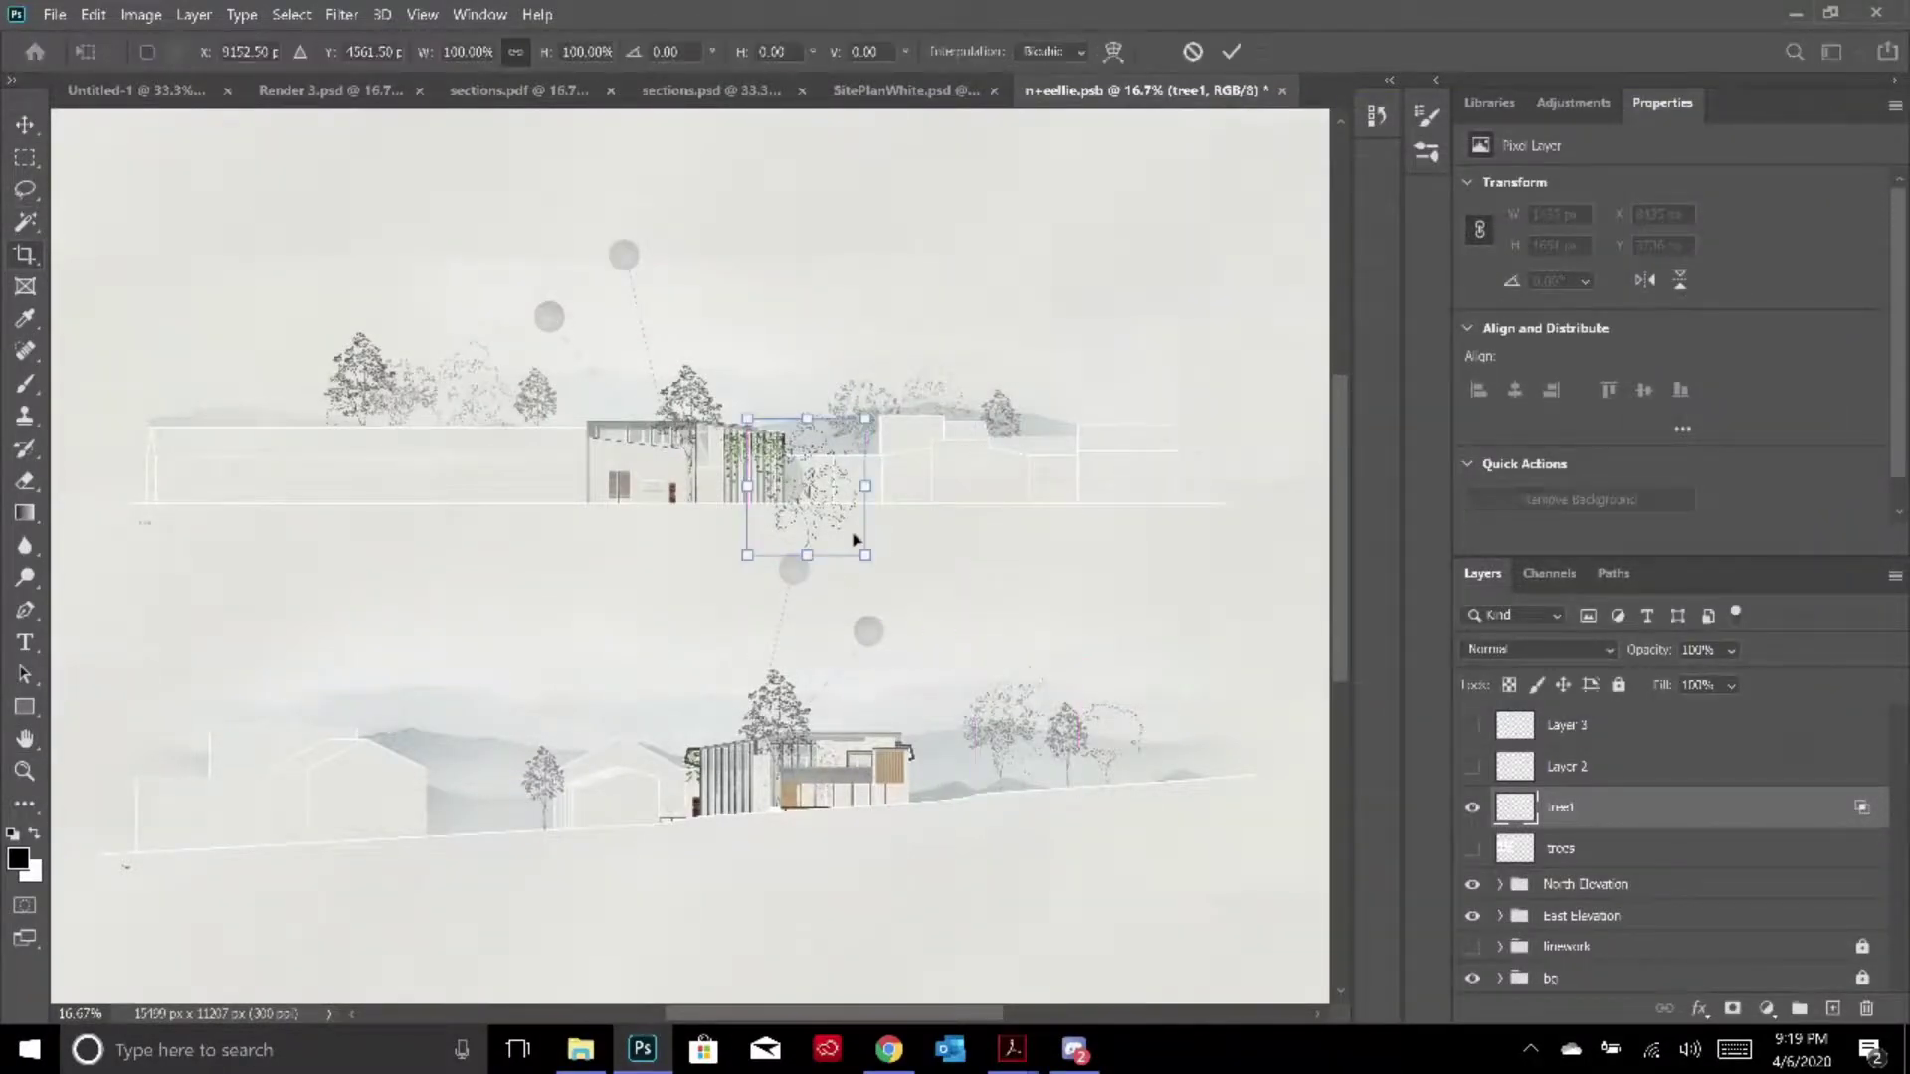
left_click_drag(710, 500, 521, 315)
left_click(1231, 51)
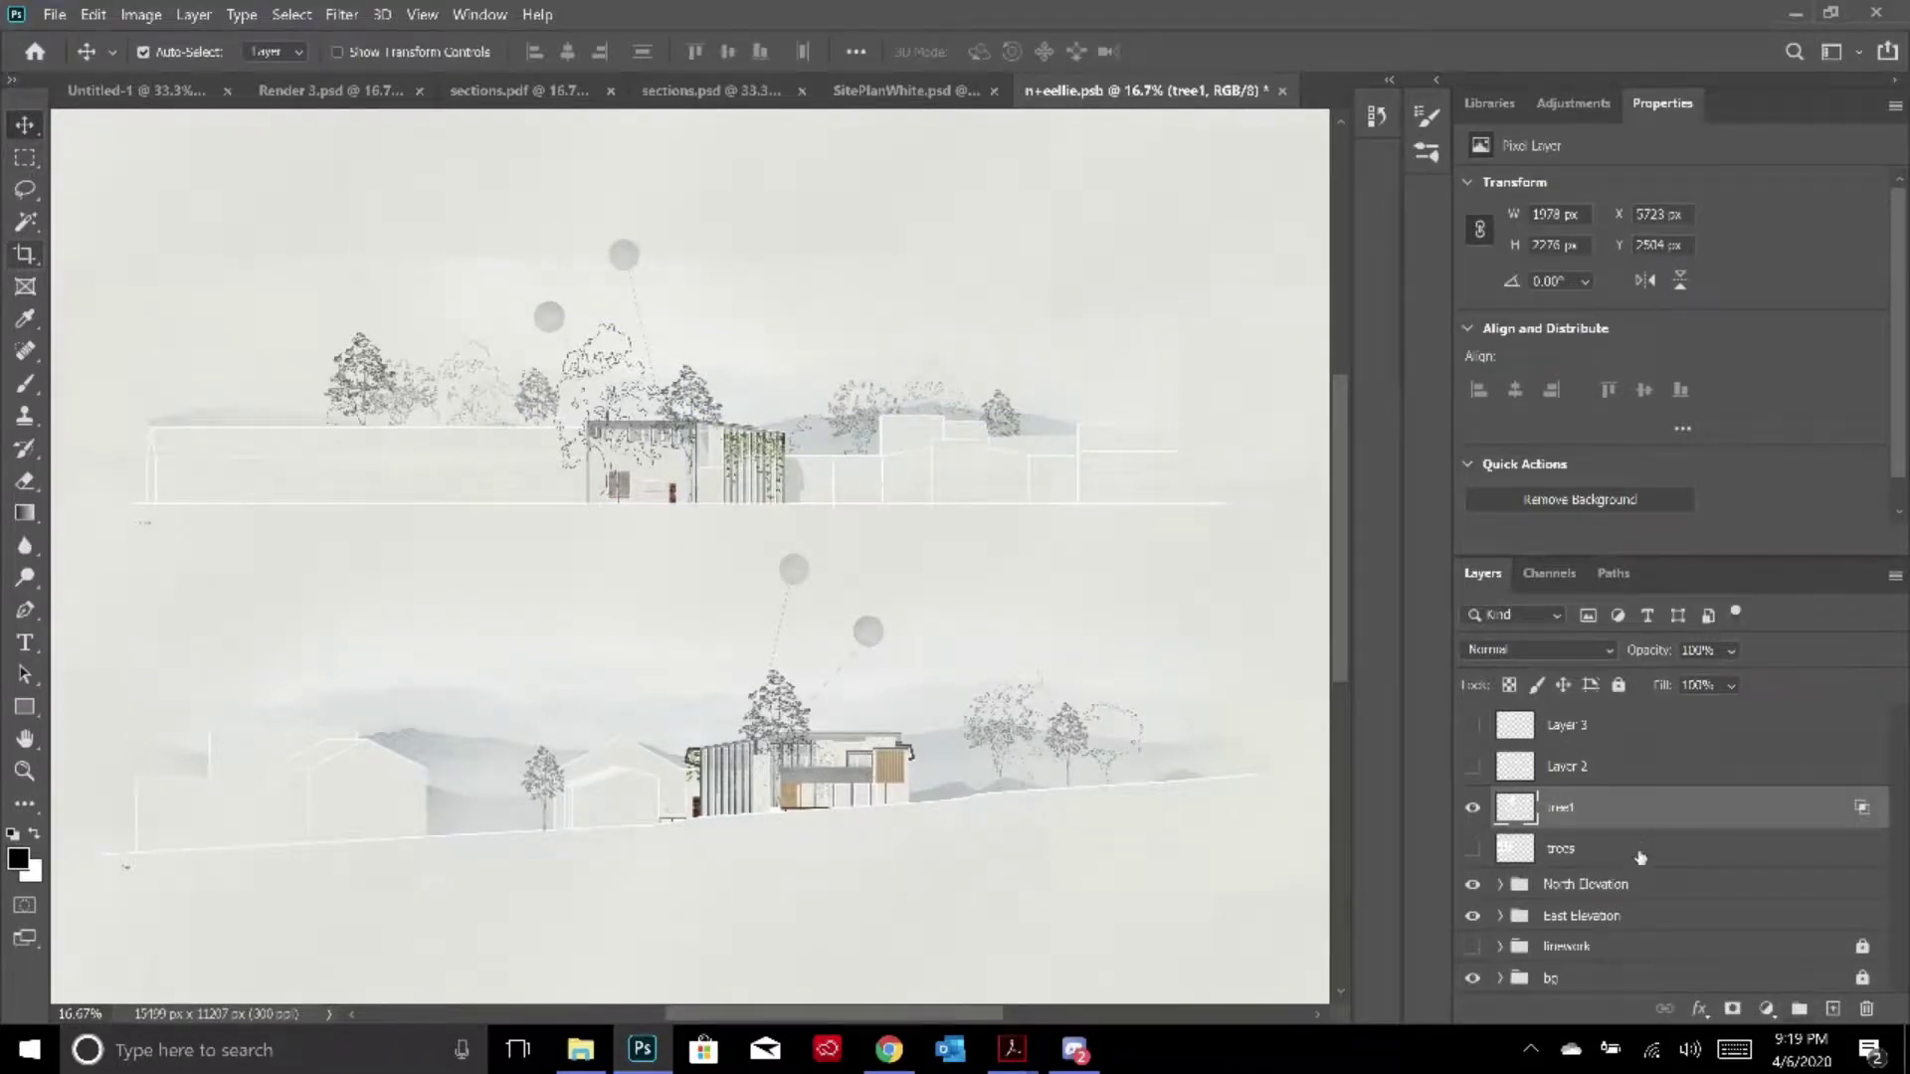
Try to select the long building area on the North Elevation's white linework overlay layer with the Magic Wand, and clear the selection
left_click(1509, 887)
left_click(1501, 885)
scroll(1619, 829, "down", 3)
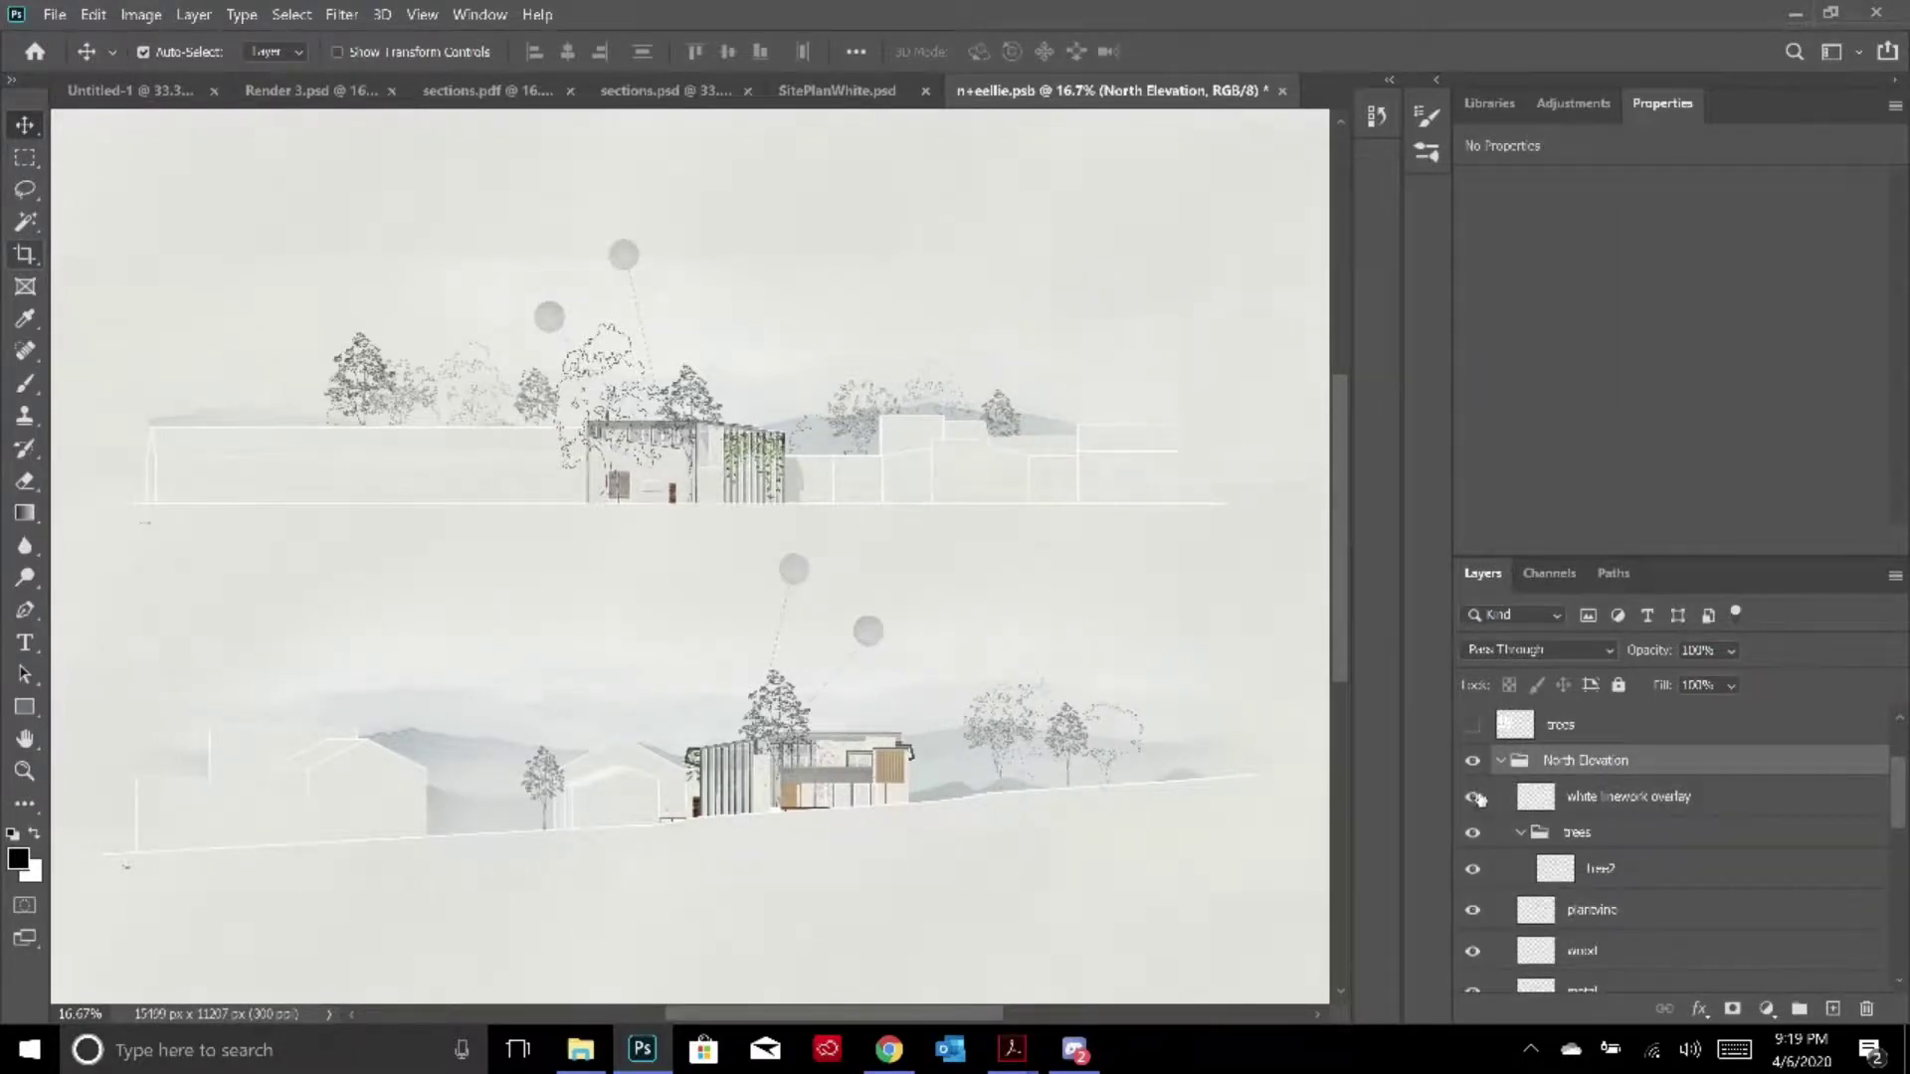
left_click(1651, 804)
left_click(25, 221)
left_click(545, 453)
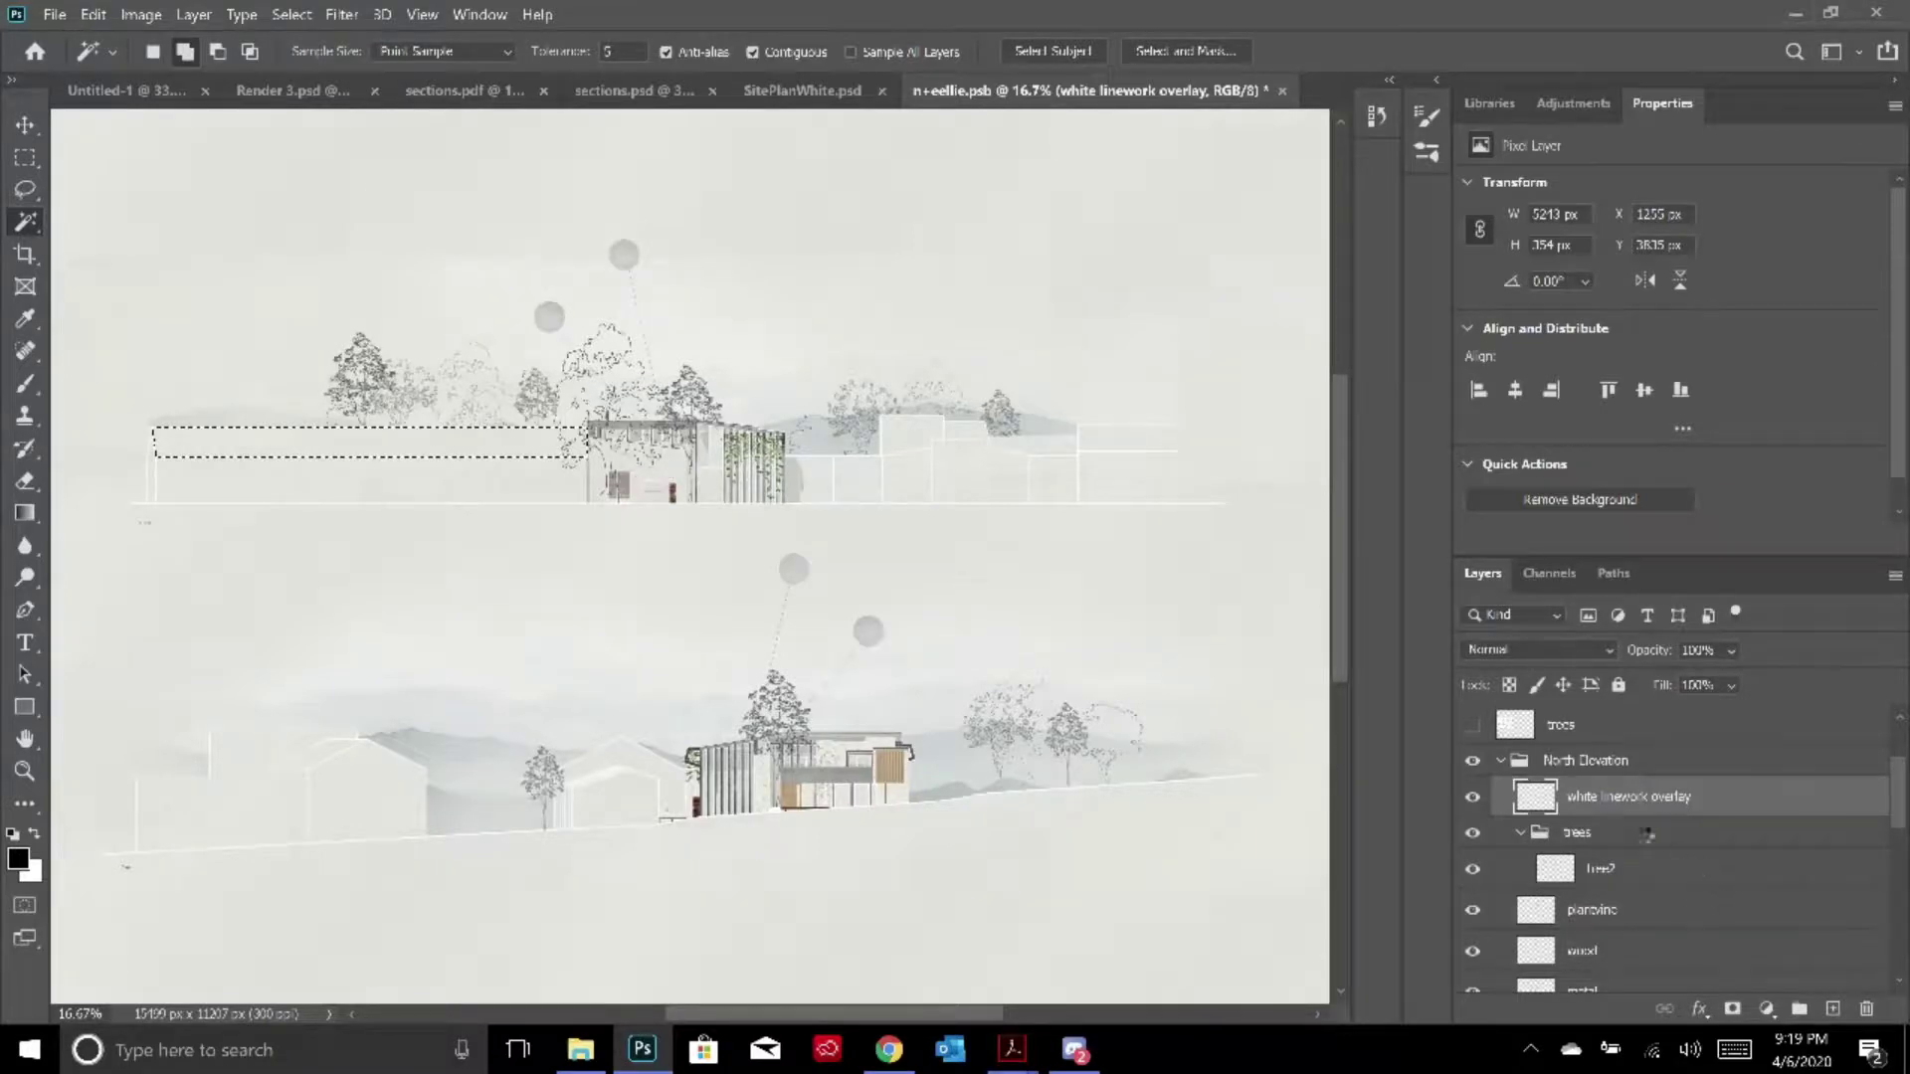
key("ctrl+d")
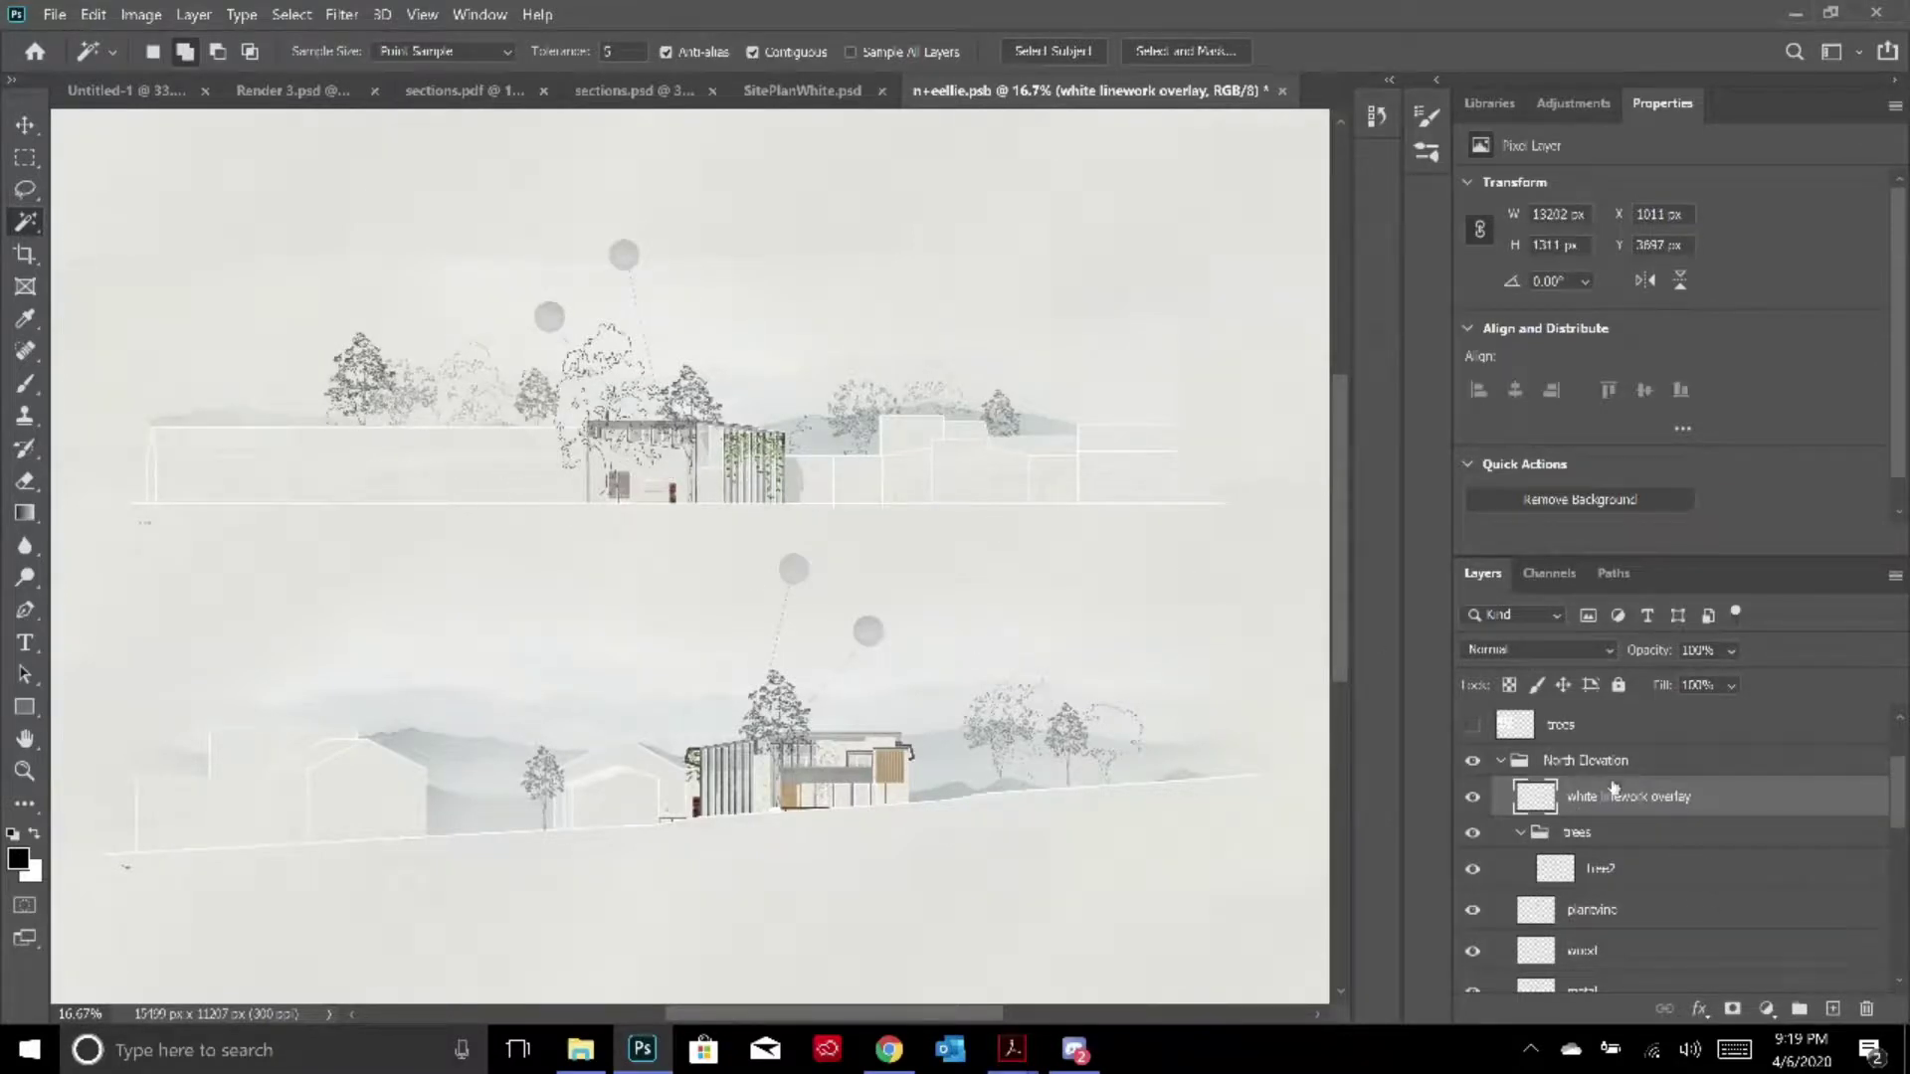
Remove the part of tree1 that overlaps the upper elevation's rendered building using a rectangular marquee, and clear the selection
scroll(1673, 825, "up", 1)
left_click(1589, 819)
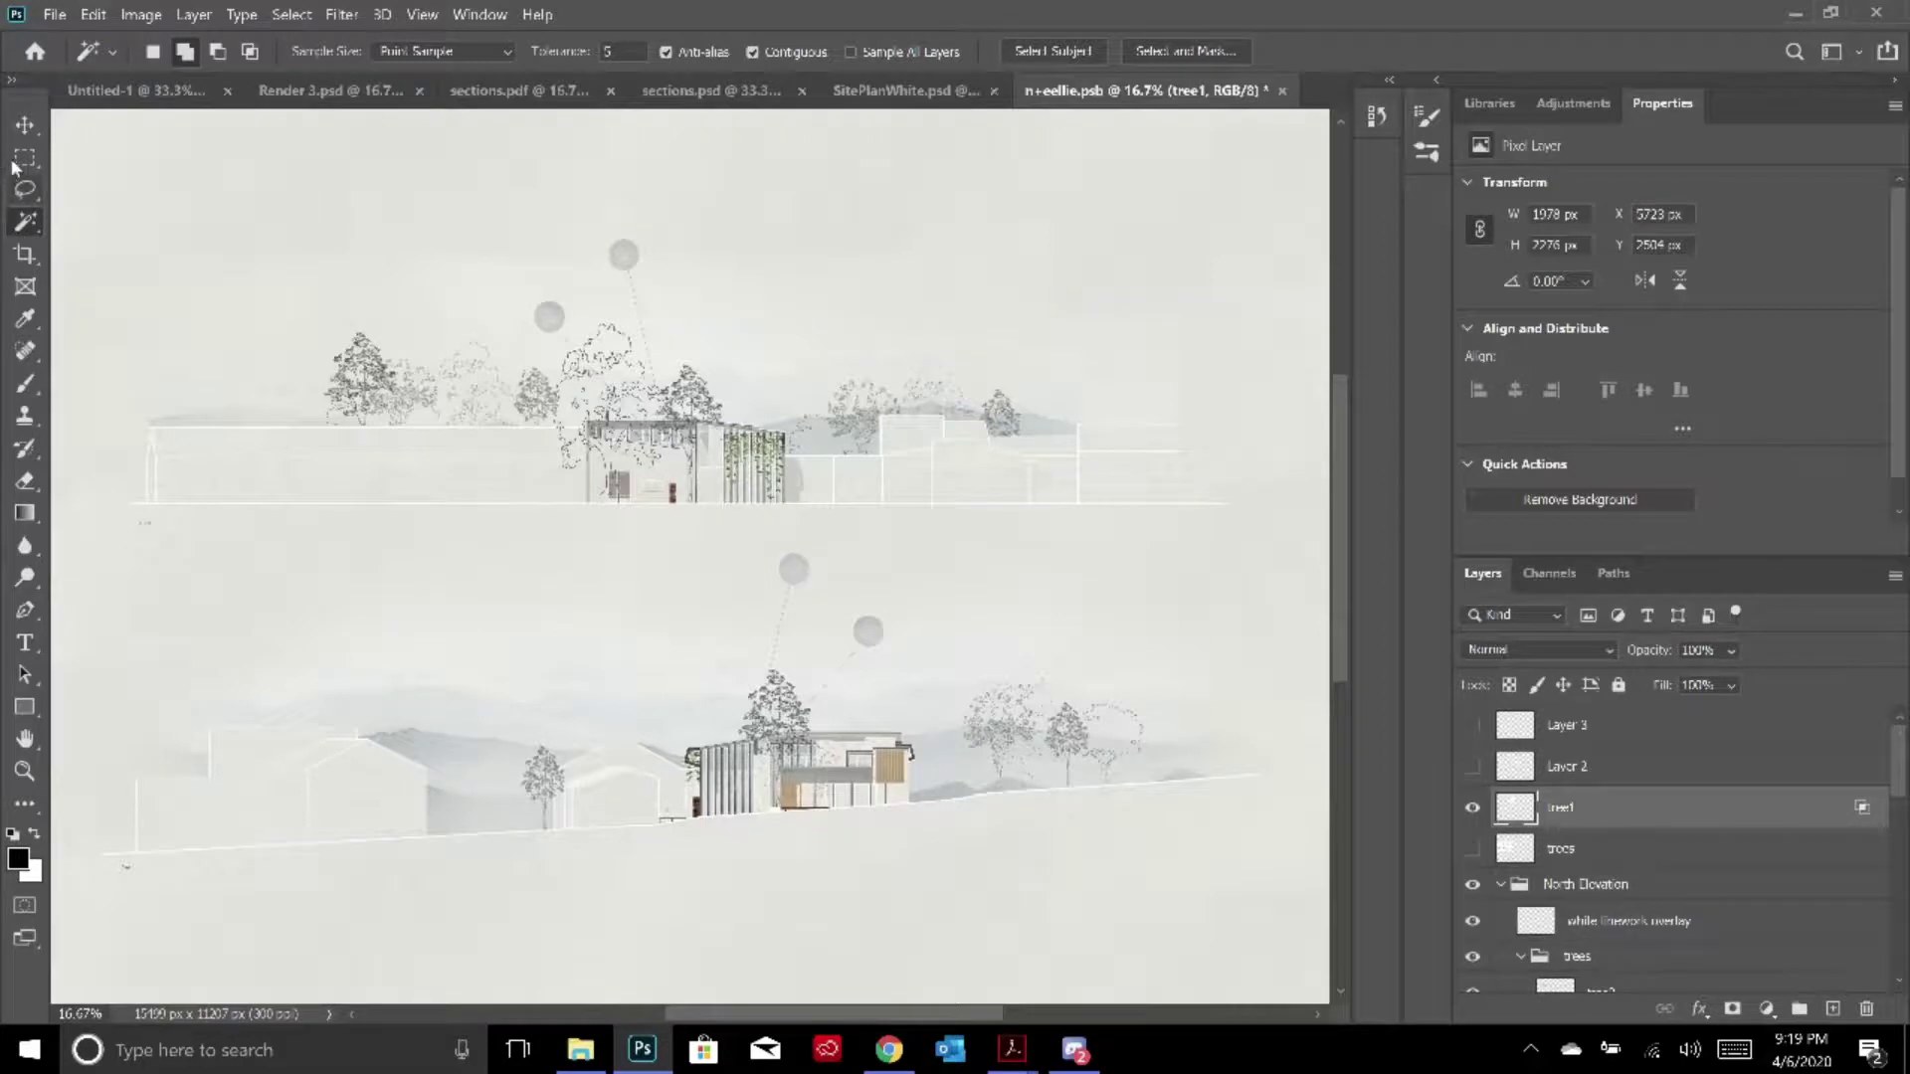
left_click(24, 157)
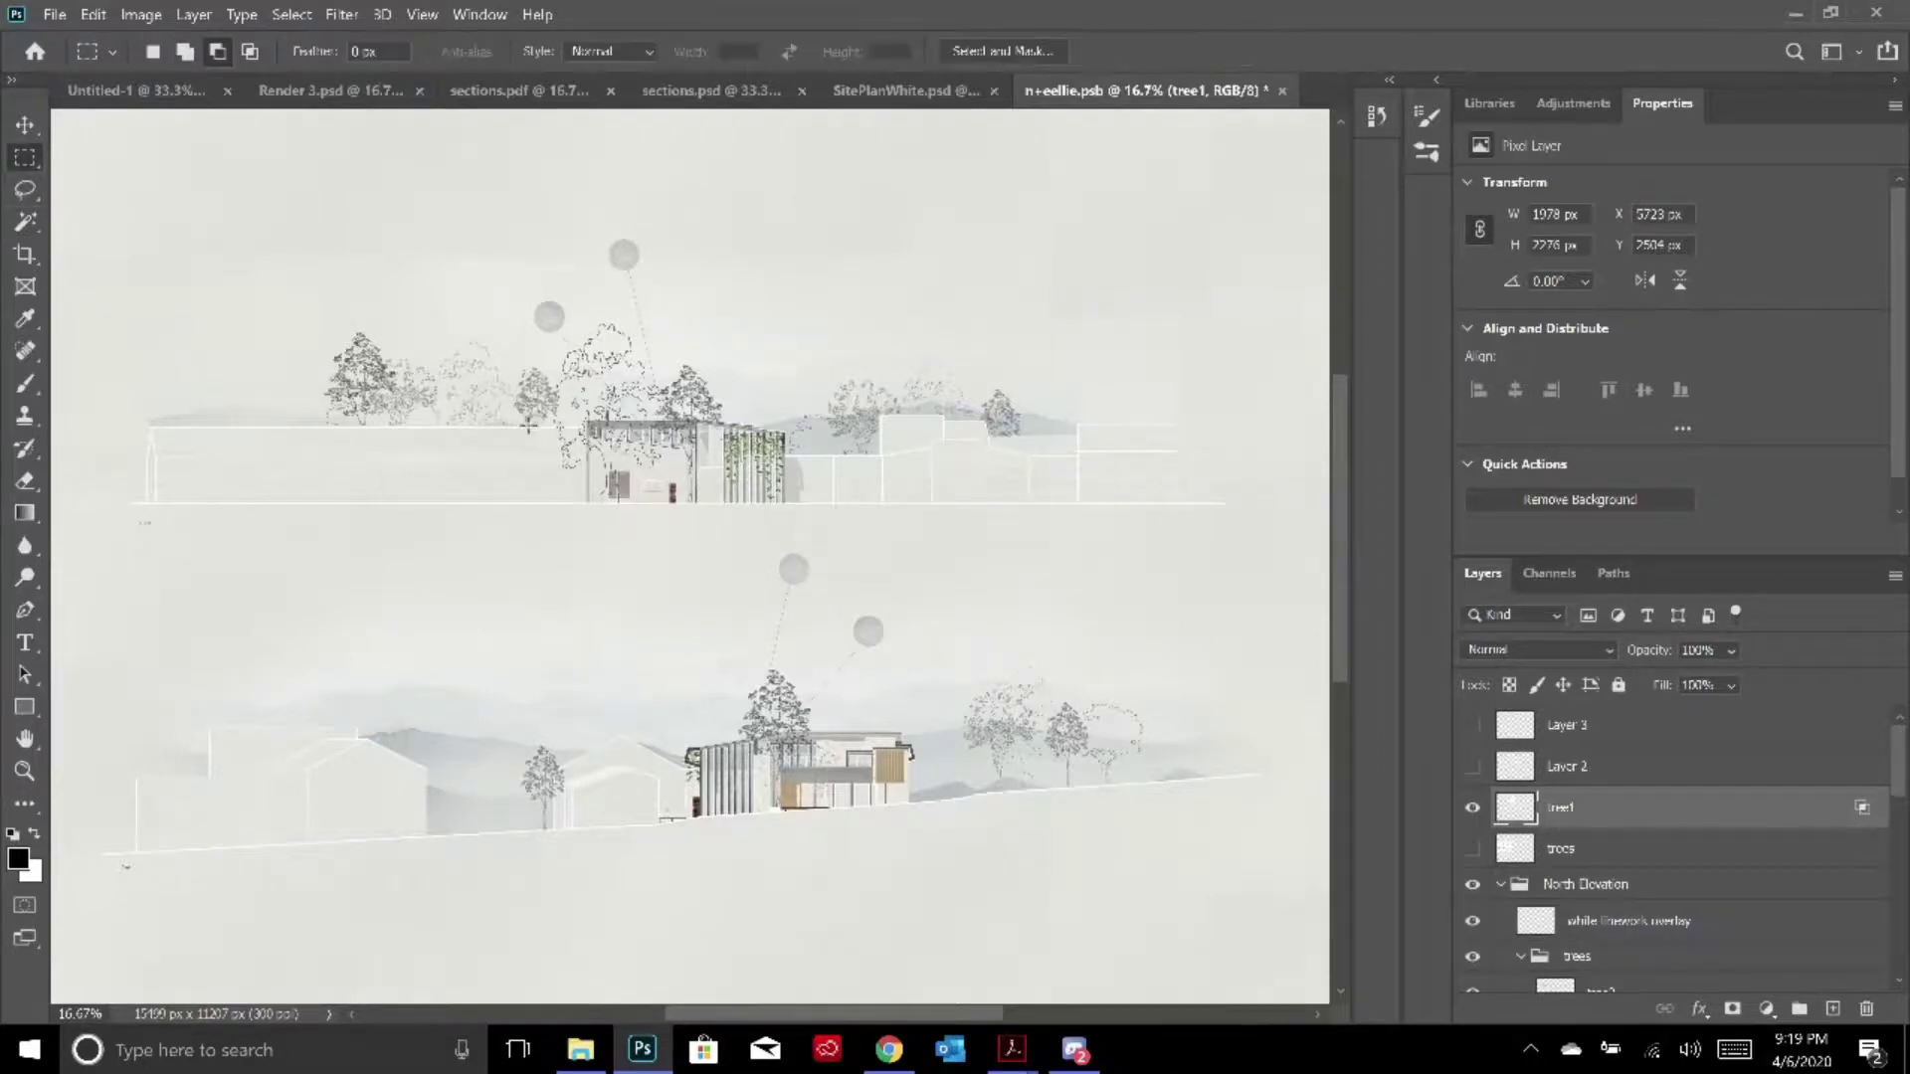
left_click_drag(521, 427, 743, 510)
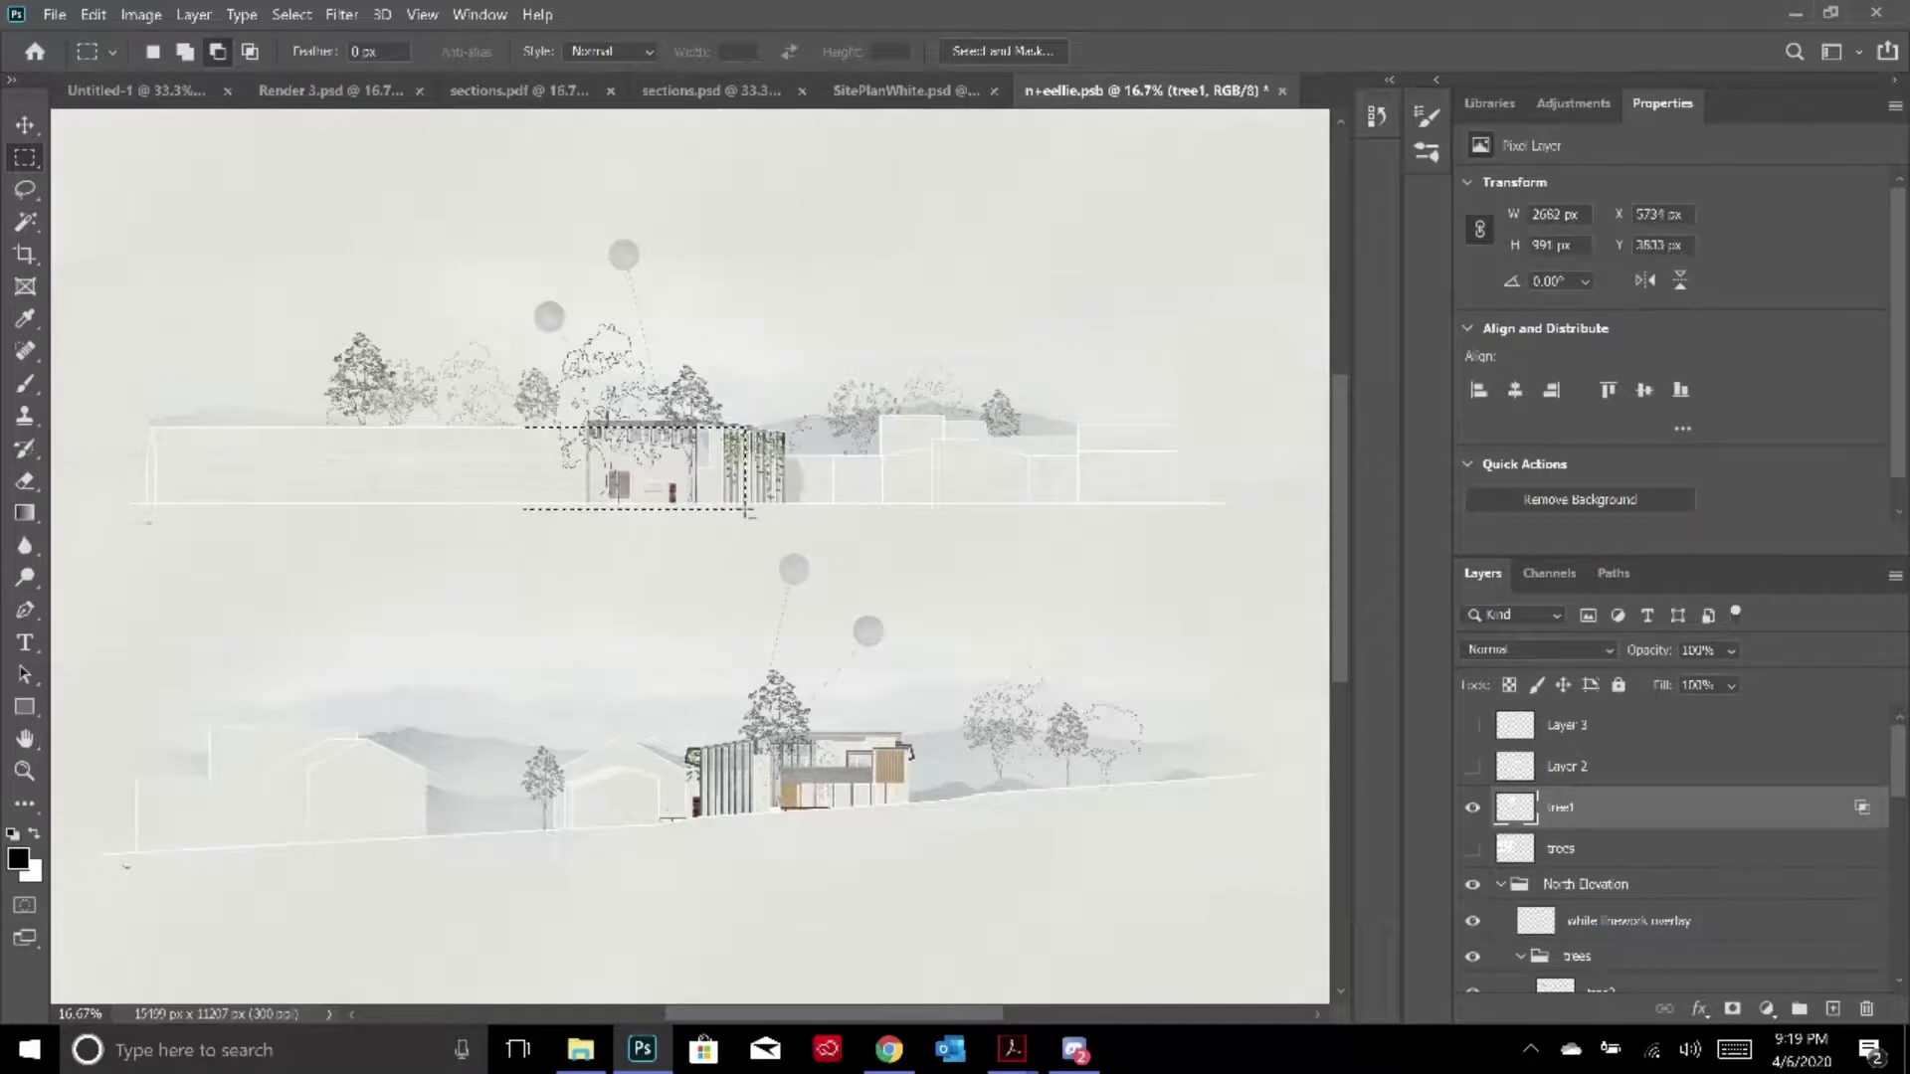
left_click(661, 492)
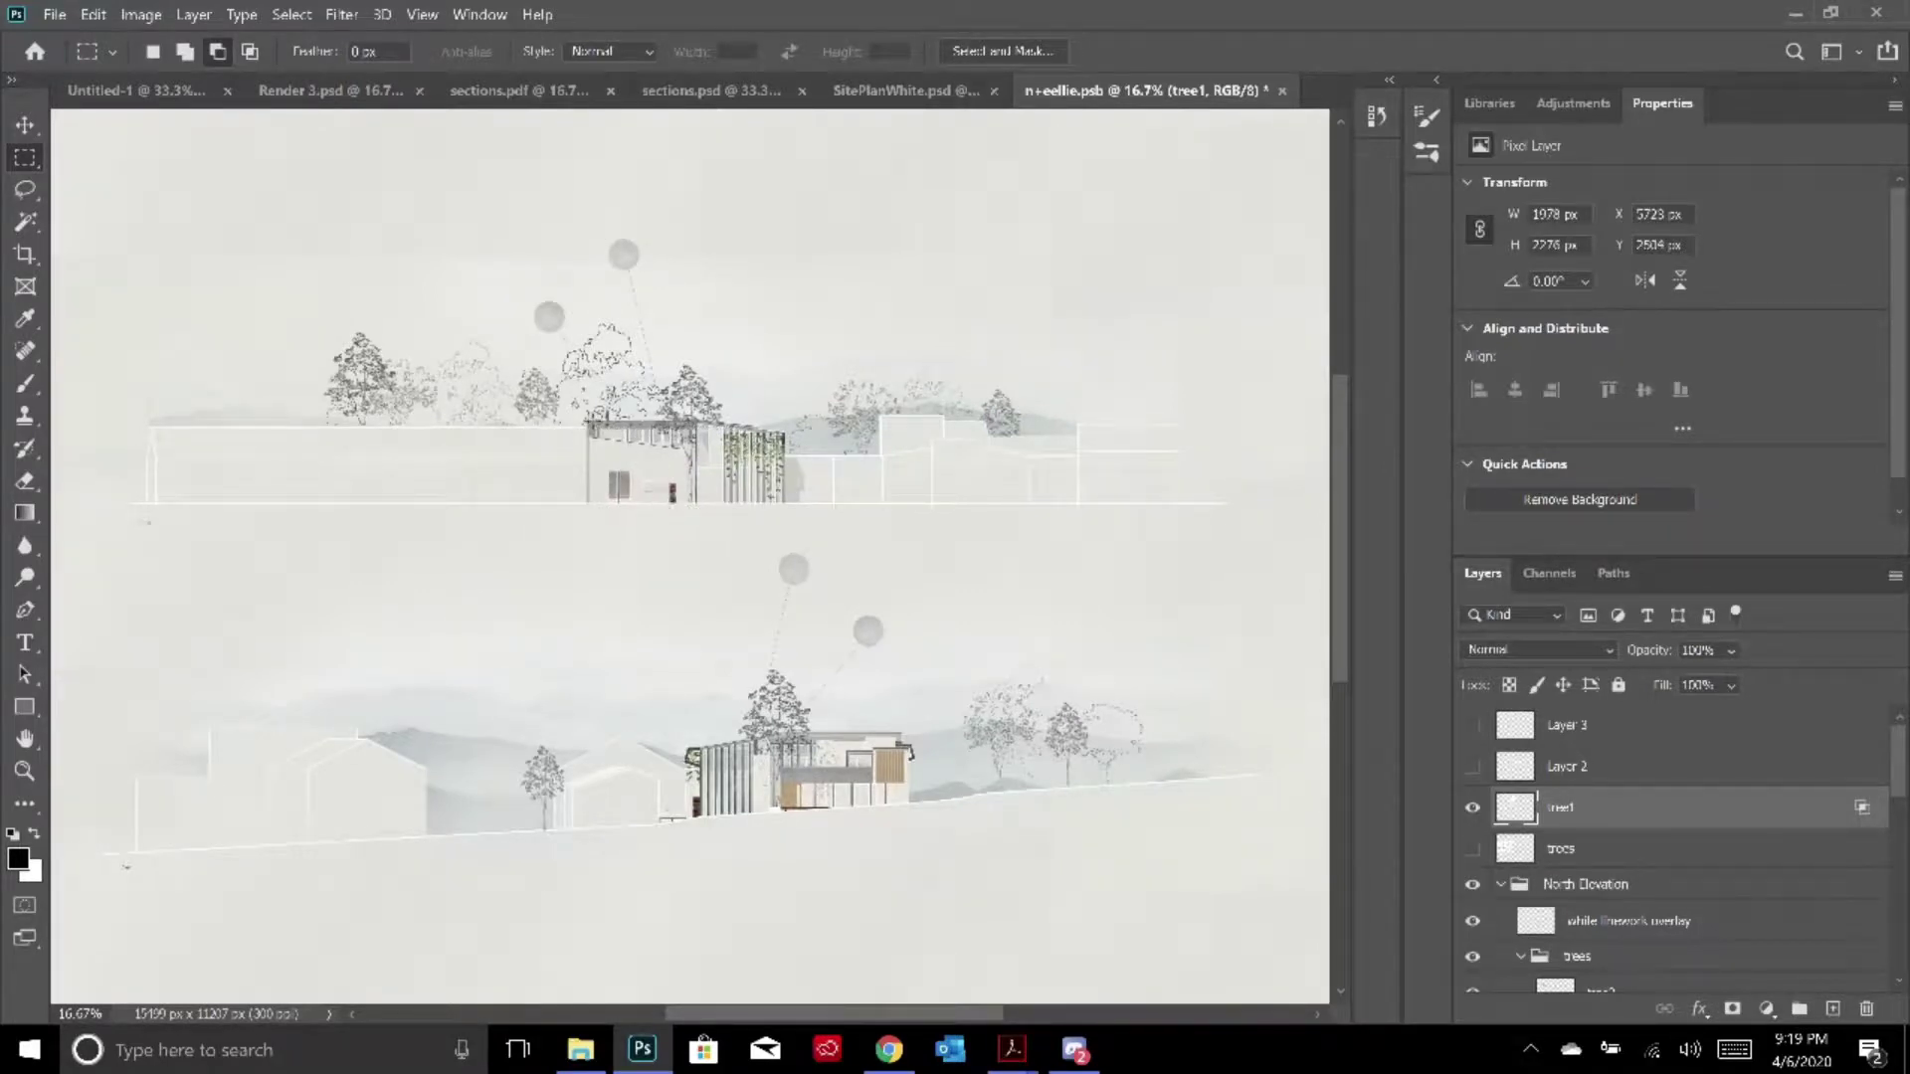
left_click_drag(588, 424, 708, 495)
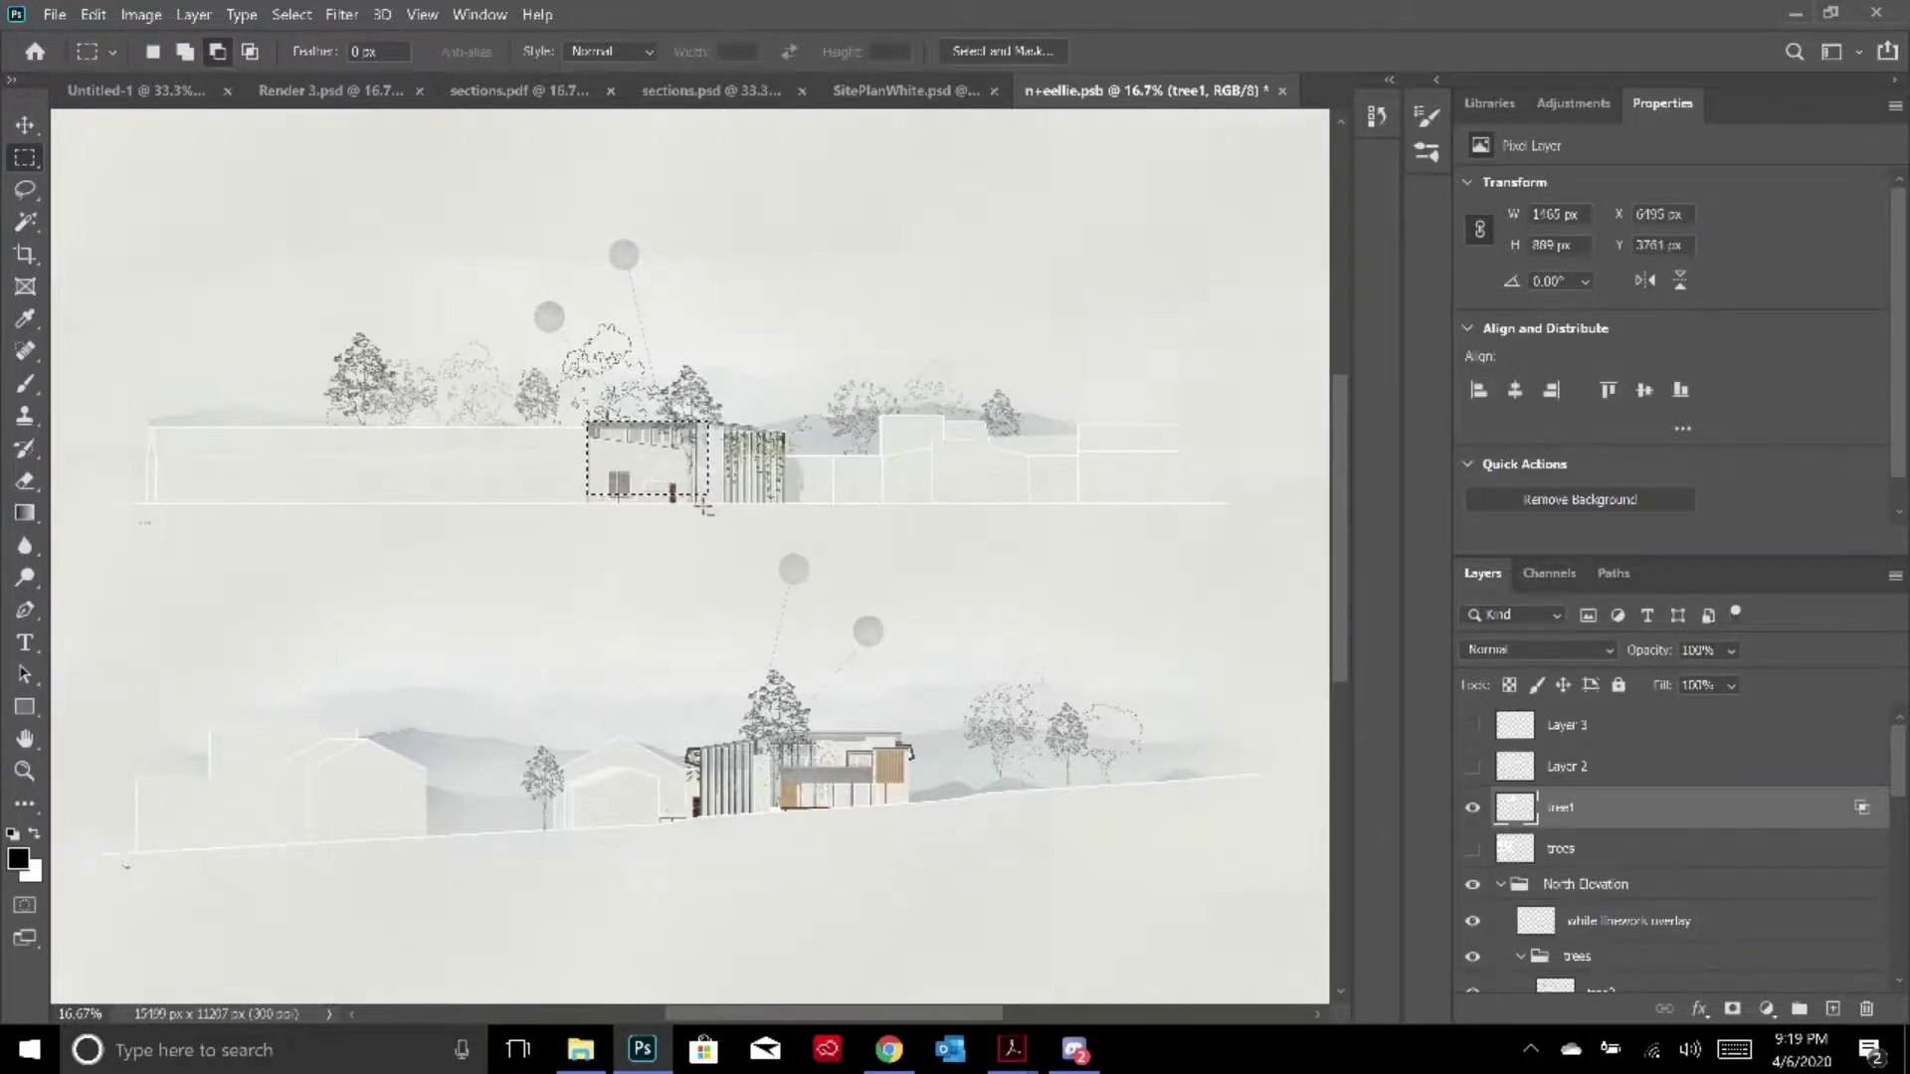
key("ctrl+d")
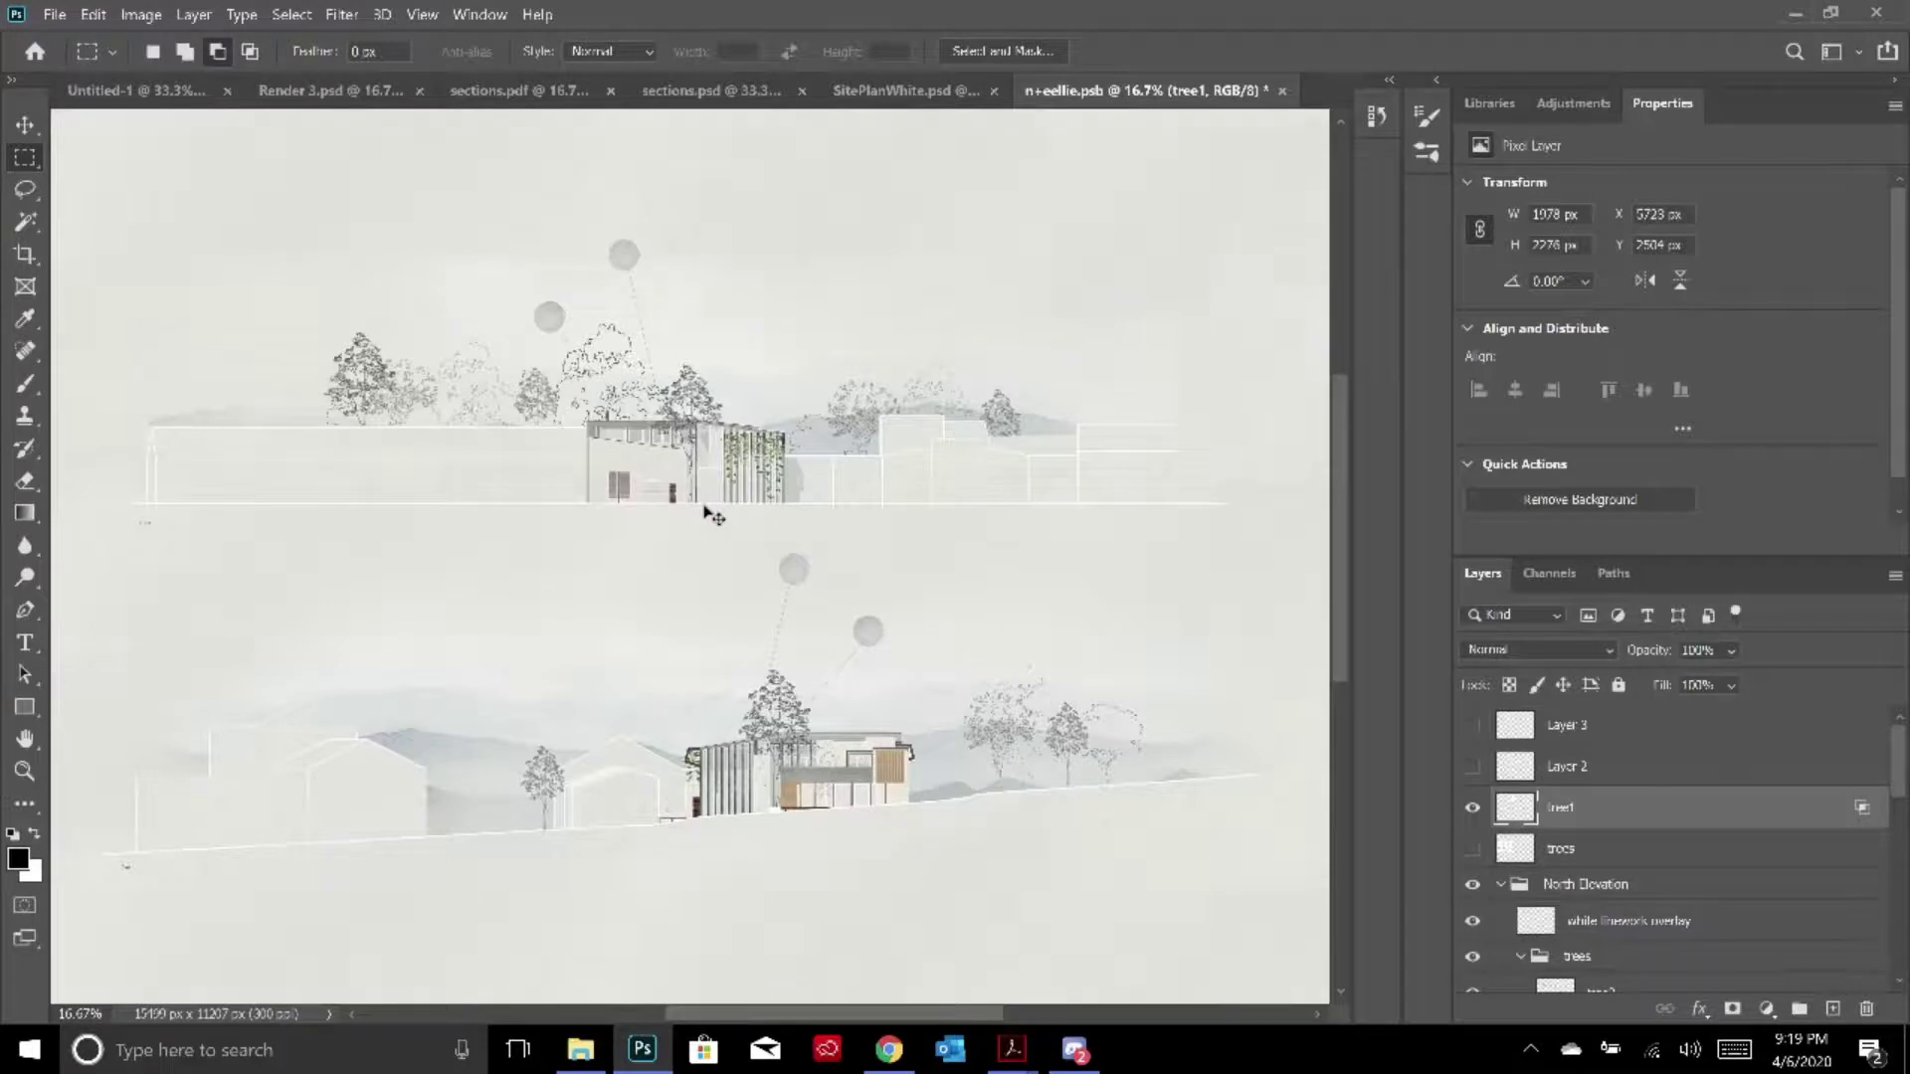
Switch to Discord, check the workshop-discussion channel for questions while muting and unmuting the microphone, and return to Photoshop
scroll(714, 515, "down", 1)
scroll(714, 515, "up", 1)
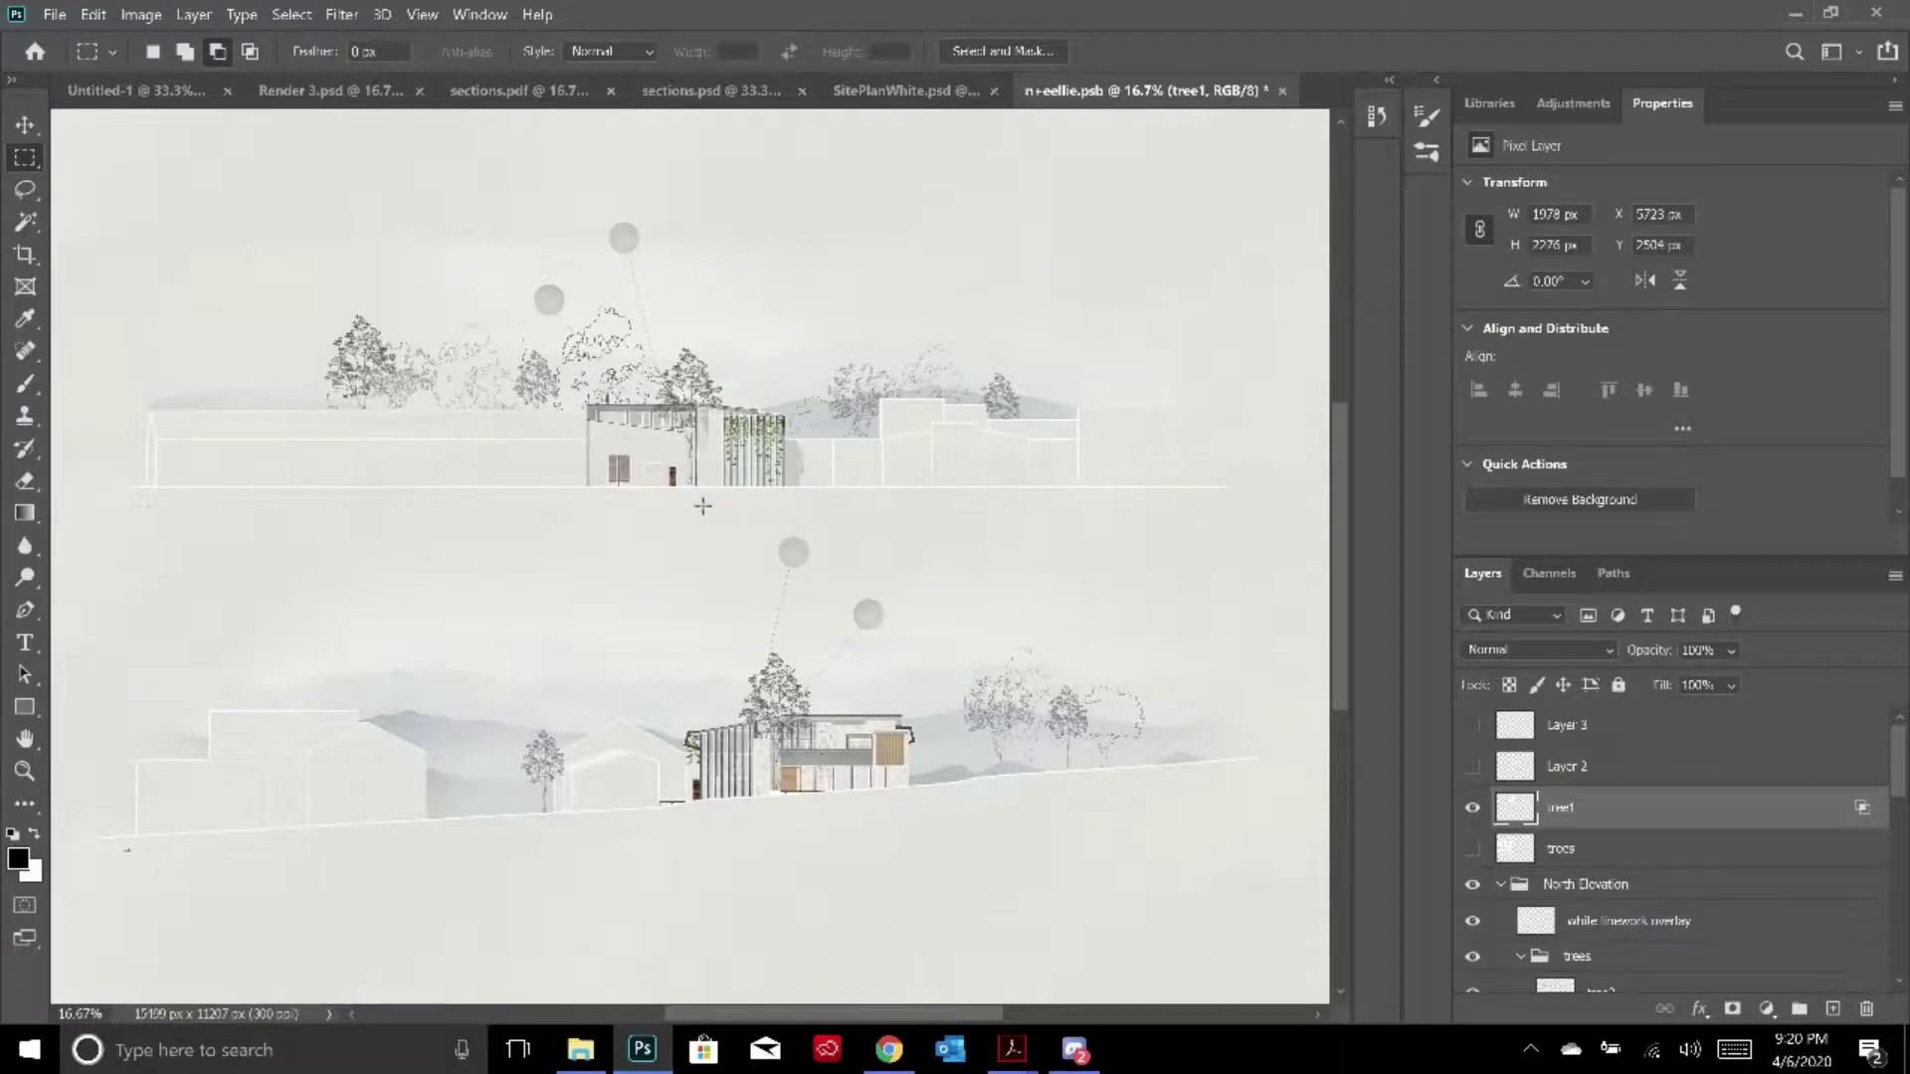
key("alt+Tab")
key("alt+Tab")
key("alt+Tab")
key("Tab")
key("Tab")
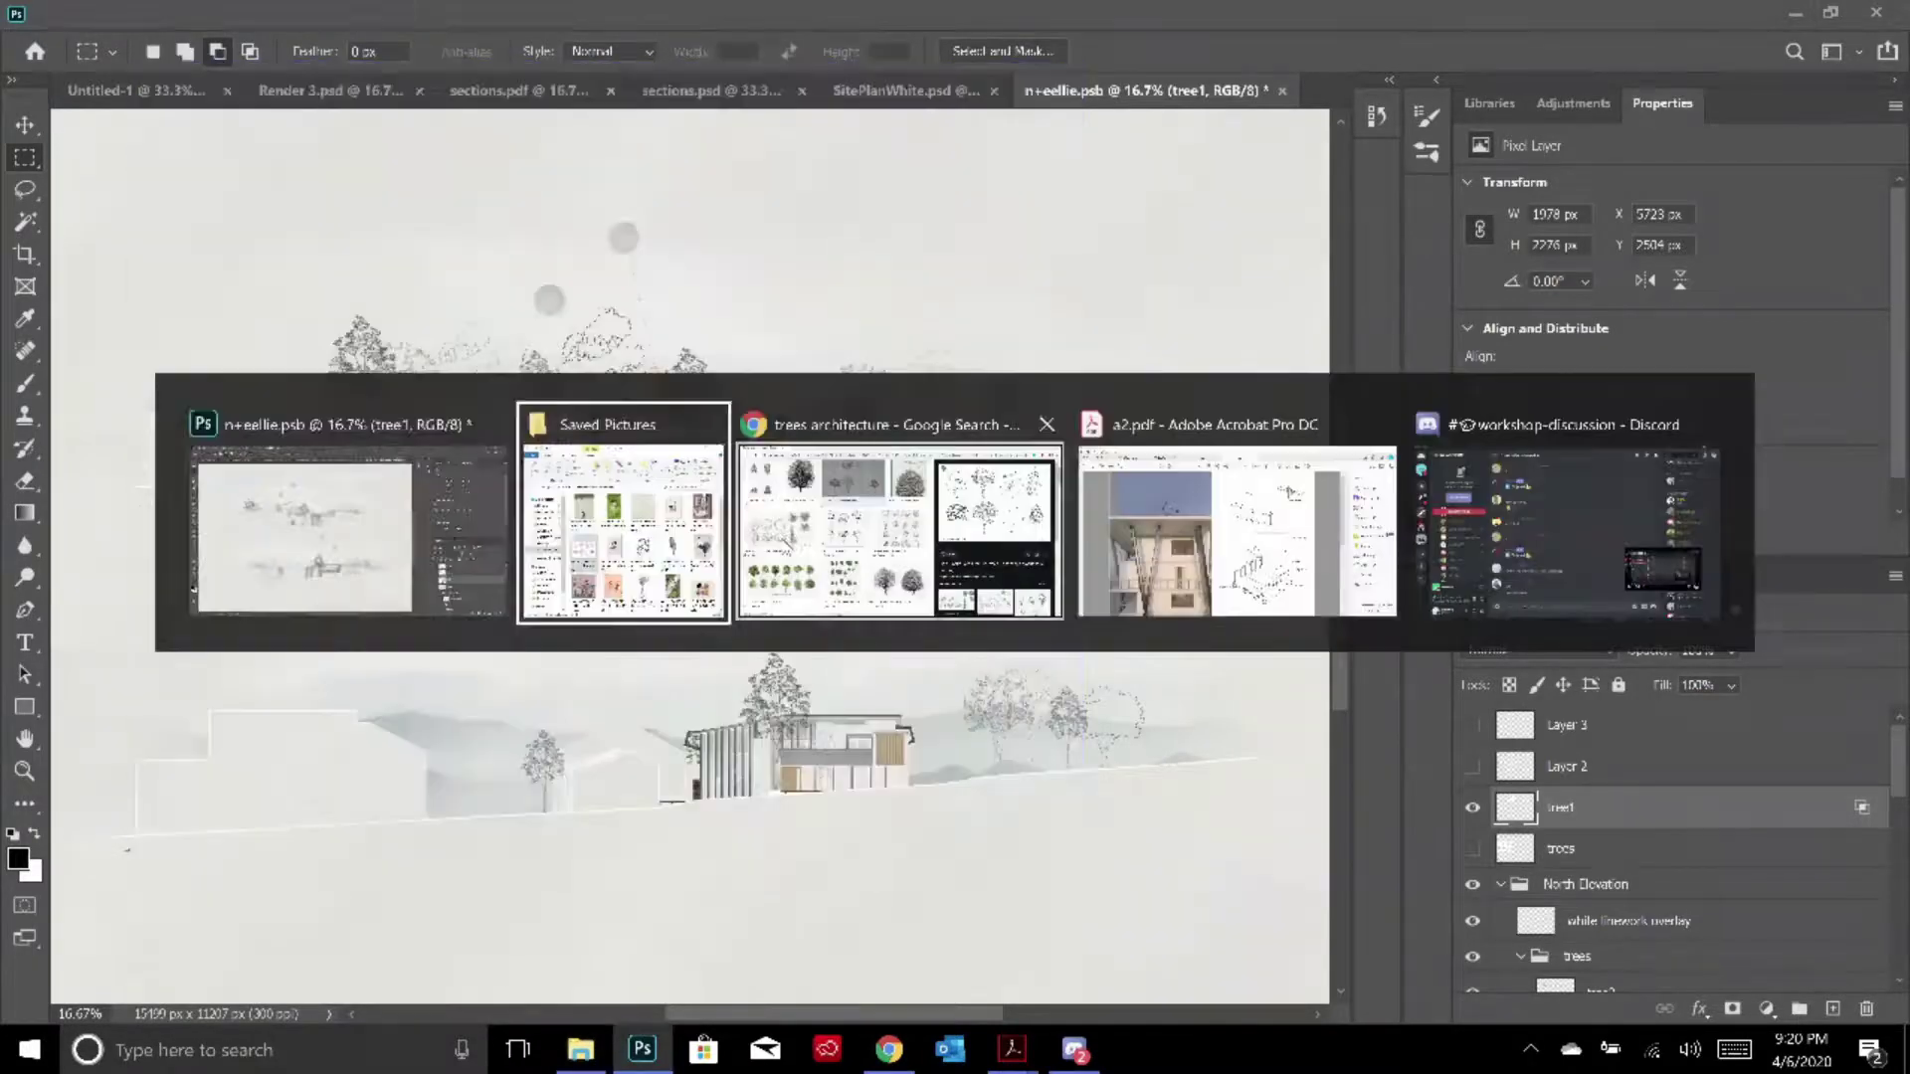
key("Tab")
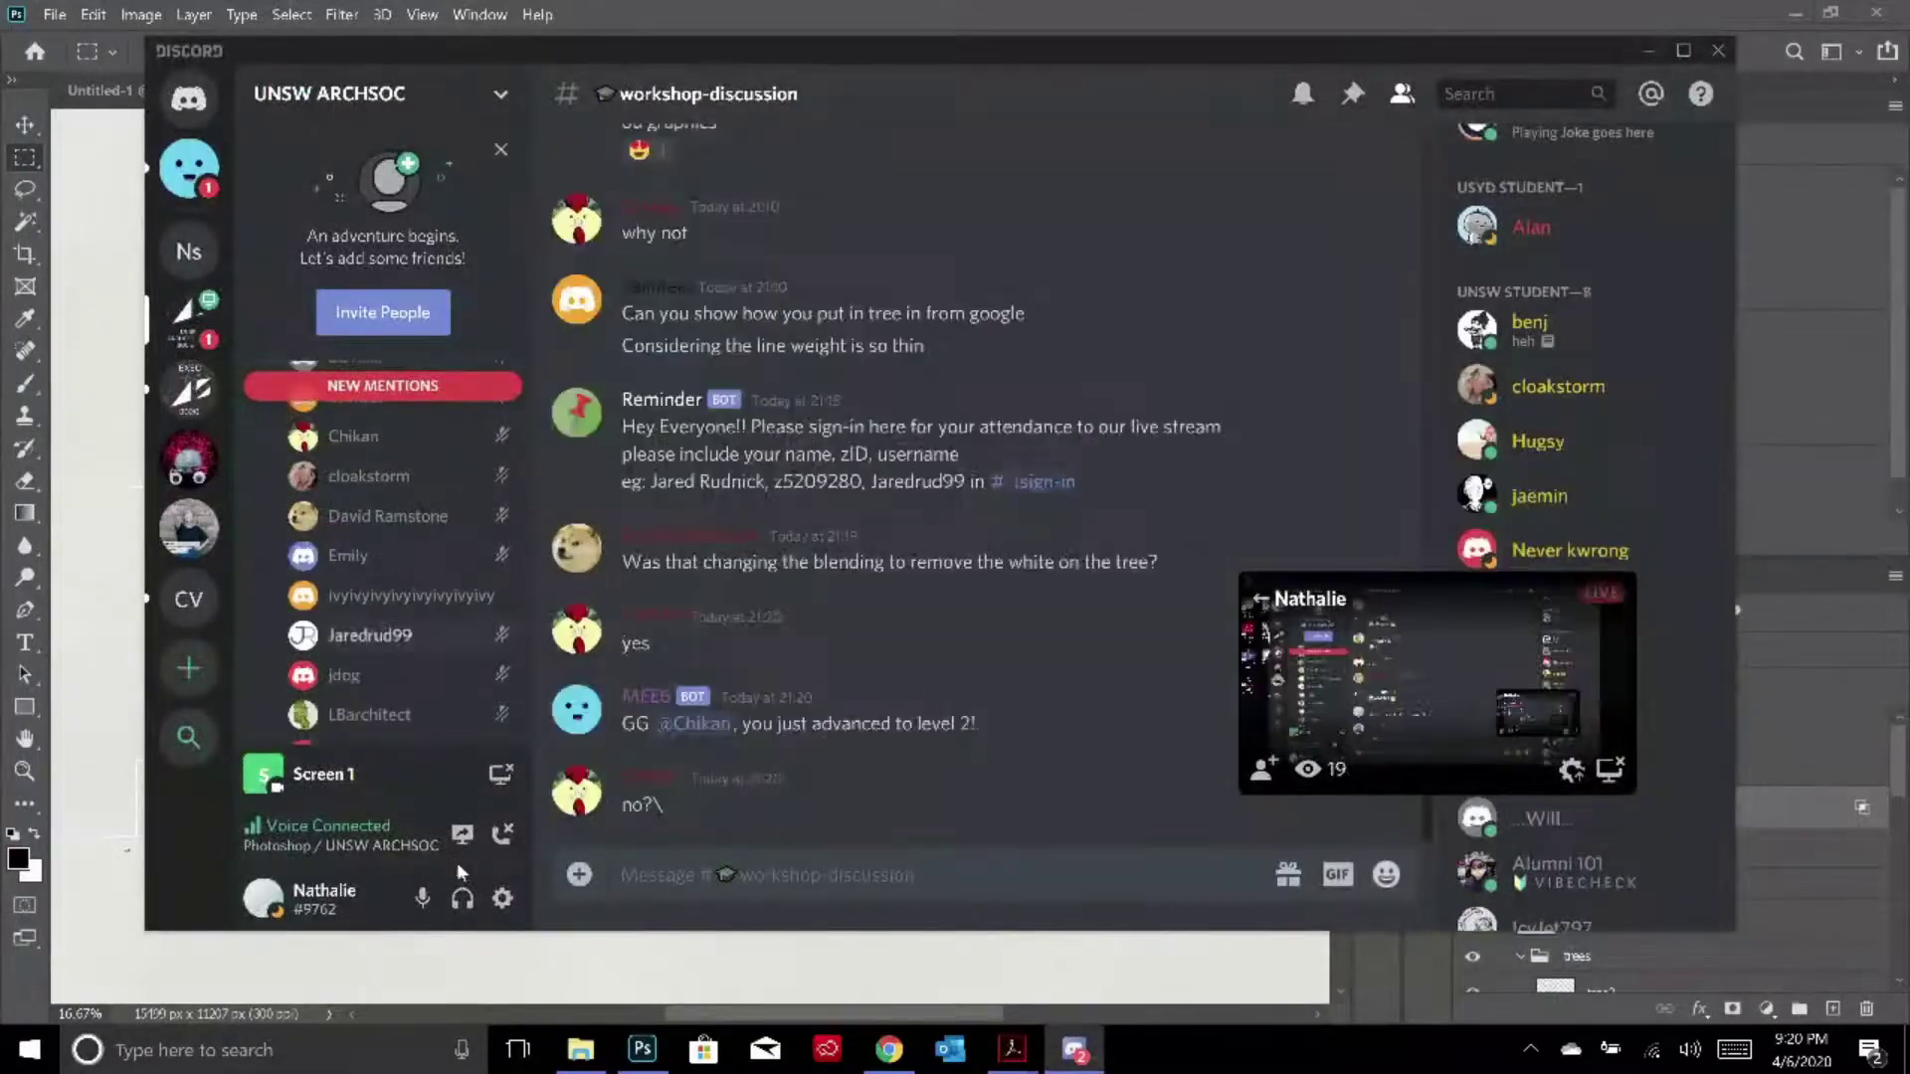
left_click(425, 900)
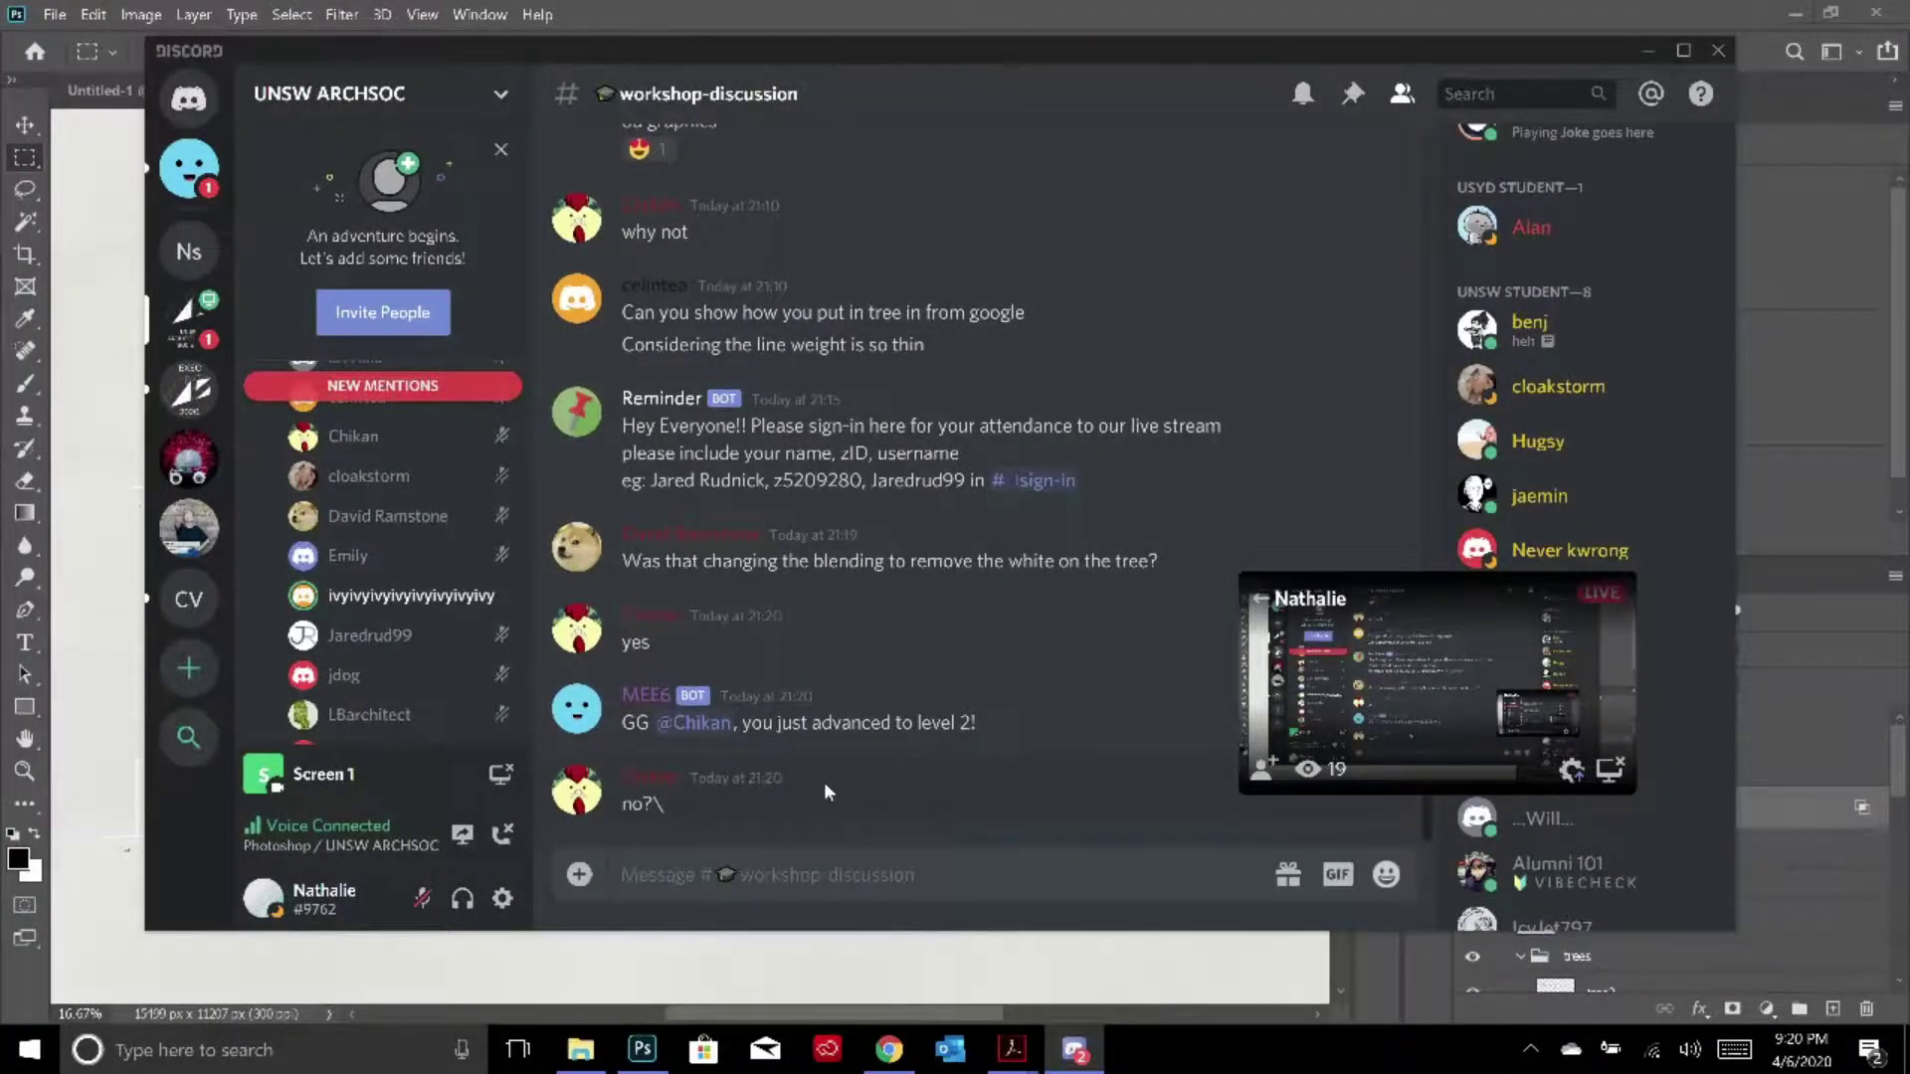
left_click(422, 900)
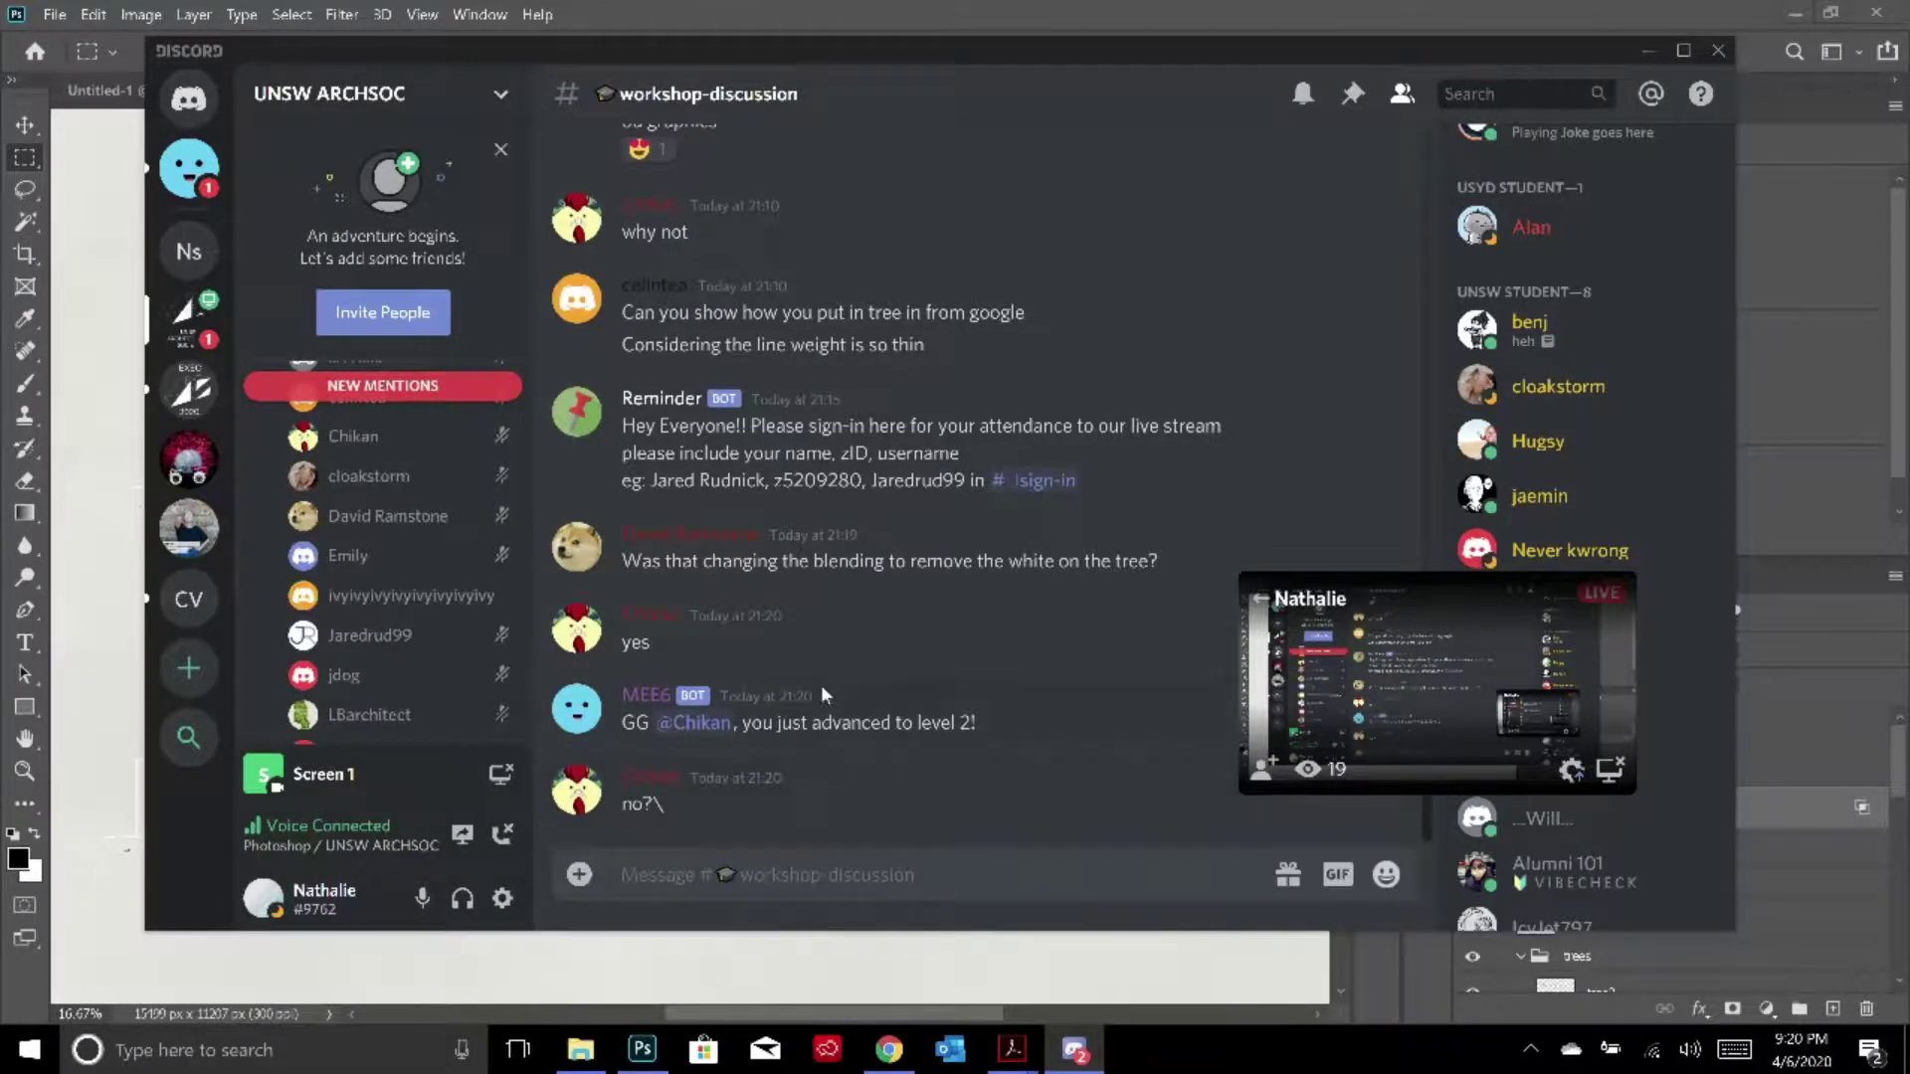
key("alt+Tab")
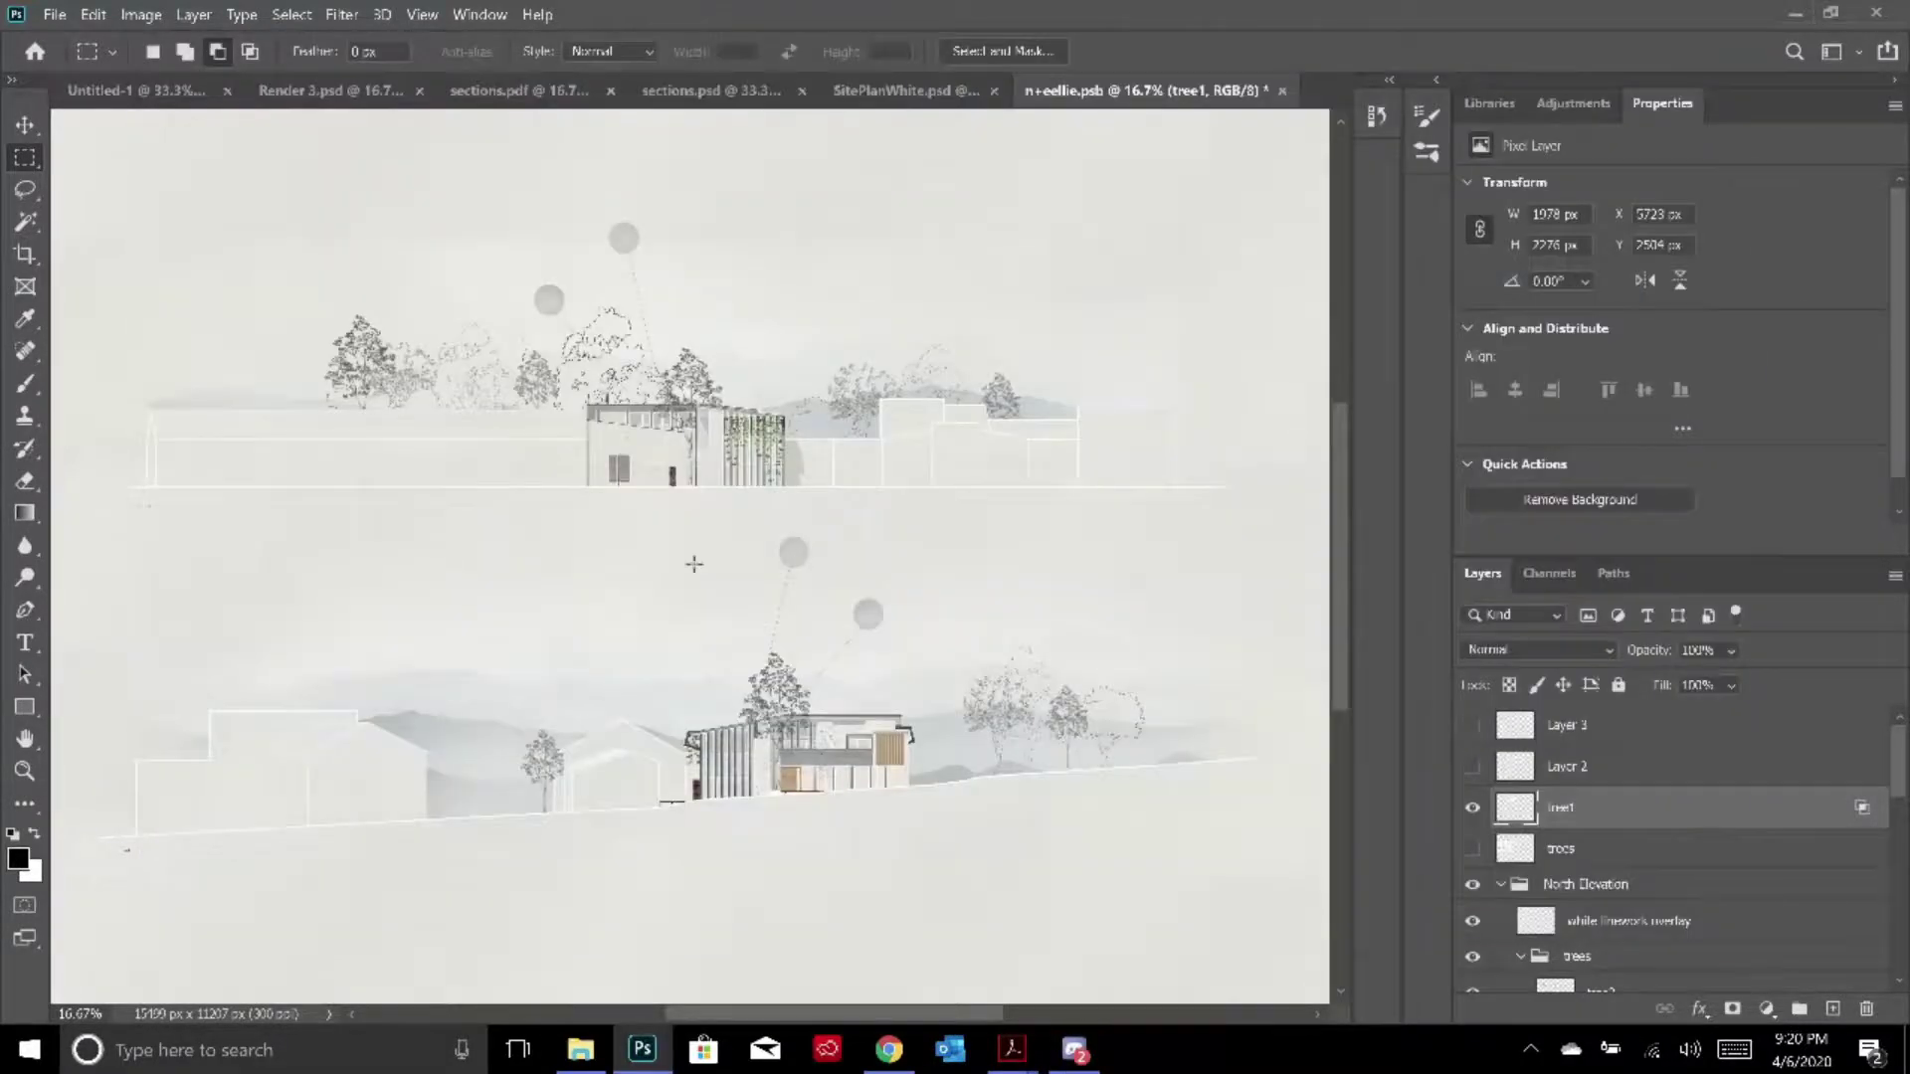
Hide tree1, show the trees sheet, and make the trees layer active for the Magic Wand
left_click(1473, 808)
left_click(1473, 848)
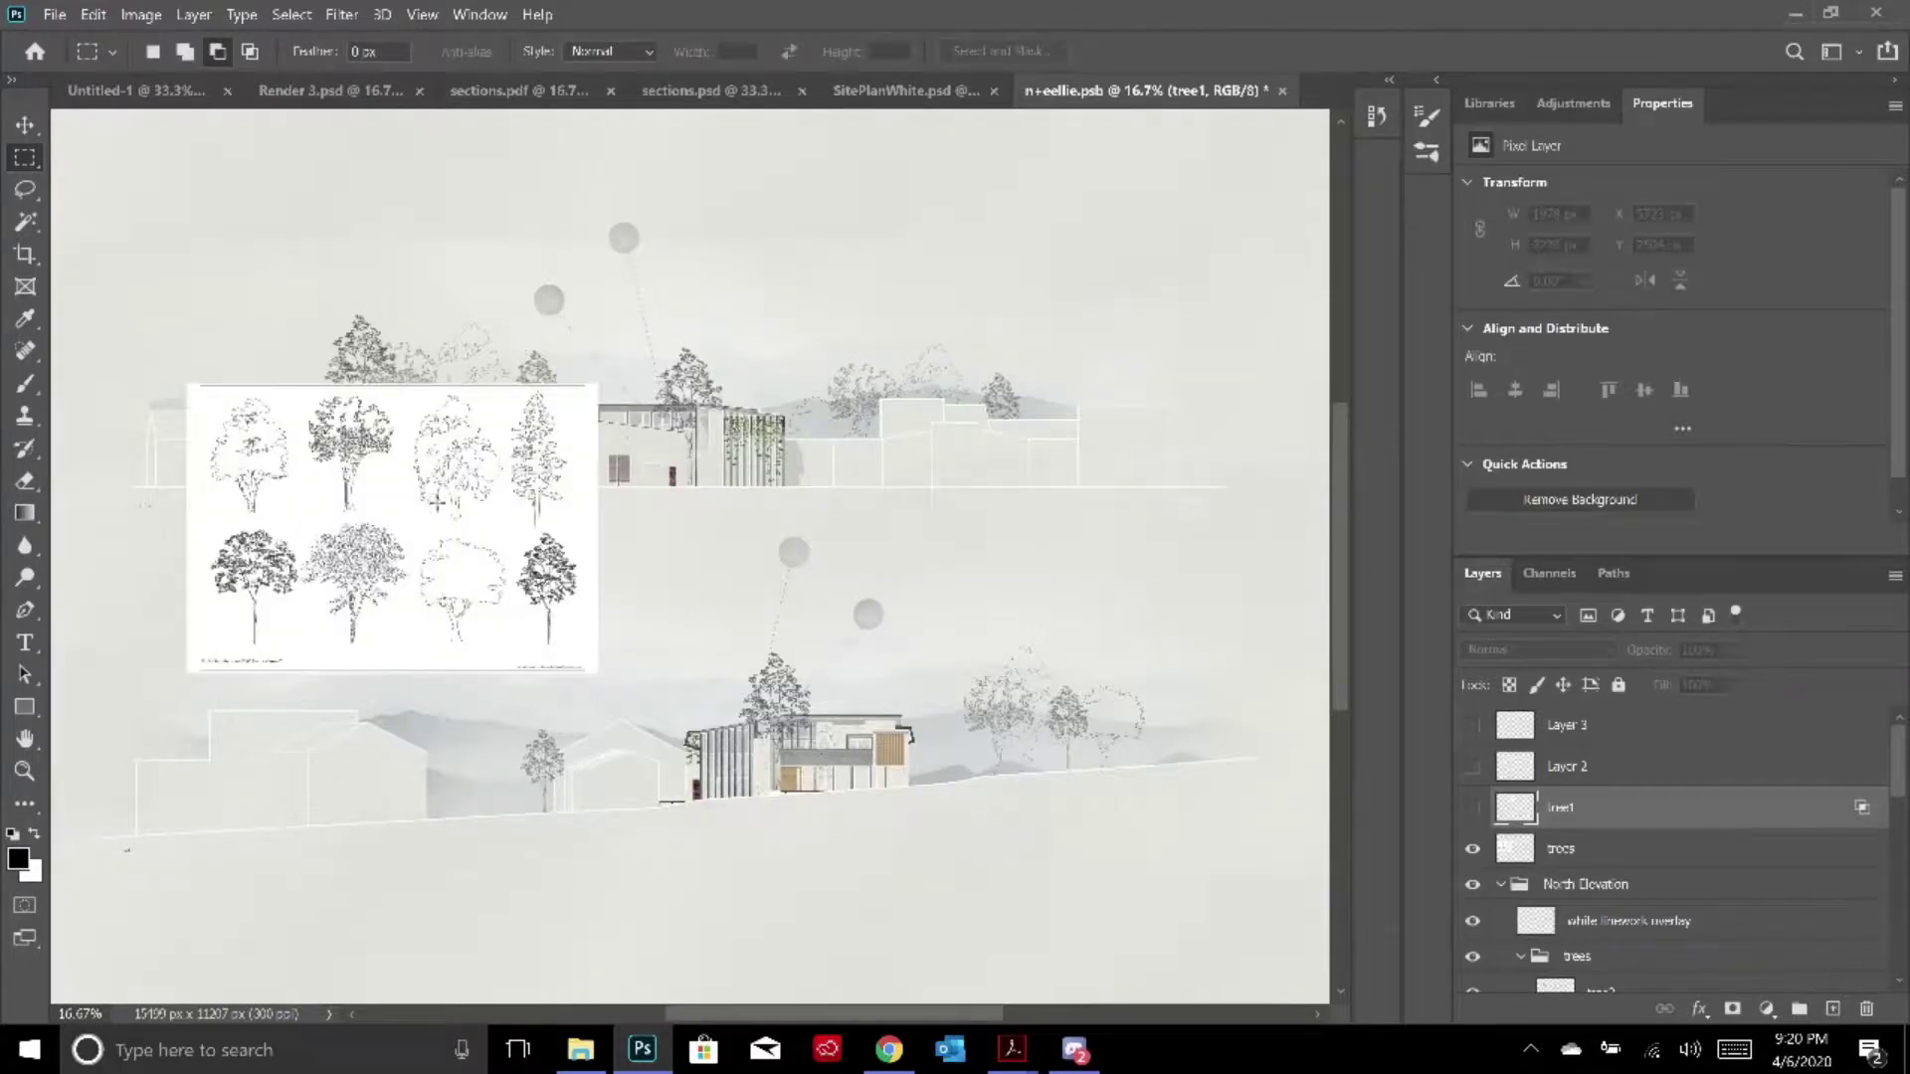
left_click(25, 221)
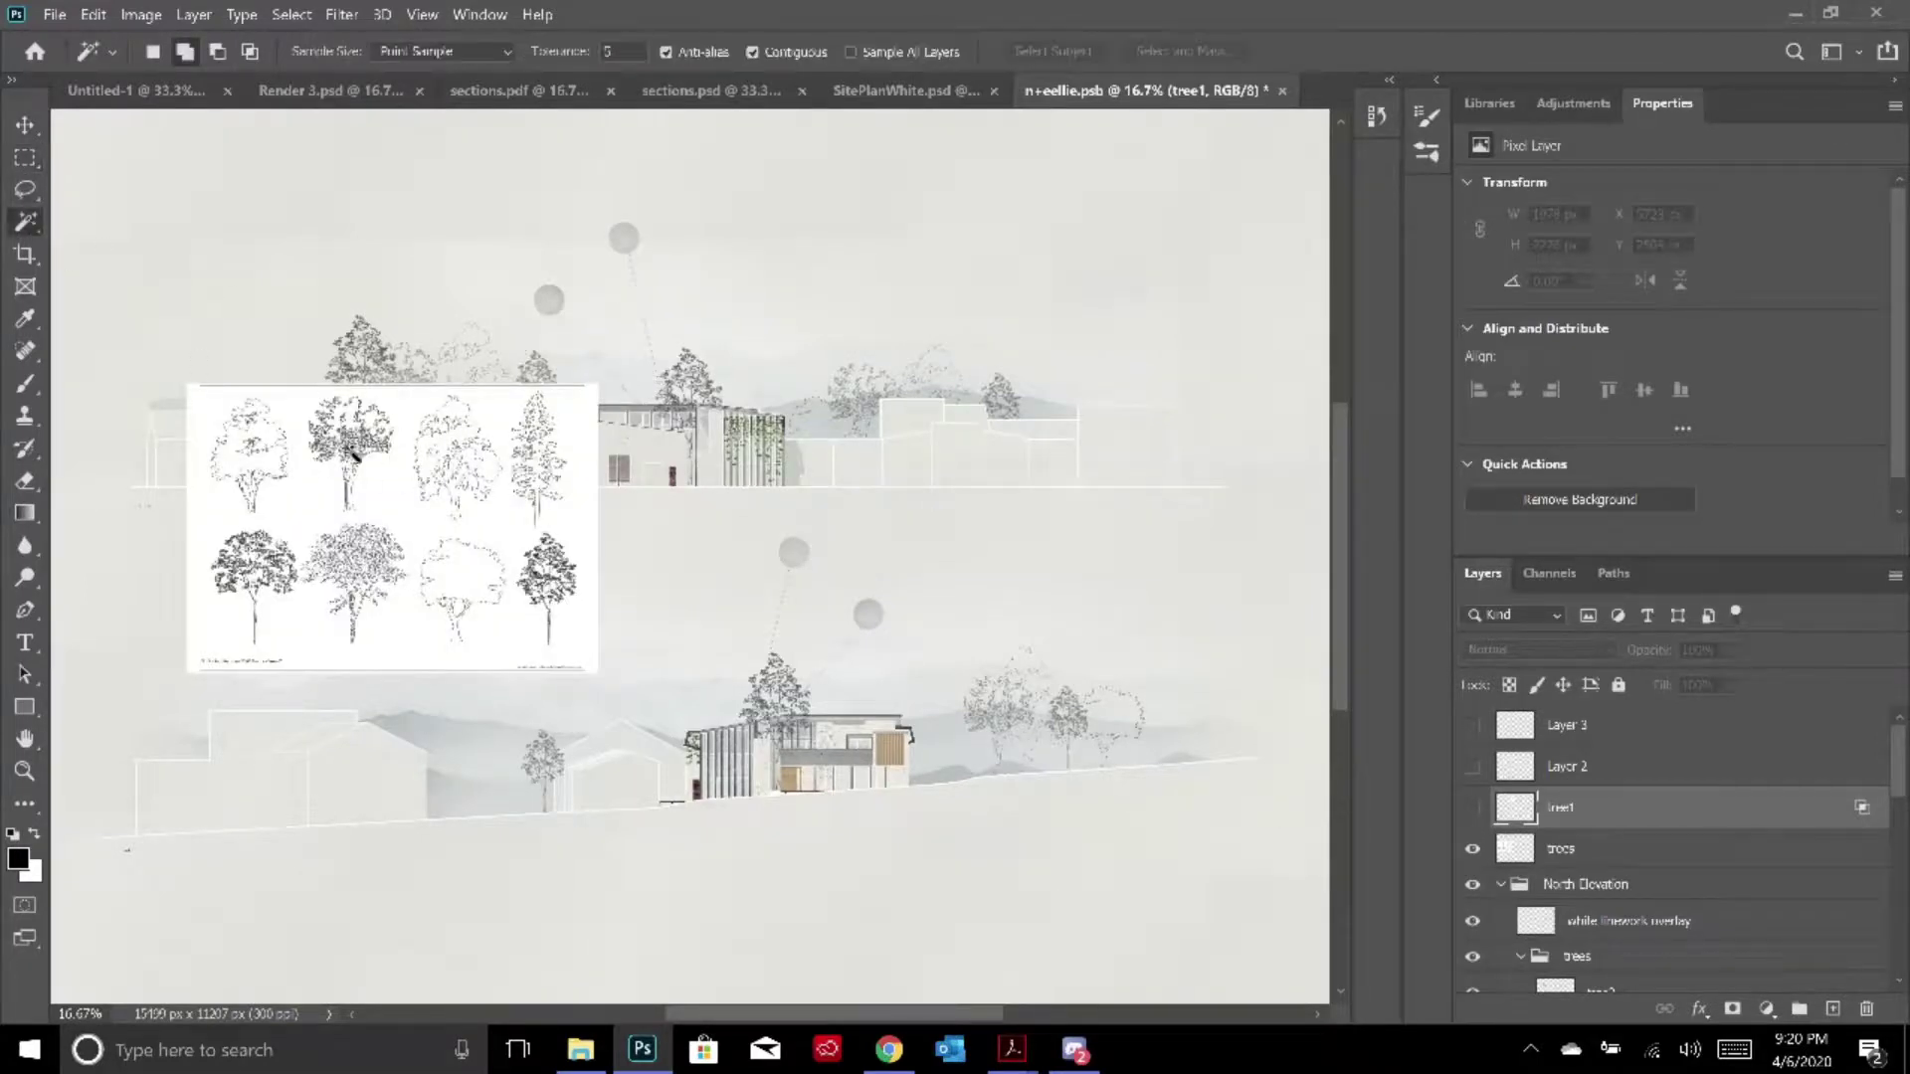
left_click(388, 493)
left_click(1676, 847)
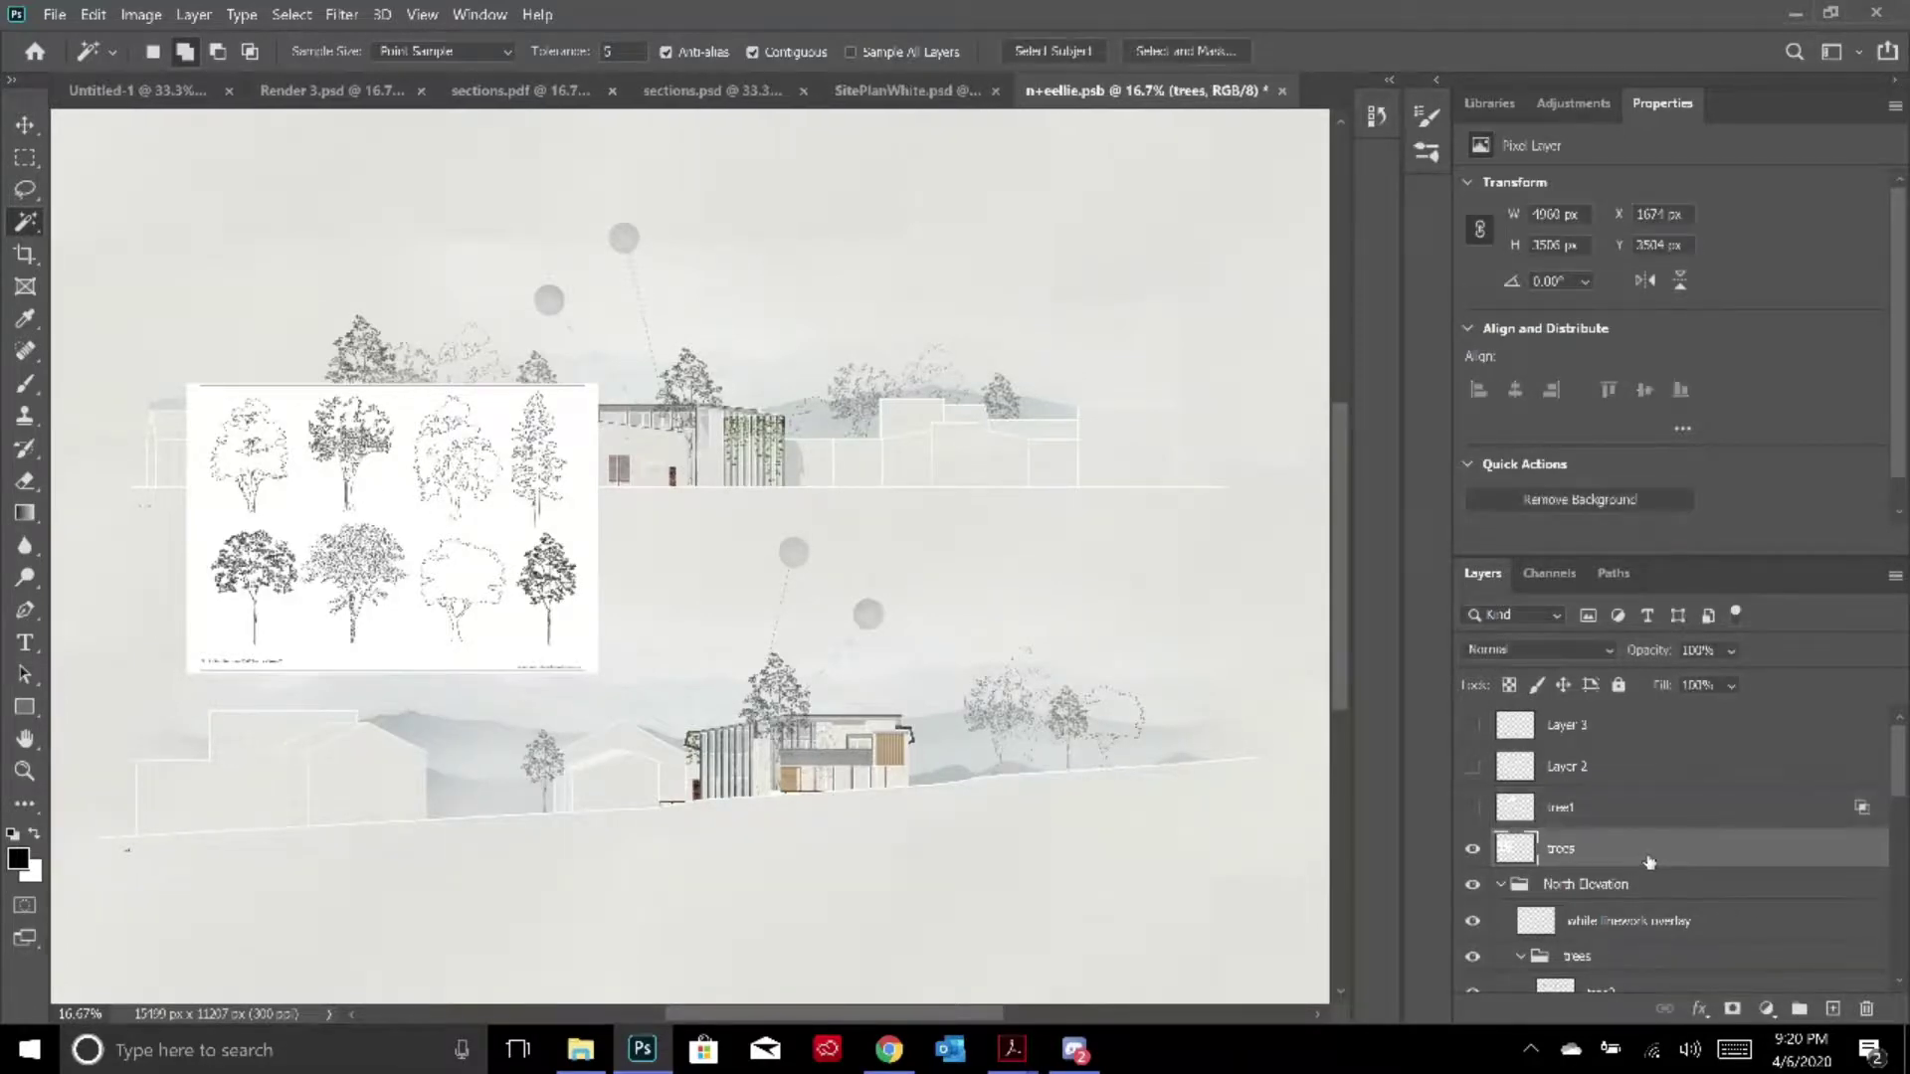
Try deleting the white background around the sheet's trees with a contiguous Magic Wand selection, undo the deletion, and clear the selection
left_click(412, 511)
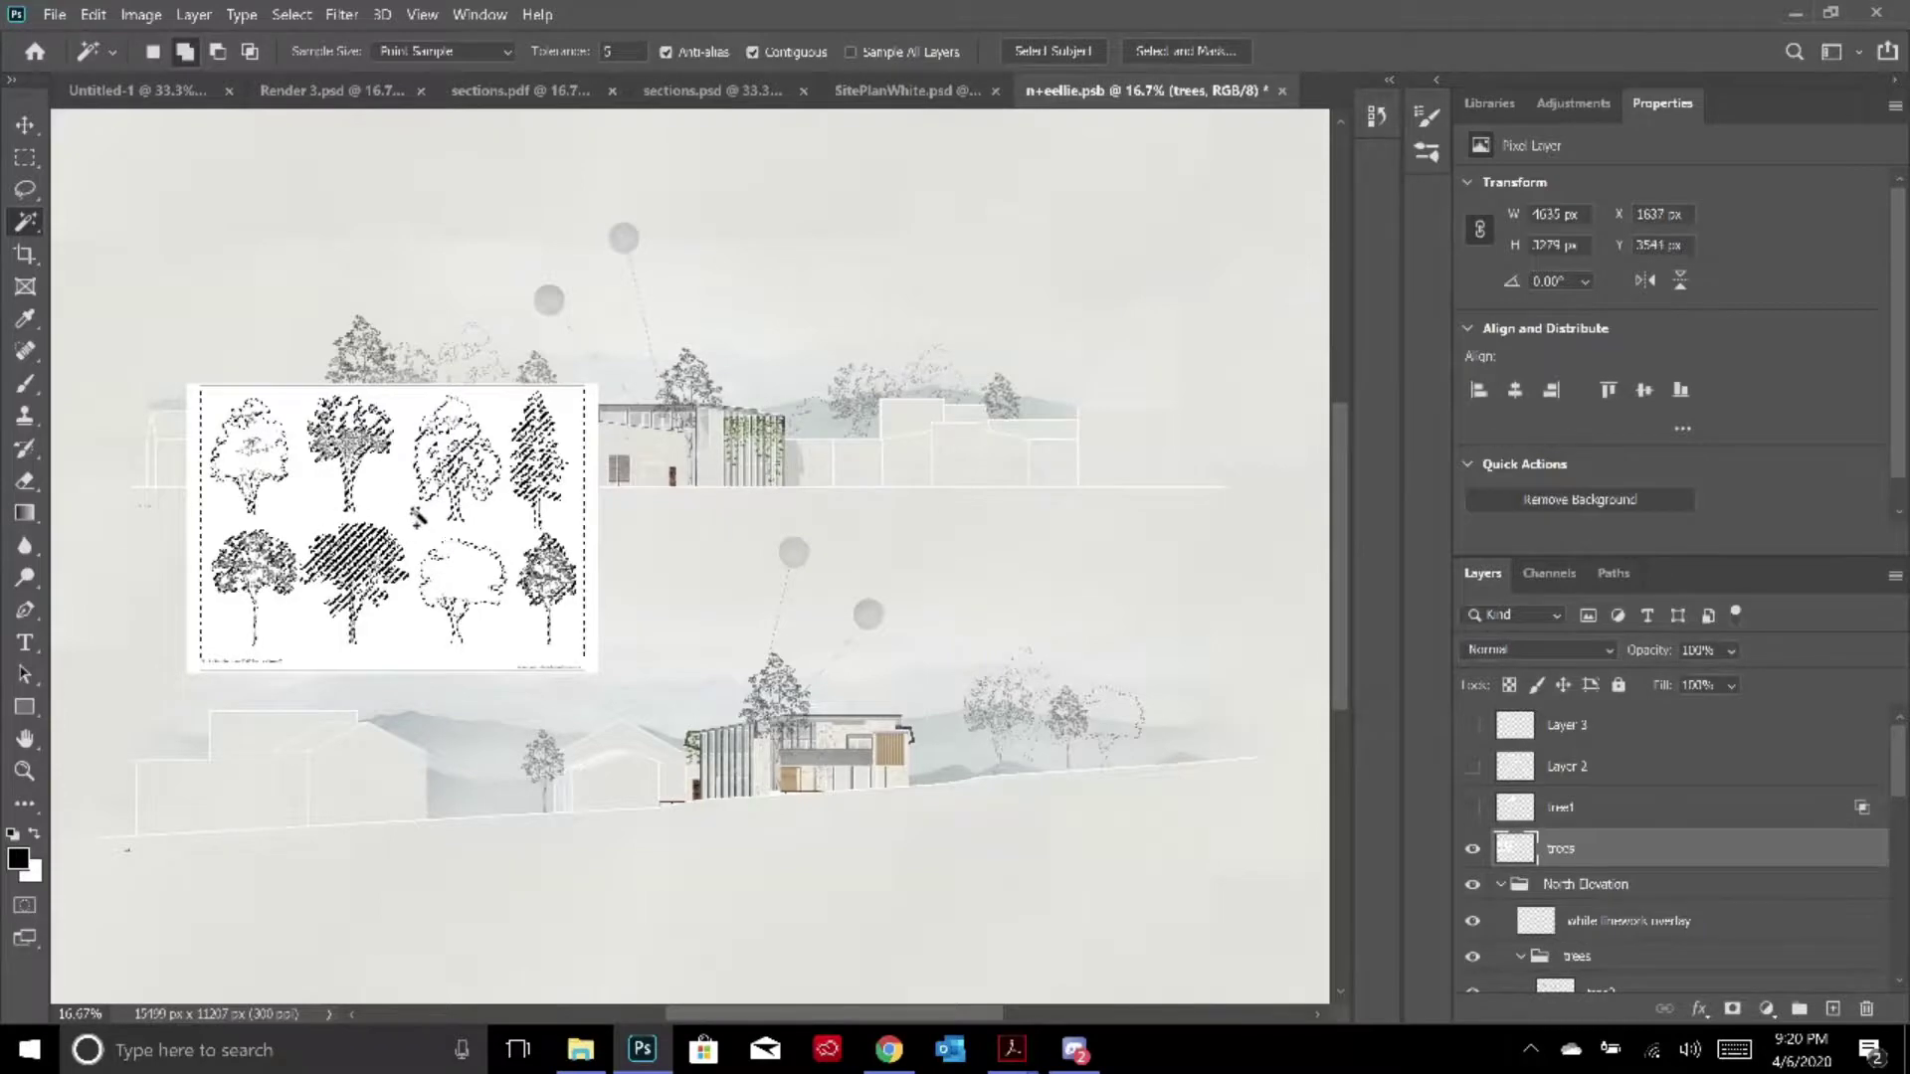
key("Delete")
key("ctrl+d")
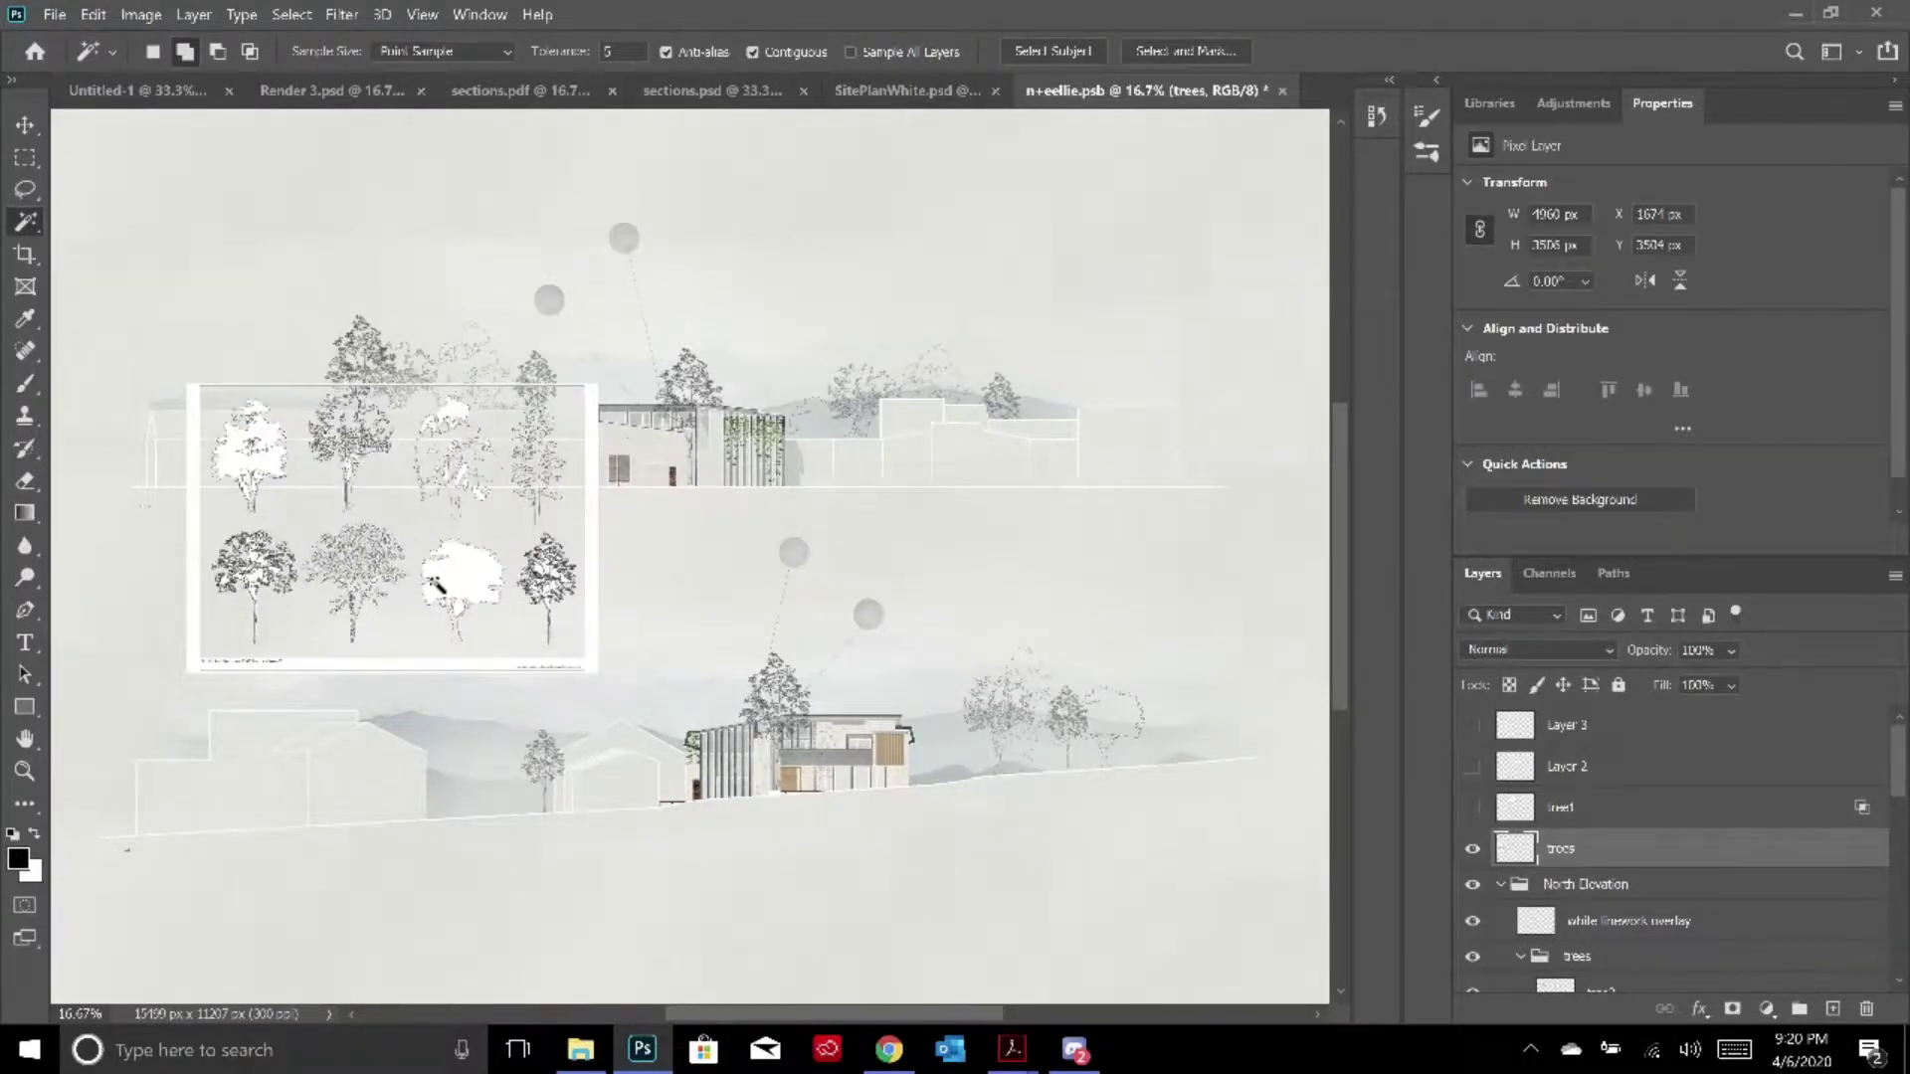
left_click(368, 541)
left_click(392, 504)
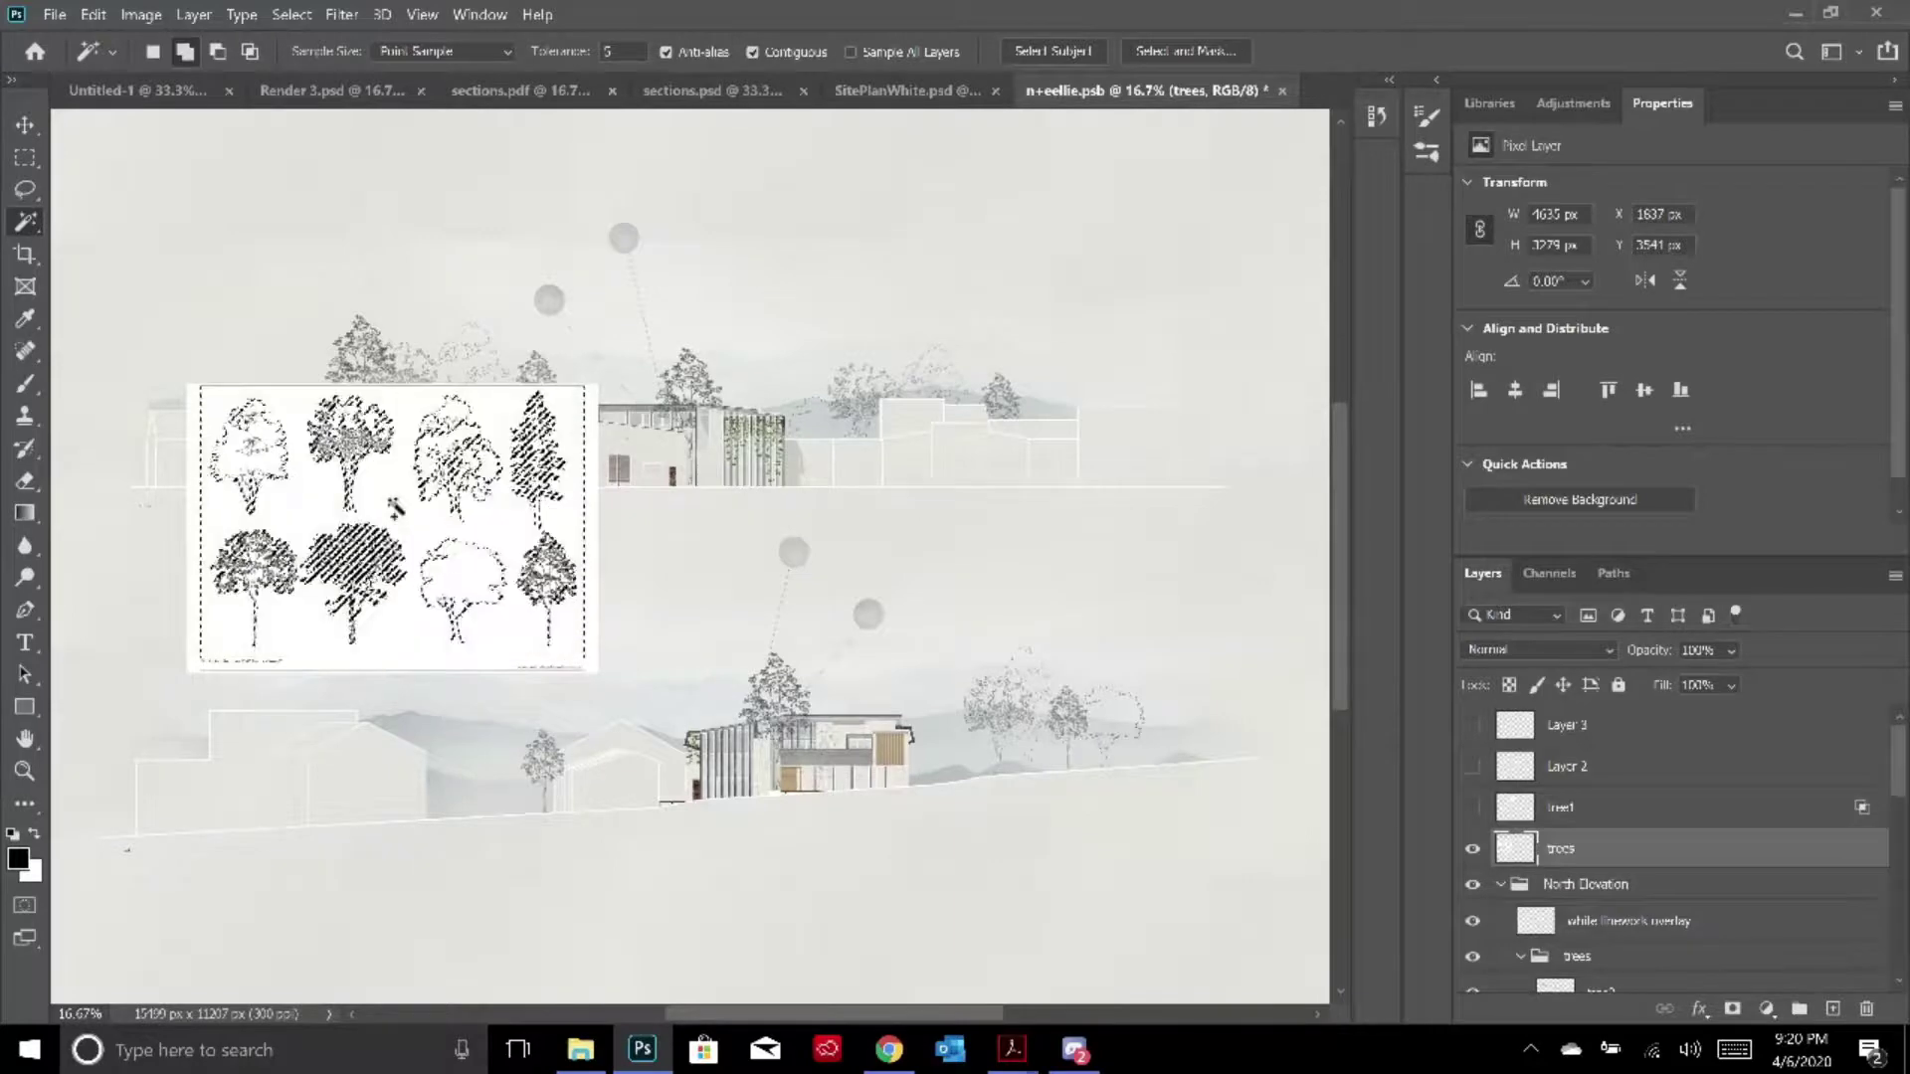
key("ctrl+d")
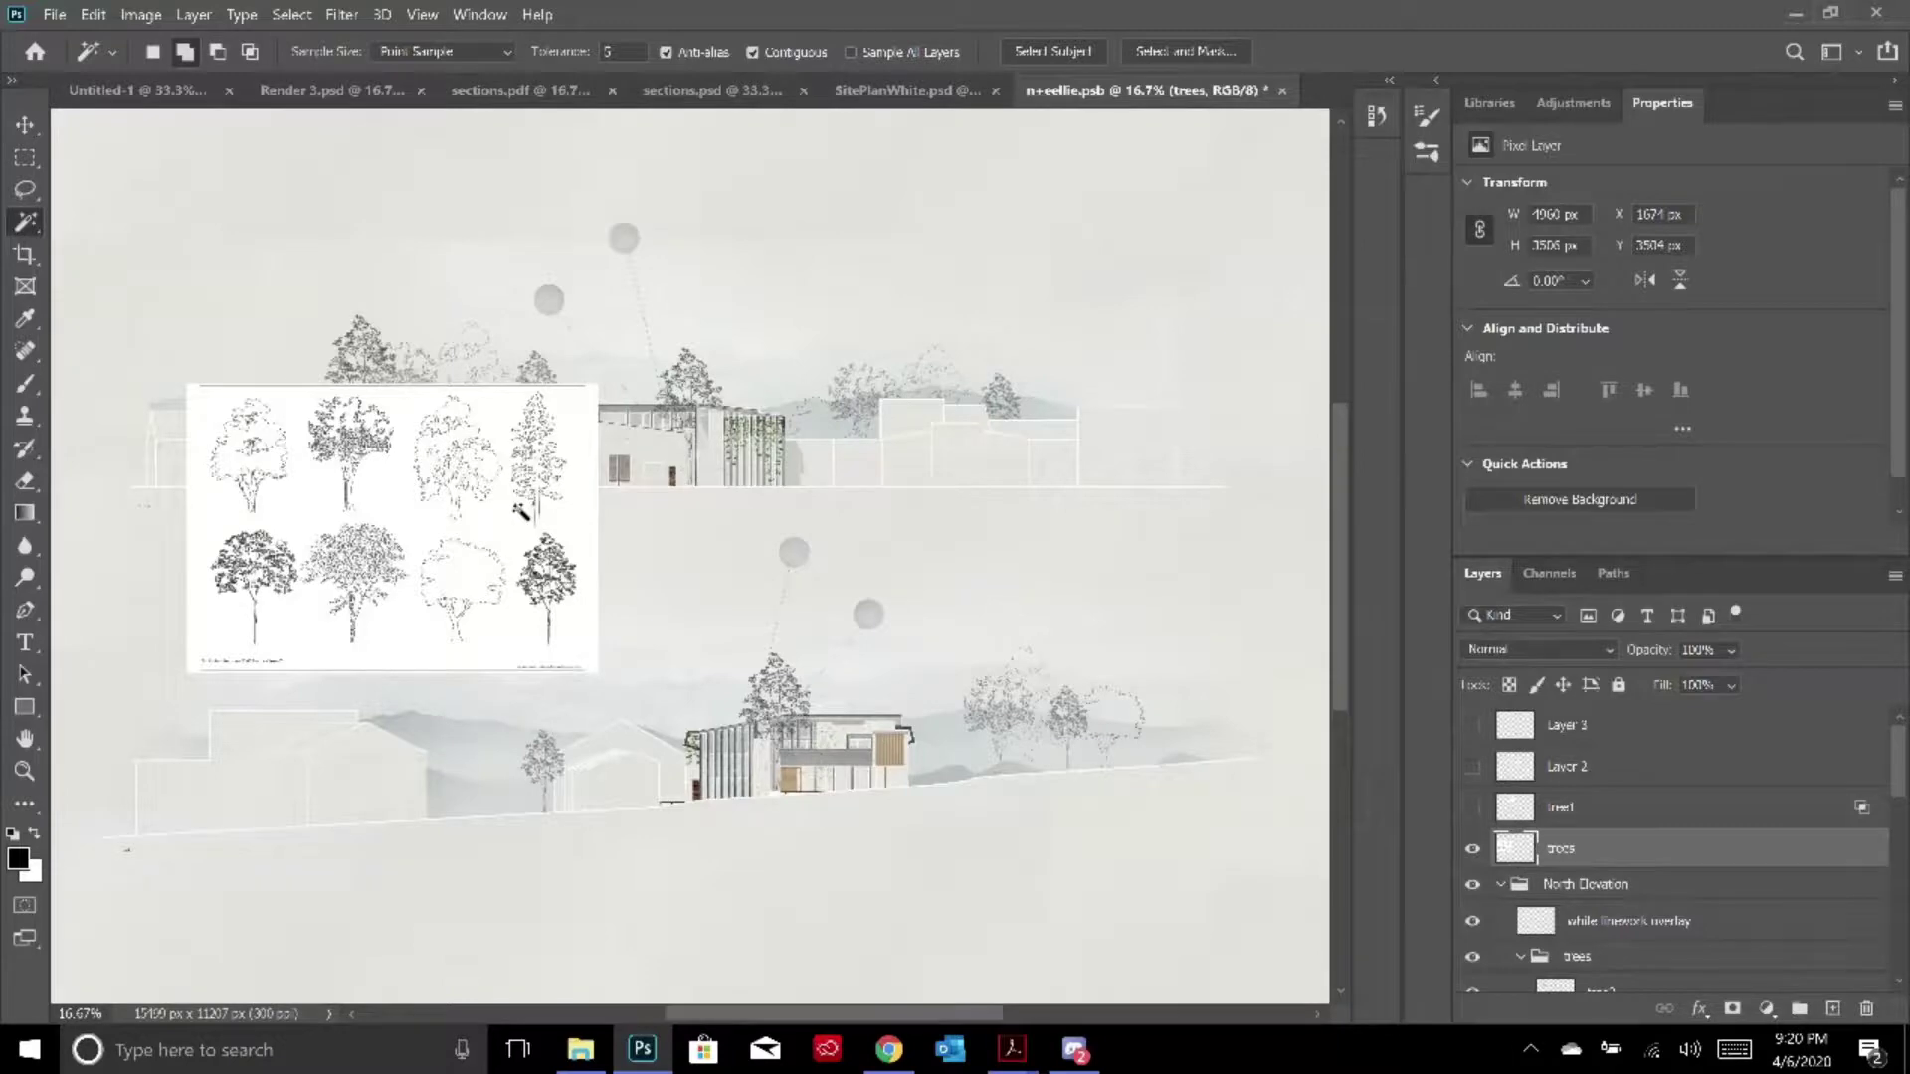
Turn off Contiguous, select all the white on the trees layer with the Magic Wand, delete it, and deselect
key("alt+Tab")
key("alt+Tab")
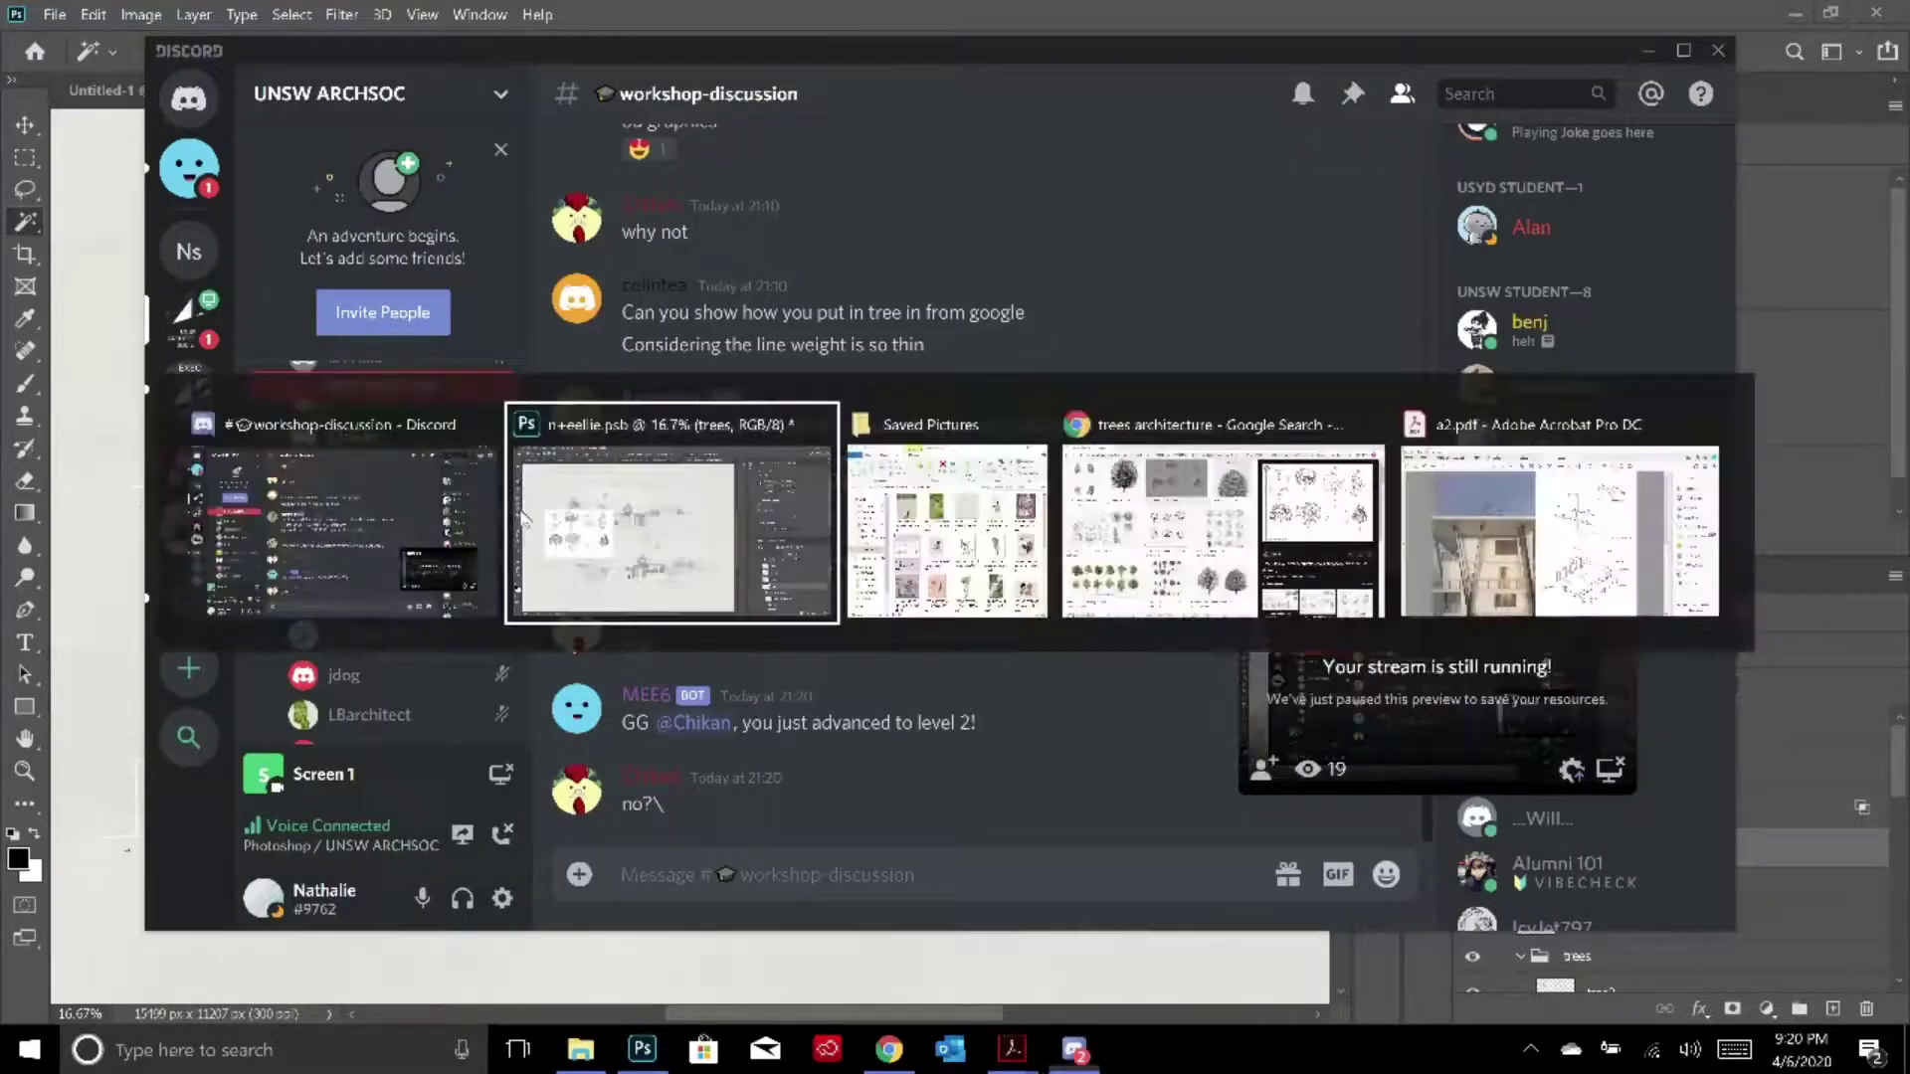
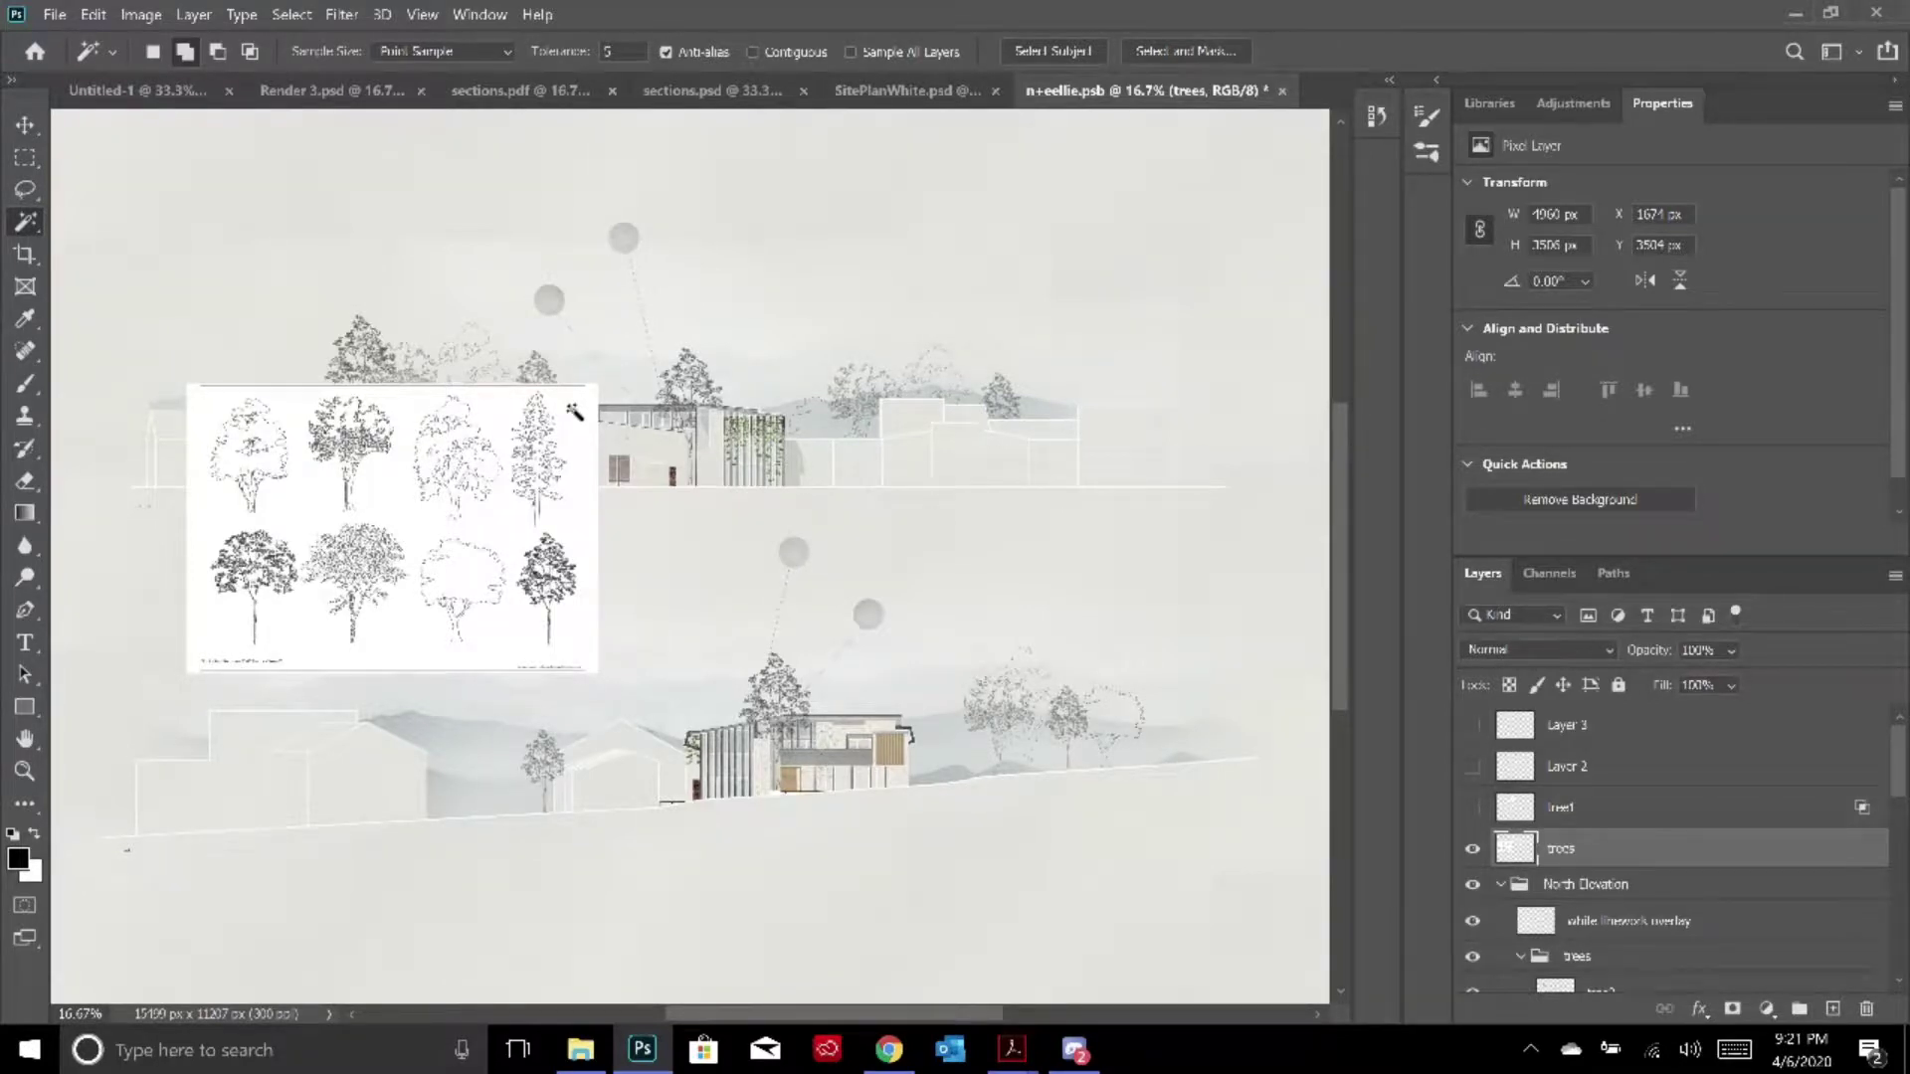
left_click(571, 408)
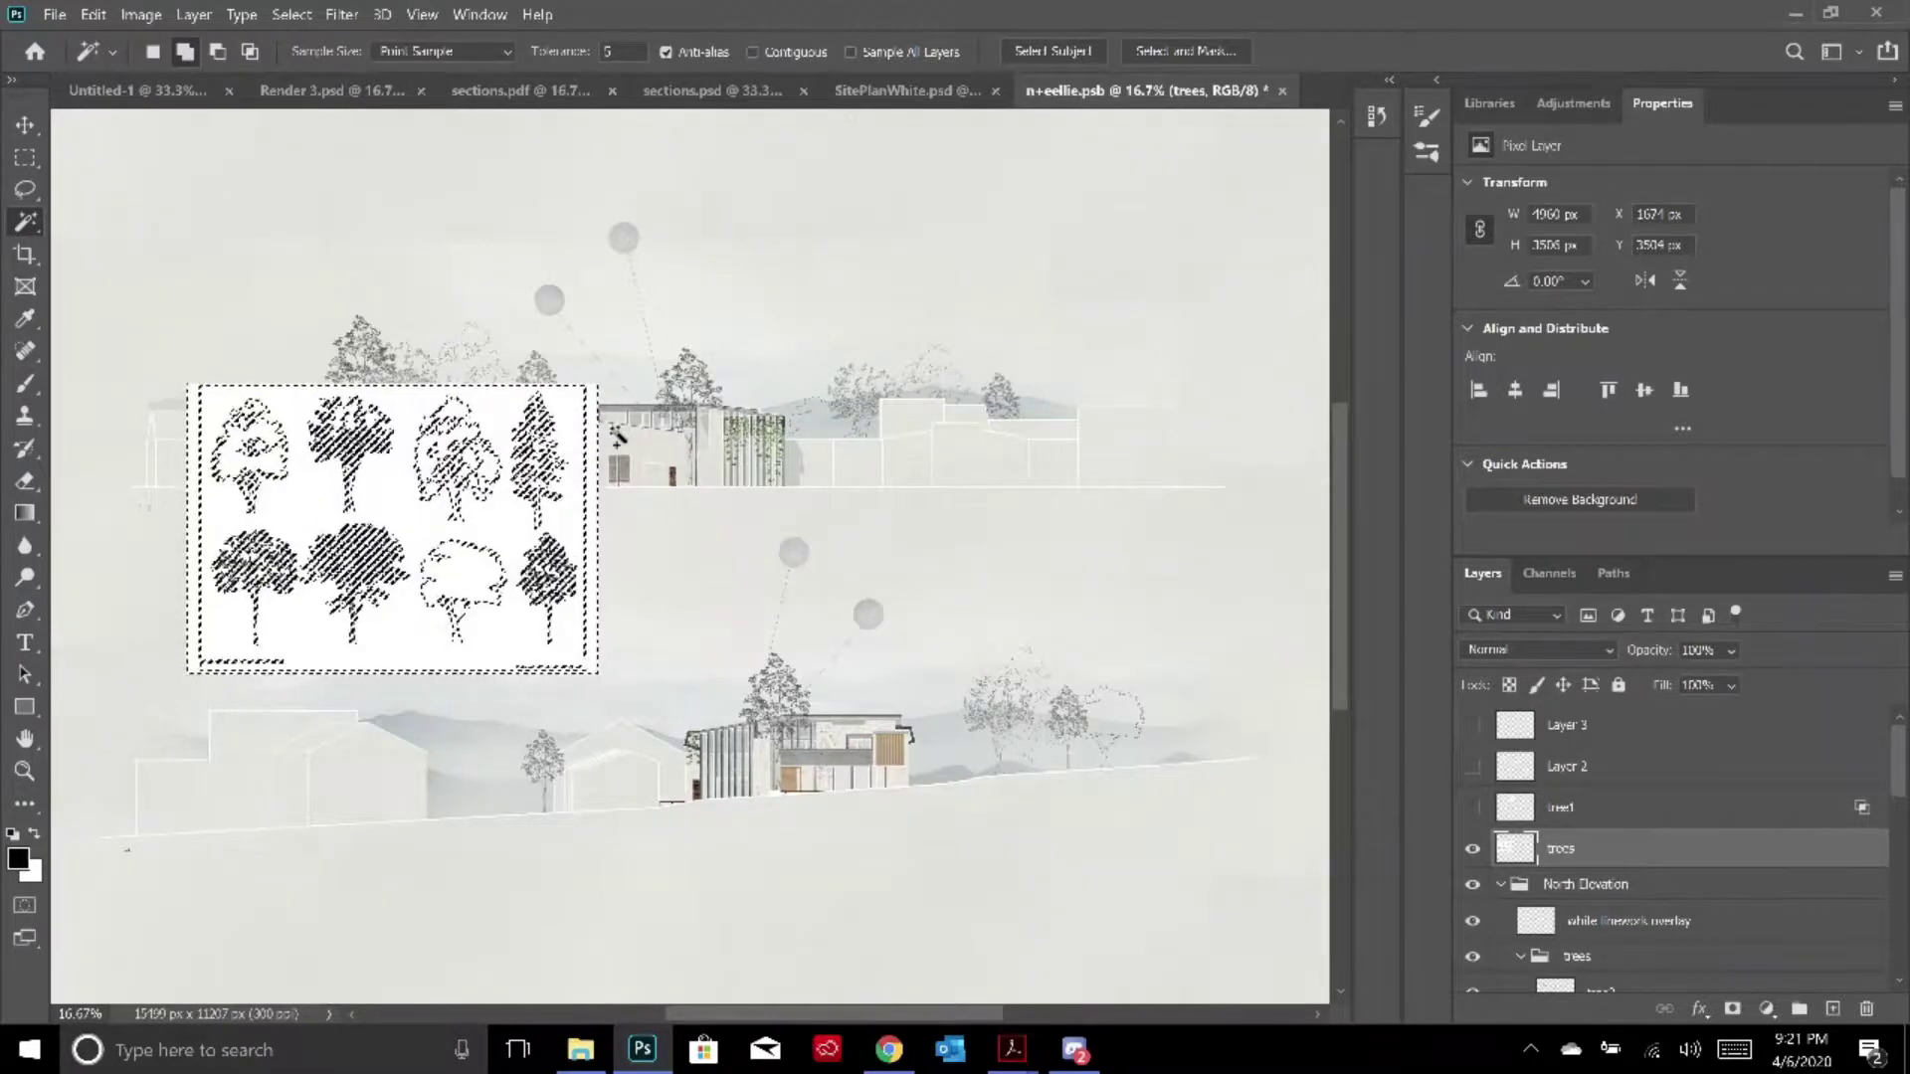
key("Delete")
key("ctrl+d")
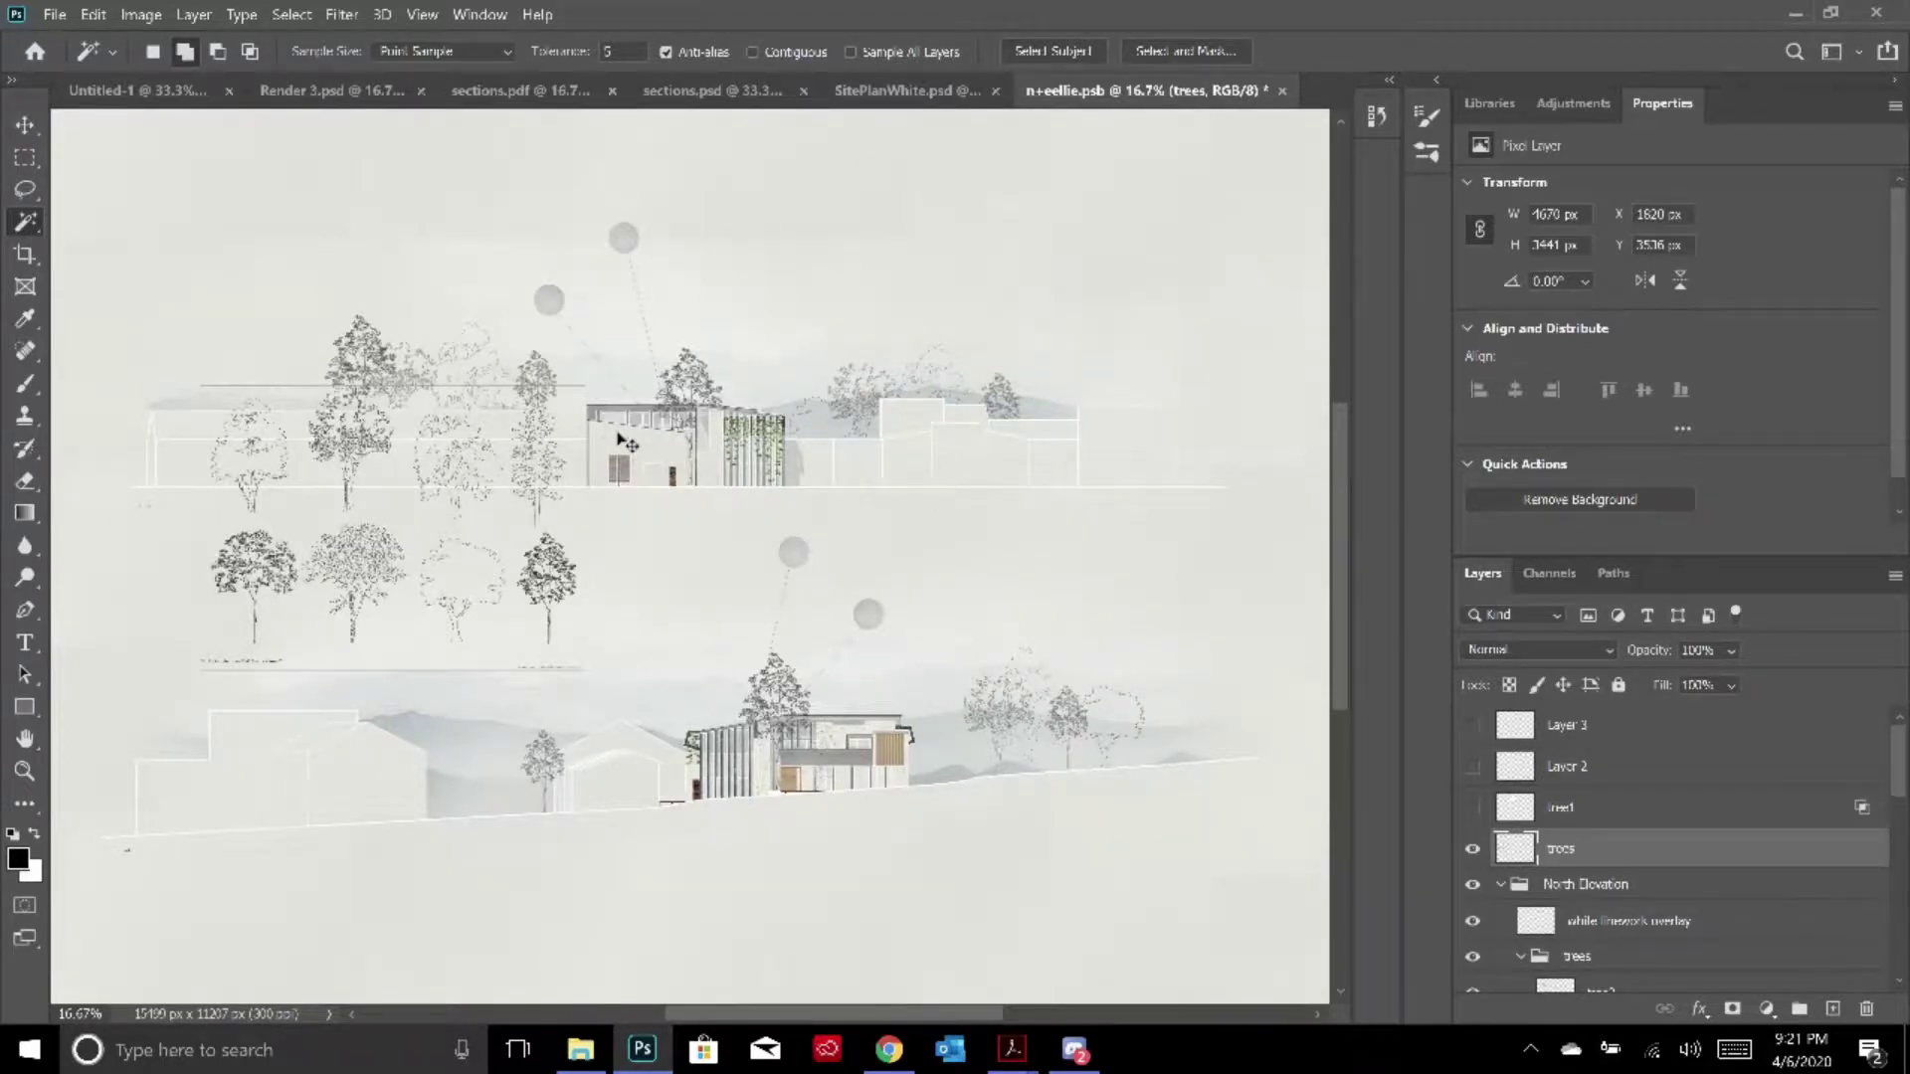
Undo the non-contiguous removal of the white background on the trees layer, including its selection
key("ctrl+z")
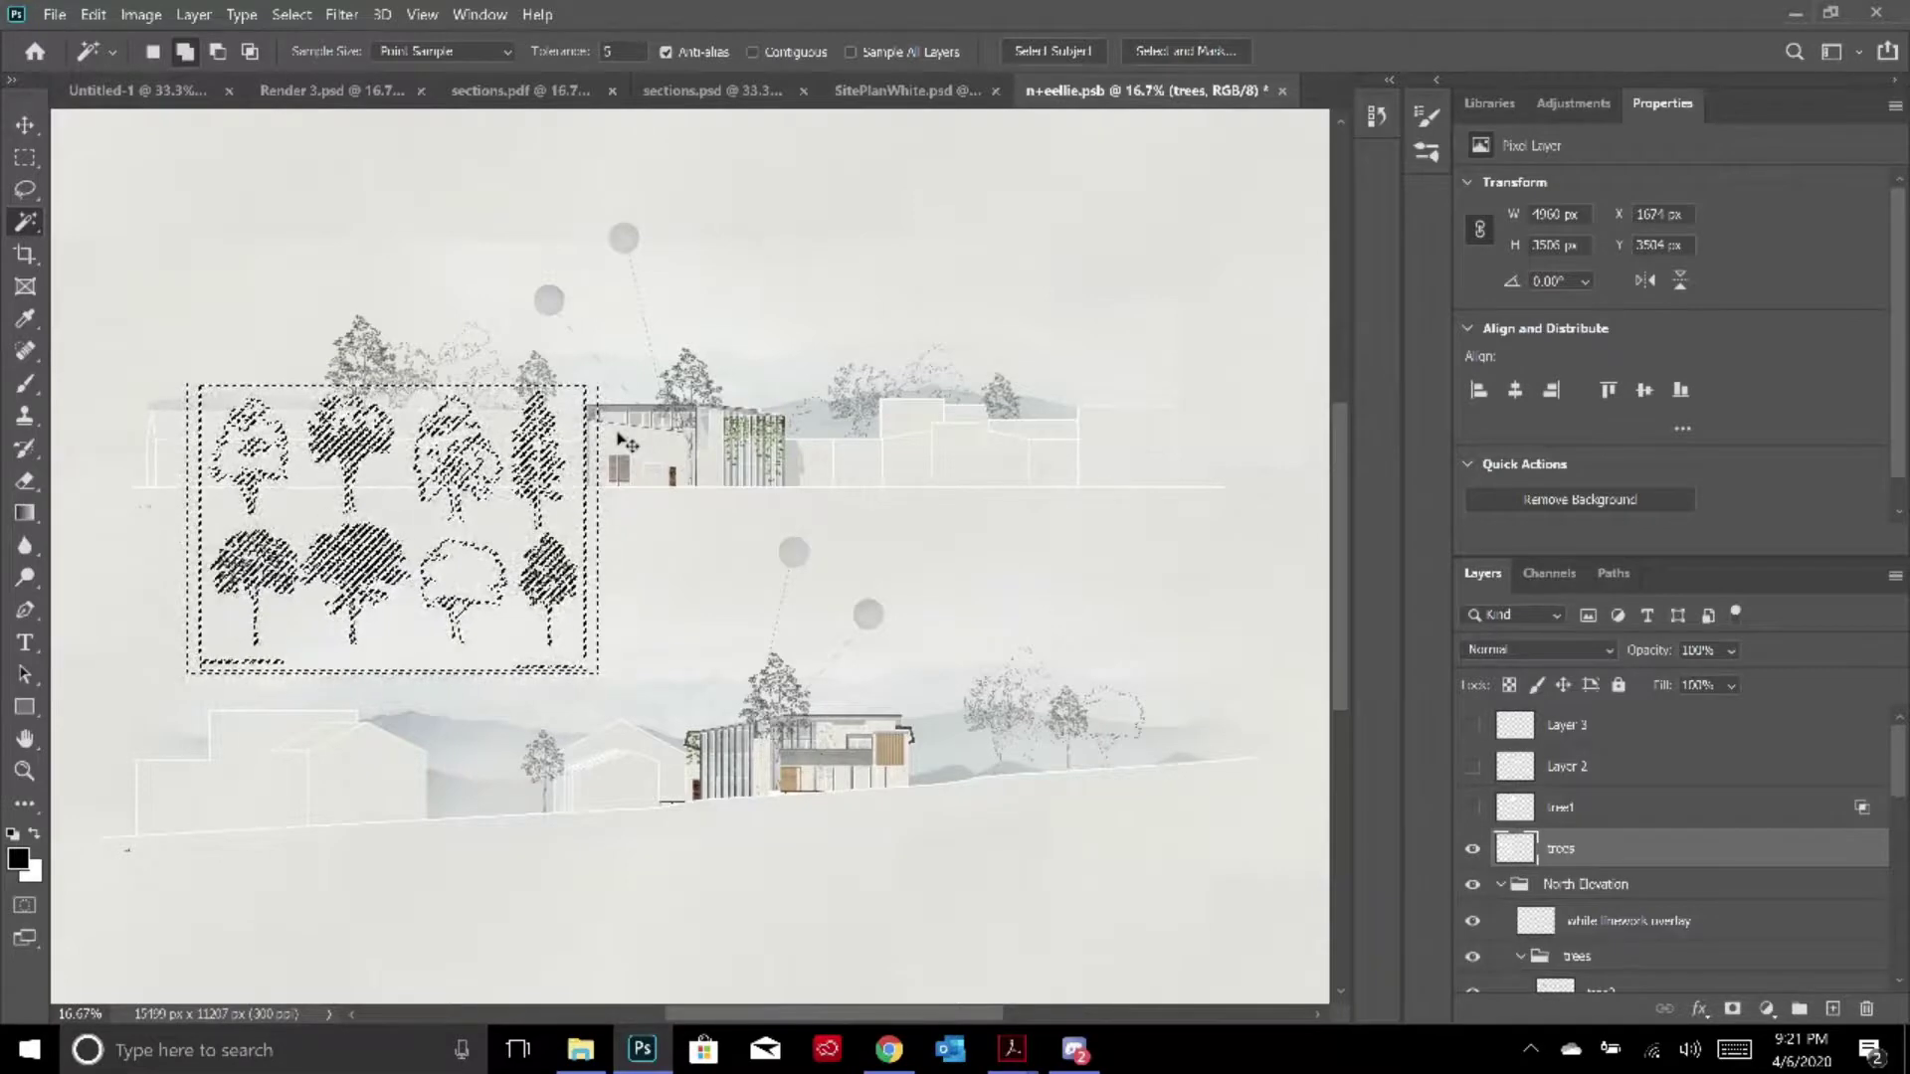
key("ctrl+z")
key("ctrl+z")
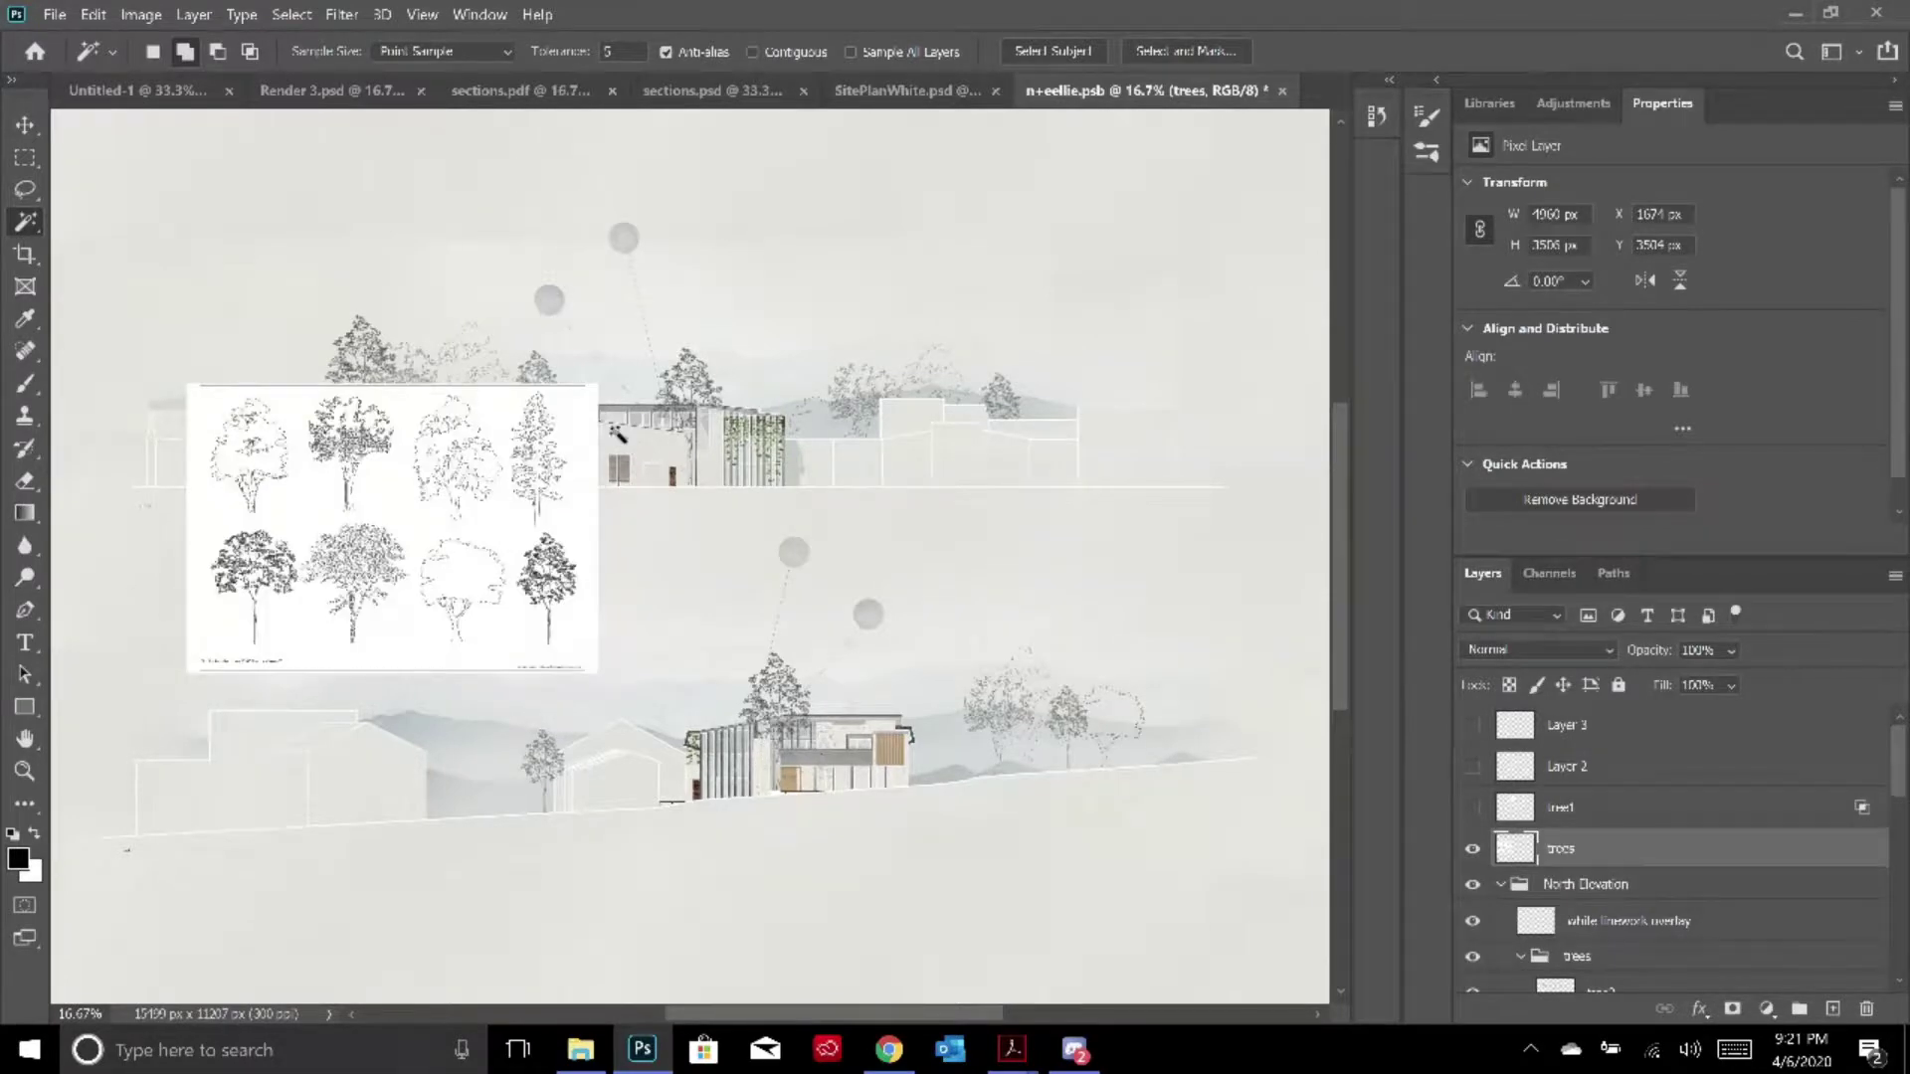
Try the This Layer slider of Blend If in the trees layer's Blending Options, and cancel the dialog
left_click(26, 125)
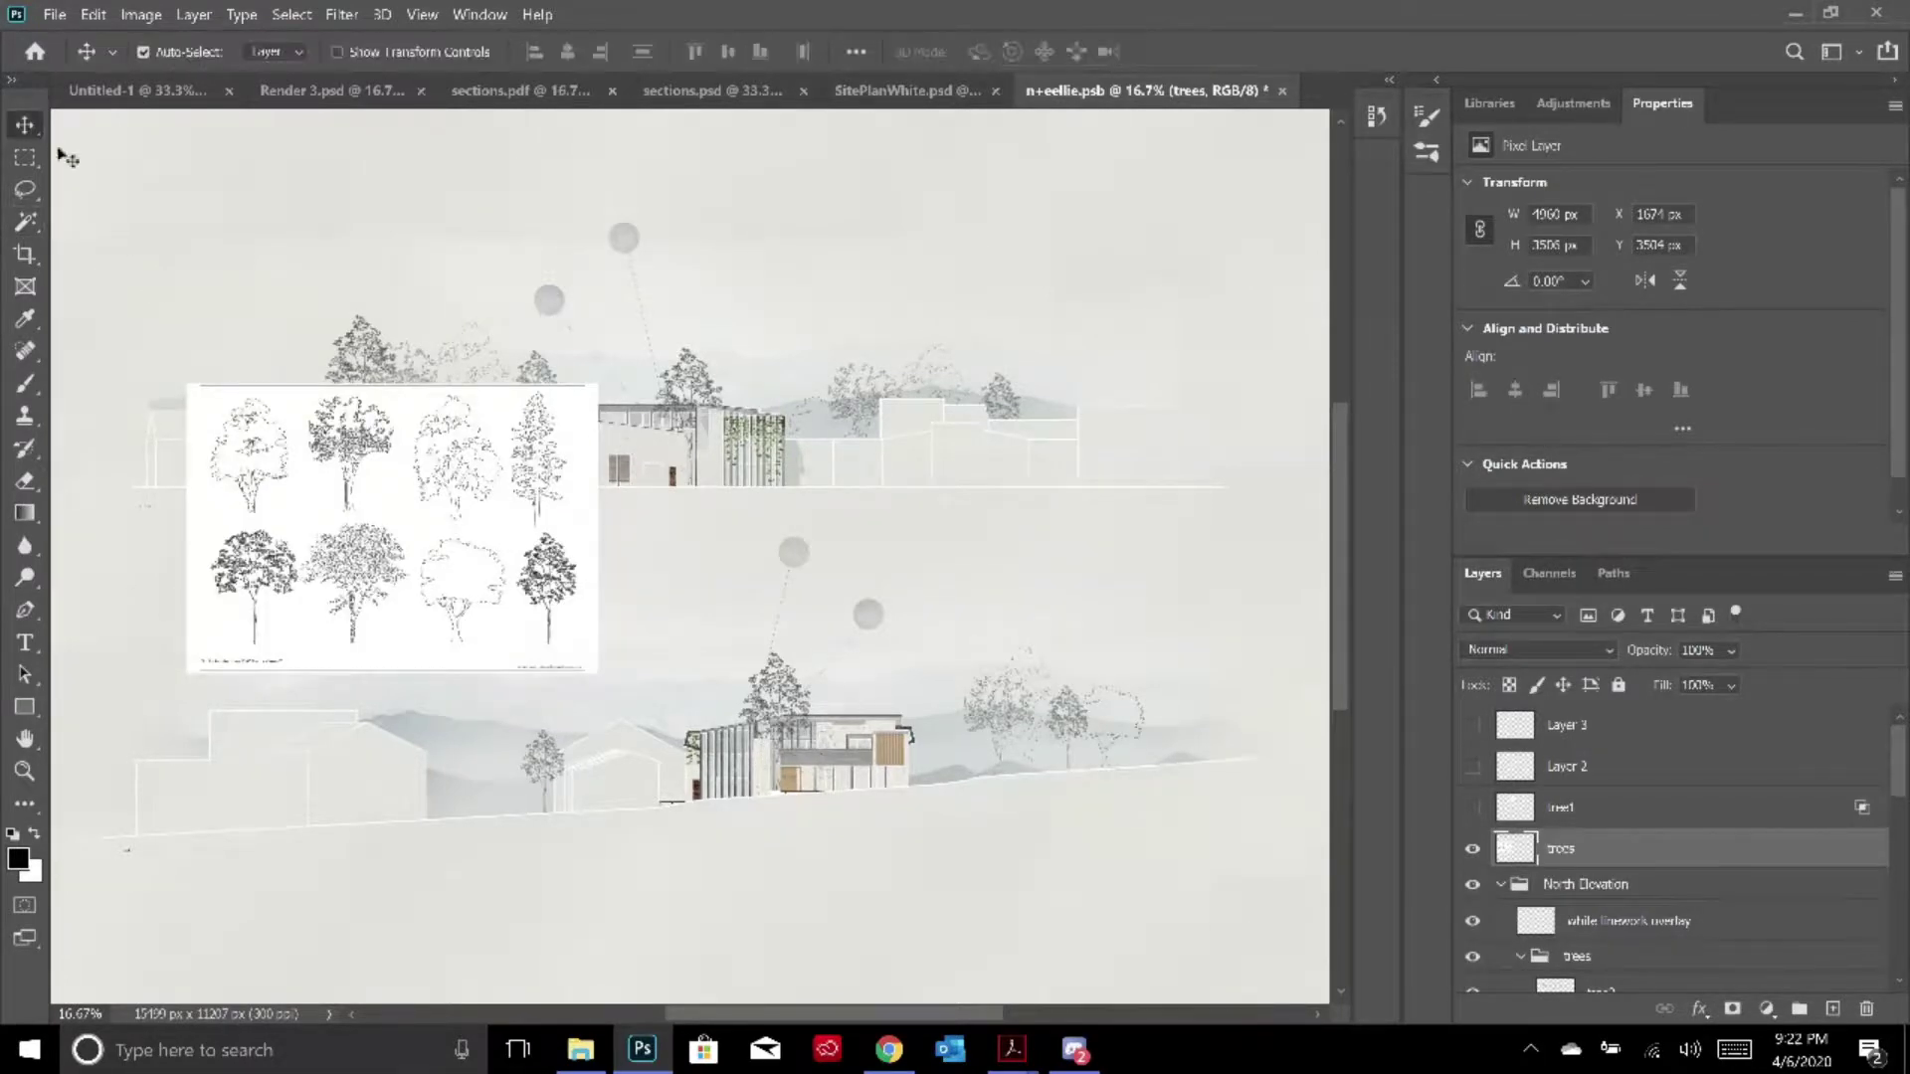
right_click(1591, 852)
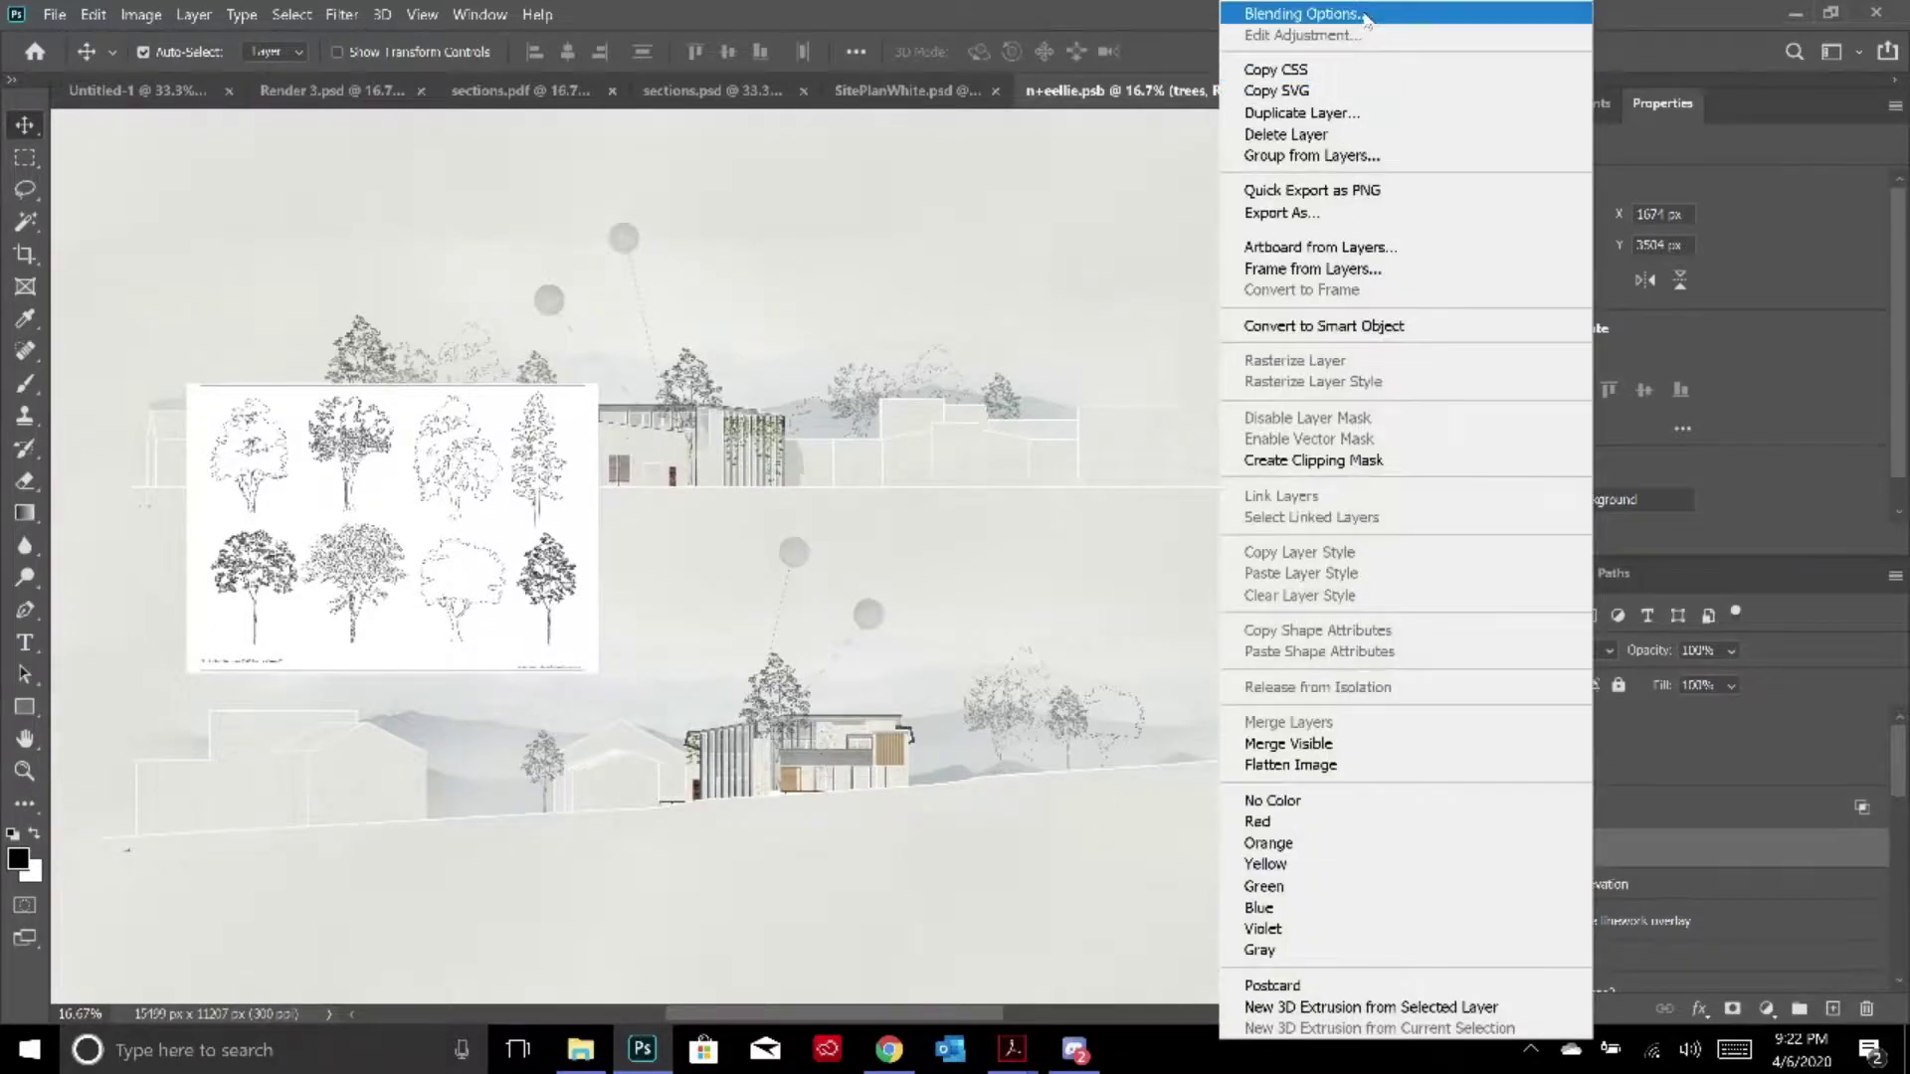
left_click(1366, 17)
left_click_drag(1206, 548, 988, 537)
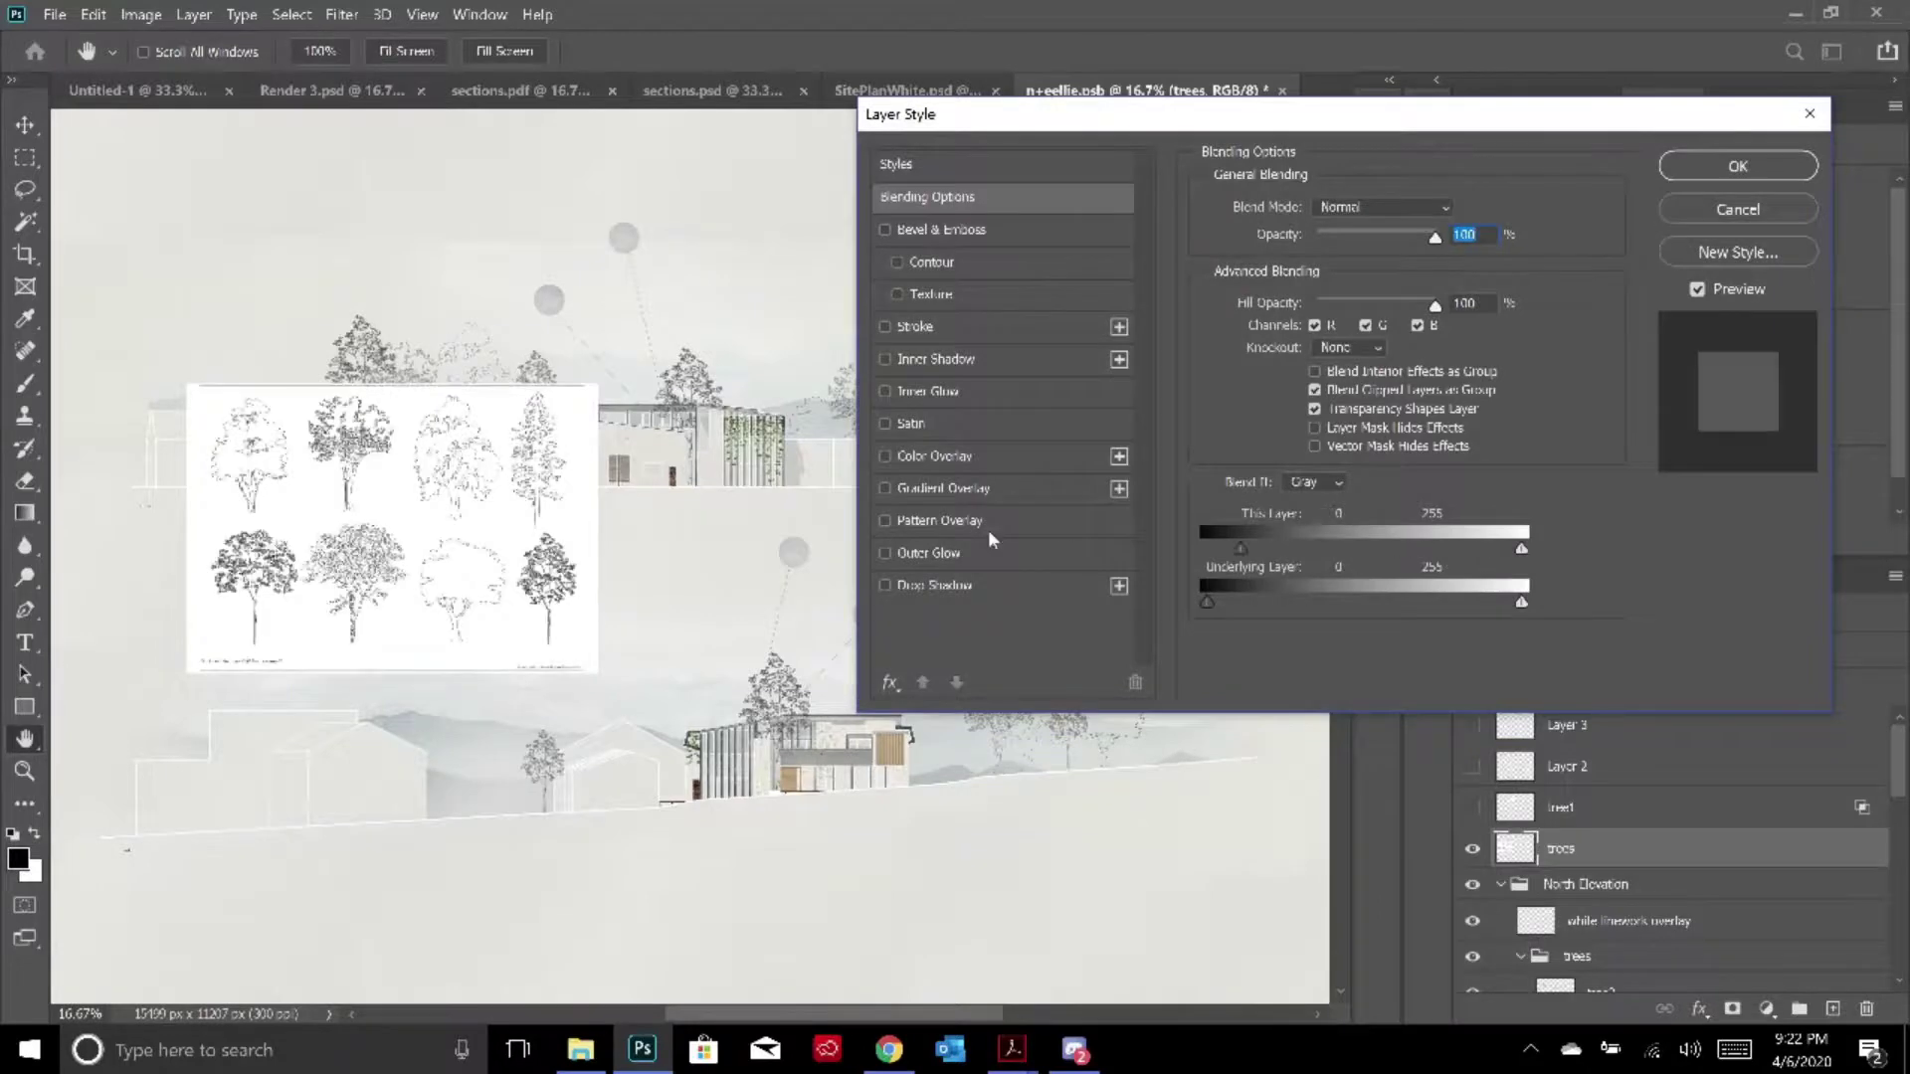
left_click(1738, 205)
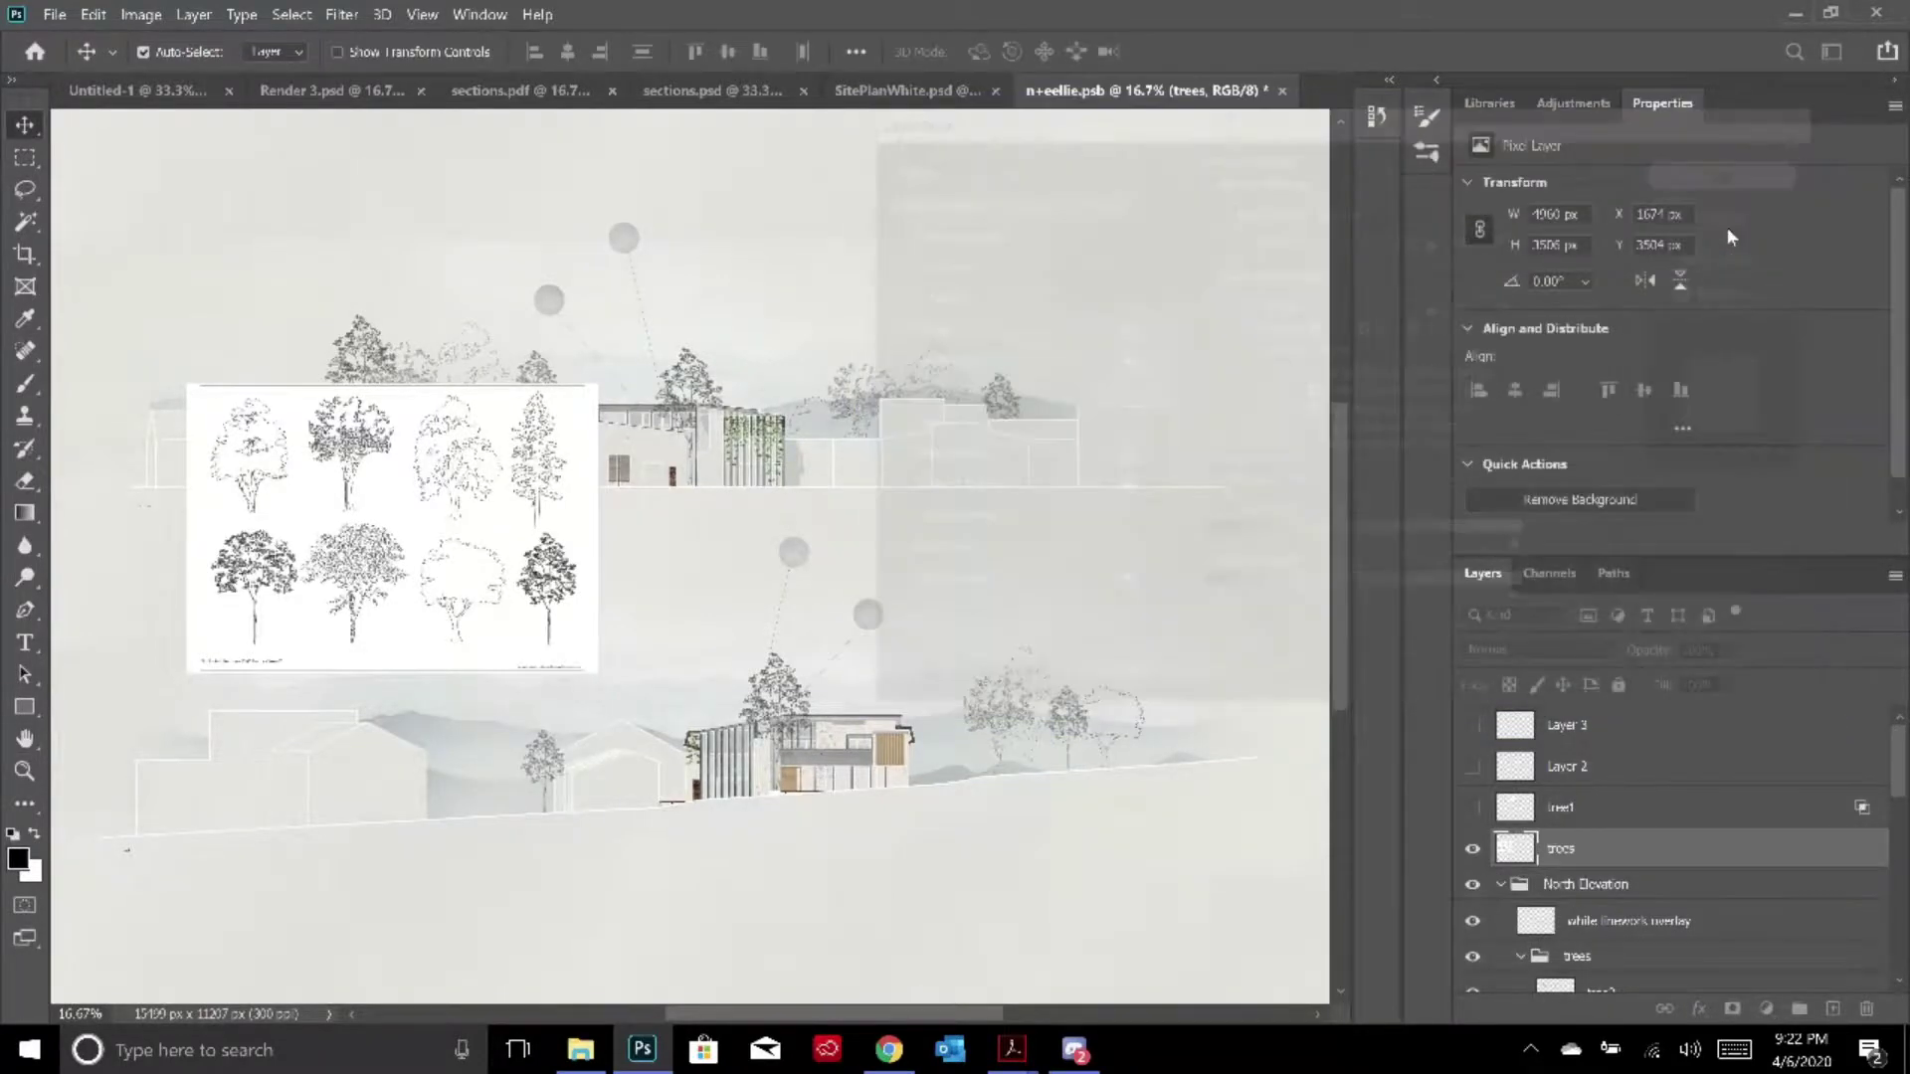
Hide the trees layer and close the elevations document n+eellie.psb without saving changes
left_click(1474, 849)
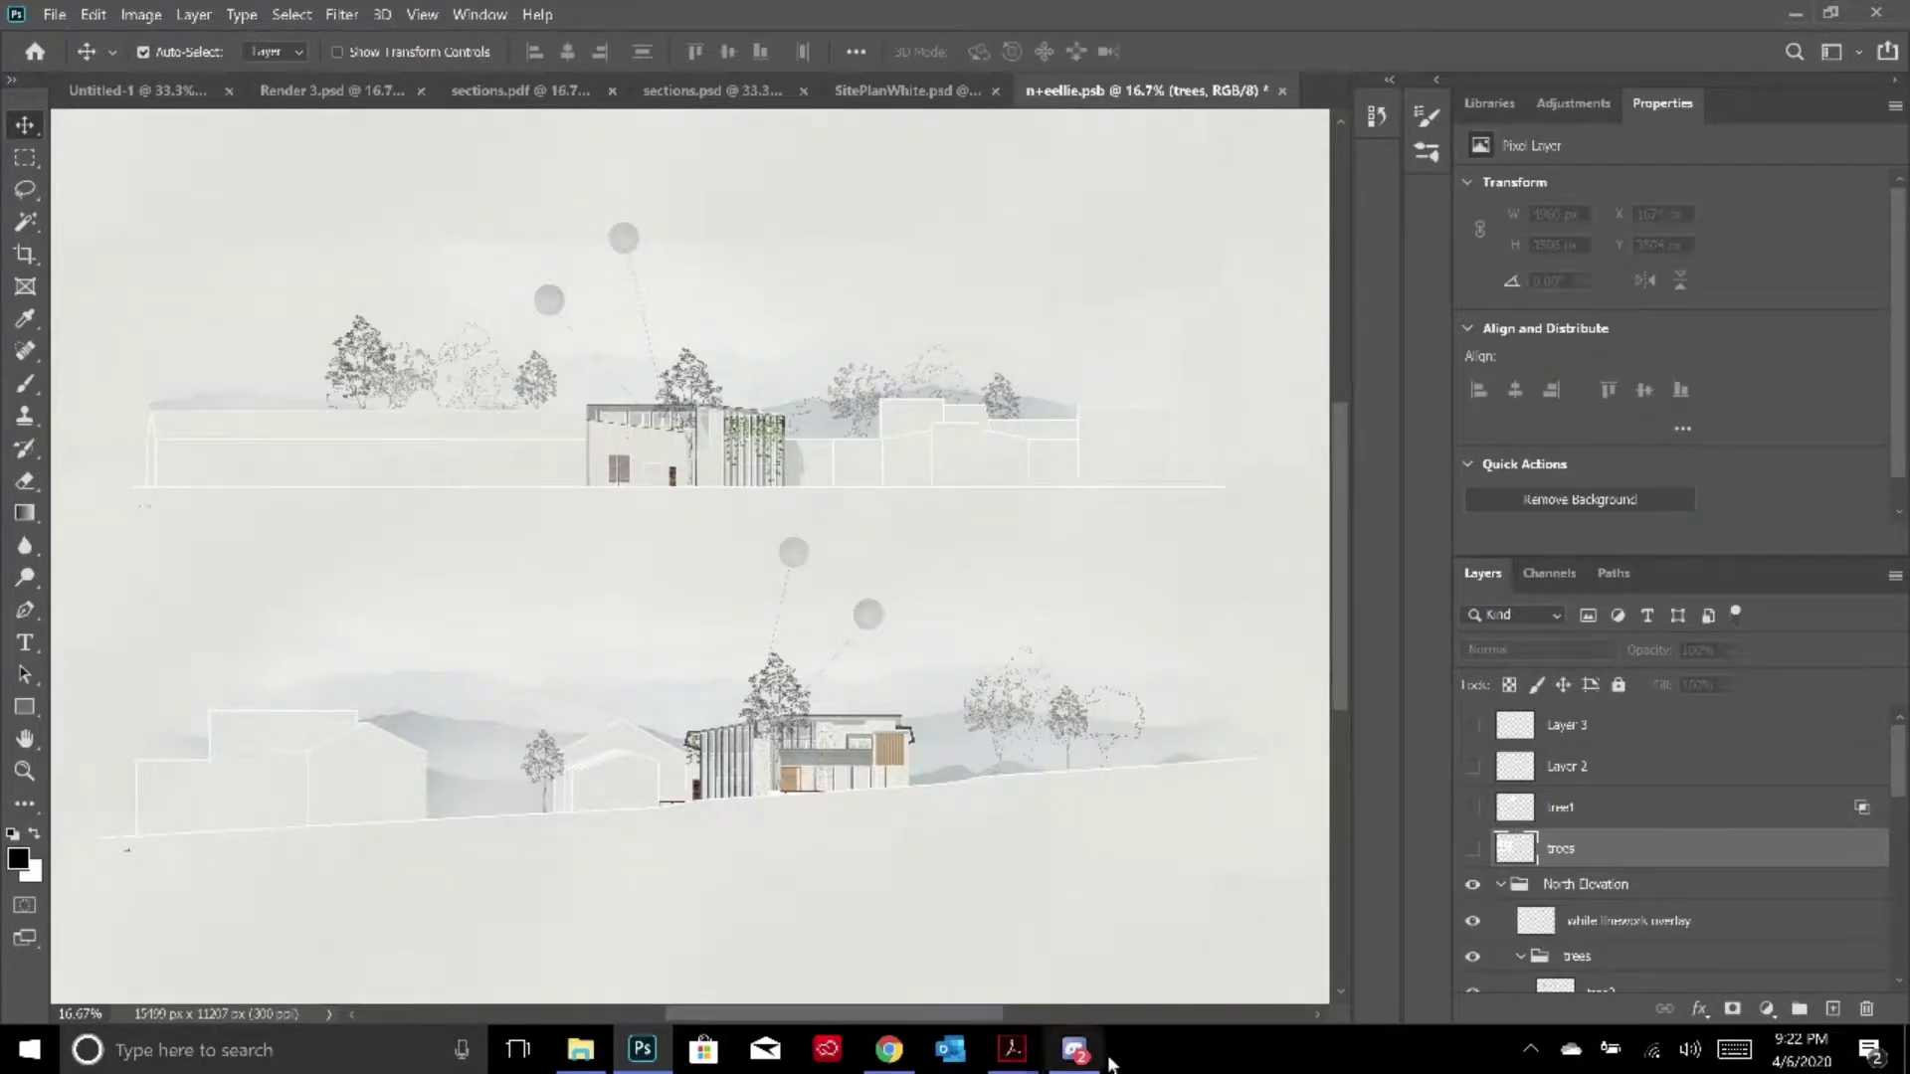
mouse_move(1097, 1059)
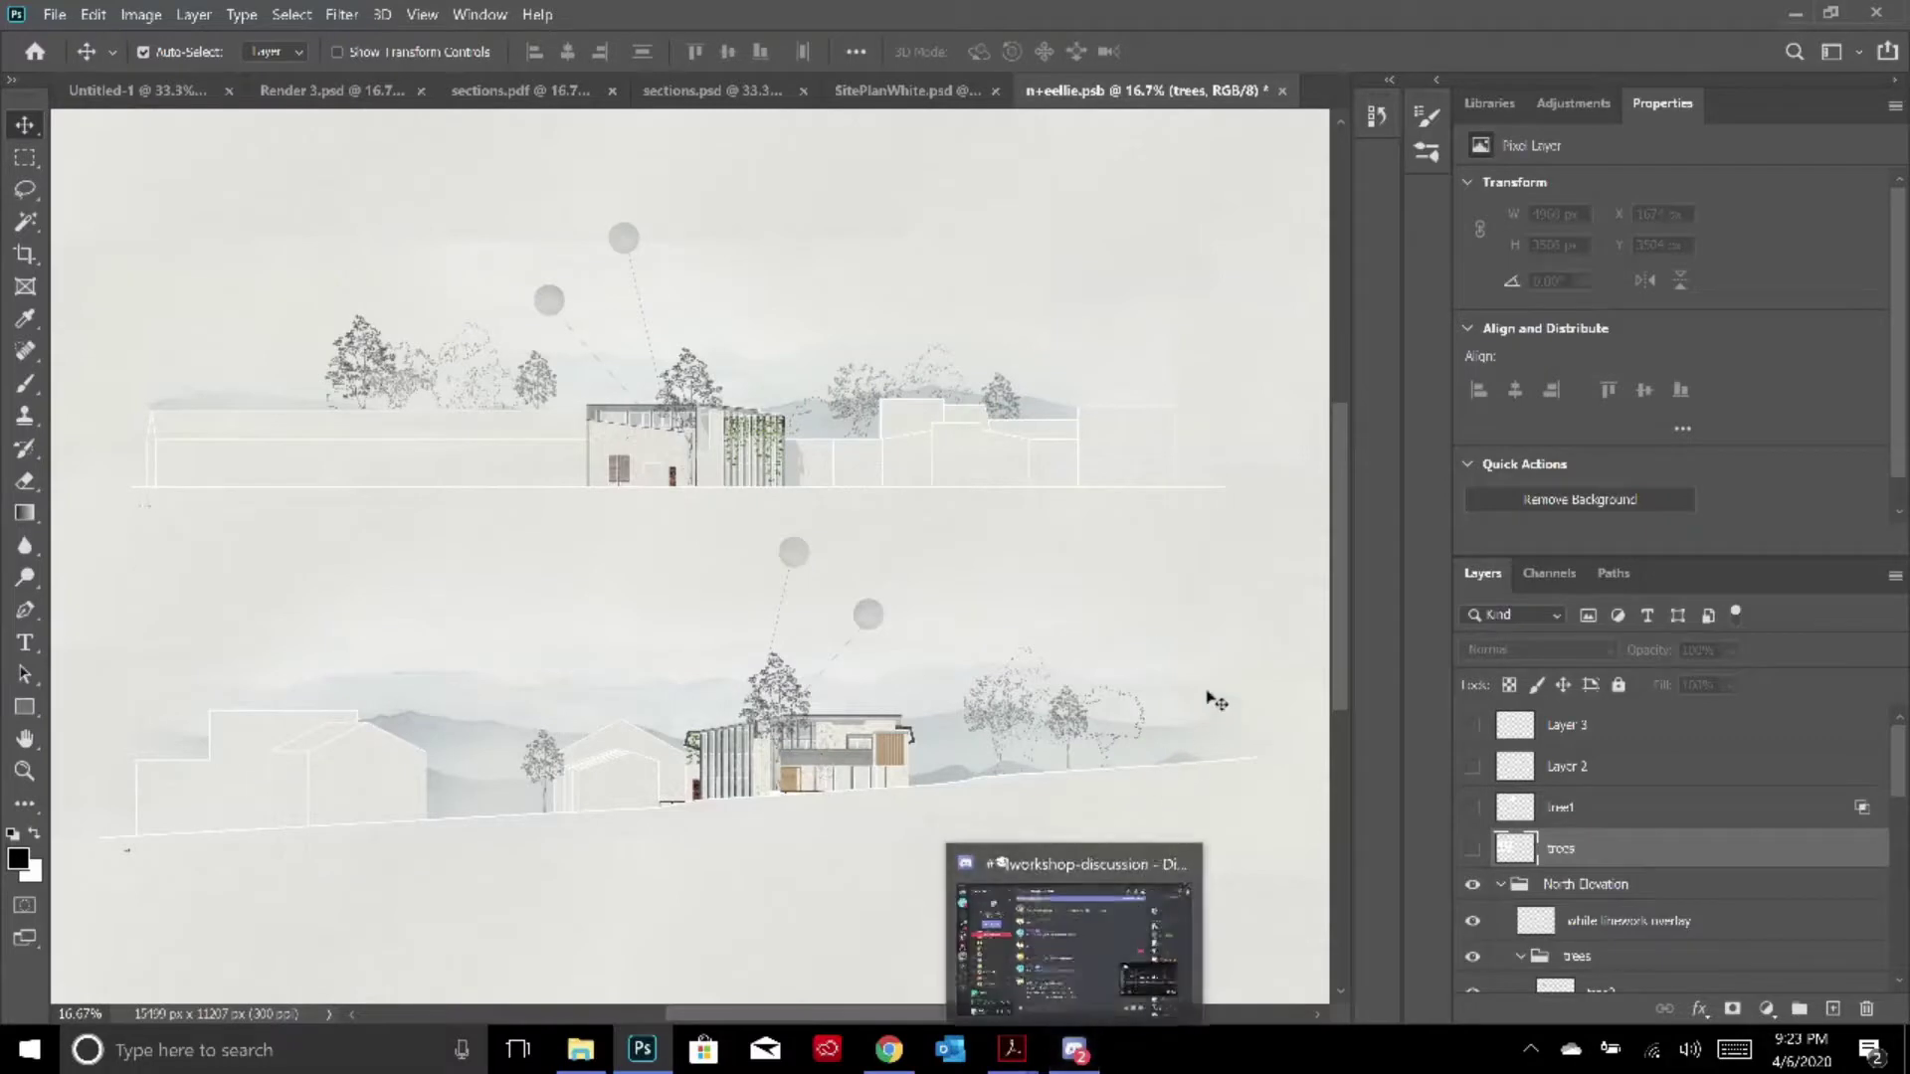
left_click(1282, 91)
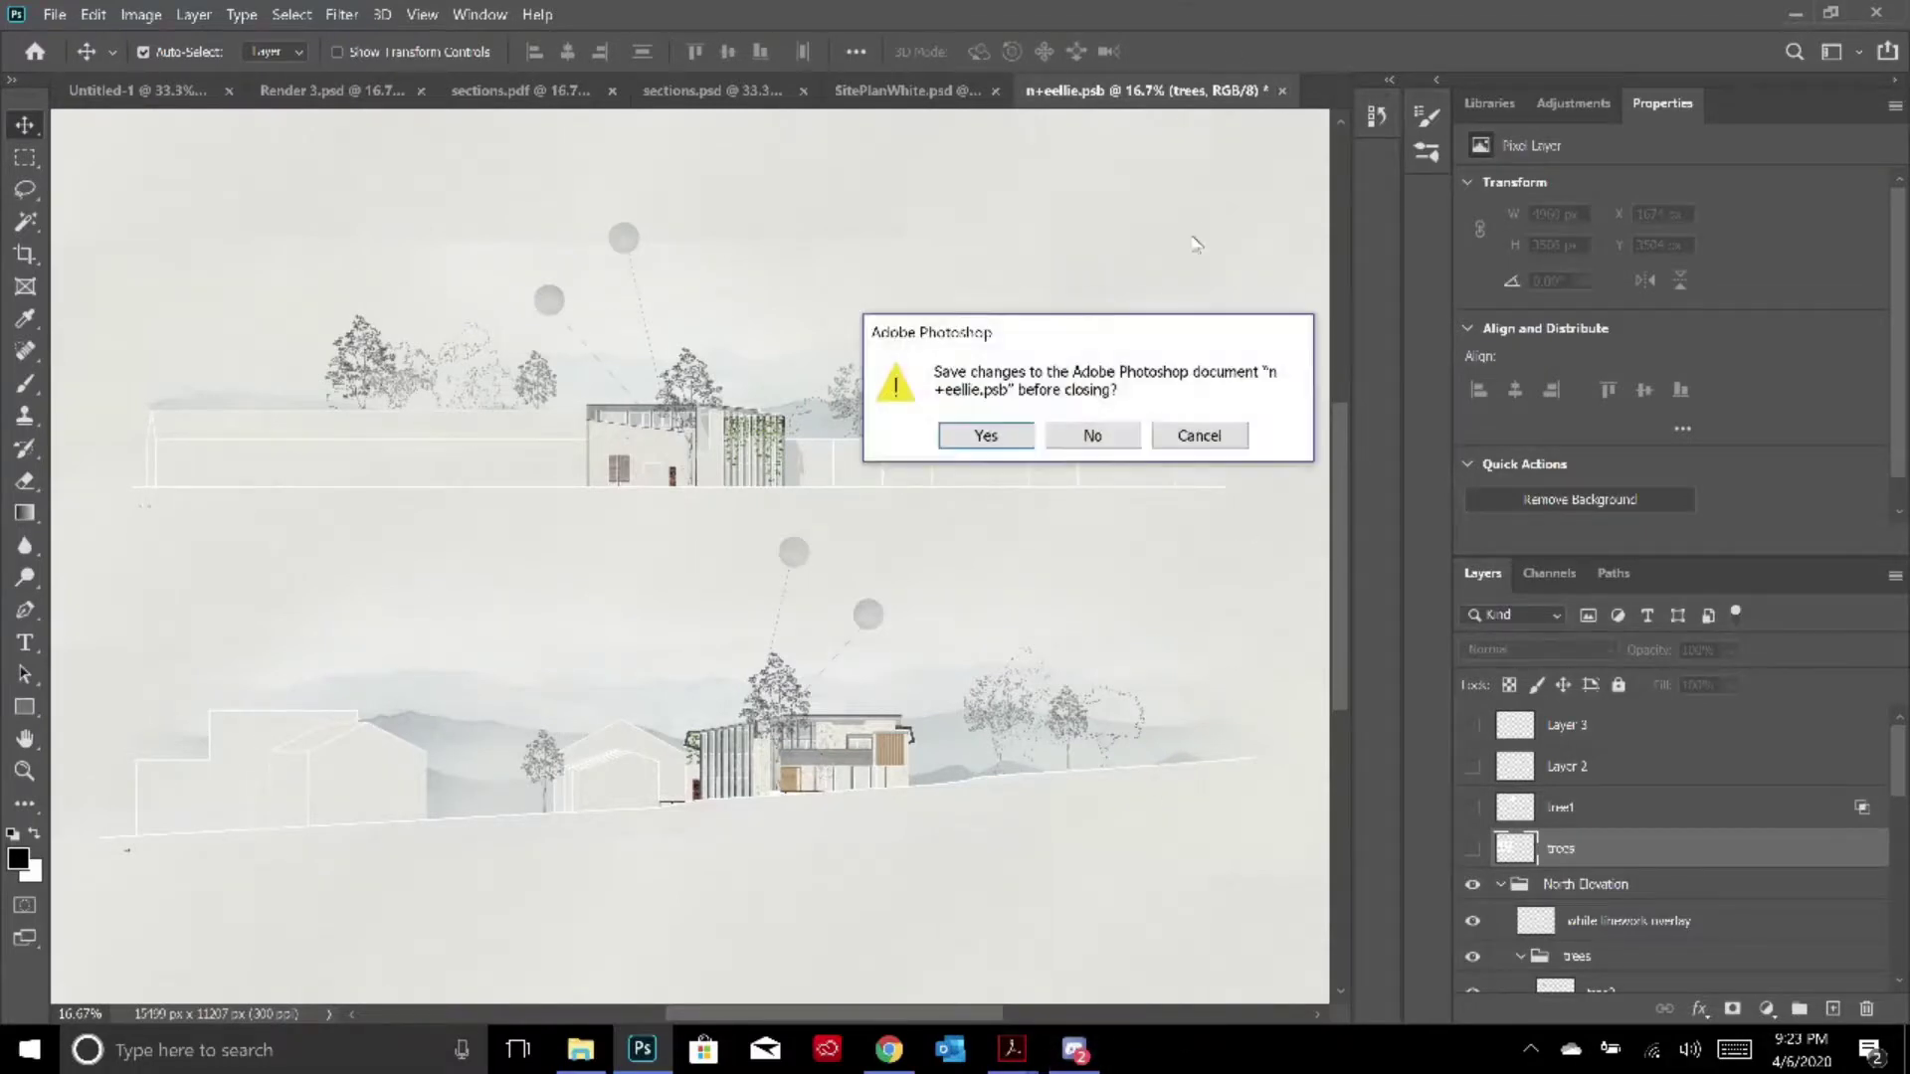
left_click(1093, 435)
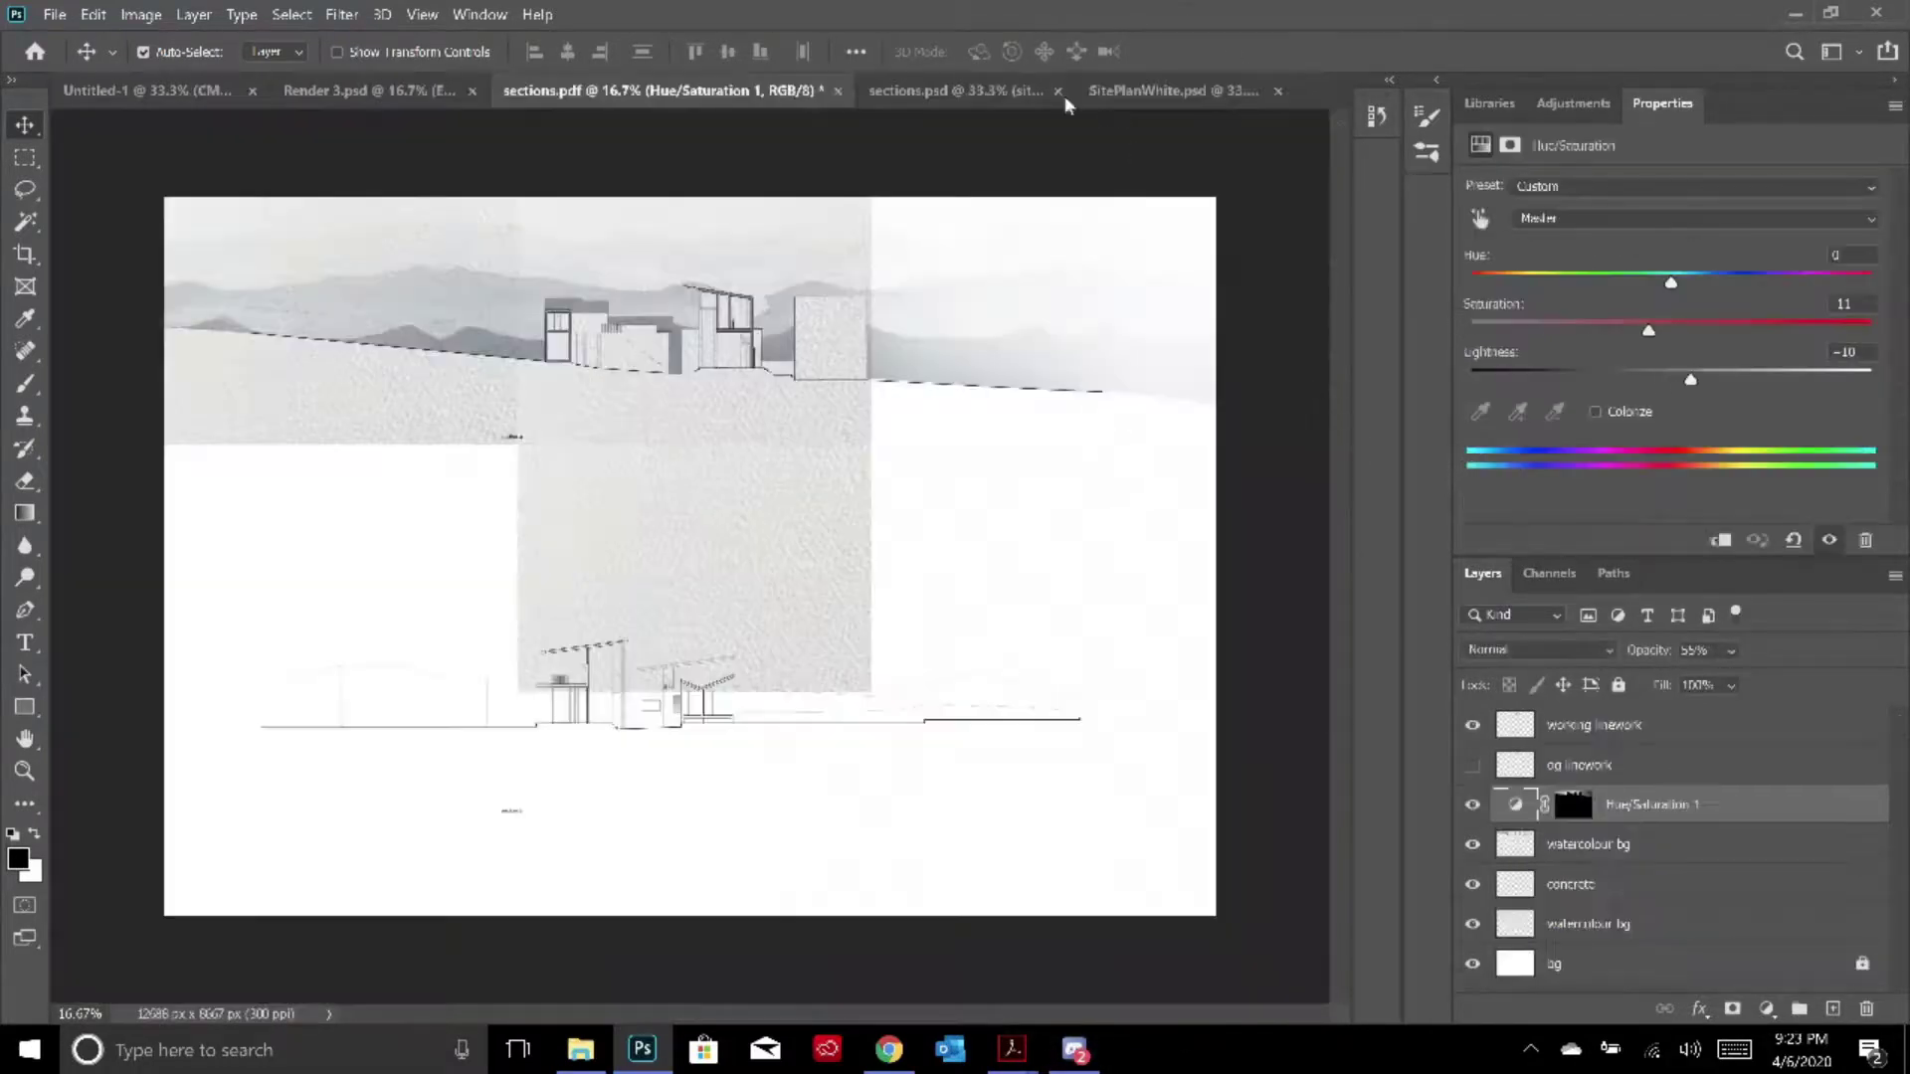
Close sections.pdf and sections.psd without saving changes
left_click(839, 91)
left_click(1084, 443)
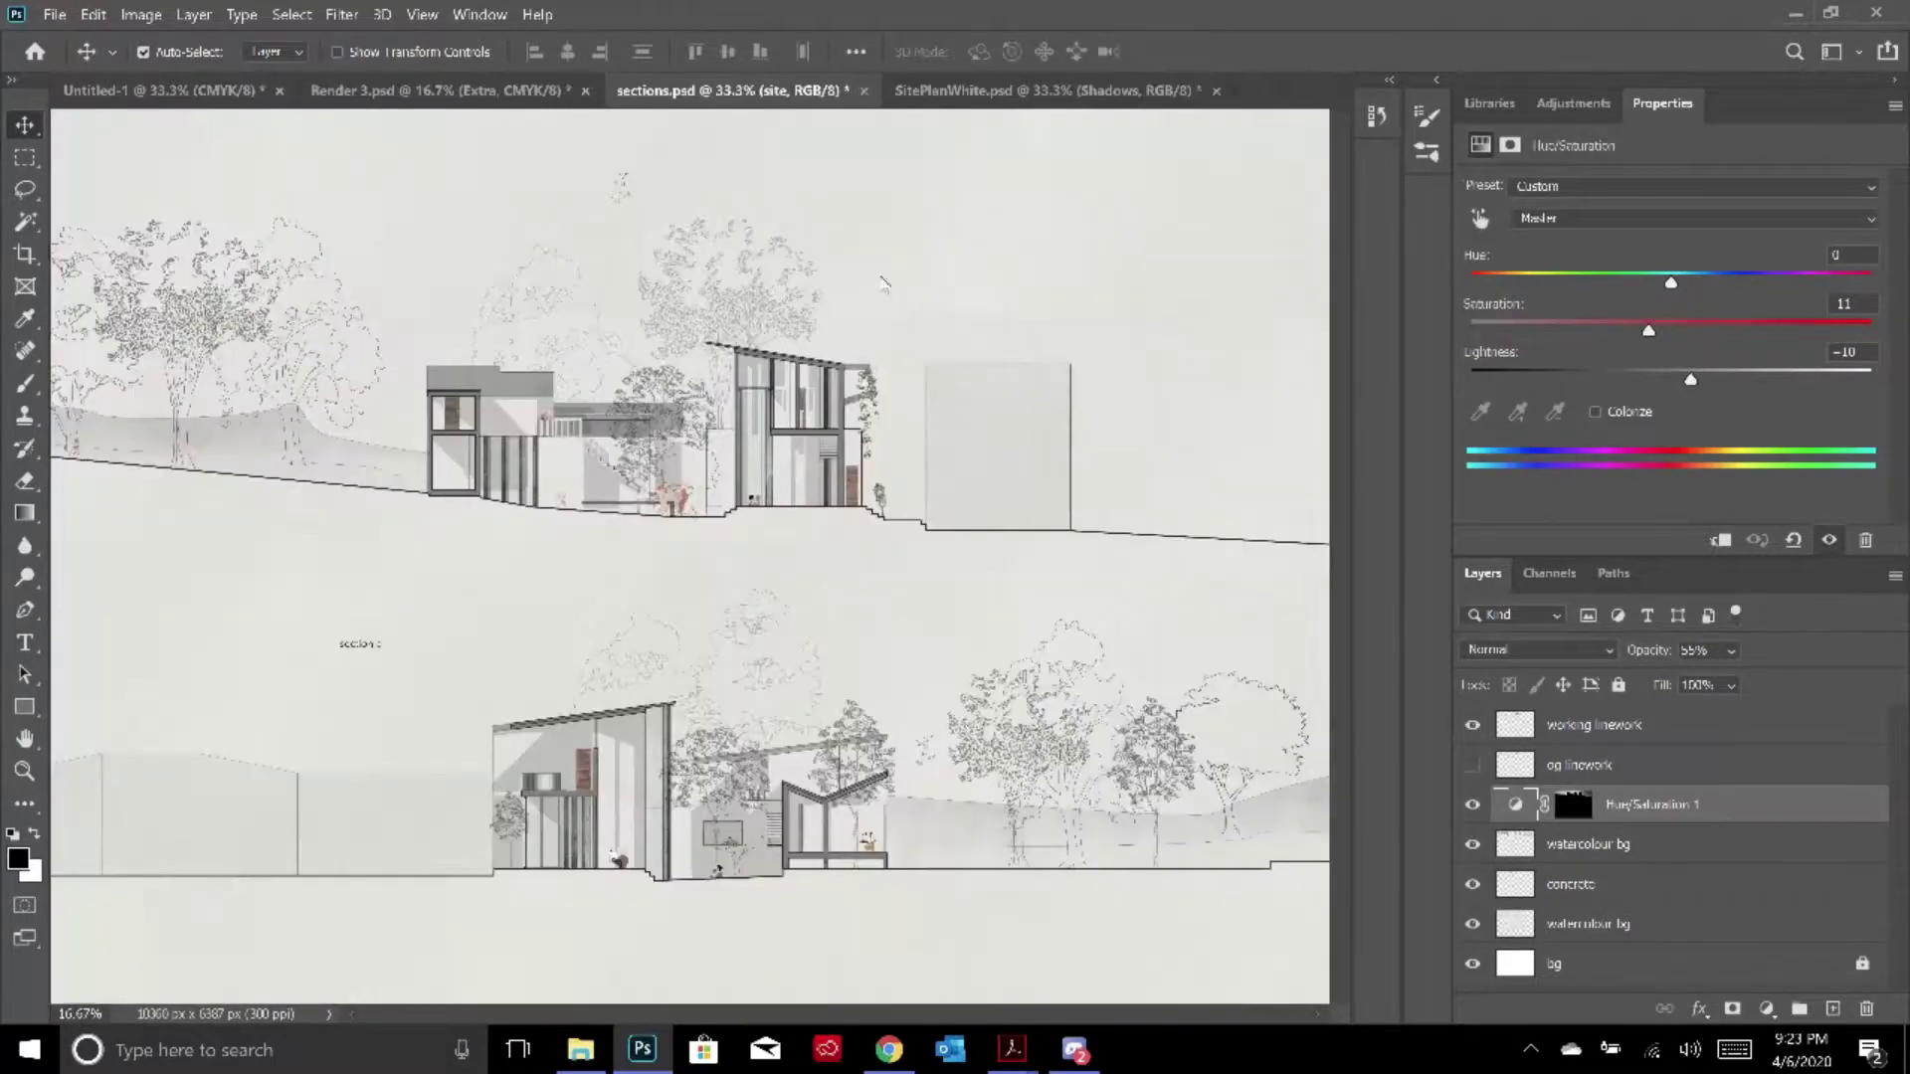
left_click(864, 90)
left_click(1092, 435)
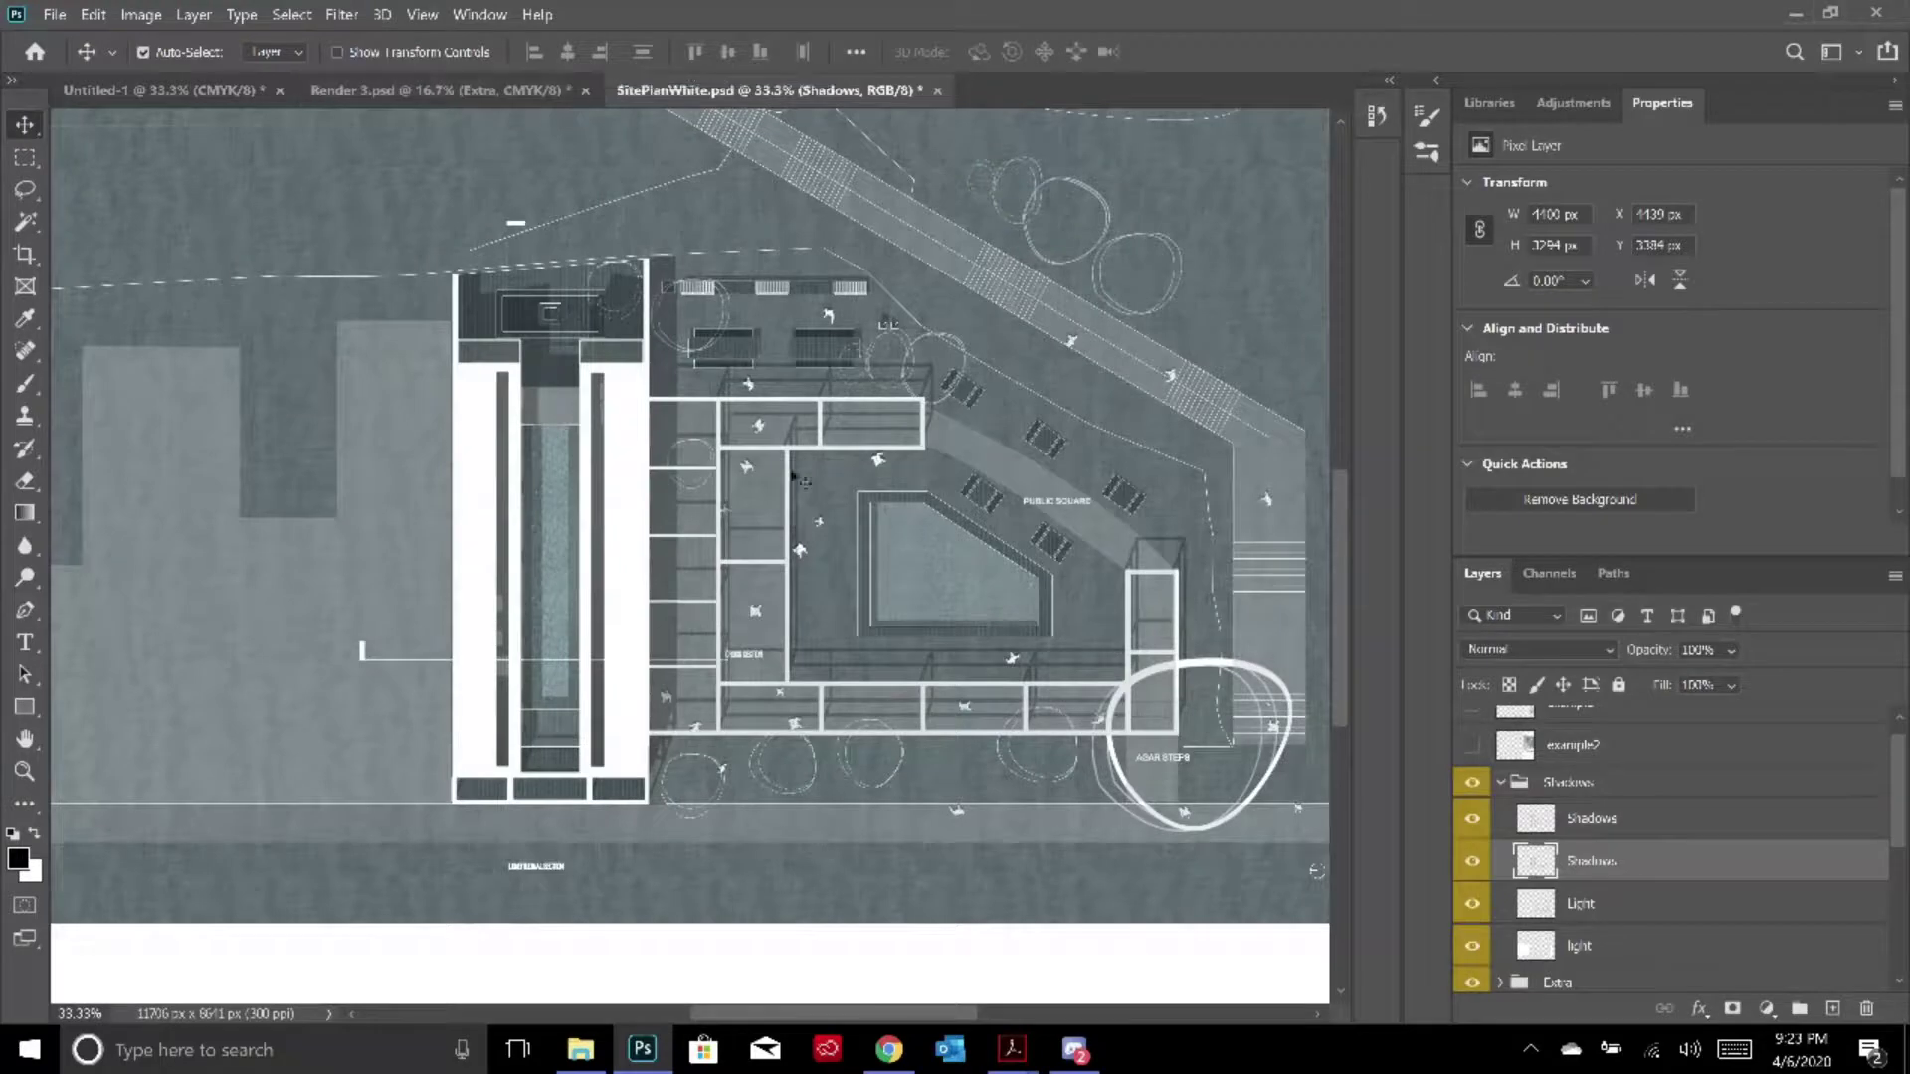
Minimize the Photoshop, Discord, File Explorer and Chrome windows to reach the desktop
key("z")
key("x")
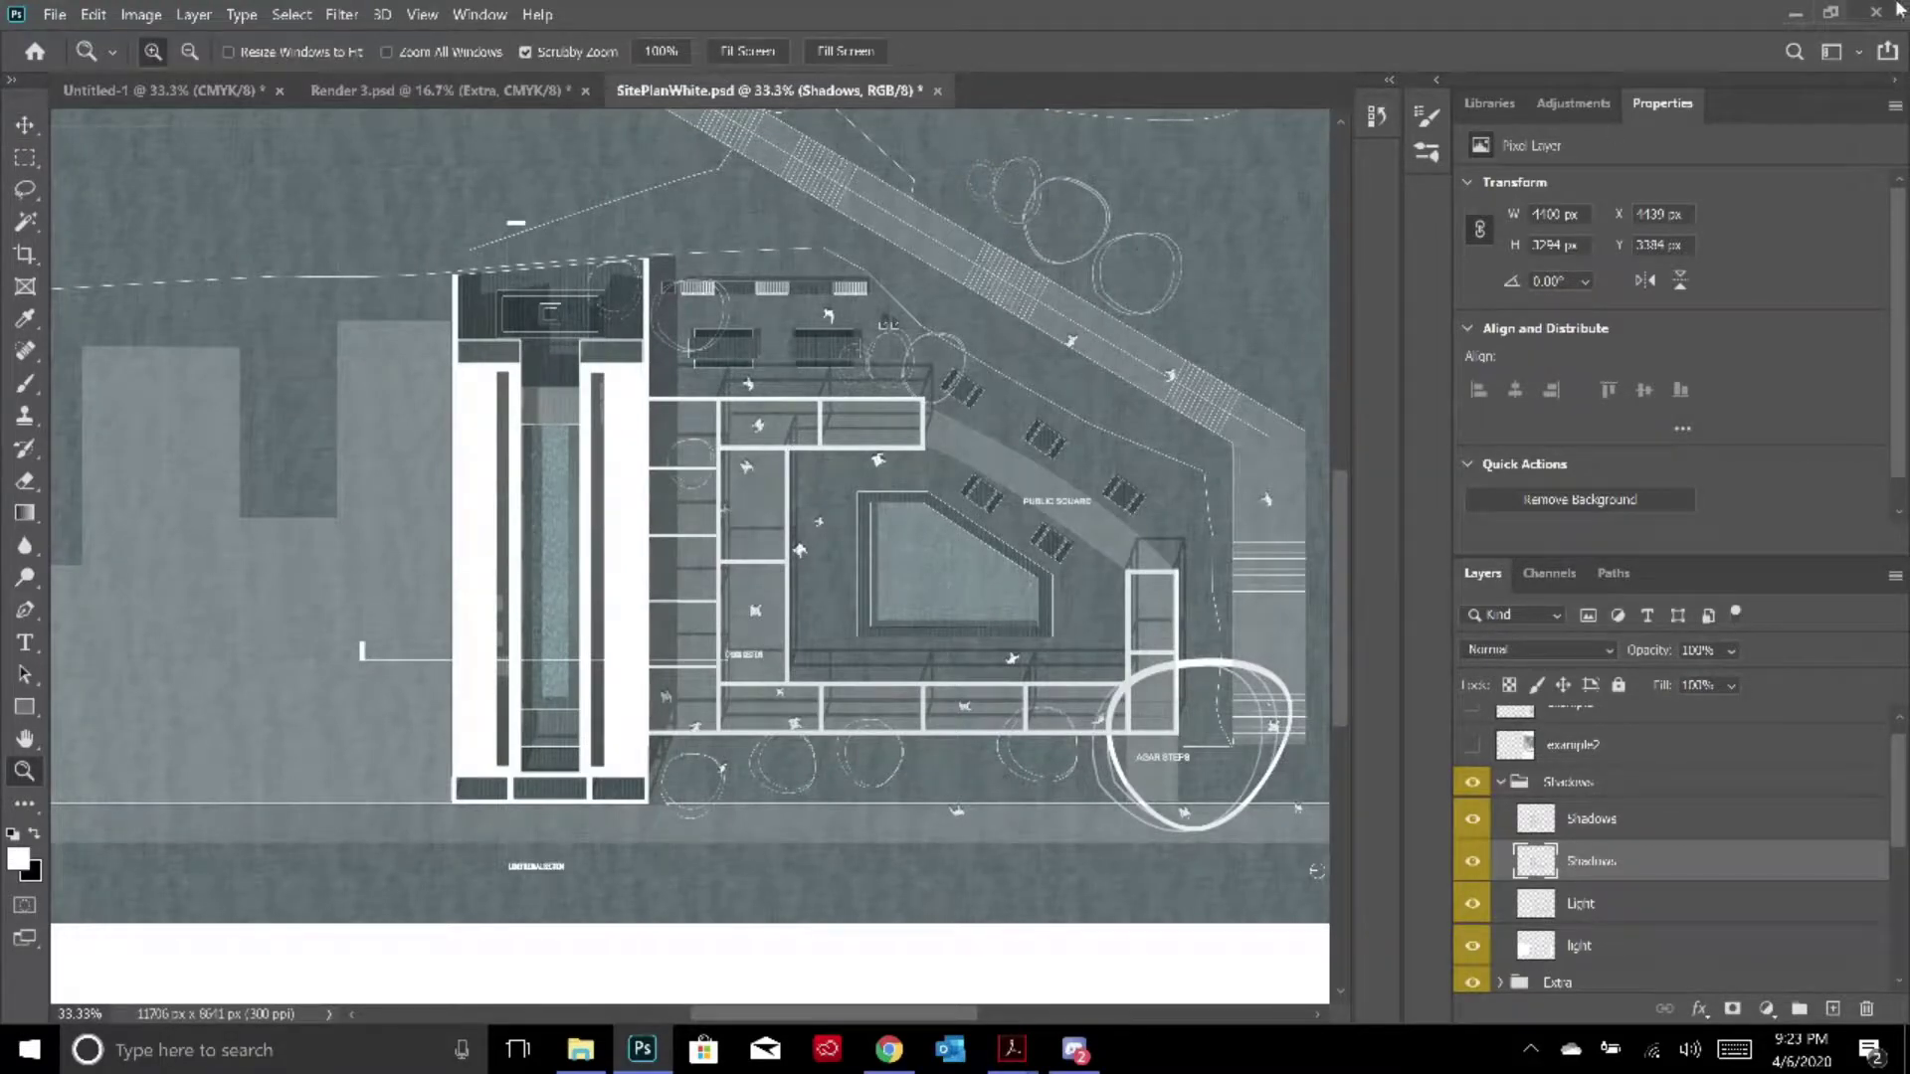
left_click(1785, 13)
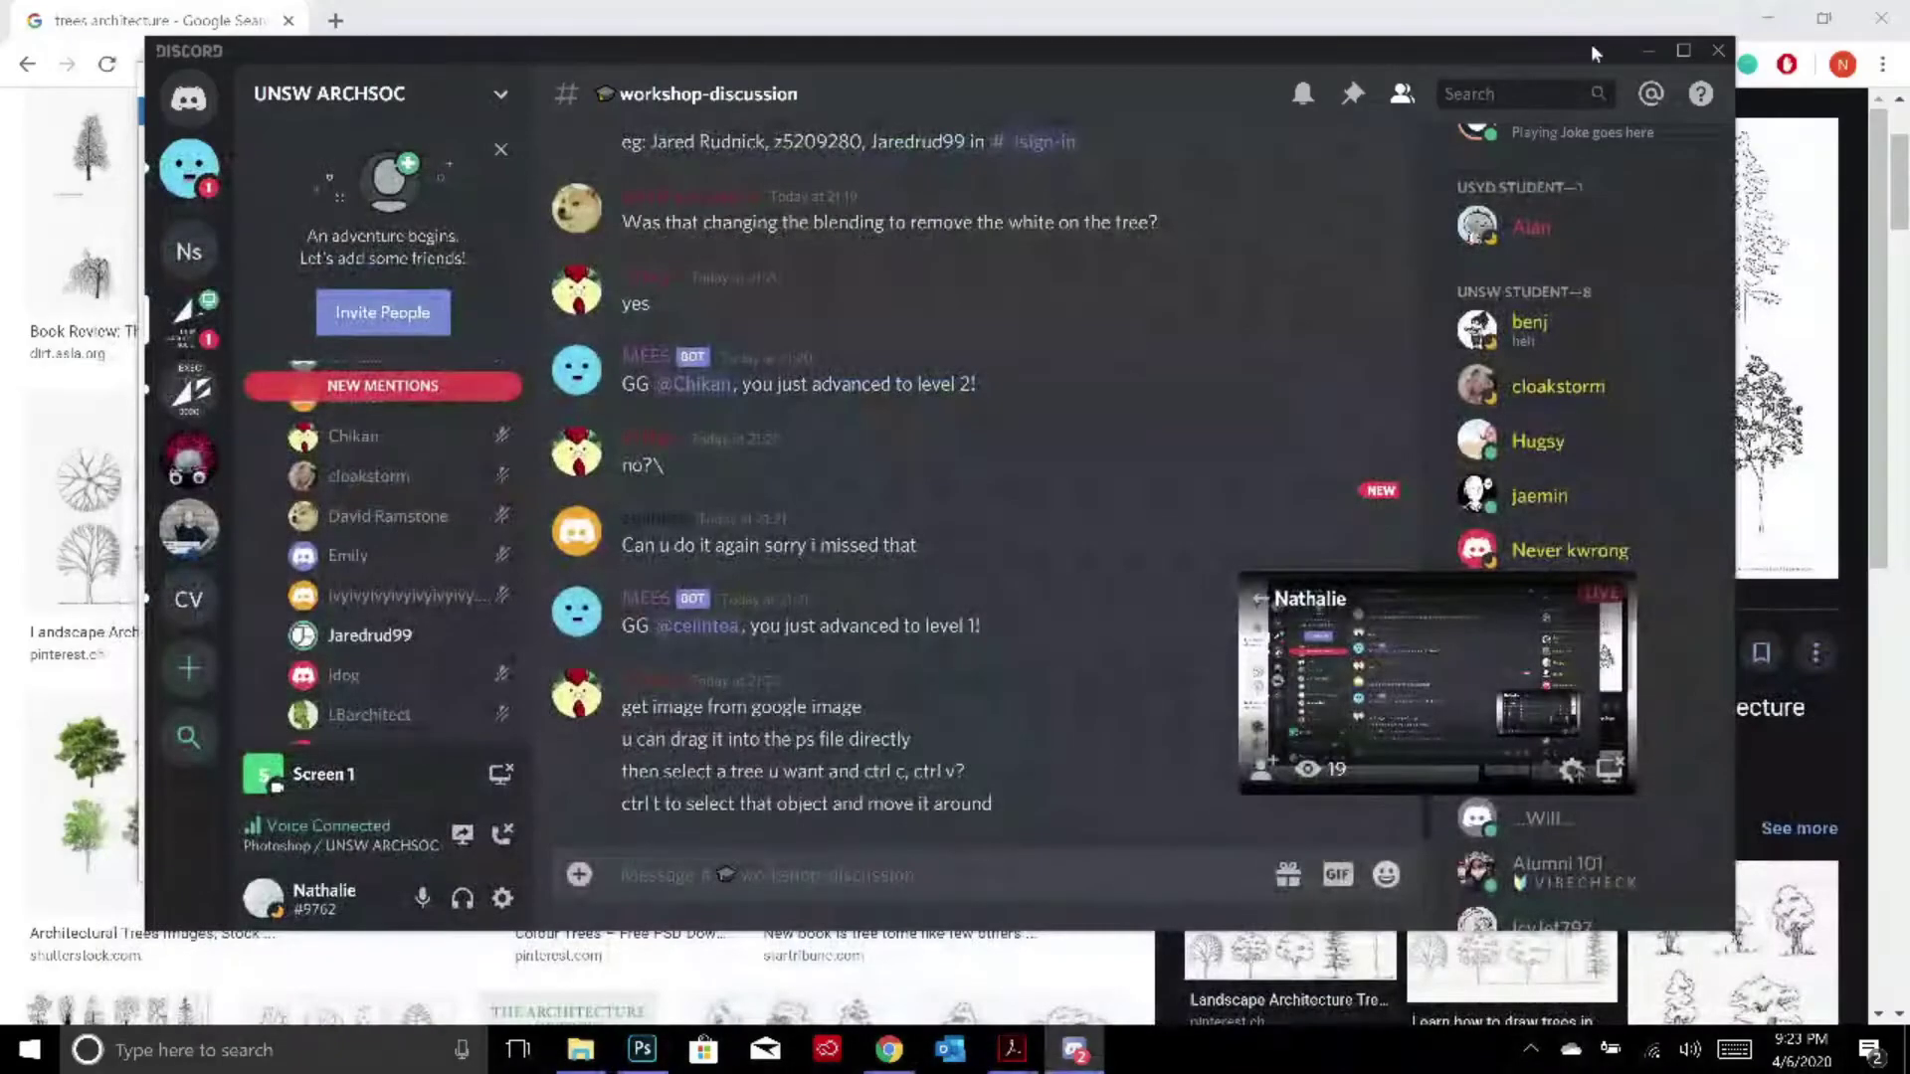
left_click(1648, 51)
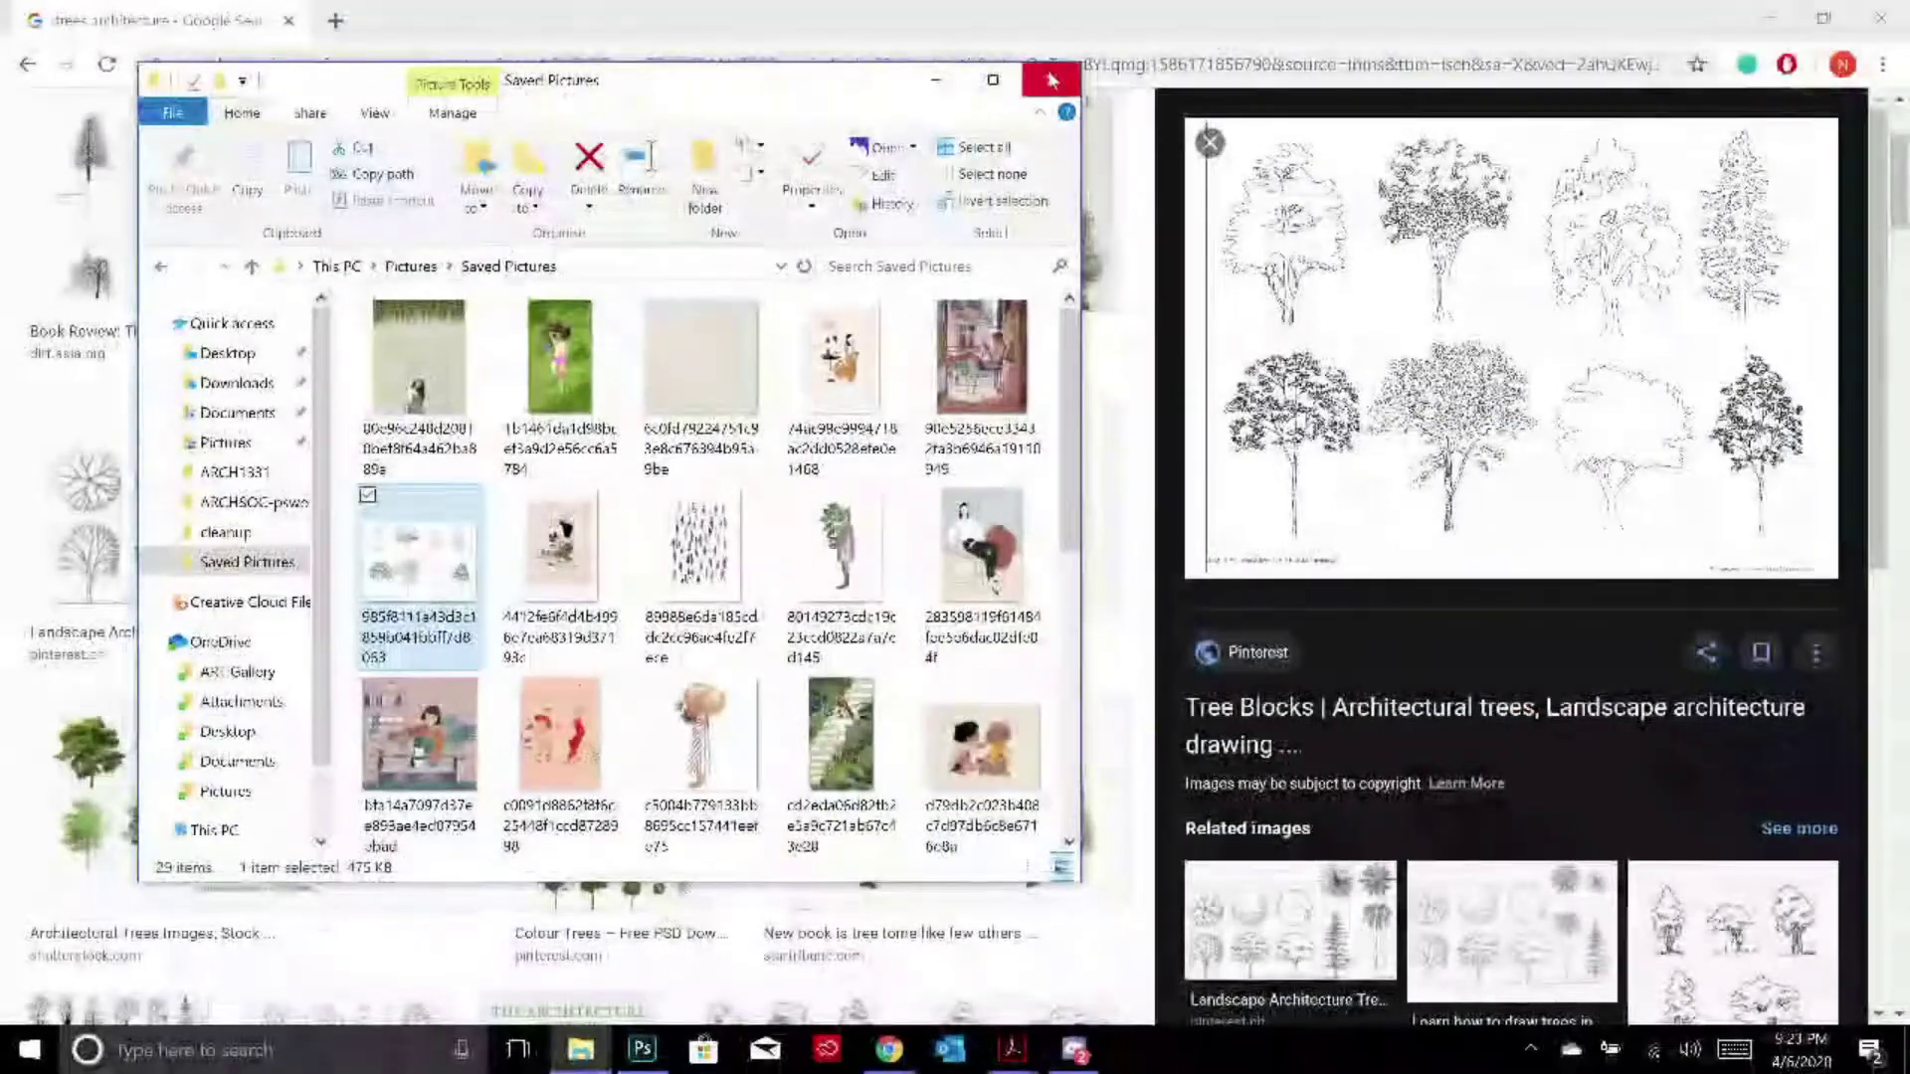
left_click(973, 47)
left_click(1769, 18)
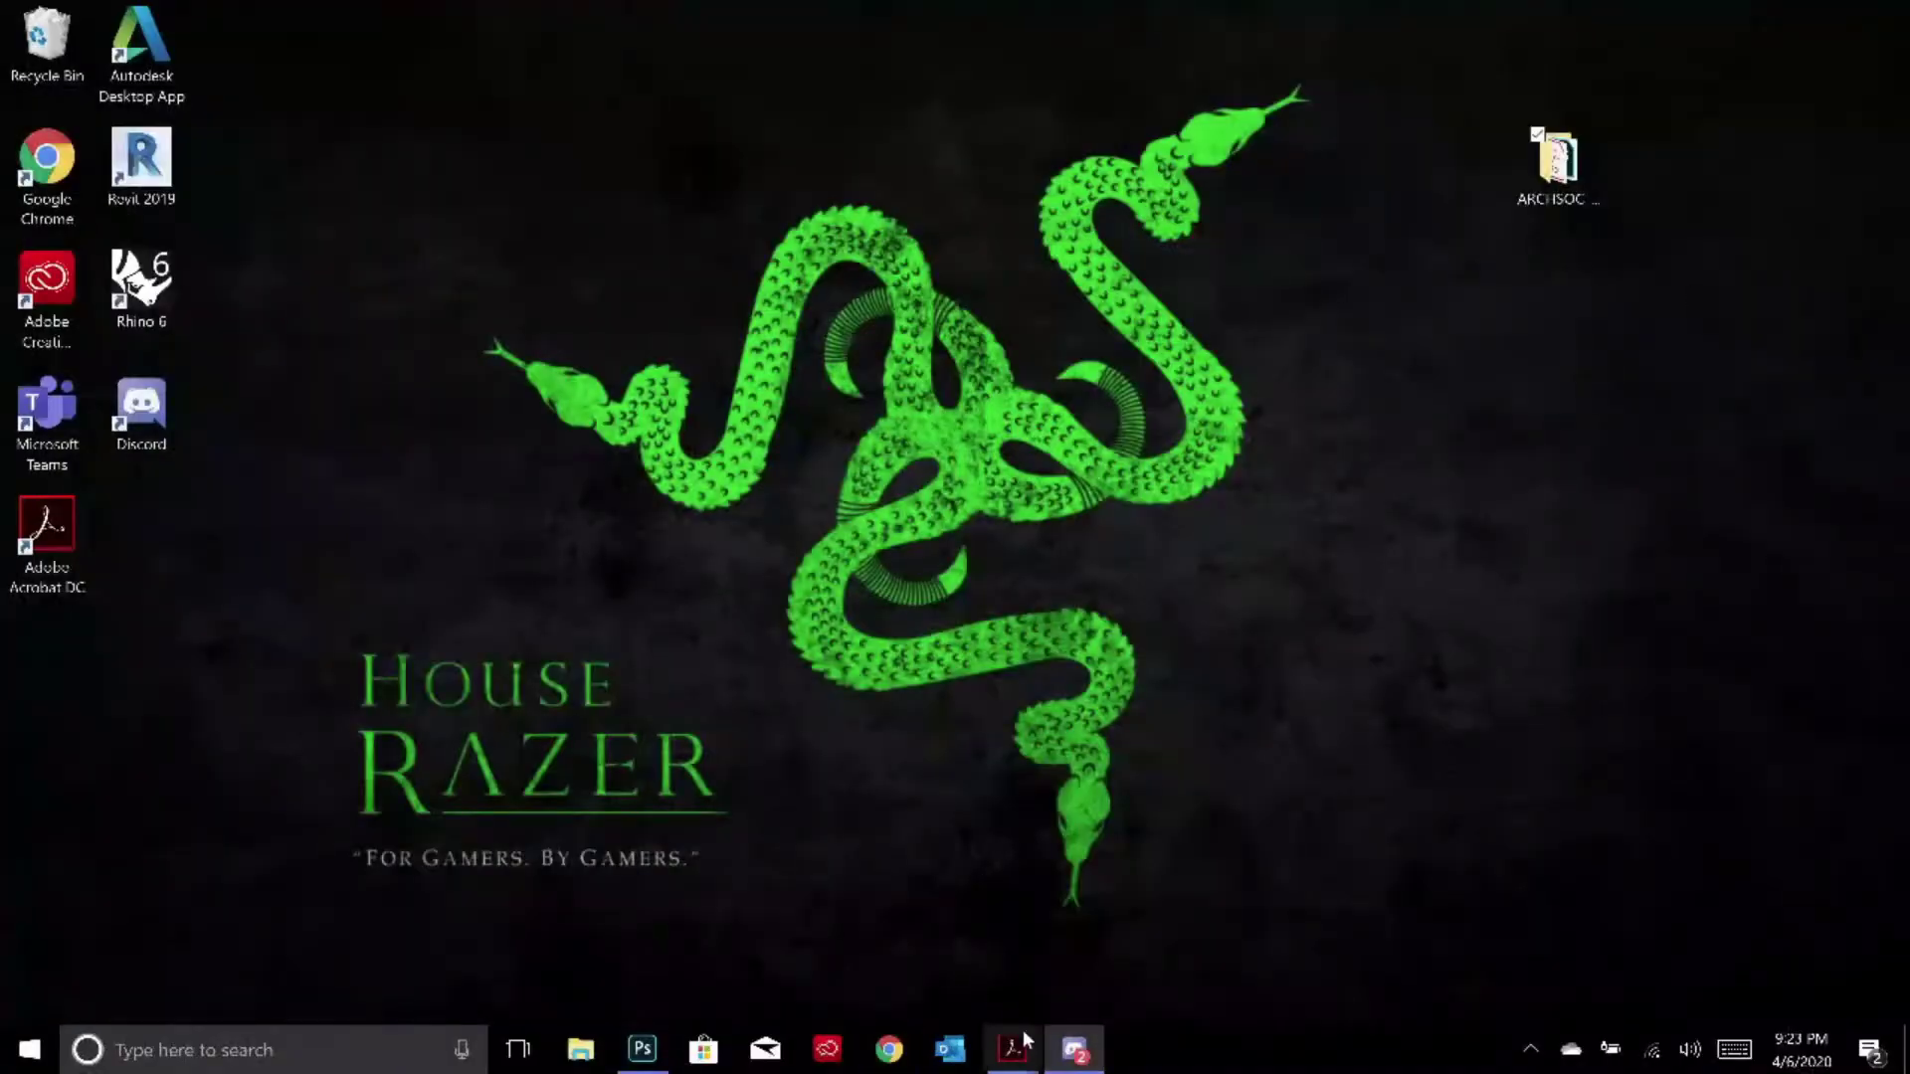
mouse_move(1011, 1063)
mouse_move(610, 925)
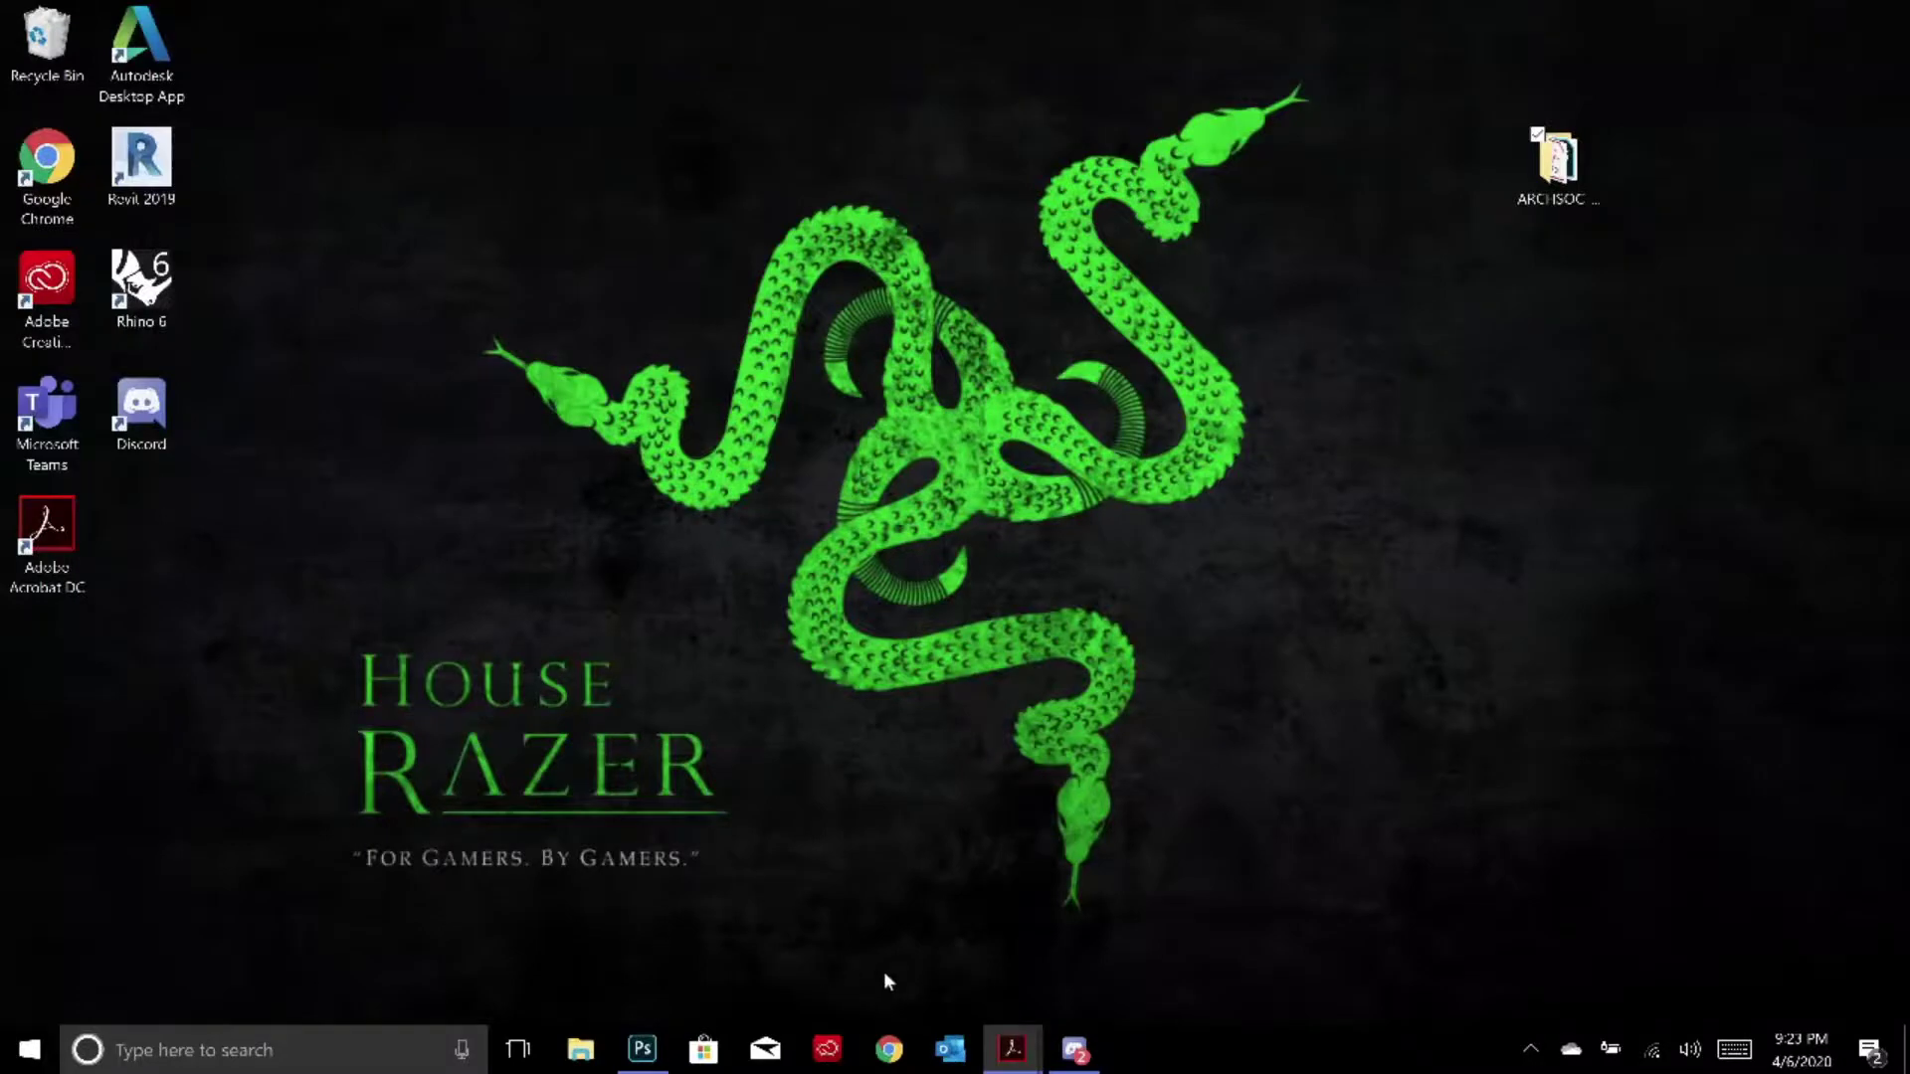
Switch to Acrobat and examine both pages of 1188x420banner.pdf and the facade renders in the portfolio PDF
left_click(1012, 1050)
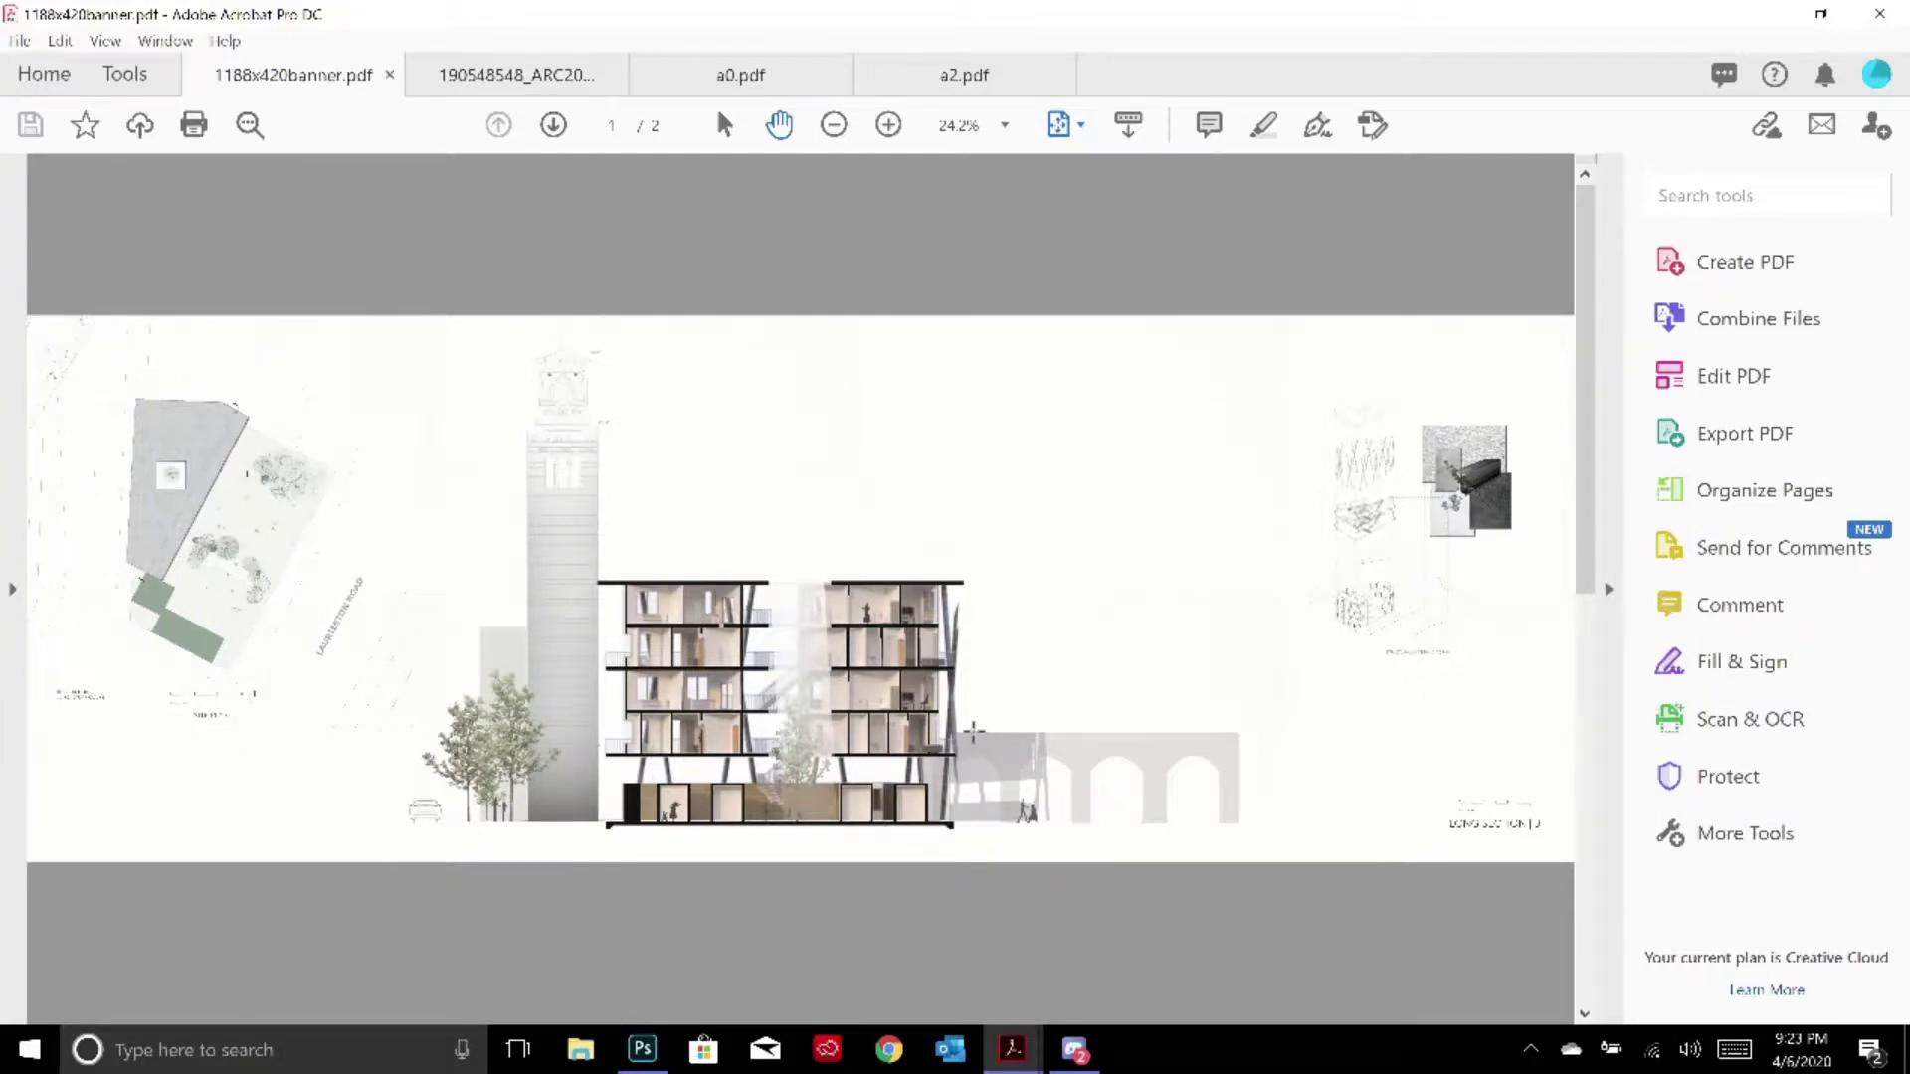
scroll(973, 733, "down", 2)
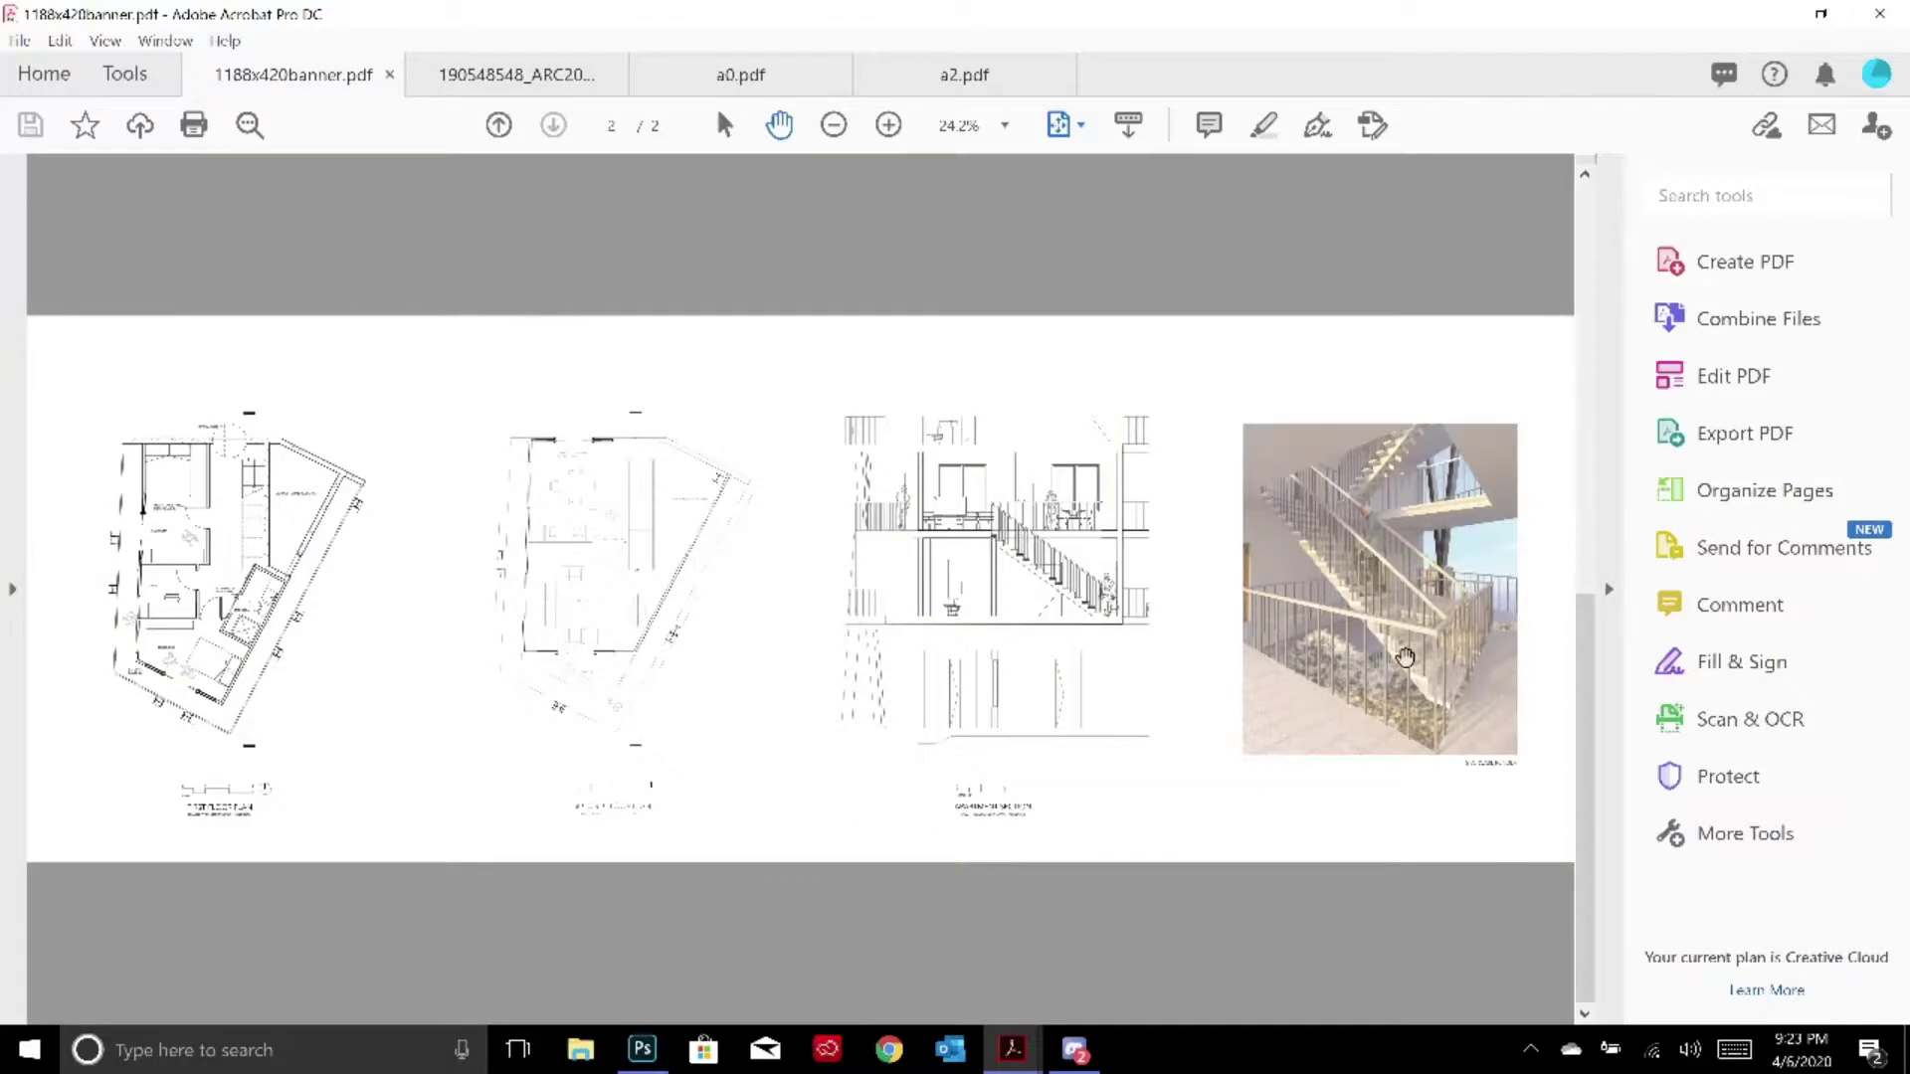
scroll(1293, 667, "up", 2)
left_click(534, 78)
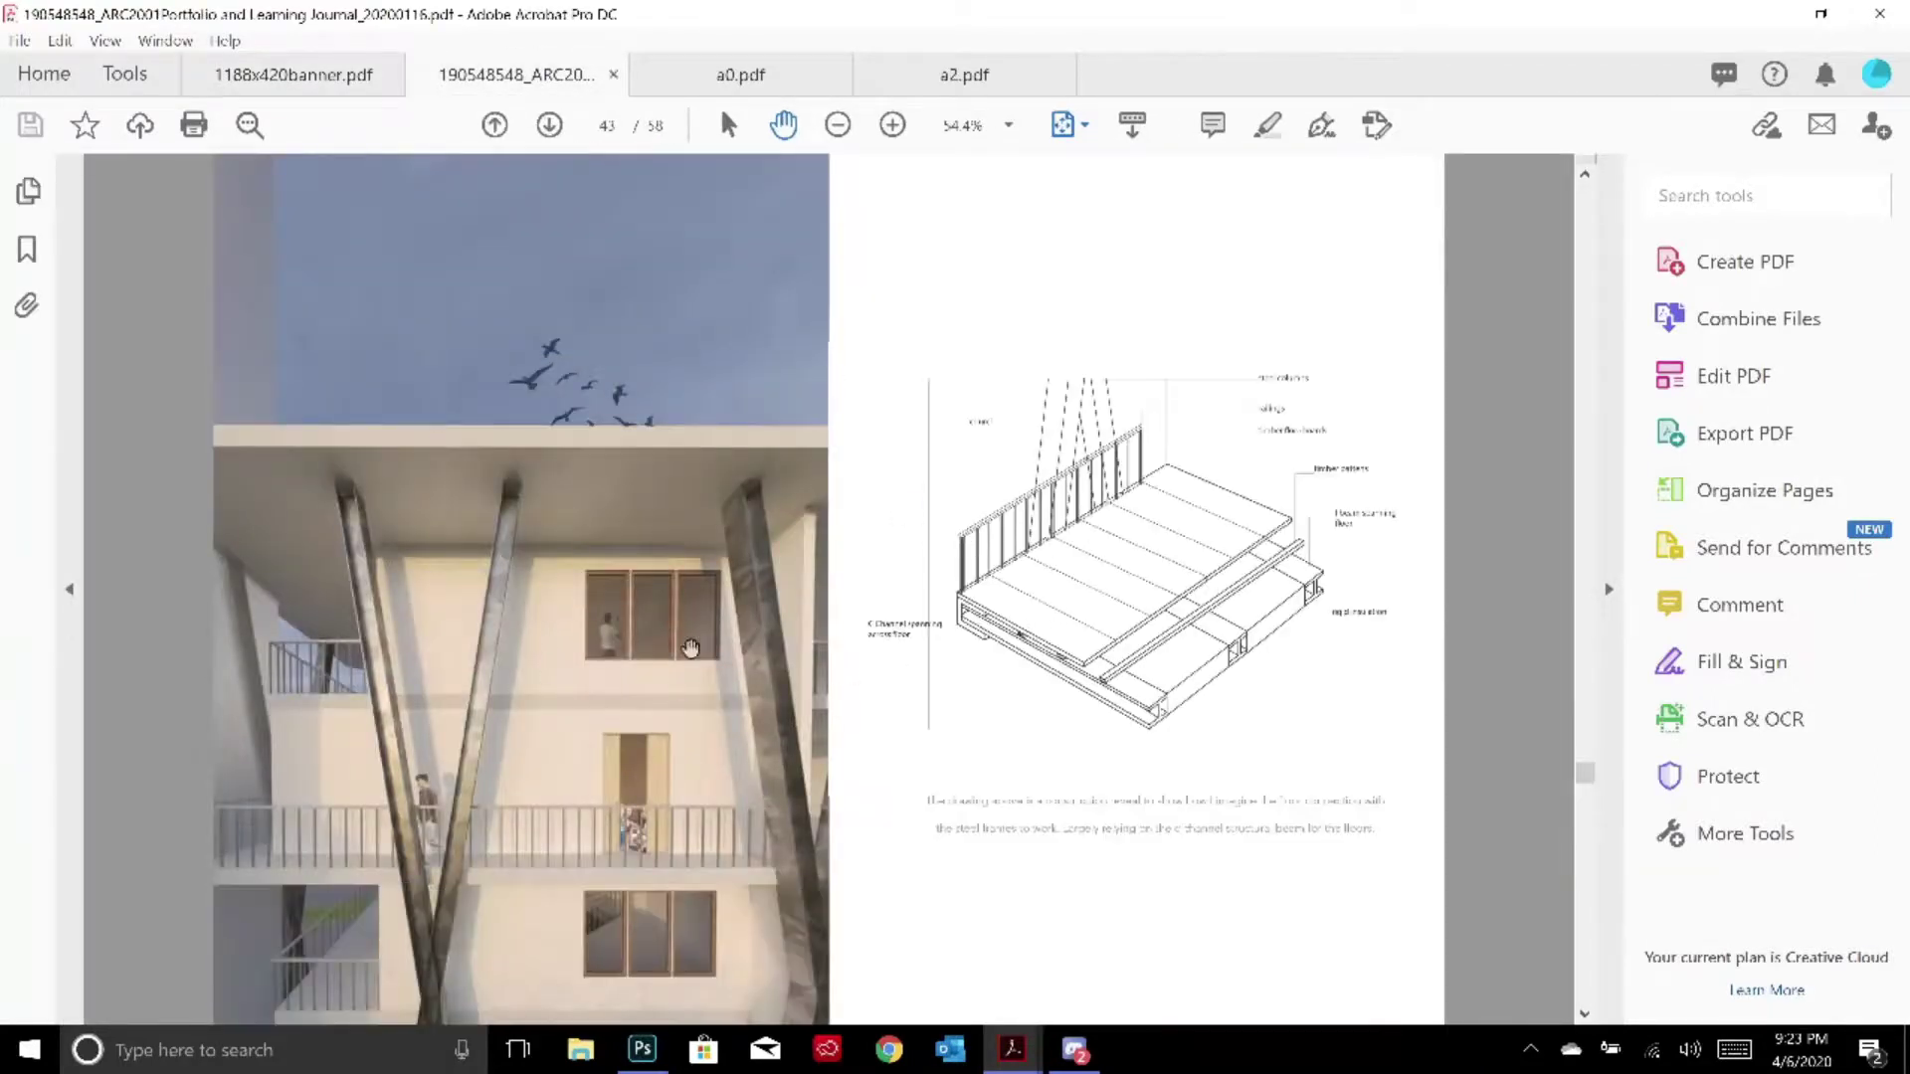
scroll(572, 594, "down", 2)
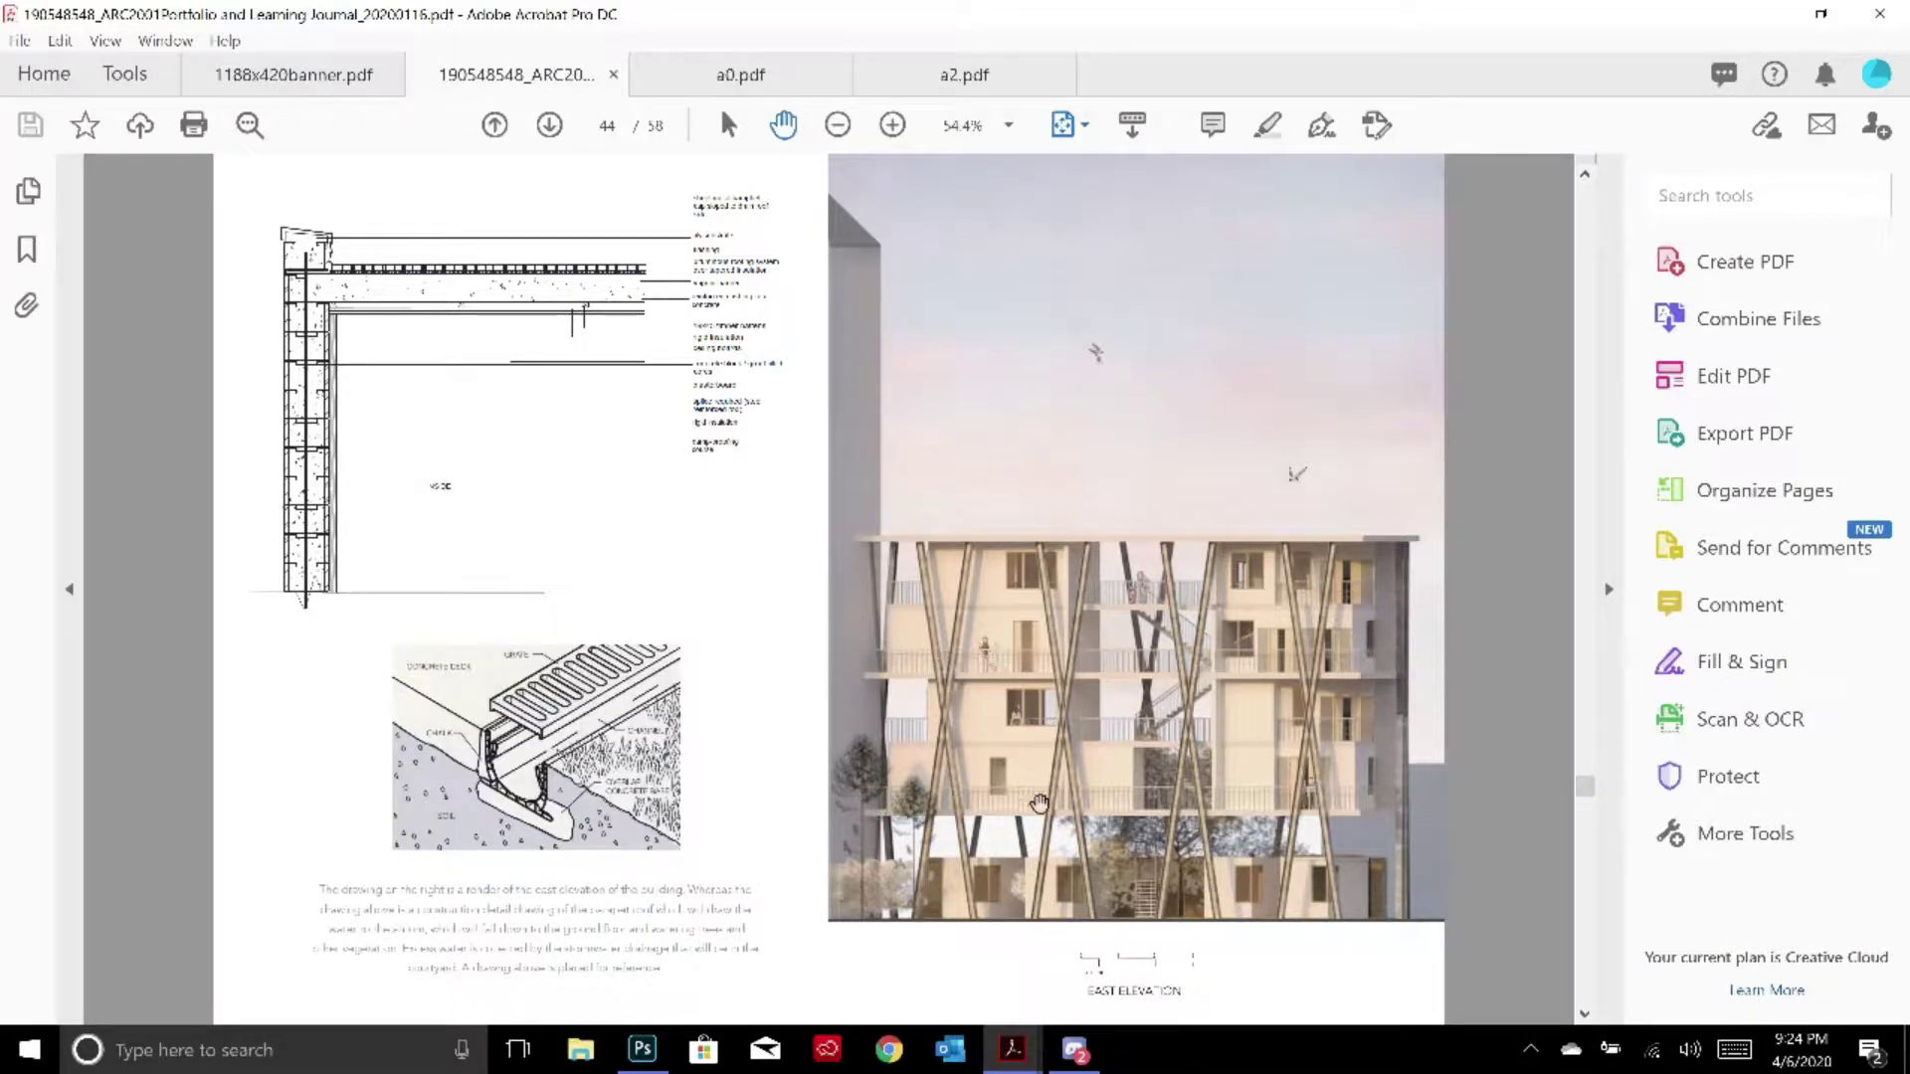
Compare the renders in a0.pdf, the portfolio PDF and a2.pdf, and examine the site plan in 1188x420banner.pdf up close
left_click(741, 75)
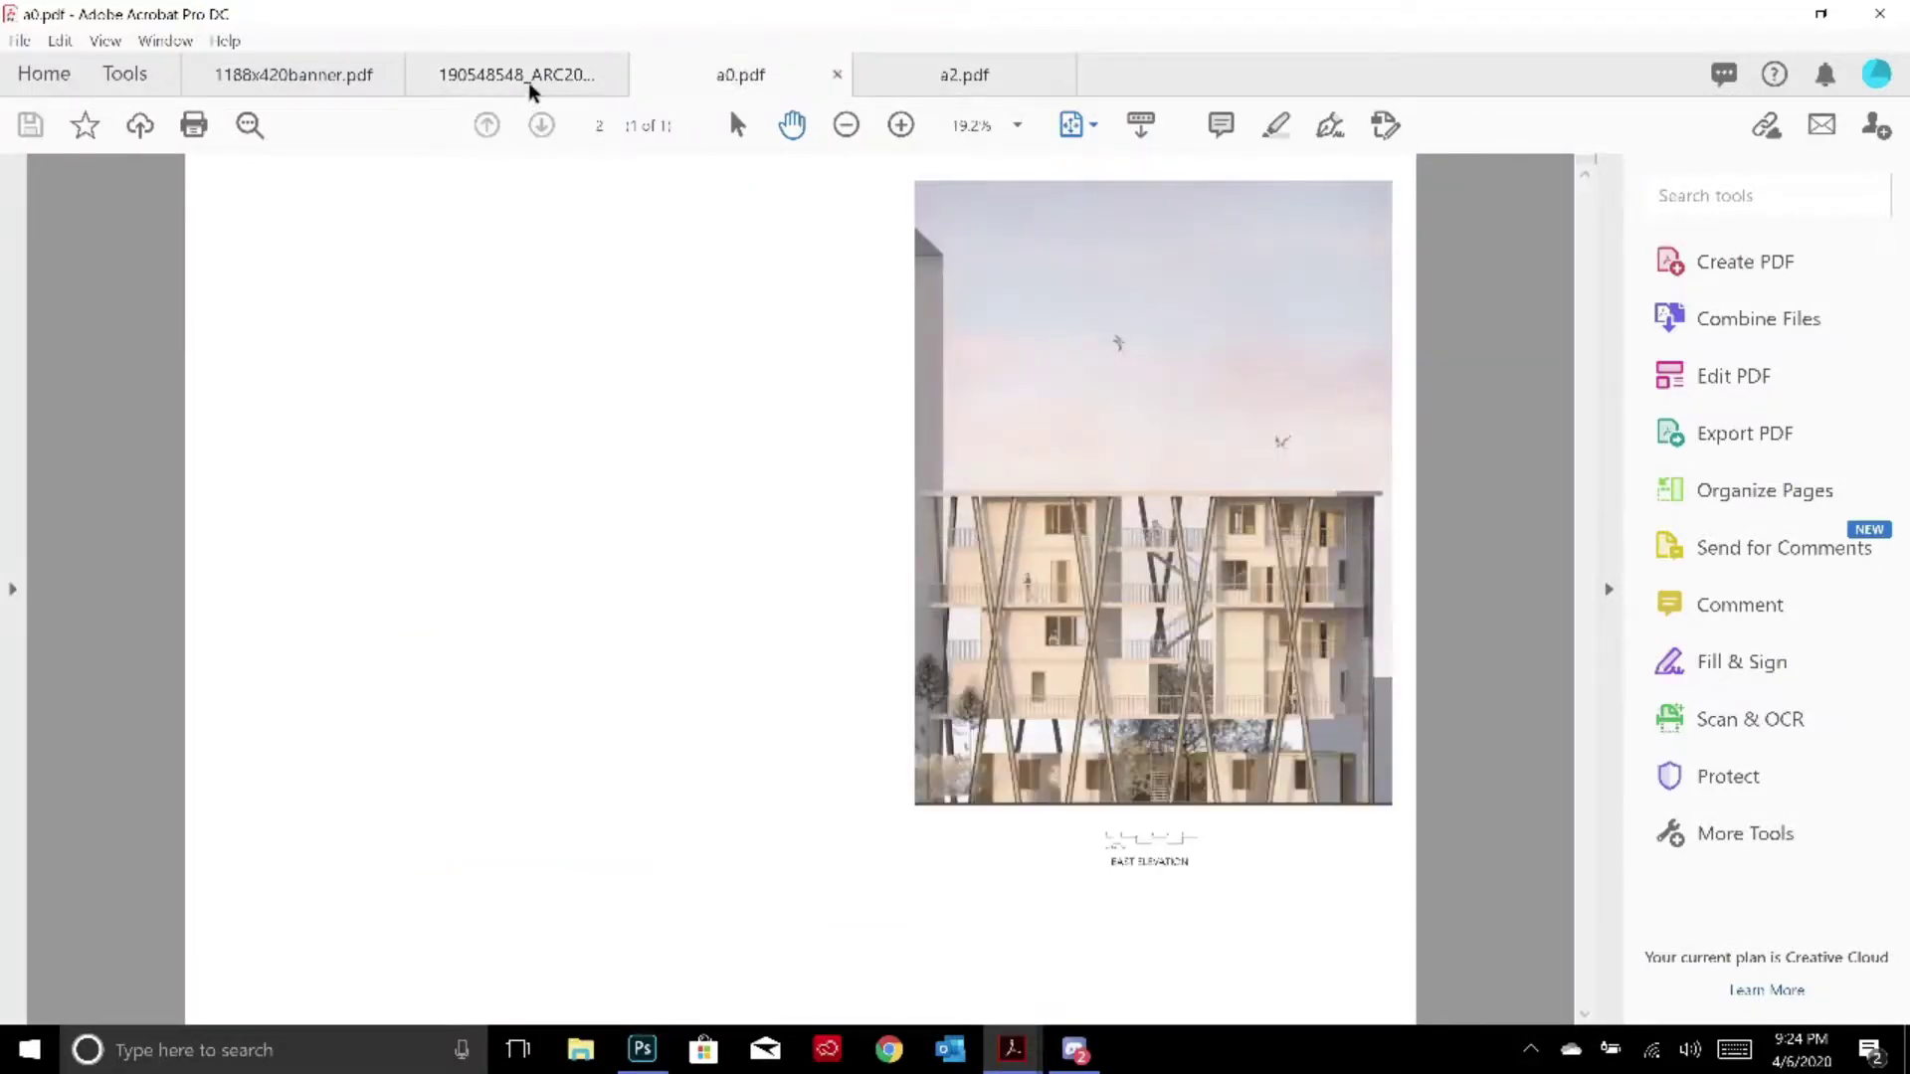
left_click(533, 83)
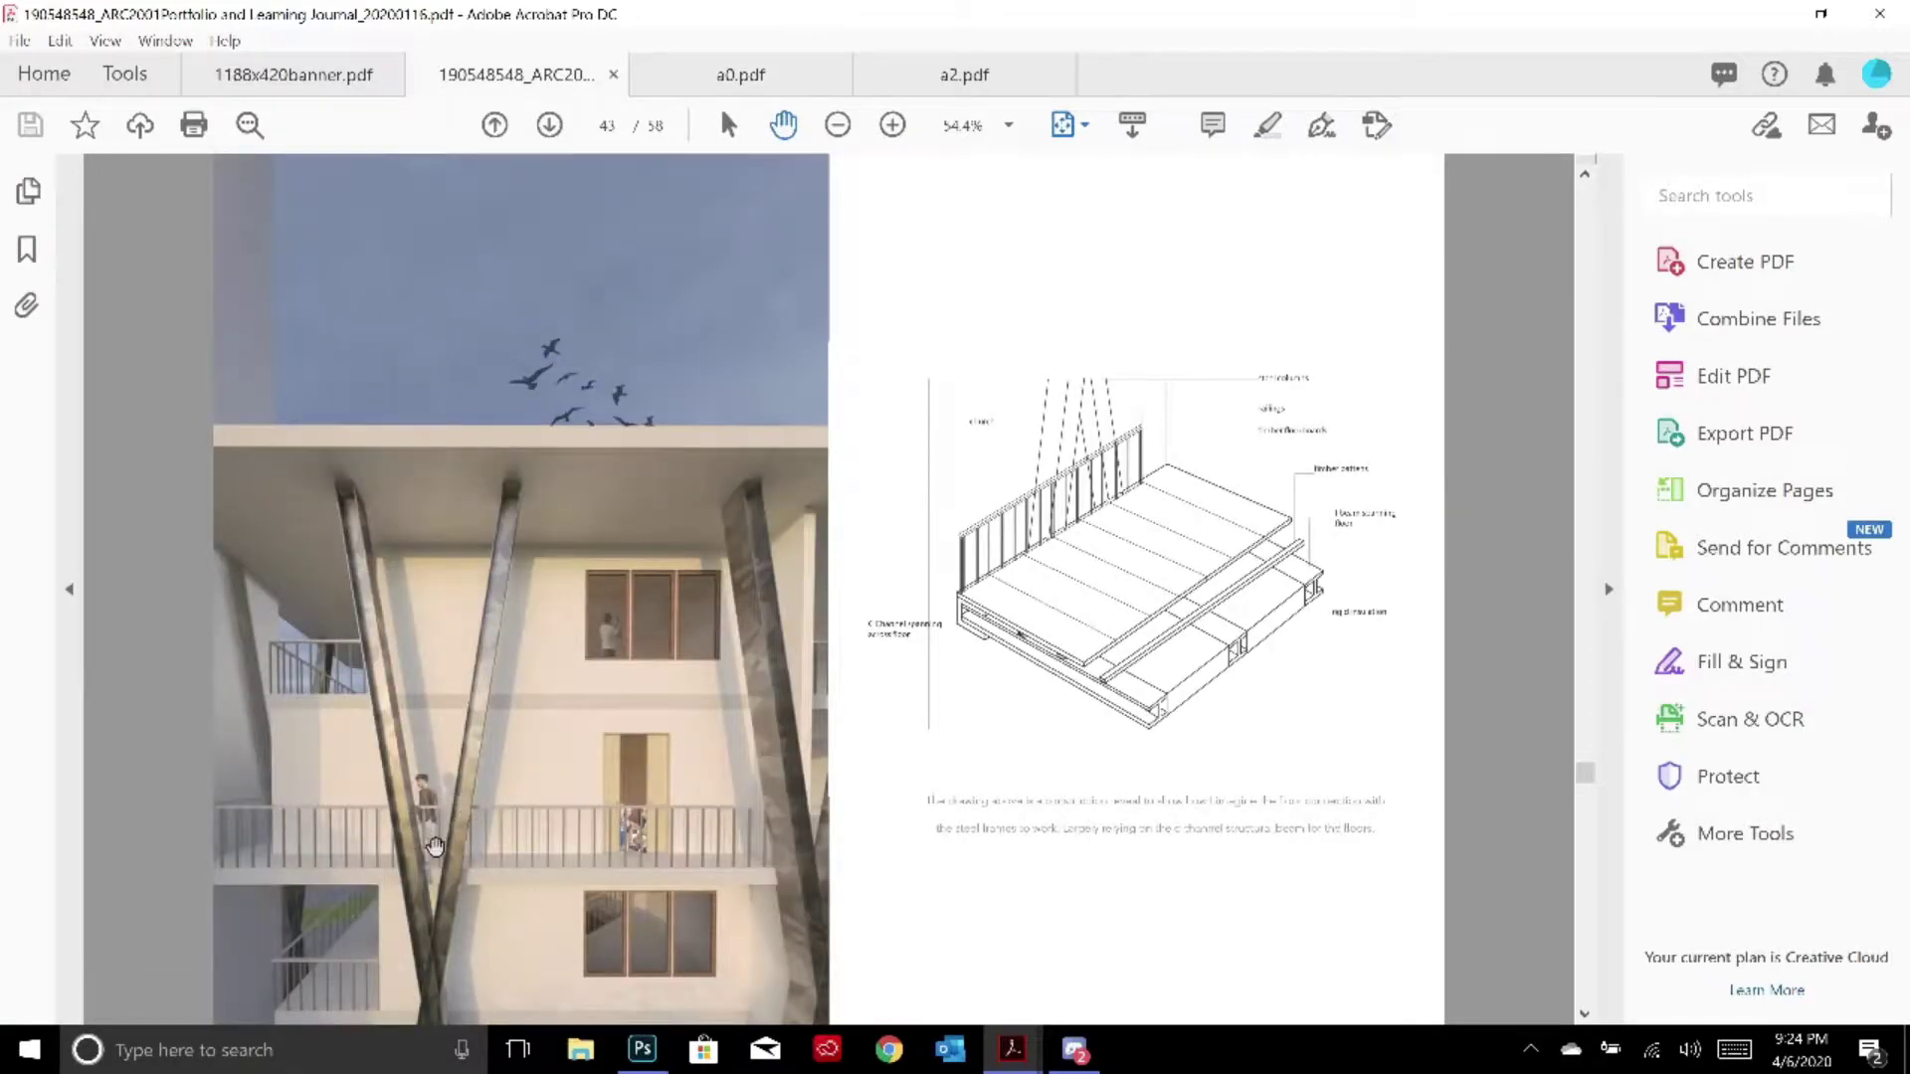
left_click(796, 88)
left_click(900, 75)
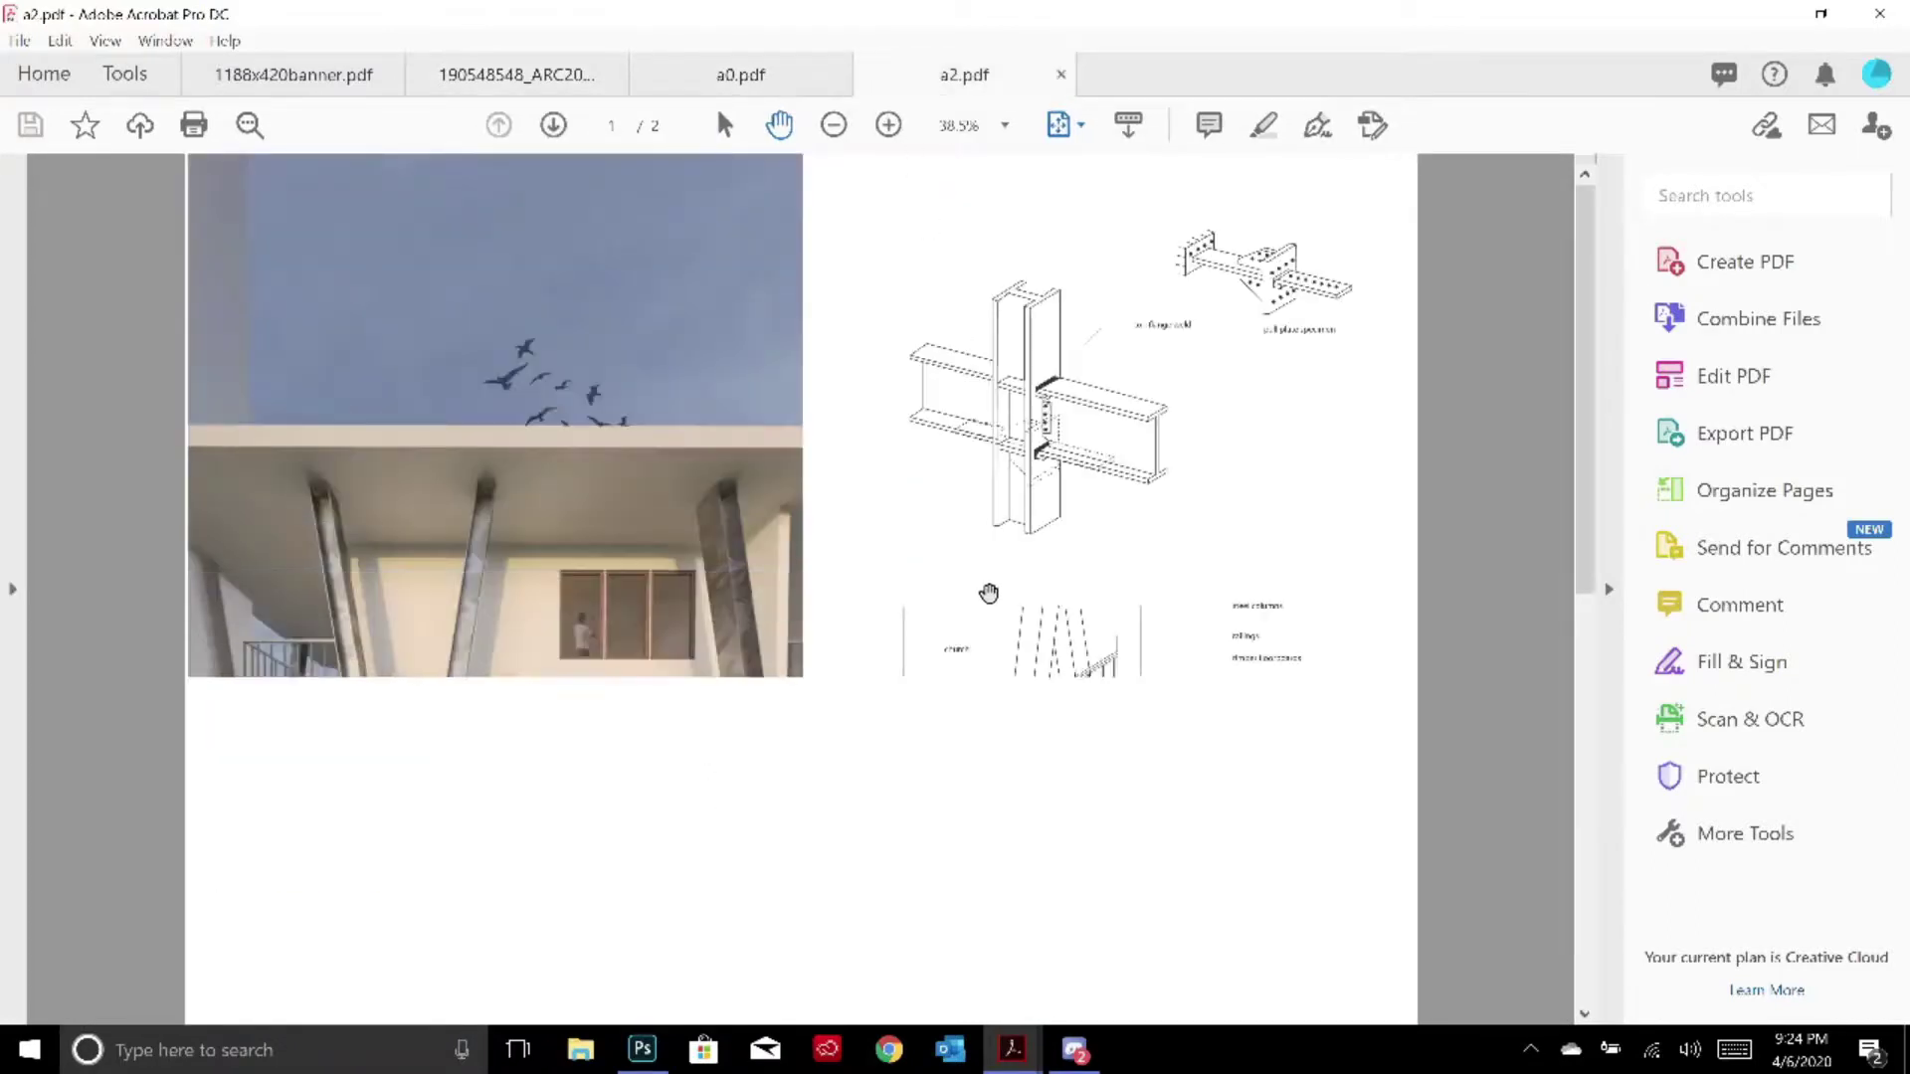
scroll(780, 455, "down", 3)
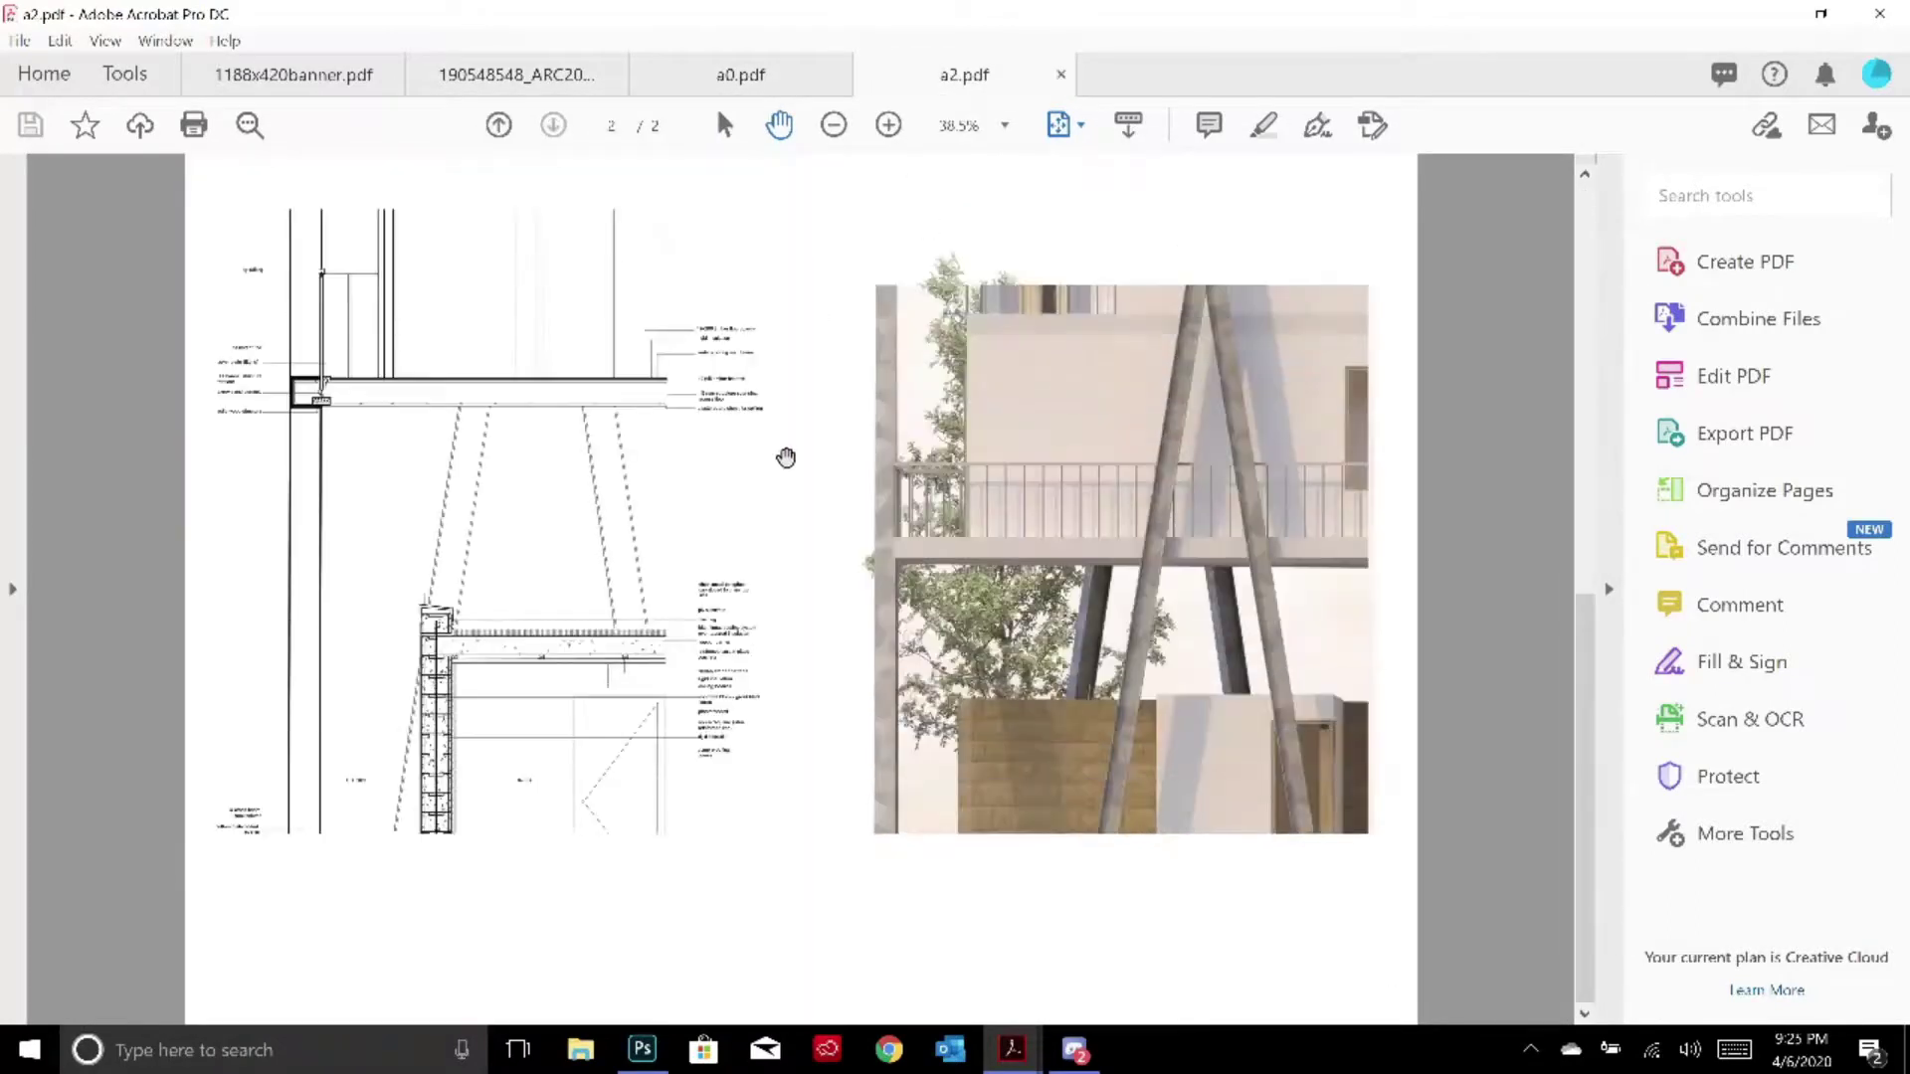
left_click(304, 75)
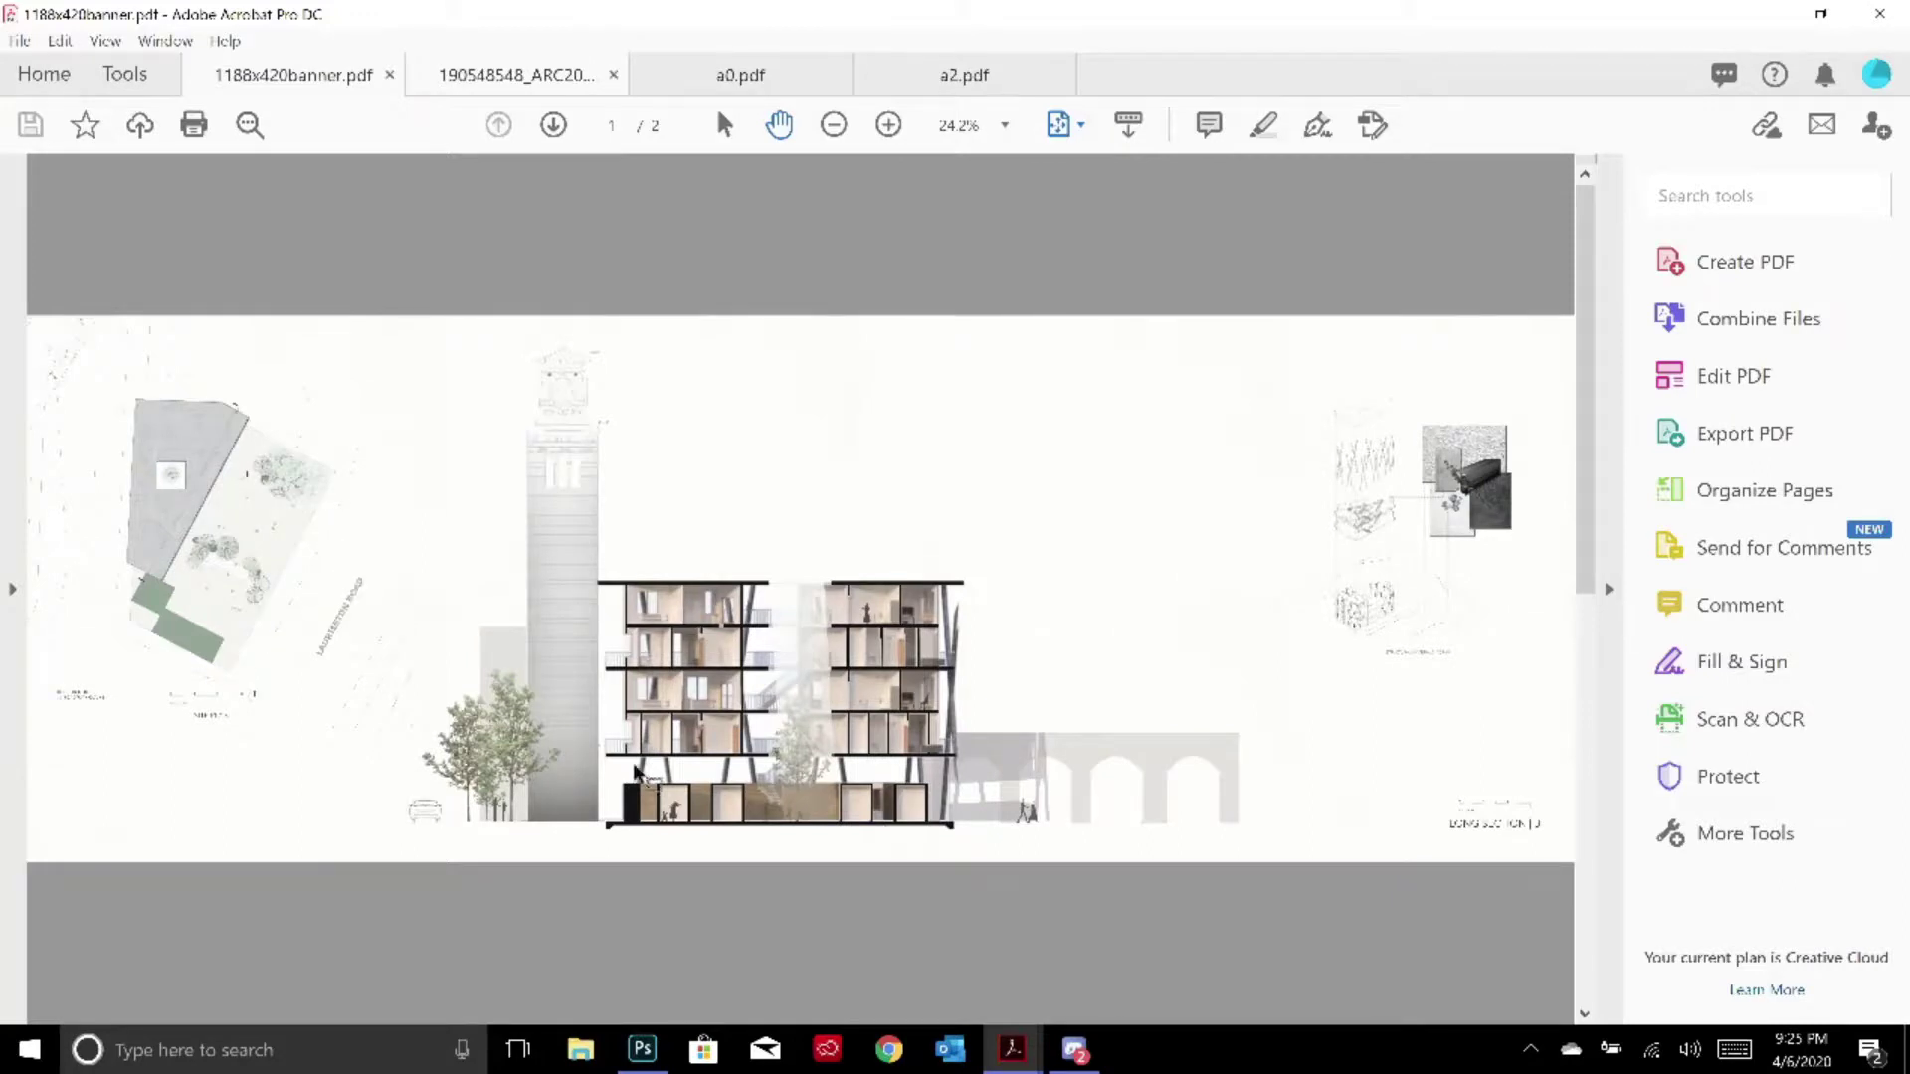
scroll(298, 636, "up", 1)
scroll(866, 965, "up", 1)
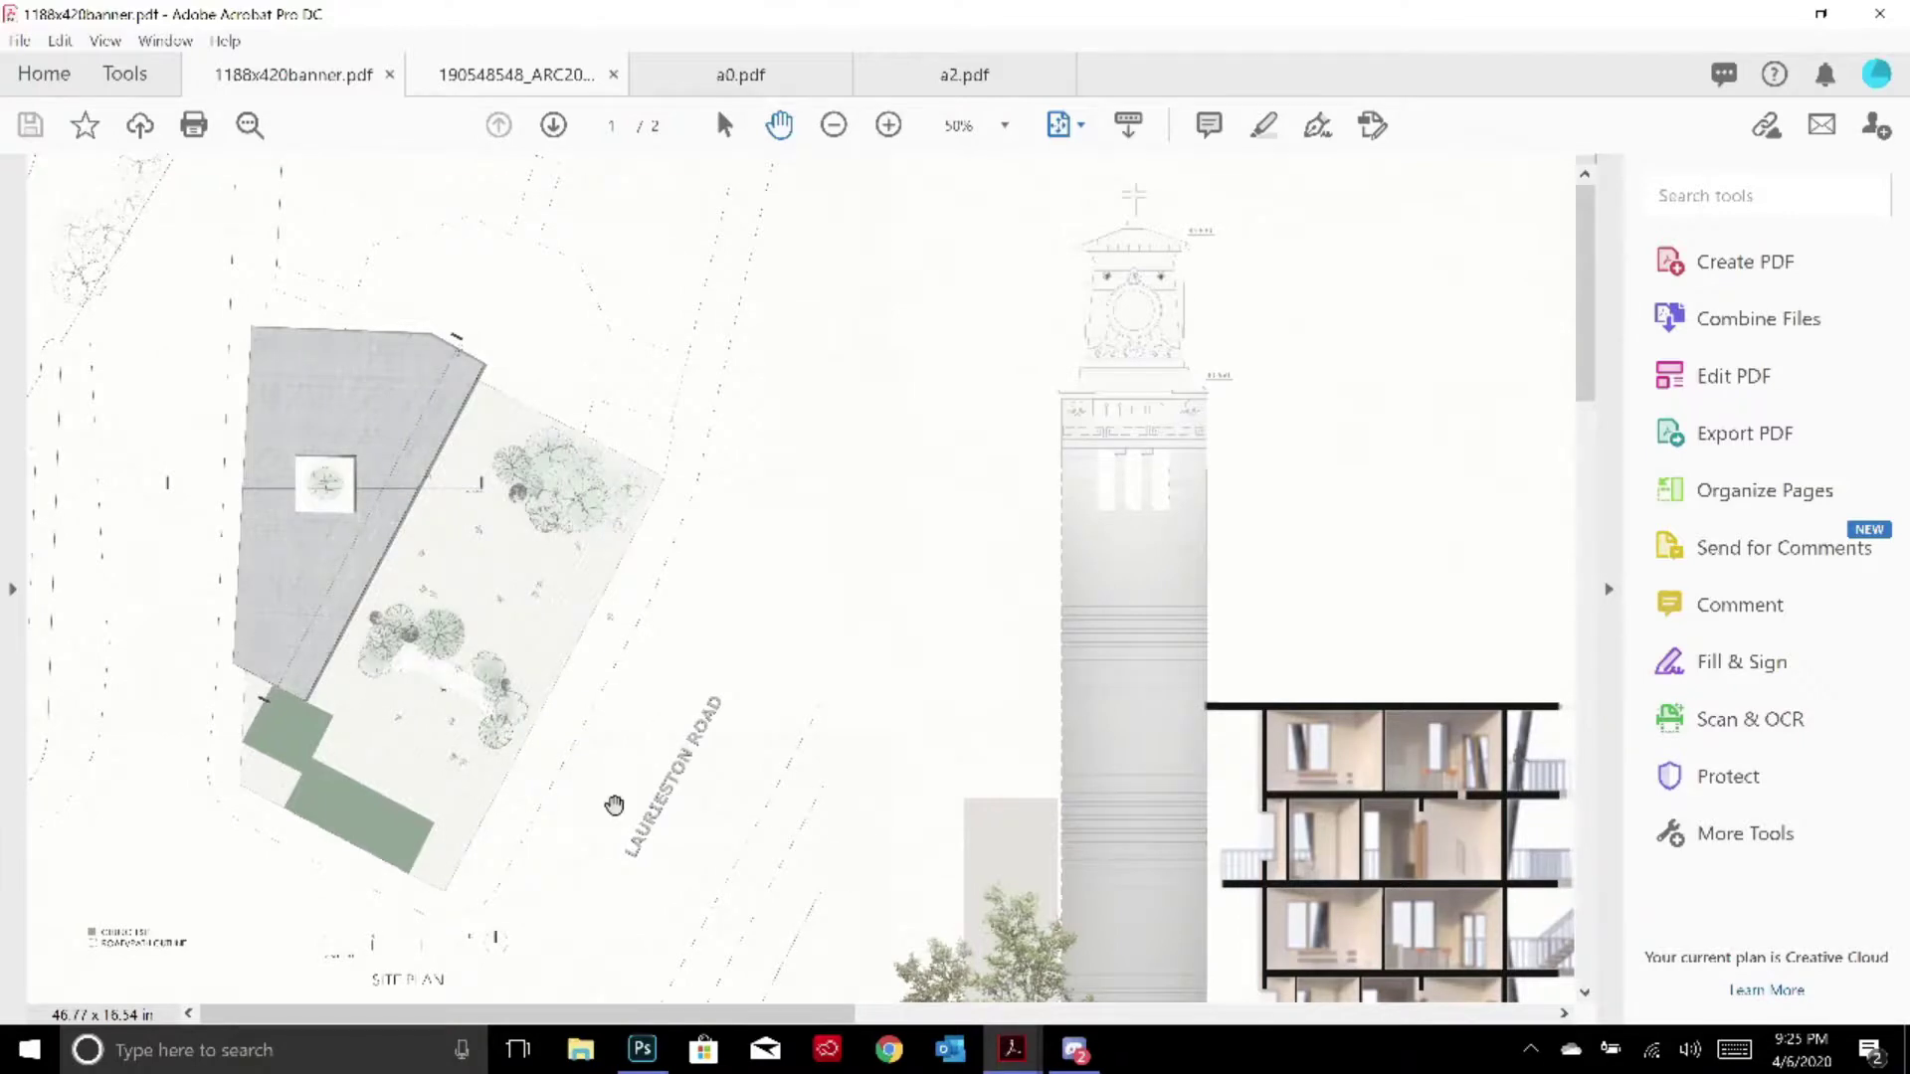
Switch to Photoshop and look over the SitePlanWhite.psd site plan and the Render 3.psd interior render
left_click(1033, 1061)
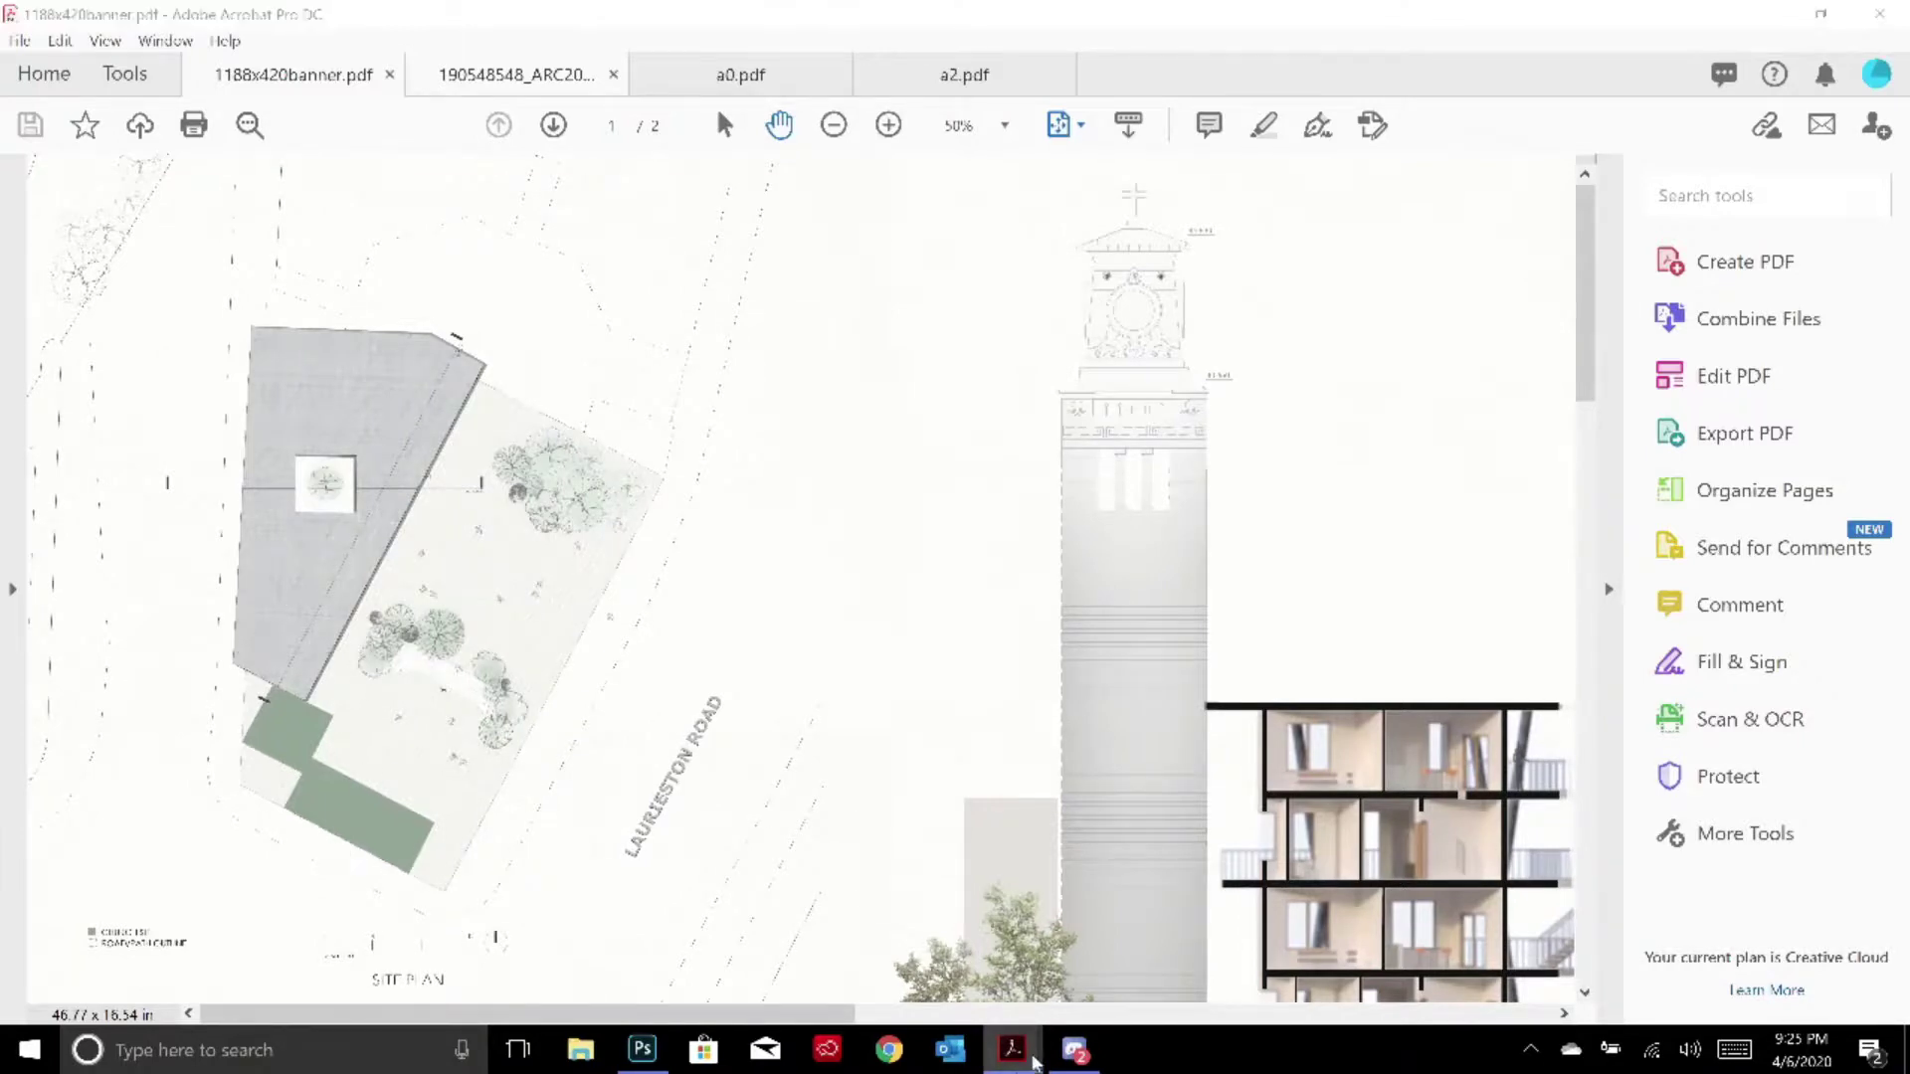
left_click(642, 1052)
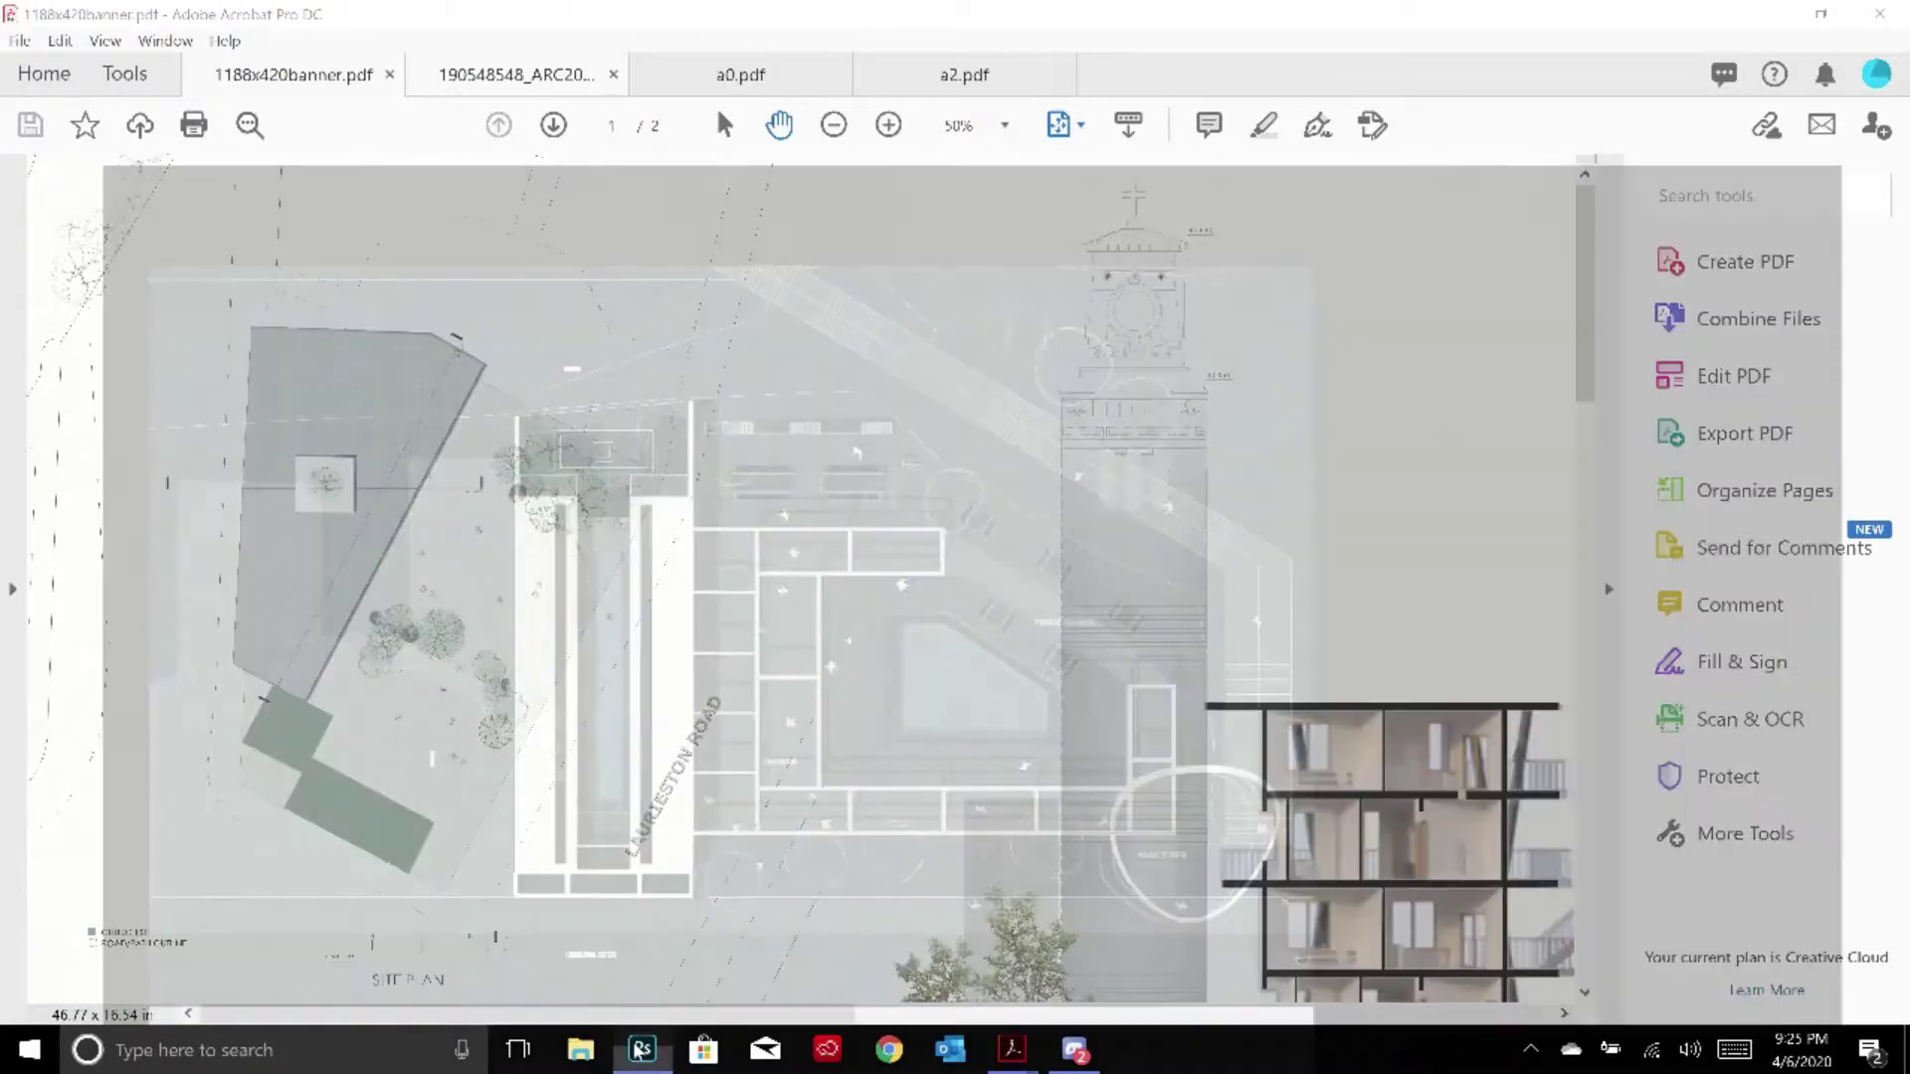
scroll(625, 318, "up", 2)
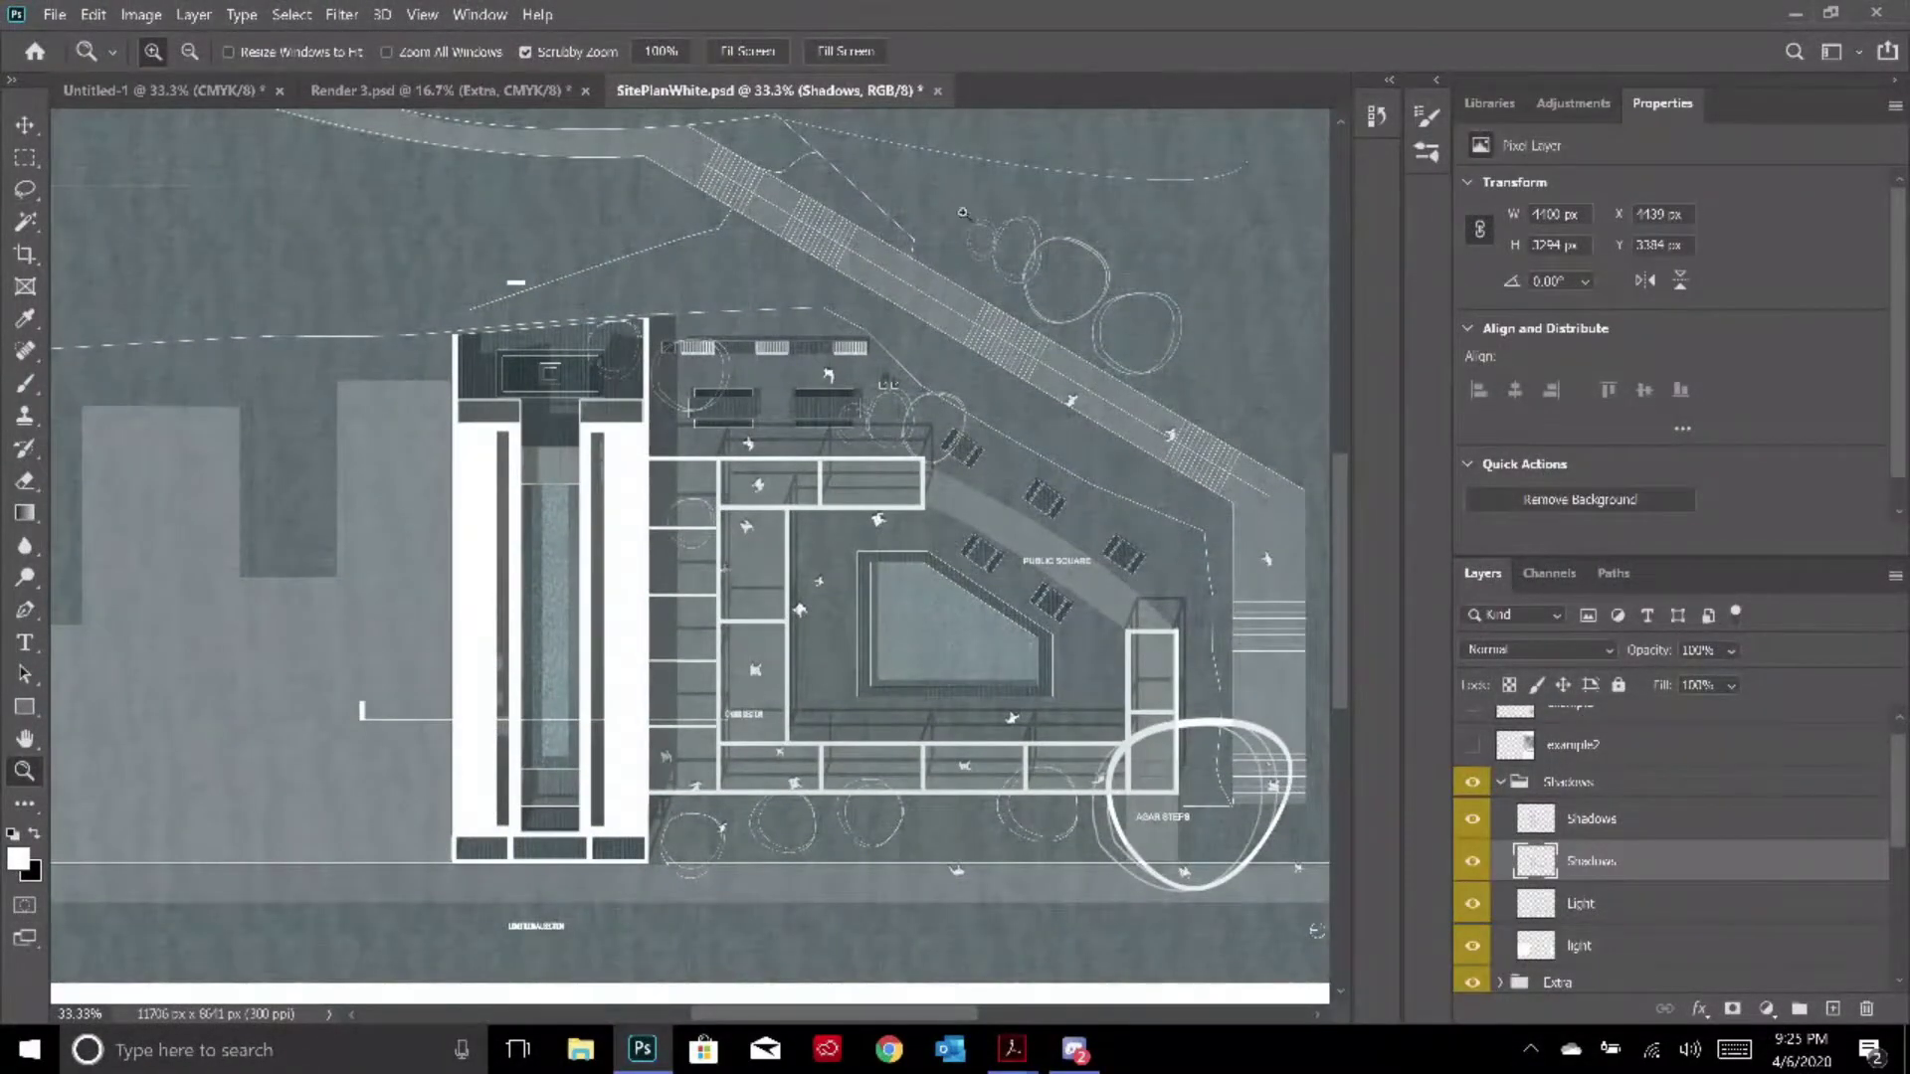
left_click(529, 92)
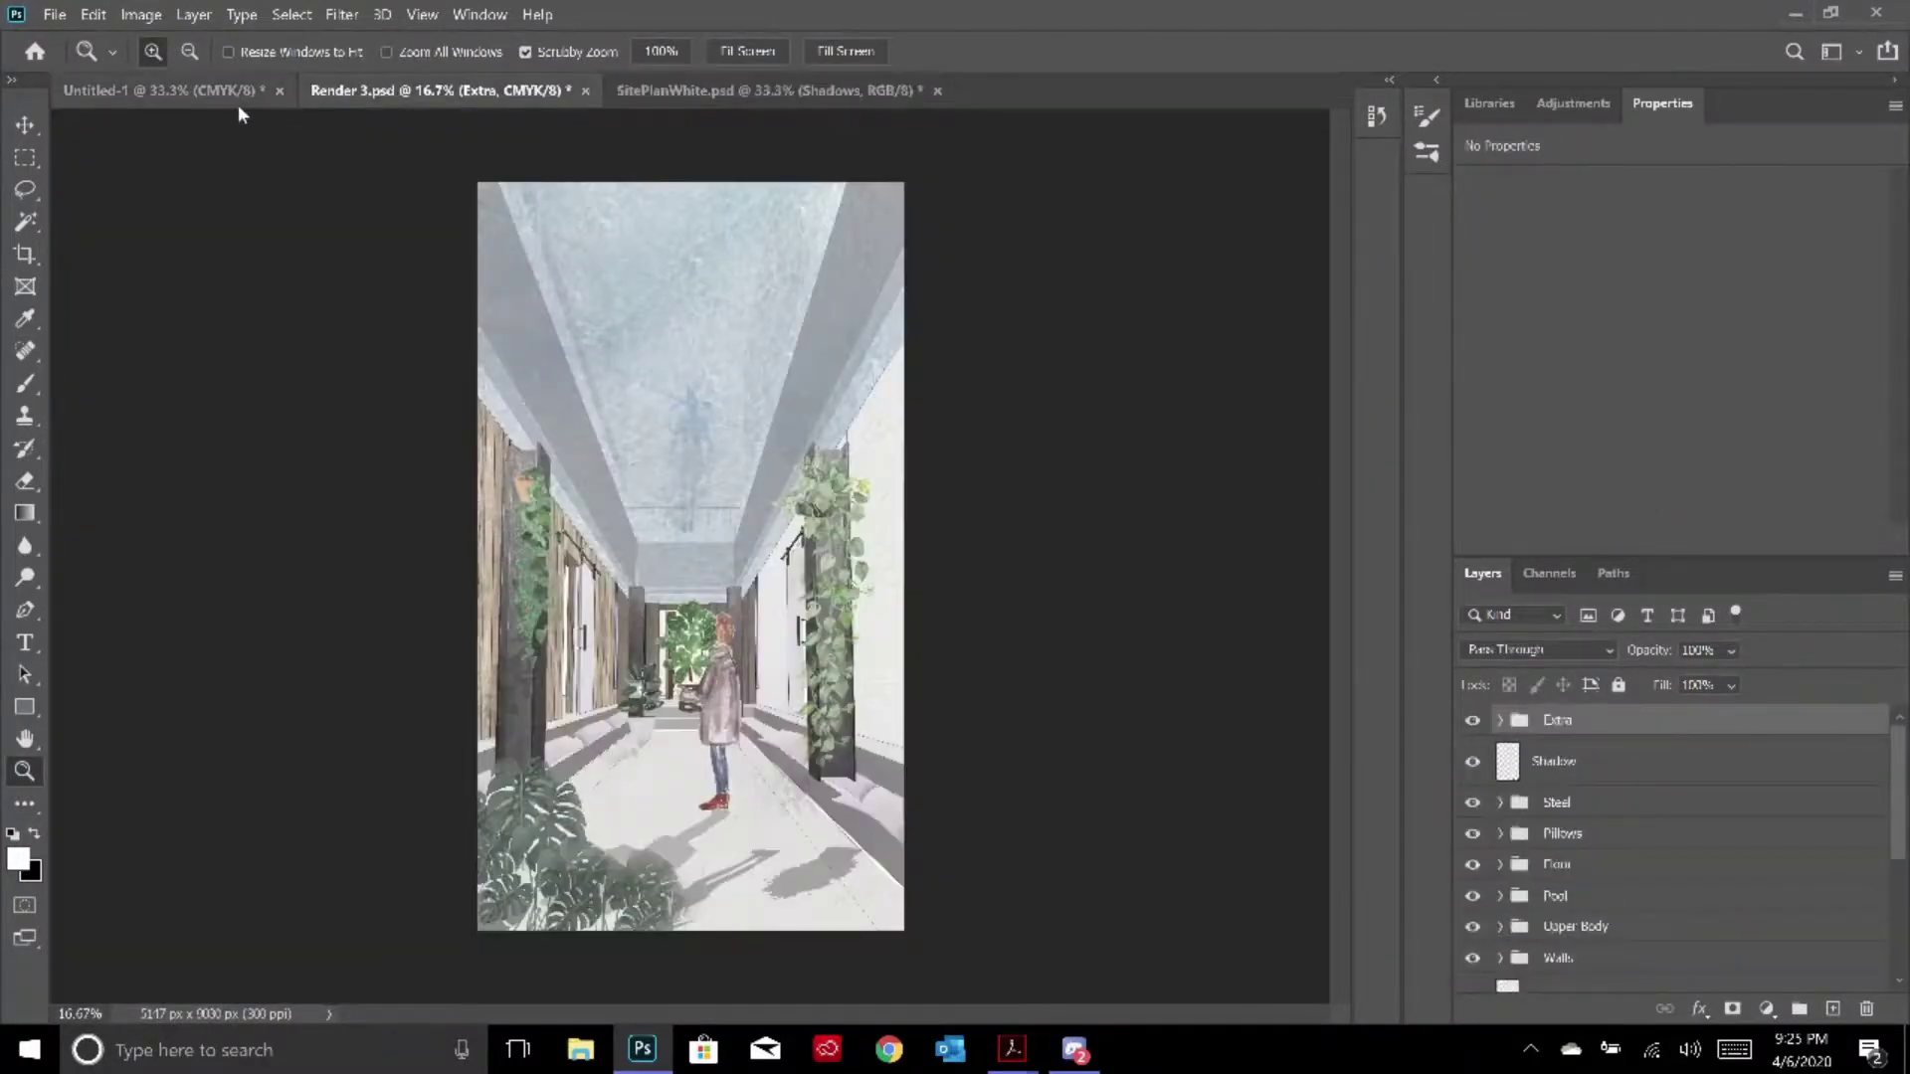
left_click(283, 90)
left_click(328, 89)
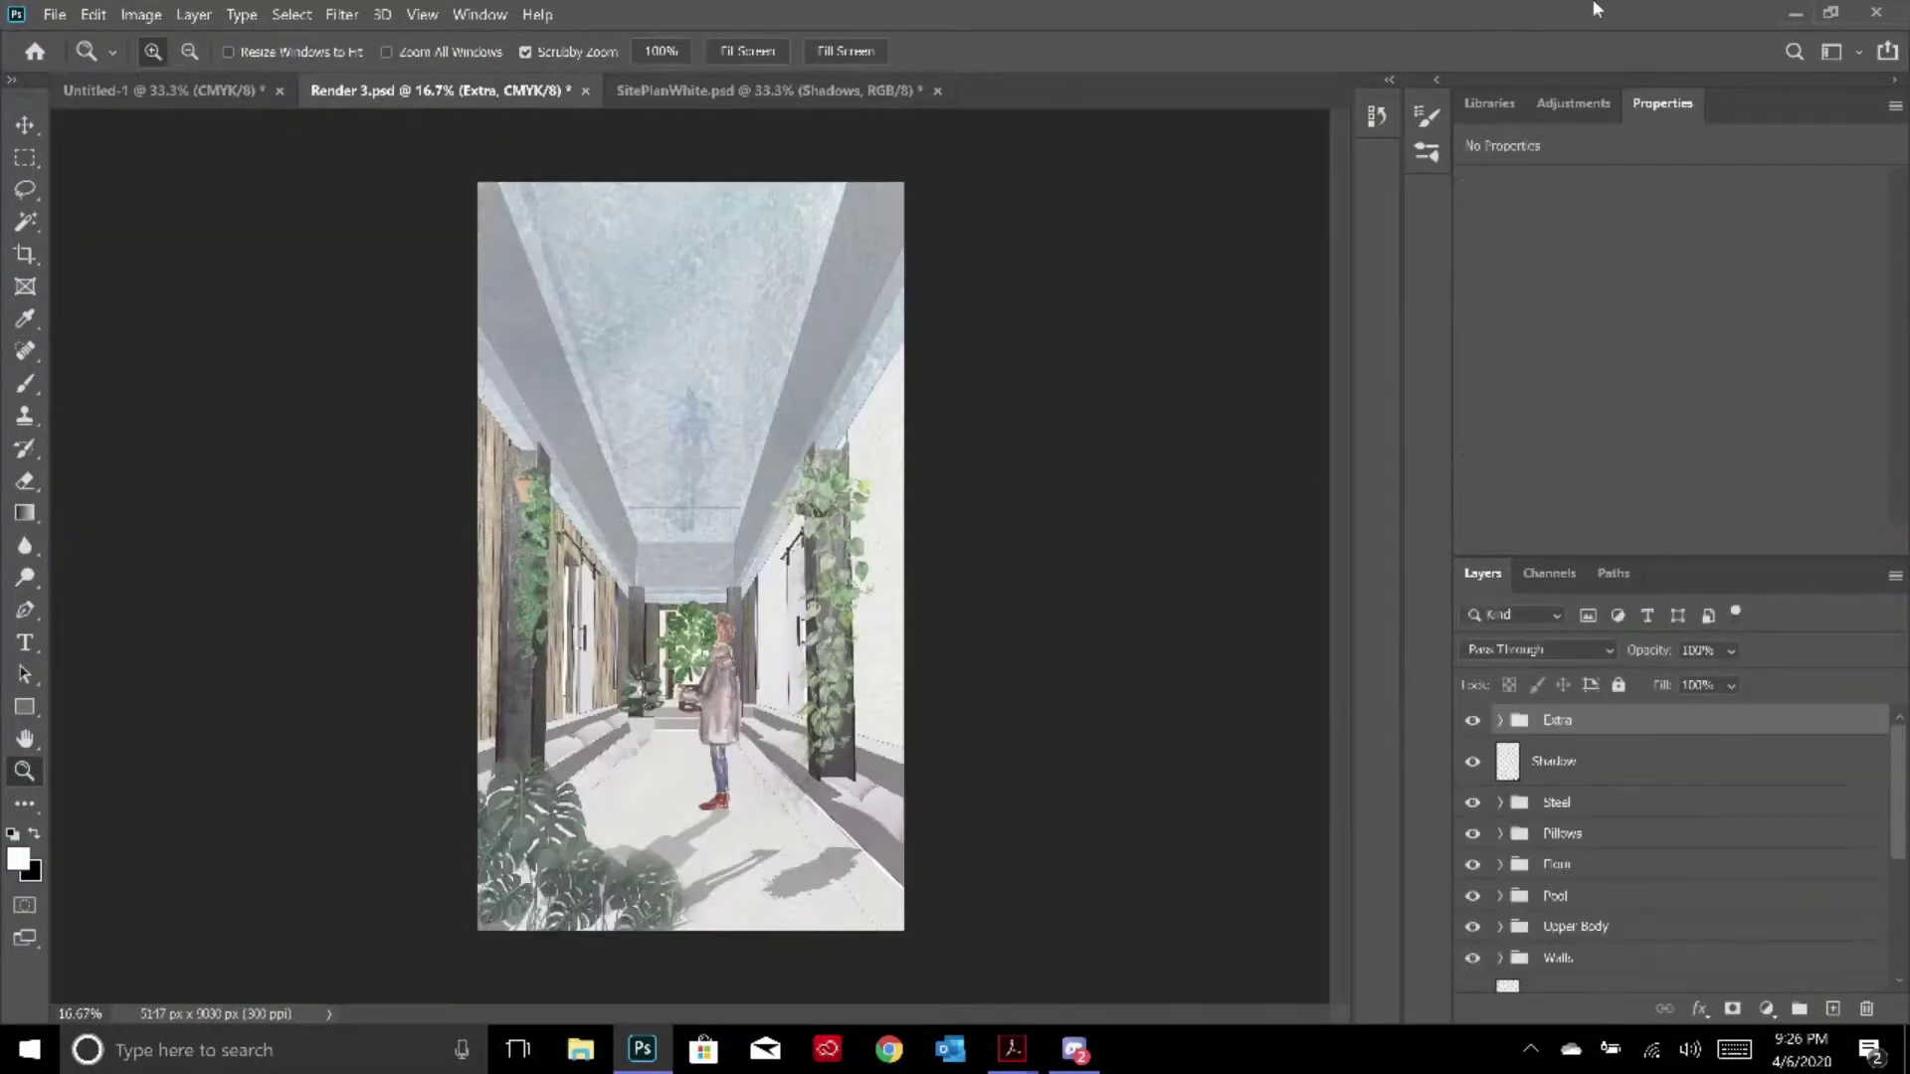
Minimize Photoshop and Acrobat, and open Rendered Block Designs from the ARCHSOC-psworkshop folder on the desktop
left_click(1793, 13)
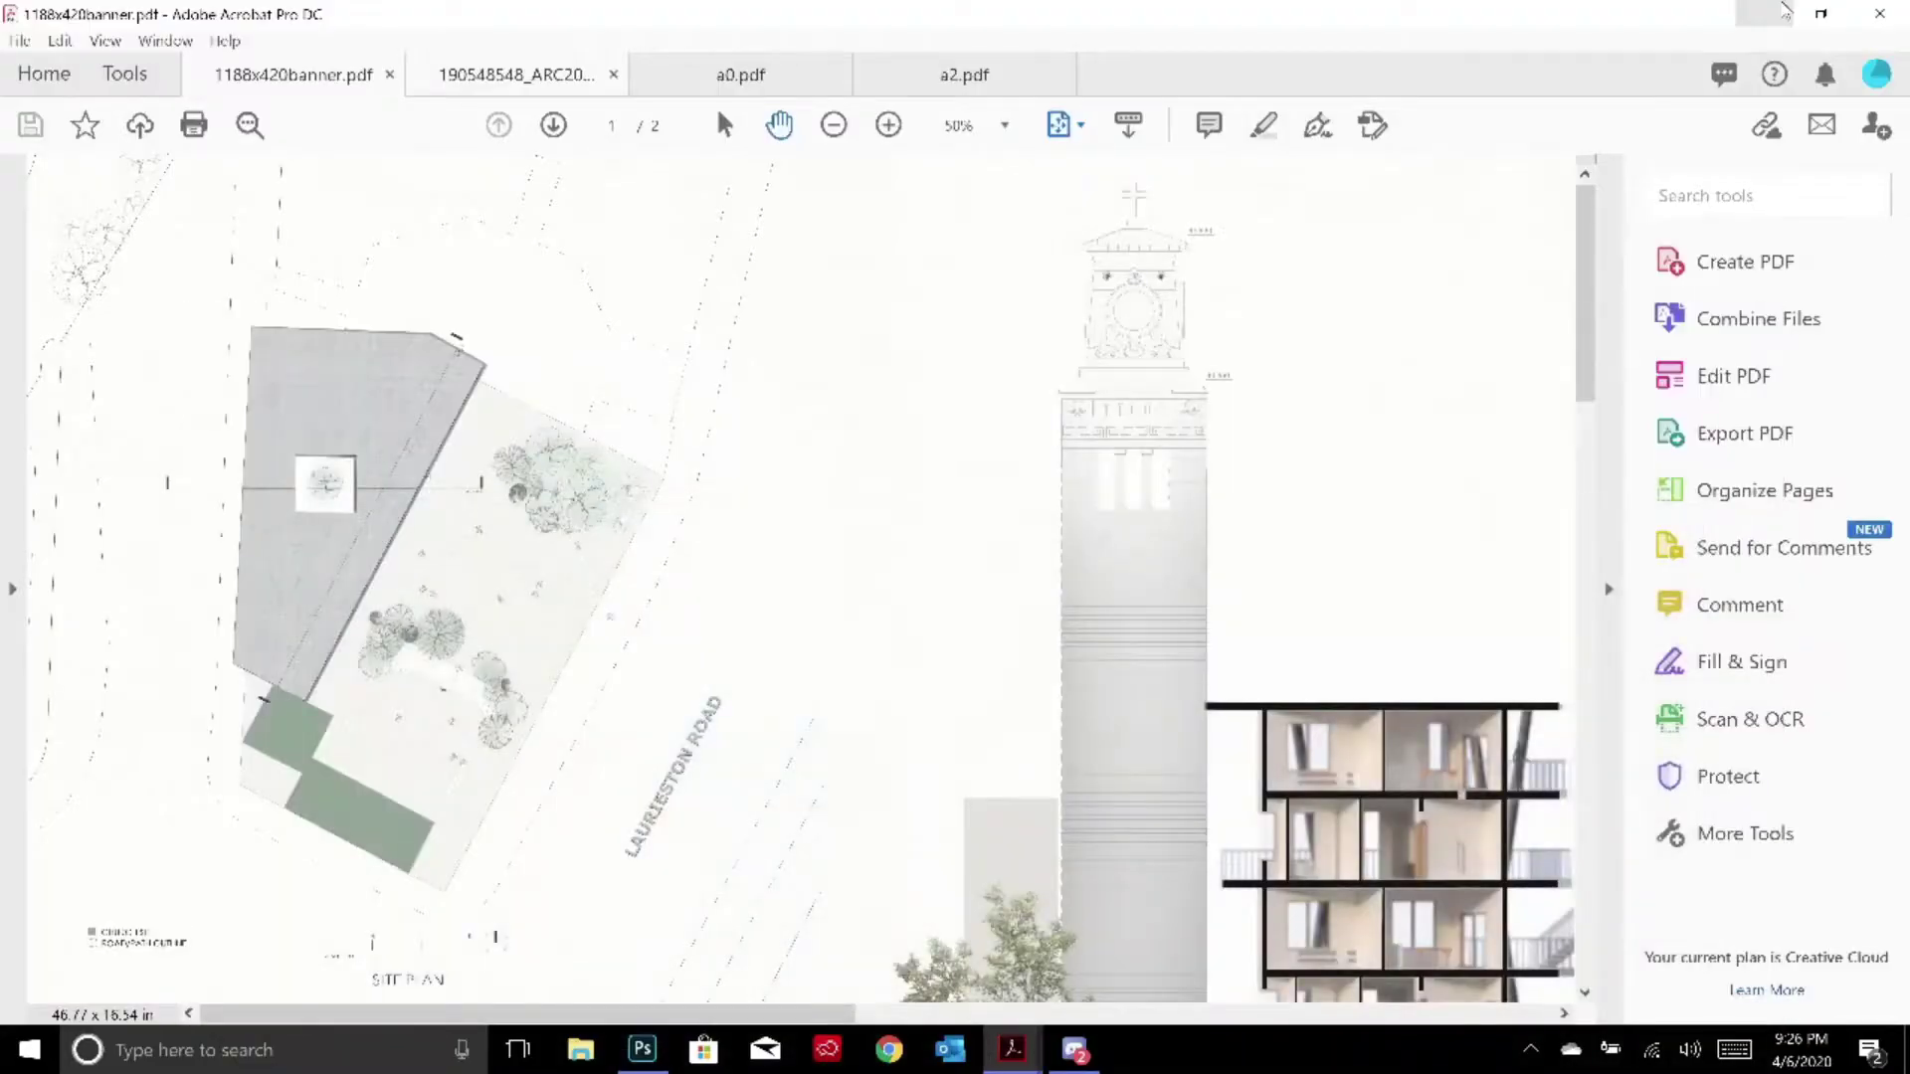
left_click(1785, 11)
double_click(1585, 147)
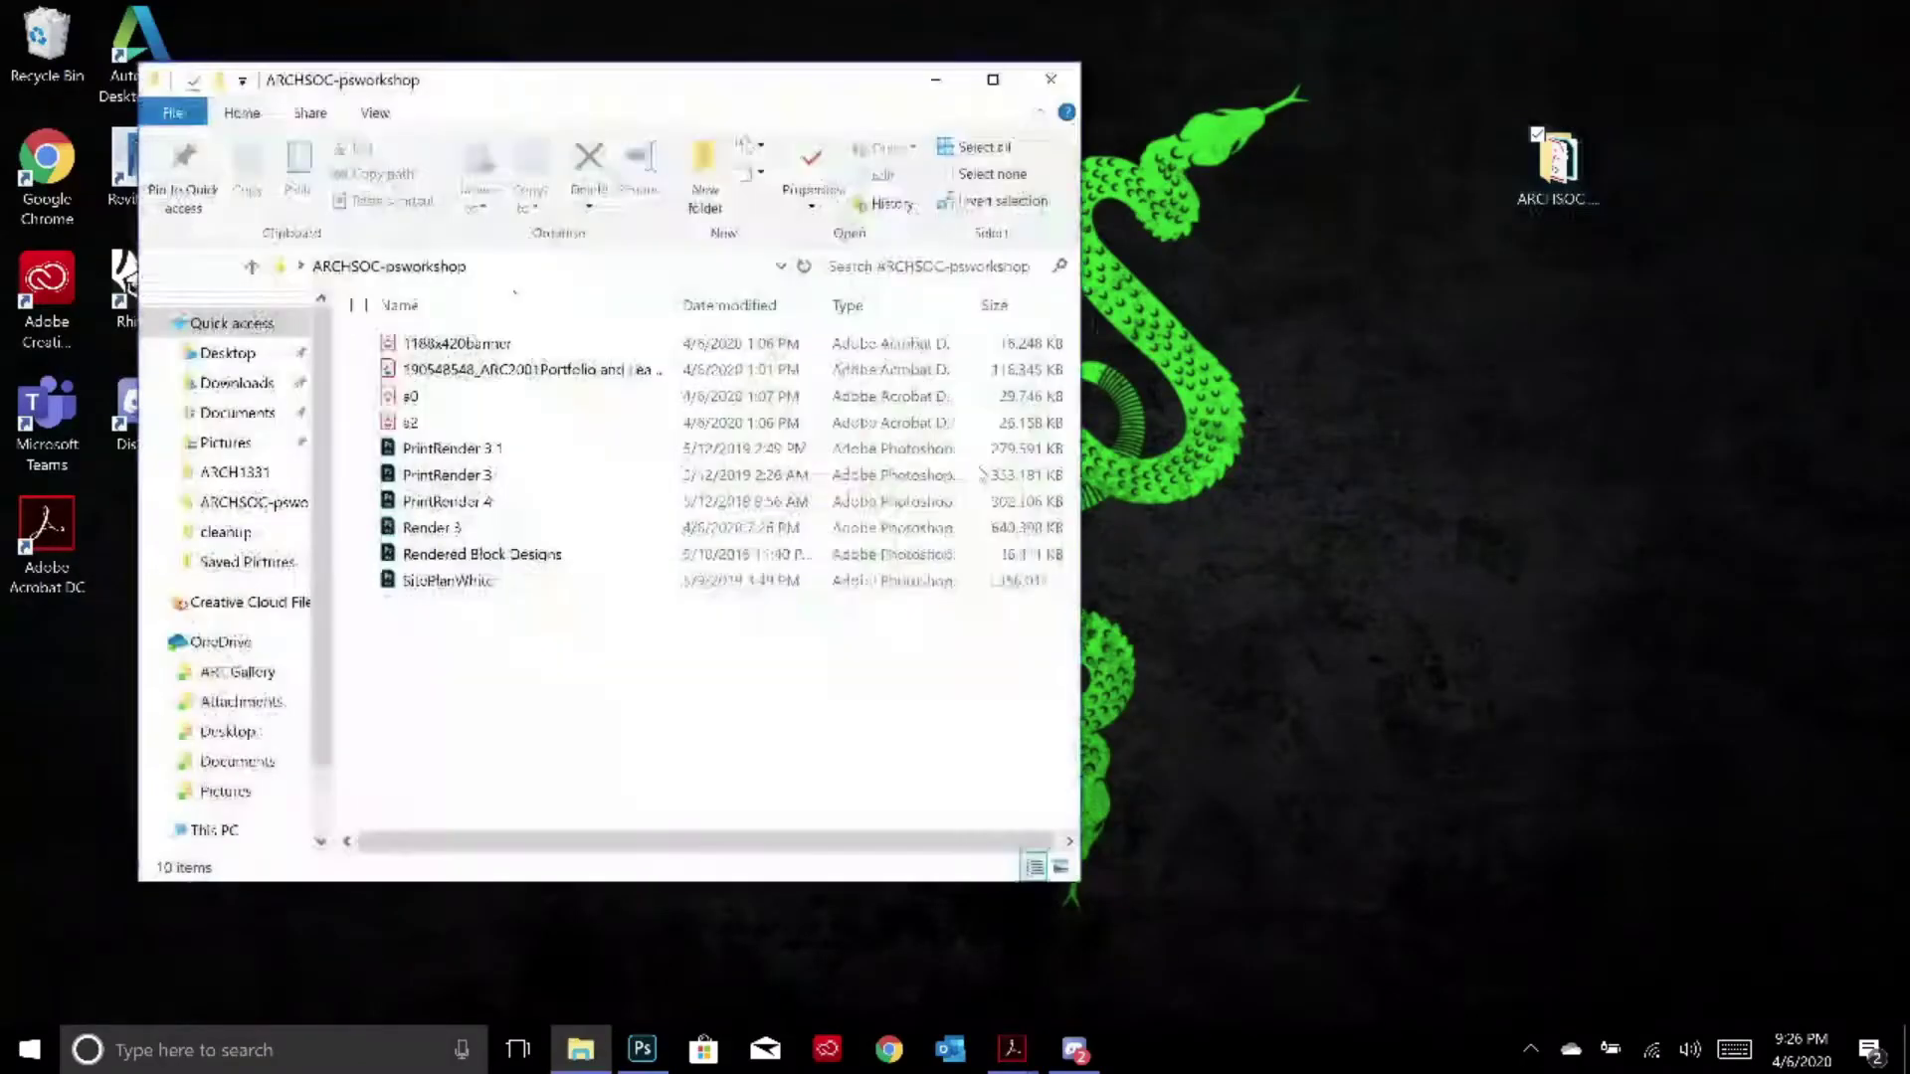
double_click(570, 559)
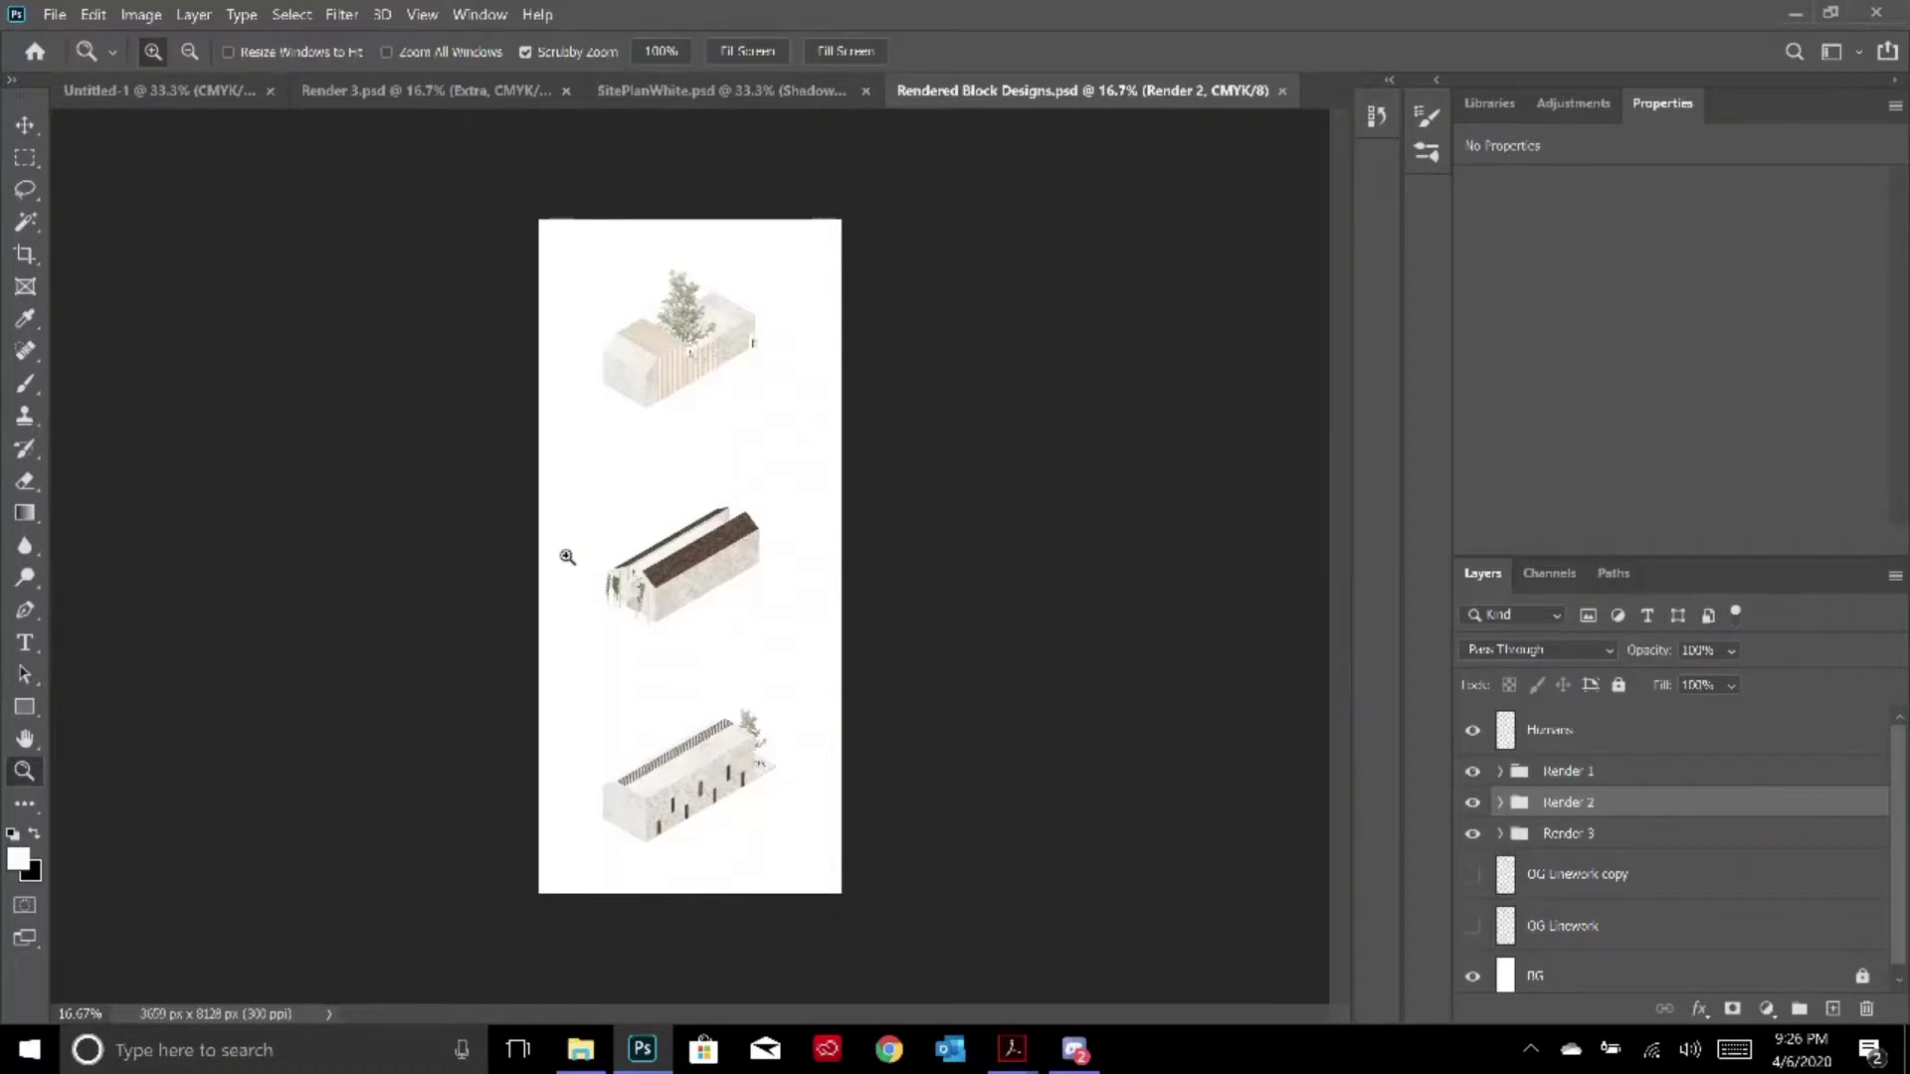
Examine the uppermost block design, expand the Render 1 group and toggle its visibility off and on
scroll(567, 557, "up", 3)
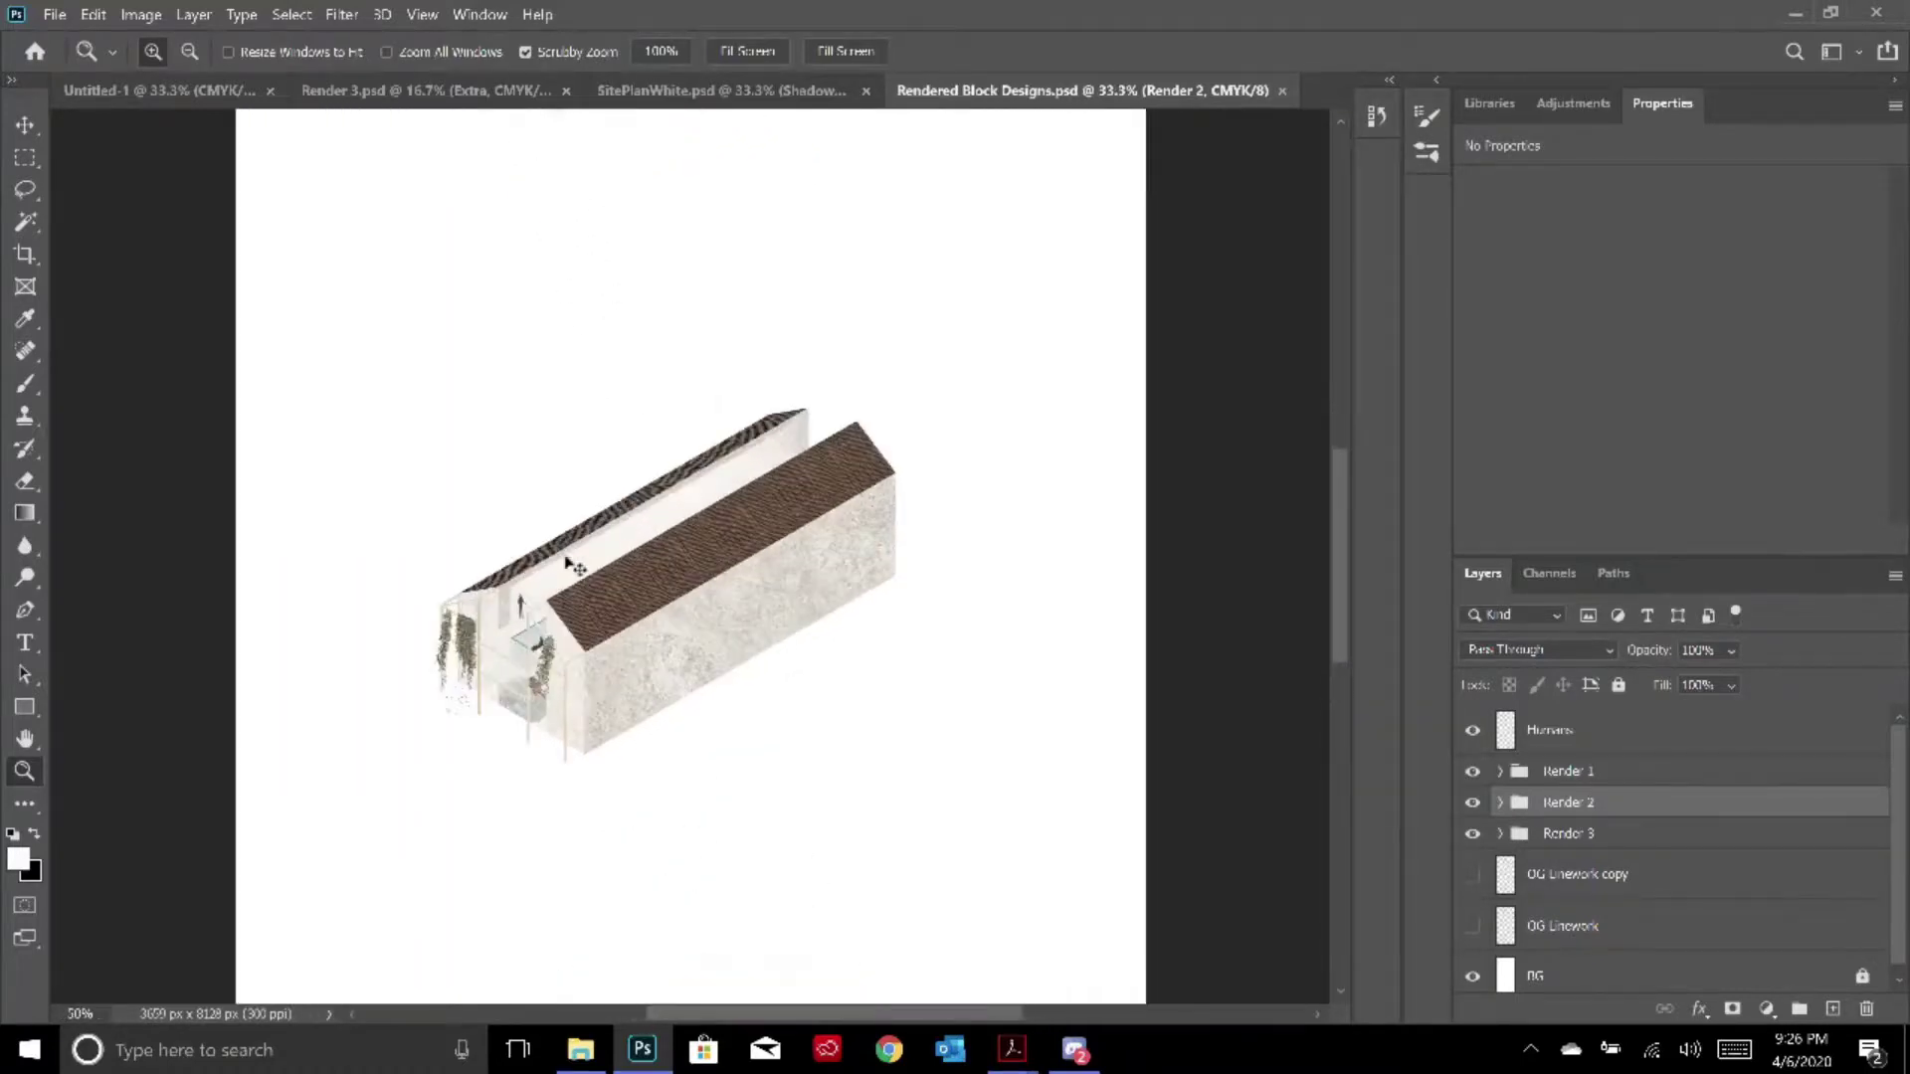
scroll(607, 522, "up", 5)
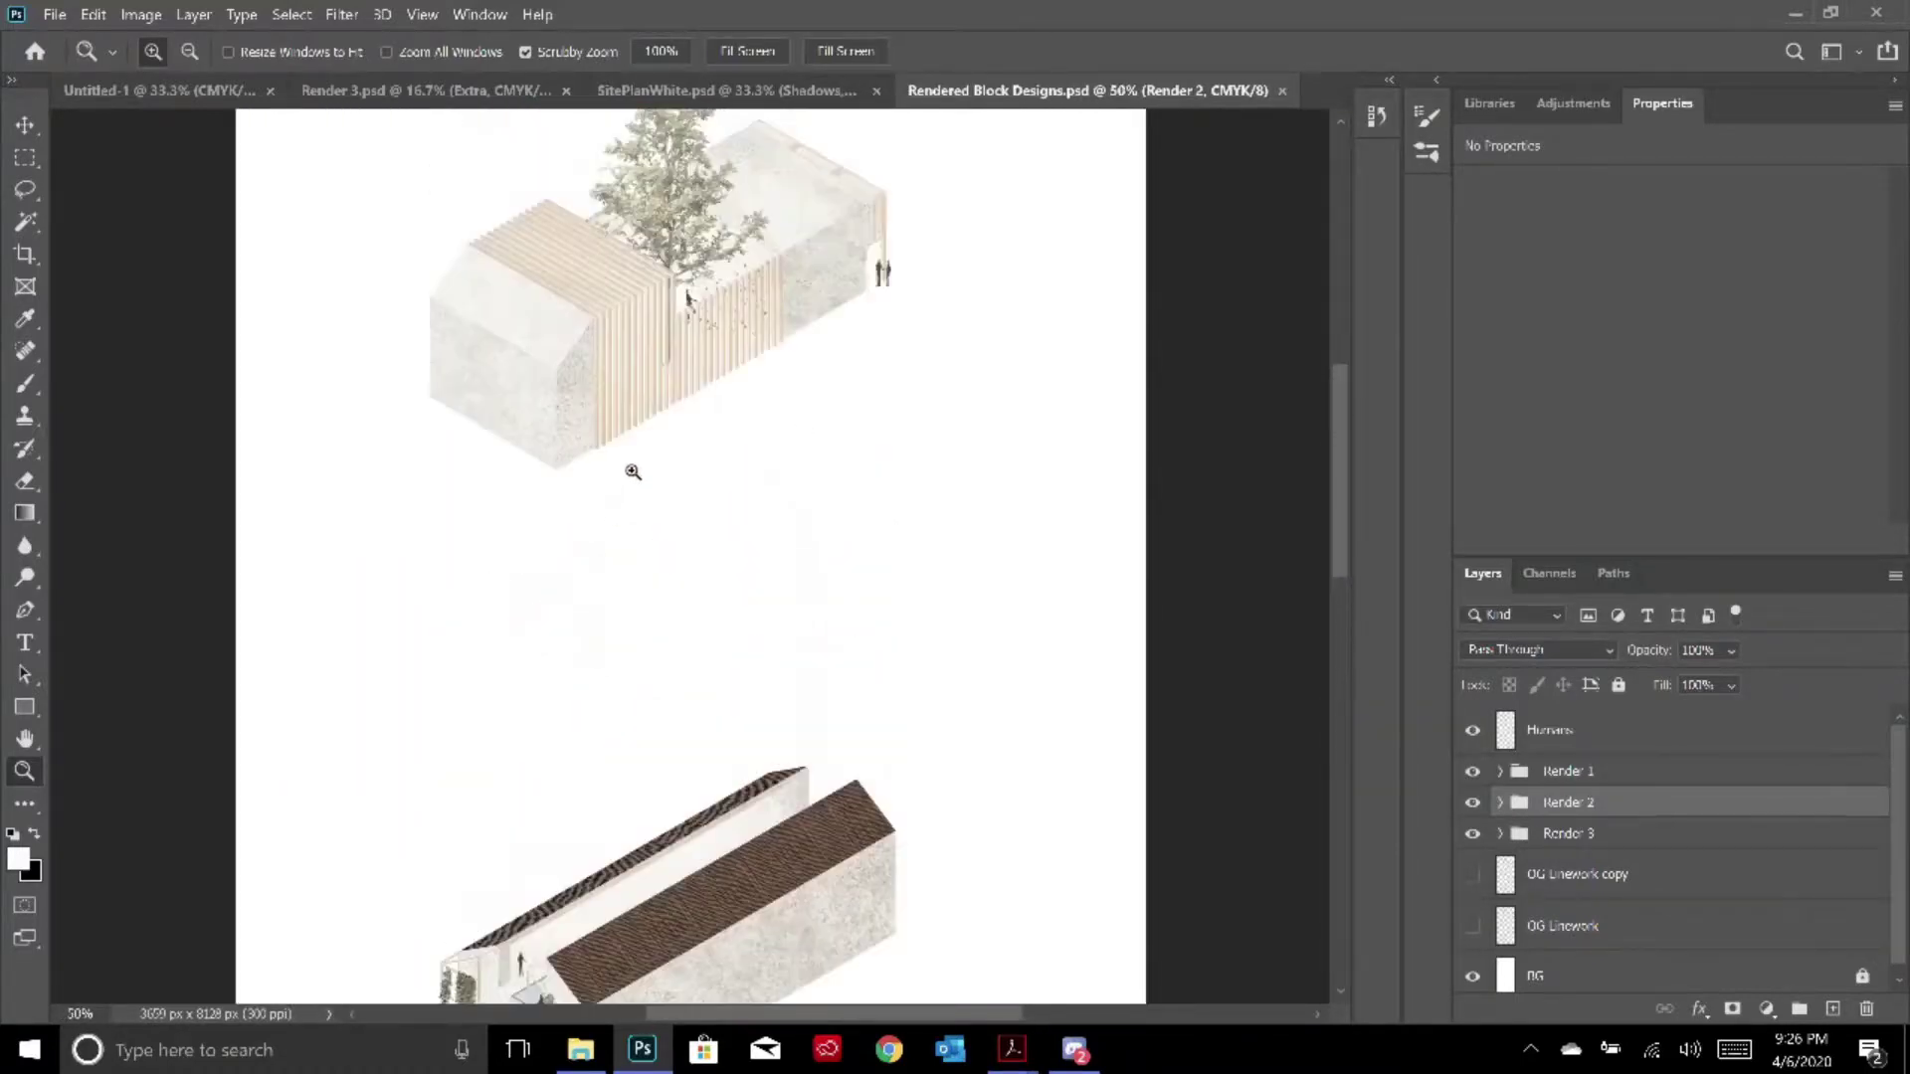
scroll(637, 468, "up", 3)
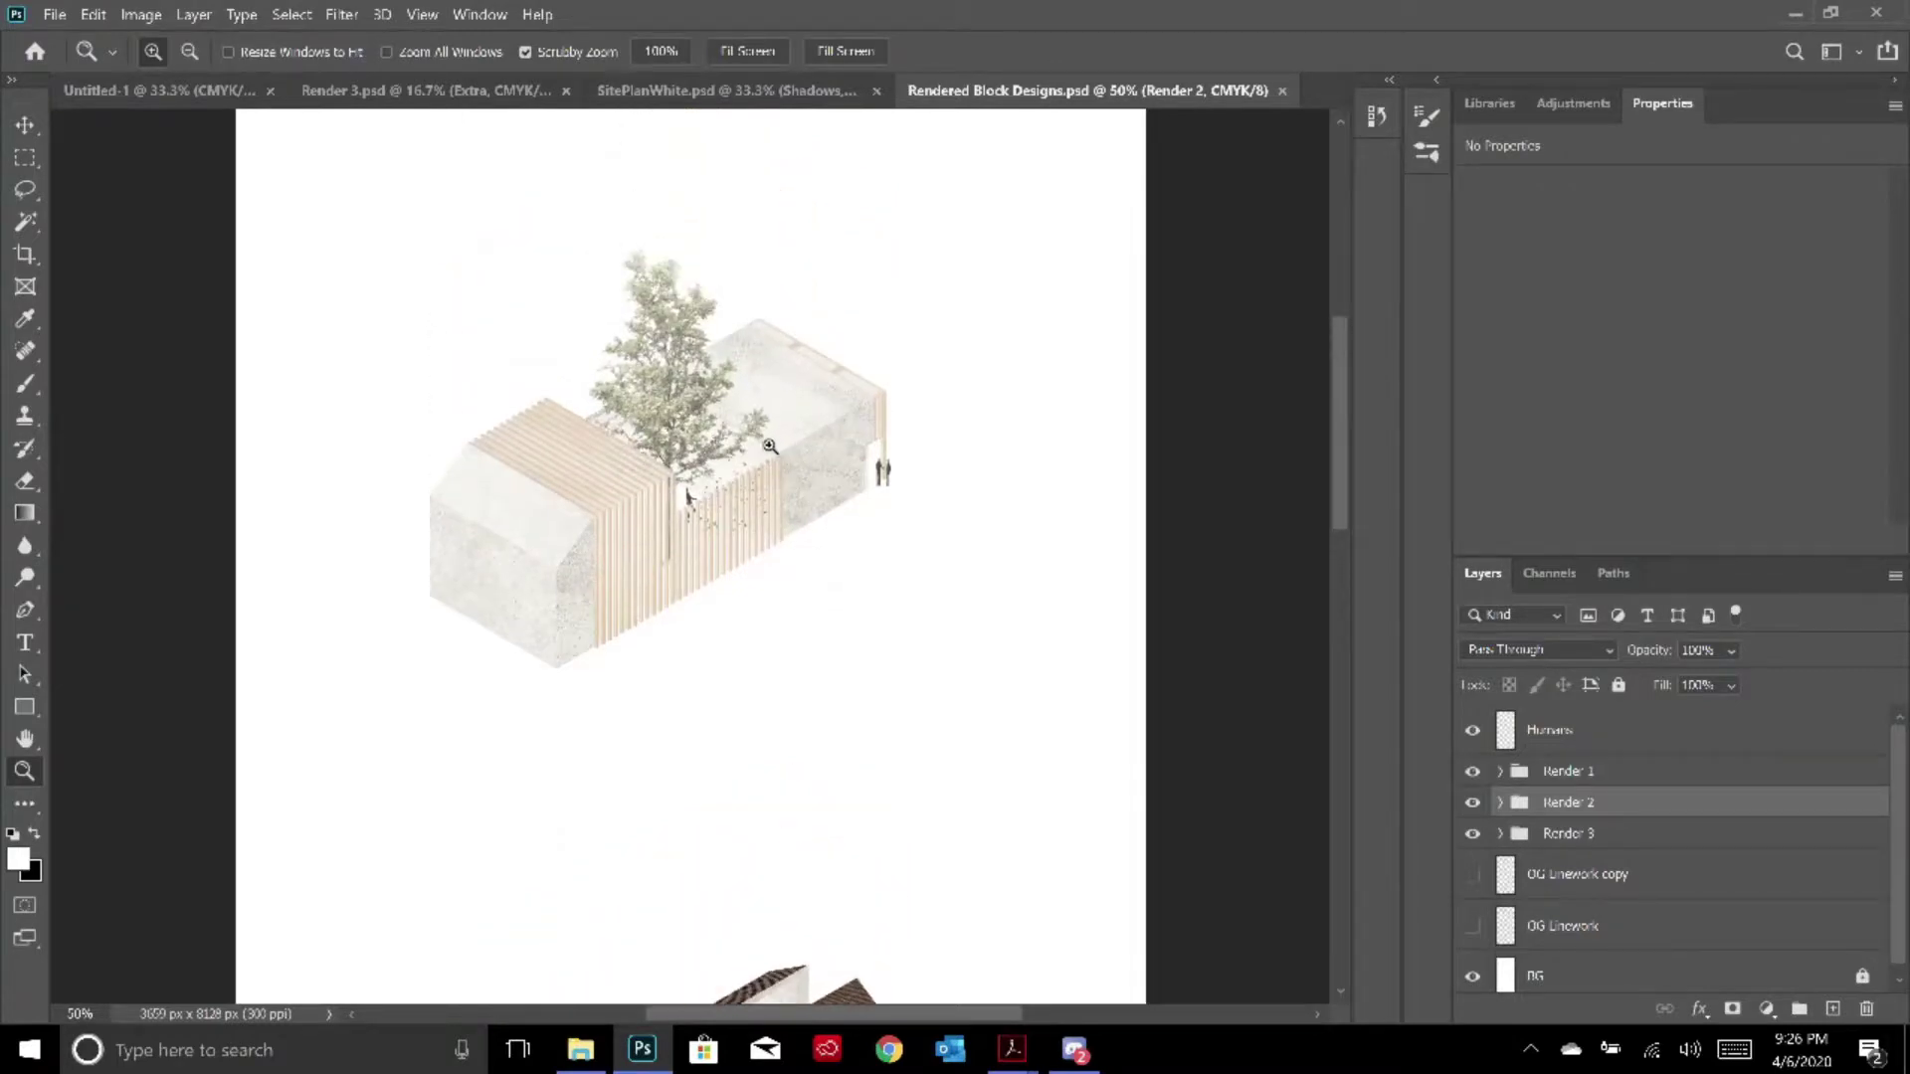
left_click(24, 125)
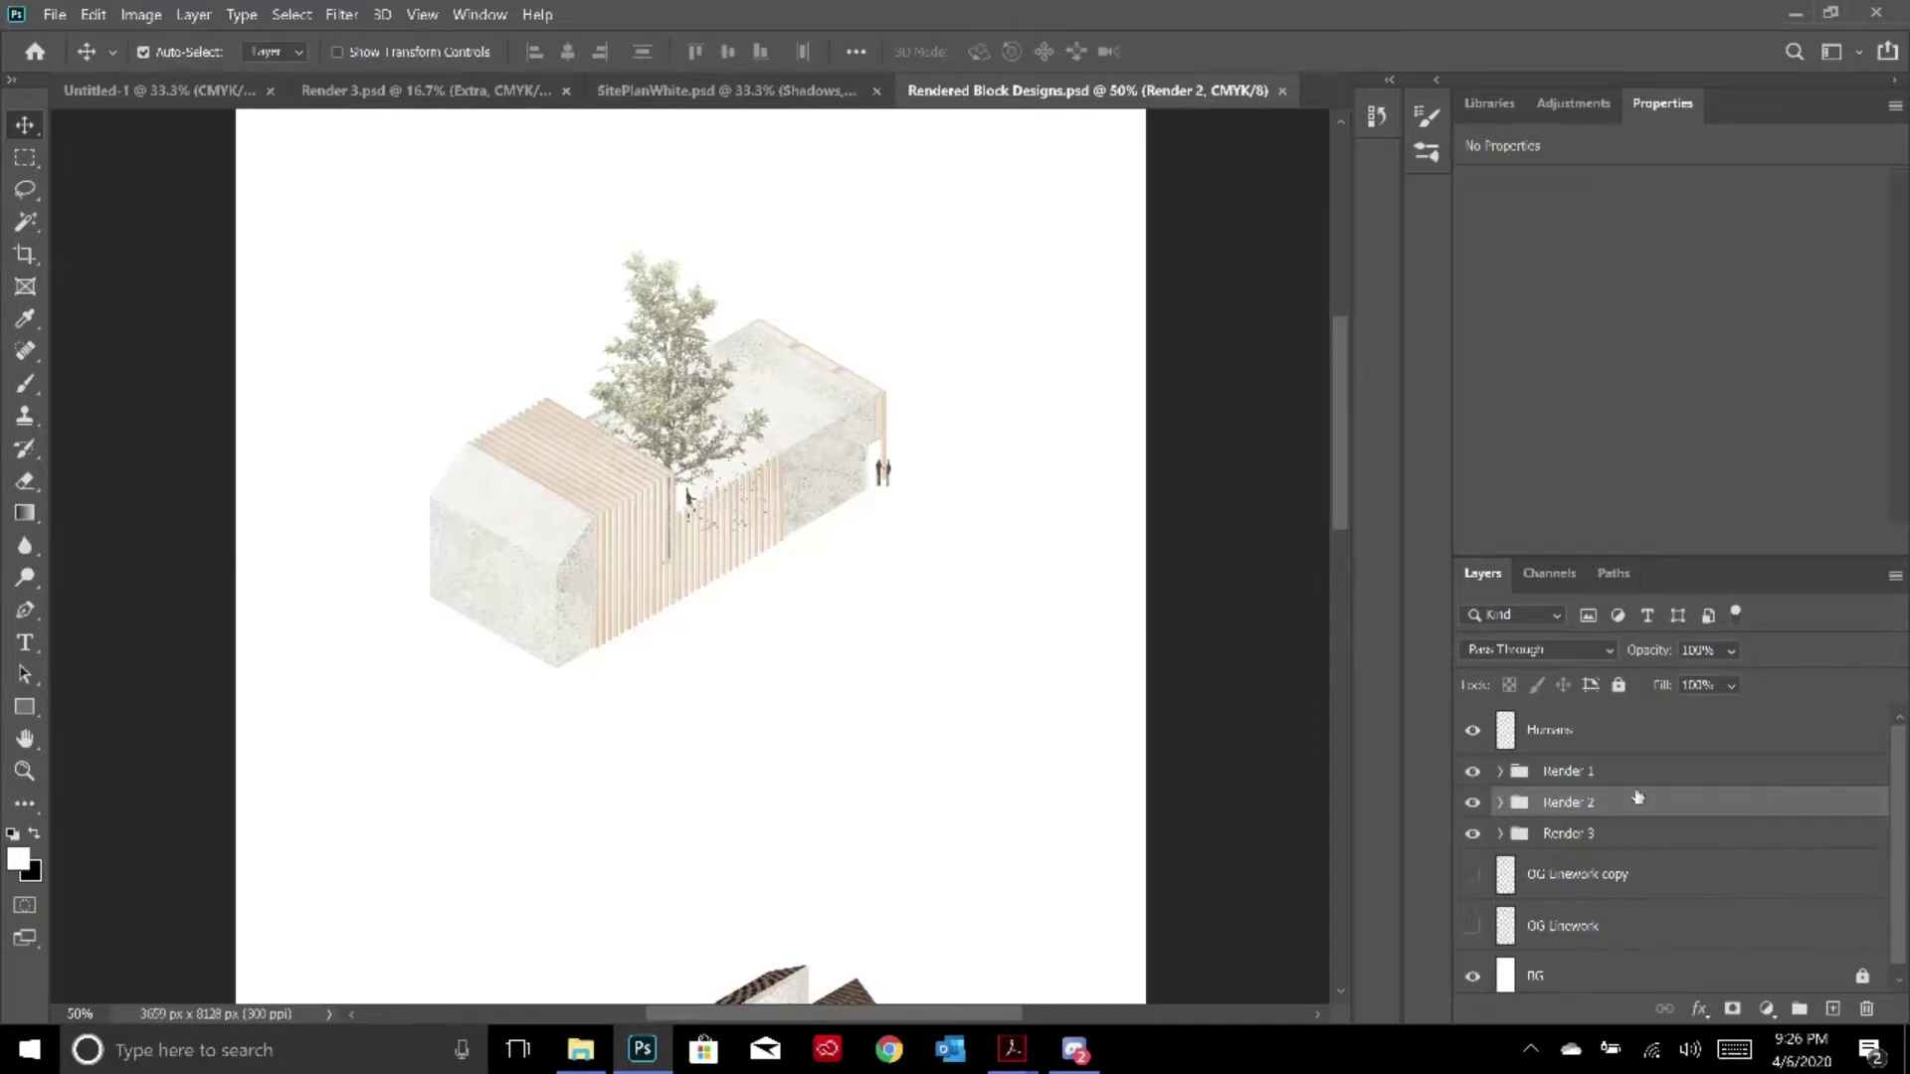
left_click(1500, 772)
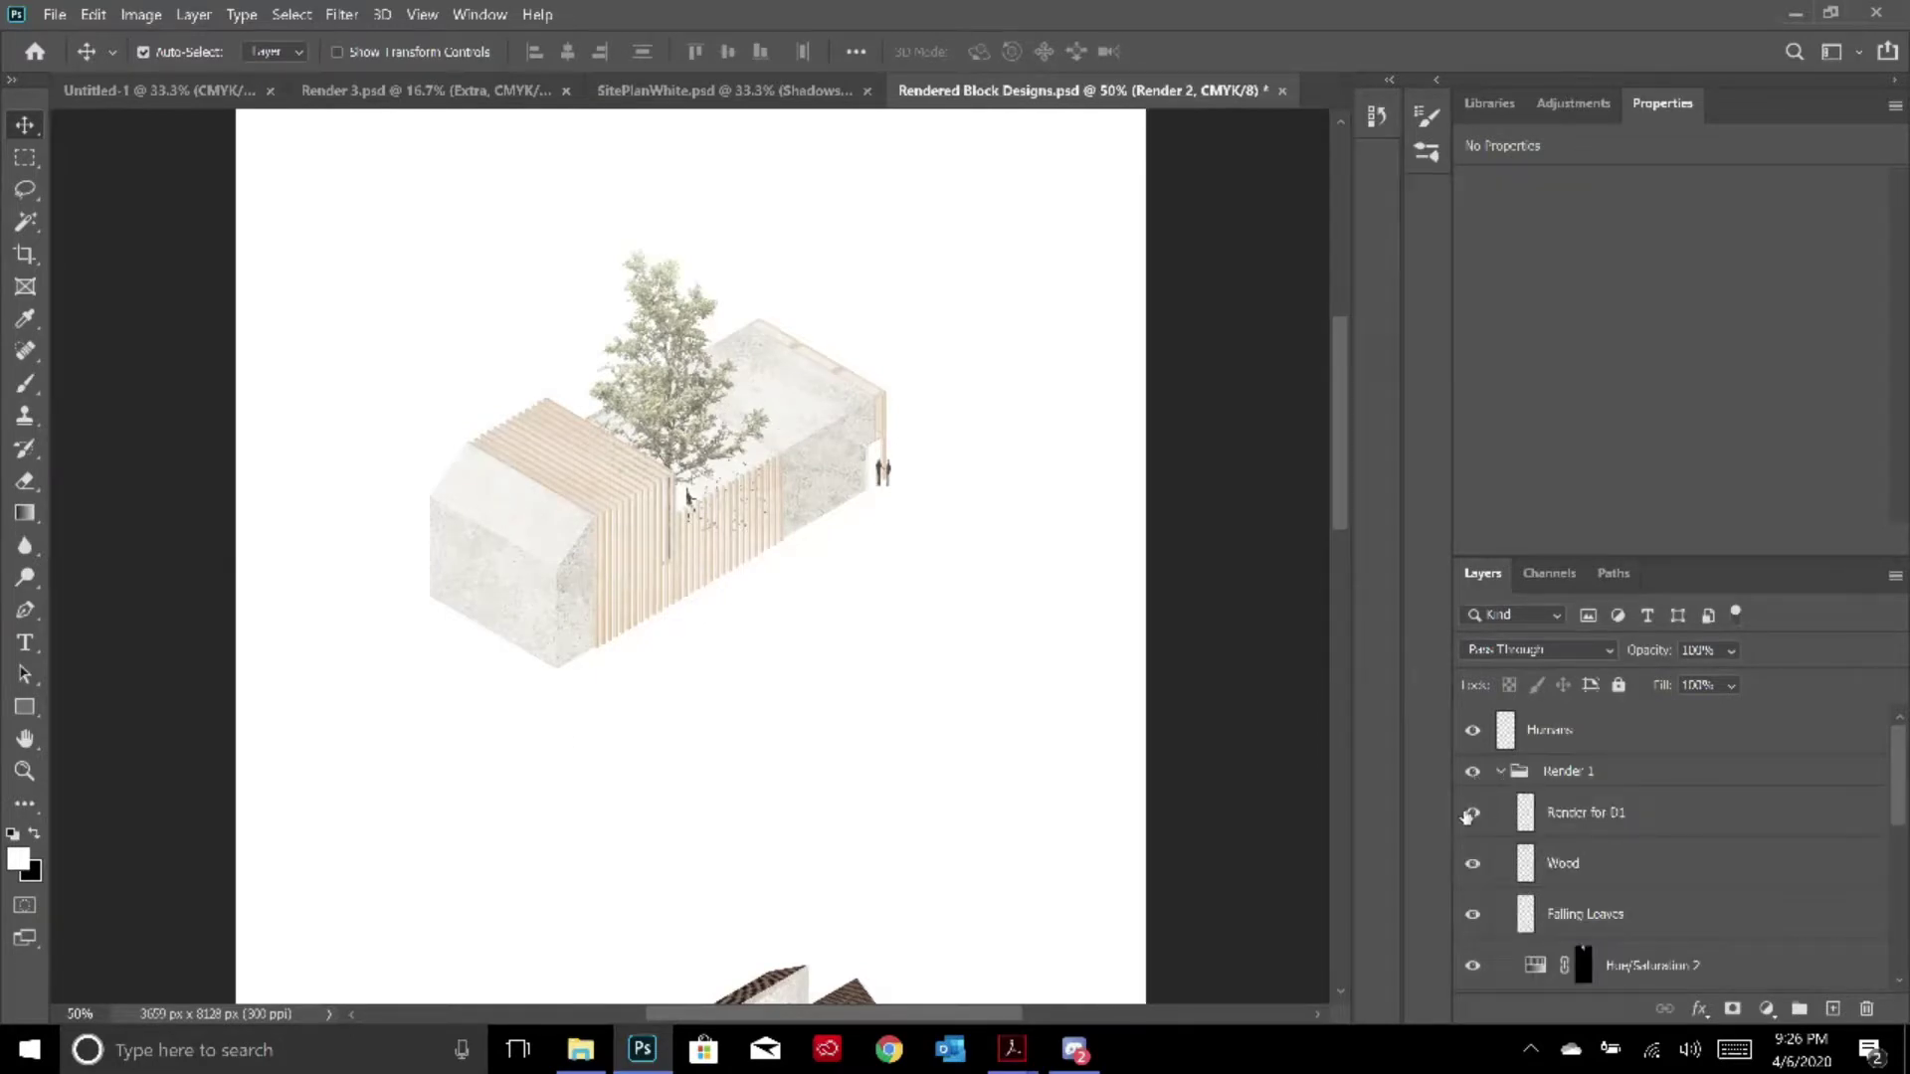
left_click(1472, 772)
left_click(1473, 772)
Select the Concrete layer in the Render 1 group and show the OG Linework copy layer
scroll(1562, 863, "down", 3)
scroll(1562, 863, "down", 2)
scroll(1567, 865, "up", 2)
left_click(1585, 920)
scroll(1589, 913, "down", 1)
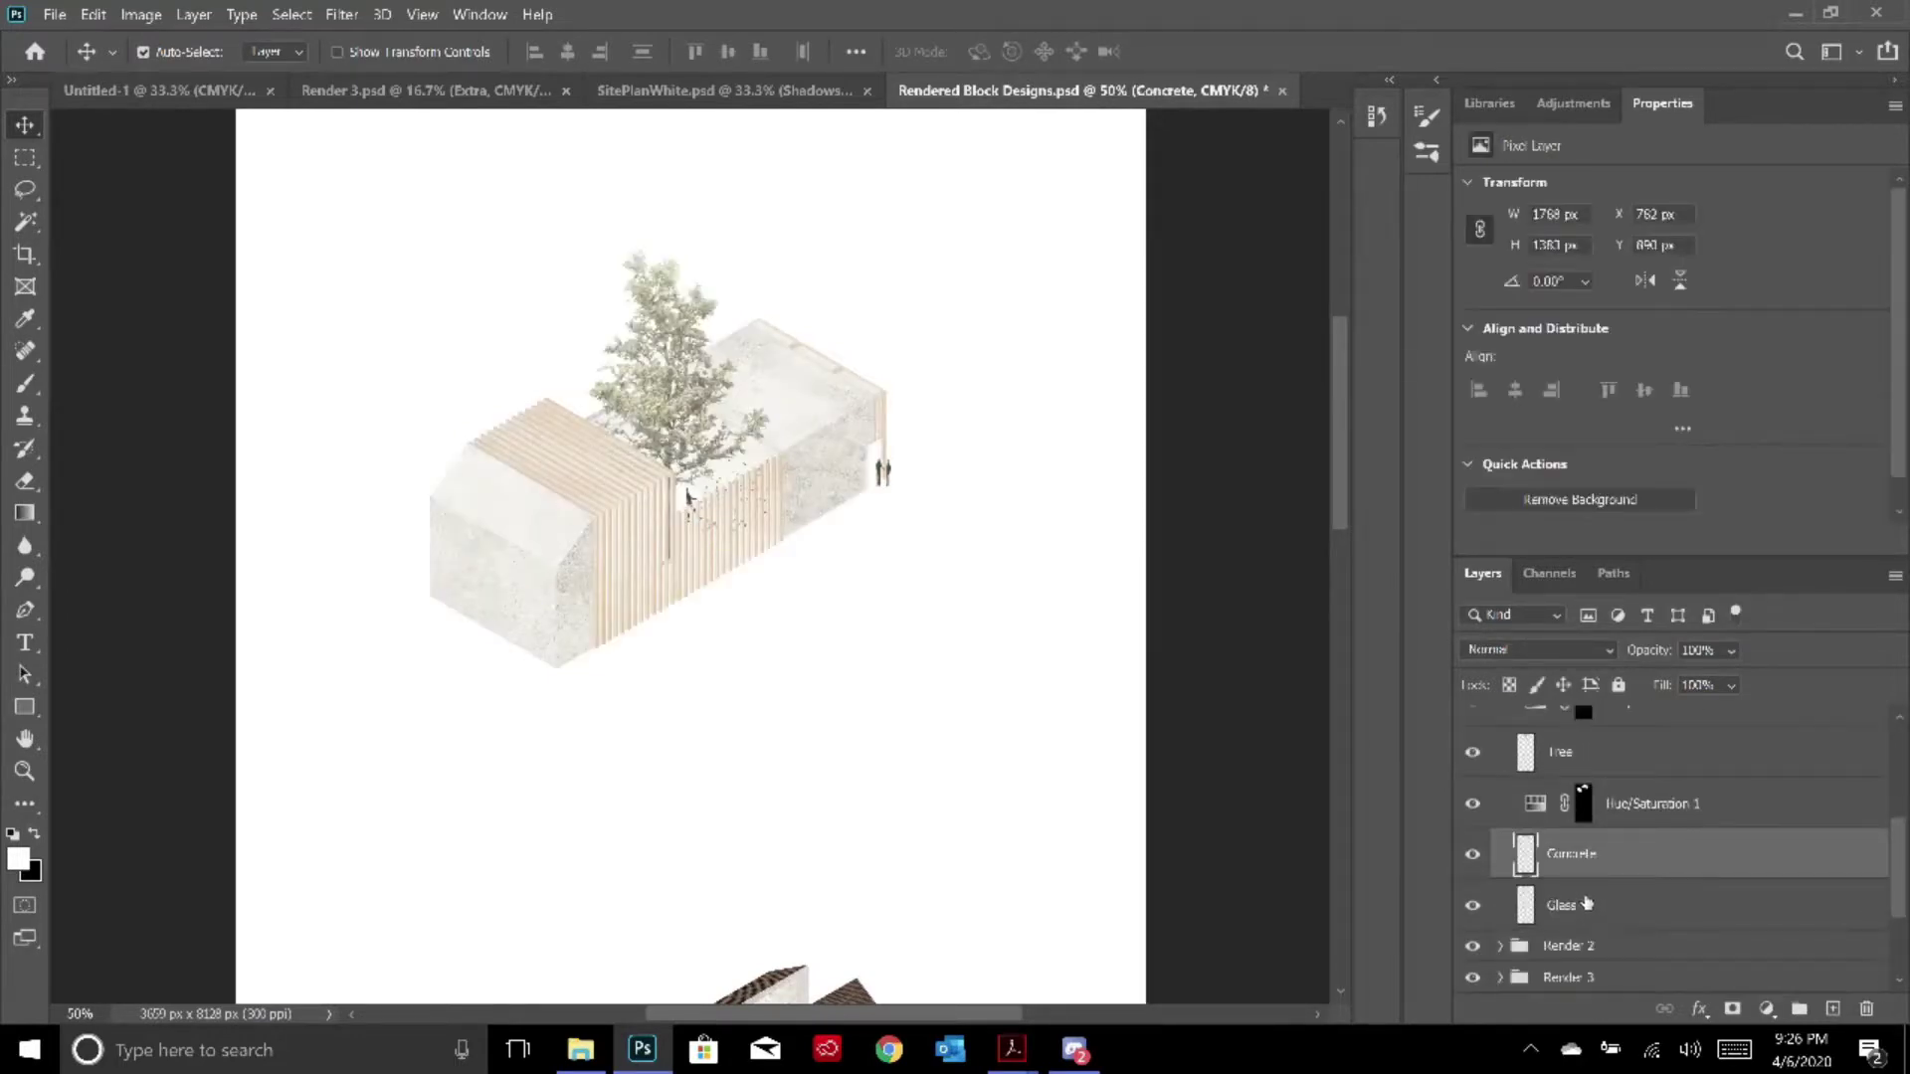
scroll(1583, 900, "down", 3)
left_click(1473, 865)
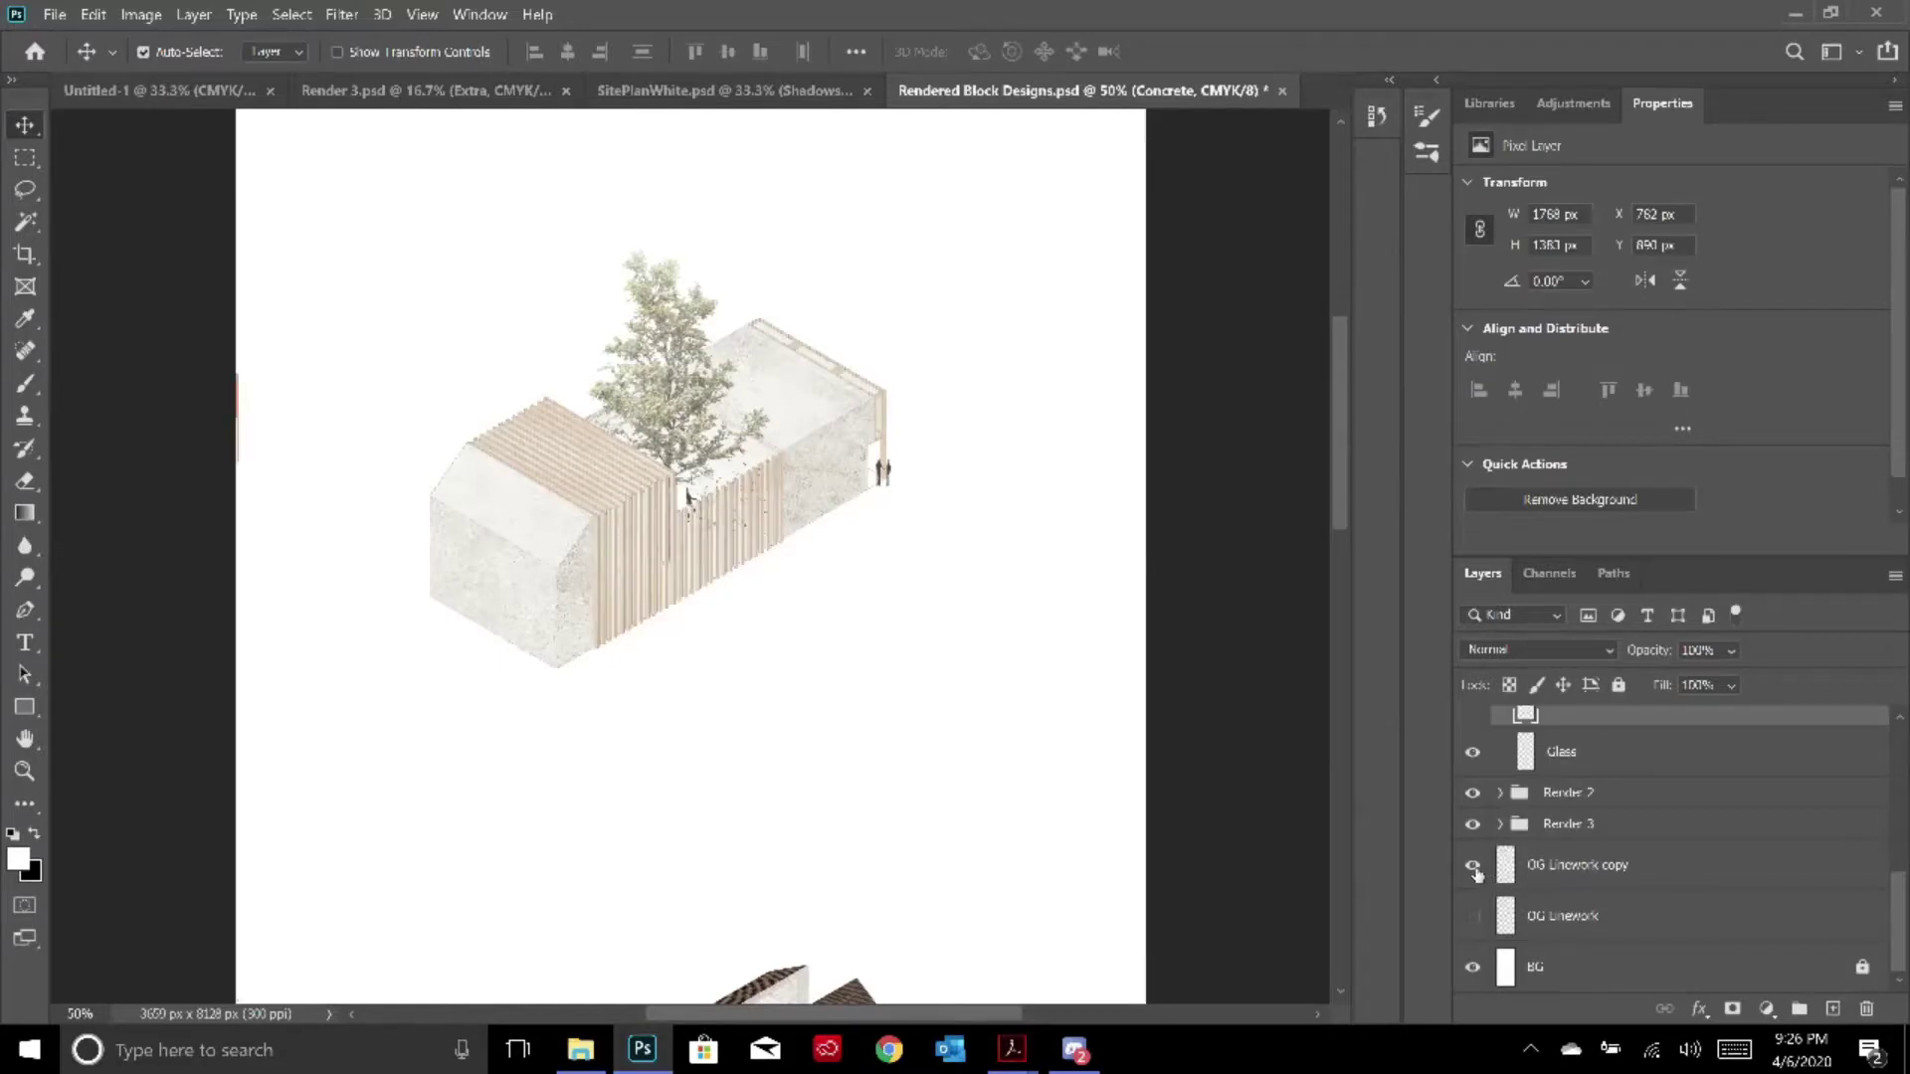
Collapse the Render 1 group and temporarily hide it to examine the linework beneath the render
scroll(1476, 855, "up", 2)
left_click(1500, 771)
left_click(1552, 771)
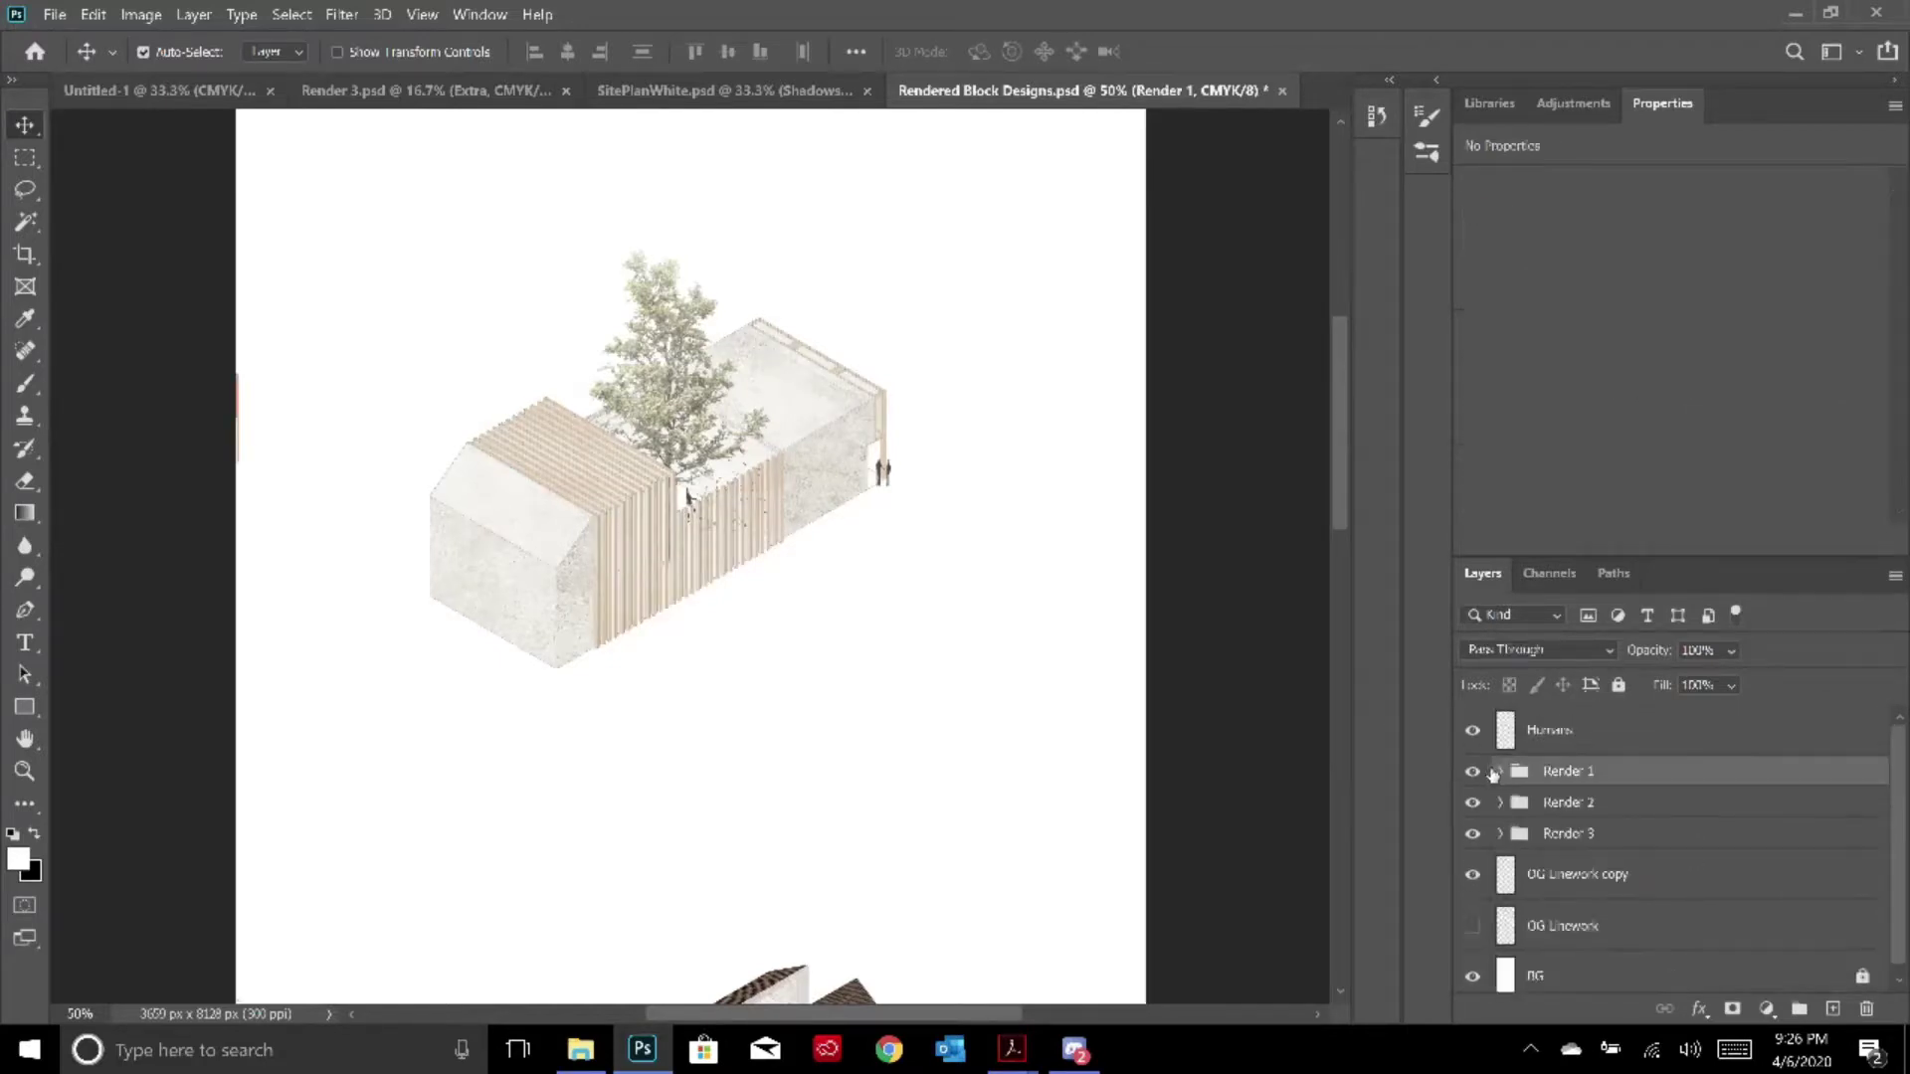
left_click(1473, 771)
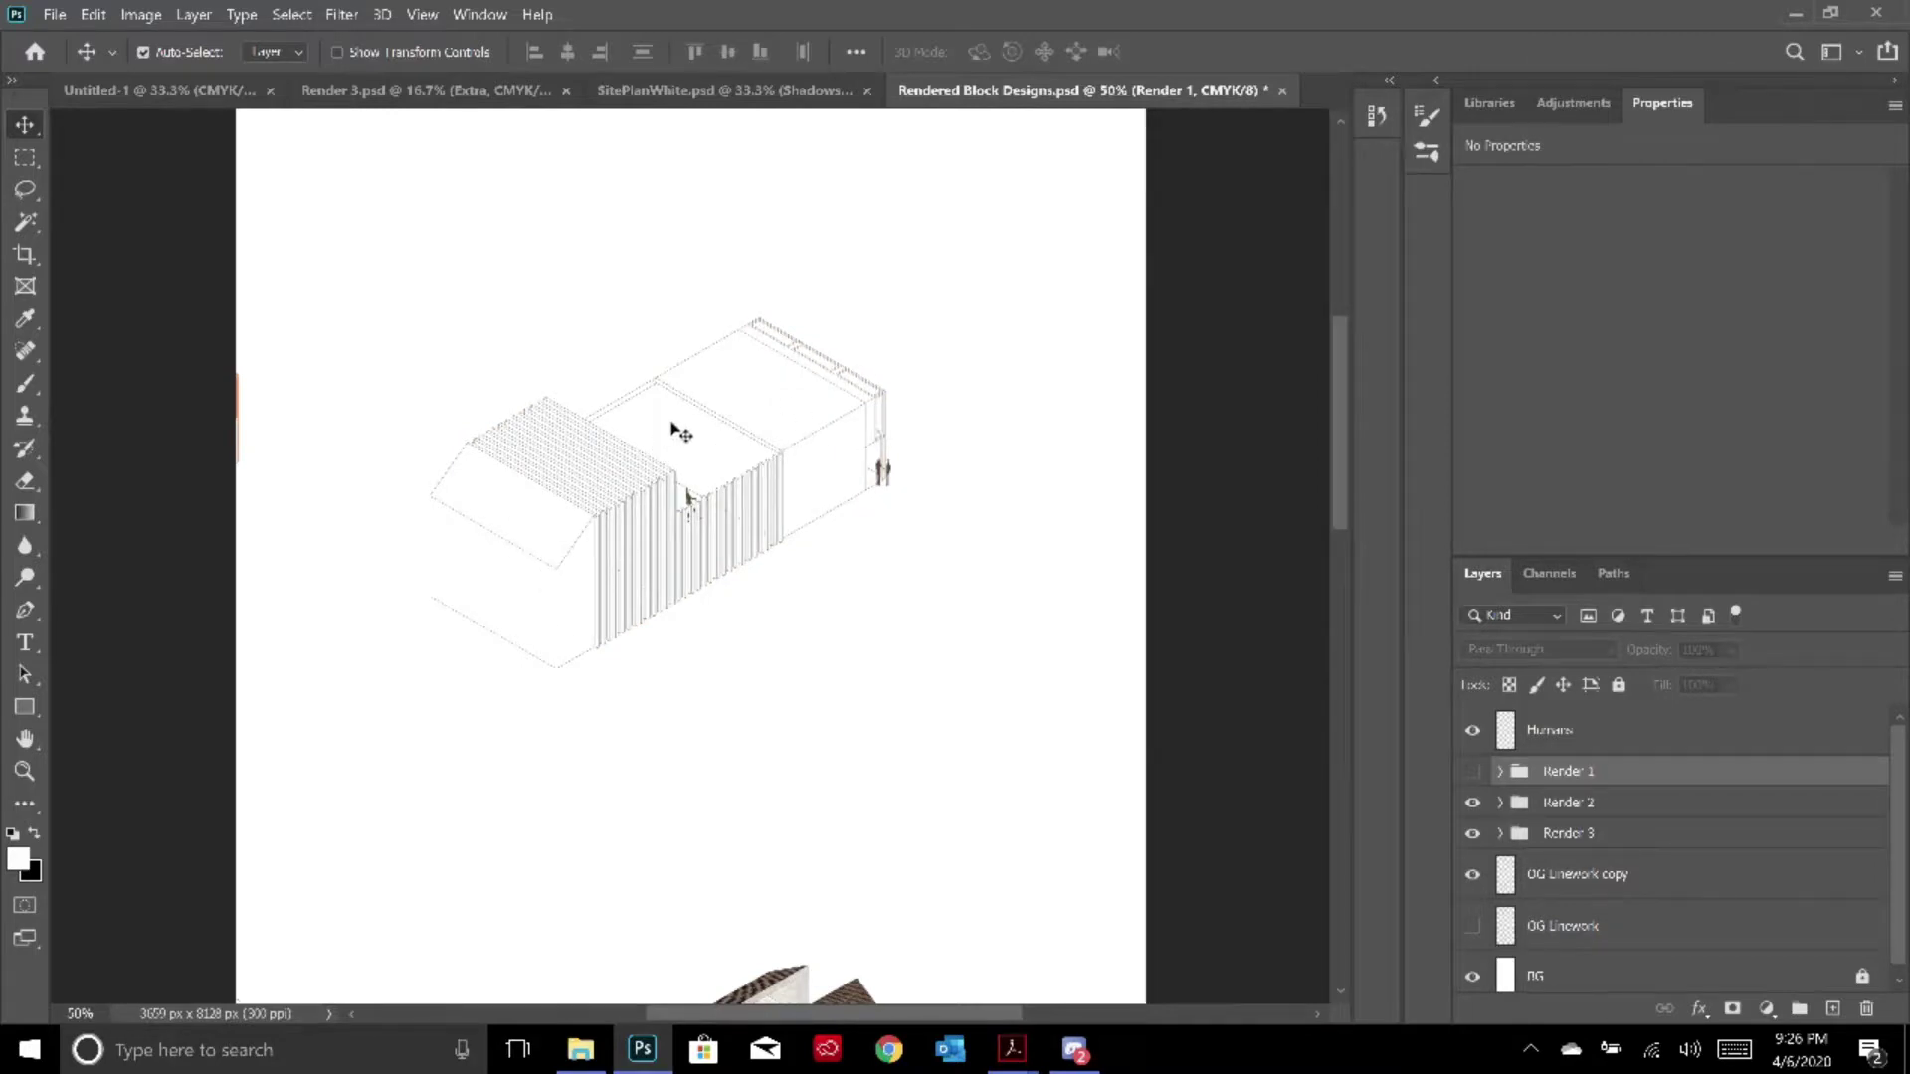
Expand the Render 1 group and hide its Render for D1, Wood, Falling Leaves, Hue/Saturation 2, Tree, Hue/Saturation 1 and Concrete layers
left_click(1500, 772)
scroll(1519, 829, "down", 2)
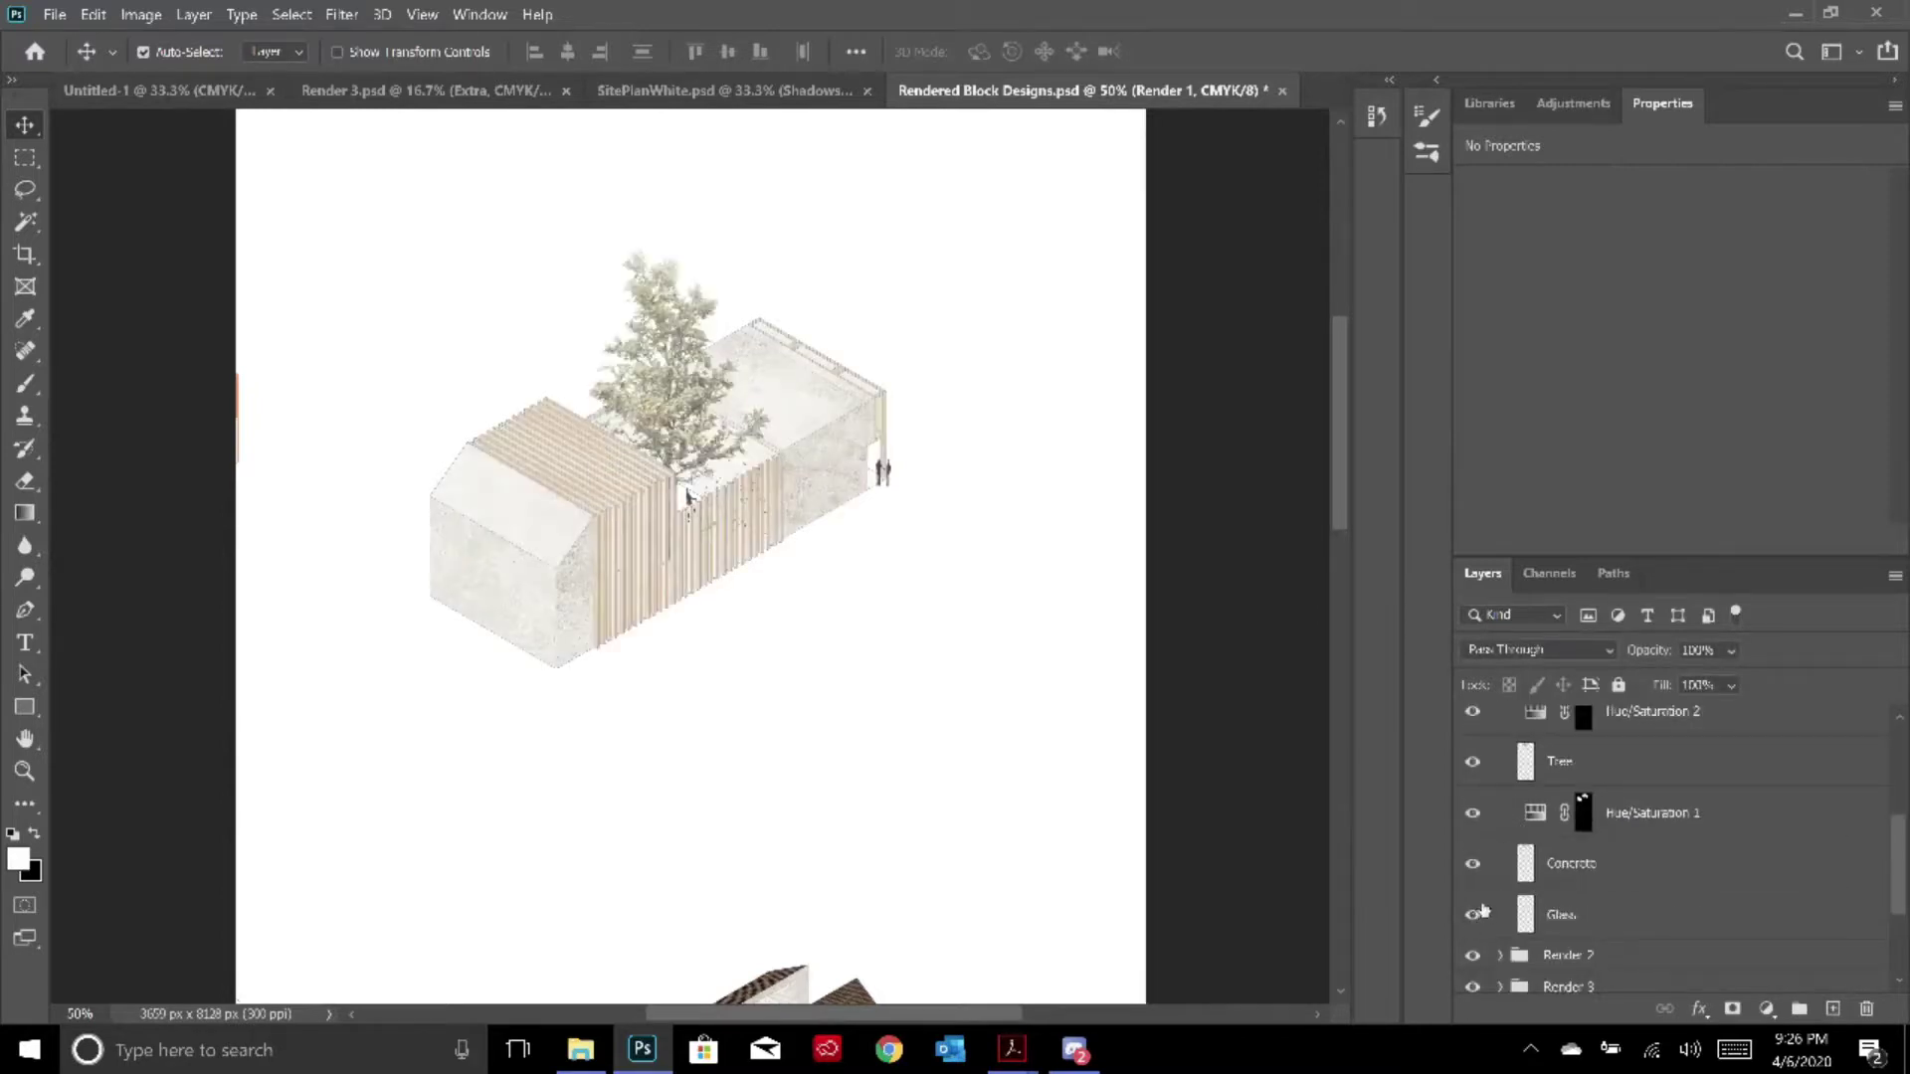
scroll(1487, 885, "up", 3)
left_click(1473, 863)
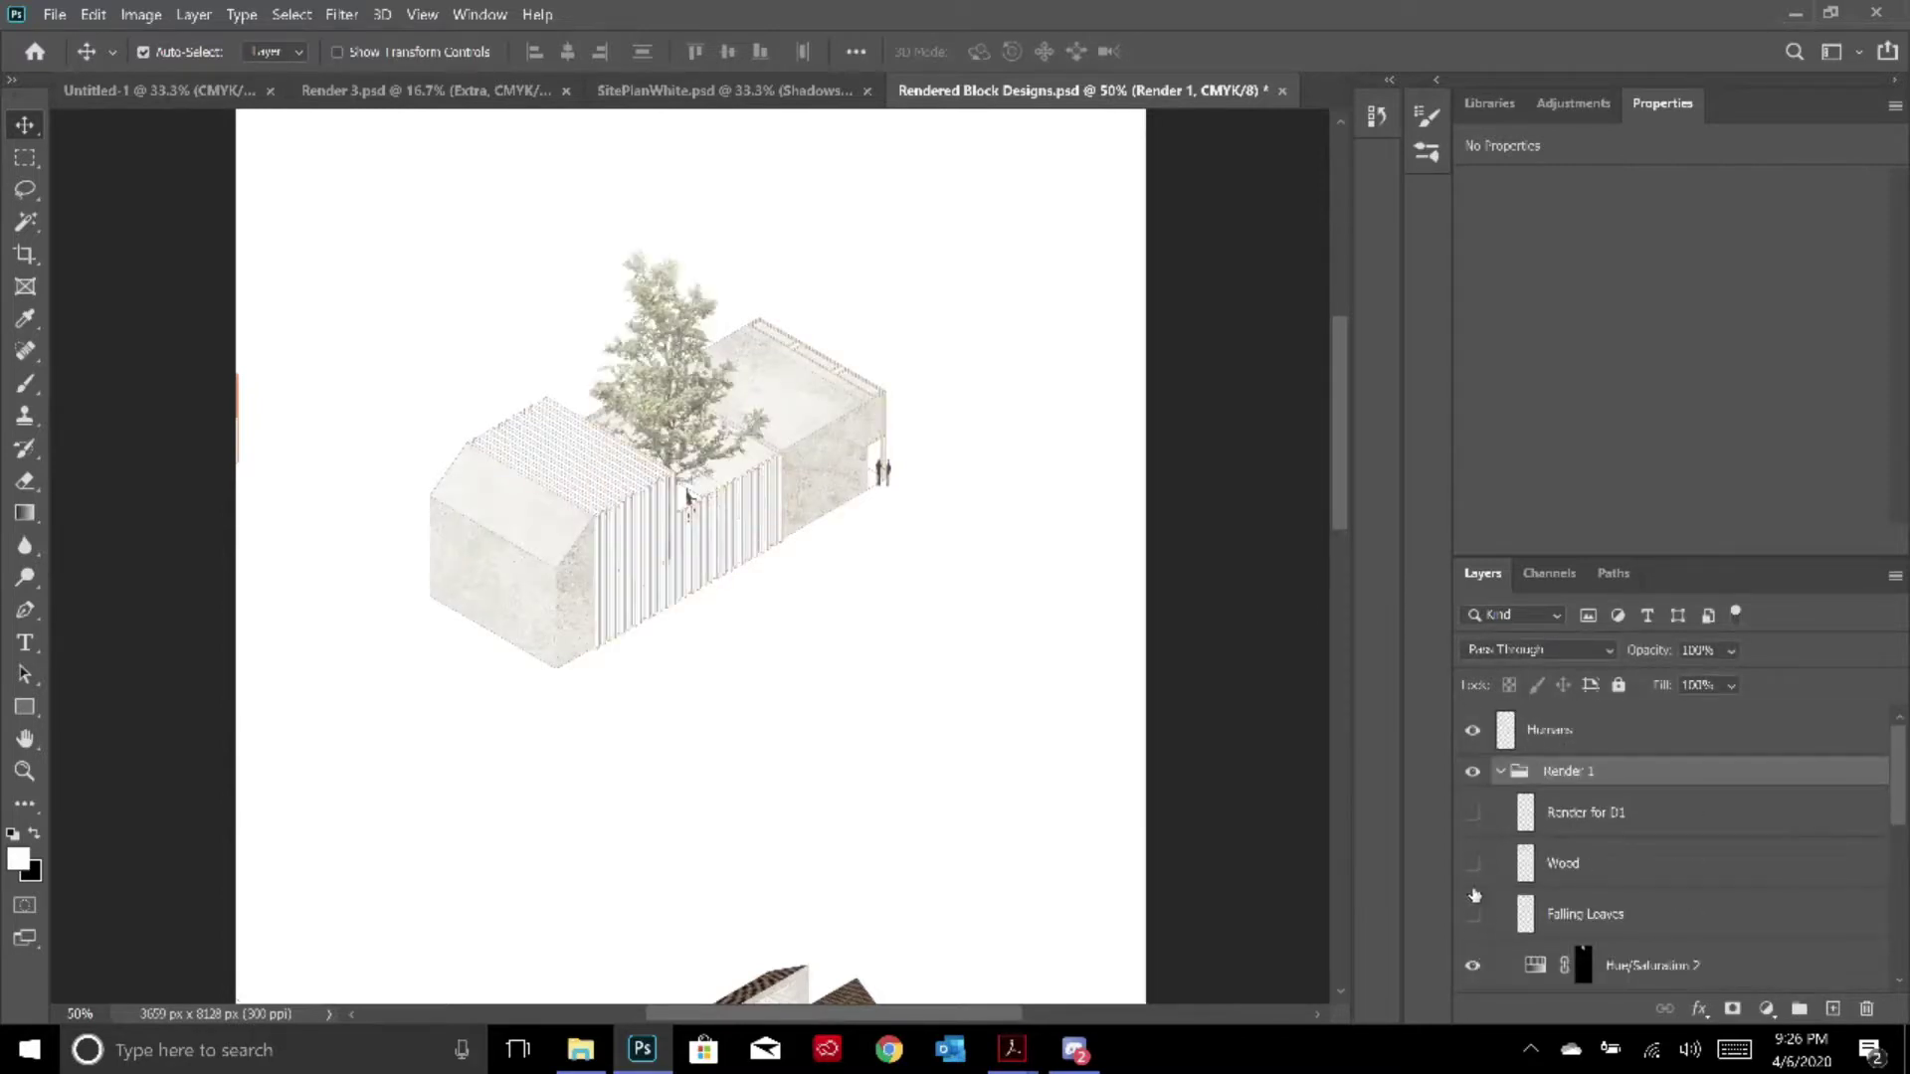
scroll(1476, 910, "down", 3)
left_click(1472, 711)
left_click(1472, 762)
left_click(1472, 813)
left_click(1472, 863)
left_click(1473, 915)
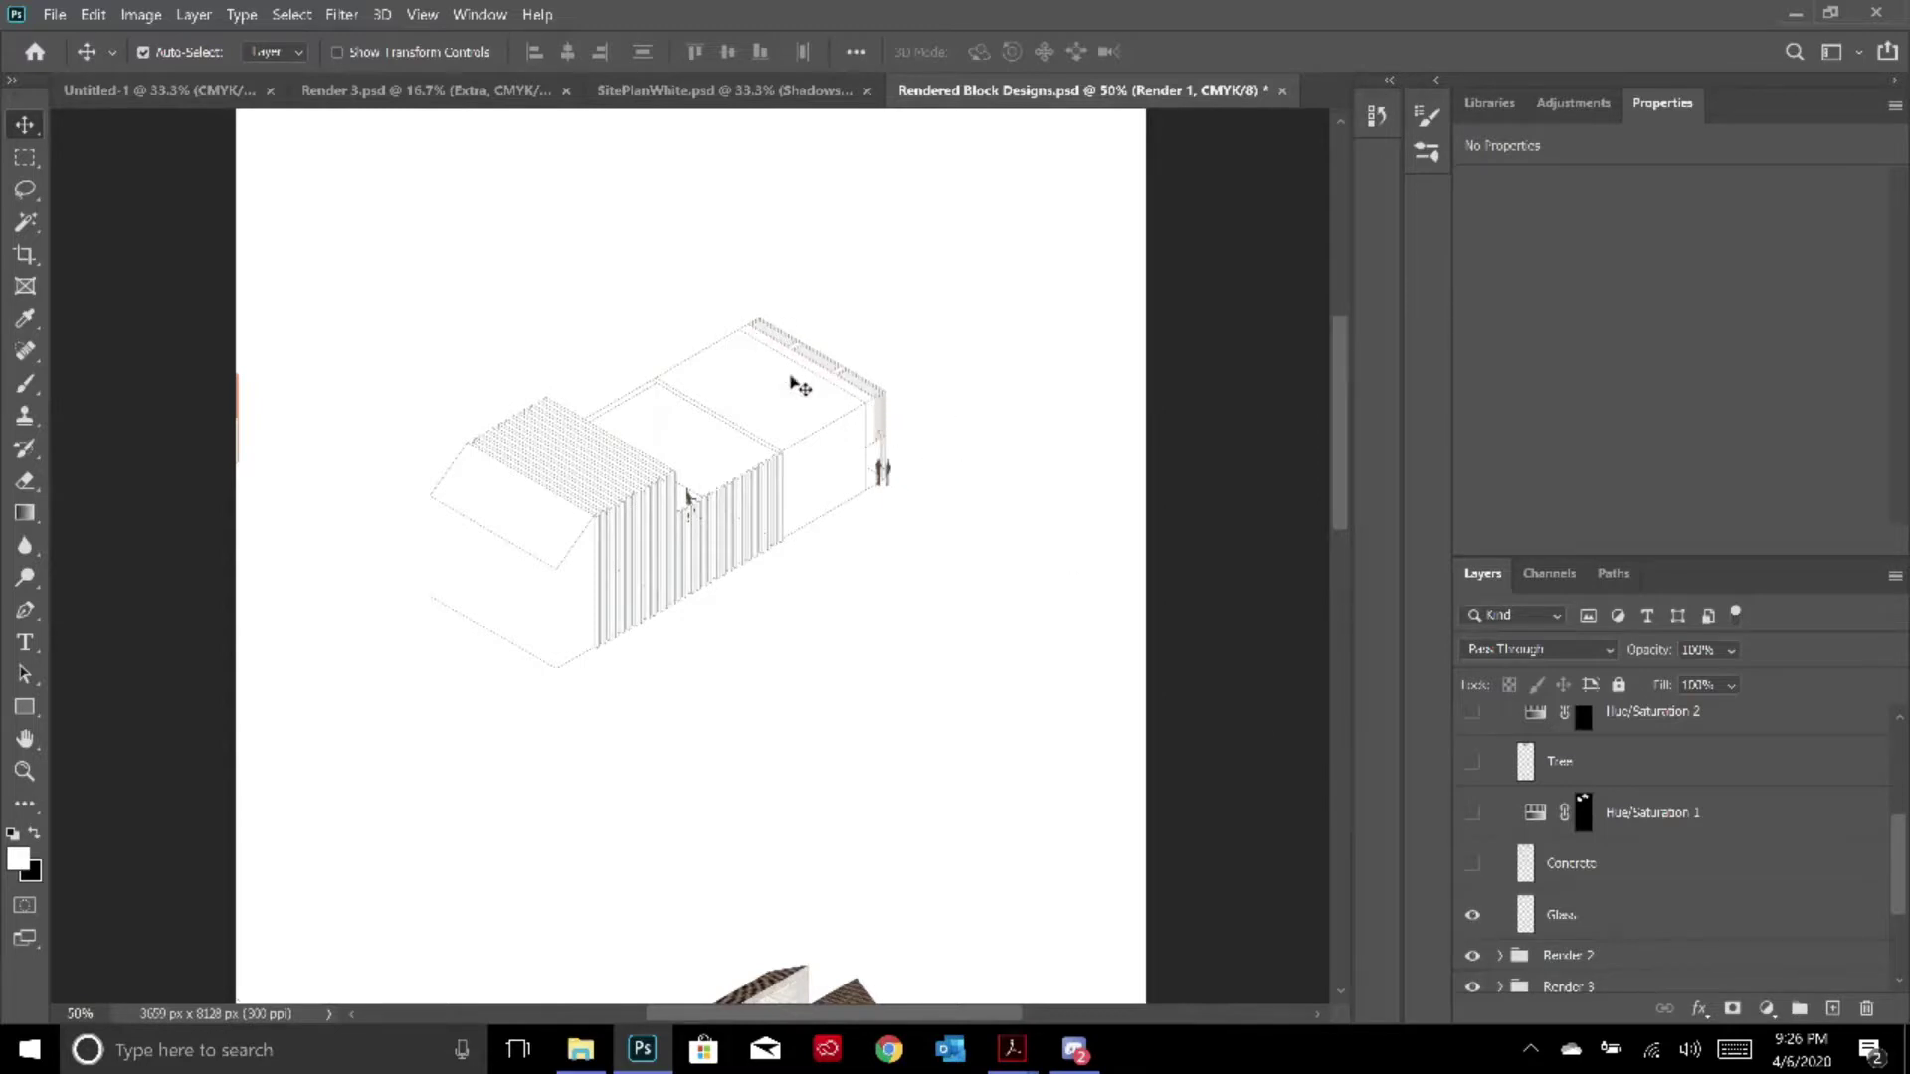
Show the Concrete, Hue/Saturation 1 and Tree layers in the Render 1 group, with the Tree layer selected
left_click(1472, 864)
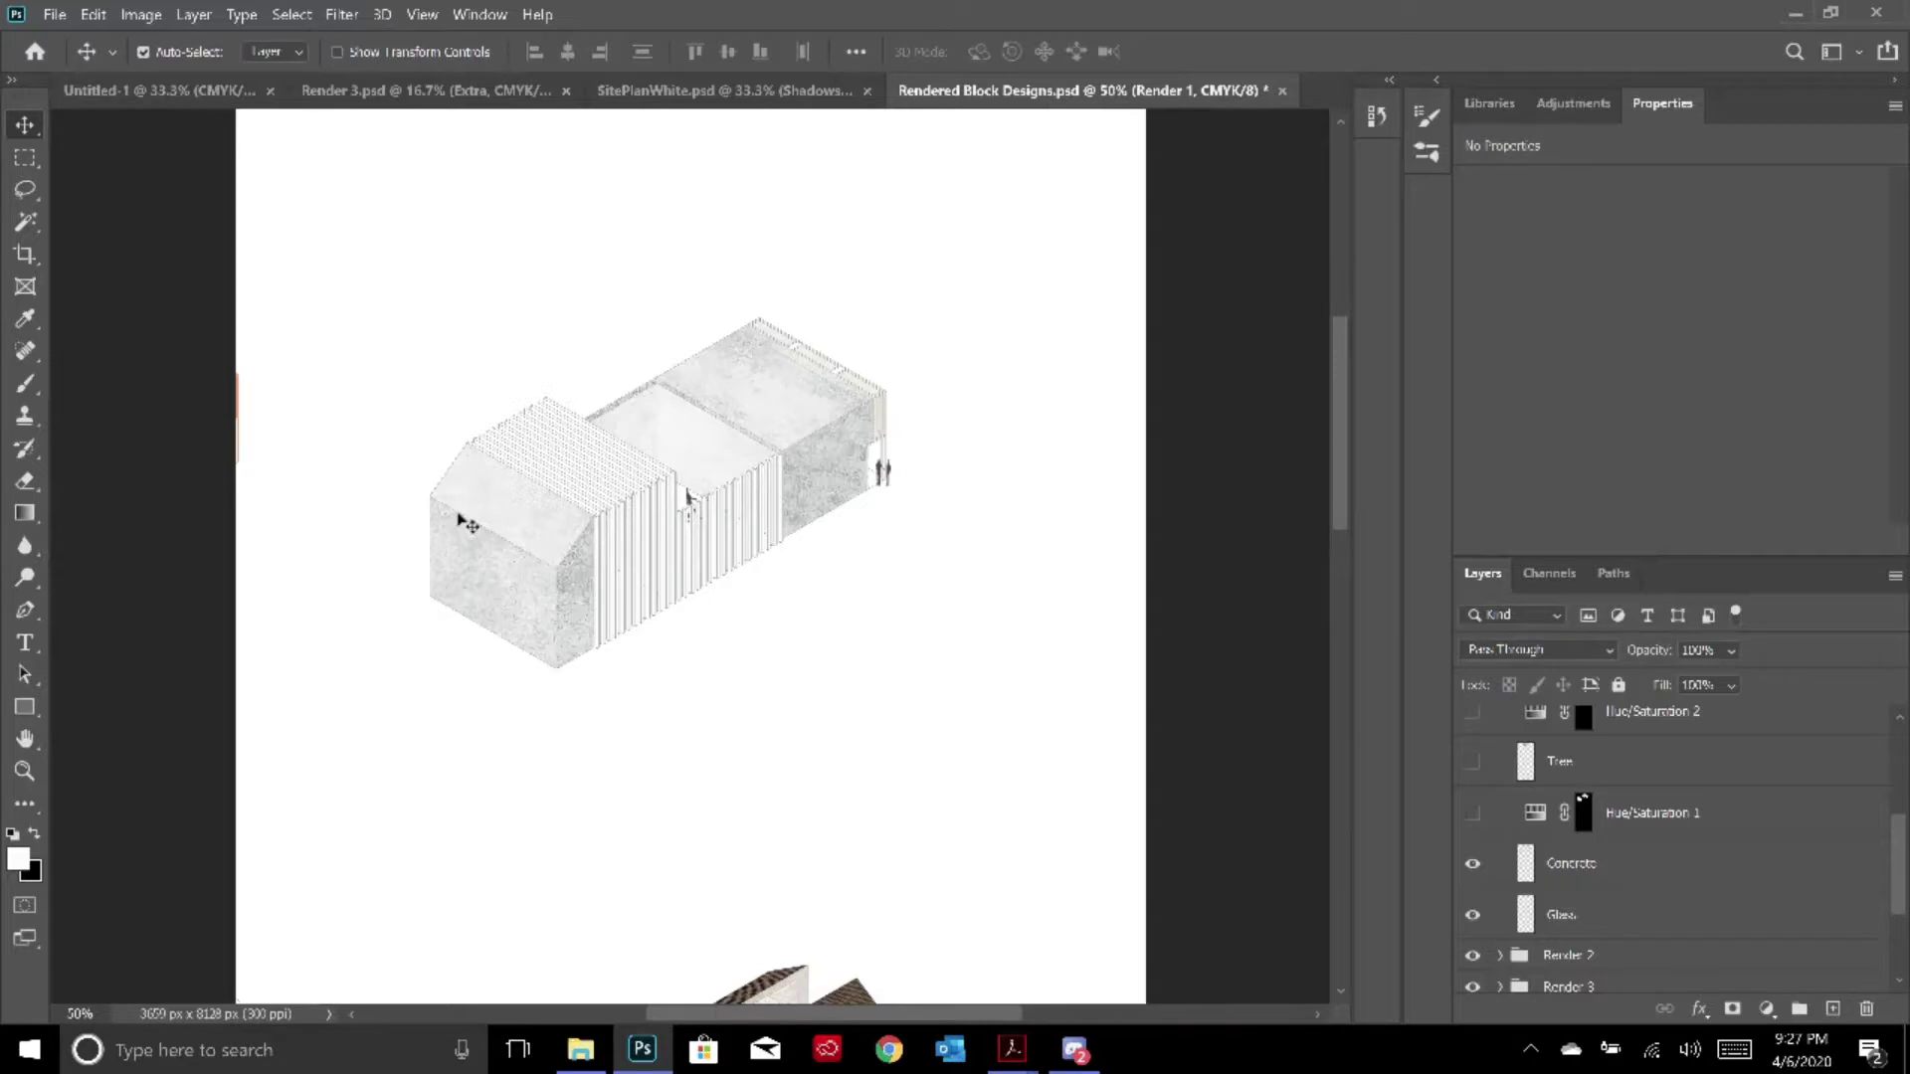
left_click(1474, 814)
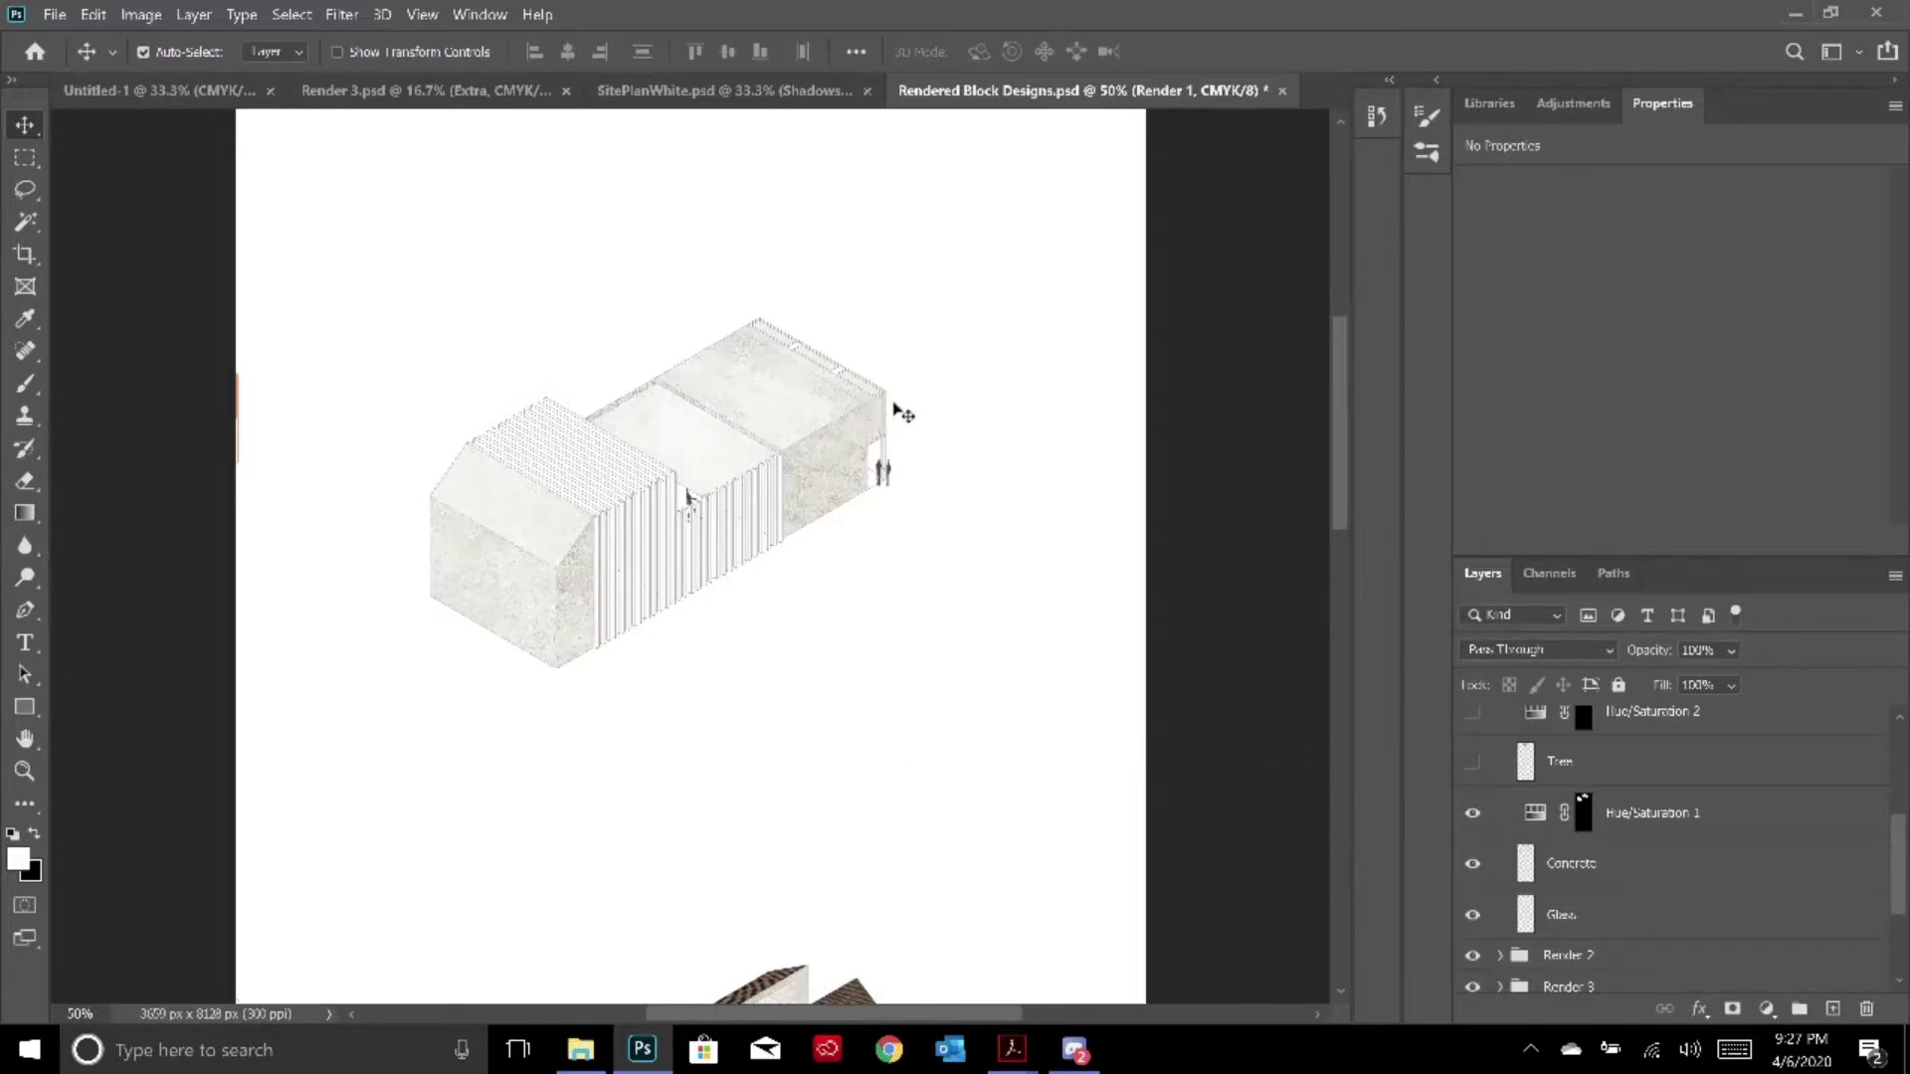
left_click(1474, 772)
left_click(1601, 776)
scroll(1577, 818, "up", 2)
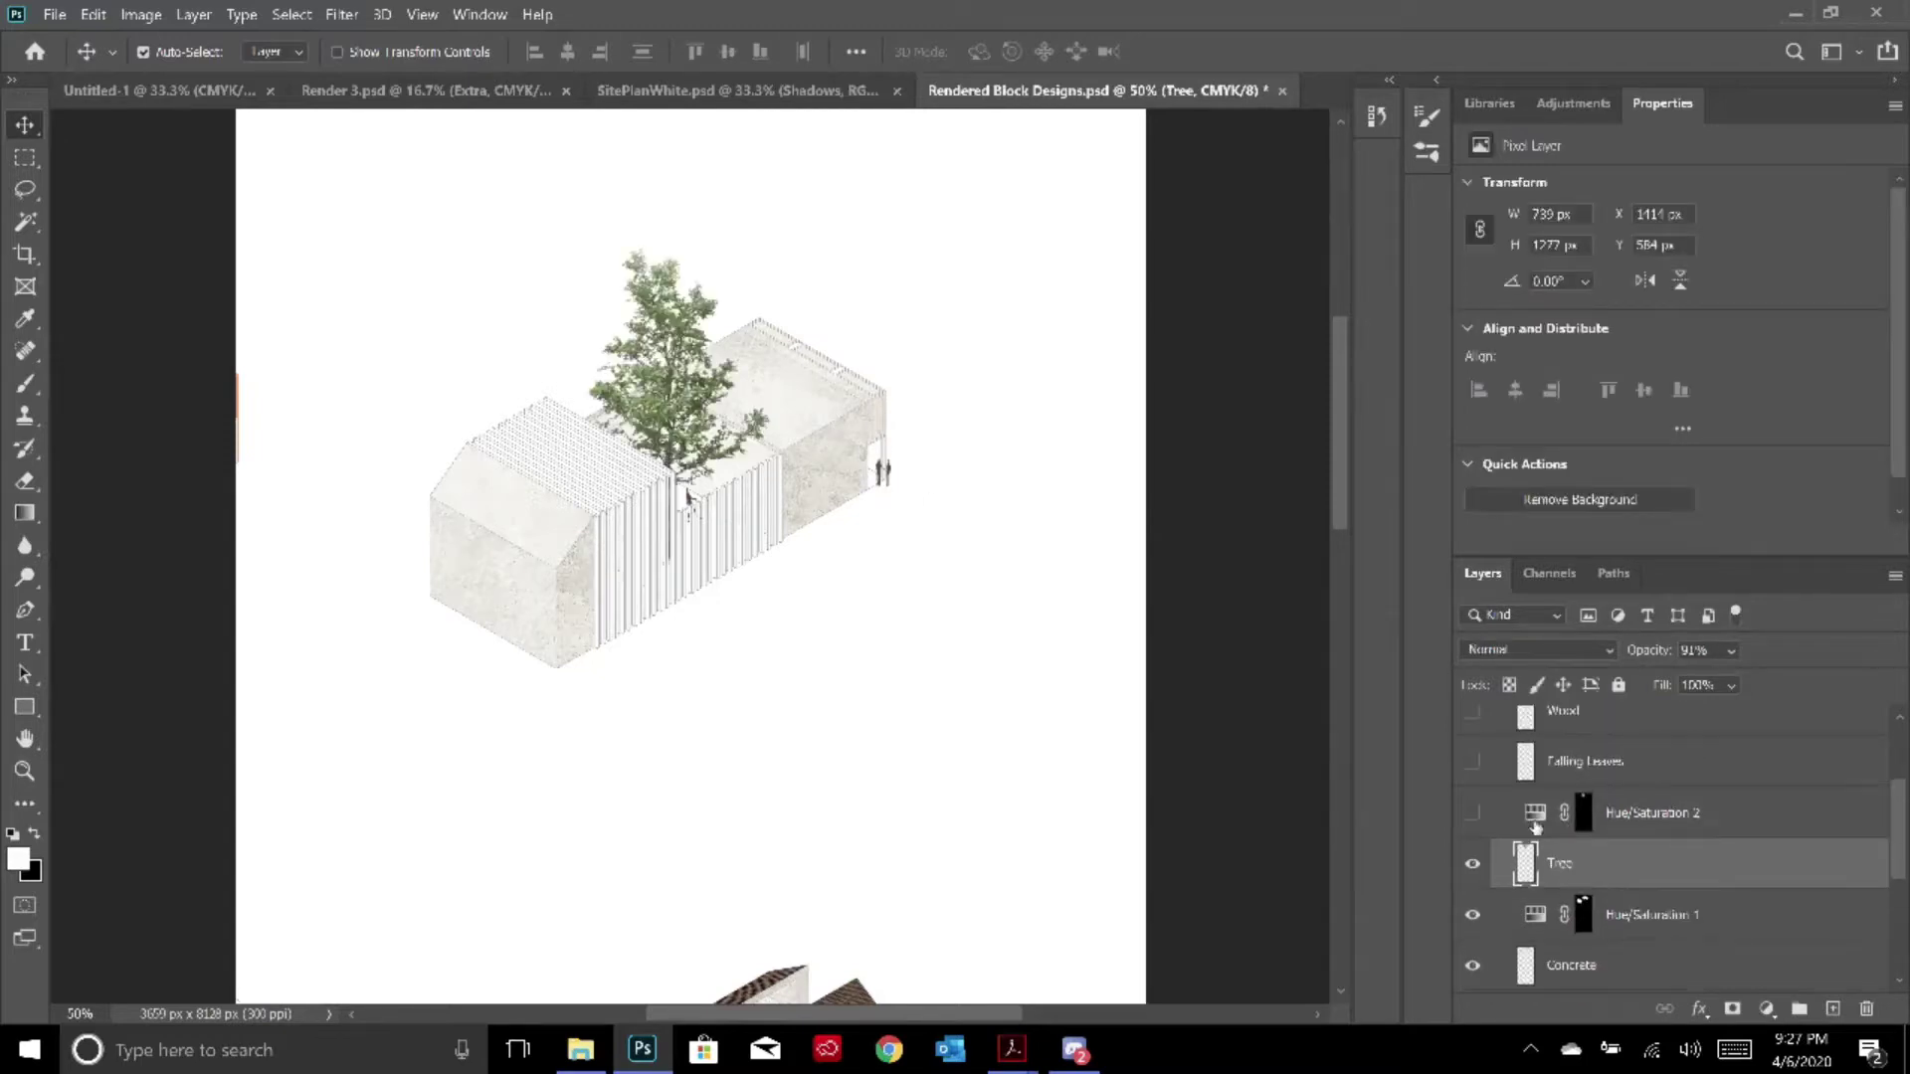
Show the Hue/Saturation 2, Falling Leaves, Wood and Render for D1 layers in the Render 1 group
left_click(1474, 813)
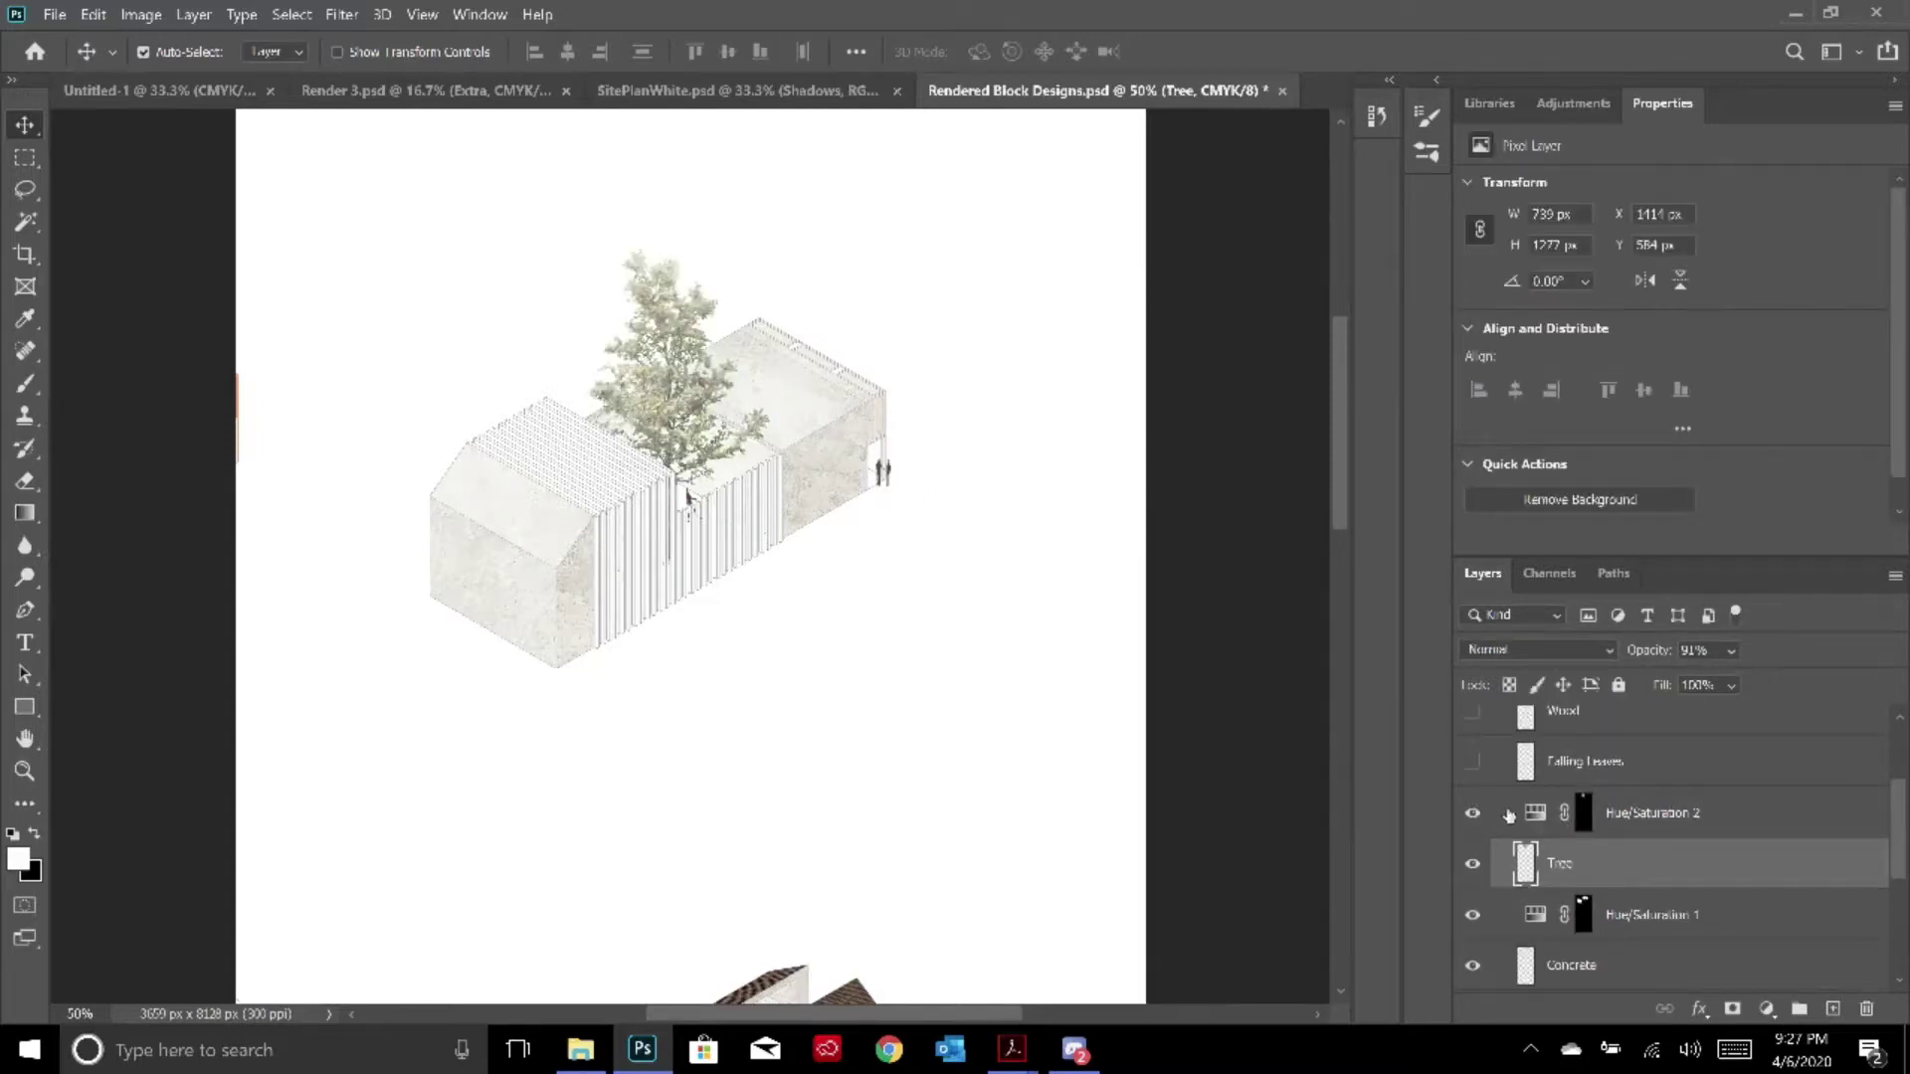
left_click(1582, 816)
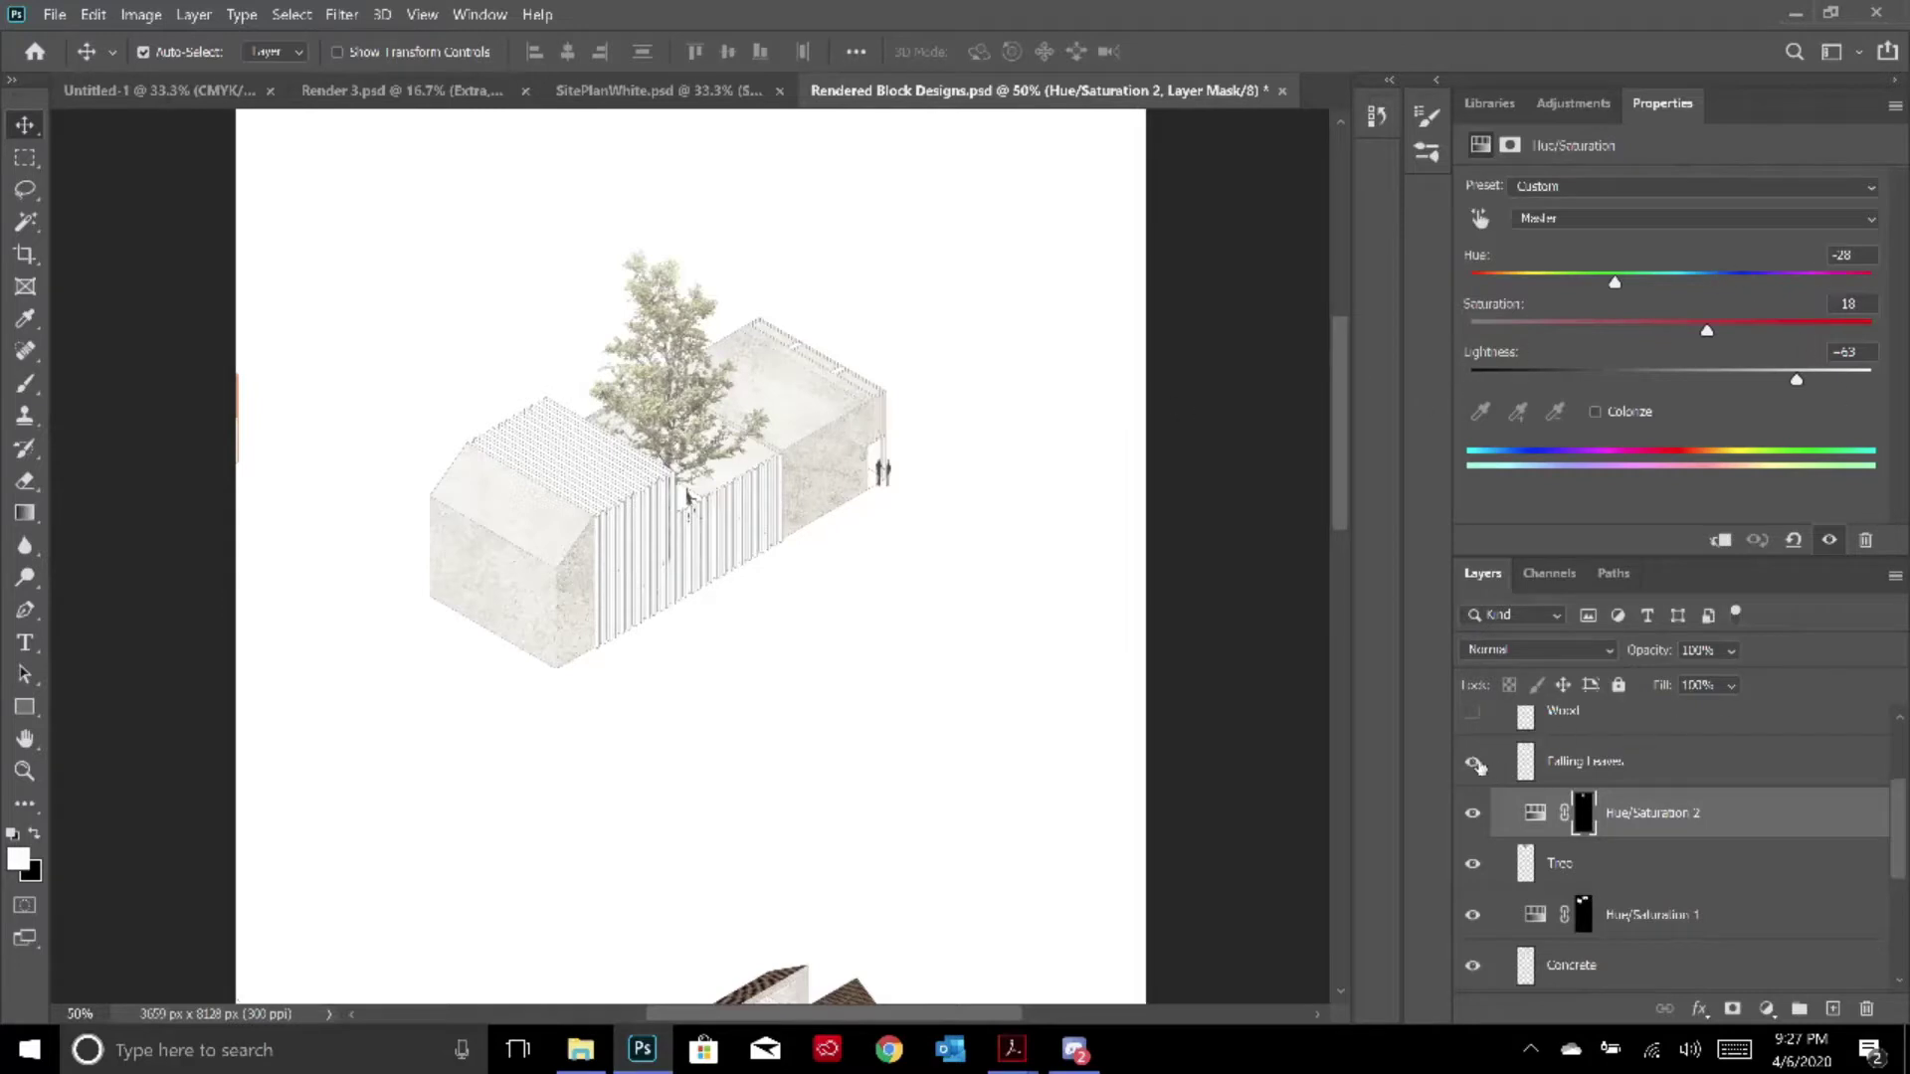
left_click(1555, 764)
scroll(1538, 774, "up", 1)
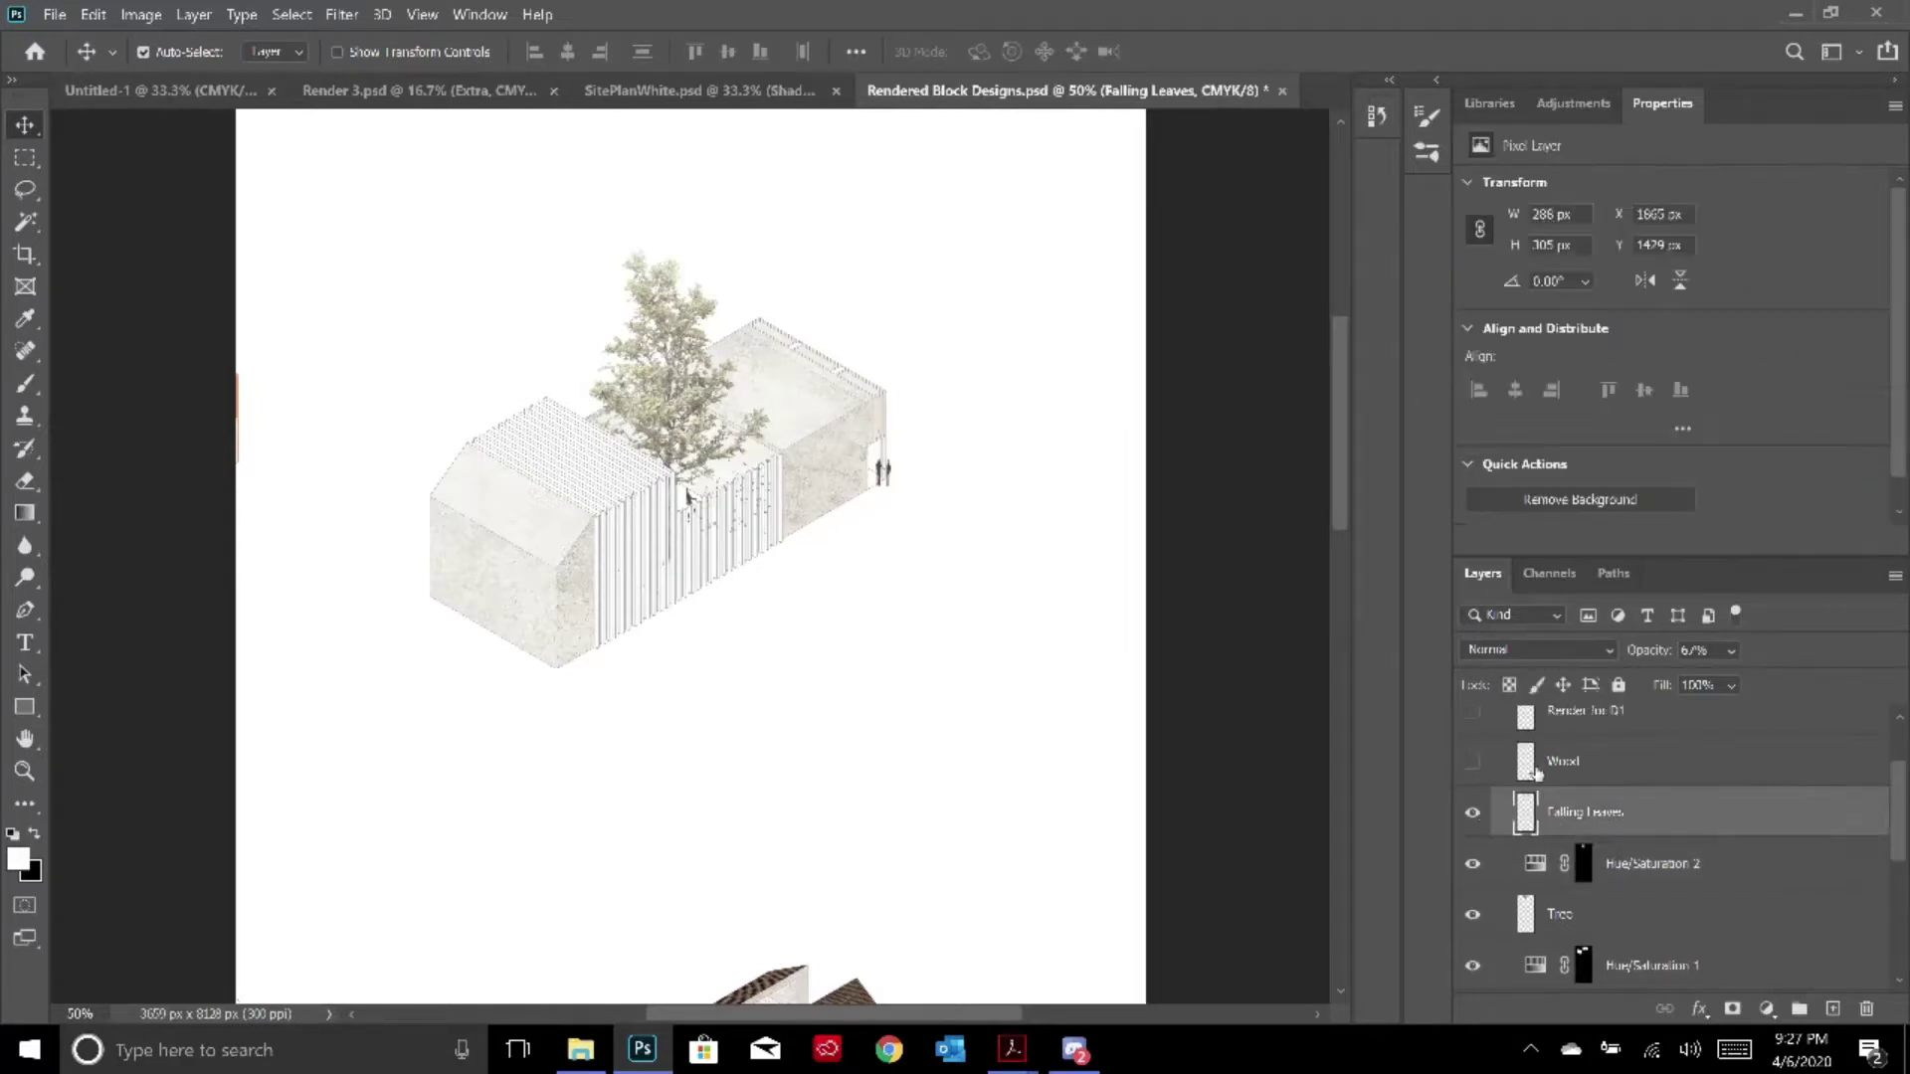
left_click(1473, 763)
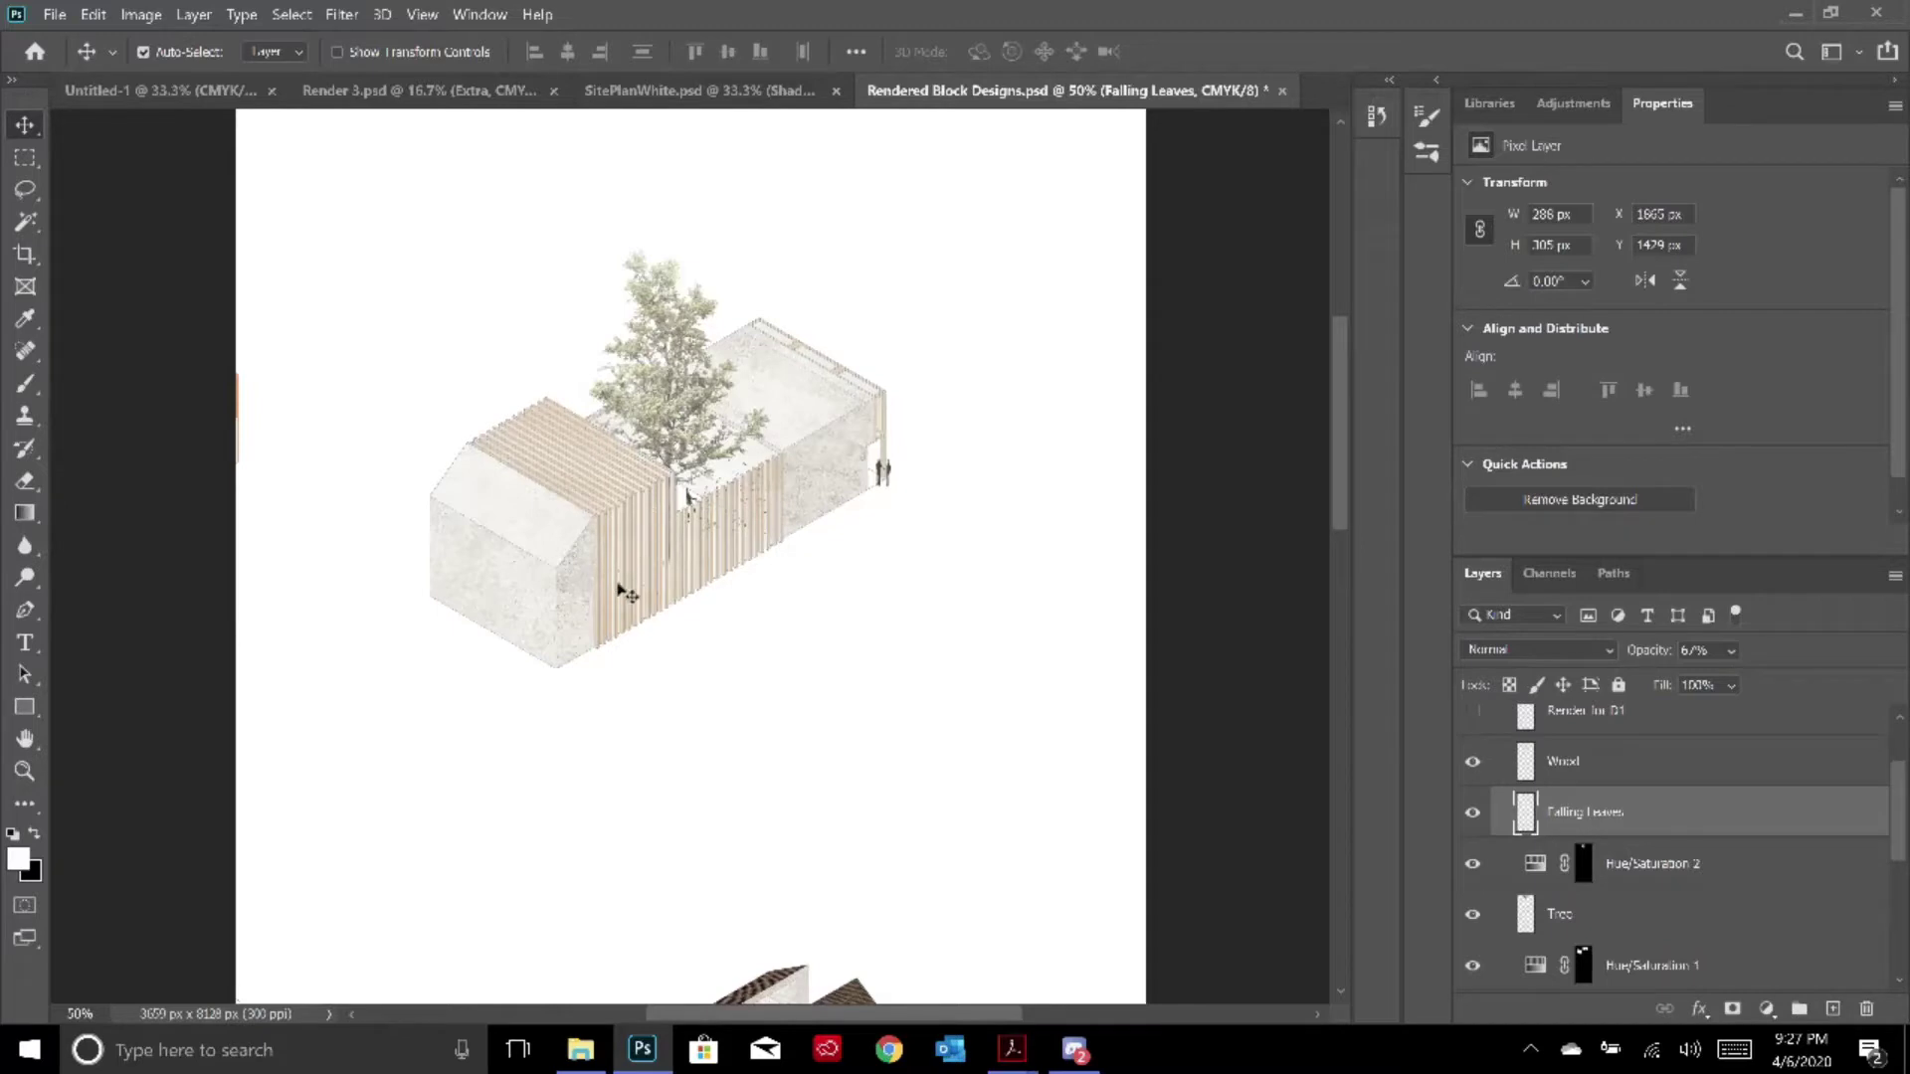
scroll(1651, 828, "up", 2)
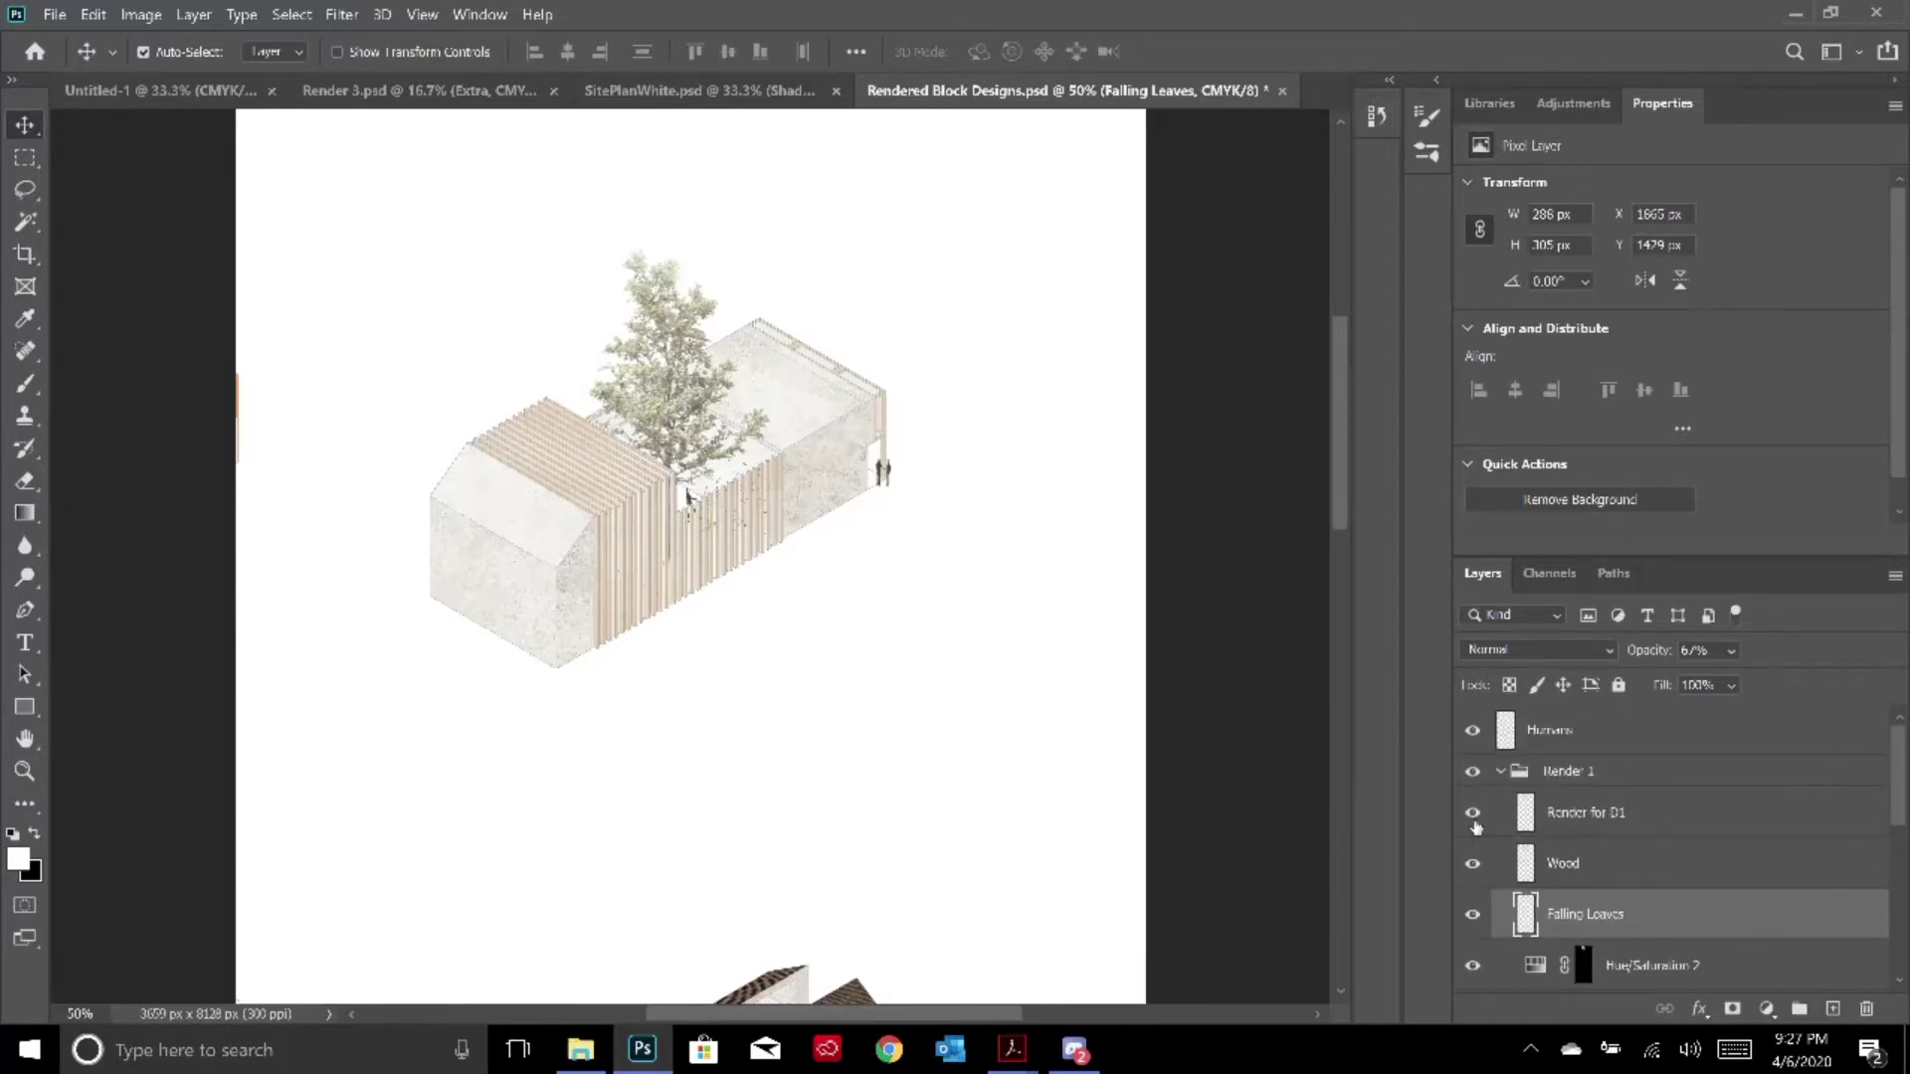
Hide the OG Linework copy layer and examine the block designs without their linework
scroll(1492, 840, "down", 3)
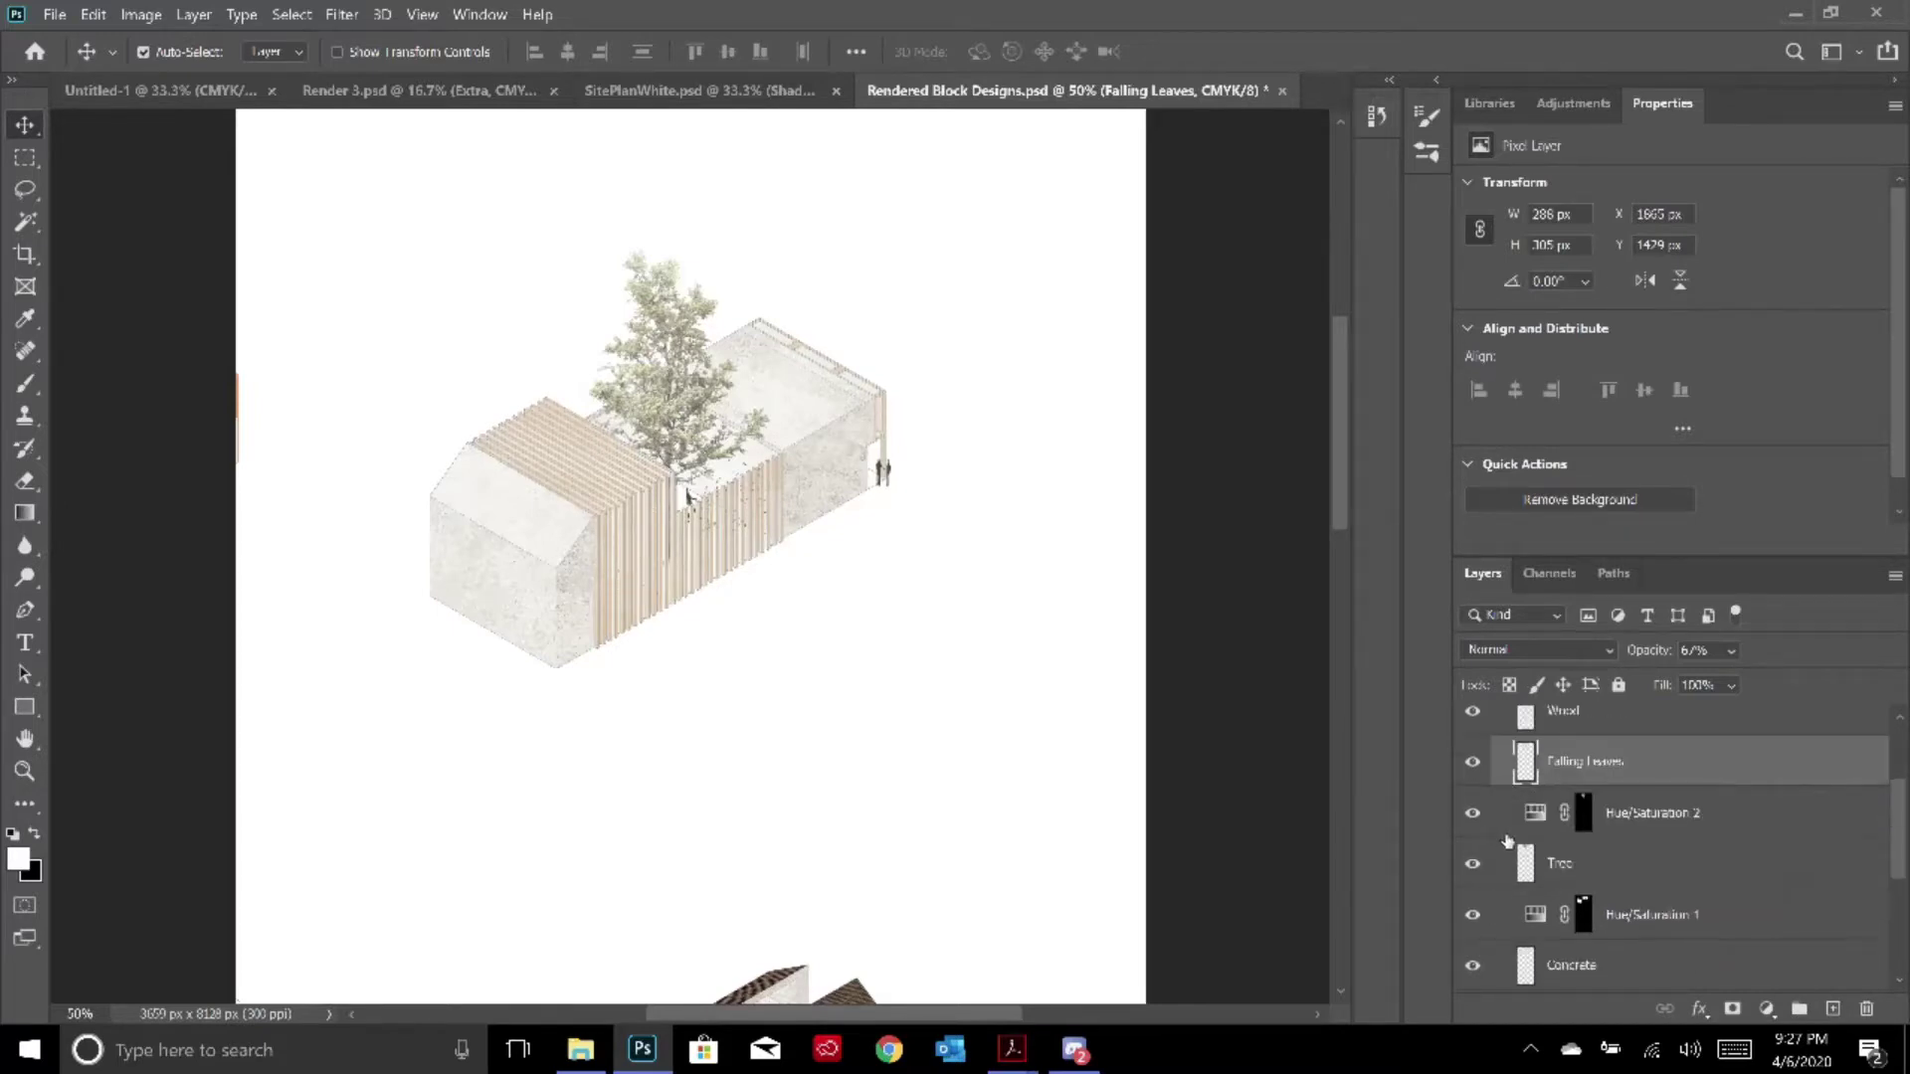
scroll(1508, 841, "down", 5)
left_click(1492, 866)
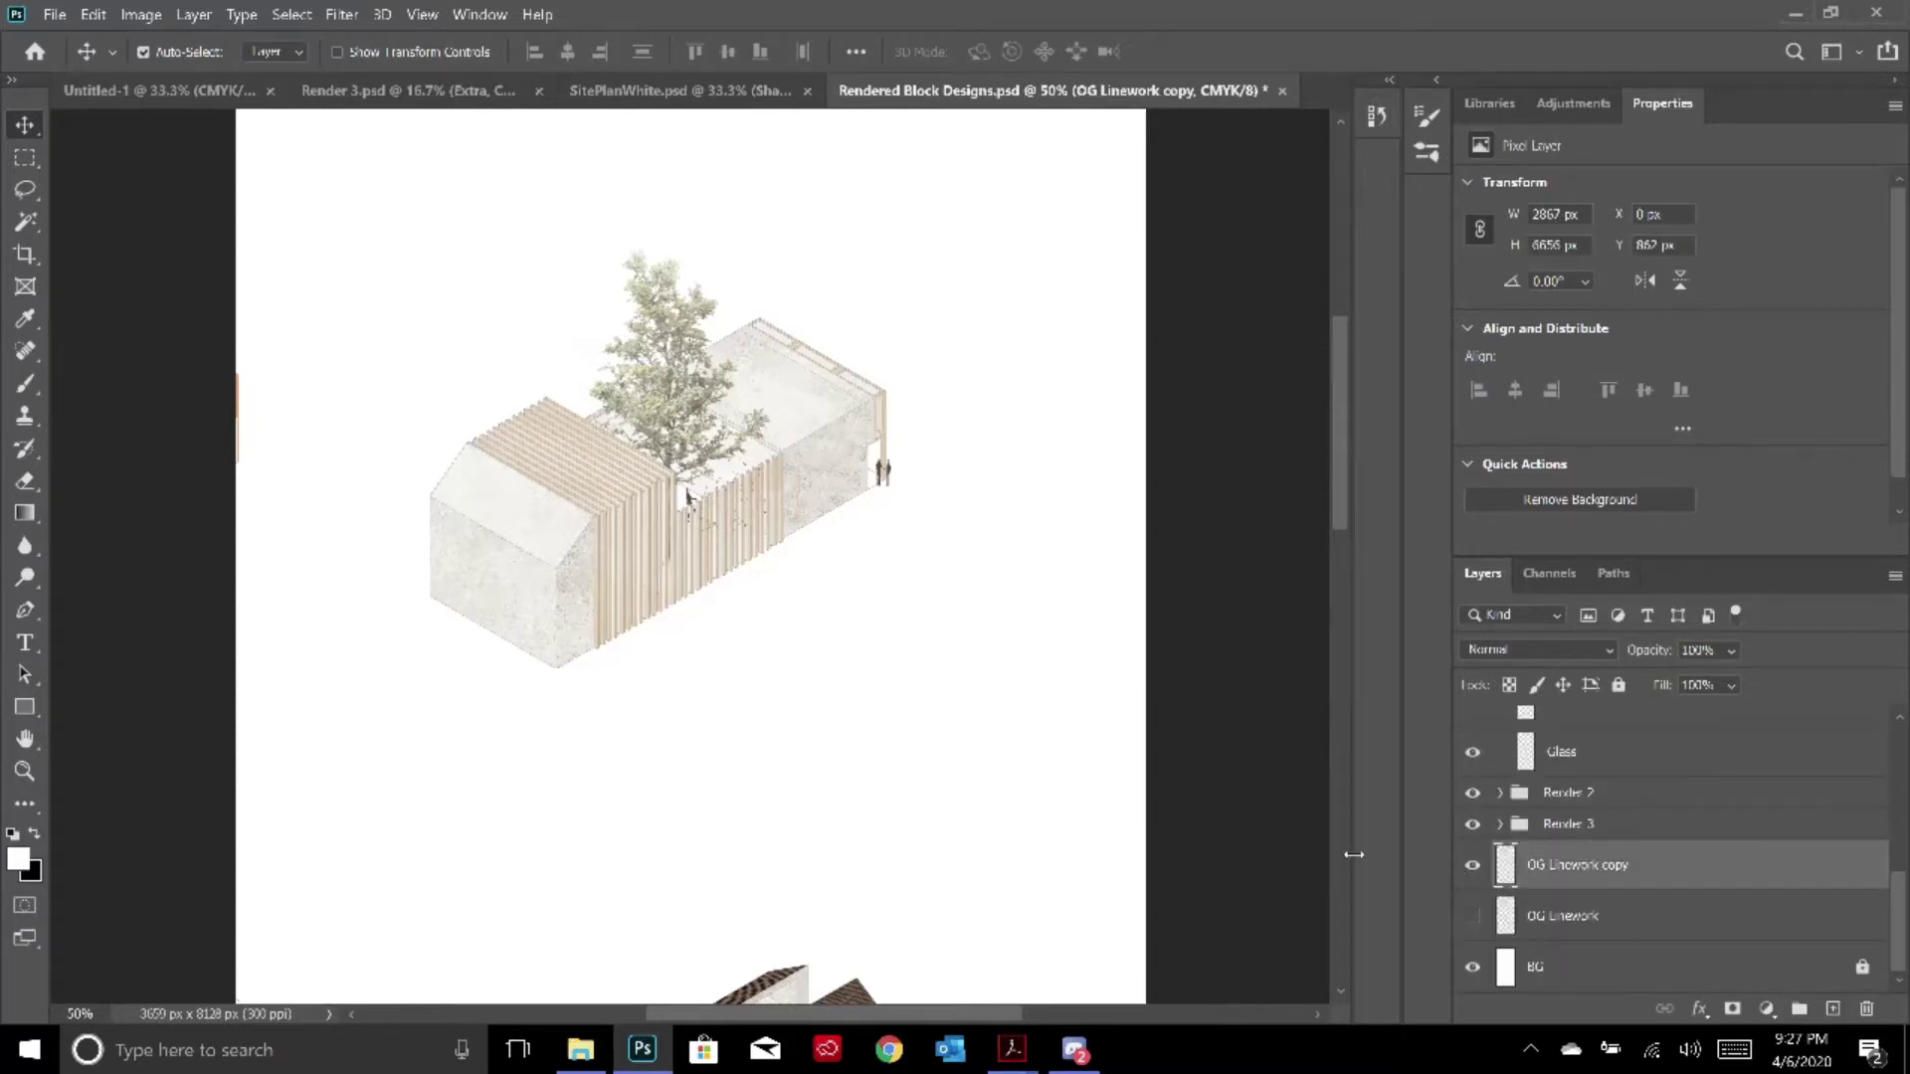
left_click(1472, 864)
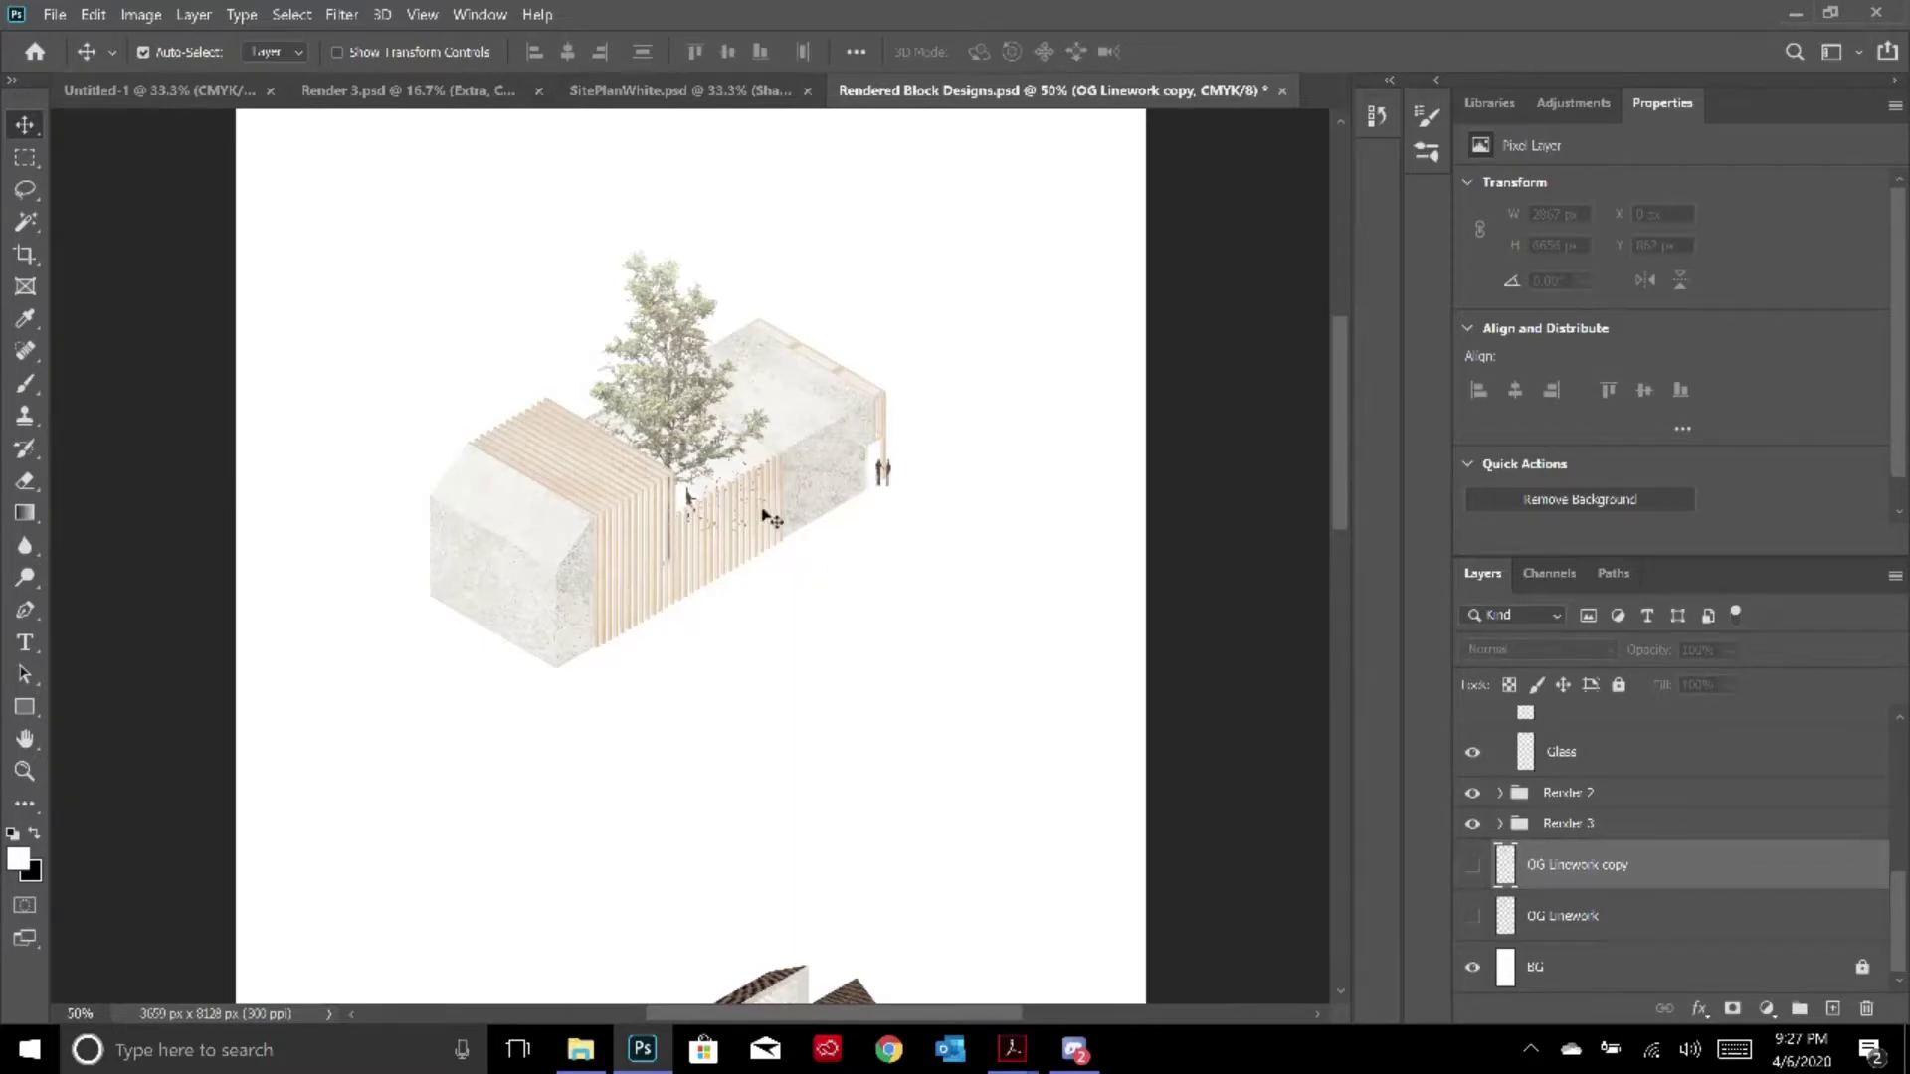
scroll(737, 697, "down", 6)
scroll(747, 719, "up", 3)
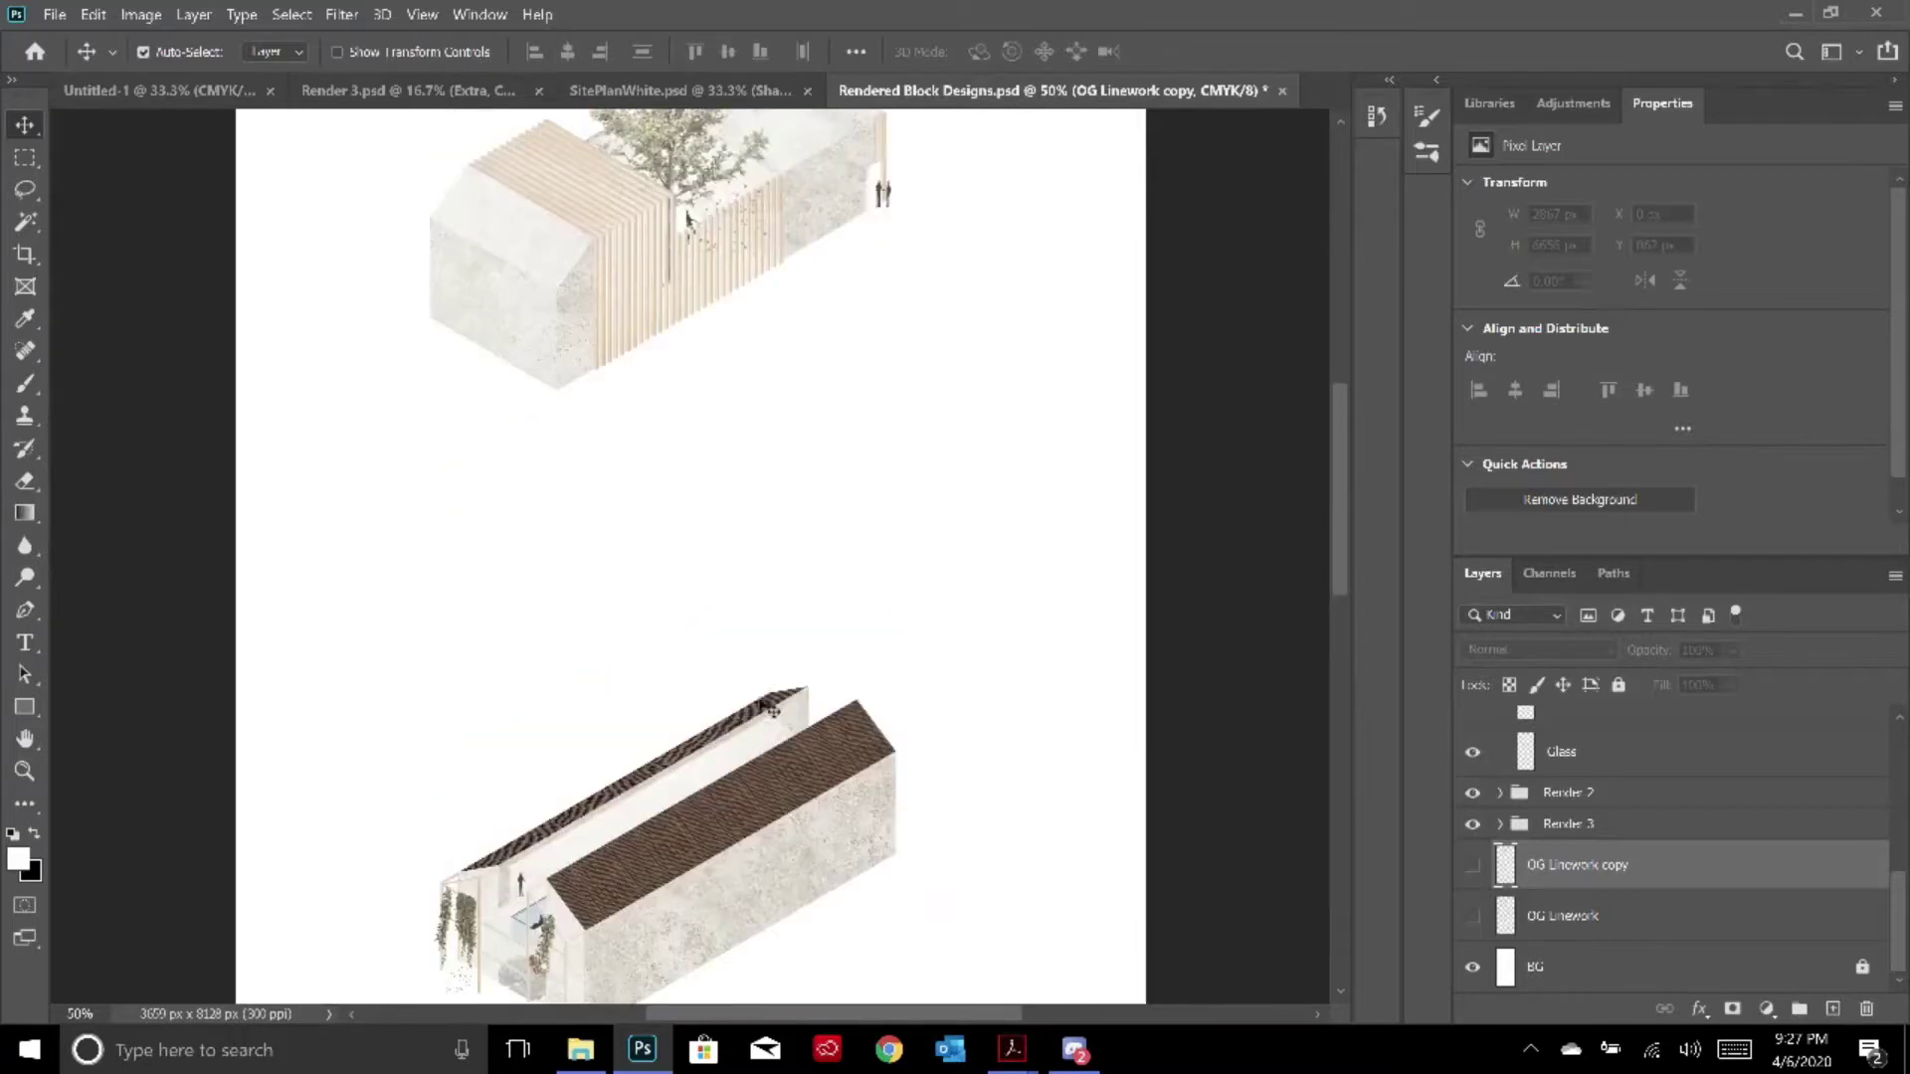
scroll(980, 487, "up", 2)
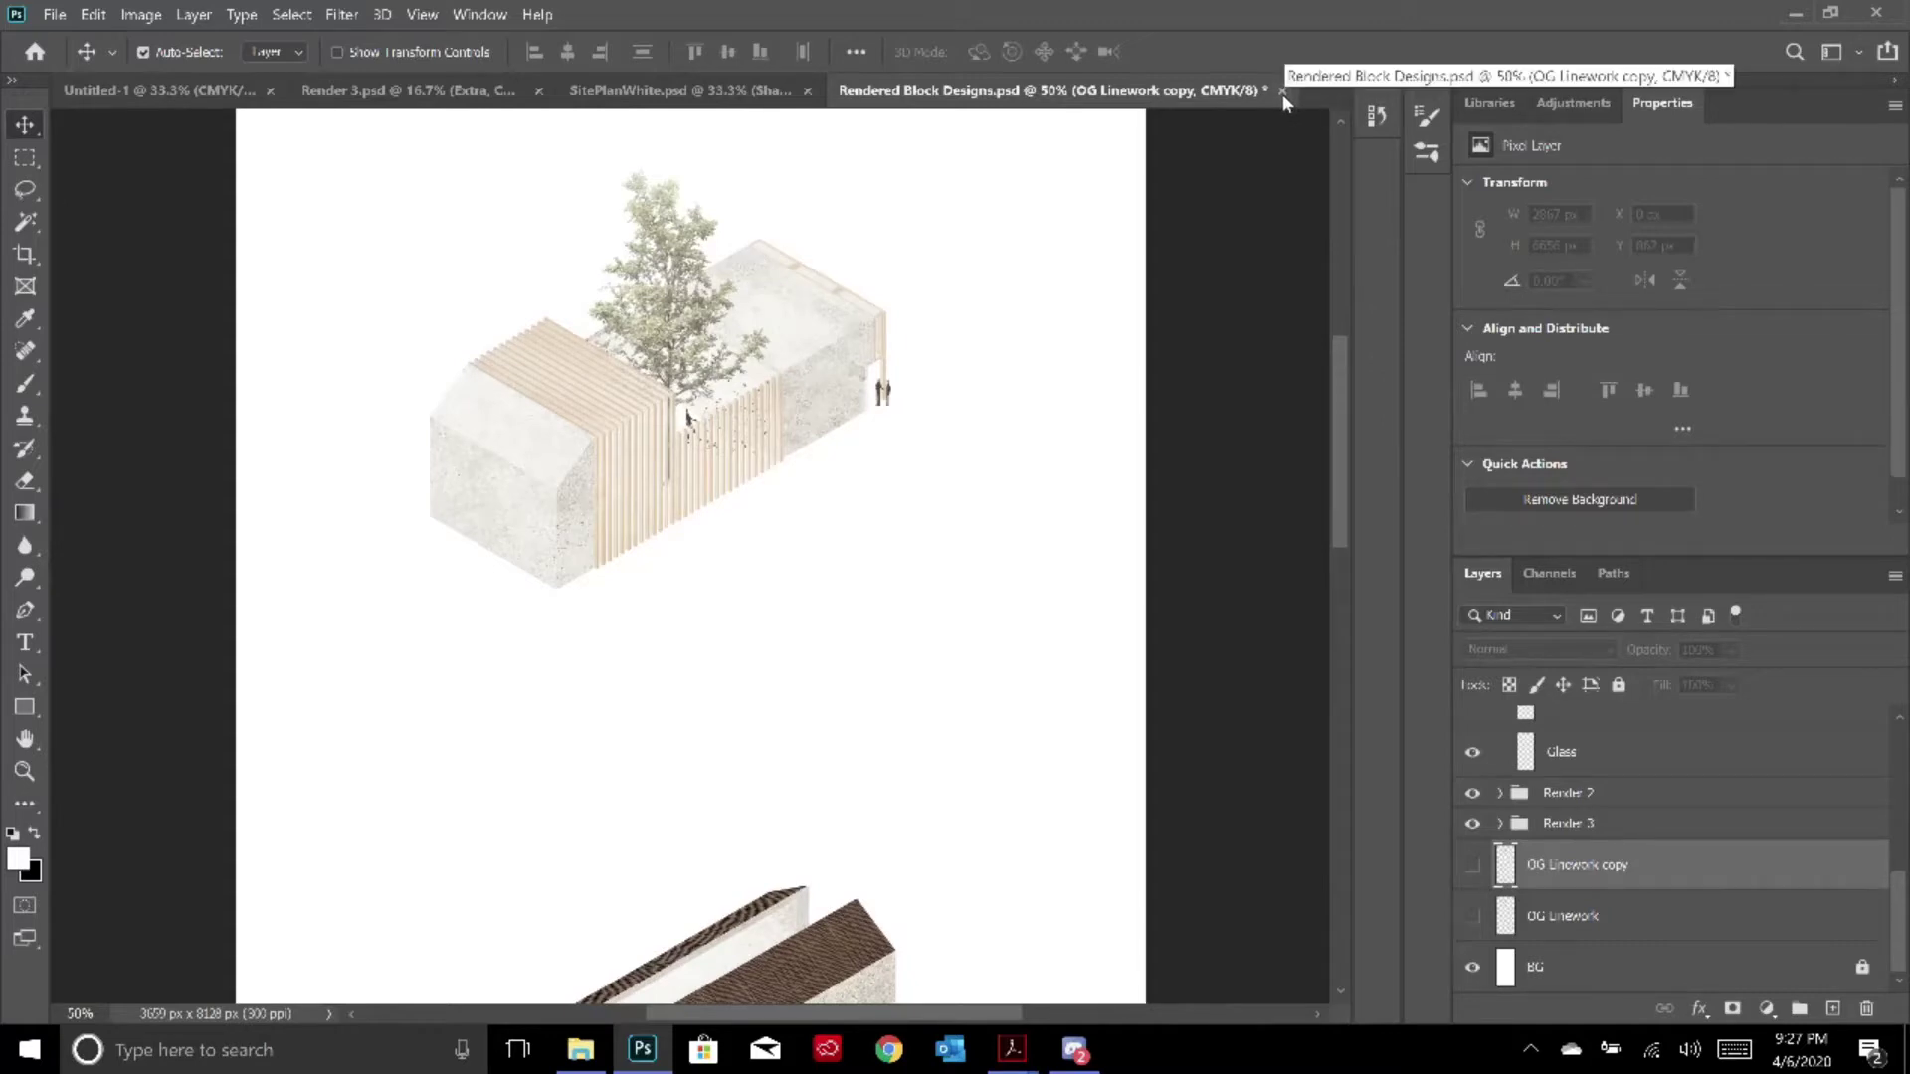
Close SitePlanWhite.psd without saving its changes and bring up the Render 3.psd document
left_click(758, 97)
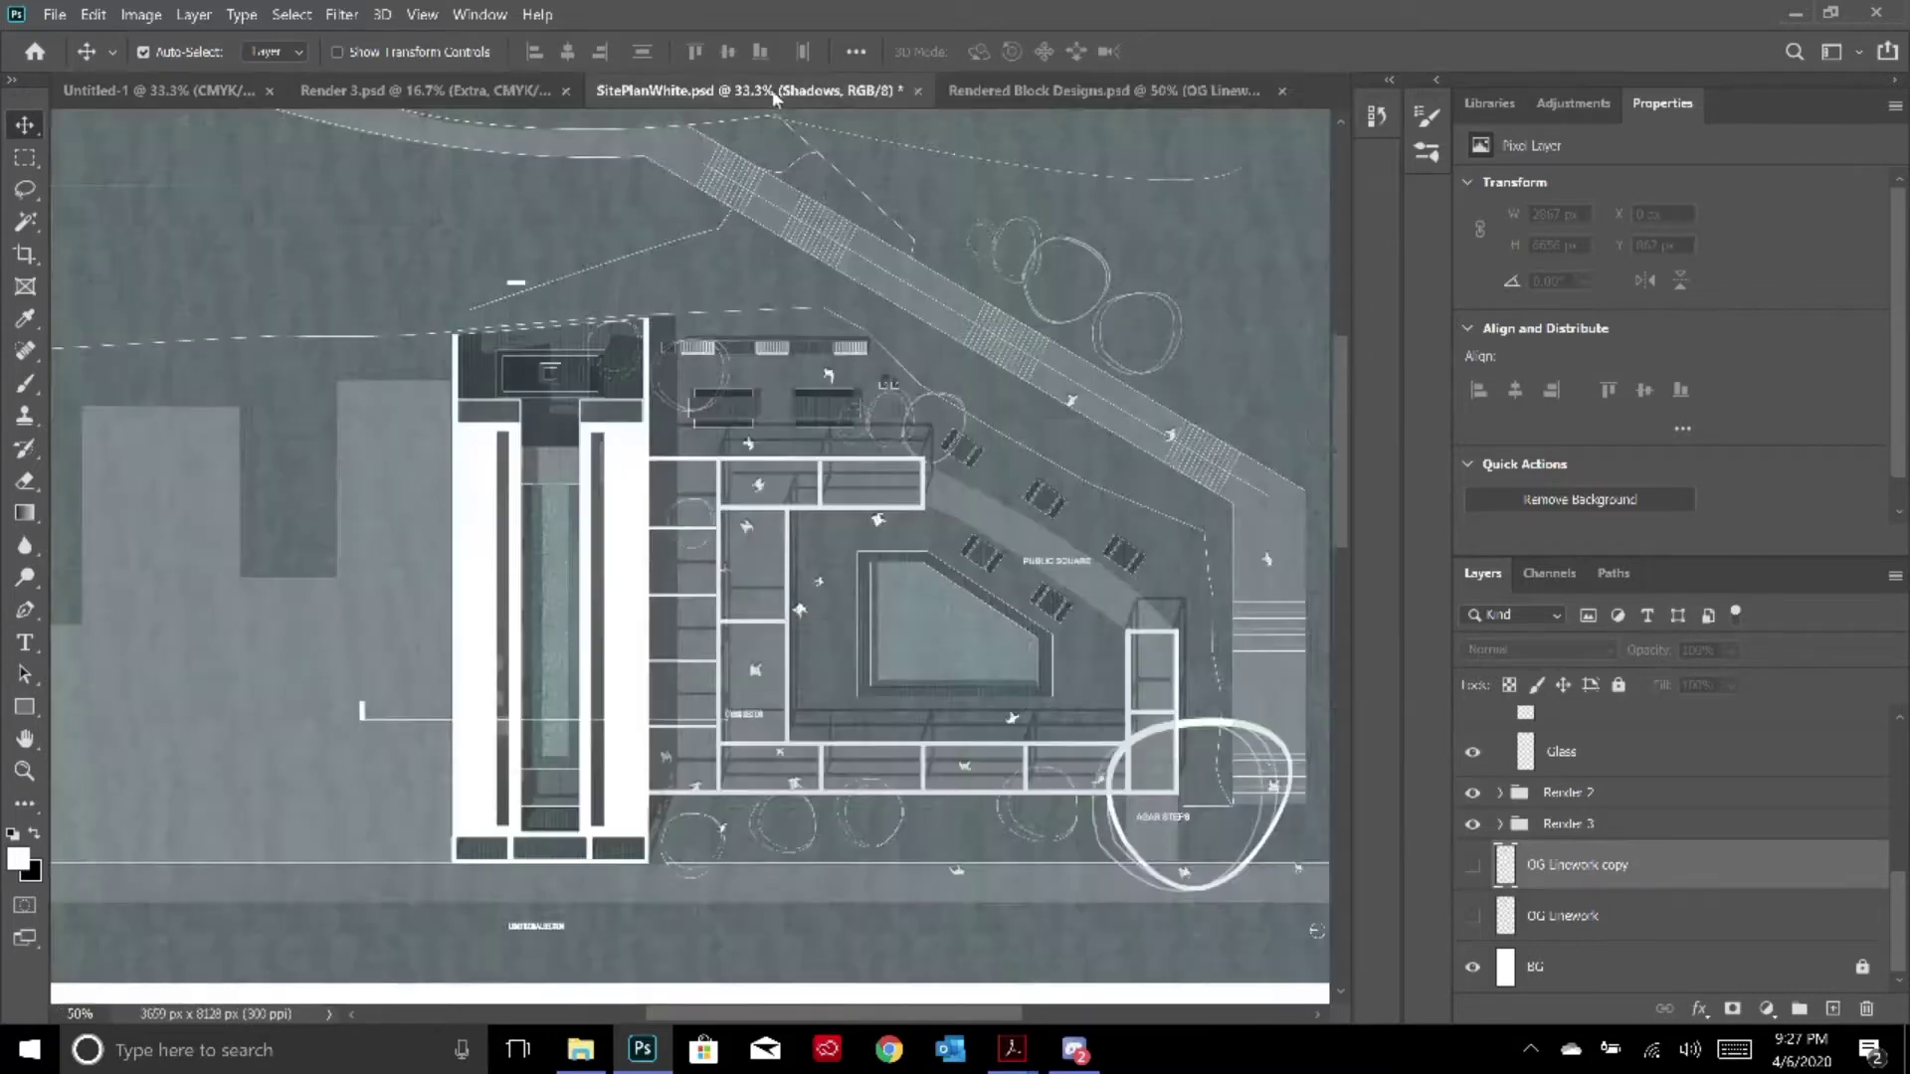
left_click(920, 90)
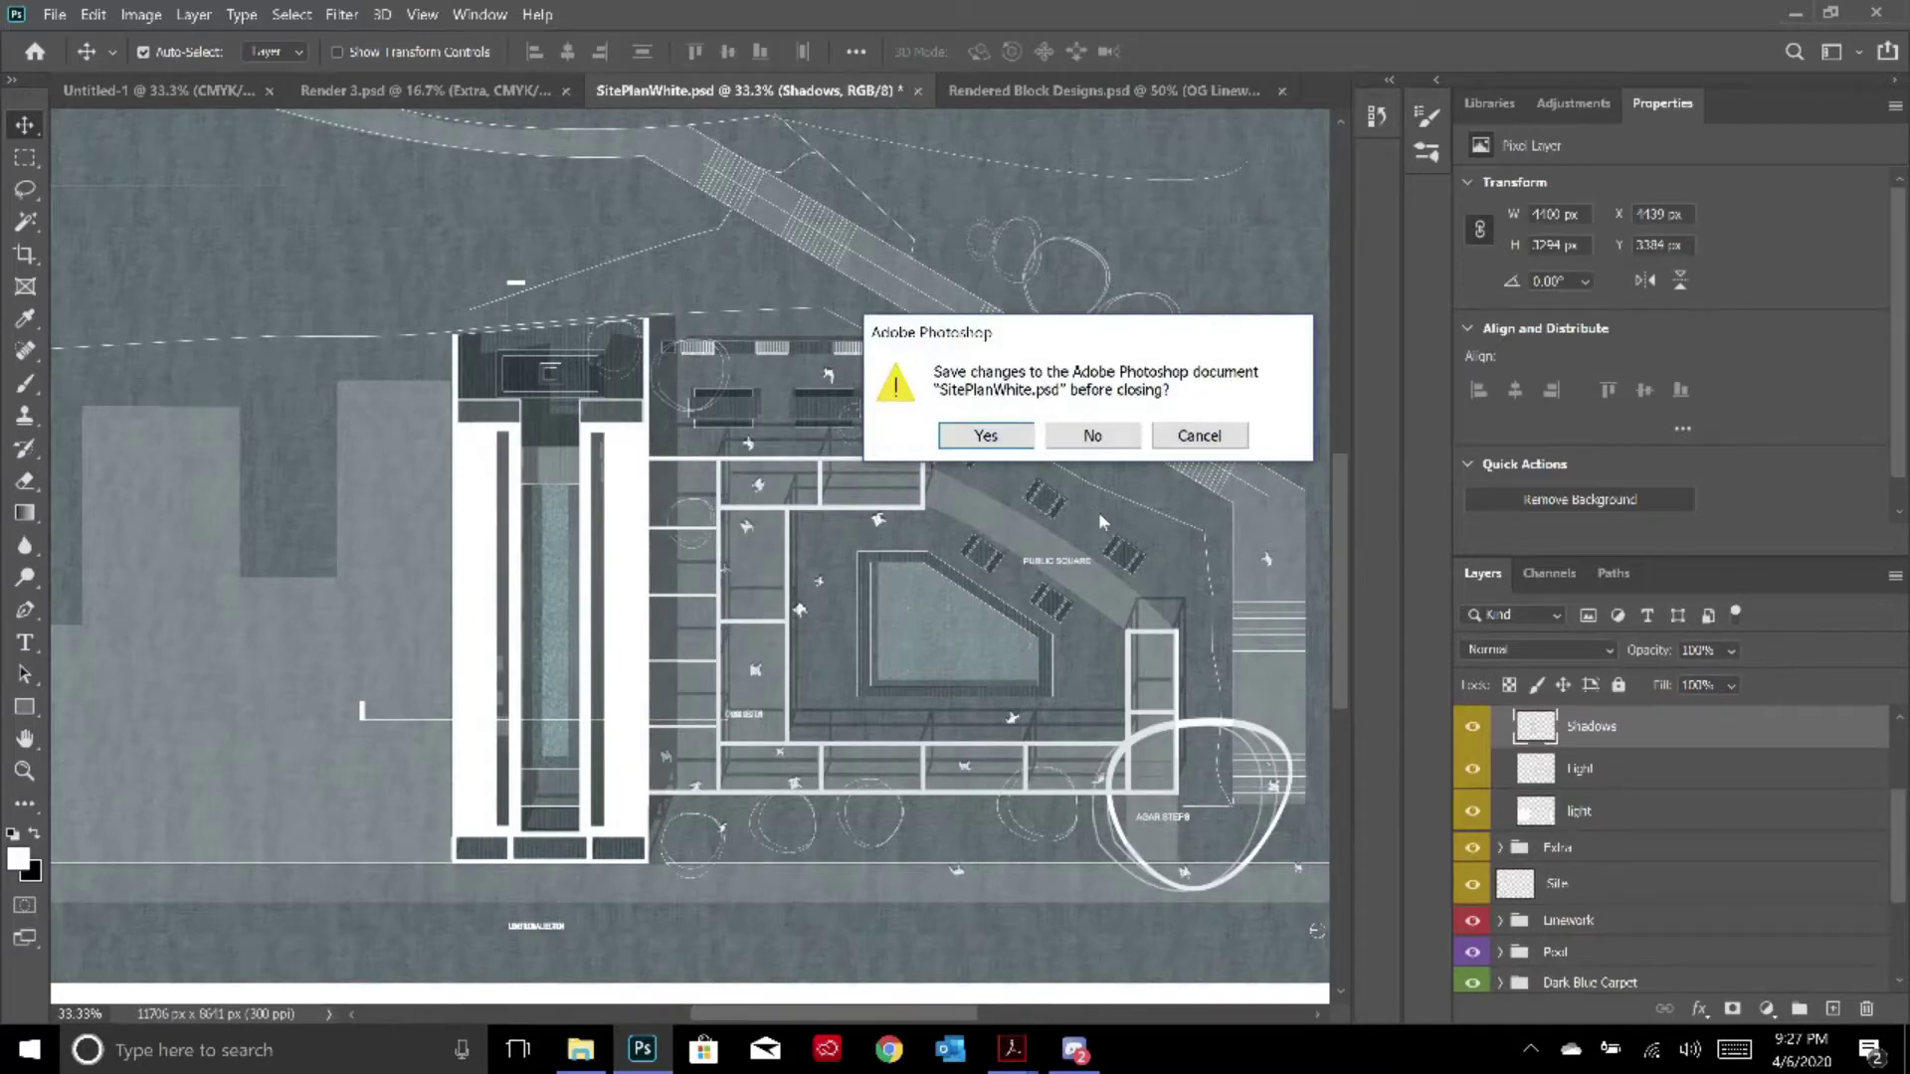
left_click(1092, 435)
left_click(478, 94)
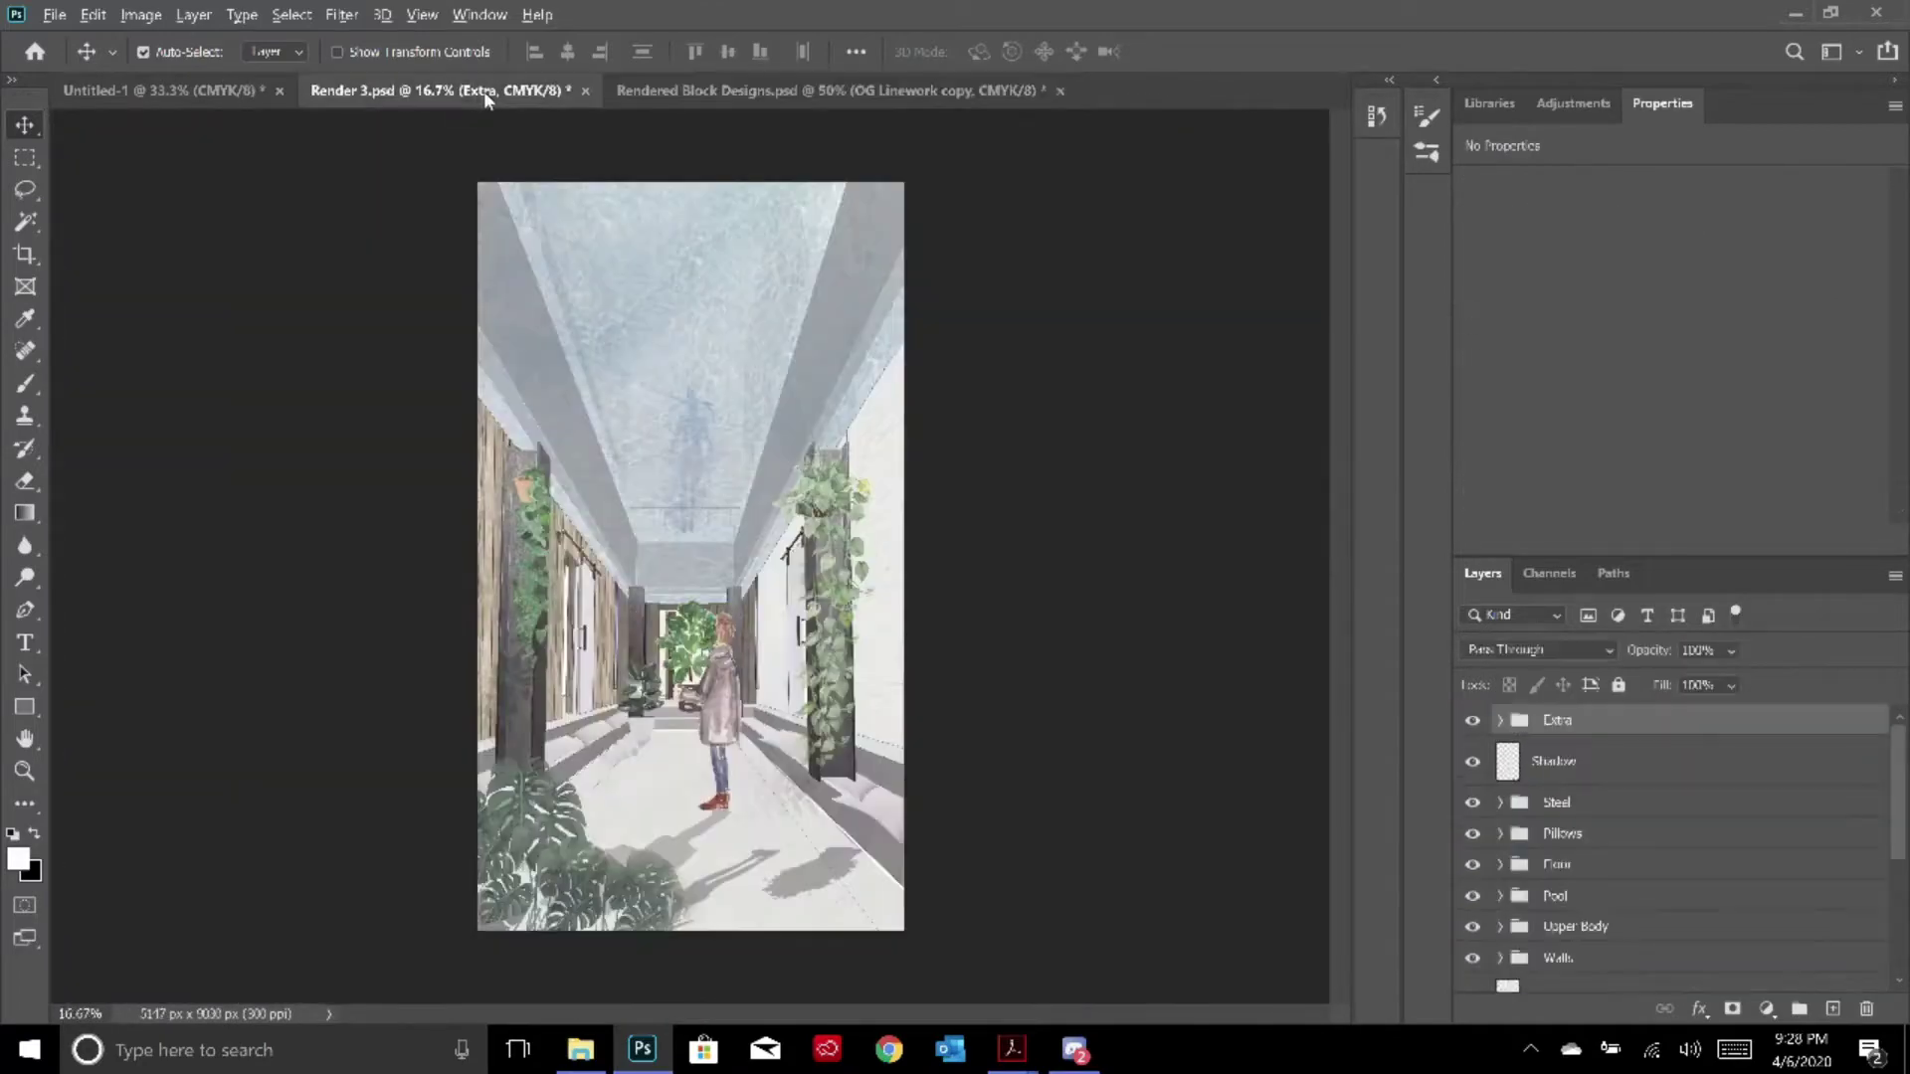
Check the workshop-discussion channel in Discord for questions, and return to the Rendered Block Designs document in Photoshop
key("alt+Tab")
key("alt+Tab")
key("alt+Tab")
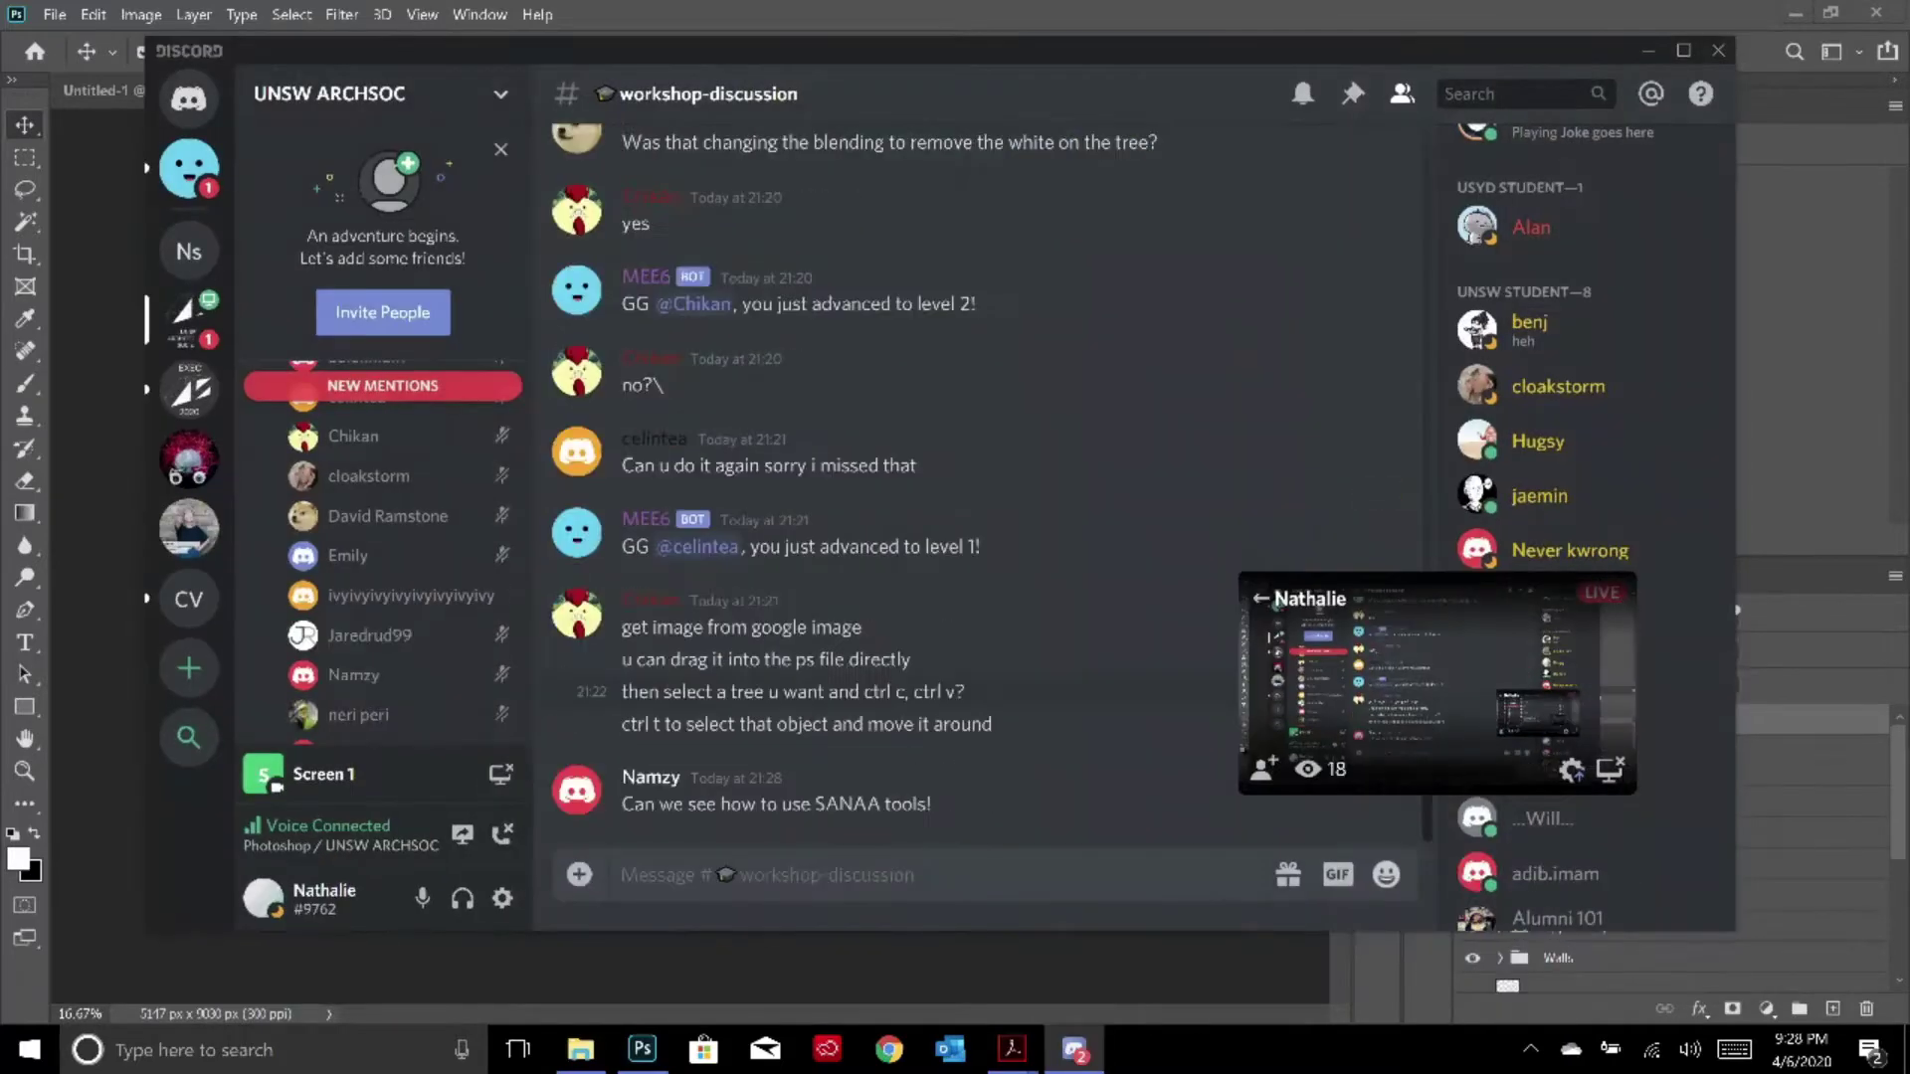
key("alt+Tab")
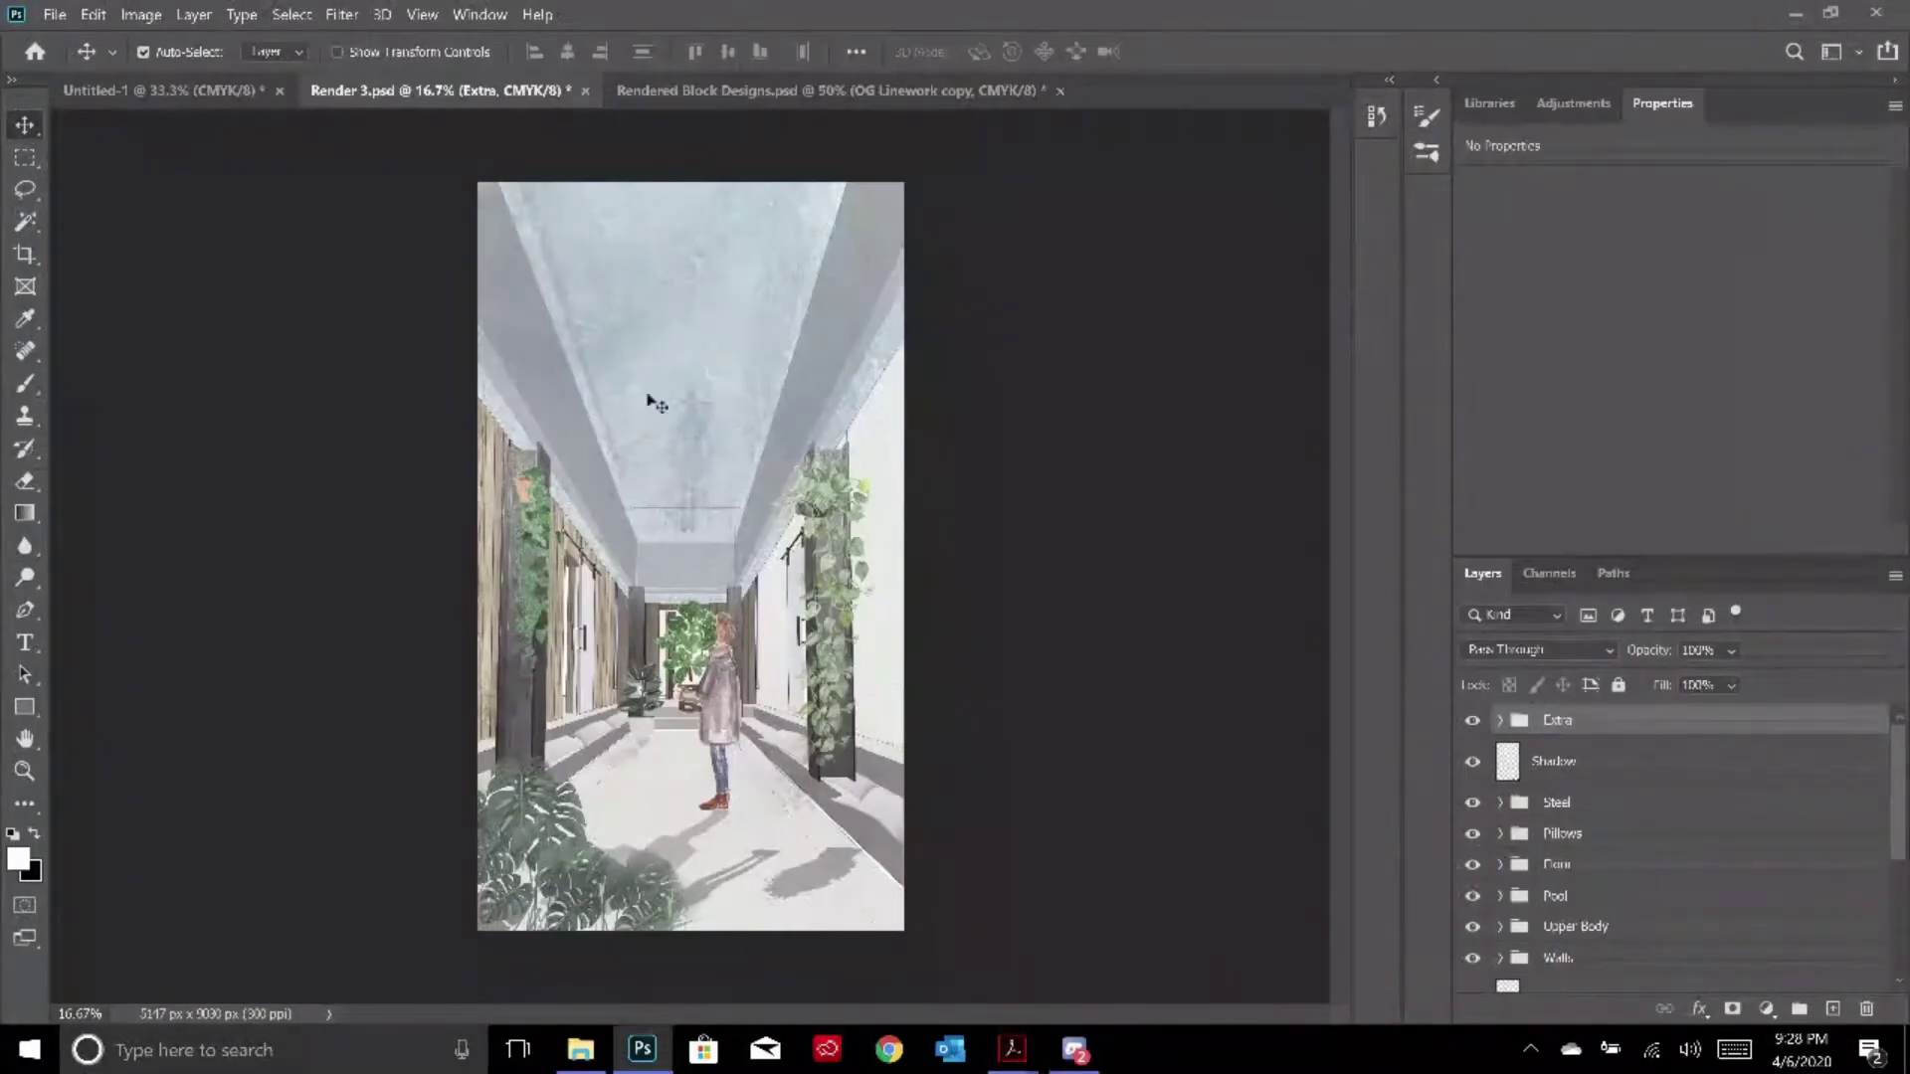
left_click(1061, 90)
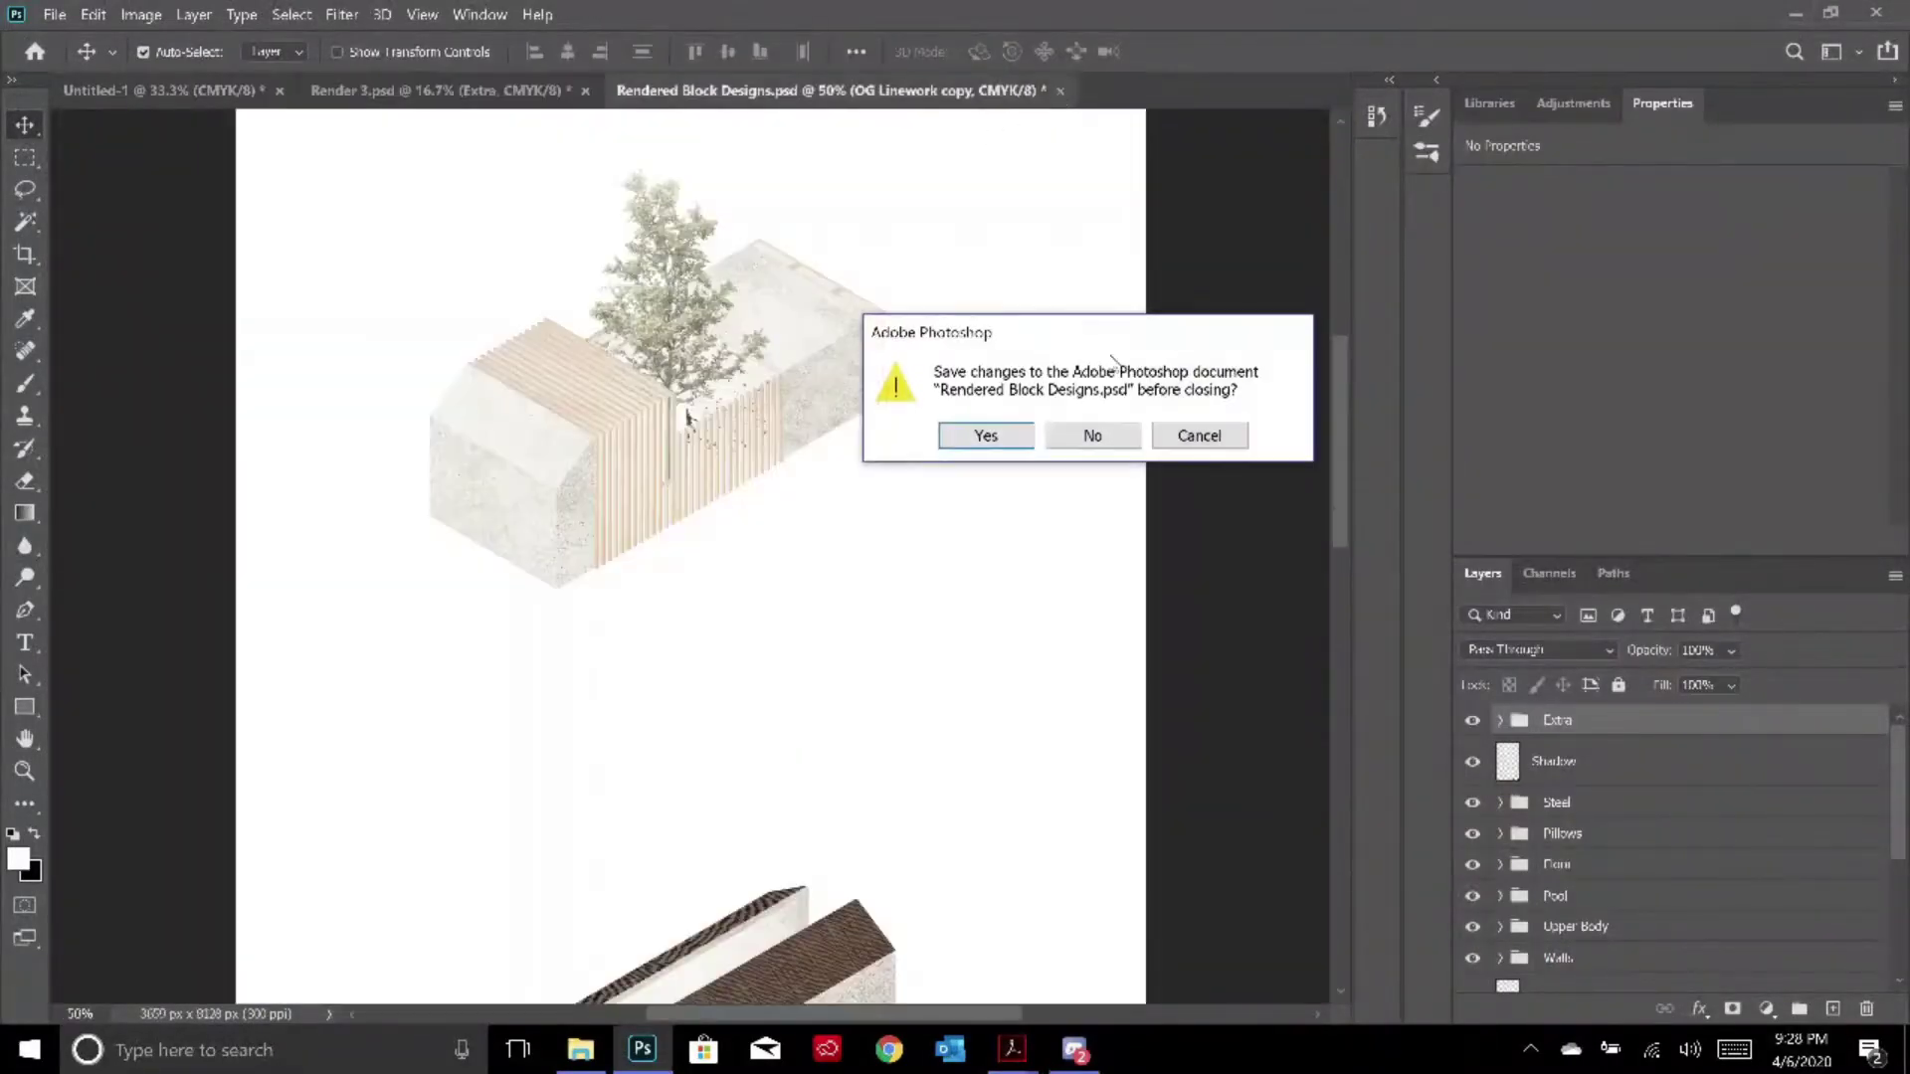
left_click(1195, 434)
Switch to Chrome and search Google for "sanaa brushes"
left_click(888, 1049)
type("san")
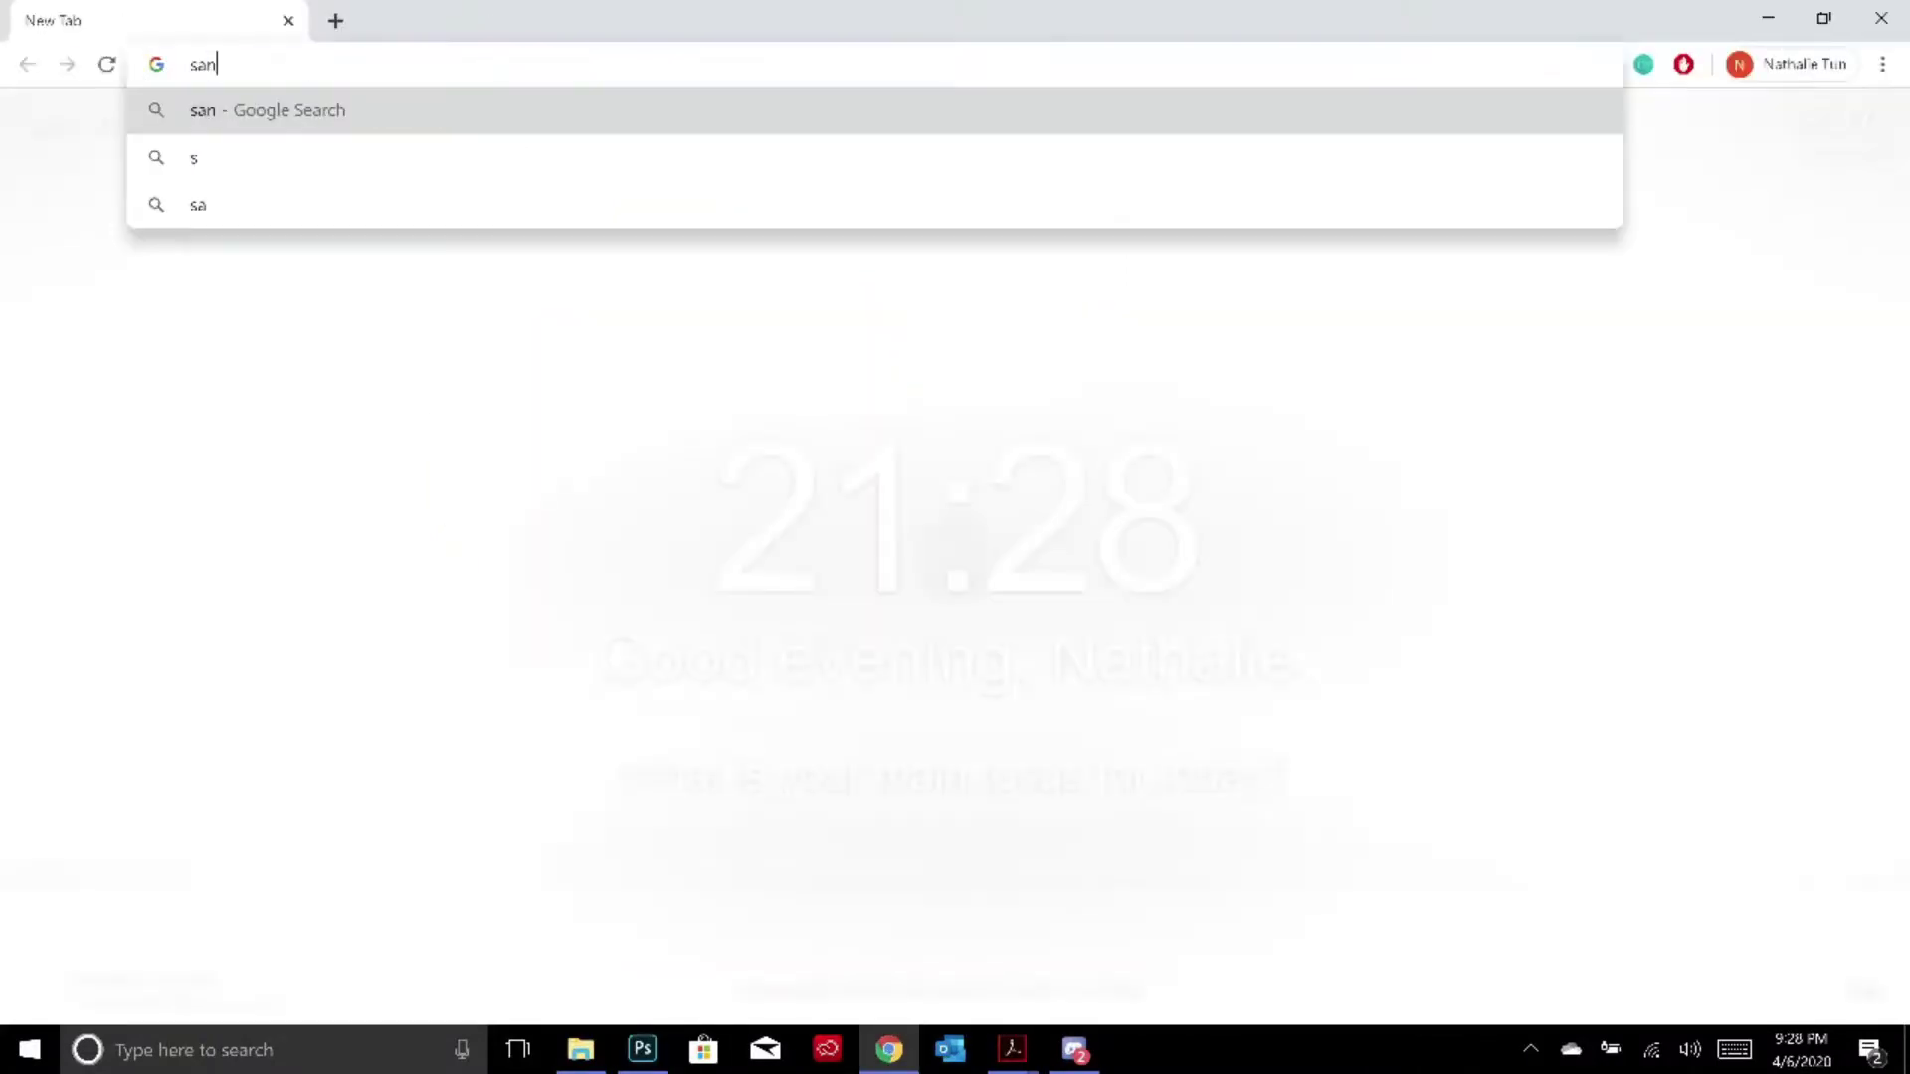
key("BackSpace")
type("n")
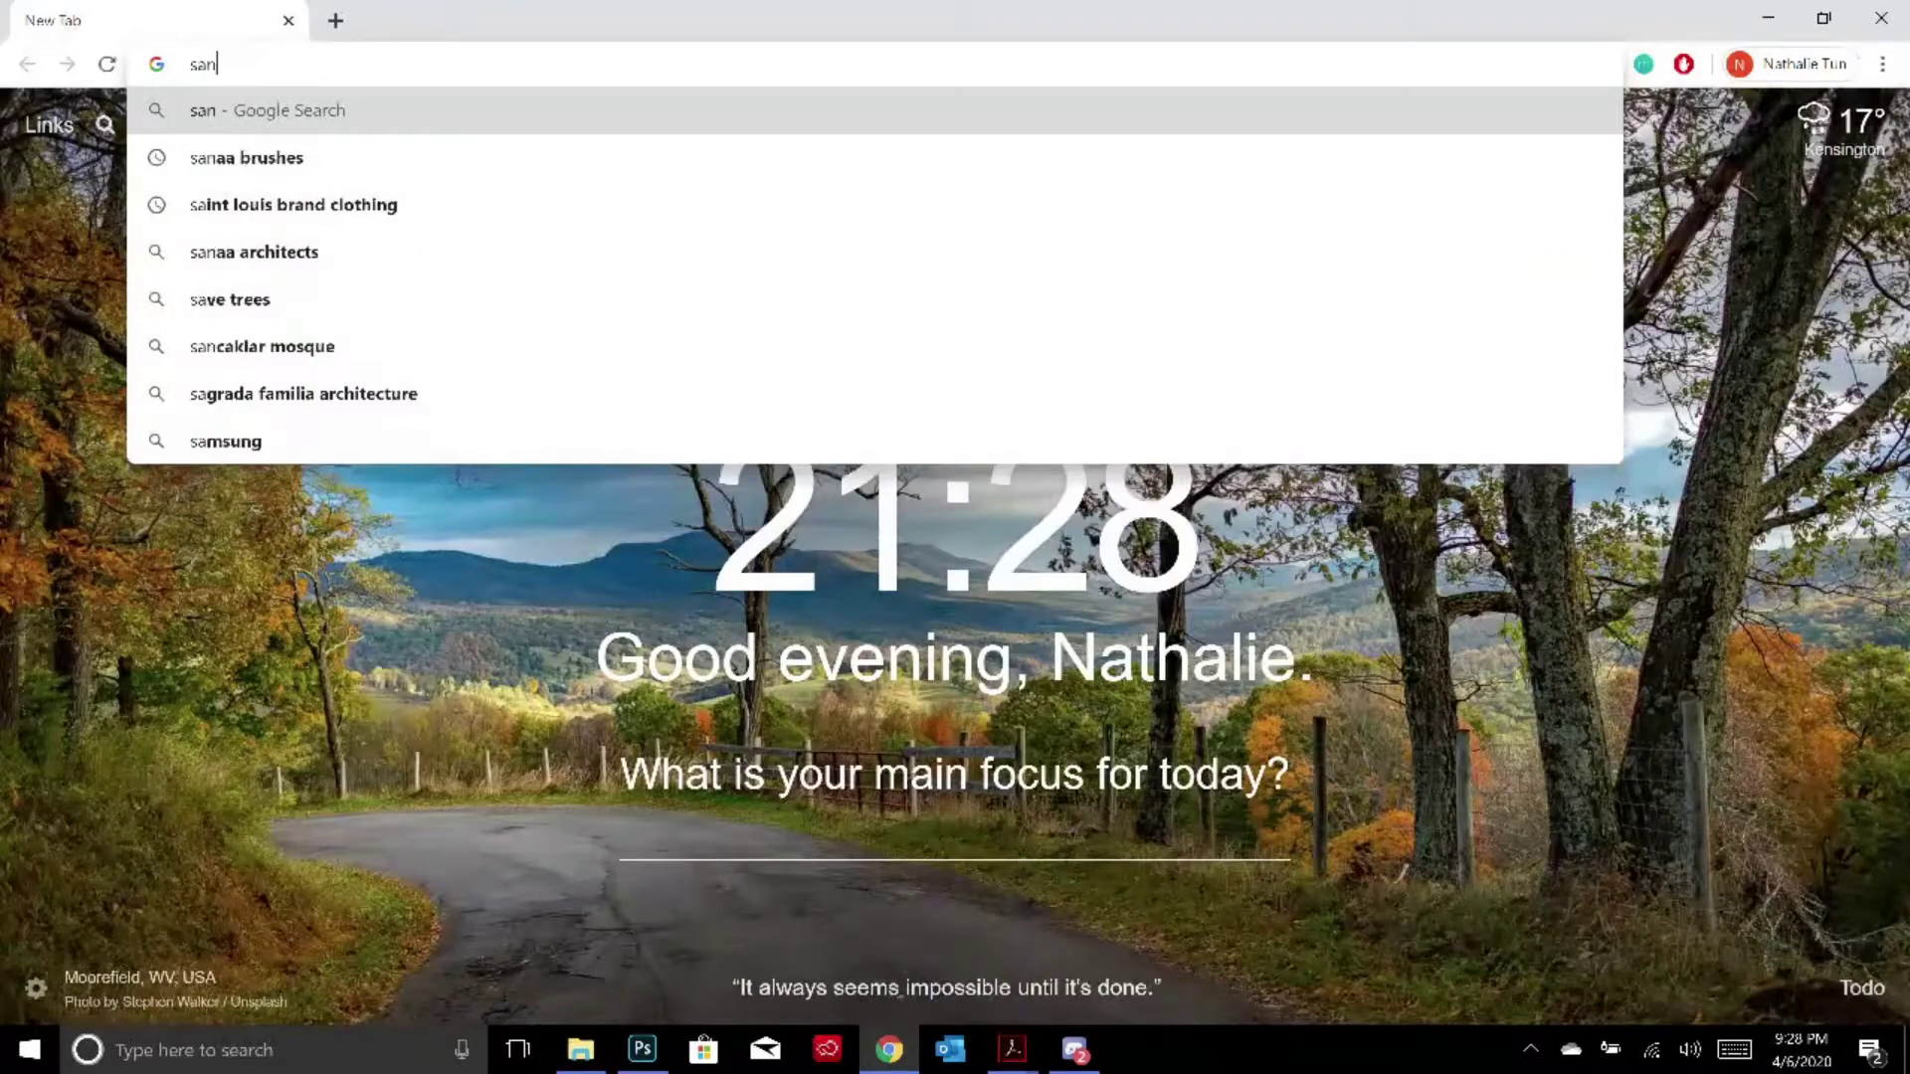
key("Down")
key("Return")
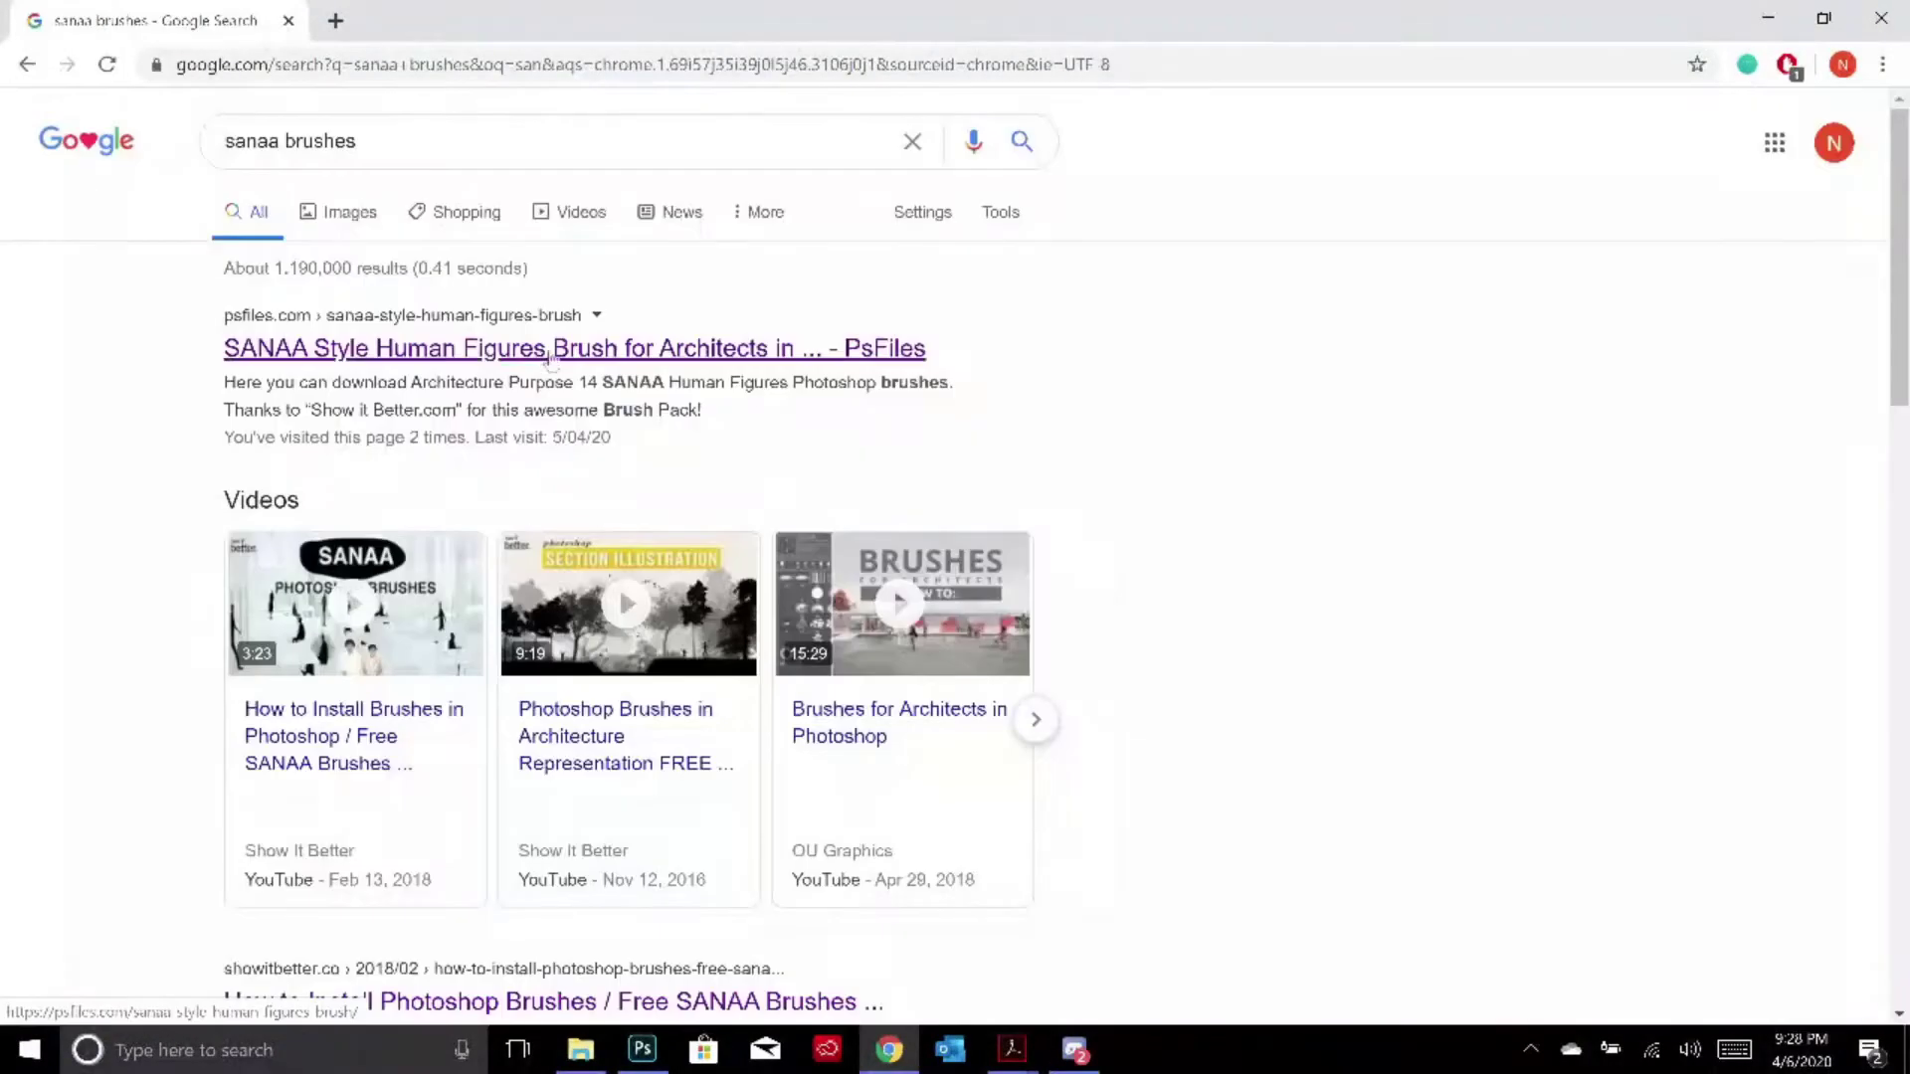
Open the Show It Better article on installing free SANAA Photoshop brushes, look through it and follow its download link
scroll(550, 358, "down", 3)
left_click(550, 753)
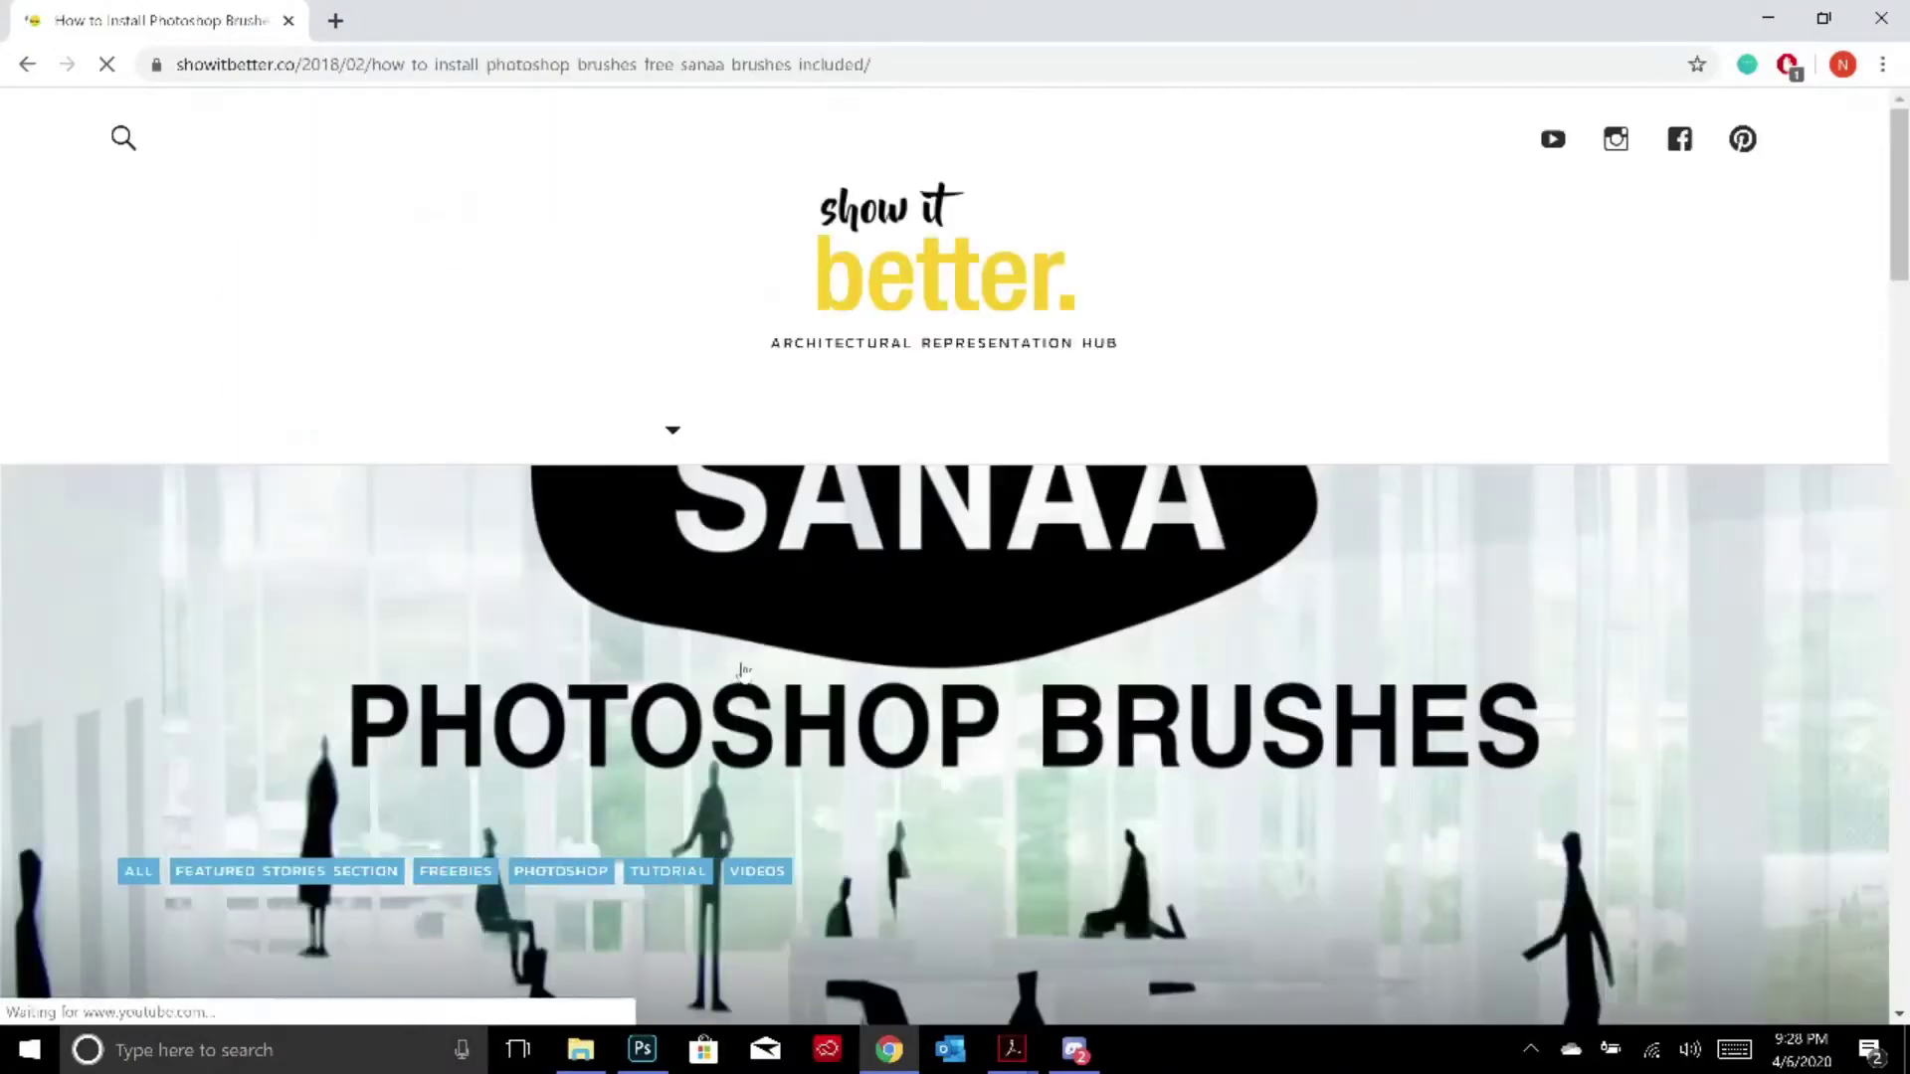
scroll(745, 673, "down", 5)
scroll(745, 673, "down", 6)
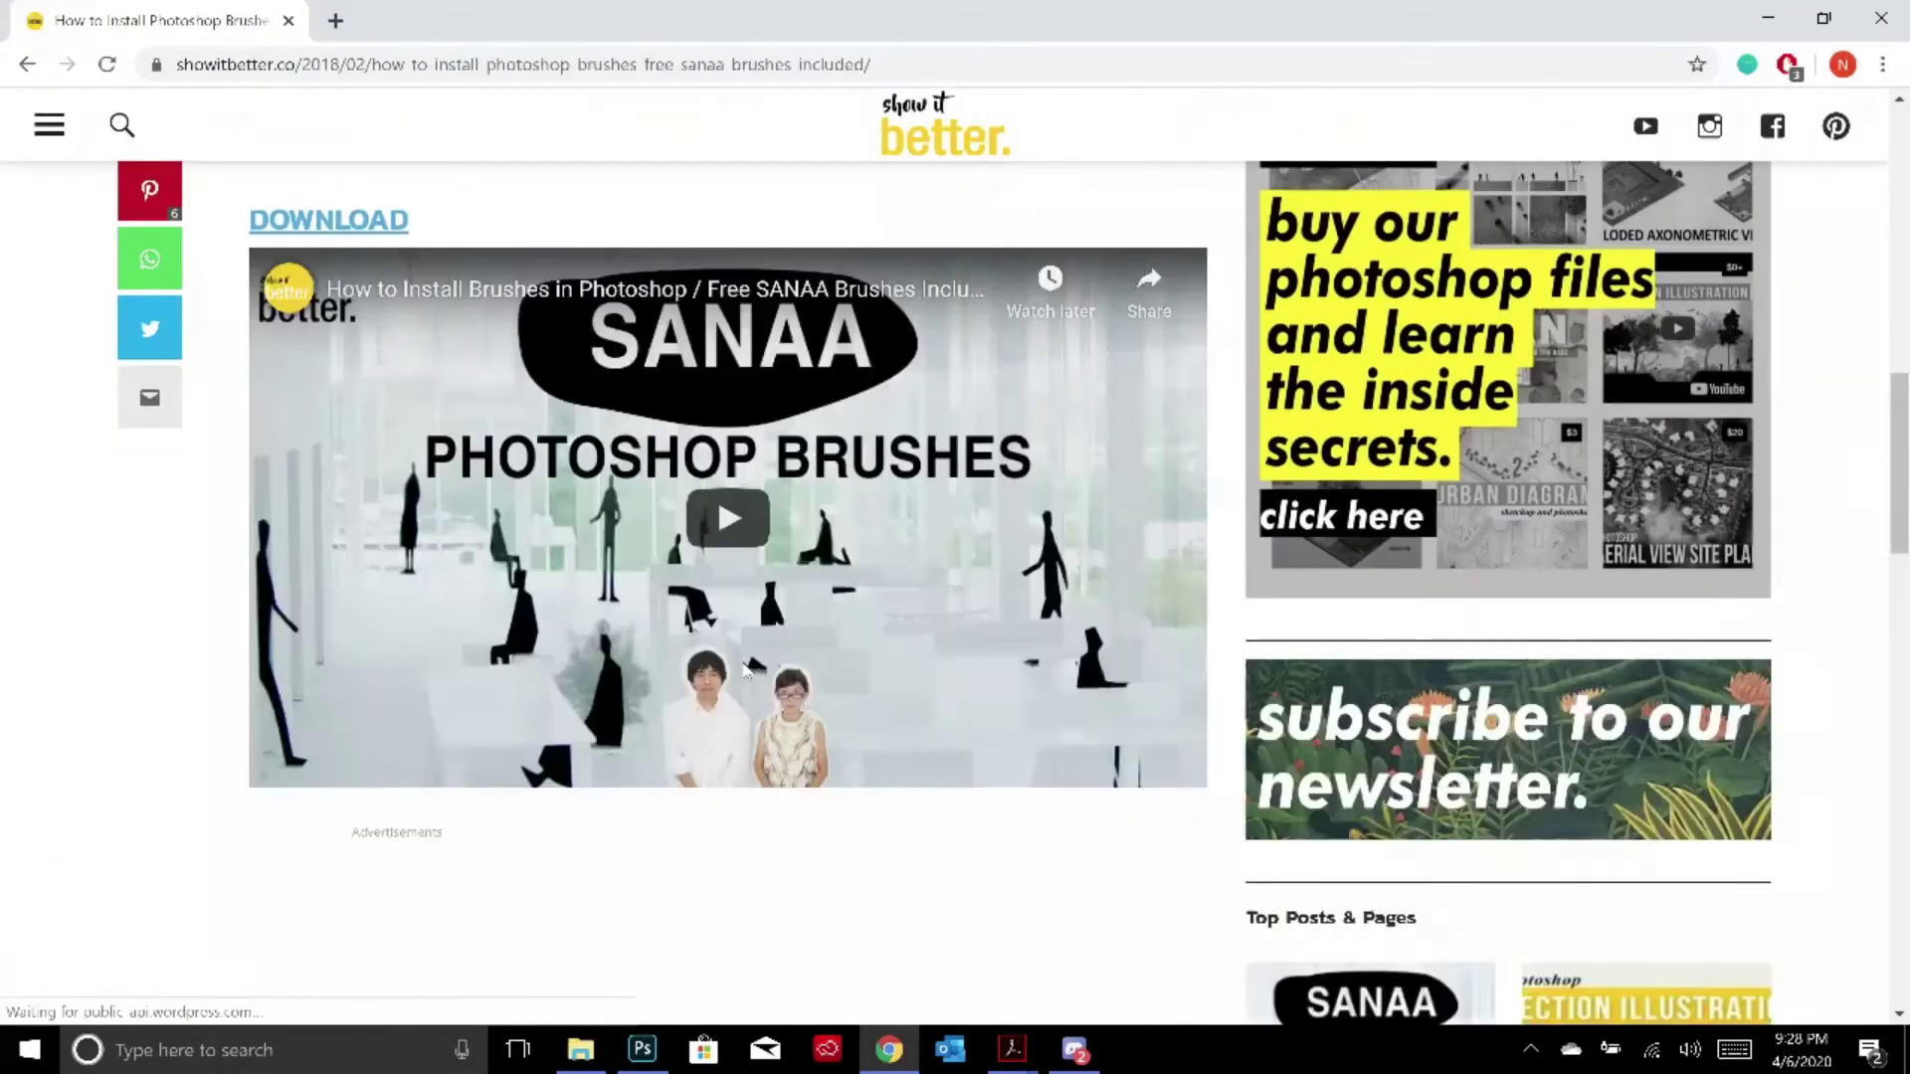
scroll(747, 671, "down", 4)
scroll(749, 670, "down", 6)
scroll(772, 657, "up", 15)
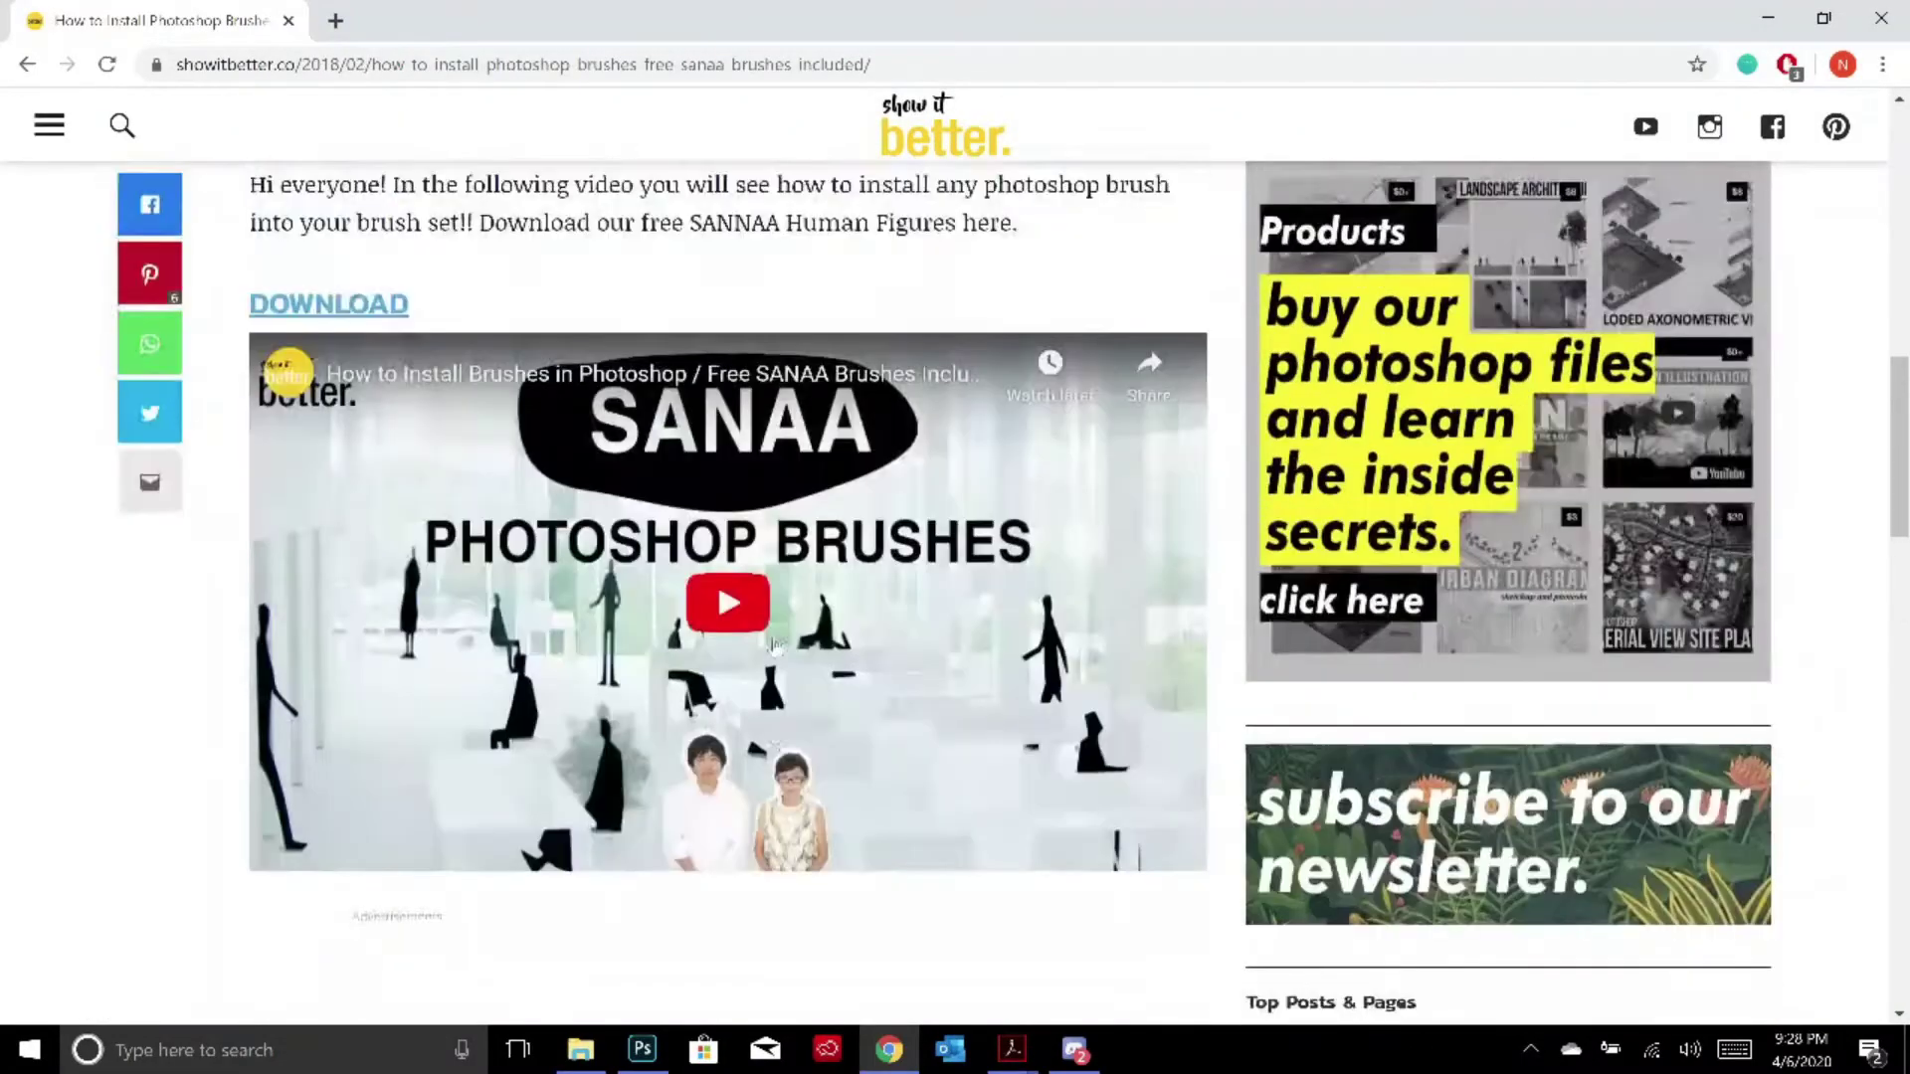
scroll(299, 896, "down", 1)
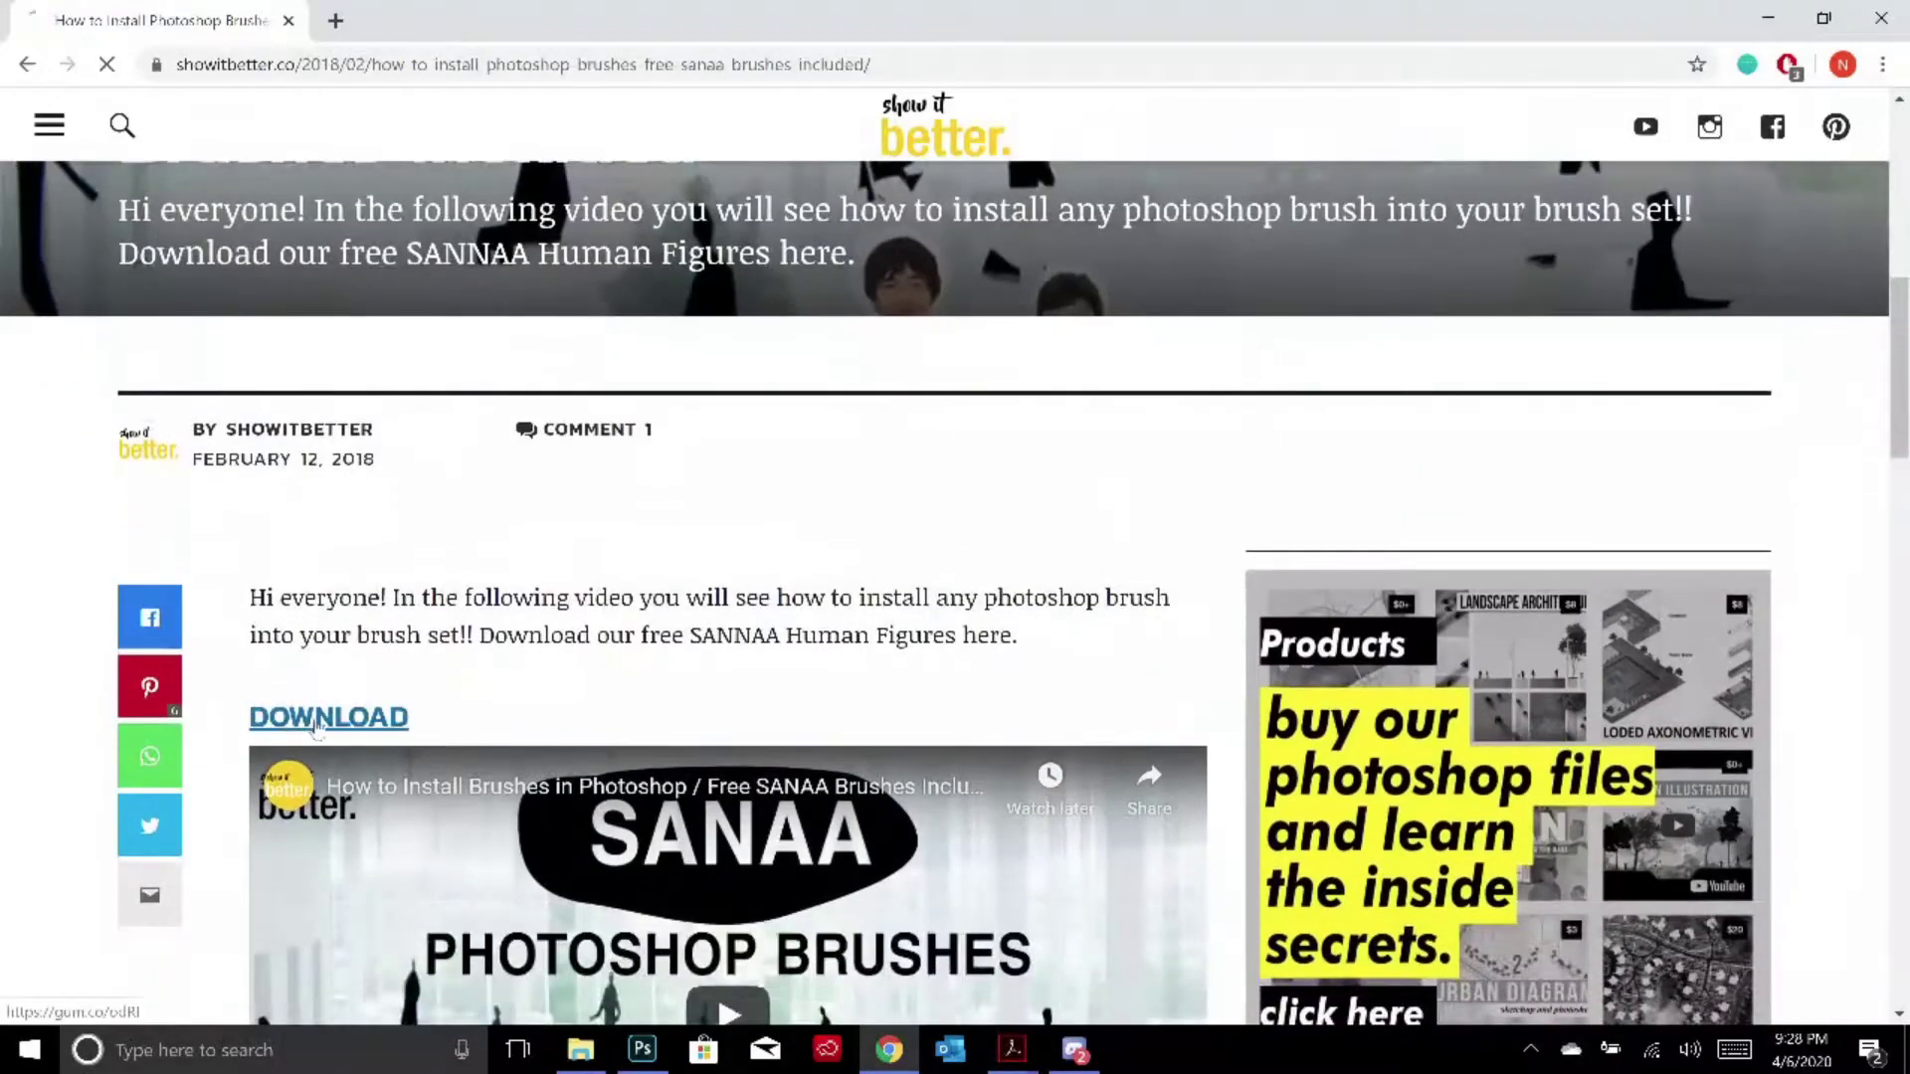
left_click(336, 726)
Obtain the SANAA Brush Set from Gumroad for free, entering the buyer's e-mail address, and download the brush file
scroll(1314, 637, "down", 5)
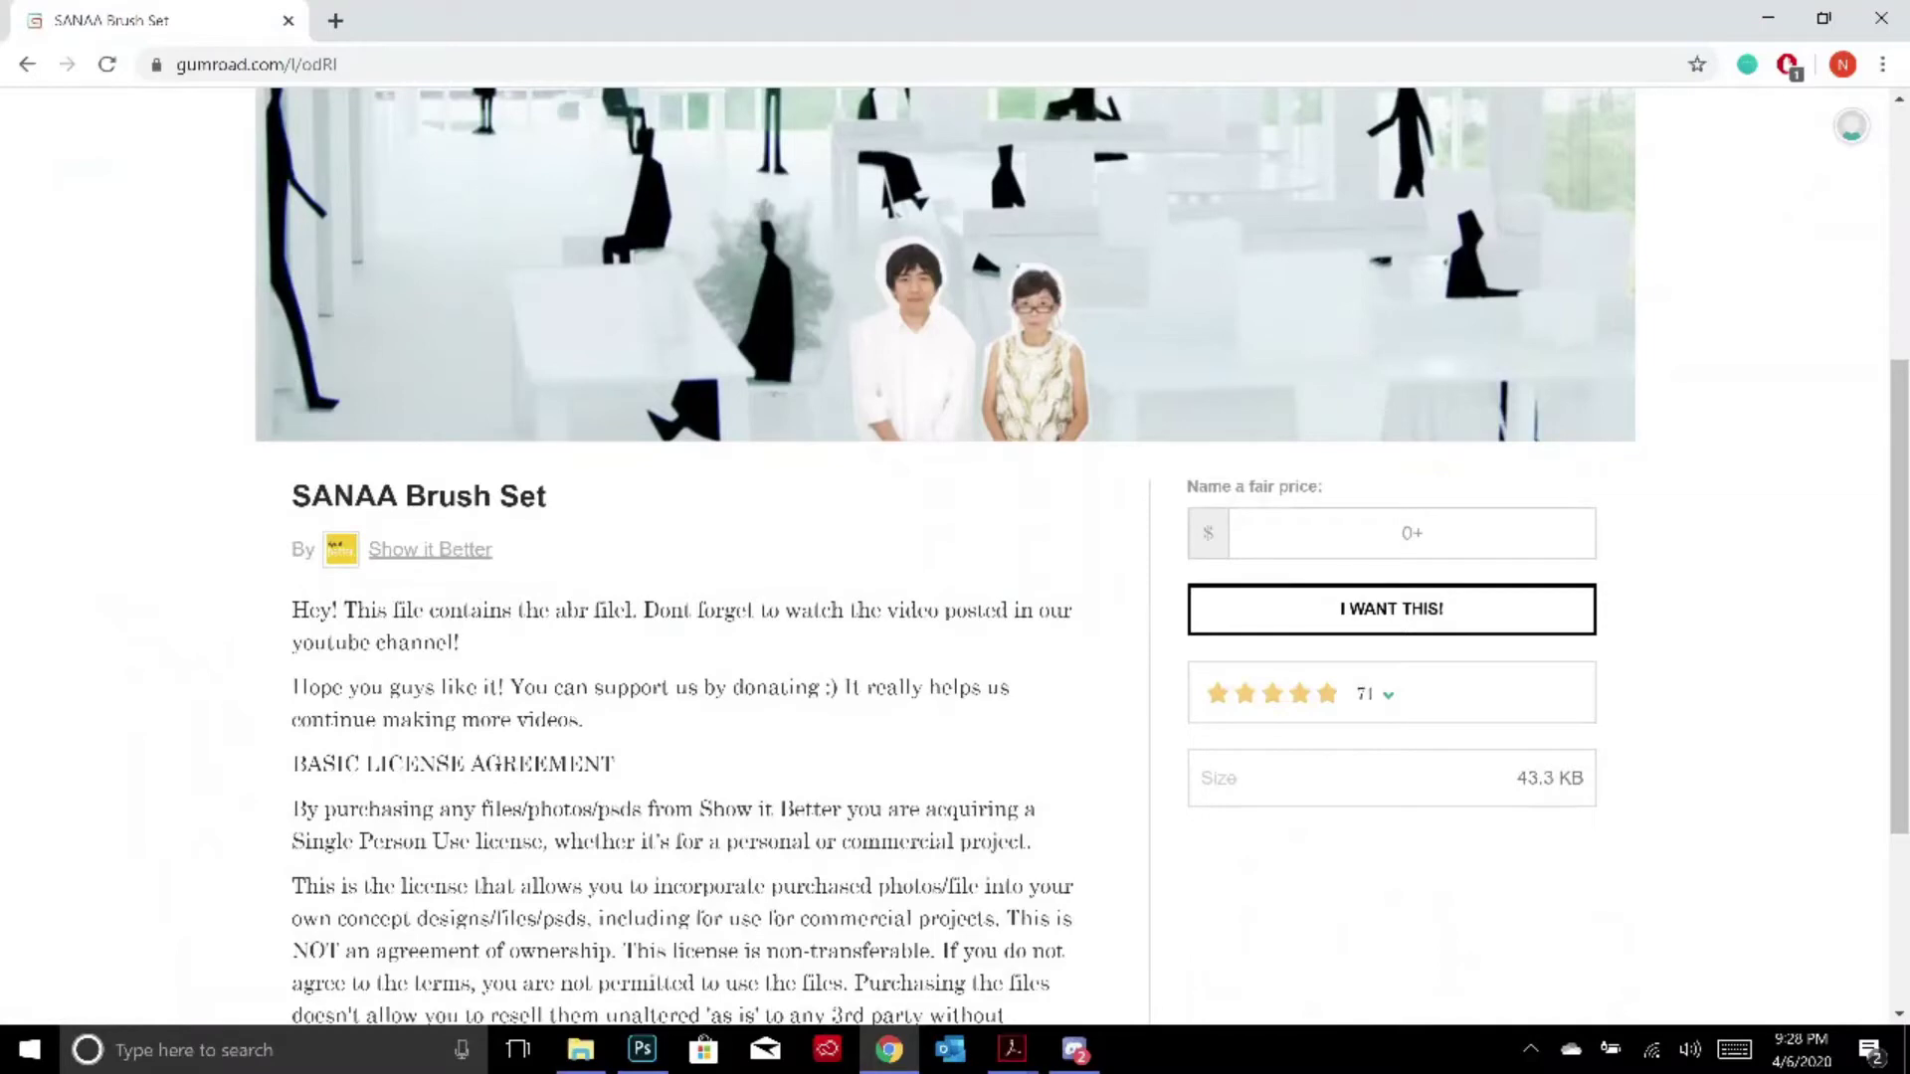
left_click(1391, 611)
left_click(925, 276)
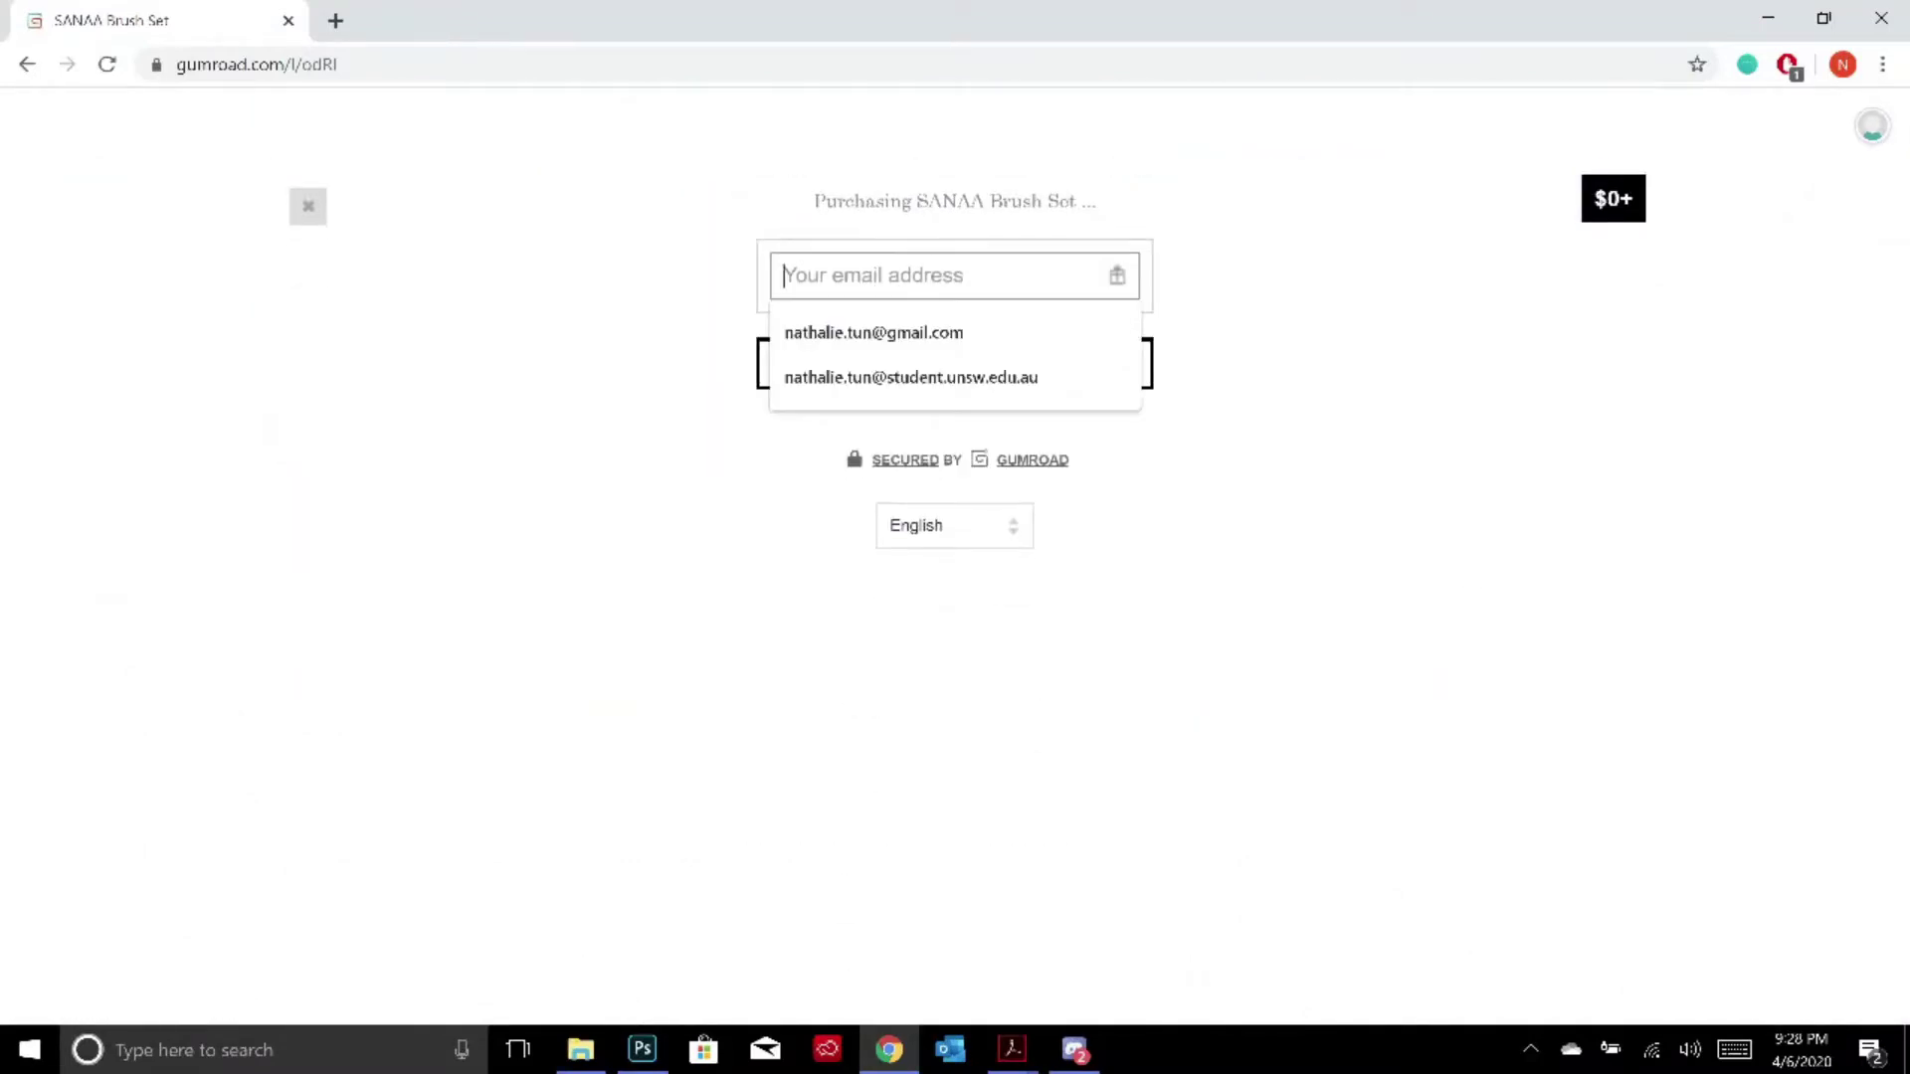
left_click(874, 333)
left_click(979, 366)
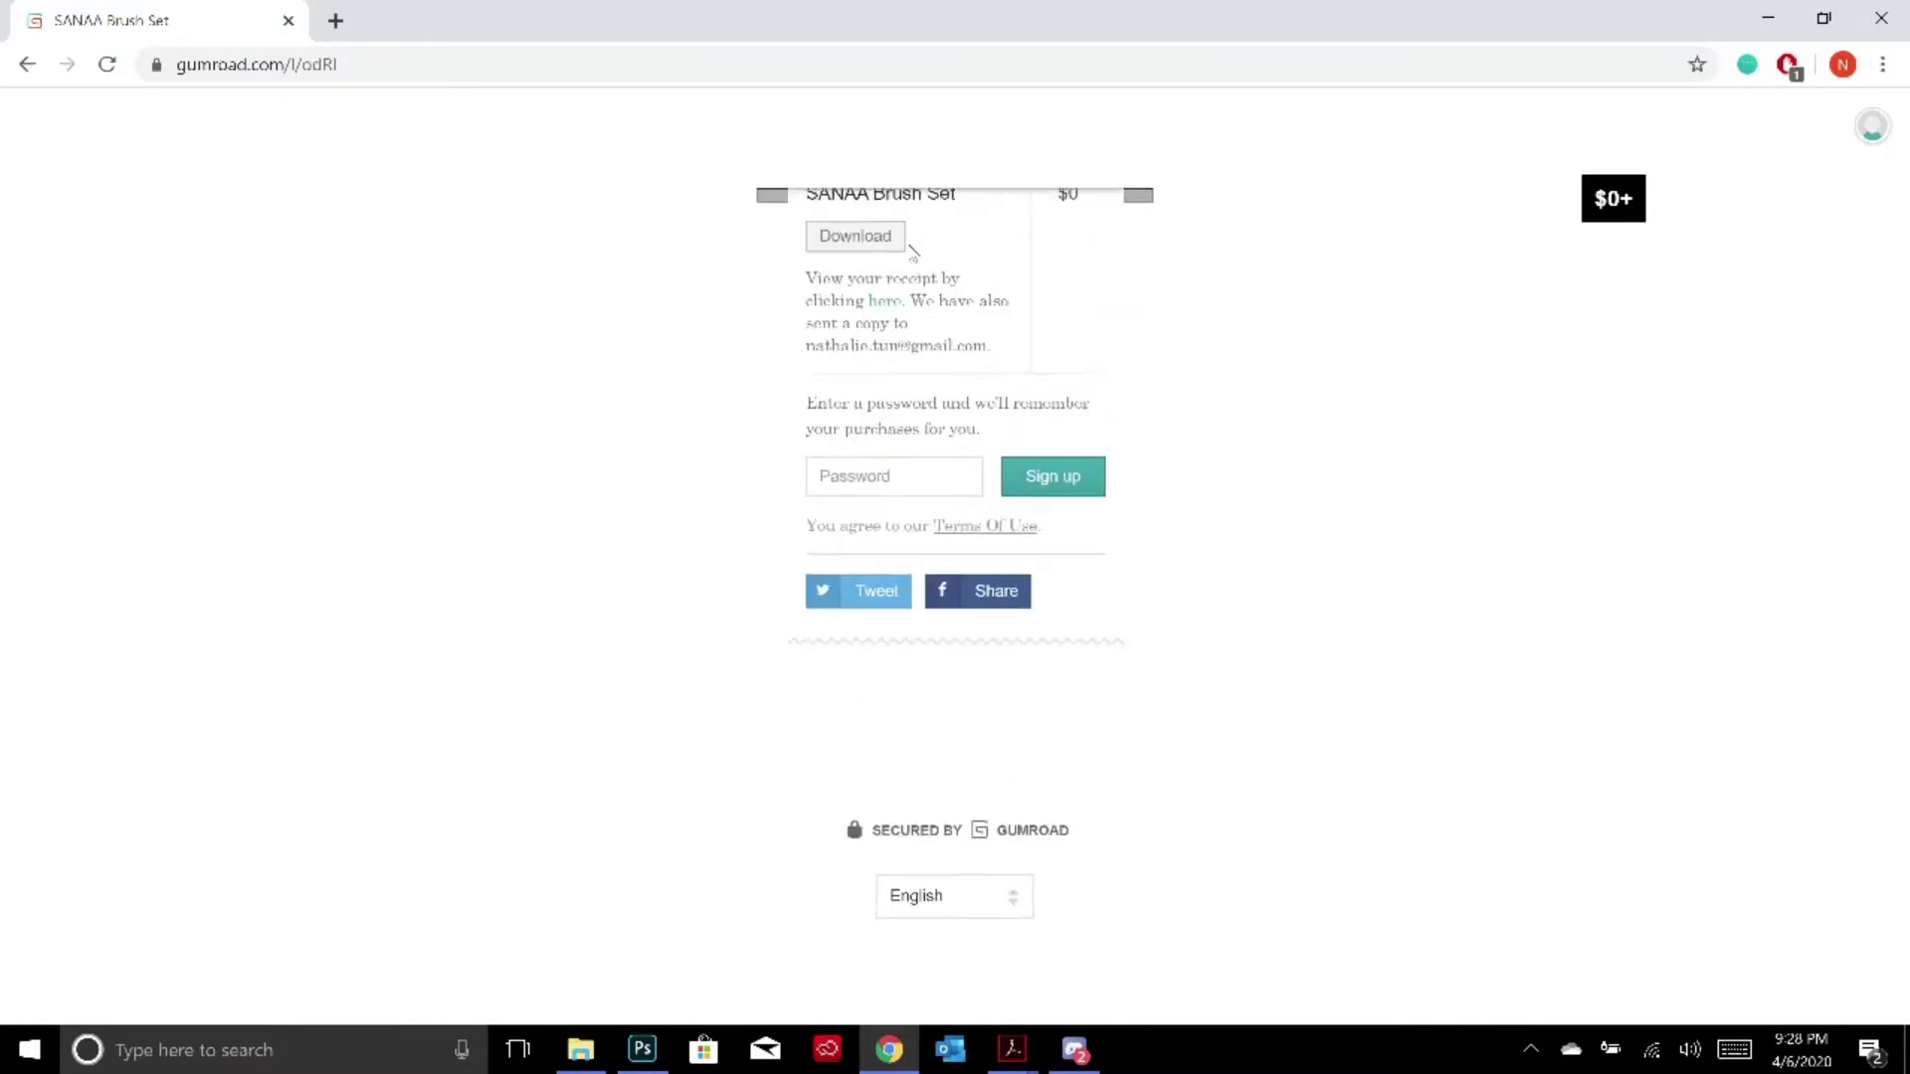
left_click(854, 316)
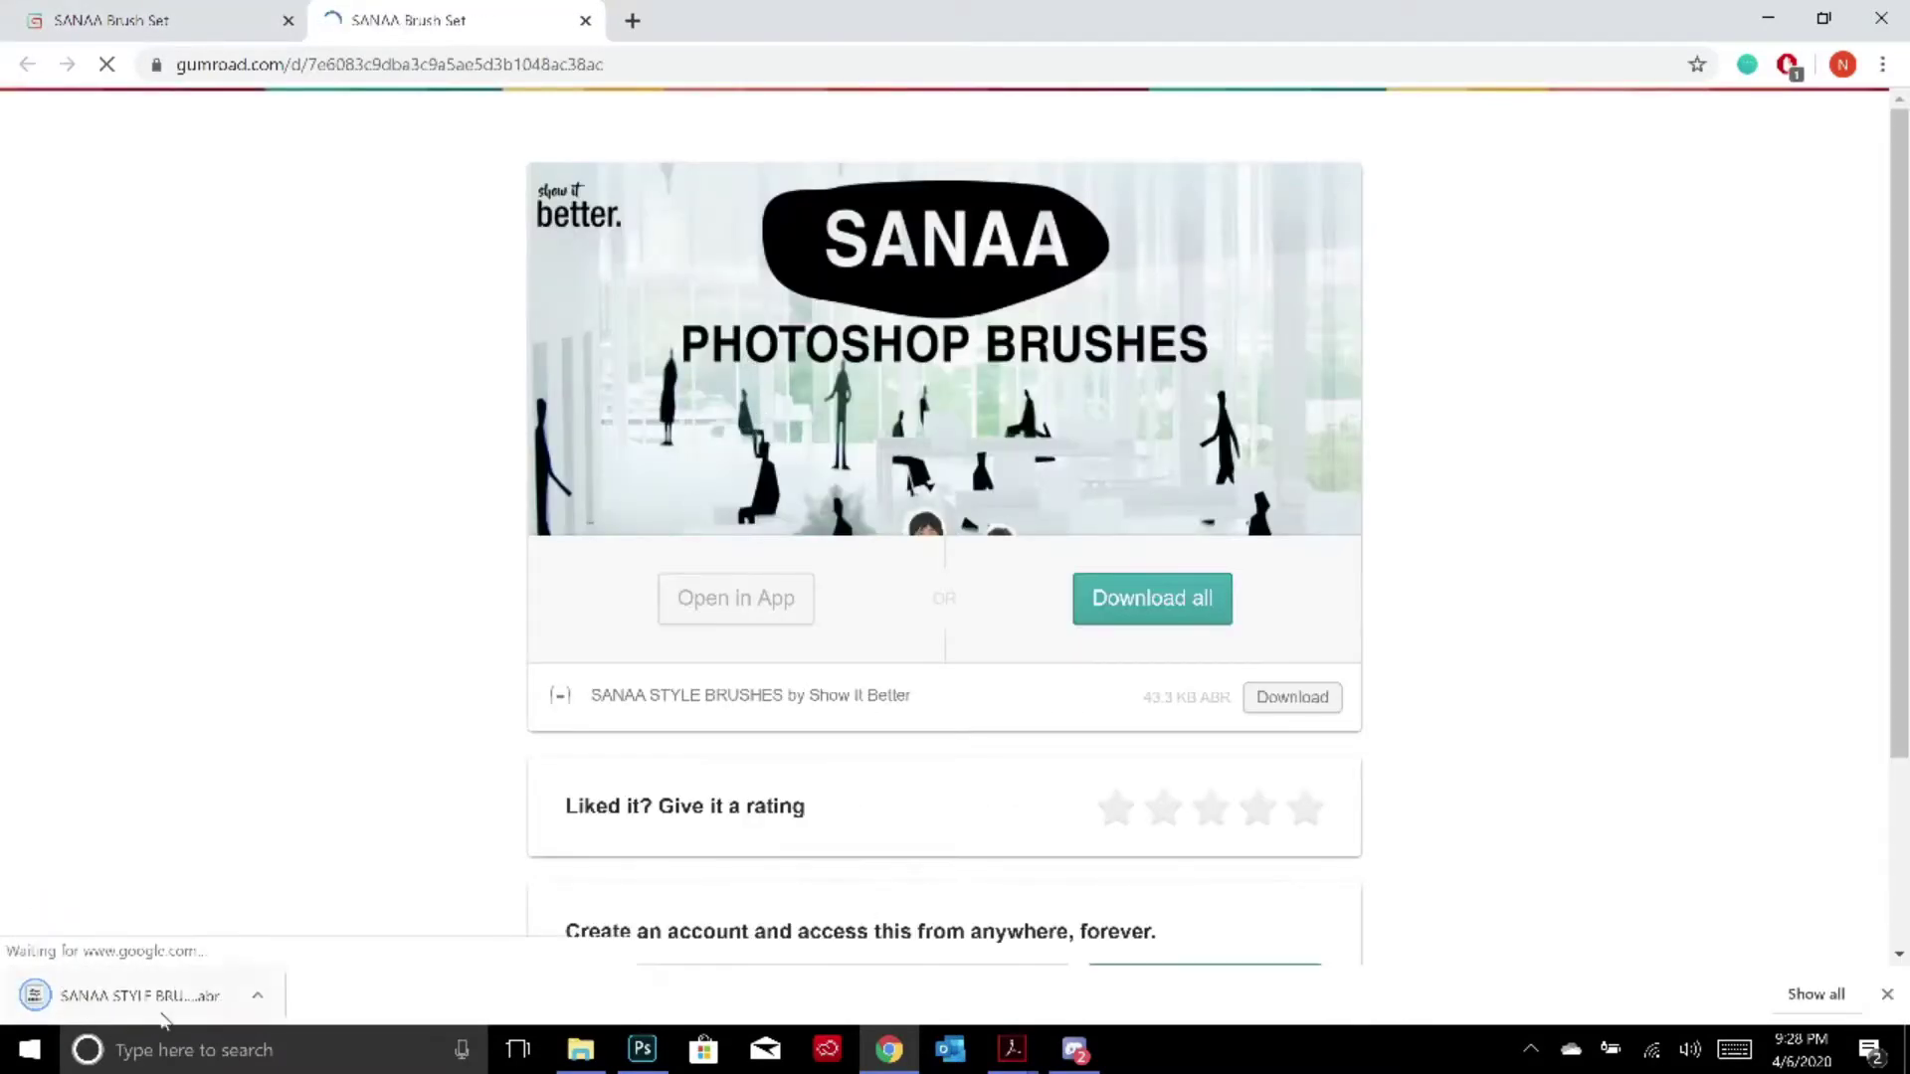
Show the downloaded SANAA STYLE BRUSHES file in its folder and load it into Photoshop
left_click(257, 995)
left_click(311, 911)
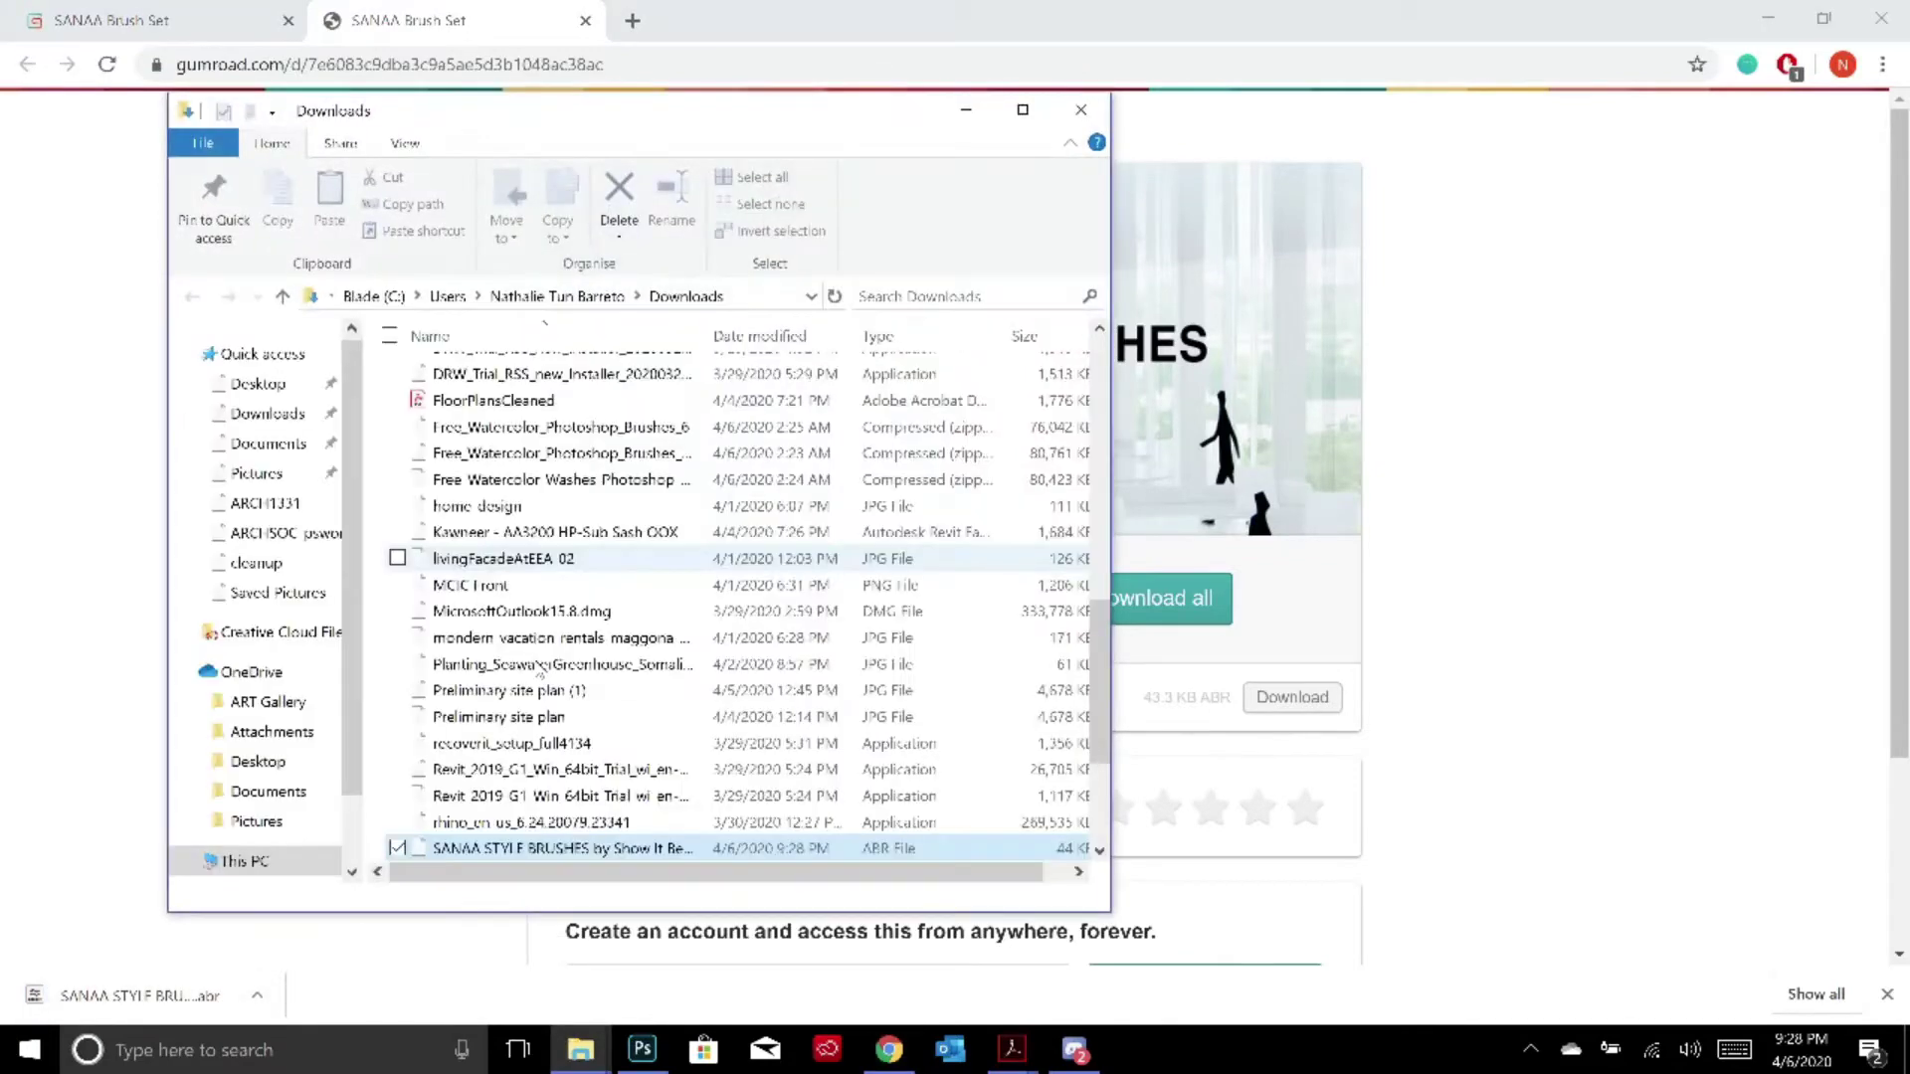
scroll(935, 621, "down", 3)
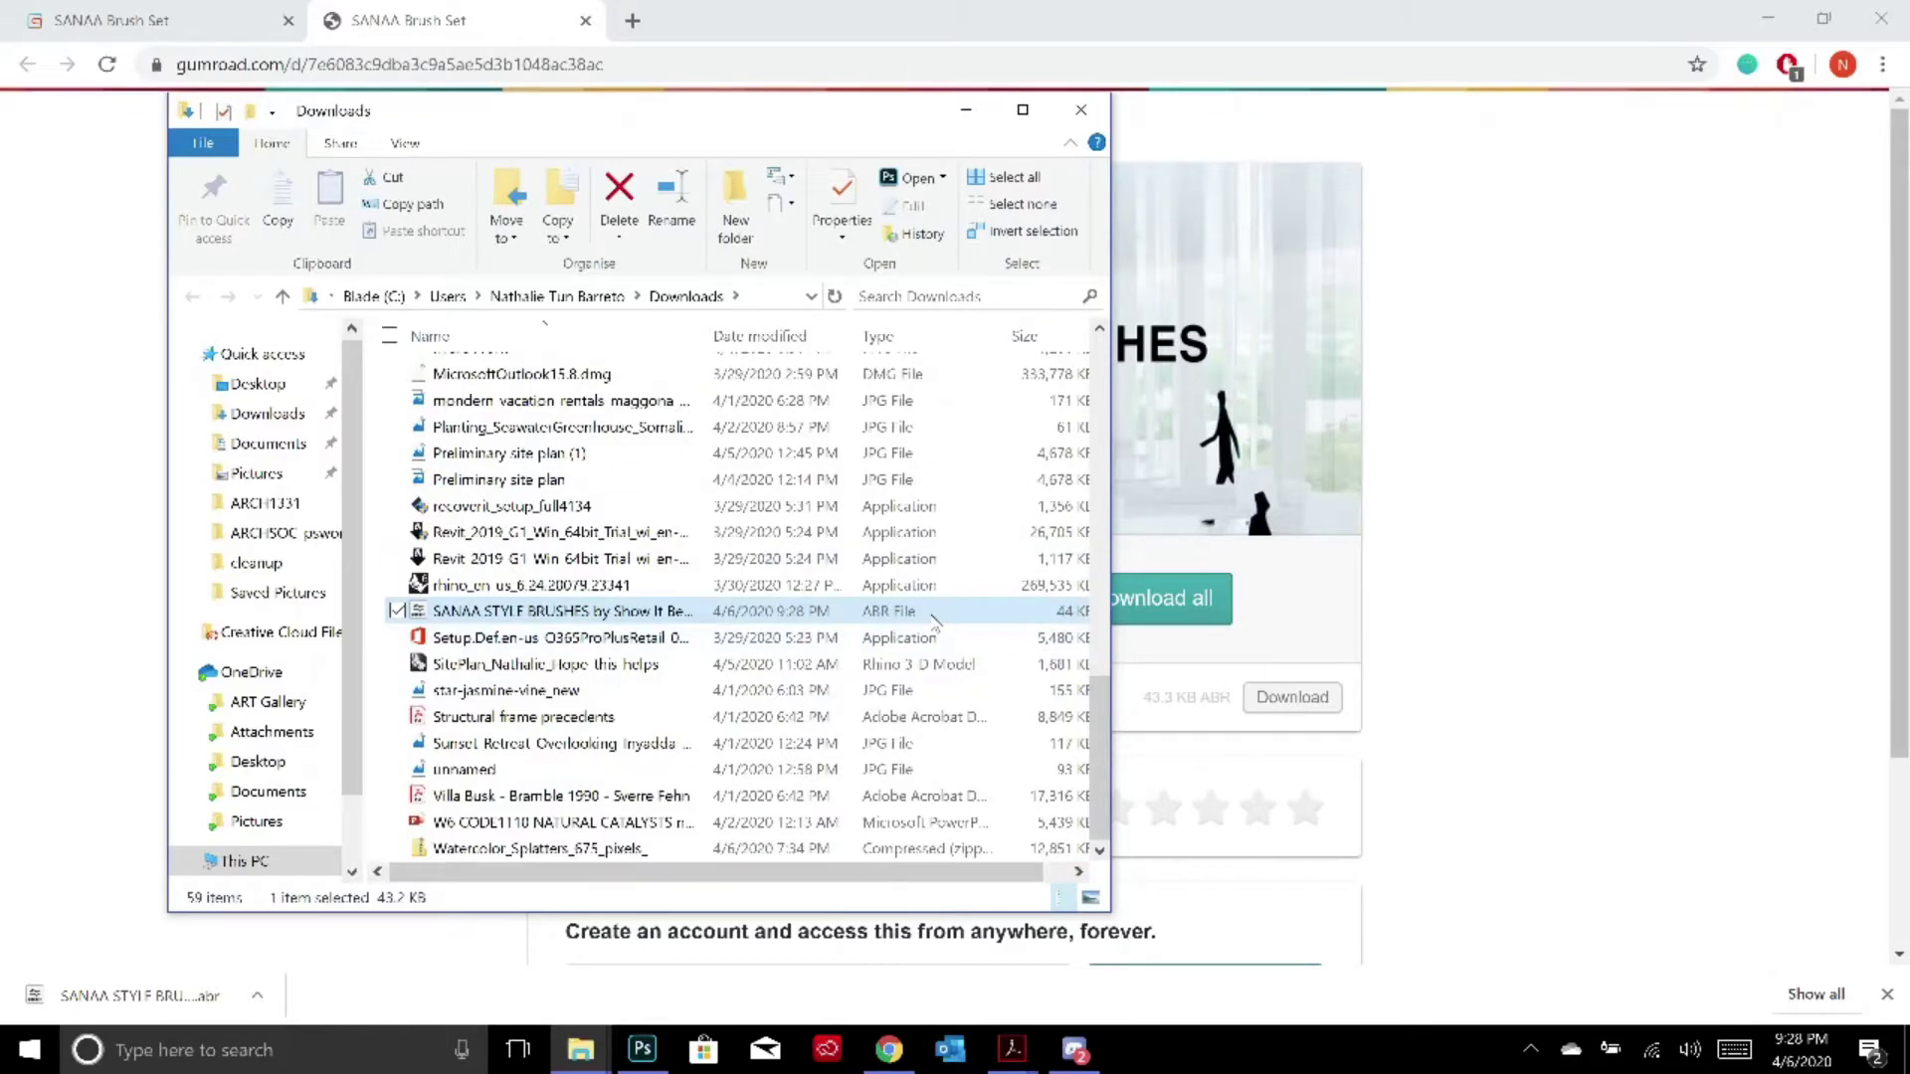
double_click(933, 619)
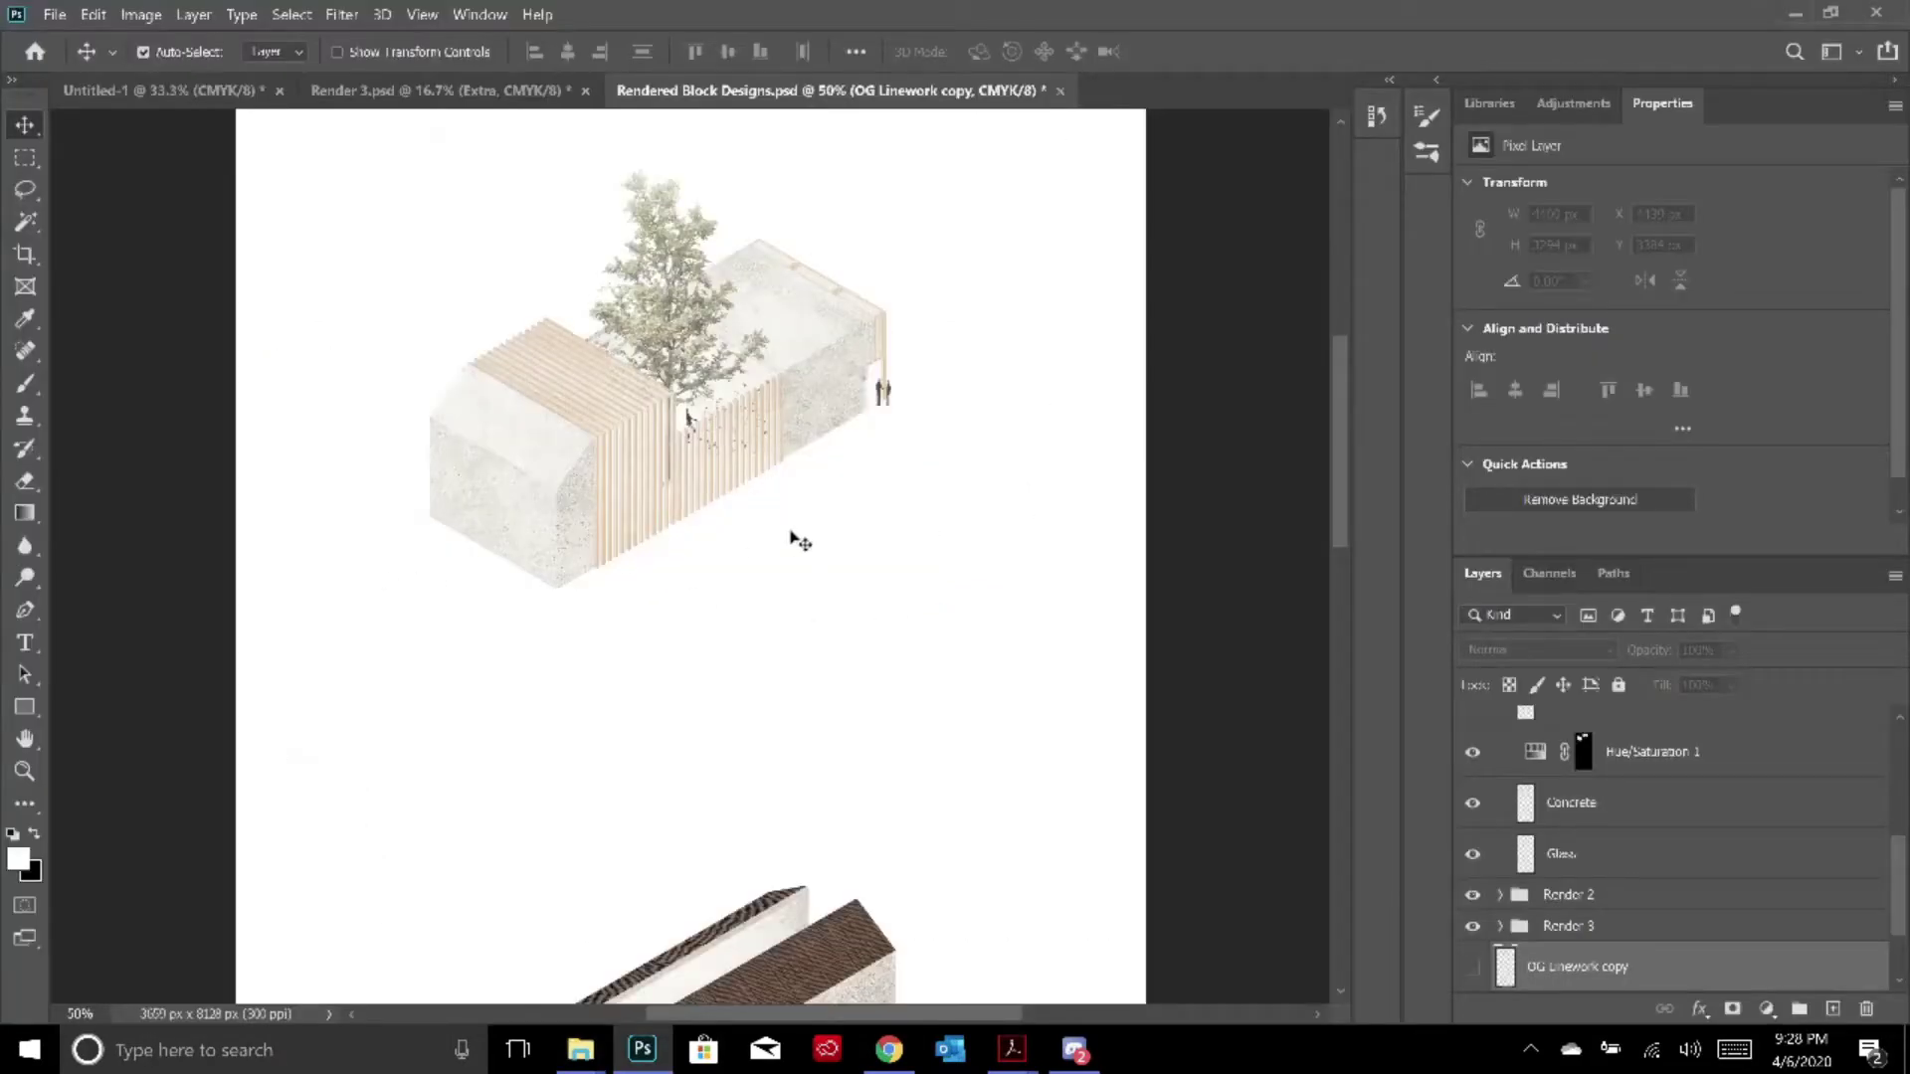
Activate the Brush tool, expand the SANAA STYLE BRUSHES set among the brush presets and choose the sanaa1 brush
left_click(25, 384)
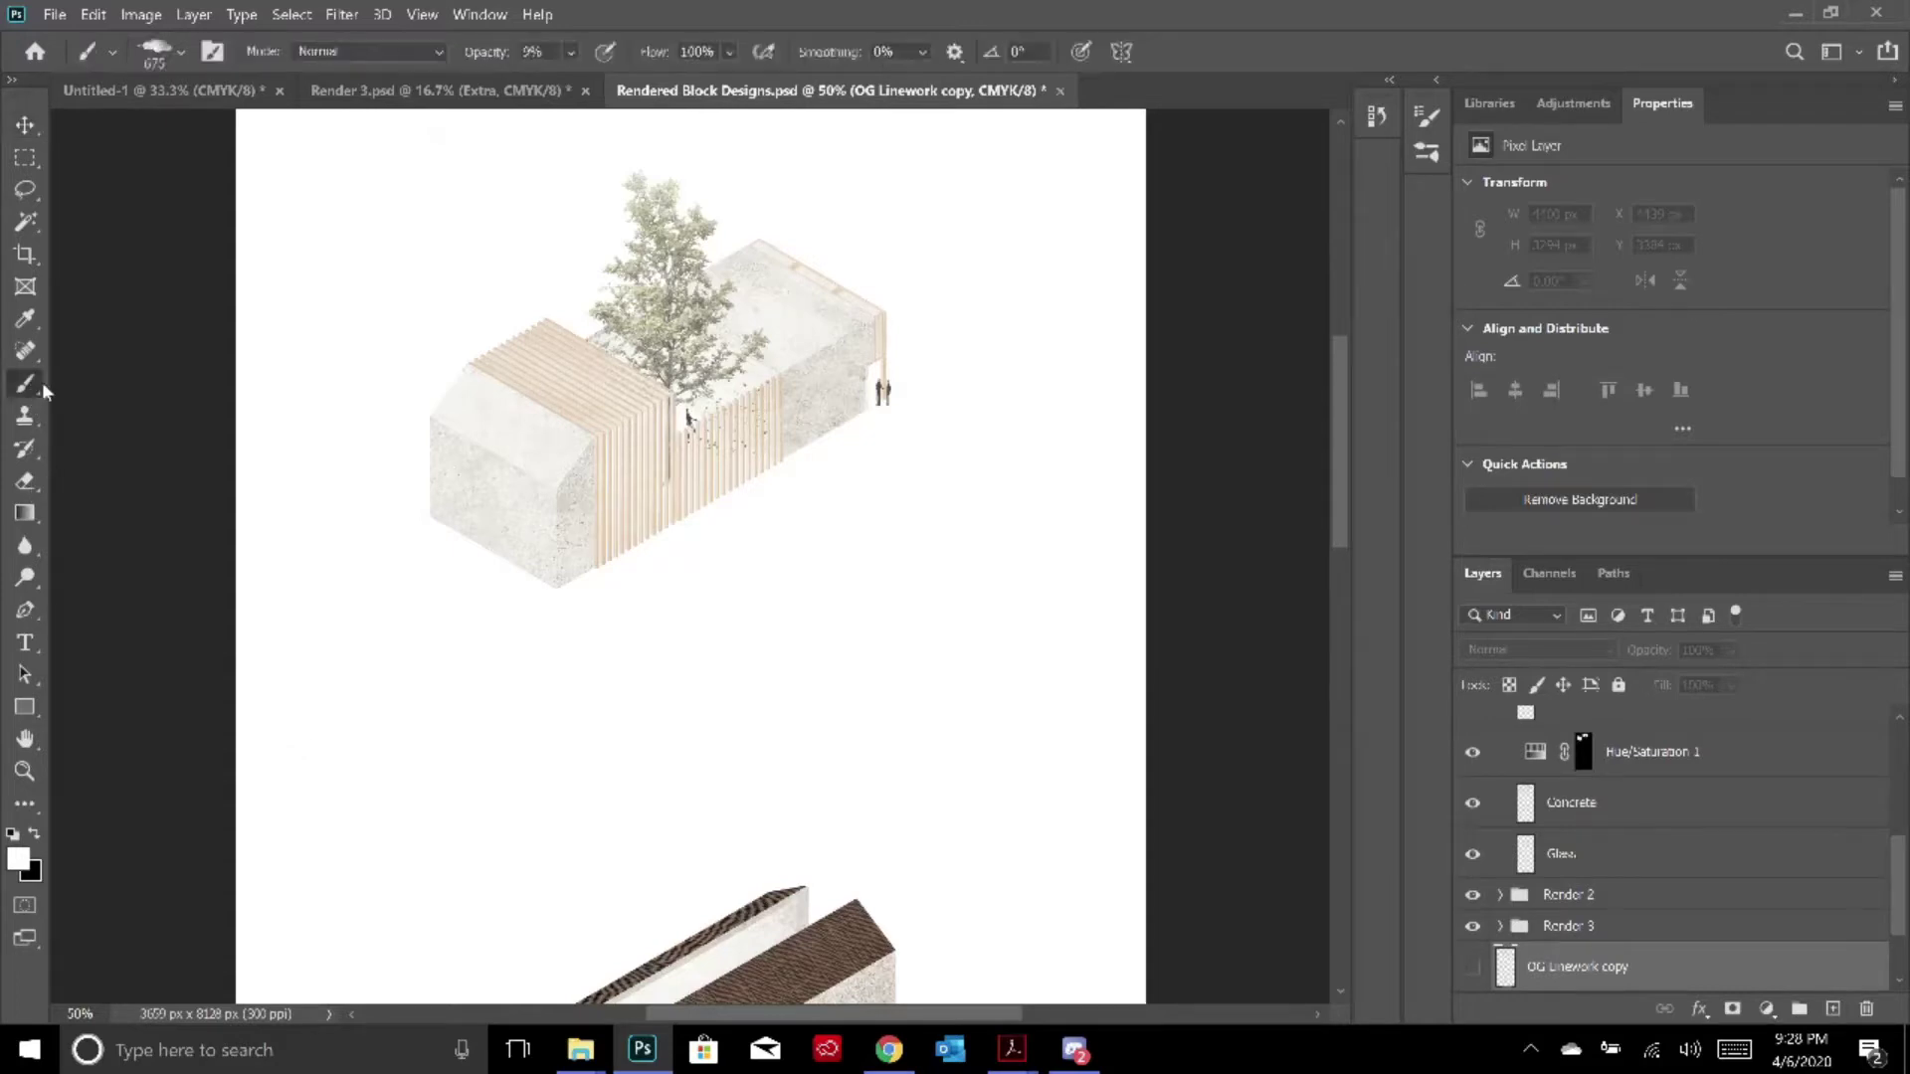
left_click(116, 51)
left_click(105, 51)
left_click(167, 56)
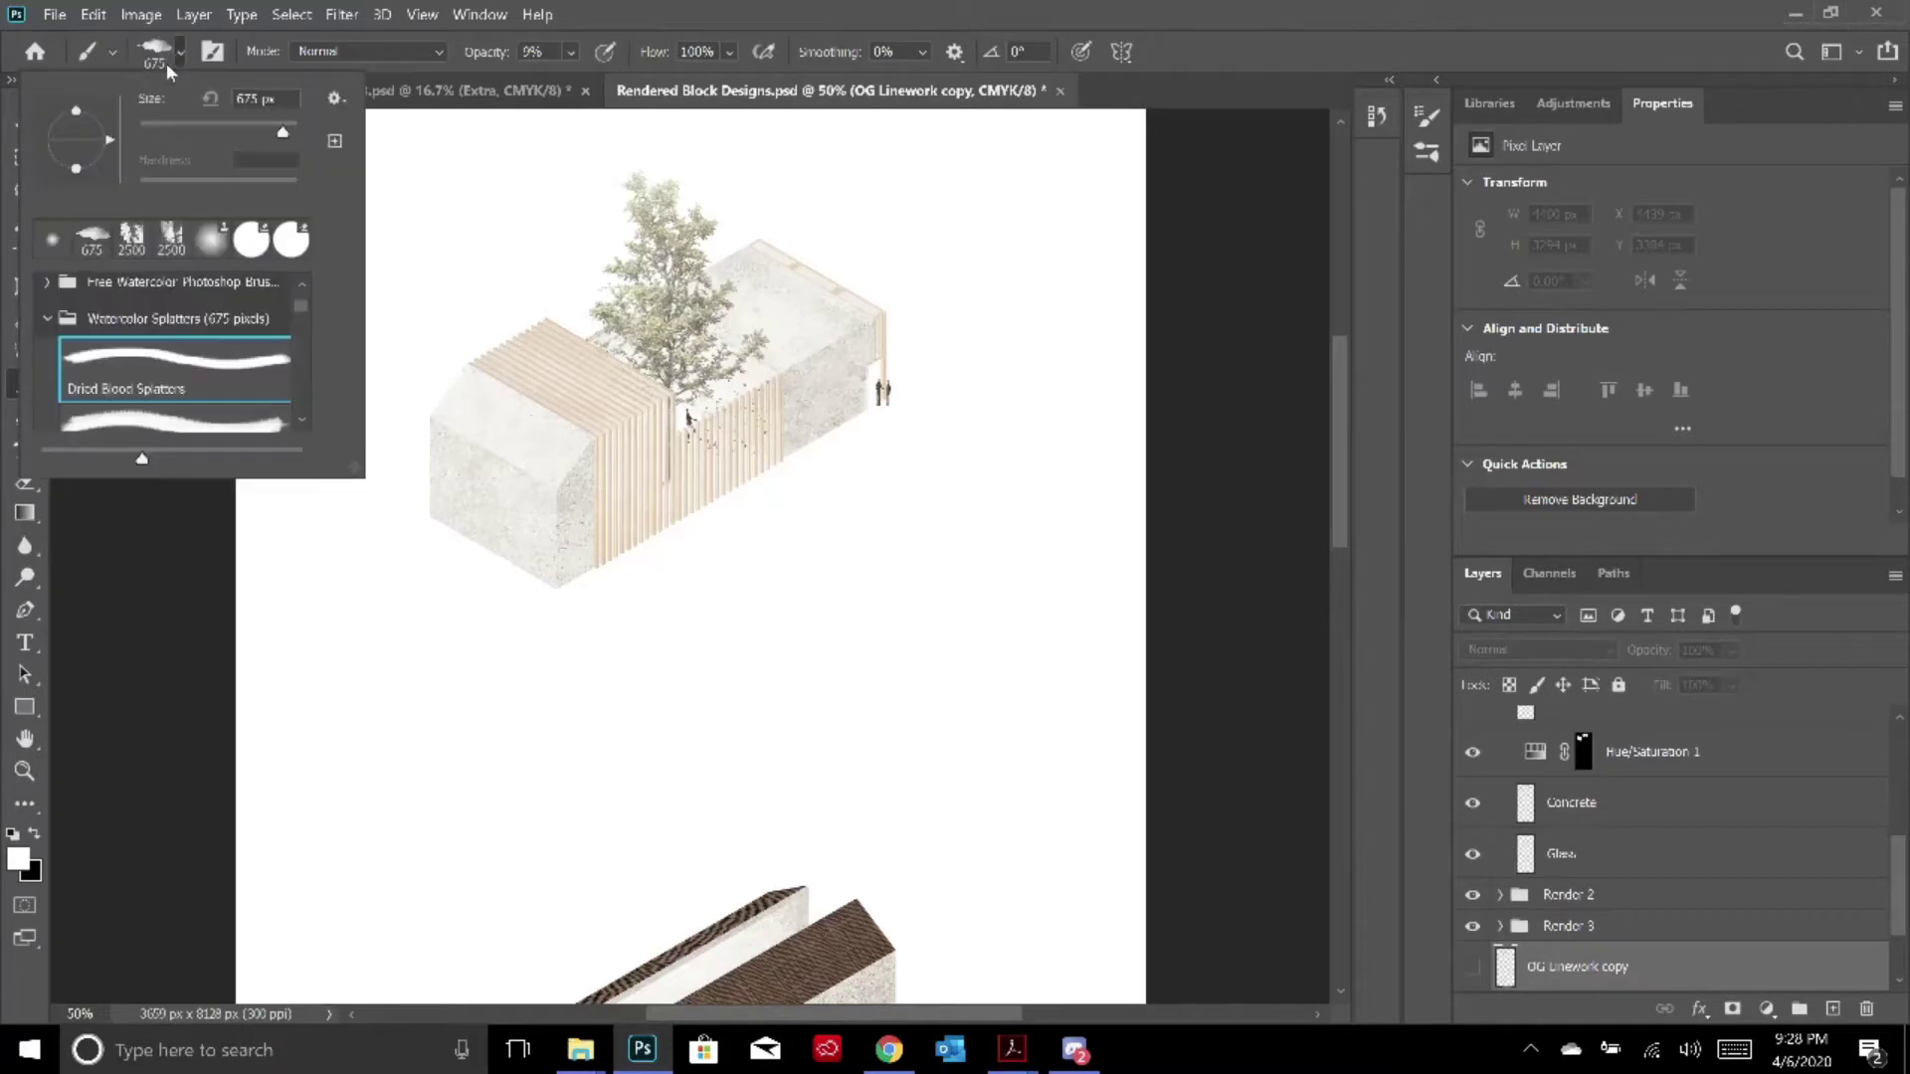
left_click(42, 318)
left_click(45, 355)
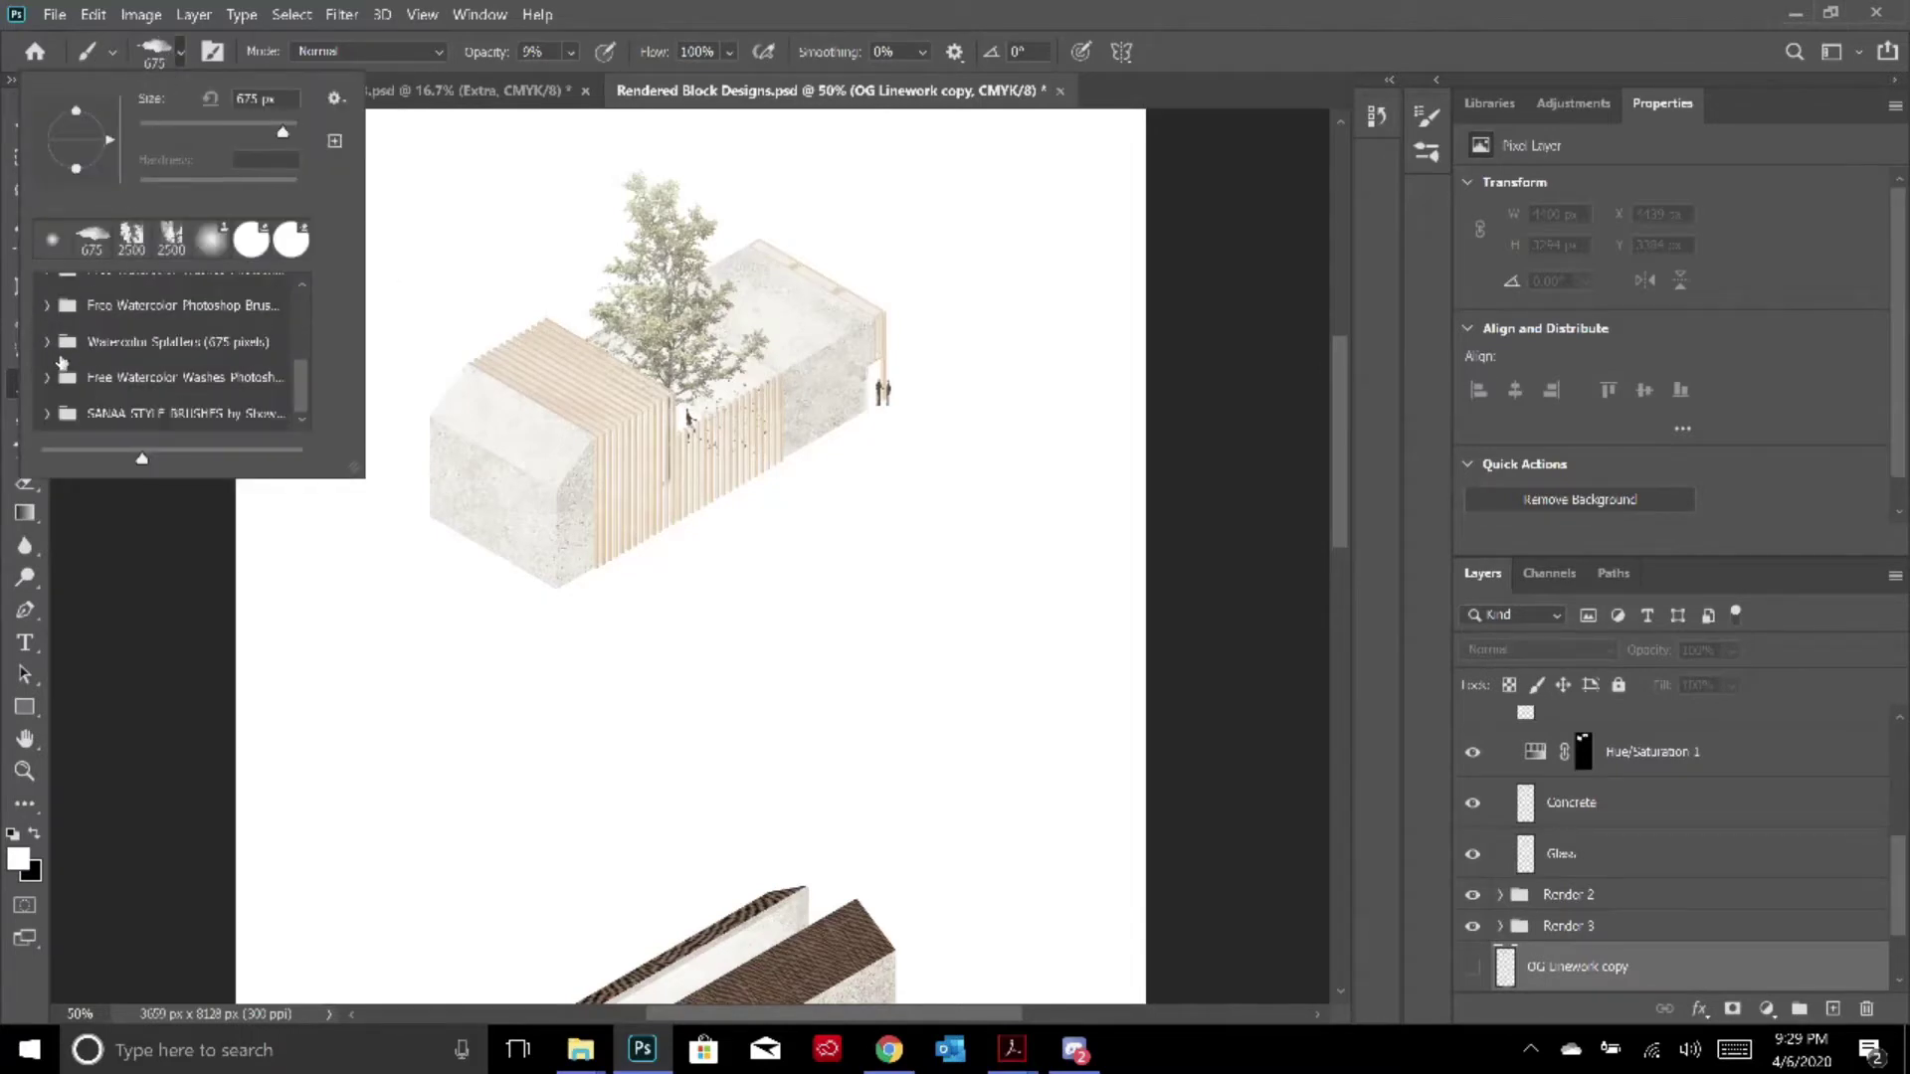
left_click(47, 413)
scroll(140, 398, "down", 5)
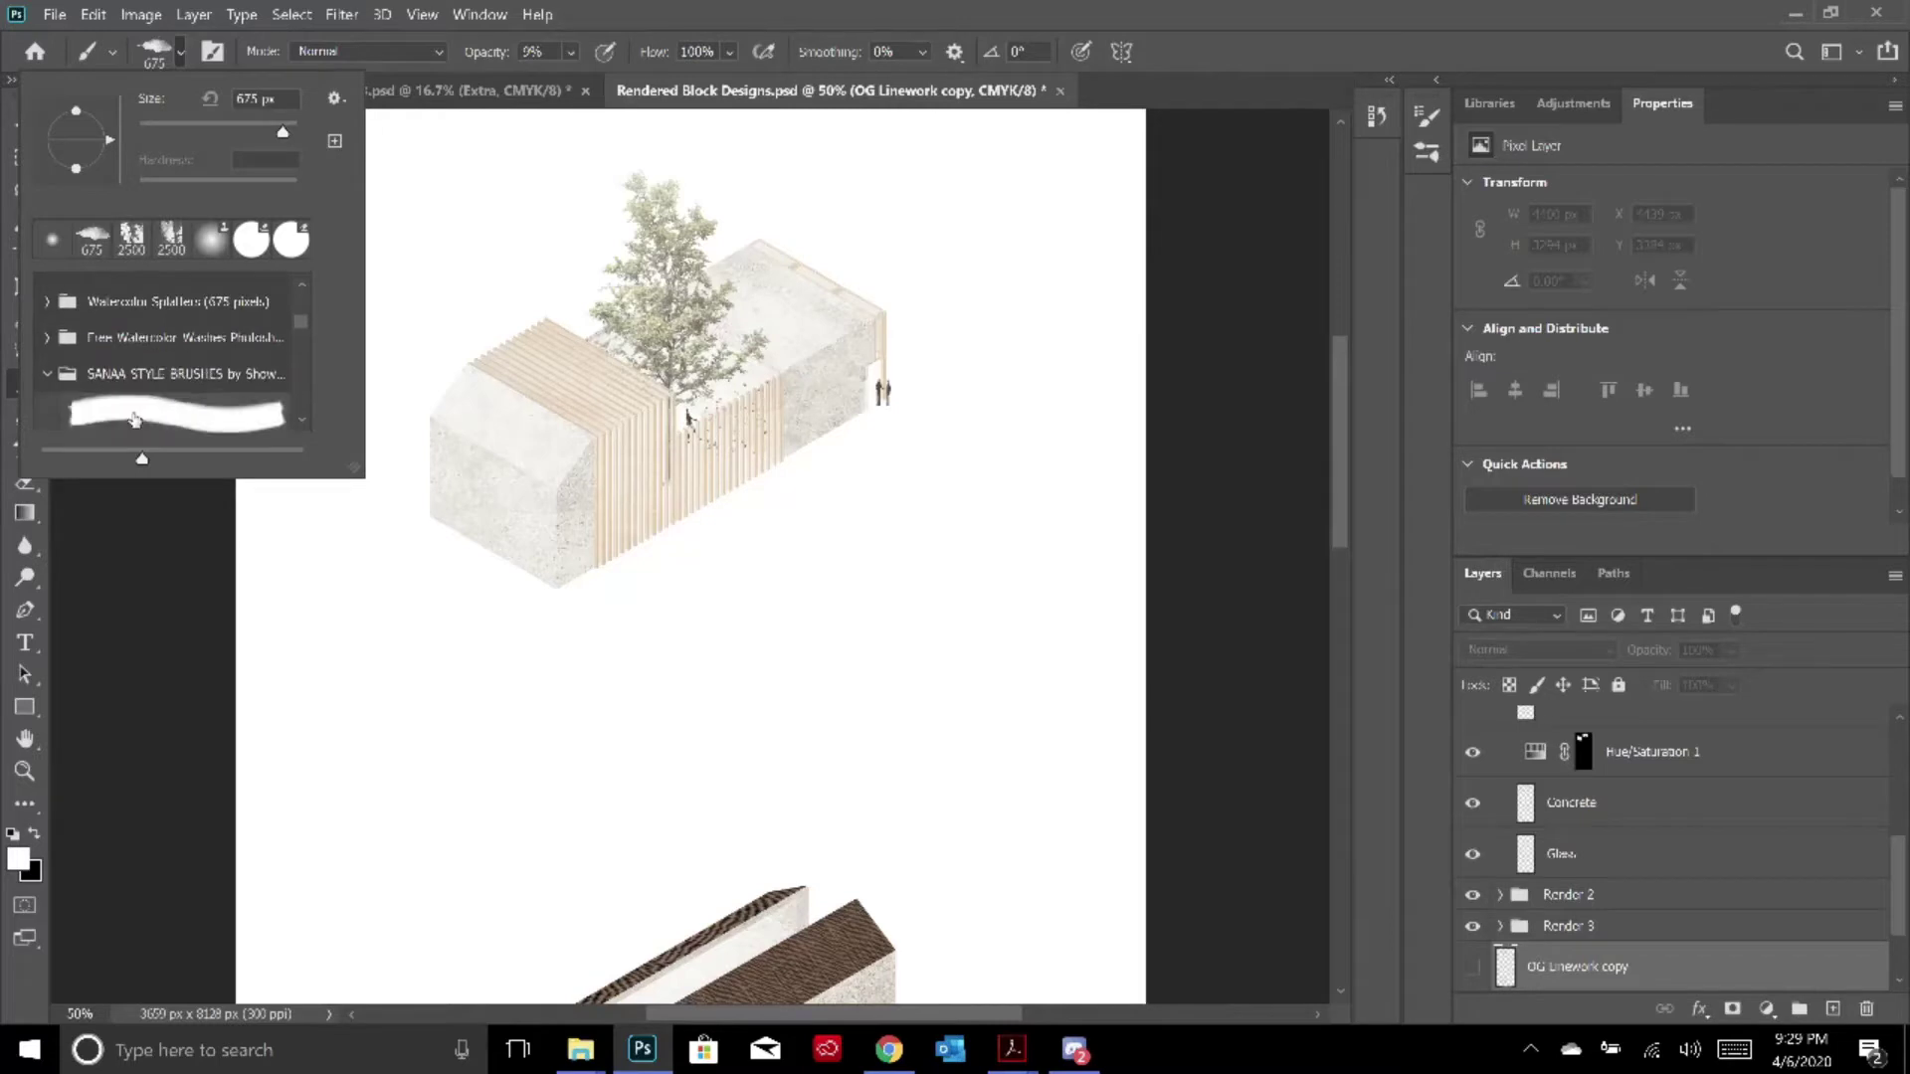
scroll(159, 373, "up", 2)
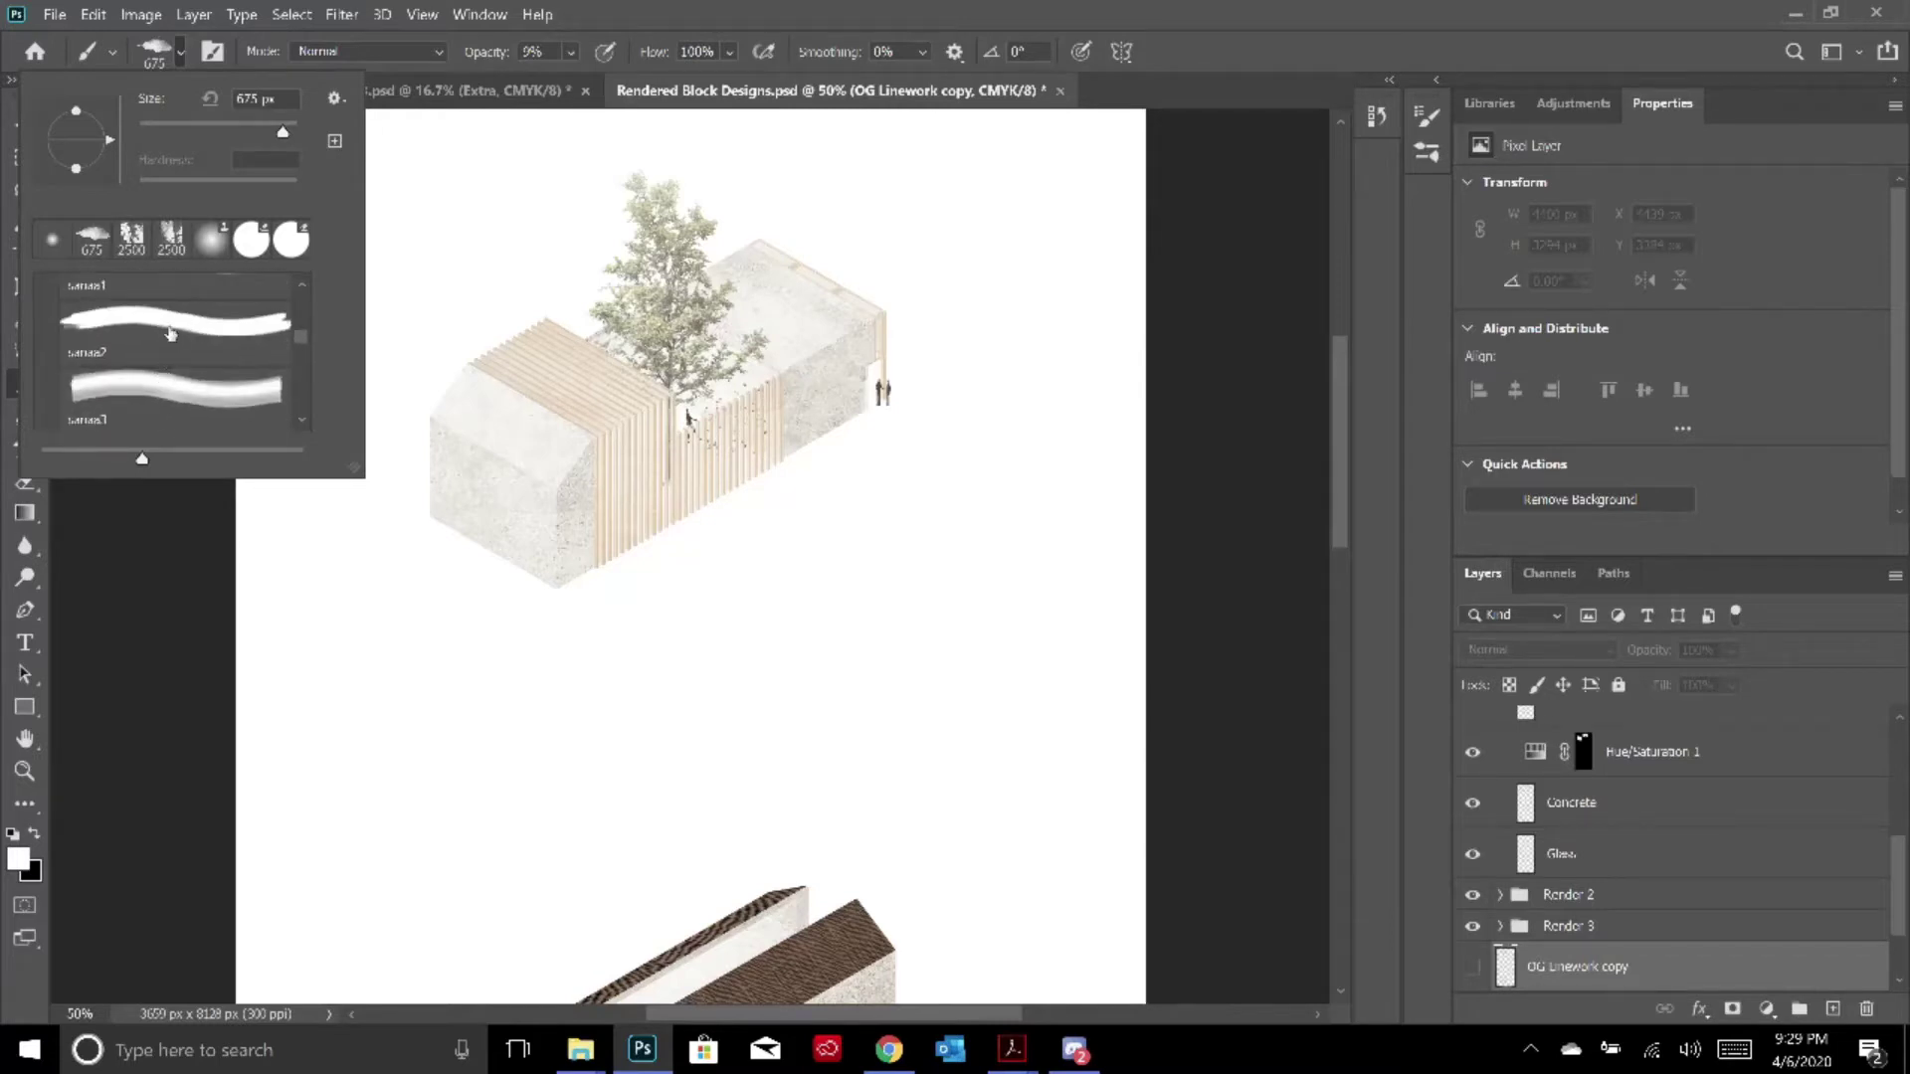
left_click(173, 335)
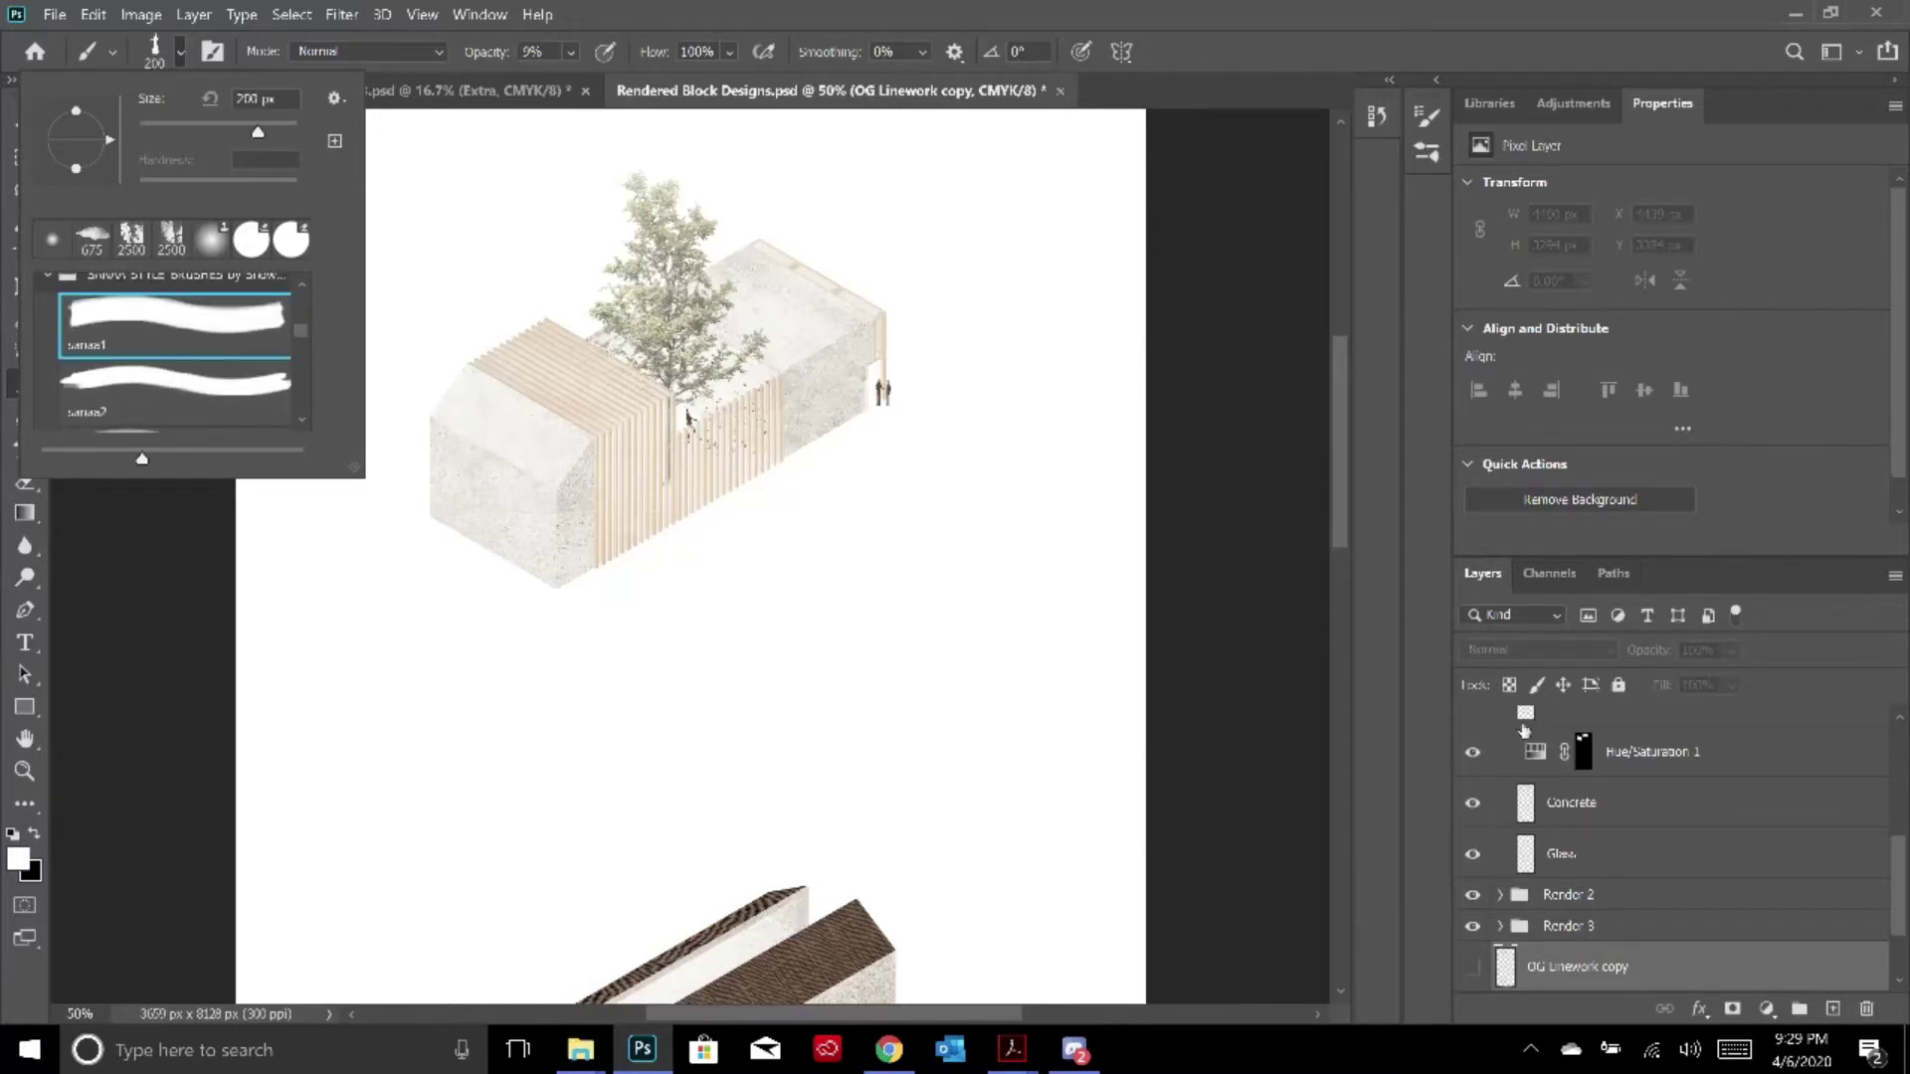
Collapse the Render 1 group, make the Humans layer active for painting and choose the sanaa2 brush
scroll(1524, 737, "up", 3)
left_click(1500, 773)
left_click(1524, 741)
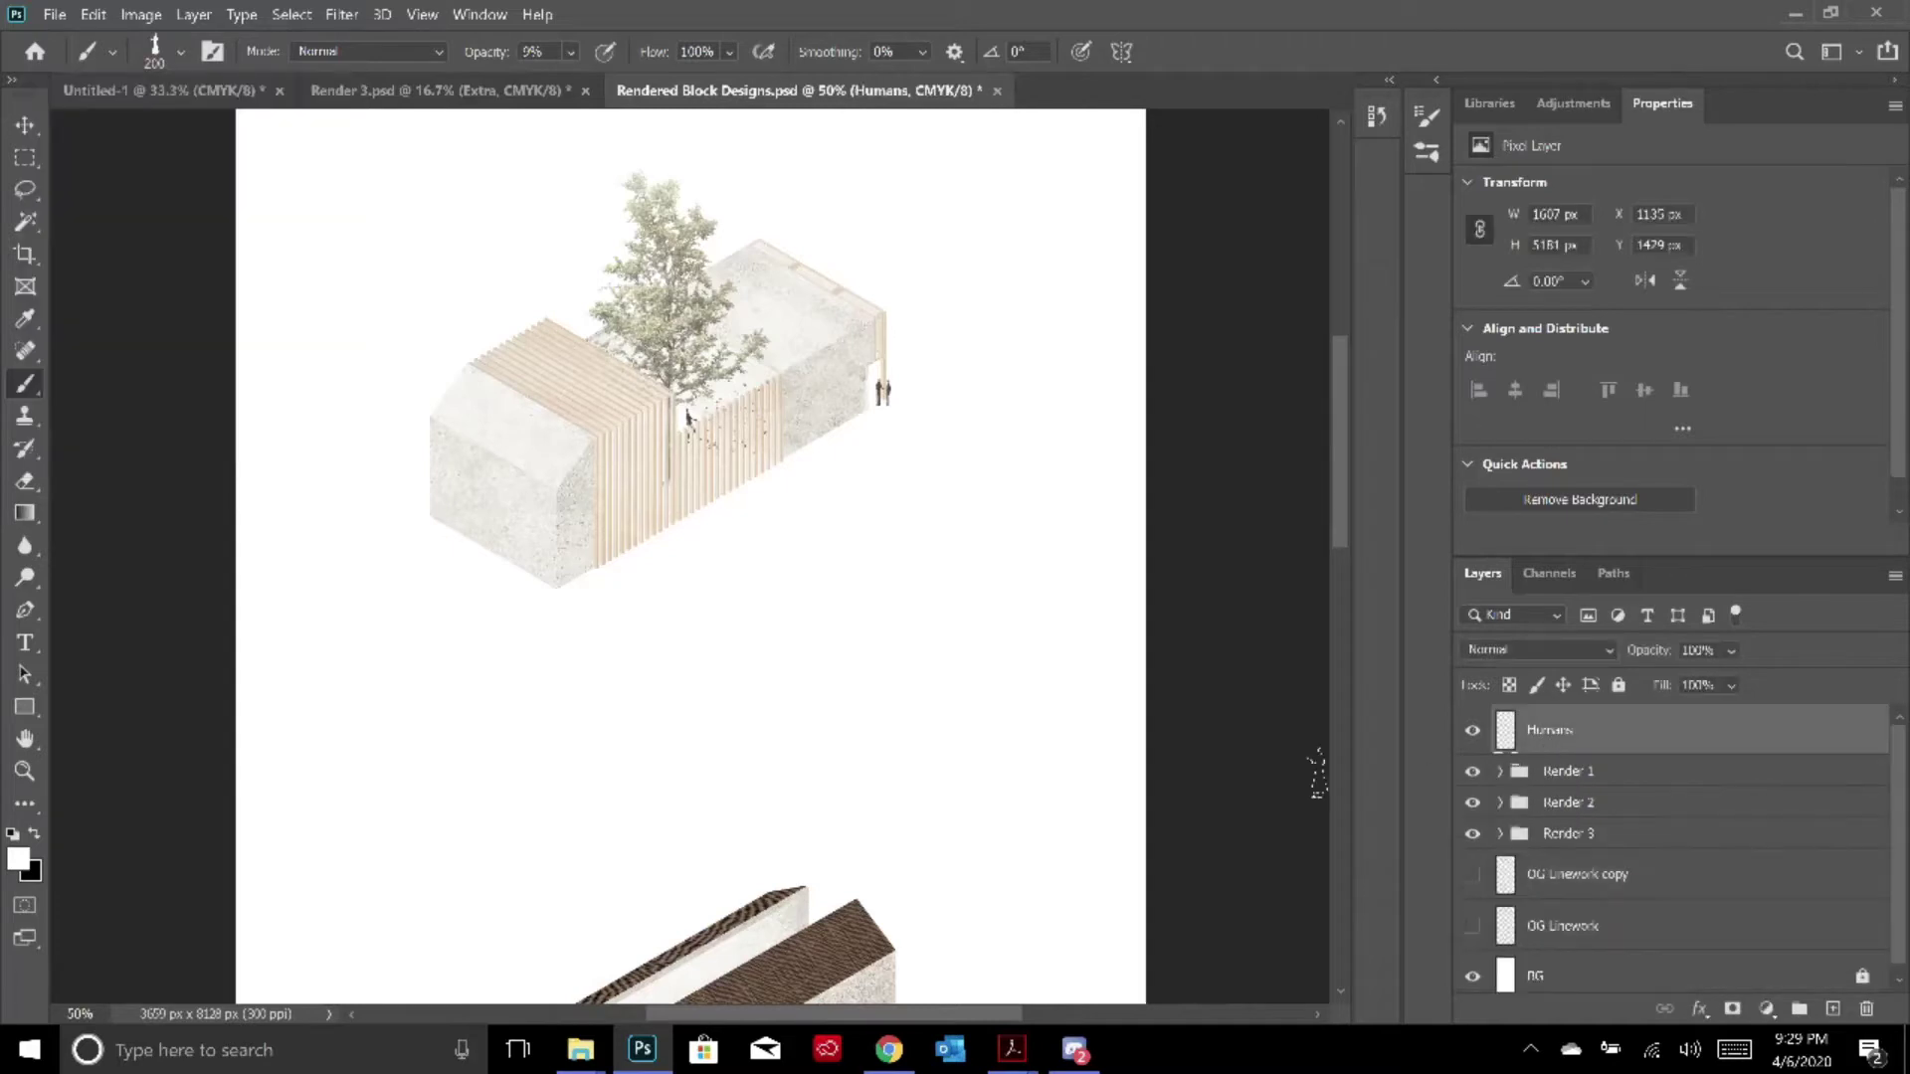
left_click(164, 50)
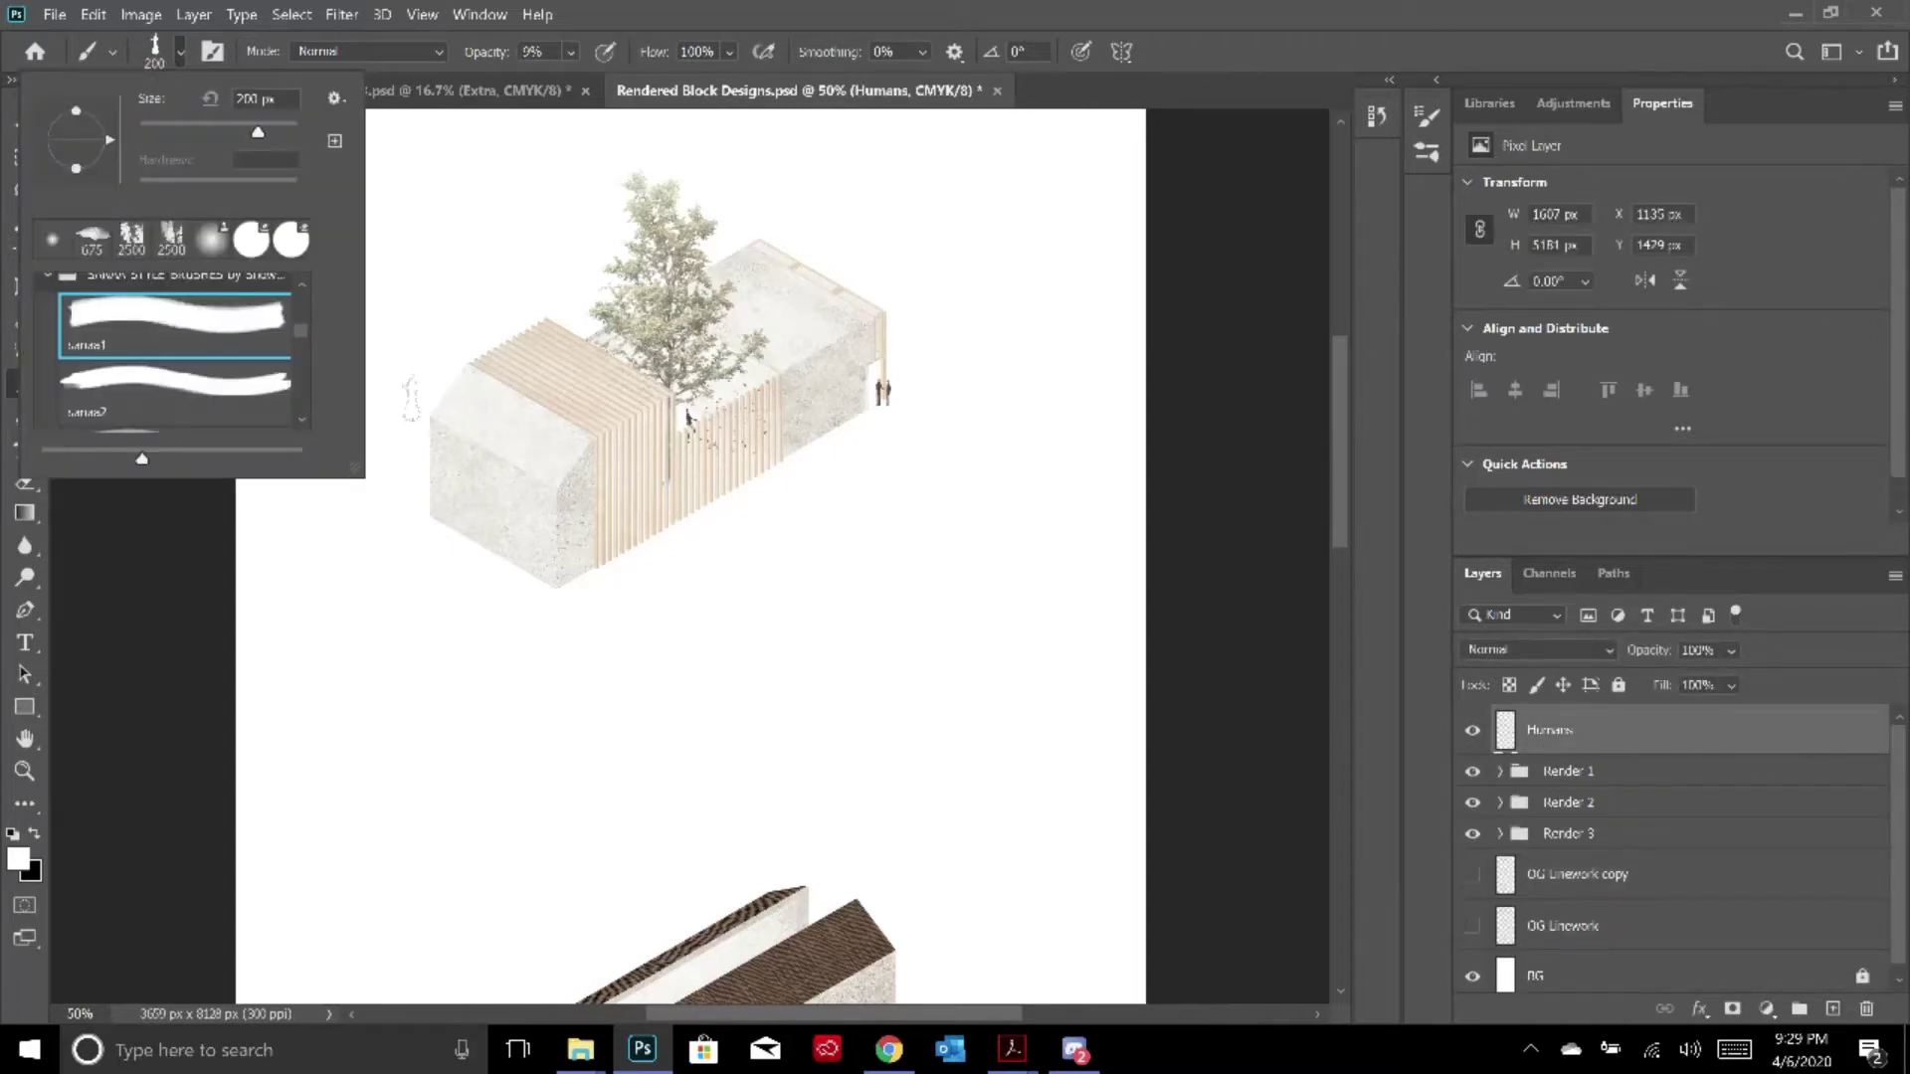
left_click(253, 388)
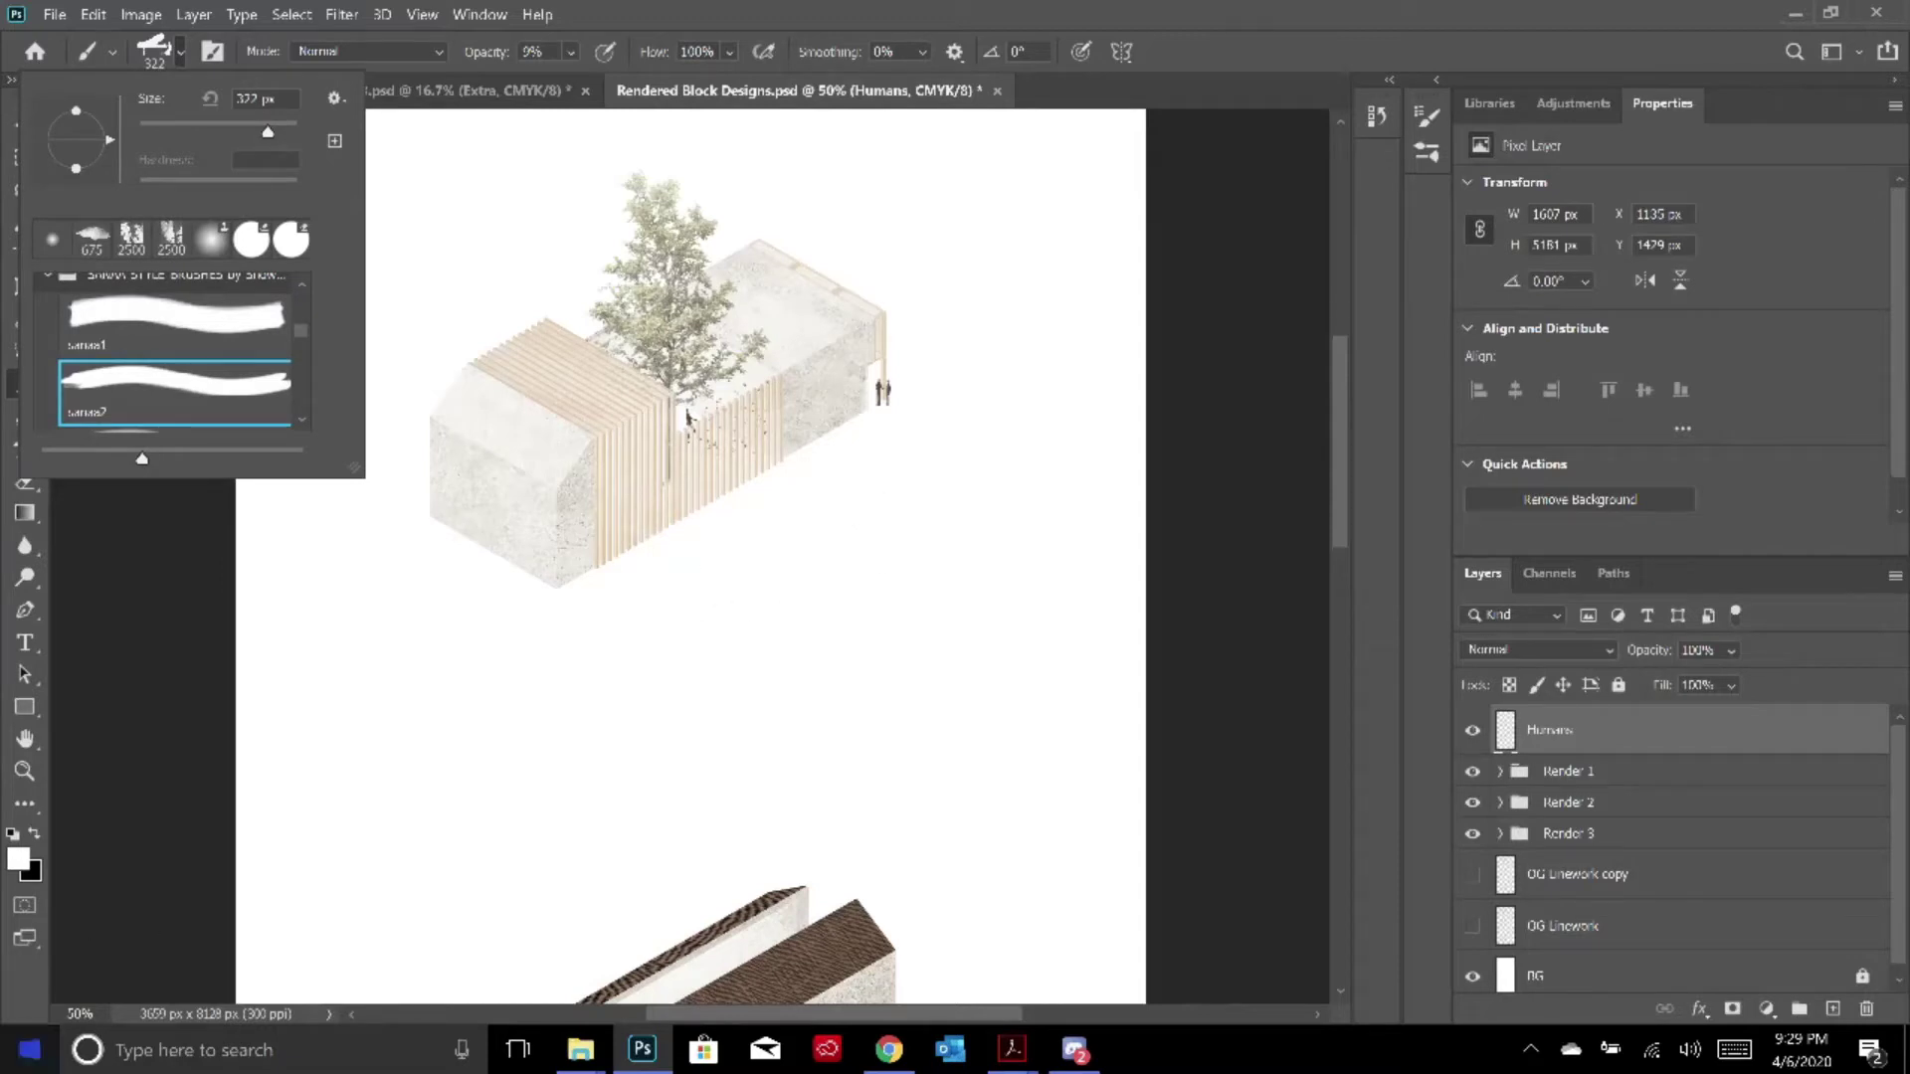
Set the foreground colour to the light tan e3c997 and the brush opacity to 50%
left_click(18, 860)
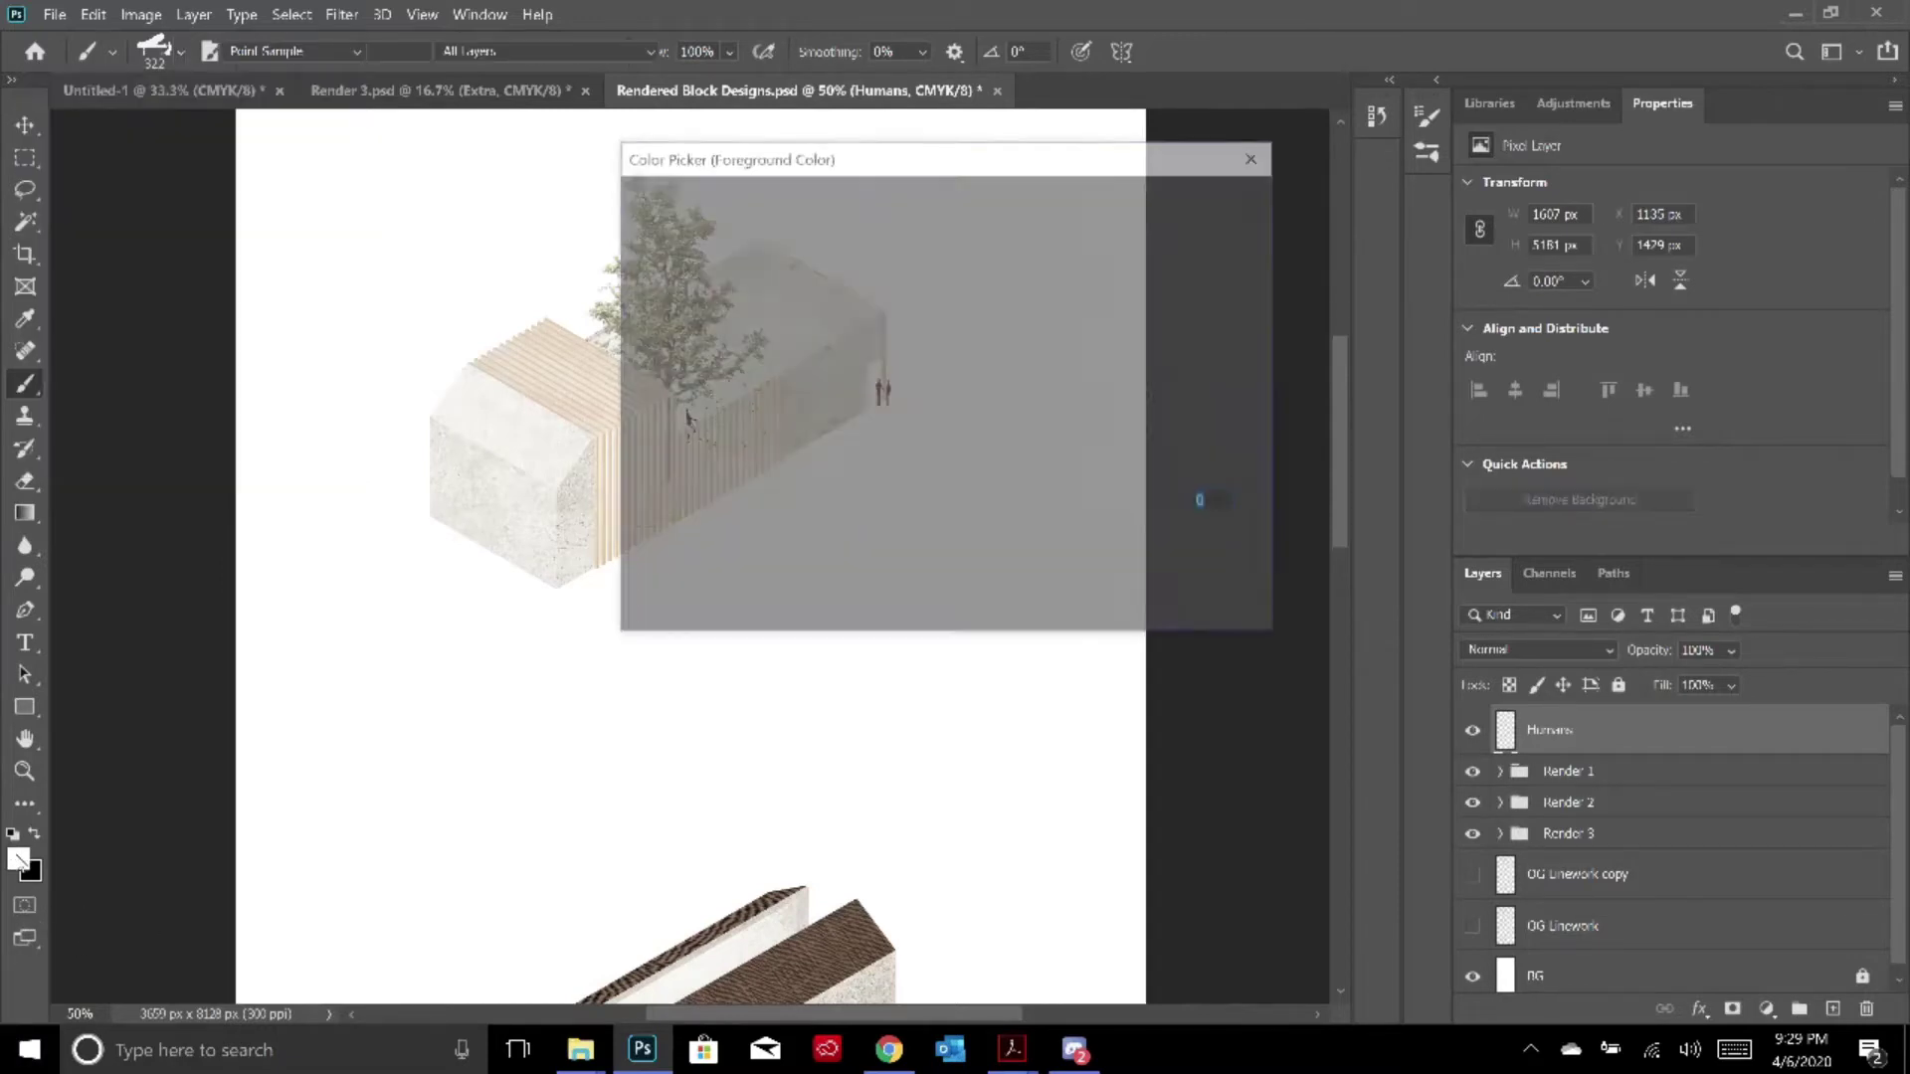
left_click_drag(981, 450, 981, 497)
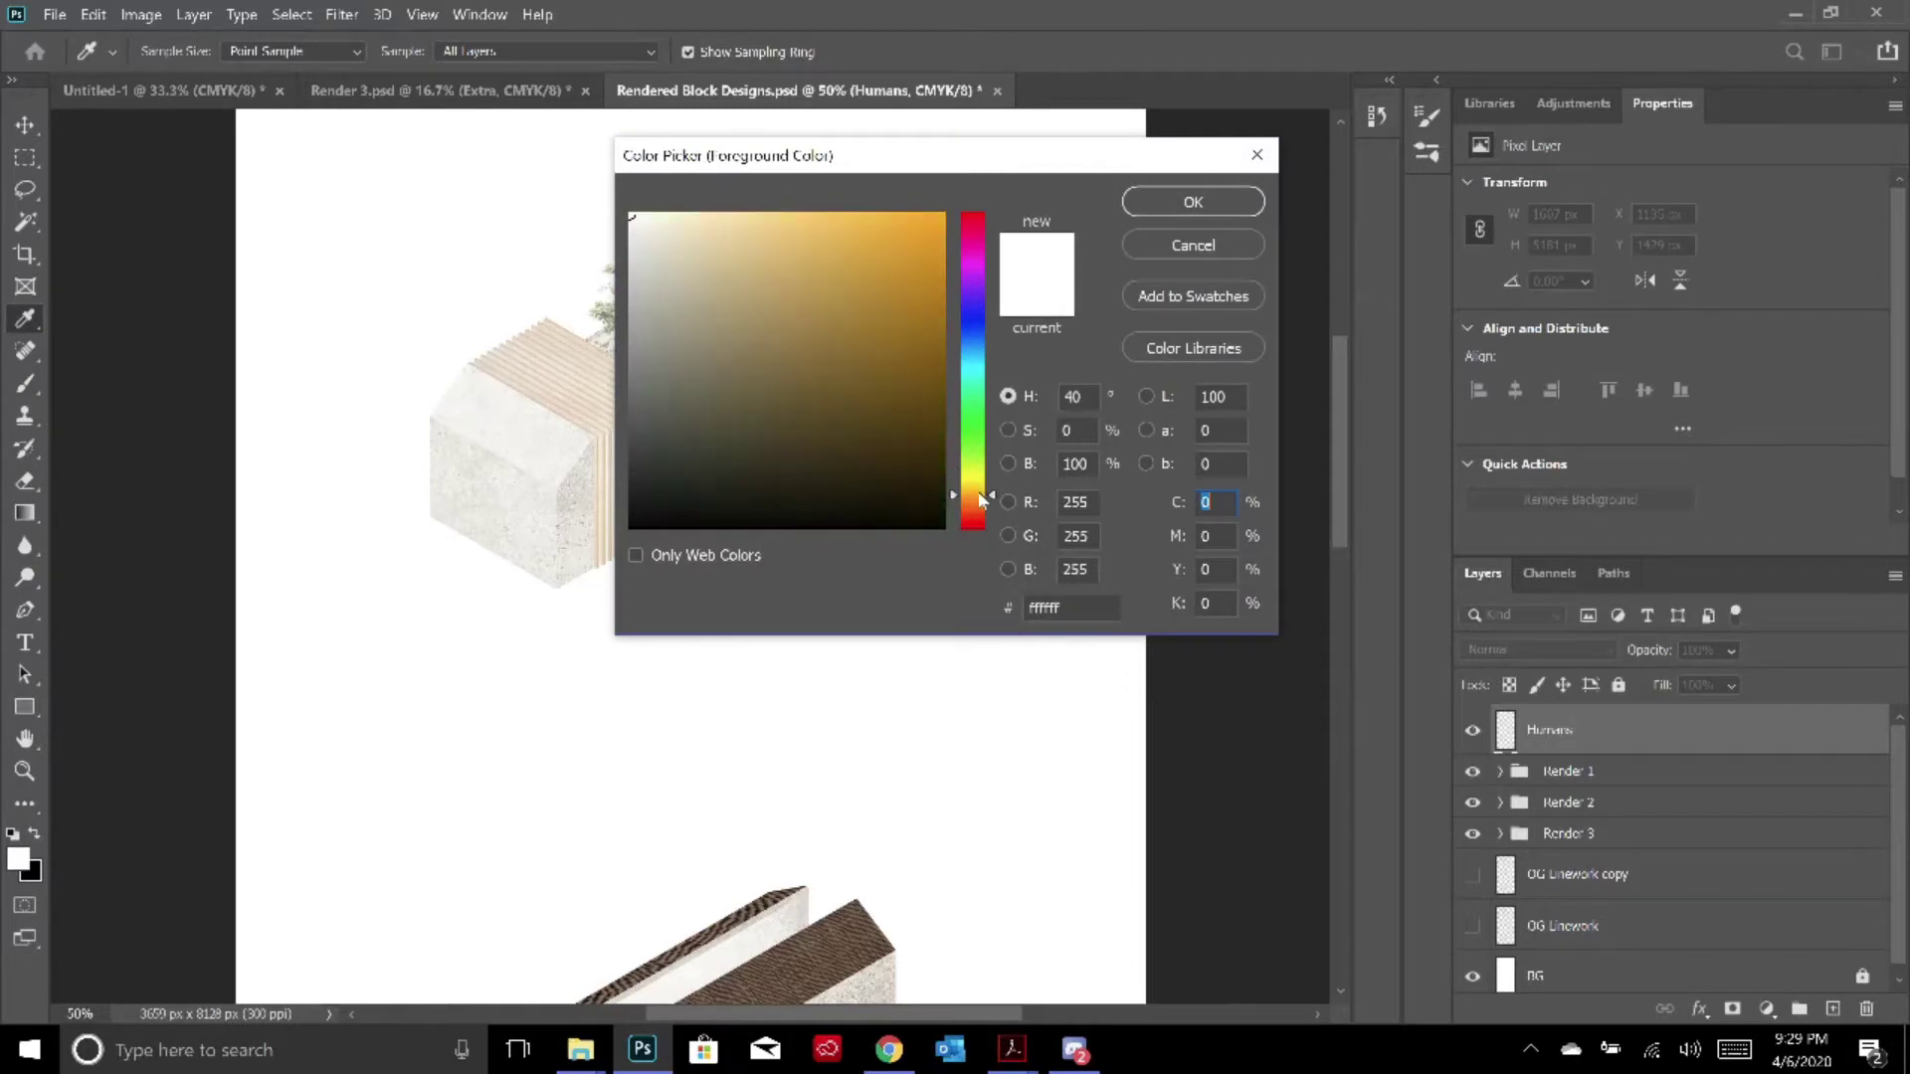
left_click_drag(798, 239, 734, 247)
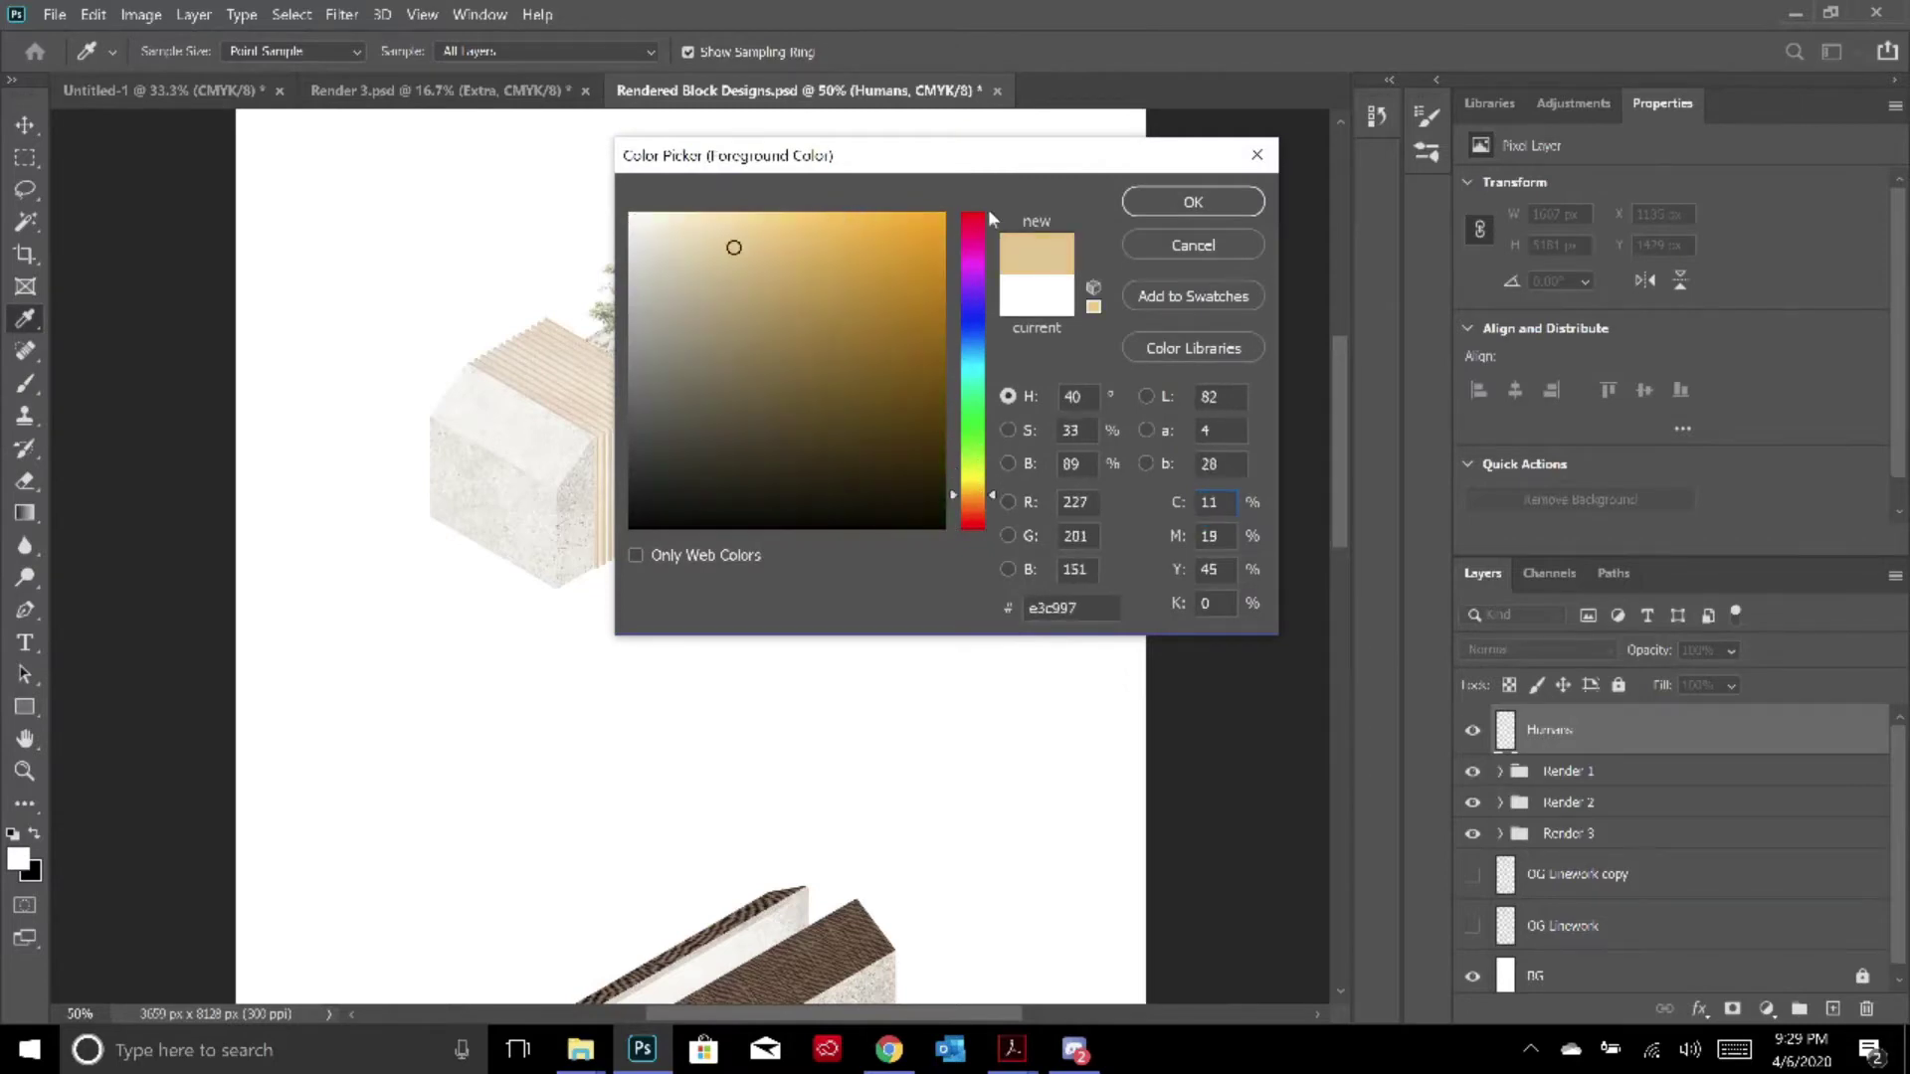
left_click(1171, 205)
left_click(571, 52)
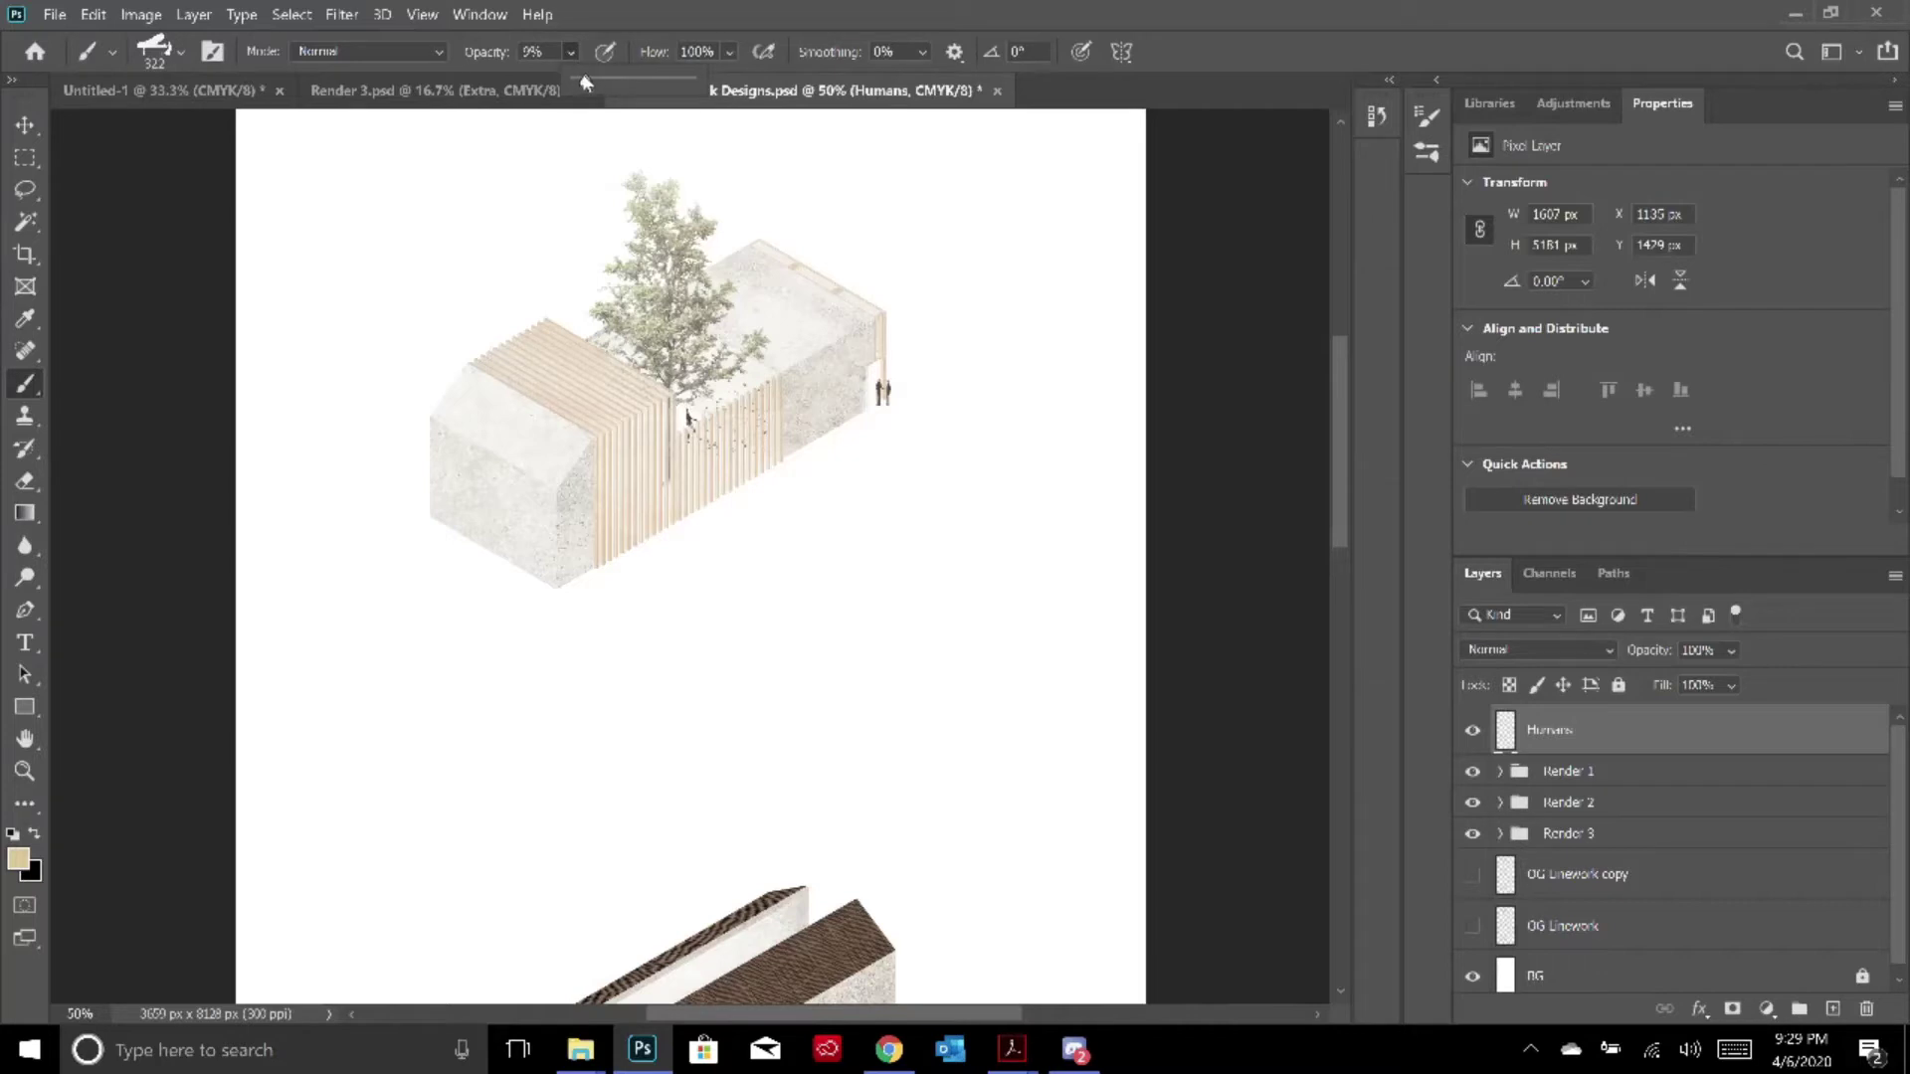
mouse_move(622, 77)
left_mouse_down()
mouse_move(688, 79)
mouse_move(633, 90)
left_mouse_up()
Stamp the sanaa1 figure below the first block's slatted side and the sanaa2 piano player below its front corner
left_click(181, 58)
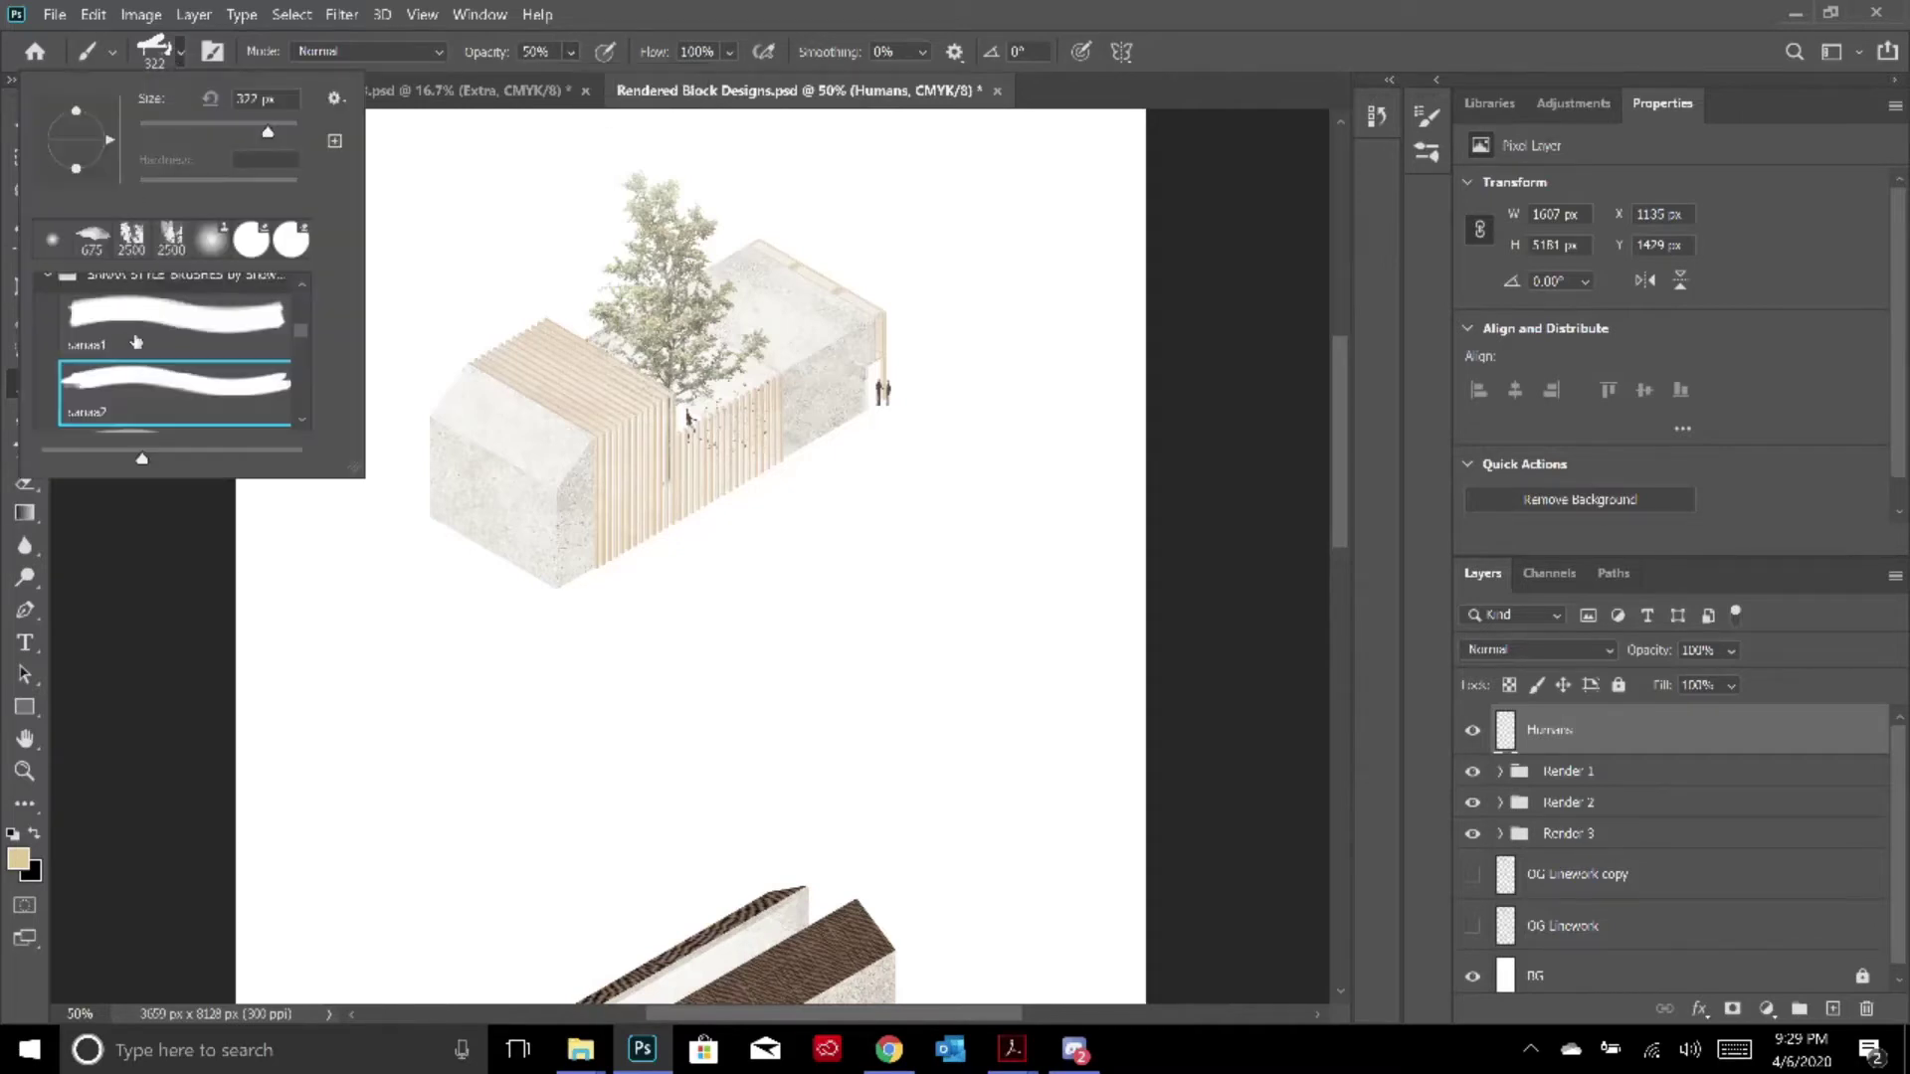
left_click(146, 341)
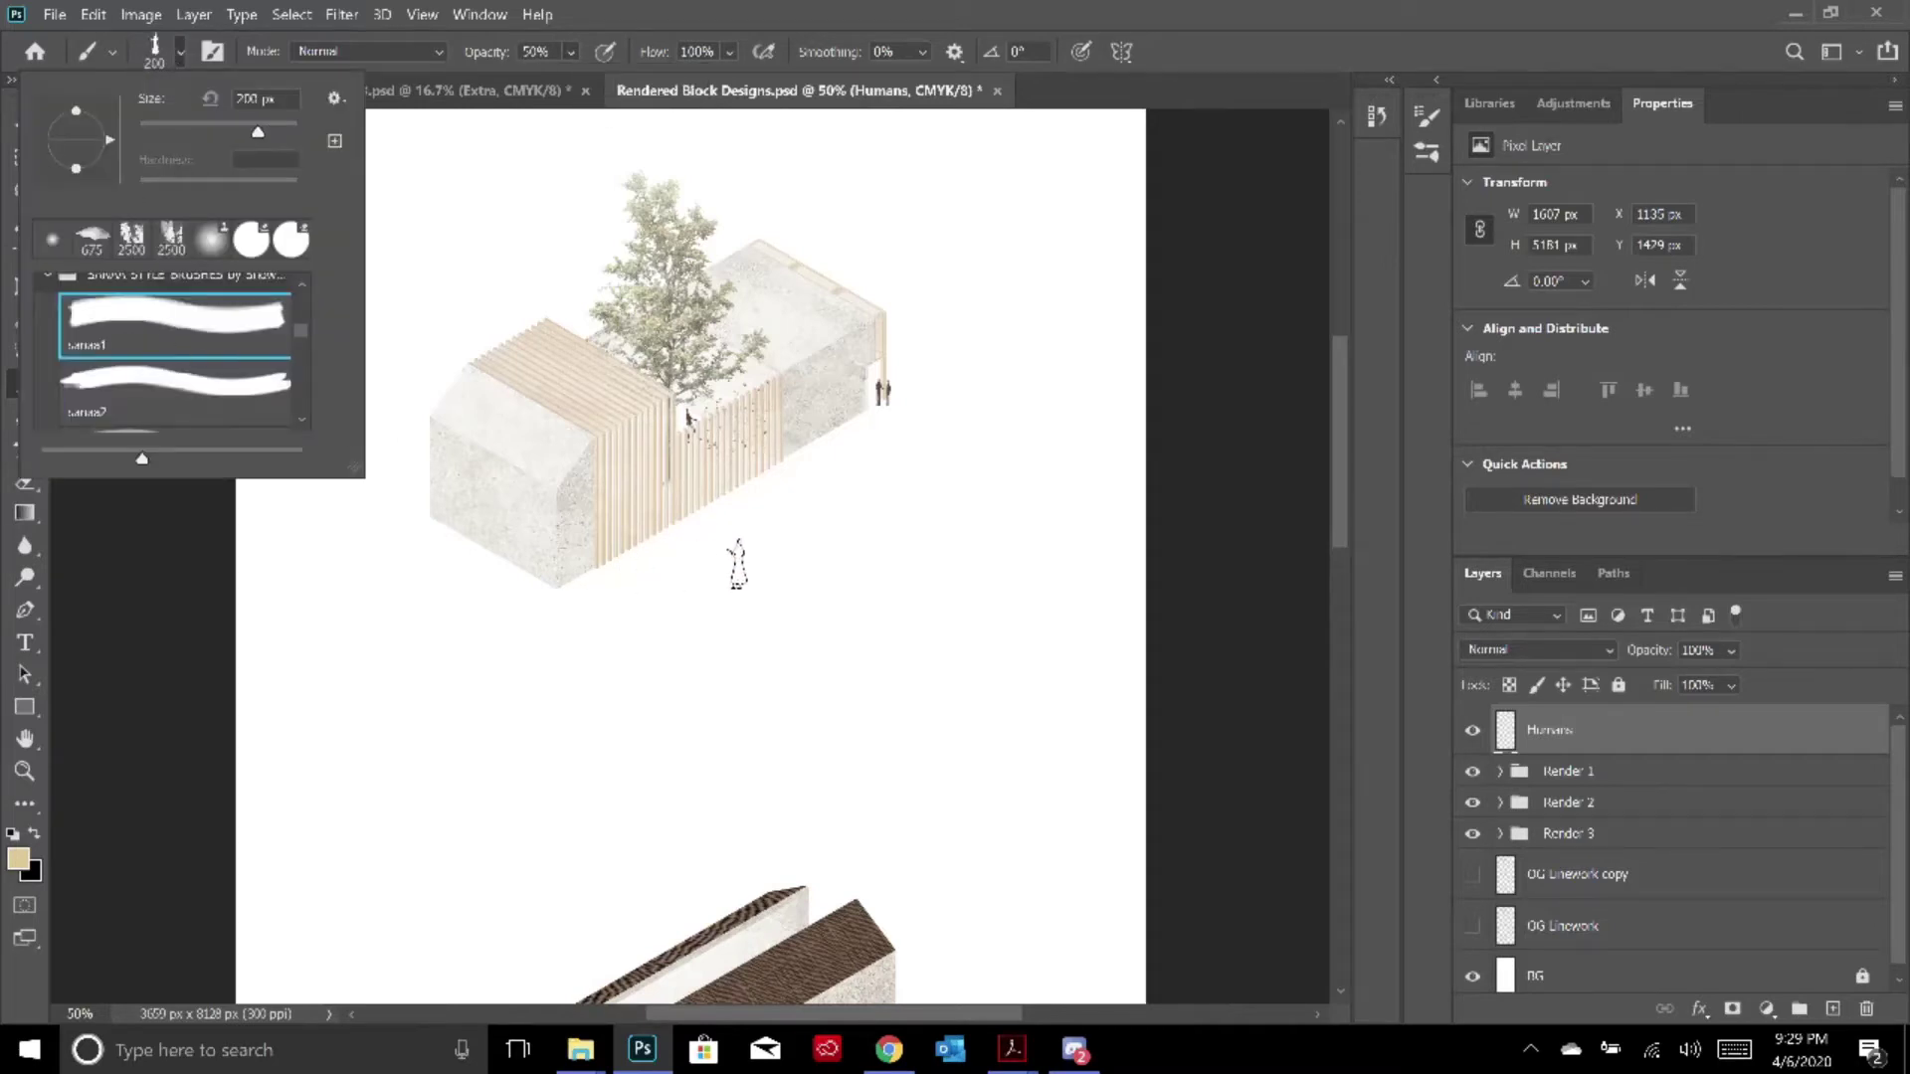
left_click(741, 565)
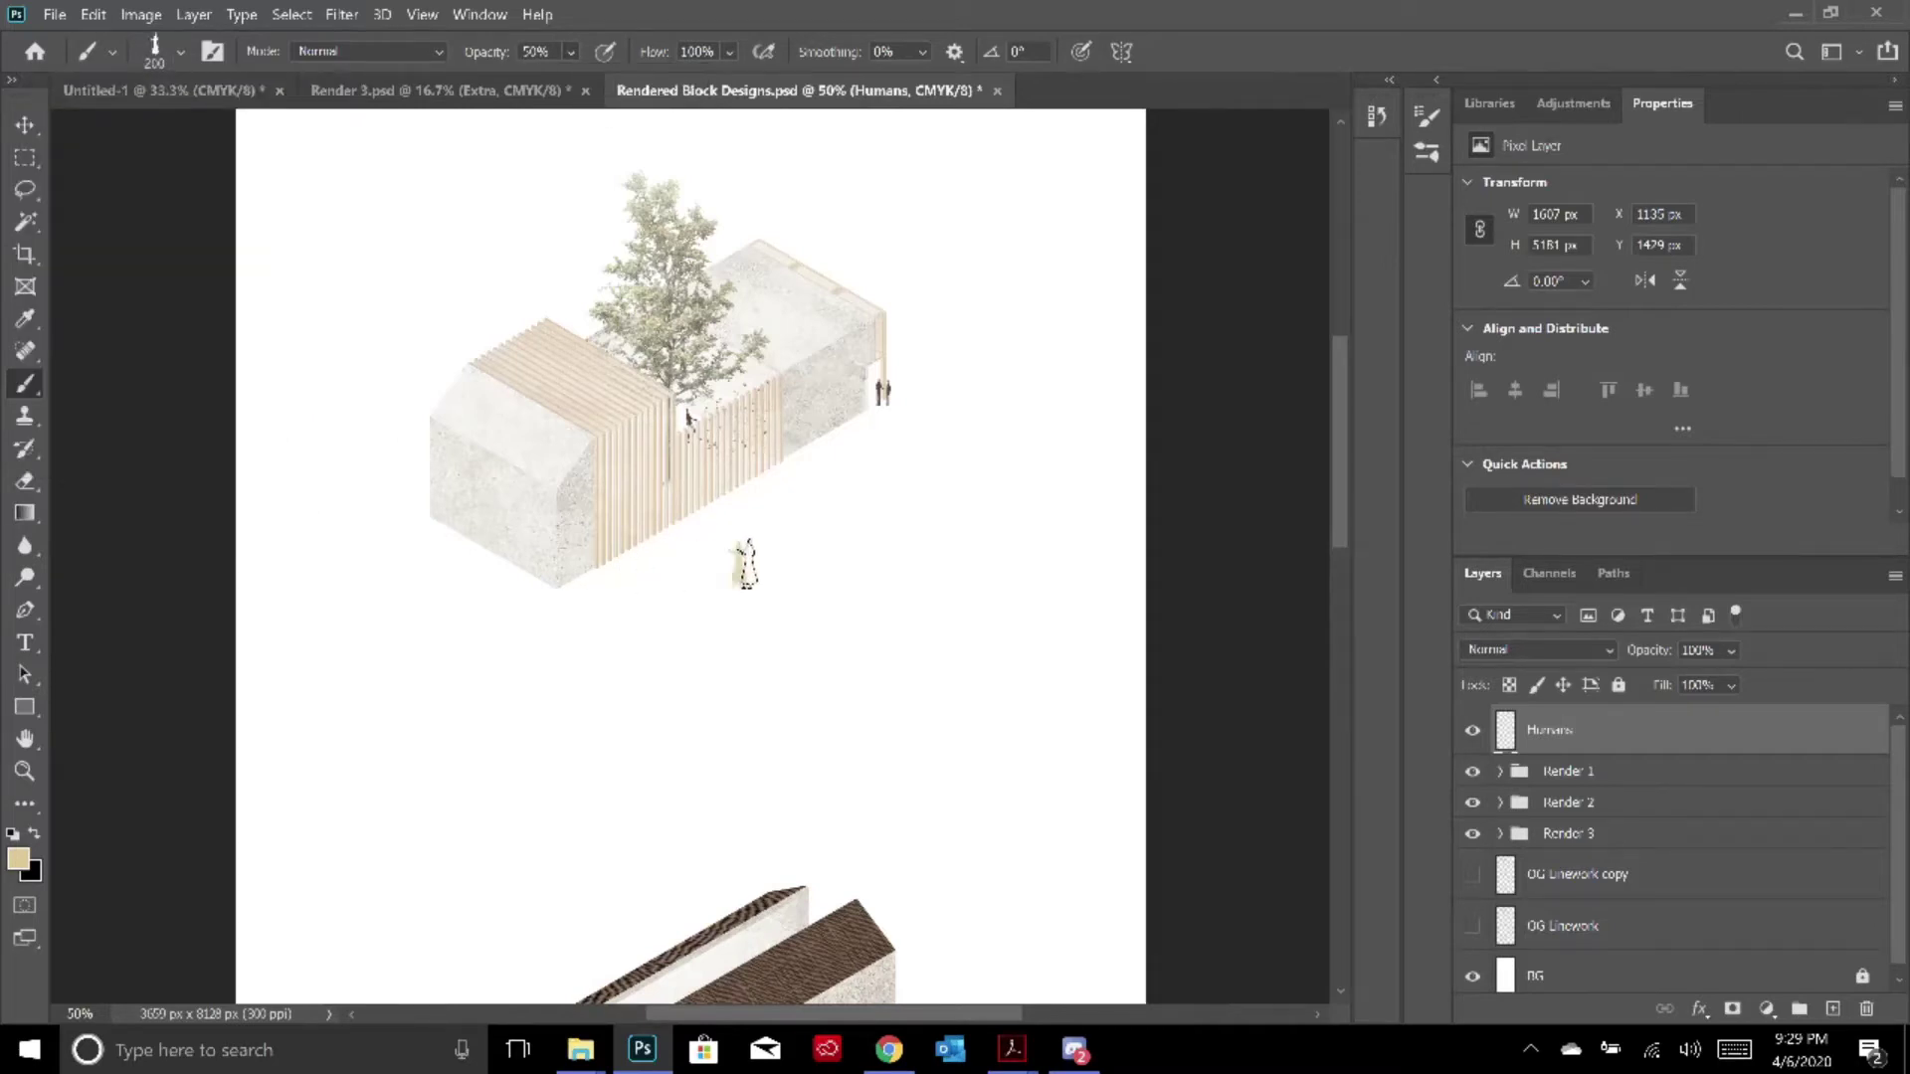
left_click(156, 58)
left_click(166, 379)
left_click(436, 590)
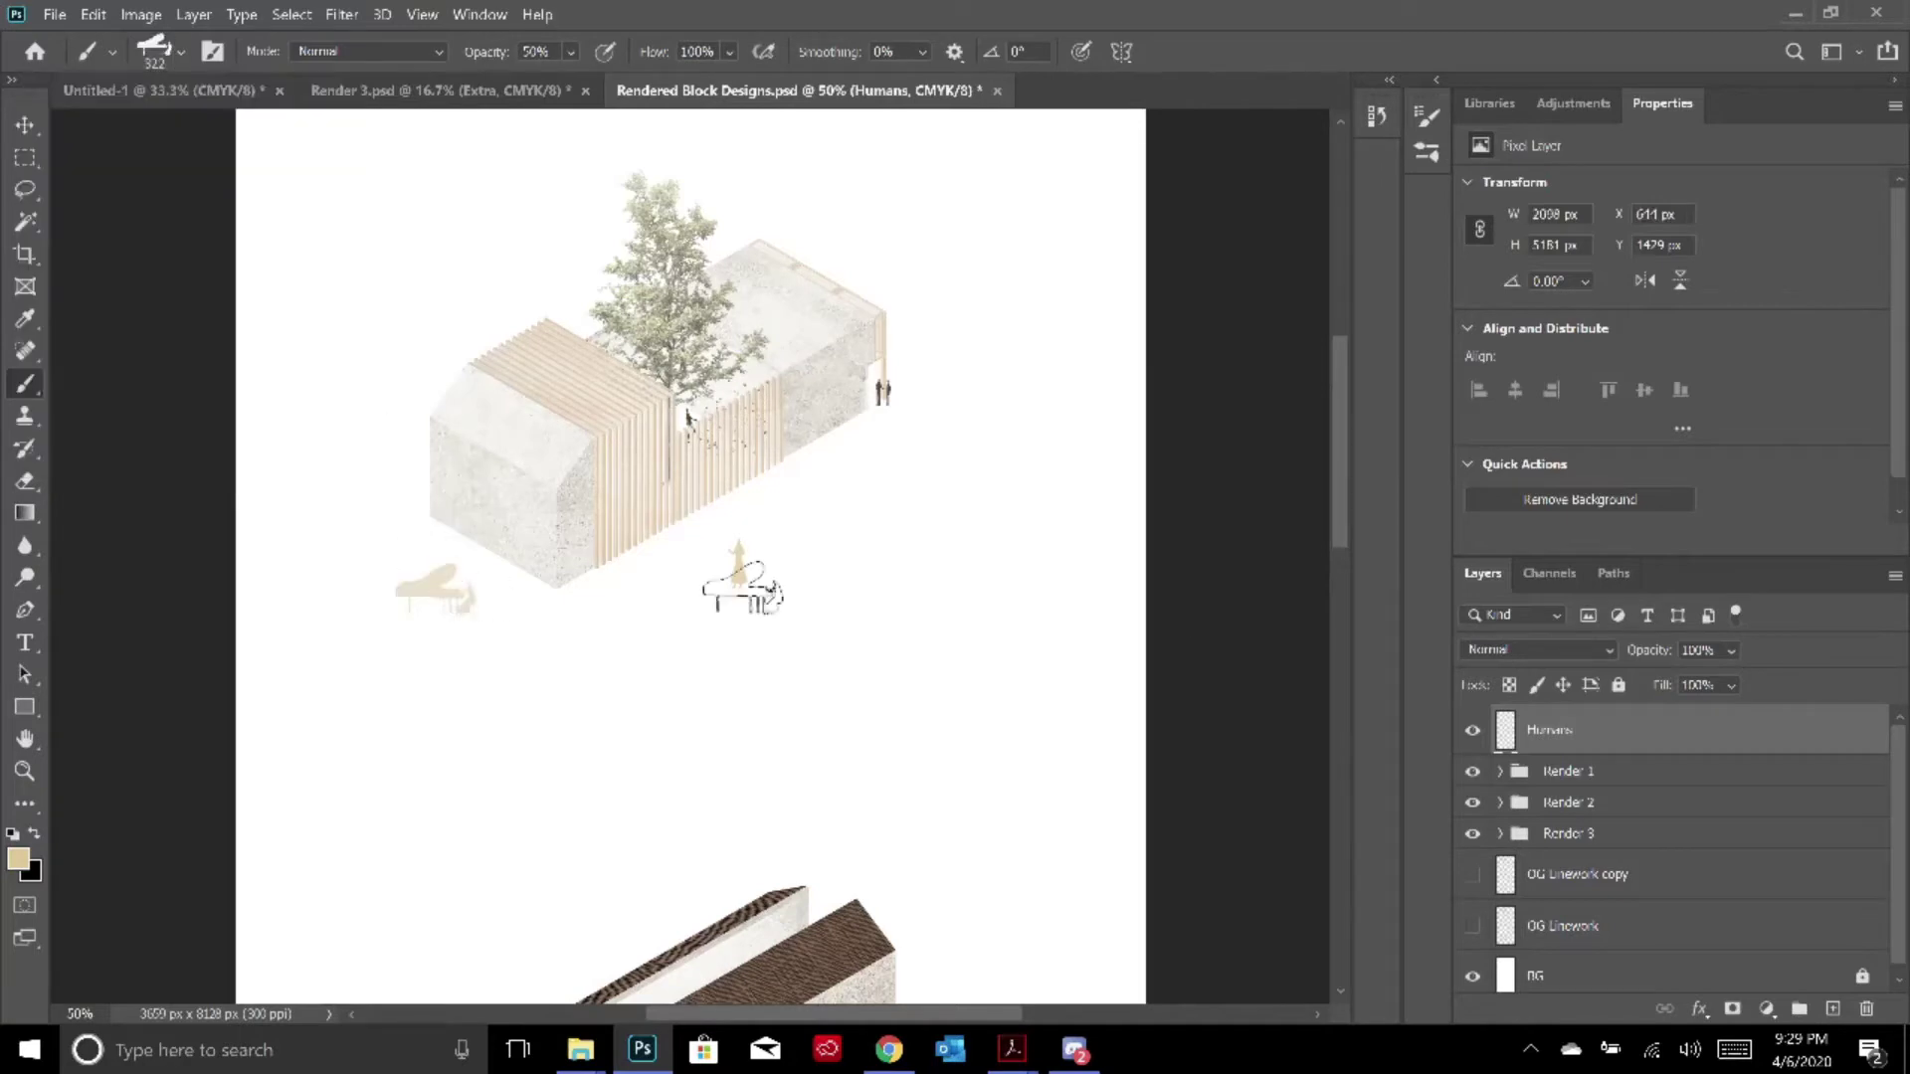
Choose a slim standing-figure brush from the SANAA set and stamp it below the two existing people beside the block
left_click(156, 51)
scroll(174, 358, "down", 1)
left_click(174, 370)
left_click(874, 476)
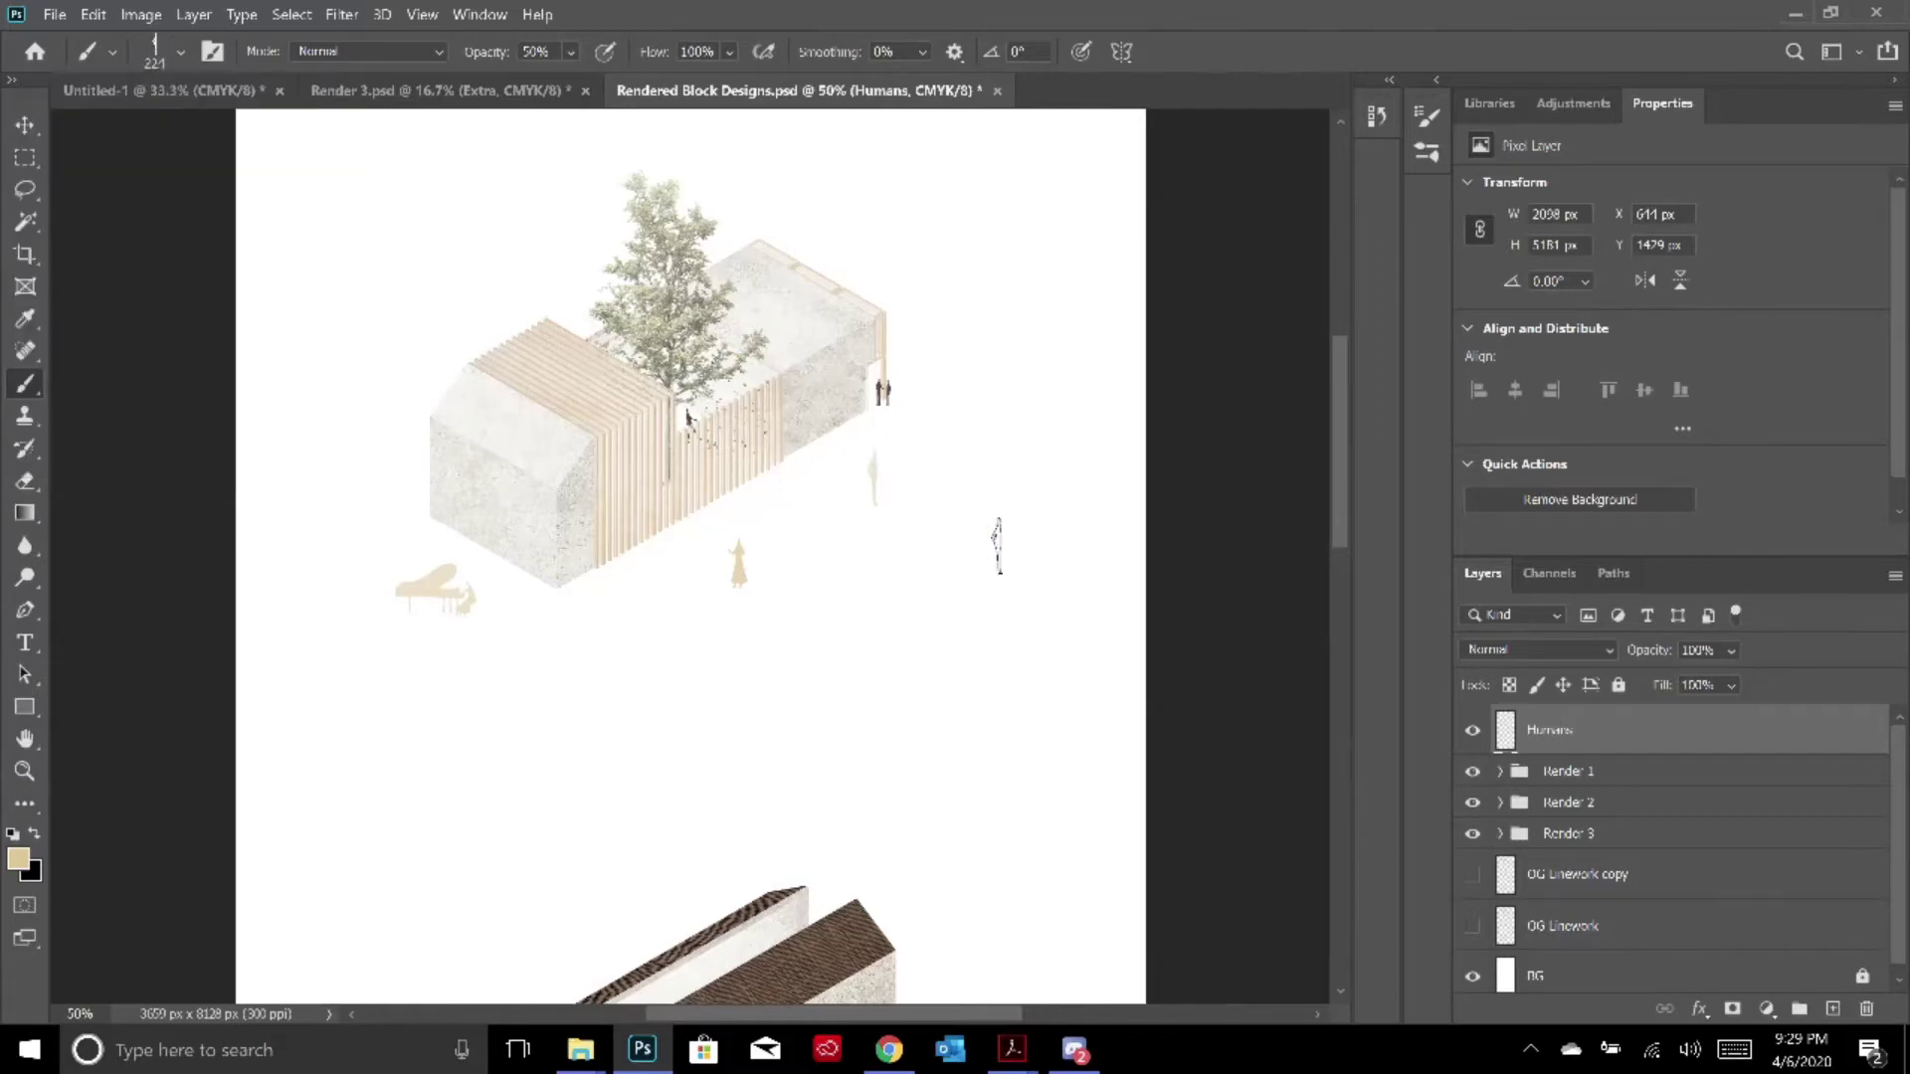
Switch to Discord, read the workshop-discussion chat for new questions and return to Photoshop
key("alt+Tab")
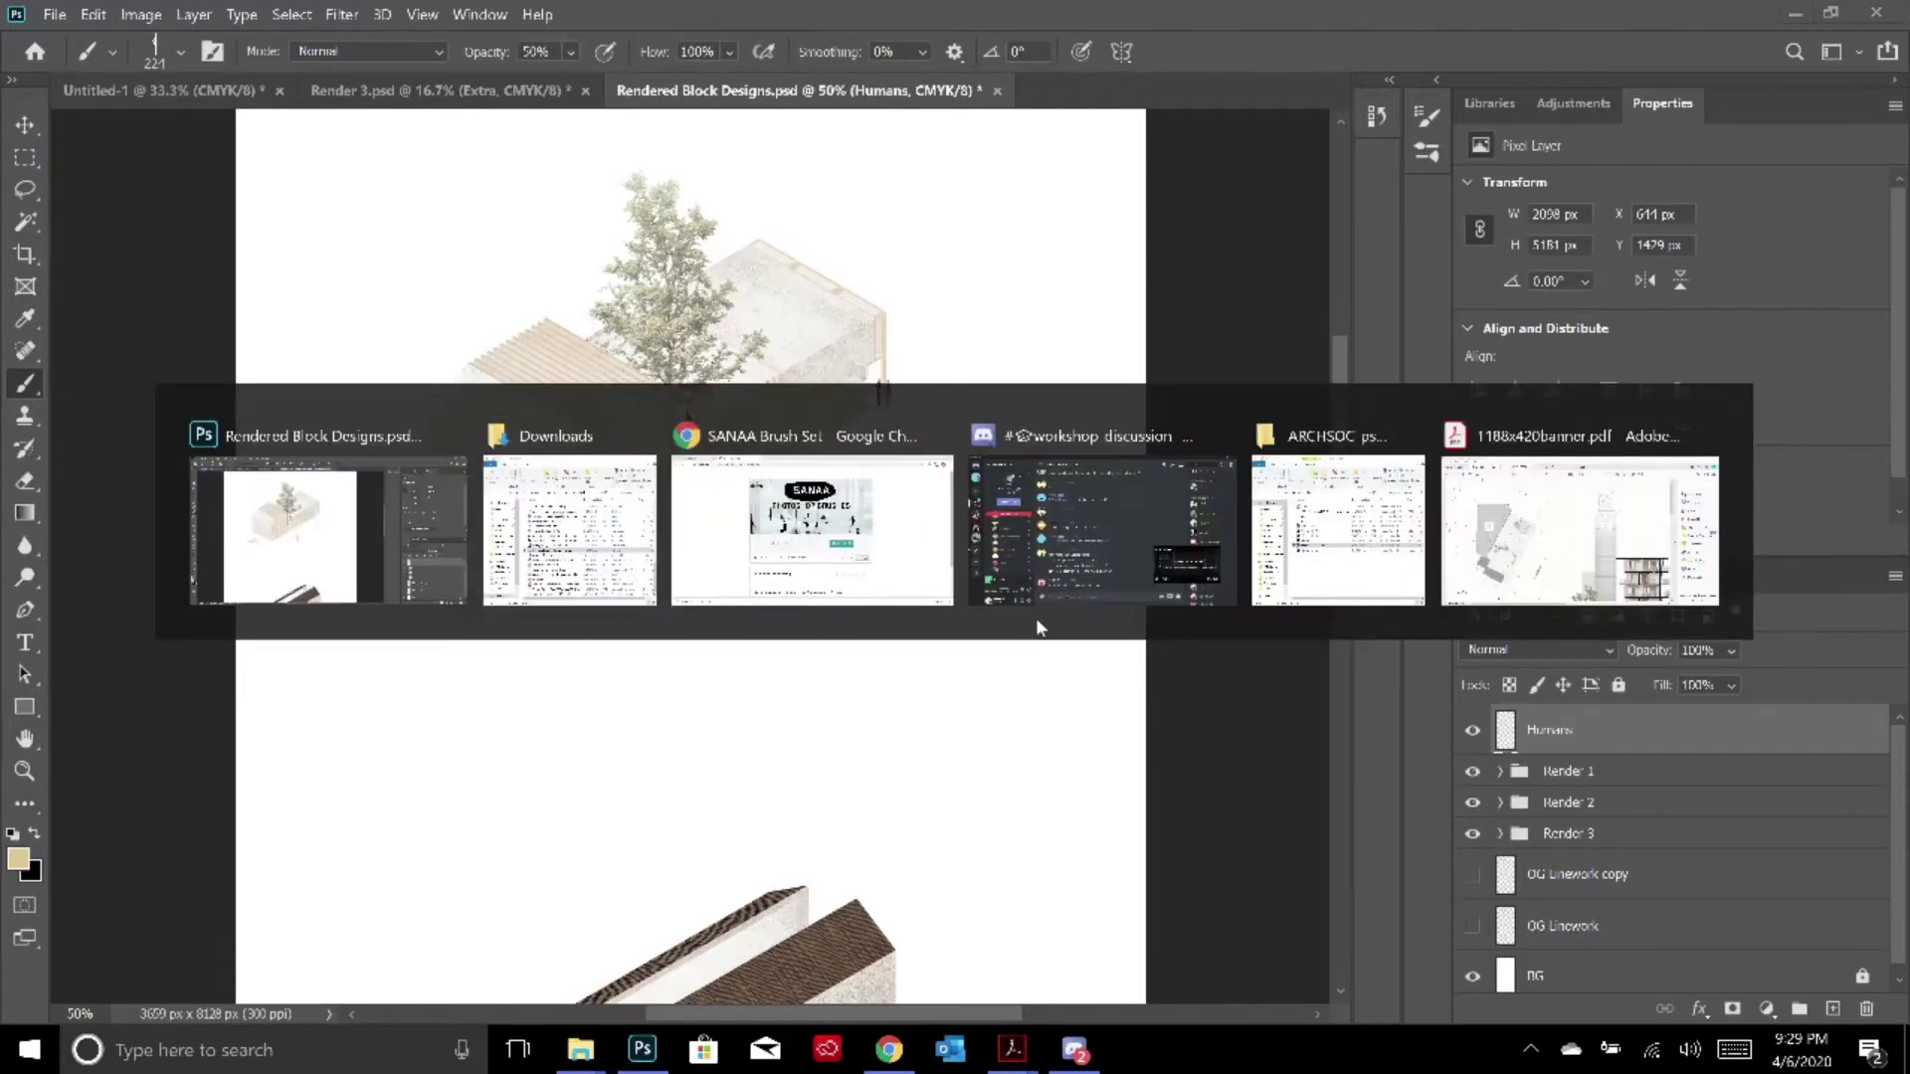
key("alt+Tab")
key("alt+Tab")
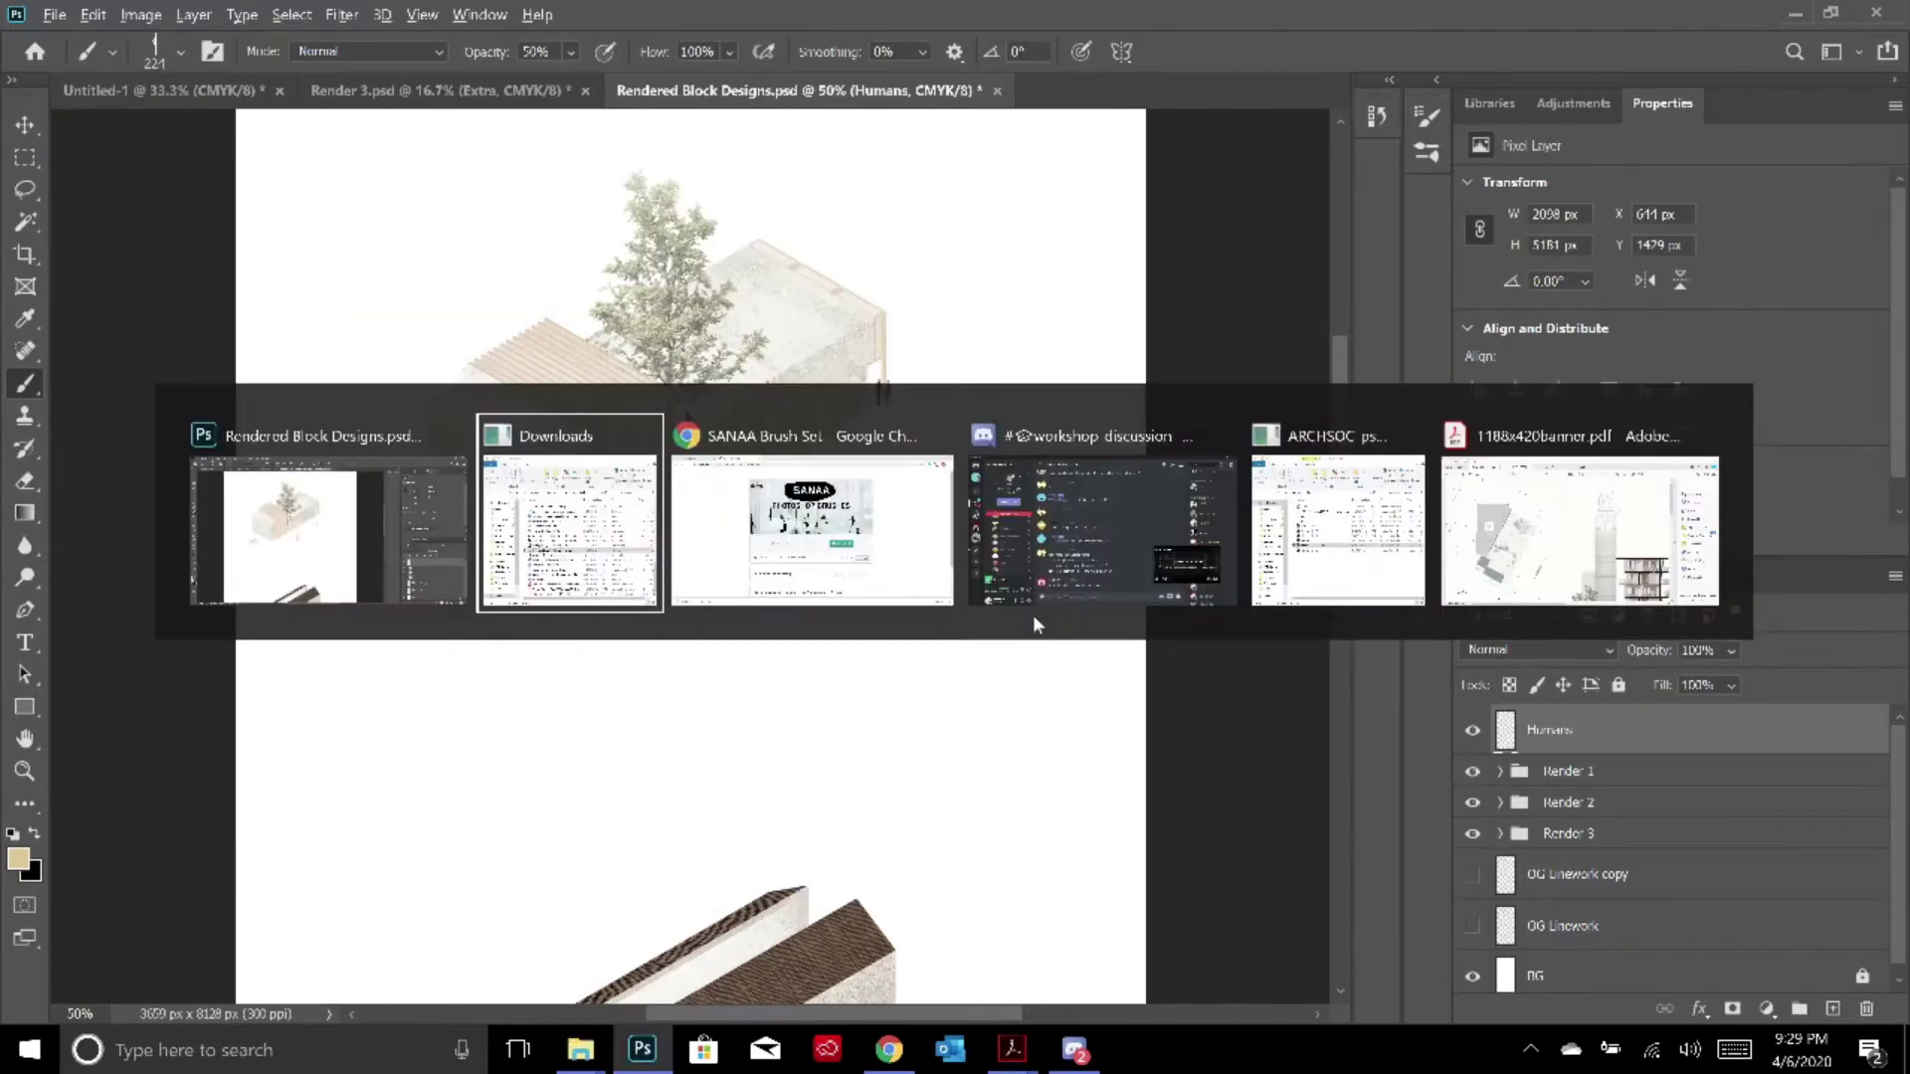
left_click(1033, 613)
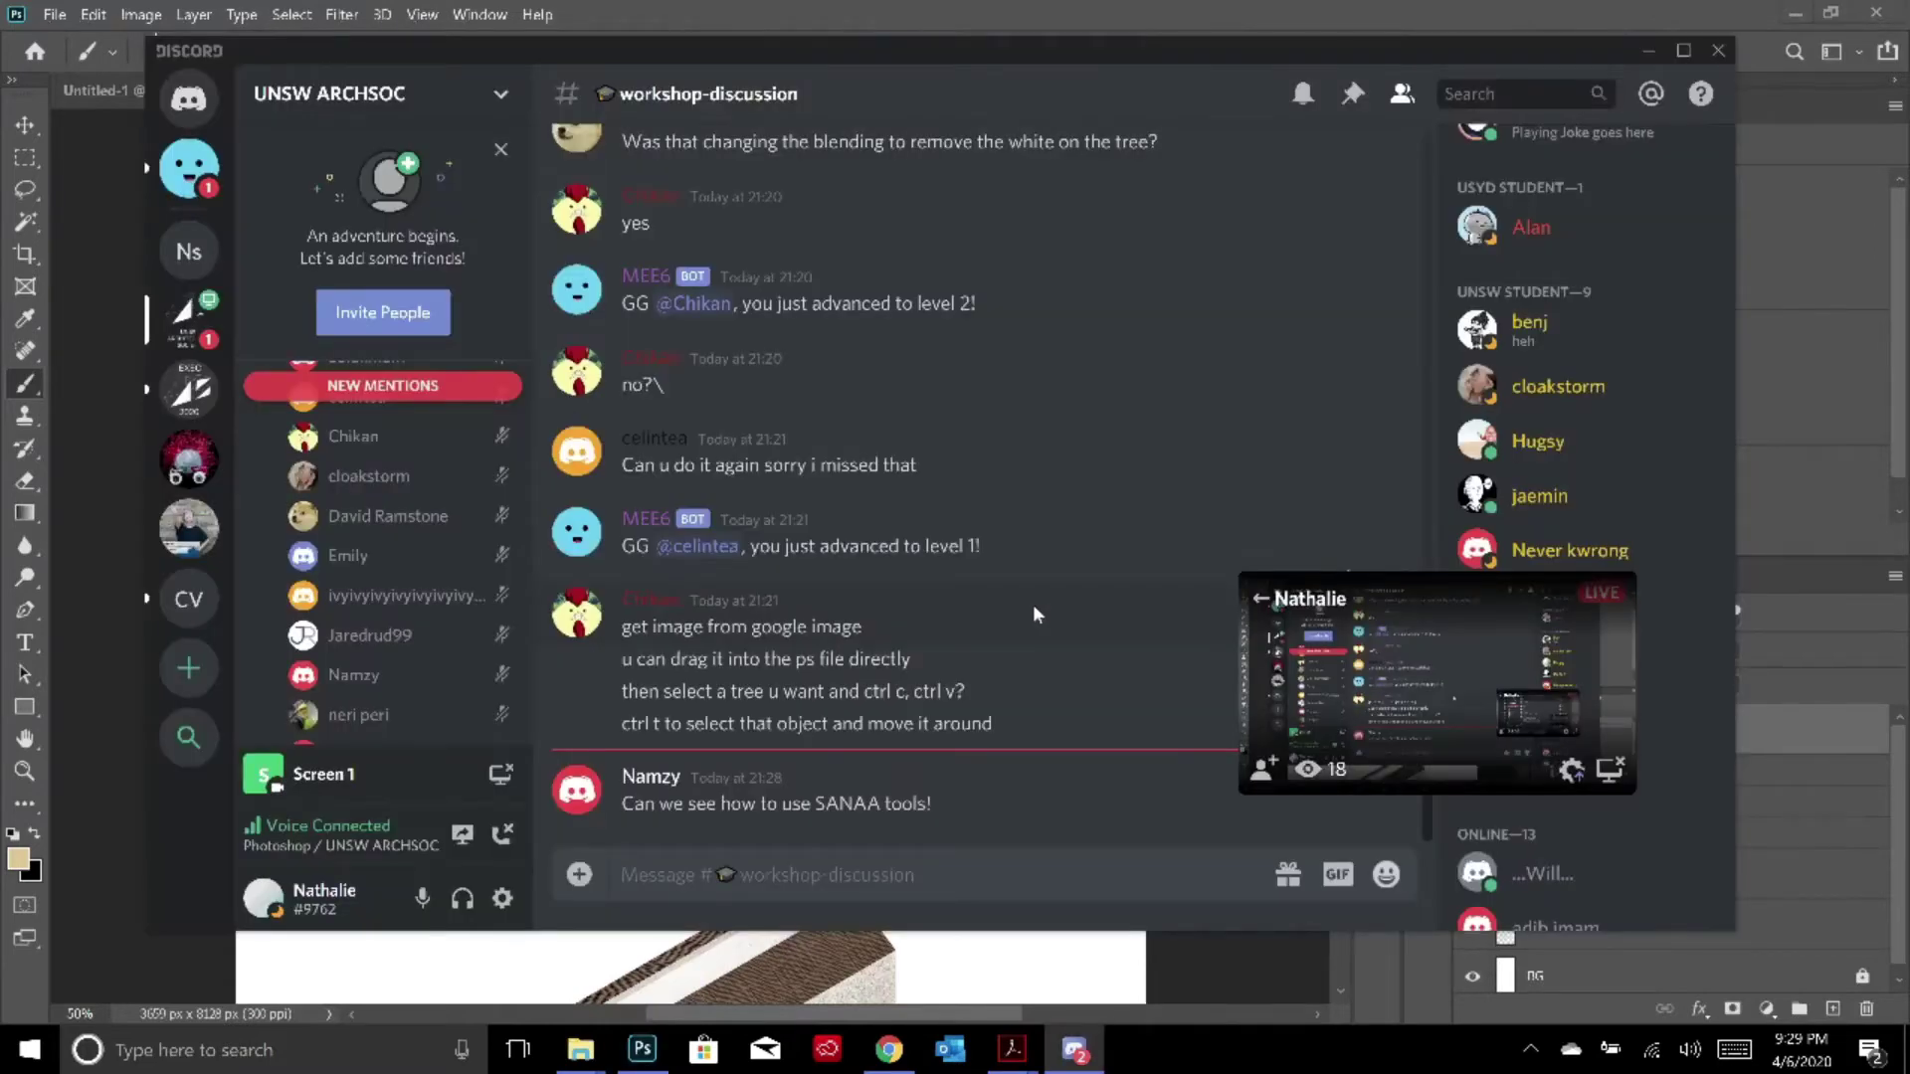
key("alt+Tab")
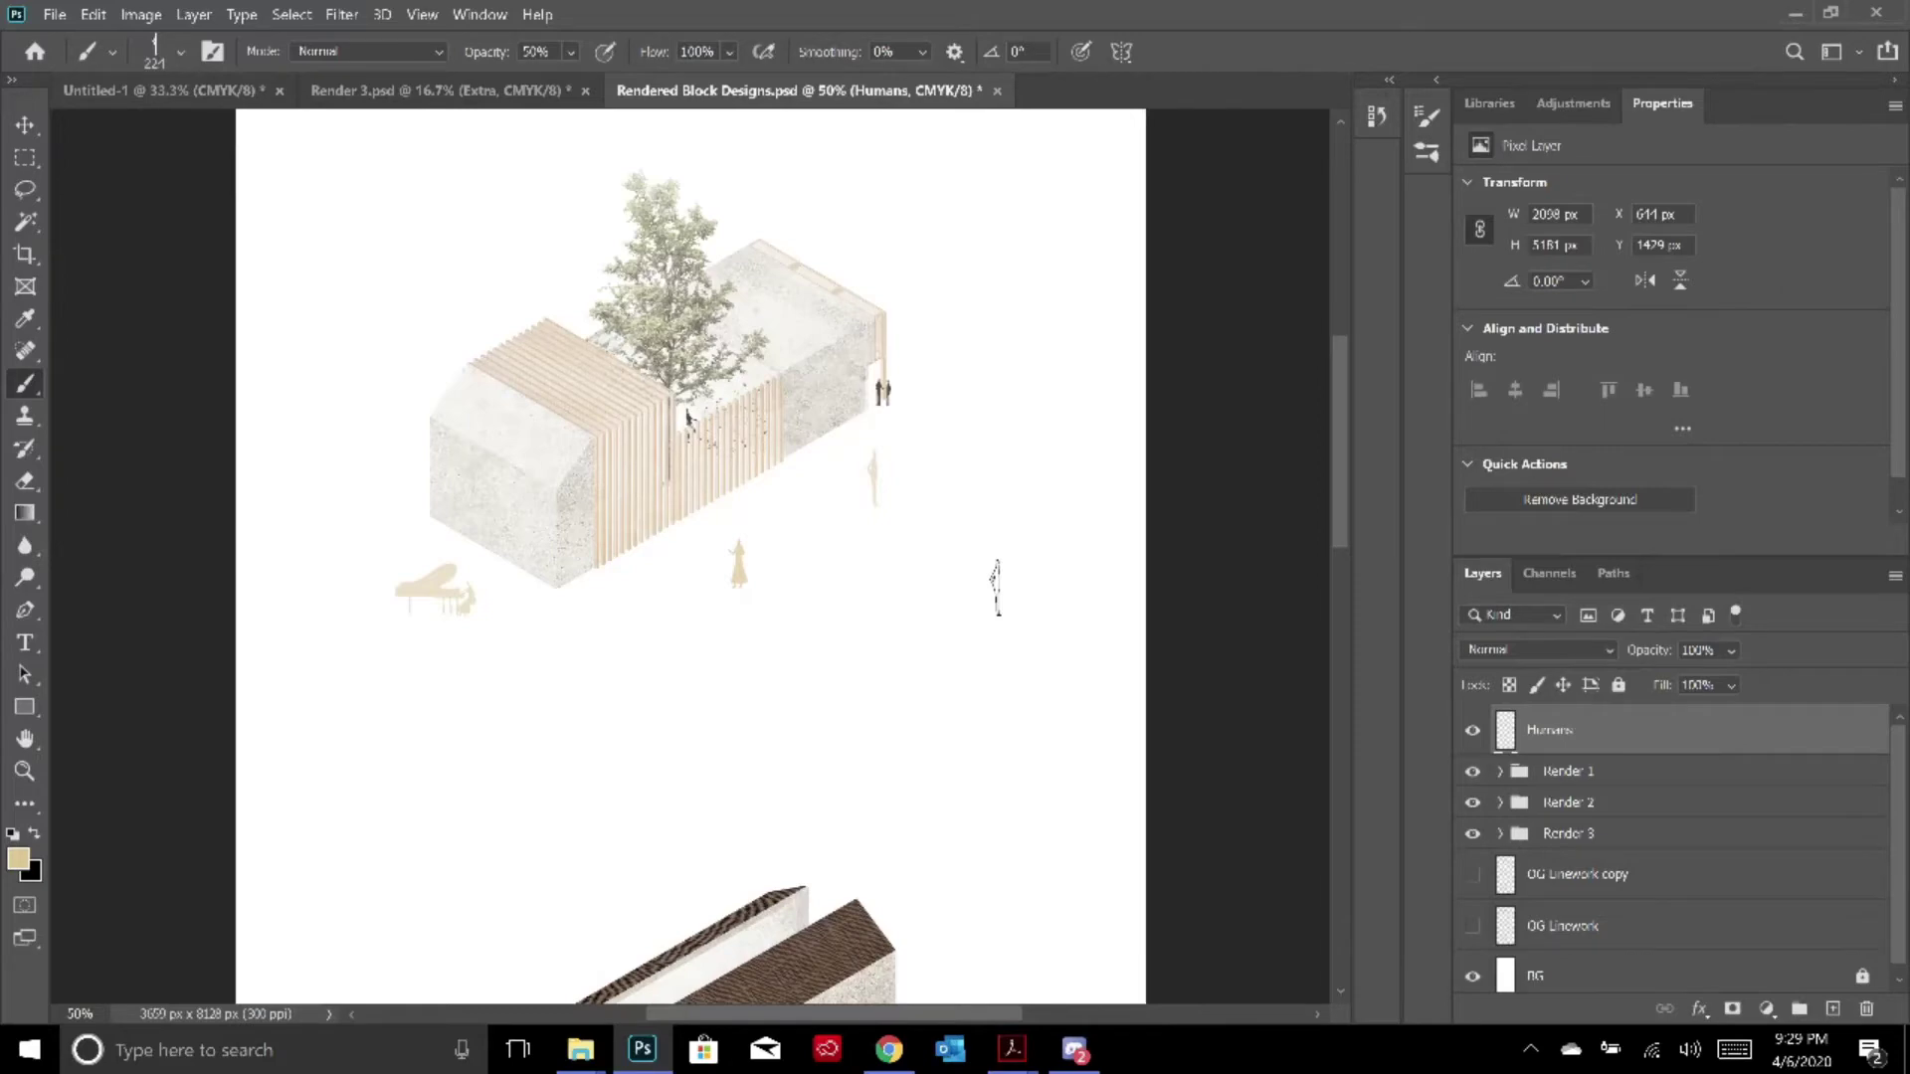
key("alt+Tab")
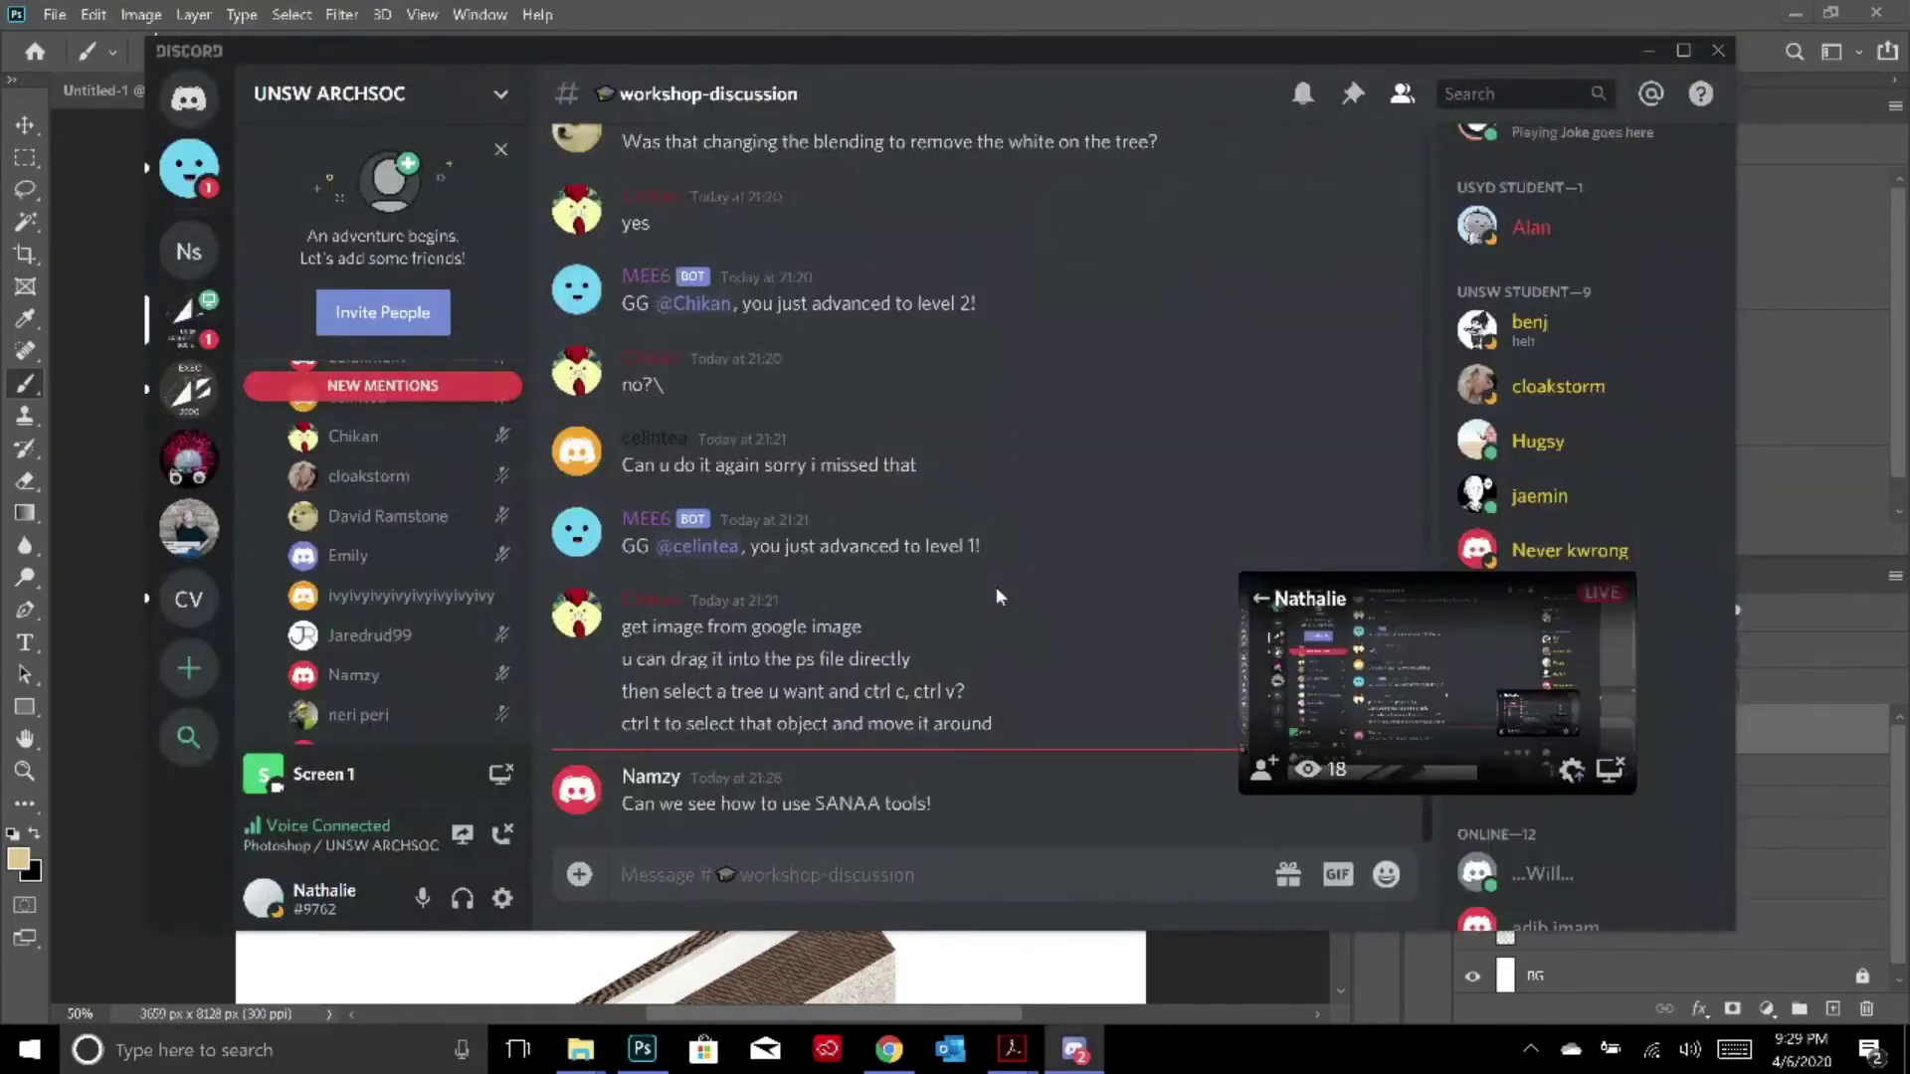
key("alt+Tab")
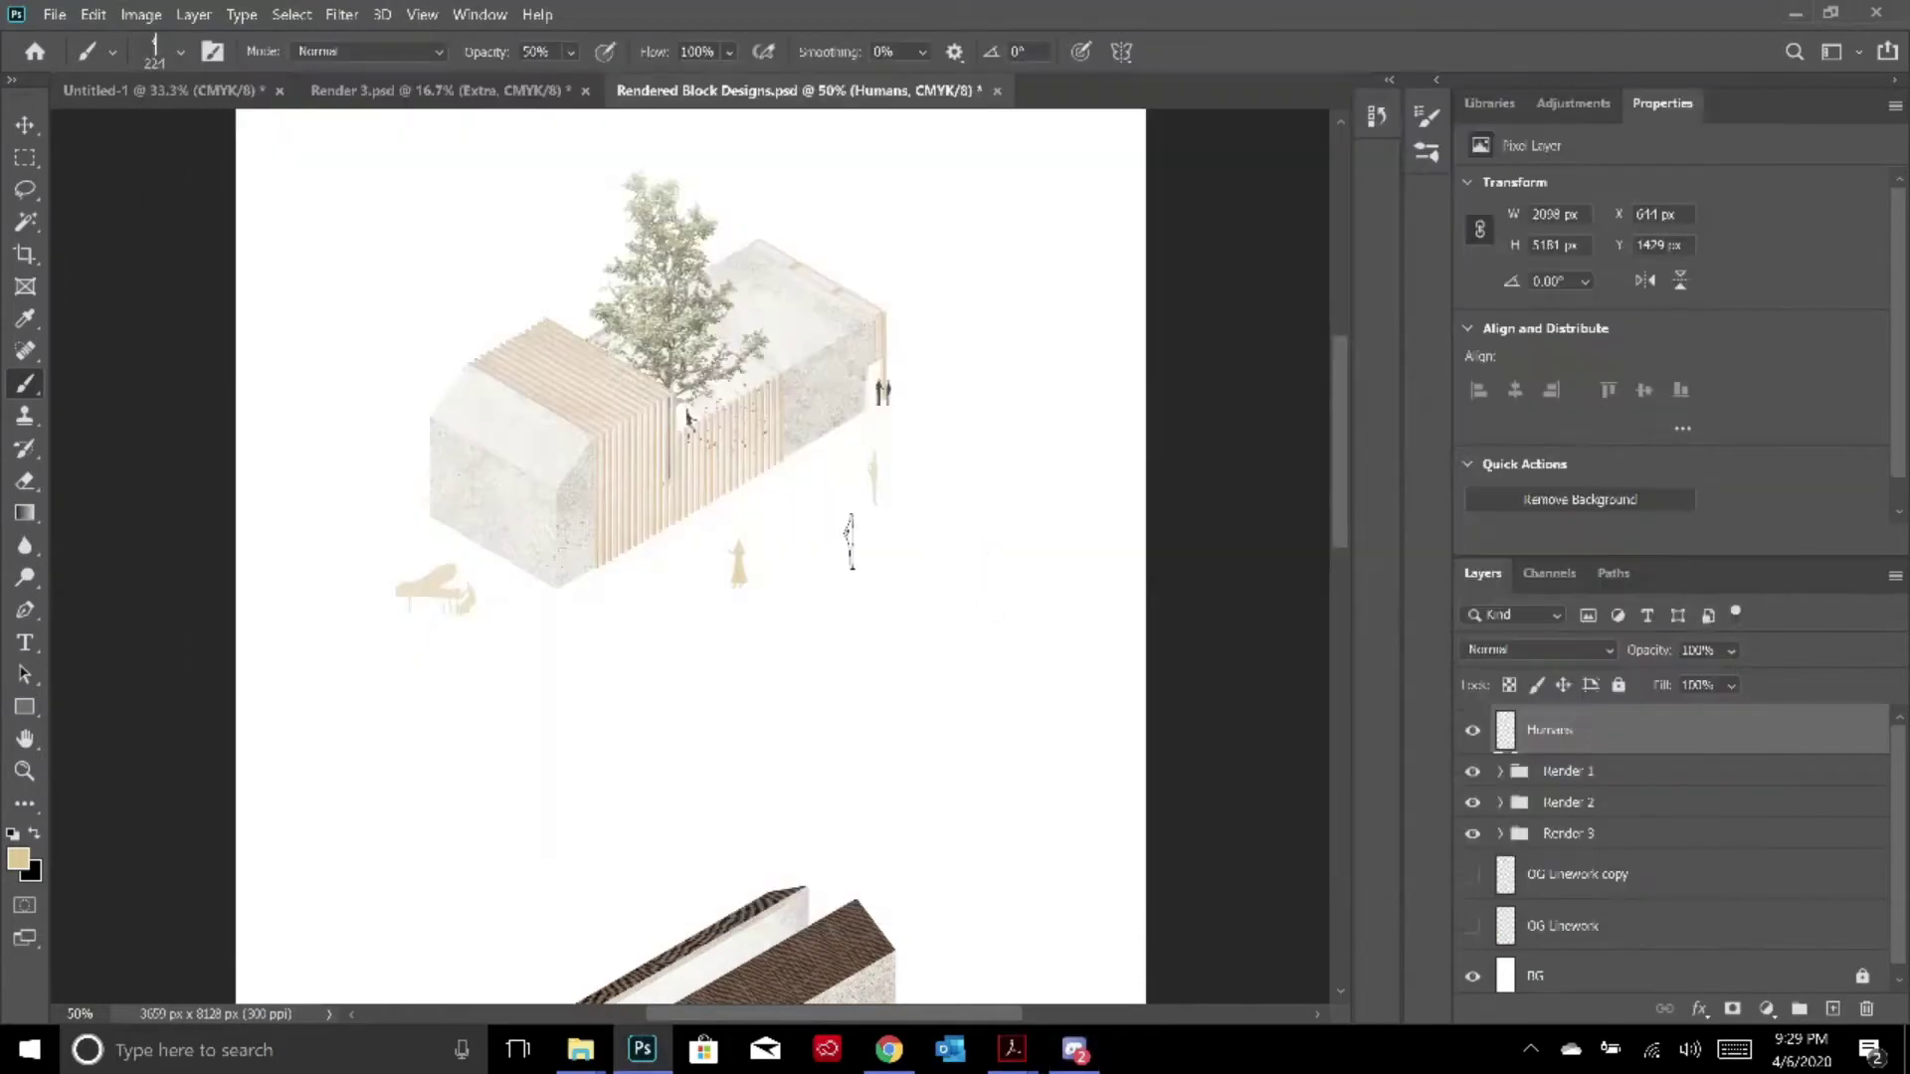
Leave the brush presets without choosing another brush and switch to the Move tool
left_click(178, 55)
left_click(178, 56)
scroll(445, 417, "up", 2)
scroll(447, 413, "down", 1)
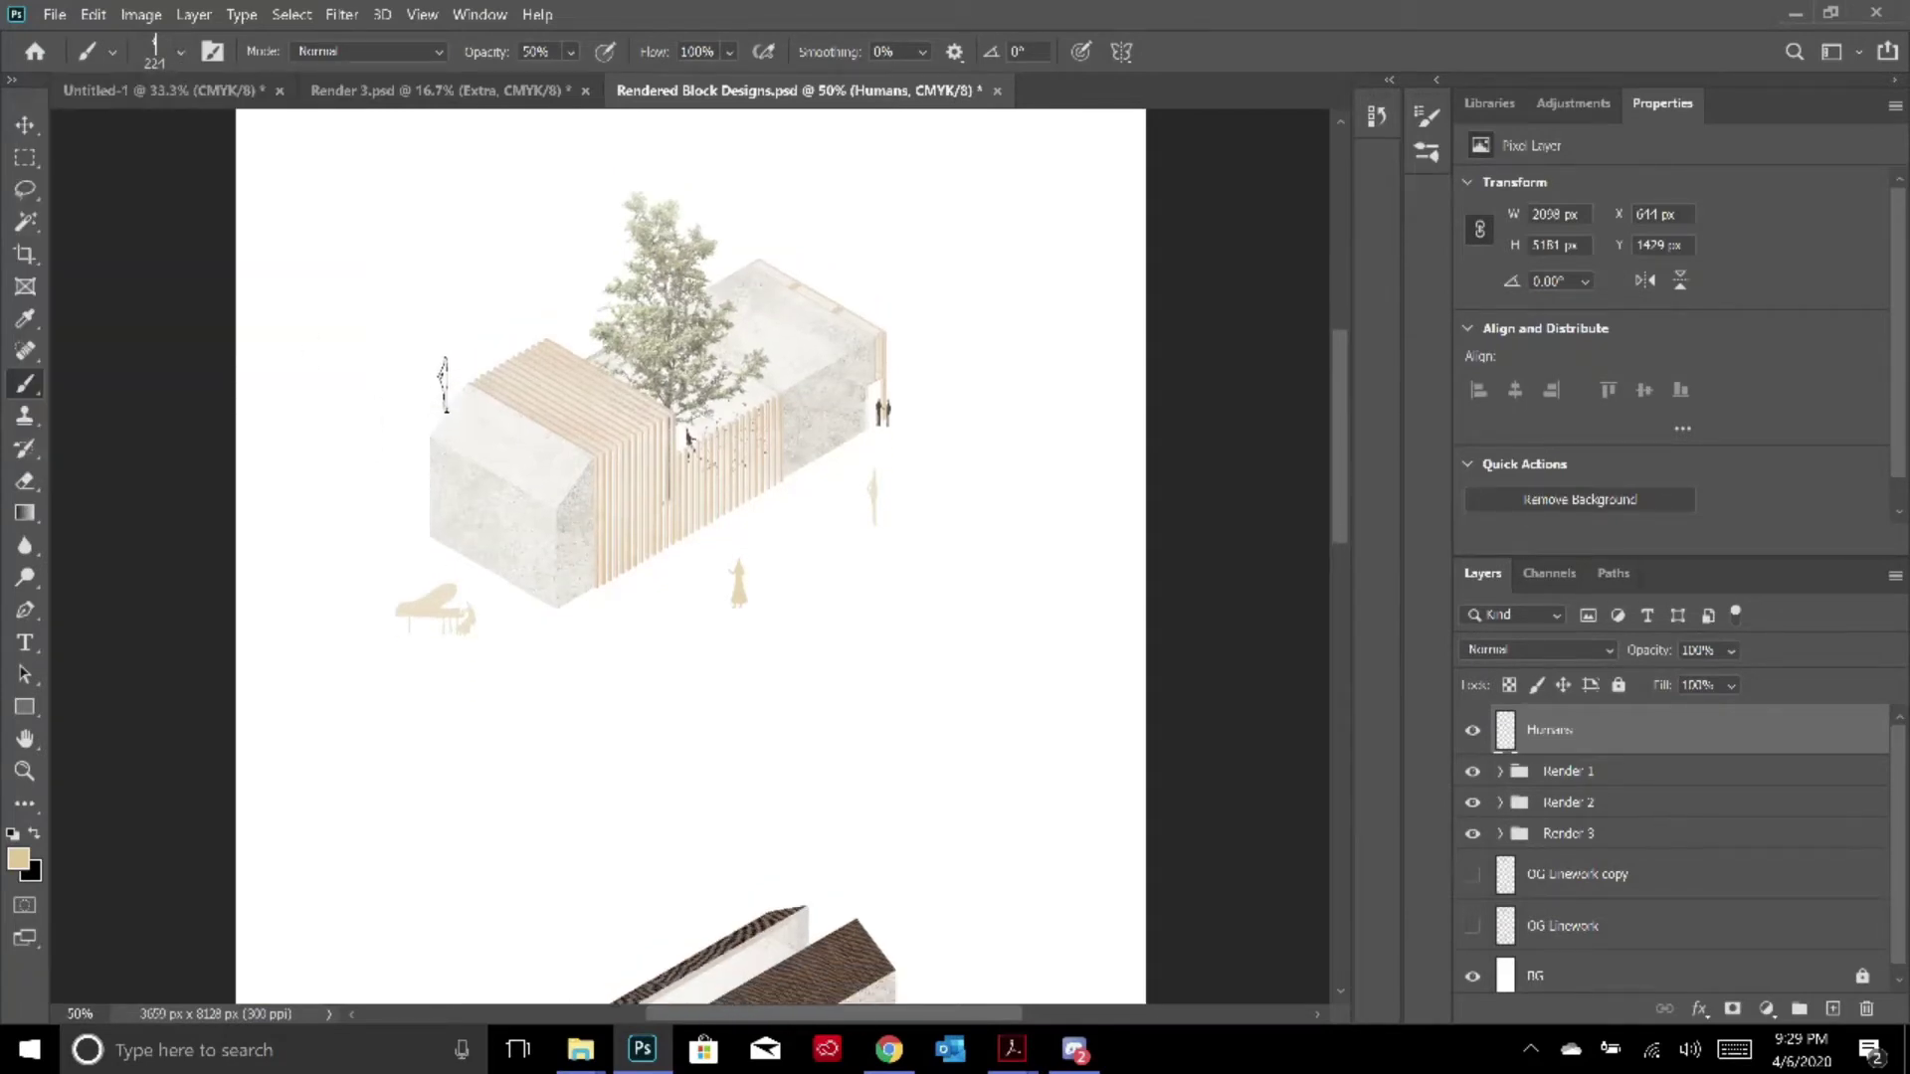
scroll(449, 383, "up", 2)
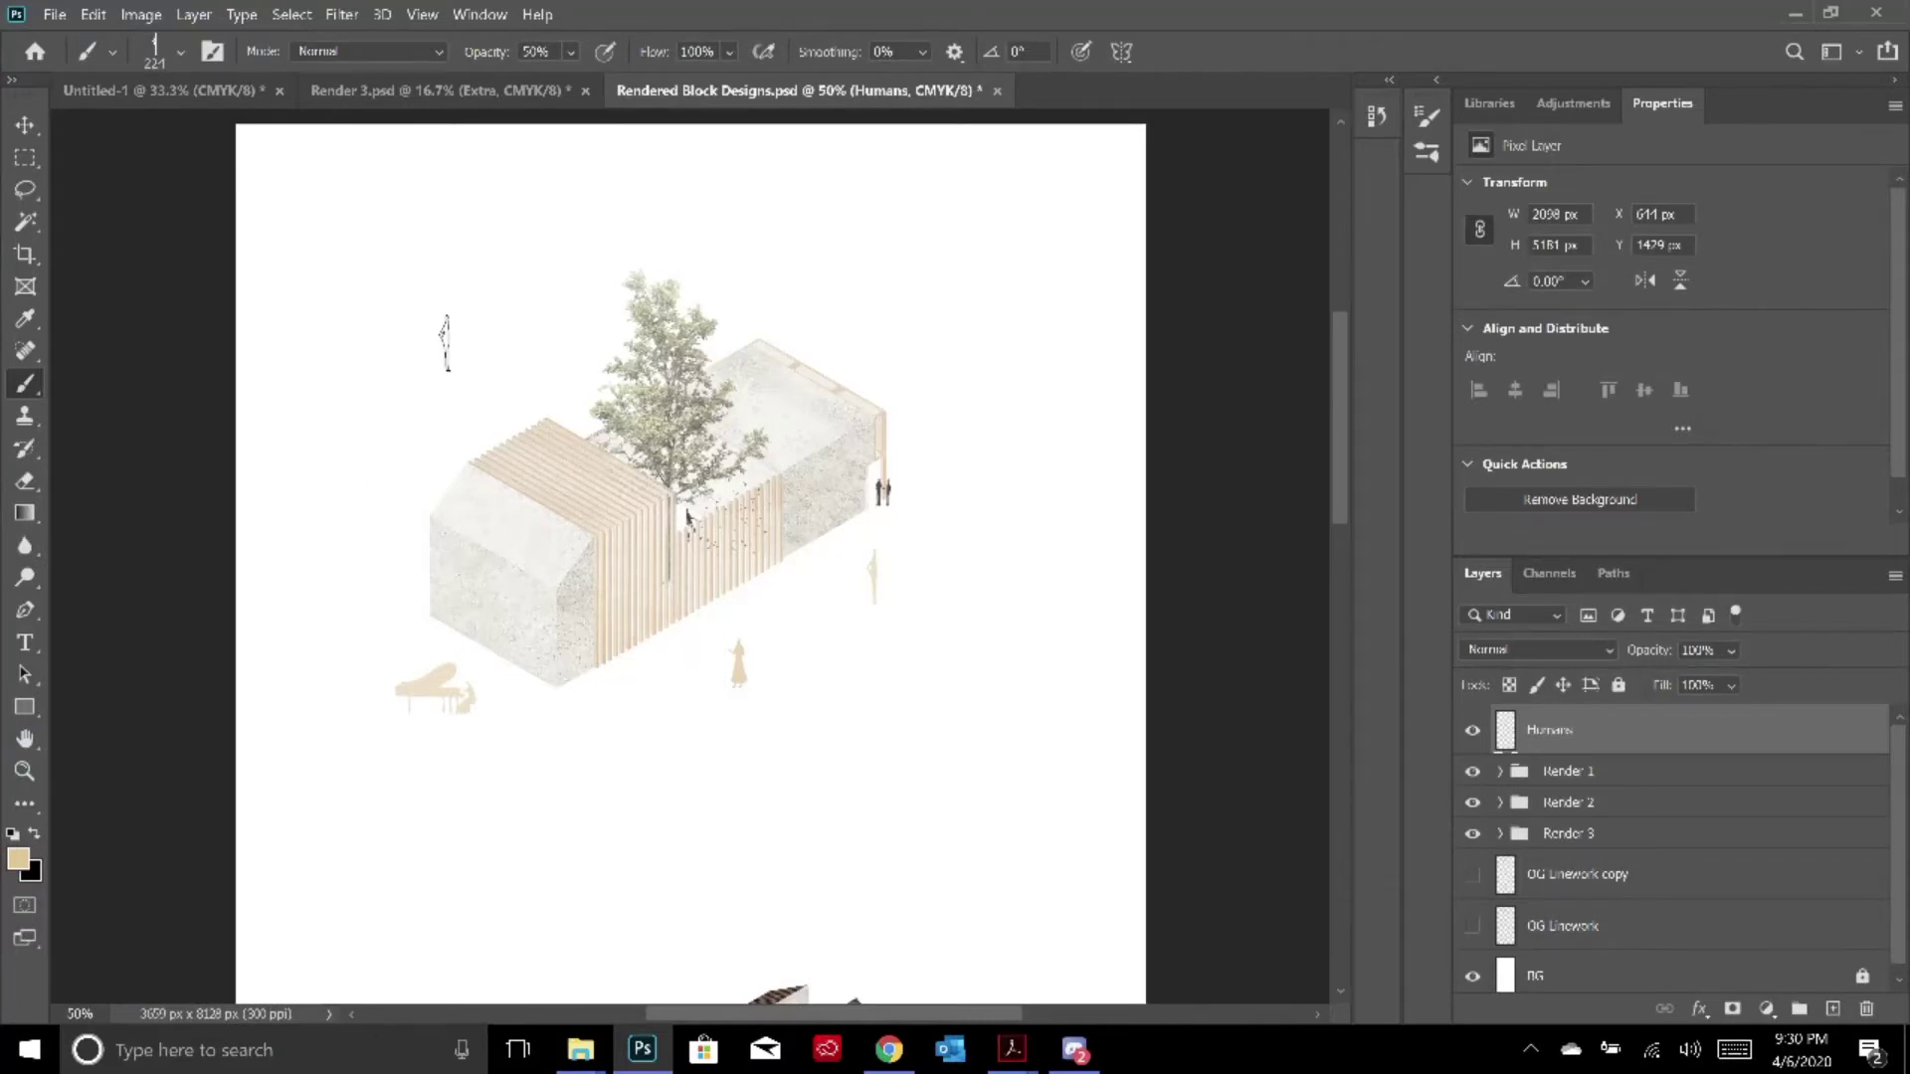
left_click(25, 125)
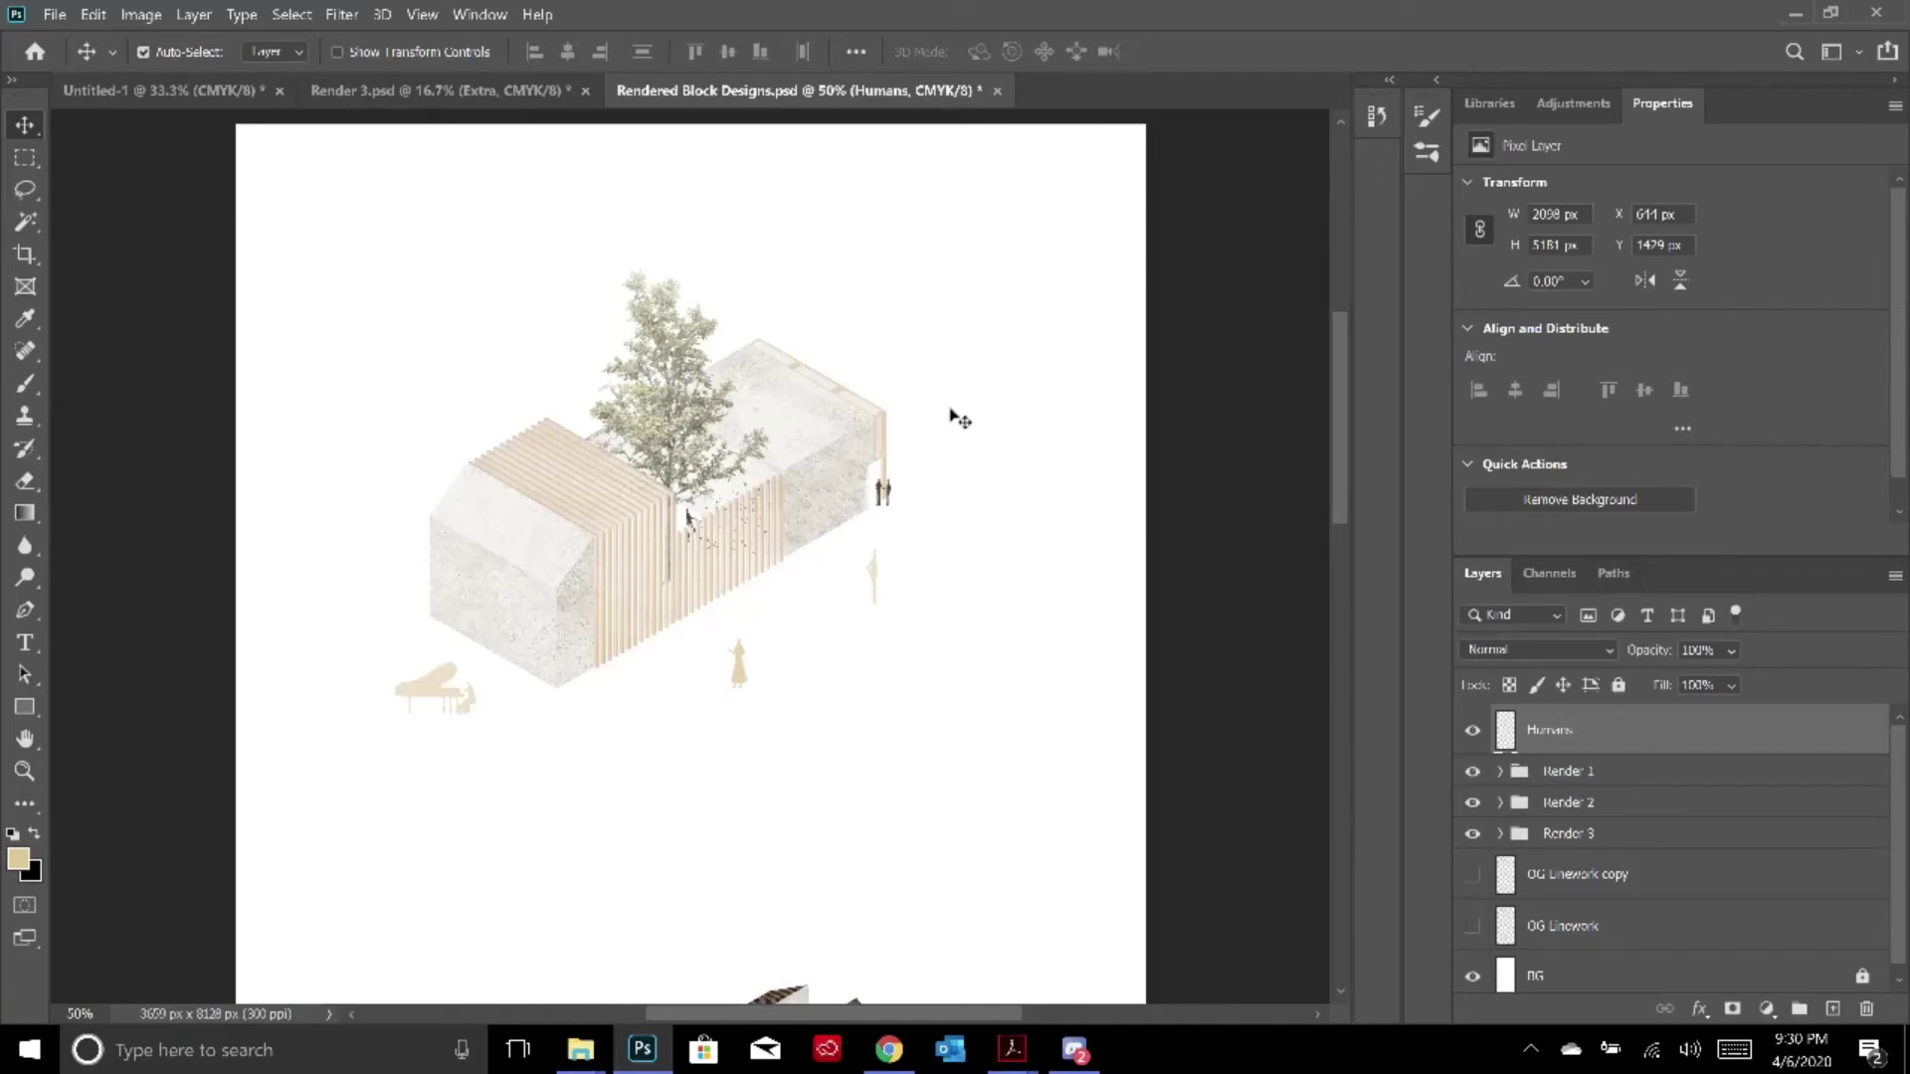
scroll(959, 417, "down", 2)
Check the workshop-discussion channel in Discord again for replies from the participants
key("alt+Tab")
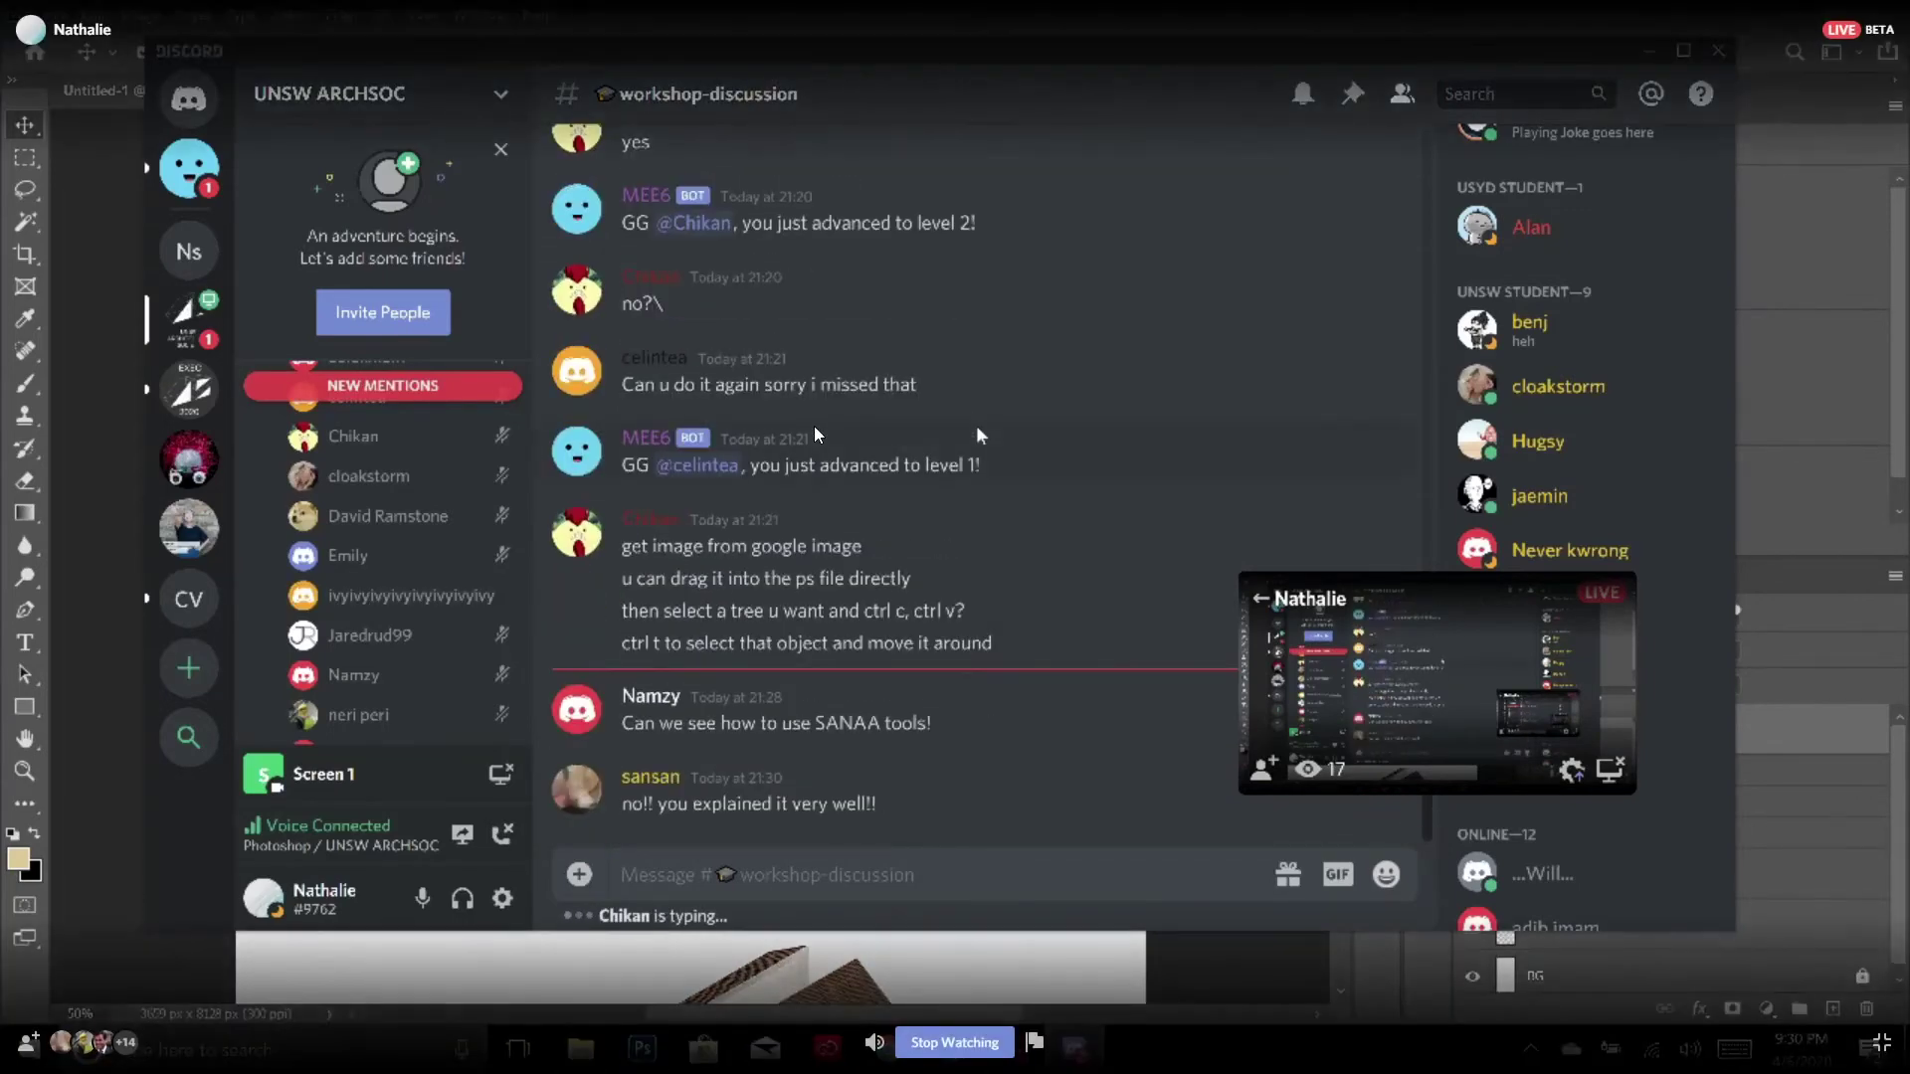
key("alt+Tab")
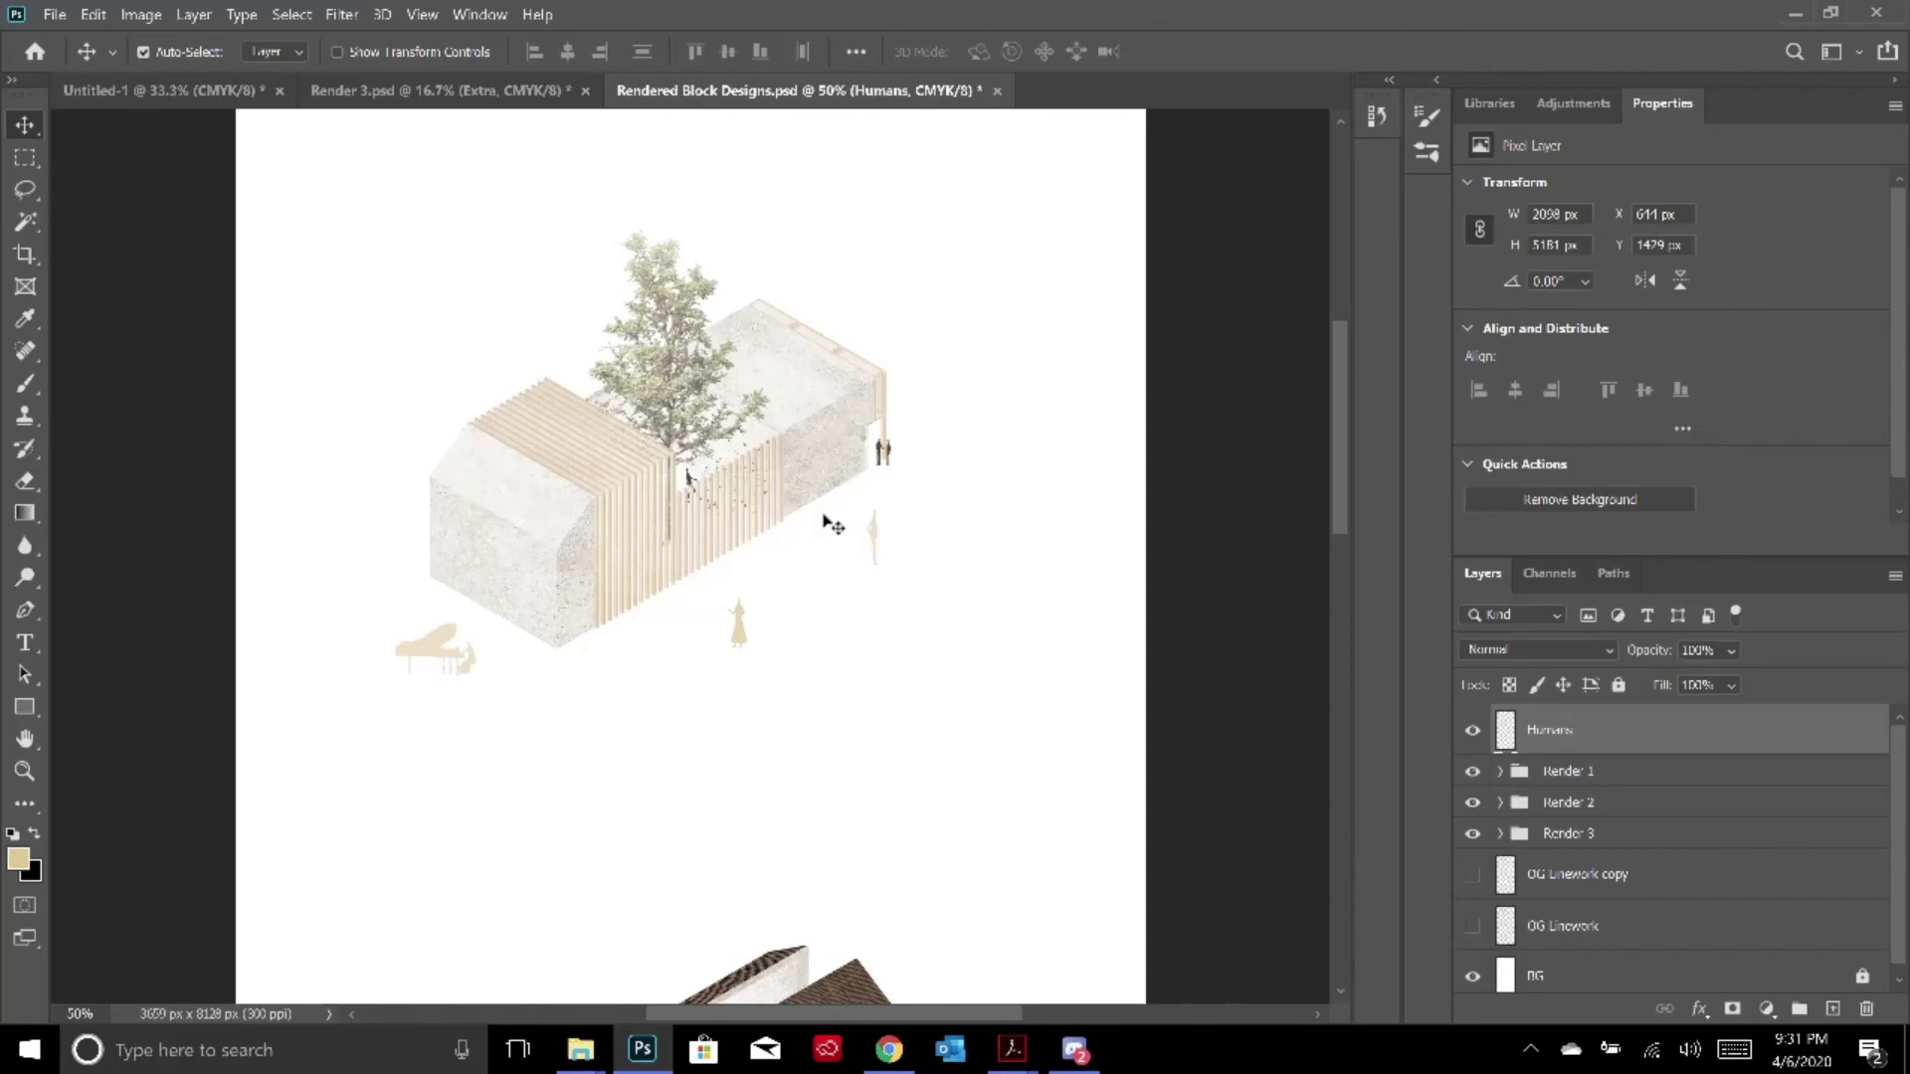
left_click(1077, 1050)
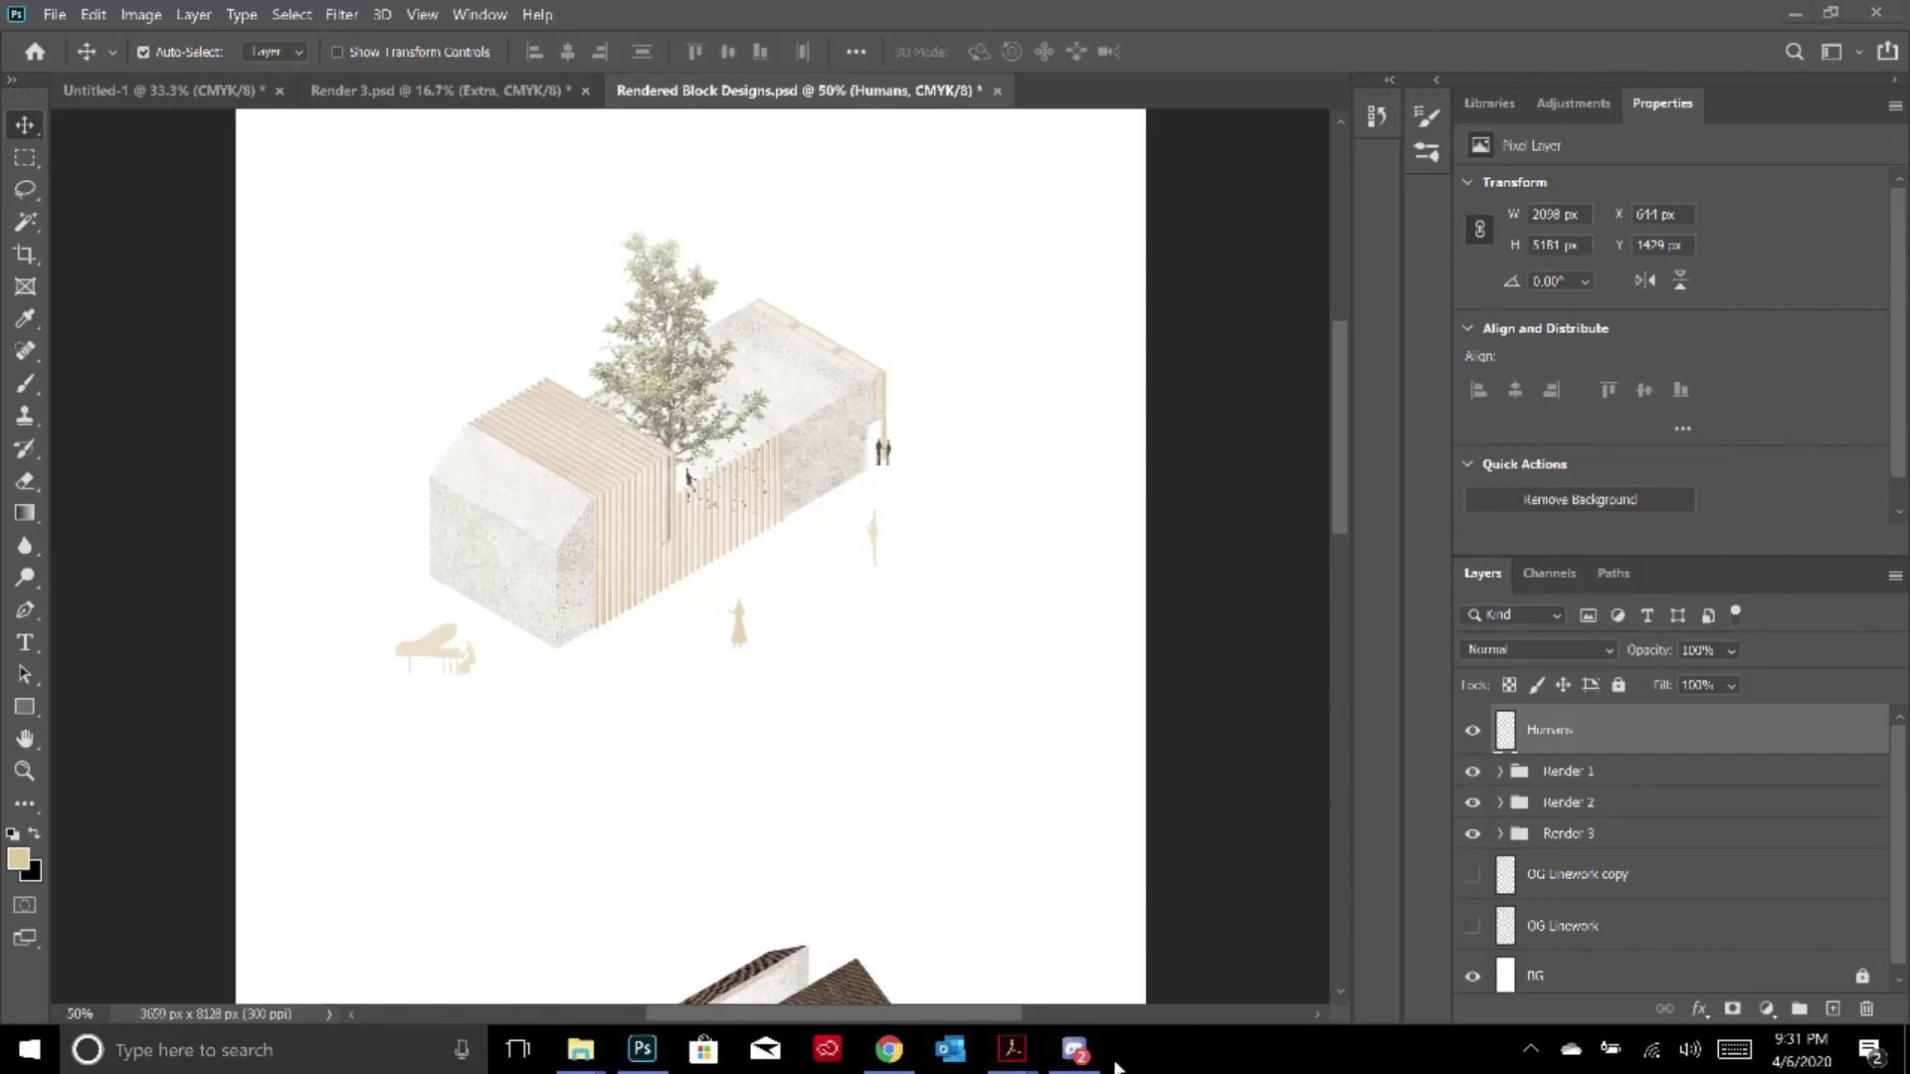